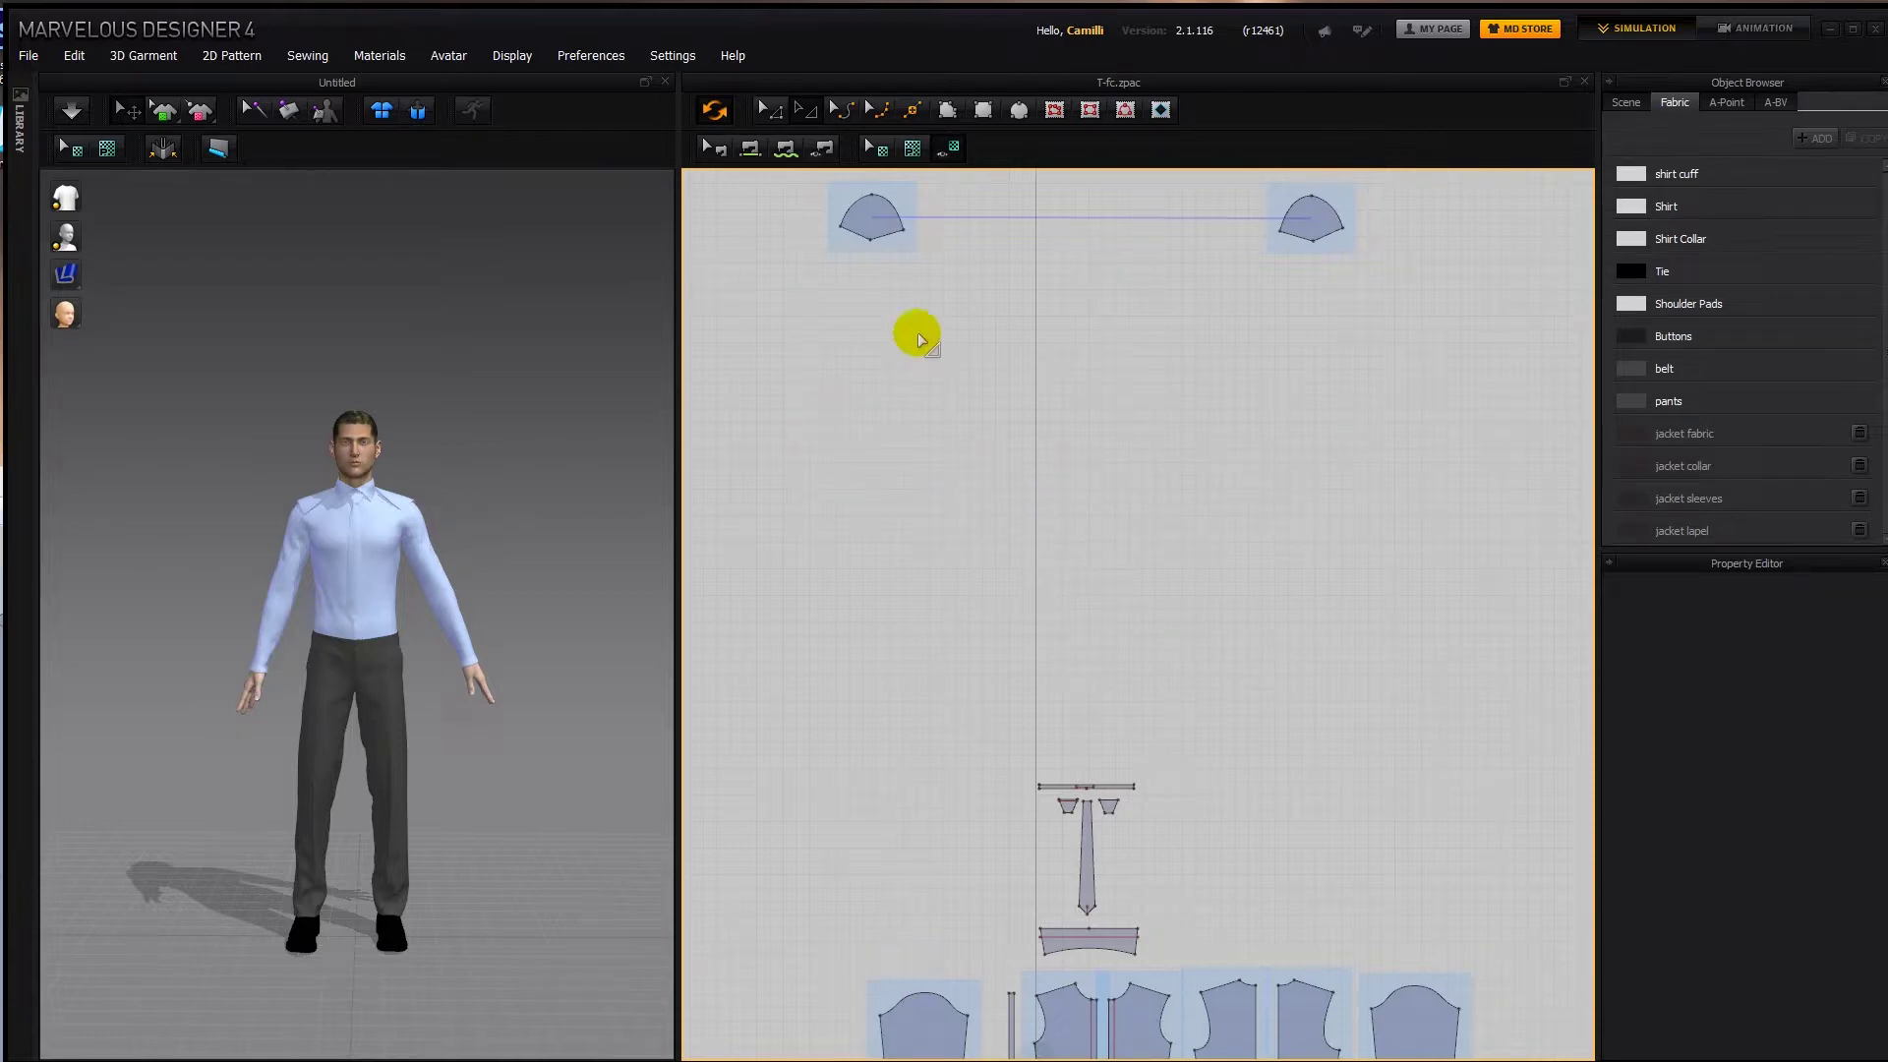
Draw a large rectangular pattern piece in the empty 2D area above the existing garment patterns.
scroll(1111, 481, "down", 2)
scroll(855, 587, "down", 3)
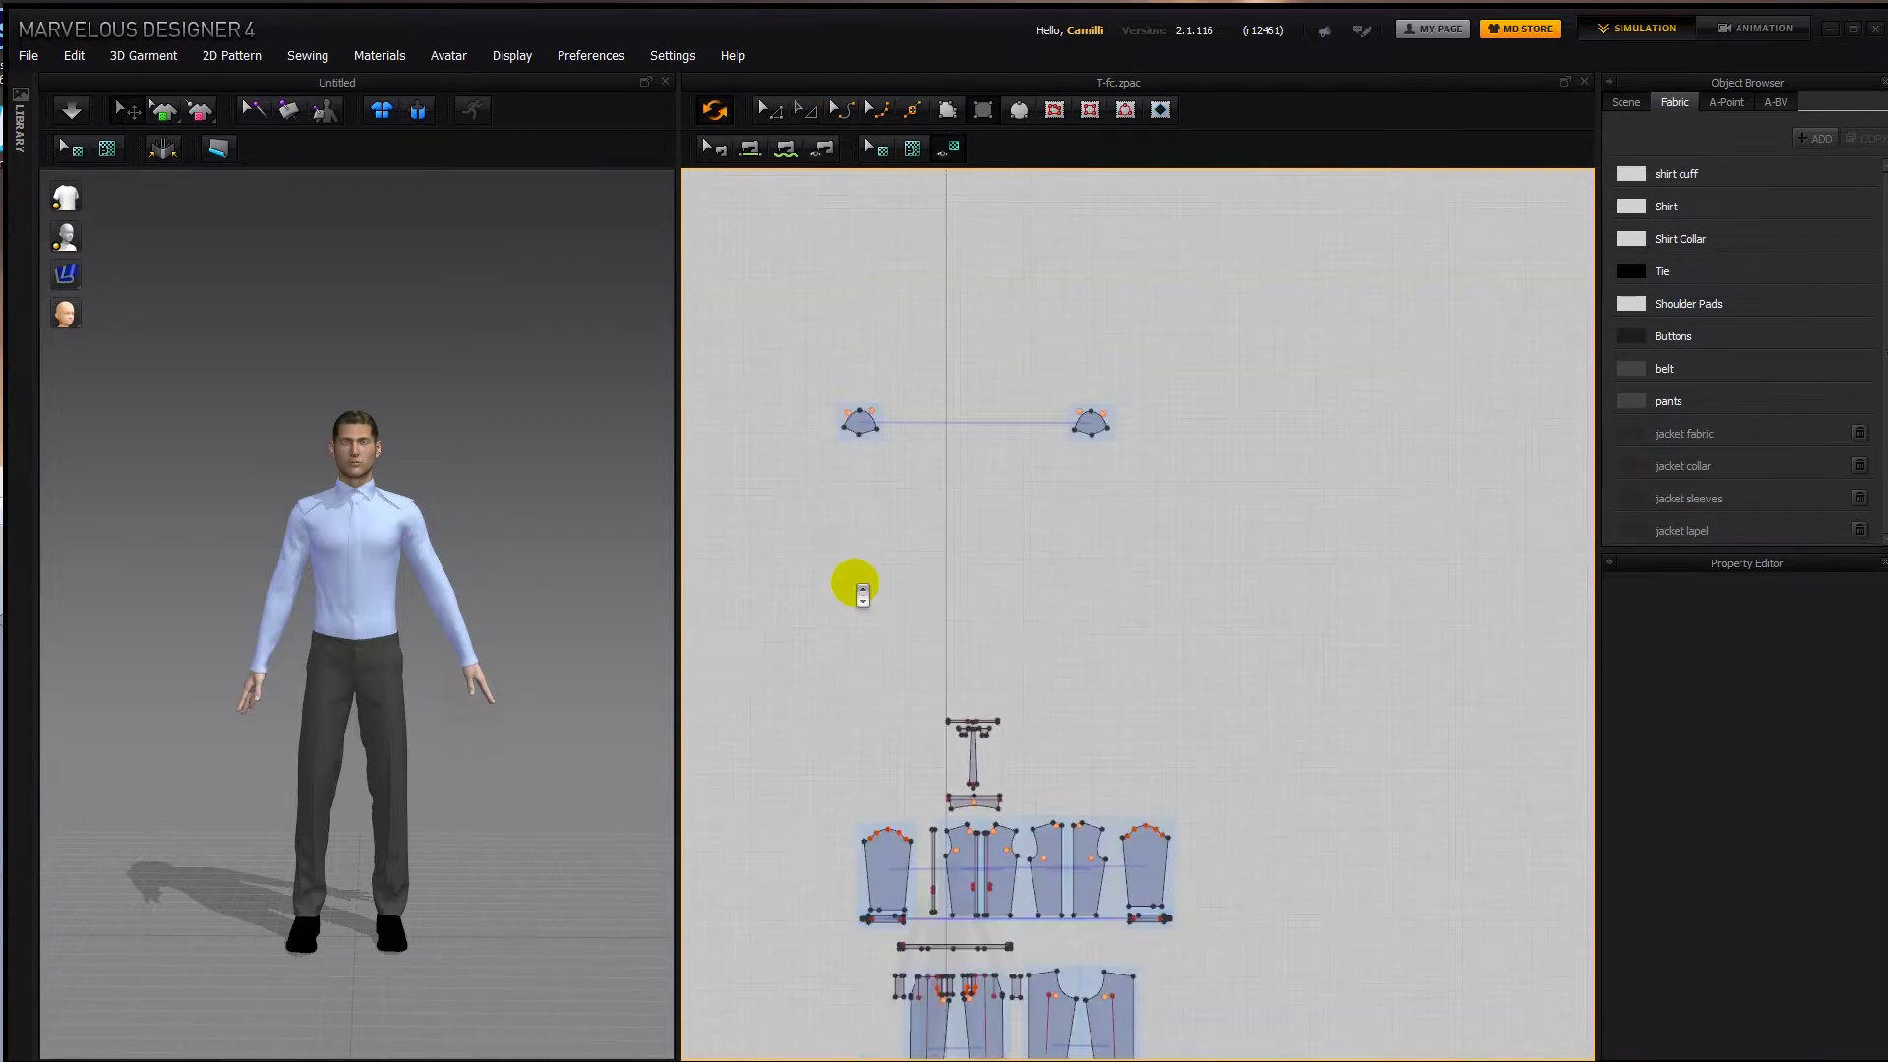
scroll(855, 583, "down", 2)
middle_click_drag(855, 583, 870, 732)
left_click_drag(849, 353, 1267, 594)
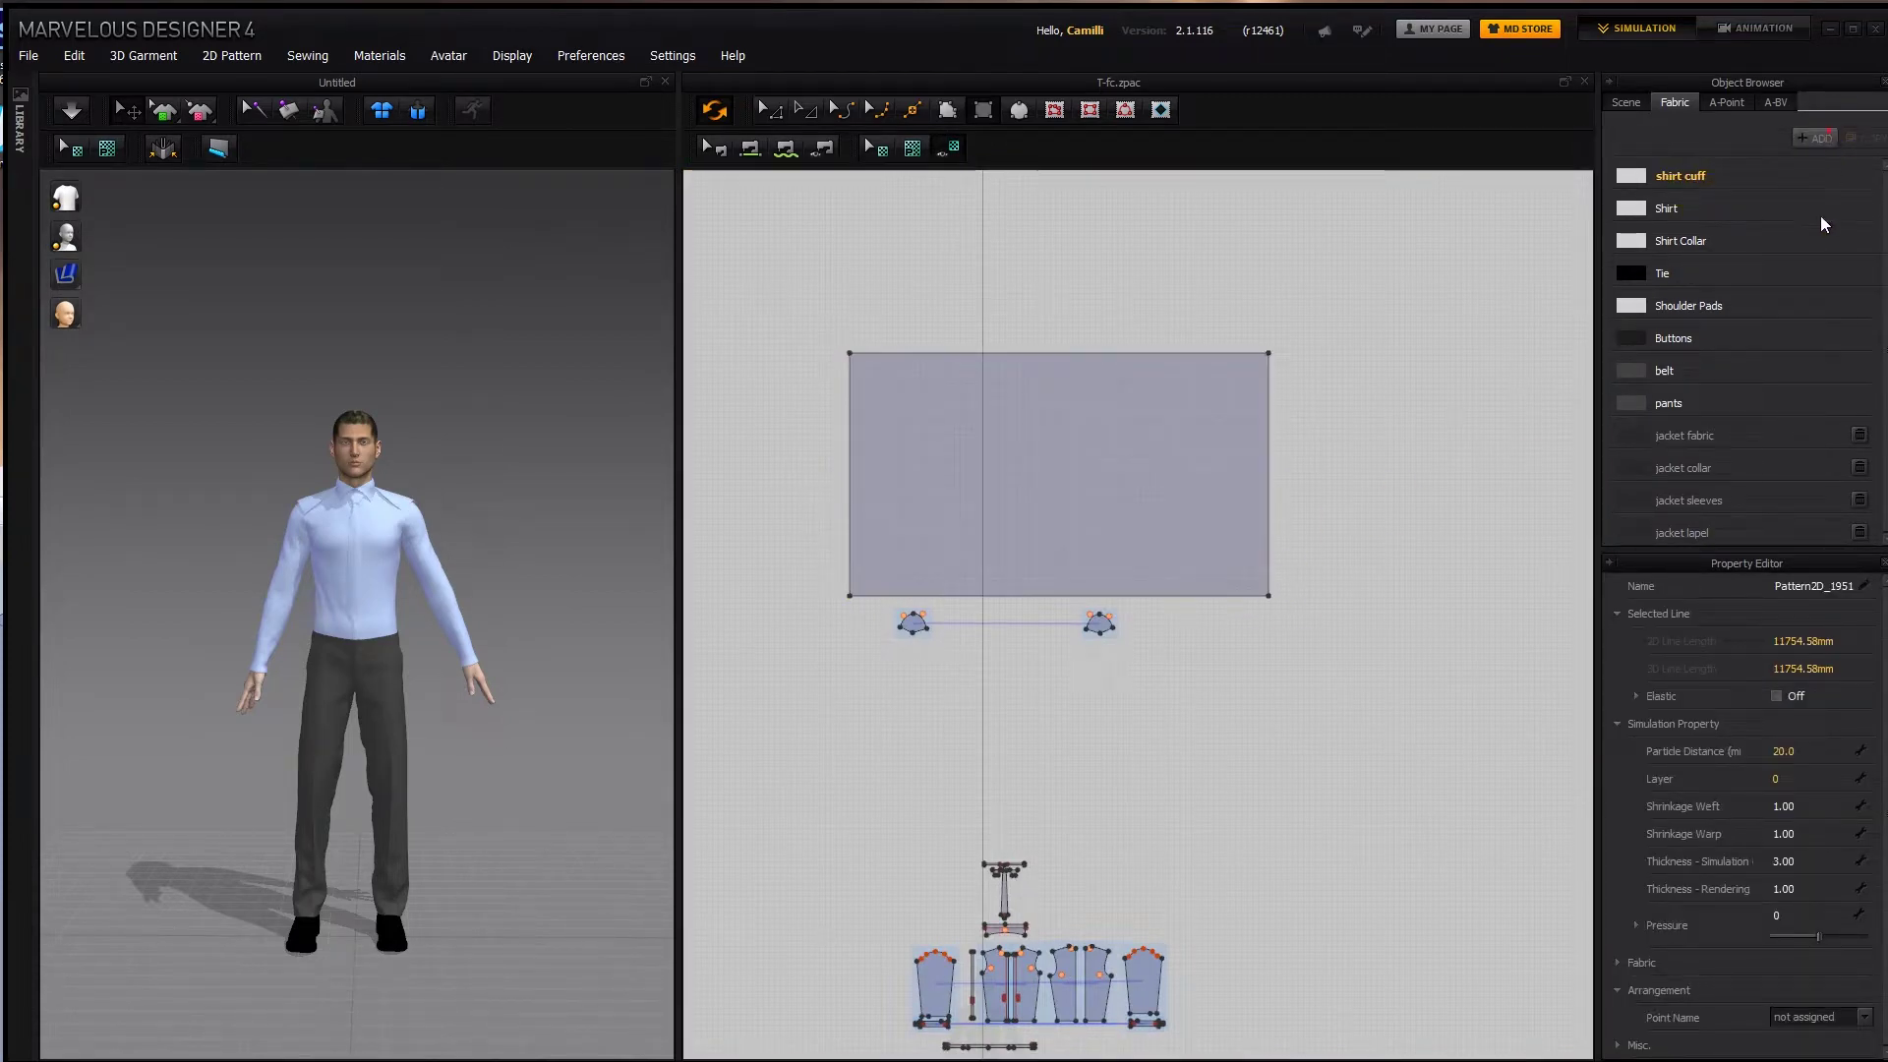
Add a new fabric textured with the Jacket-front-and-back image and apply it to the large rectangle.
left_click(1814, 138)
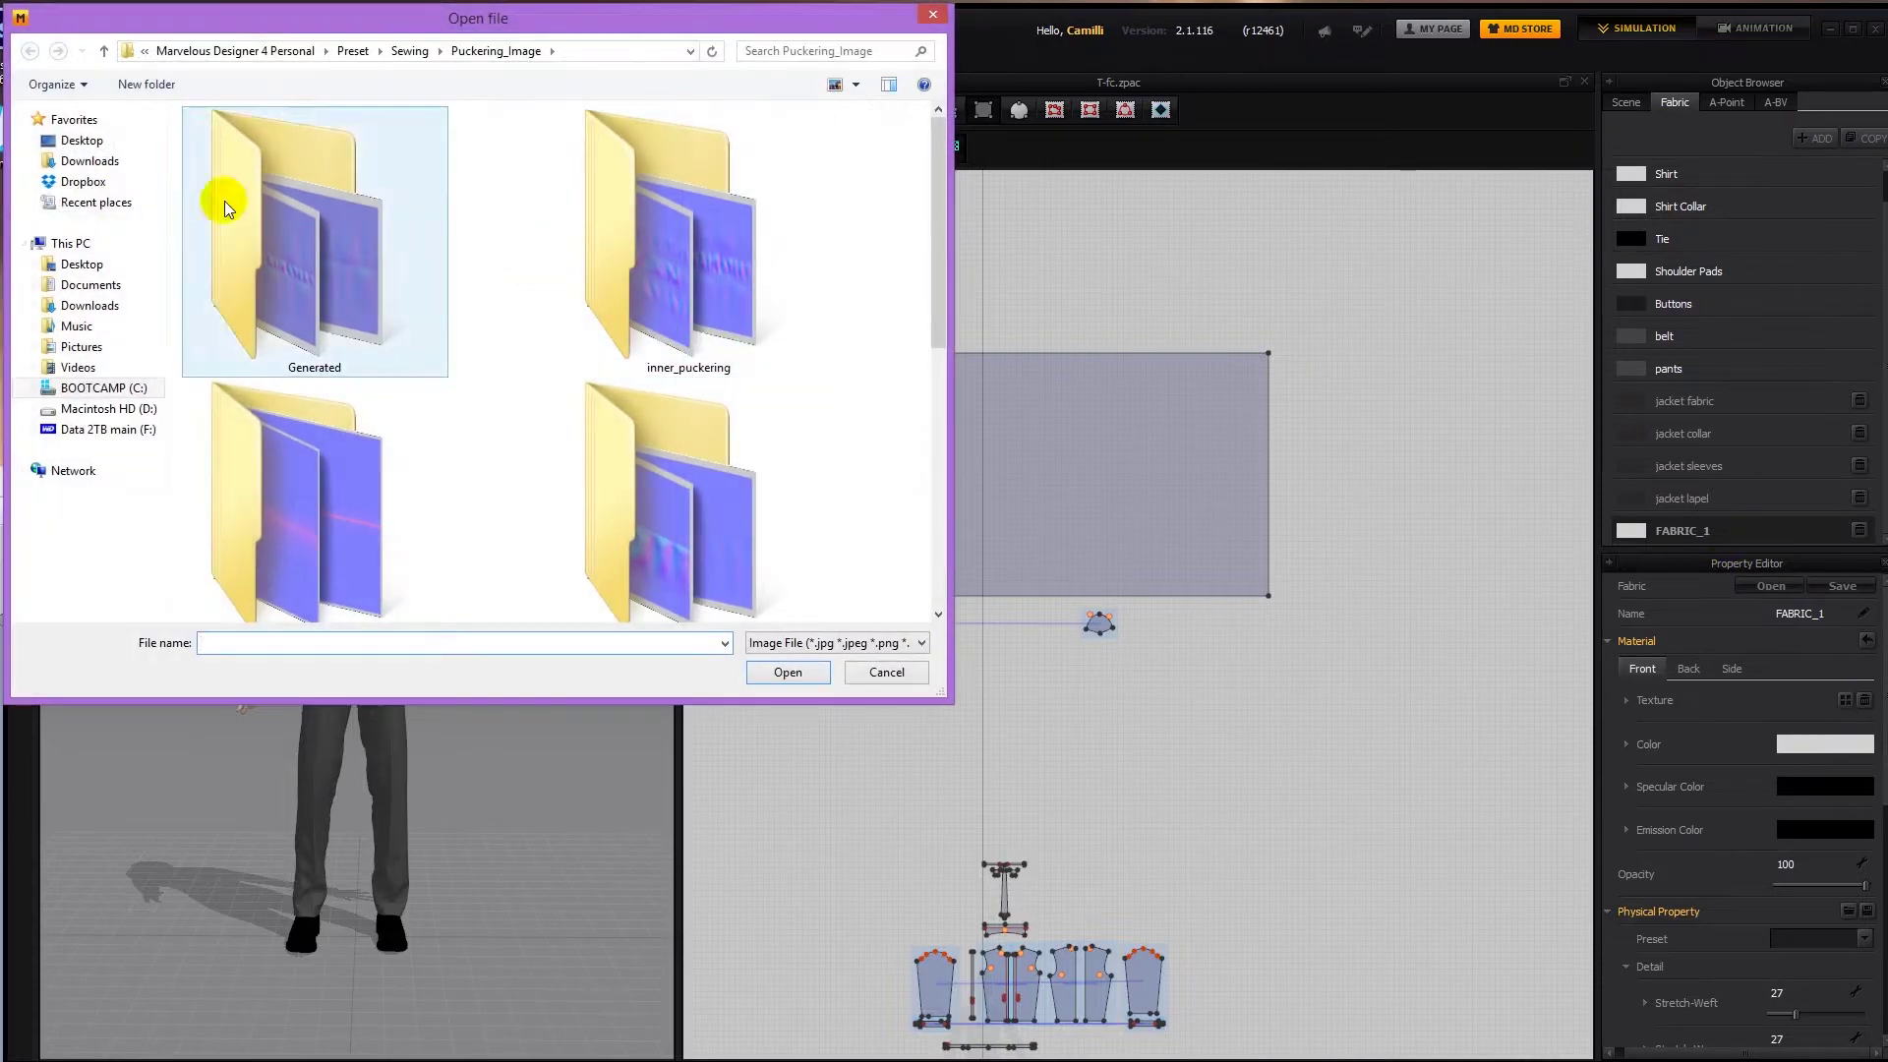
left_click(108, 203)
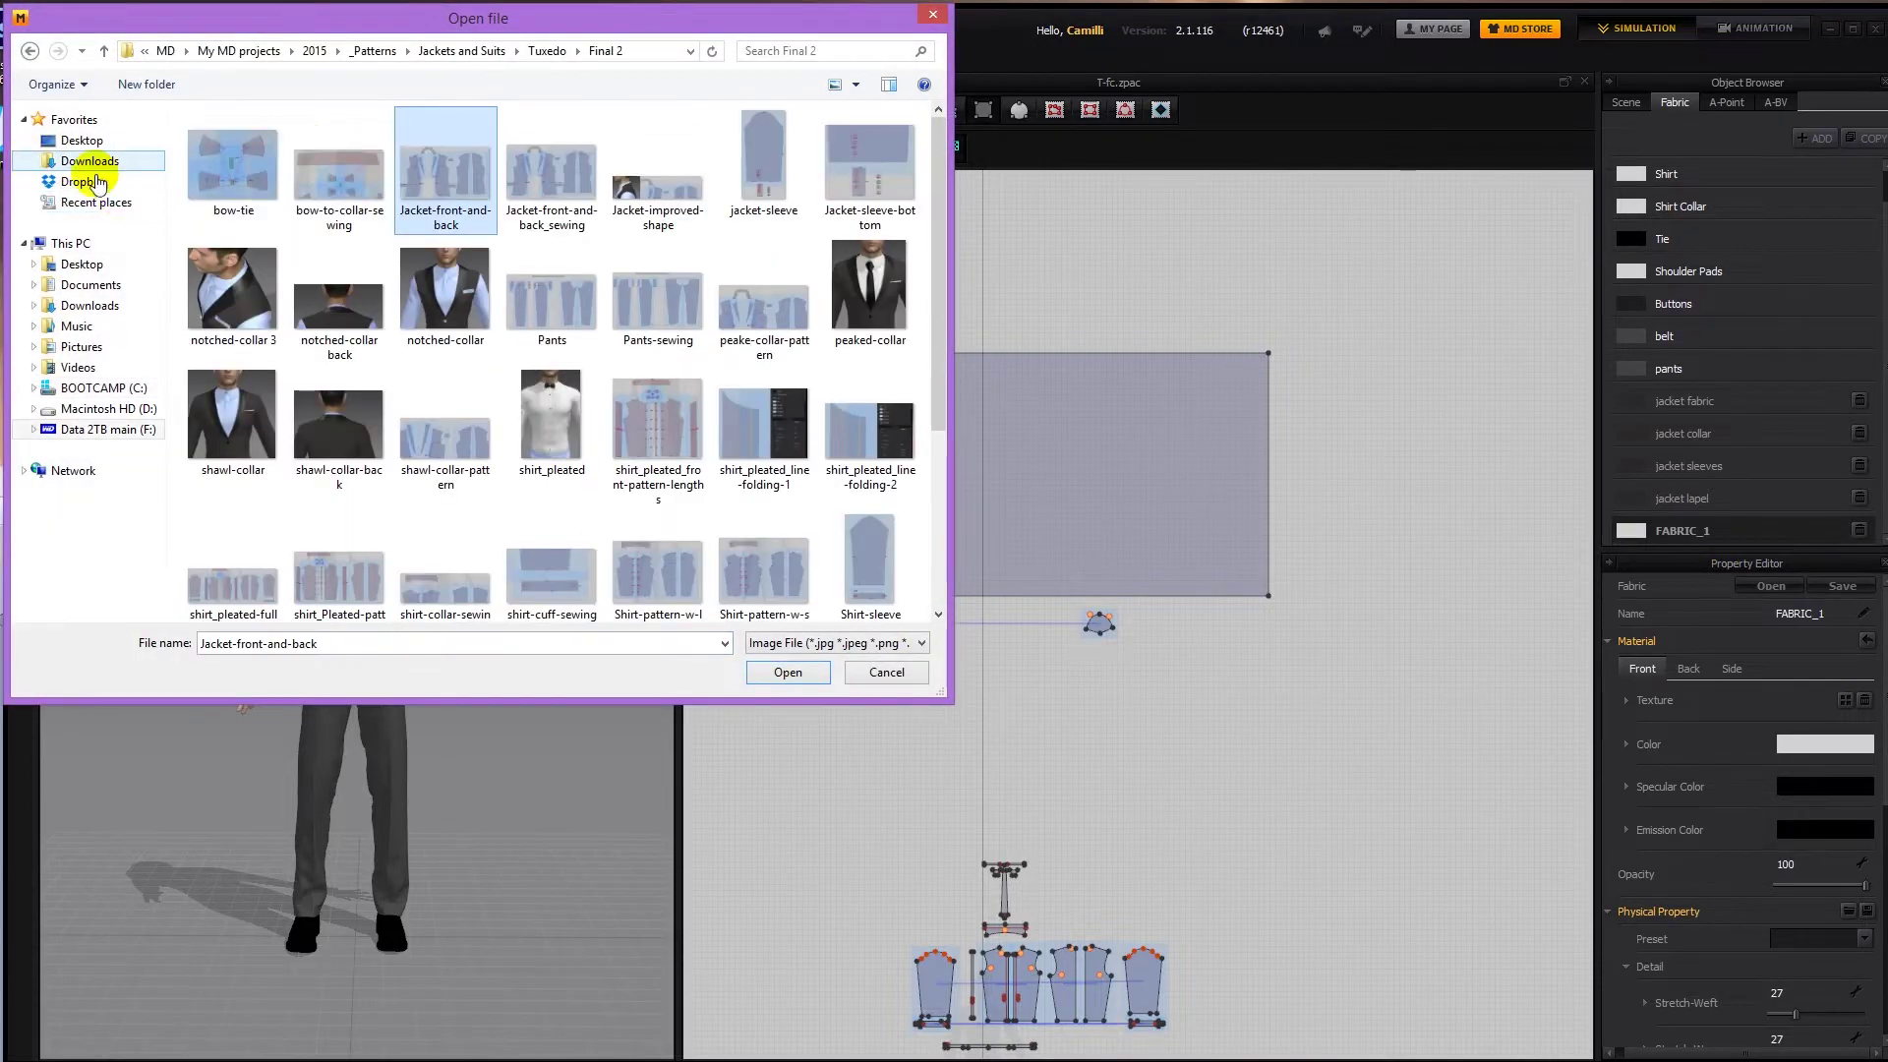
double_click(469, 153)
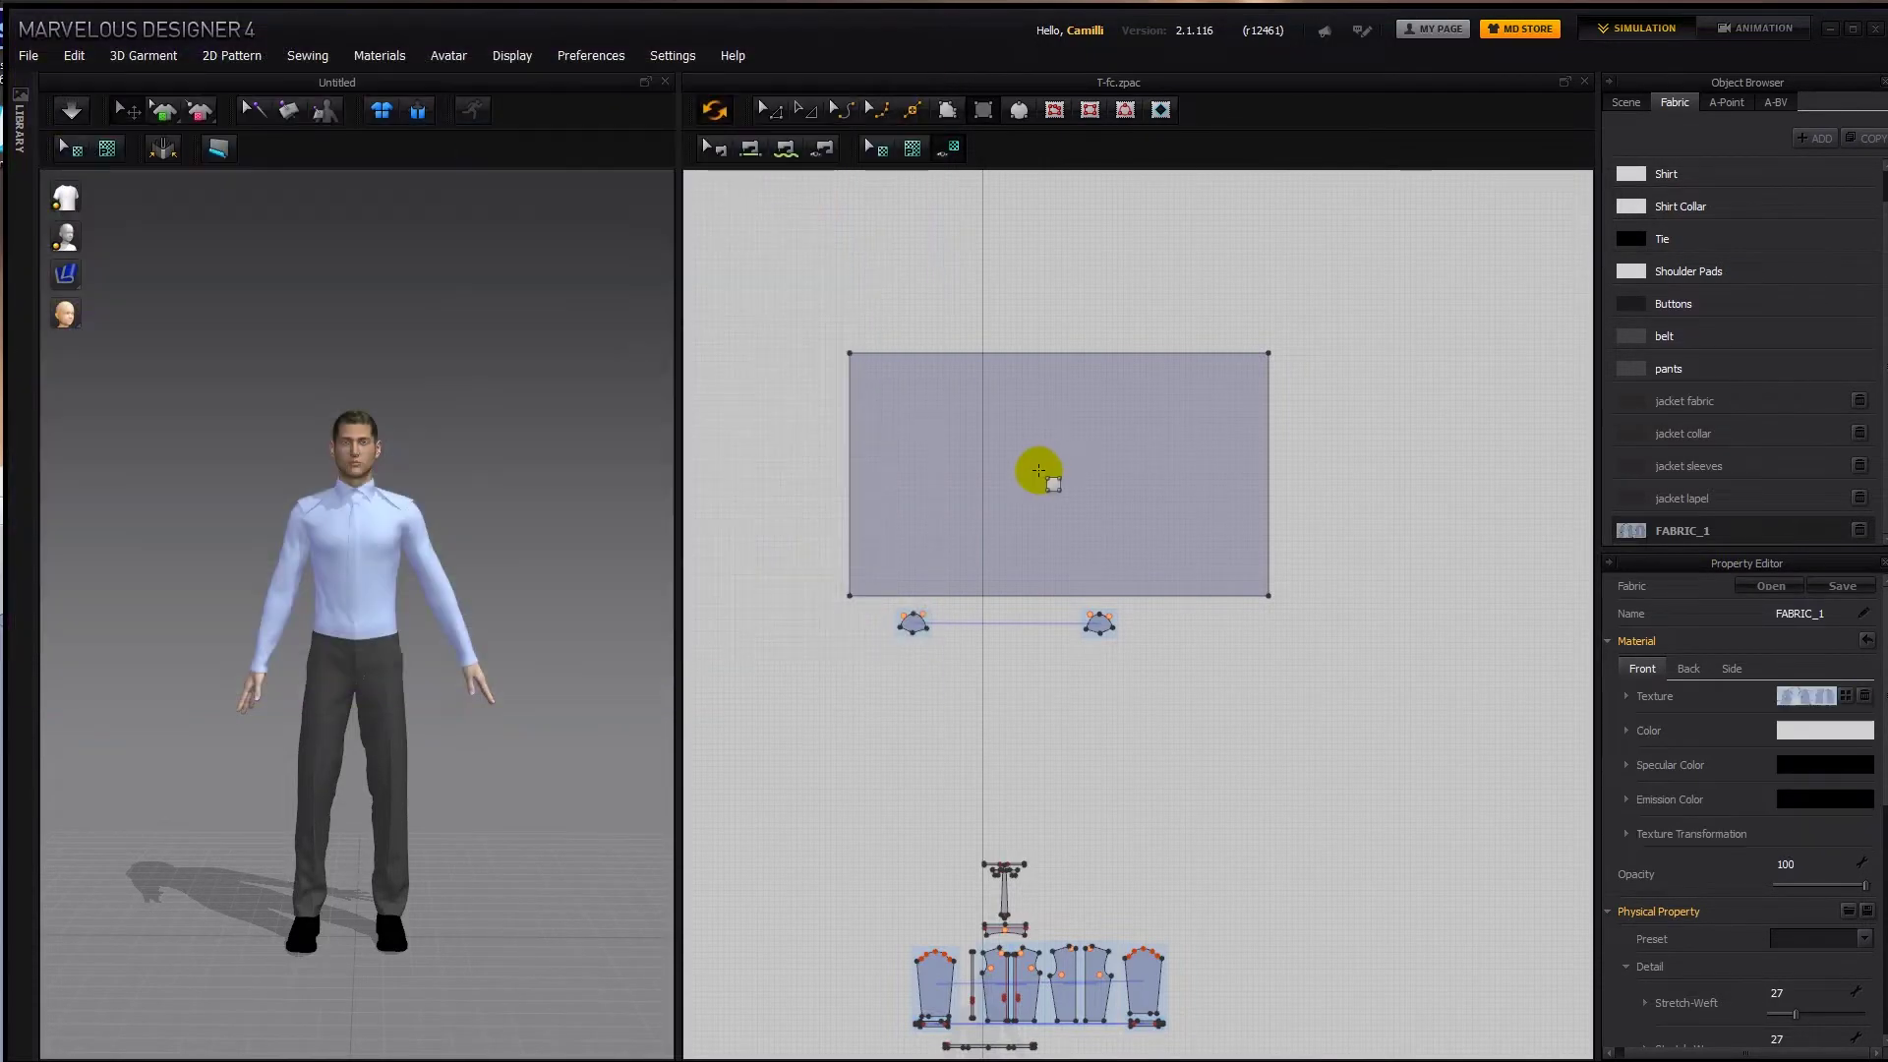
left_click(1110, 463)
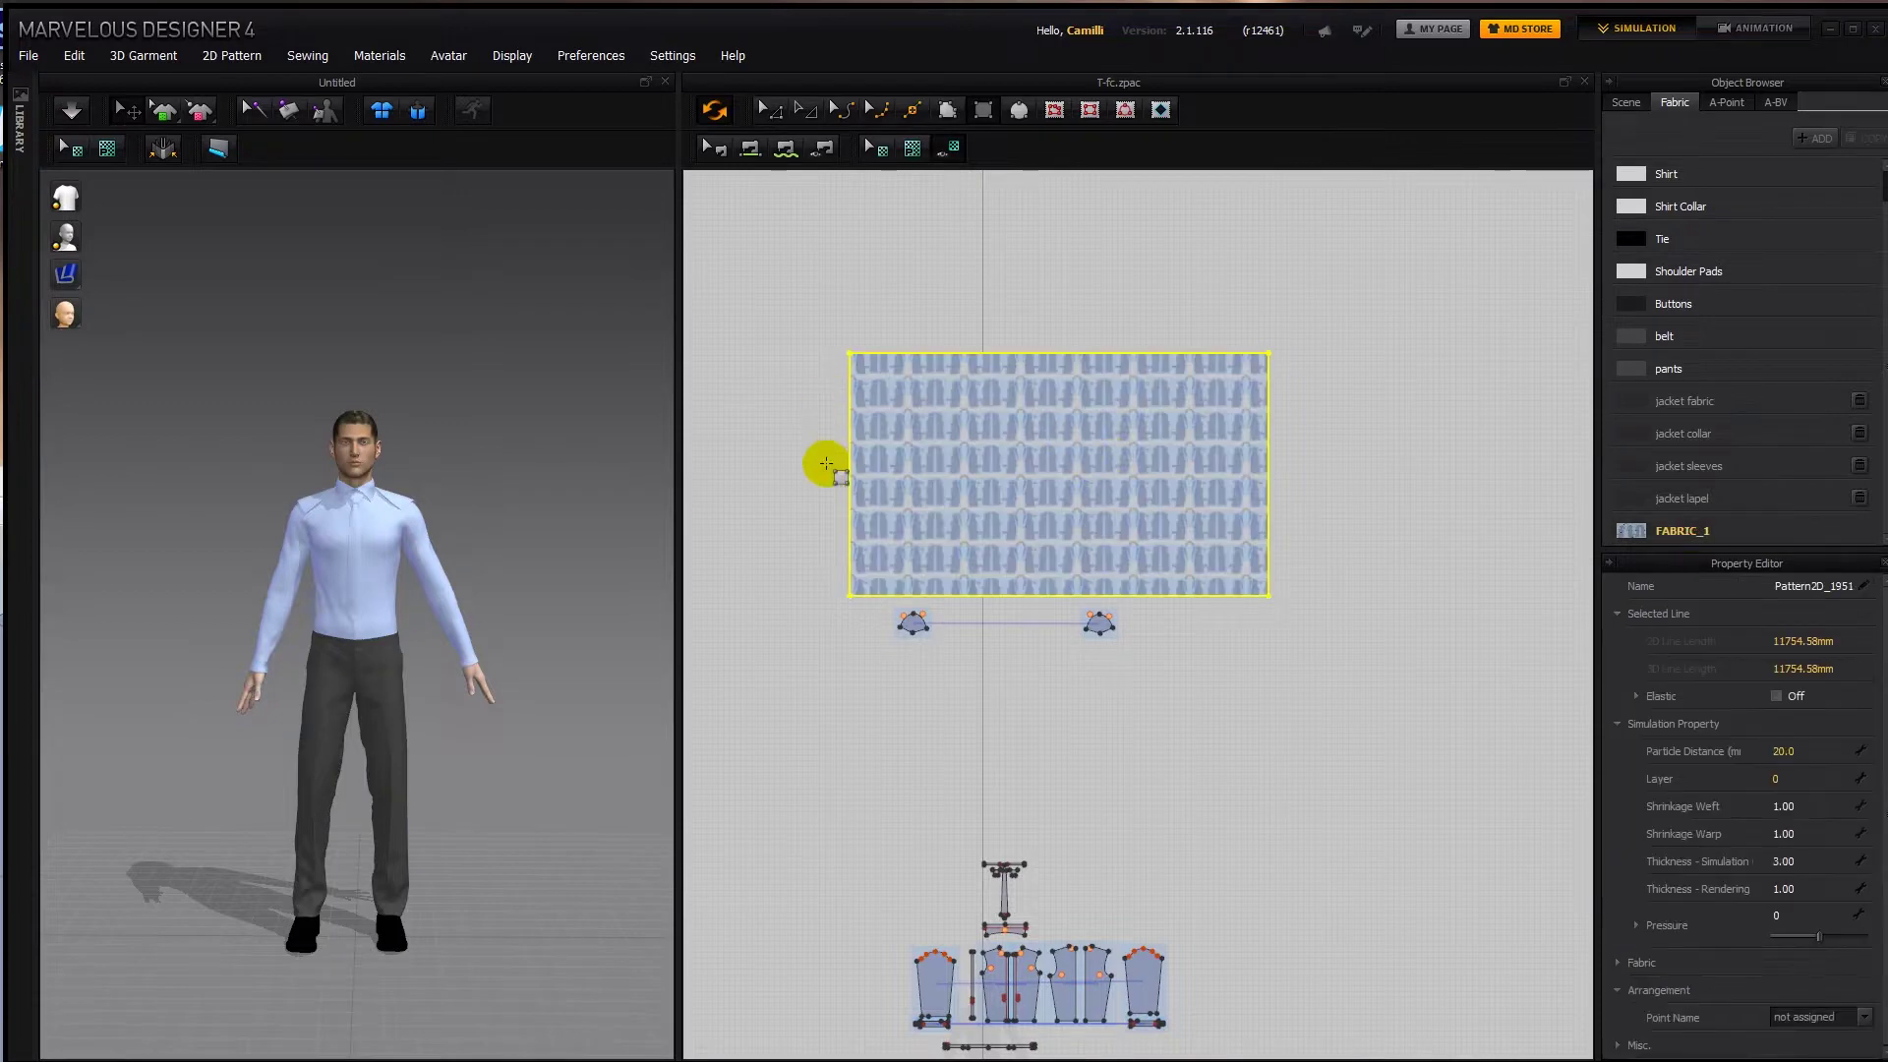
Create a 115 × 40 mm reference rectangle near a pocket flap in the jacket template image.
middle_click_drag(990, 476, 1013, 536)
scroll(1015, 538, "up", 10)
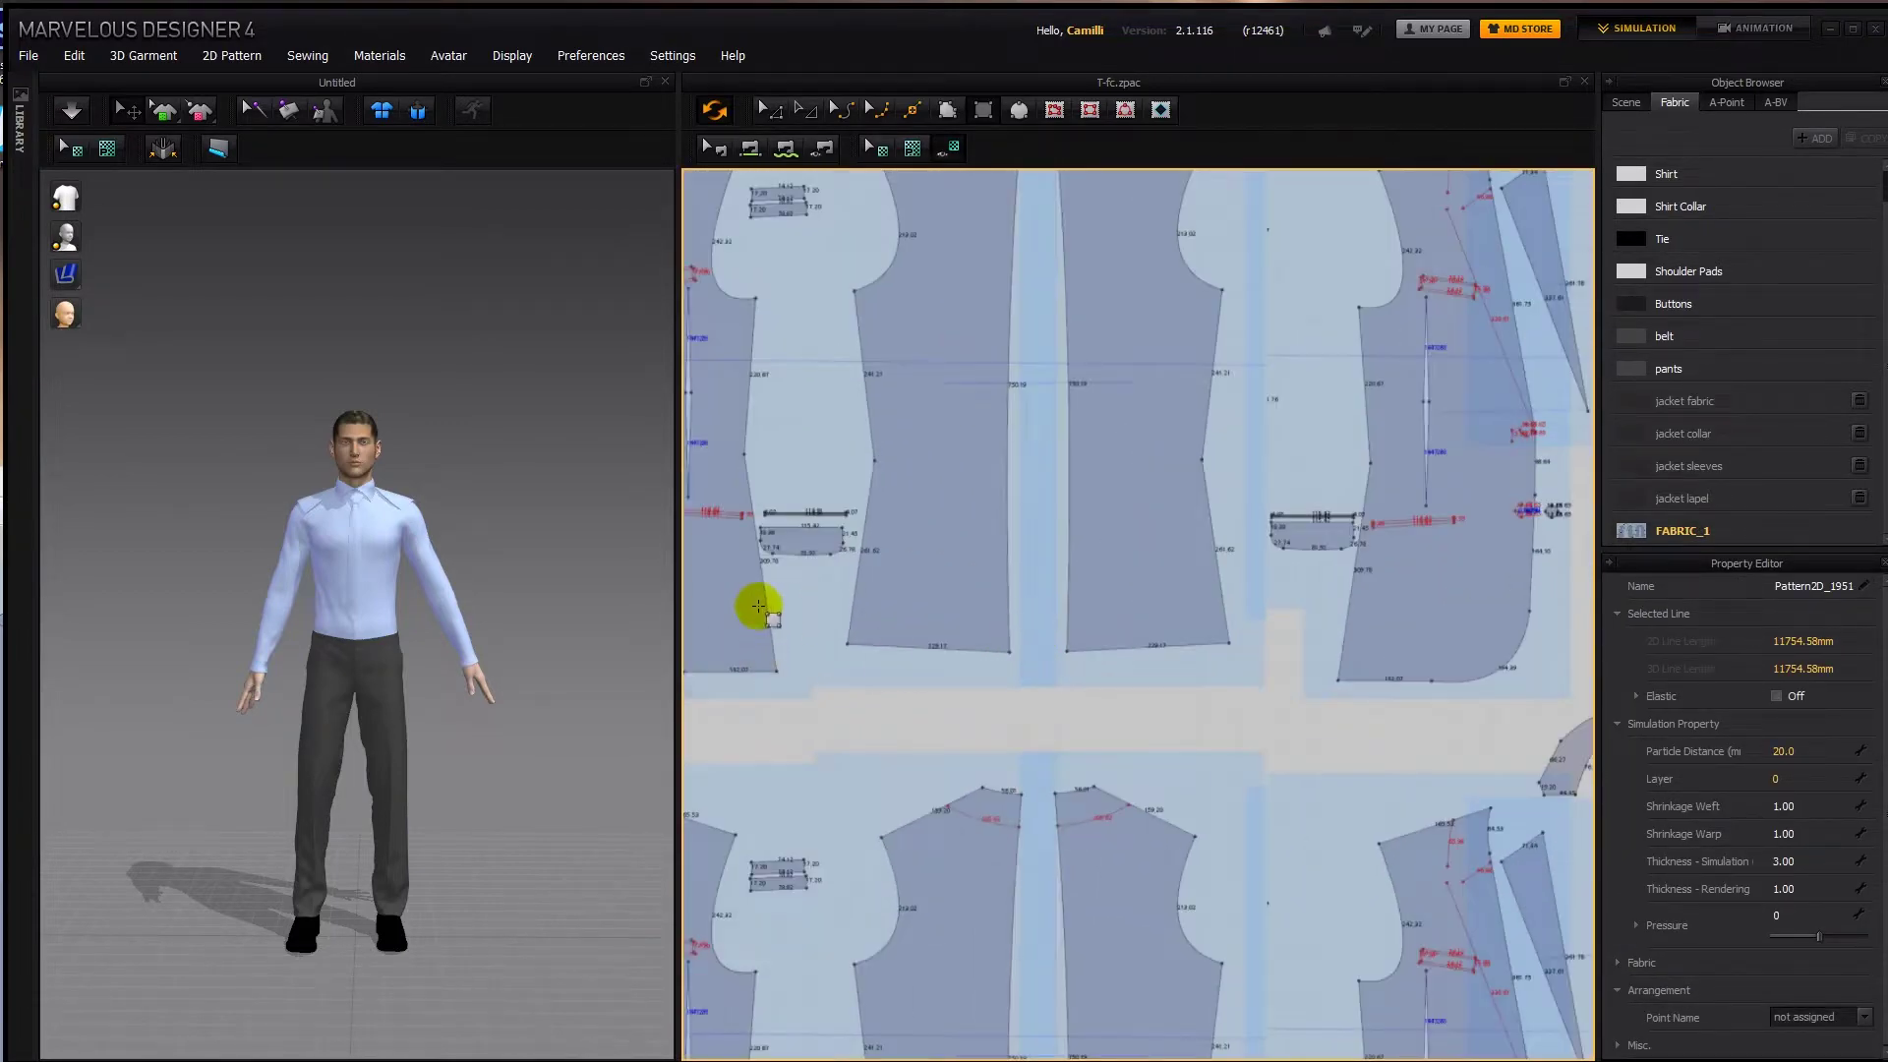
scroll(911, 623, "down", 6)
scroll(1066, 599, "up", 3)
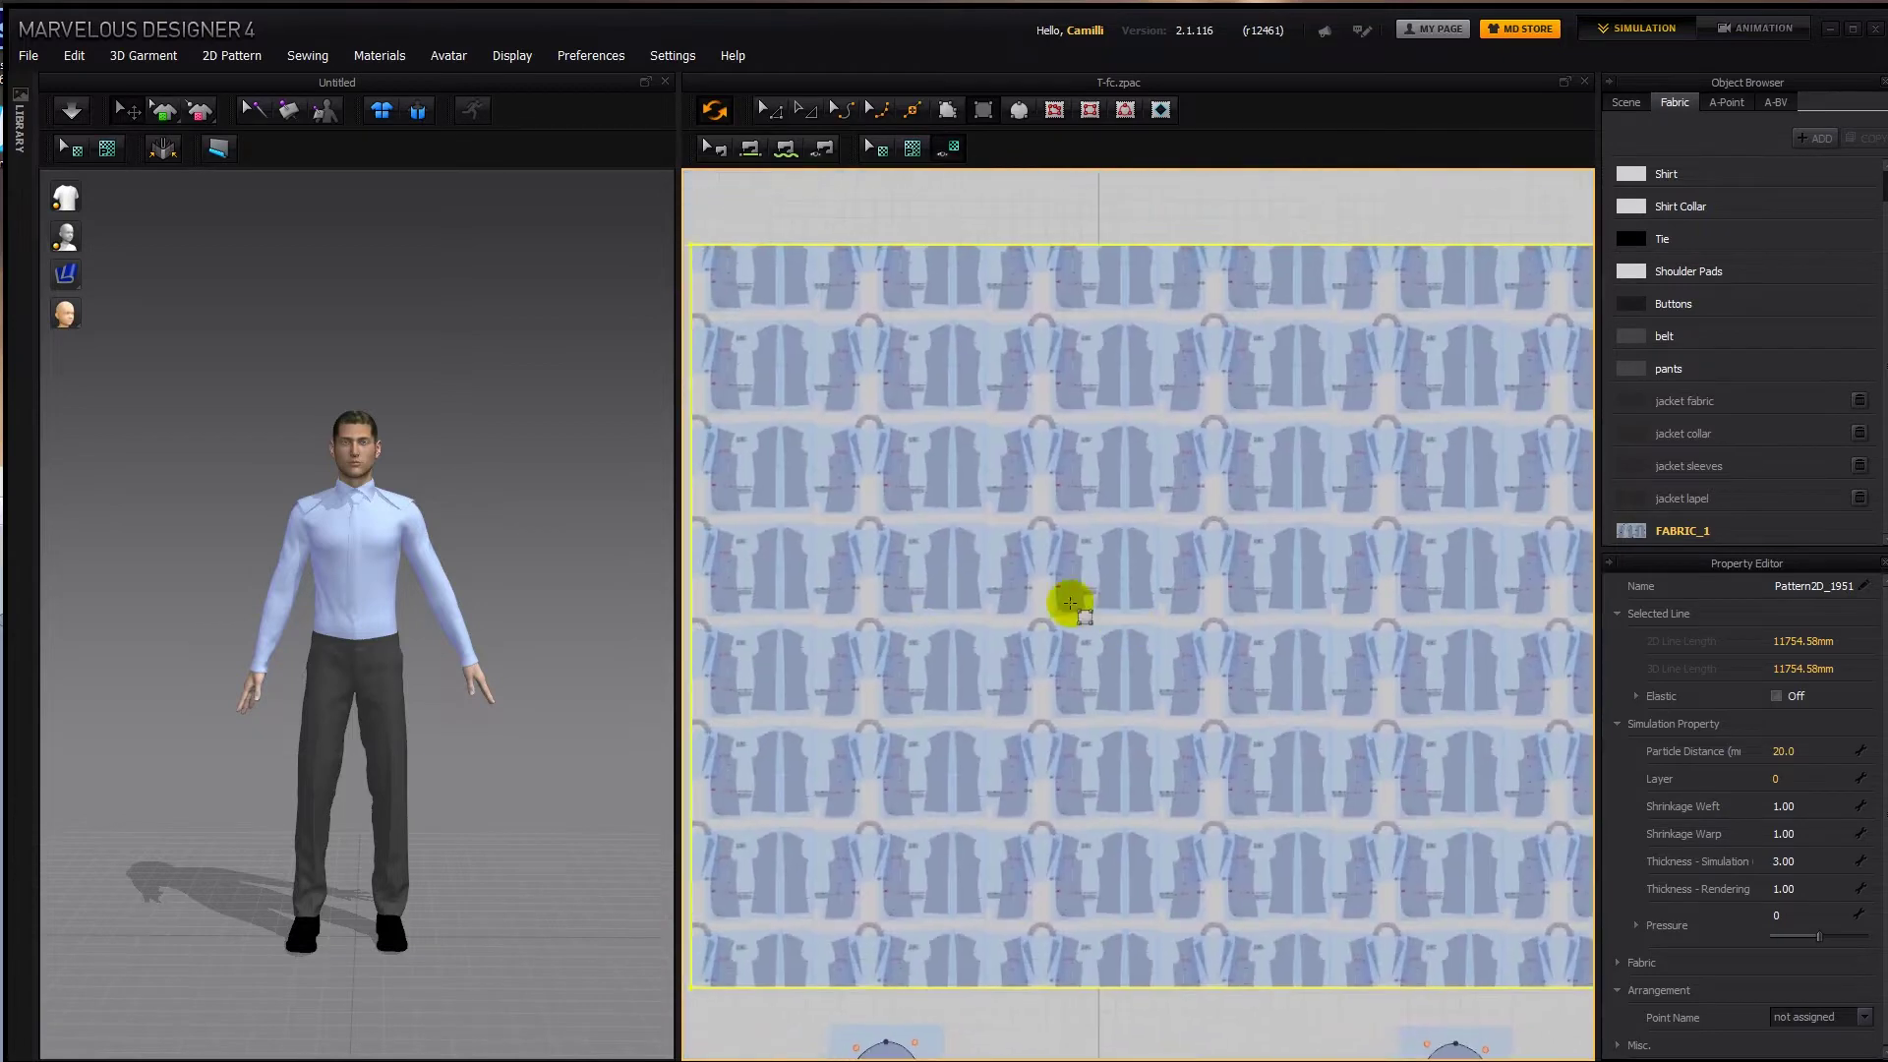
scroll(988, 591, "up", 5)
middle_click_drag(1099, 637, 1081, 748)
scroll(1009, 586, "up", 1)
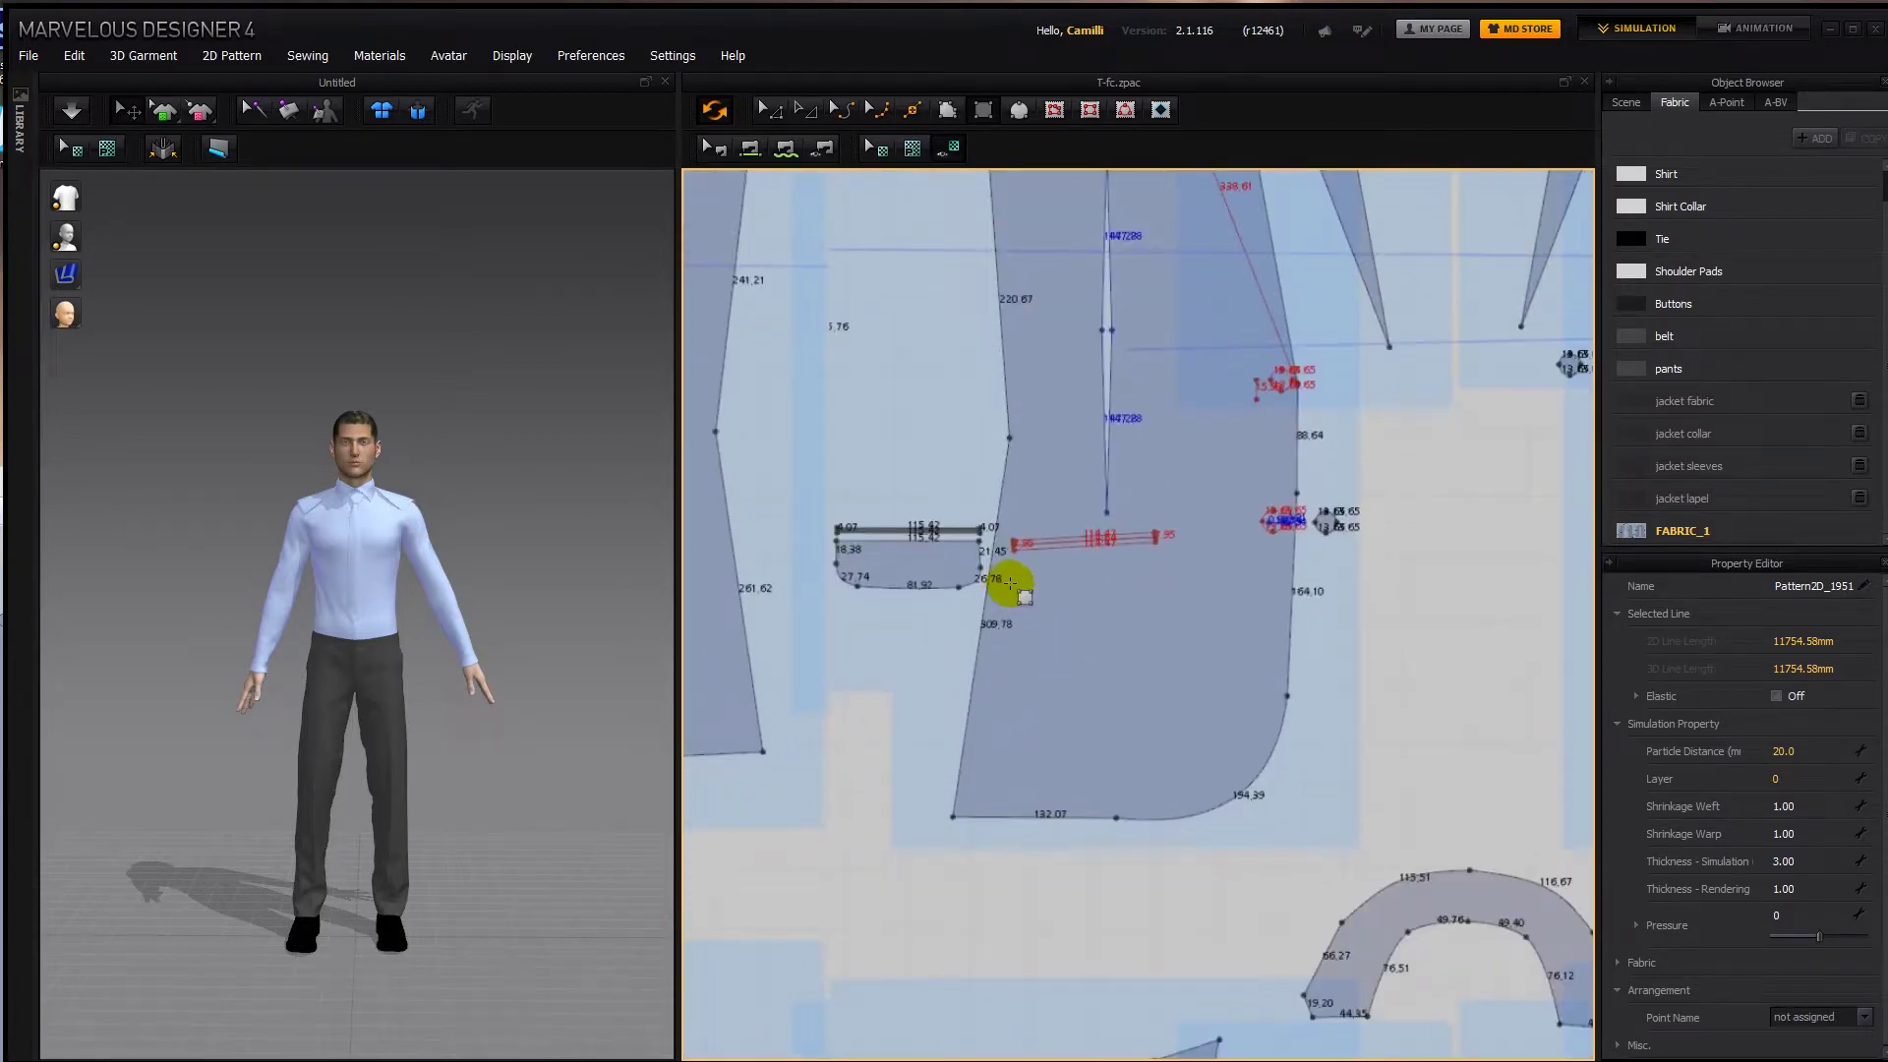
left_click(833, 538)
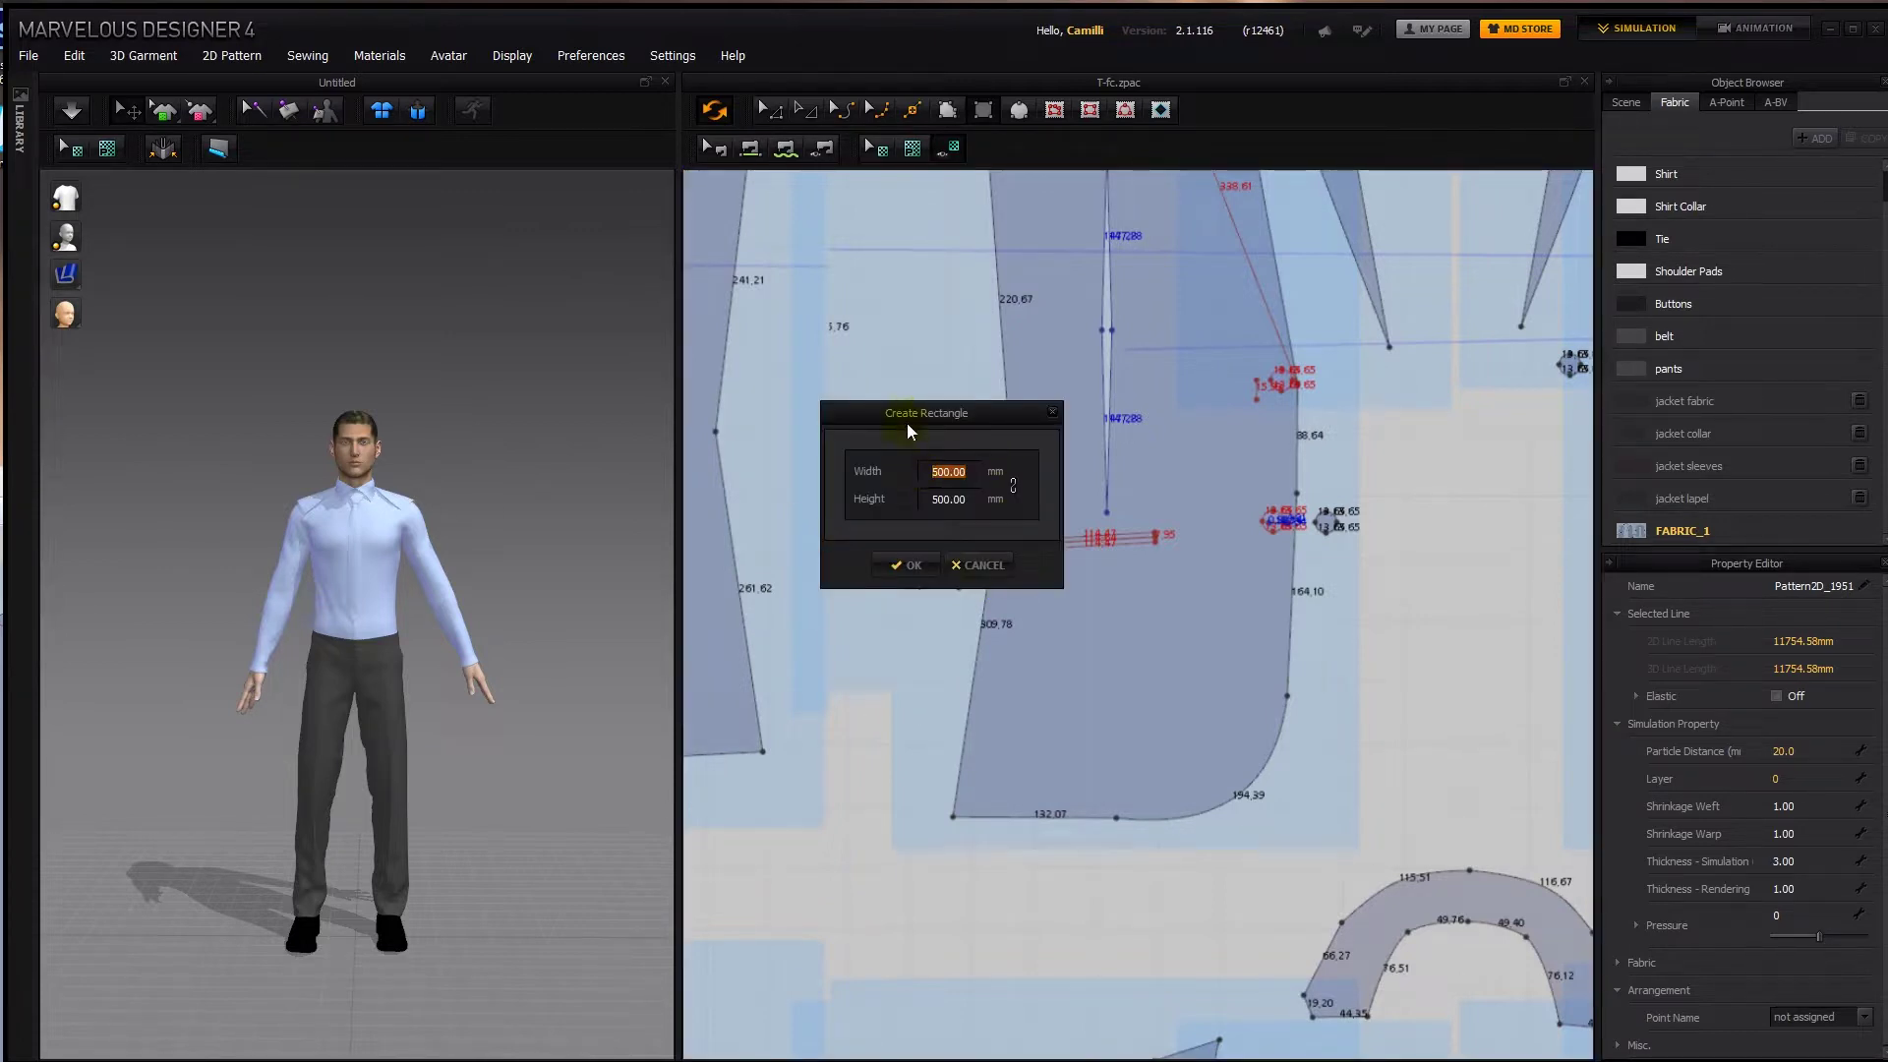
type("115")
key("Tab")
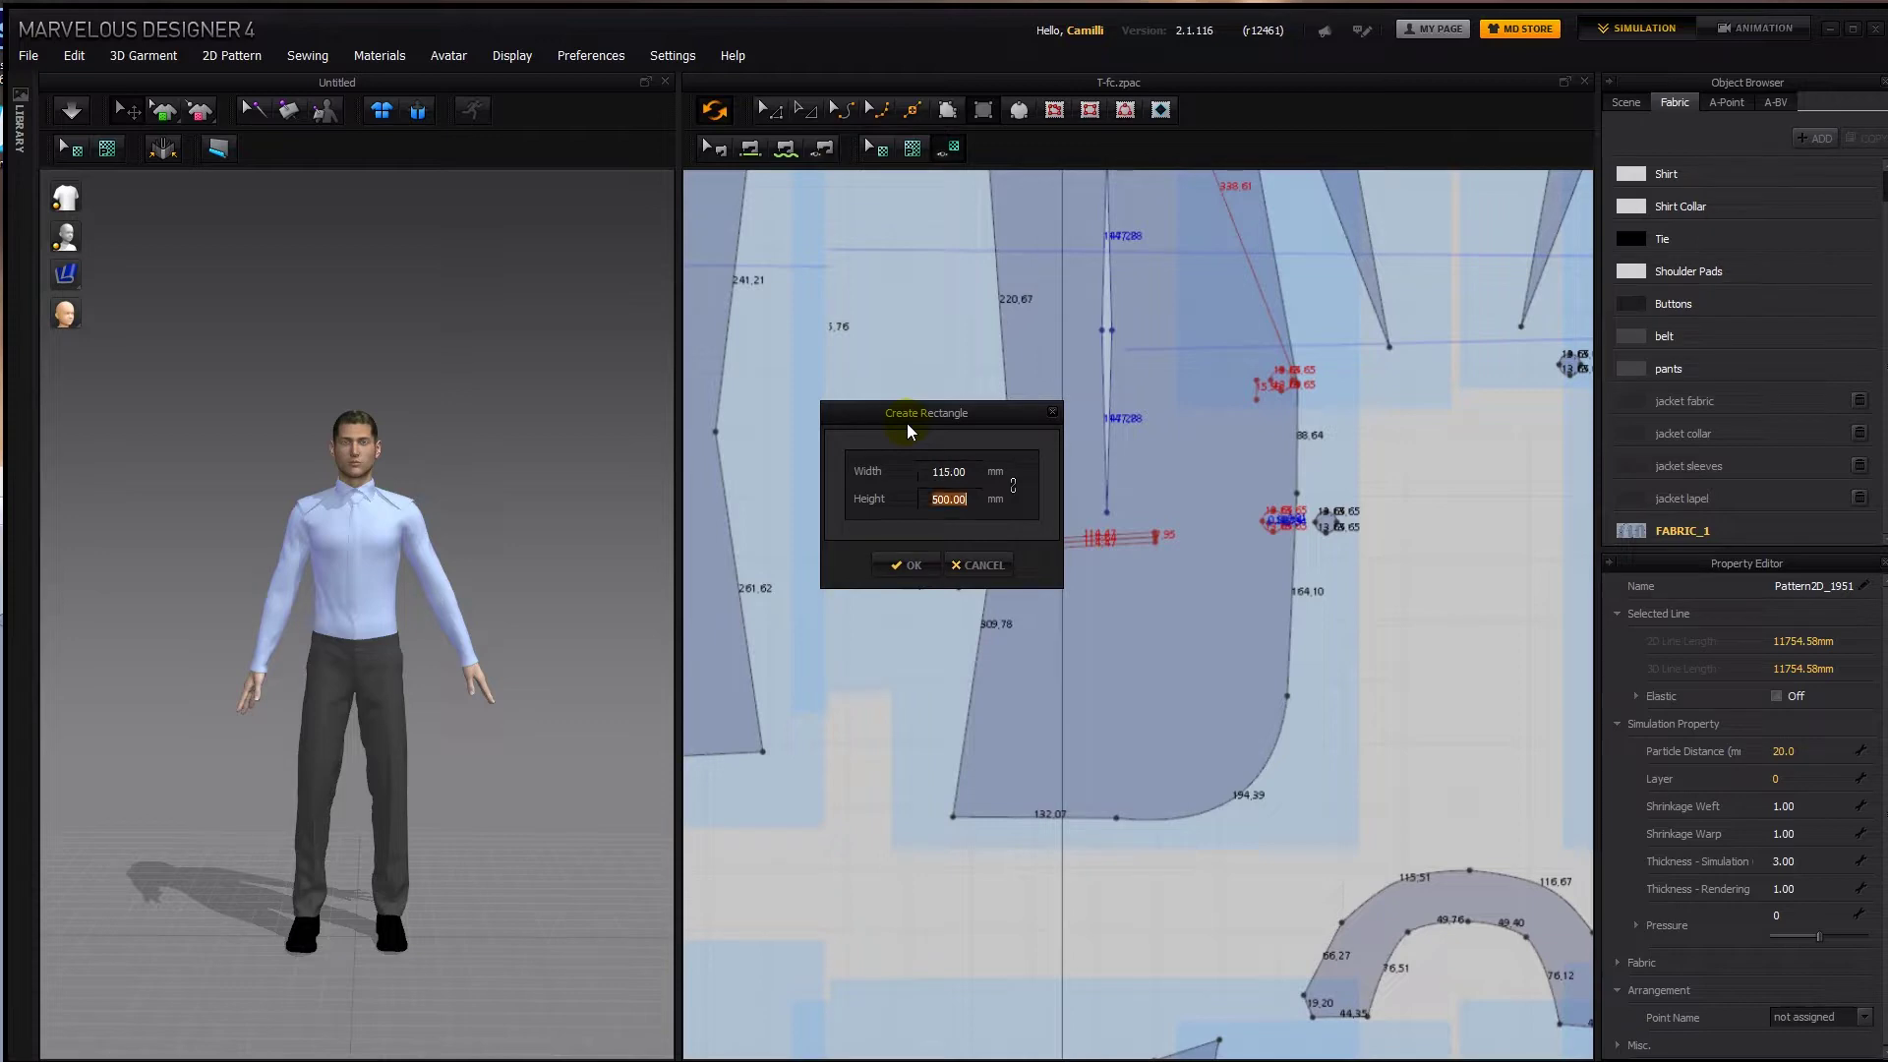
left_click_drag(907, 424, 1068, 434)
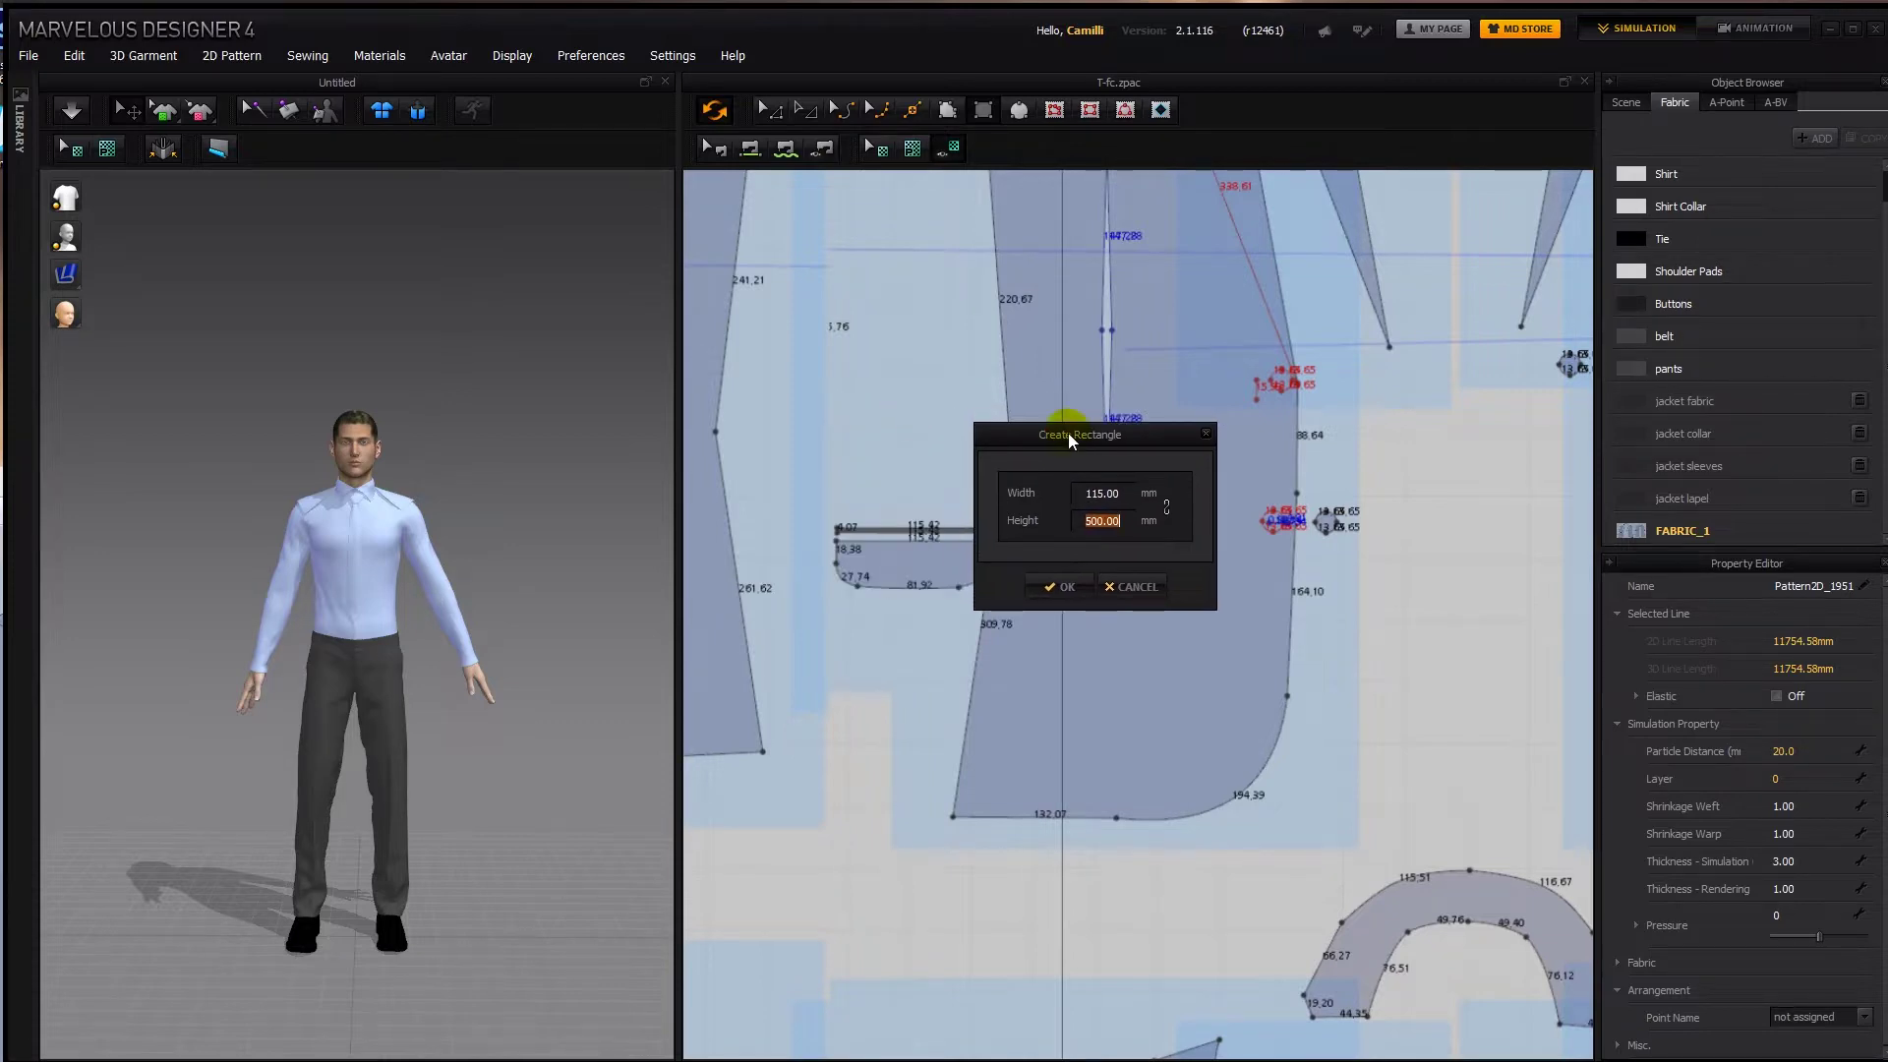
type("40")
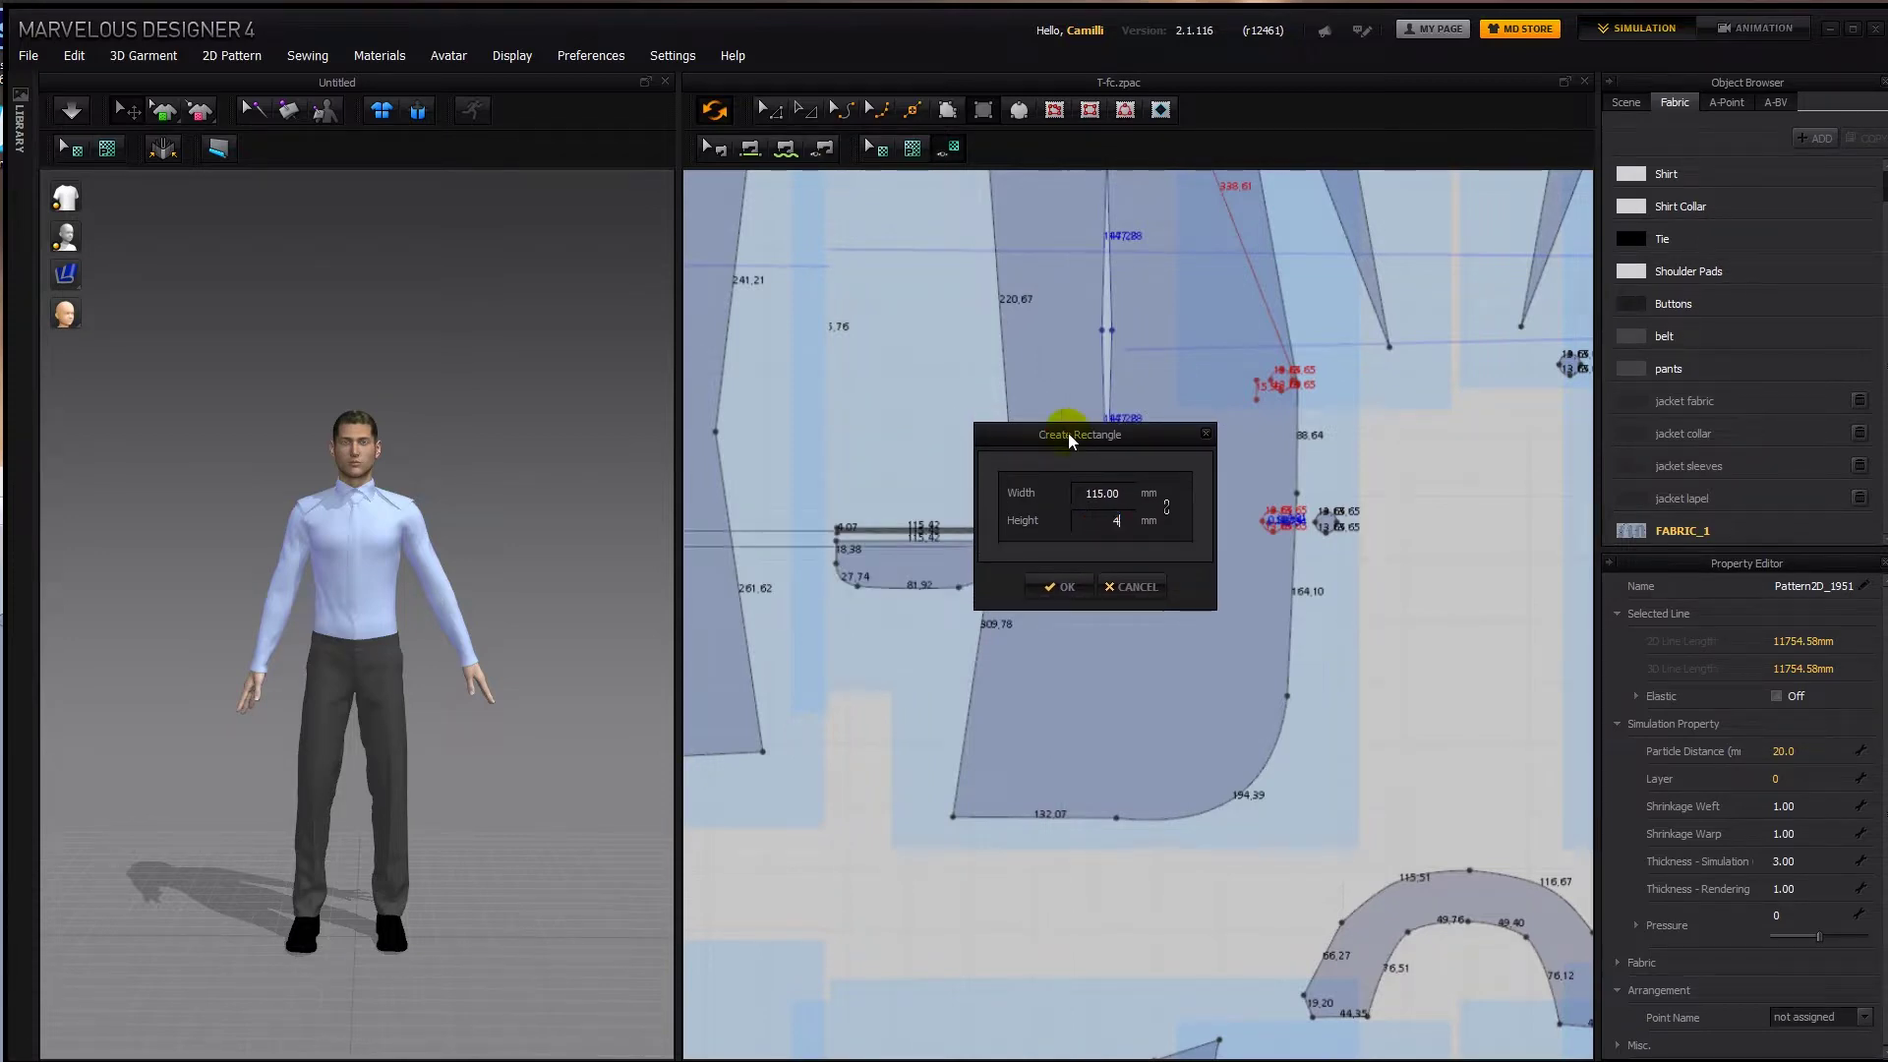
key("Return")
Scale up and reposition the template texture so the pocket flap sits on the 115 × 40 mm reference rectangle.
scroll(1067, 432, "down", 5)
middle_click_drag(1077, 451, 1092, 481)
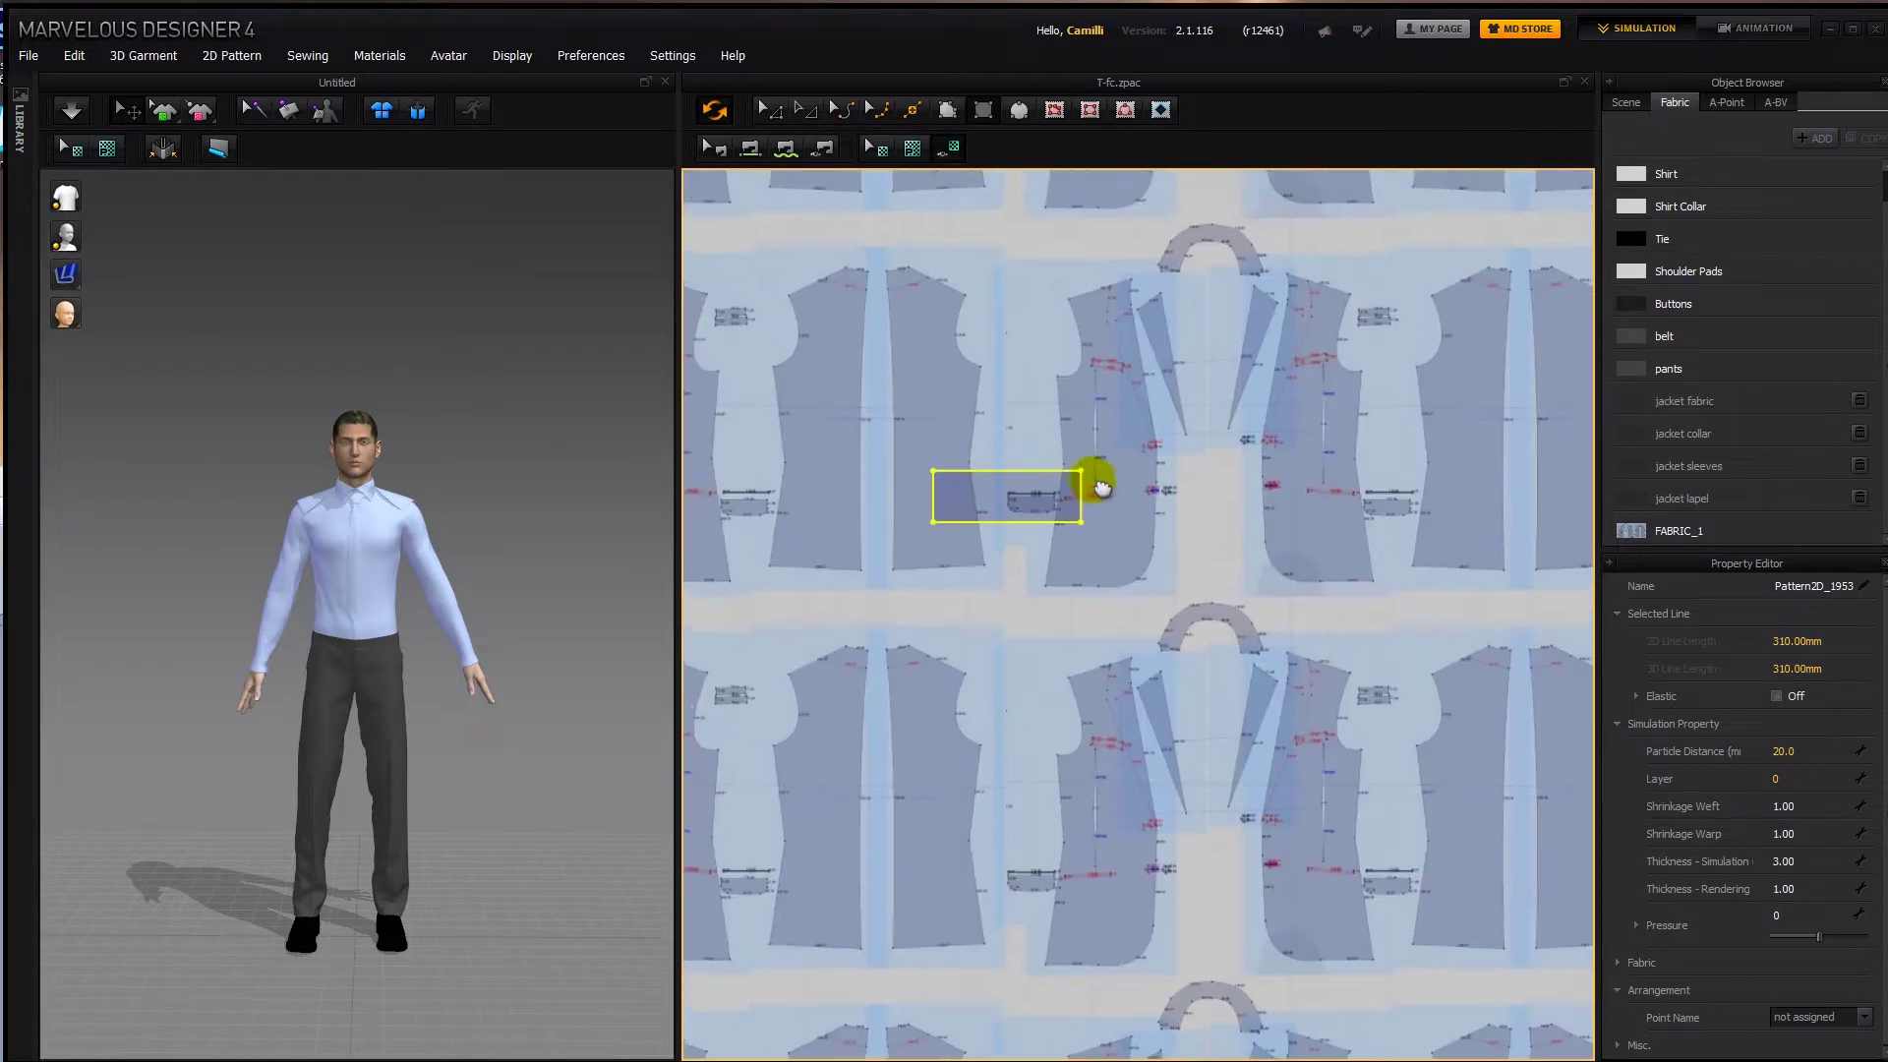
scroll(930, 491, "up", 1)
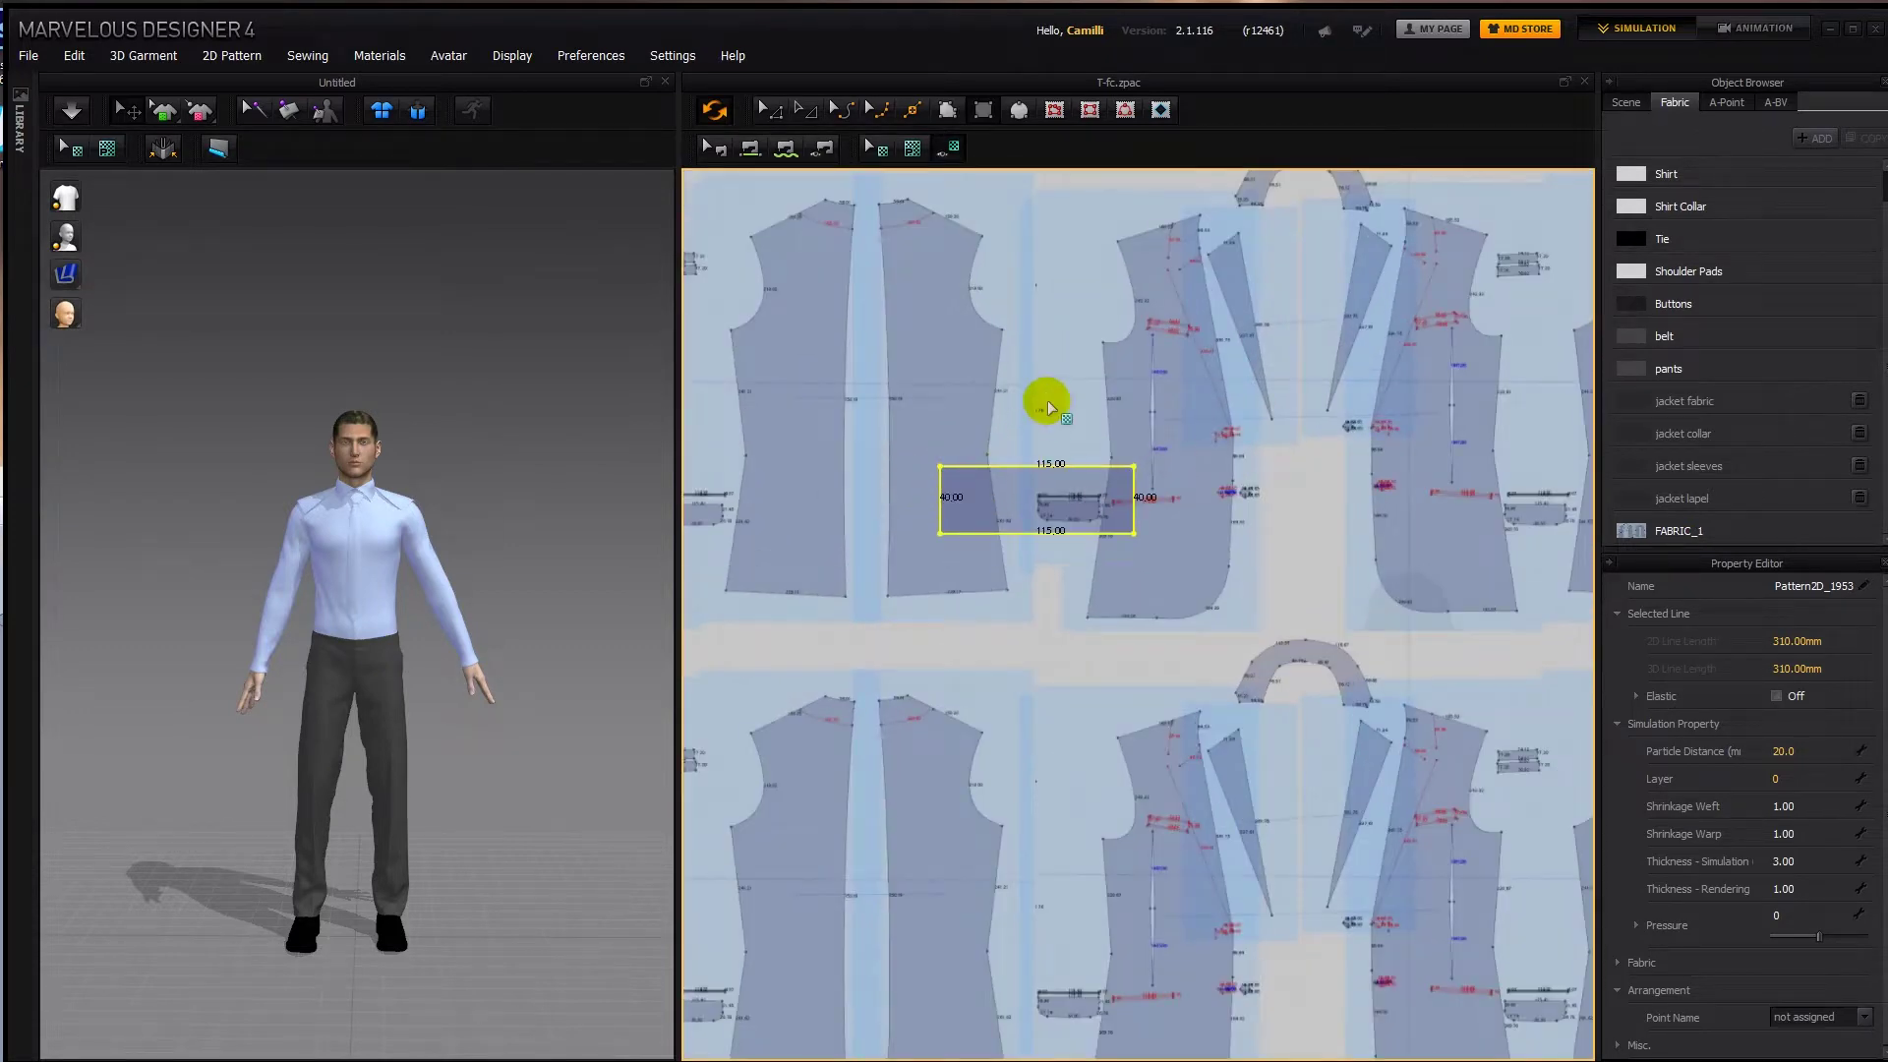
key("t")
left_click(1070, 361)
left_click_drag(1094, 337, 1240, 305)
left_click_drag(1091, 676, 1071, 489)
left_click_drag(1135, 422, 1148, 409)
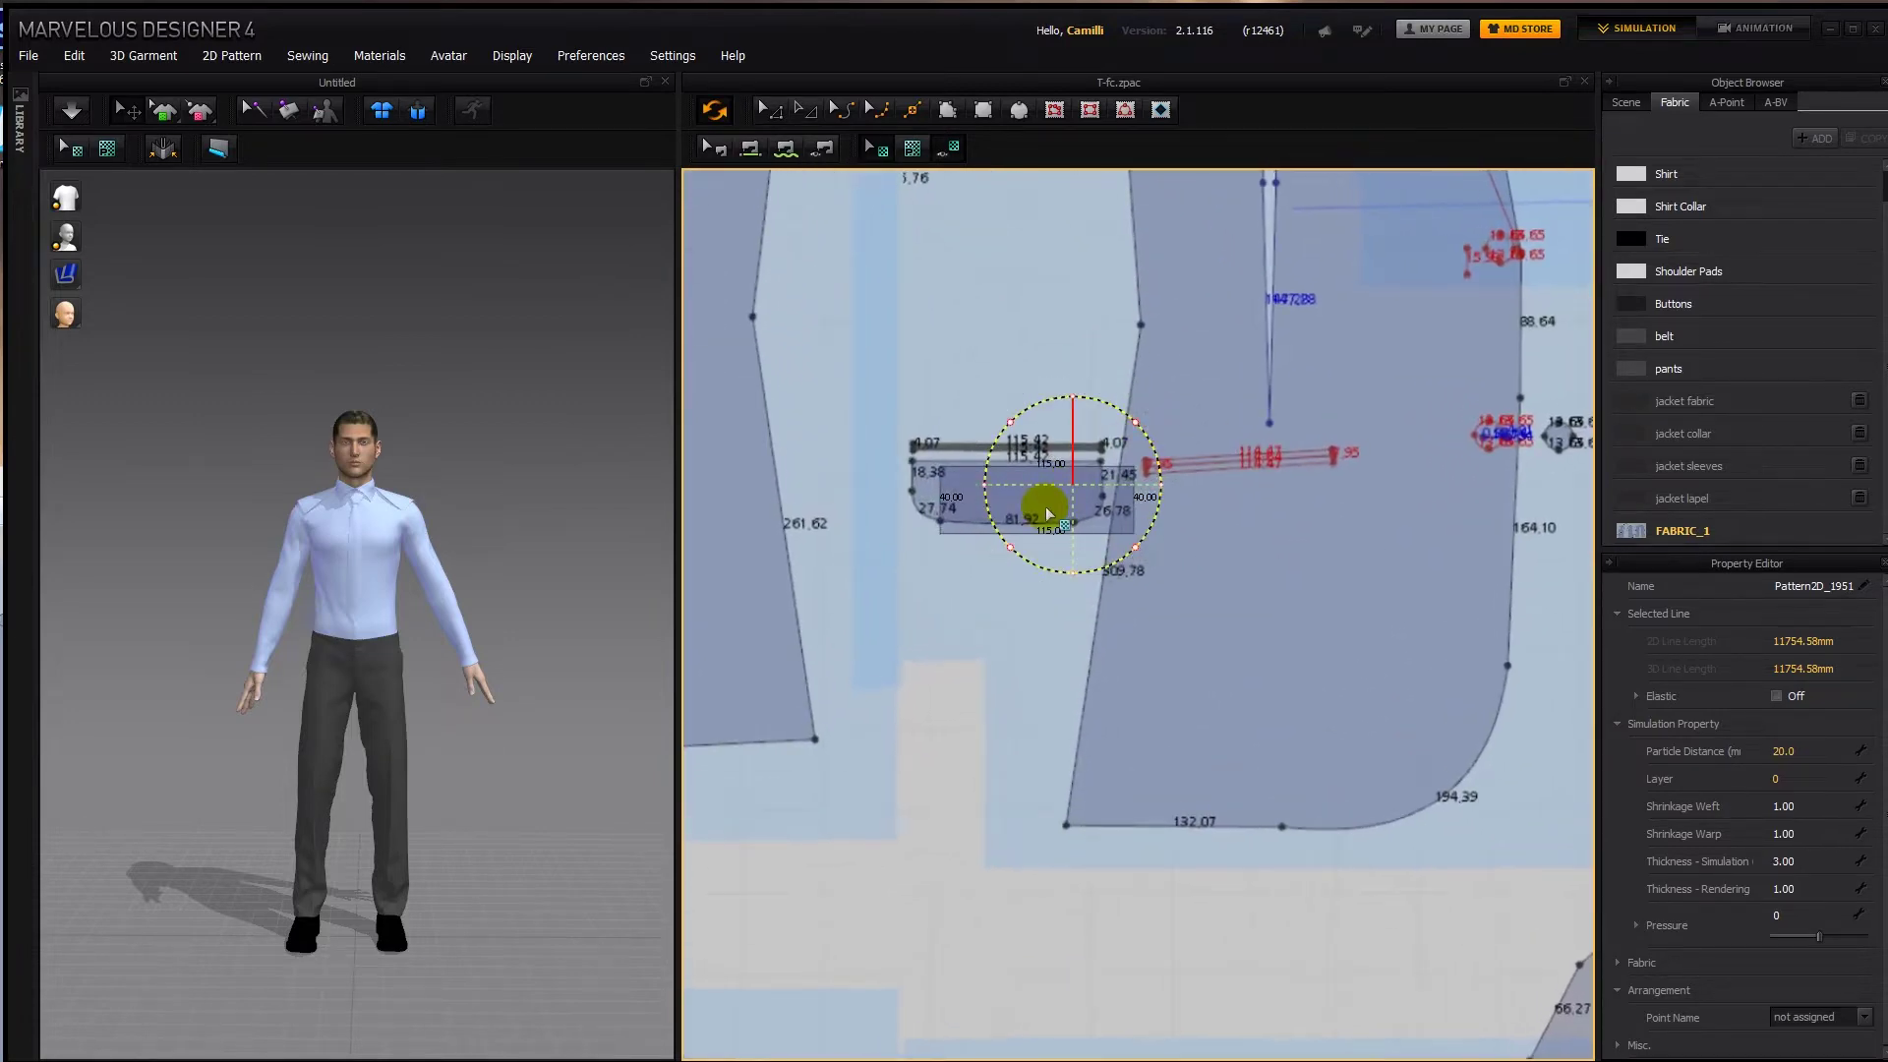
left_click_drag(1026, 435, 1054, 444)
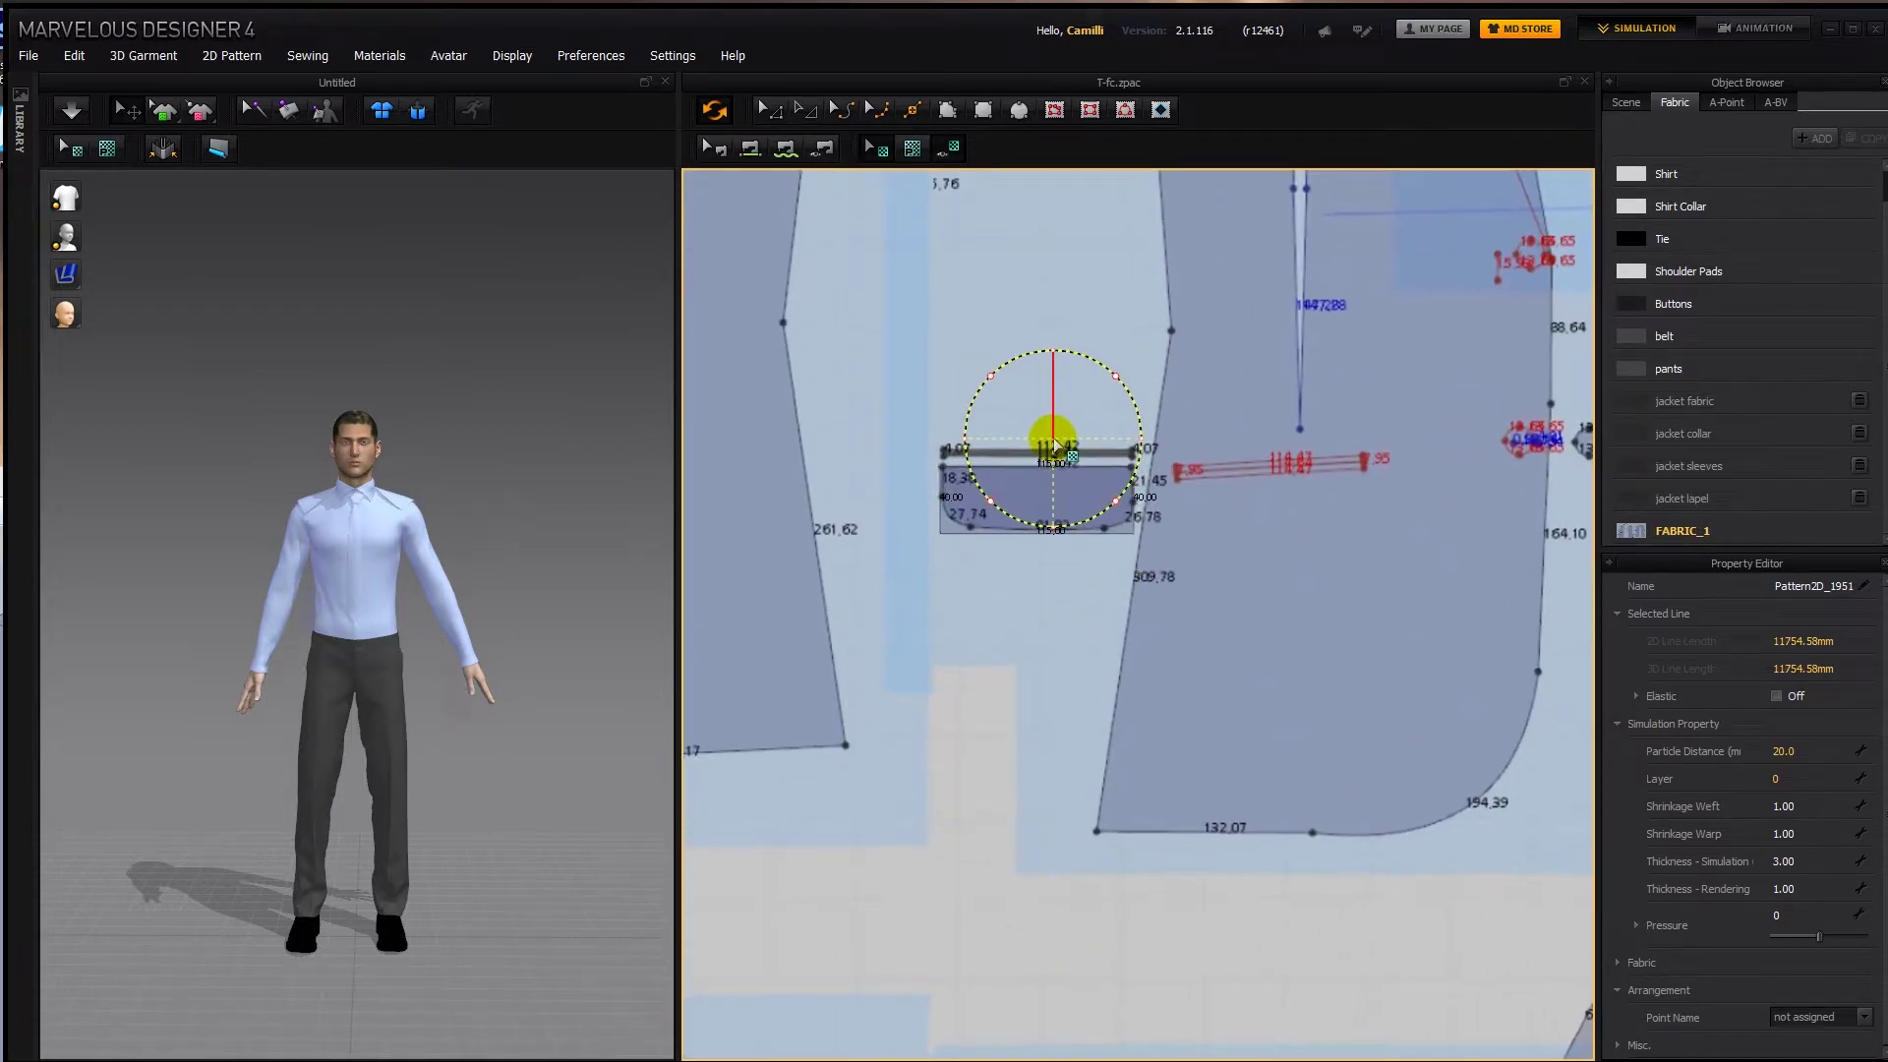
Fine-tune the template texture's scale and position to match the flap's width to the reference rectangle.
scroll(1136, 506, "down", 3)
scroll(1137, 497, "up", 8)
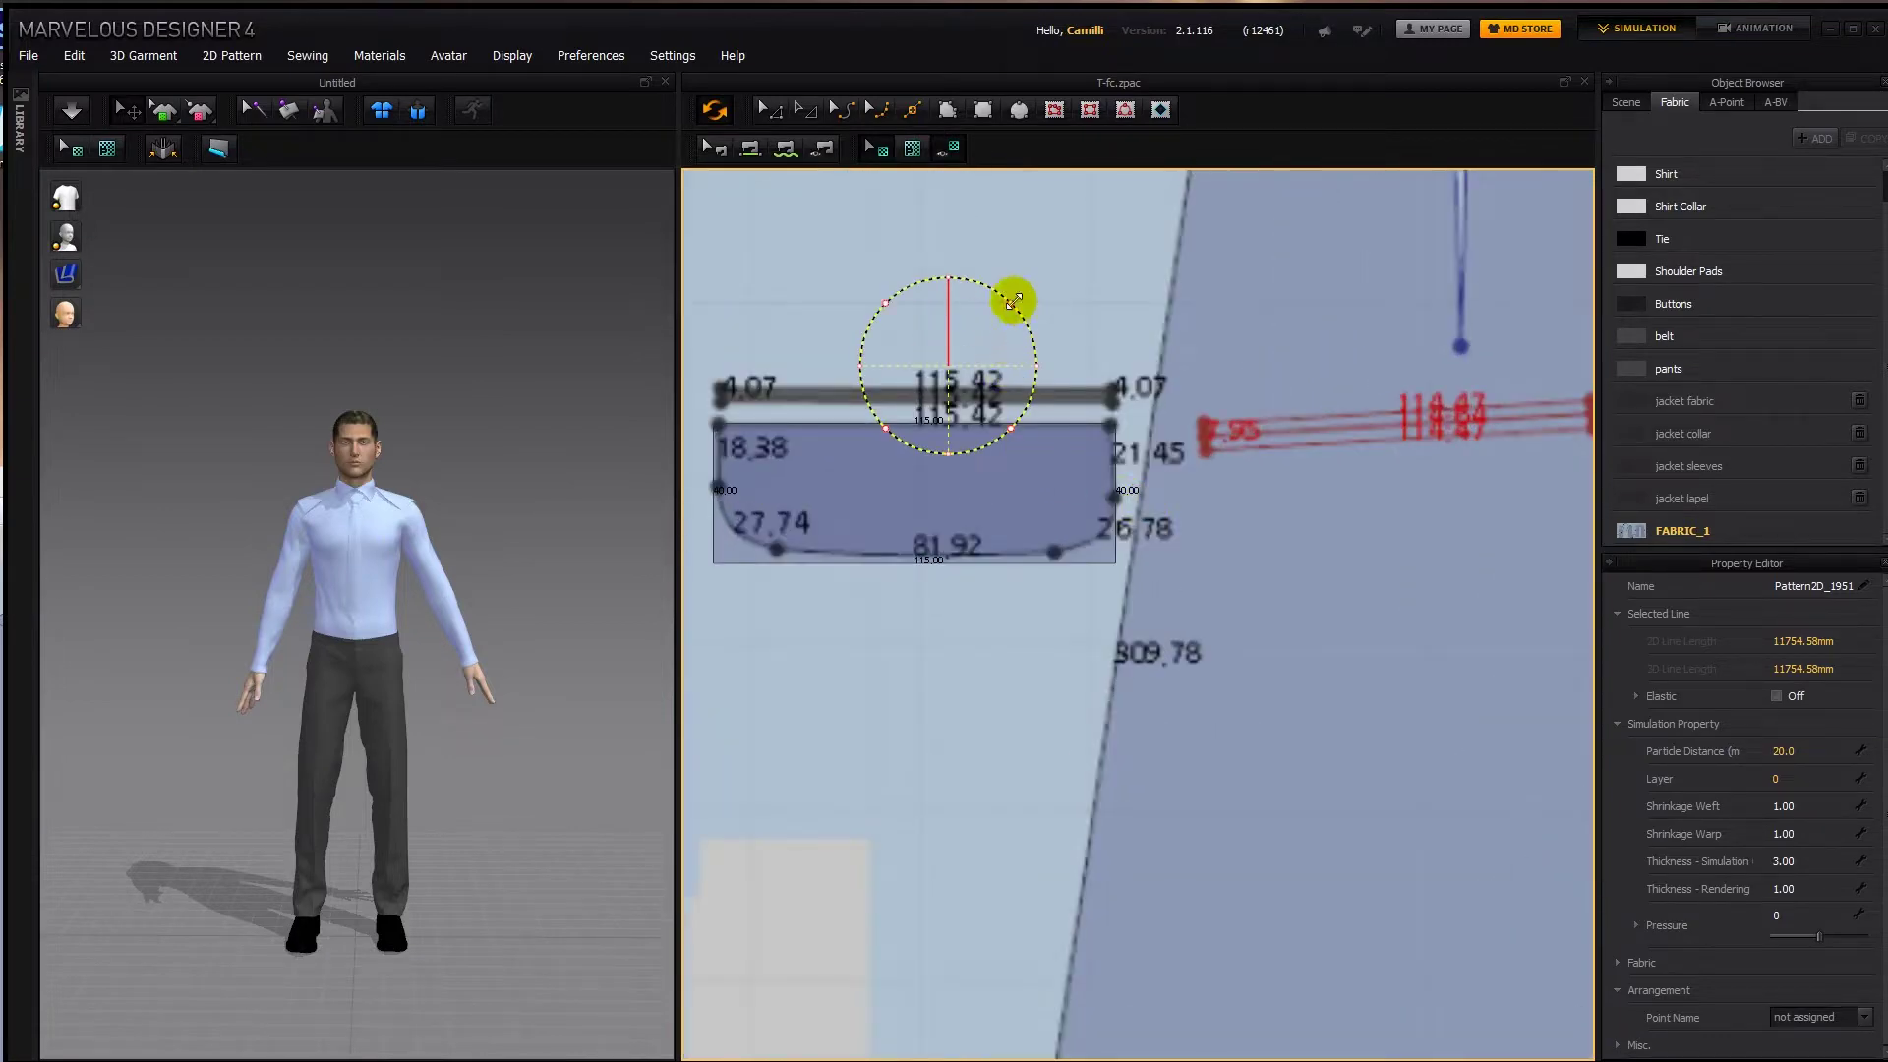
left_click_drag(1014, 300, 1016, 299)
left_click_drag(803, 345, 860, 347)
left_click_drag(922, 283, 918, 287)
left_click_drag(945, 333, 891, 333)
left_click_drag(953, 271, 953, 272)
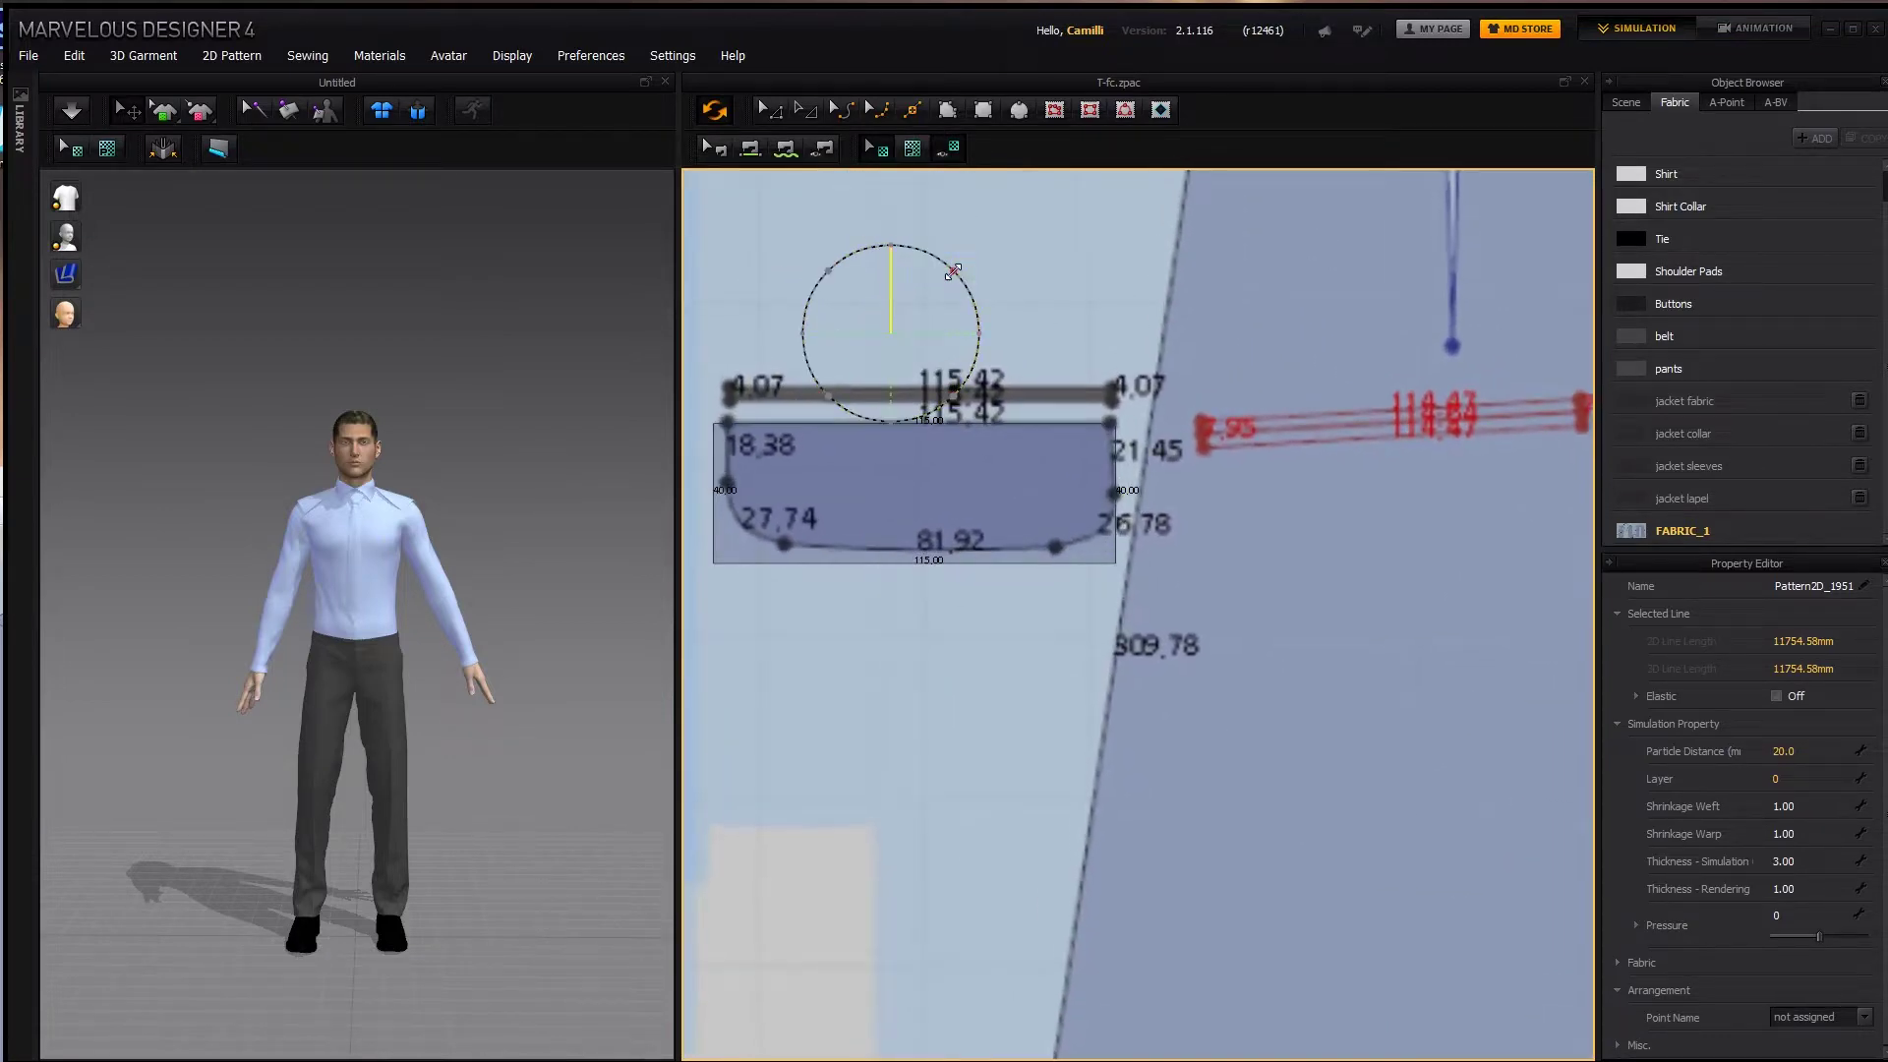
Draw a rectangle about 205 × 573 mm over the template's jacket front panel, starting at the outer shoulder point.
scroll(1088, 485, "down", 10)
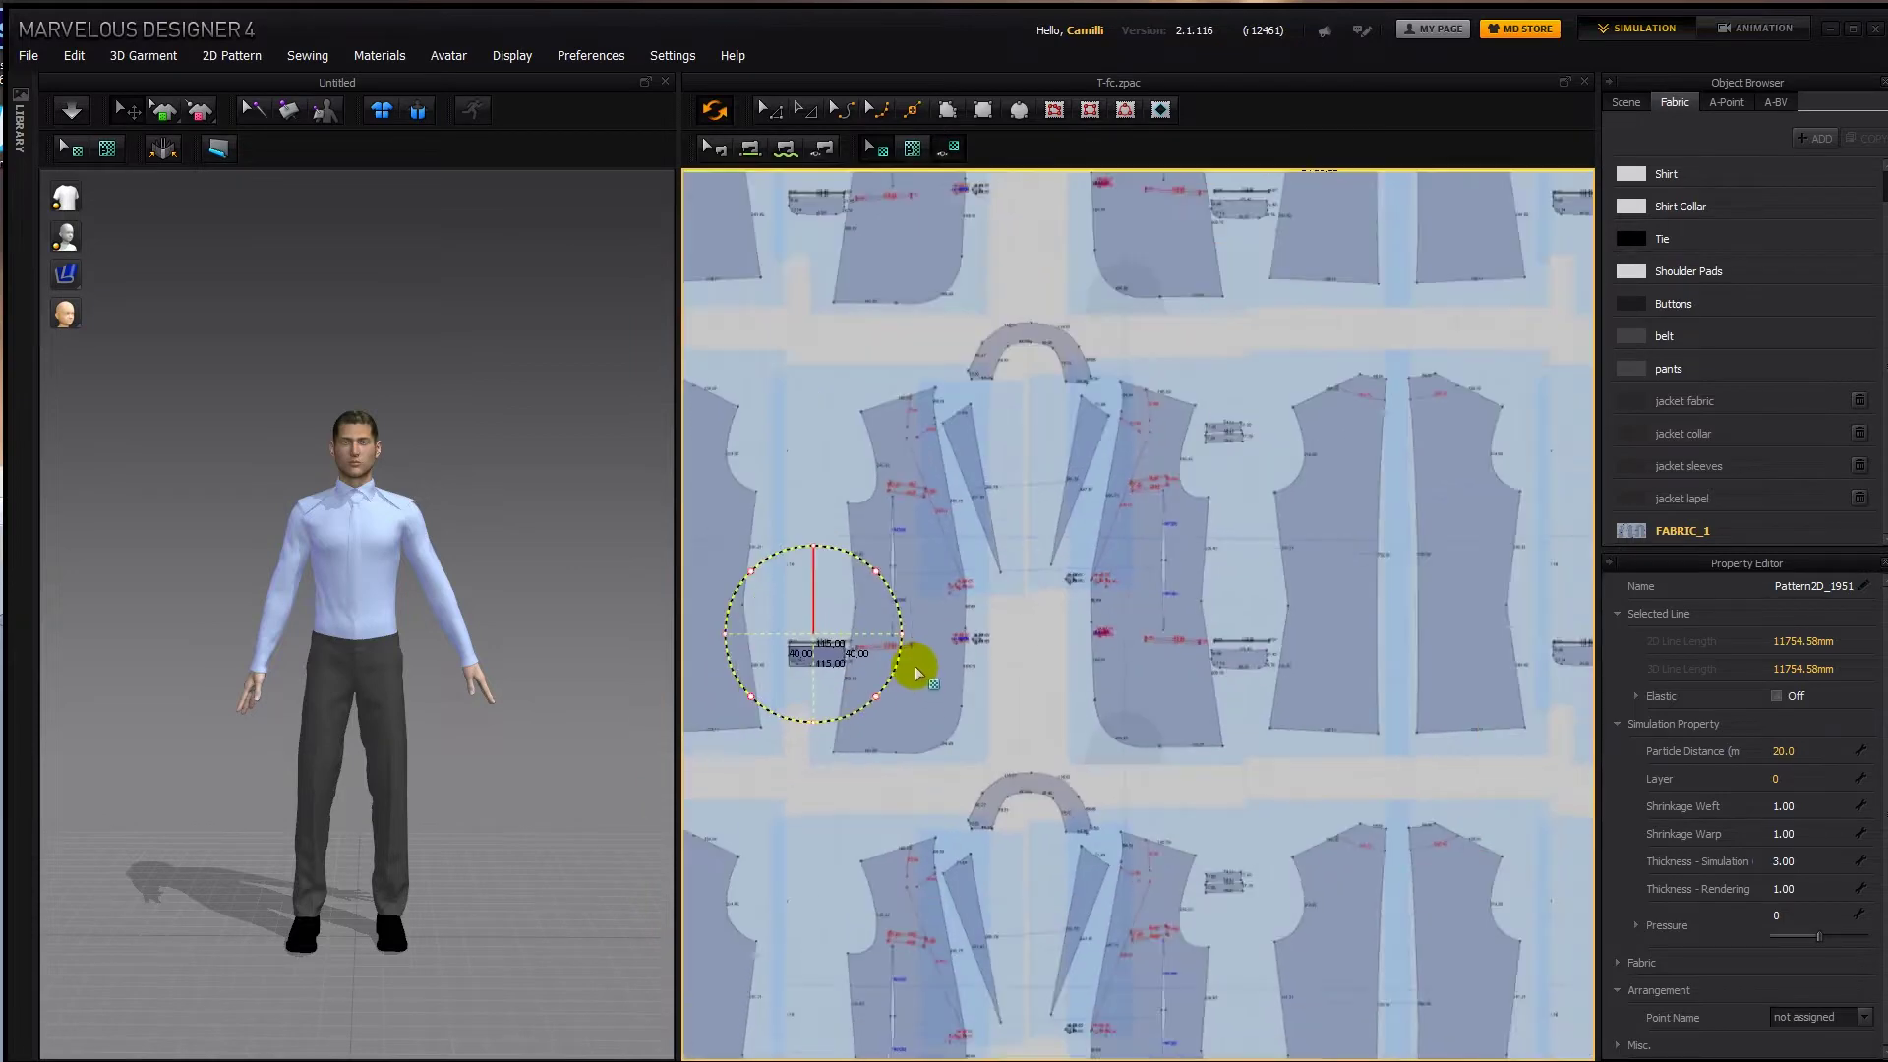
middle_click_drag(915, 668, 980, 659)
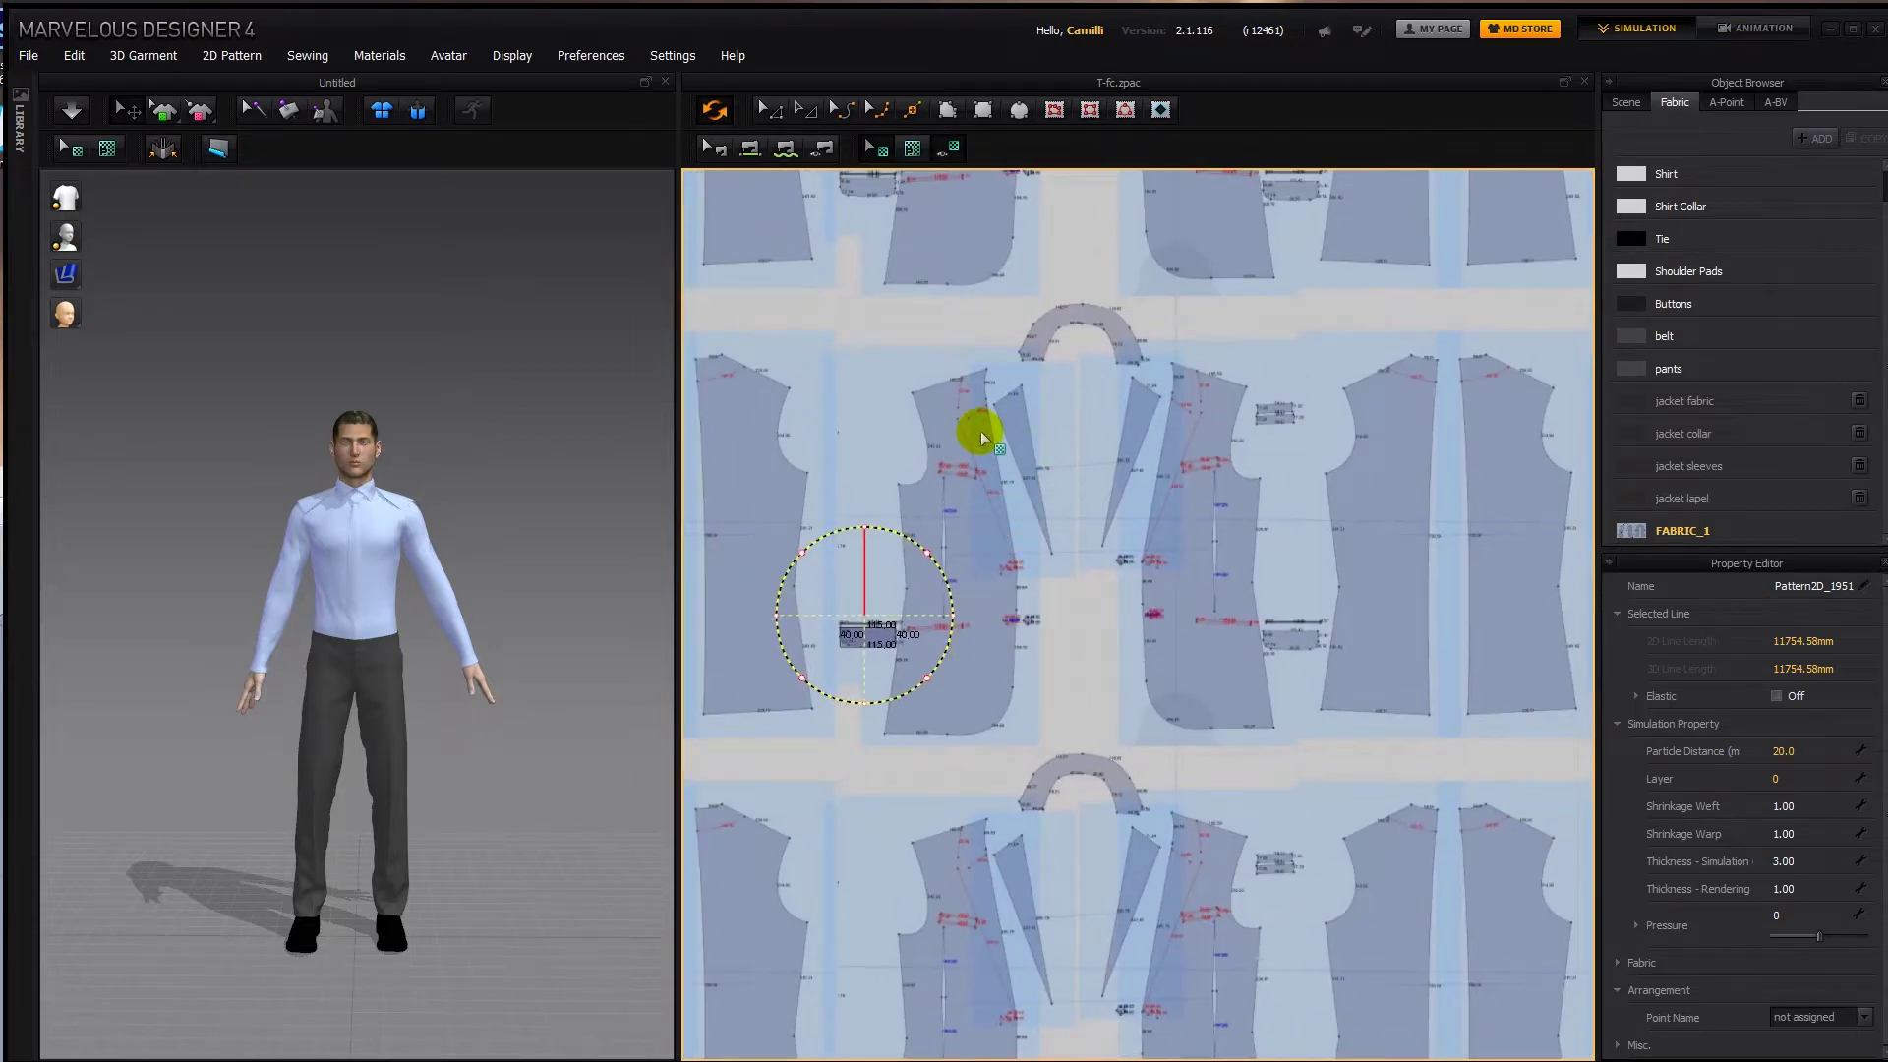
scroll(978, 438, "up", 5)
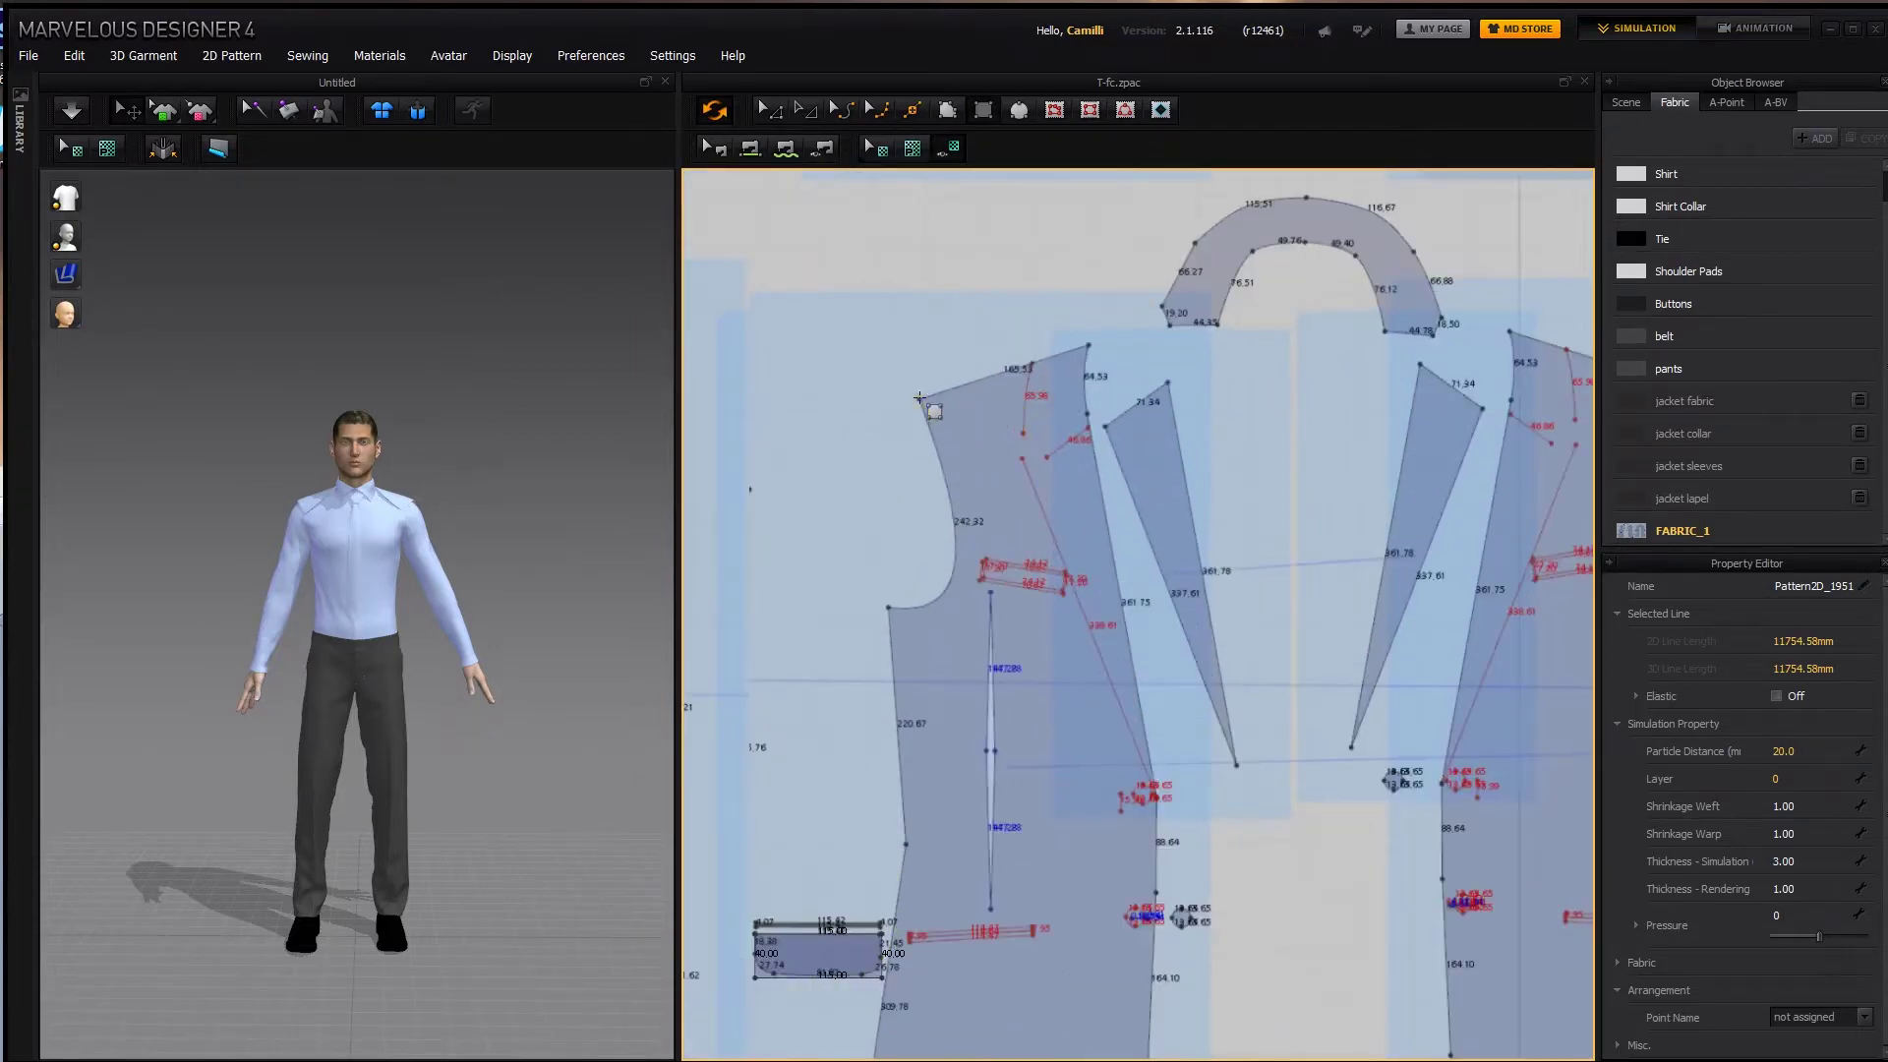
left_click_drag(919, 398, 1147, 1023)
mouse_move(1146, 1023)
middle_mouse_down()
mouse_move(1094, 753)
mouse_move(1111, 767)
middle_mouse_up()
left_click(590, 903)
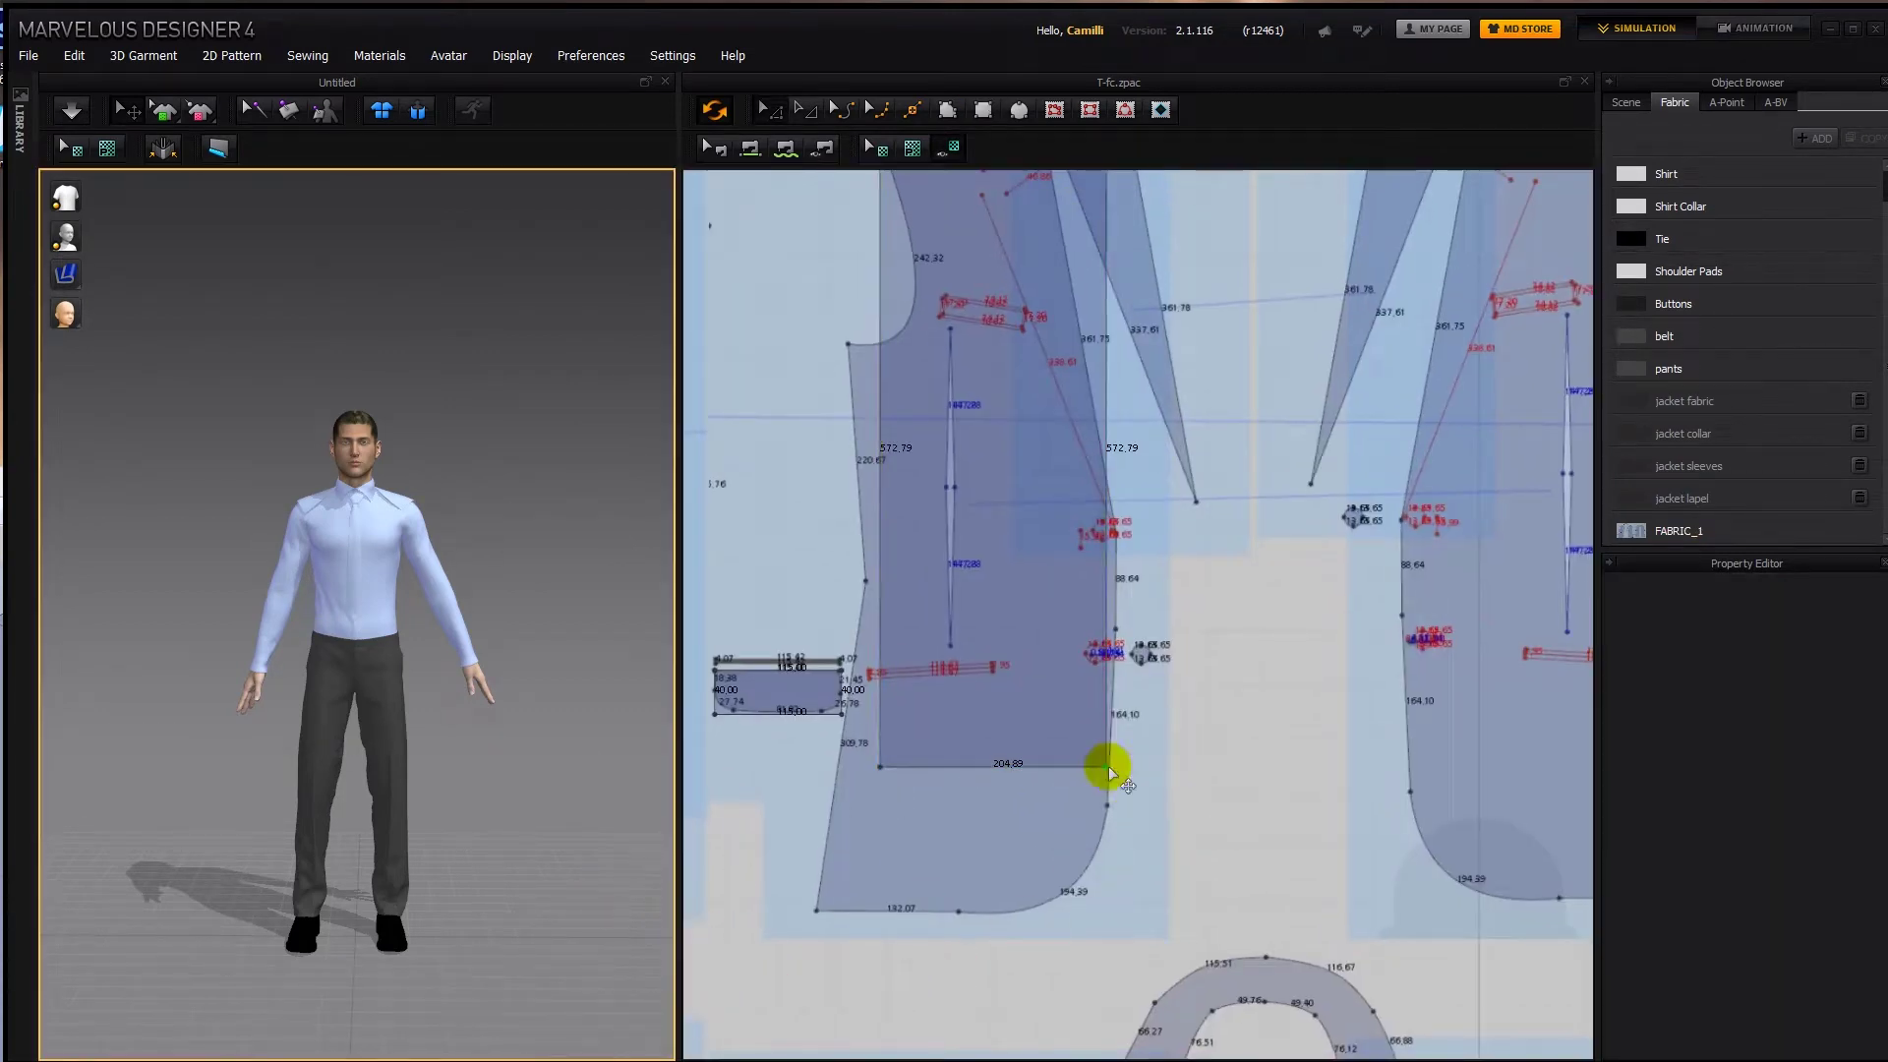
Fit the panel's bottom edge to the template by moving both corners, adding a hem point and curving the rounded front corner.
left_click_drag(1108, 767, 1107, 806)
left_click_drag(880, 767, 815, 912)
key("x")
left_click(955, 862)
key("z")
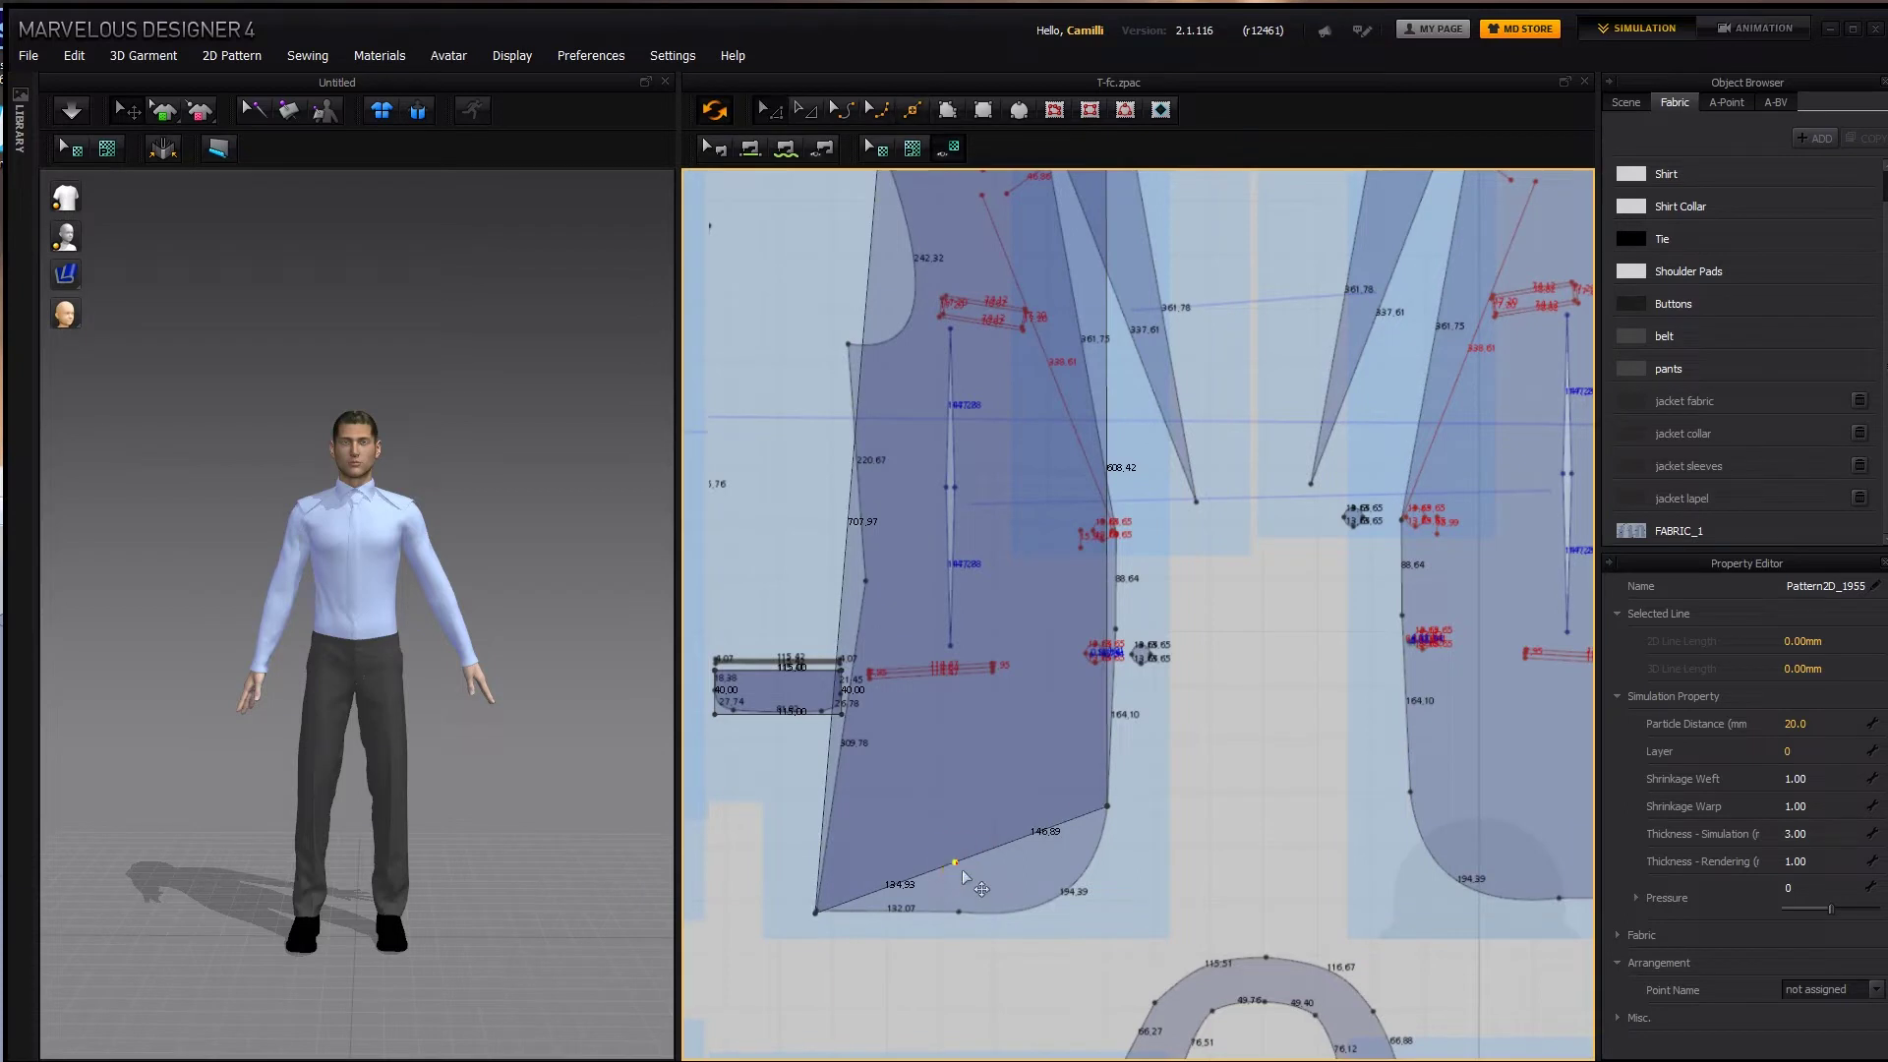
left_click_drag(956, 862, 958, 912)
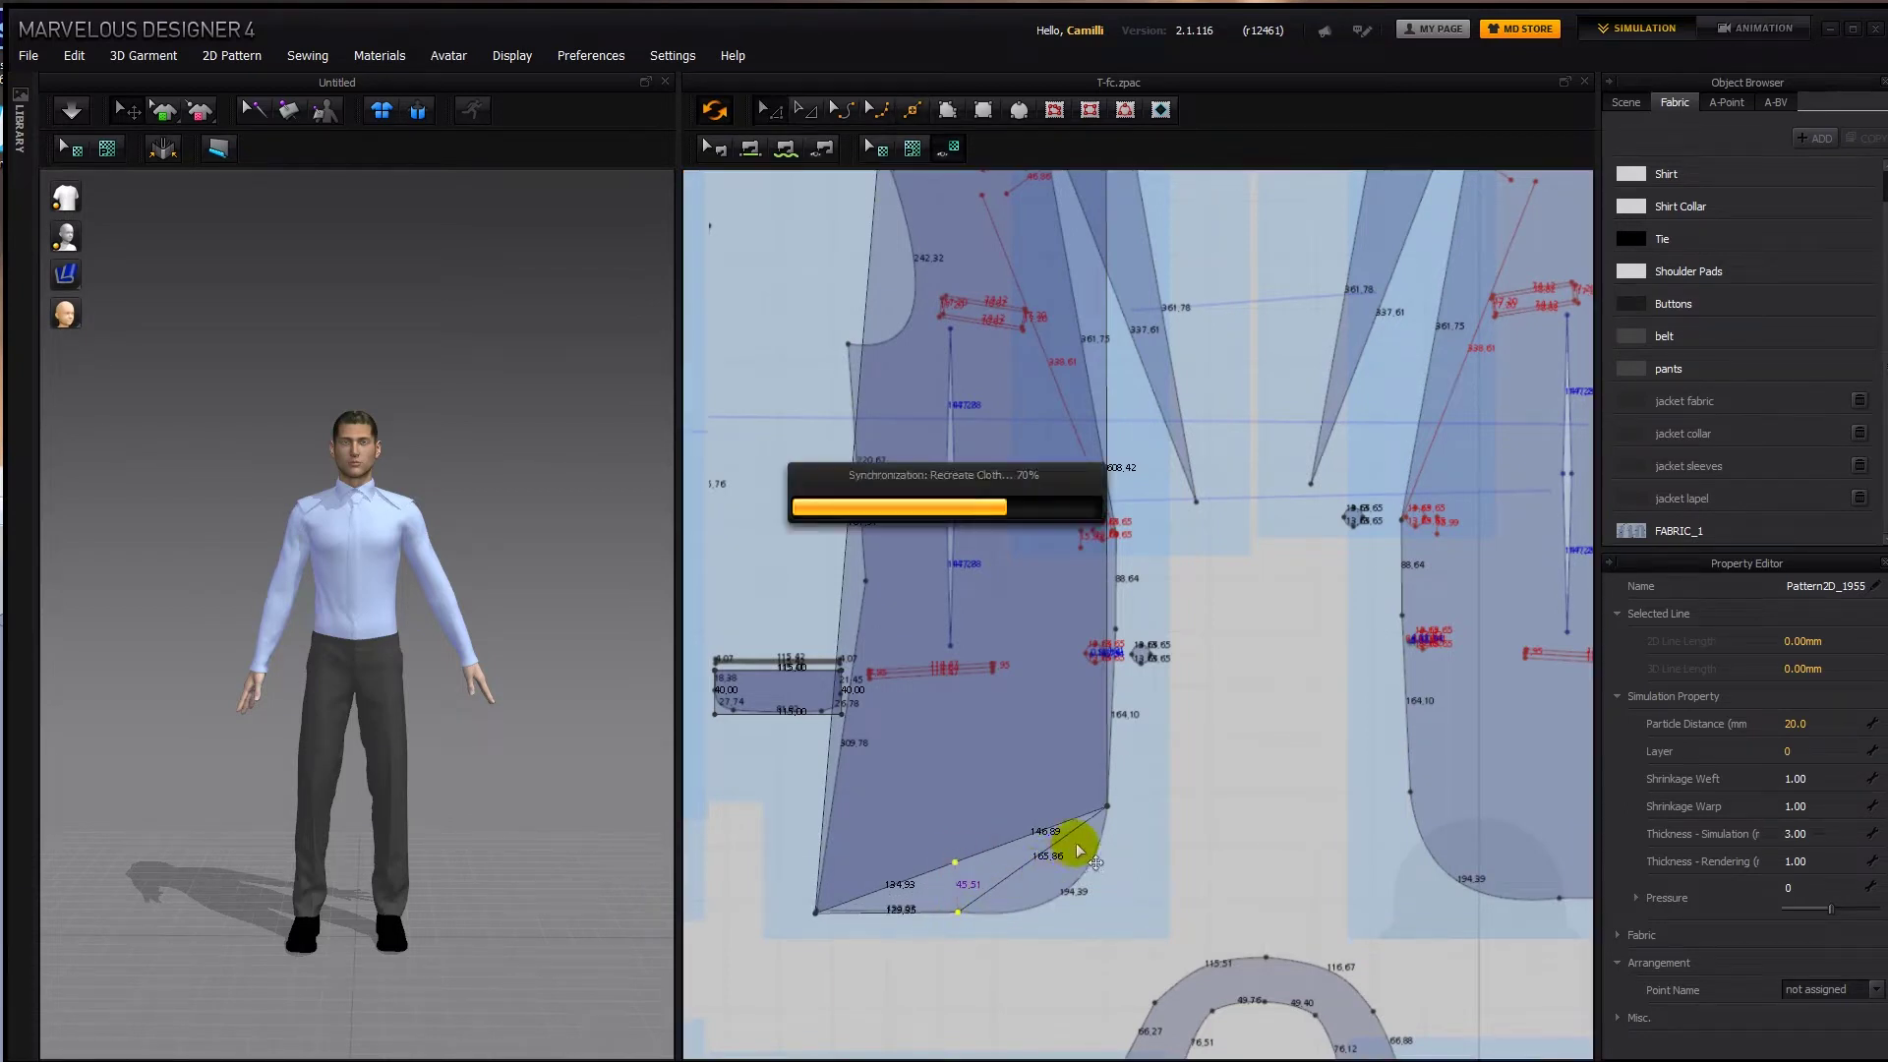
key("c")
left_click_drag(1041, 853, 1092, 909)
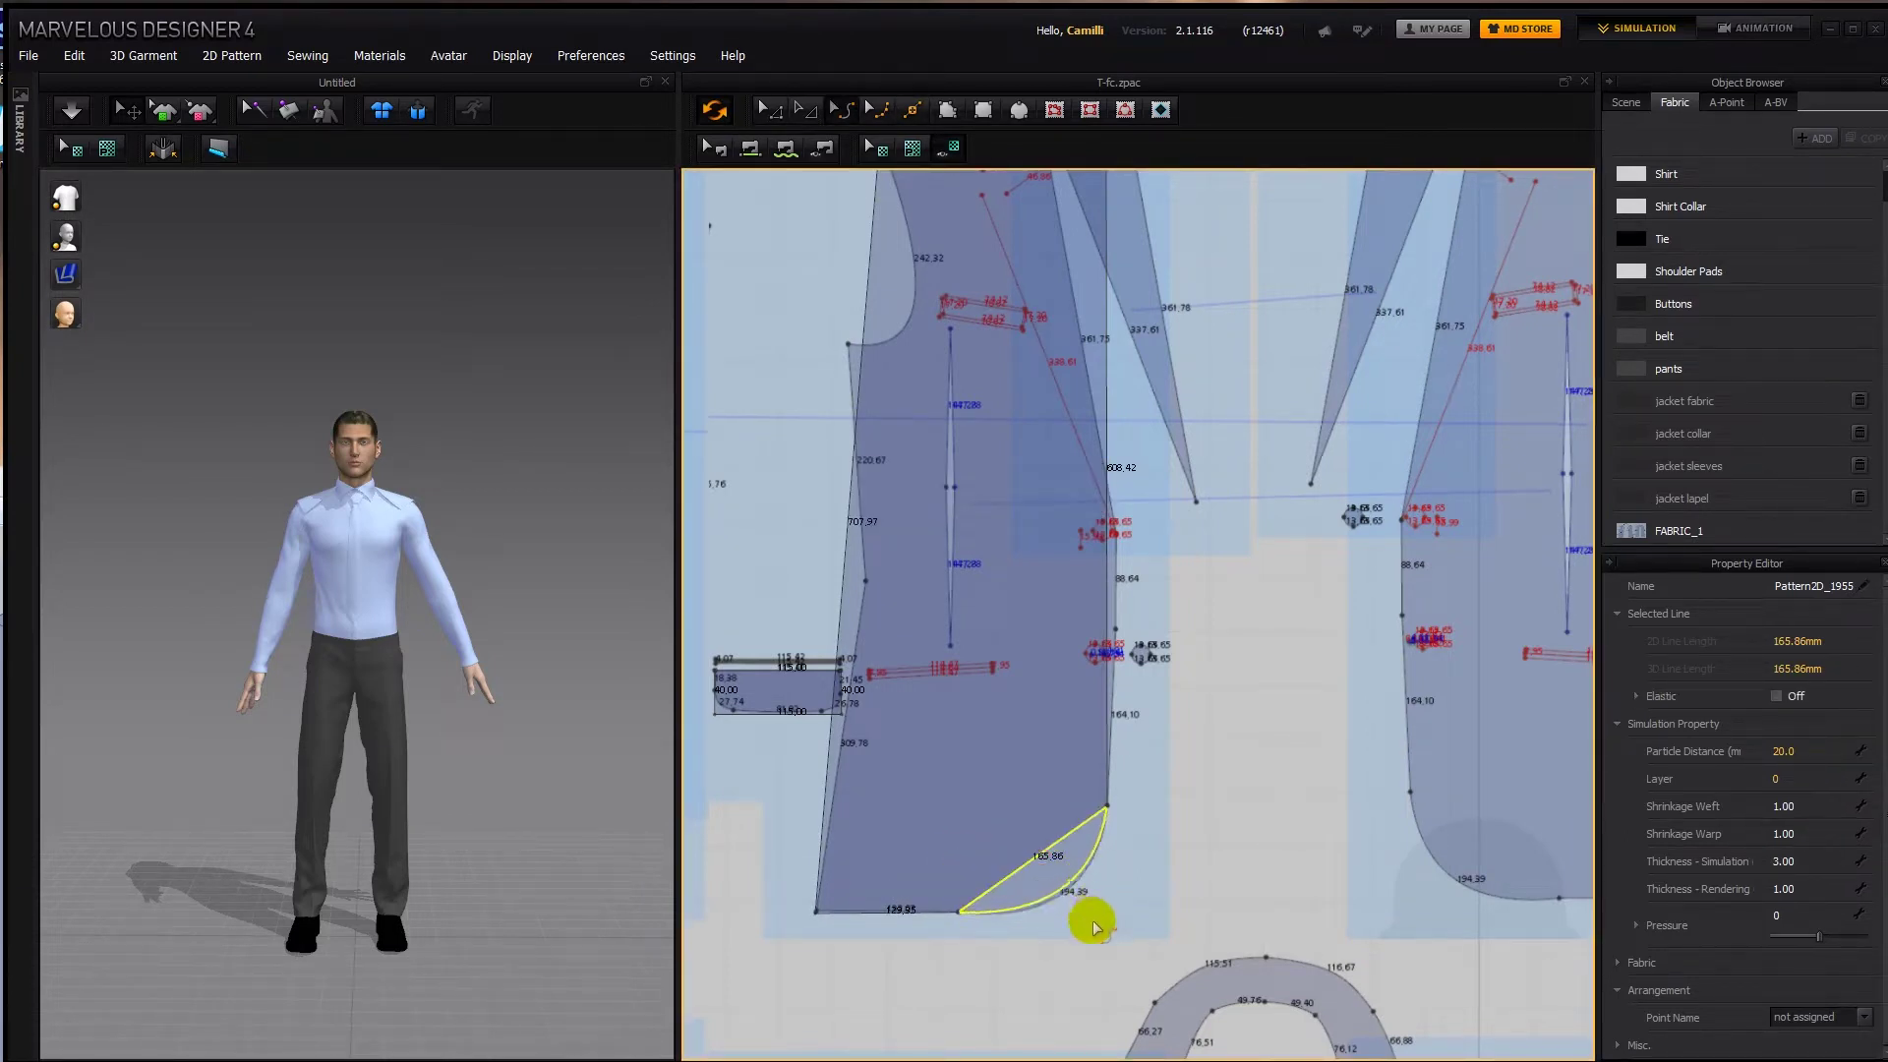
Add two points on the panel's front edge and align them with the template's points at the button and lapel break.
left_click(1109, 631)
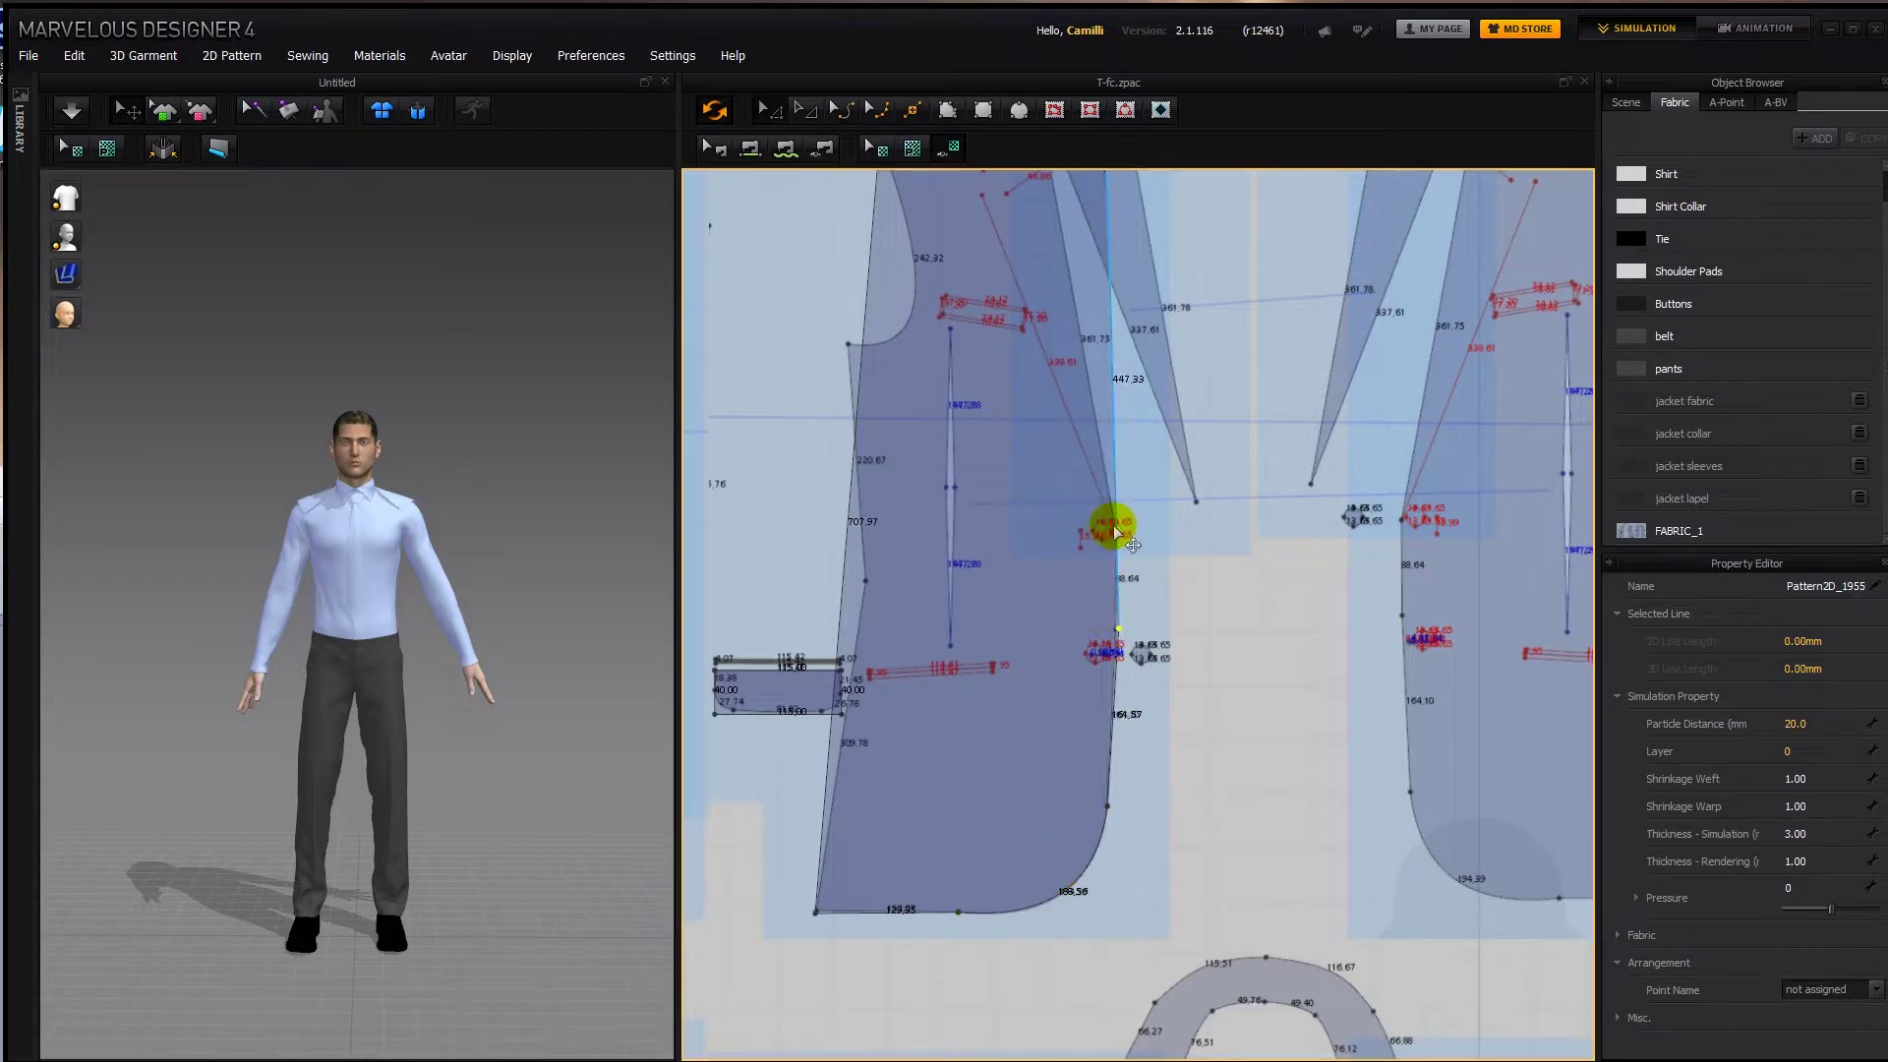
scroll(1121, 536, "up", 4)
left_click(1121, 539)
scroll(1162, 709, "up", 1)
middle_click_drag(1162, 710, 1219, 451)
left_click_drag(1170, 515, 1158, 515)
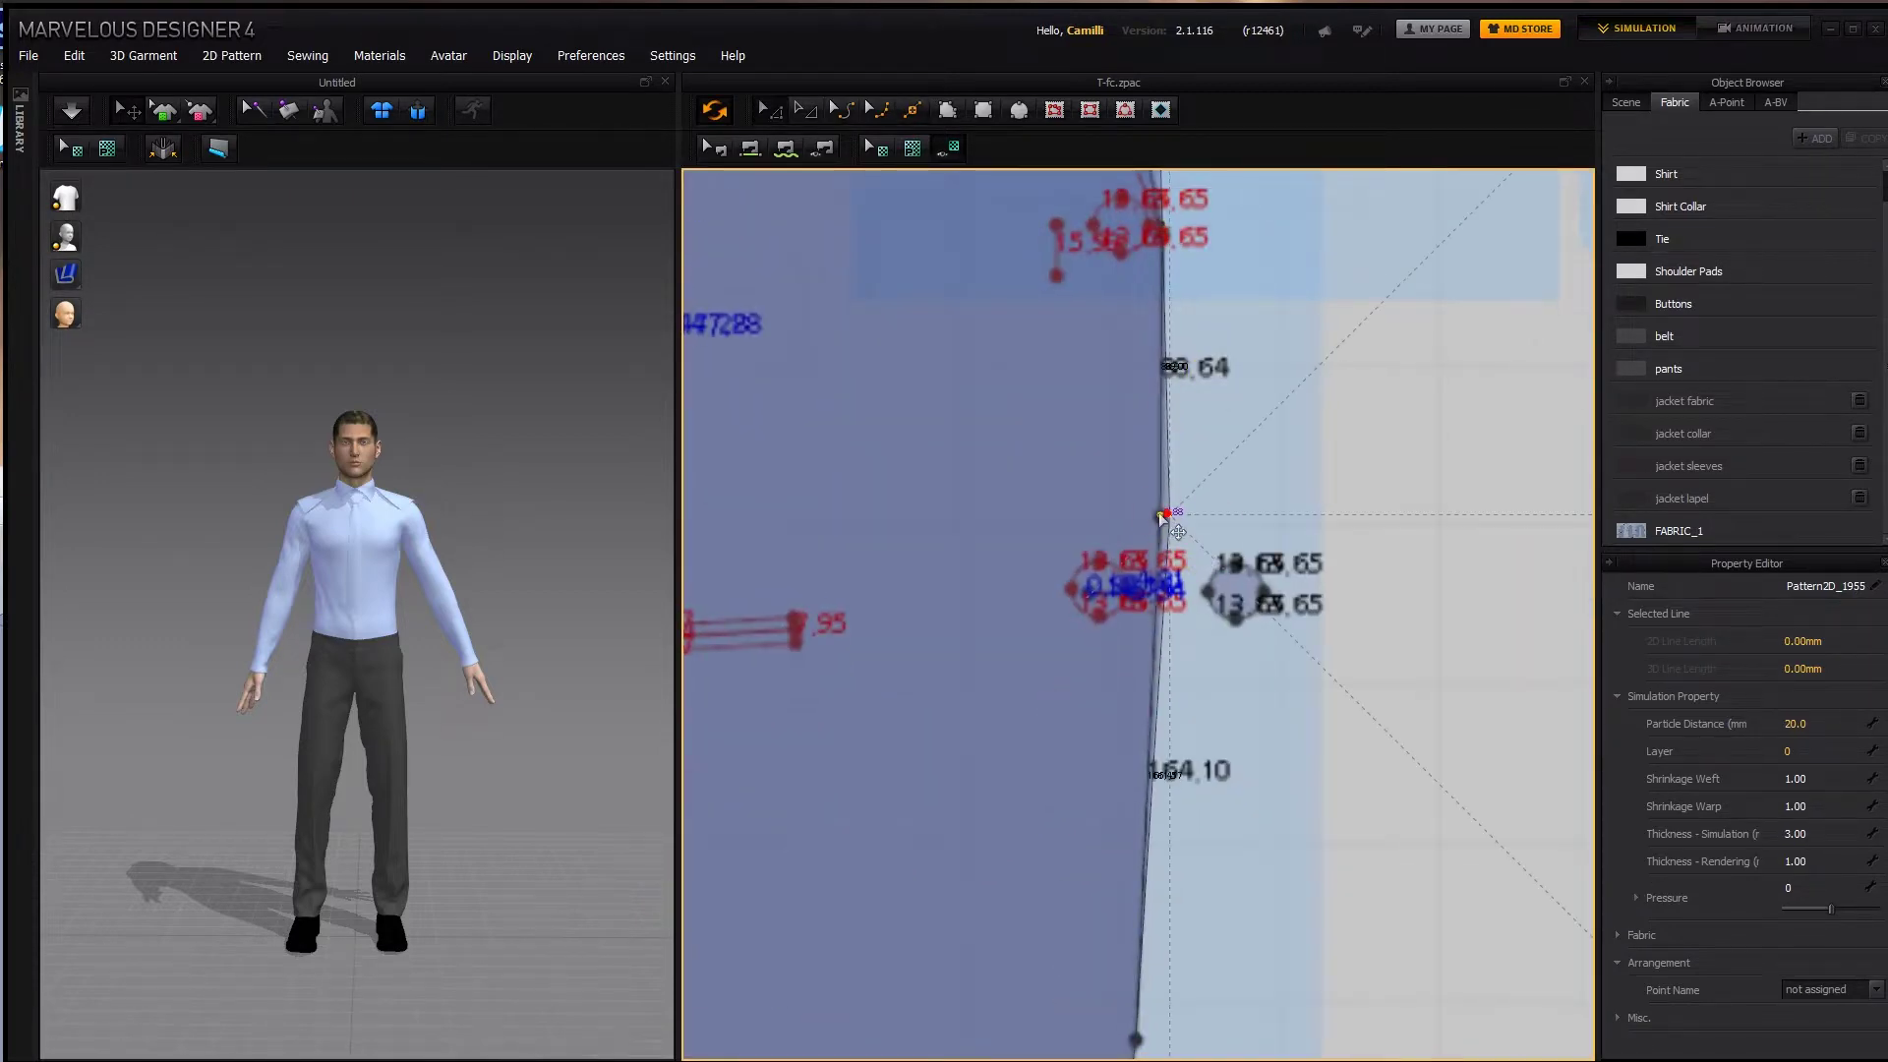
left_click(1872, 35)
Move the panel's upper front corner to the template's neck point, then place a point below it and curve the neckline.
scroll(1285, 687, "down", 5)
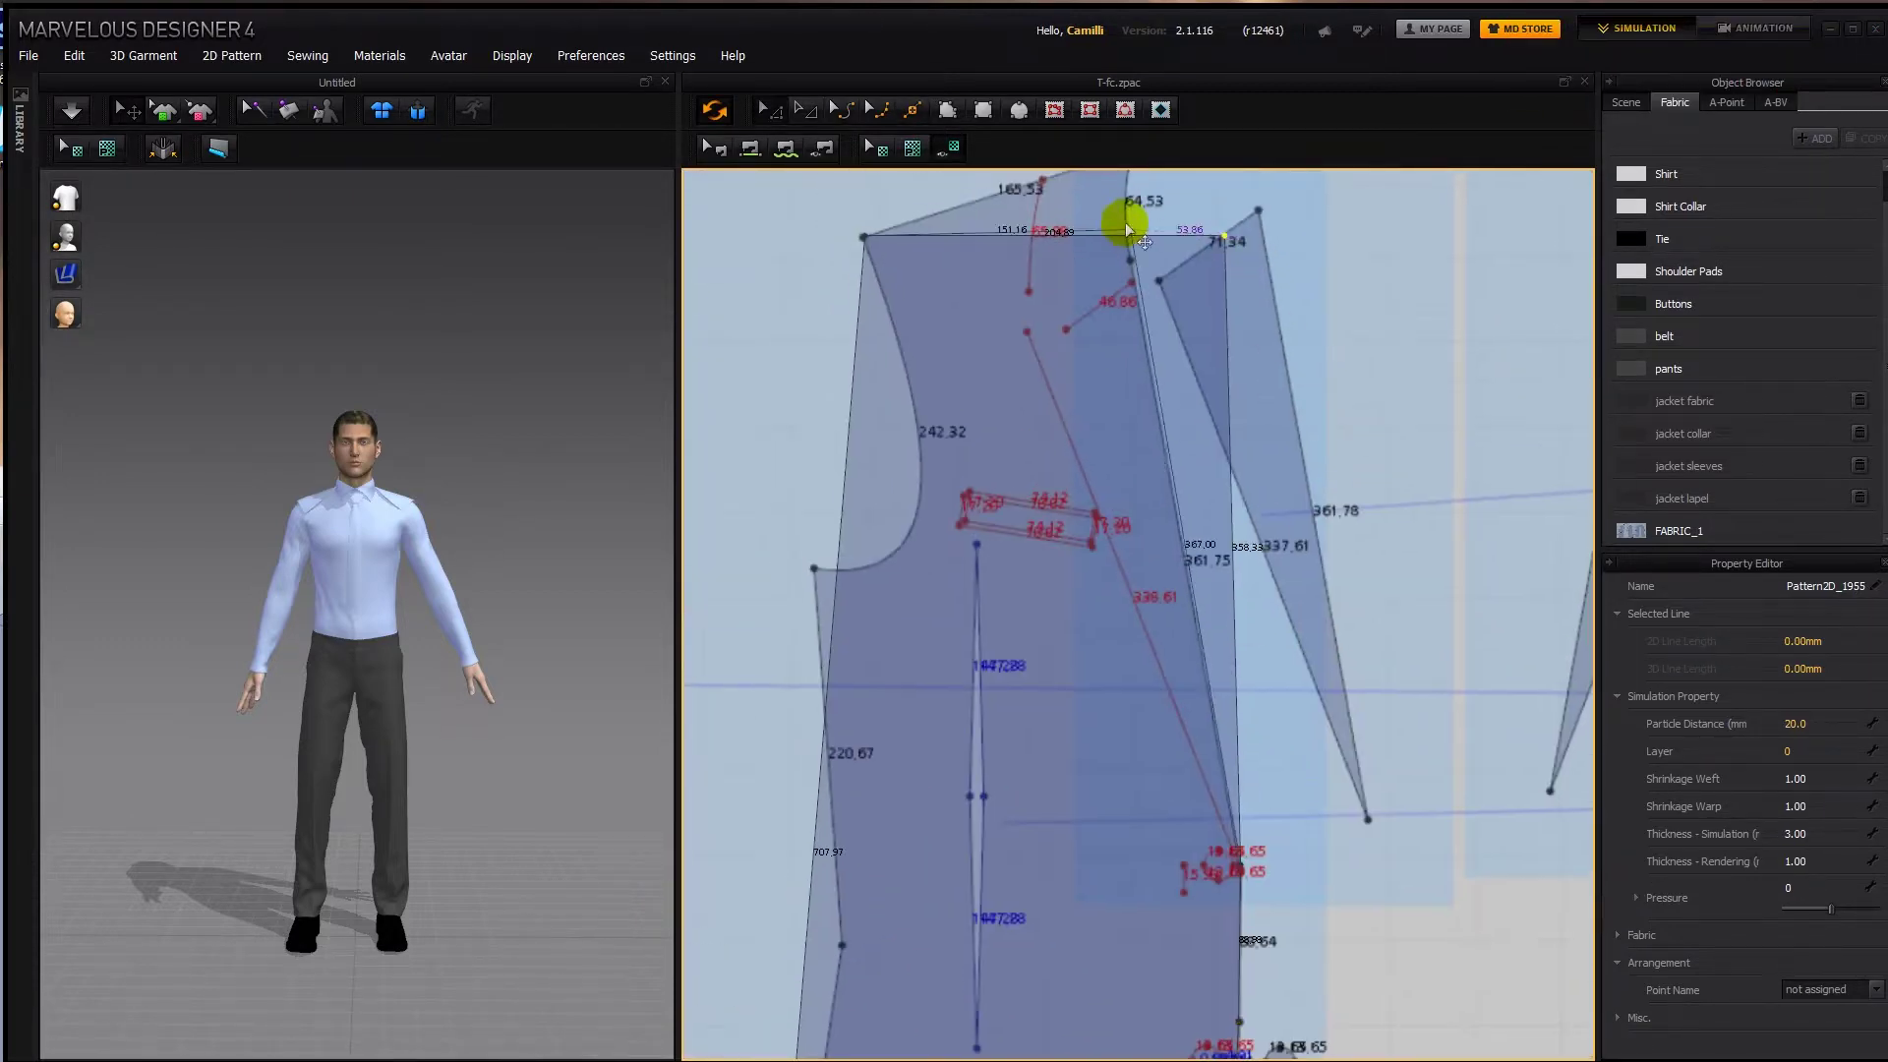
scroll(1133, 256, "up", 3)
left_click_drag(1137, 314, 1144, 250)
key("x")
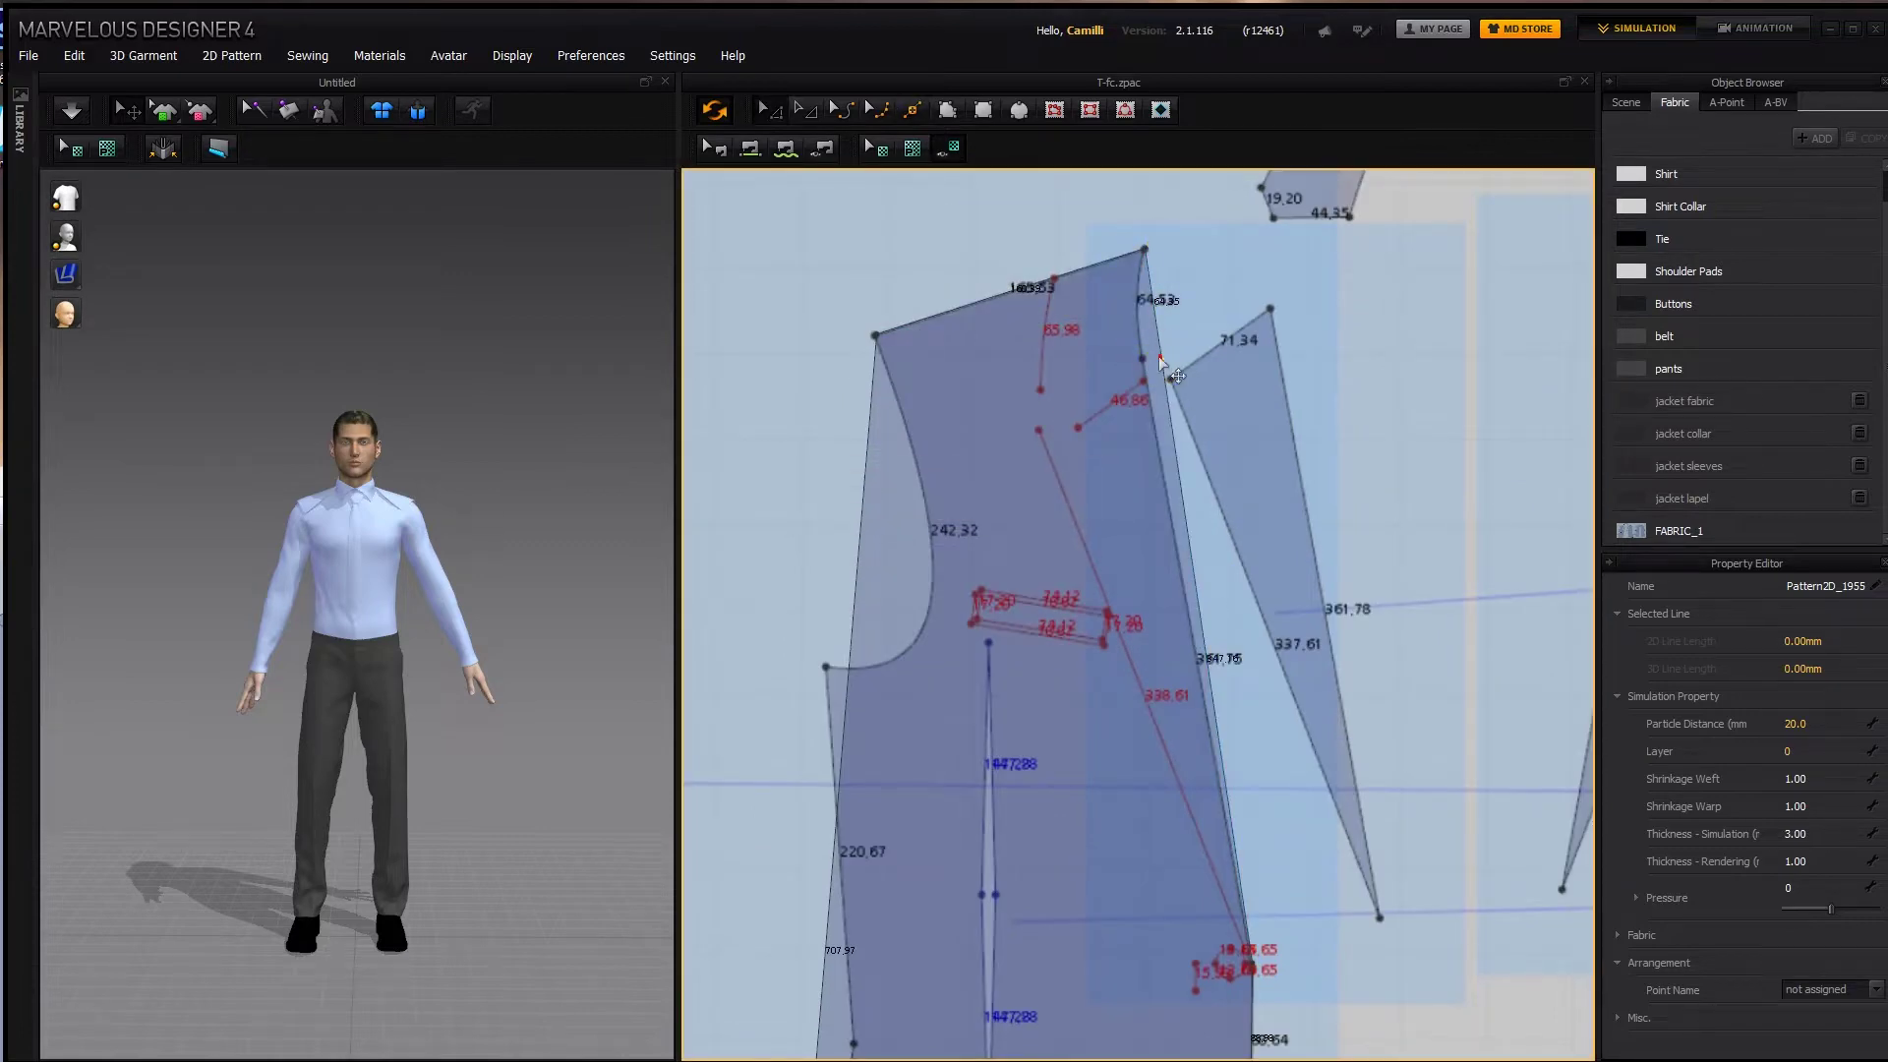
left_click_drag(1158, 355, 1142, 356)
key("c")
left_click_drag(1144, 286, 1124, 286)
Add two points on the panel's side edge and move them onto the template's underarm and waist points.
middle_click_drag(881, 661, 899, 539)
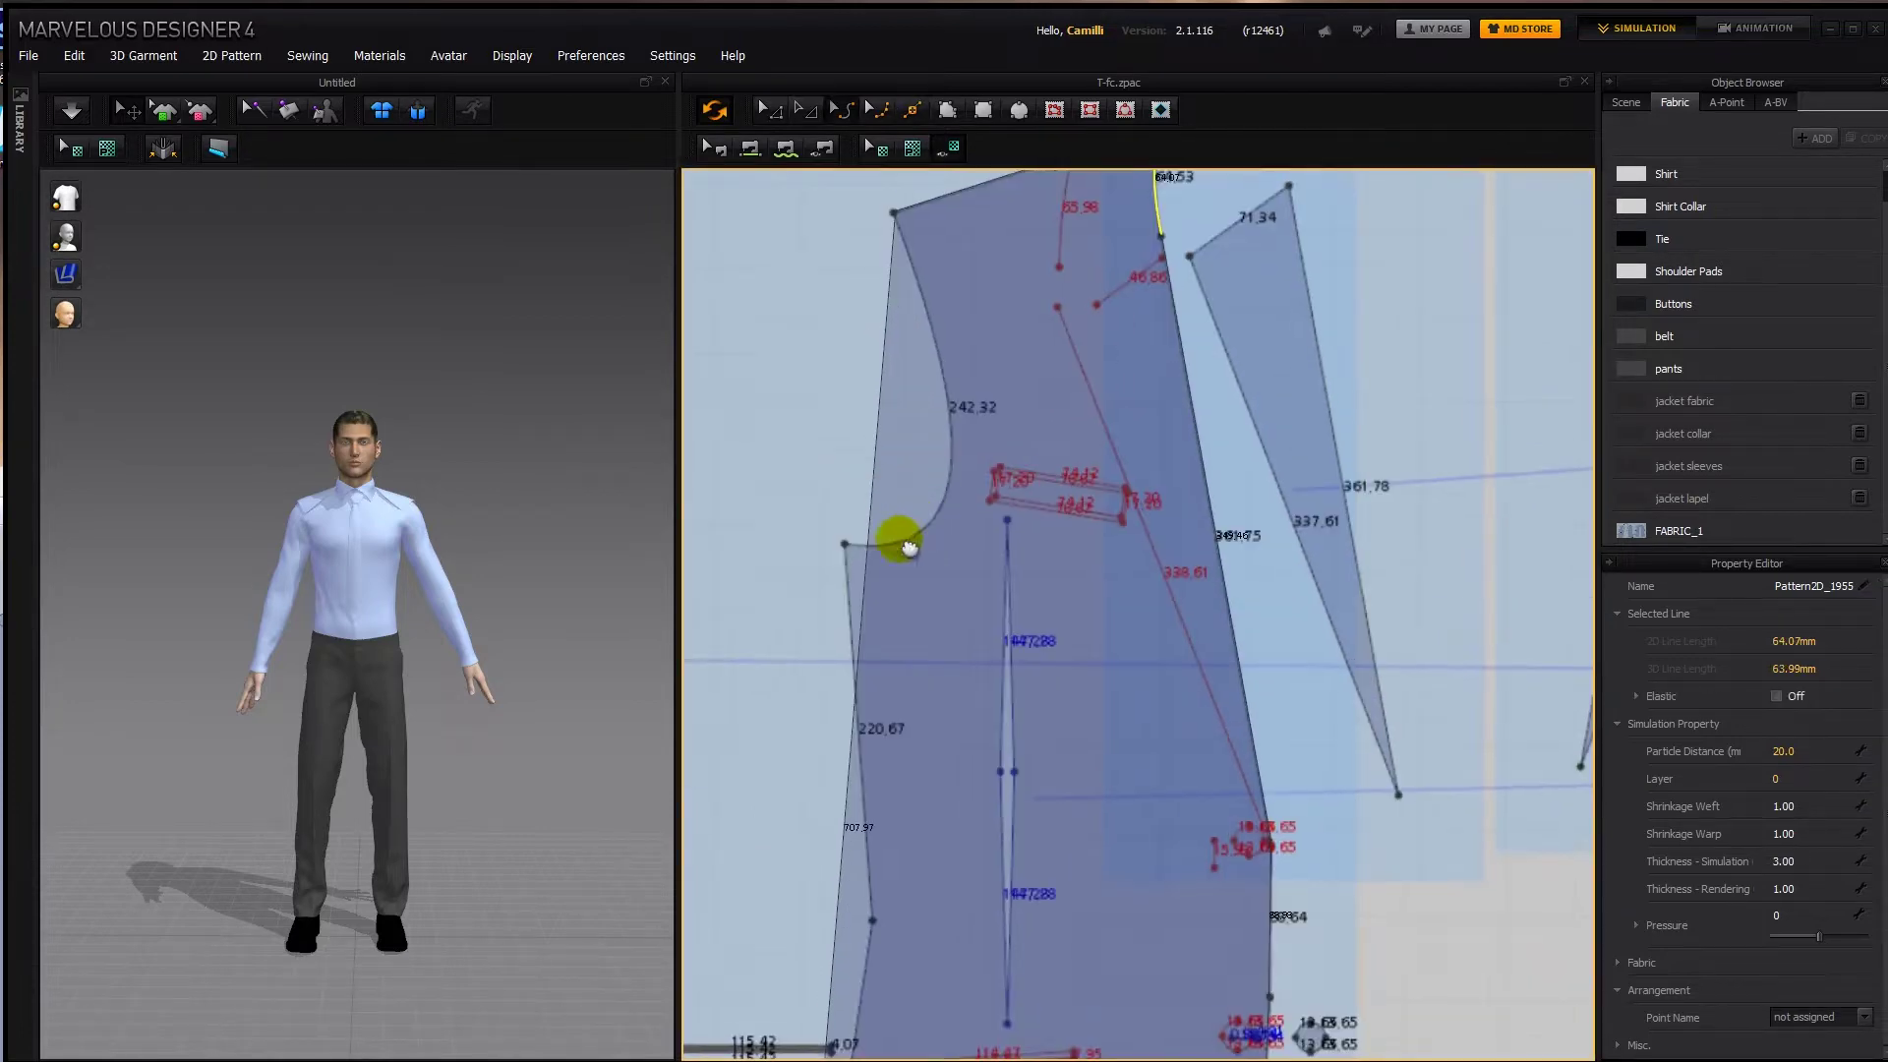
key("x")
left_click(867, 543)
key("z")
left_click_drag(867, 543, 845, 543)
middle_click_drag(854, 916, 859, 787)
key("x")
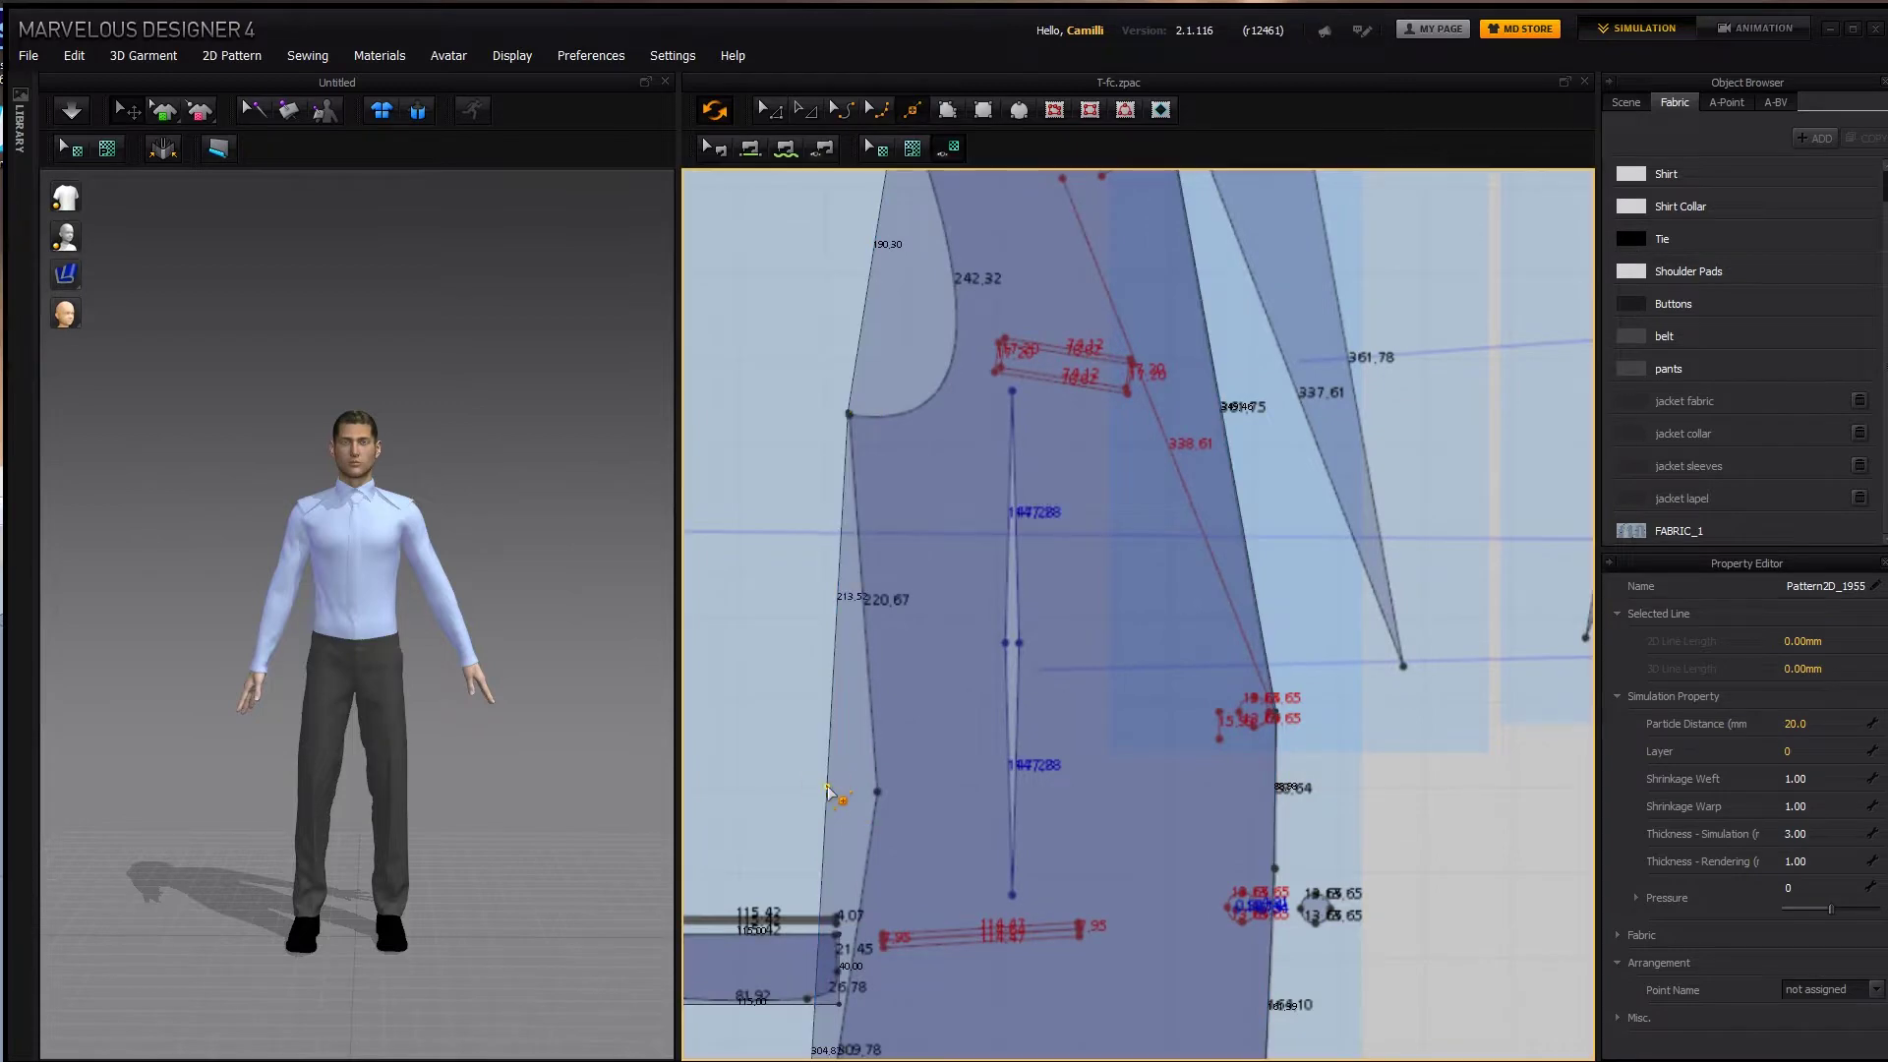
left_click(826, 787)
key("z")
left_click_drag(827, 786, 875, 791)
Curve the panel edge between the outer shoulder and underarm points to follow the template's armhole.
middle_click_drag(854, 833, 913, 843)
middle_click_drag(994, 531, 984, 800)
key("c")
left_click_drag(910, 584, 1074, 733)
Draw an internal dart over the template's waist dart on the front panel and narrow it to match the template's width.
middle_click_drag(1137, 823, 976, 587)
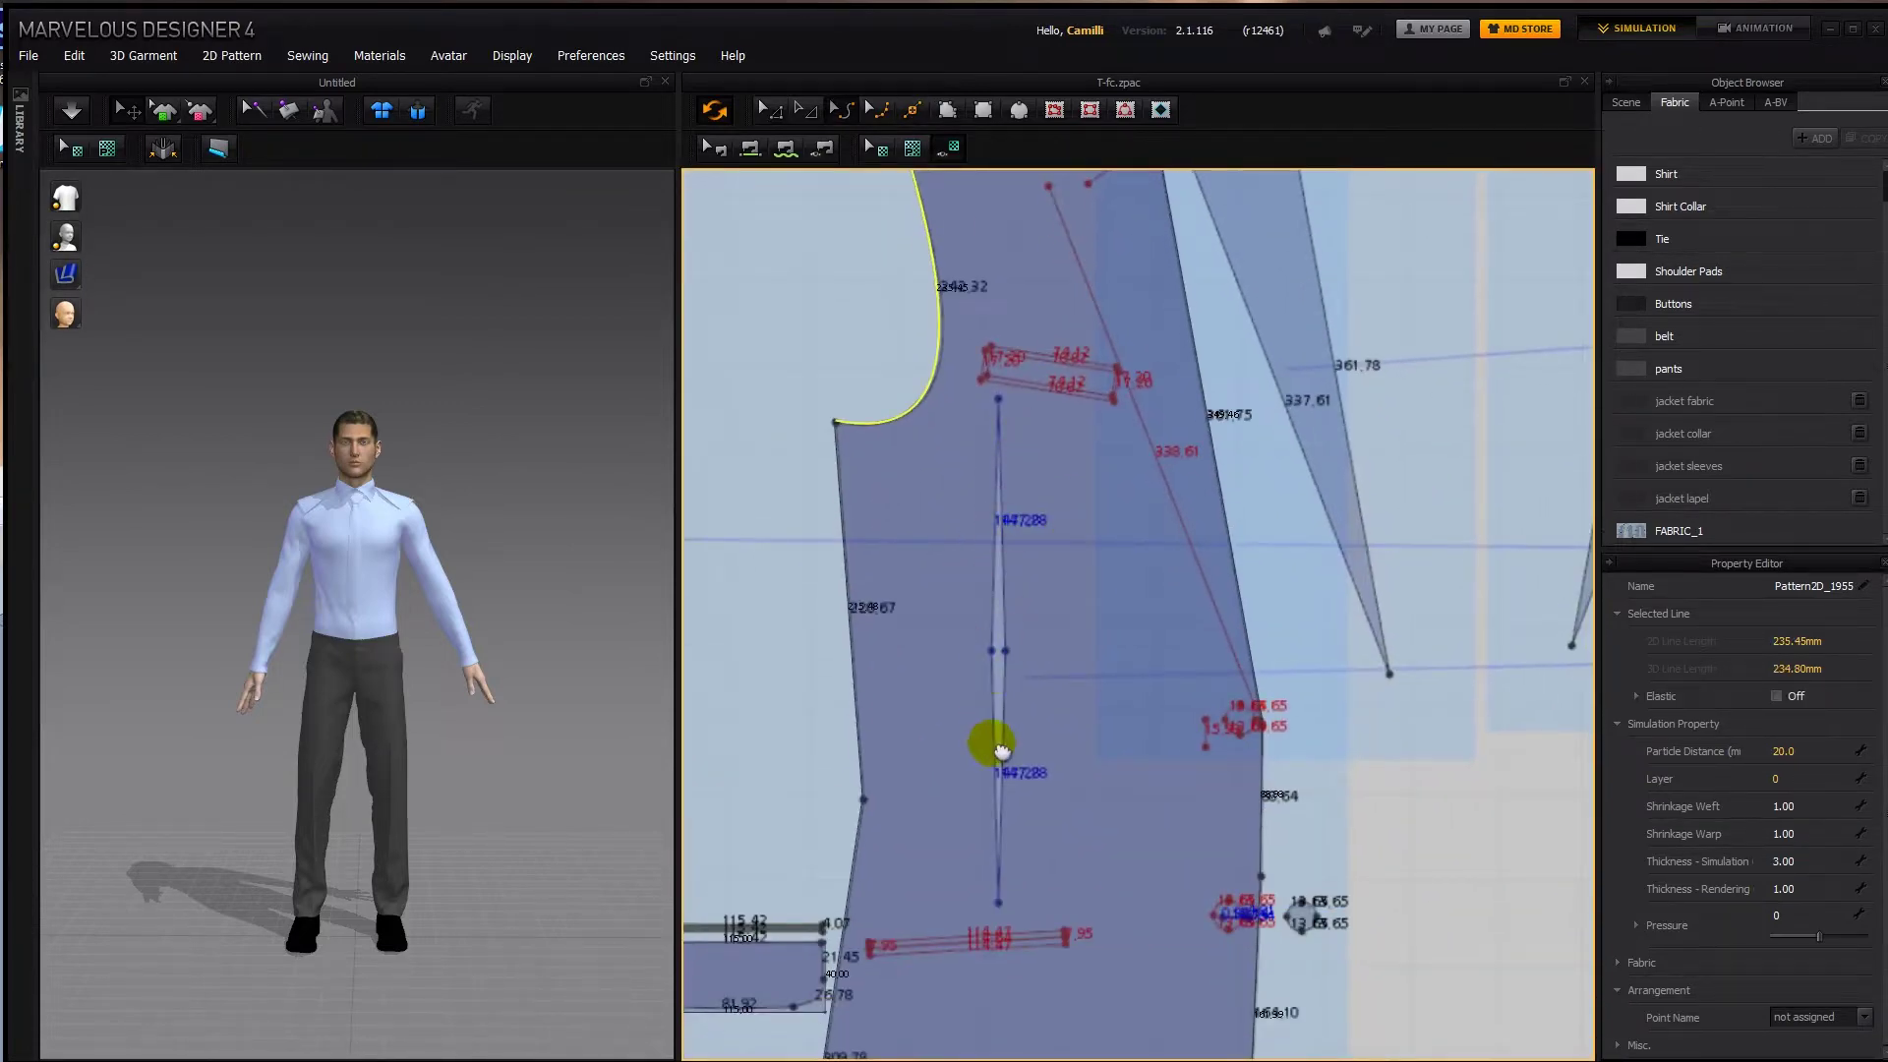
left_click(1160, 109)
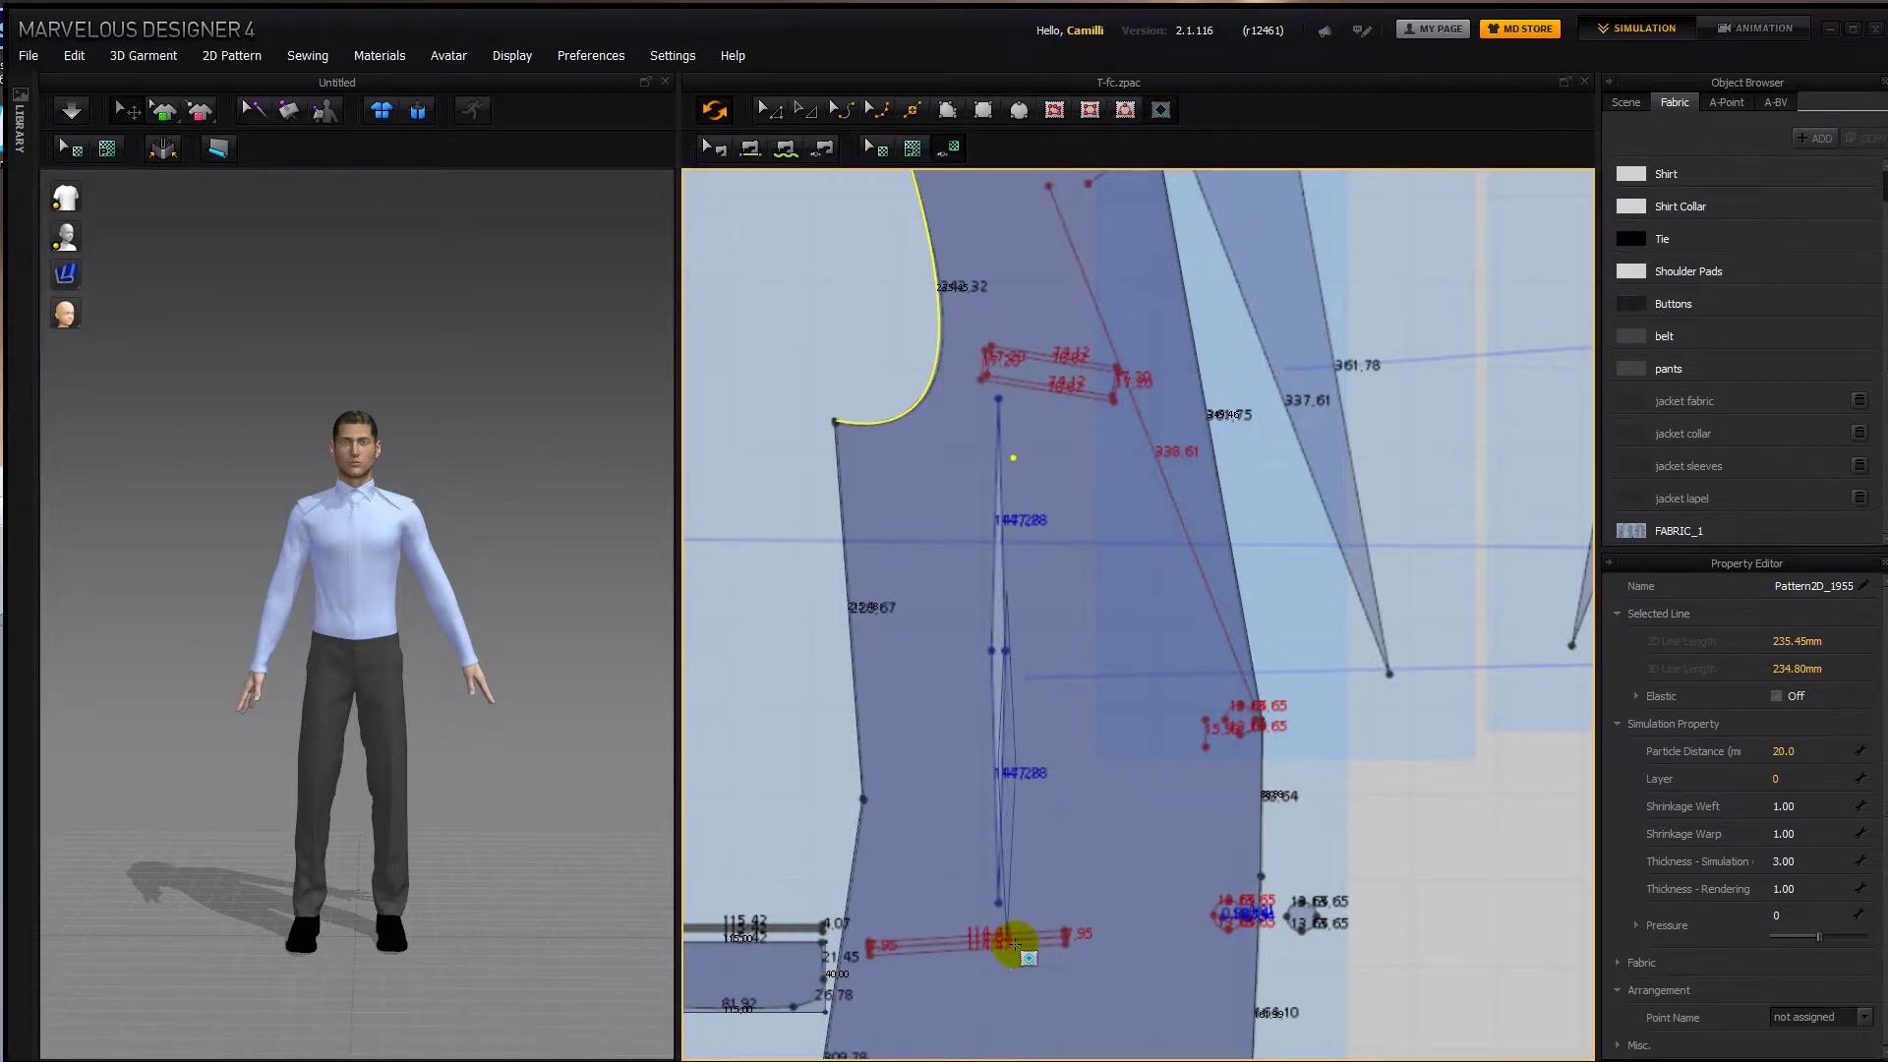
double_click(1010, 945)
left_click_drag(1017, 734, 1007, 537)
left_click_drag(998, 780, 1008, 926)
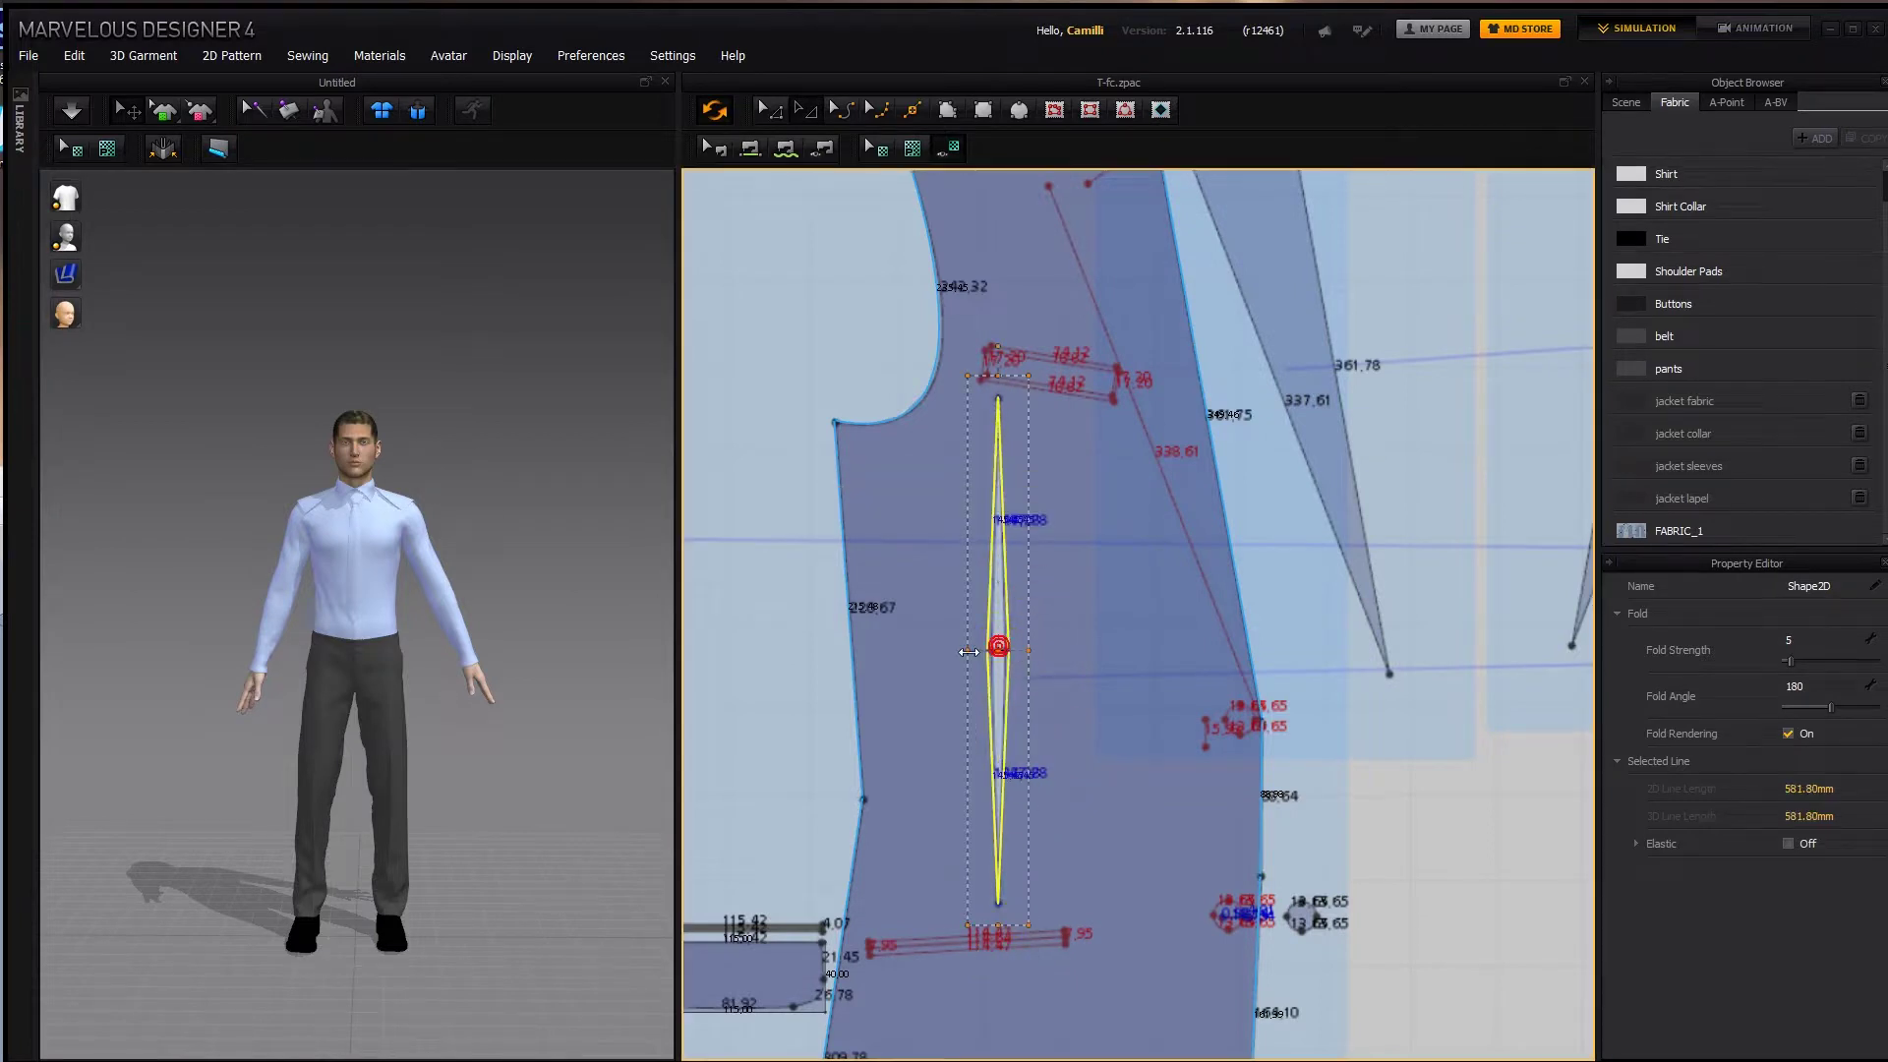
left_click_drag(971, 651, 974, 651)
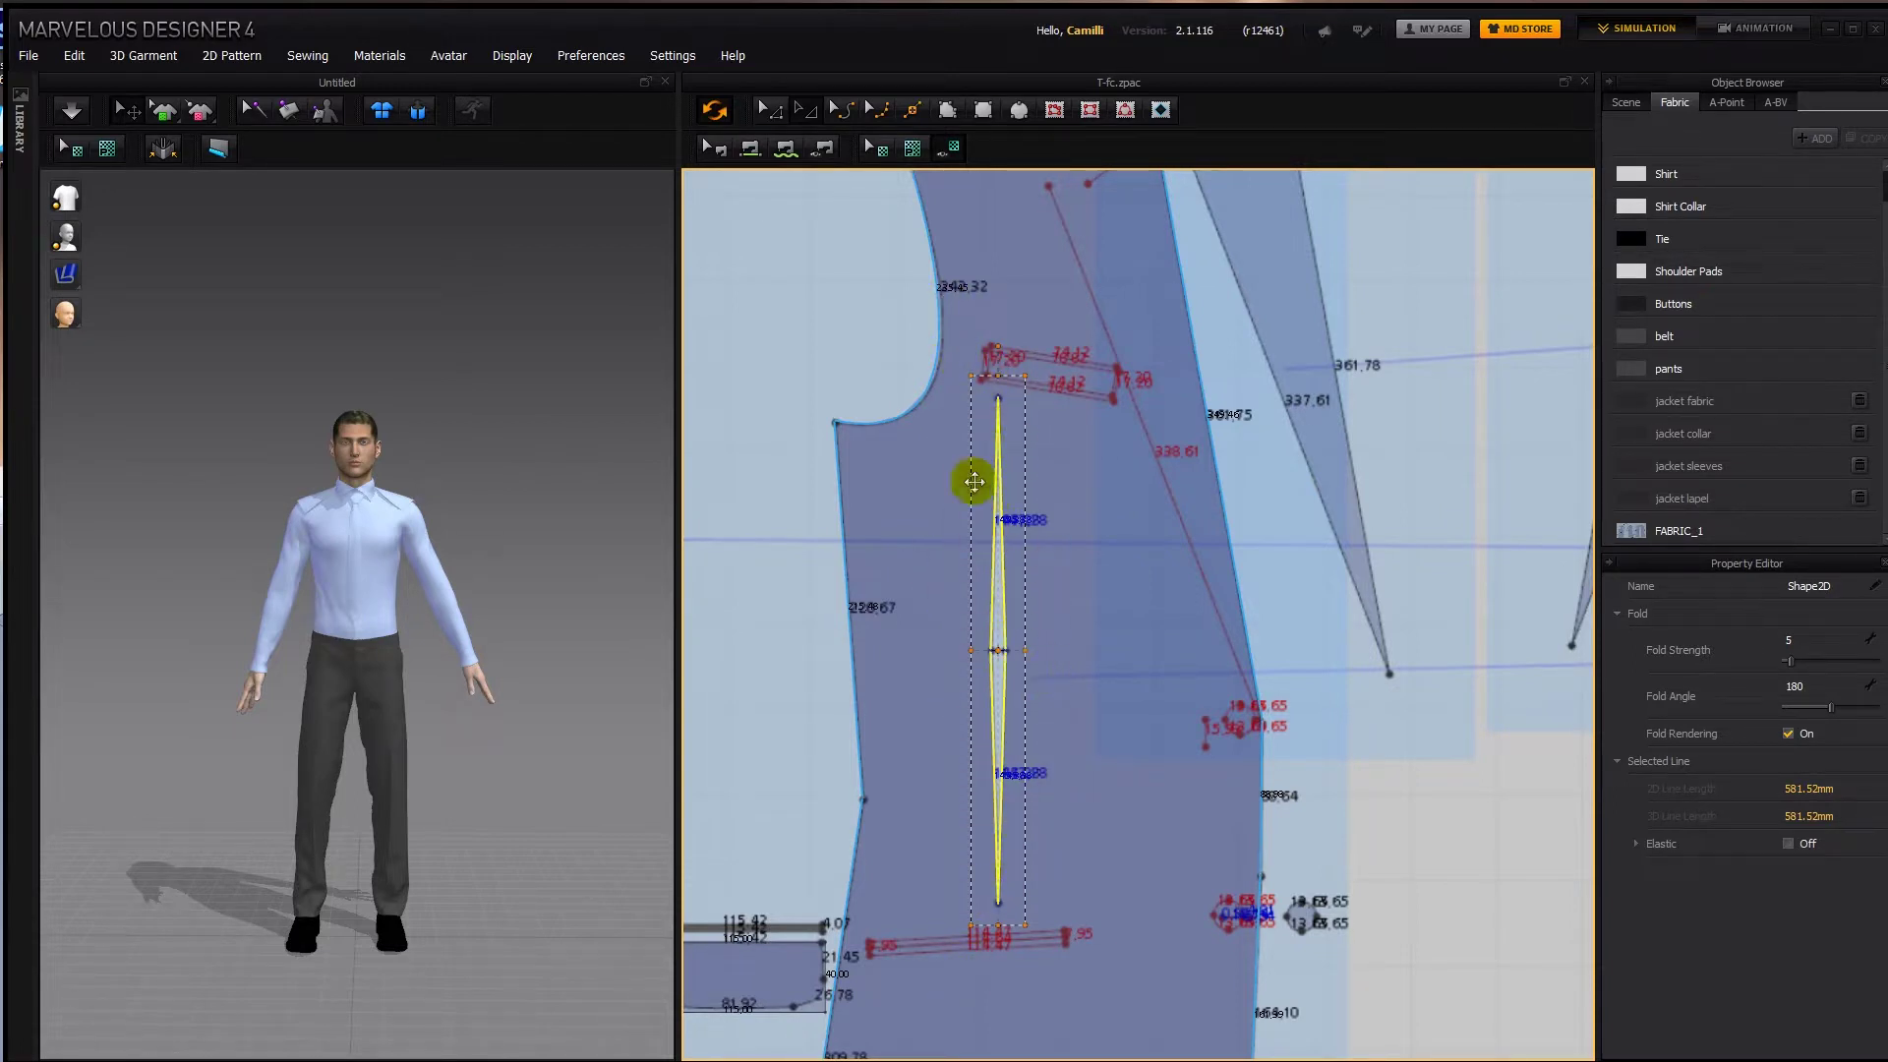
Sew the dart's two upper edges together, and its two lower edges together.
key("n")
left_click(991, 617)
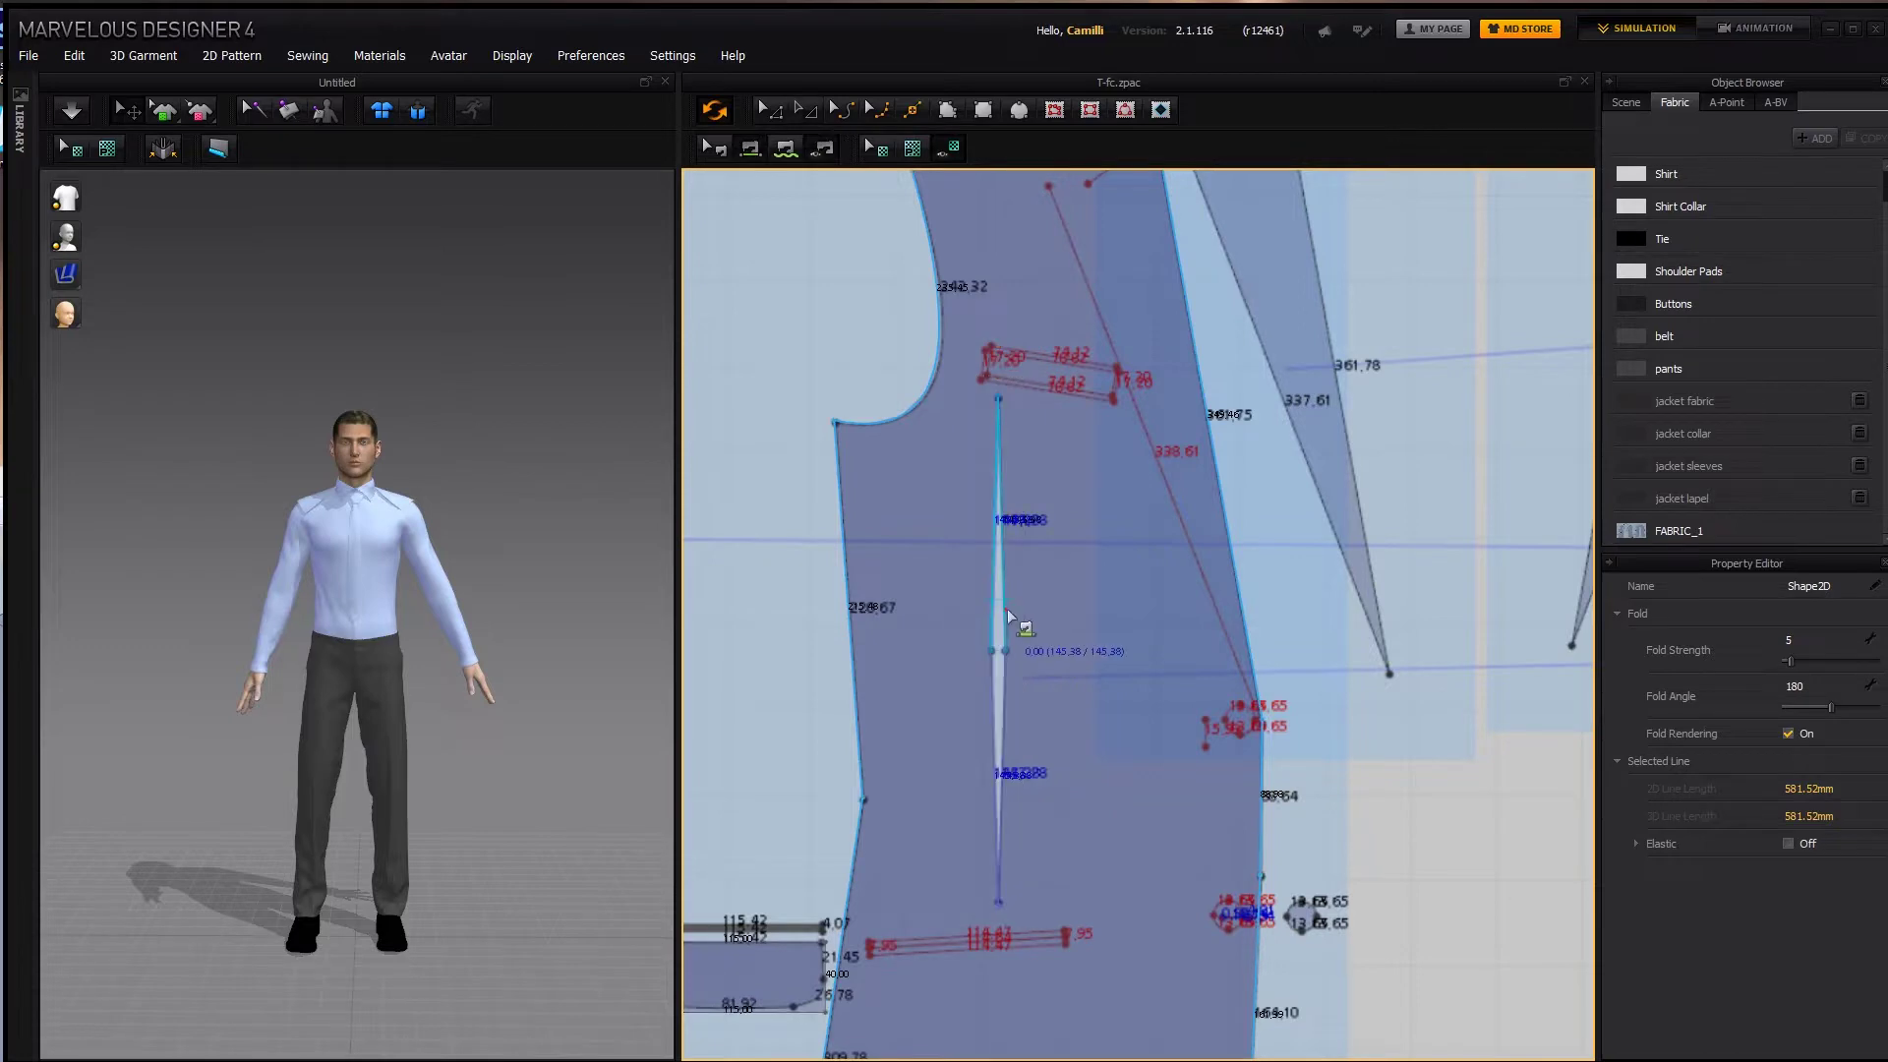
left_click(1006, 609)
left_click(993, 685)
left_click(1006, 688)
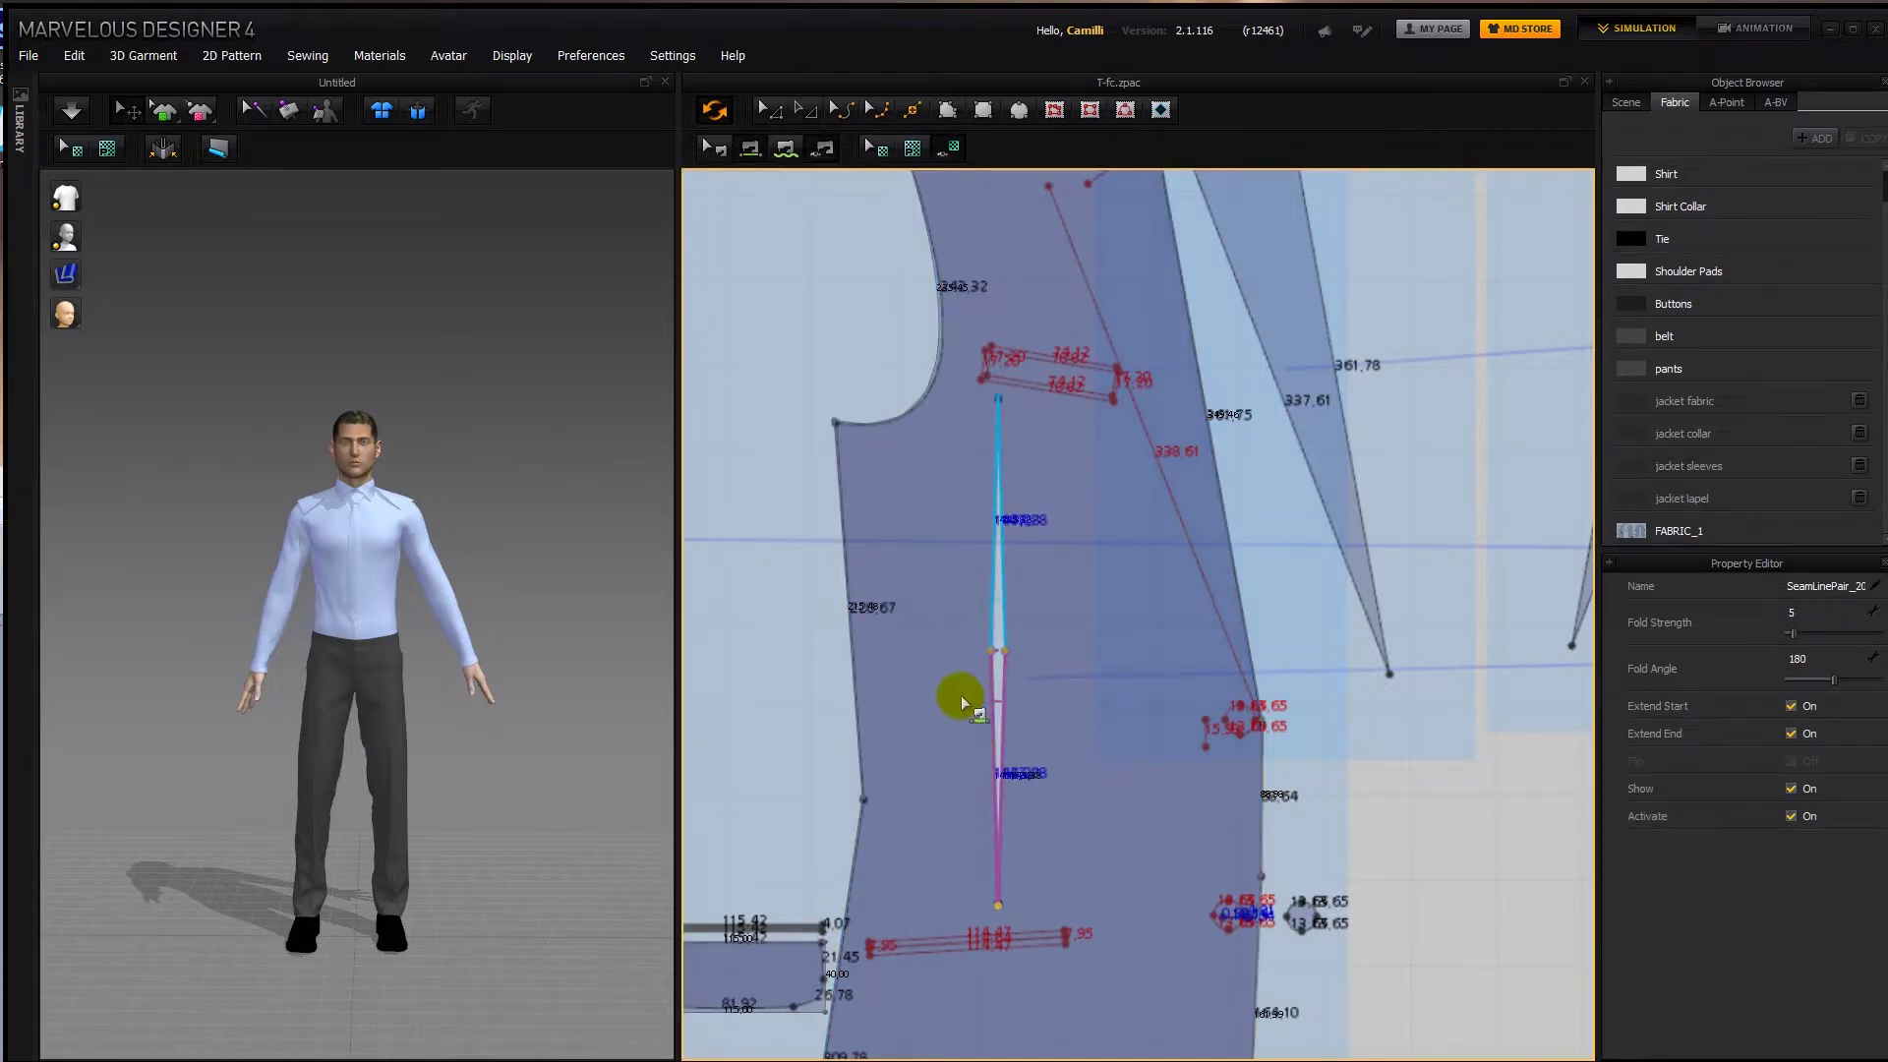
Trace the template's short slanted internal line running inward from the front edge just below the neckline.
scroll(1096, 523, "down", 3)
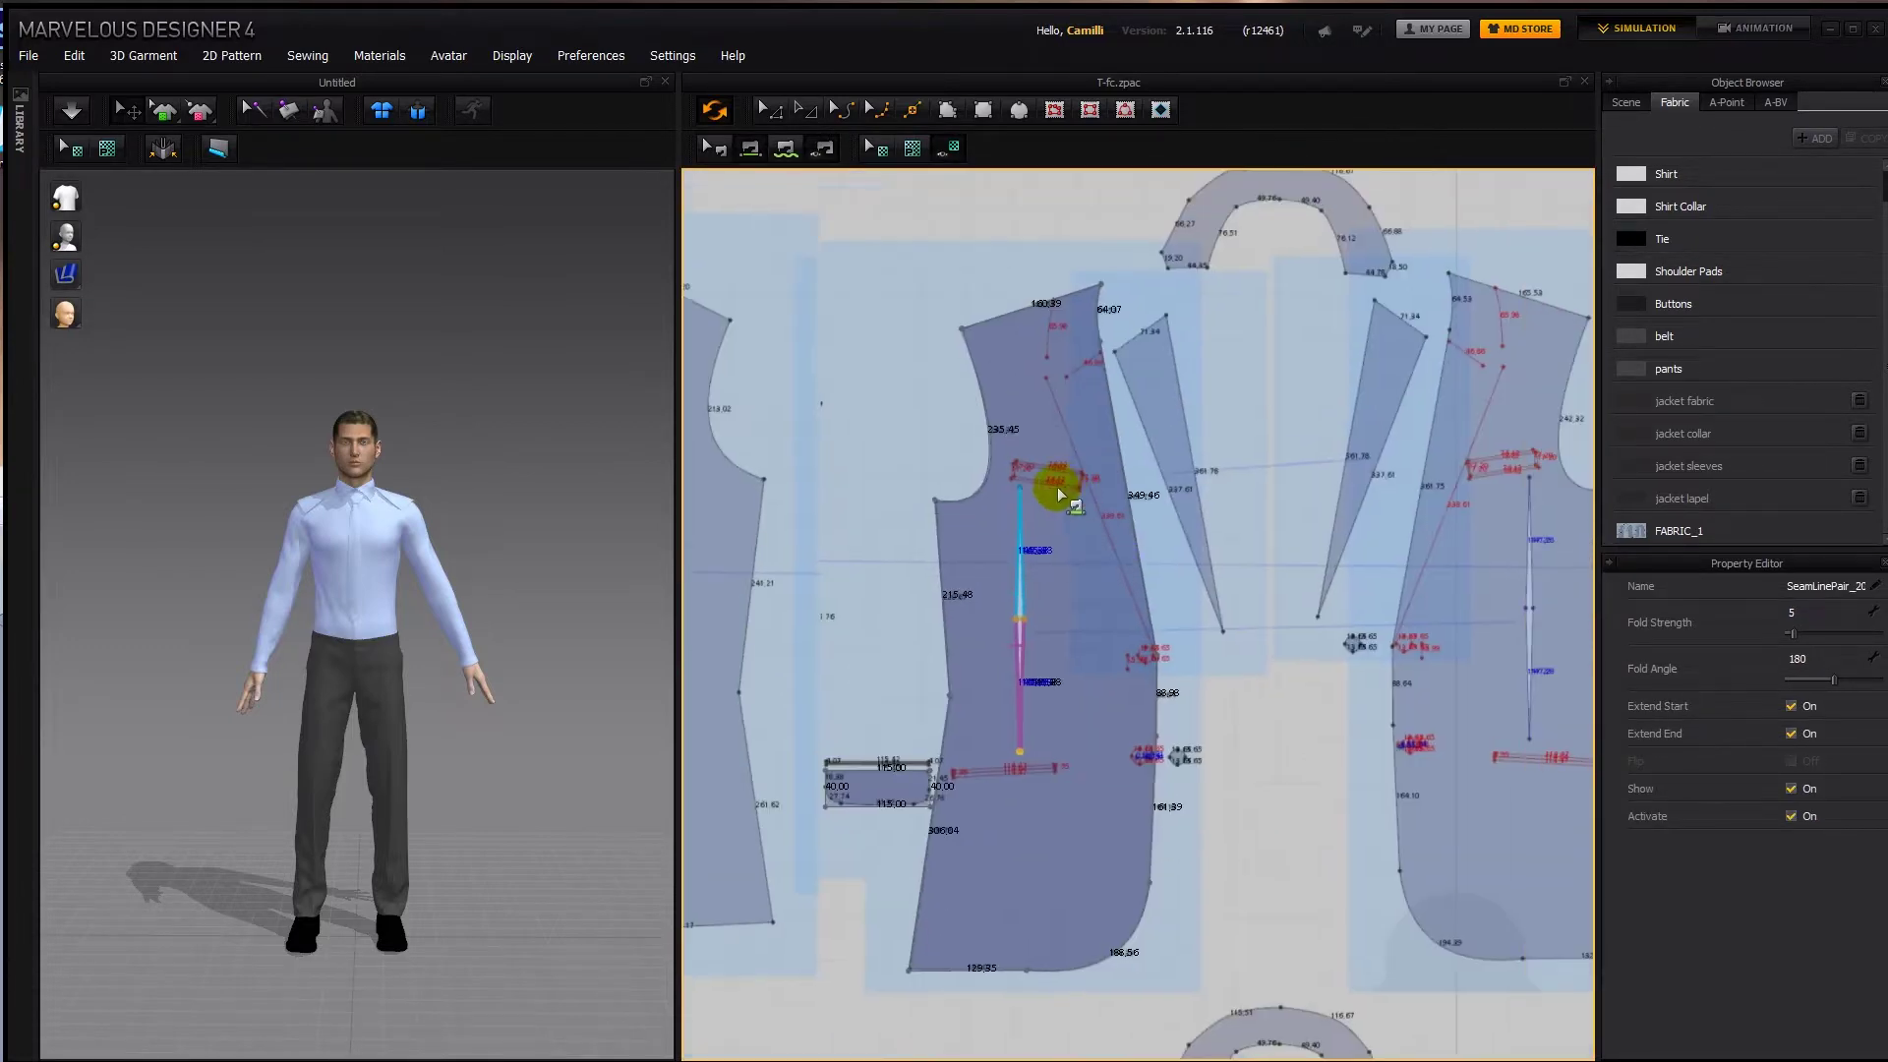
scroll(1077, 352, "up", 5)
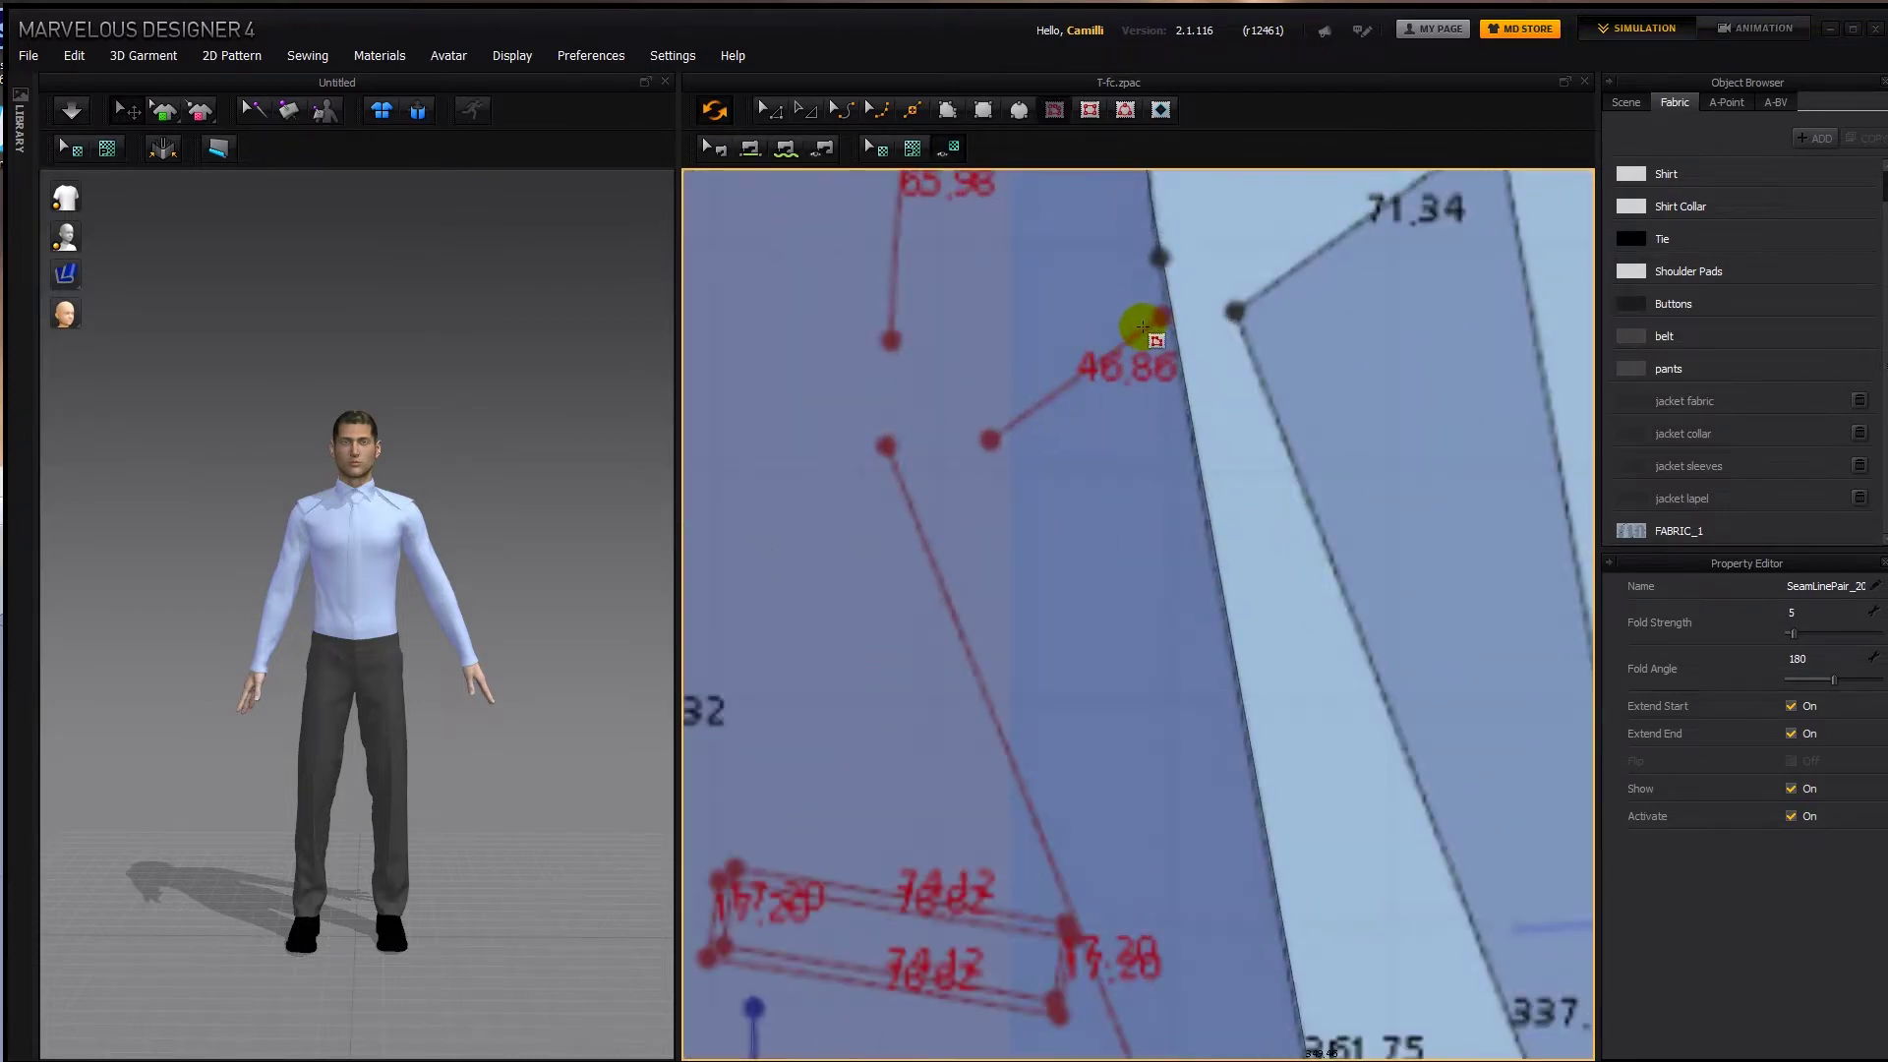
scroll(1095, 498, "down", 2)
left_click(1109, 494)
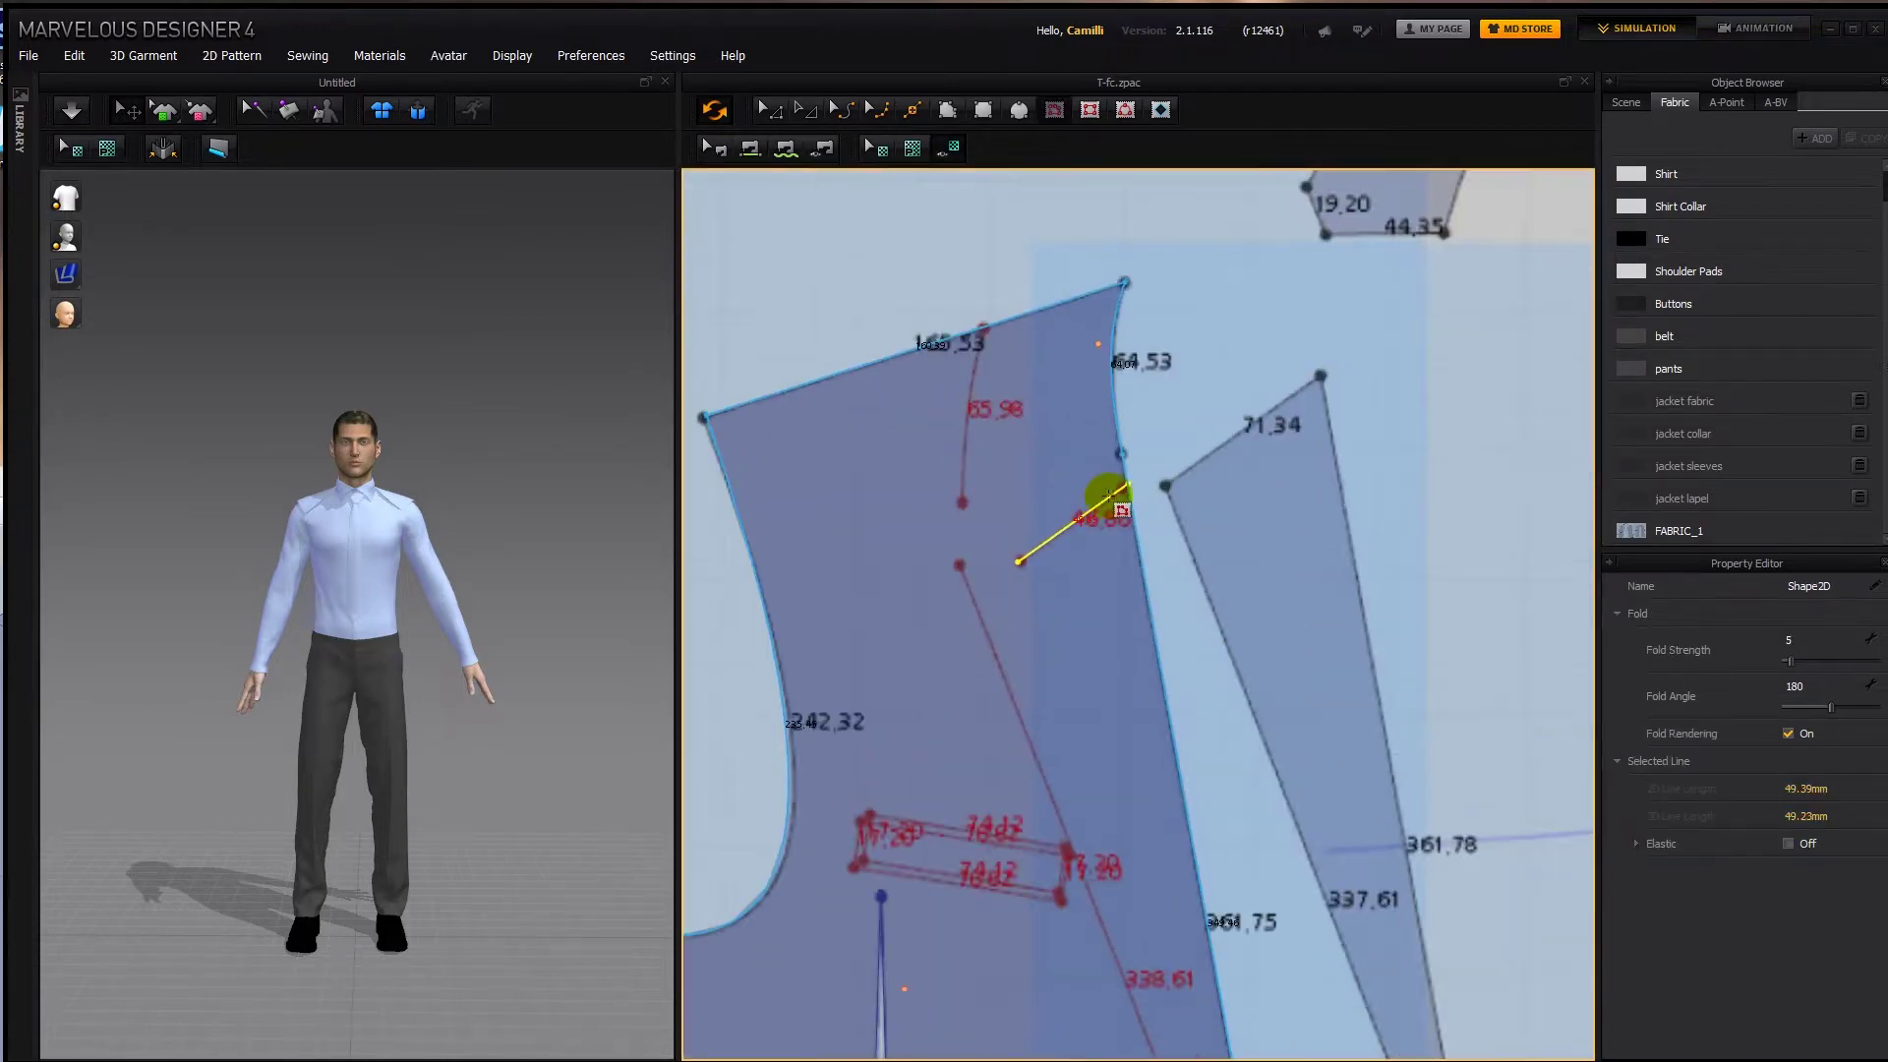
Trace the template's long lapel roll line as an internal line from the upper chest to the front edge's break point.
left_click(959, 565)
middle_click_drag(1018, 656, 935, 280)
scroll(935, 281, "down", 1)
scroll(1134, 842, "up", 2)
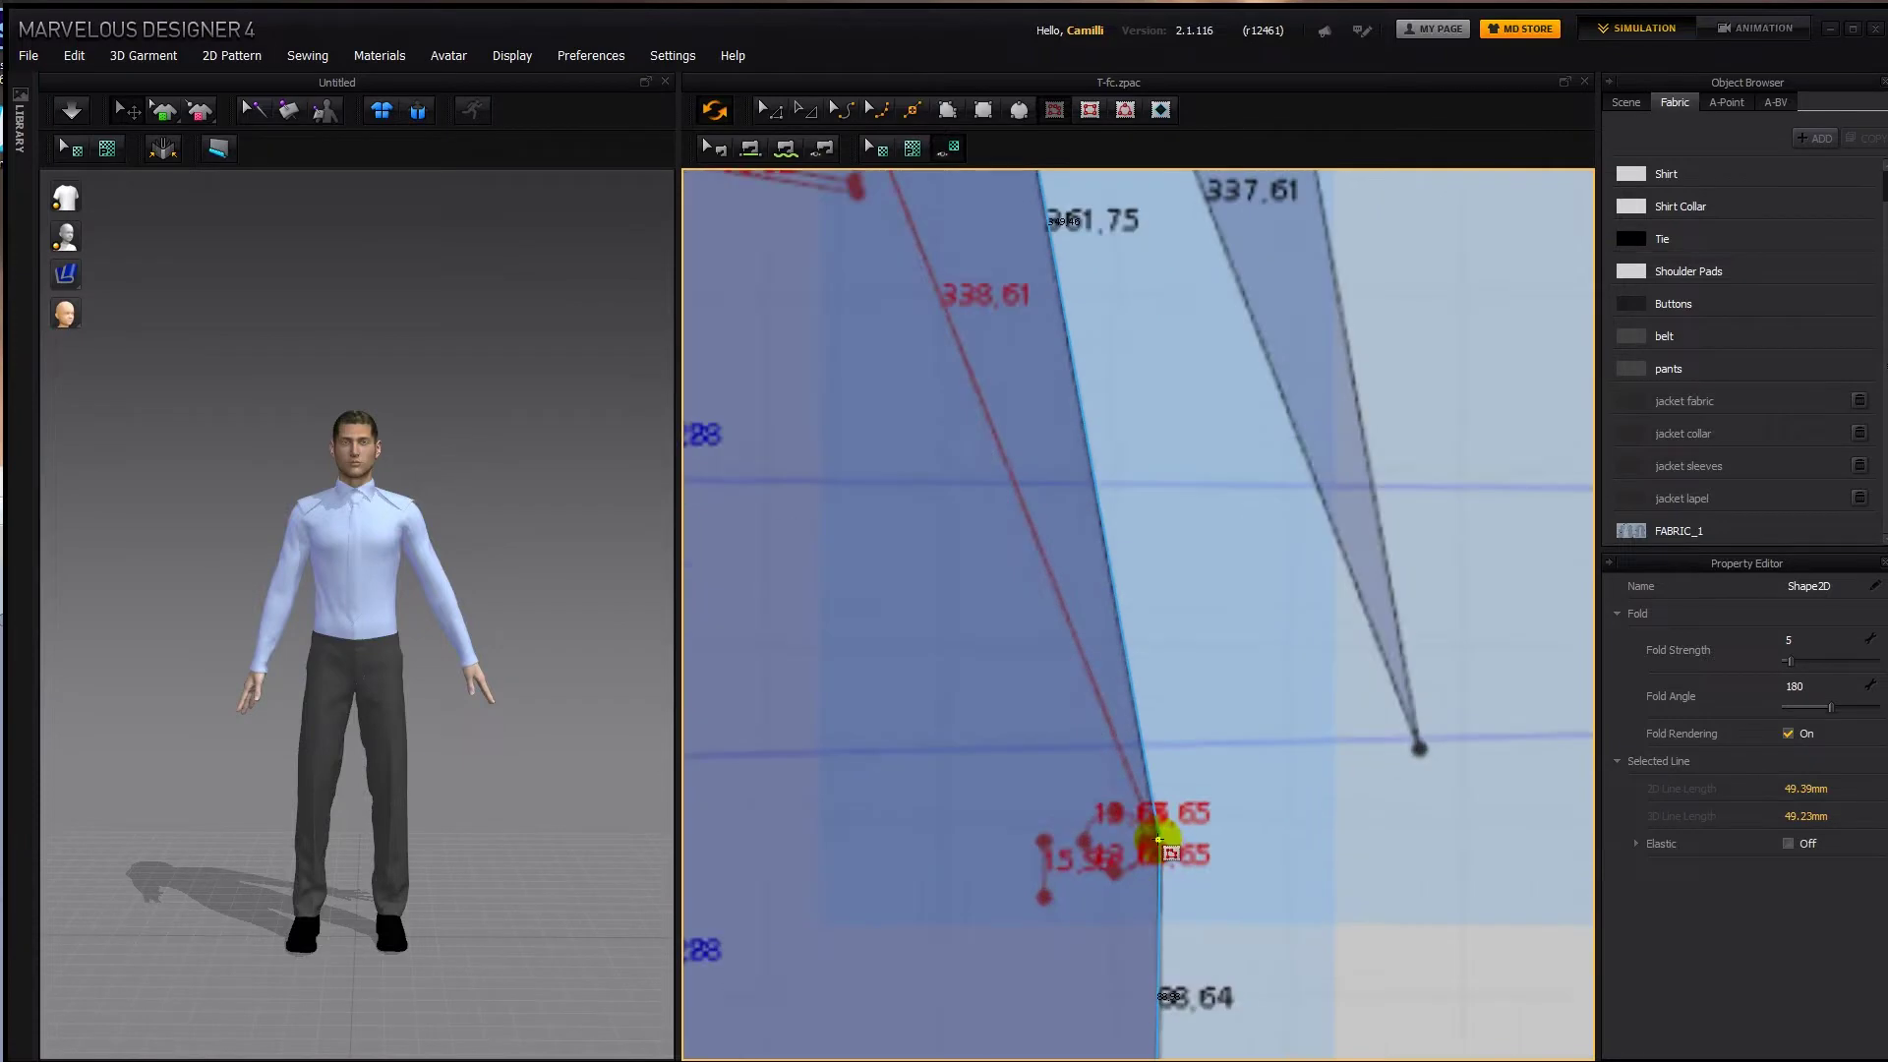
double_click(1156, 837)
scroll(1158, 838, "down", 4)
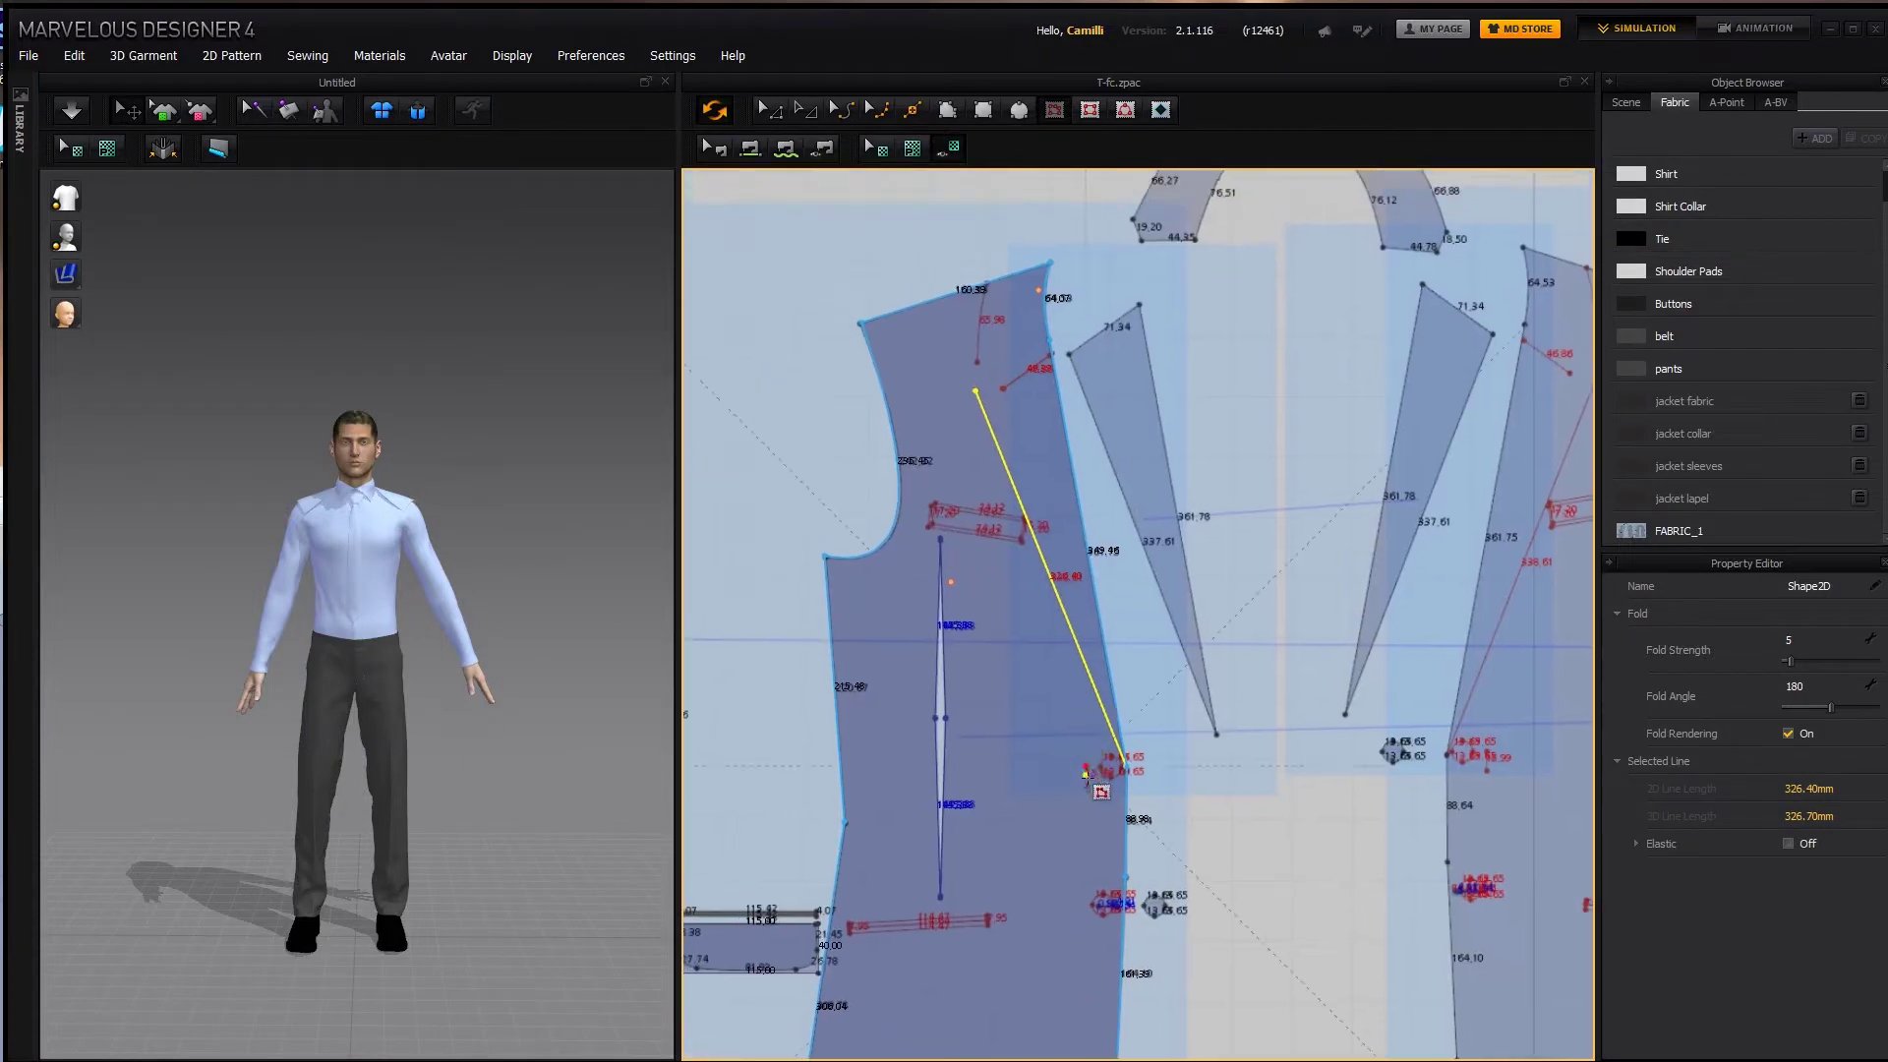
Trace the short vertical internal line beside the lapel break and the curved line running down from the shoulder seam.
left_click(1085, 774)
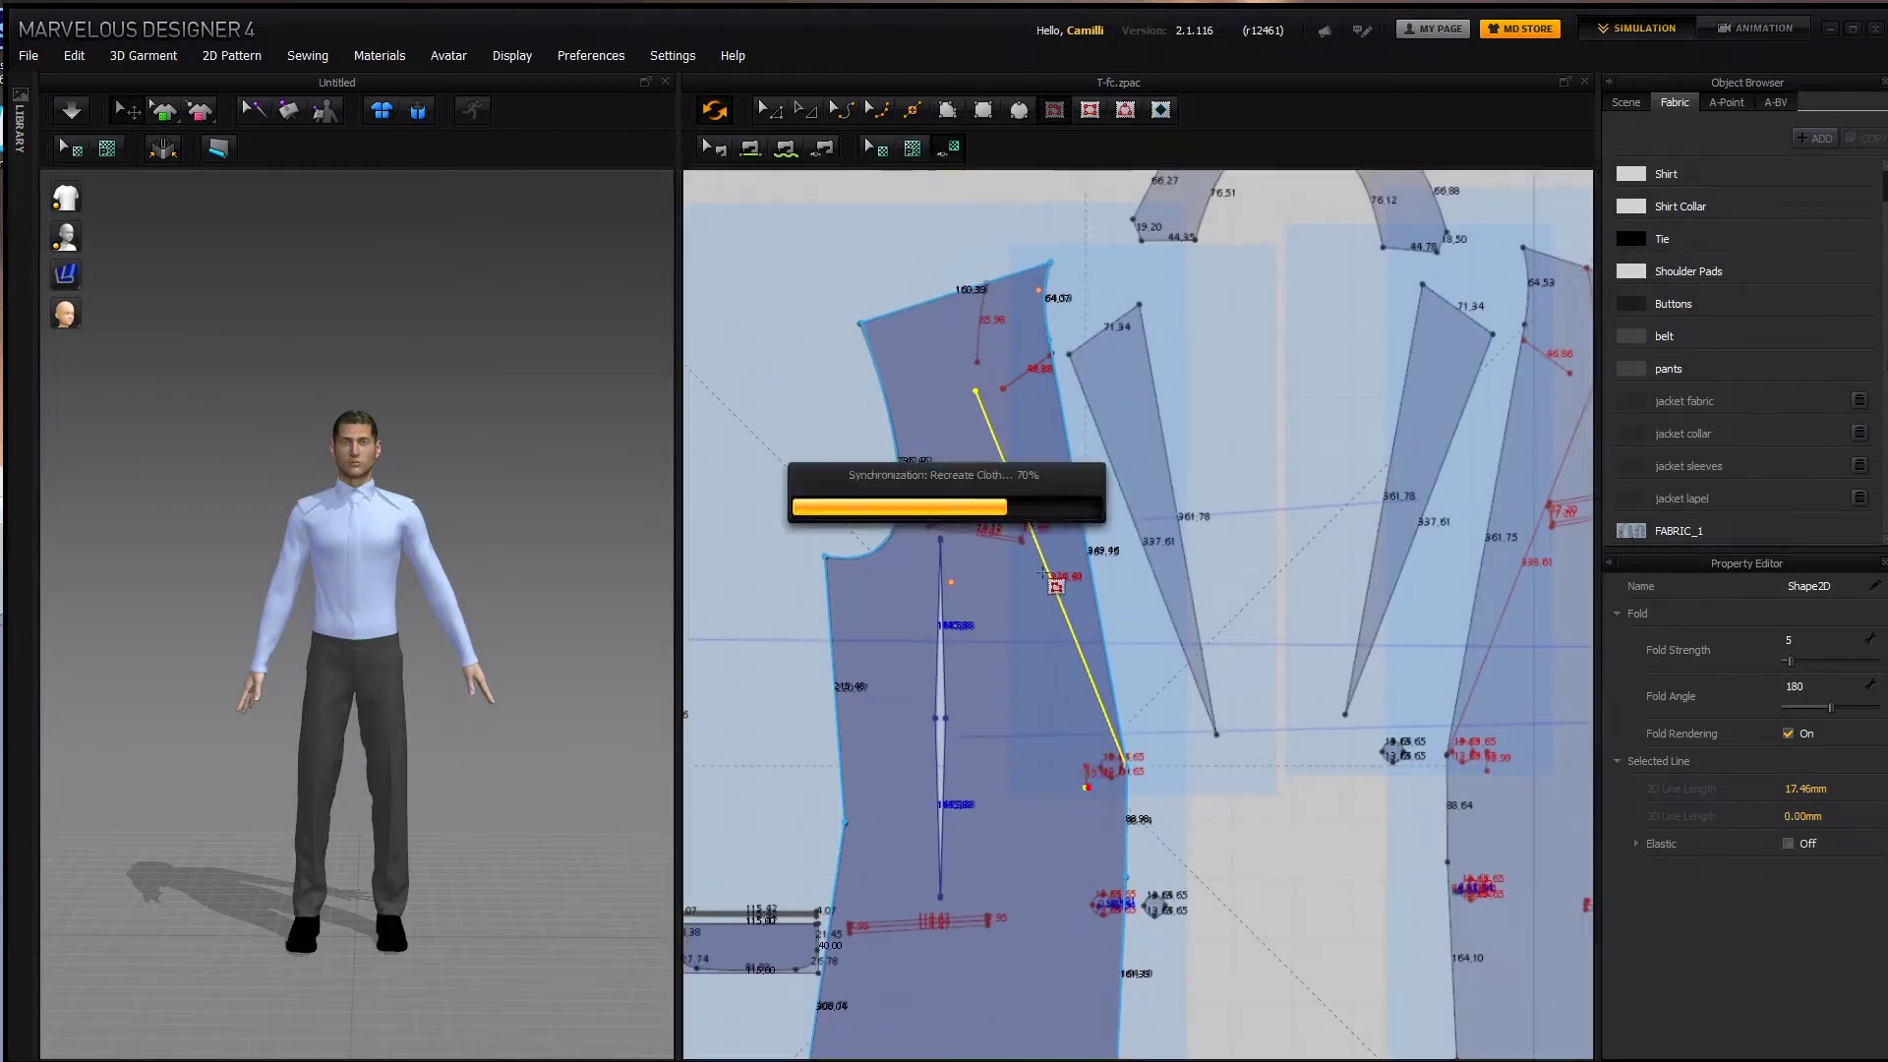
left_click(984, 285)
scroll(993, 295, "up", 2)
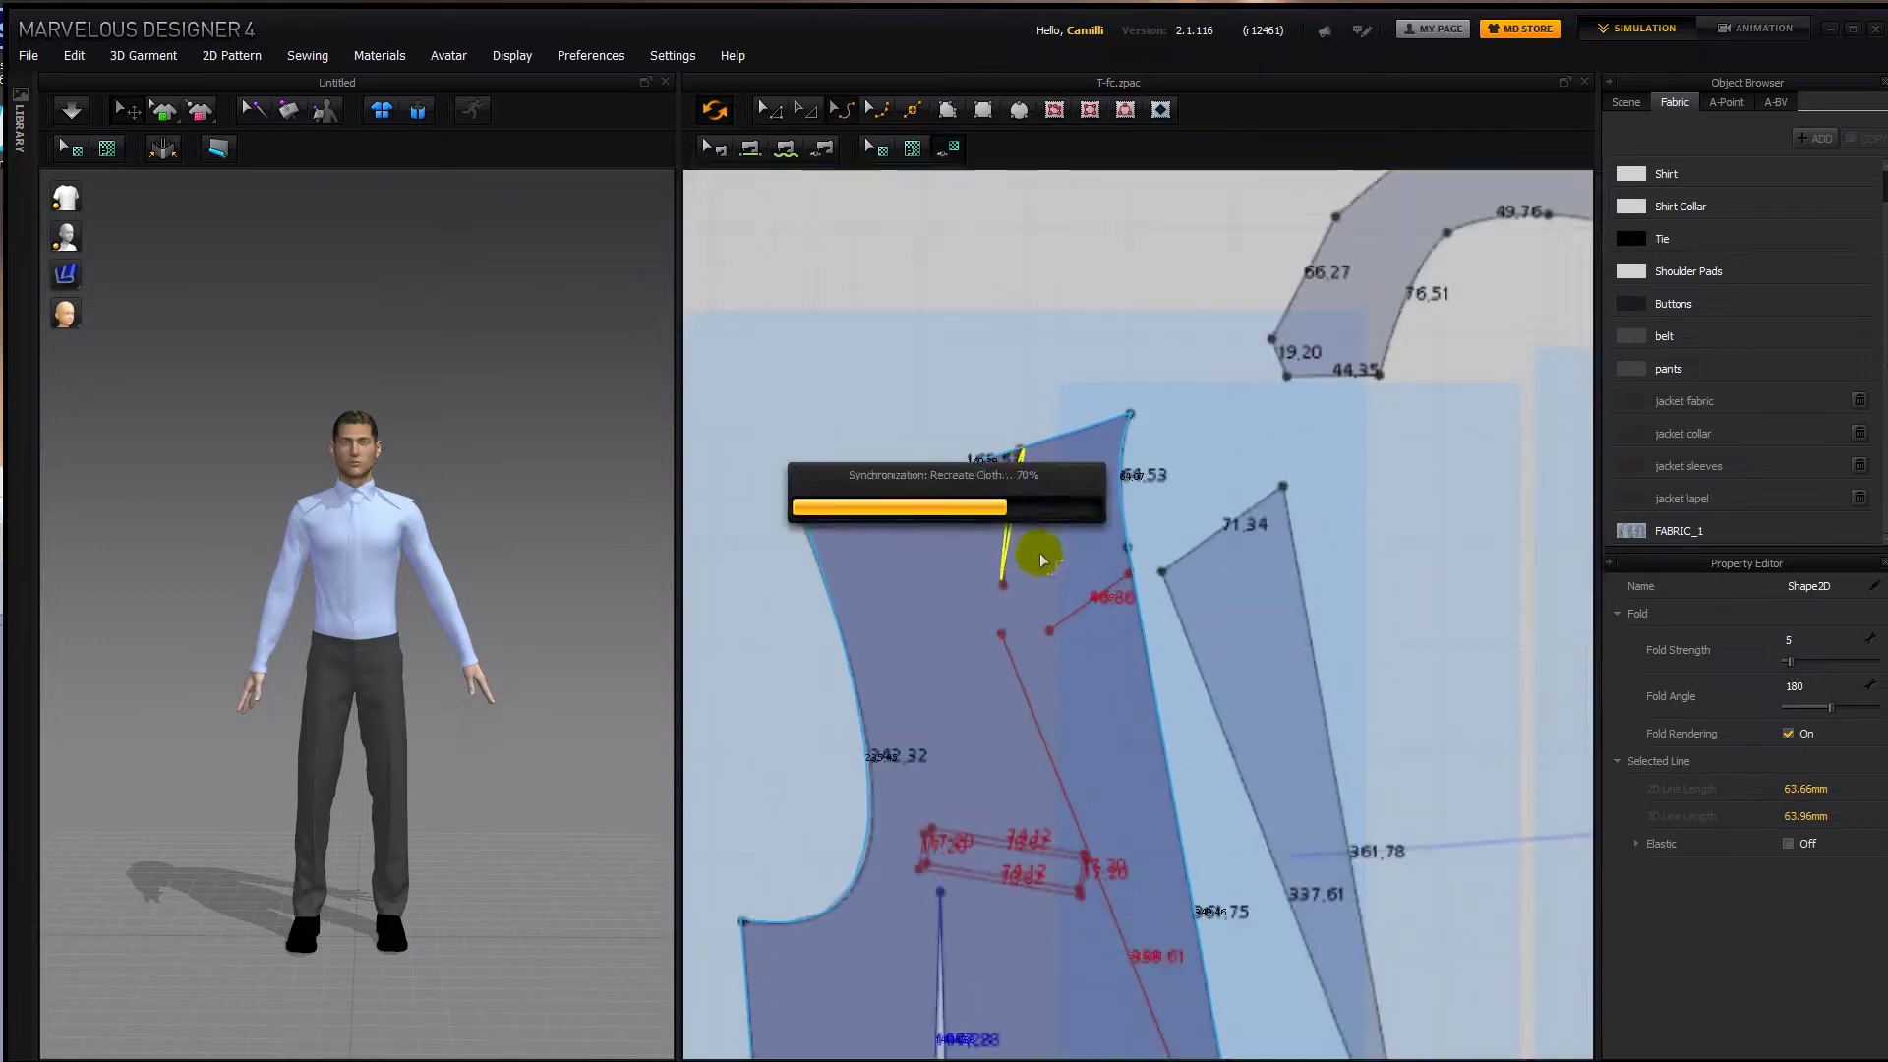
left_click(1042, 560)
left_click(1002, 582)
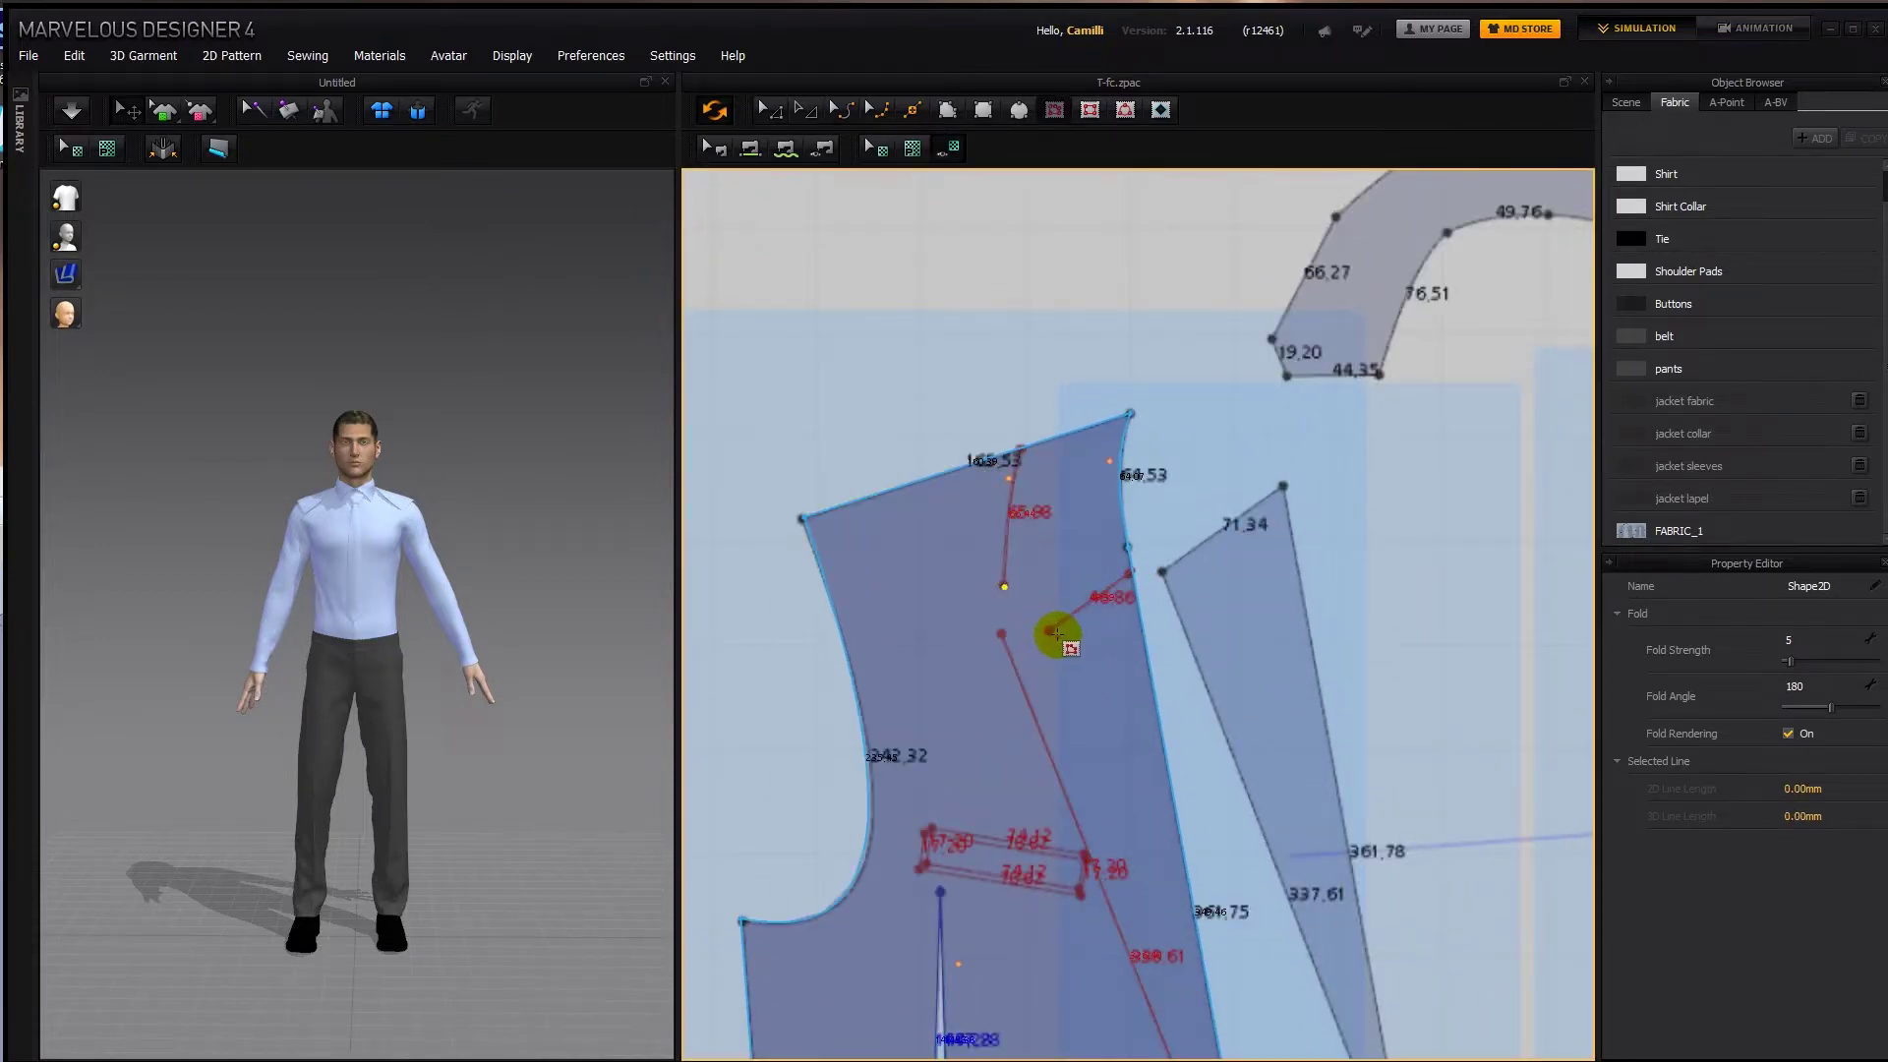
Hide the 2D textures to check the traced internal lines, and show the textures again.
scroll(1276, 698, "down", 4)
middle_click_drag(1192, 725, 1116, 594)
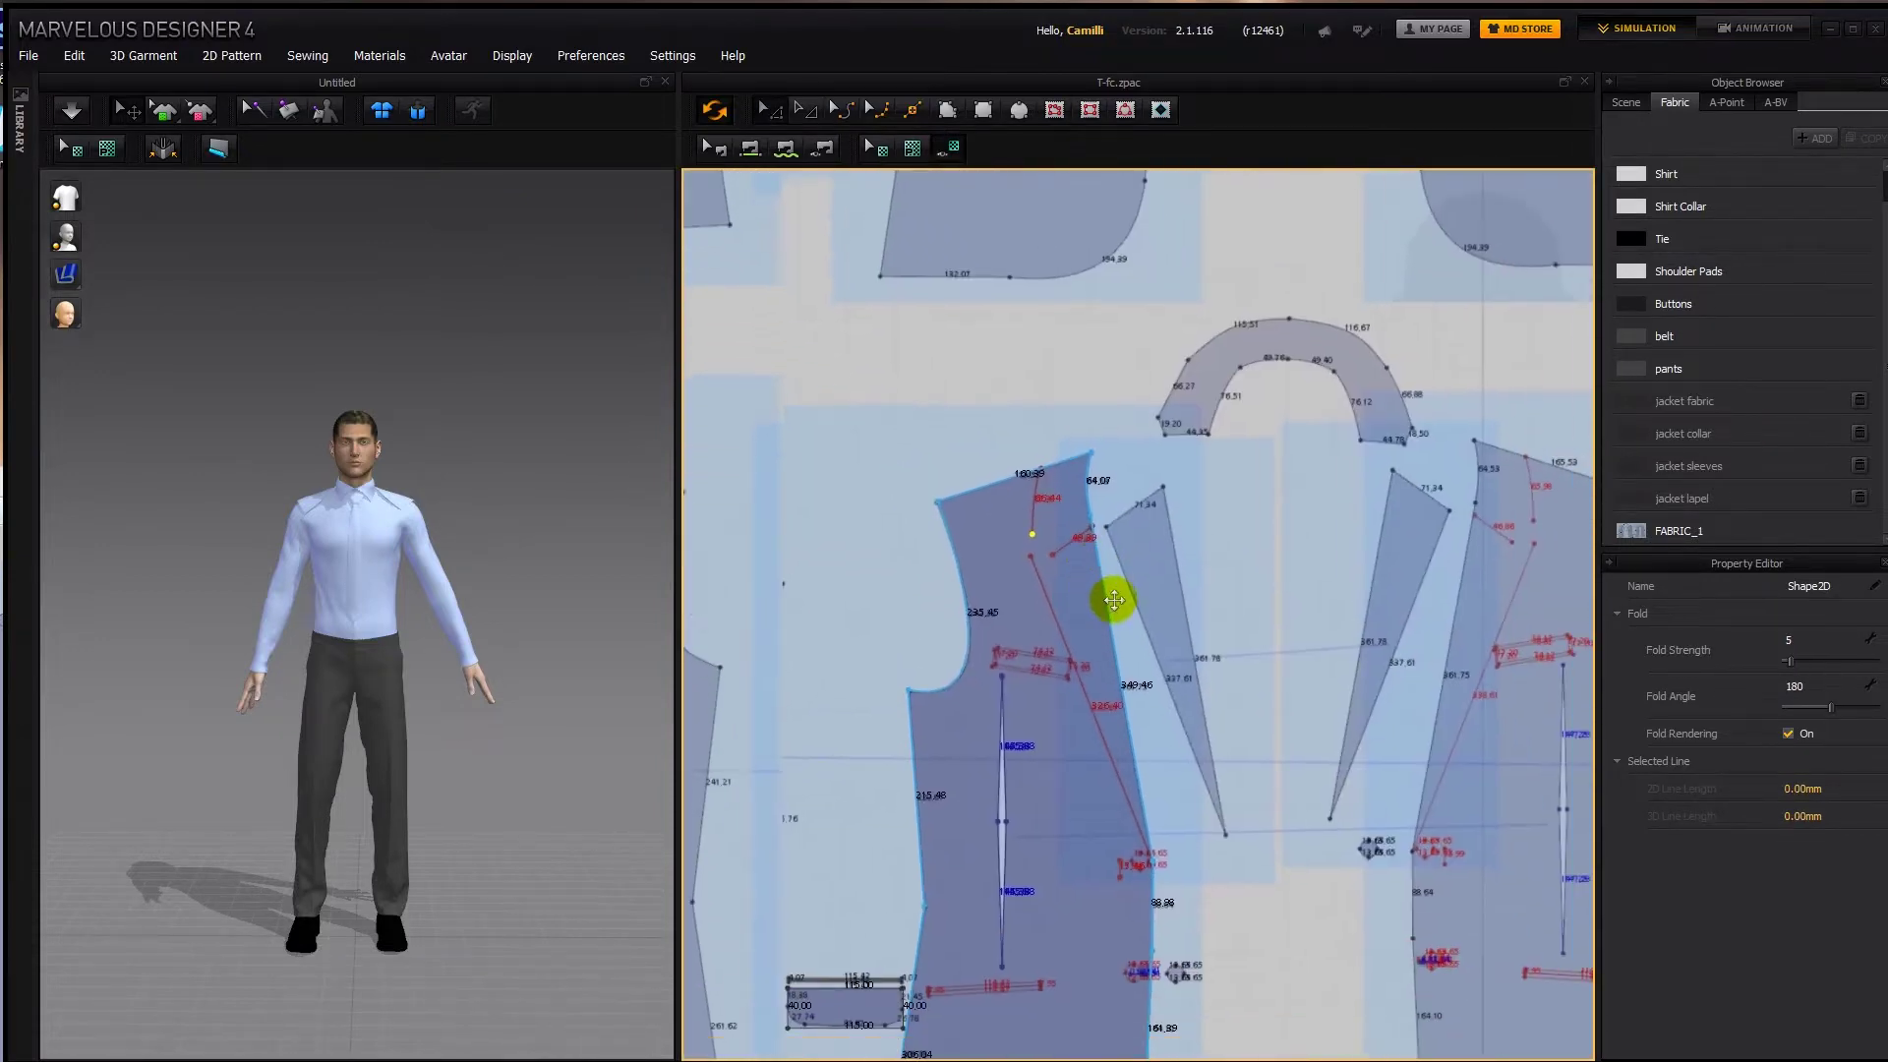
left_click(952, 149)
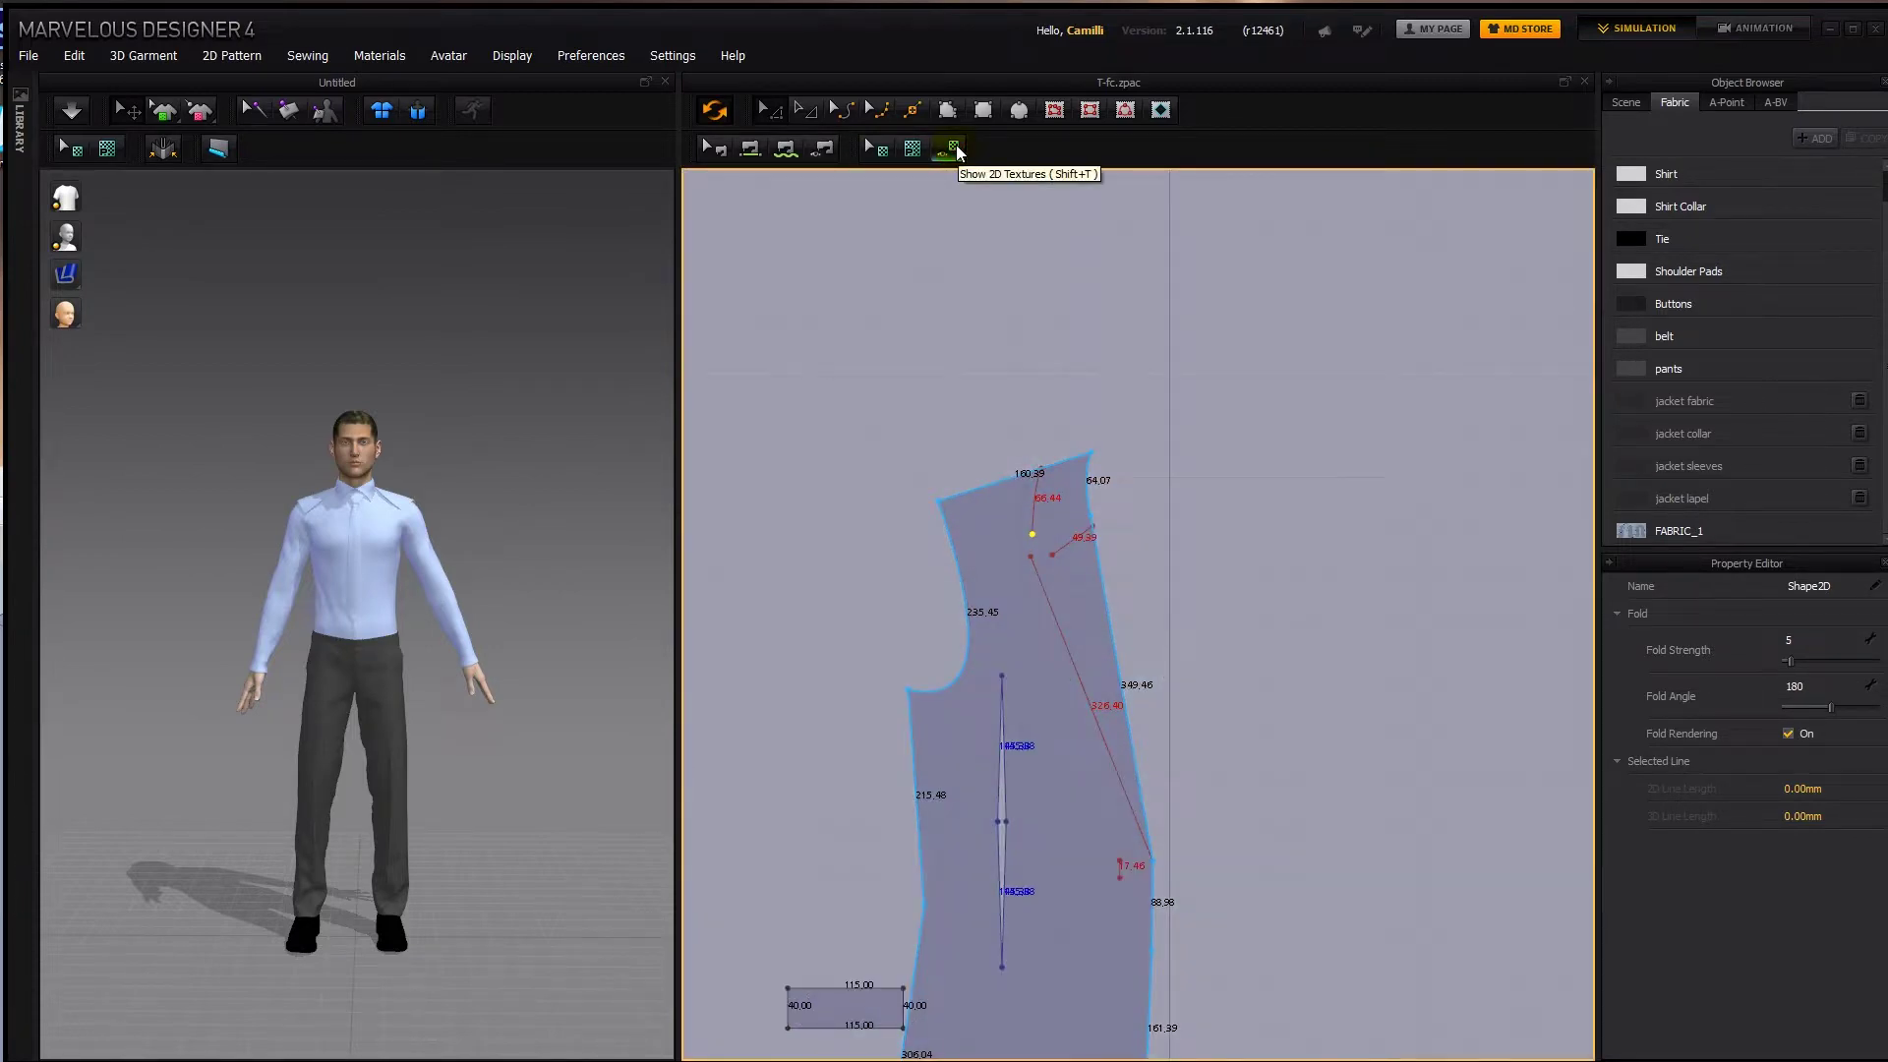
left_click(954, 148)
Draw an internal rectangle about 75 by 16 mm over the template's chest pocket, rotated and positioned to match its slant.
scroll(1058, 636, "up", 5)
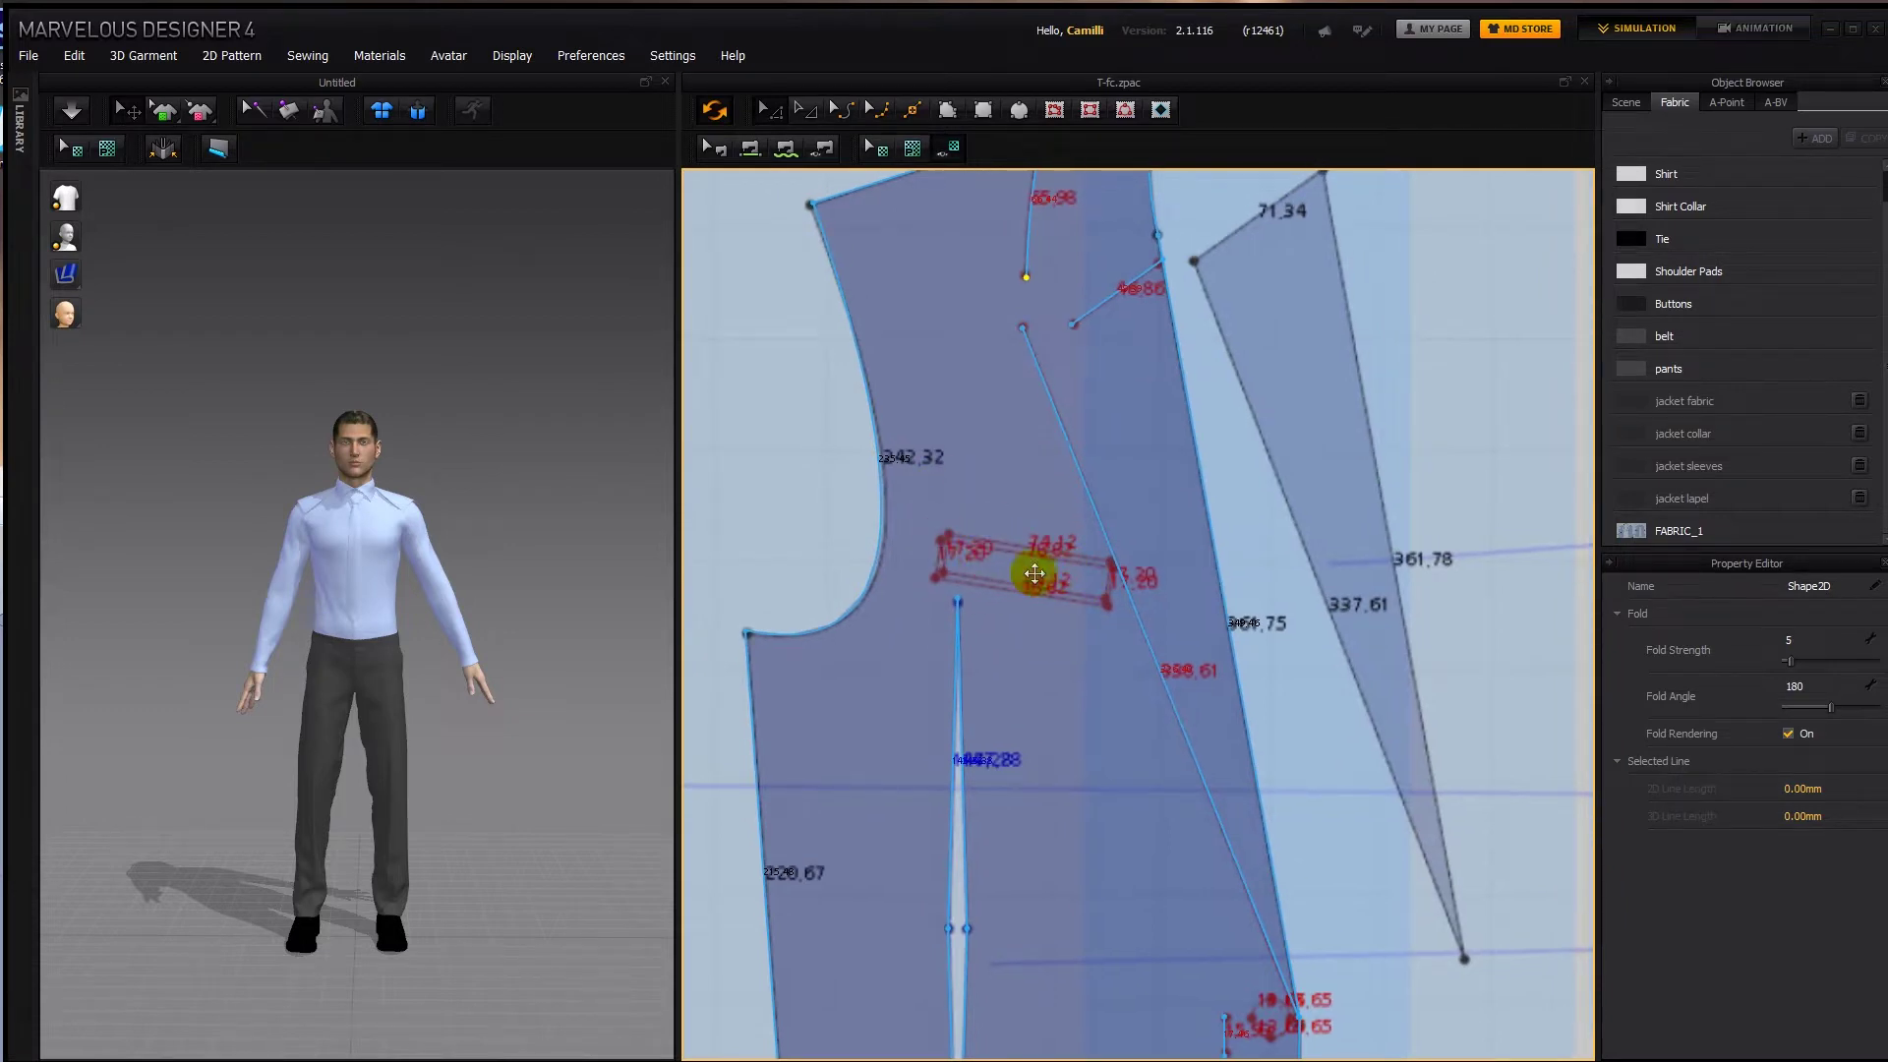
left_click(950, 546)
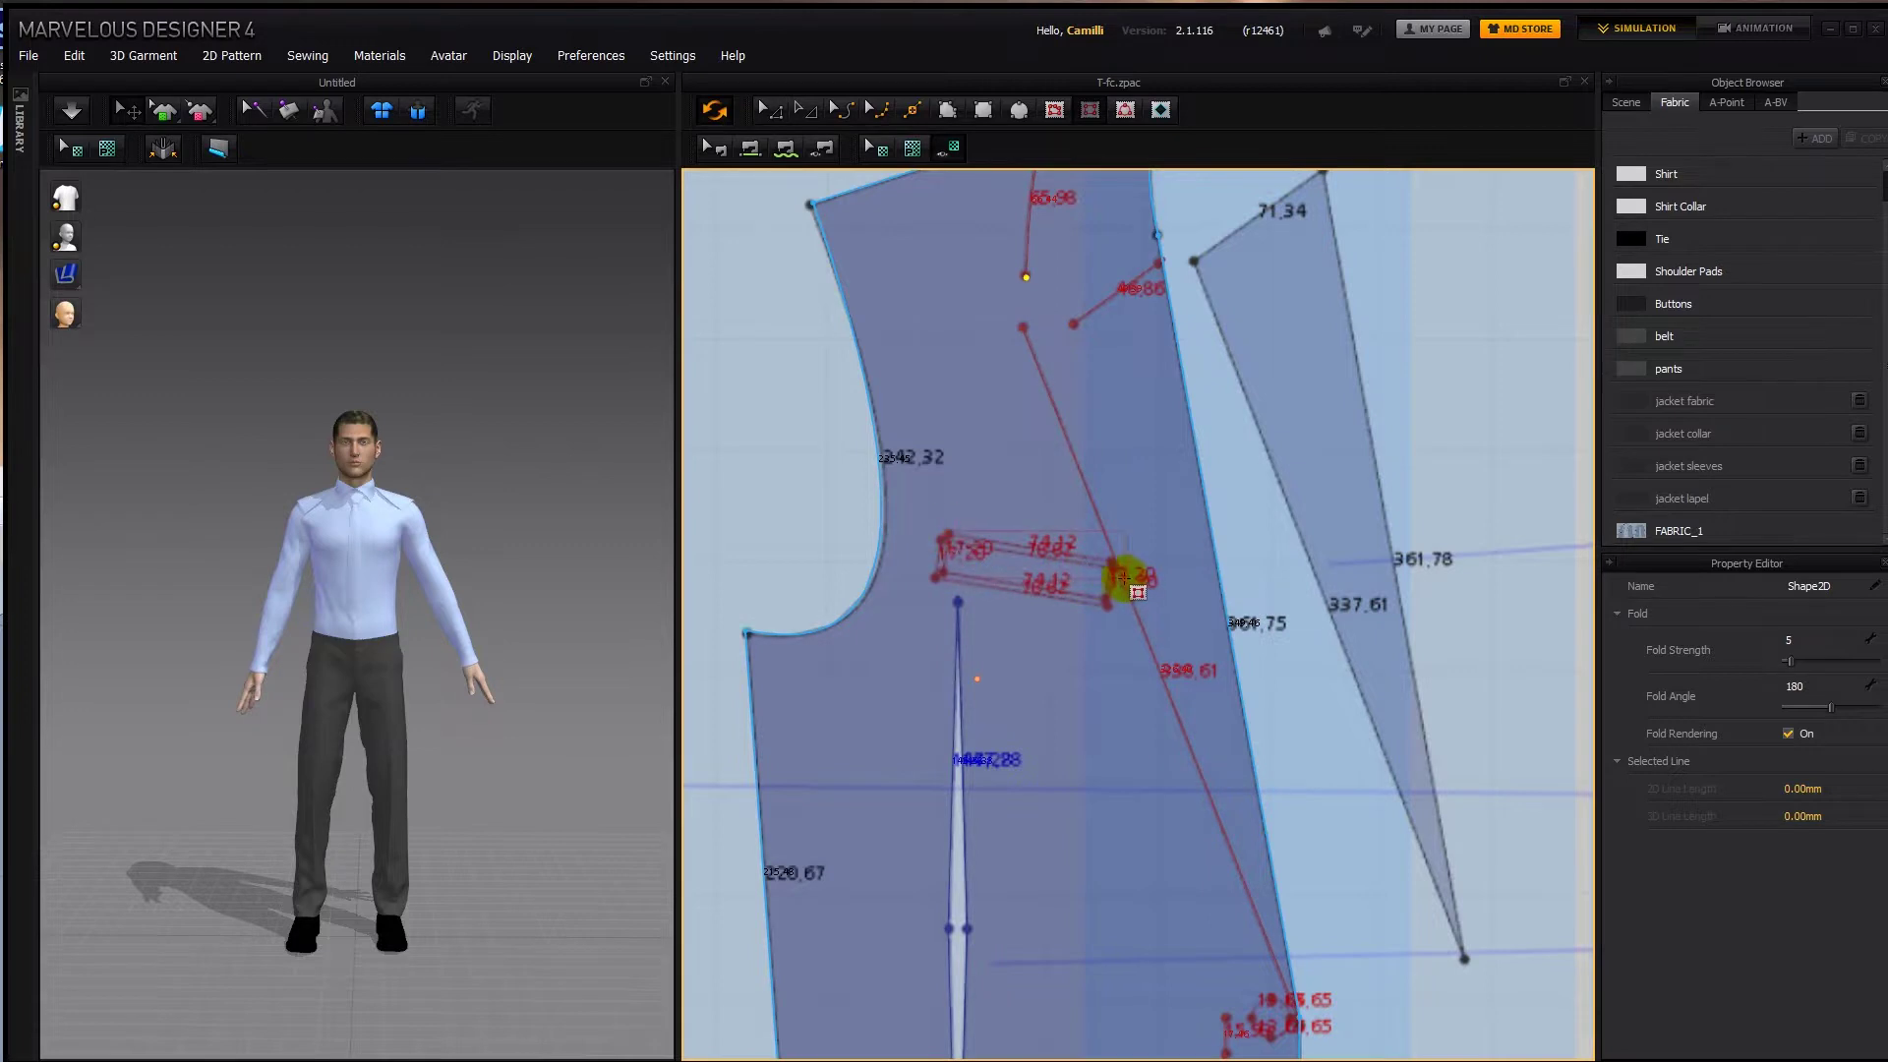
left_click_drag(1116, 577, 1120, 578)
key("a")
left_click_drag(1029, 476, 1041, 477)
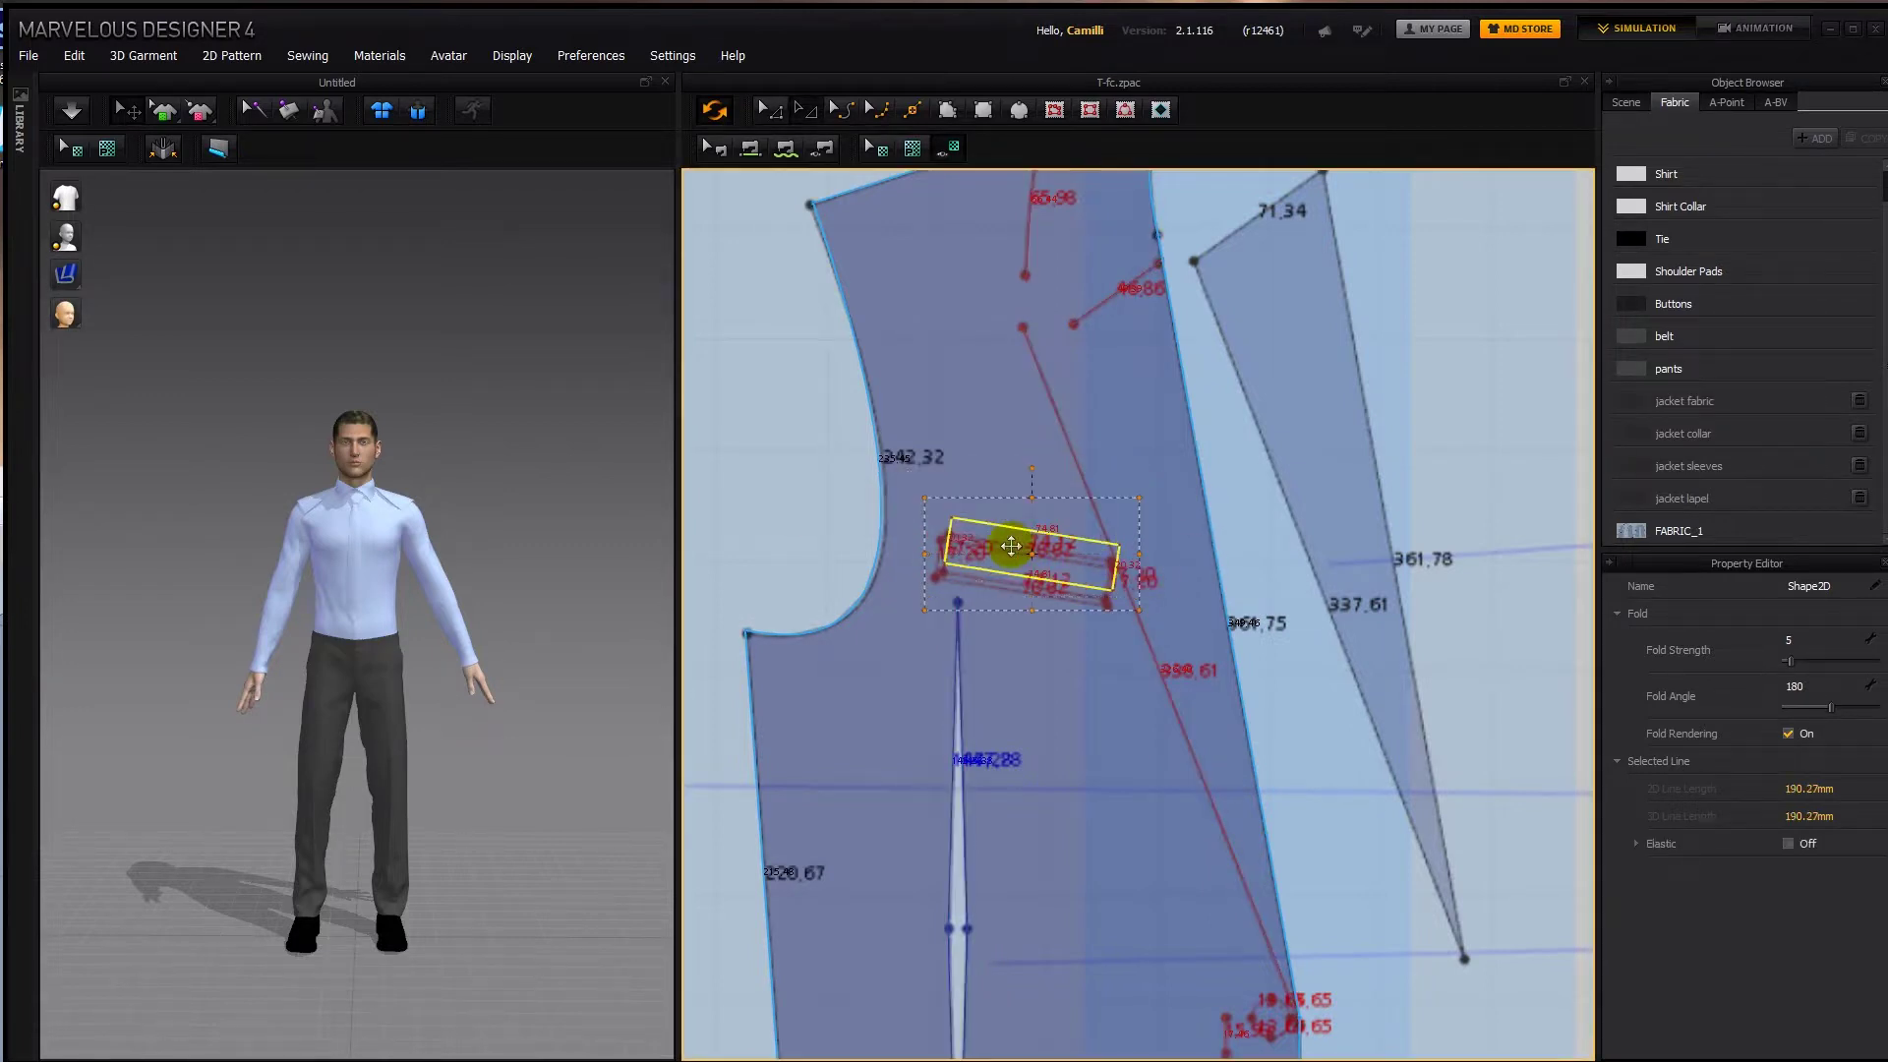
left_click_drag(1012, 547, 1009, 556)
left_click(1032, 549)
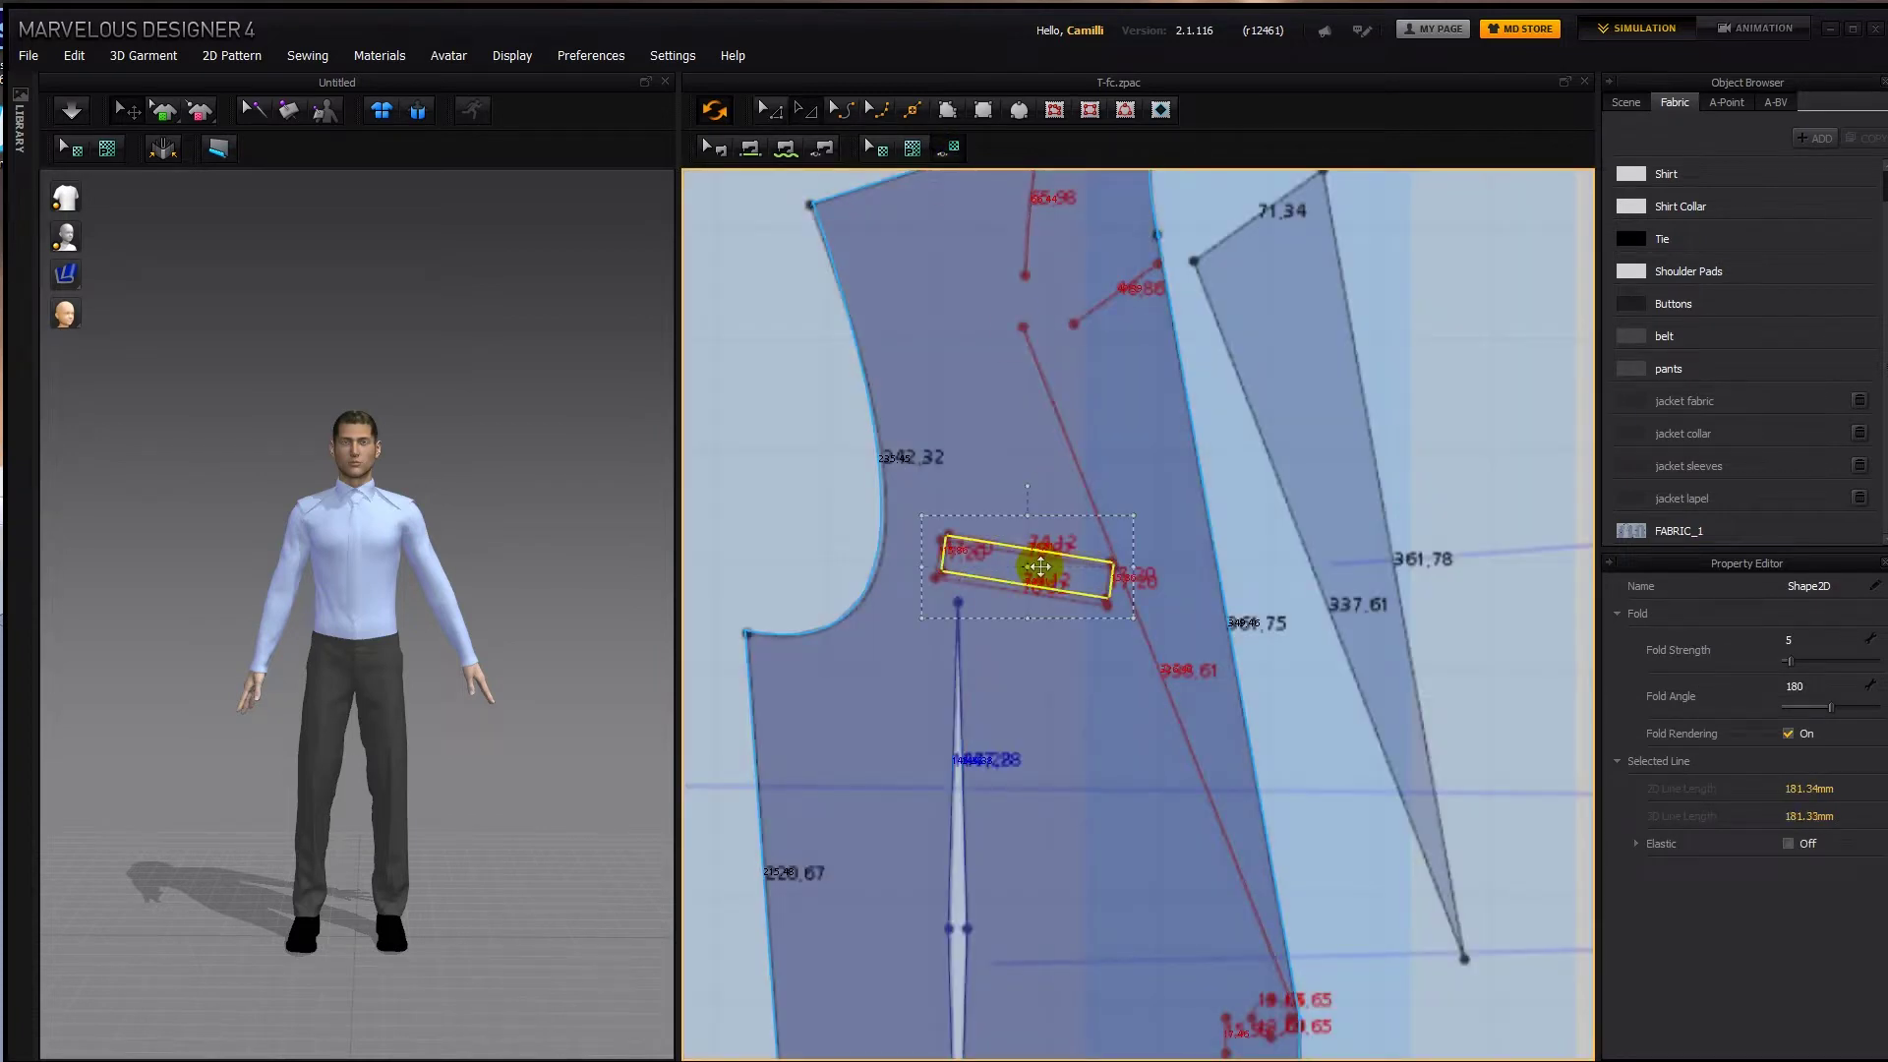
Paste a copy of the chest pocket rectangle and place it over the template's second, slightly offset pocket outline.
key("ctrl+v")
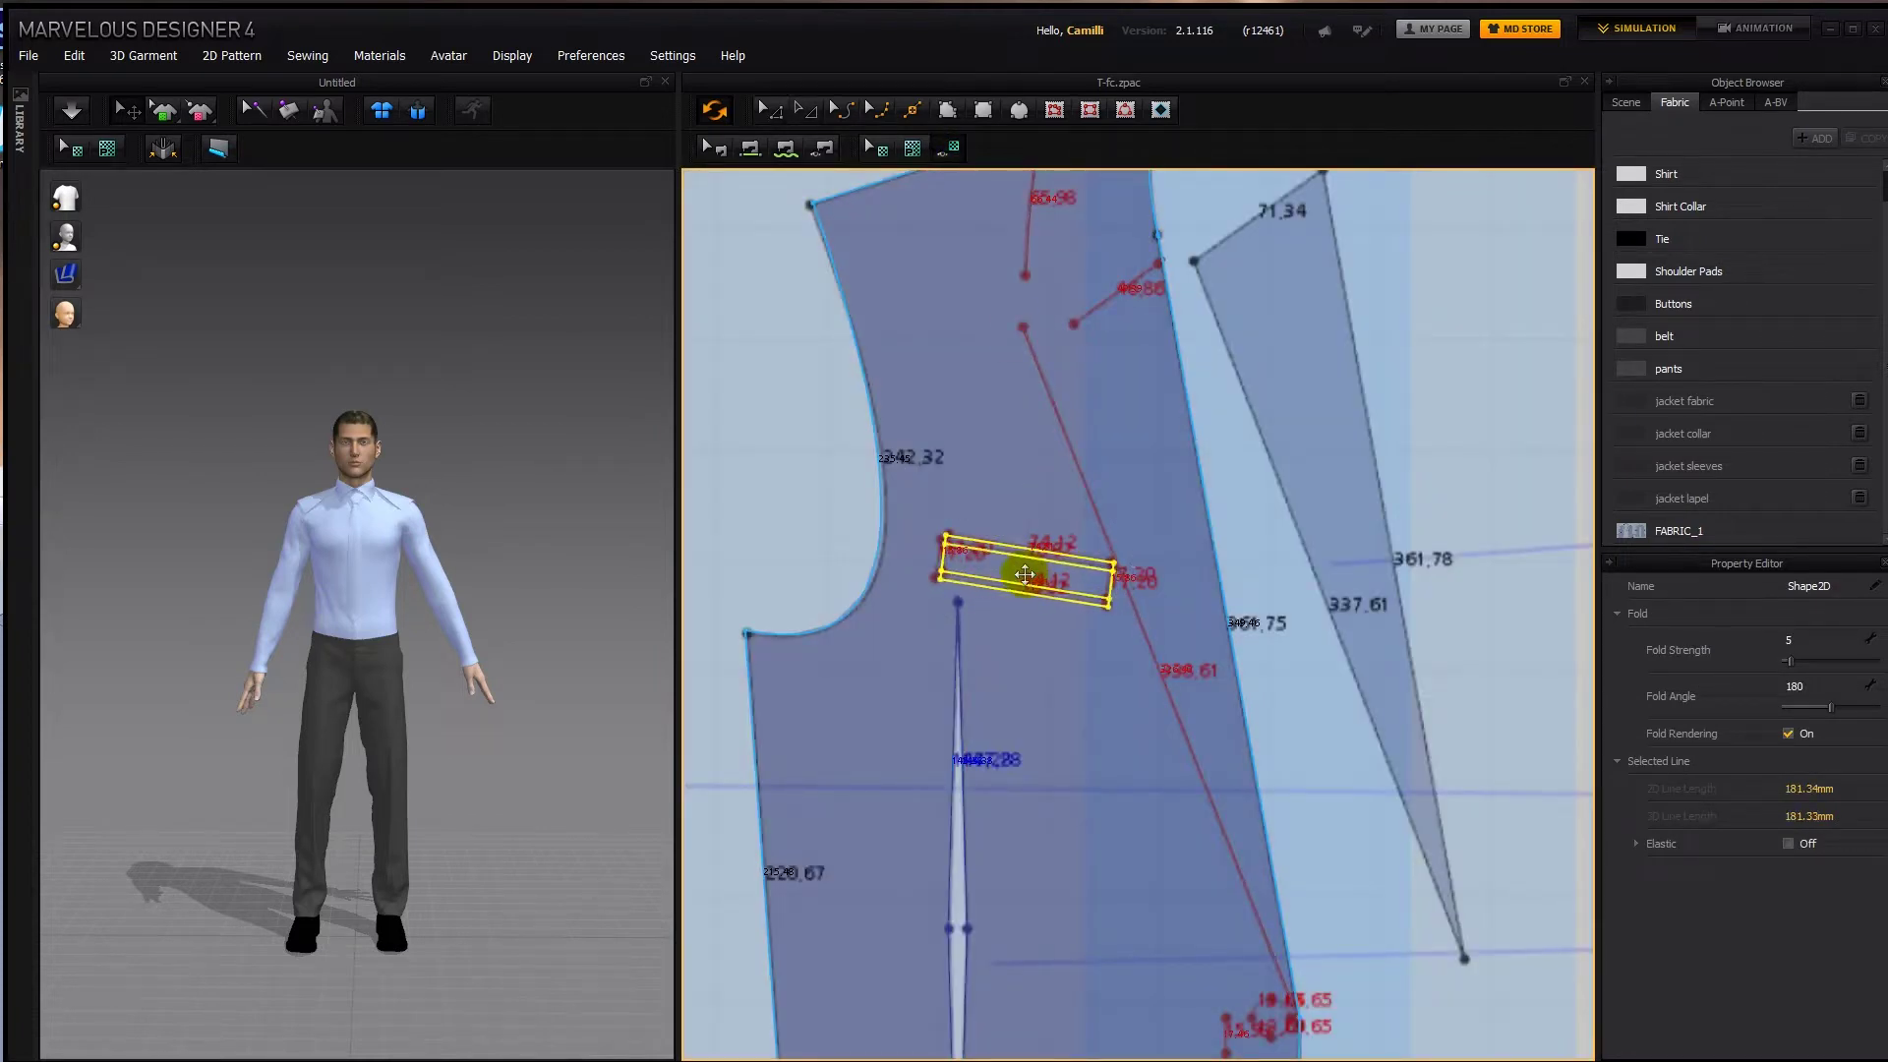
left_click(1018, 573)
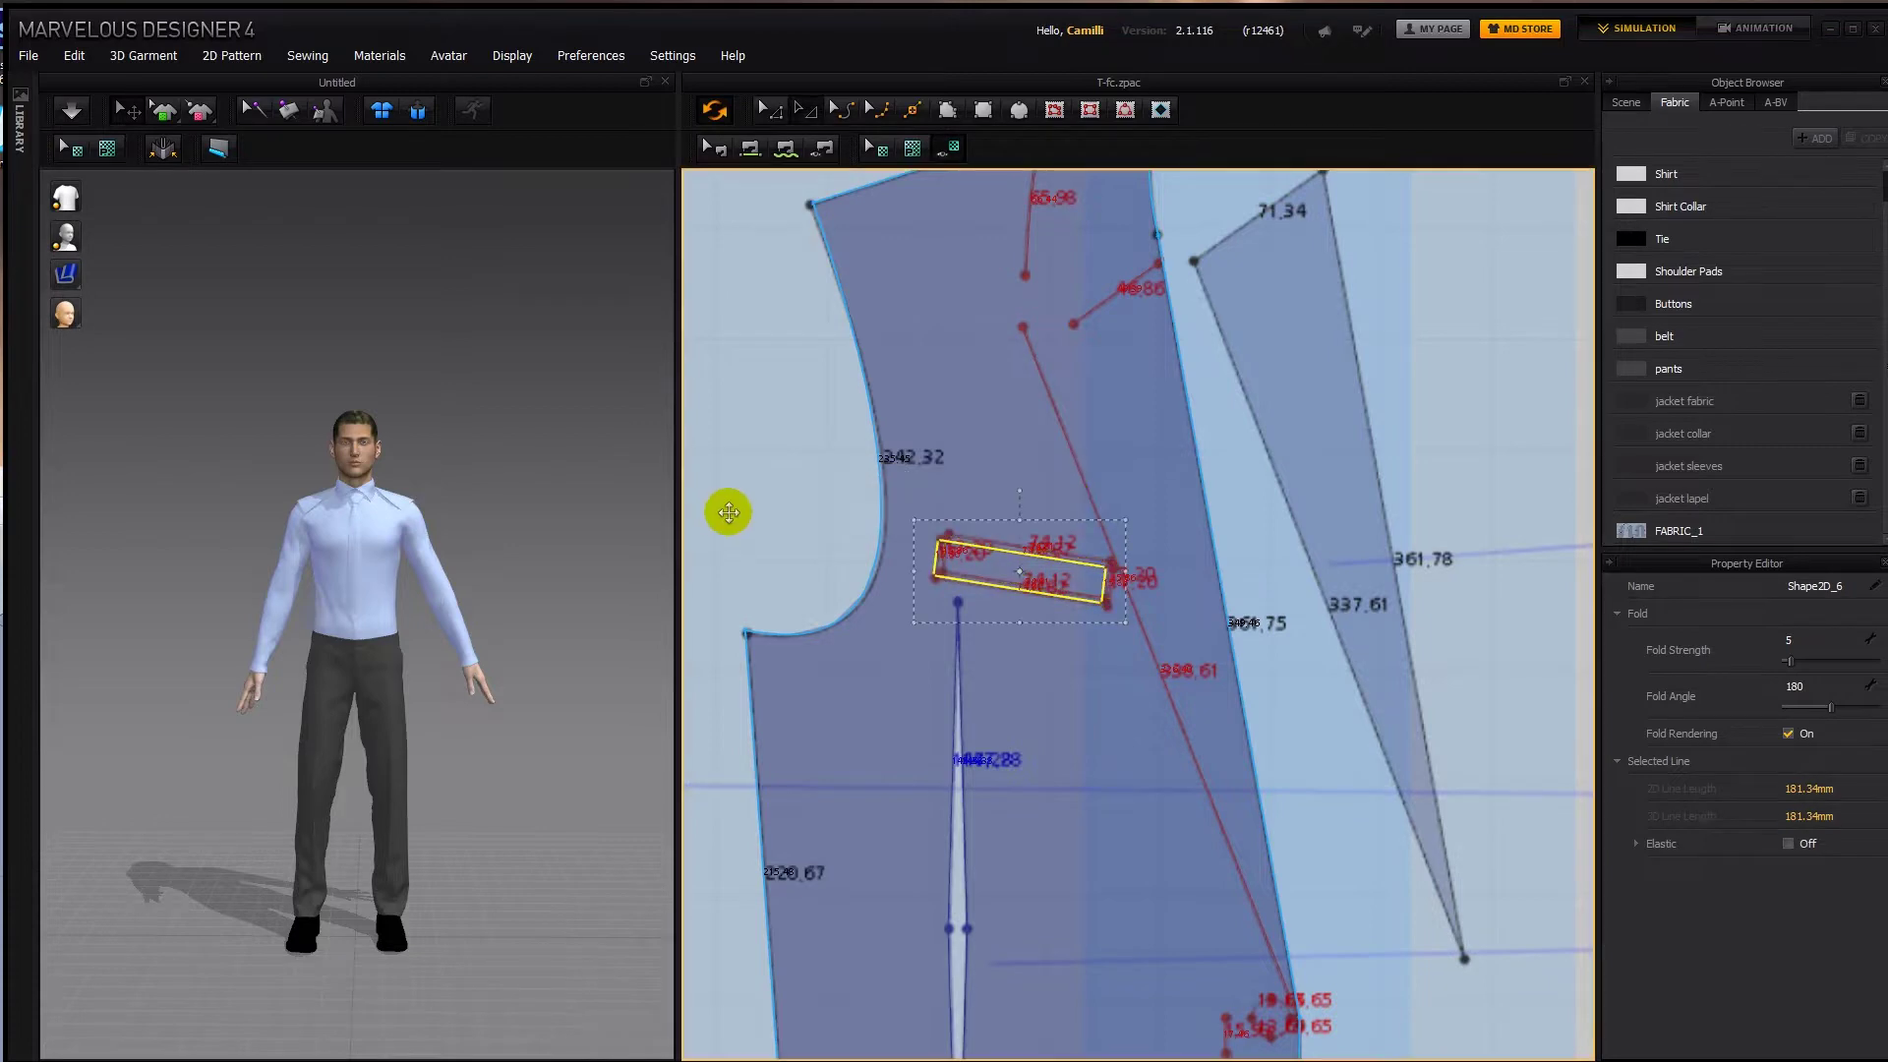
left_click(728, 510)
With the 2D textures hidden, move the copied rectangle's end edge toward the panel's front, lengthening it to about 81 mm.
scroll(863, 534, "up", 3)
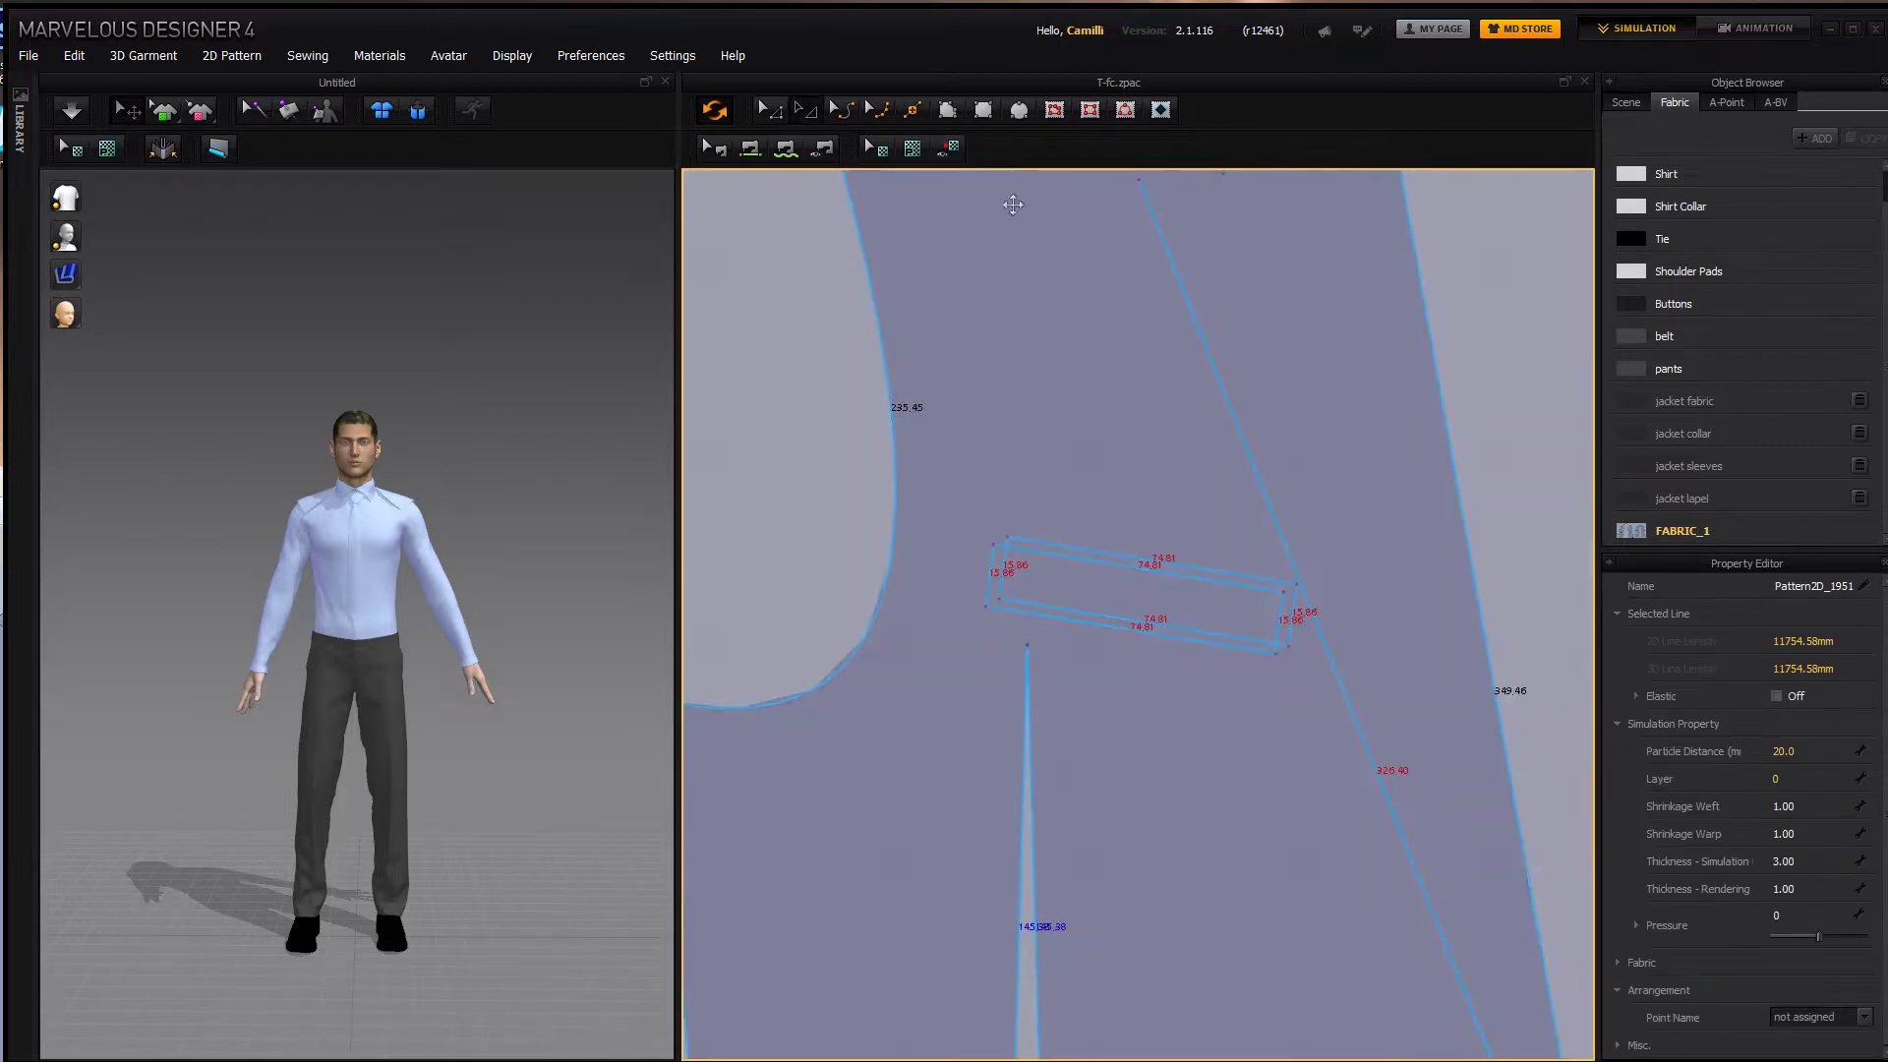
left_click(1290, 610)
left_click(1302, 617)
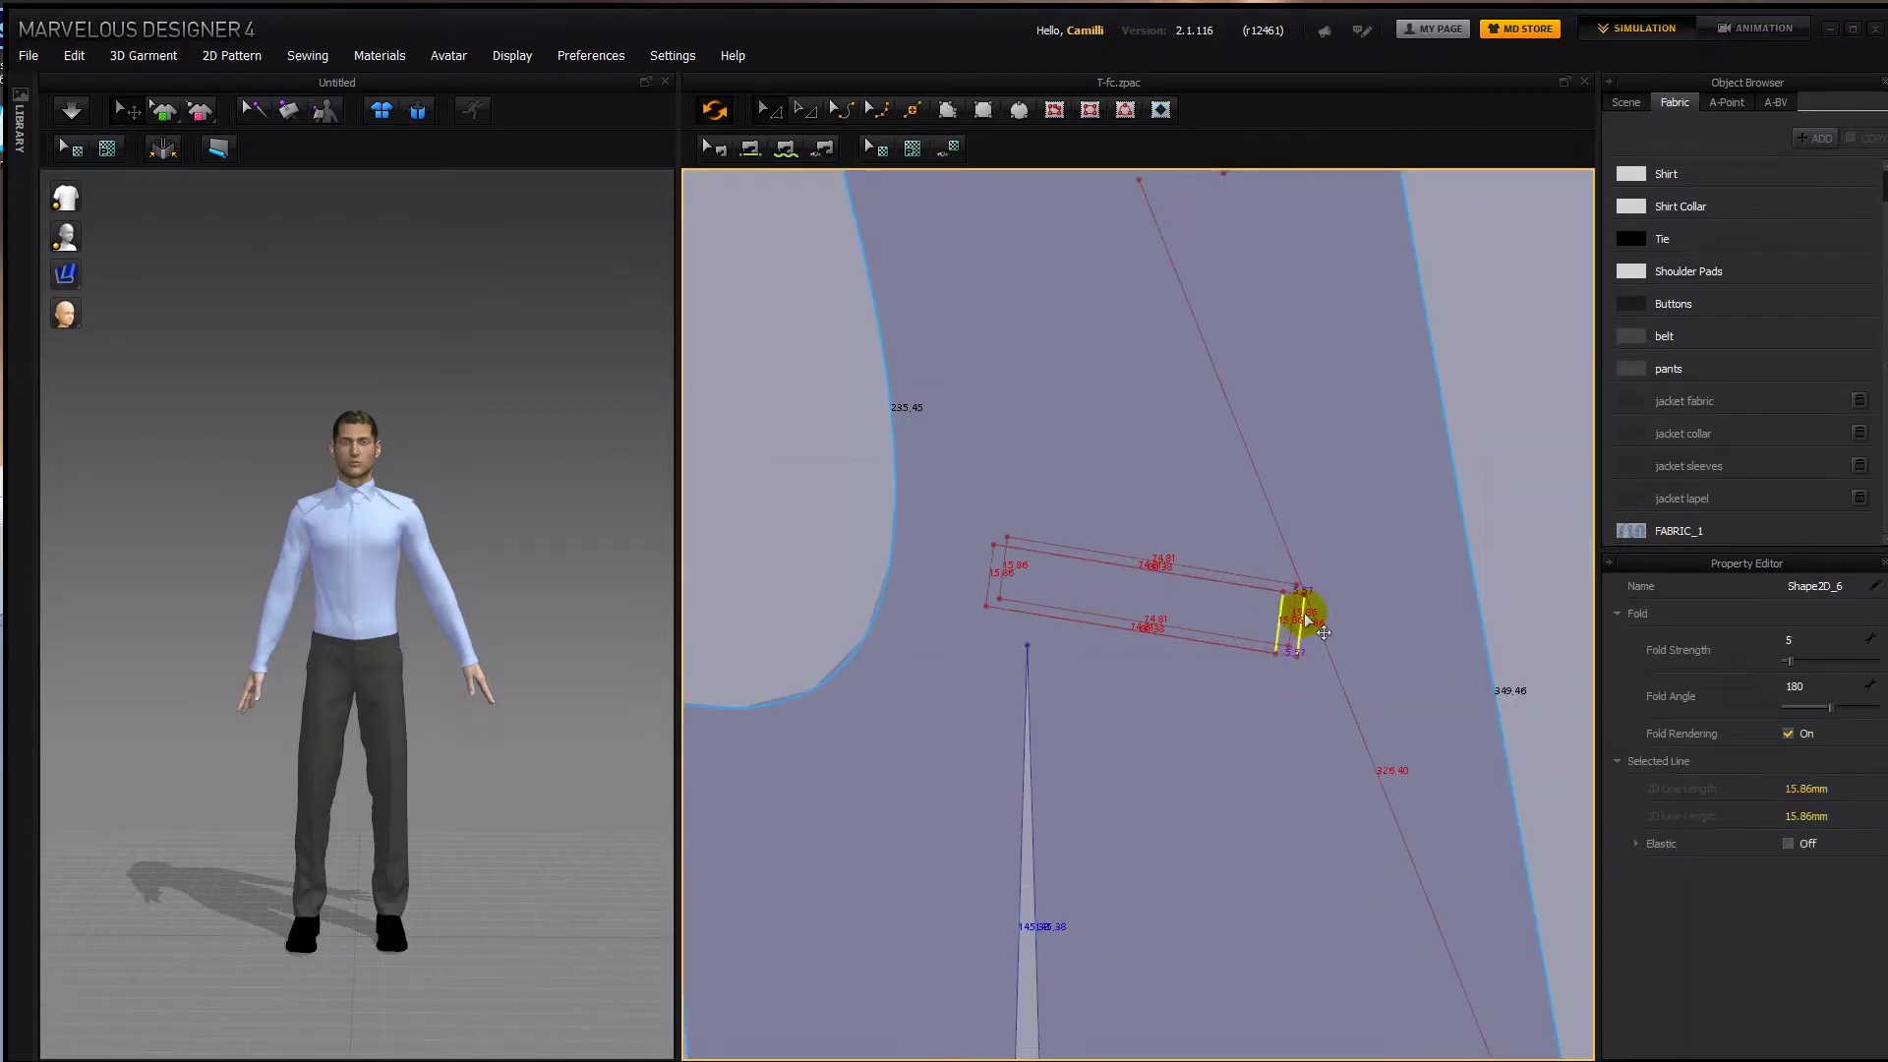
left_click(1145, 575)
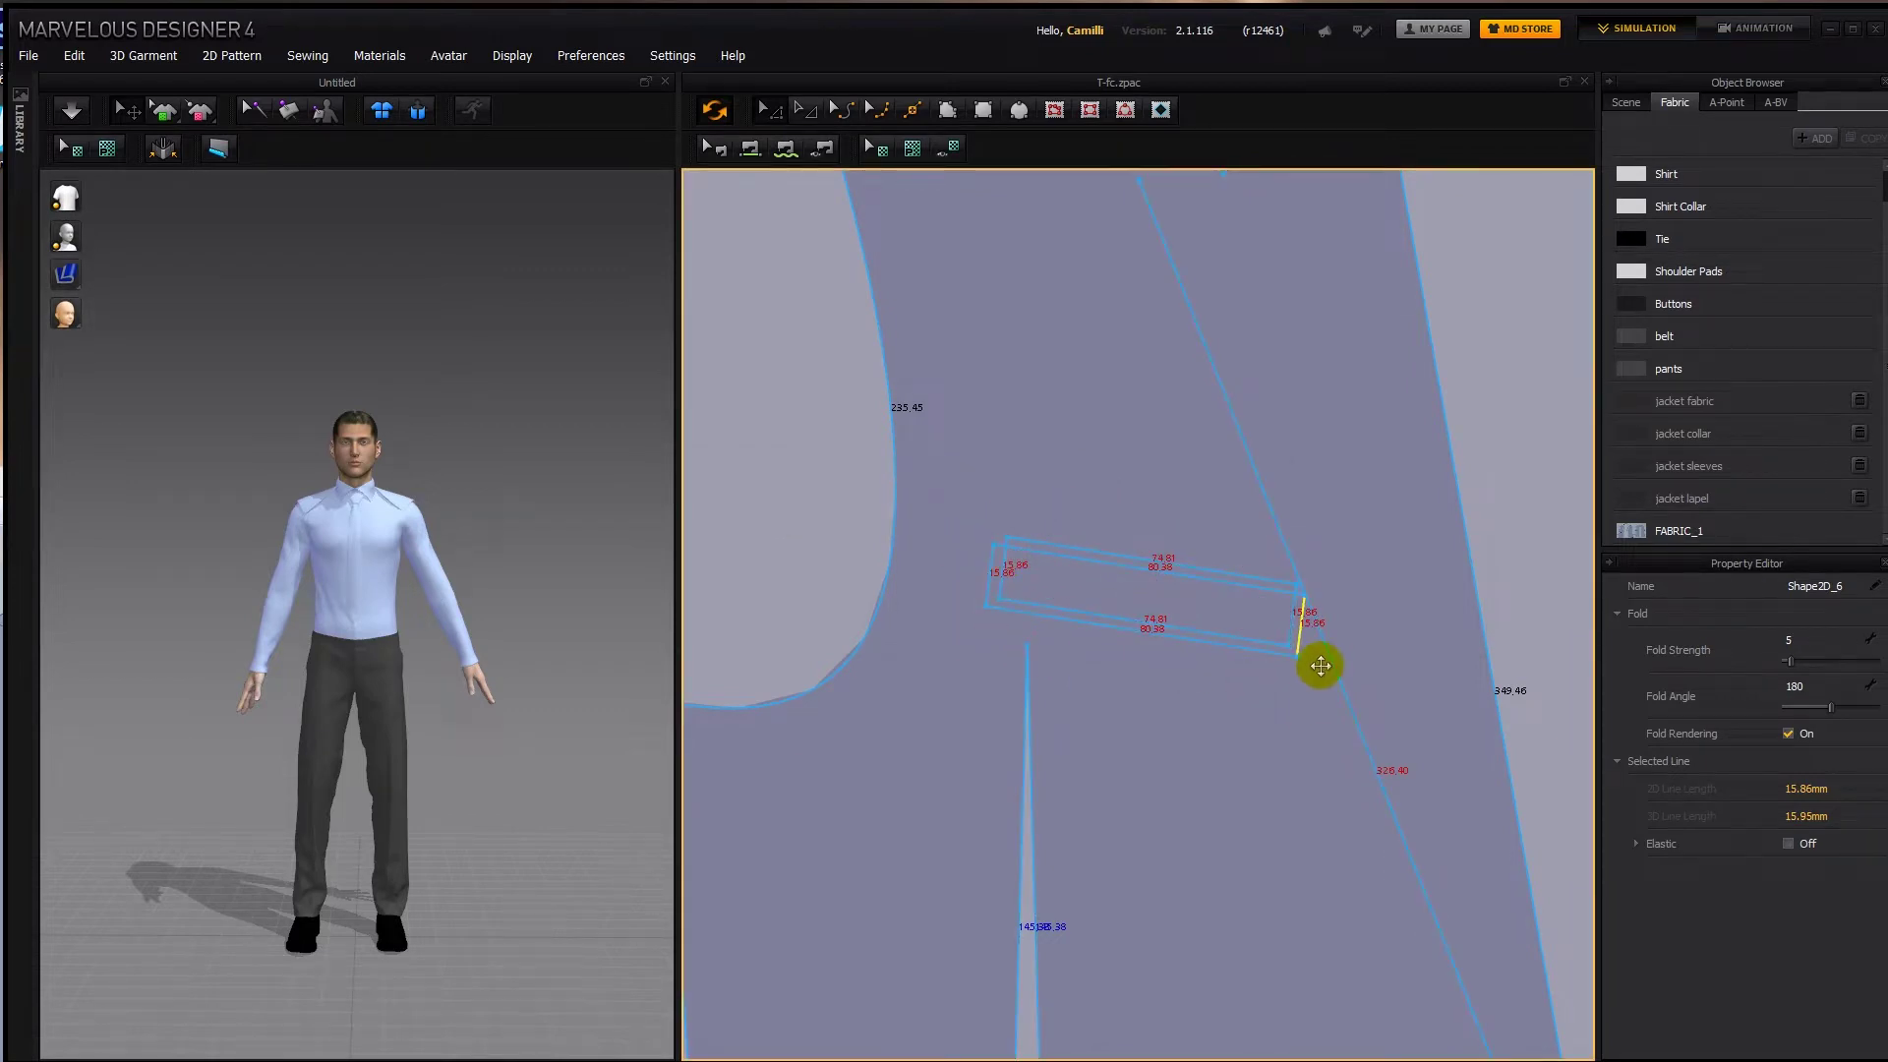
left_click_drag(1203, 650, 1288, 587)
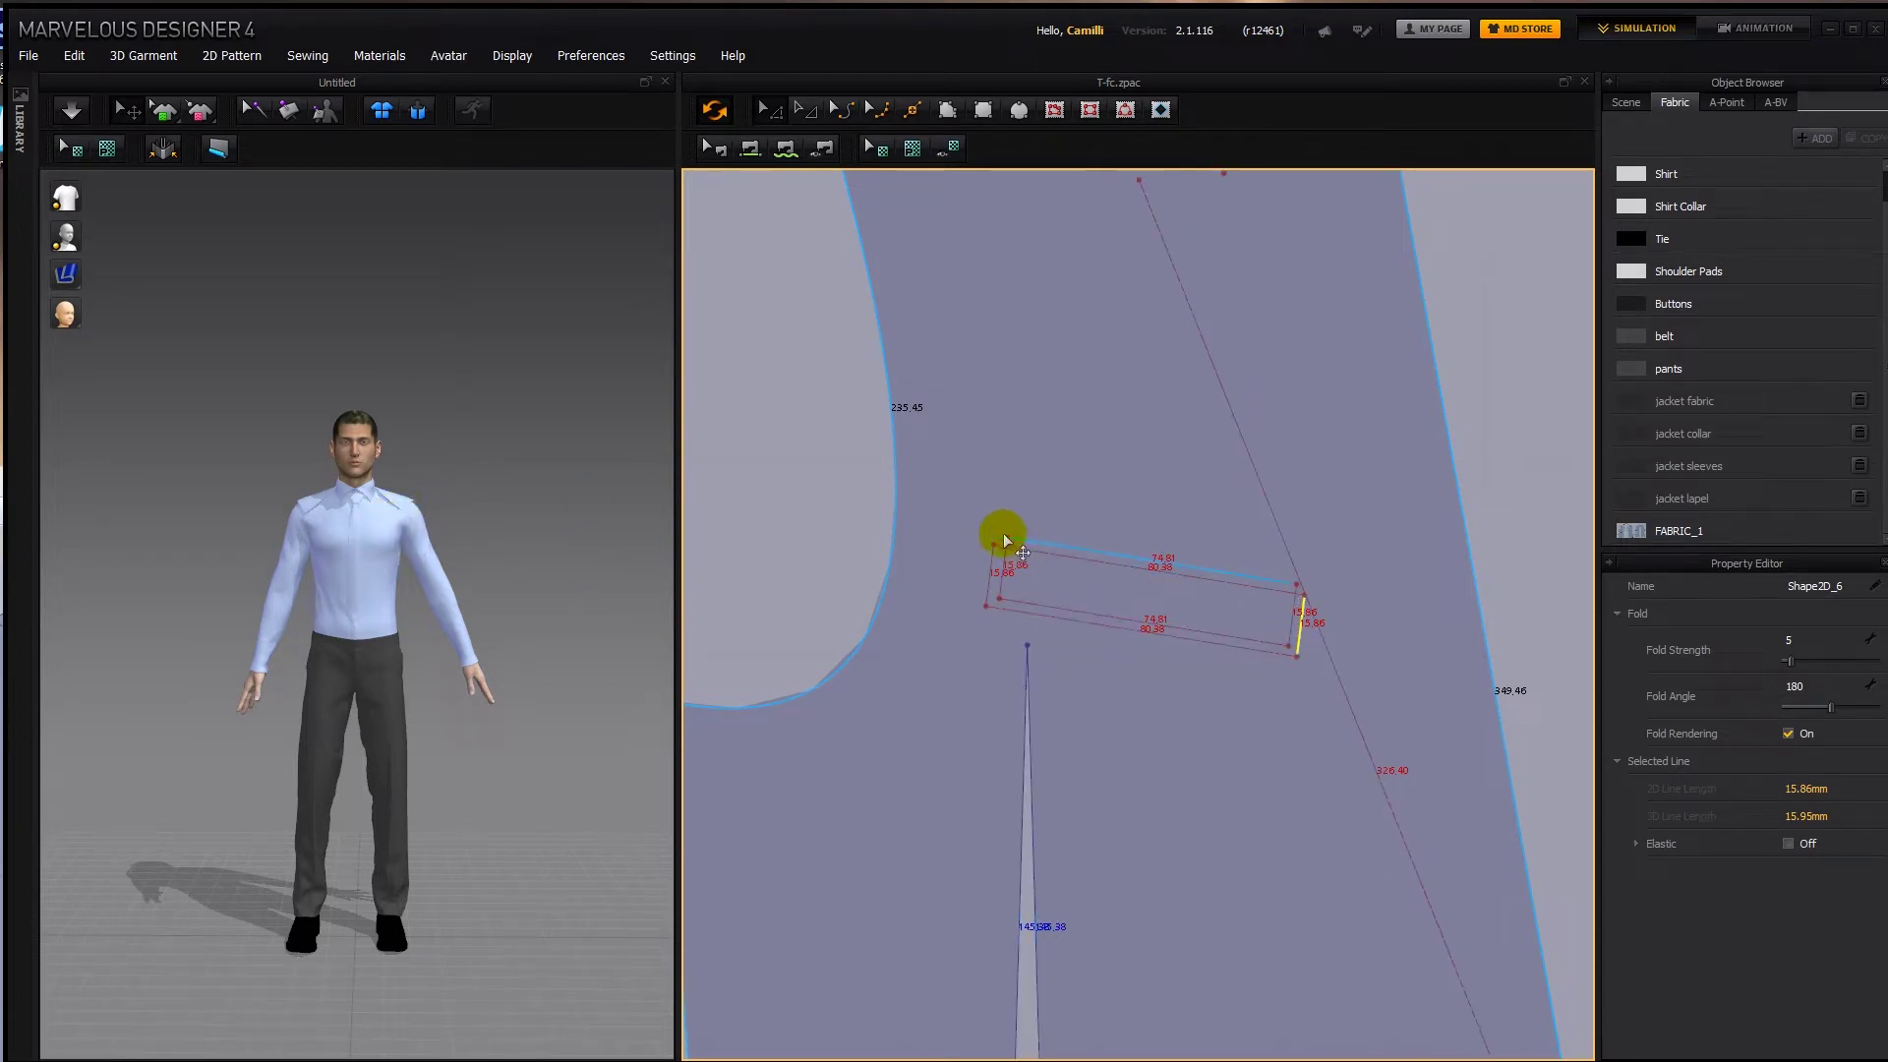
left_click_drag(1003, 539, 1091, 555)
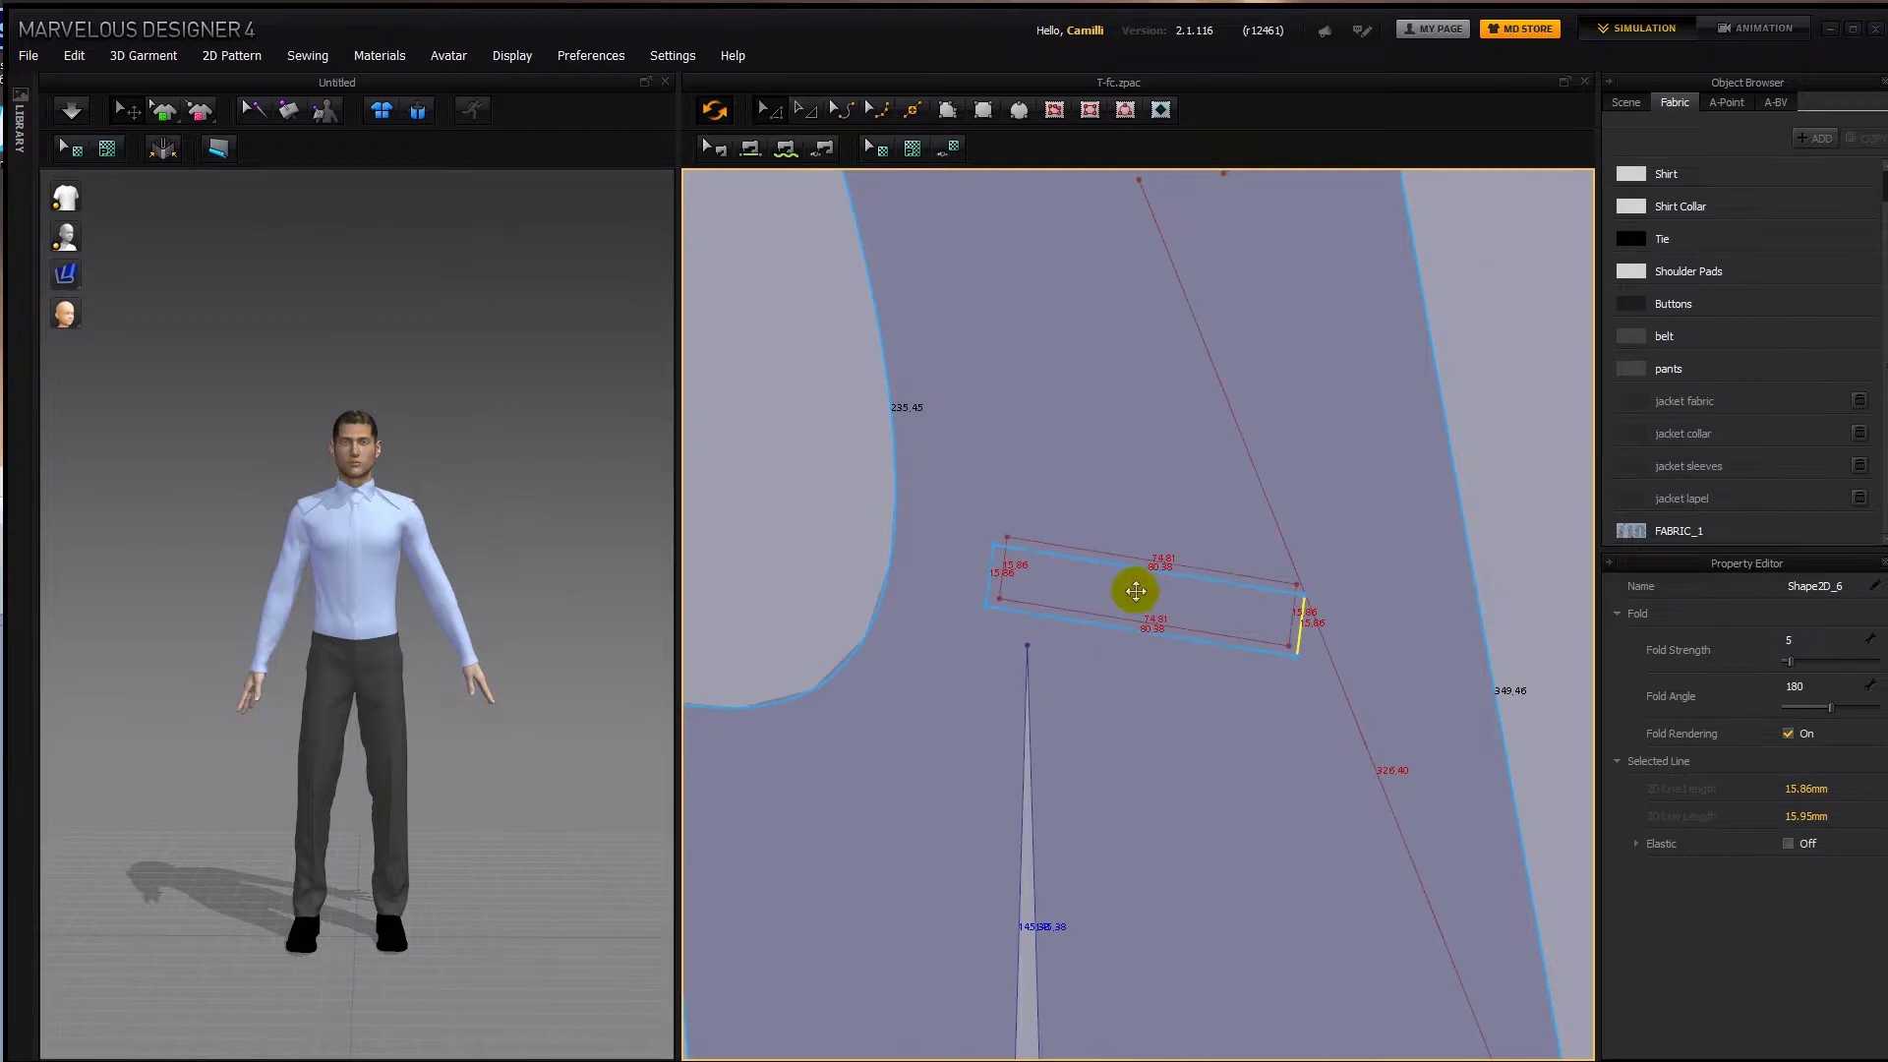
Select both chest pocket rectangles and copy them, and show the 2D textures again.
key("a")
left_click(1140, 594, "shift")
key("ctrl+c")
scroll(1079, 558, "down", 5)
left_click(957, 147)
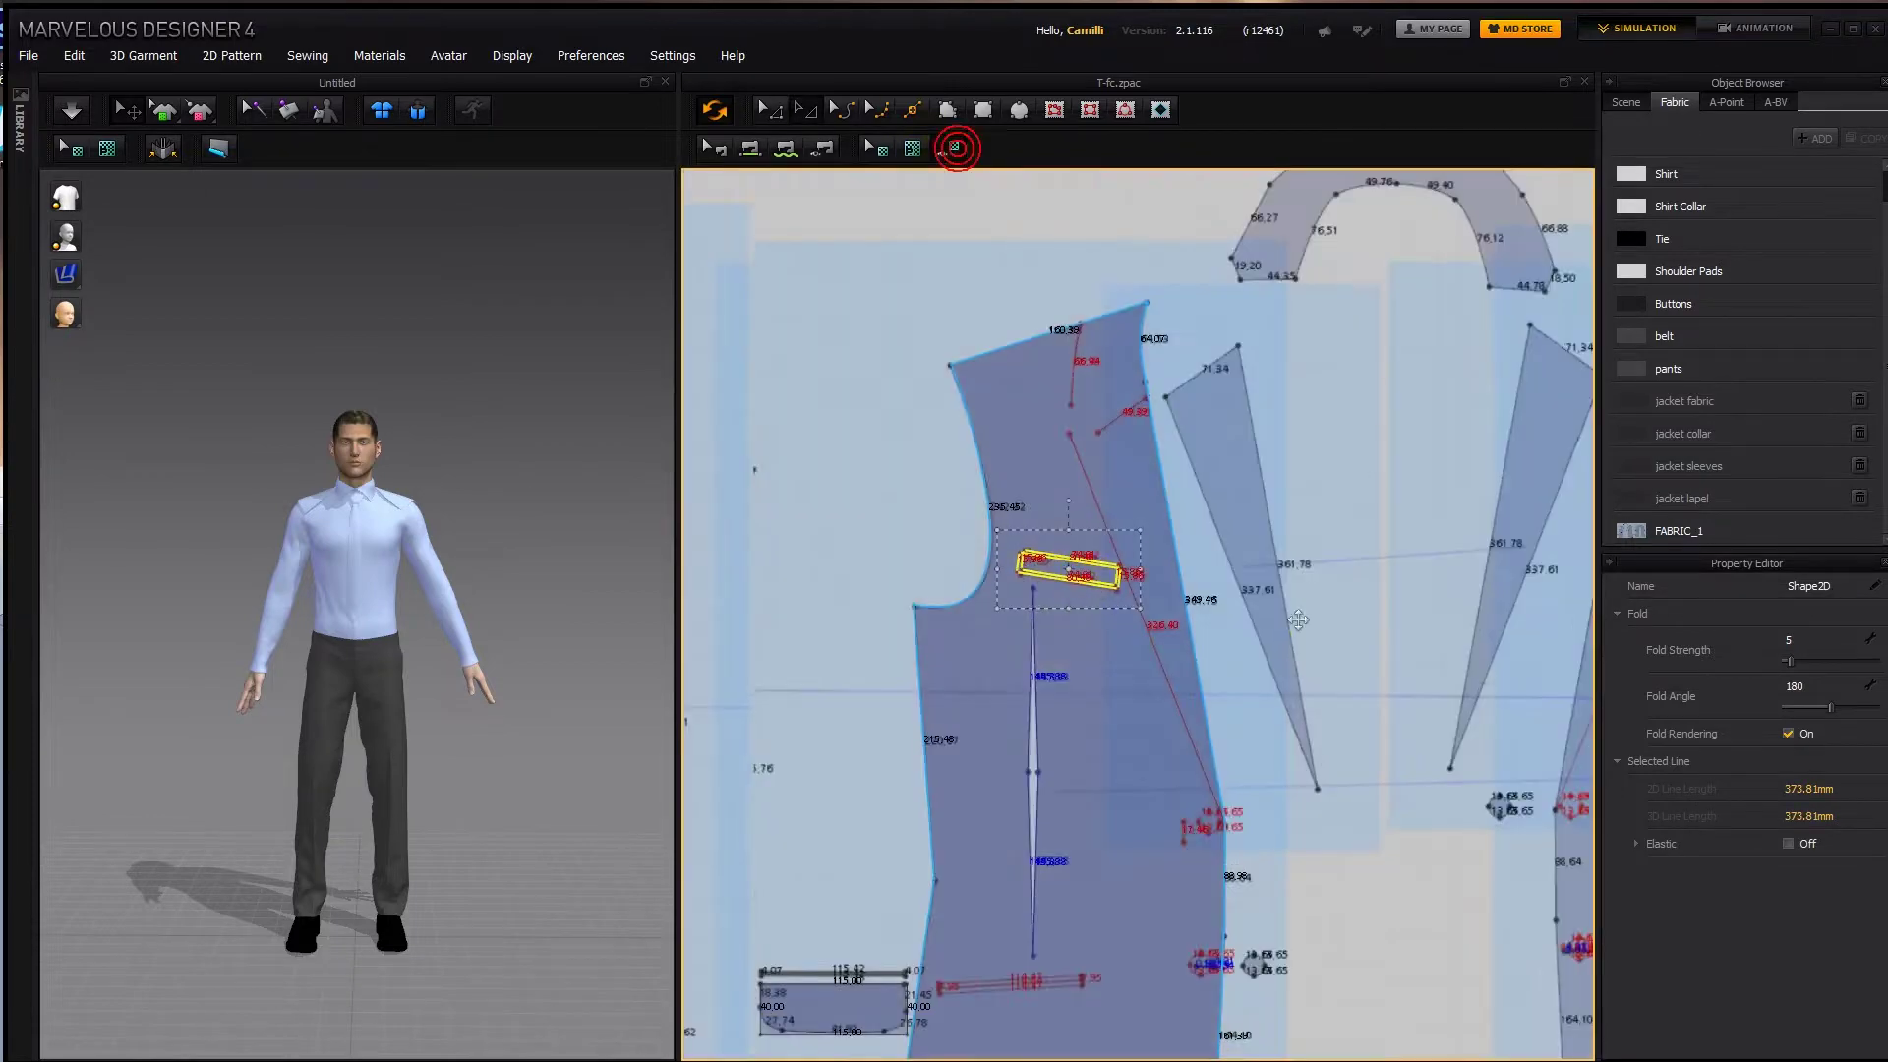
Move the two lower corners of the pocket flap pattern up to the template's points where the rounded corners begin.
scroll(960, 720, "down", 1)
scroll(935, 679, "up", 4)
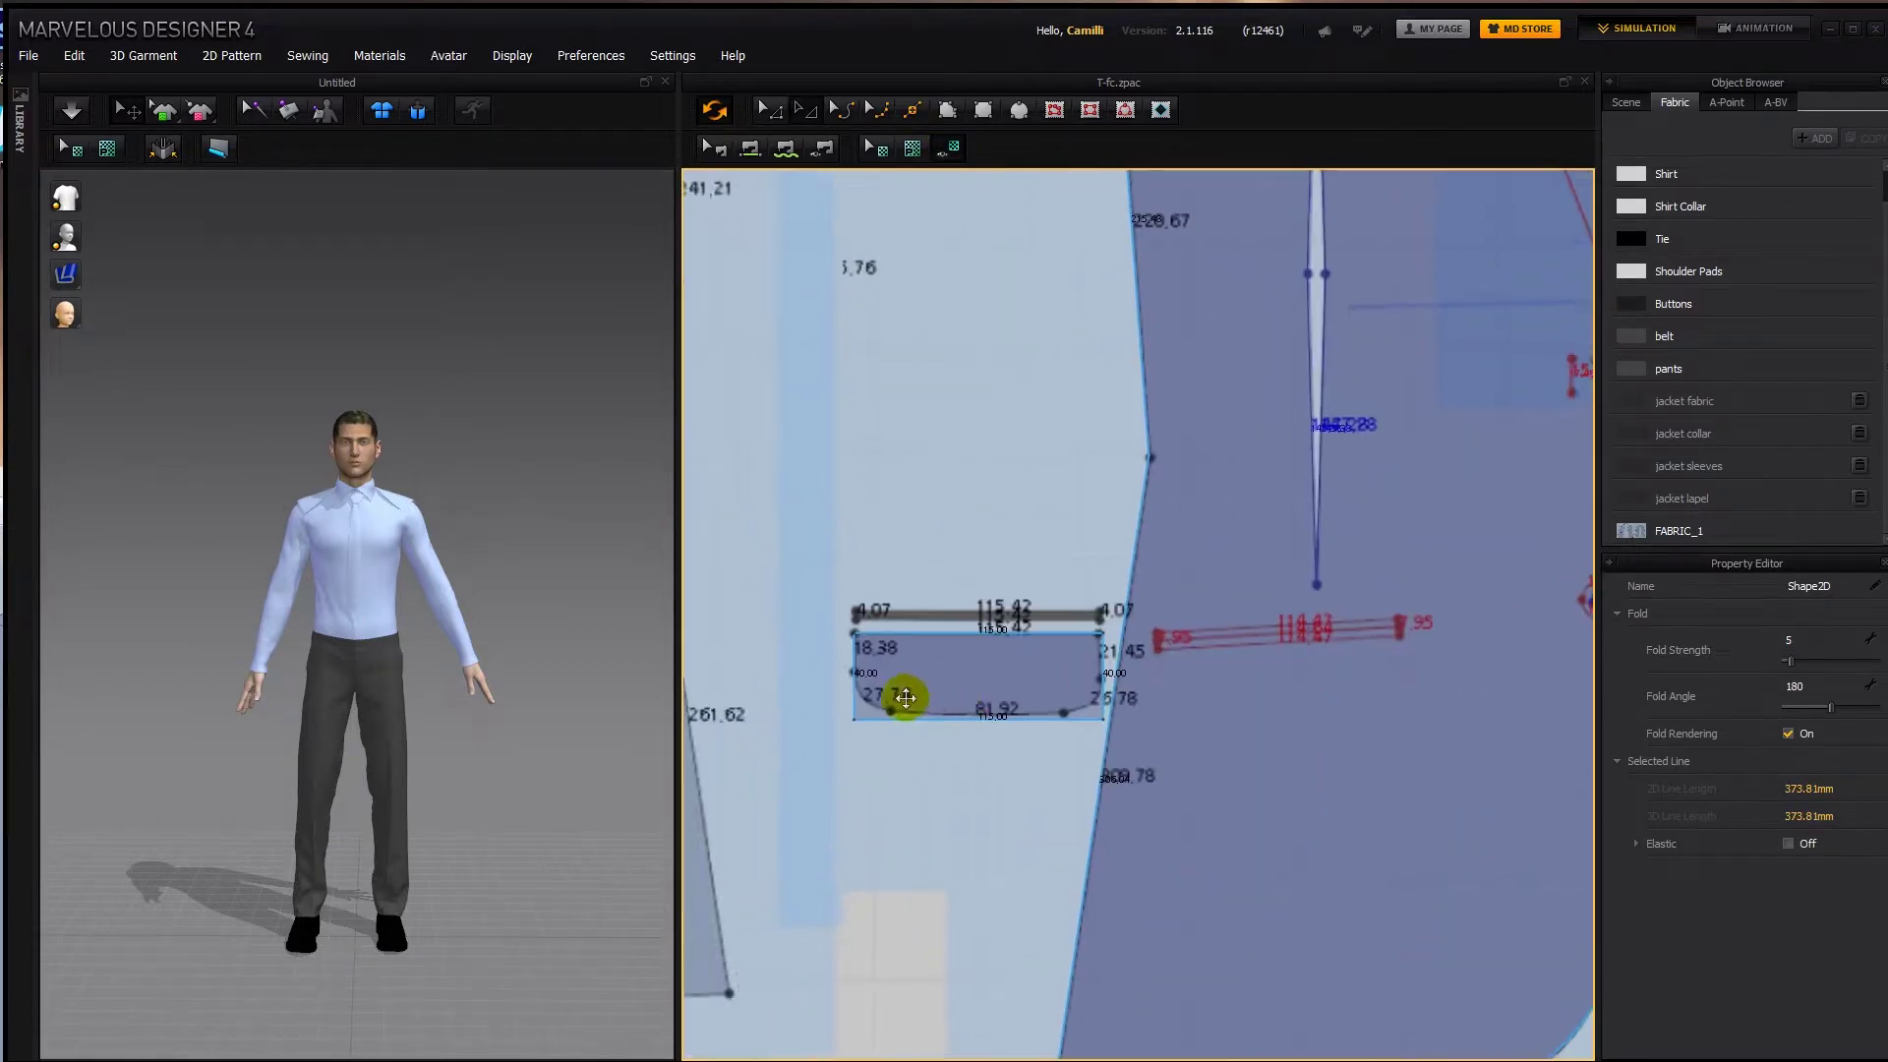
scroll(904, 697, "up", 2)
left_click(855, 737)
left_click(823, 738)
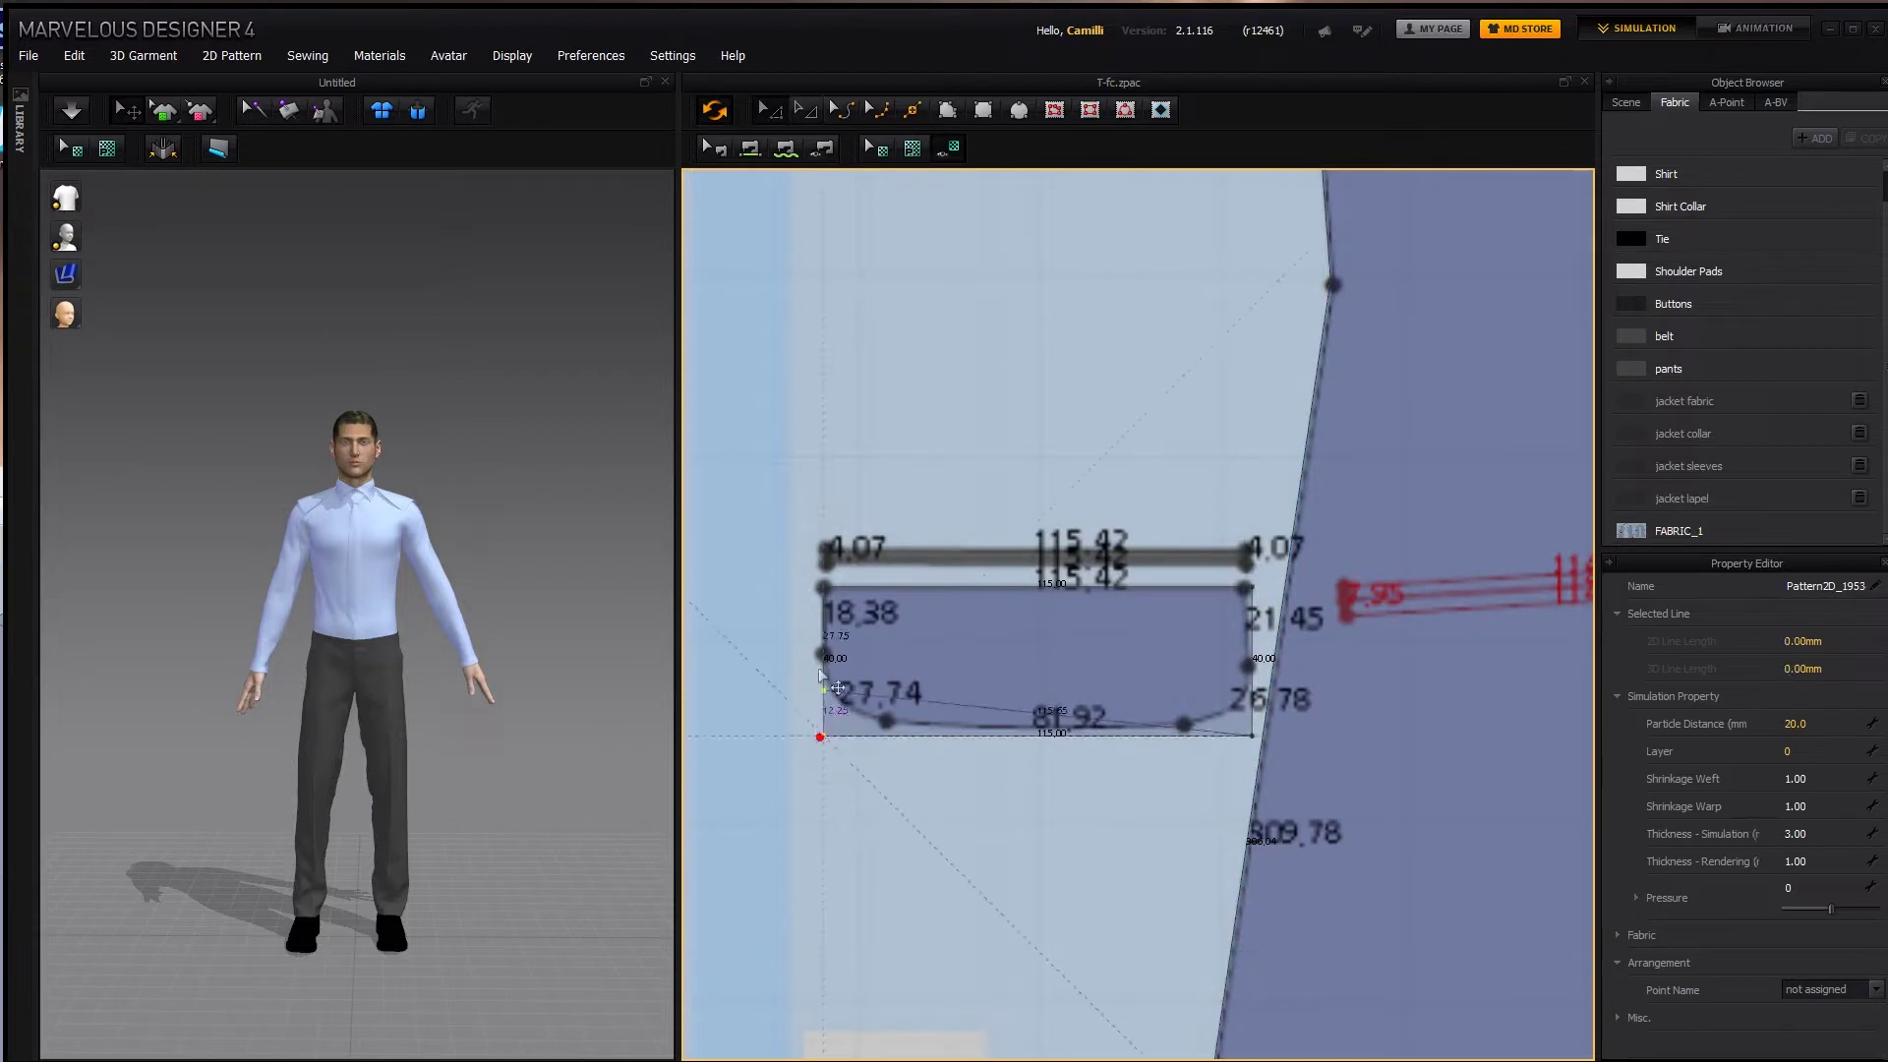
left_click(1254, 735)
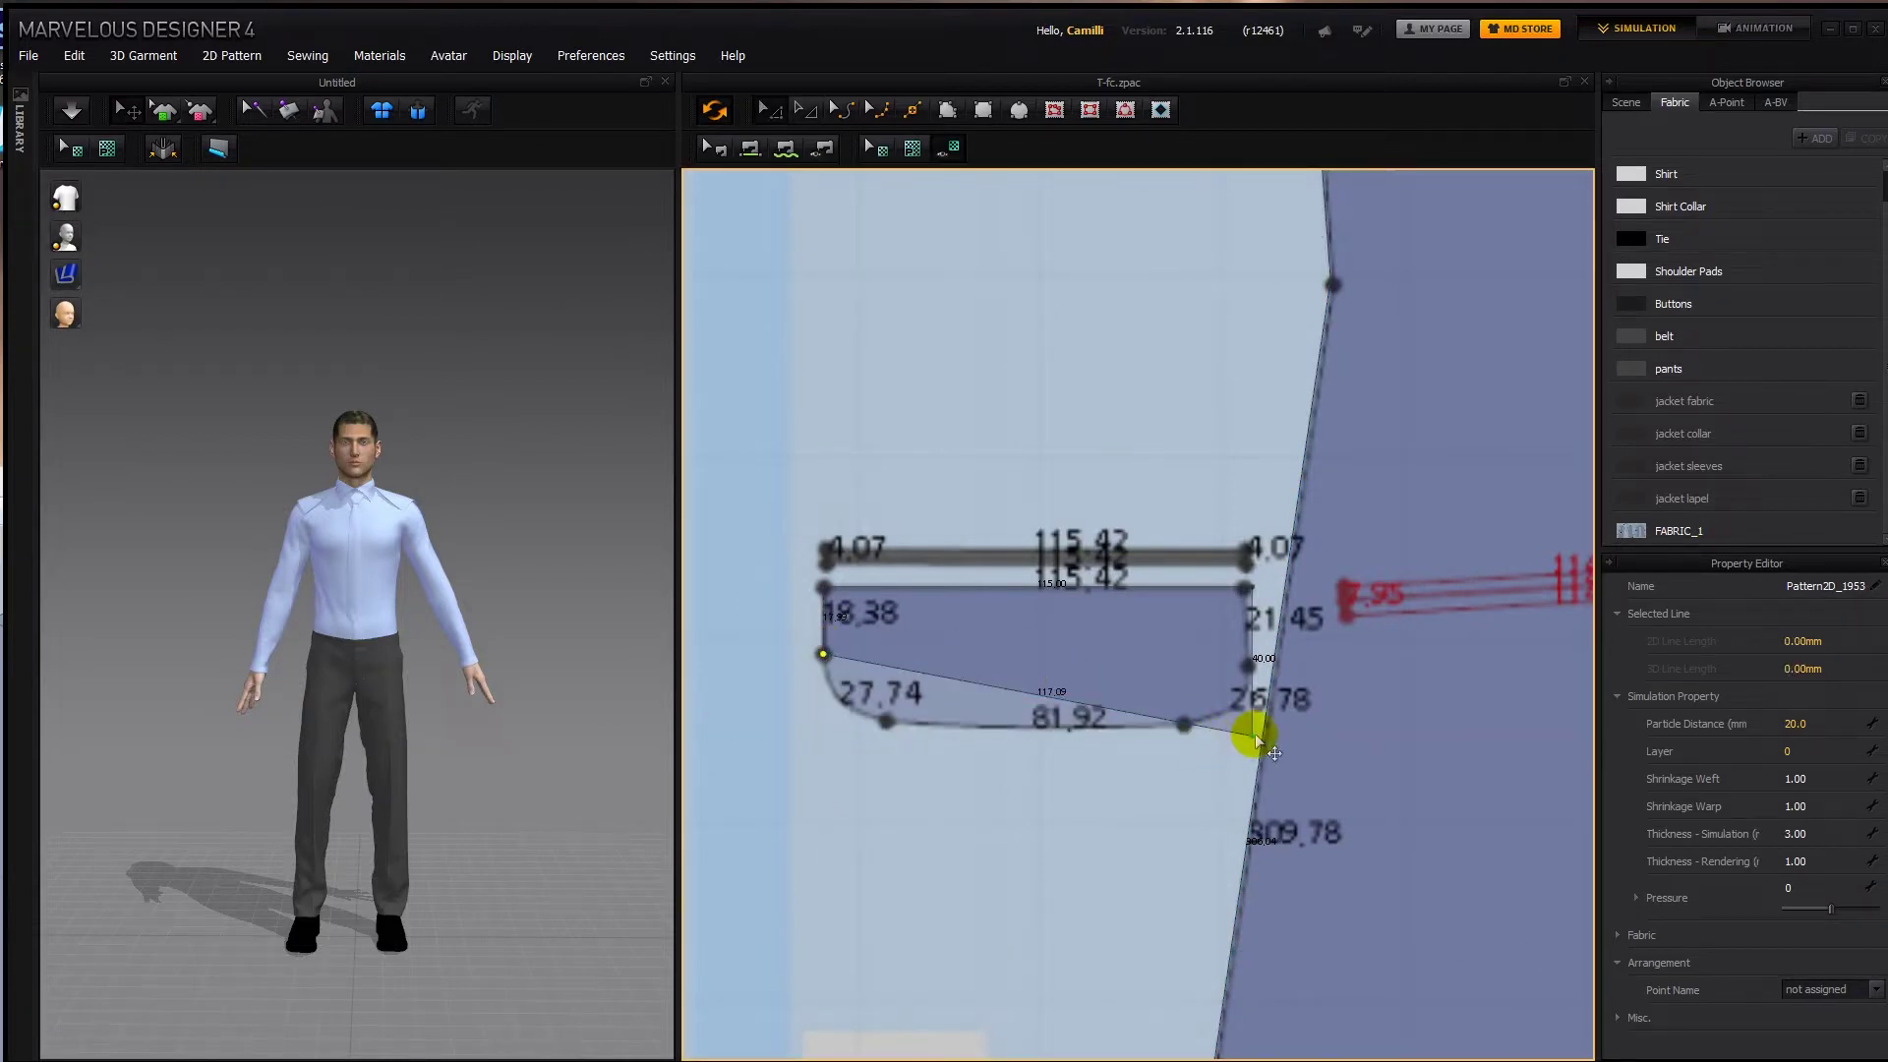
left_click_drag(1276, 704, 1251, 665)
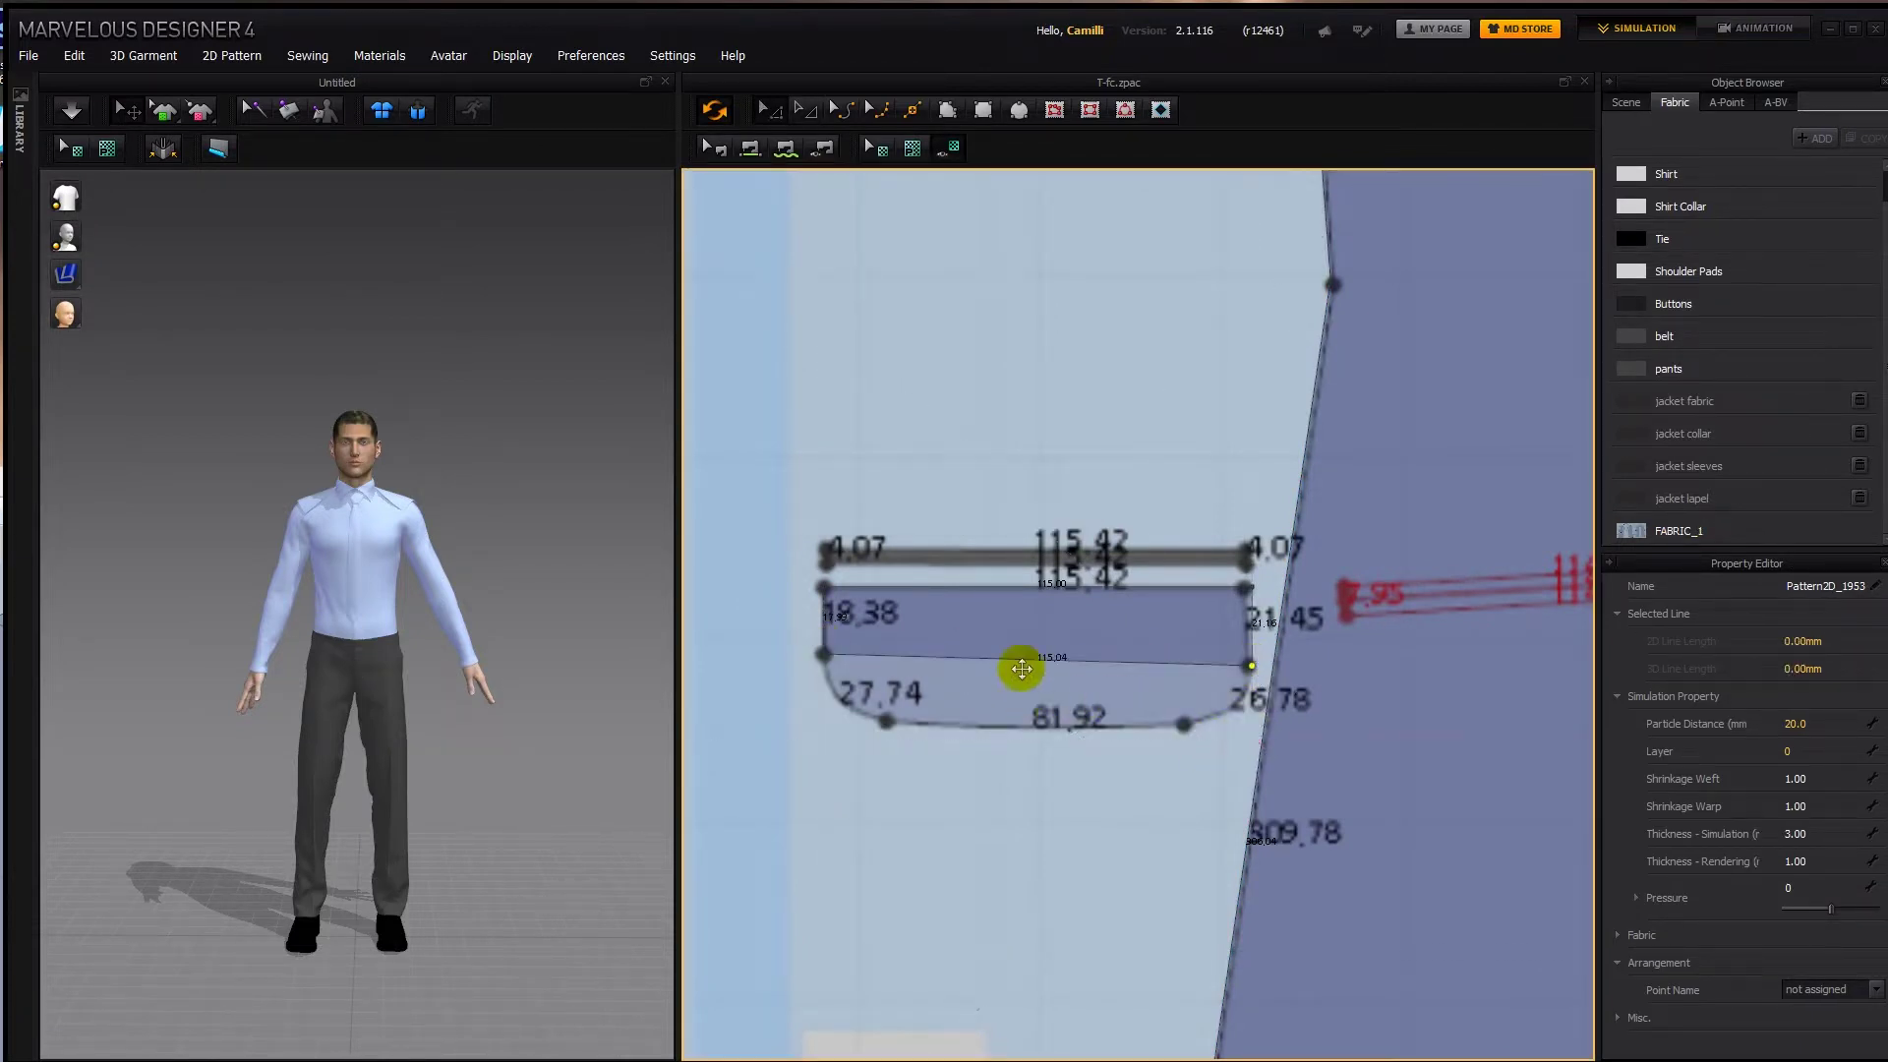
Add two points to the pocket flap's lower edge, move them to the template's bottom corner points, and curve both lower corners.
left_click(881, 657)
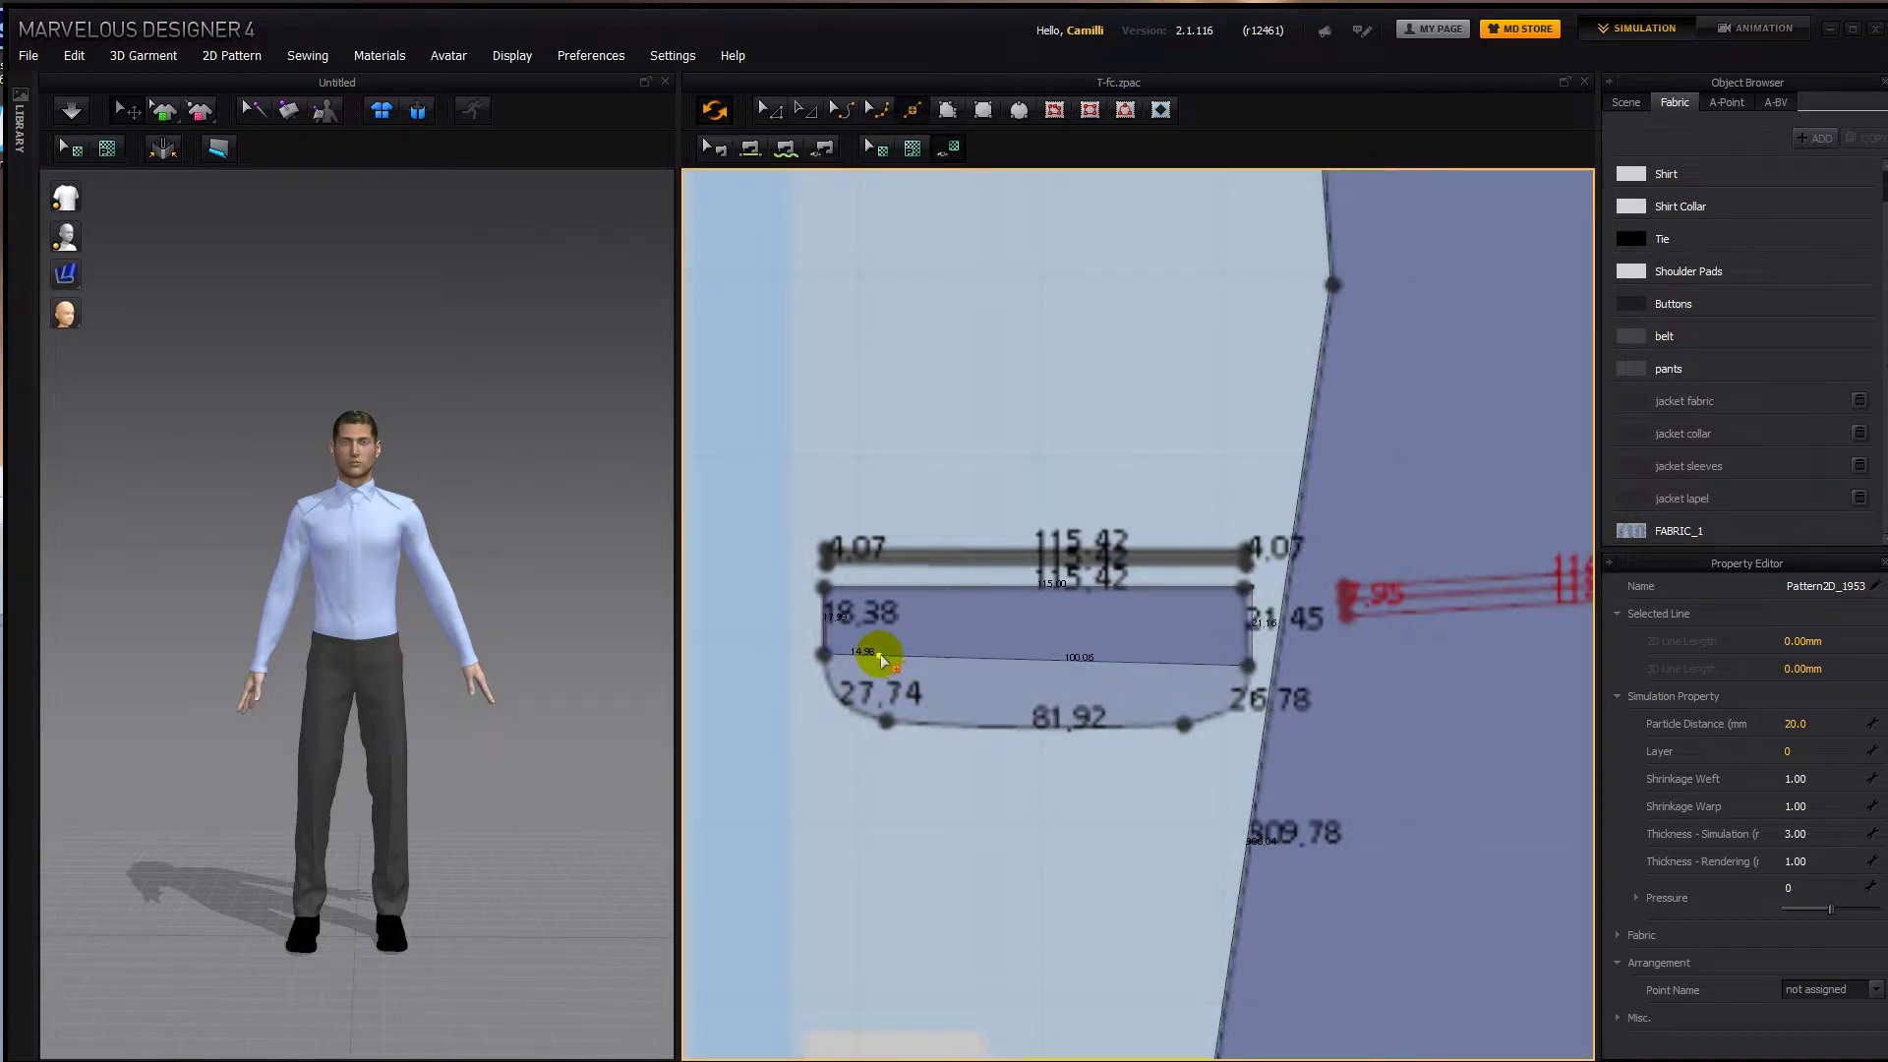
left_click_drag(877, 655, 885, 723)
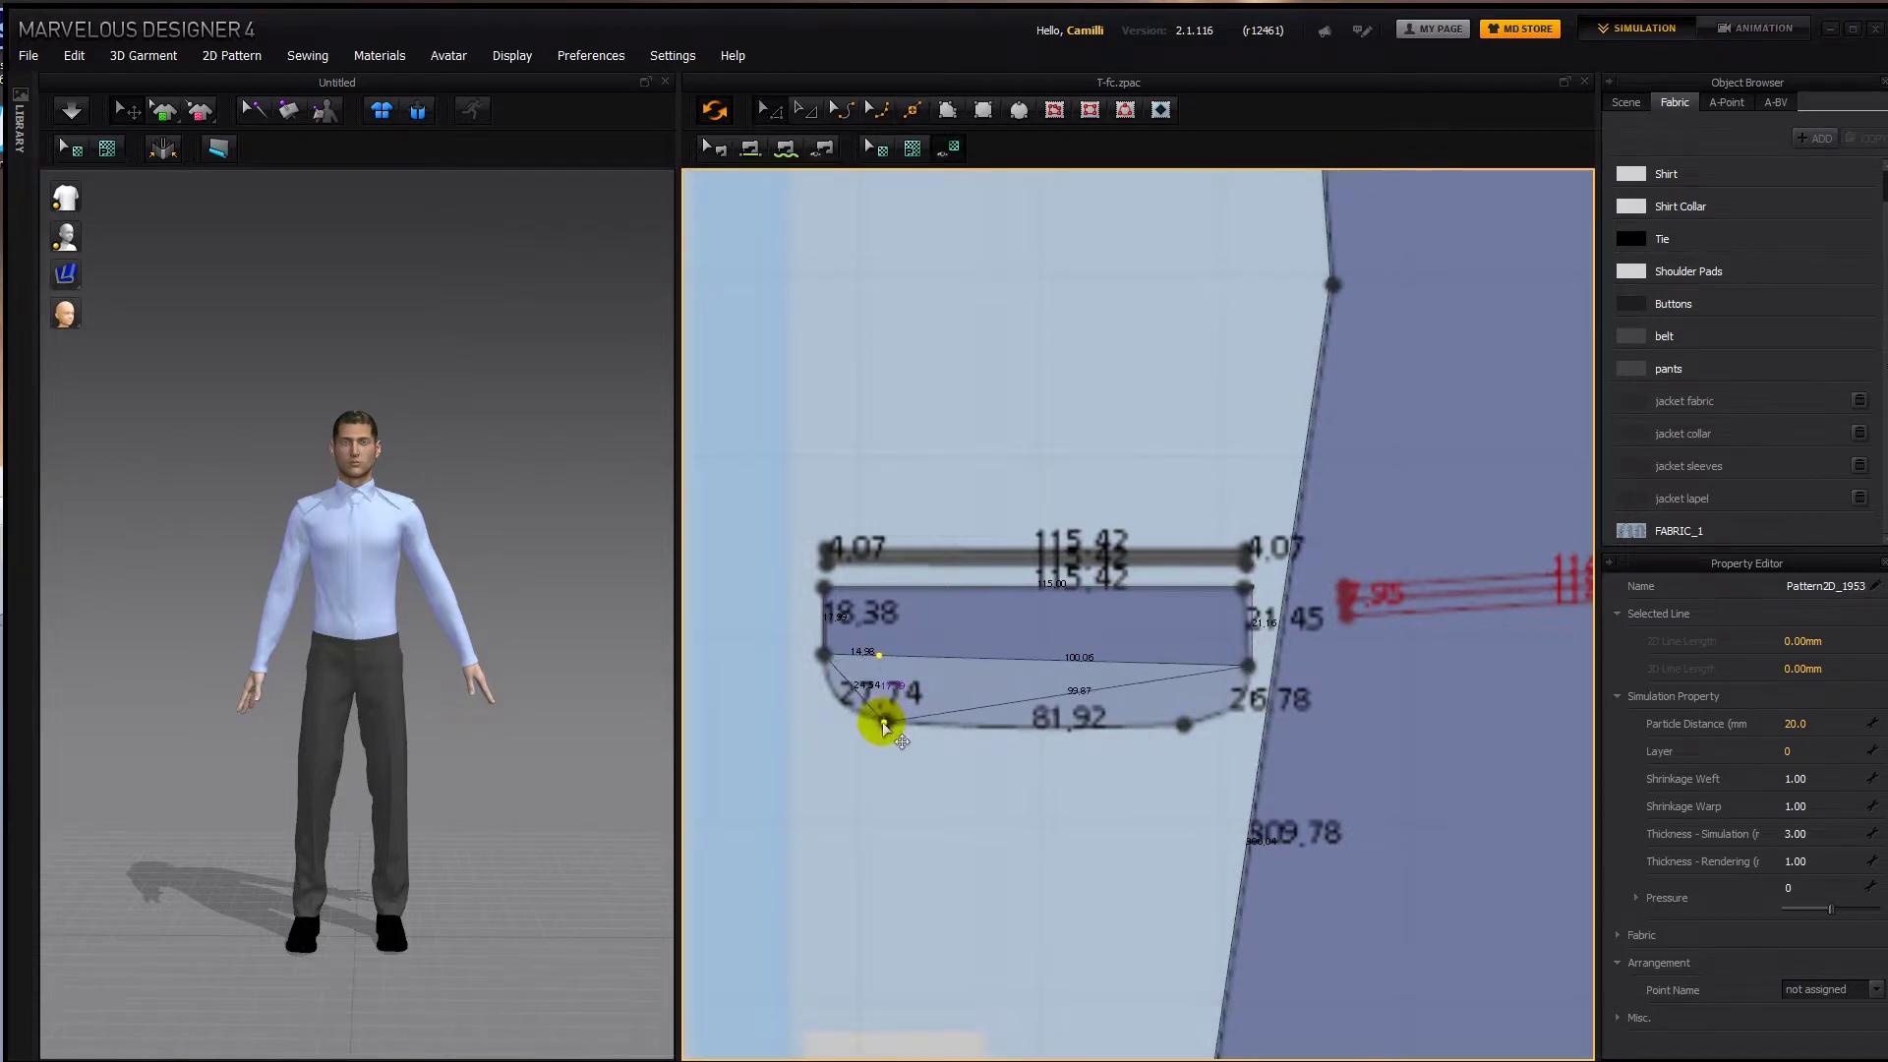
left_click(1166, 678)
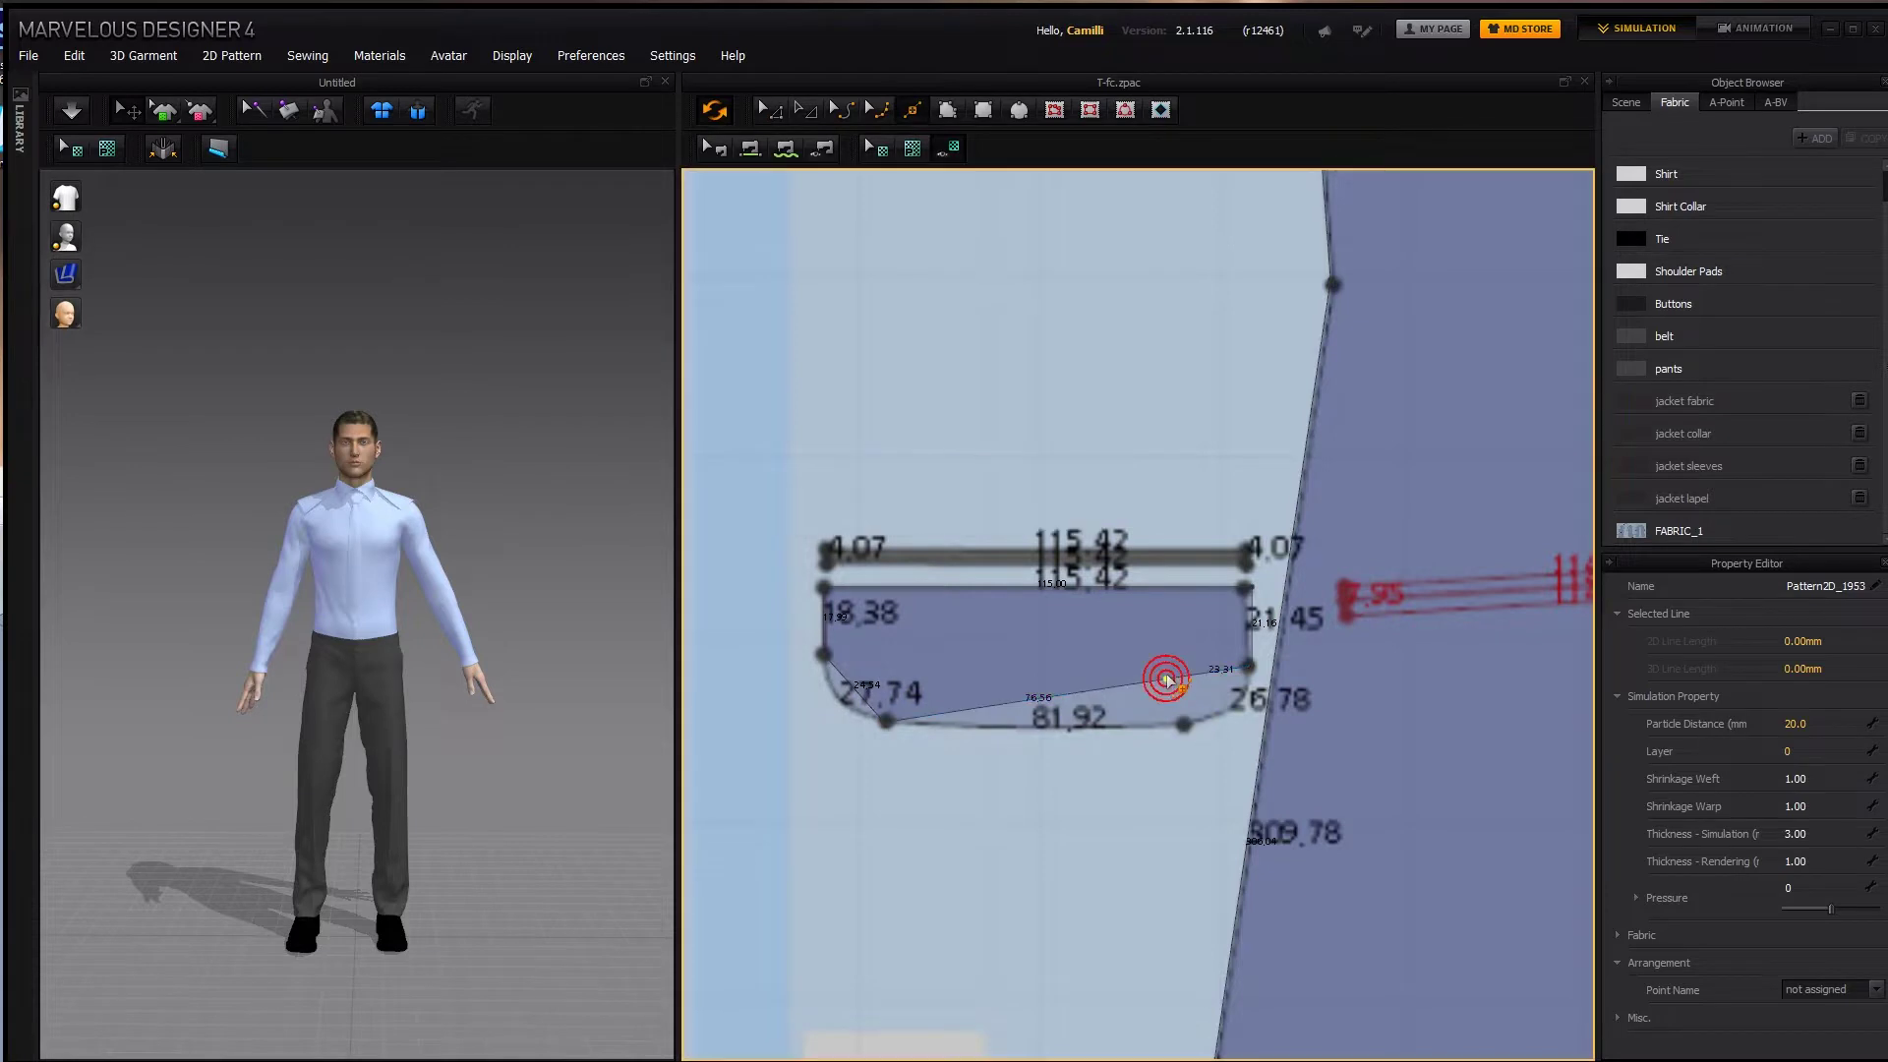
left_click_drag(1166, 676, 1185, 724)
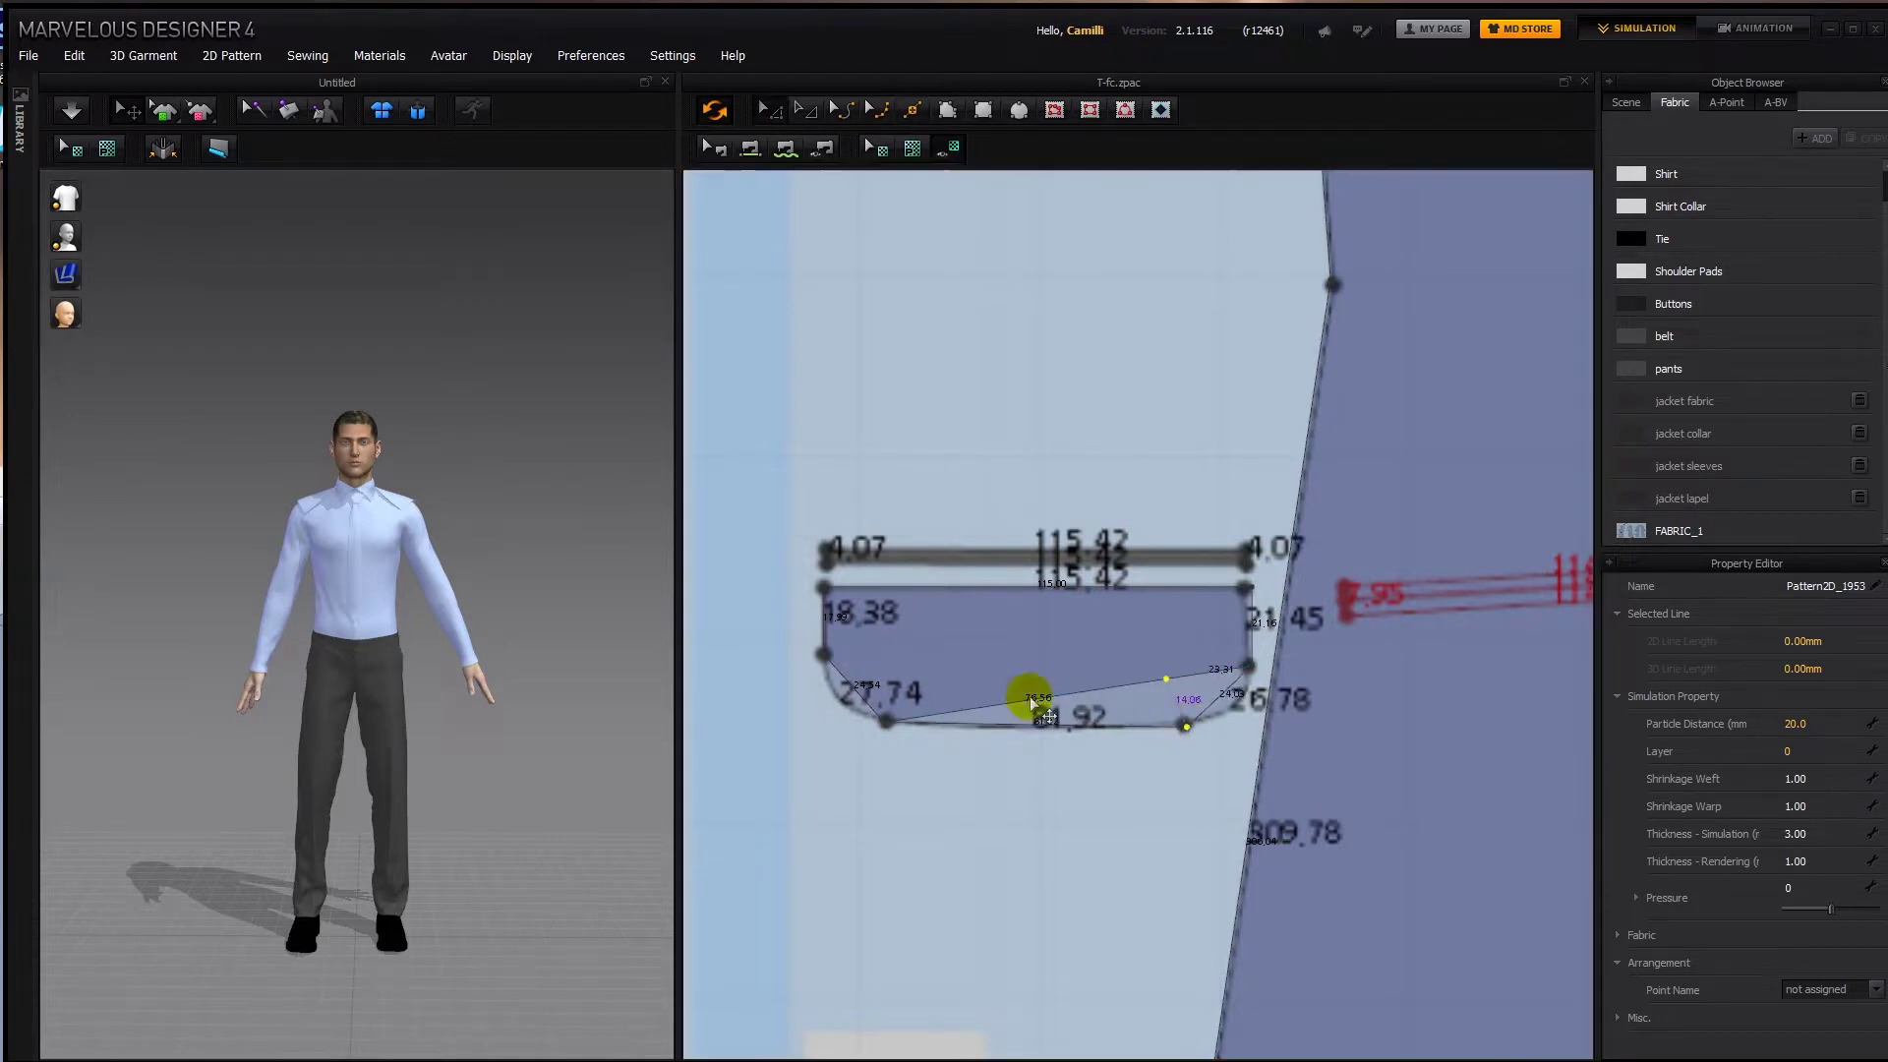
left_click_drag(846, 685, 825, 701)
left_click_drag(1215, 695, 1243, 723)
middle_click_drag(1142, 602, 1124, 650)
key("s")
left_click_drag(810, 596, 1231, 612)
scroll(1168, 623, "up", 3)
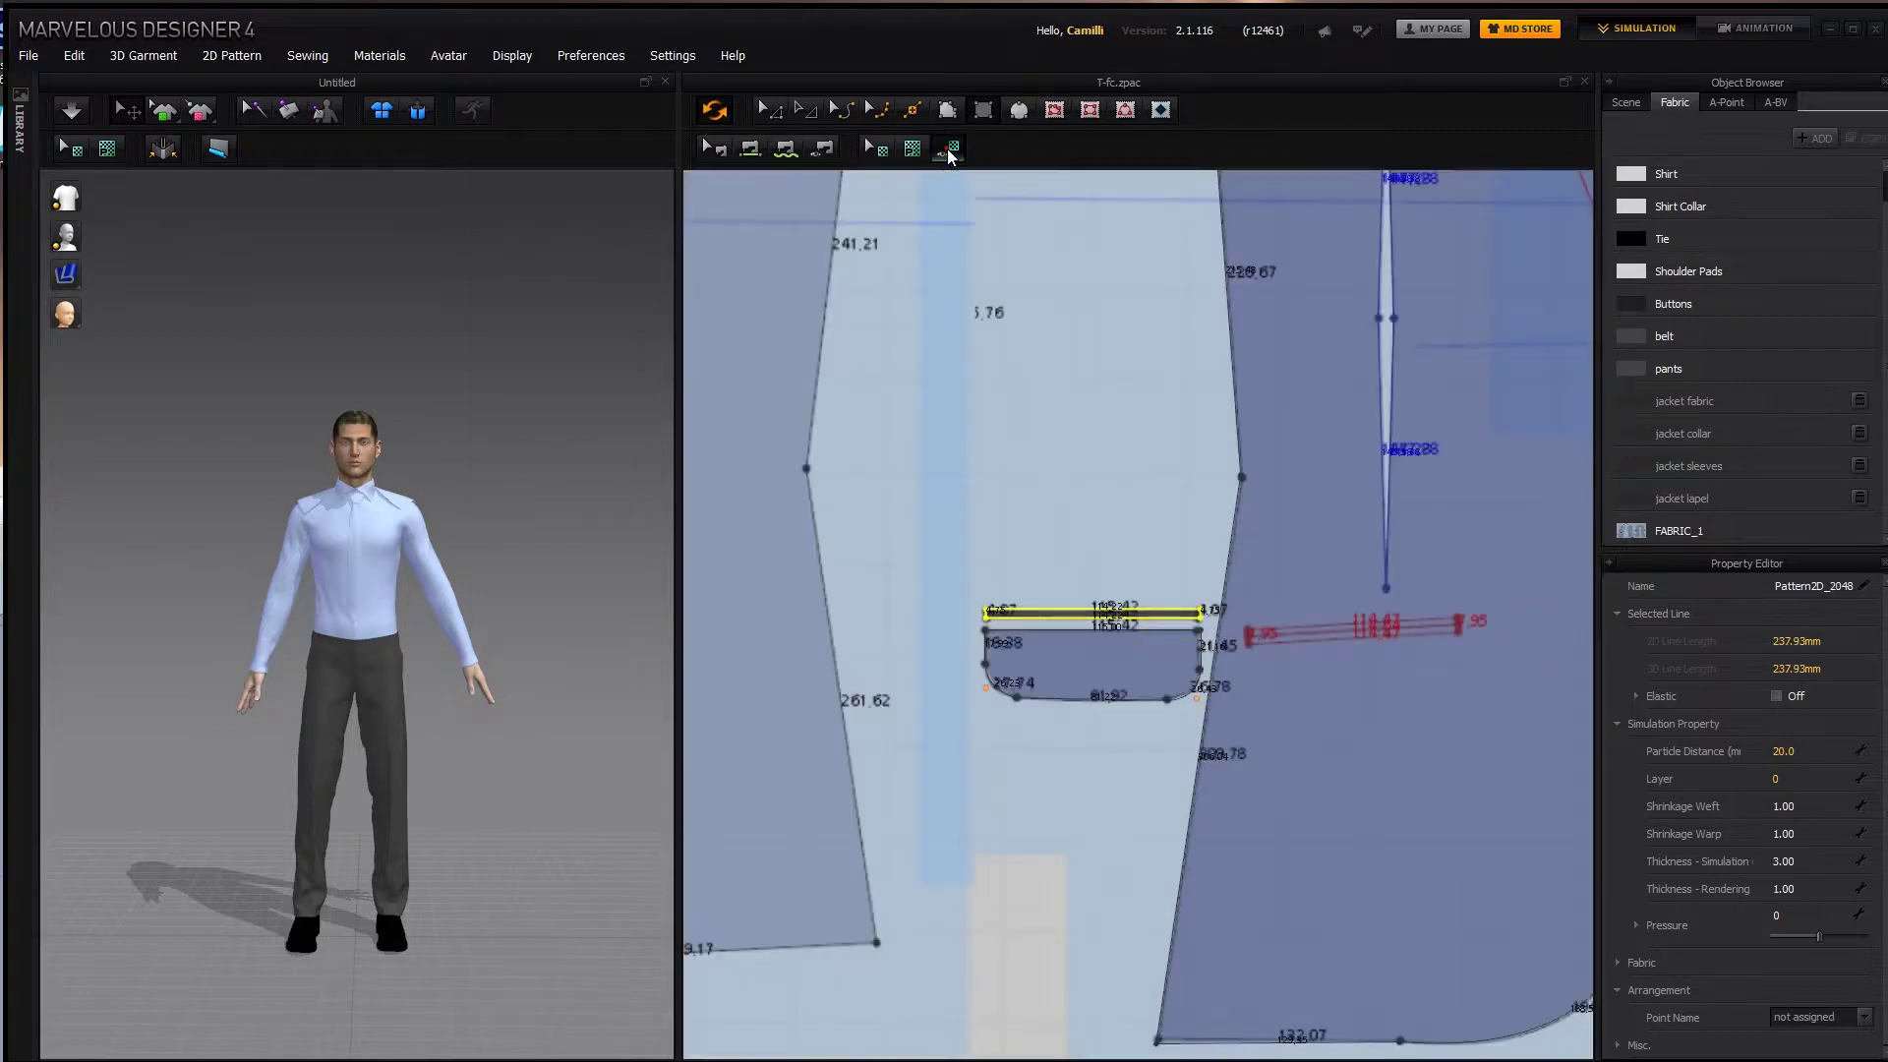
left_click(948, 148)
key("a")
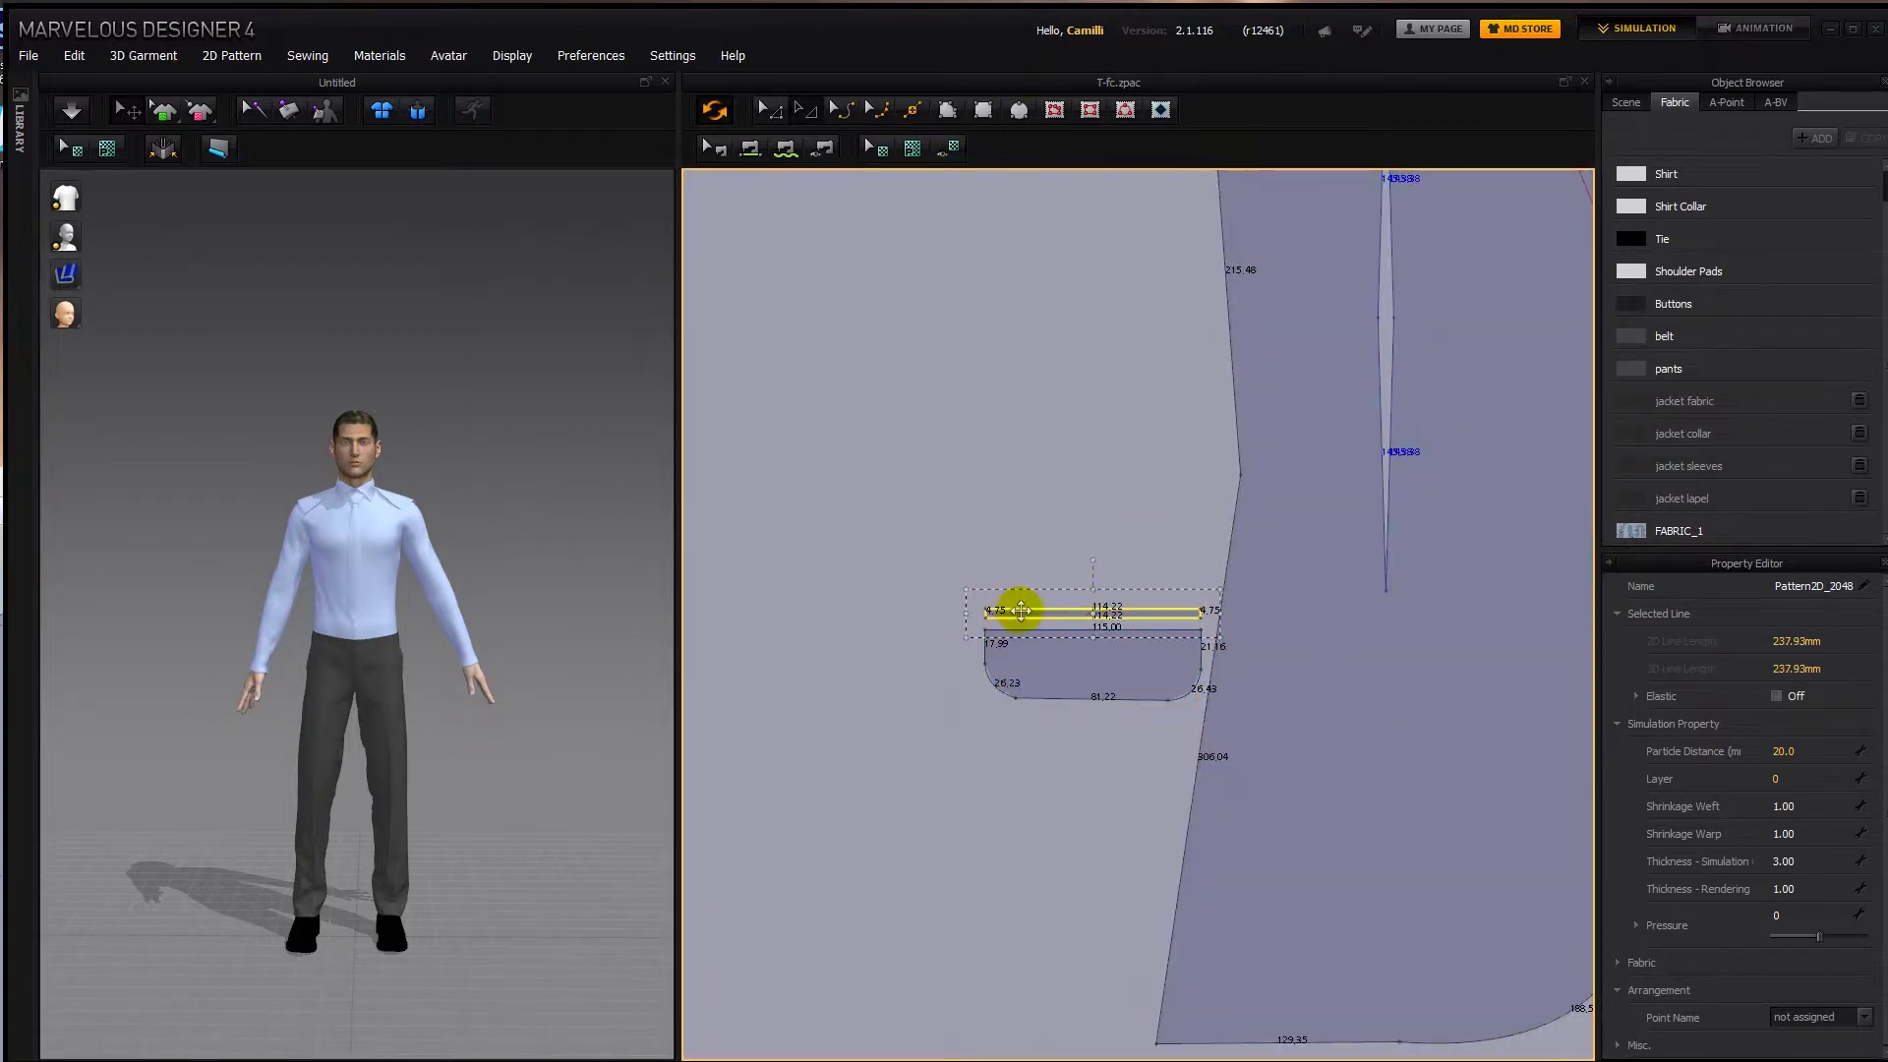
key("Delete")
Create a 115 by 4 mm rectangle pattern above the pocket flap.
key("s")
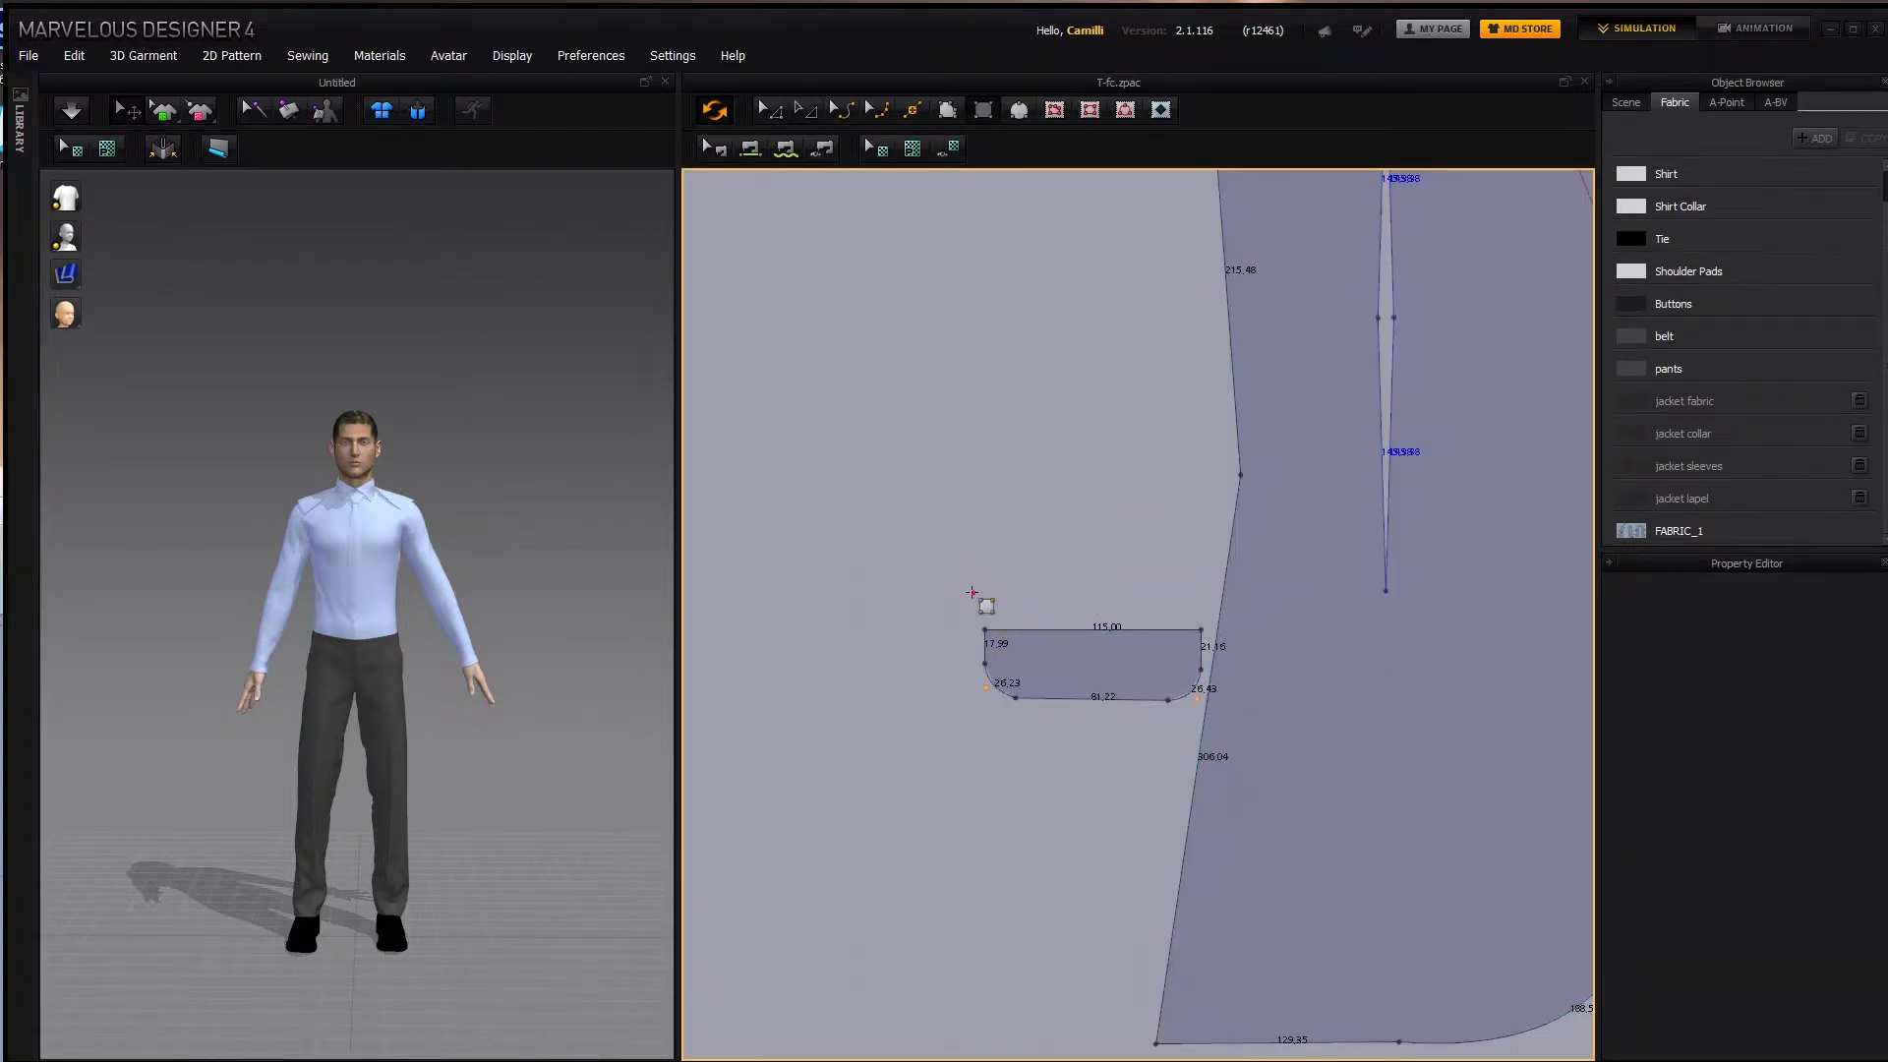
left_click(982, 598)
type("1")
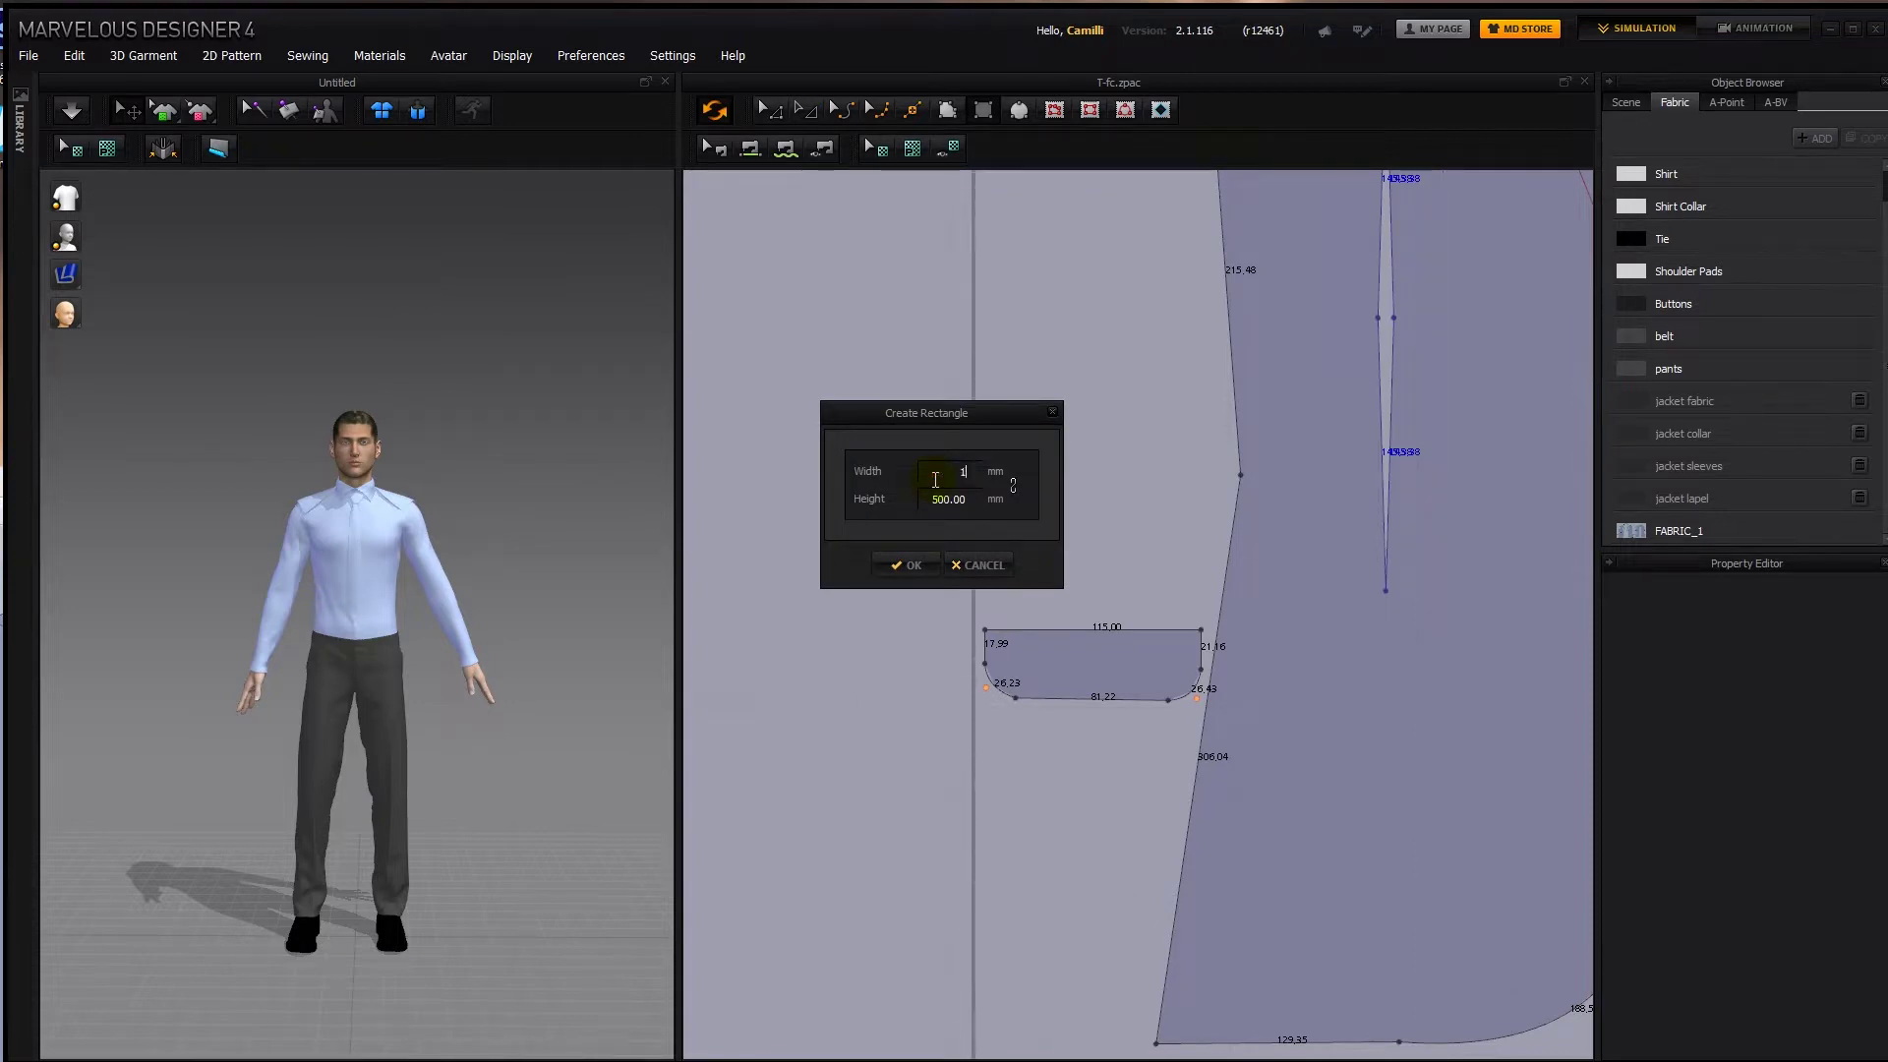
type("15")
key("Tab")
type("4")
key("Return")
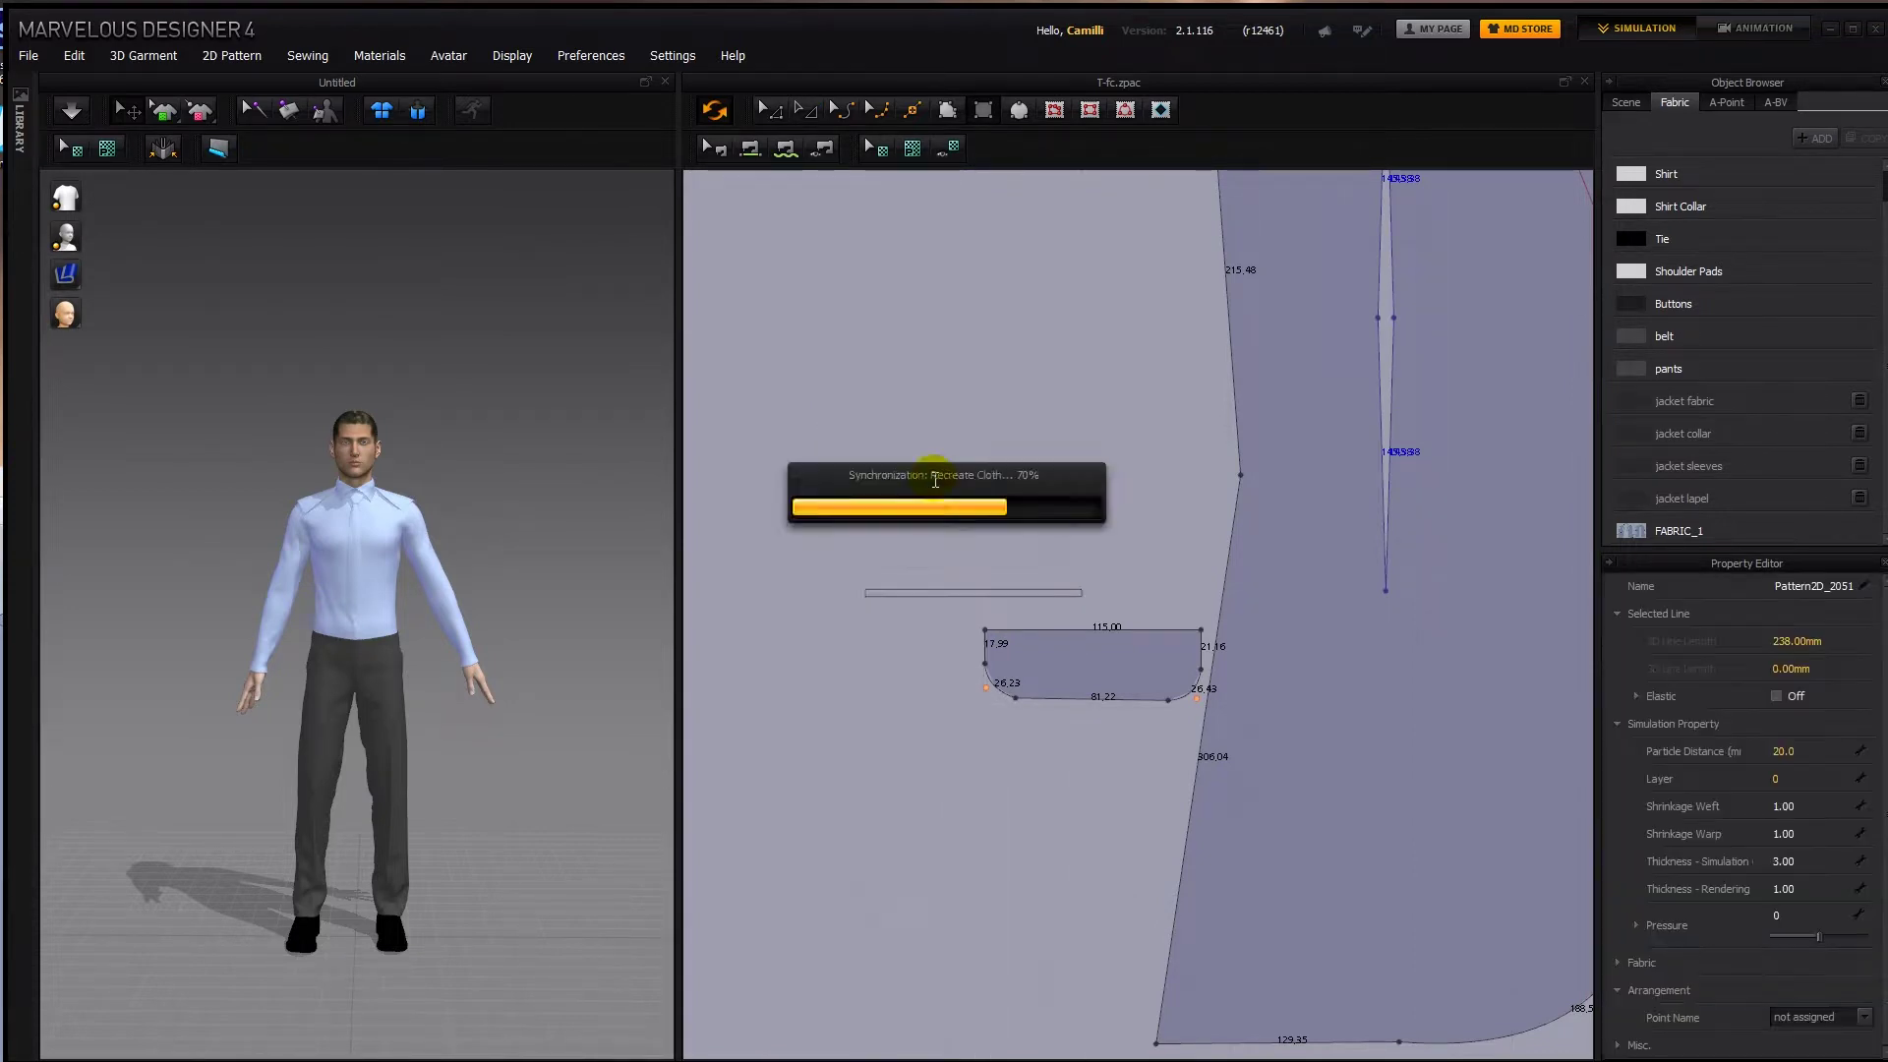
Move the thin strip over the template's outline just above the flap, and show the 2D textures again.
key("a")
left_click_drag(935, 592, 1053, 609)
middle_click_drag(1028, 598, 828, 592)
key("shift+t")
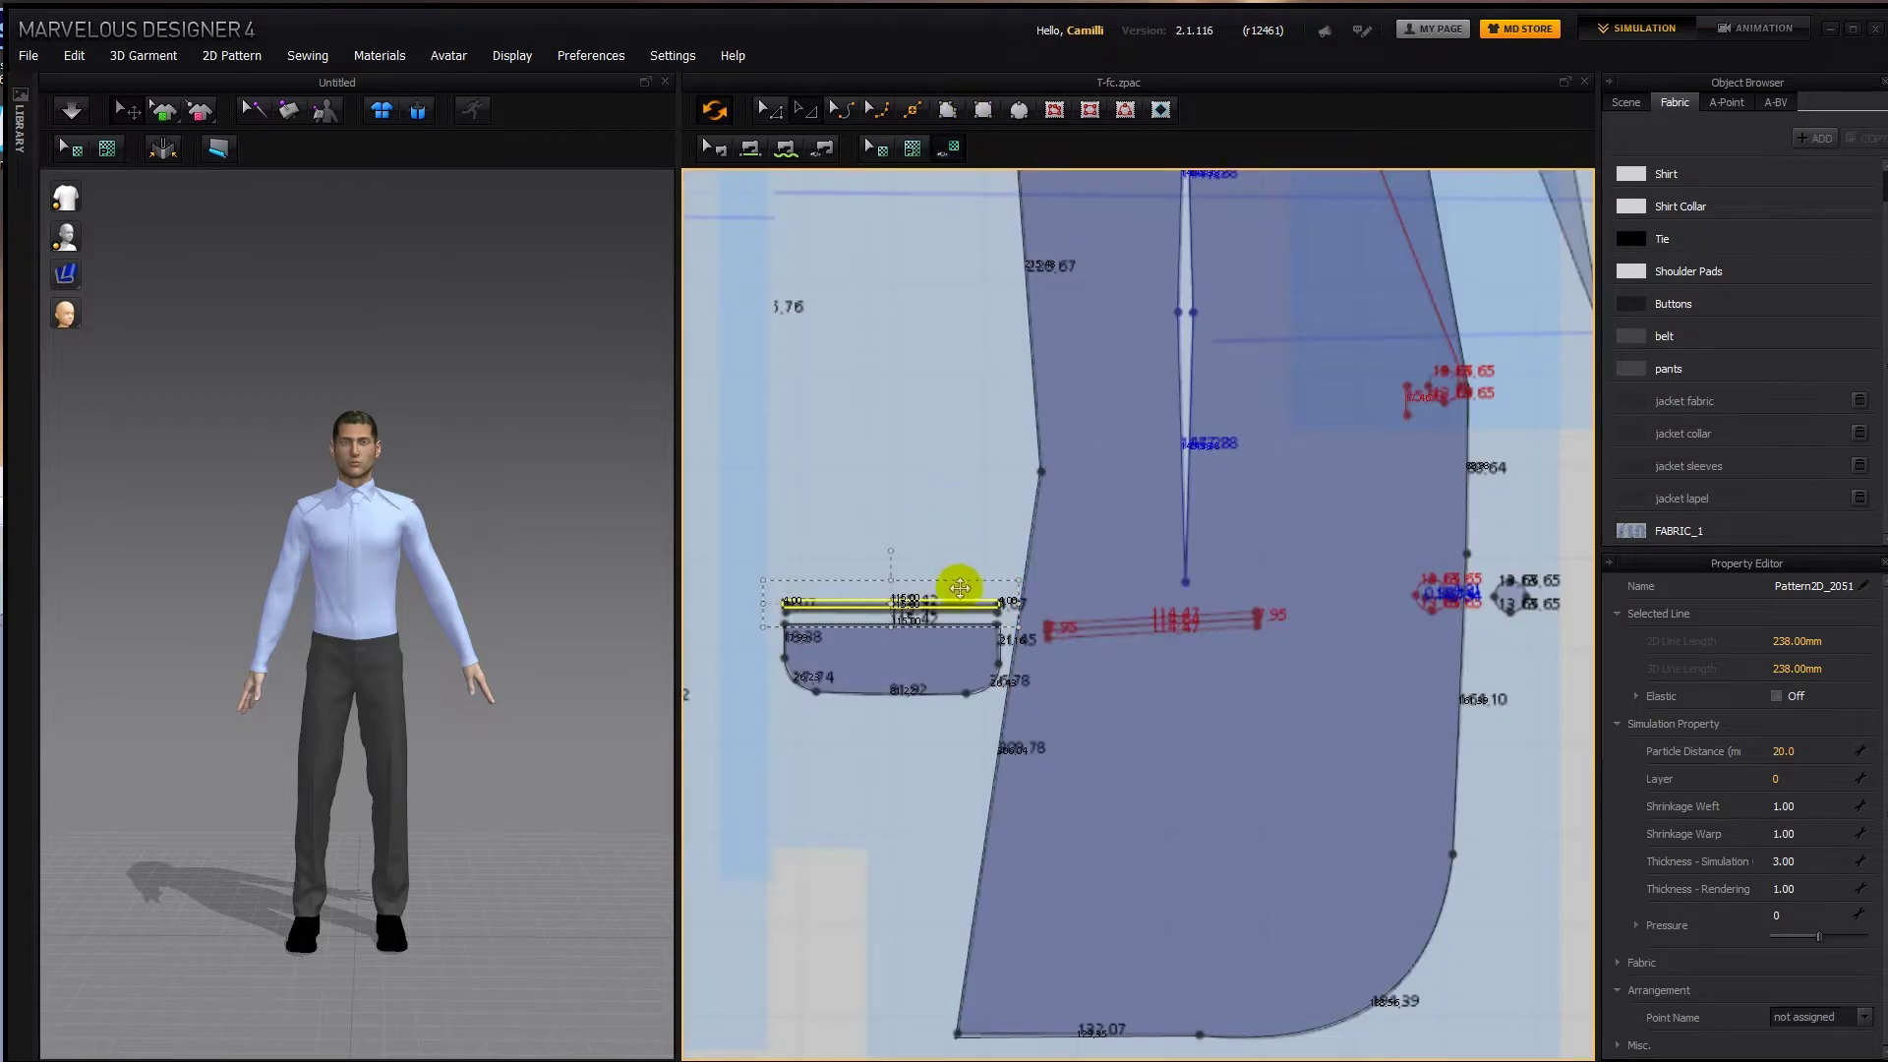
Copy the thin strip as an internal shape onto the front panel's lower pocket outline and rotate it to the template's slant.
right_click(953, 597)
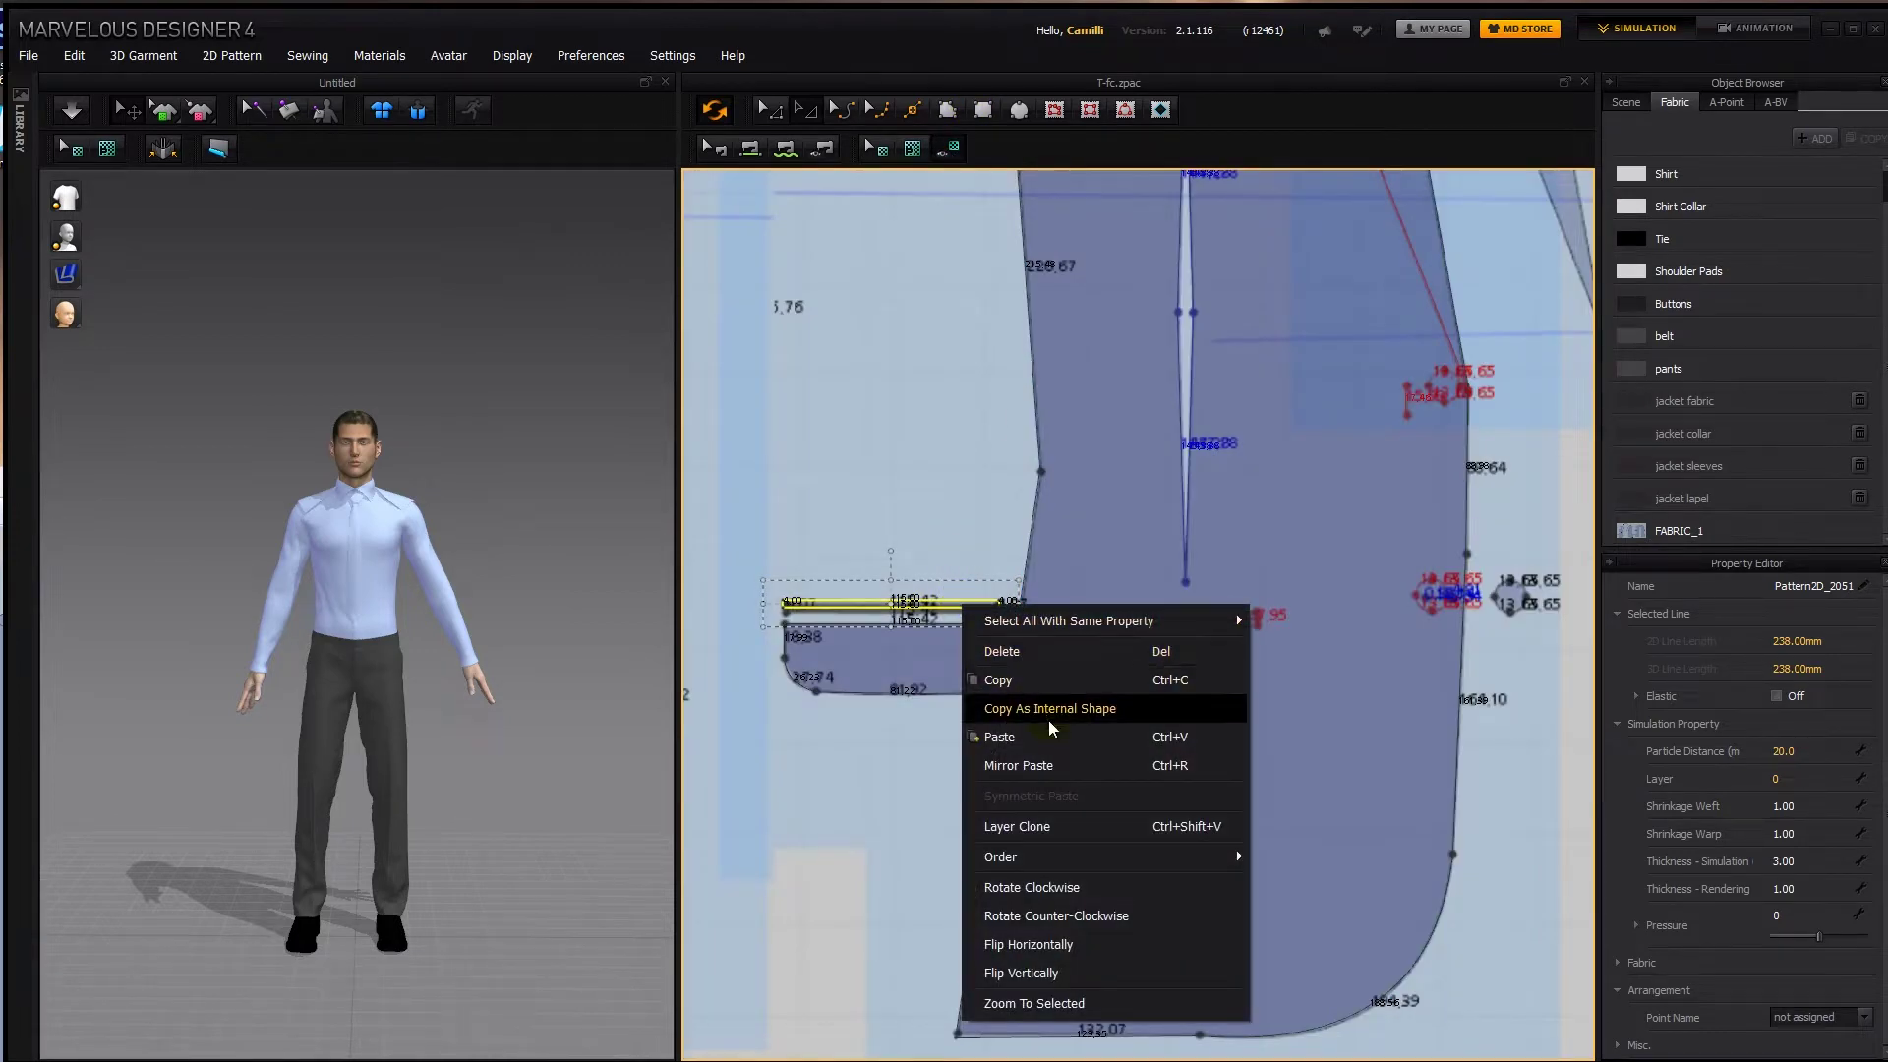
left_click(1012, 708)
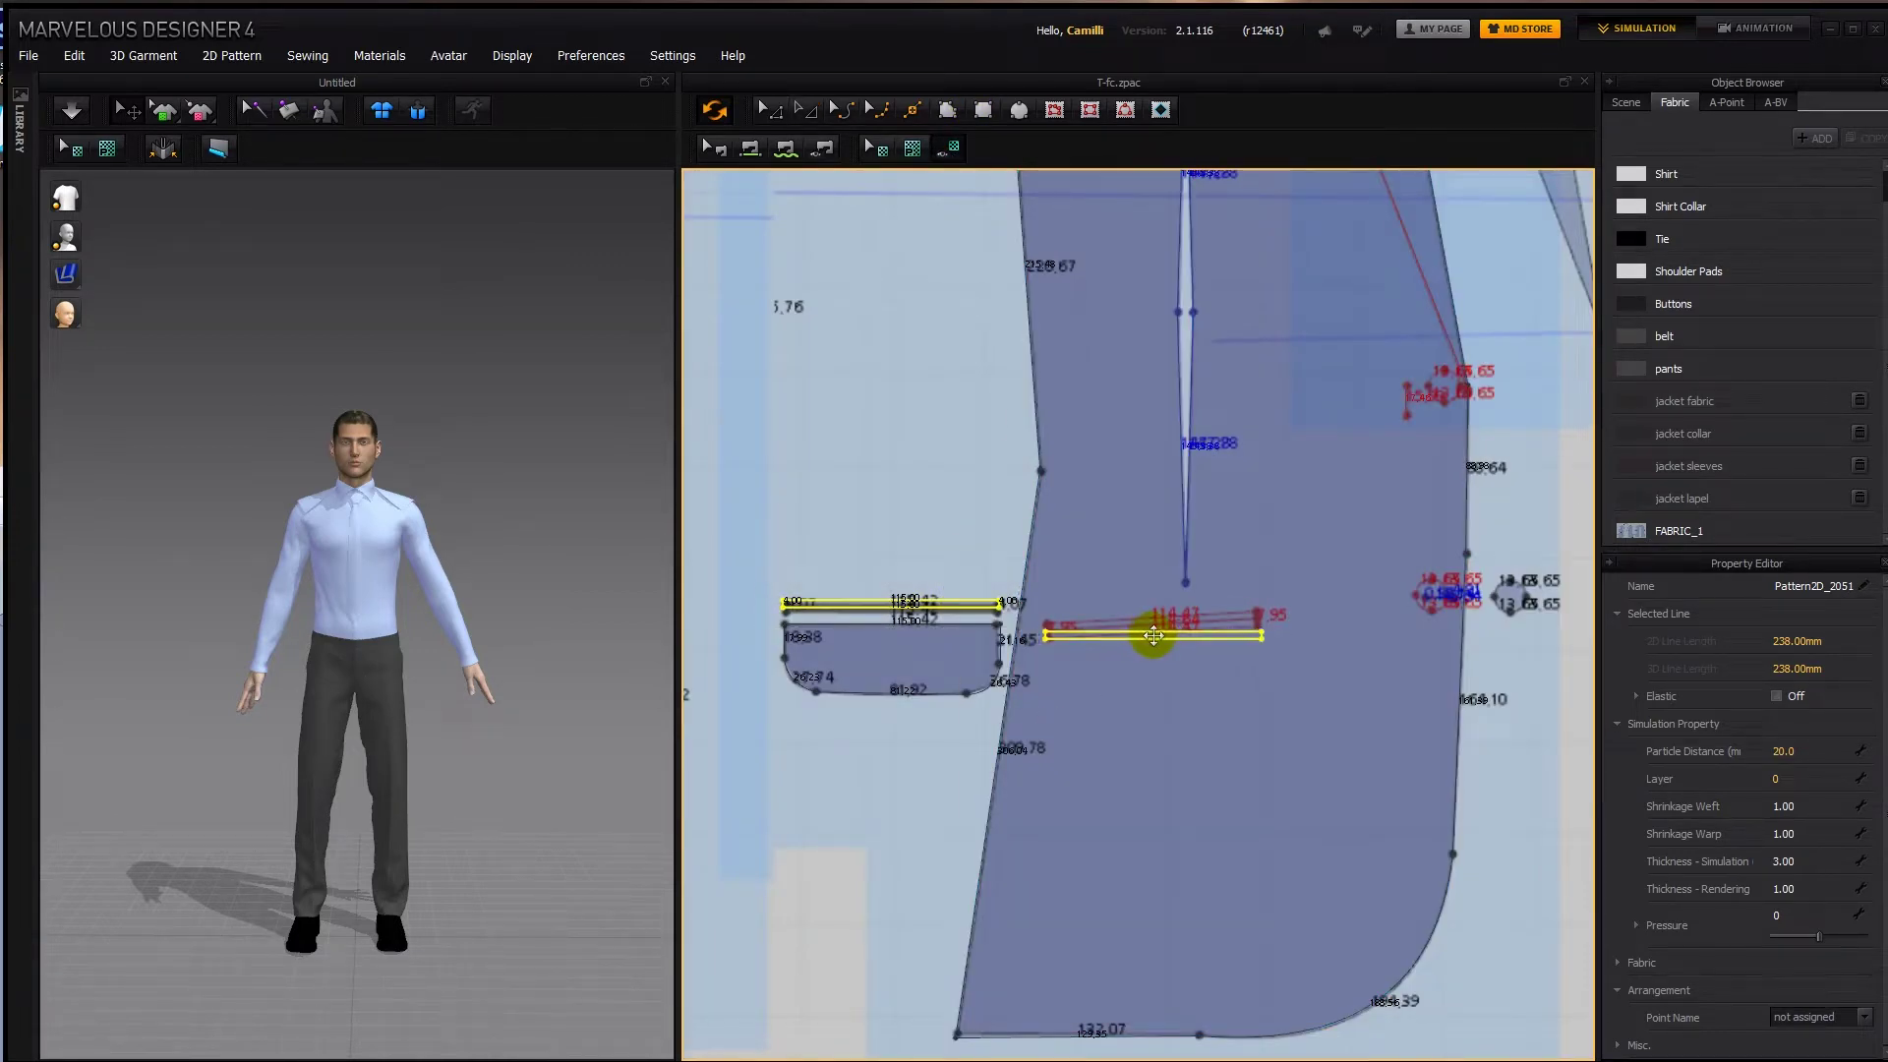
left_click(1153, 635)
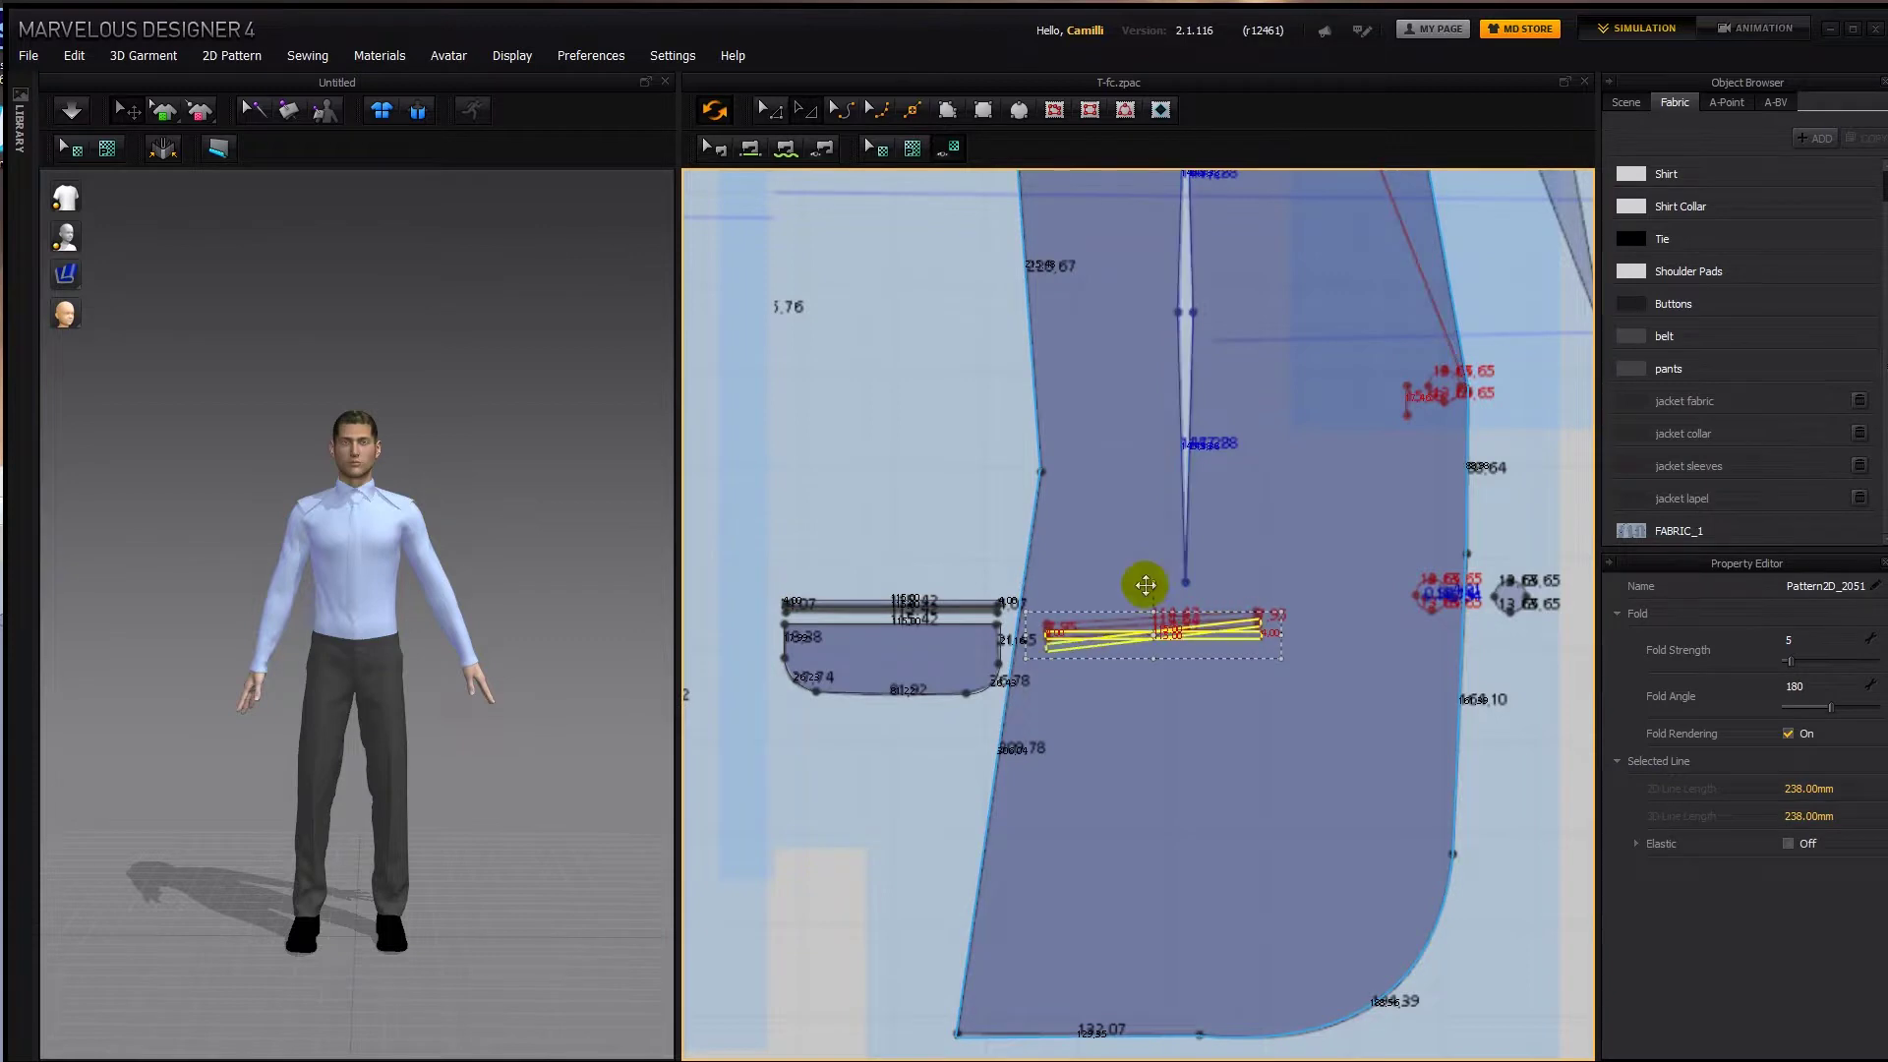
left_click_drag(1149, 585, 1146, 585)
left_click_drag(1153, 576, 1149, 577)
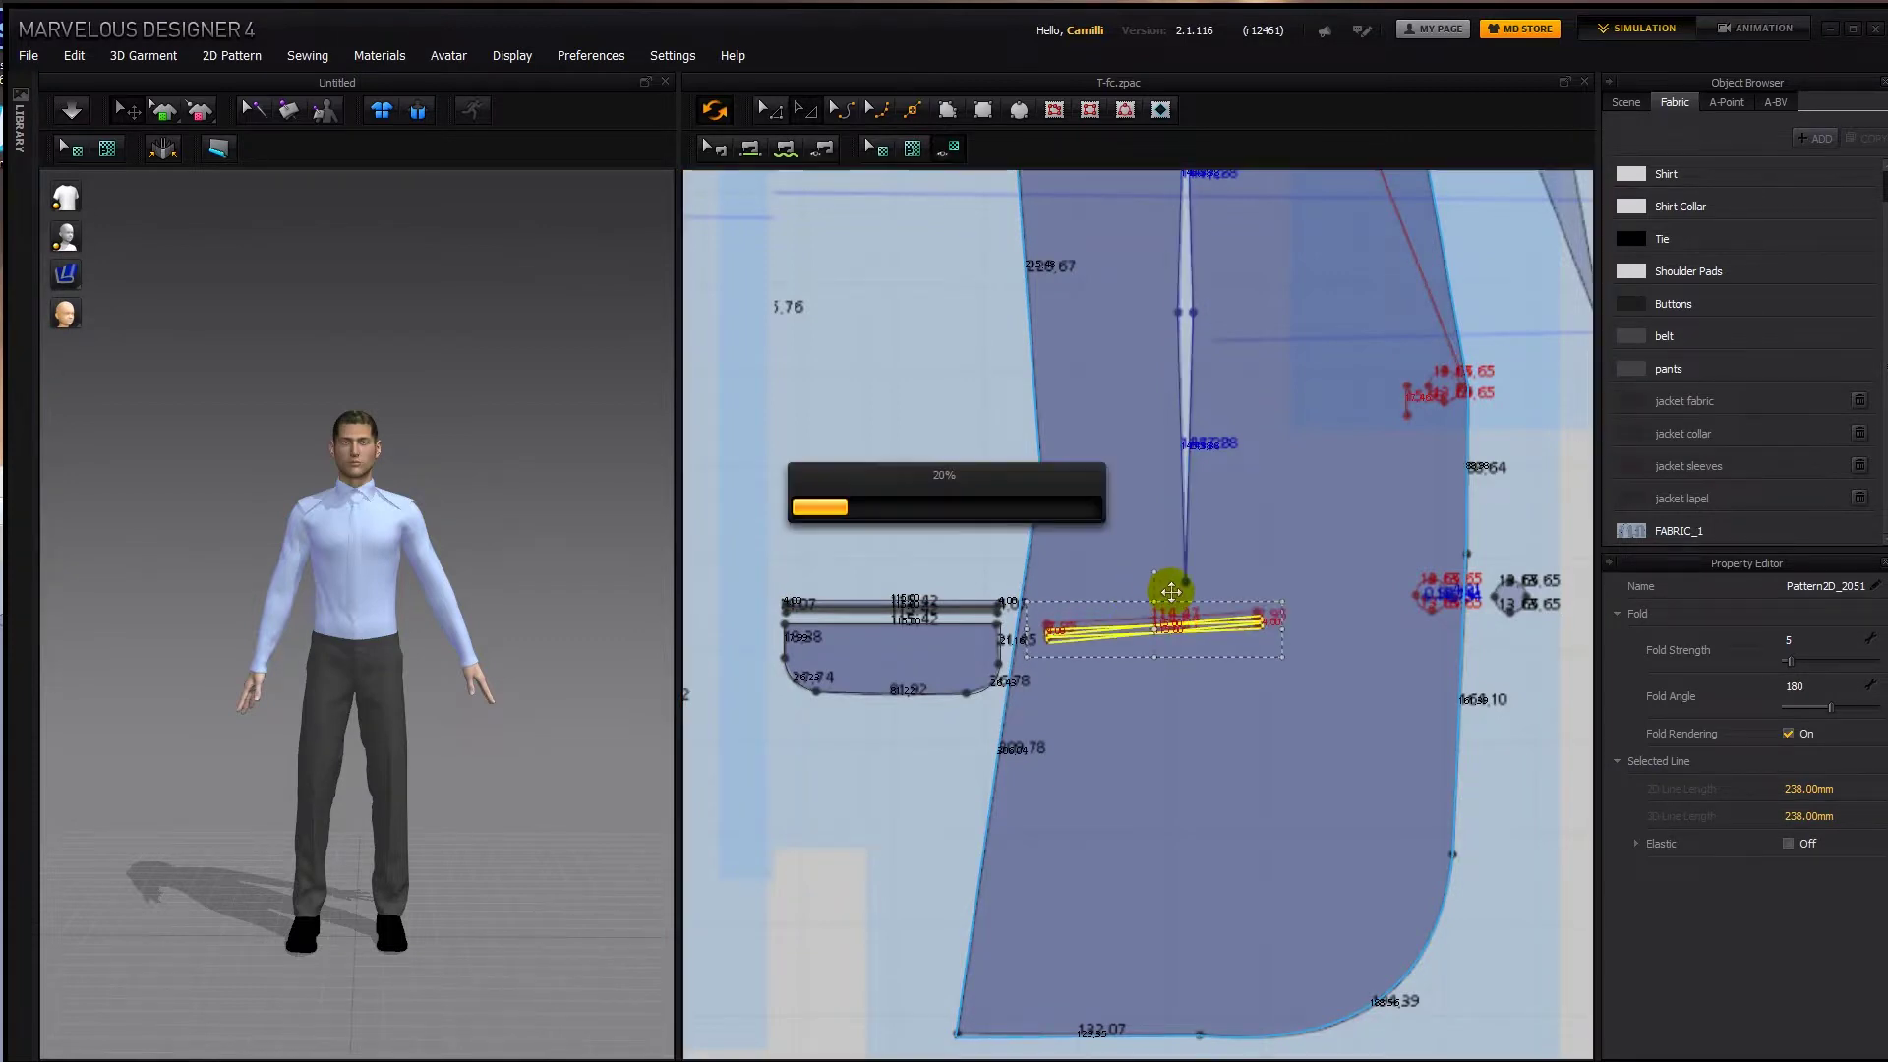
Place an internal circle, about 56 mm around, on each of the template's two button marks along the front panel's front edge.
middle_click_drag(1322, 643, 957, 727)
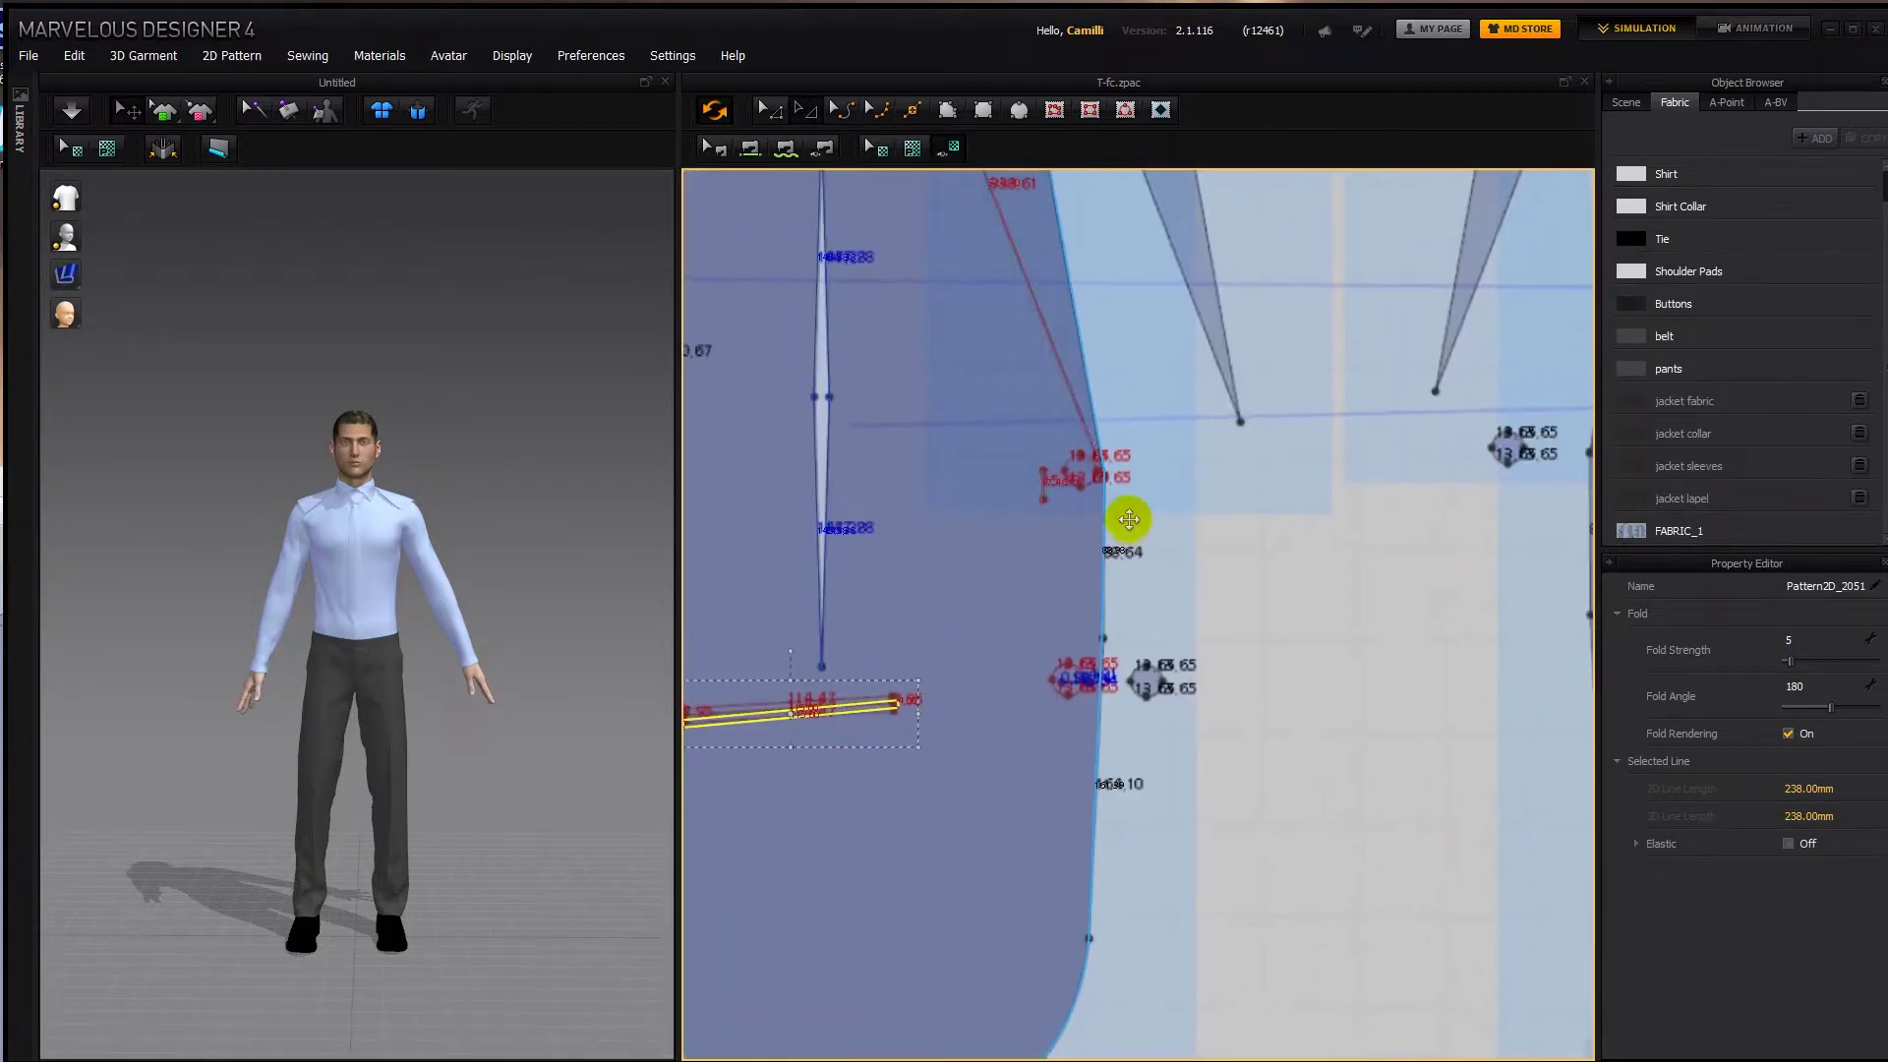
scroll(1125, 518, "down", 2)
middle_click_drag(1124, 518, 1106, 581)
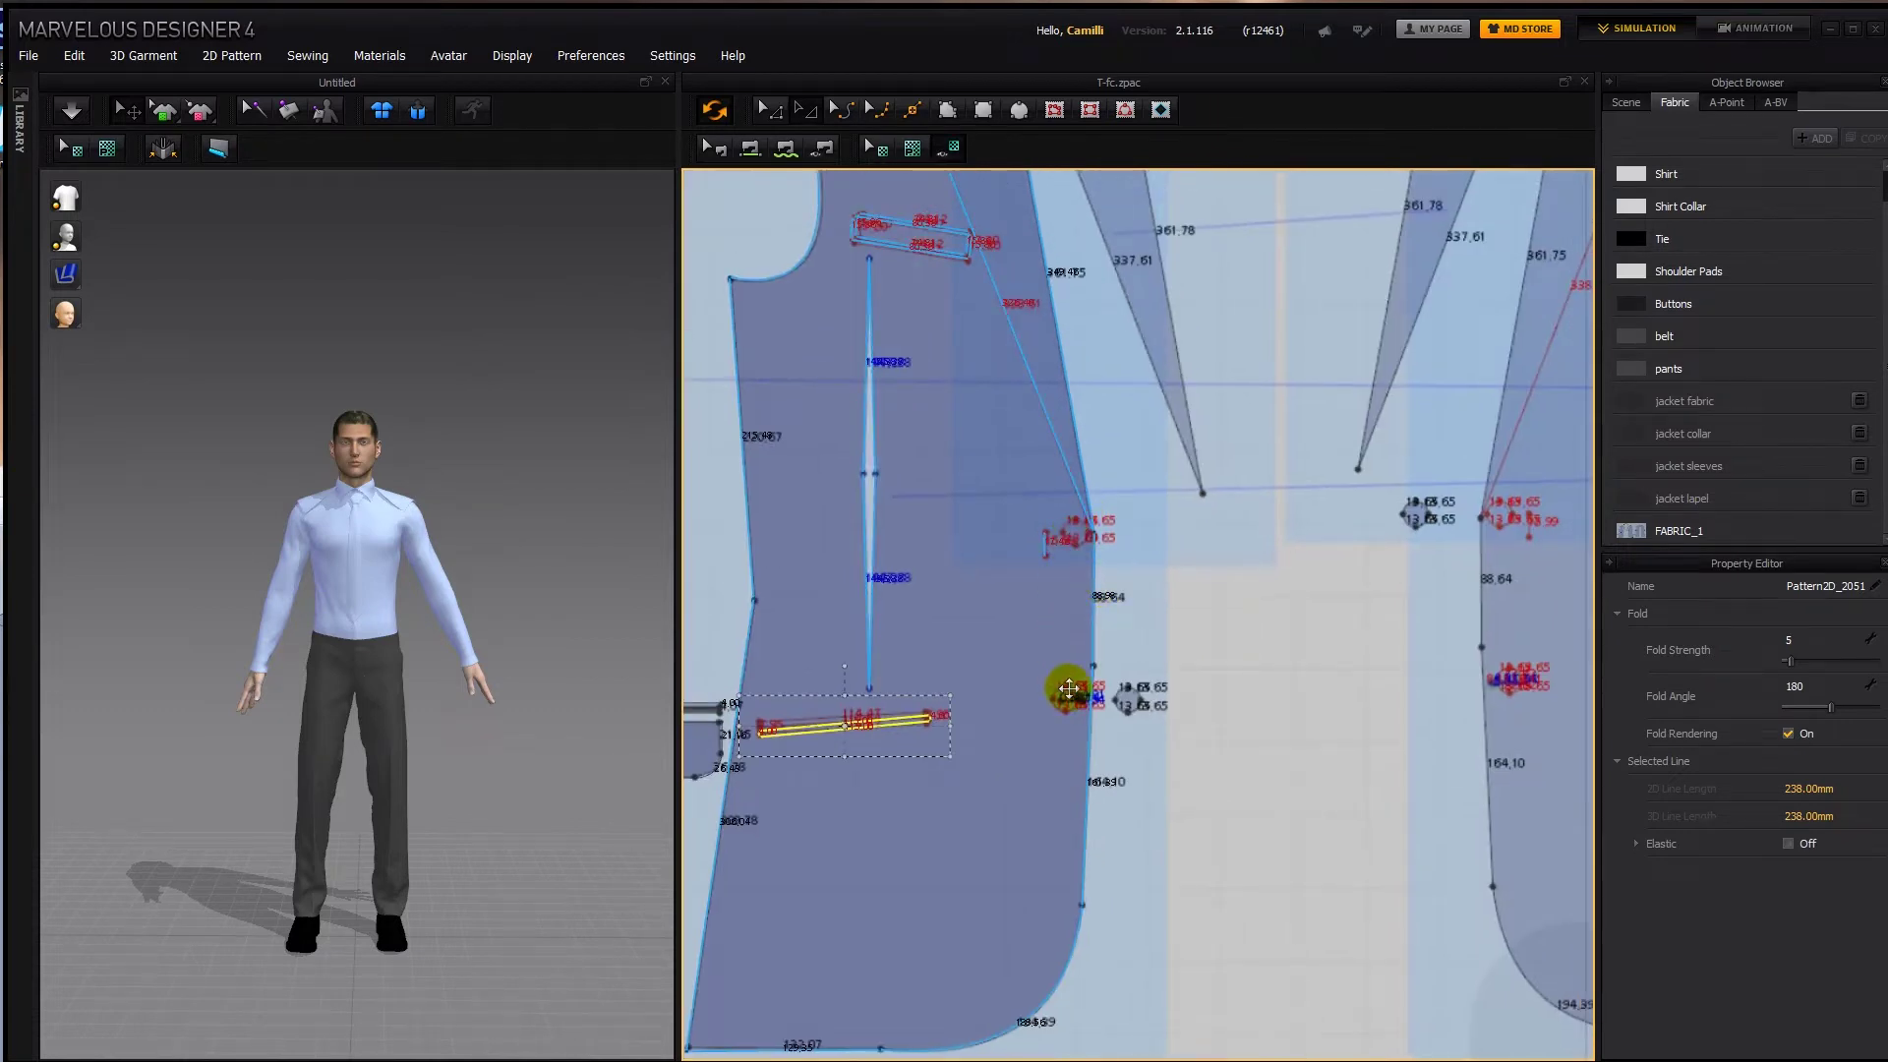
left_click(1070, 676)
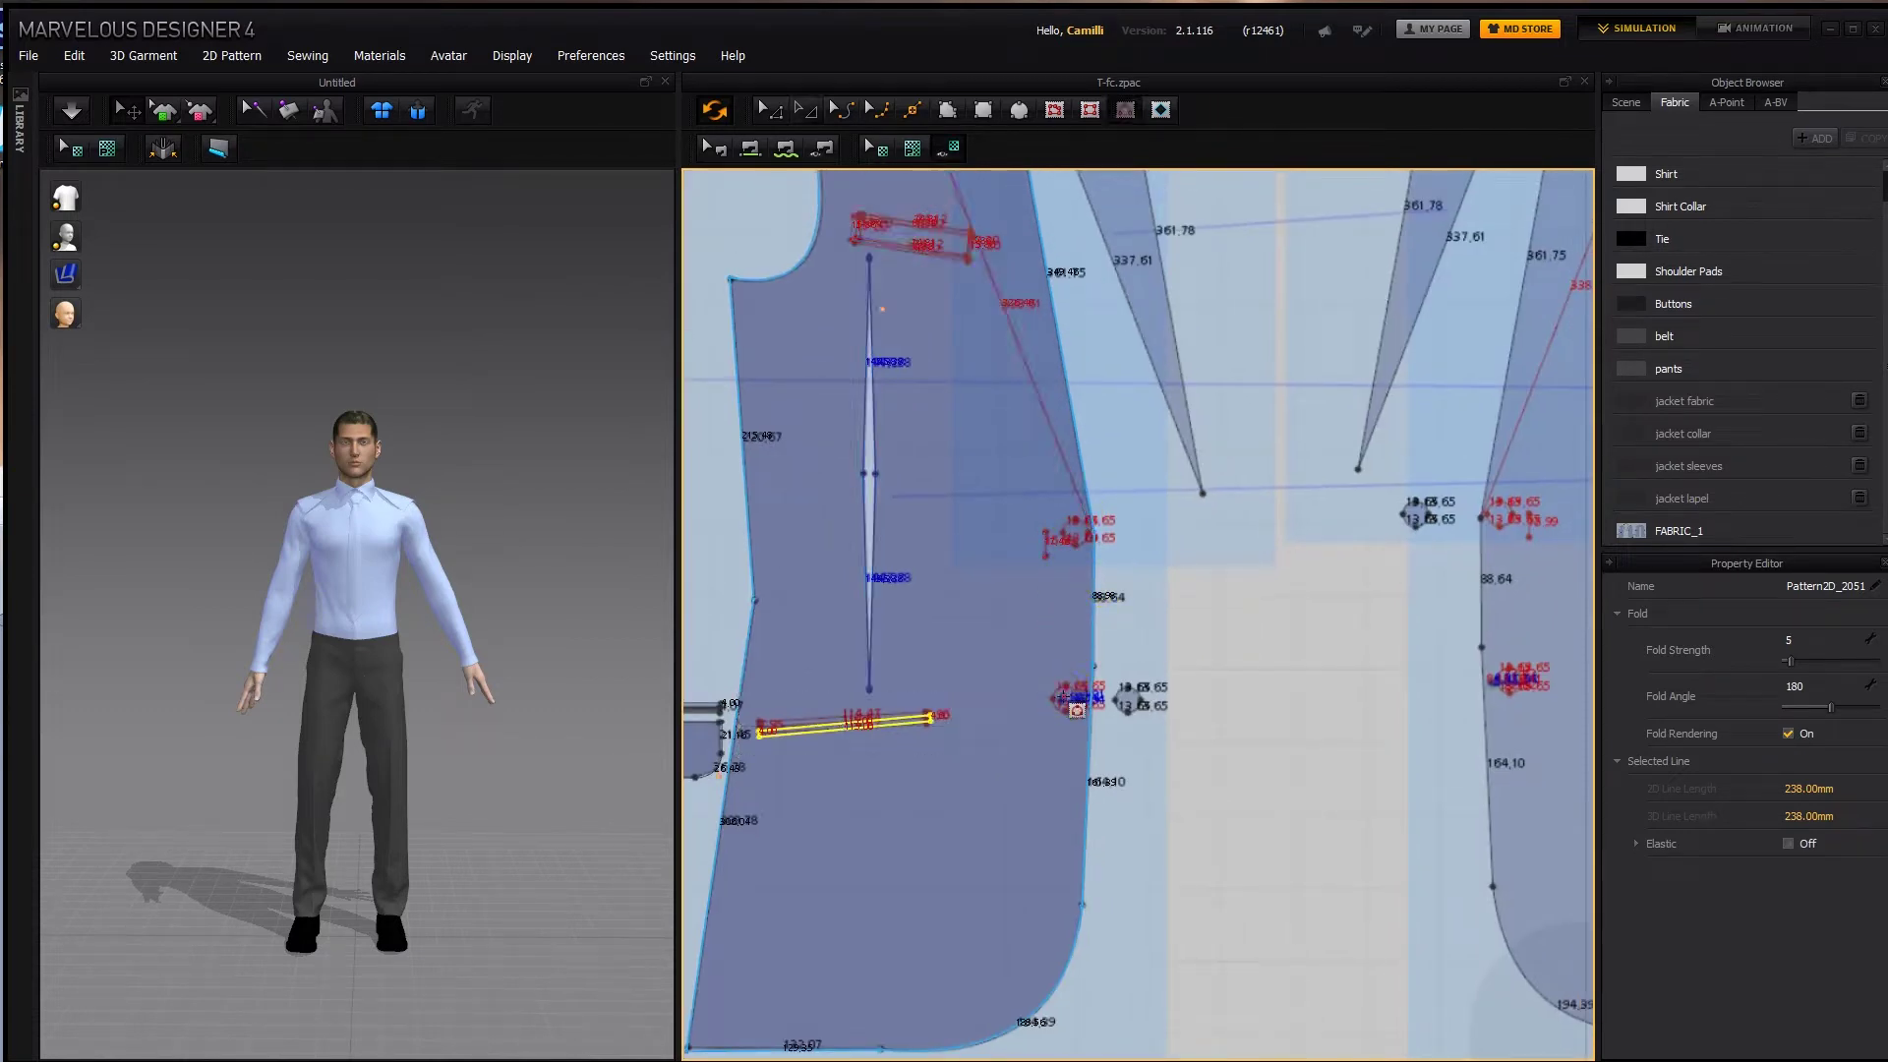
left_click_drag(1065, 698, 1075, 694)
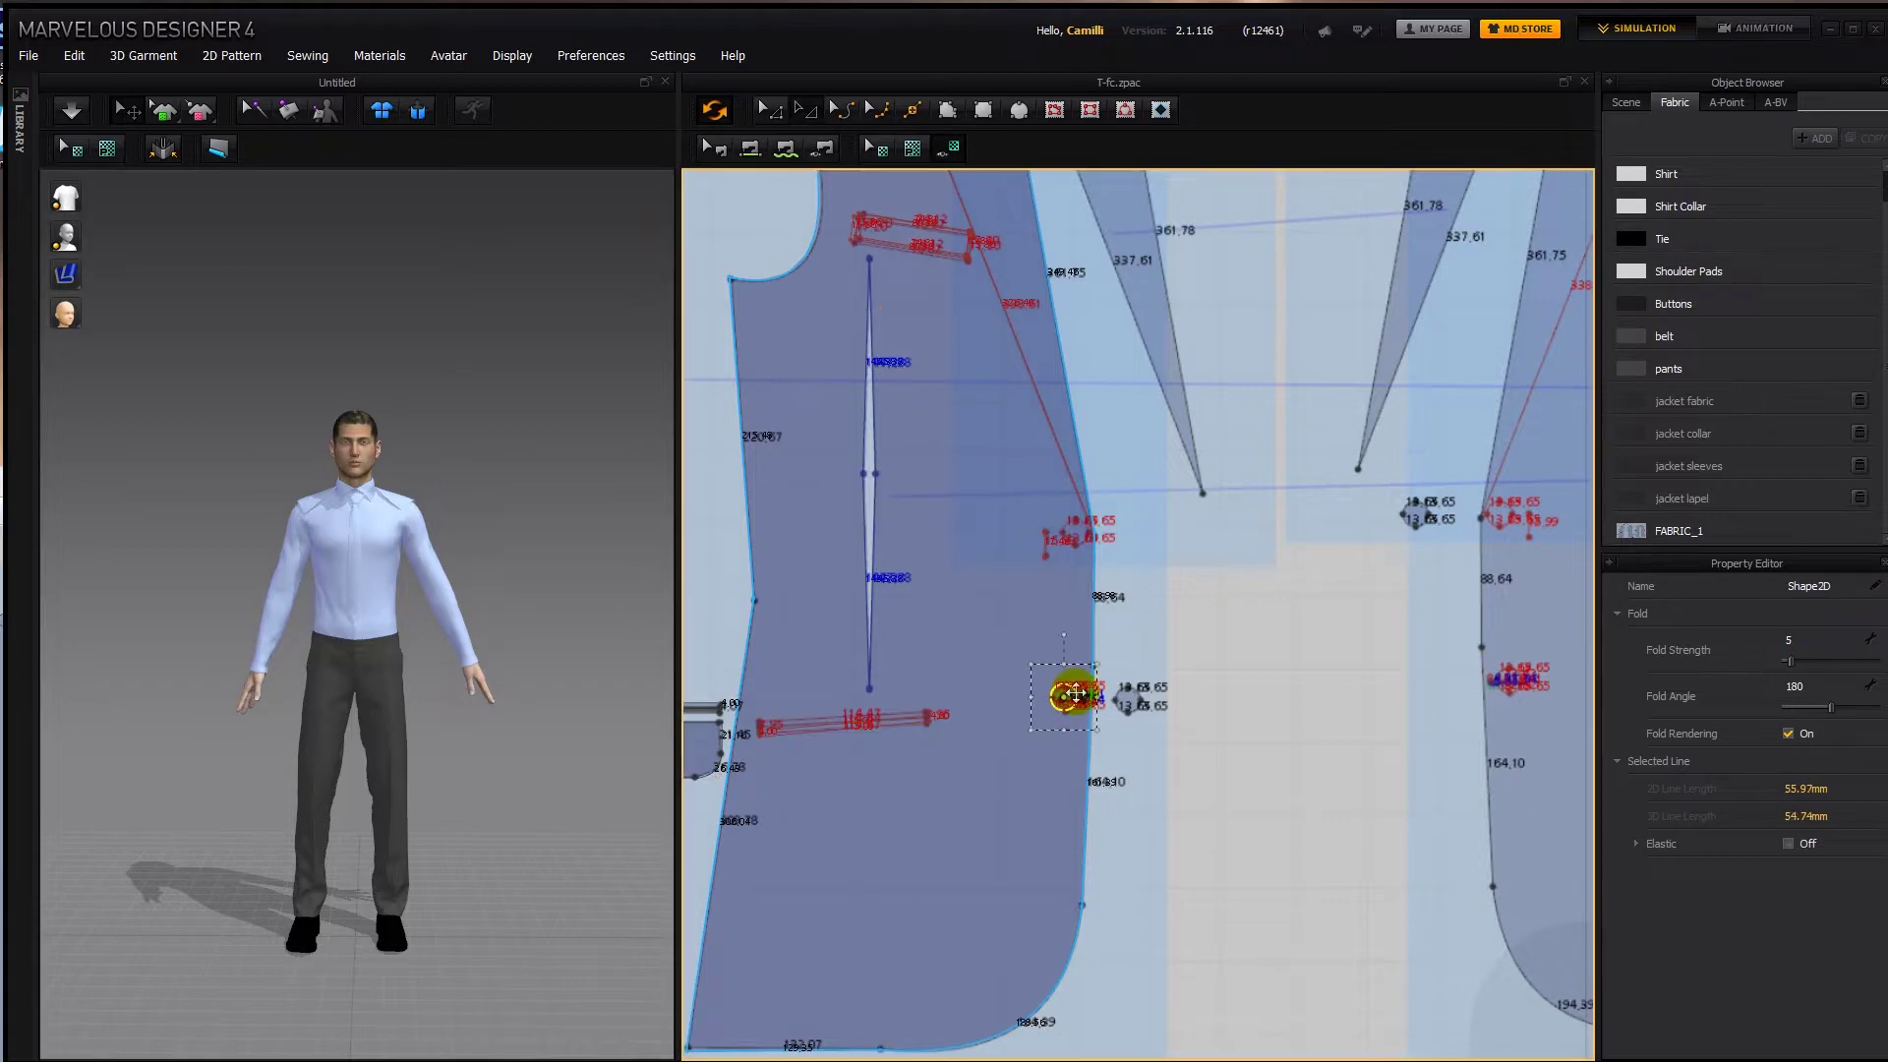
left_click_drag(1075, 531, 1086, 538)
key("a")
Trace the narrow triangular piece beside the front panel with a rectangle, reshaping it to the template's three corner points.
mouse_move(1247, 508)
middle_mouse_down()
mouse_move(1198, 785)
mouse_move(1238, 840)
middle_mouse_up()
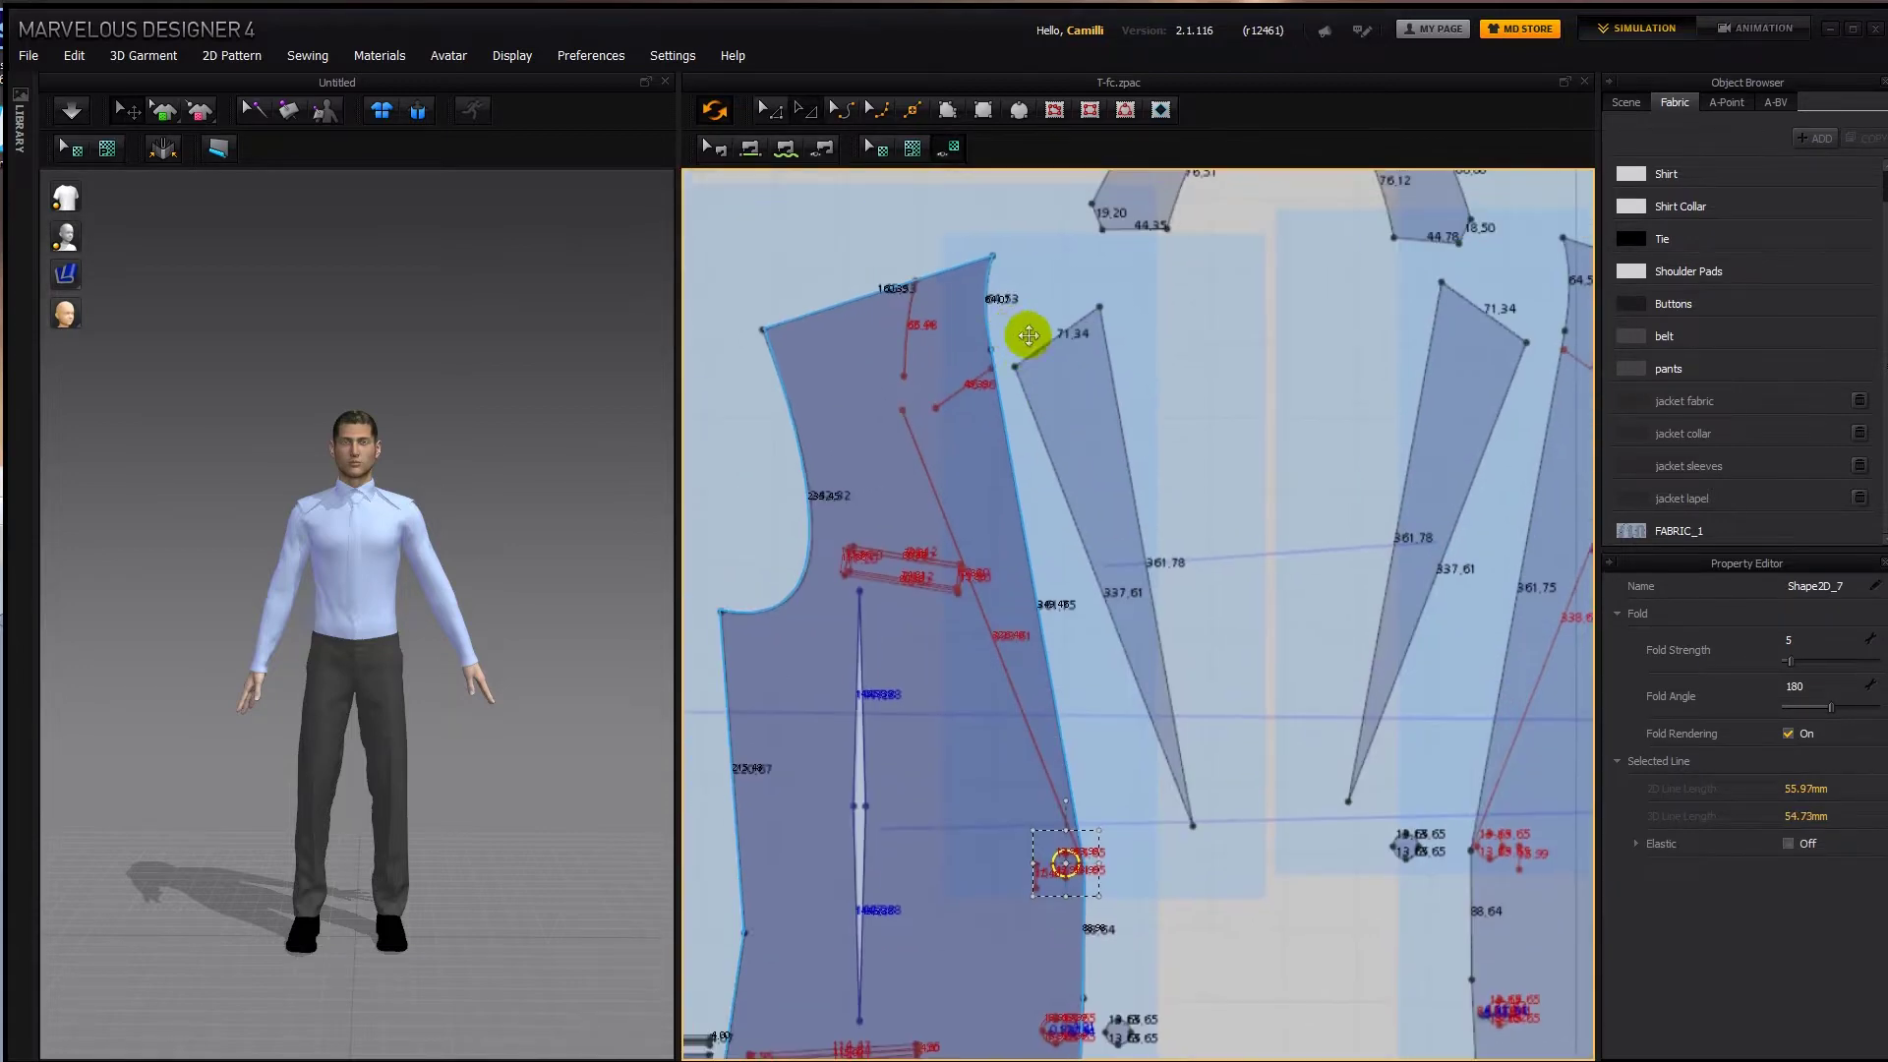
key("s")
left_click_drag(1097, 304, 1192, 826)
key("z")
left_click_drag(1097, 303, 1014, 366)
left_click_drag(1192, 303, 1101, 304)
left_click(1275, 608)
With the 2D textures hidden, copy the front panel's longer chest pocket rectangle as a separate pattern placed beside the armhole.
scroll(1319, 576, "down", 4)
middle_click_drag(1319, 576, 1147, 530)
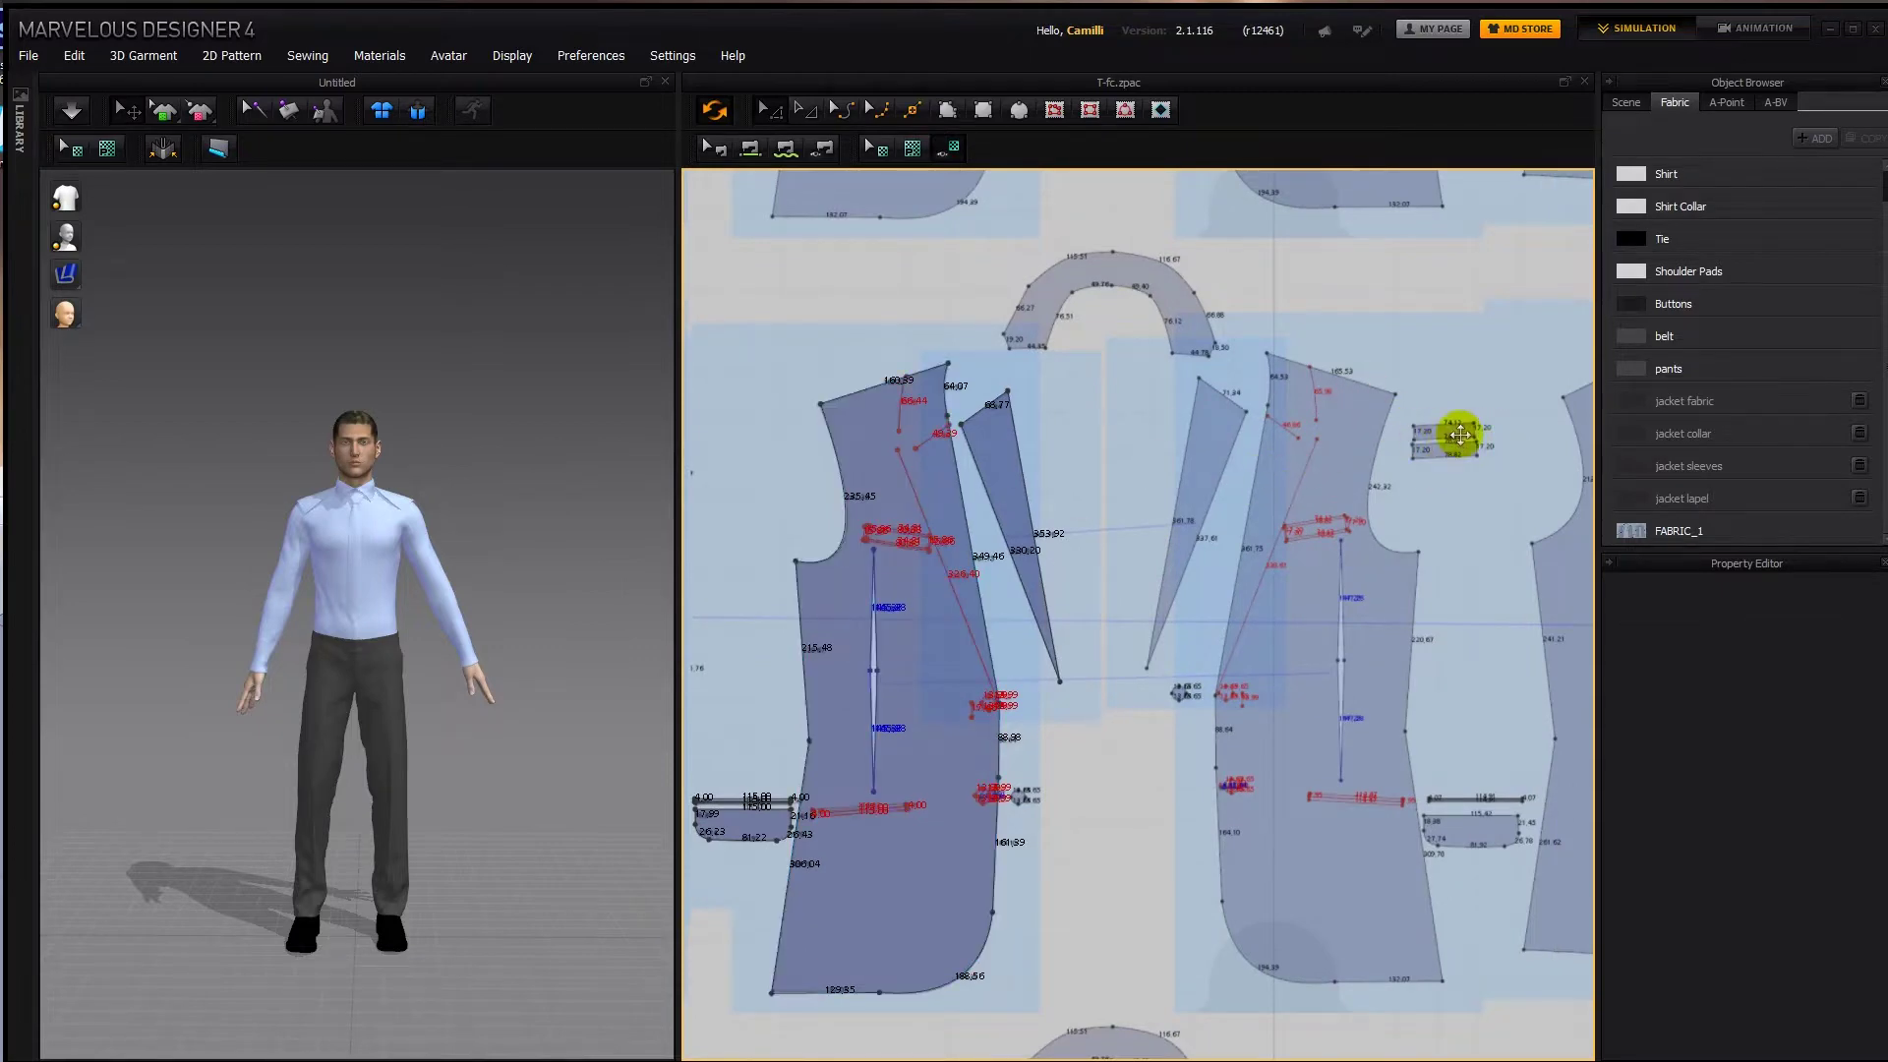
scroll(846, 506, "up", 8)
left_click(1003, 615)
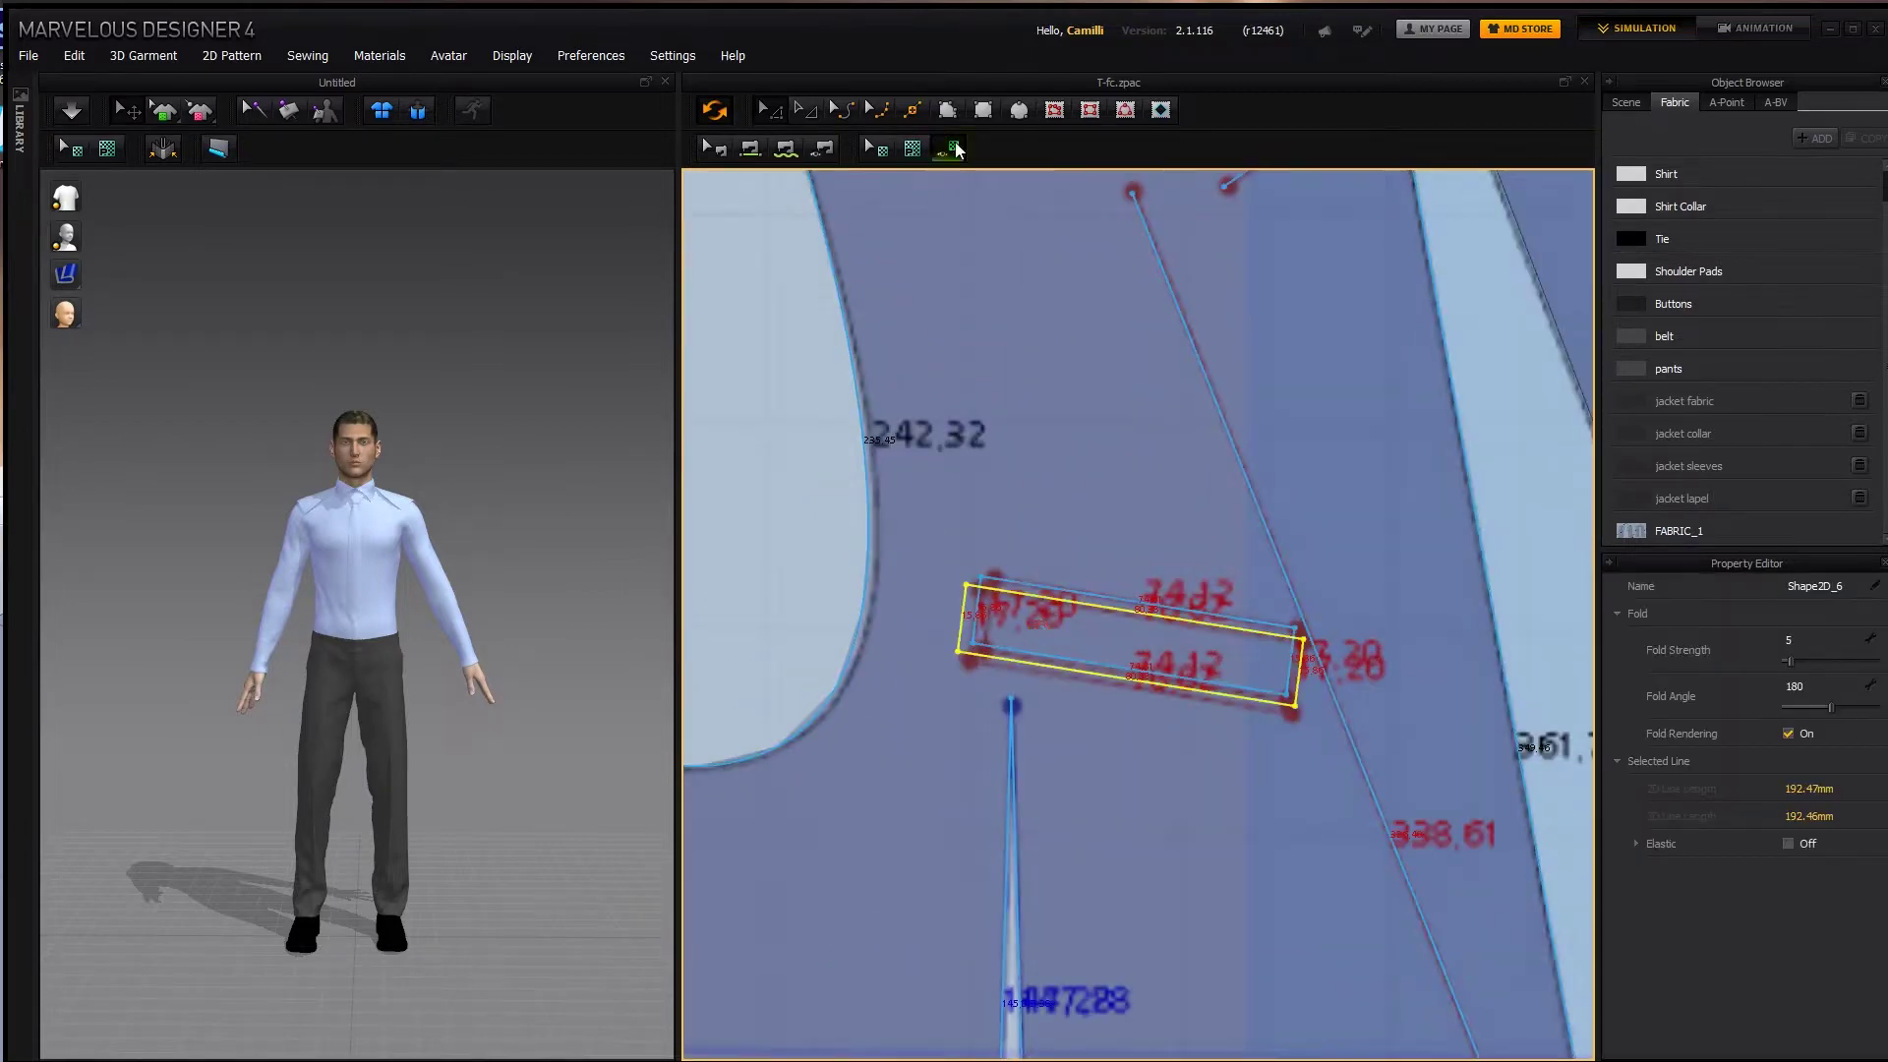
right_click(1078, 645)
left_click(1160, 745)
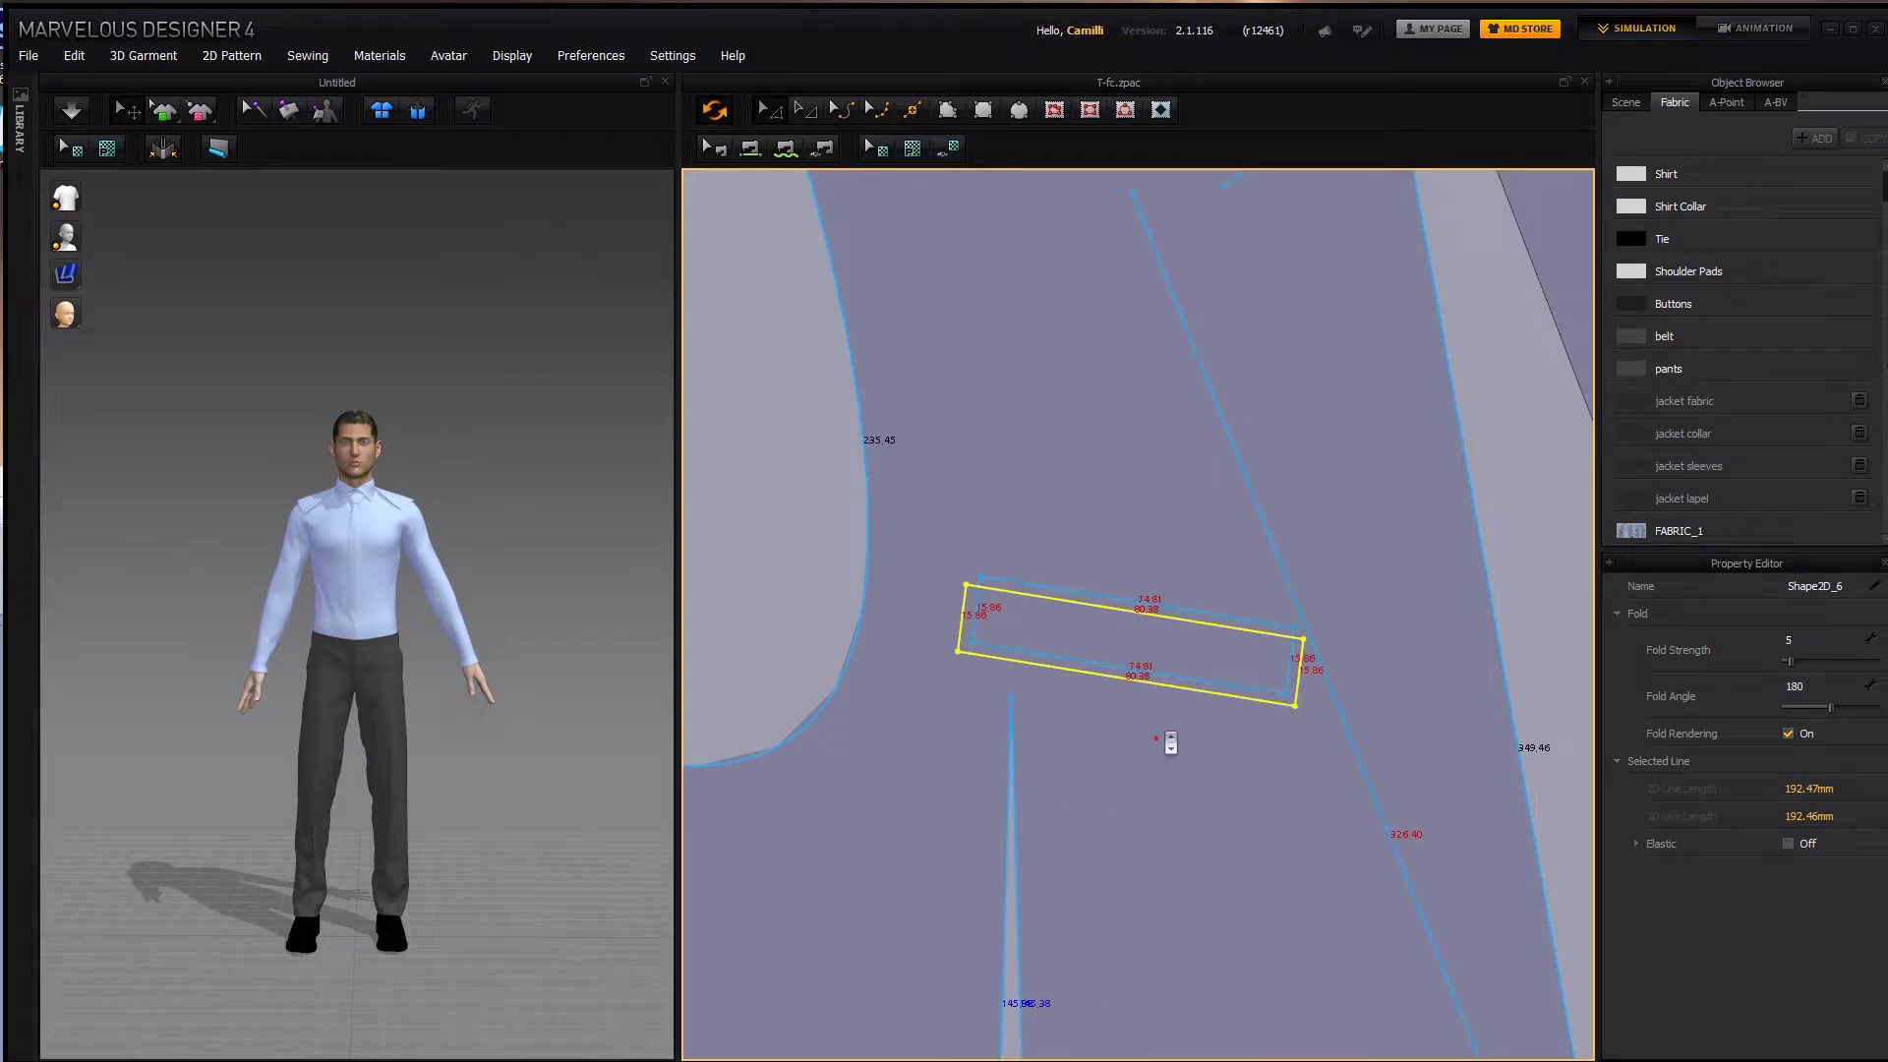
scroll(1012, 543, "down", 8)
key("ctrl+v")
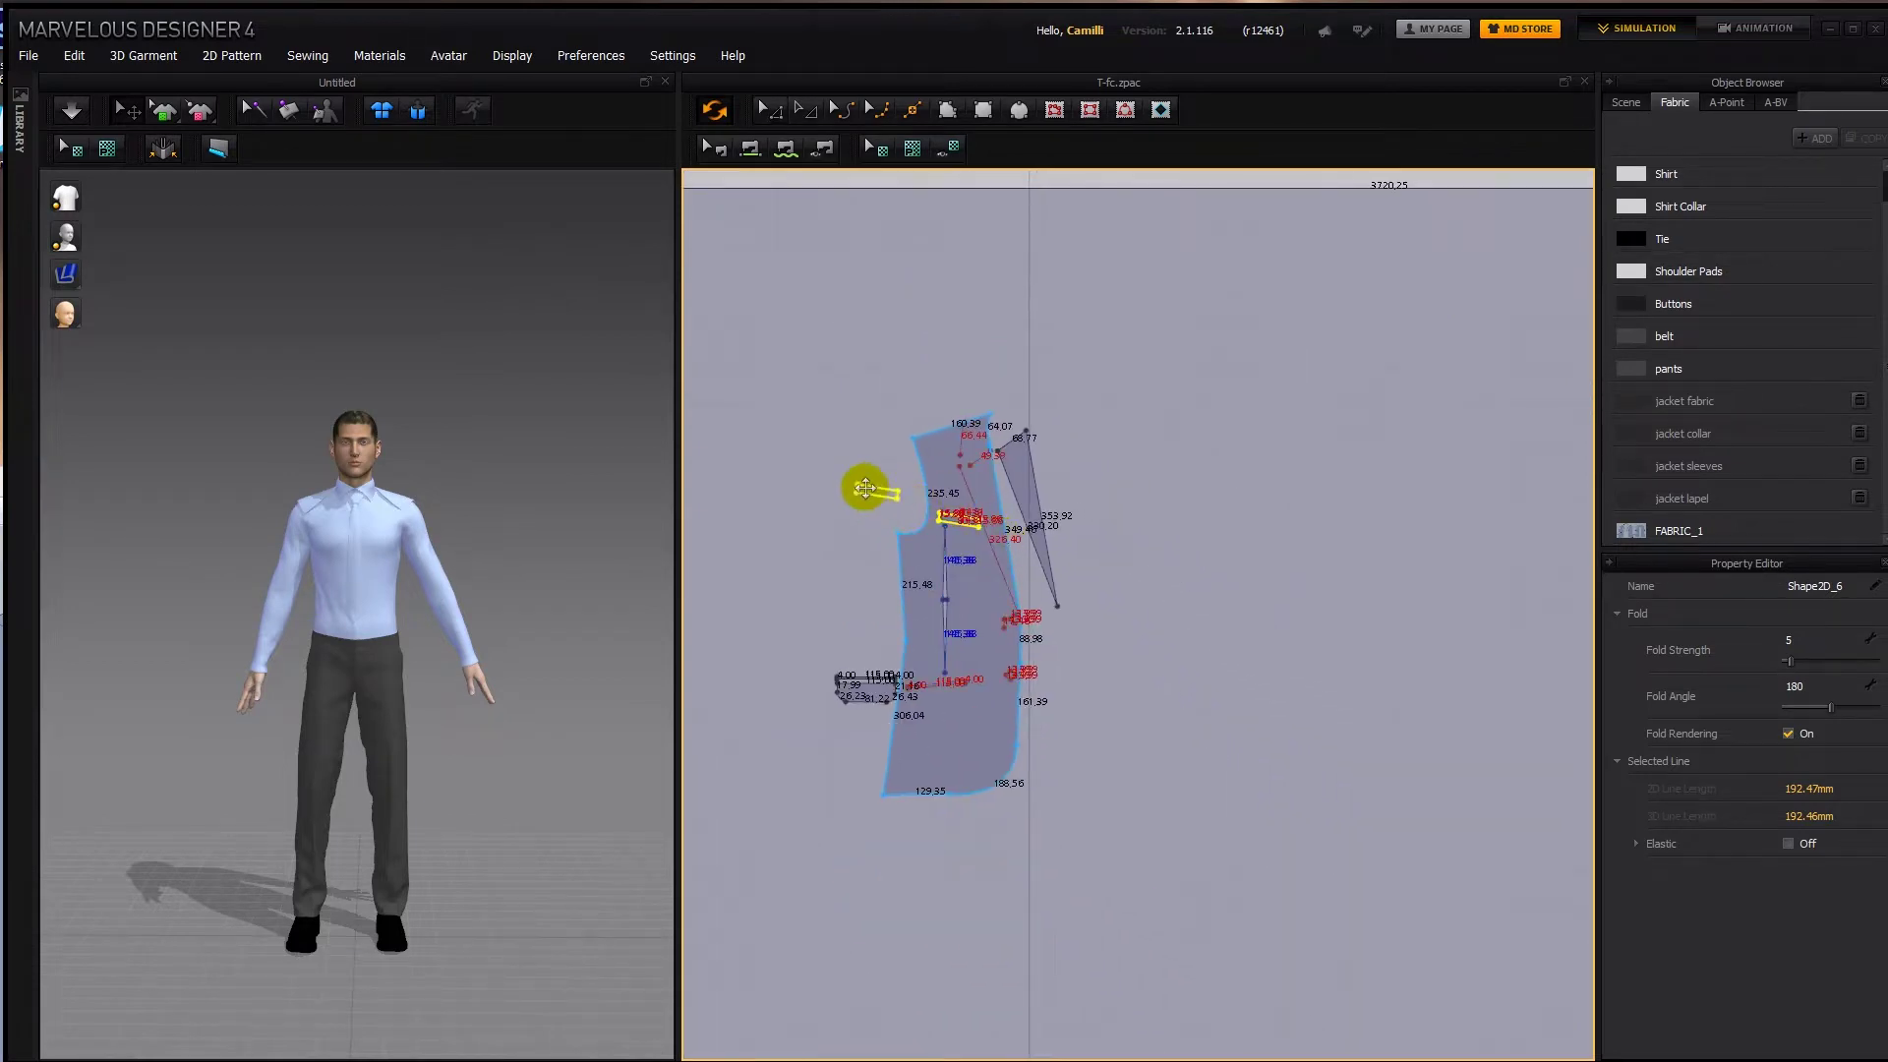
left_click(865, 505)
Copy the shorter chest pocket rectangle as a separate pattern placed just above the first pocket copy.
scroll(950, 509, "up", 5)
left_click(961, 526)
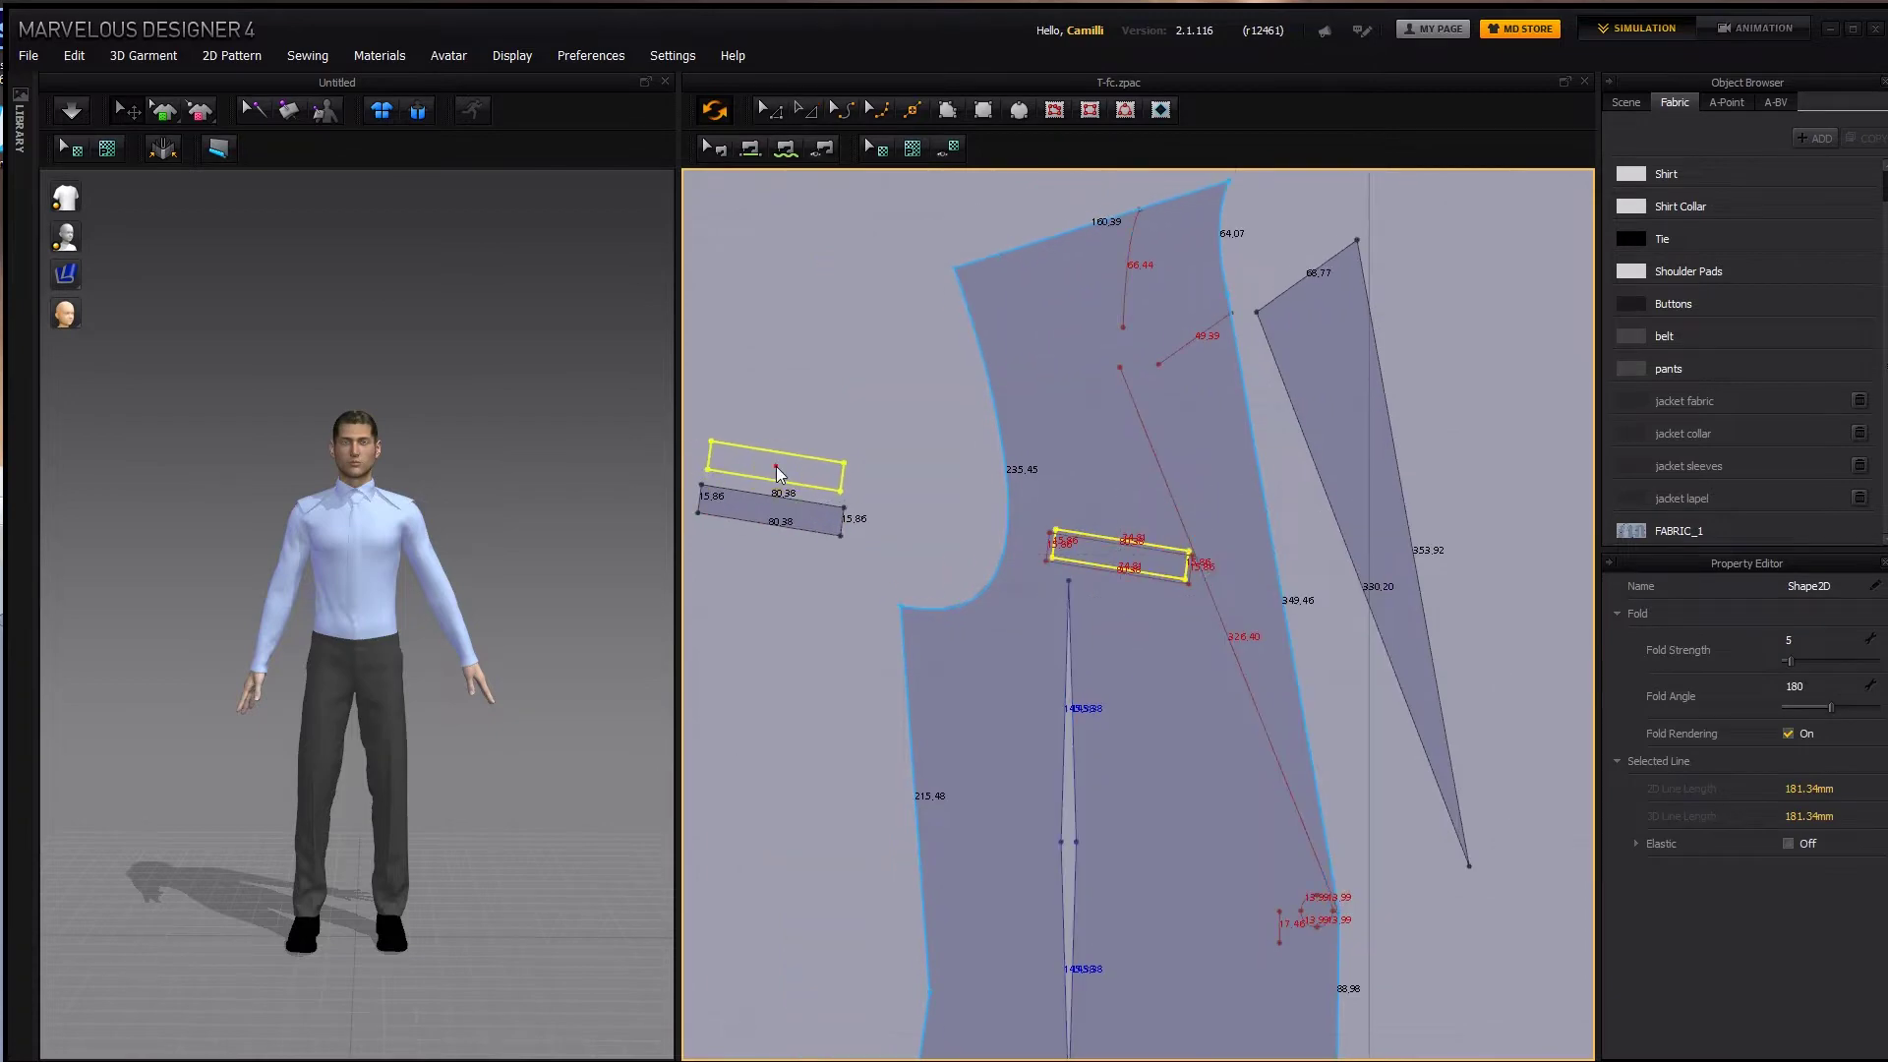
left_click(779, 476)
With the 2D textures shown, draw a rectangle over the template's back panel and move its lower side corner to the hem corner.
scroll(939, 462, "down", 7)
scroll(1104, 476, "up", 5)
key("s")
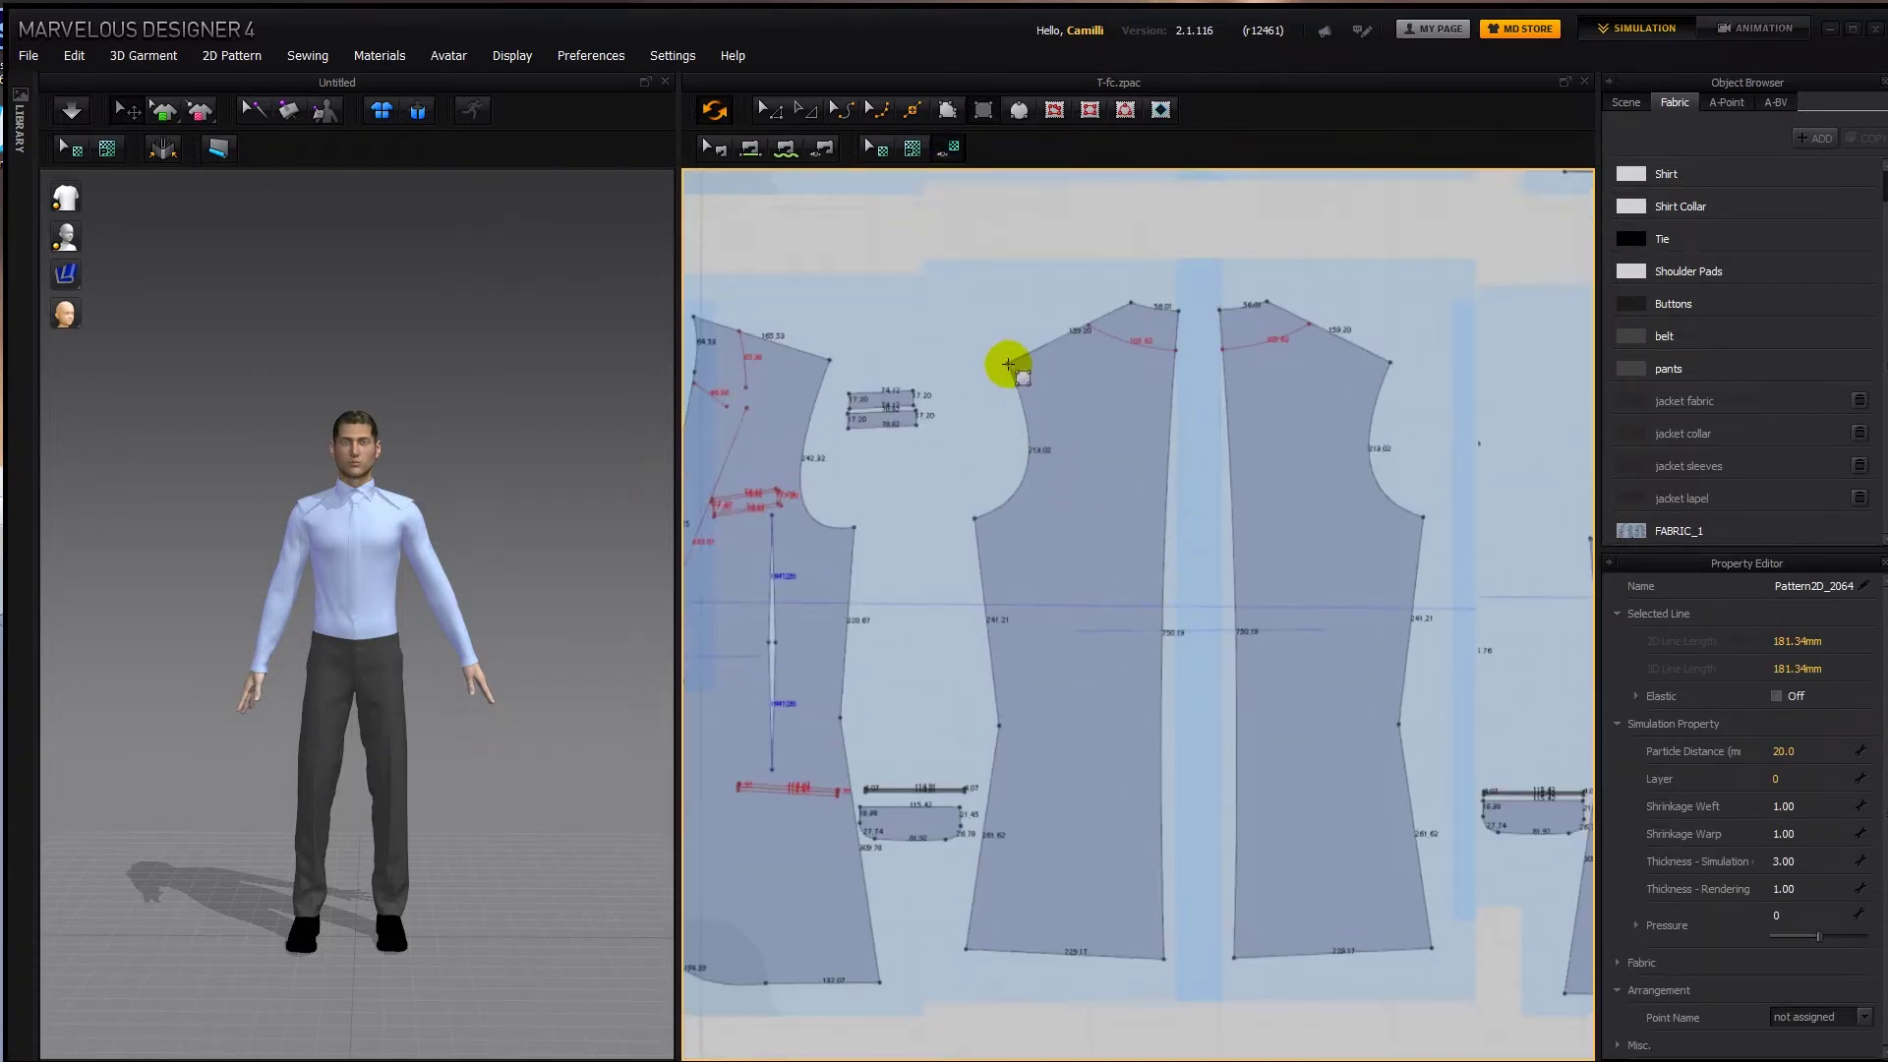
left_click_drag(1007, 363, 1163, 958)
key("z")
left_click_drag(1007, 960, 966, 950)
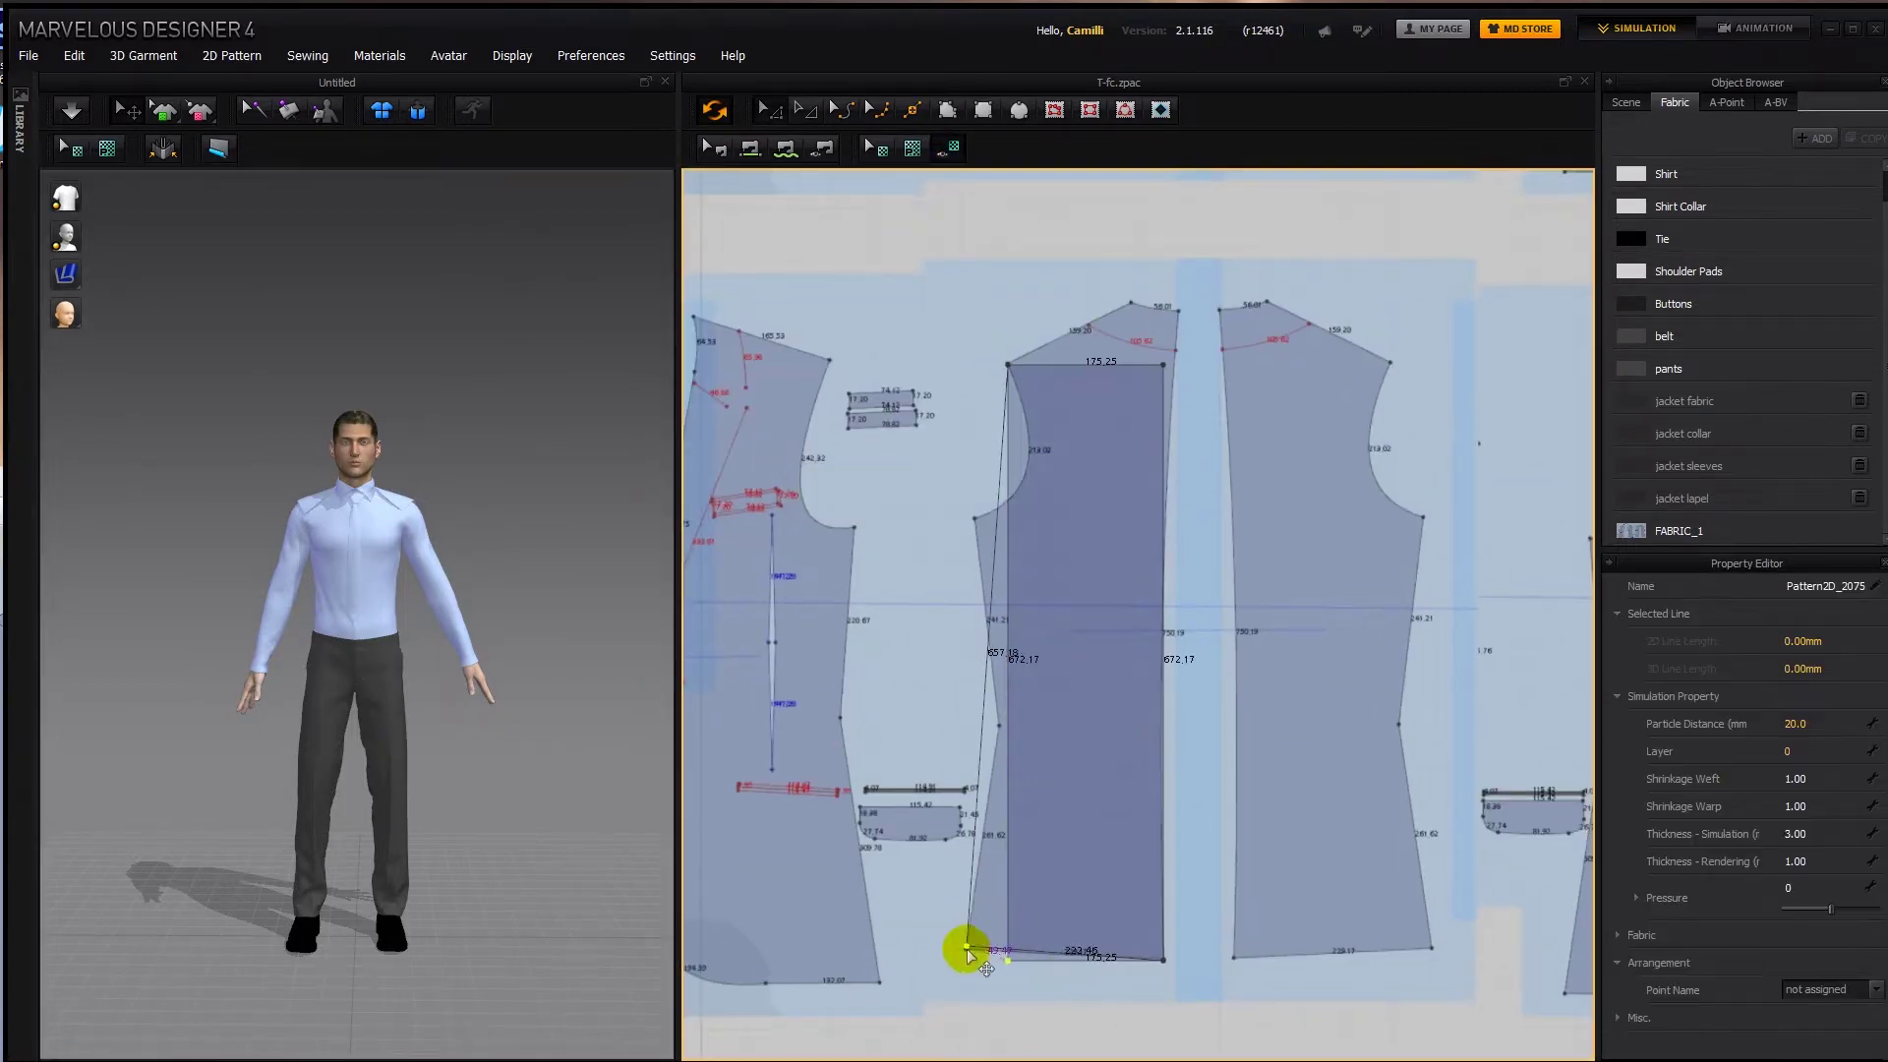
Add points to the back panel's side edge and move them to the template's waist and underarm points.
key("x")
left_click(983, 717)
key("z")
left_click_drag(983, 718, 999, 725)
key("x")
left_click(1003, 516)
key("z")
left_click_drag(1003, 516, 975, 516)
Shape the back panel's shoulder to the template's neck point and curve the armhole edge inward.
key("x")
left_click_drag(1163, 365, 1132, 302)
key("c")
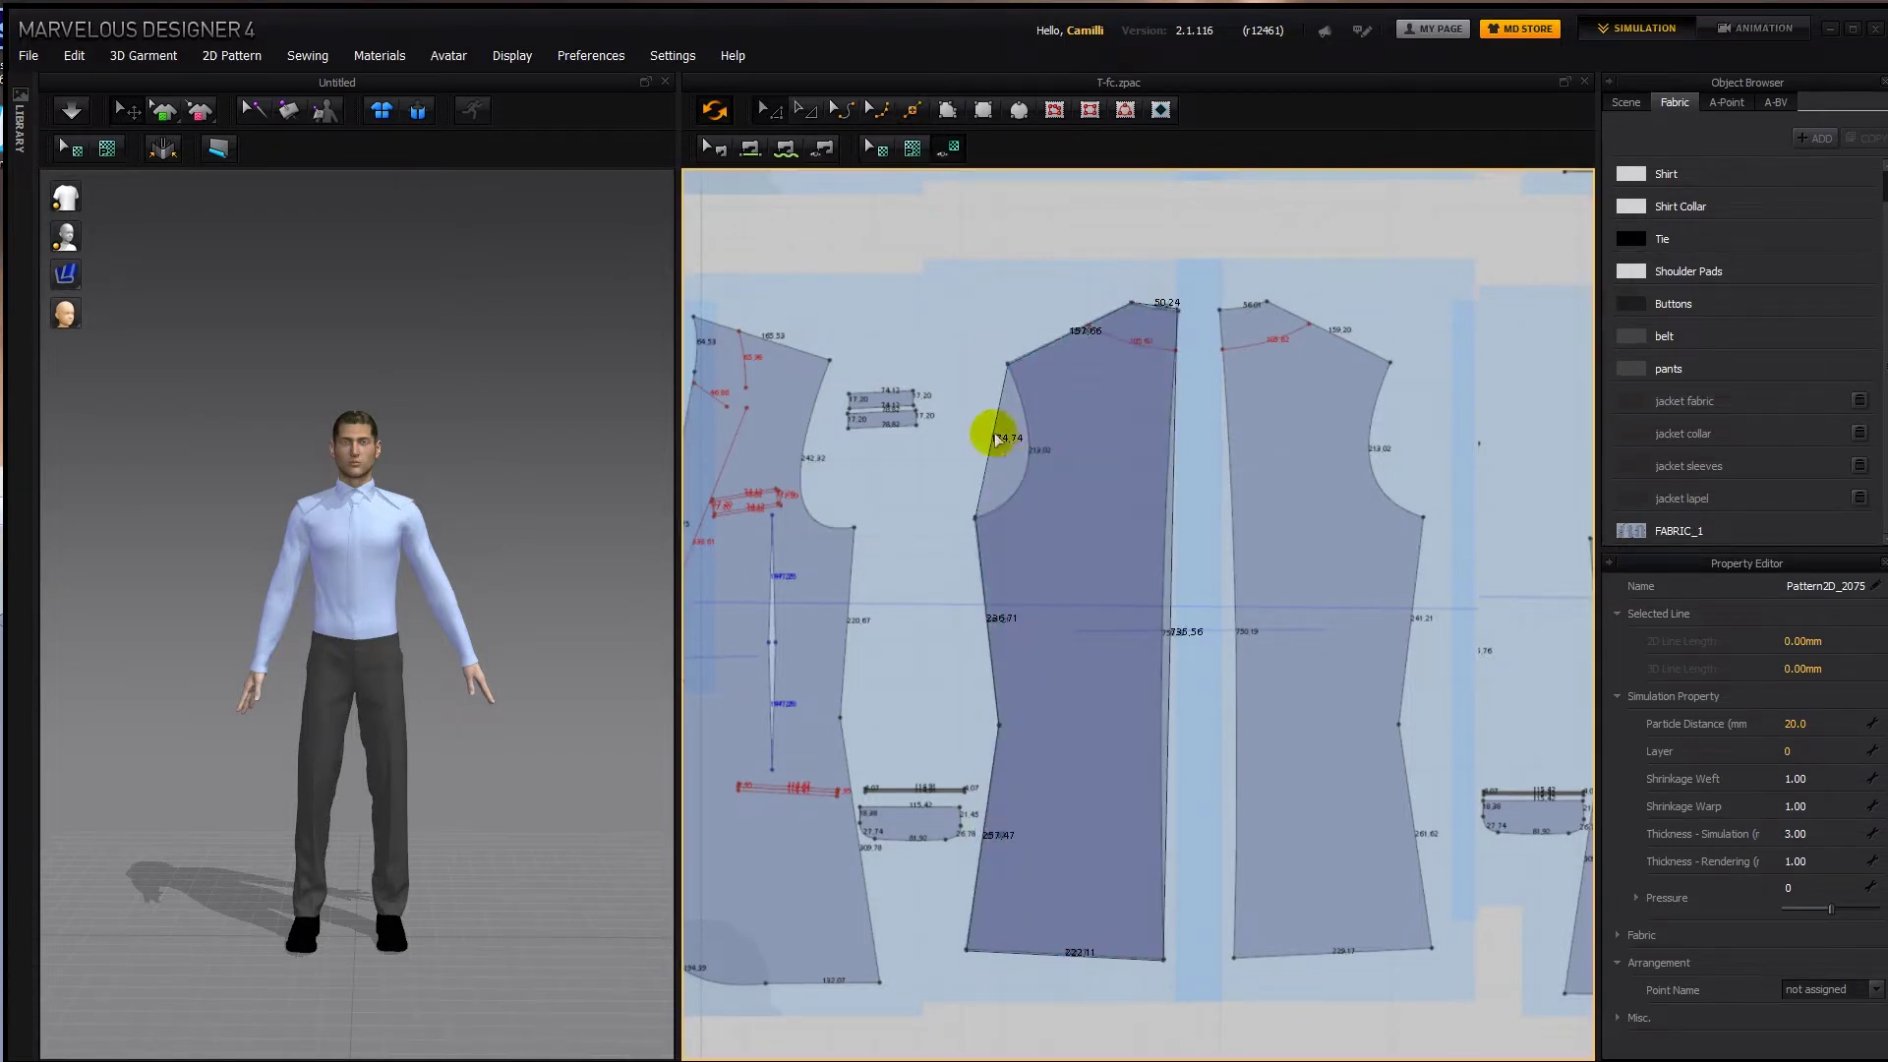
left_click_drag(994, 436, 1058, 489)
Align the back panel's centre neck corner with the template and curve the short neckline edge.
middle_click_drag(1155, 284, 1192, 446)
scroll(1193, 446, "up", 4)
key("z")
left_click_drag(1218, 472, 1219, 477)
left_click(1160, 468)
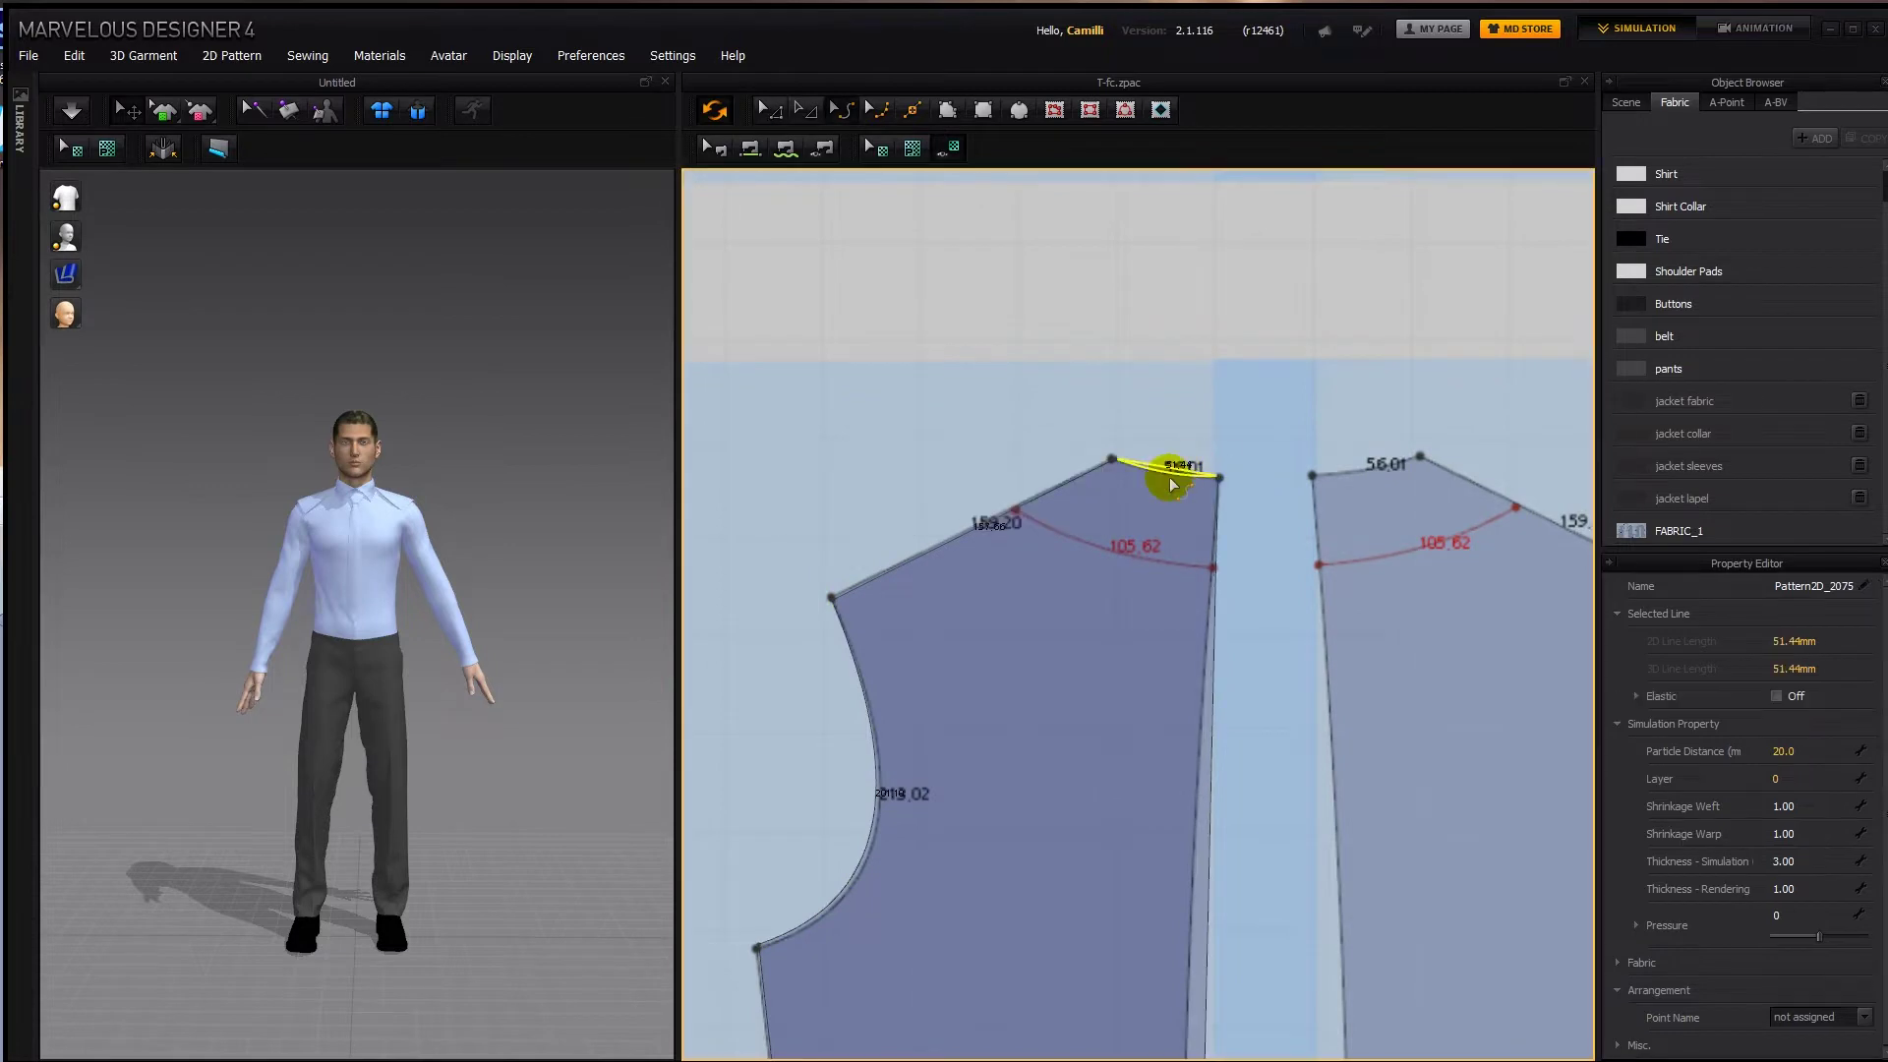
Curve the back panel's centre back edge slightly inward to follow the template.
scroll(1101, 590, "down", 5)
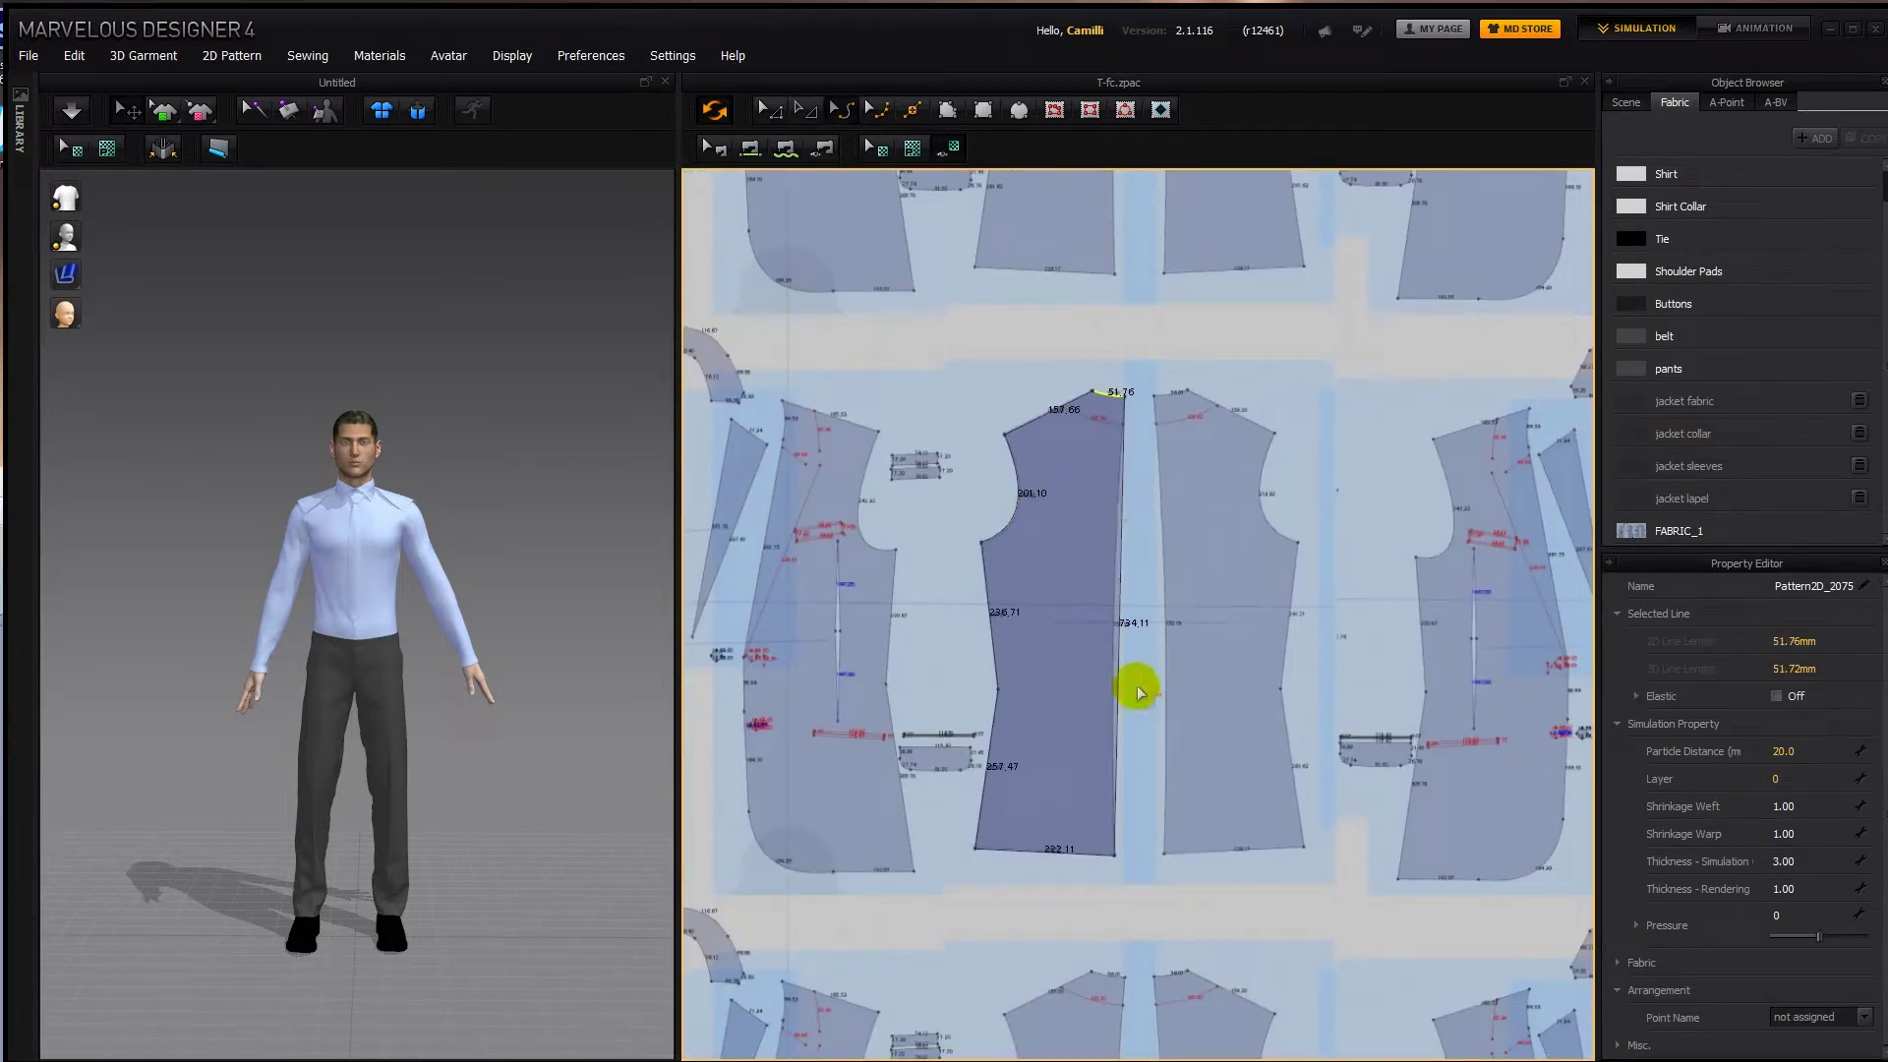
left_click(1117, 560)
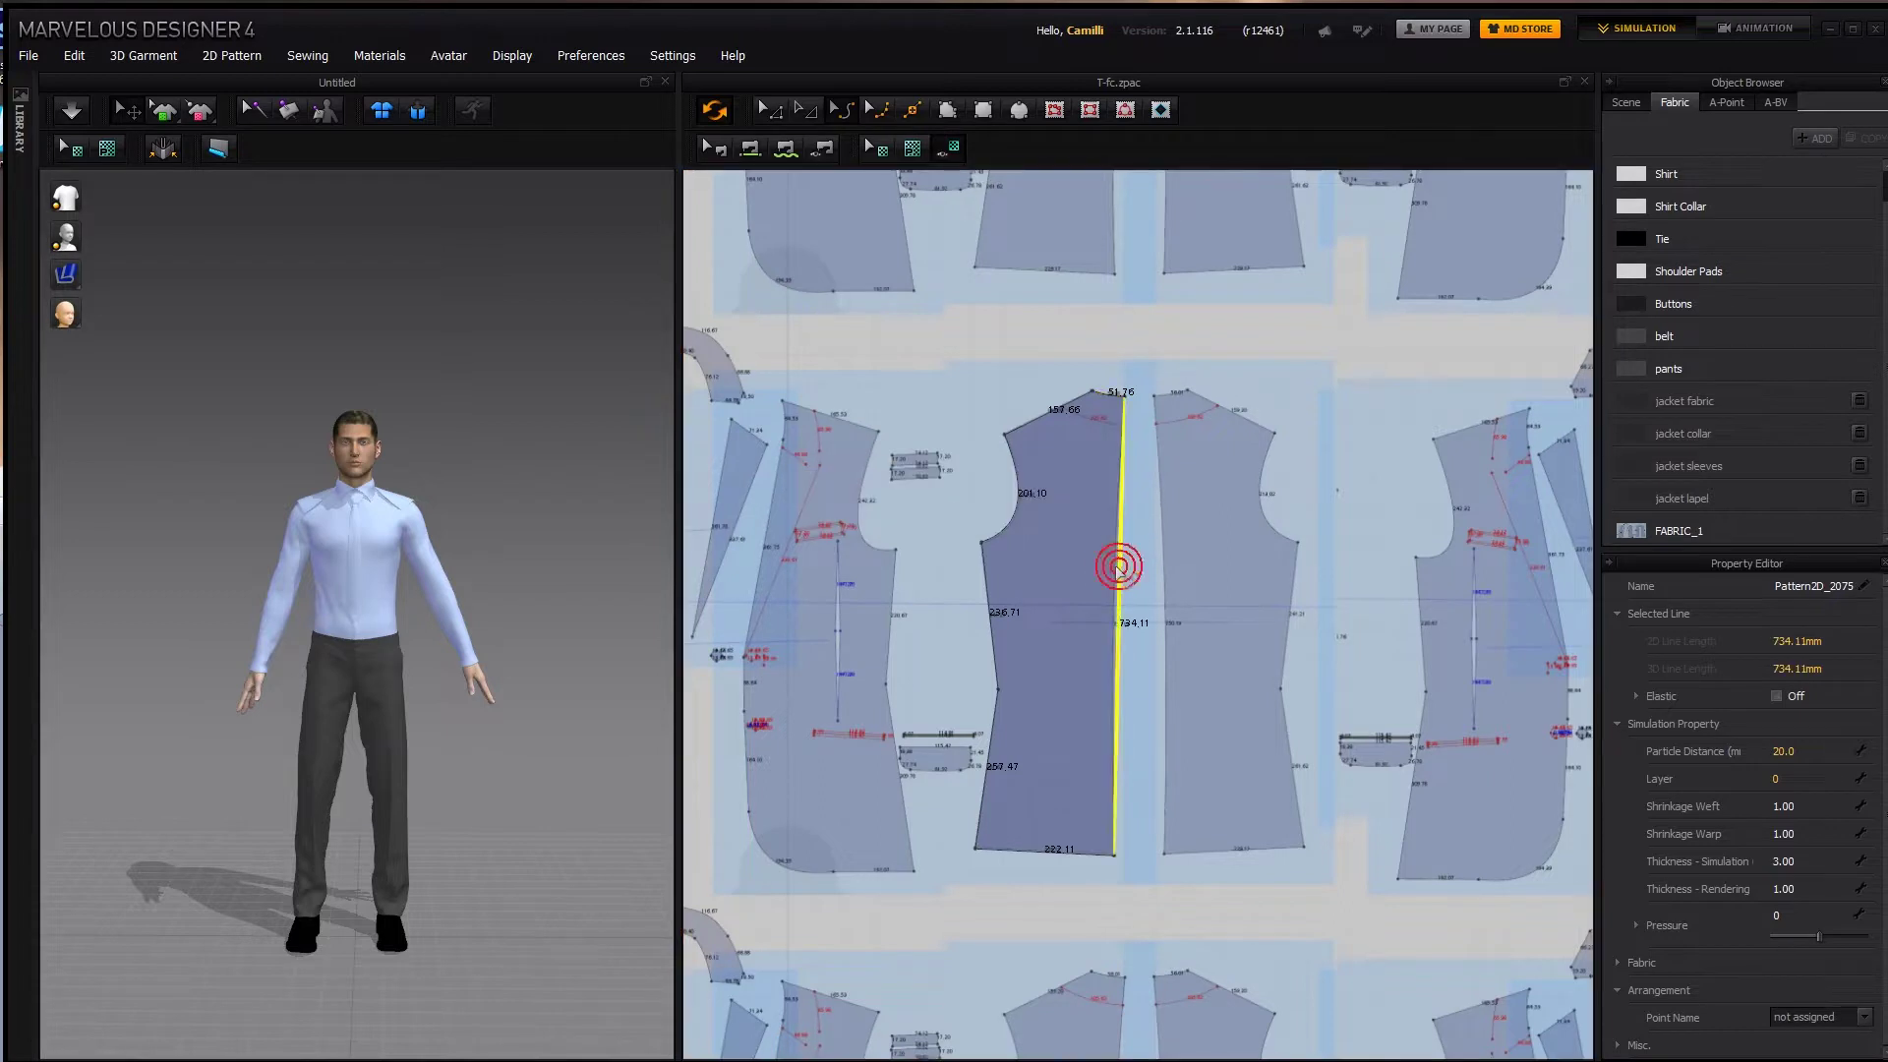
left_click_drag(1109, 565, 1112, 566)
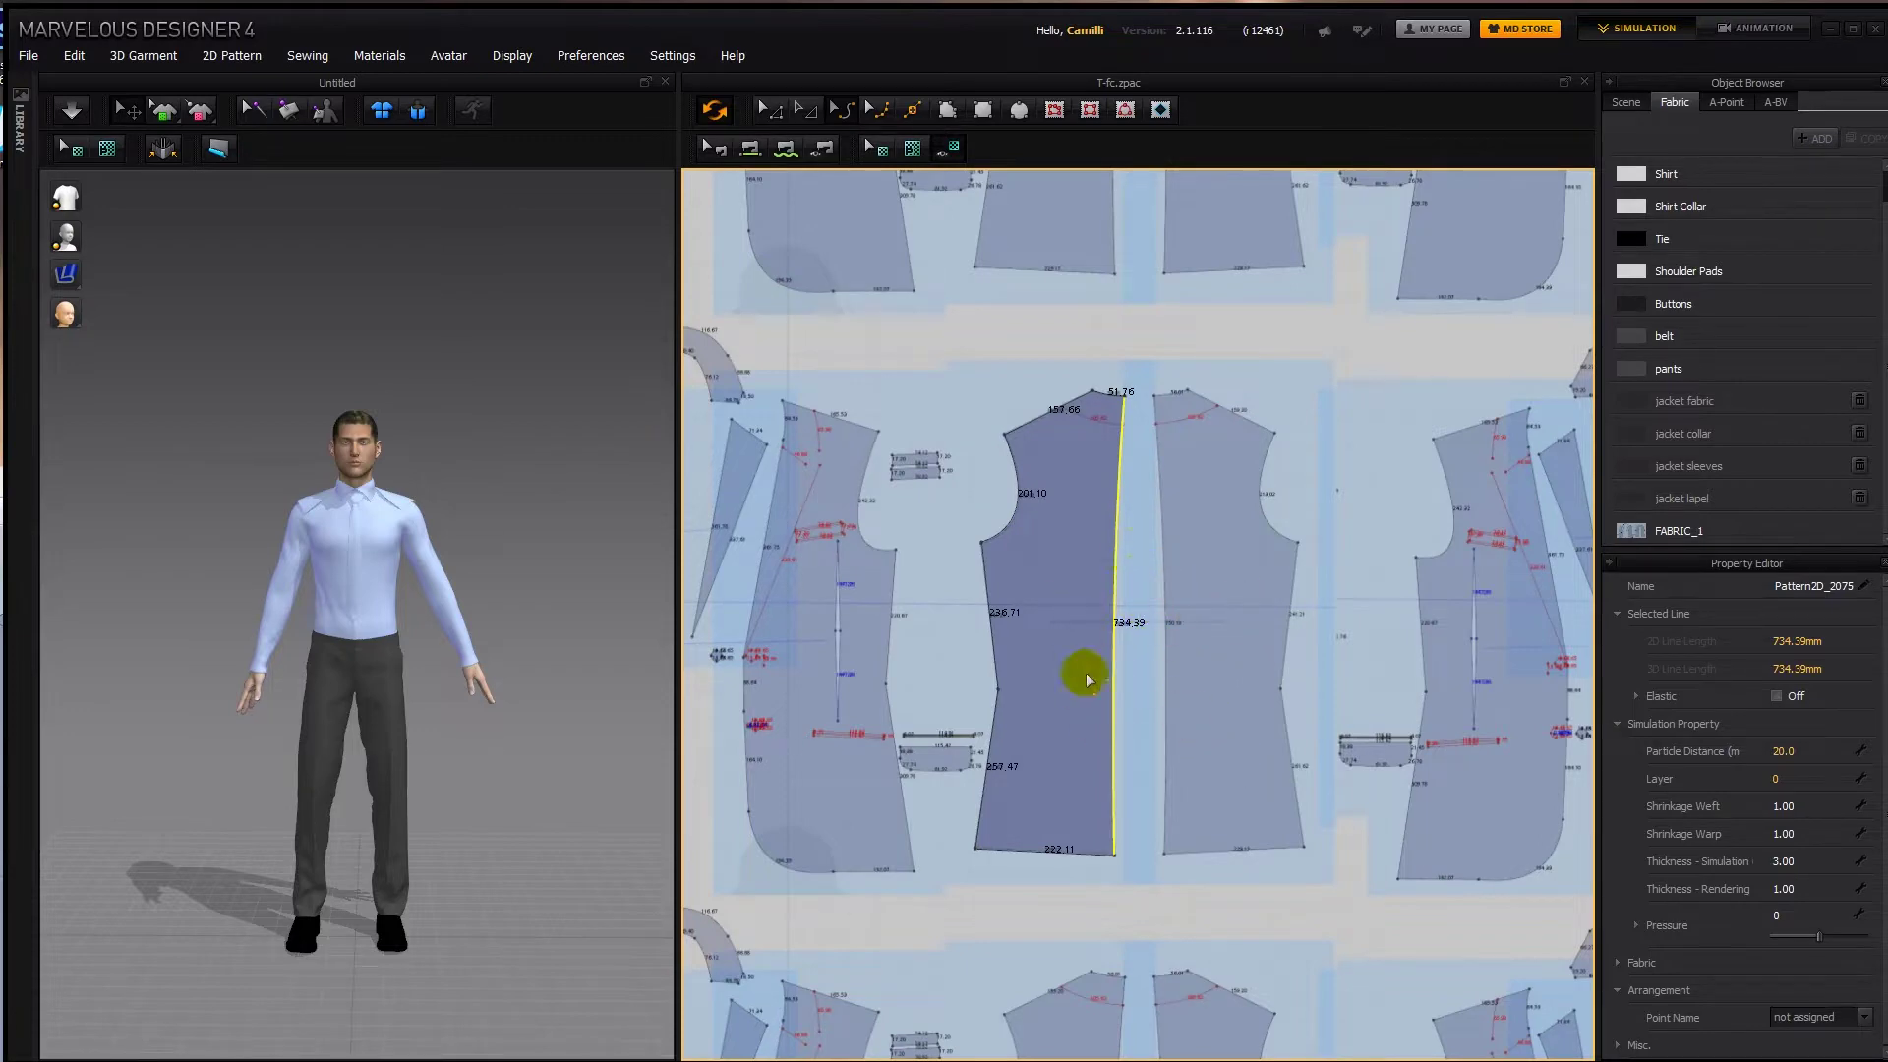
Move the pocket flap and strip patterns slightly farther away from the front panel's side edge.
middle_click_drag(888, 752, 1166, 684)
scroll(1194, 685, "down", 2)
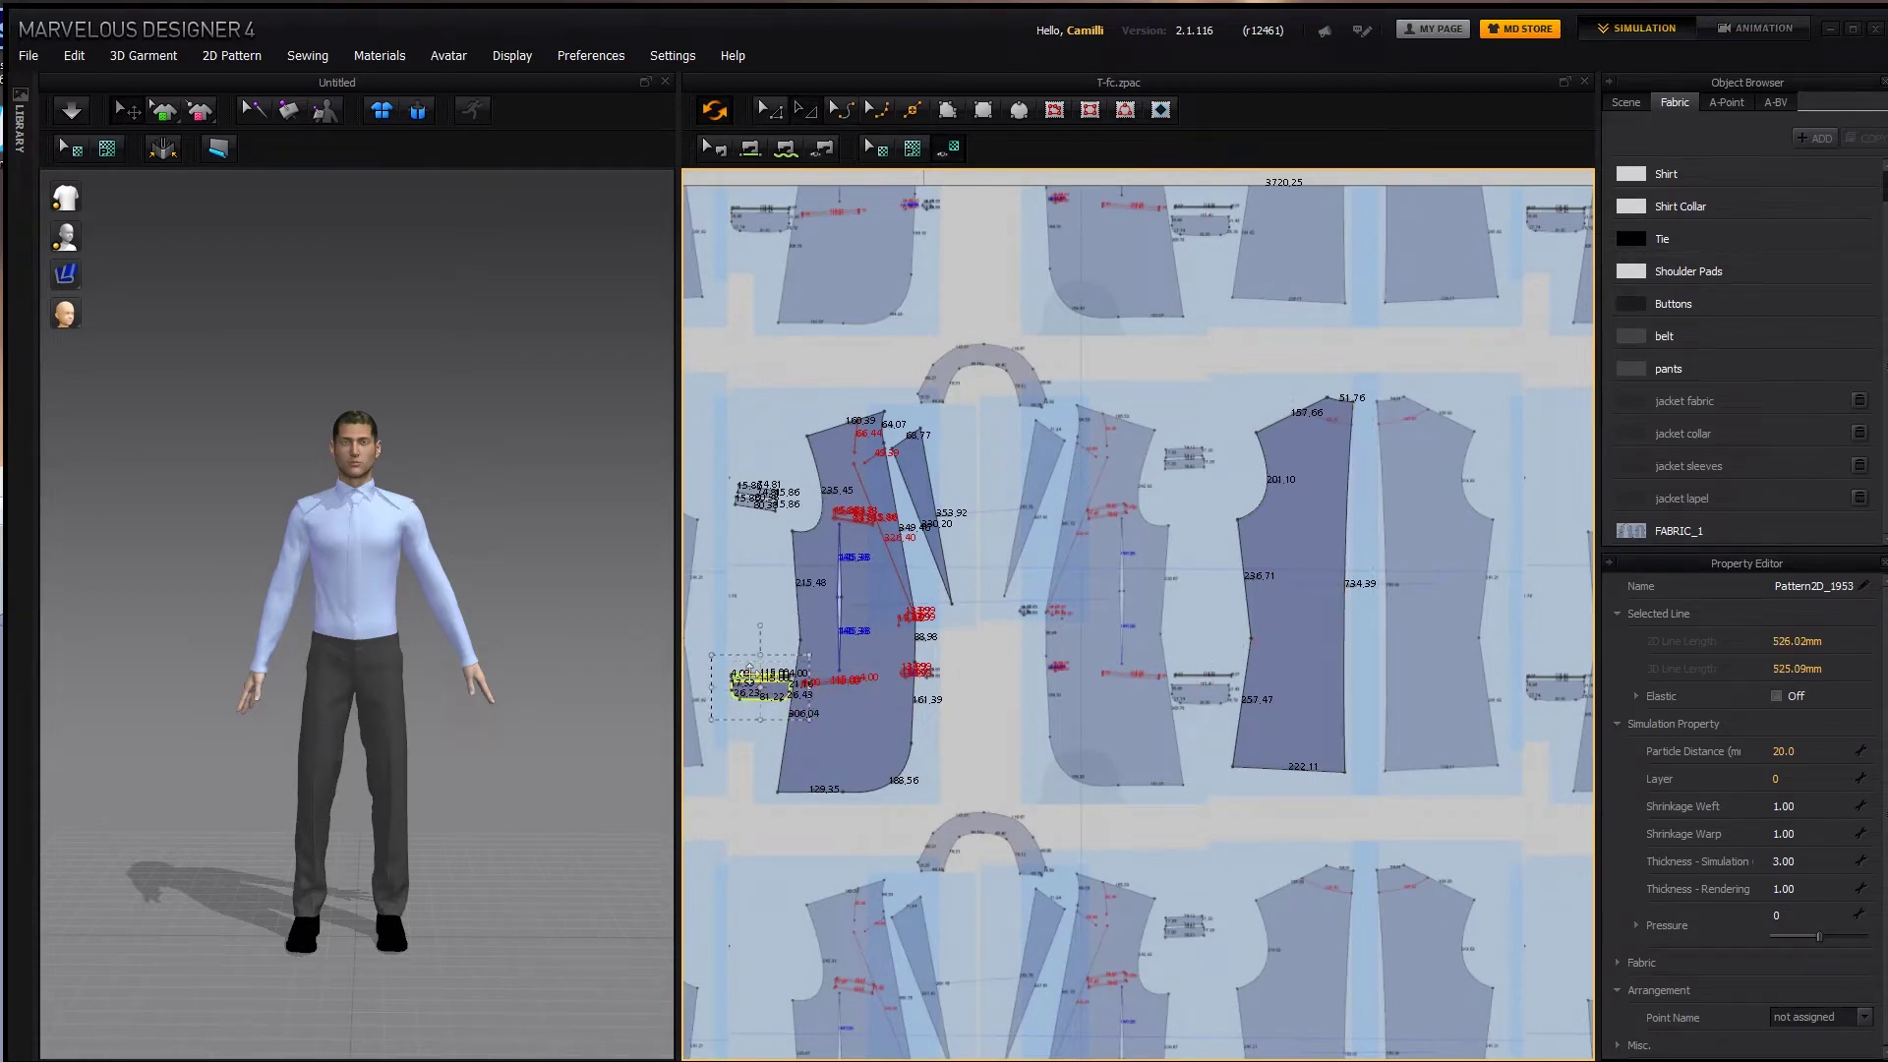
left_click_drag(732, 673, 712, 673)
left_click(925, 699)
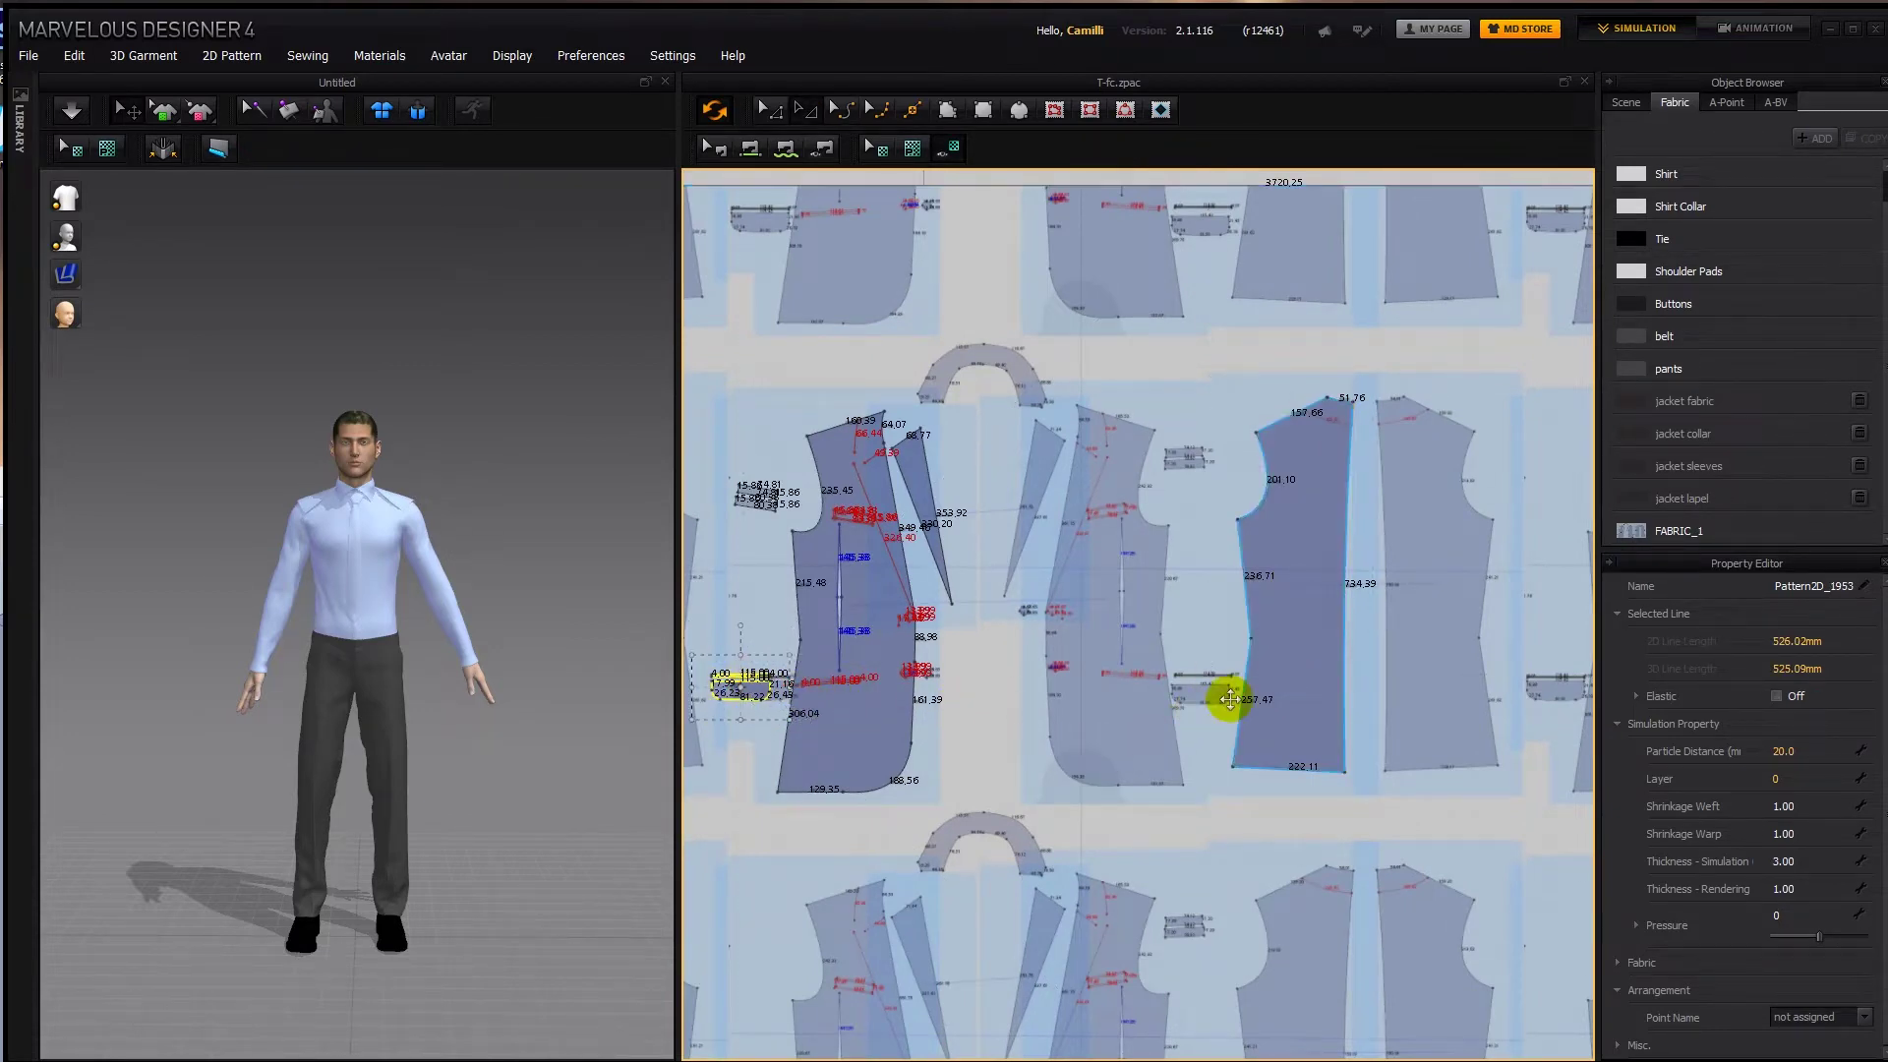
Move the back panel's hem edge downward, lengthening the centre back edge to about 774 mm.
key("z")
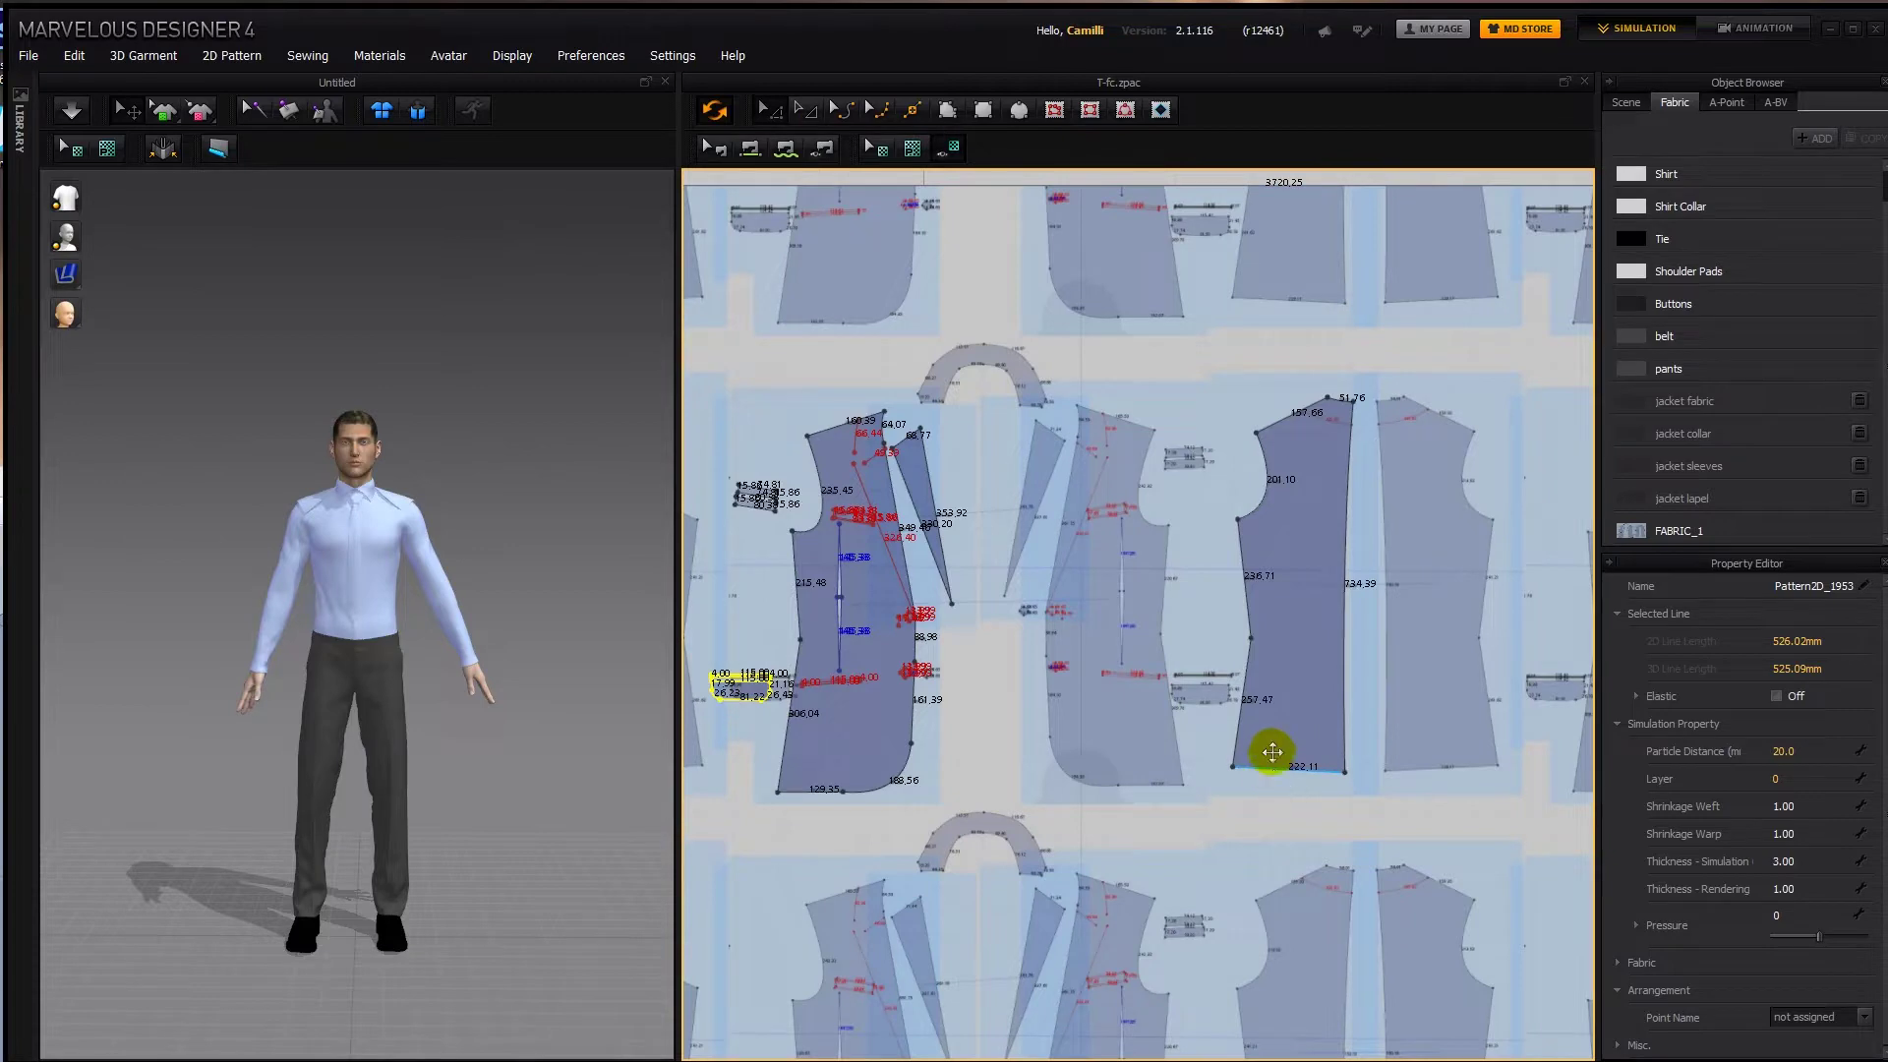
left_click(1268, 762)
left_click_drag(1268, 768, 1285, 794)
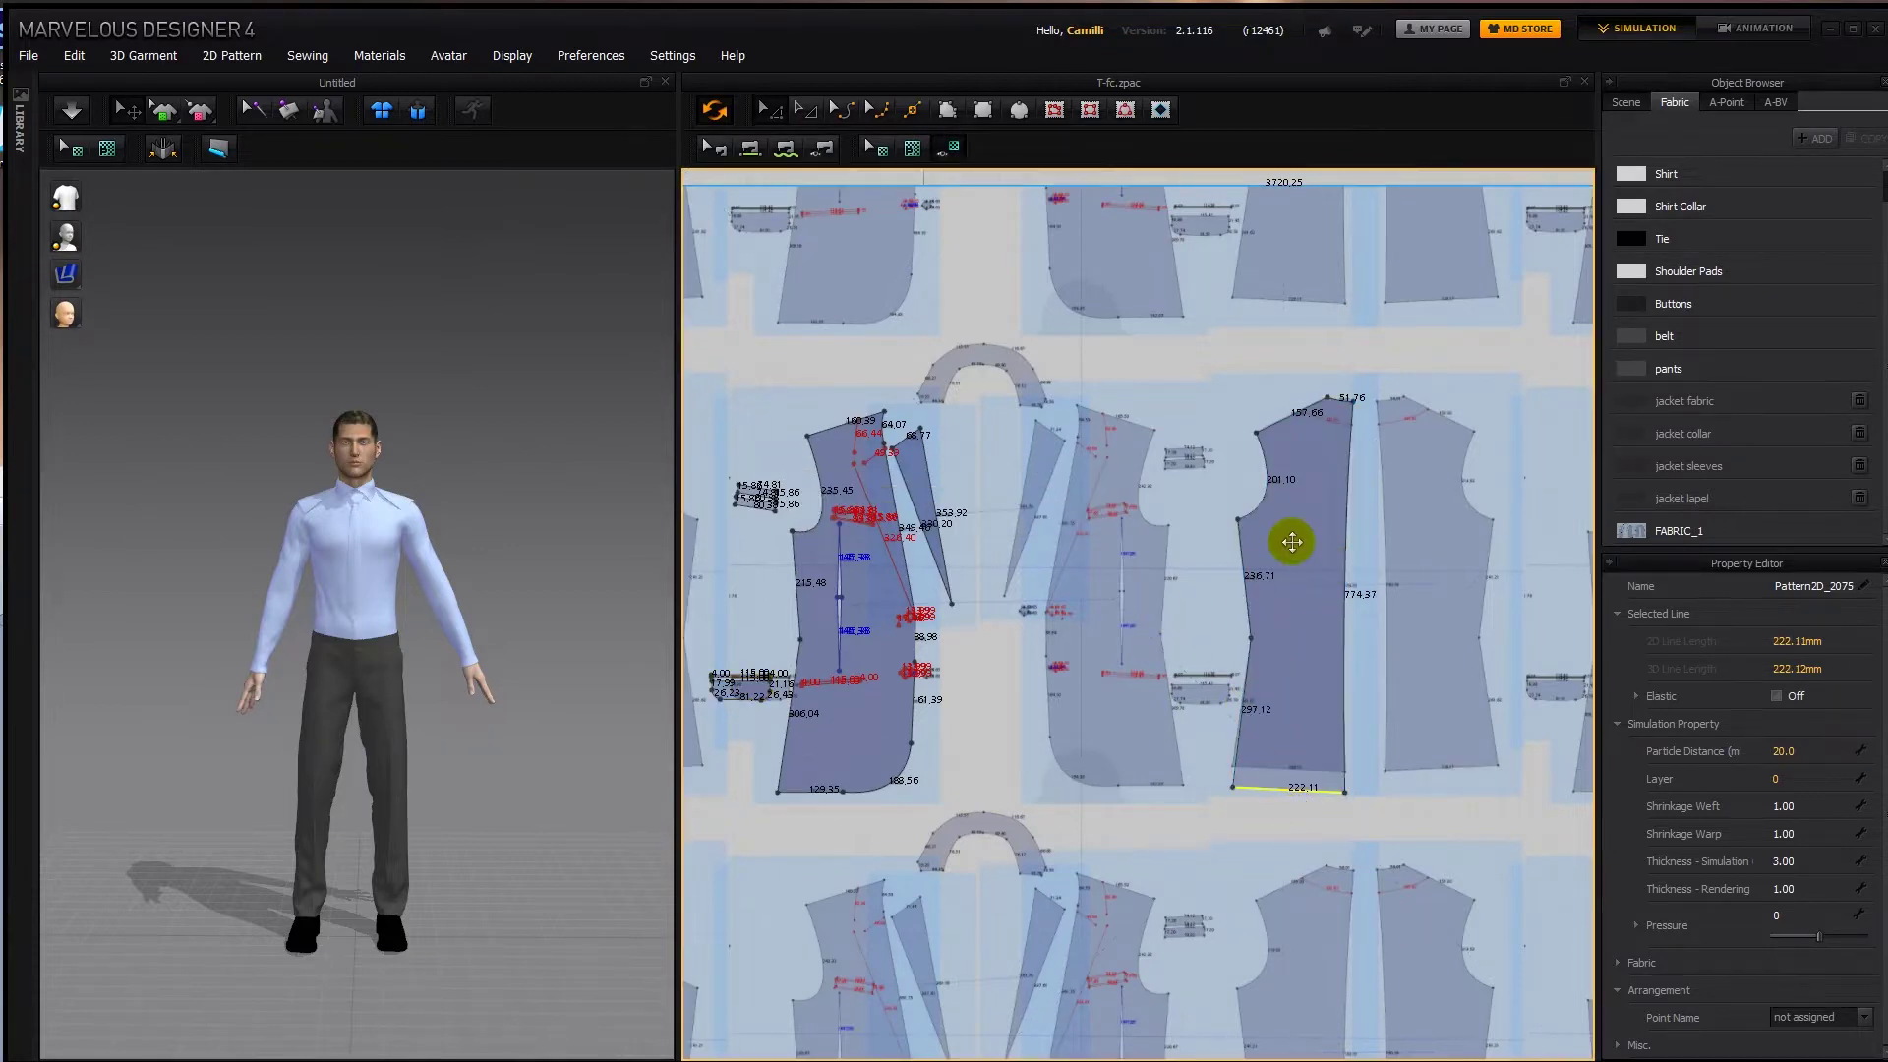
Hide the template texture and place a copy of the back panel above the front panel.
scroll(1292, 541, "down", 5)
scroll(1171, 468, "up", 6)
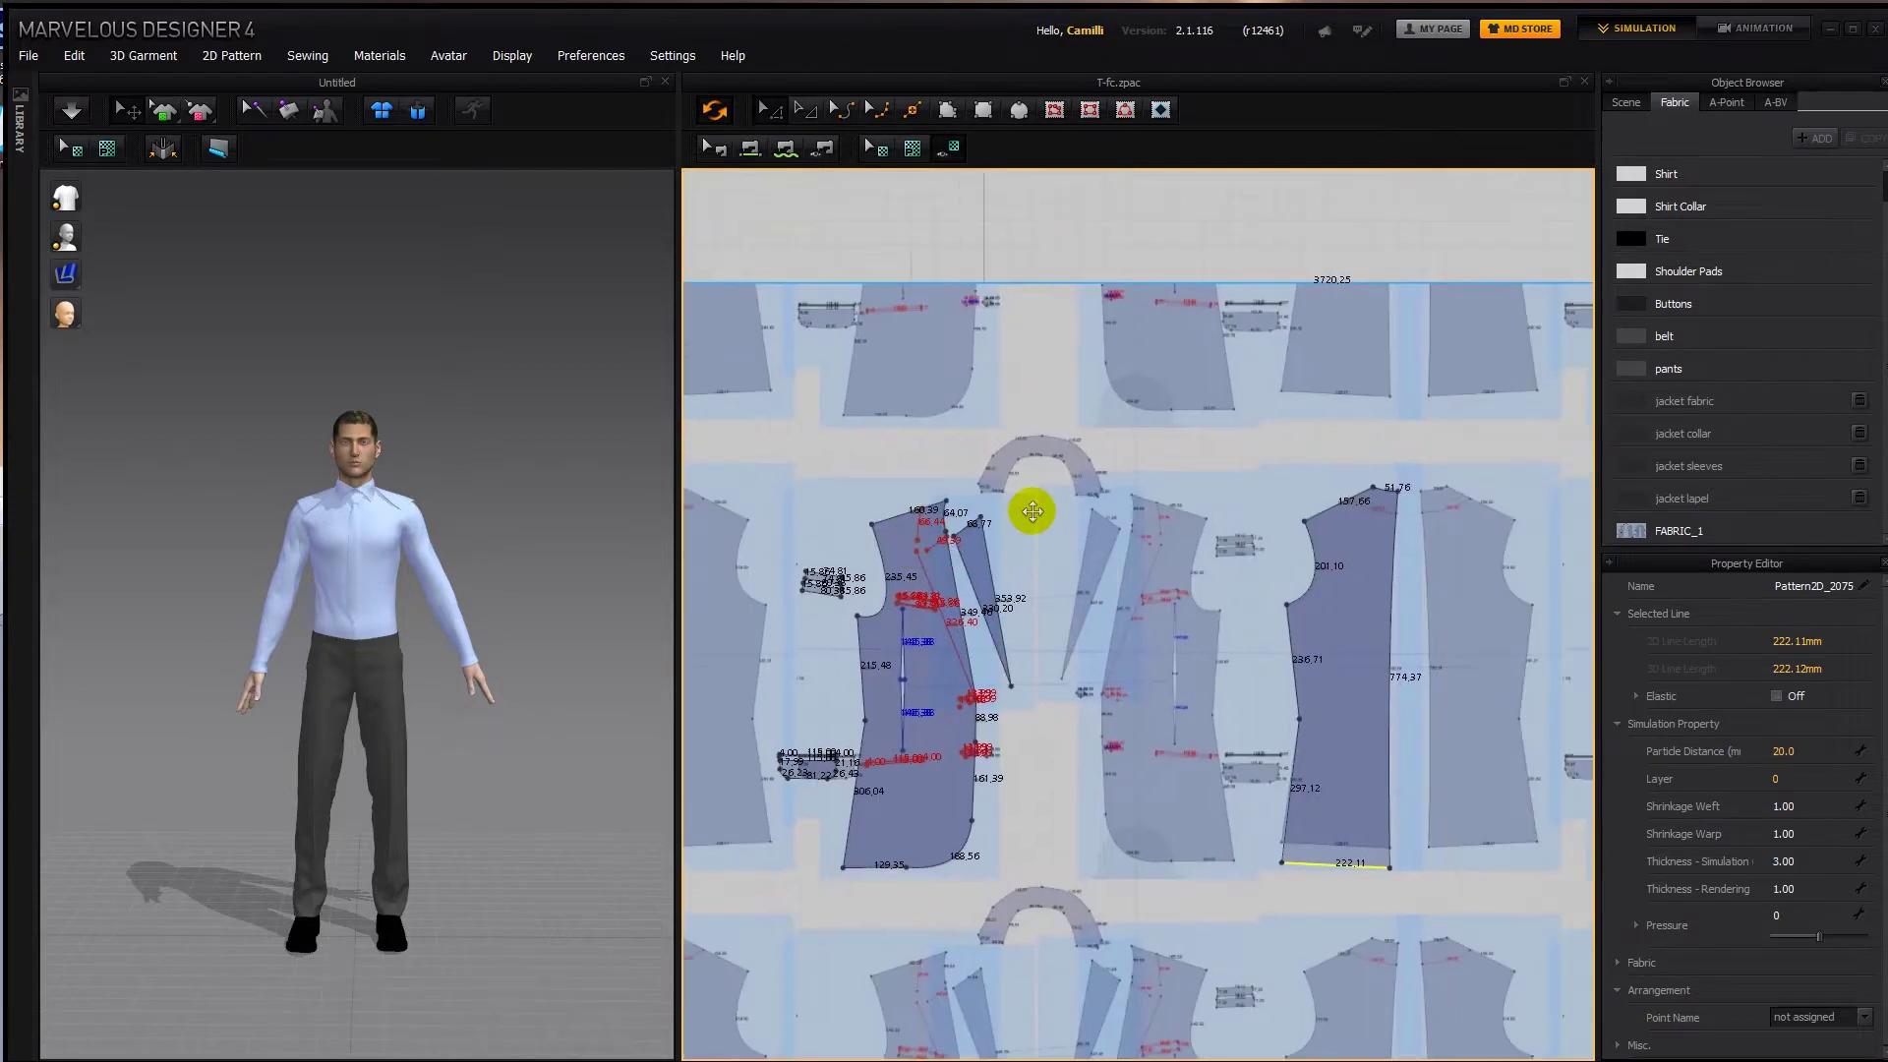
scroll(1027, 508, "up", 2)
scroll(967, 451, "down", 5)
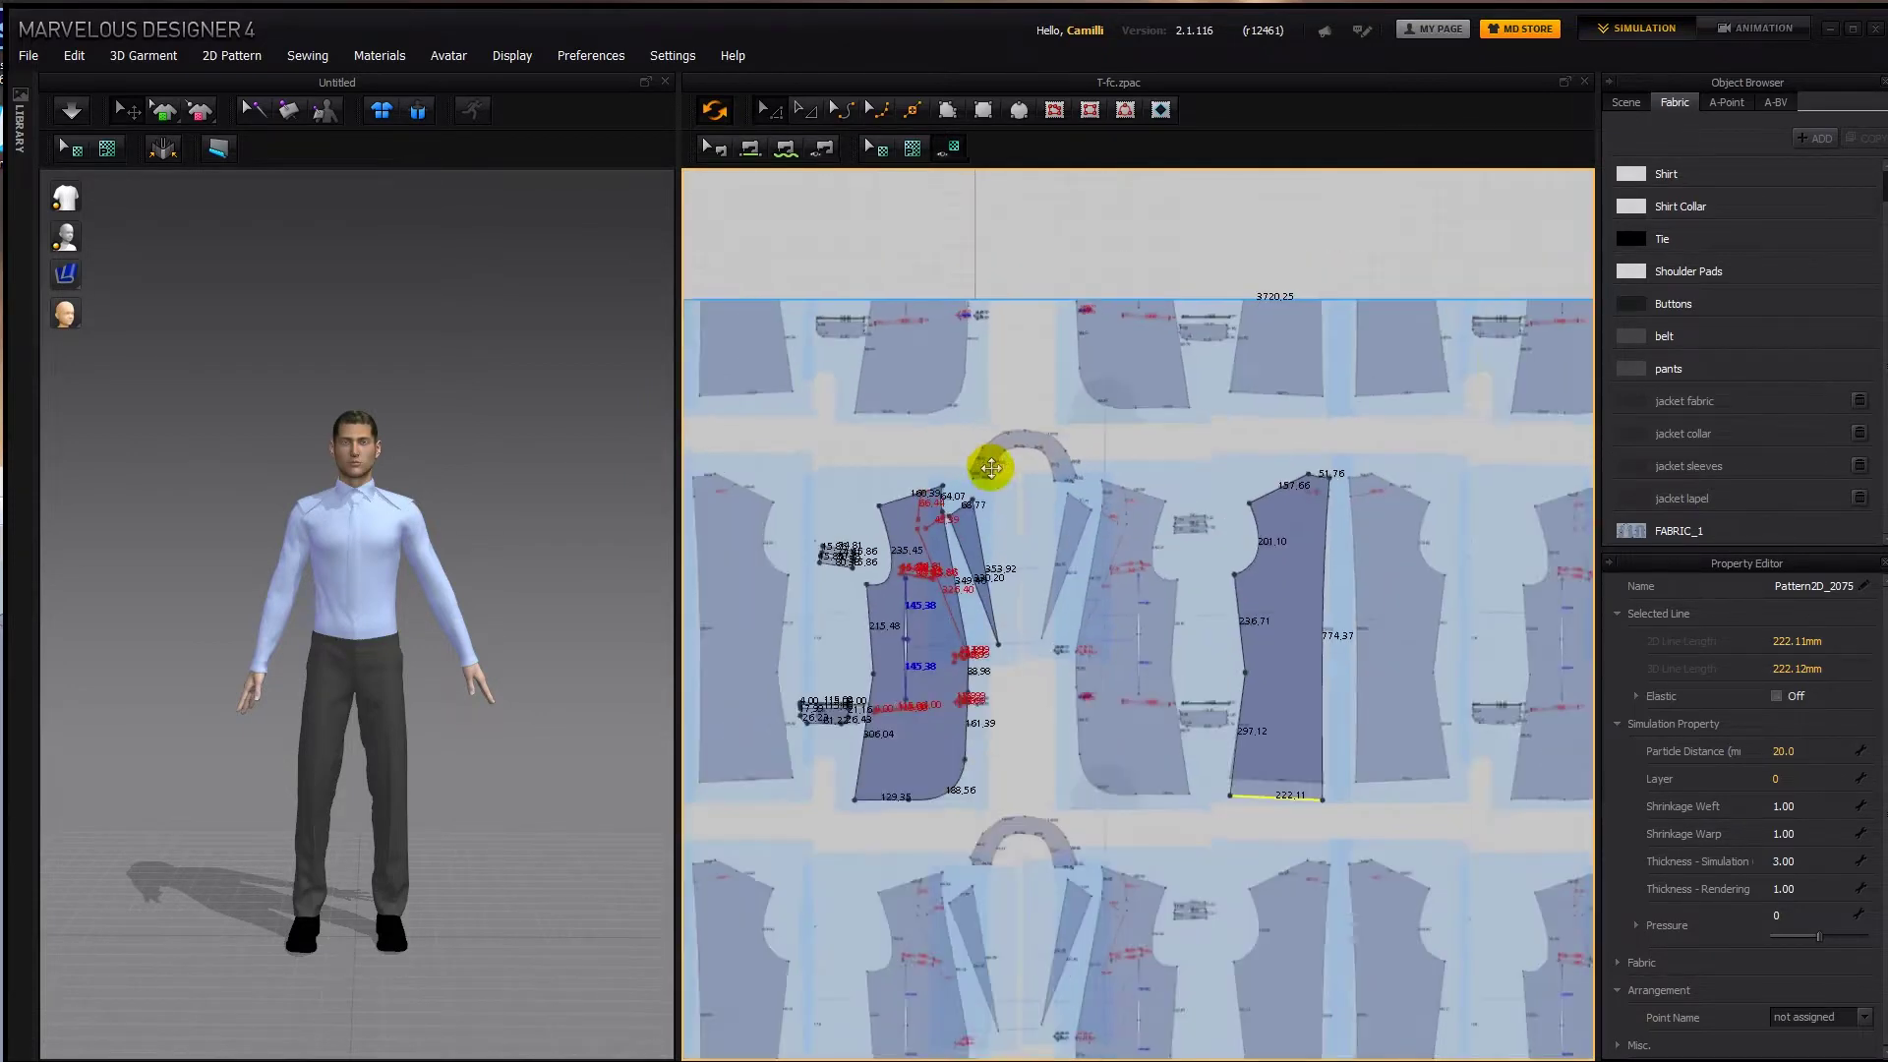
left_click(948, 148)
left_click(1224, 519)
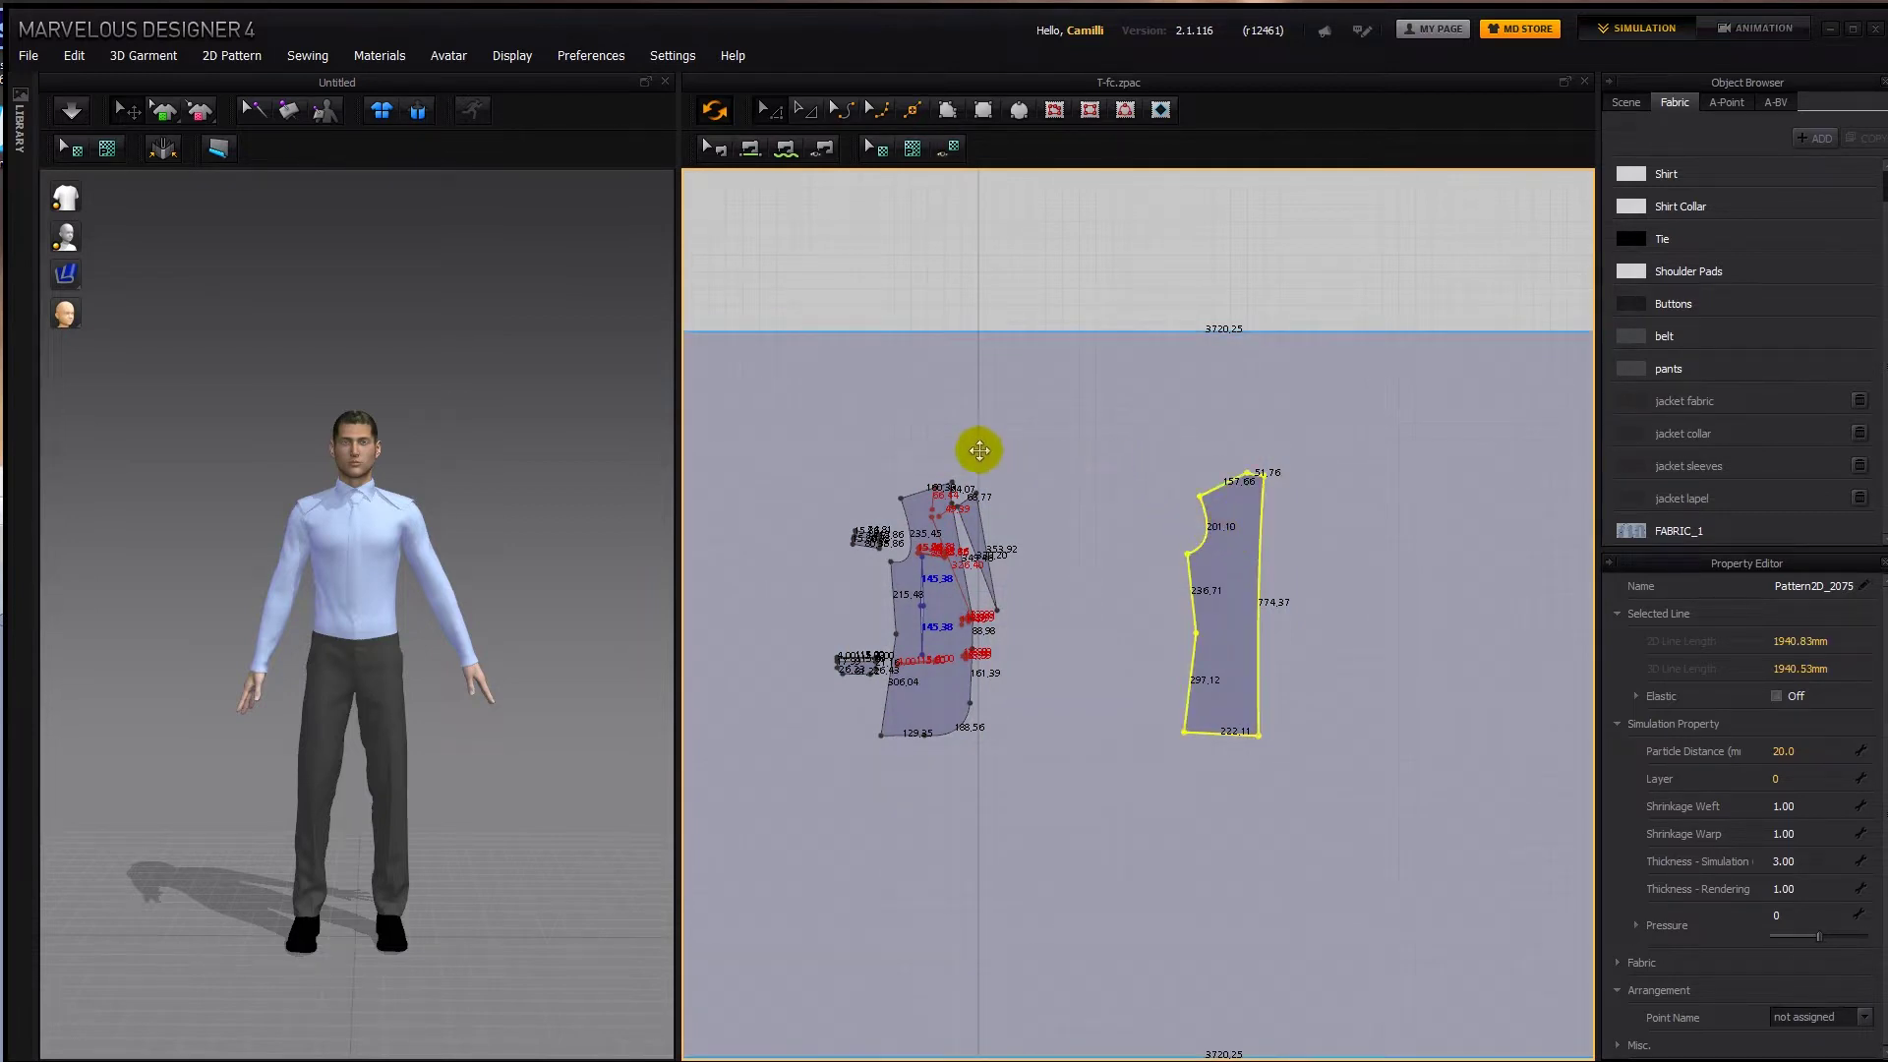
right_click_drag(978, 443, 1040, 444)
key("ctrl+v")
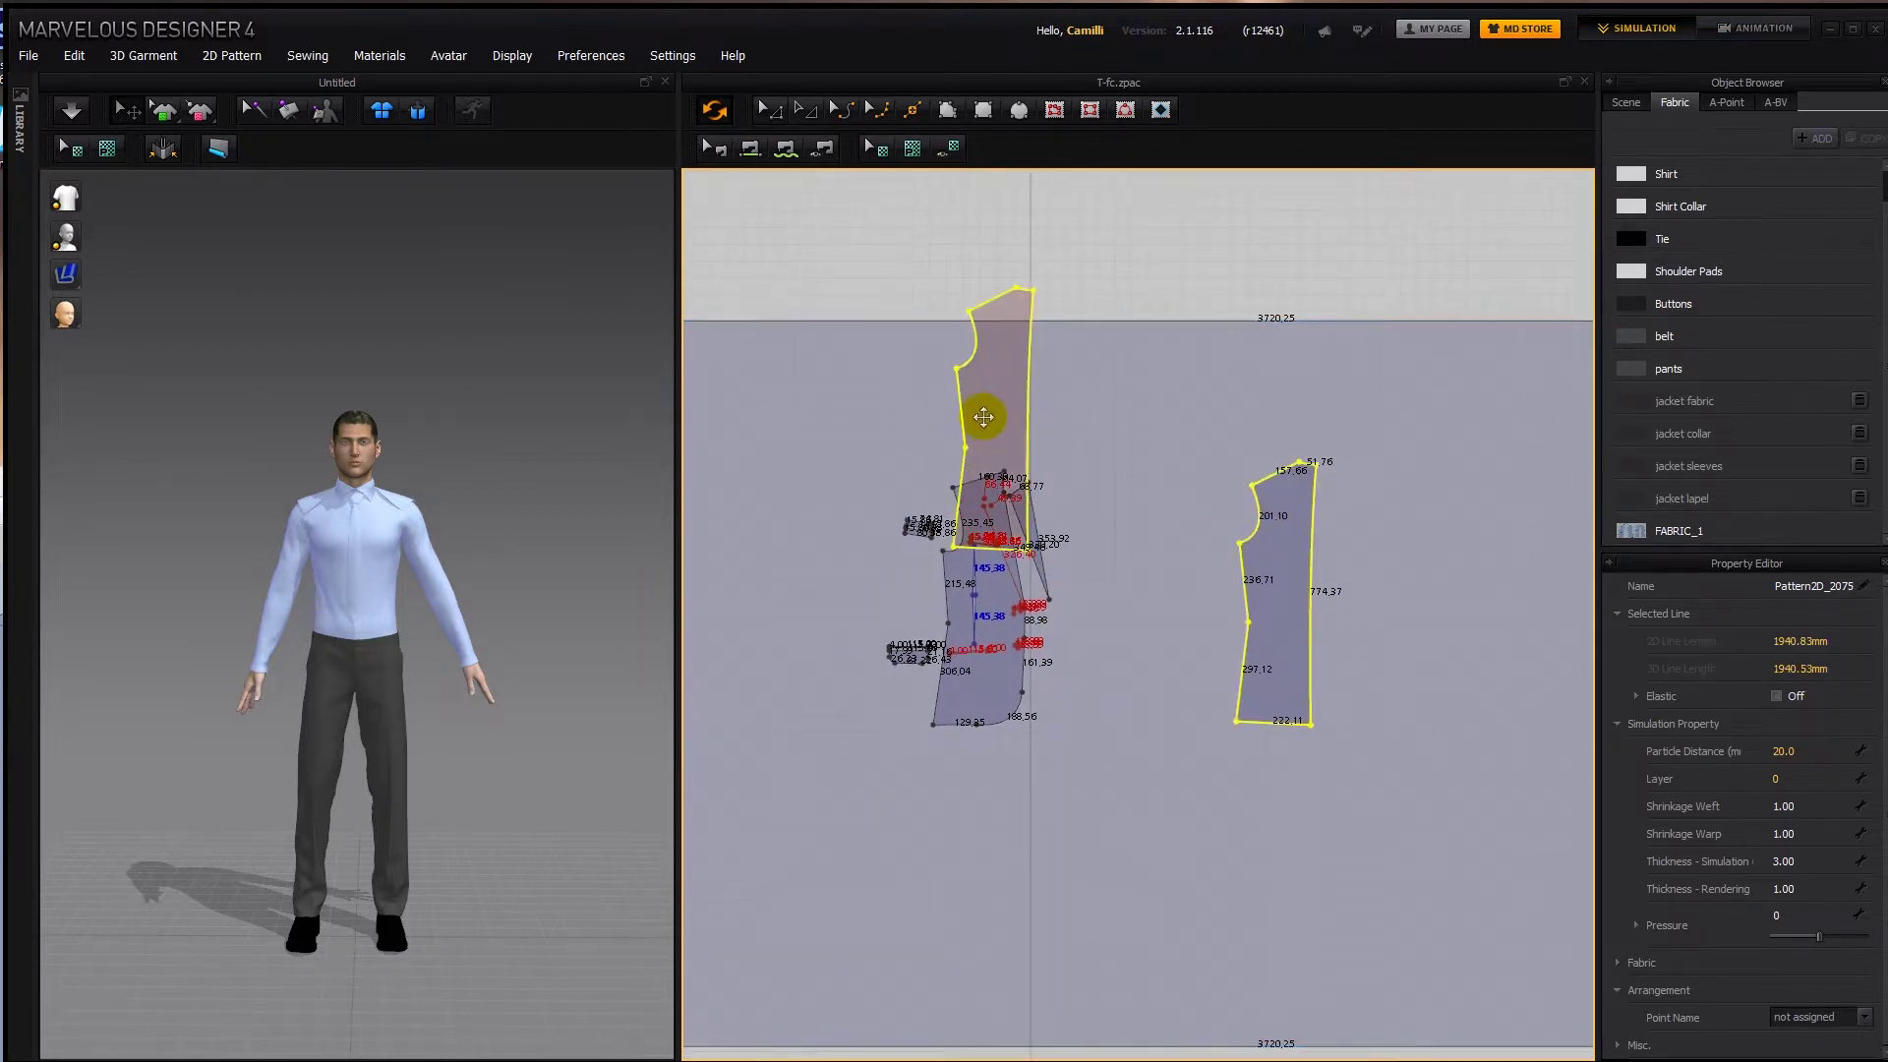
left_click(982, 337)
Flip the back panel copy vertically and rotate it so its shoulder edge lies against the front panel's shoulder edge.
key("a")
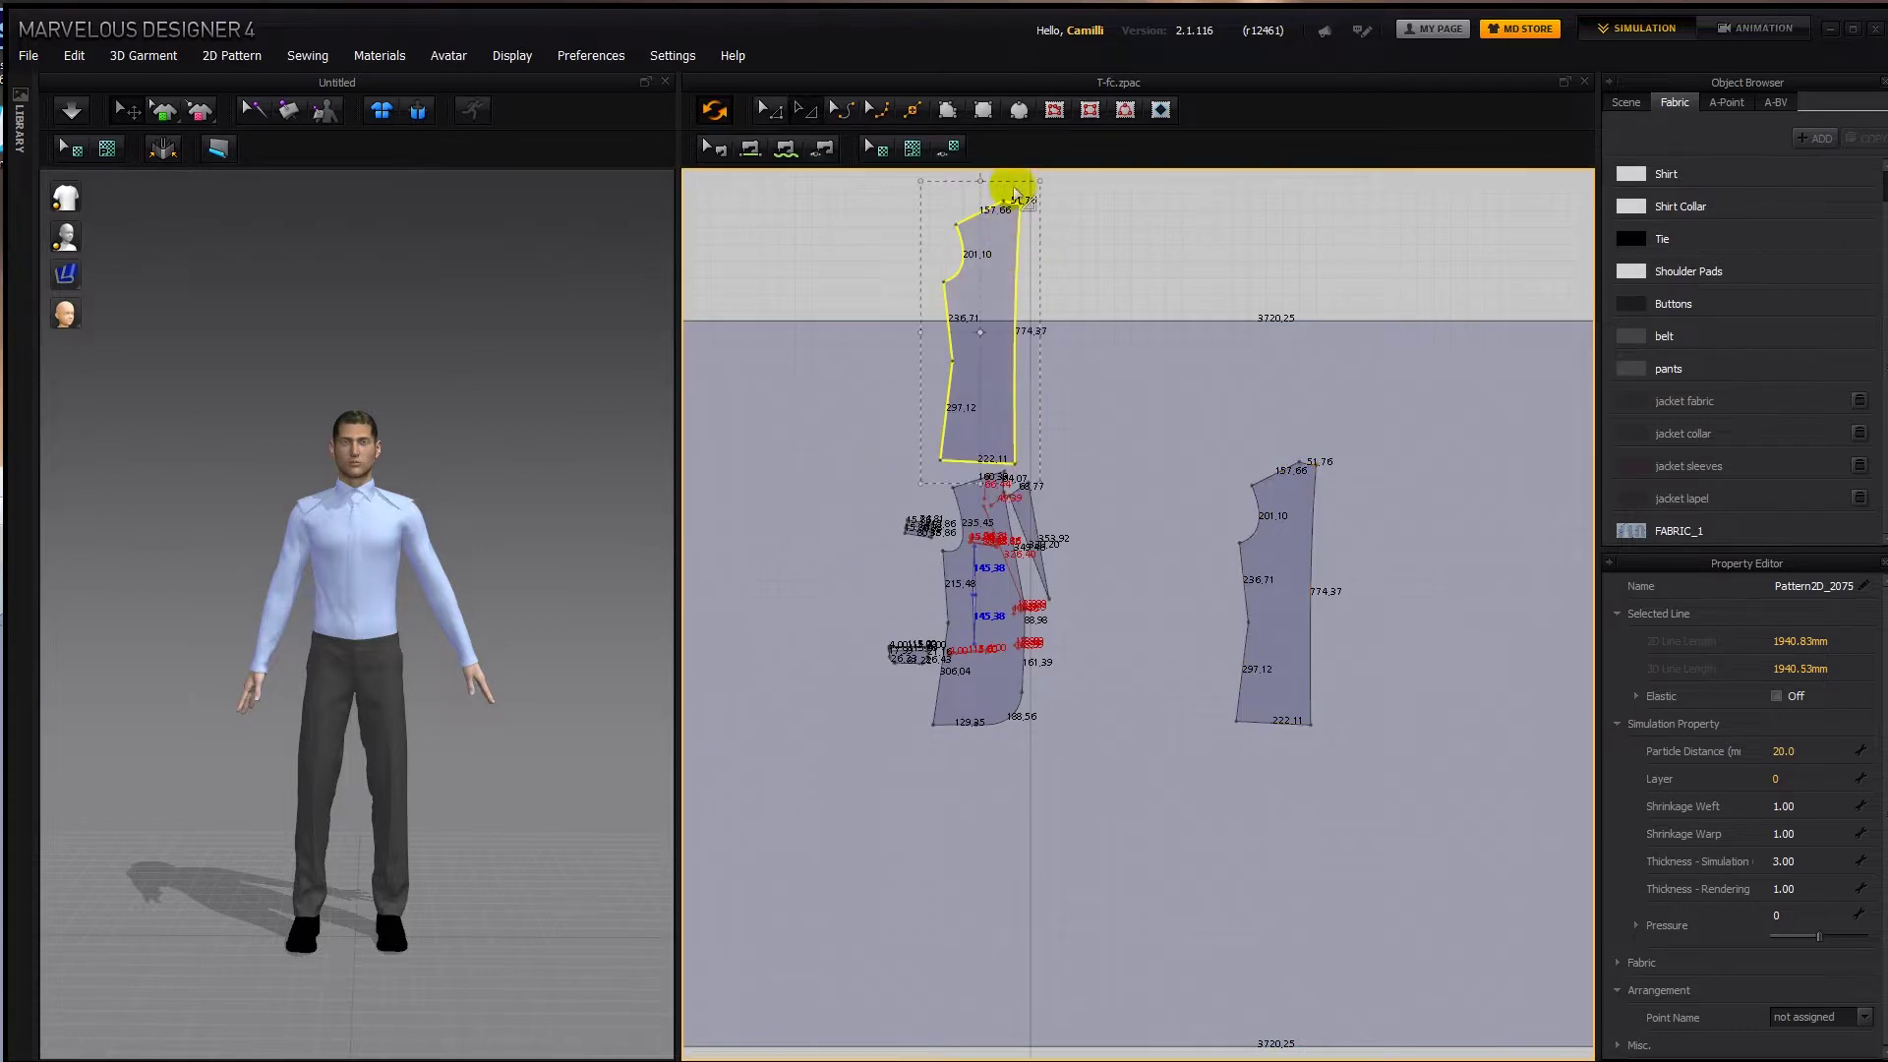
middle_click_drag(1013, 192, 1013, 258)
left_click_drag(981, 217, 1026, 407)
right_click(995, 382)
left_click(1091, 729)
left_click_drag(1036, 221, 932, 309)
left_click_drag(965, 319, 859, 340)
left_click_drag(918, 255, 879, 265)
left_click_drag(857, 358, 830, 381)
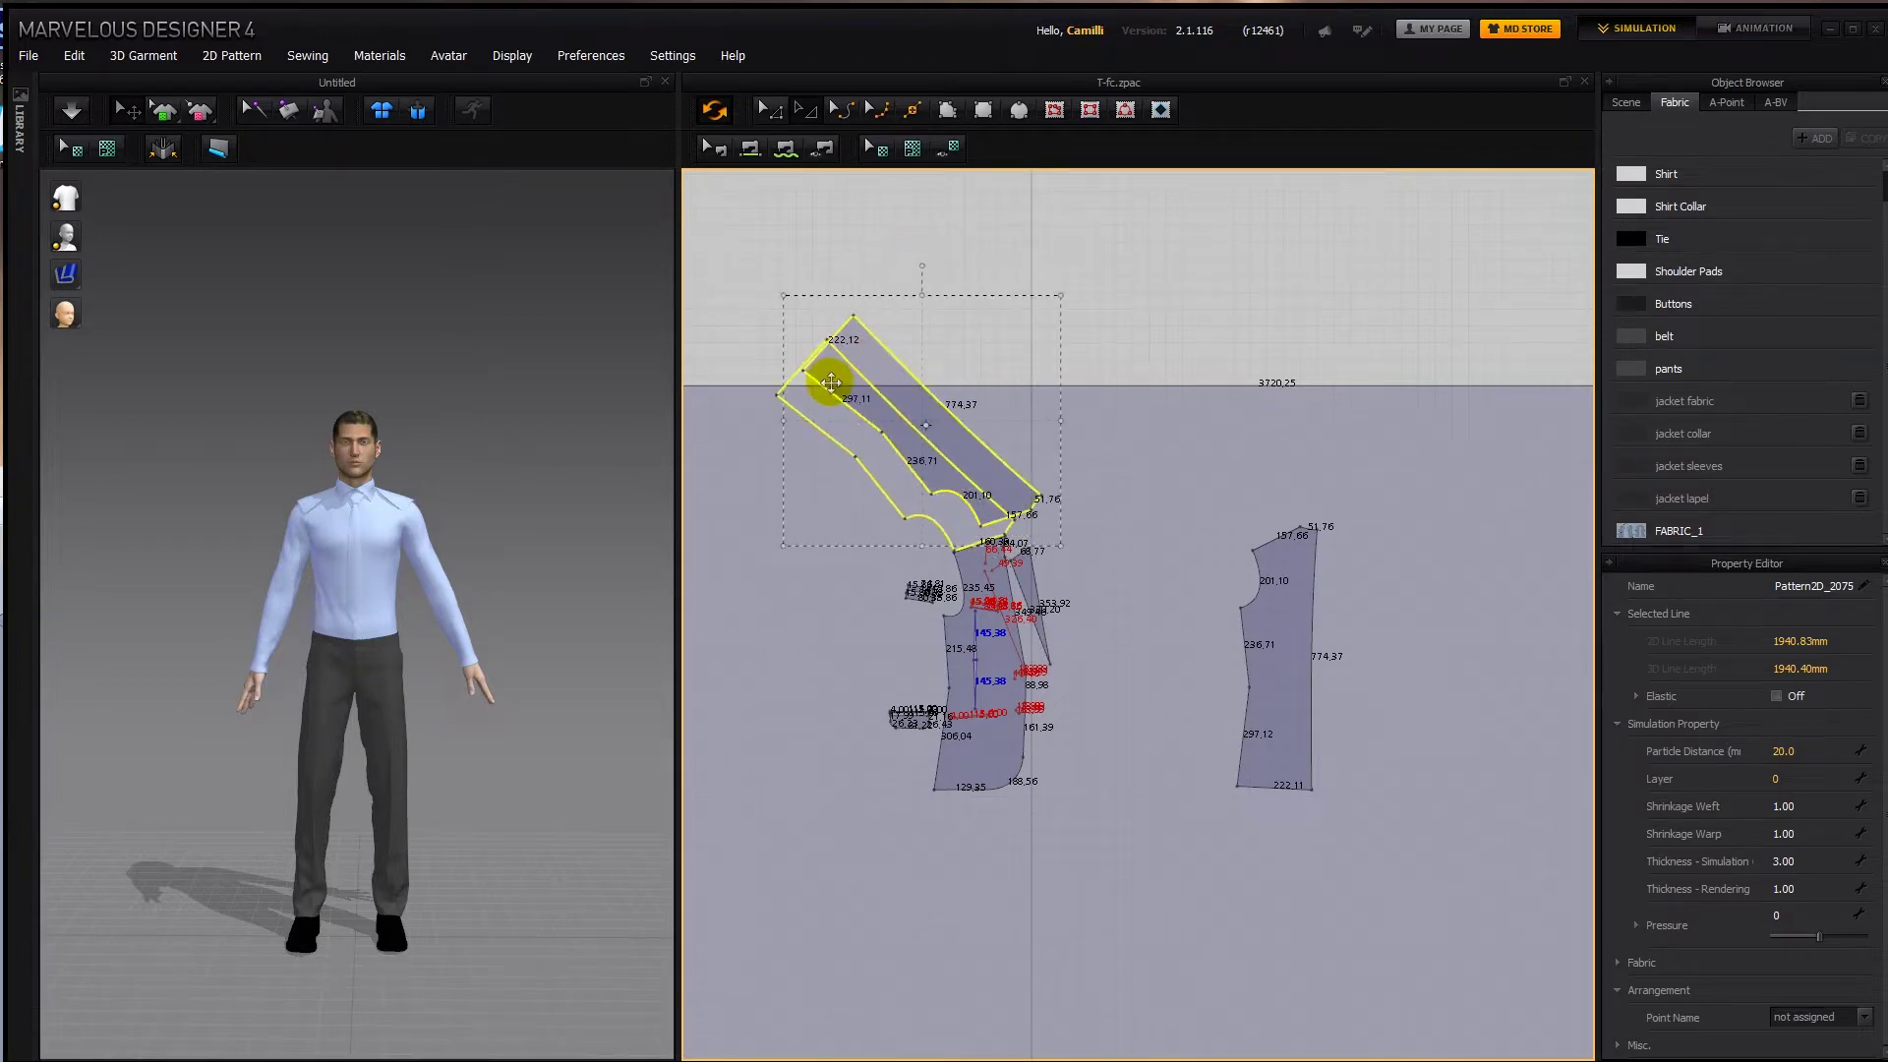
Move the lapel triangle away from the front panel to clear the area beside the neckline.
scroll(830, 382, "up", 4)
middle_click_drag(1550, 660, 1386, 455)
middle_click_drag(1104, 493, 1285, 498)
middle_click_drag(1120, 401, 1229, 492)
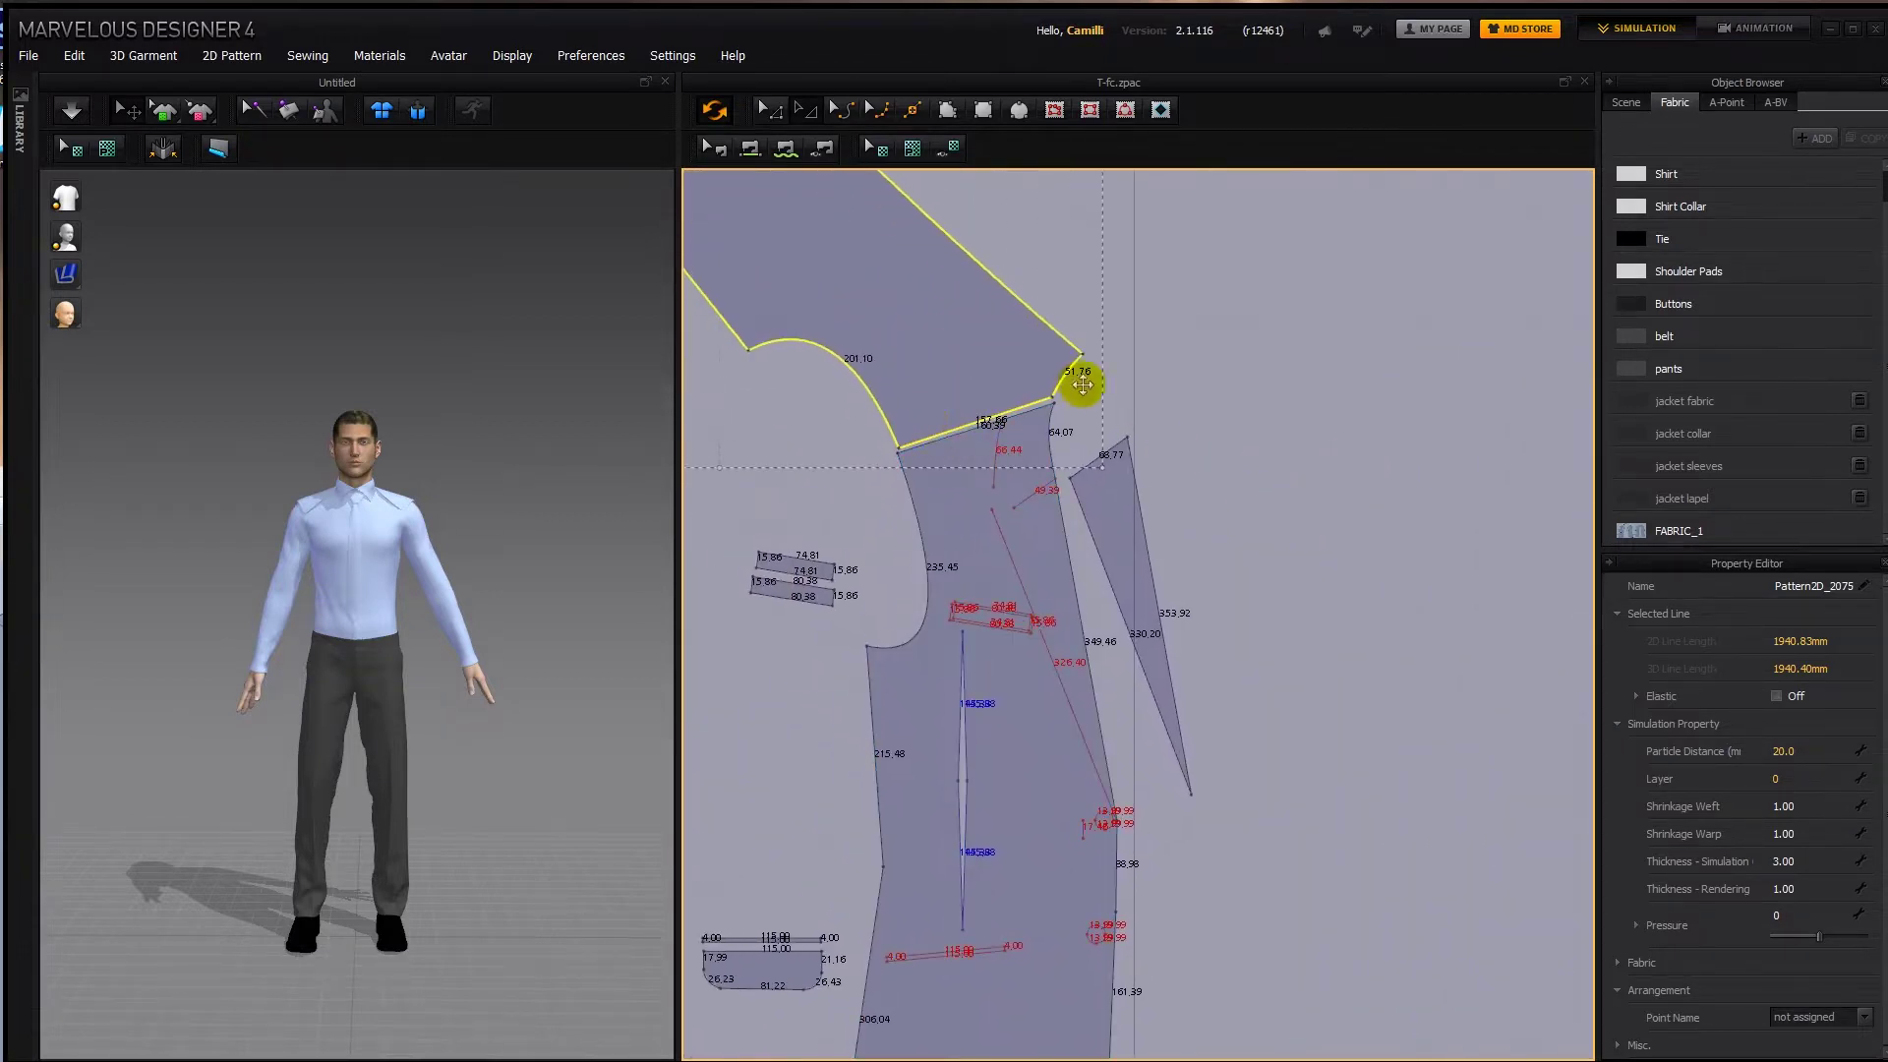
right_click_drag(1011, 421, 1053, 454)
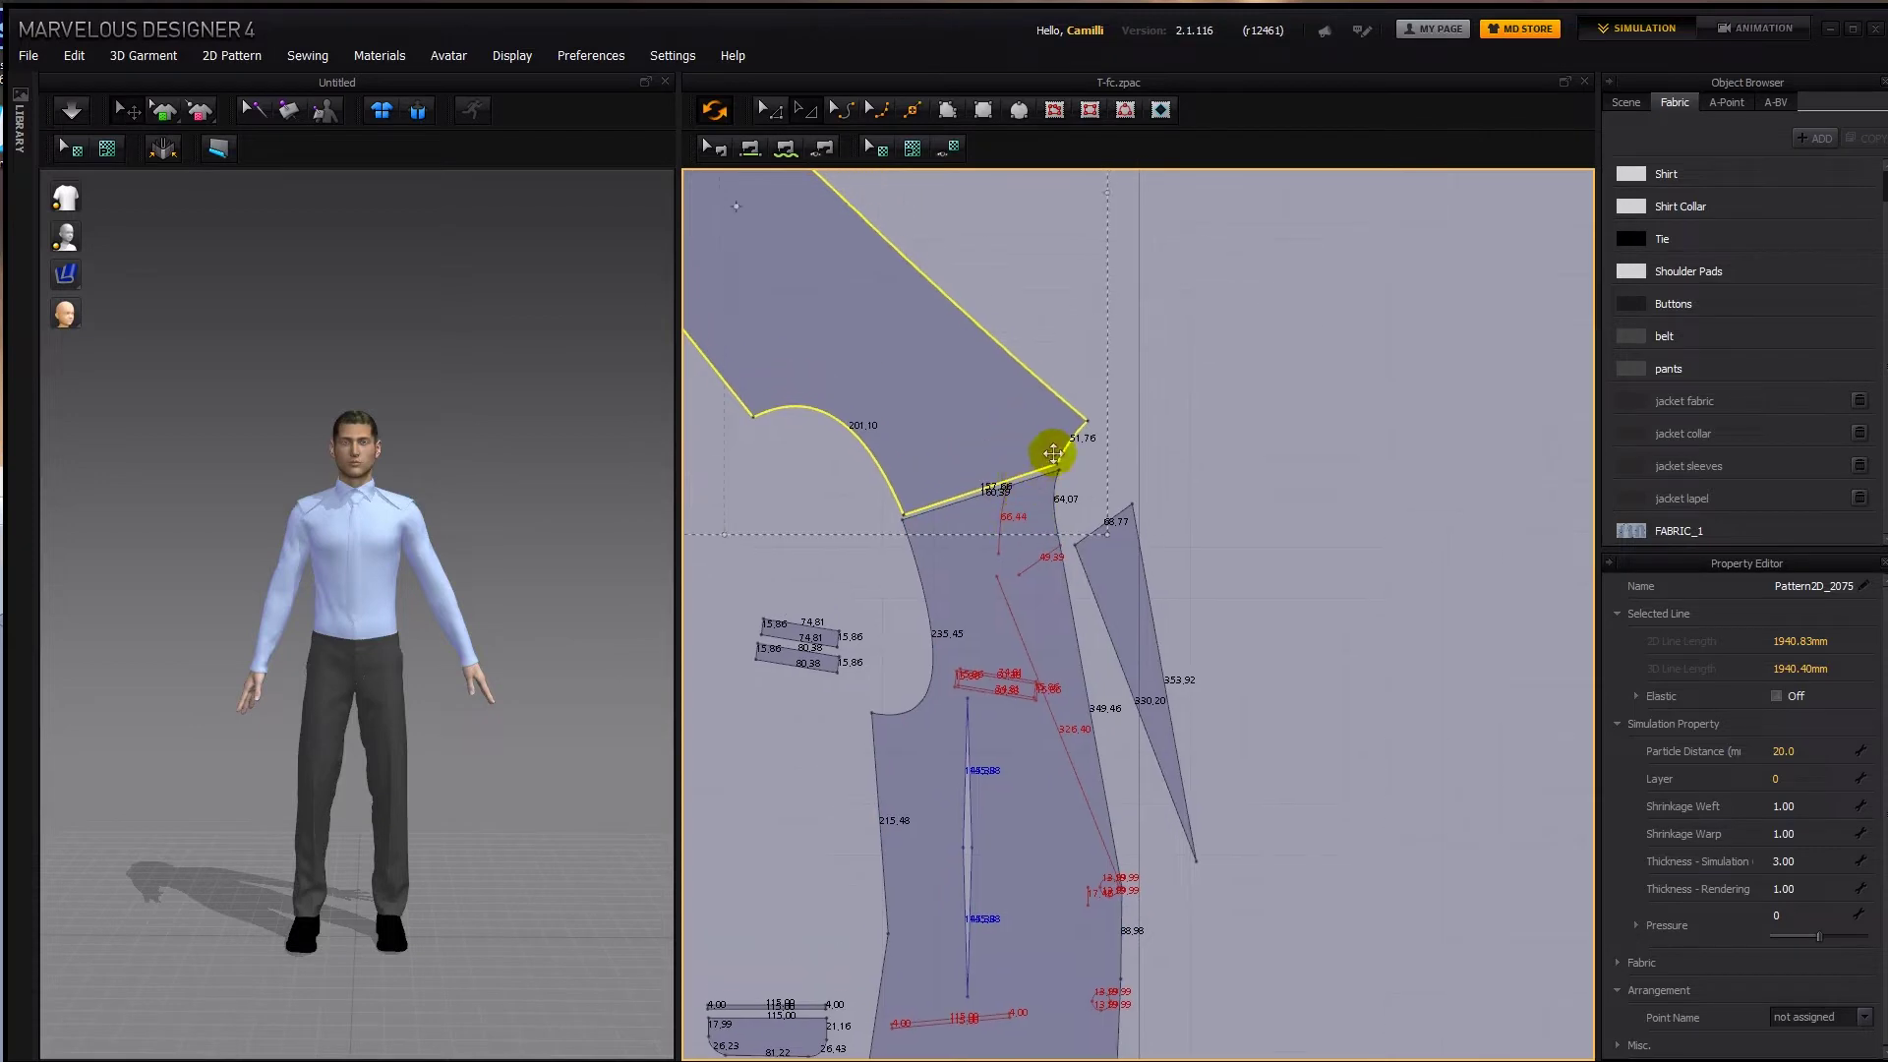
scroll(1093, 467, "down", 1)
middle_click_drag(1106, 484, 1095, 524)
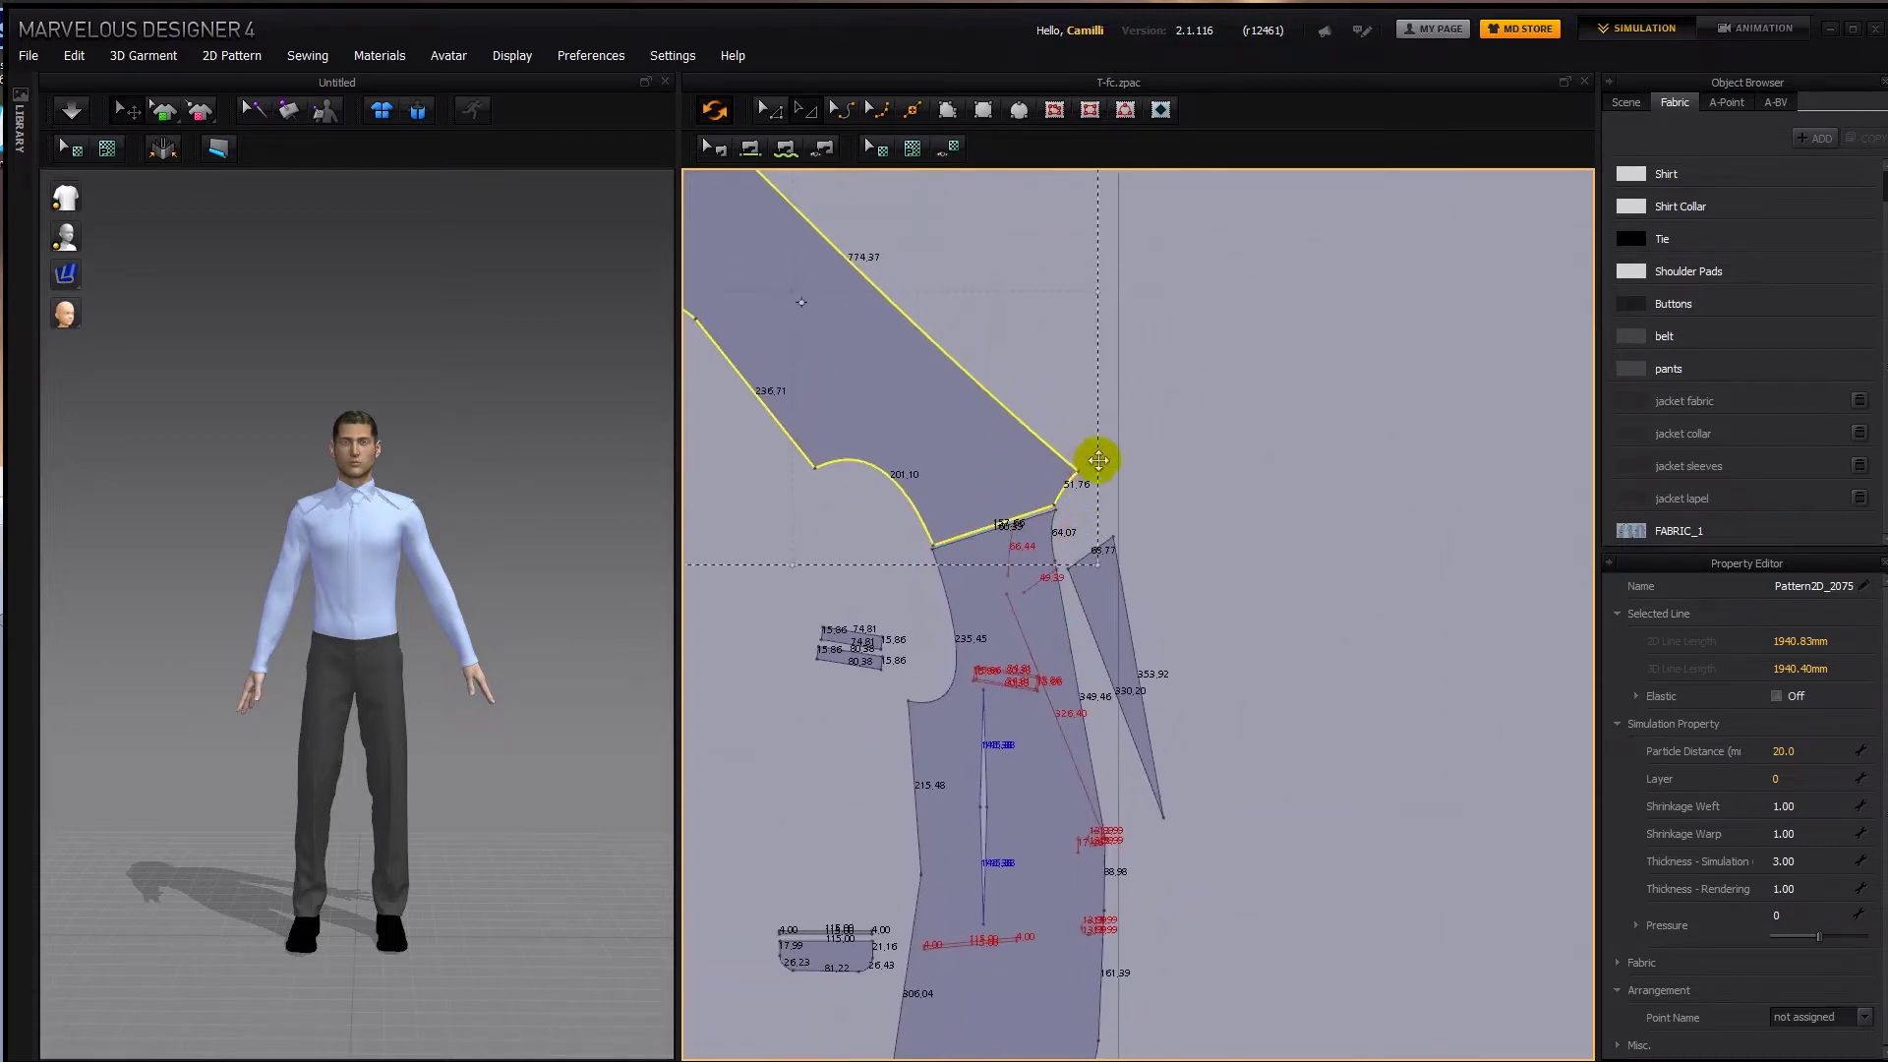
left_click_drag(1091, 555, 1177, 639)
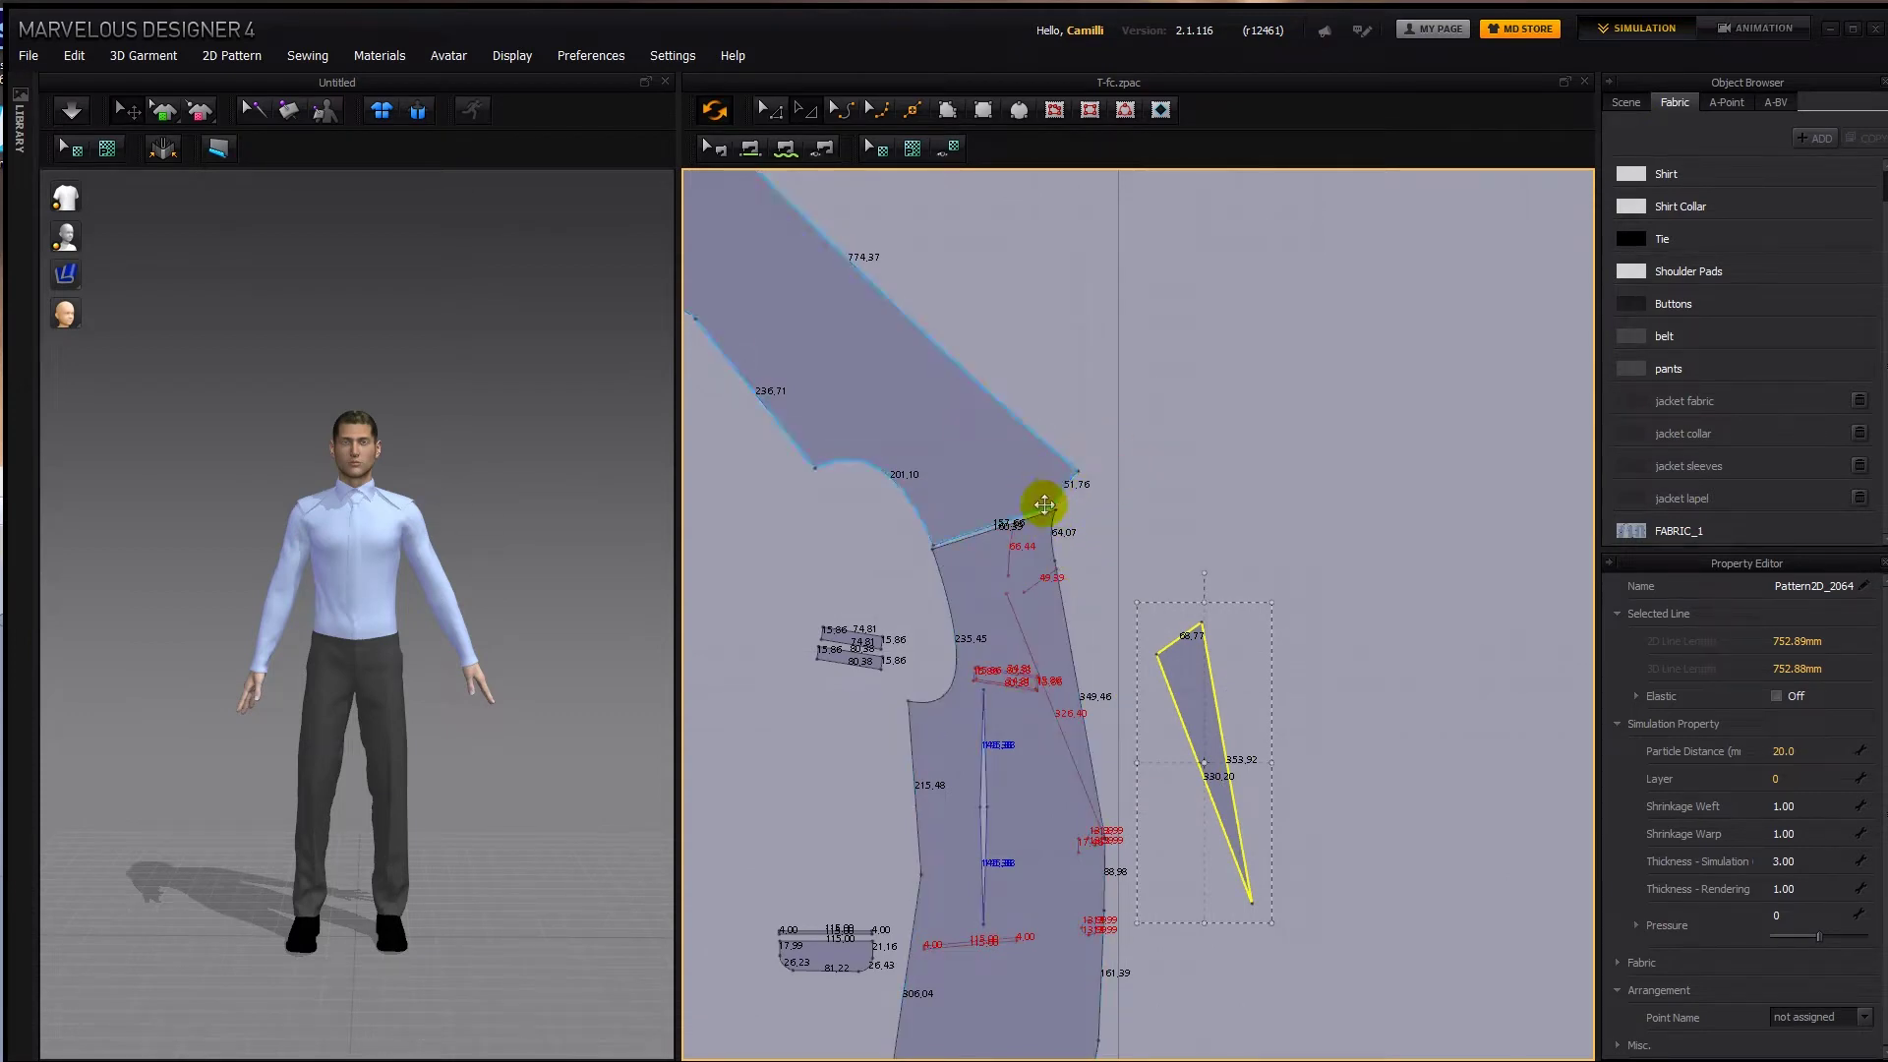
Draw a narrow collar polygon along the joined back and front necklines and move it just beside them.
left_click(950, 147)
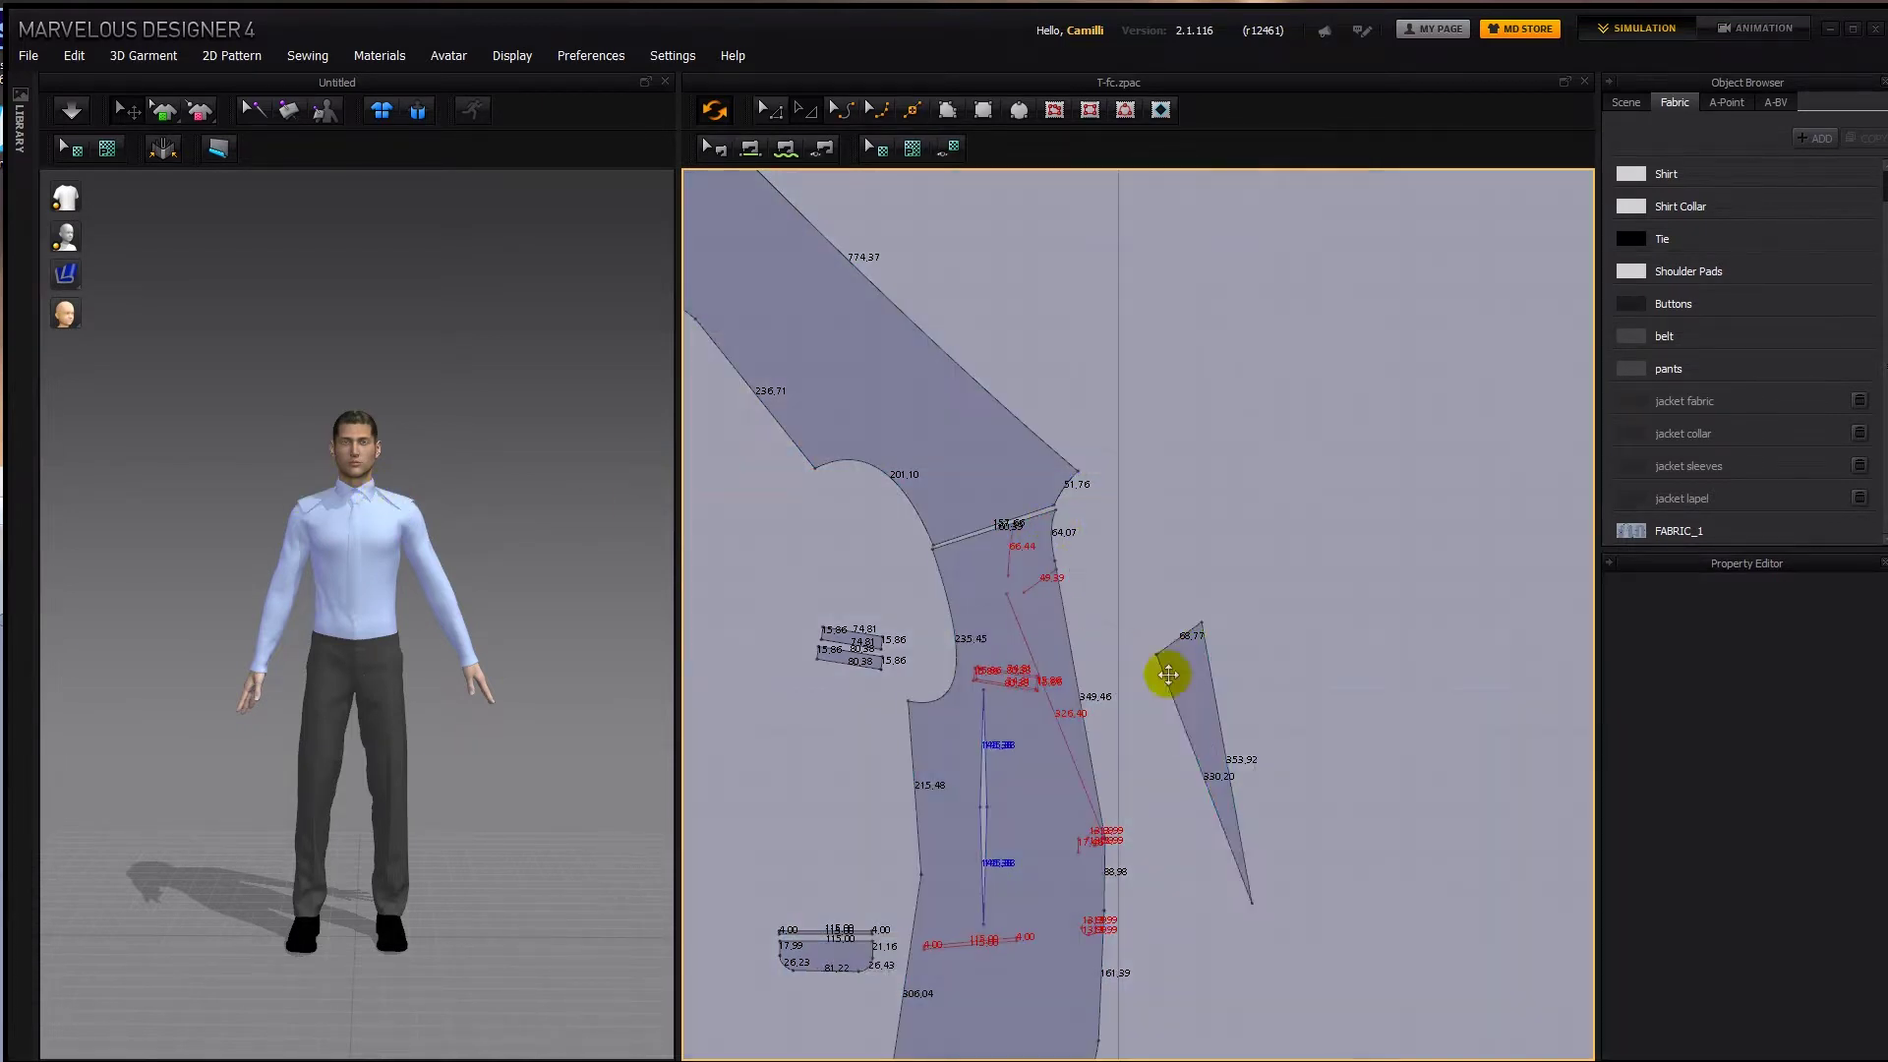
scroll(1089, 557, "up", 2)
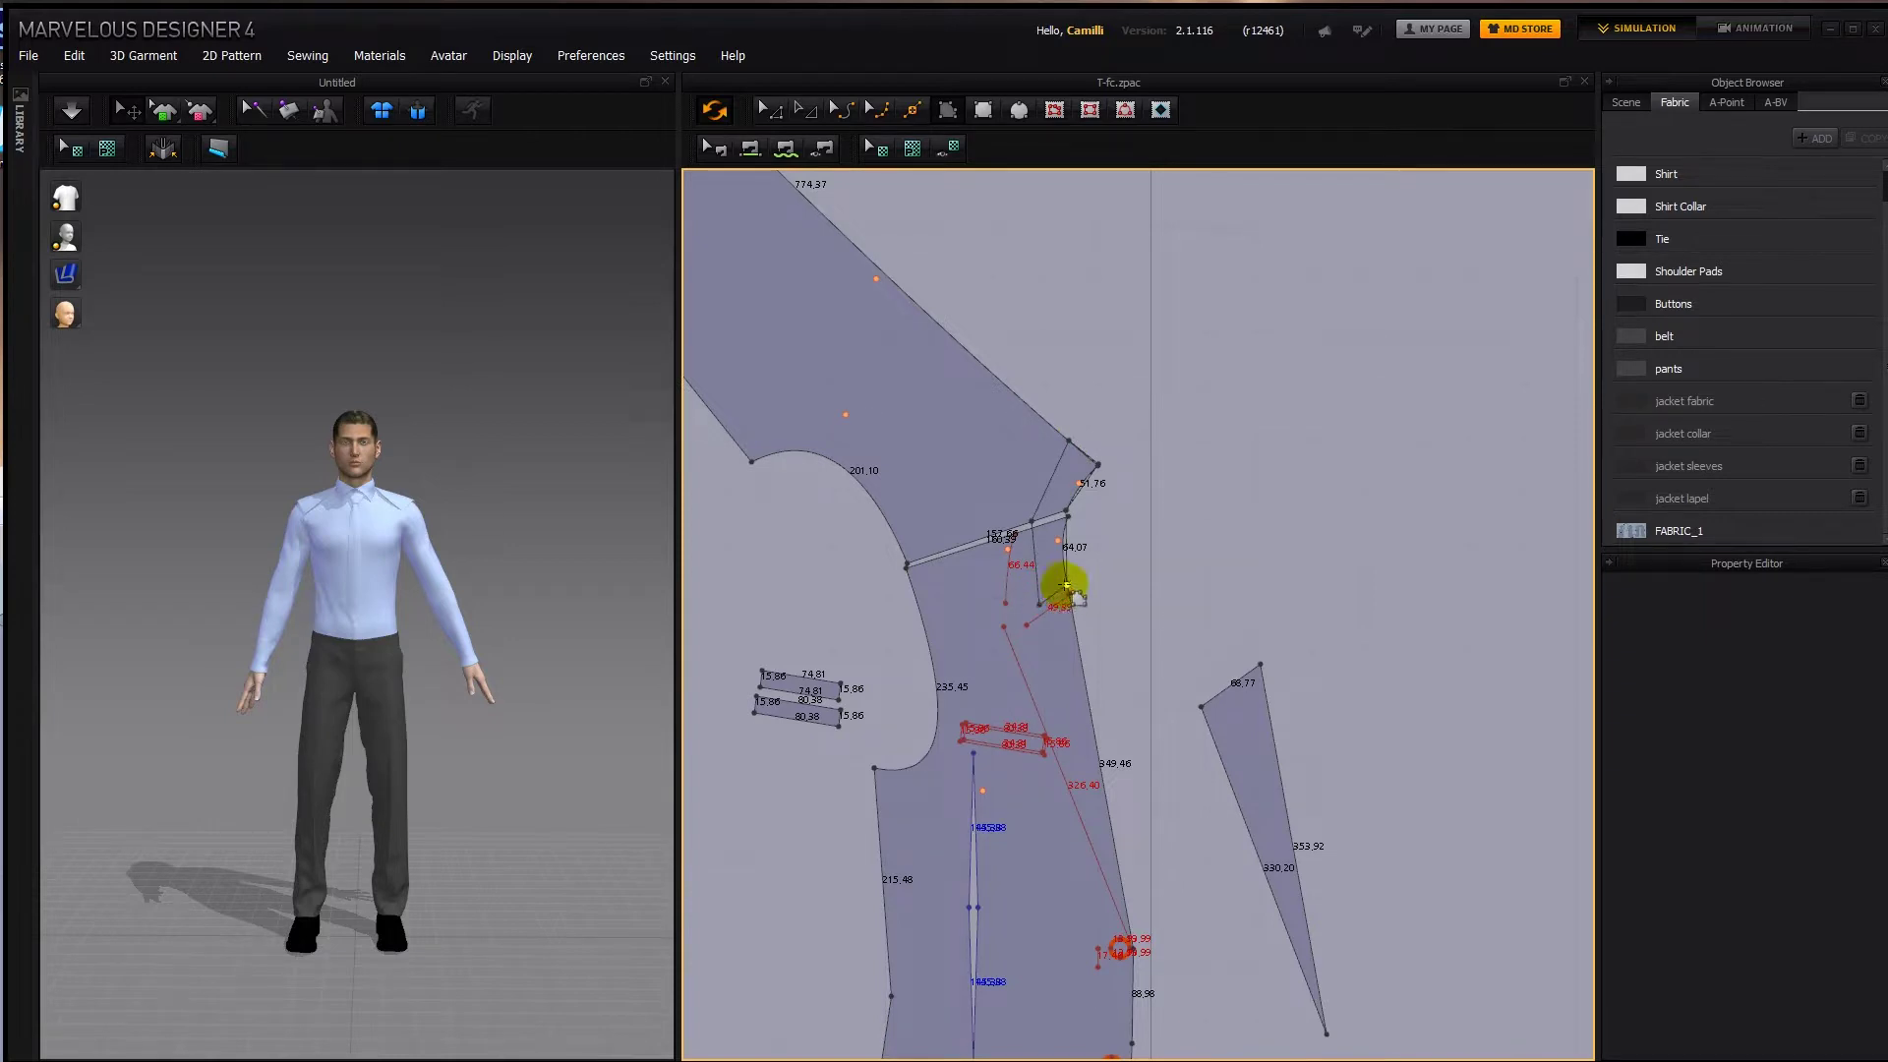
left_click(1065, 585)
key("a")
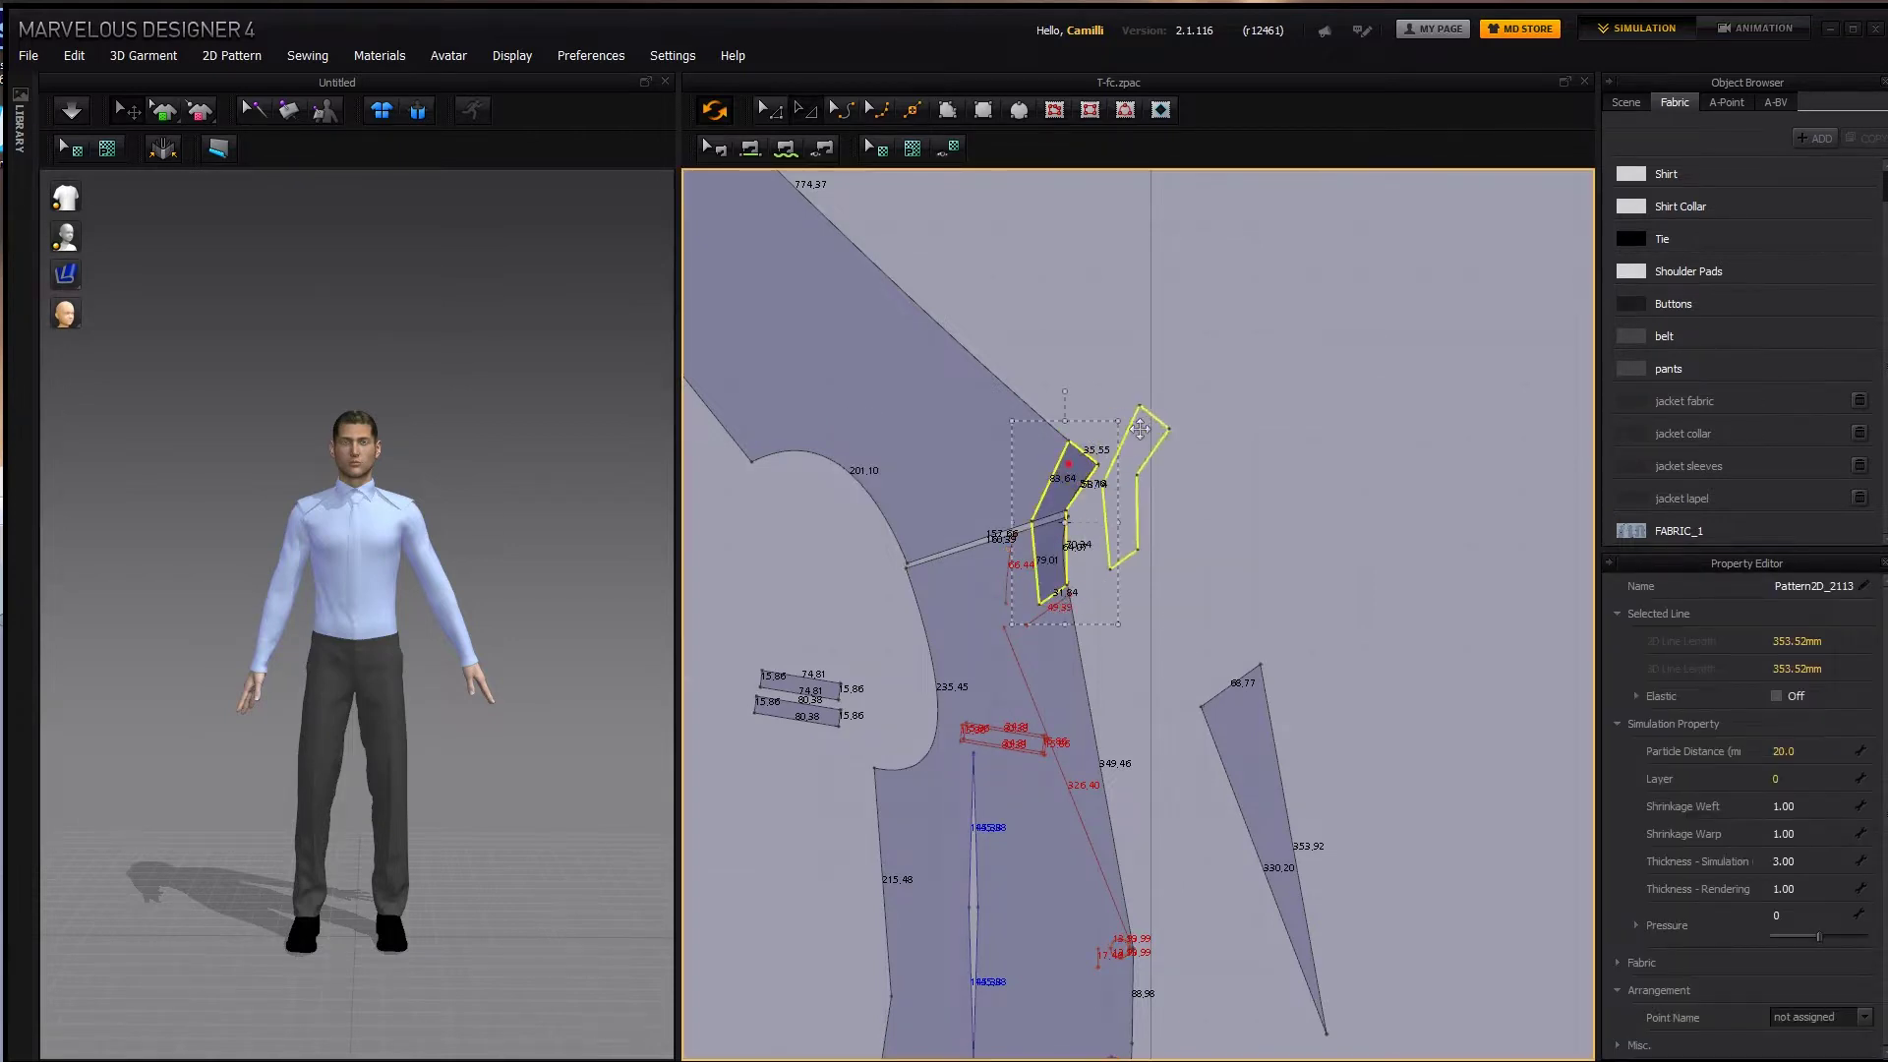
left_click_drag(1140, 429, 1141, 429)
Try unfolding the narrow collar piece across its short centre back edge, and undo the unfold.
left_click(773, 506)
left_click(1160, 421)
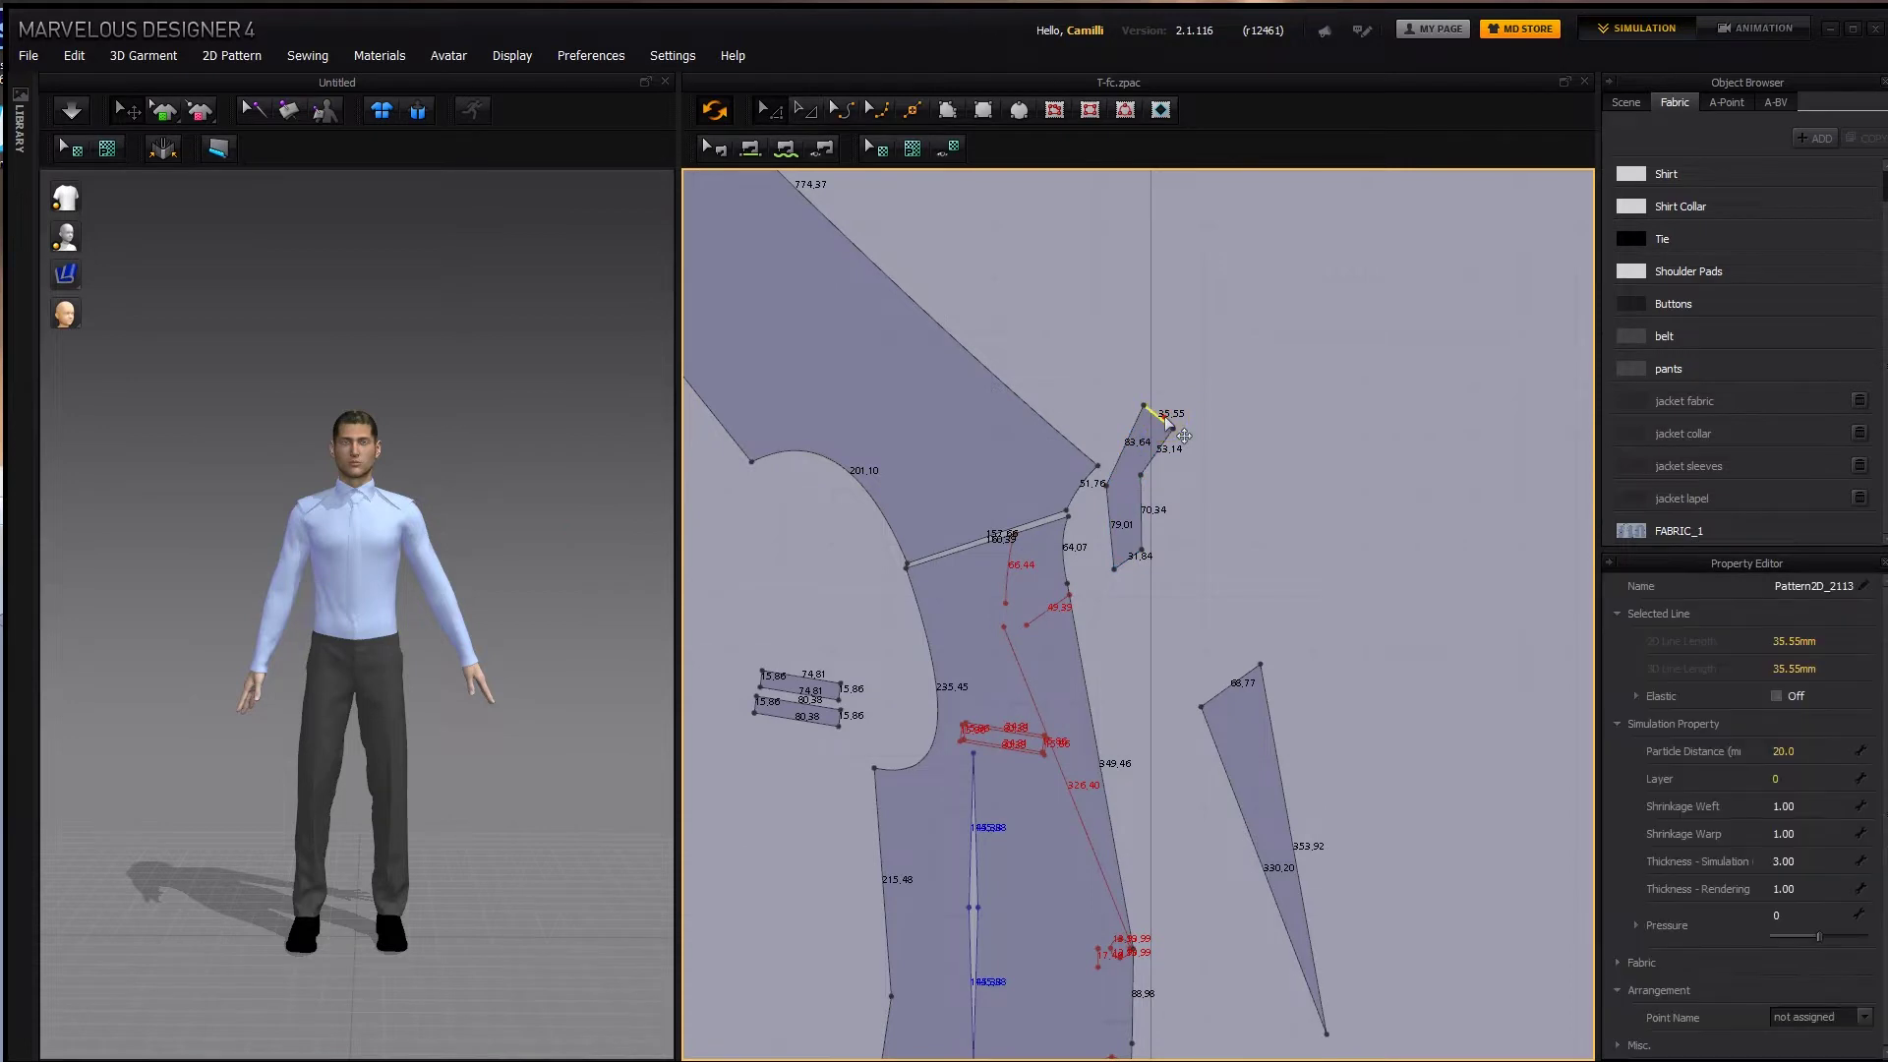
right_click(1167, 421)
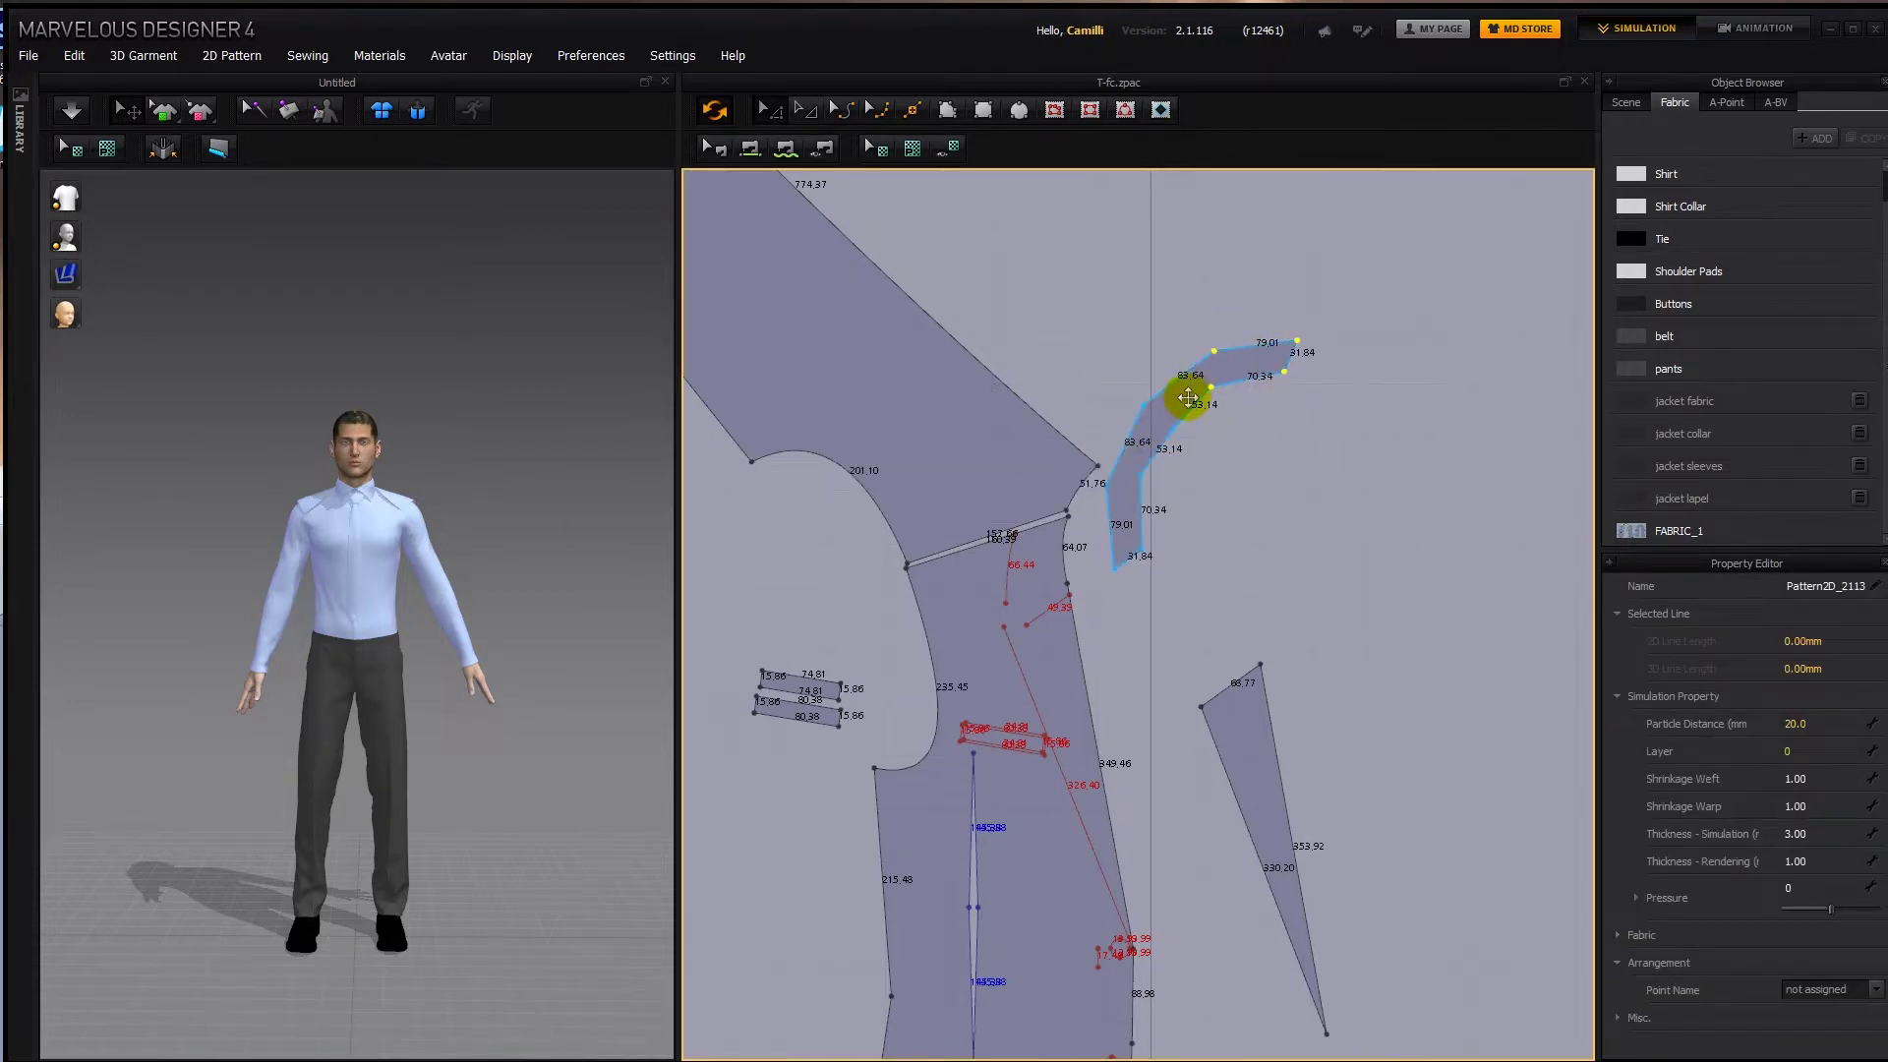
left_click(572, 497)
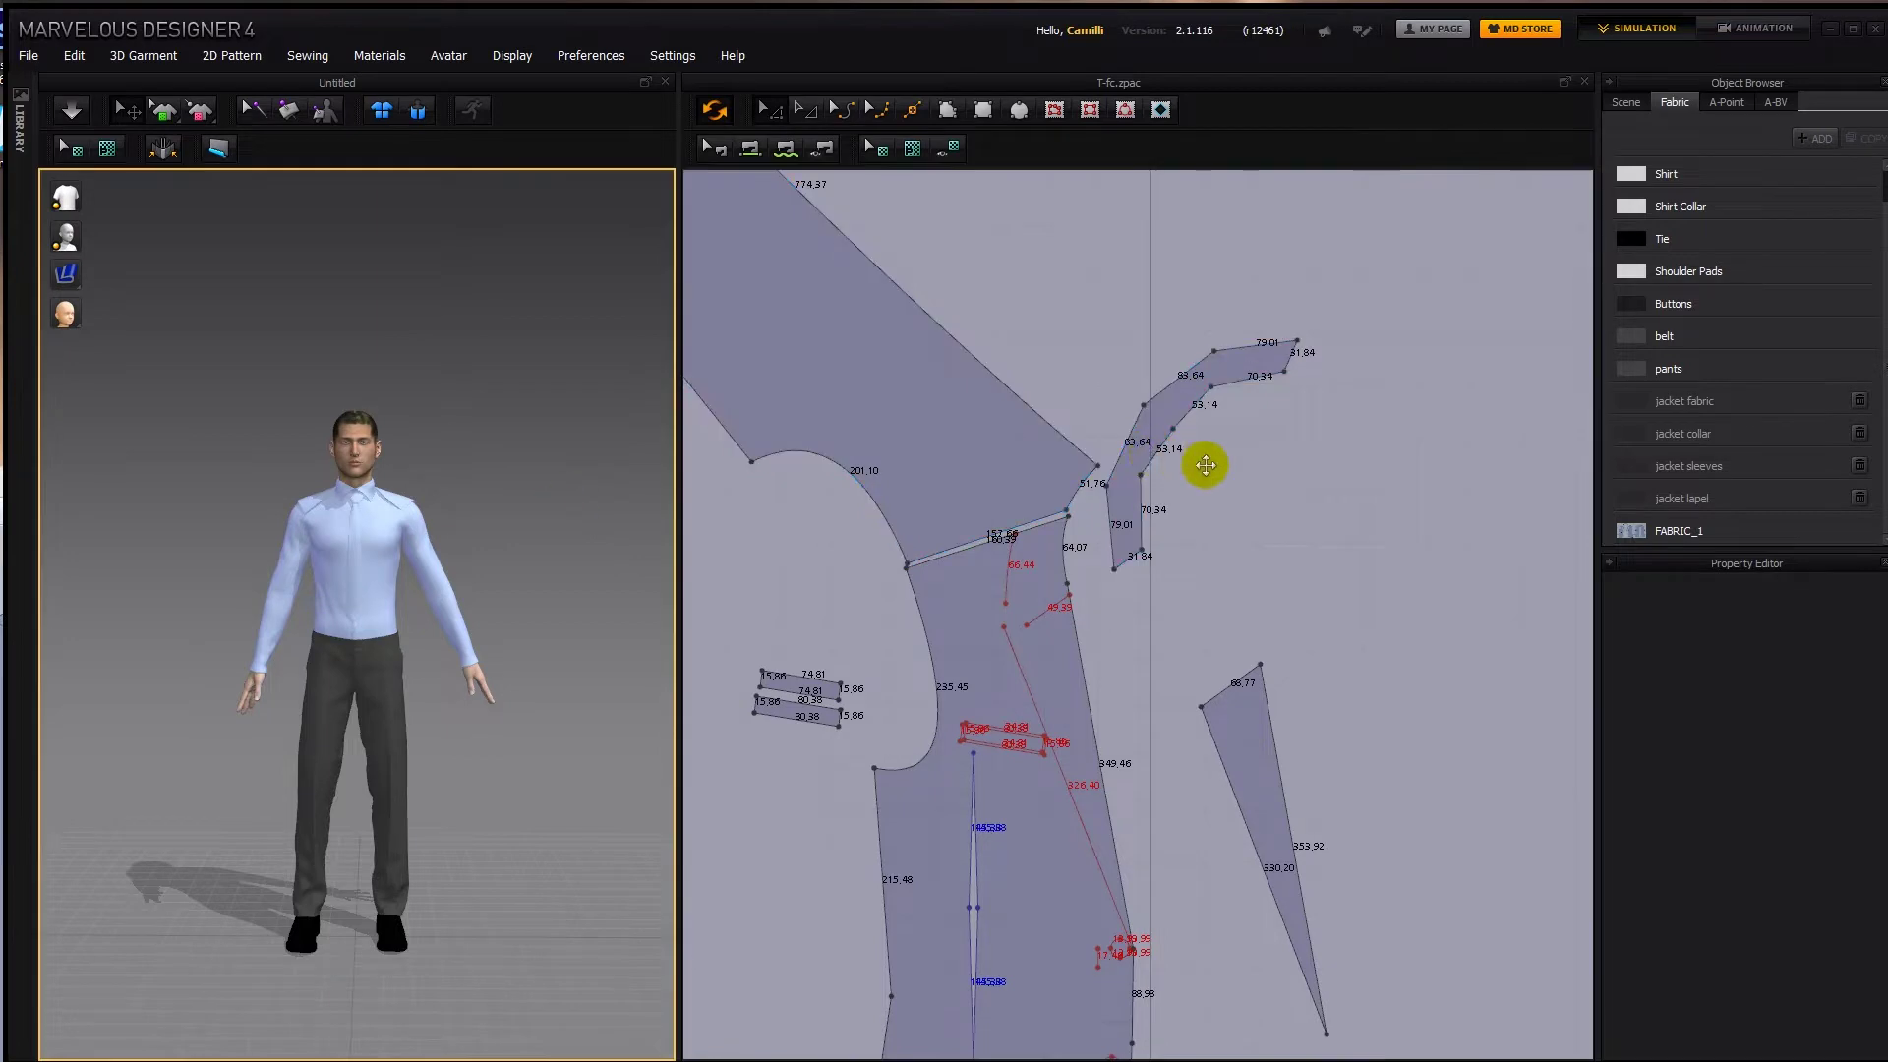
key("ctrl+z")
key("ctrl+z")
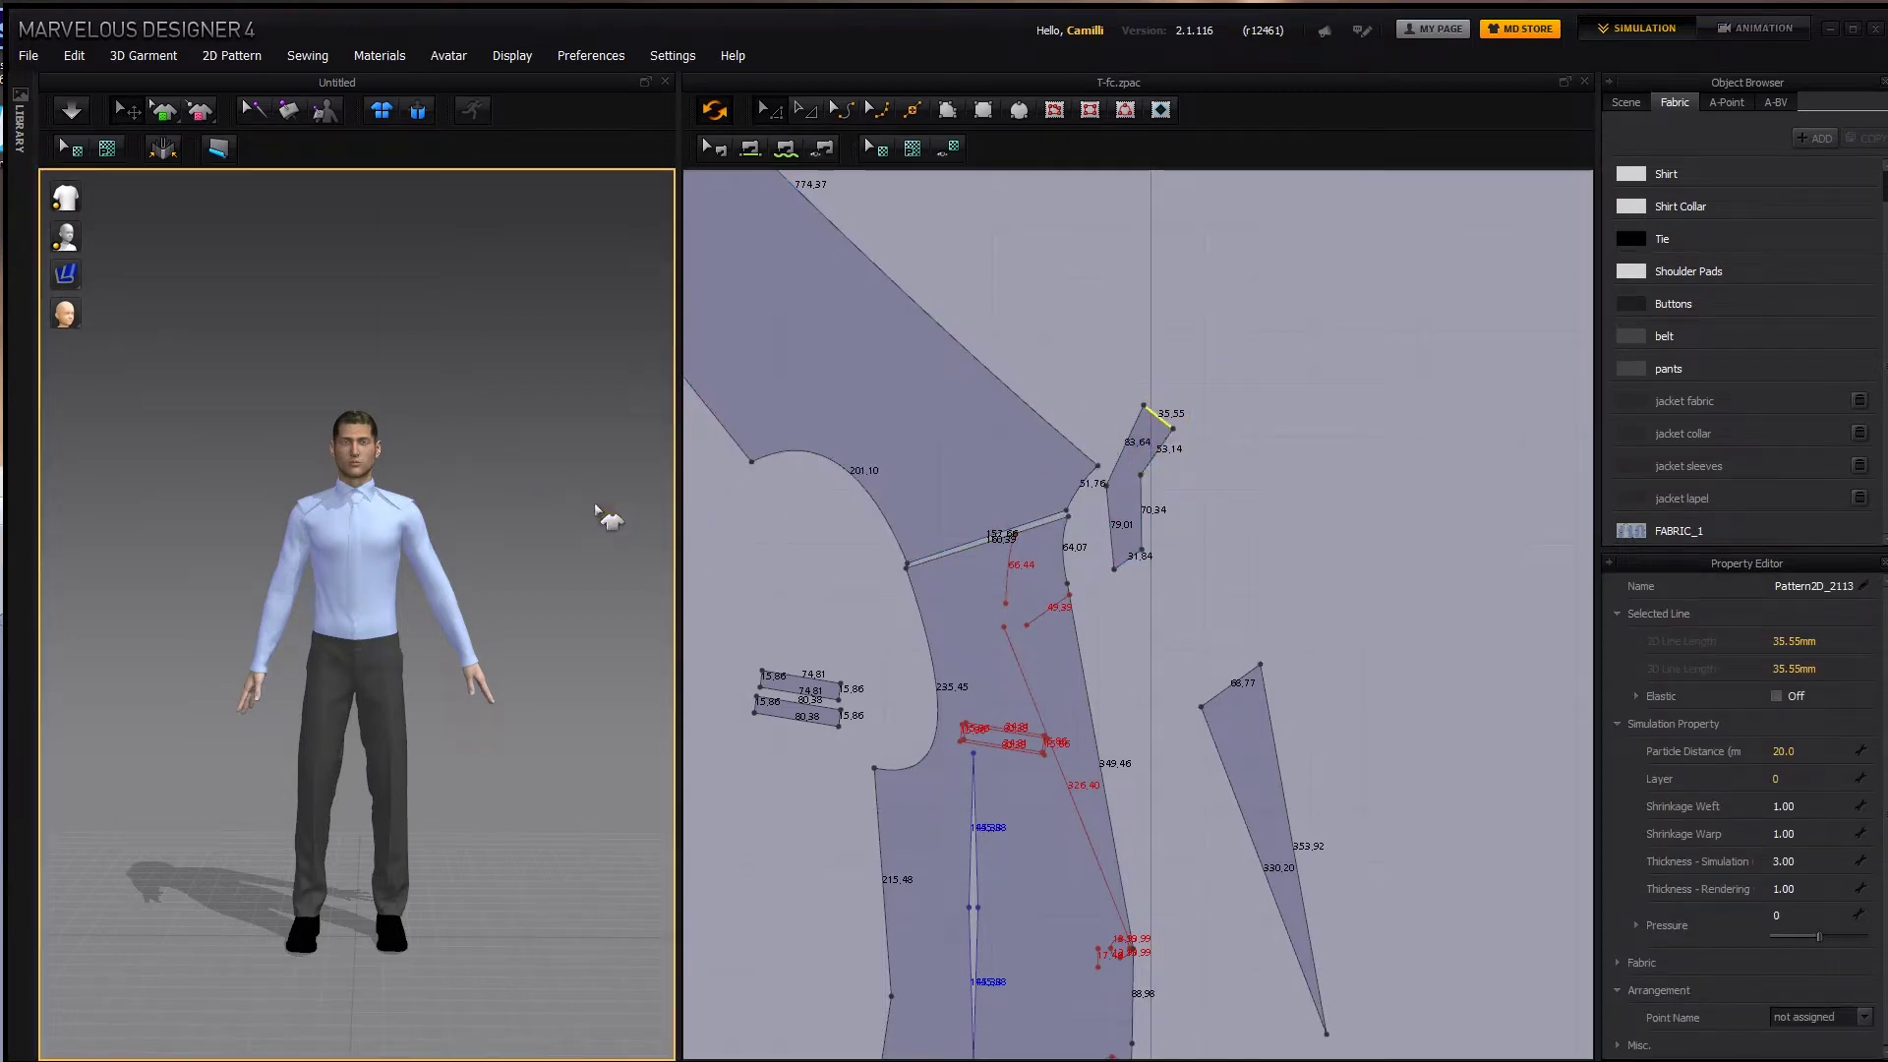
Try unfolding the narrow collar piece with its inner centre back corner moved inward, and delete the resulting pattern.
left_click(1164, 451)
left_click(1170, 429)
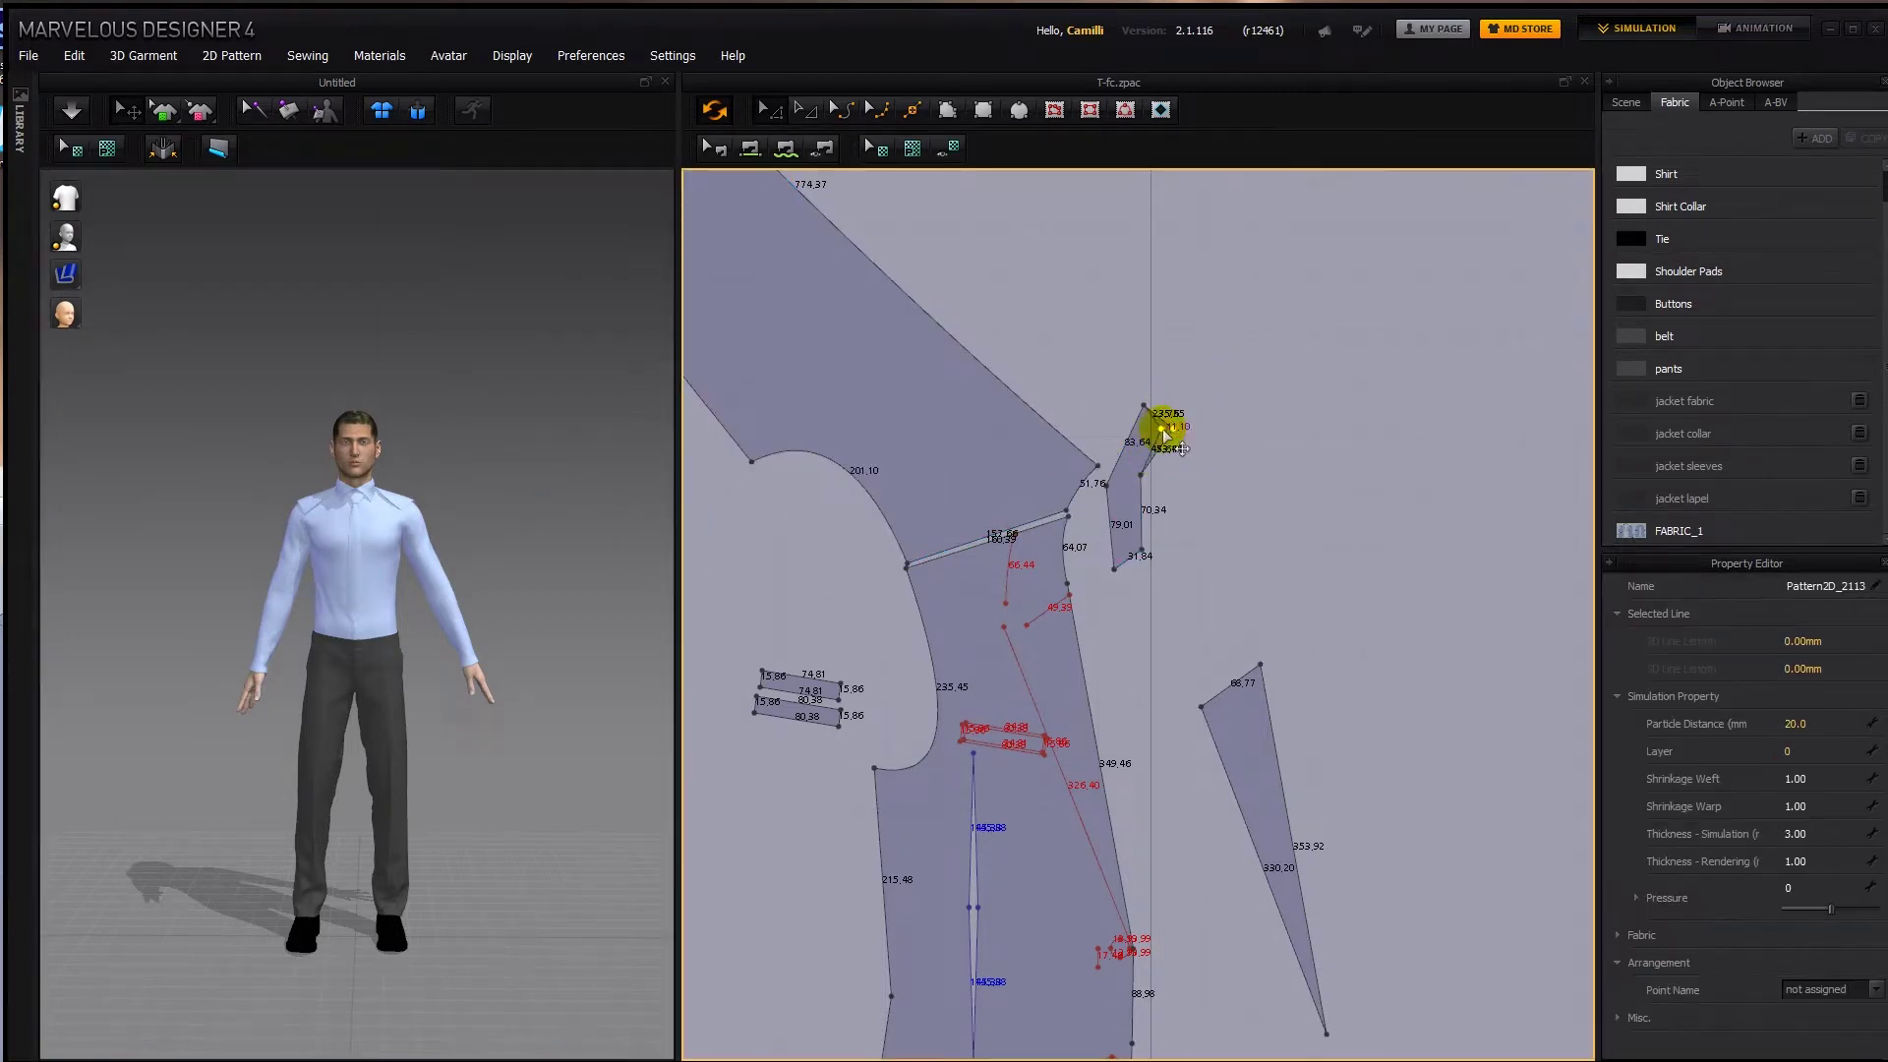
left_click_drag(1162, 428, 1161, 428)
right_click(1152, 414)
left_click(1184, 455)
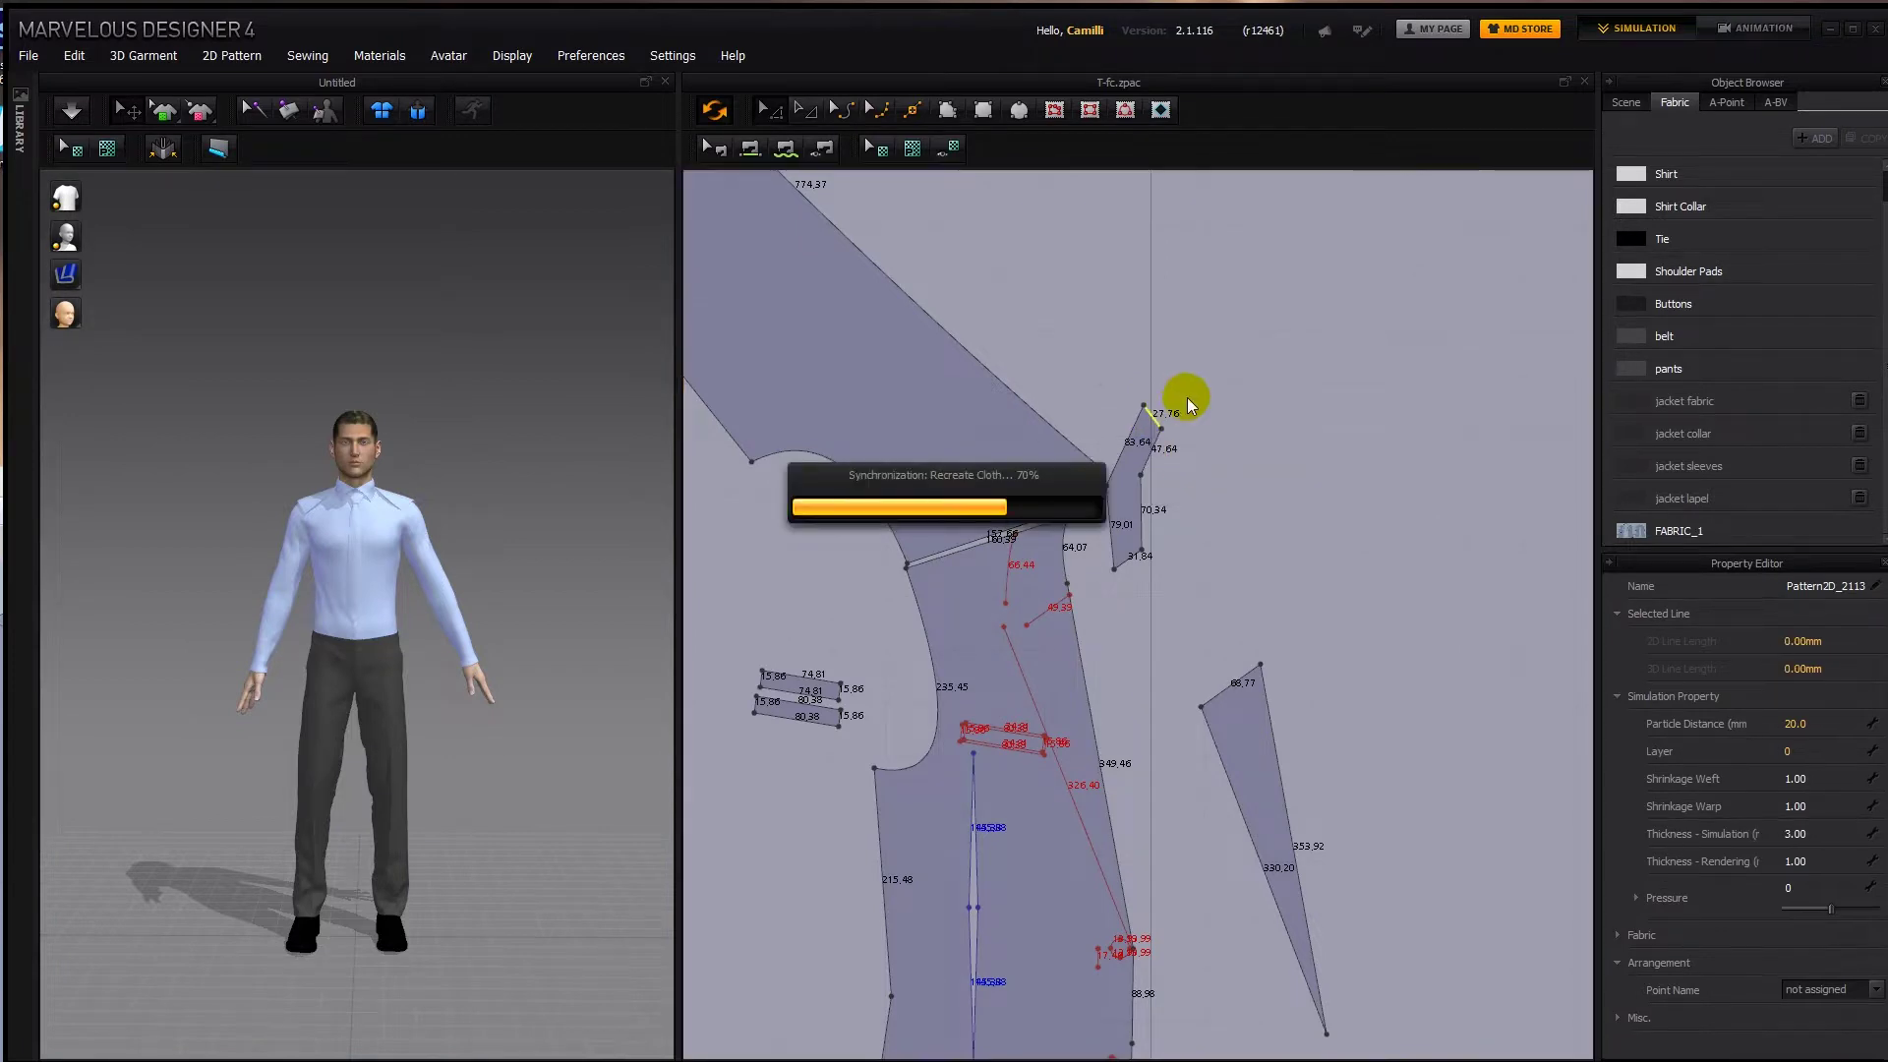
left_click(1155, 425)
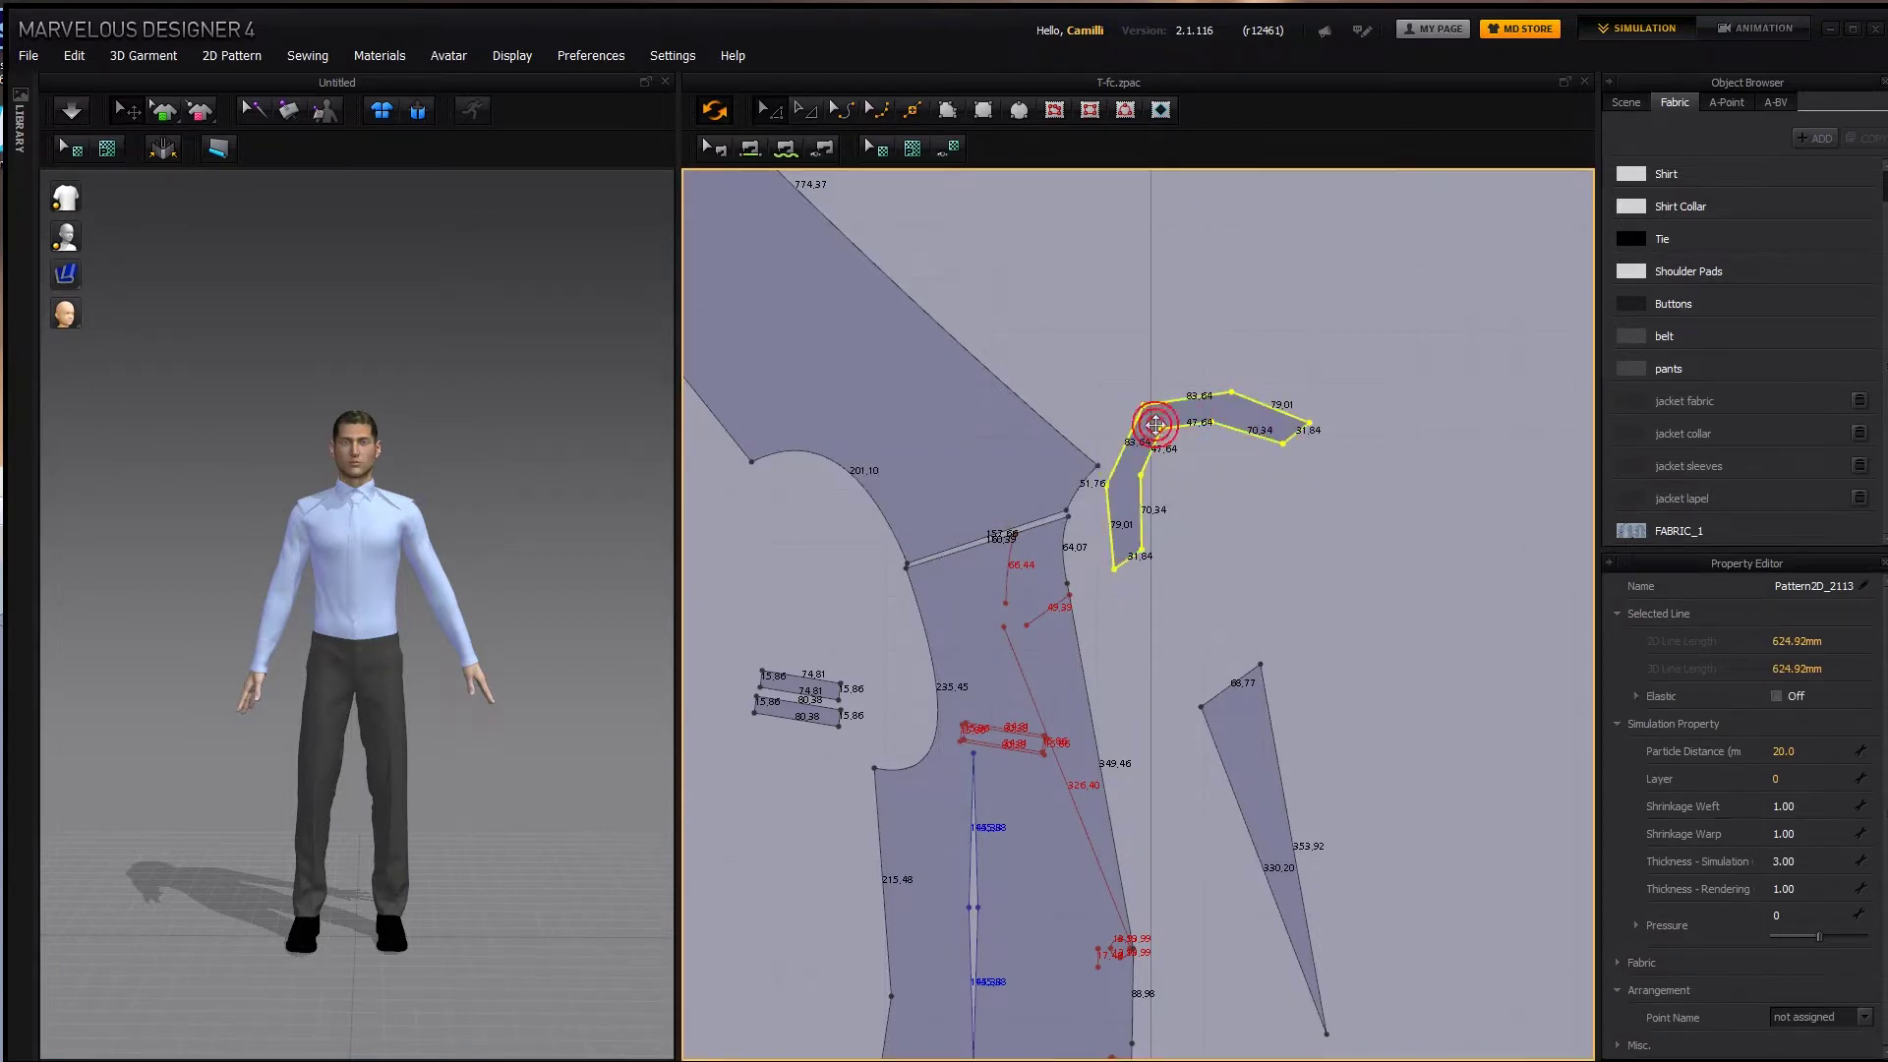
key("Delete")
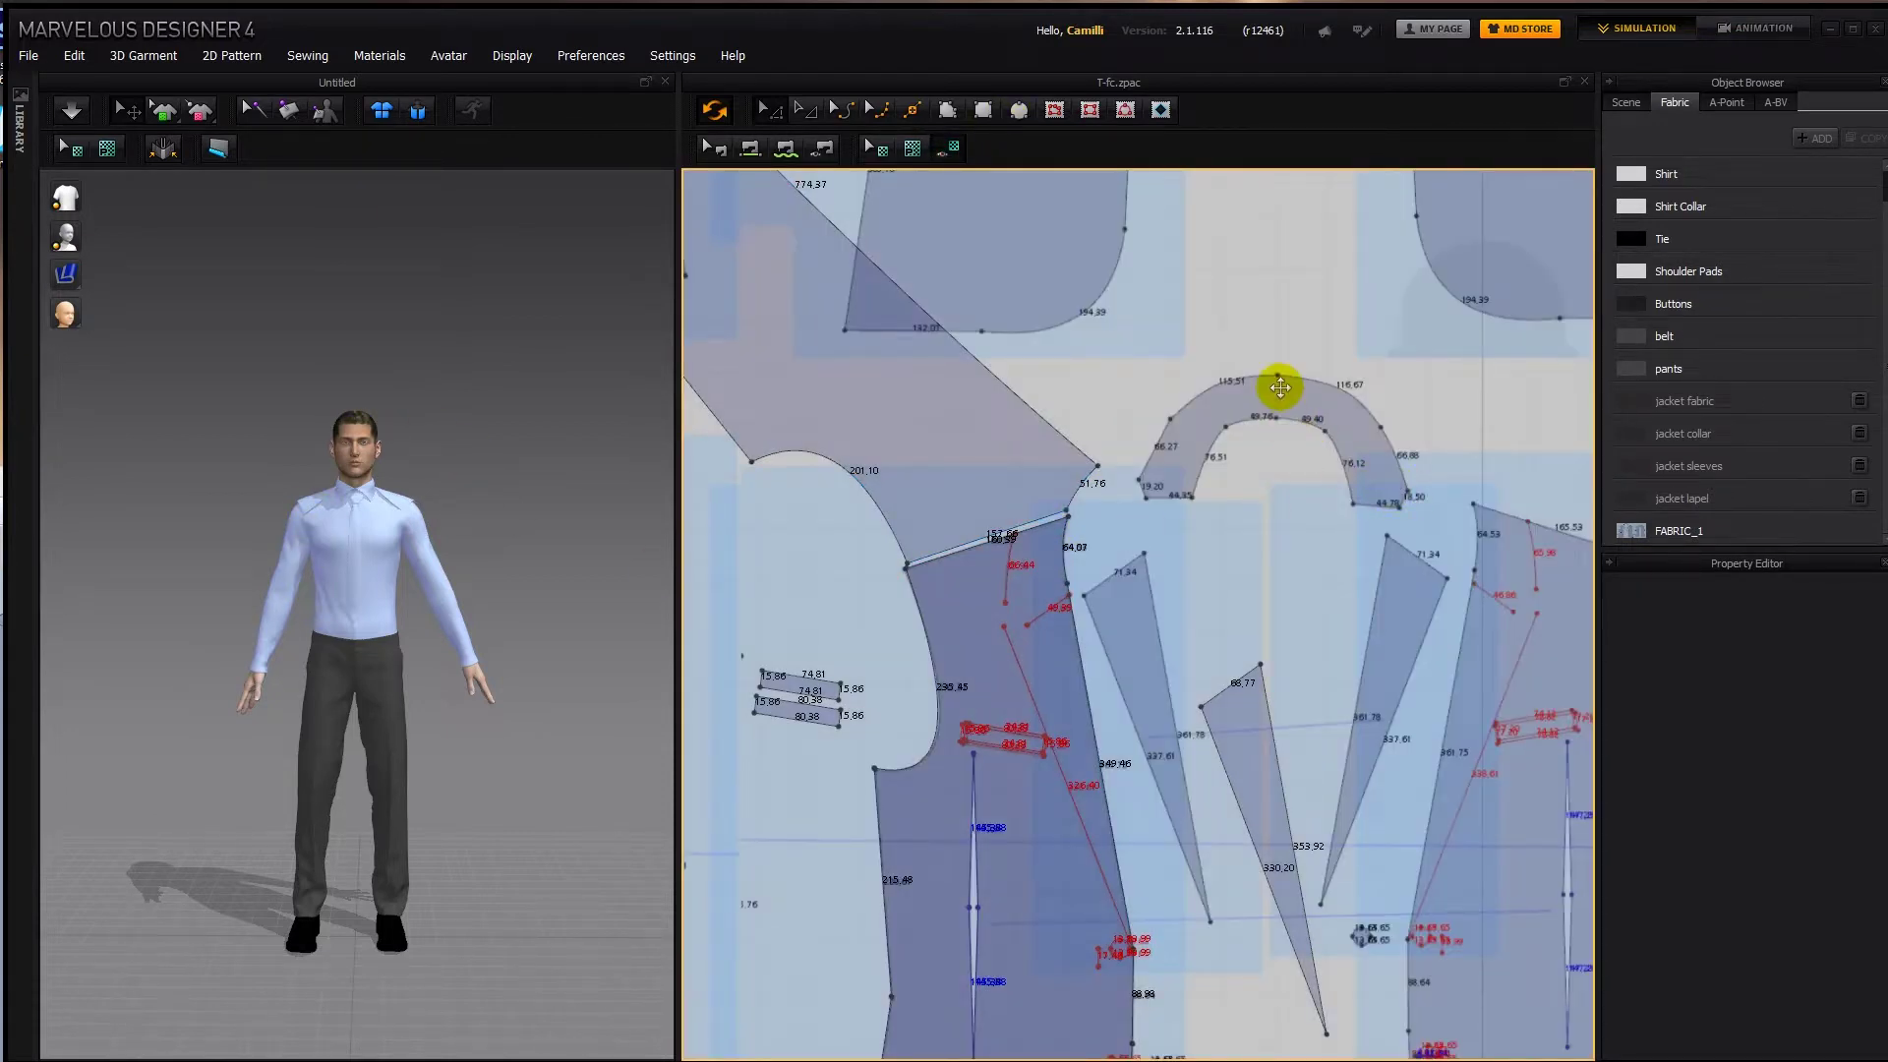
Show the template texture and draw a rectangle about 58 by 119 mm over one end of its curved collar.
middle_click_drag(1280, 387, 1101, 531)
scroll(1121, 499, "up", 3)
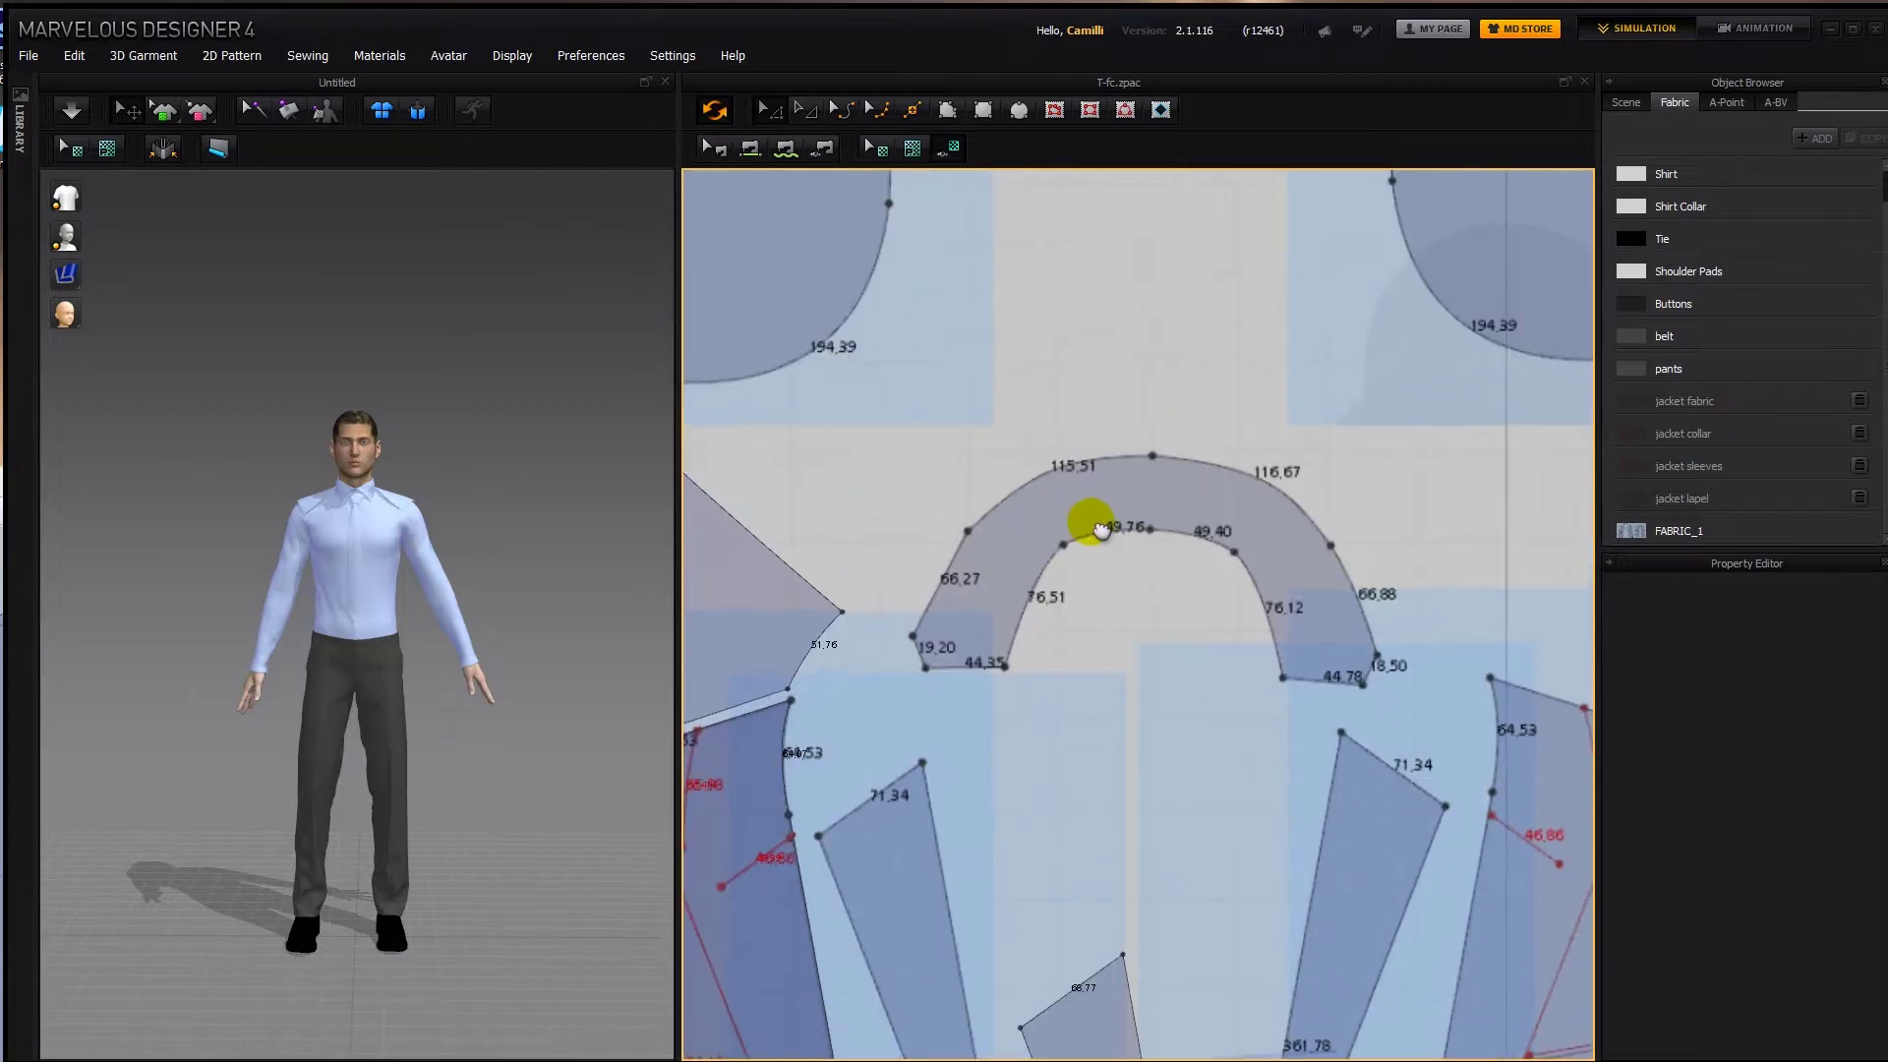
scroll(1099, 529, "up", 2)
key("s")
left_click_drag(981, 714, 840, 427)
left_click(637, 400)
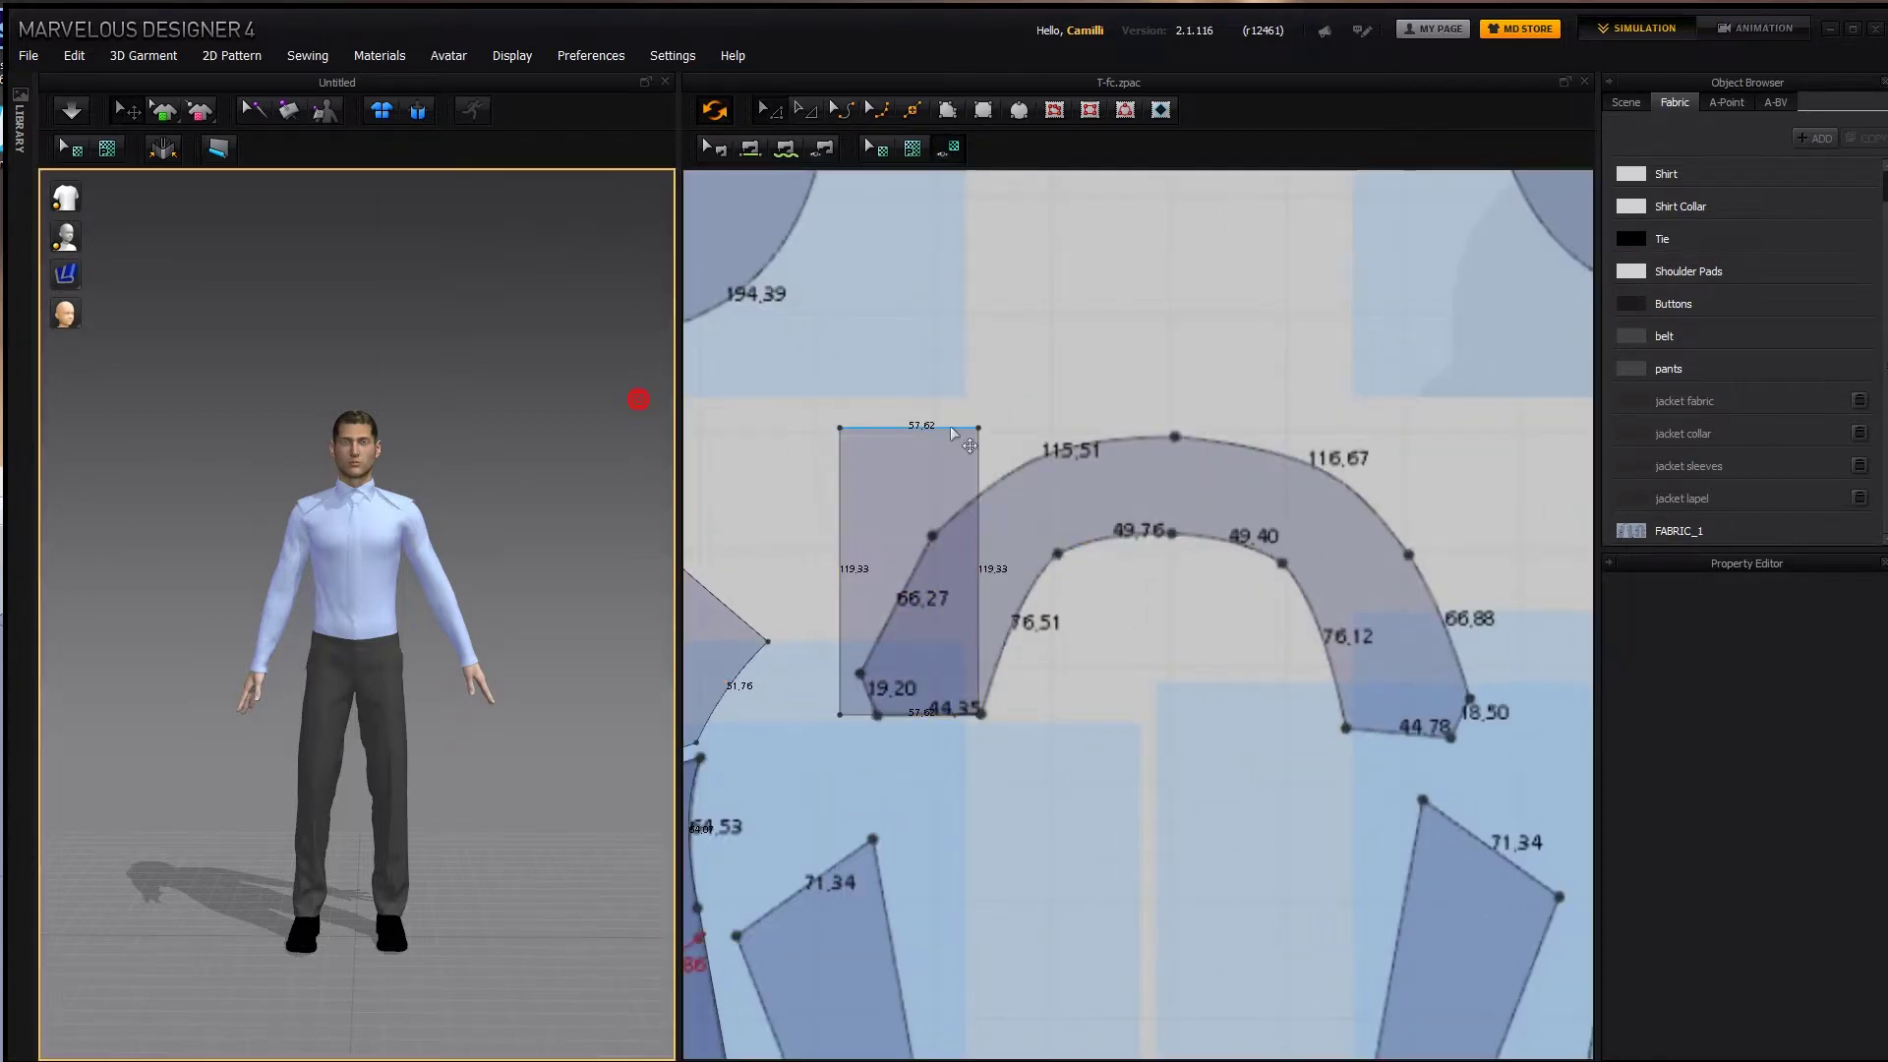
Reshape the rectangle into half of the template collar by moving its corners and added edge points onto the template's points.
key("z")
left_click_drag(981, 427, 1172, 533)
left_click_drag(839, 428, 1174, 434)
left_click_drag(1003, 577, 932, 536)
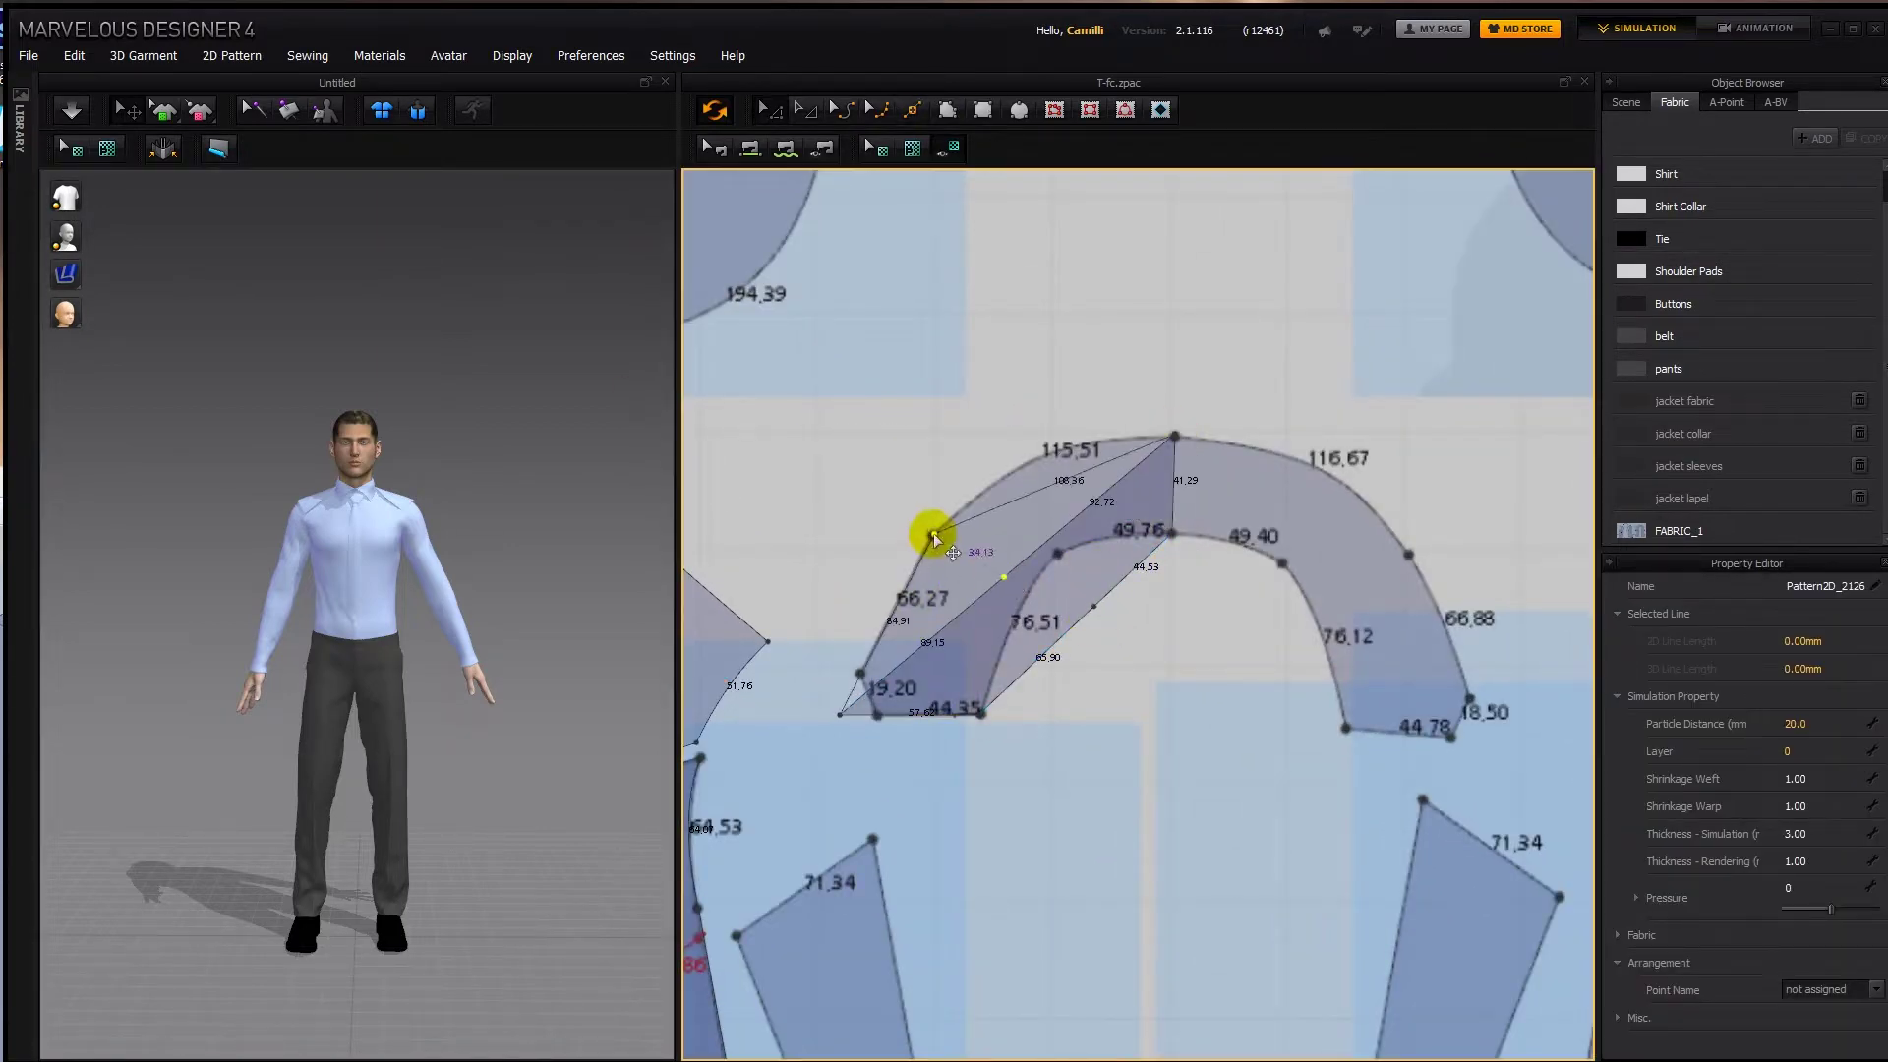
left_click_drag(1093, 605, 1058, 553)
mouse_move(840, 714)
left_mouse_down()
mouse_move(860, 673)
mouse_move(877, 714)
left_mouse_up()
key("x")
left_click(893, 686)
key("z")
Curve the collar half's upper outer edge and both inner edges to follow the template outline.
key("c")
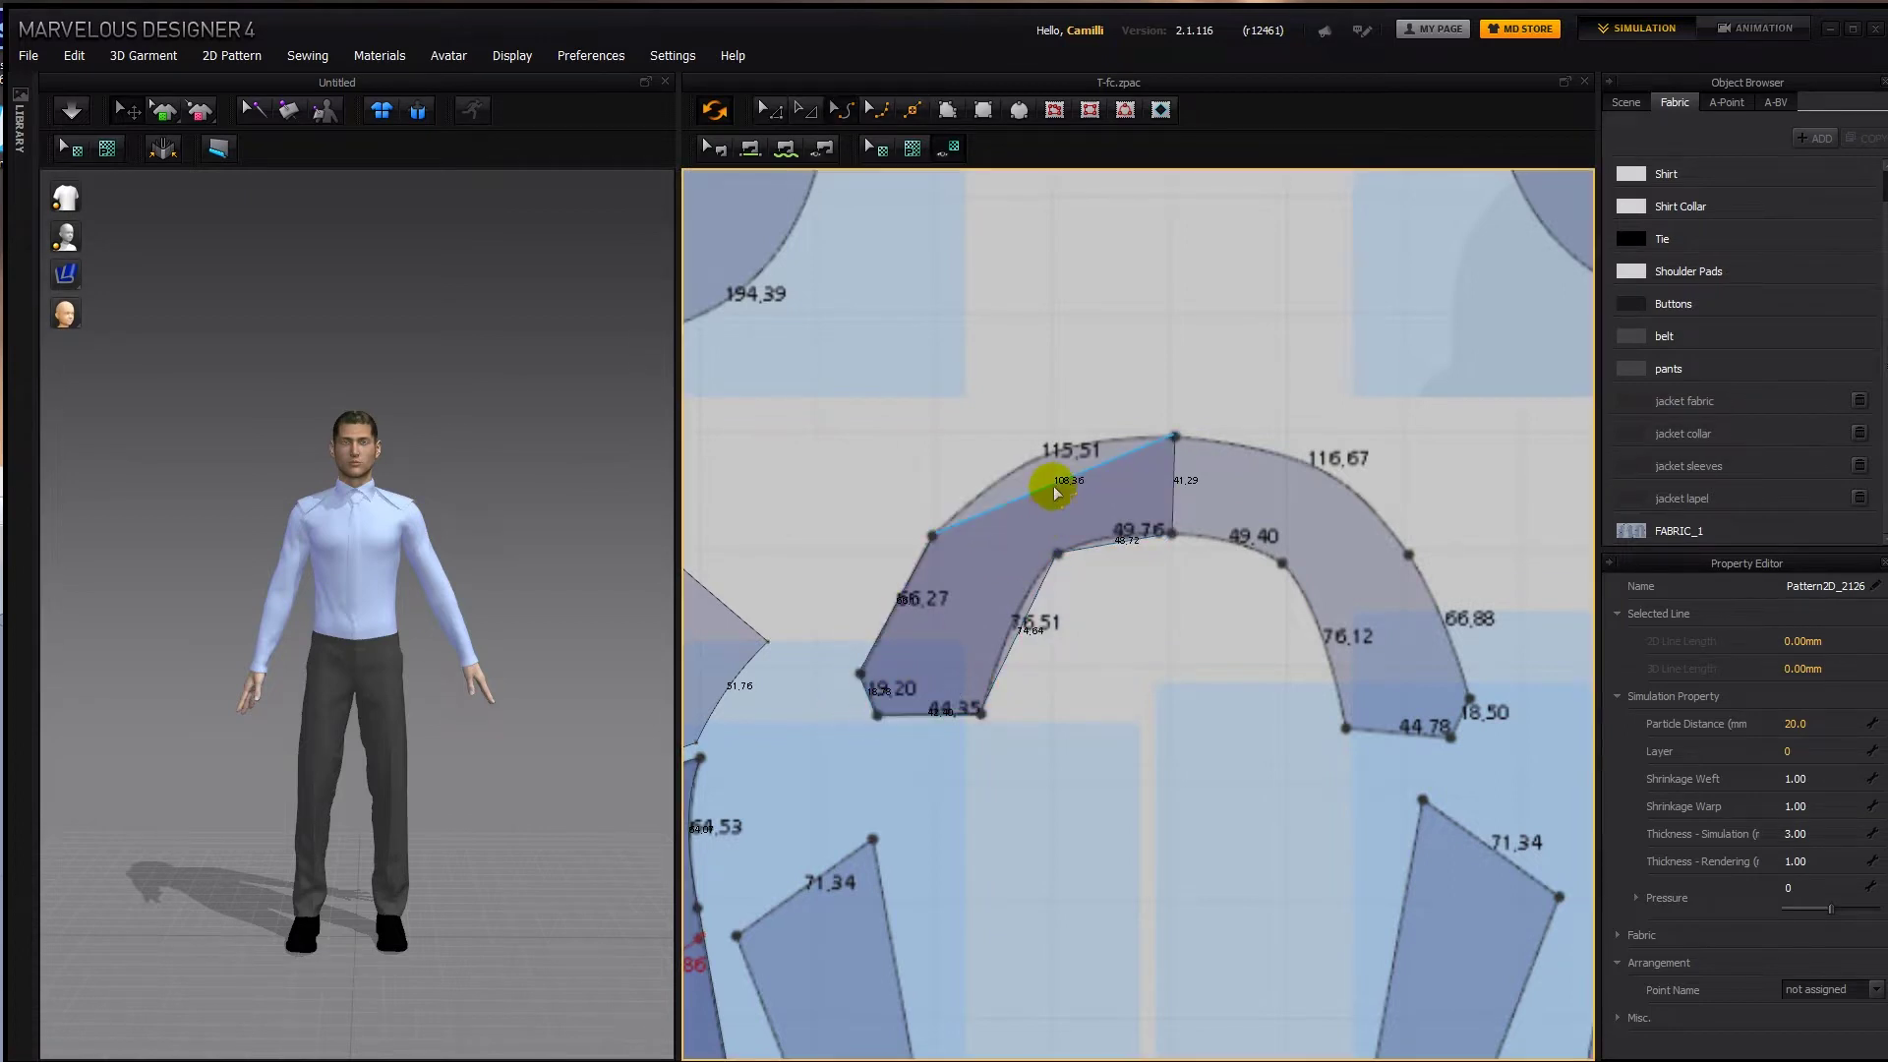
left_click_drag(1053, 486, 1060, 428)
left_click_drag(1023, 627, 1000, 623)
left_click_drag(1118, 543, 1109, 521)
Try unfolding the collar half across its centre back edge, hide the template texture, and undo the unfold.
right_click(1176, 472)
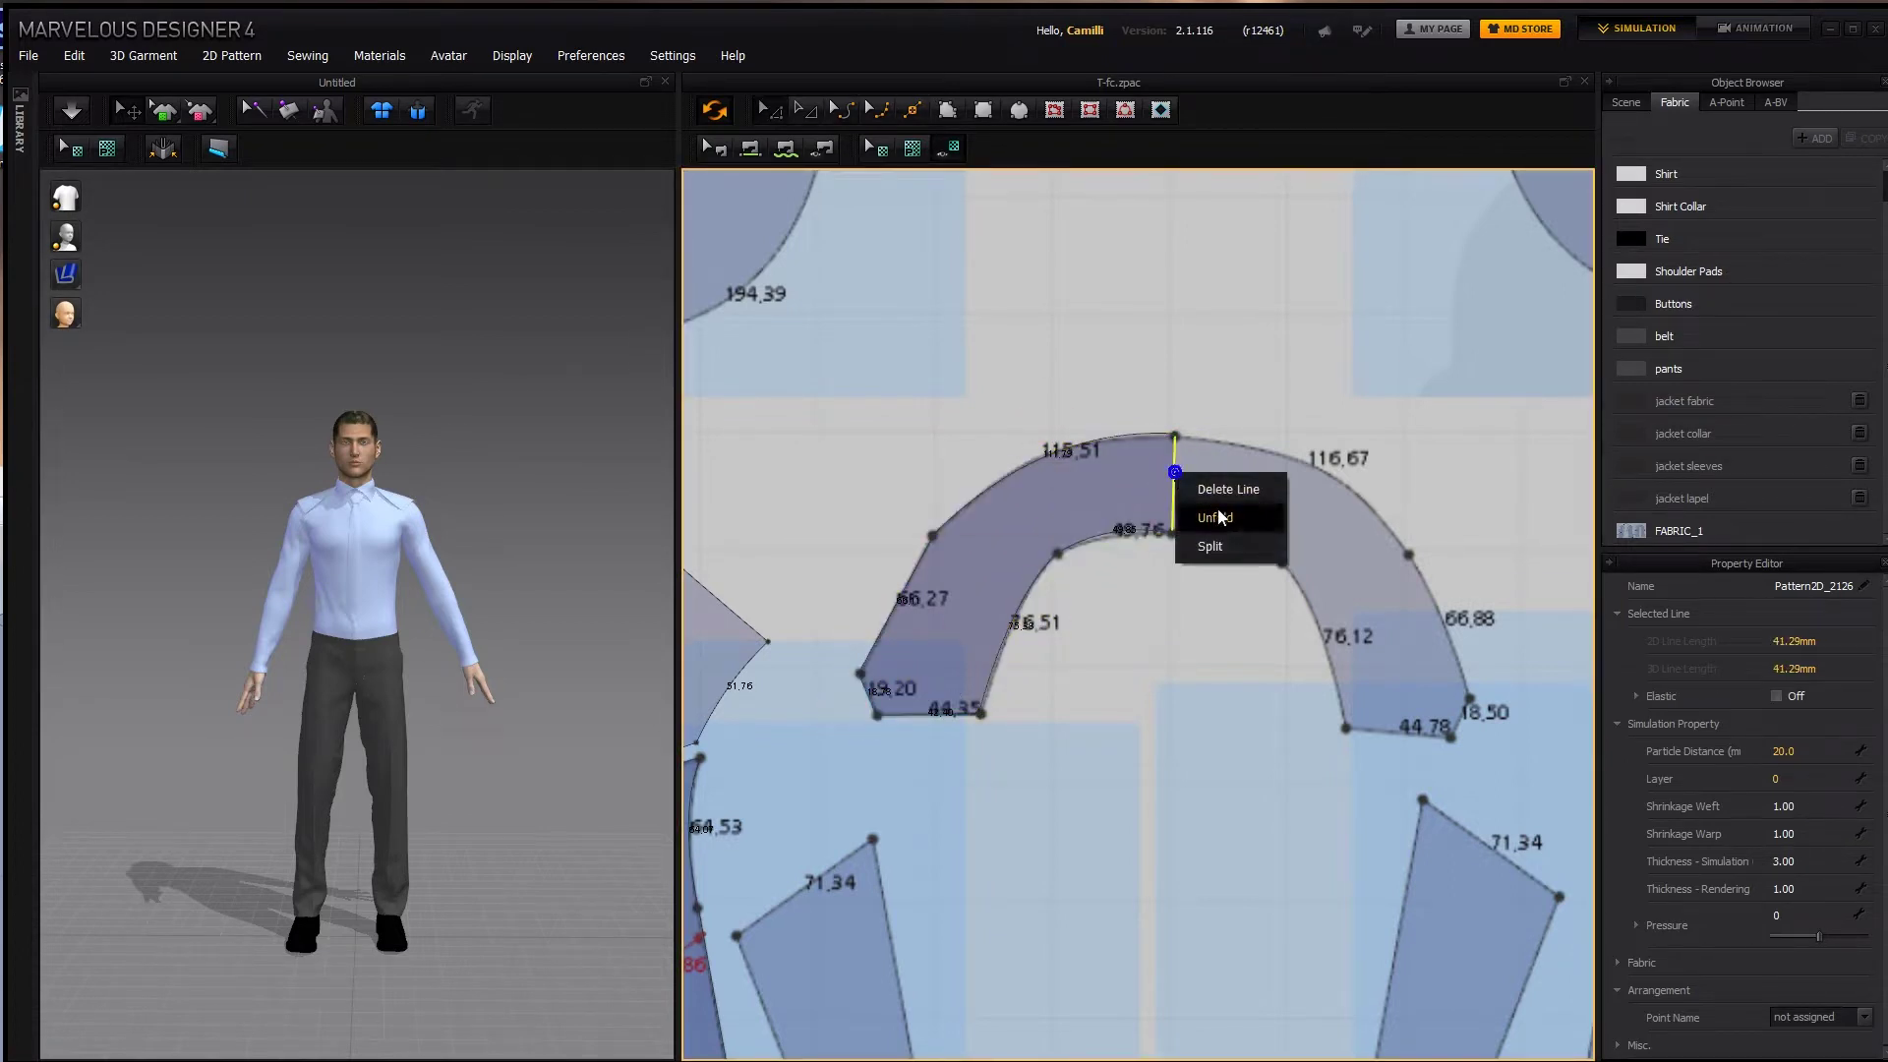
left_click(1219, 519)
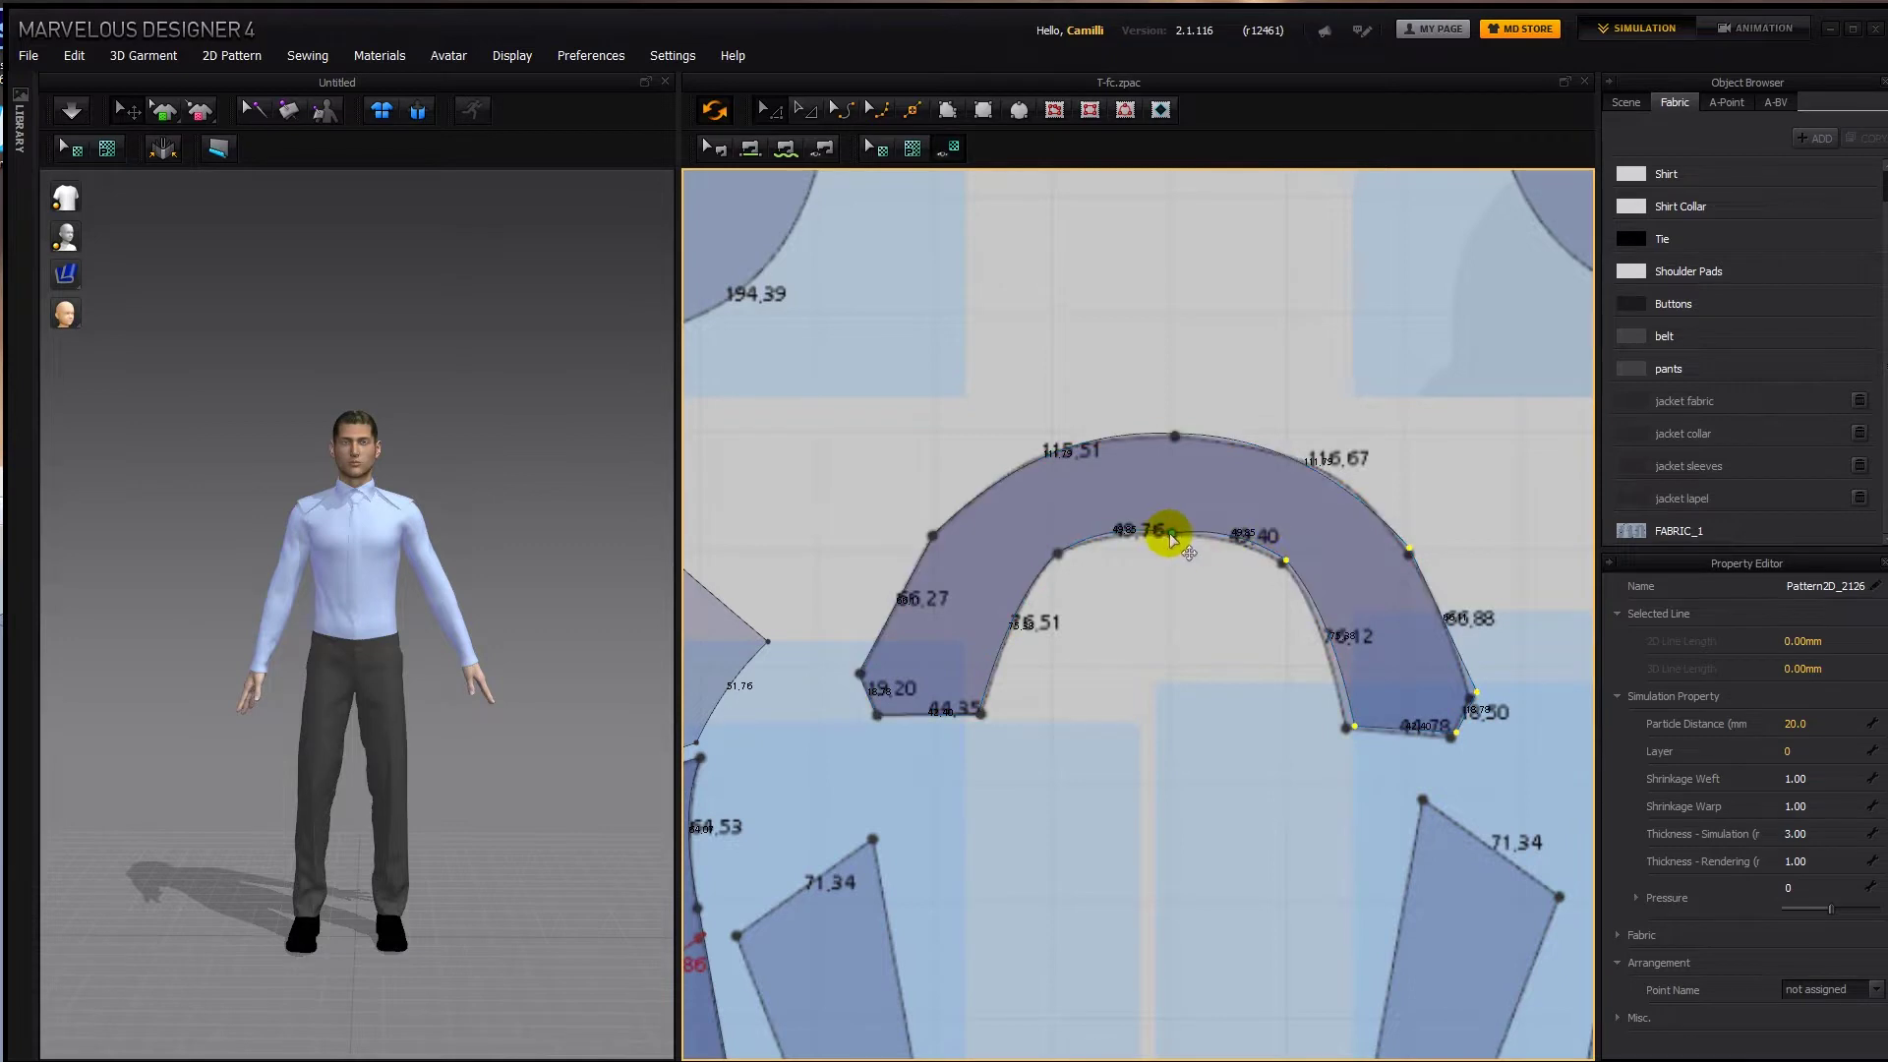
left_click(945, 147)
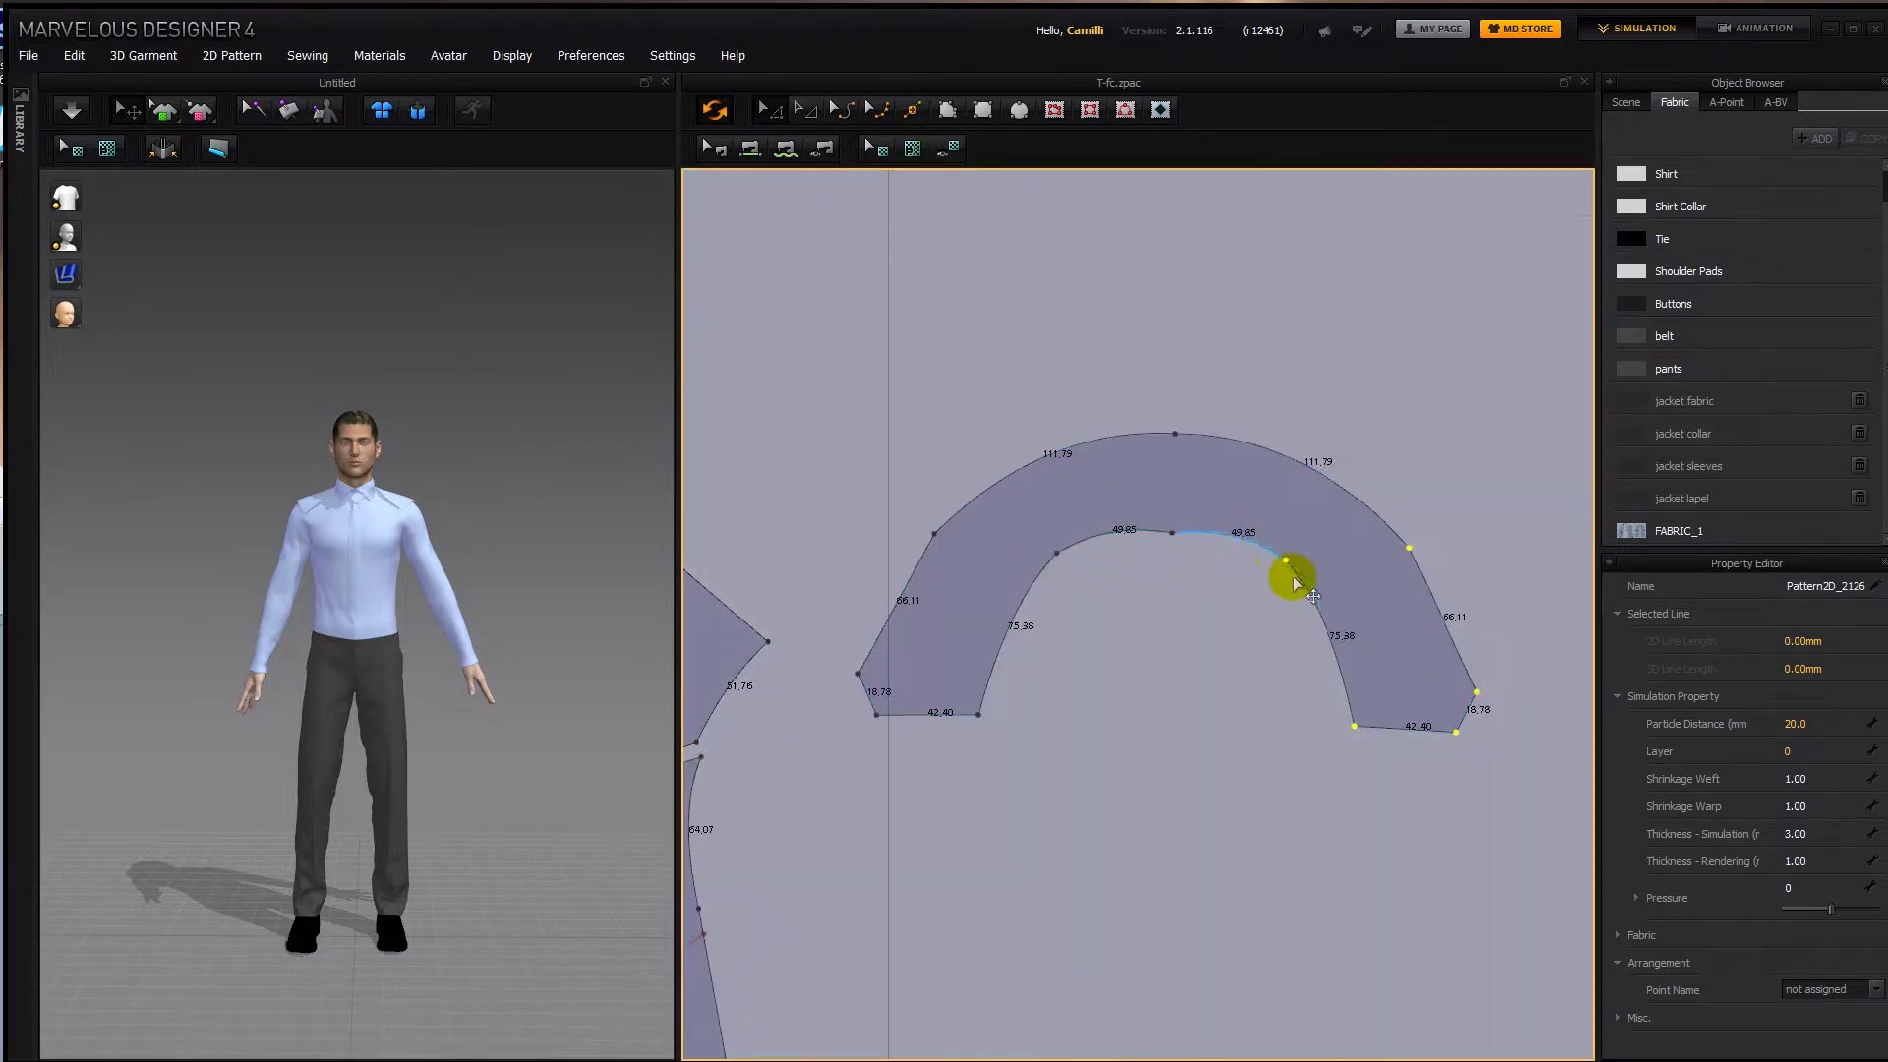
key("ctrl+z")
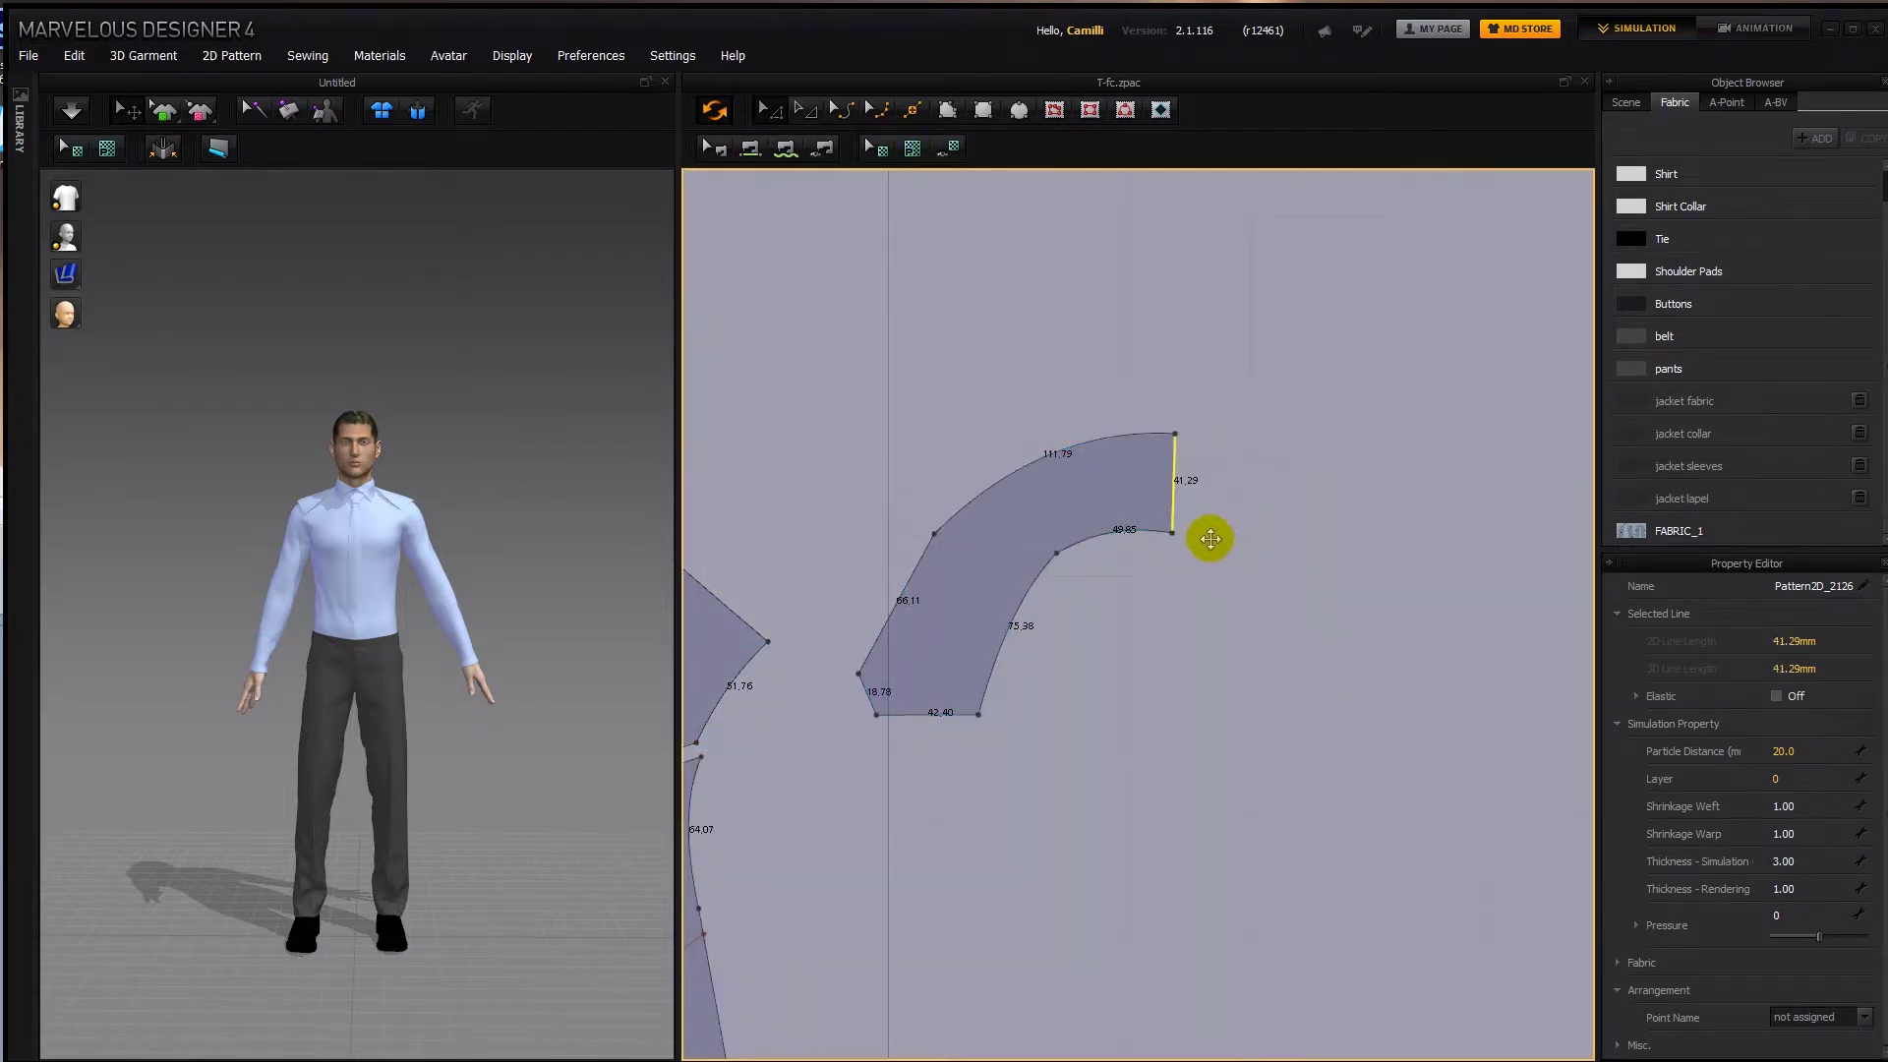
Try unfolding the collar half with its inner centre point raised slightly, and undo the unfold.
left_click(1172, 531)
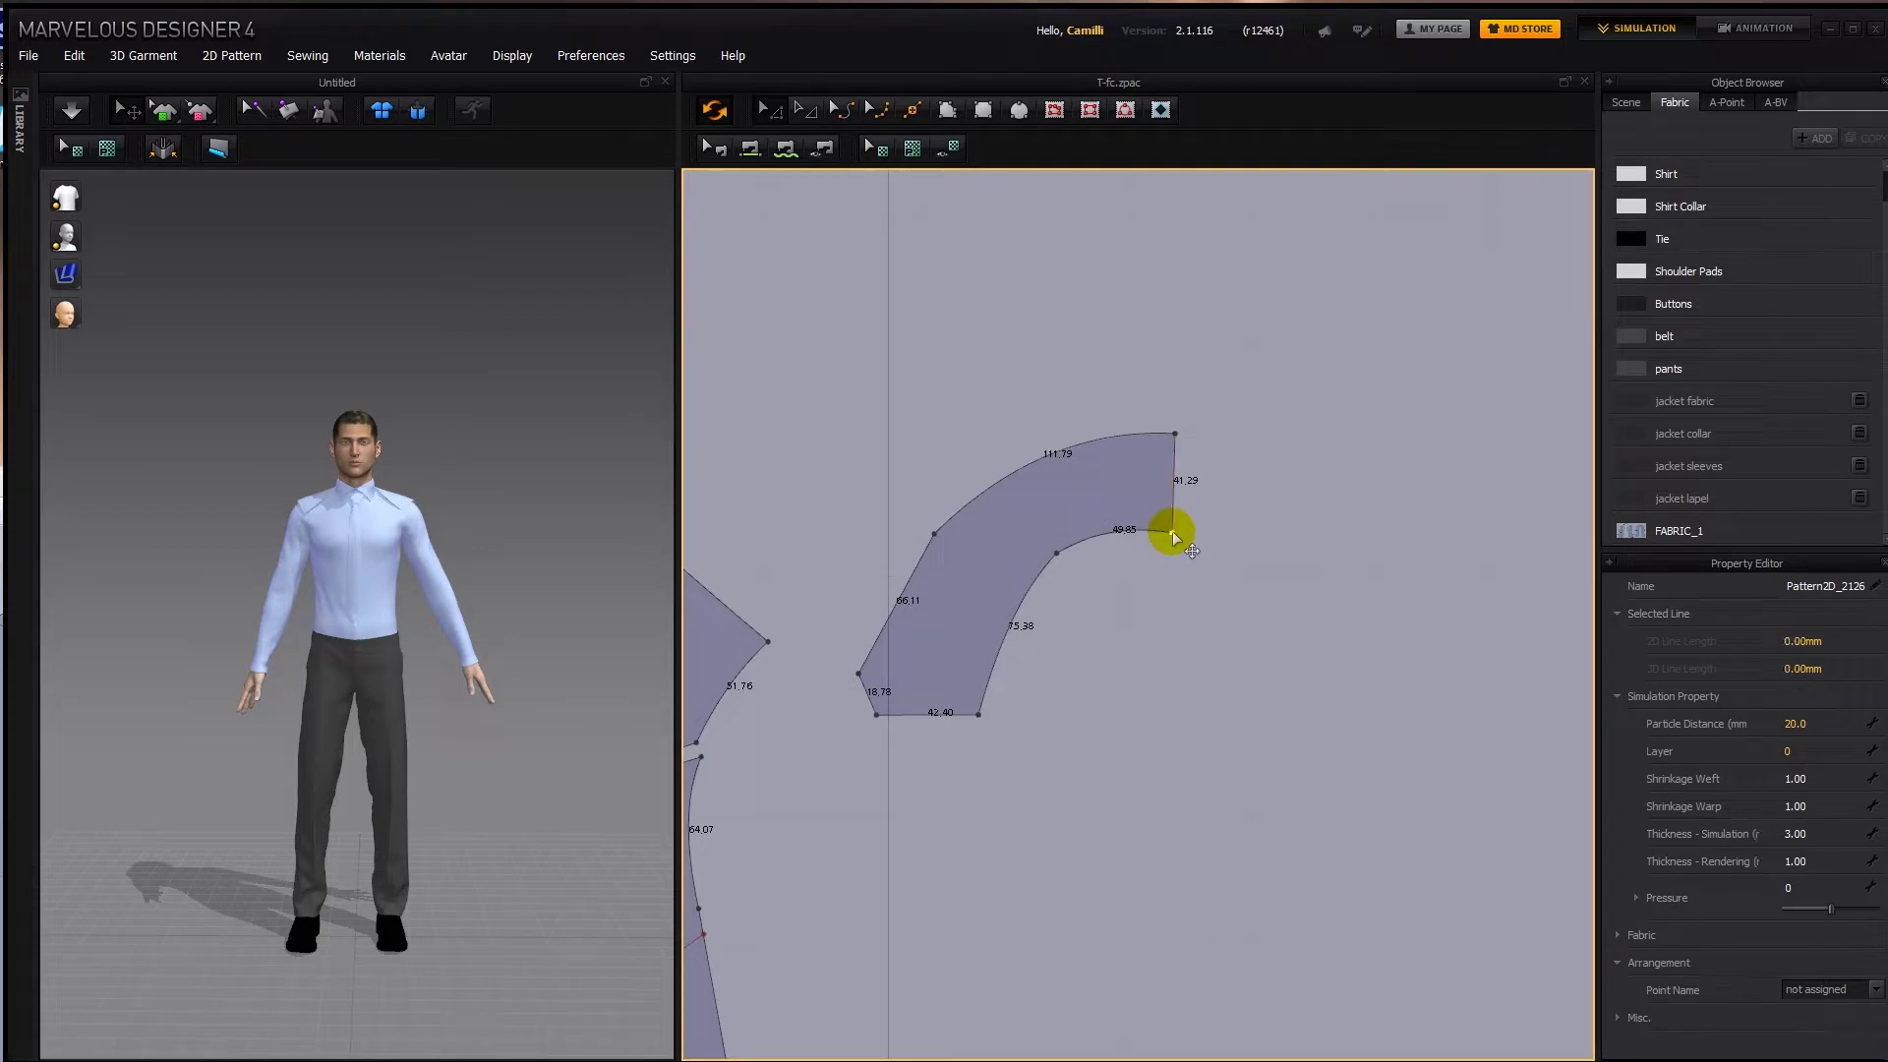
key("ctrl+y")
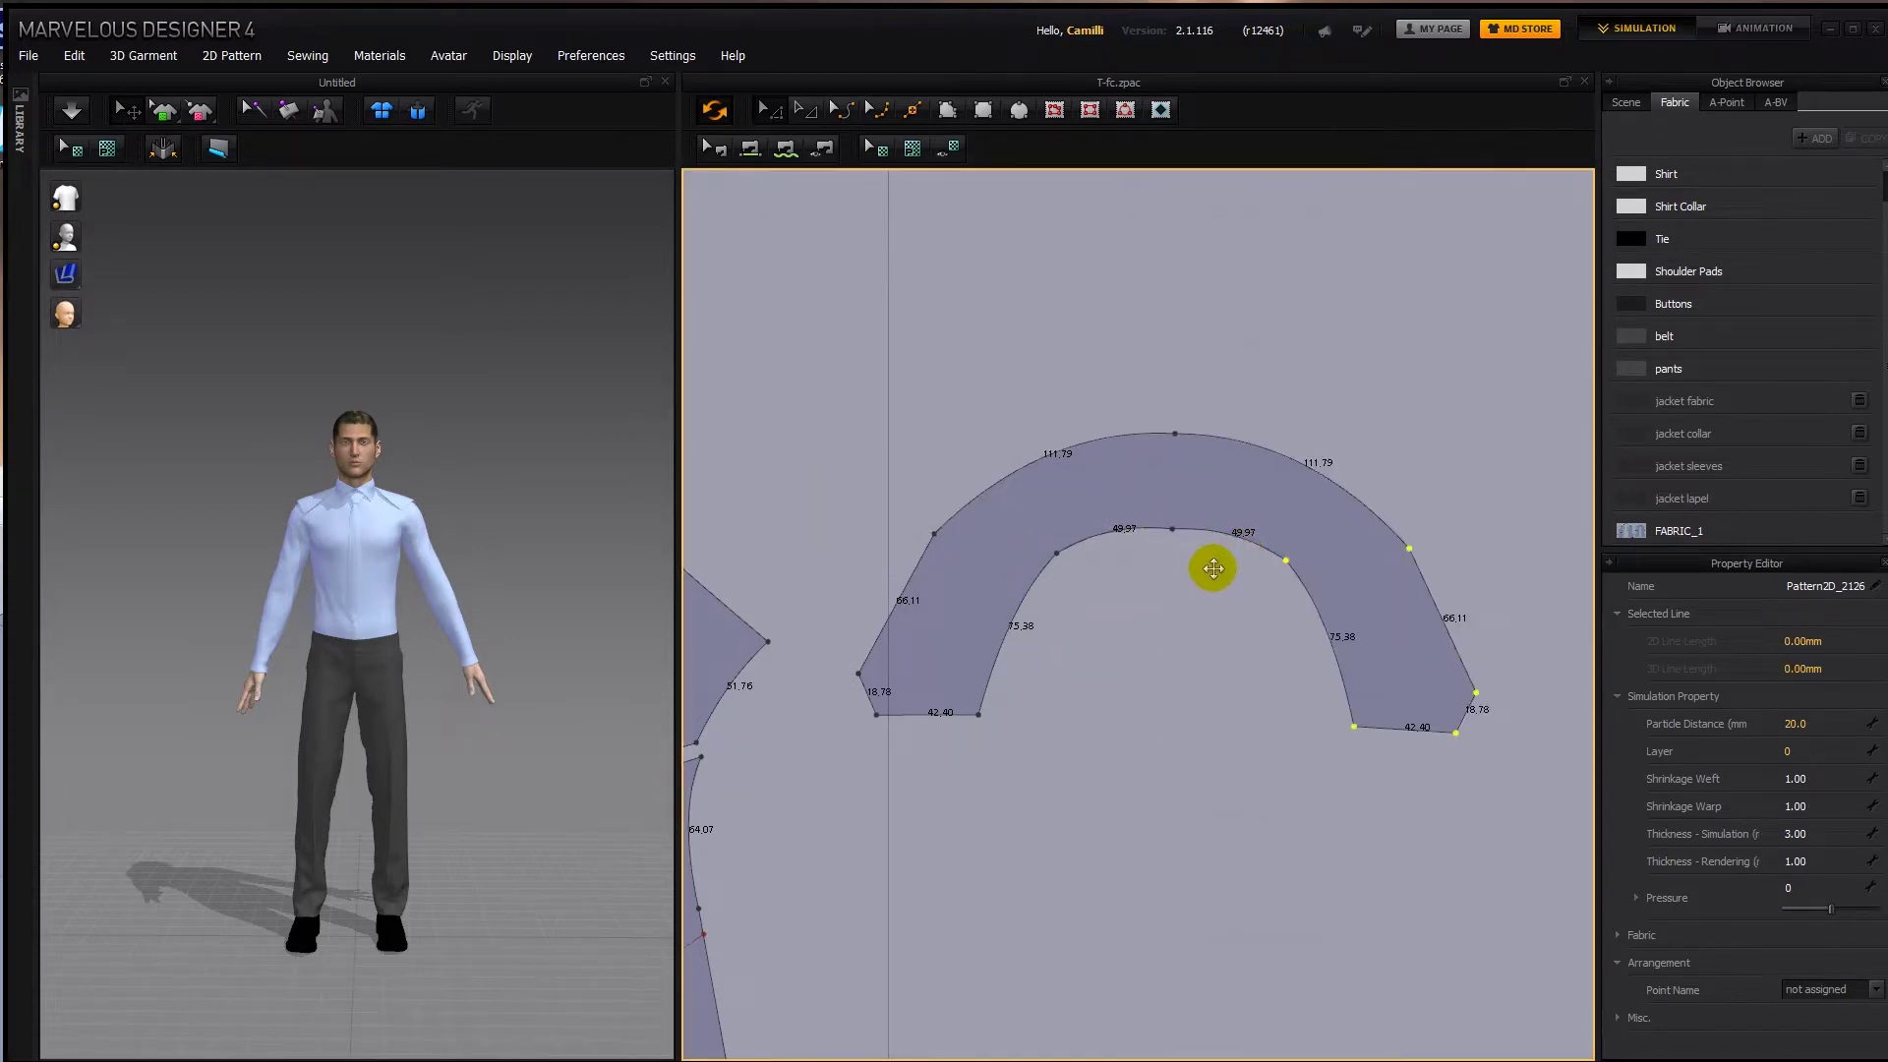
key("ctrl+z")
Realign the collar half's inner centre point and edge with the template, and unfold the half across its centre back edge.
left_click(947, 147)
scroll(1176, 507, "up", 3)
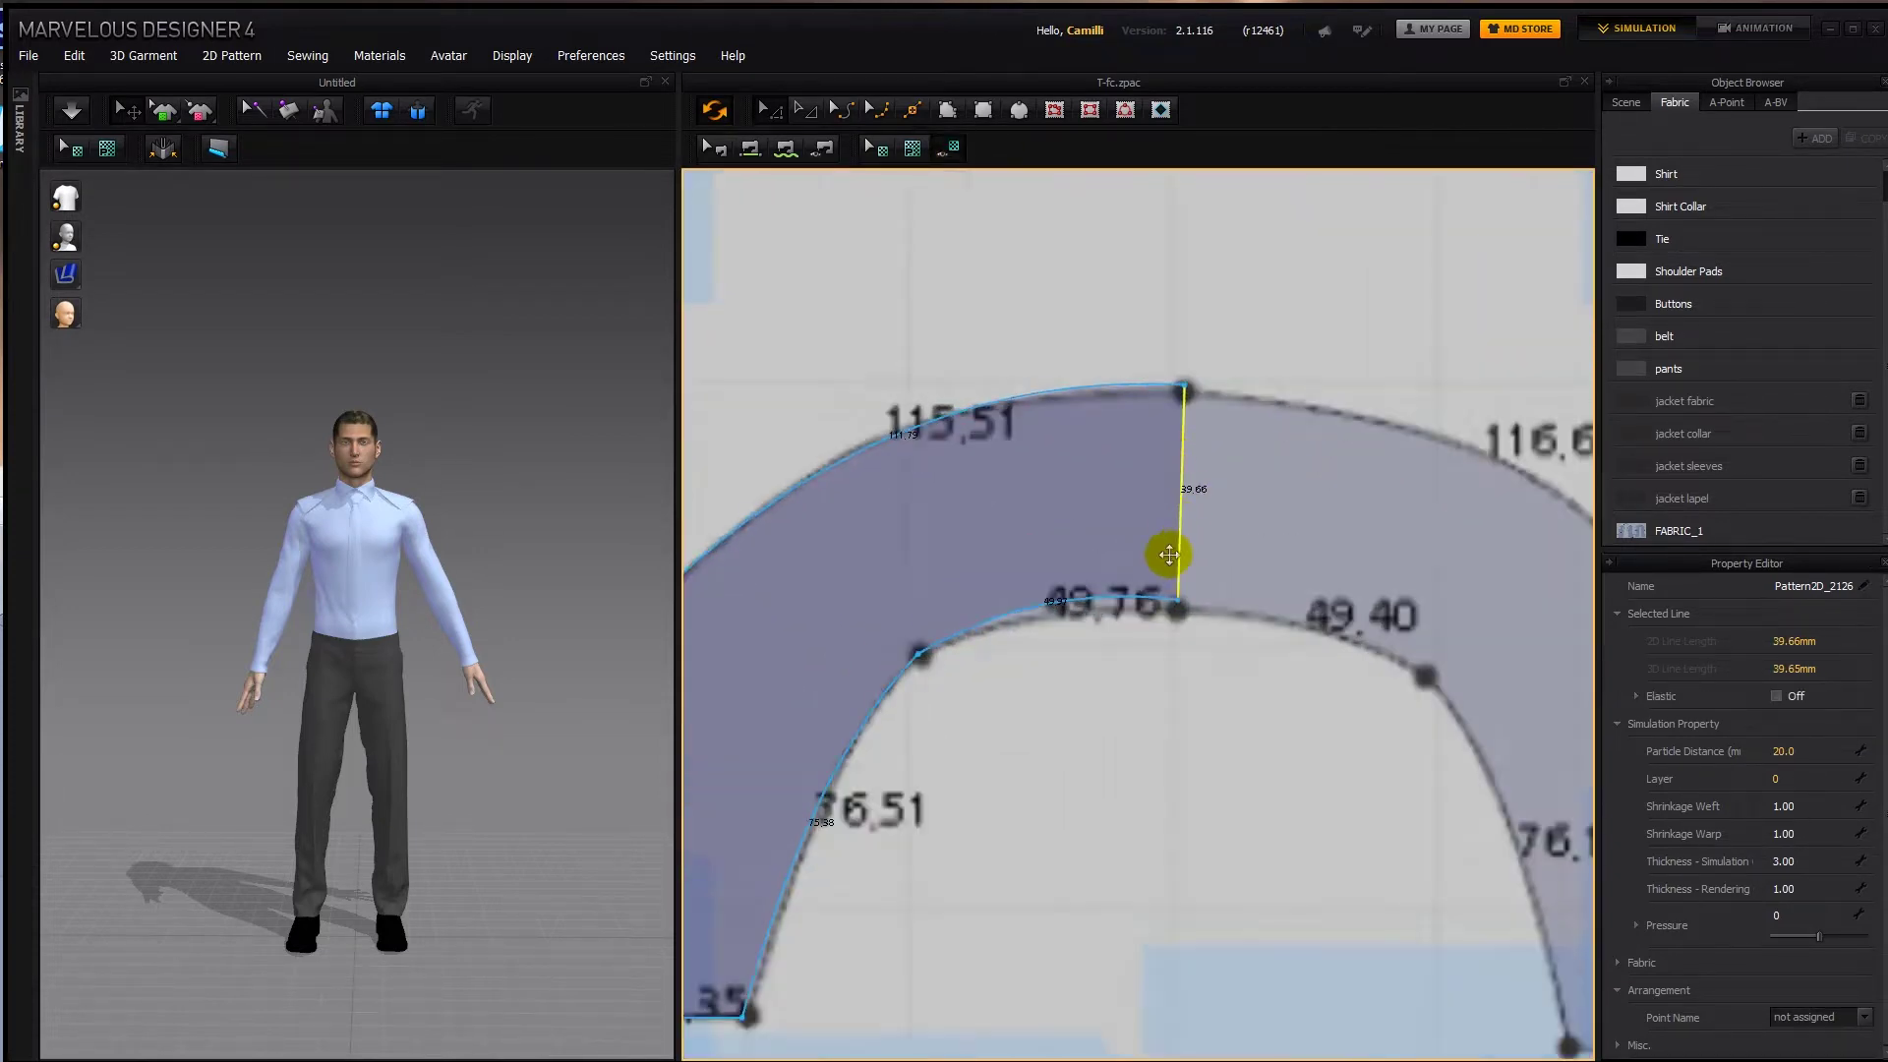
left_click_drag(1176, 615, 1178, 608)
left_click(1053, 611)
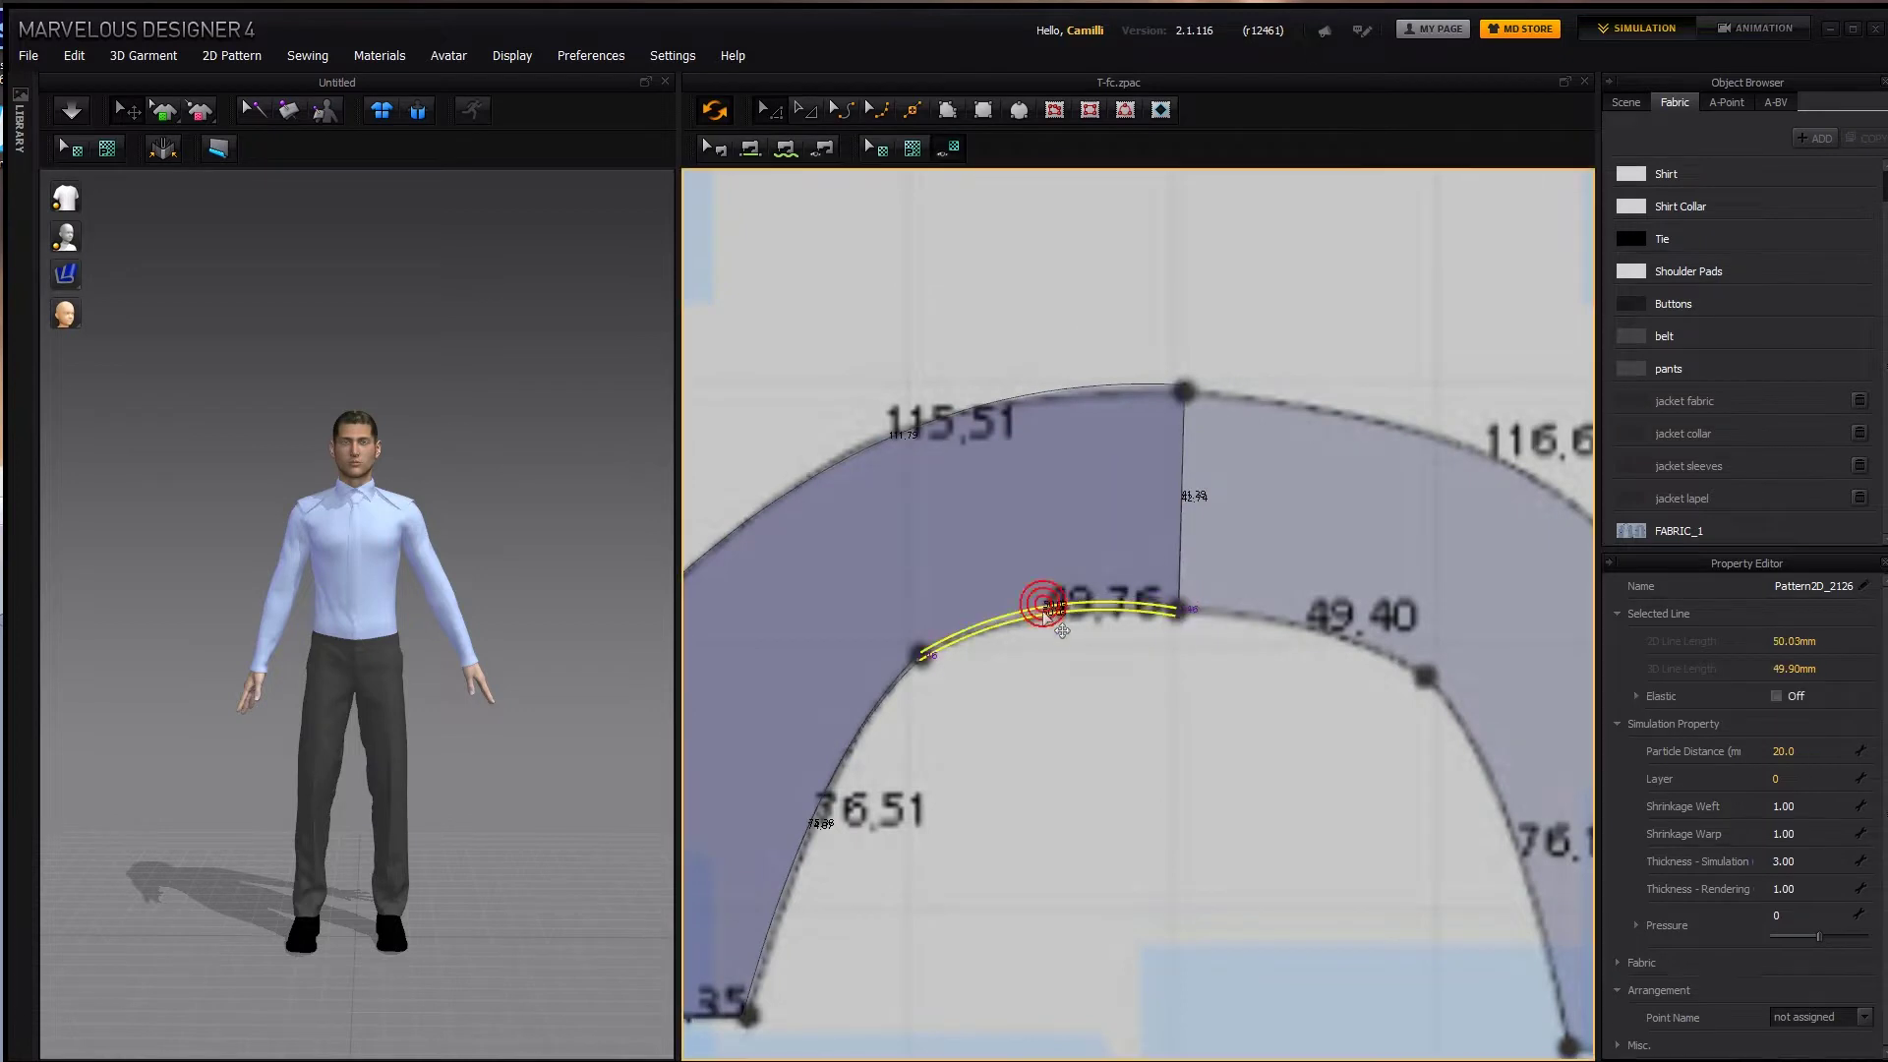
left_click(1183, 470)
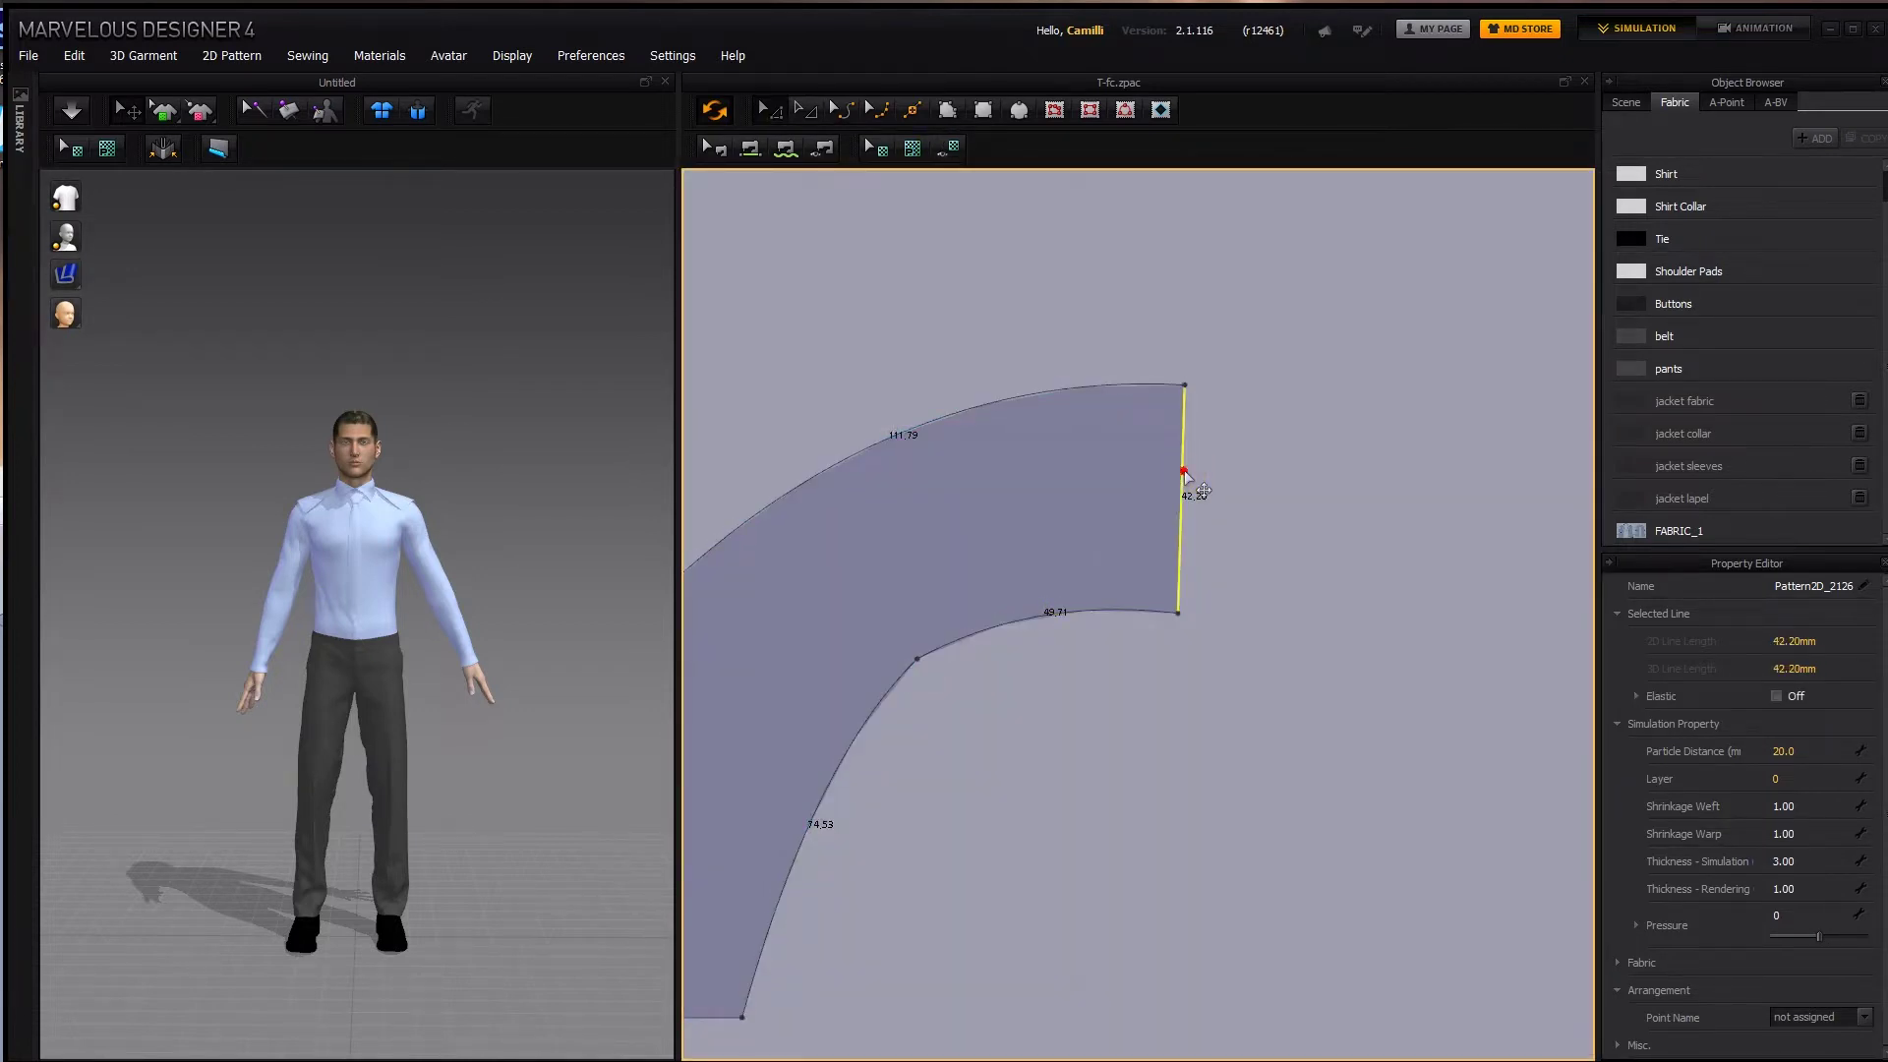
left_click(1235, 513)
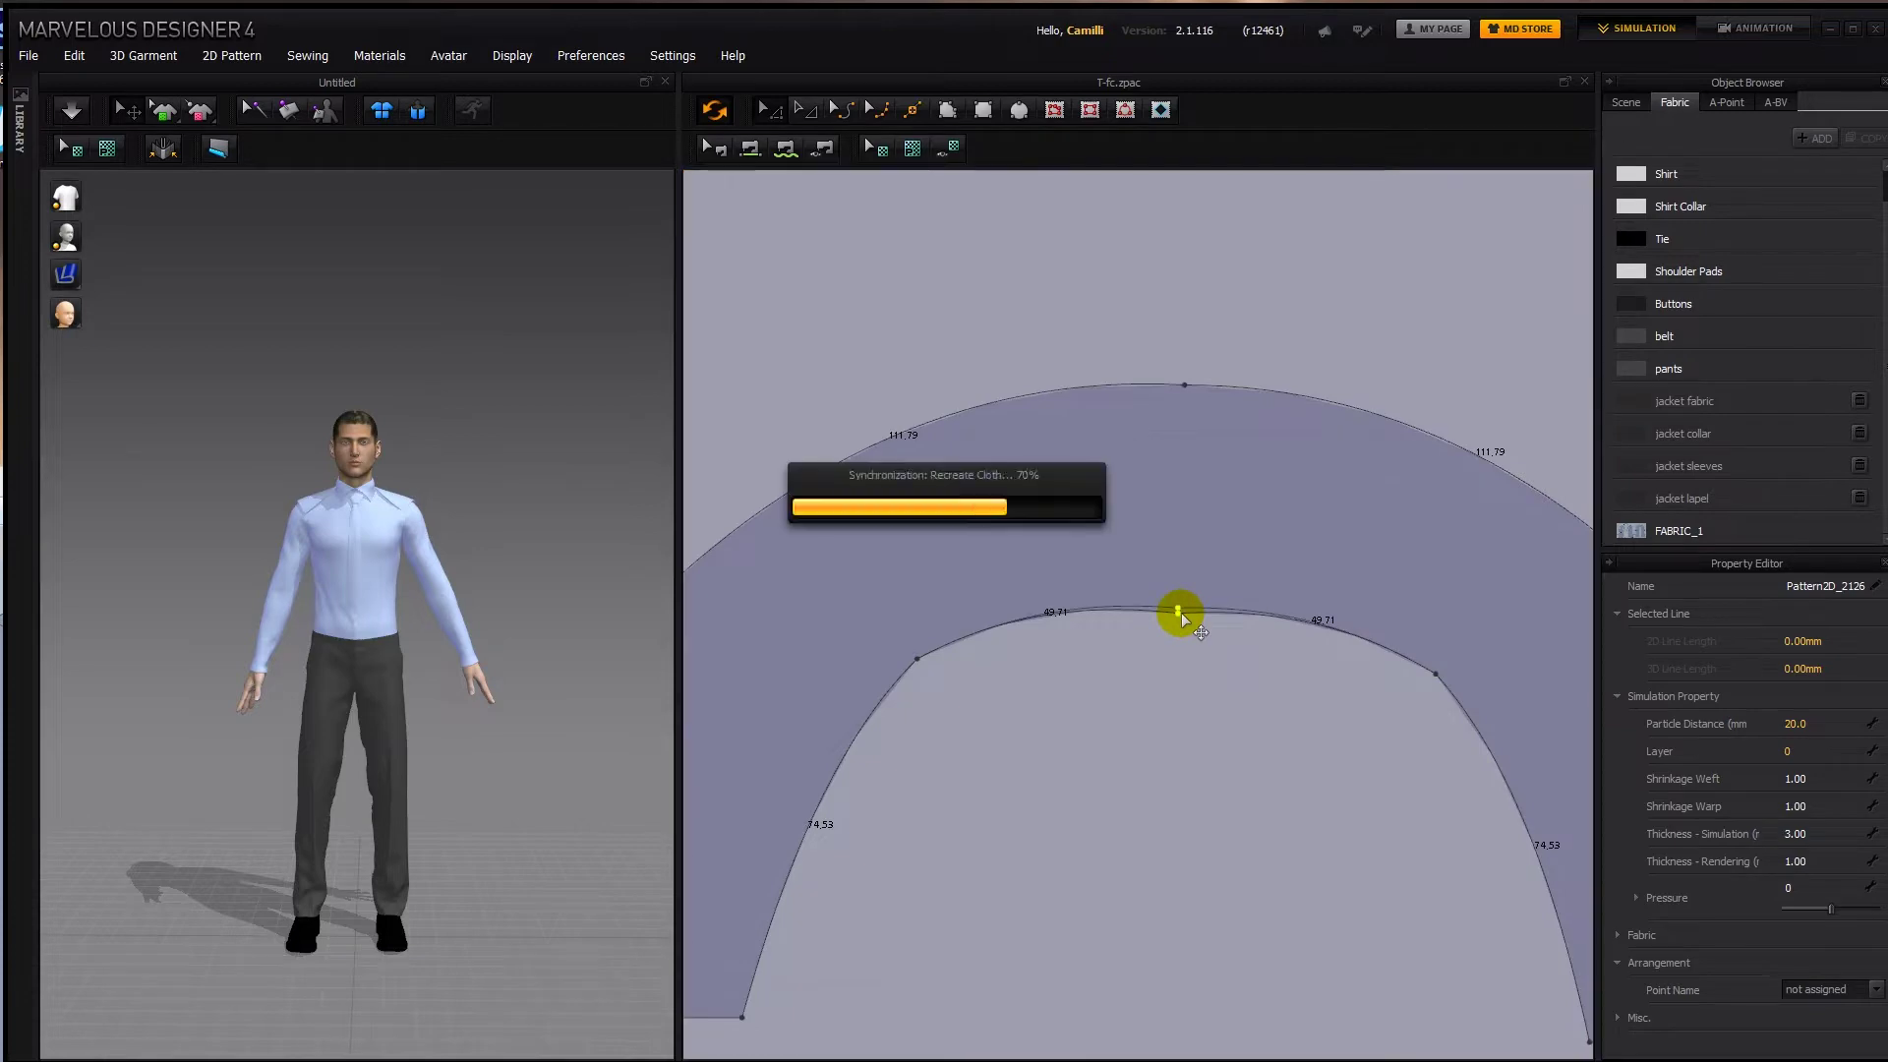
Delete the large template rectangle behind the traced jacket pieces.
scroll(1175, 629, "down", 5)
scroll(1155, 639, "down", 5)
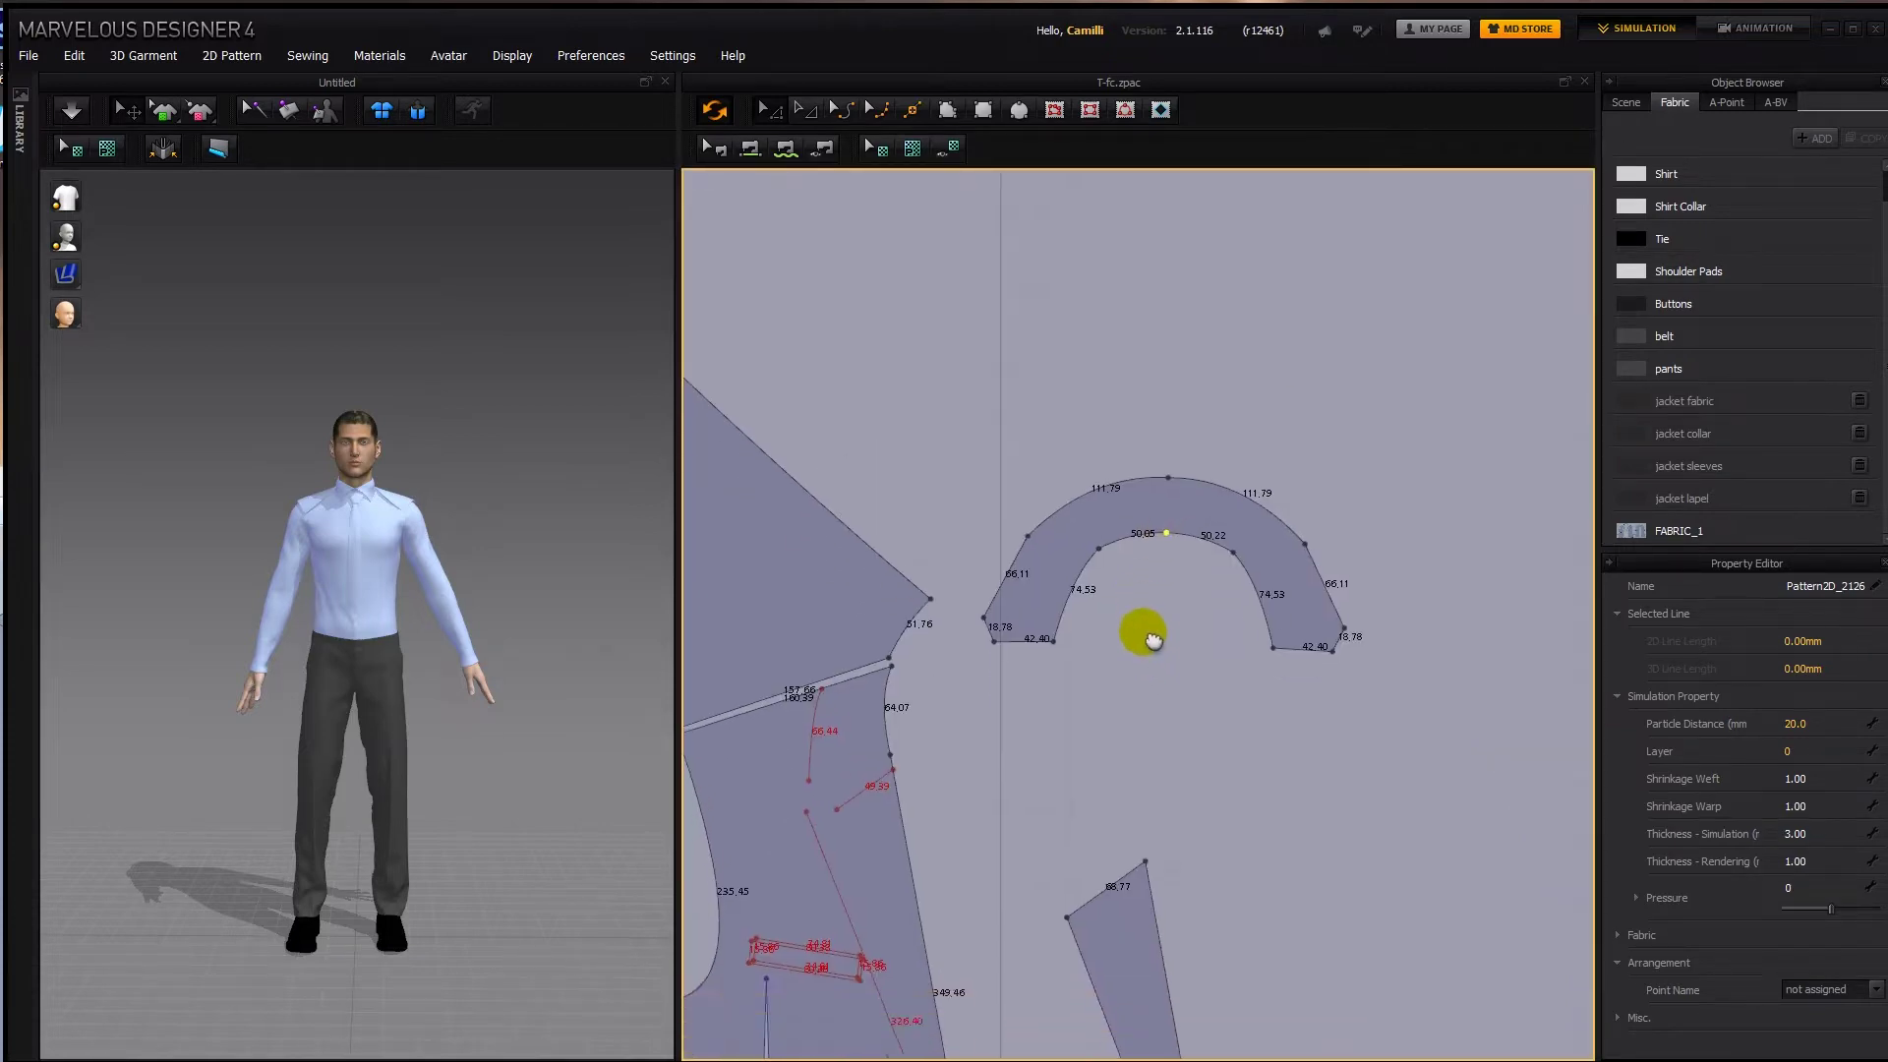
left_click(947, 514)
key("Delete")
scroll(1116, 471, "down", 4)
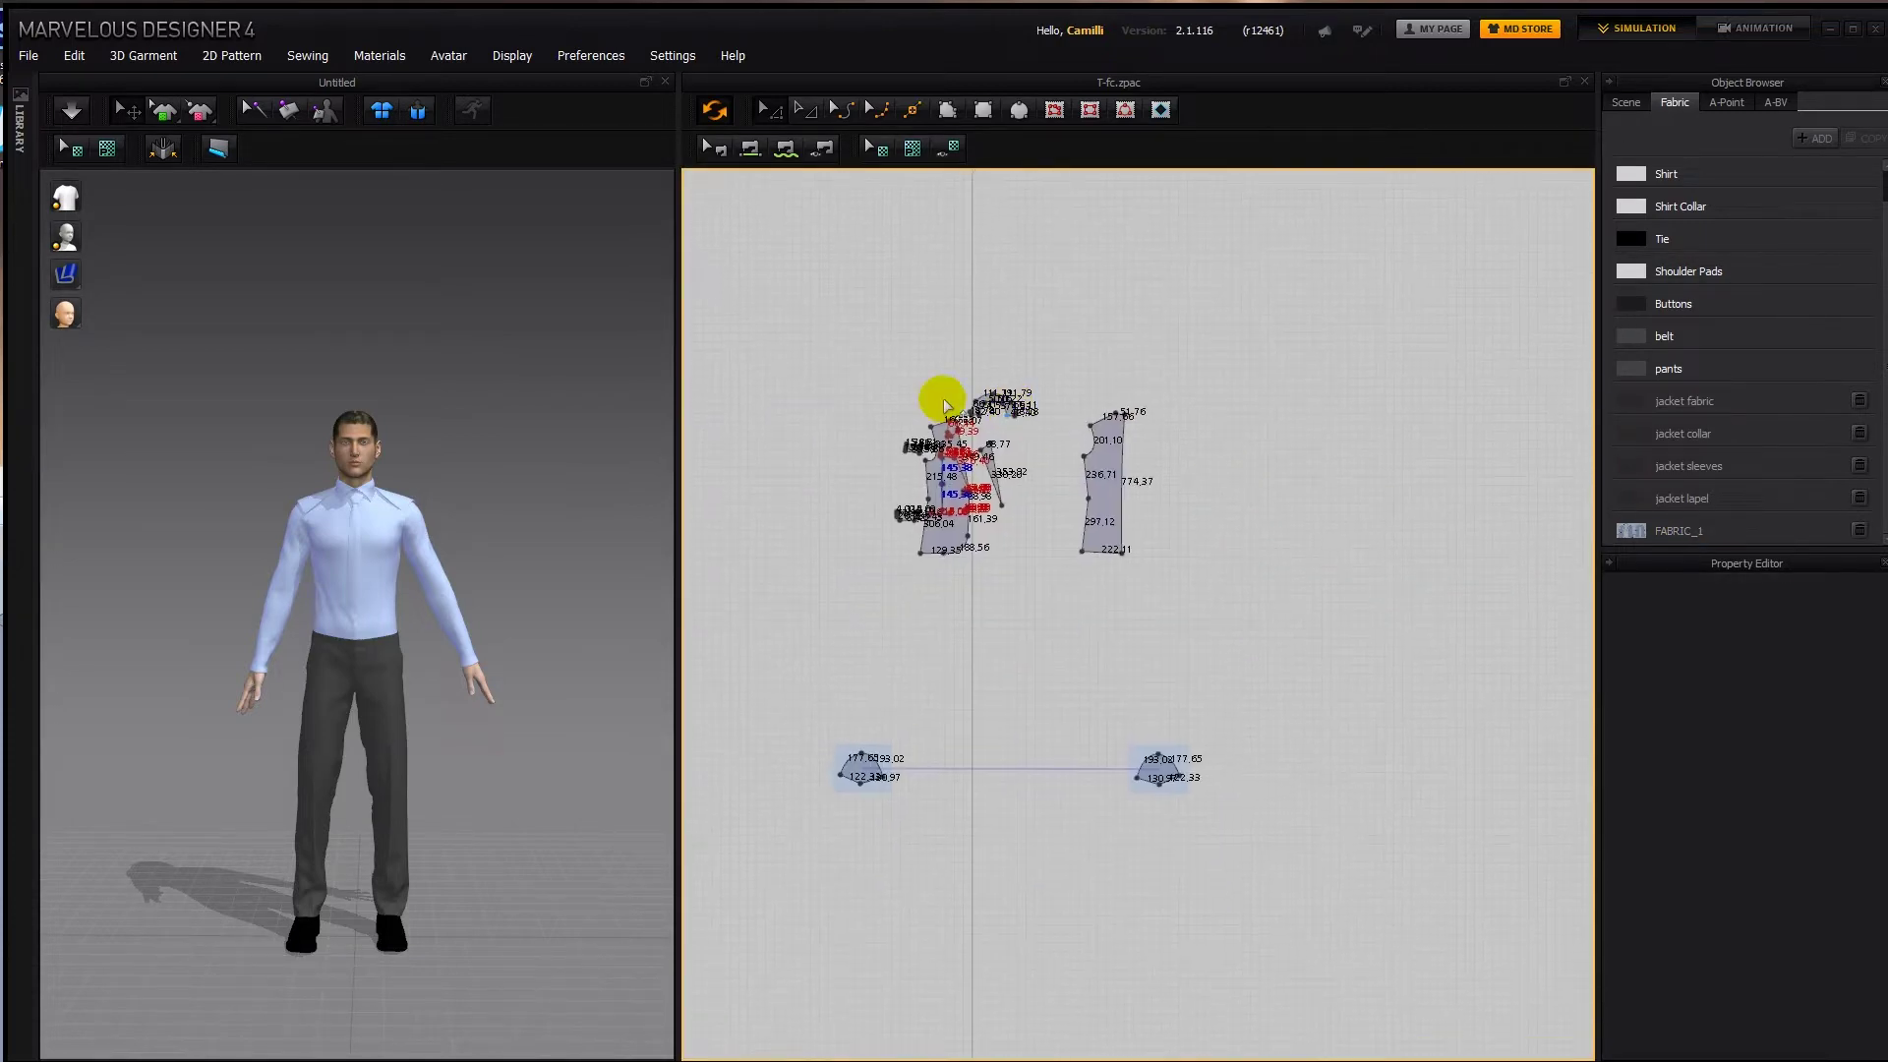
Move the traced jacket pieces down closer to the other garment pieces, and shift the back panel away from the front panel.
left_click_drag(889, 378, 1145, 570)
left_click_drag(1062, 305, 1034, 648)
left_click(1003, 641)
scroll(991, 625, "up", 5)
left_click_drag(1166, 564, 1241, 562)
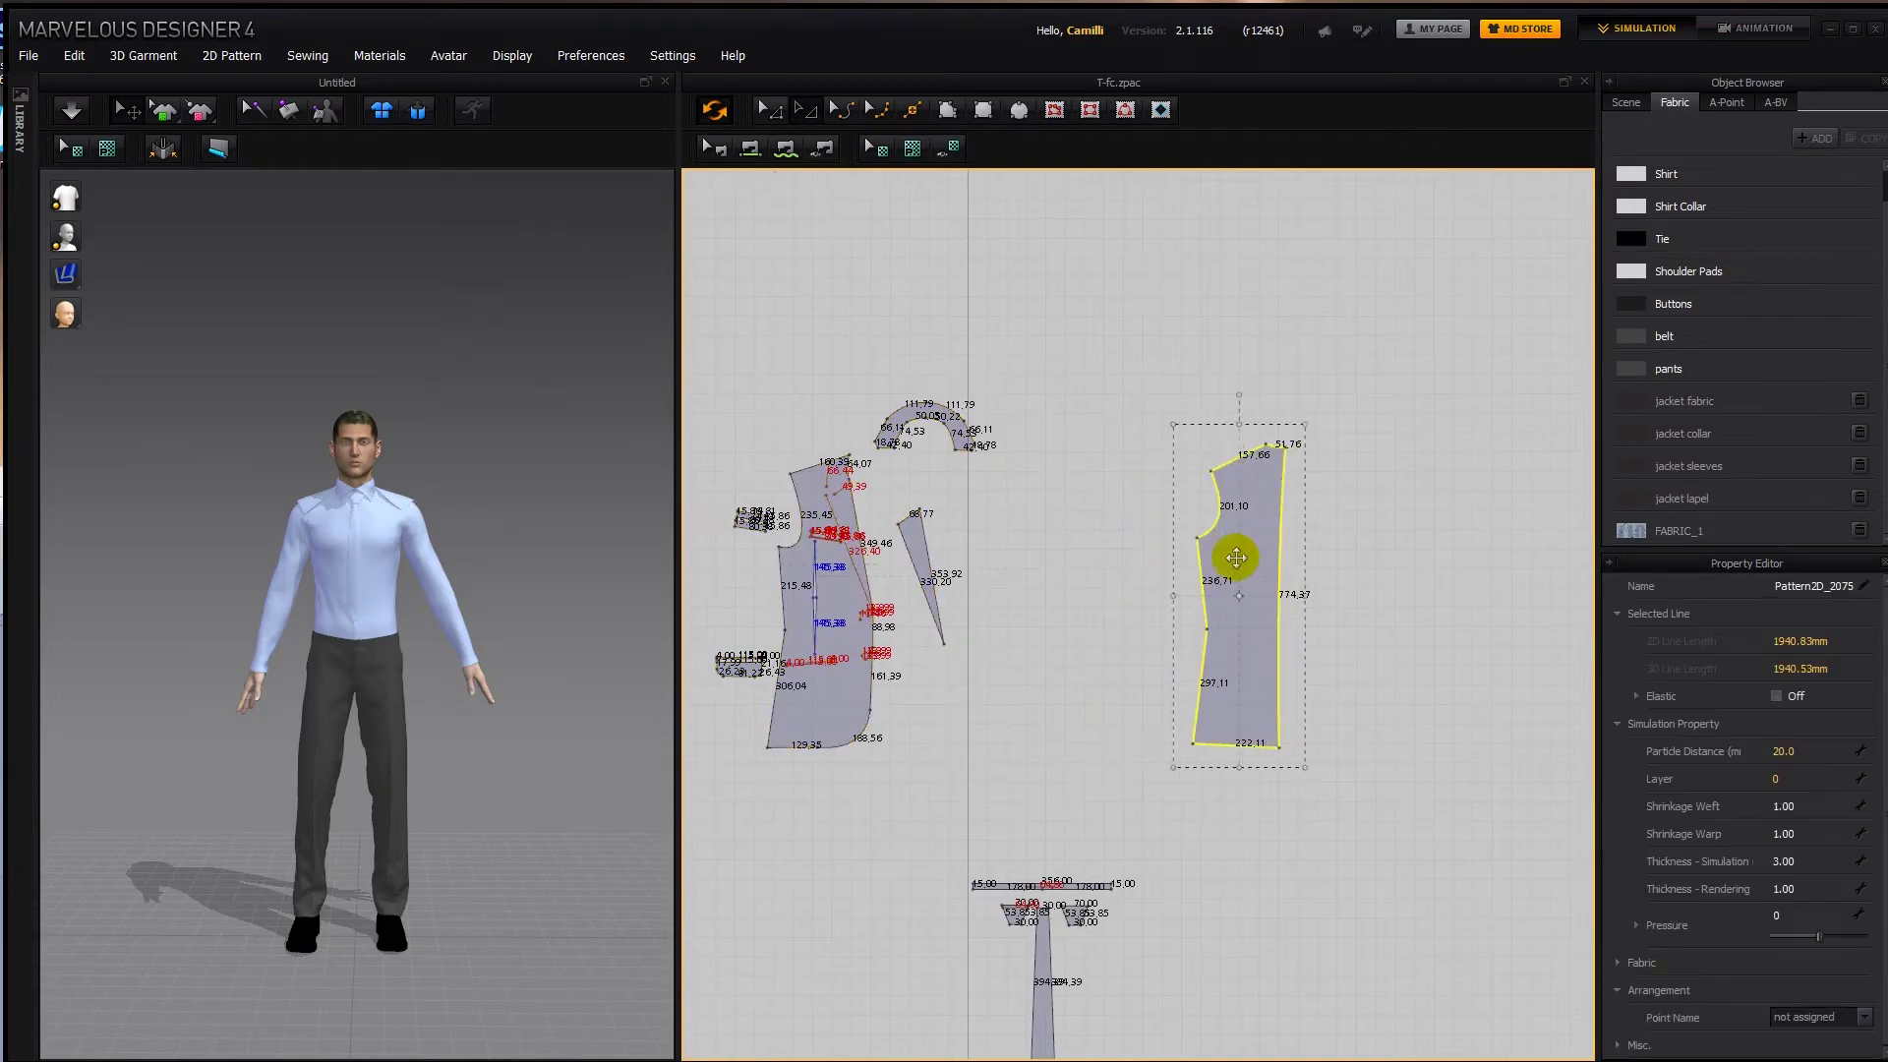
Paste a symmetric copy of the back panel right beside the original.
left_click(1361, 598)
right_click(1351, 590)
left_click(1407, 647)
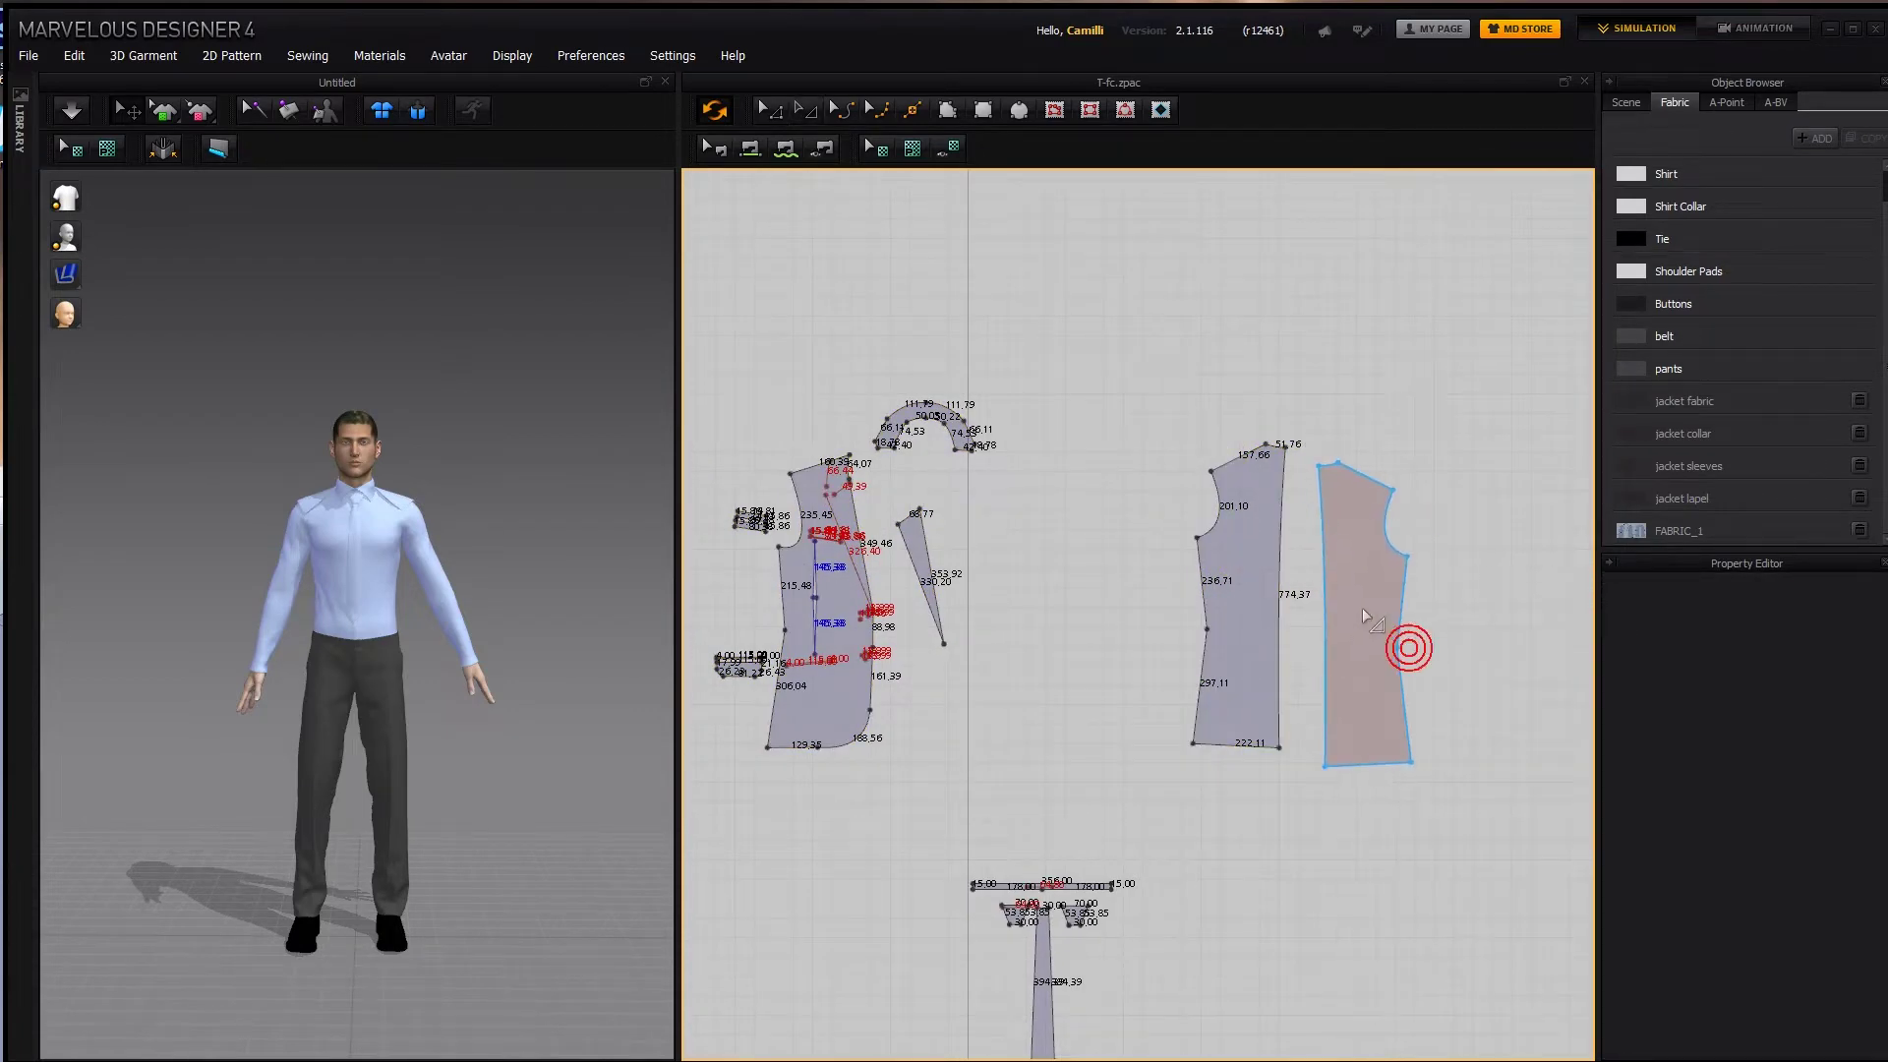
left_click(1355, 593)
left_click(1355, 593)
Copy the front panel and paste its symmetric counterpart between the original and the back panels.
middle_click_drag(872, 632, 897, 632)
left_click(879, 619)
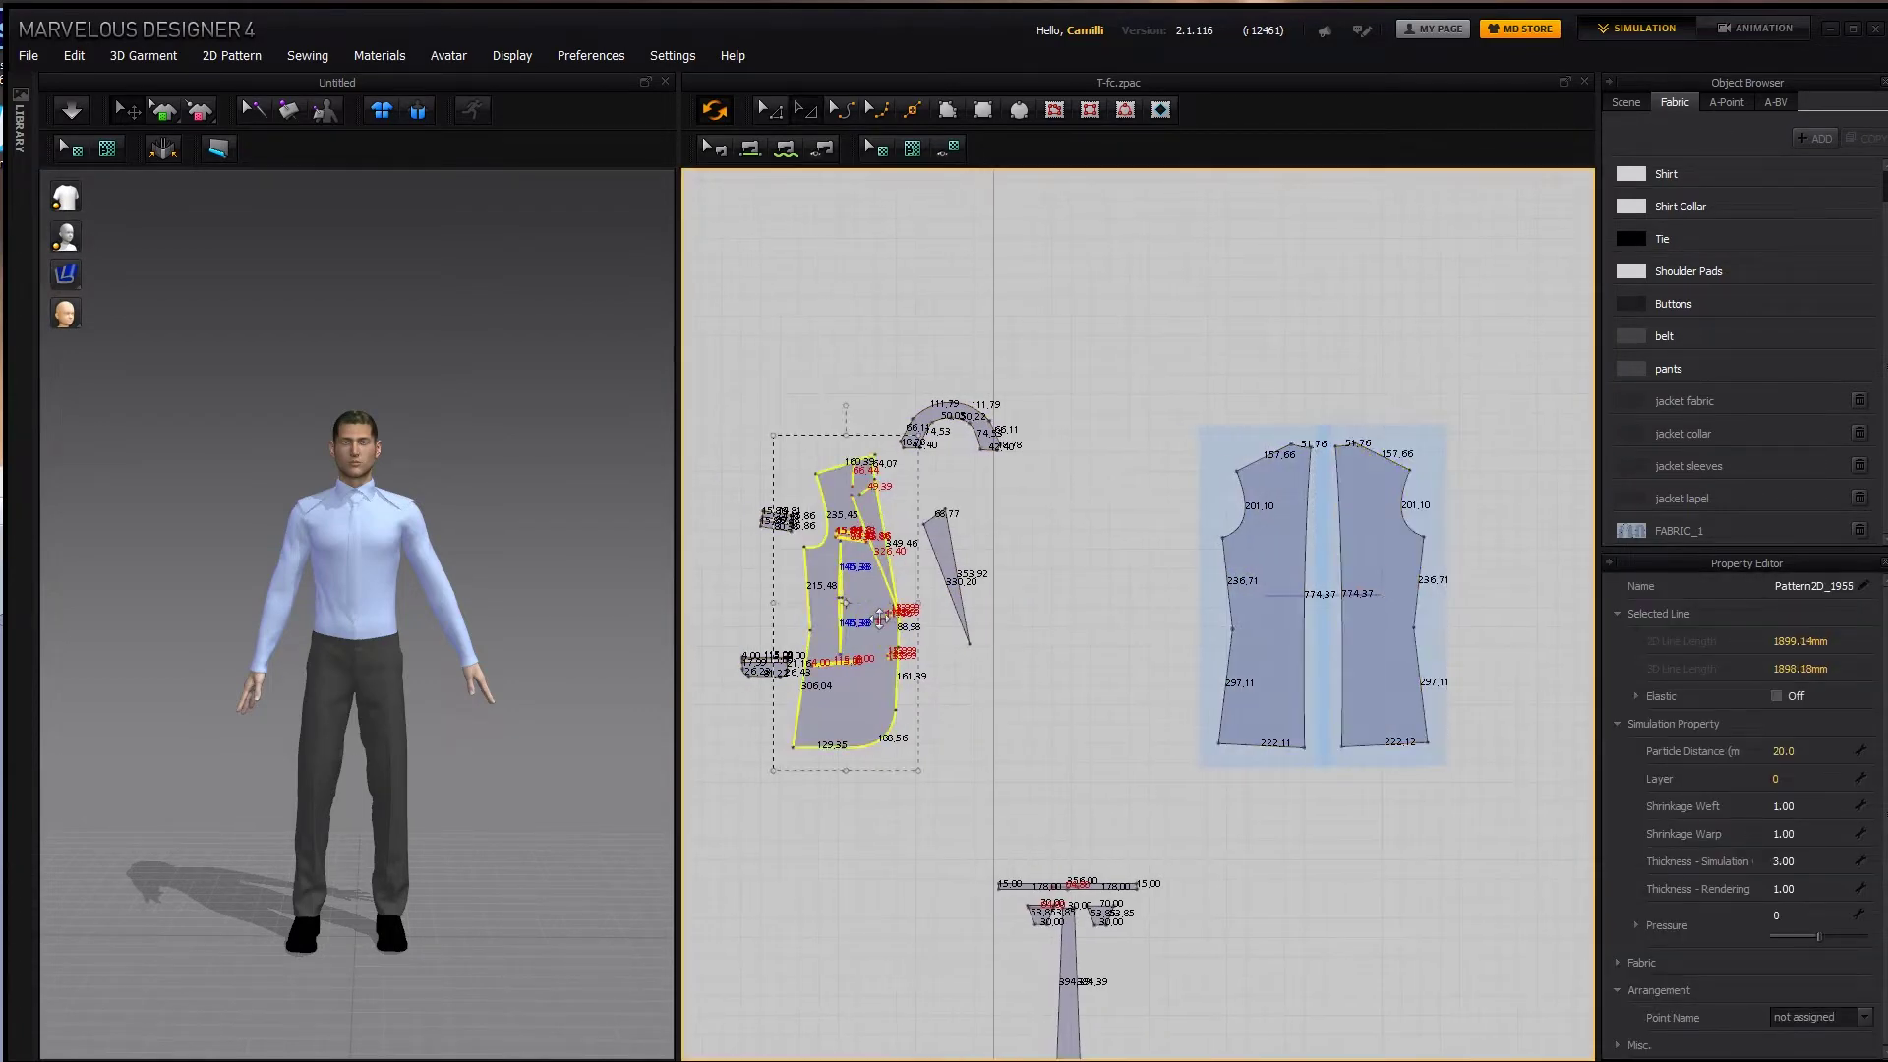
key("ctrl+c")
right_click(1044, 565)
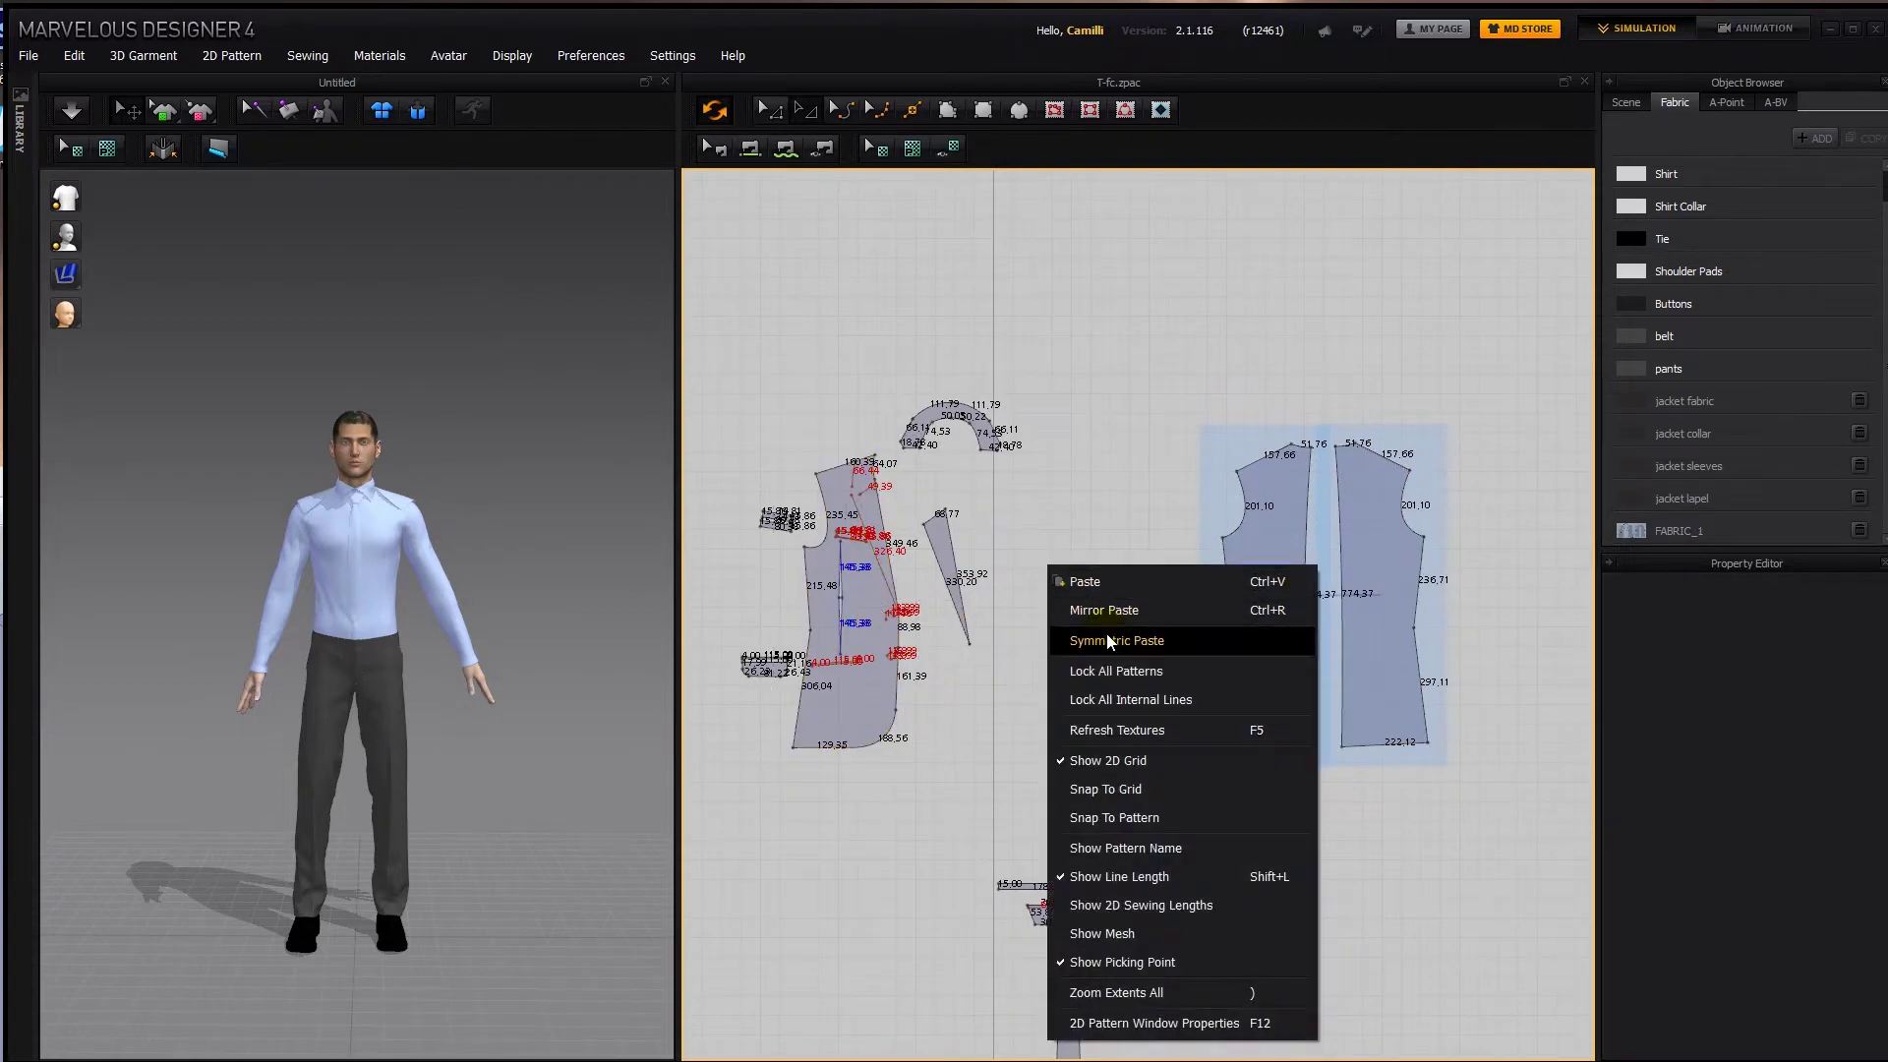
left_click(1117, 640)
left_click(991, 612)
Reposition the lapel triangle, paste a symmetric copy next to it, and move the breast pocket strips beside the mirrored front panel.
left_click_drag(934, 549, 905, 526)
right_click(977, 514)
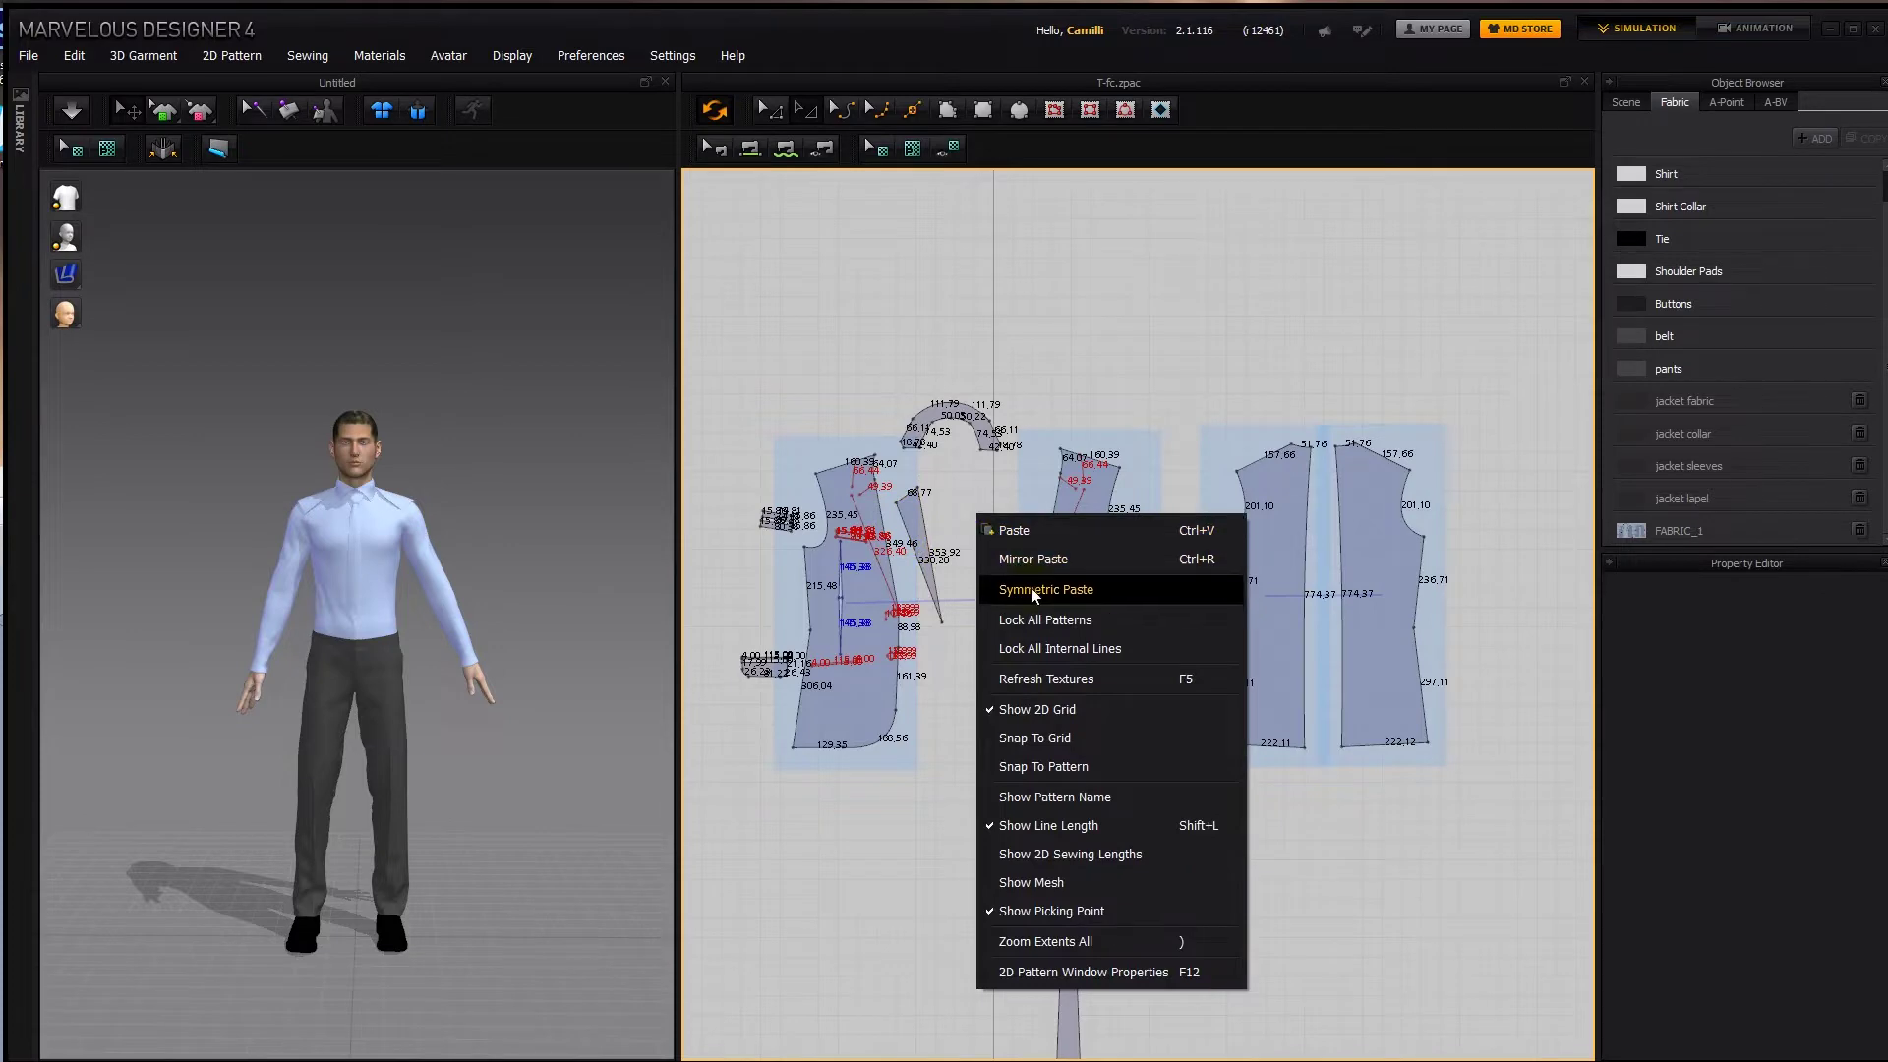
left_click(1030, 588)
left_click(974, 553)
left_click_drag(730, 487, 791, 527)
left_click(1157, 503)
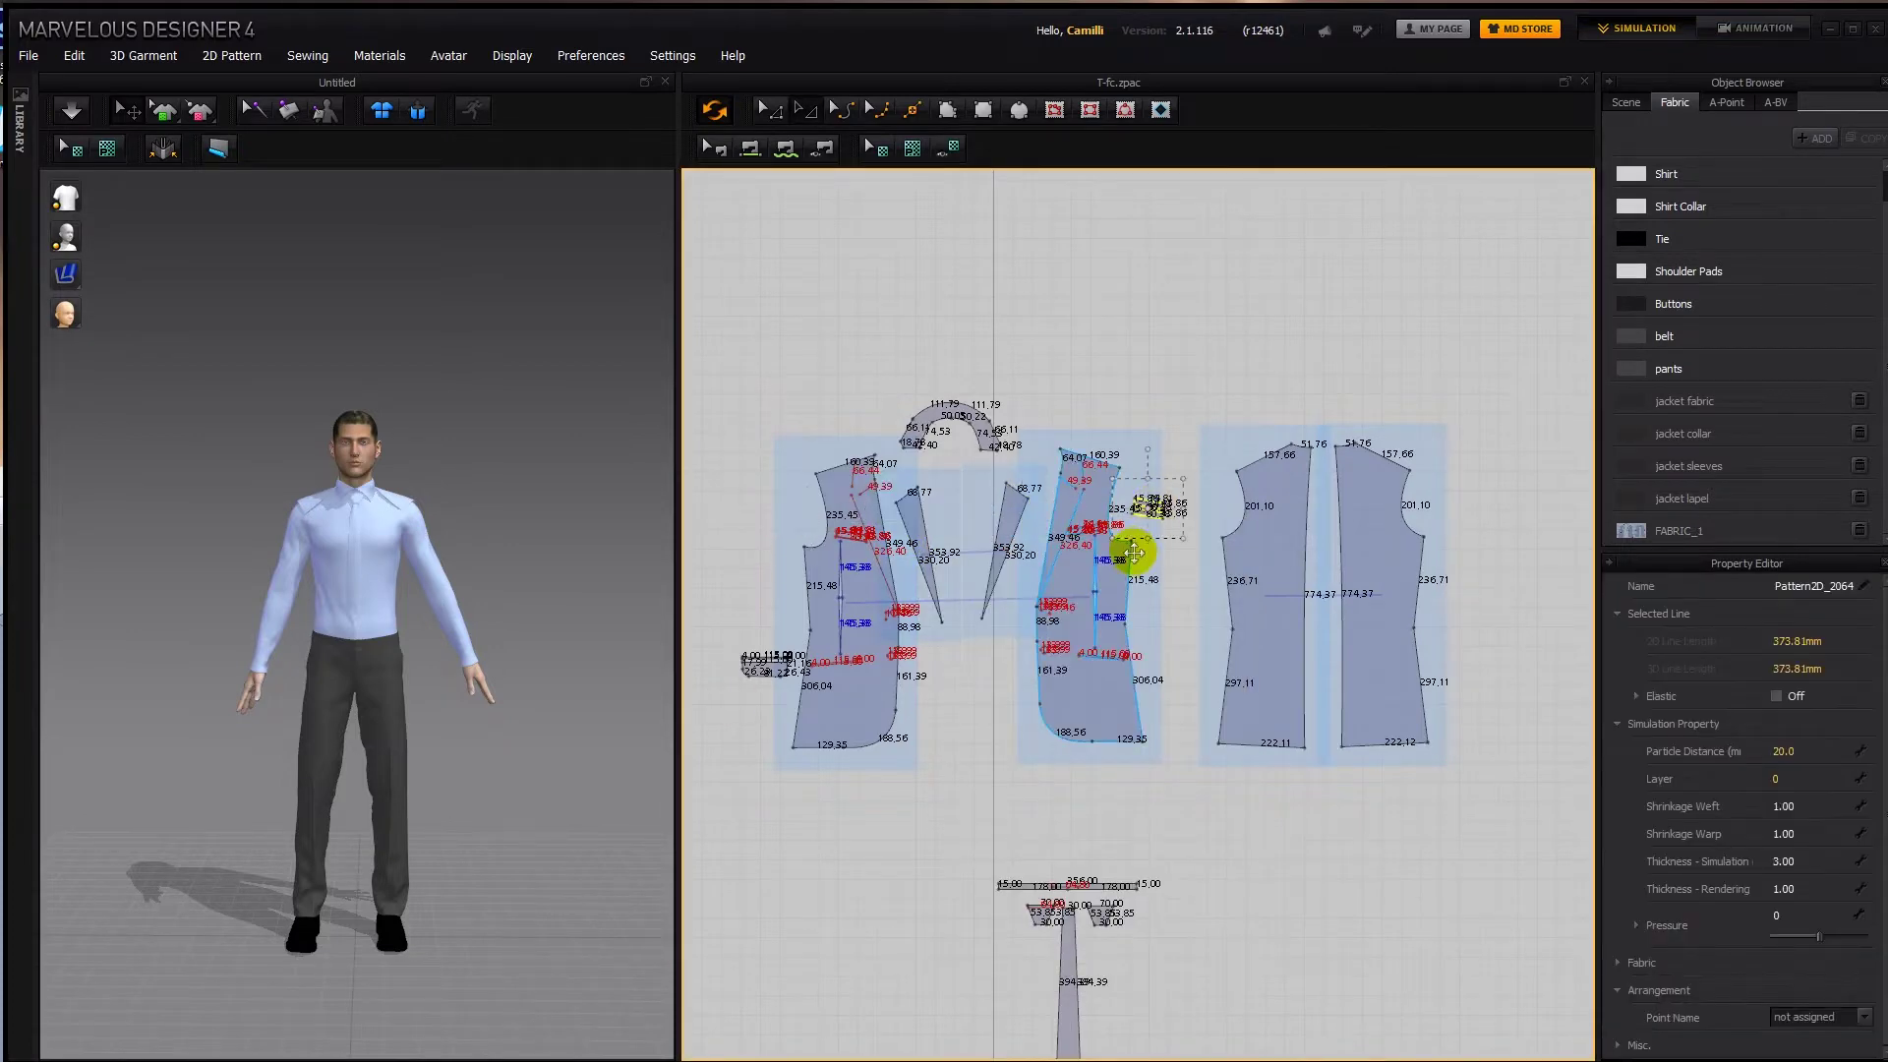
Select all the new jacket pieces and lower them together in 3D to the avatar's height.
scroll(484, 535, "down", 5)
left_click_drag(1099, 228, 757, 322)
left_click_drag(1565, 741, 1569, 743)
left_click_drag(370, 292, 372, 602)
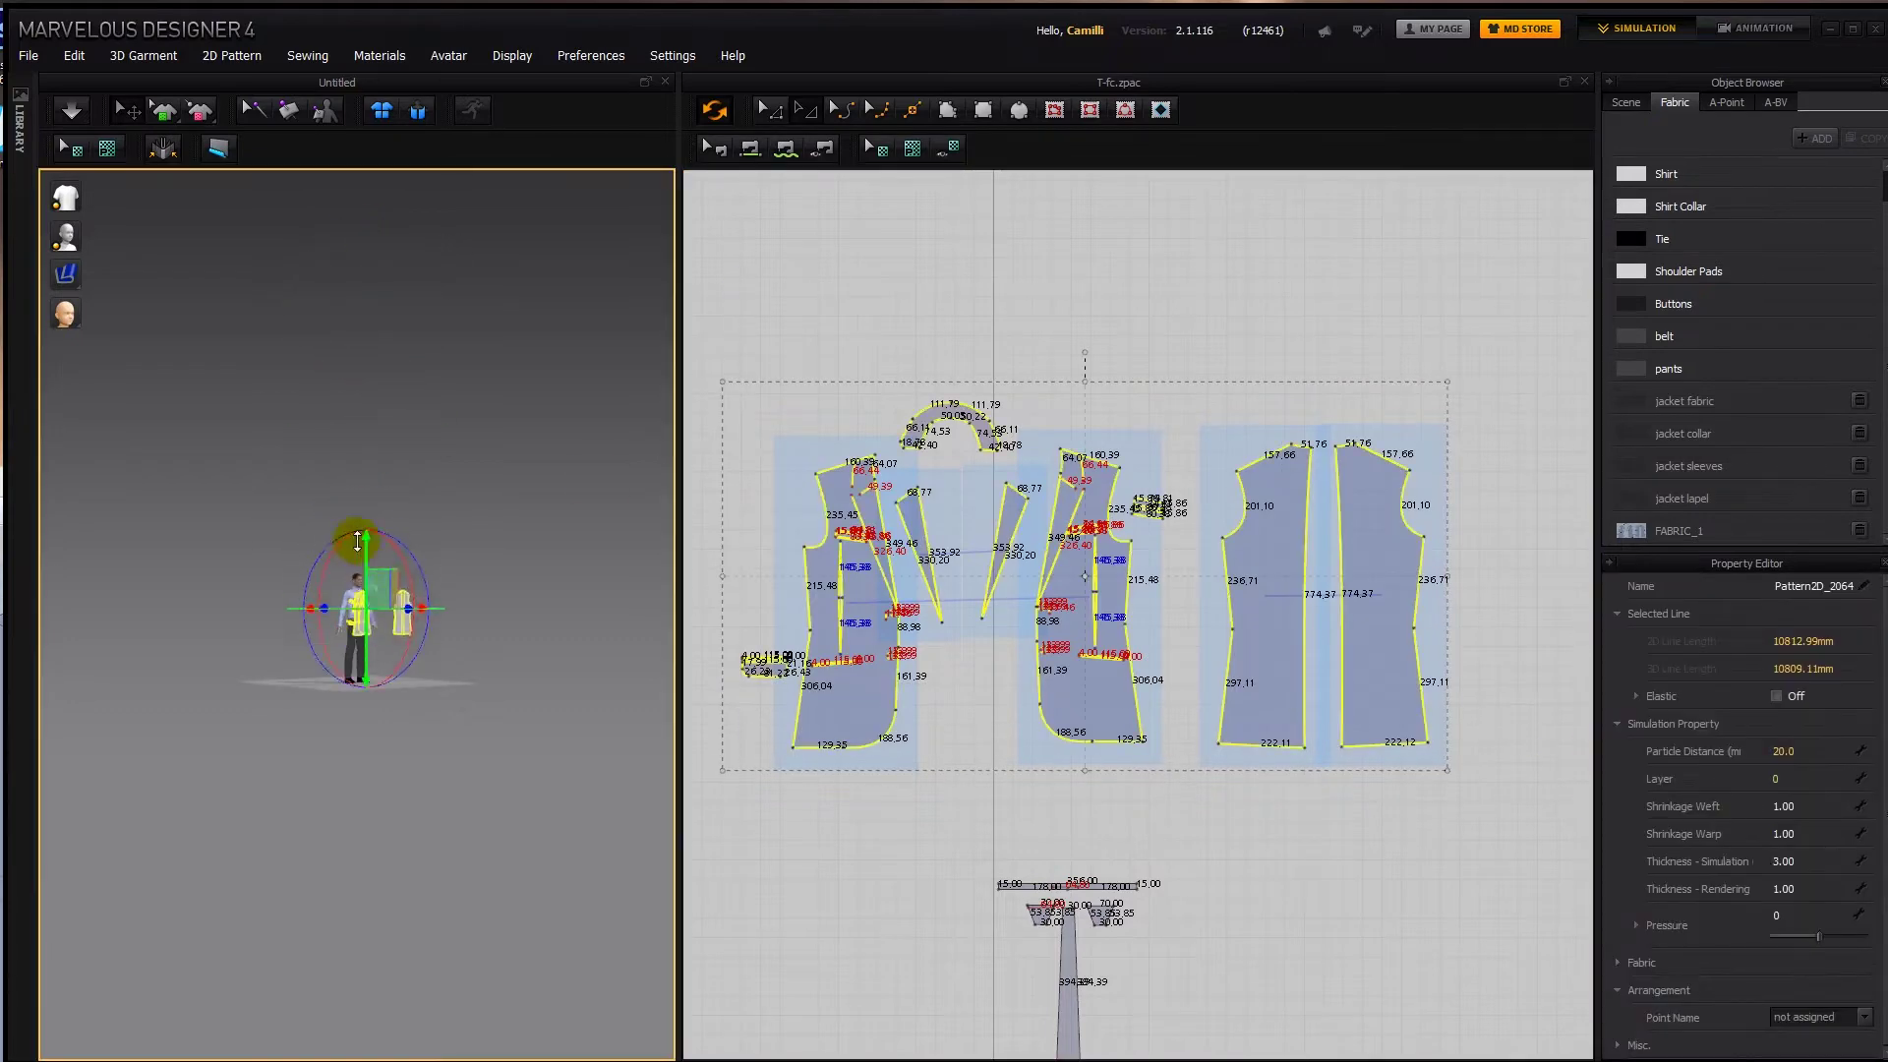
Select both back panels in 3D and place them behind the avatar's back.
right_click_drag(379, 605, 462, 614)
scroll(383, 608, "up", 6)
right_click_drag(589, 629, 531, 634)
left_click(557, 637)
scroll(604, 632, "up", 2)
scroll(589, 634, "down", 3)
left_click(562, 627)
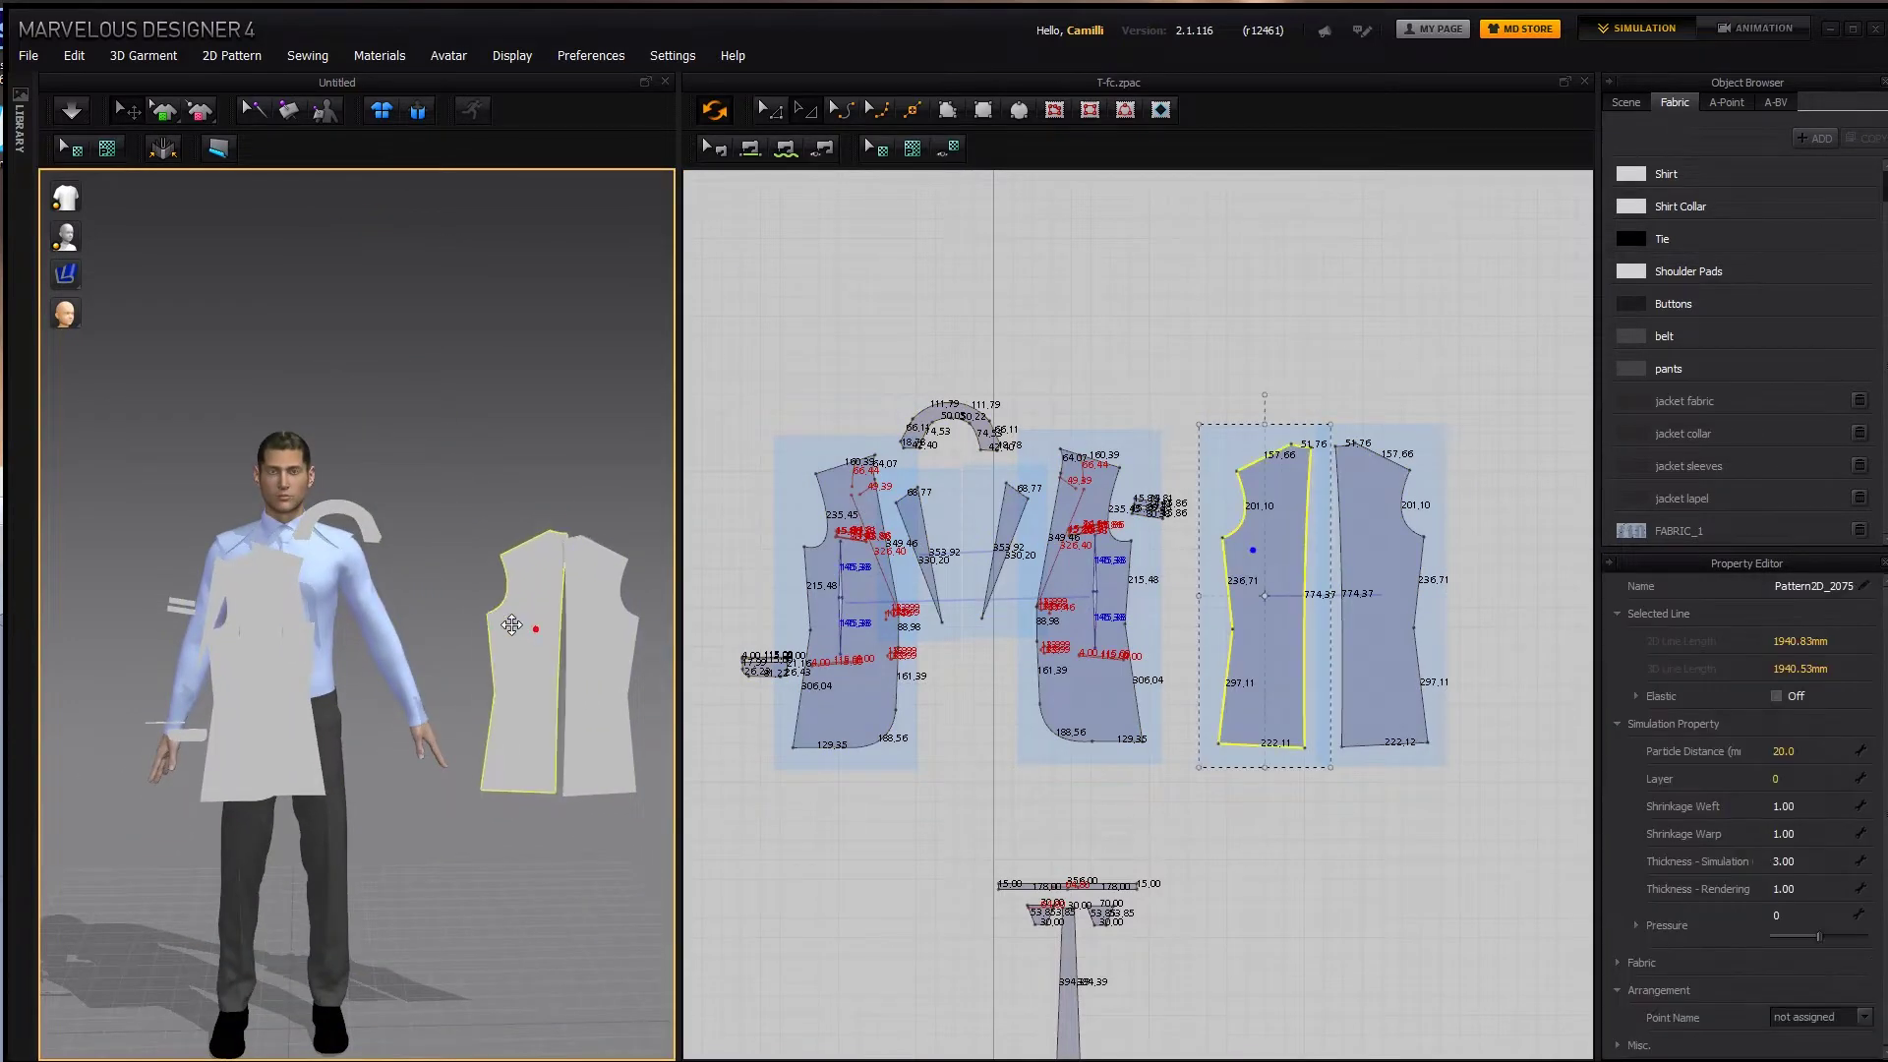
left_click(588, 637, "shift")
left_click_drag(590, 637, 318, 566)
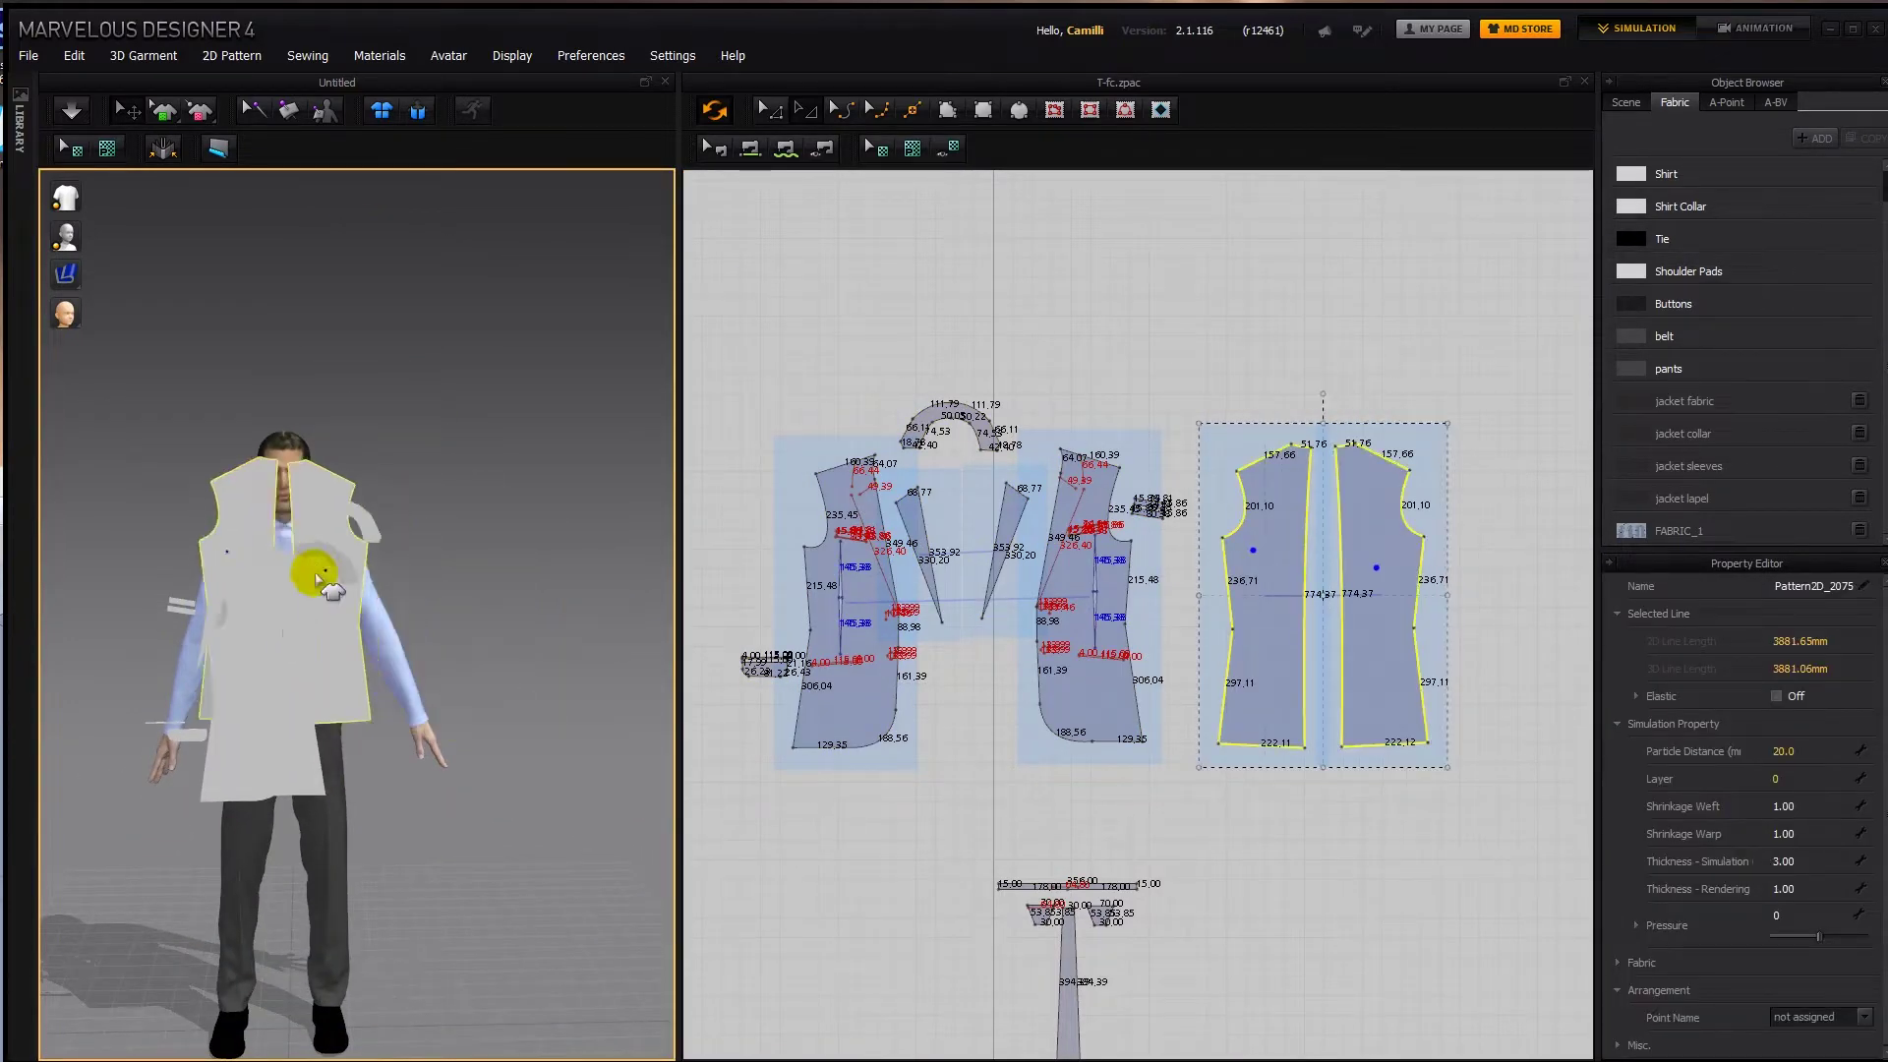
right_click_drag(317, 566, 580, 596)
left_click_drag(345, 489, 224, 521)
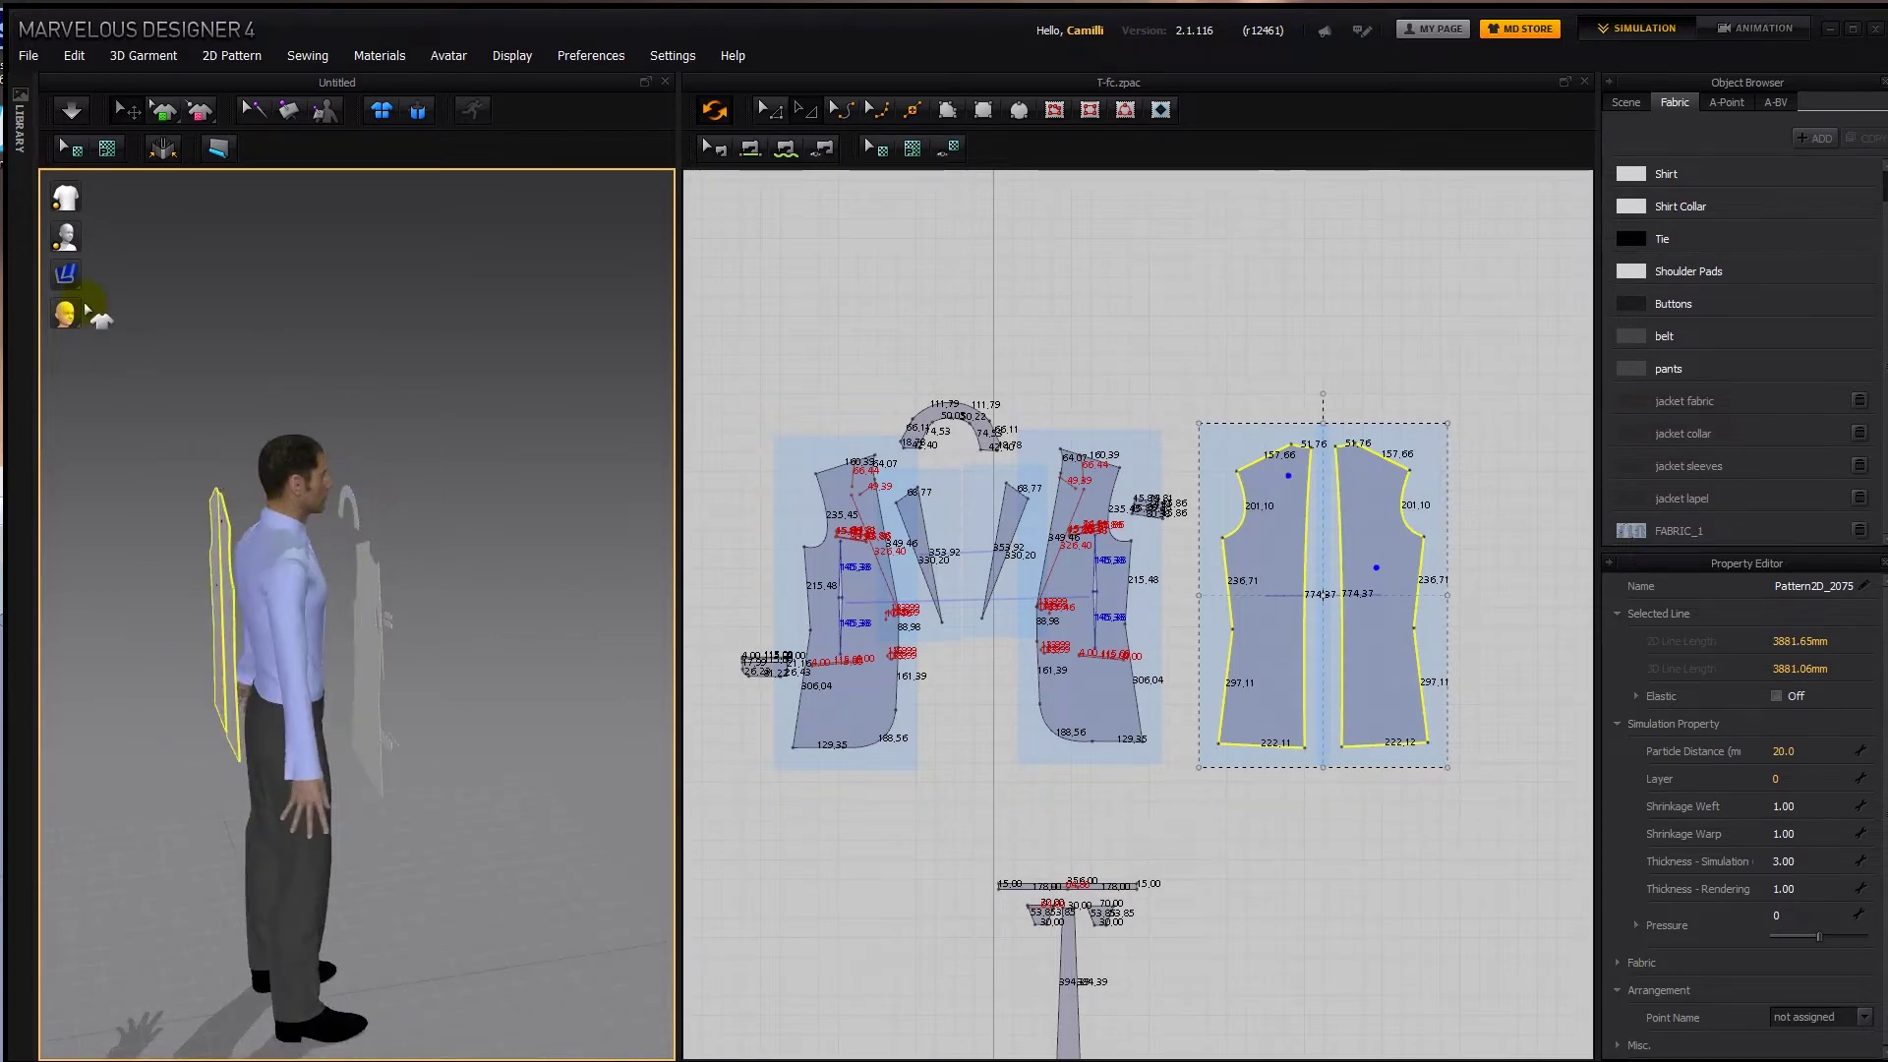
Flip both back panels so their outer faces point away from the avatar.
right_click_drag(118, 551, 287, 558)
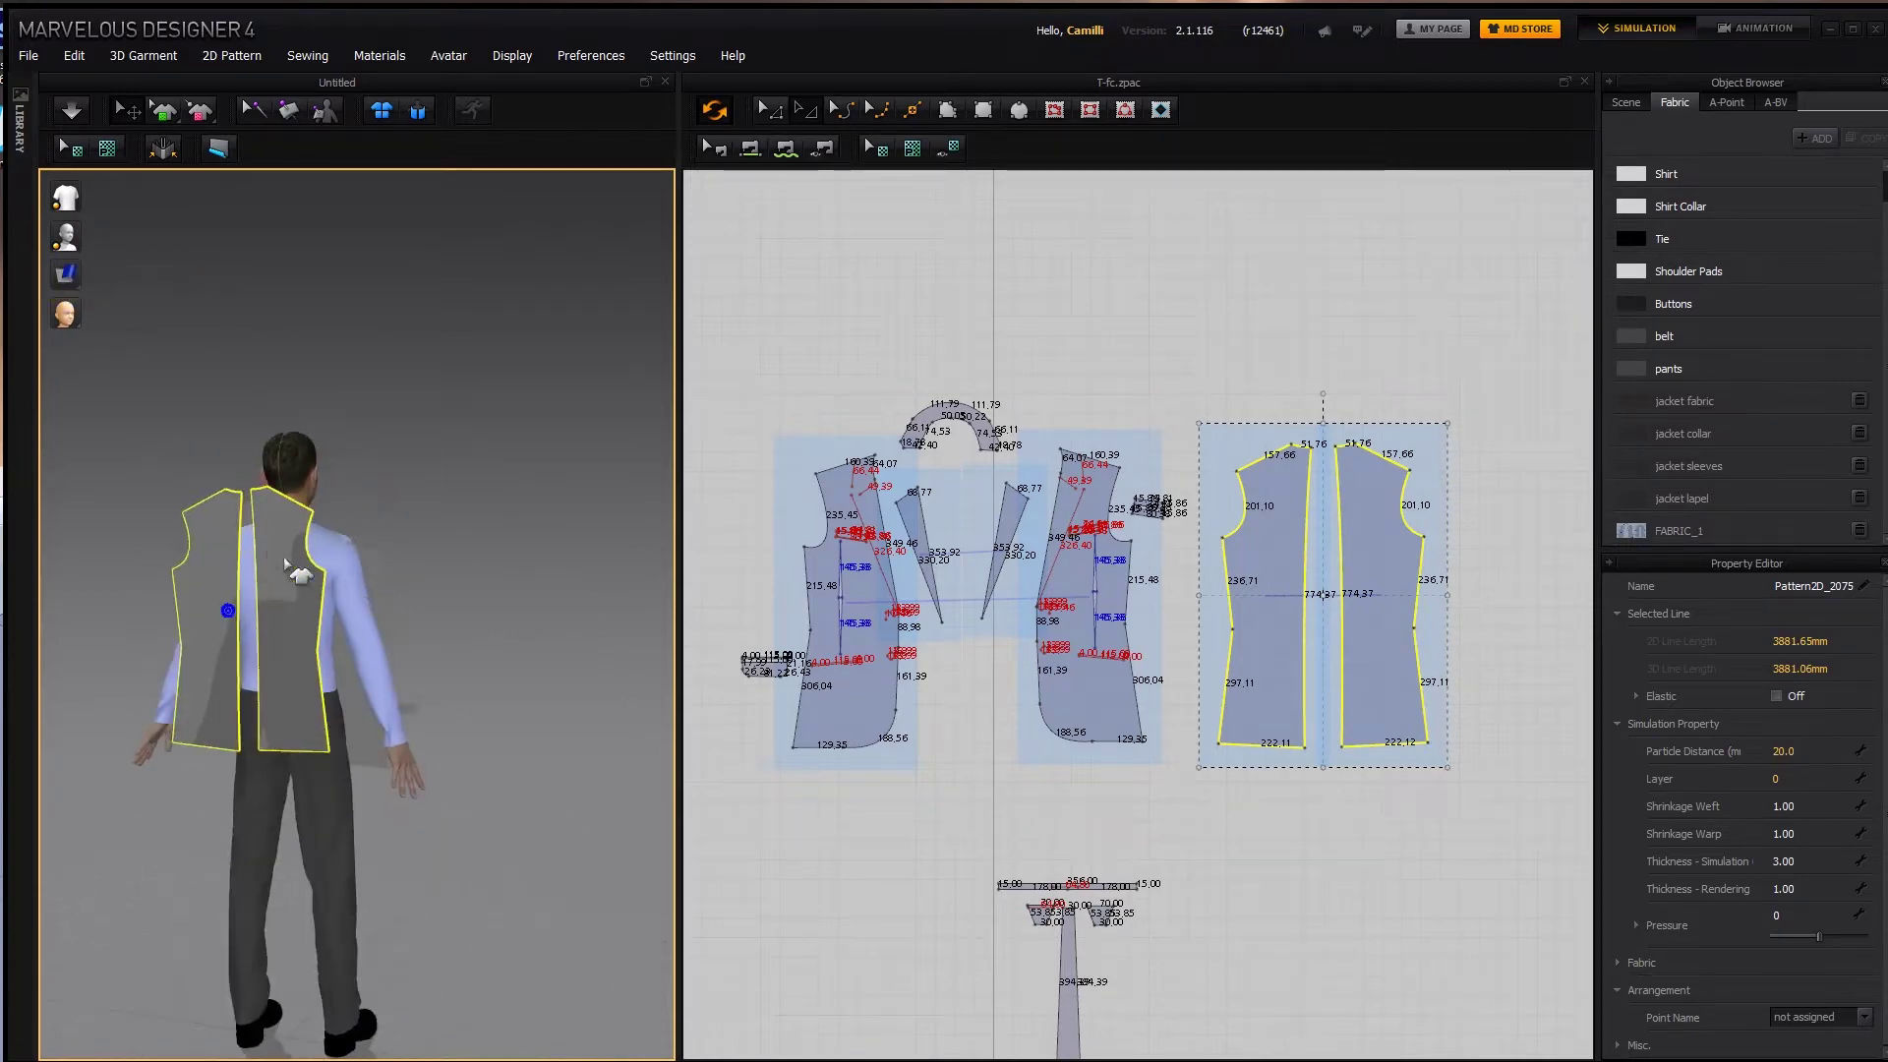
right_click(277, 553)
left_click(386, 946)
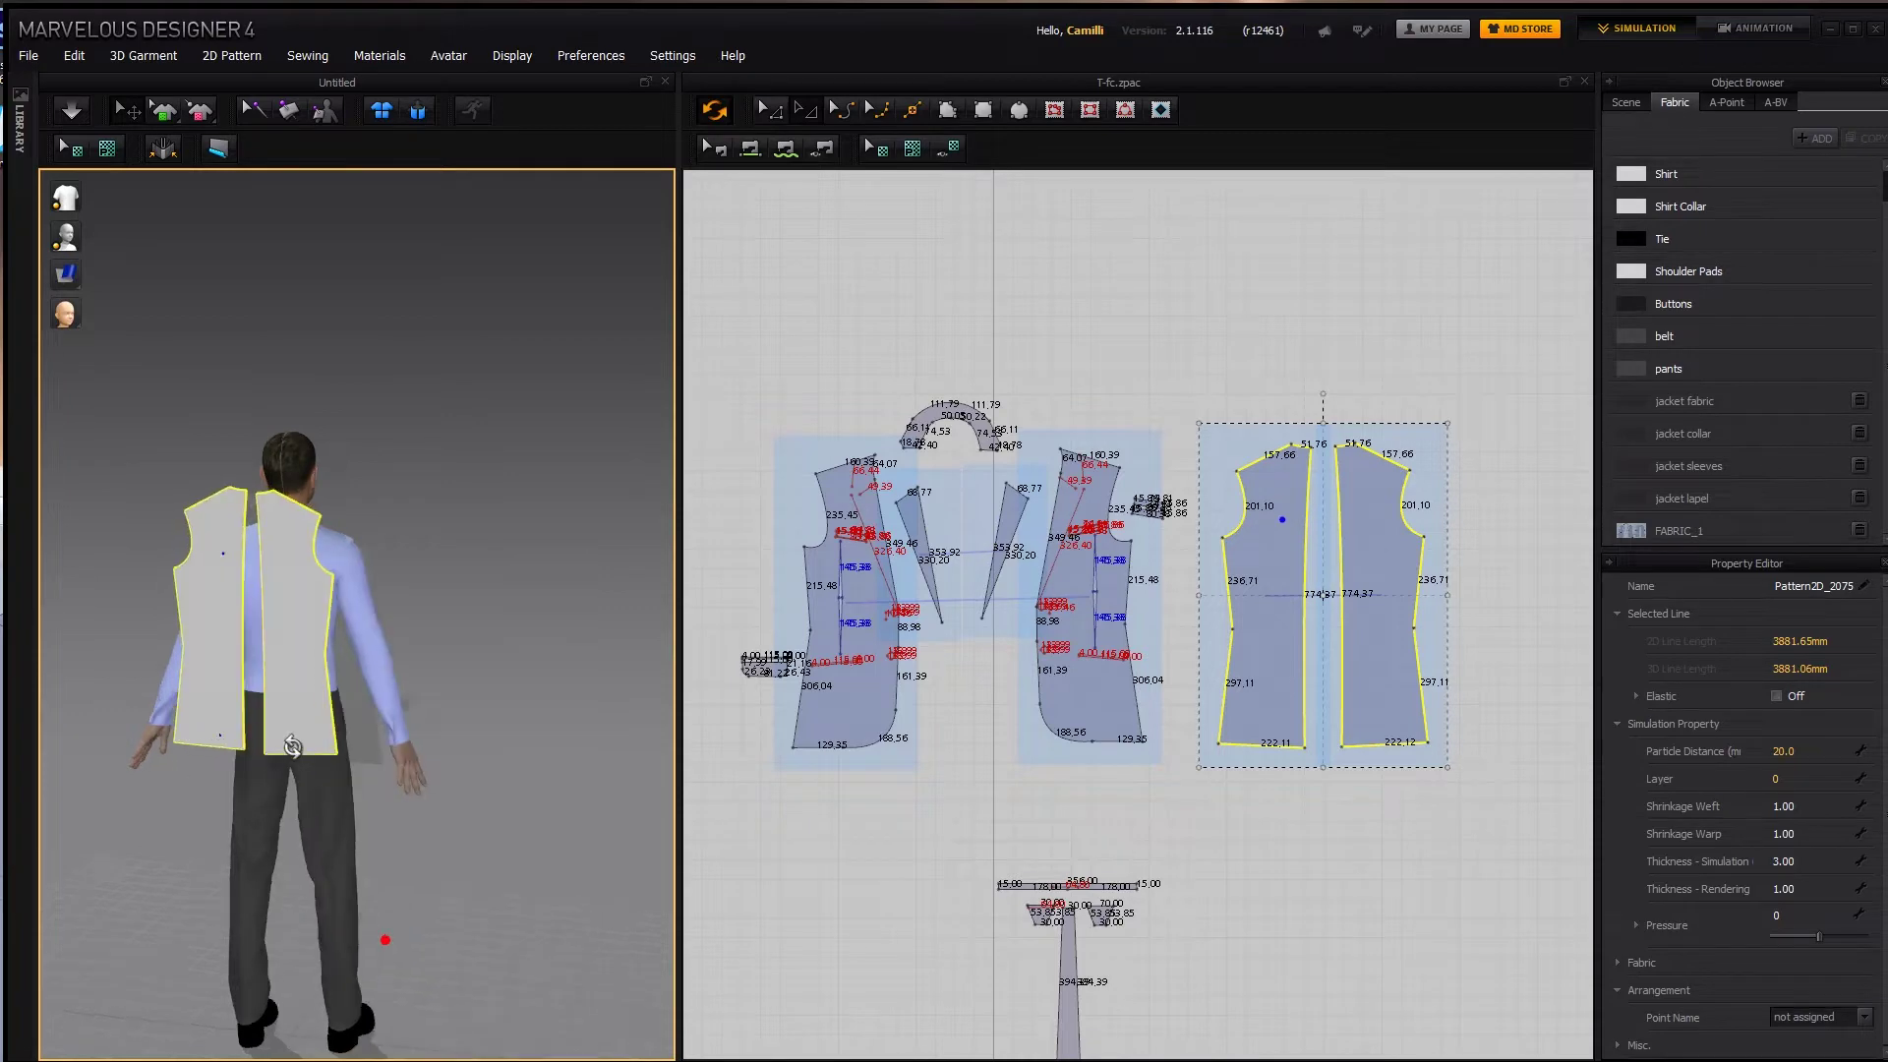
Select both front panels in 3D and move them forward in front of the avatar's chest.
key("2")
left_click(252, 552)
scroll(321, 662, "up", 3)
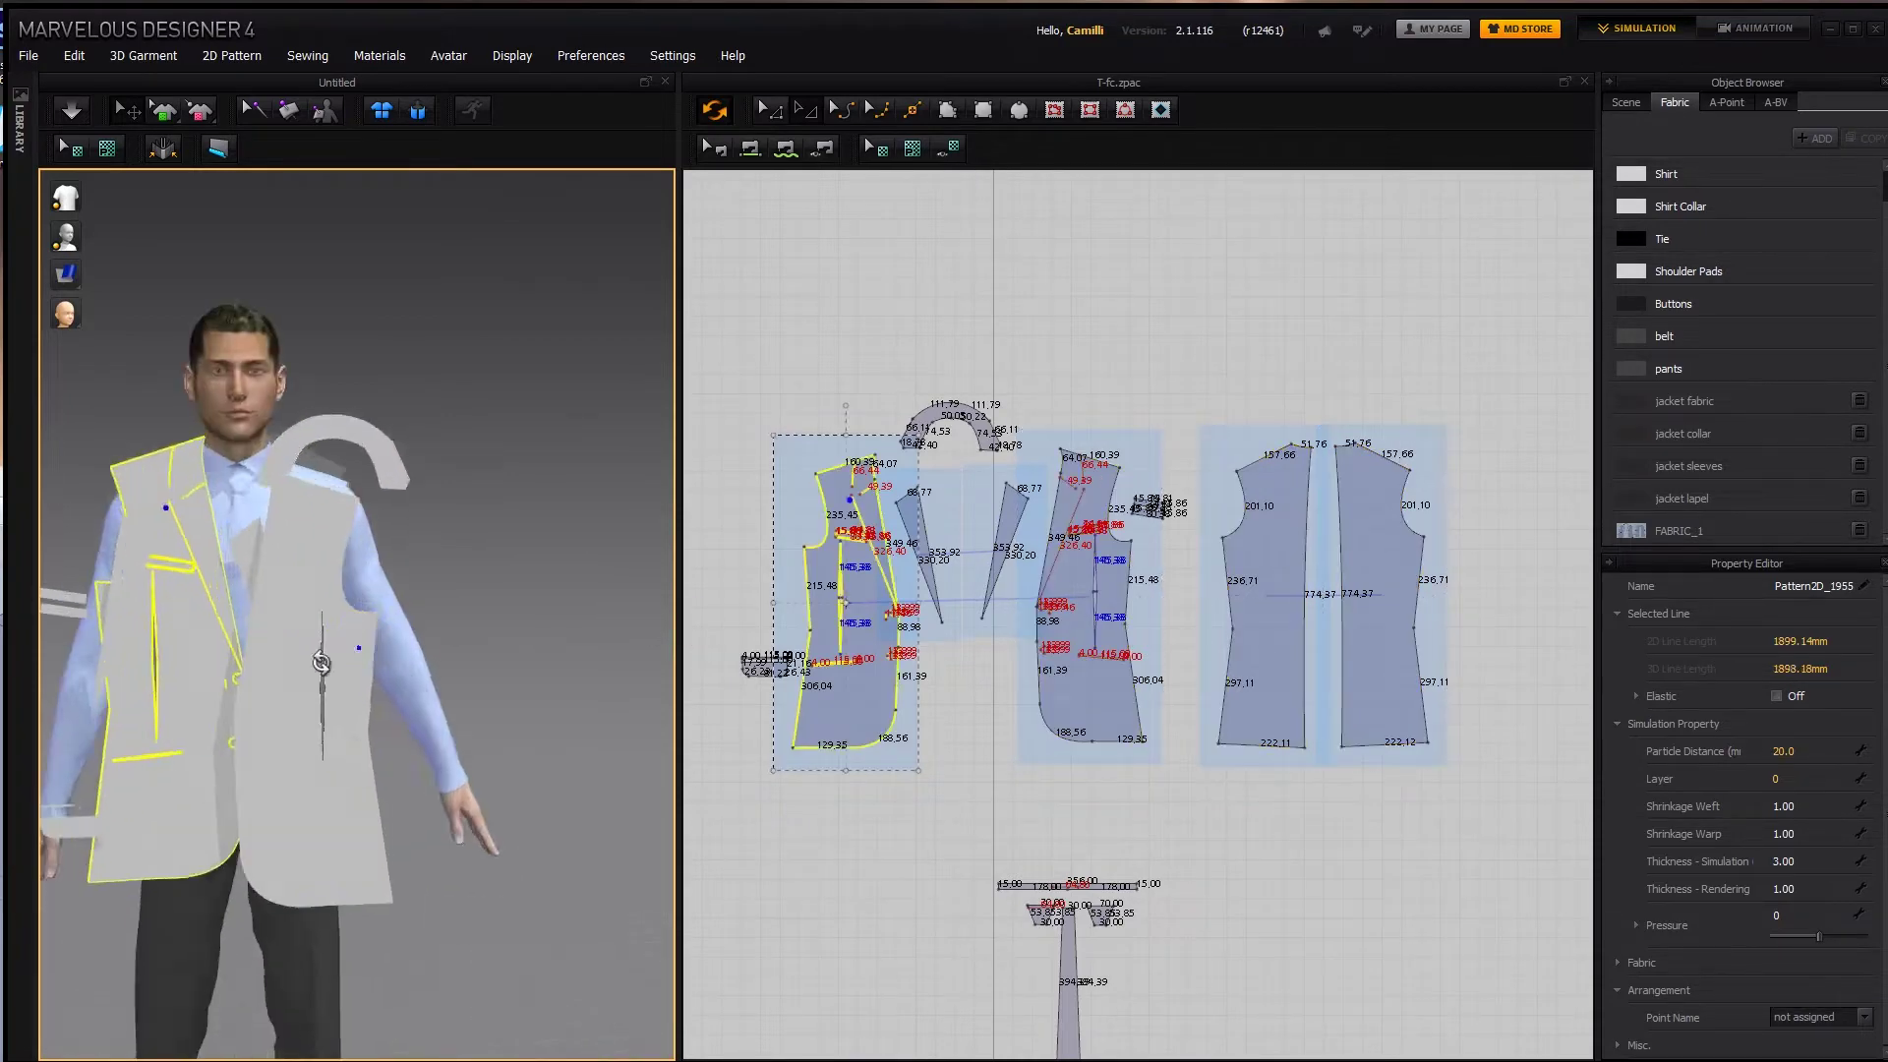
left_click(321, 661, "shift")
right_click_drag(321, 662, 541, 708)
left_click(221, 570)
left_click_drag(226, 546, 299, 510)
Place the collar behind the avatar's neck and tilt it to lie nearly horizontal.
right_click_drag(334, 499, 433, 491)
left_click(172, 422)
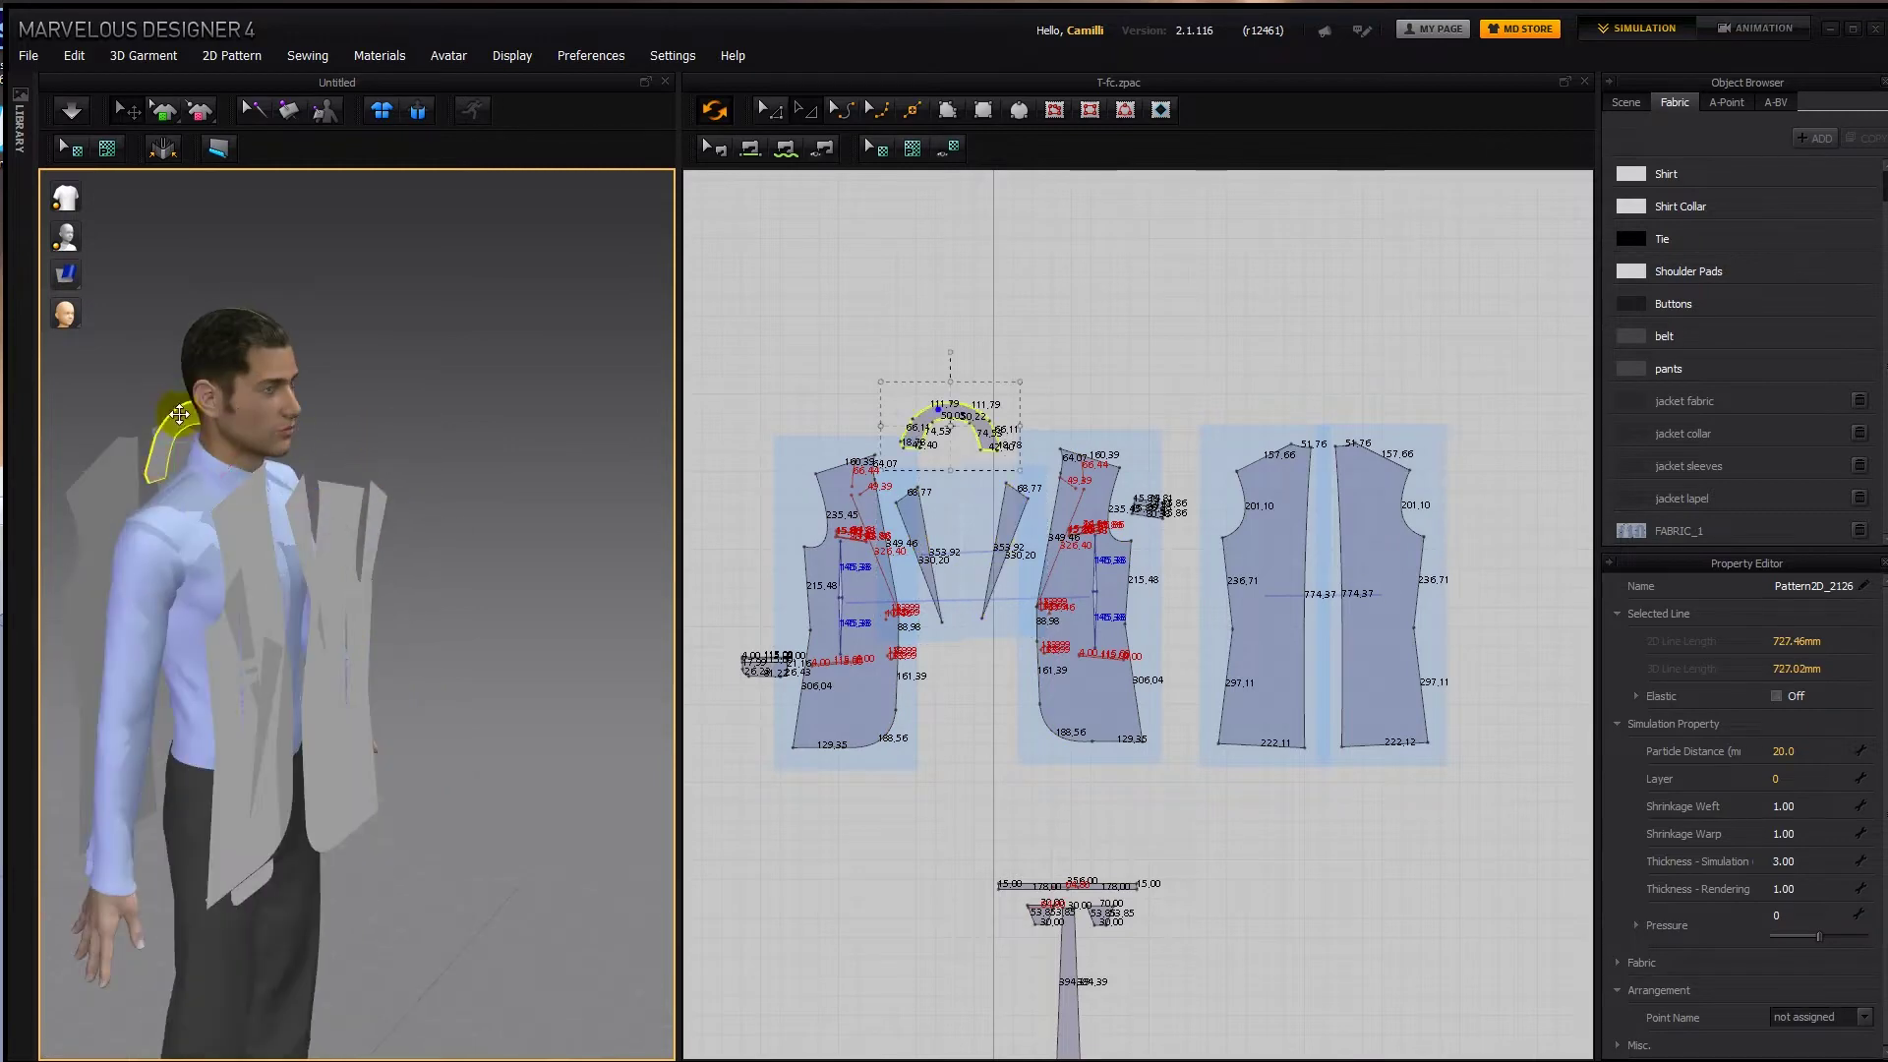
left_click_drag(147, 343, 118, 492)
scroll(286, 632, "down", 2)
right_click_drag(286, 632, 126, 707)
Deactivate the lower pocket pieces beside the avatar's hand, pattern only.
left_click(152, 705)
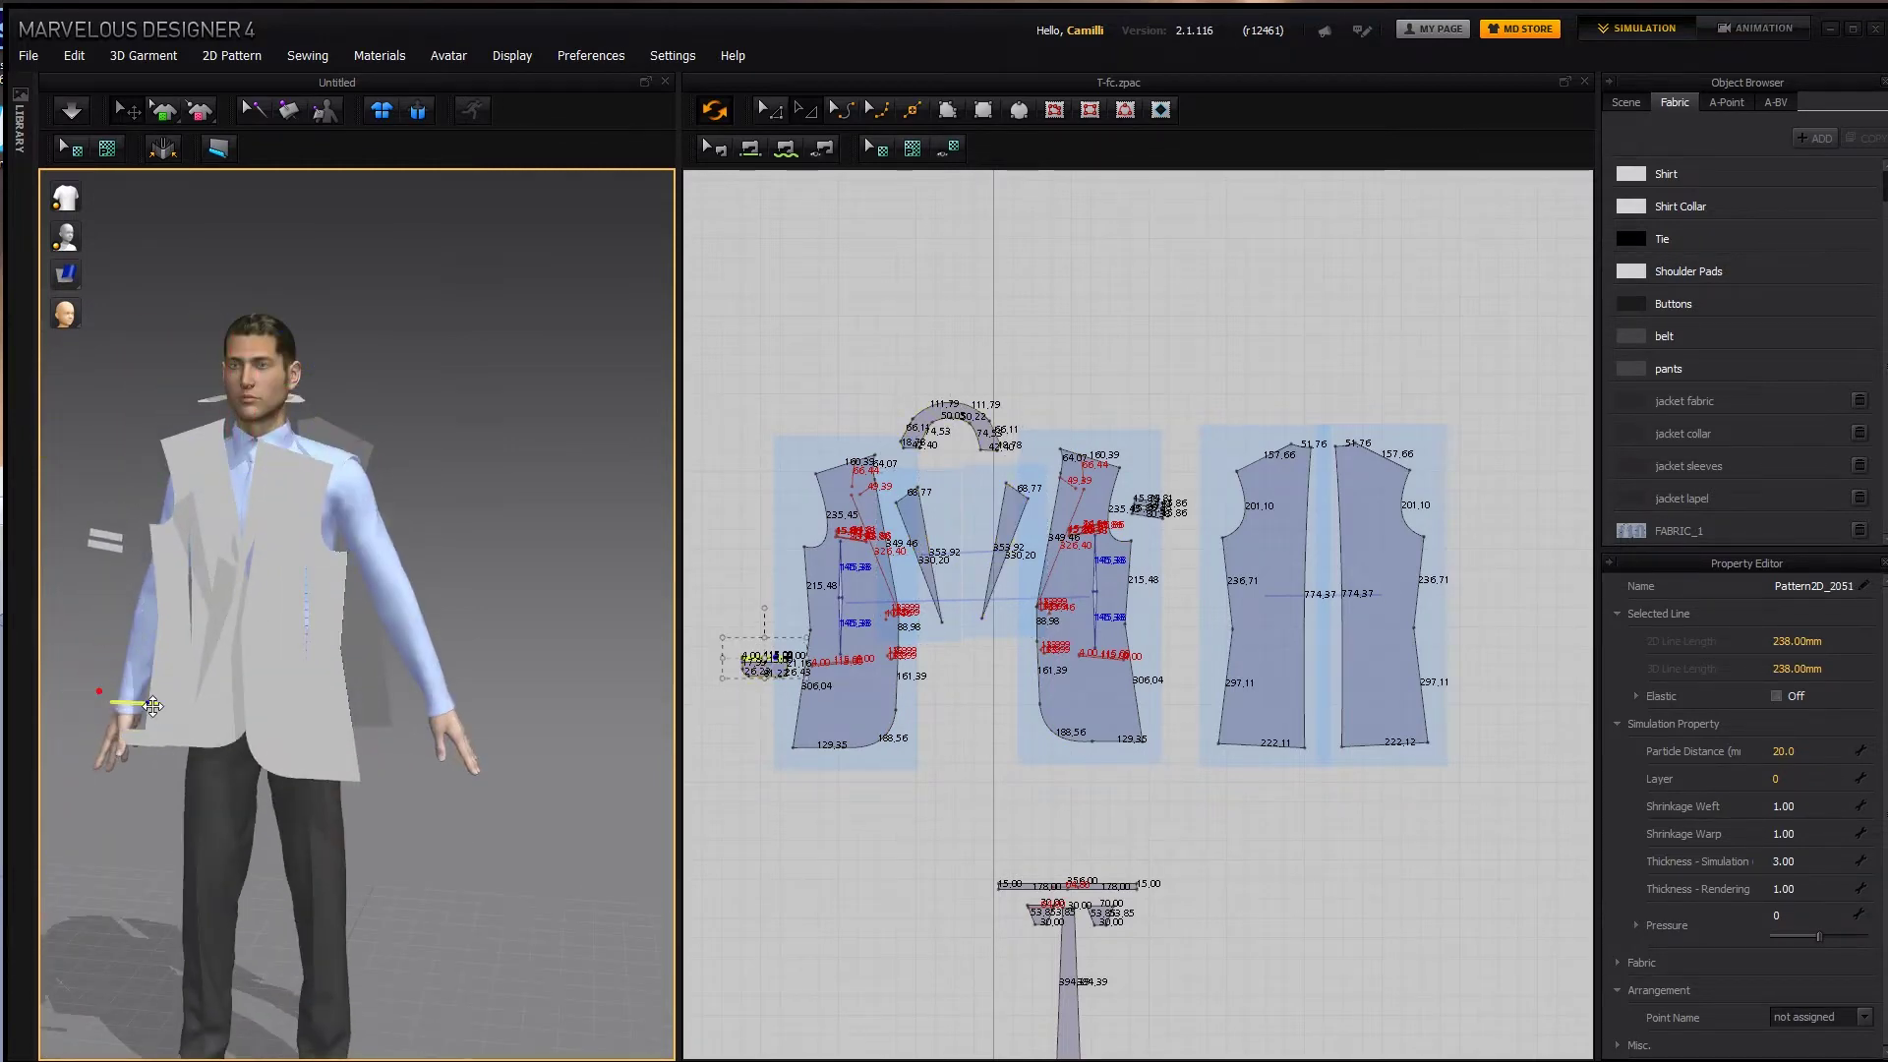
right_click(134, 732)
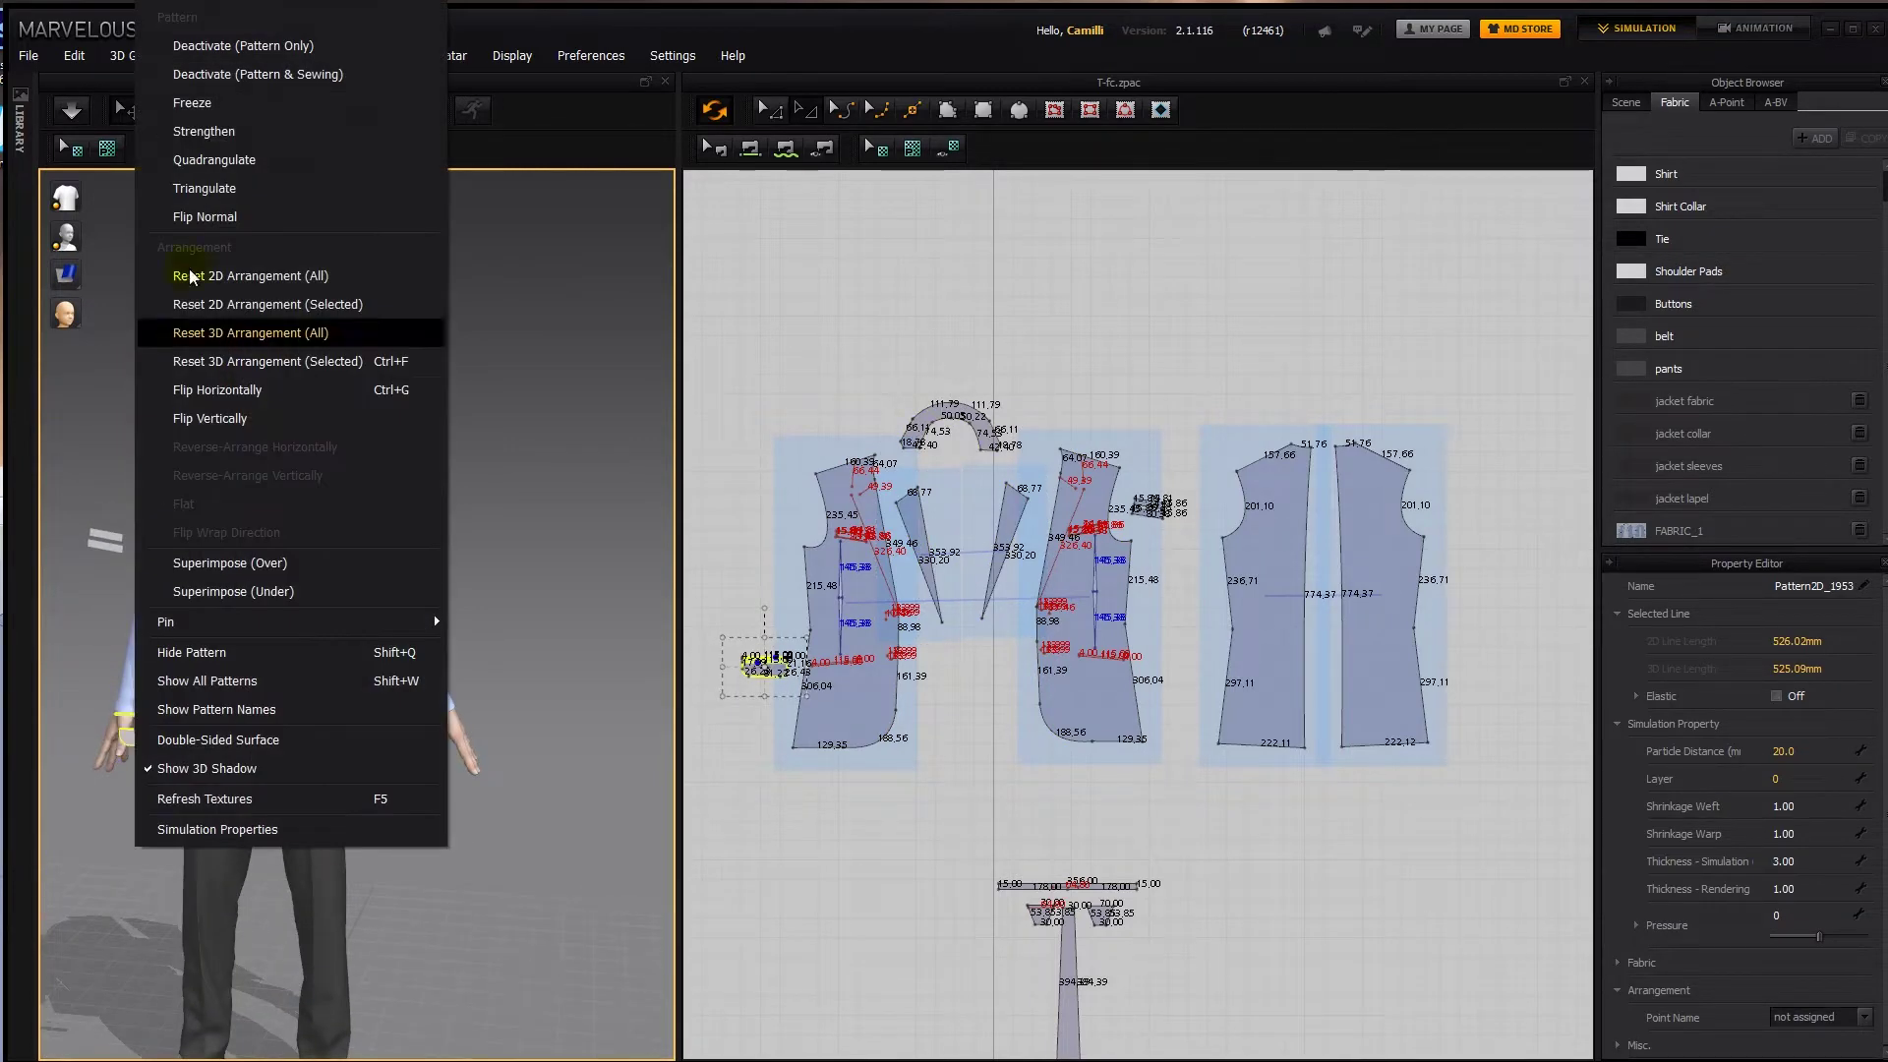
left_click(206, 48)
left_click_drag(20, 758, 19, 758)
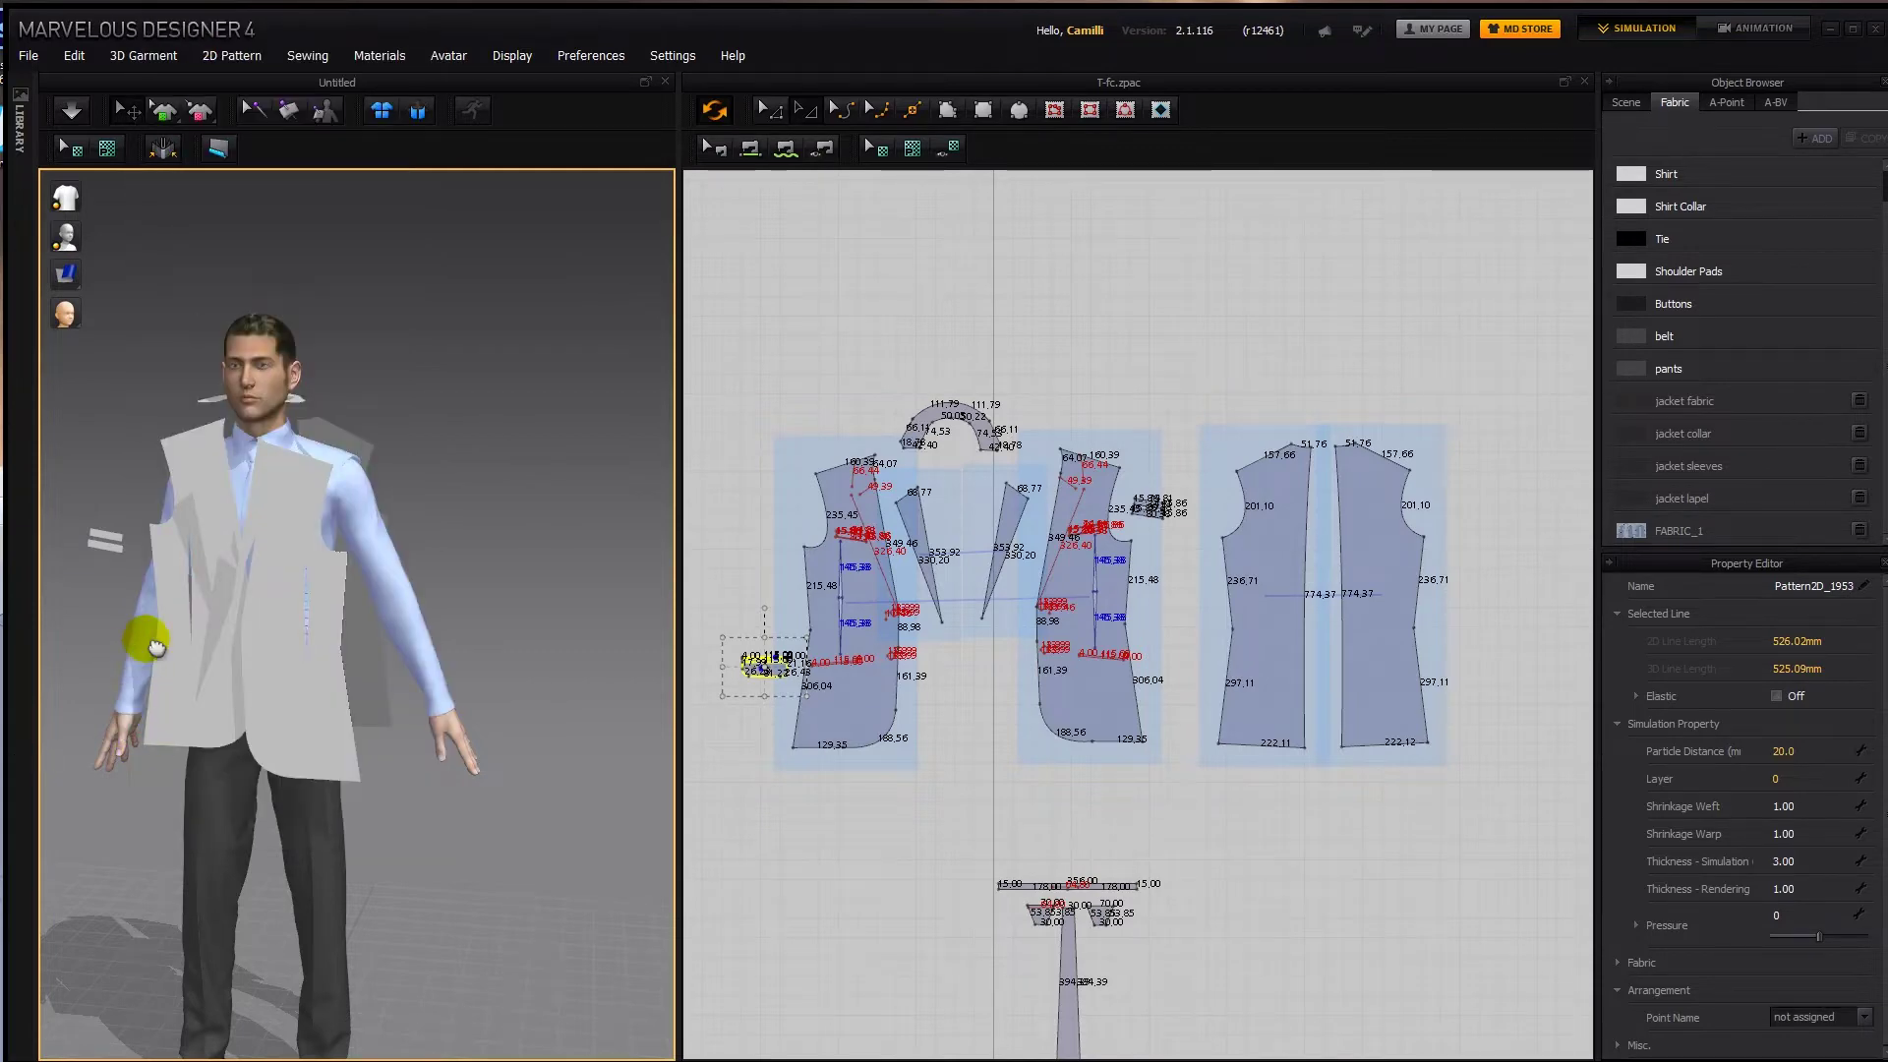
Move the two breast pocket strips across to the avatar's left chest, in front of the mirrored front panel.
middle_click_drag(147, 644, 226, 657)
left_click(180, 560)
left_click(151, 417)
left_click(186, 551)
left_click(1222, 358)
left_click(187, 554)
left_click_drag(258, 556, 486, 549)
left_click(557, 456)
right_click_drag(557, 455, 586, 455)
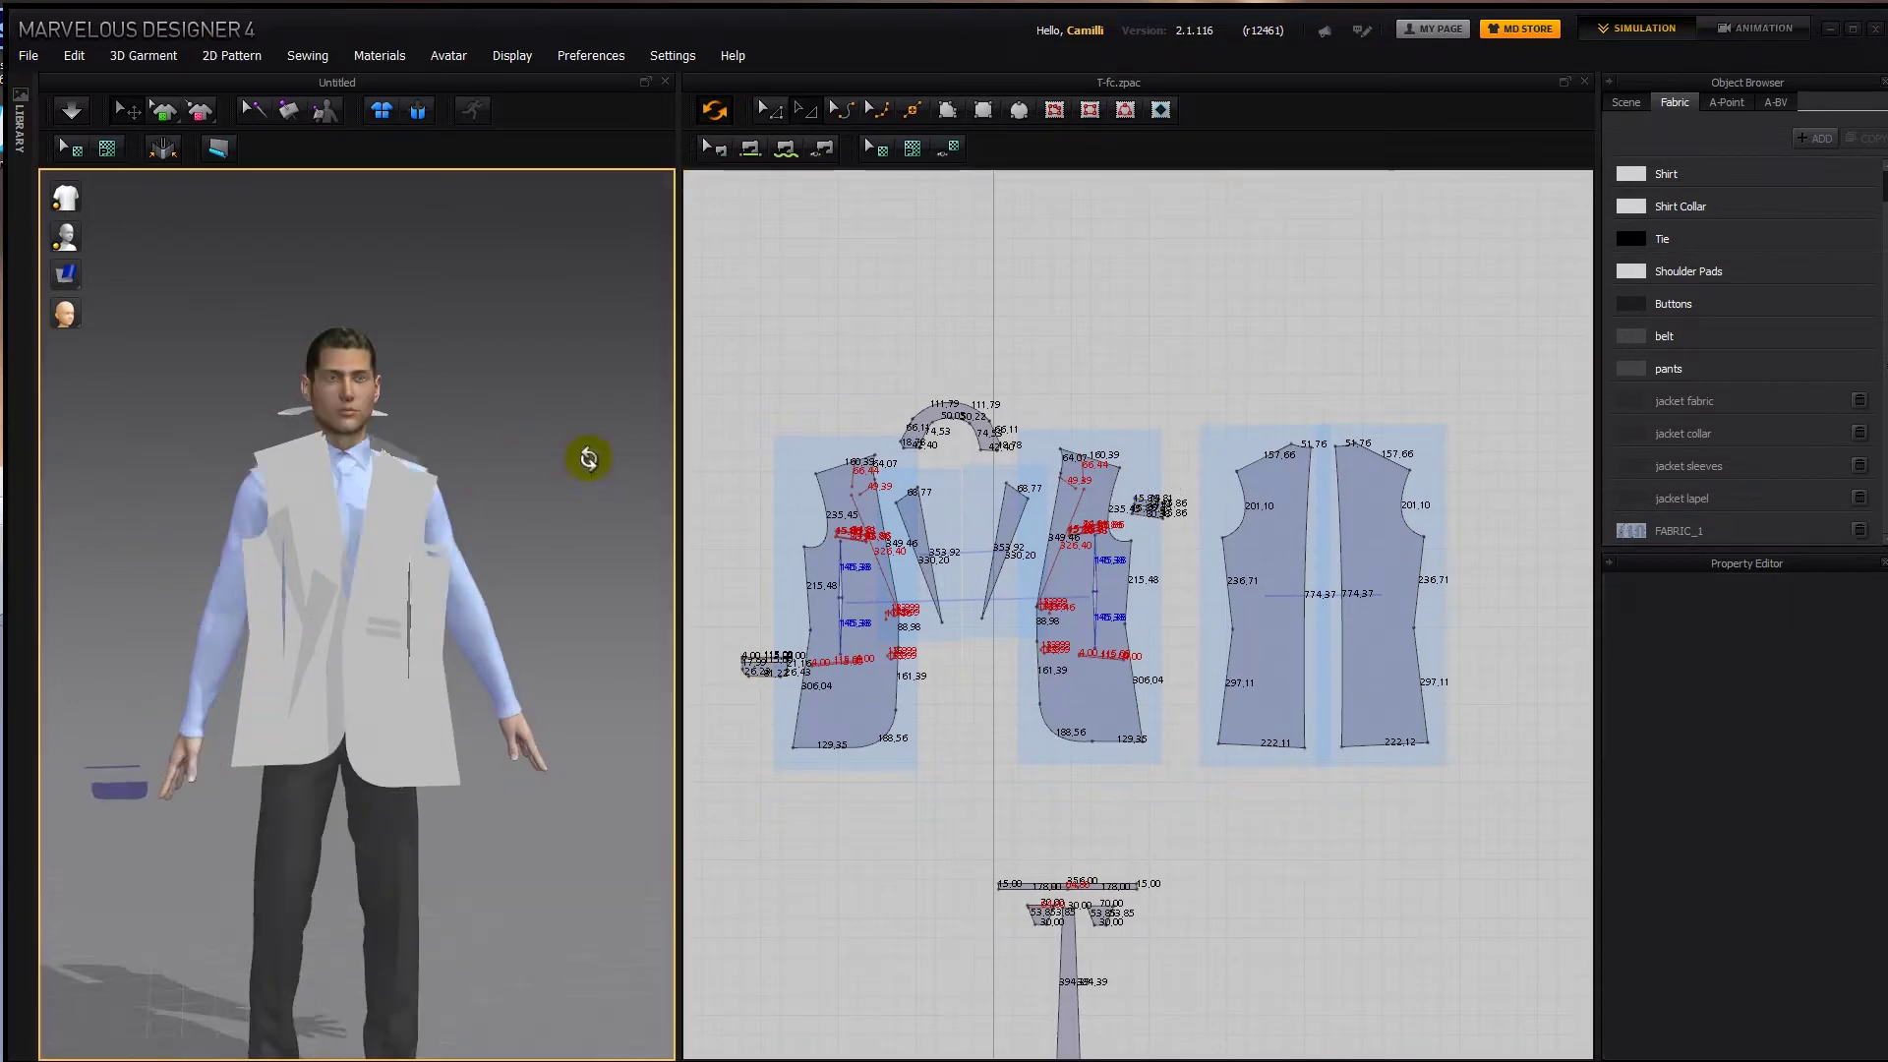
Assign the jacket fabric material to both front panels and both back panels.
scroll(999, 651, "up", 3)
left_click(1339, 455)
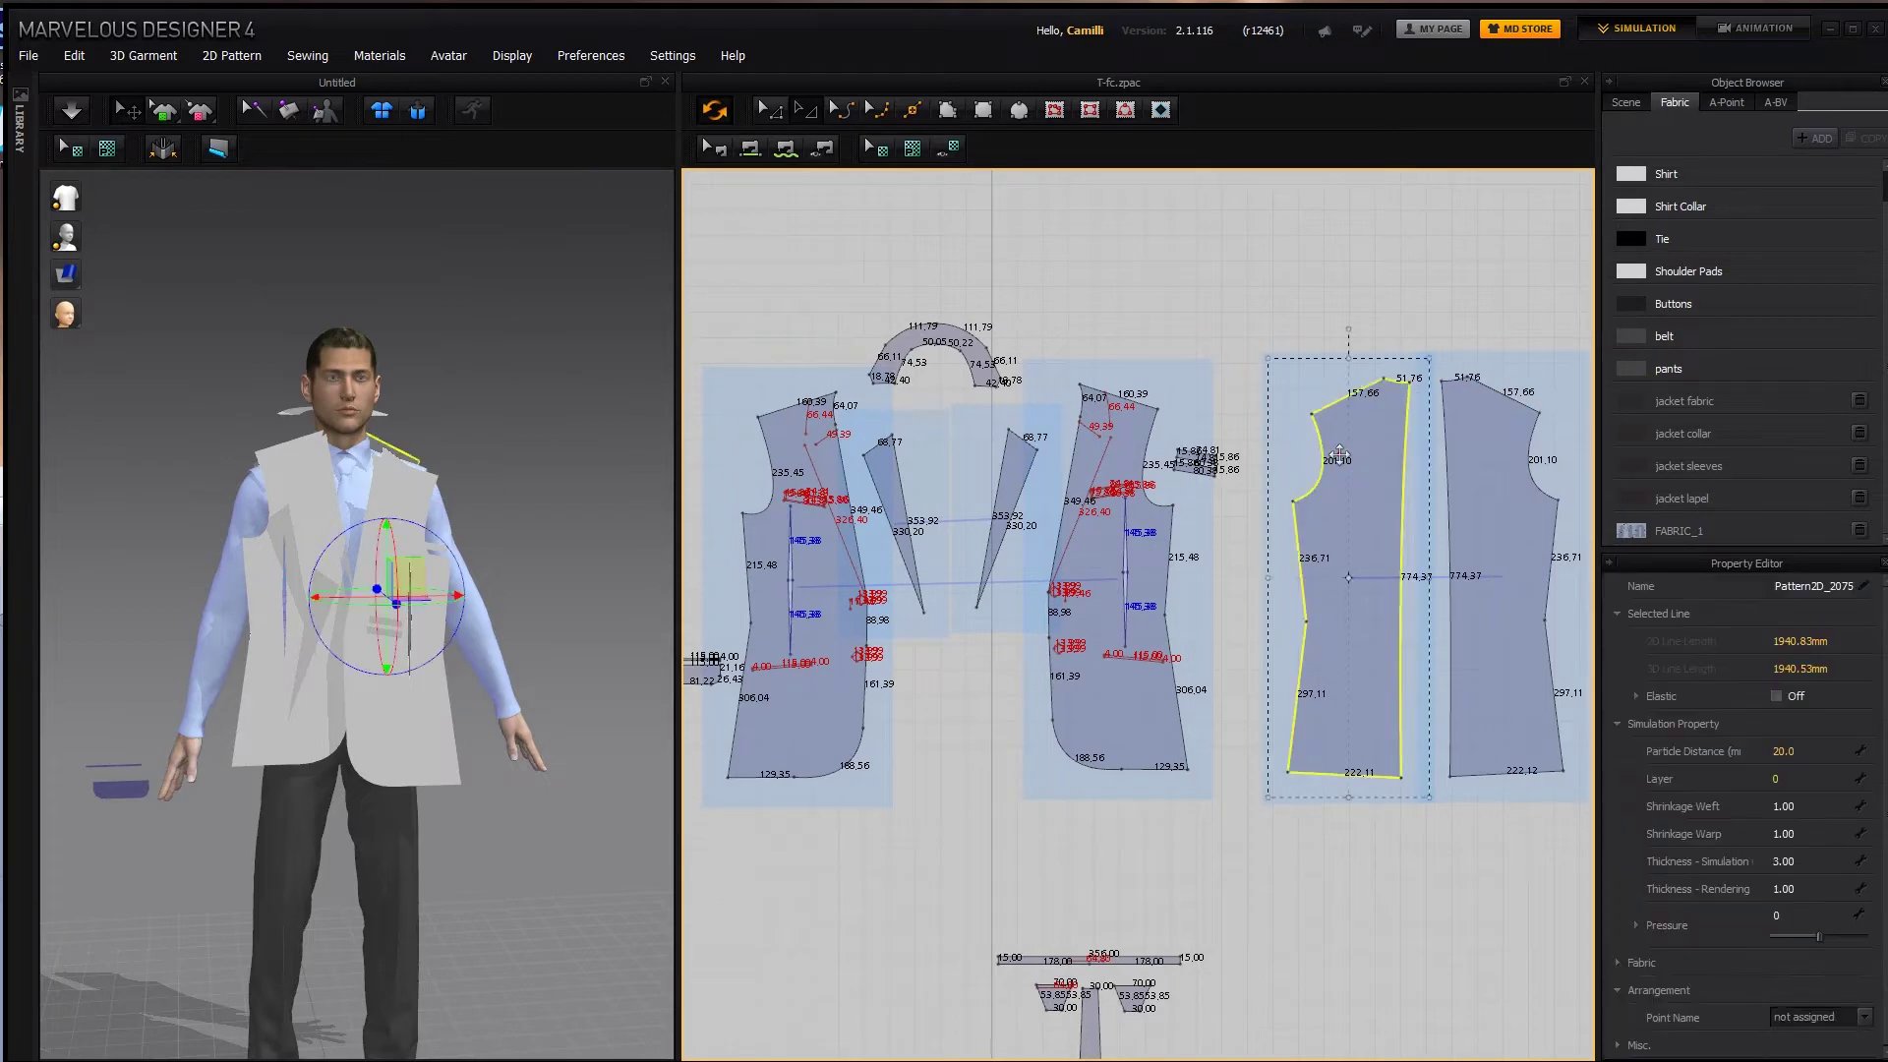
left_click(1475, 454, "shift")
left_click(1112, 455, "shift")
left_click(786, 444, "shift")
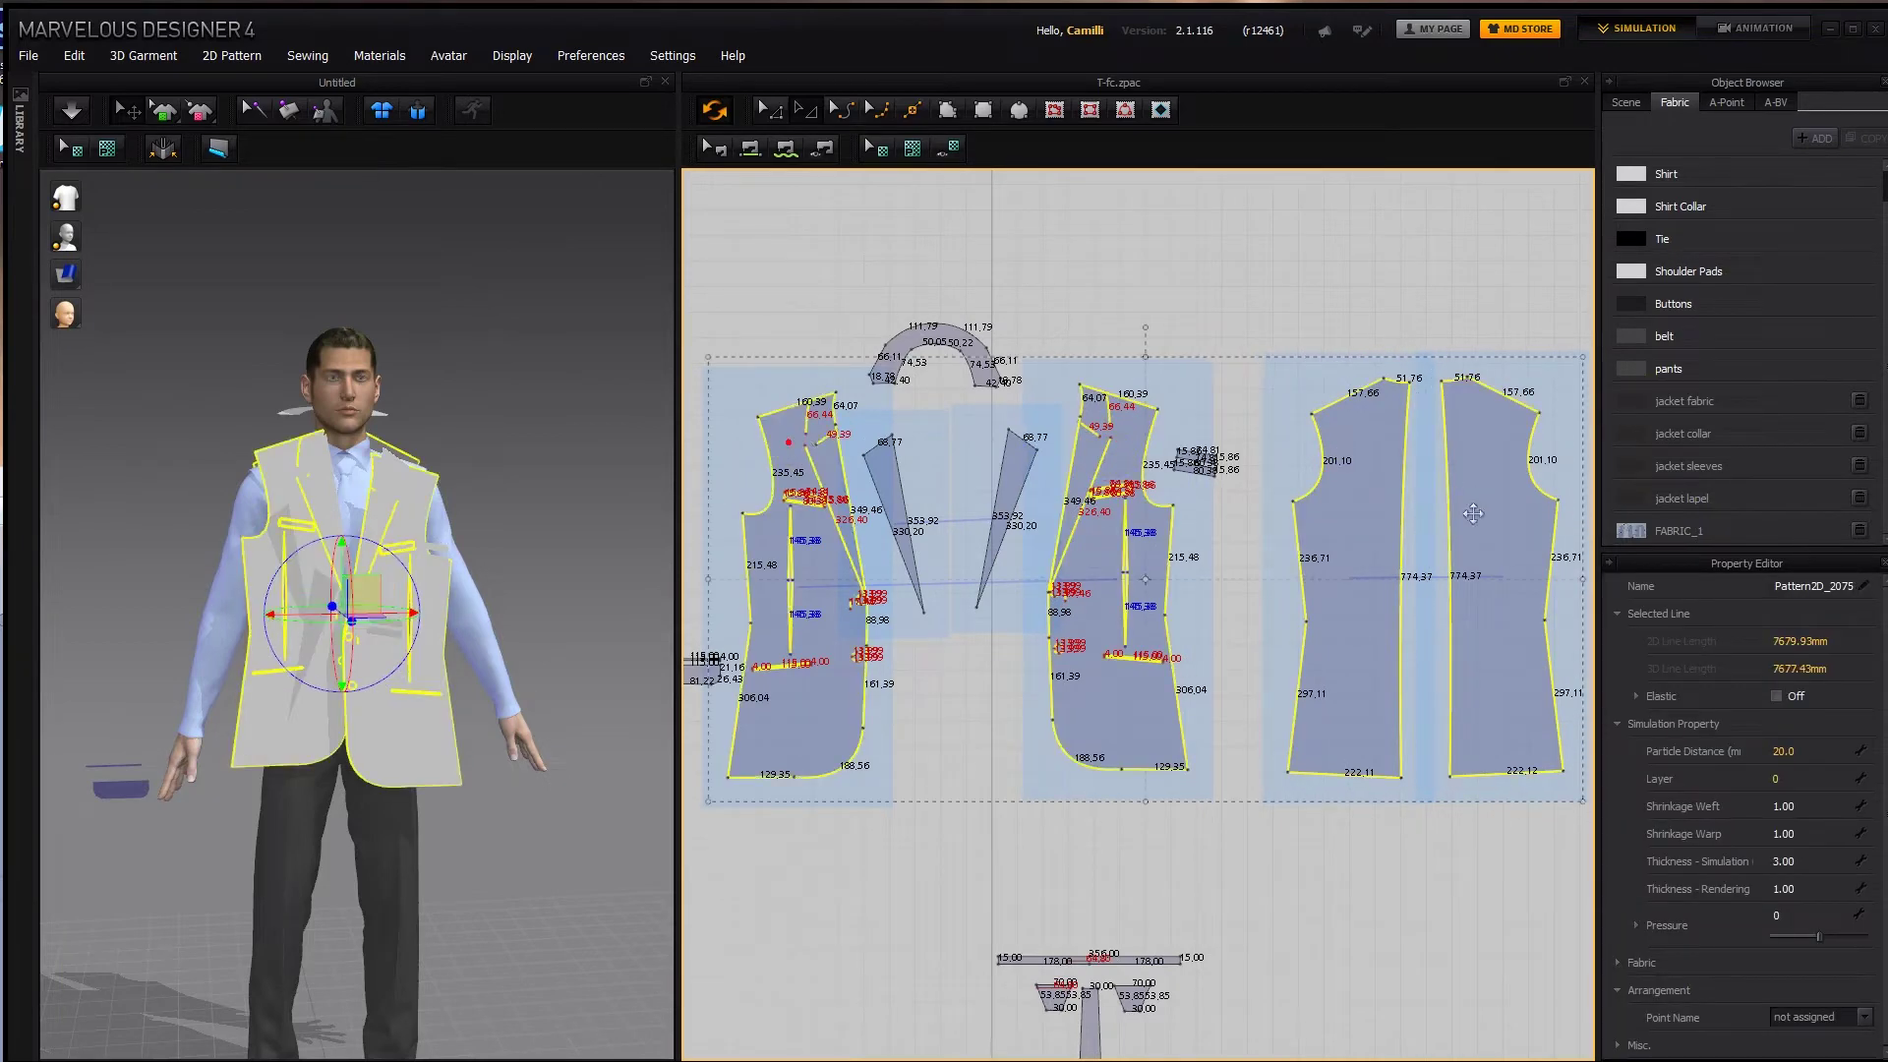
left_click_drag(1683, 401, 1364, 511)
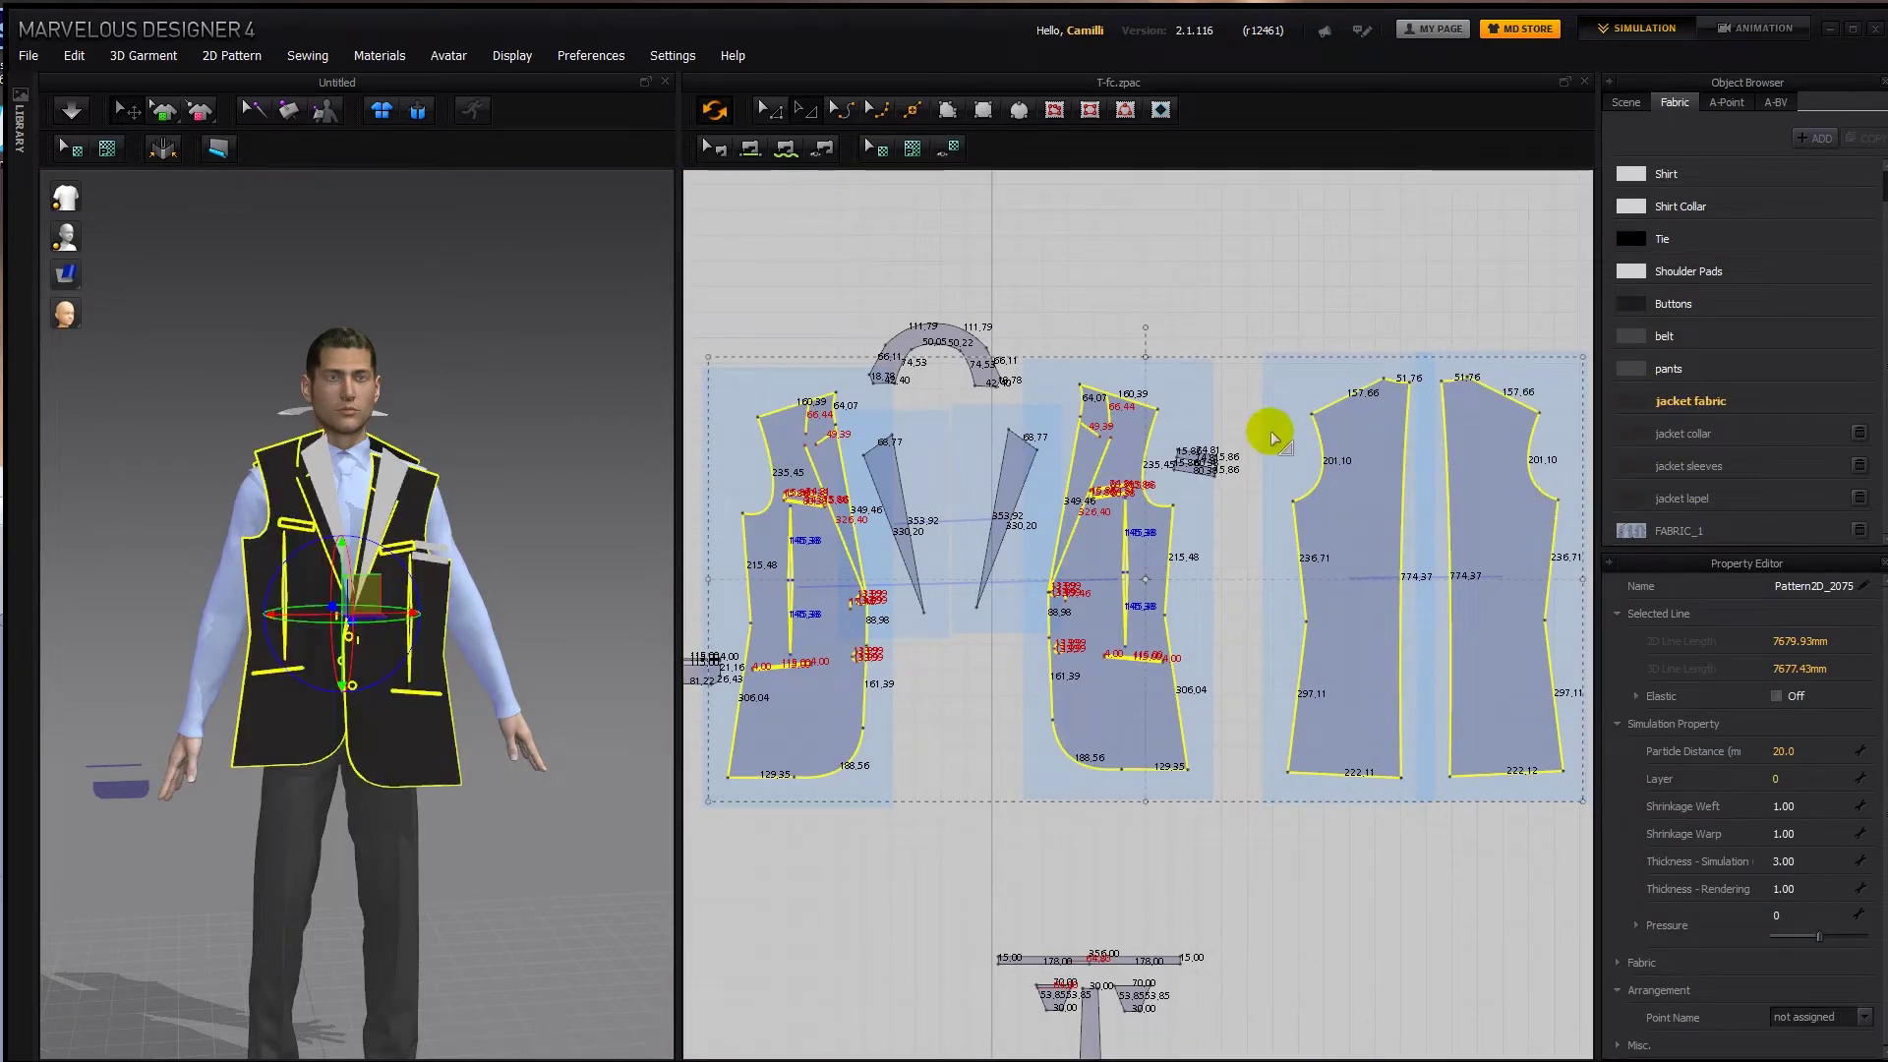
Assign the jacket collar fabric to the collar piece.
left_click(940, 340)
left_click_drag(1684, 434, 1094, 386)
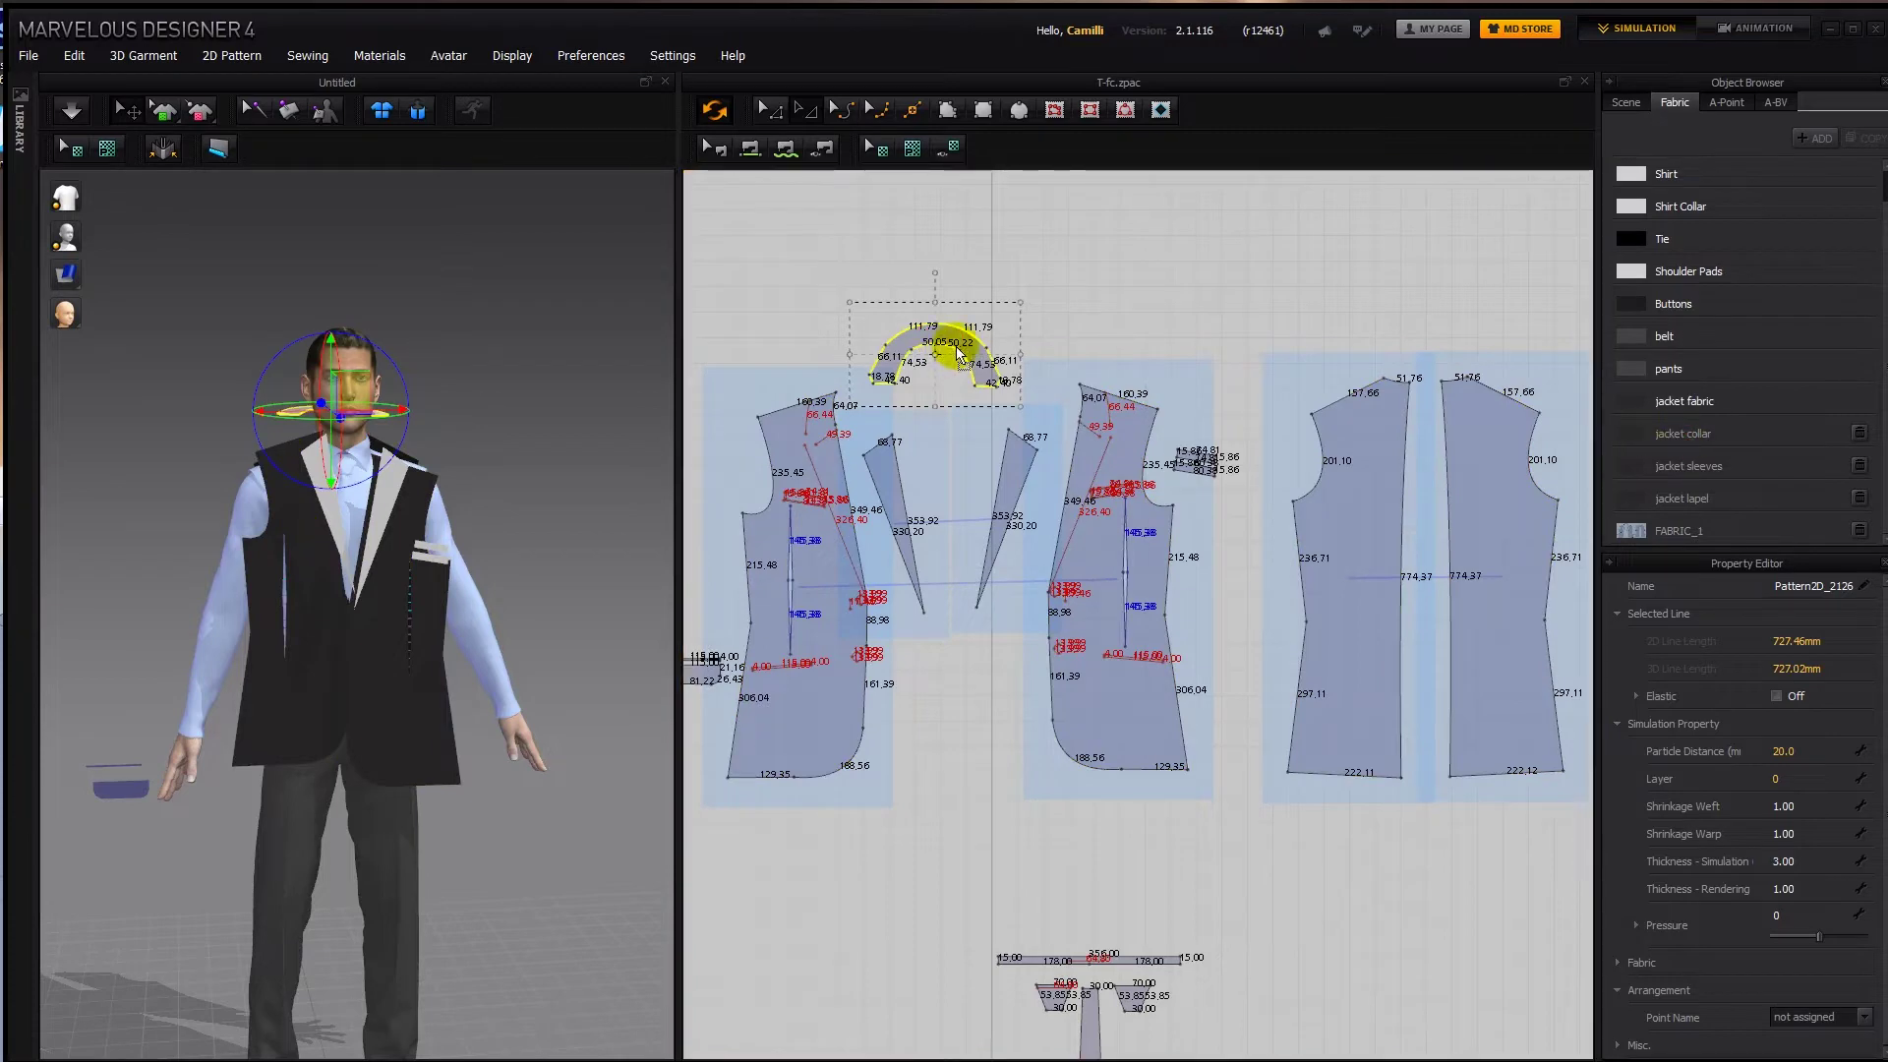
left_click_drag(958, 354, 959, 355)
Assign the jacket lapel fabric to both lapel triangles.
left_click(893, 472)
left_click(1028, 465, "shift")
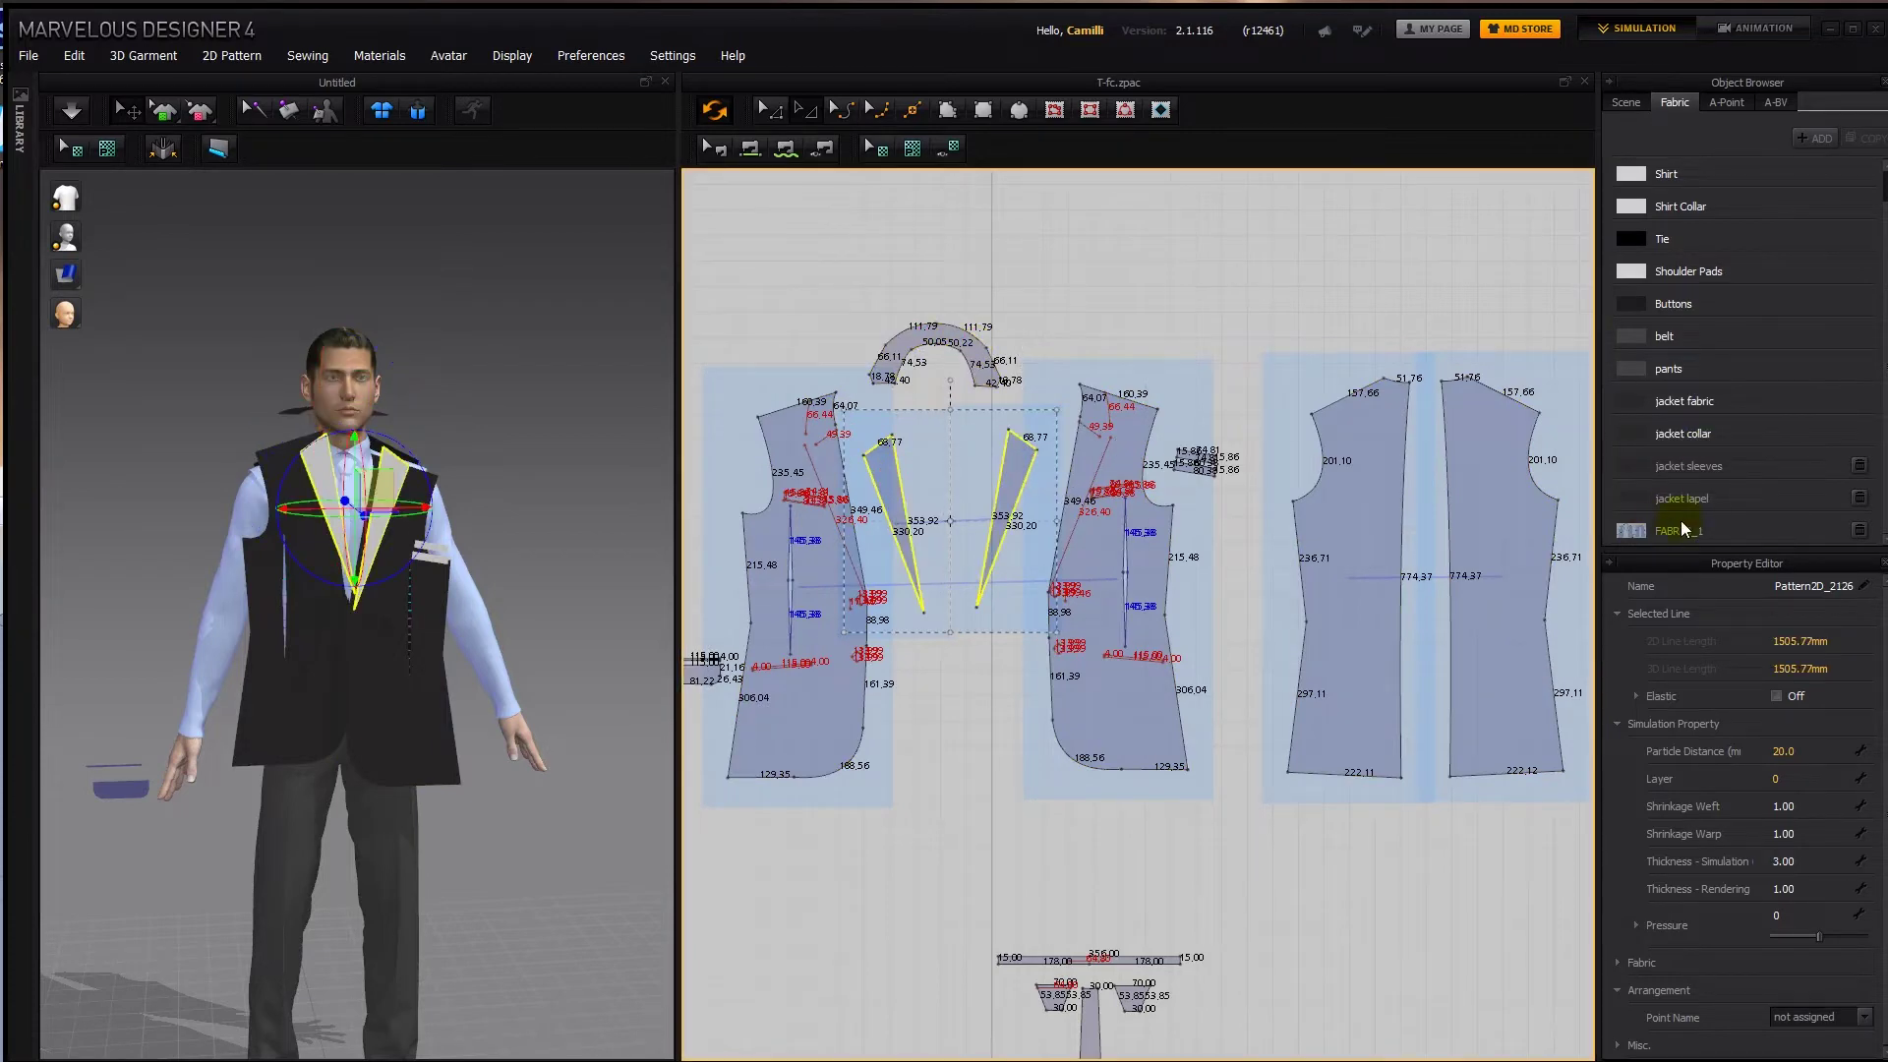
left_click_drag(1674, 499, 1258, 482)
left_click_drag(1012, 454, 1010, 460)
Delete the template's fabric FABRIC_1 from the fabric list.
middle_click_drag(910, 624, 916, 621)
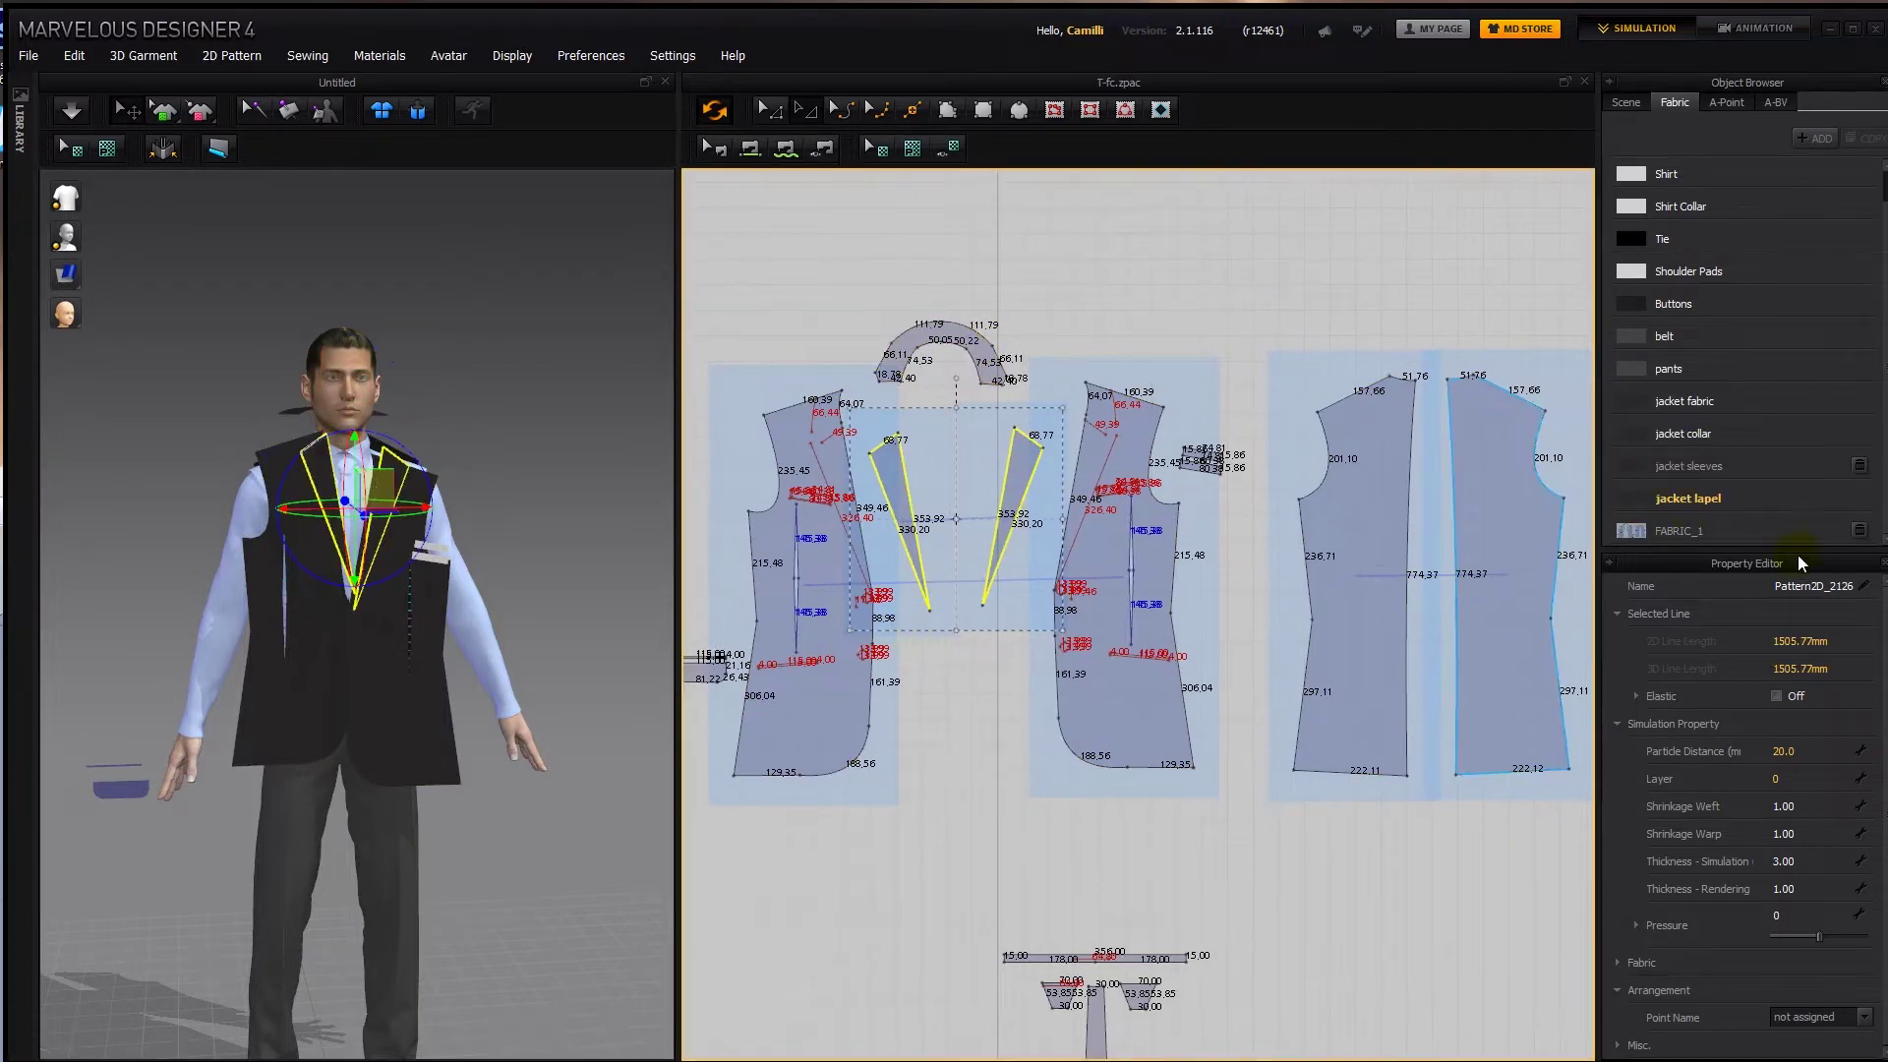
left_click(1858, 530)
left_click(1200, 661)
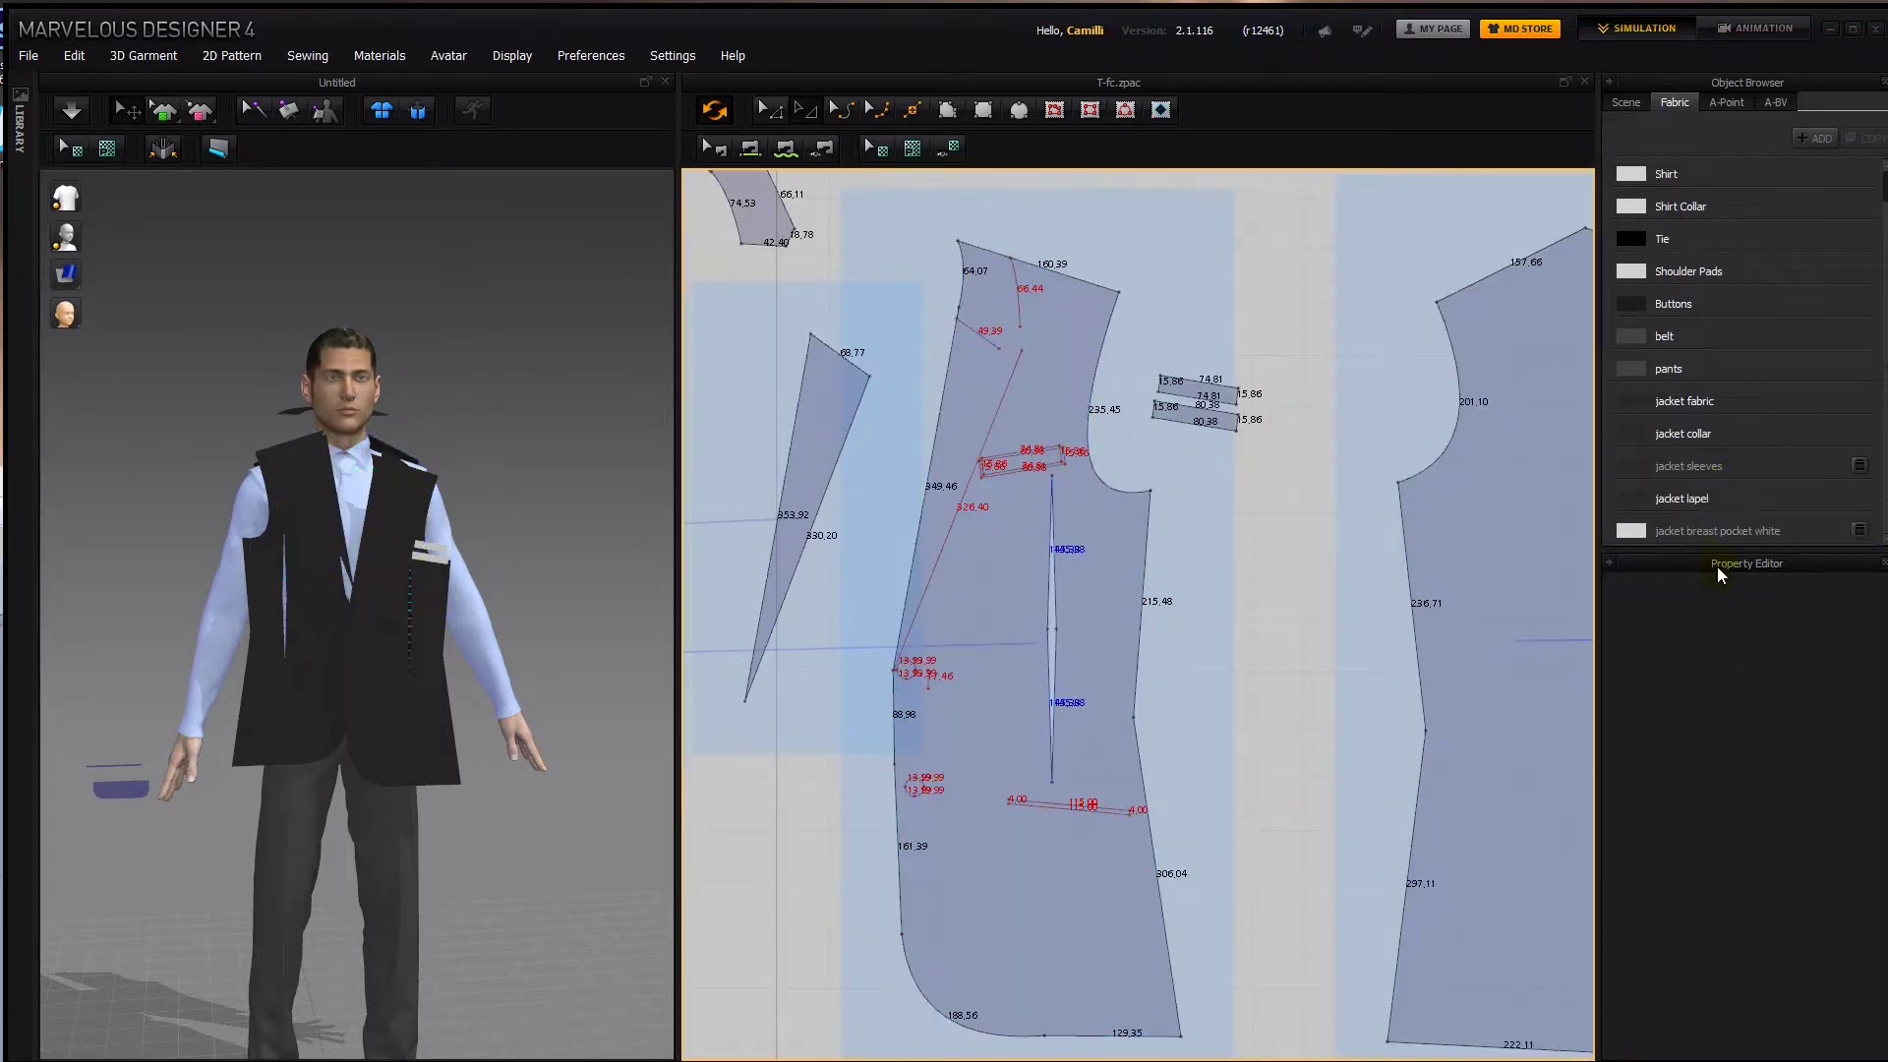
Assign the jacket breast pocket white fabric to the upper breast pocket strip.
left_click(1722, 538)
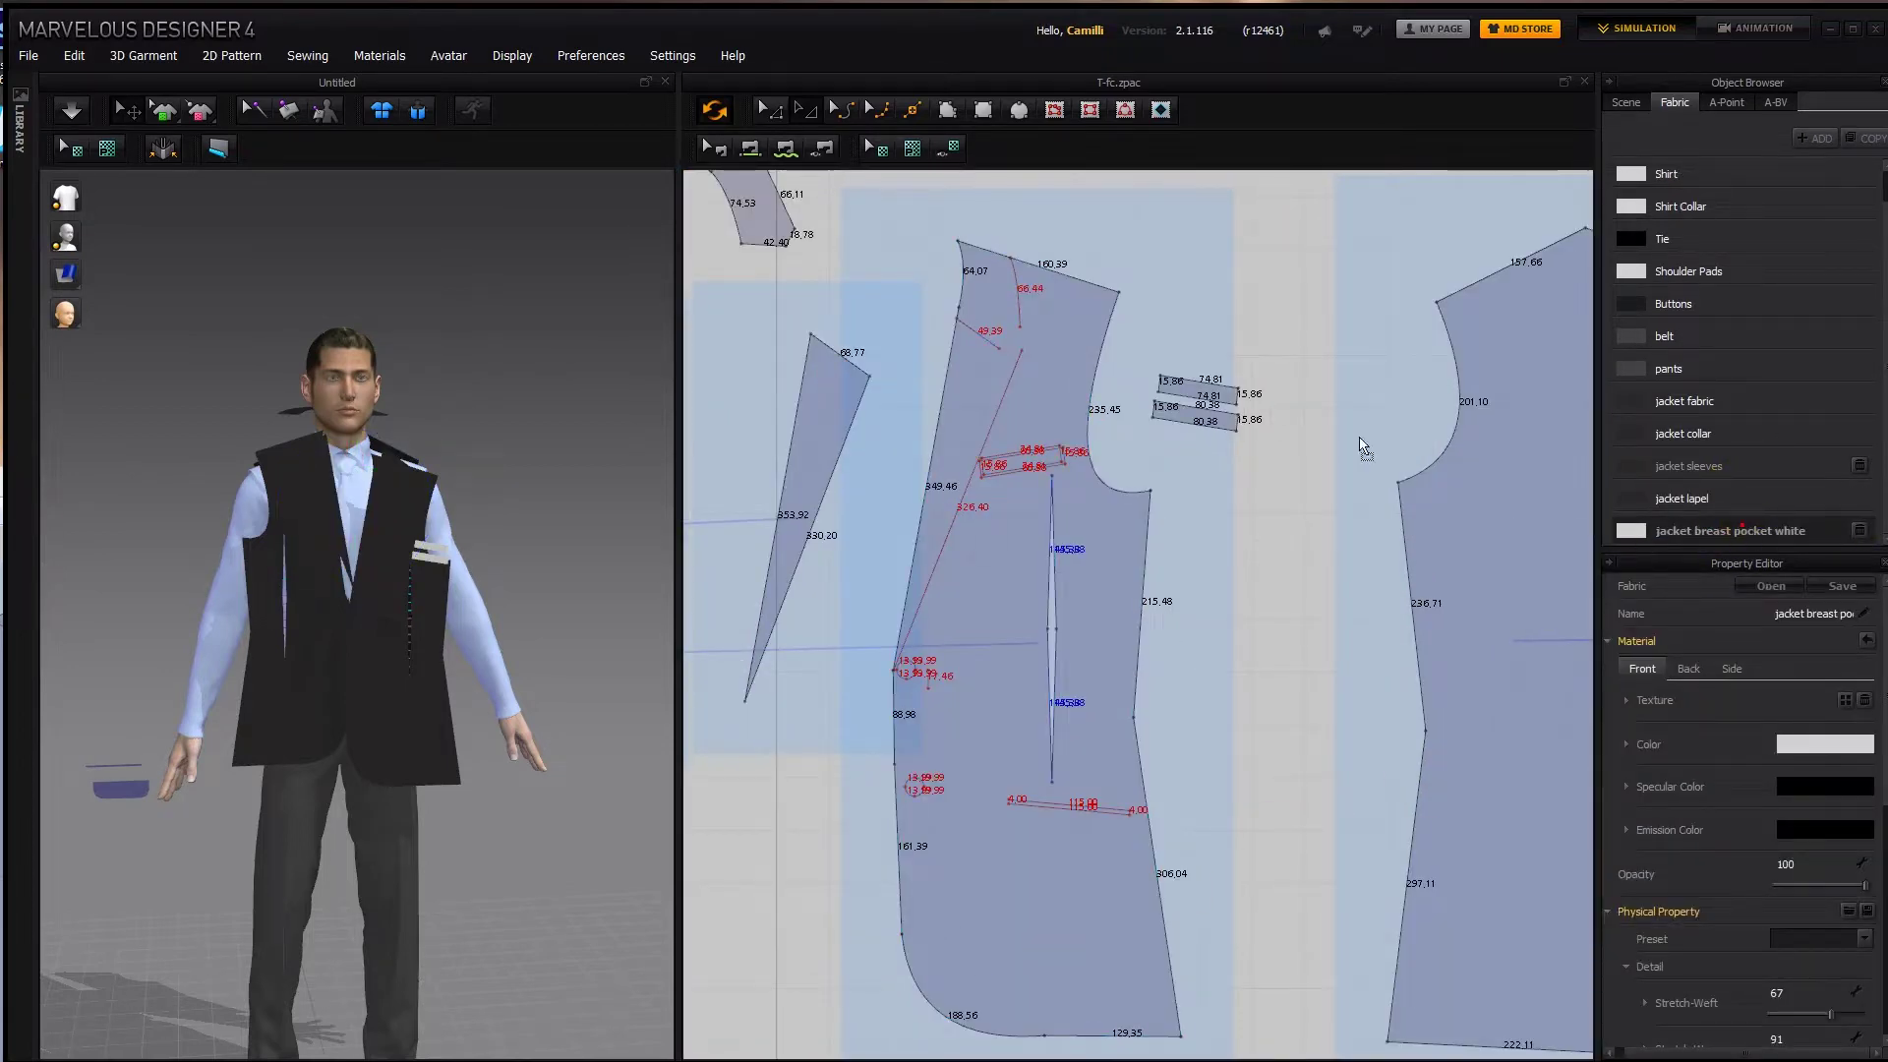
left_click(1202, 391)
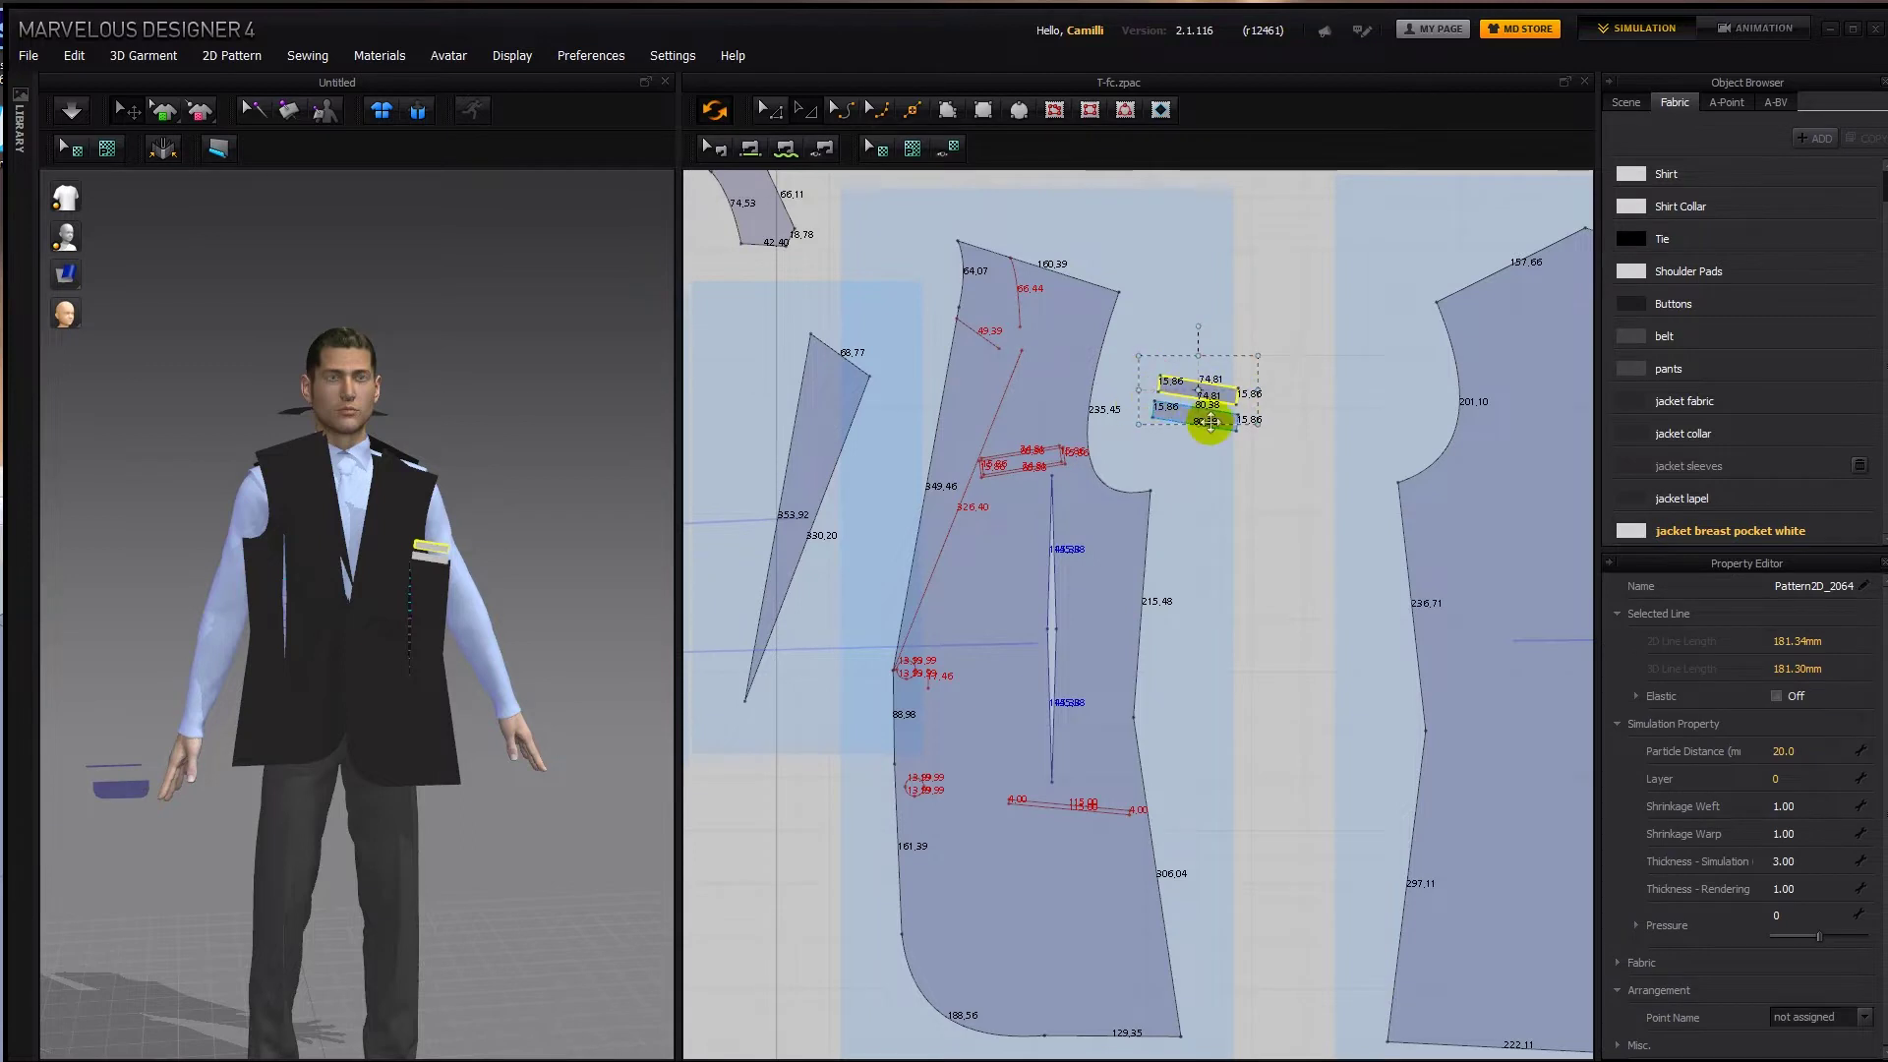
scroll(1075, 551, "down", 2)
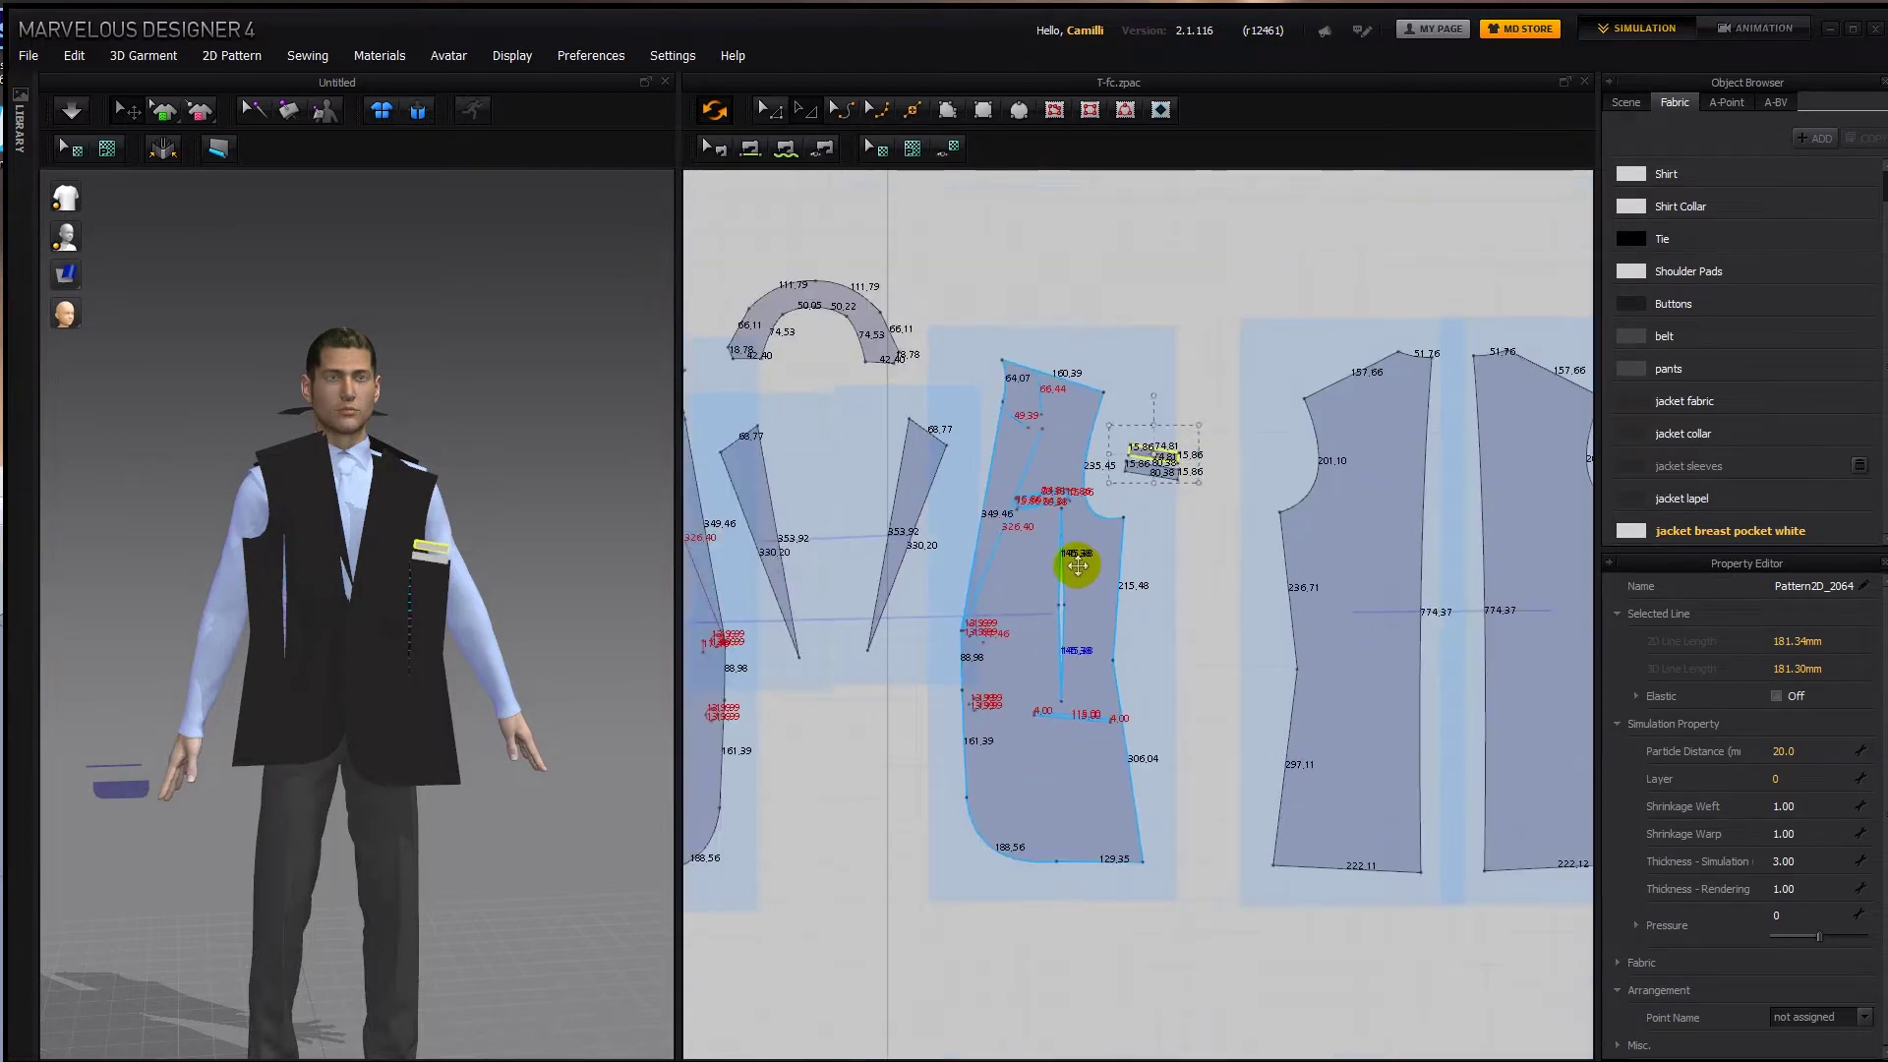
Free-sew the mirrored front panel's side edge to the adjacent back panel's side edge, from underarm to hem.
middle_click_drag(1087, 567, 1054, 540)
key("m")
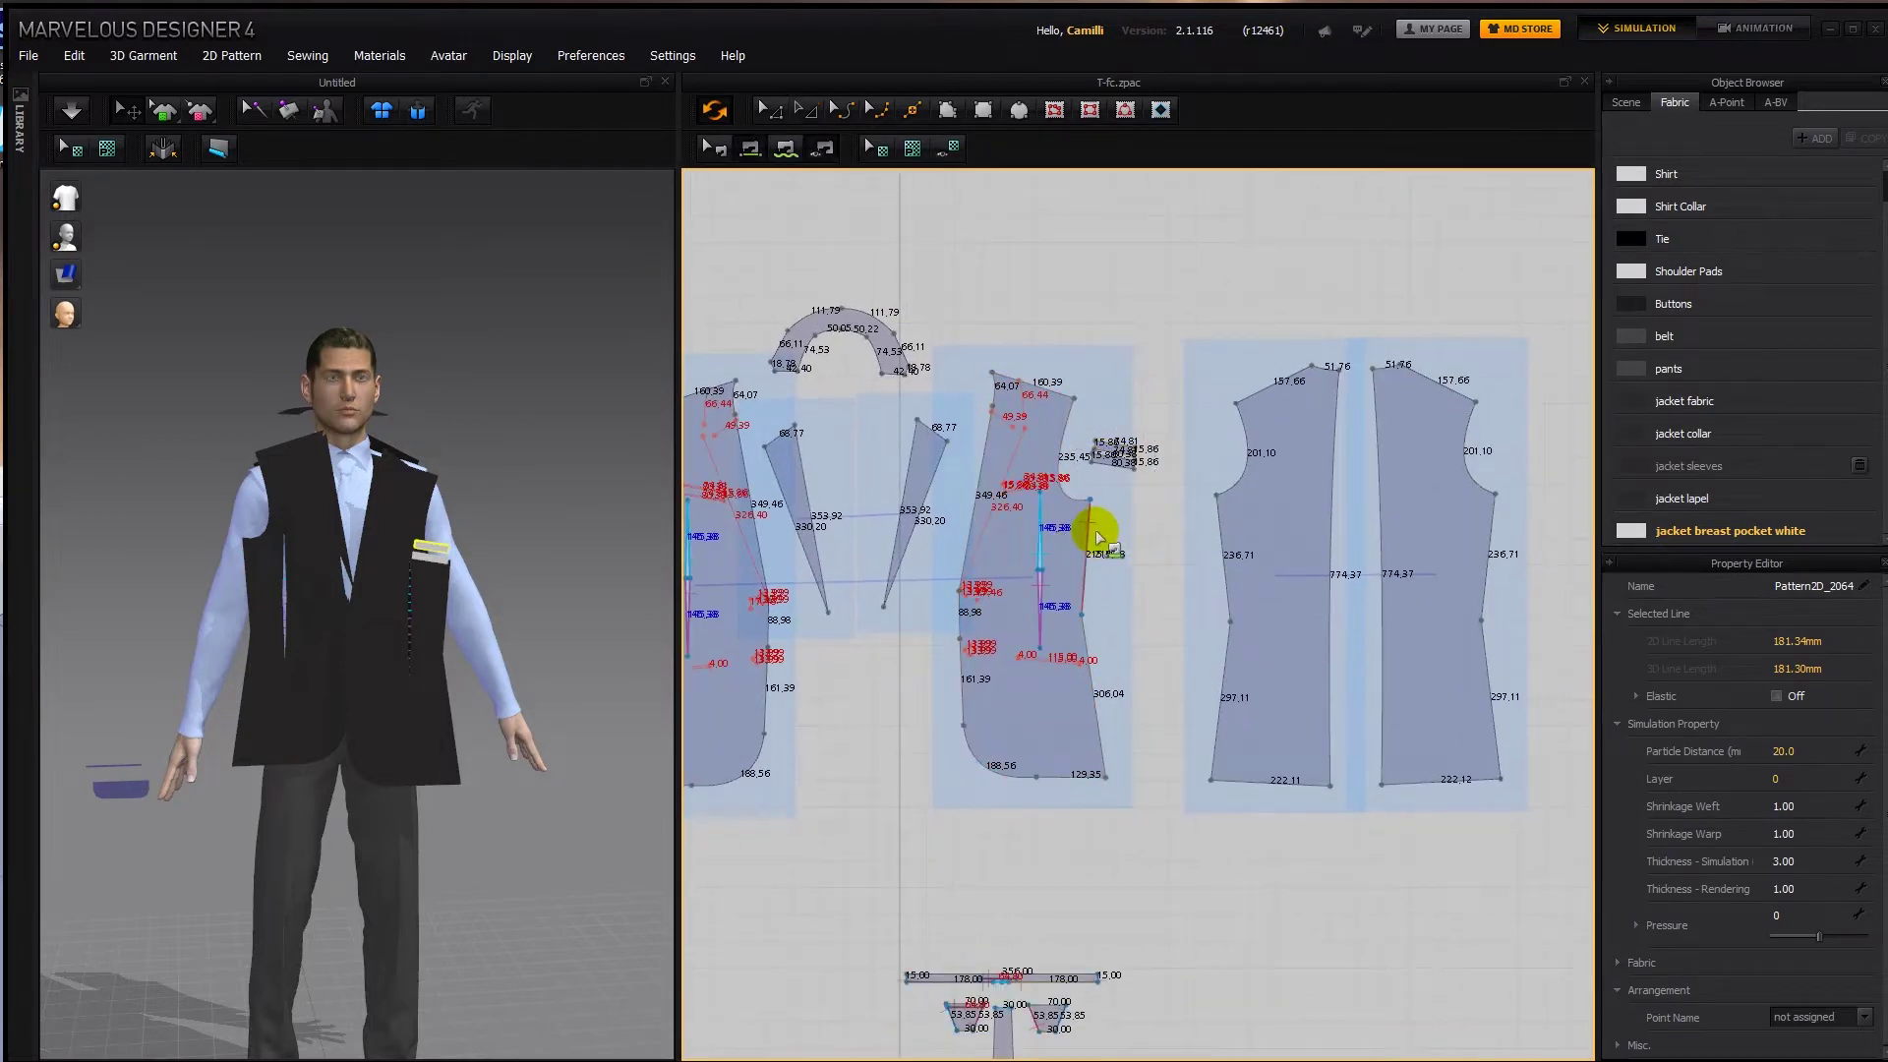
left_click(1220, 536)
key("b")
left_click_drag(1083, 615, 1107, 757)
left_click(1105, 775)
left_click(1229, 622)
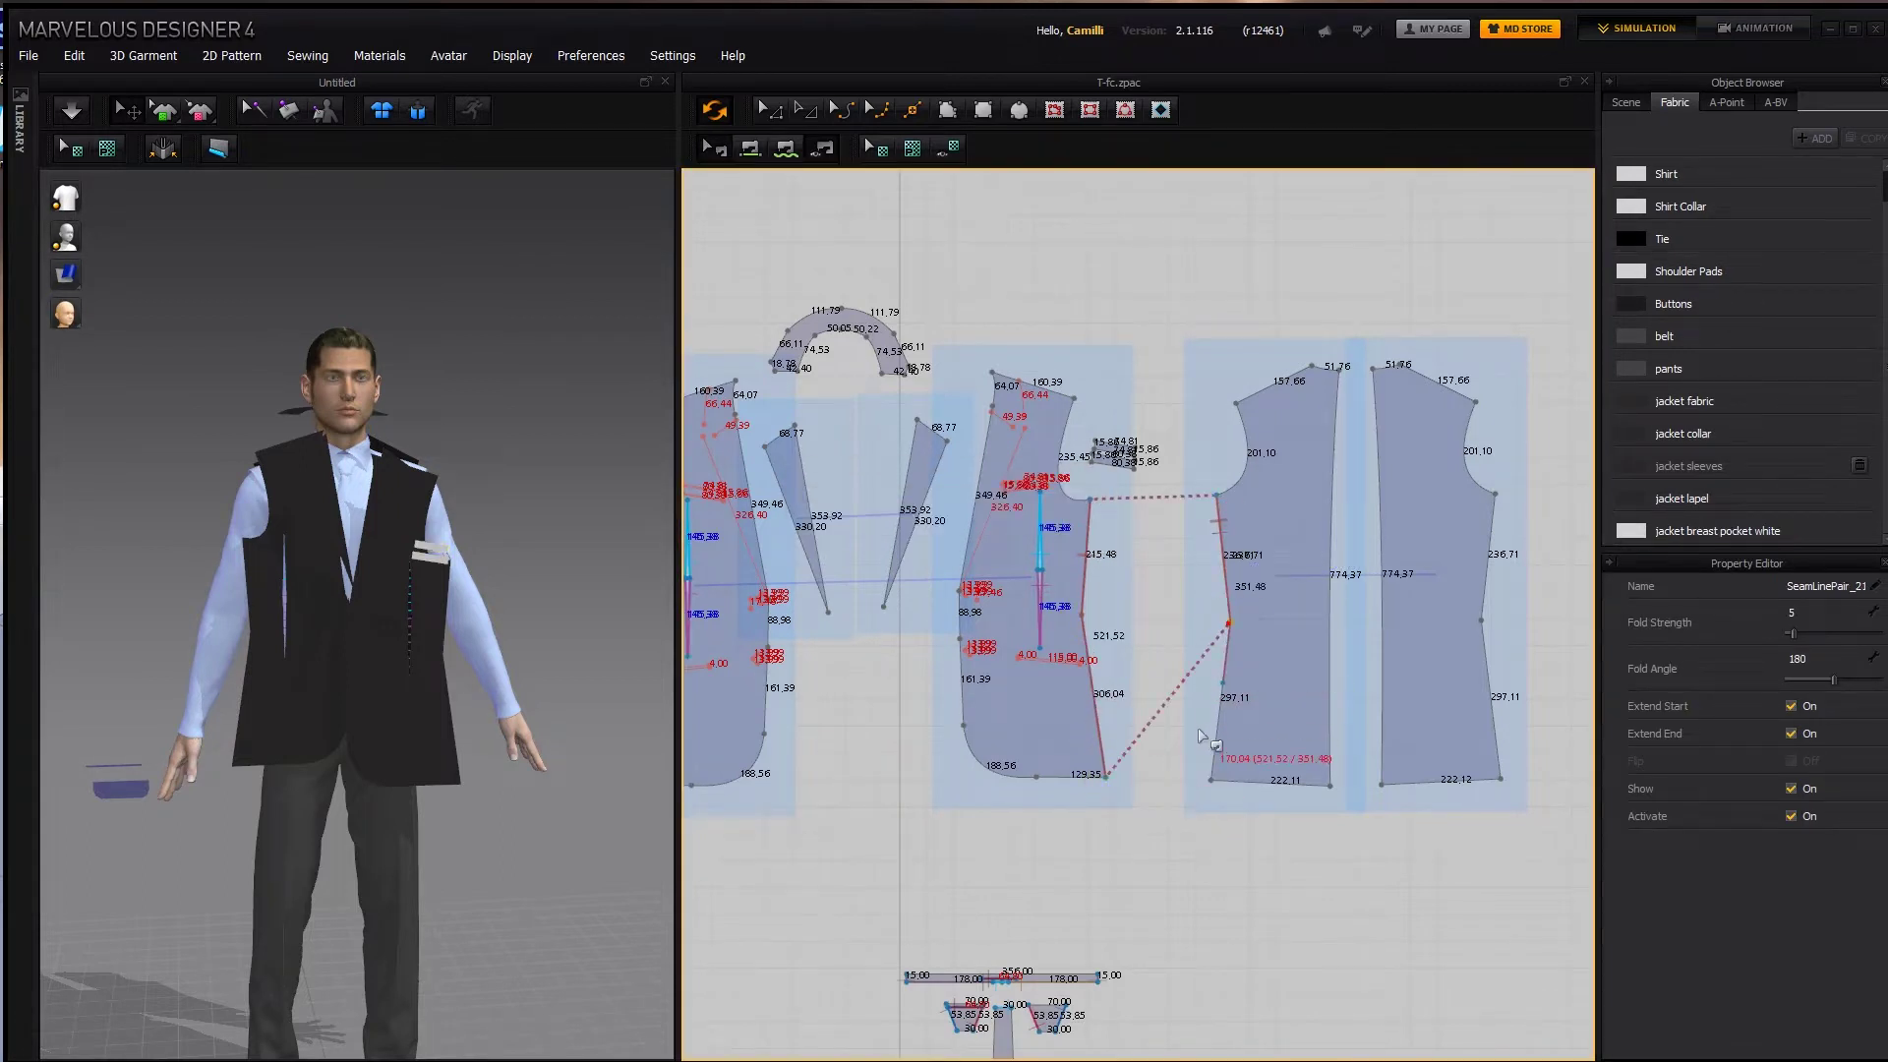
left_click(1201, 779)
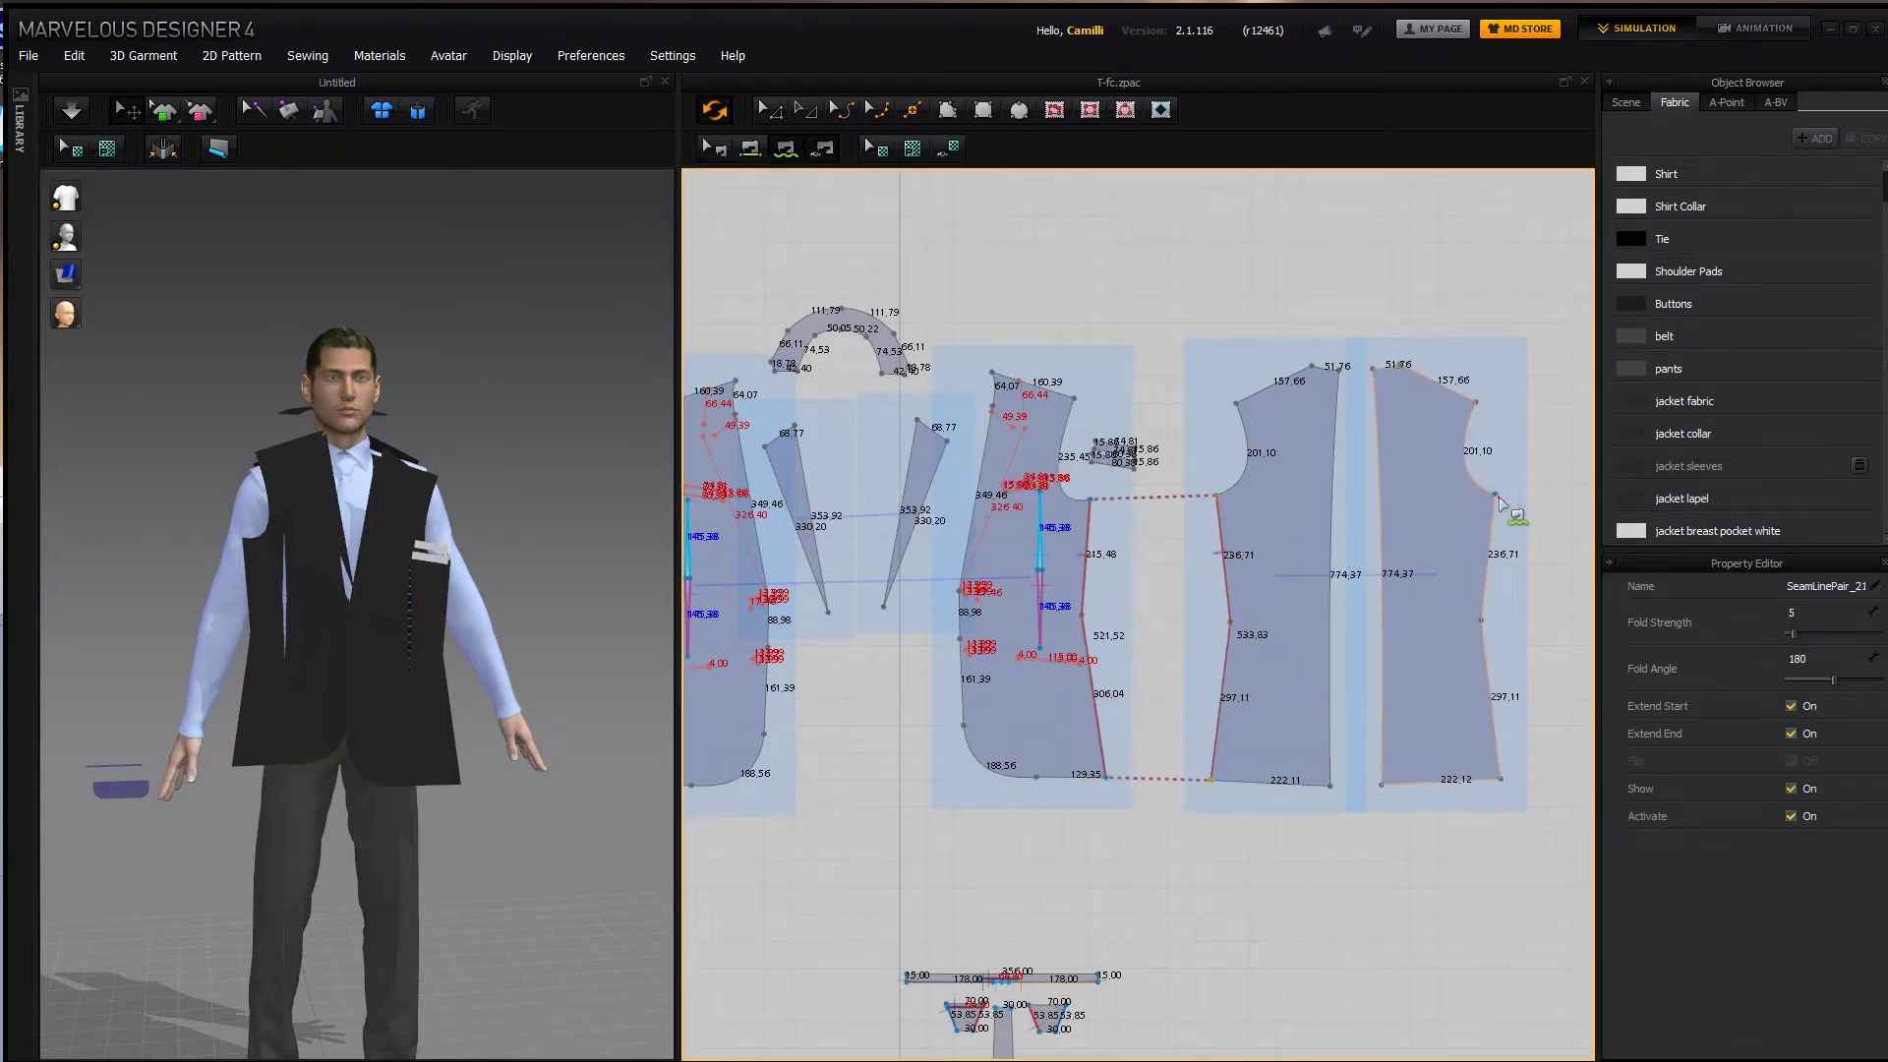
Free-sew the original front panel's side edge to the mirrored back panel's side edge, from underarm to hem.
middle_click_drag(784, 680, 1087, 623)
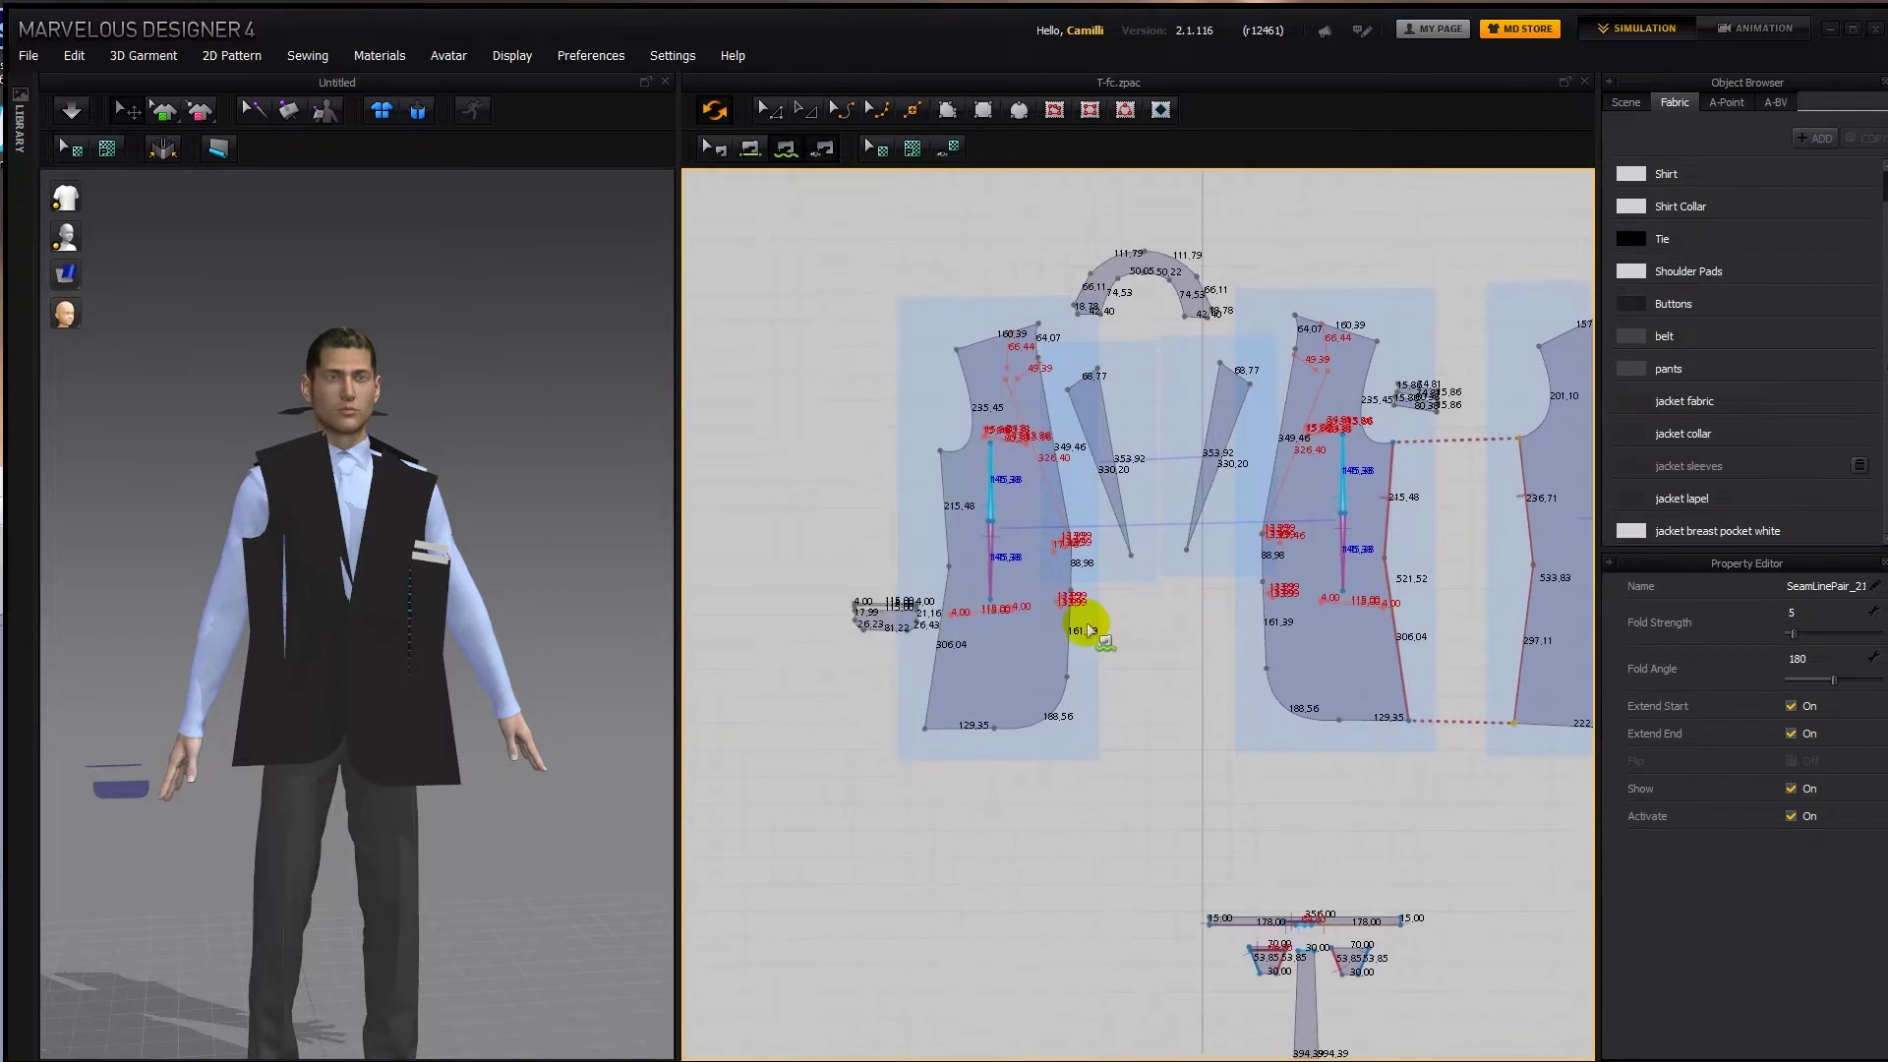
left_click(942, 452)
left_click(925, 728)
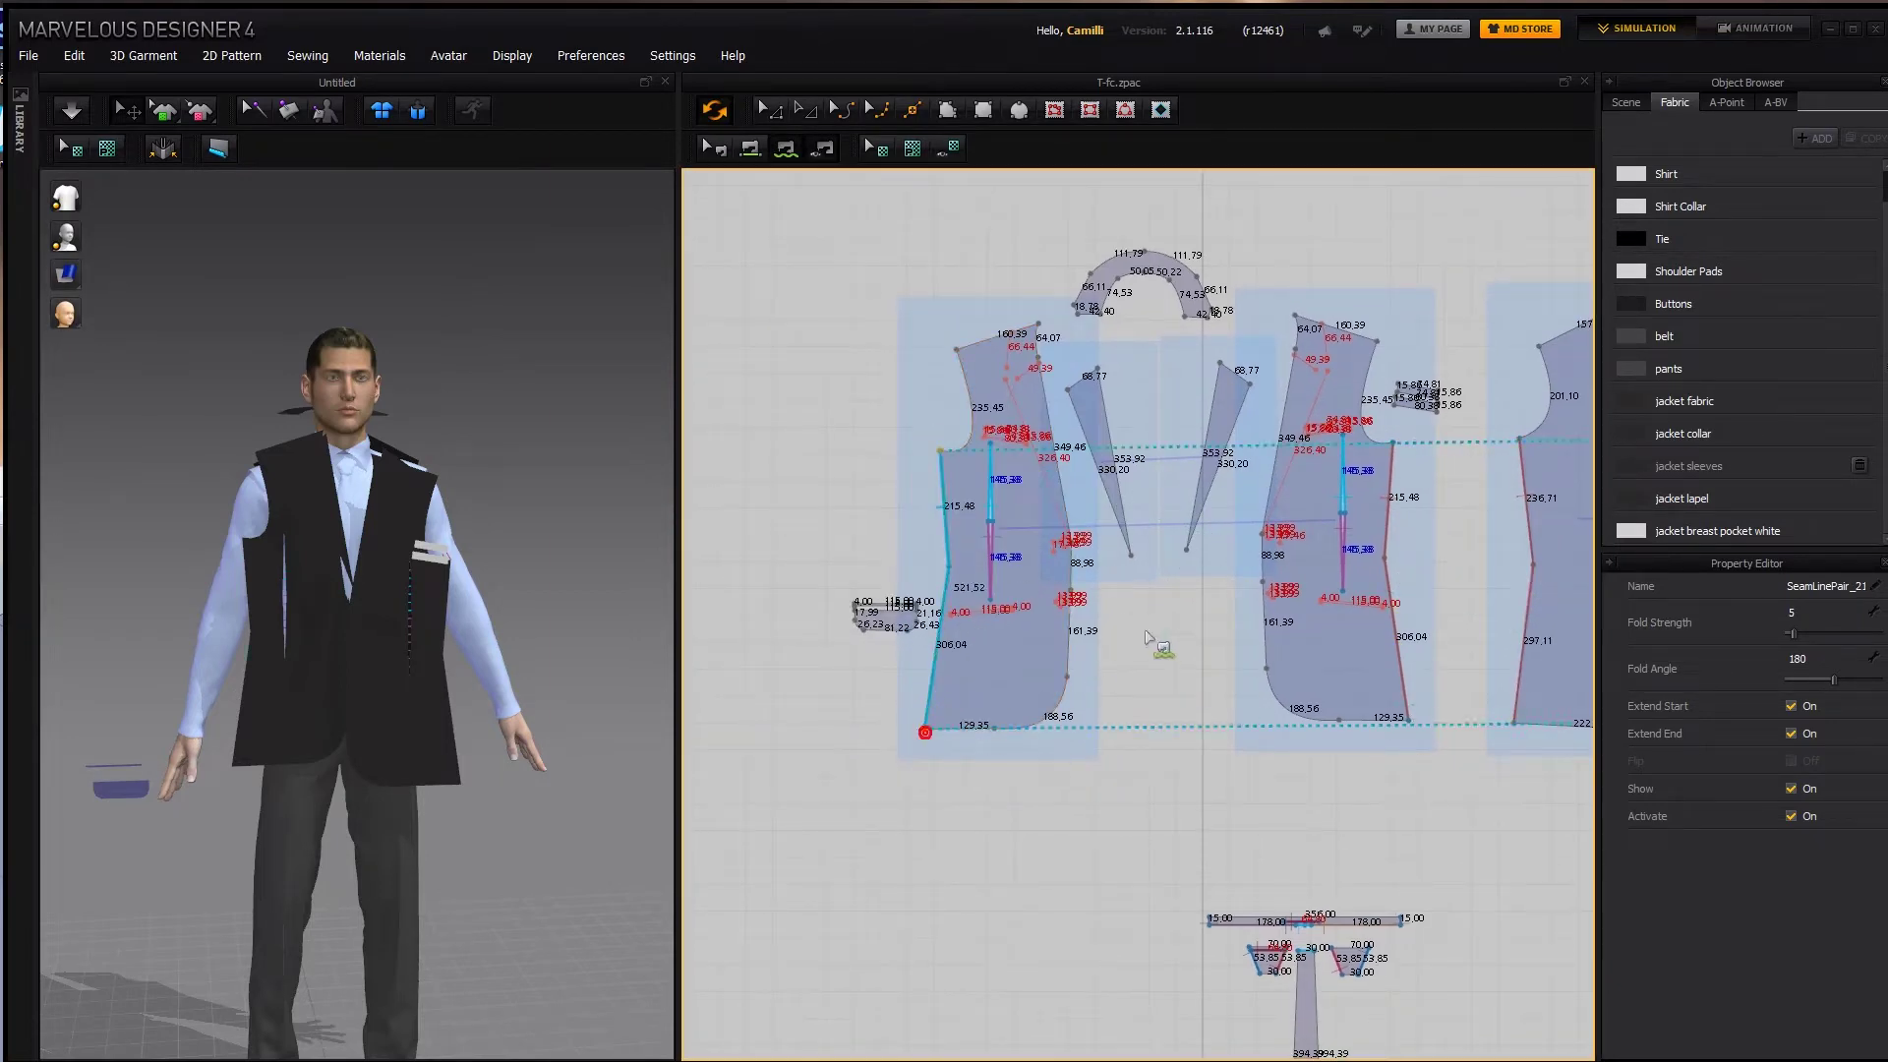
Free-sew the original-side lapel's two long edges to the original front panel's front edge and slanted inner lapel line.
middle_click_drag(1119, 700, 1089, 739)
scroll(1022, 589, "up", 5)
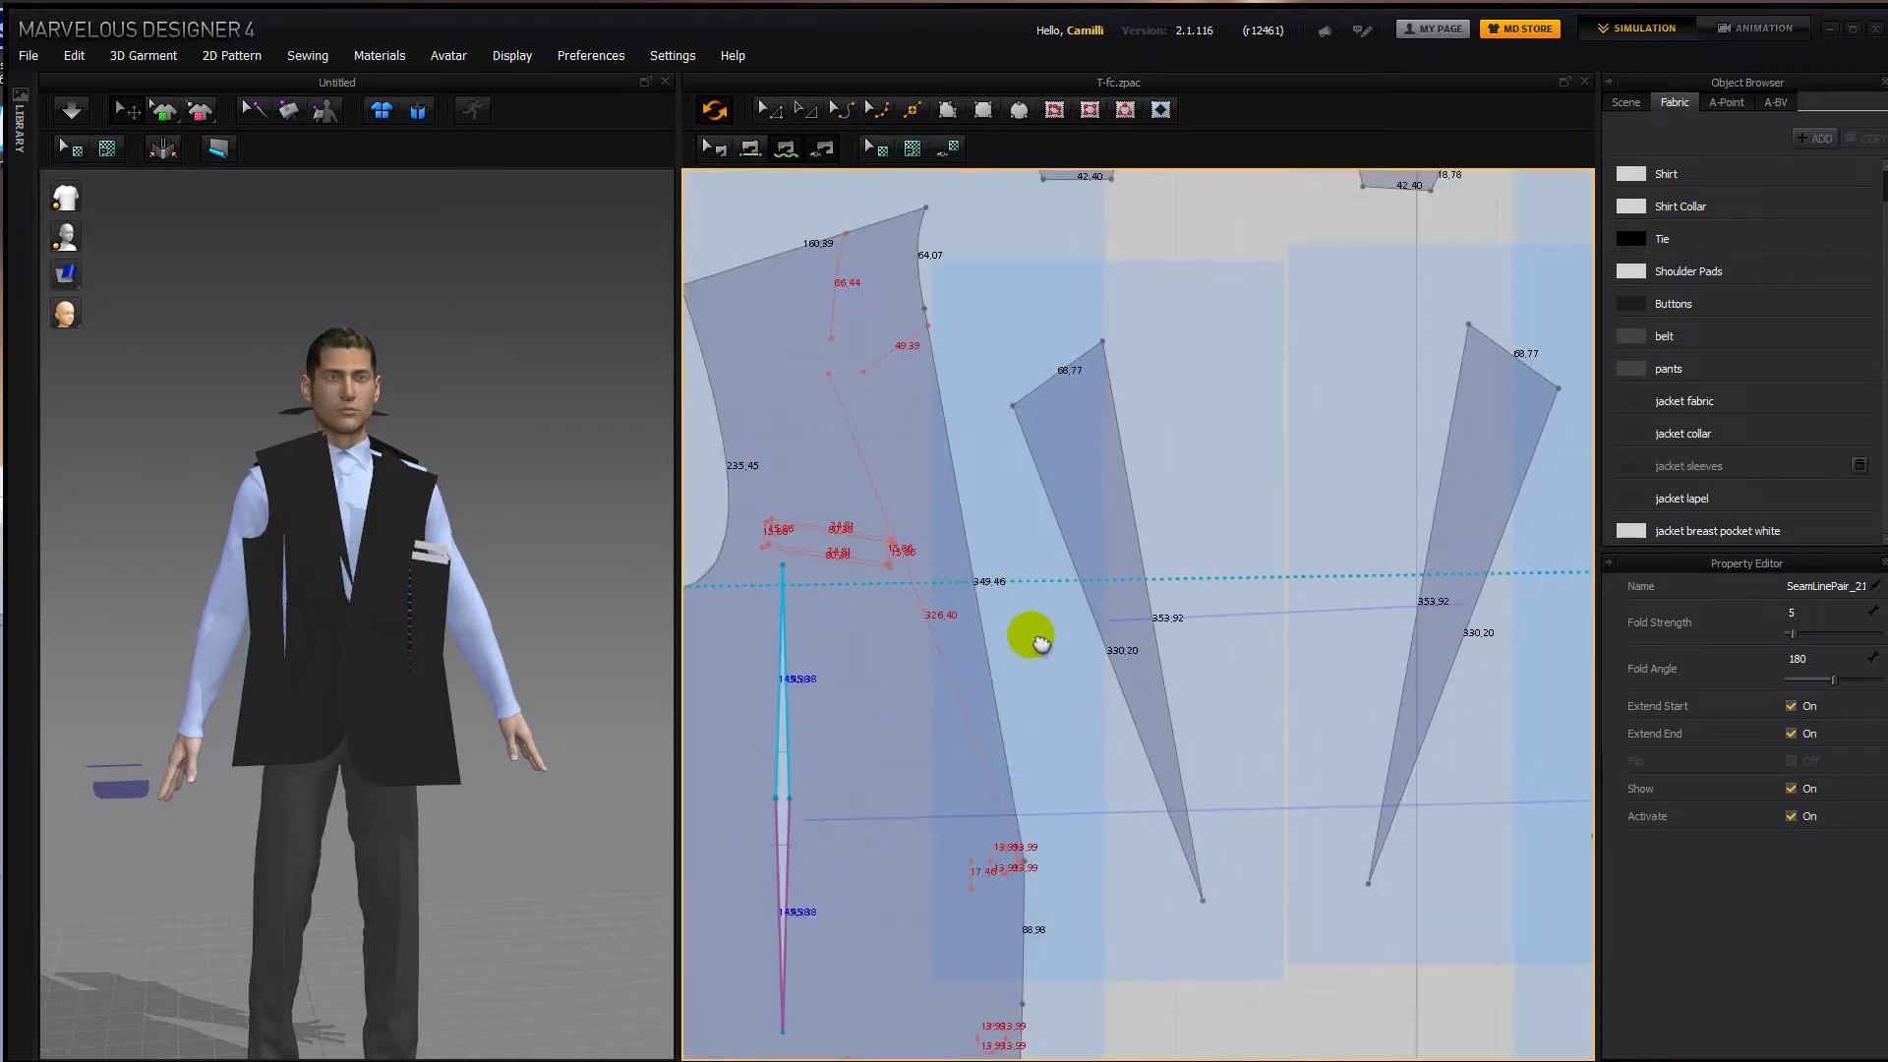
left_click(1128, 454)
left_click(960, 443)
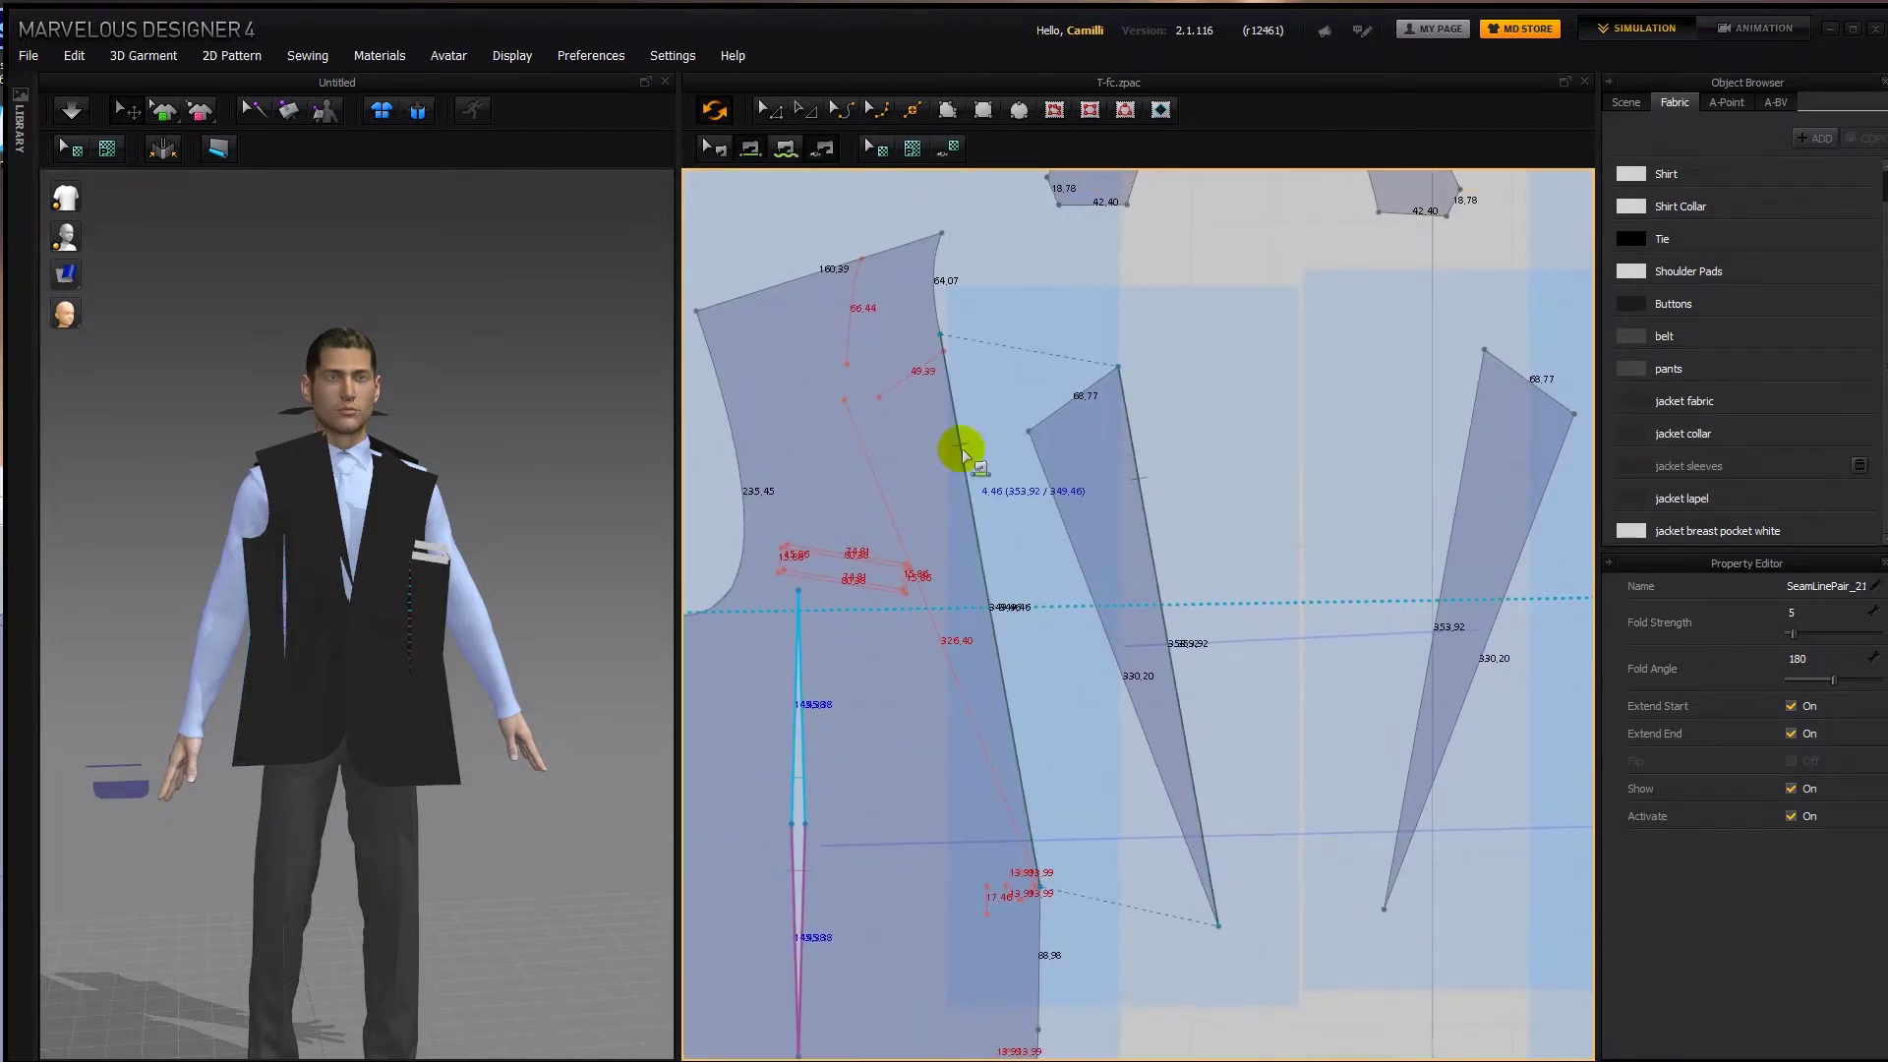
left_click(1034, 484)
left_click(869, 462)
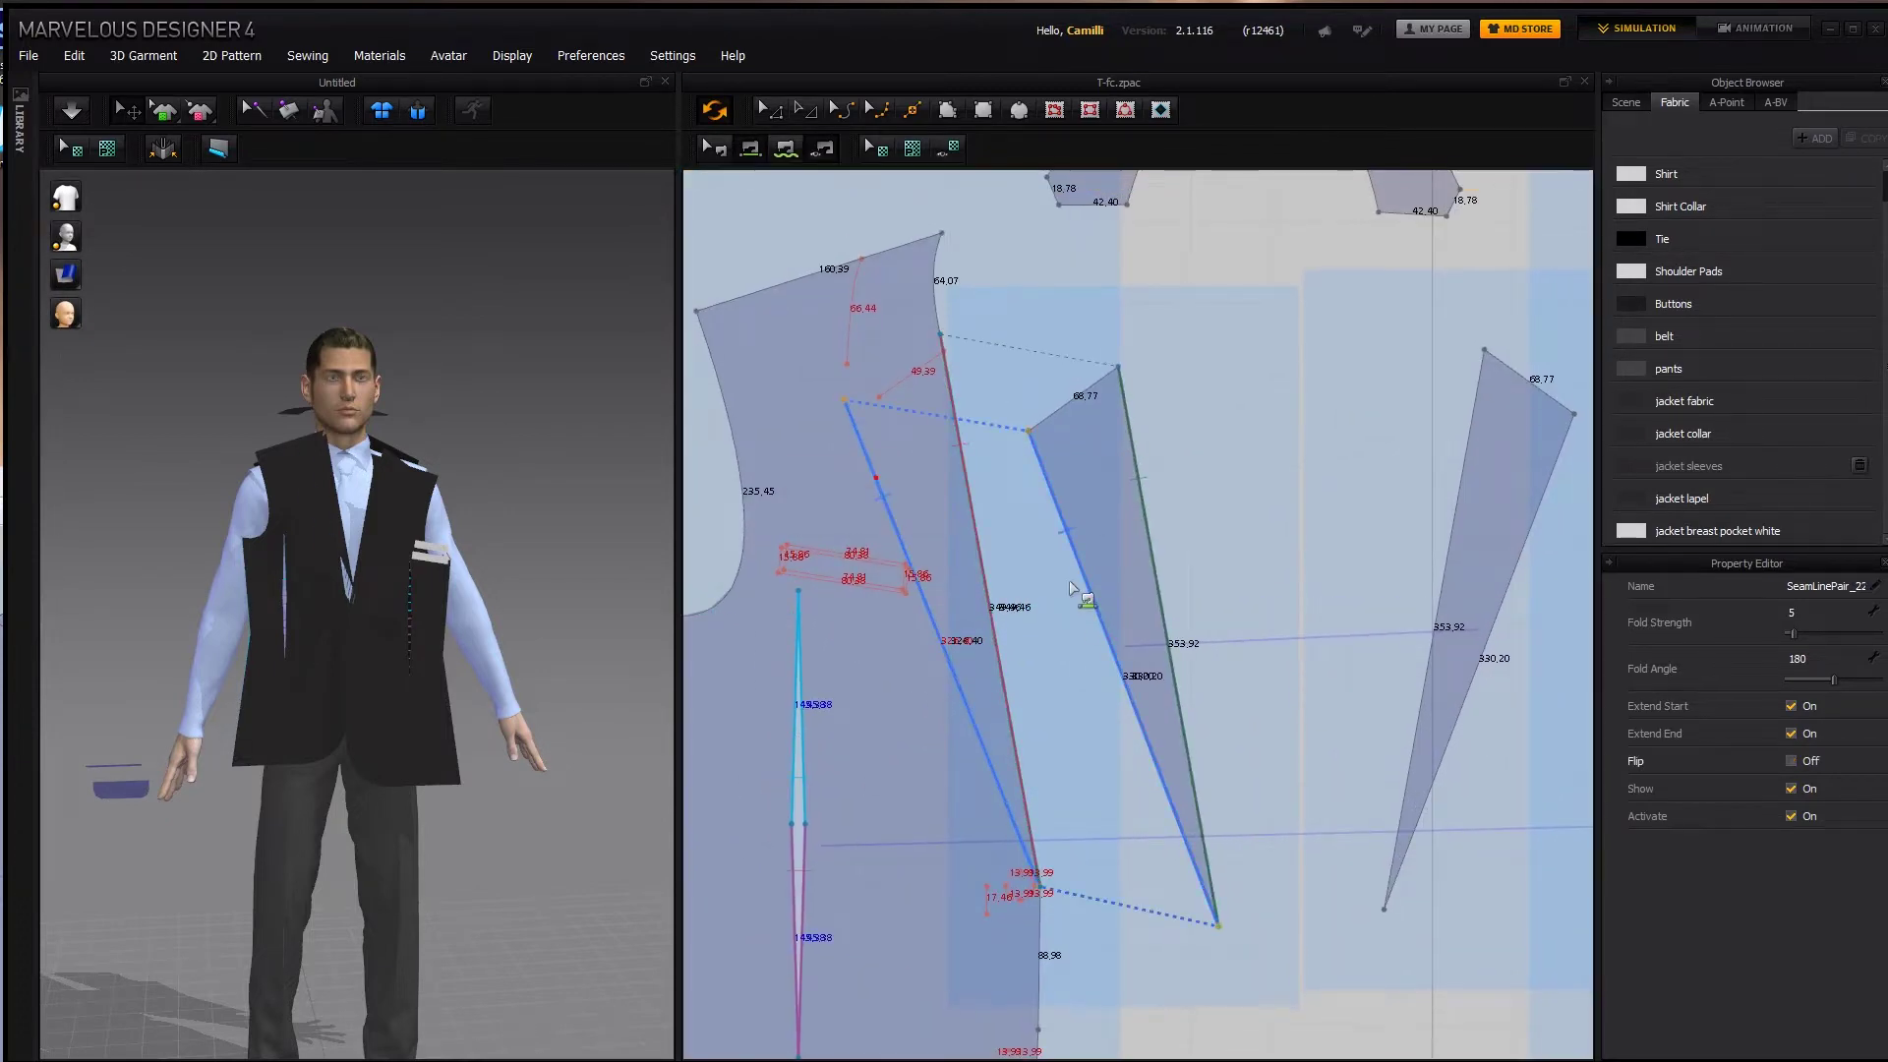
Move the original-side lapel piece slightly upward, placing it closer to the original front panel.
scroll(924, 430, "down", 3)
key("a")
left_click(1091, 551)
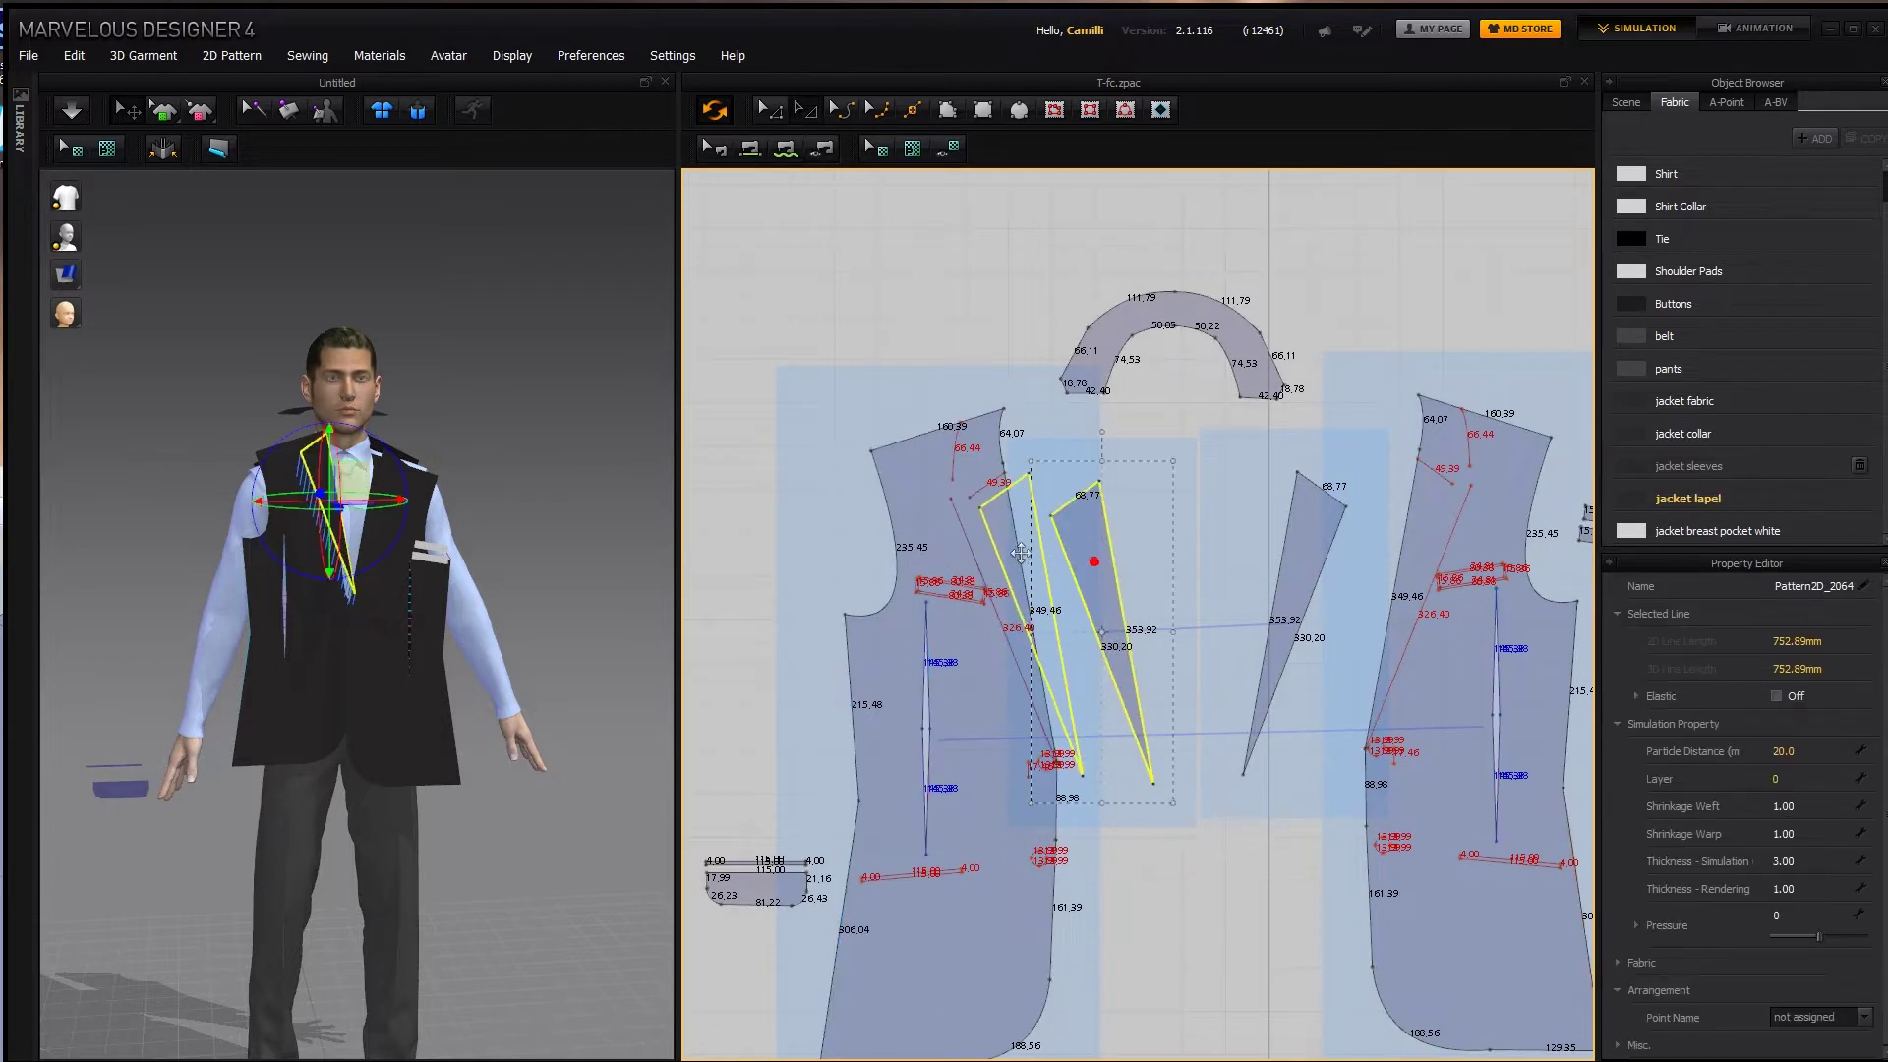
left_click_drag(995, 545, 1098, 527)
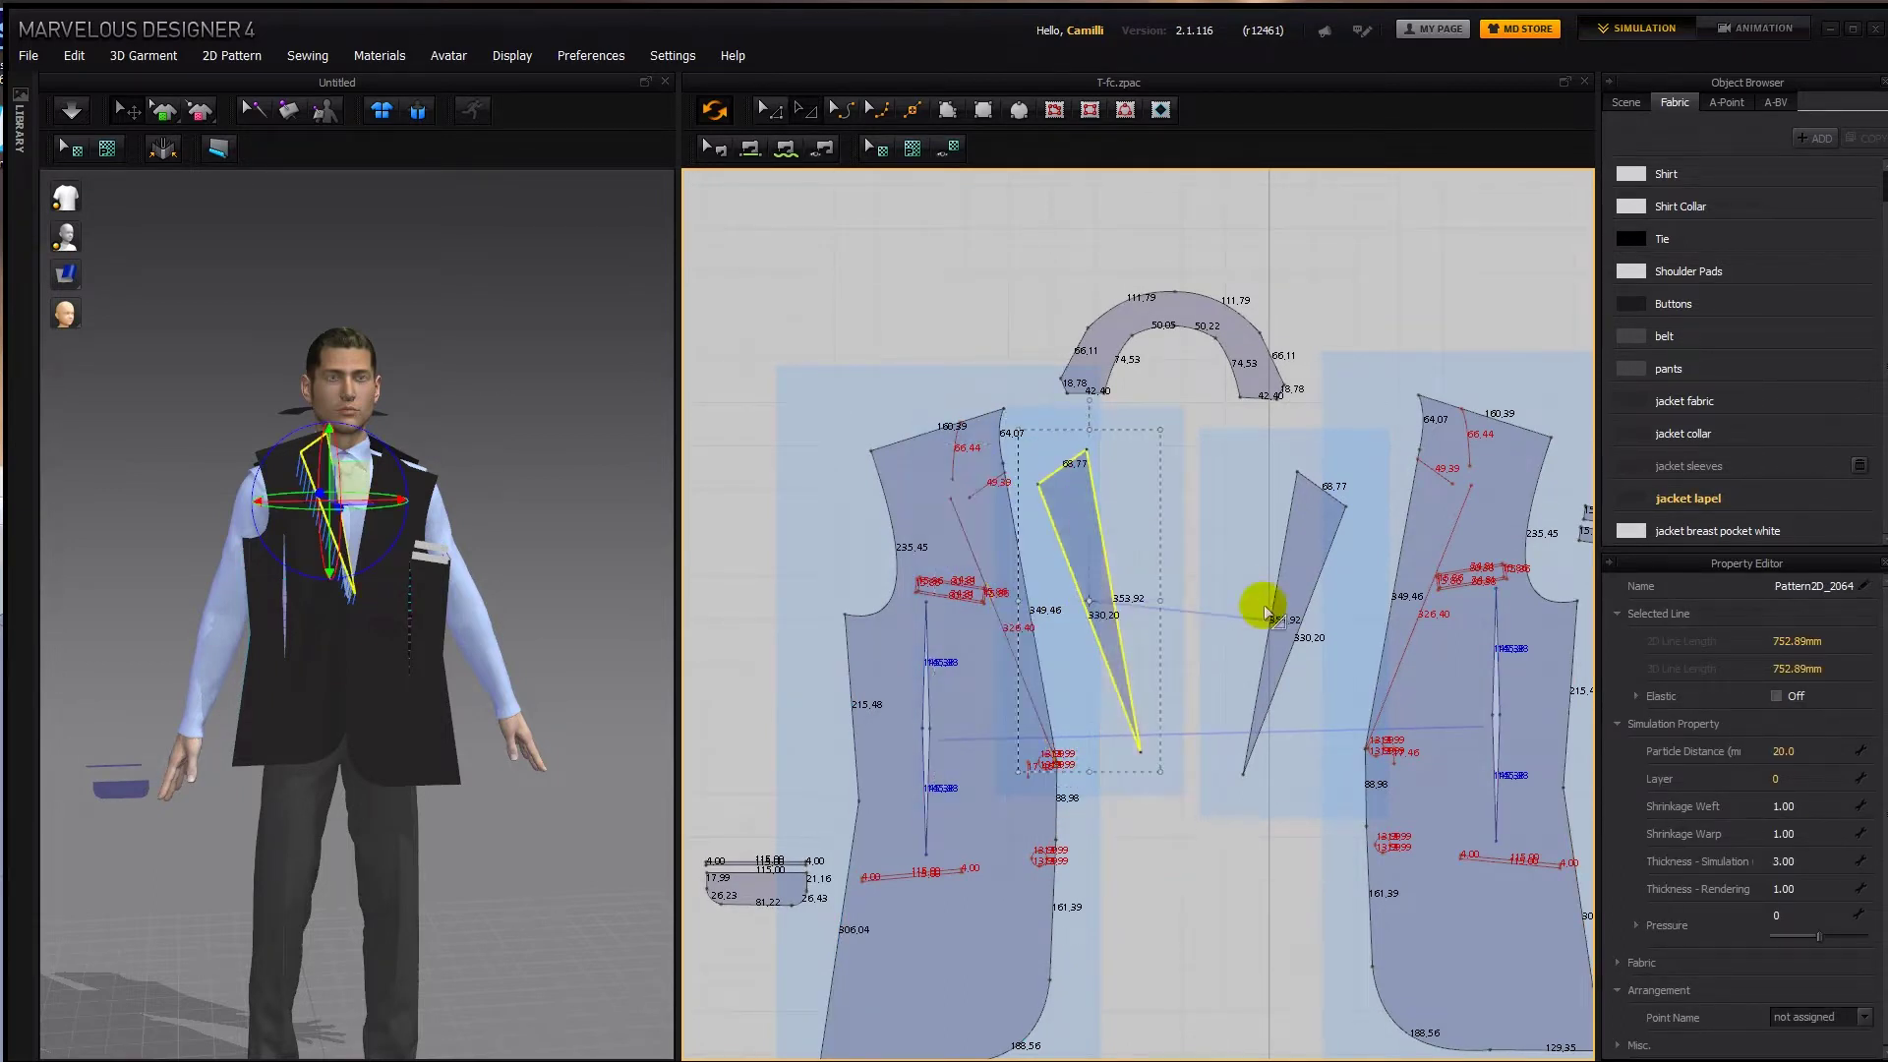
Free-sew the mirrored lapel's inner long edge to the mirrored front panel's front edge.
middle_click_drag(1282, 610, 1264, 620)
key("n")
left_click(1282, 517)
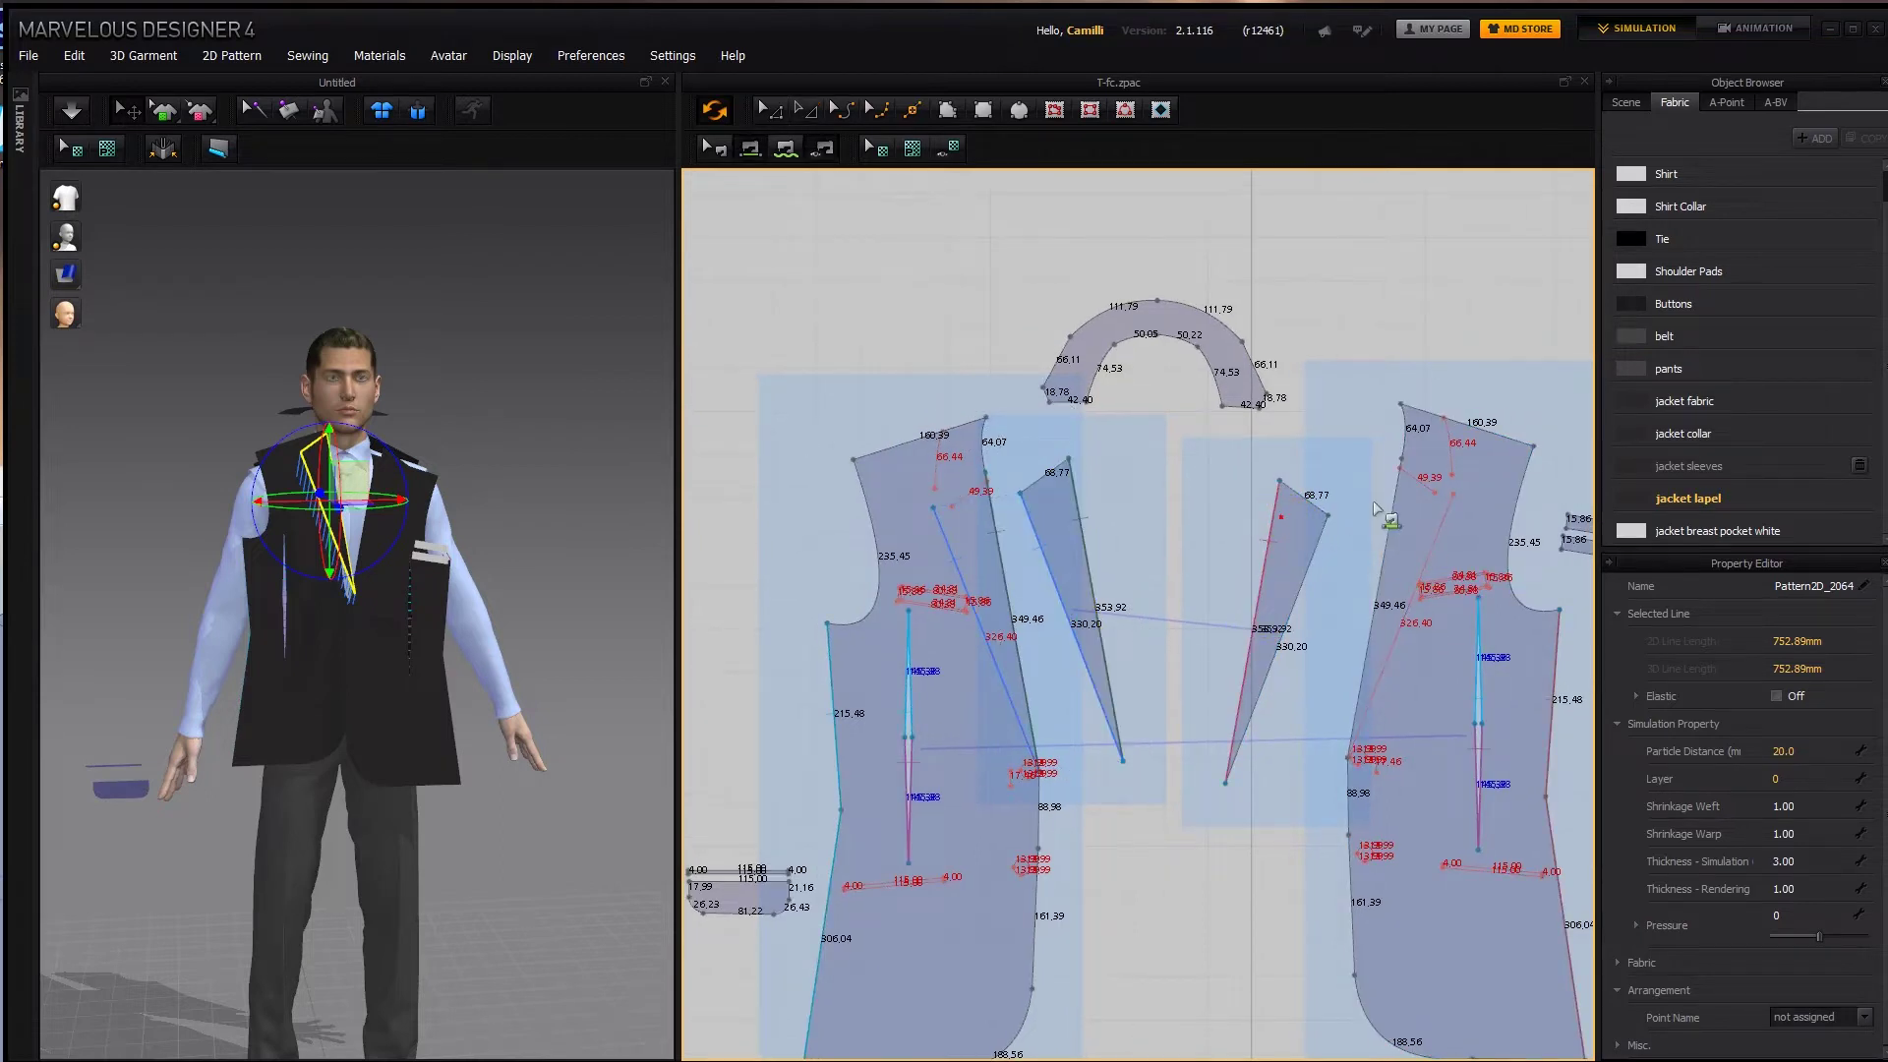
left_click(1386, 504)
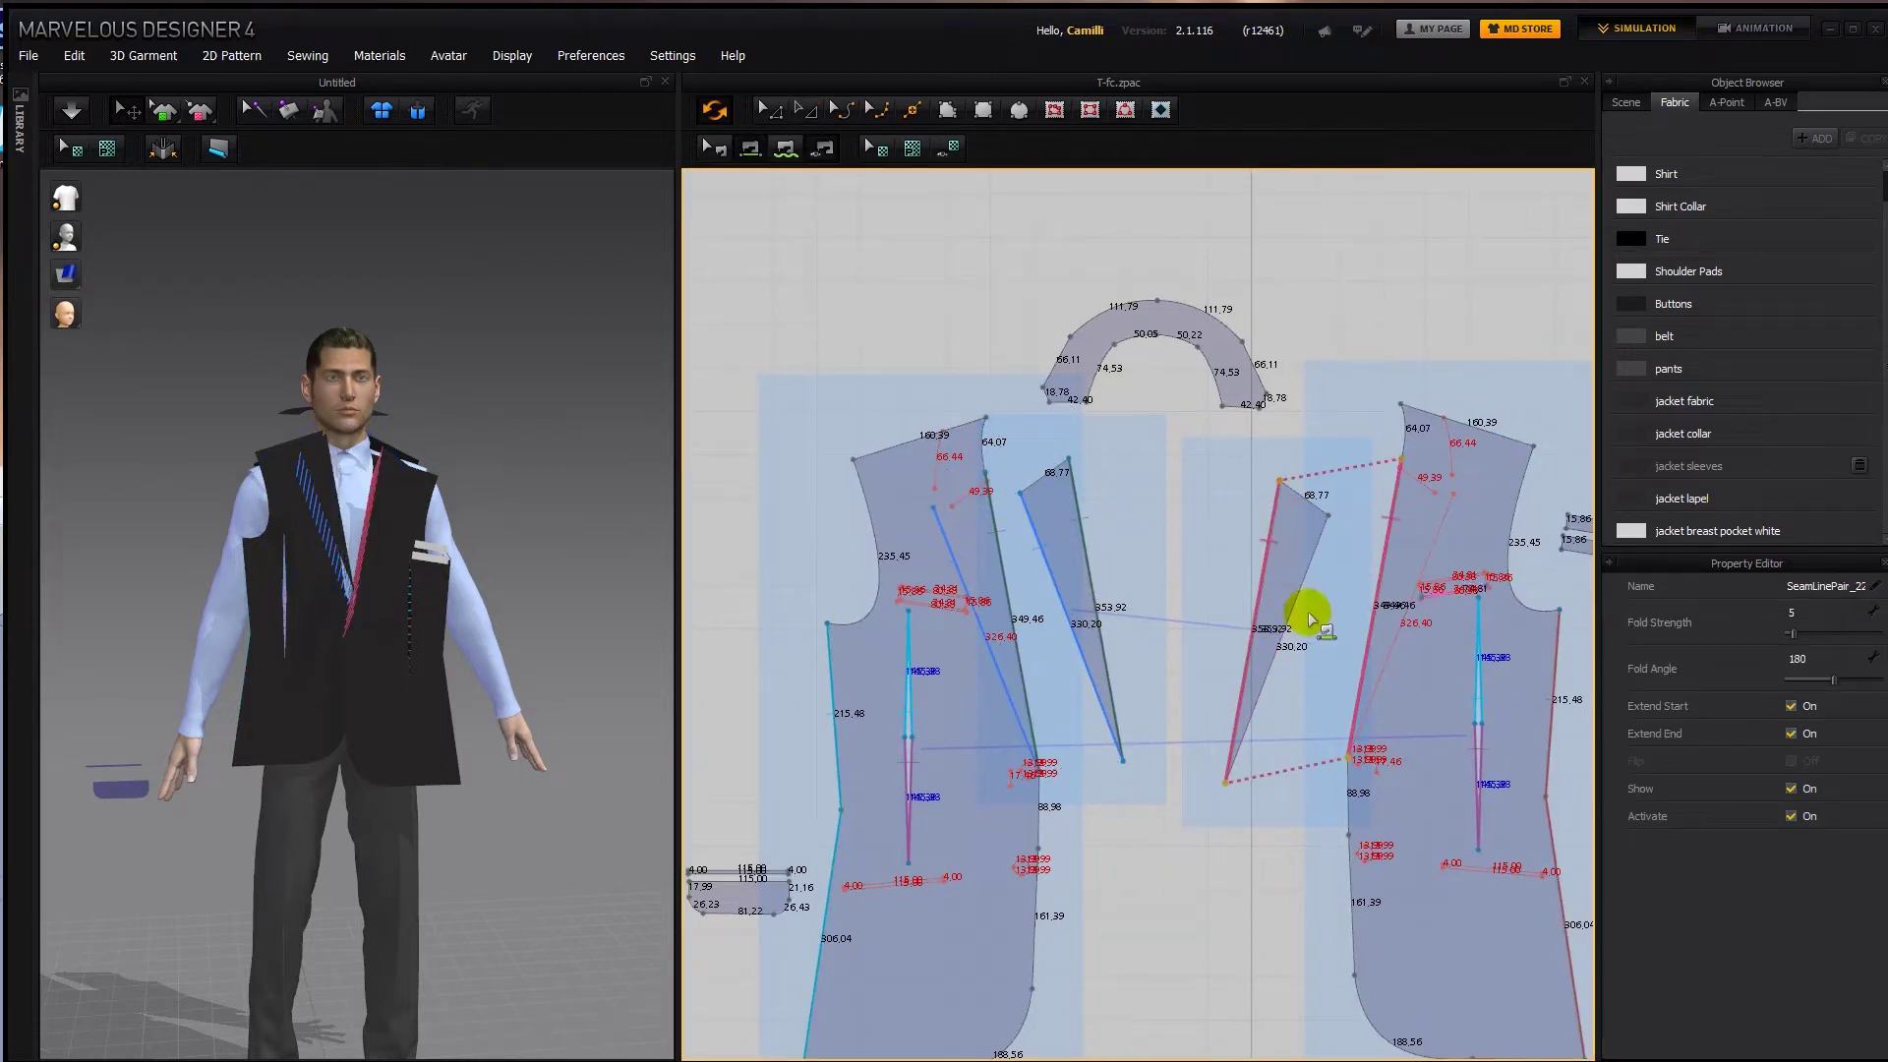
Free-sew the back panels' shoulder edges to the front shoulders and join the two back panels along the centre back.
middle_click_drag(1137, 460, 1084, 492)
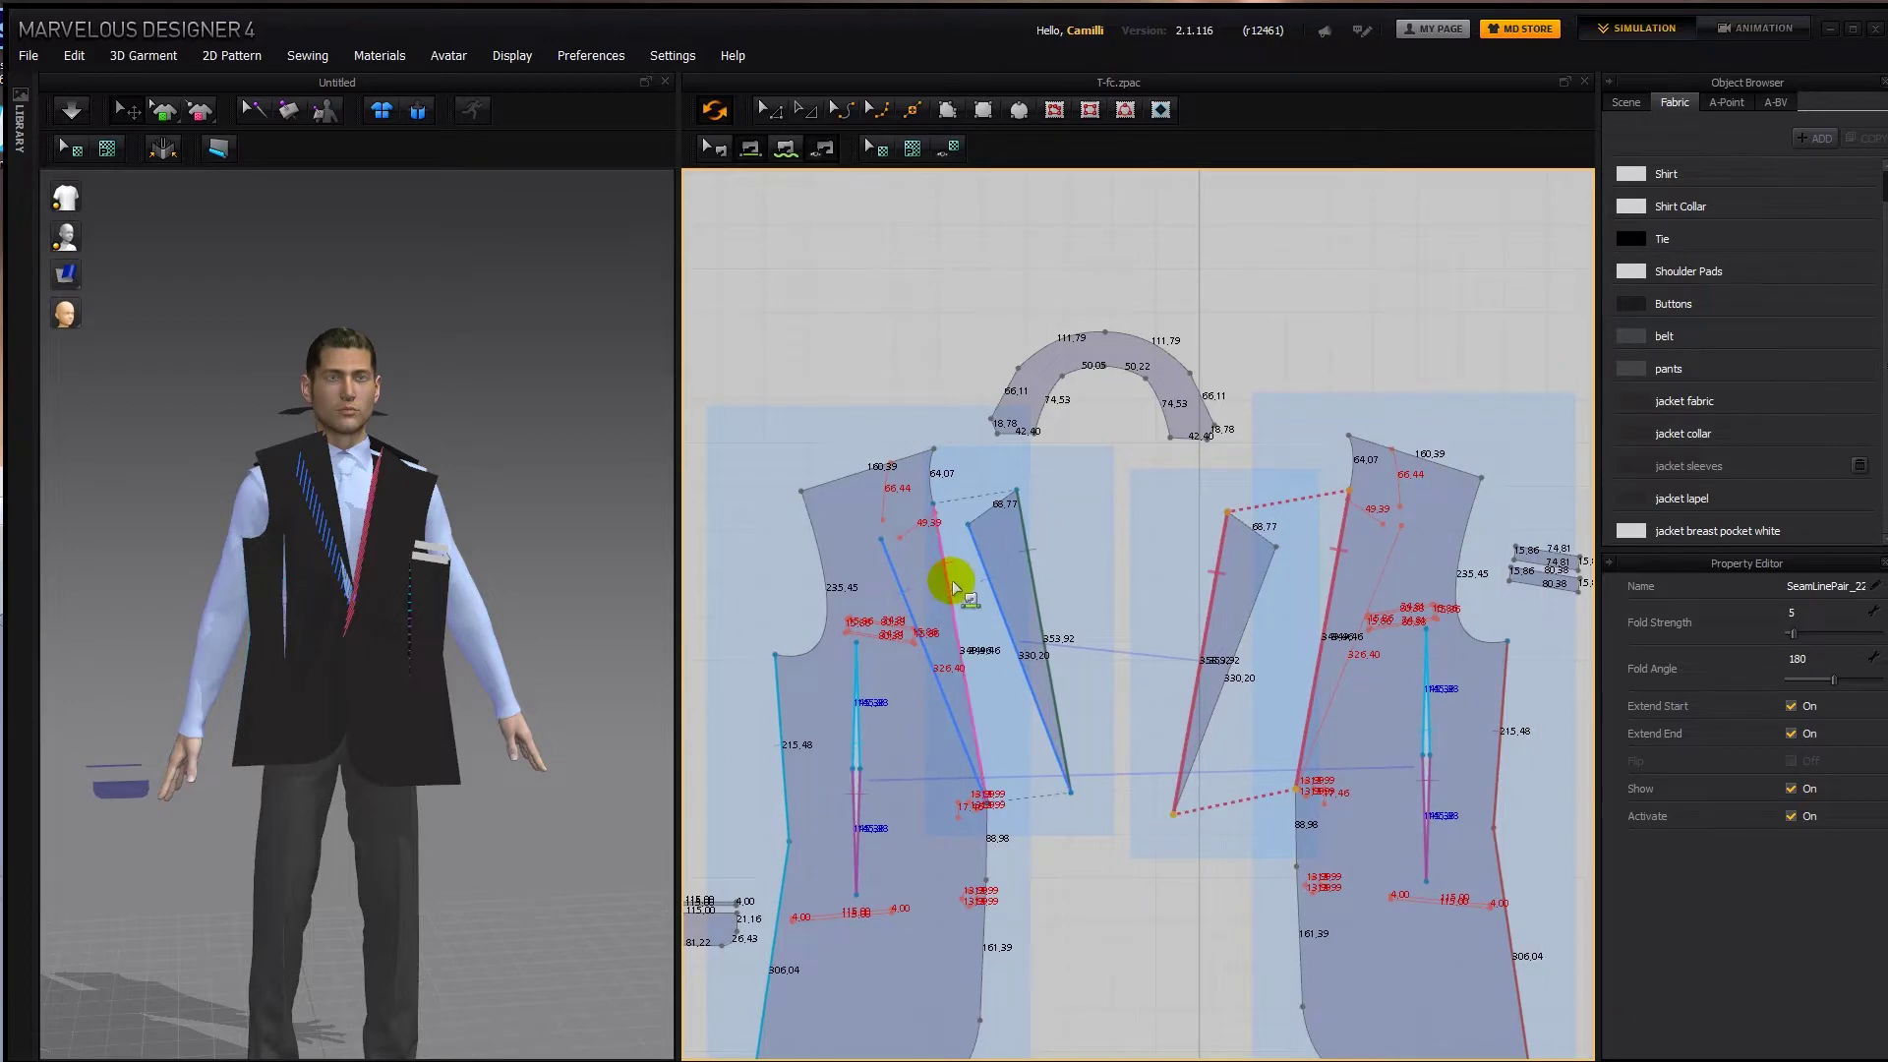
scroll(952, 580, "down", 3)
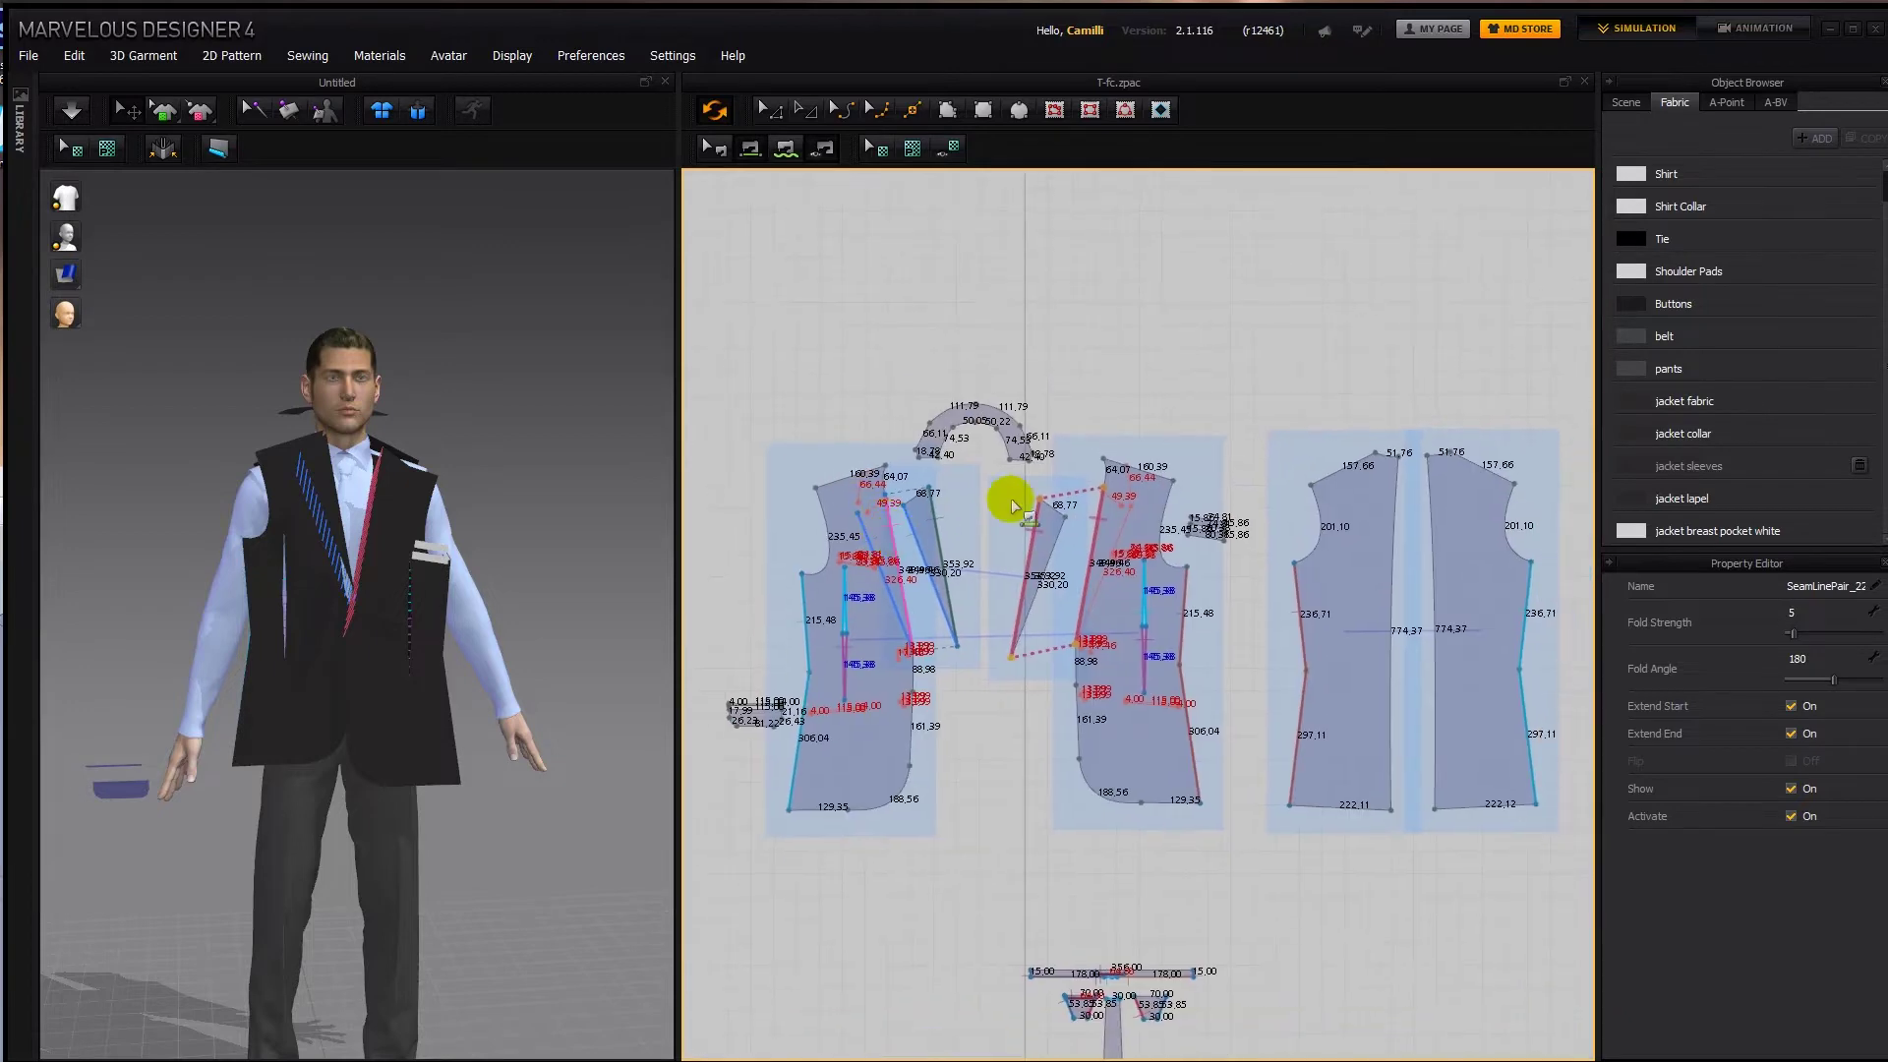
left_click(1366, 454)
left_click(873, 468)
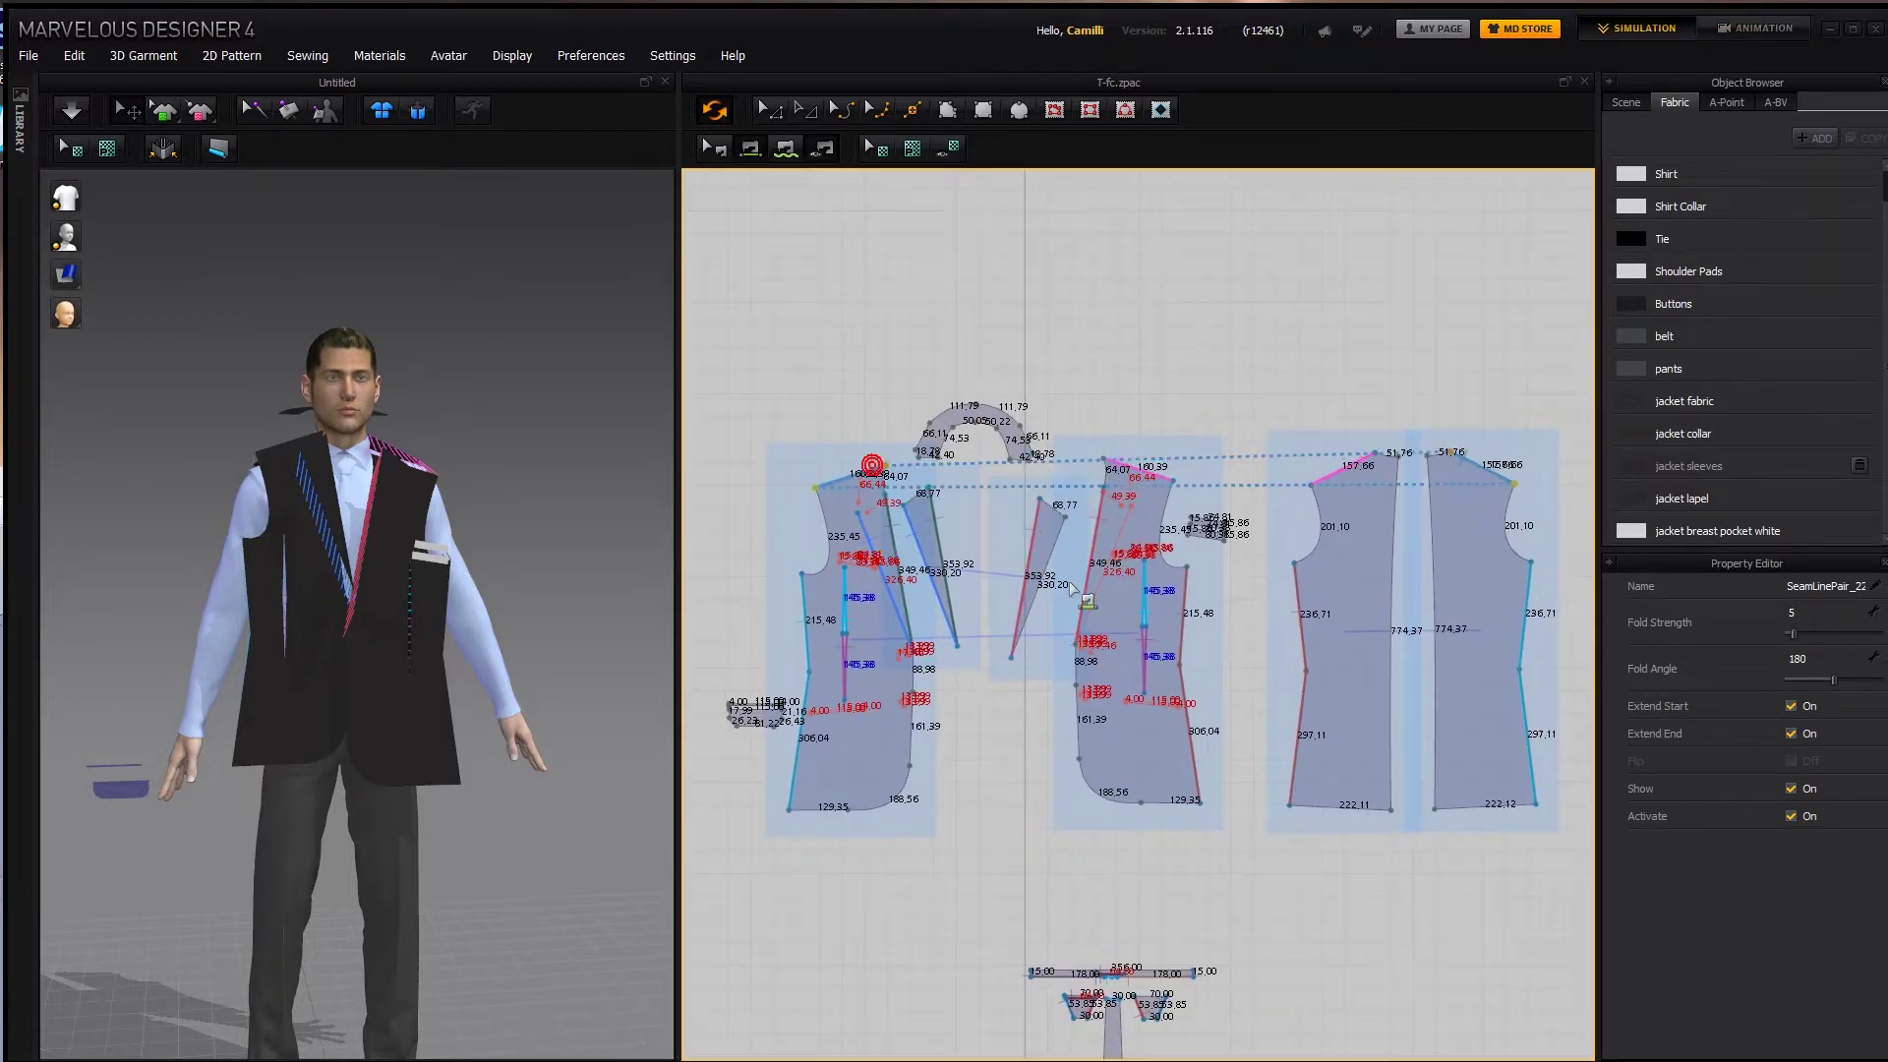
left_click(1392, 531)
left_click(1429, 531)
Sew the upper button circle on the mirrored front panel to the matching circle on the original front panel.
scroll(973, 704, "up", 5)
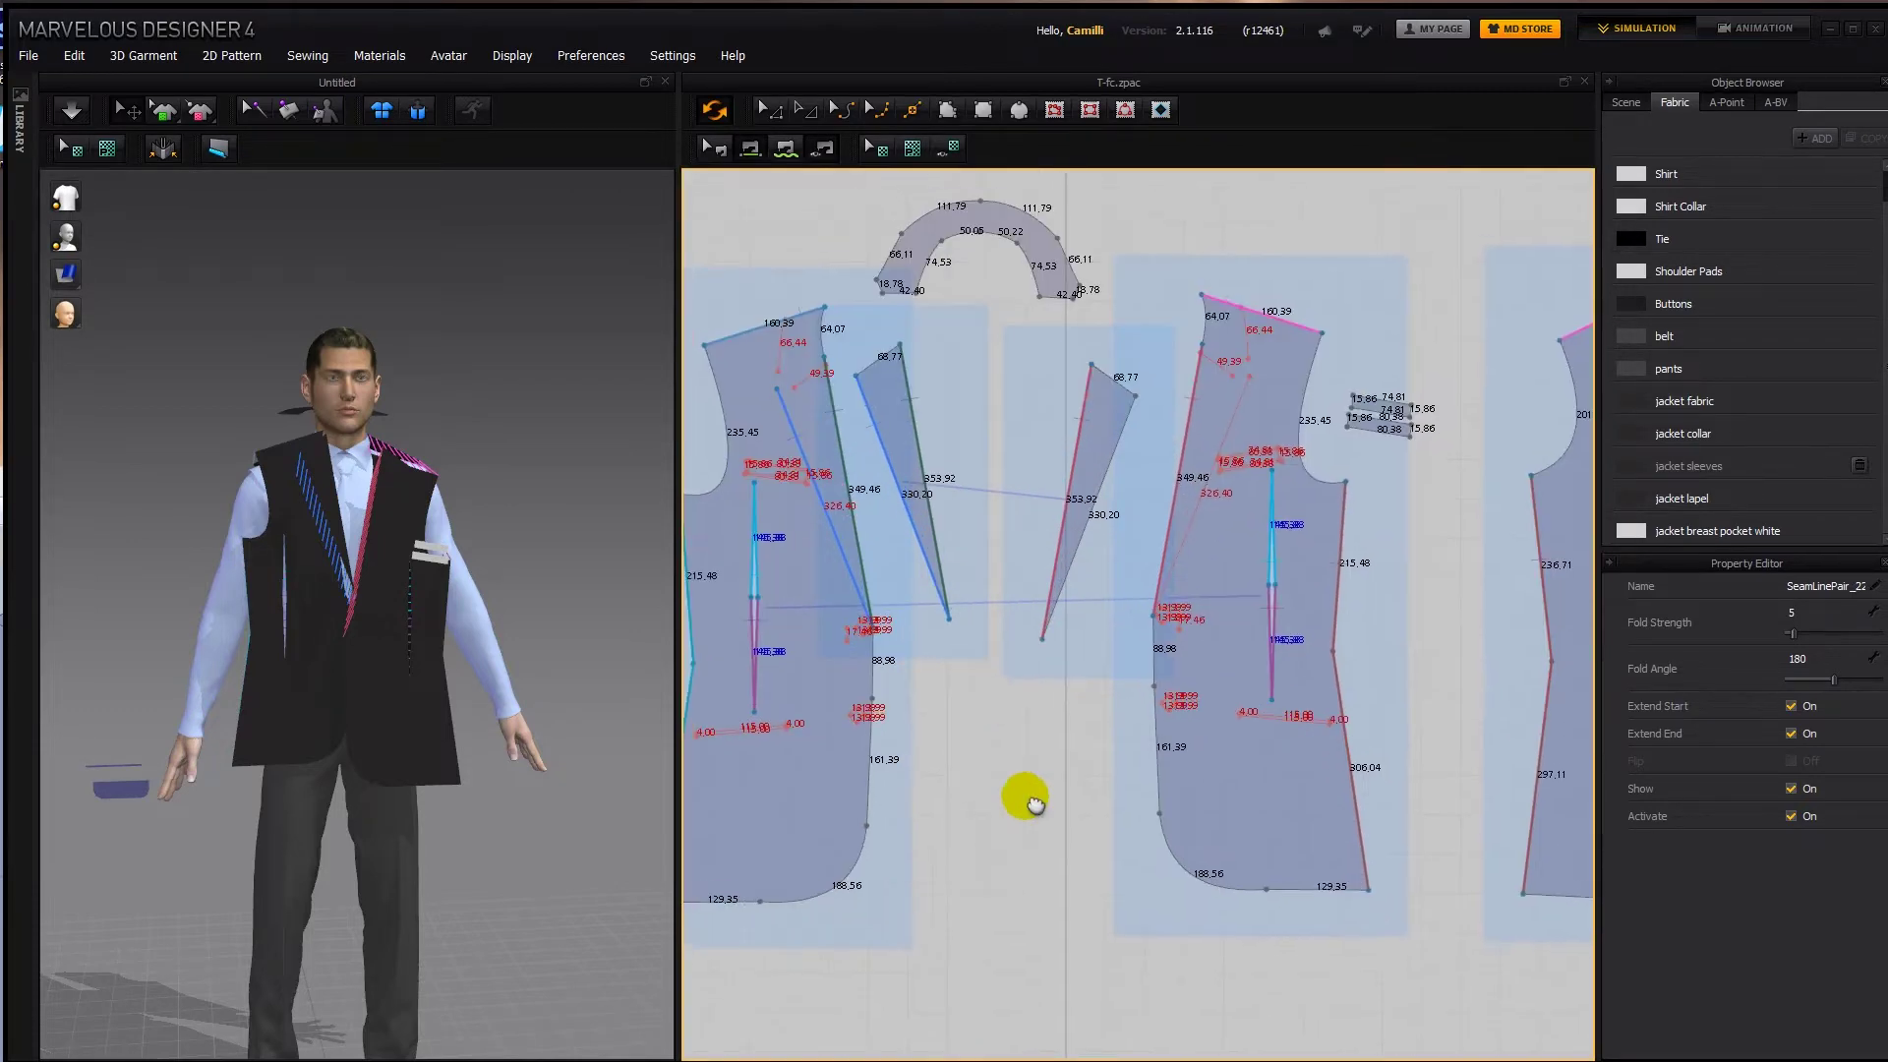
scroll(1131, 752, "up", 3)
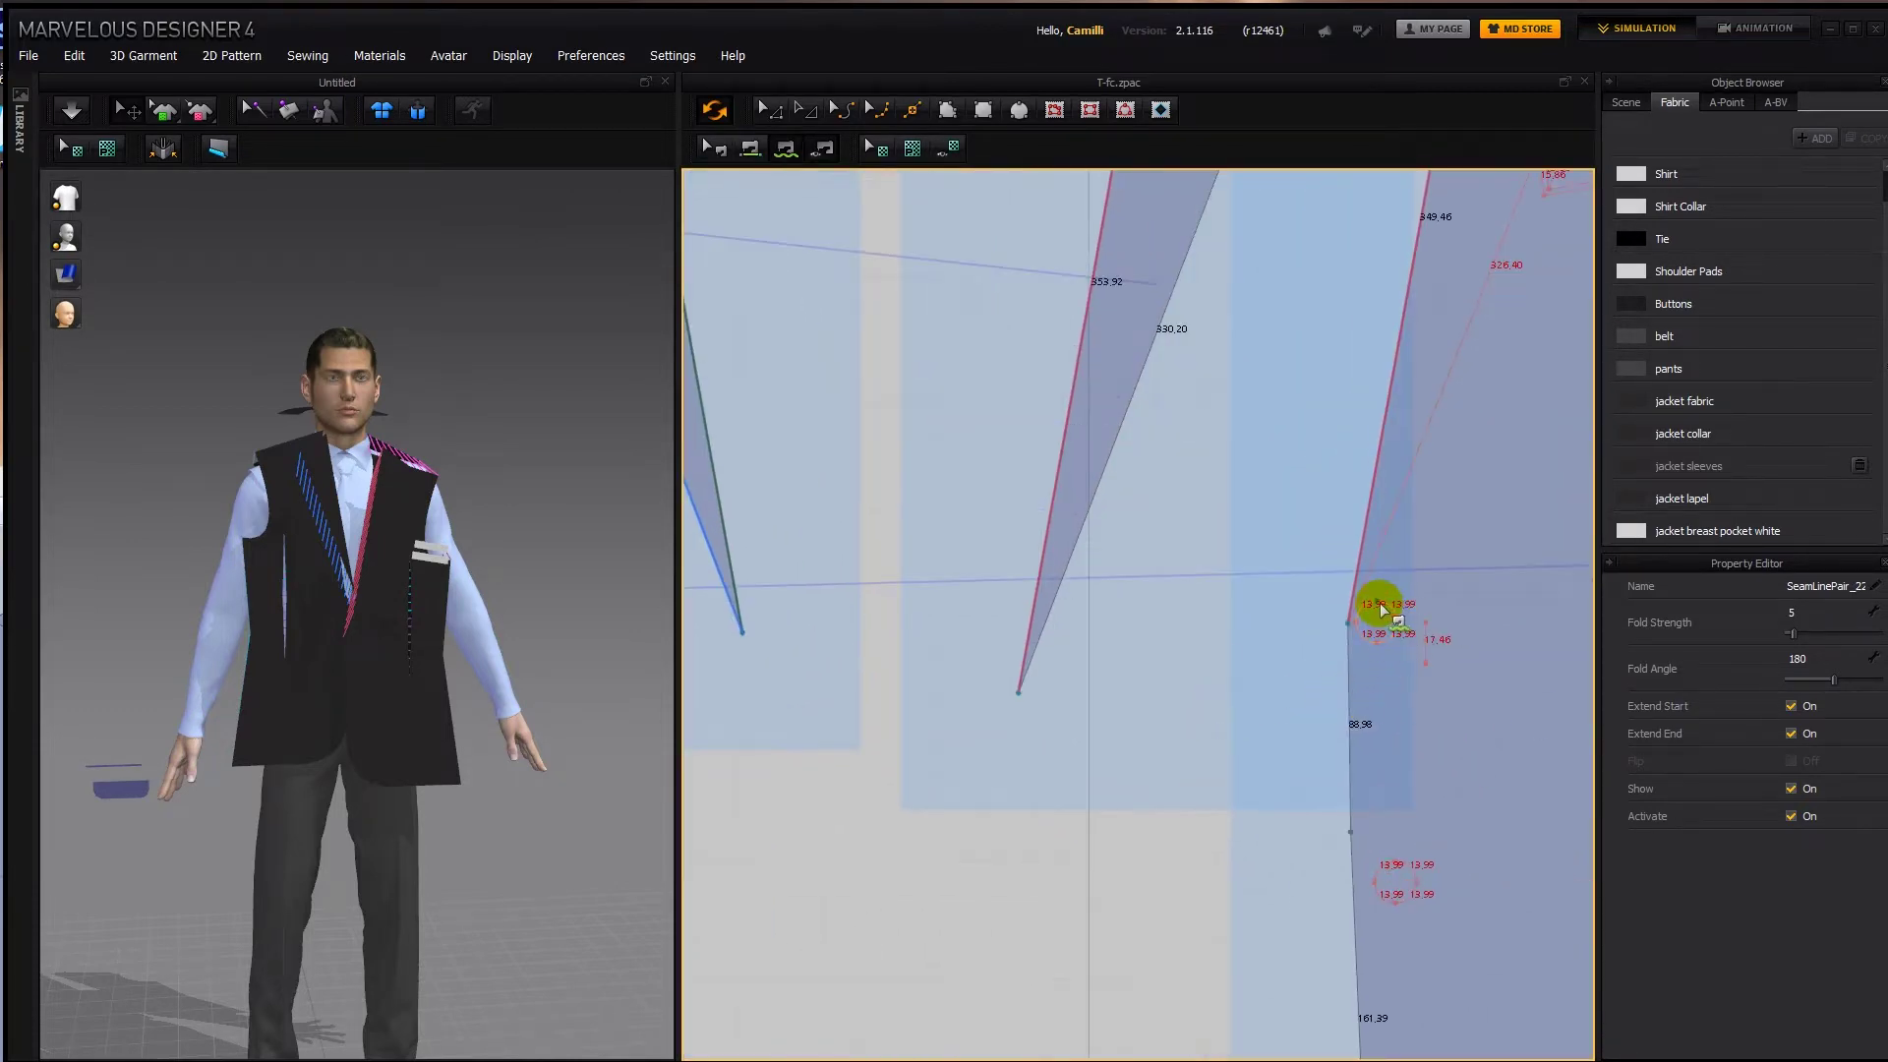
scroll(1294, 675, "down", 5)
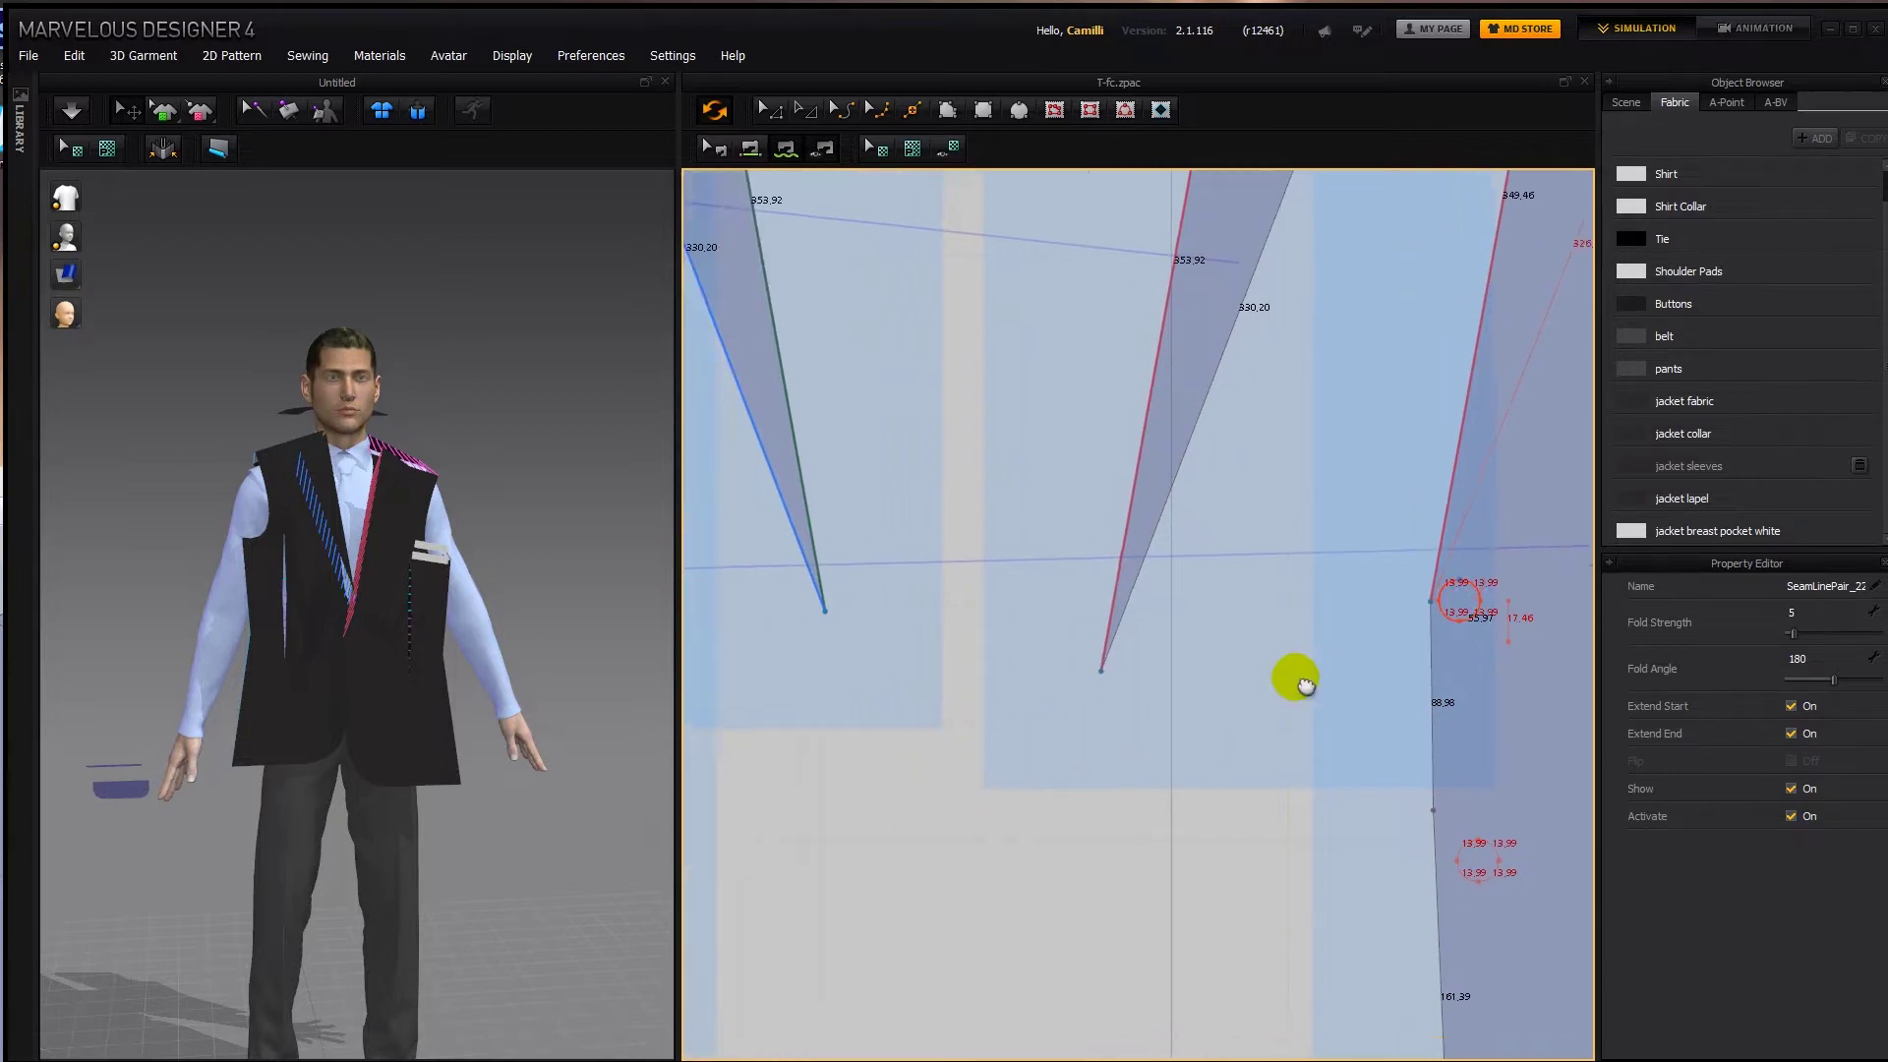
left_click(1044, 629)
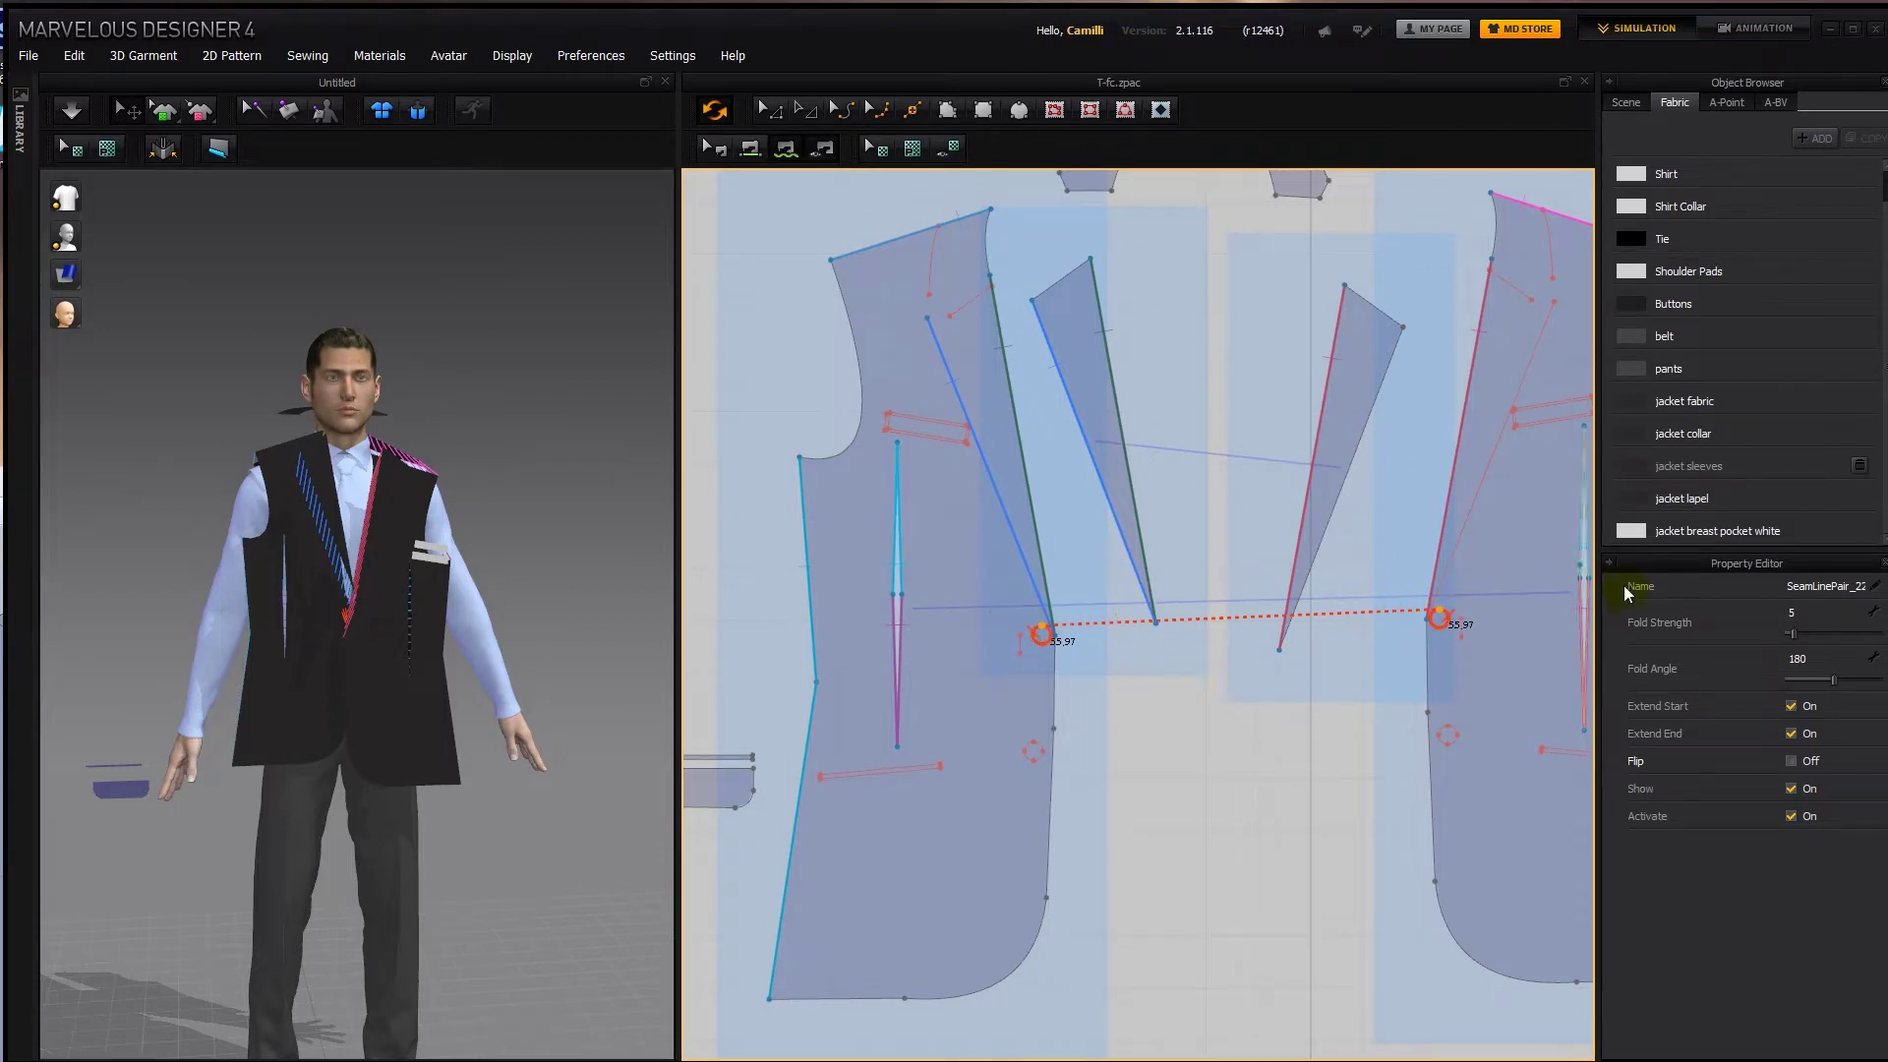
right_click(1046, 640)
left_click(1064, 654)
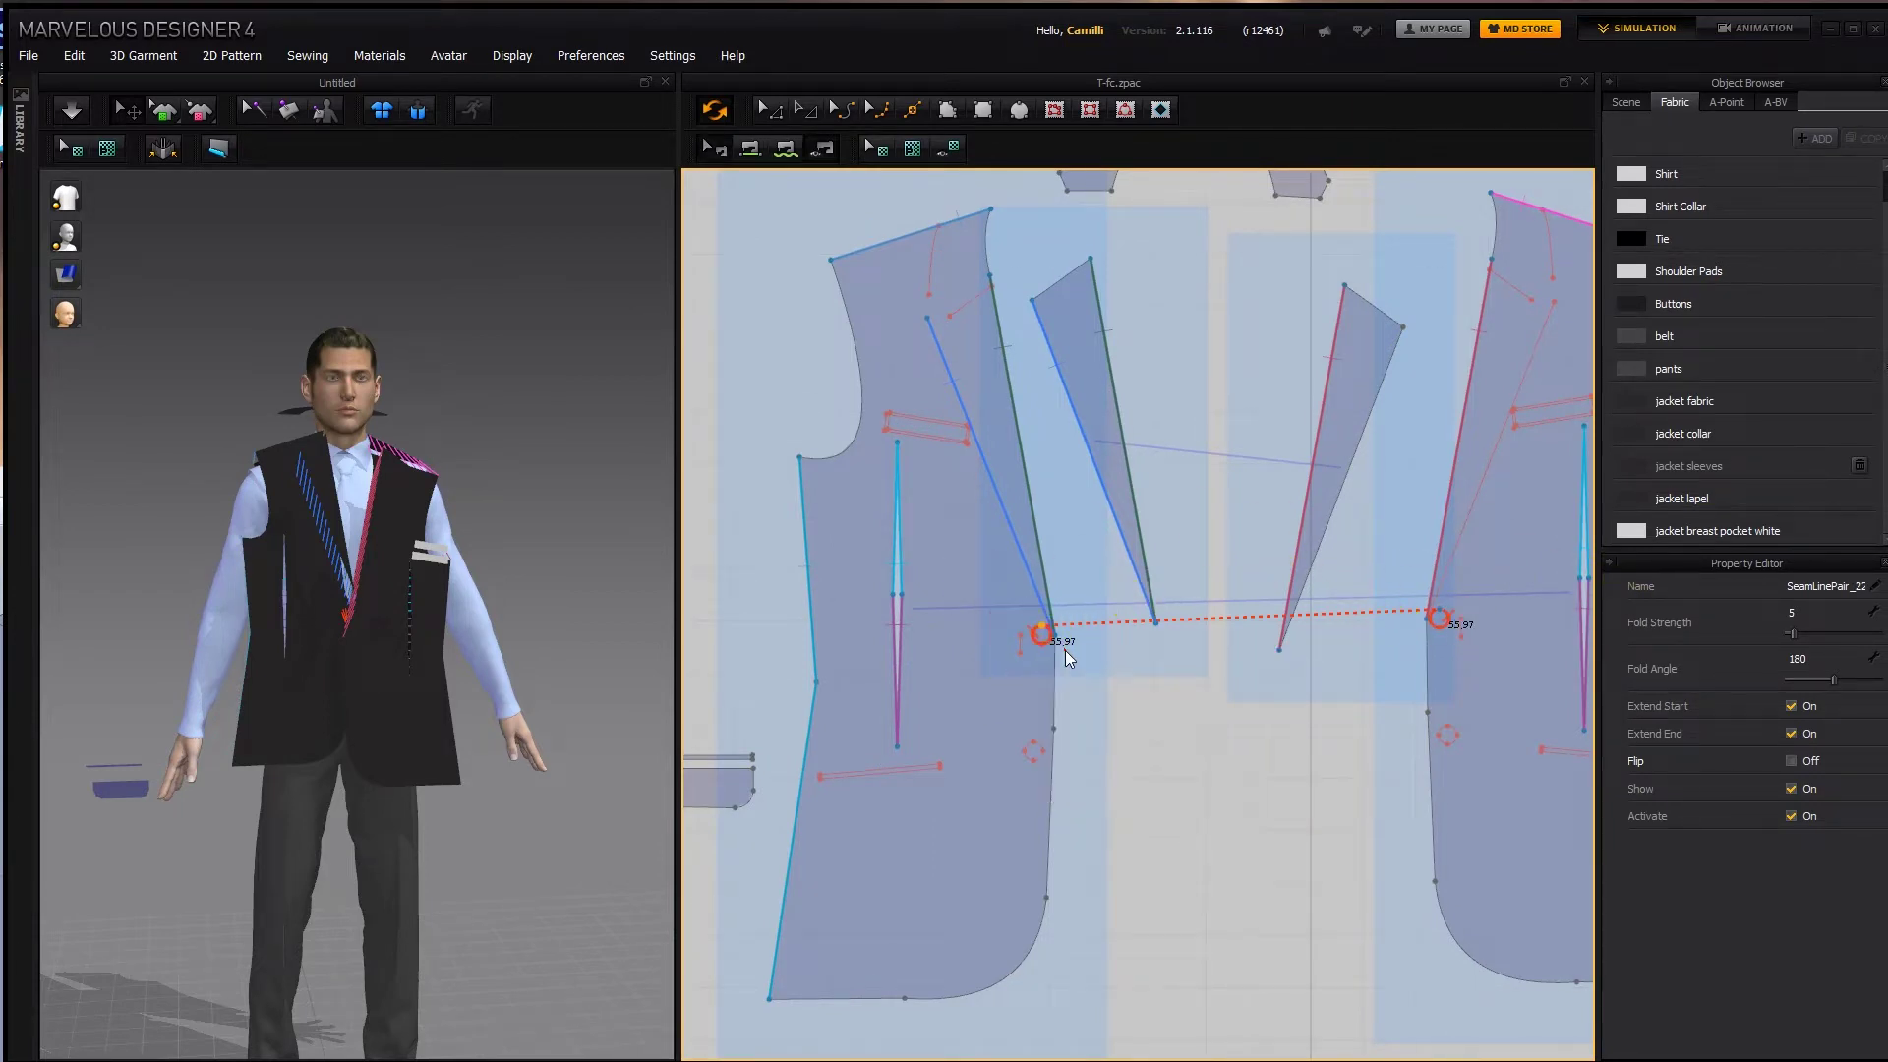
Deactivate the collar piece behind the avatar's neck and simulate the sewn jacket onto the avatar.
scroll(1140, 743, "down", 4)
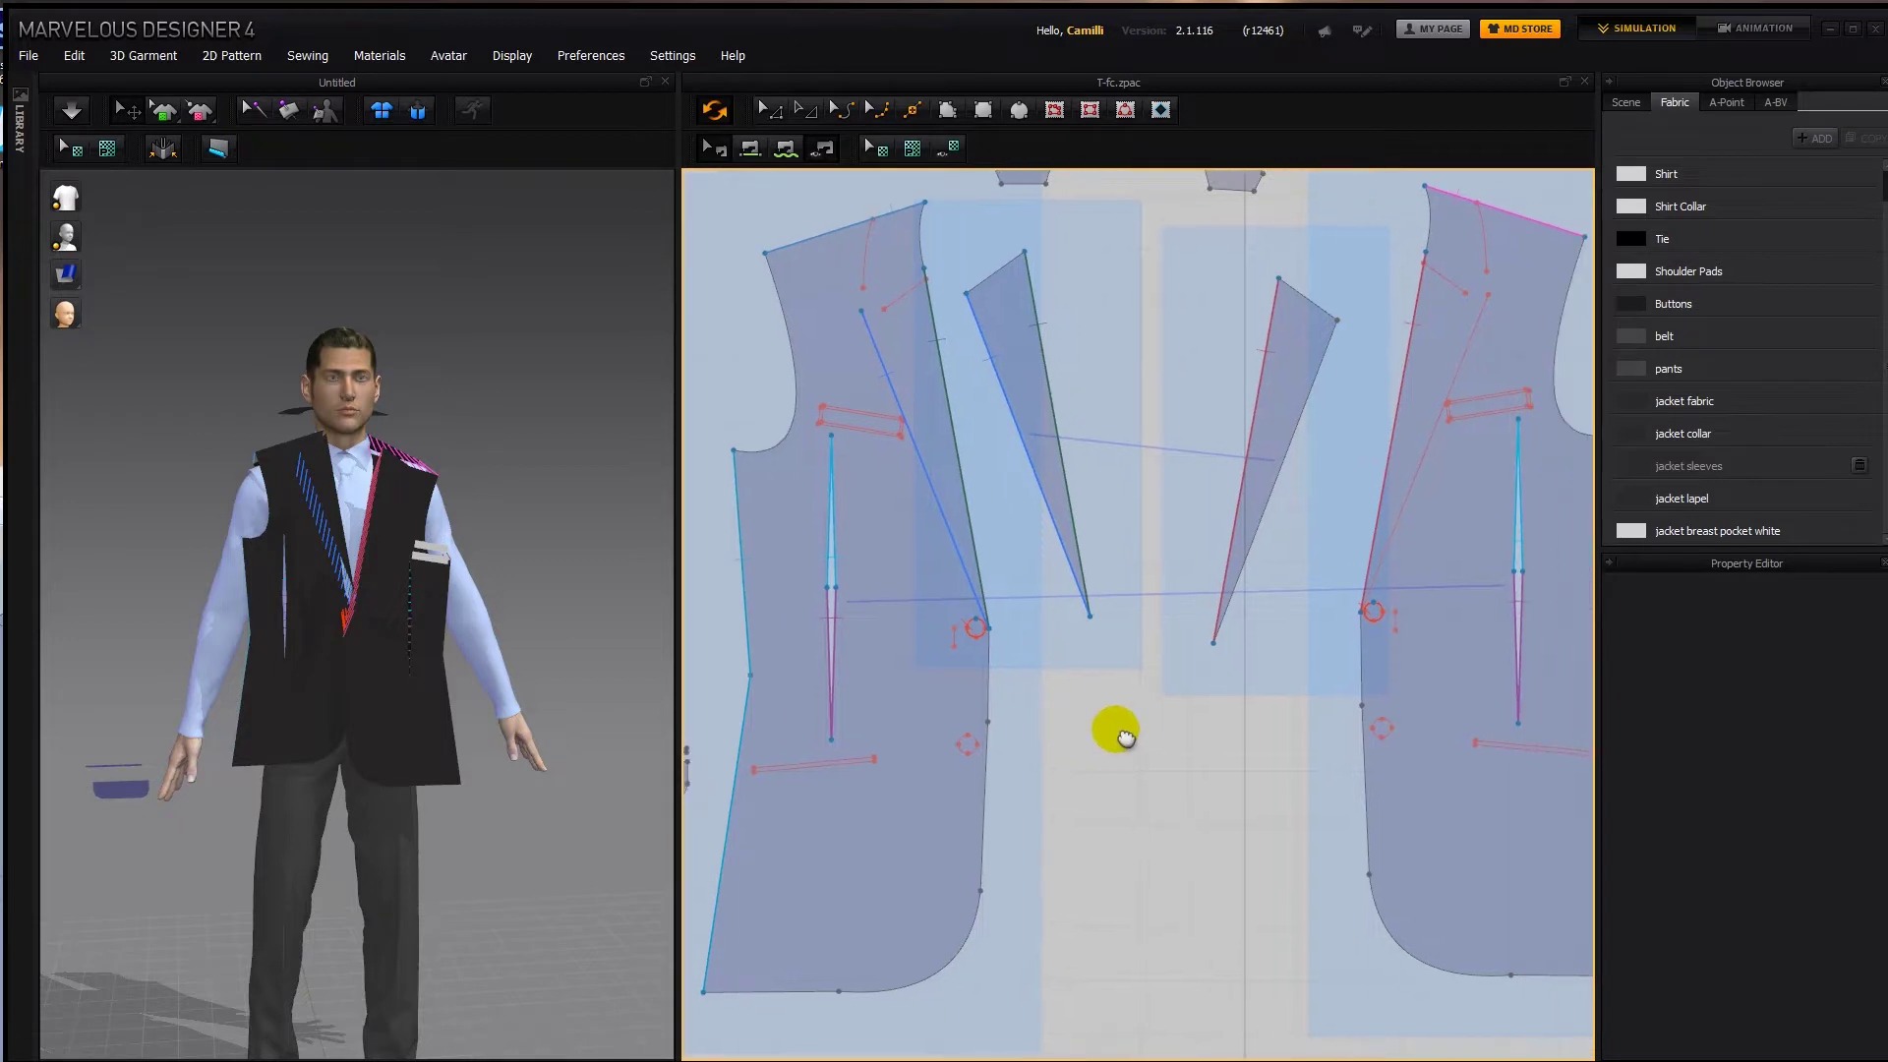
right_click(303, 411)
left_click(417, 457)
left_click(558, 325)
right_click_drag(382, 534, 425, 590)
key("space")
Select all belt and pants patterns and freeze them.
scroll(889, 662, "down", 5)
middle_click_drag(858, 483, 828, 266)
left_click_drag(763, 569, 1027, 717)
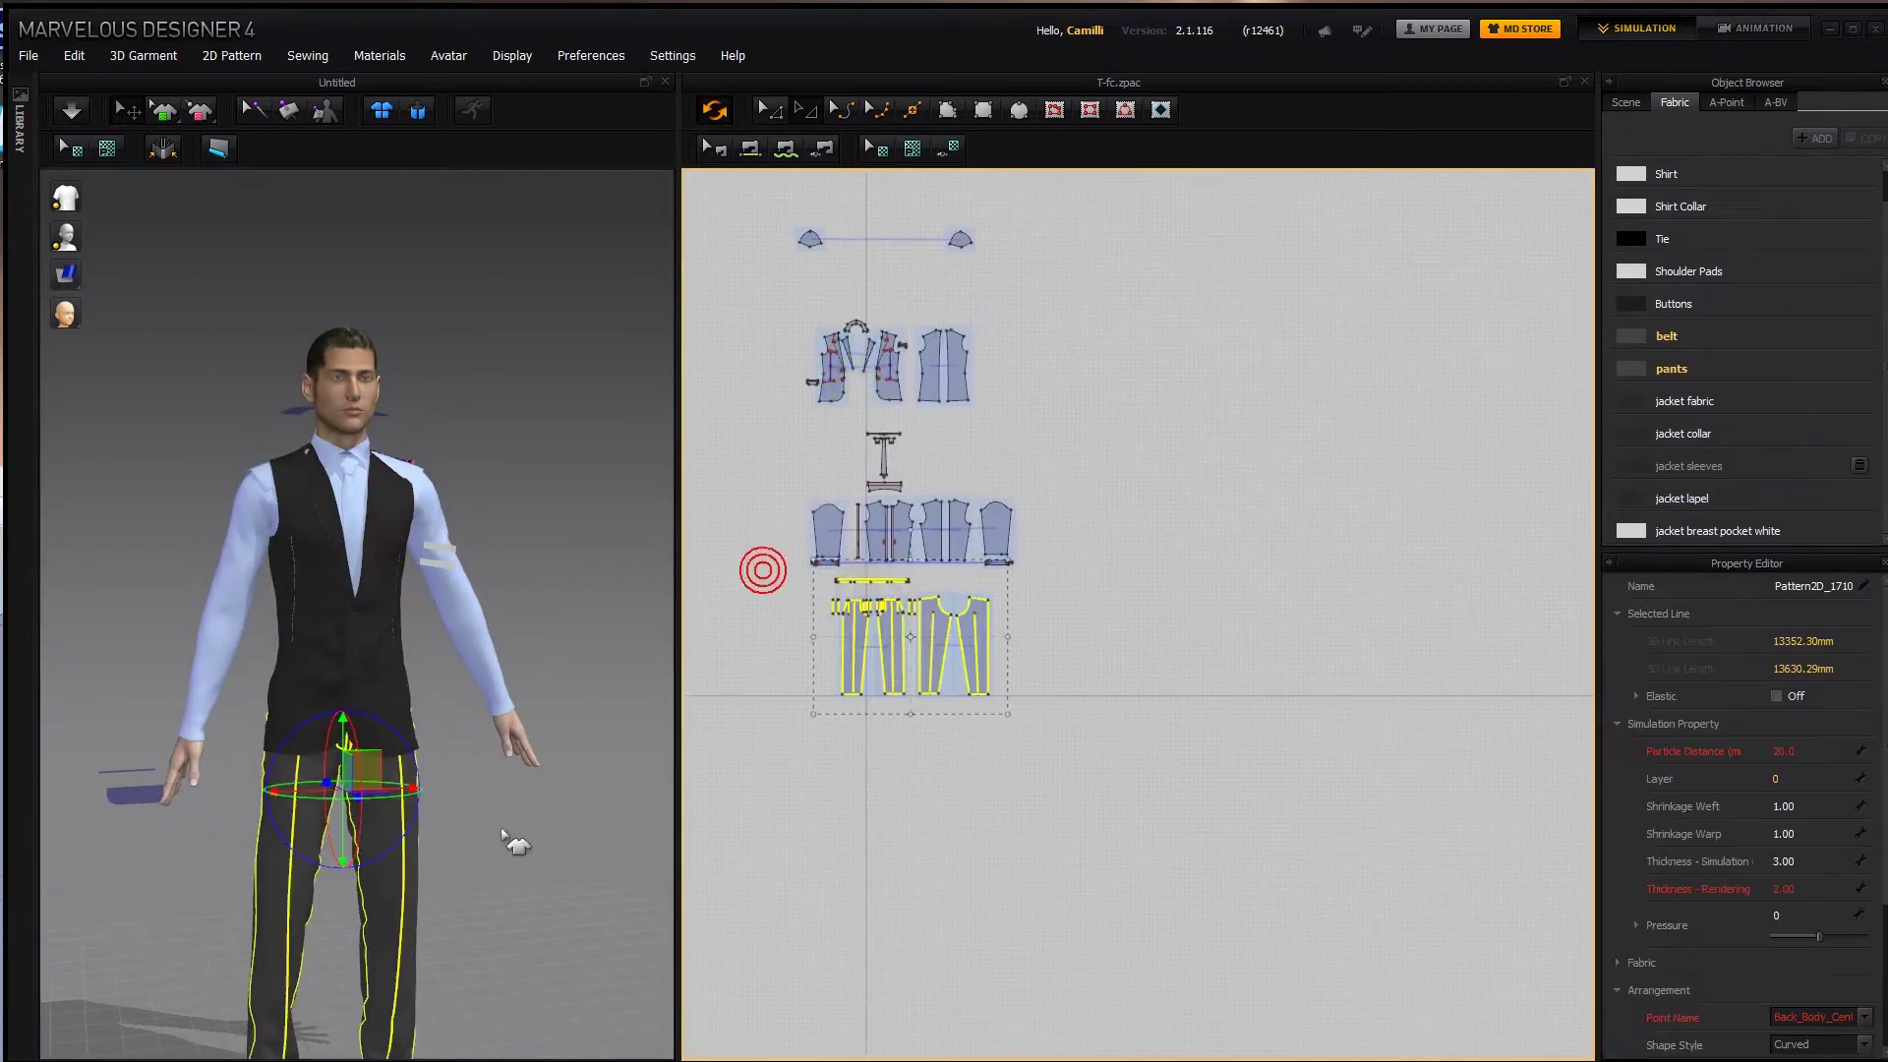
right_click(413, 842)
left_click(500, 102)
Run the simulation on the jacket and spread the two breast pocket strips apart in front of the chest.
scroll(502, 484, "up", 3)
right_click_drag(501, 485, 459, 469)
key("space")
left_click_drag(461, 551, 444, 590)
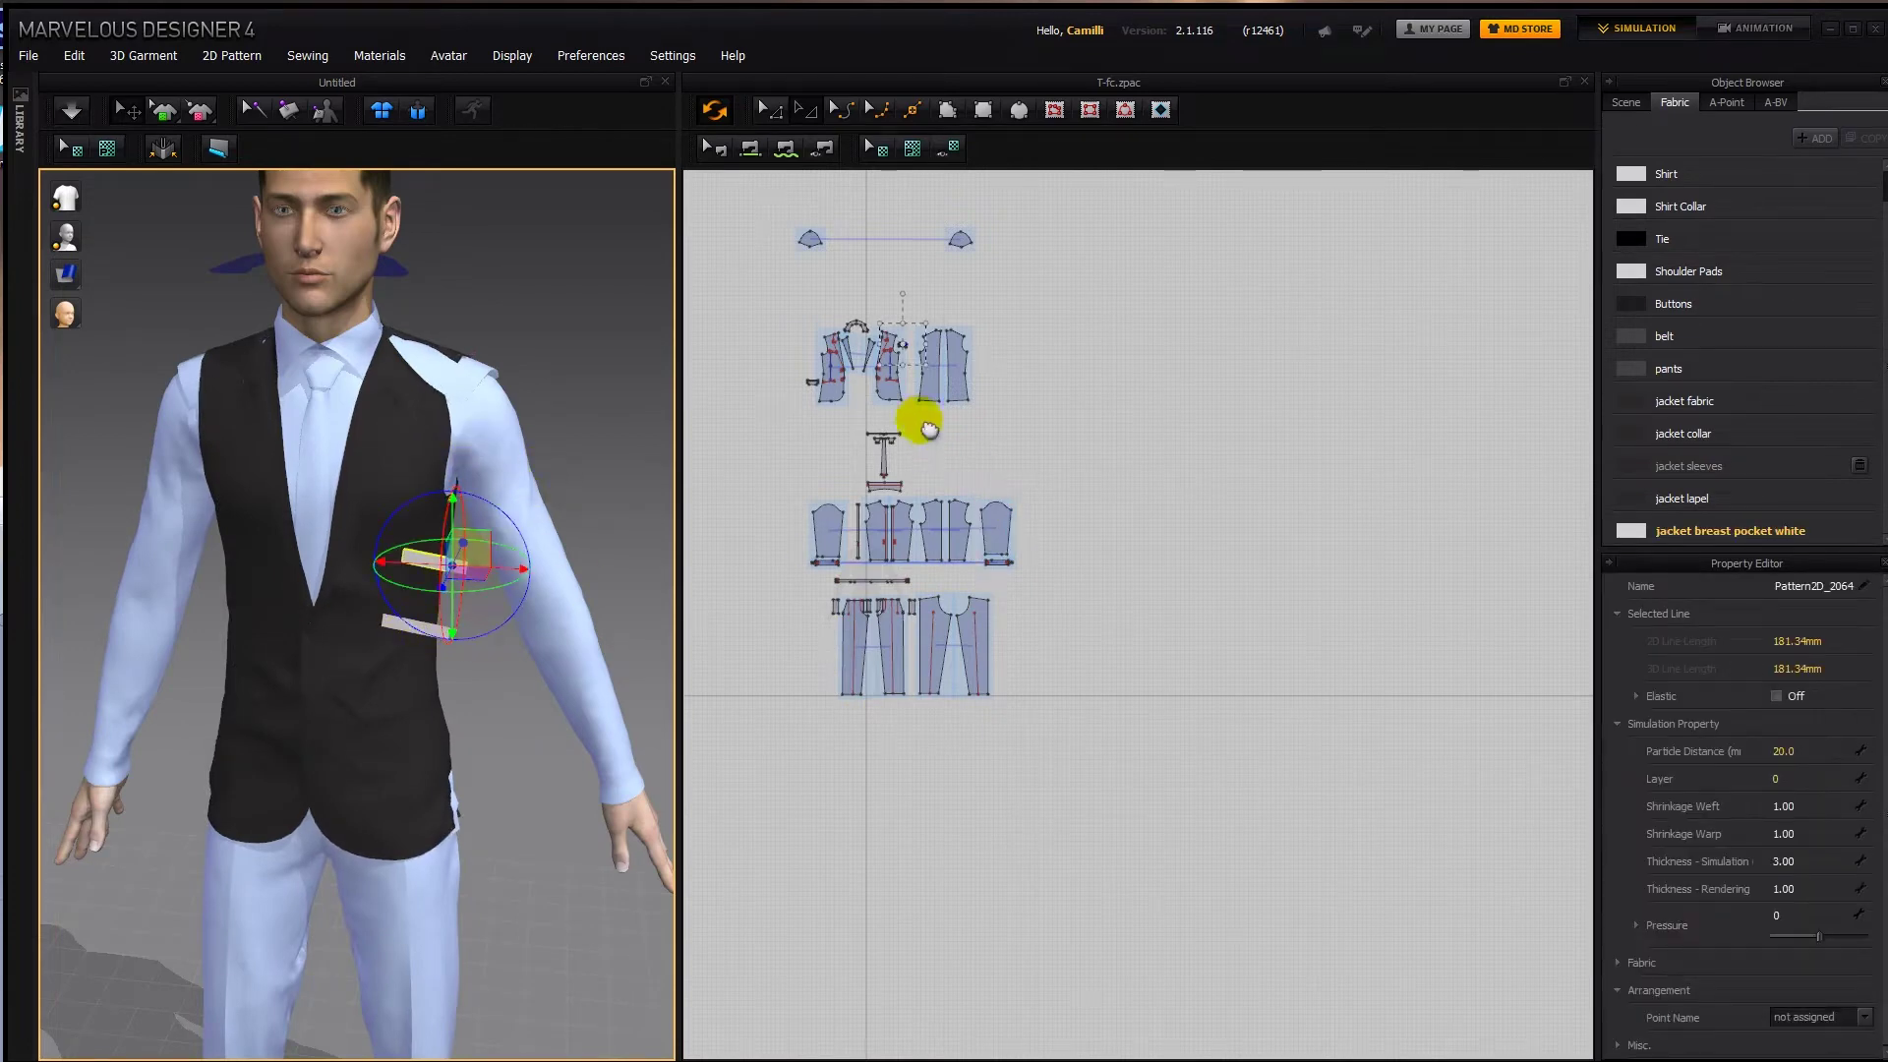
Free-sew the upper breast pocket strip's sides and bottom edge to the inner pocket rectangle on the mirrored front panel.
scroll(944, 412, "up", 5)
scroll(1027, 531, "up", 10)
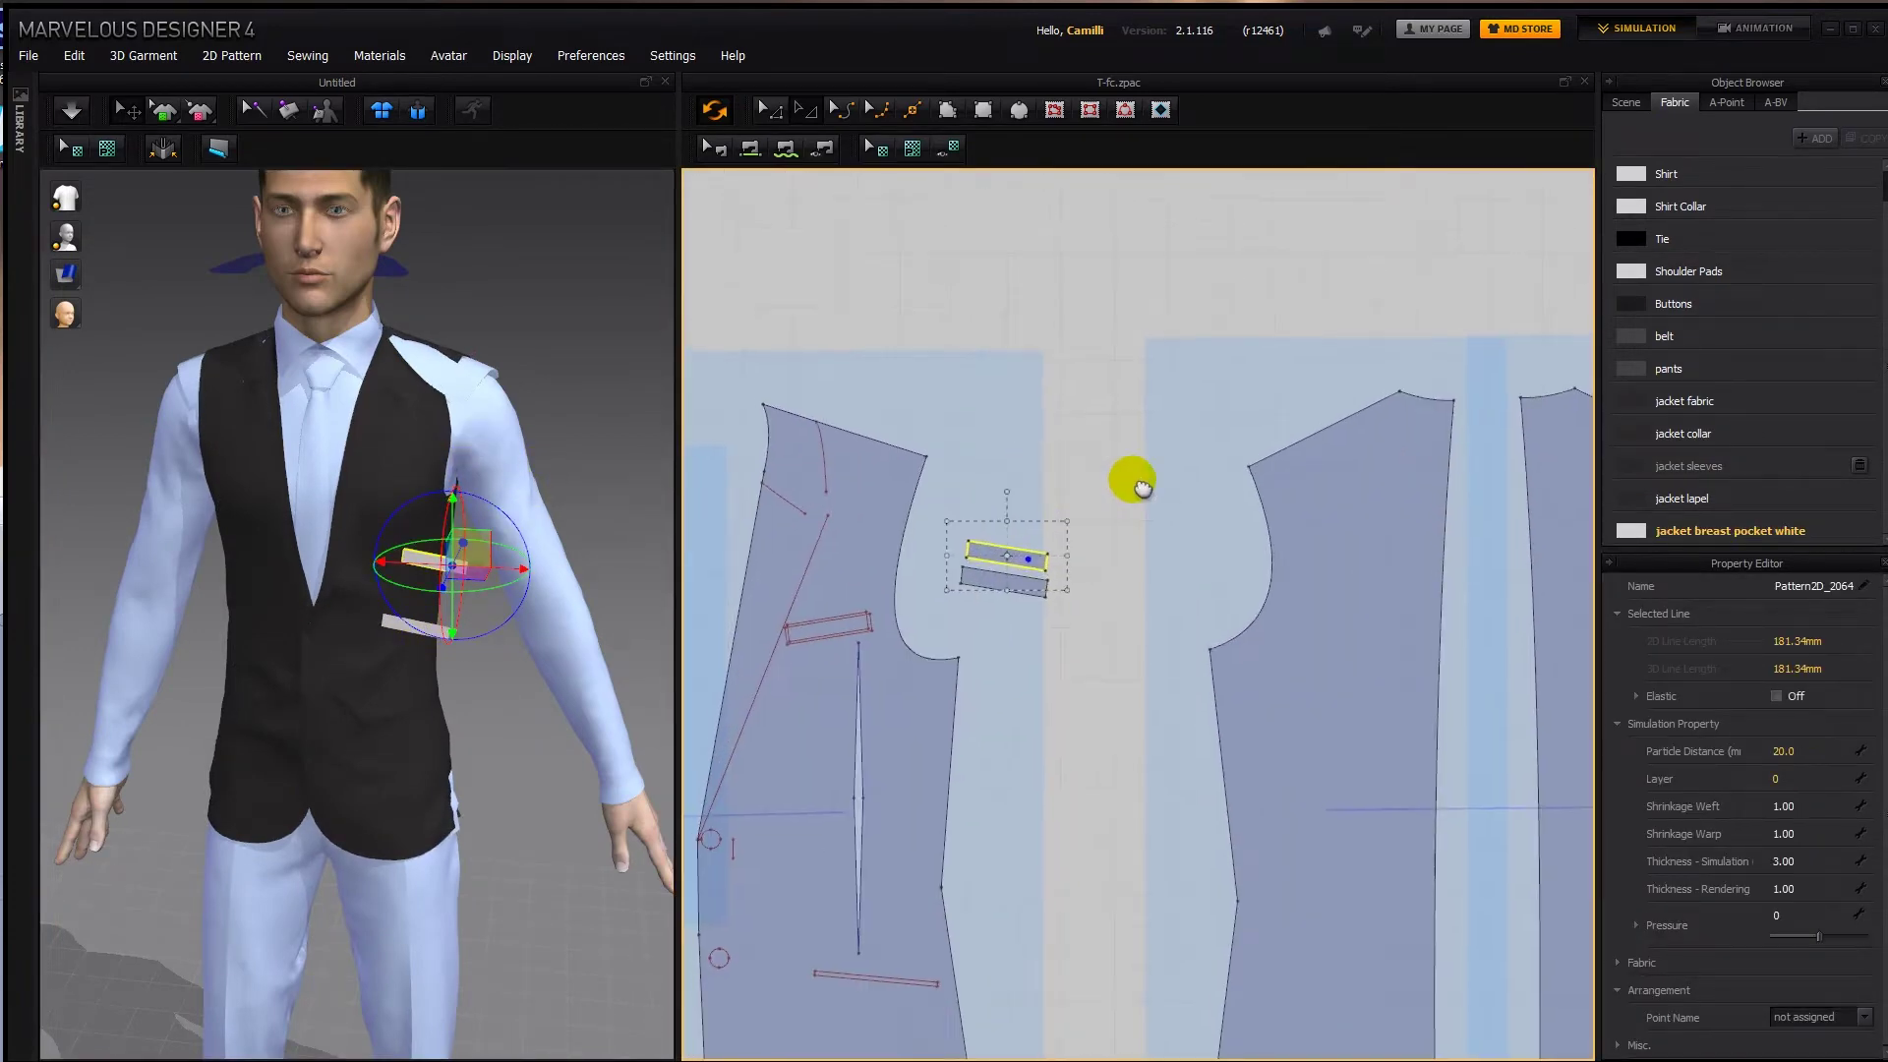
key("n")
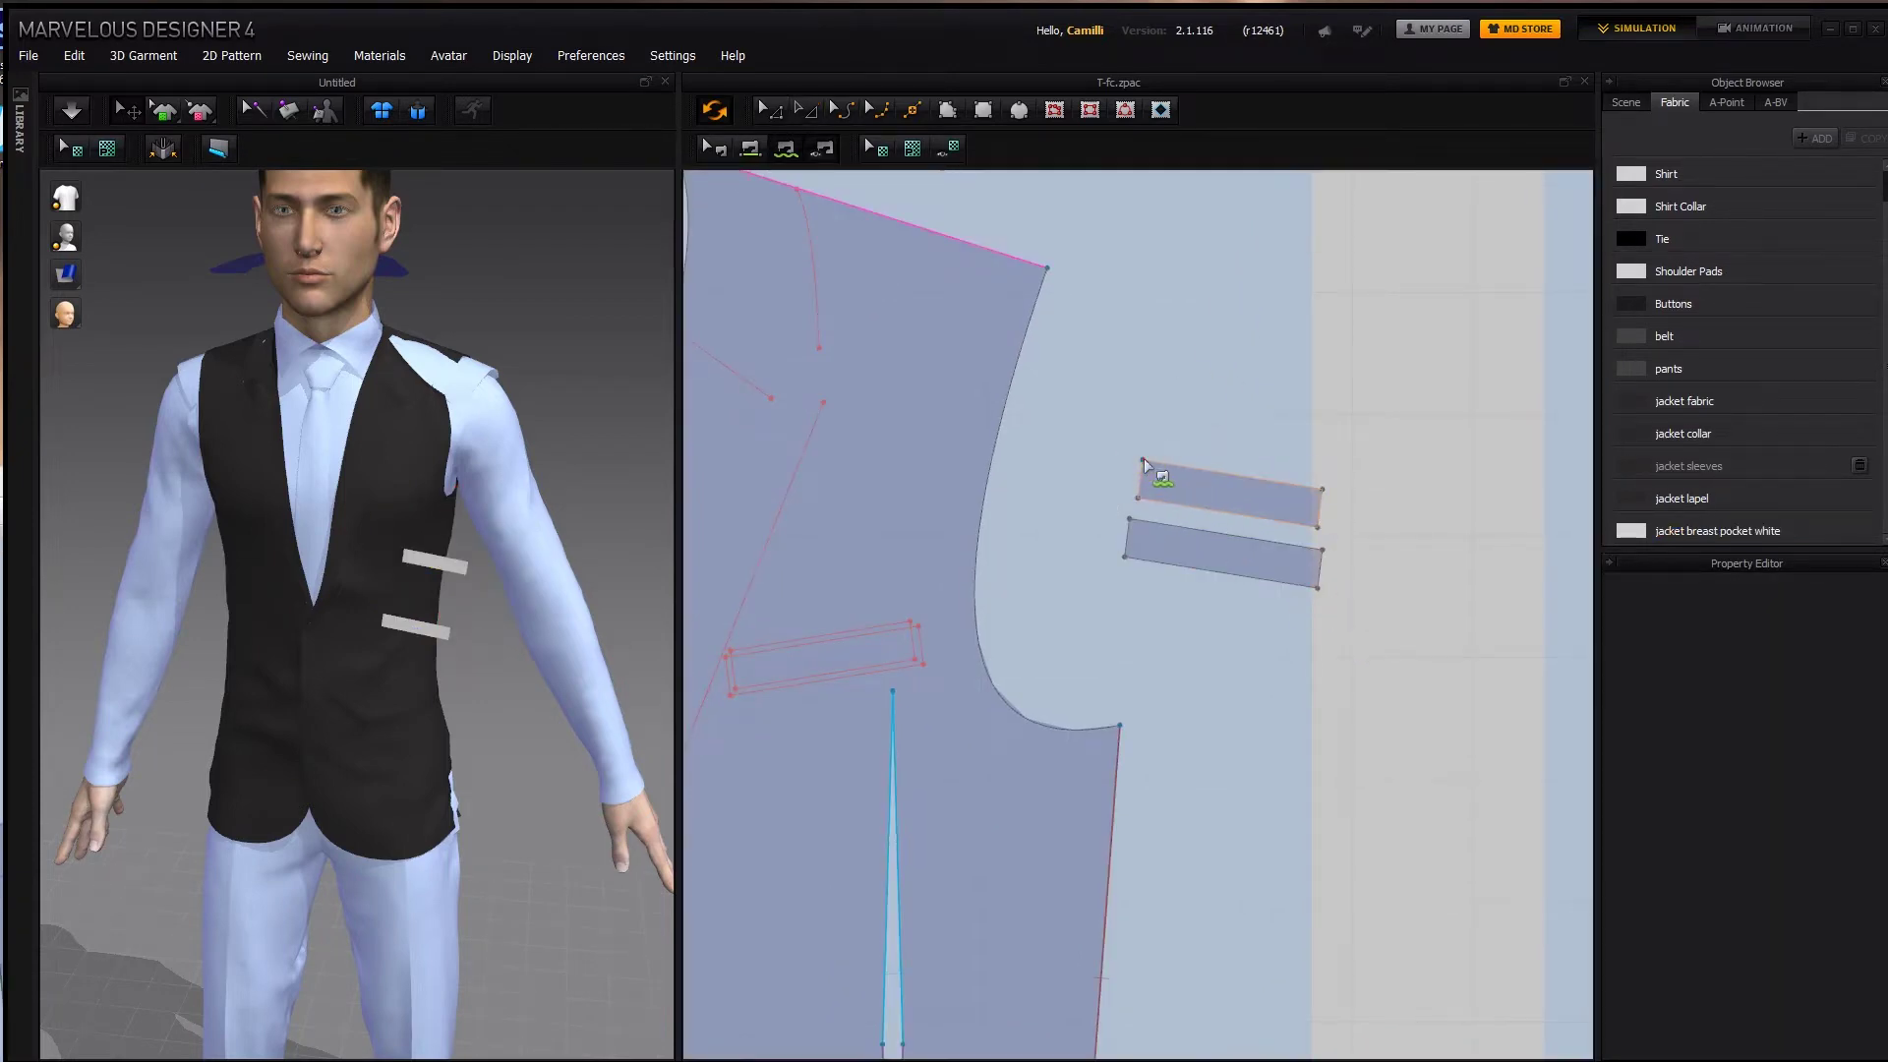
left_click(1142, 459)
left_click(1321, 491)
left_click(729, 653)
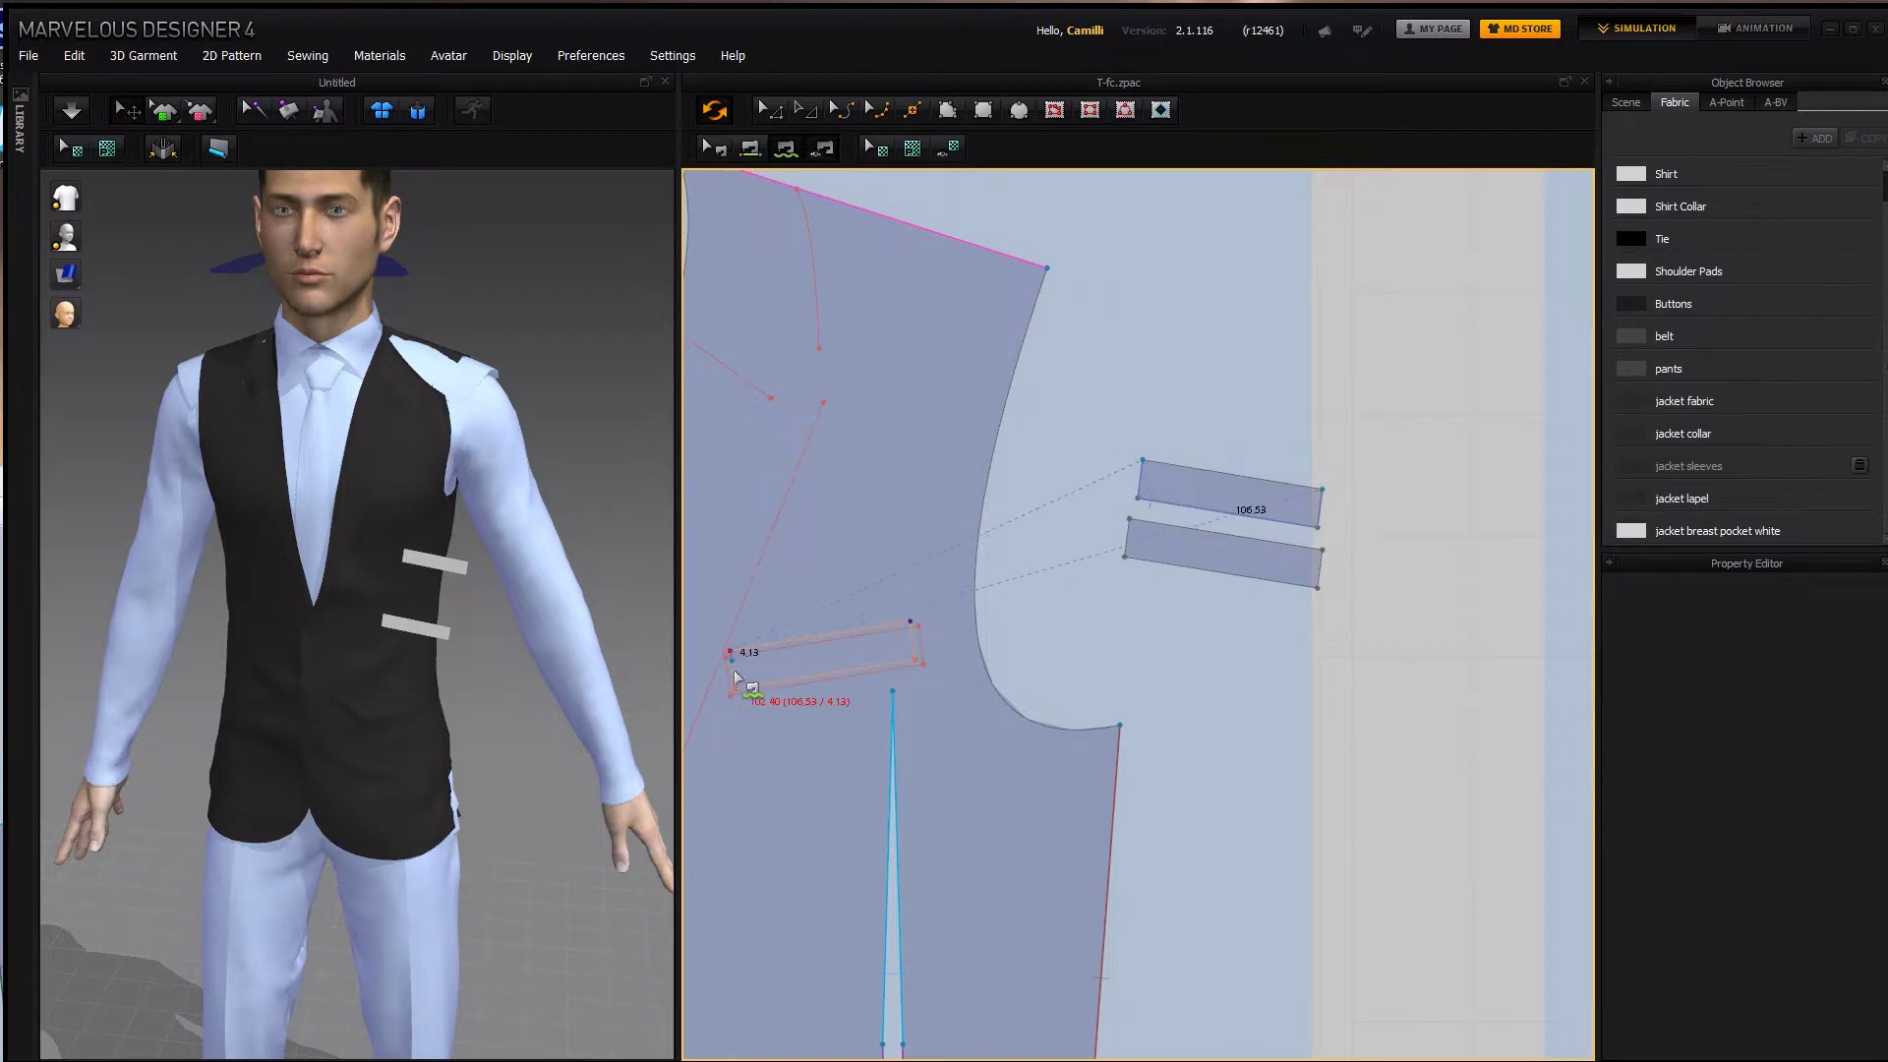
left_click(914, 625)
Free-sew the lower breast pocket strip's sides and bottom edge to the outer pocket rectangle on the mirrored front panel.
left_click(1129, 517)
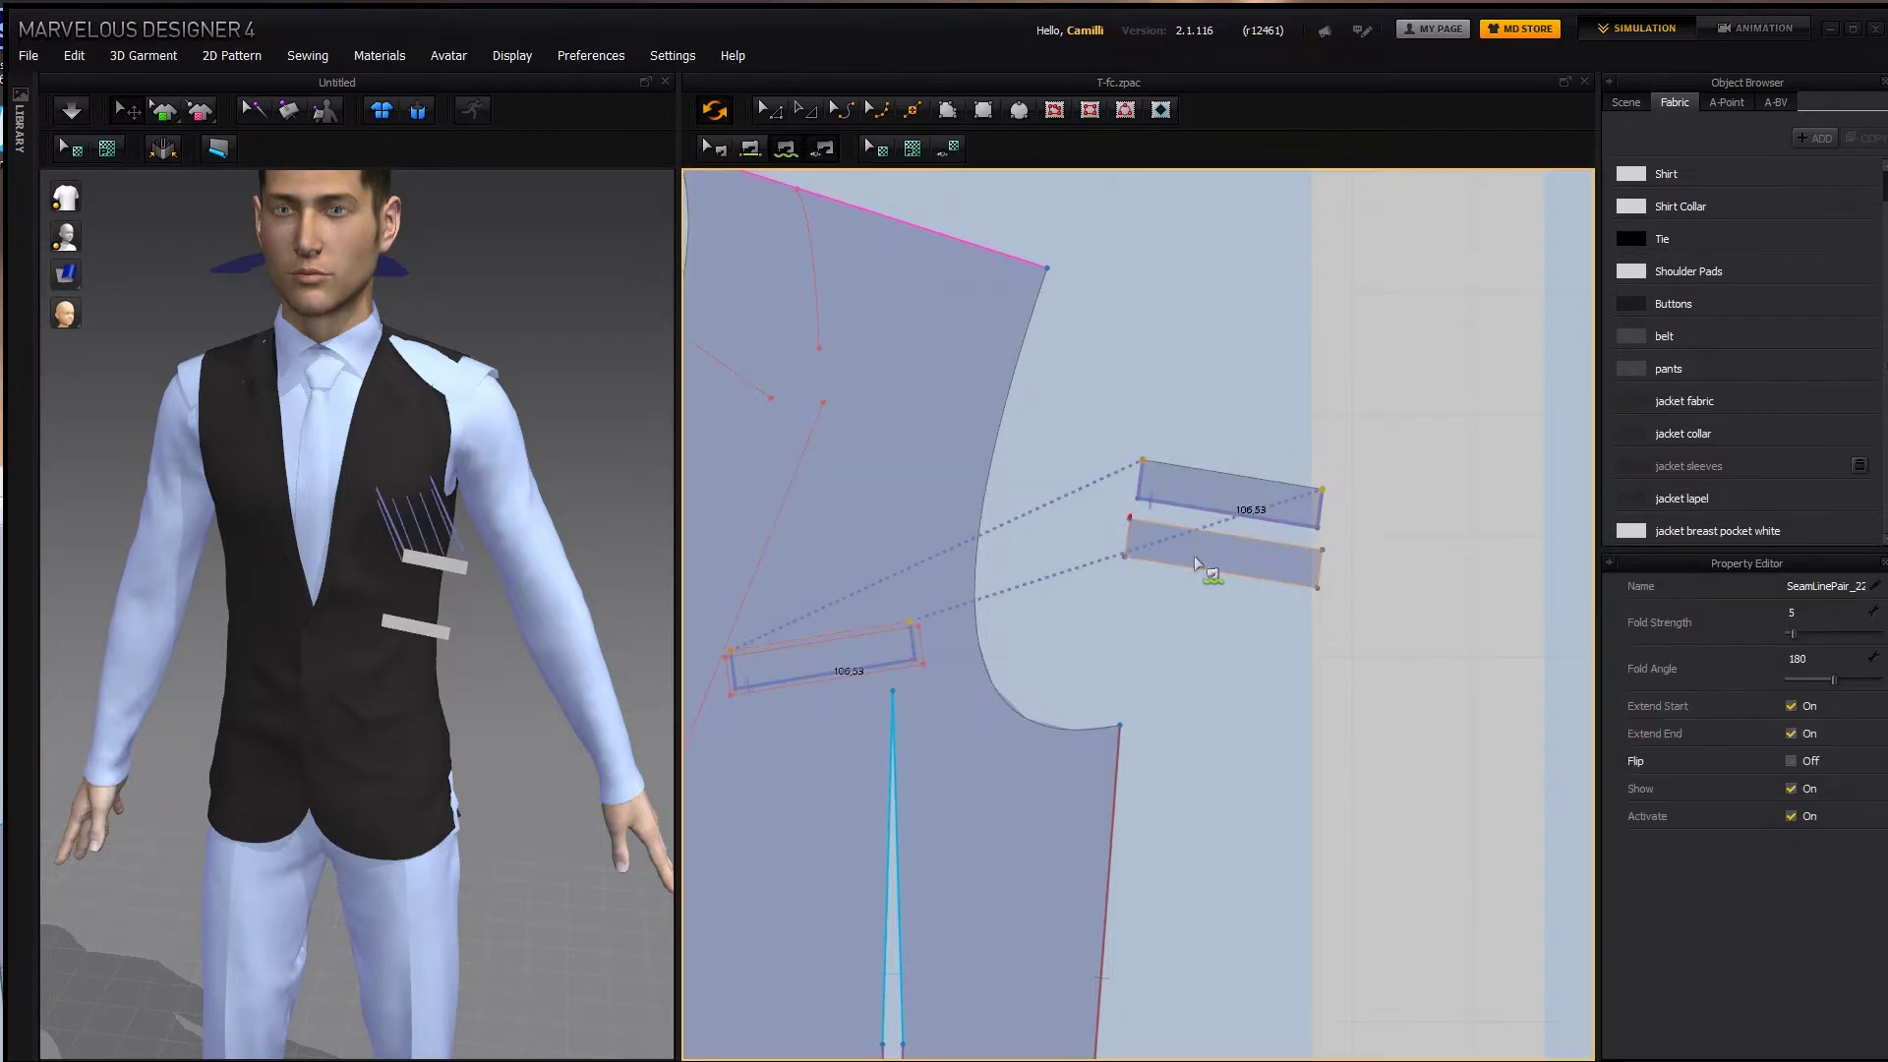
left_click(1318, 548)
left_click(921, 631)
left_click(1268, 544)
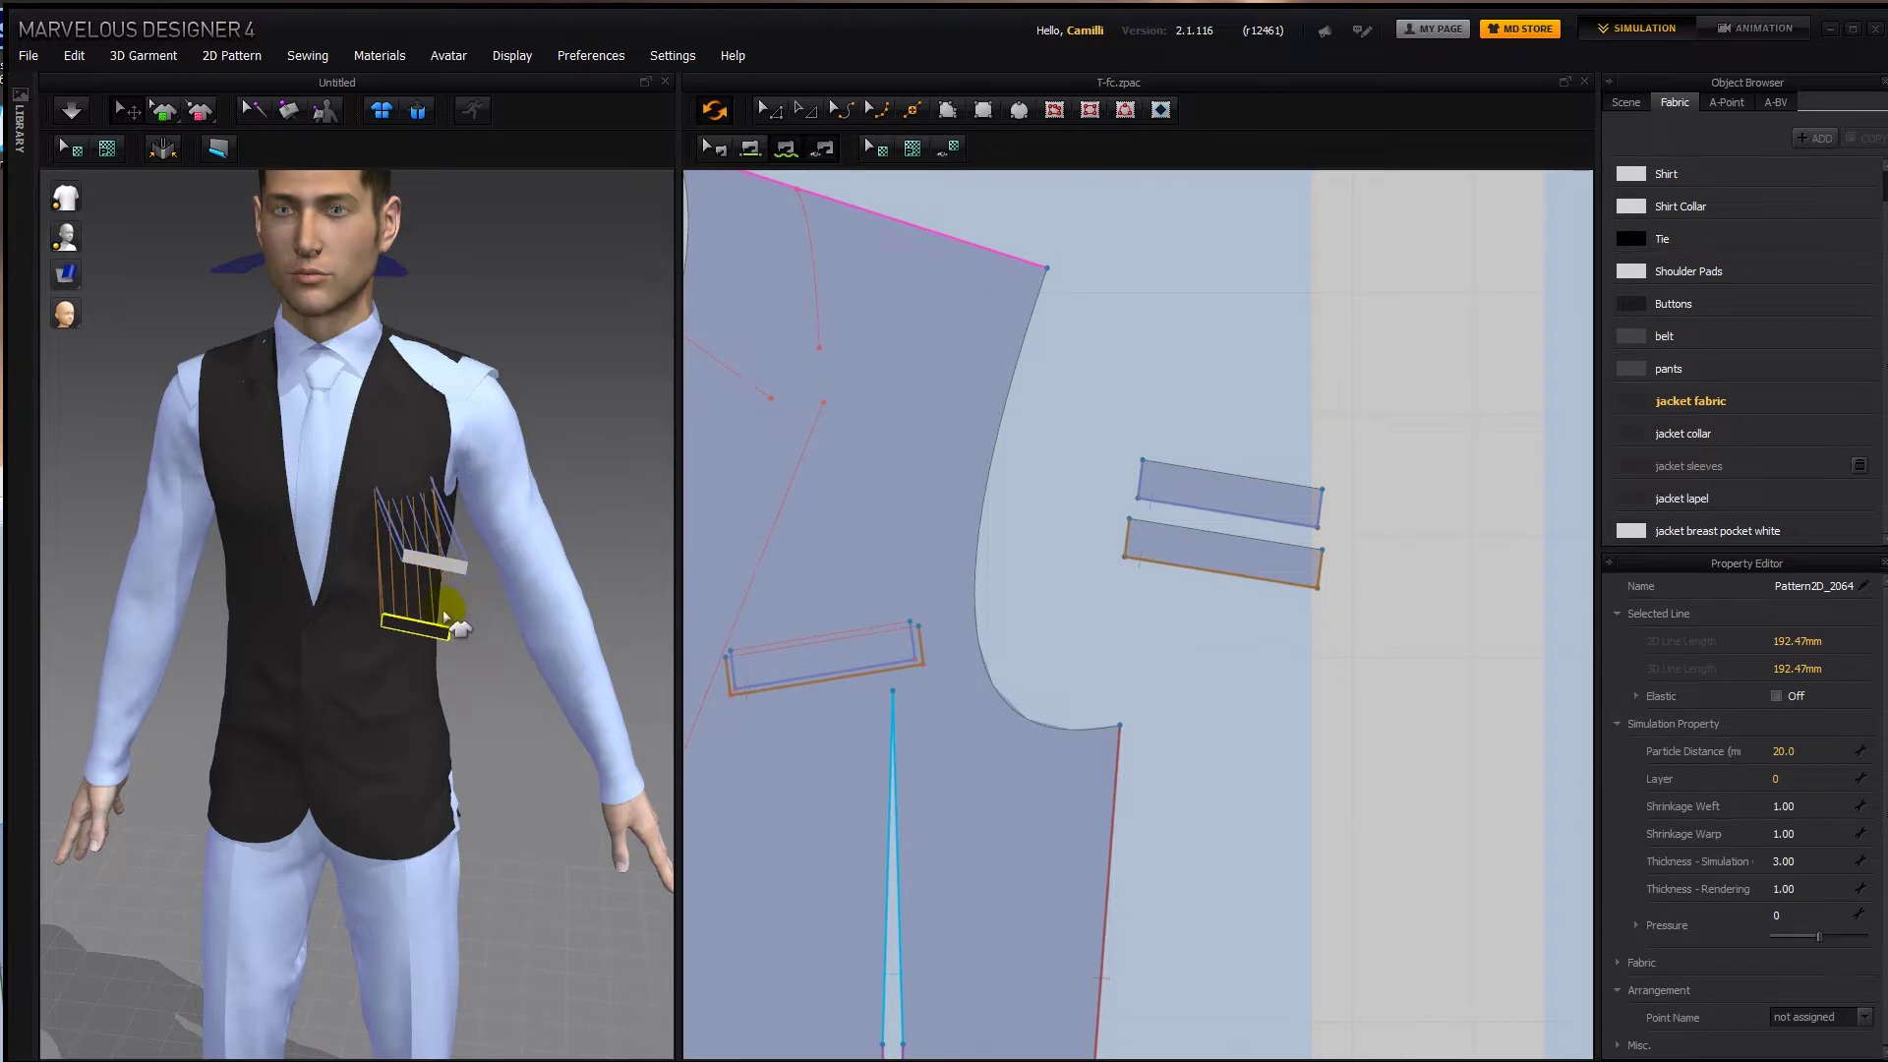
Simulate the jacket and pull its shoulder areas into place over the shirt from the front and back.
key("space")
left_click(476, 367)
right_click_drag(245, 403, 491, 413)
left_click(491, 413)
right_click_drag(157, 423, 179, 423)
left_click(179, 422)
left_click(521, 417)
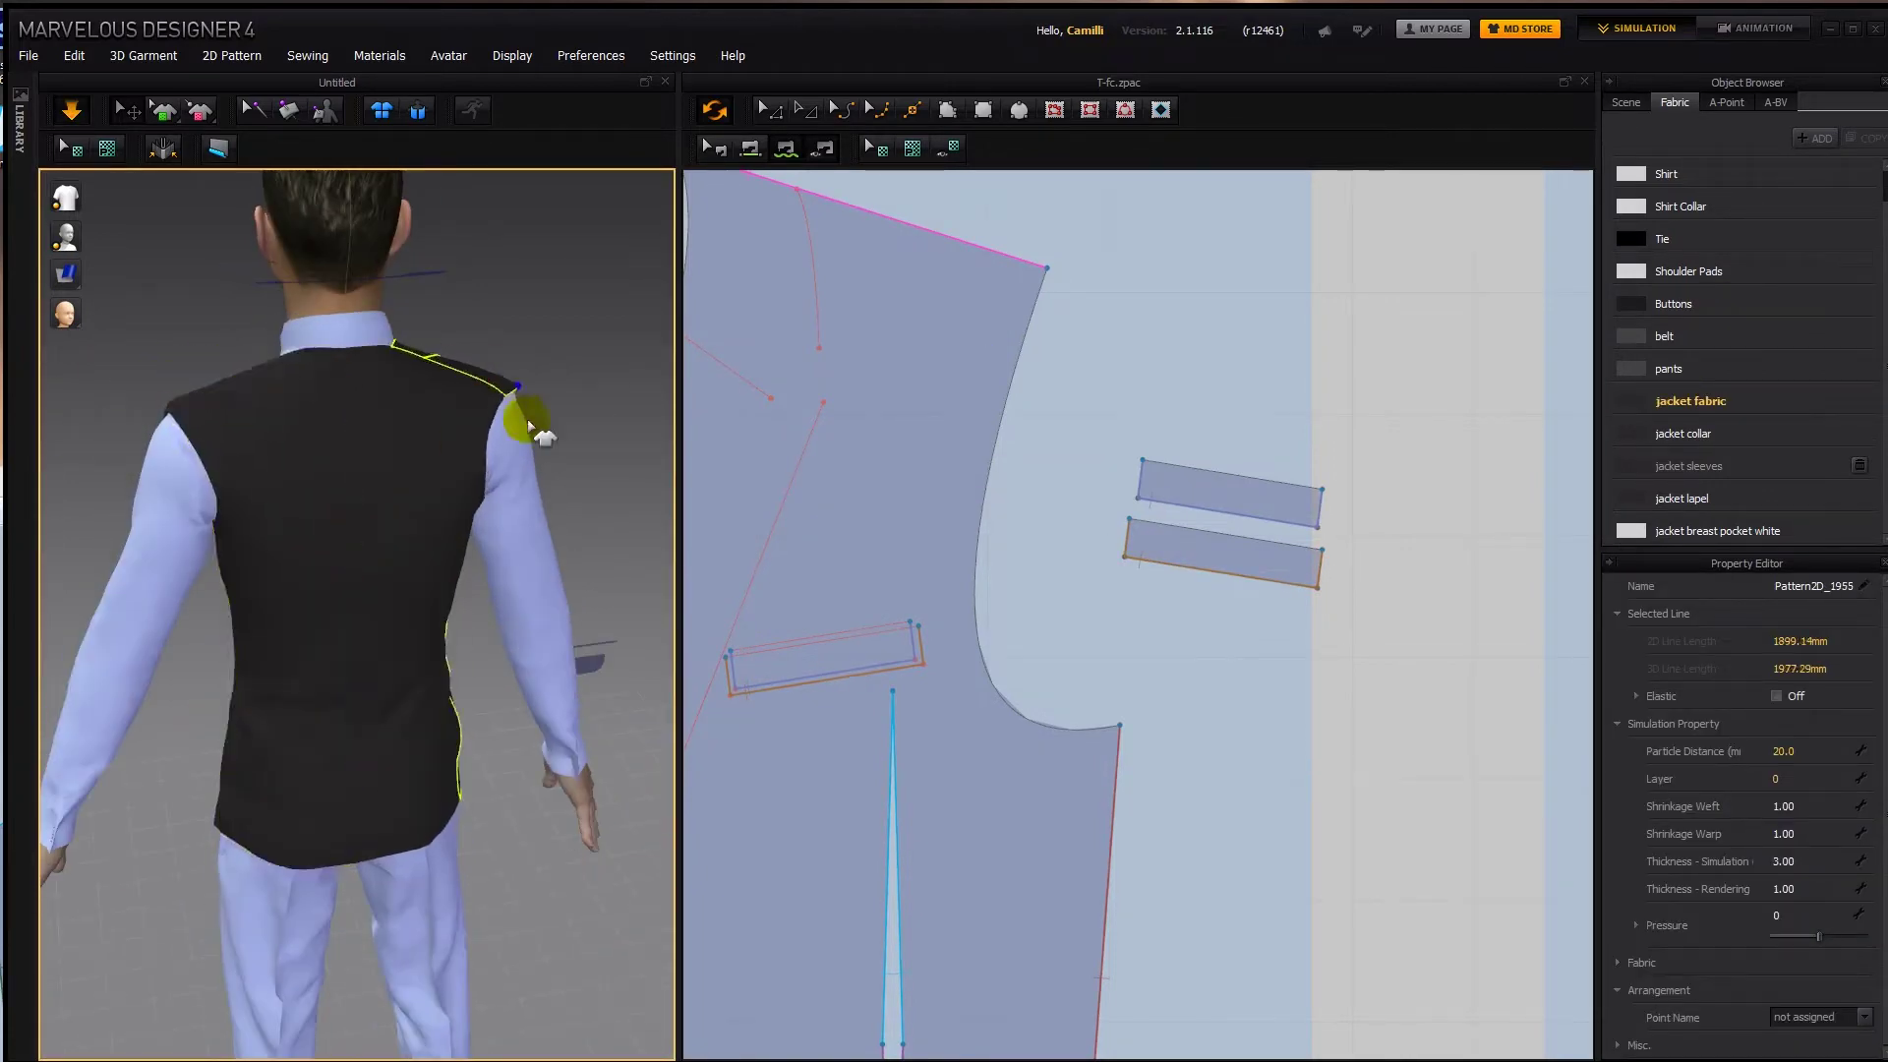
right_click_drag(521, 417, 211, 553)
key("space")
key("2")
left_click(211, 560)
Select both breast pocket rectangles on the mirrored front panel and inspect their fold settings.
key("a")
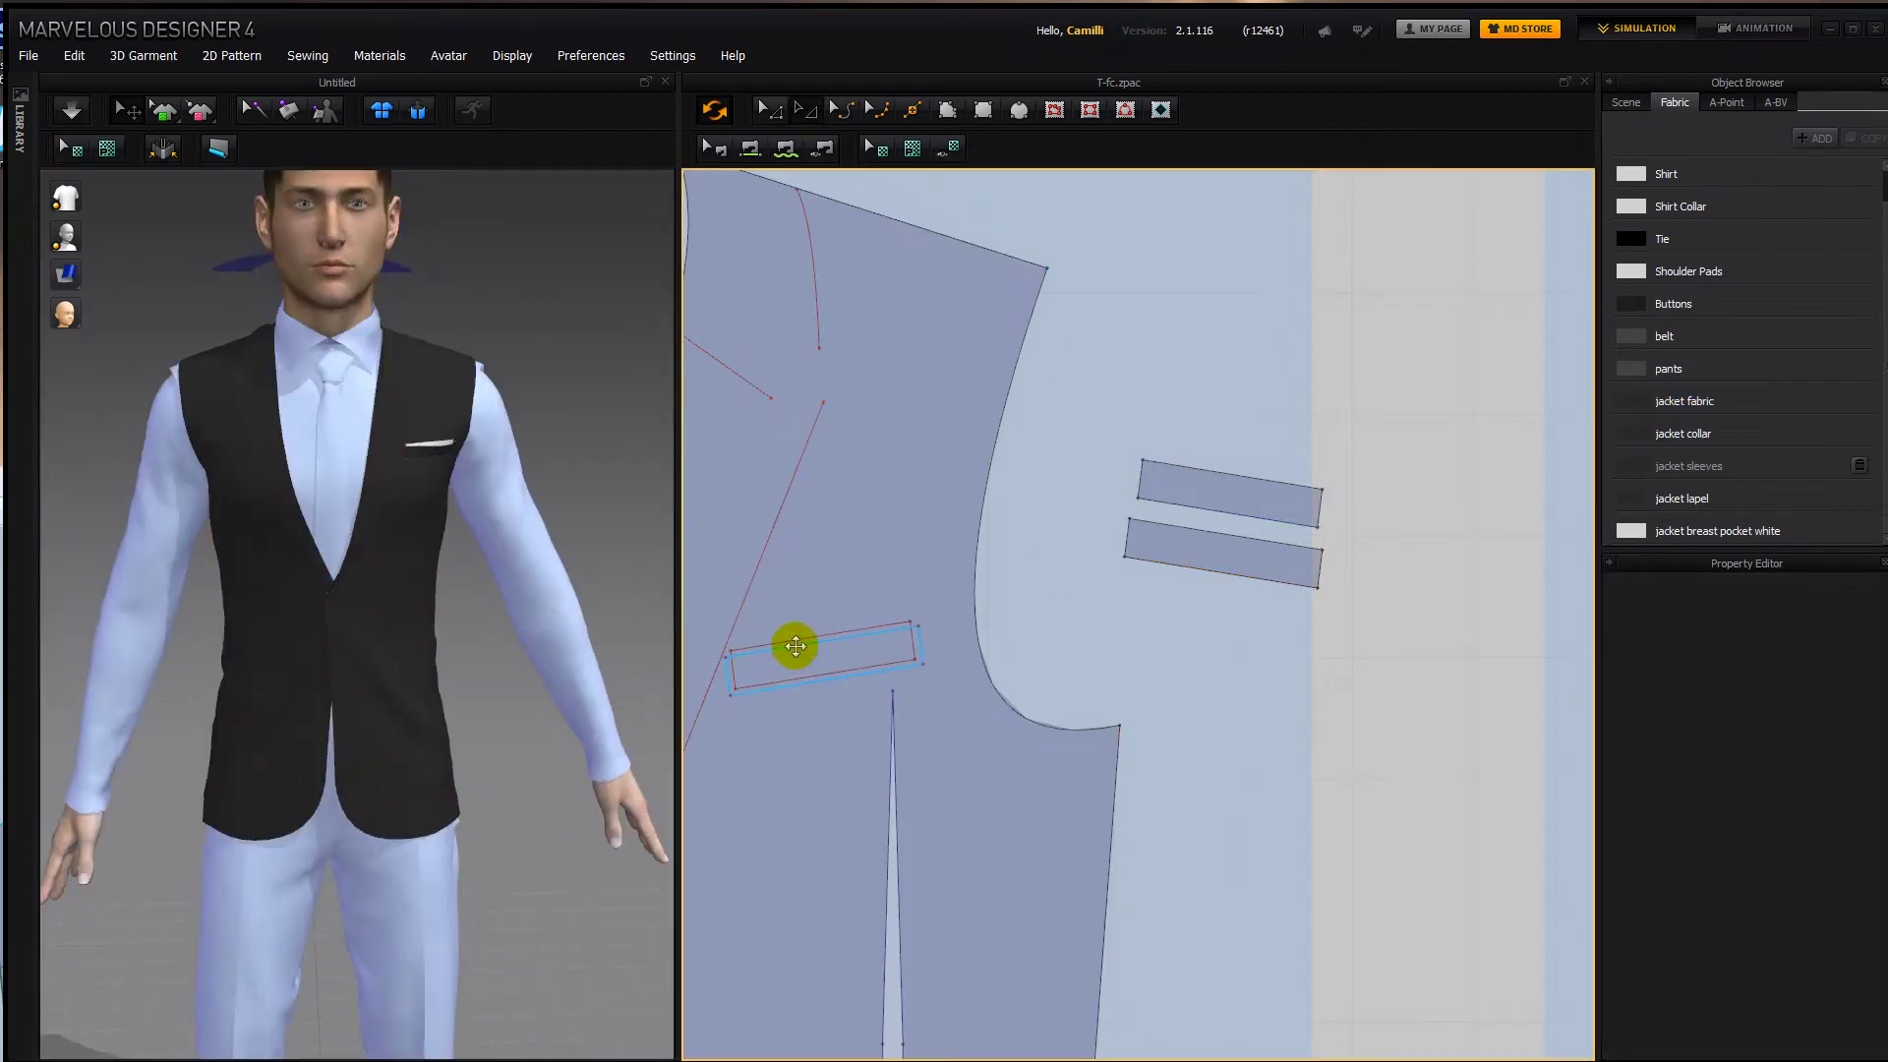
left_click(794, 644)
left_click(799, 639, "shift")
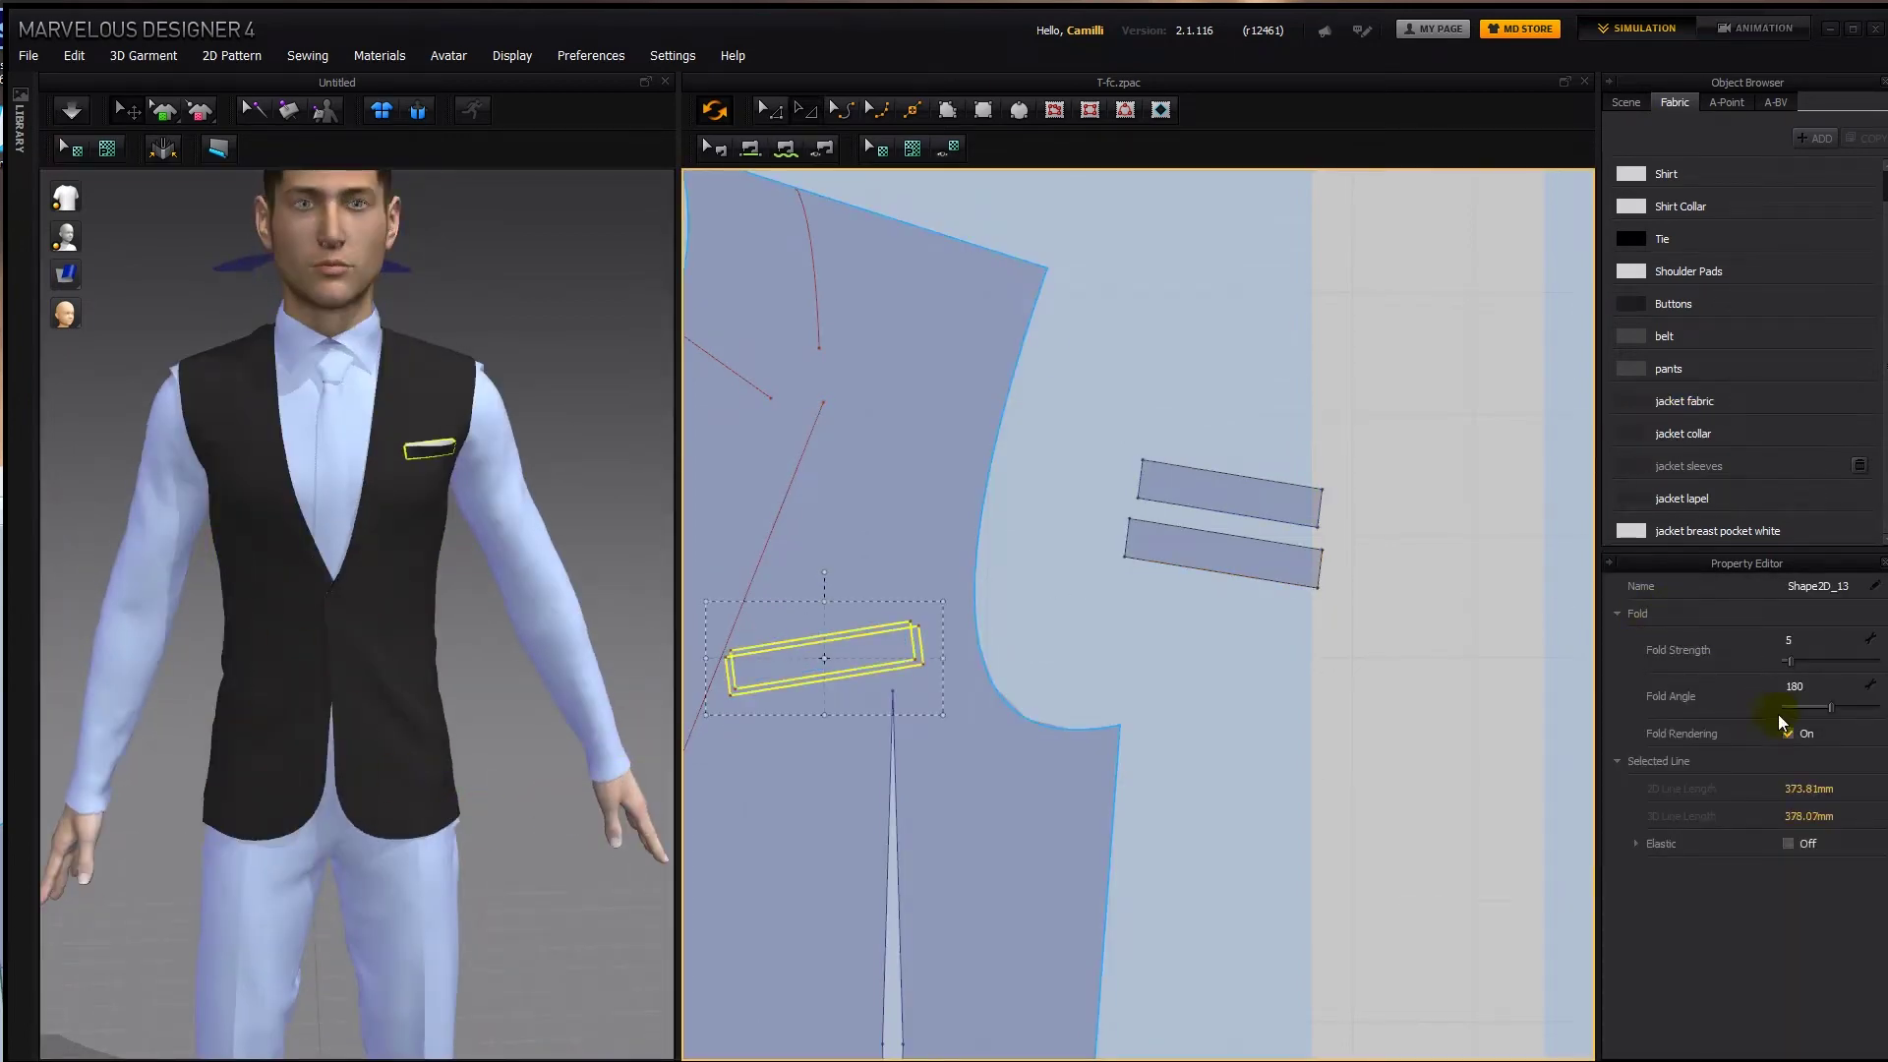
left_click(1314, 747)
Simulate the jacket again and examine how its front, side and lapels drape on the avatar.
key("space")
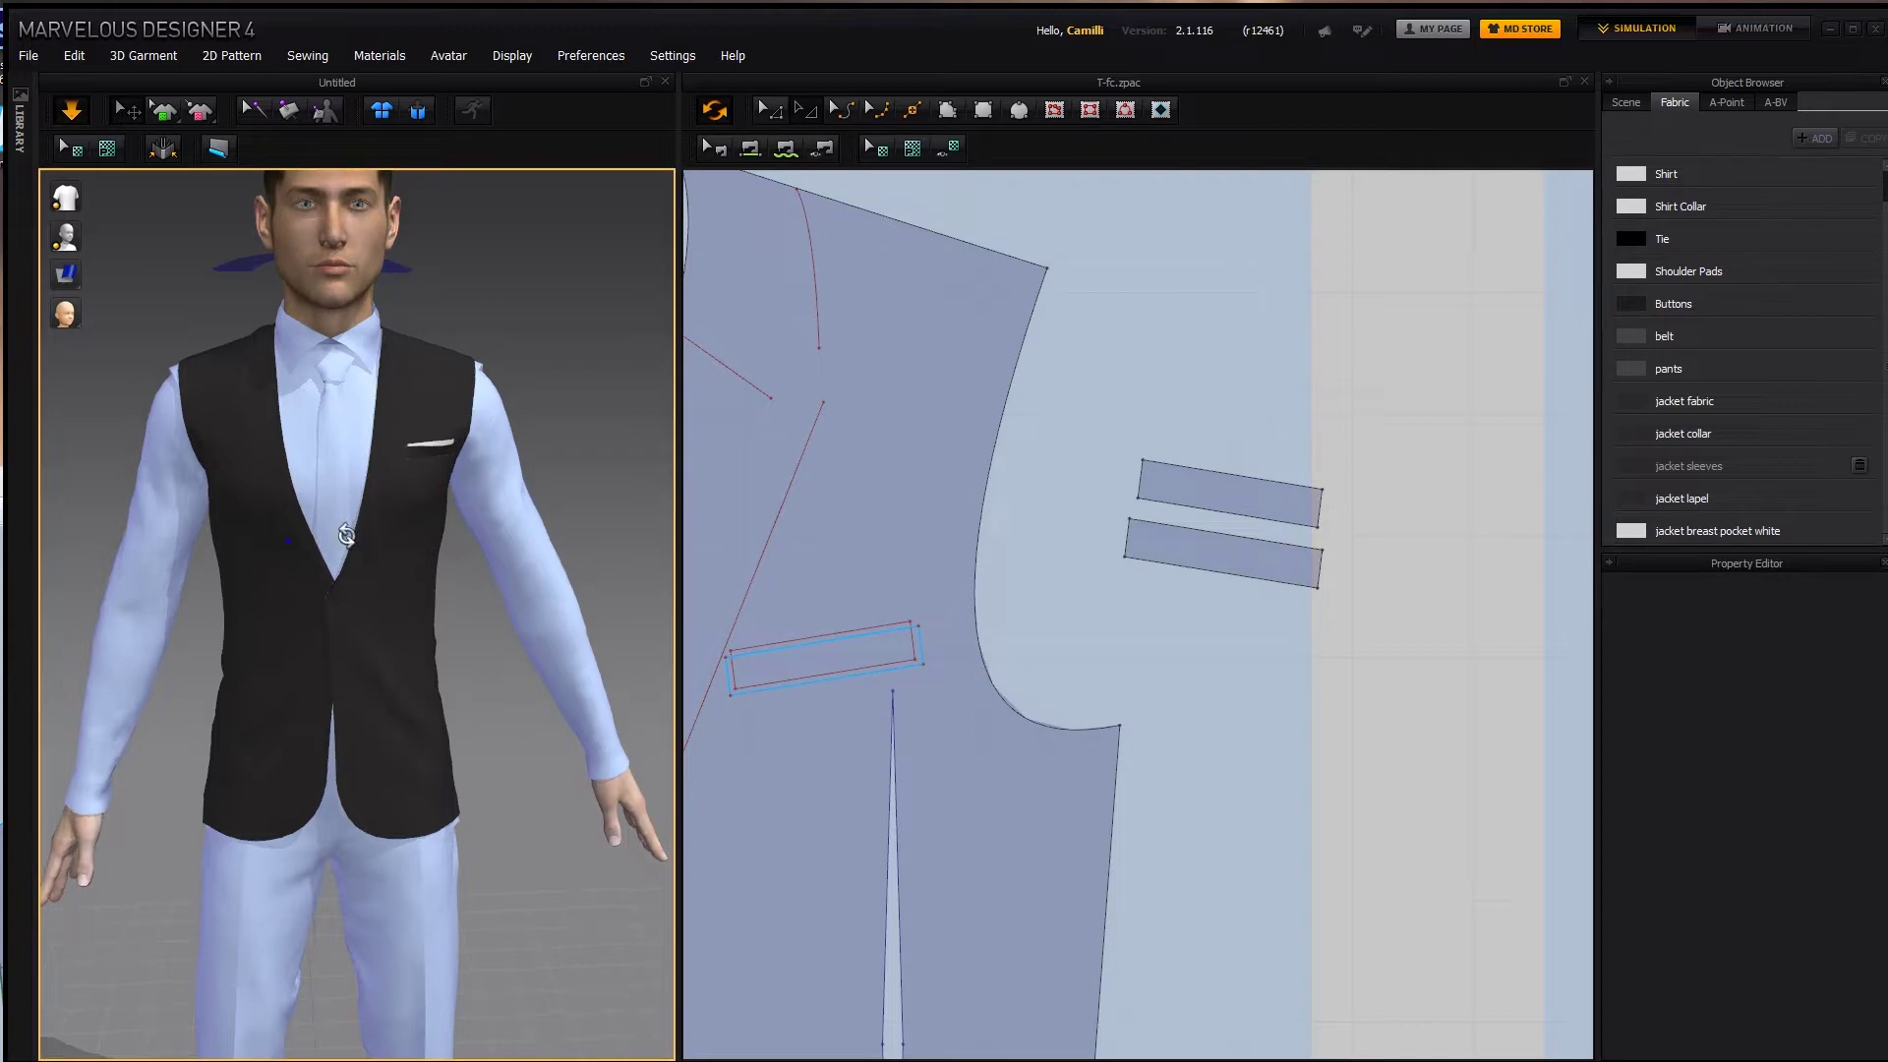
right_click_drag(346, 534, 391, 545)
key("space")
scroll(332, 495, "down", 4)
middle_click_drag(202, 378, 262, 514)
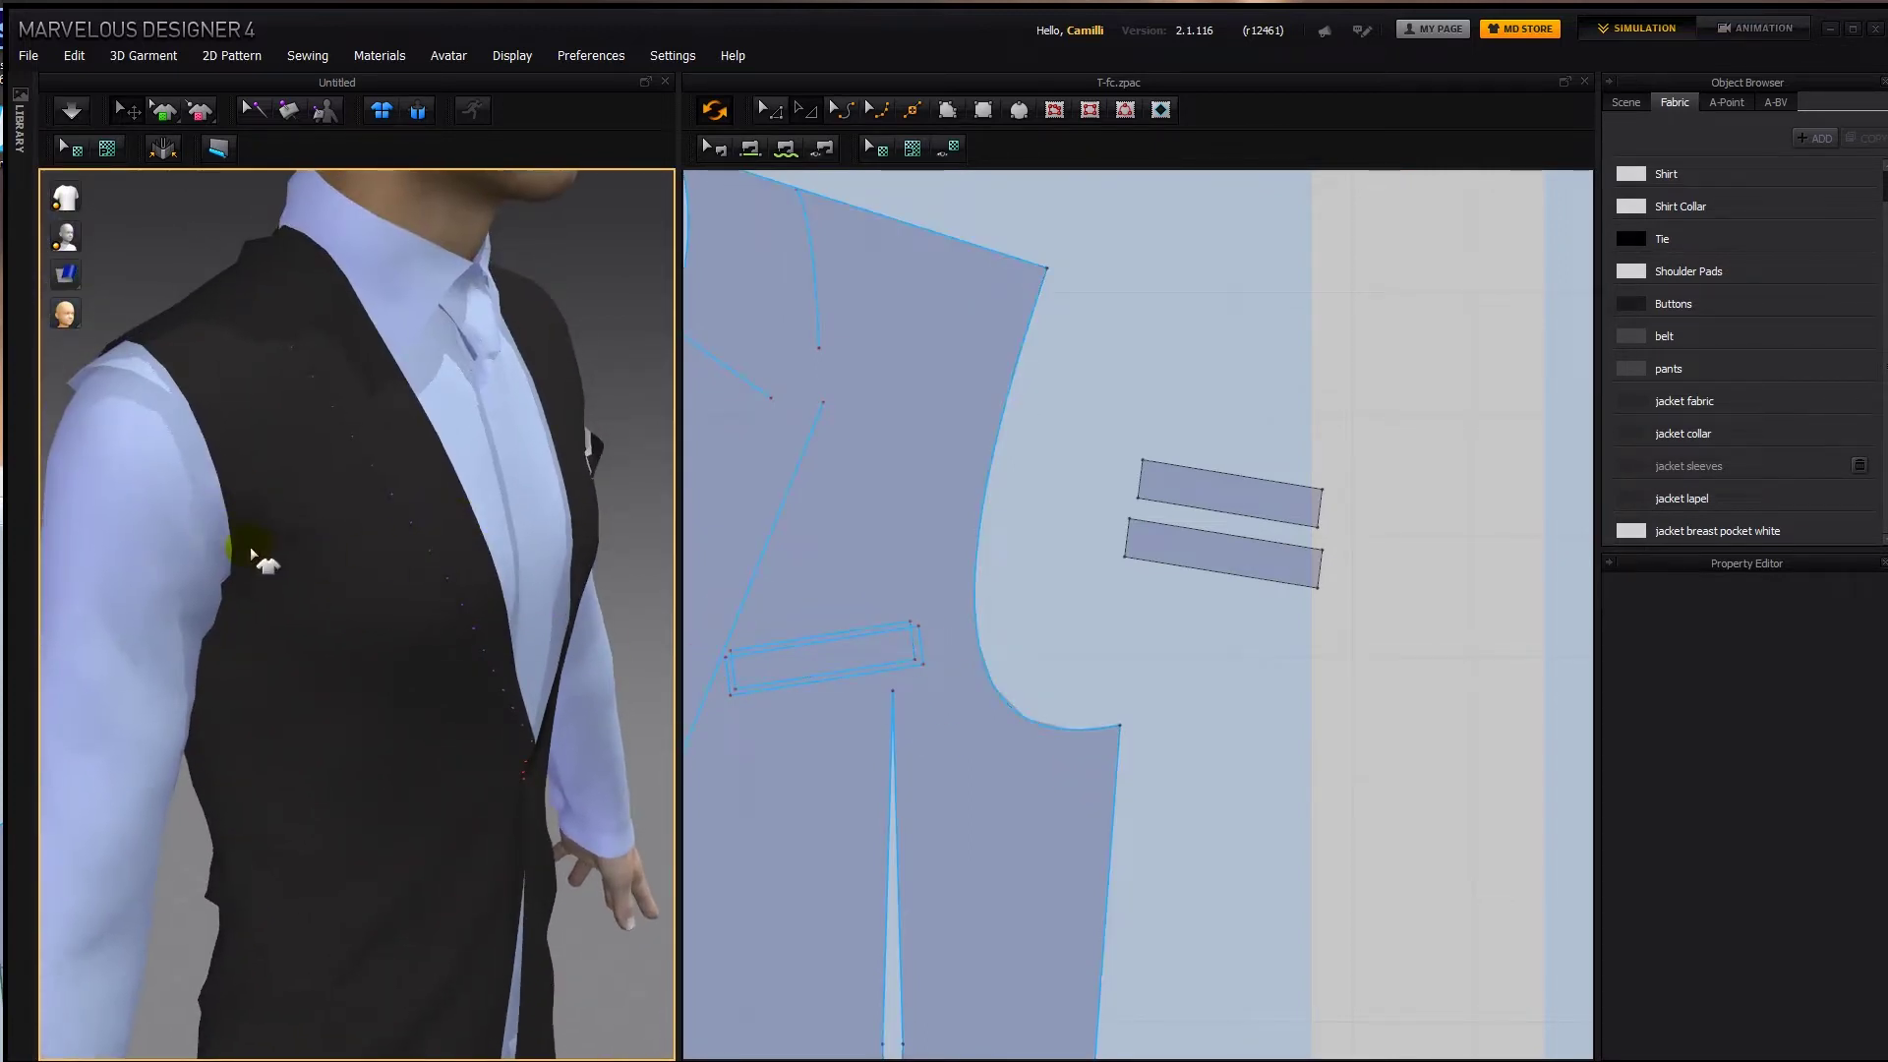
scroll(885, 669, "down", 8)
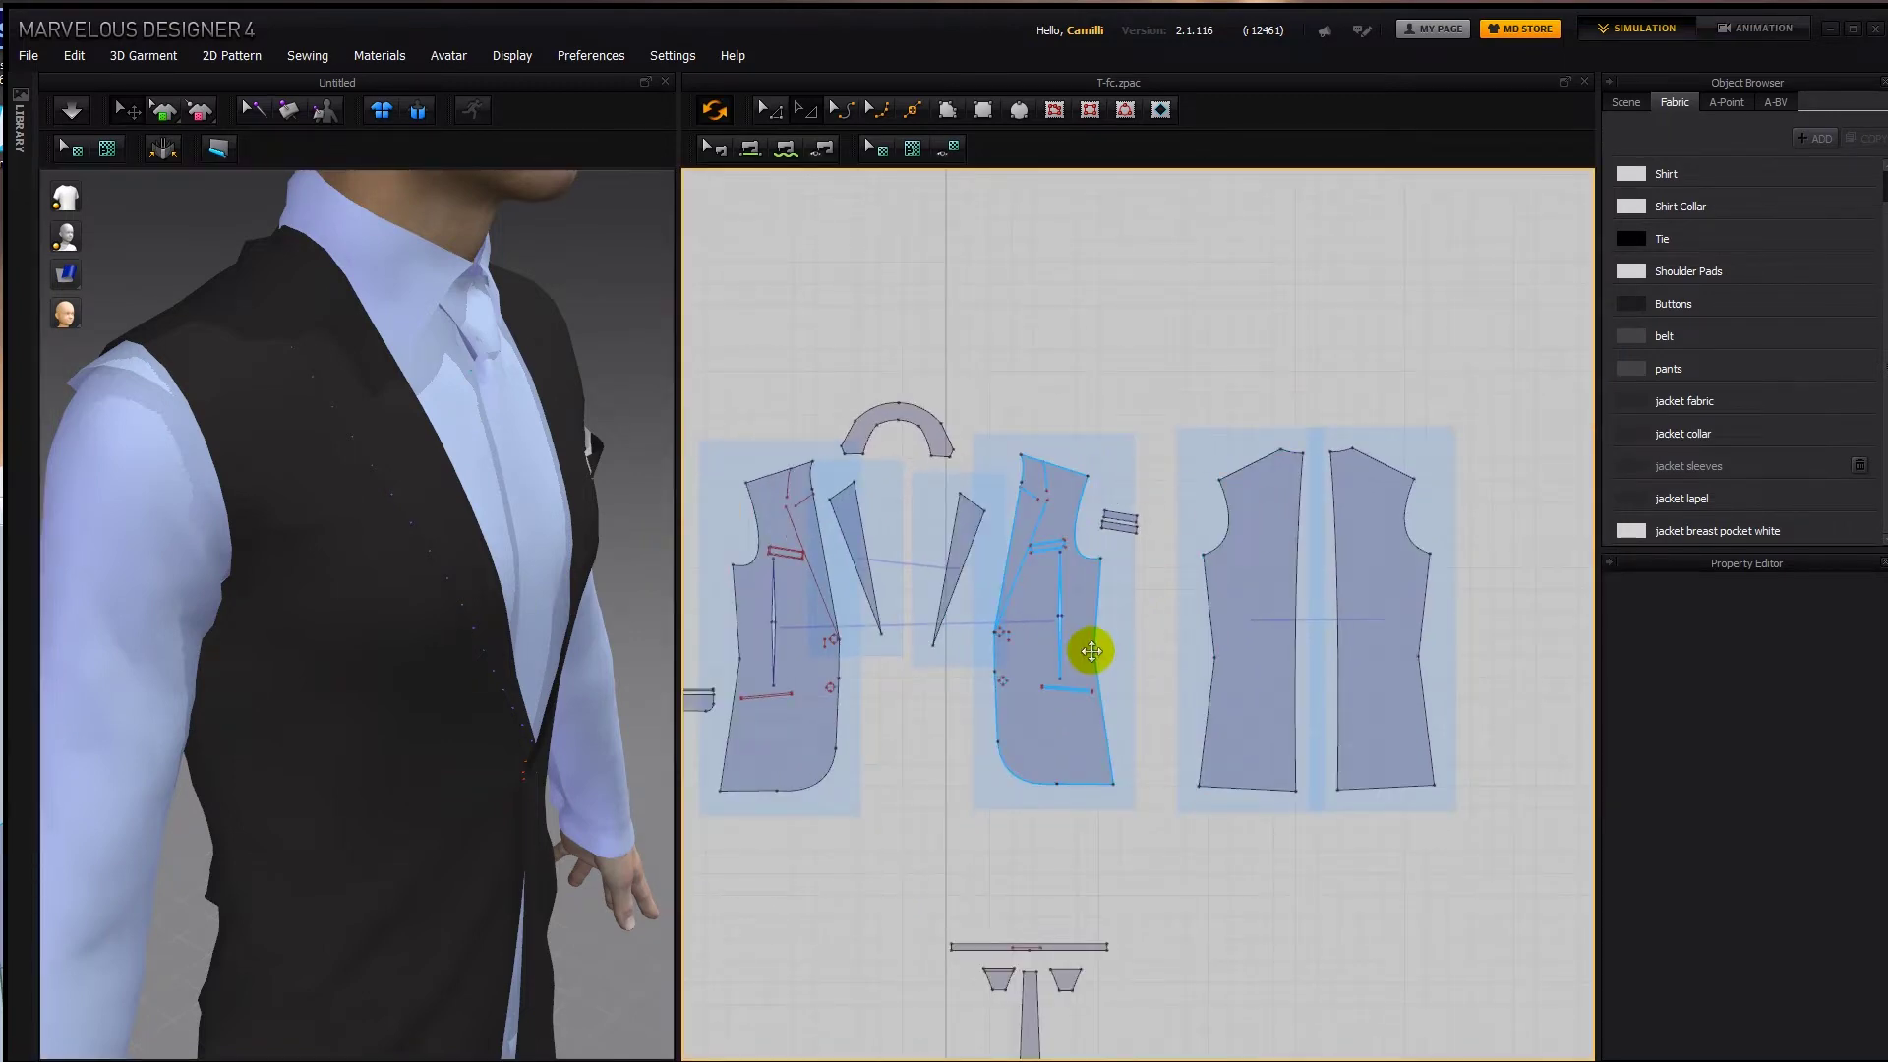
right_click_drag(414, 717, 293, 700)
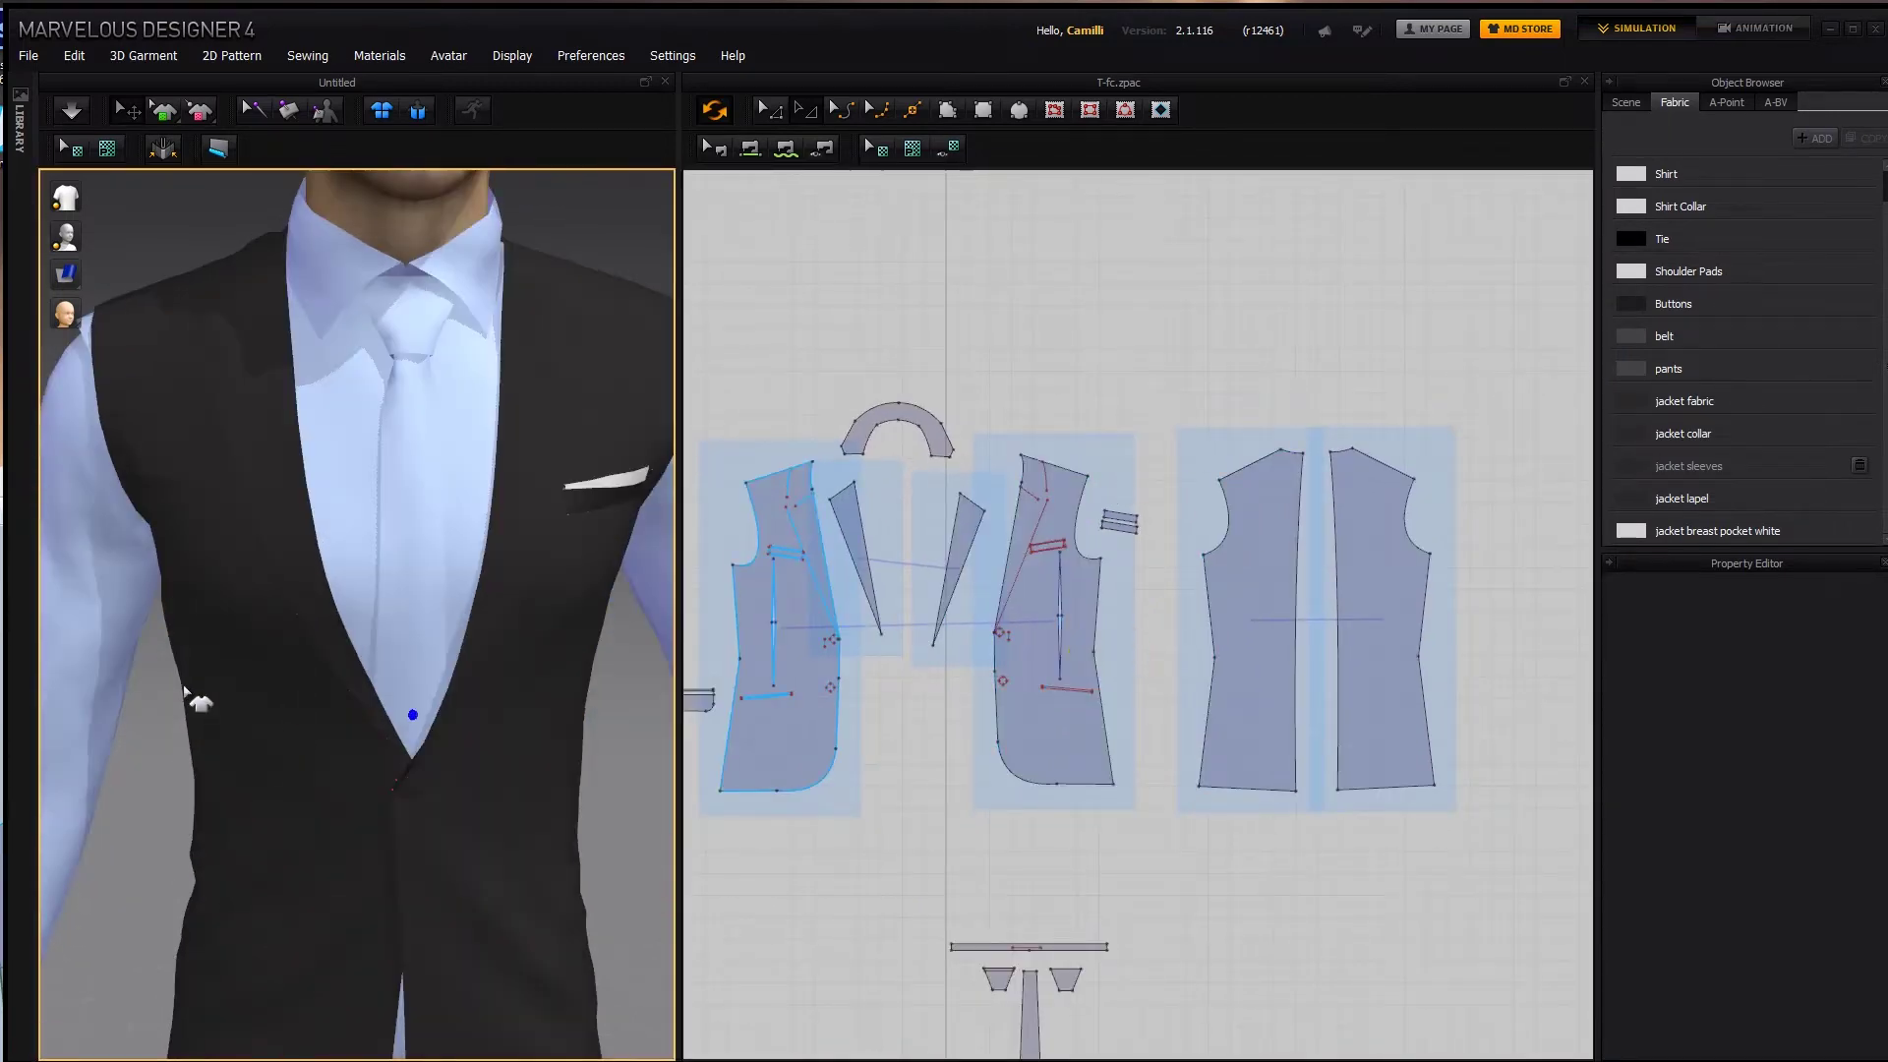
scroll(203, 767, "down", 5)
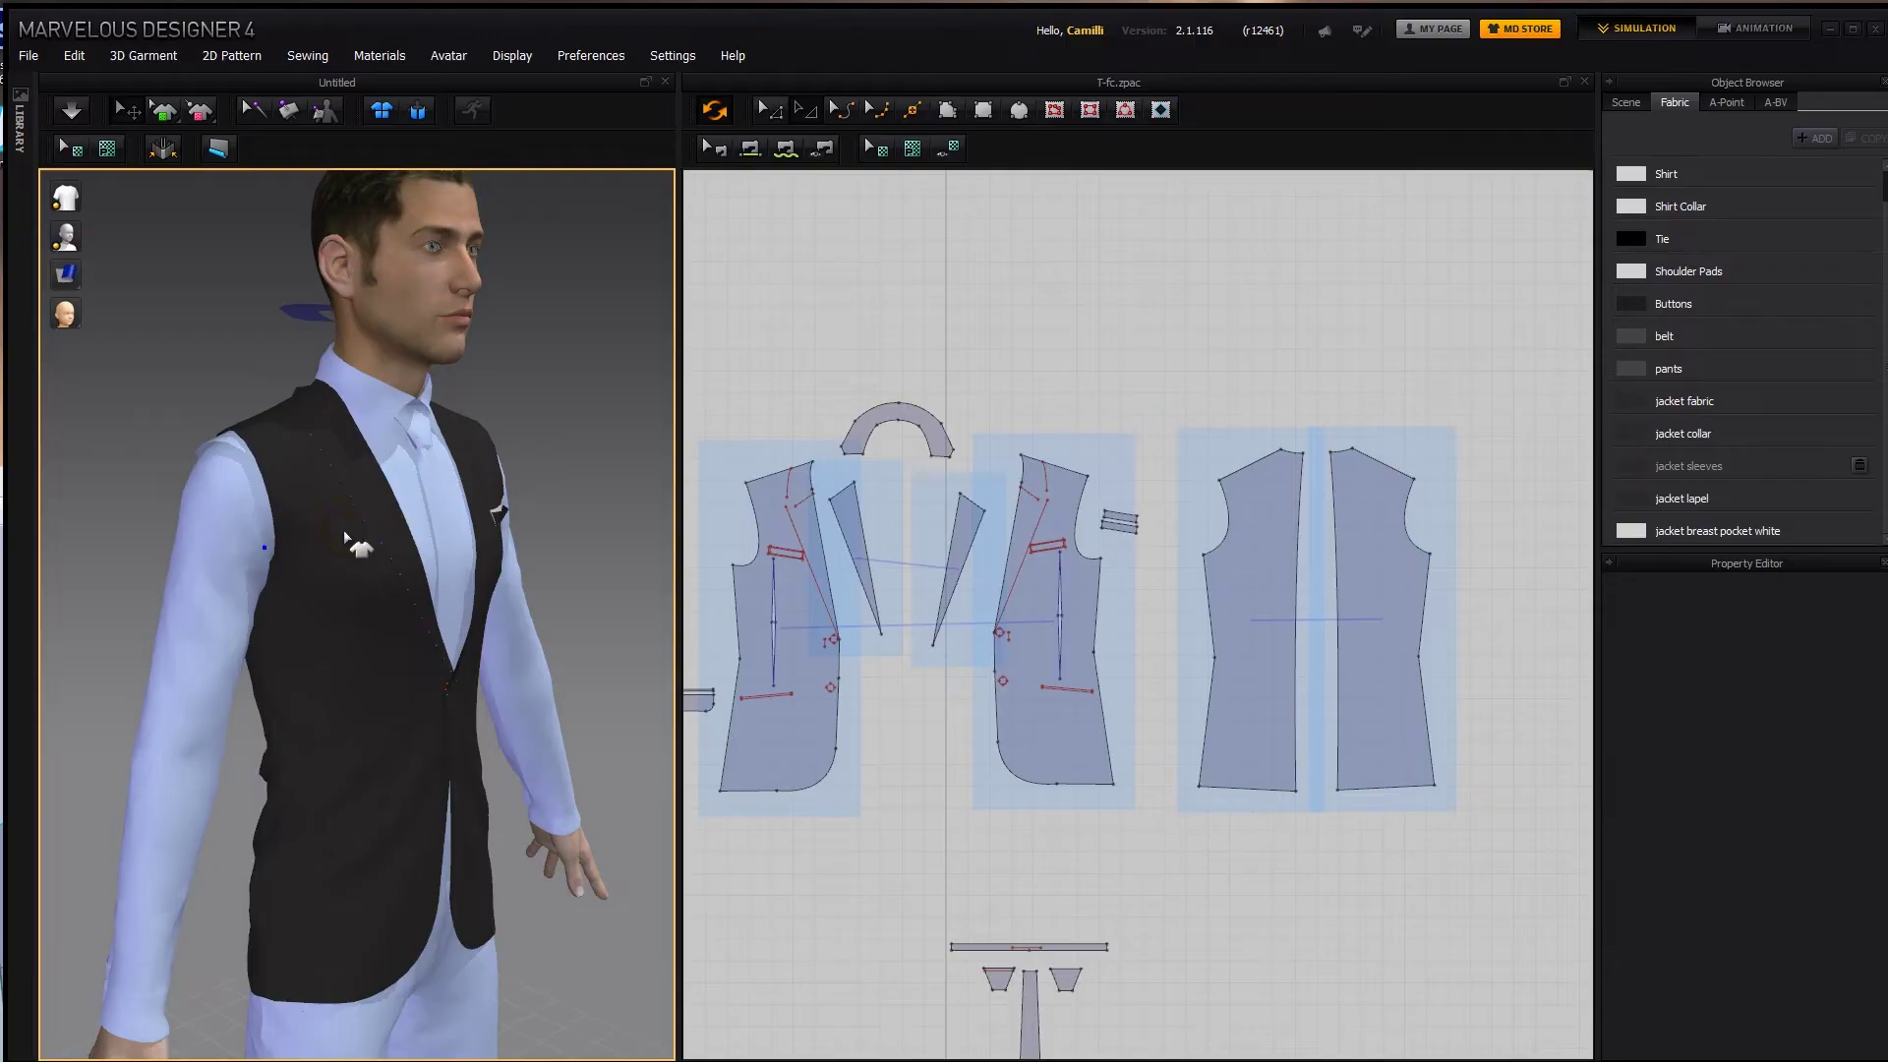
right_click_drag(414, 597, 328, 599)
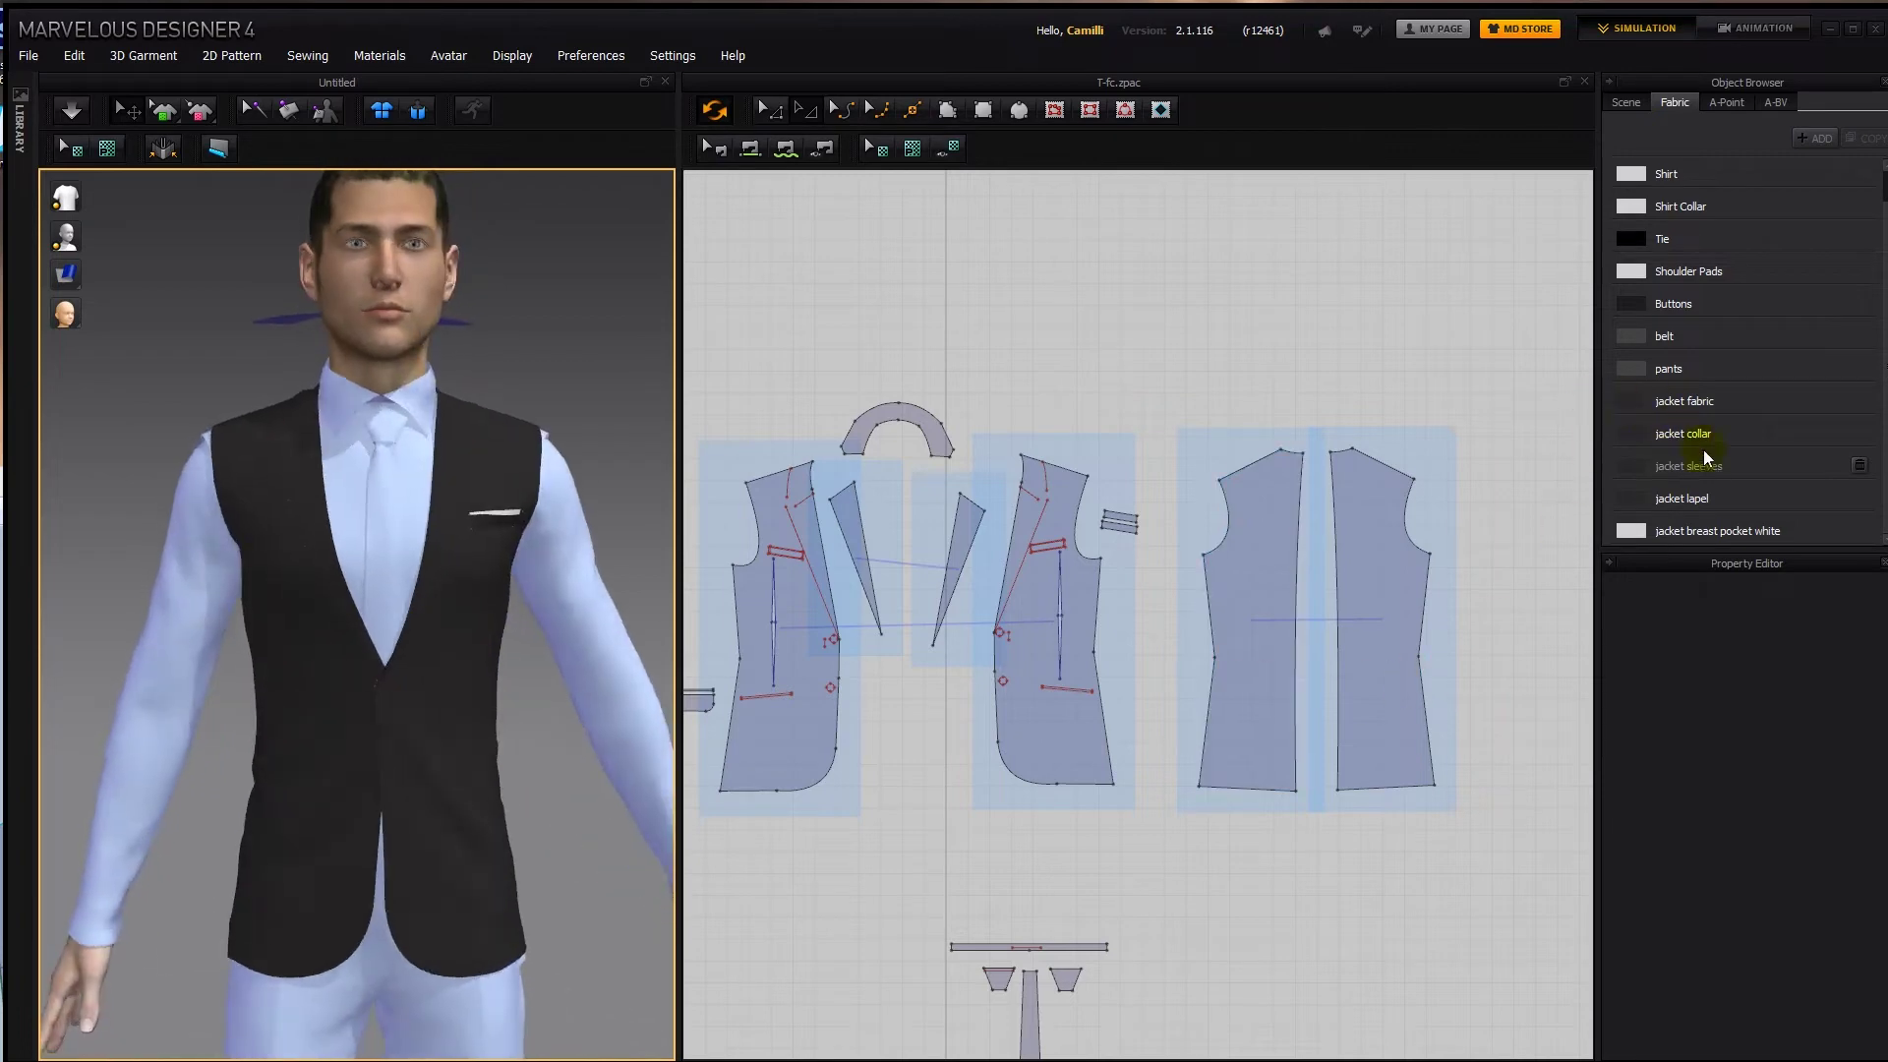
Set the jacket lapel fabric's colour to the near-black grey 1A1A1A.
left_click(1704, 498)
left_click(1815, 745)
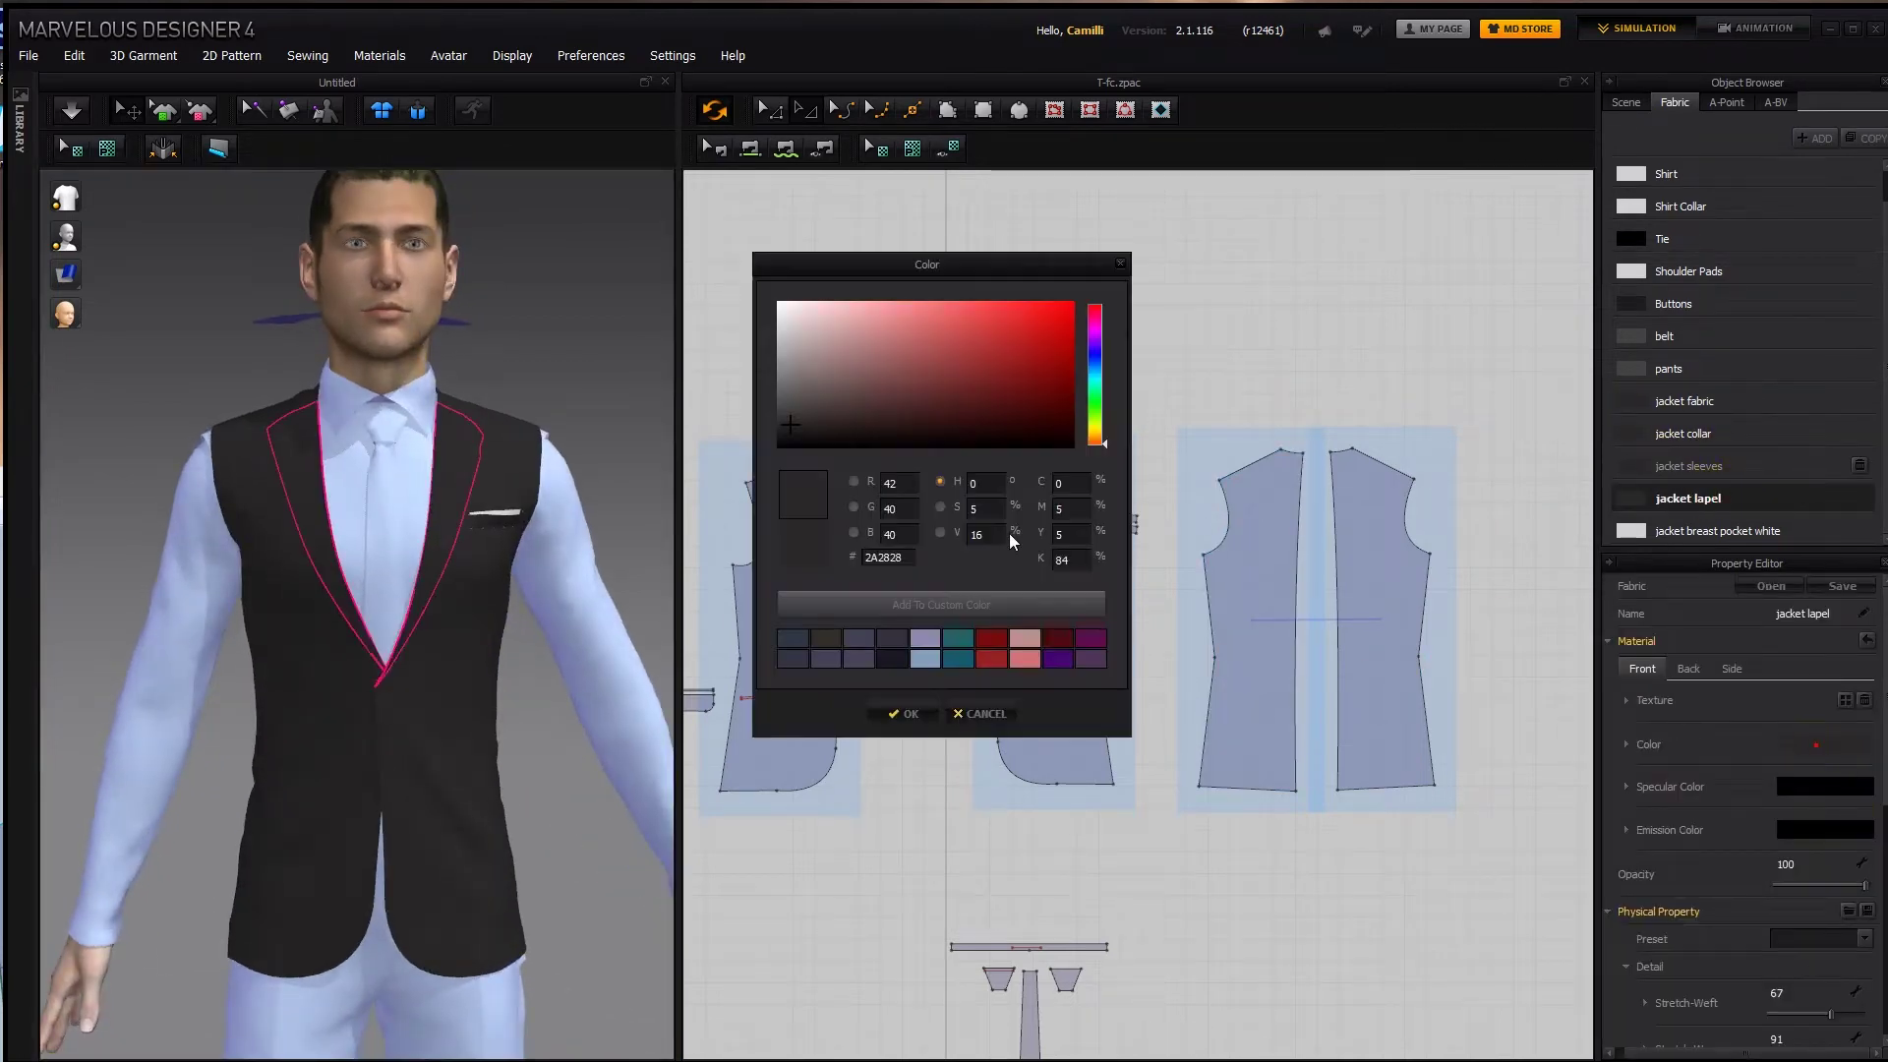
left_click_drag(785, 426, 779, 434)
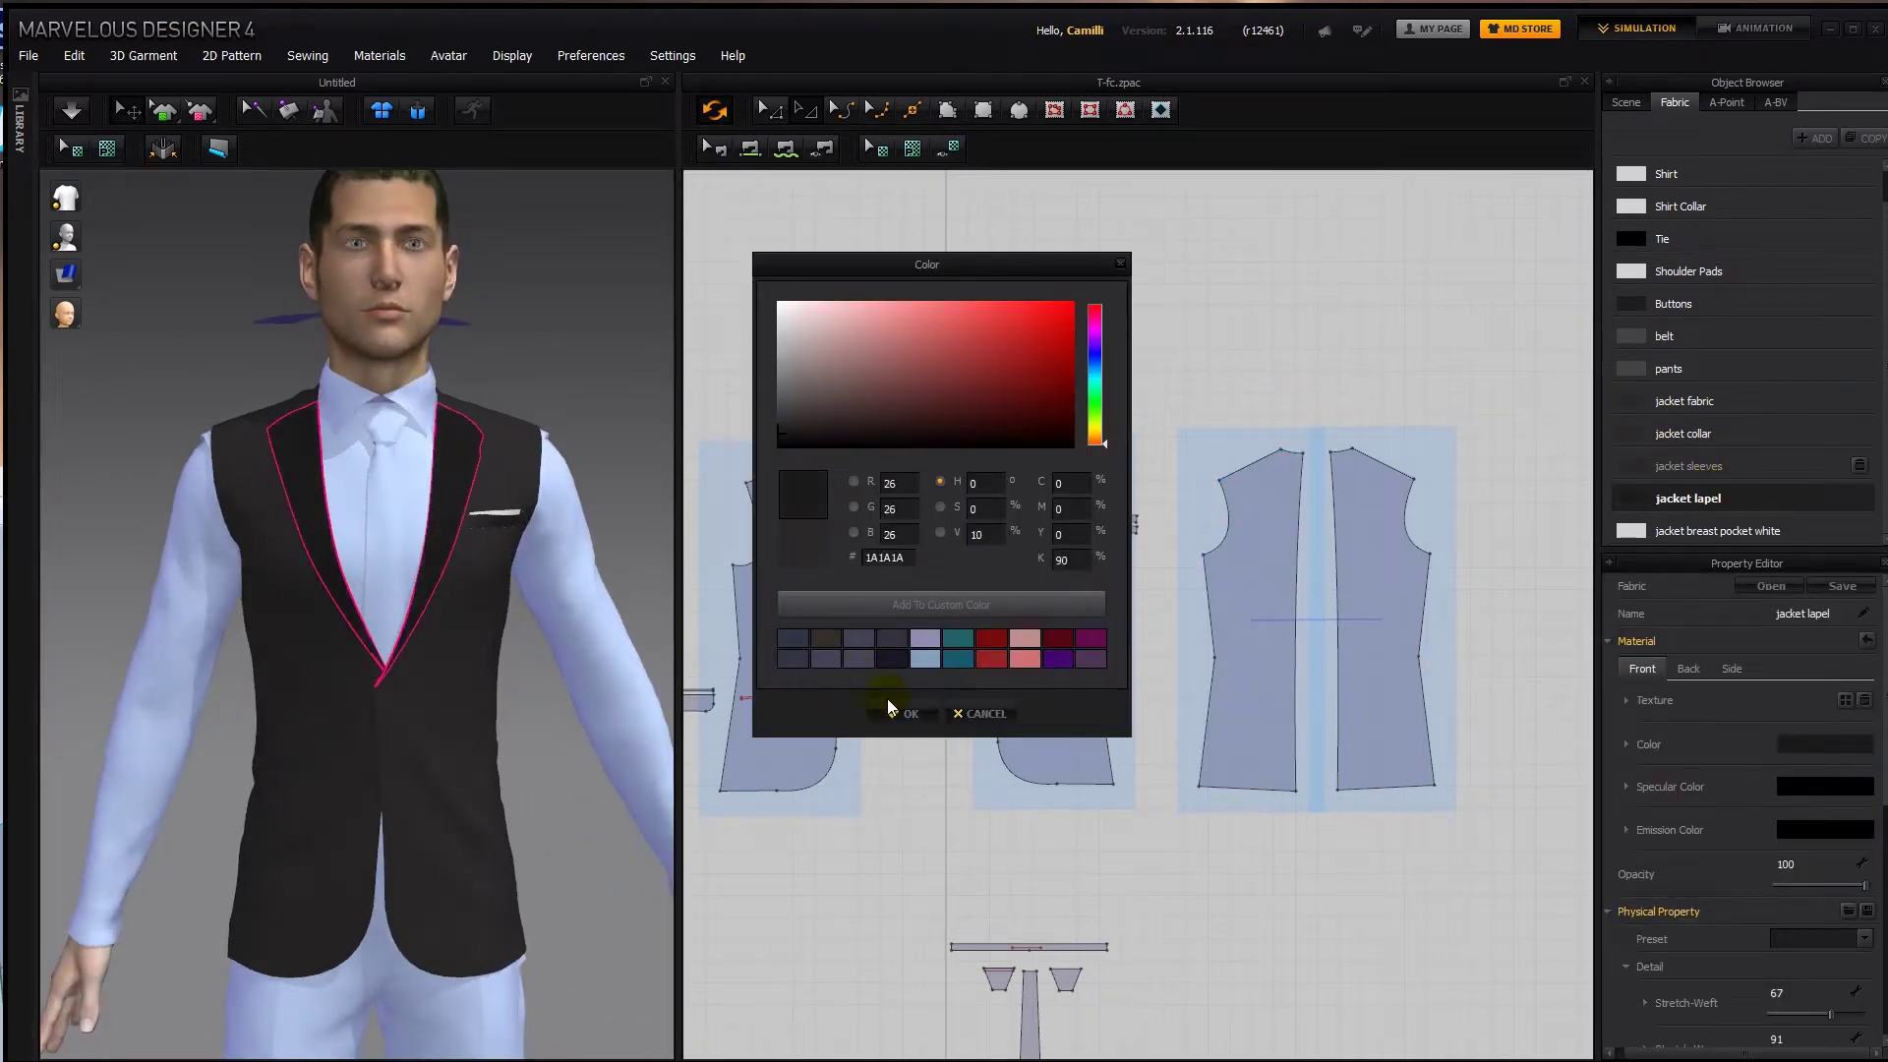
left_click(909, 728)
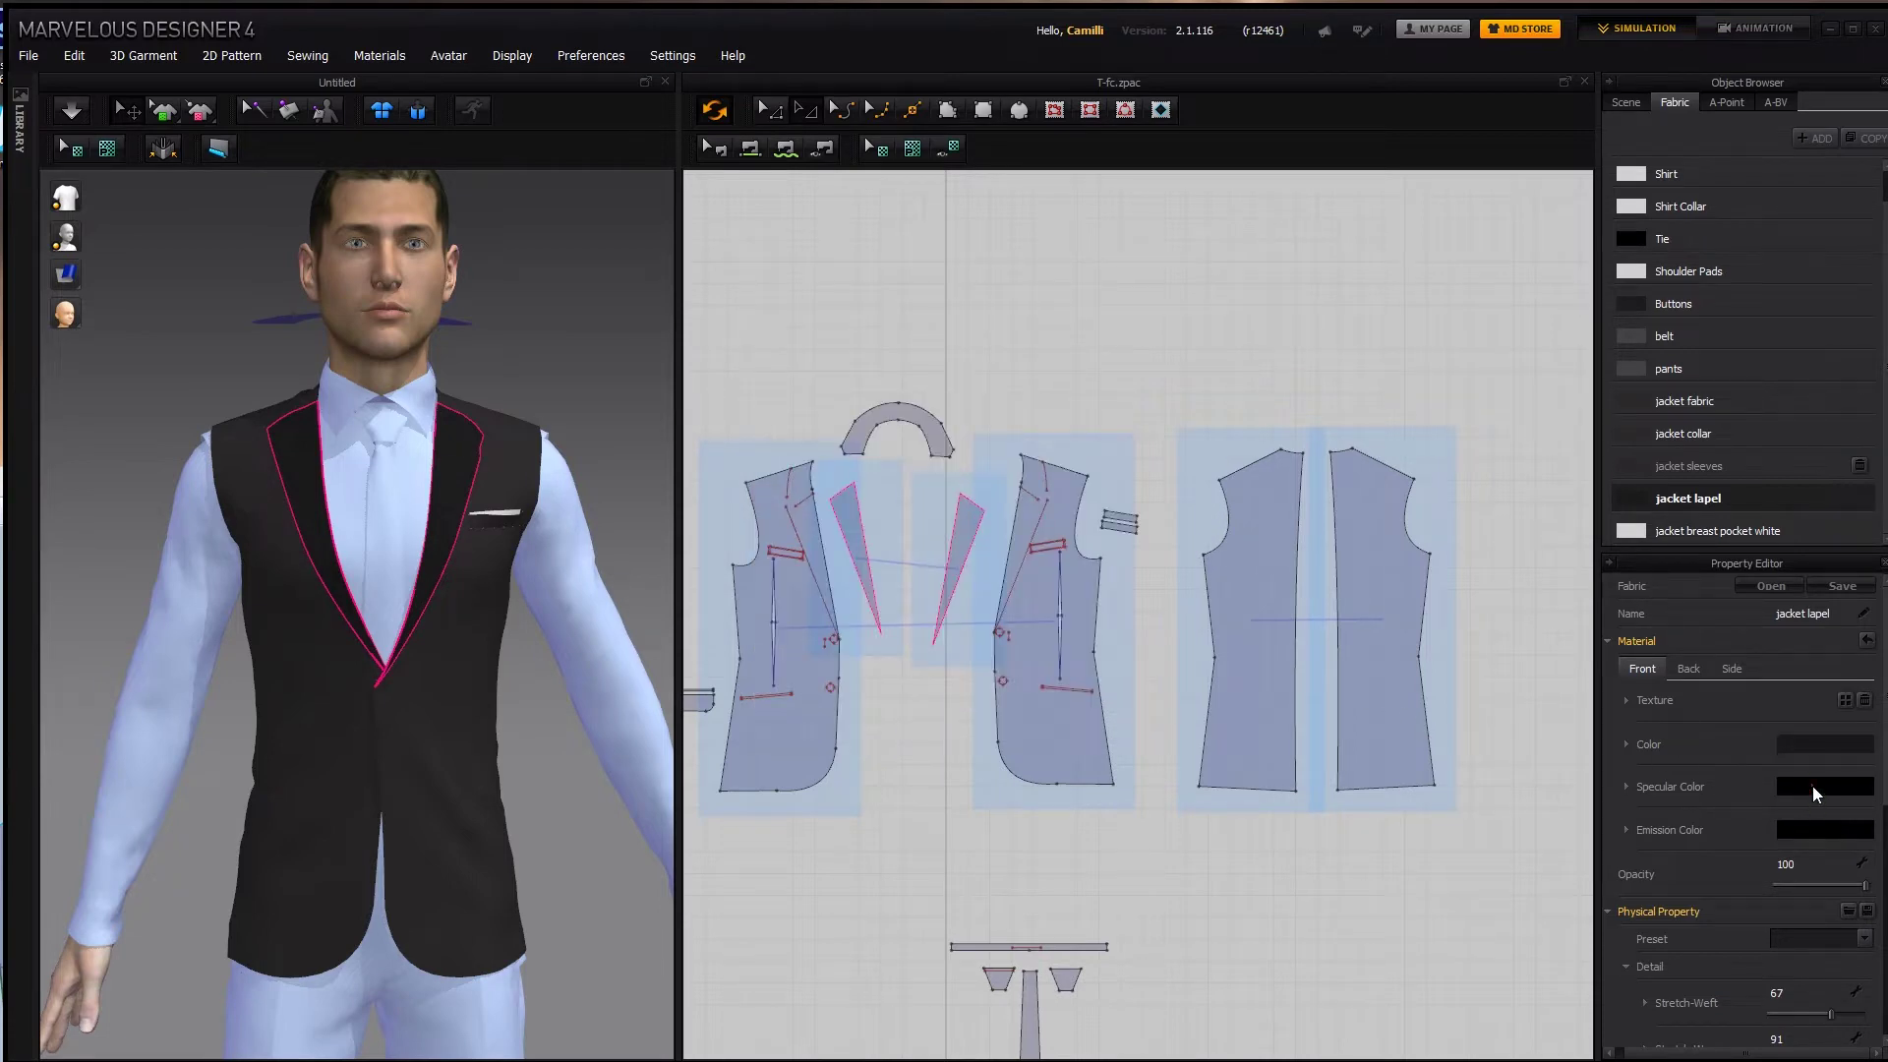
Set the jacket lapel fabric's specular colour to the grey 595959 and deselect the lapels.
left_click(1813, 790)
left_click_drag(801, 389, 770, 407)
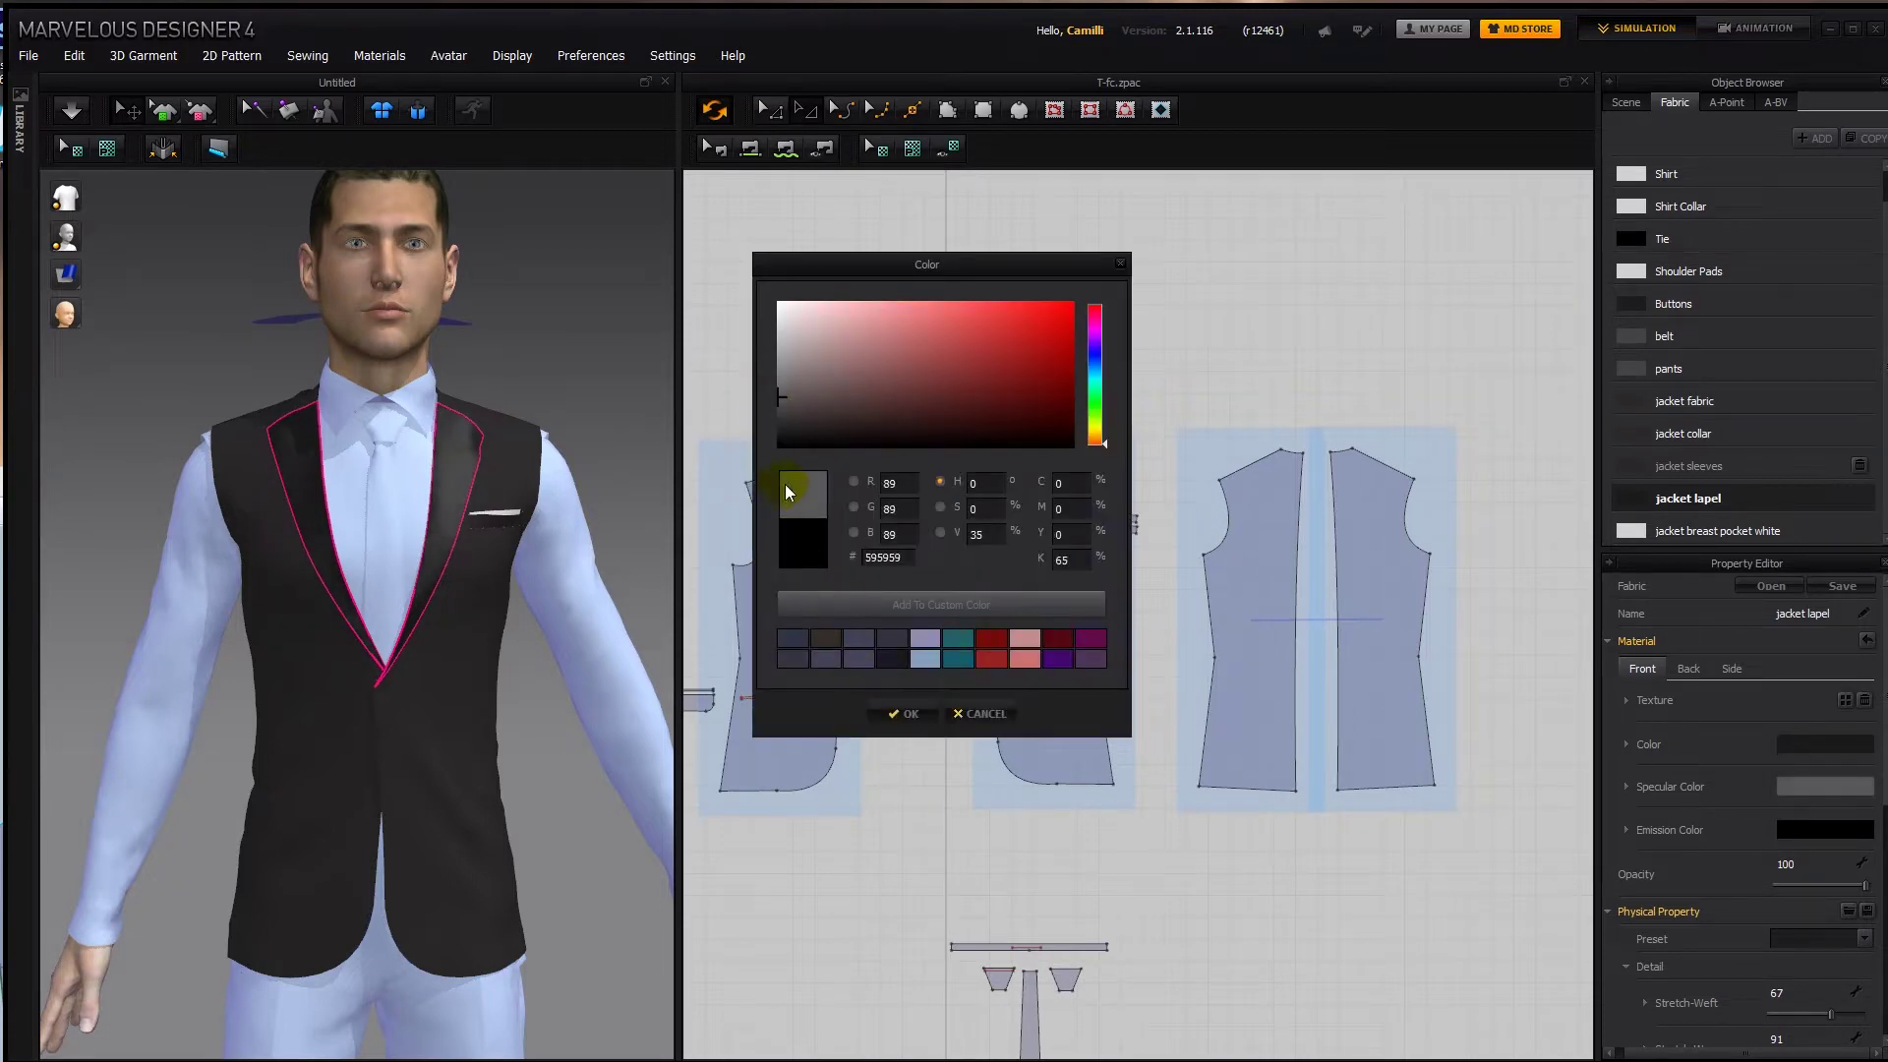
left_click(913, 717)
left_click(598, 395)
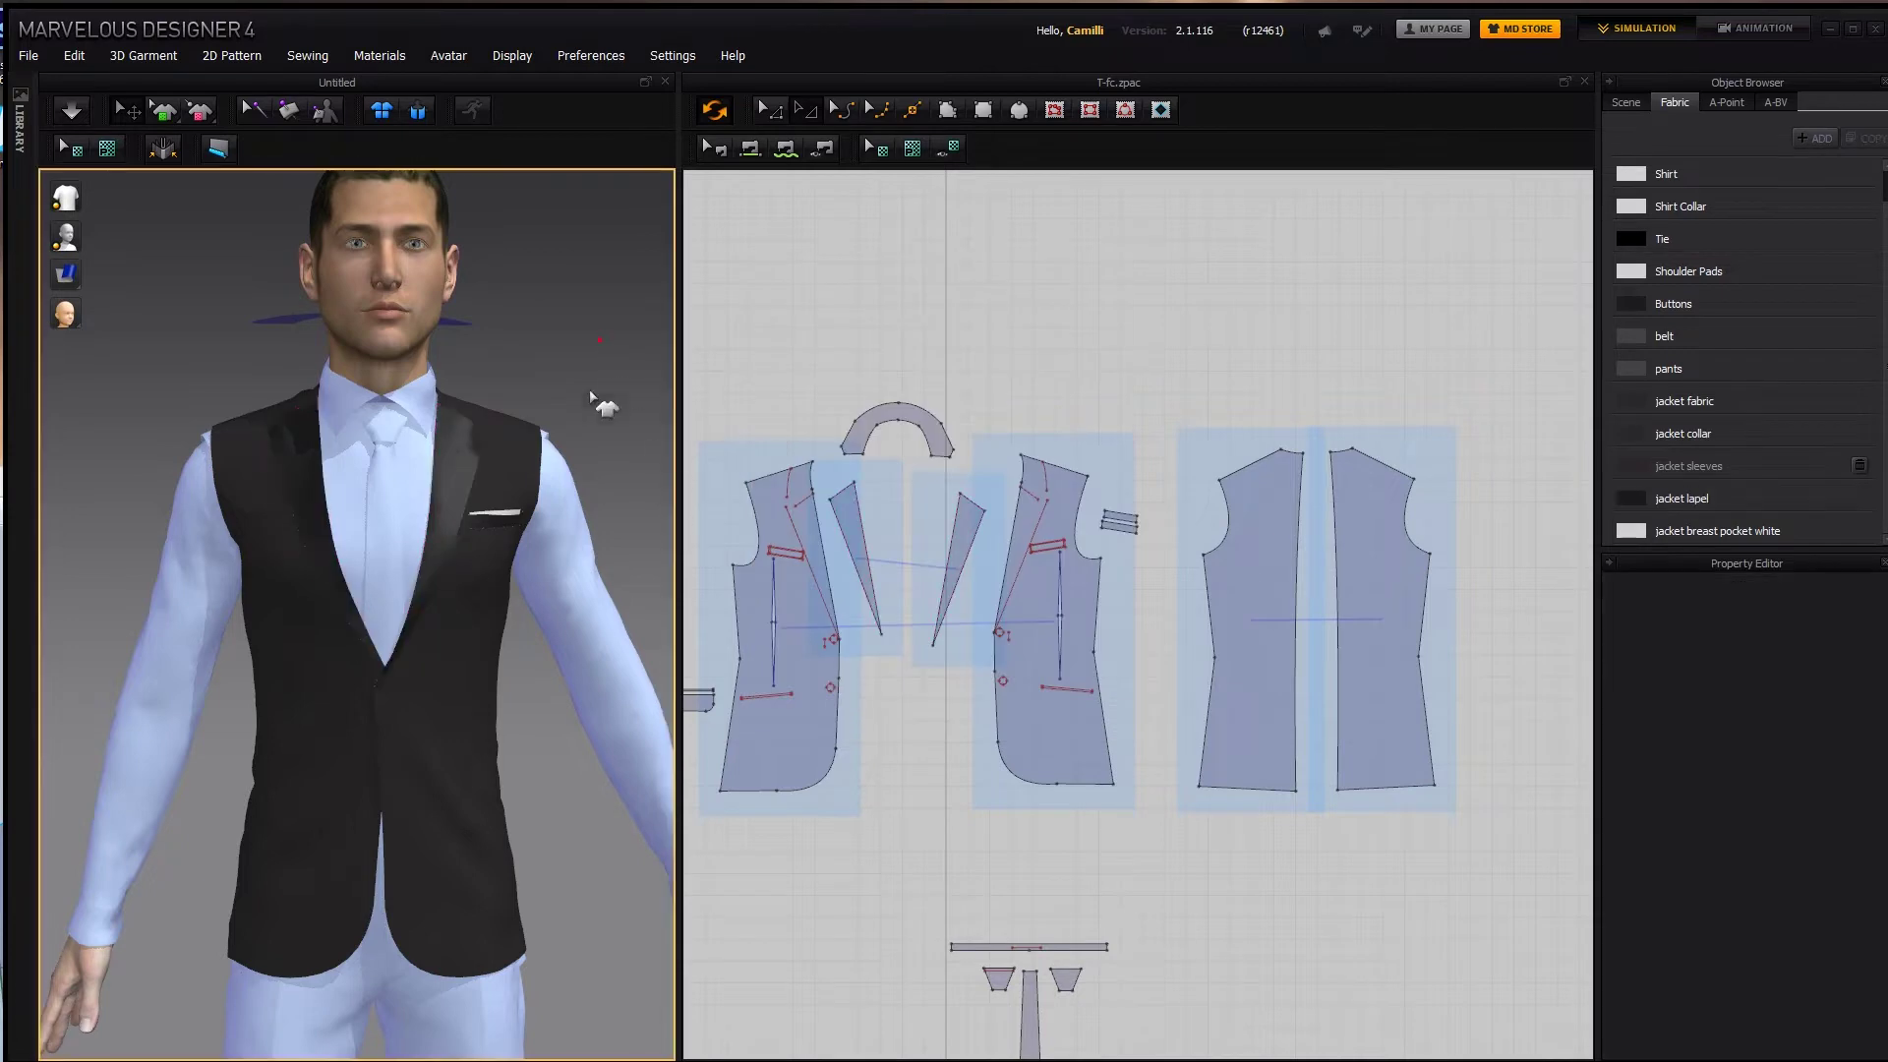
Simulate the jacket and examine the lapels' sheen up close from the front and side.
right_click_drag(597, 395, 624, 480)
key("space")
scroll(305, 464, "up", 3)
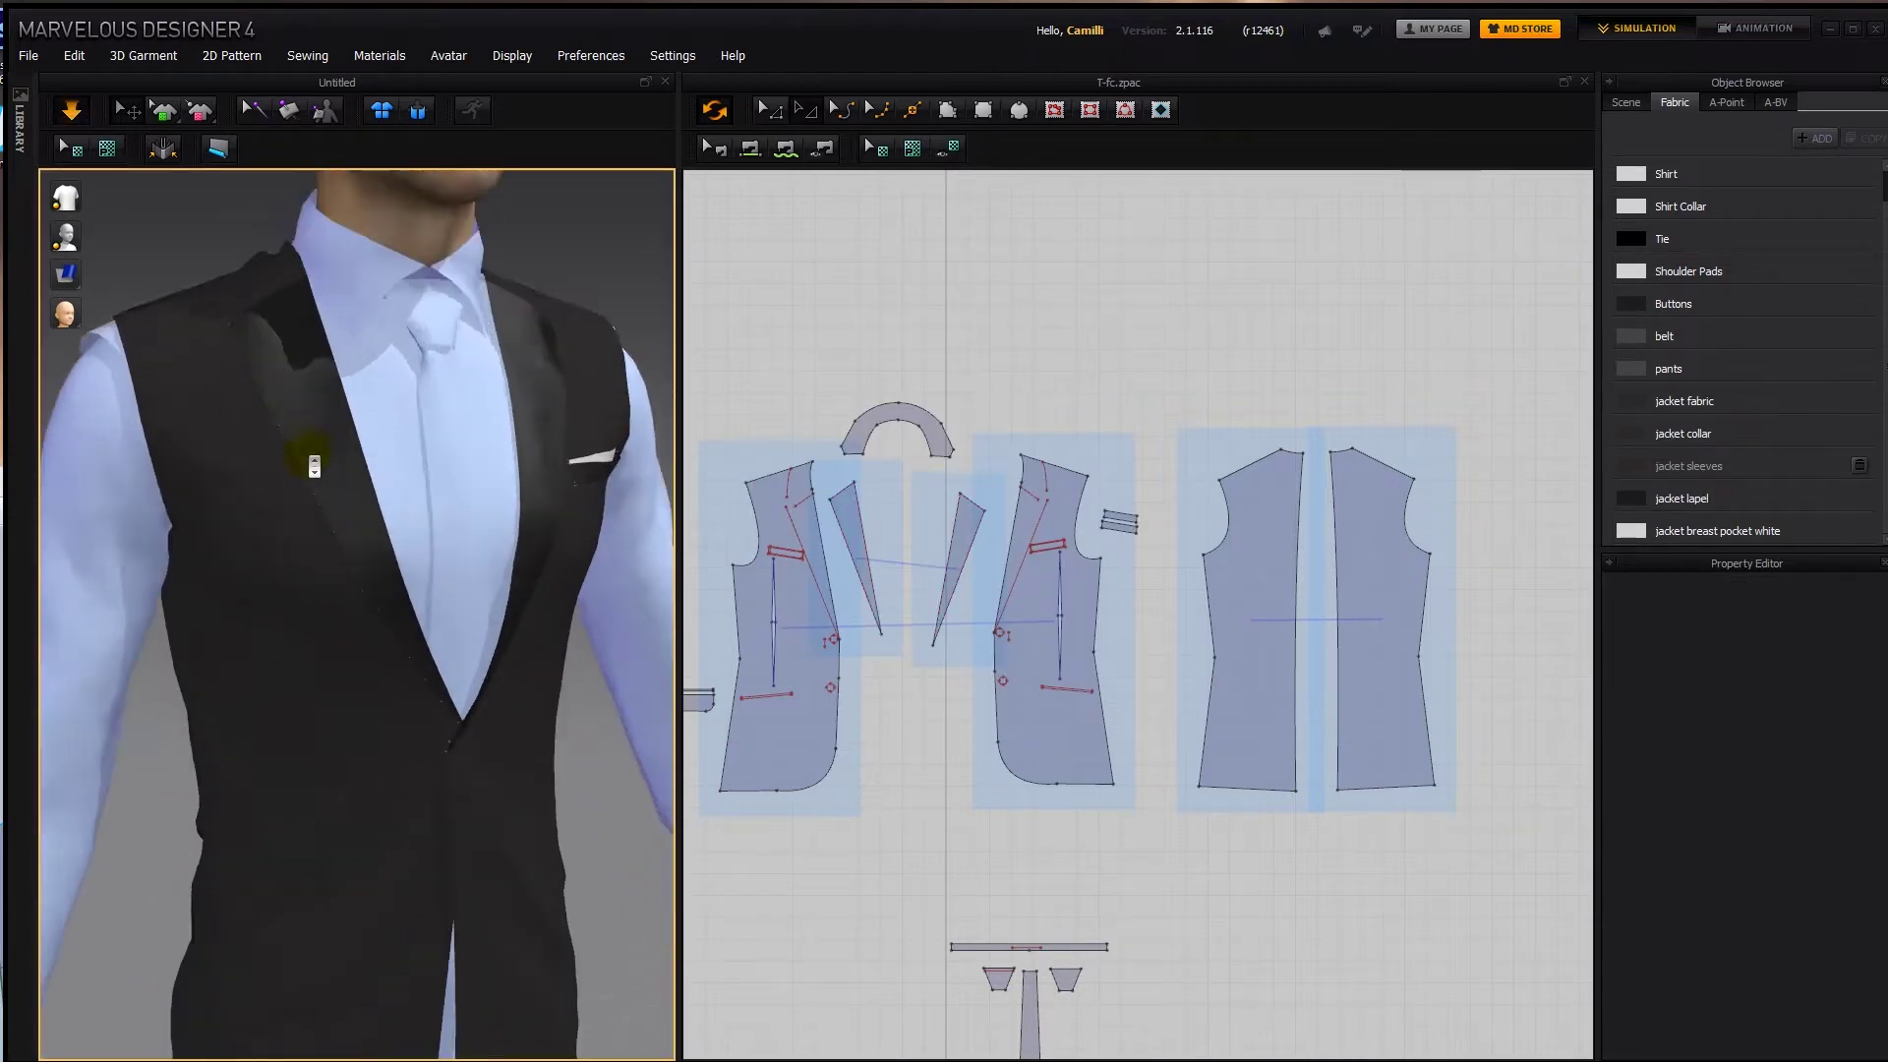
middle_click_drag(312, 463, 299, 492)
key("space")
right_click_drag(299, 492, 565, 405)
Pull the edges of the lapel beside the white pocket into place during simulation and check how it lies from both sides.
left_click(417, 368)
left_click(396, 355)
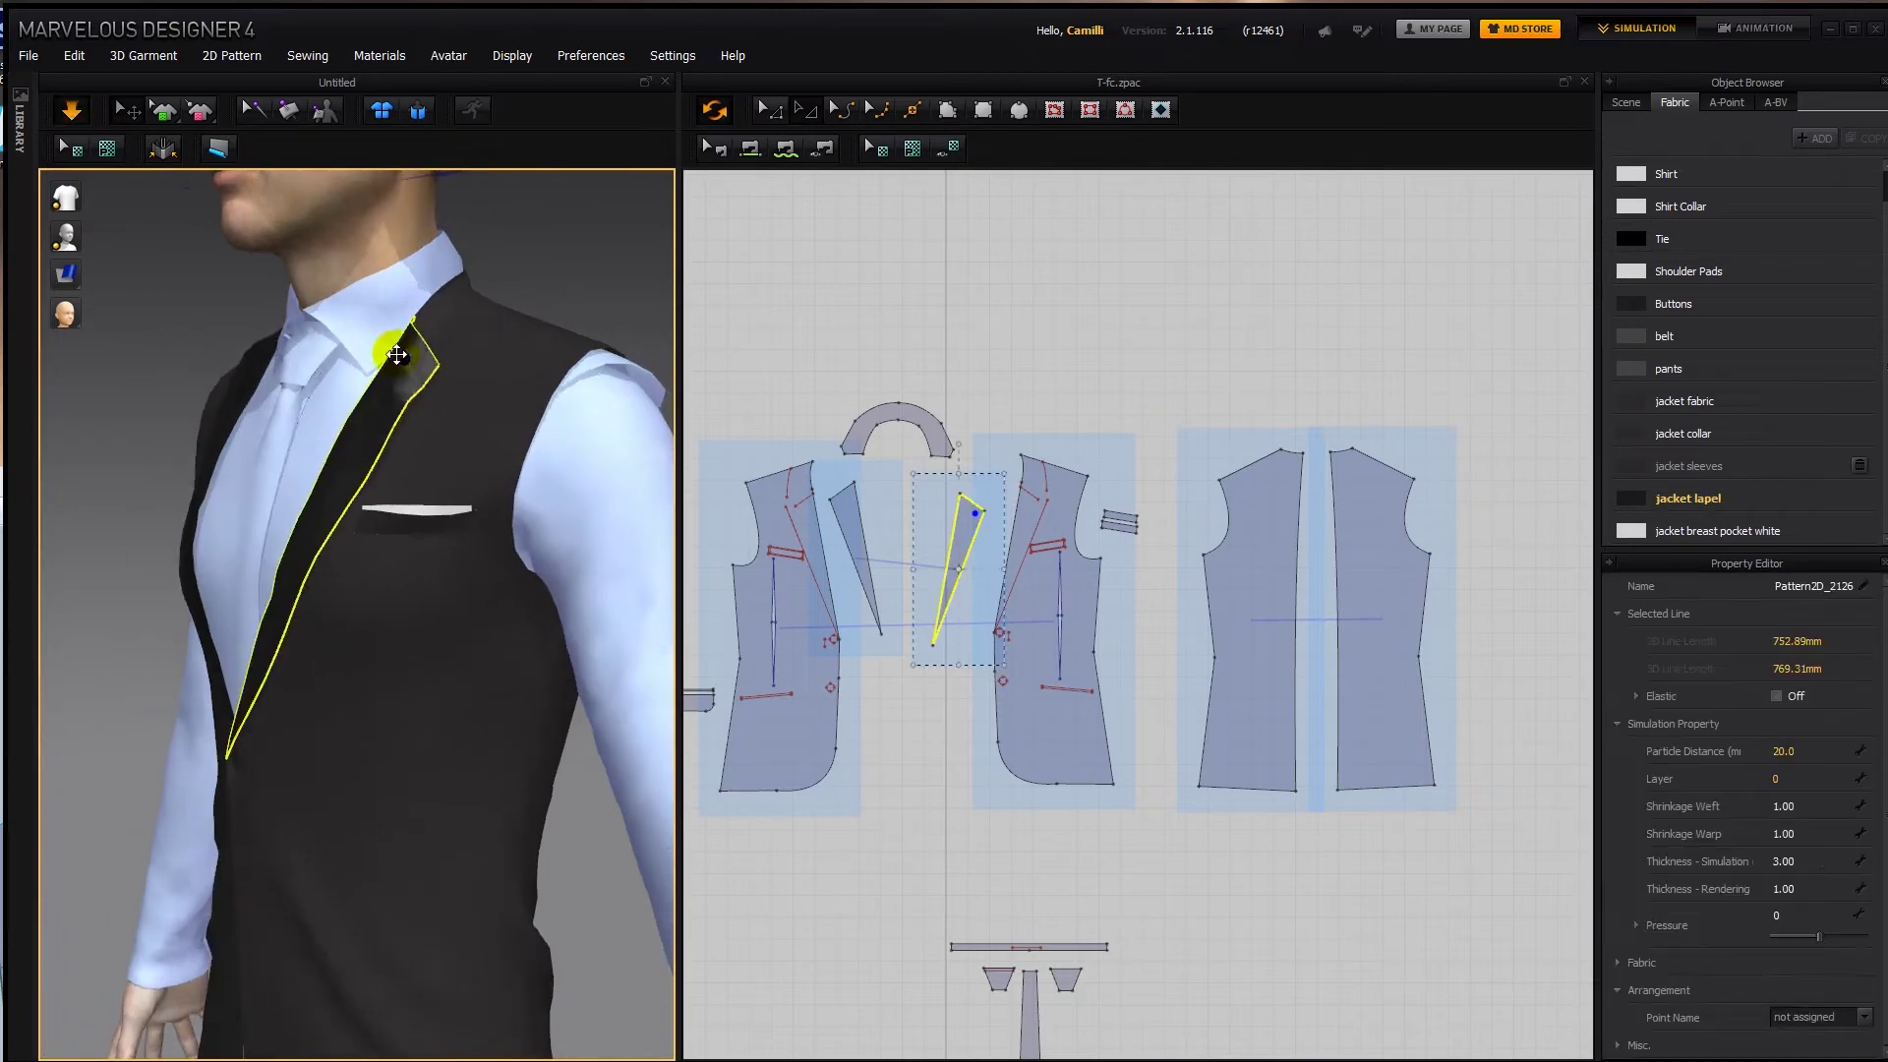
right_click_drag(433, 382, 523, 396)
left_click_drag(541, 382, 570, 442)
right_click_drag(531, 477, 476, 567)
left_click(496, 543)
left_click(436, 528)
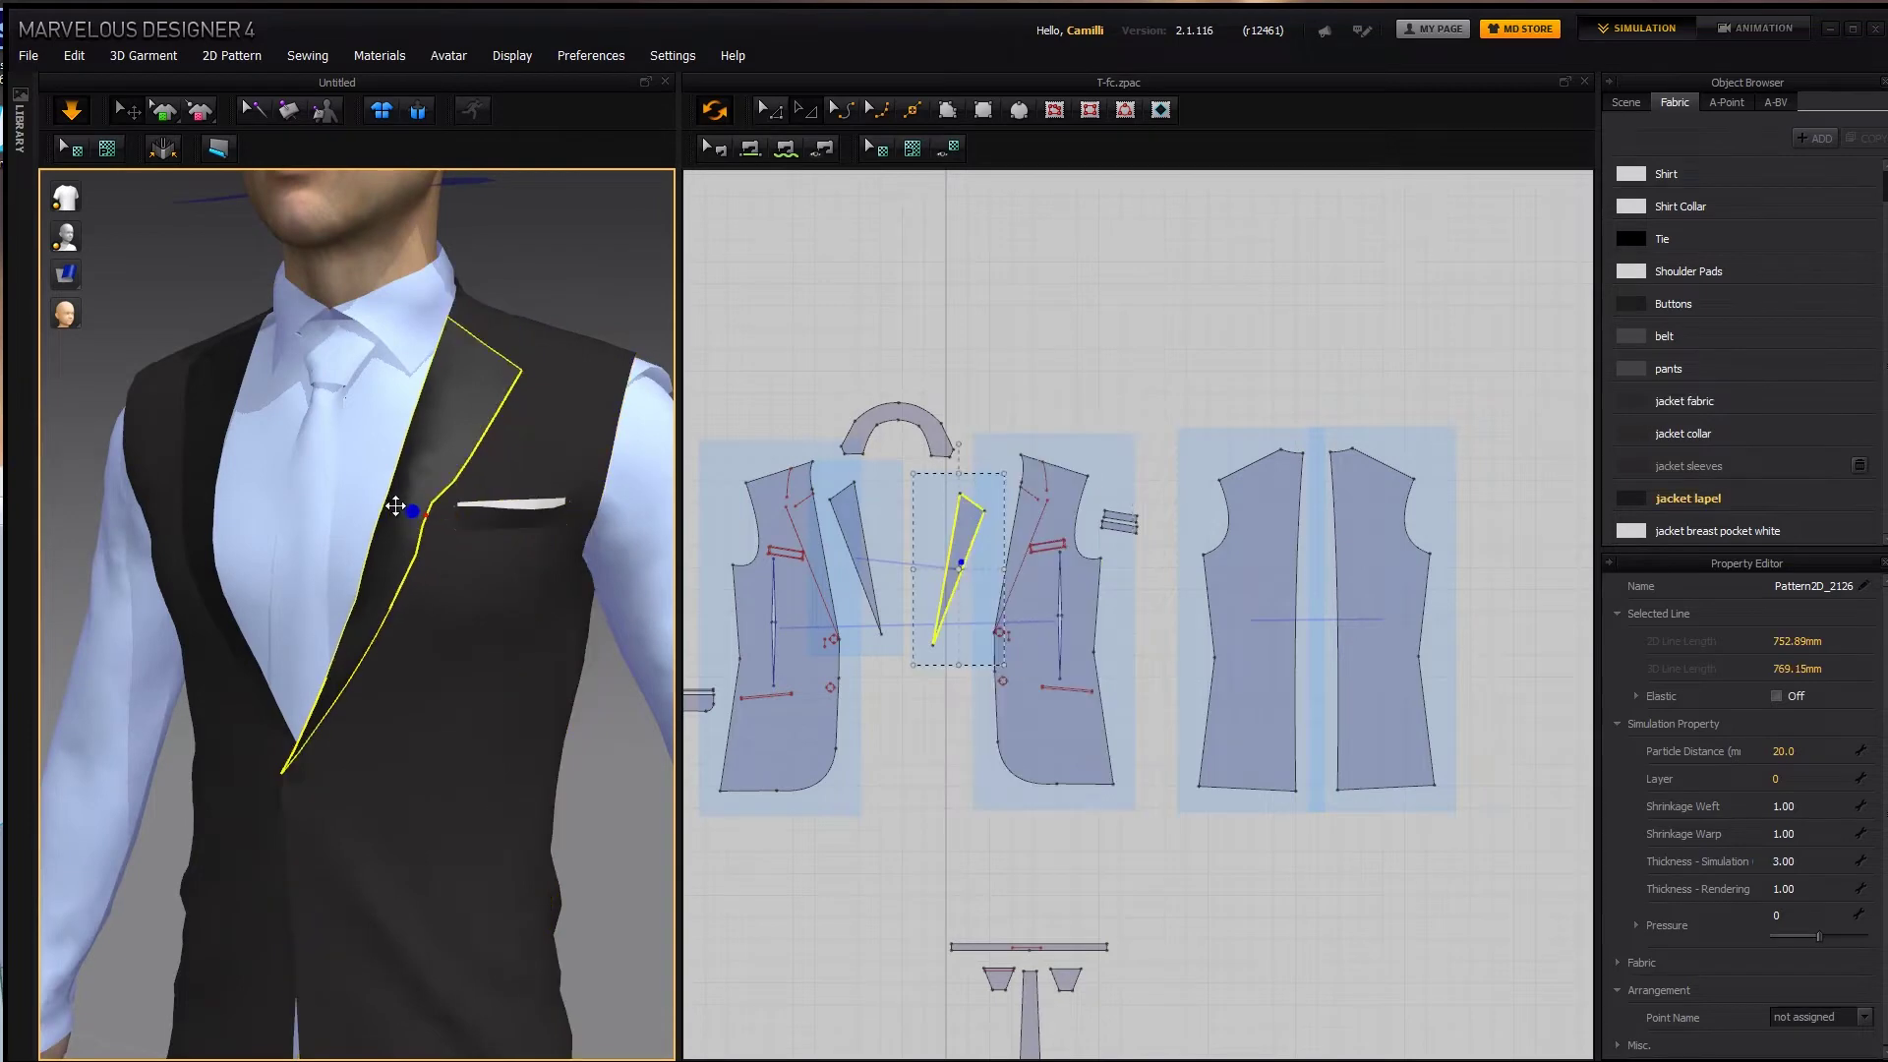
mouse_move(377, 554)
right_mouse_down()
mouse_move(255, 529)
mouse_move(305, 521)
mouse_move(372, 548)
right_mouse_up()
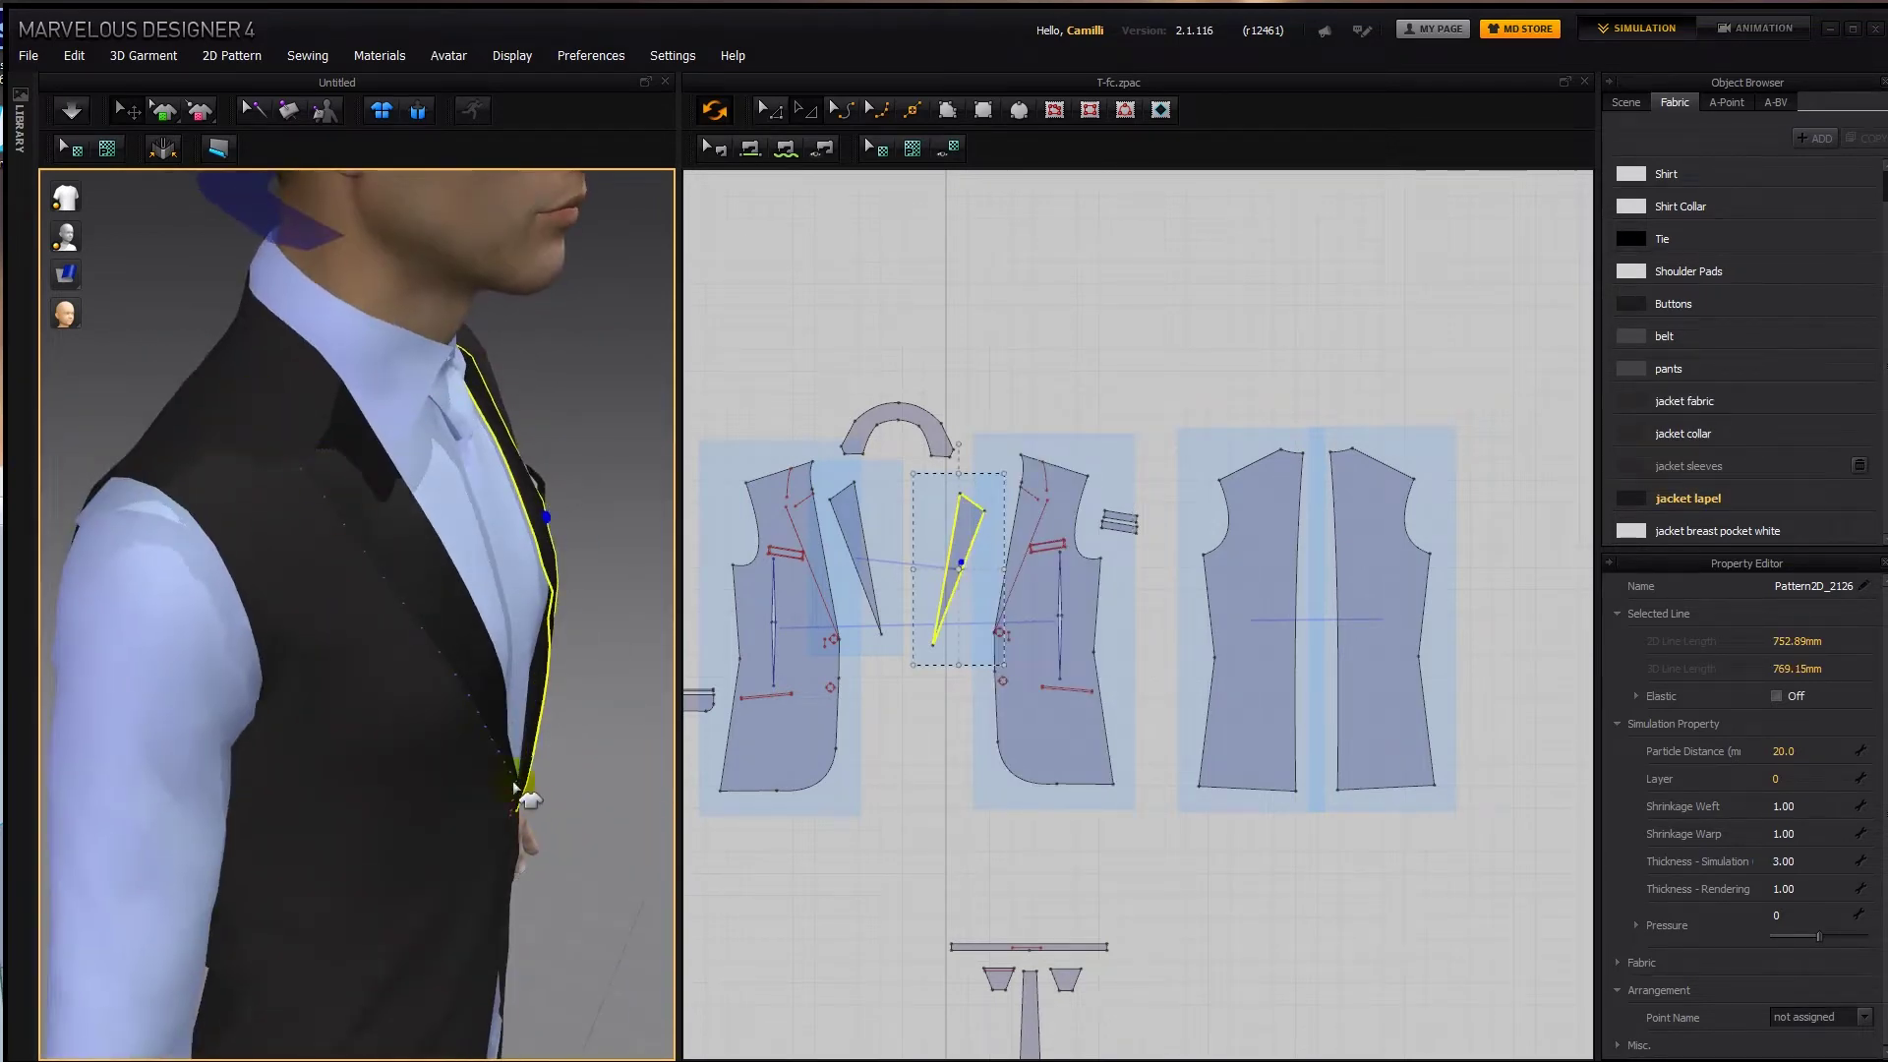
right_click_drag(629, 668, 550, 664)
key("space")
Lay the lapel piece over the traced lapel lines on the breast pocket front panel and compare their corners and edges.
scroll(984, 546, "up", 5)
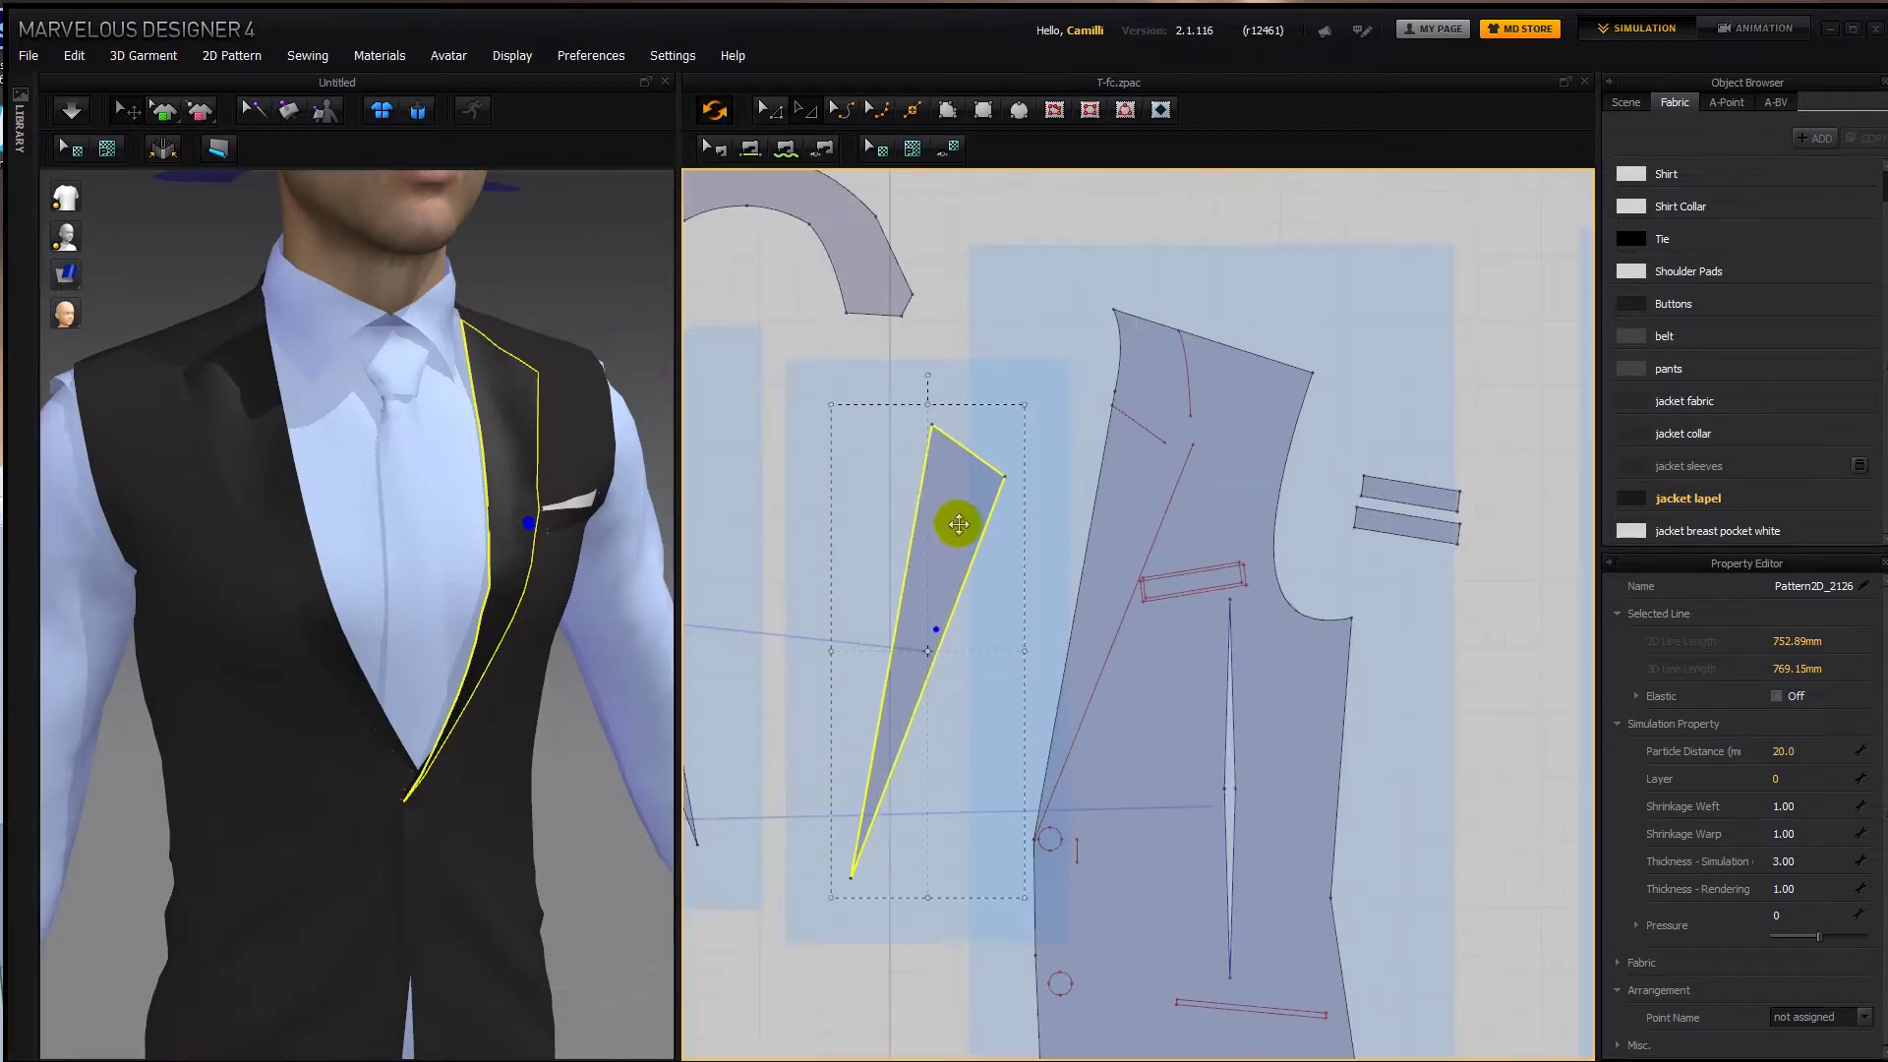
left_click_drag(961, 513, 1141, 479)
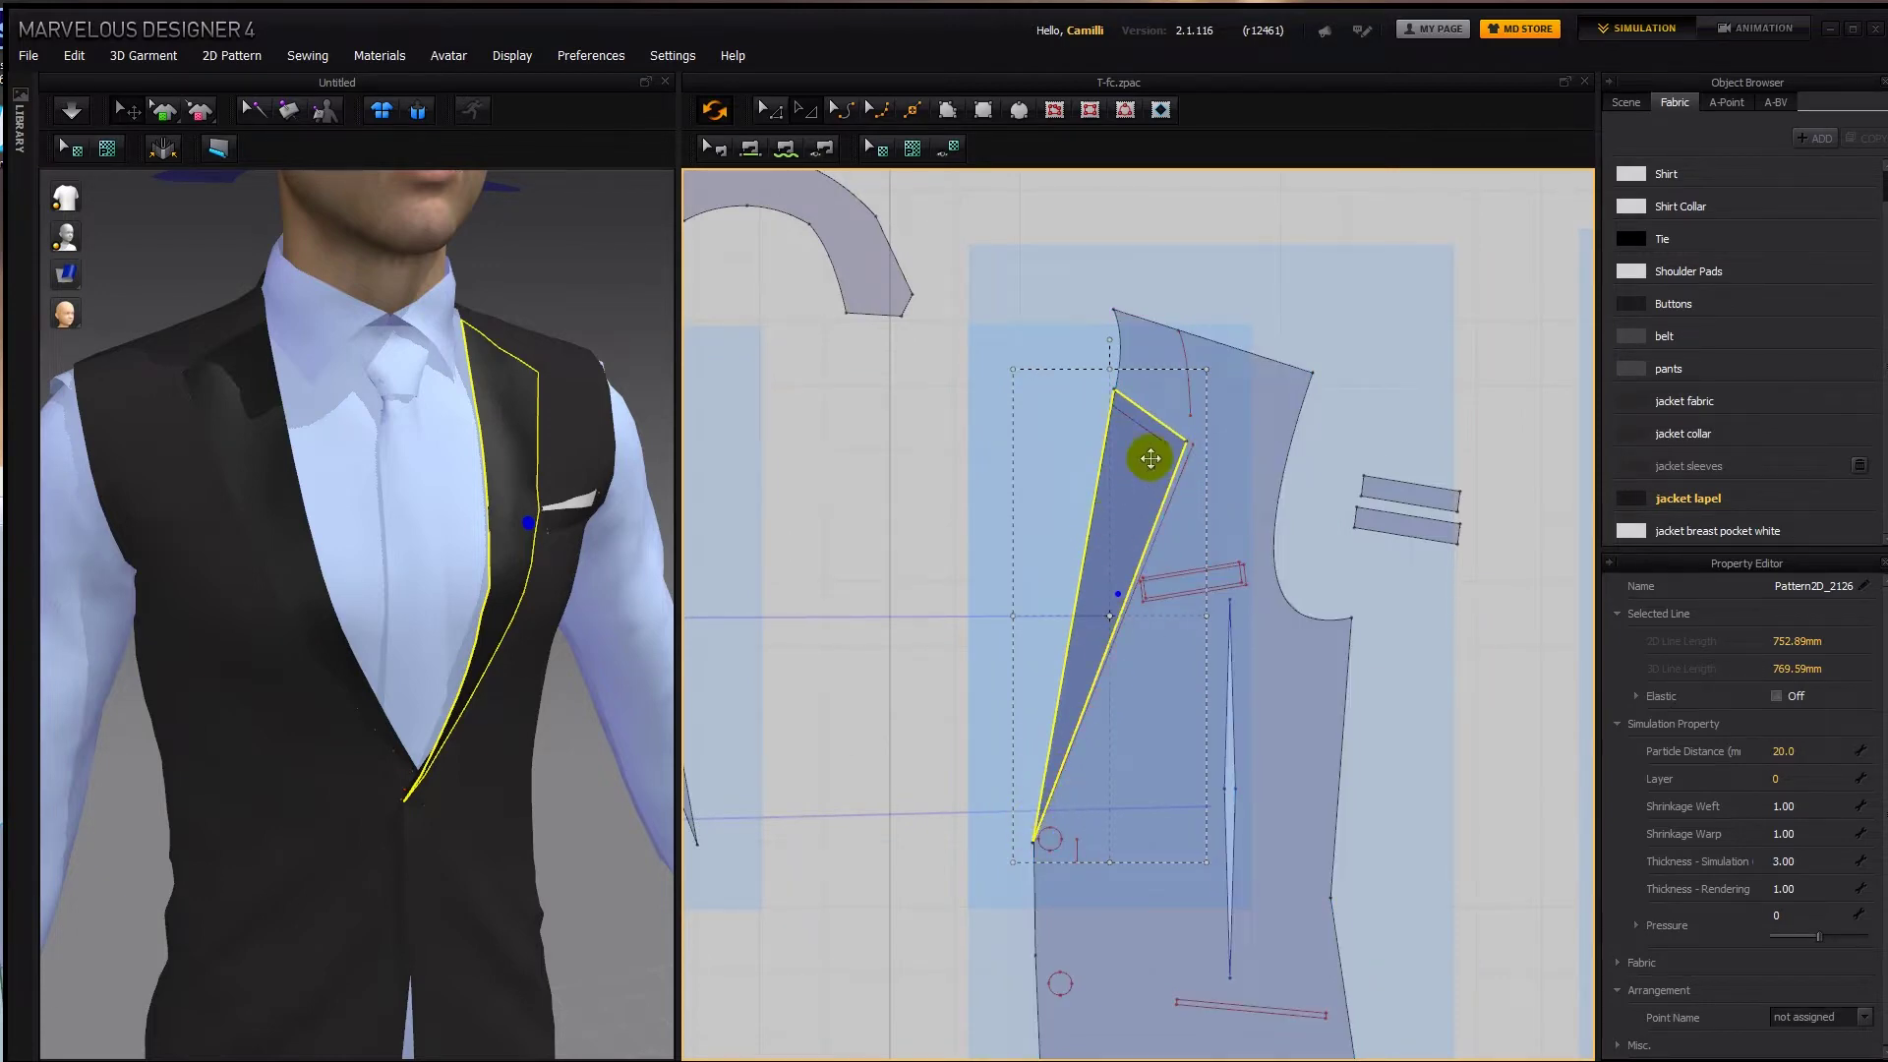
left_click_drag(1131, 503, 1139, 420)
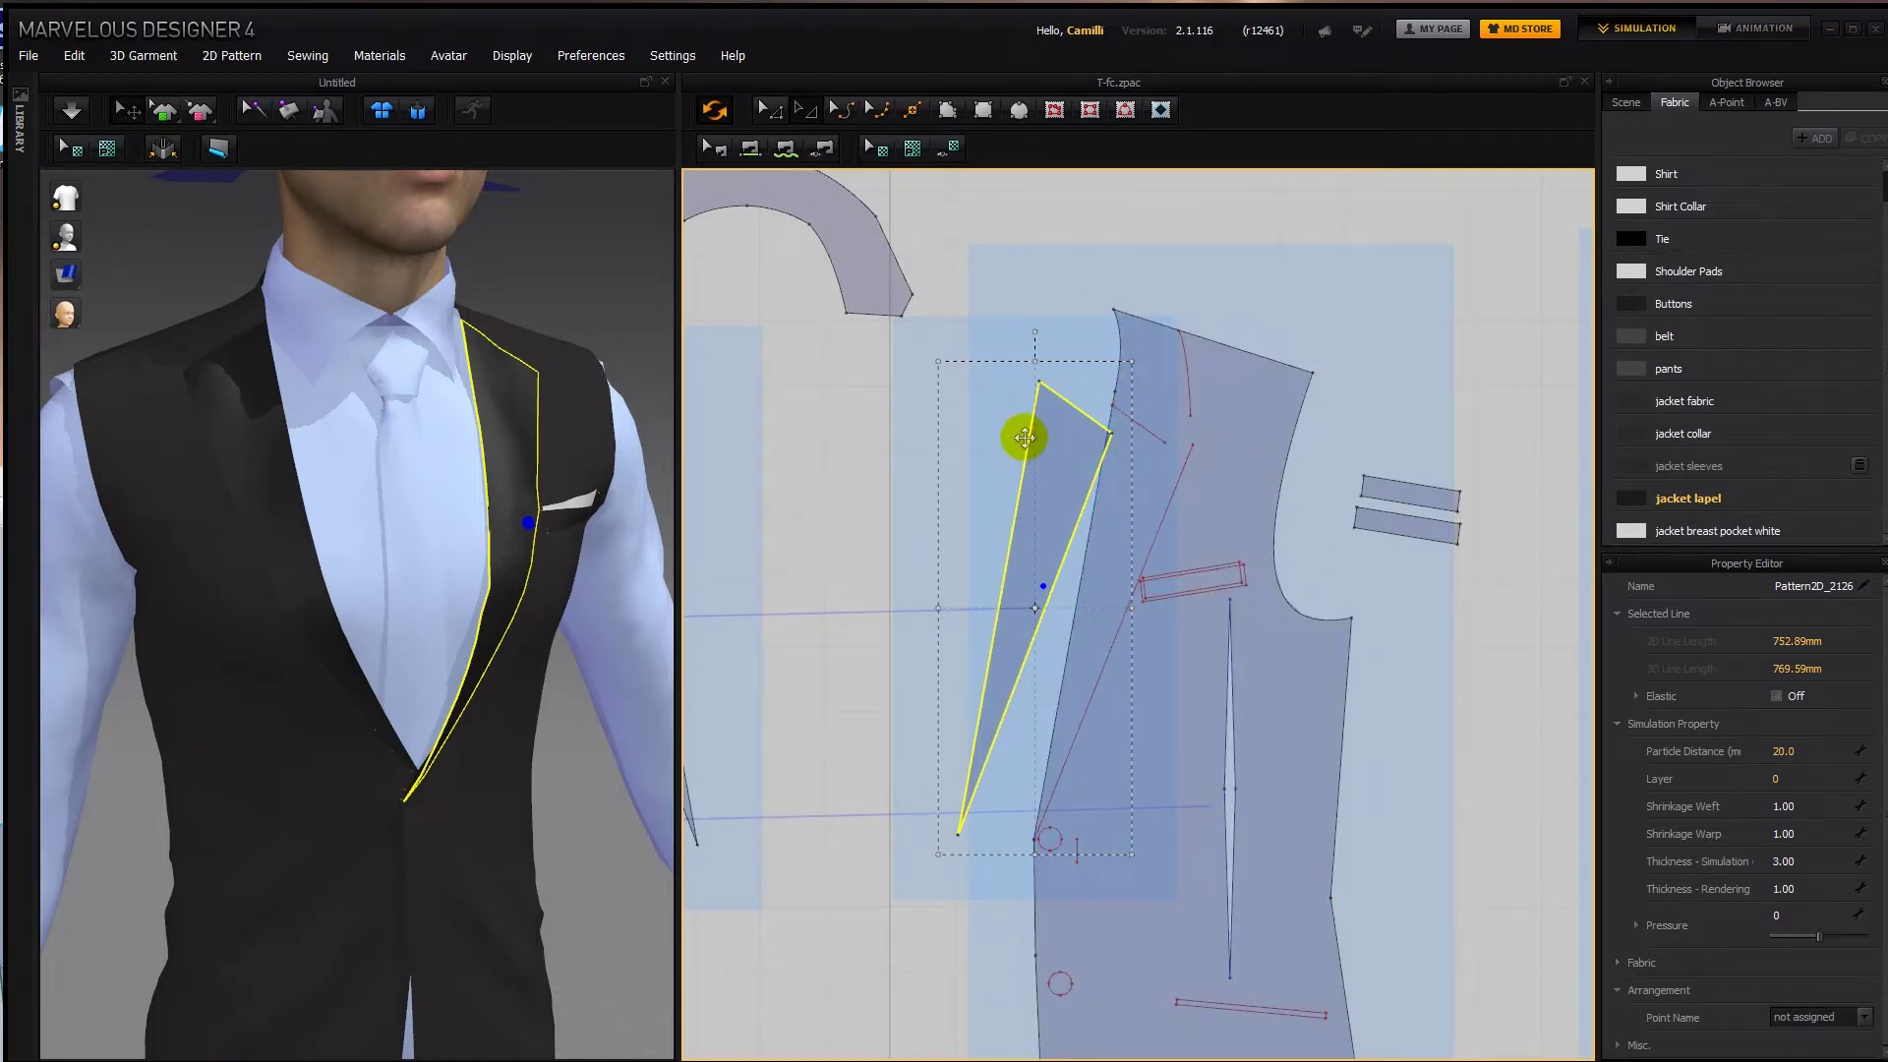
left_click_drag(1054, 446, 1131, 468)
scroll(1165, 457, "up", 4)
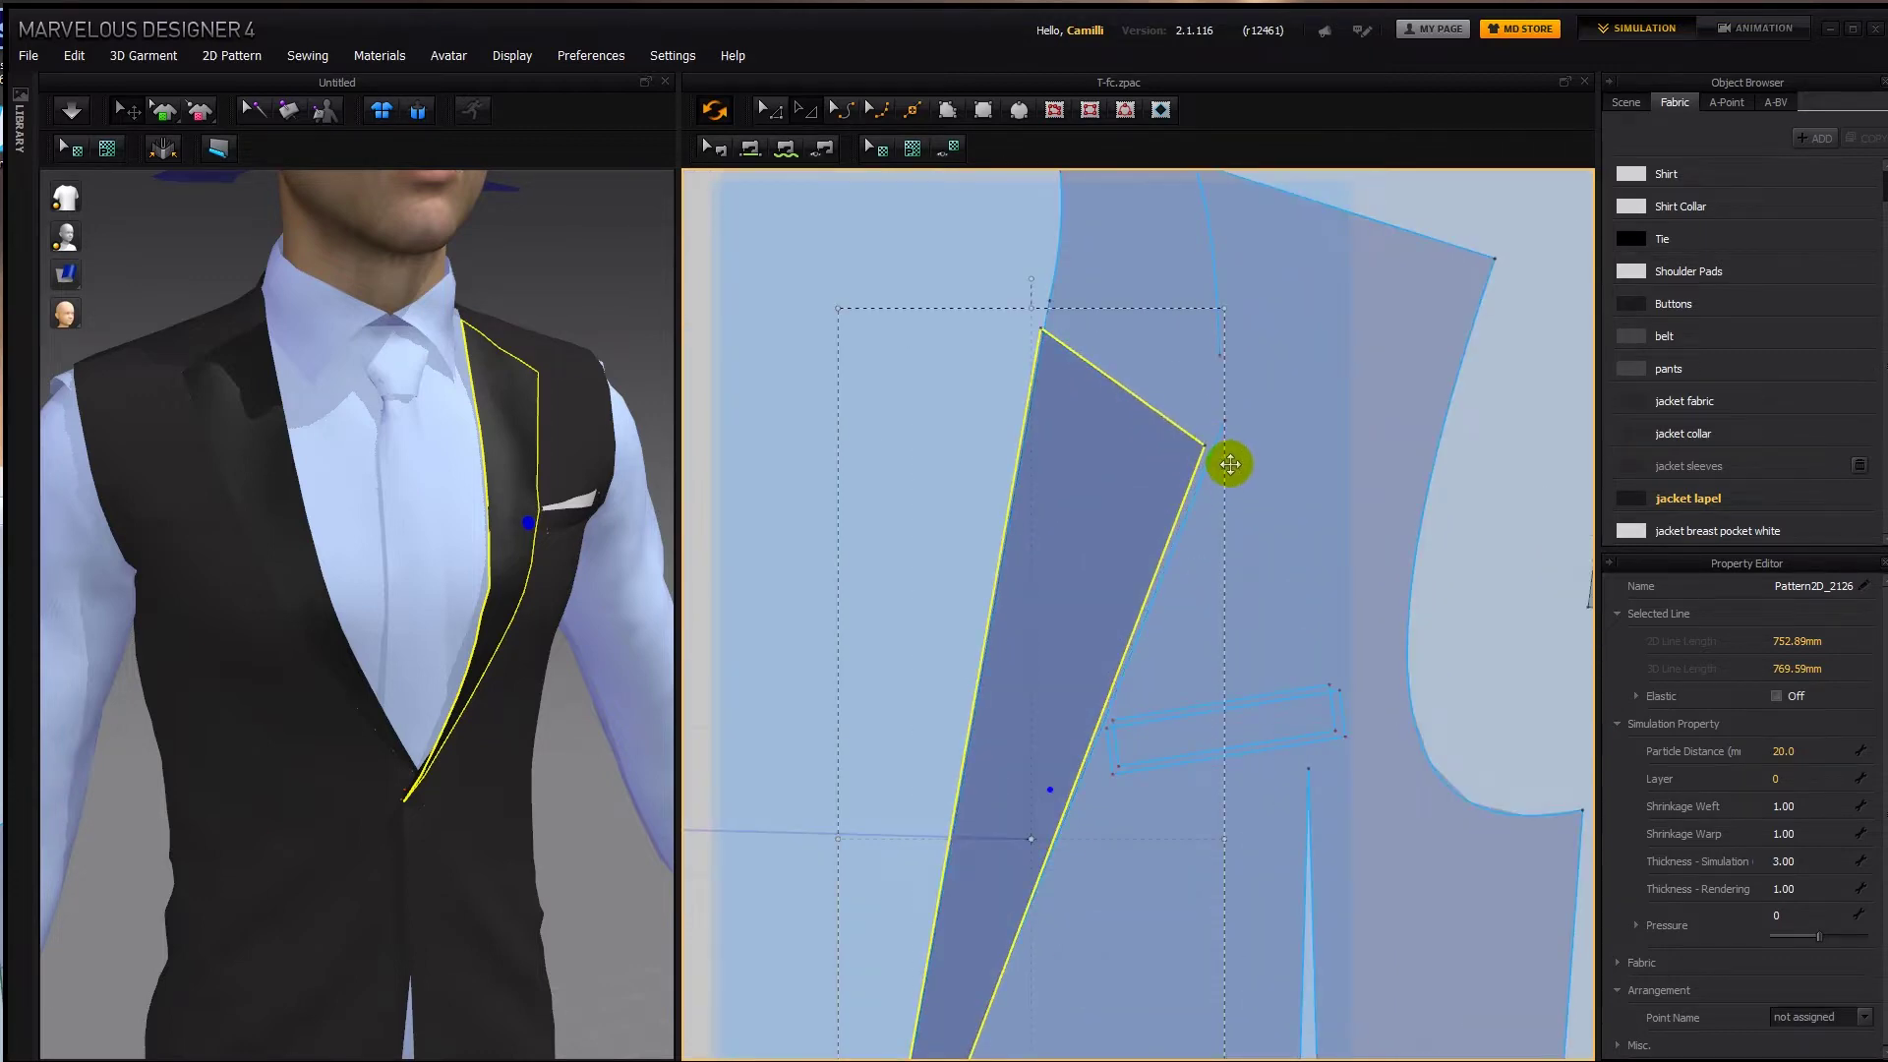
scroll(1230, 465, "down", 5)
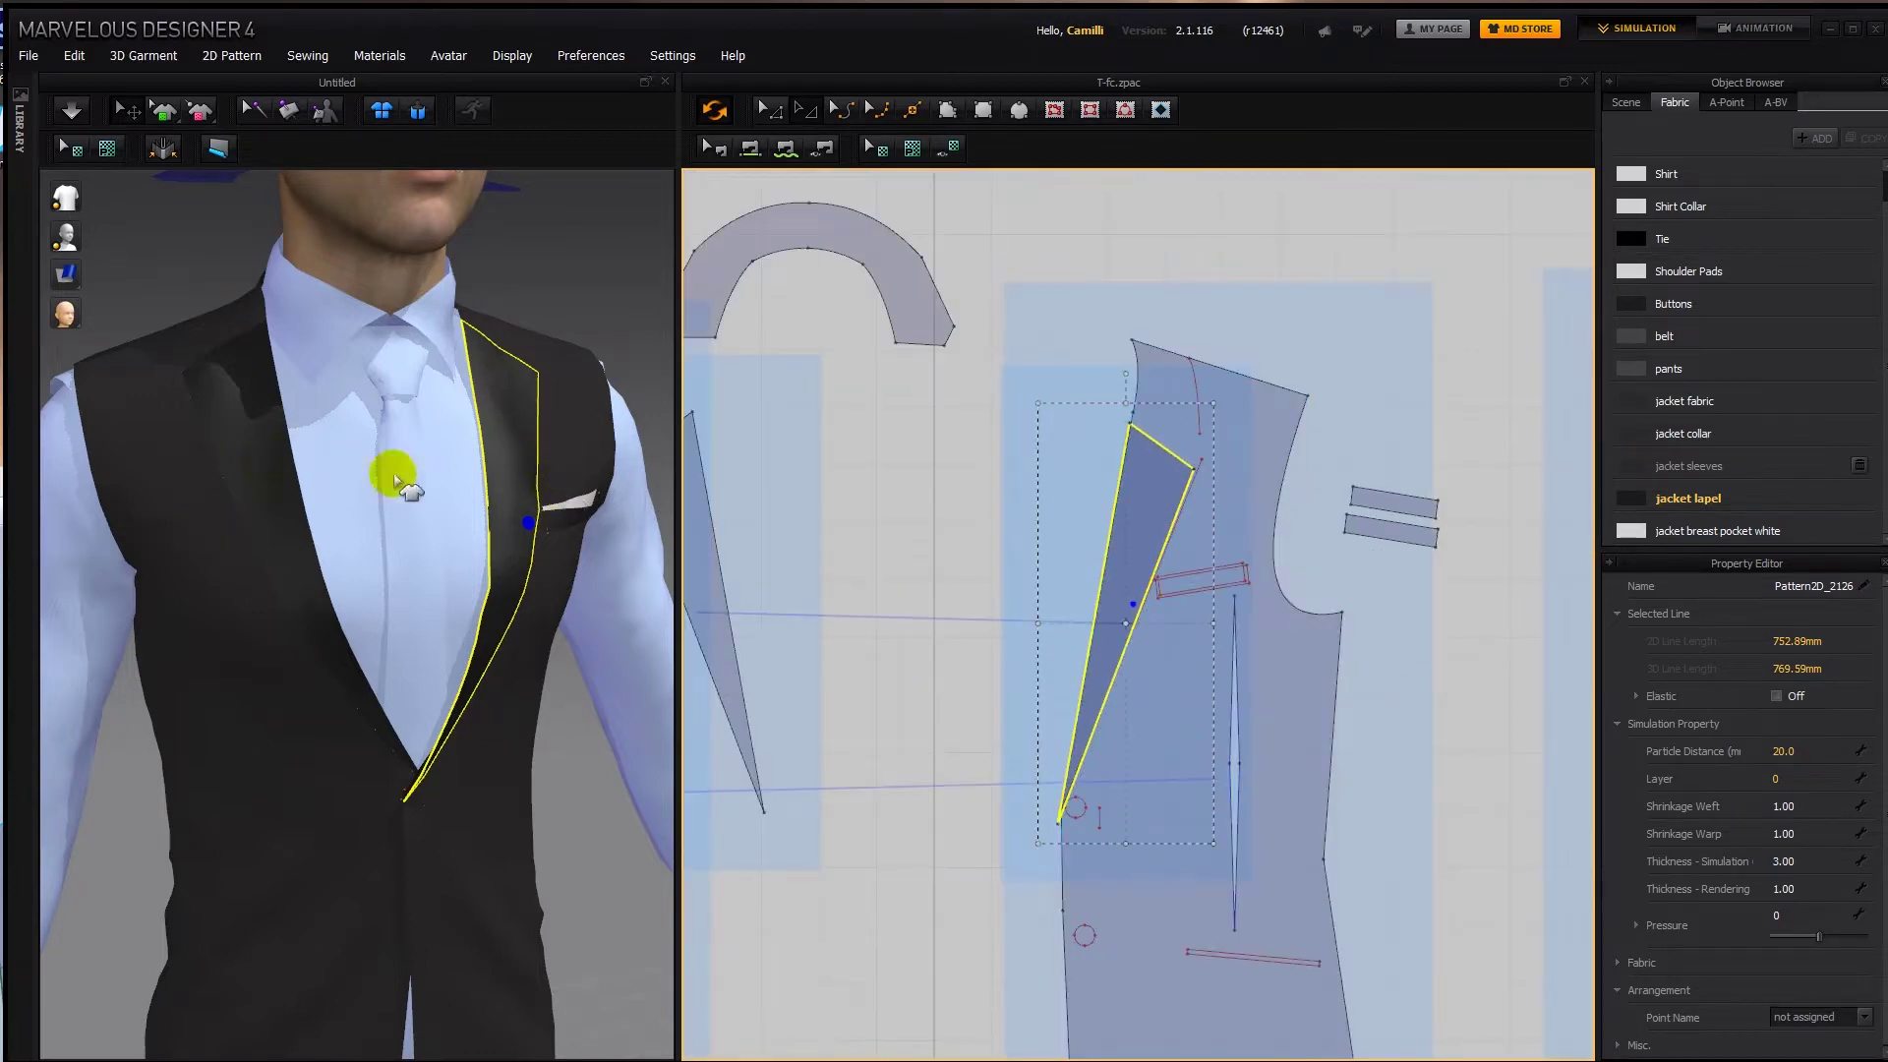
right_click_drag(575, 460, 495, 466)
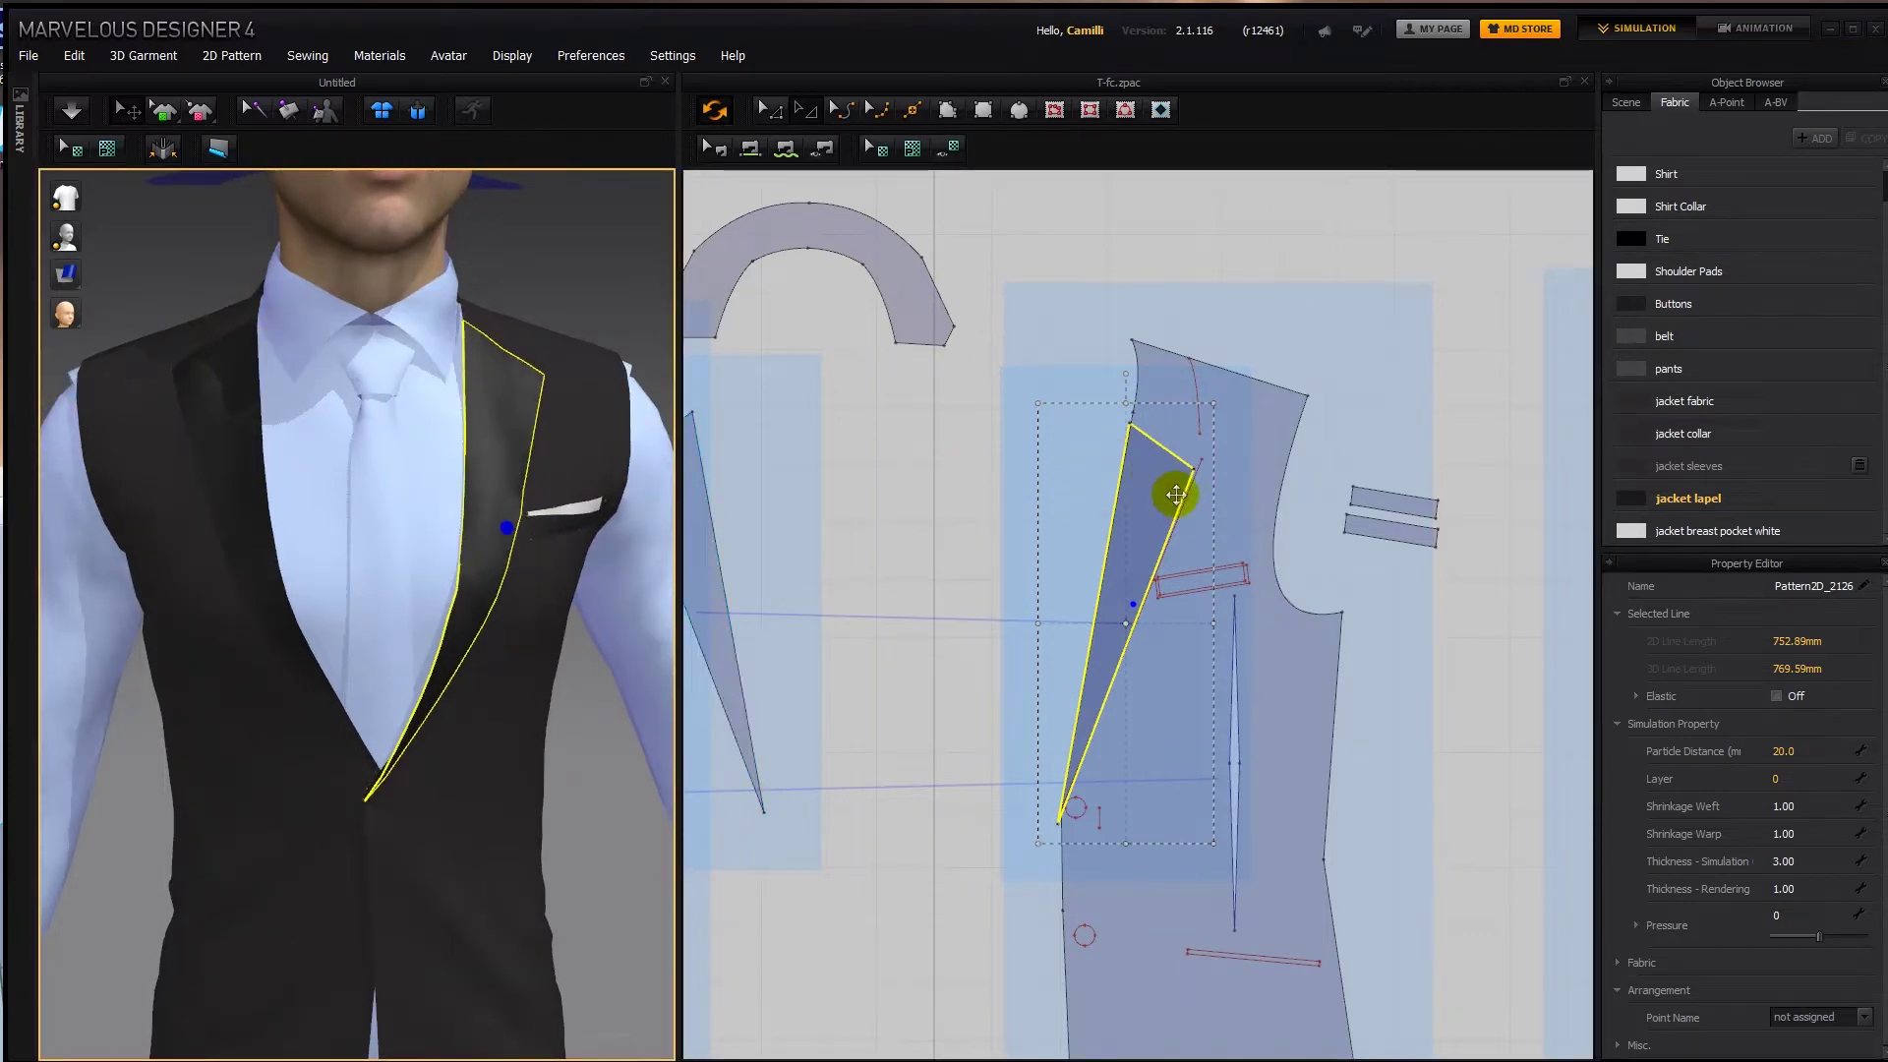
left_click_drag(1176, 494, 1187, 481)
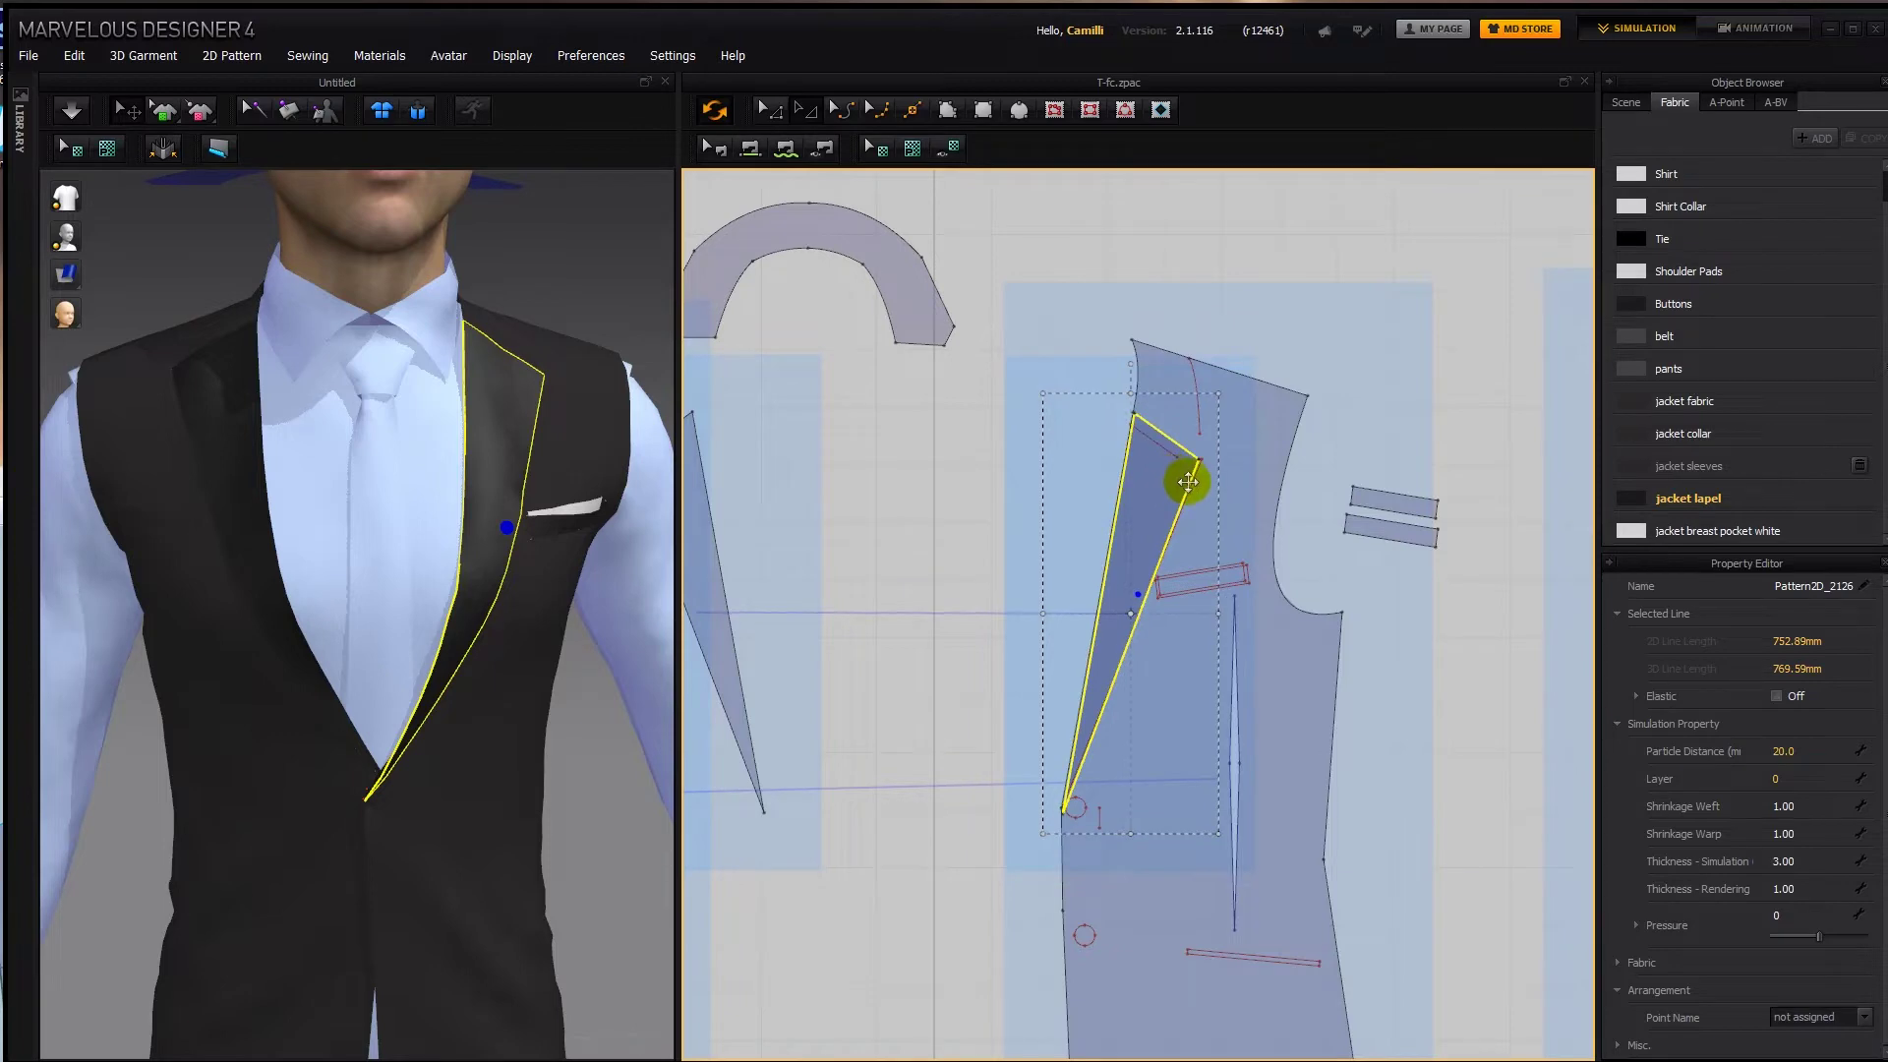
scroll(1188, 481, "up", 5)
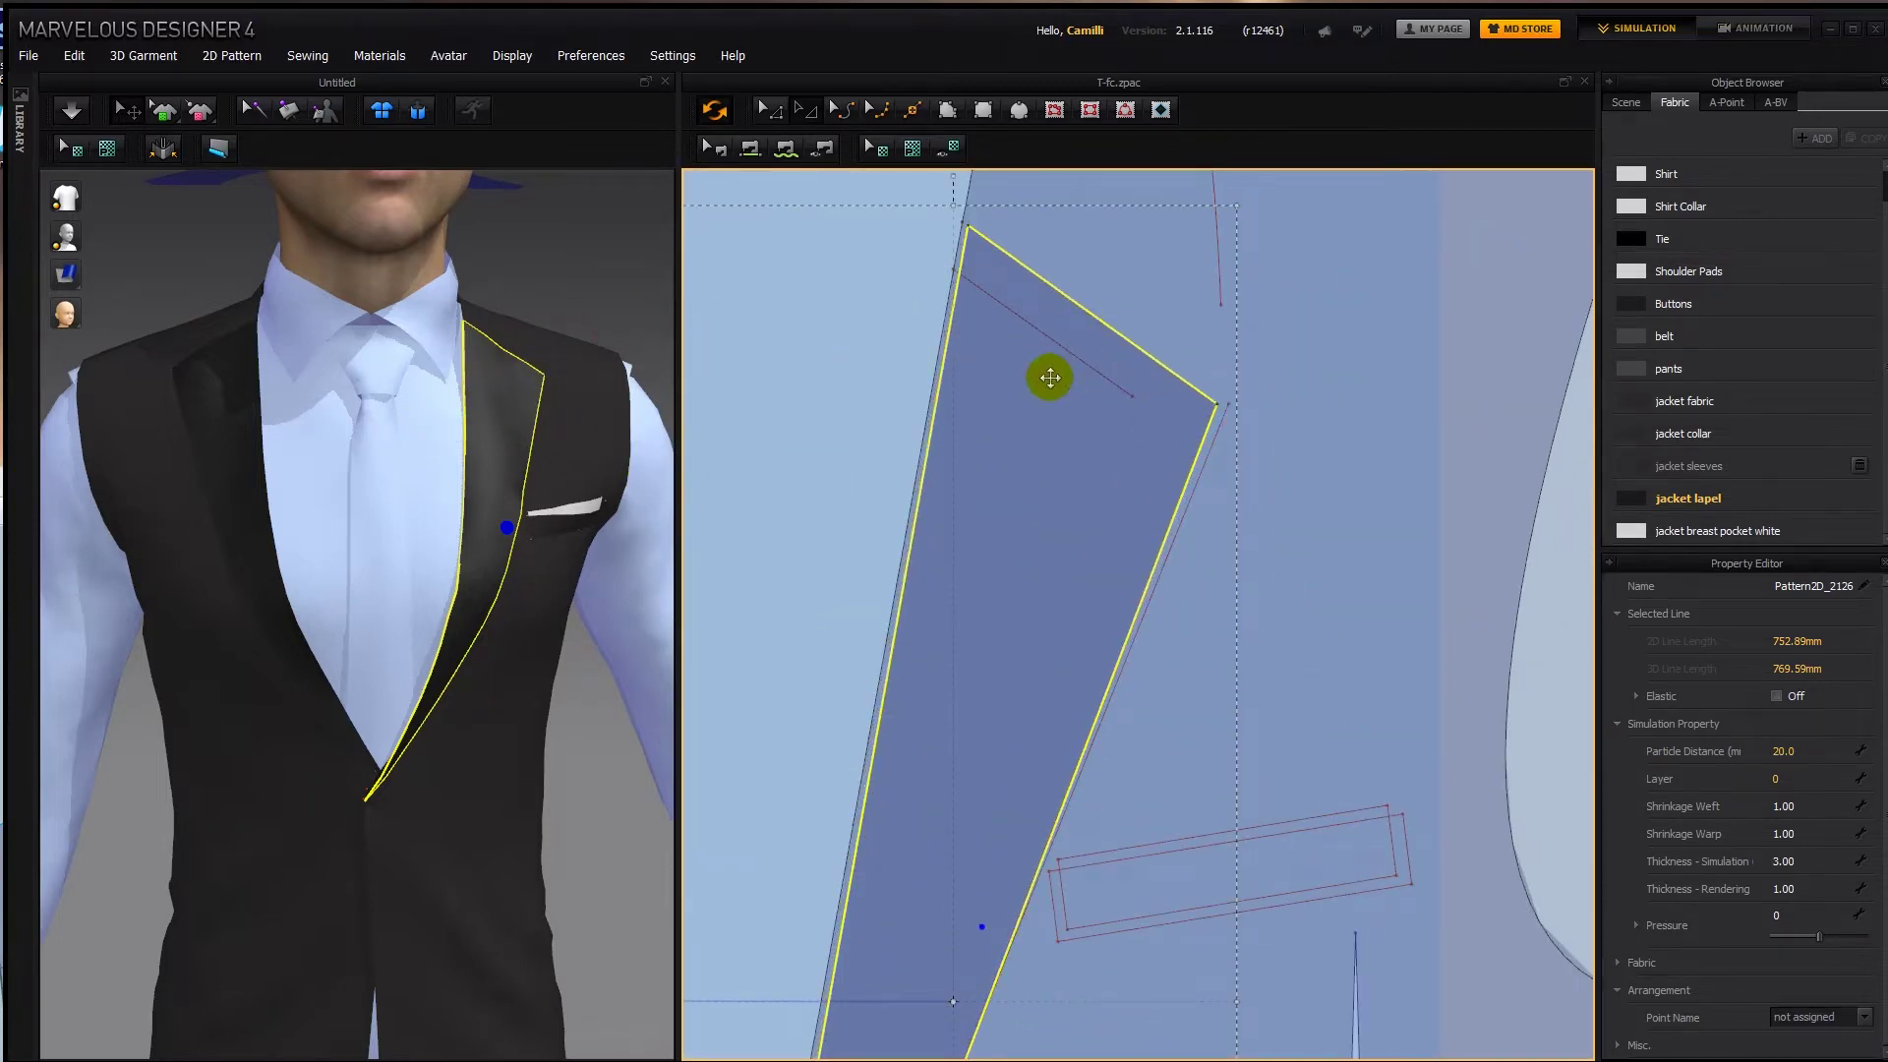
scroll(1042, 373, "down", 5)
Sew the lapel's long outer edge to the matching internal line on the breast pocket front panel.
left_click(1000, 391)
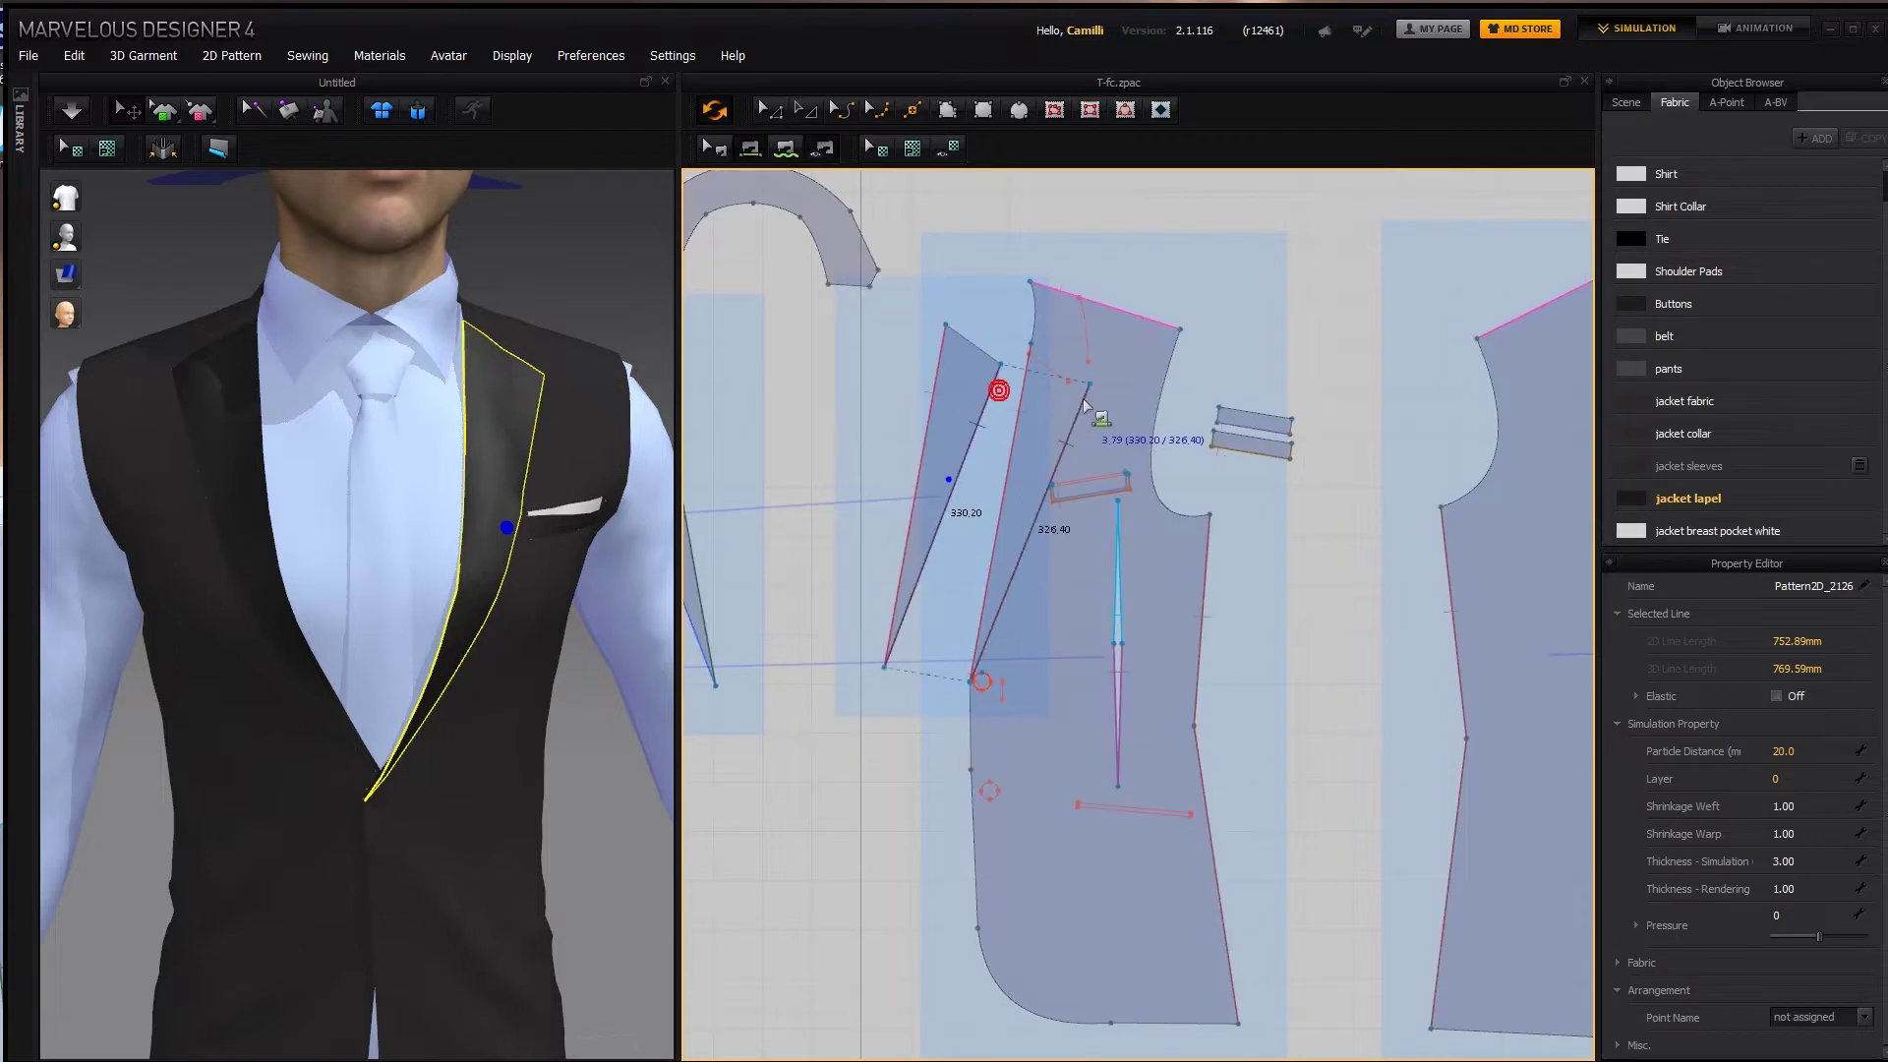
left_click(1085, 394)
middle_click_drag(995, 475, 1051, 529)
Place the lapel over the breast pocket front panel and draw an internal line along the lapel's outer edge.
key("a")
left_click(1002, 477)
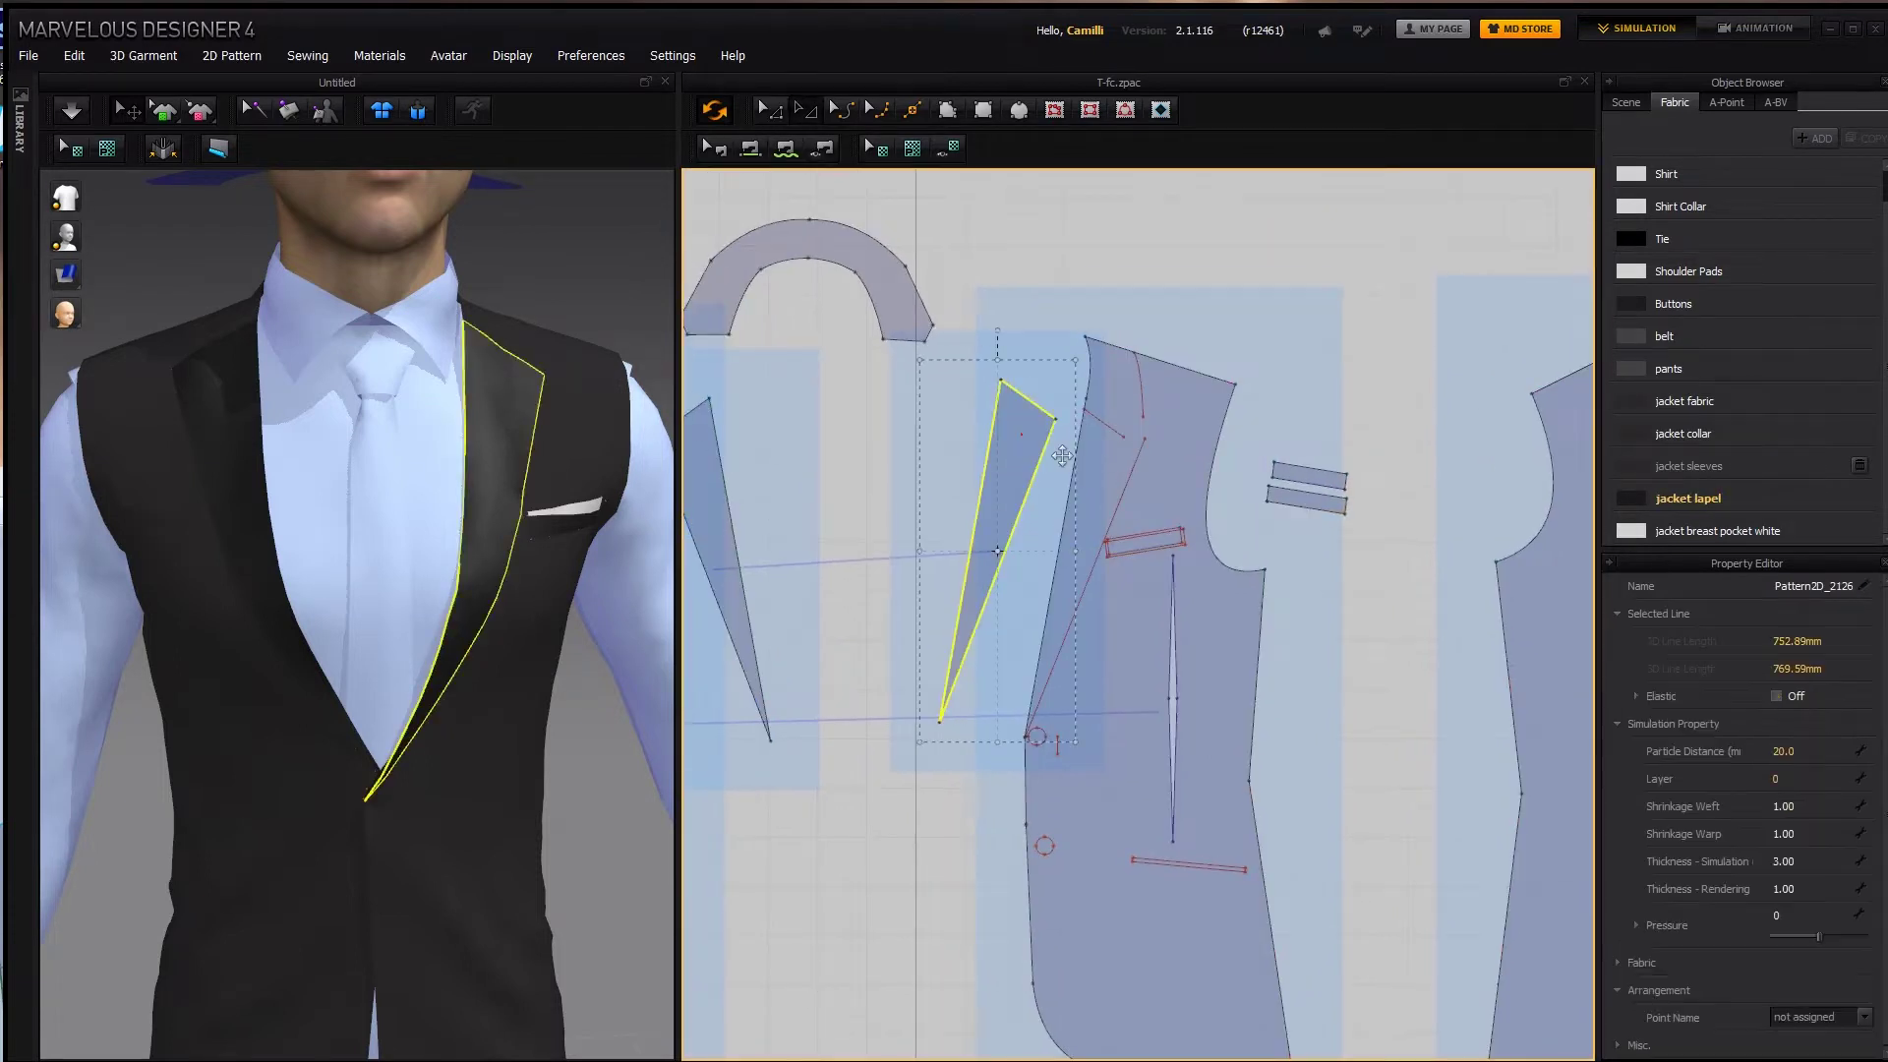
left_click(1104, 451, "shift")
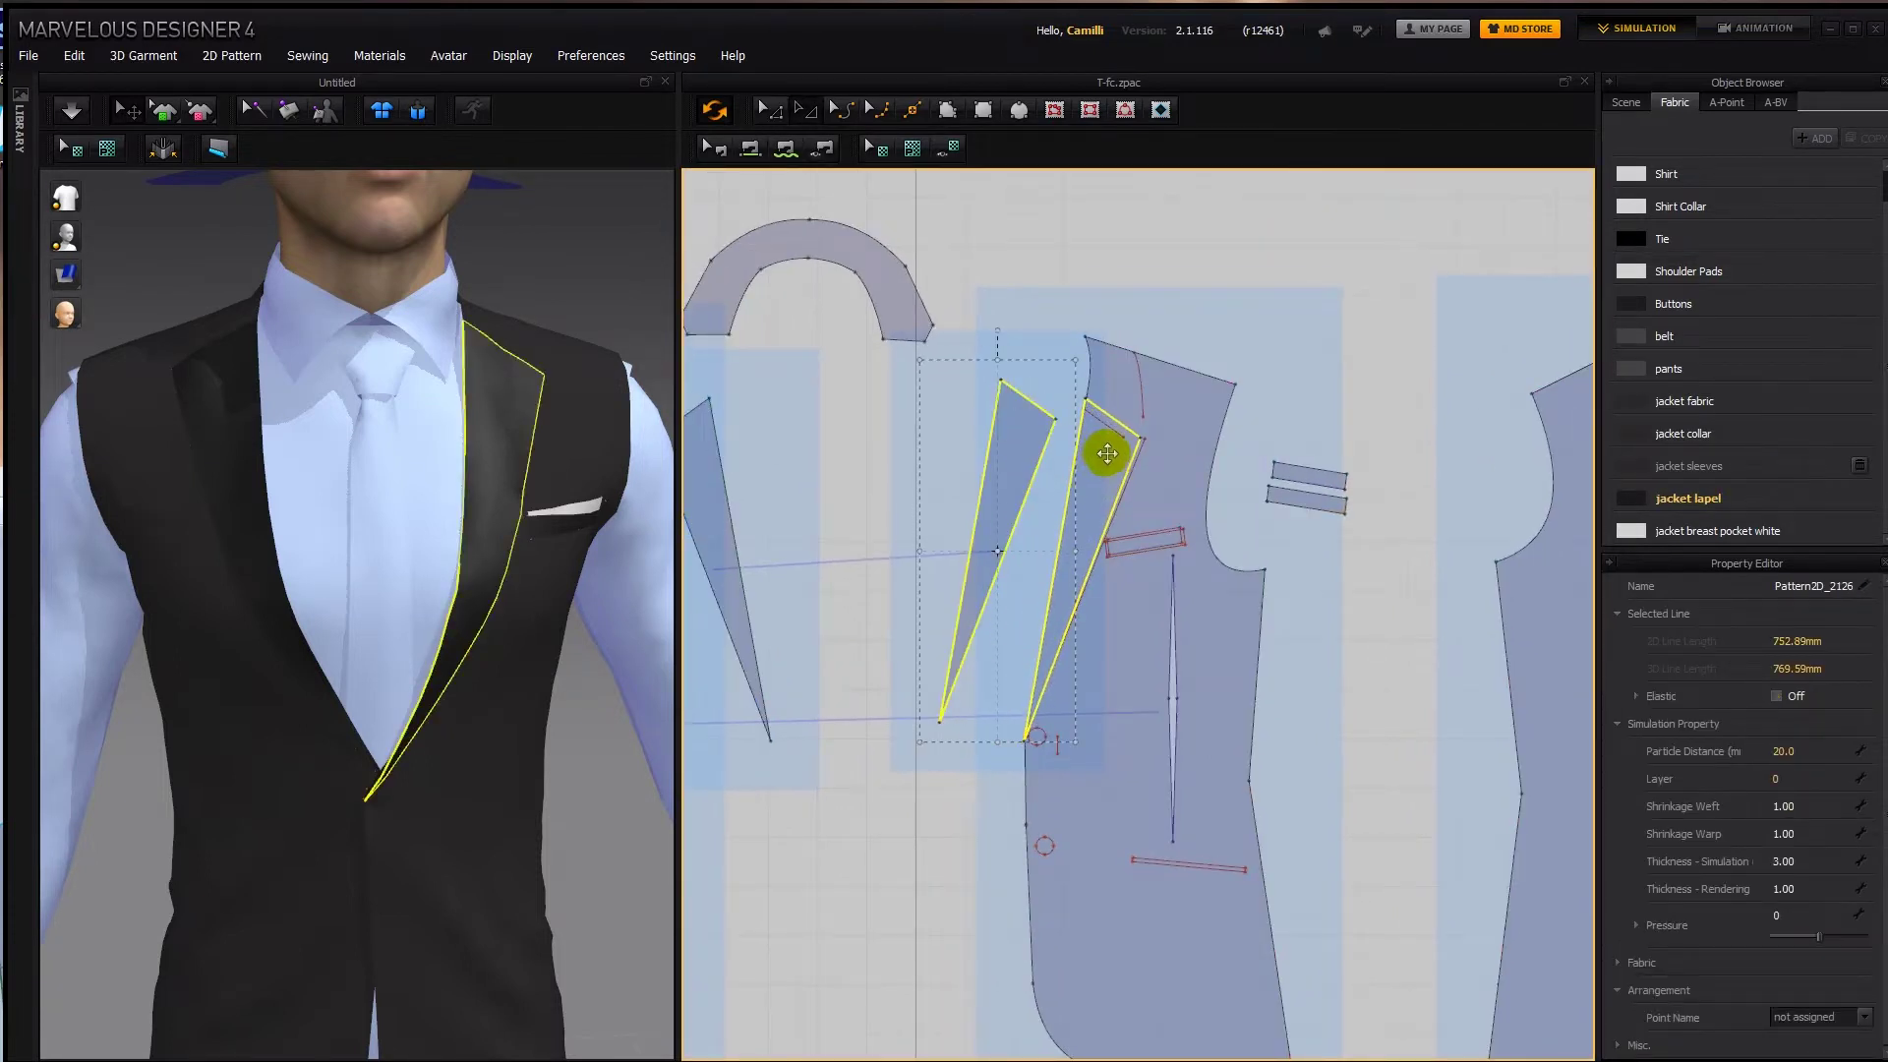
left_click_drag(1107, 453, 1120, 455)
scroll(1162, 482, "up", 5)
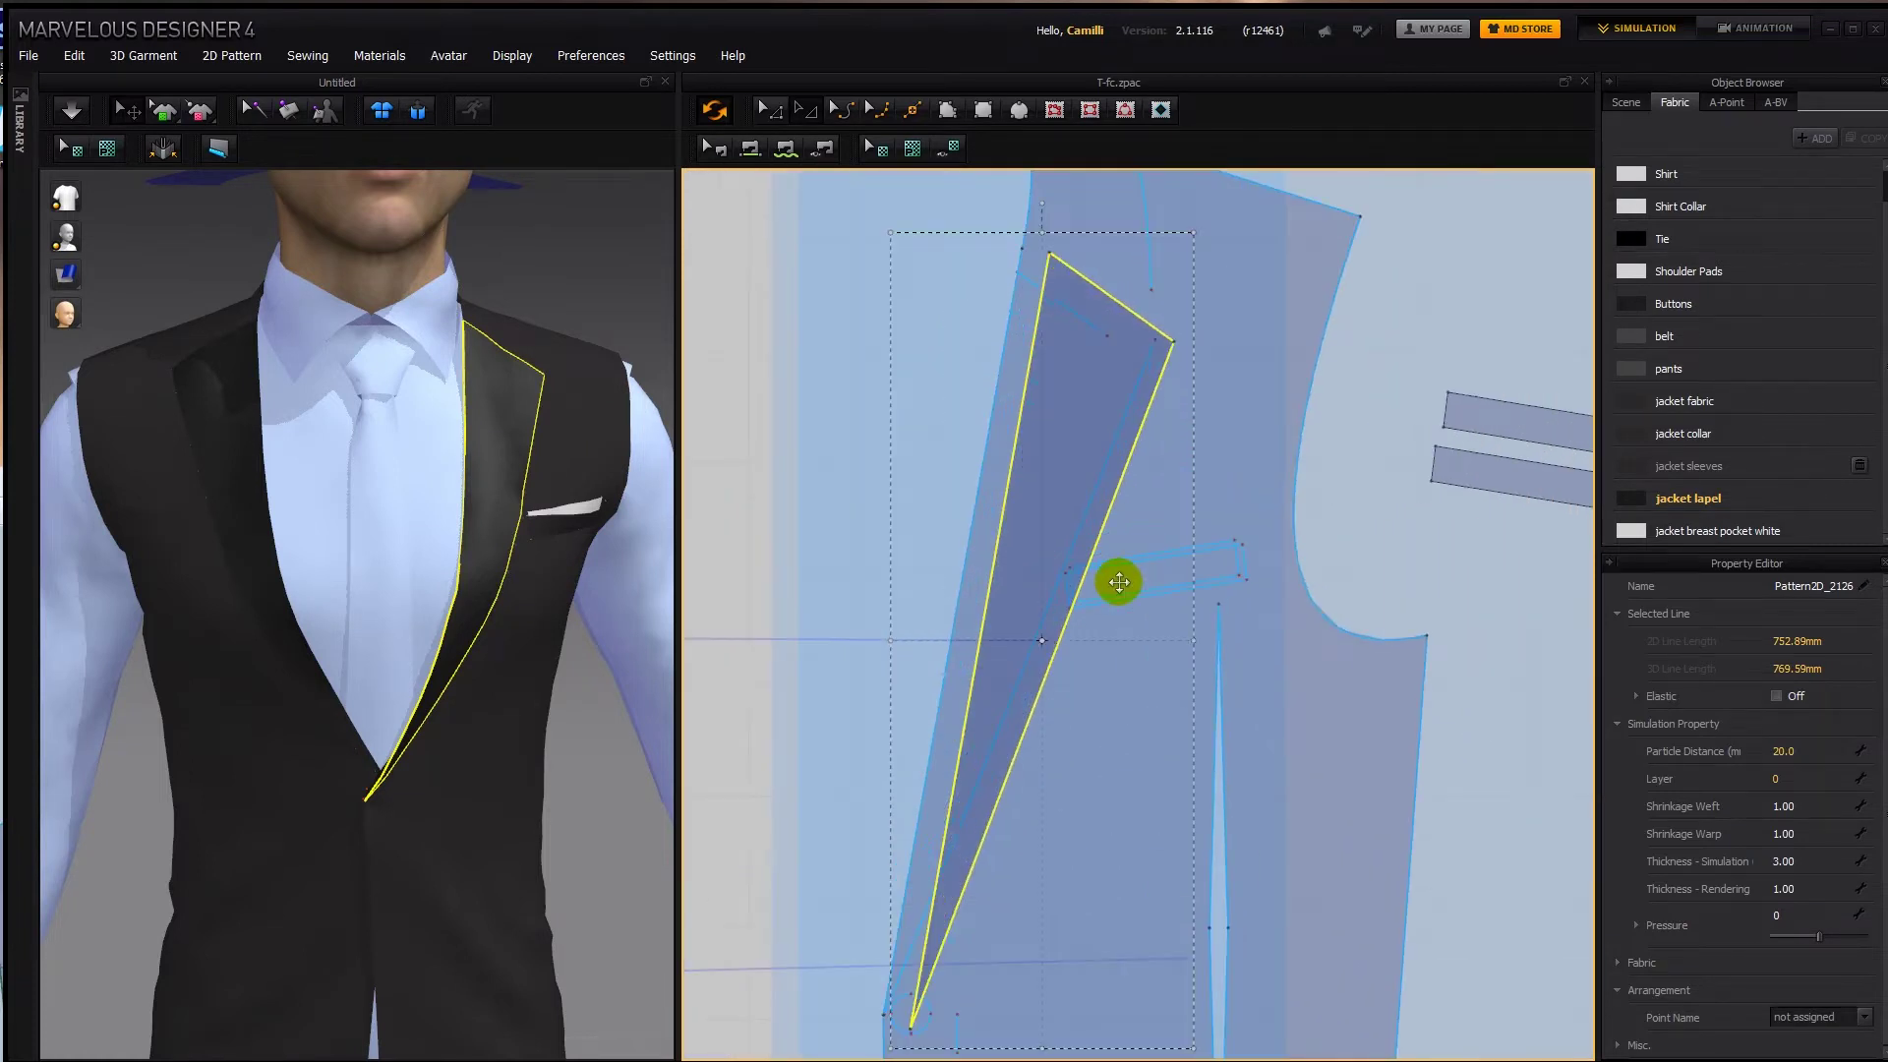
left_click(1164, 390)
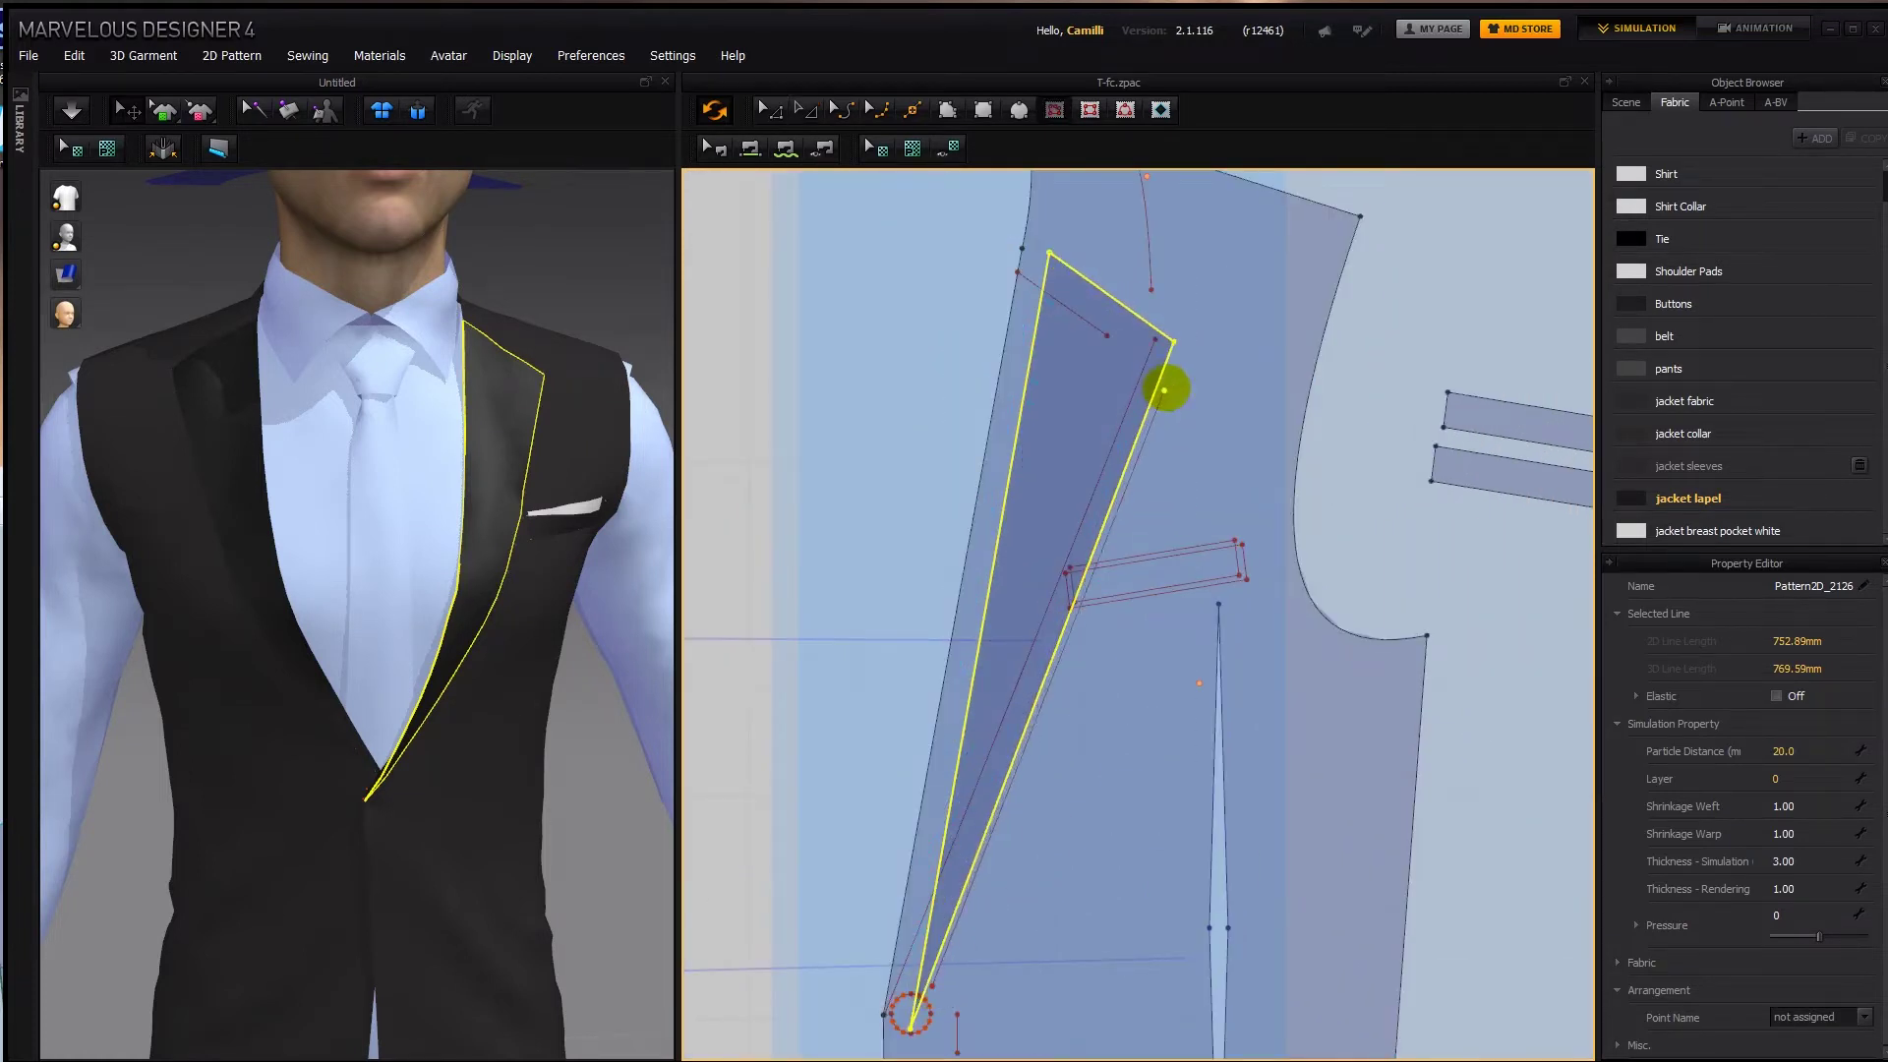
double_click(1171, 361)
Move the lapel off the front panel and delete the internal line drawn along its outer edge.
key("a")
left_click(1080, 479)
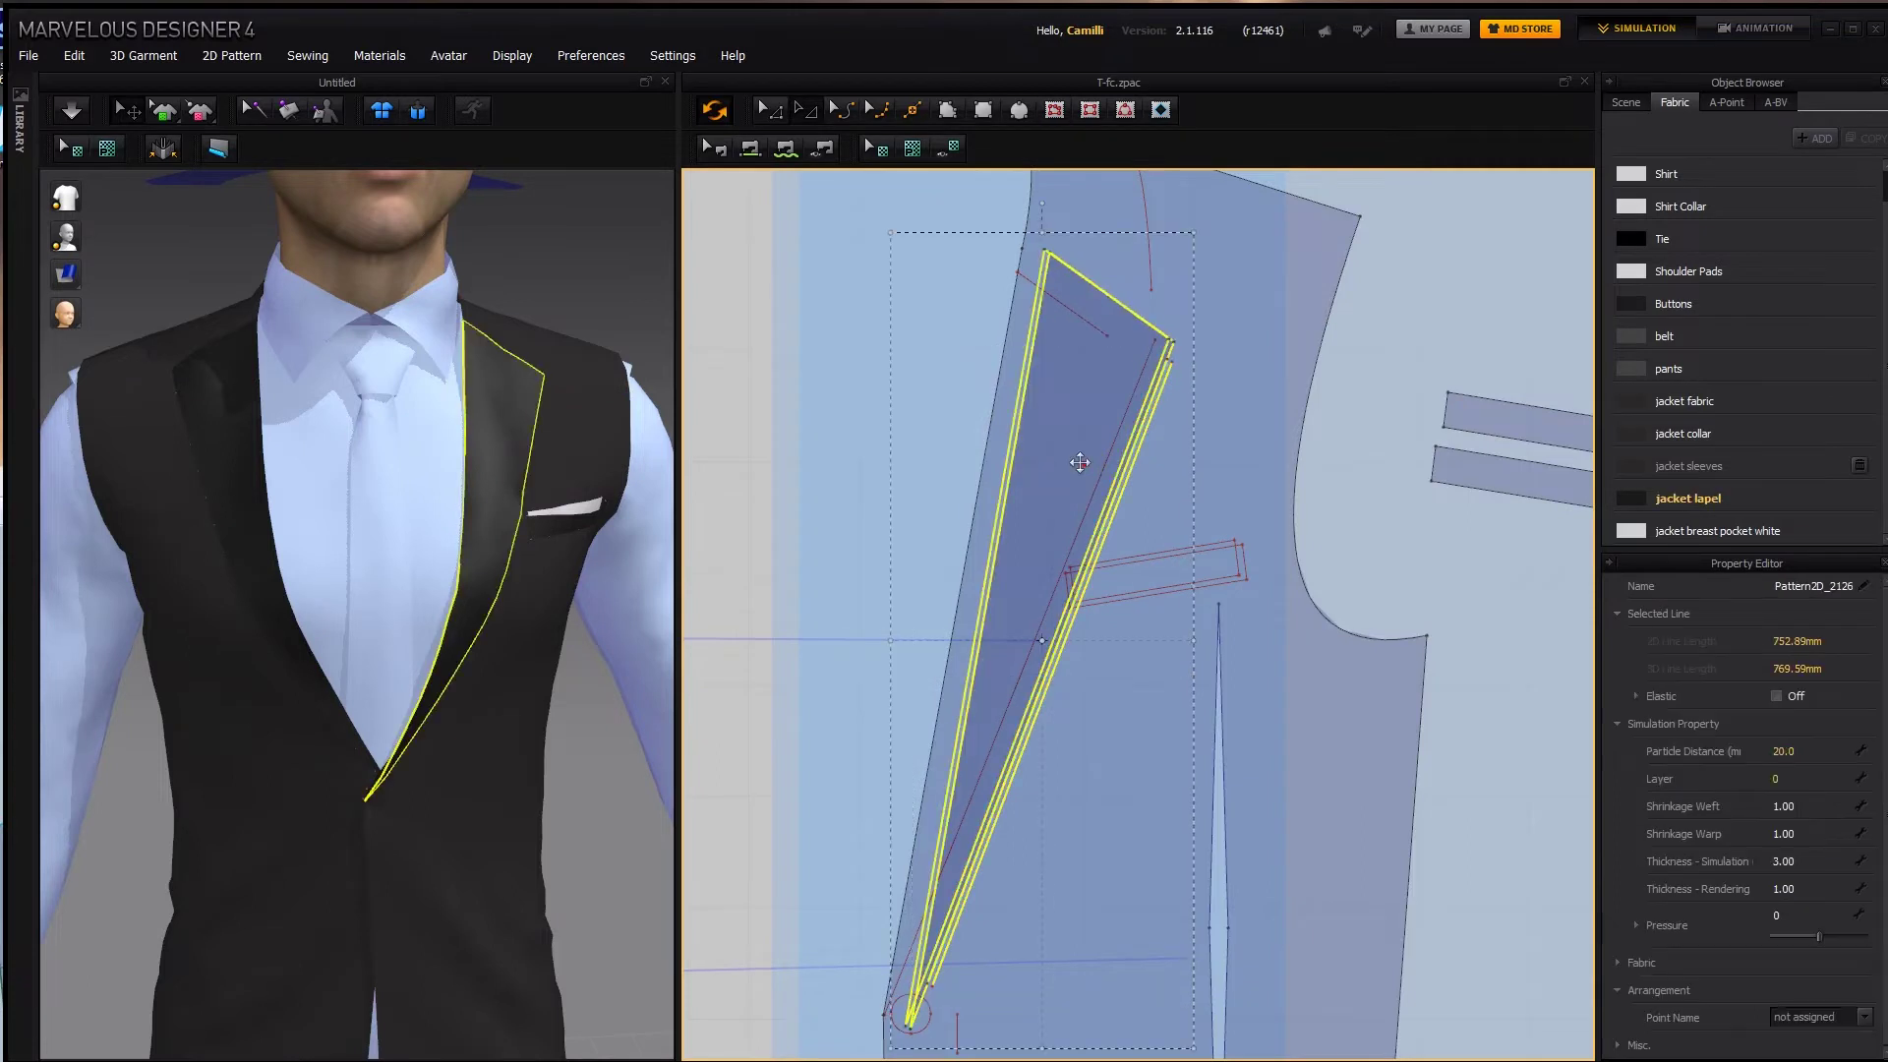
left_click_drag(1084, 464, 866, 428)
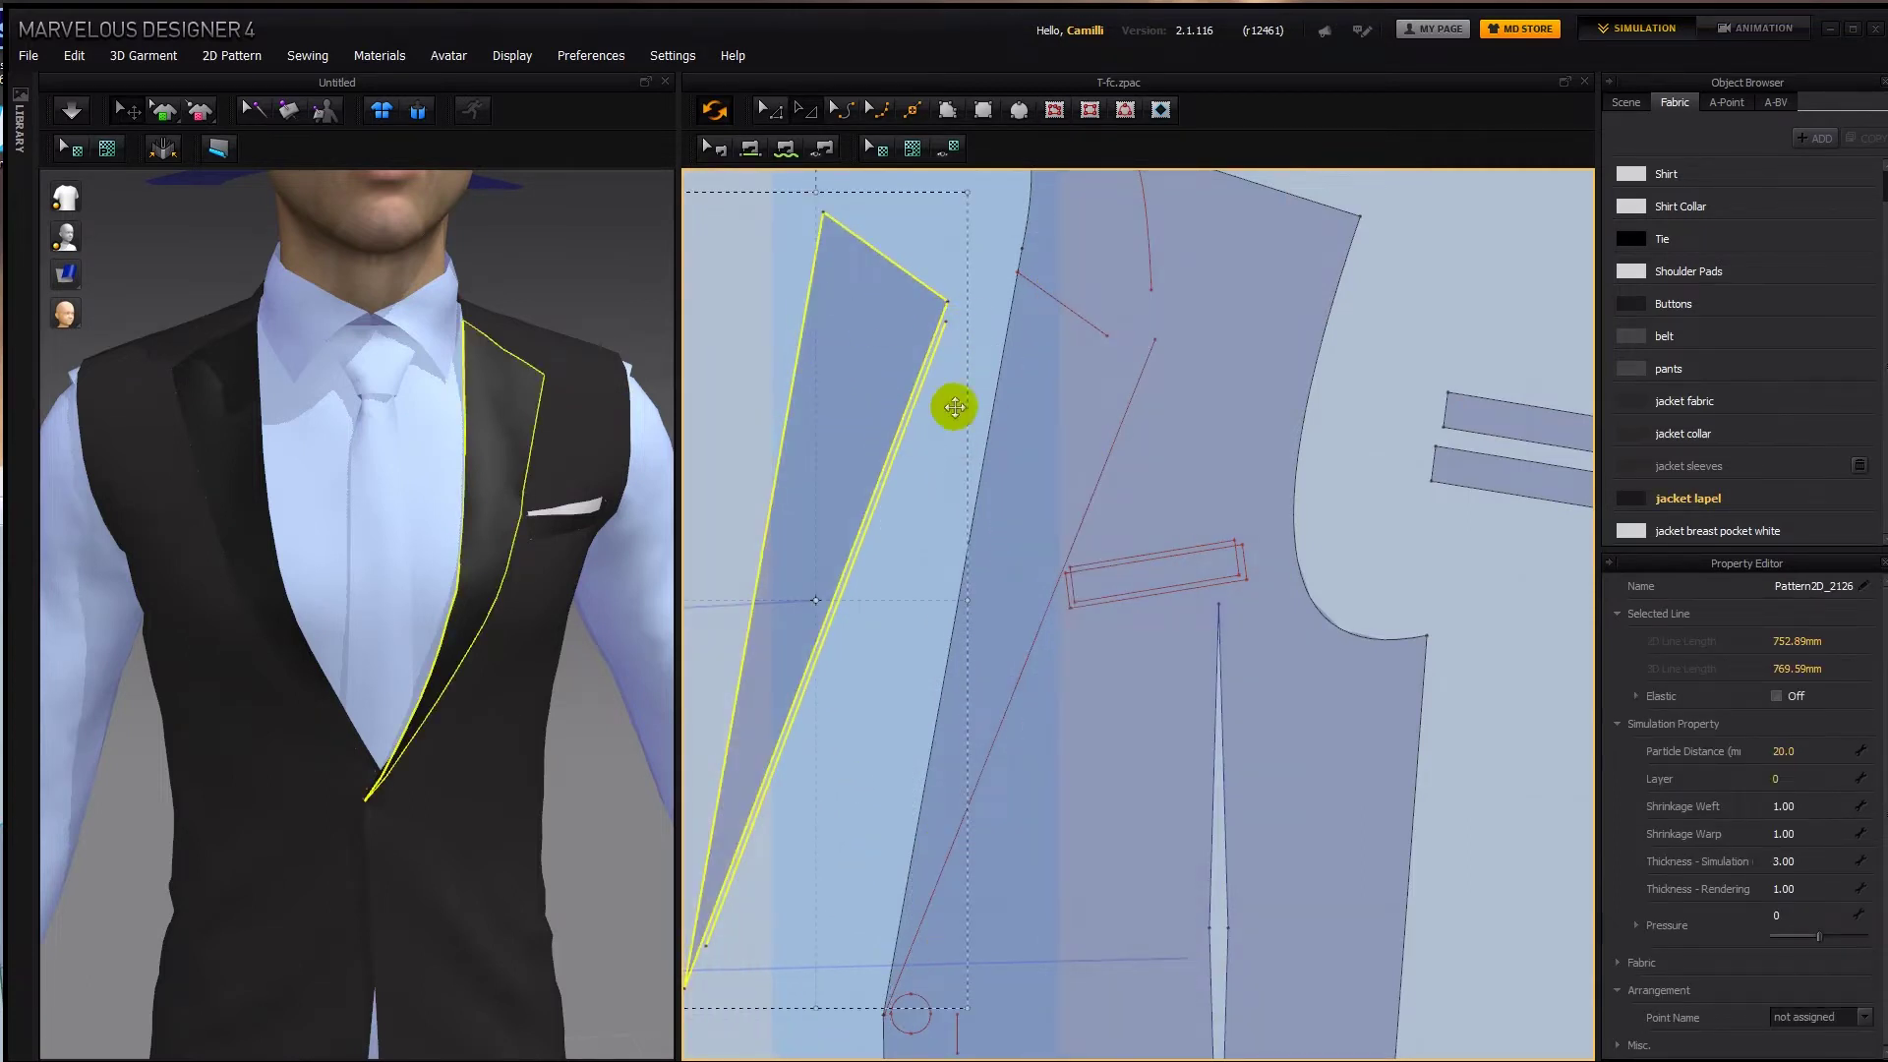
left_click(941, 439)
left_click(918, 423)
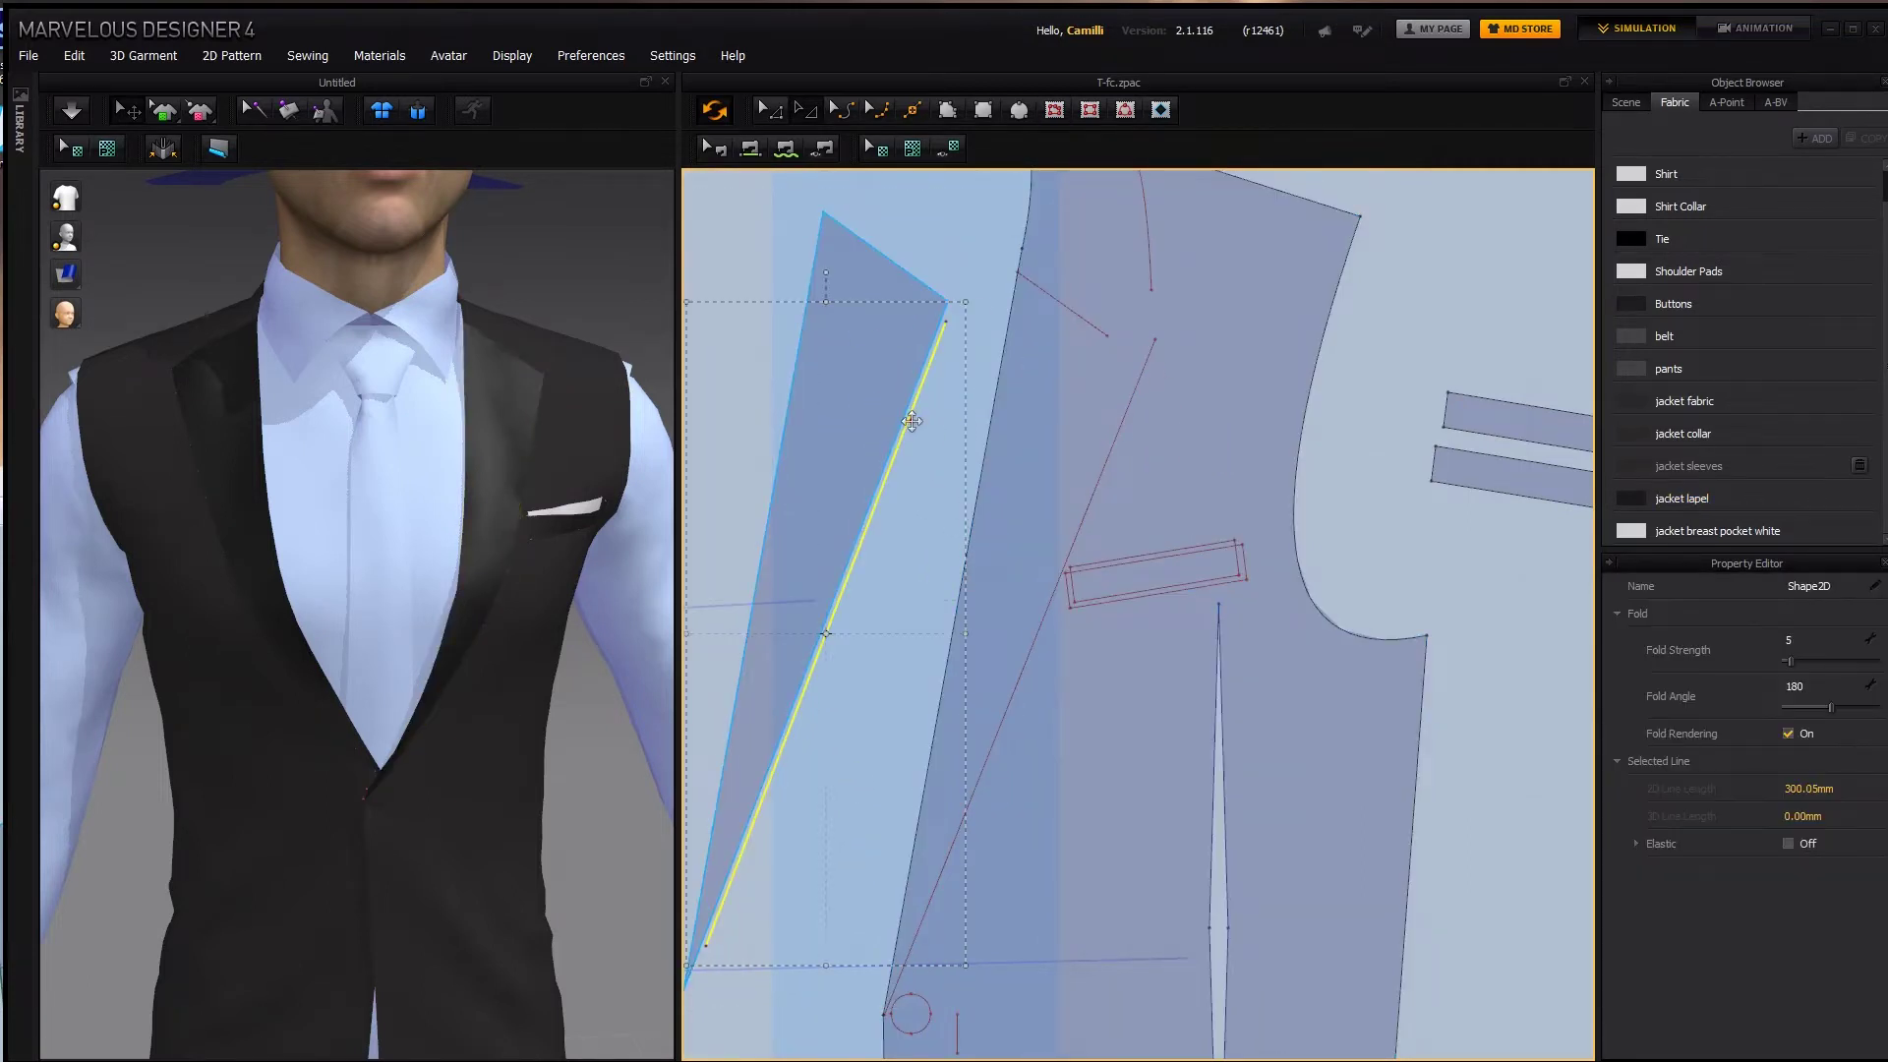
left_click(912, 421)
left_click(876, 409)
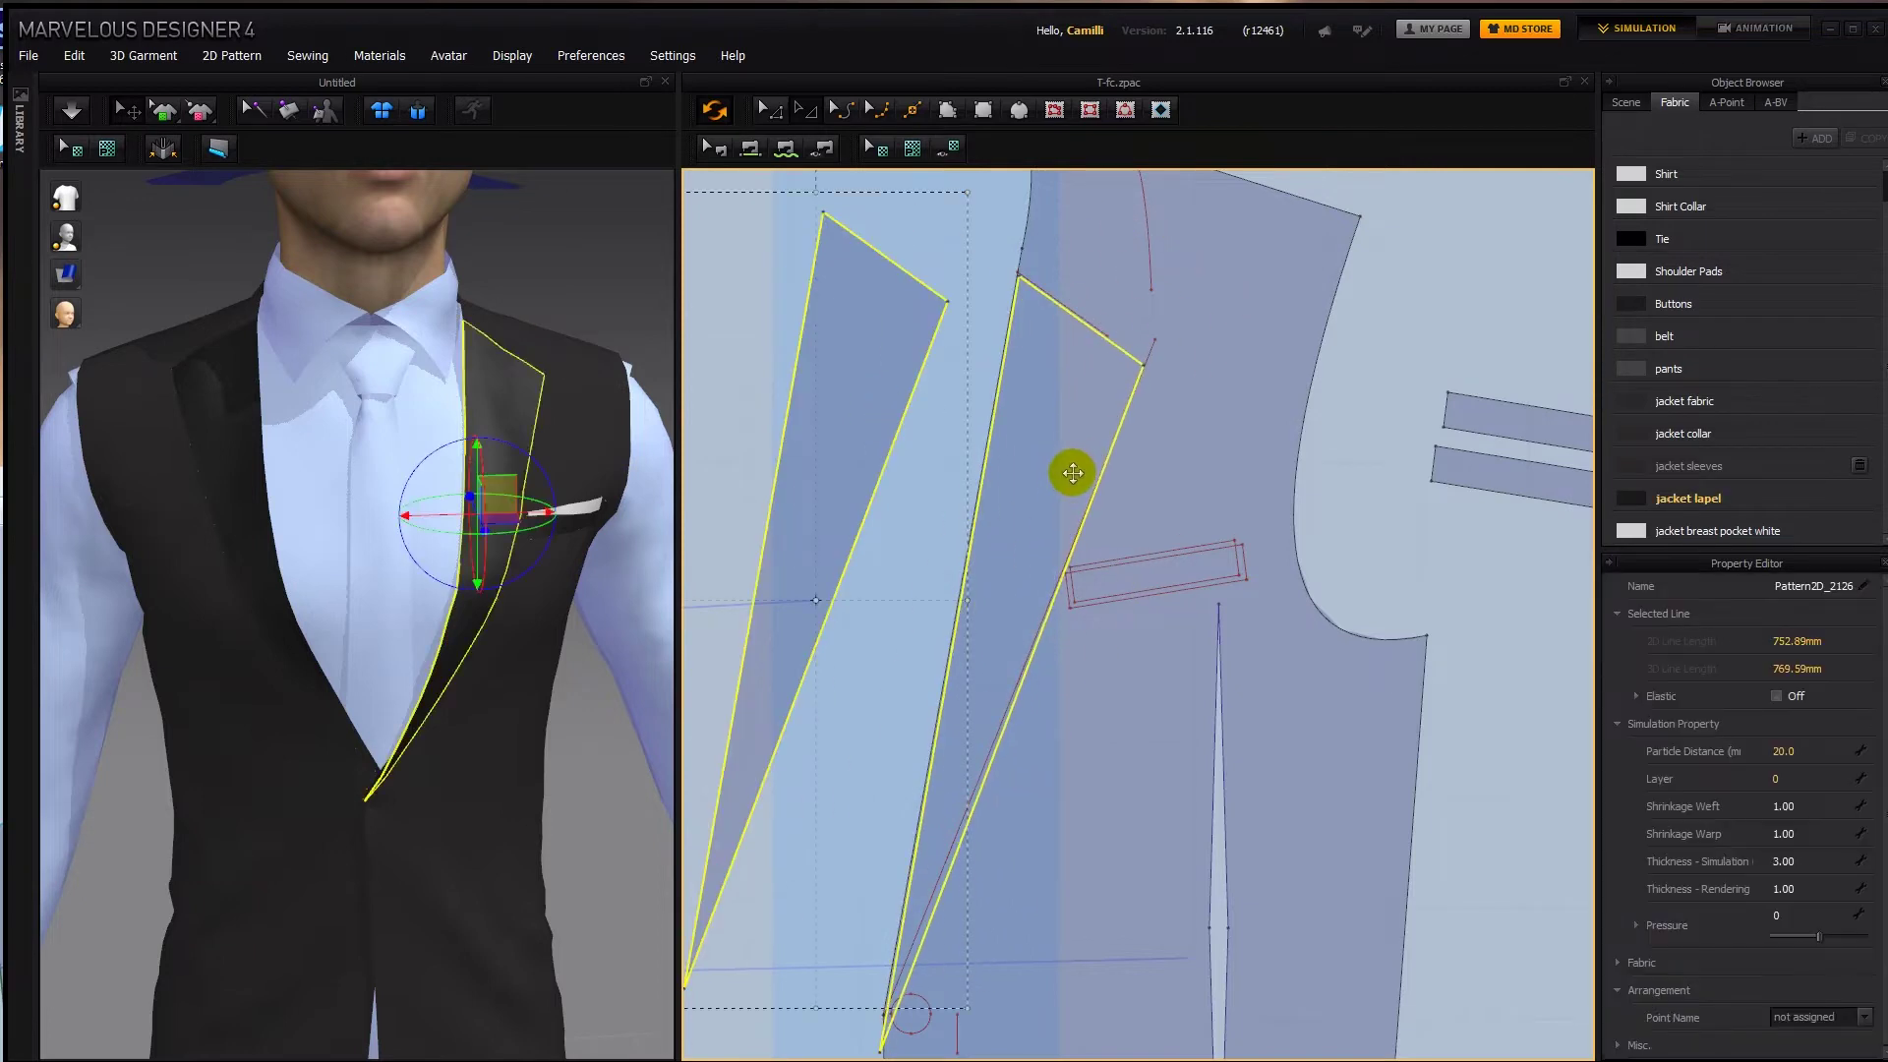
Lay the lapel over the front panel again and change the lapel's stacking order.
left_click_drag(1073, 465, 1147, 492)
middle_click_drag(1142, 552, 1098, 463)
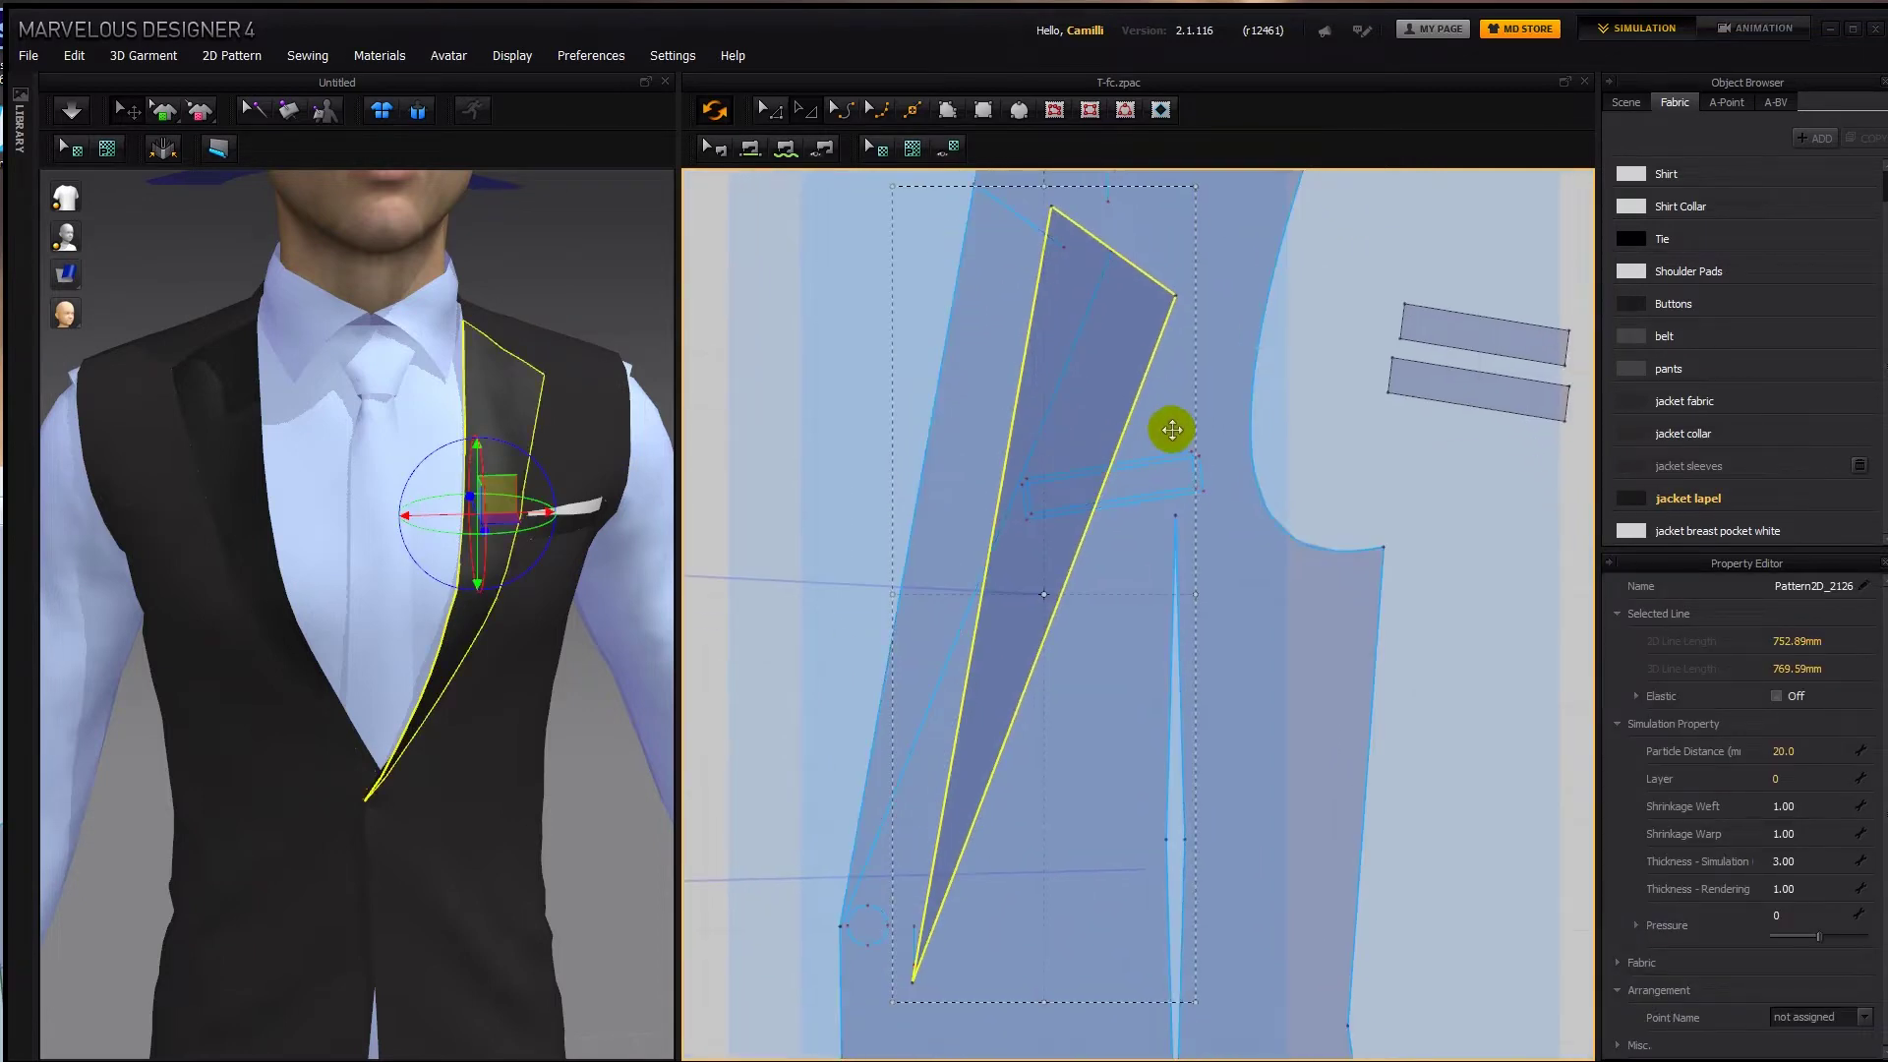
right_click(1103, 393)
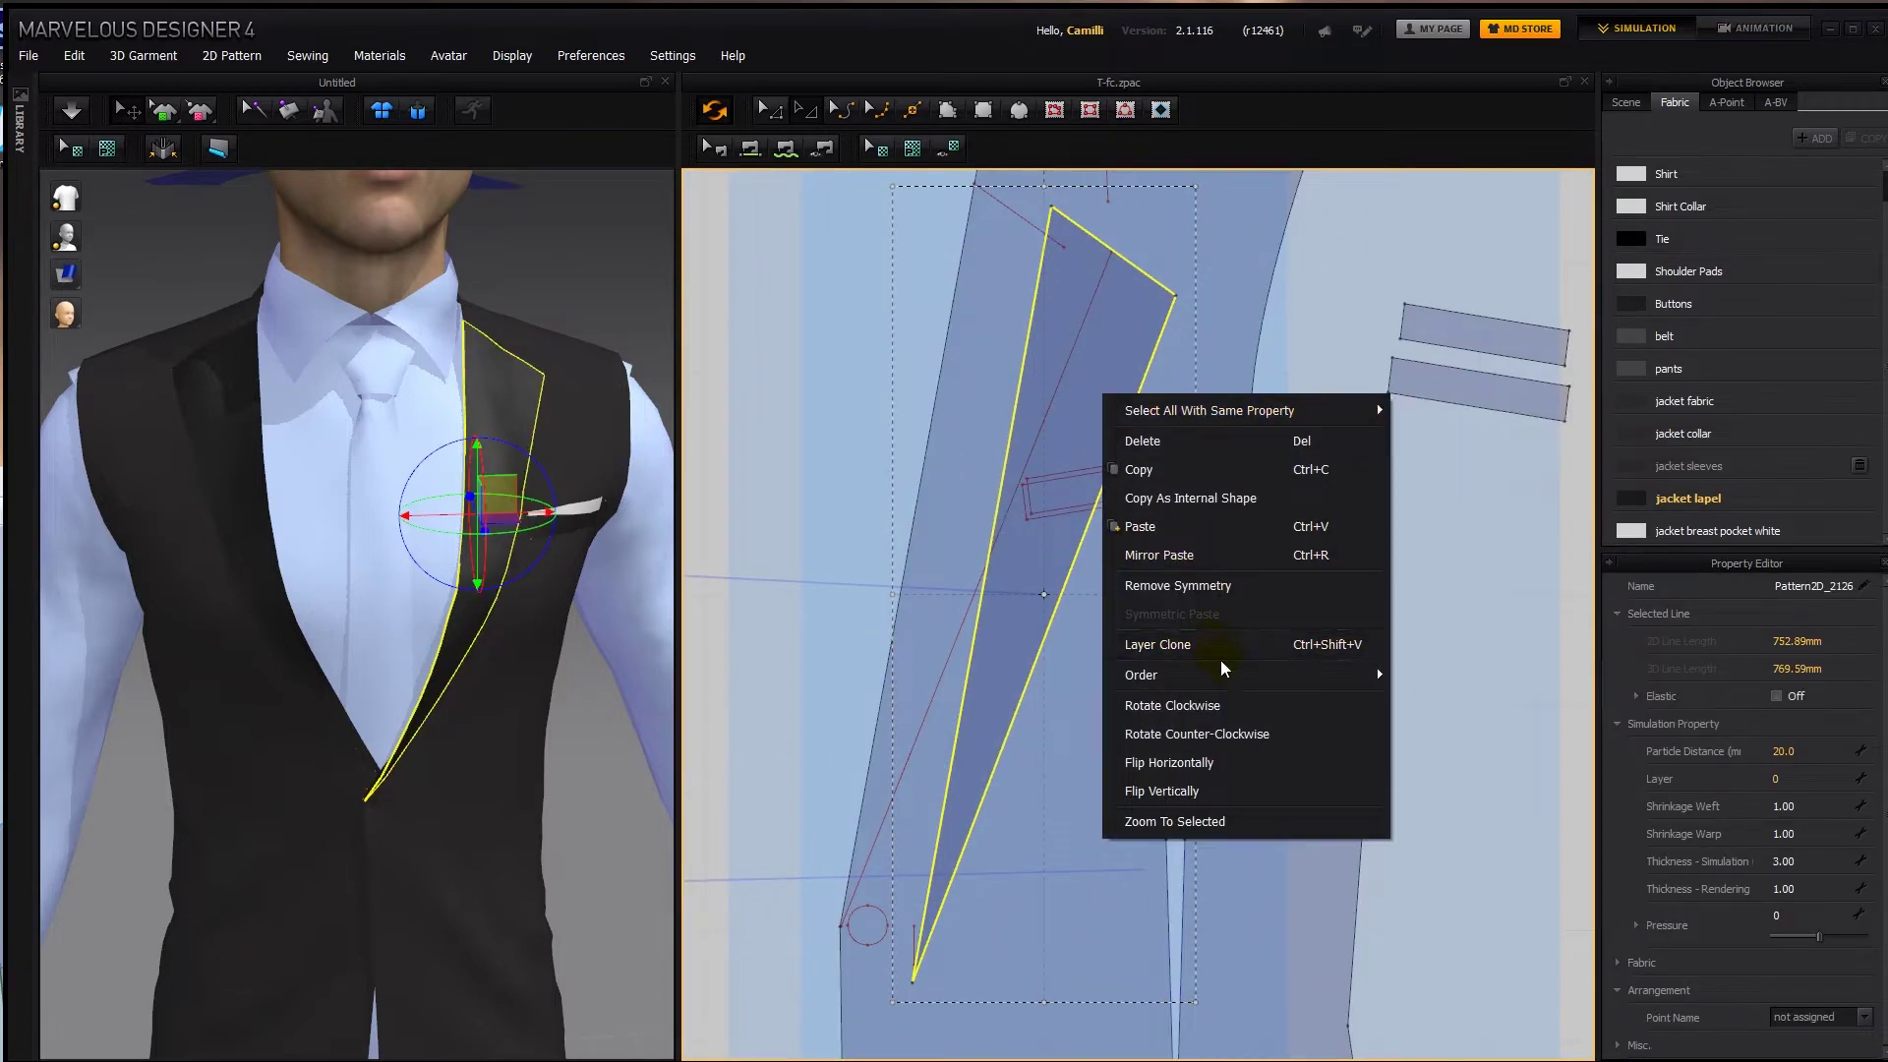
mouse_move(1229, 673)
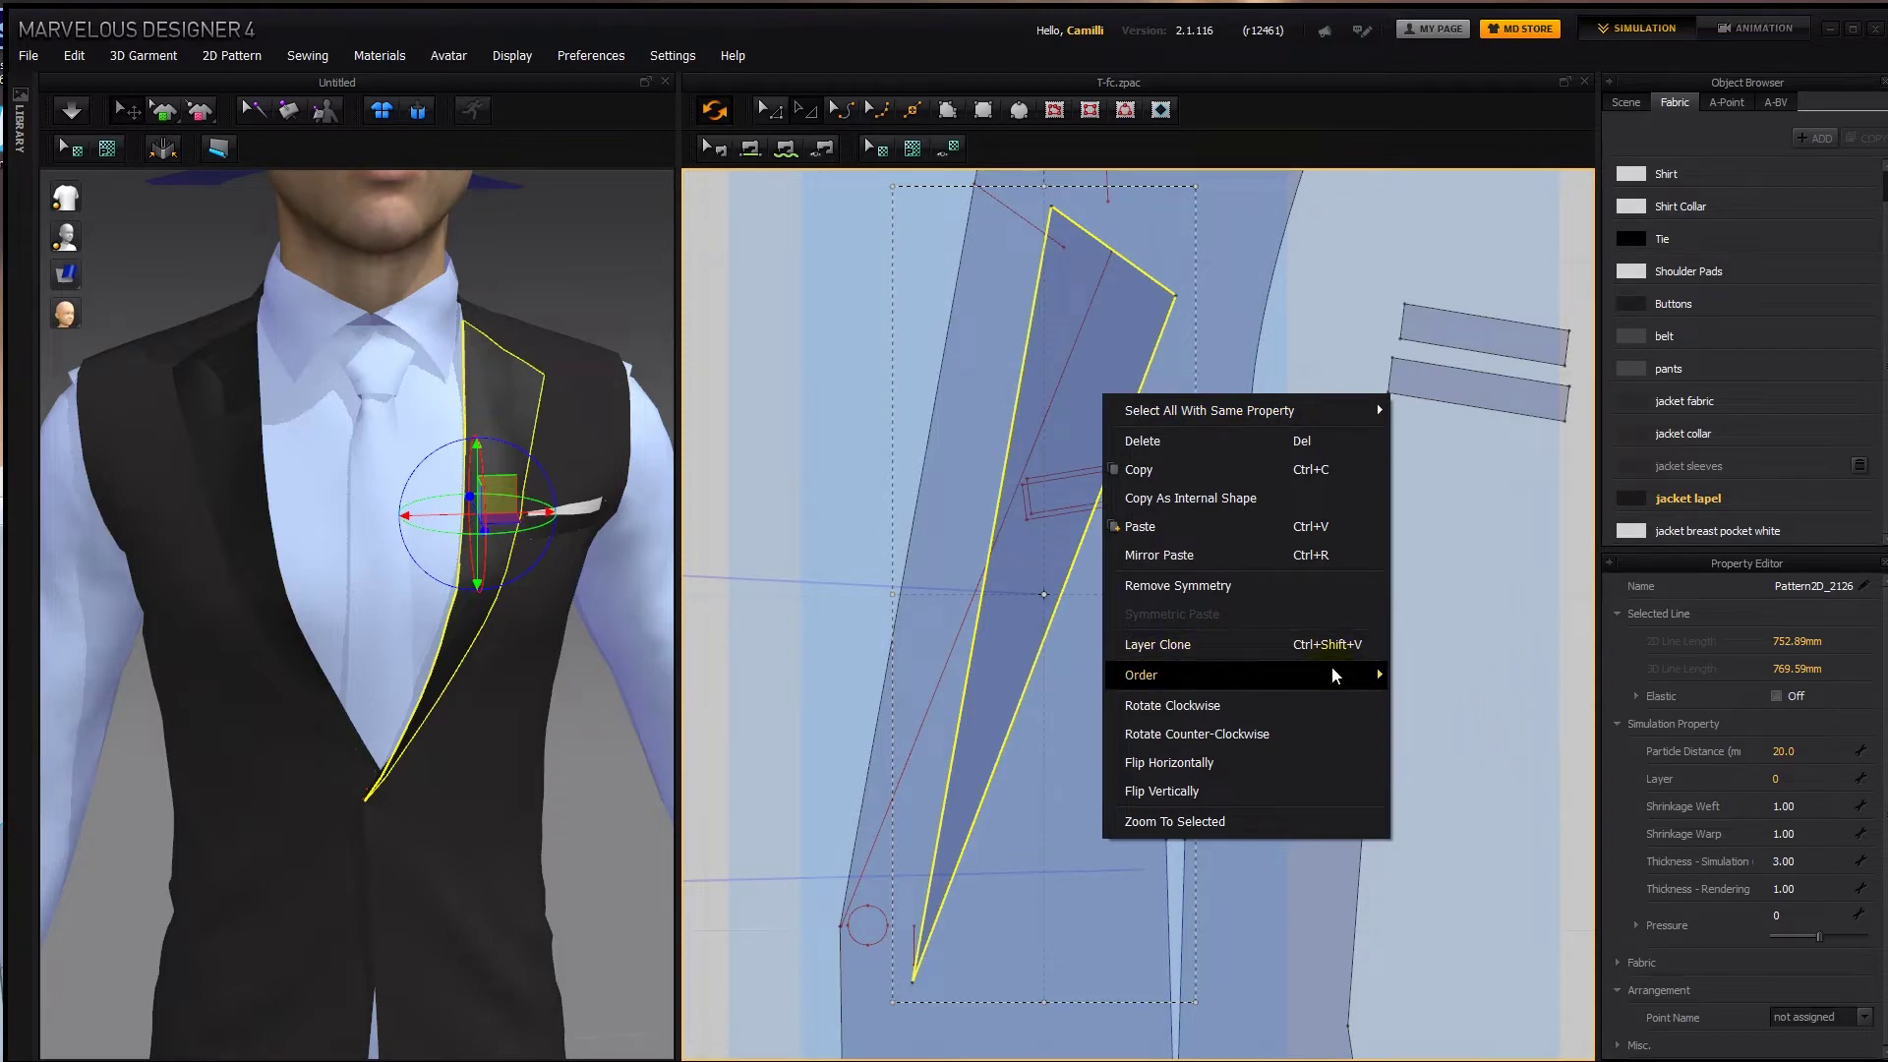
left_click(1436, 764)
Trace an internal line about 127 mm long on the front panel along the lapel's edge, shift the panel aside and undo.
left_click(1277, 413)
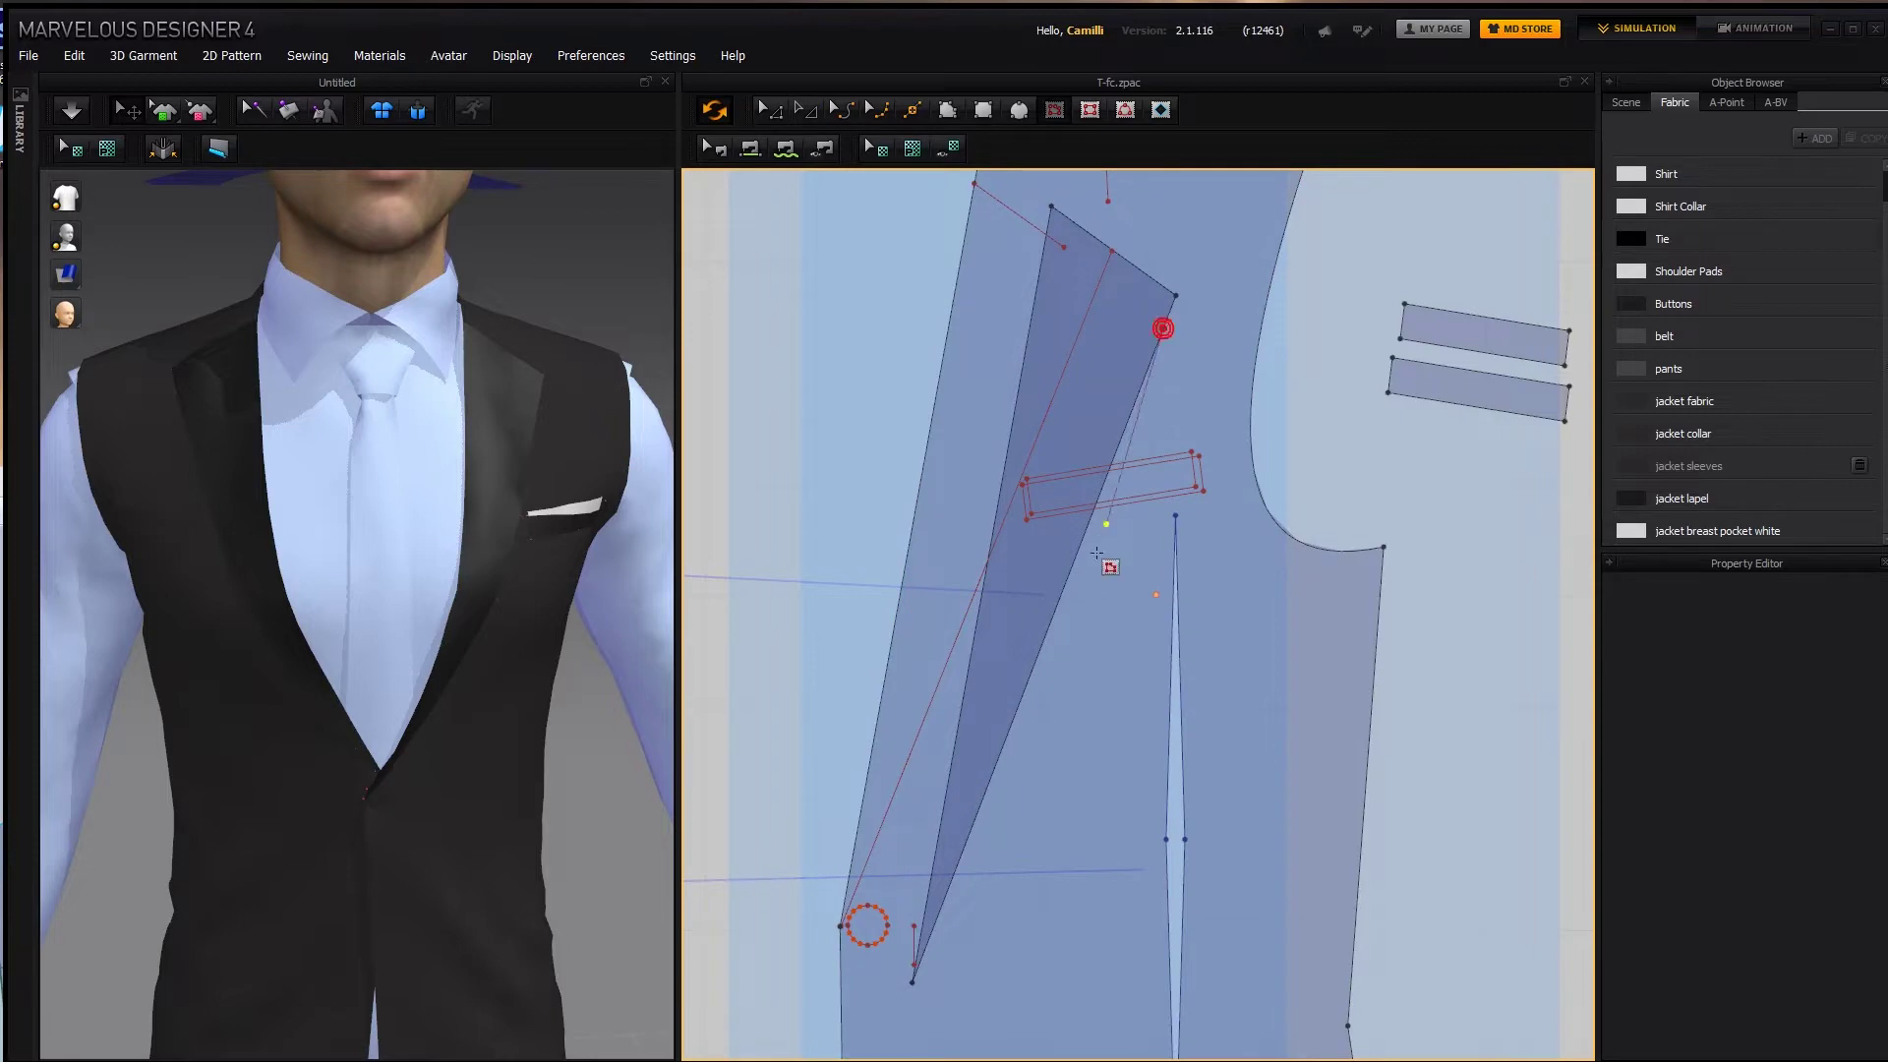
left_click(1066, 590)
double_click(1063, 593)
key("a")
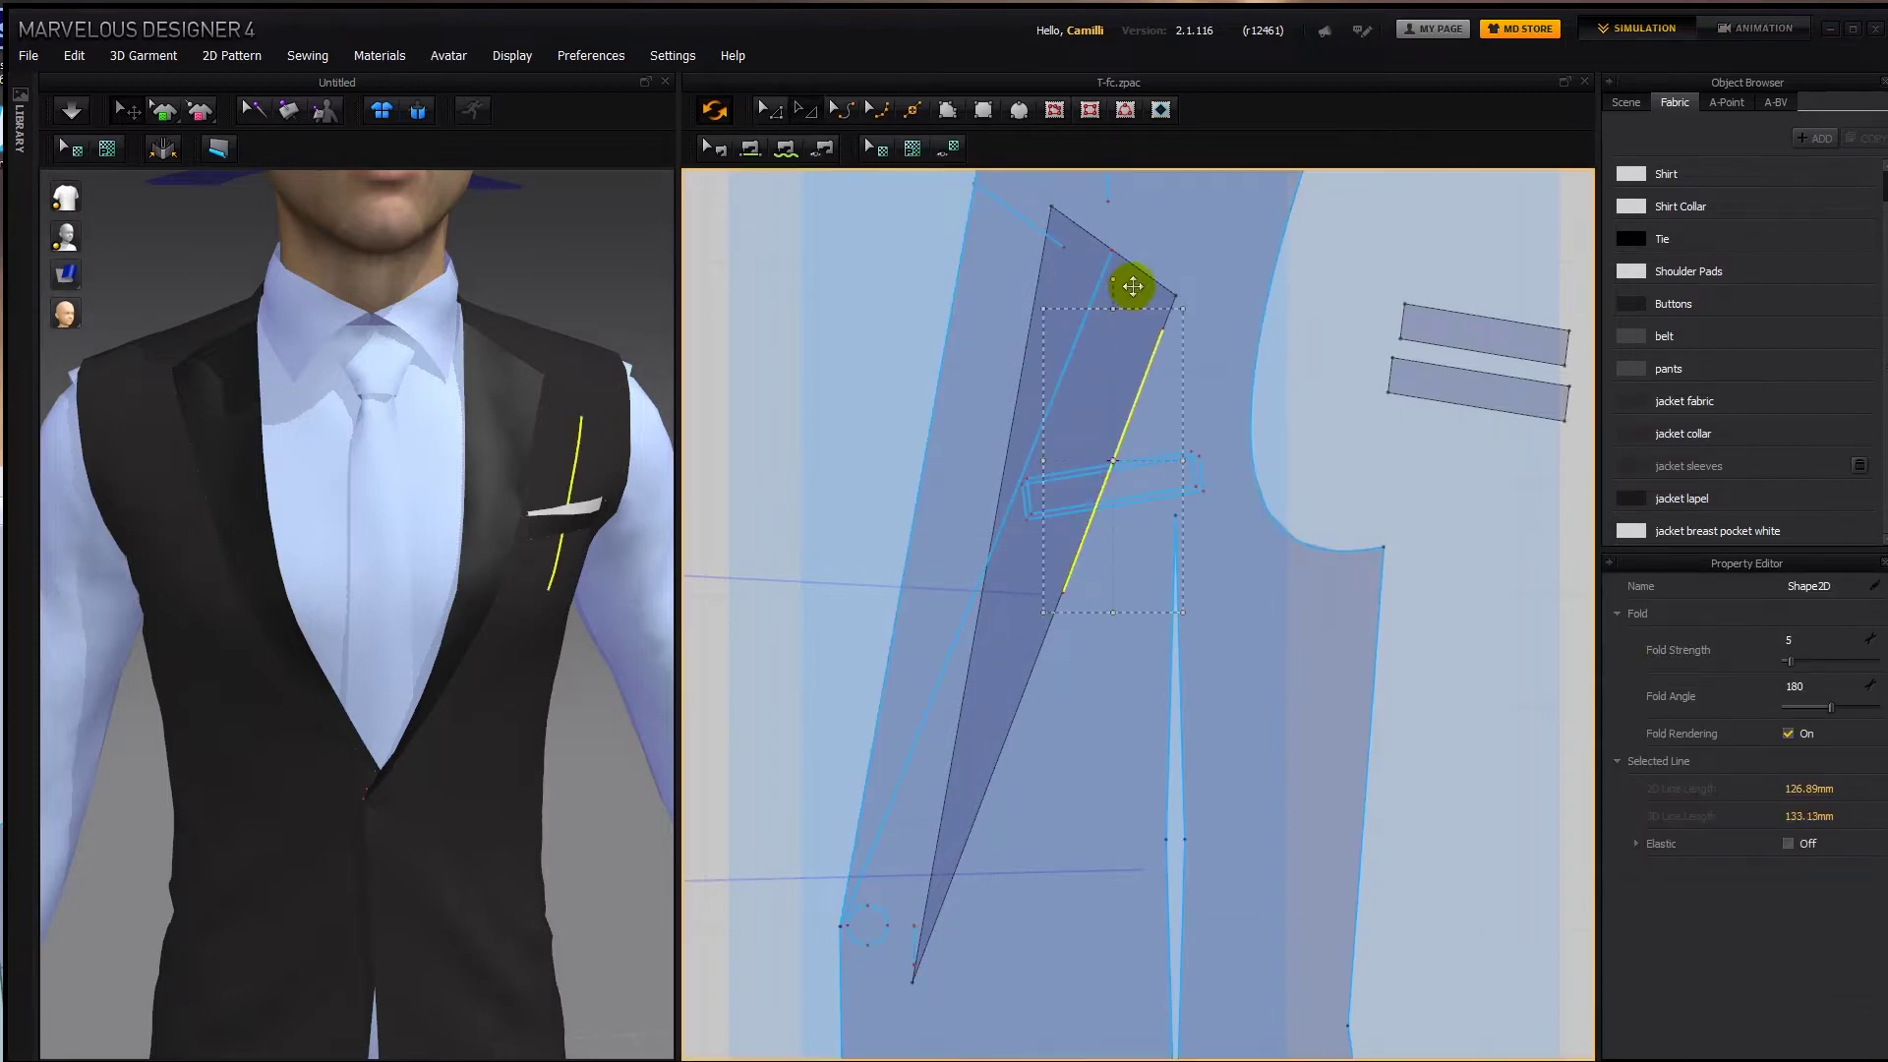
middle_click_drag(1224, 261, 1235, 317)
left_click_drag(1235, 318, 1356, 336)
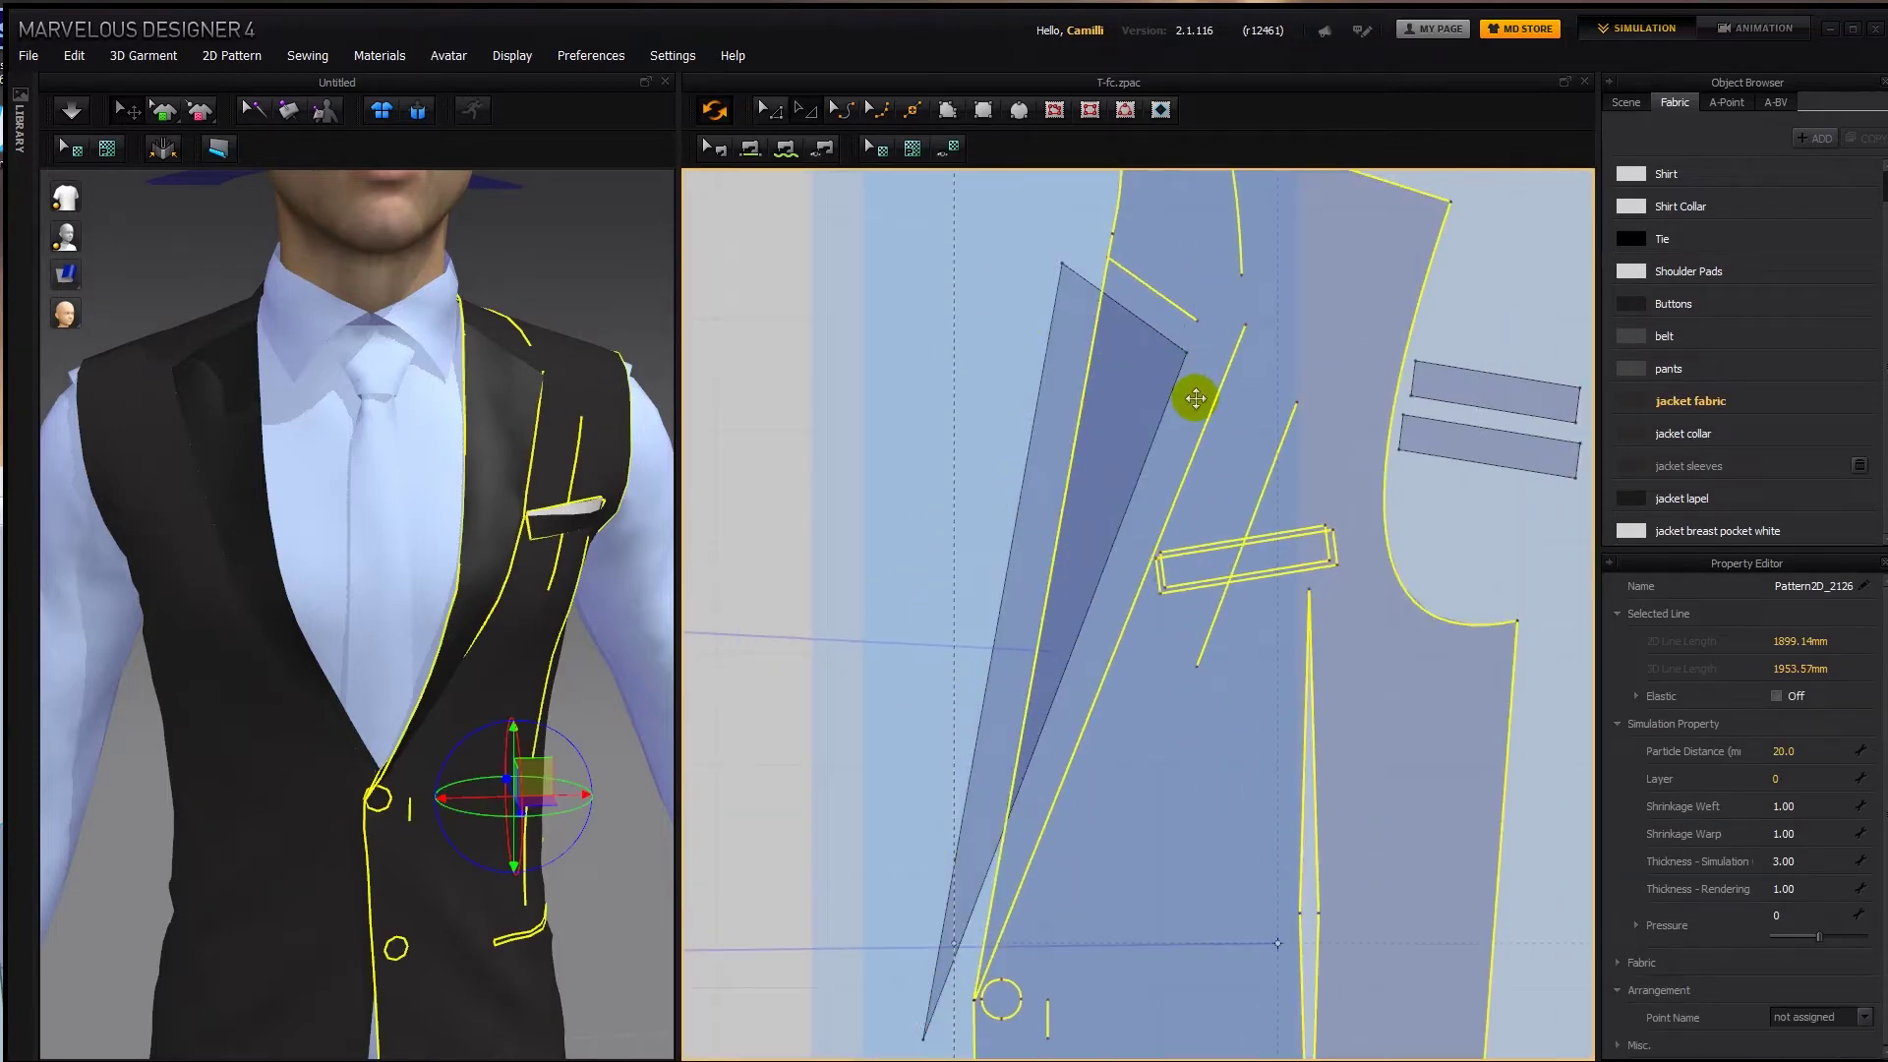
key("ctrl+z")
Move the lapel piece off the breast pocket front panel, placing it beside the panel's front edge.
left_click(1172, 376)
left_click_drag(1144, 412, 895, 353)
scroll(890, 393, "down", 5)
middle_click_drag(891, 415, 947, 521)
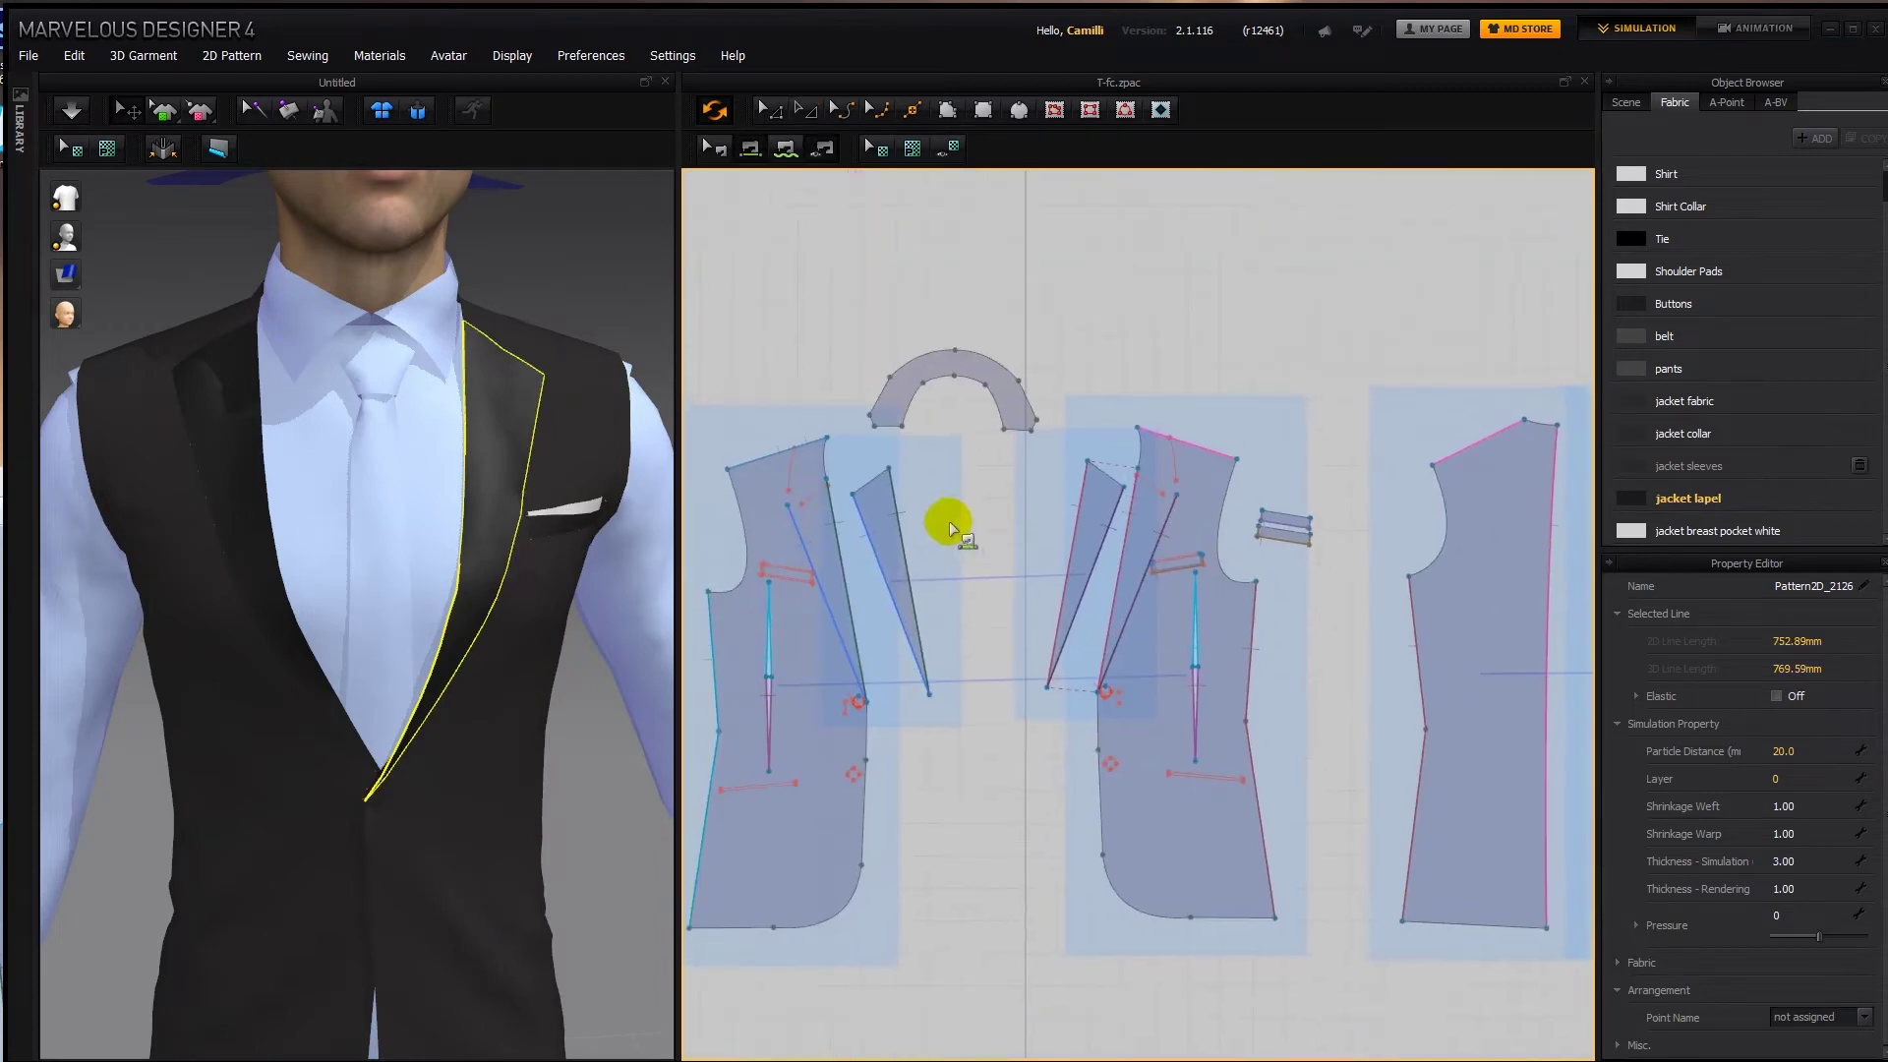
scroll(948, 521, "down", 1)
Simulate the jacket again and pull the breast pocket side's lapel and front edge outward so they settle over the shirt.
key("space")
scroll(414, 537, "down", 1)
left_click_drag(414, 537, 590, 566)
key("space")
right_click_drag(466, 565, 470, 527)
left_click(443, 508)
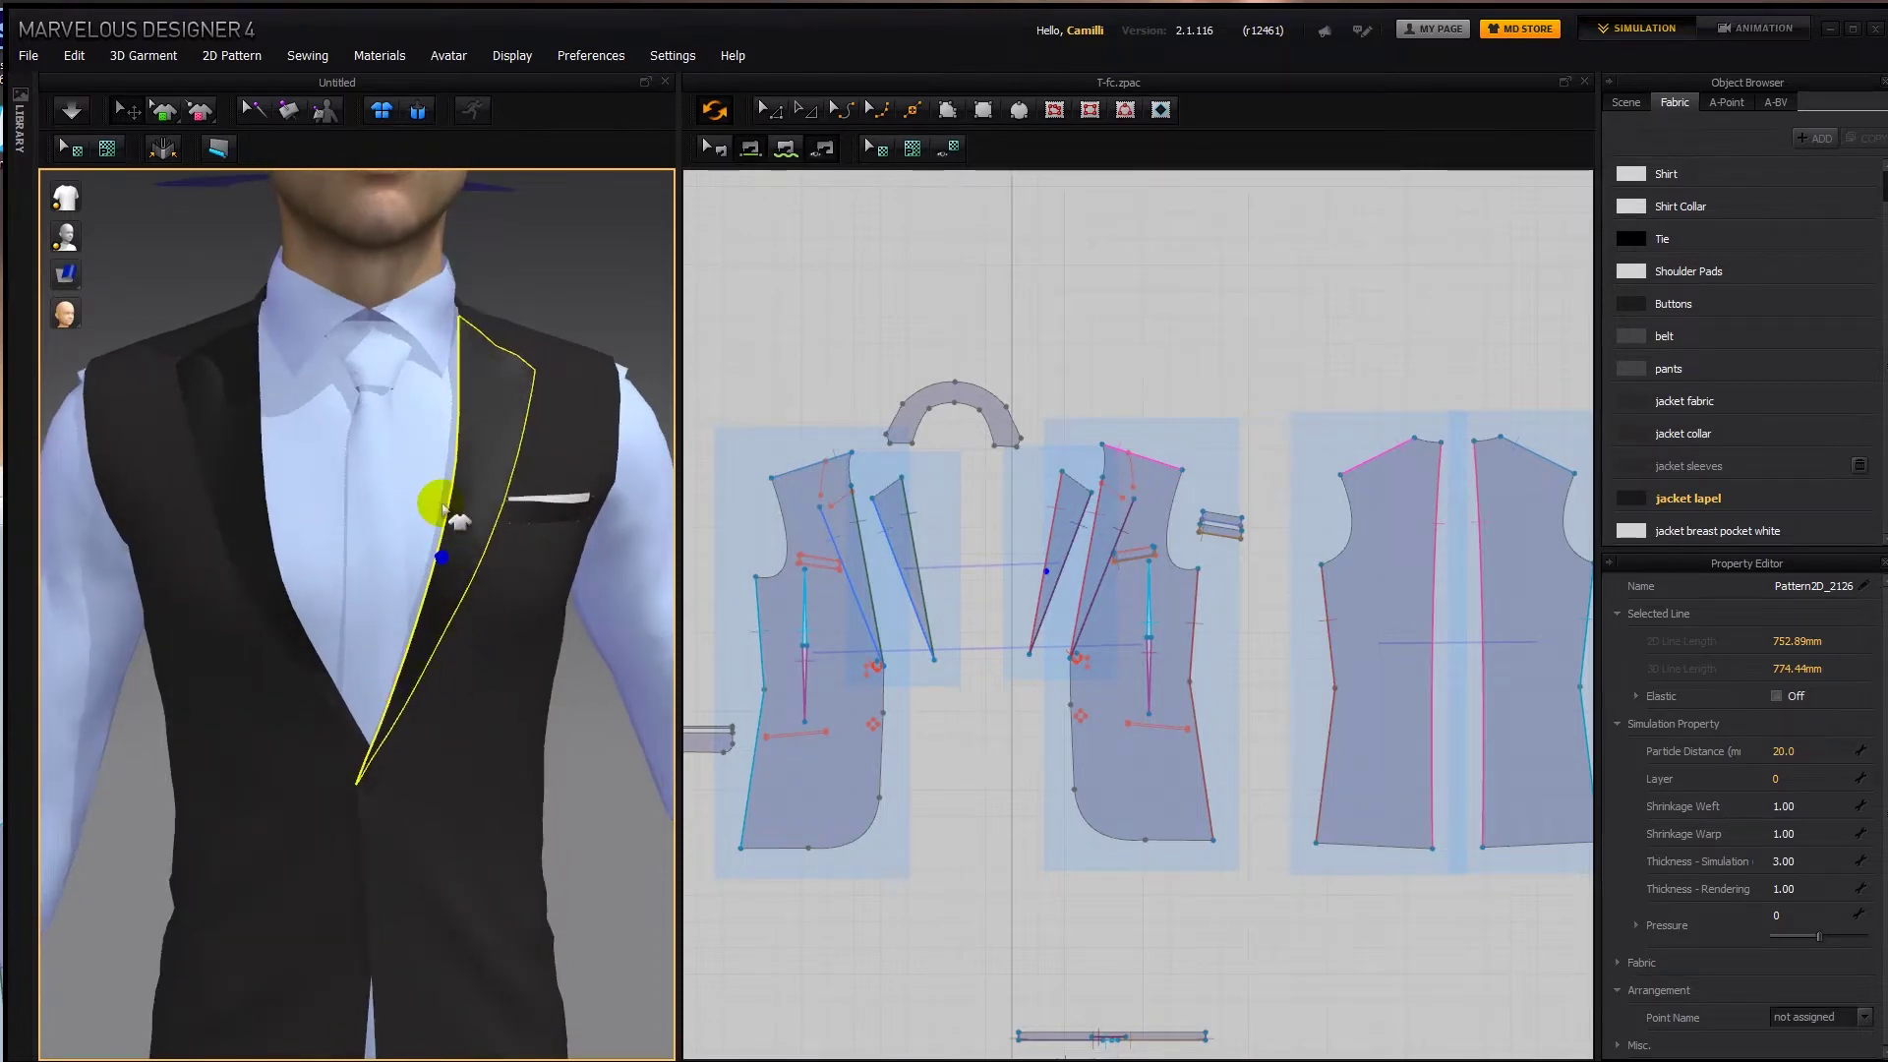
left_click_drag(488, 593, 619, 577)
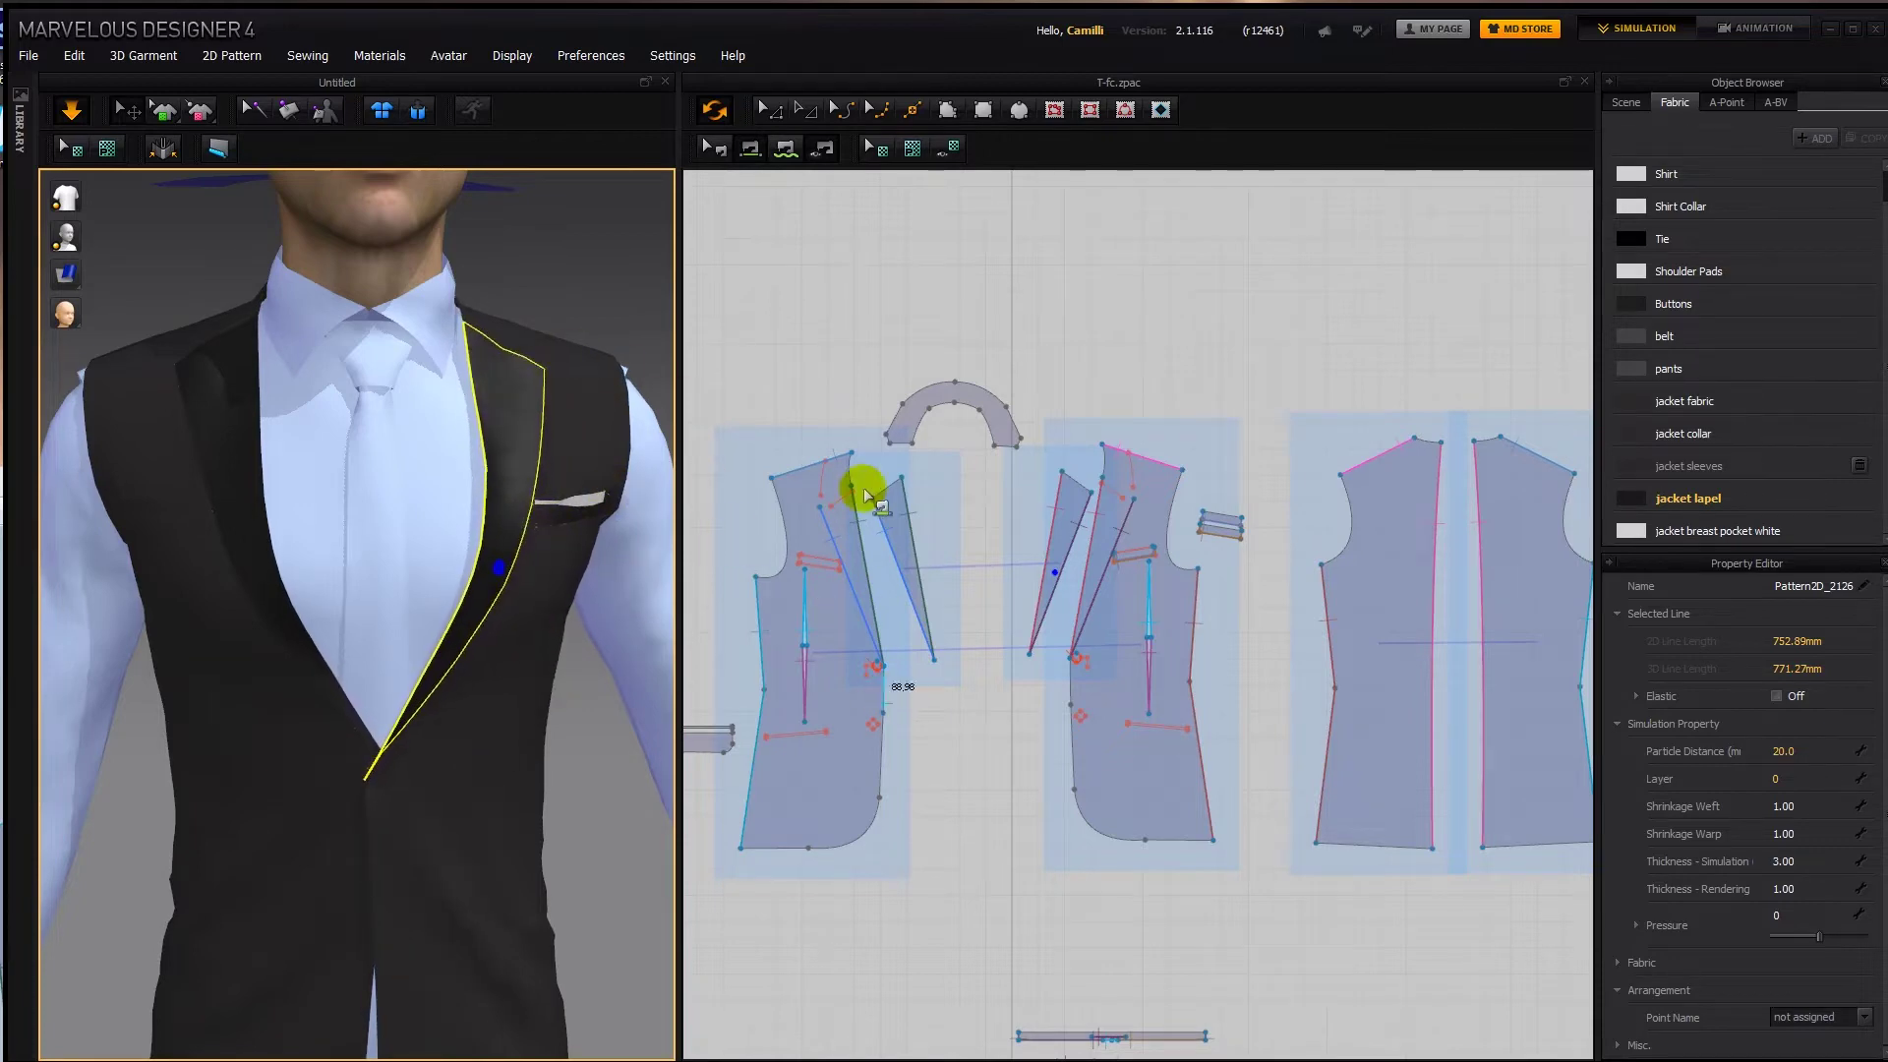
right_click_drag(516, 559, 497, 600)
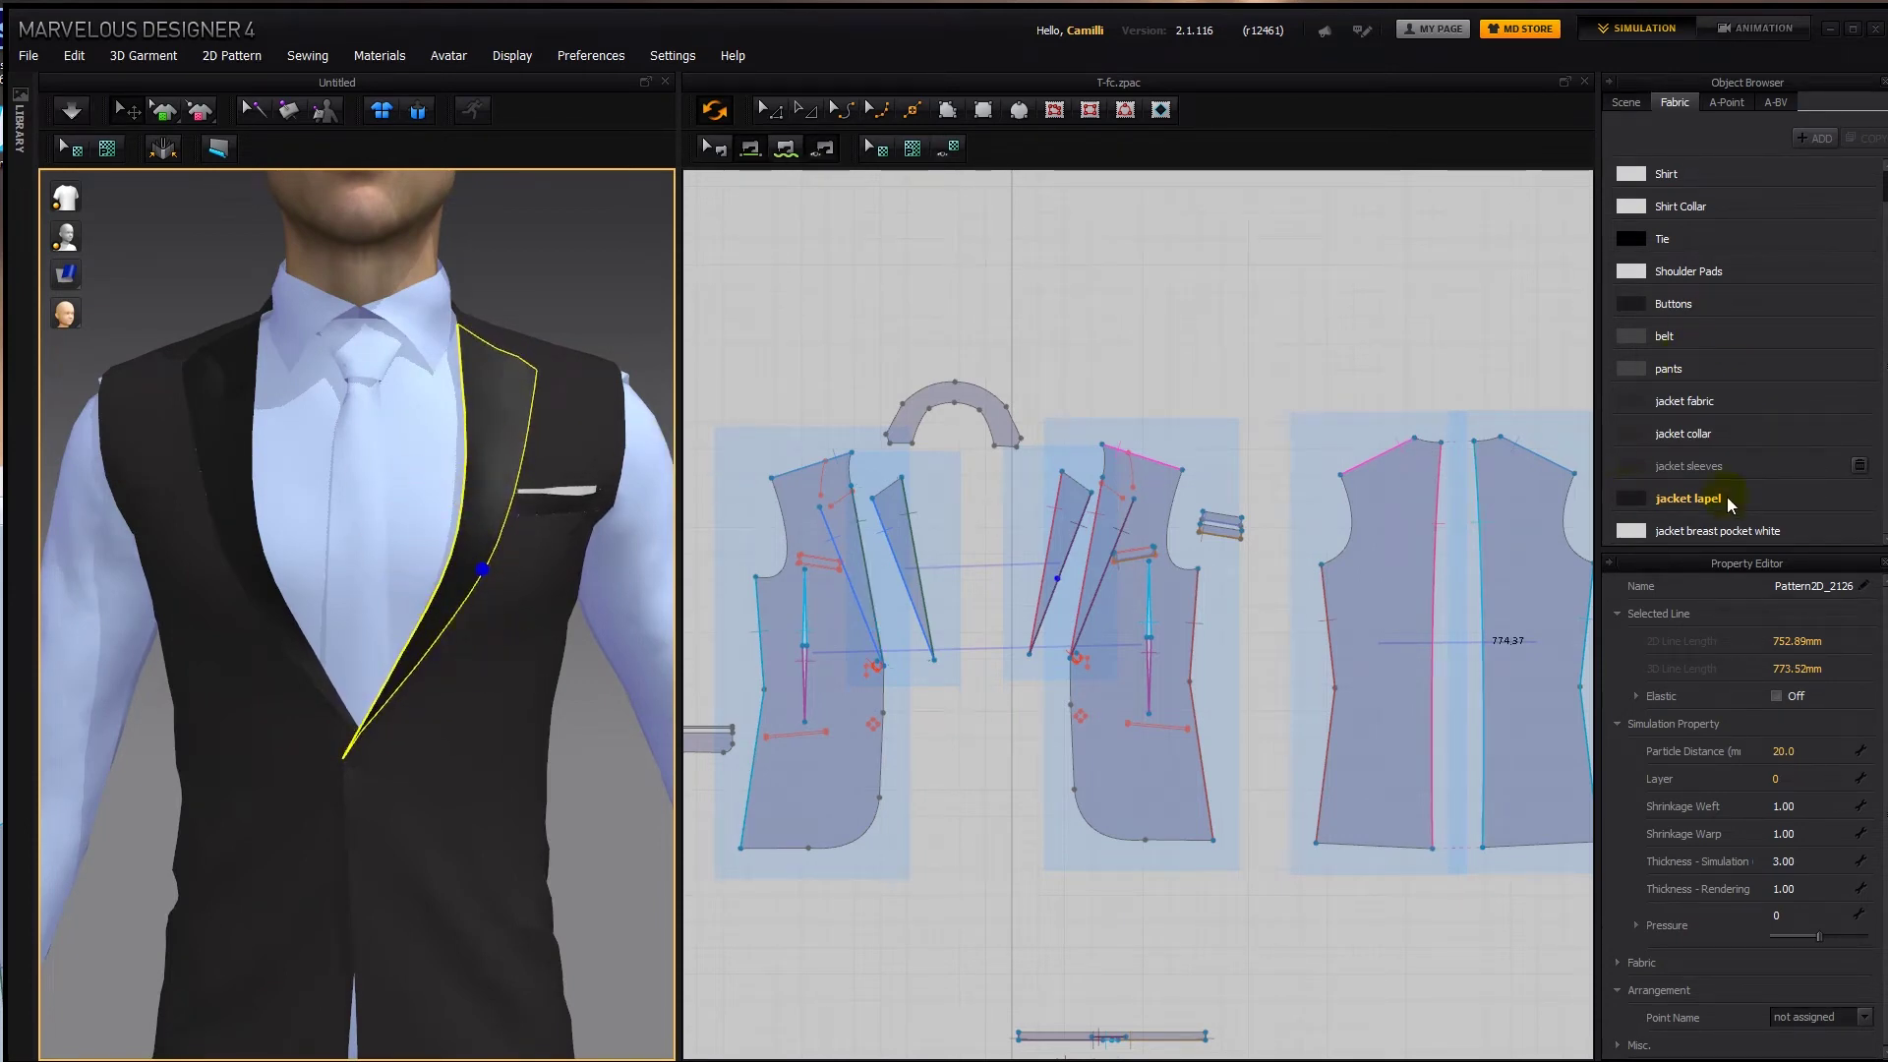
Select the jacket fabric and review its detailed physical properties, from stretch to friction coefficient.
left_click(1691, 400)
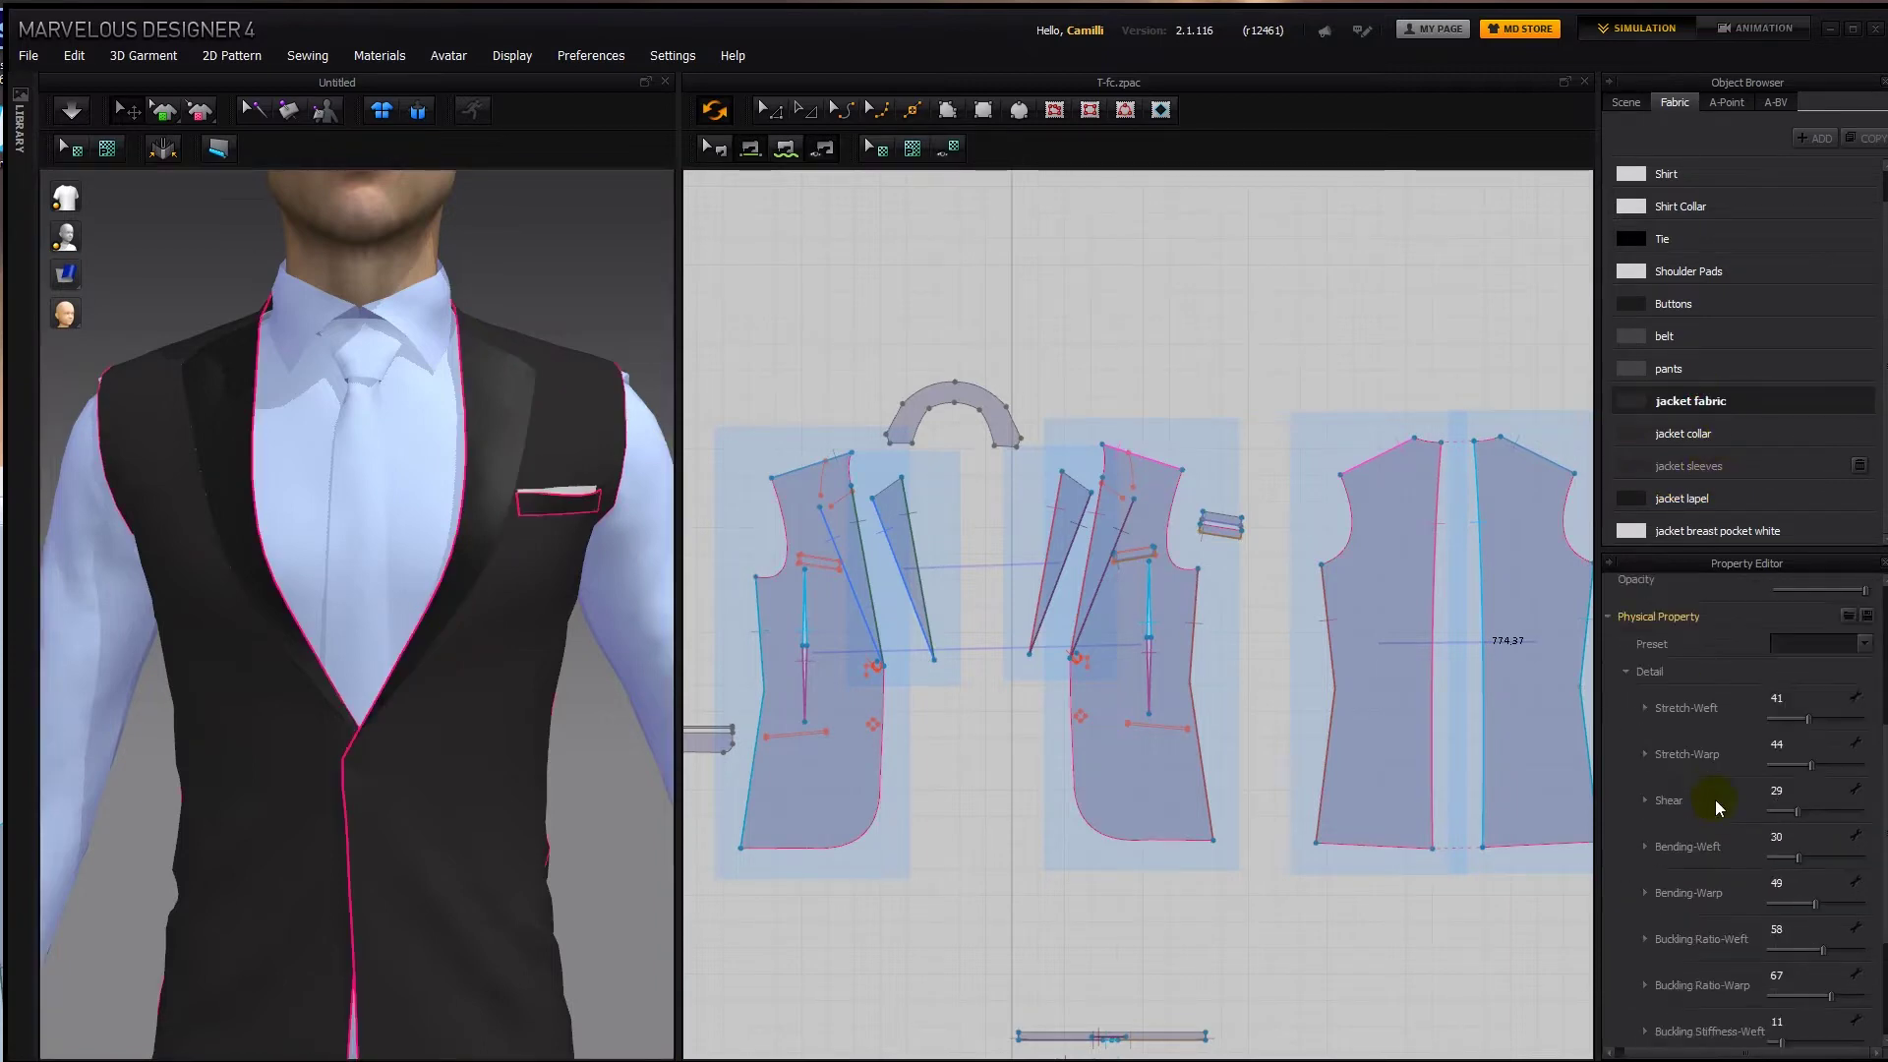
scroll(1712, 836, "down", 5)
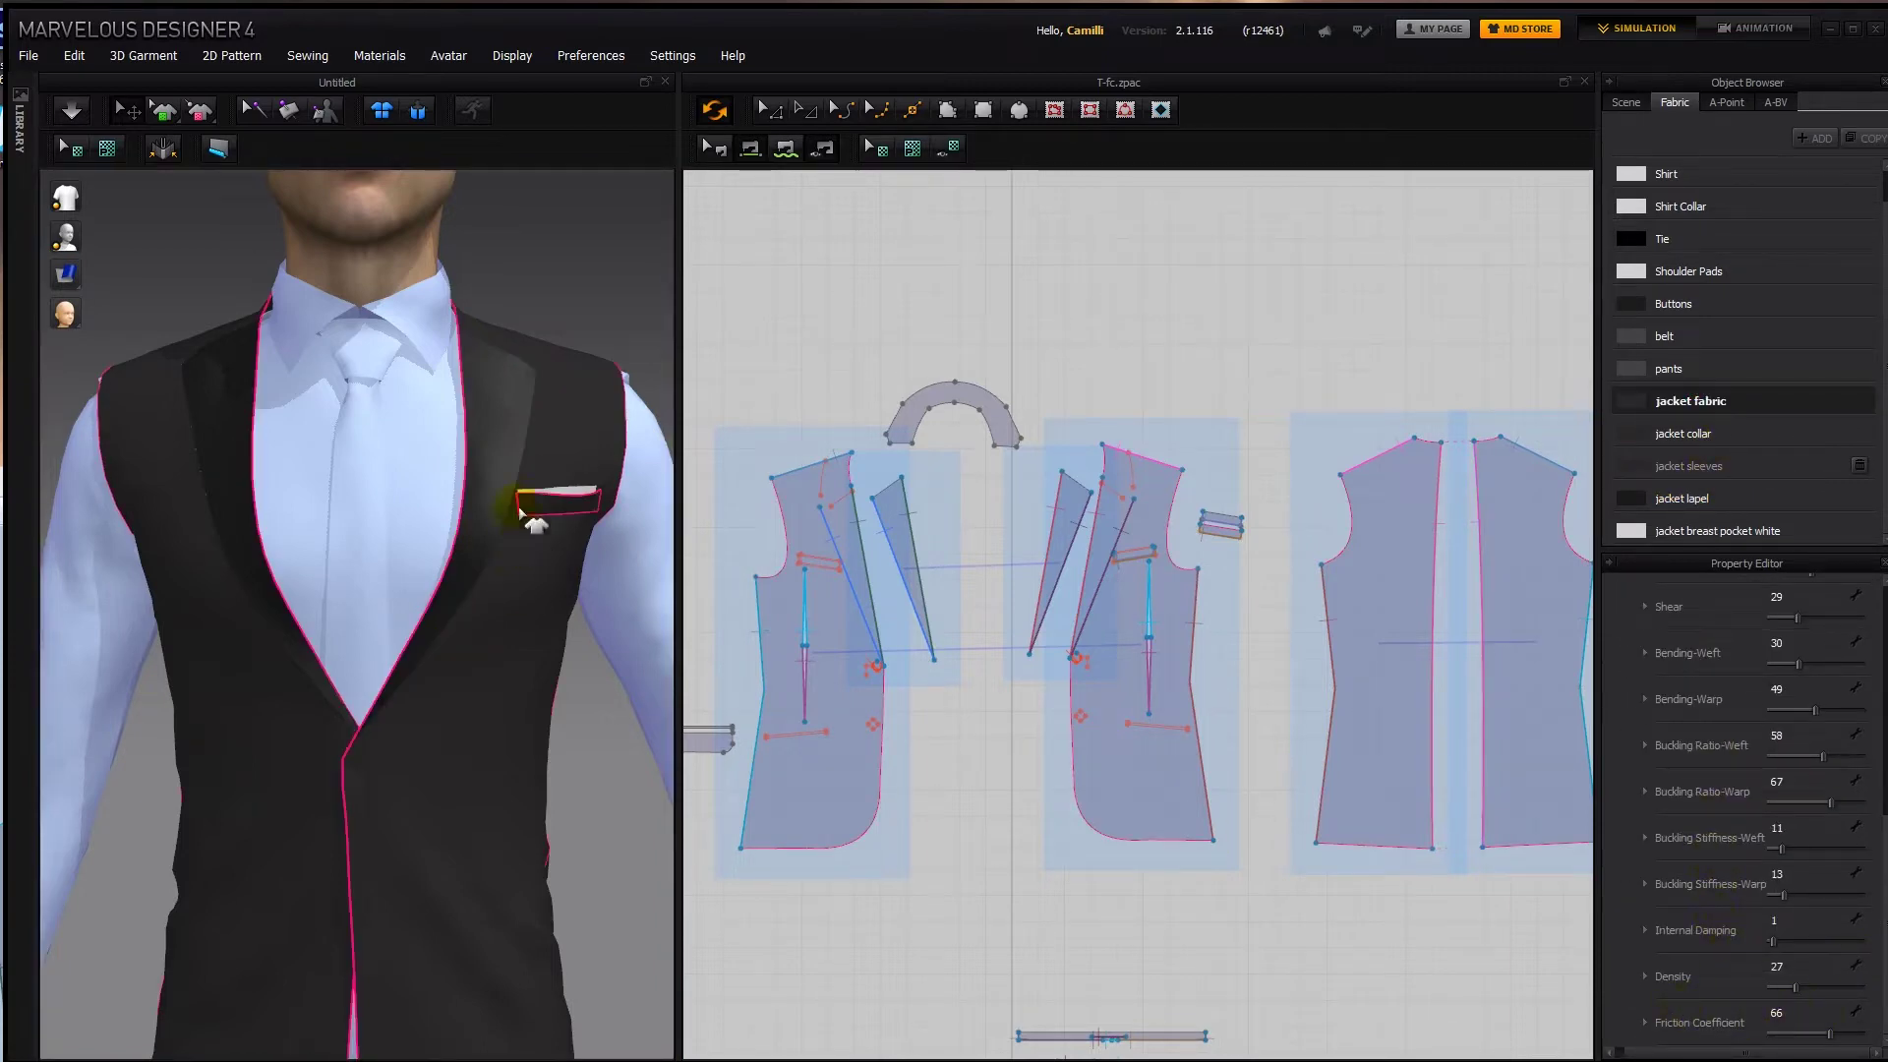
Simulate the jacket, pull the breast pocket side's front edge inward, and set the jacket fabric's friction coefficient to 78.
left_click(476, 572)
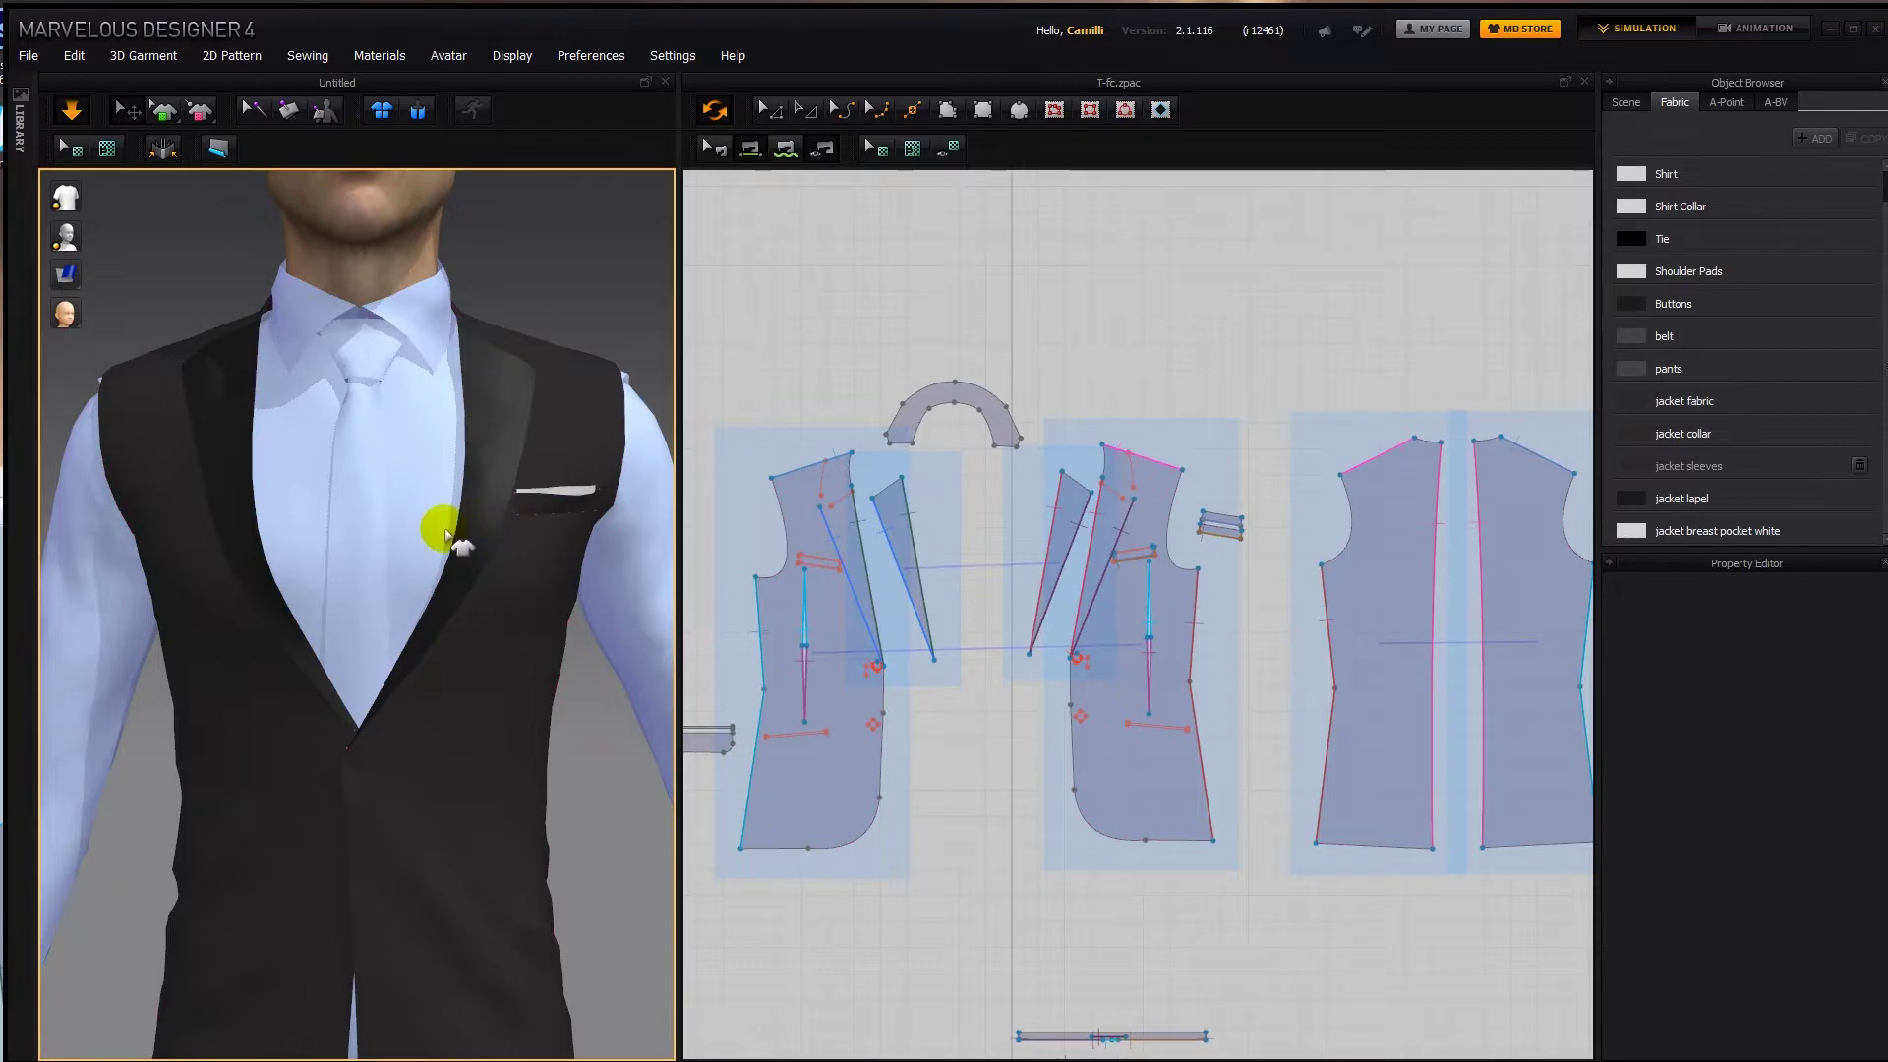
left_click_drag(448, 539, 317, 492)
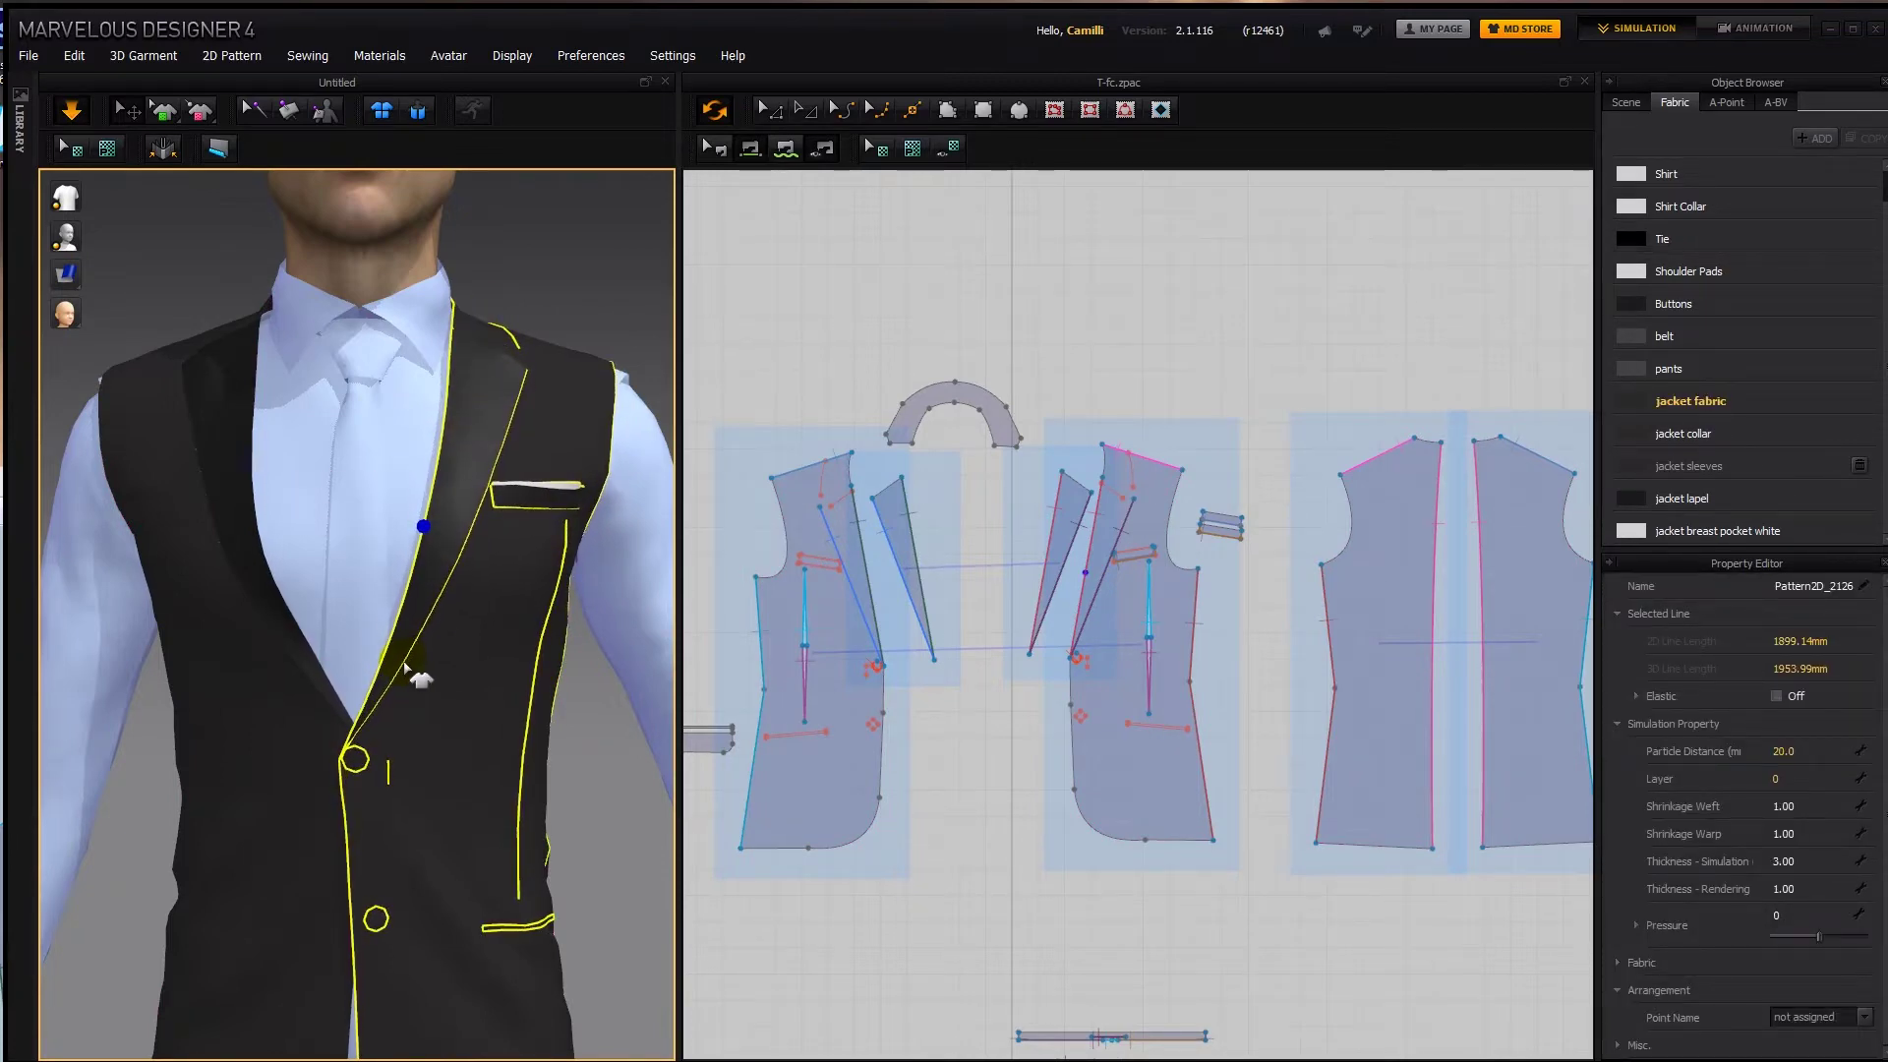
left_click(1700, 400)
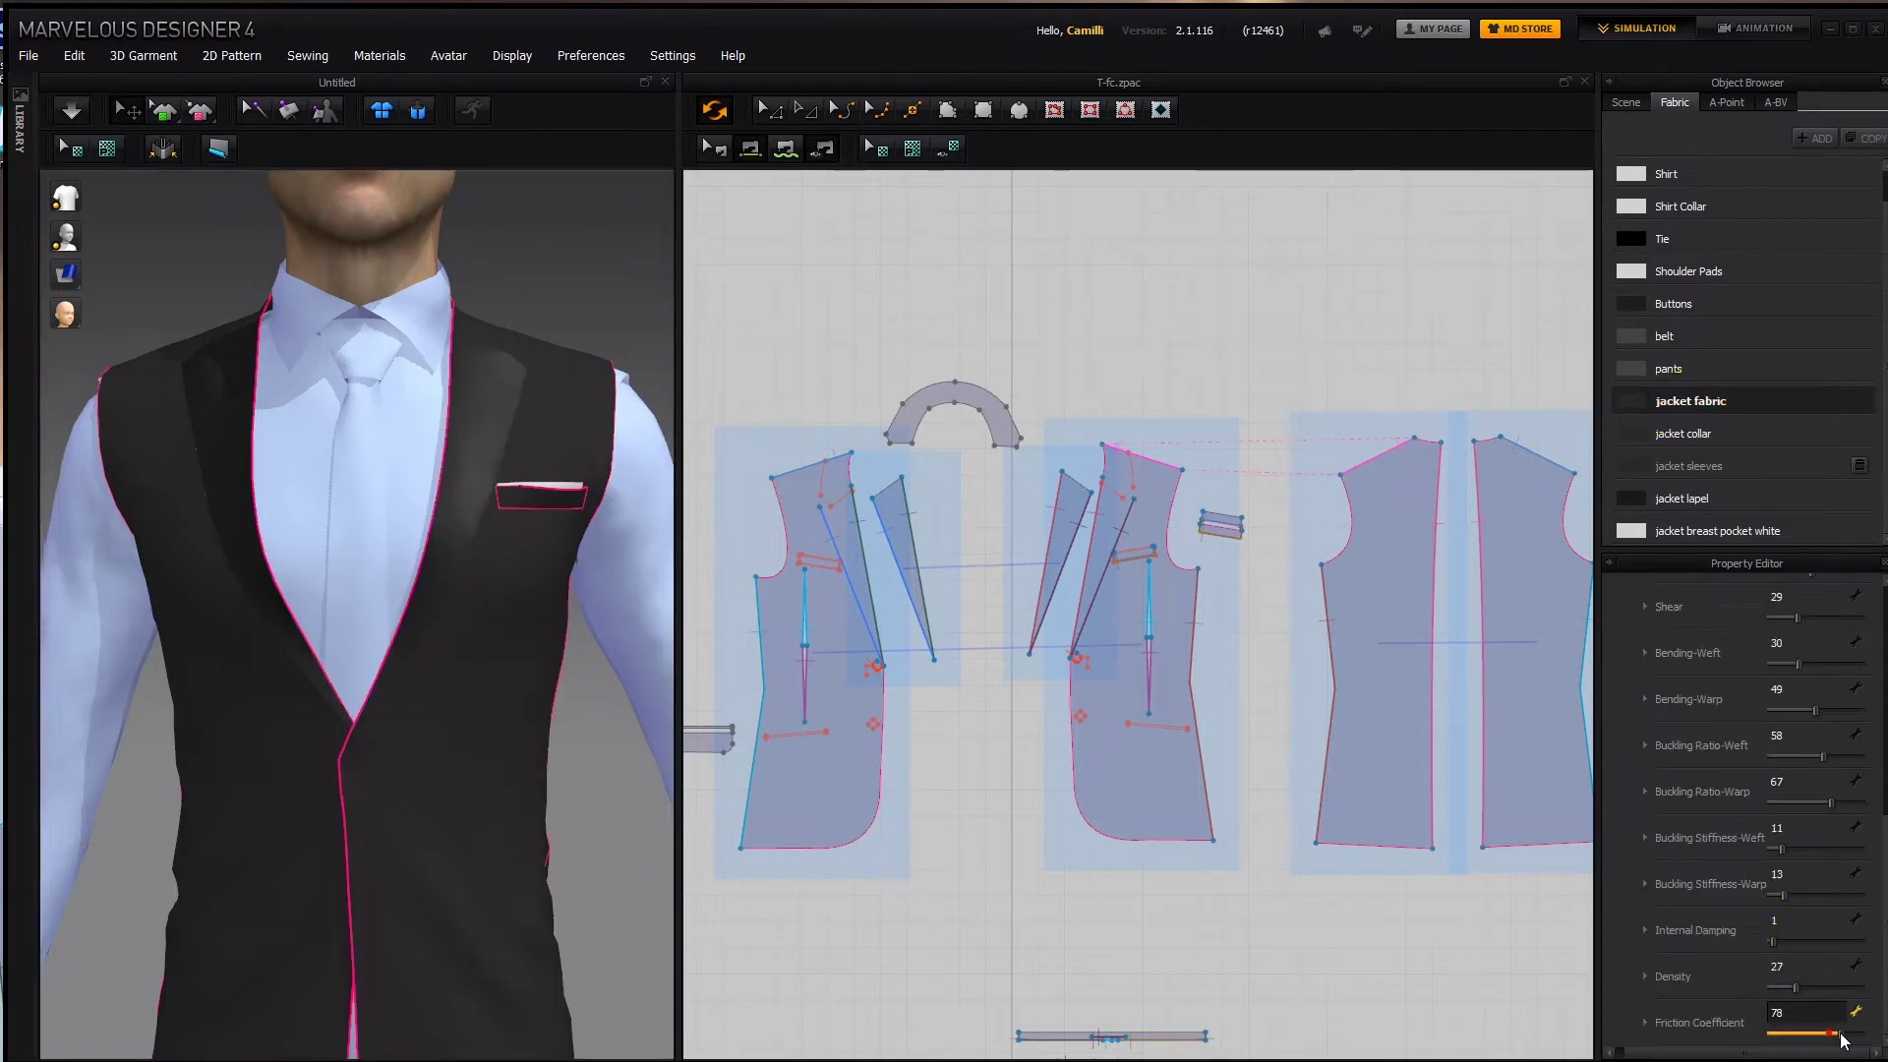
Simulate the jacket again and pull both front edges so the lapels lie evenly over the shirt.
key("space")
left_click_drag(447, 523, 367, 504)
left_click_drag(270, 553, 343, 494)
left_click(532, 320)
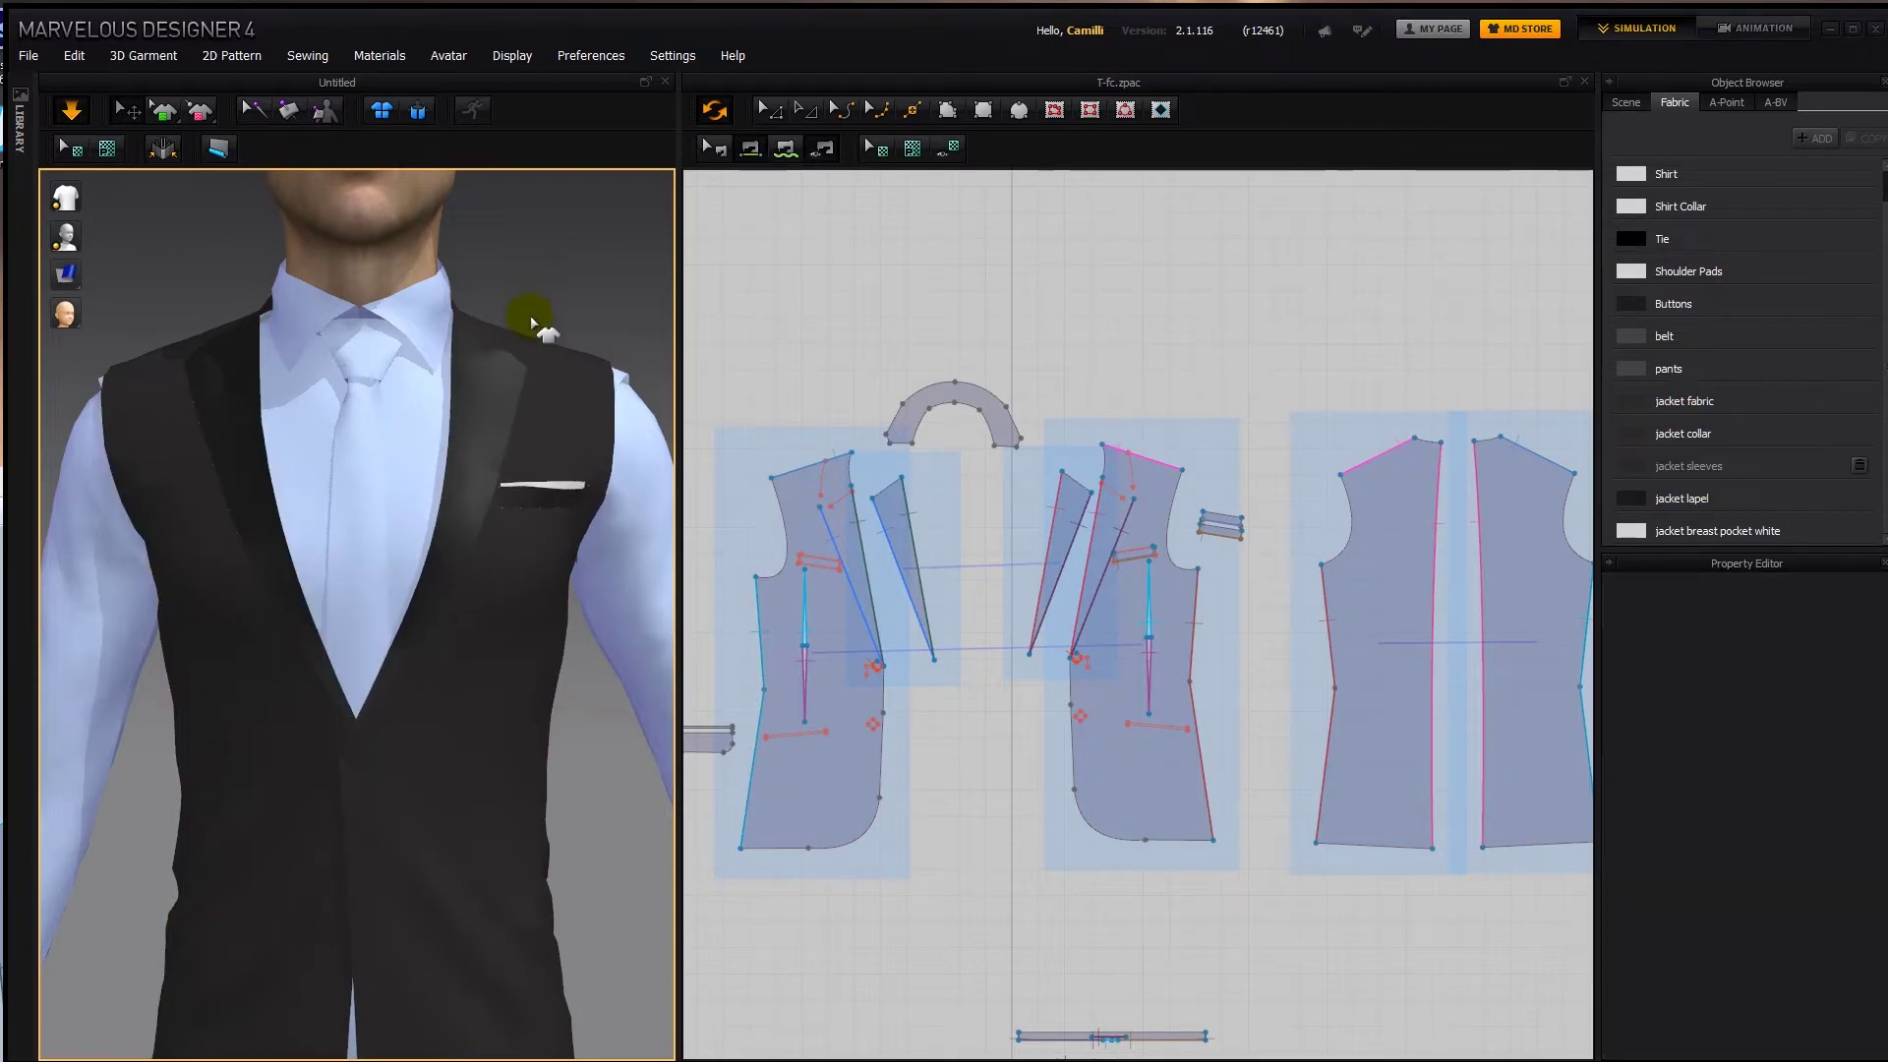
scroll(527, 398, "down", 3)
key("space")
Flip the surface direction of the collar piece behind the avatar's neck.
right_click_drag(526, 421, 549, 469)
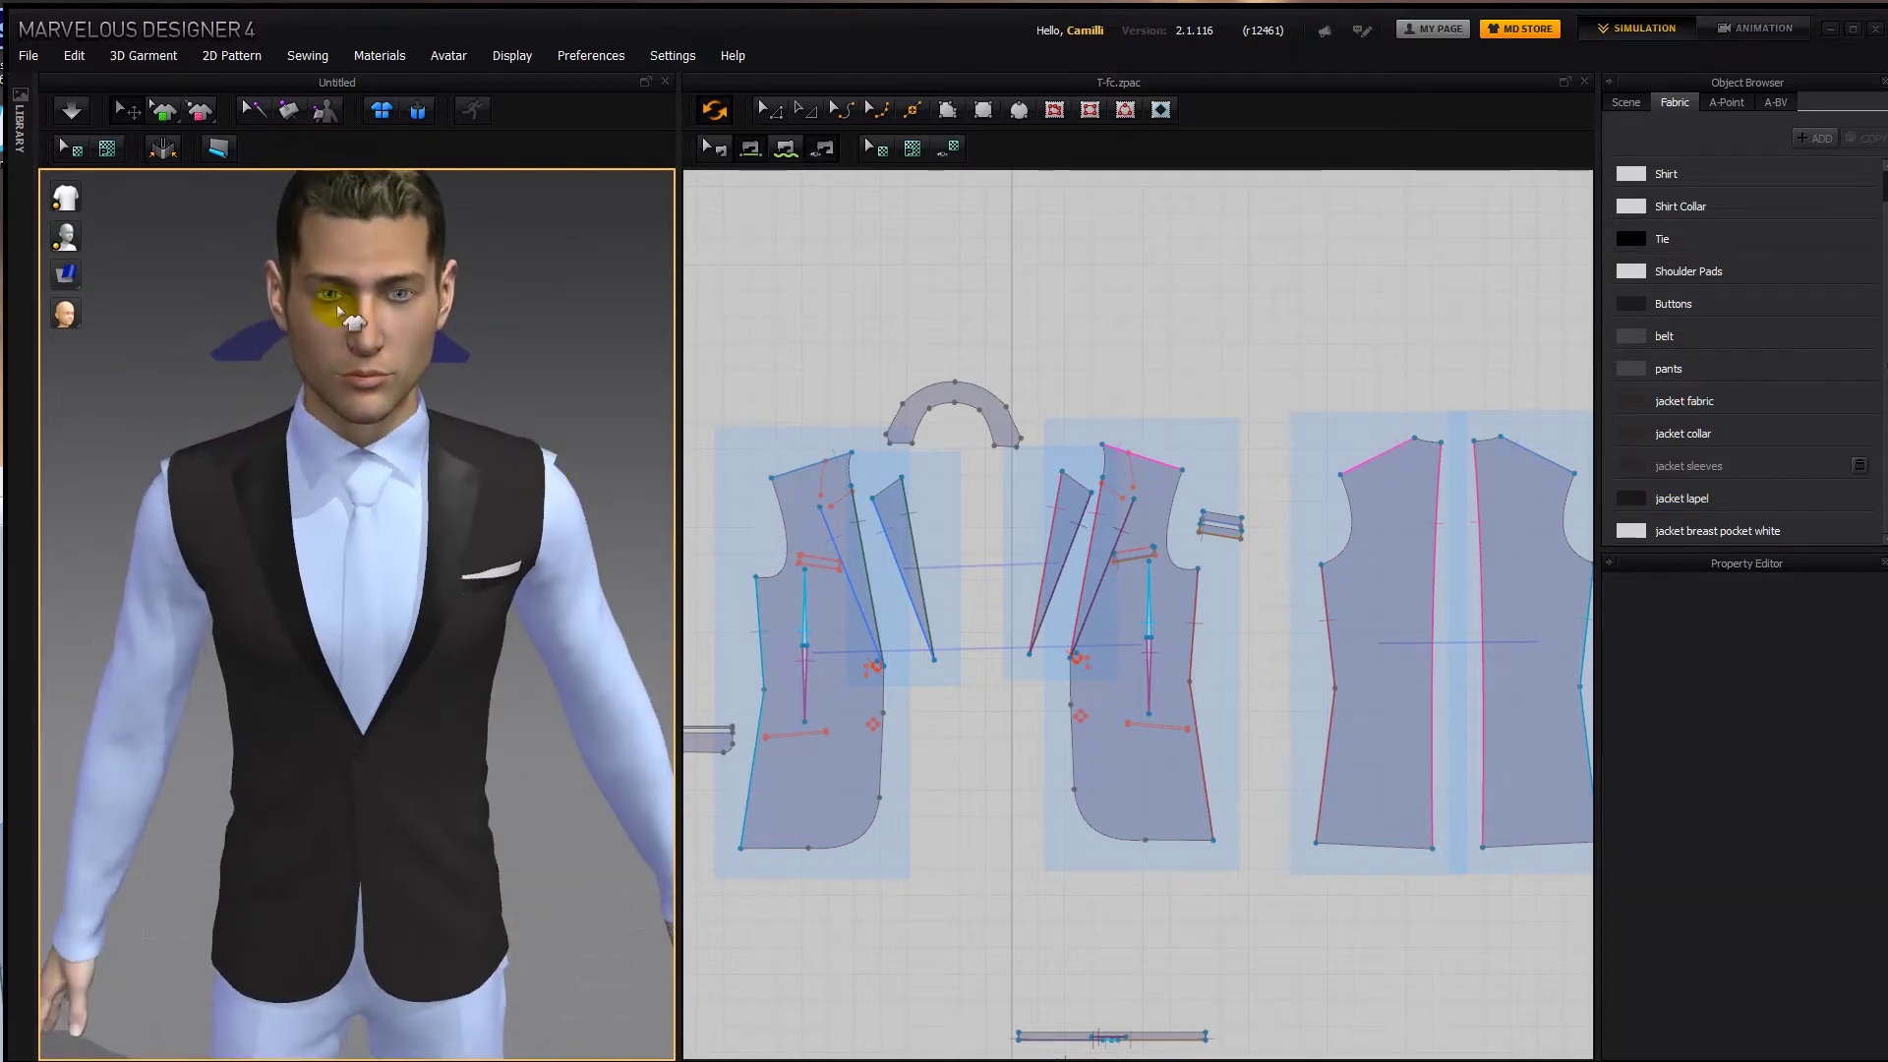
right_click_drag(338, 311, 374, 349)
left_click(288, 356)
right_click(286, 362)
left_click(338, 401)
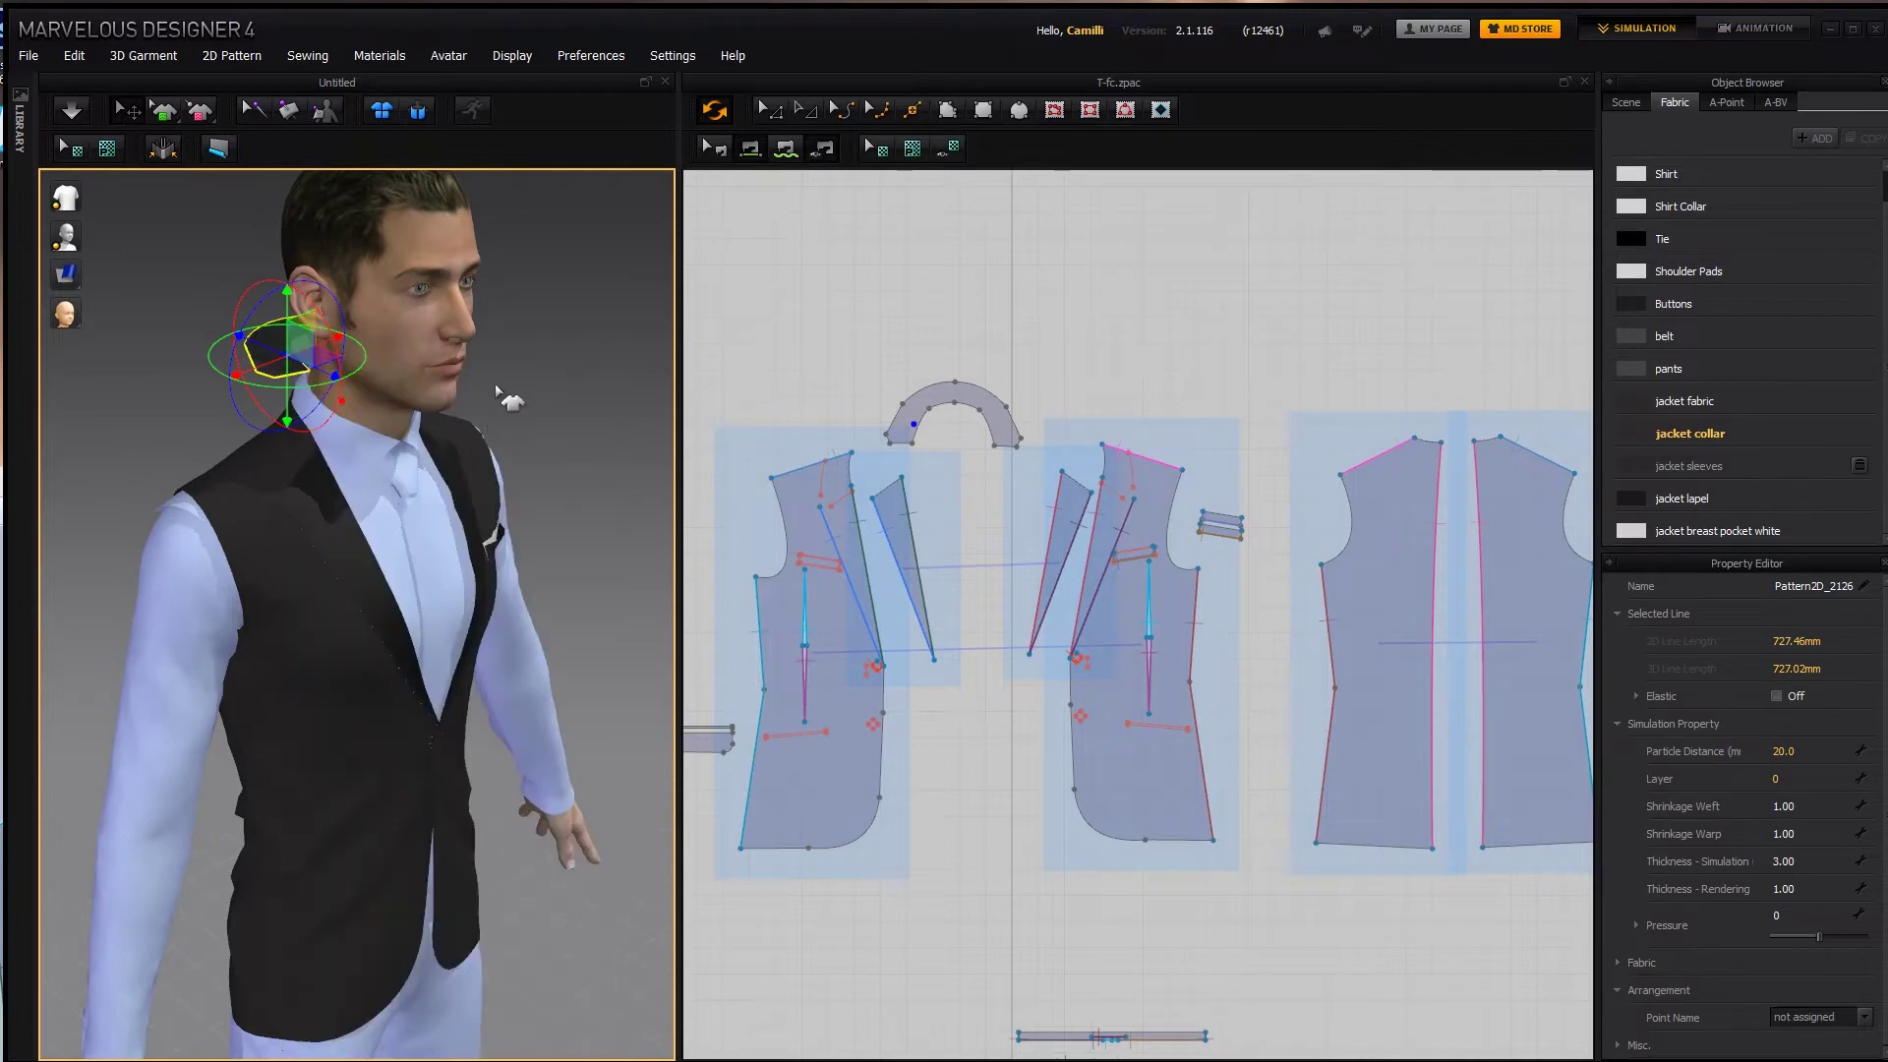
right_click_drag(582, 434, 454, 407)
Sew the two outer segments of the collar's inner edge to the matching neck edges of the front panels.
scroll(953, 458, "up", 3)
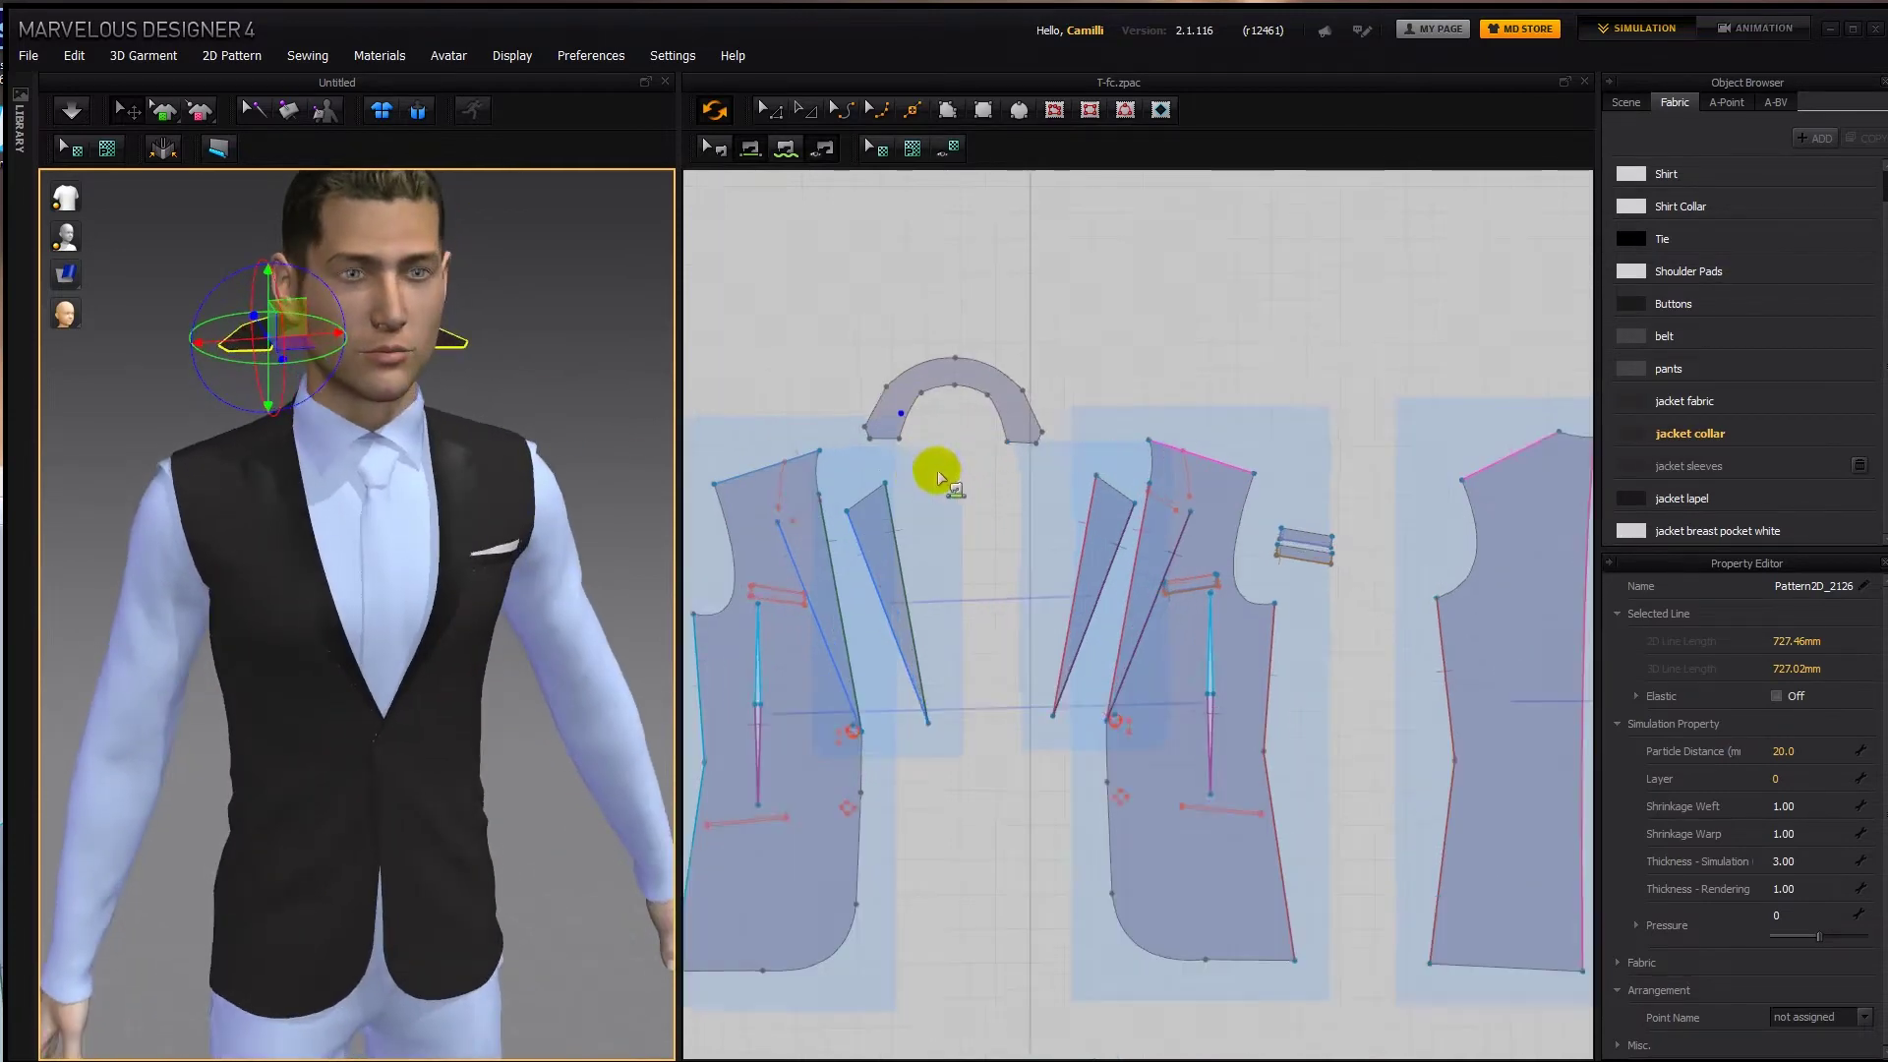
right_click_drag(936, 470, 972, 492)
left_click(935, 455)
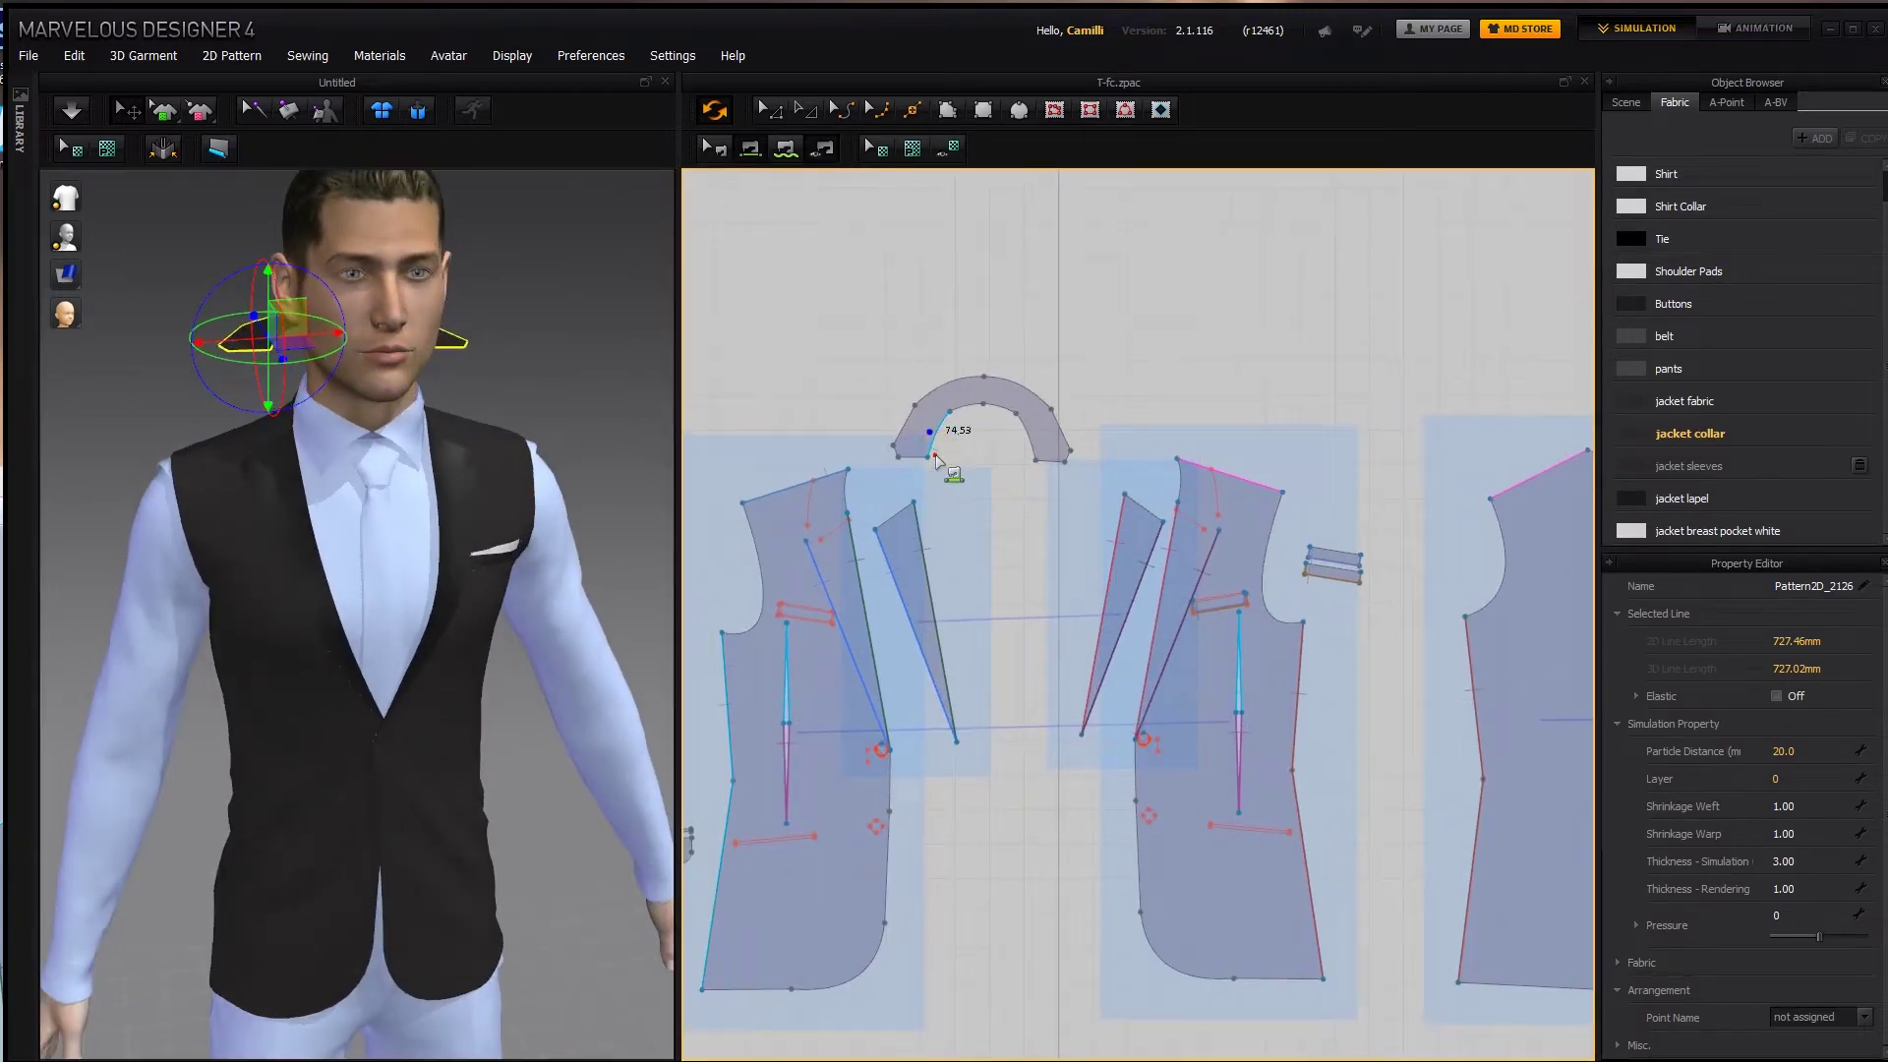
left_click(843, 493)
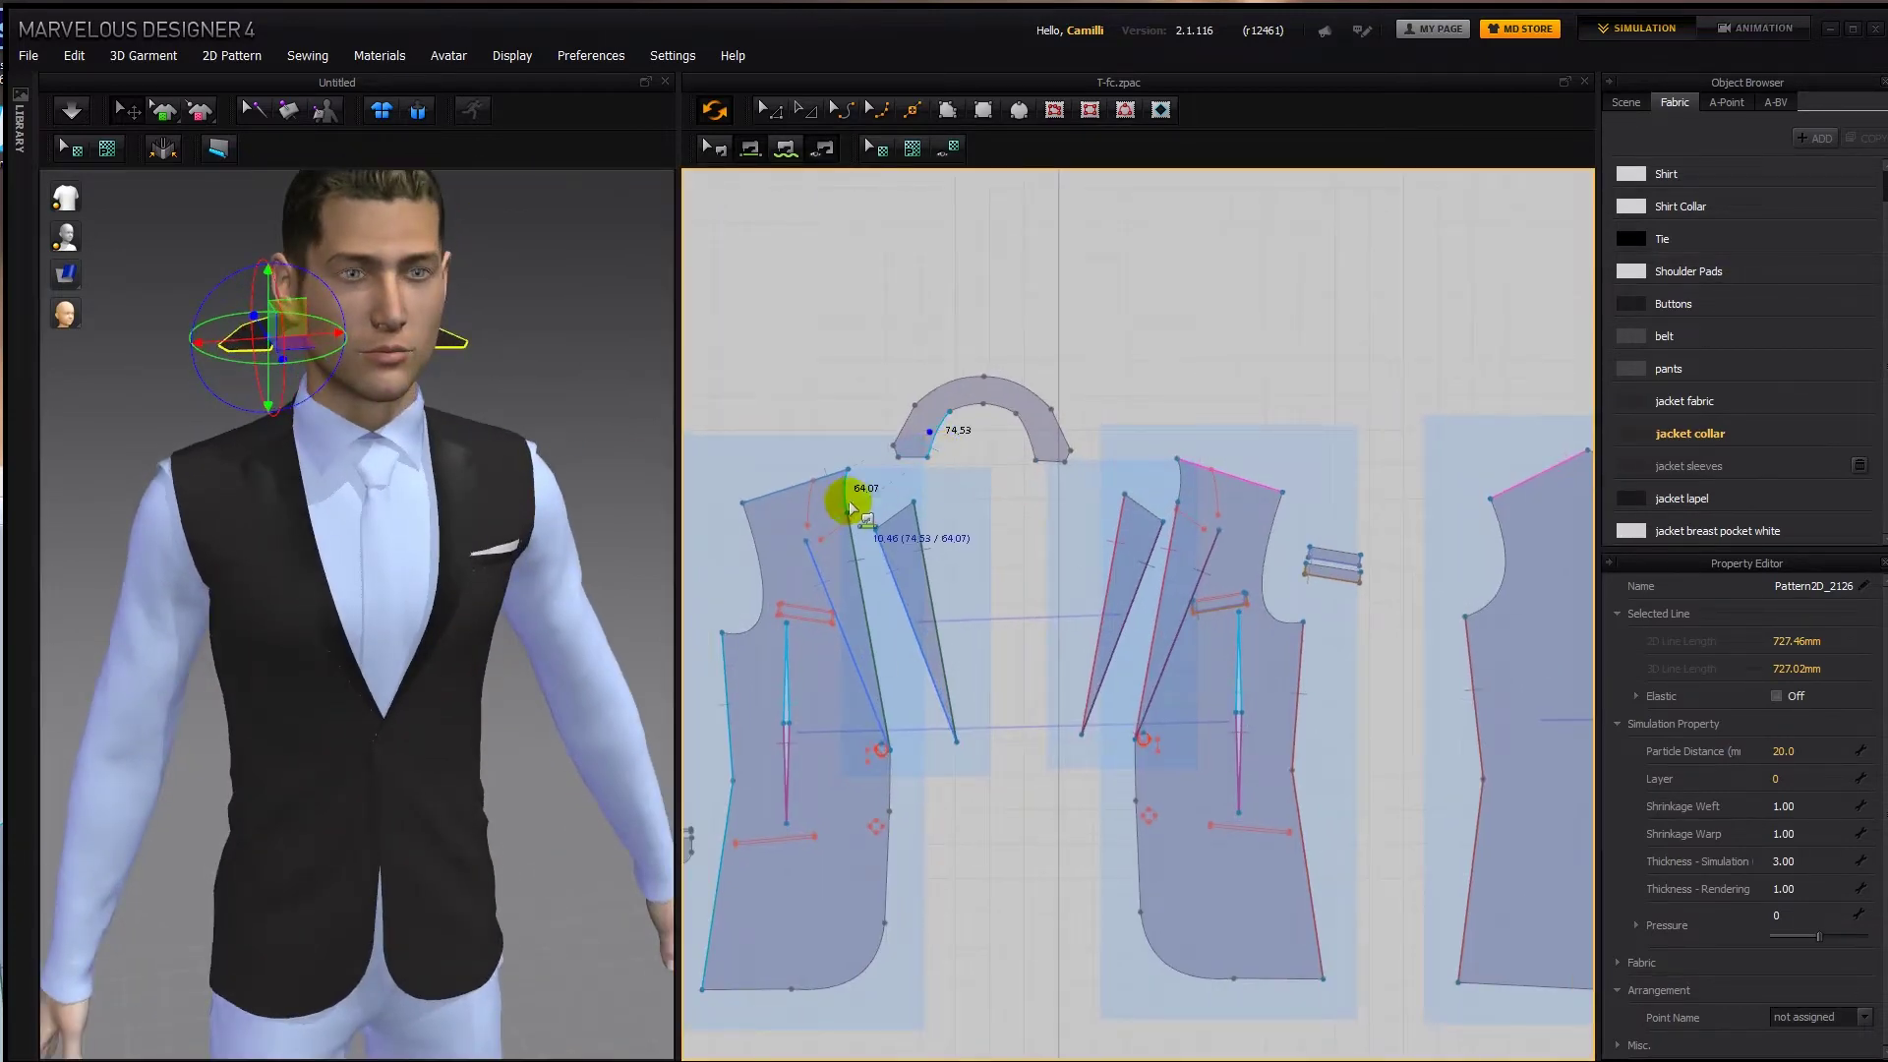
left_click(1024, 444)
left_click(1175, 489)
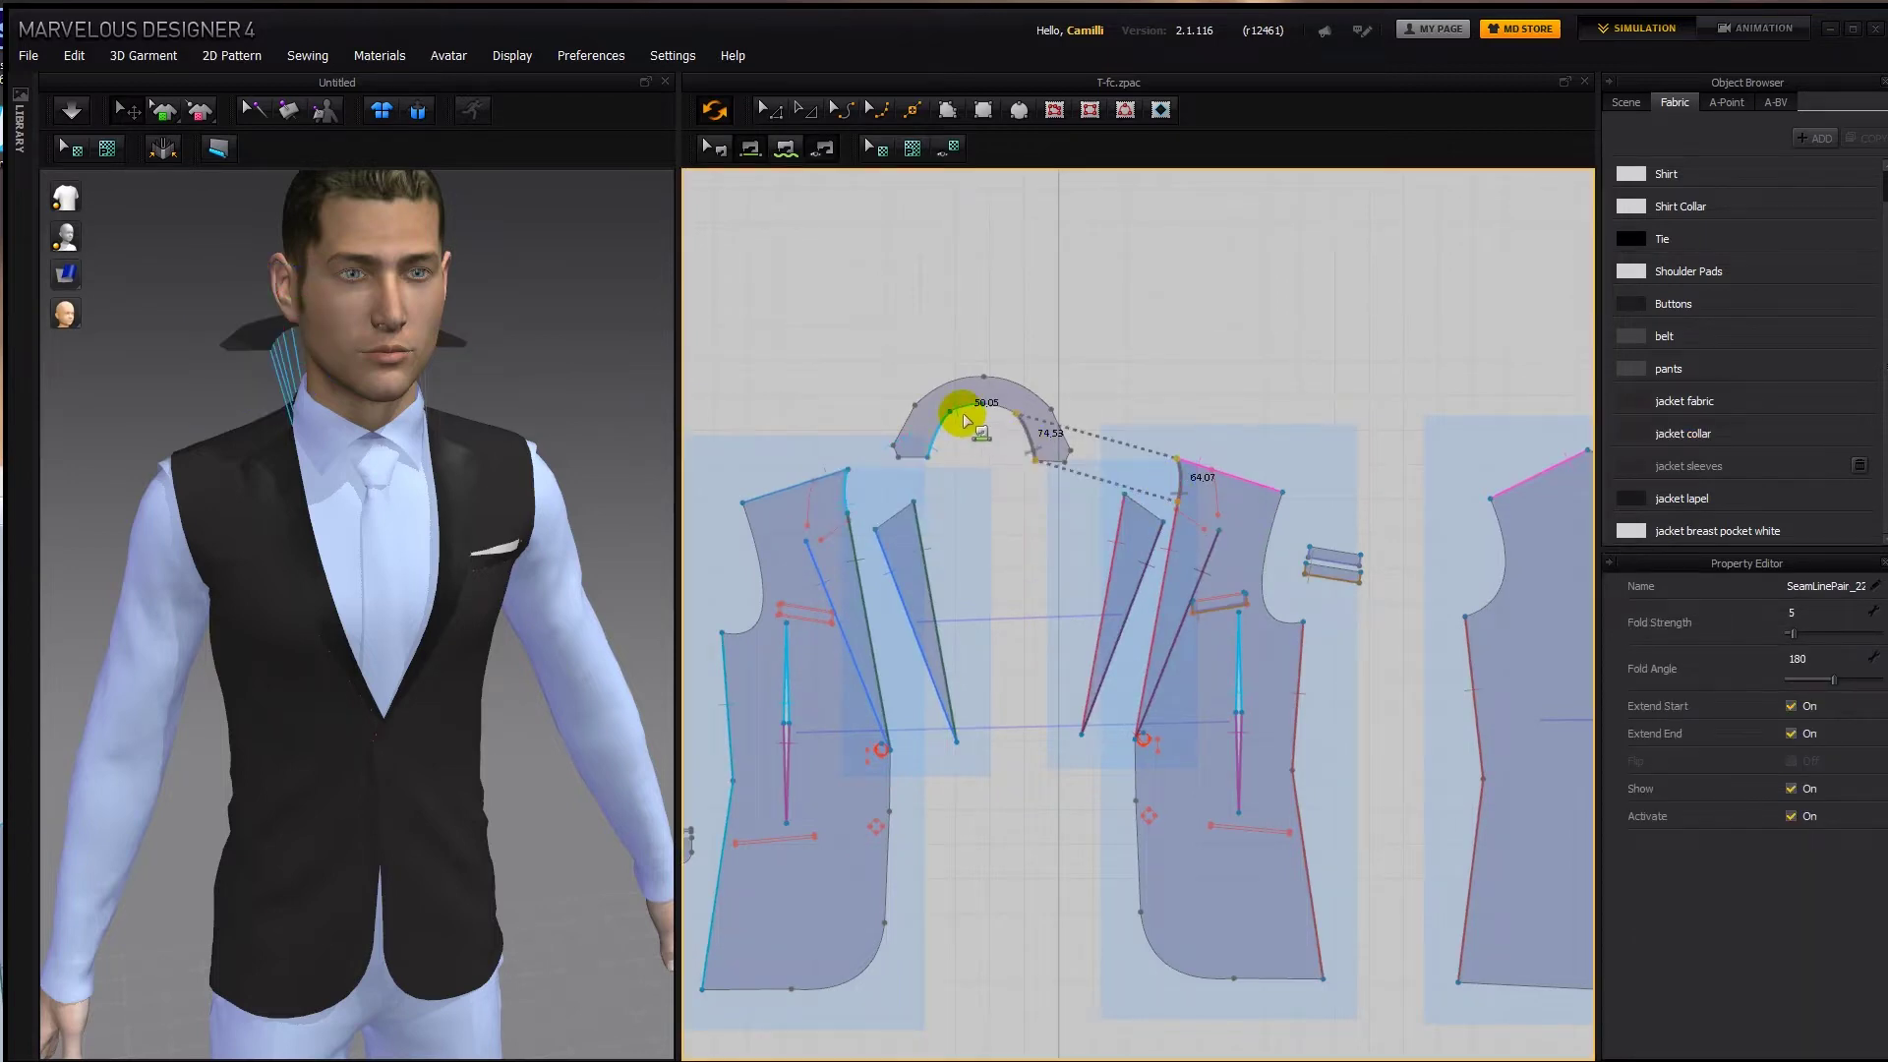
Sew the two middle segments of the collar's inner edge to the neck edges of the back panels.
left_click(963, 413)
middle_click_drag(1230, 532, 1013, 535)
left_click(1383, 456)
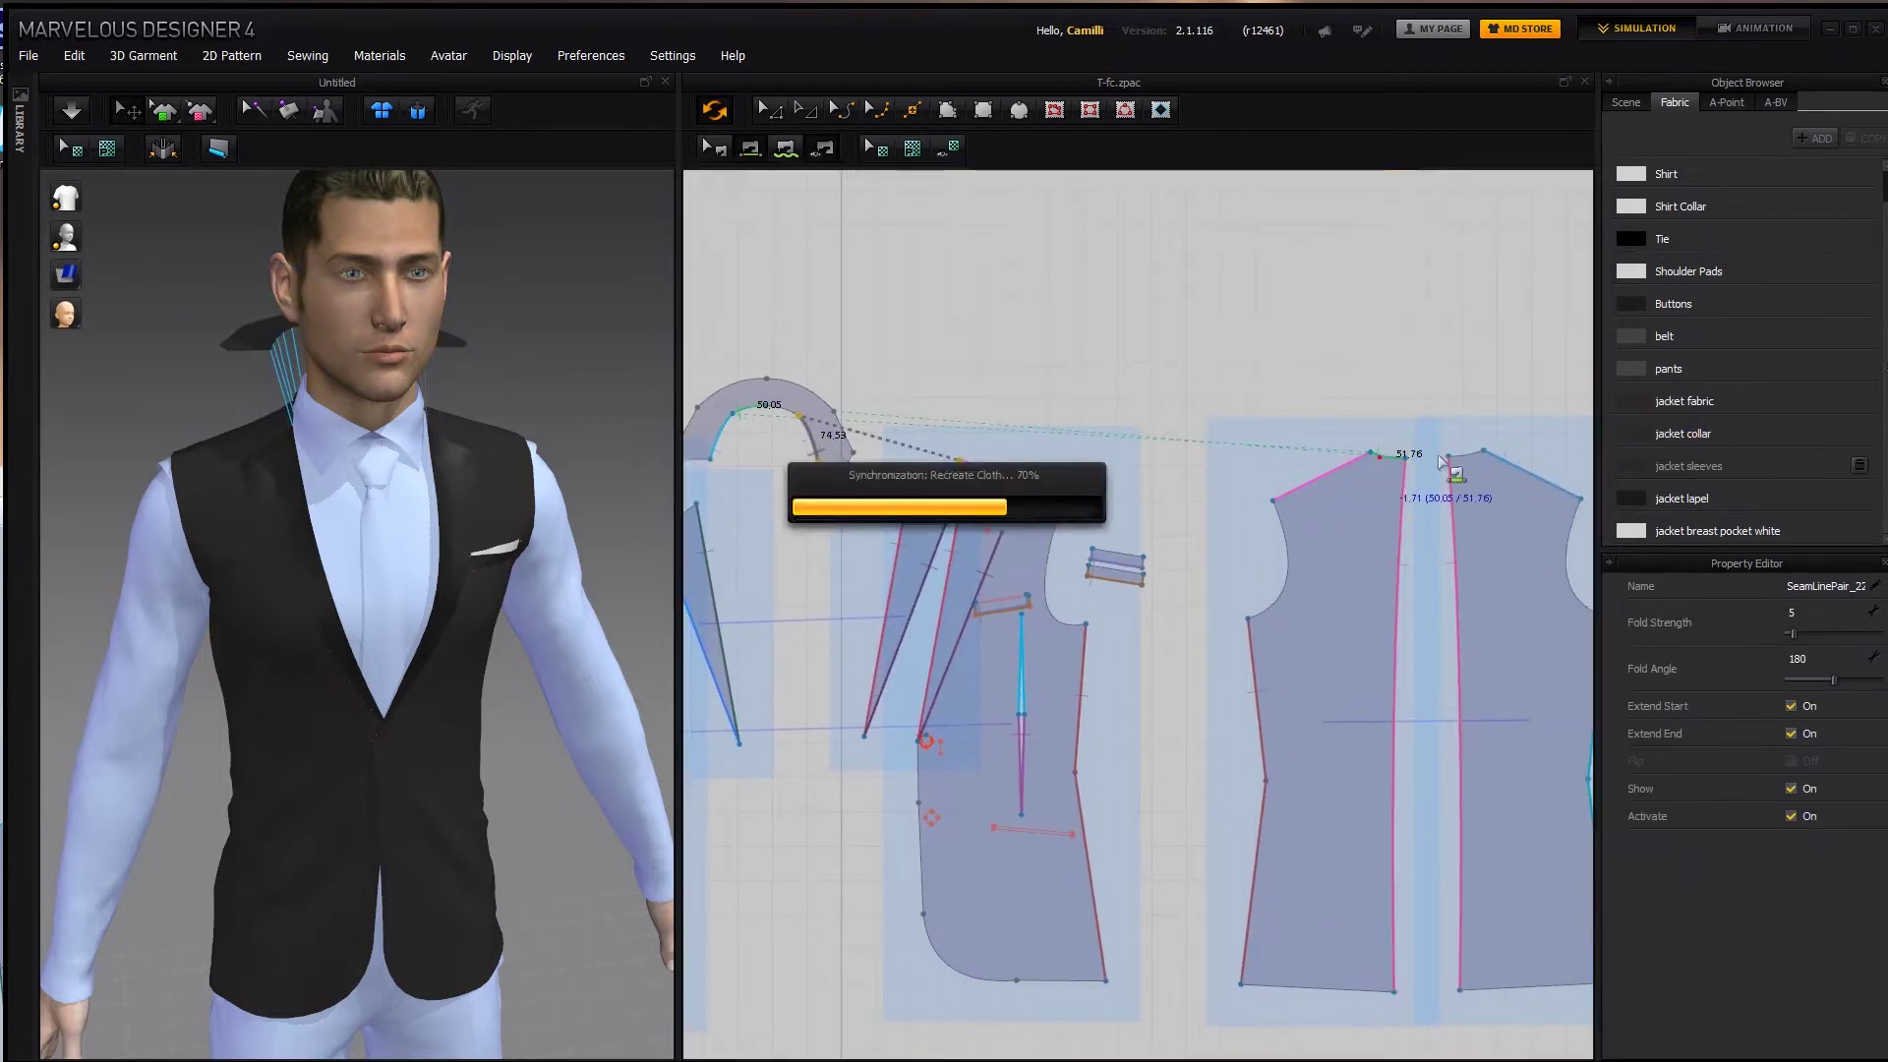
left_click(1455, 452)
left_click(775, 416)
Try simulating the collar from behind, check its back neck seams, and undo the simulated drape.
middle_click_drag(774, 416, 889, 418)
right_click_drag(409, 422, 704, 431)
key("space")
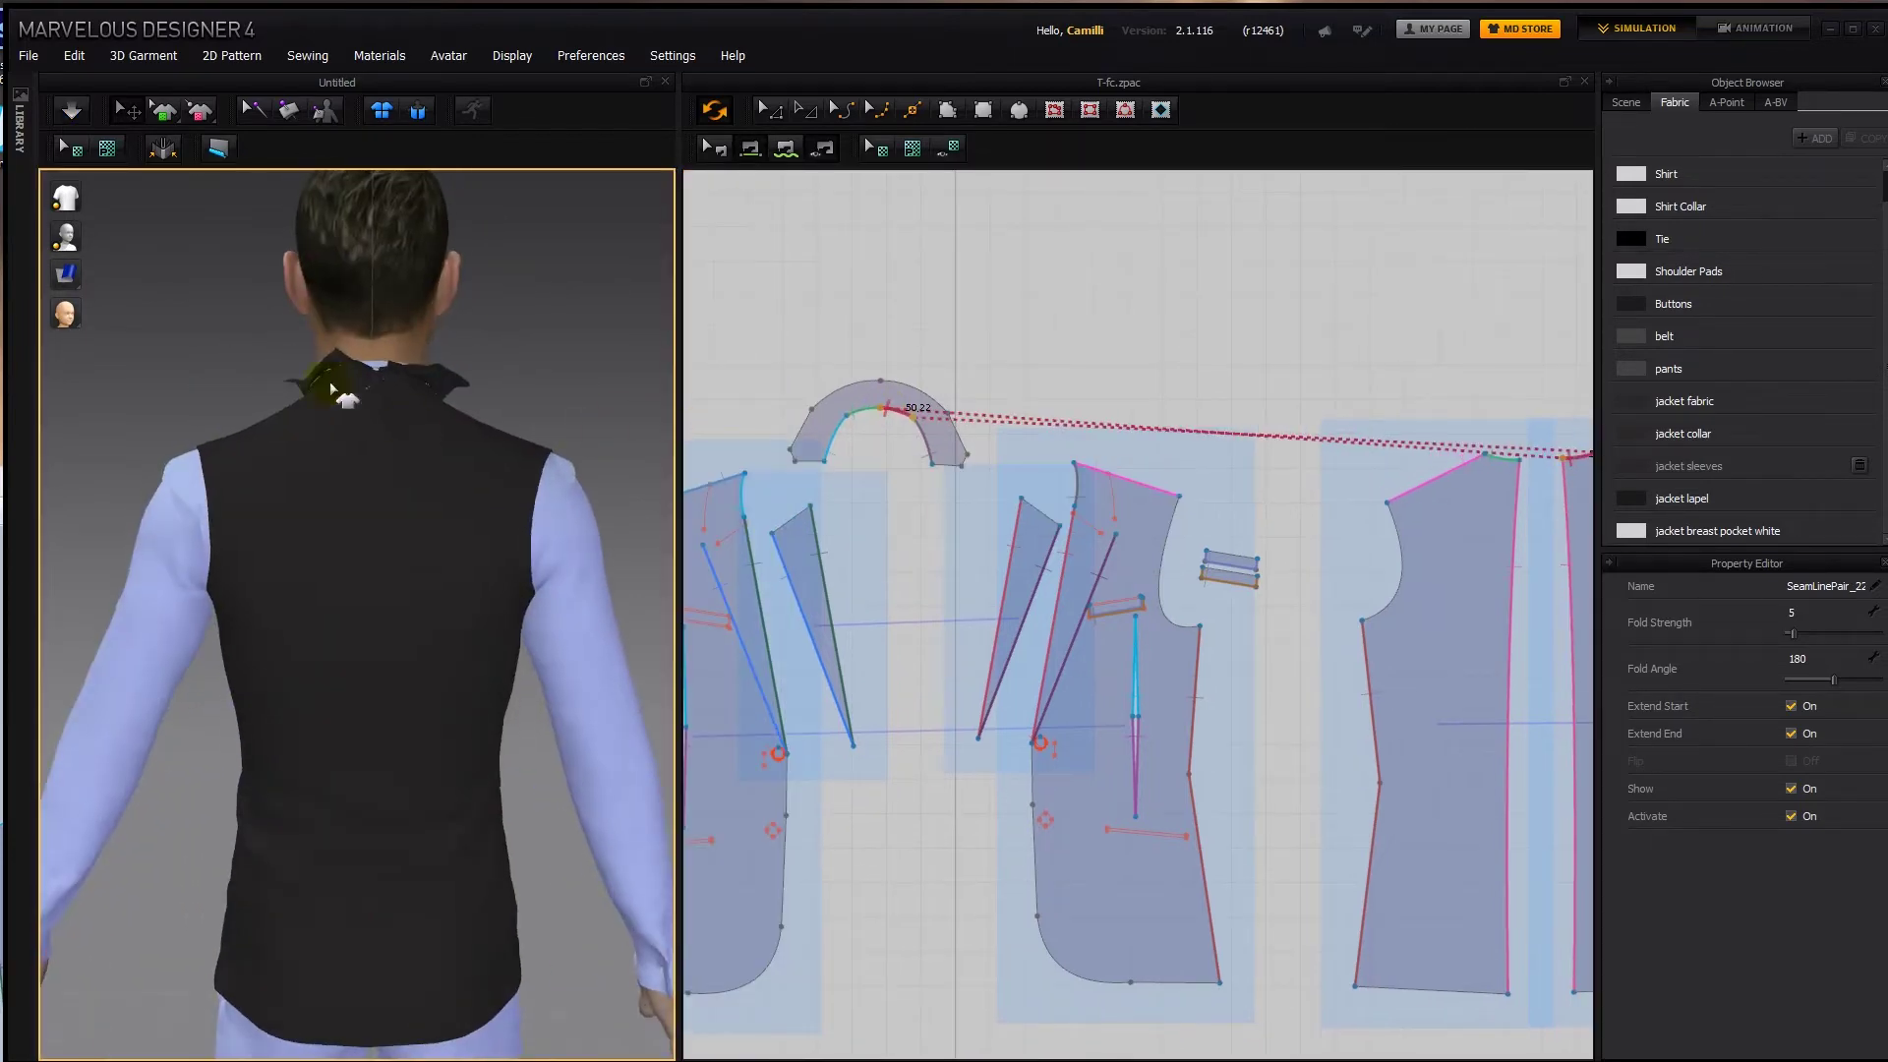
middle_click_drag(958, 471, 900, 462)
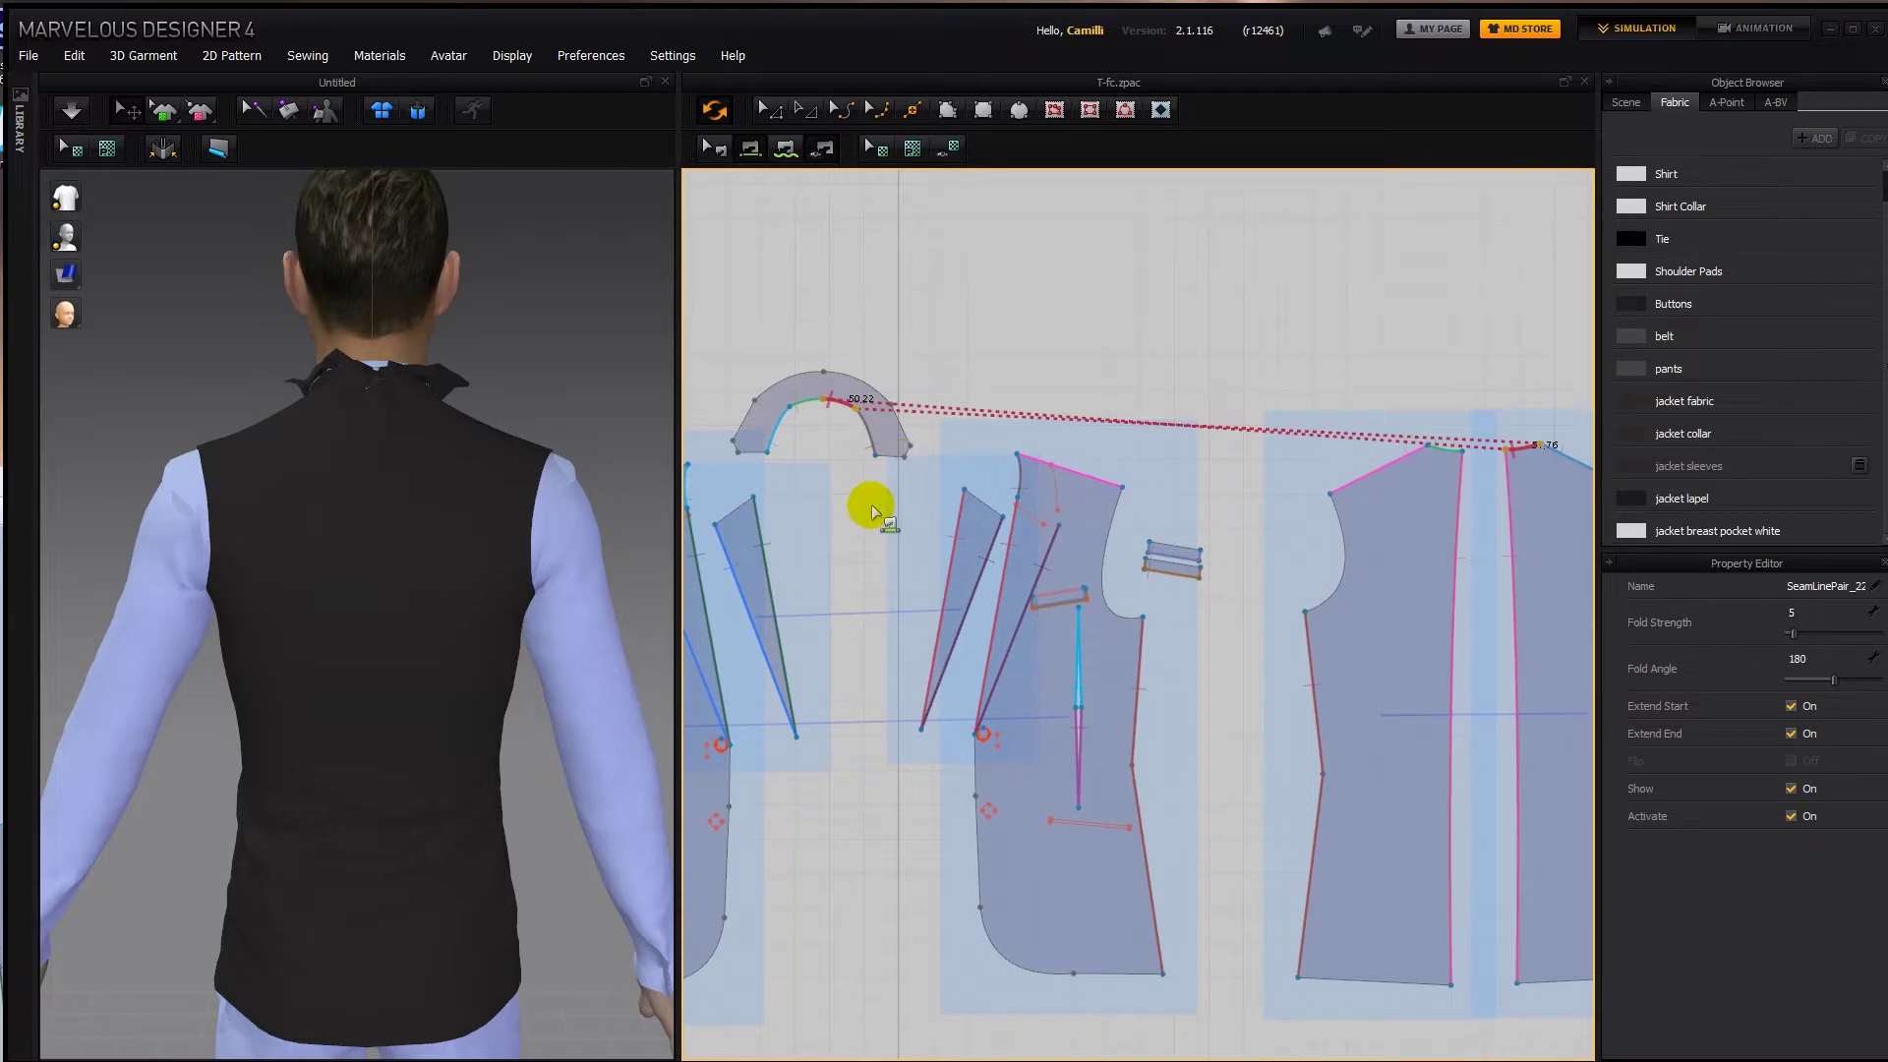
key("b")
left_click(802, 401)
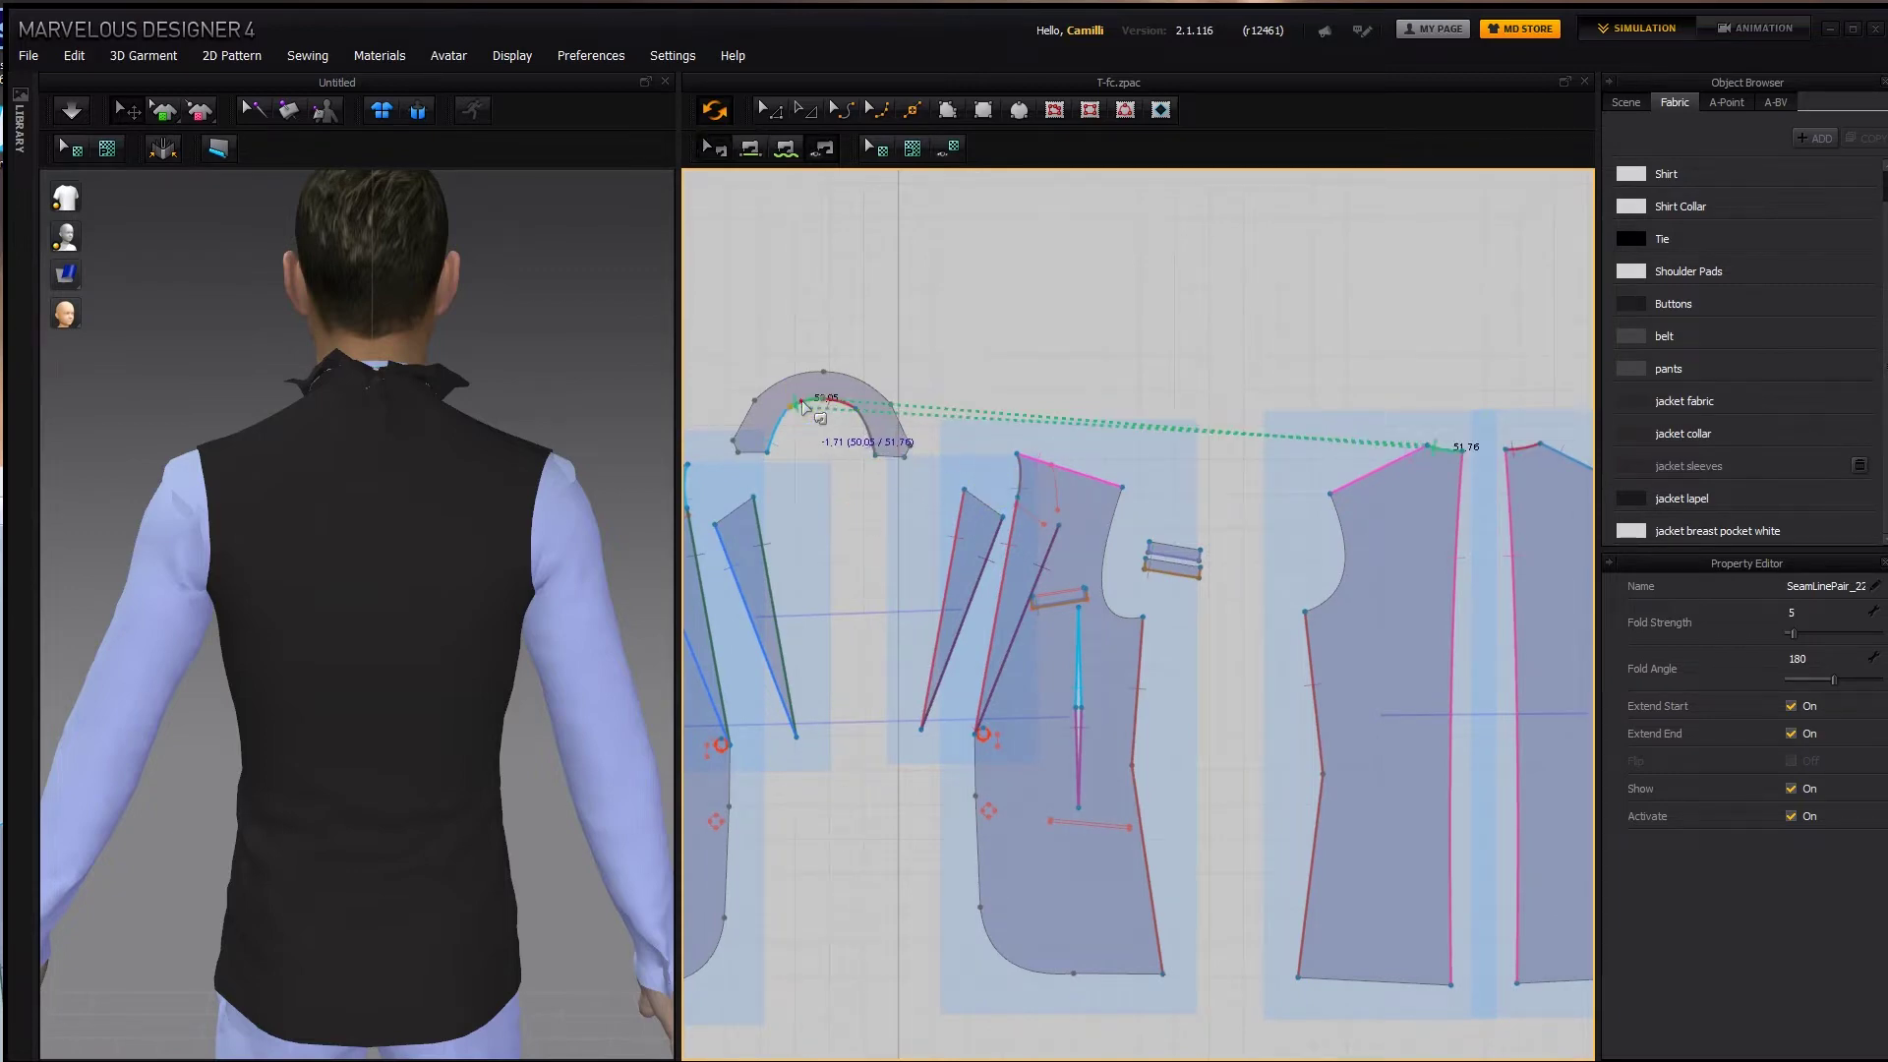
left_click(805, 407)
right_click_drag(443, 409, 454, 363)
key("ctrl+z")
key("ctrl+z")
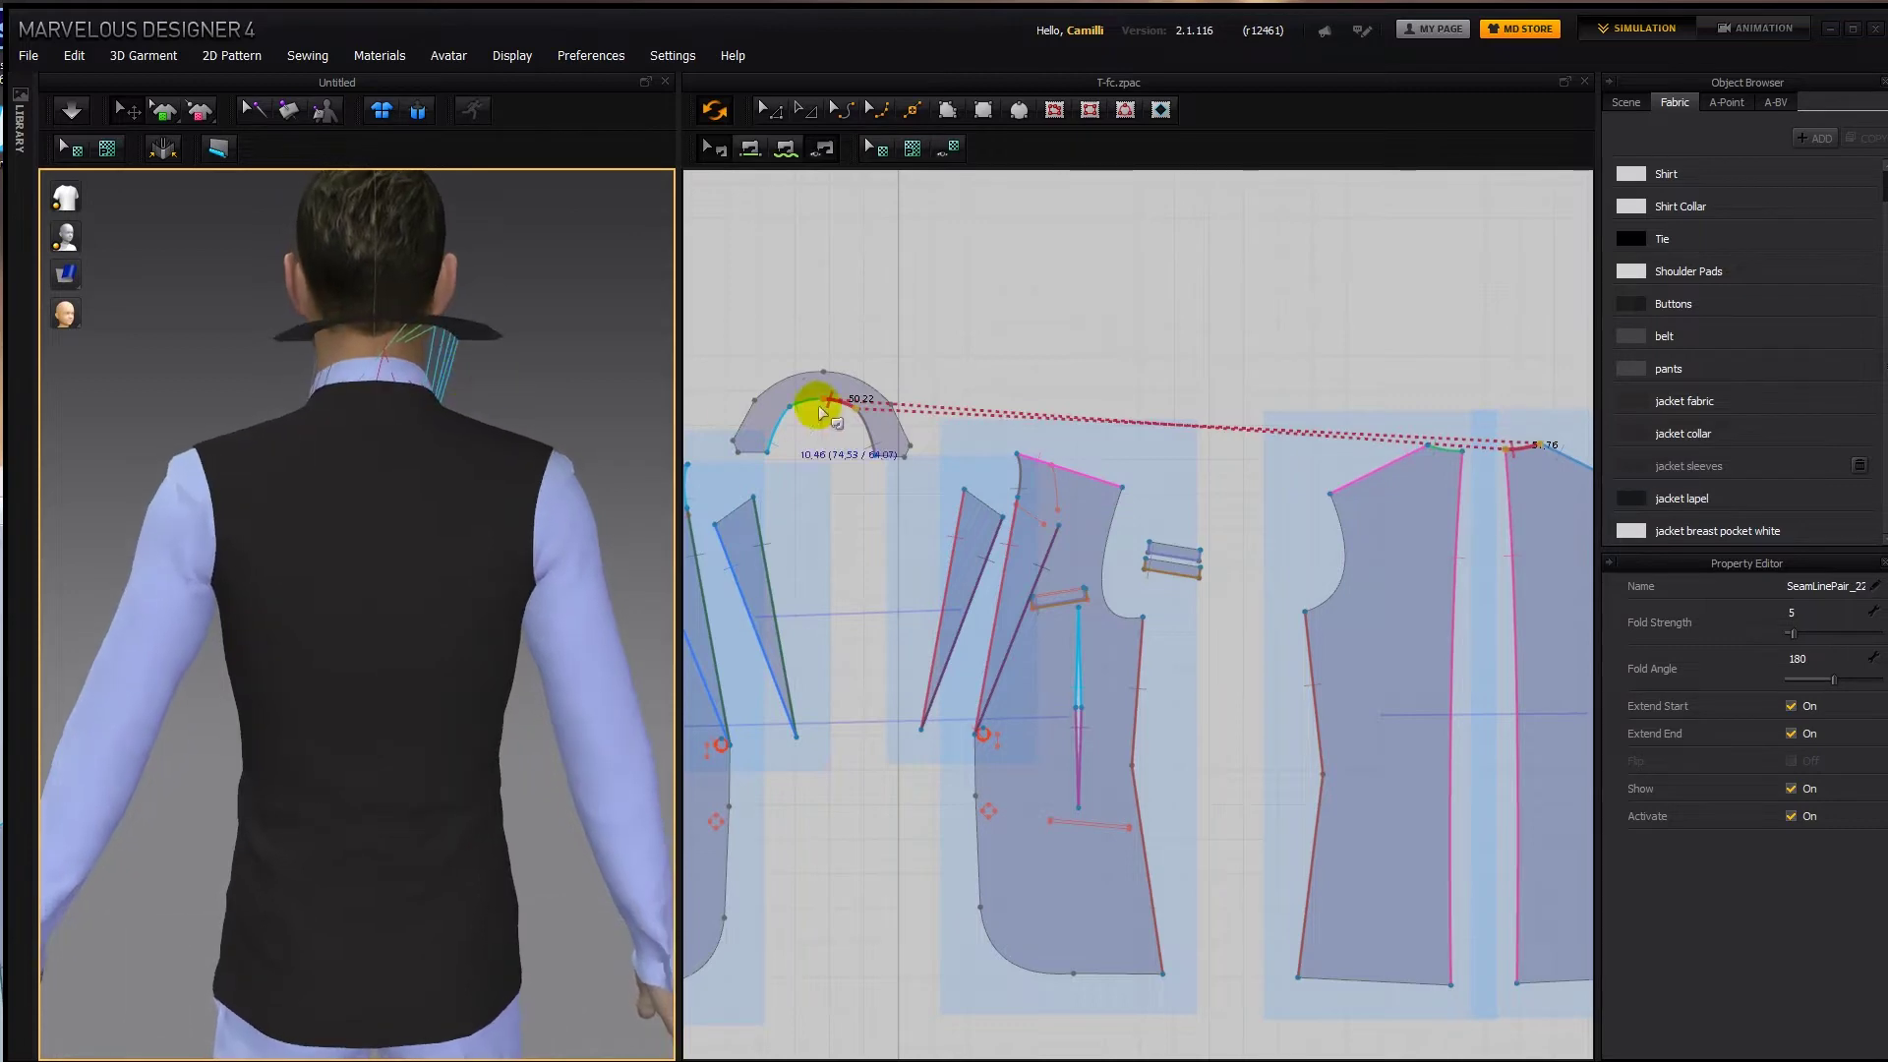
Swap the collar's two middle seams so each segment joins the opposite back panel's neck edge.
left_click(838, 404)
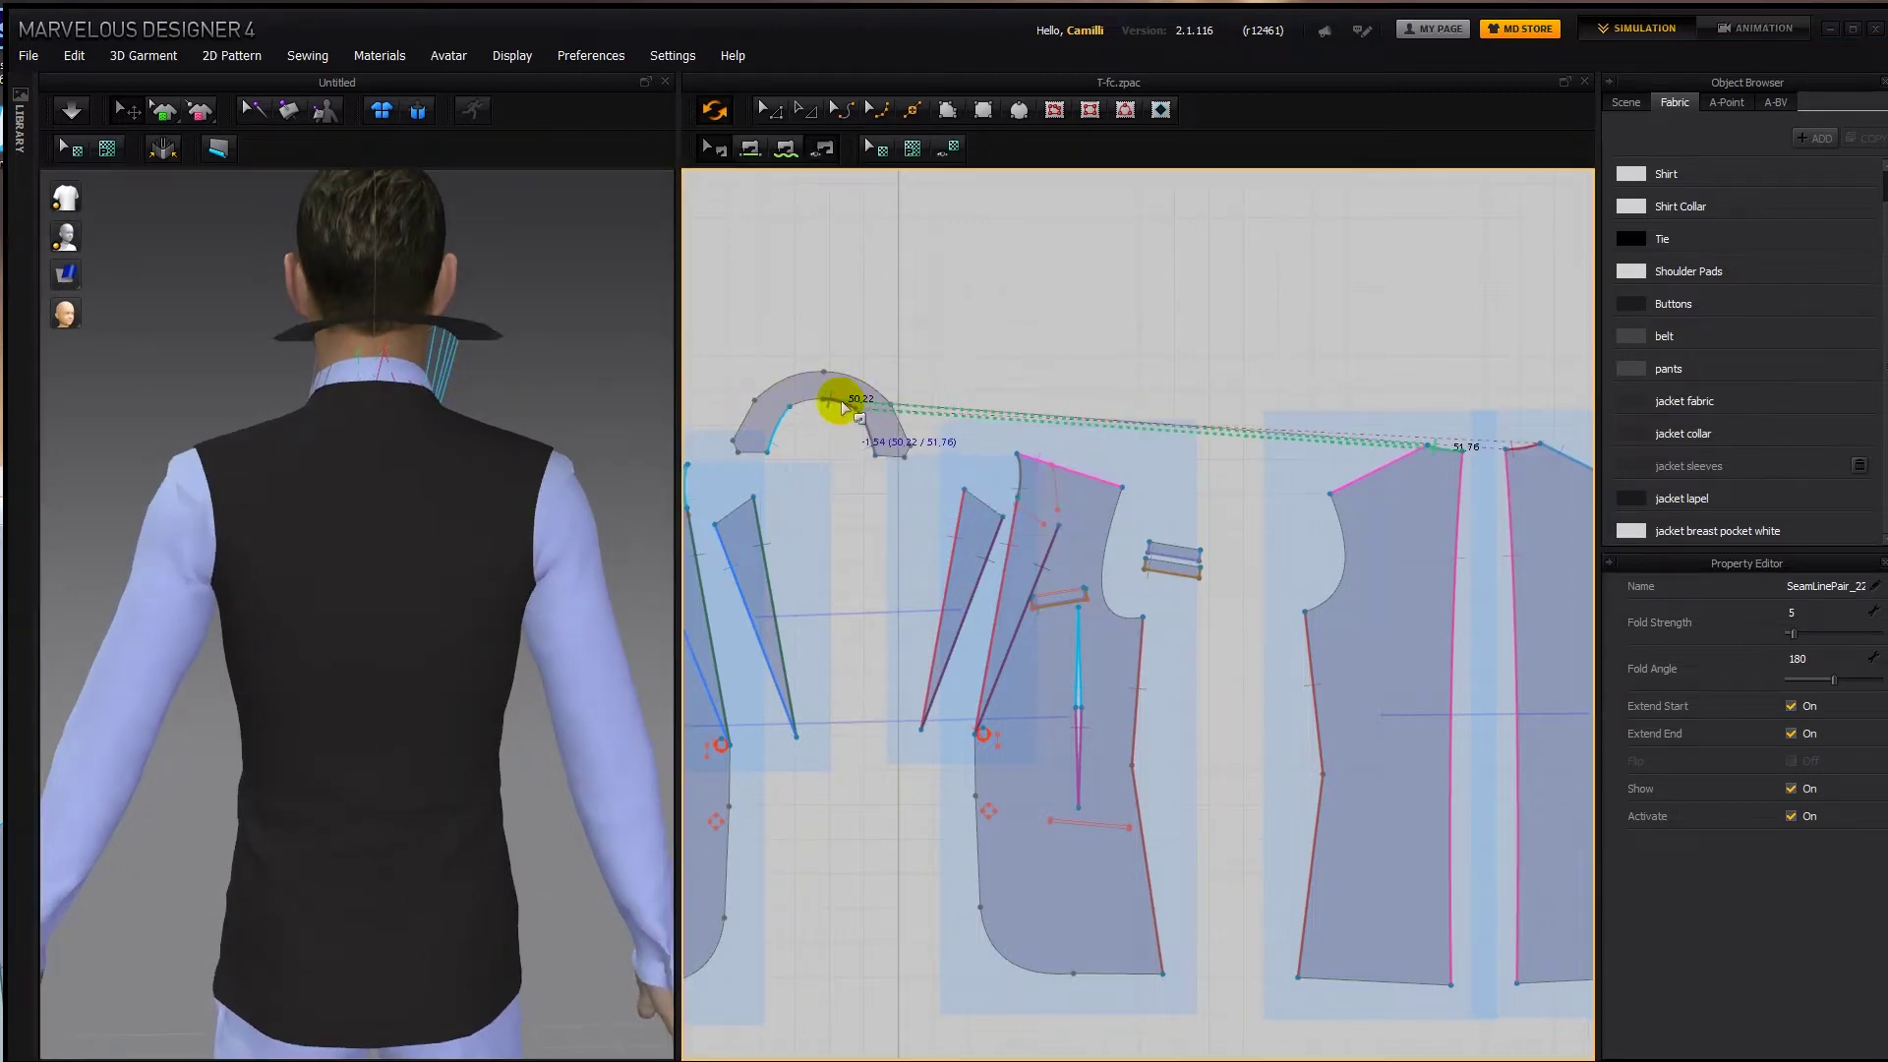
left_click(834, 409)
left_click(808, 409)
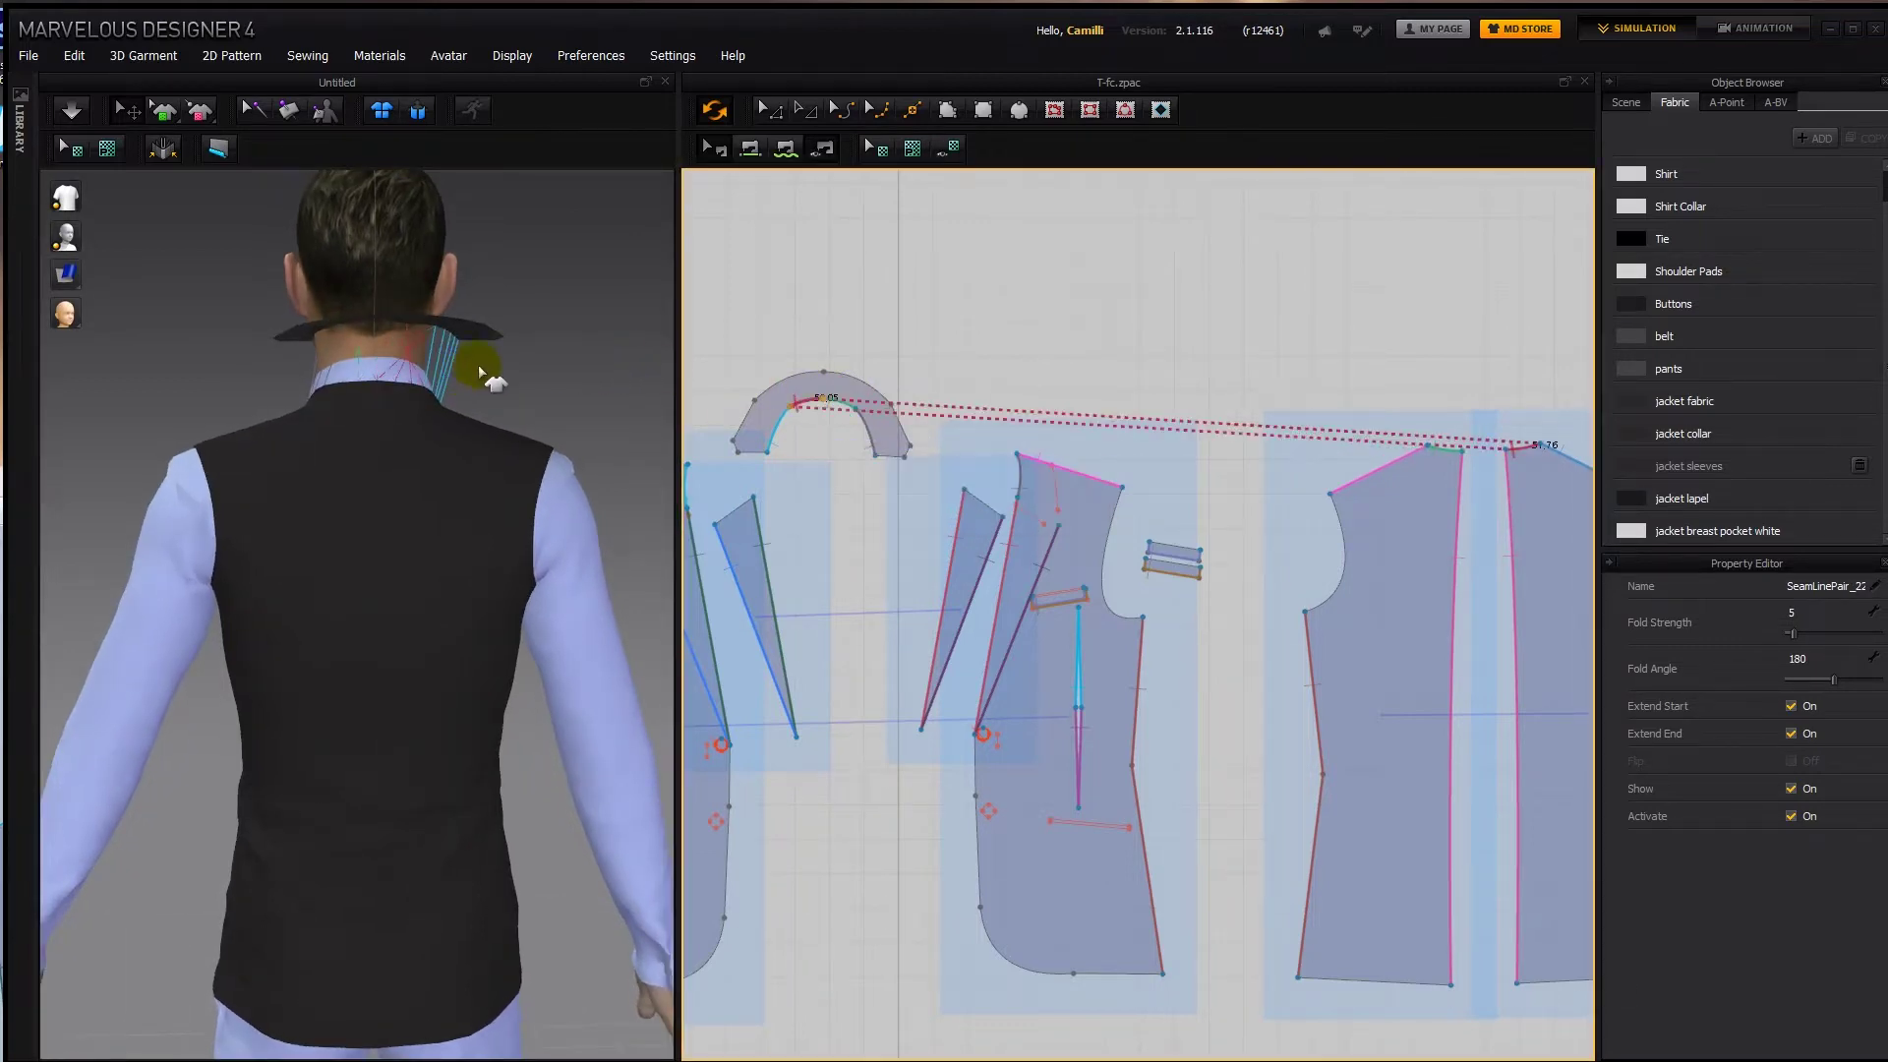
right_click(843, 408)
left_click(870, 421)
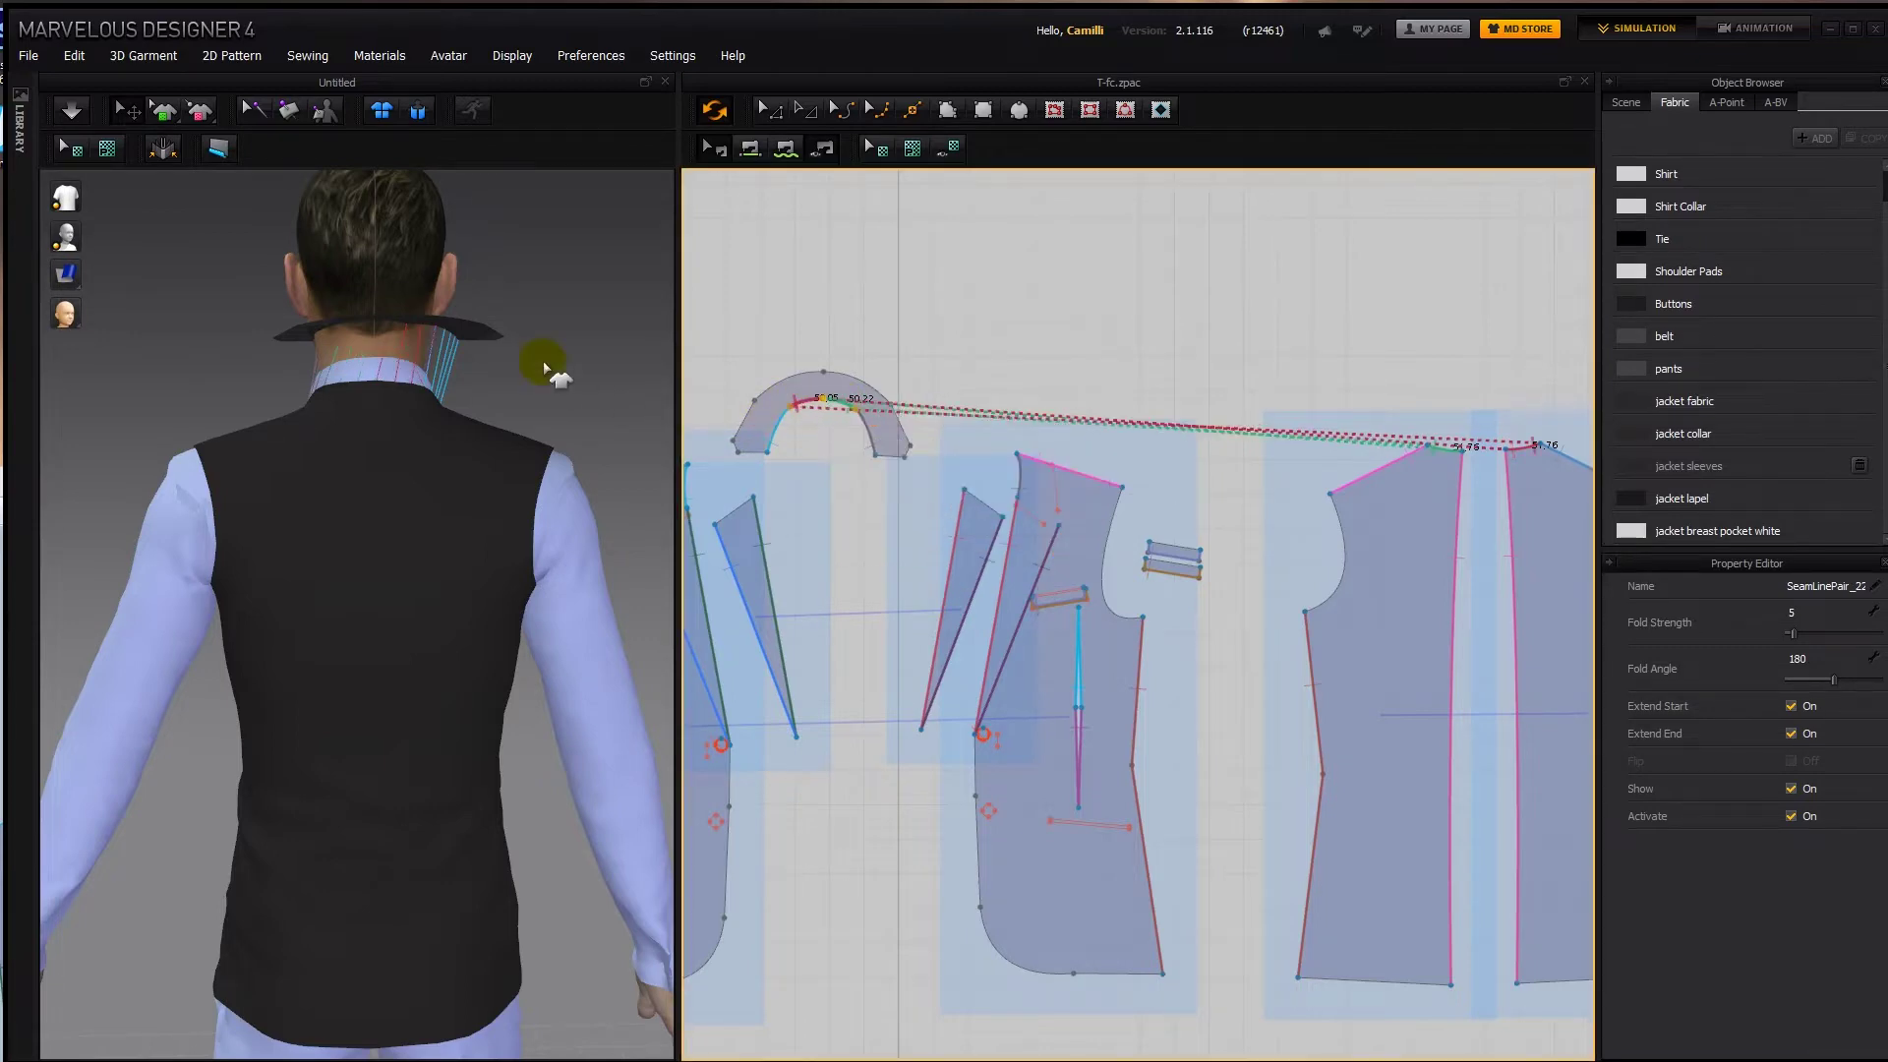
Simulate the jacket so the sewn collar drapes around the neck, and select the collar piece.
right_click_drag(546, 364, 481, 426)
left_click(413, 326)
key("space")
right_click_drag(328, 479, 496, 553)
key("space")
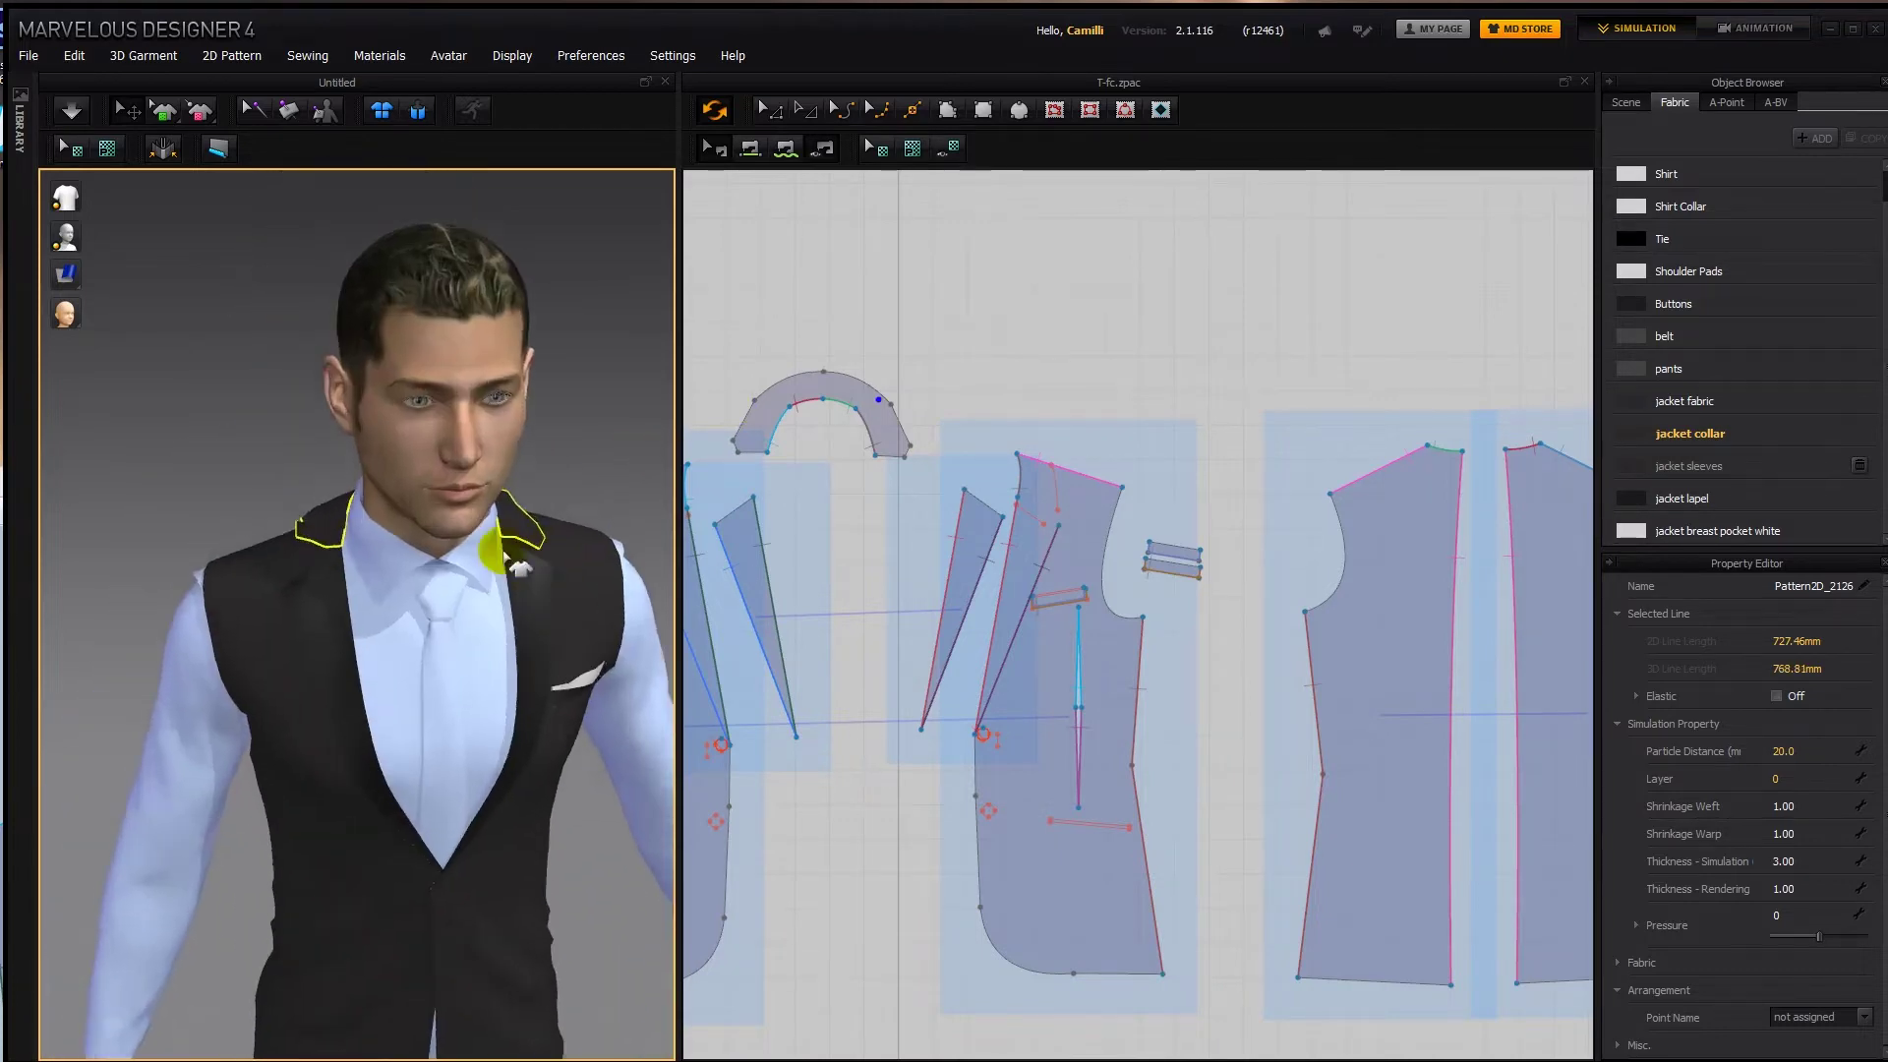
Pull the collar's front end down toward the top of the lapel on the side without the breast pocket.
scroll(497, 593, "down", 3)
middle_click_drag(858, 477, 1032, 541)
scroll(934, 497, "down", 4)
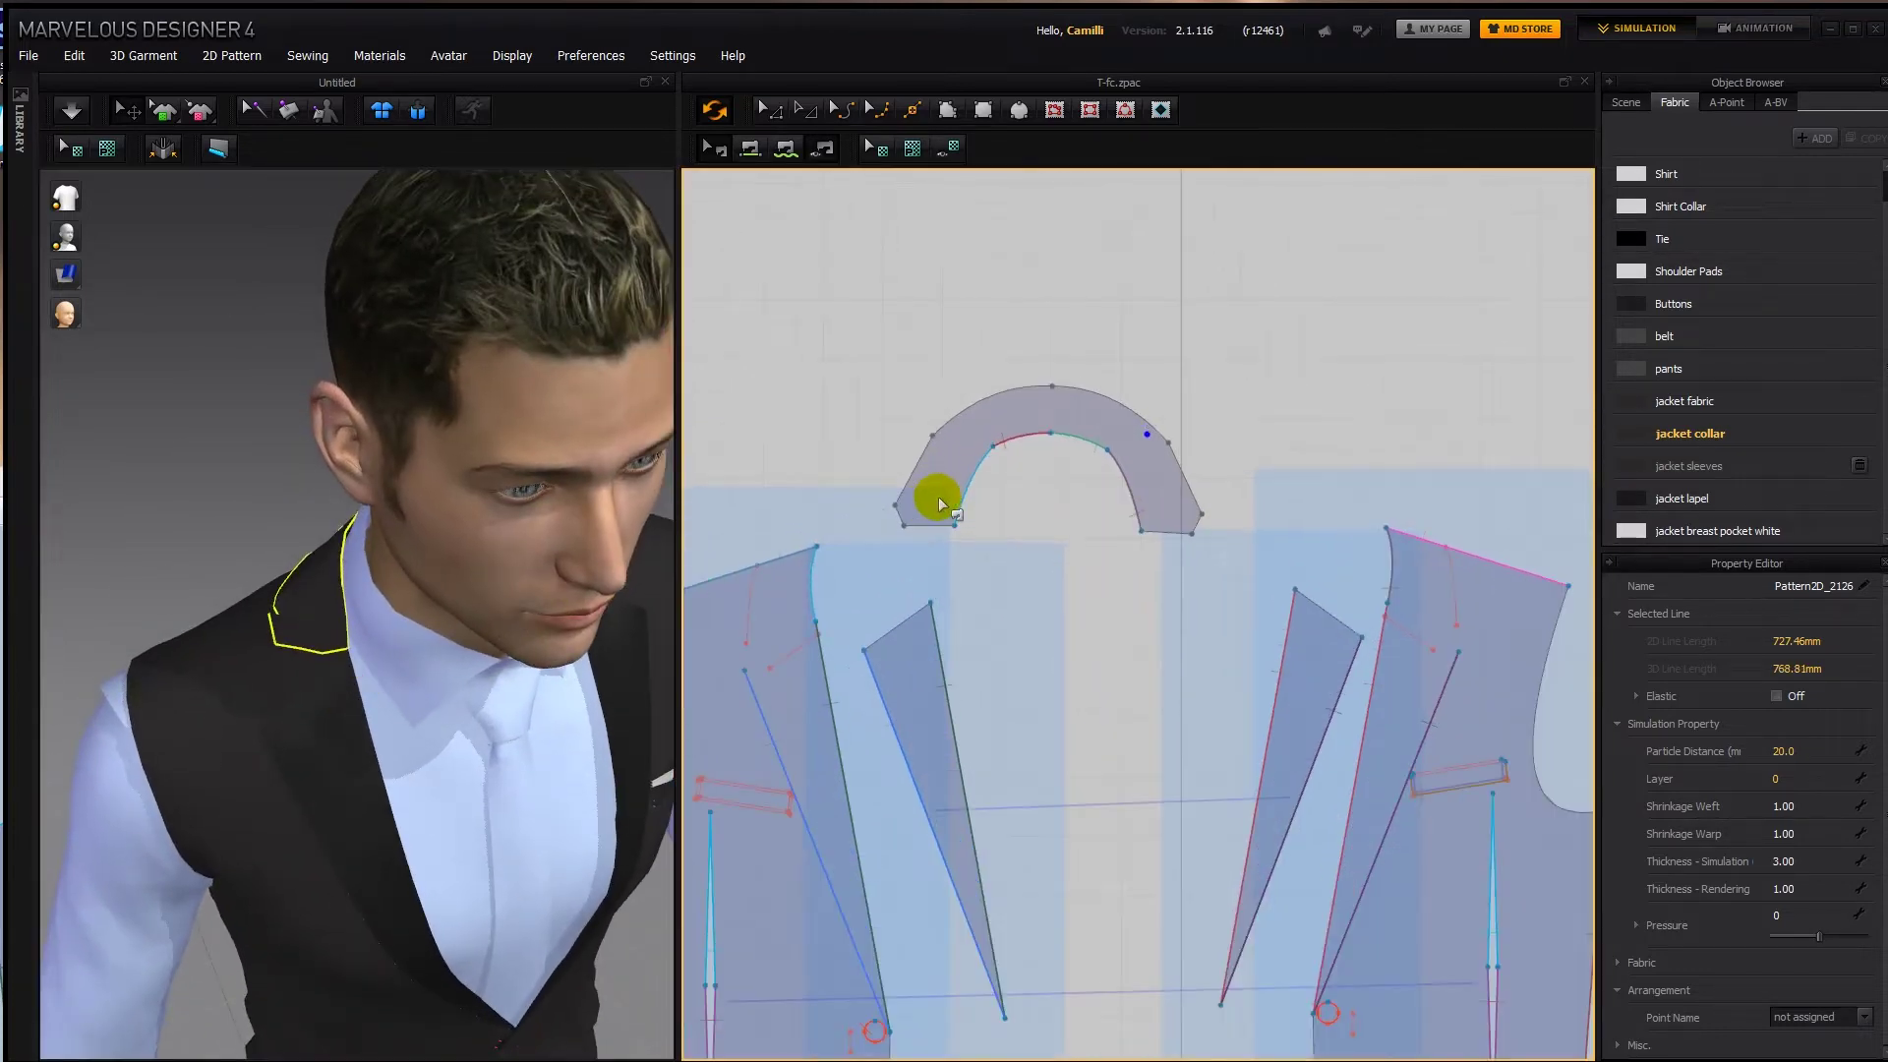
right_click_drag(924, 562, 915, 604)
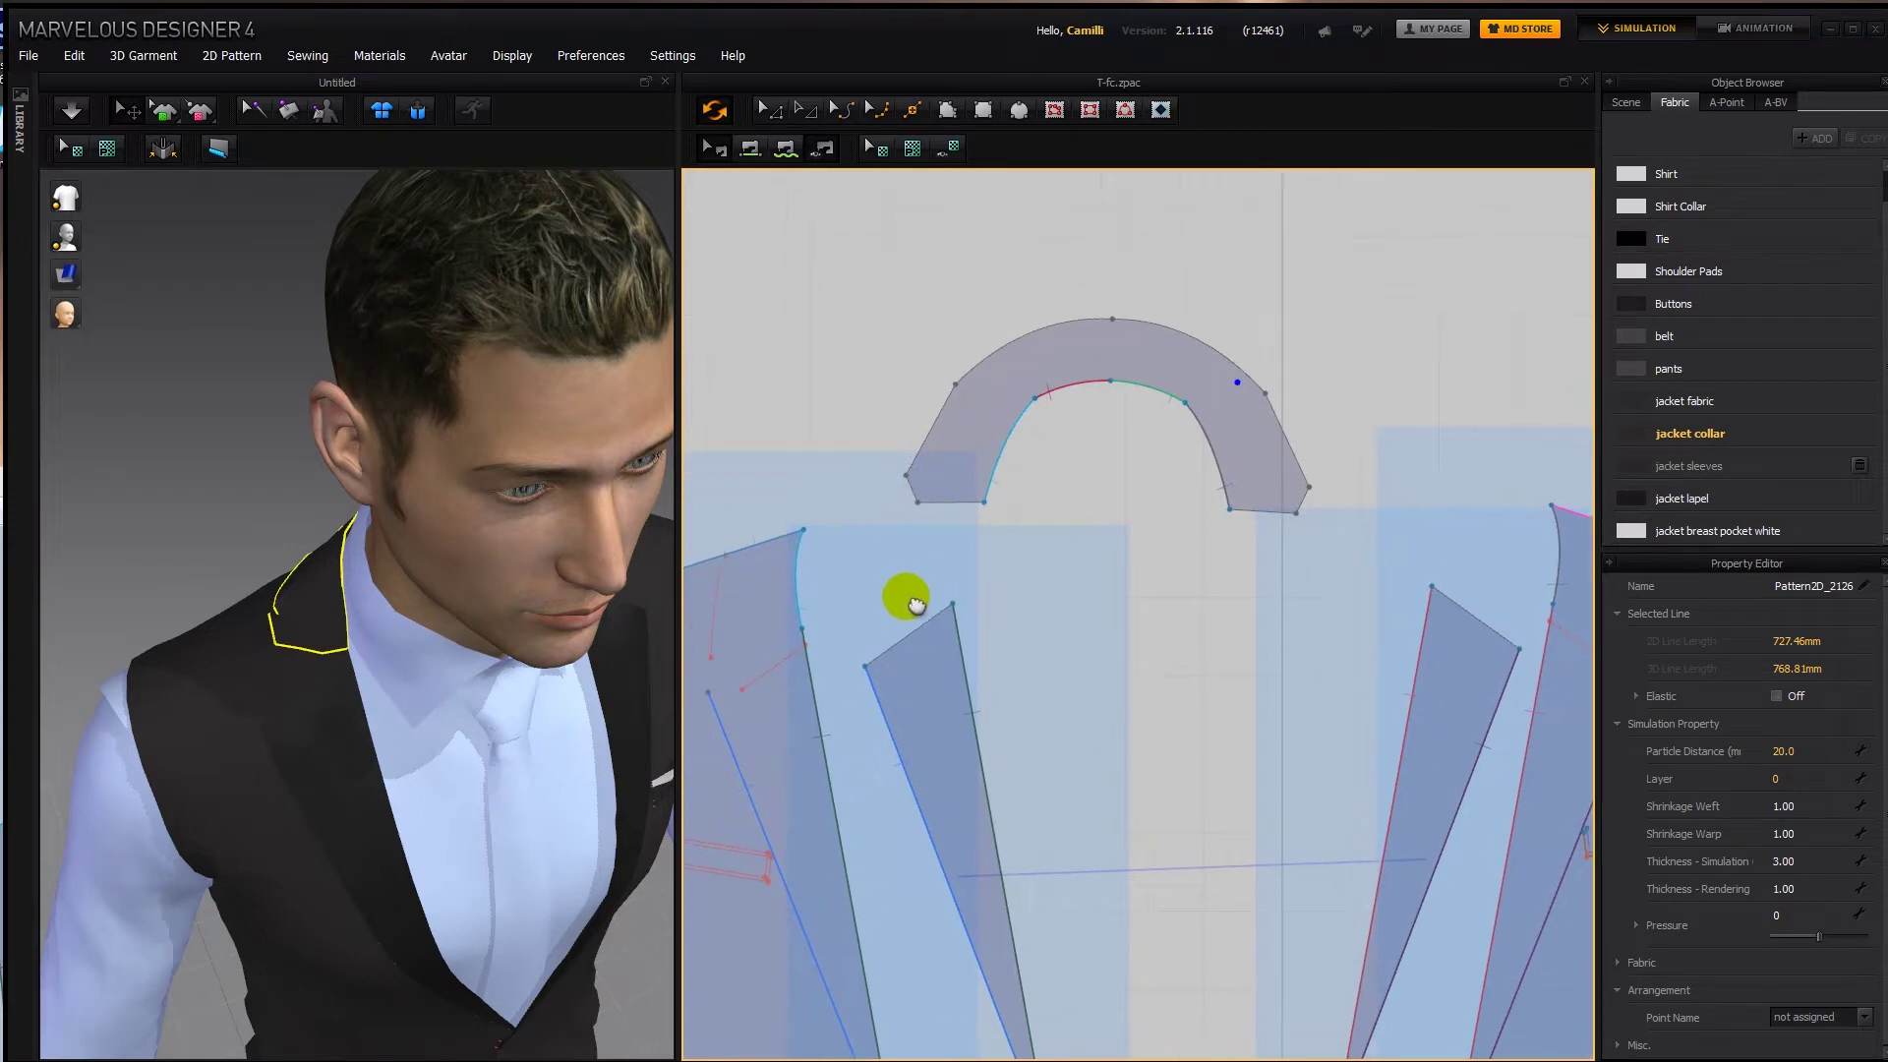
right_click_drag(401, 630, 380, 637)
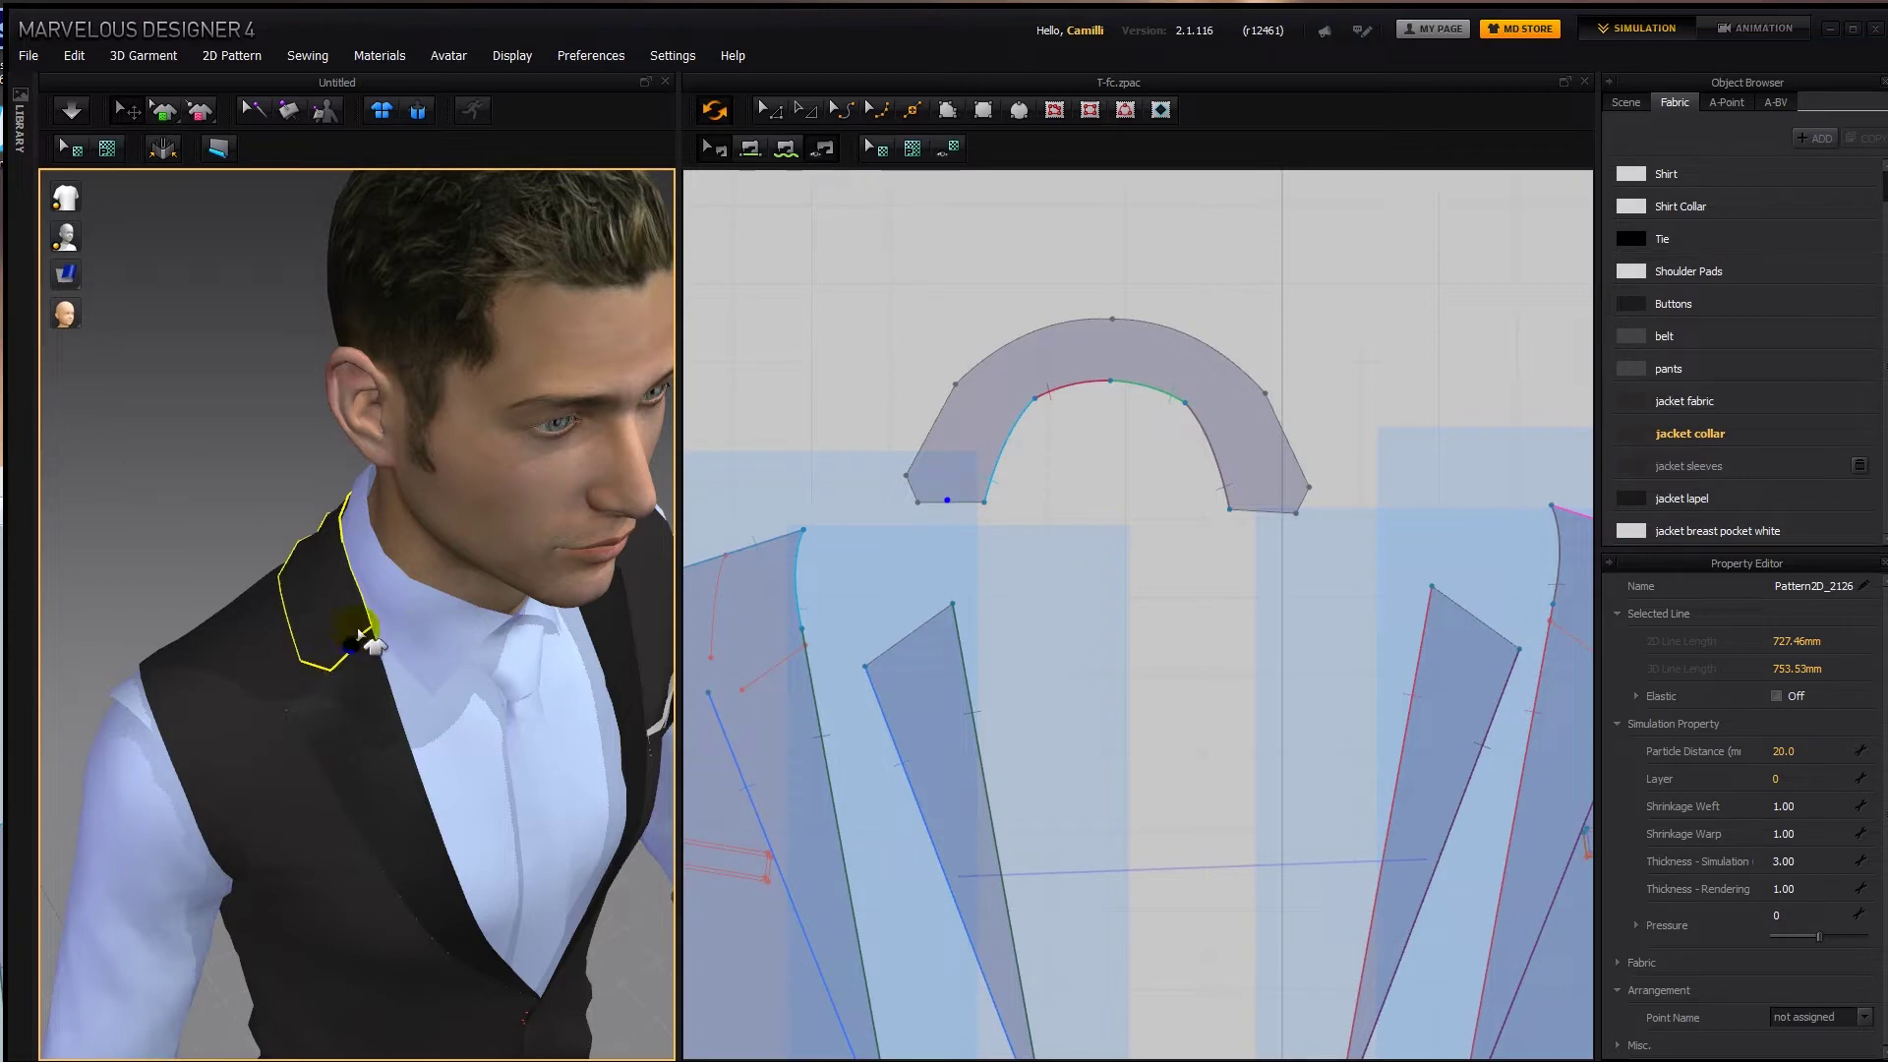
left_click(362, 639)
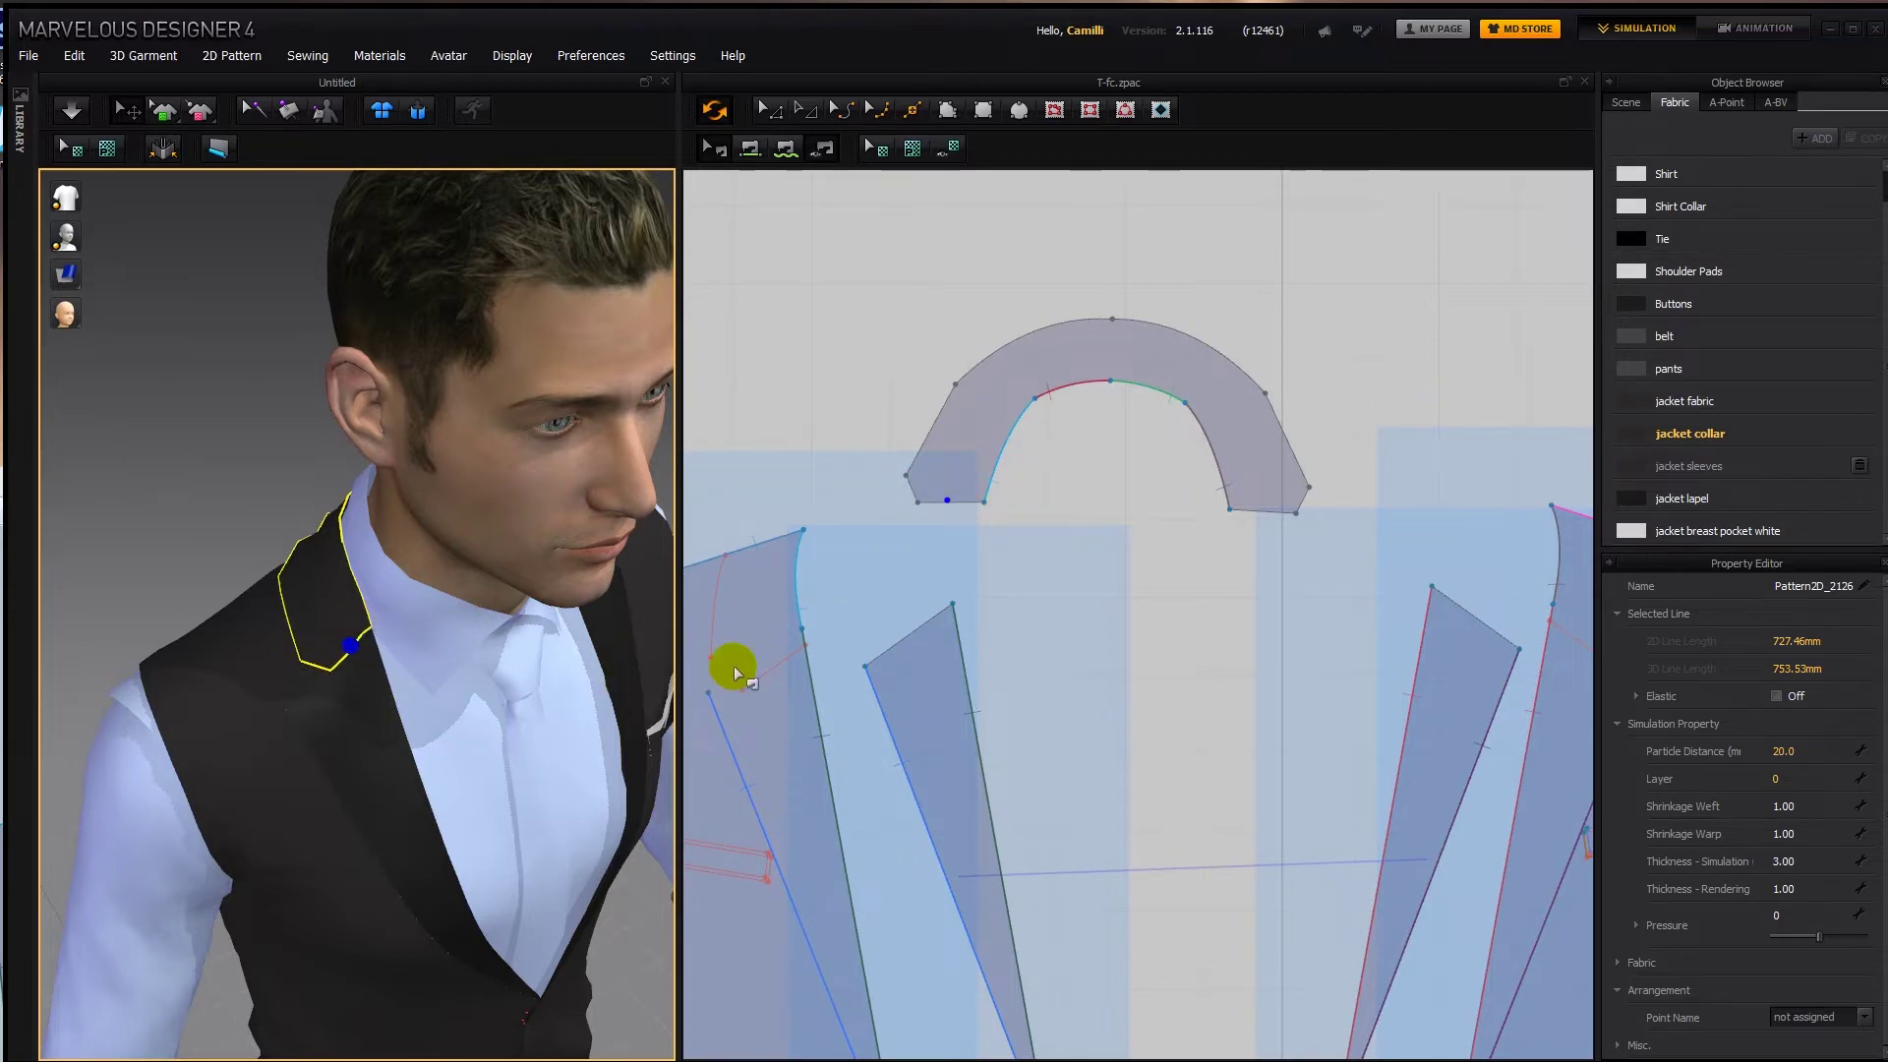
Sew the collar's short end edge to the slanted internal notch line on the front panel.
middle_click_drag(881, 558, 965, 552)
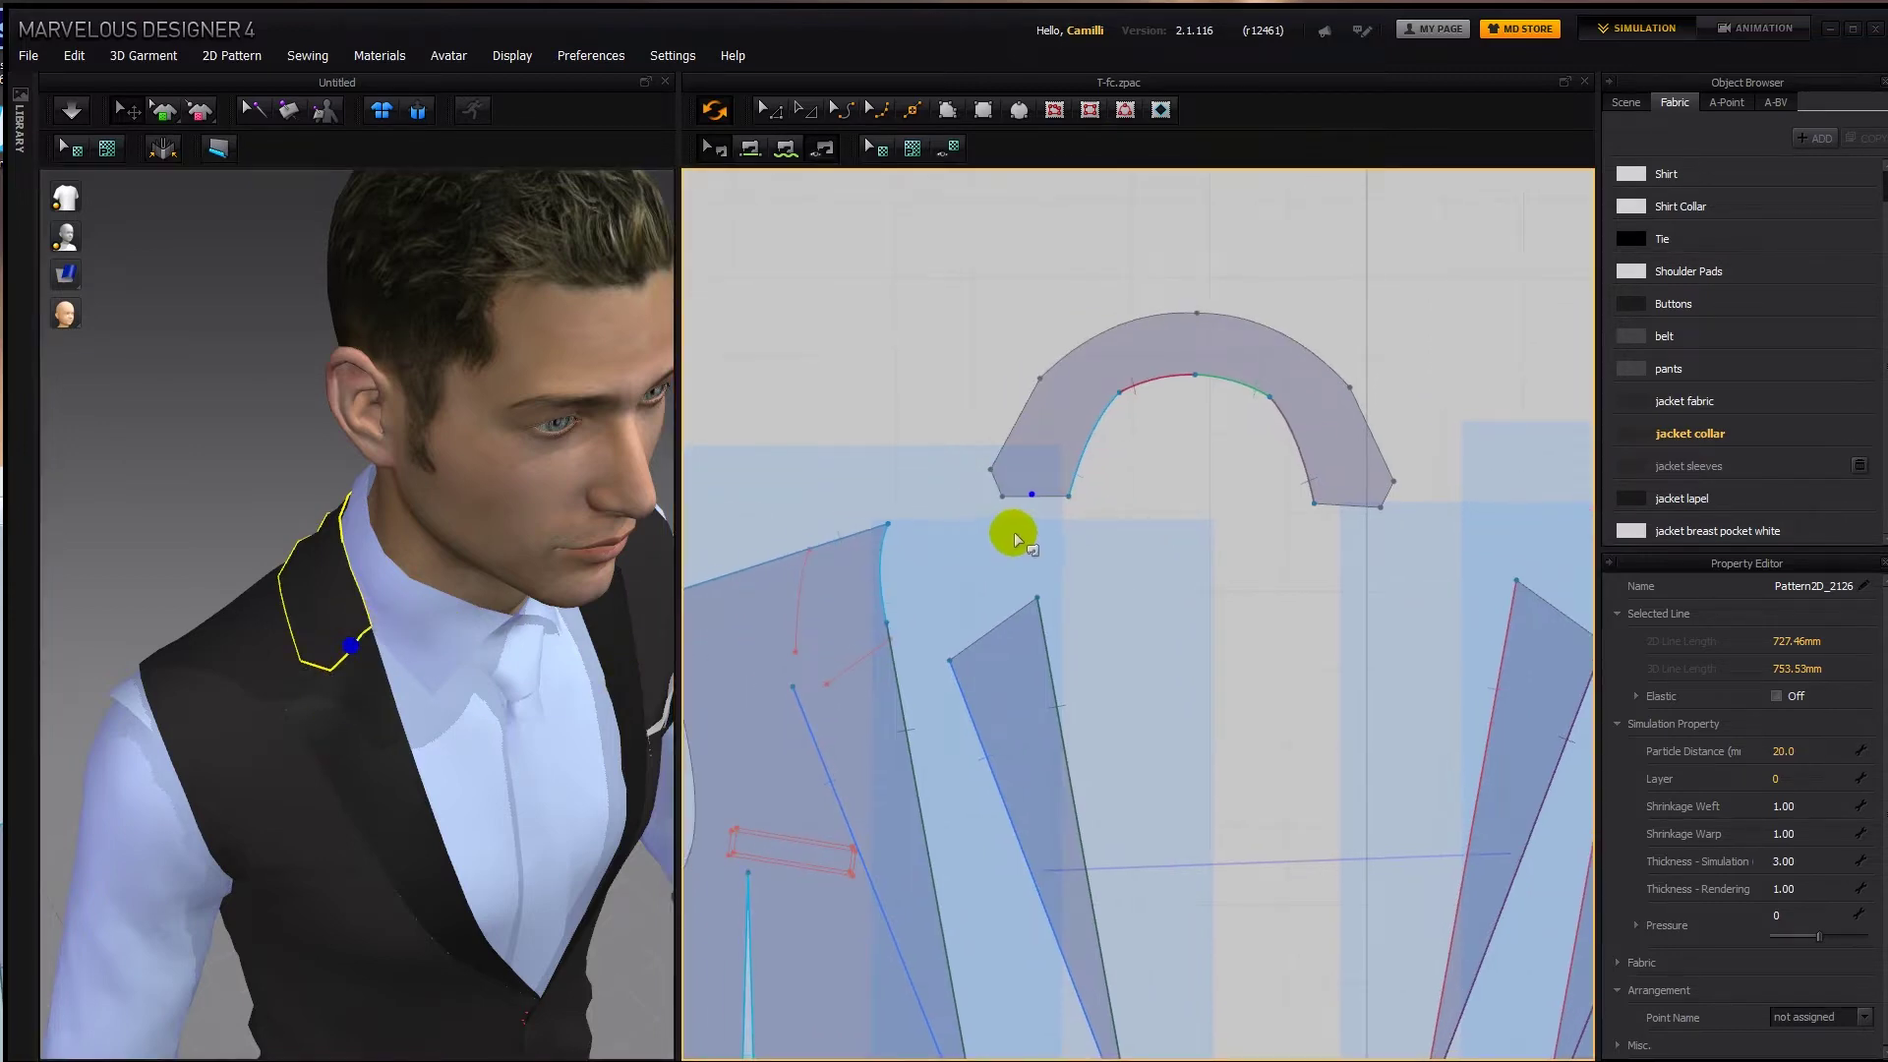
left_click(843, 676)
key("b")
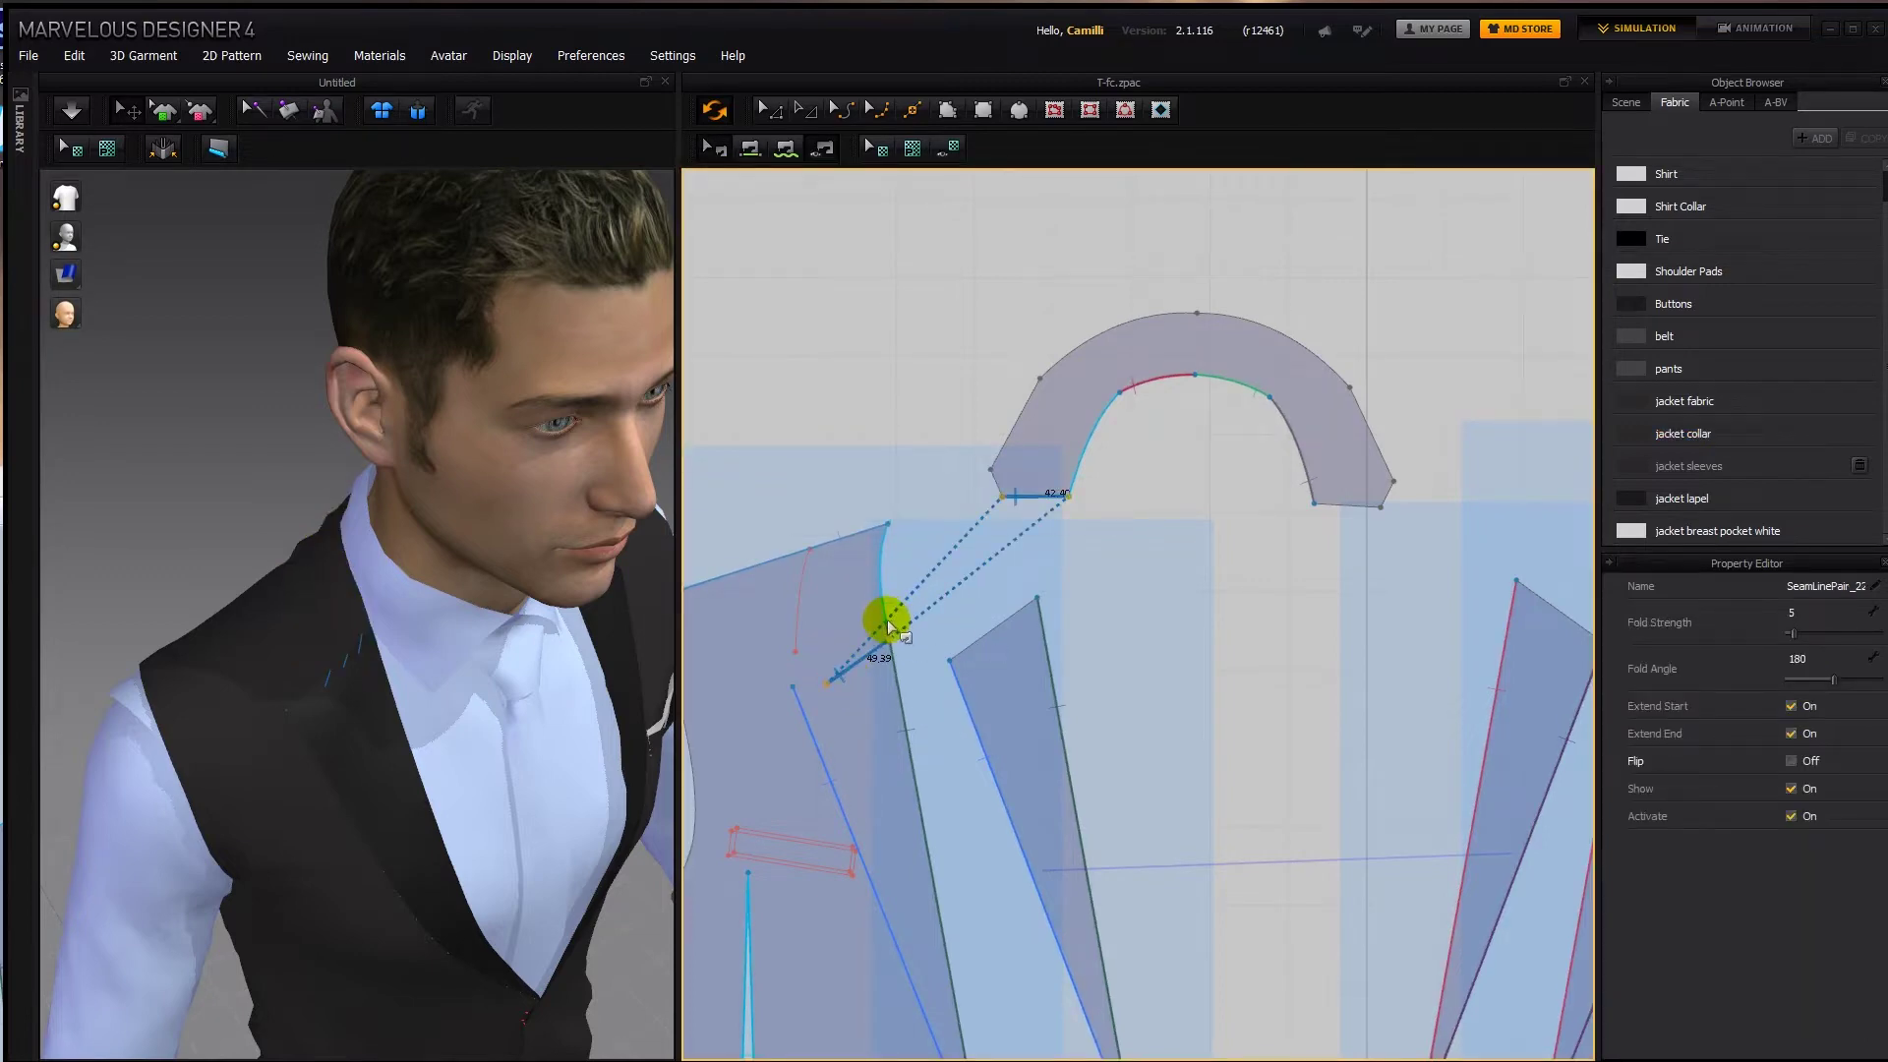
Extend the front panel's neck seam with the collar down to the start of the notch line.
left_click(888, 623)
left_click(921, 667)
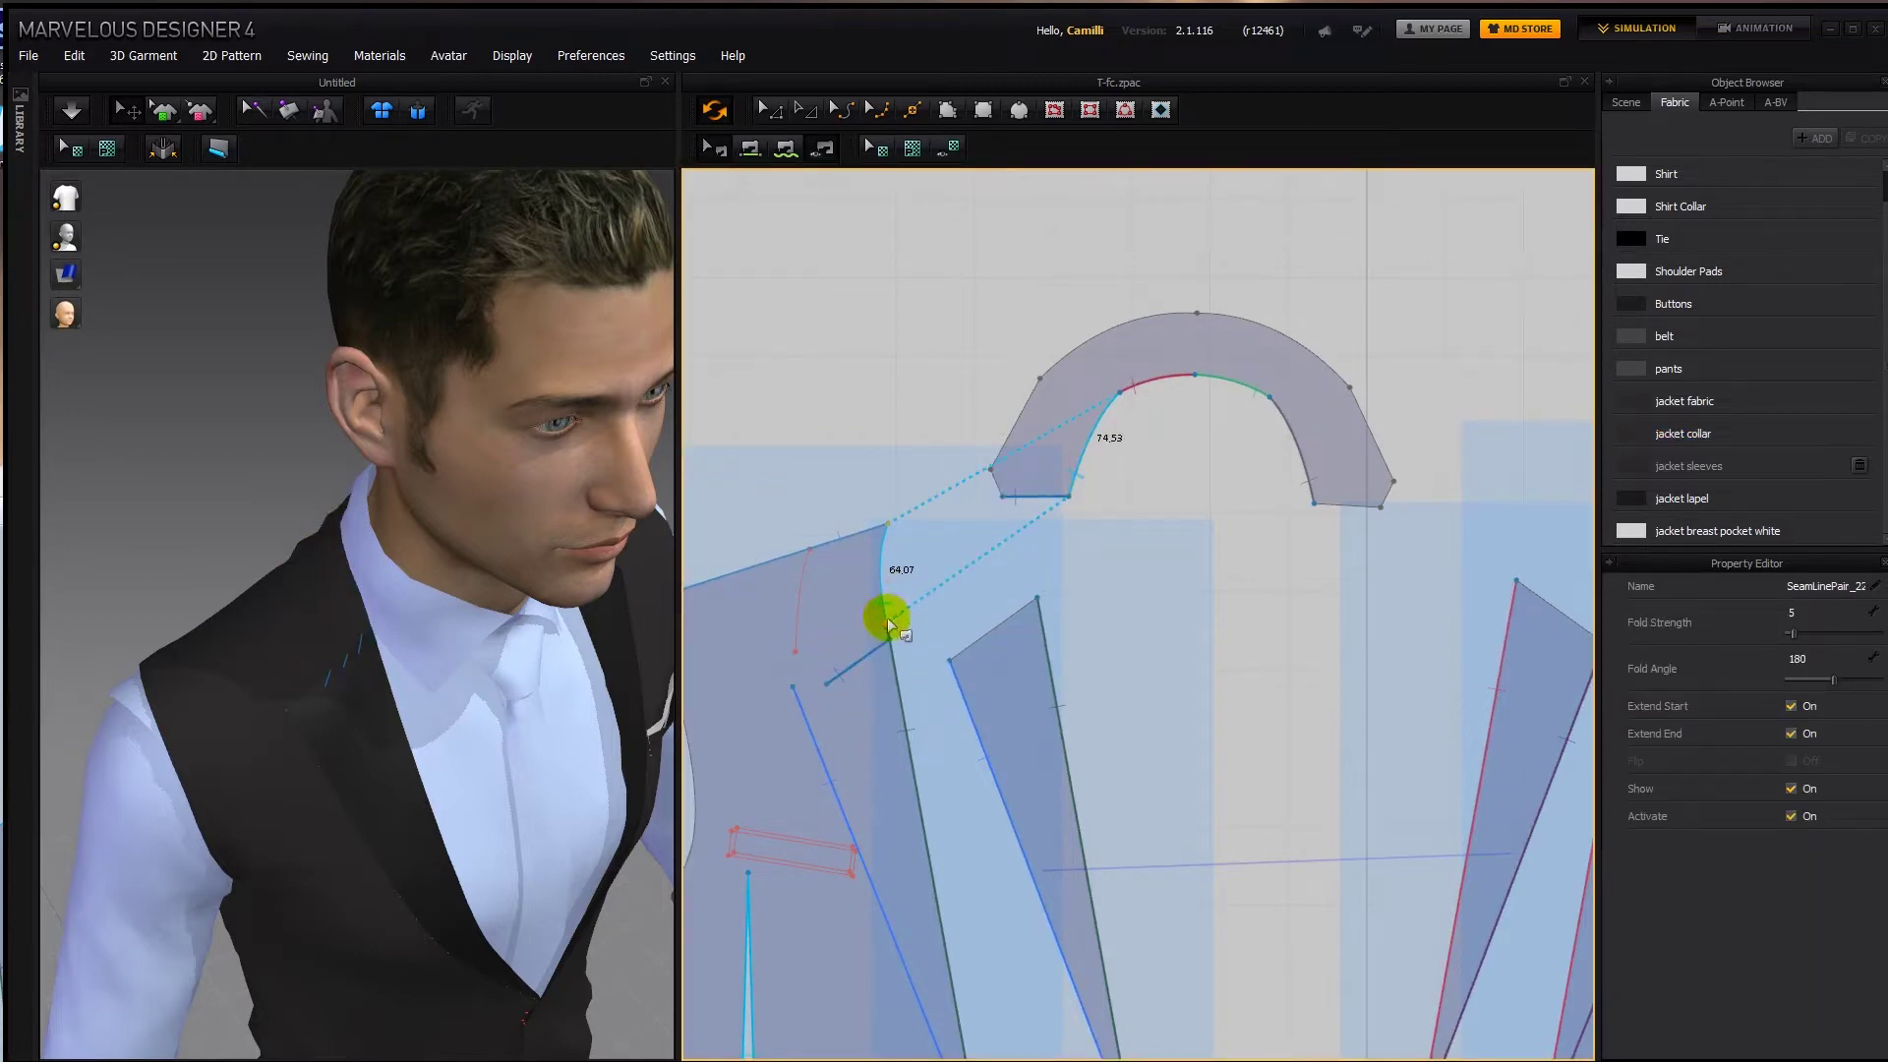
left_click(888, 637)
left_click(360, 646)
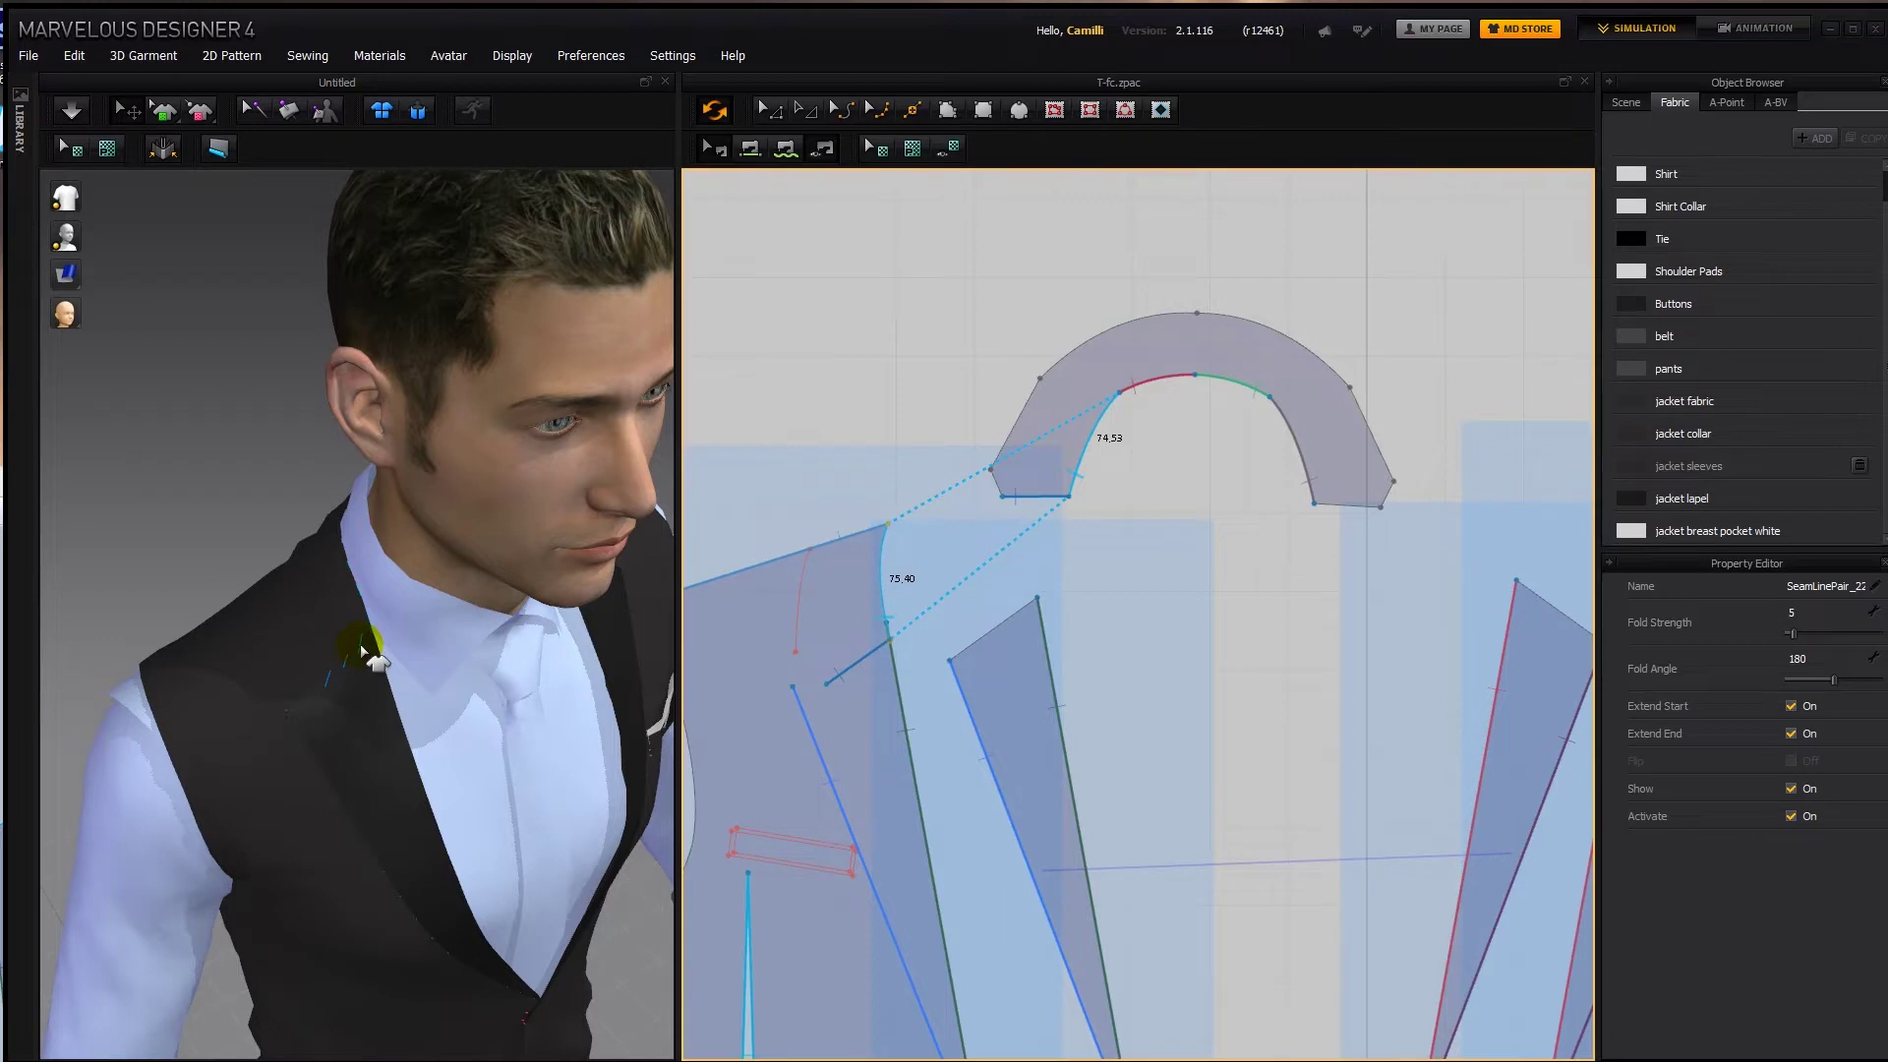
Select the jacket collar fabric and change its colour to a darker shade near black.
left_click(1683, 433)
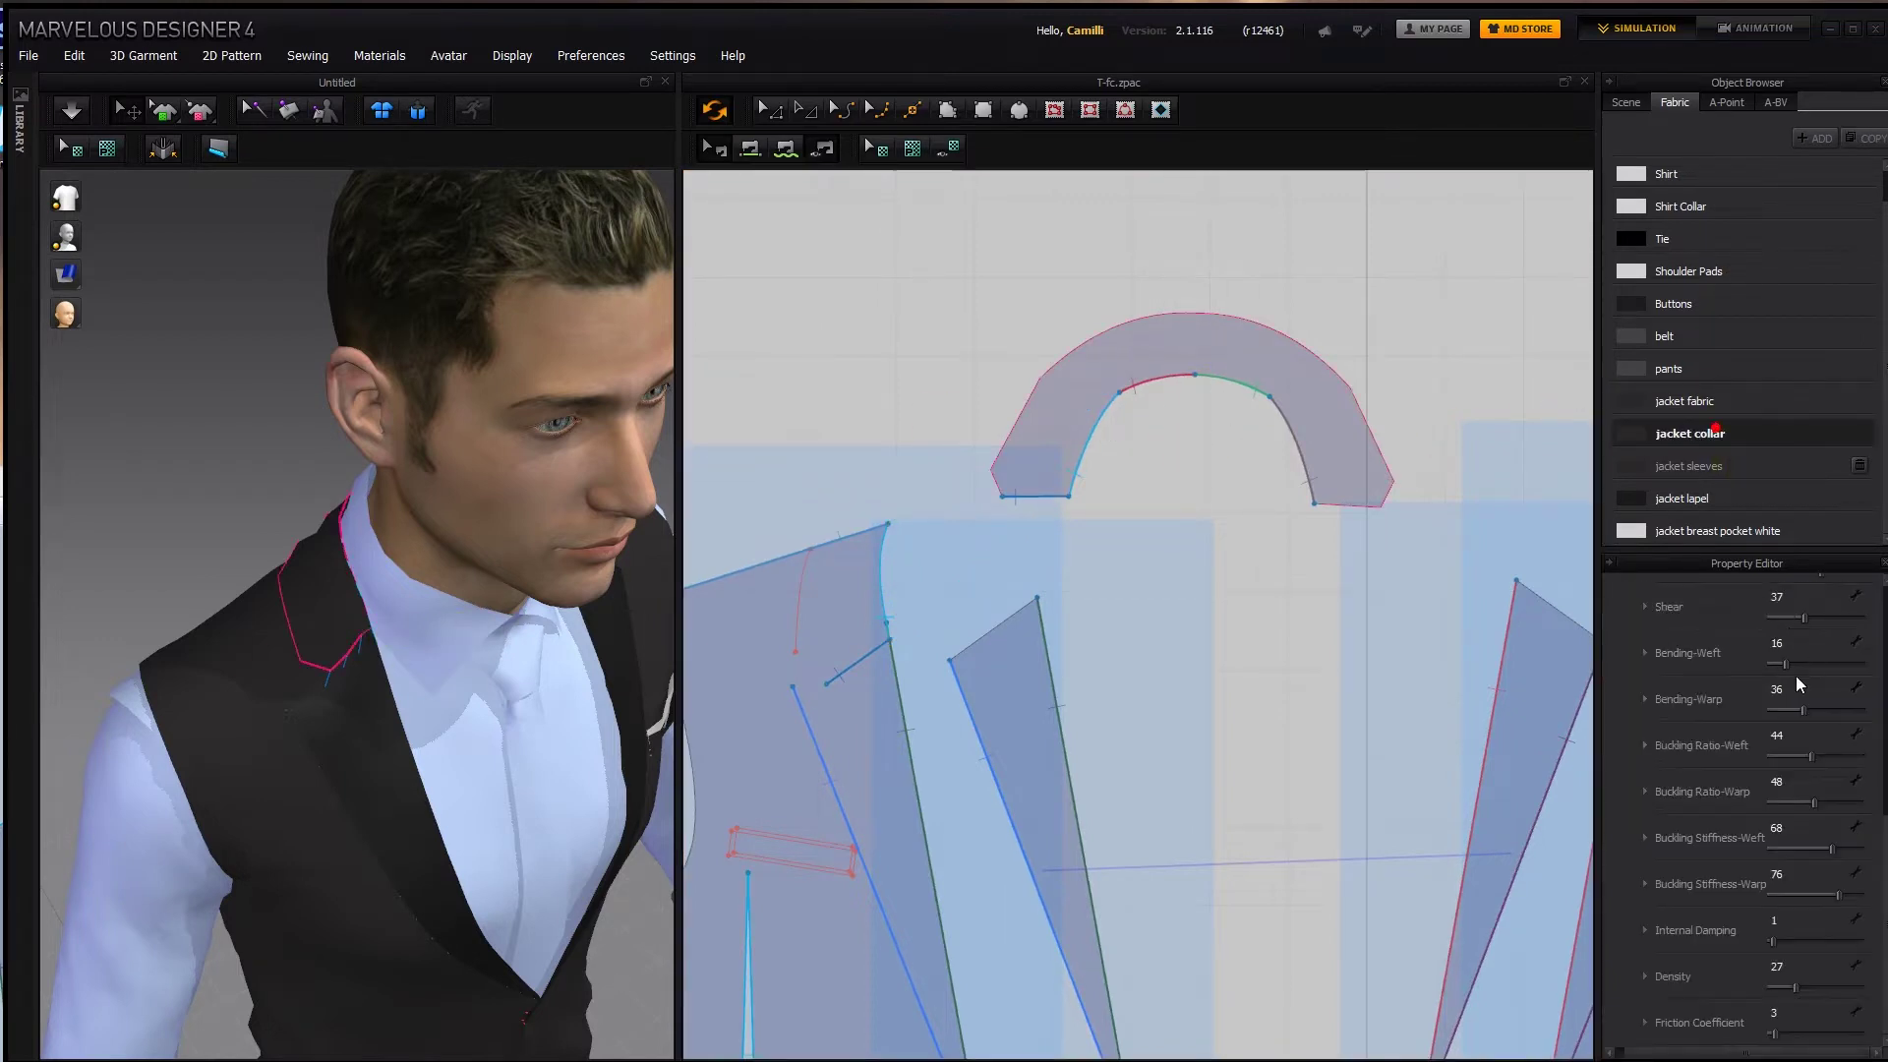
left_click(1808, 598)
left_click(903, 713)
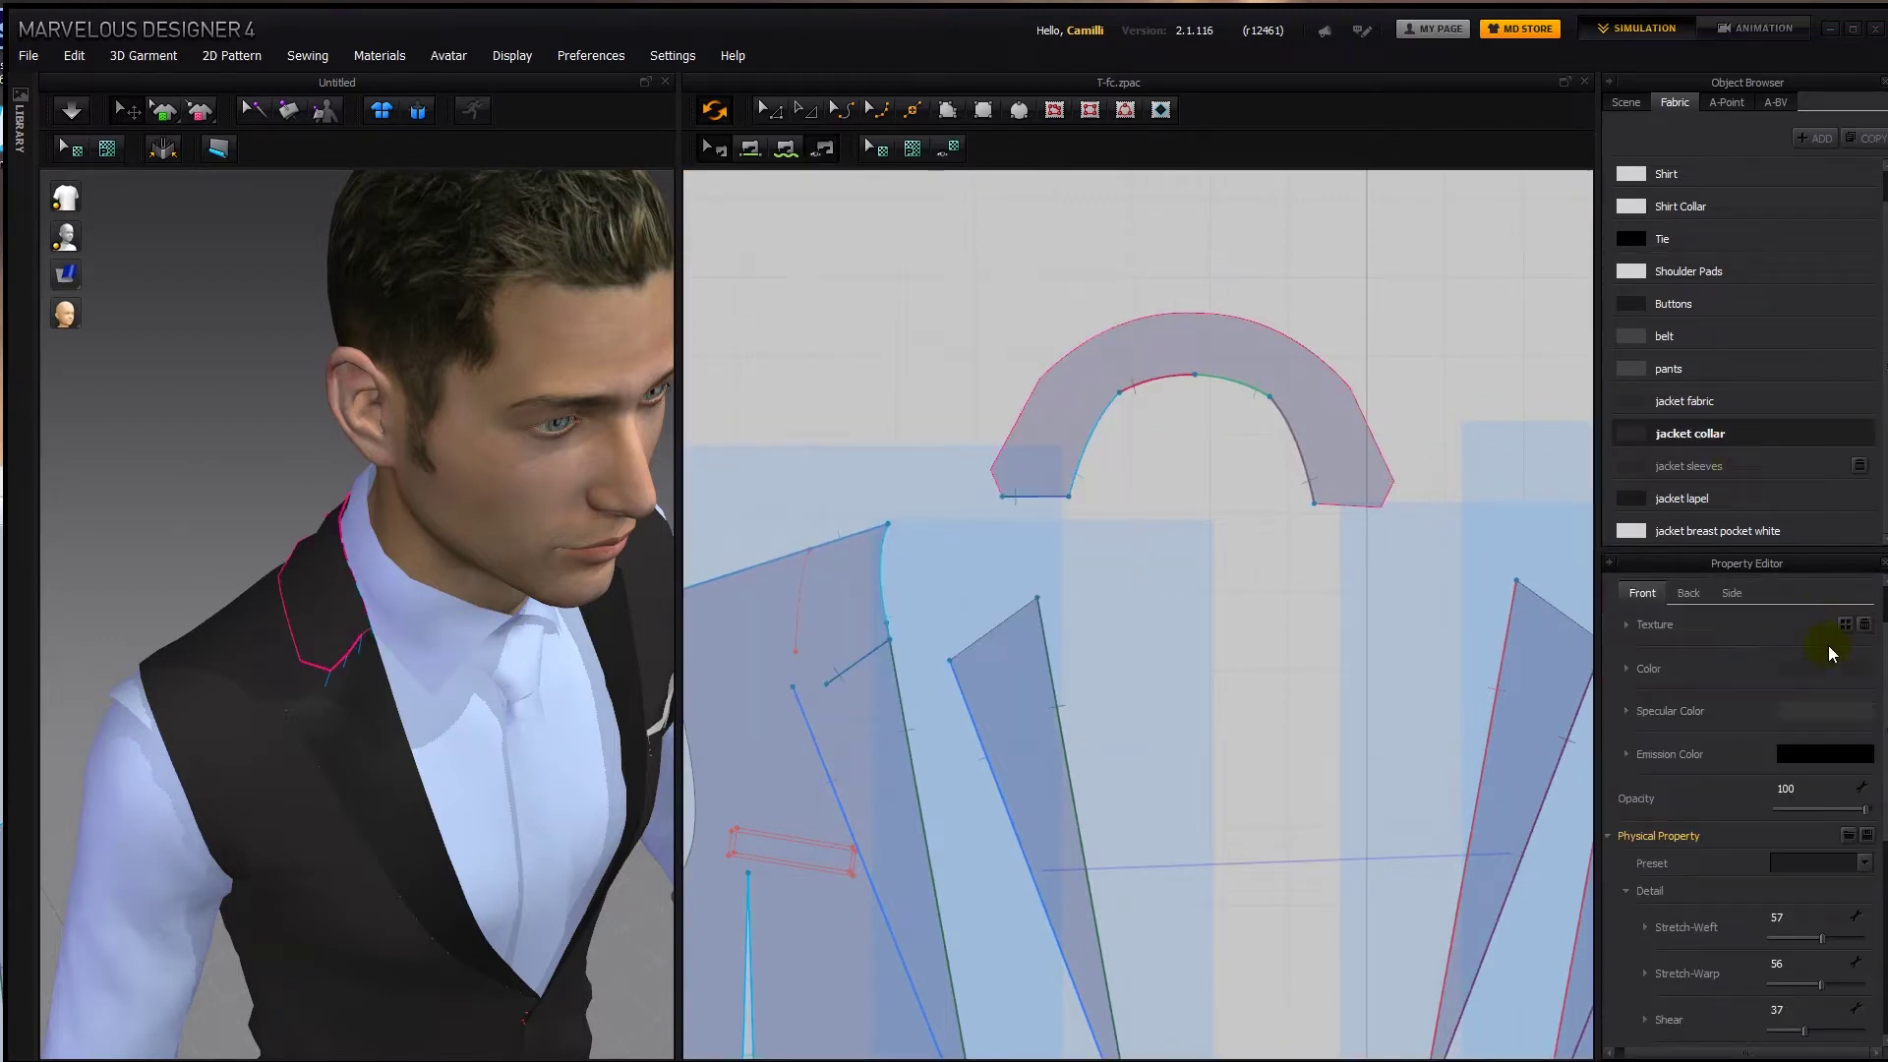
left_click(1827, 653)
left_click(779, 436)
left_click(902, 713)
Simulate the jacket so the newly sewn collar end settles against the front panel.
left_click(258, 442)
key("space")
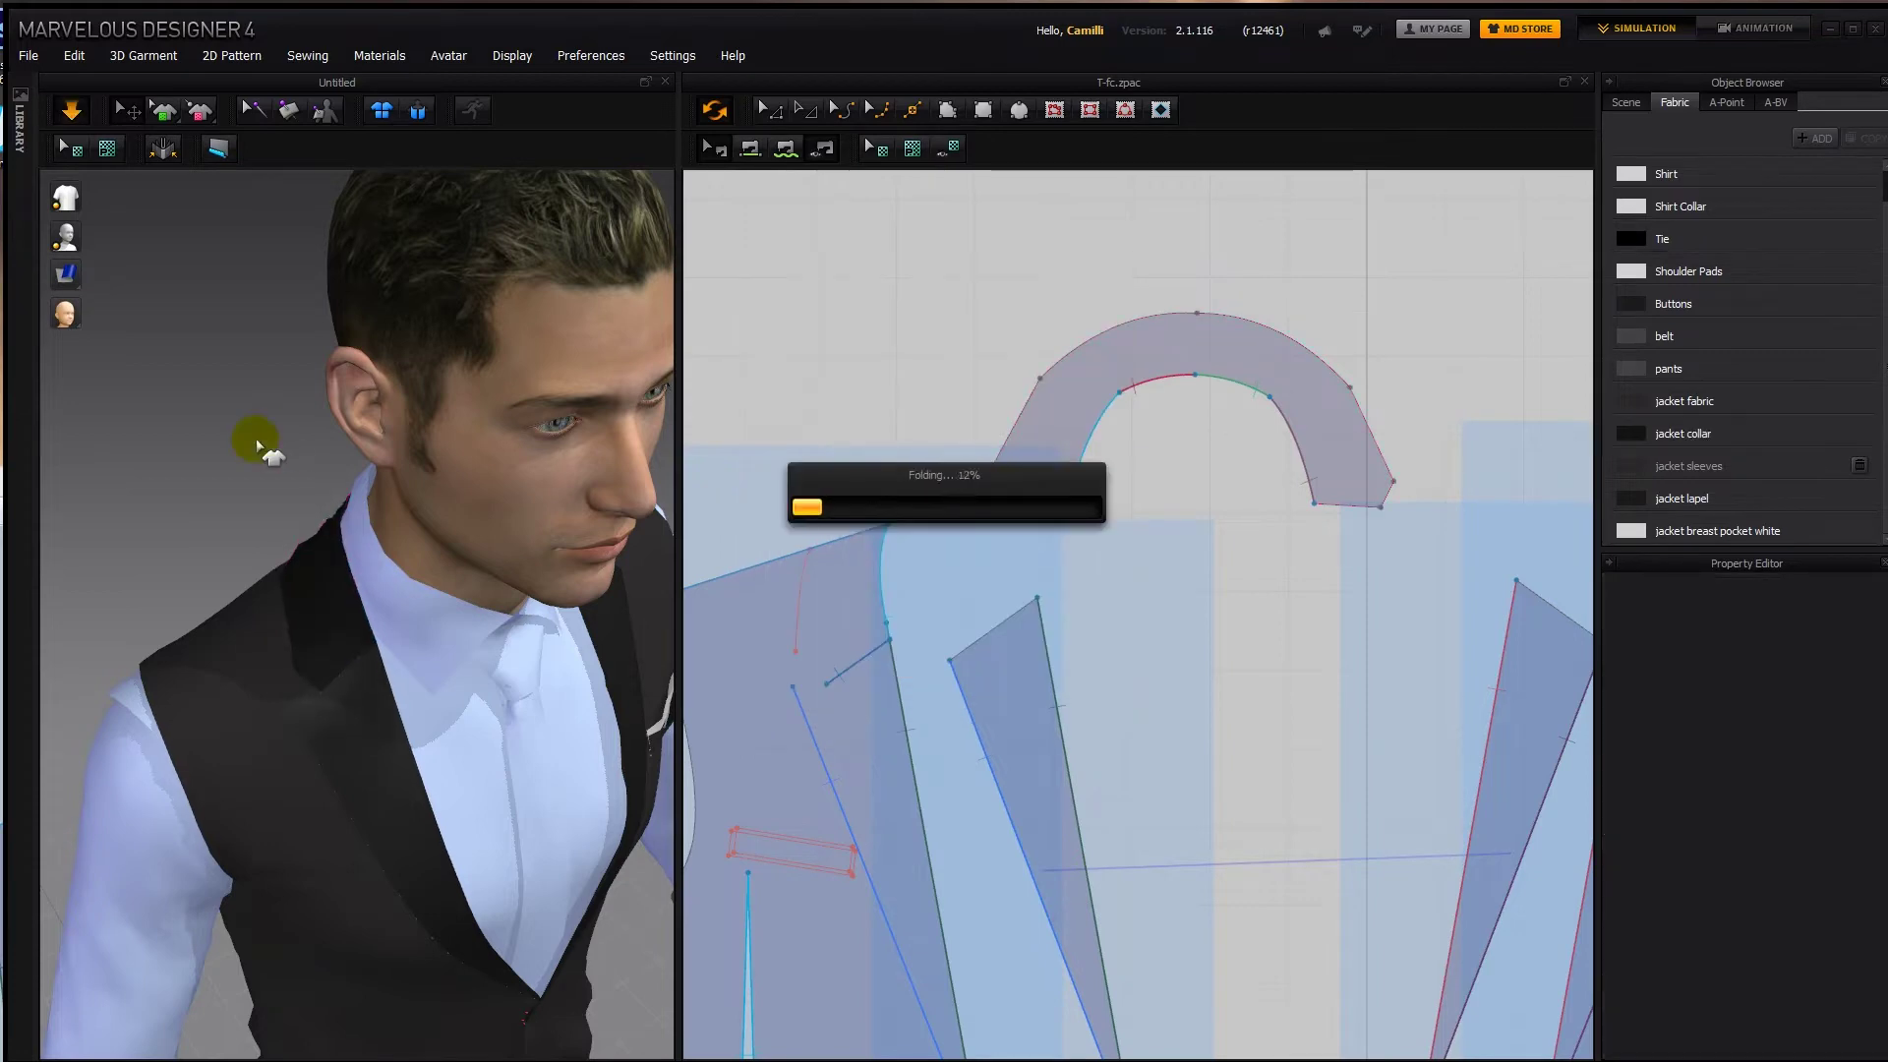
key("space")
Adjust the lapel below the sewn collar end with a small pull and simulate it briefly.
right_click_drag(433, 716, 477, 657)
left_click_drag(439, 635, 454, 637)
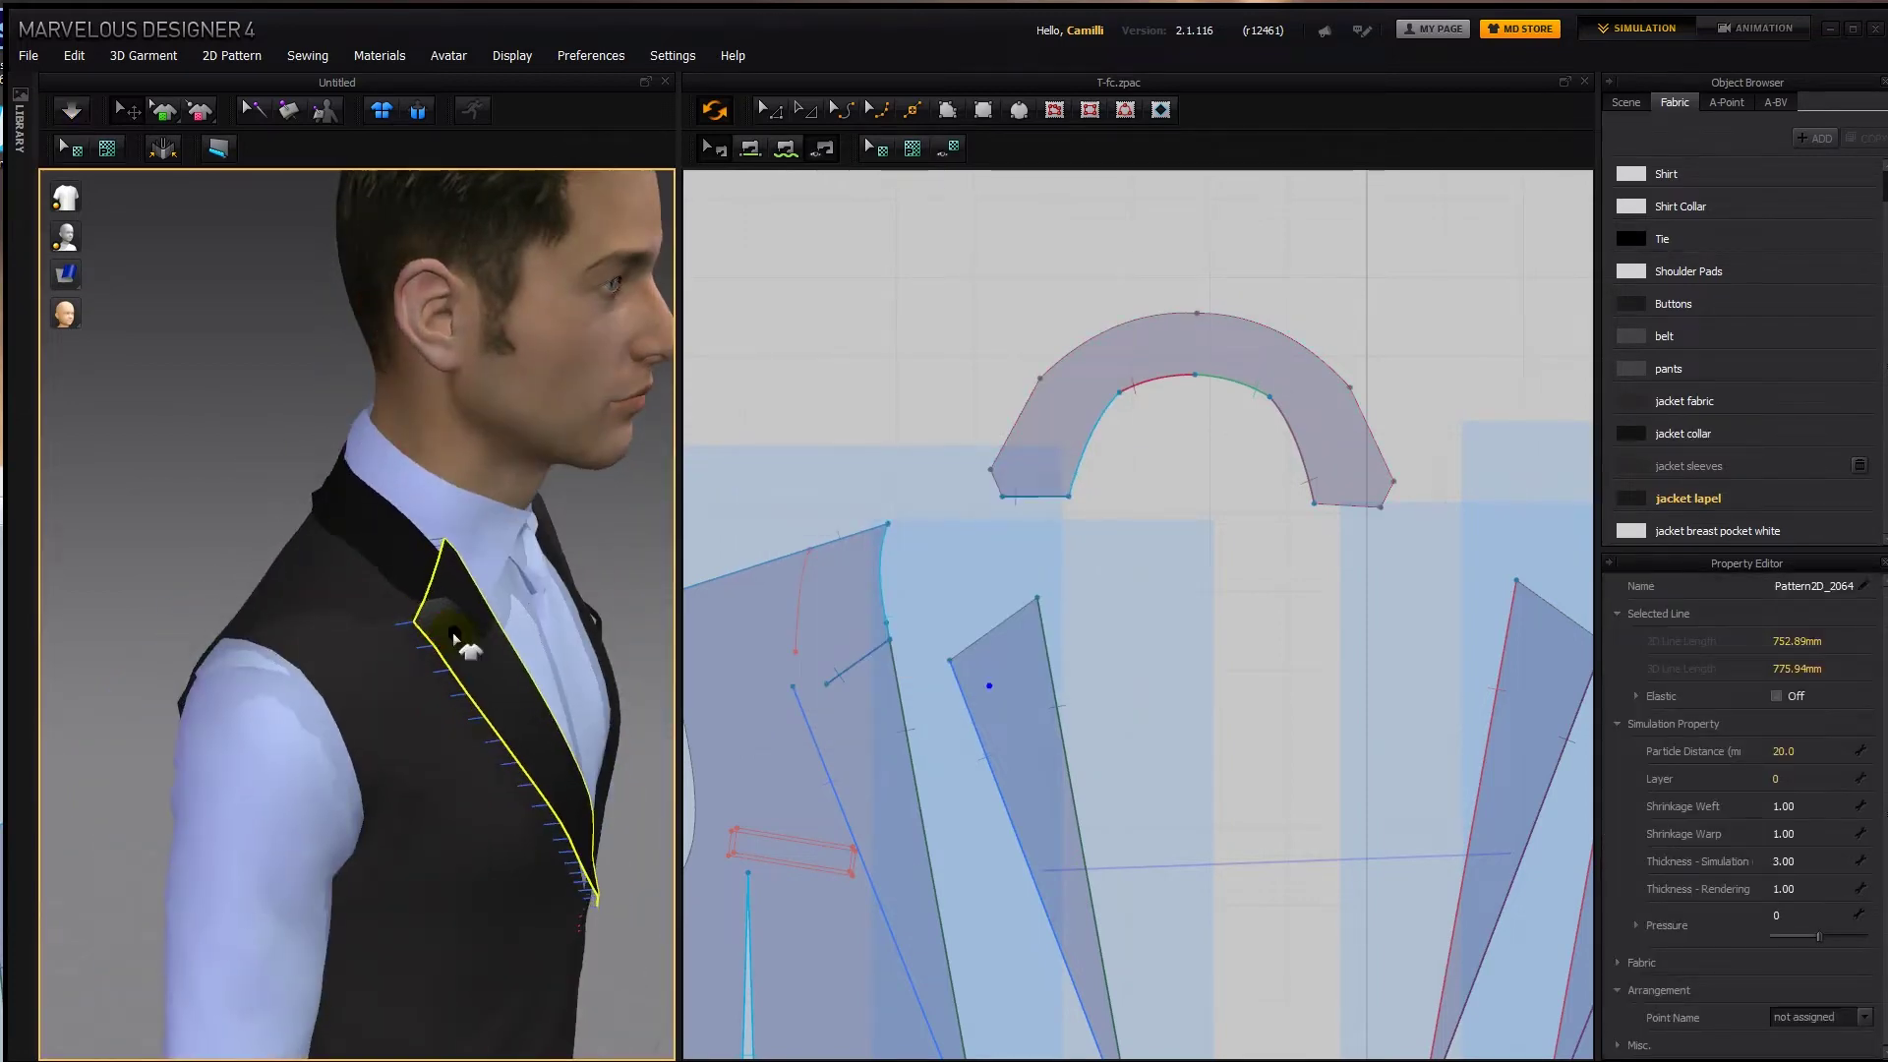
right_click_drag(454, 637, 349, 656)
key("space")
key("space")
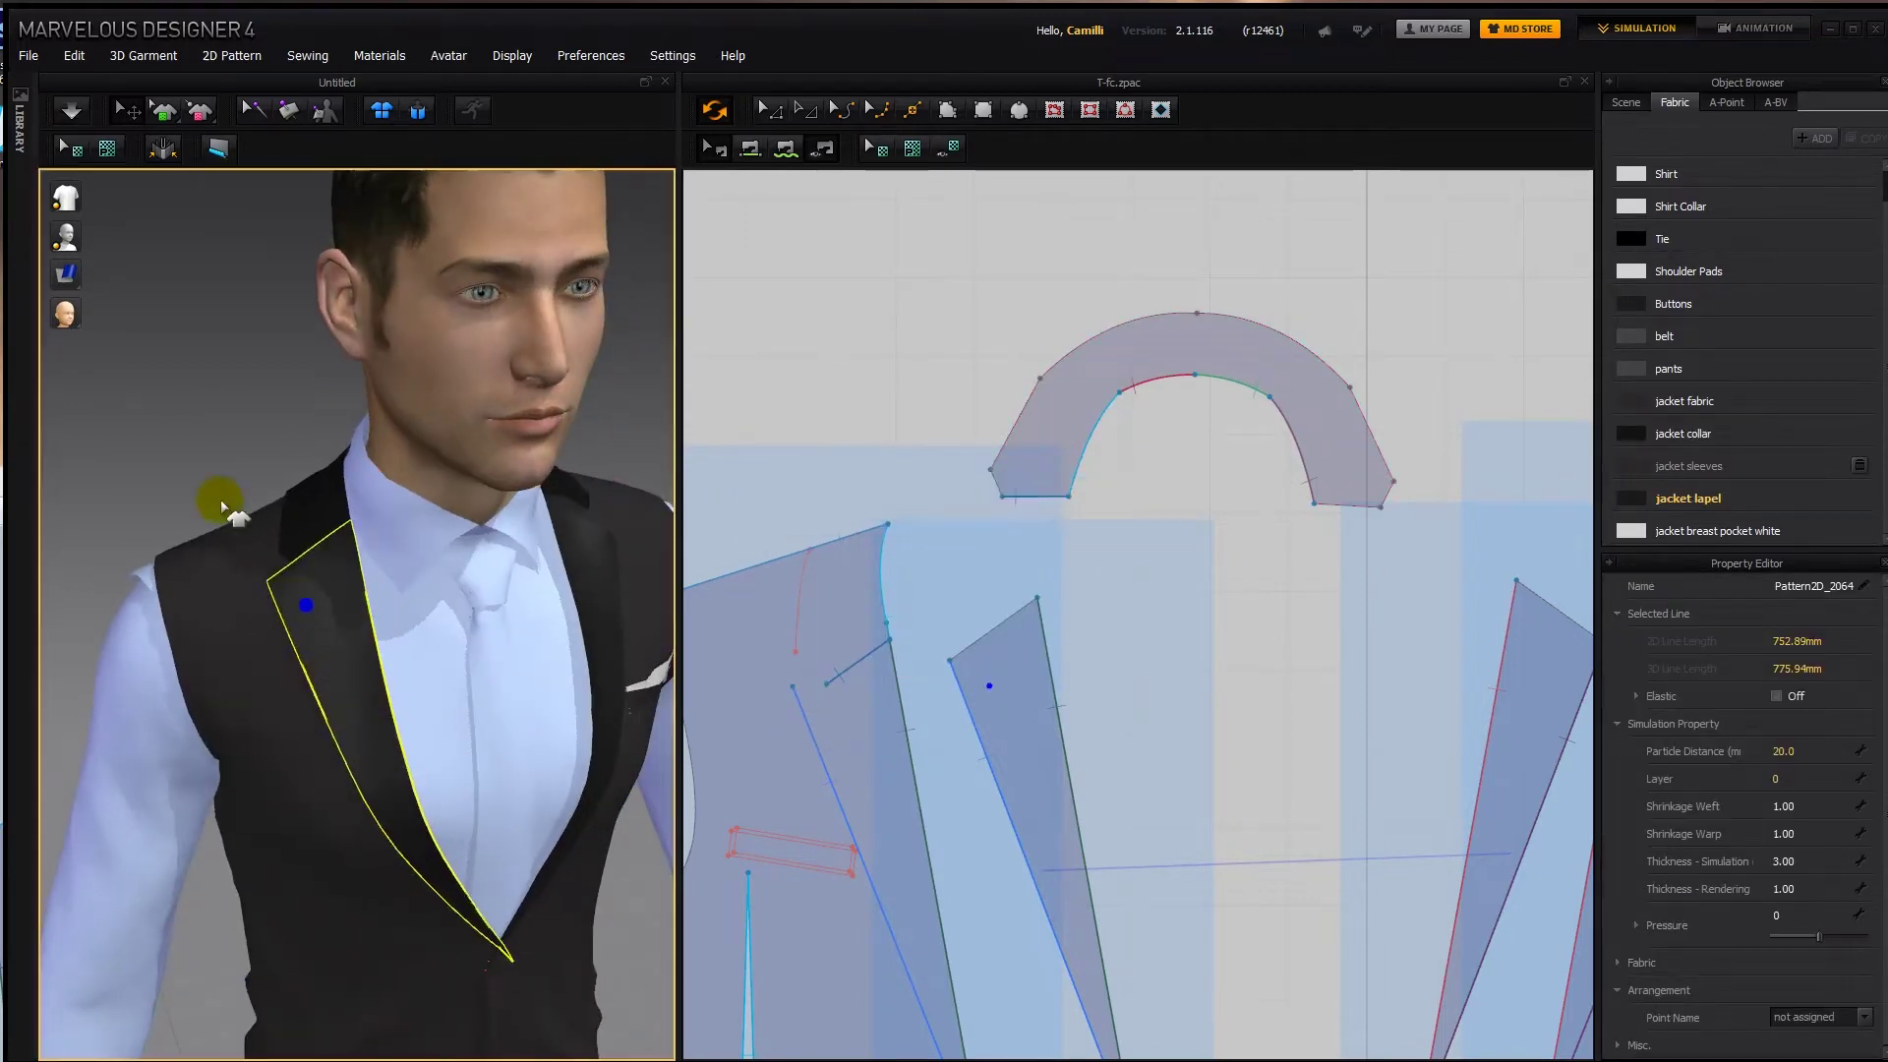
Sew the short end edge of the collar's right-hand side to the slanted internal line near the neckline of the right-hand front panel.
left_click(223, 505)
right_click_drag(222, 506, 274, 581)
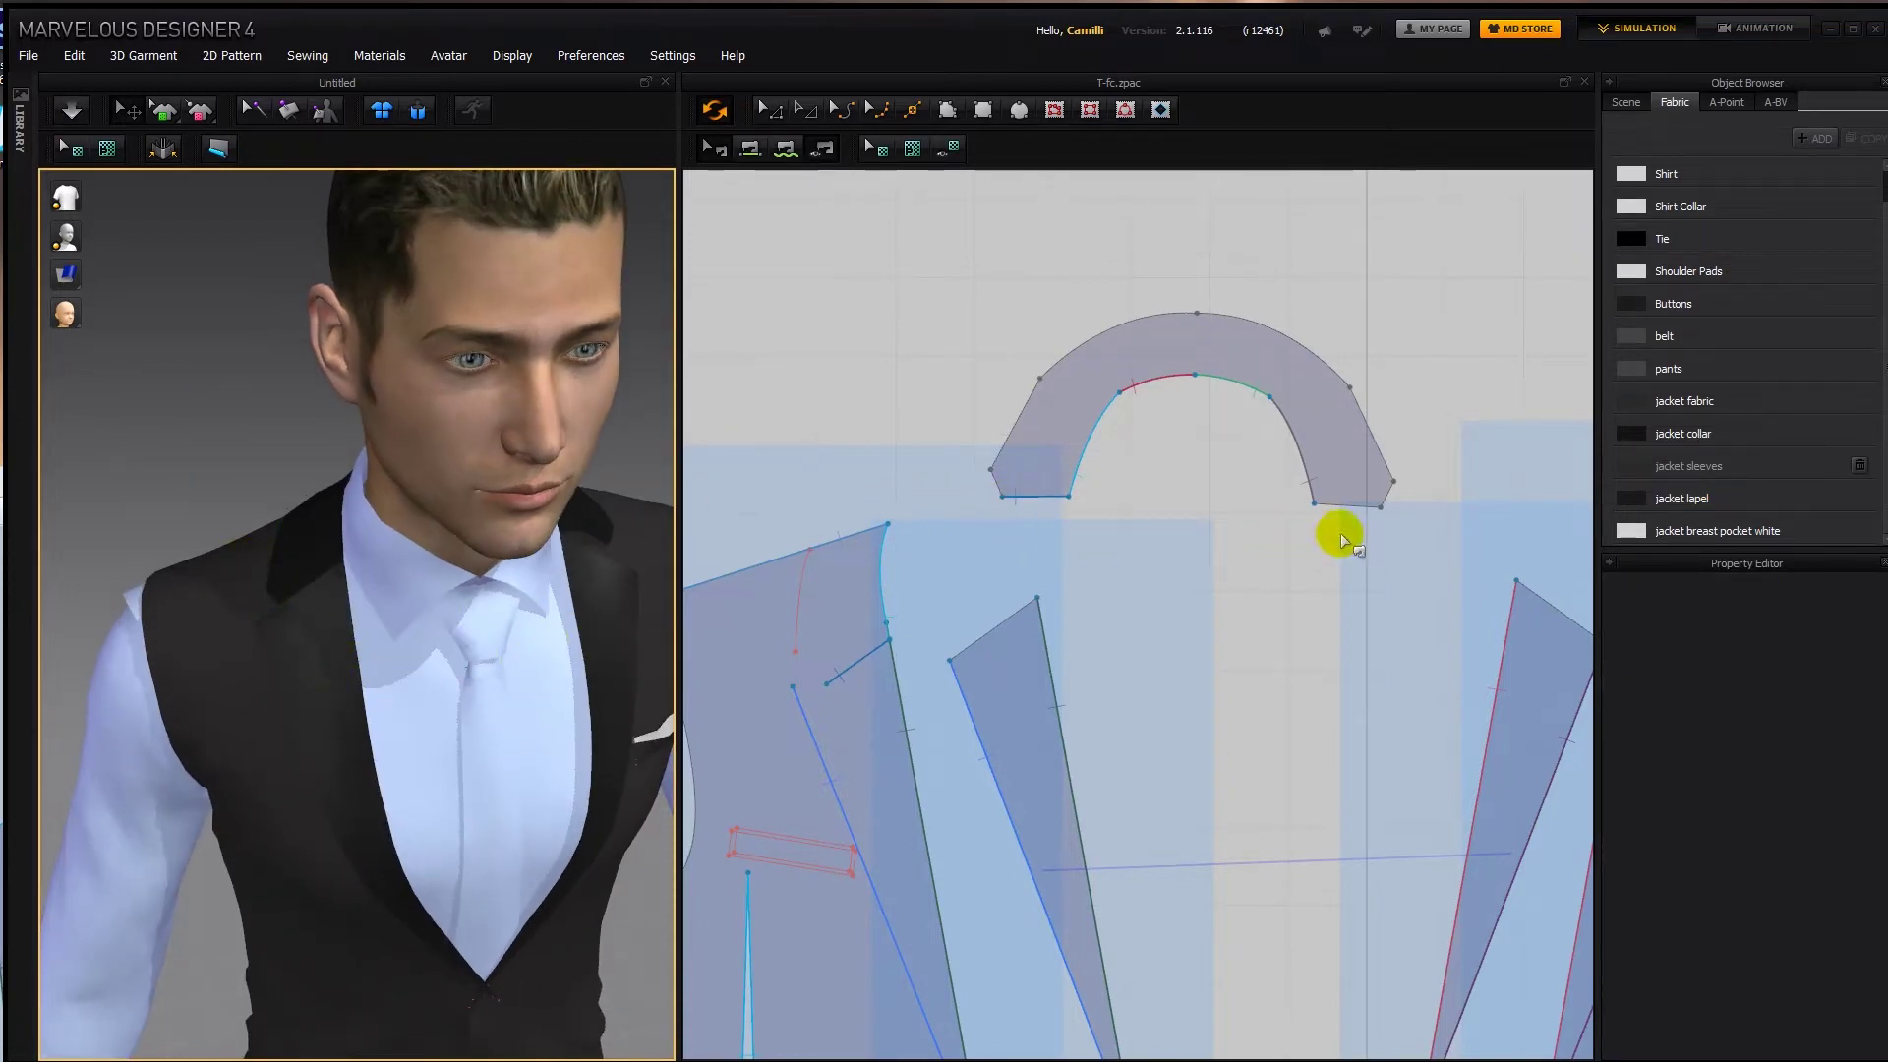
scroll(1342, 538, "down", 4)
right_click_drag(1213, 505, 1087, 464)
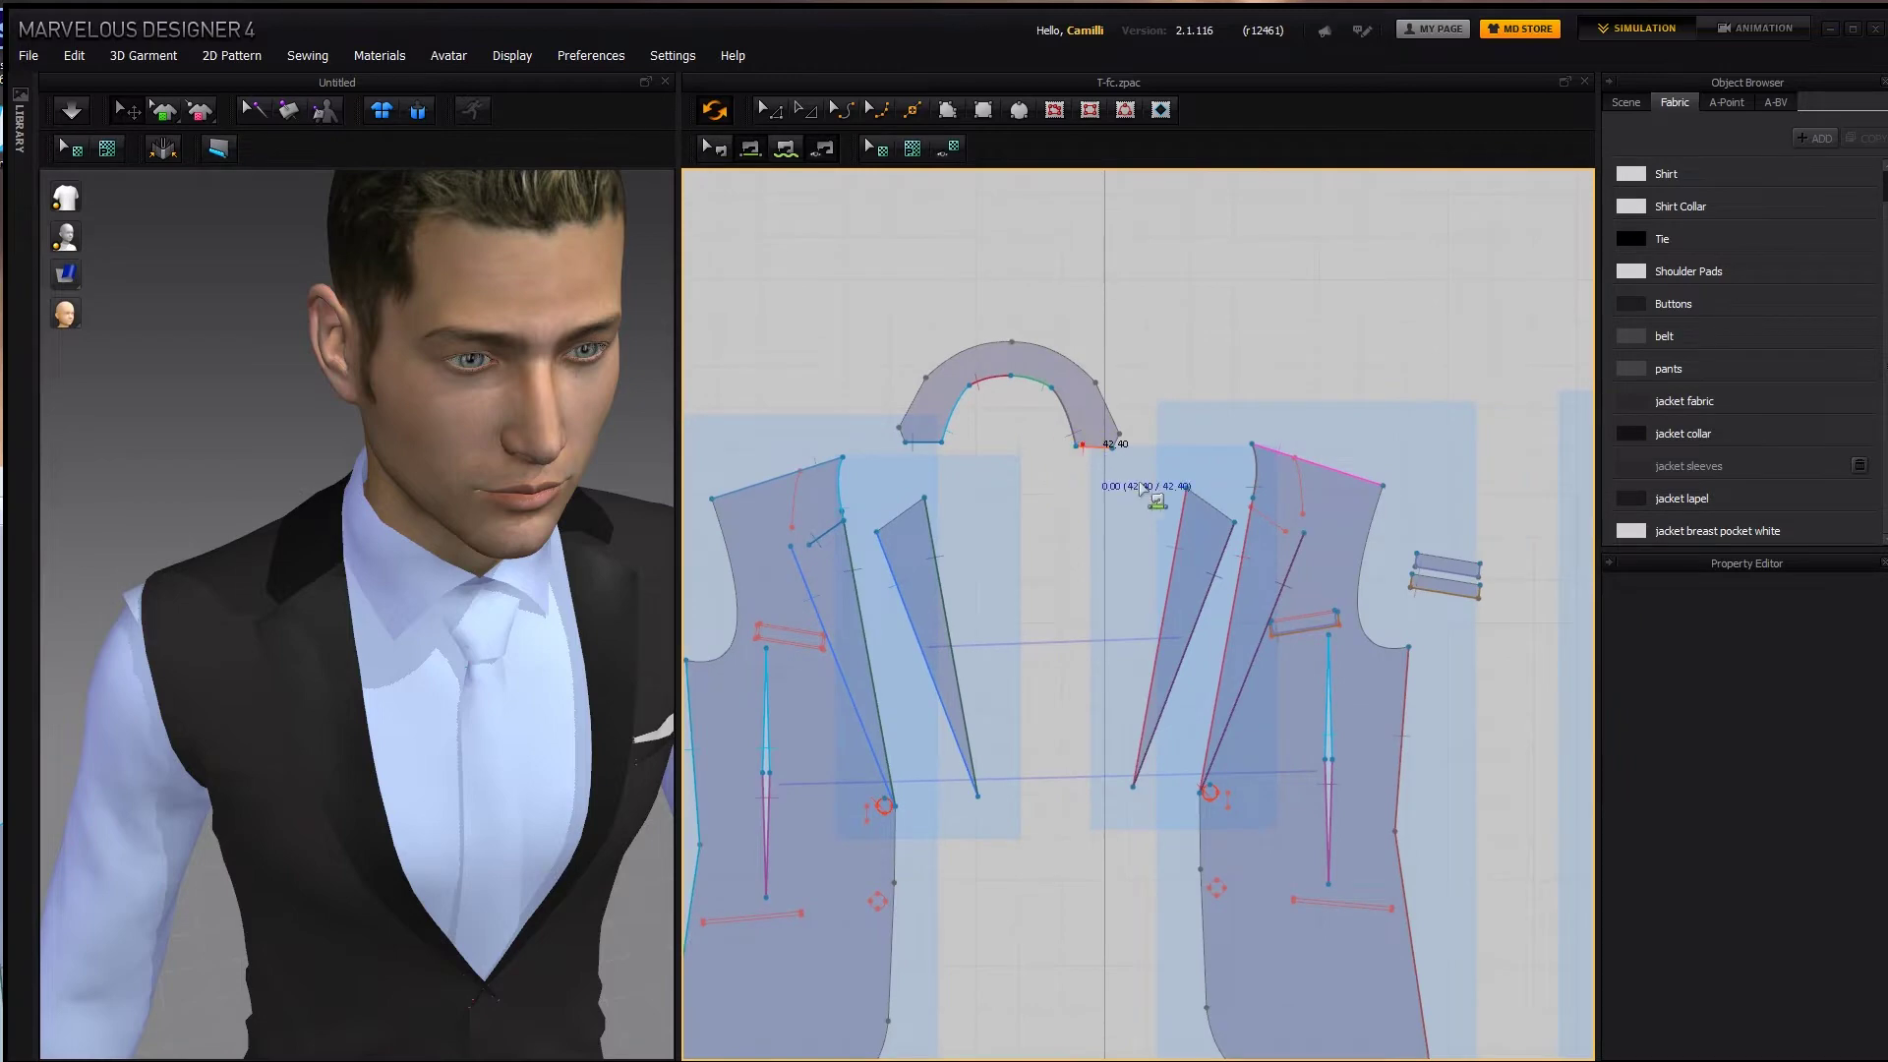
left_click(1264, 506)
left_click(1264, 519)
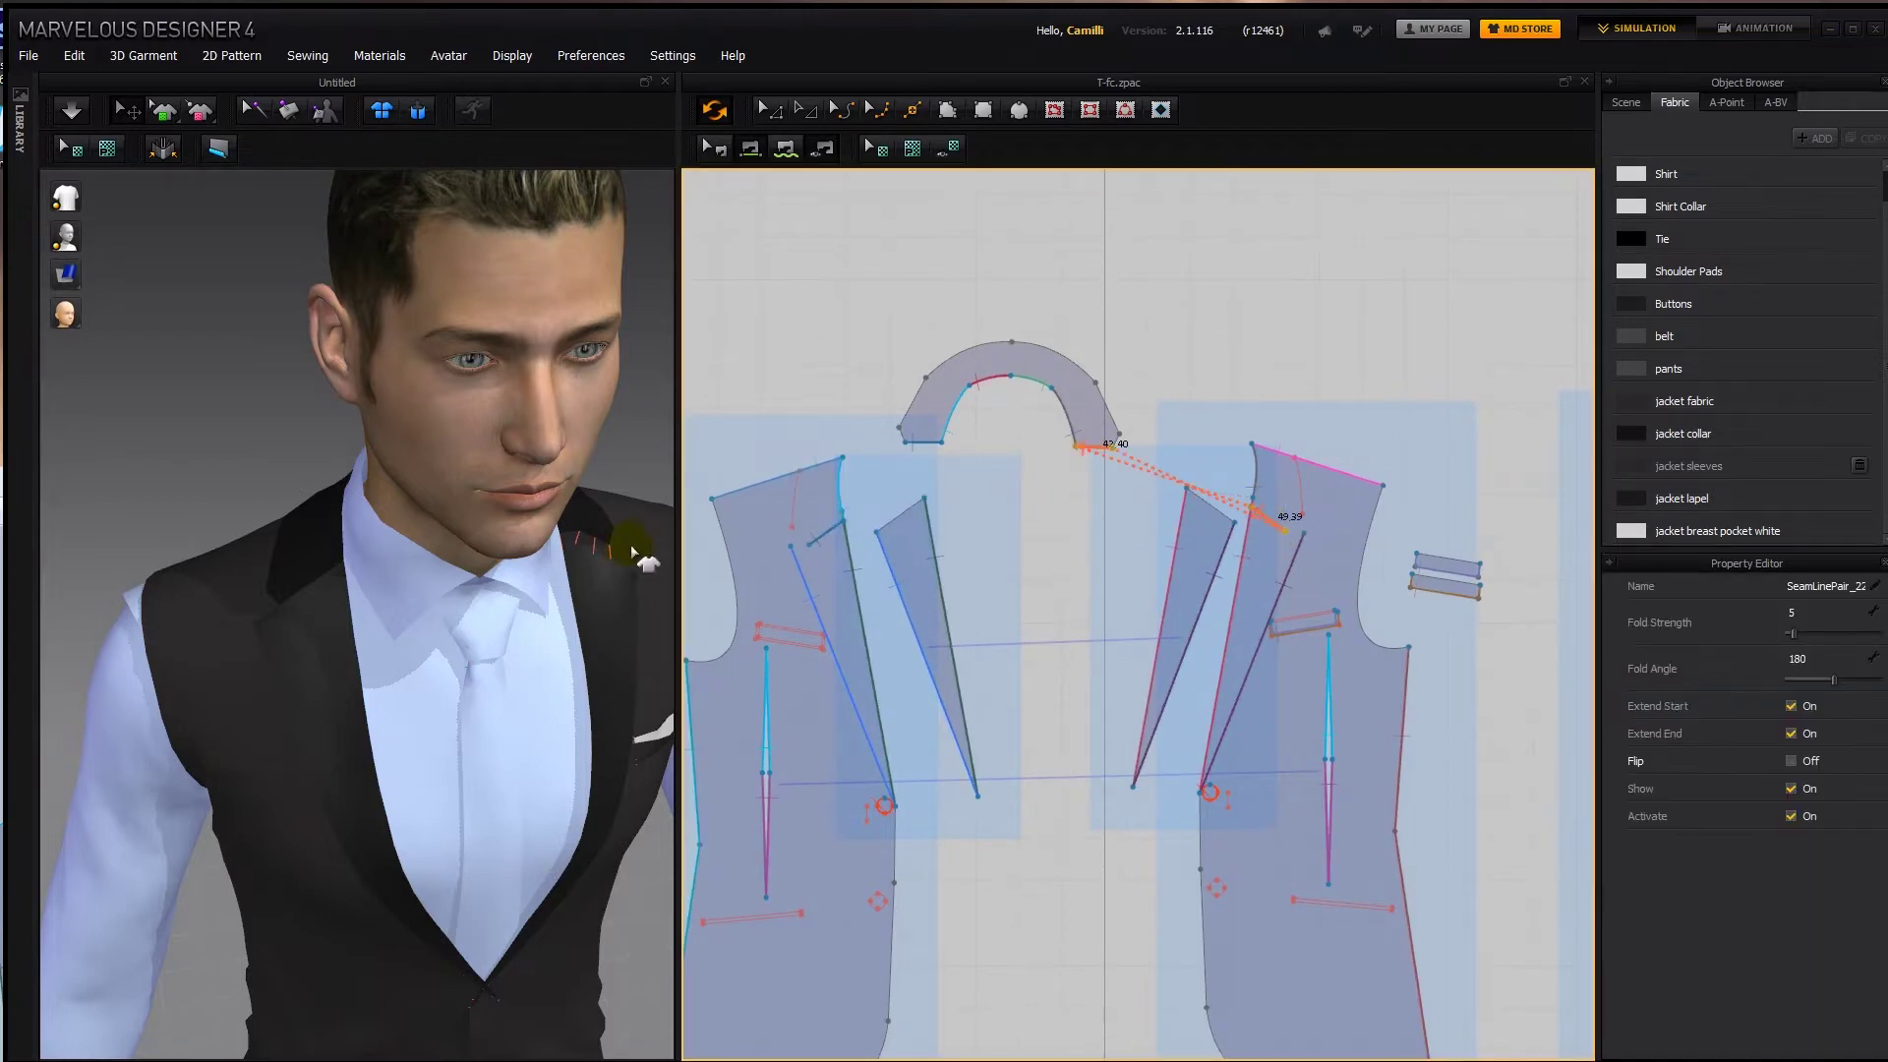
Extend the collar-to-neckline seam on the right-hand front panel to about 74.97 mm by moving its lower endpoint down the edge.
key("b")
scroll(1239, 497, "up", 2)
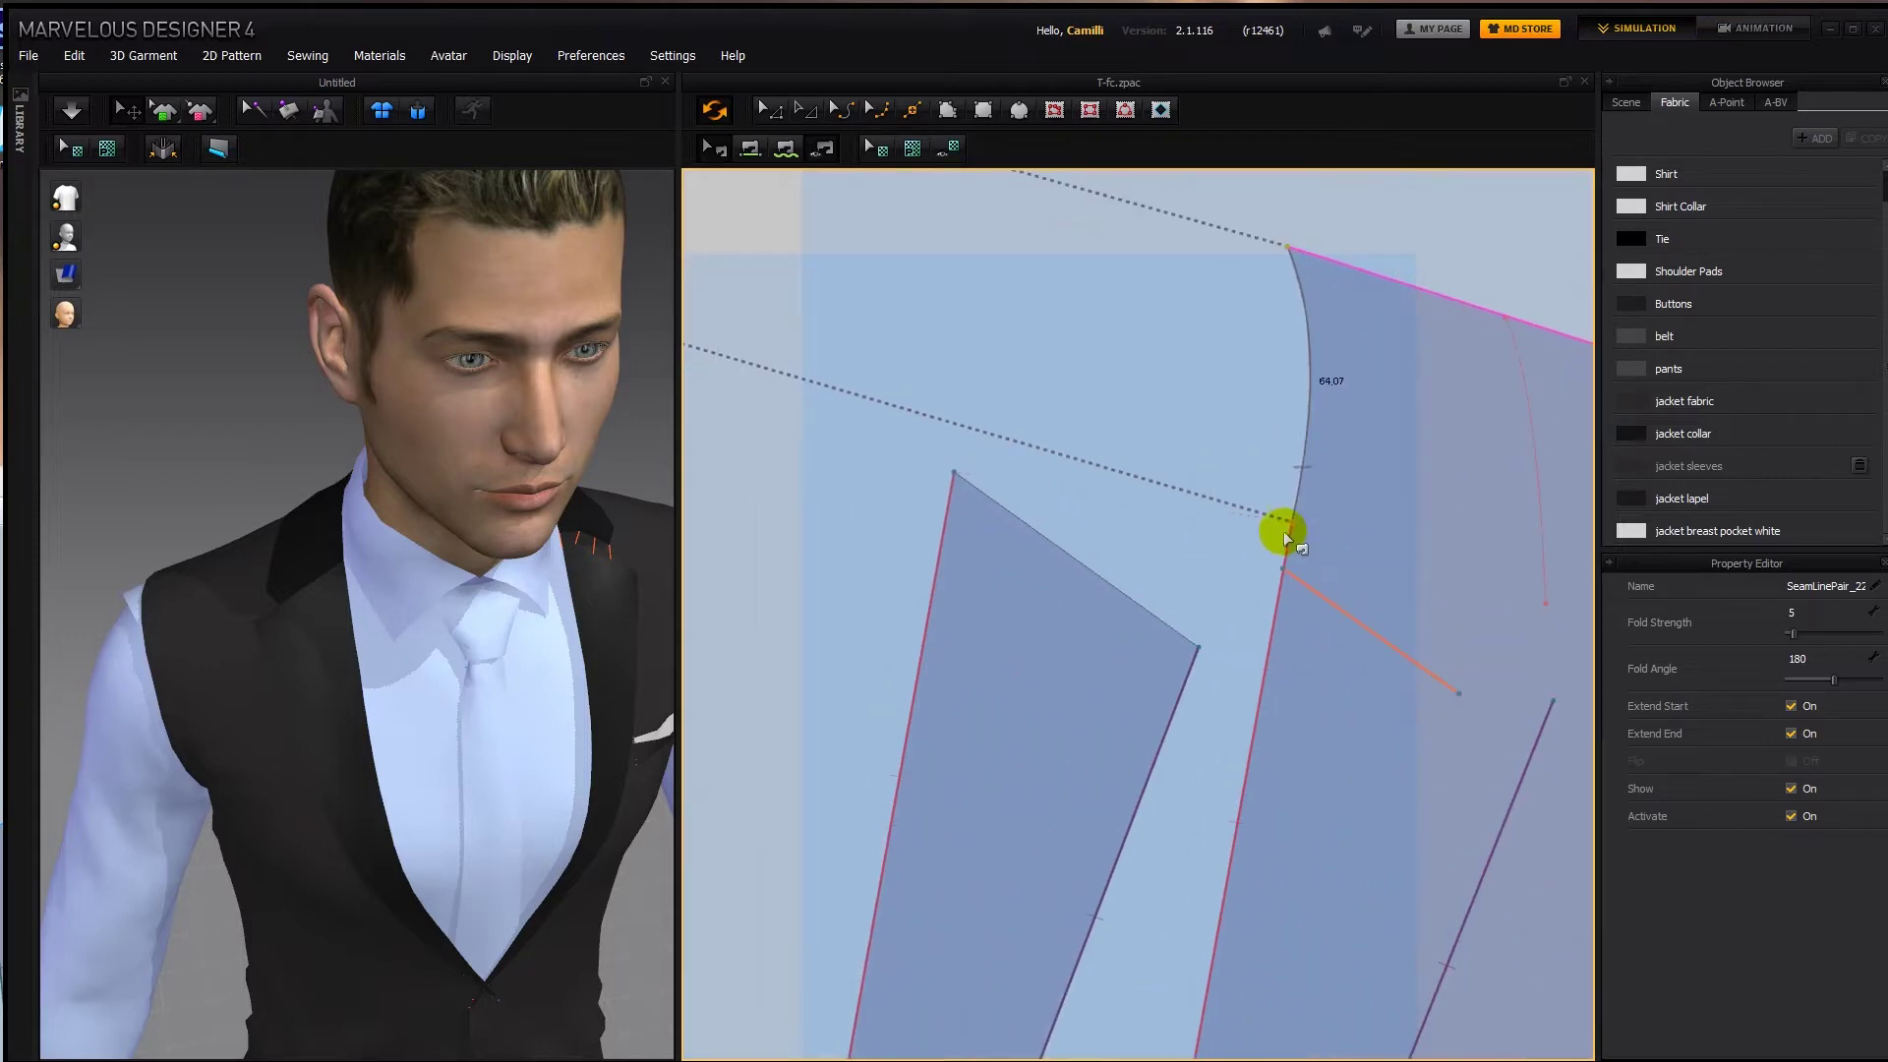
left_click(1290, 521)
left_click(1278, 563)
scroll(1319, 580, "down", 2)
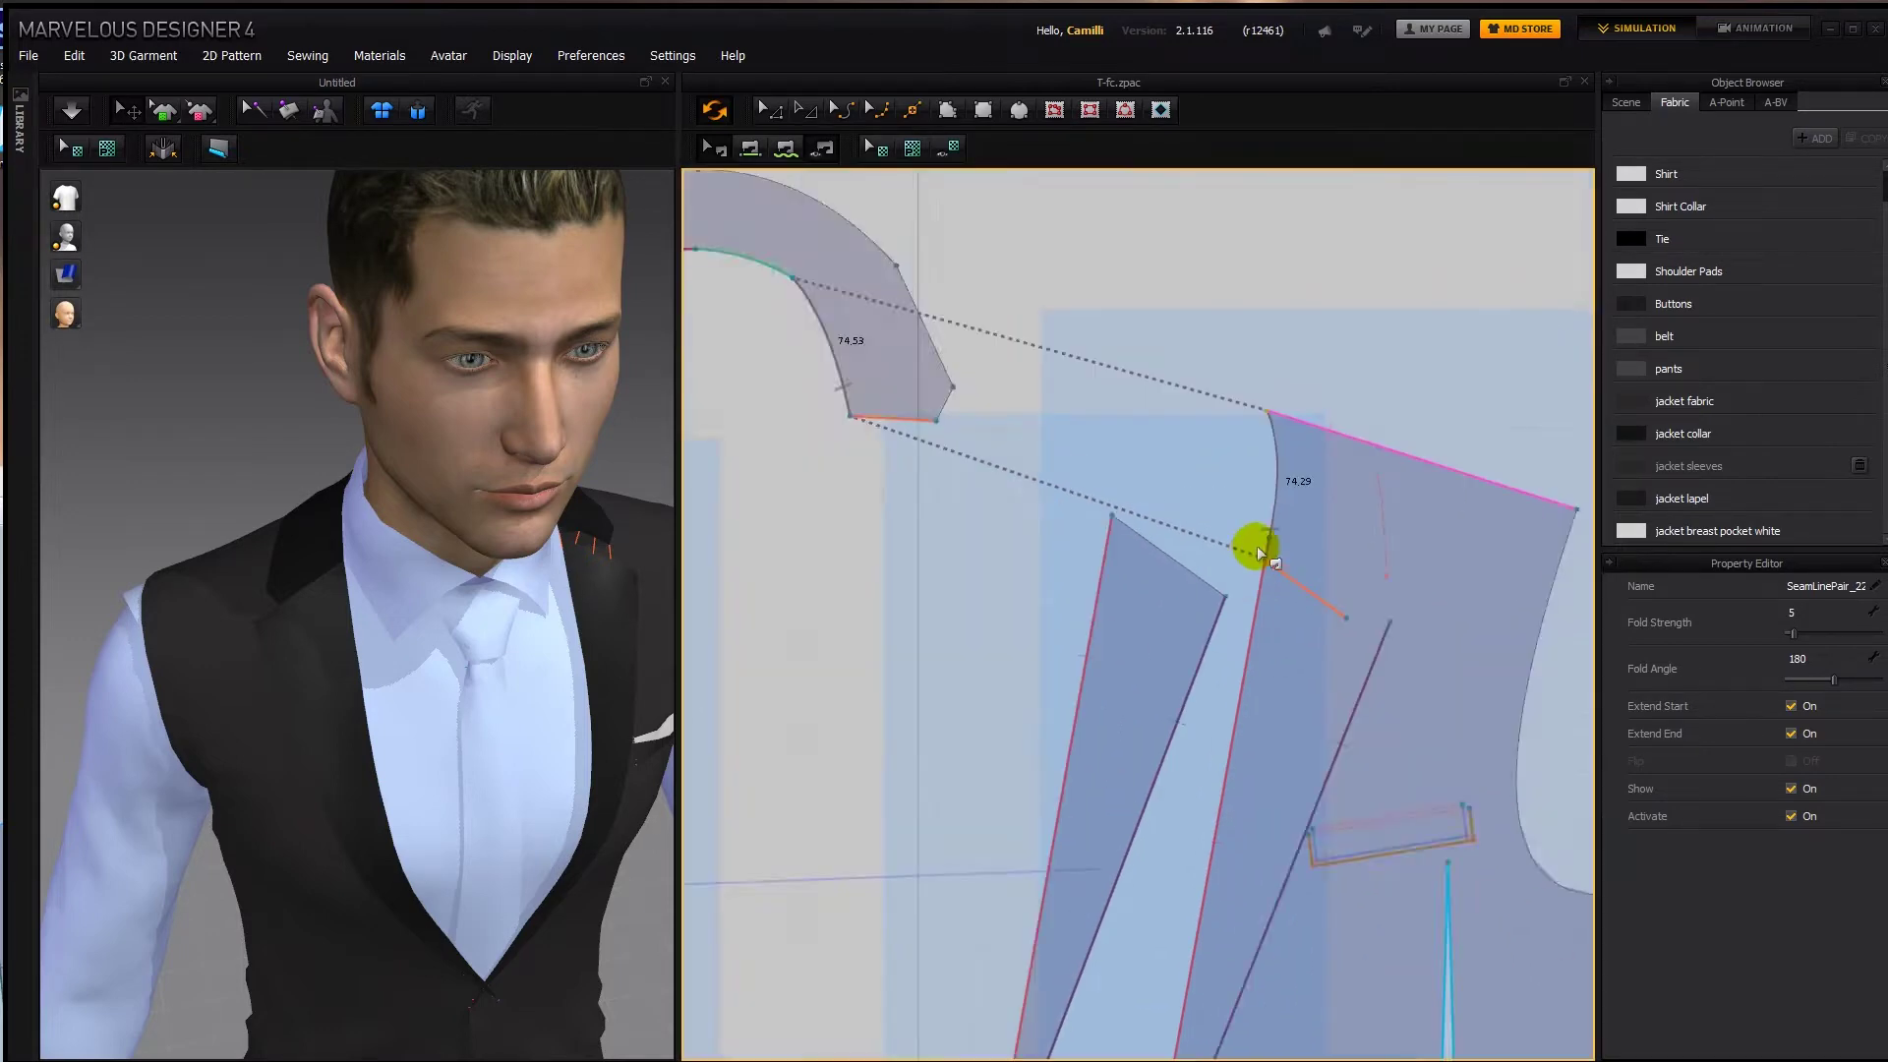
scroll(1257, 546, "up", 4)
left_click(1219, 547)
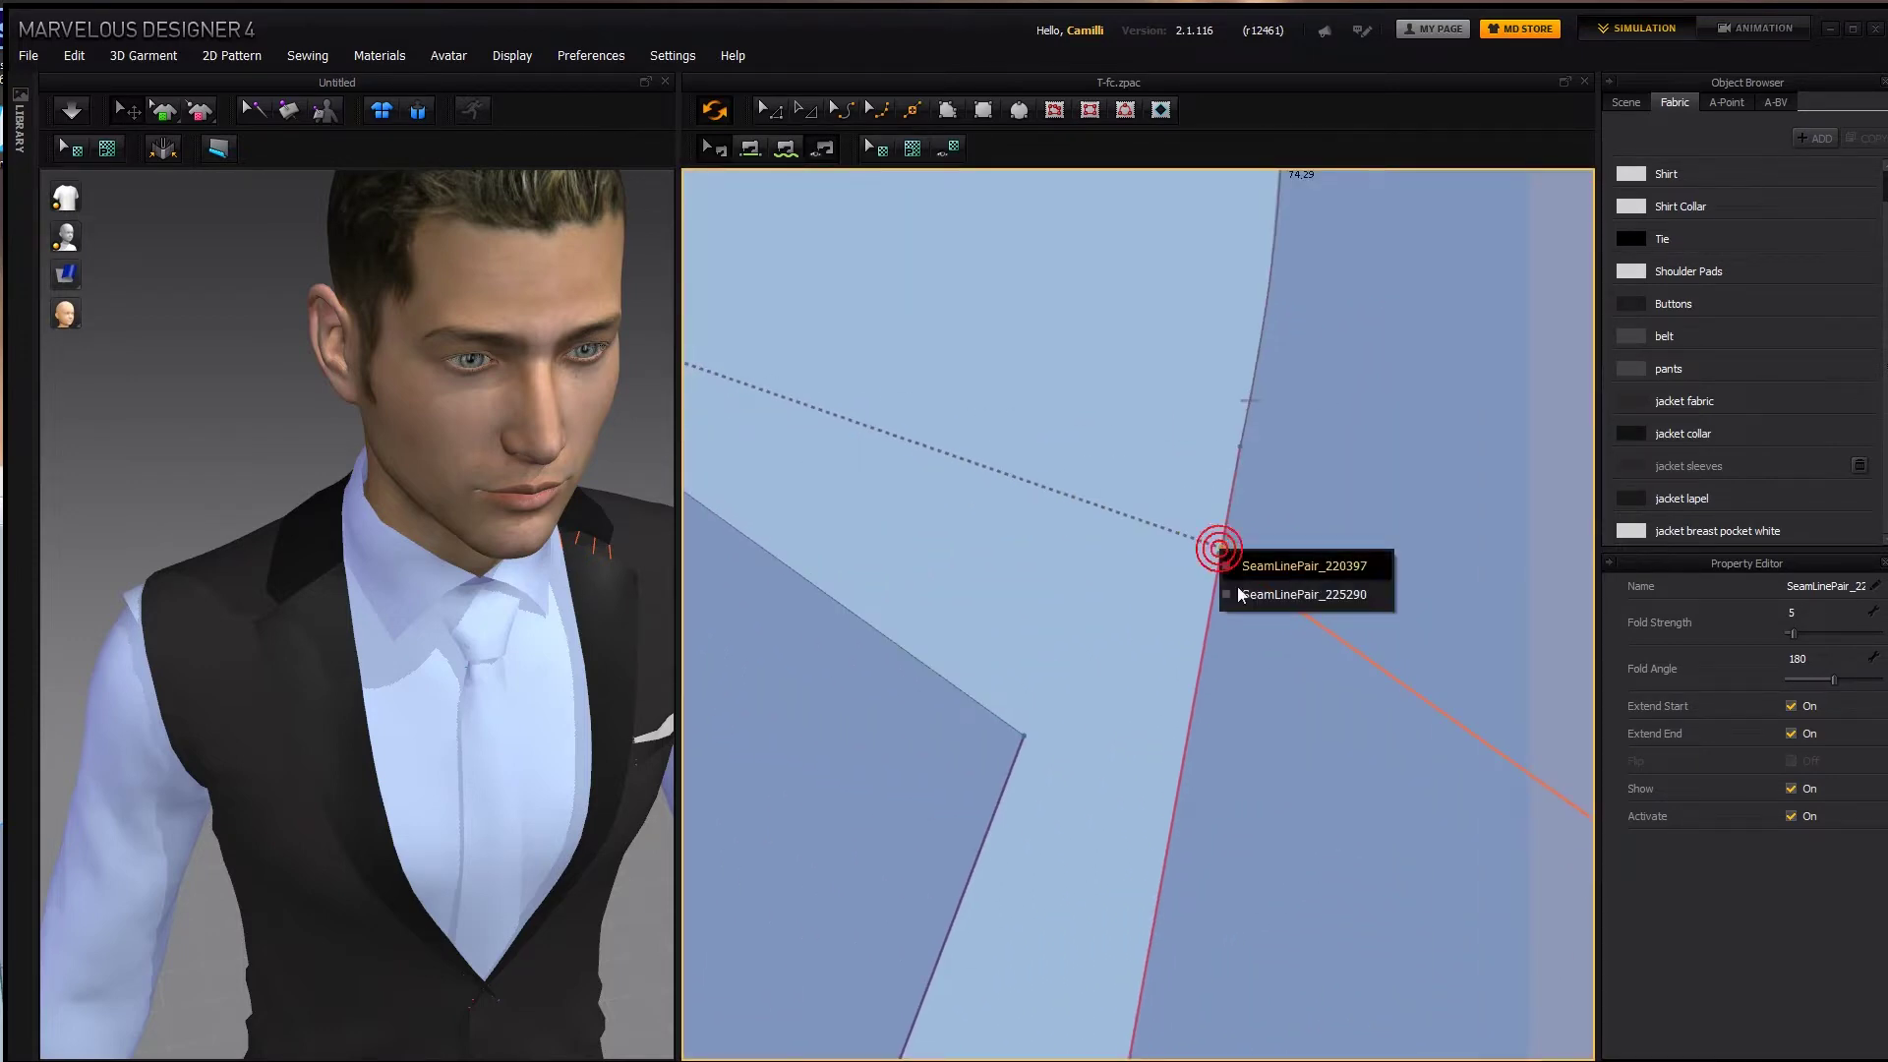
left_click(1219, 547)
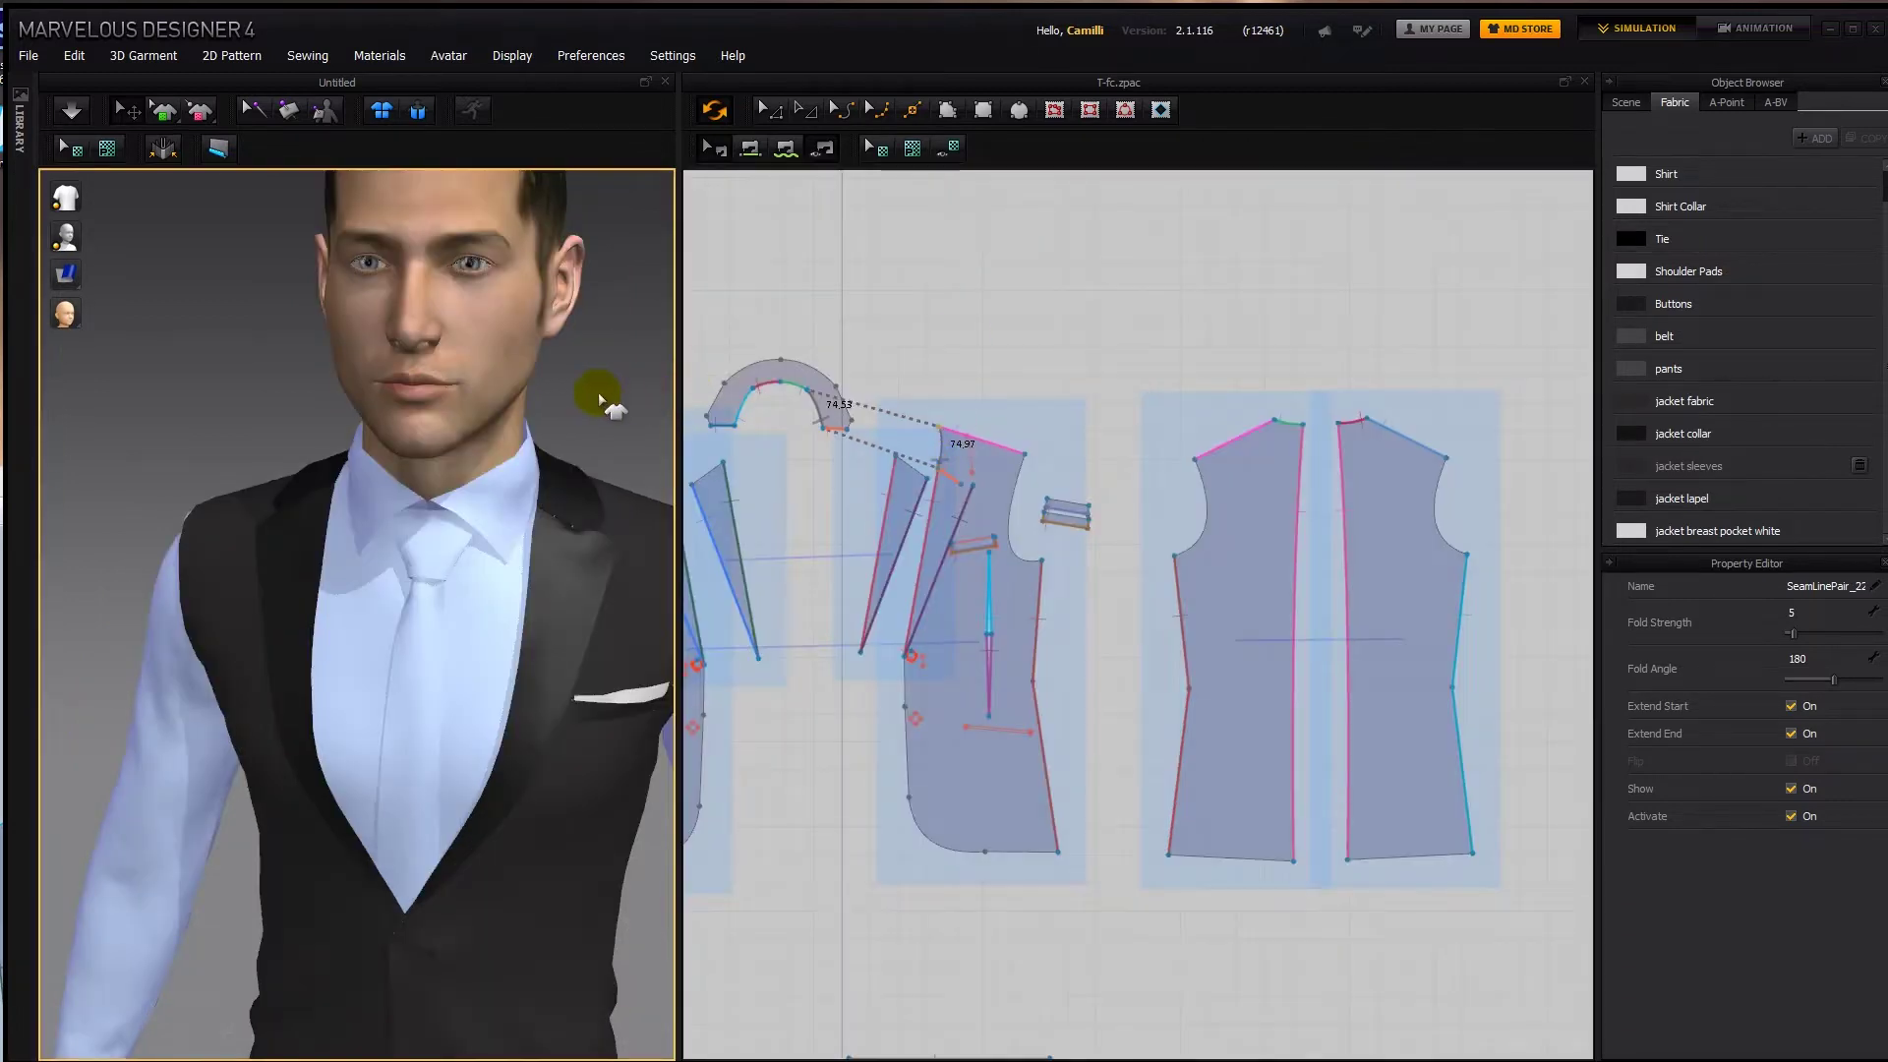
Simulate the garment to drape the newly sewn collar and lapels, and check how the jacket front falls.
key("space")
left_click(489, 528)
right_click_drag(531, 551, 600, 562)
middle_click_drag(540, 521, 489, 415)
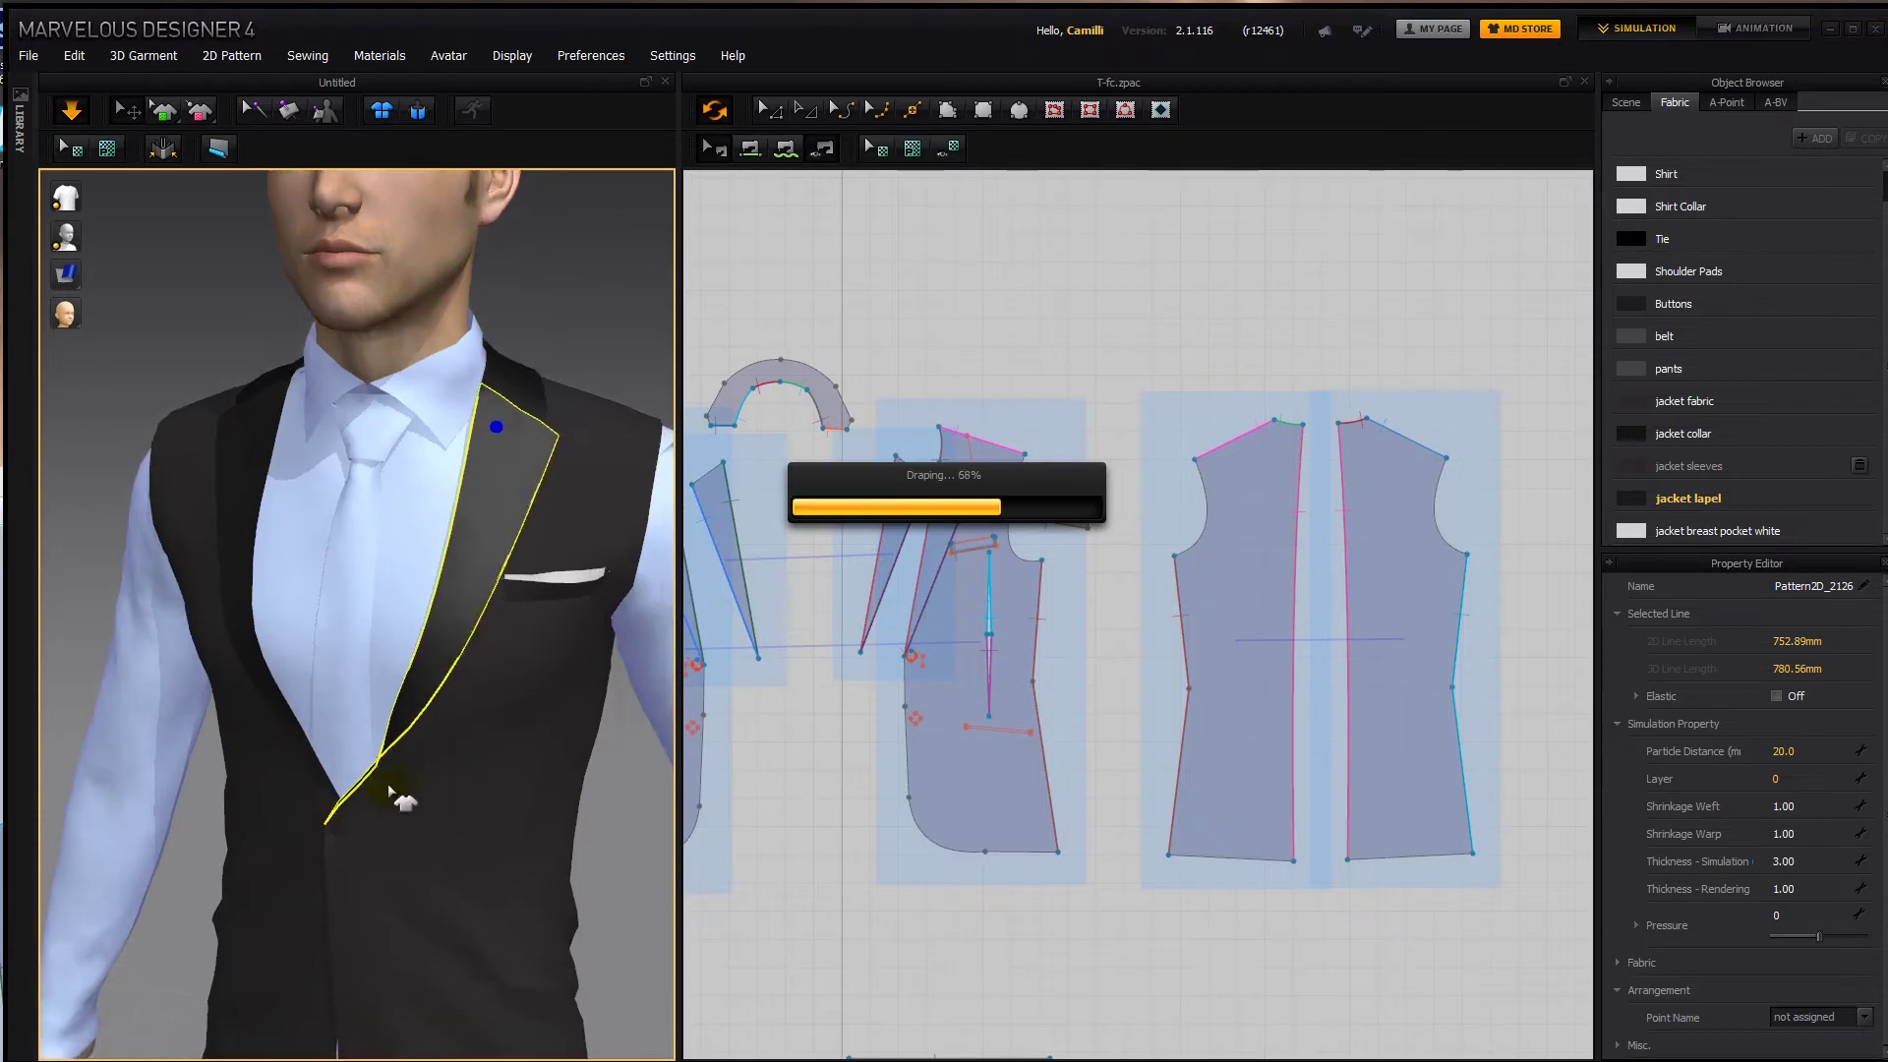
left_click(340, 764)
right_click_drag(379, 776, 442, 787)
left_click_drag(423, 804, 472, 801)
middle_click_drag(479, 782, 489, 643)
key("Escape")
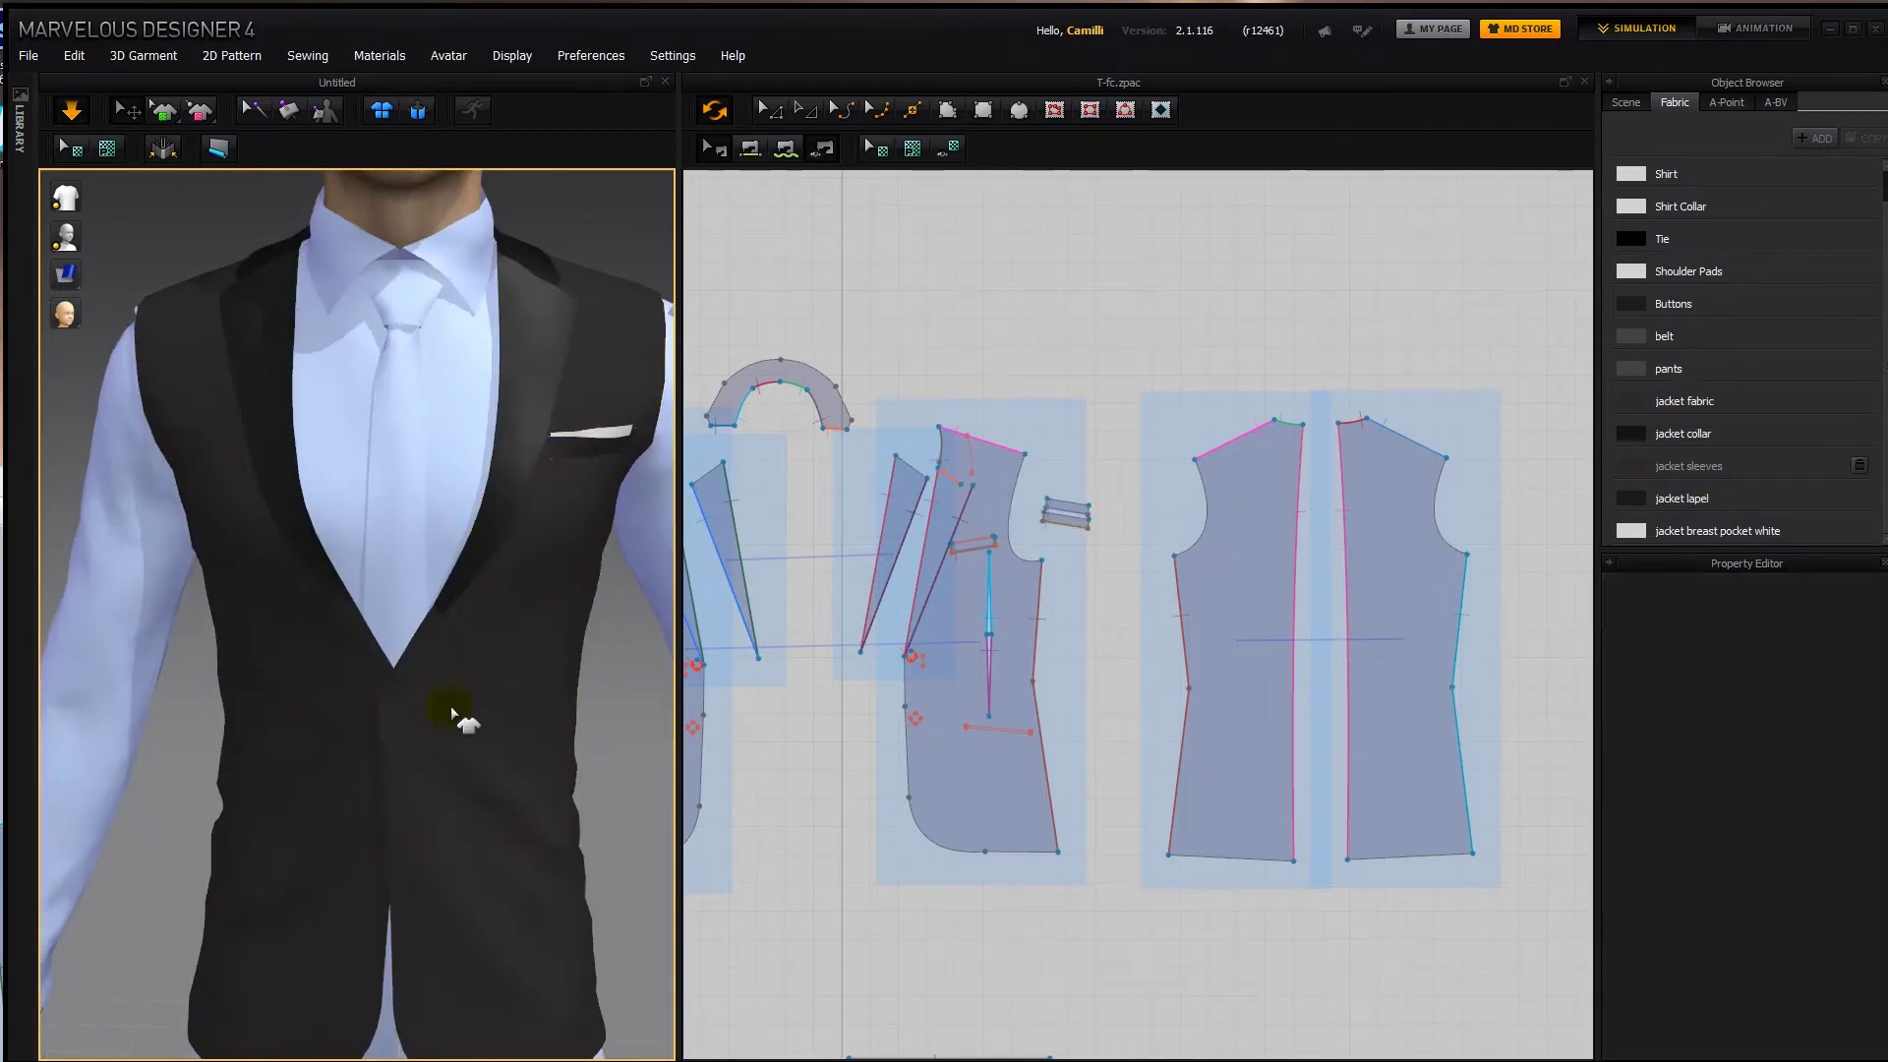
Simulate again and pull the fabric where the lapels meet to settle the front closure.
scroll(397, 609, "up", 3)
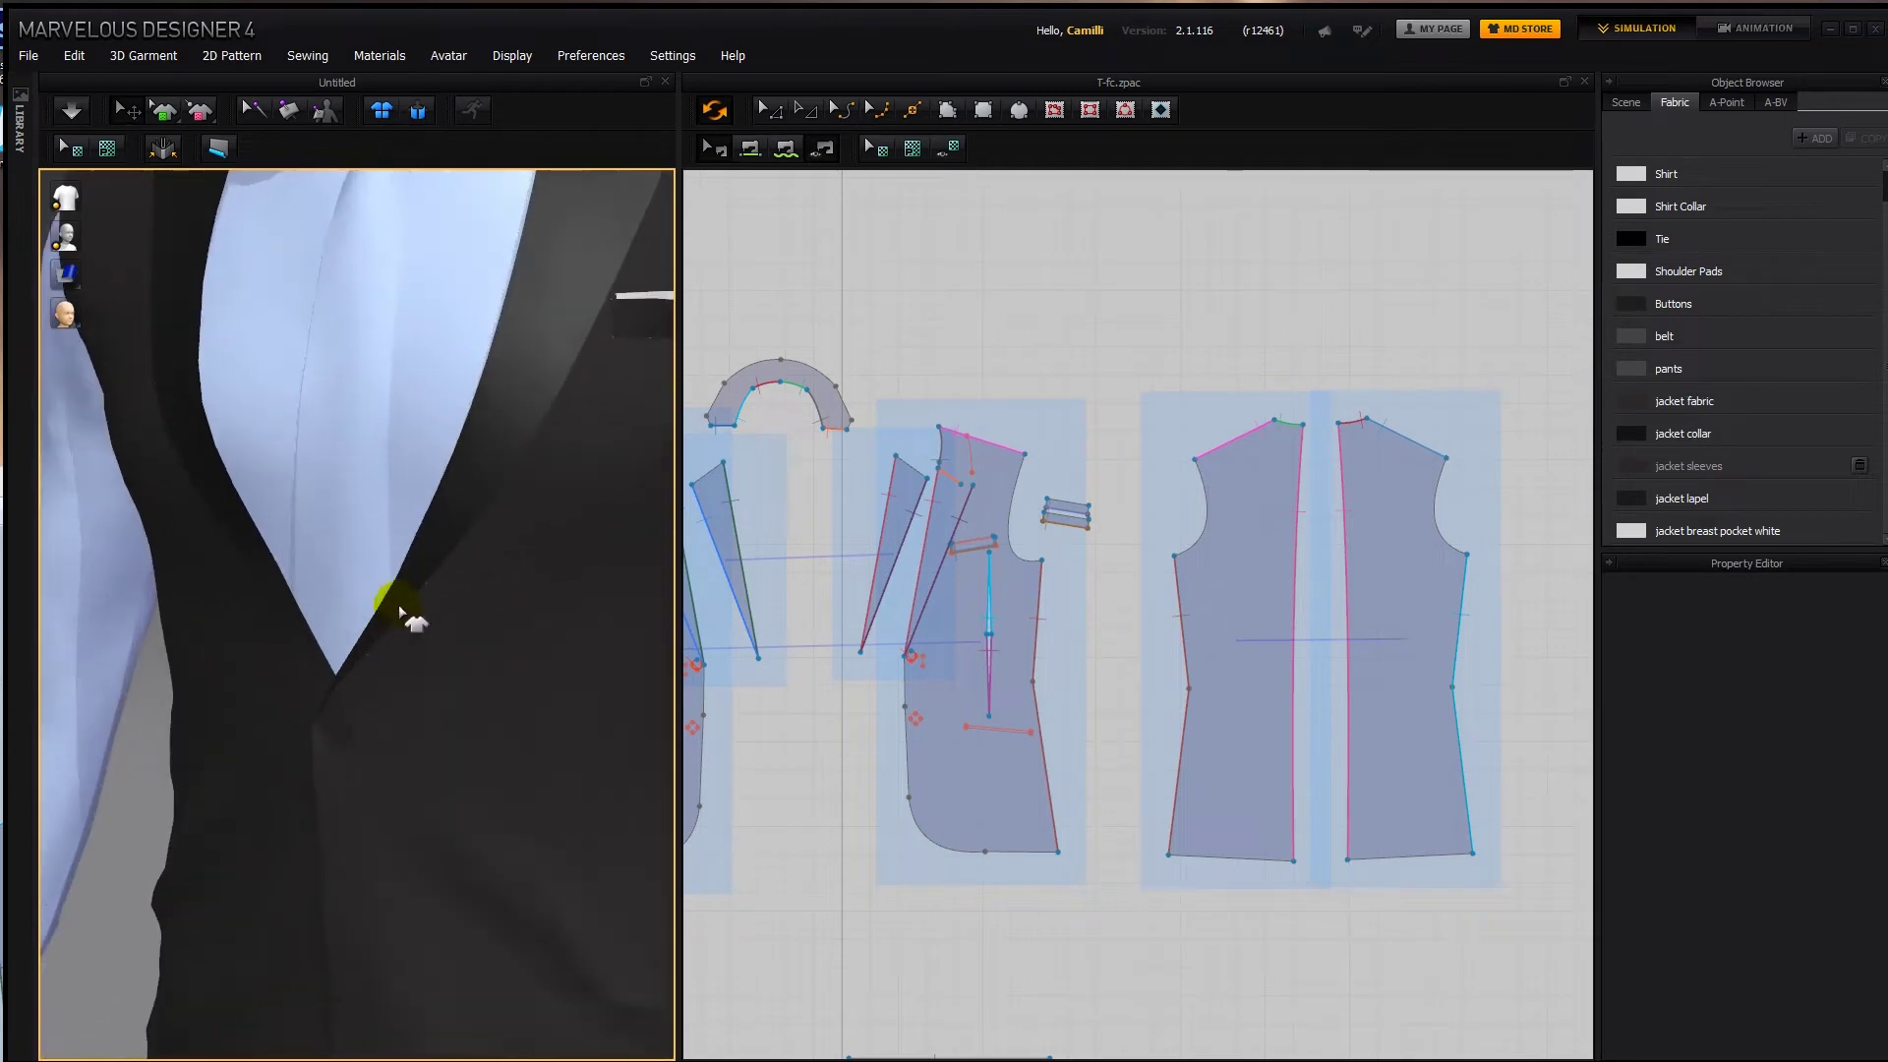
right_click_drag(449, 586, 479, 544)
left_click(194, 539)
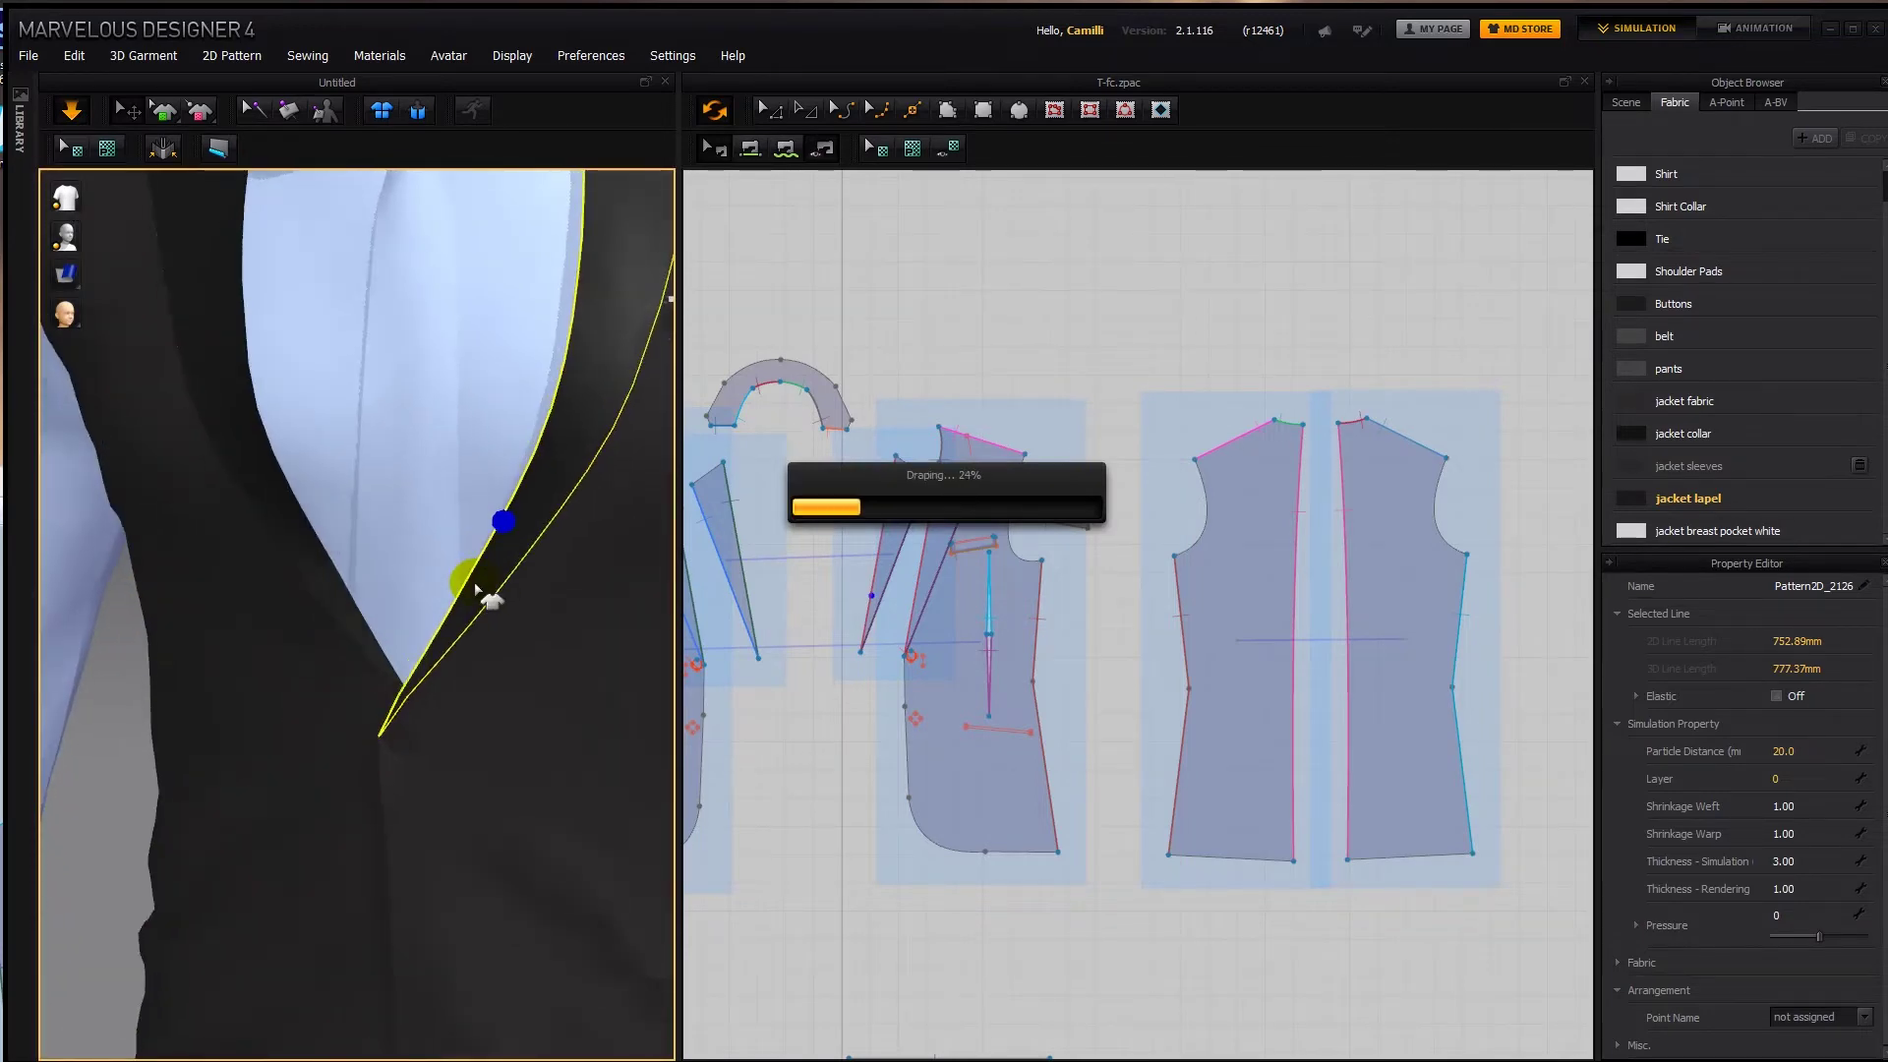
key("space")
scroll(446, 688, "up", 1)
middle_click_drag(446, 688, 415, 711)
scroll(474, 536, "down", 2)
scroll(415, 712, "down", 1)
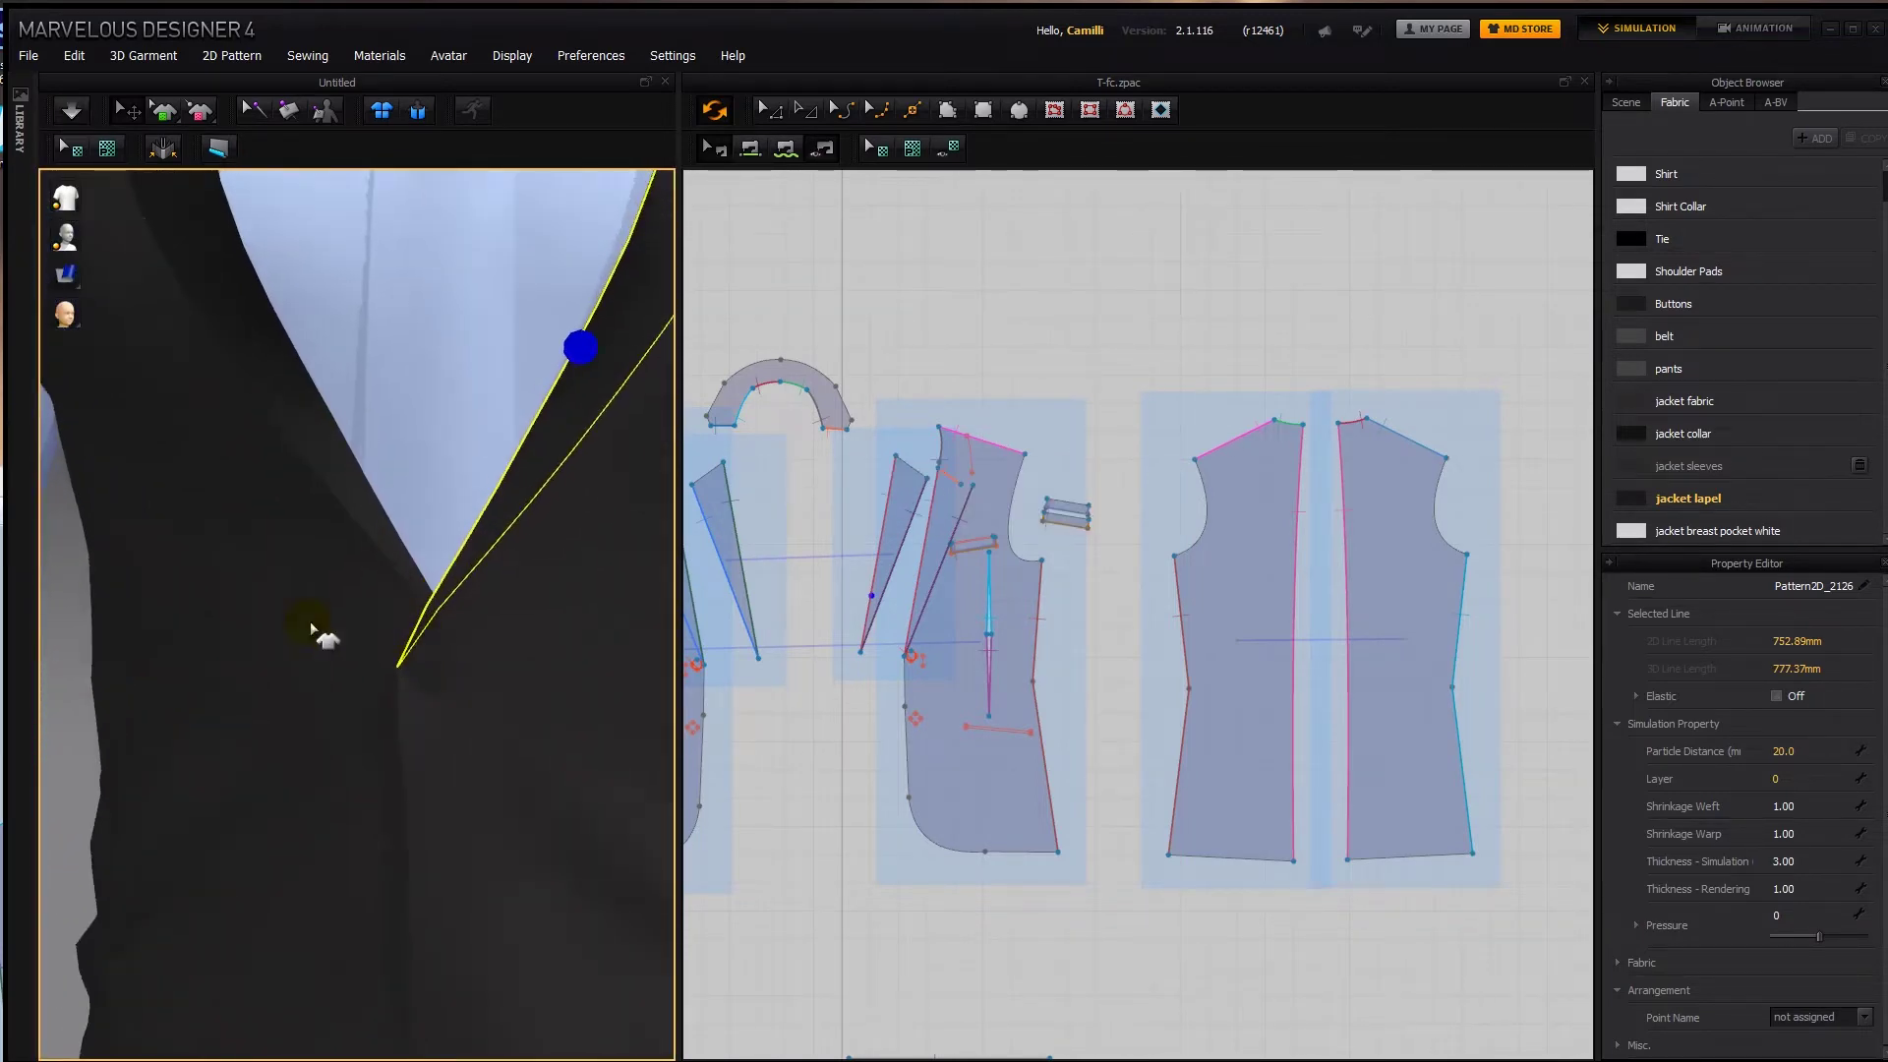
left_click(55, 627)
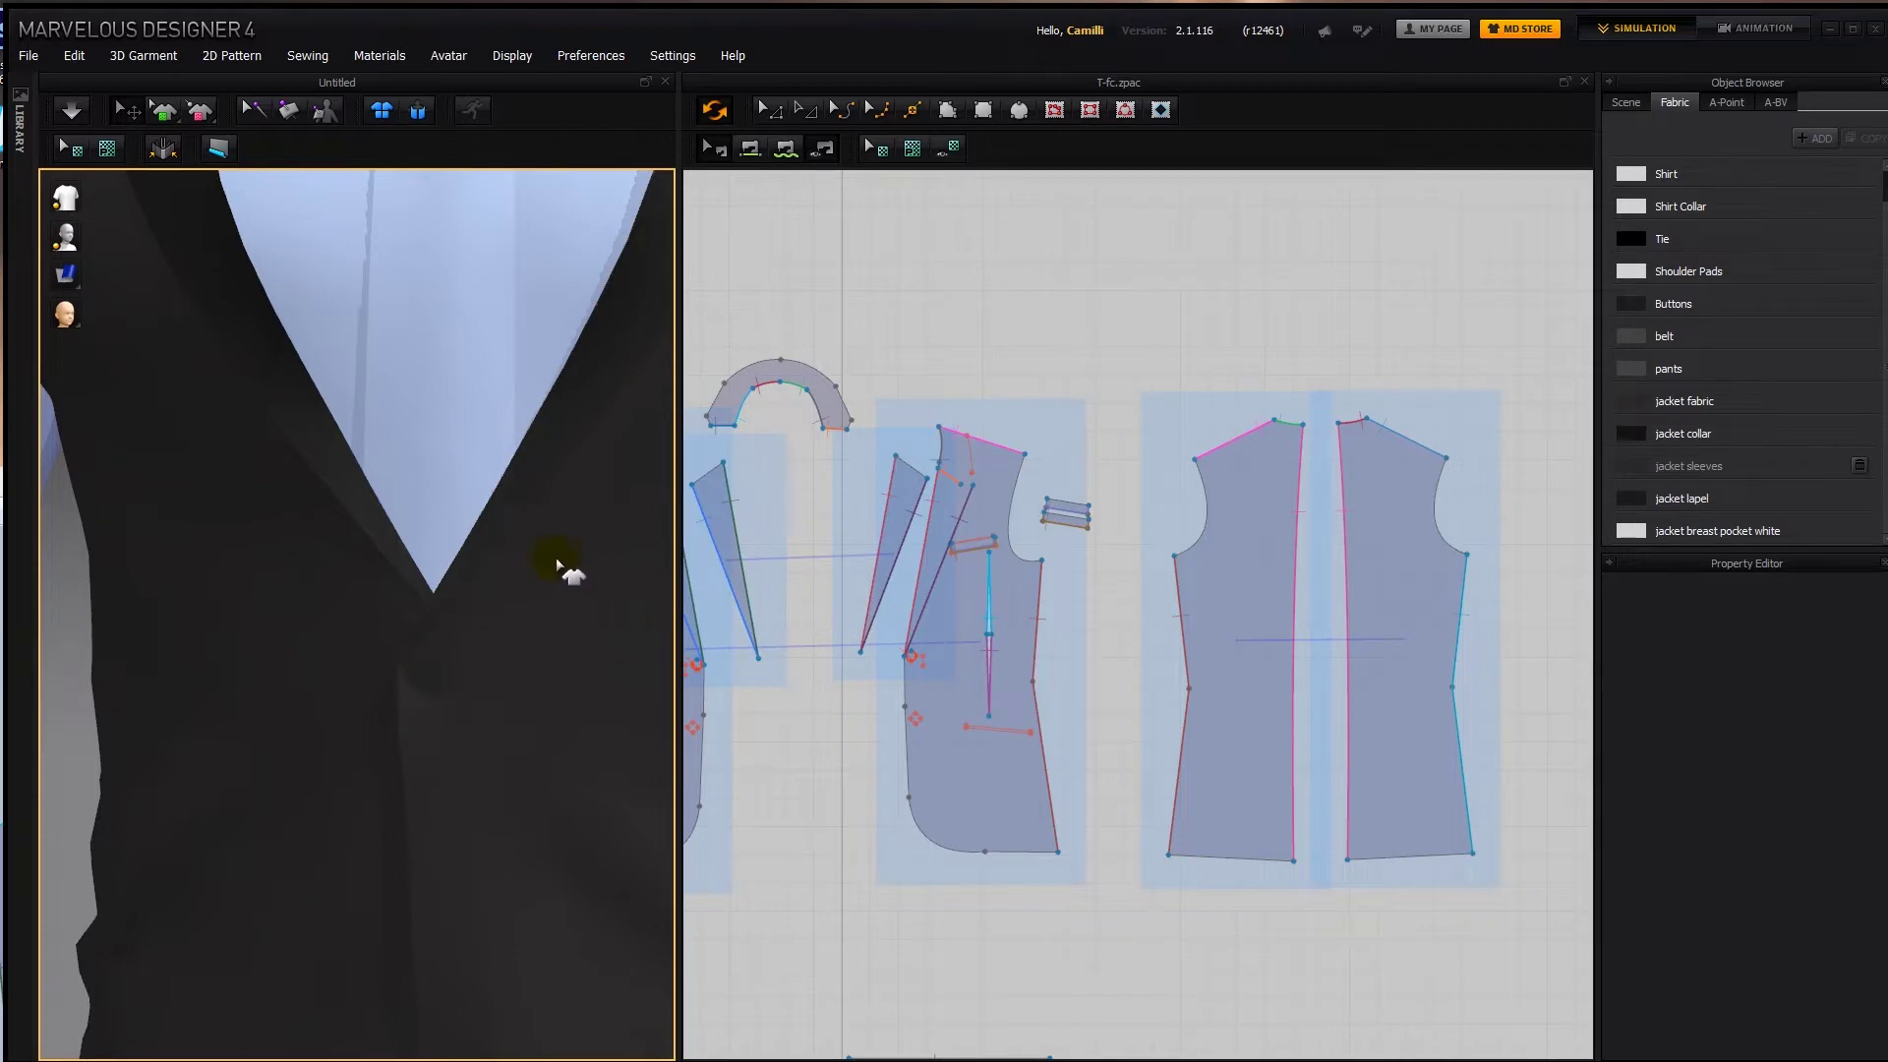
left_click_drag(403, 720, 448, 596)
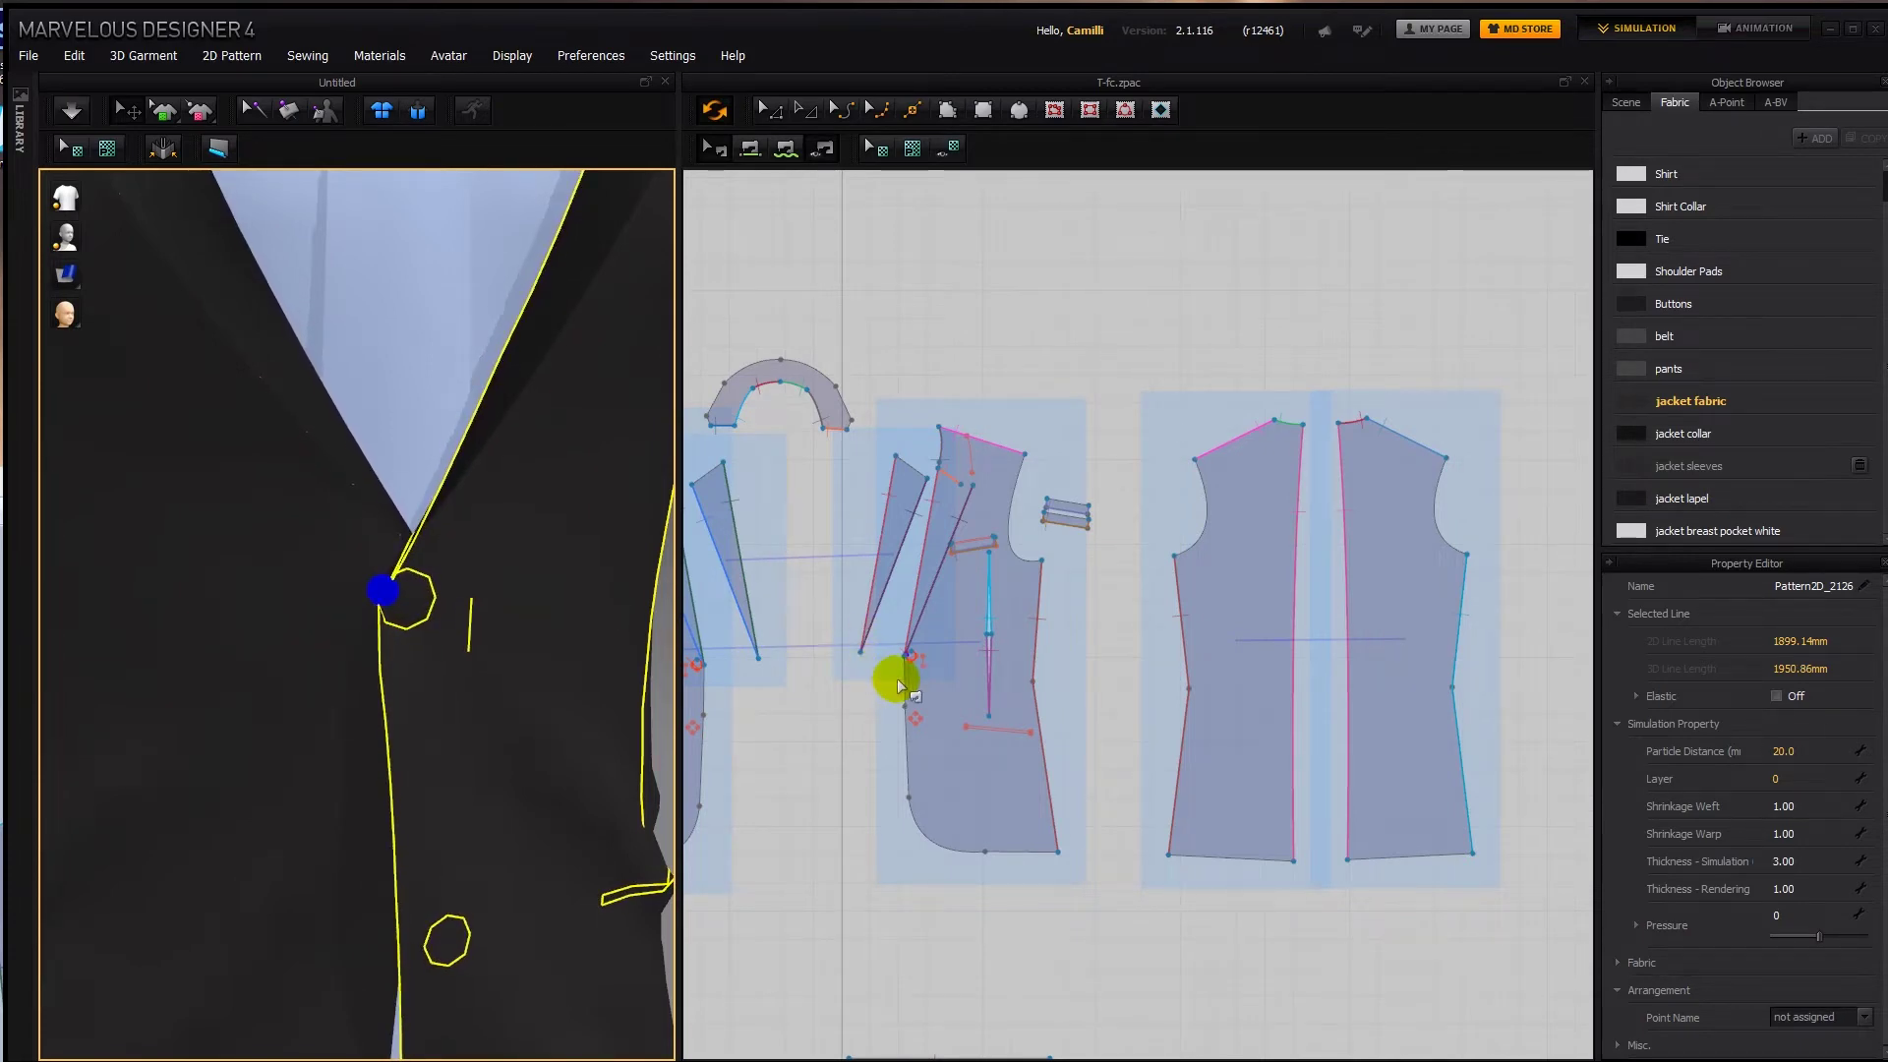
Free-sew the 17.46 mm upper buttonhole line to the opposite front edge beside the top button, and simulate the closure.
scroll(895, 676, "up", 3)
scroll(973, 640, "up", 4)
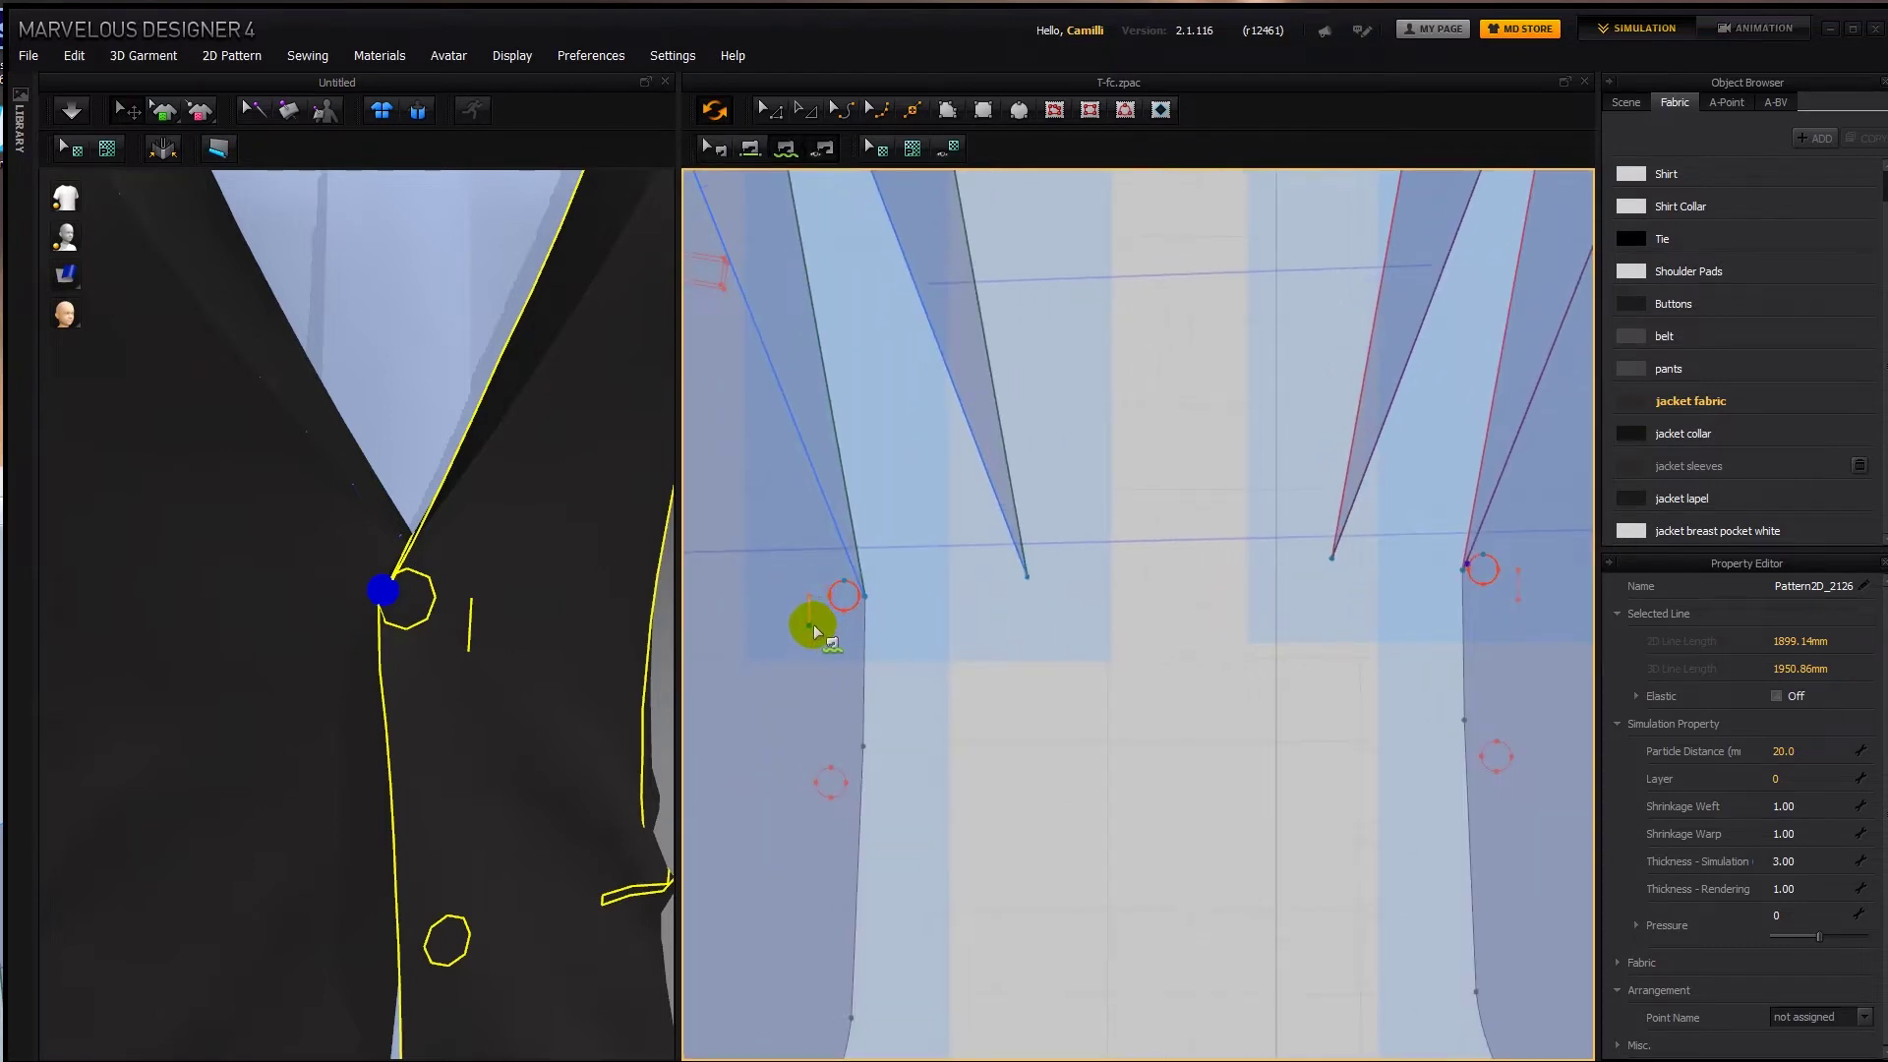
left_click_drag(812, 623, 809, 598)
left_click(809, 628)
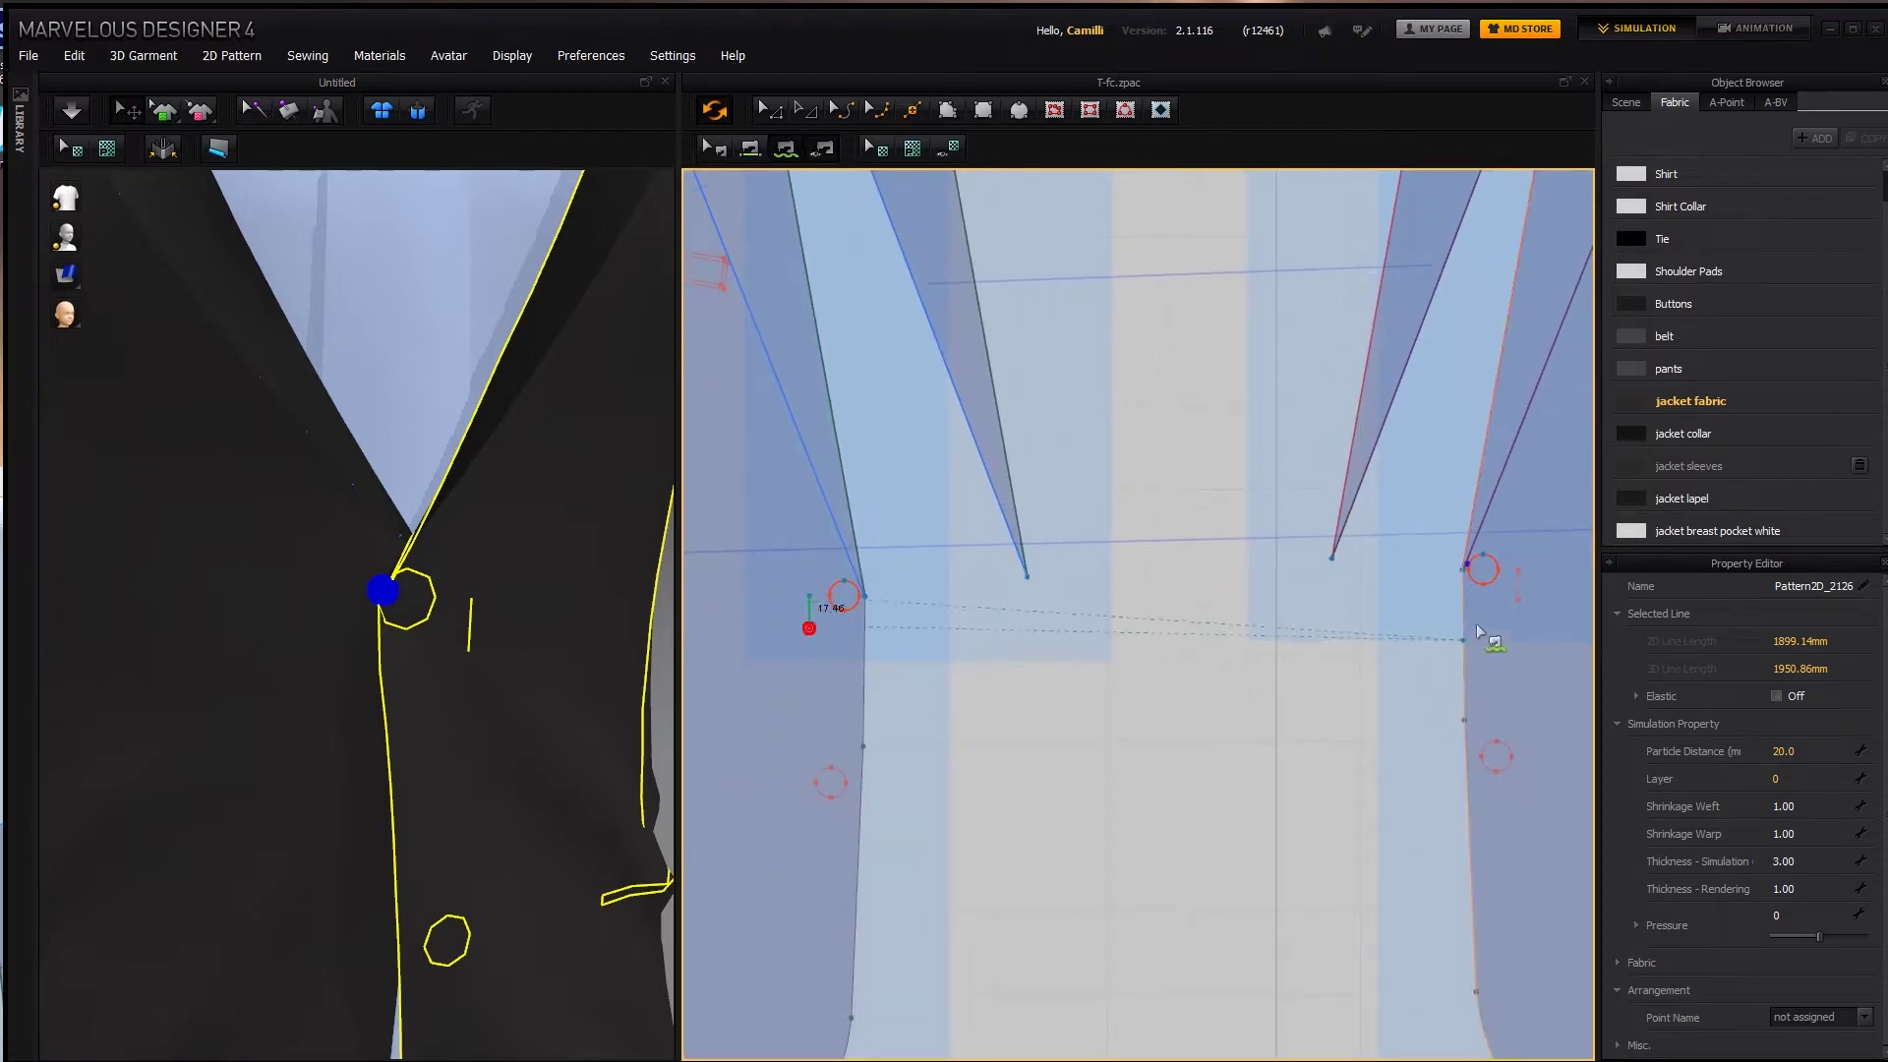
left_click(1464, 597)
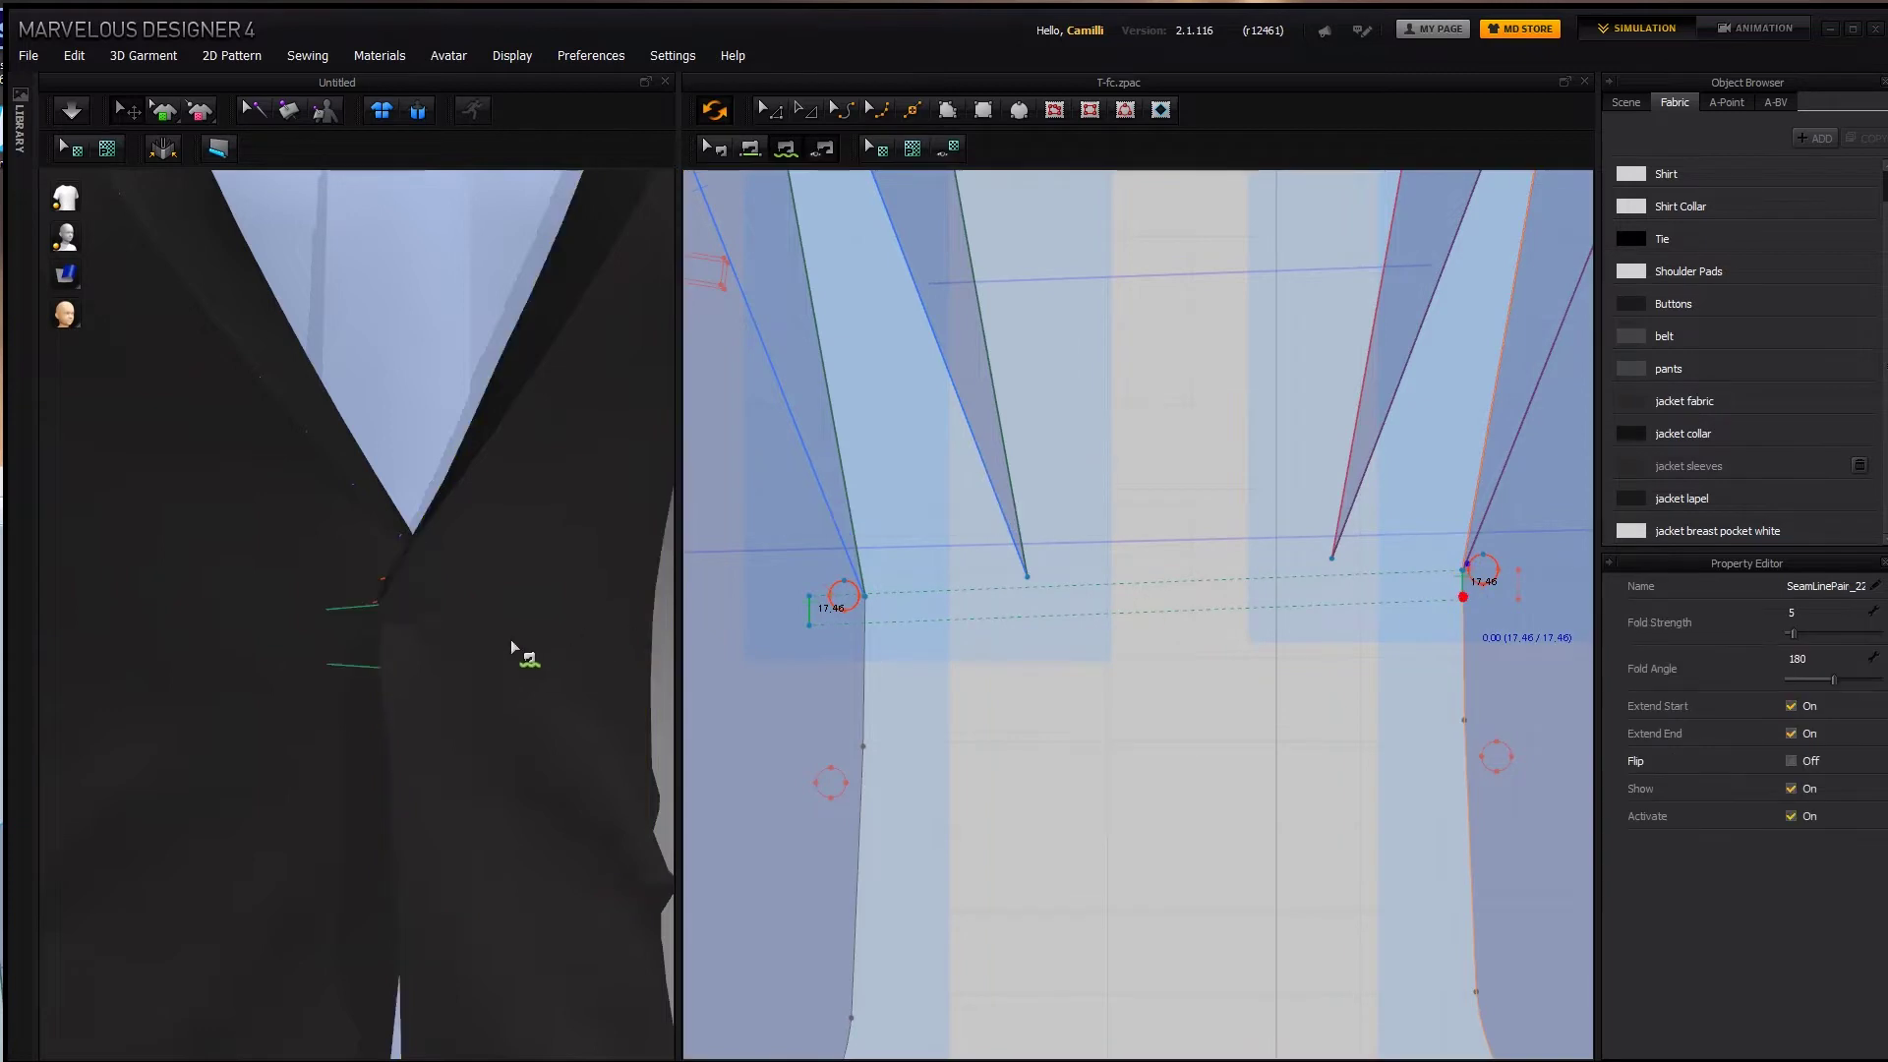
right_click_drag(510, 639, 445, 641)
key("space")
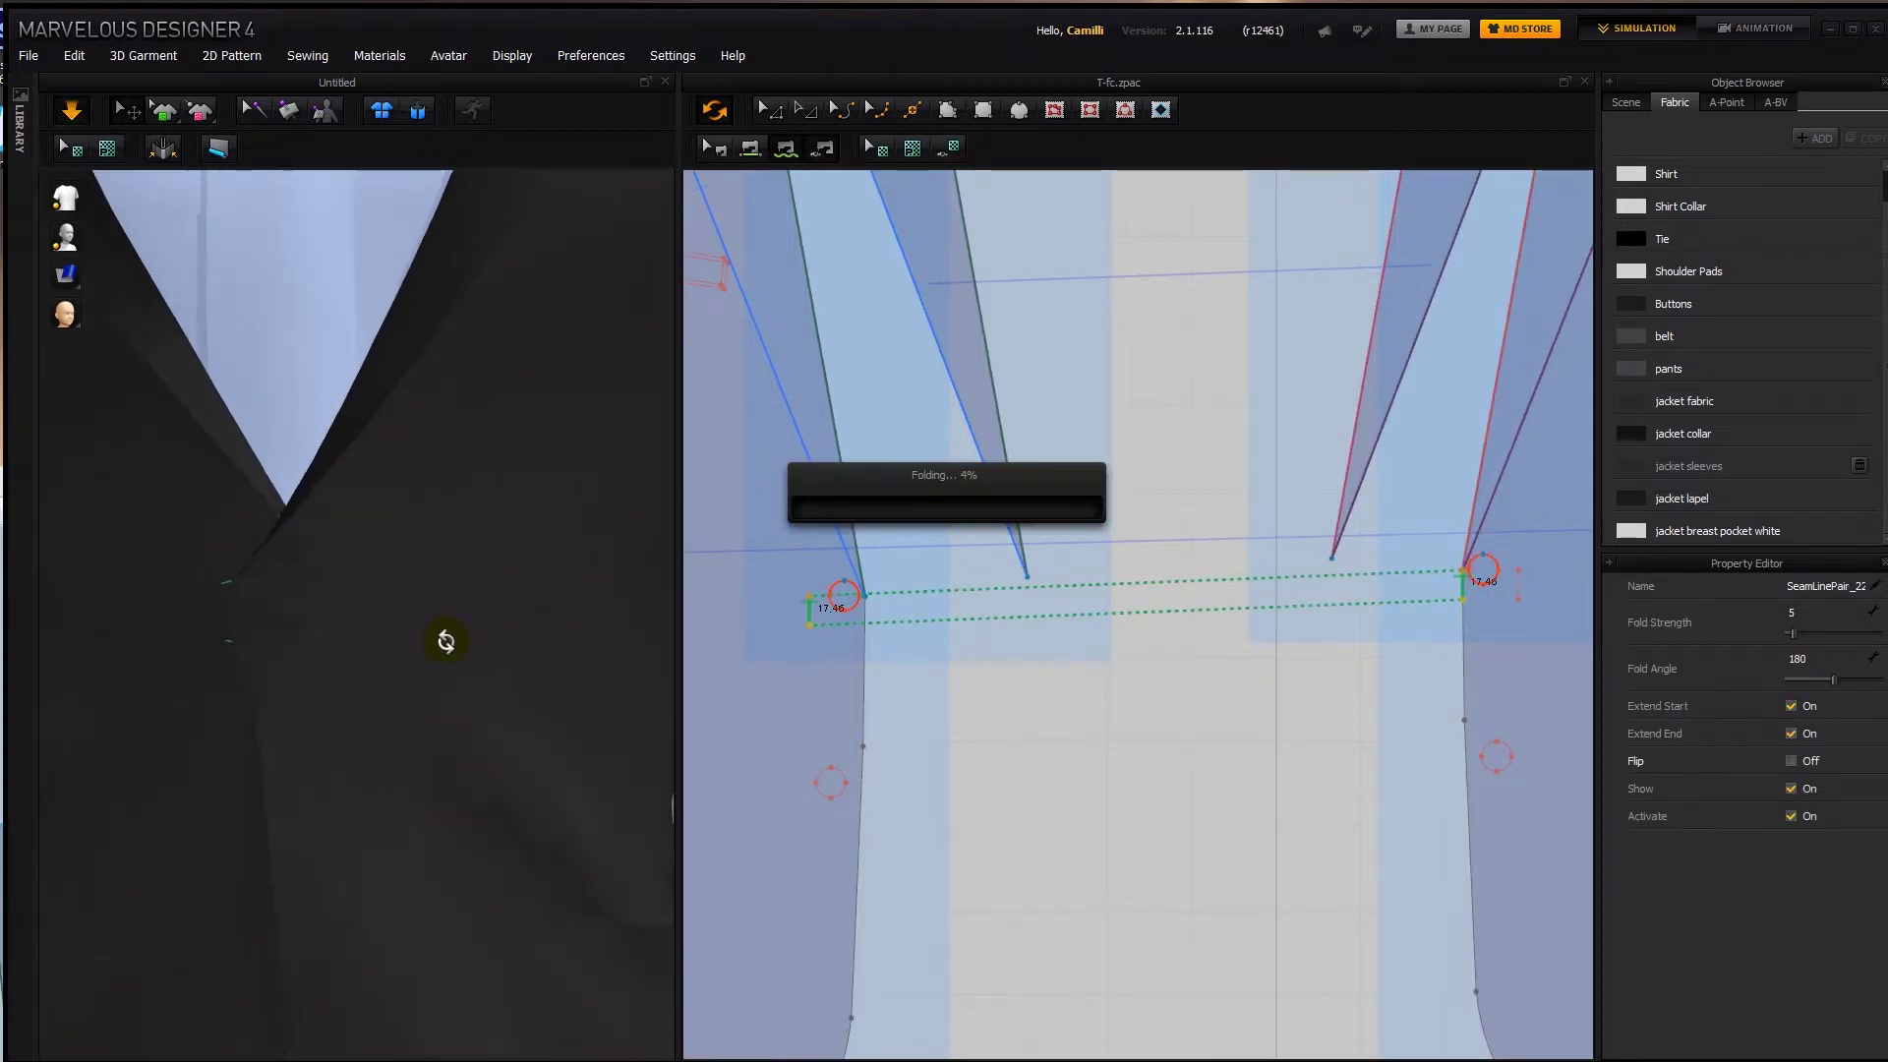
key("space")
Shorten the buttonhole line to about 9.28 mm and its seam on the opposite front edge to about 9.91 mm, and simulate.
left_click(808, 599)
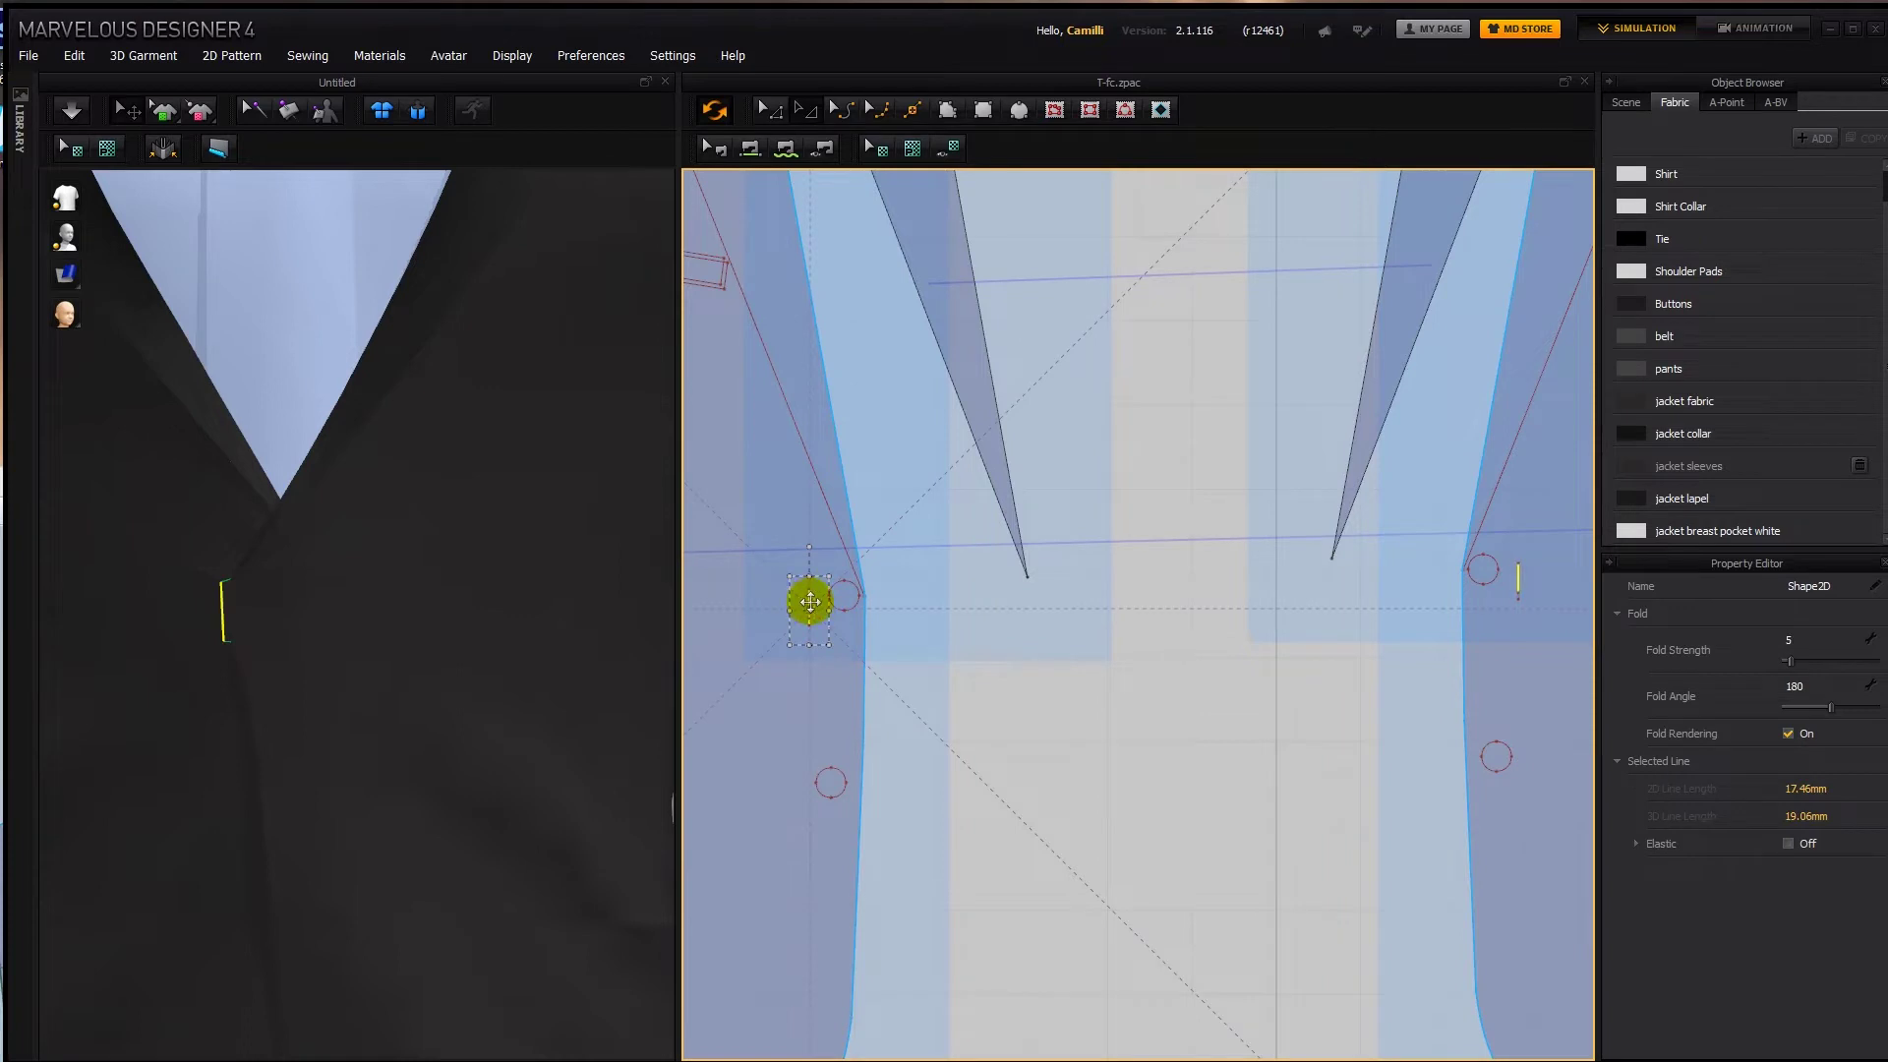
left_click(1461, 591)
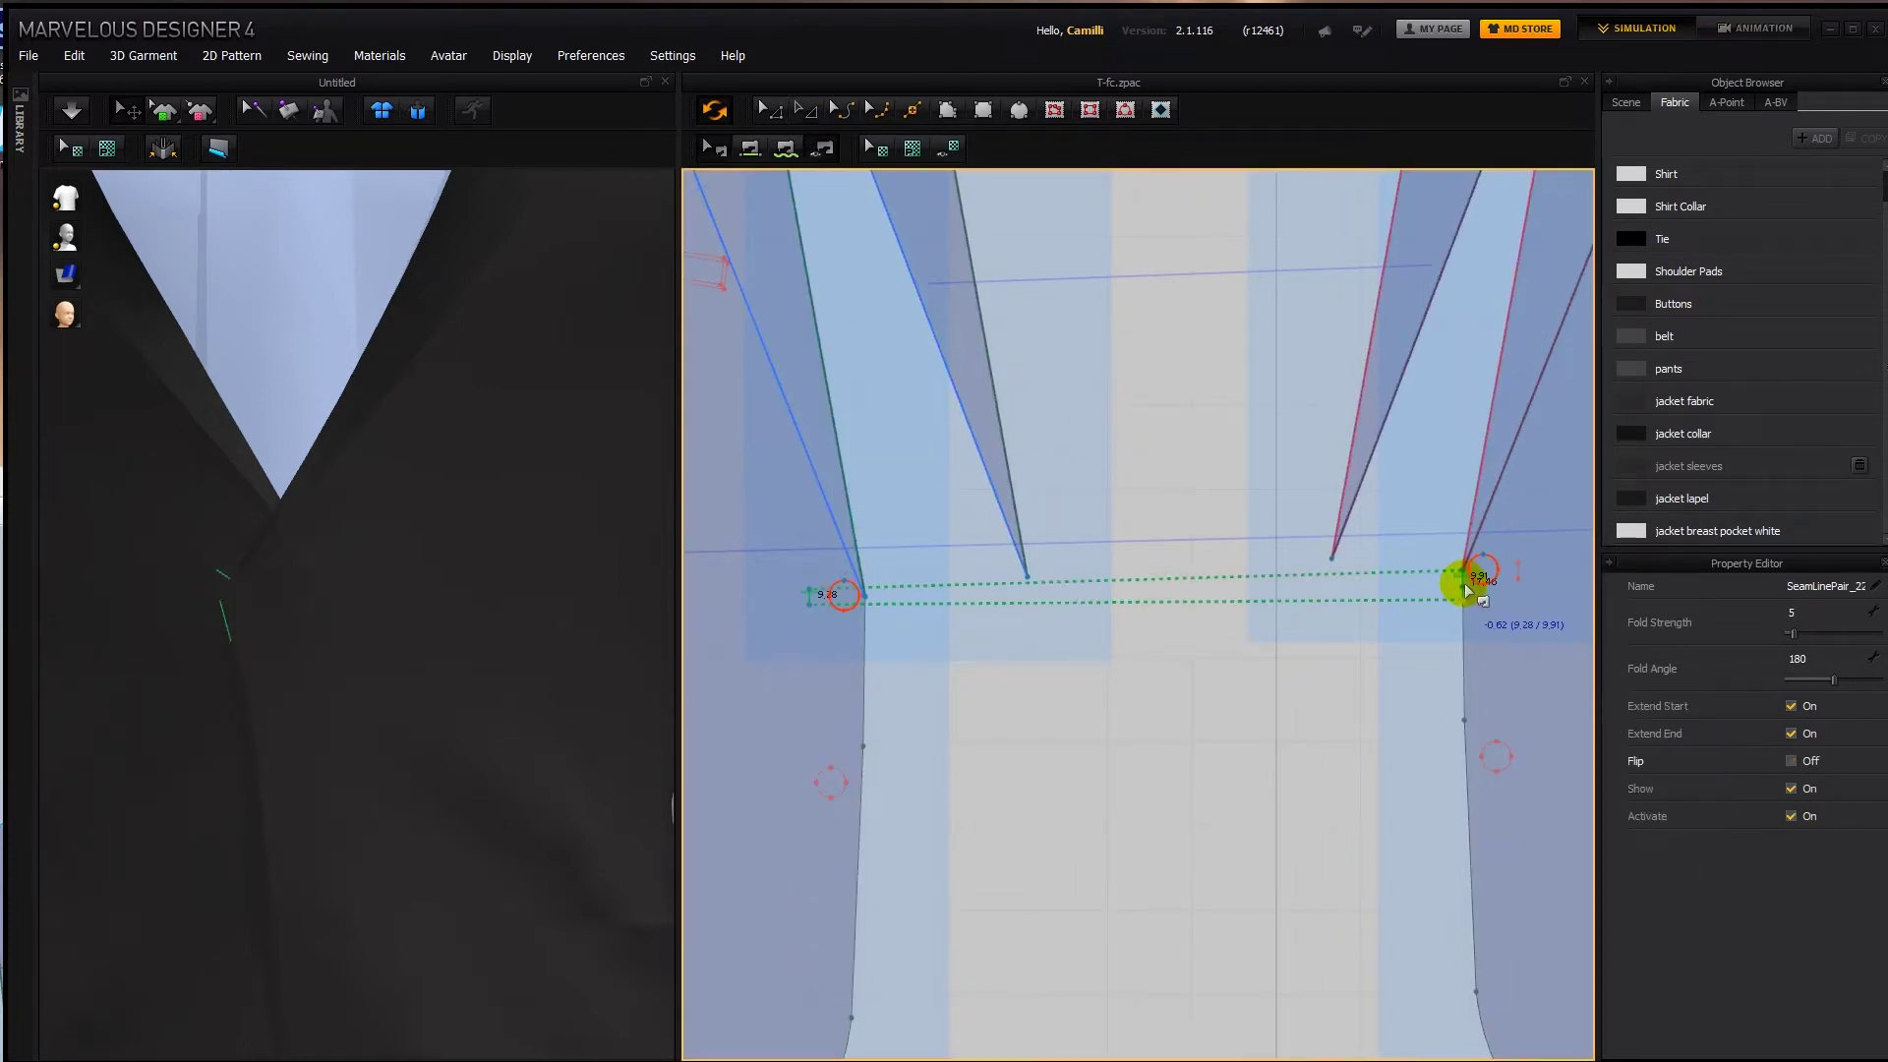
key("space")
scroll(328, 634, "down", 3)
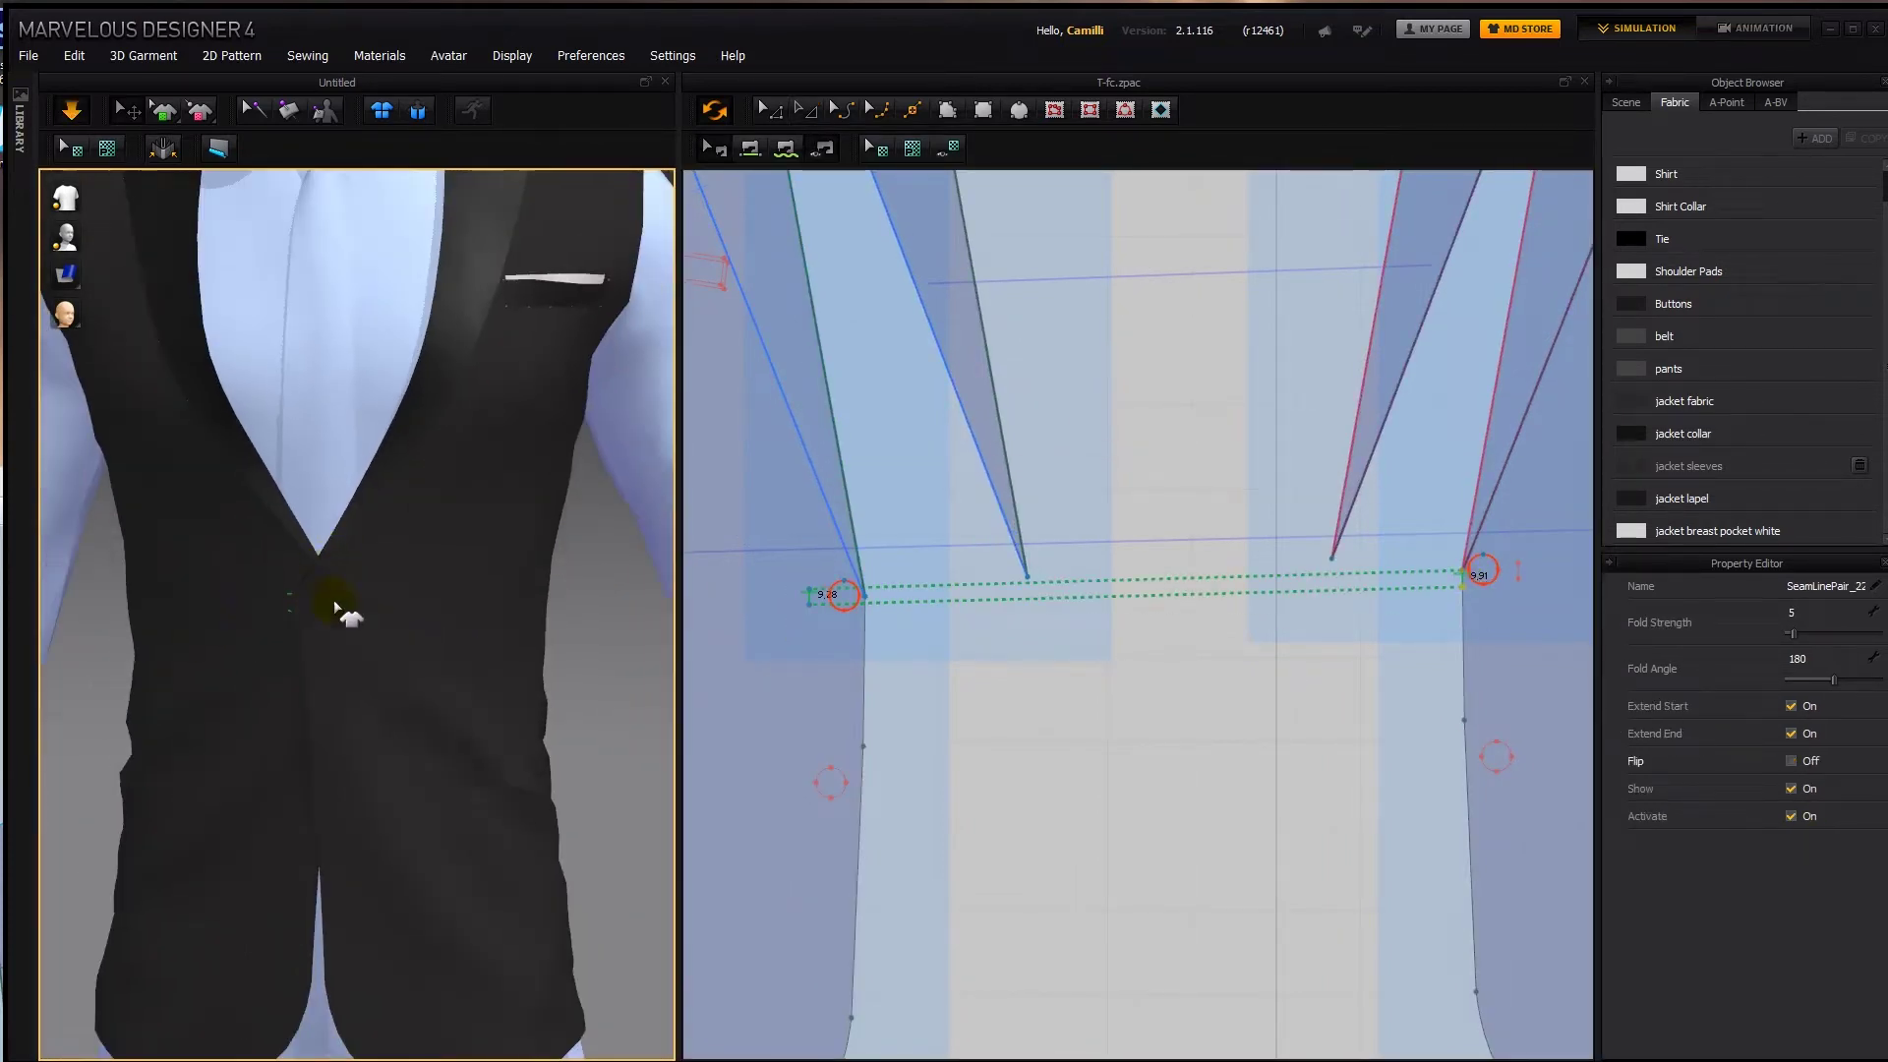
left_click(579, 601)
right_click_drag(328, 619, 345, 606)
key("space")
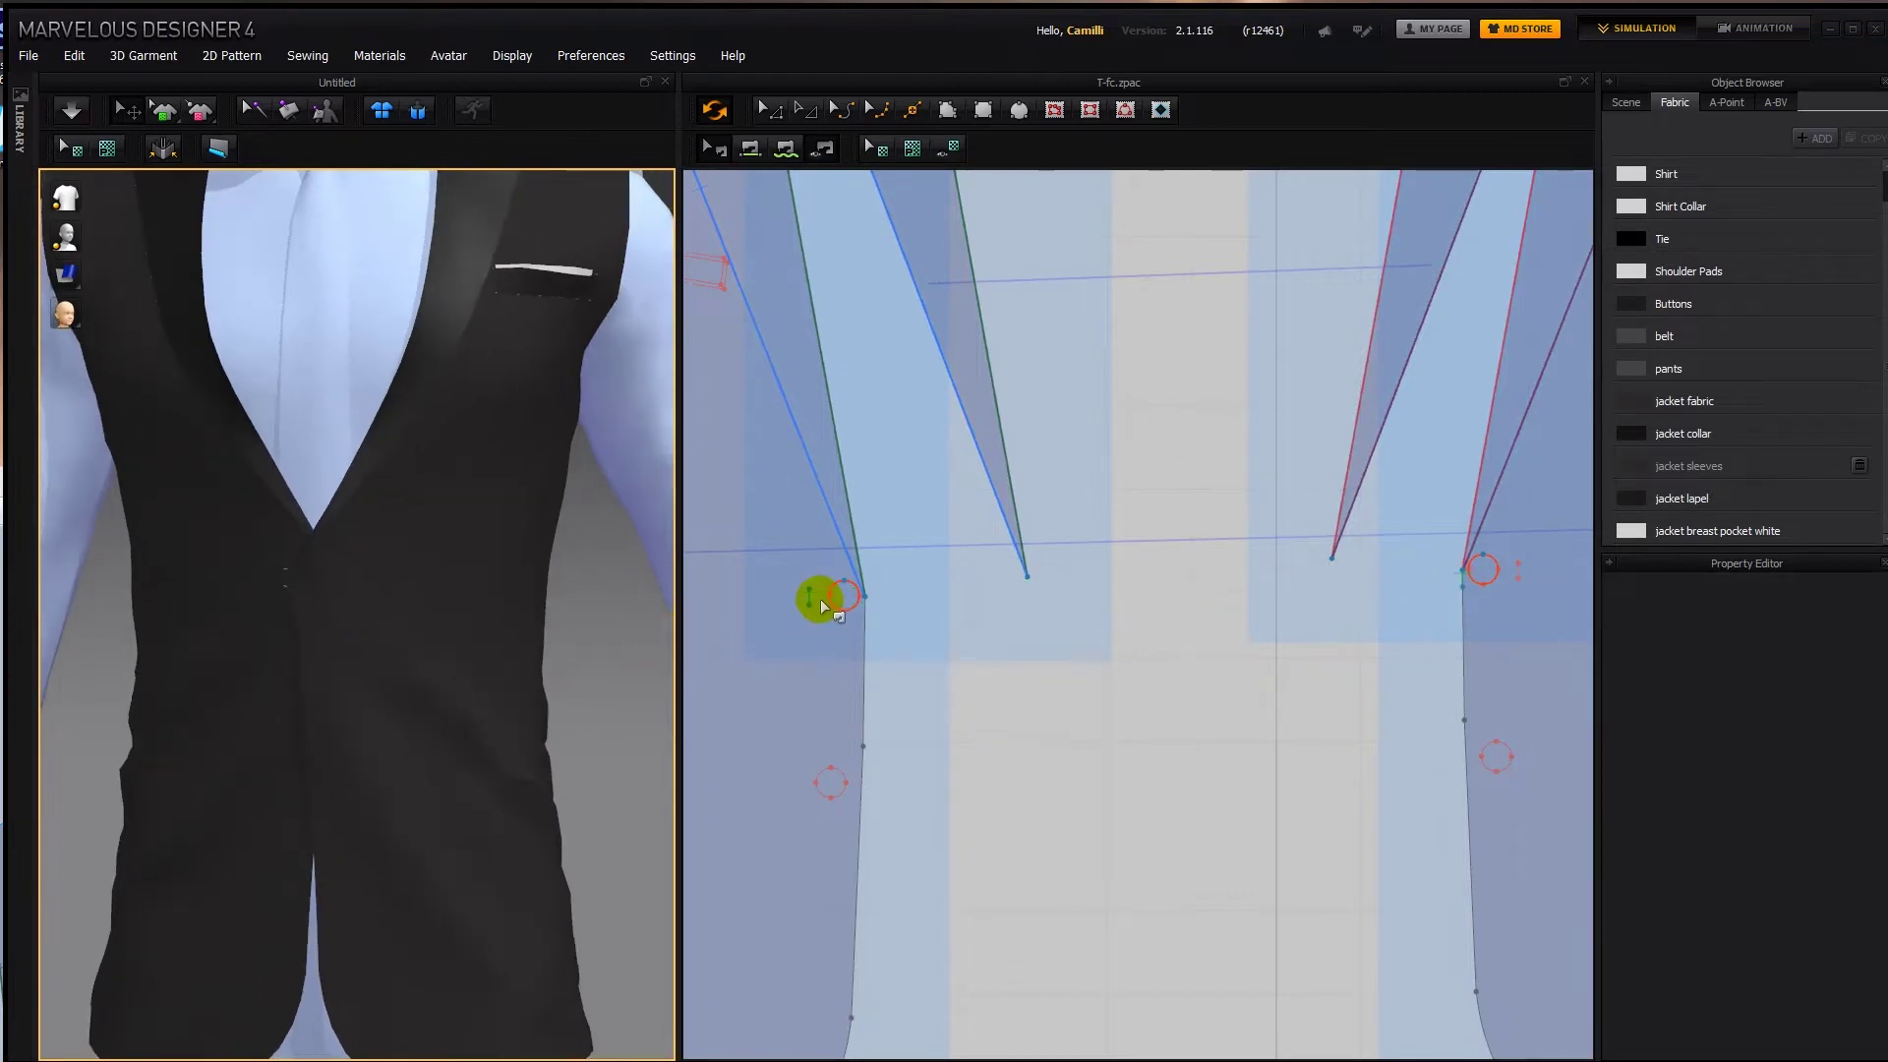
Change the buttonhole seam's line colour to white and simulate the jacket again.
left_click(824, 607)
right_click(810, 593)
left_click(986, 663)
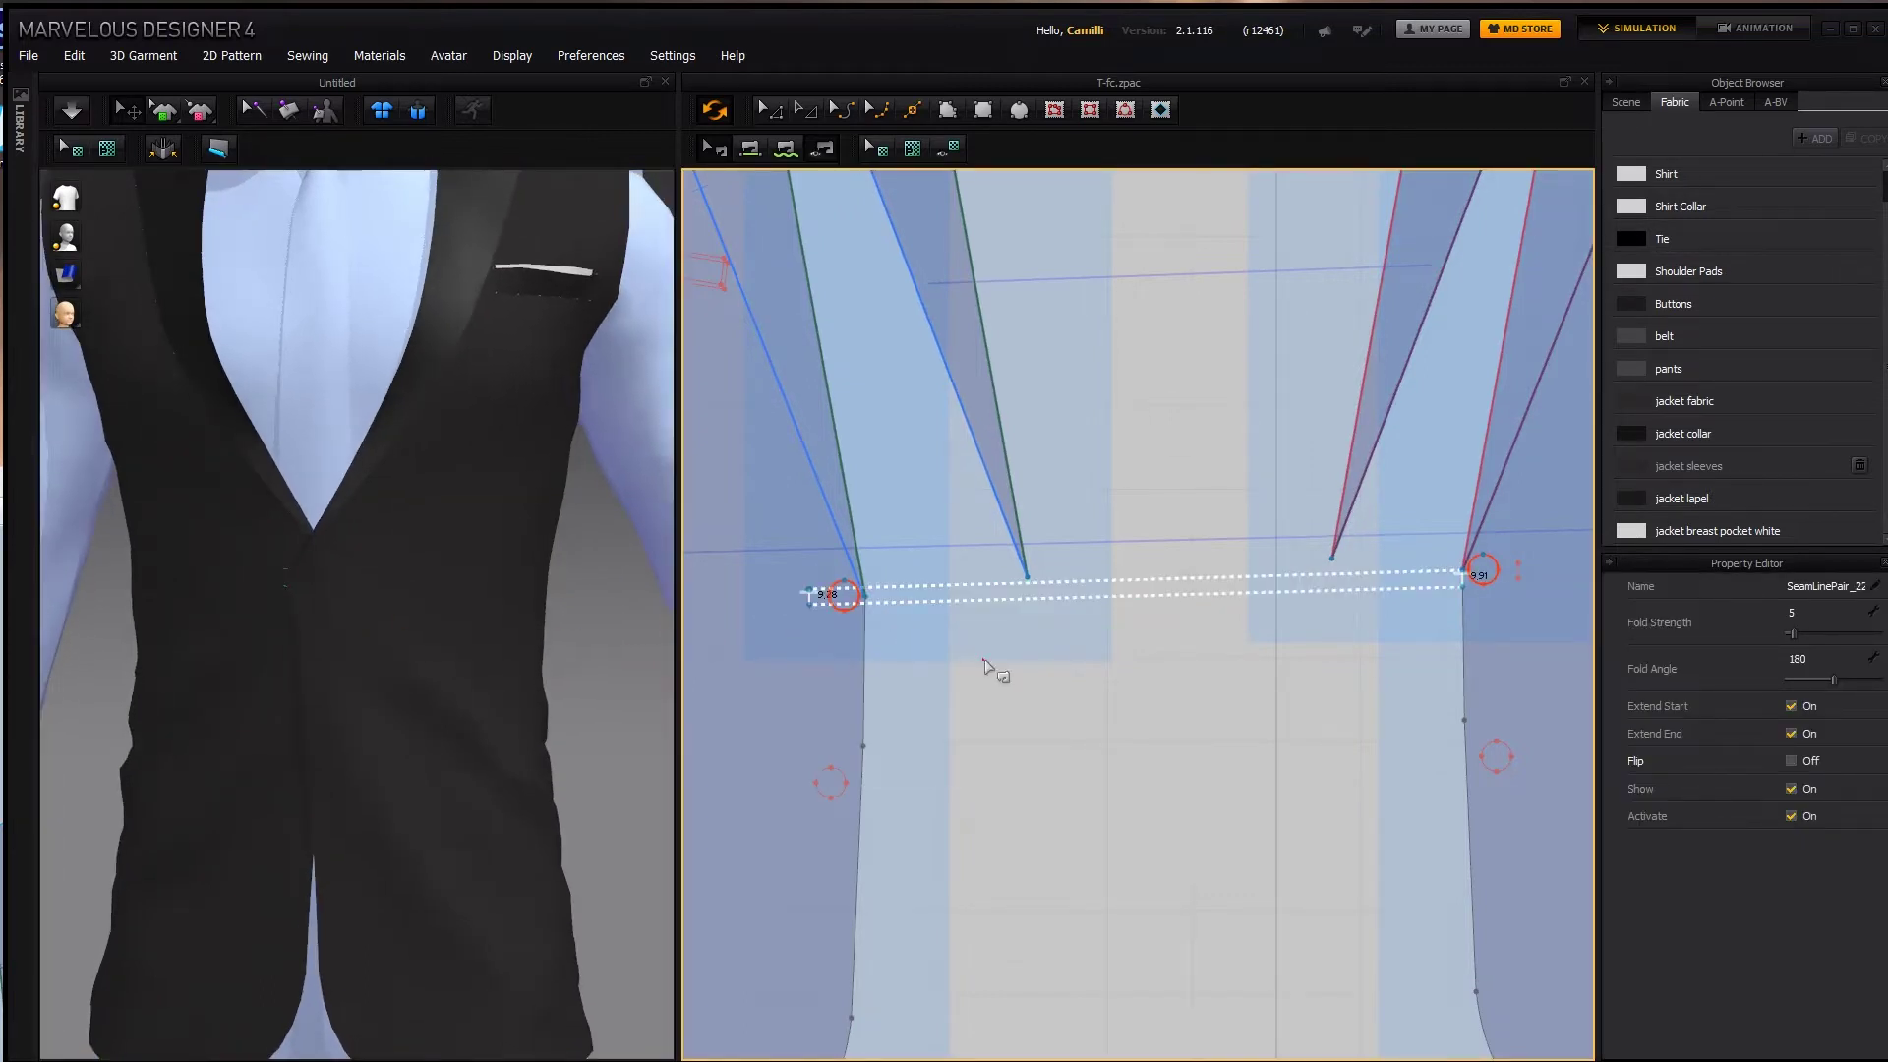
left_click(985, 661)
key("space")
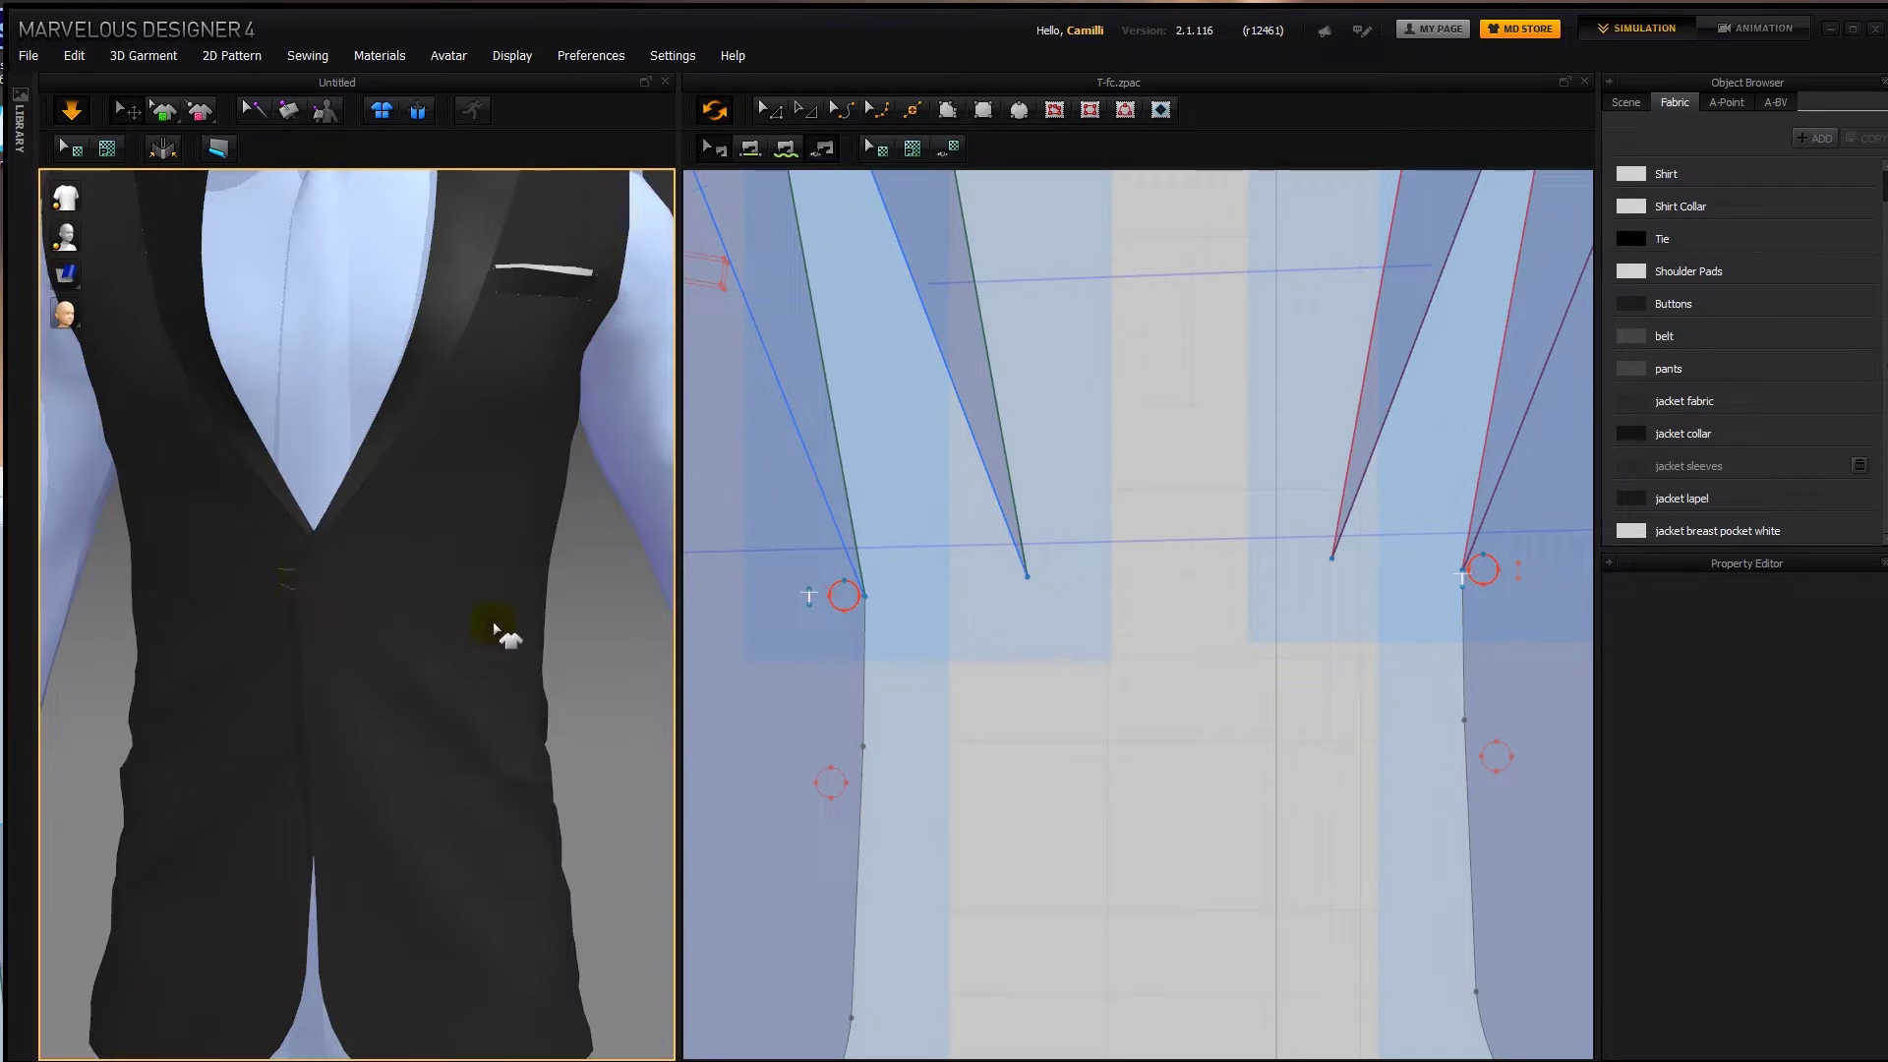
key("space")
scroll(413, 619, "down", 3)
middle_click_drag(442, 632, 434, 725)
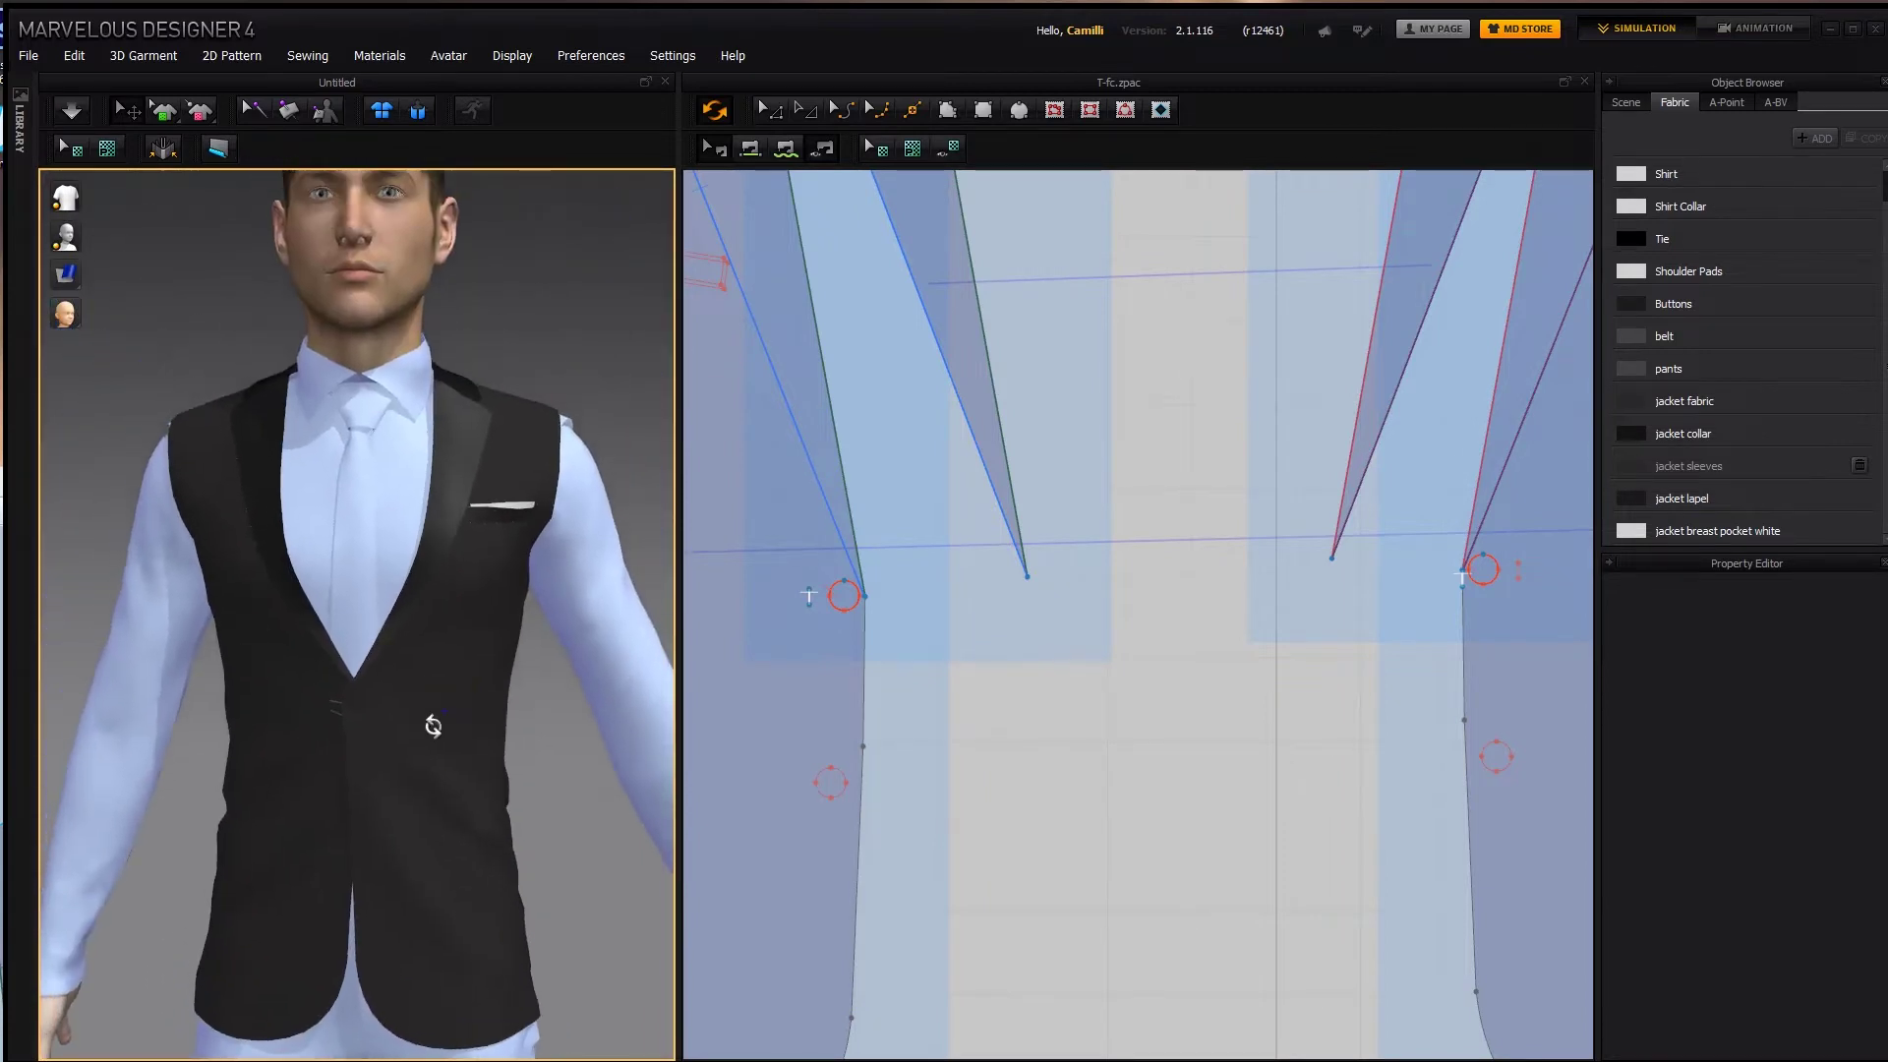
Sew the collar's left-hand outer side edge to the upright internal line below the shoulder of the left-hand front panel.
right_click_drag(434, 725, 141, 777)
scroll(796, 557, "down", 5)
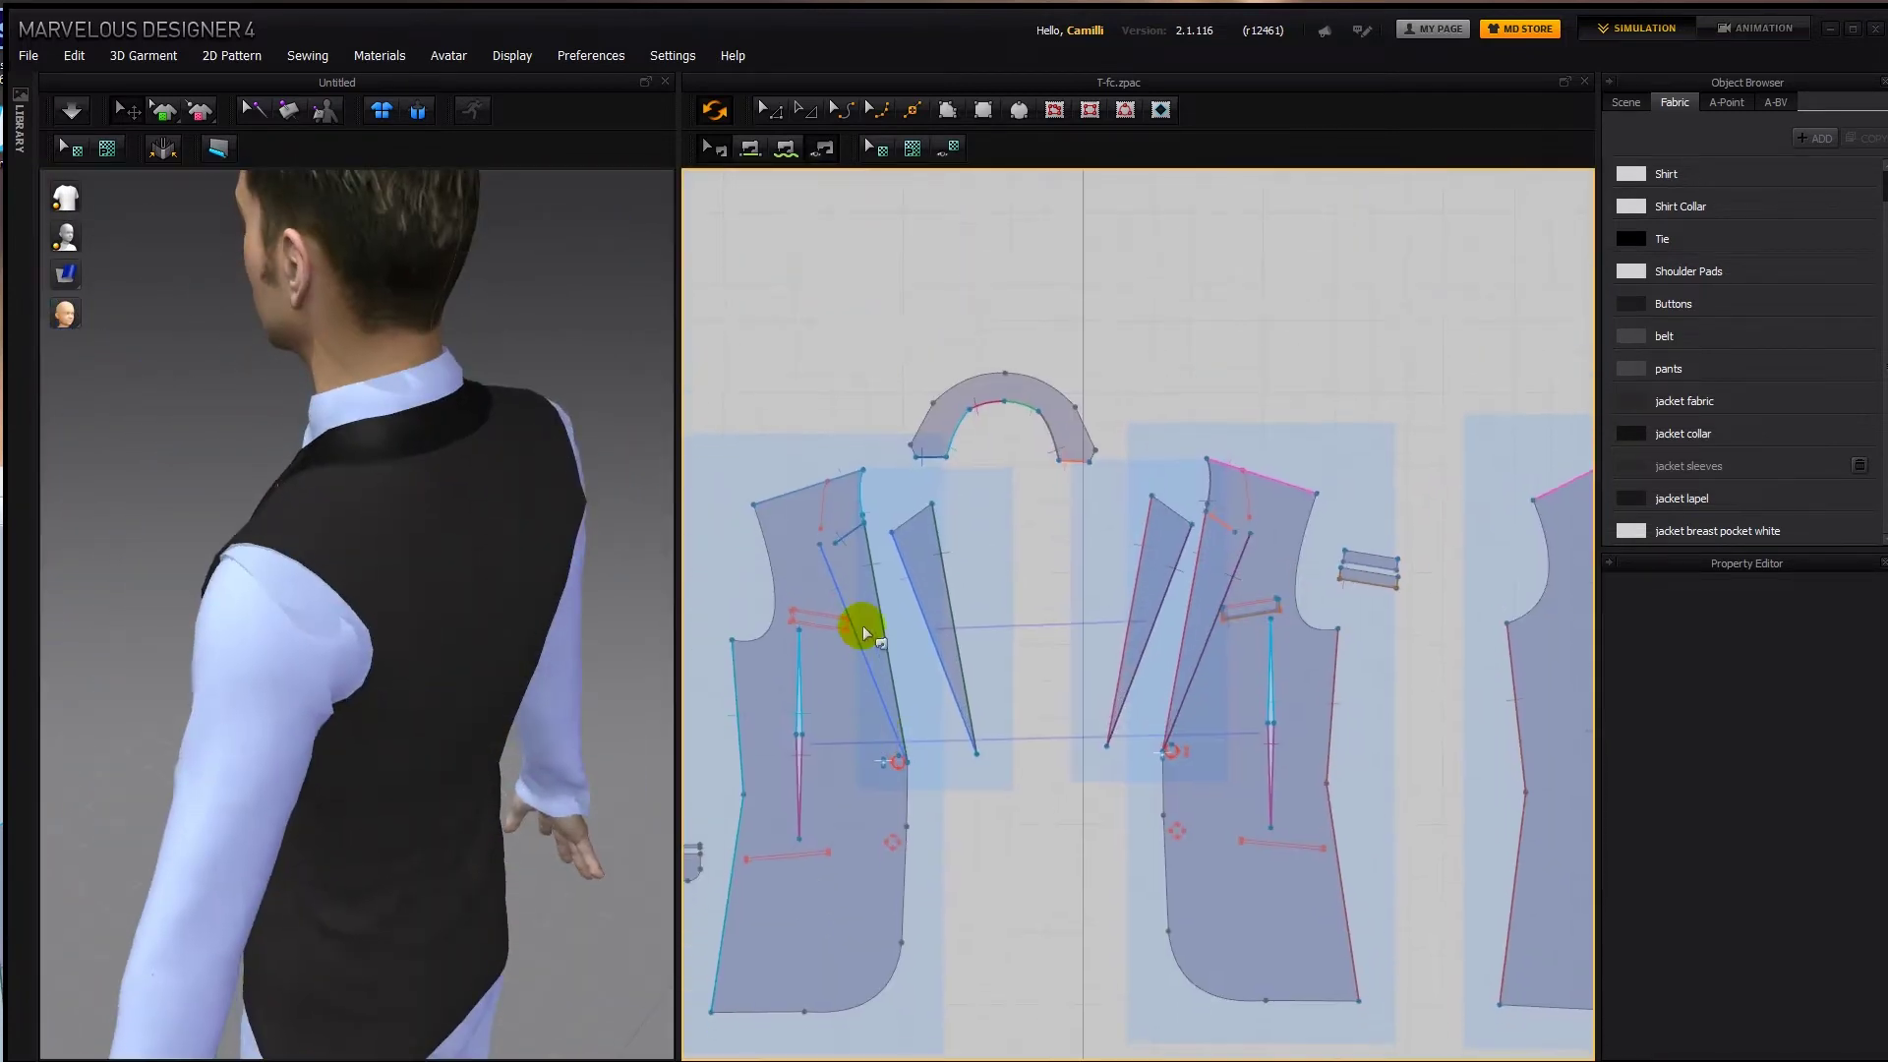
middle_click_drag(948, 514, 989, 524)
key("n")
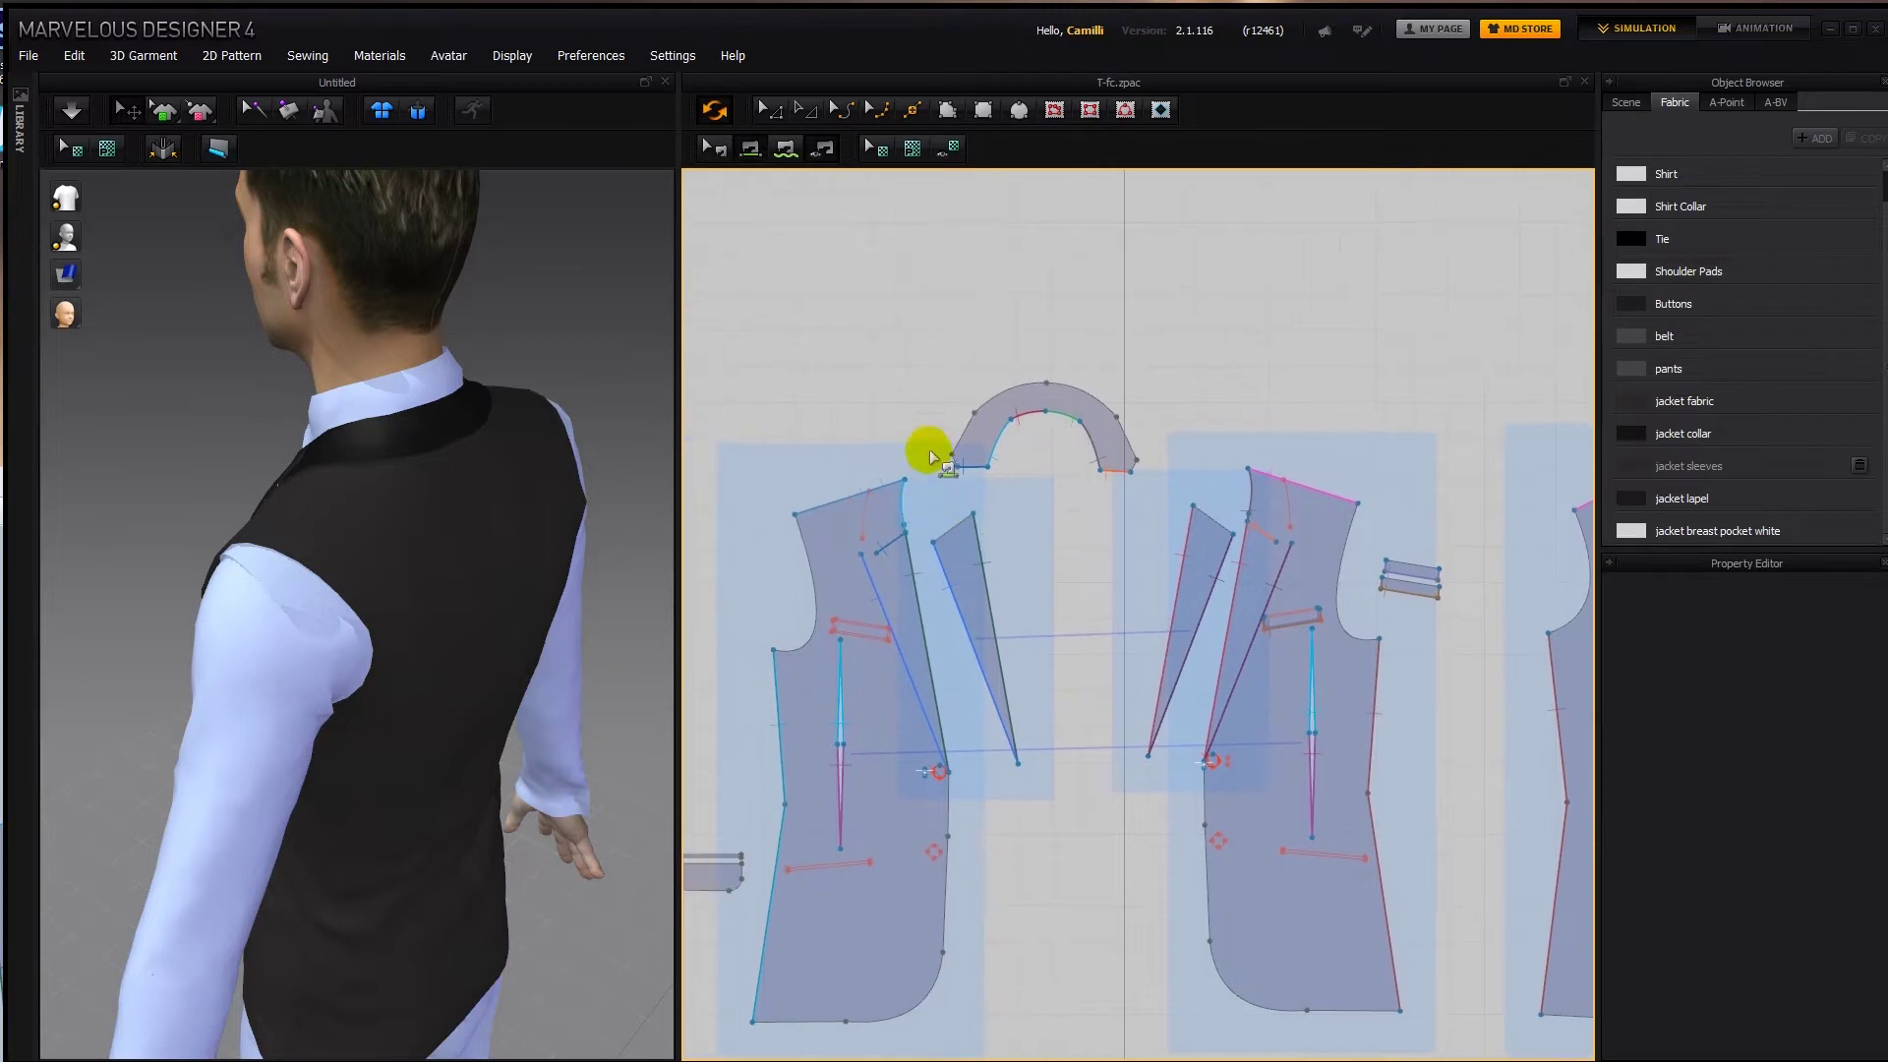
left_click(875, 514)
Simulate the jacket to drape the sewn collar edge, and examine the collar from the front, side and back.
right_click_drag(354, 511, 531, 531)
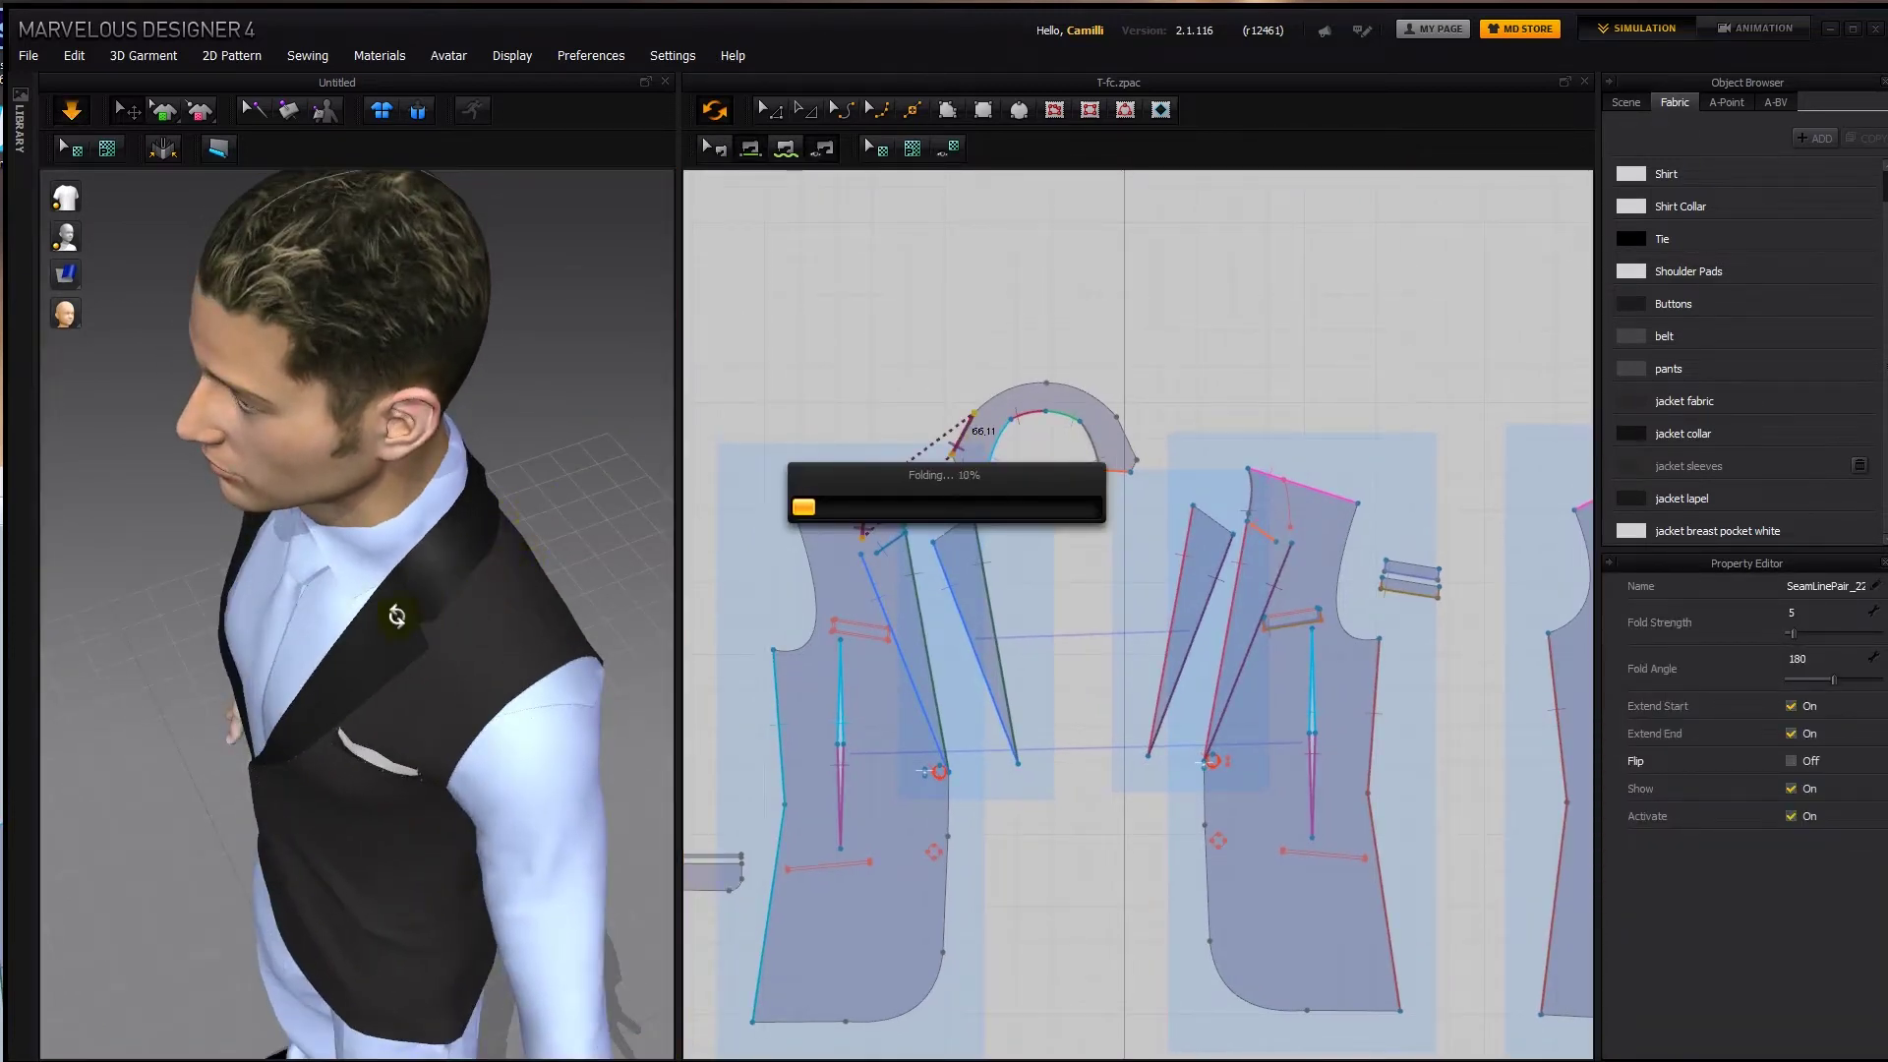
right_click_drag(486, 609, 161, 565)
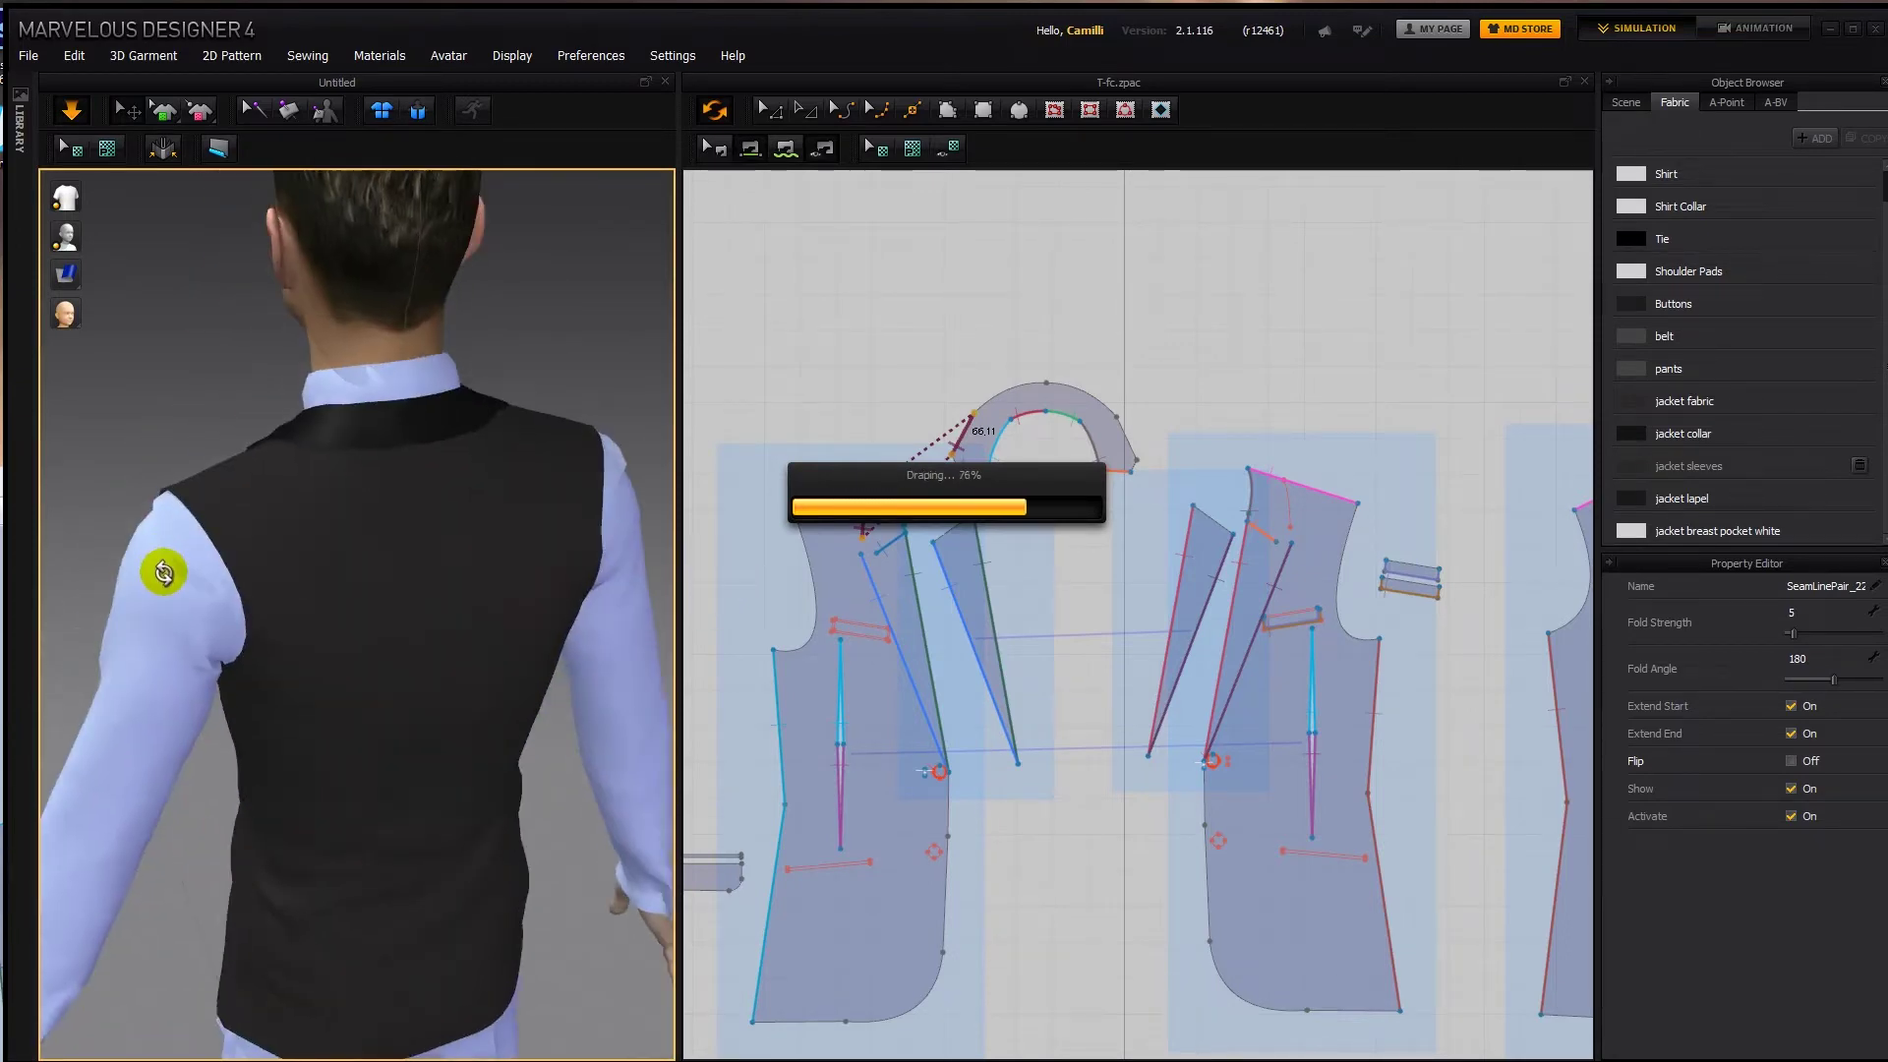
right_click_drag(417, 526, 754, 538)
key("space")
right_click_drag(319, 444, 762, 428)
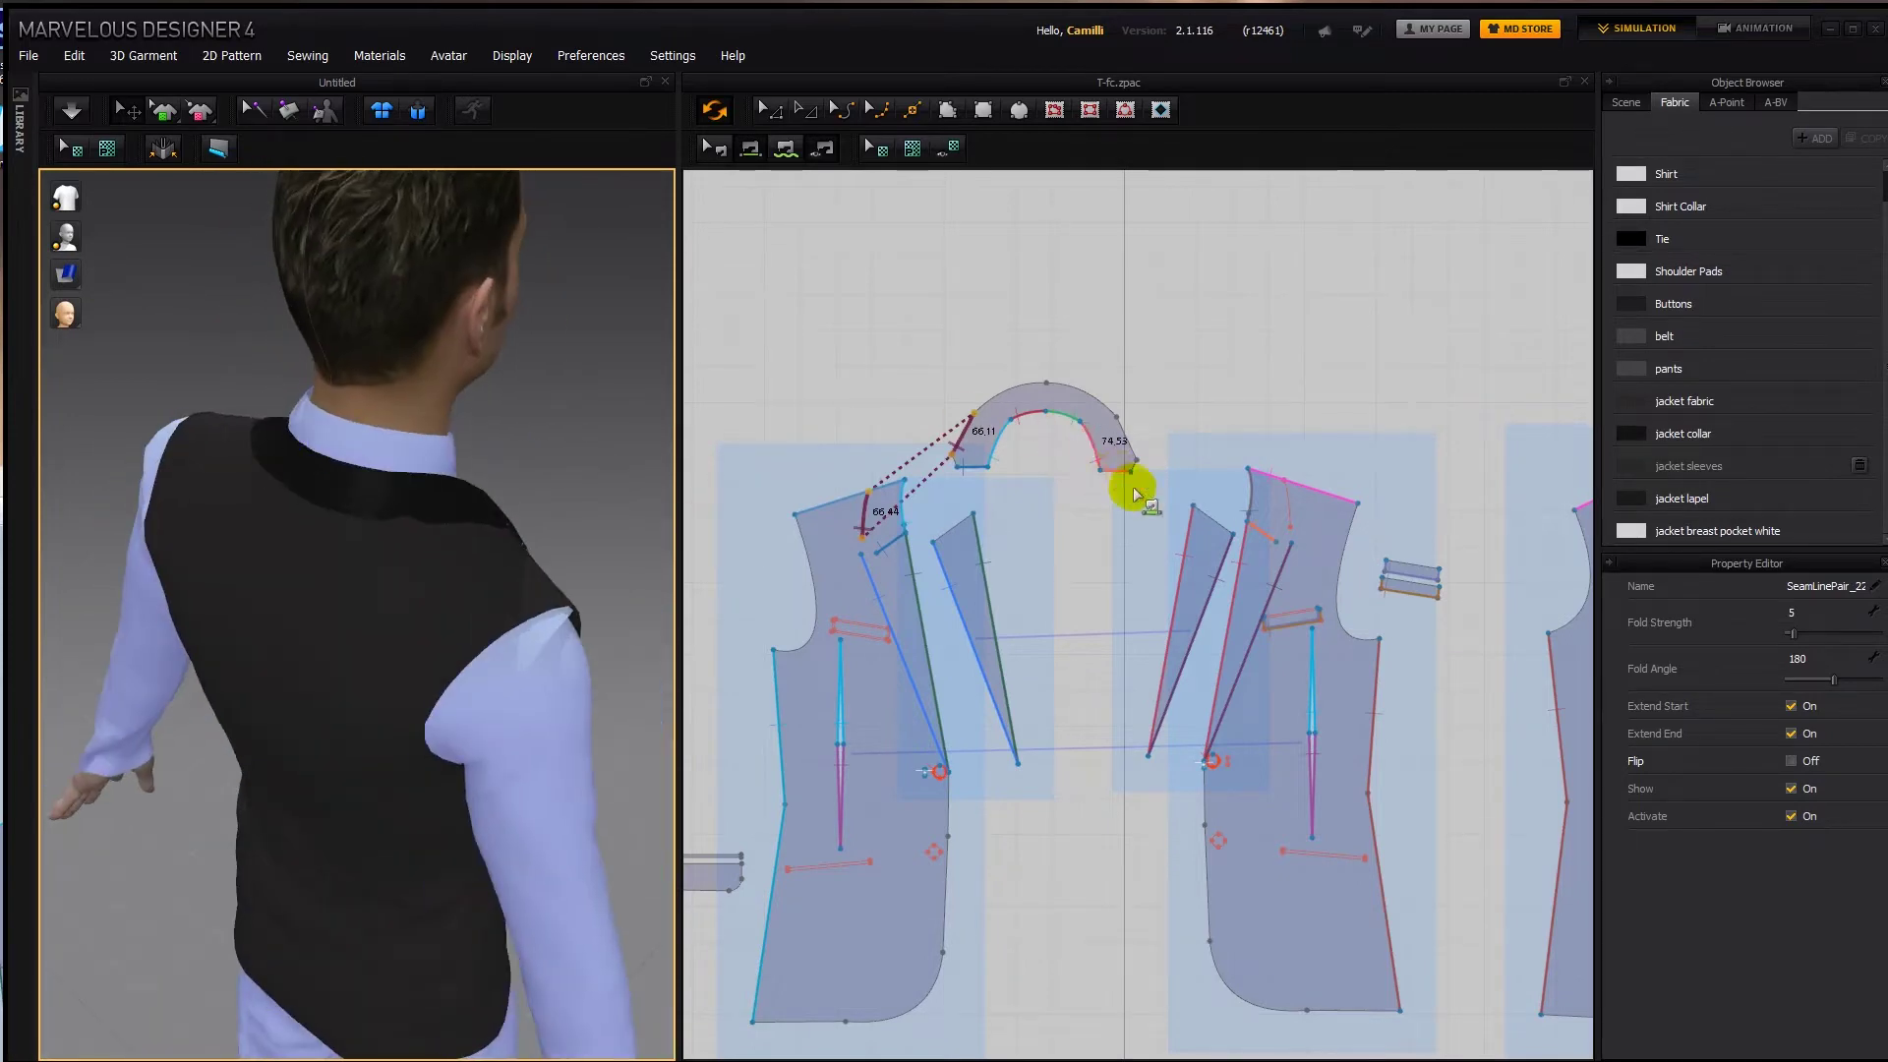
Draw a slanted internal line about 95 mm long across the upper corner of the right-hand back panel, from centre edge to shoulder edge.
middle_click_drag(1131, 488, 822, 419)
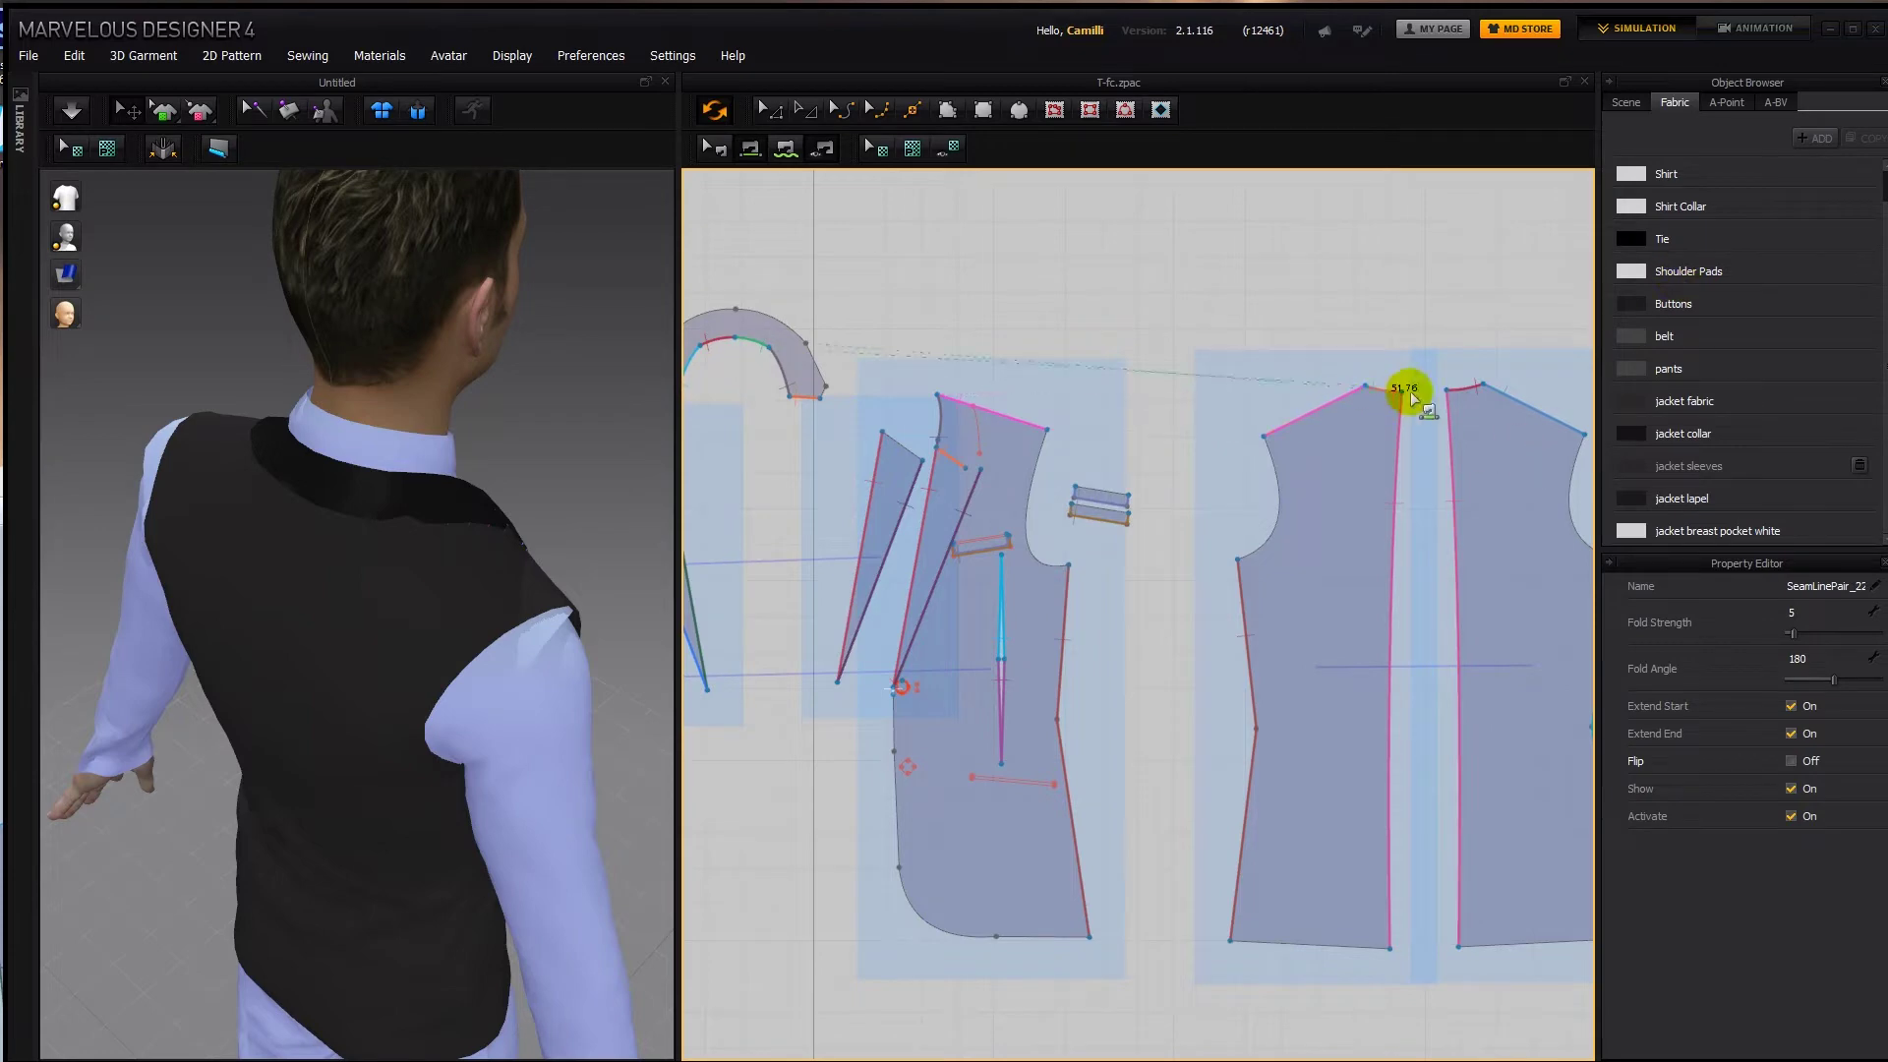
right_click_drag(344, 460, 380, 442)
scroll(387, 434, "up", 5)
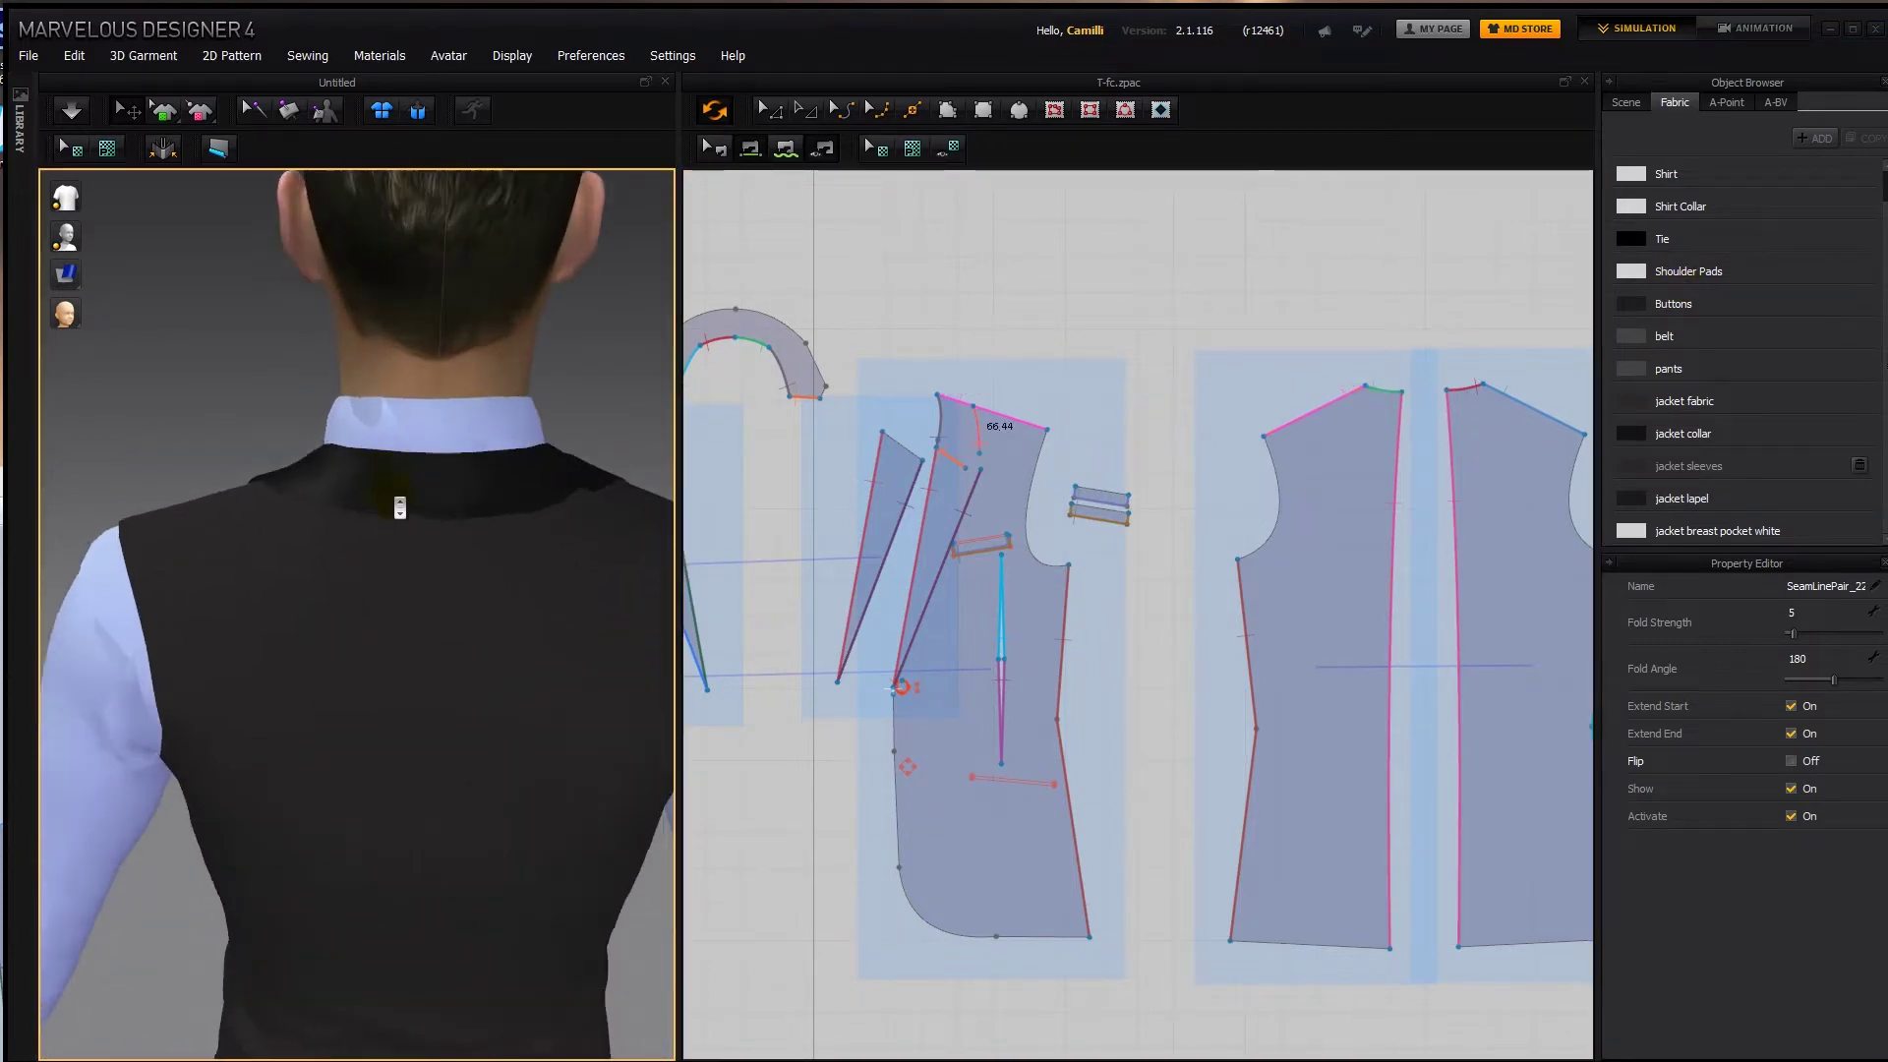
left_click(422, 485)
right_click_drag(518, 490, 518, 482)
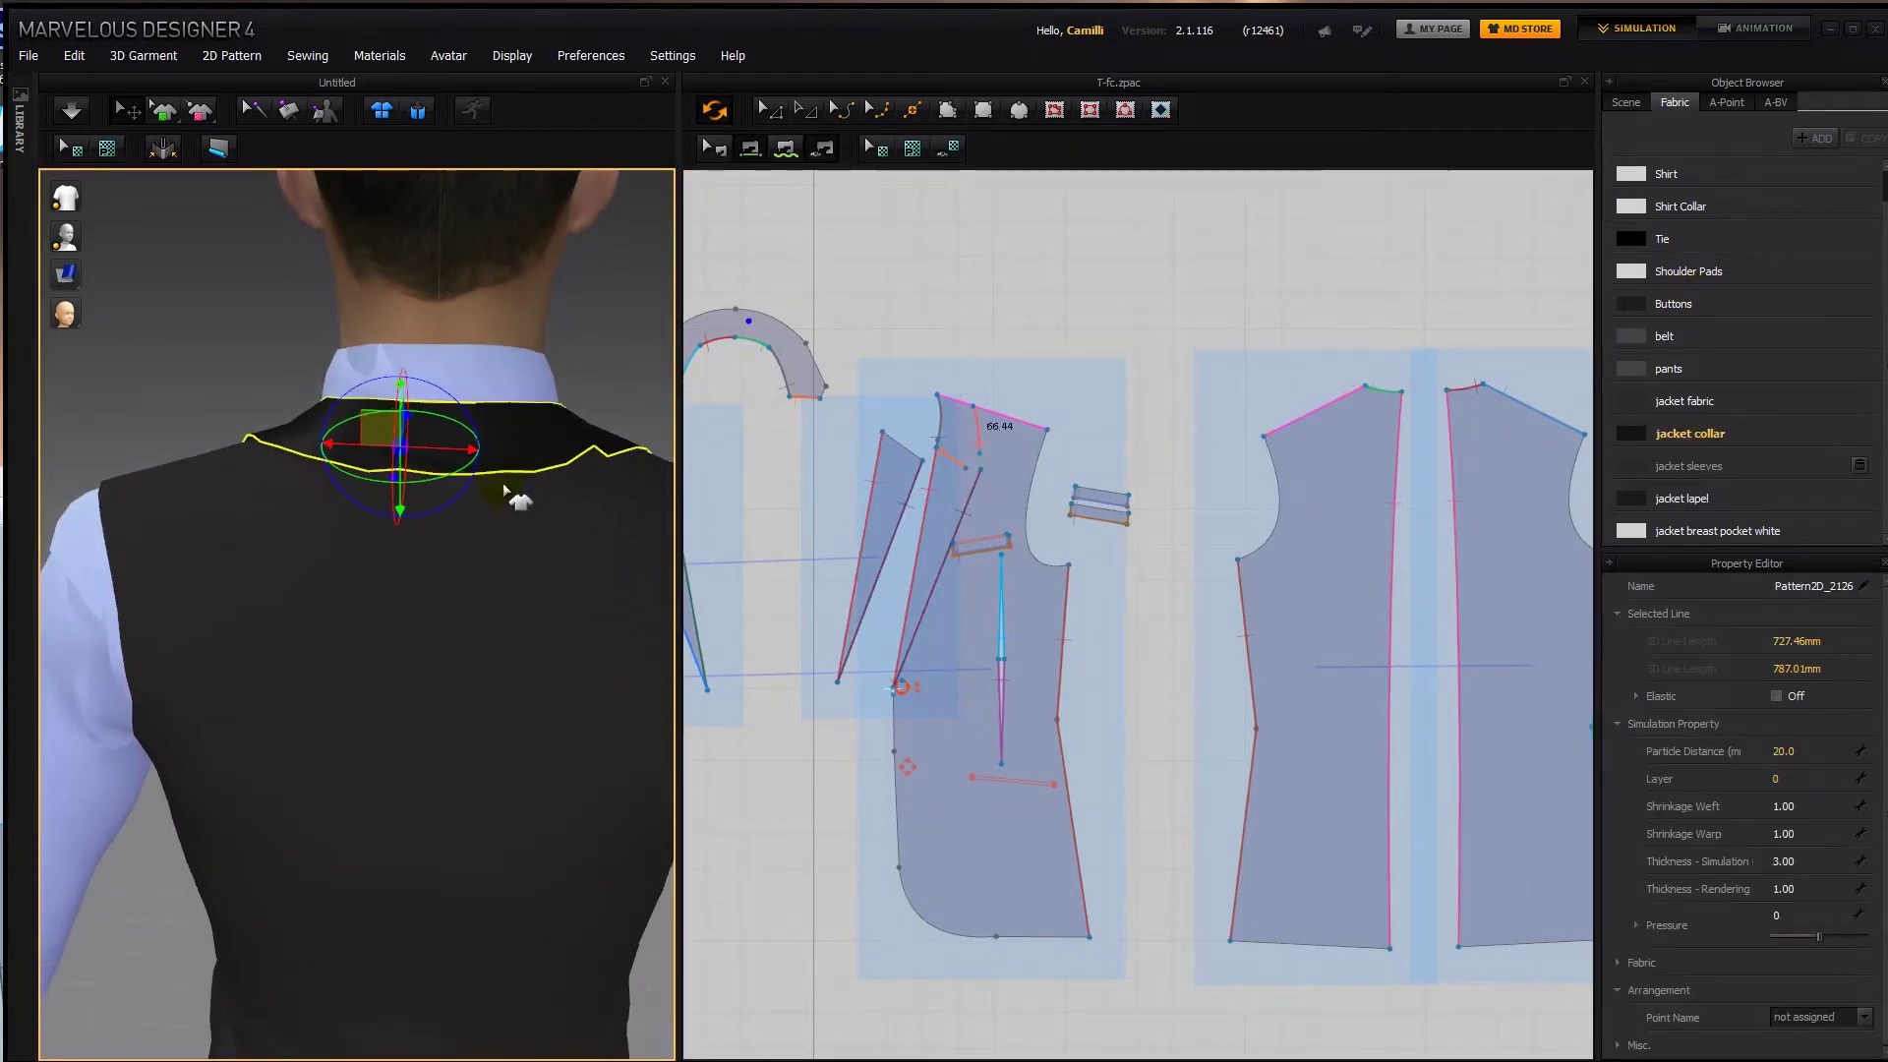
left_click(509, 482)
middle_click_drag(1444, 434, 1238, 459)
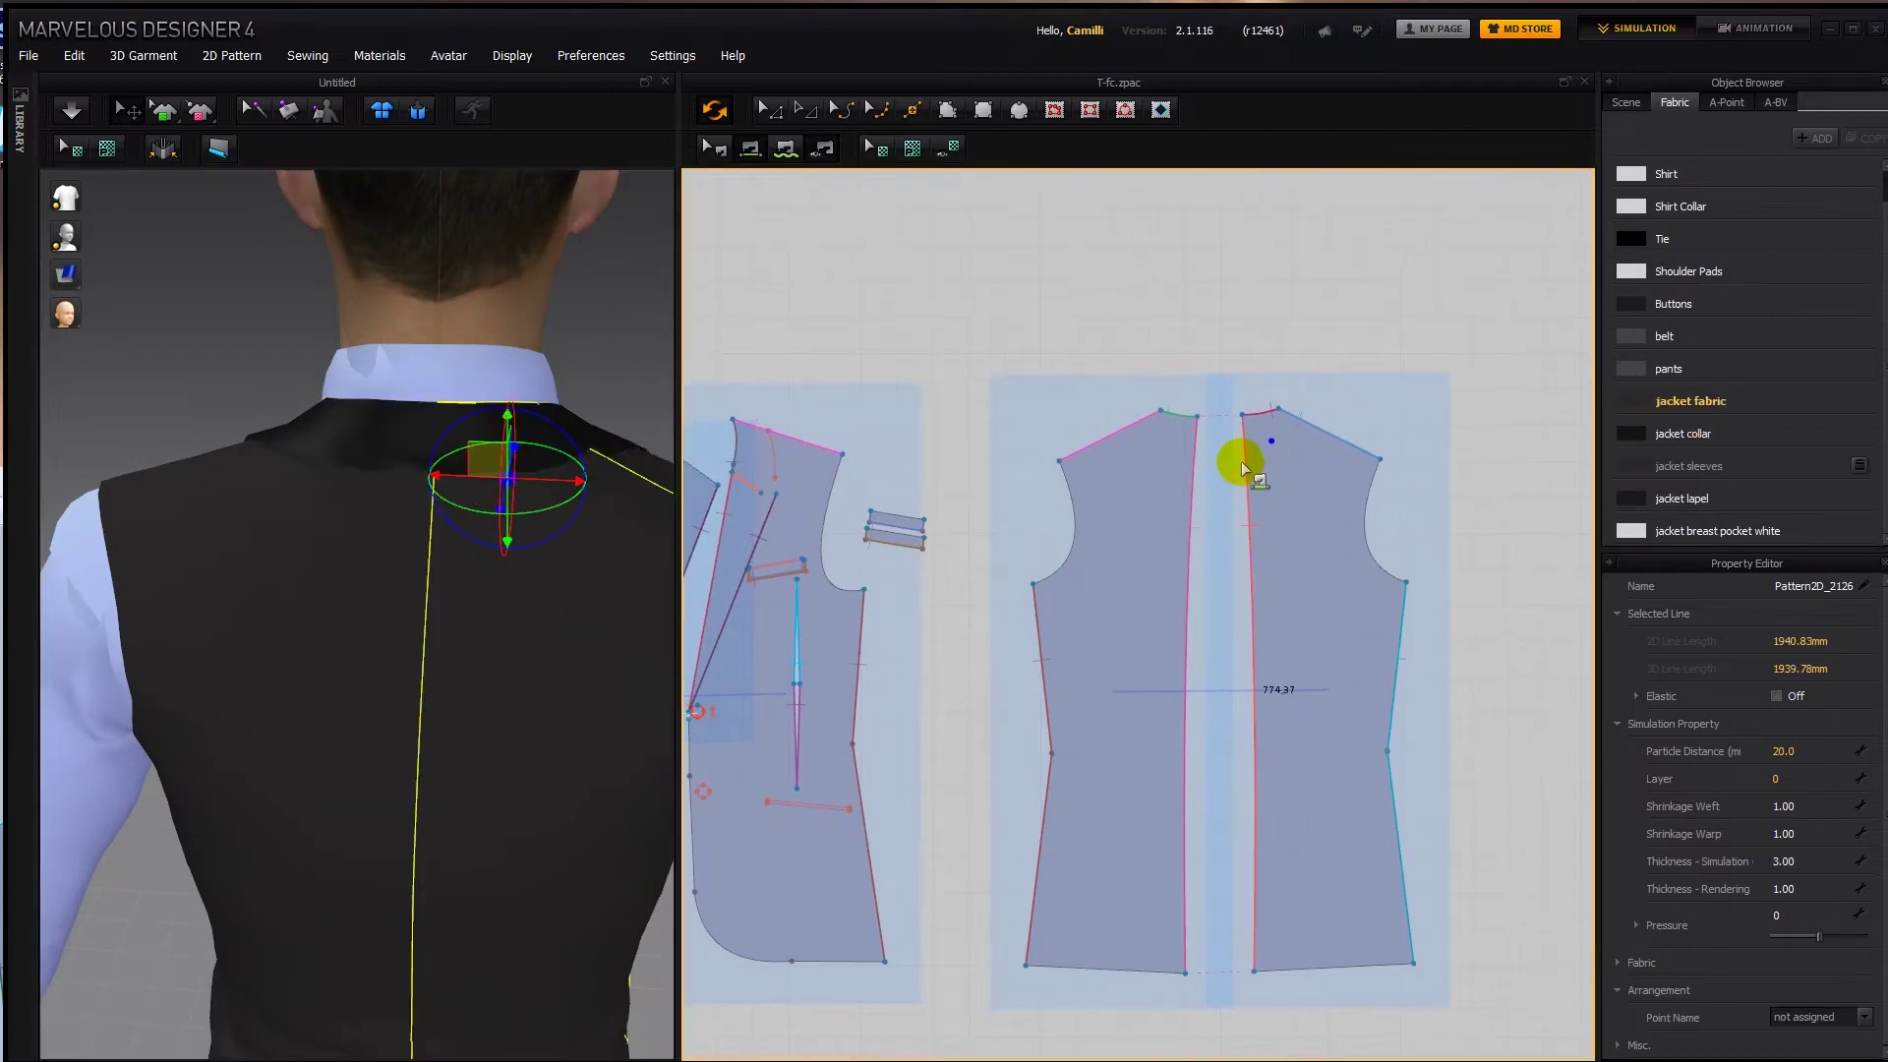
key("g")
double_click(1307, 422)
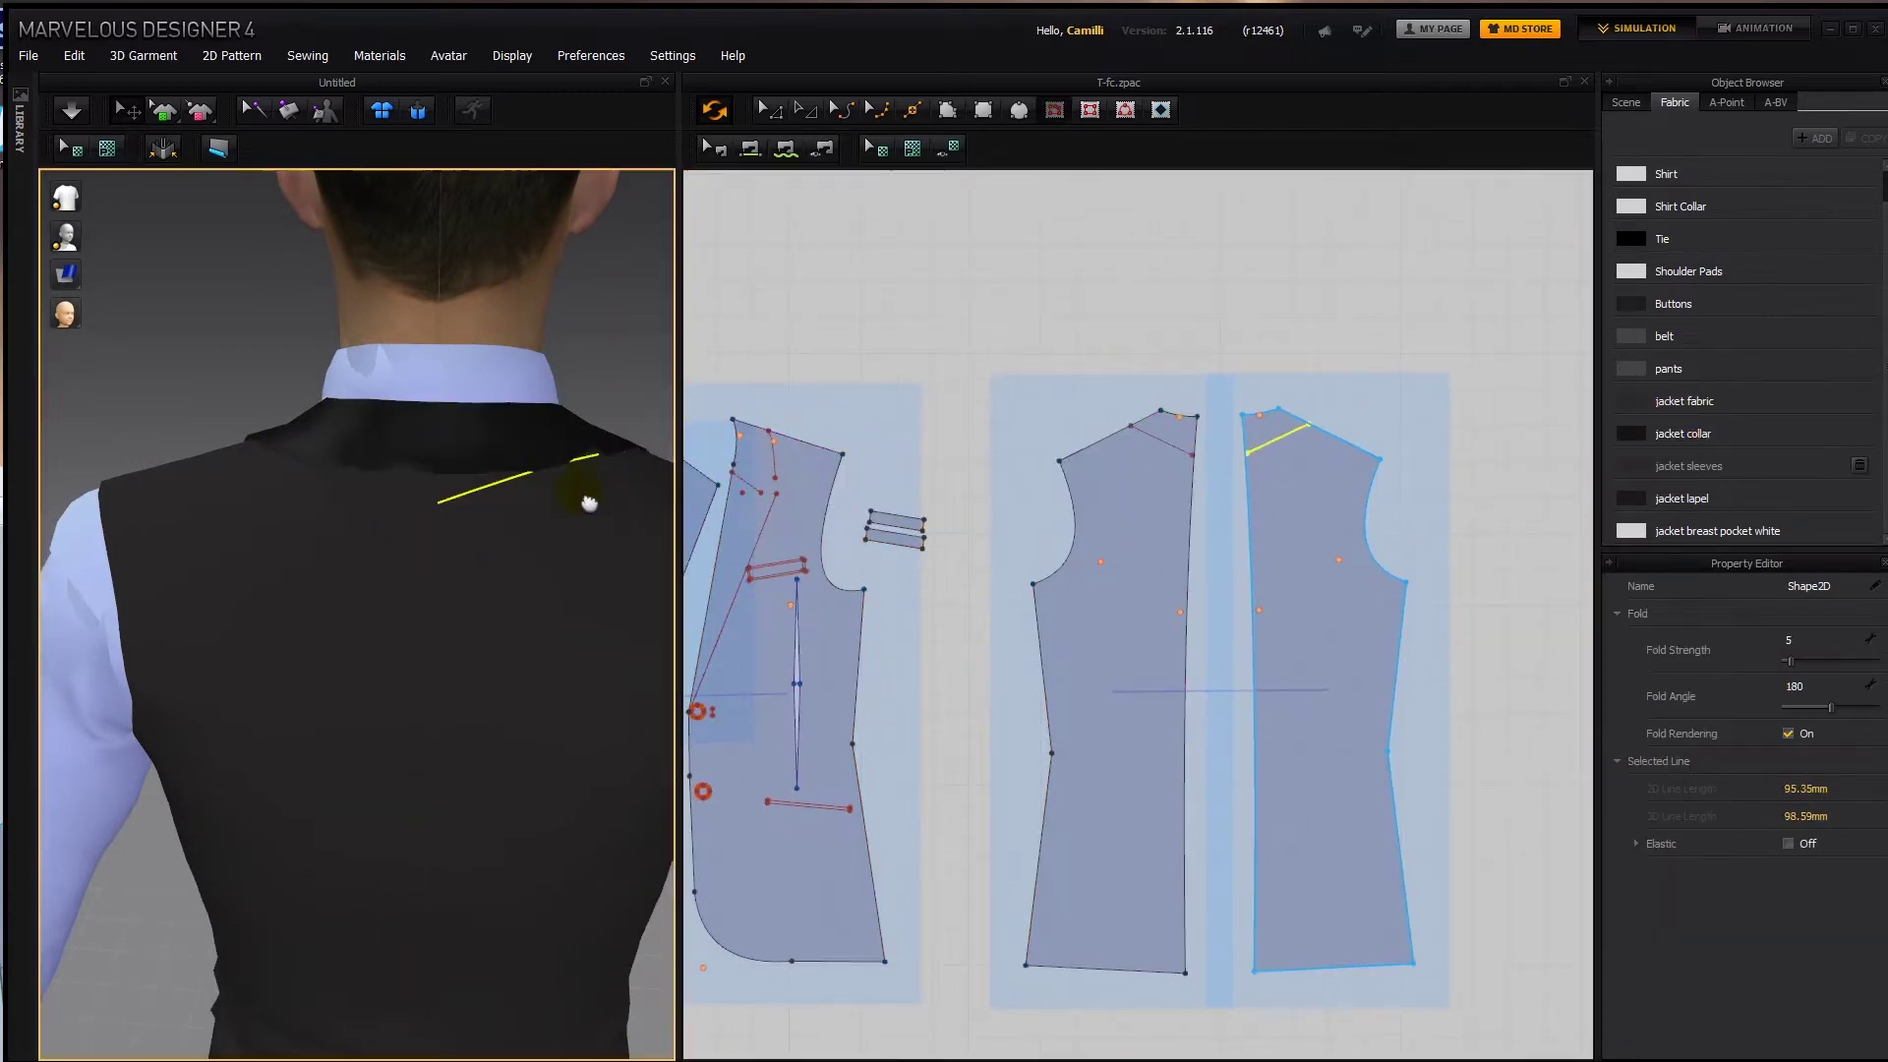
Move the centre-edge end of the back panel's slanted internal line slightly upward and bend the line into a shallow curve.
middle_click_drag(589, 501, 529, 590)
key("z")
left_click(1231, 336)
mouse_move(1249, 455)
left_mouse_down()
mouse_move(1245, 438)
mouse_move(1290, 439)
mouse_move(1245, 445)
left_mouse_up()
key("c")
key("z")
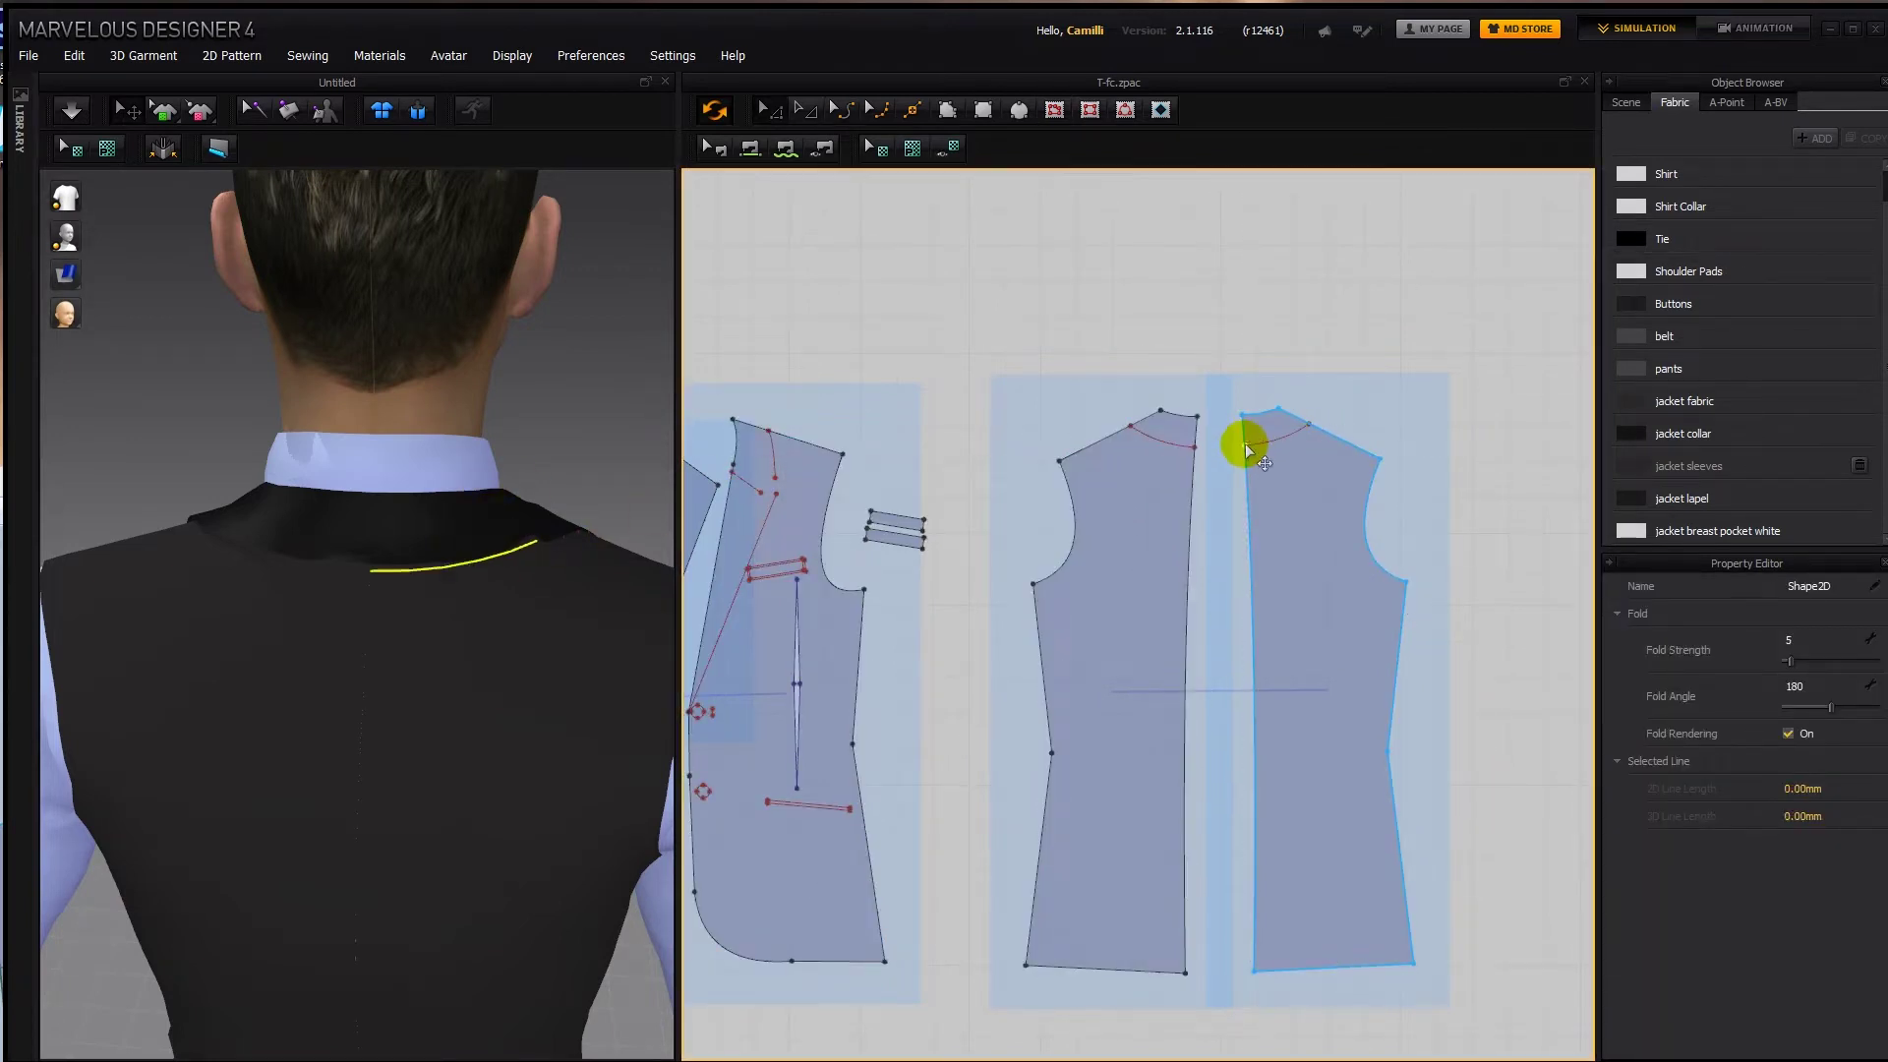
Show the internal lines on the 3D garment and examine where the front and back lines meet over the shoulder.
right_click_drag(371, 553, 470, 588)
left_click(470, 590)
key("shift+q")
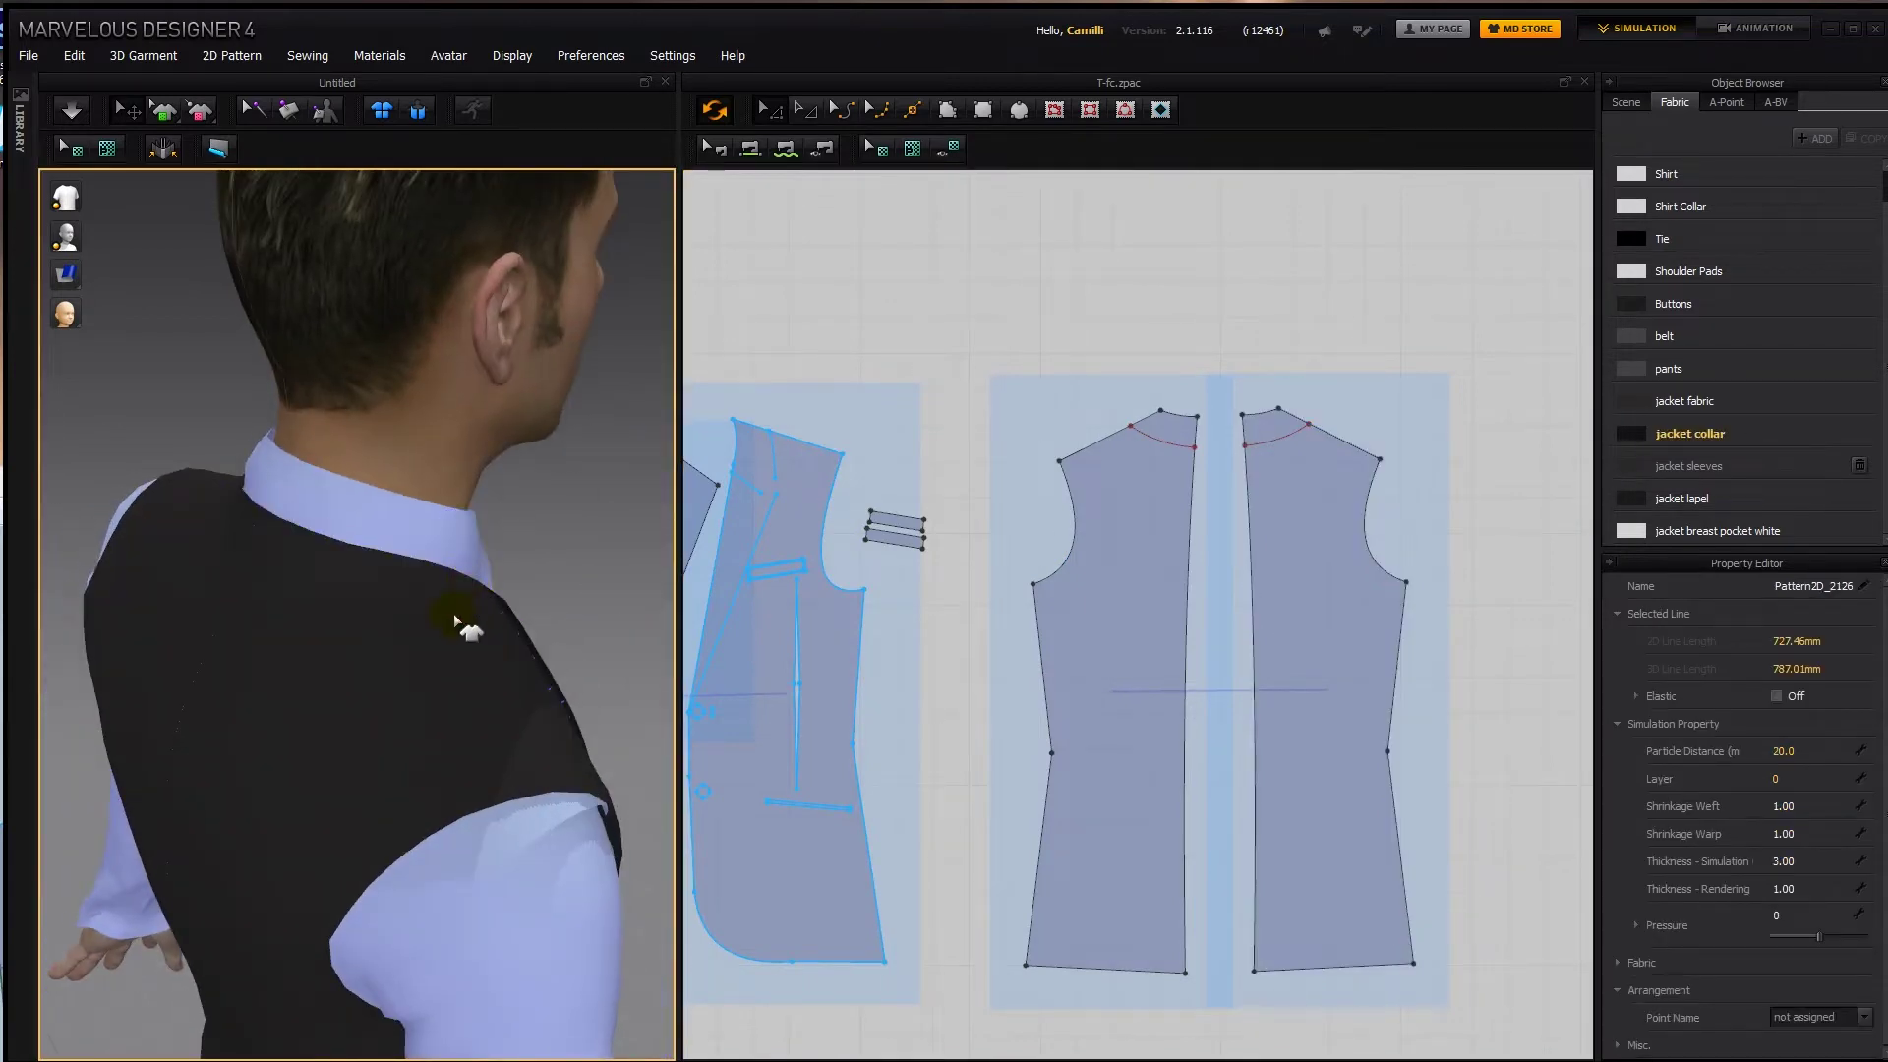
scroll(459, 620, "up", 1)
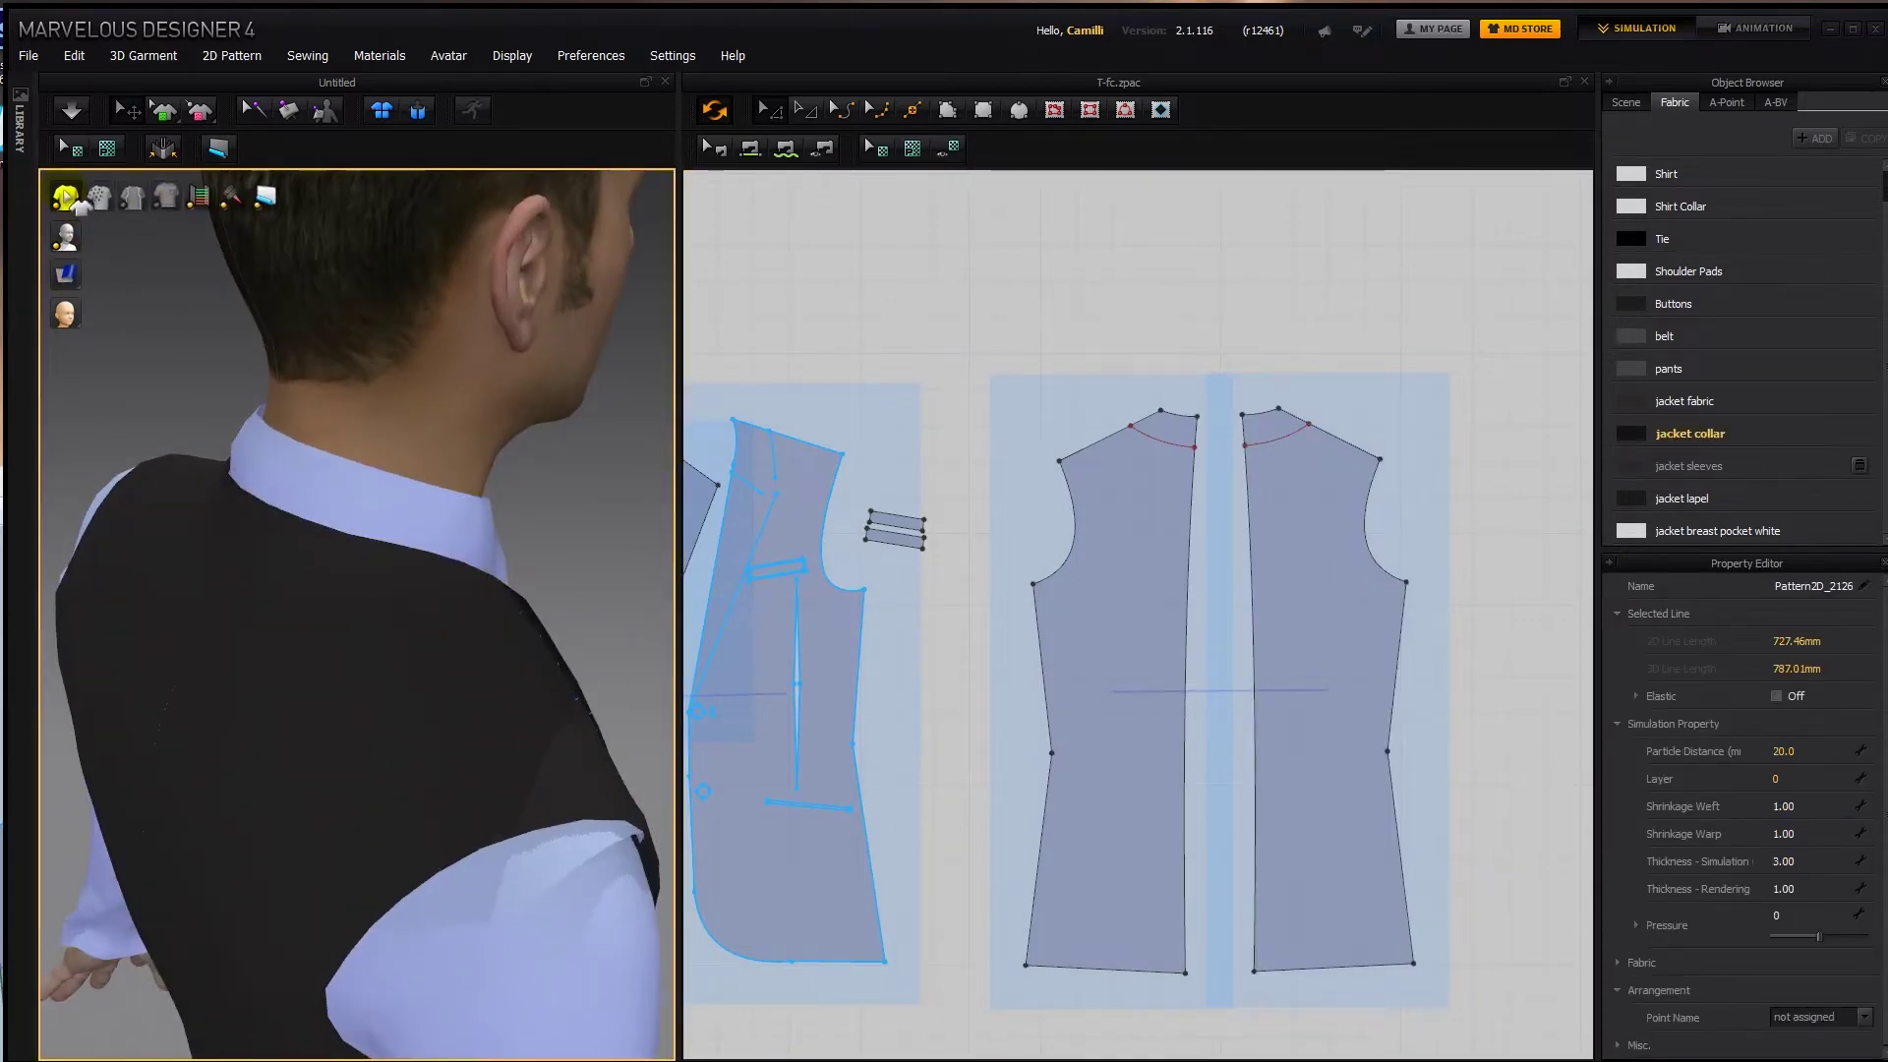
right_click_drag(482, 648, 423, 649)
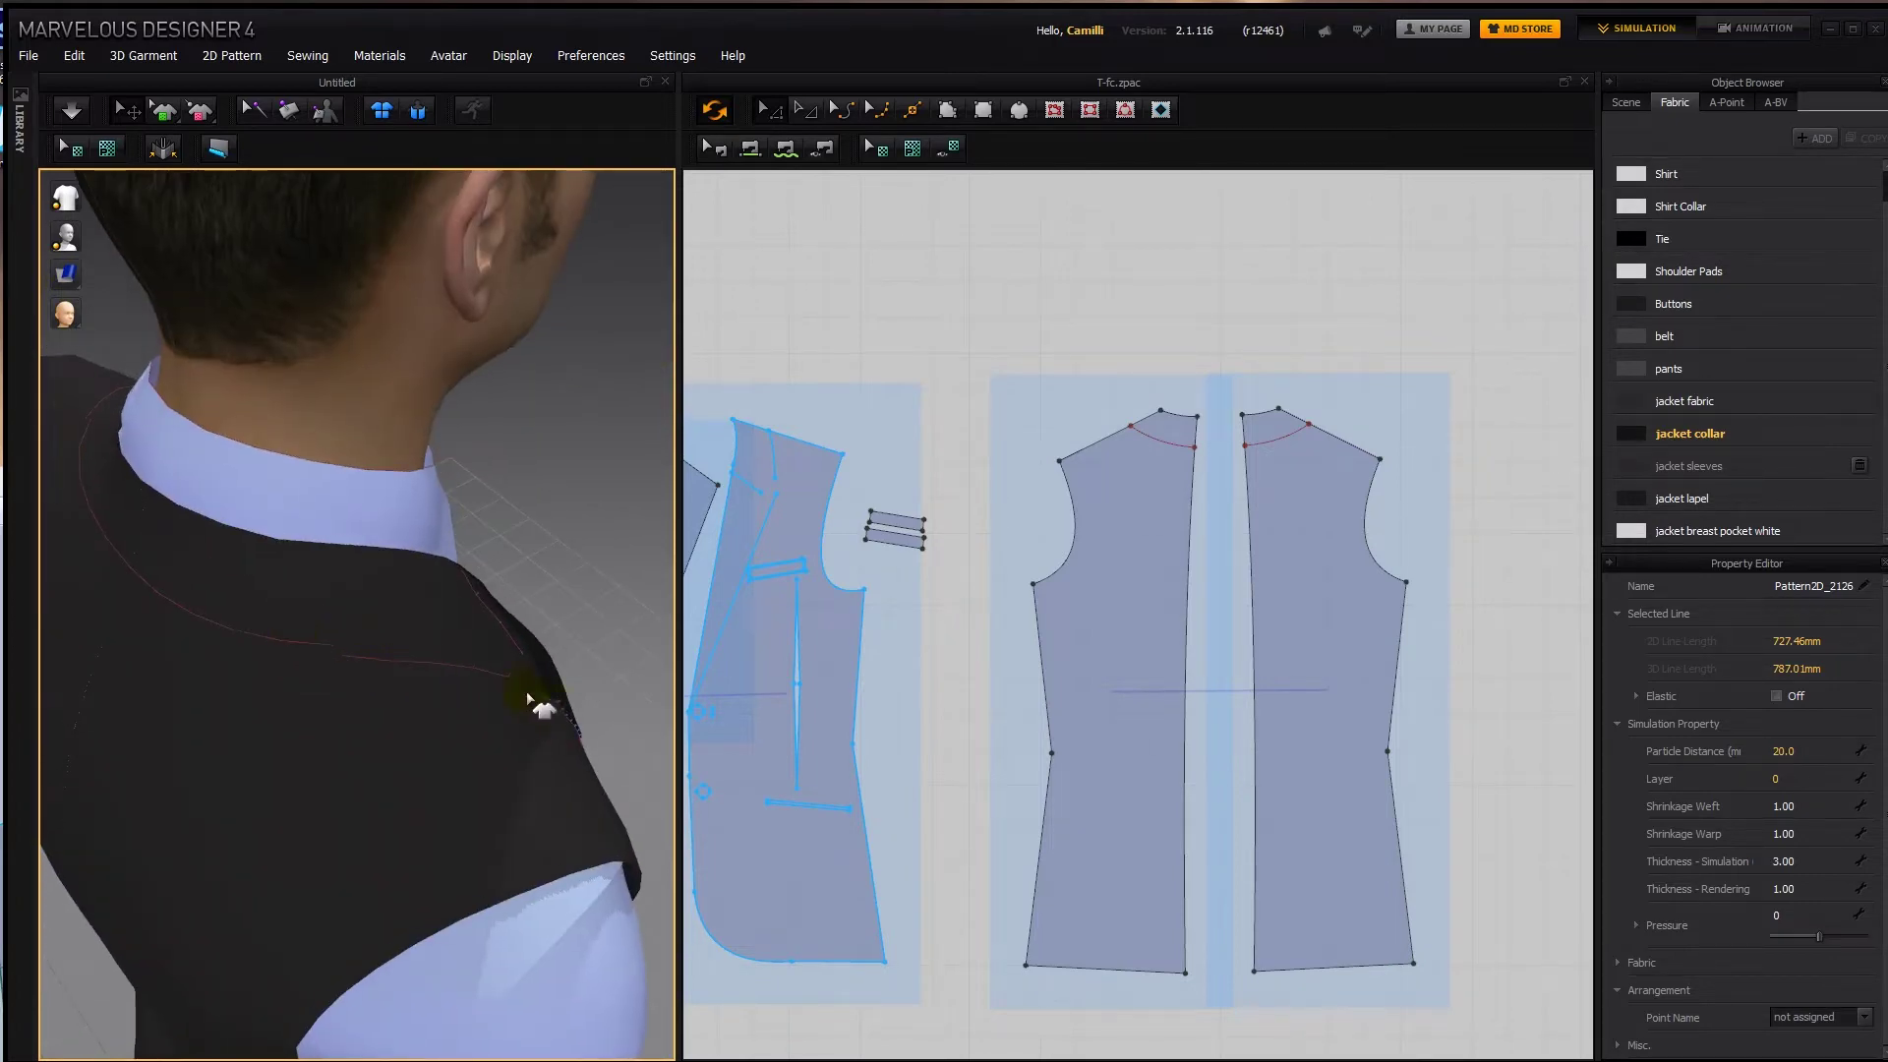
Shift the shoulder-edge ends of the front and back panels' internal lines slightly to line them up across the shoulder seam.
middle_click_drag(1242, 384, 1276, 389)
left_click_drag(803, 435, 806, 434)
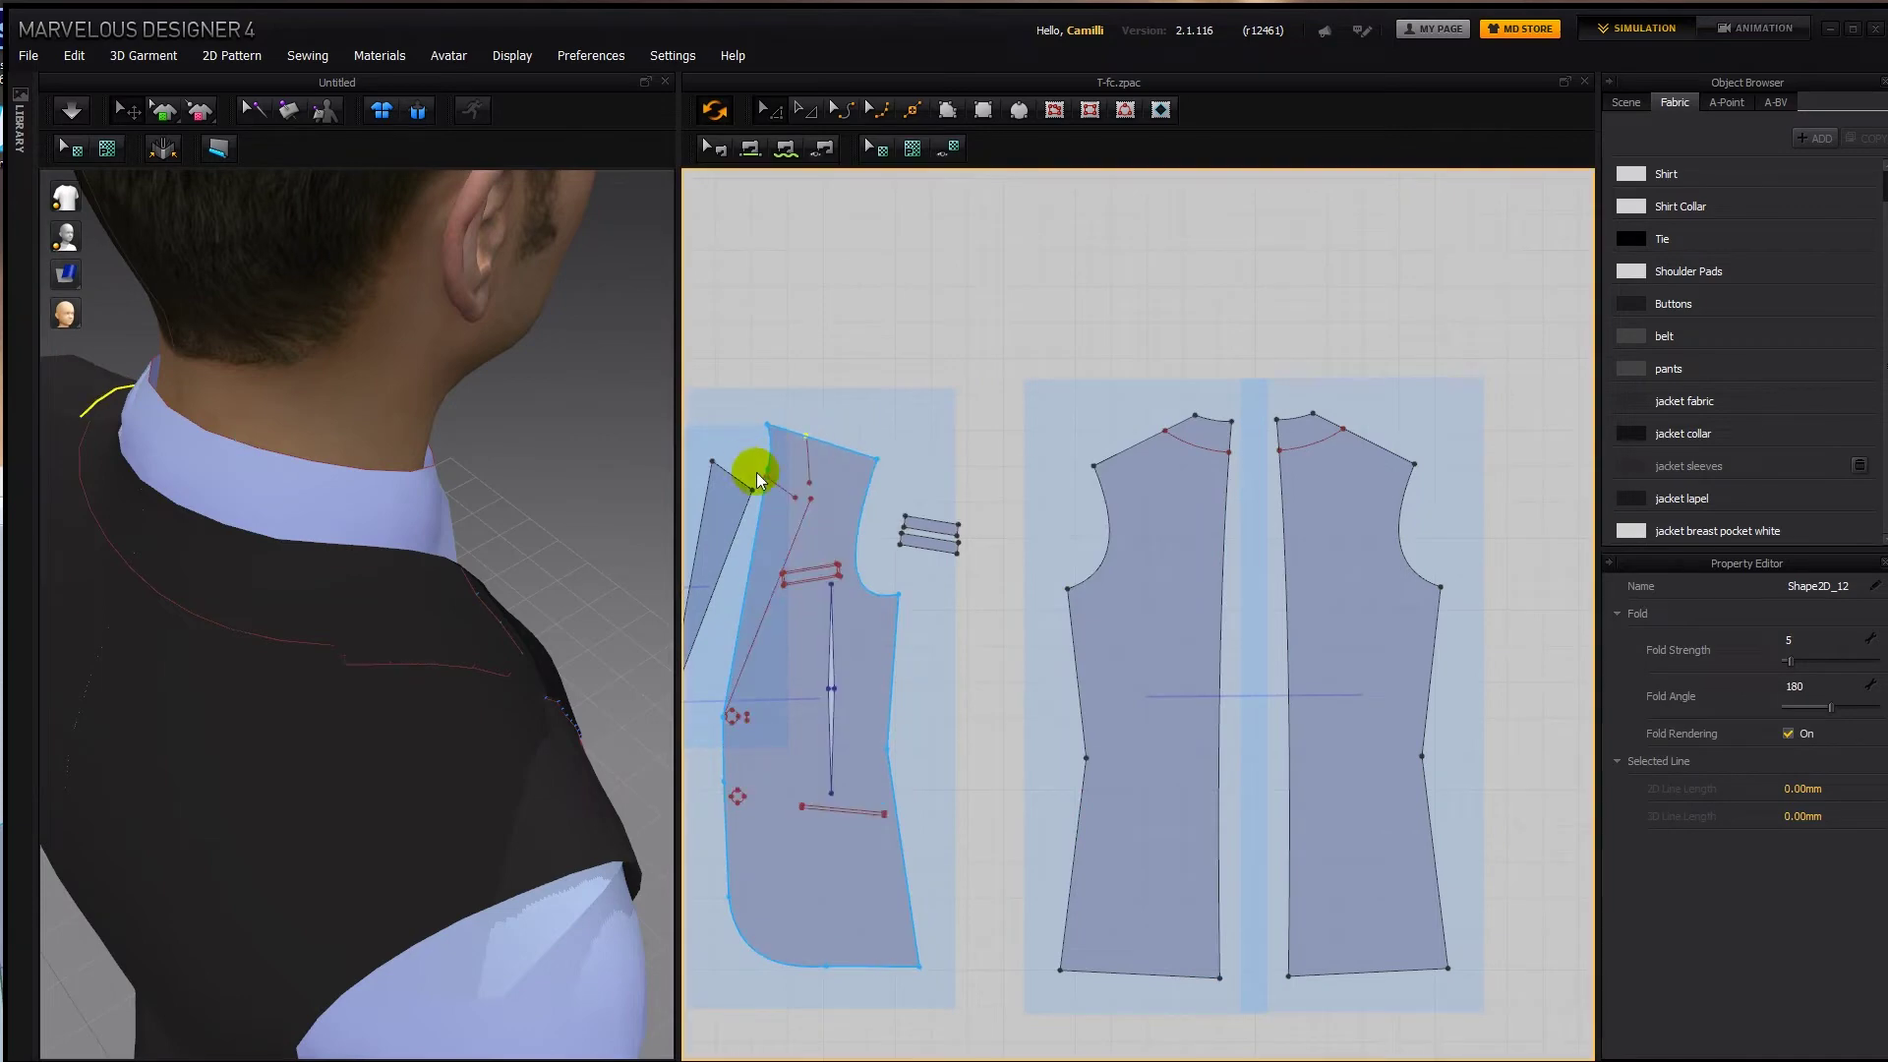
middle_click_drag(757, 480, 842, 505)
left_click_drag(1249, 456, 1244, 459)
left_click(602, 444)
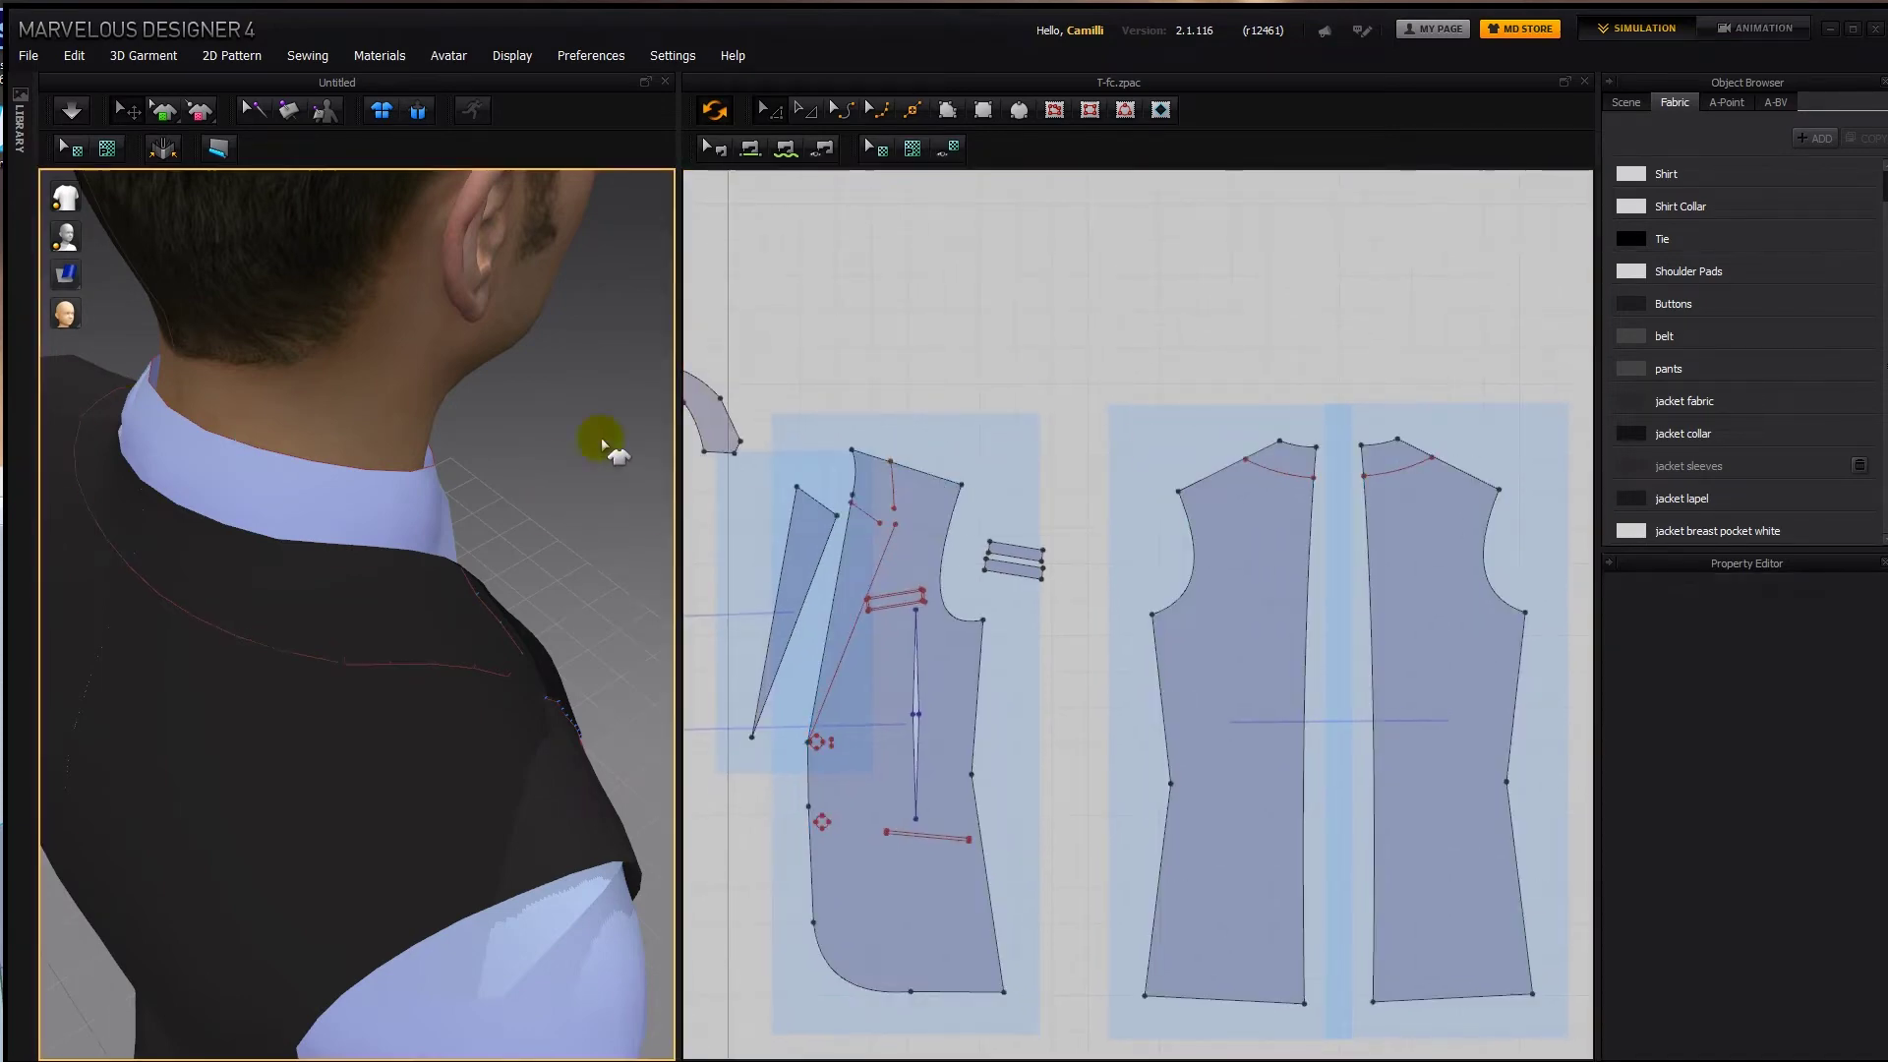
Sew the collar's right-hand outer side edge to the upright internal line below the shoulder of the right-hand front panel.
scroll(601, 444, "down", 2)
right_click_drag(601, 444, 576, 496)
middle_click_drag(810, 477, 888, 489)
scroll(889, 489, "down", 2)
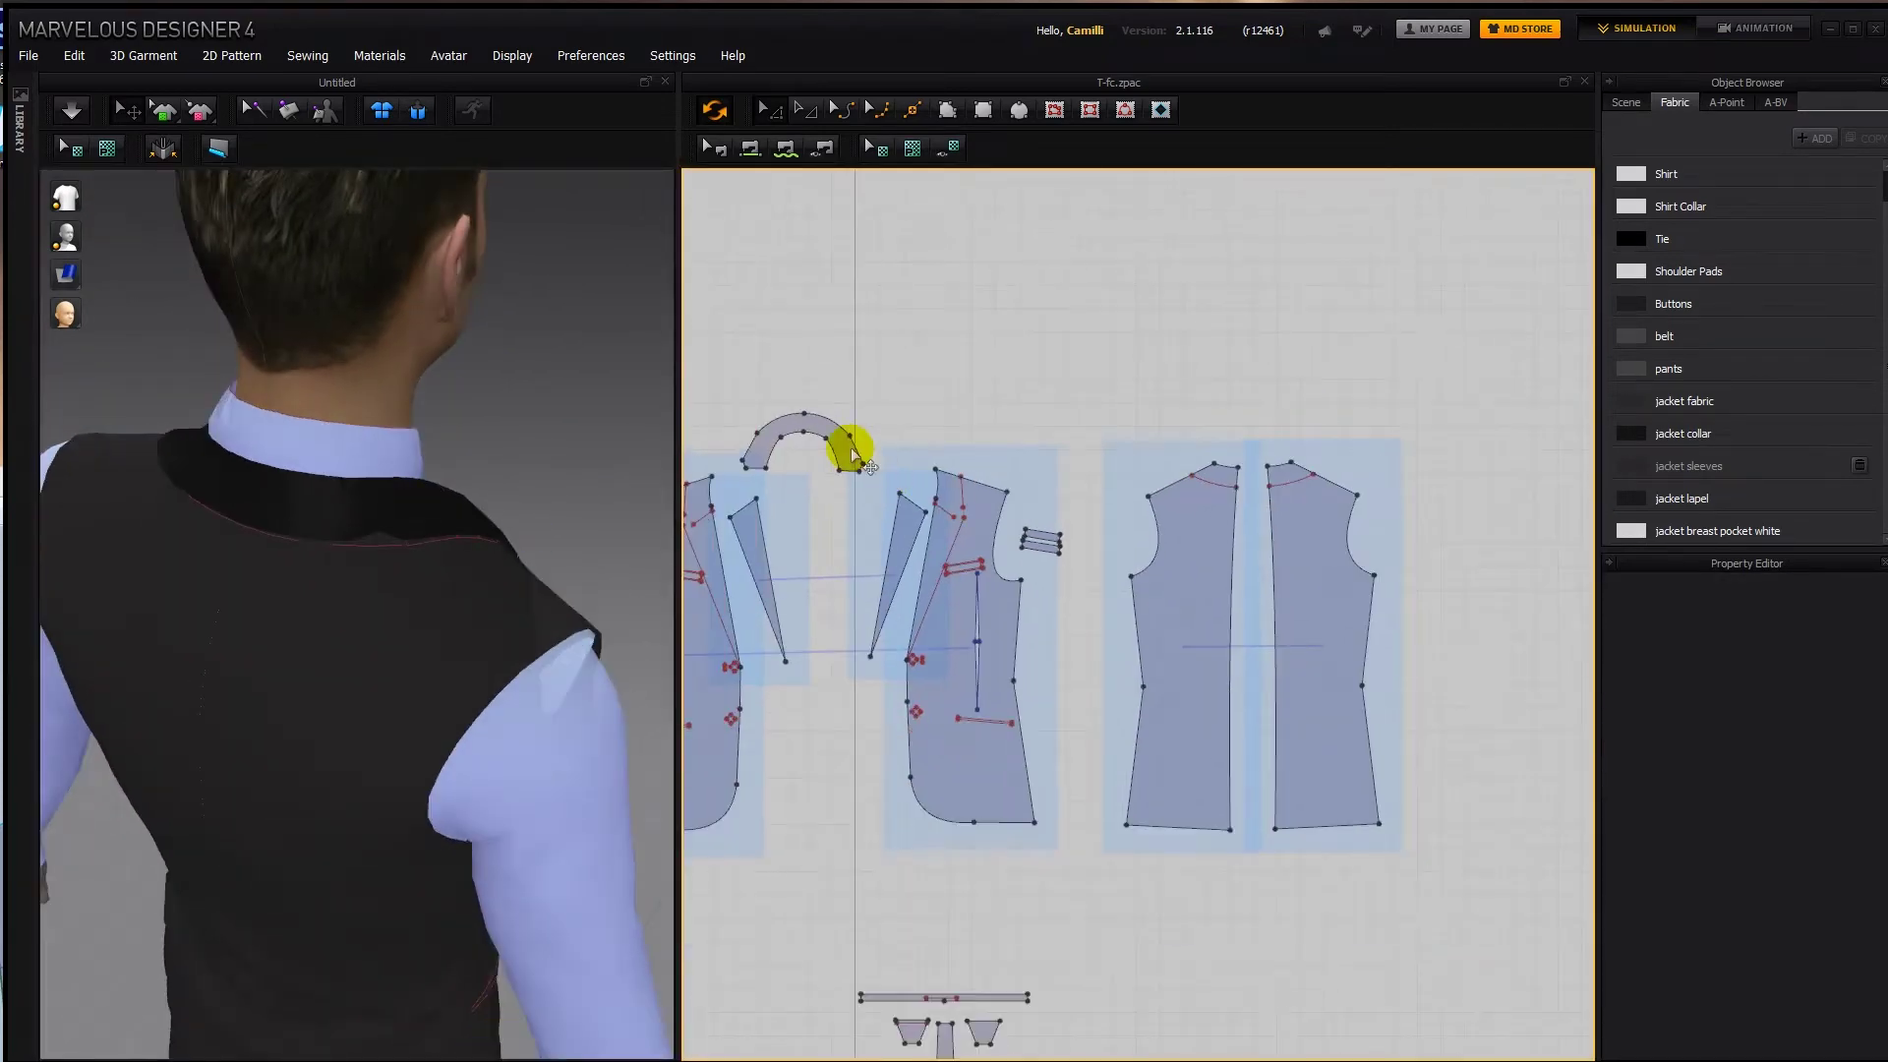
key("n")
left_click(852, 454)
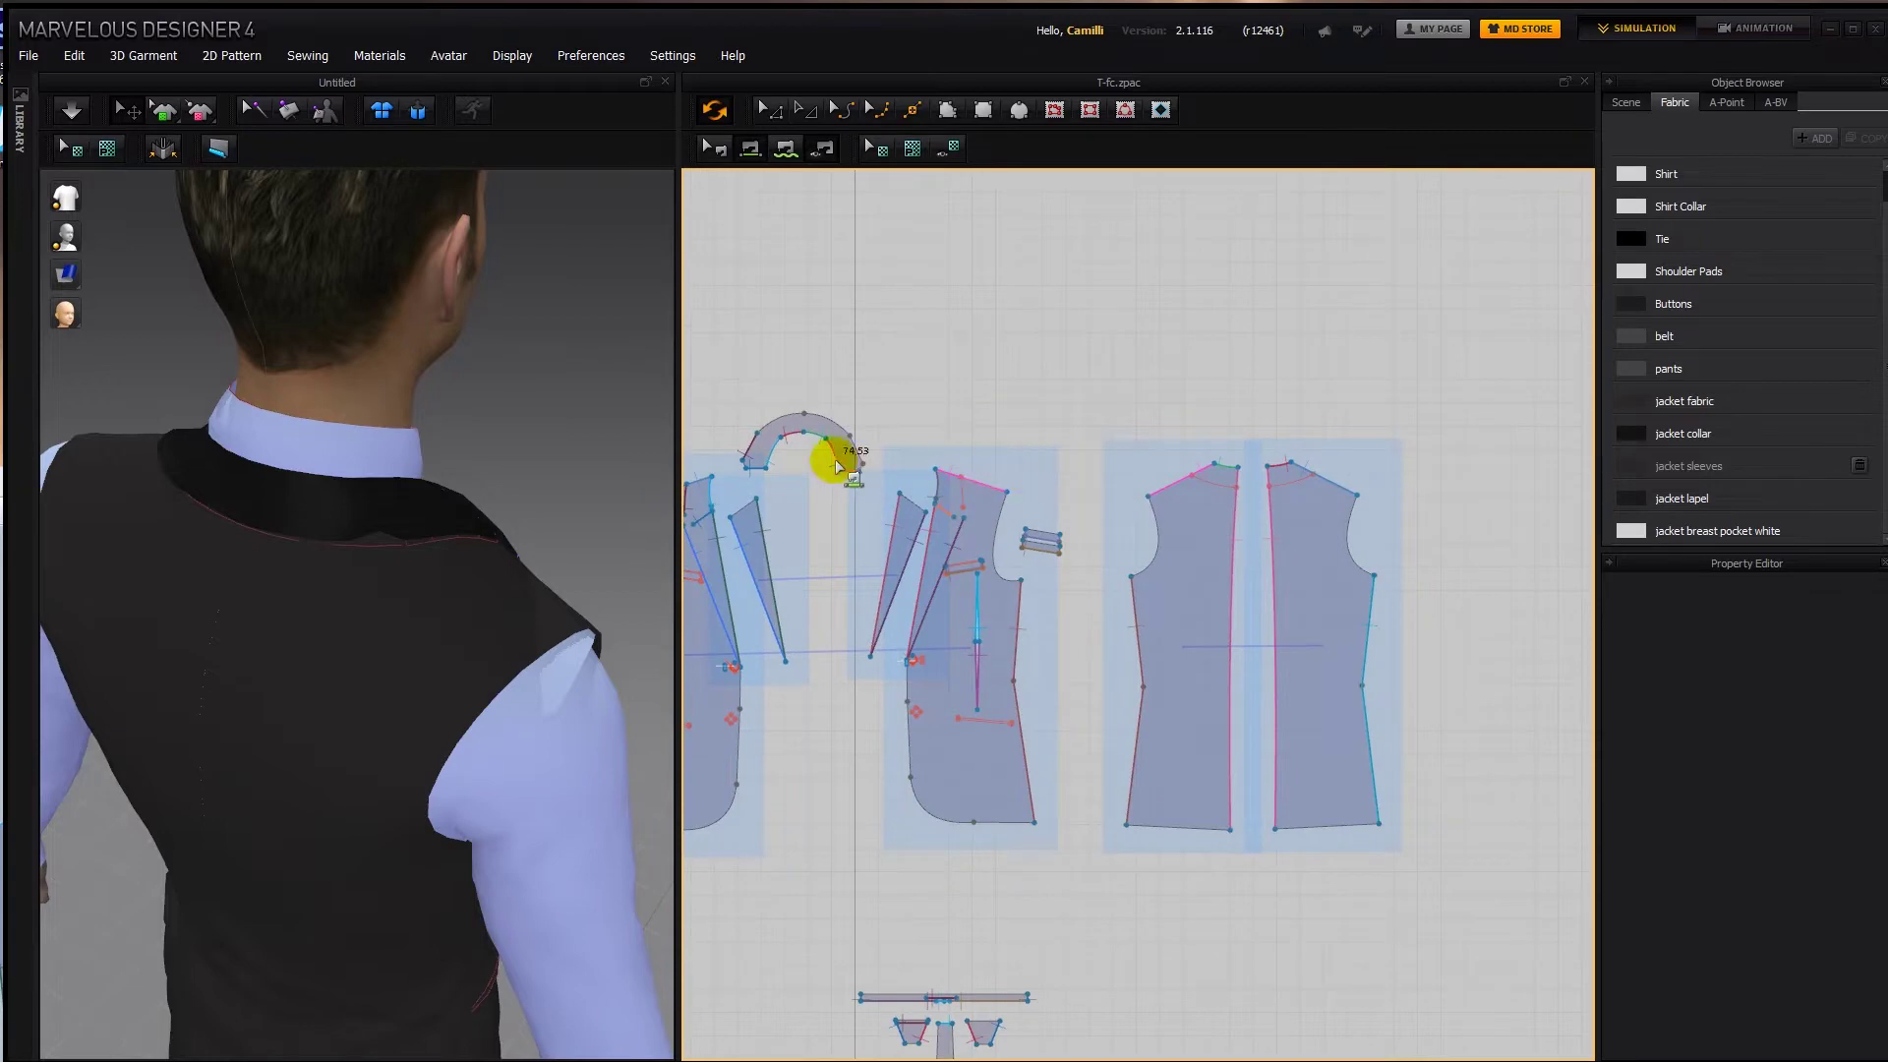
left_click(837, 466)
left_click(964, 488)
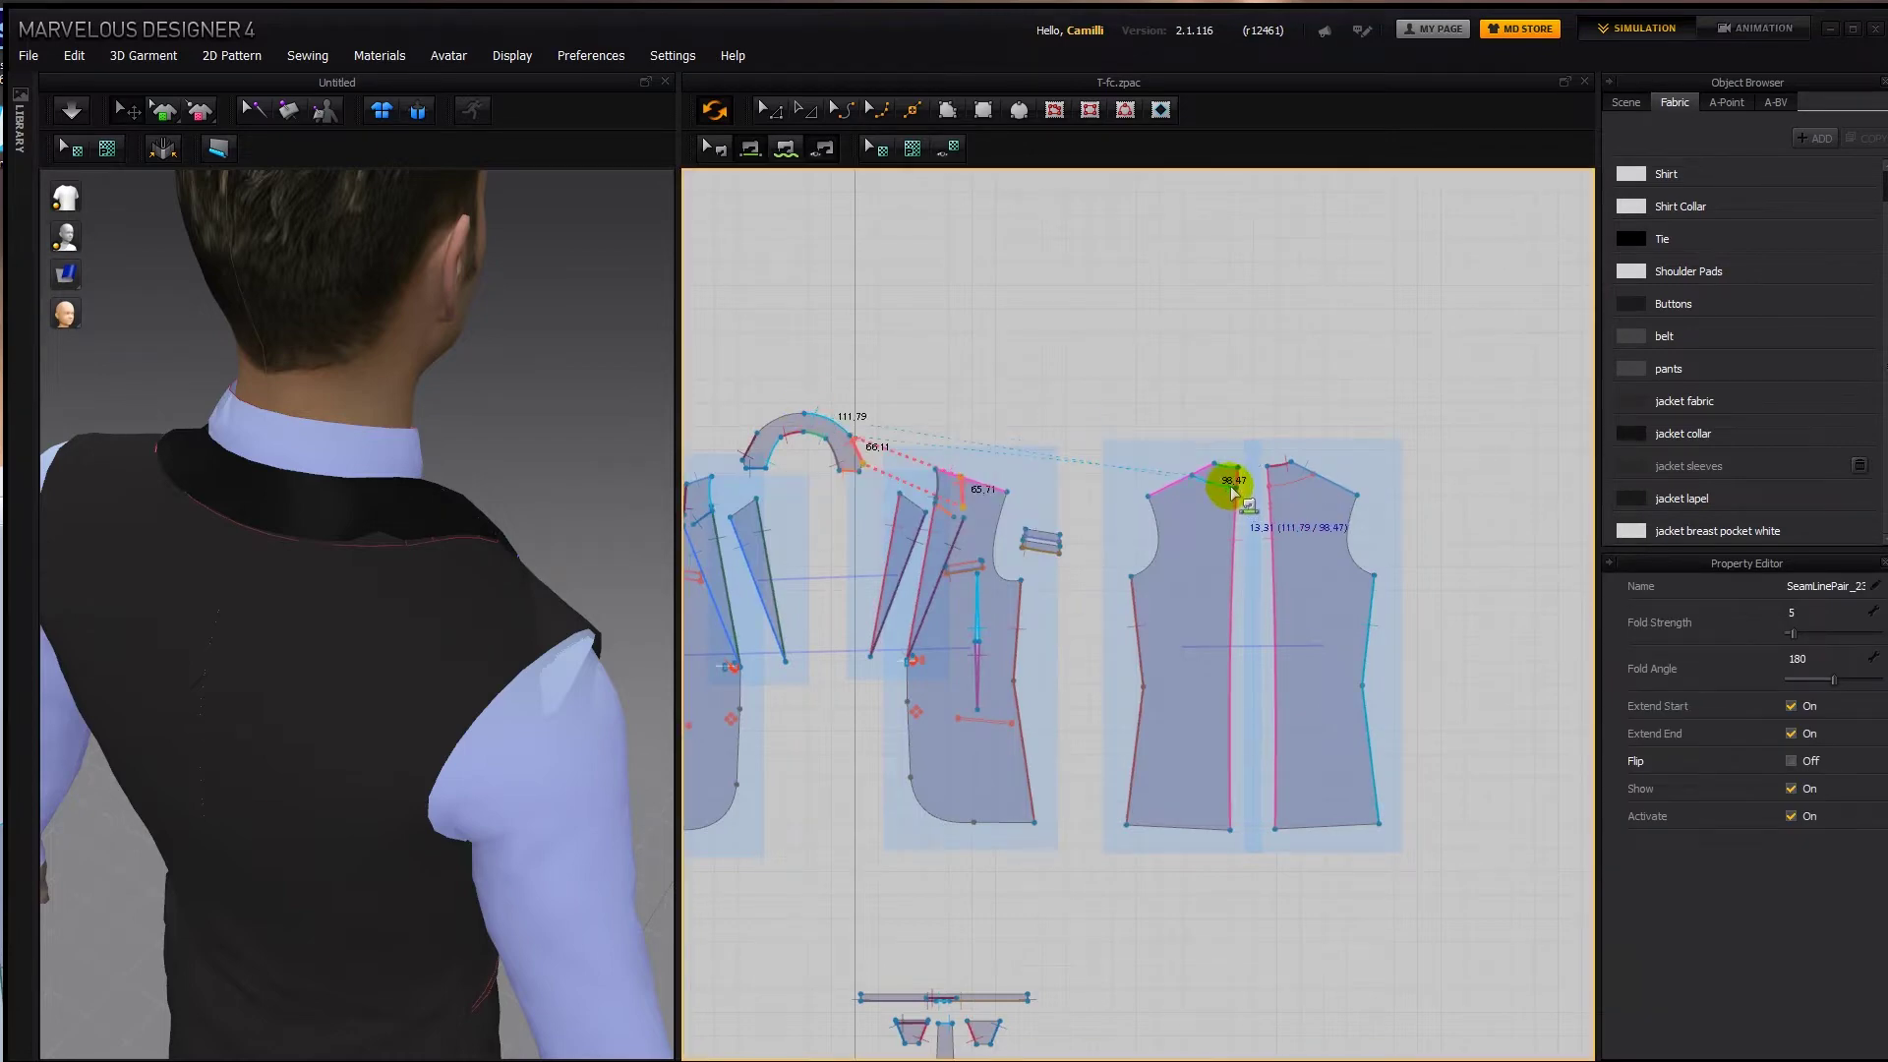
Sew the two upper outer arcs of the collar to the curved internal lines on the matching back panels.
left_click(1230, 485)
left_click(776, 421)
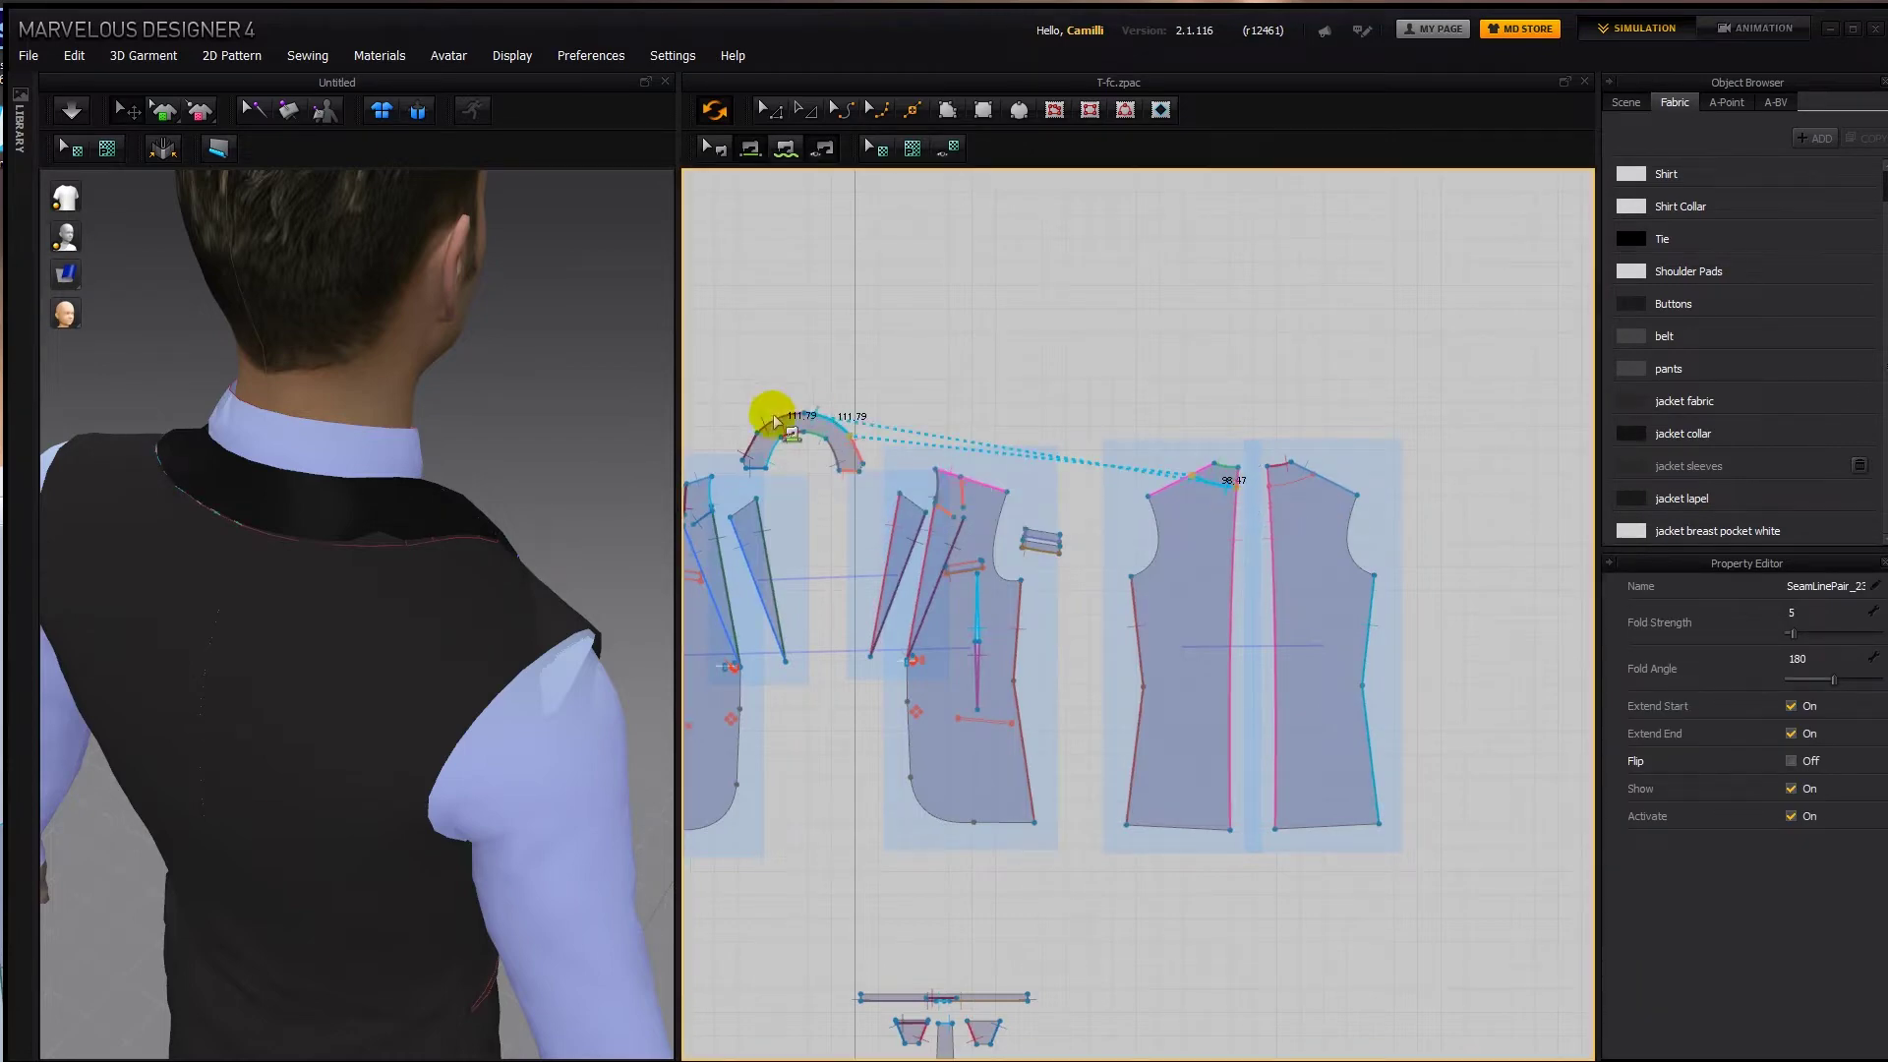
left_click(1274, 480)
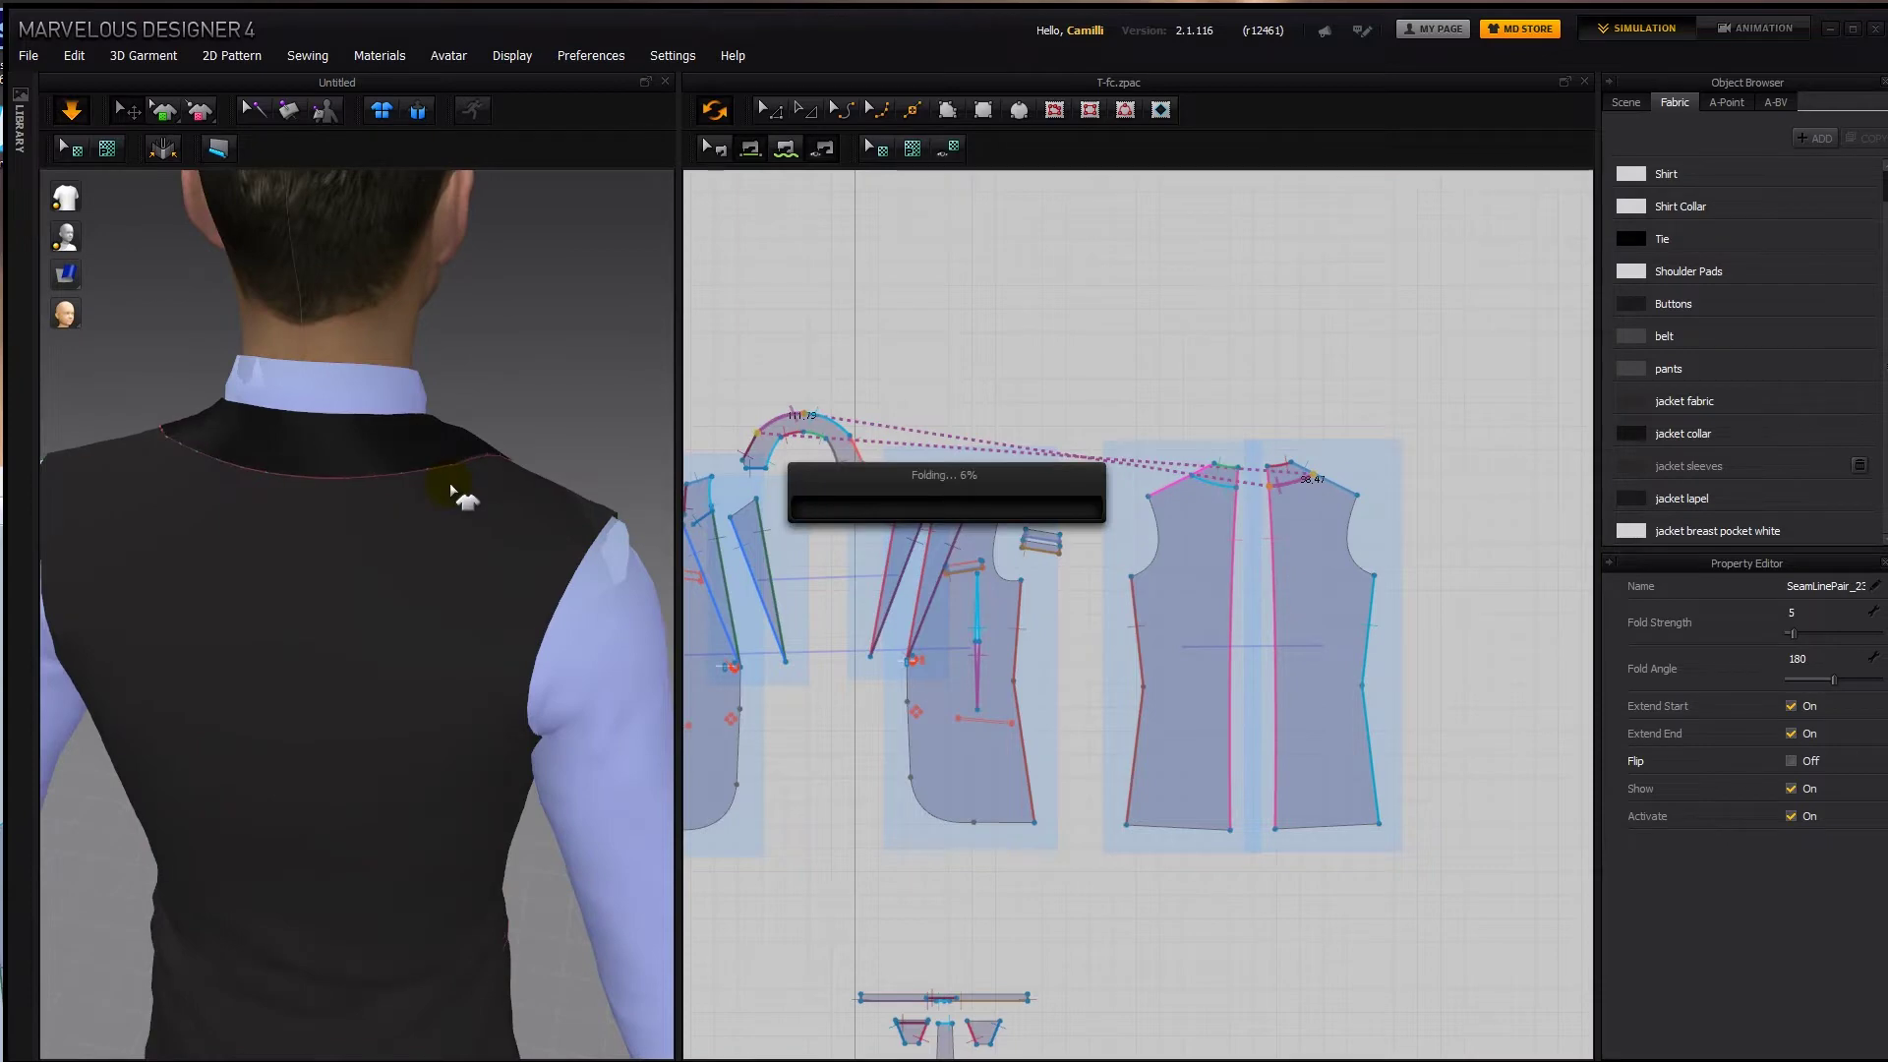
Simulate the jacket with the newly sewn collar seams and examine the collar from the back and front.
right_click_drag(404, 506, 432, 477)
mouse_move(74, 273)
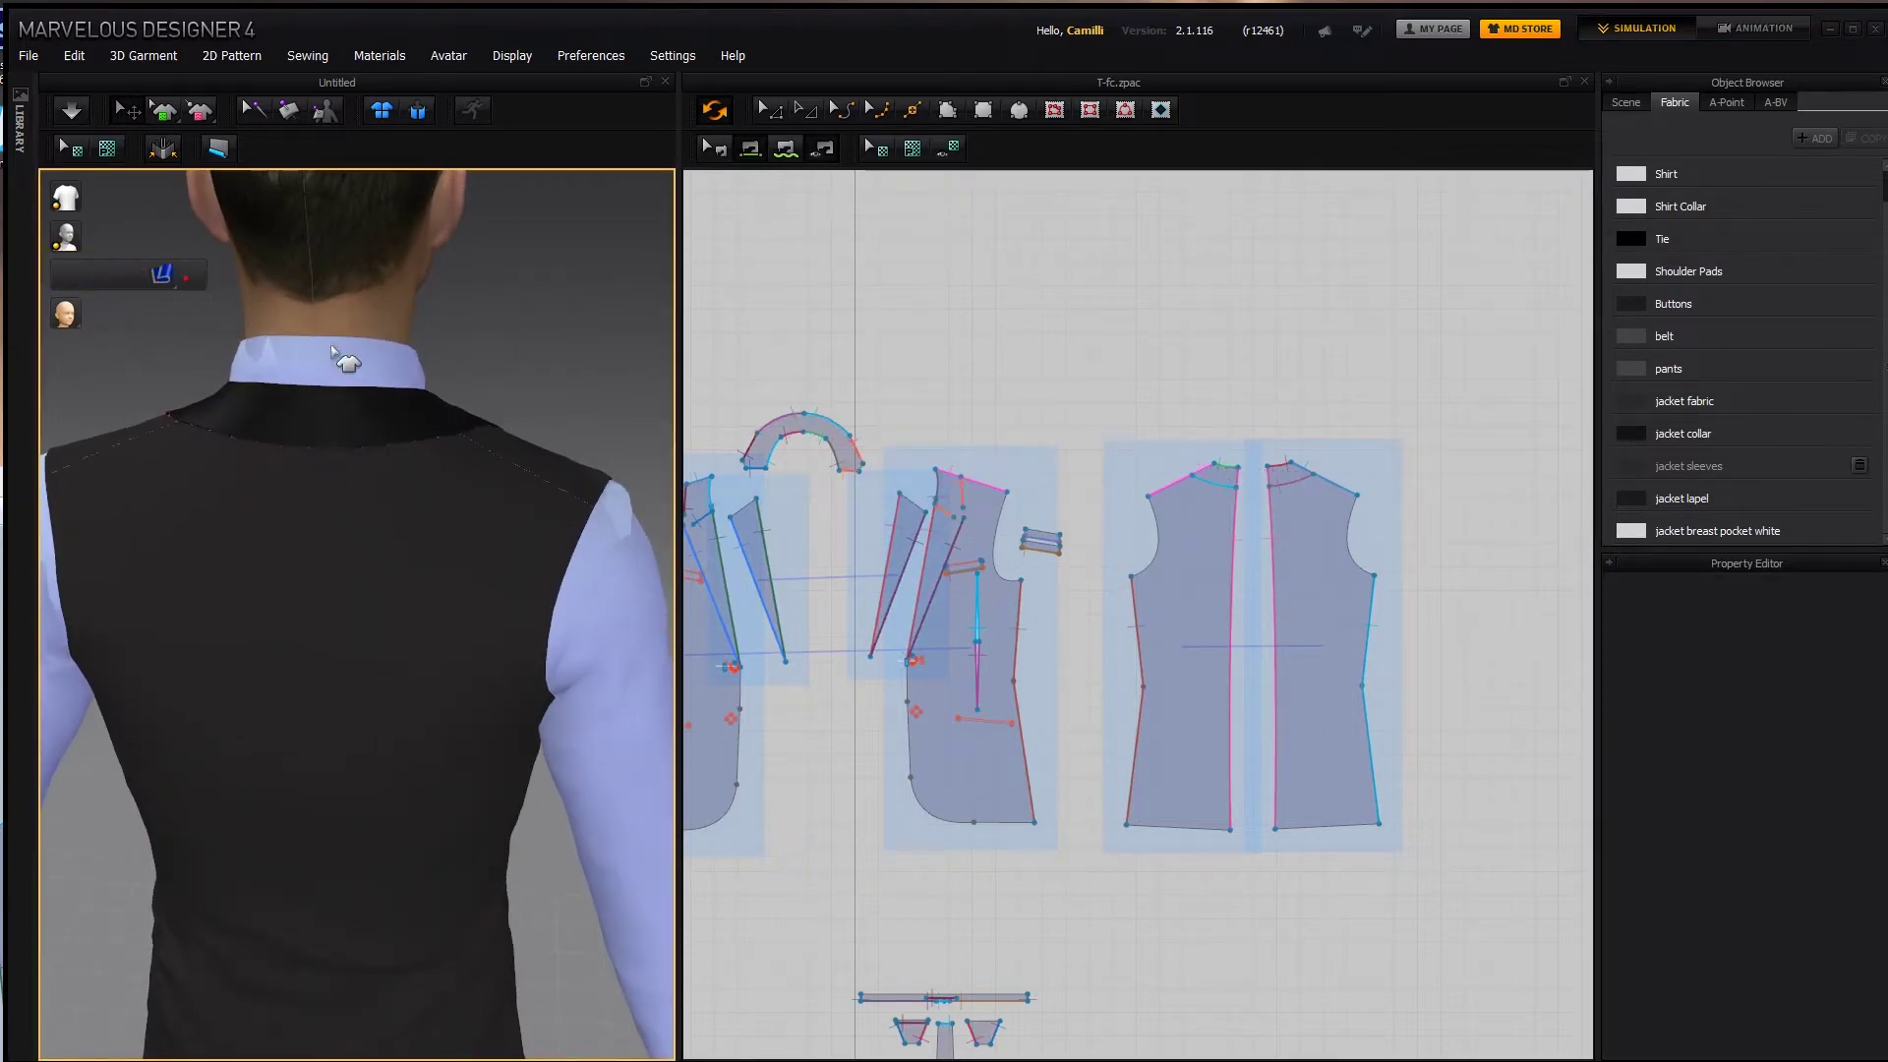
right_click_drag(393, 452, 614, 452)
scroll(918, 497, "up", 3)
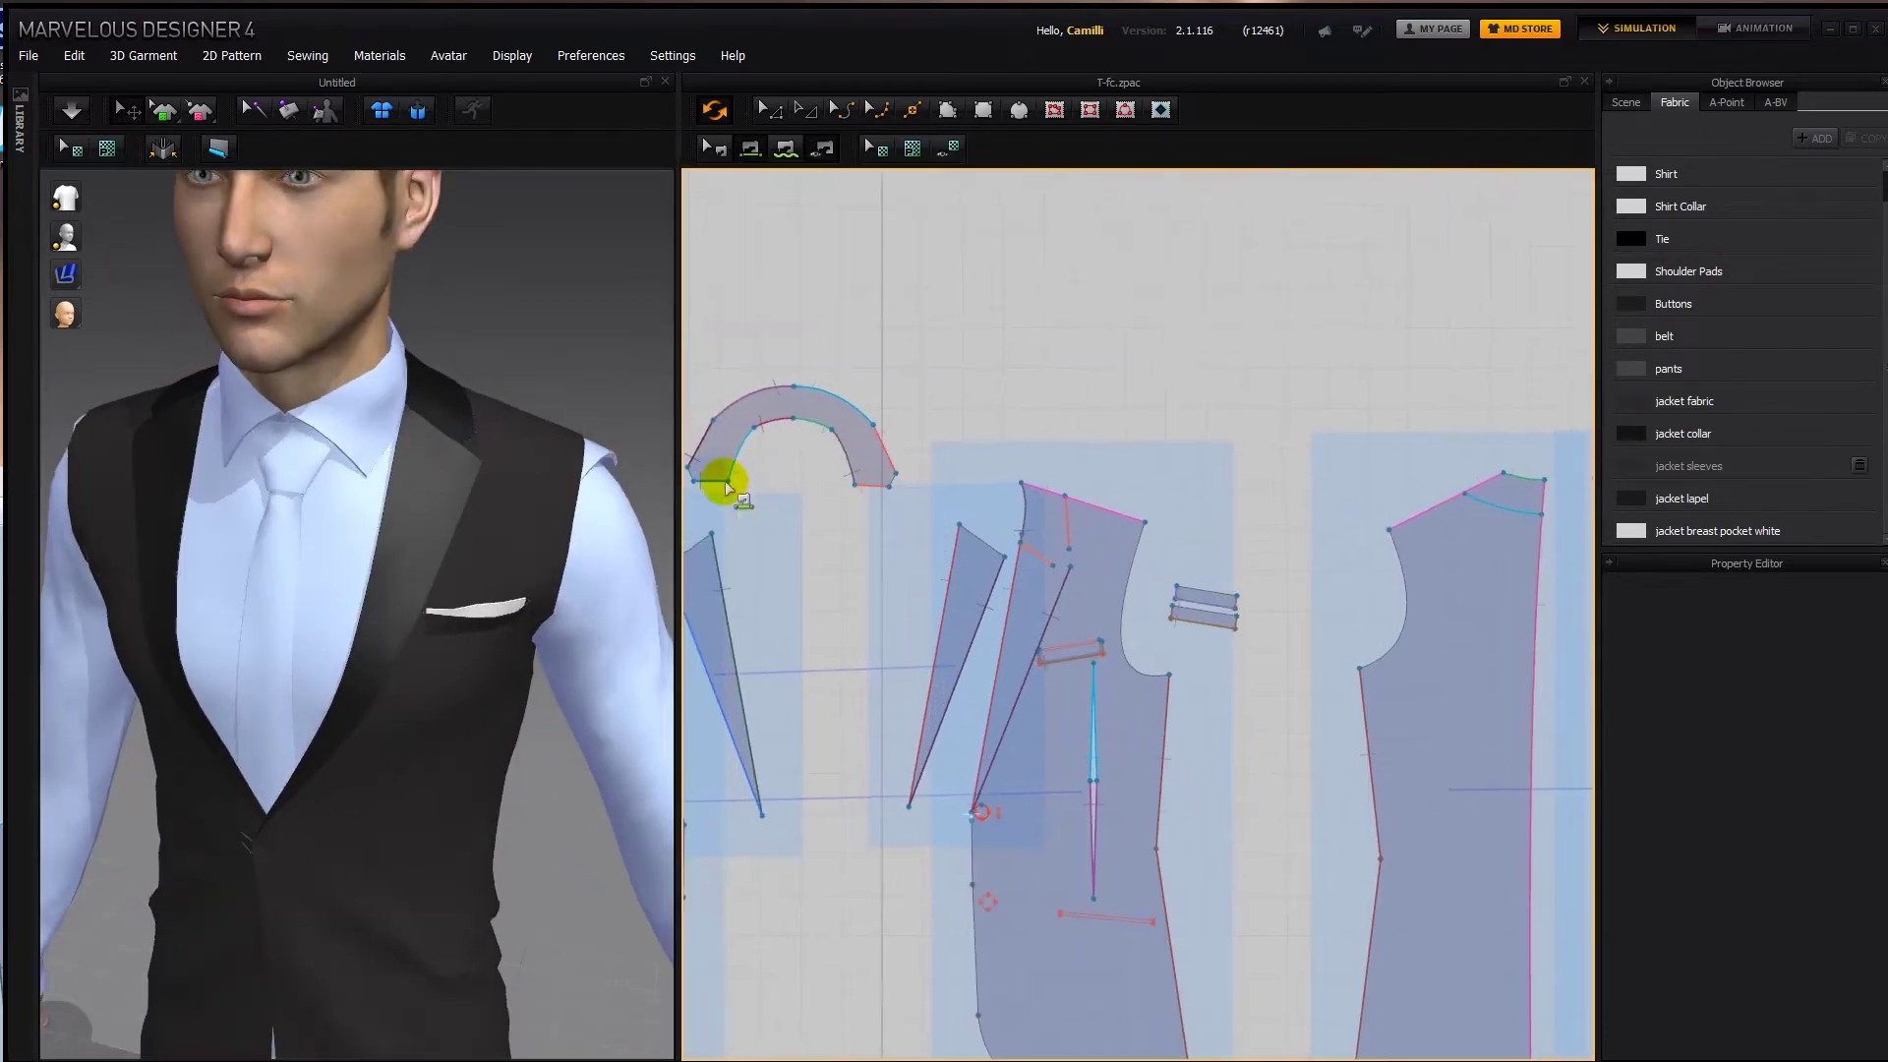
Compare the lapel's outer upper corner with the matching internal line point on the right-hand front panel.
left_click(995, 555)
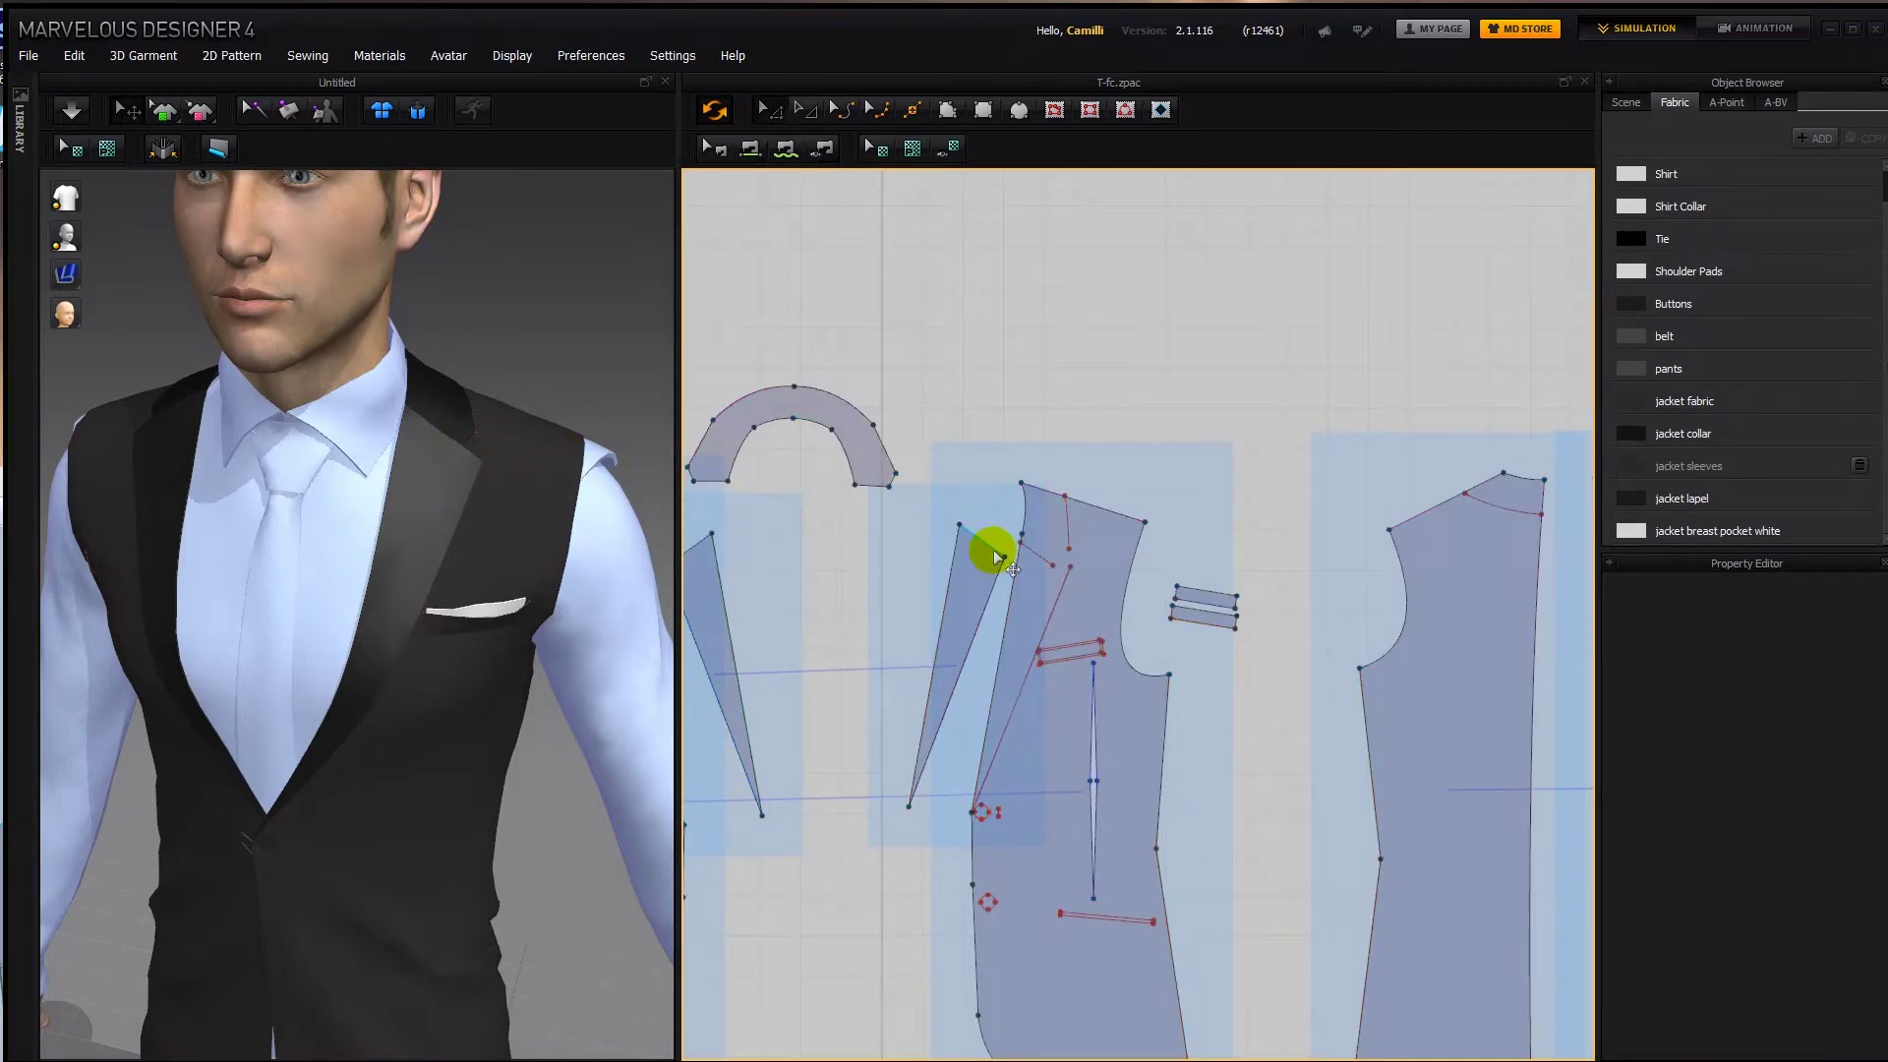
left_click(1003, 558)
left_click(1069, 564)
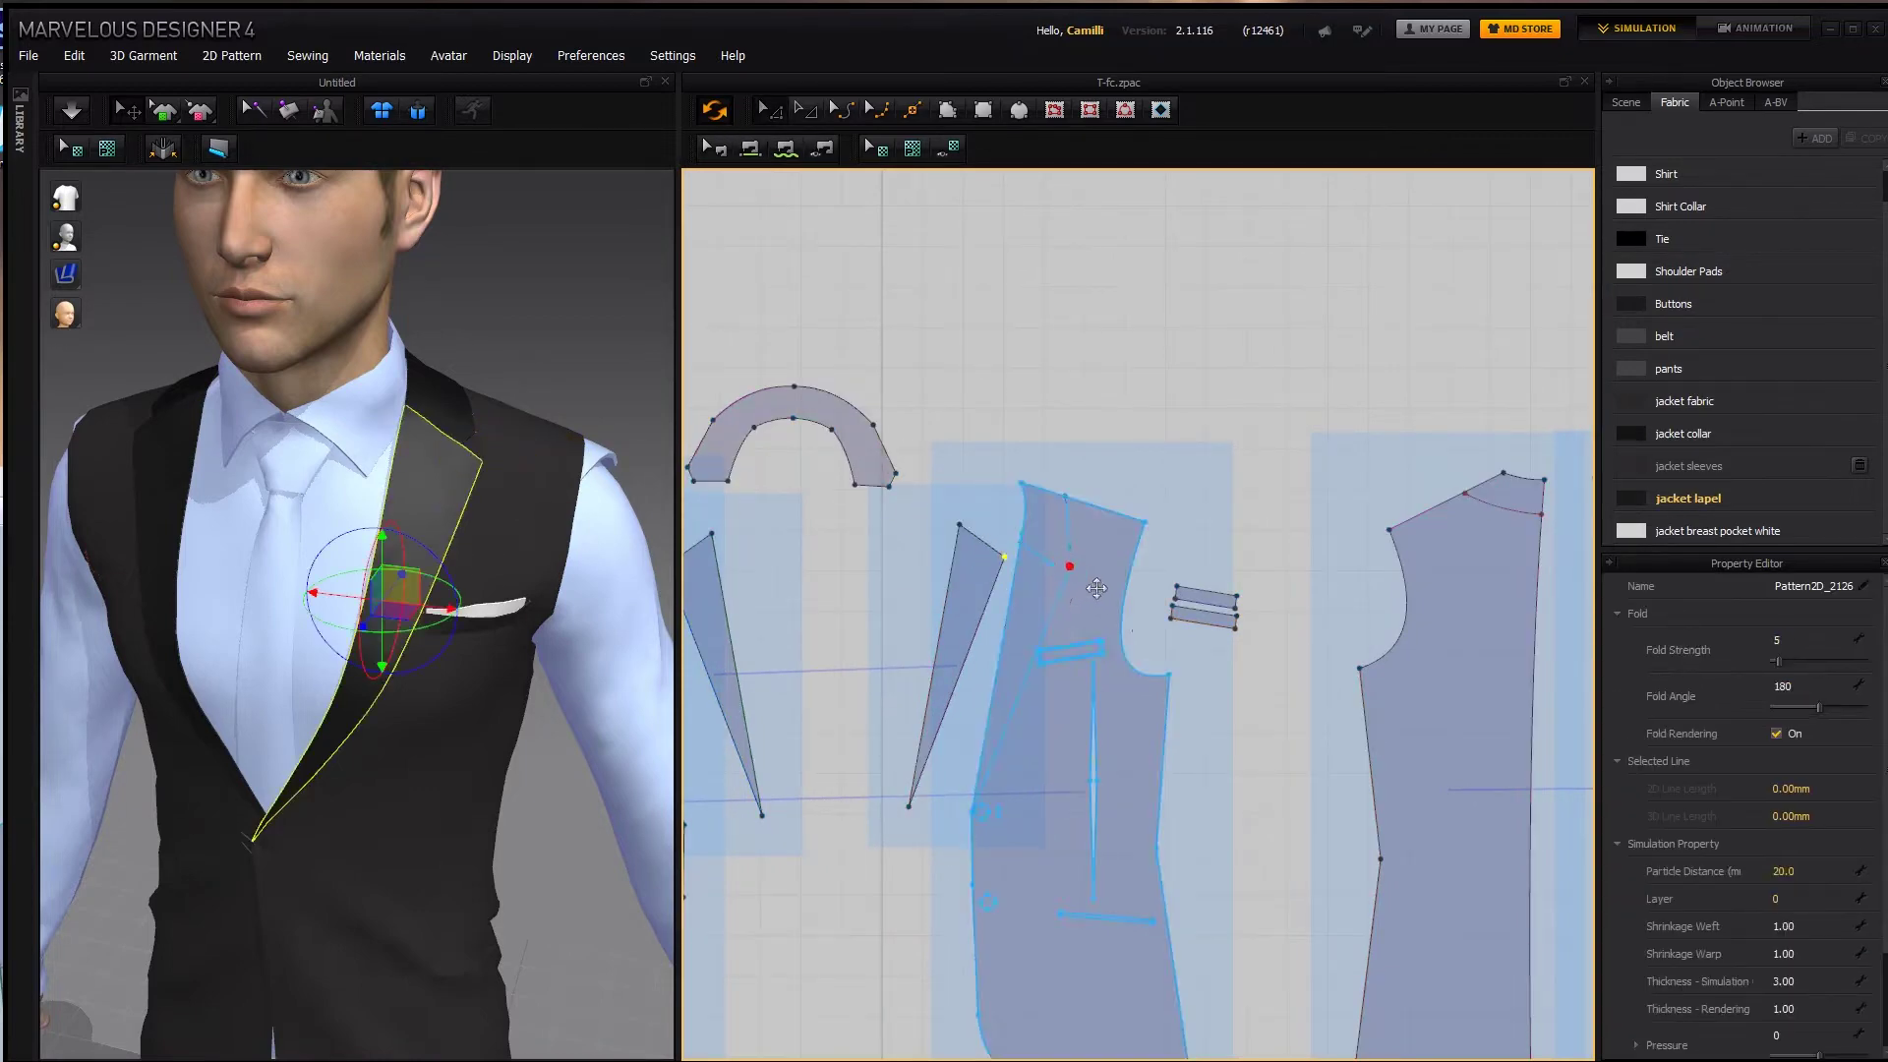
left_click(1114, 604)
left_click(842, 522)
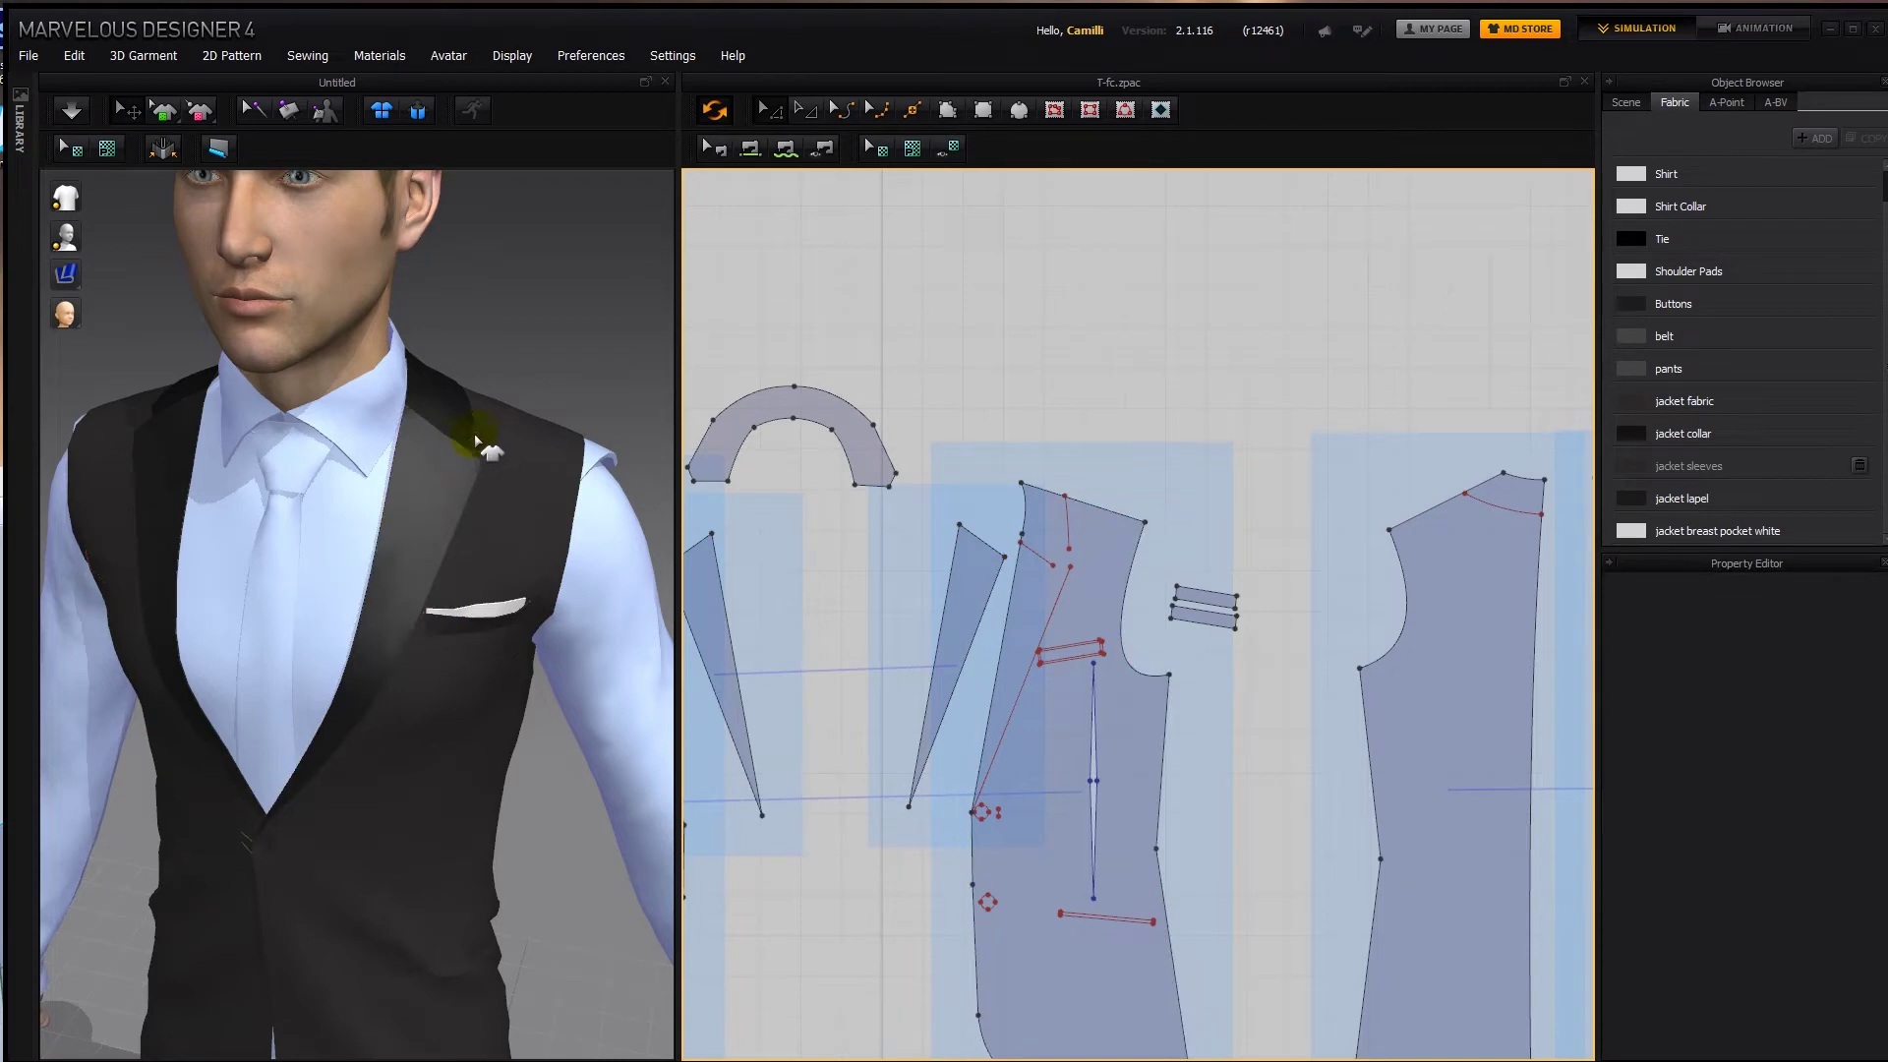
left_click(473, 442)
left_click(550, 293)
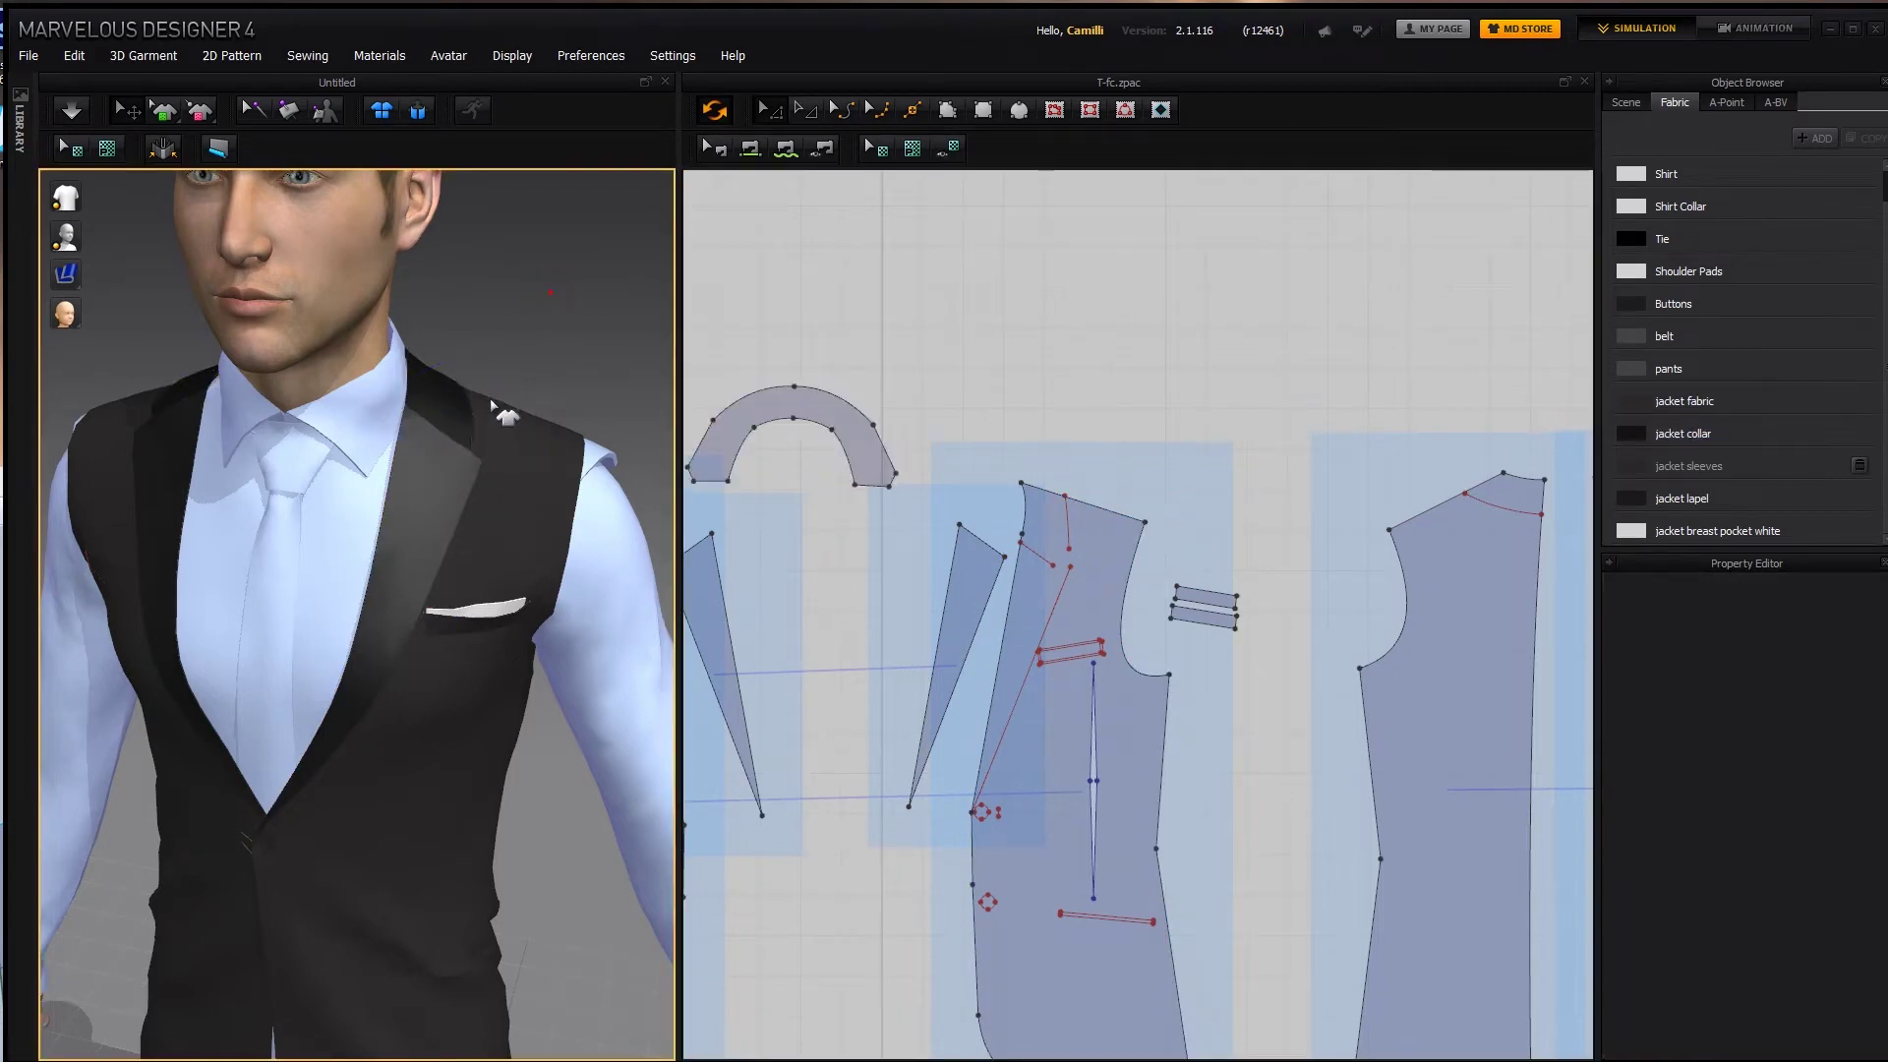
Try moving the collar's outer side corner together with the lower end of the front panel's upright internal line, and undo the moves.
left_click(894, 473)
left_click(1069, 547)
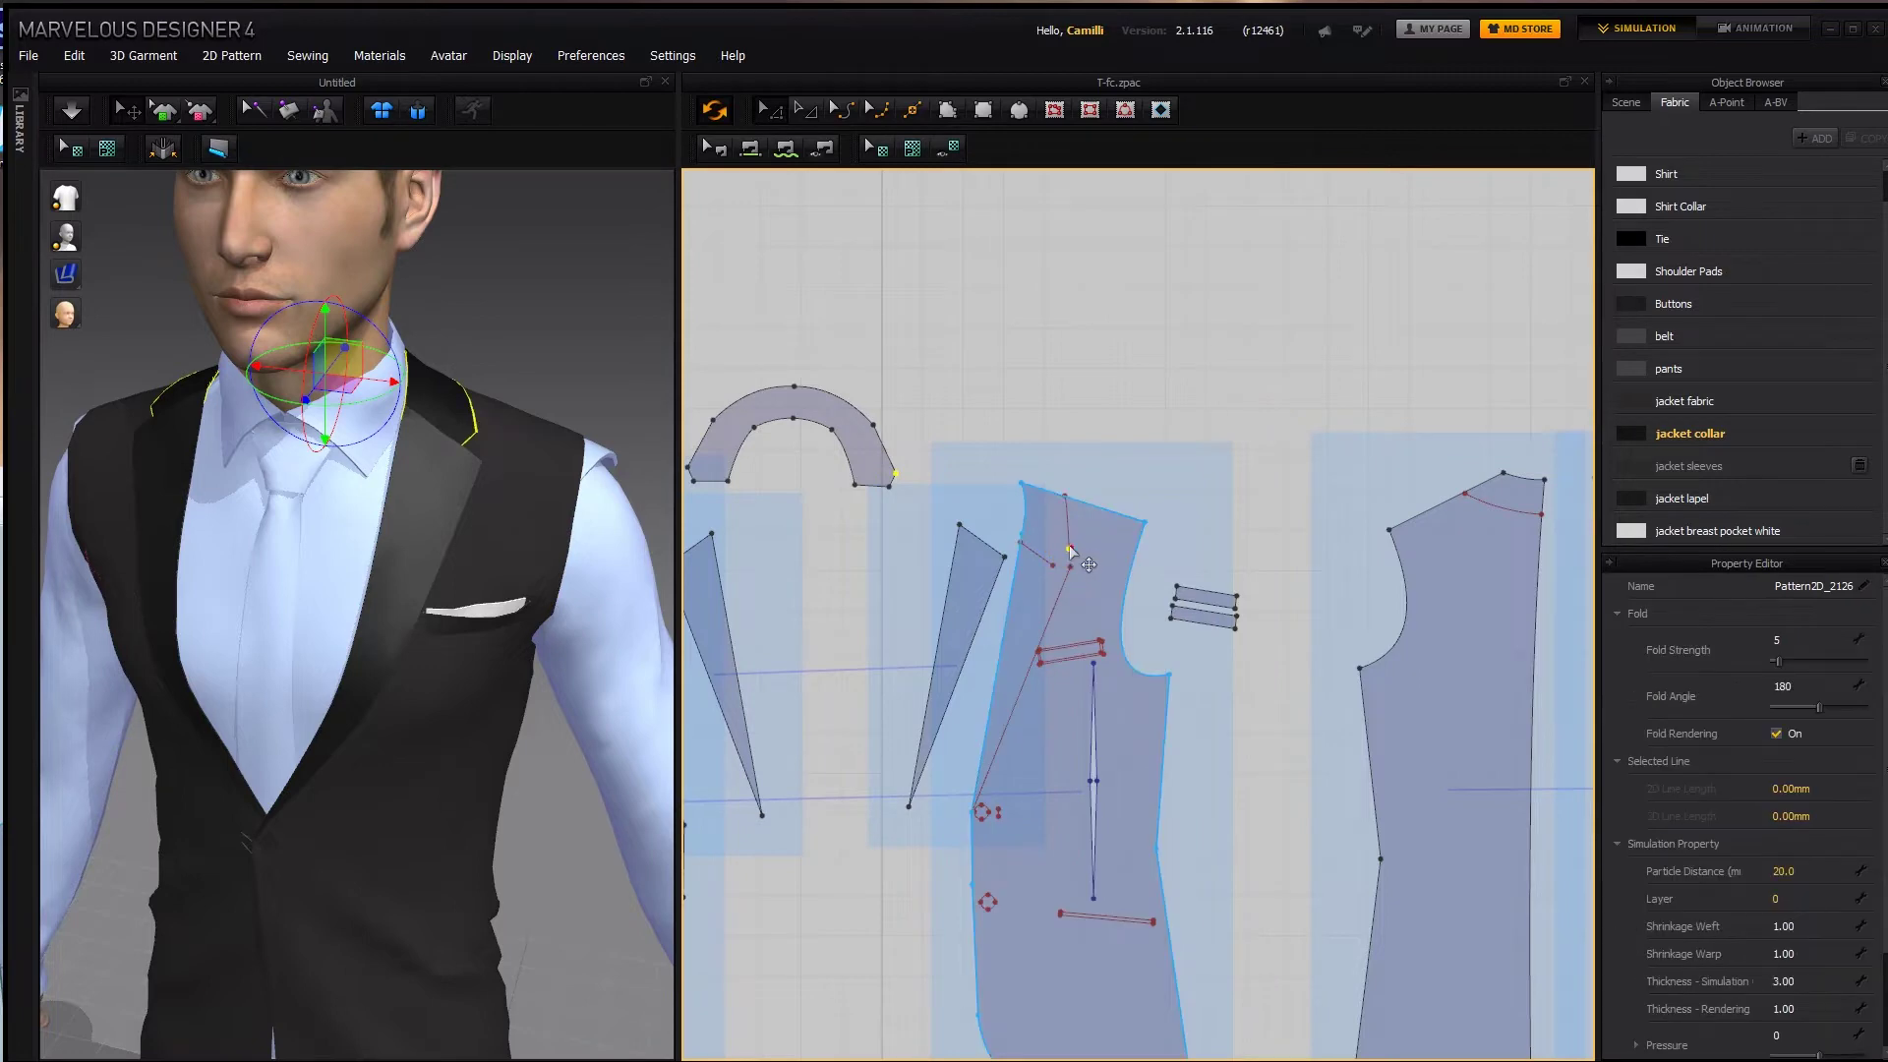
left_click_drag(1070, 547, 1068, 533)
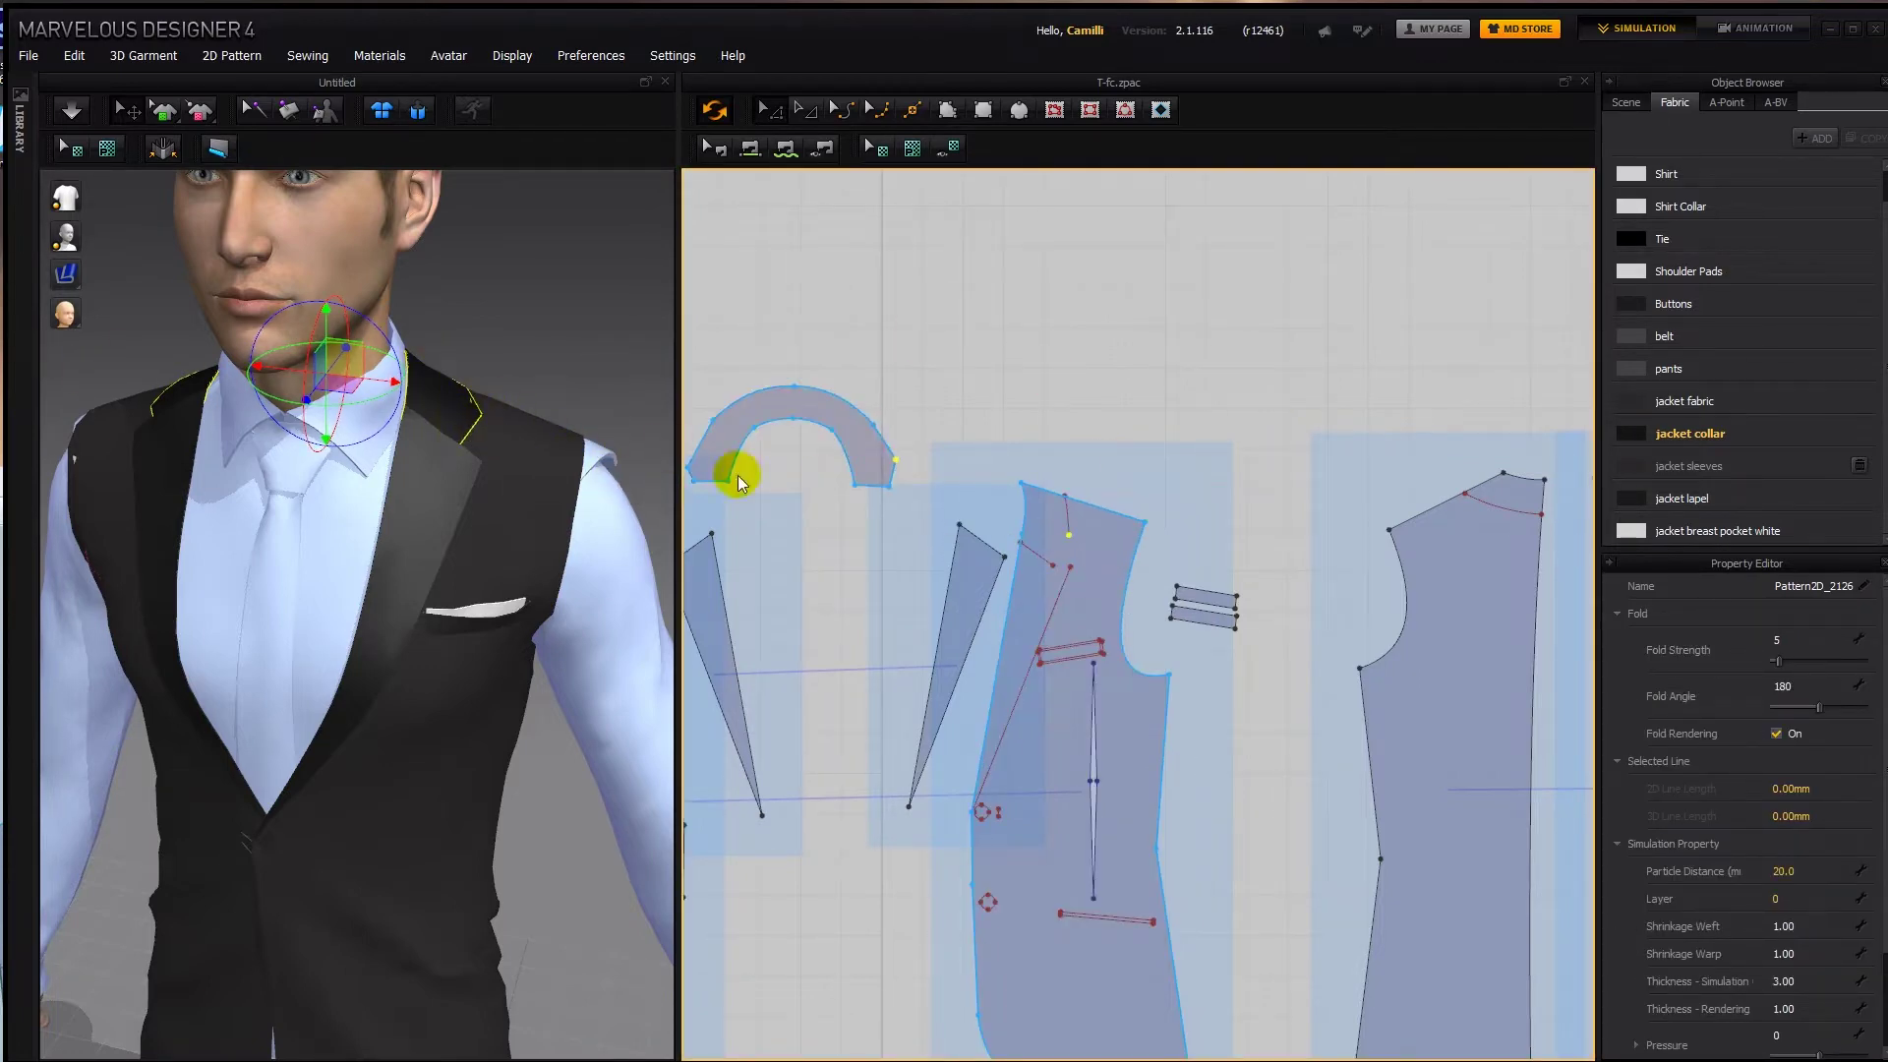
left_click_drag(1069, 535, 1075, 551)
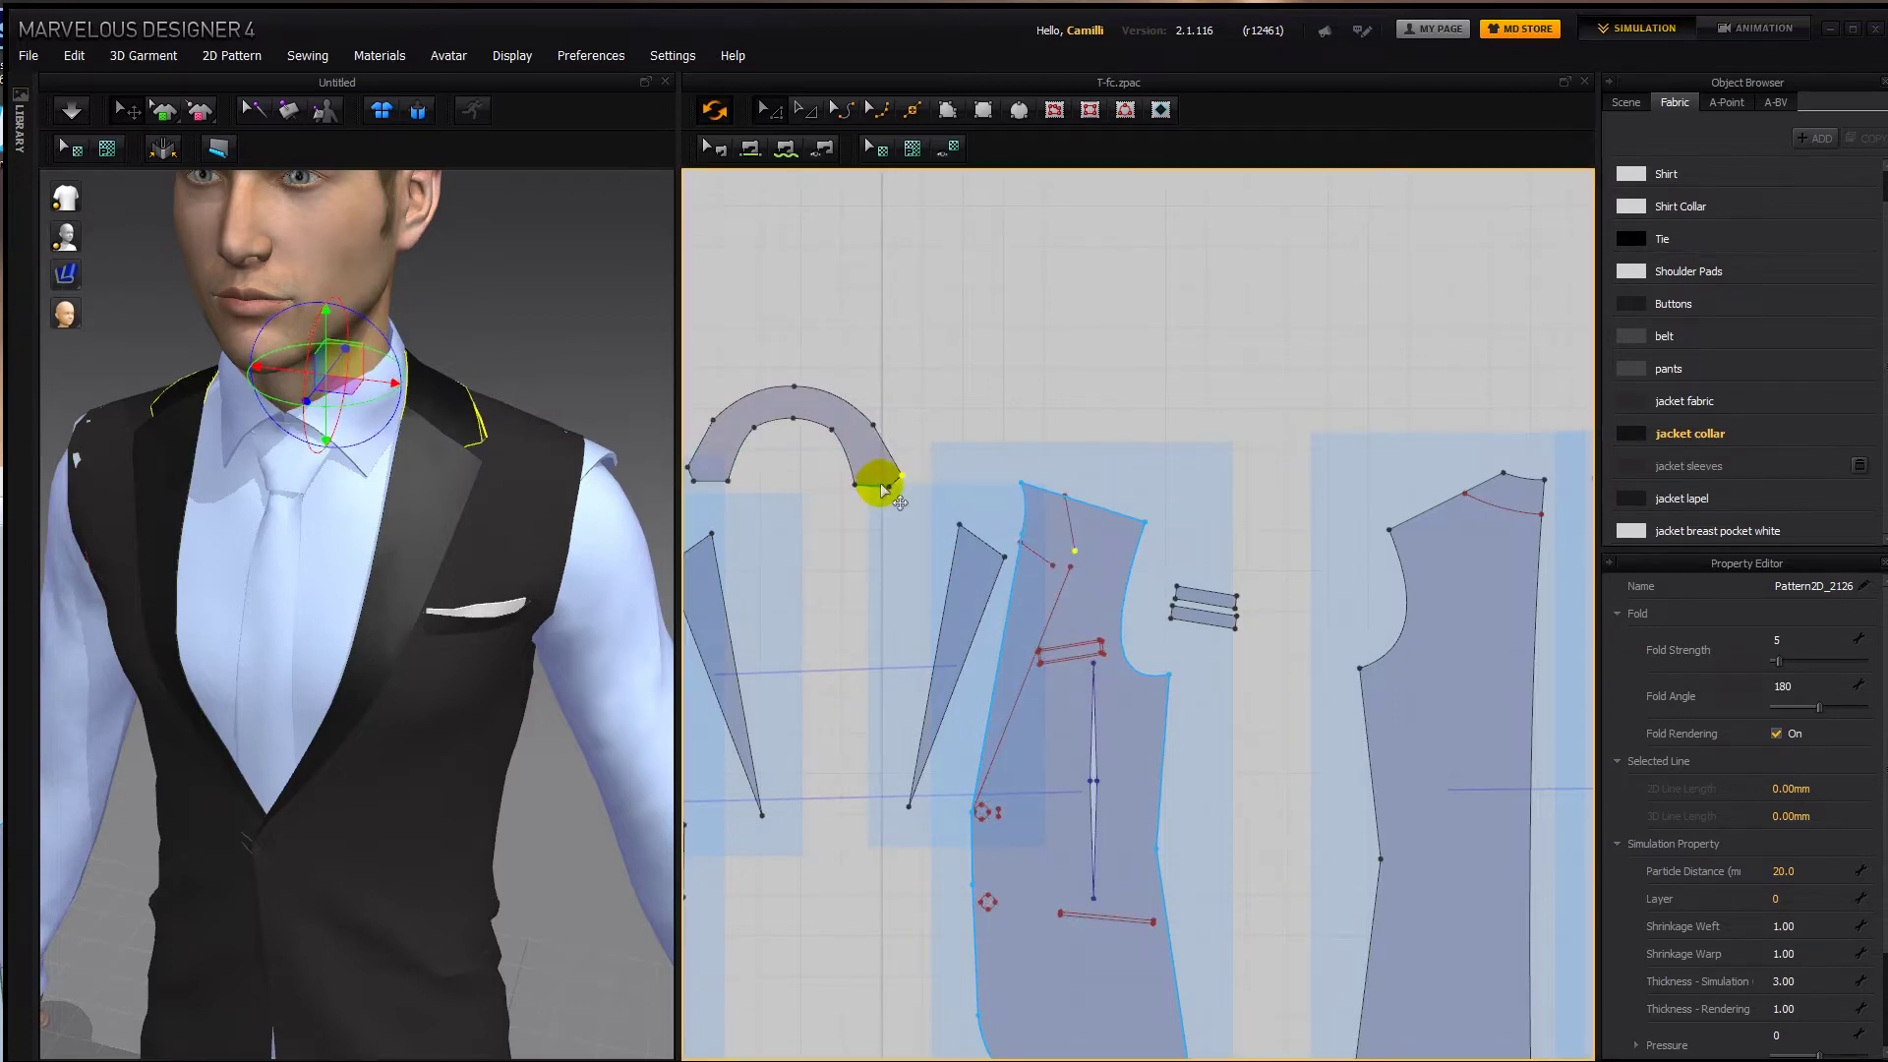
key("ctrl+z")
key("ctrl+z")
key("ctrl+z")
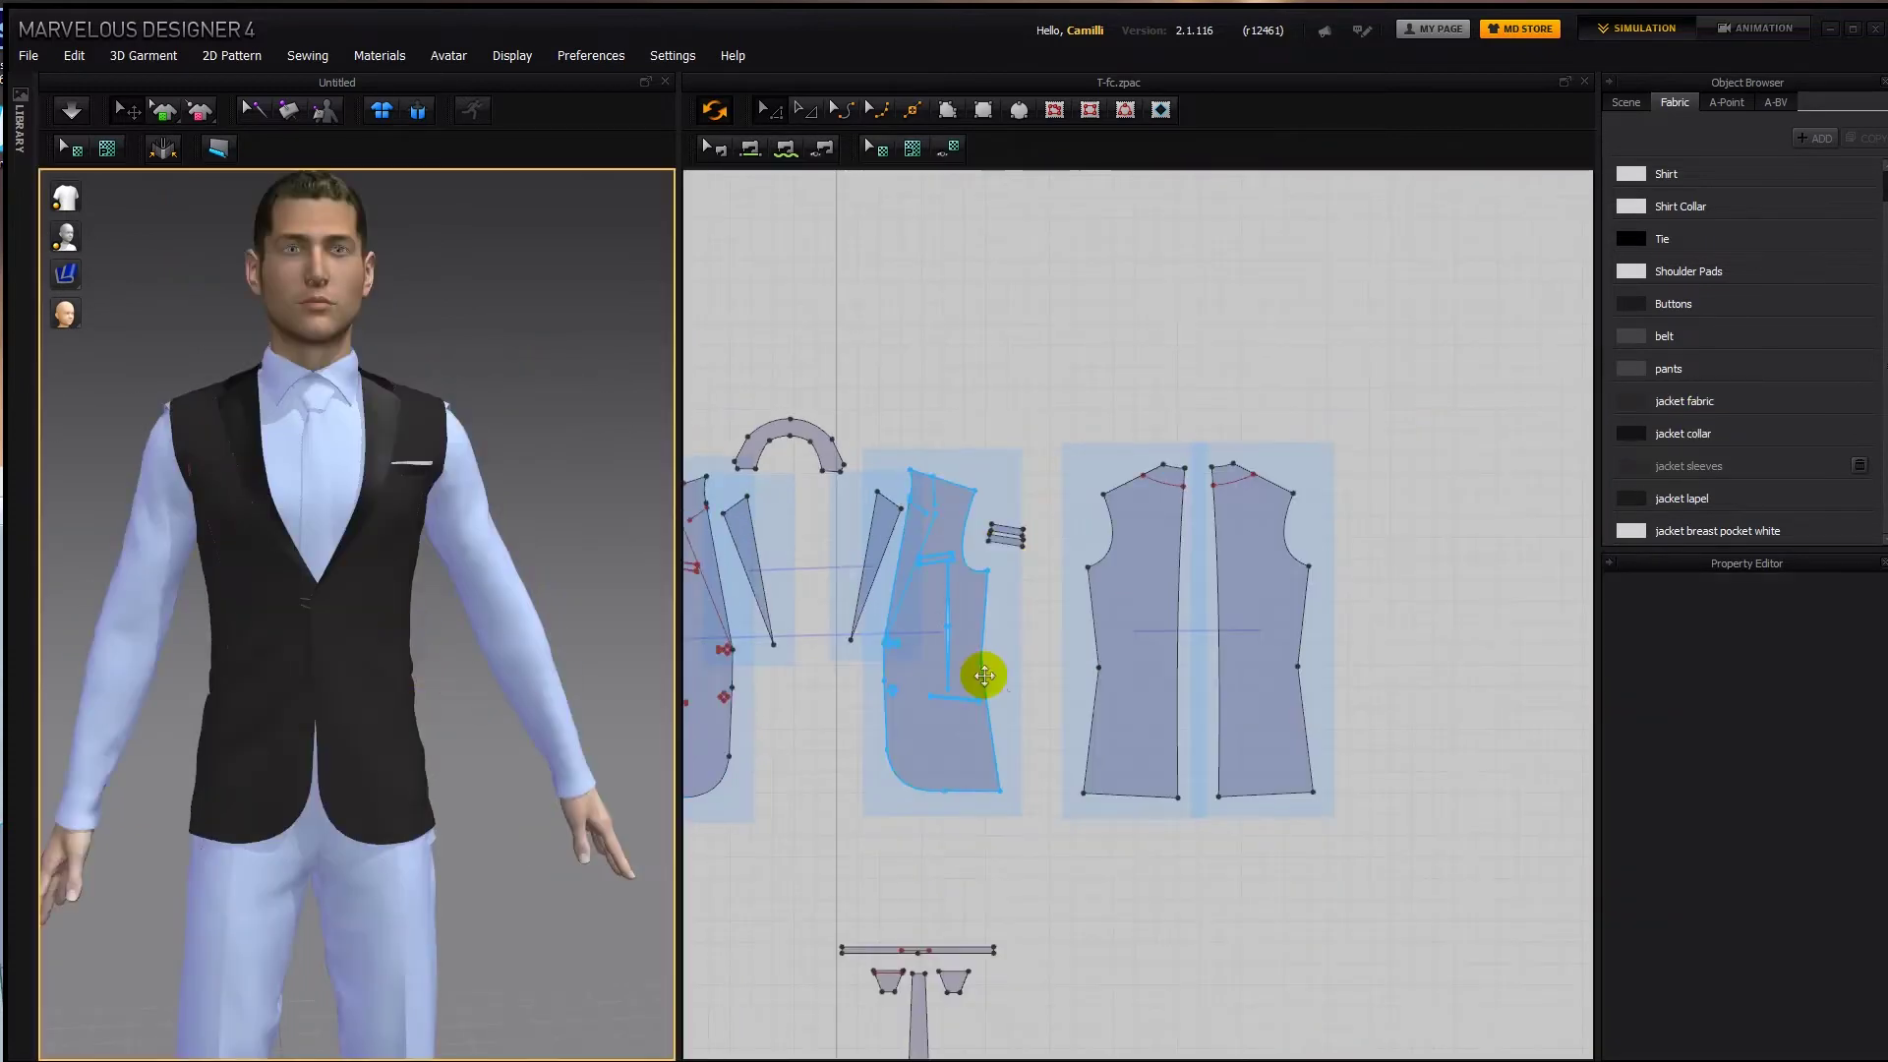
Try widening the front panel's waist by moving its side-seam waist point outward, check it on the avatar, and undo the move.
left_click(988, 673)
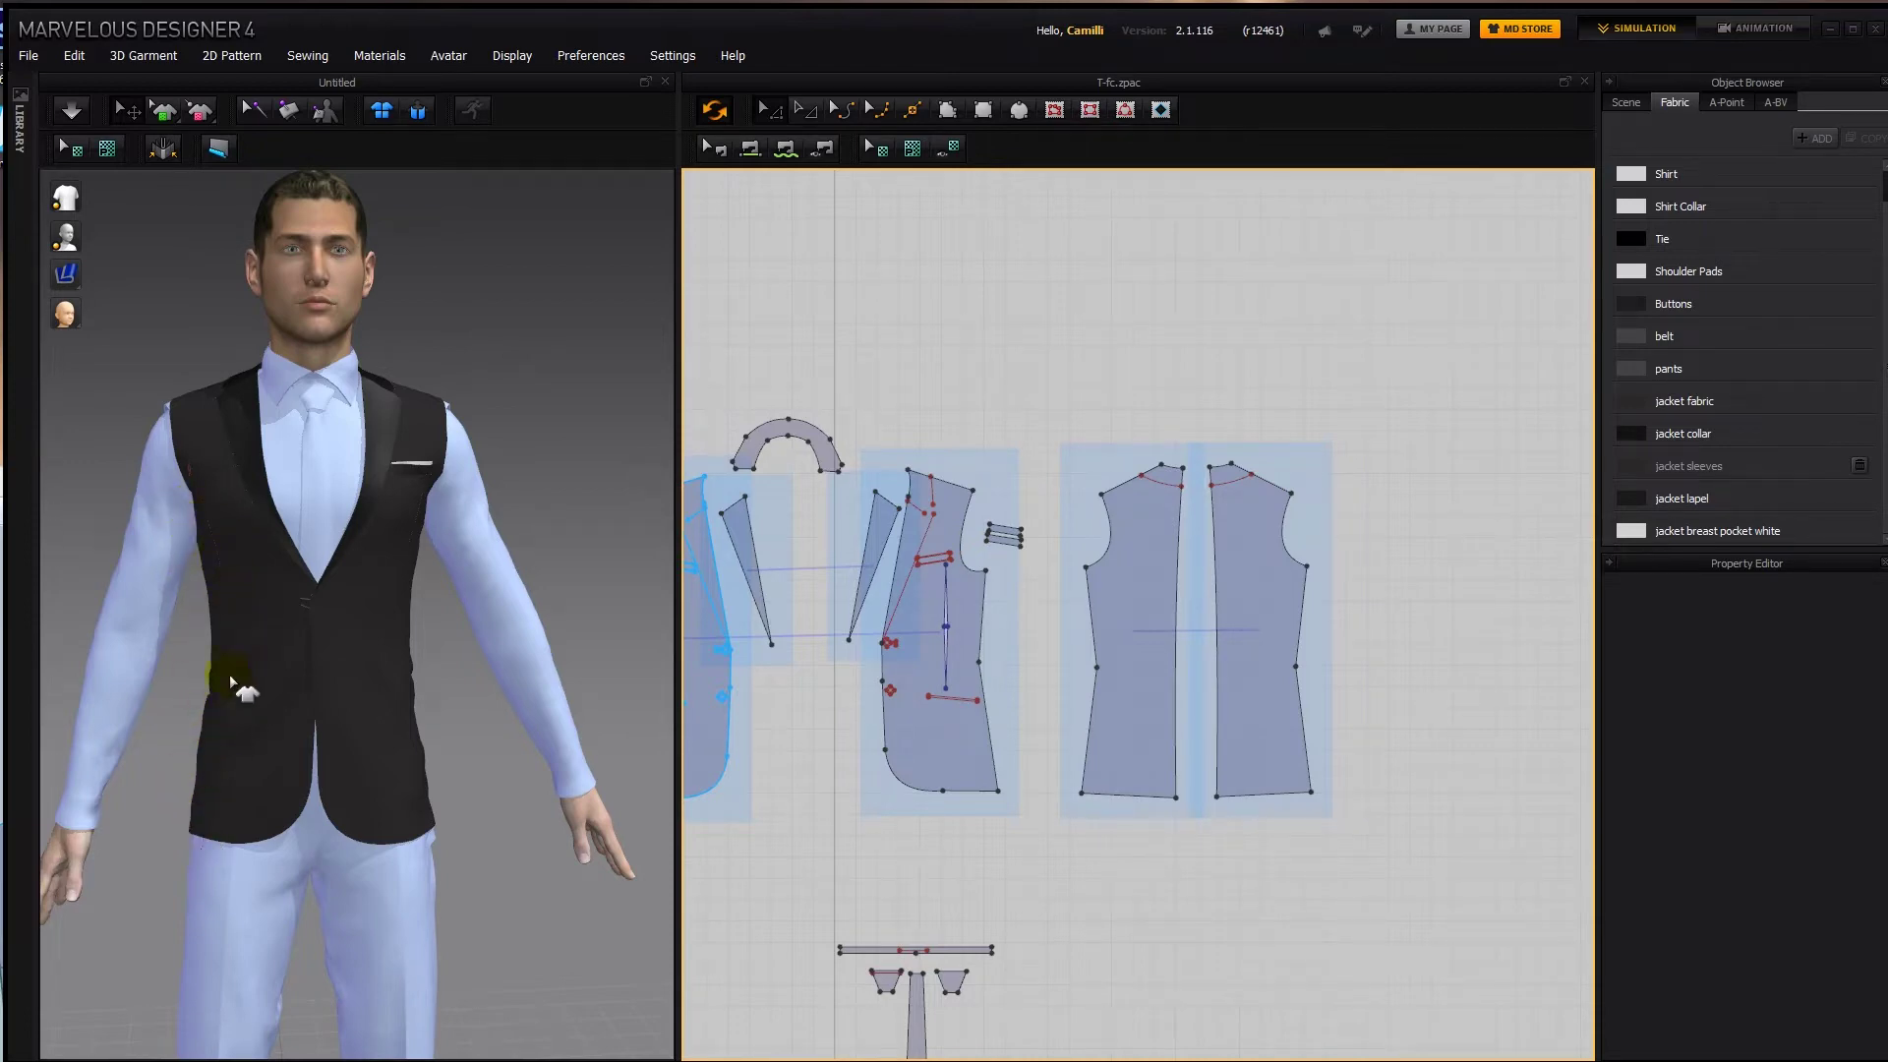
left_click(1003, 650)
left_click(978, 665)
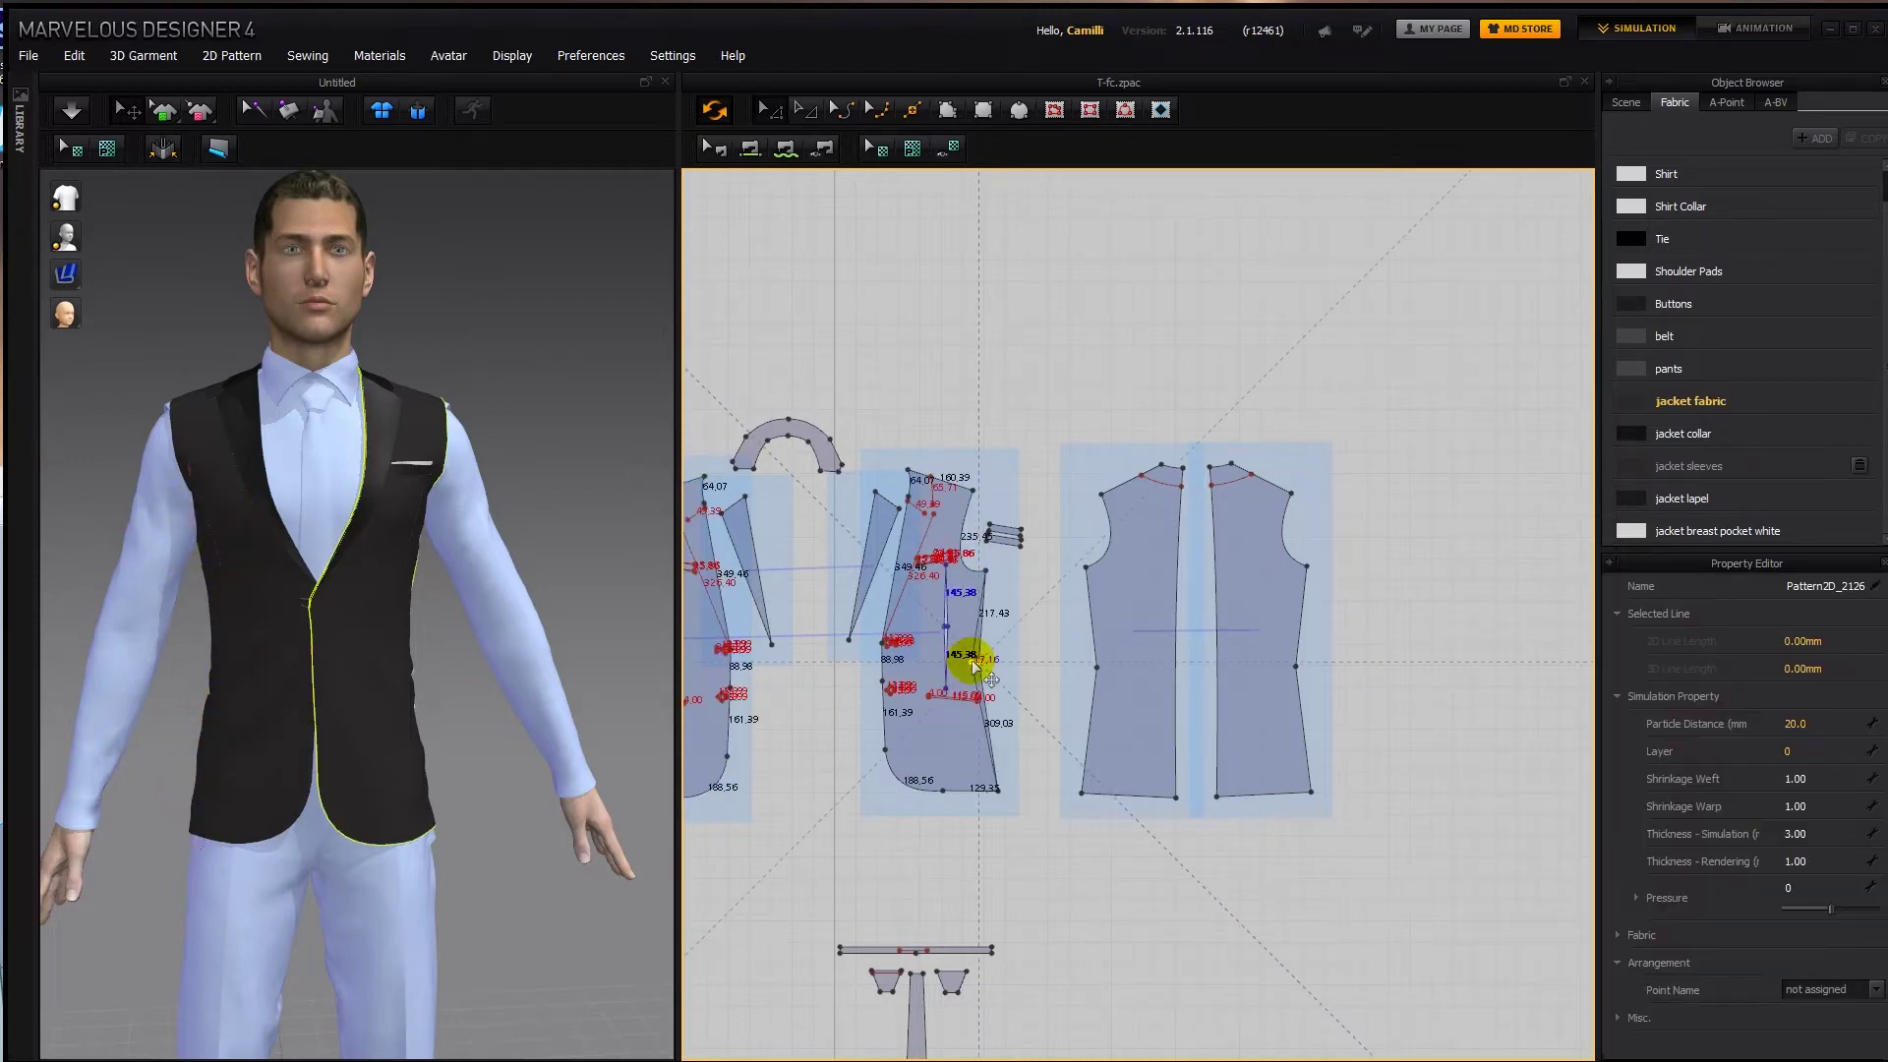
left_click_drag(971, 669, 991, 667)
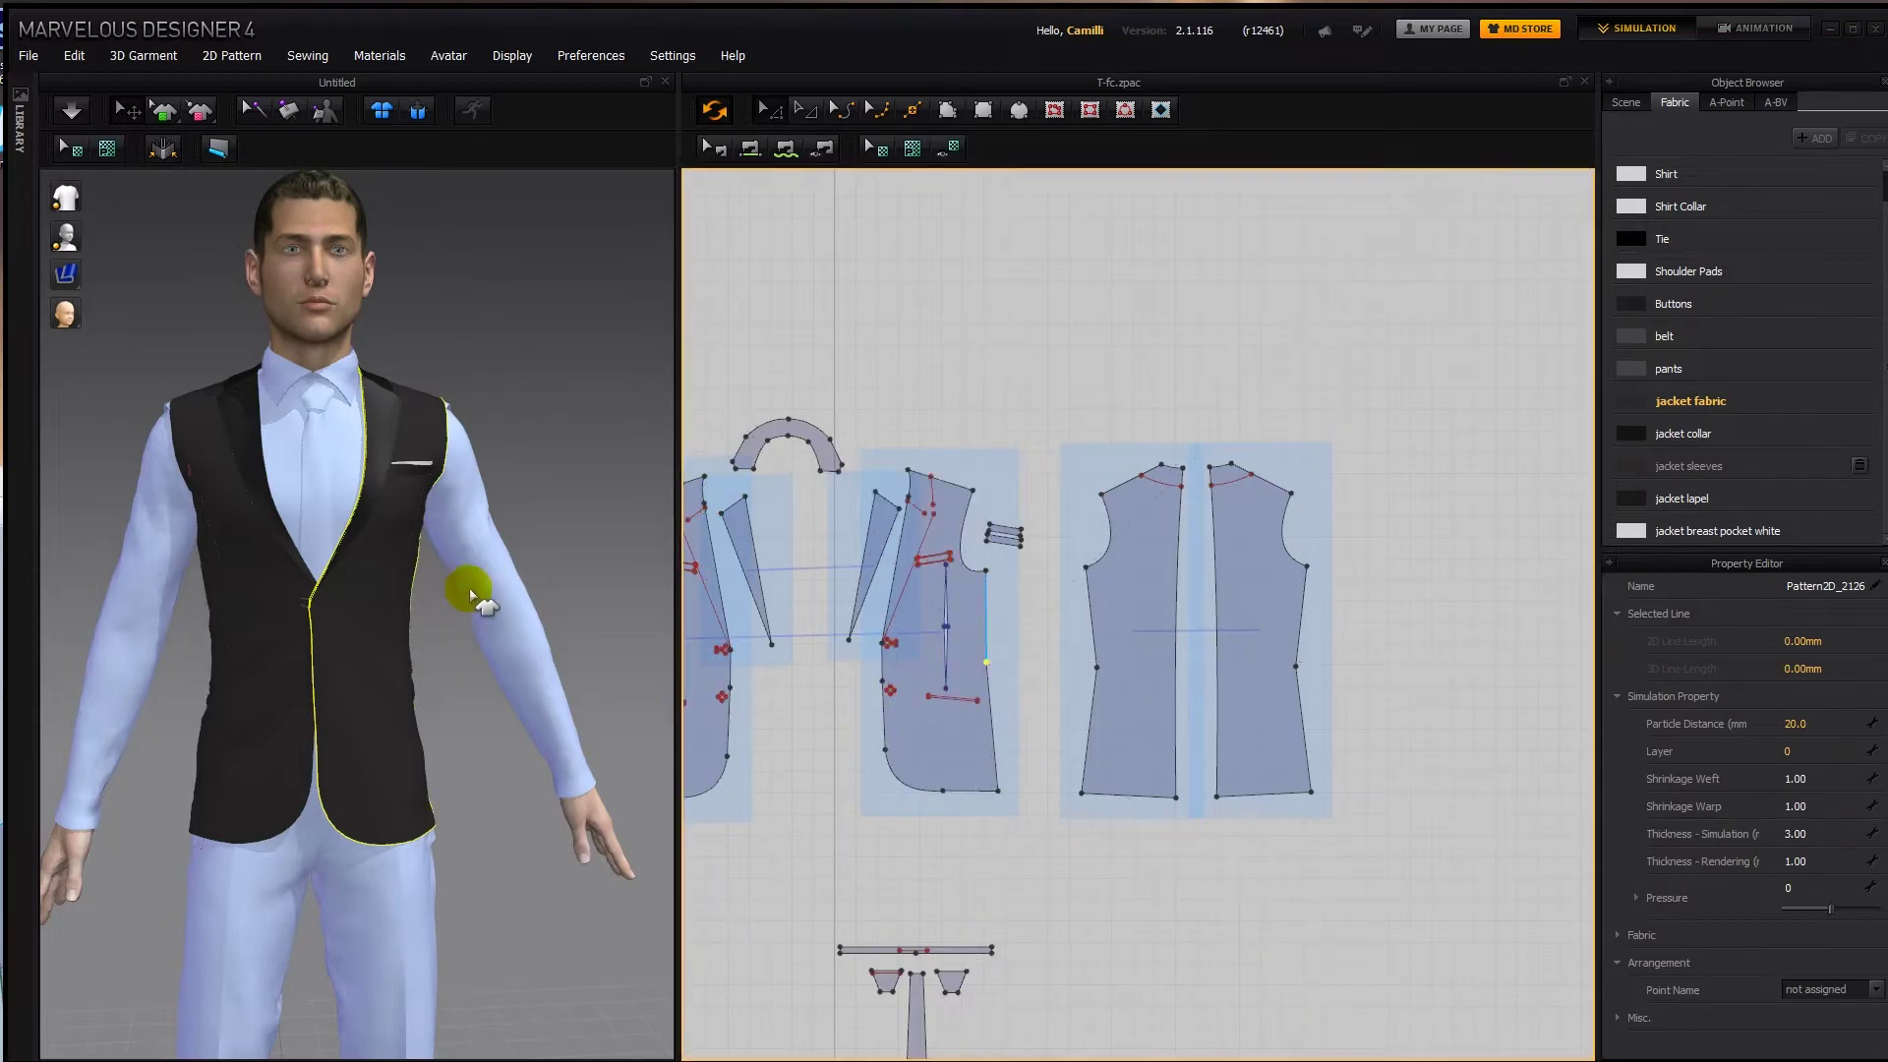
right_click_drag(462, 763, 429, 757)
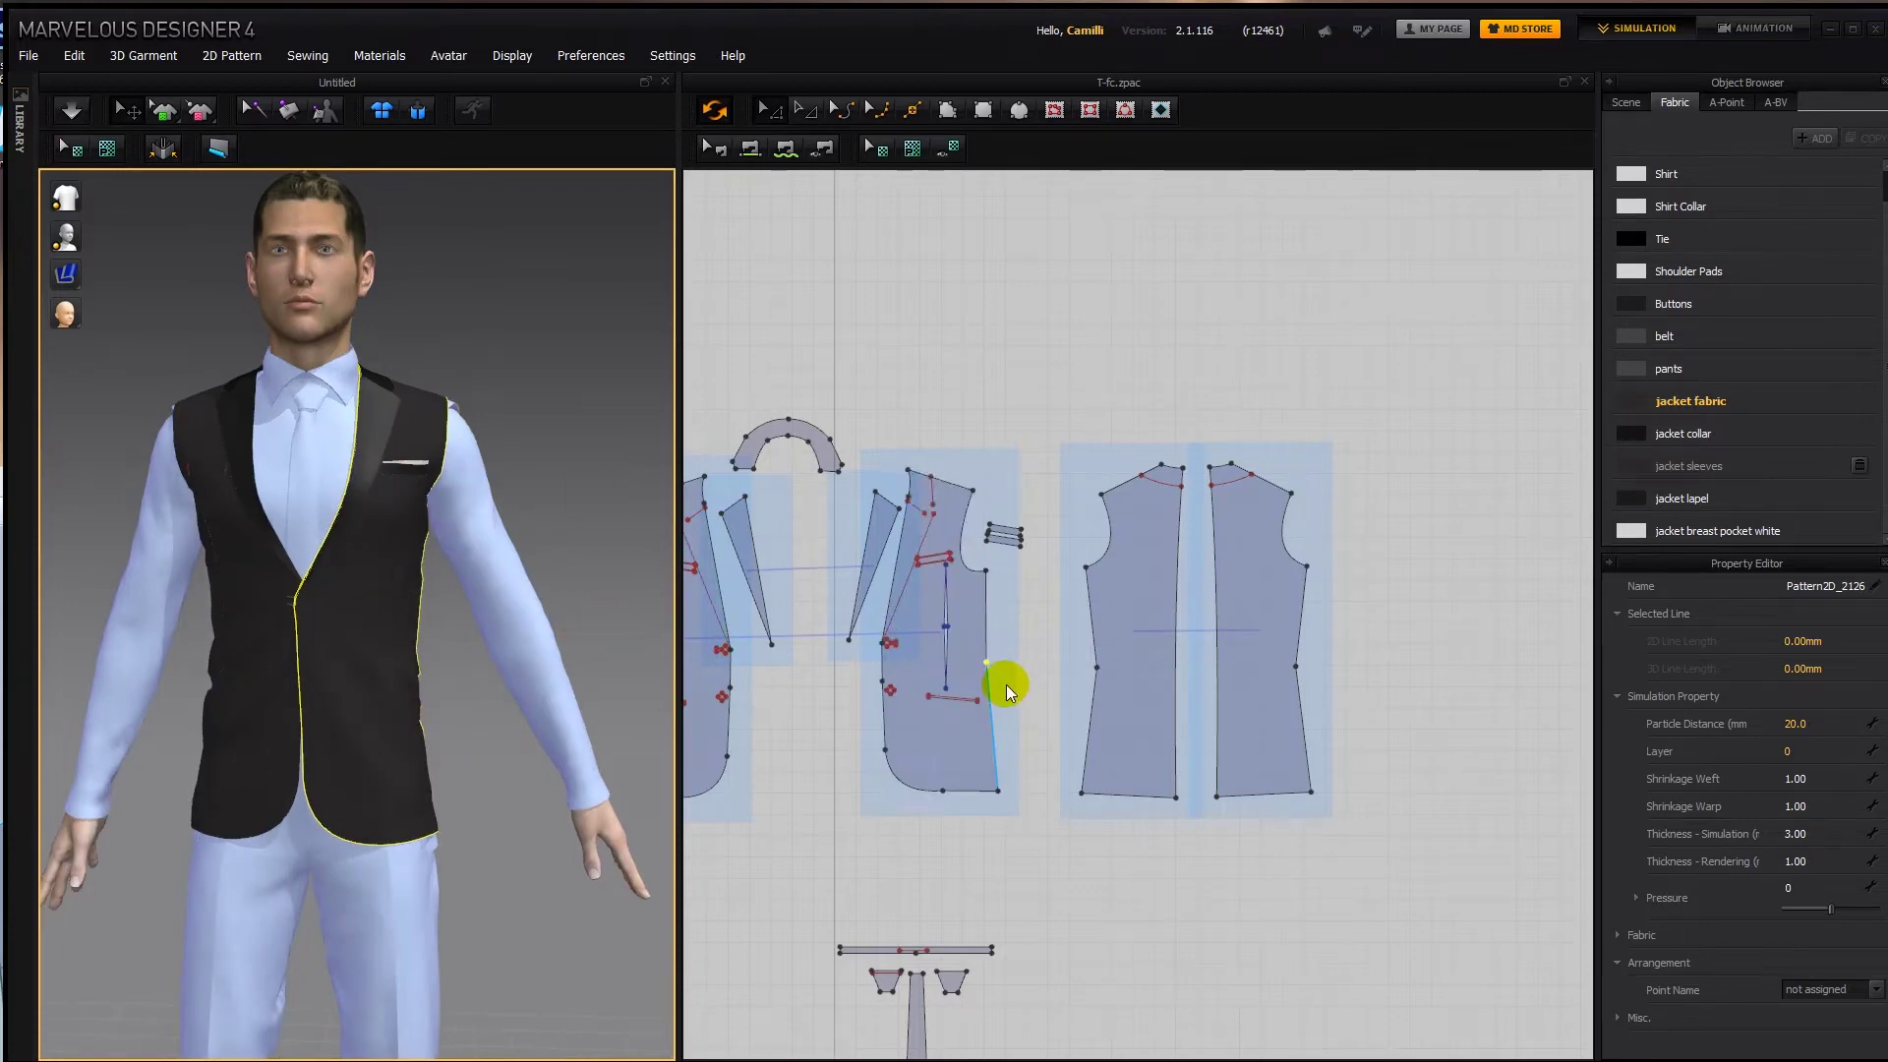
key("ctrl+z")
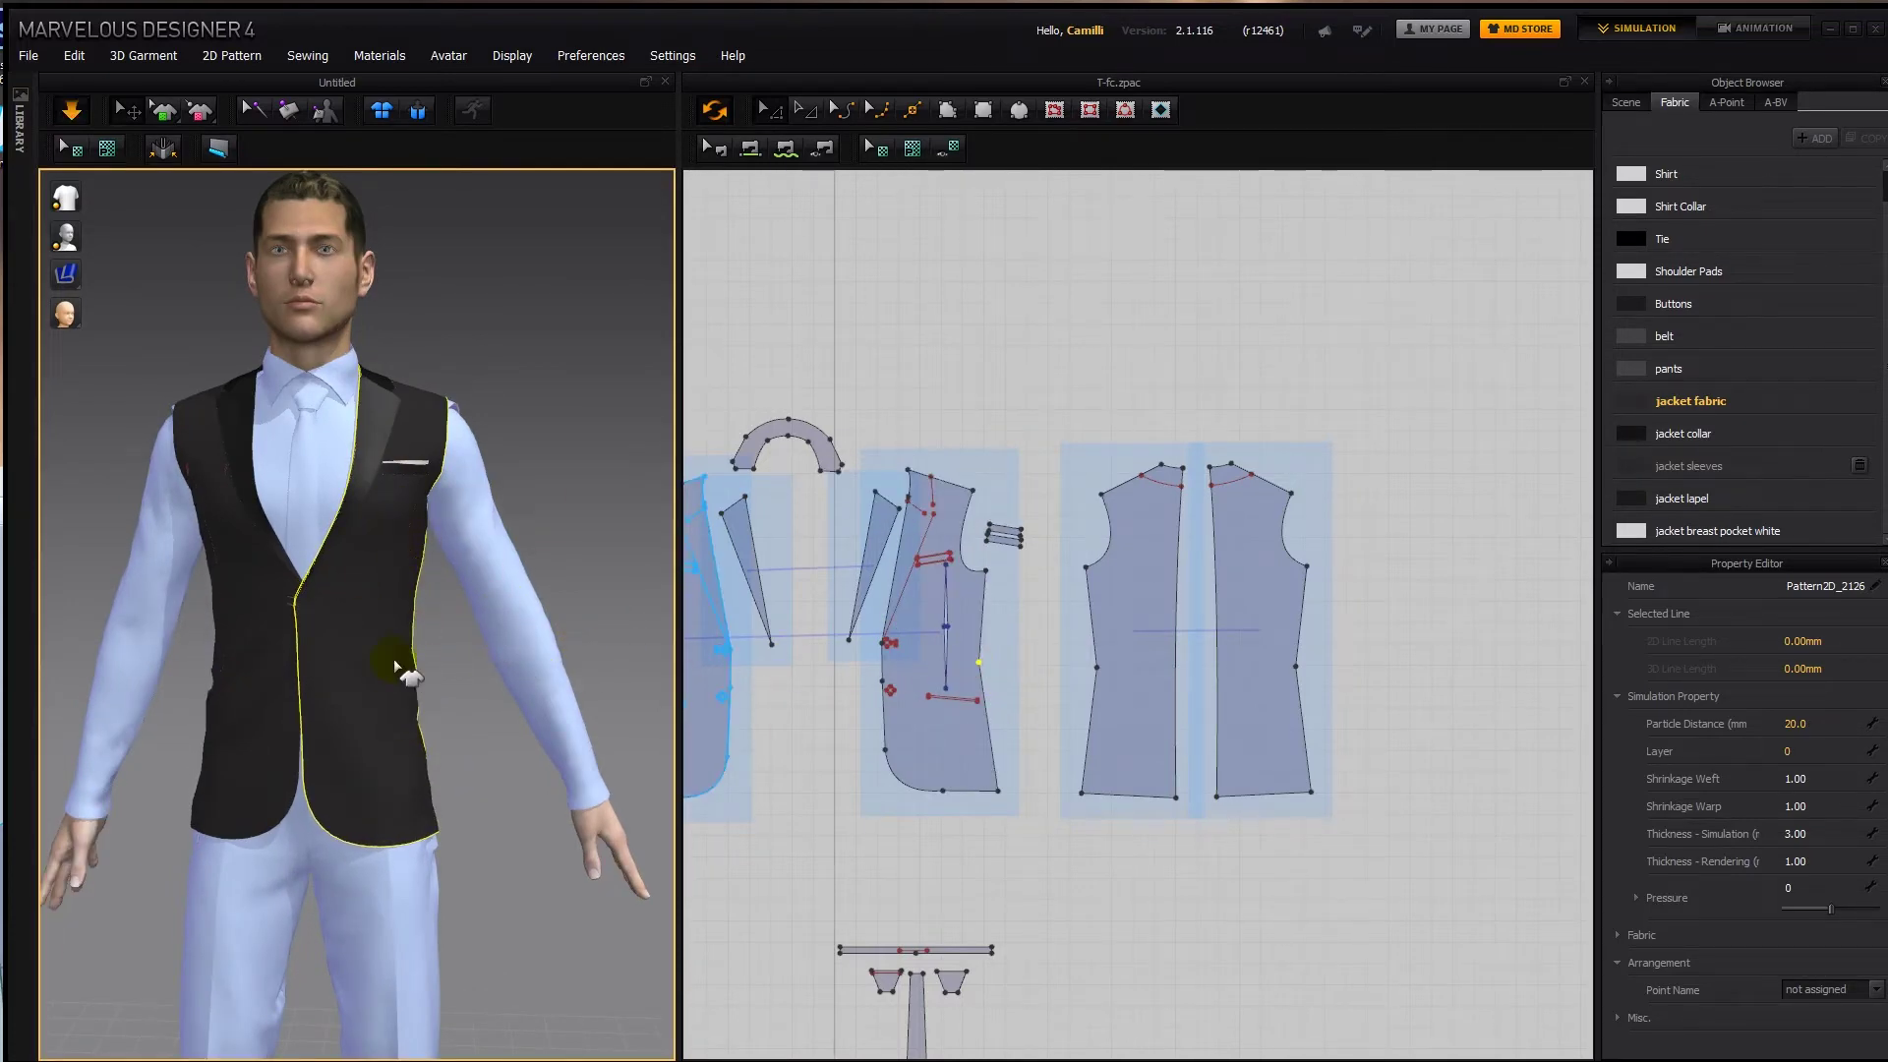
Display the line lengths on the 2D patterns and examine the back panels' hem on the avatar from behind.
right_click_drag(518, 674, 182, 689)
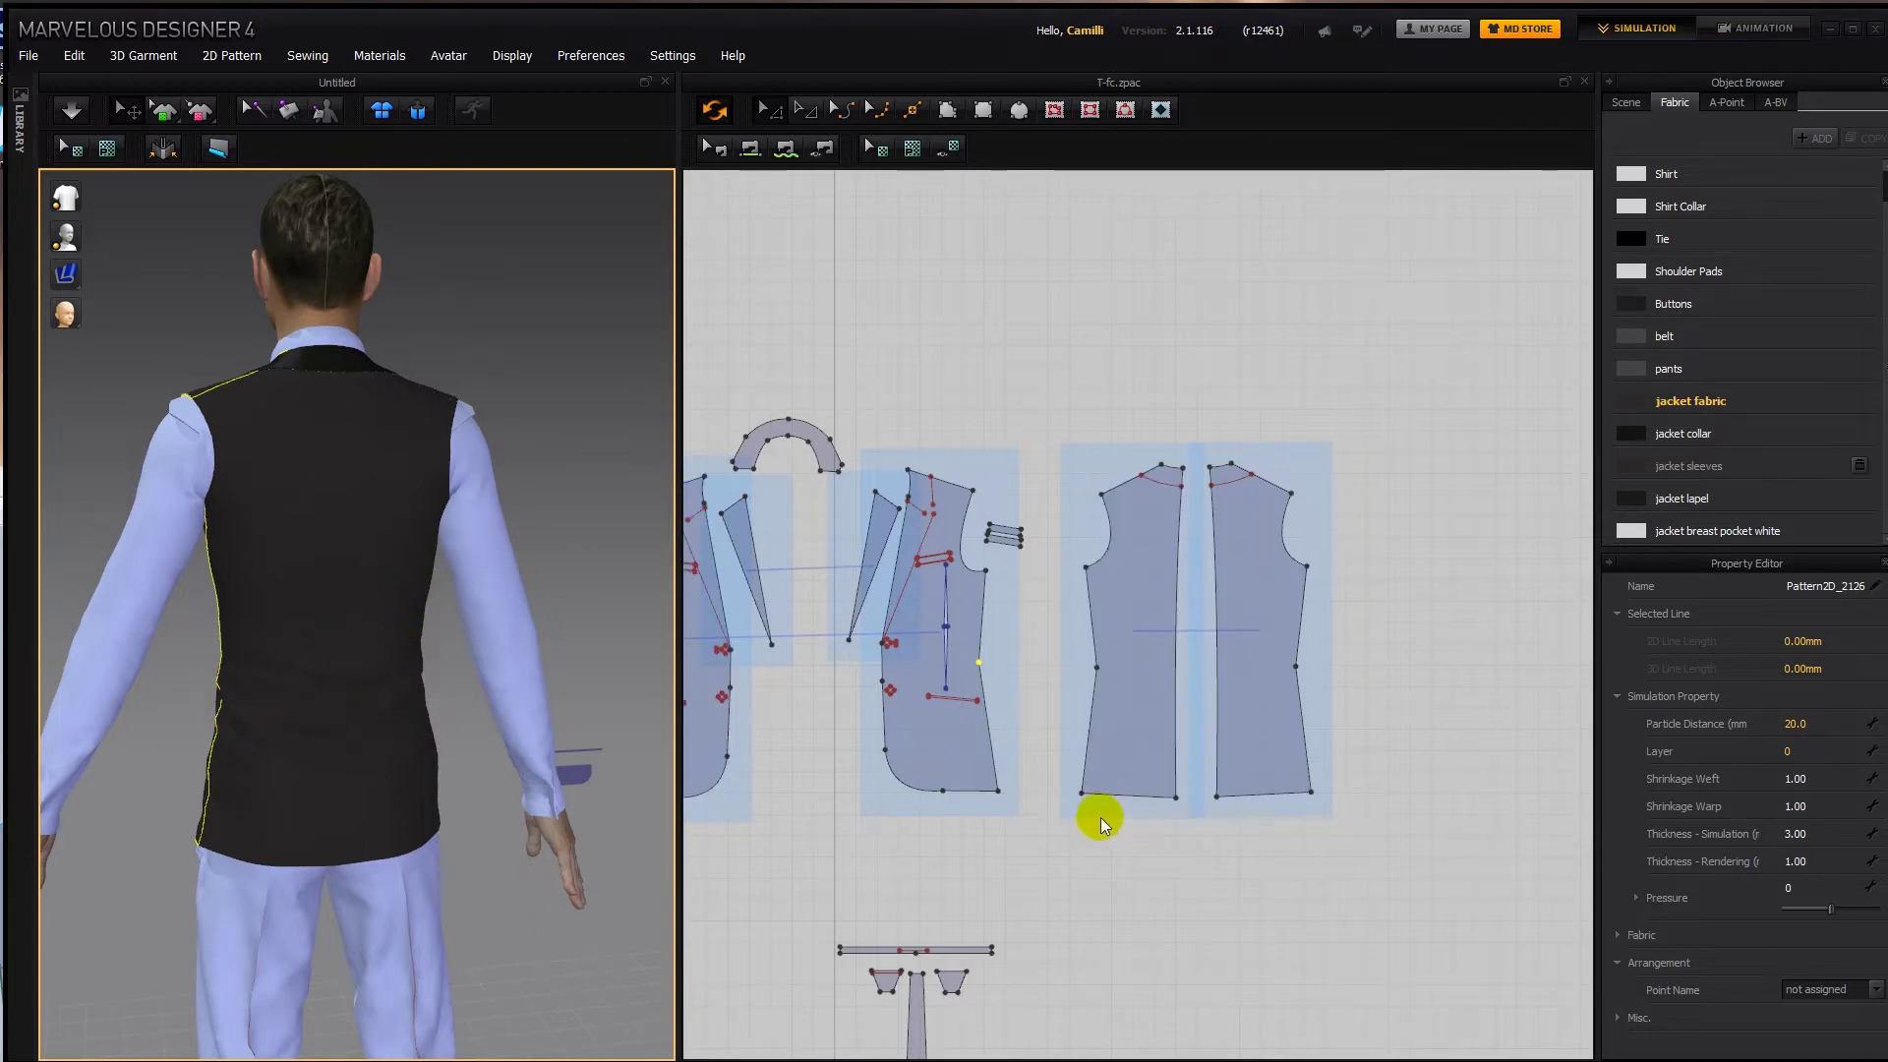
key("shift+z")
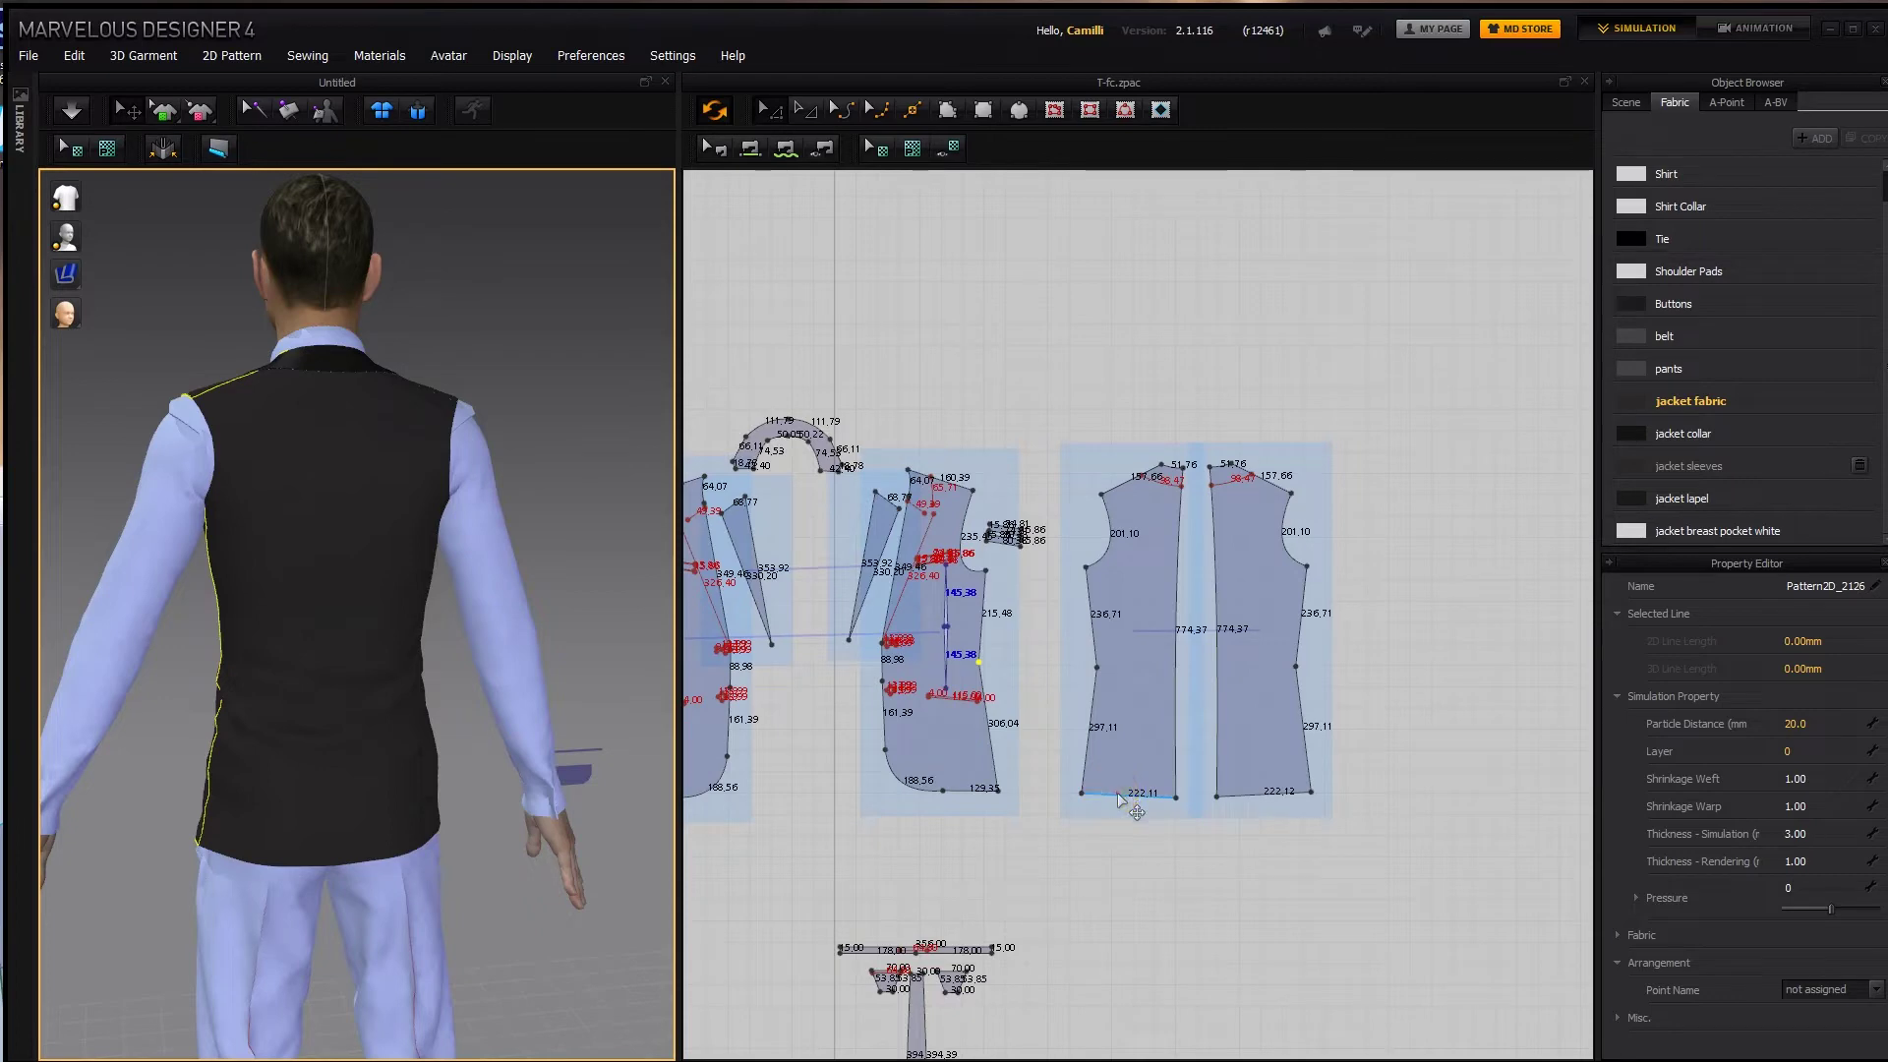
left_click(1118, 793)
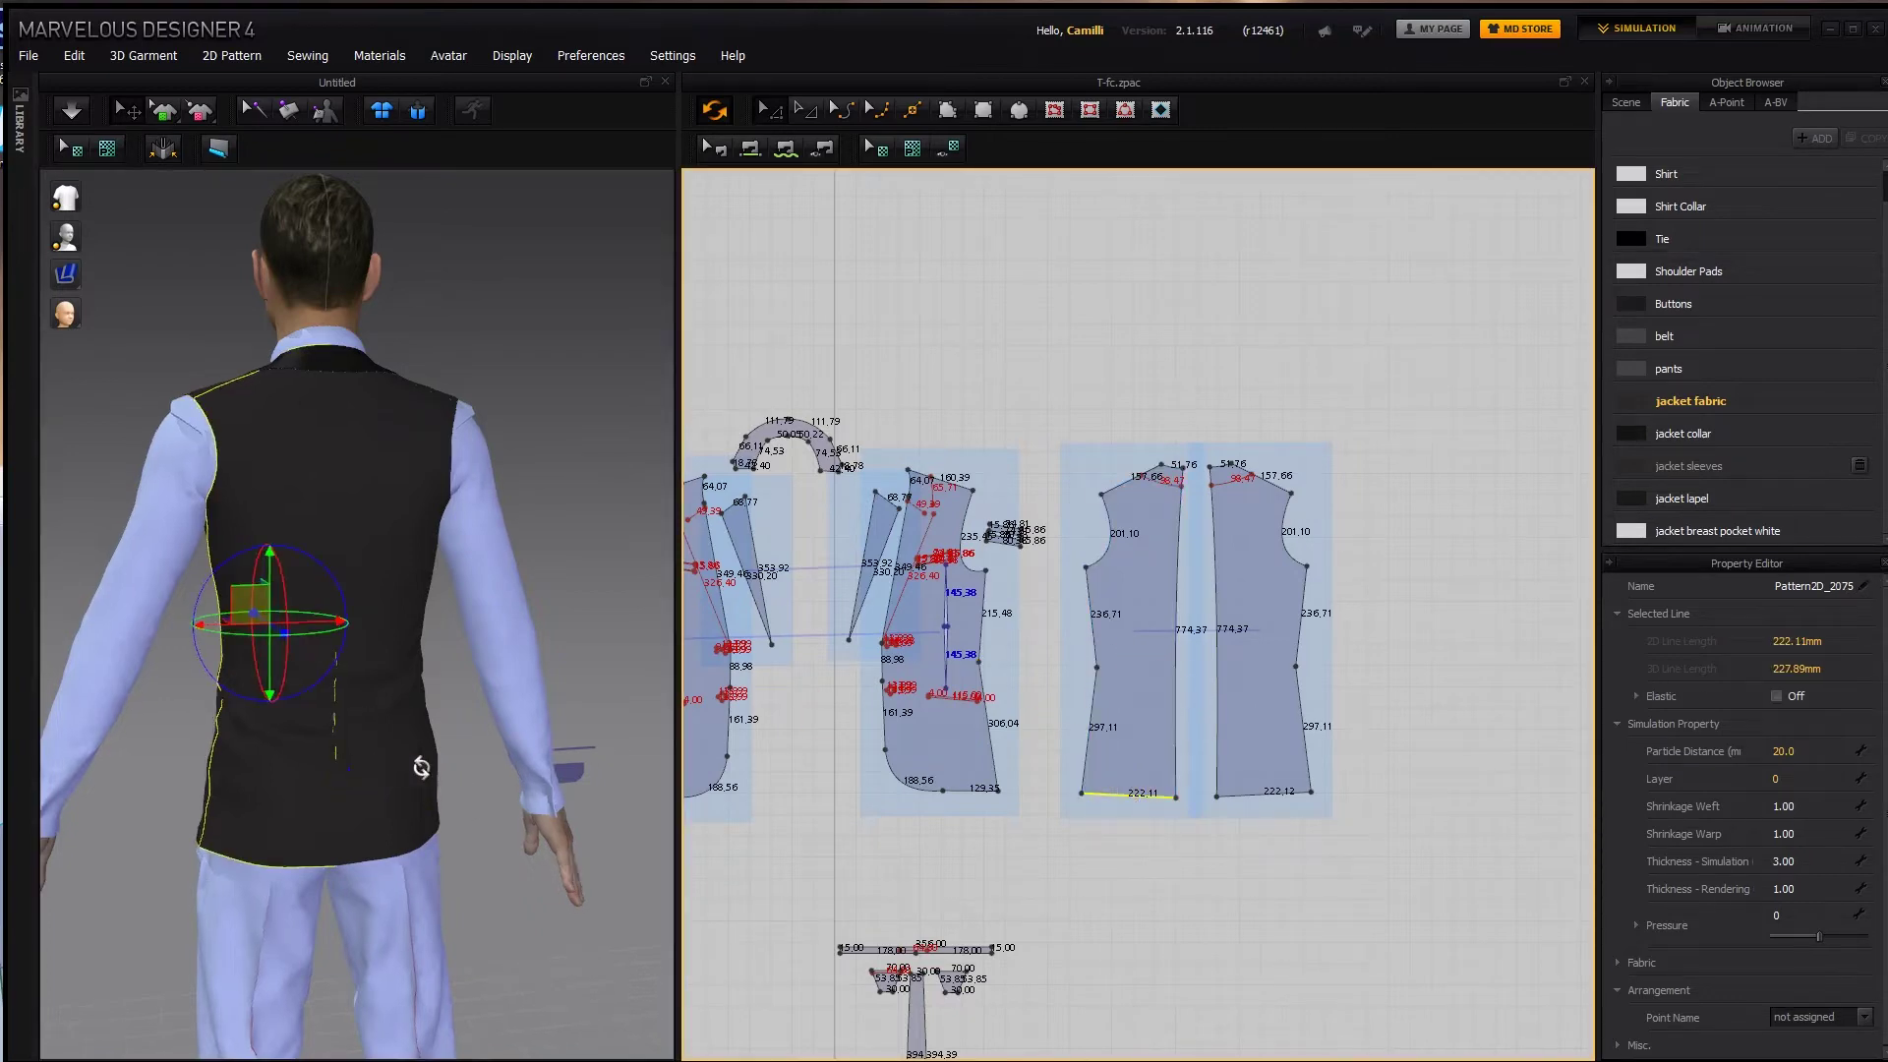
right_click_drag(409, 772, 280, 781)
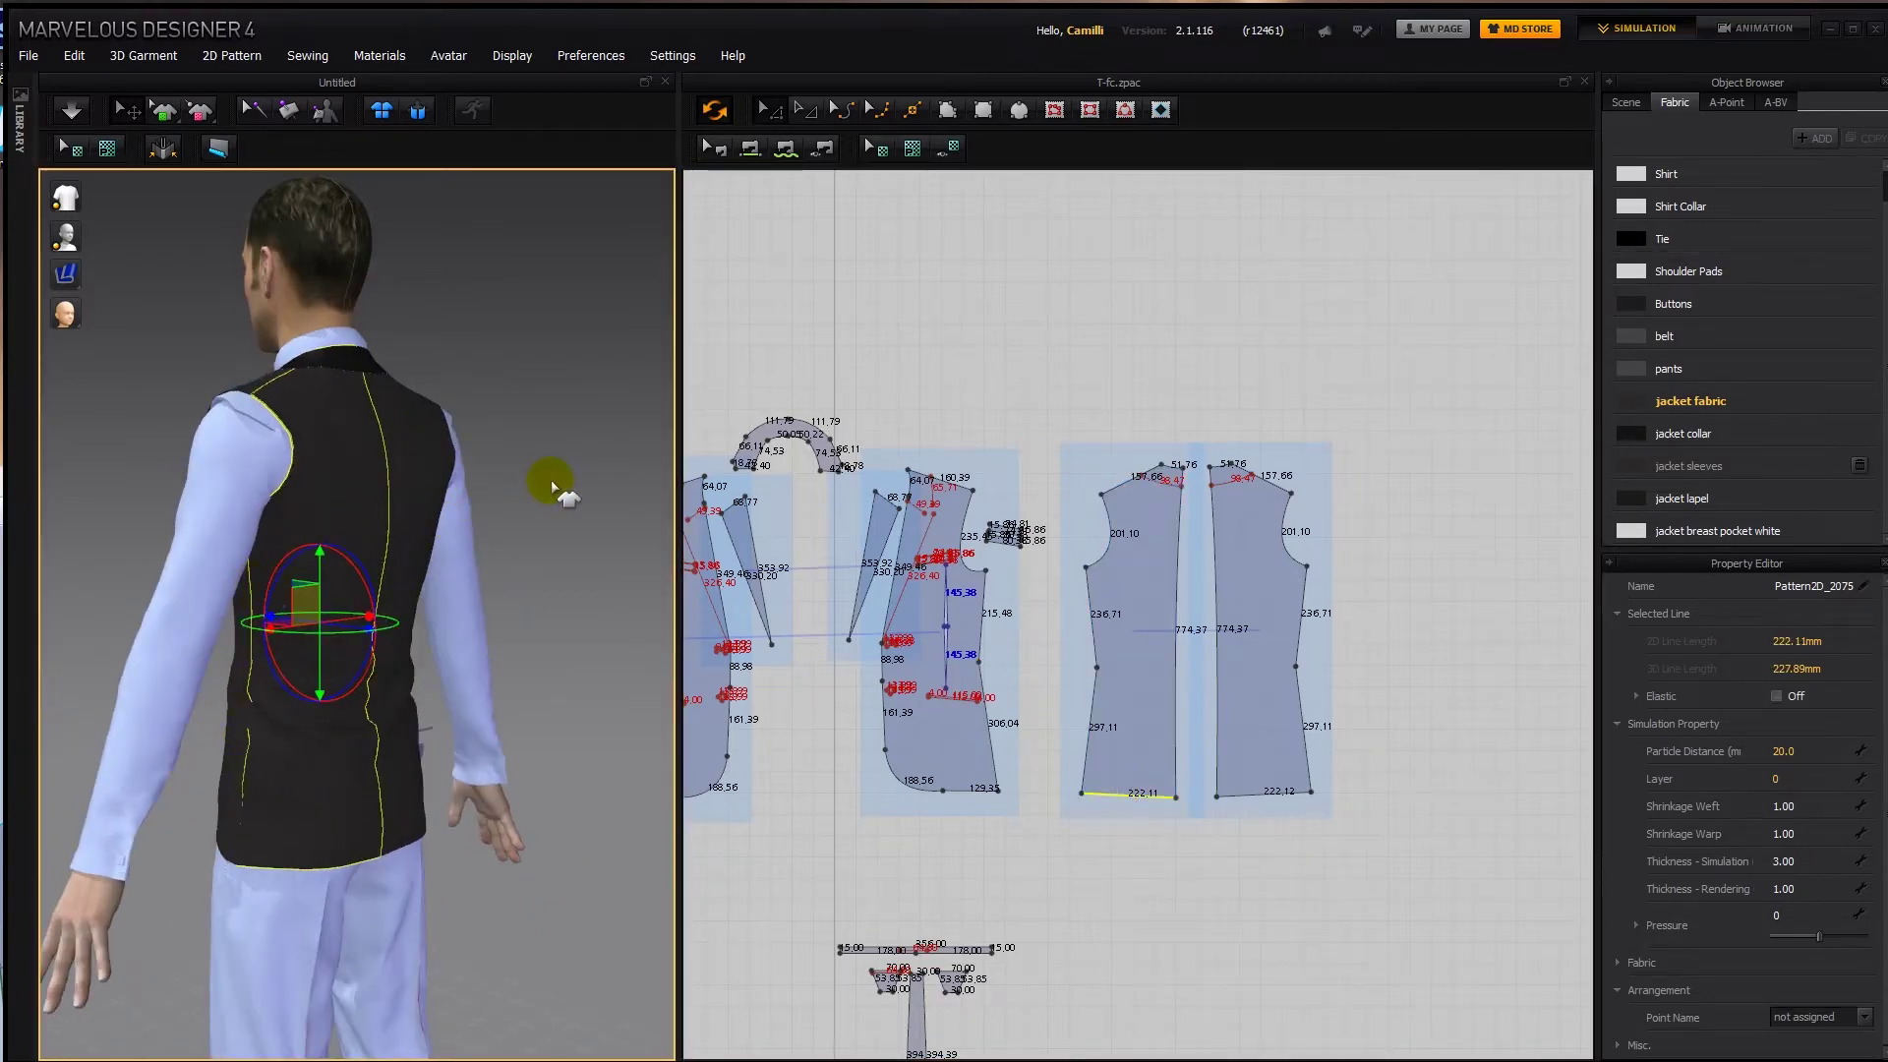
left_click(547, 476)
Raise the bottom edge of both back panels by about 34 mm and simulate, tugging the hem fabric downward.
left_click(1125, 797)
left_click_drag(1145, 812, 1125, 780)
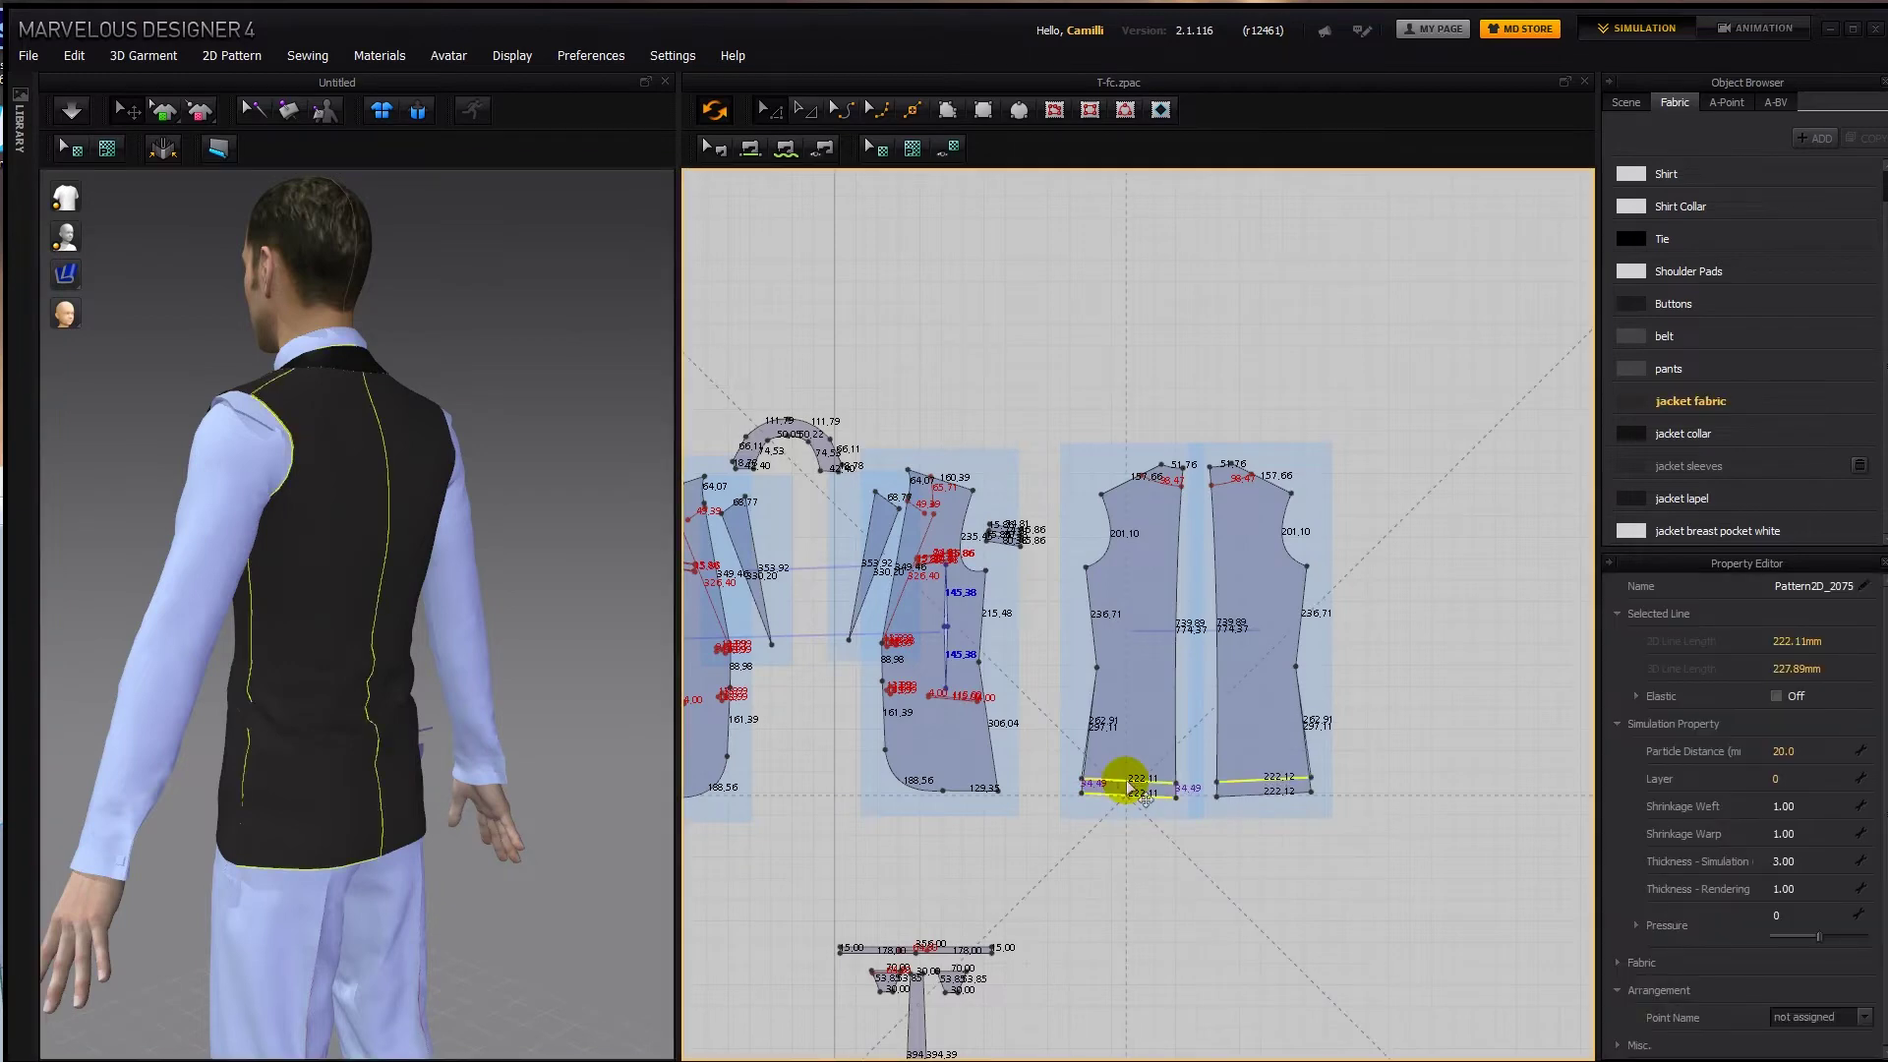
left_click(418, 725)
key("space")
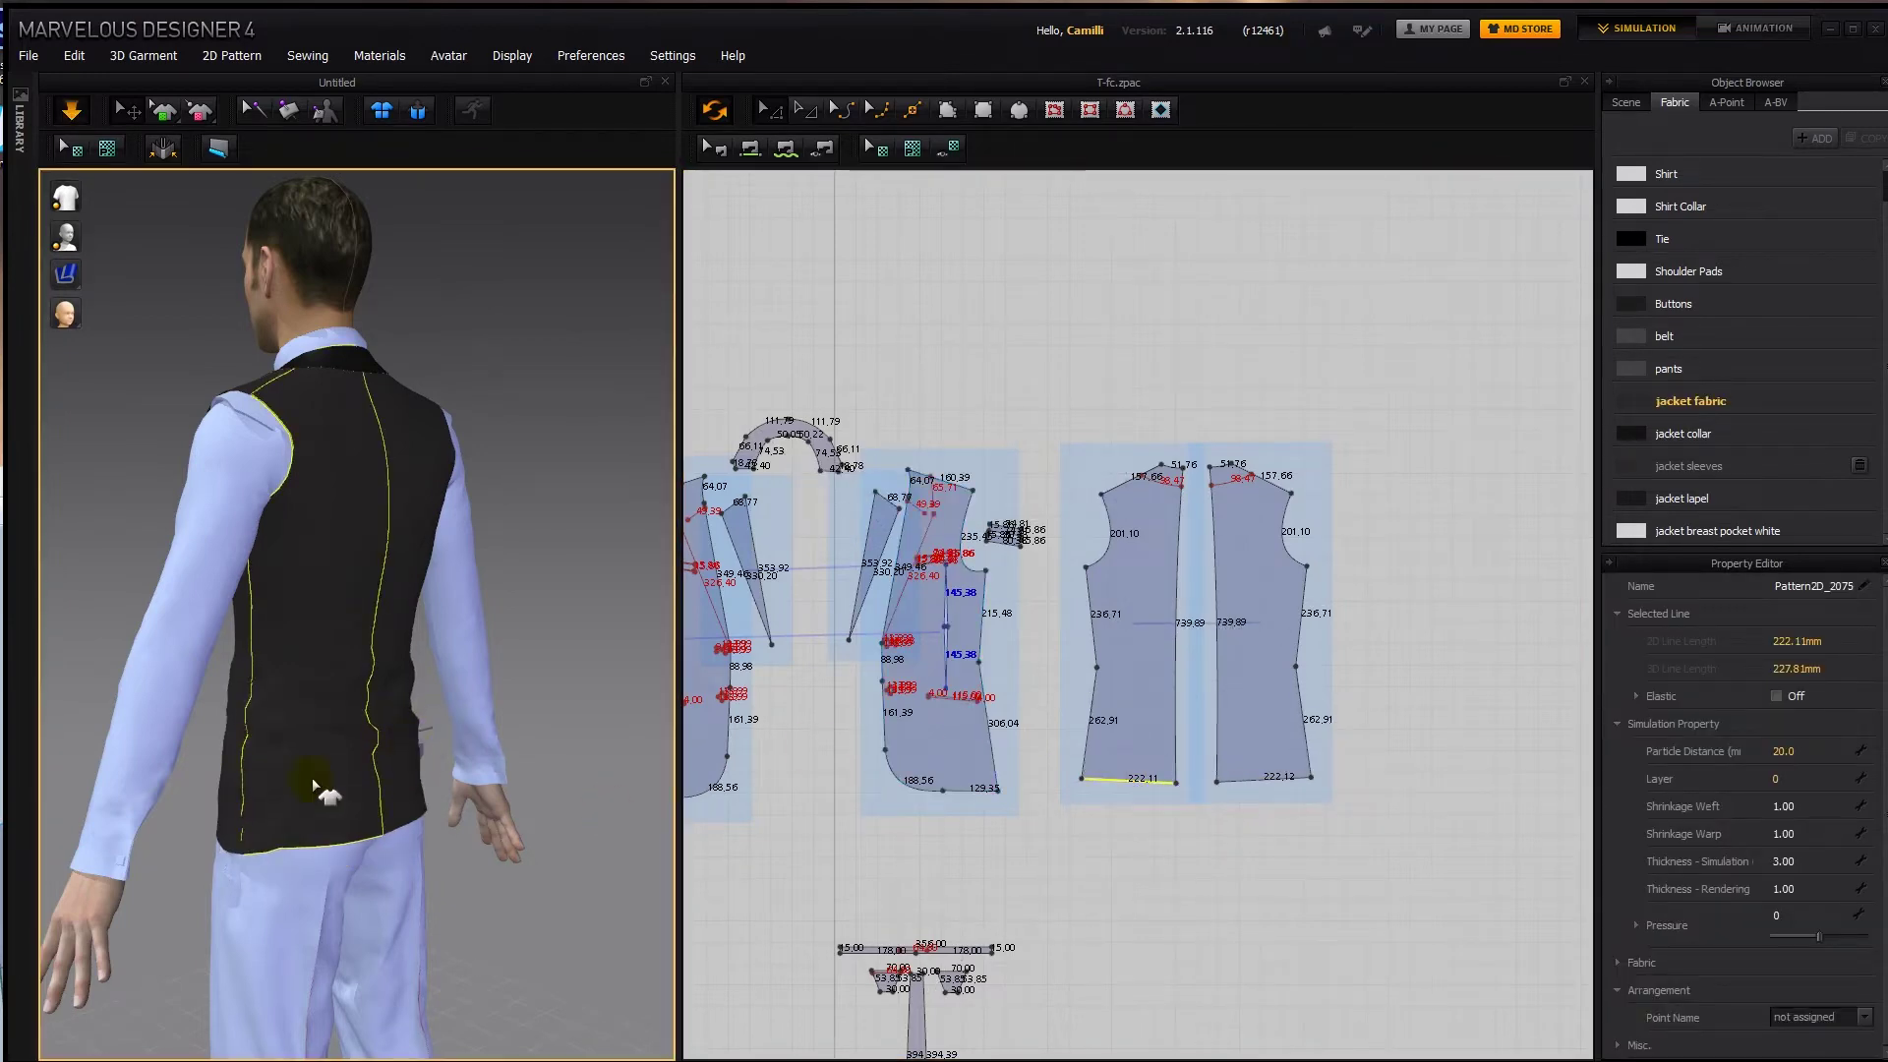
left_click_drag(335, 814, 385, 915)
left_click(547, 915)
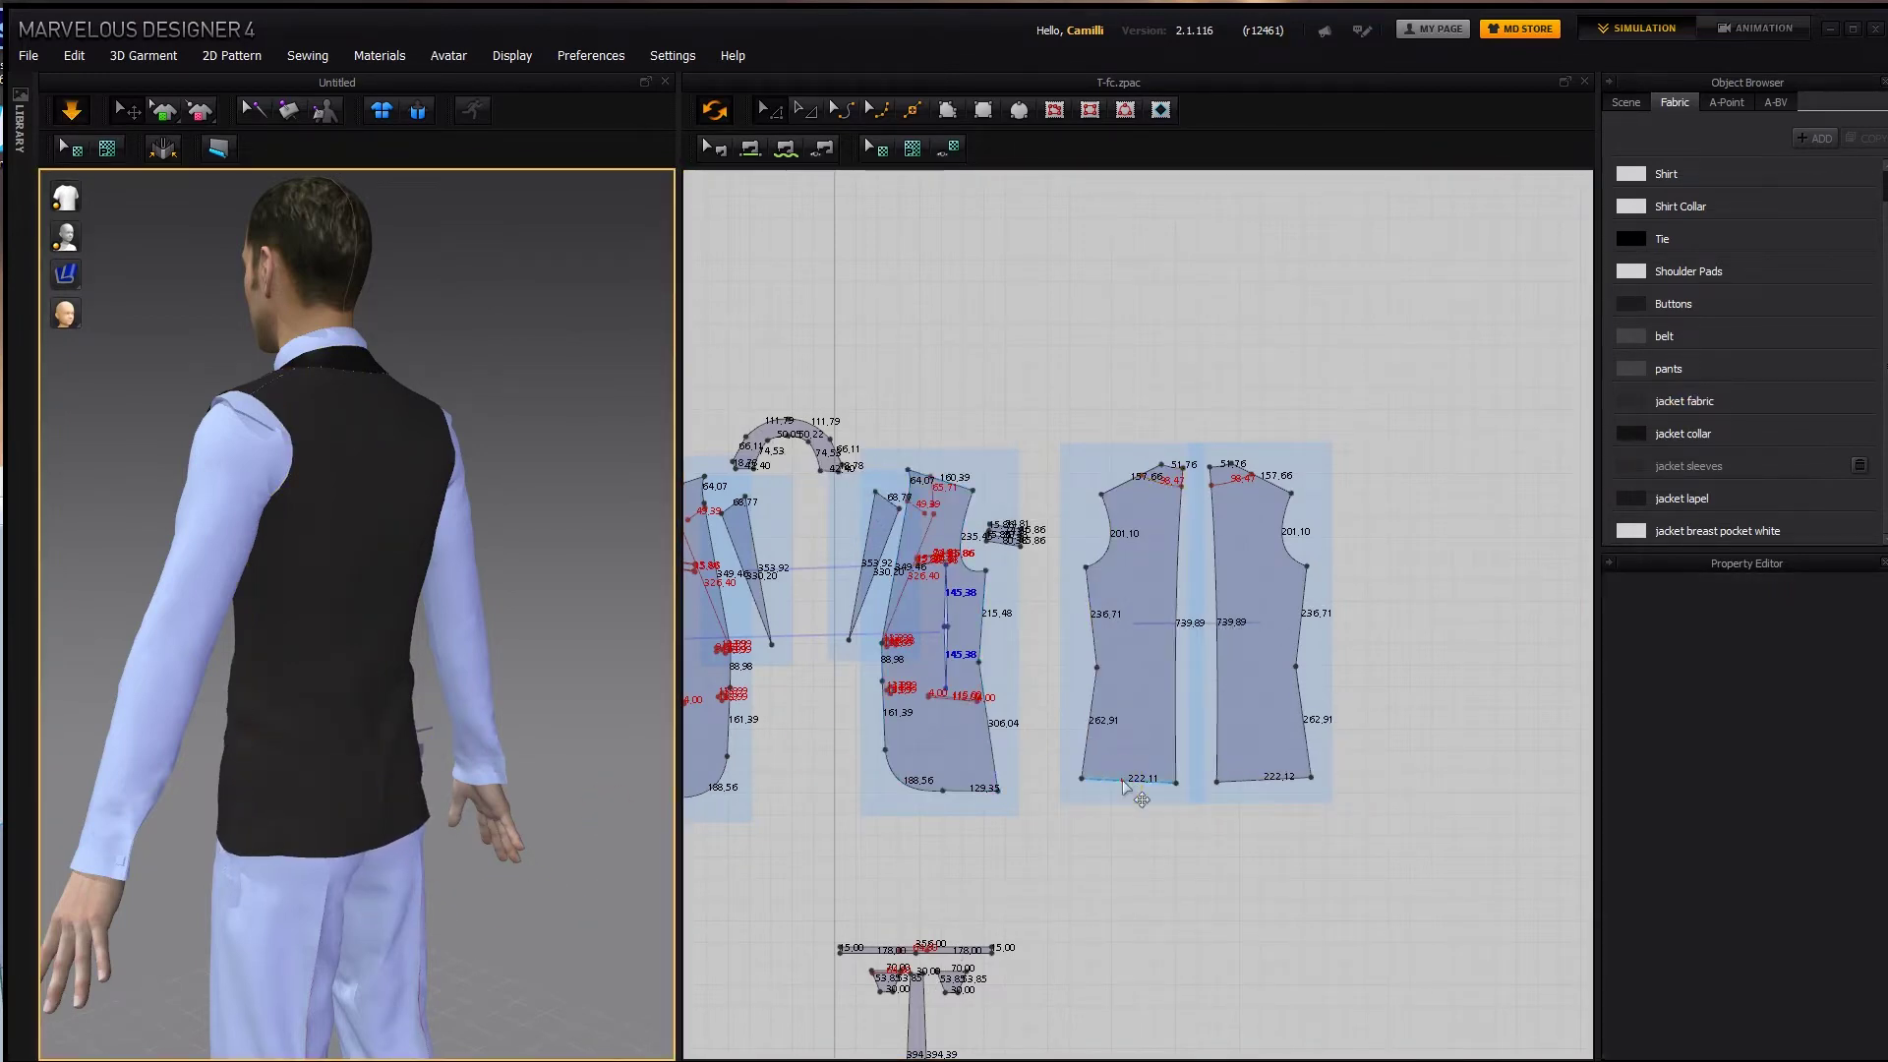
Raise the bottom edge of both back panels by about 10 mm and tug the hem fabric downward on the avatar.
left_click(1123, 778)
left_click_drag(379, 851, 406, 843)
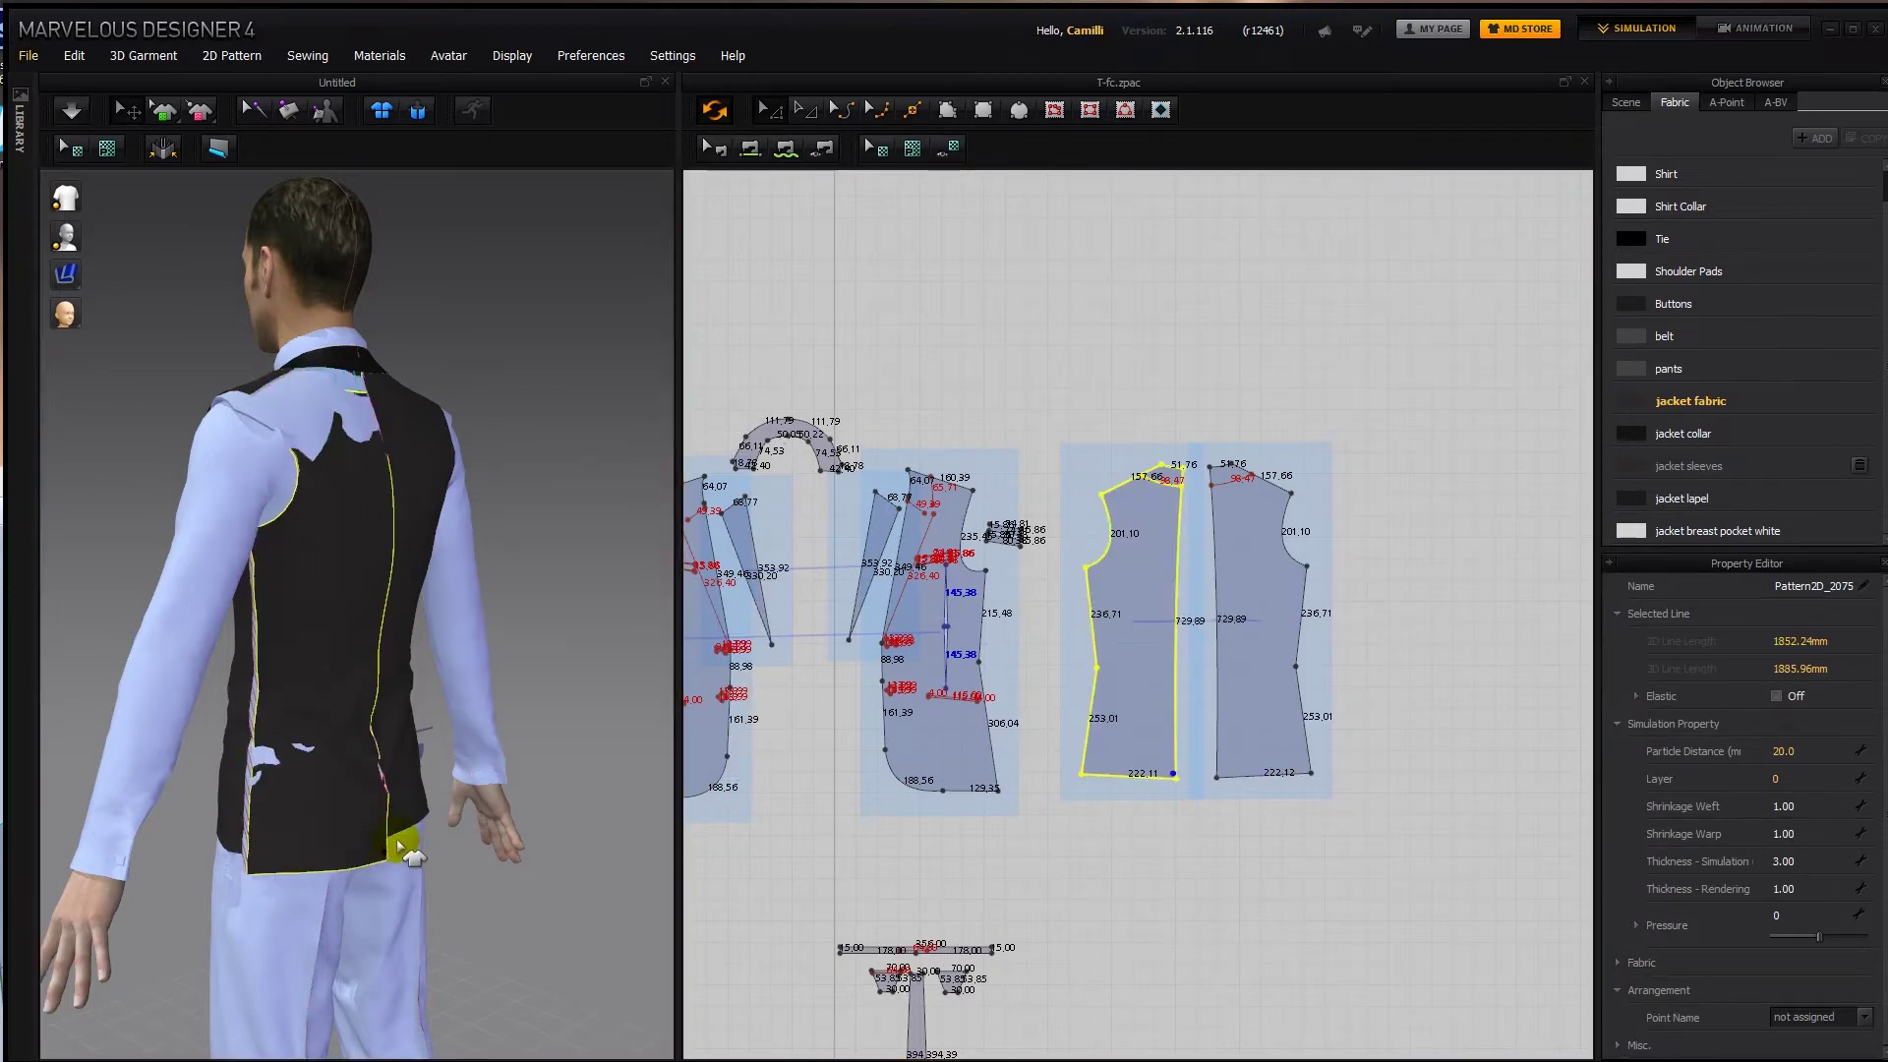
left_click(548, 577)
right_click_drag(374, 694, 258, 574)
left_click(251, 571)
Simulate the jacket and tug the outer corner of the back panel's hem into place on the avatar.
mouse_move(349, 476)
right_mouse_down()
mouse_move(221, 567)
mouse_move(194, 546)
mouse_move(359, 492)
right_mouse_up()
key("space")
left_click_drag(424, 836, 477, 892)
left_click(208, 837)
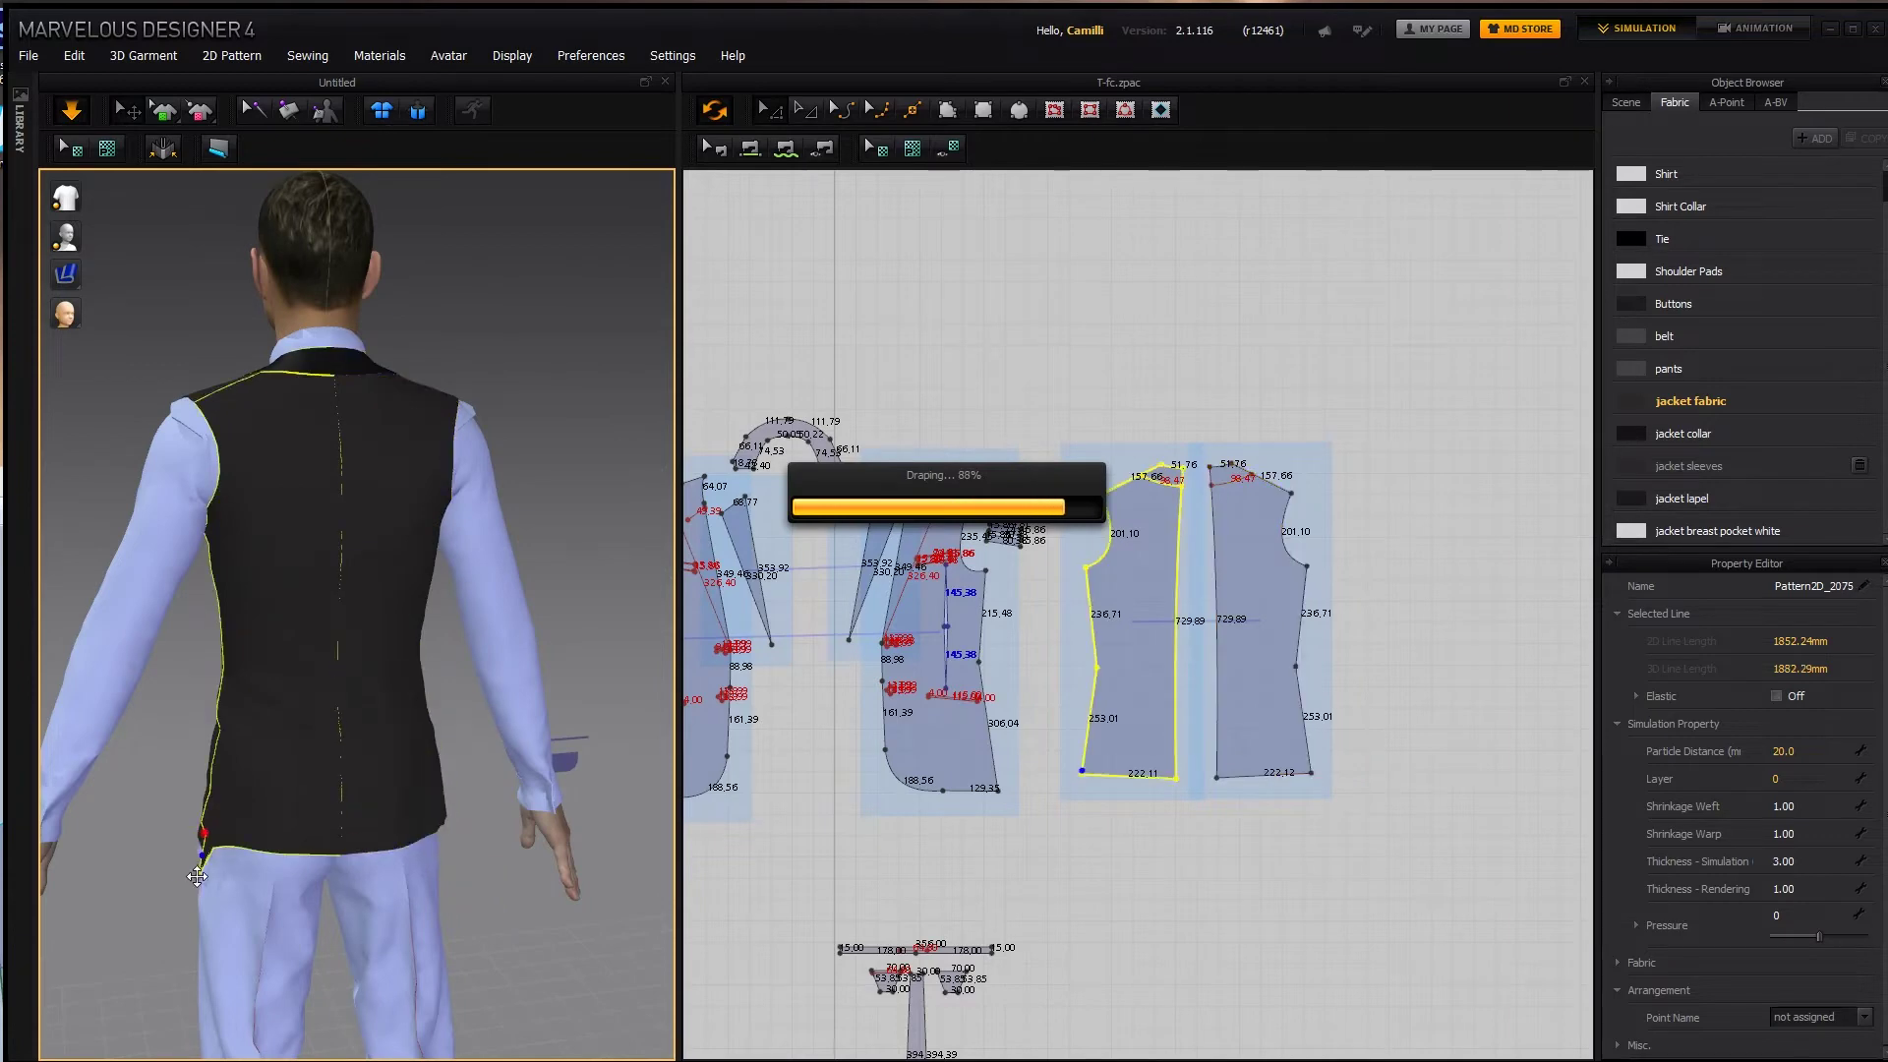
left_click_drag(236, 860, 224, 880)
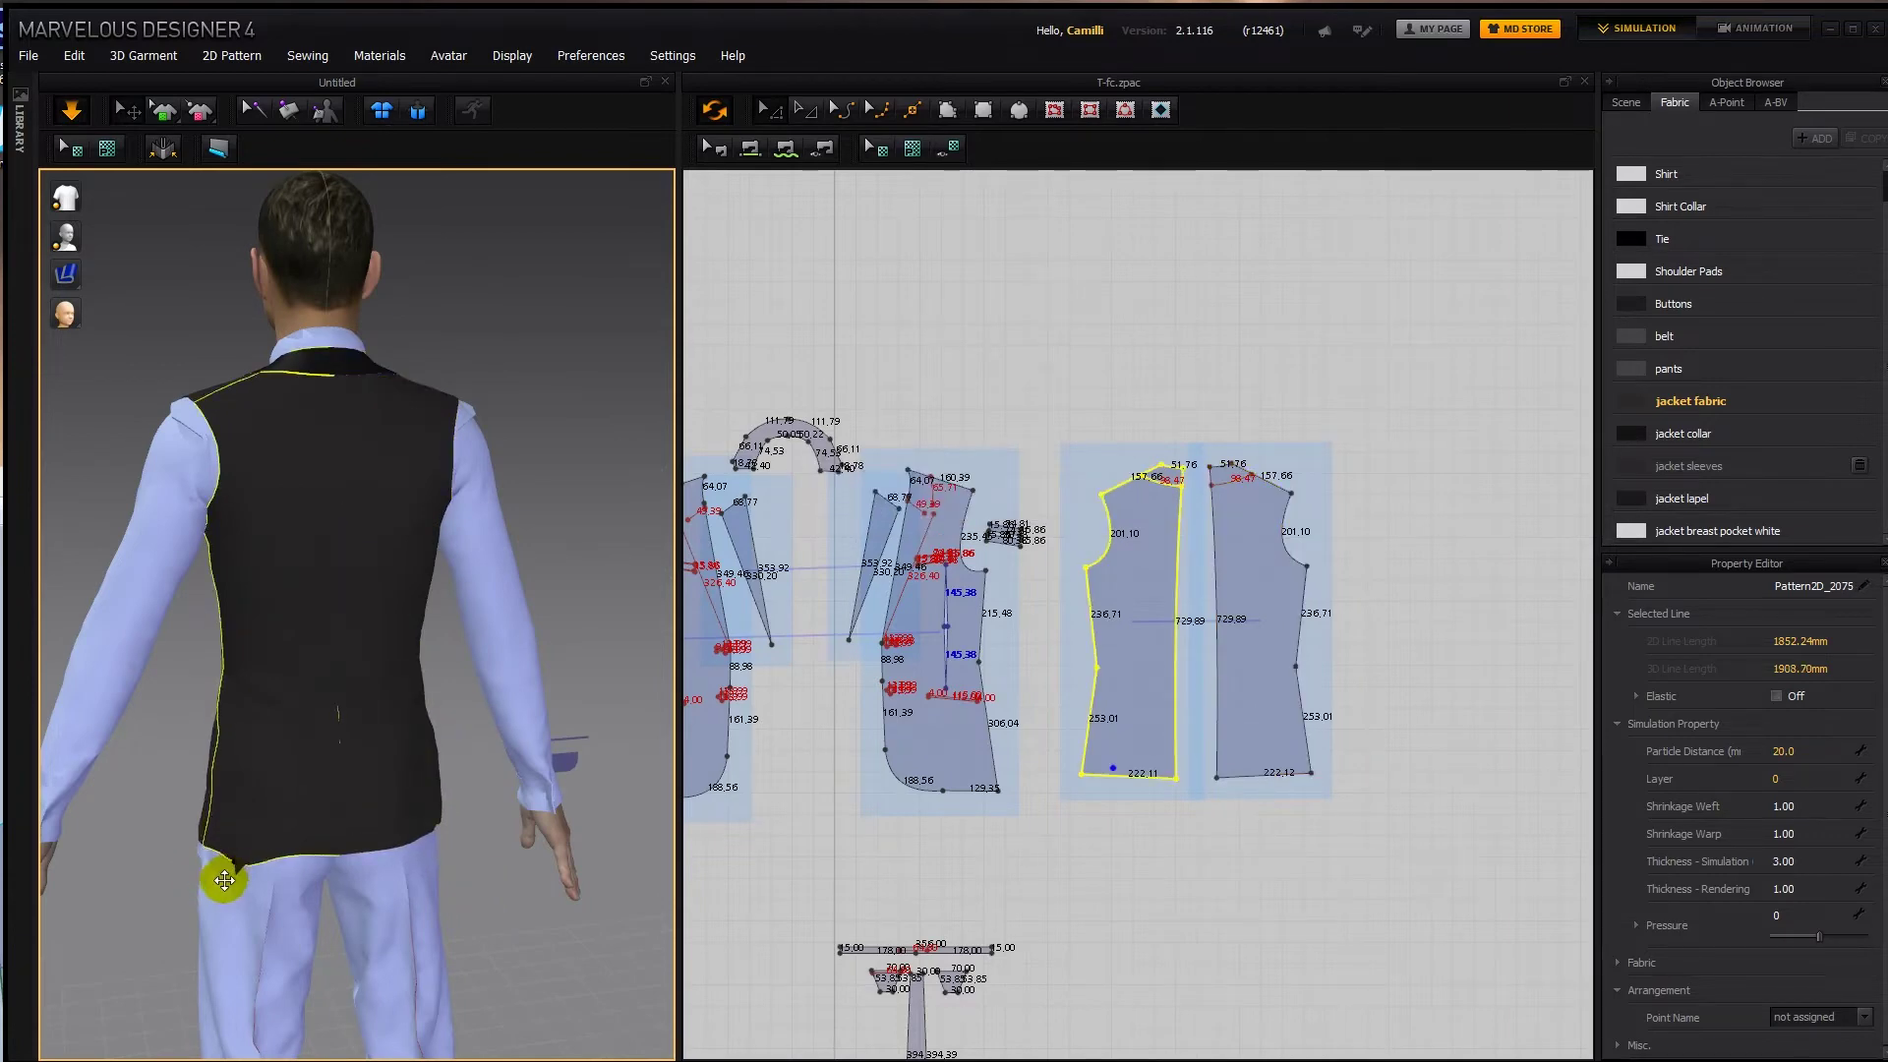
right_click_drag(471, 637, 674, 640)
left_click(311, 828)
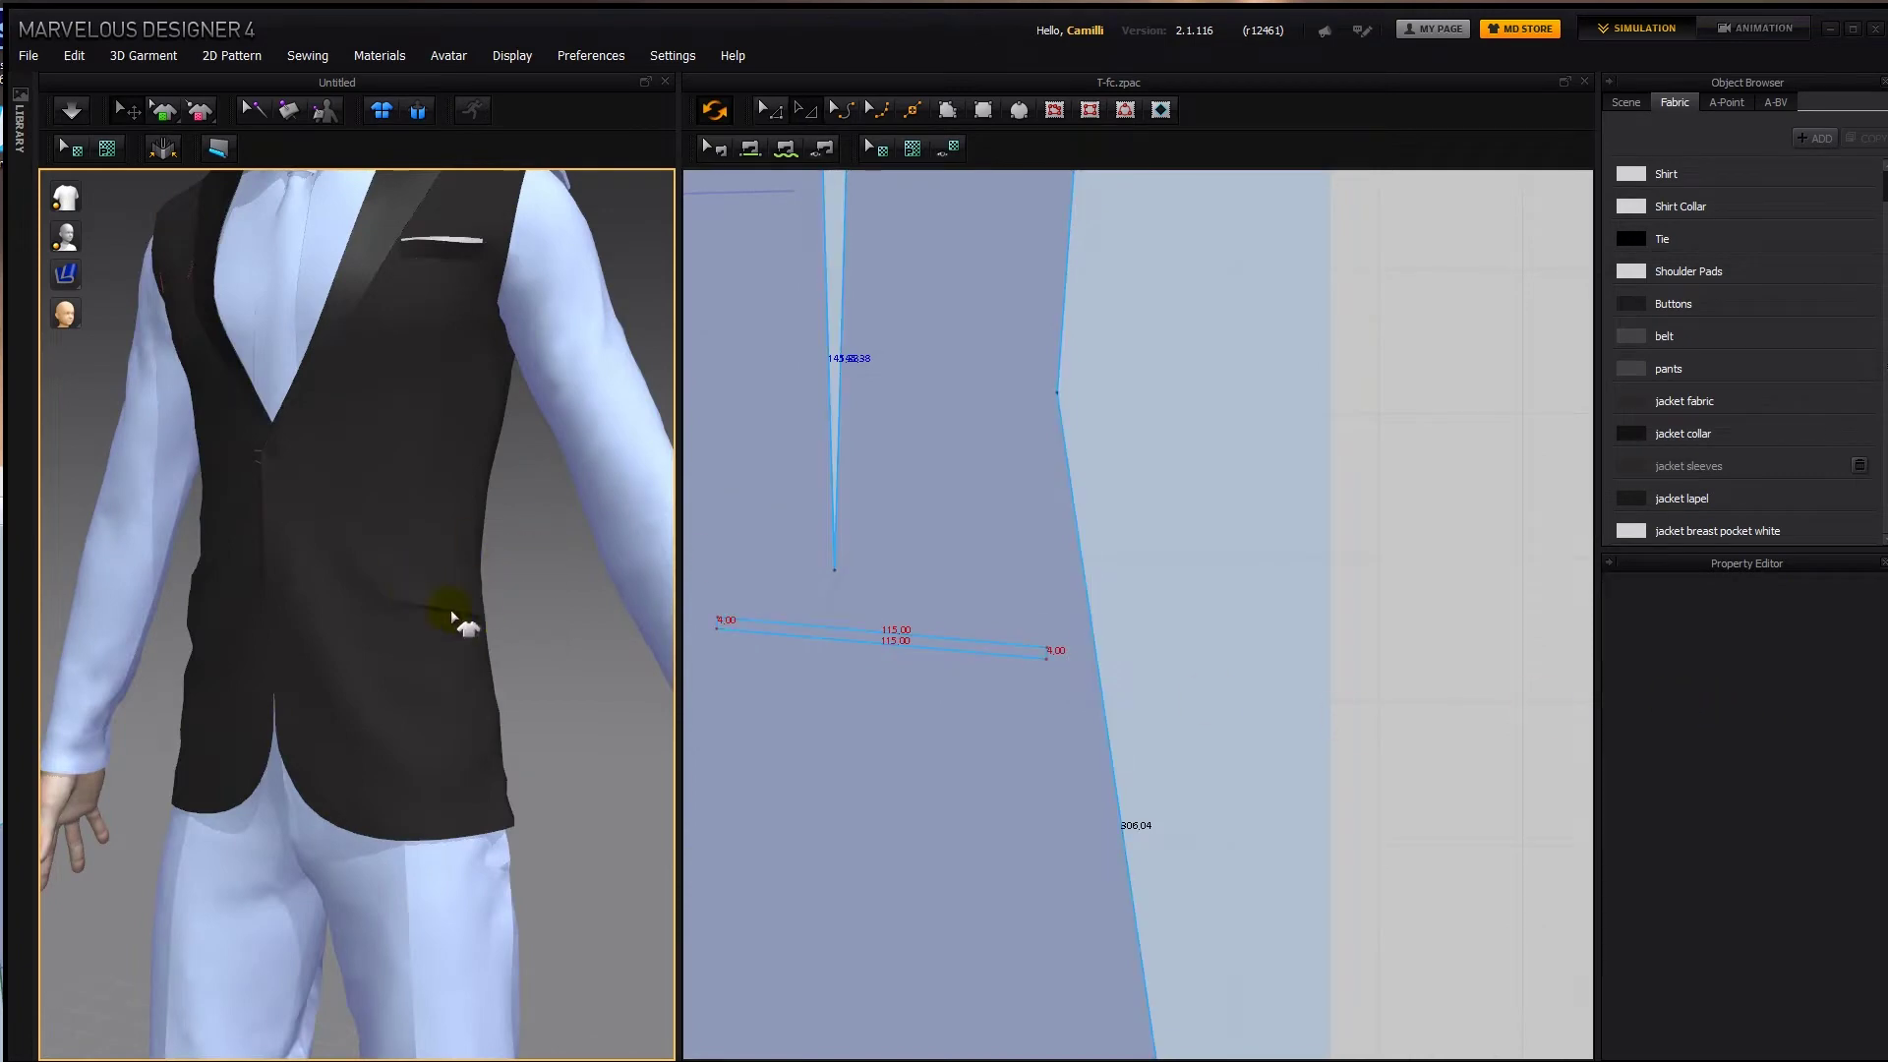
Check the side pocket outline on the front panel, and simulate while tugging the front panels' side and rounded hem into shape.
left_click(758, 627)
scroll(772, 632, "down", 5)
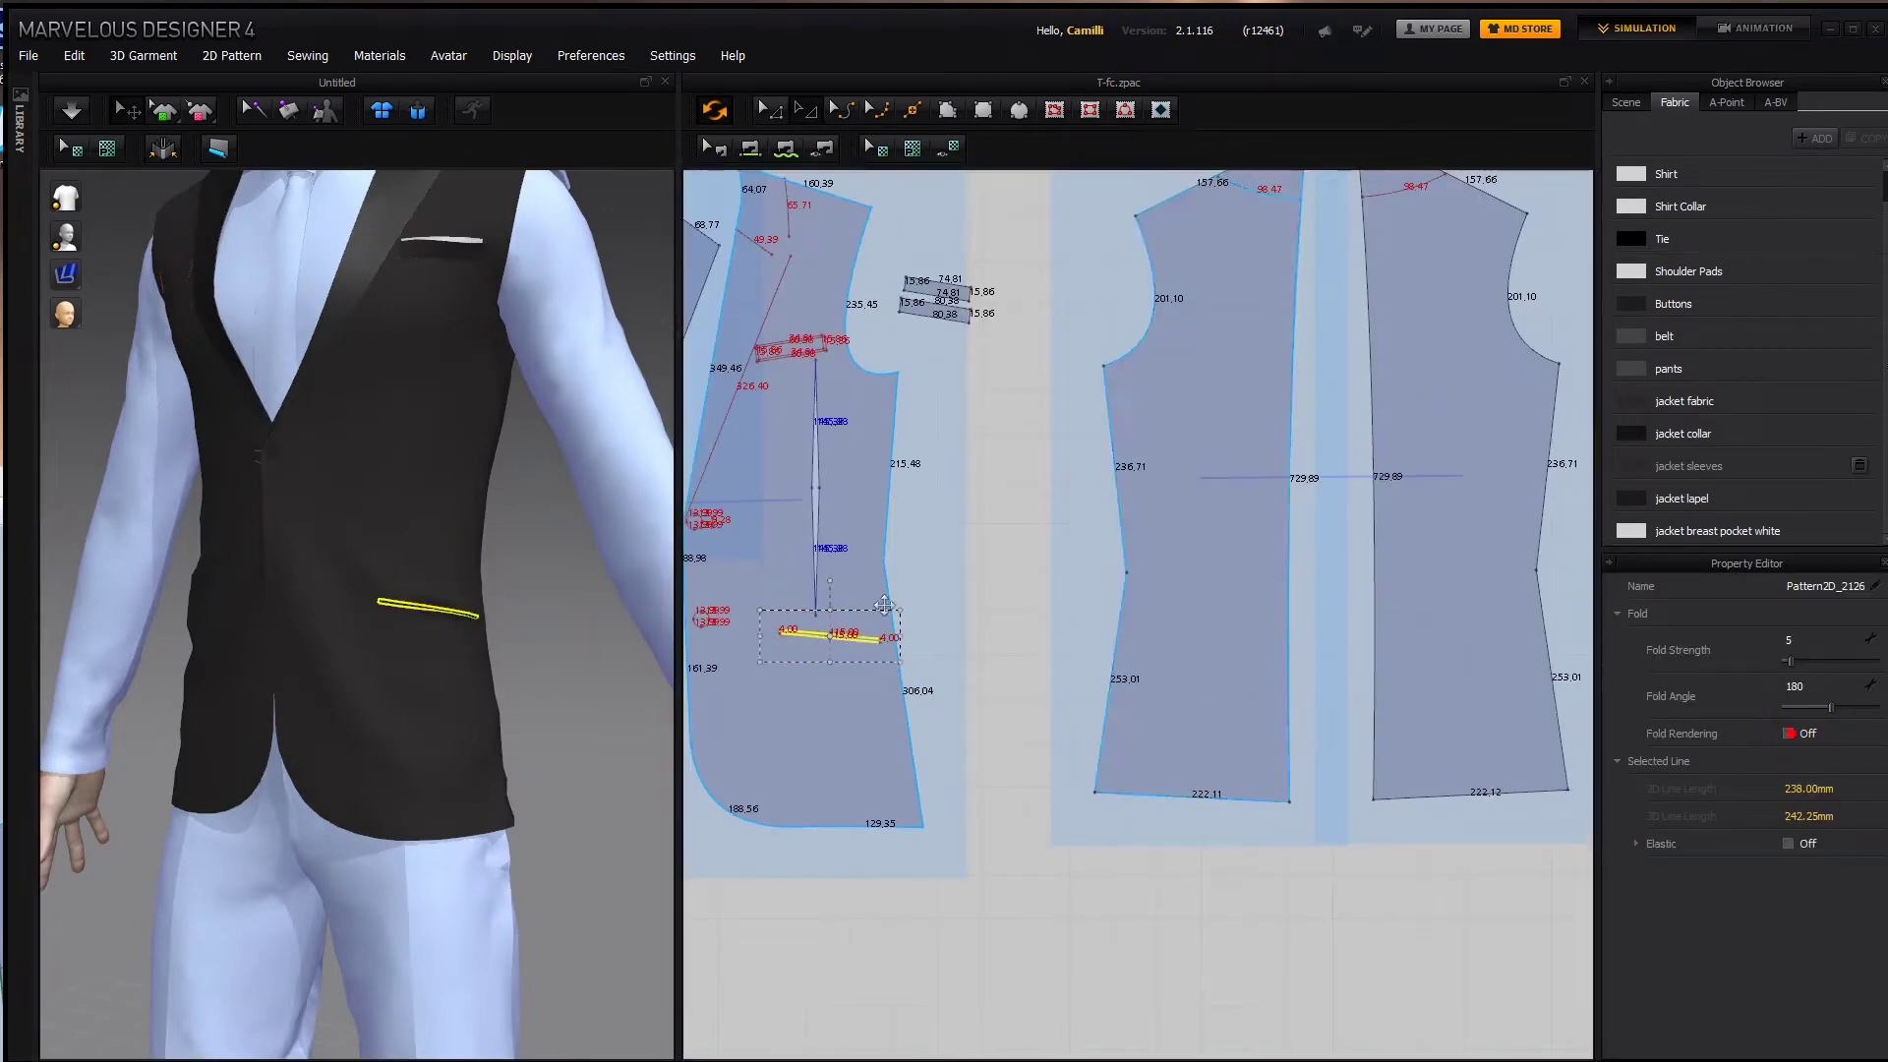
left_click(573, 626)
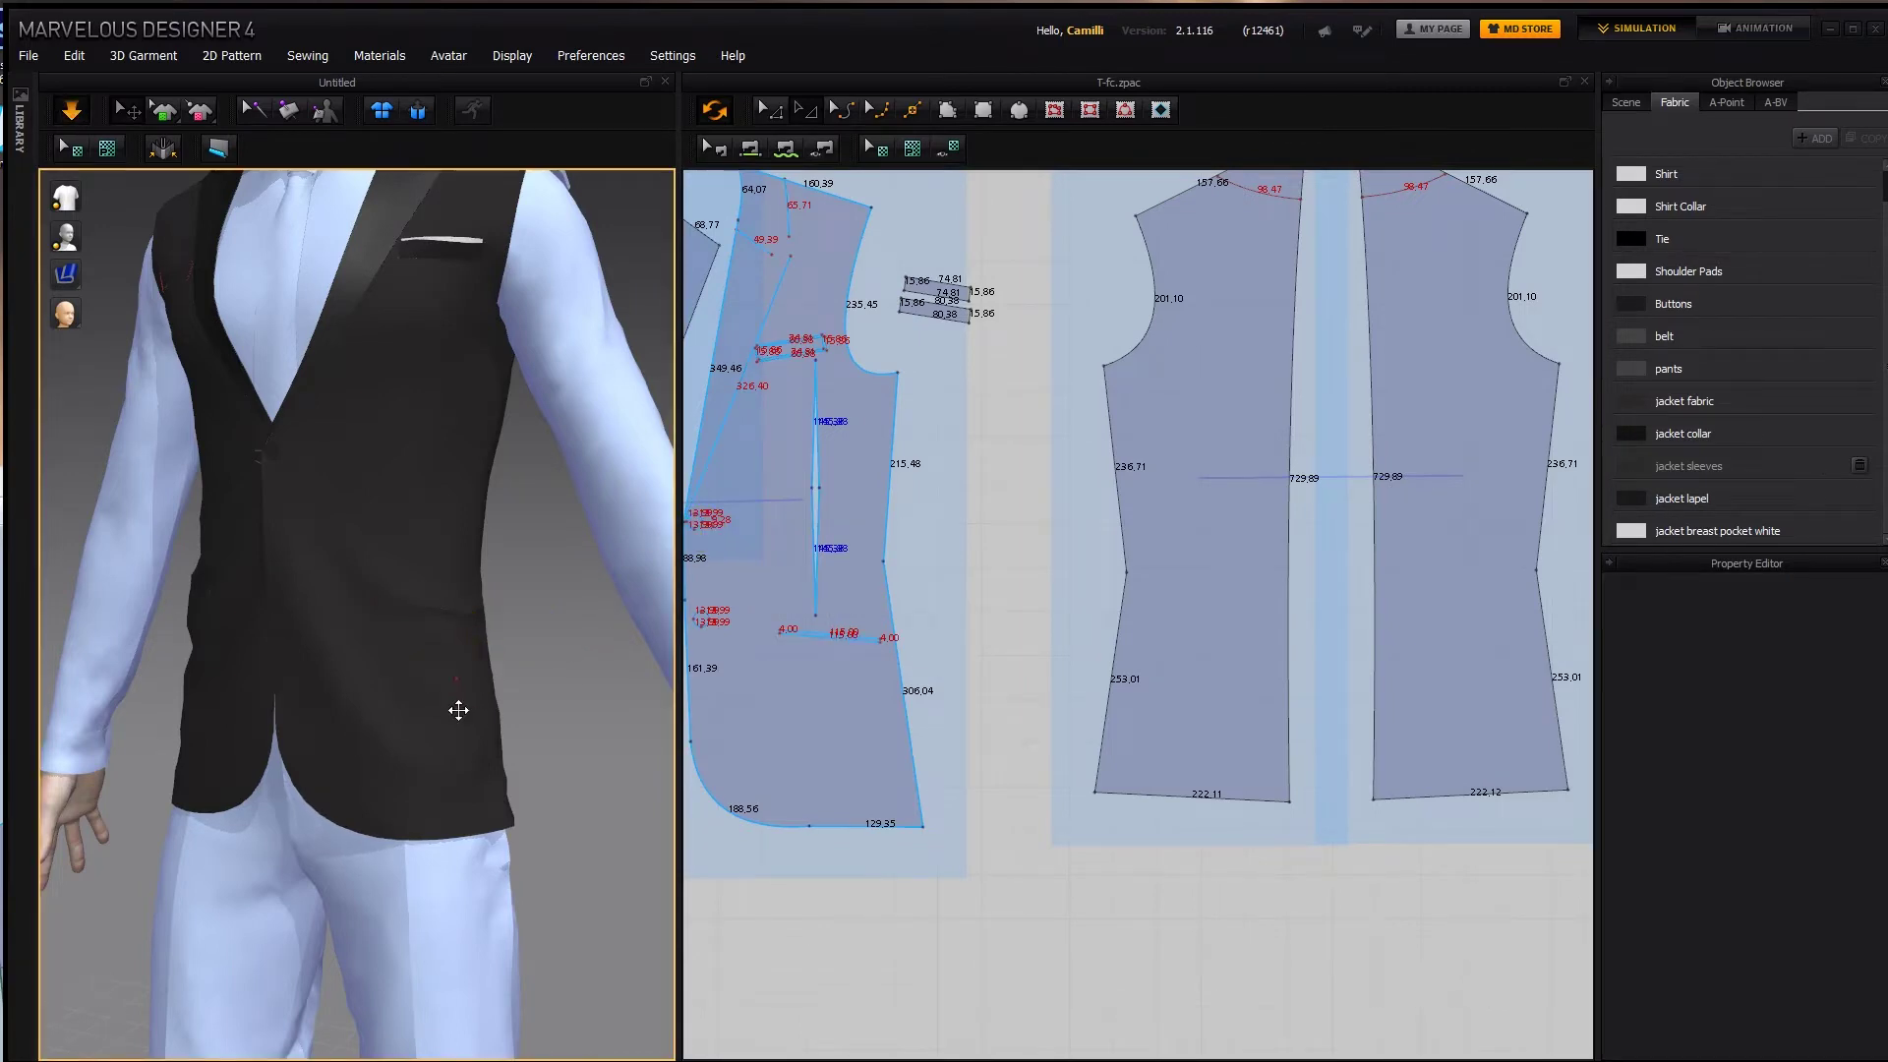
left_click_drag(459, 710, 552, 652)
left_click_drag(498, 792, 463, 725)
key("2")
left_click_drag(391, 812, 358, 835)
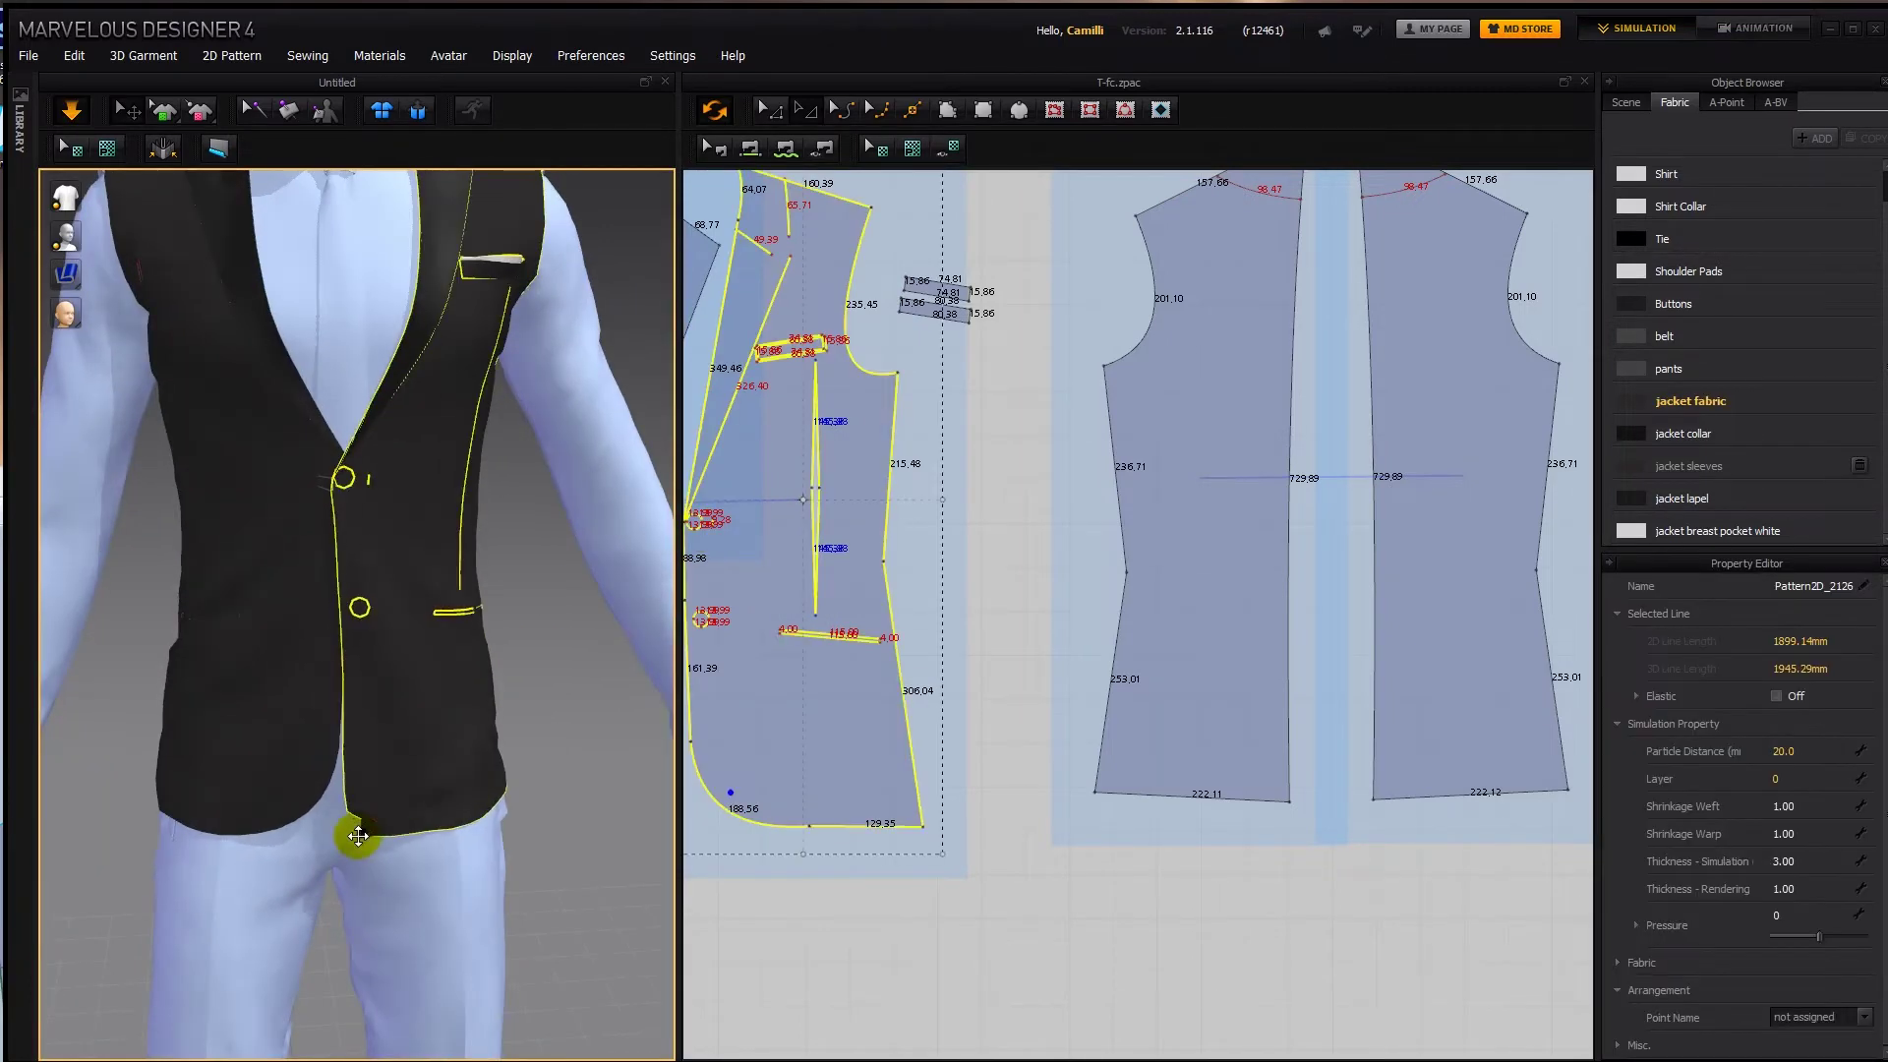
left_click(324, 856)
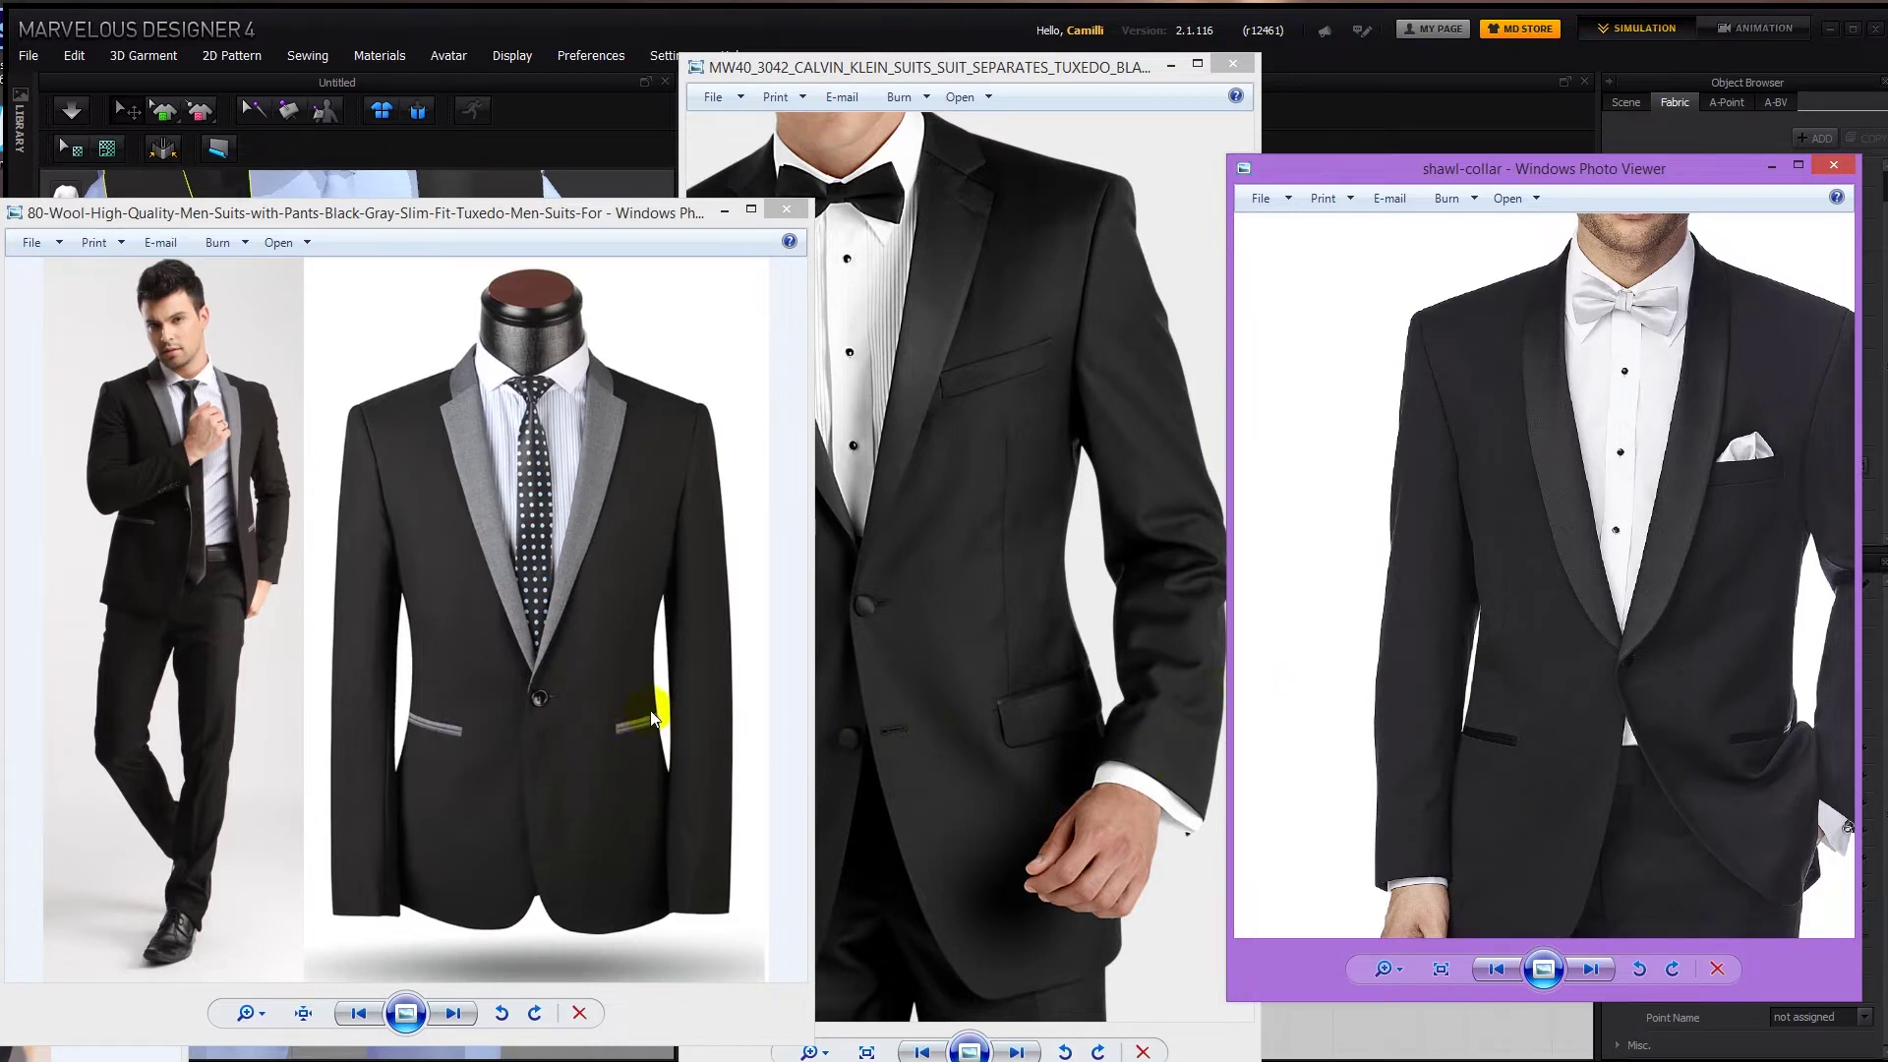
Examine the side pocket styles up close in the three tuxedo reference photos.
left_click(625, 733)
scroll(625, 733, "up", 2)
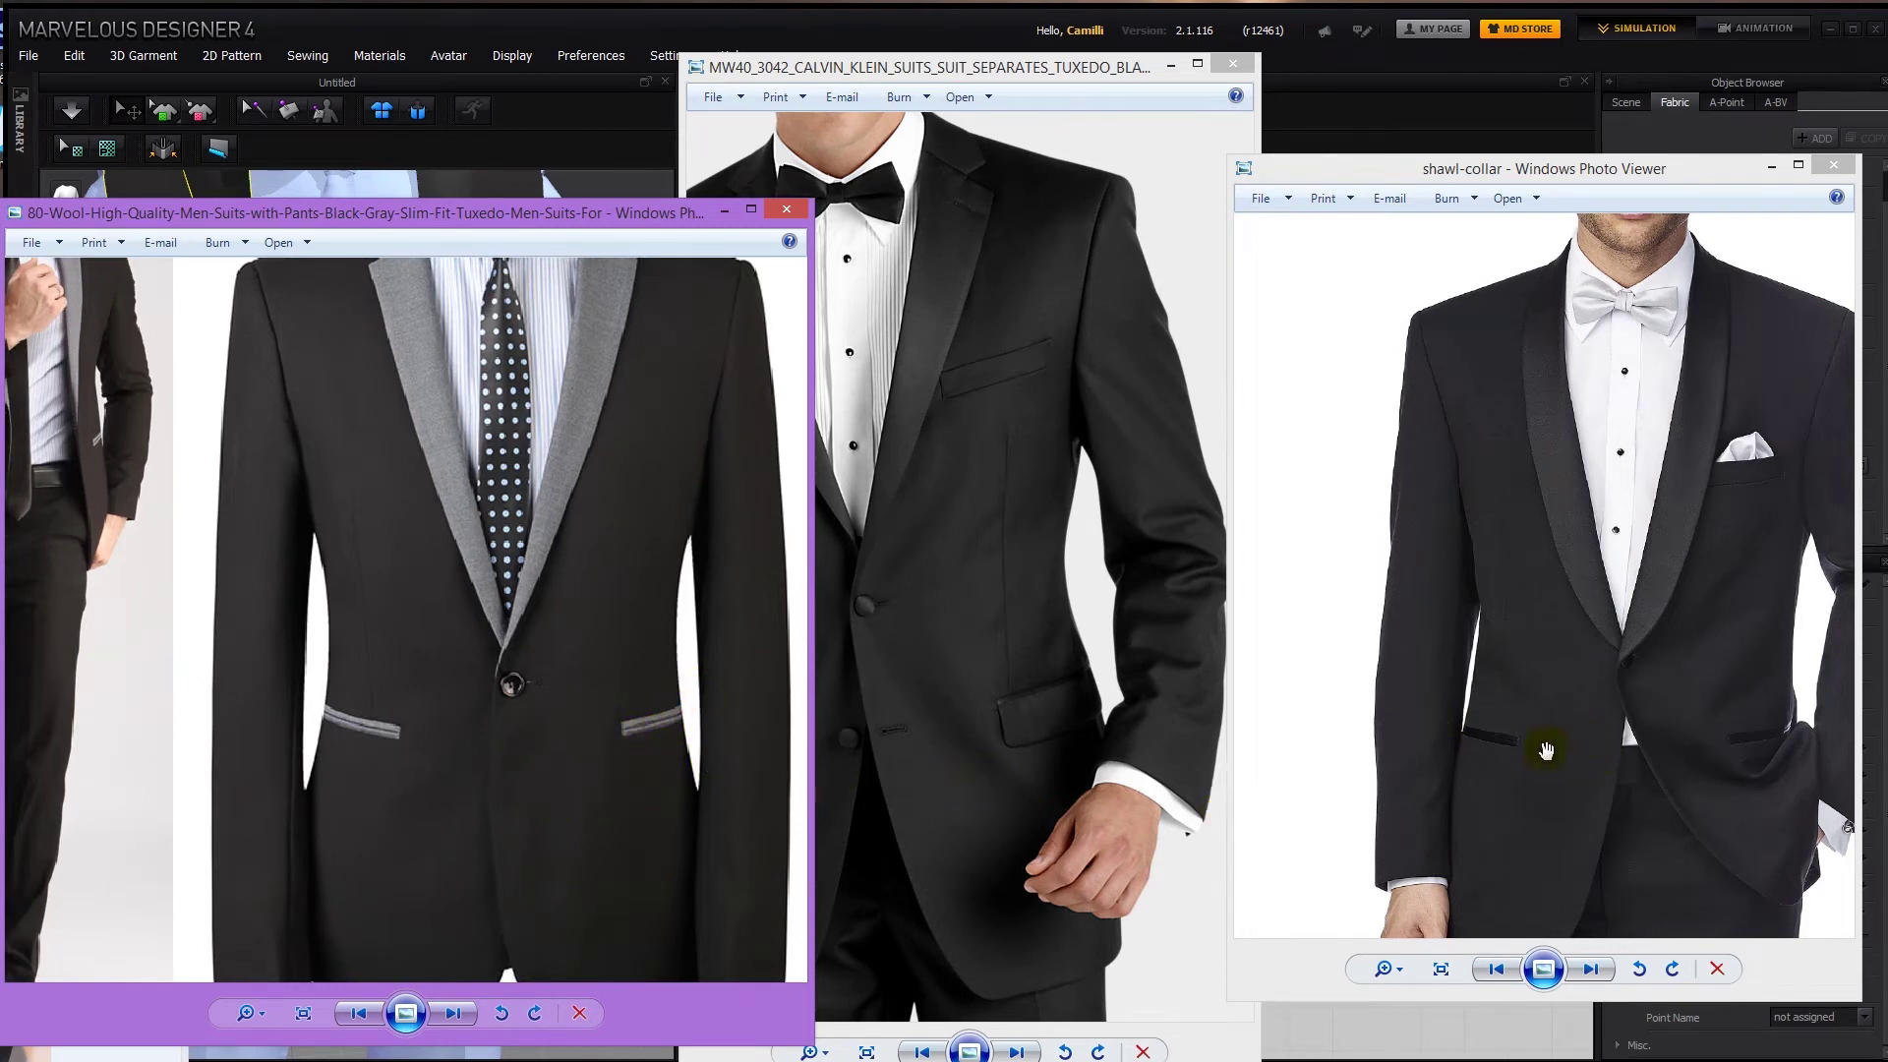
left_click(1483, 737)
scroll(1486, 747, "up", 4)
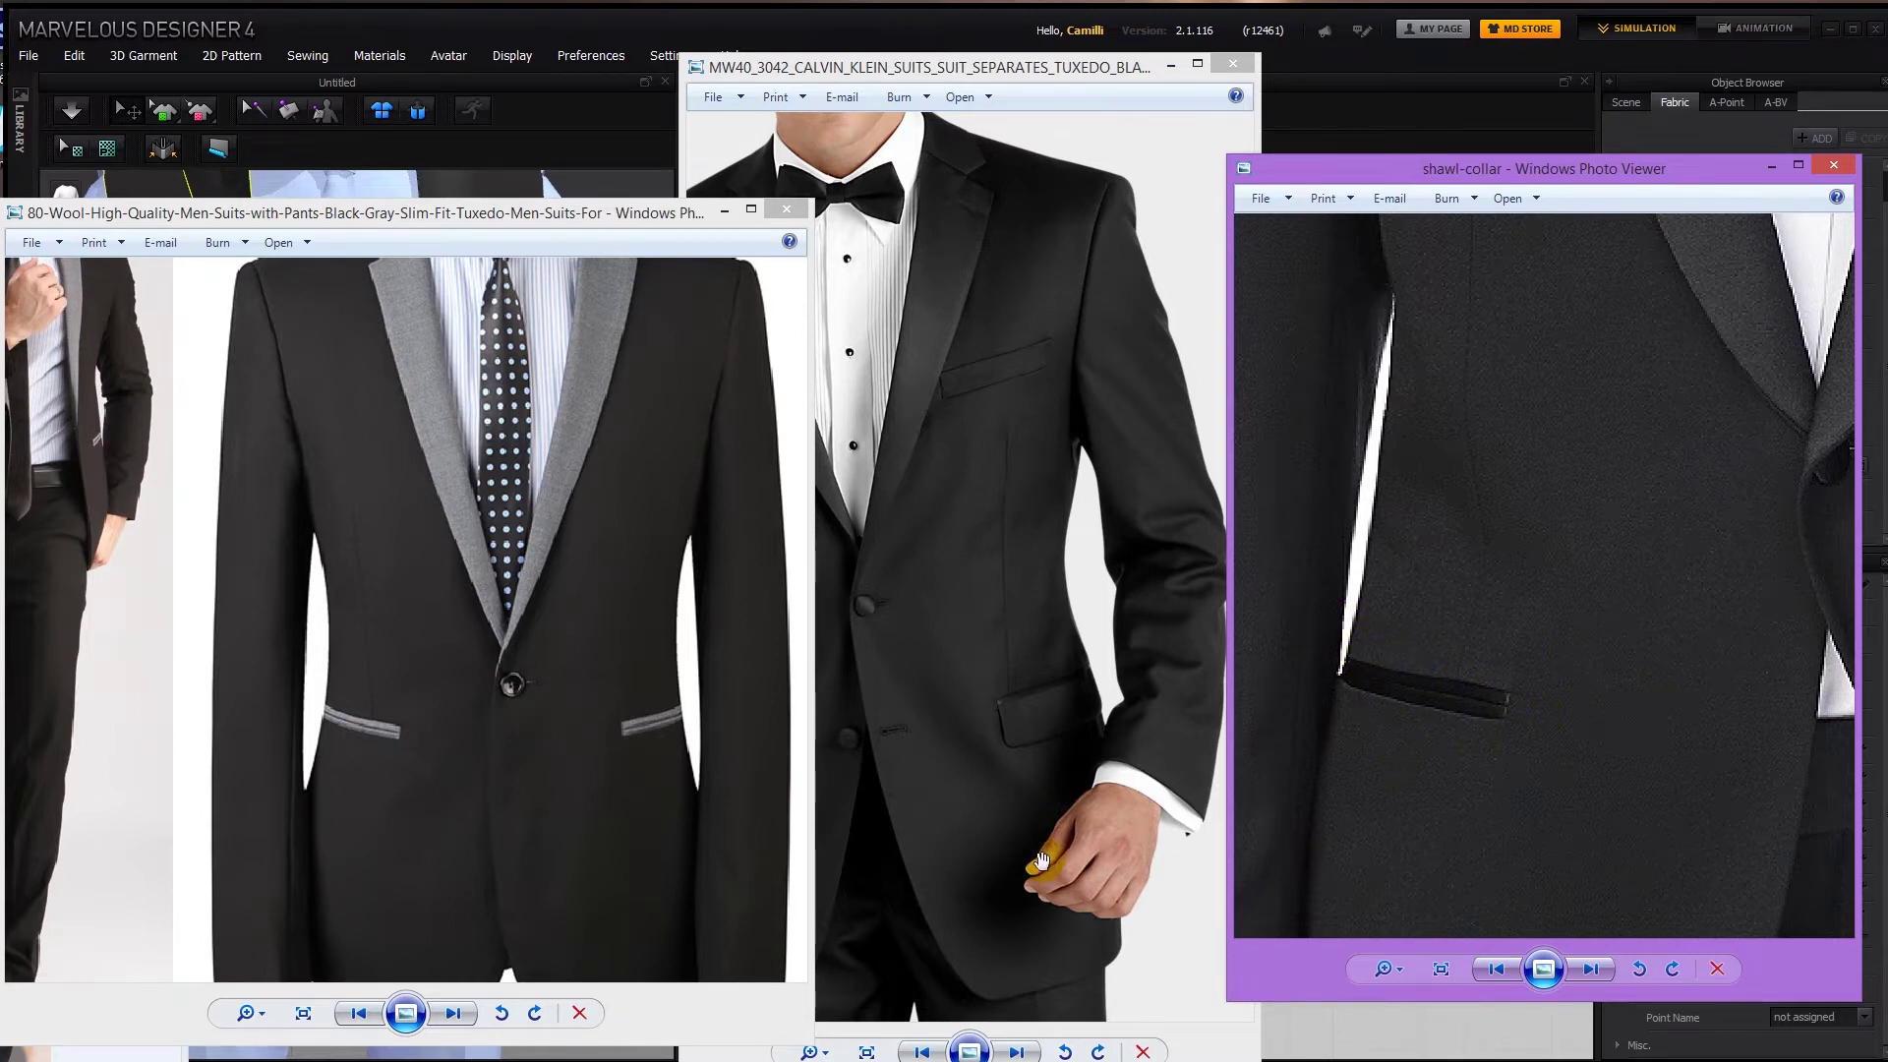
left_click(1032, 765)
scroll(1032, 764, "up", 3)
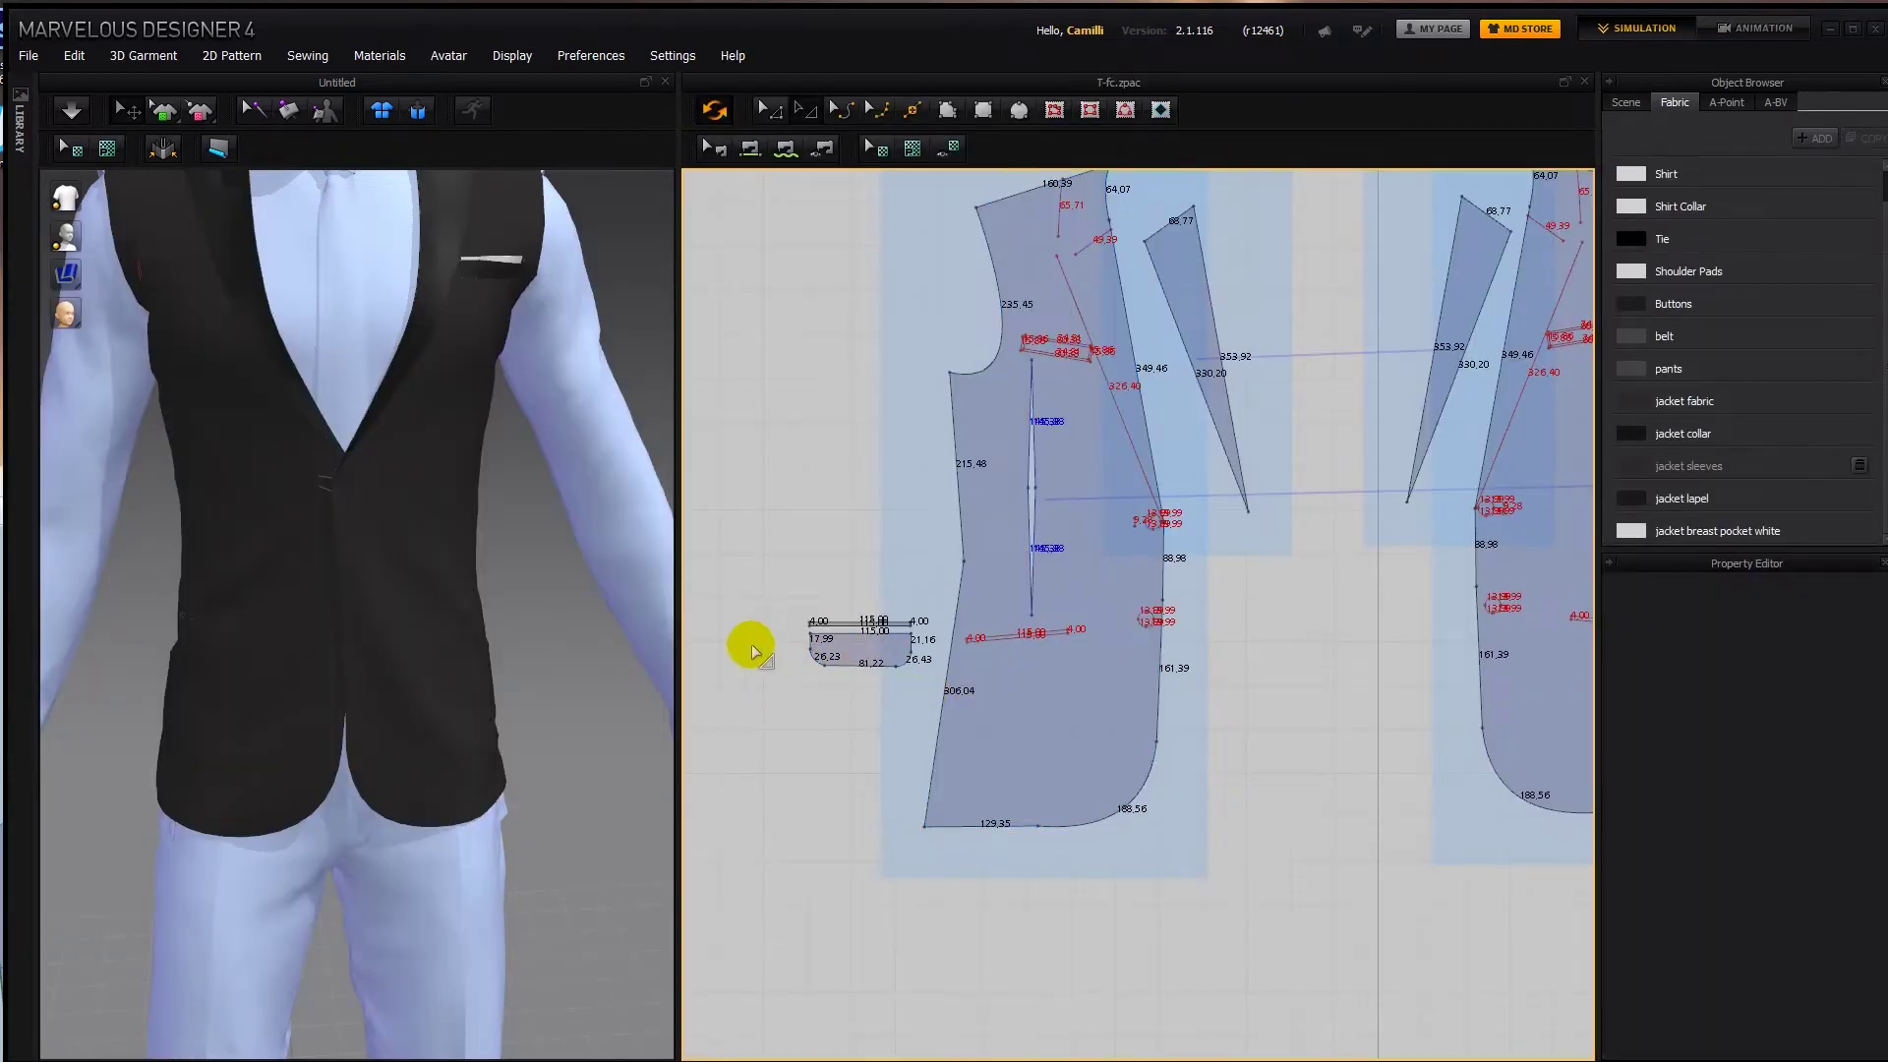
Set the particle distance of the rounded side pocket flap pattern to 10.
middle_click_drag(843, 646, 901, 702)
scroll(893, 703, "up", 3)
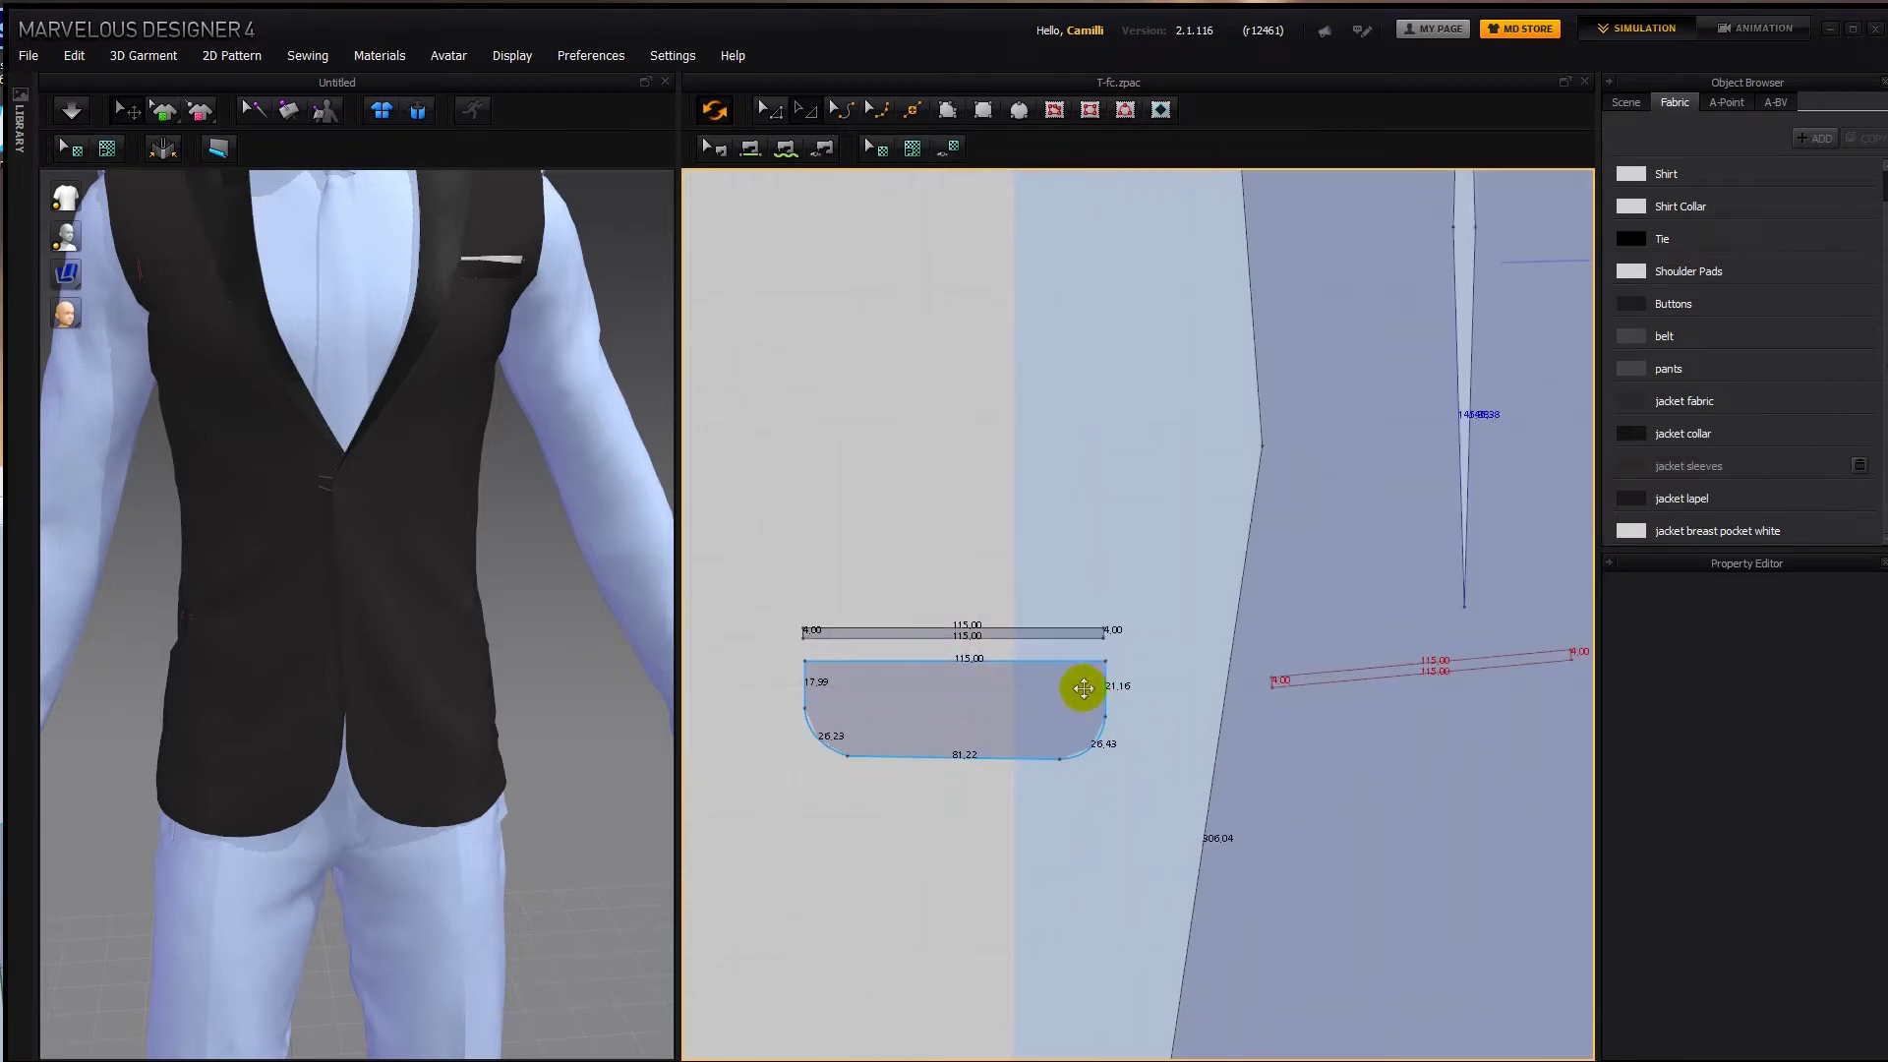
left_click(967, 714)
left_click(1795, 750)
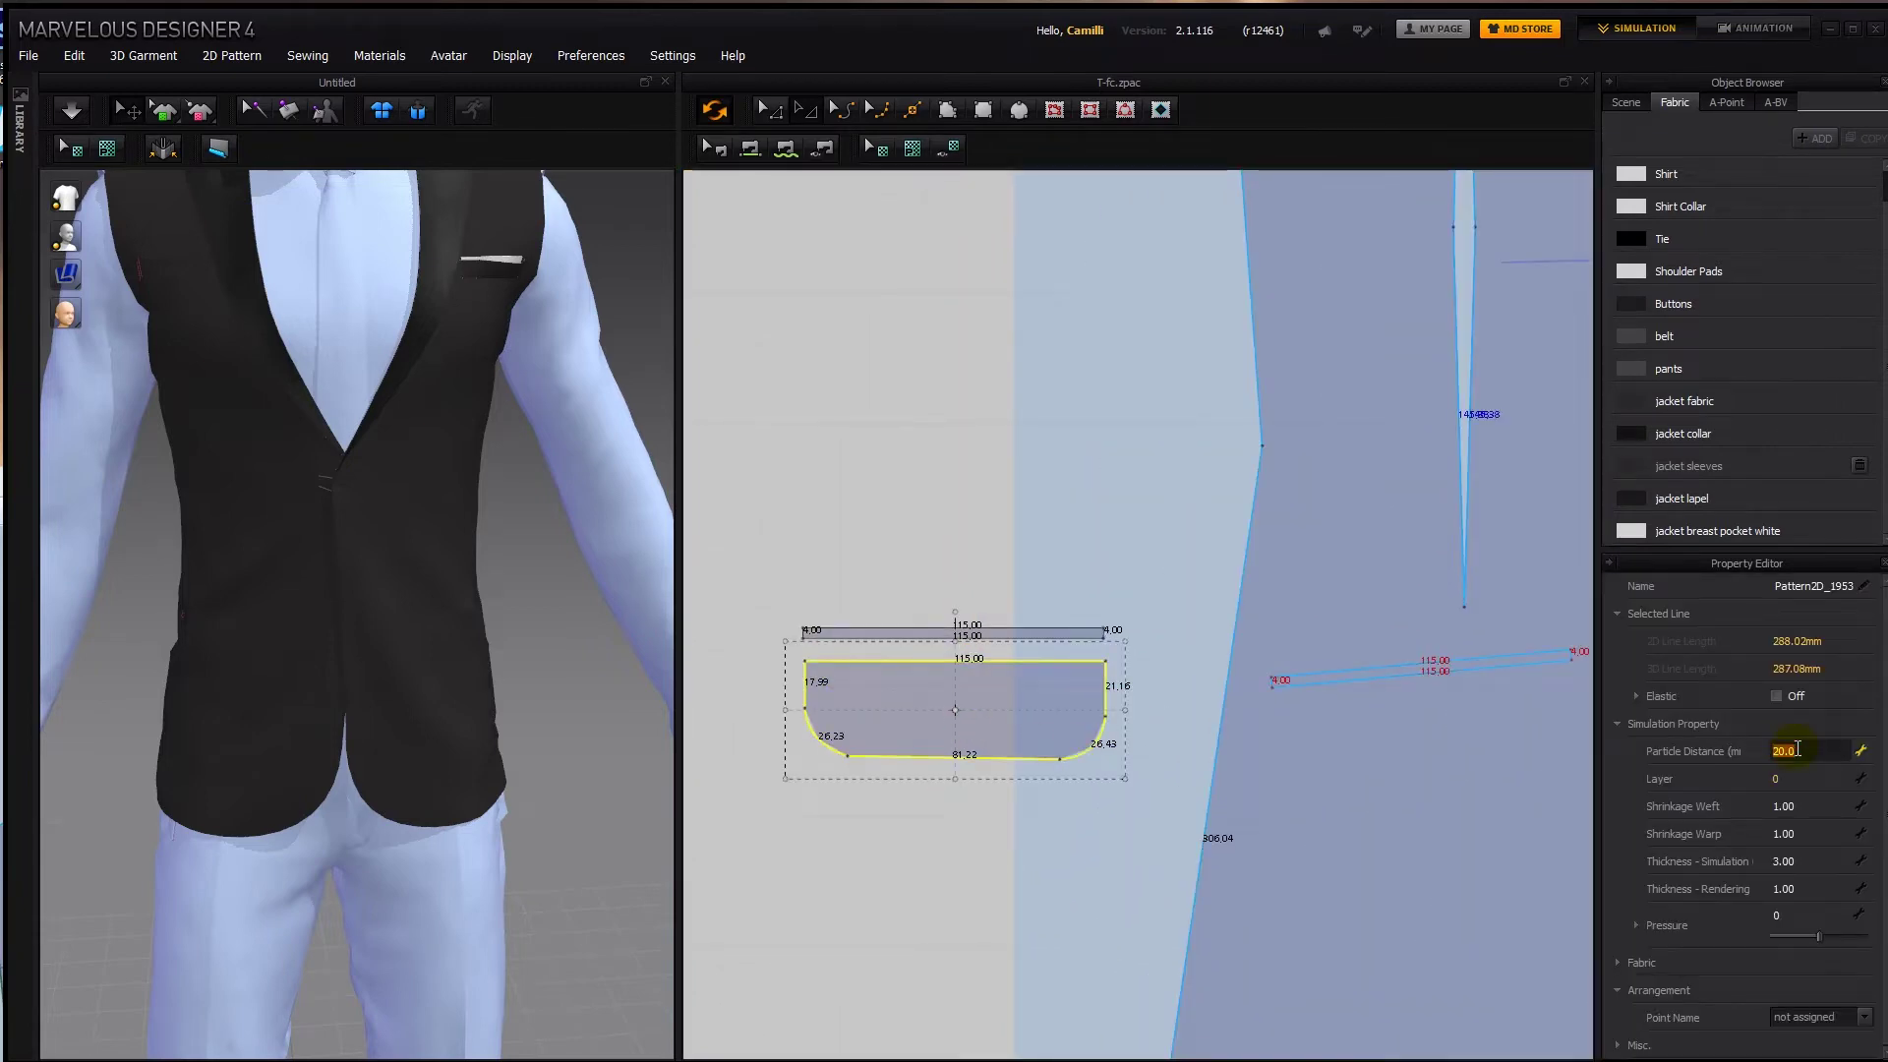
type("10")
key("Return")
scroll(1129, 747, "up", 2)
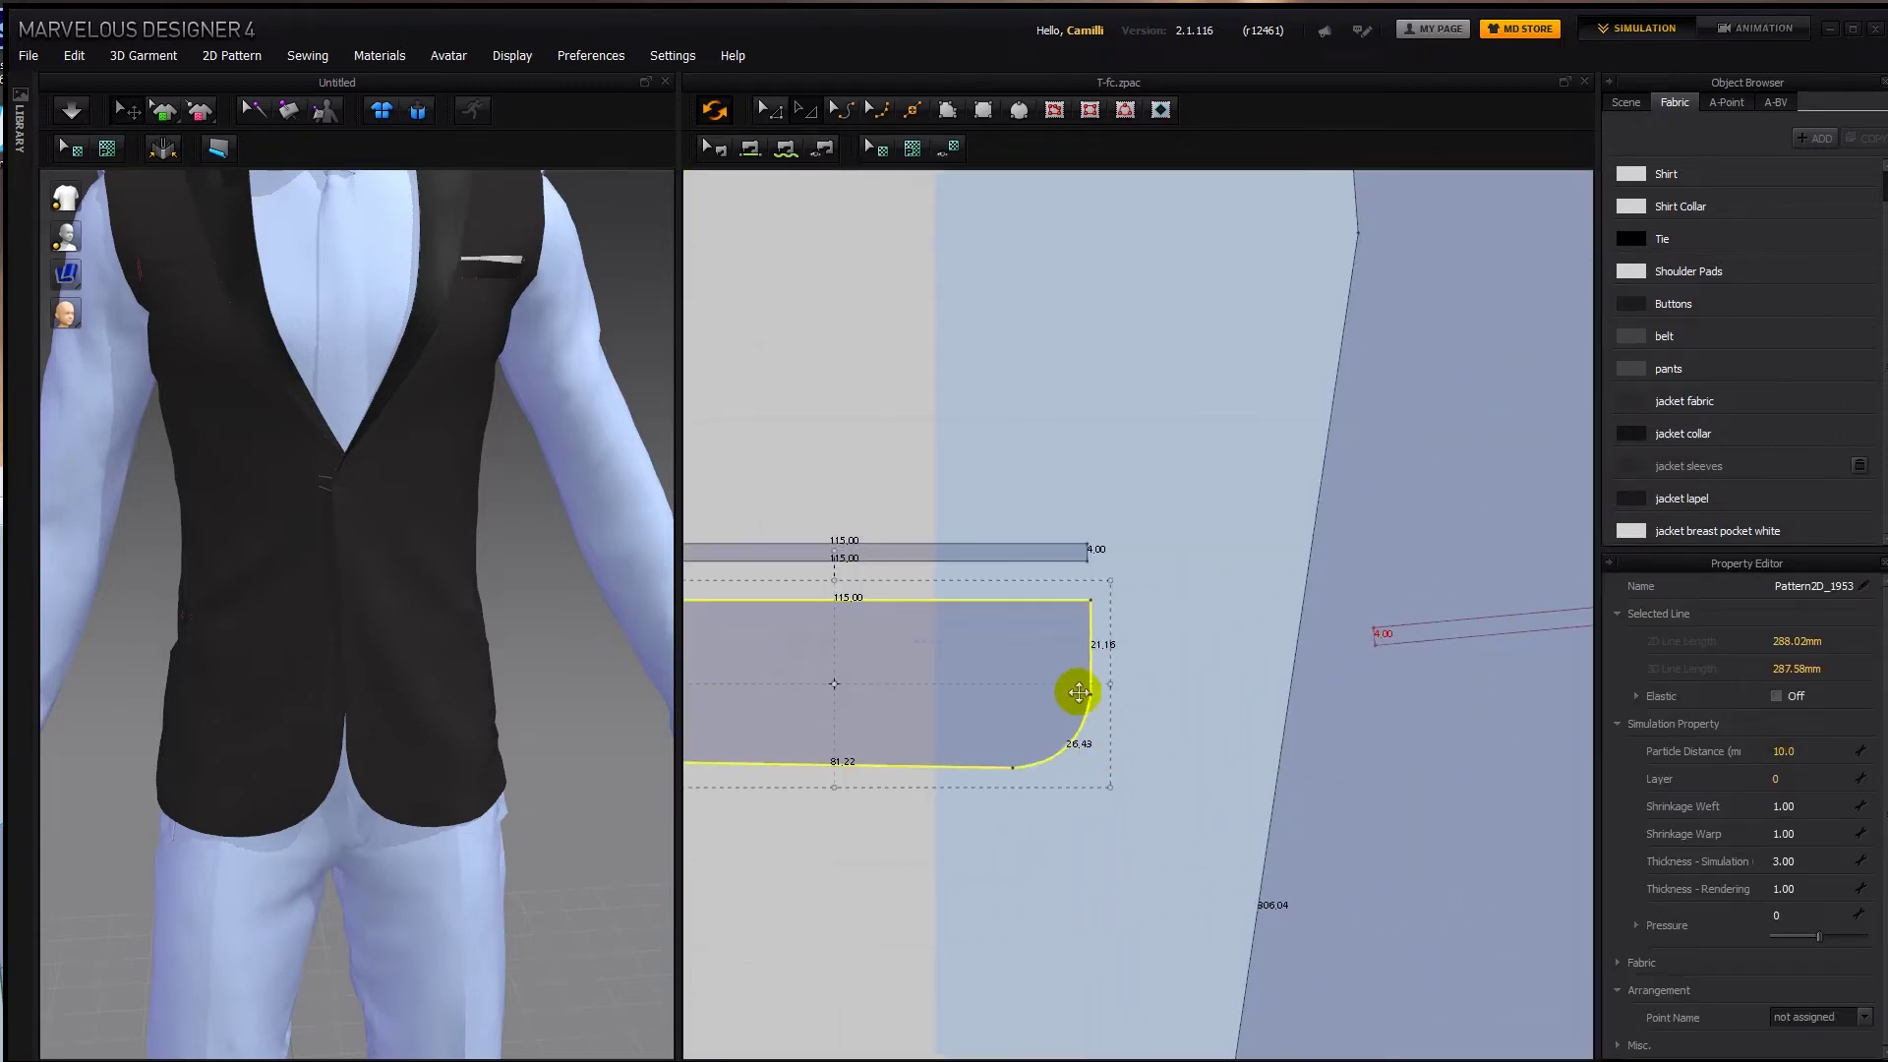
left_click(1116, 758)
scroll(1116, 758, "down", 5)
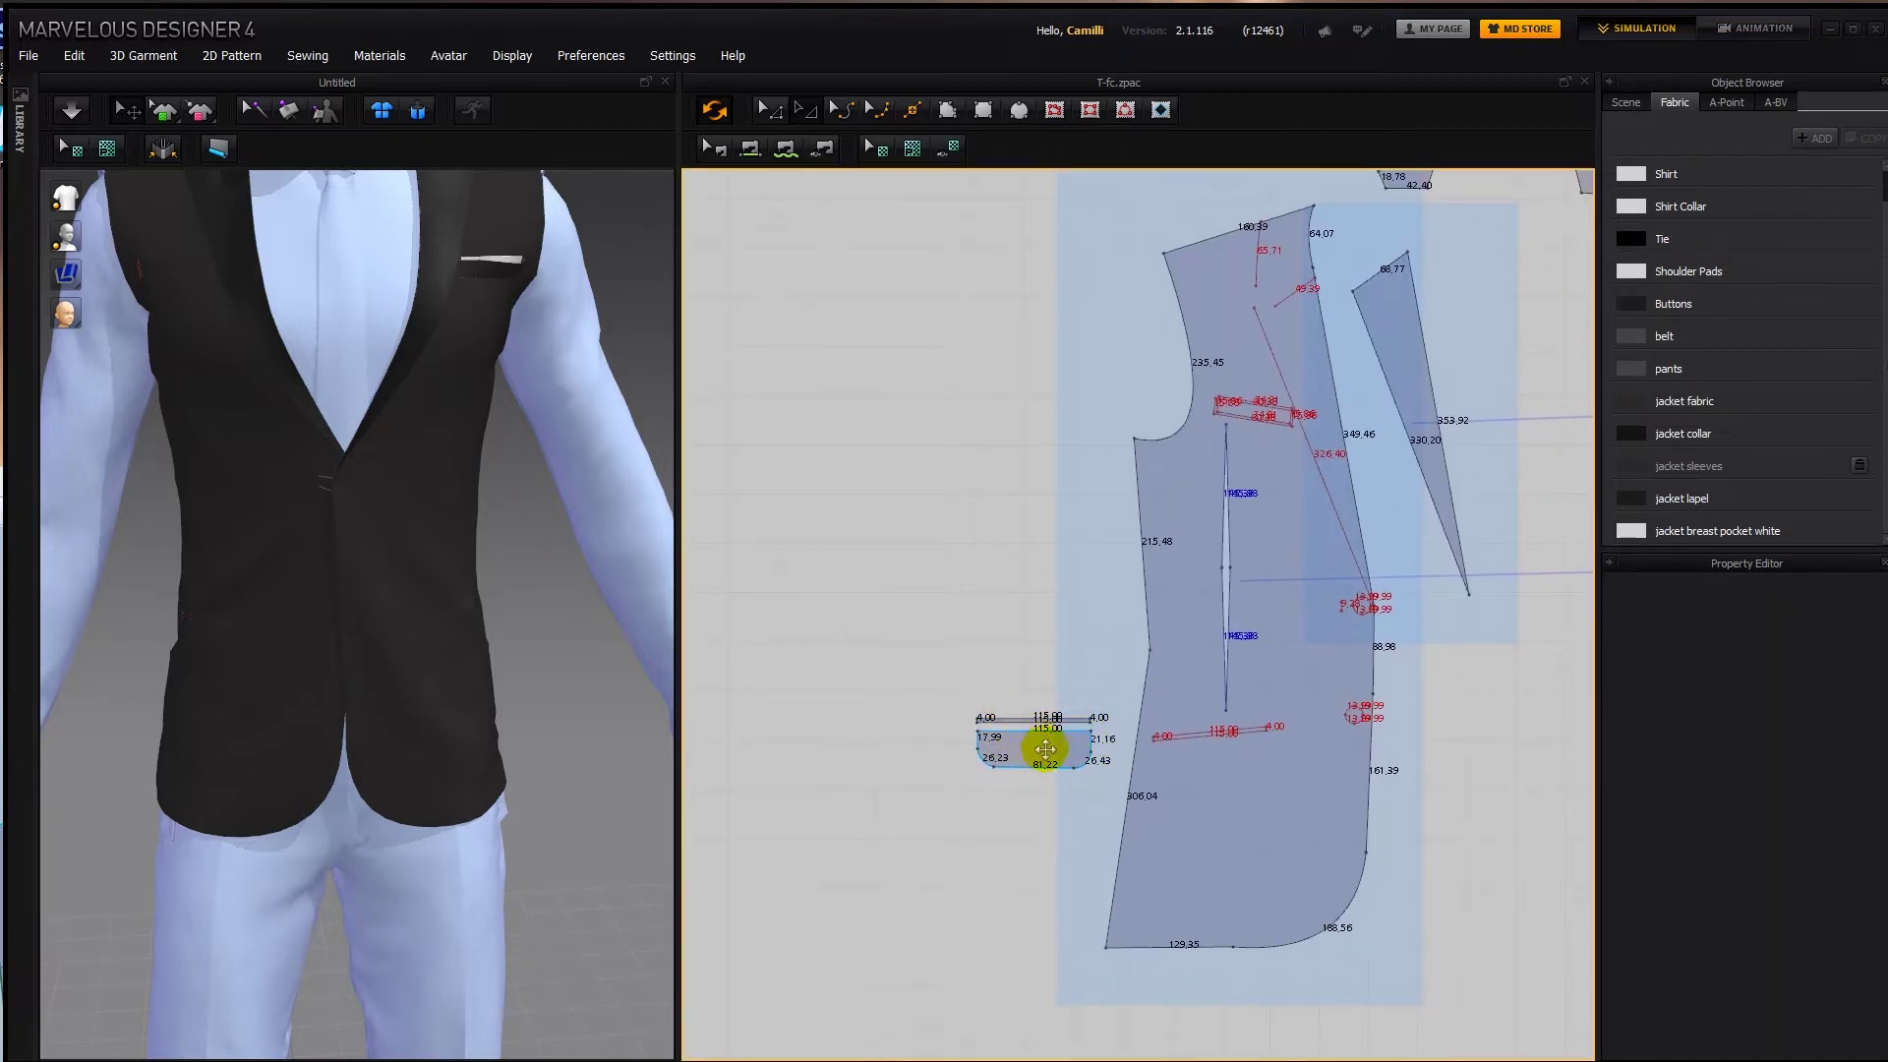
Move the pocket flap away from the front panel, and duplicate the narrow pocket strip and the panel's internal pocket rectangle.
left_click_drag(1045, 749, 855, 742)
left_click(1056, 720)
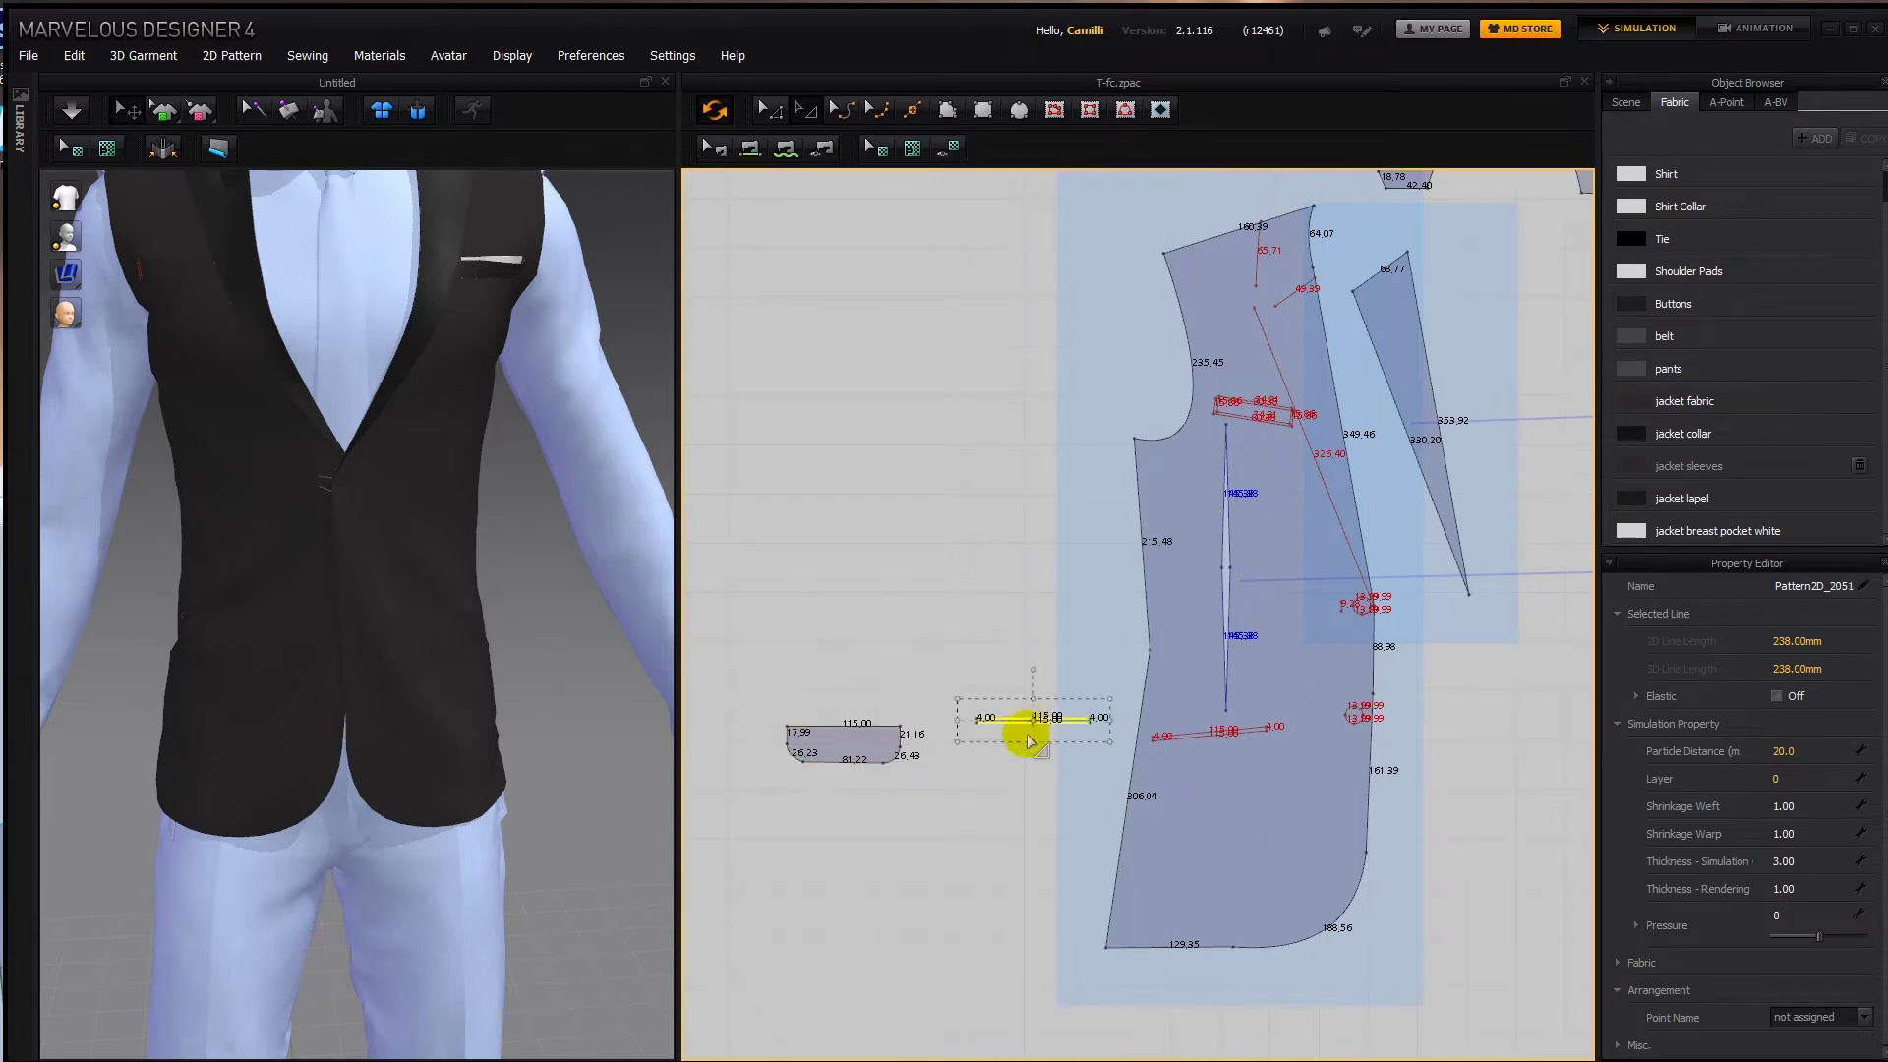
scroll(1029, 740, "up", 2)
left_click_drag(1033, 729, 1309, 742)
scroll(1236, 738, "up", 3)
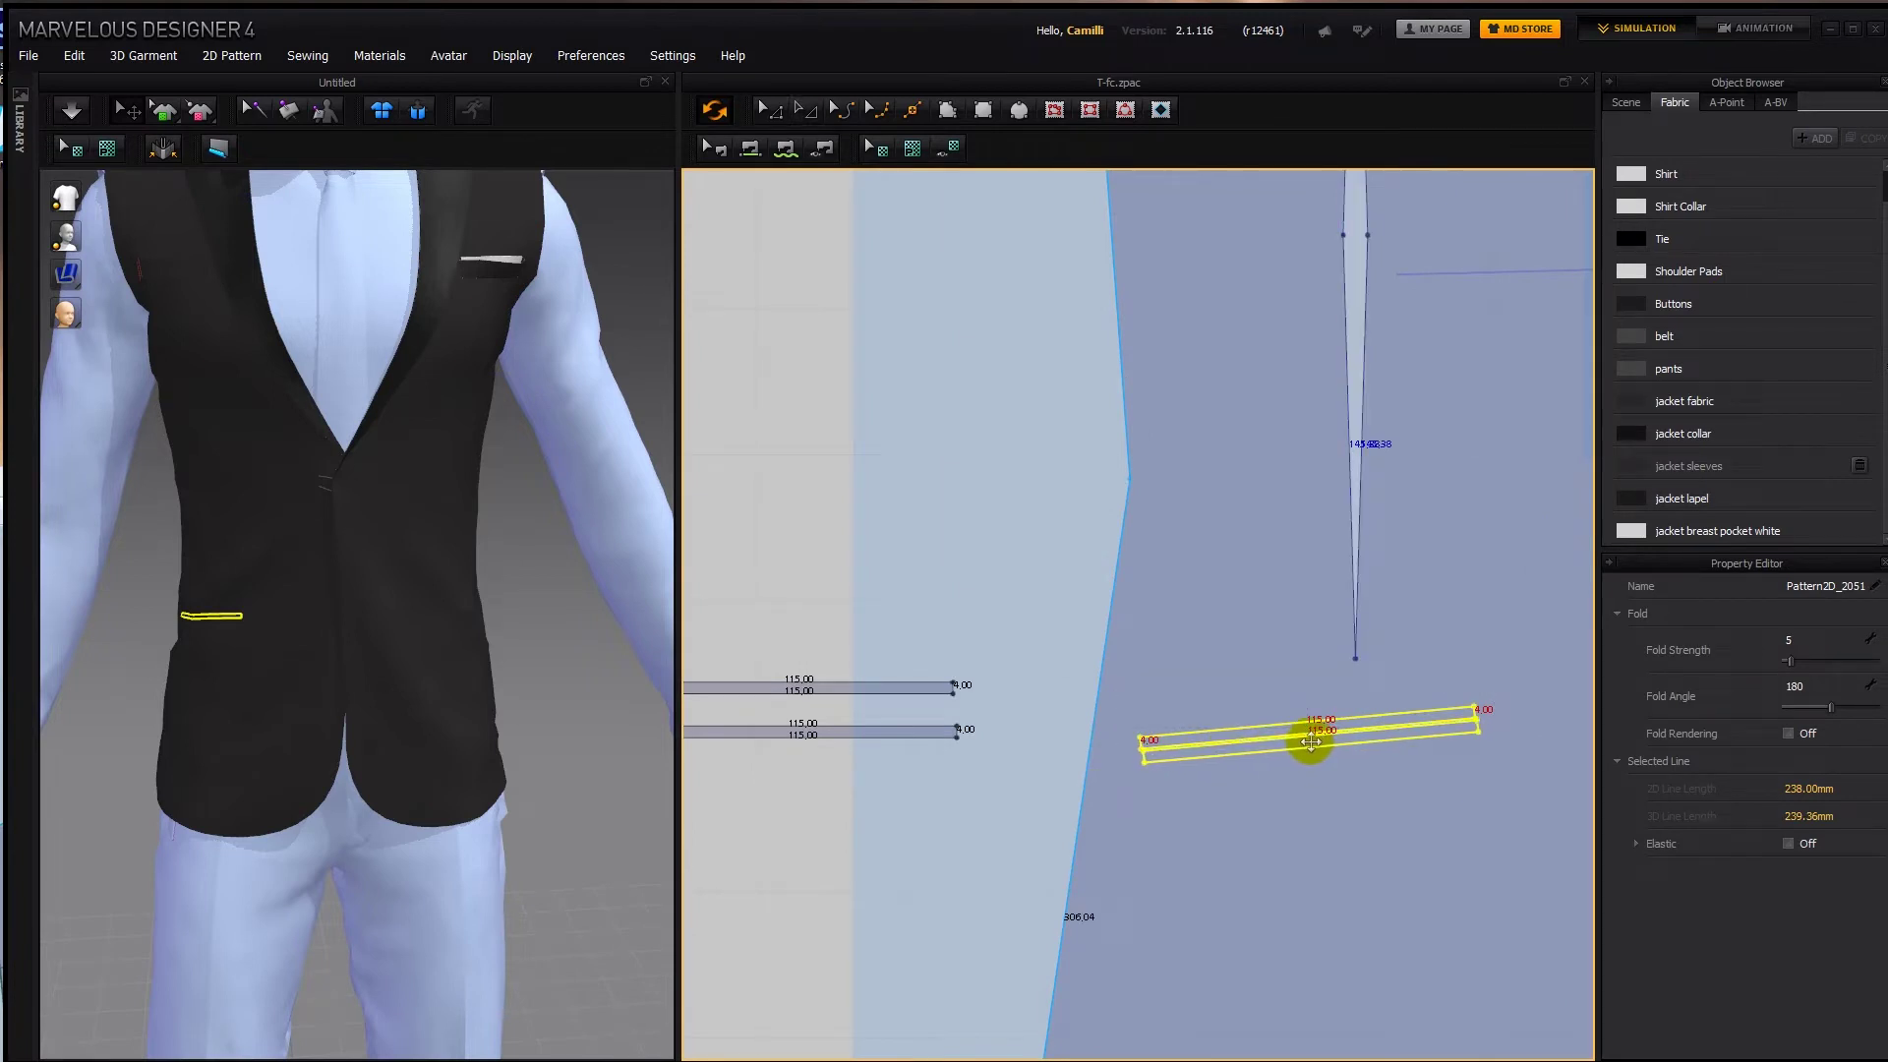
Align the duplicated internal pocket rectangle directly beneath the original one on the front panel.
left_click(1310, 742)
scroll(1219, 762, "up", 2)
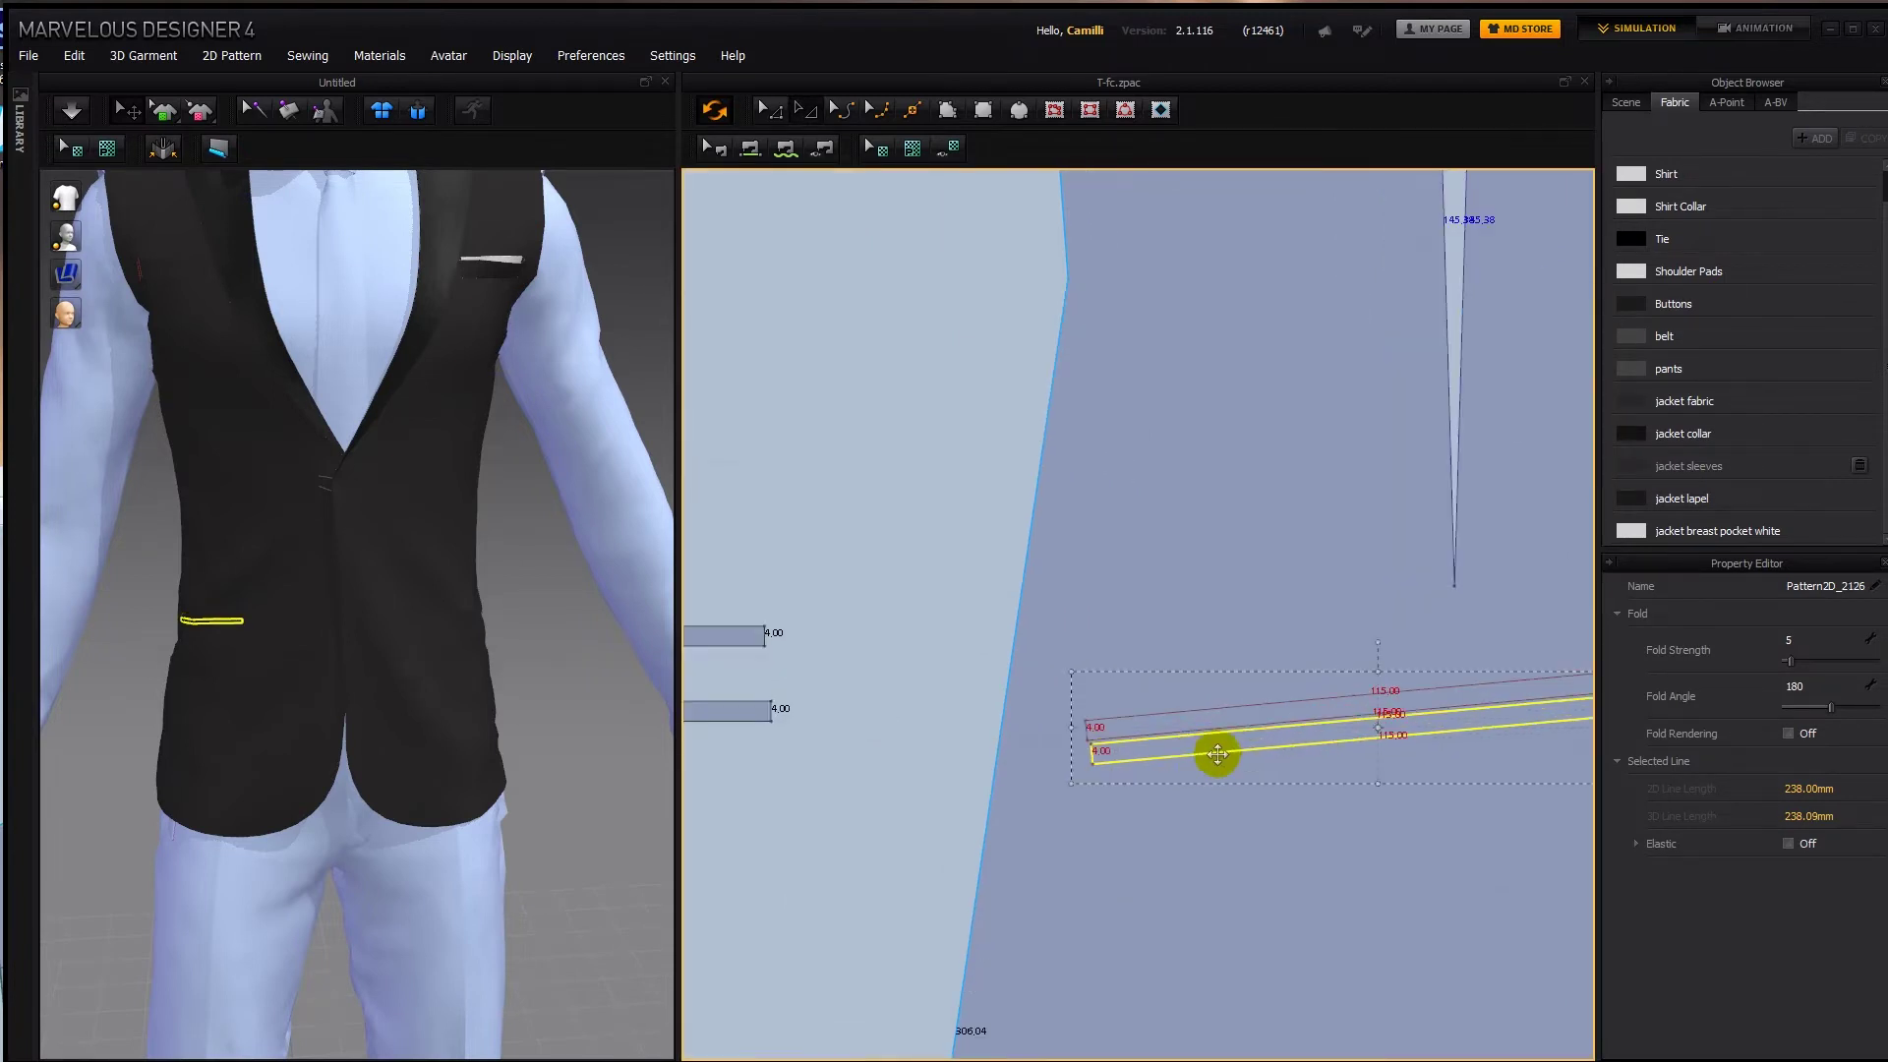
middle_click_drag(1218, 754, 1201, 775)
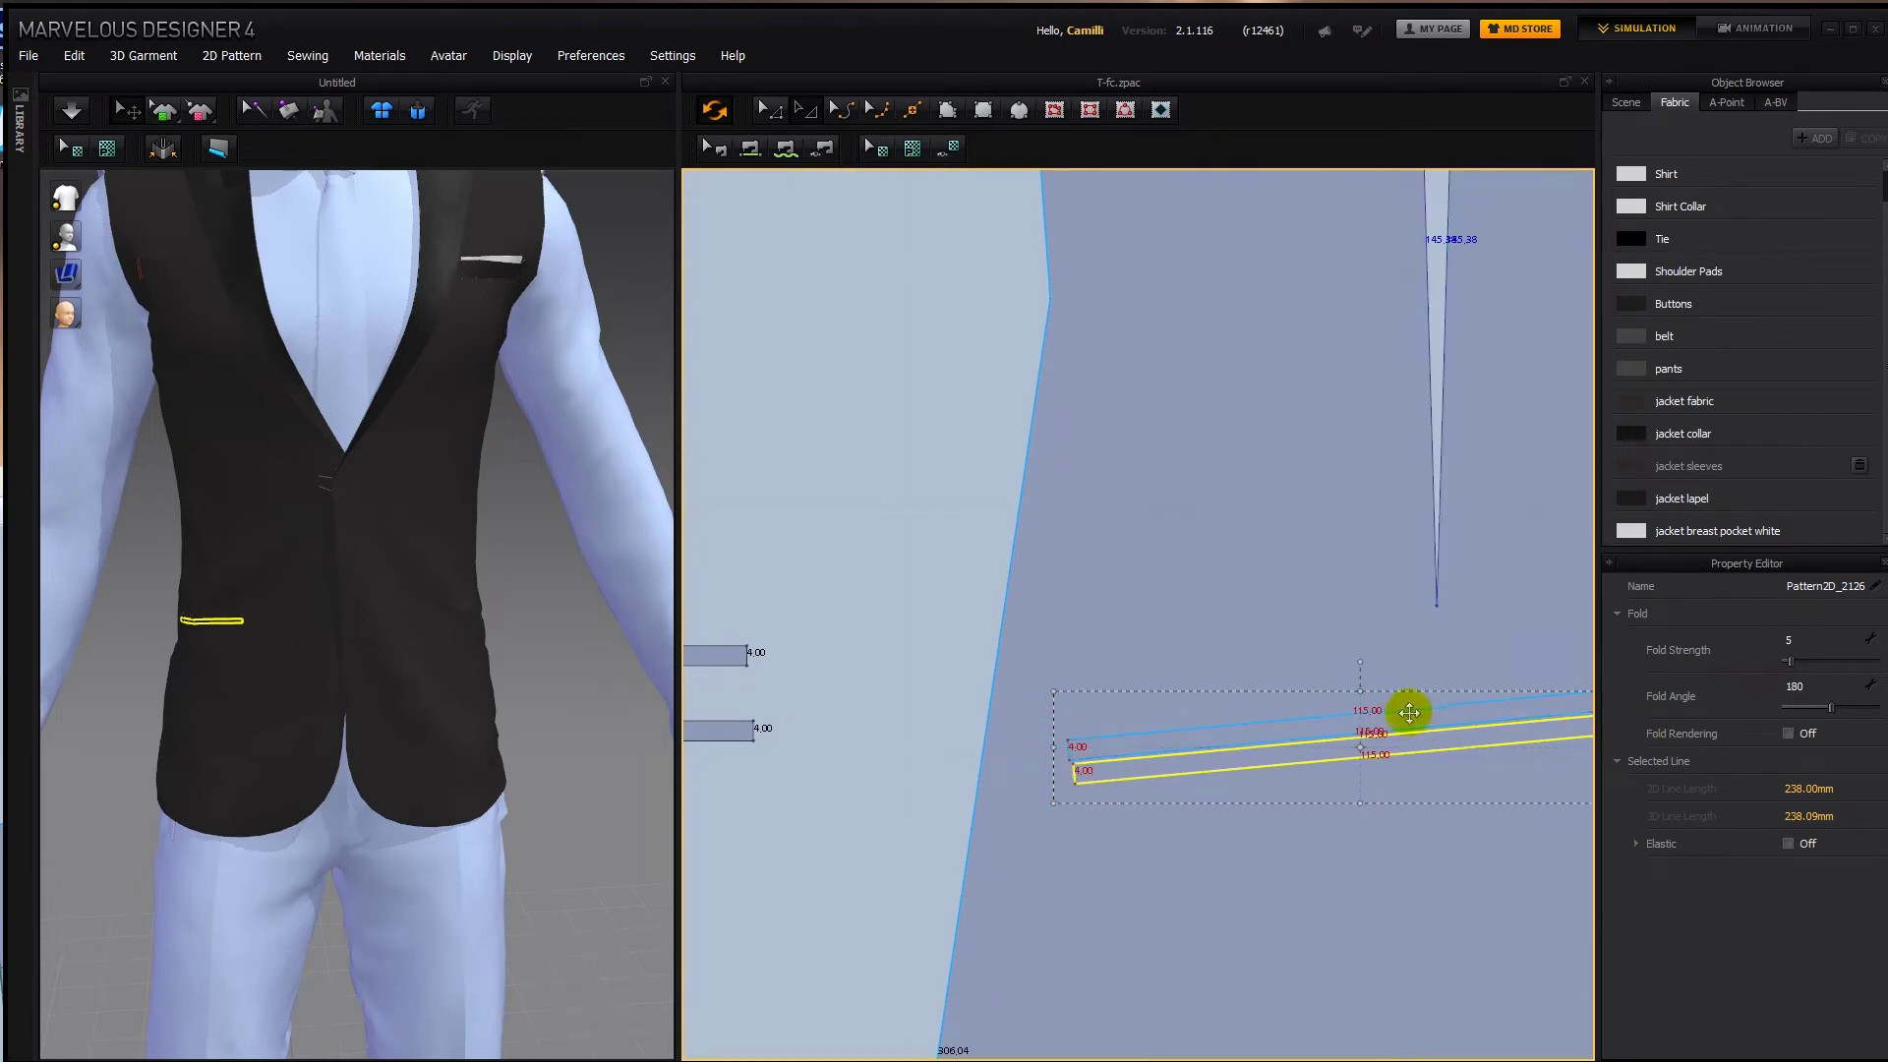
left_click(1215, 760)
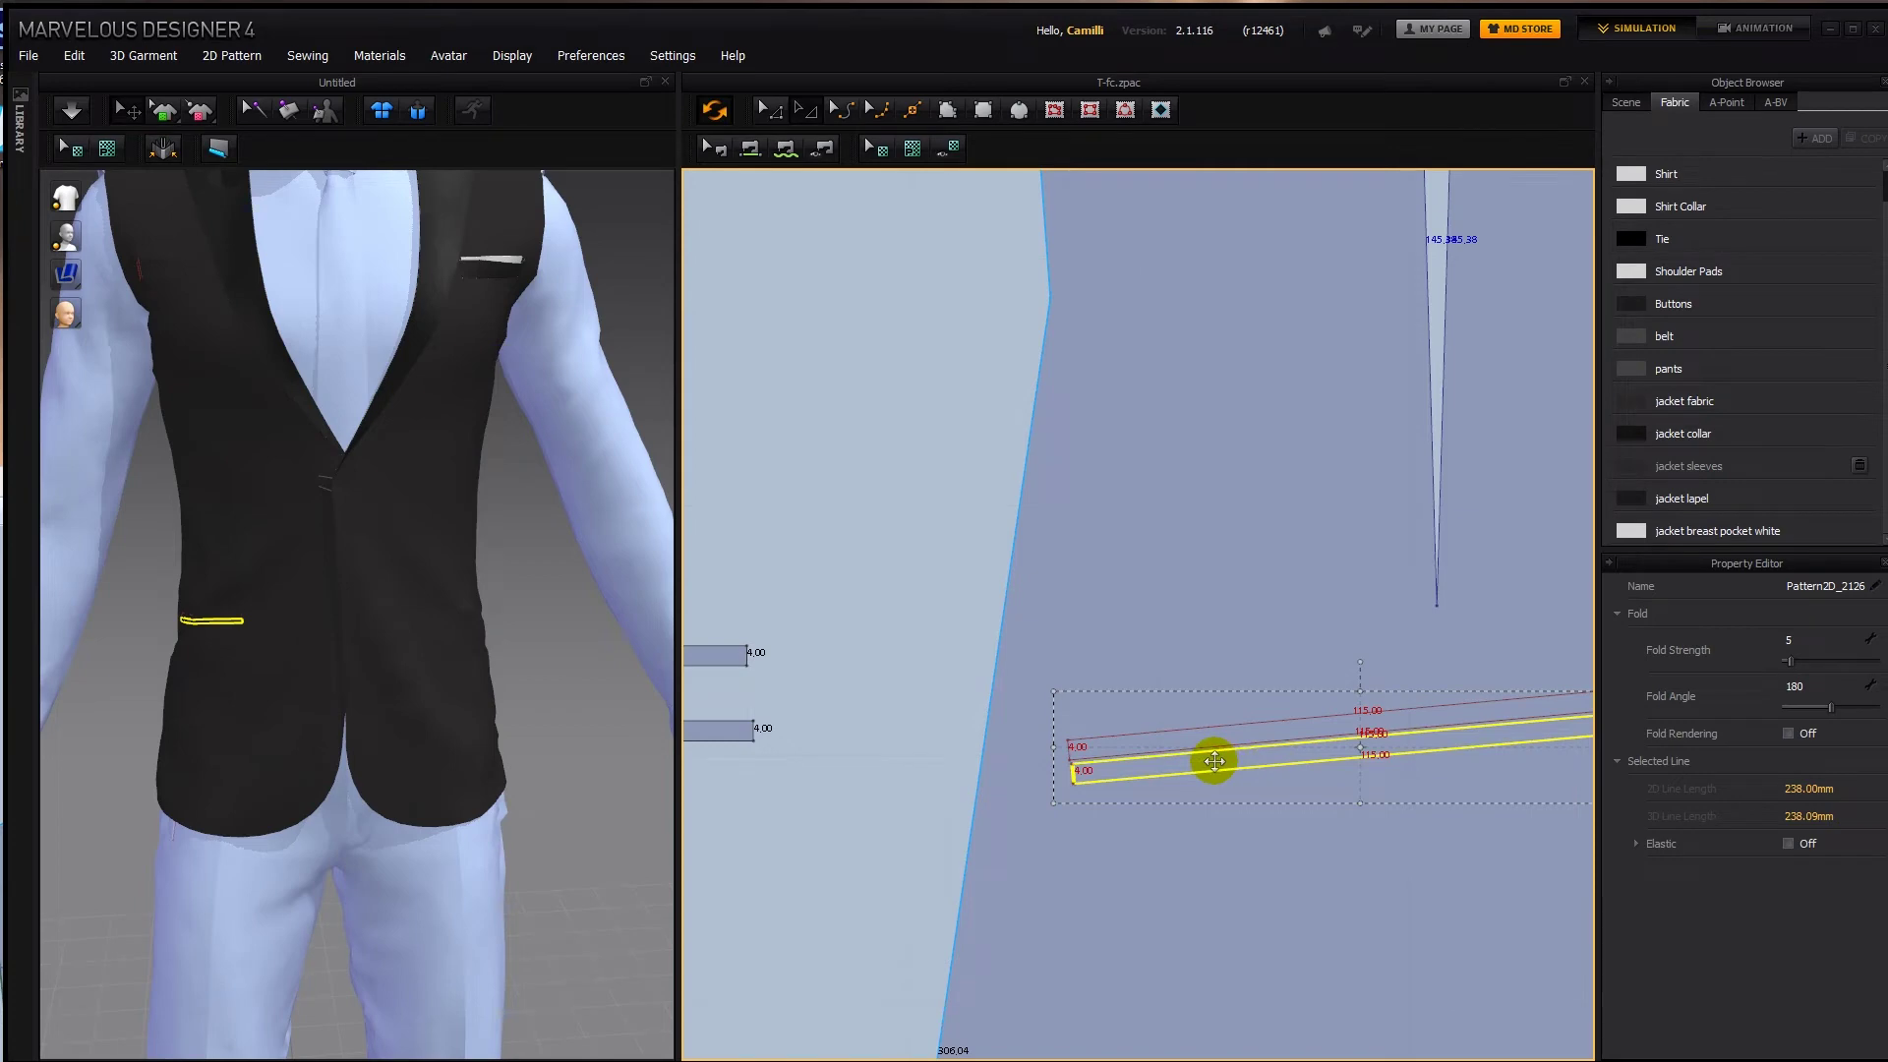
key("ctrl+z")
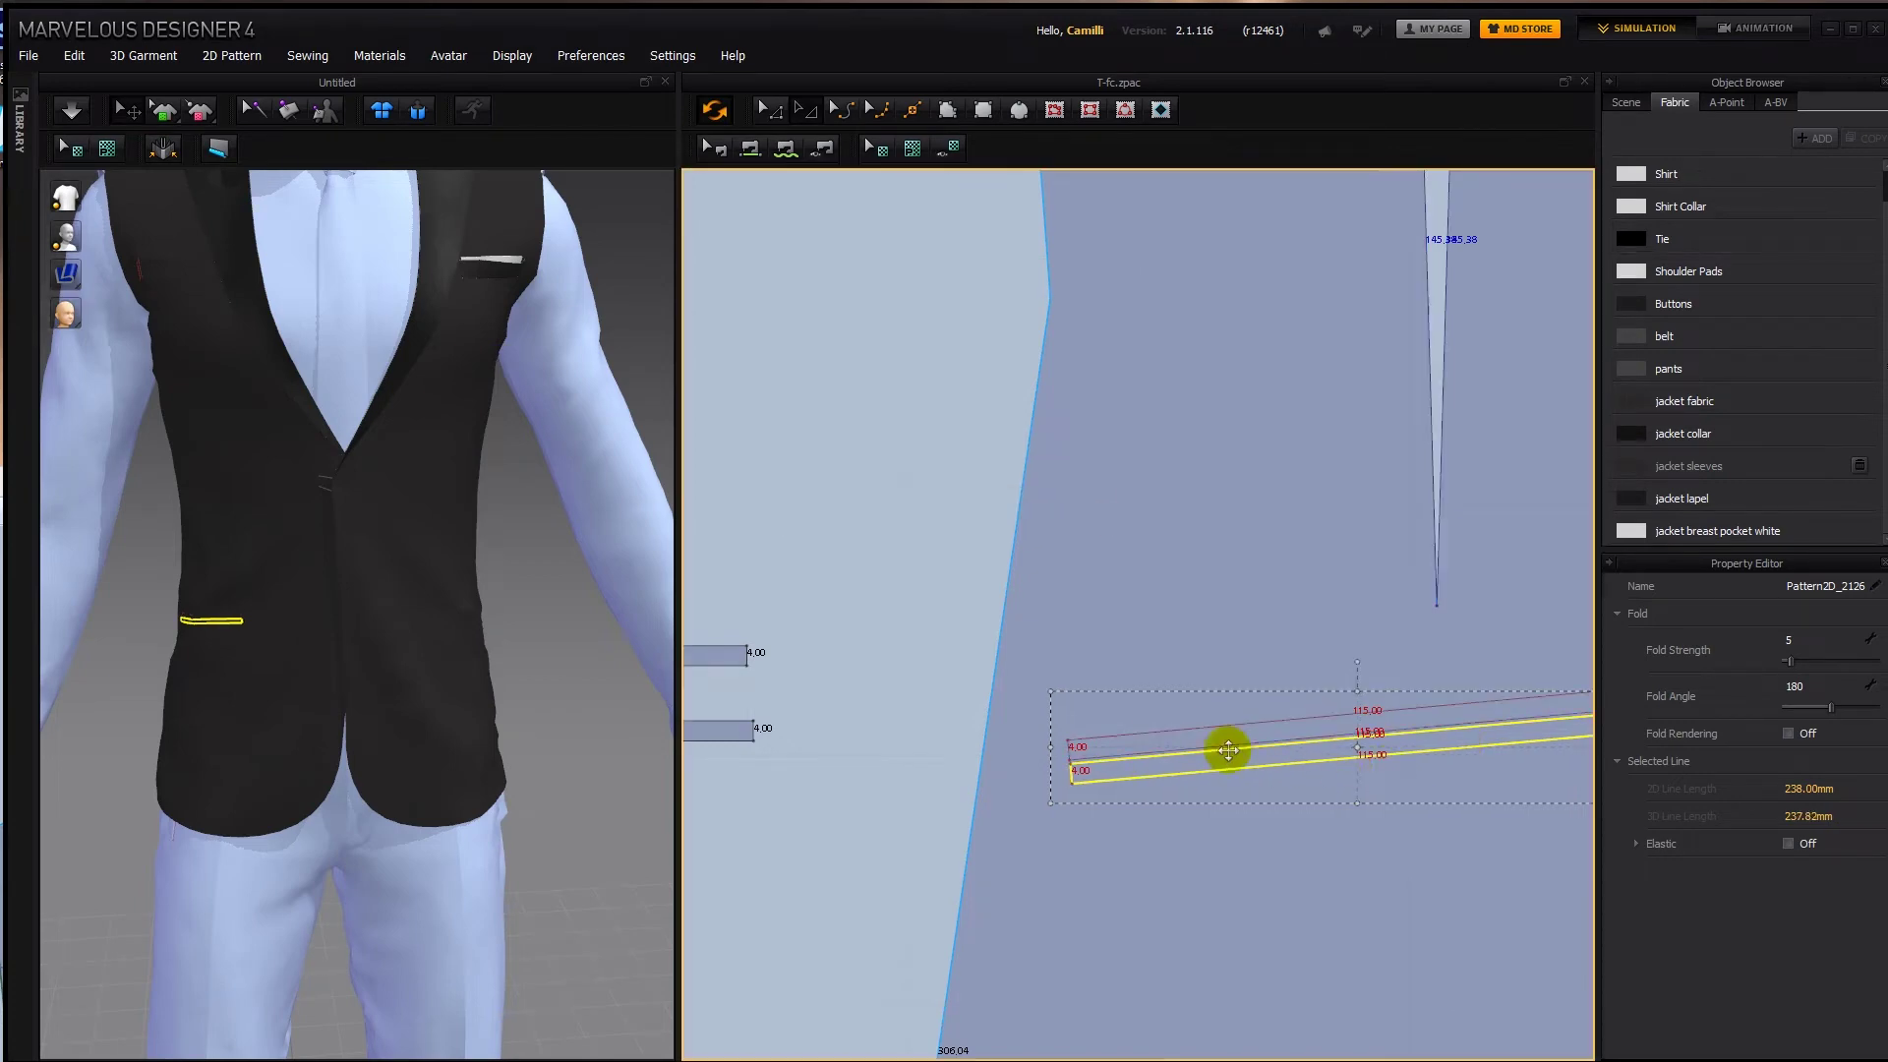
Free-sew the whole outline of the lower pocket strip to the lower internal rectangle on the front panel.
scroll(958, 722, "down", 6)
middle_click_drag(876, 717, 977, 699)
scroll(923, 703, "up", 2)
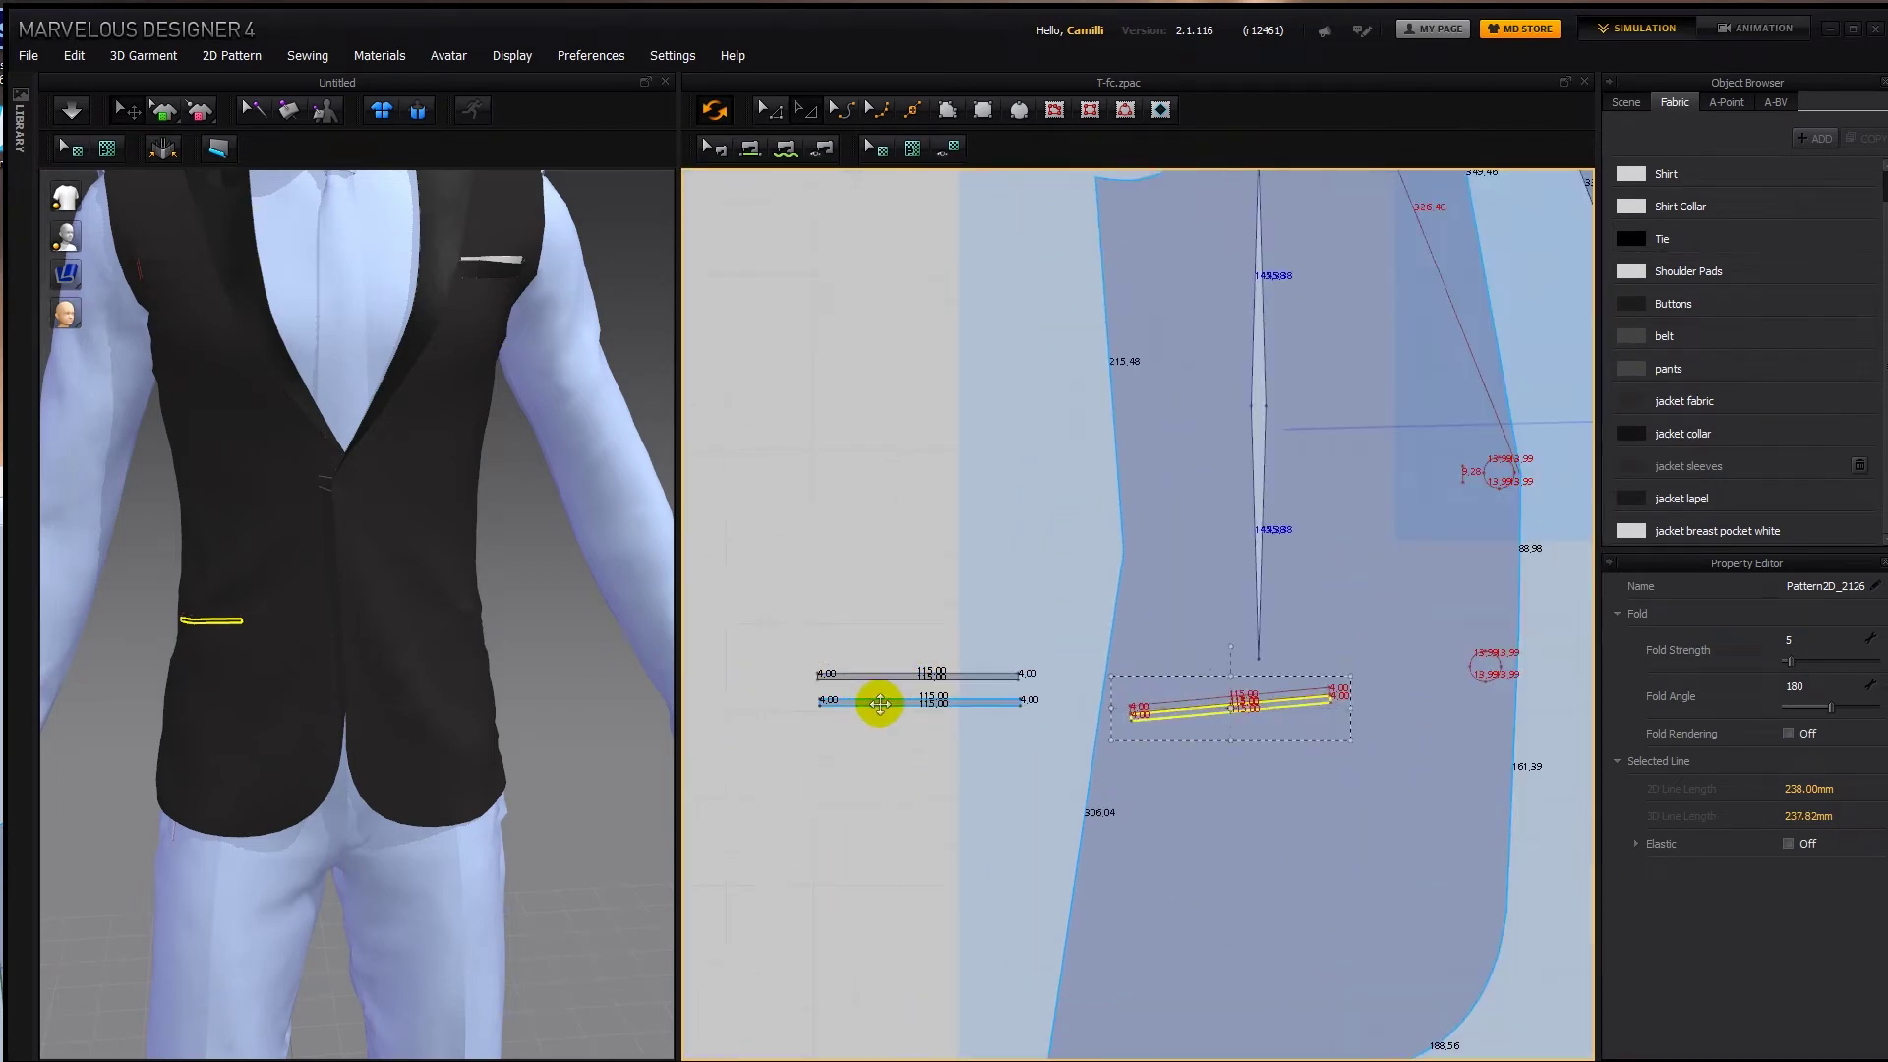
key("m")
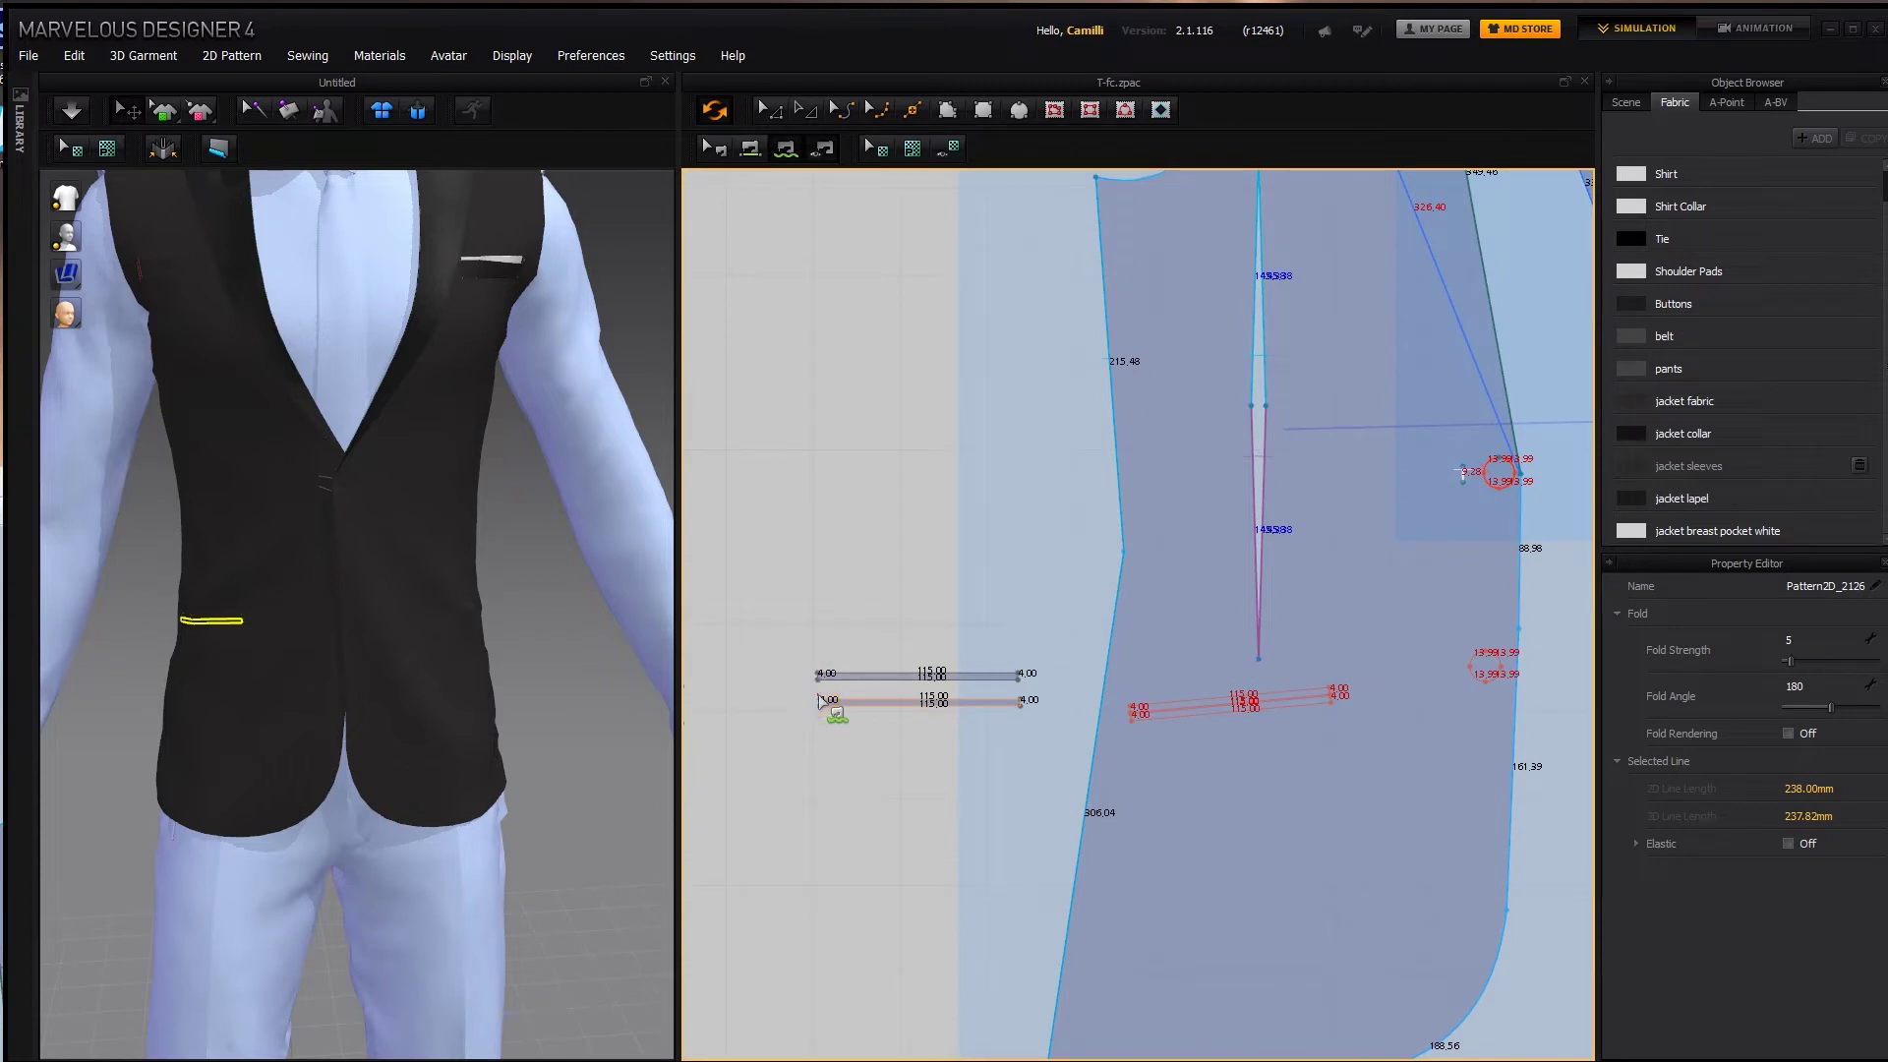
scroll(1100, 709, "up", 5)
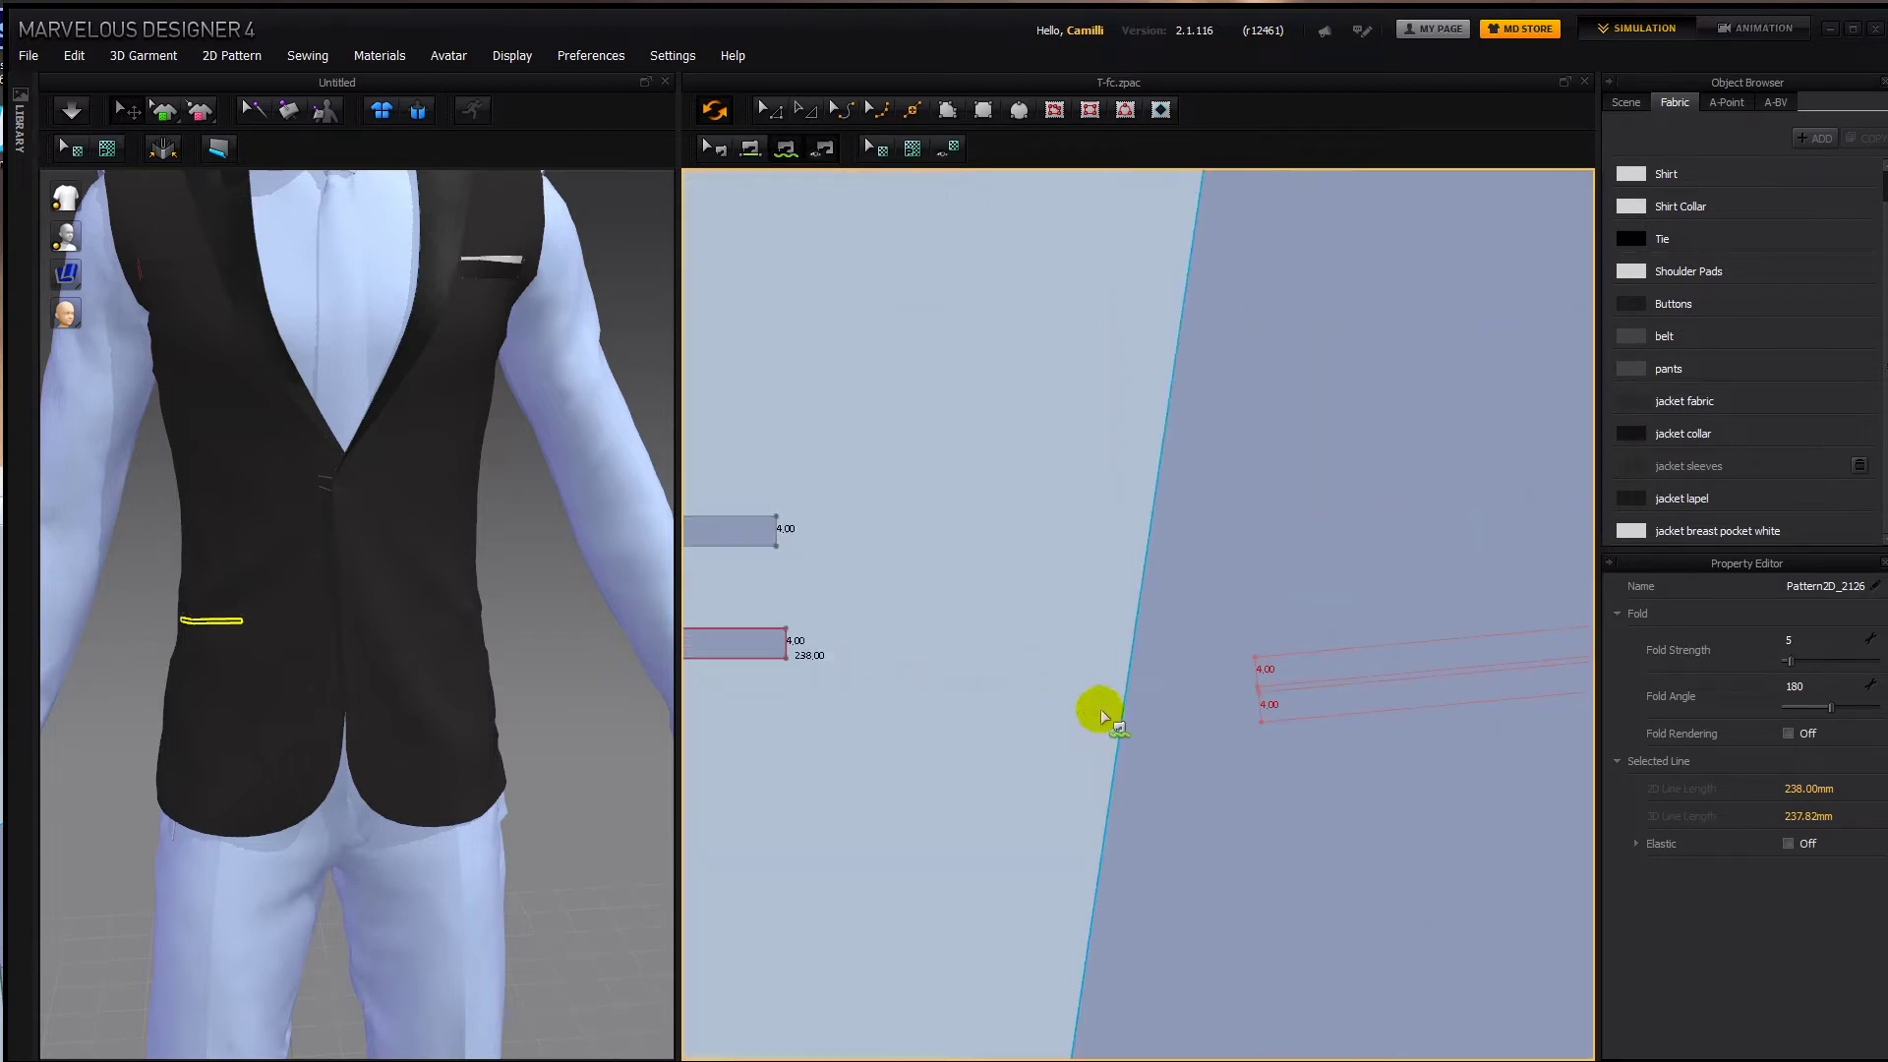
left_click(1259, 693)
scroll(1028, 665, "down", 5)
middle_click_drag(1028, 665, 1172, 635)
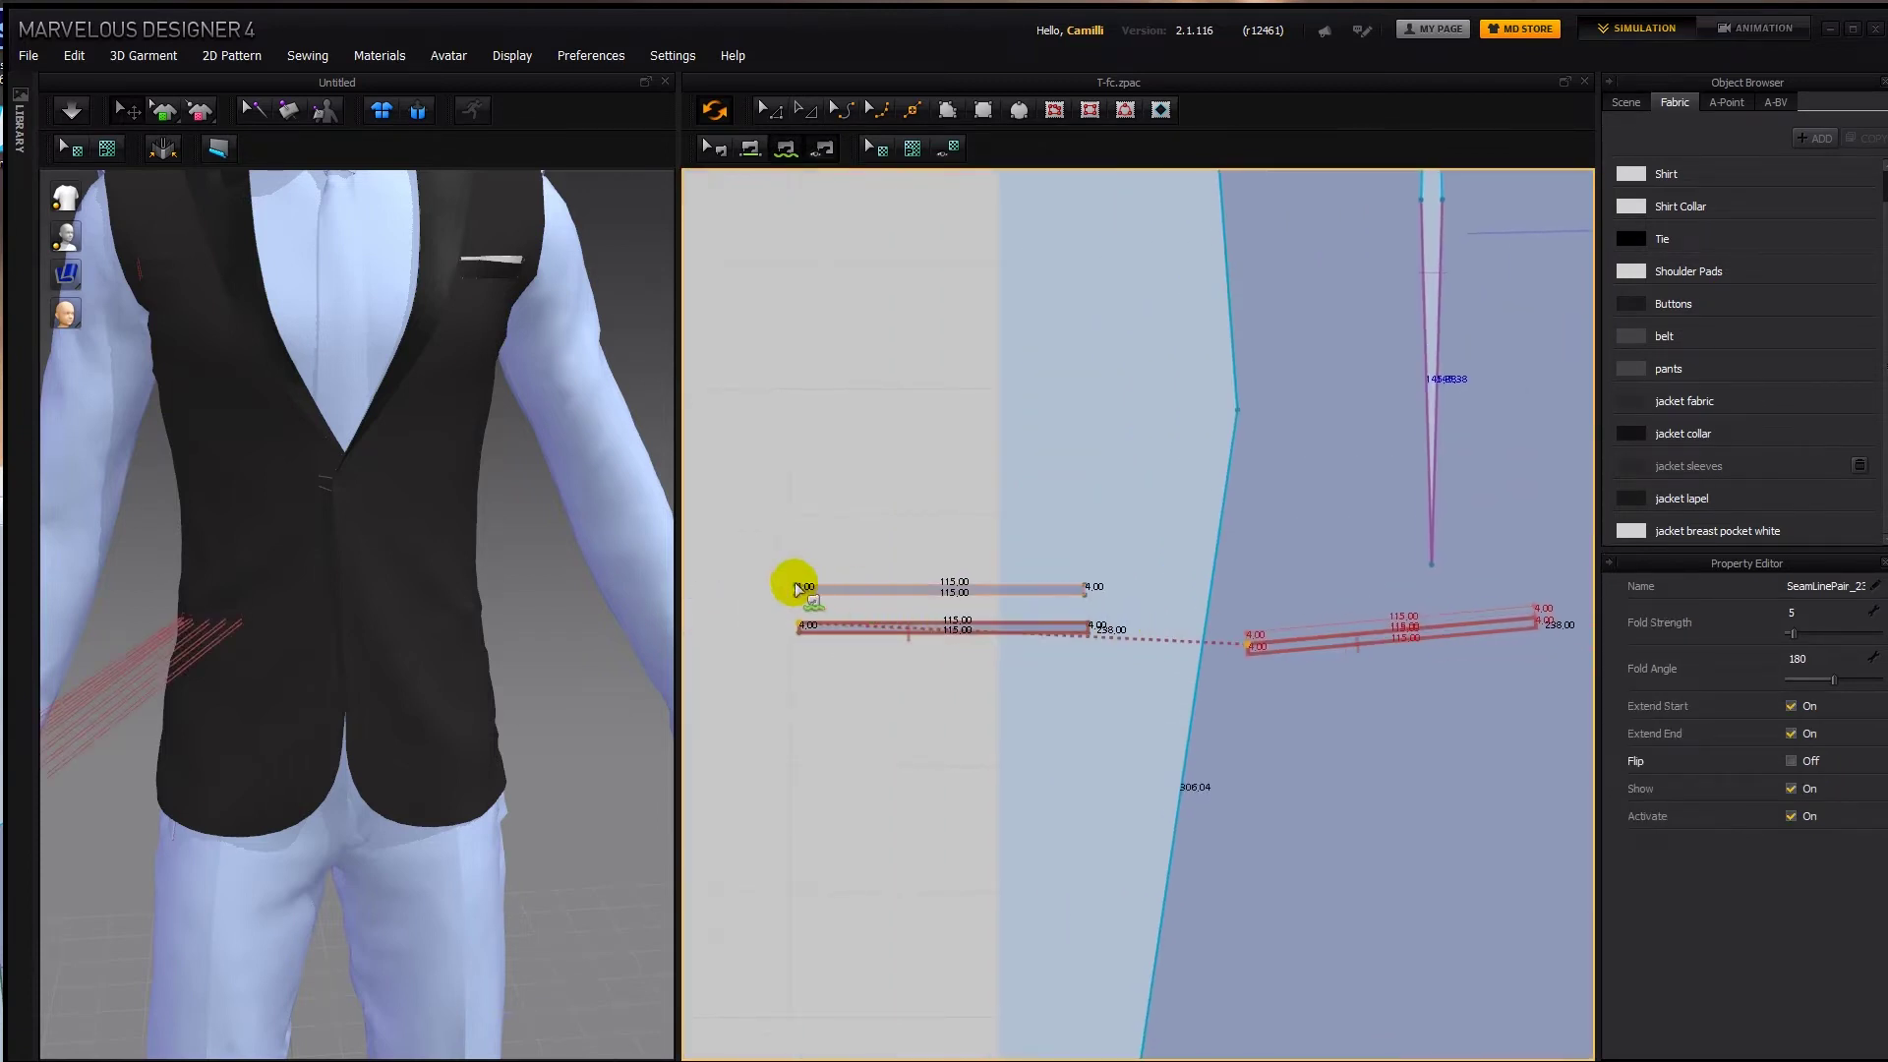
Free-sew the whole outline of the upper pocket strip to the upper internal rectangle, and check both pocket seams.
left_click(794, 584)
scroll(1167, 616, "up", 3)
left_click(1401, 673)
scroll(1084, 678, "down", 5)
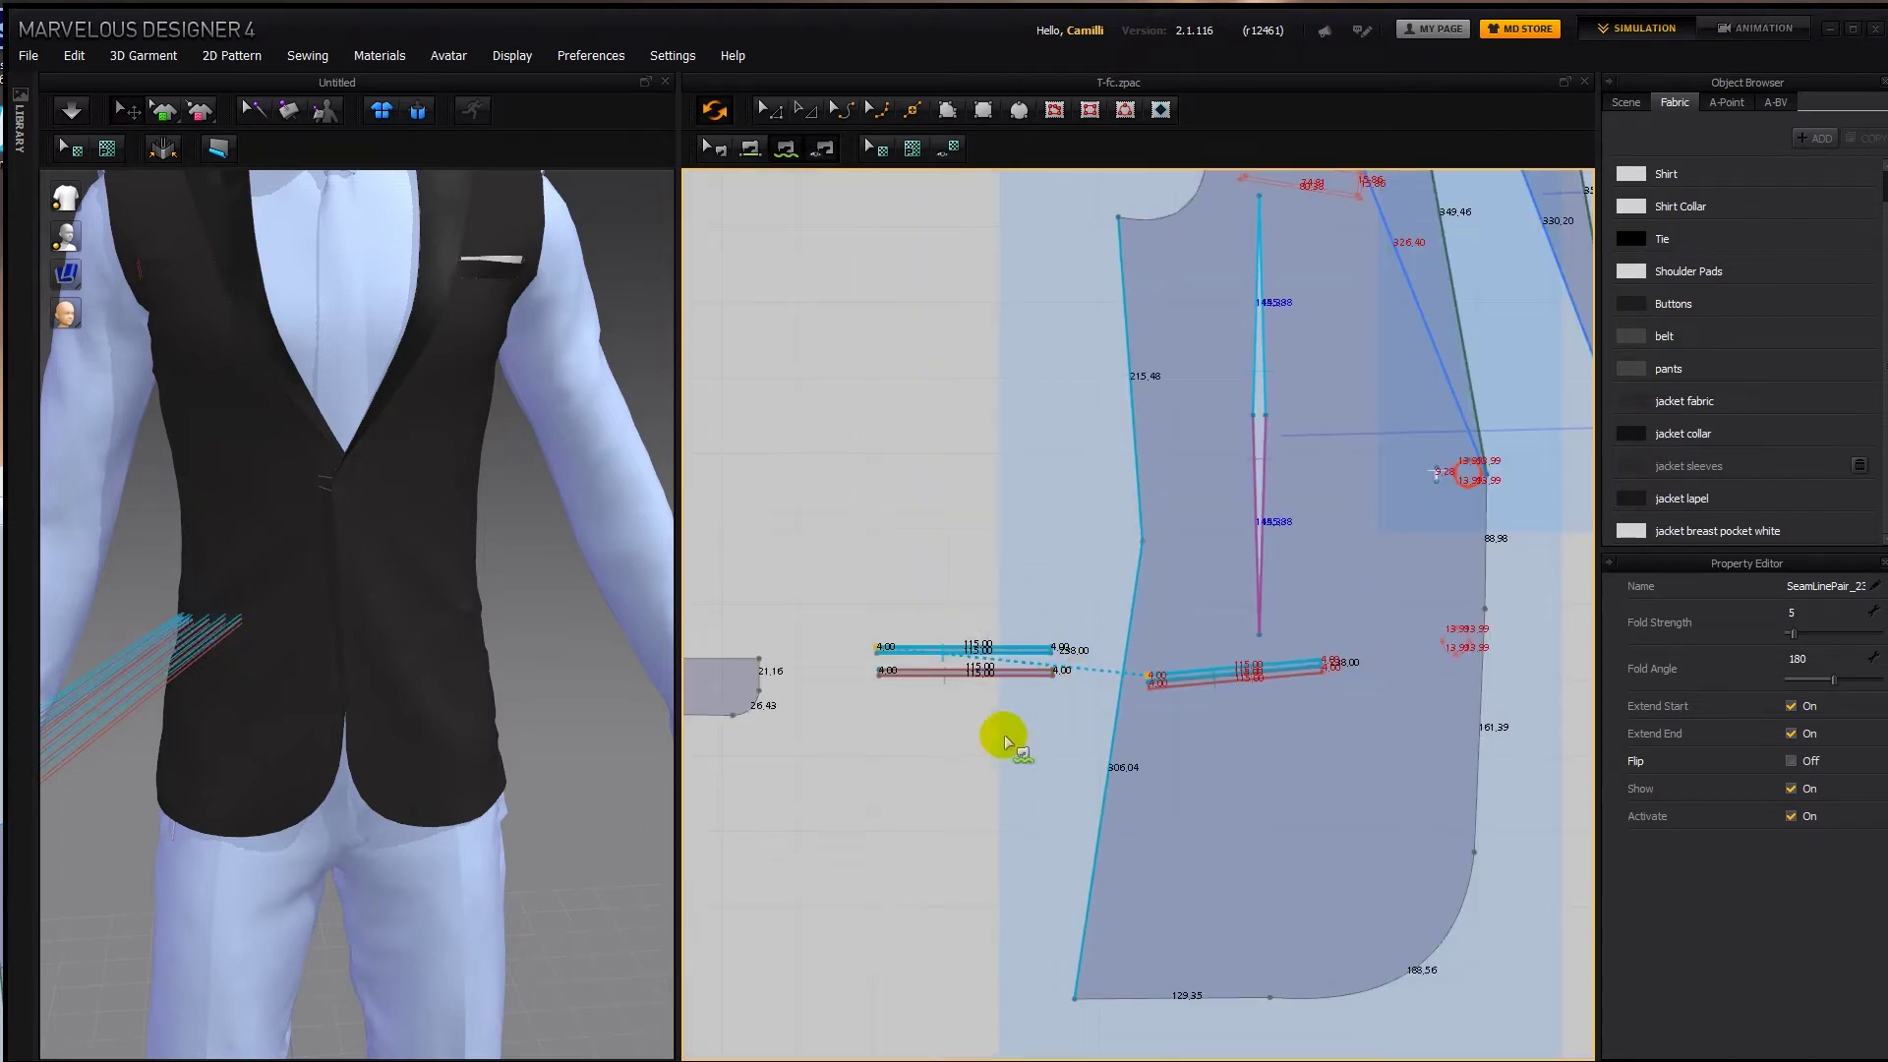
left_click(963, 672)
left_click(1172, 693)
scroll(1243, 672, "up", 4)
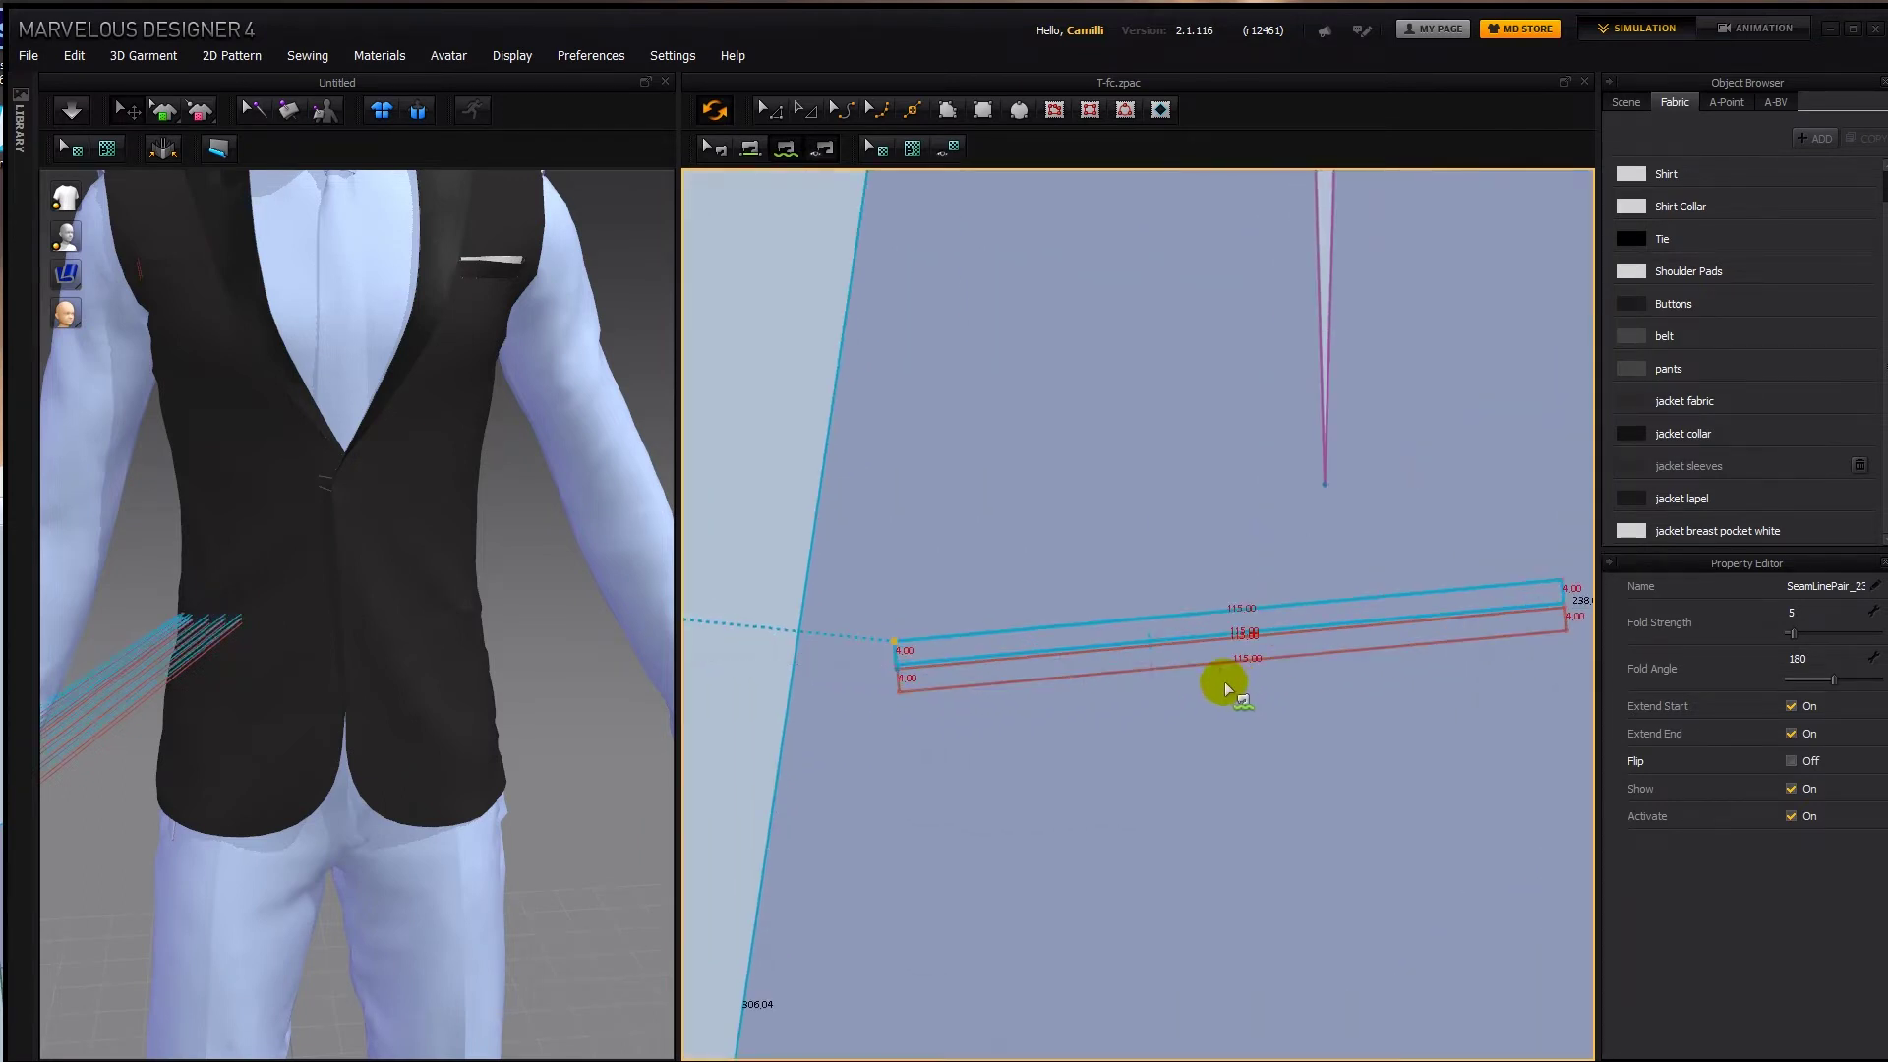
scroll(1059, 655, "down", 6)
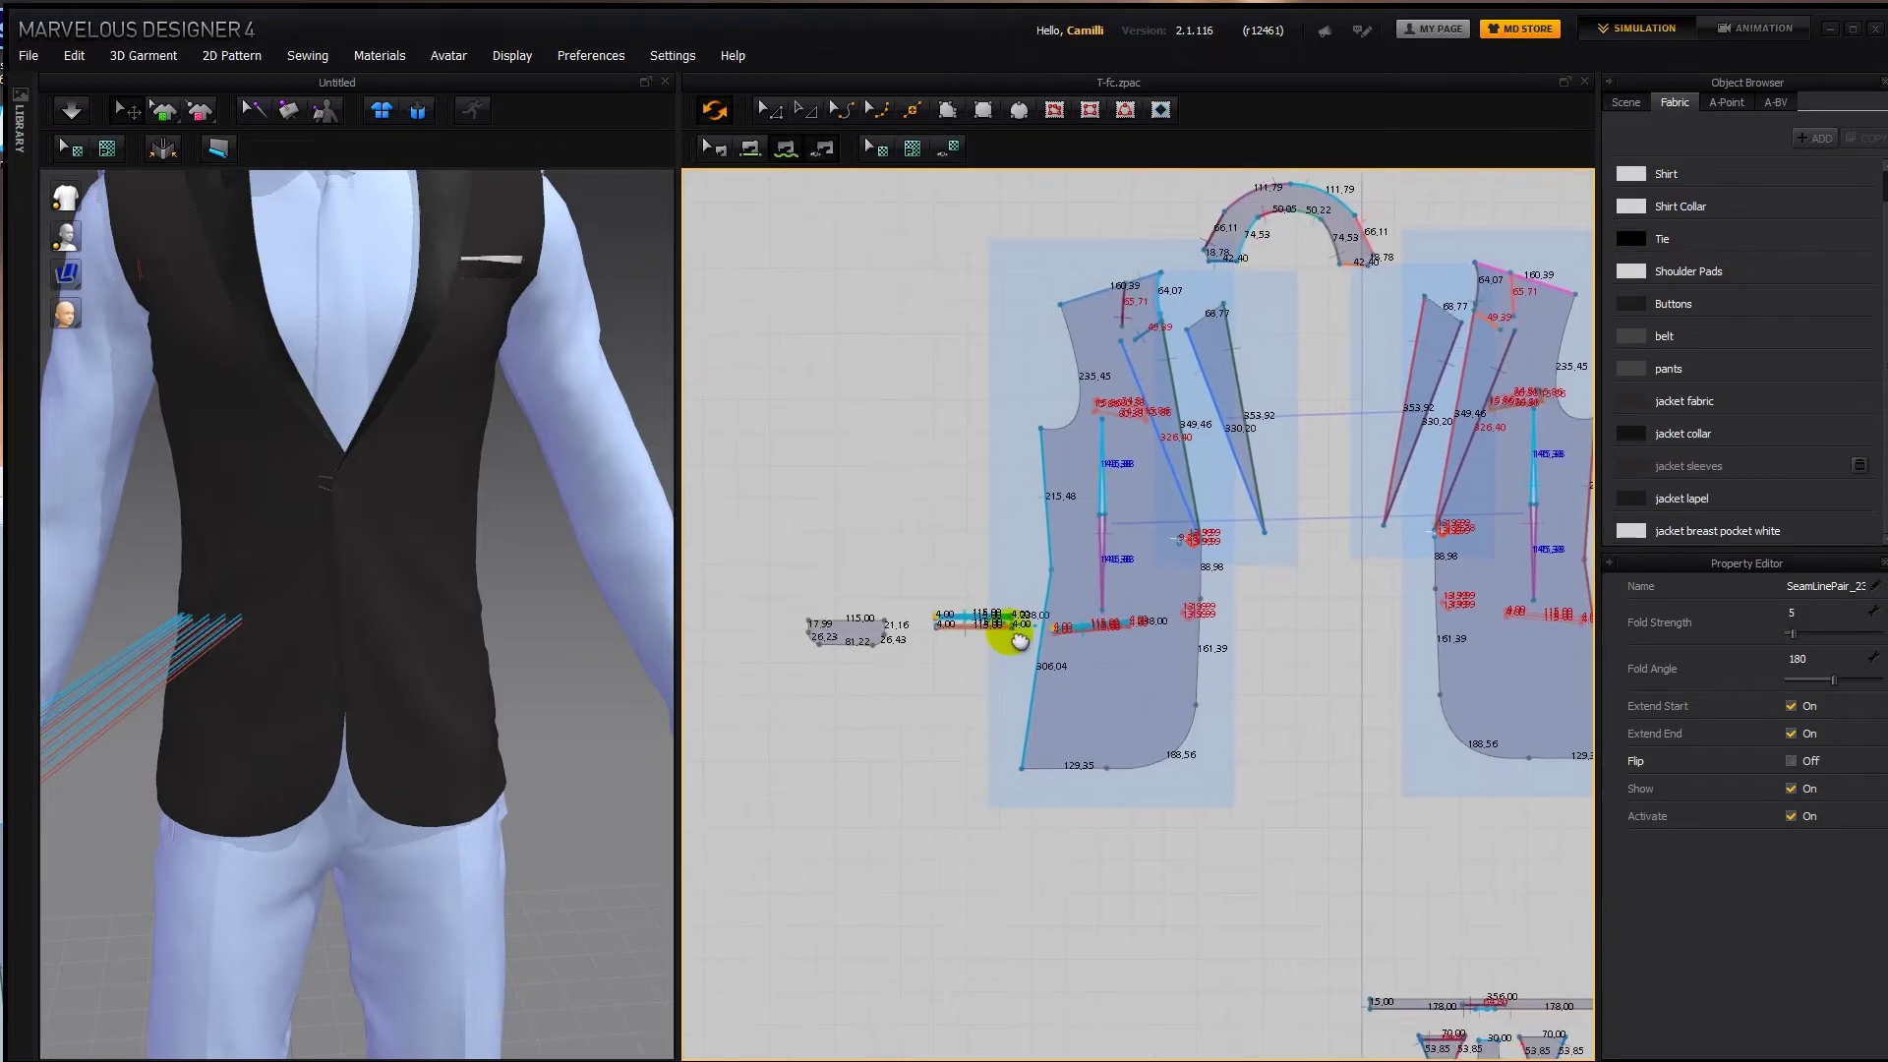
Activate both pocket strips and superimpose them over the jacket's front panel on the avatar.
scroll(245, 698, "down", 3)
scroll(344, 688, "down", 2)
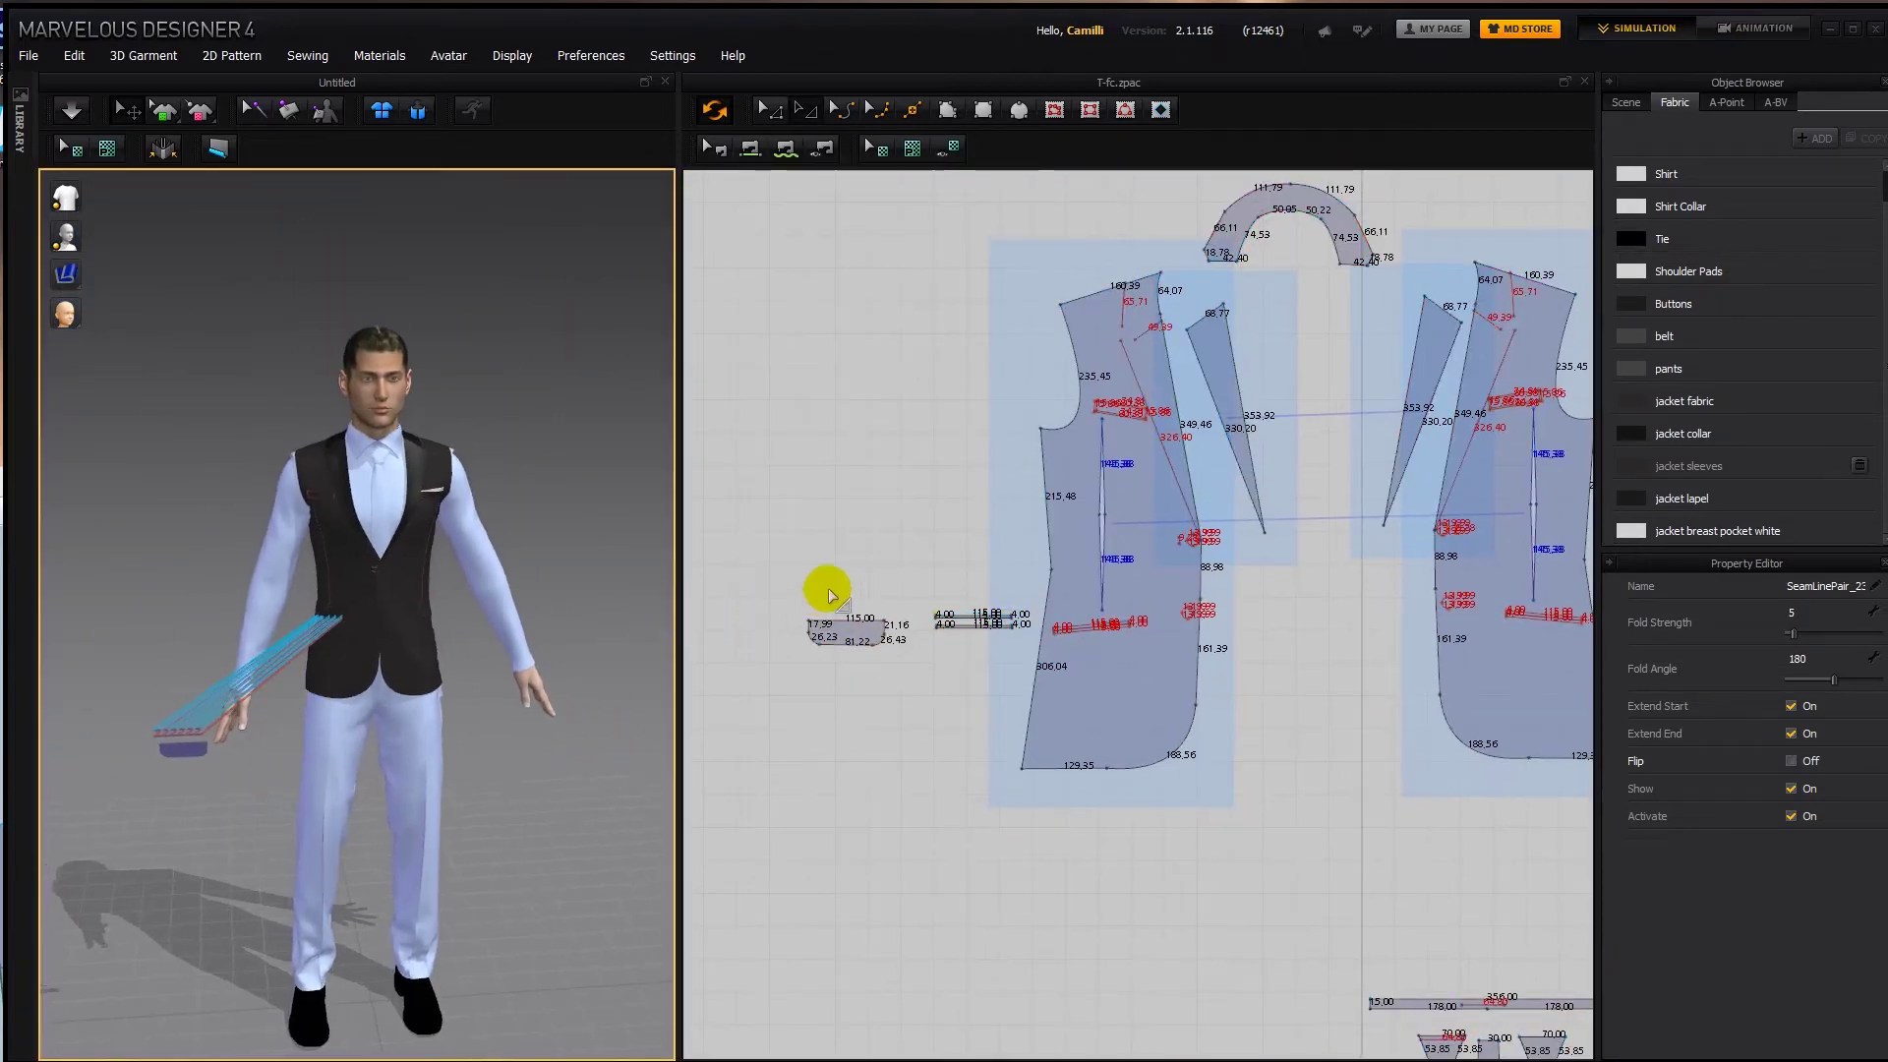
left_click_drag(898, 572, 1032, 645)
right_click(186, 721)
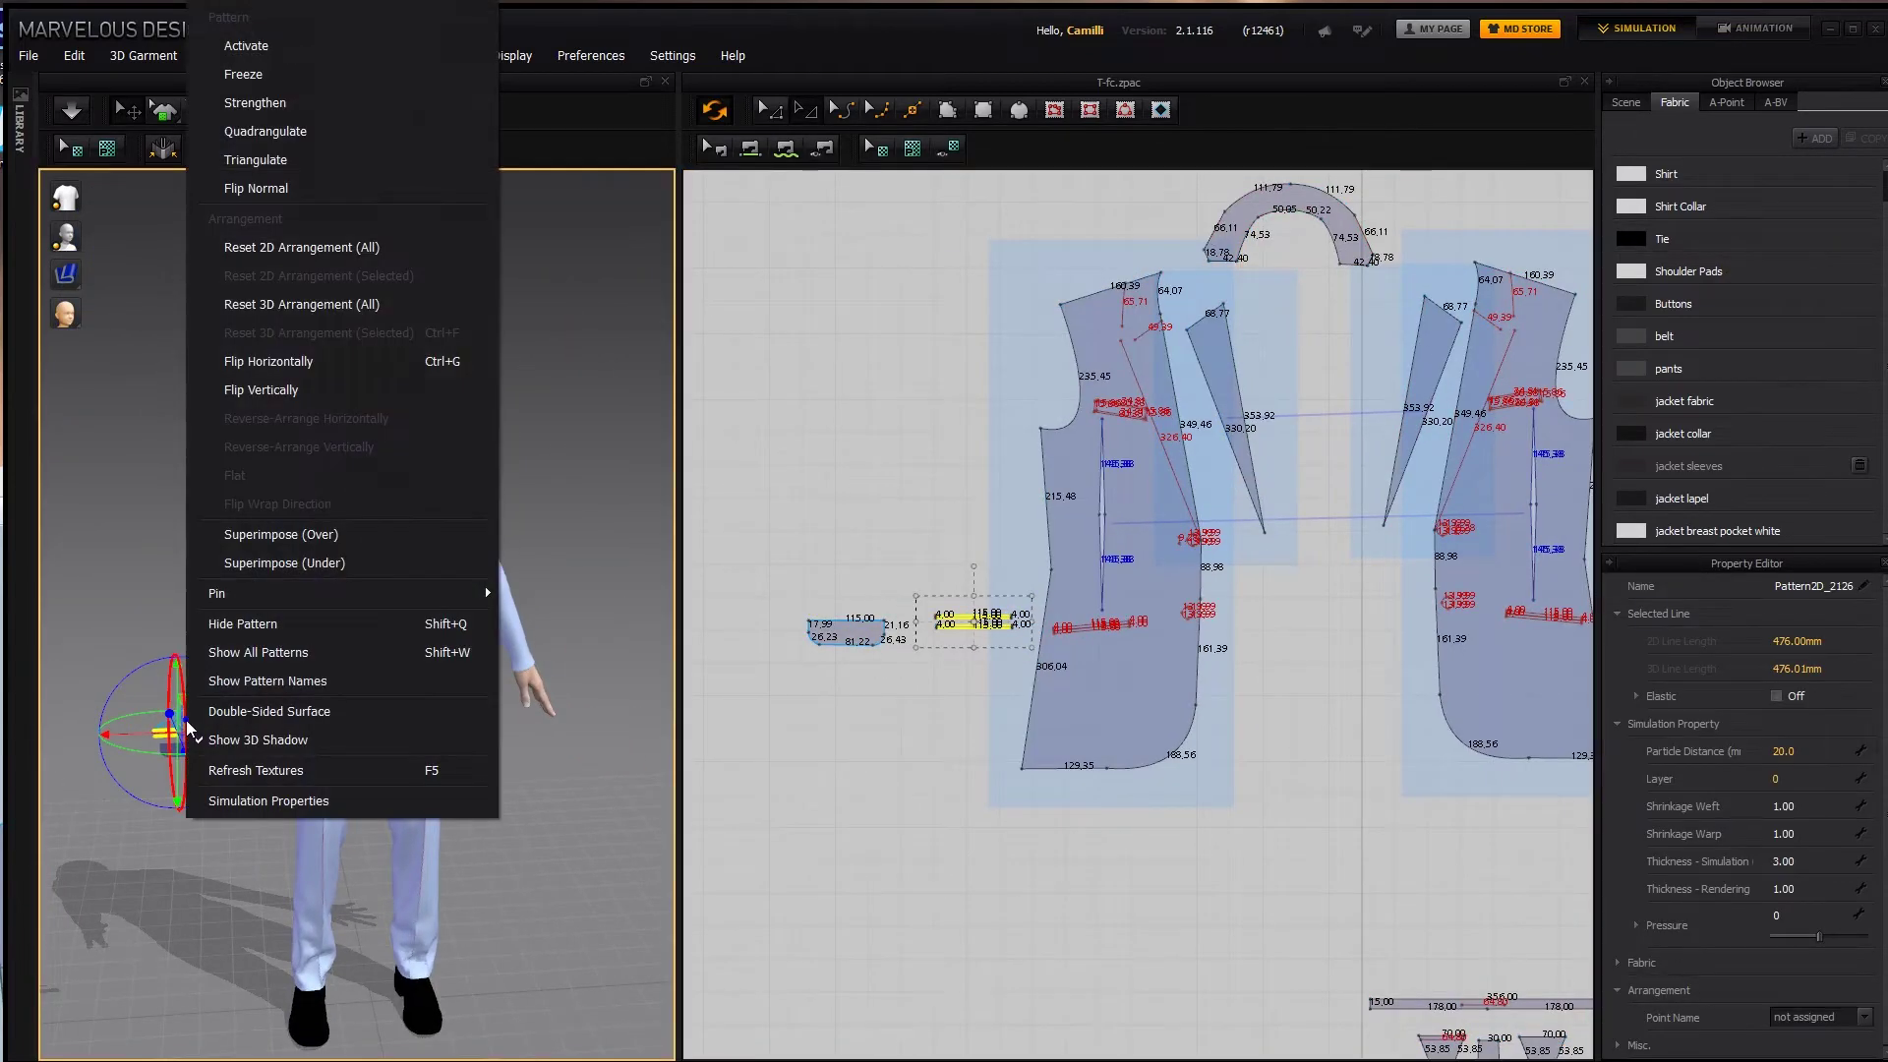
left_click(245, 45)
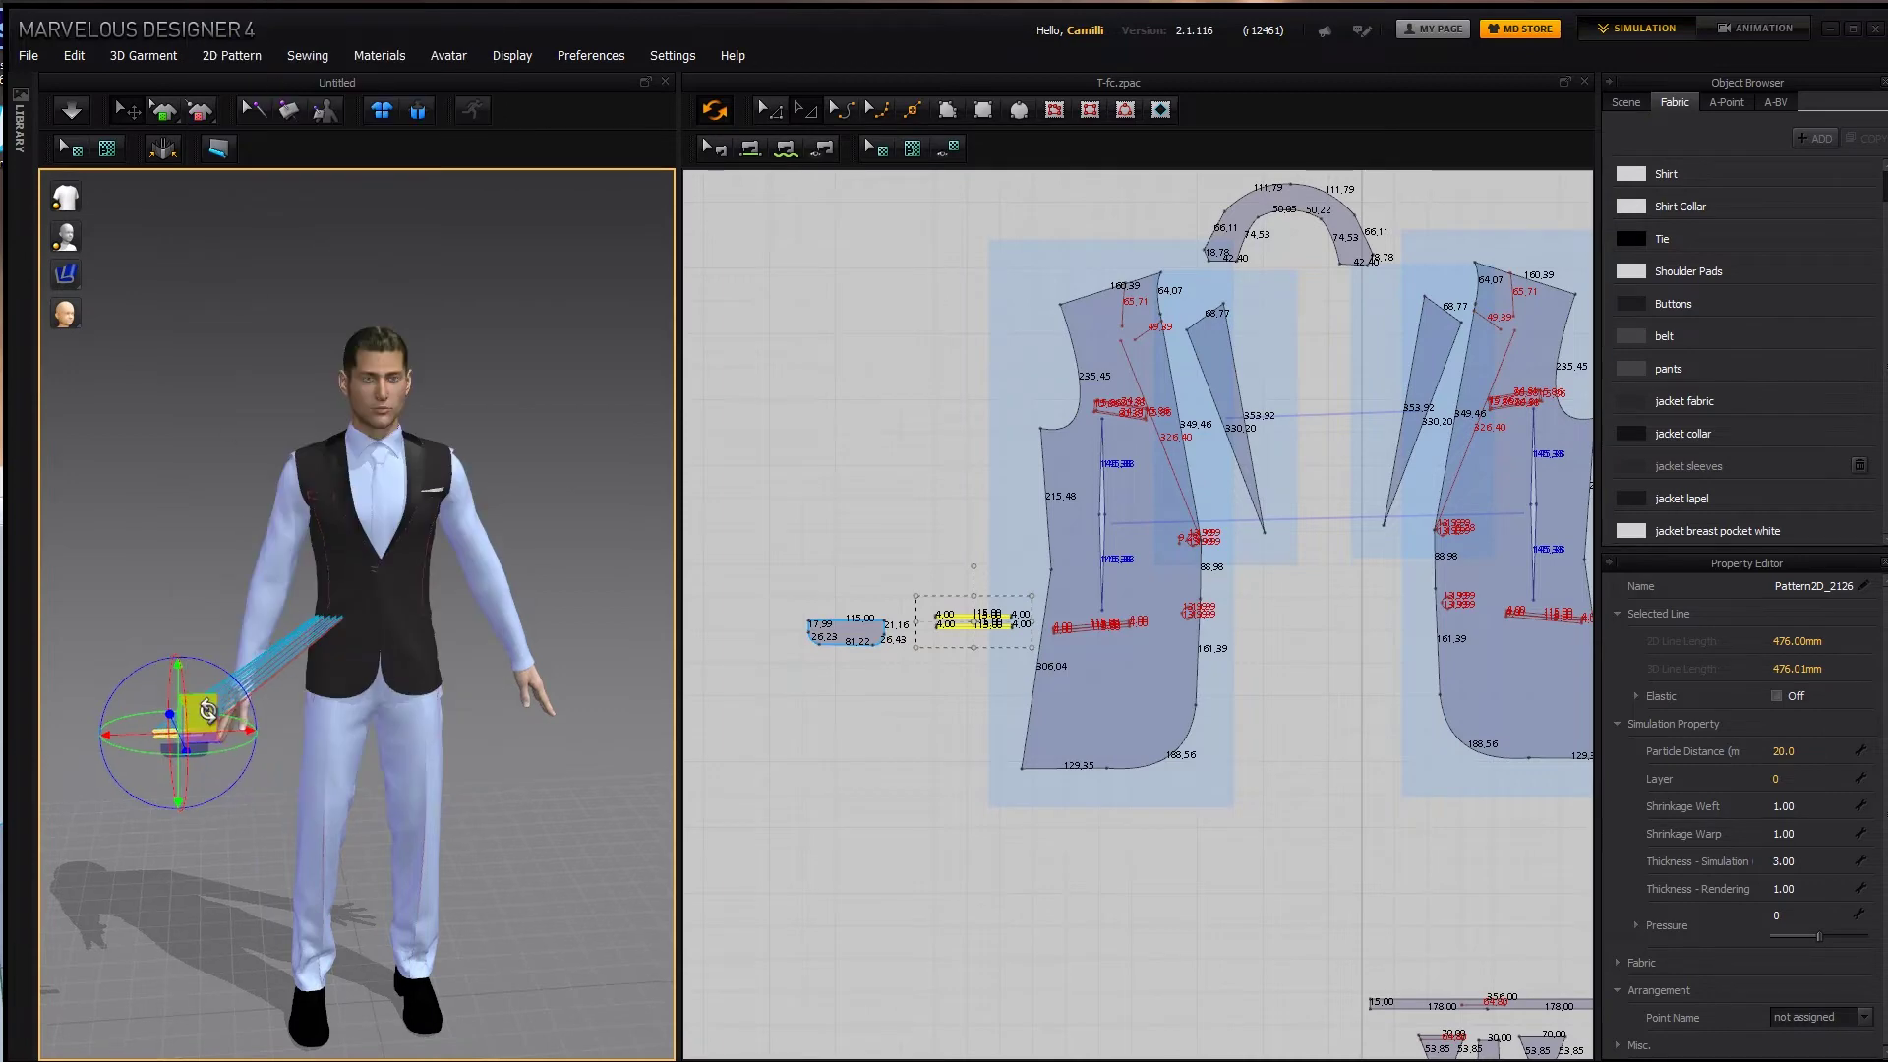
right_click(204, 706)
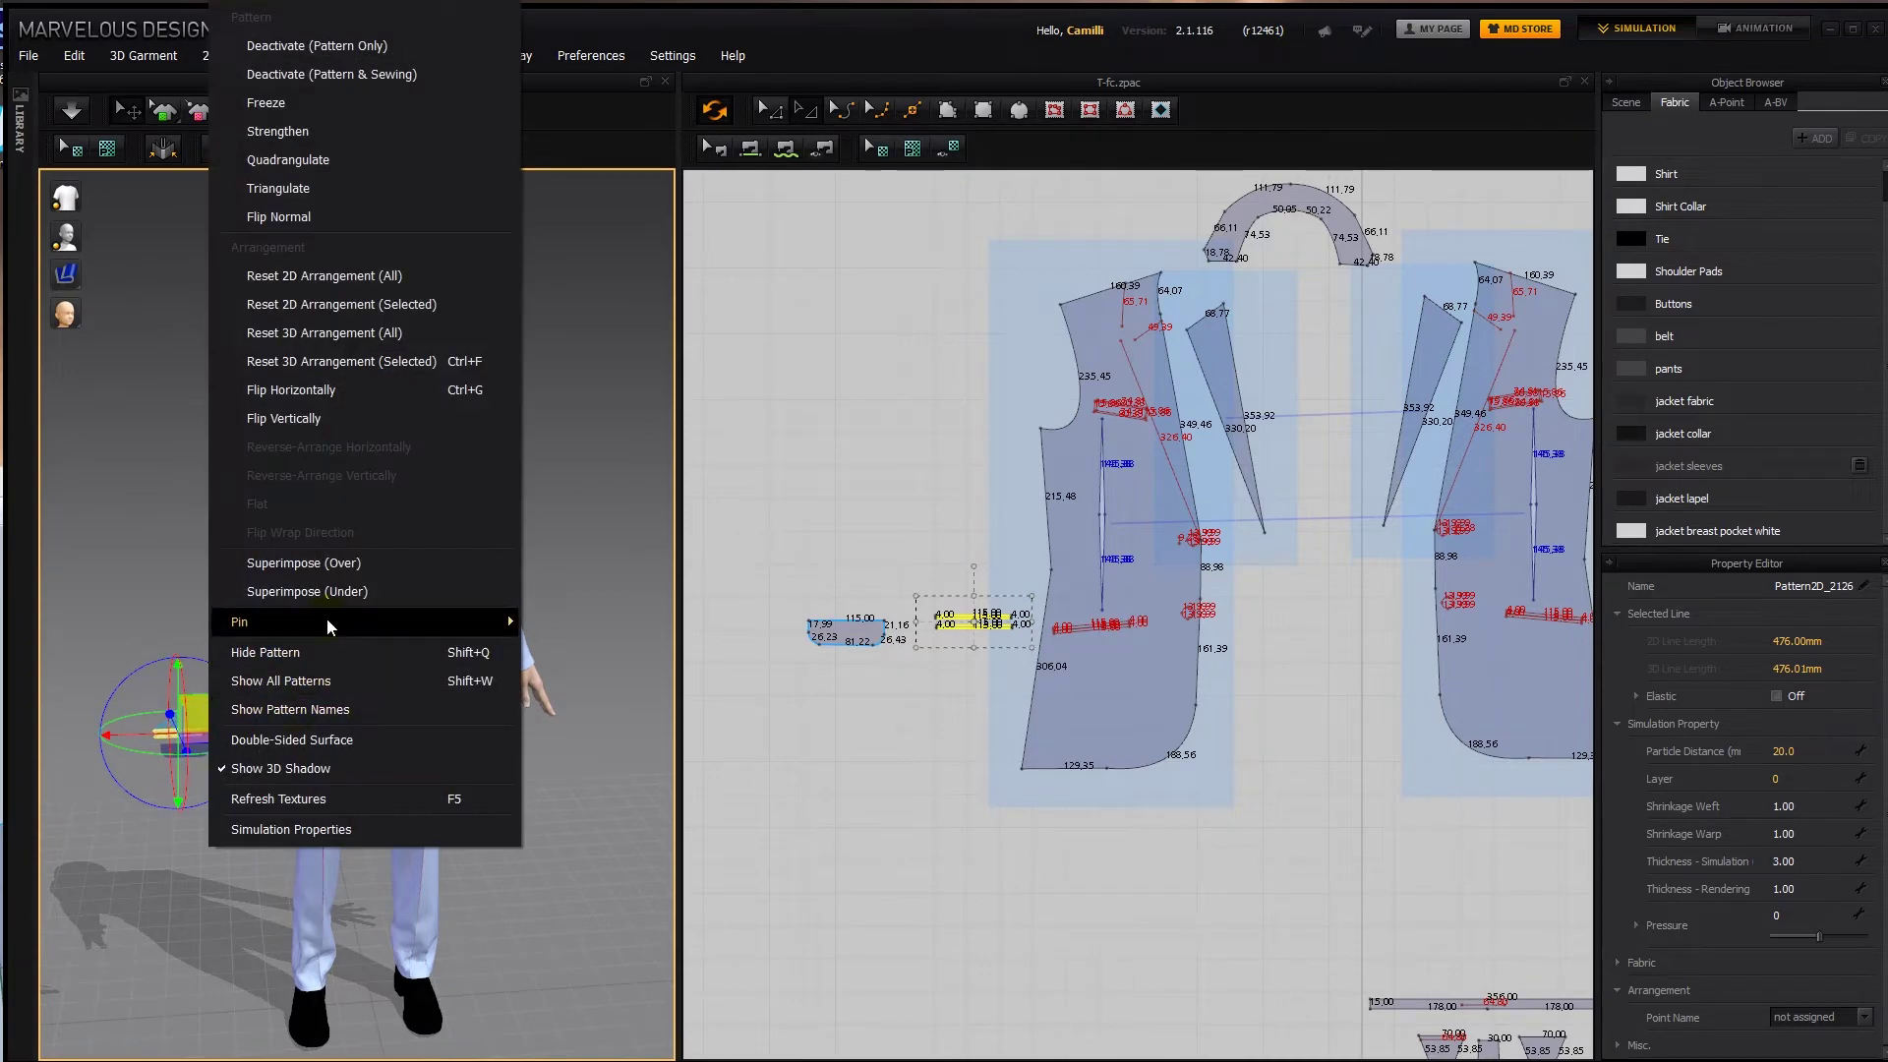
left_click(328, 569)
Add a new fabric for the pocket strips and name it "jacket side strips".
scroll(467, 634, "up", 10)
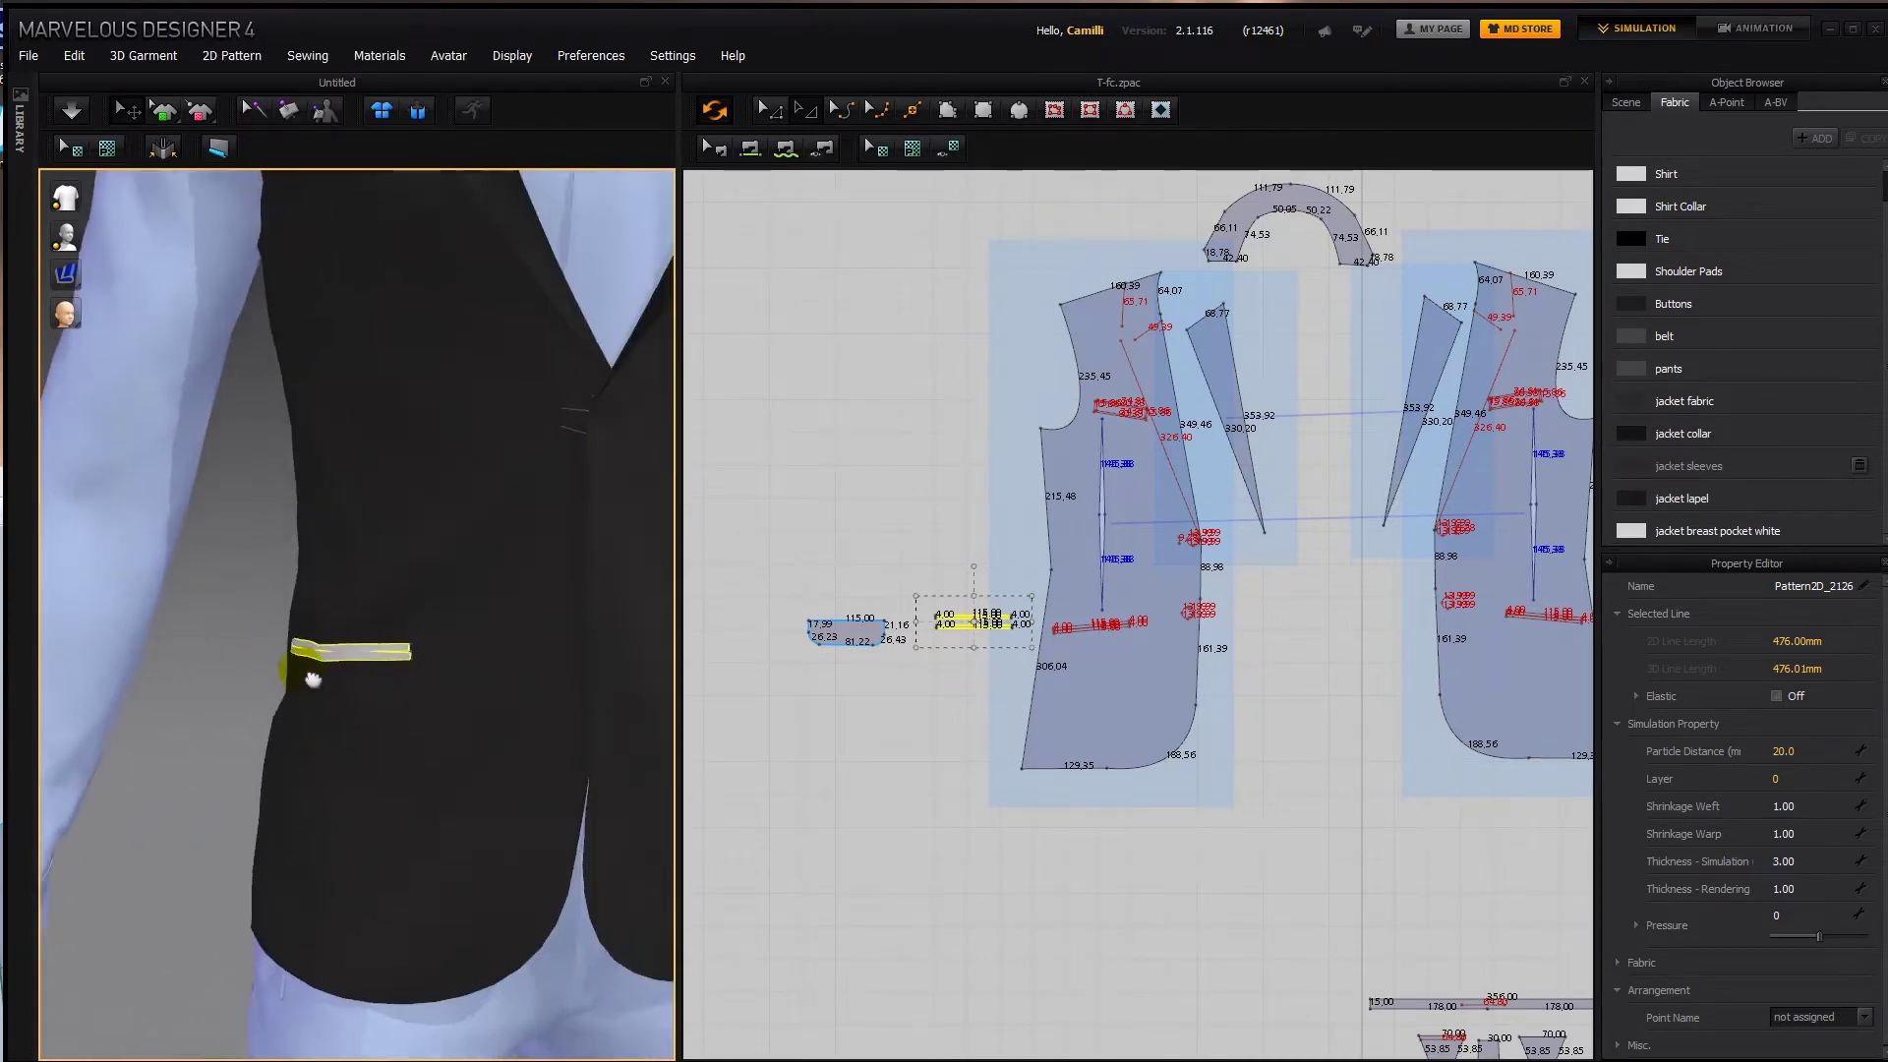
scroll(313, 678, "up", 3)
scroll(1748, 439, "up", 1)
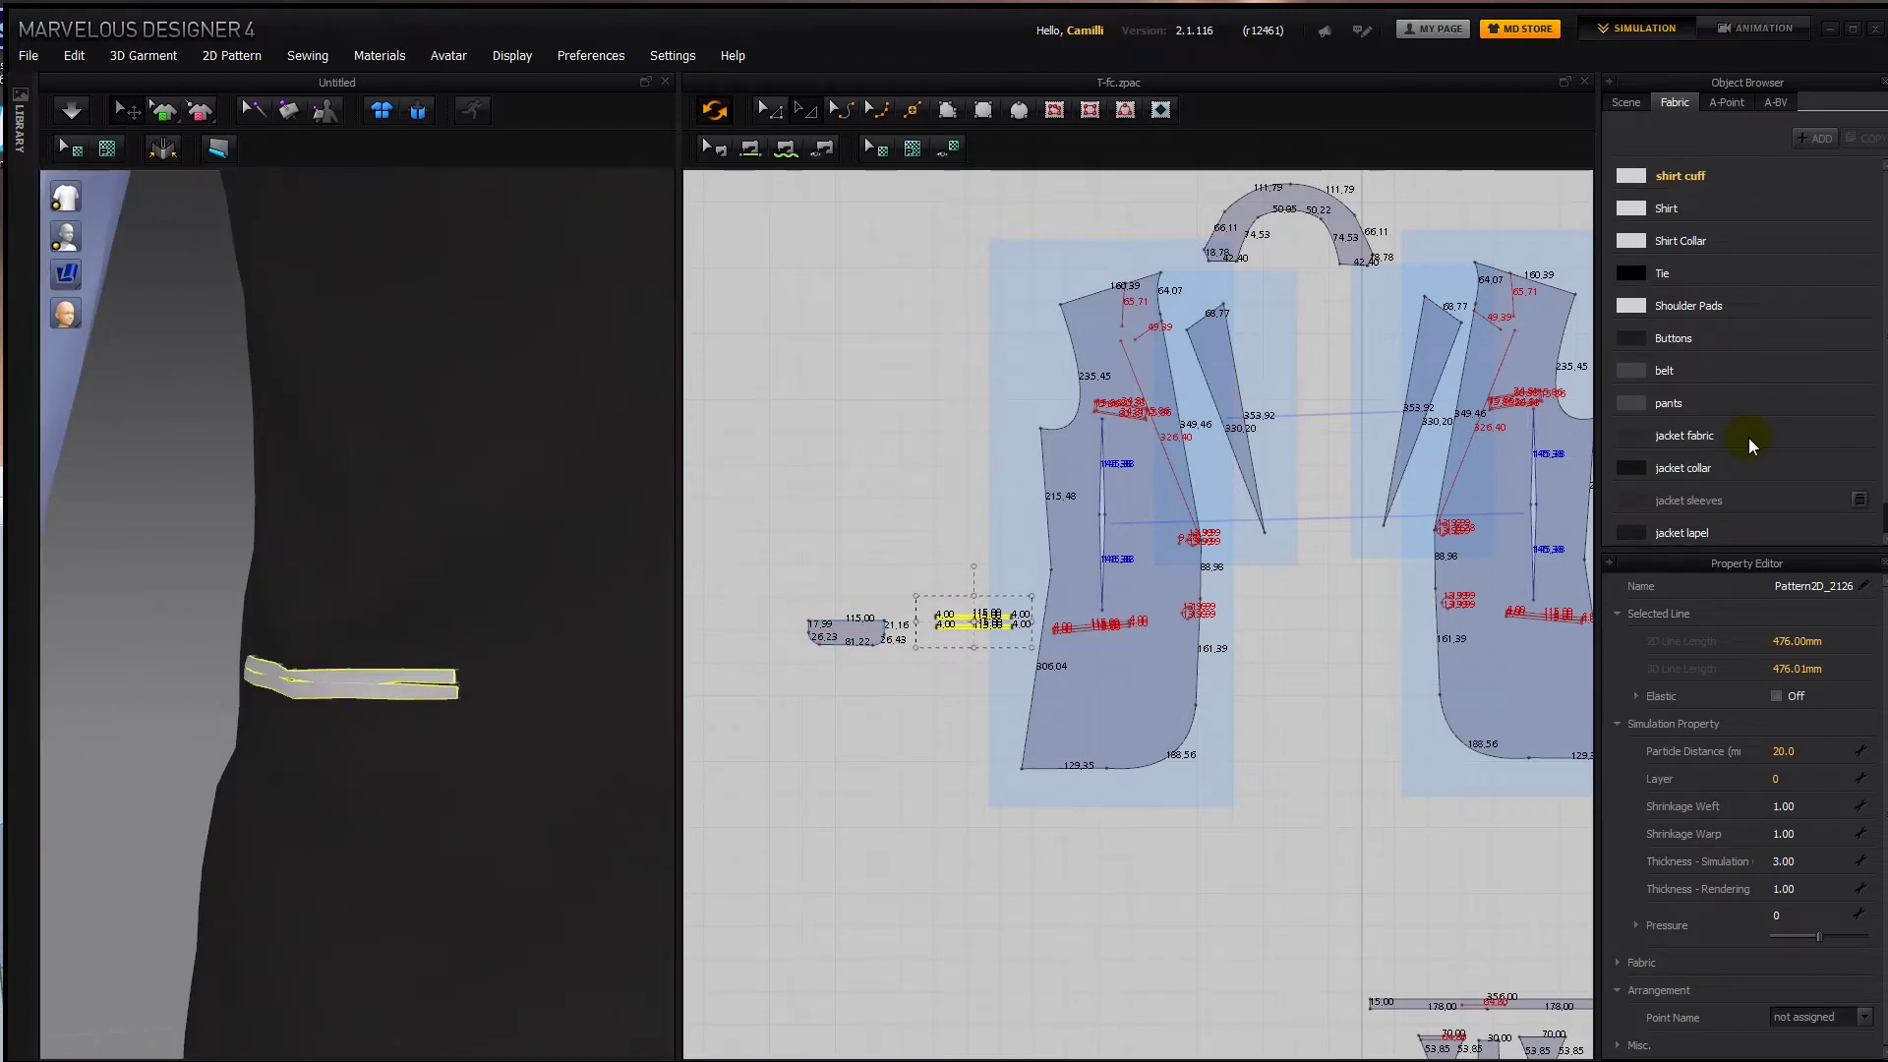
left_click(1741, 356)
scroll(1744, 481, "down", 2)
scroll(1821, 604, "up", 1)
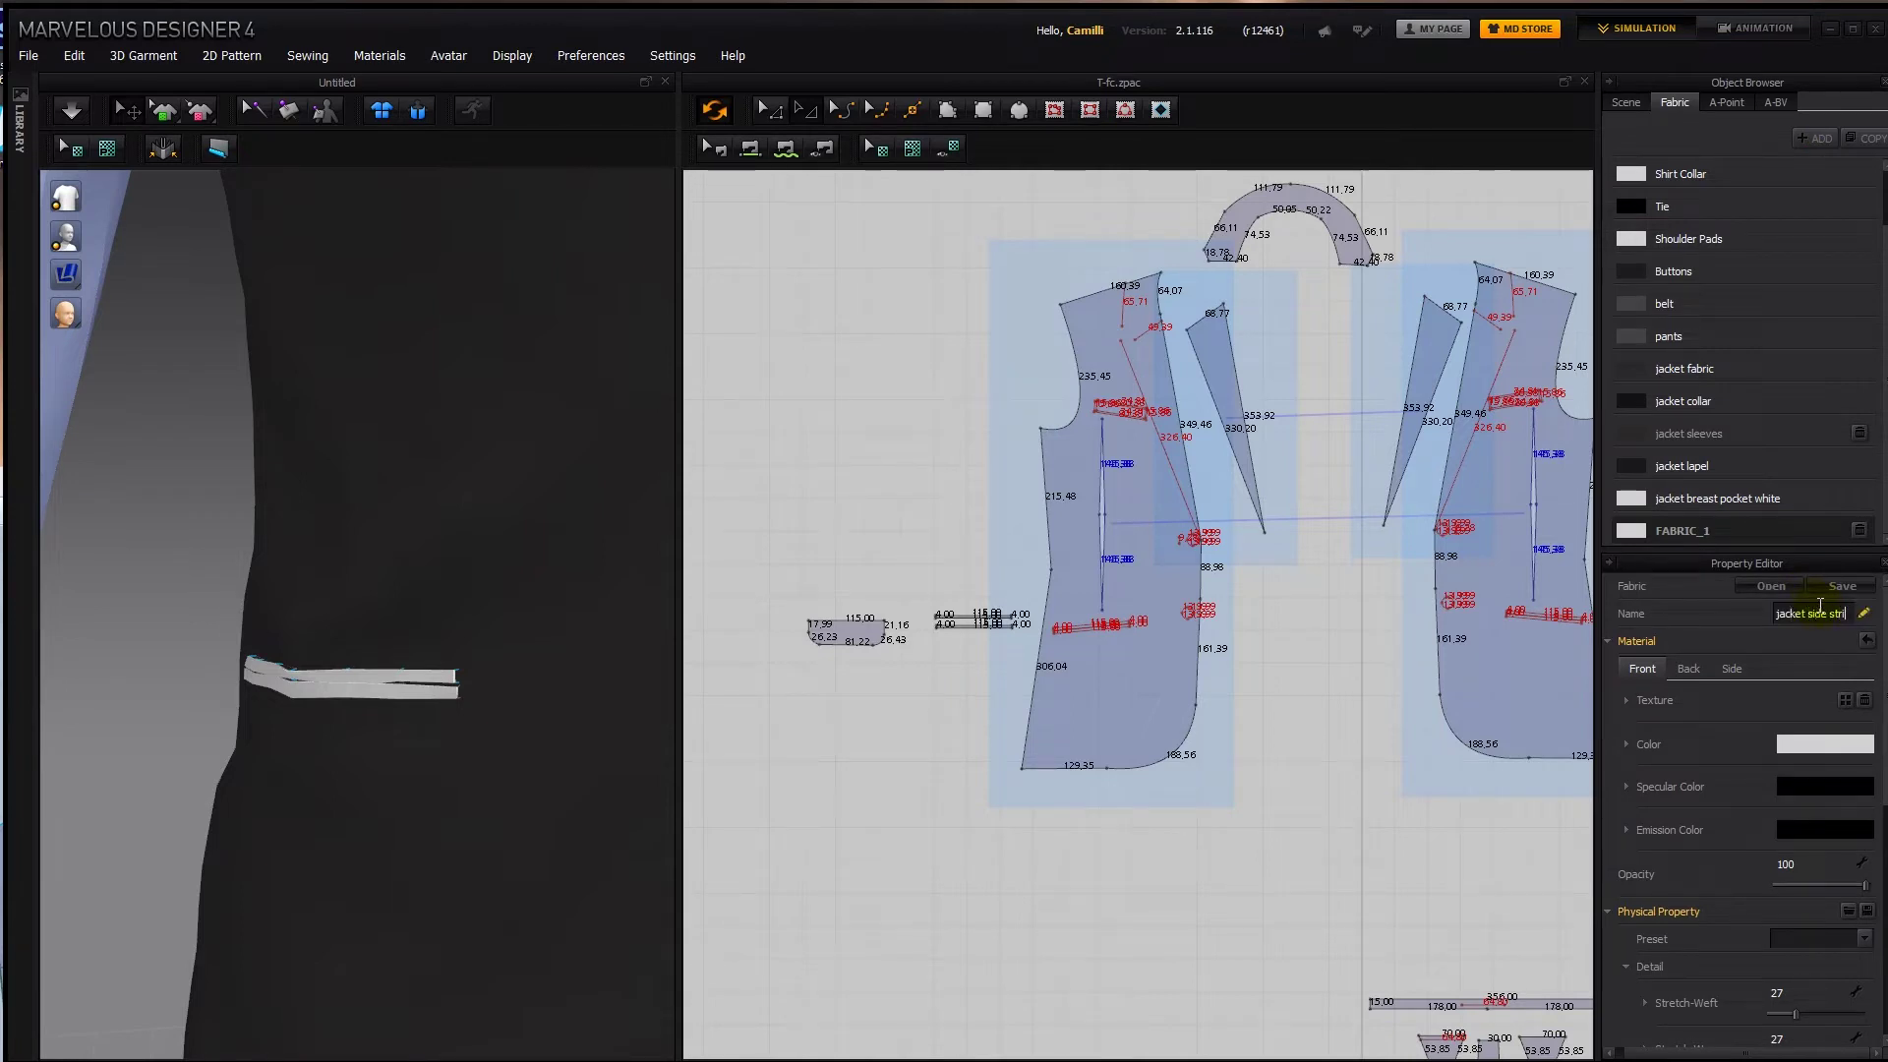
type("ps")
key("Return")
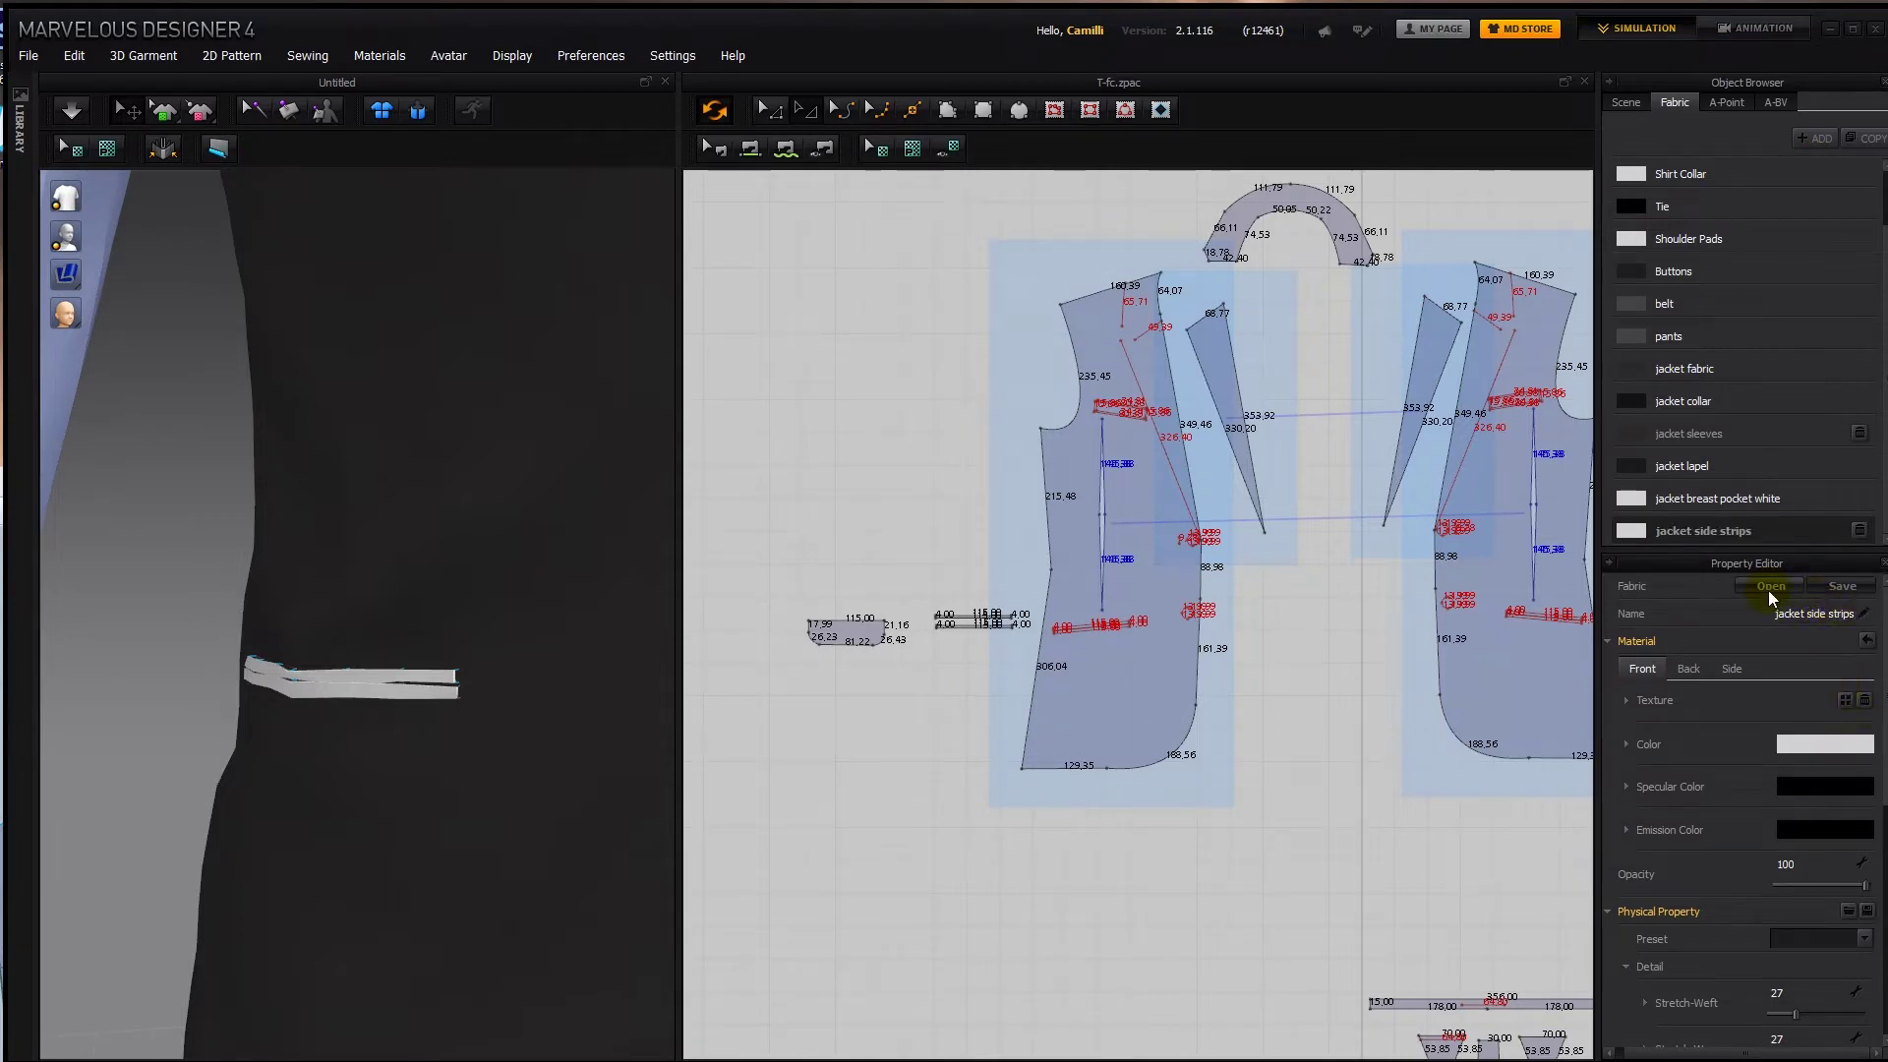
Load Tuxedo_Jacket_side-pocket-strip.zfab into the jacket side strips fabric and review its physical properties.
left_click(1770, 586)
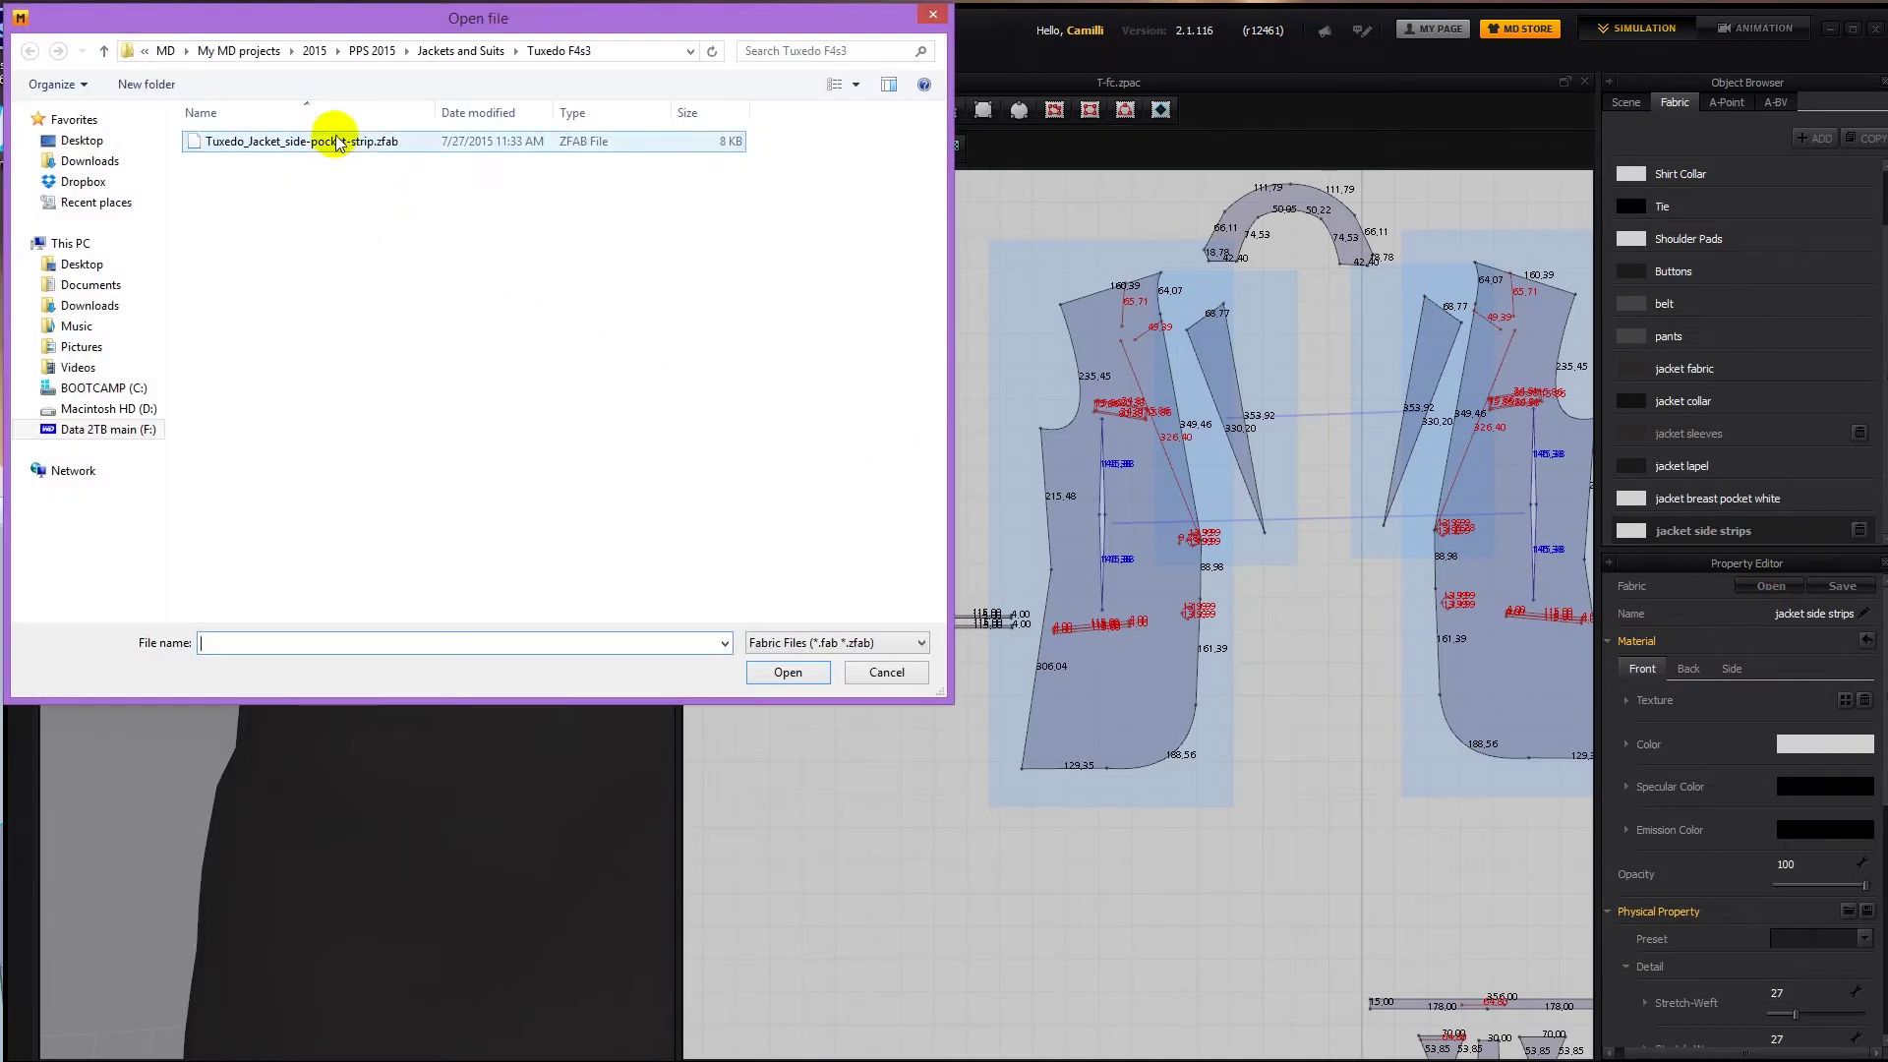
double_click(337, 143)
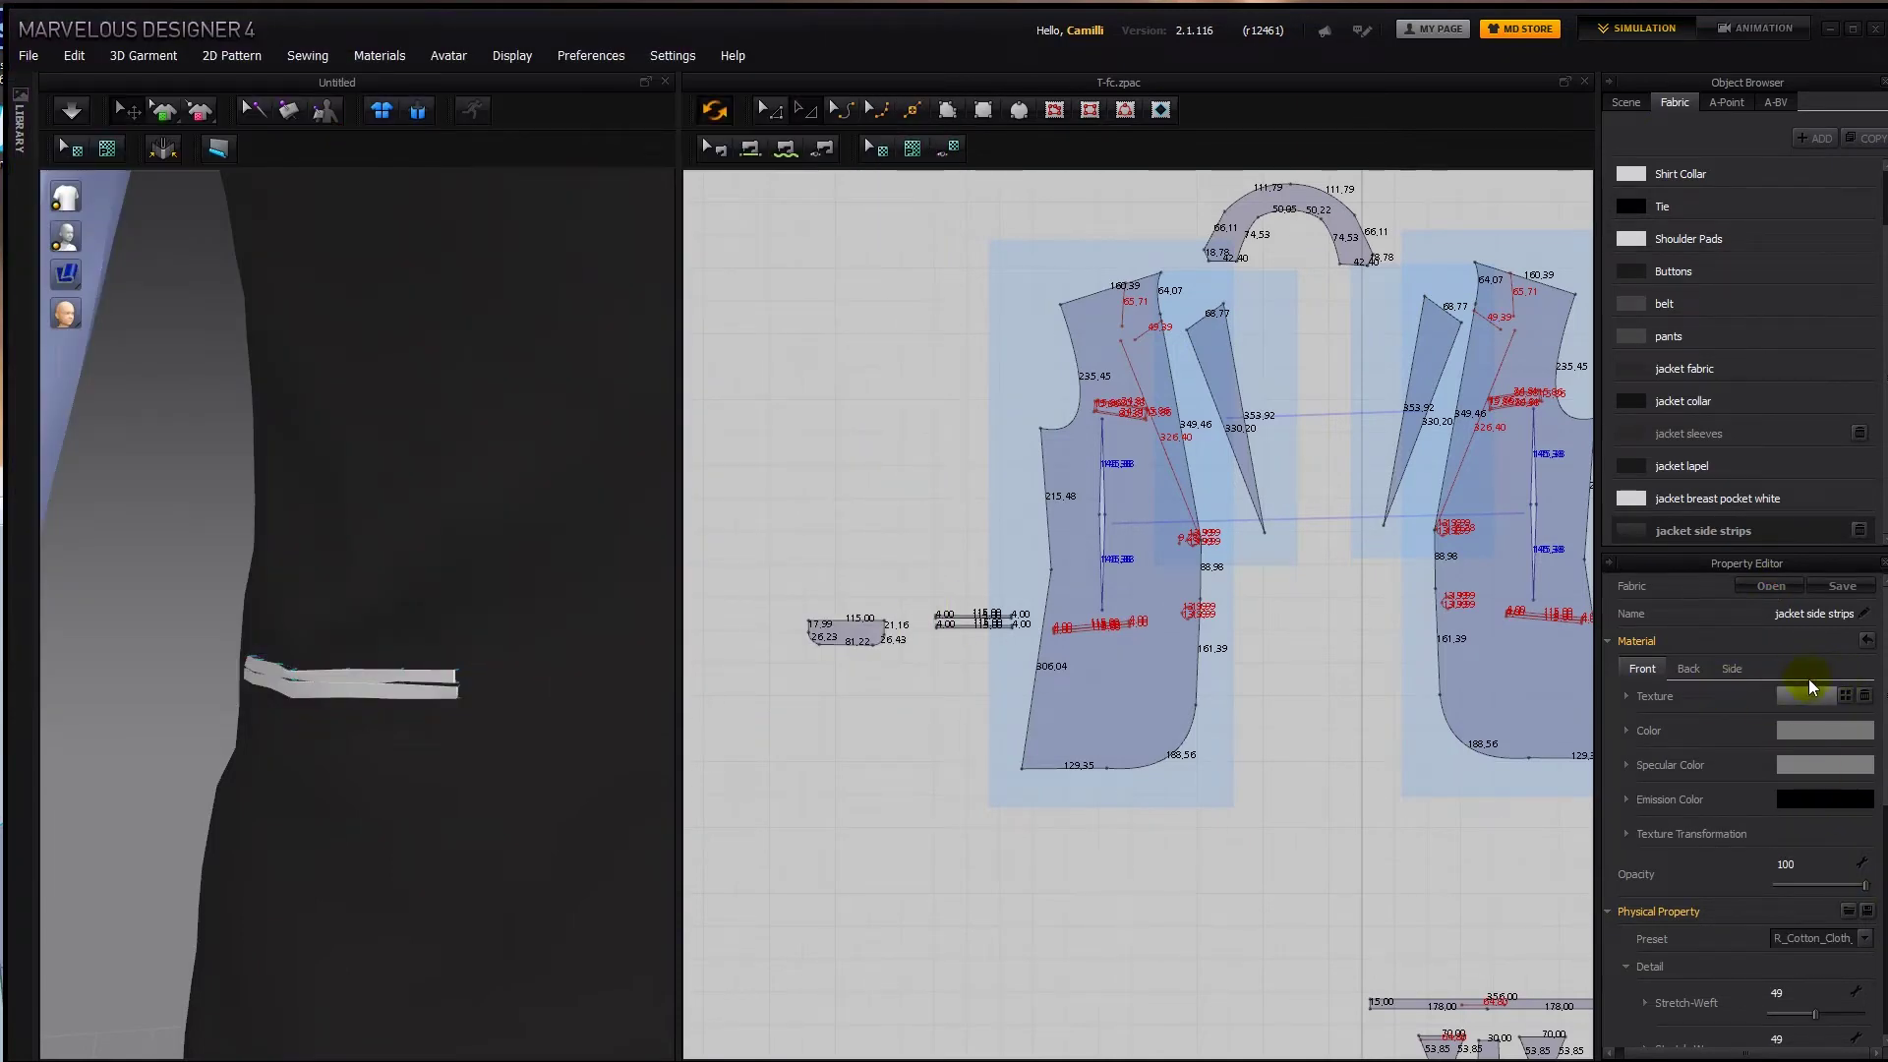
scroll(1699, 747, "down", 4)
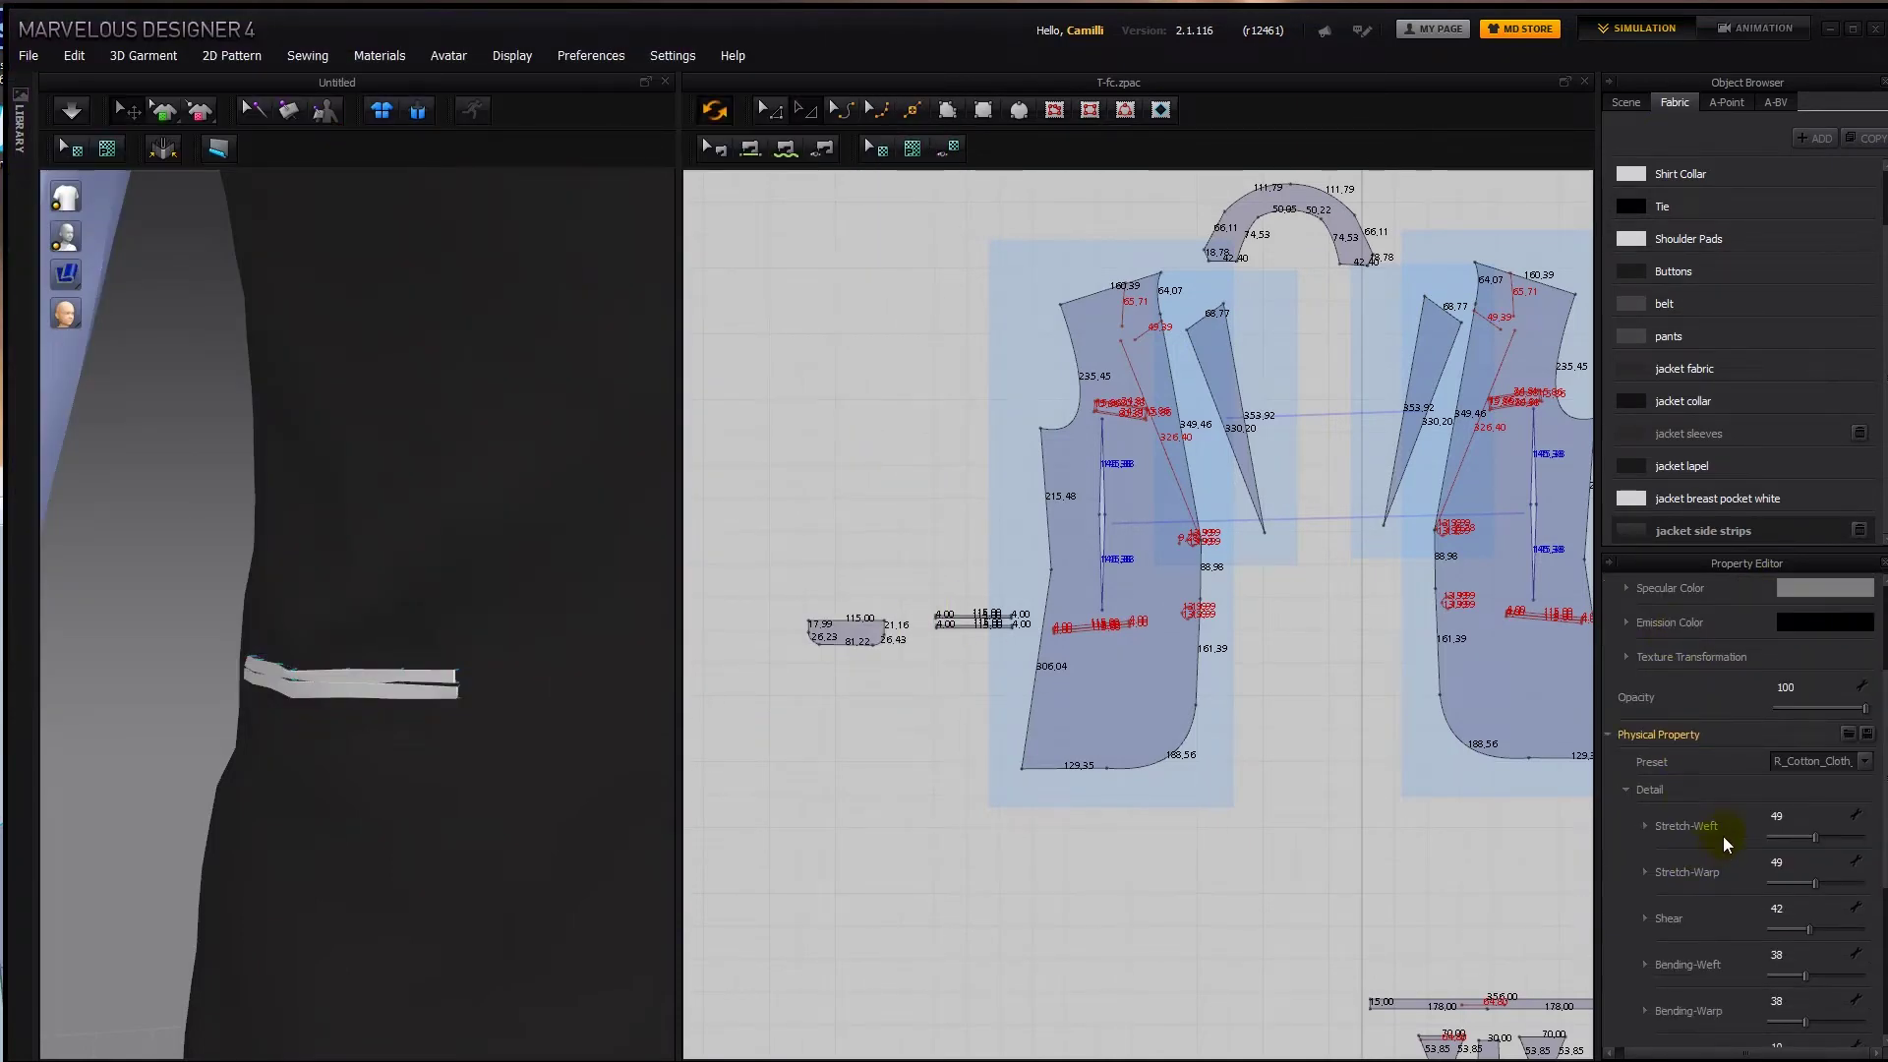
scroll(1791, 830, "down", 1)
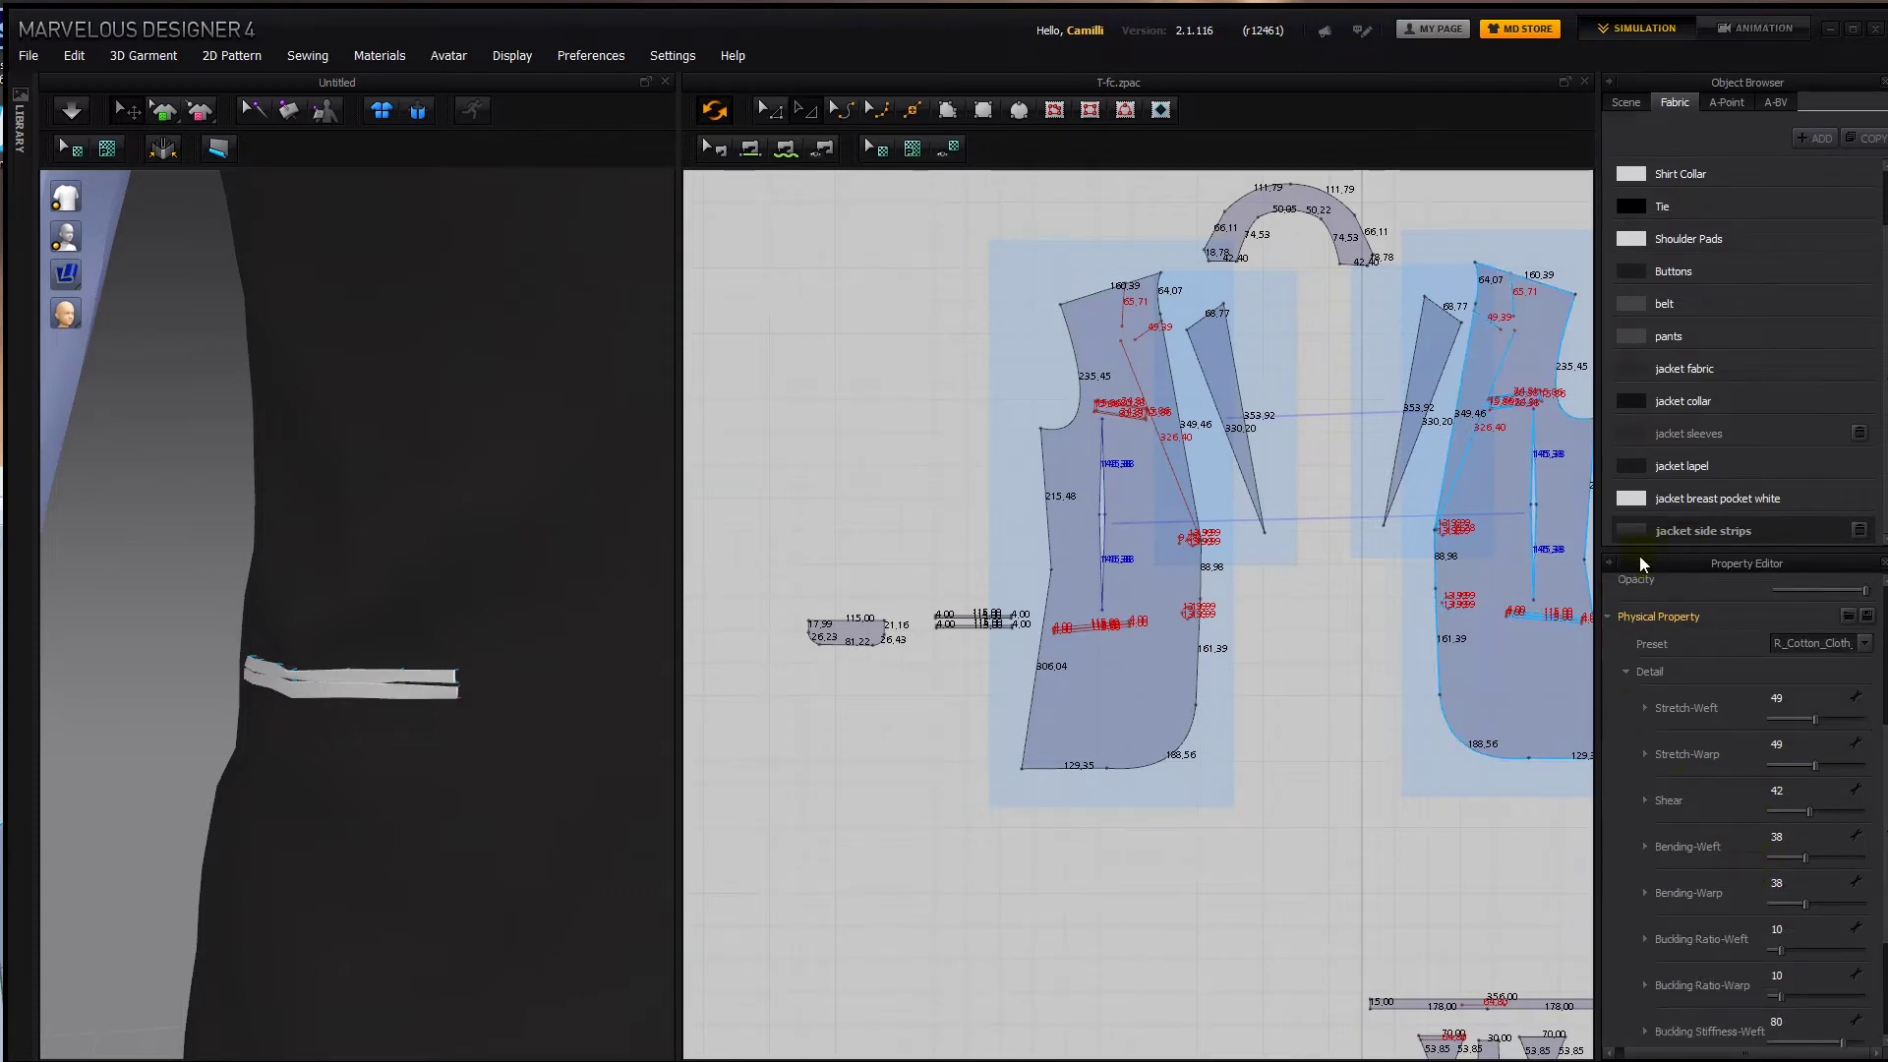
Apply the jacket side strips fabric to both pocket strips.
left_click(942, 611)
left_click(971, 624, "shift")
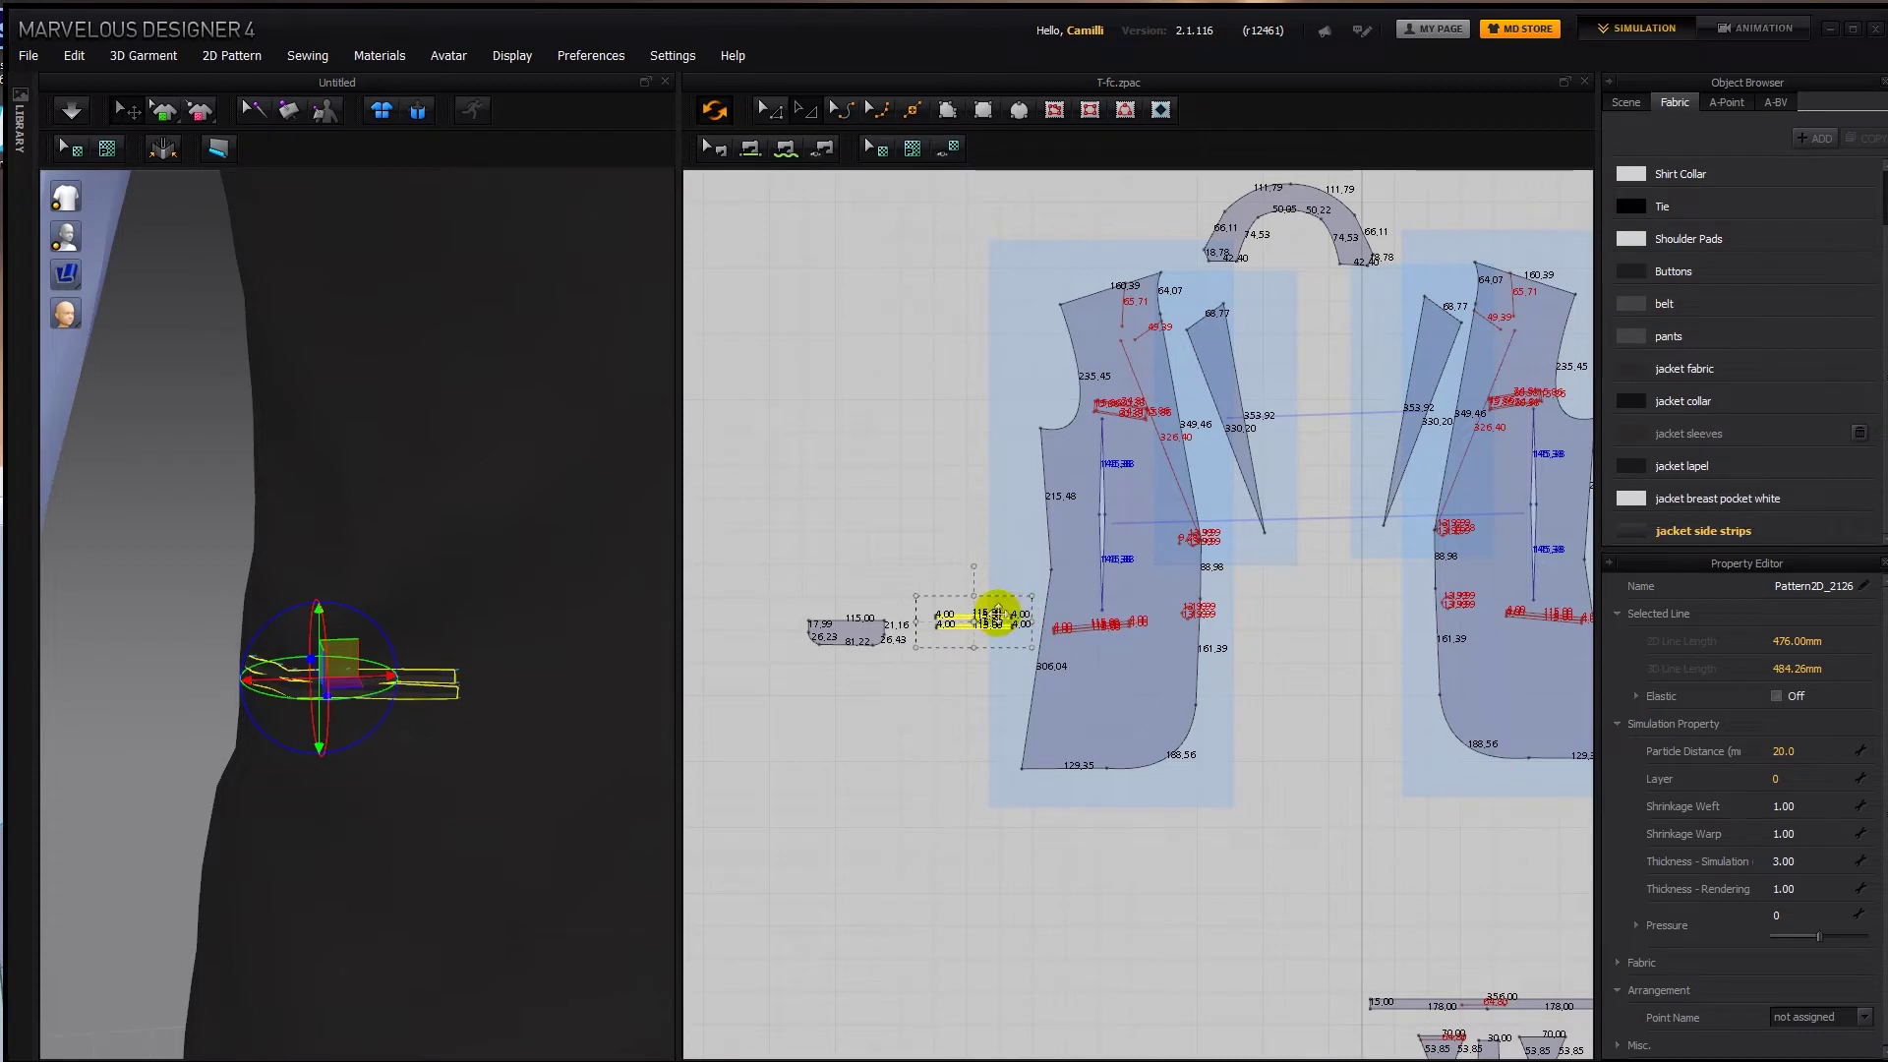
left_click(890, 492)
Show the fabric textures on the 2D patterns and adjust the texture placement on both pocket strips.
scroll(915, 566, "down", 5)
middle_click_drag(1020, 734, 981, 606)
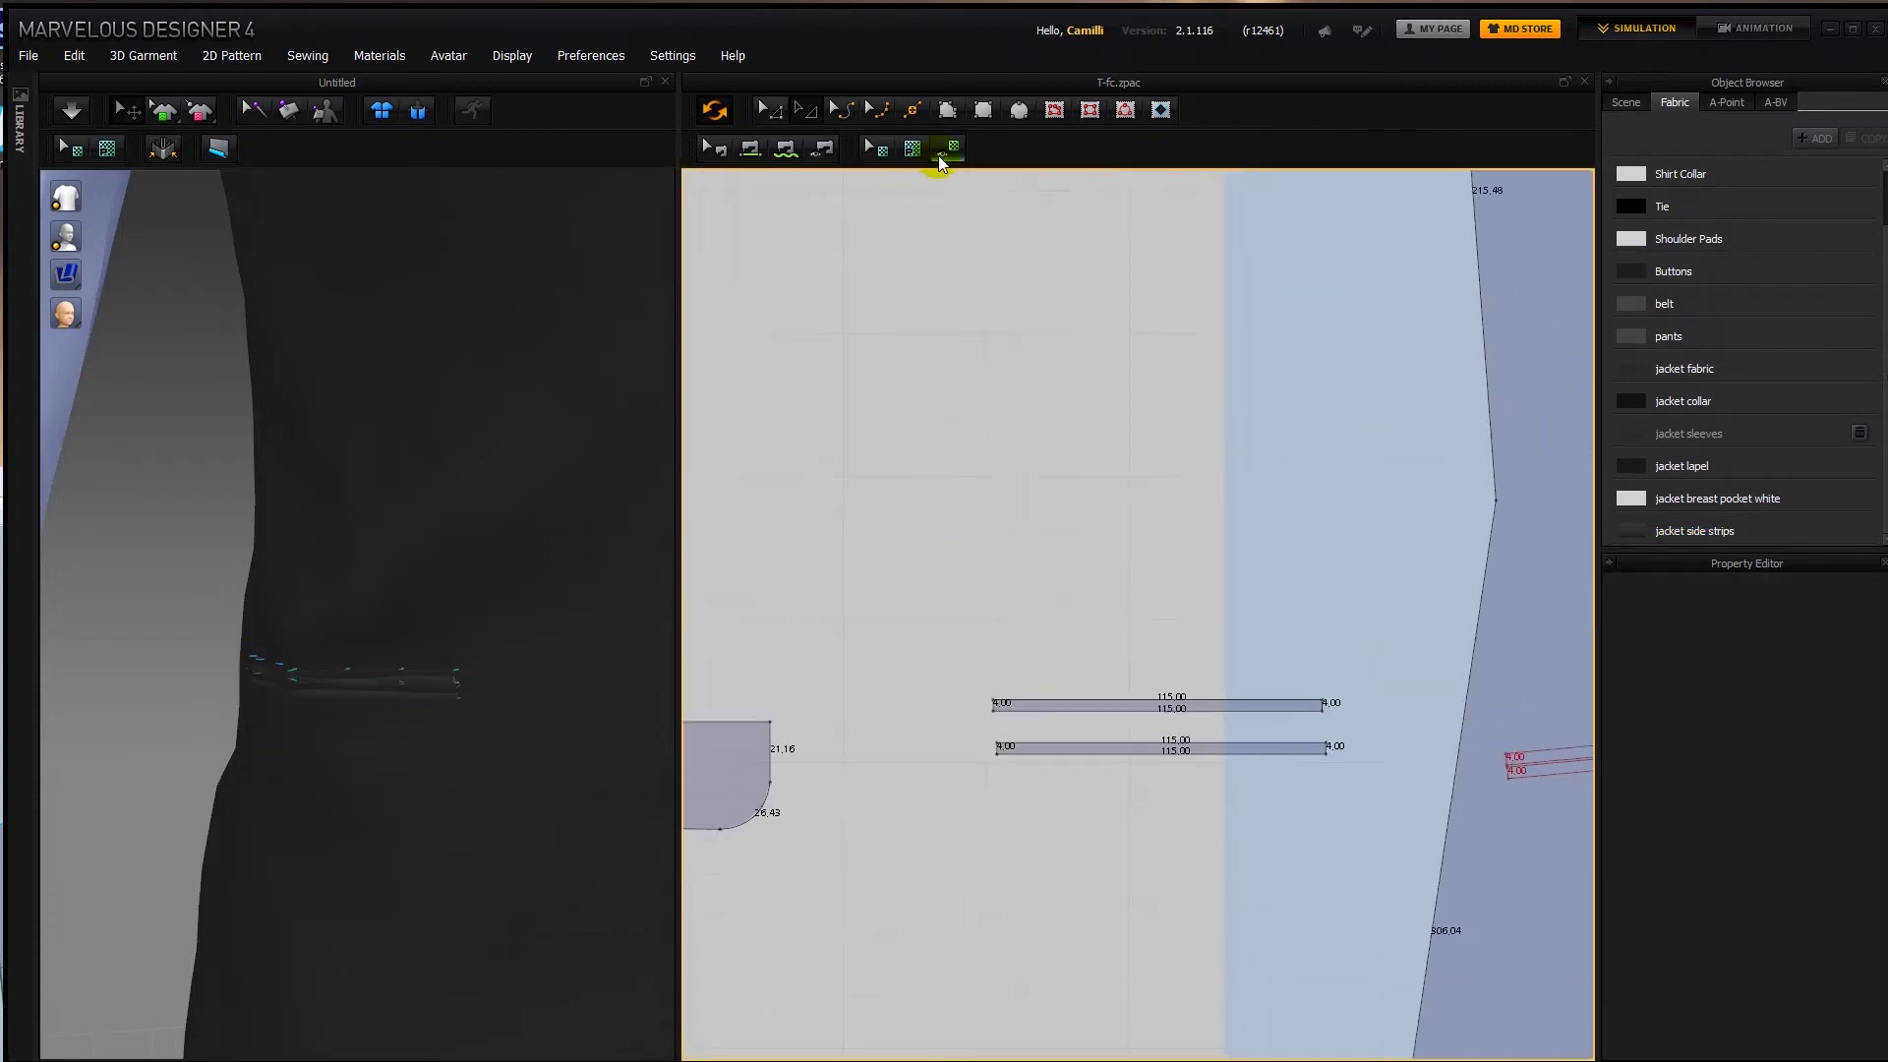
left_click(945, 152)
scroll(1193, 624, "down", 3)
middle_click_drag(1190, 615, 1146, 508)
middle_click_drag(1079, 708, 1097, 686)
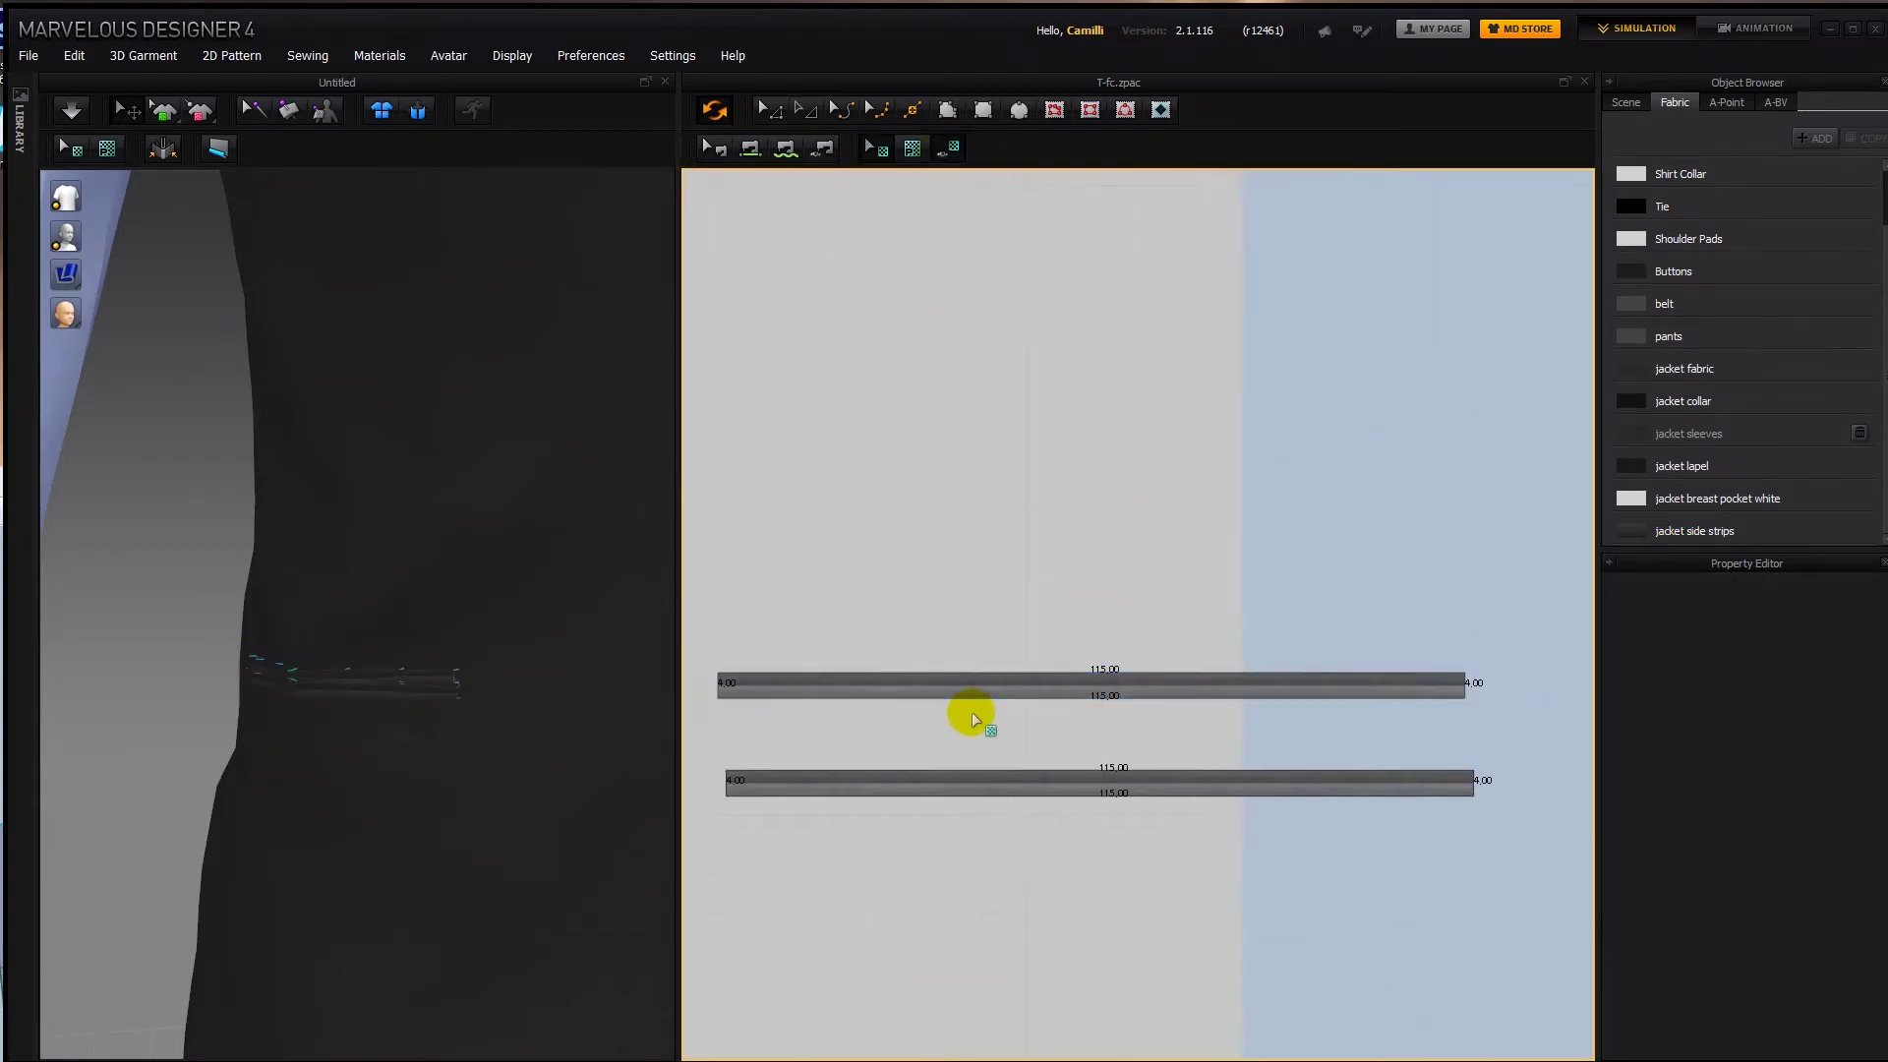
left_click(993, 688)
left_click_drag(993, 688, 993, 704)
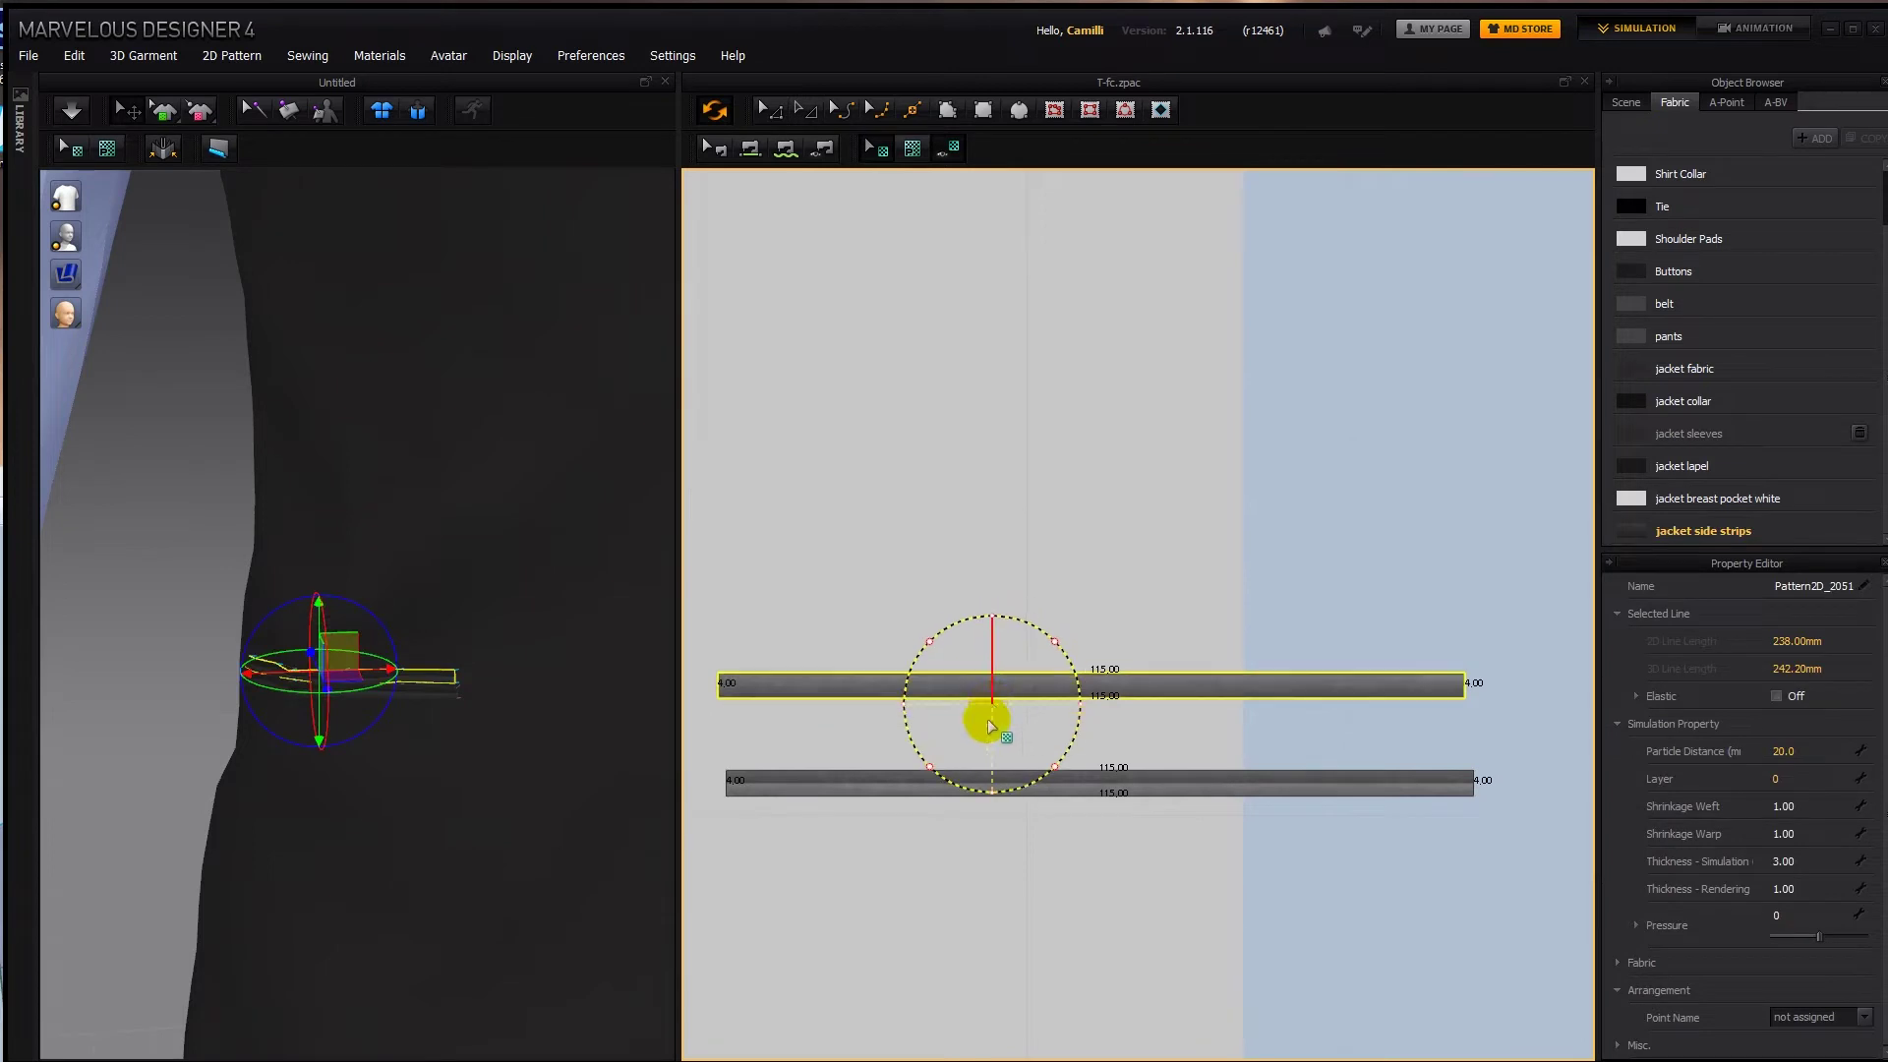
left_click(912, 791)
left_click_drag(911, 792, 914, 804)
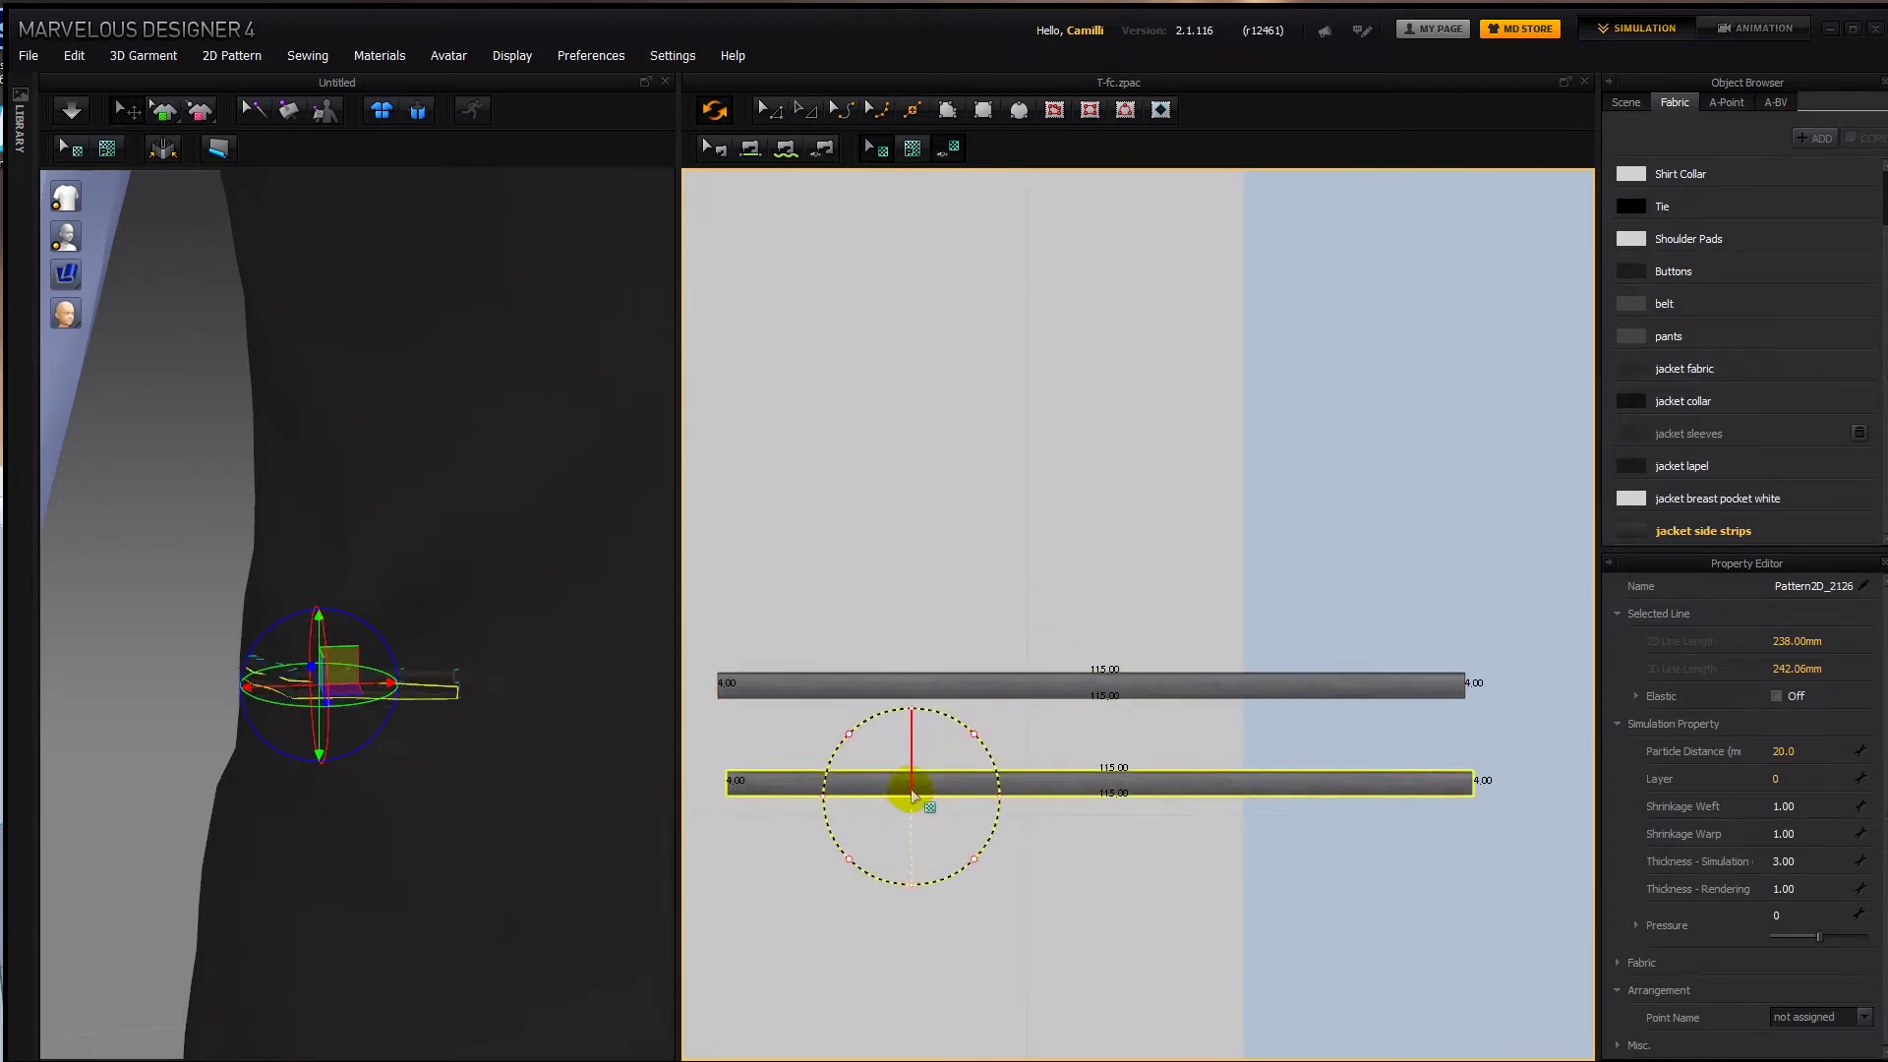
left_click(838, 674)
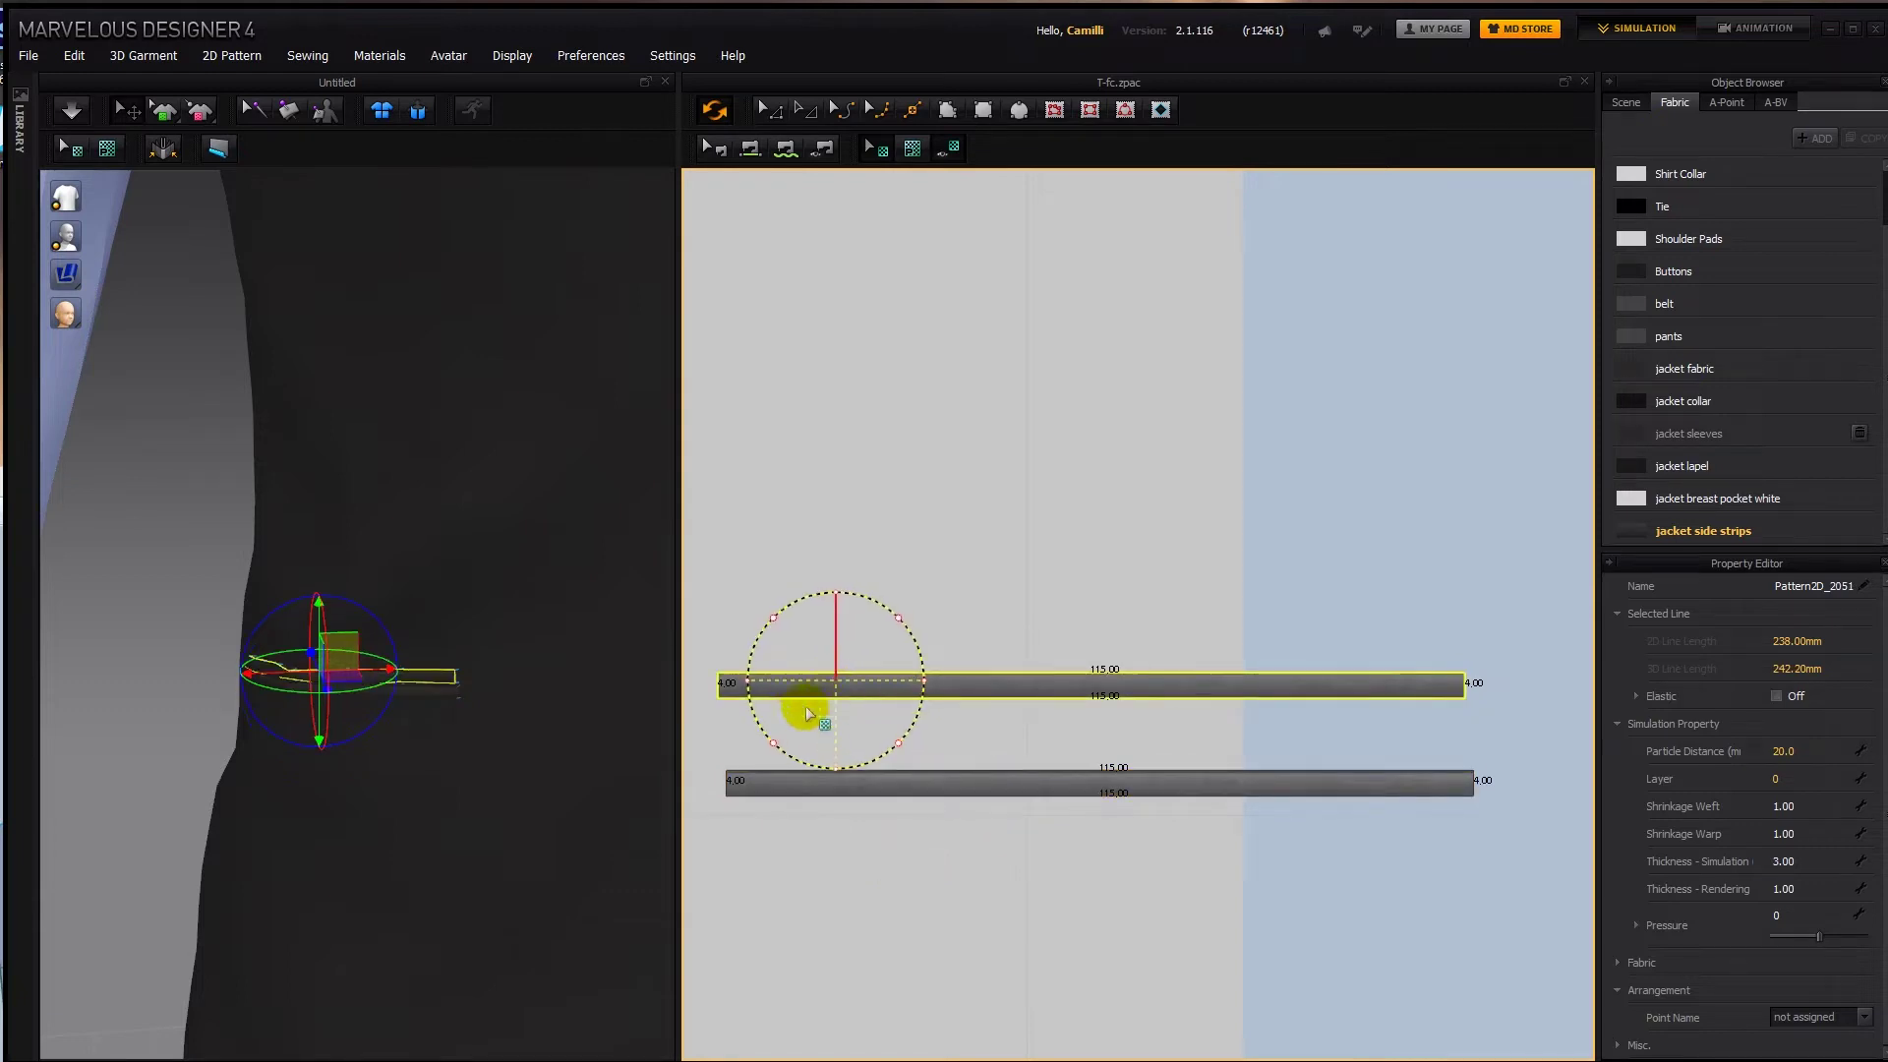
left_click(127, 652)
Simulate the garment to settle the pocket strips on the jacket, and inspect them with the internal lines shown briefly.
scroll(324, 781, "down", 2)
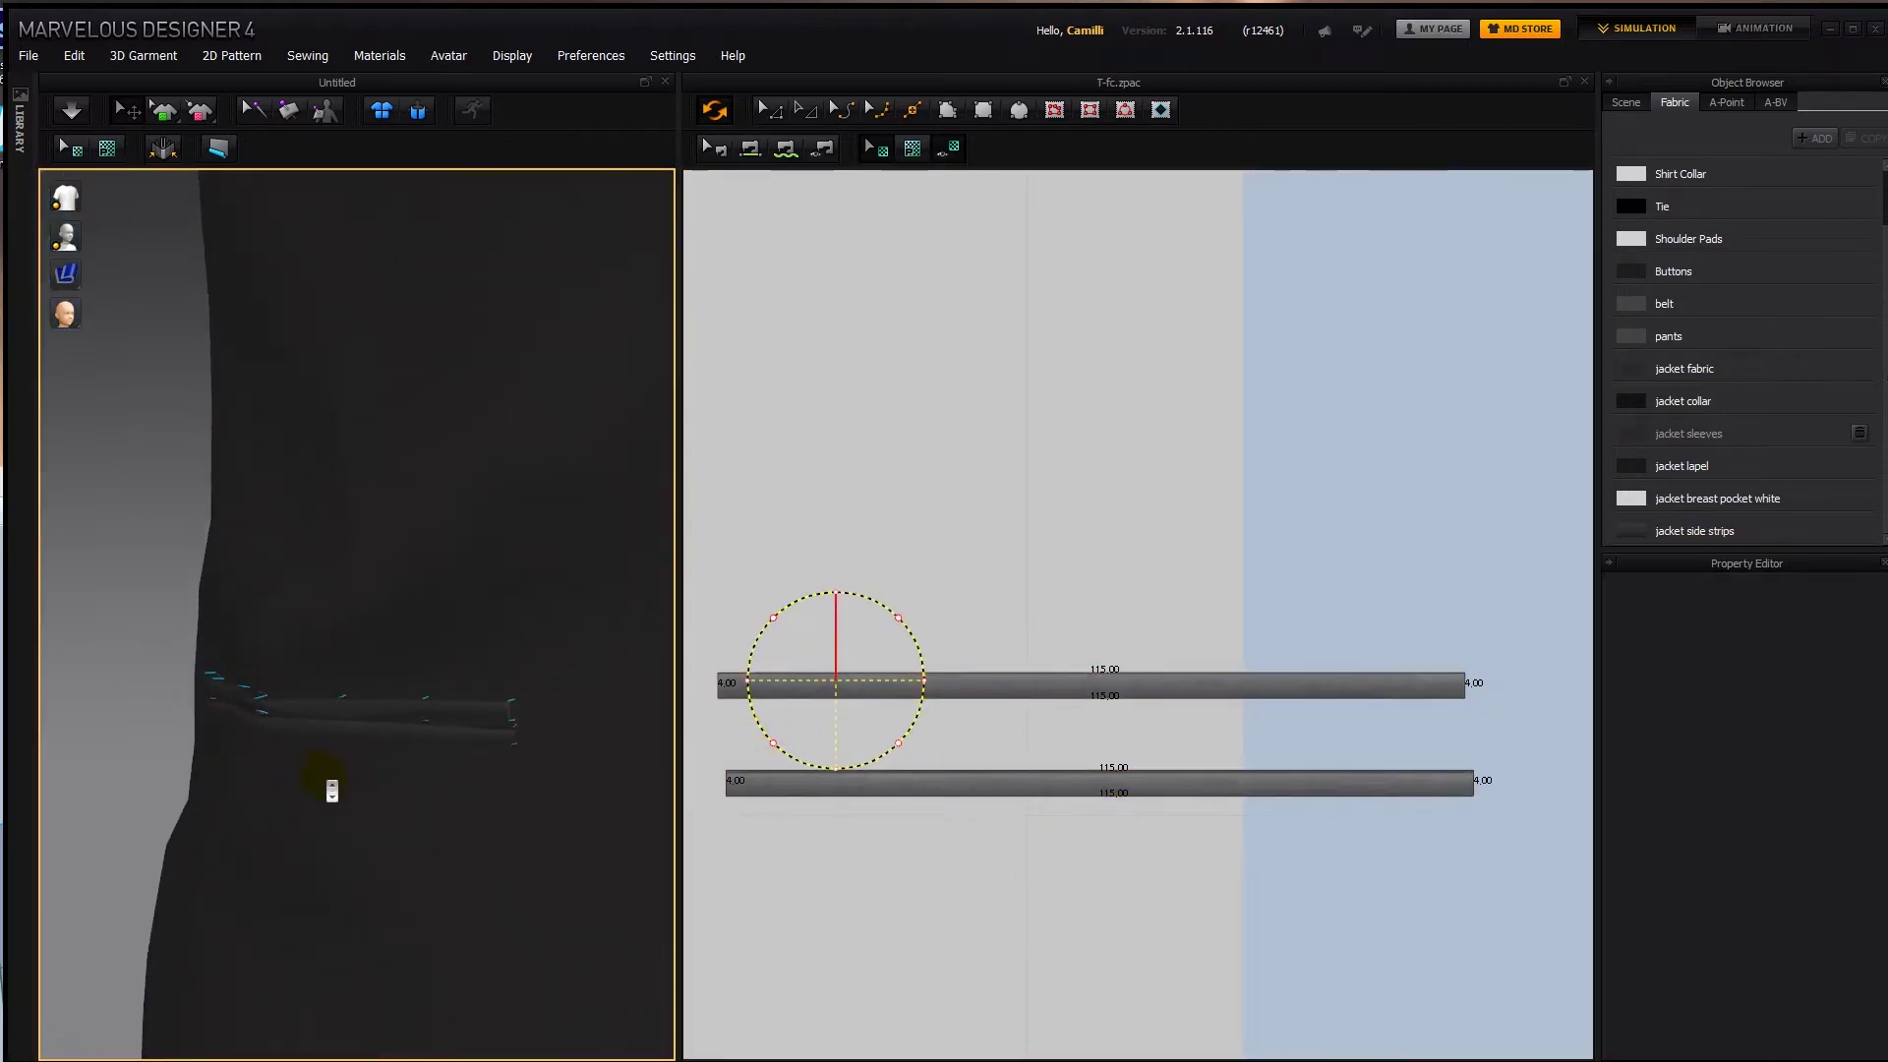
scroll(338, 679, "up", 3)
key("space")
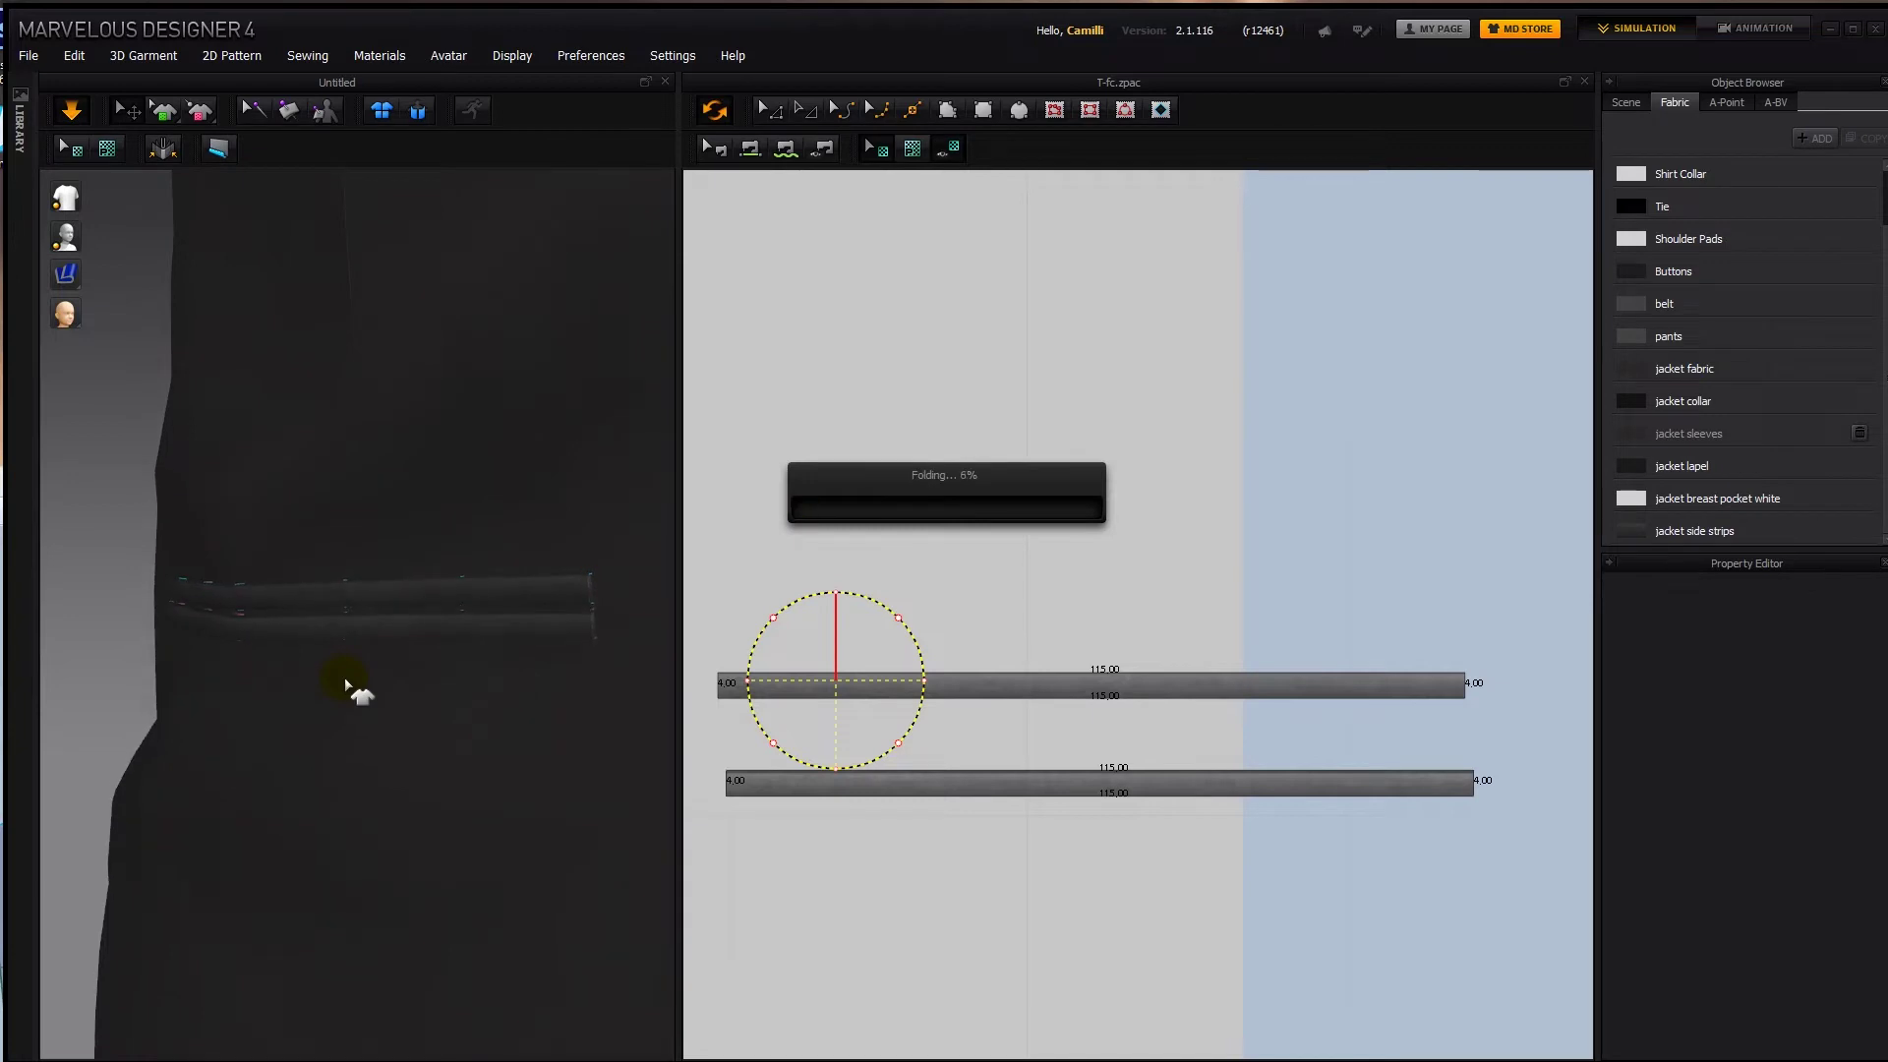
scroll(257, 732, "up", 5)
mouse_move(65, 274)
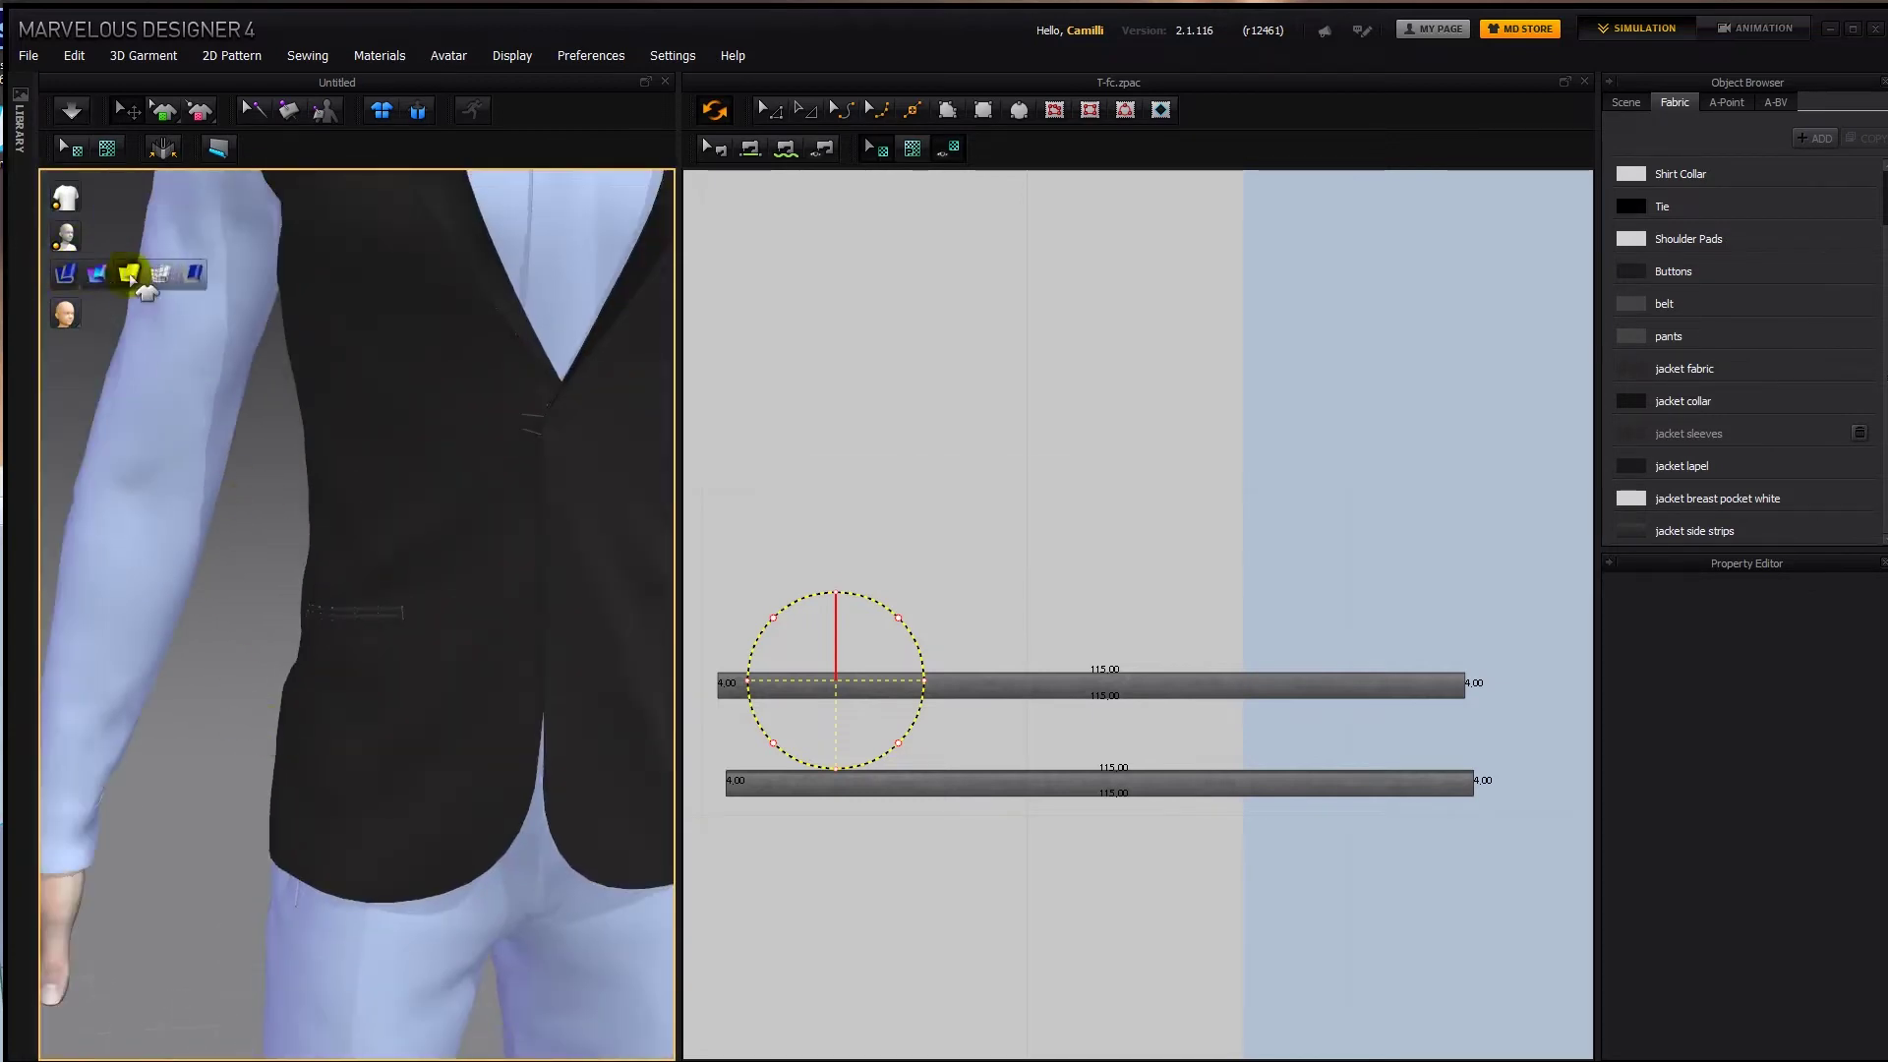
left_click(129, 274)
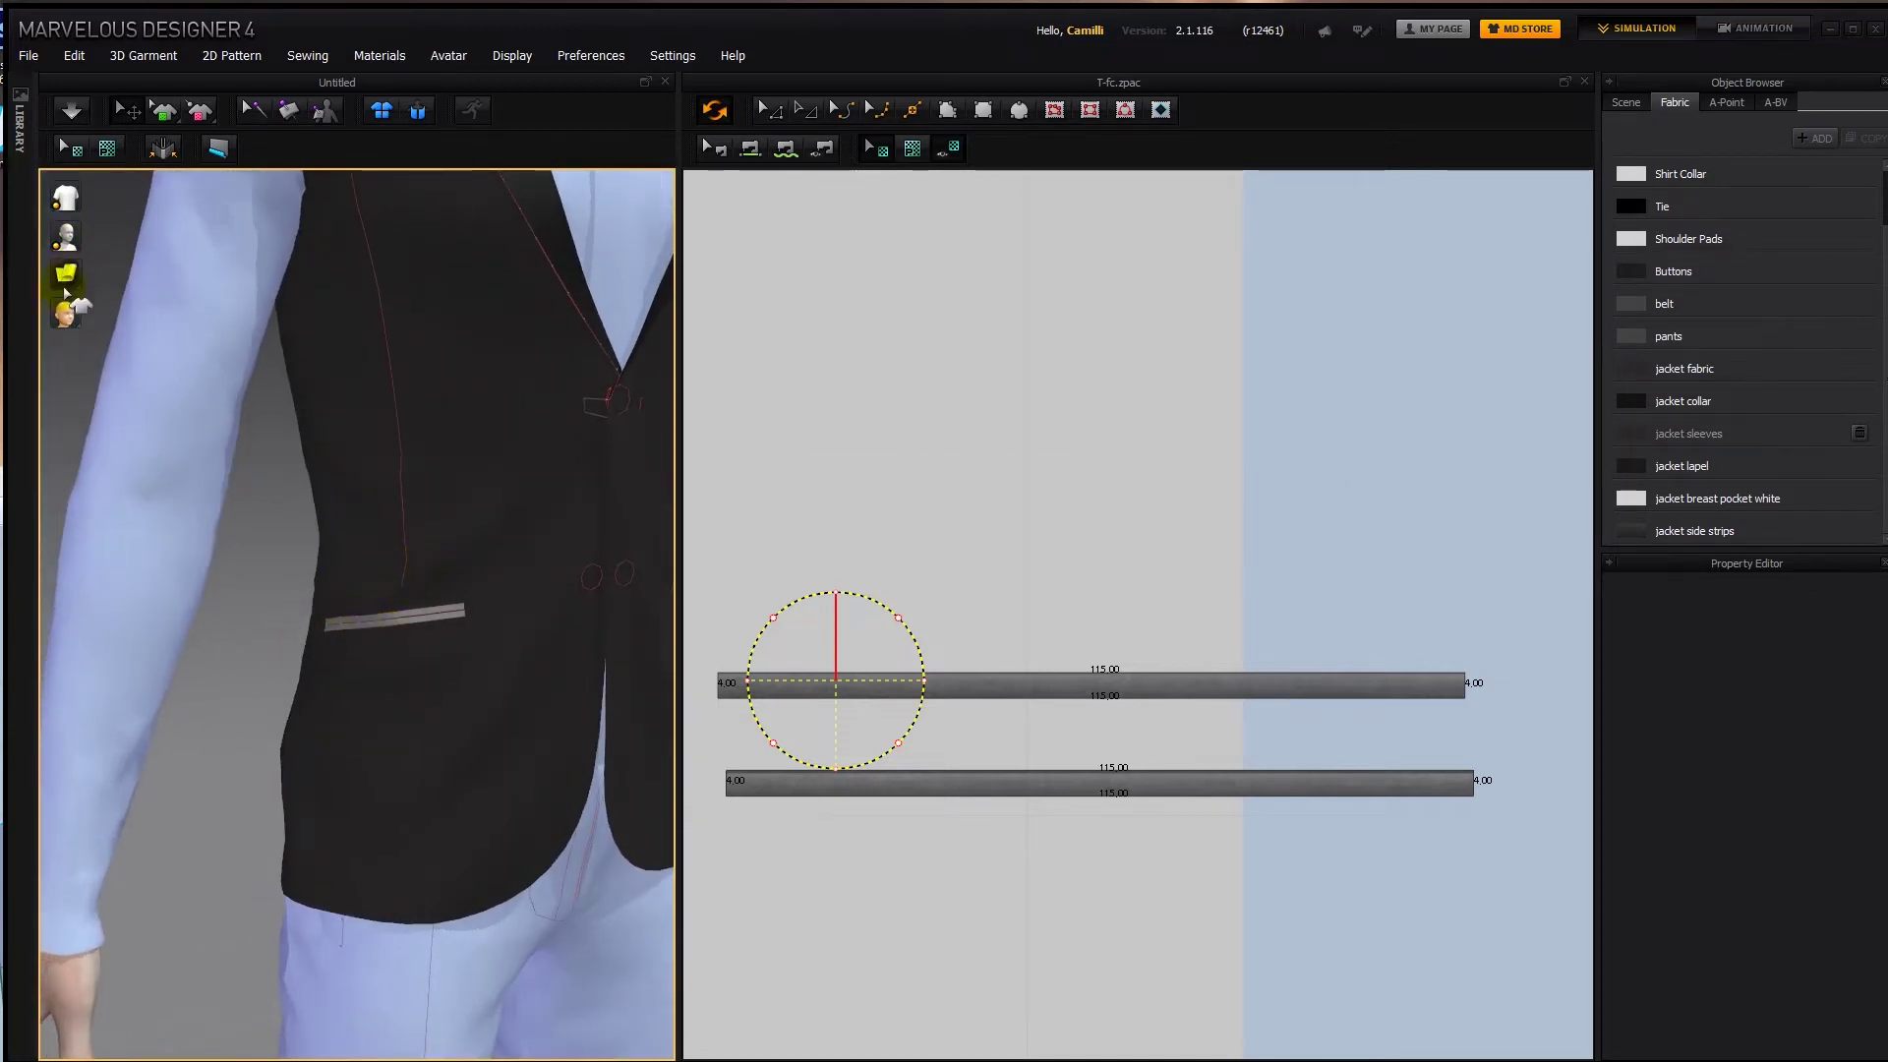
left_click(135, 276)
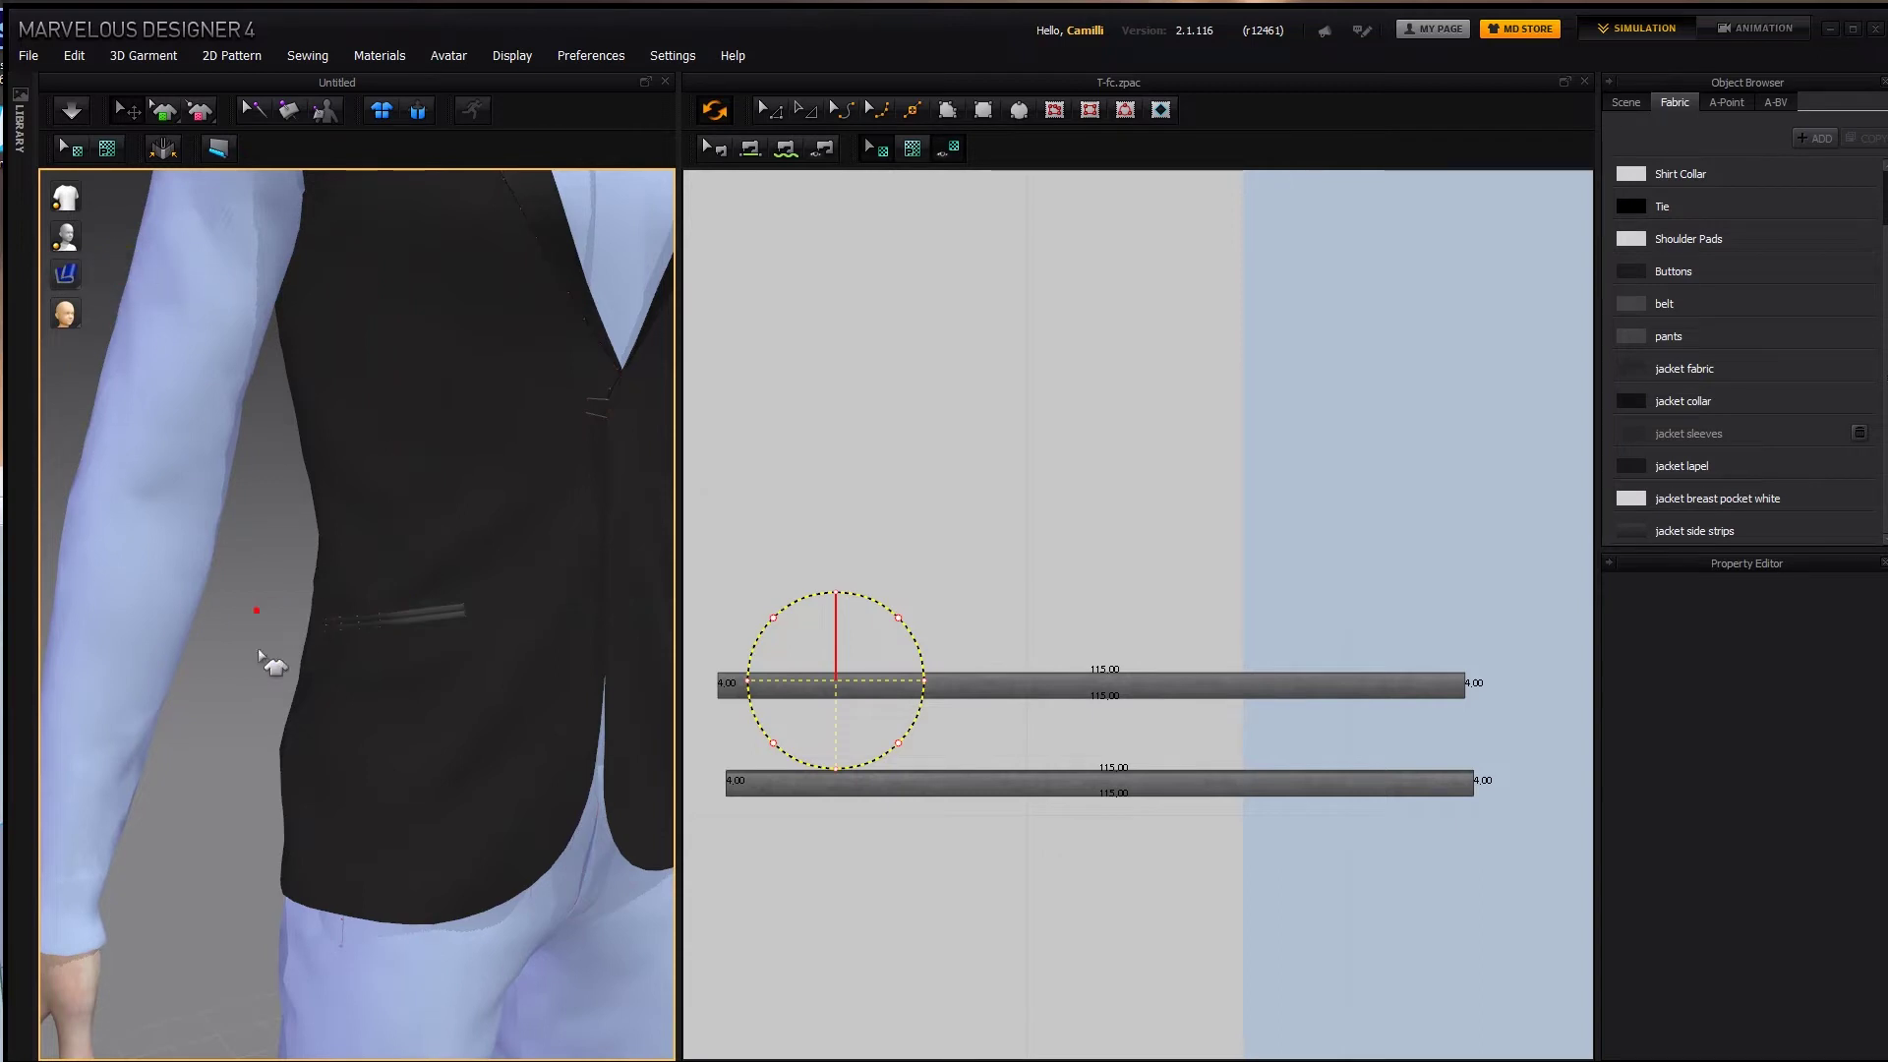
Run the simulation again while viewing the jacket from the front.
key("space")
scroll(285, 686, "up", 3)
mouse_move(346, 714)
right_mouse_down()
mouse_move(289, 712)
mouse_move(329, 716)
right_mouse_up()
key("space")
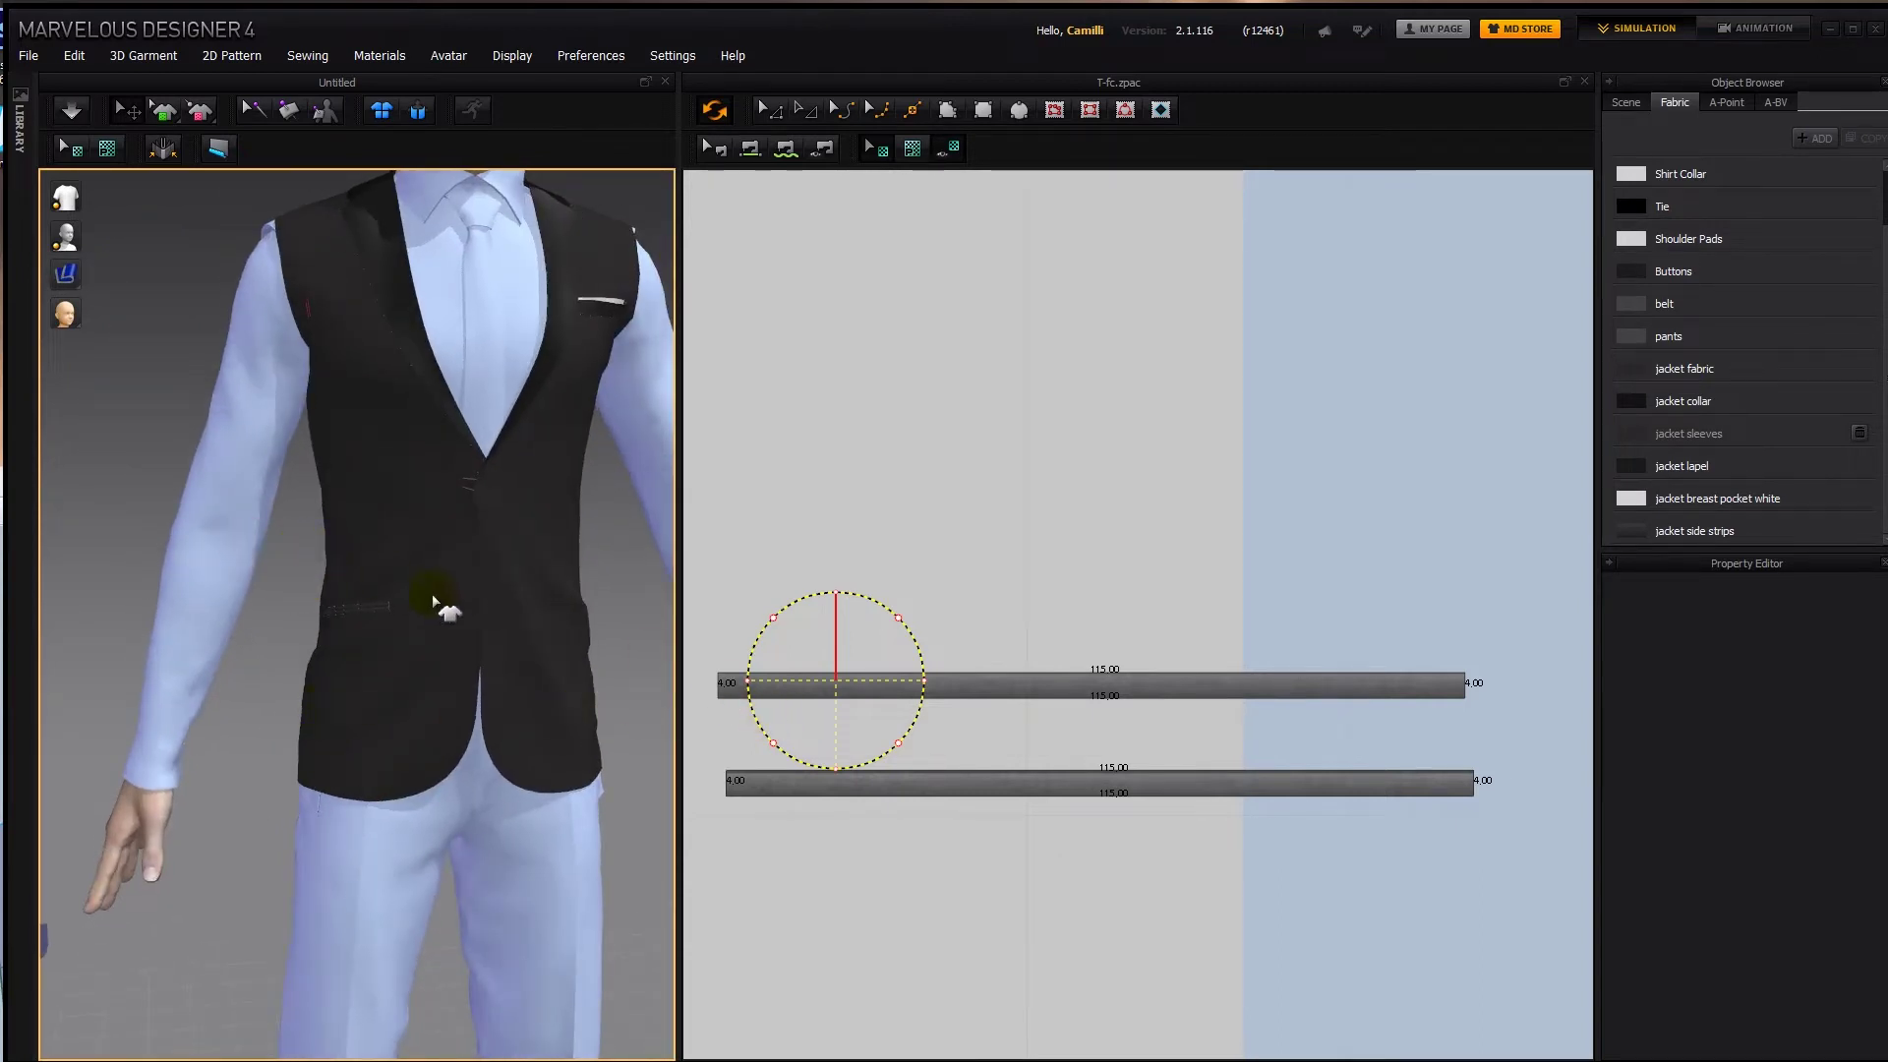
Delete the lower pocket strip and move the rounded pocket flap pattern beneath the remaining strip.
scroll(890, 722, "down", 5)
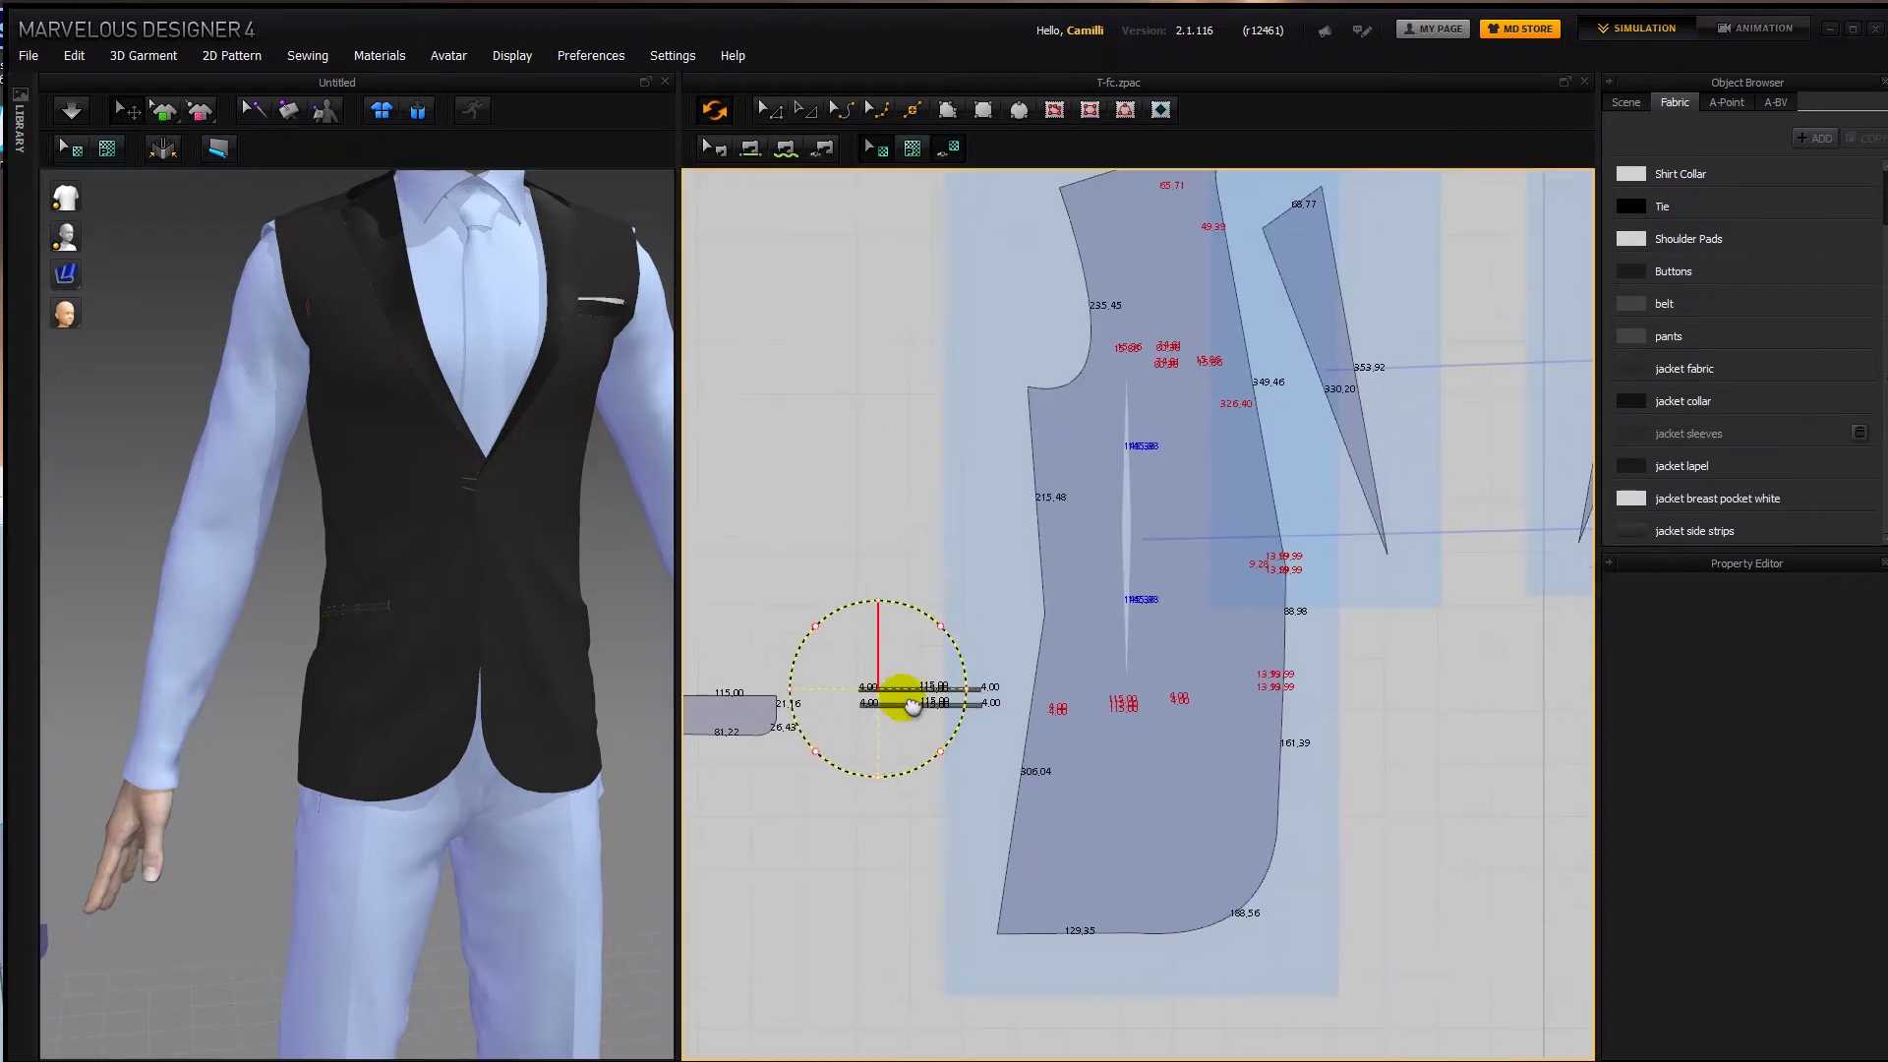
left_click(905, 704)
key("Delete")
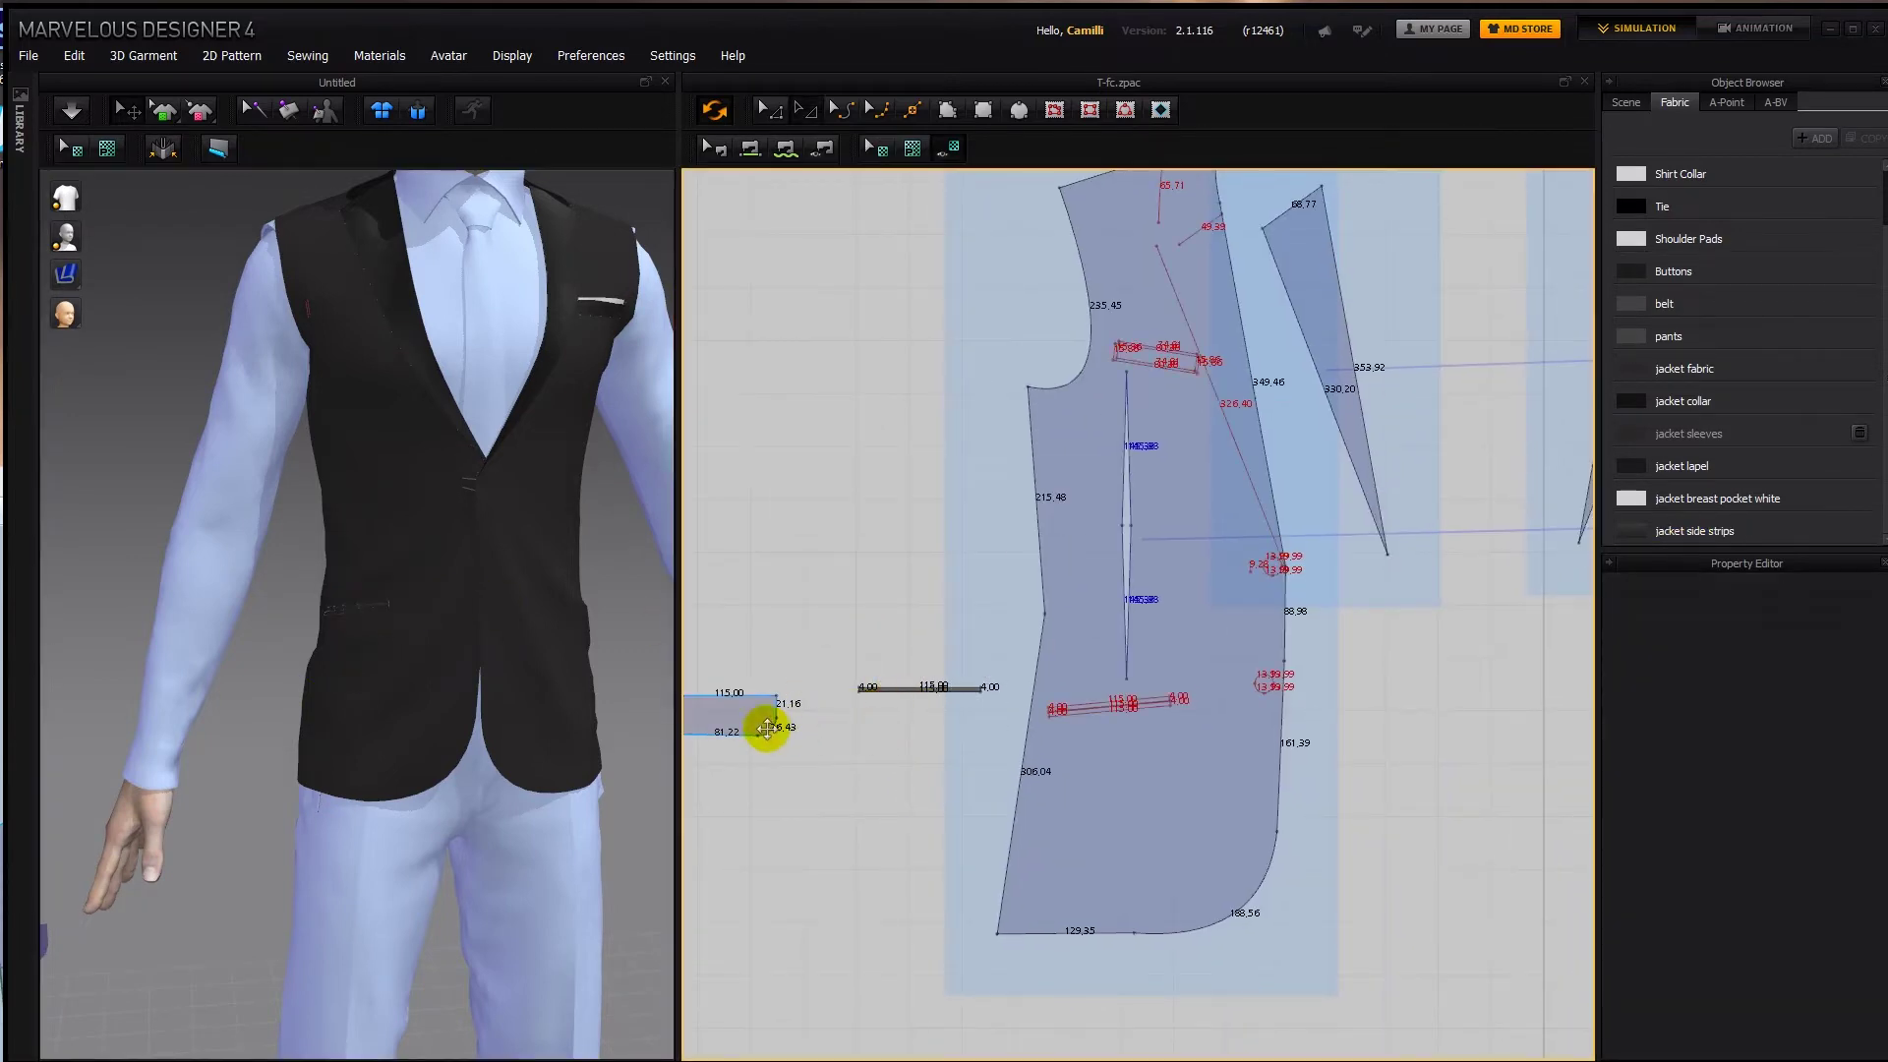
left_click_drag(767, 727, 976, 780)
scroll(975, 779, "up", 2)
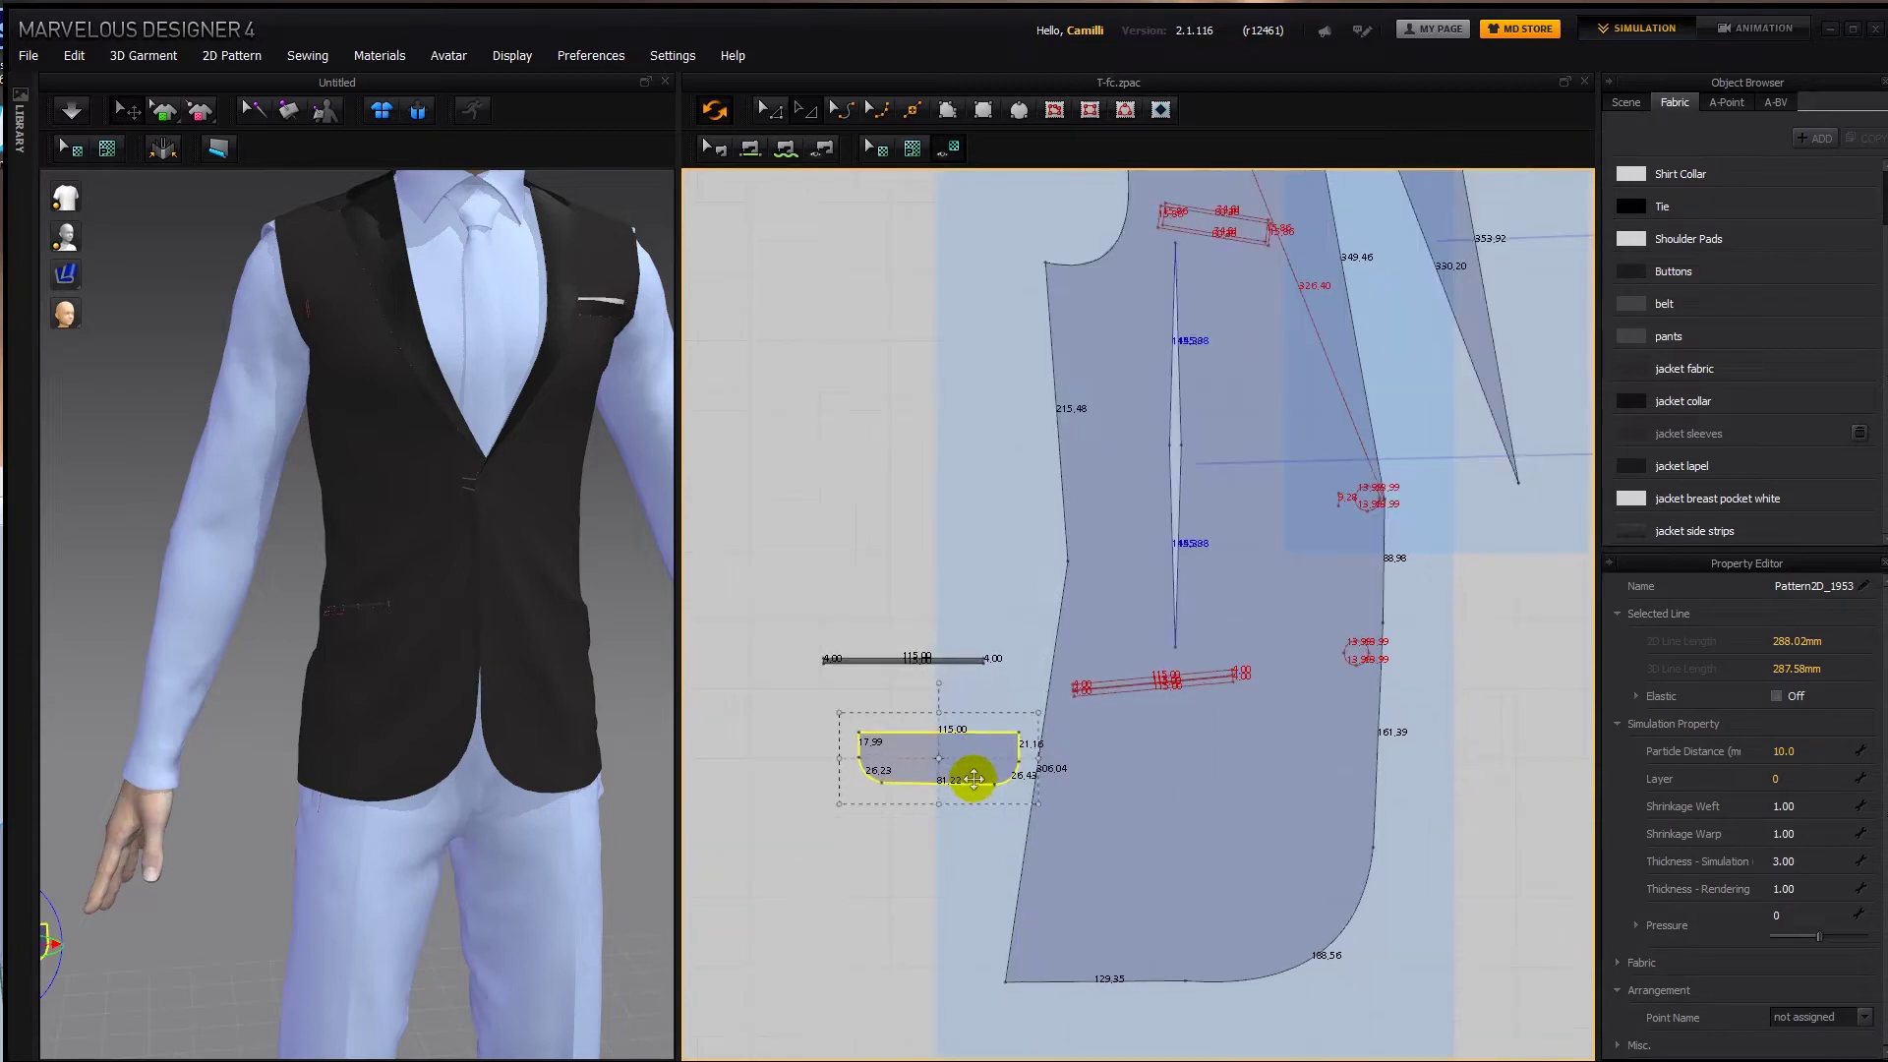
Sew the pocket flap's straight top edge to the bottom edge of the upper internal pocket rectangle.
scroll(973, 778, "up", 3)
key("n")
left_click(829, 705)
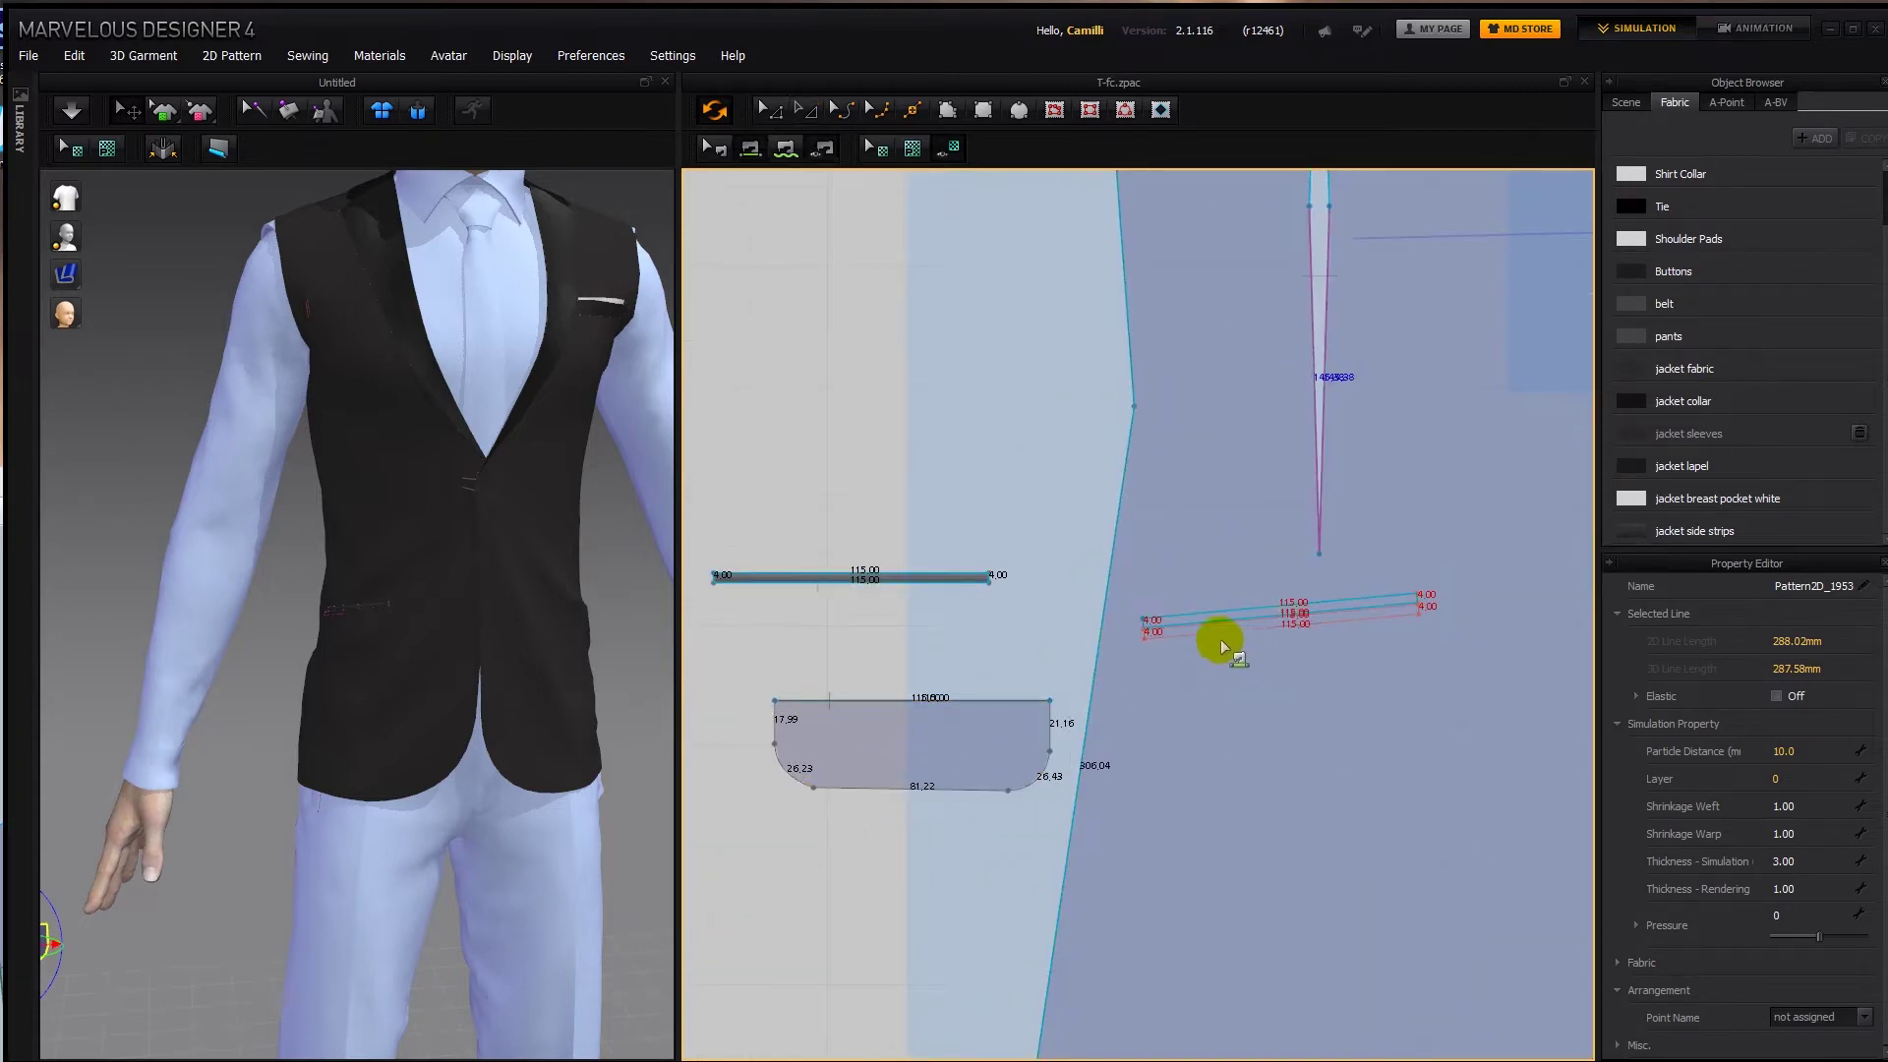
scroll(1219, 639, "up", 2)
left_click(1182, 616)
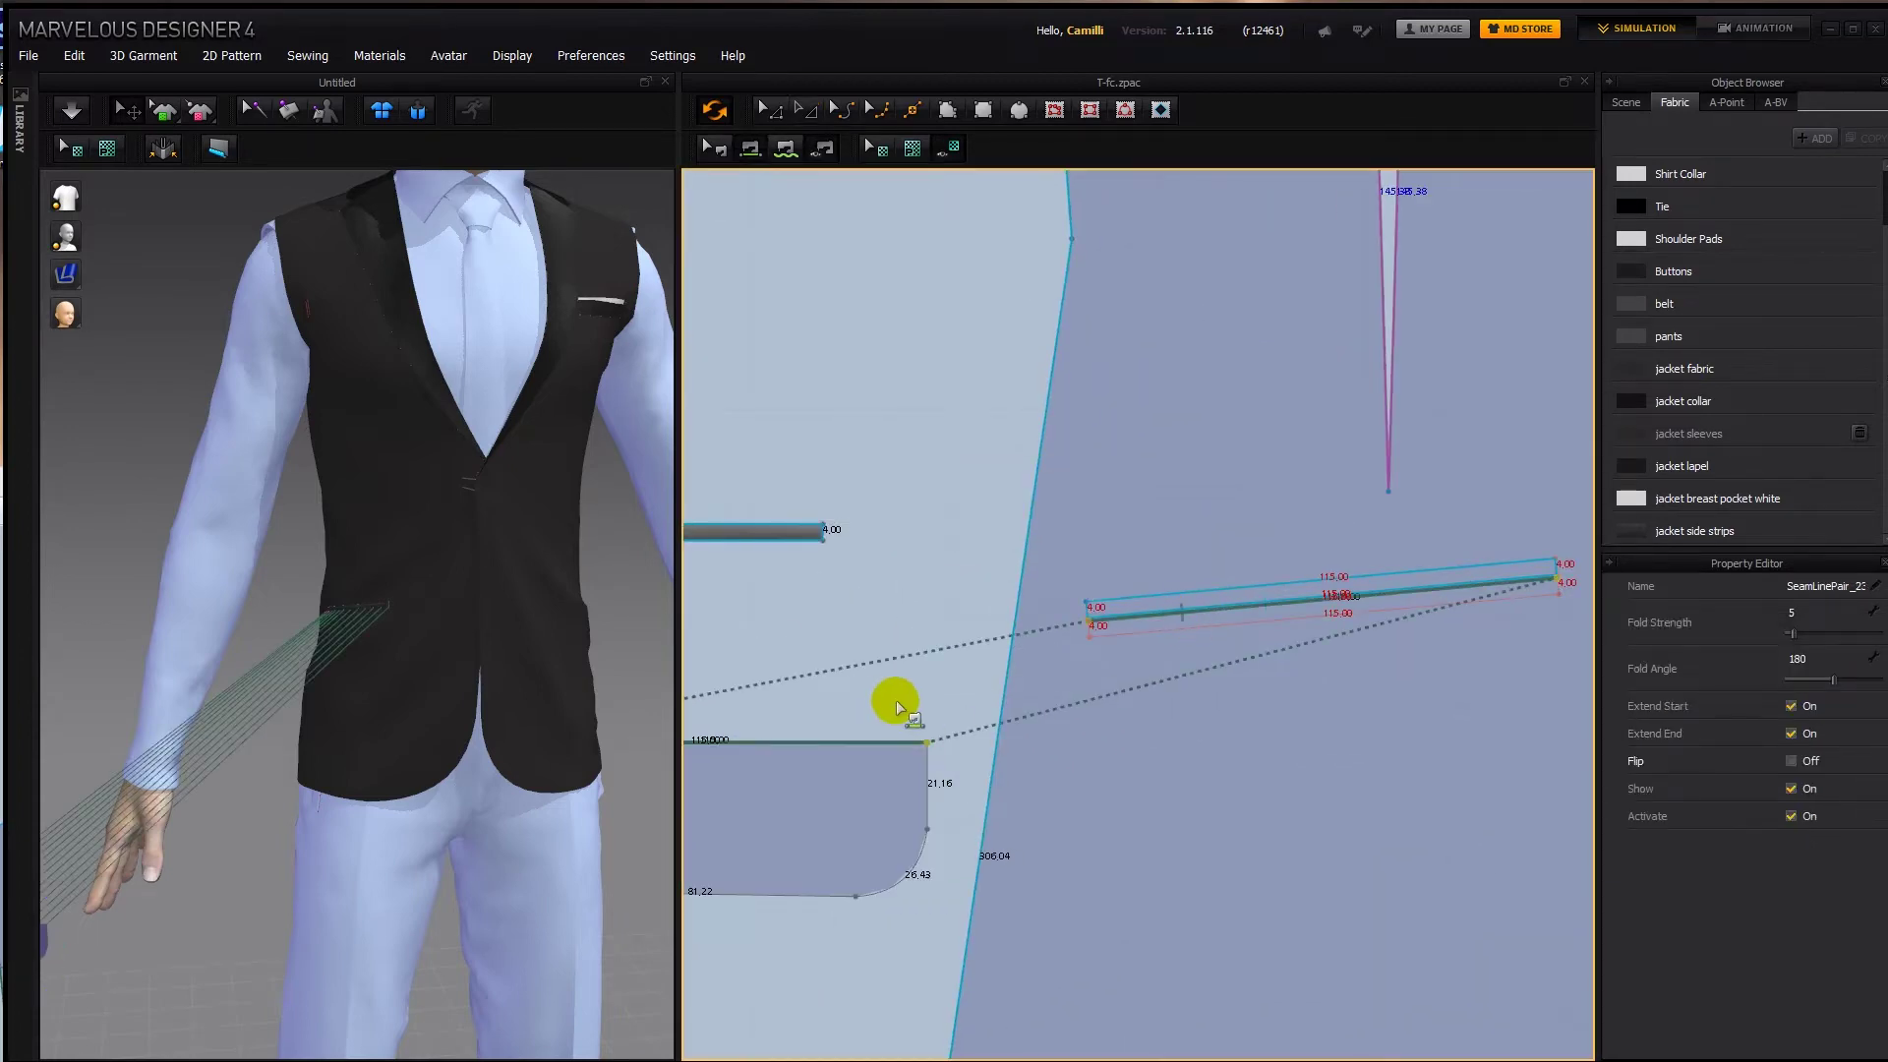
Activate the pocket flap and superimpose it over the jacket's front panel on the avatar.
scroll(890, 700, "down", 6)
scroll(349, 742, "down", 2)
scroll(345, 744, "down", 1)
right_click_drag(129, 796, 140, 816)
right_click(129, 797)
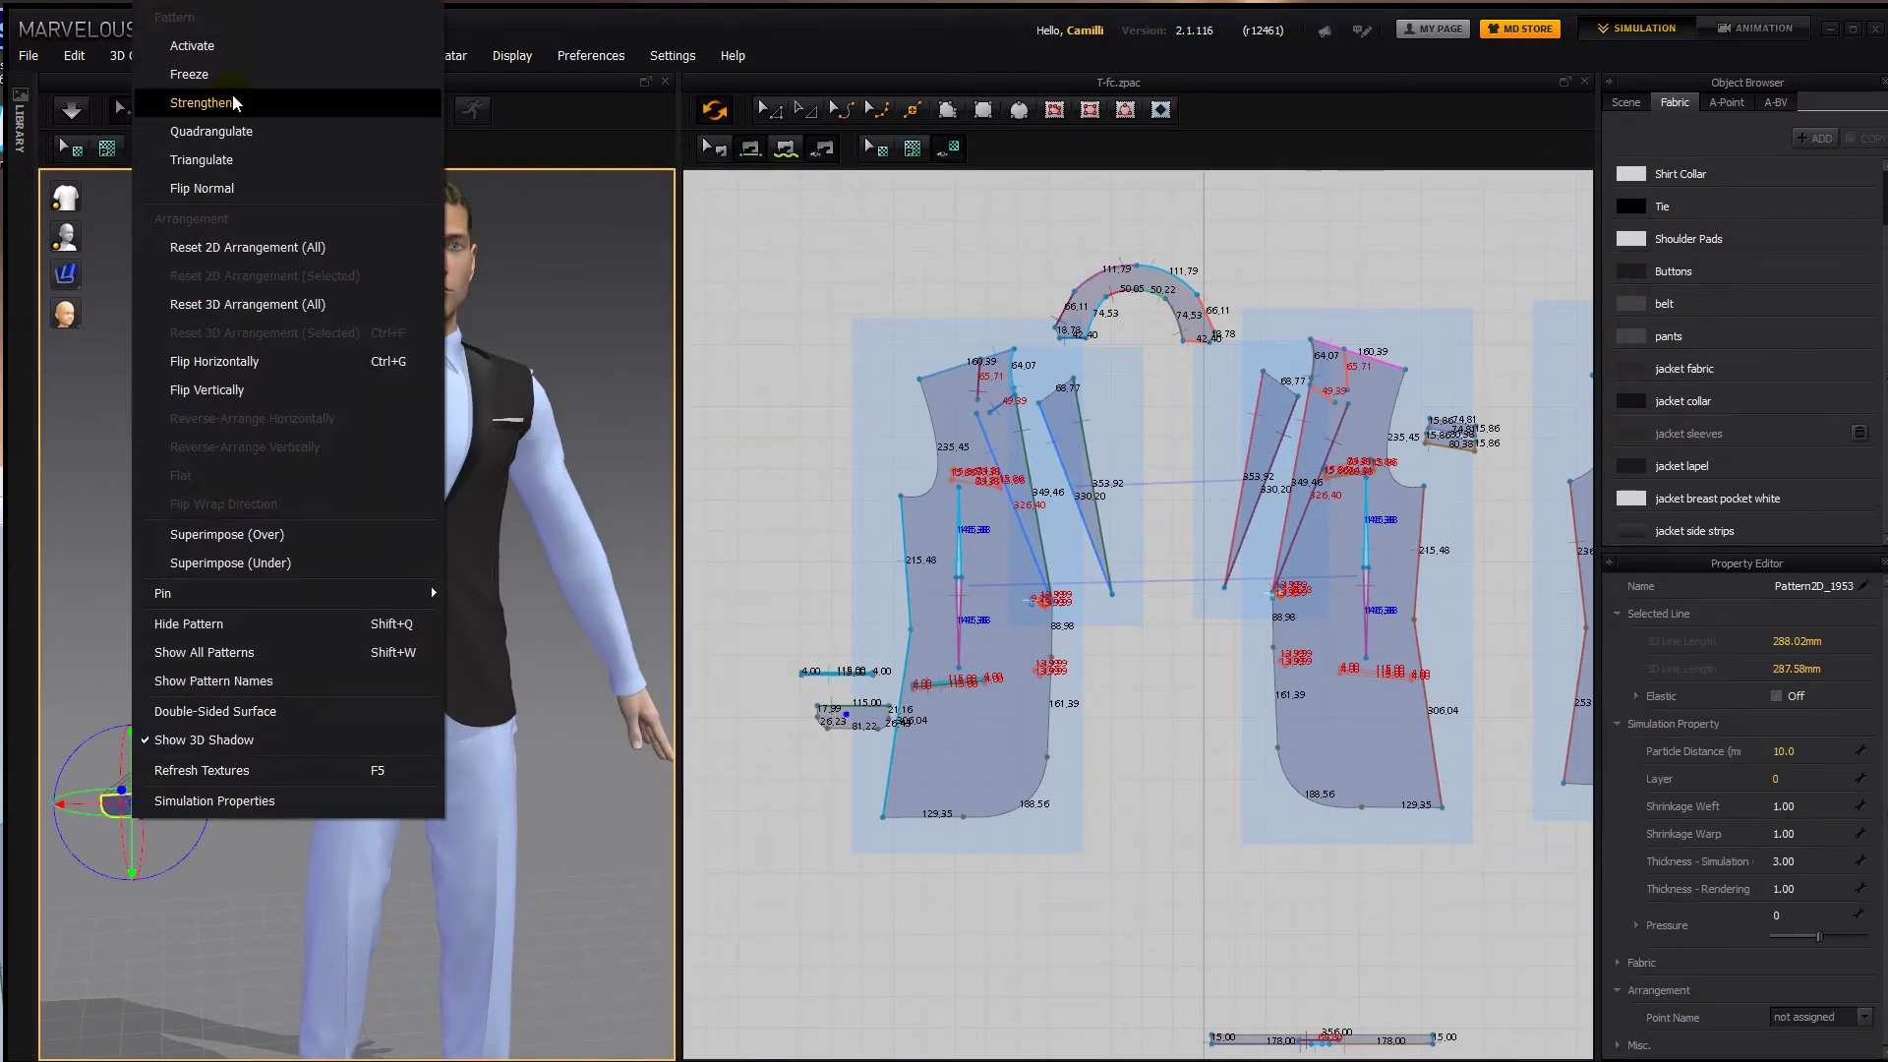
left_click(201, 47)
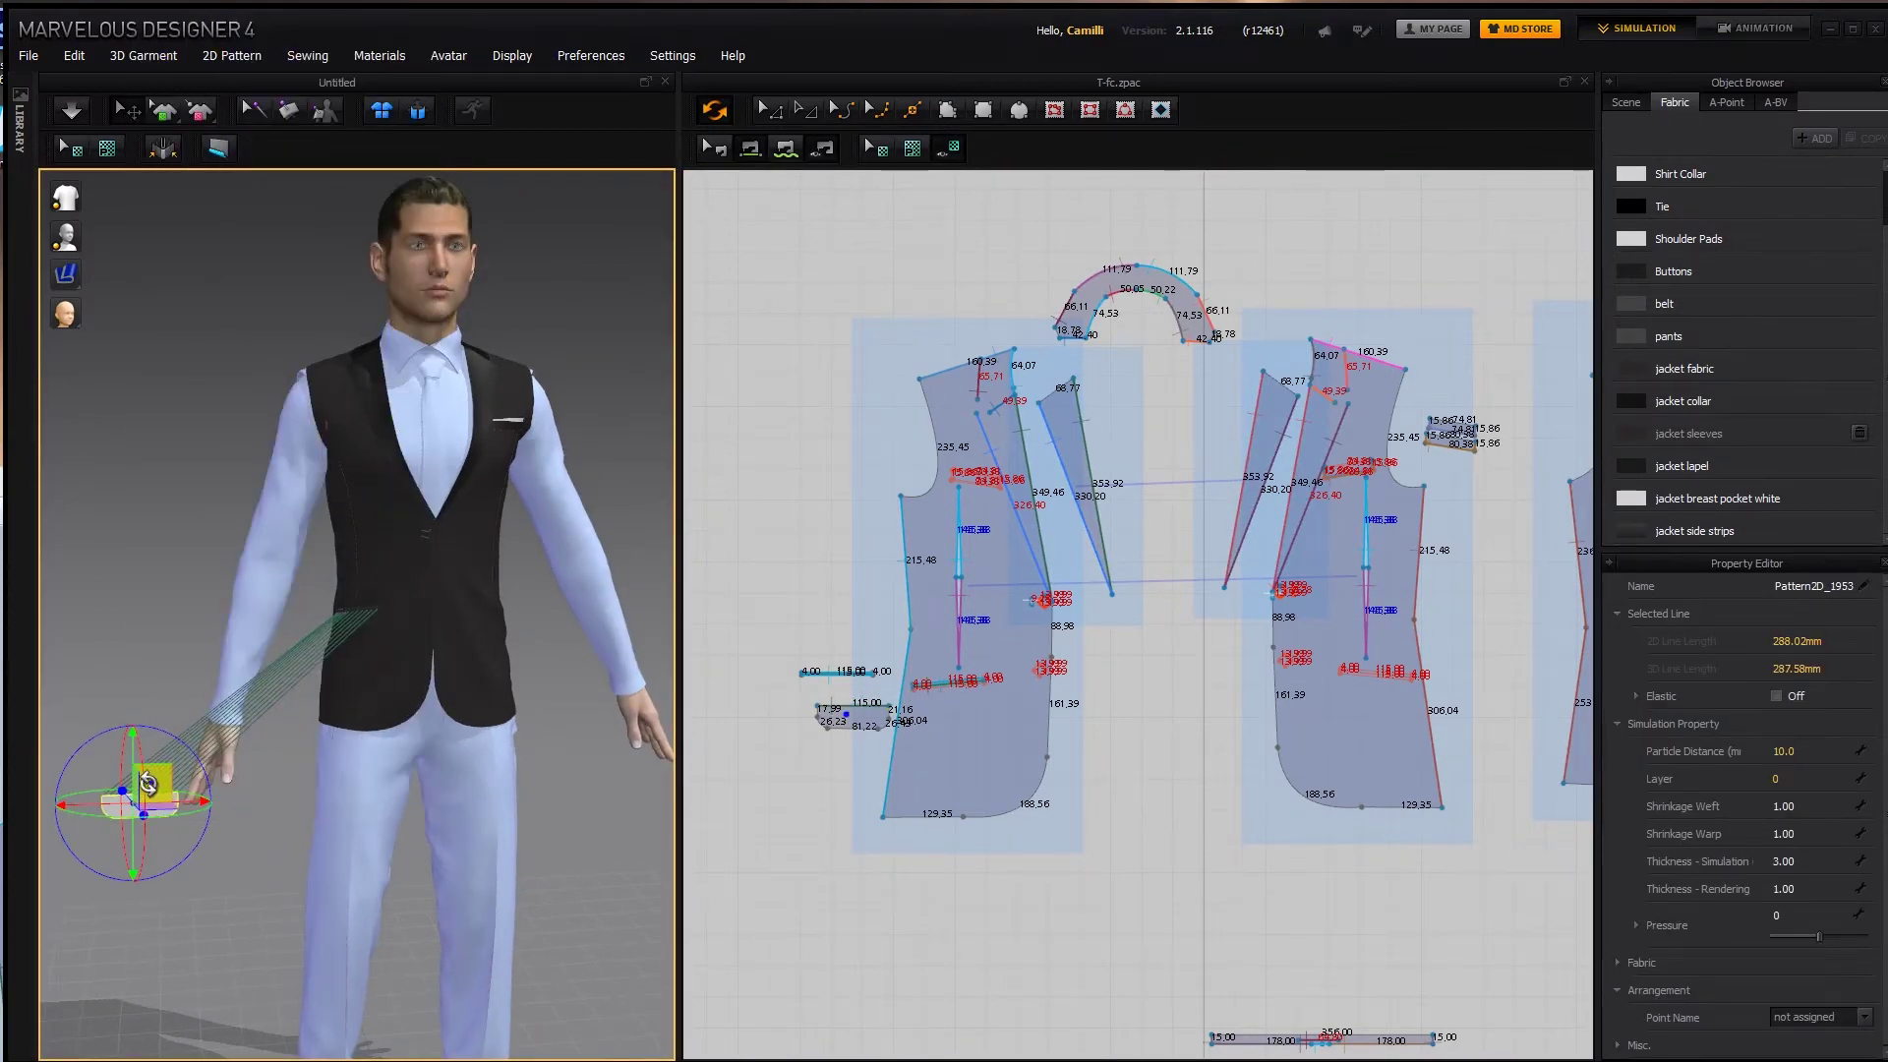
right_click(148, 783)
left_click(273, 556)
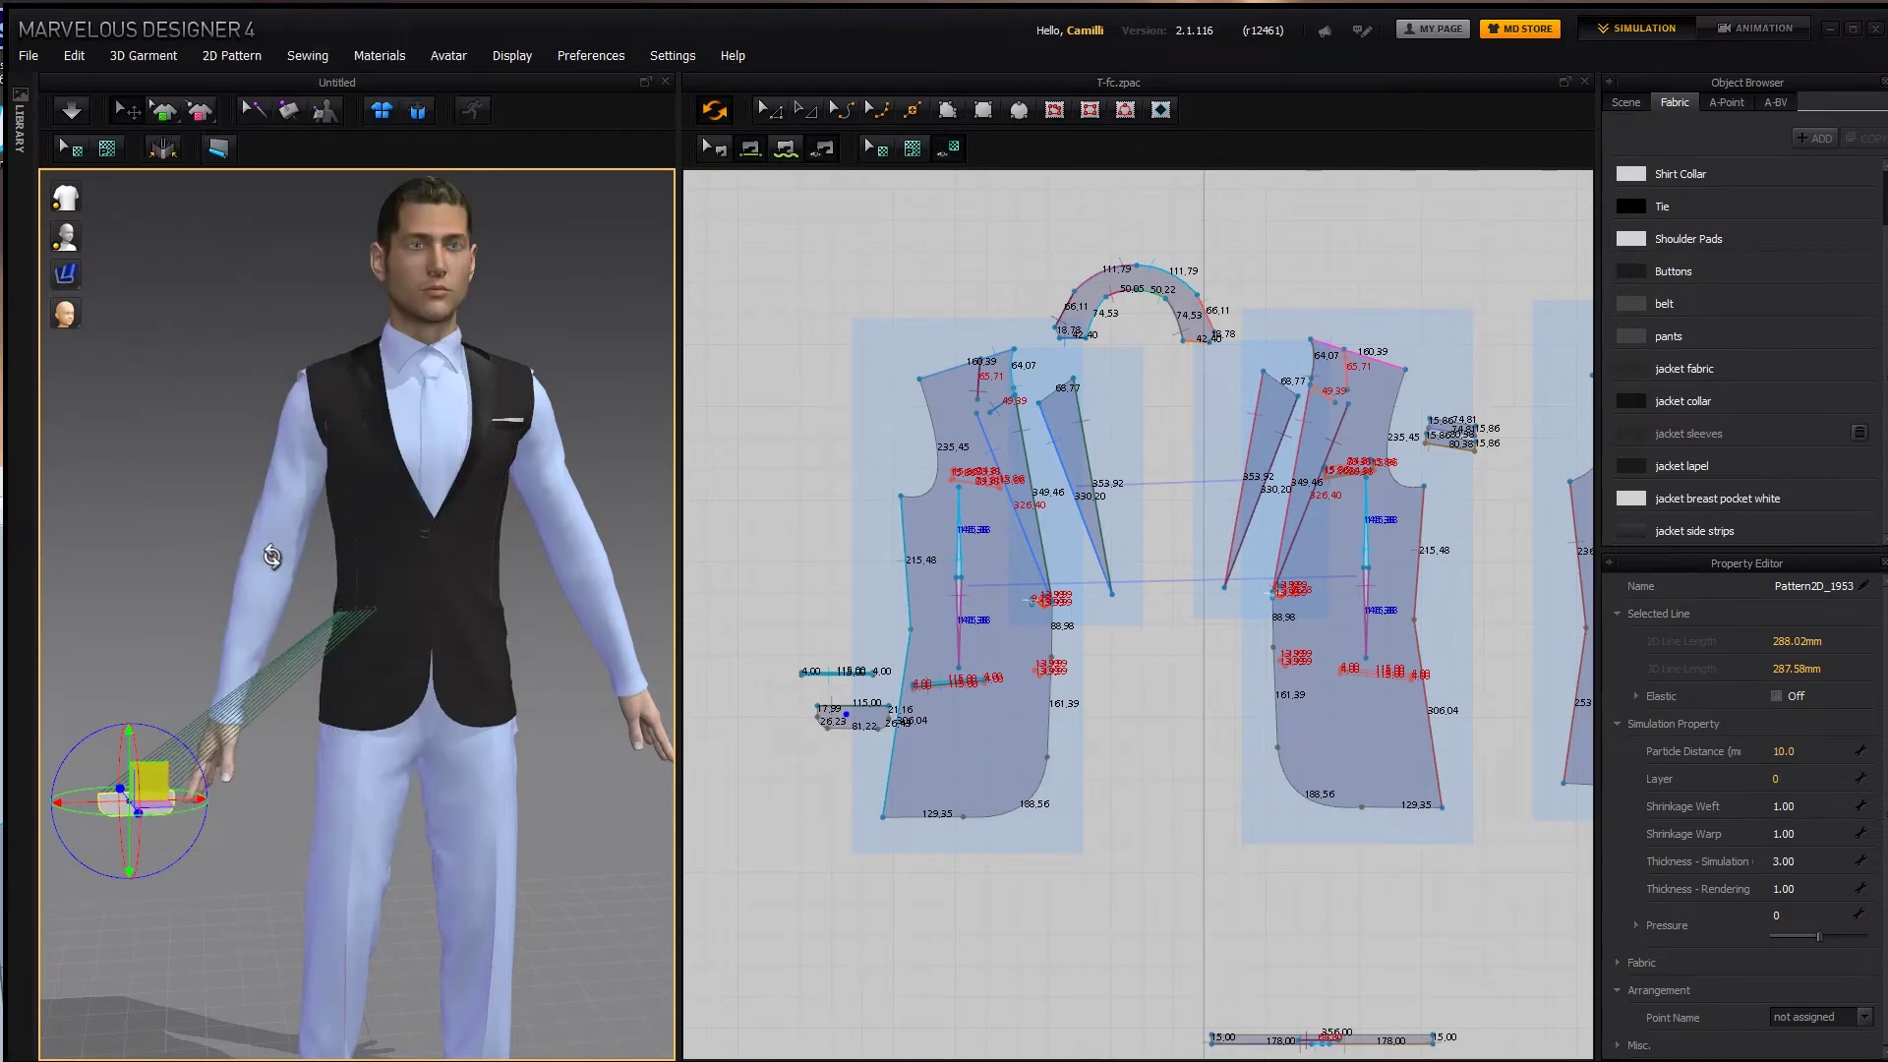
Apply the existing jacket fabric to the pocket flap.
scroll(400, 640, "up", 3)
right_click_drag(400, 640, 442, 652)
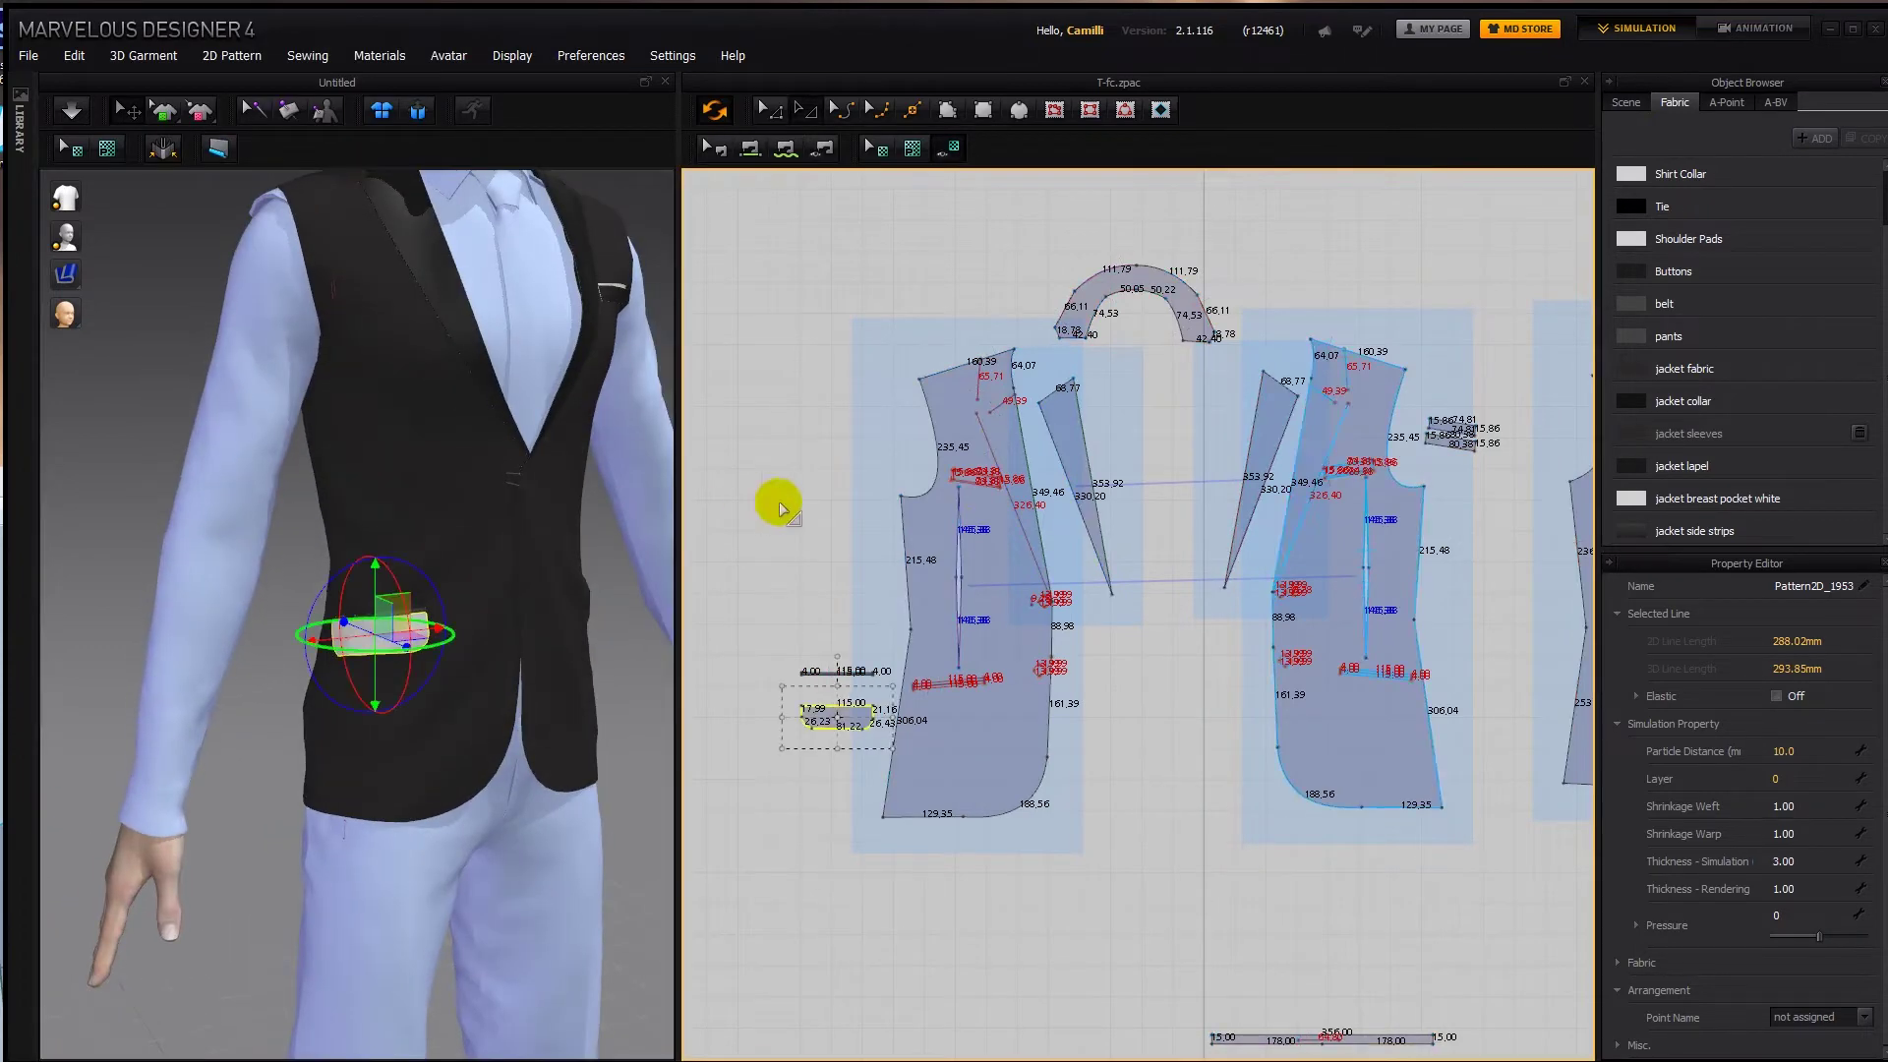
left_click_drag(1684, 369, 815, 716)
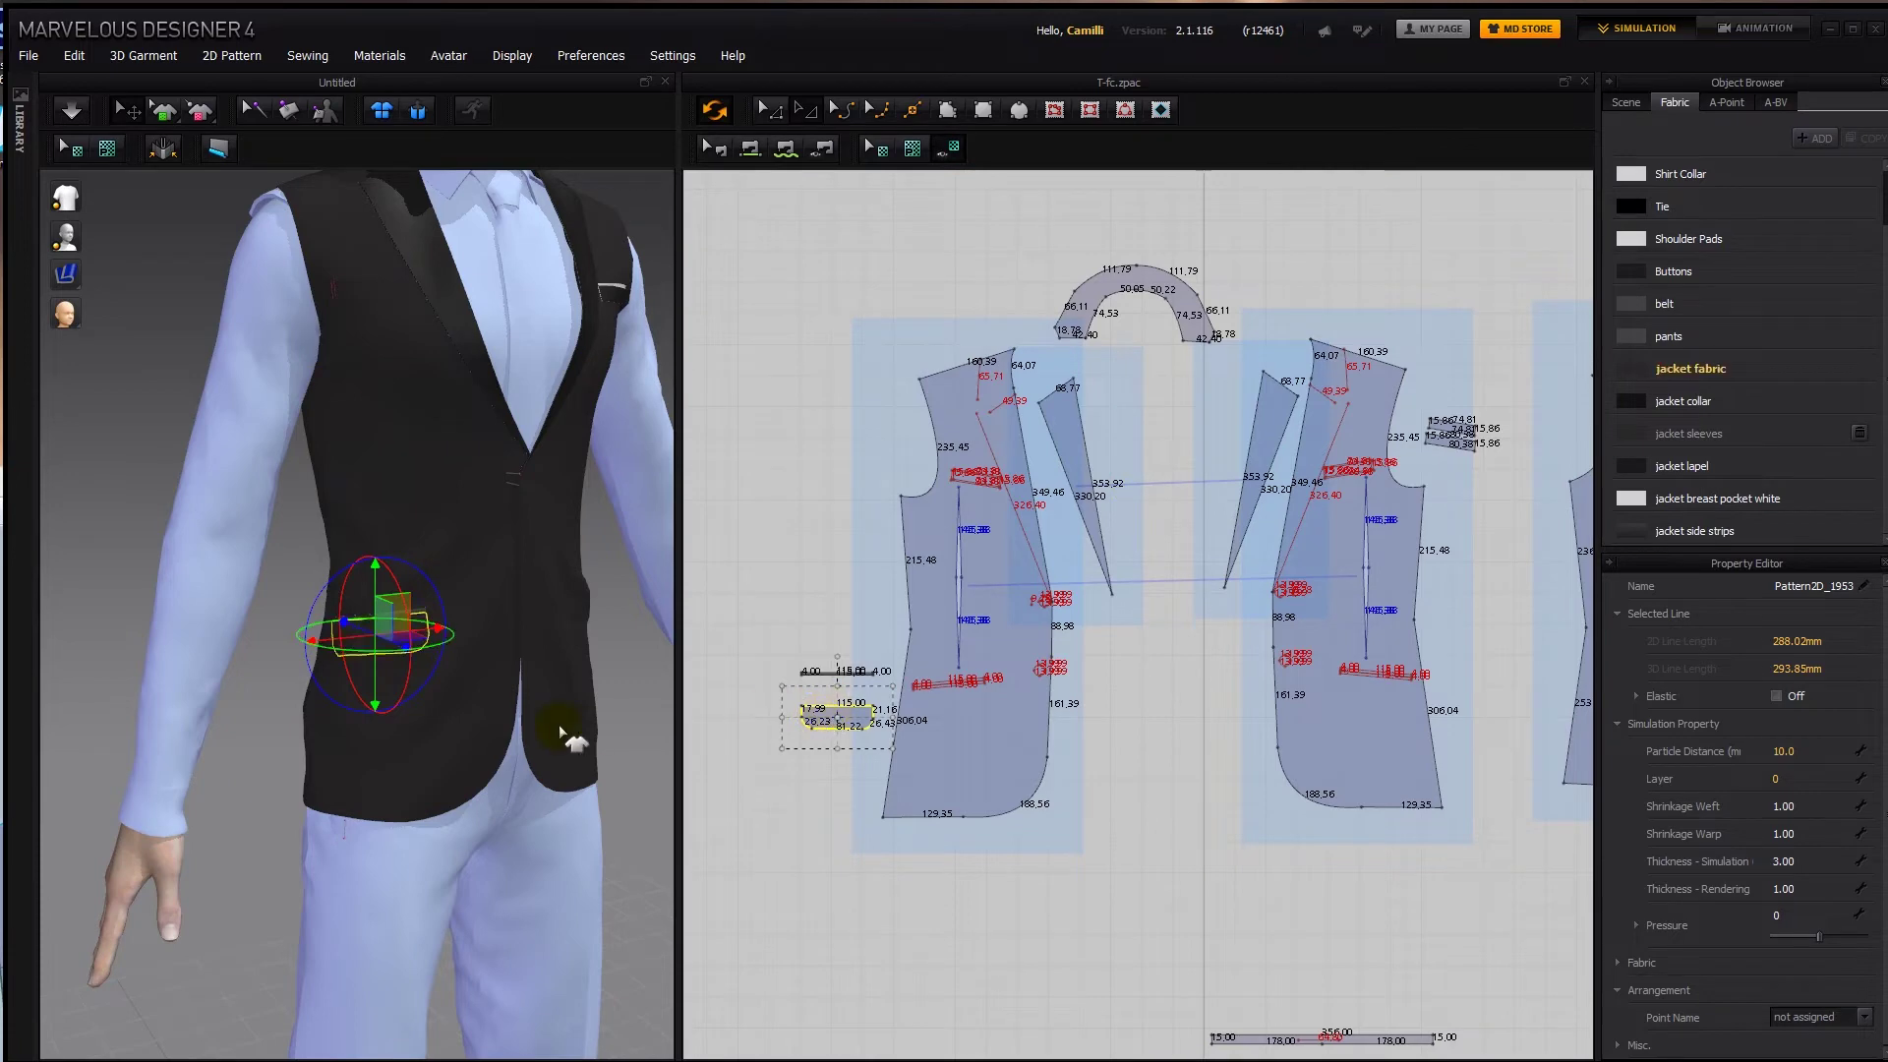
left_click(640, 674)
Add piping around the sides and curved bottom edge of the pocket flap, leaving its top edge free.
scroll(425, 688, "up", 3)
right_click_drag(425, 688, 403, 657)
left_click(269, 603)
left_click(218, 148)
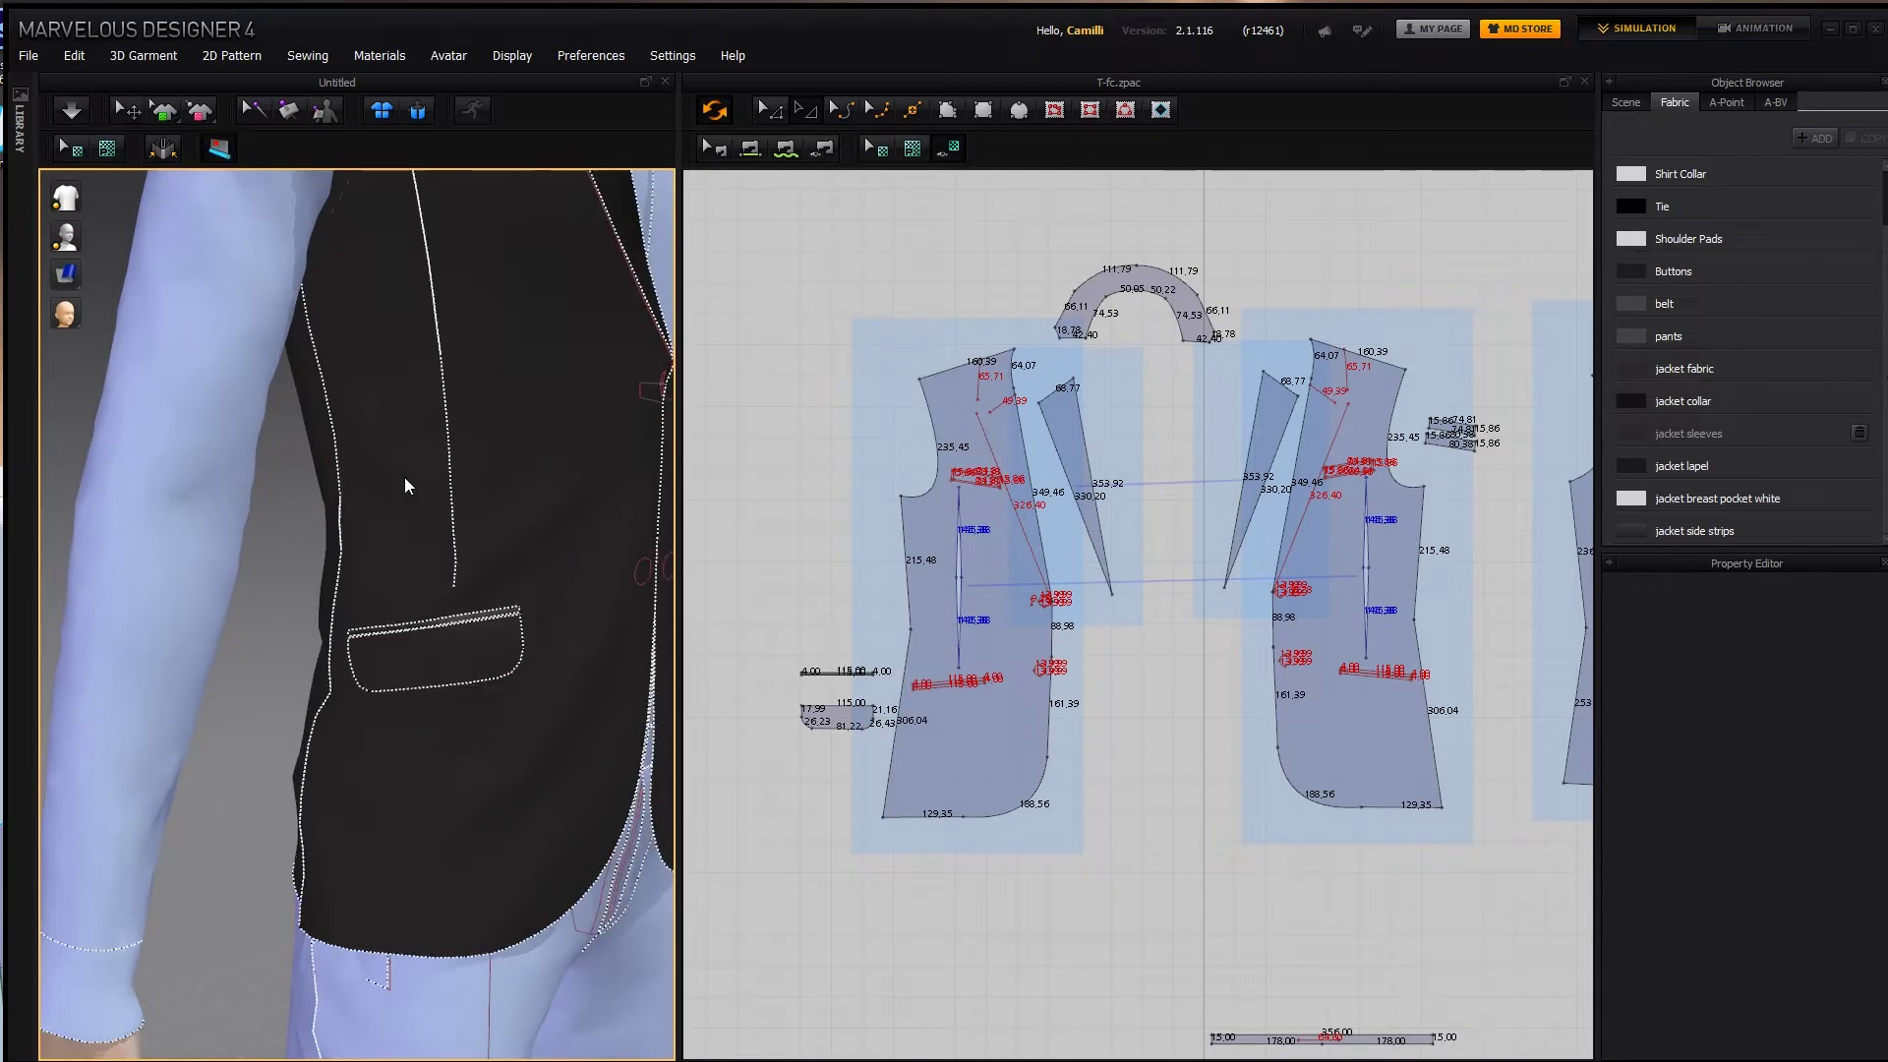
scroll(544, 607, "up", 3)
scroll(543, 614, "up", 5)
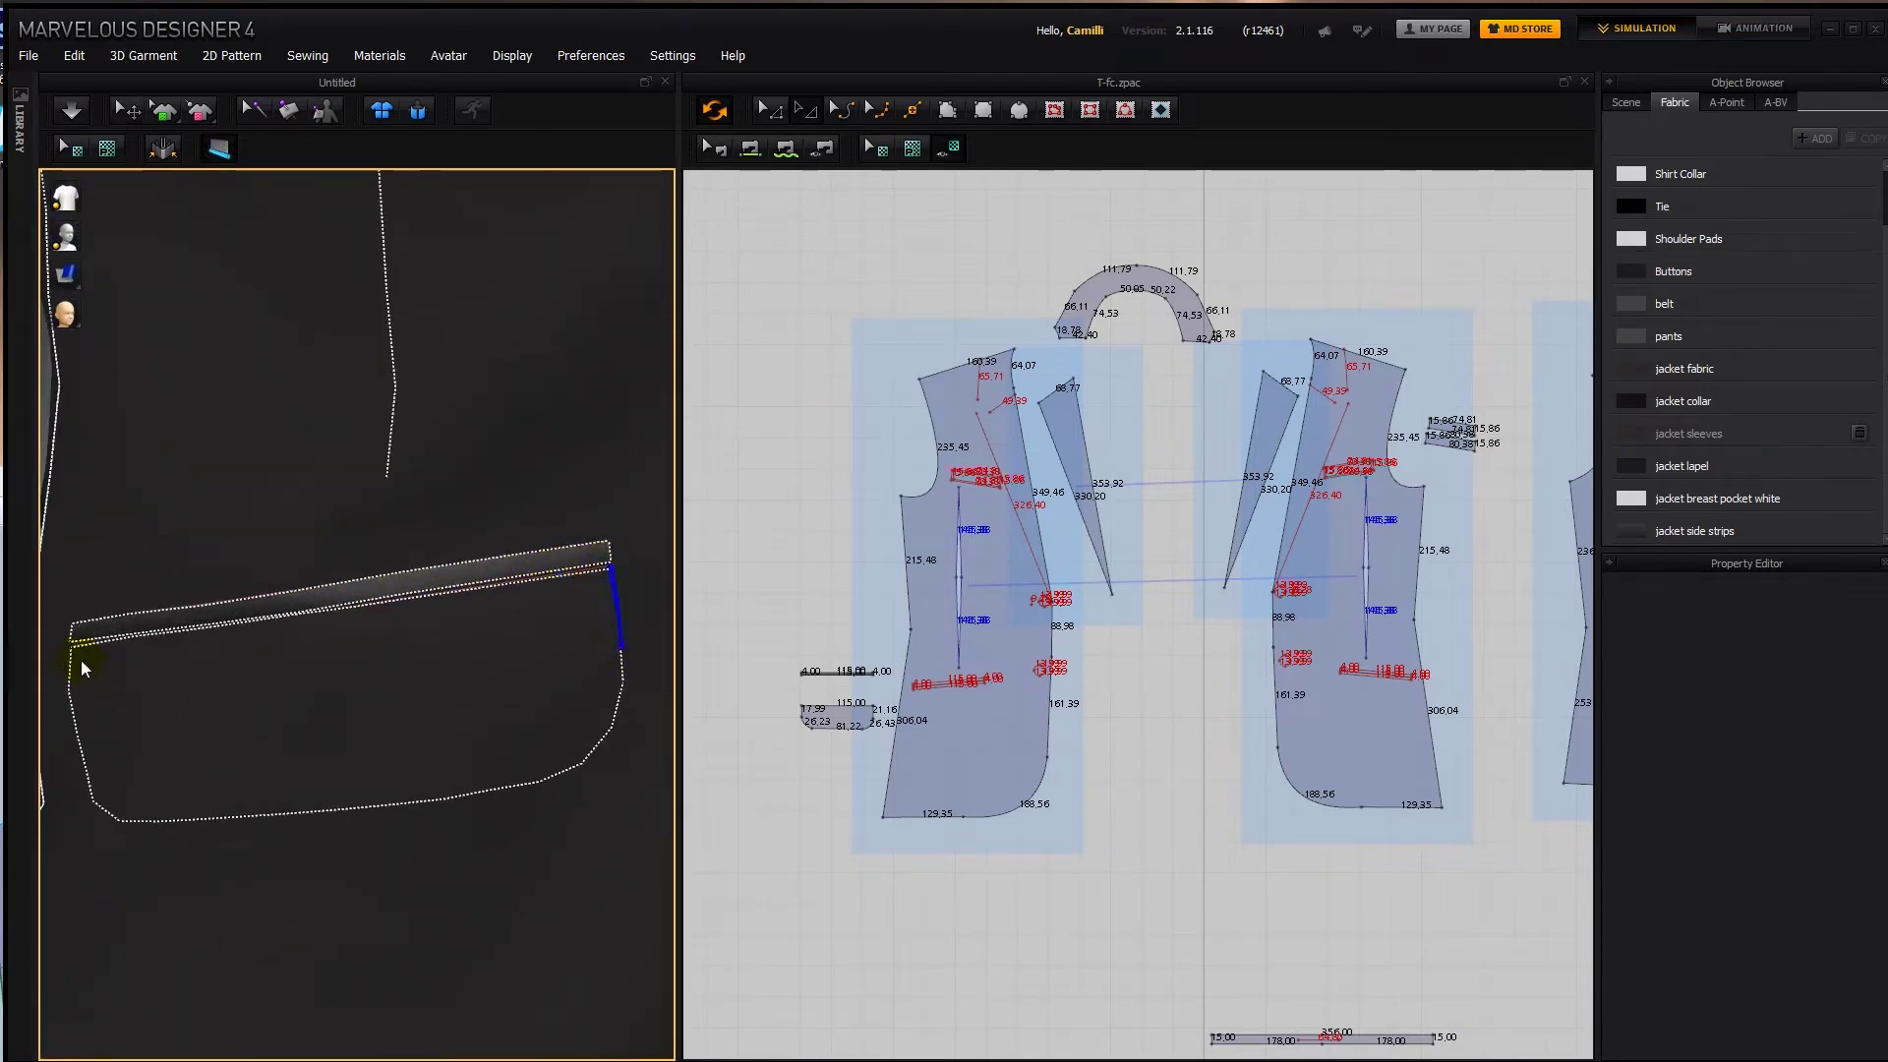
left_click(69, 646)
Set the flap piping's width to 1.5 mm, its particle distance to 1 mm and its fabric to jacket fabric.
left_click(1819, 637)
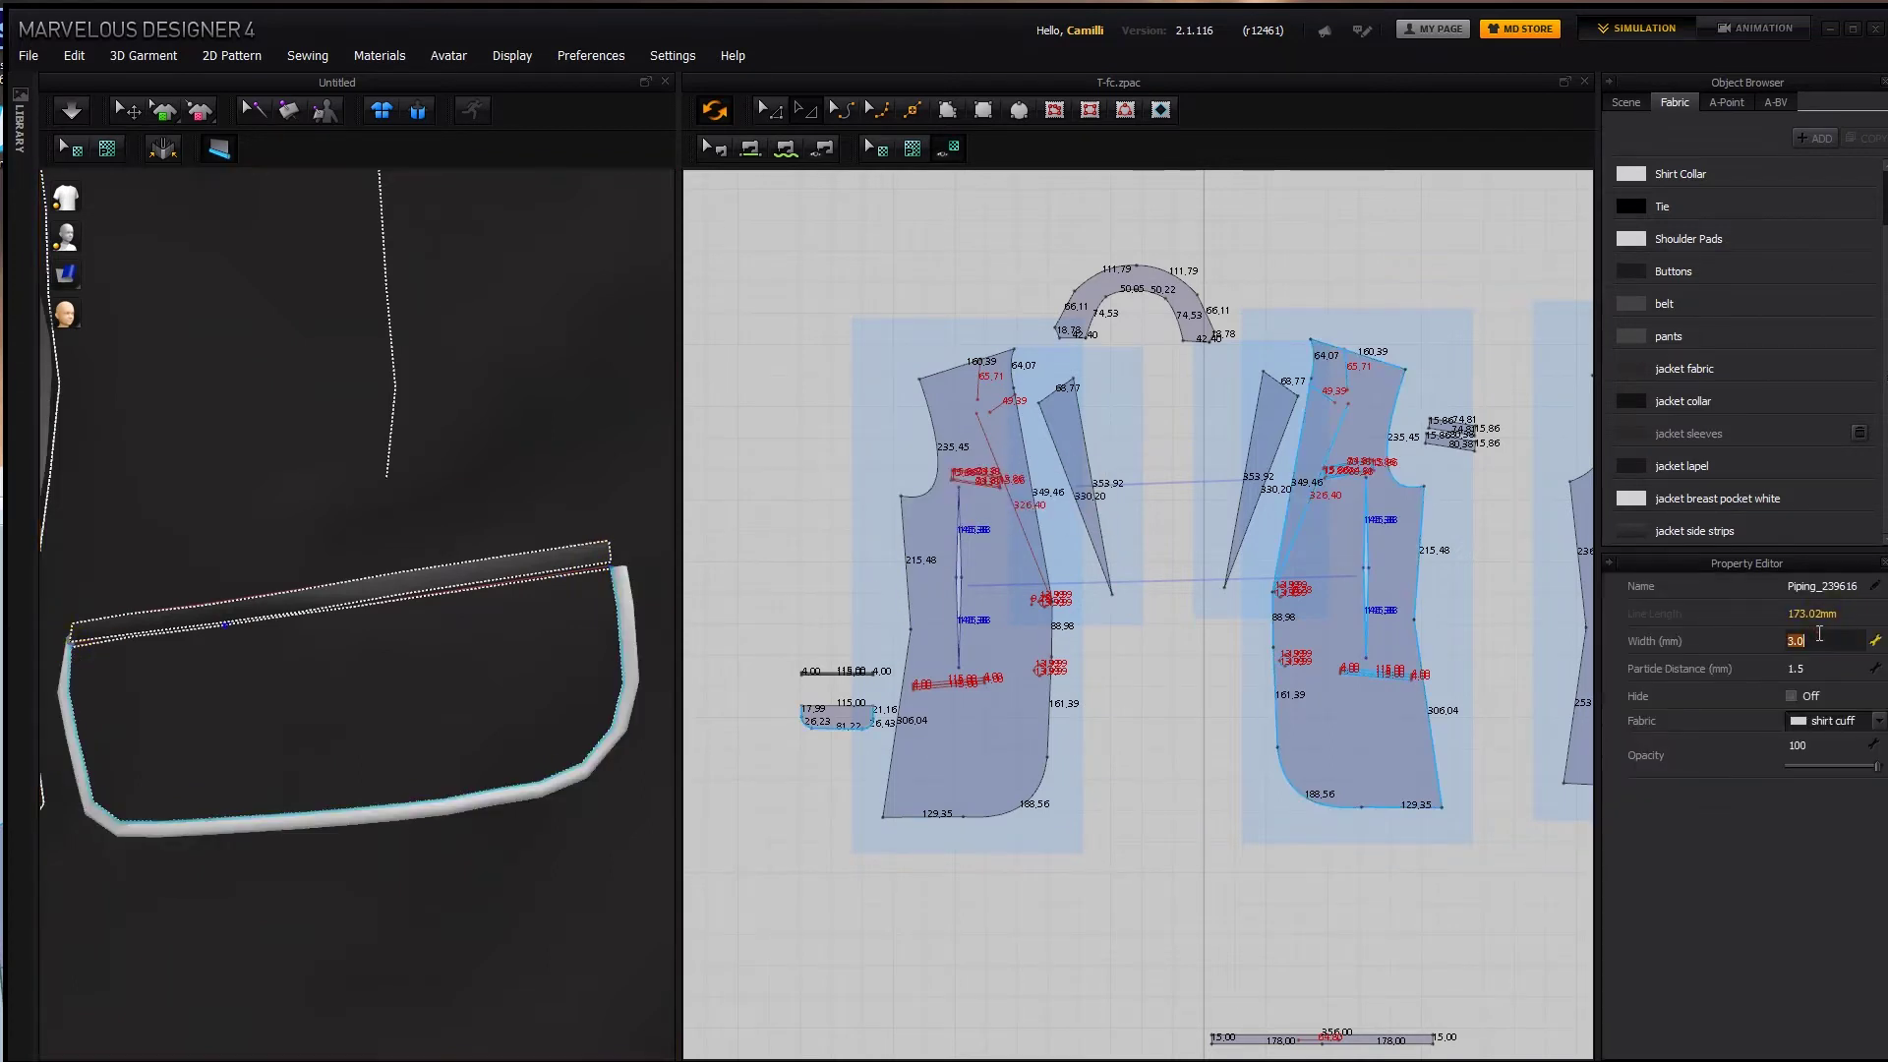
type("1.5")
key("Return")
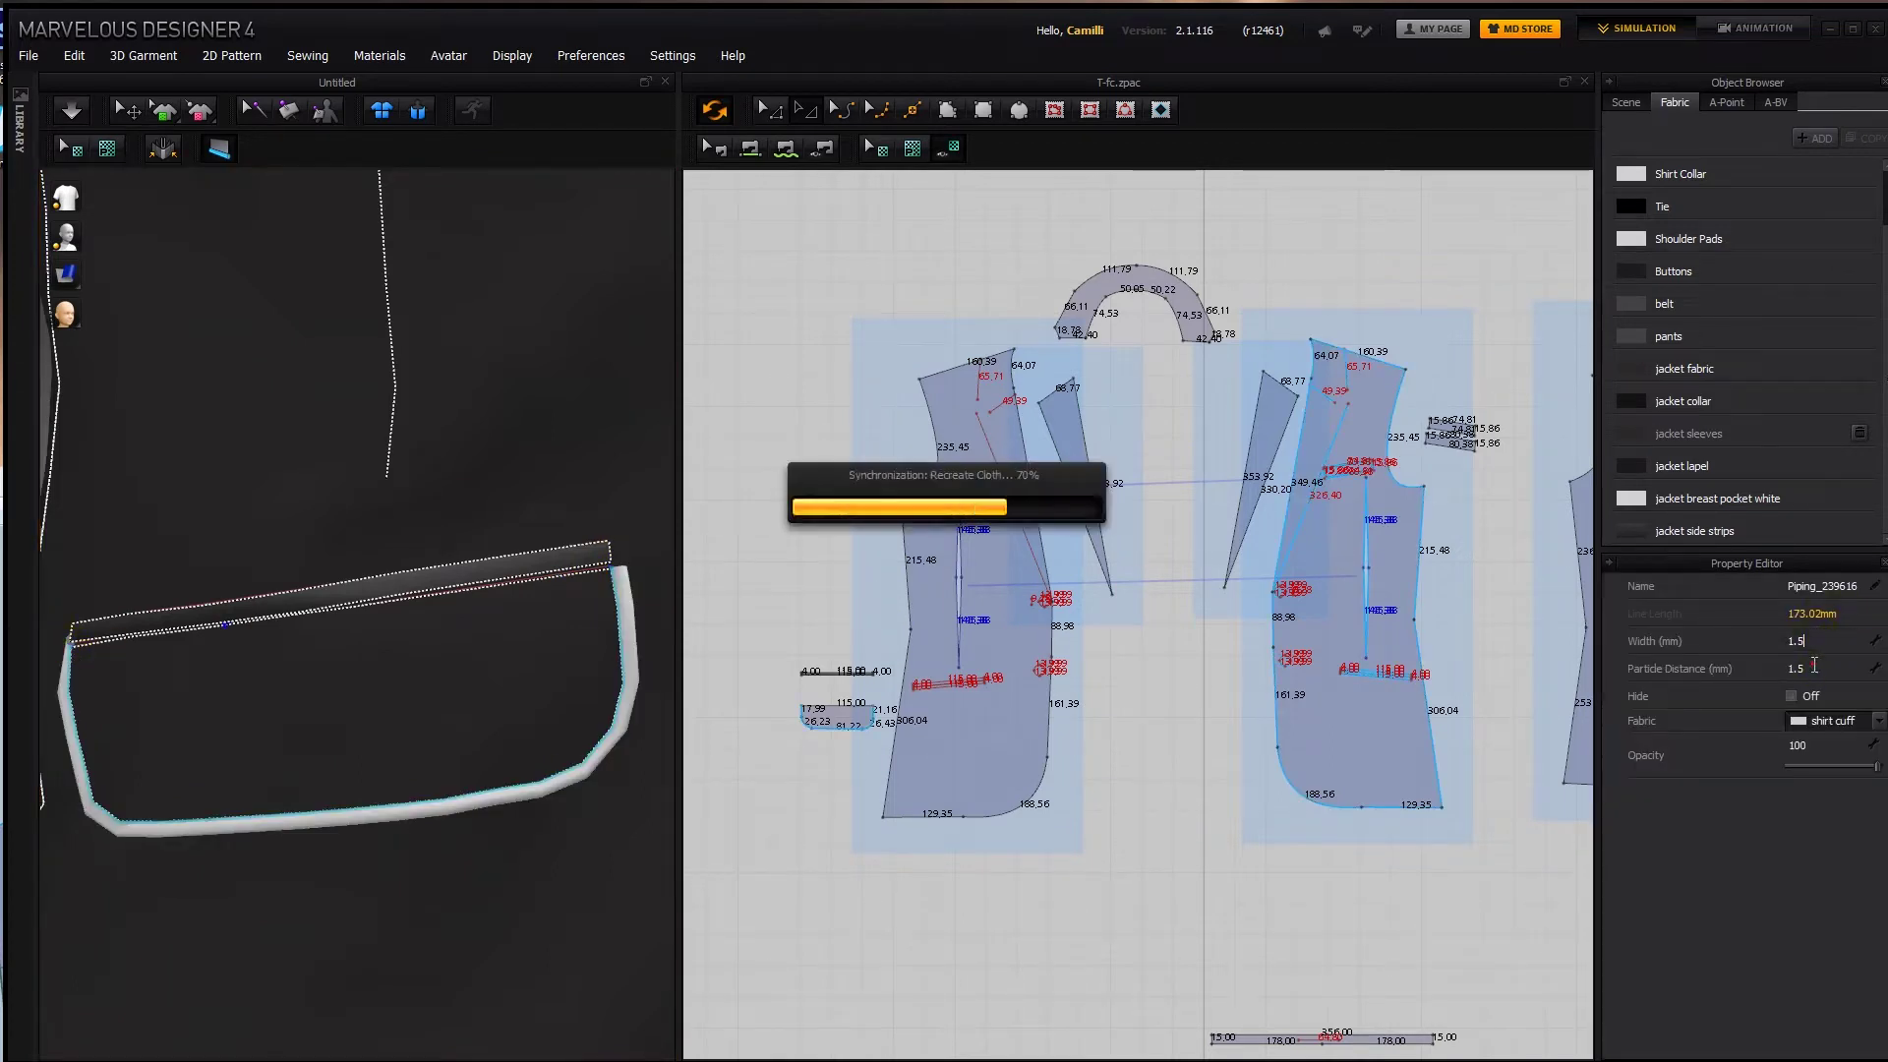
left_click(1814, 667)
type("1")
left_click(1819, 719)
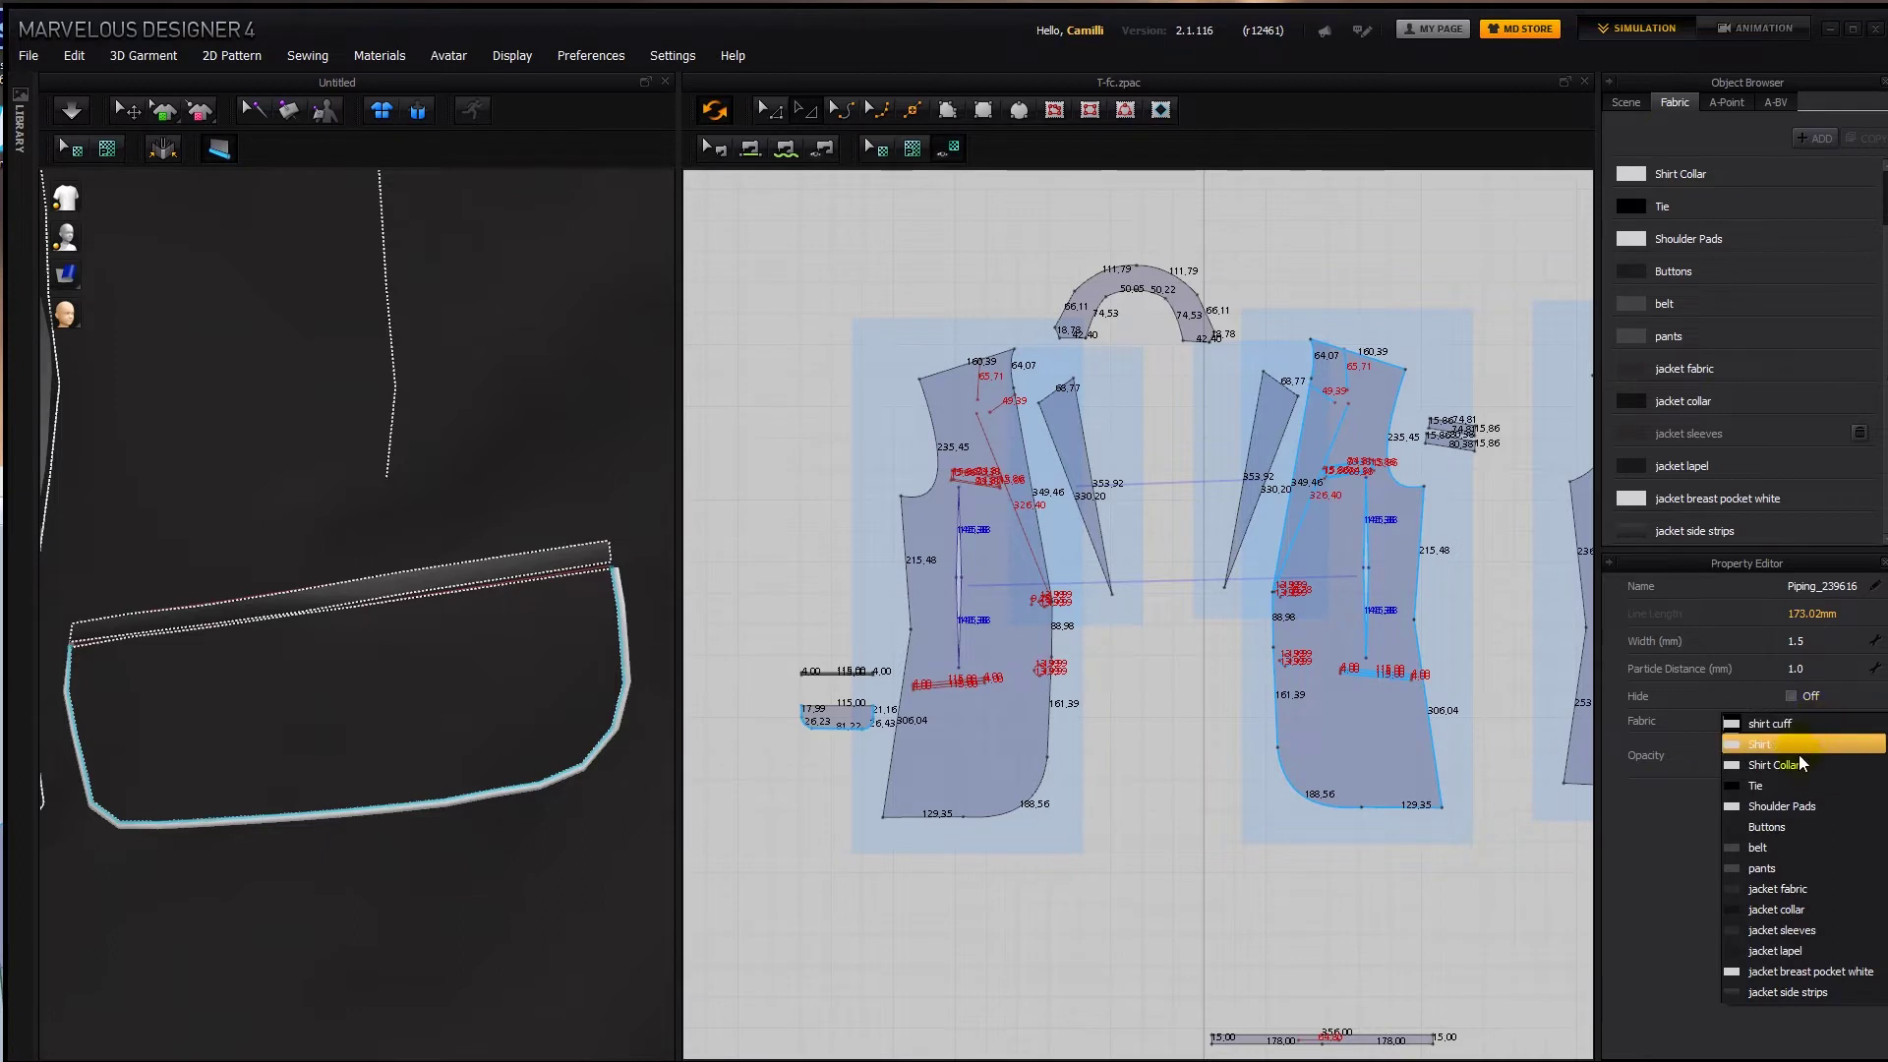
left_click(1771, 887)
scroll(518, 615, "down", 5)
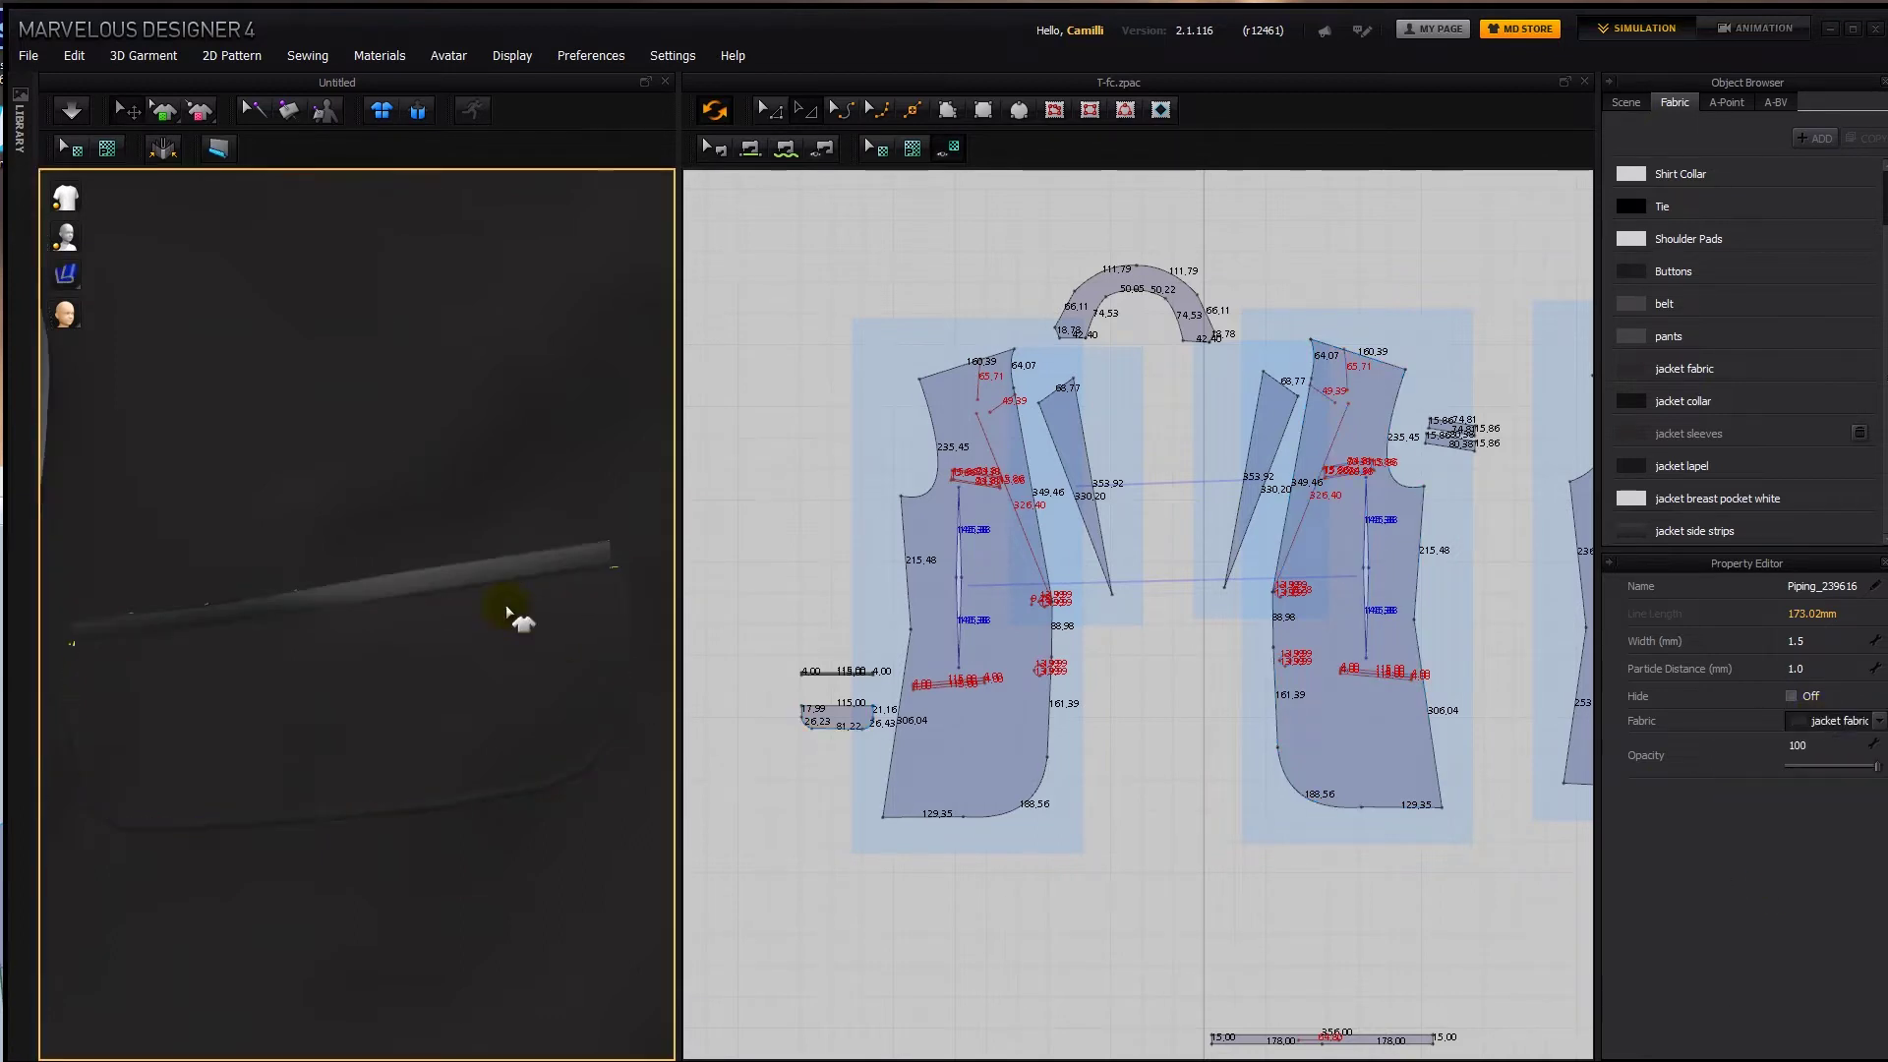
Simulate the garment to settle the piped pocket flap against the jacket front, stopping once it has draped.
left_click(147, 610)
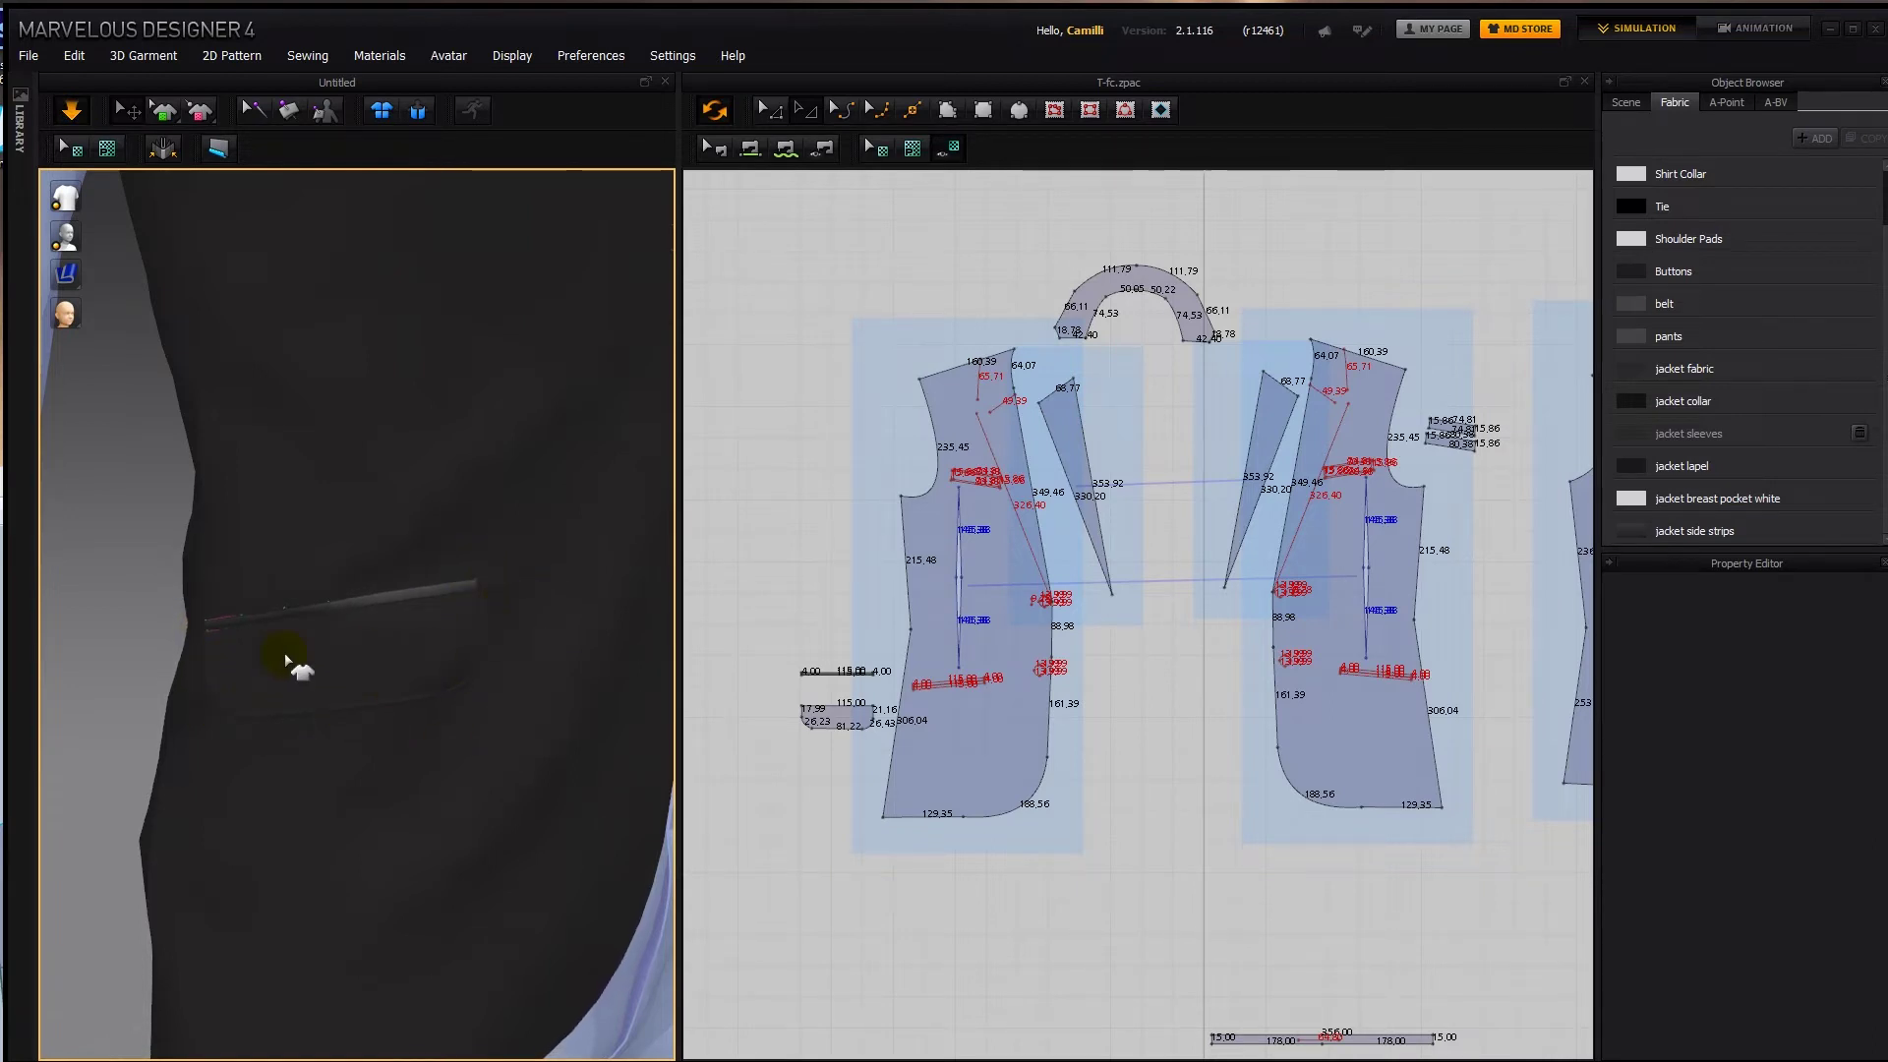
right_click_drag(325, 669, 409, 699)
scroll(272, 655, "down", 5)
key("space")
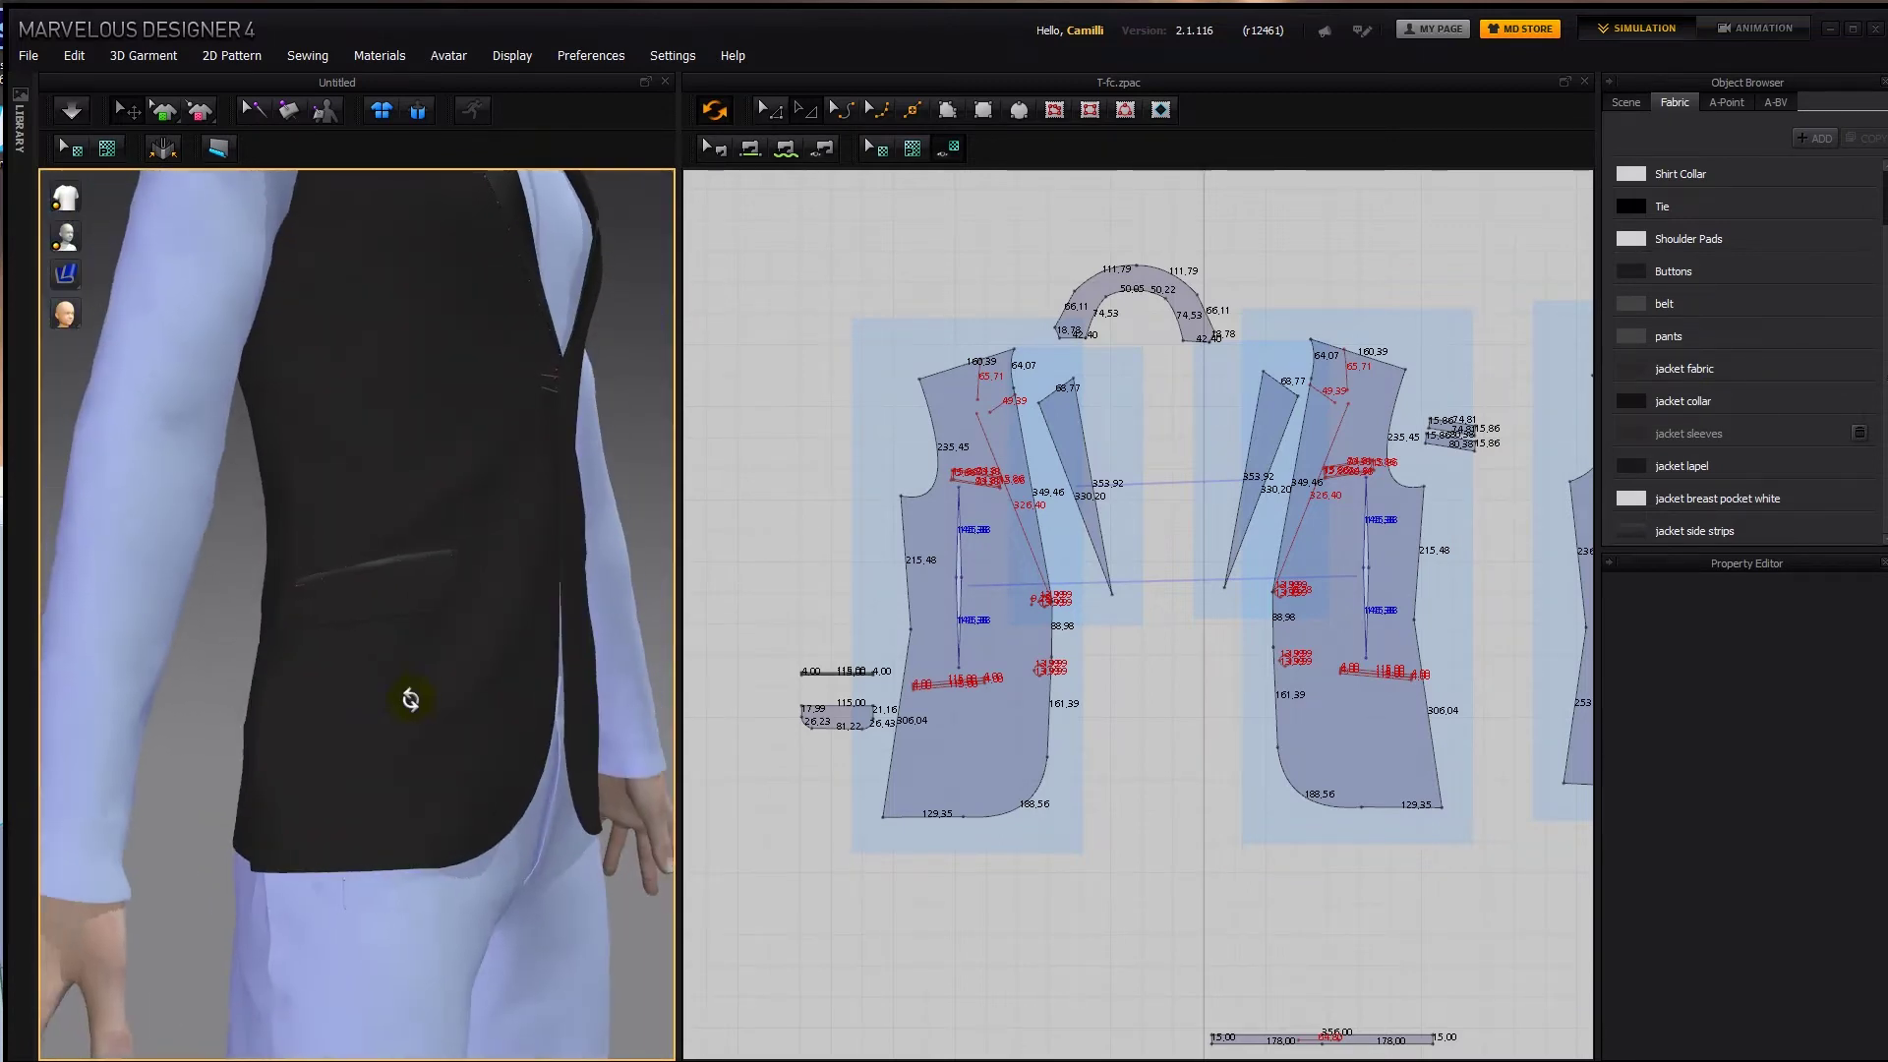
Reduce the pocket flap piping's width to 1.0 mm.
scroll(409, 699, "up", 6)
left_click(412, 649)
left_click(466, 653)
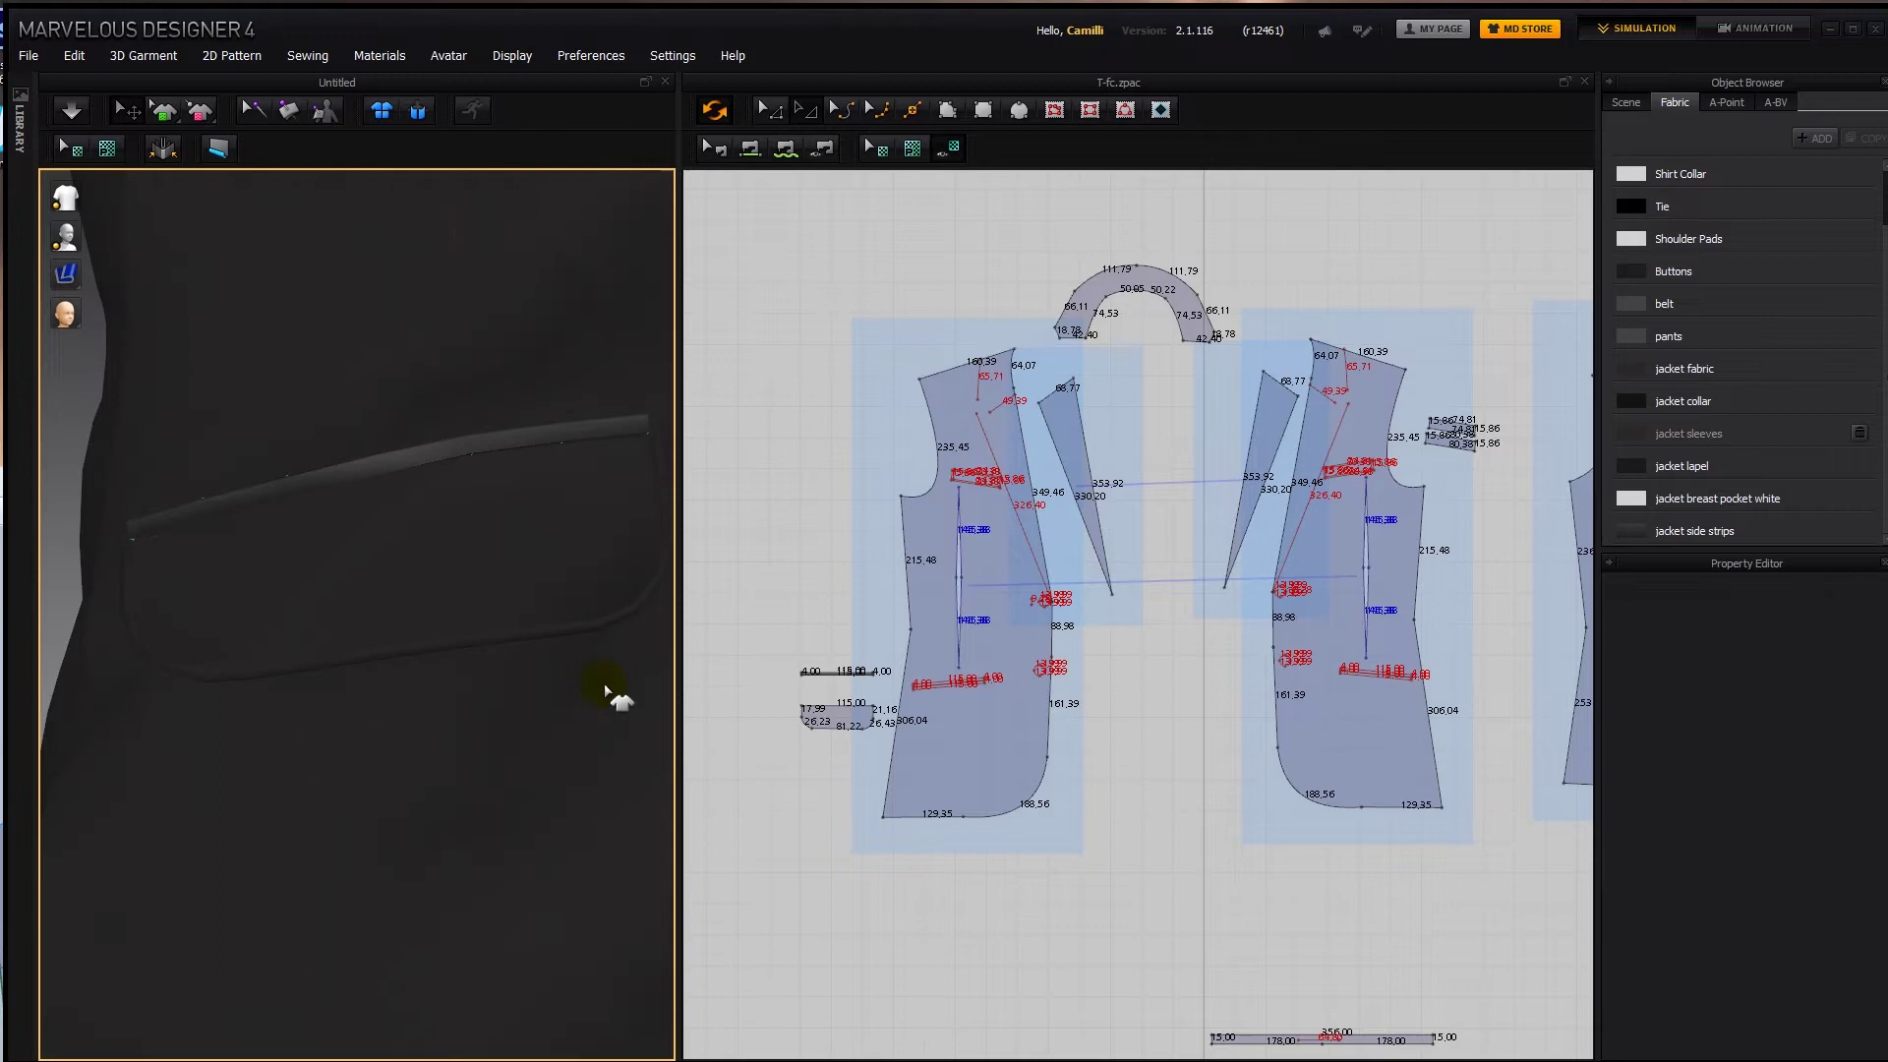
left_click(575, 631)
left_click(1826, 646)
type("1.0")
left_click(1694, 876)
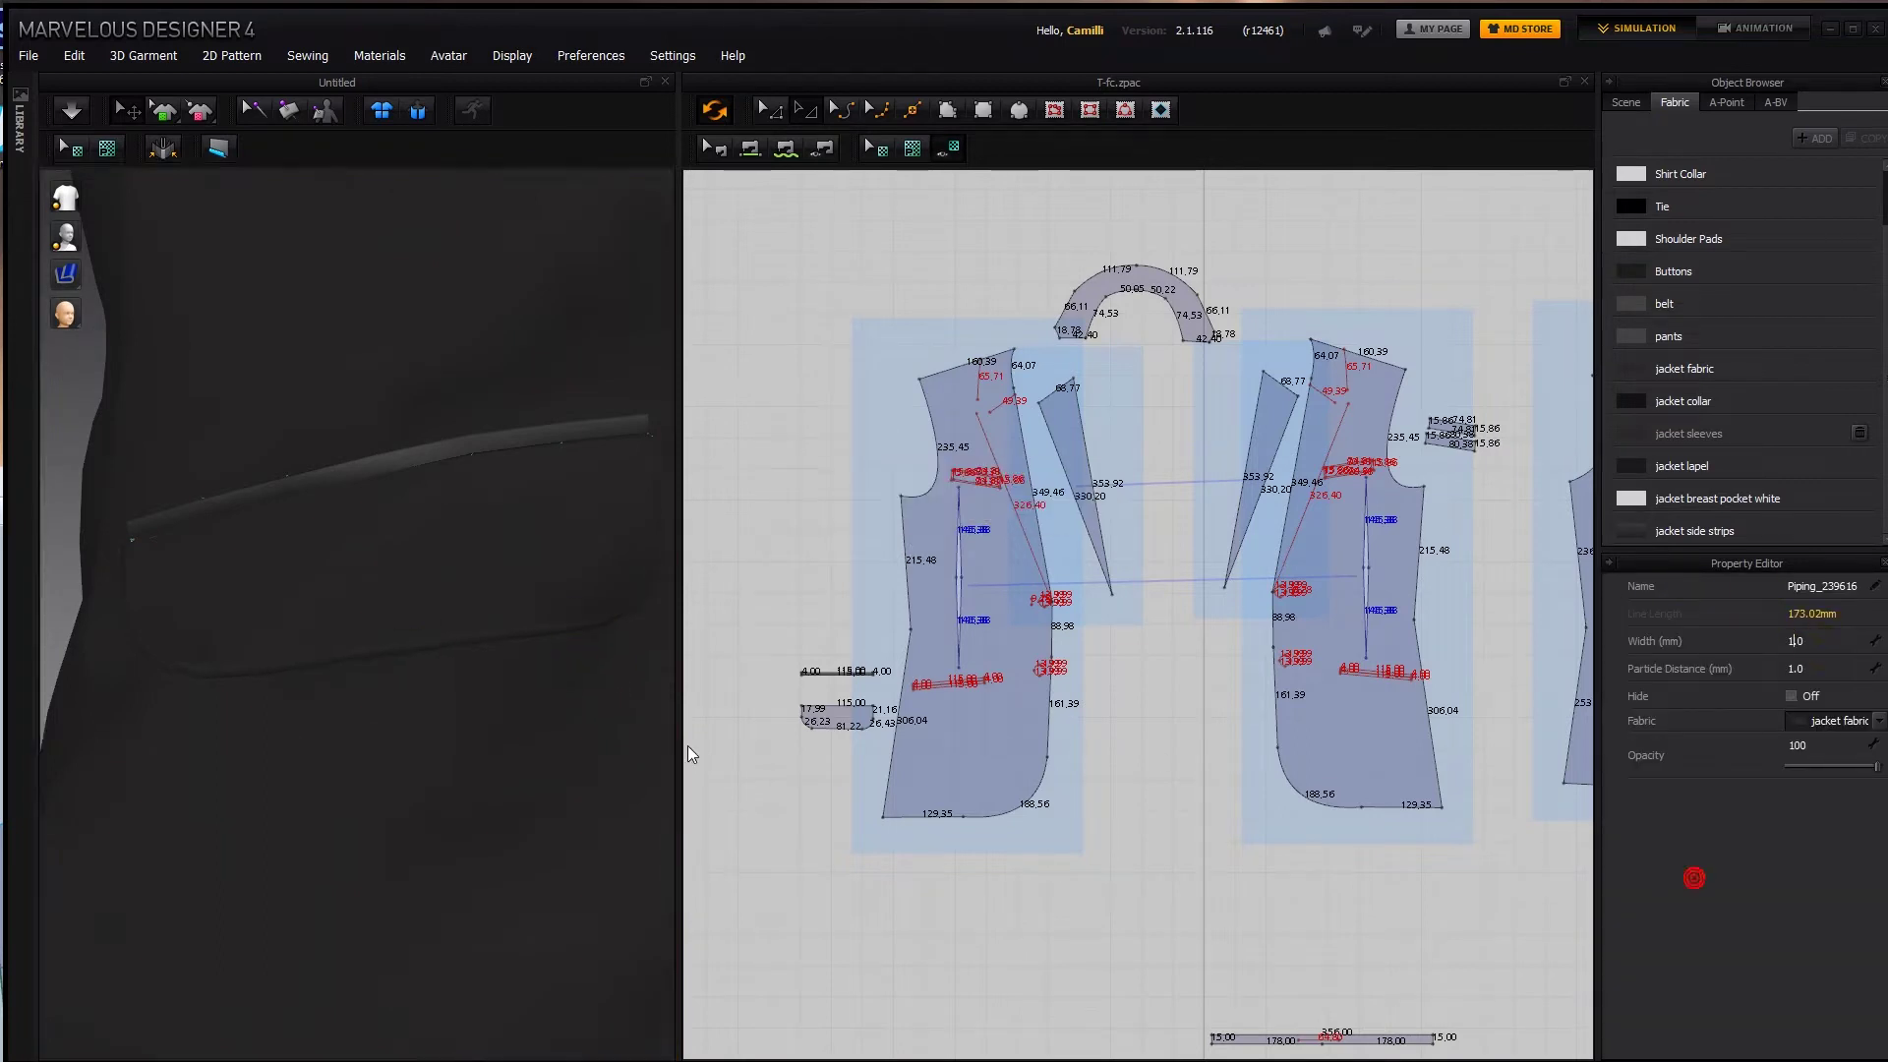
scroll(450, 720, "down", 5)
scroll(450, 724, "down", 3)
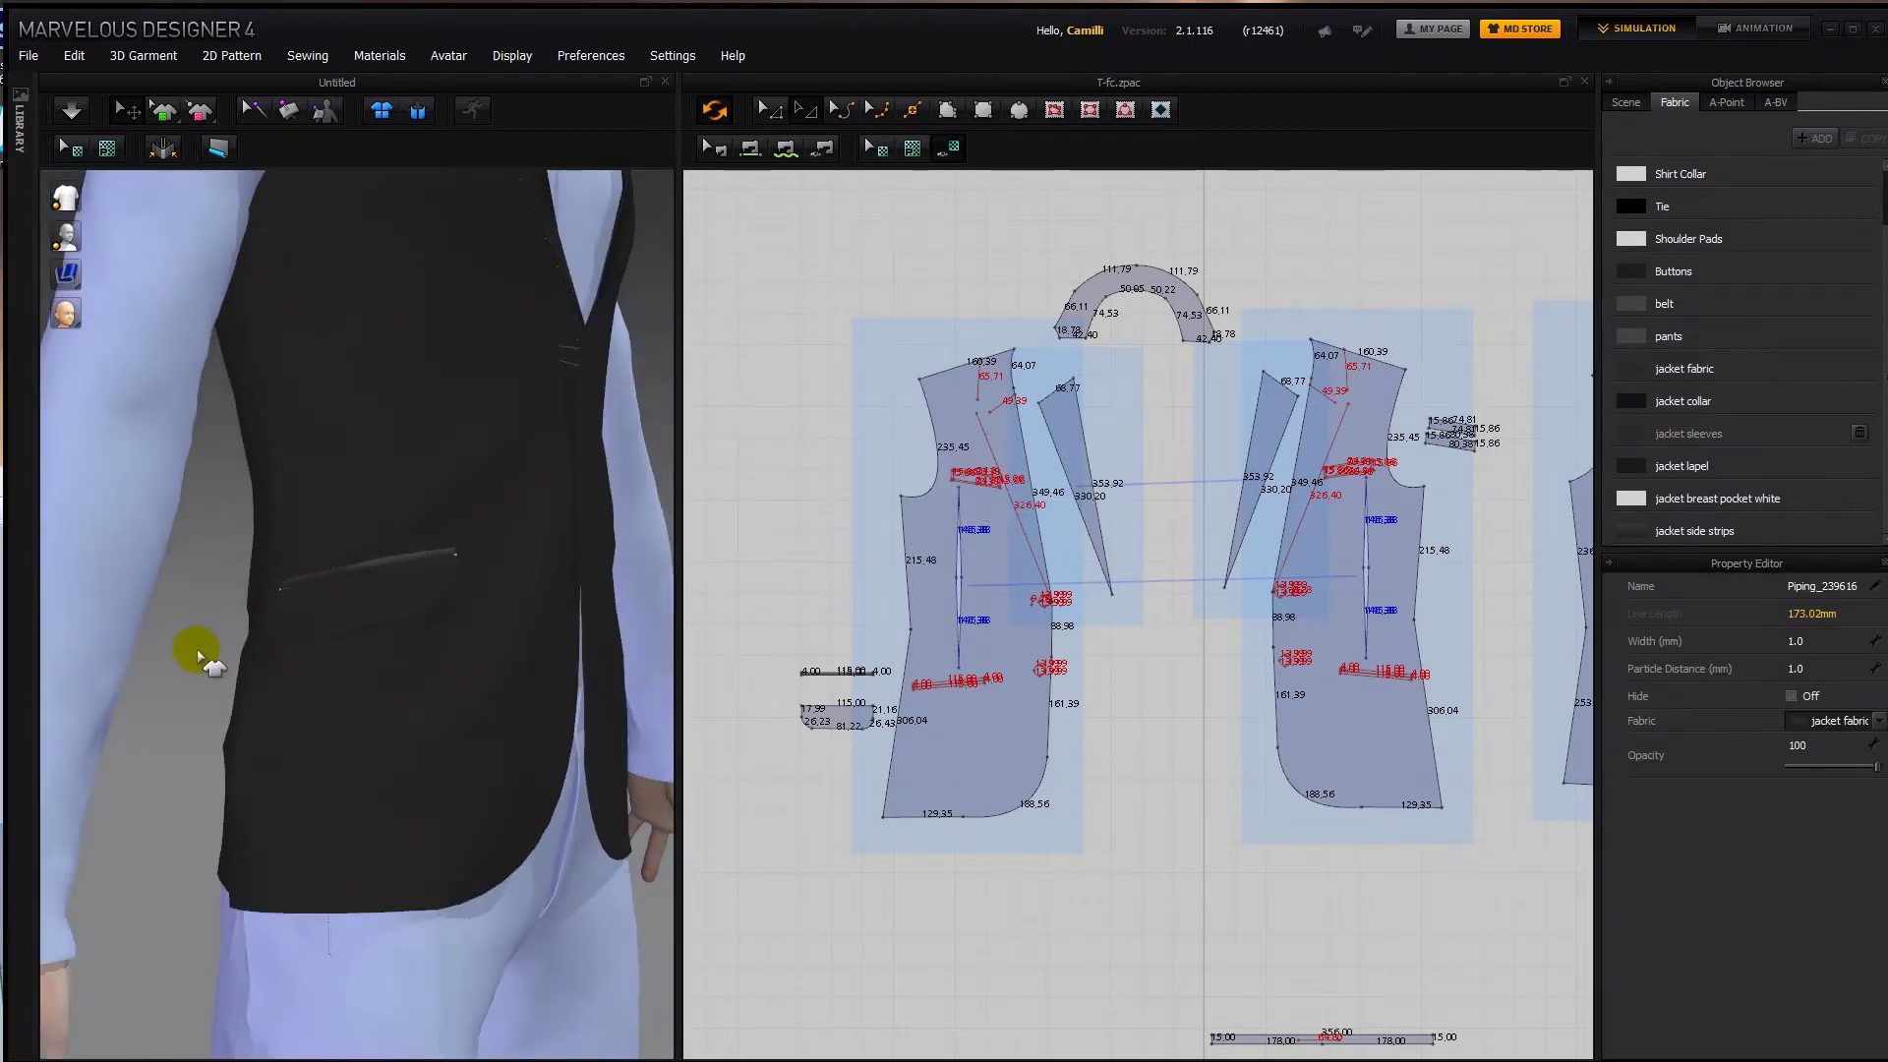
right_click_drag(197, 647, 527, 666)
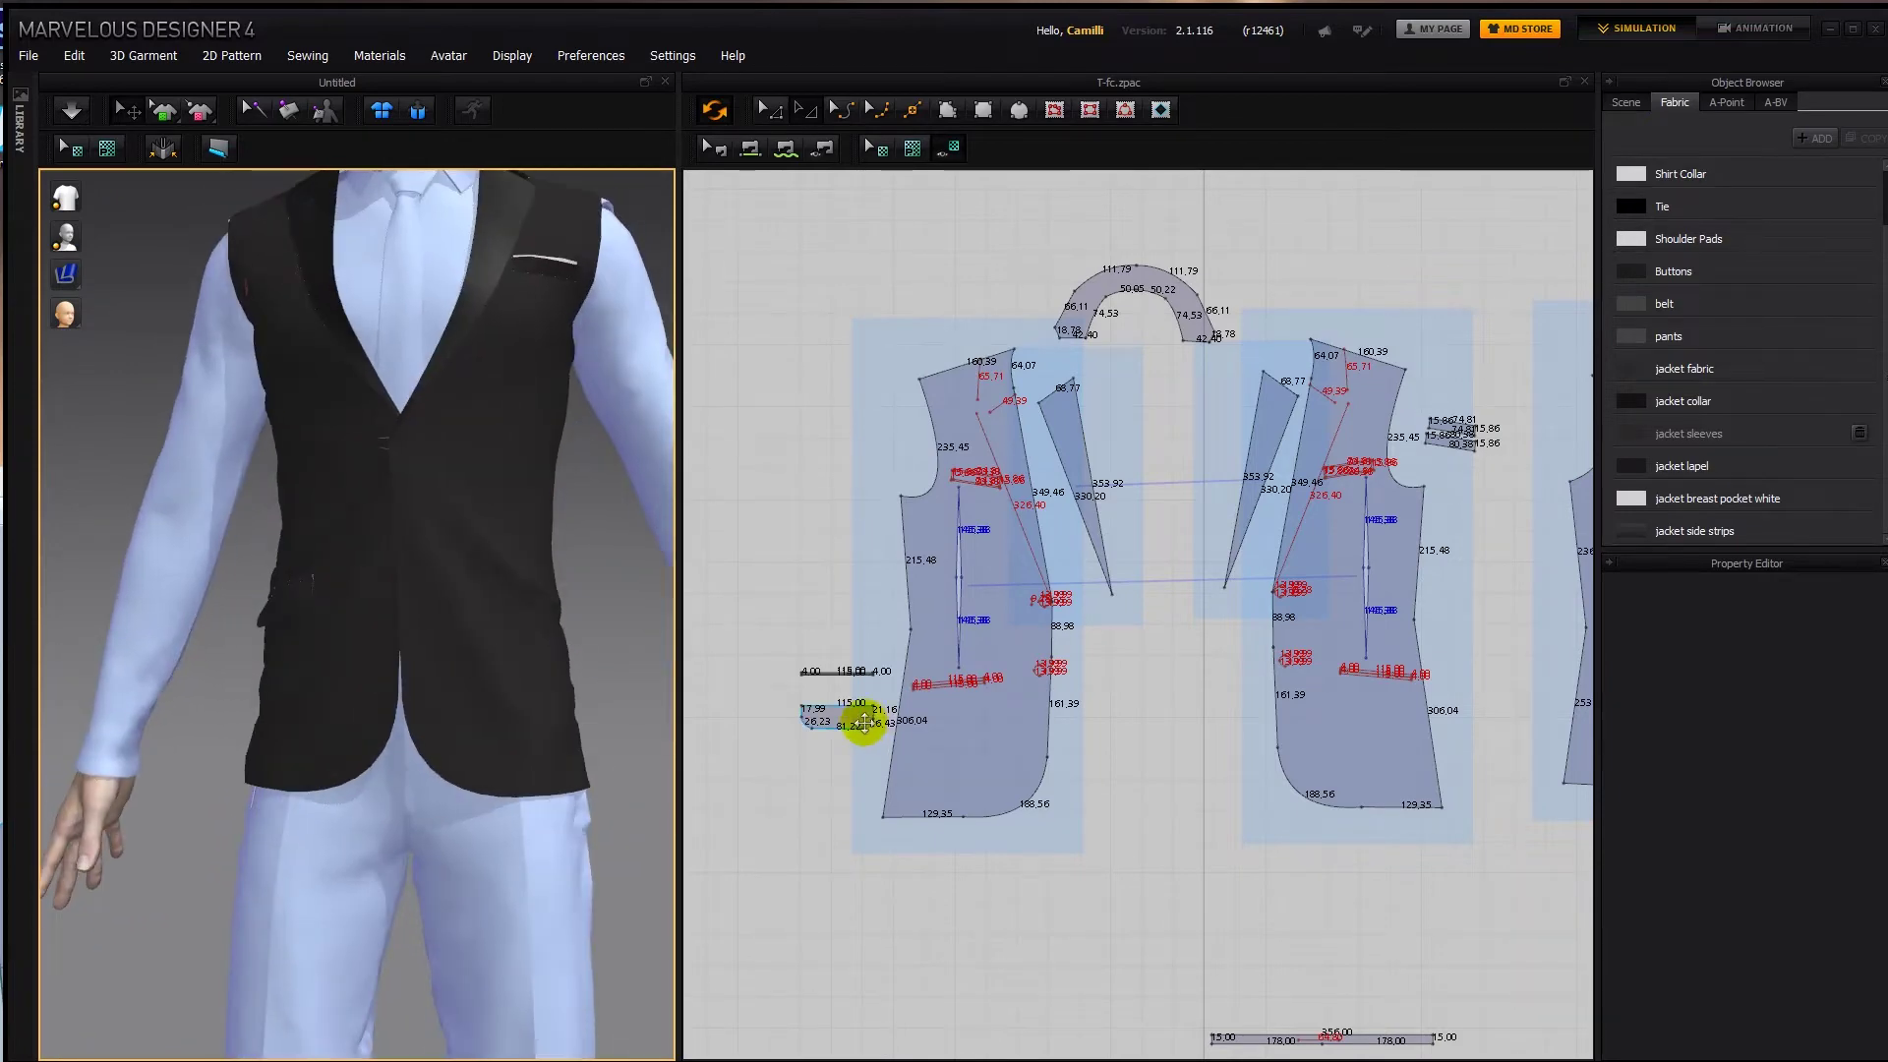
left_click(852, 715)
middle_click_drag(1250, 729, 1078, 729)
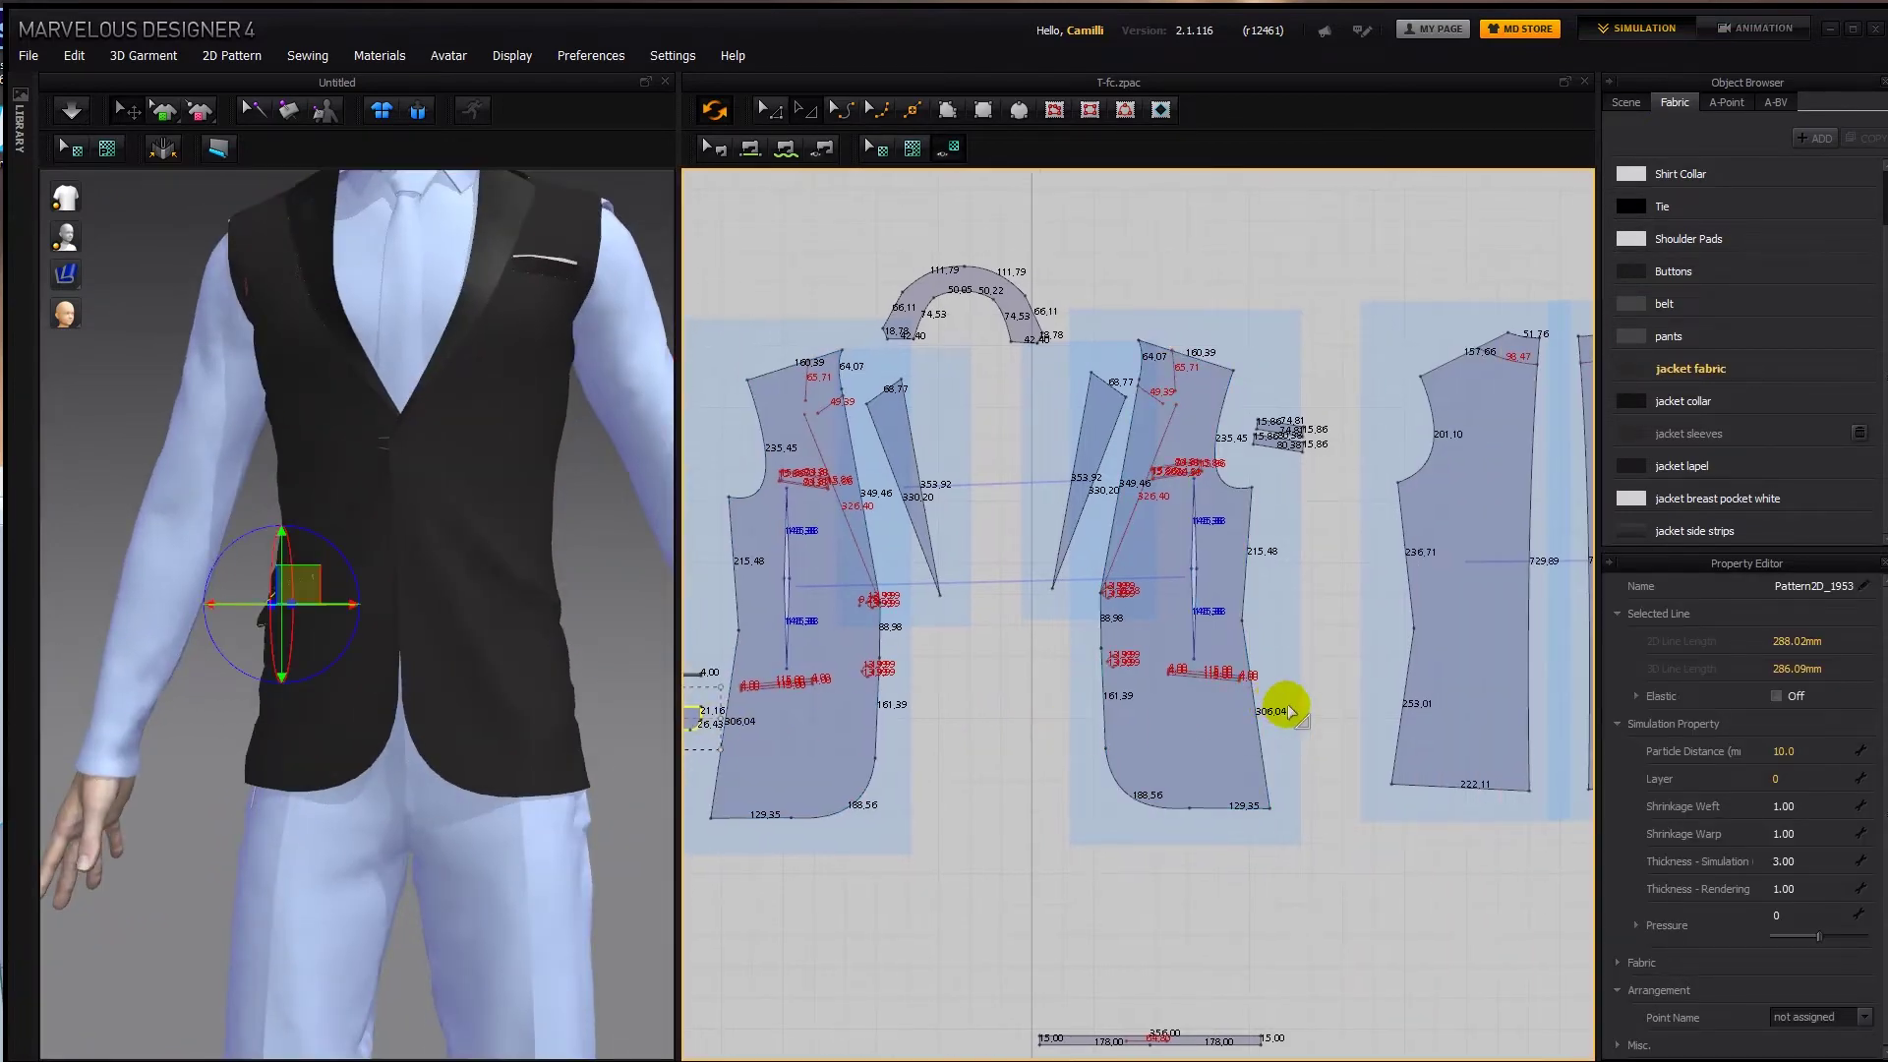
key("ctrl+v")
left_click(1316, 720)
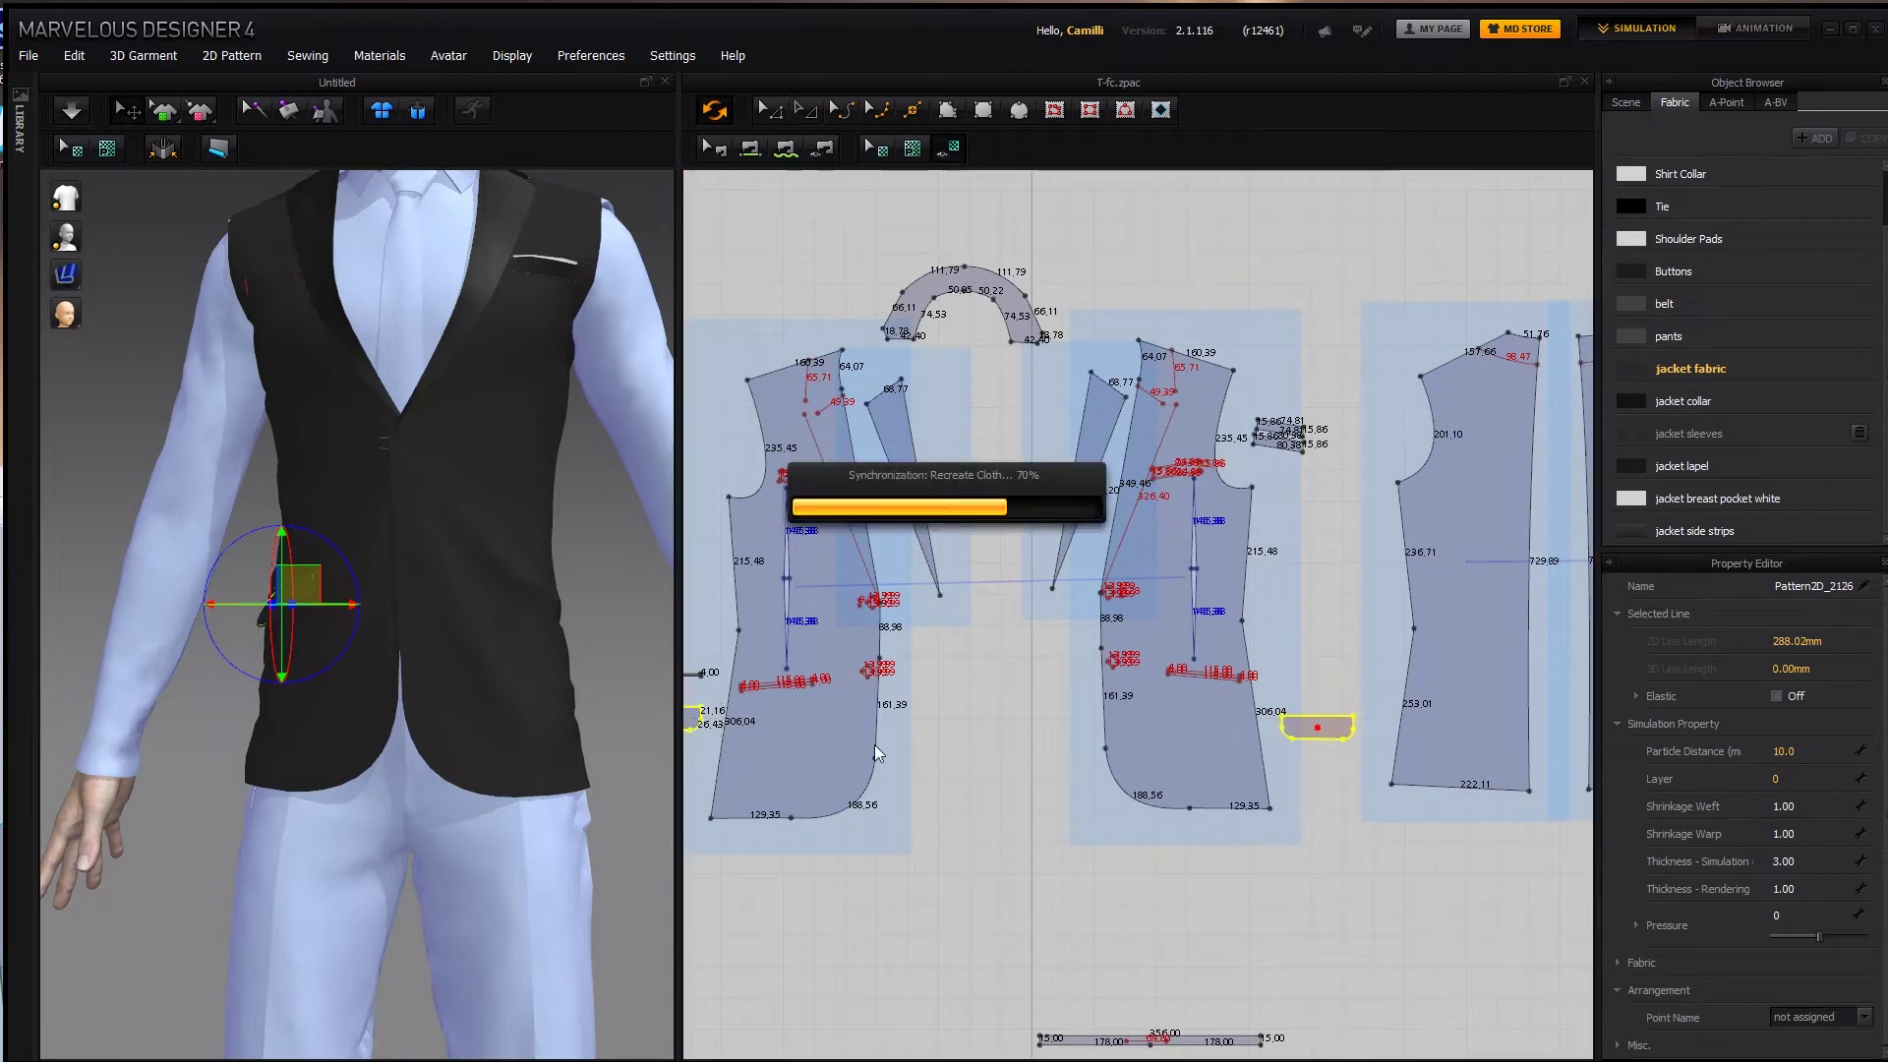
left_click(692, 674)
left_click(1314, 728)
key("Delete")
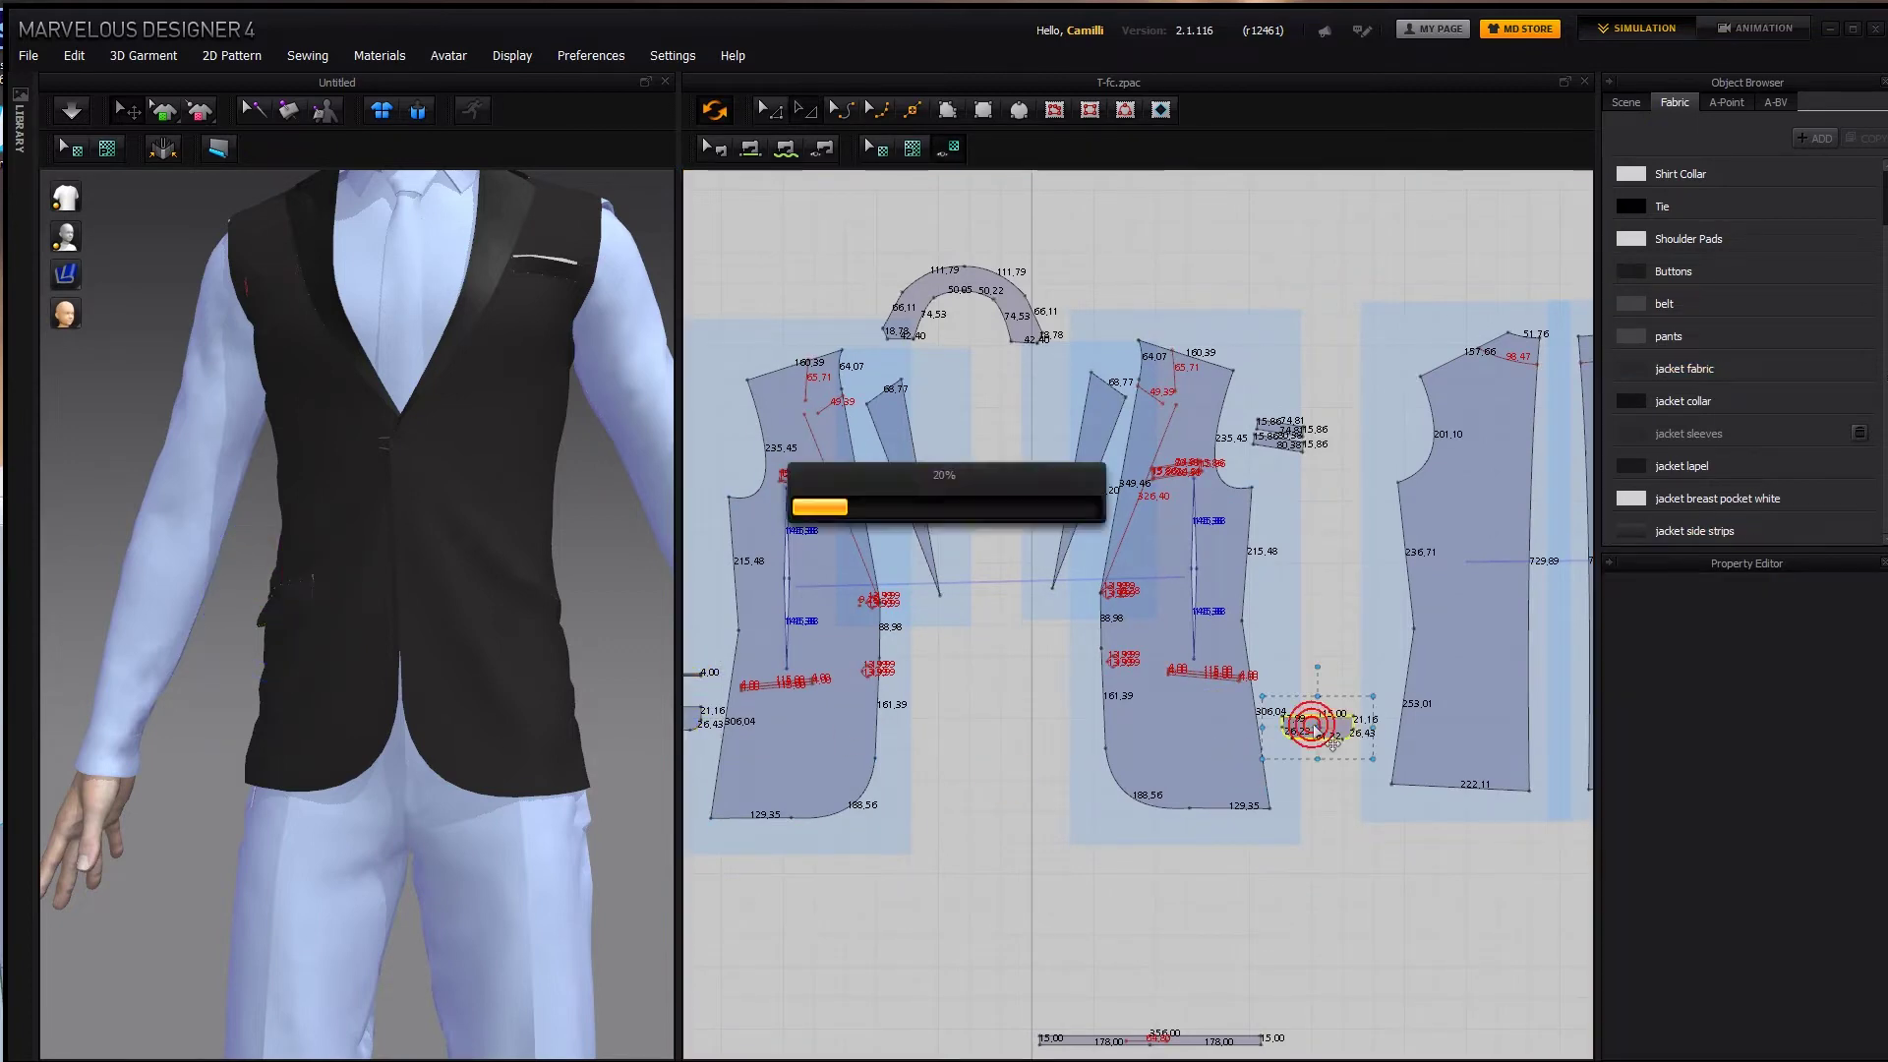
Copy the pocket strip and flap together and paste them mirrored beside the opposite front panel.
middle_click_drag(808, 780, 999, 746)
left_click_drag(912, 700, 913, 698)
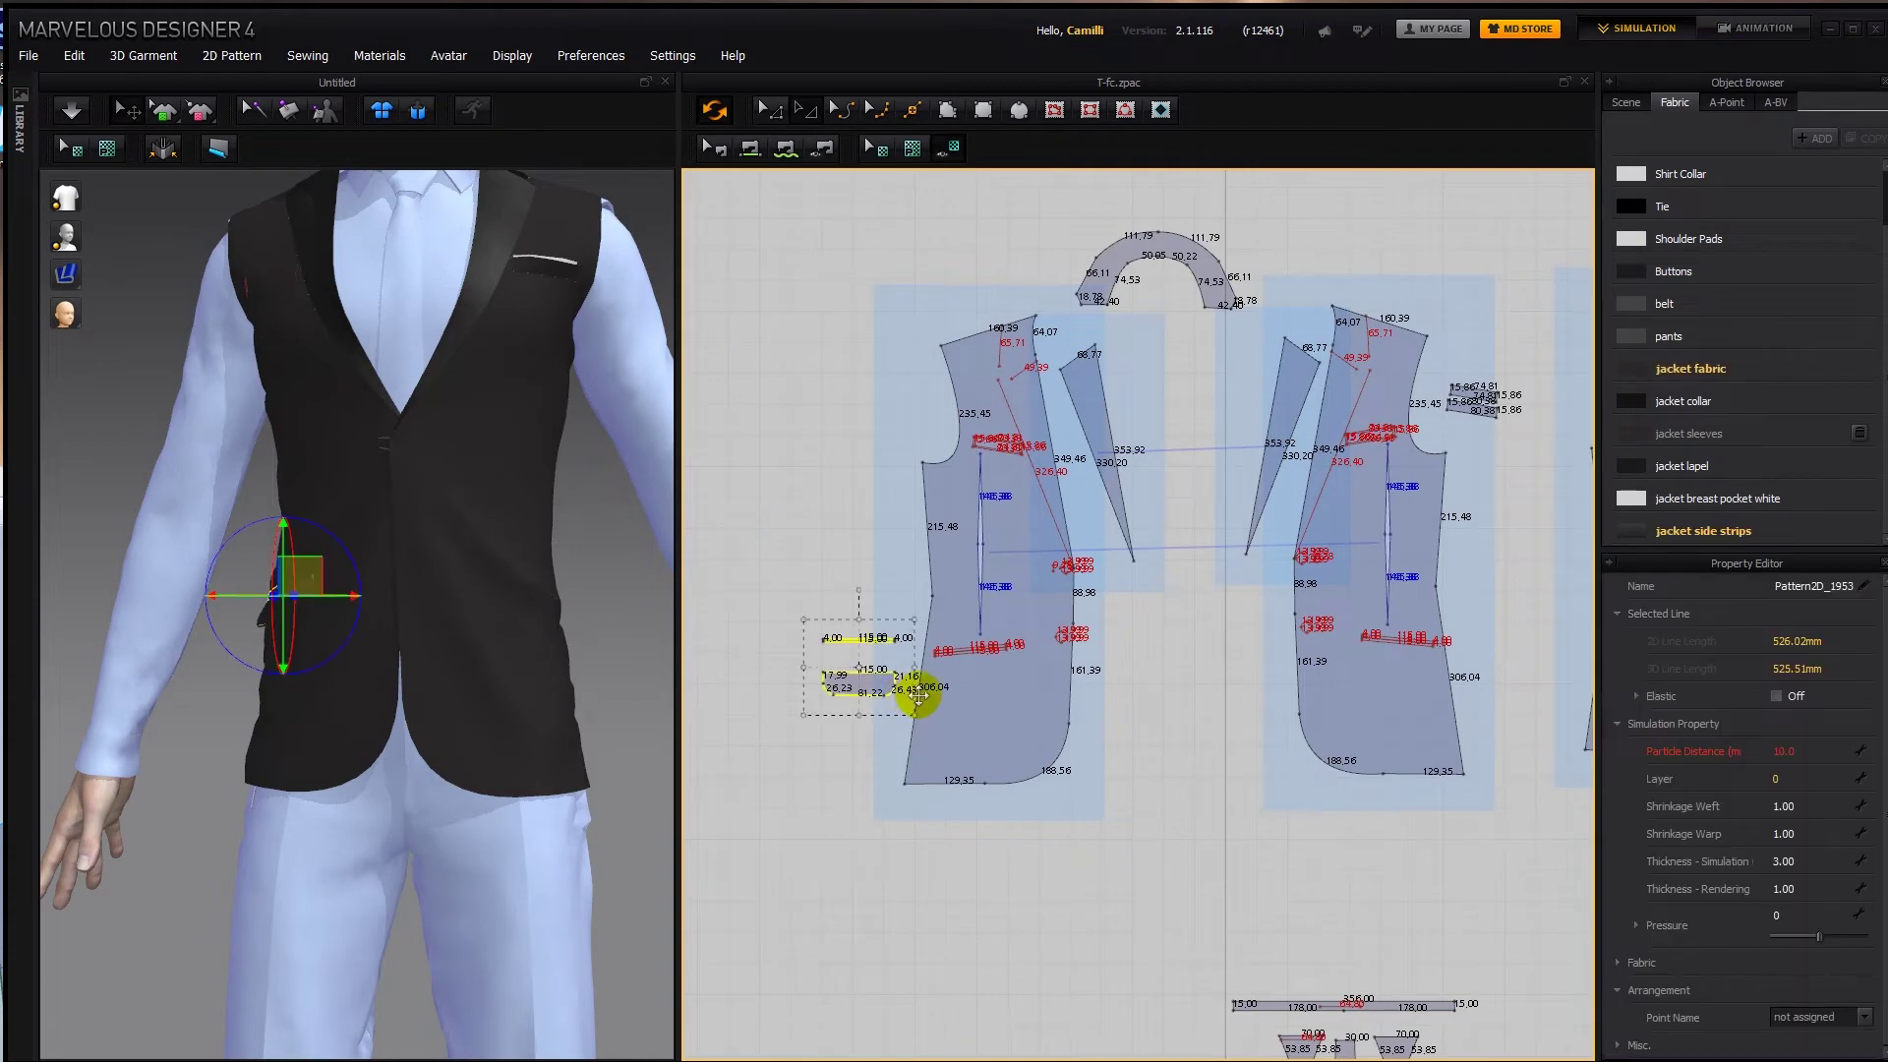
middle_click_drag(1530, 680, 1318, 687)
key("ctrl+v")
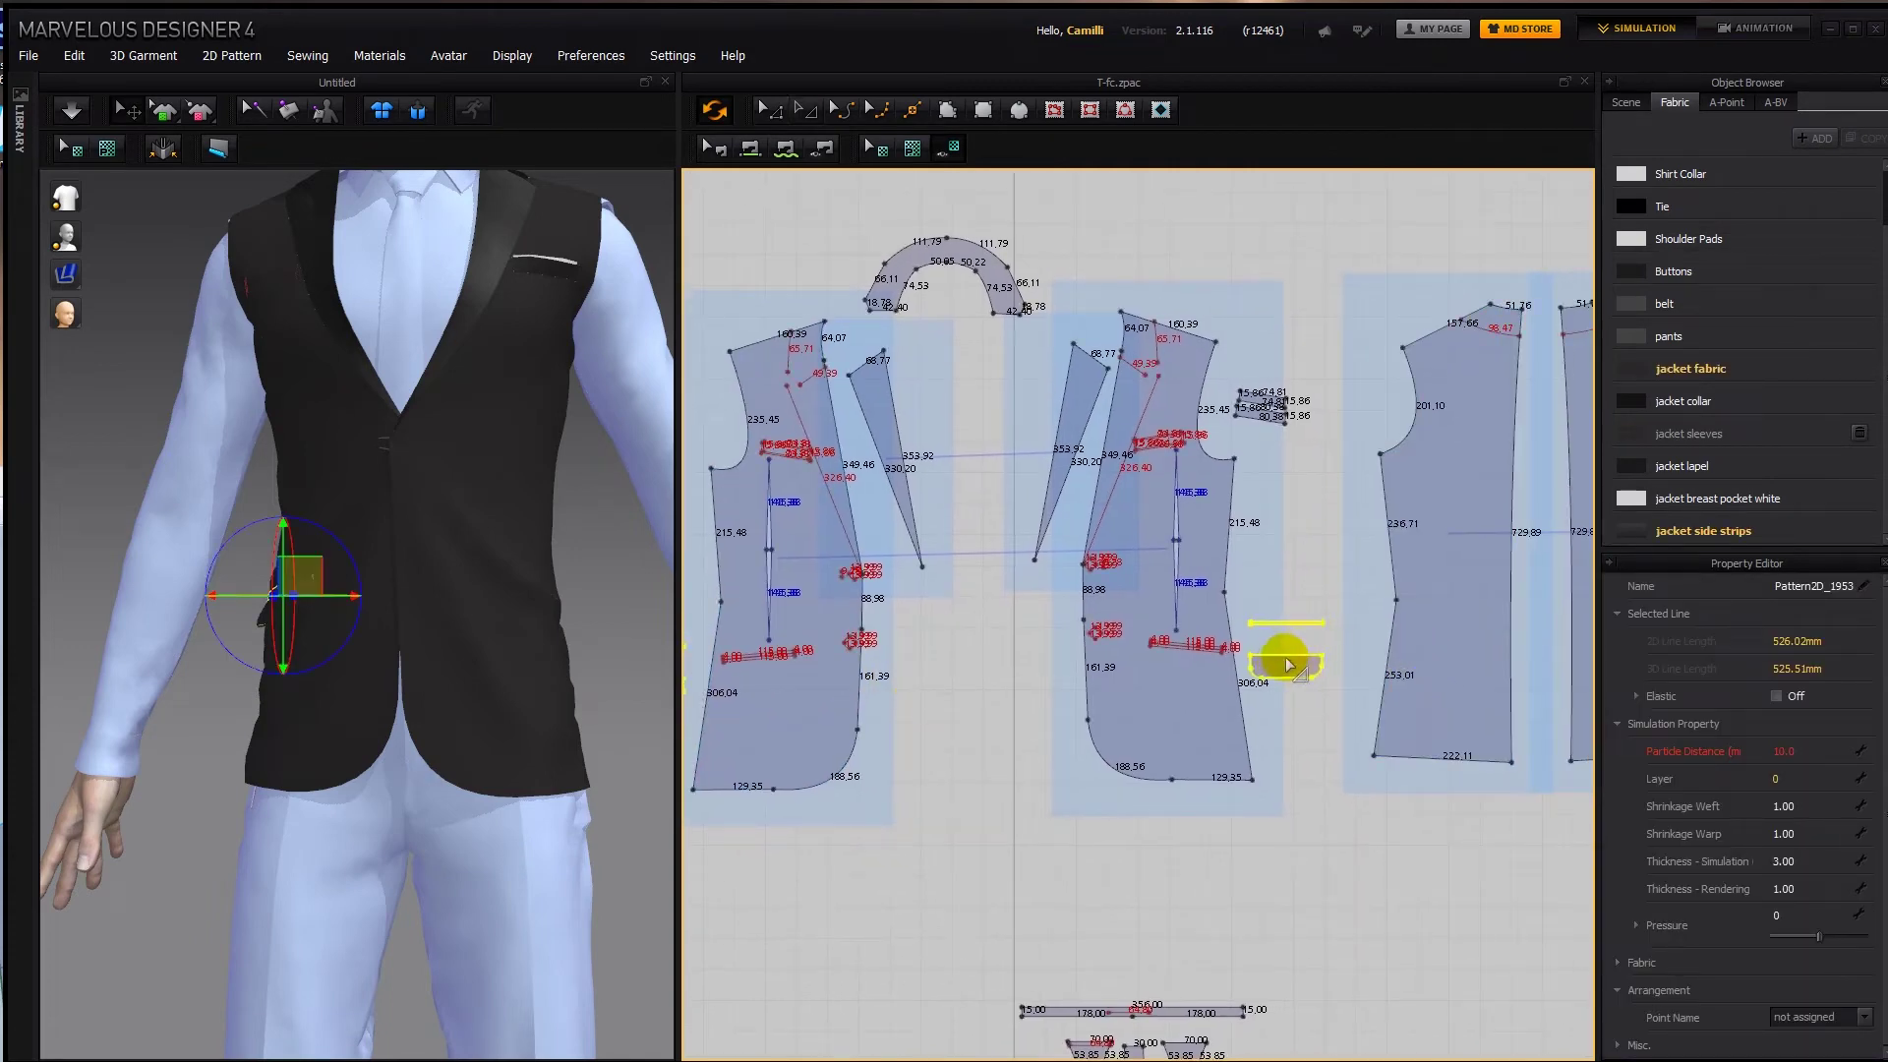
left_click(1296, 681)
Move the mirrored strip and flap in front of the jacket's opposite pocket area on the avatar.
right_click_drag(413, 622, 457, 660)
left_click_drag(469, 634, 579, 638)
right_click_drag(560, 644, 522, 619)
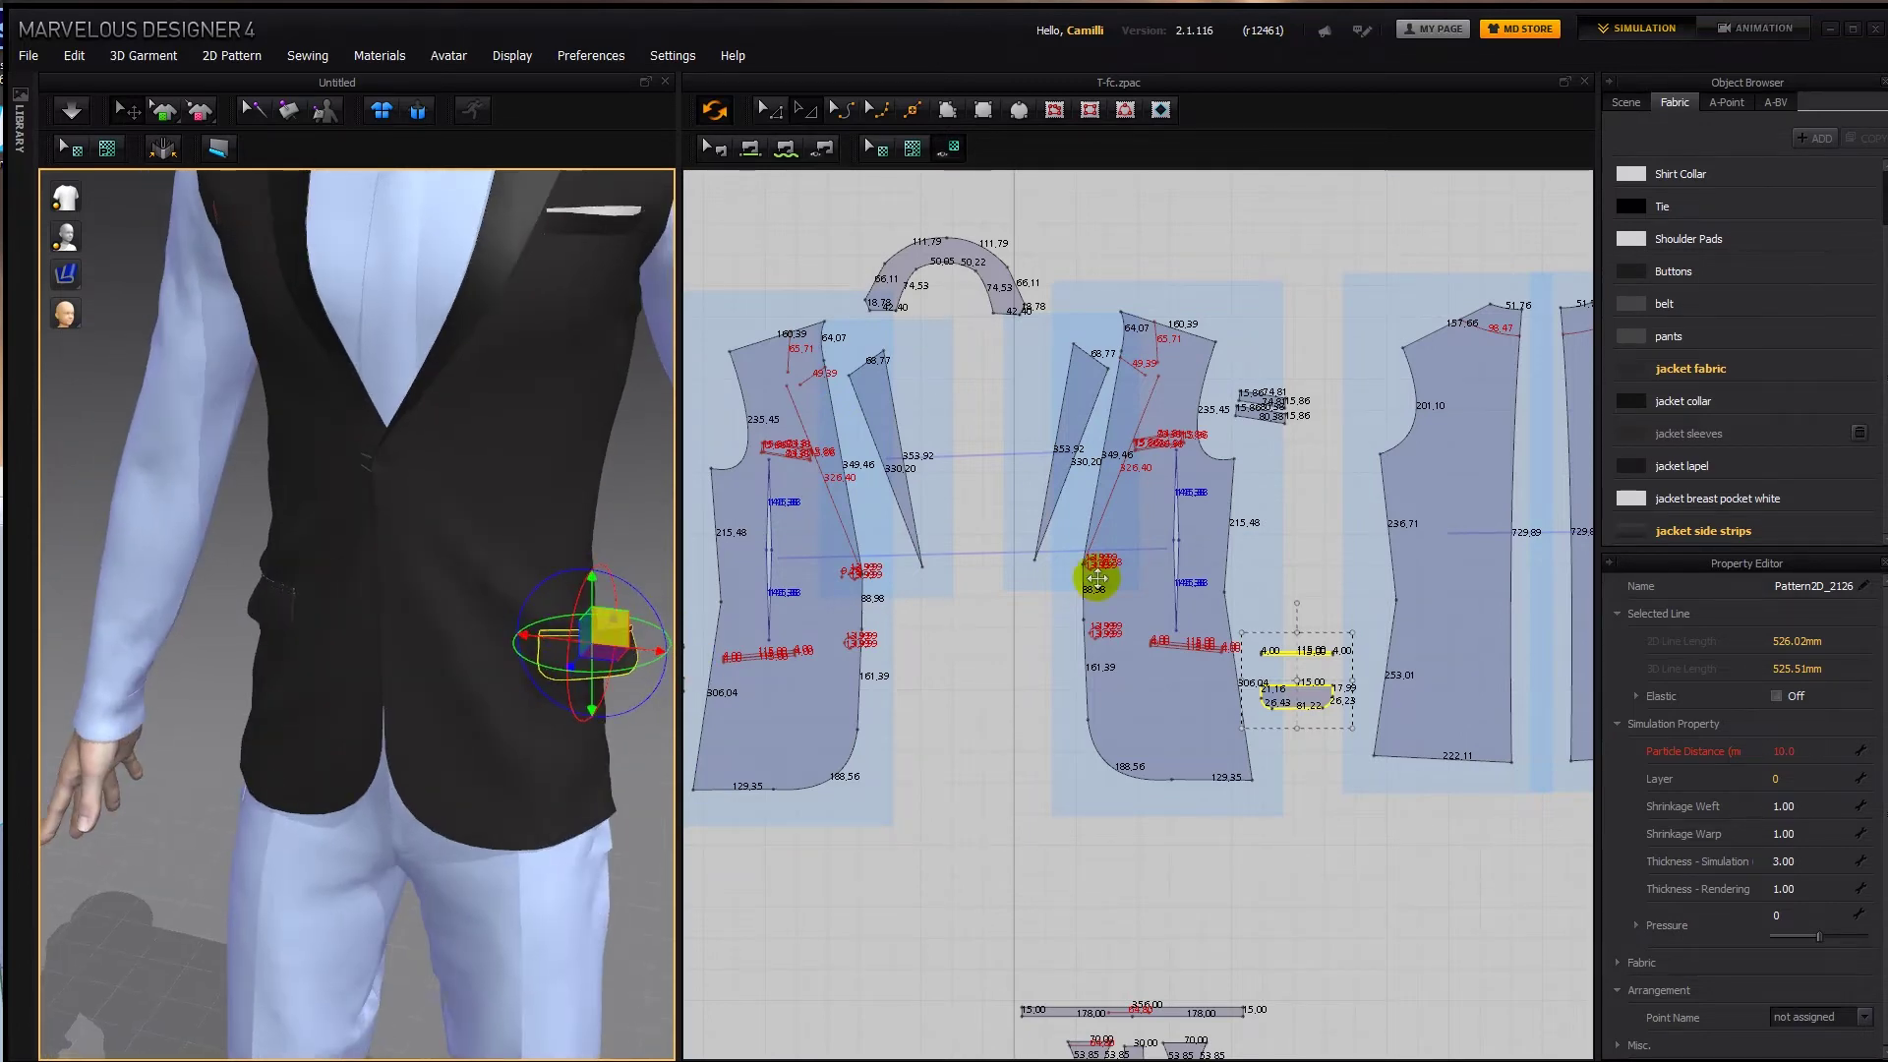
Sew the mirrored pocket strip's outline to the upper internal pocket rectangle on the opposite front panel.
scroll(1302, 668, "down", 4)
middle_click_drag(1294, 672, 1317, 712)
scroll(1314, 708, "down", 3)
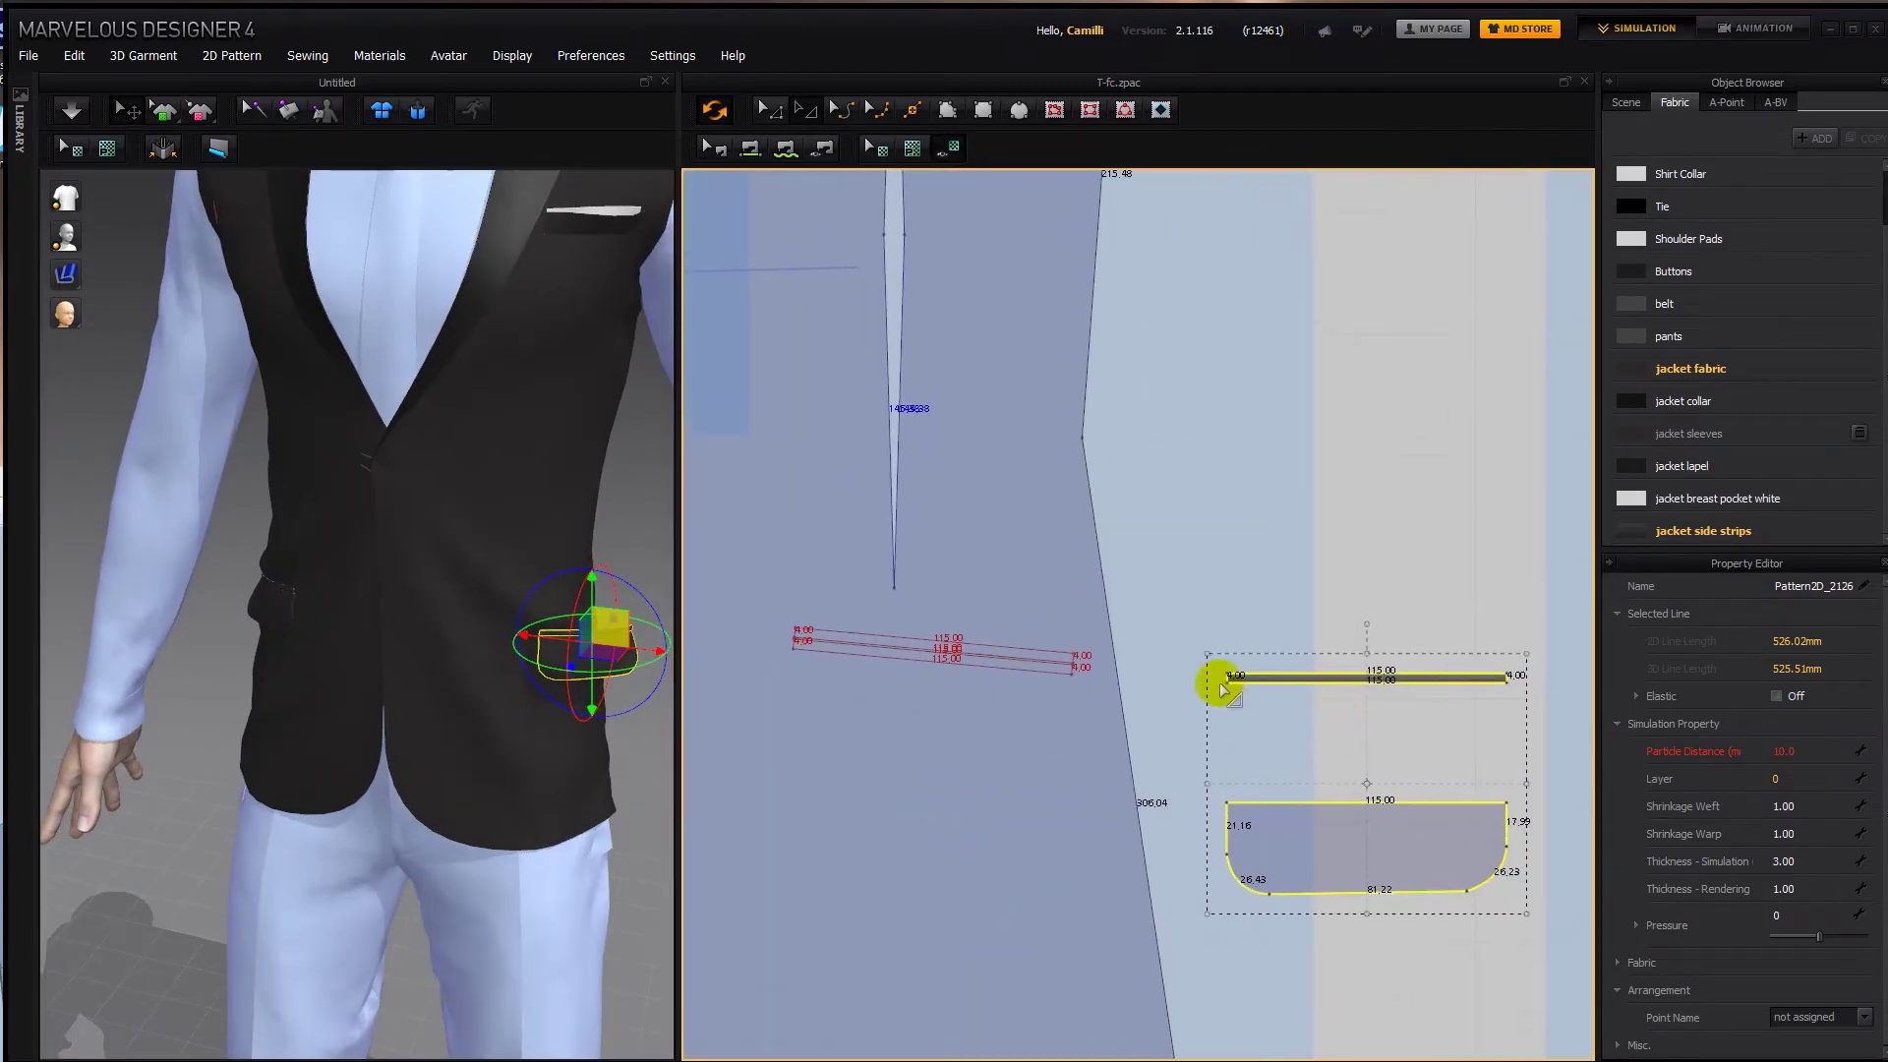
key("m")
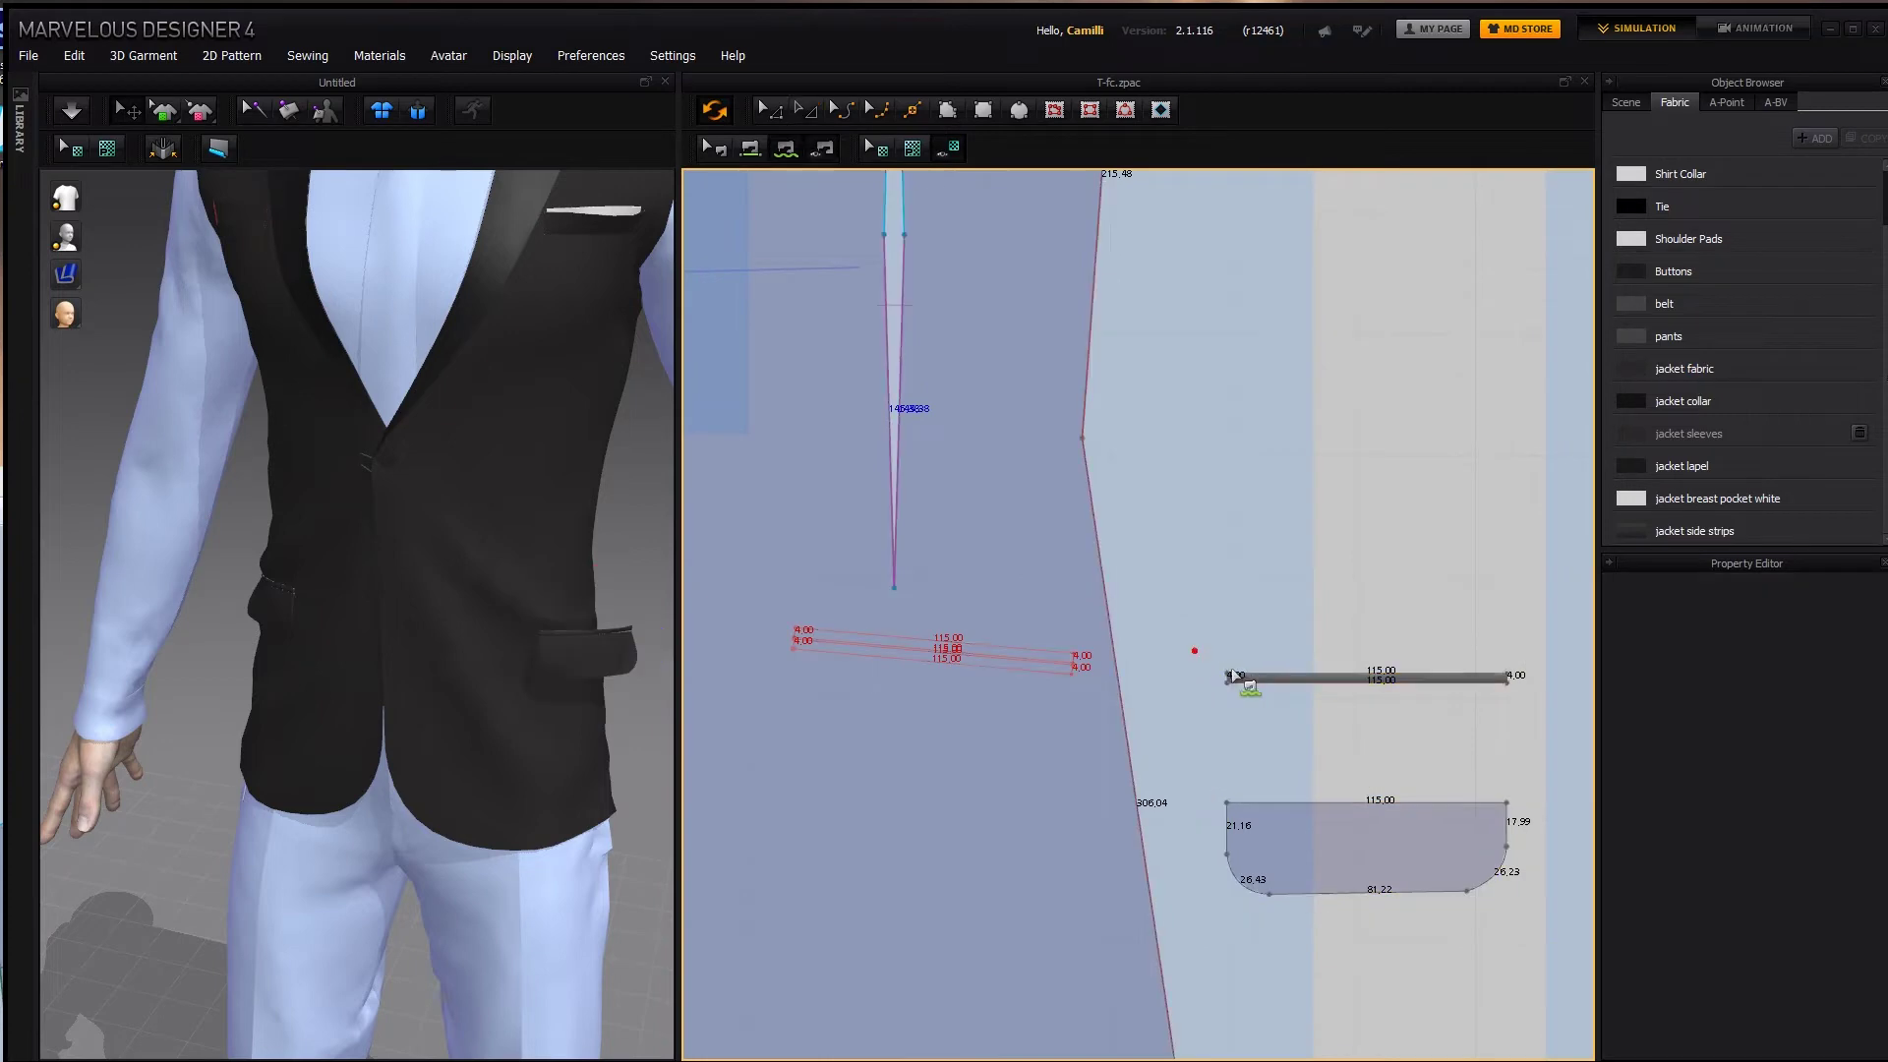
left_click(790, 628)
Sew the mirrored flap's straight top edge to the upper pocket rectangle's bottom edge and simulate the garment.
left_click(1280, 801)
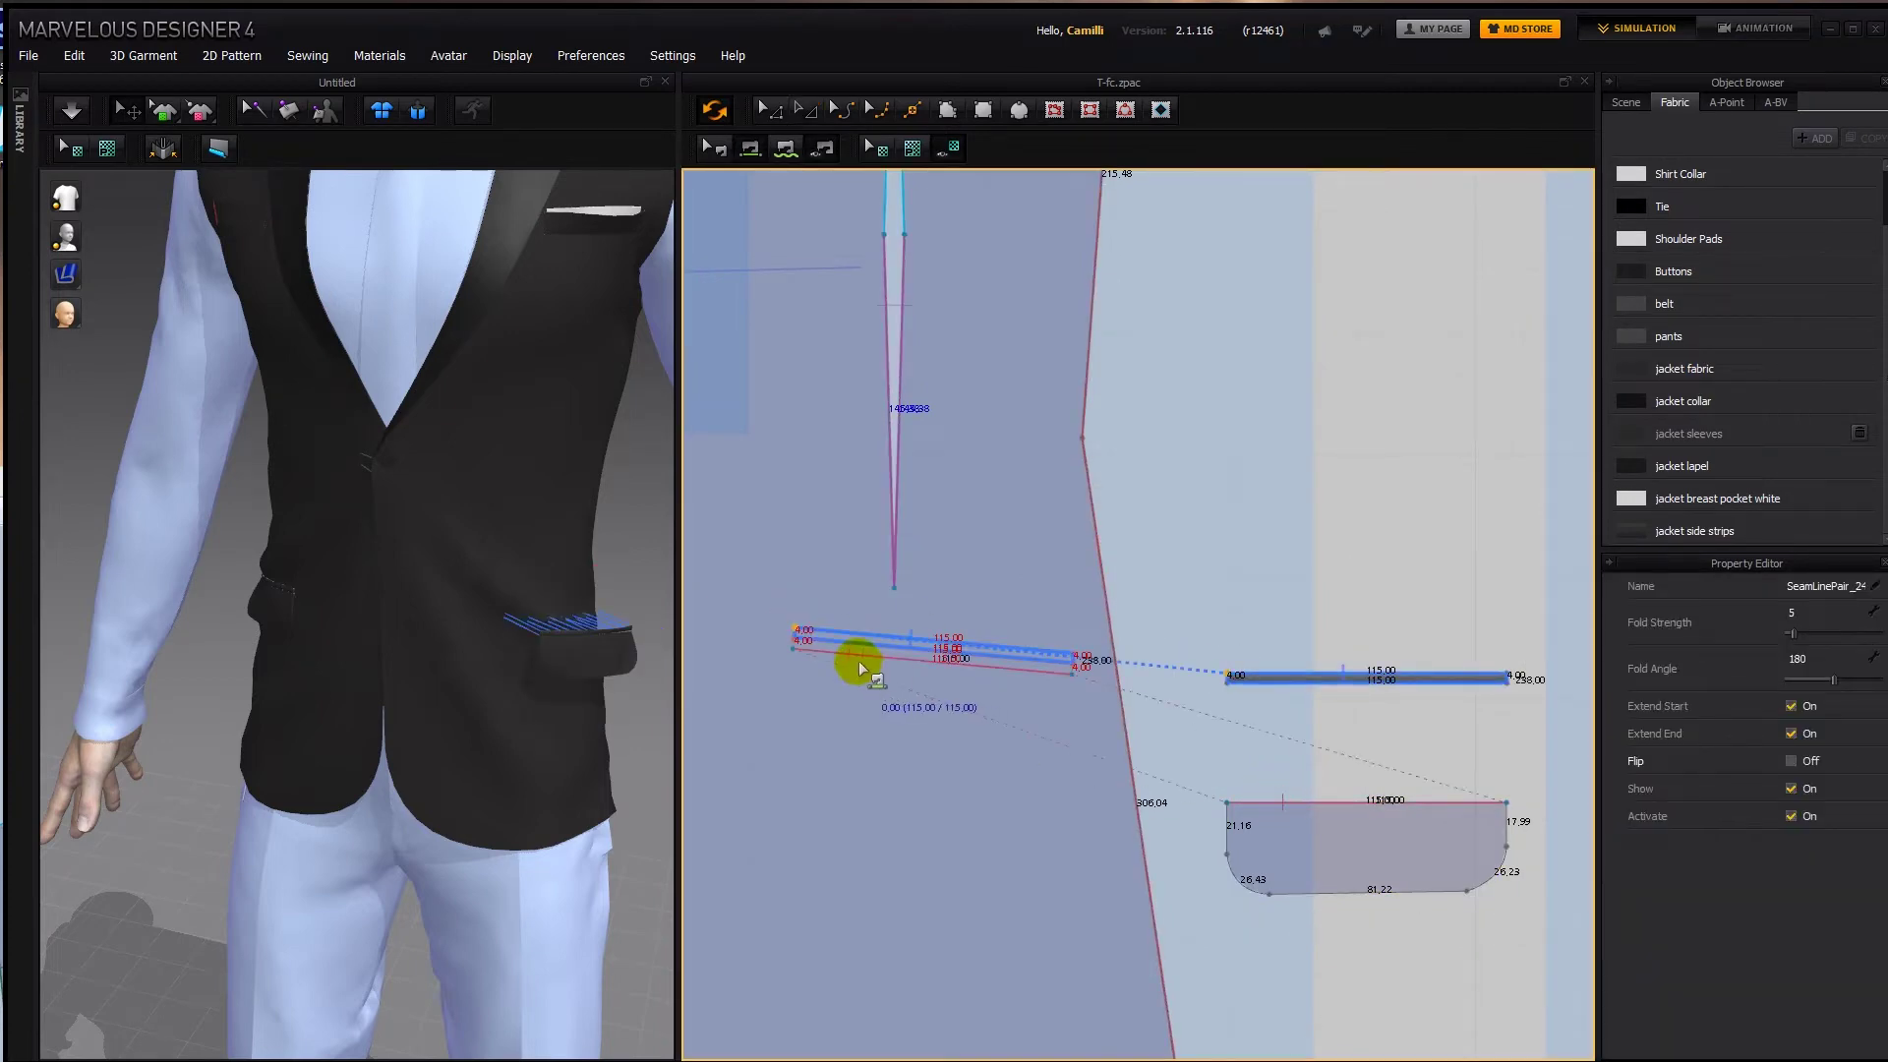
scroll(858, 661, "up", 3)
left_click(779, 617)
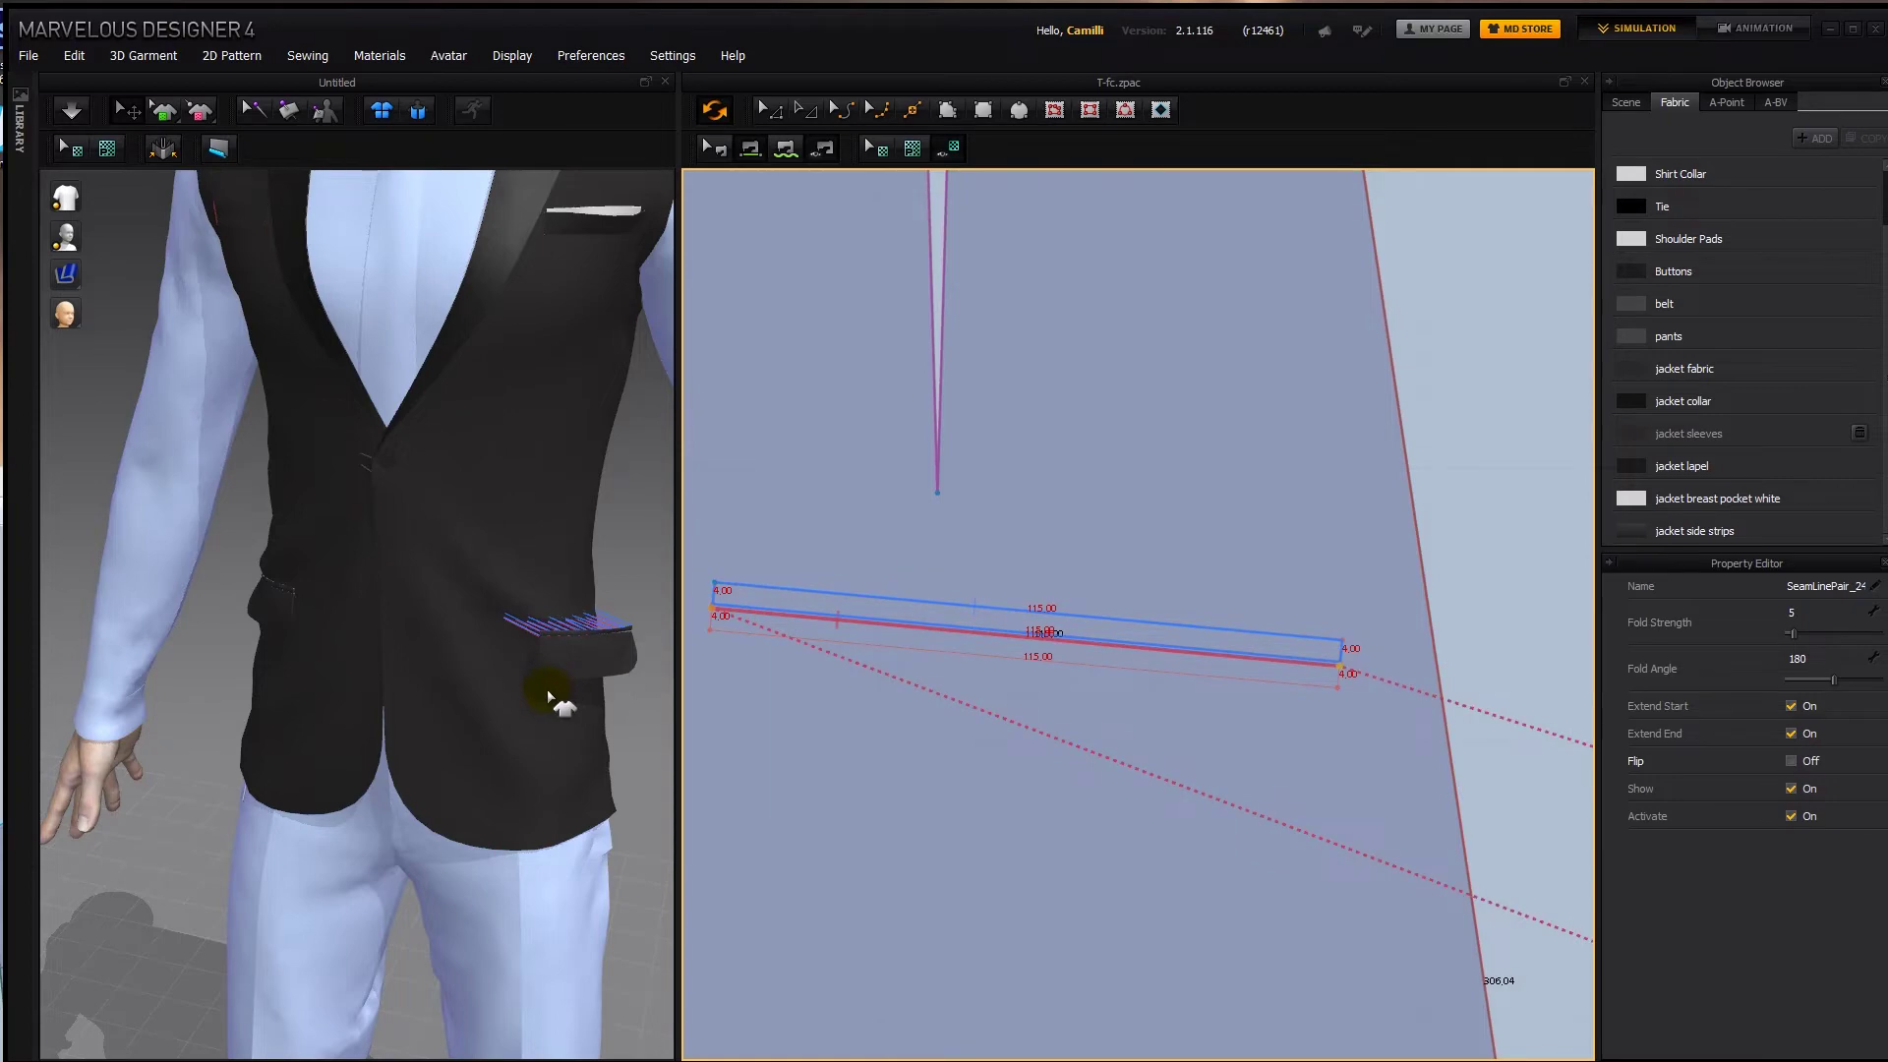
key("space")
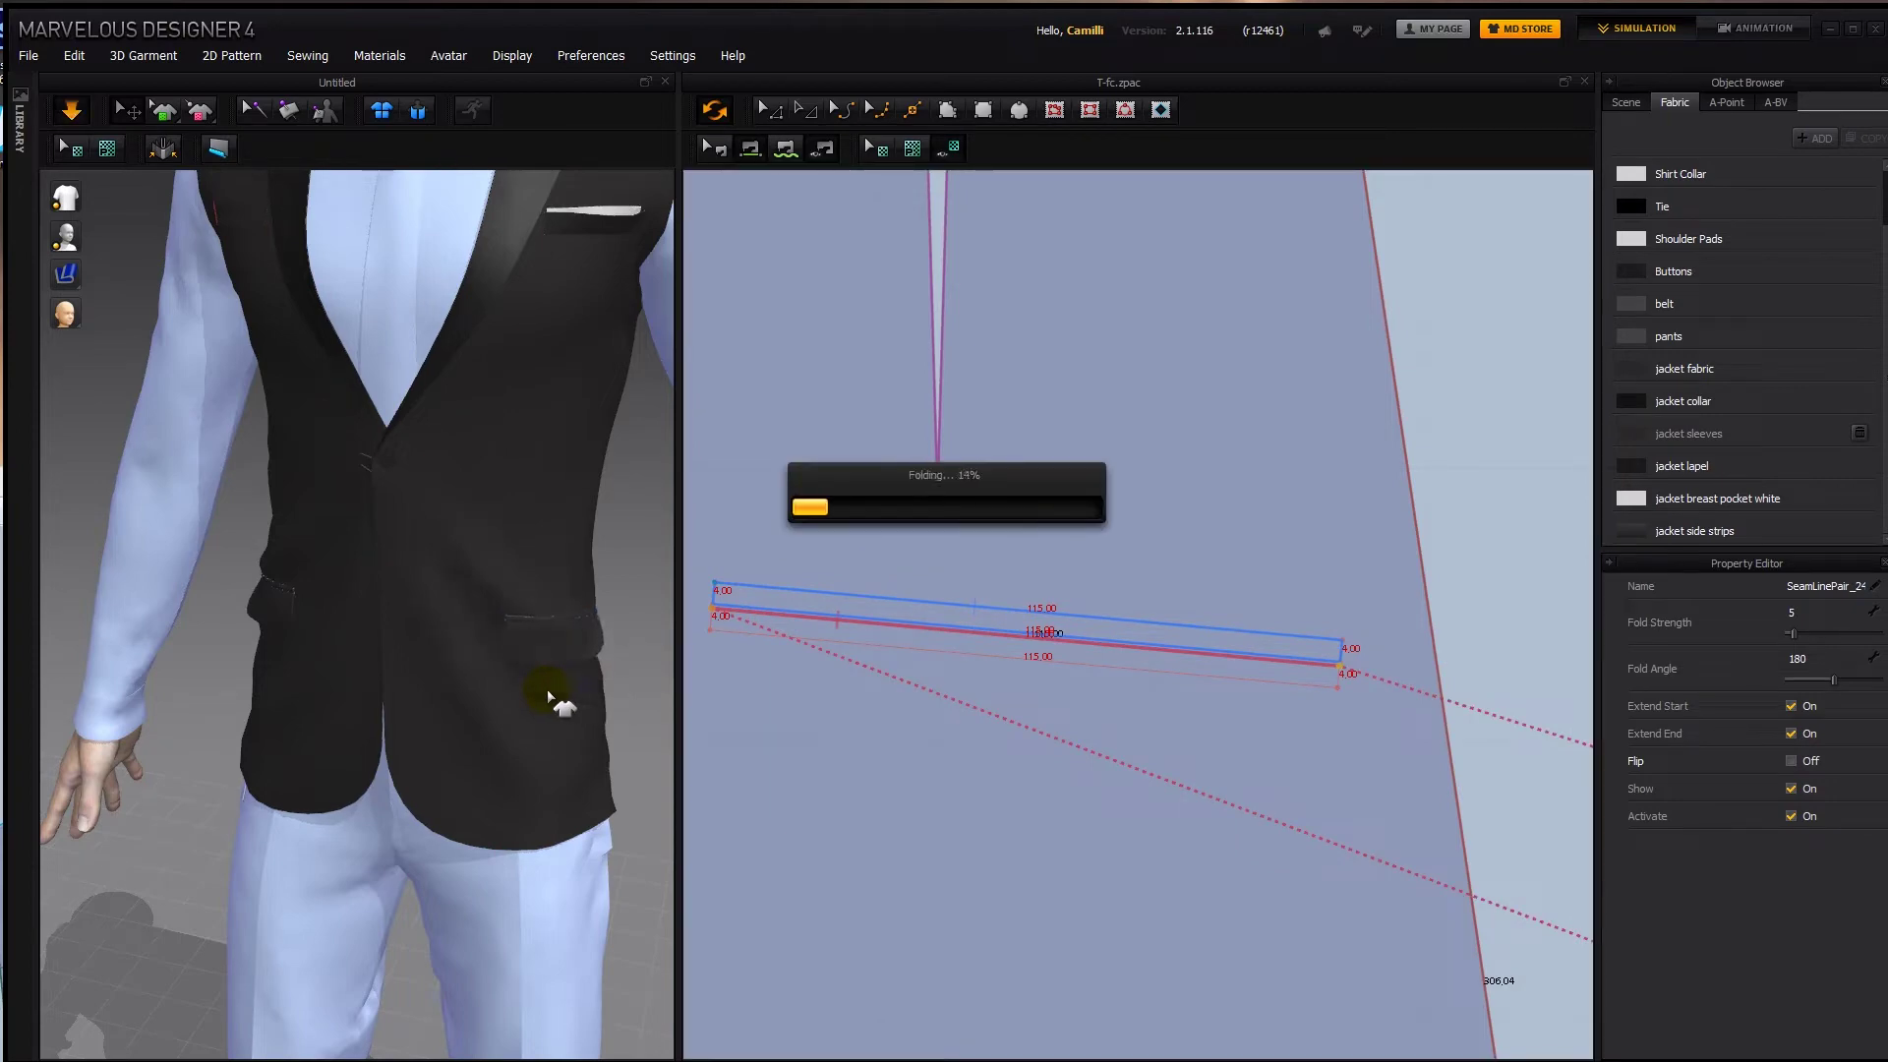
Add piping around the sides and curved bottom edge of the mirrored pocket flap, leaving its top edge free.
left_click(218, 150)
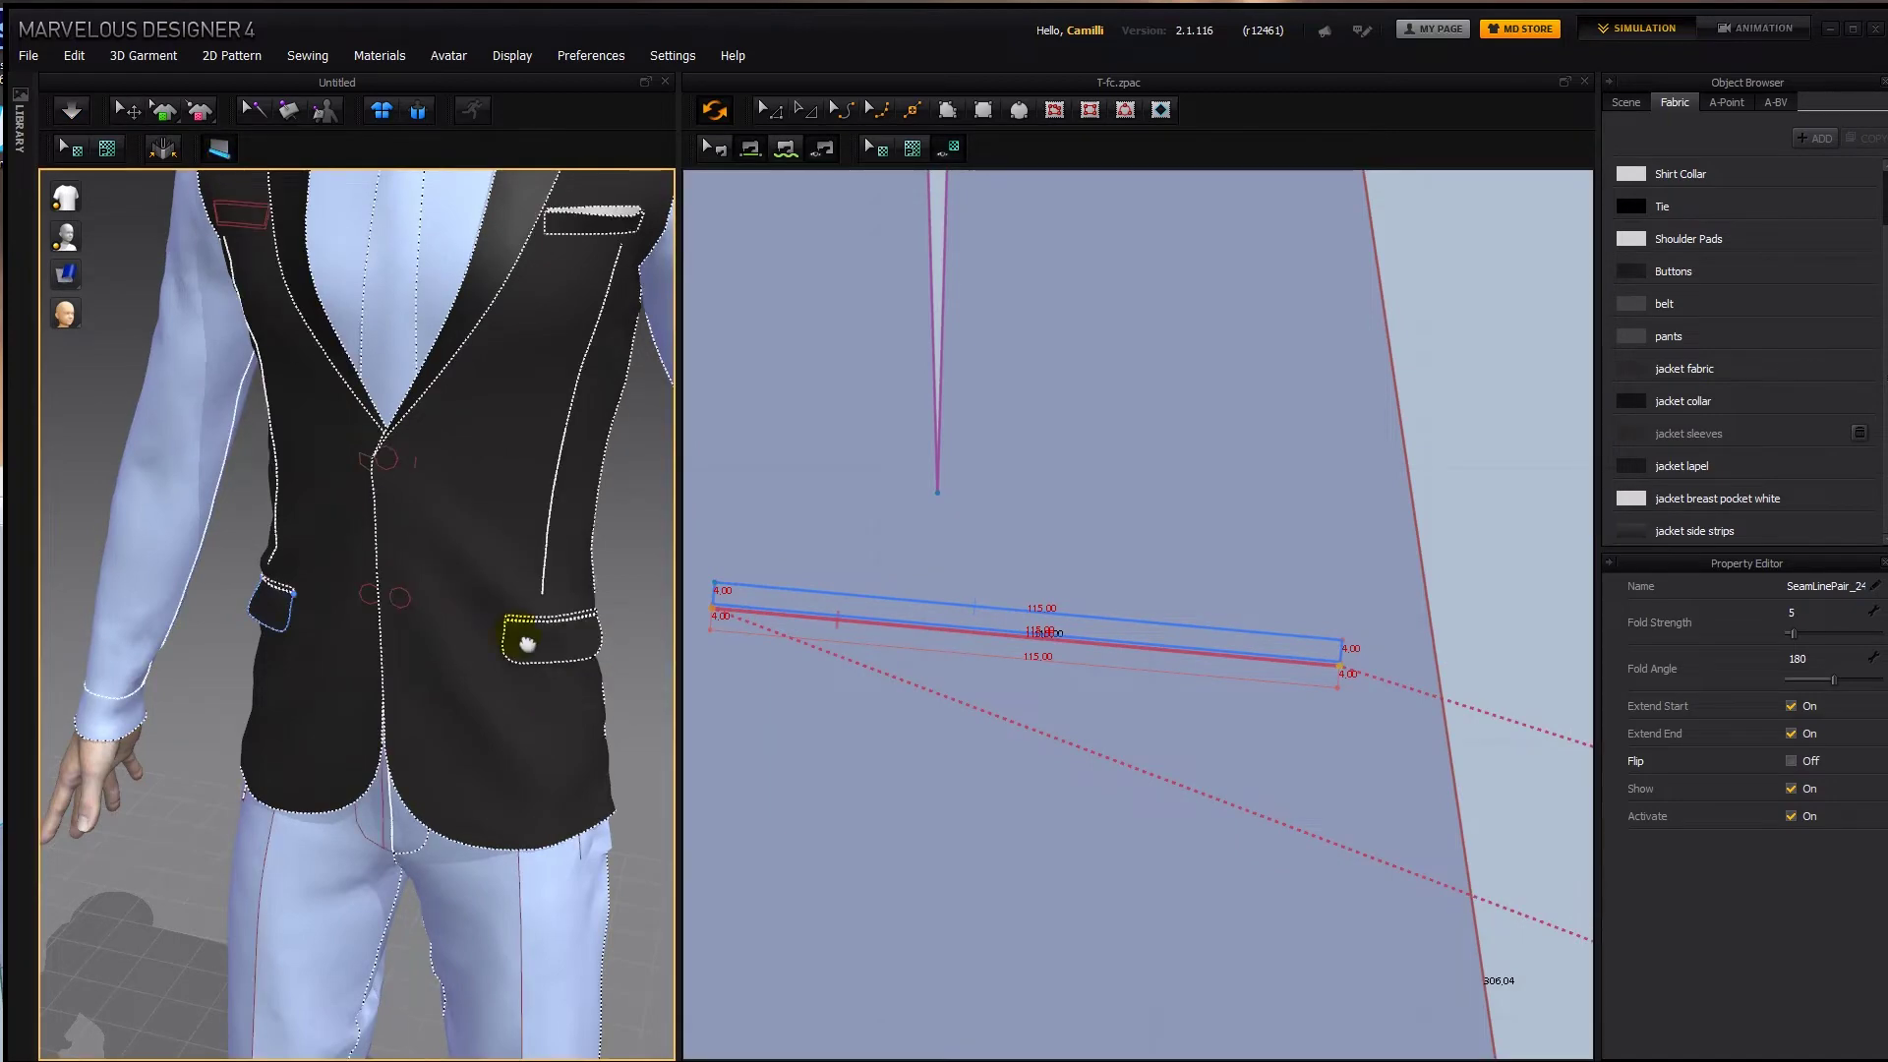
right_click_drag(521, 639, 411, 613)
scroll(403, 589, "up", 5)
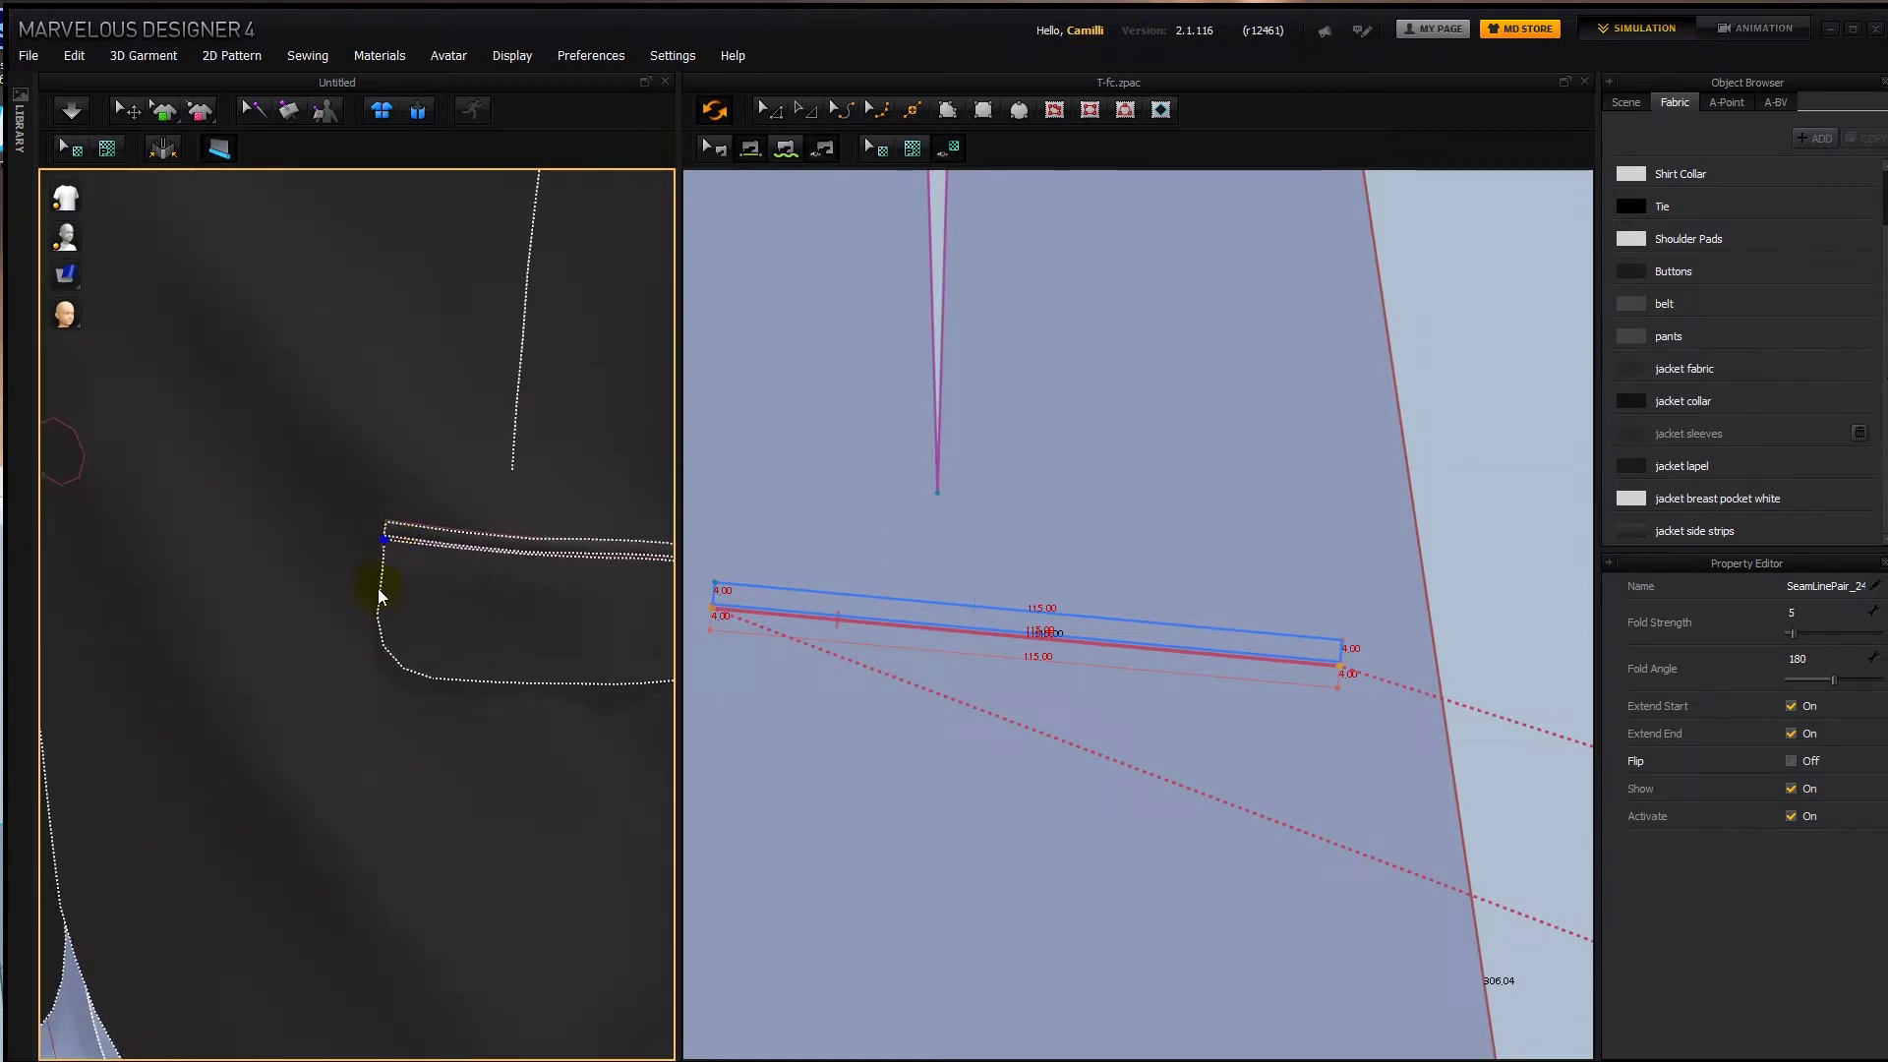
scroll(392, 547, "up", 3)
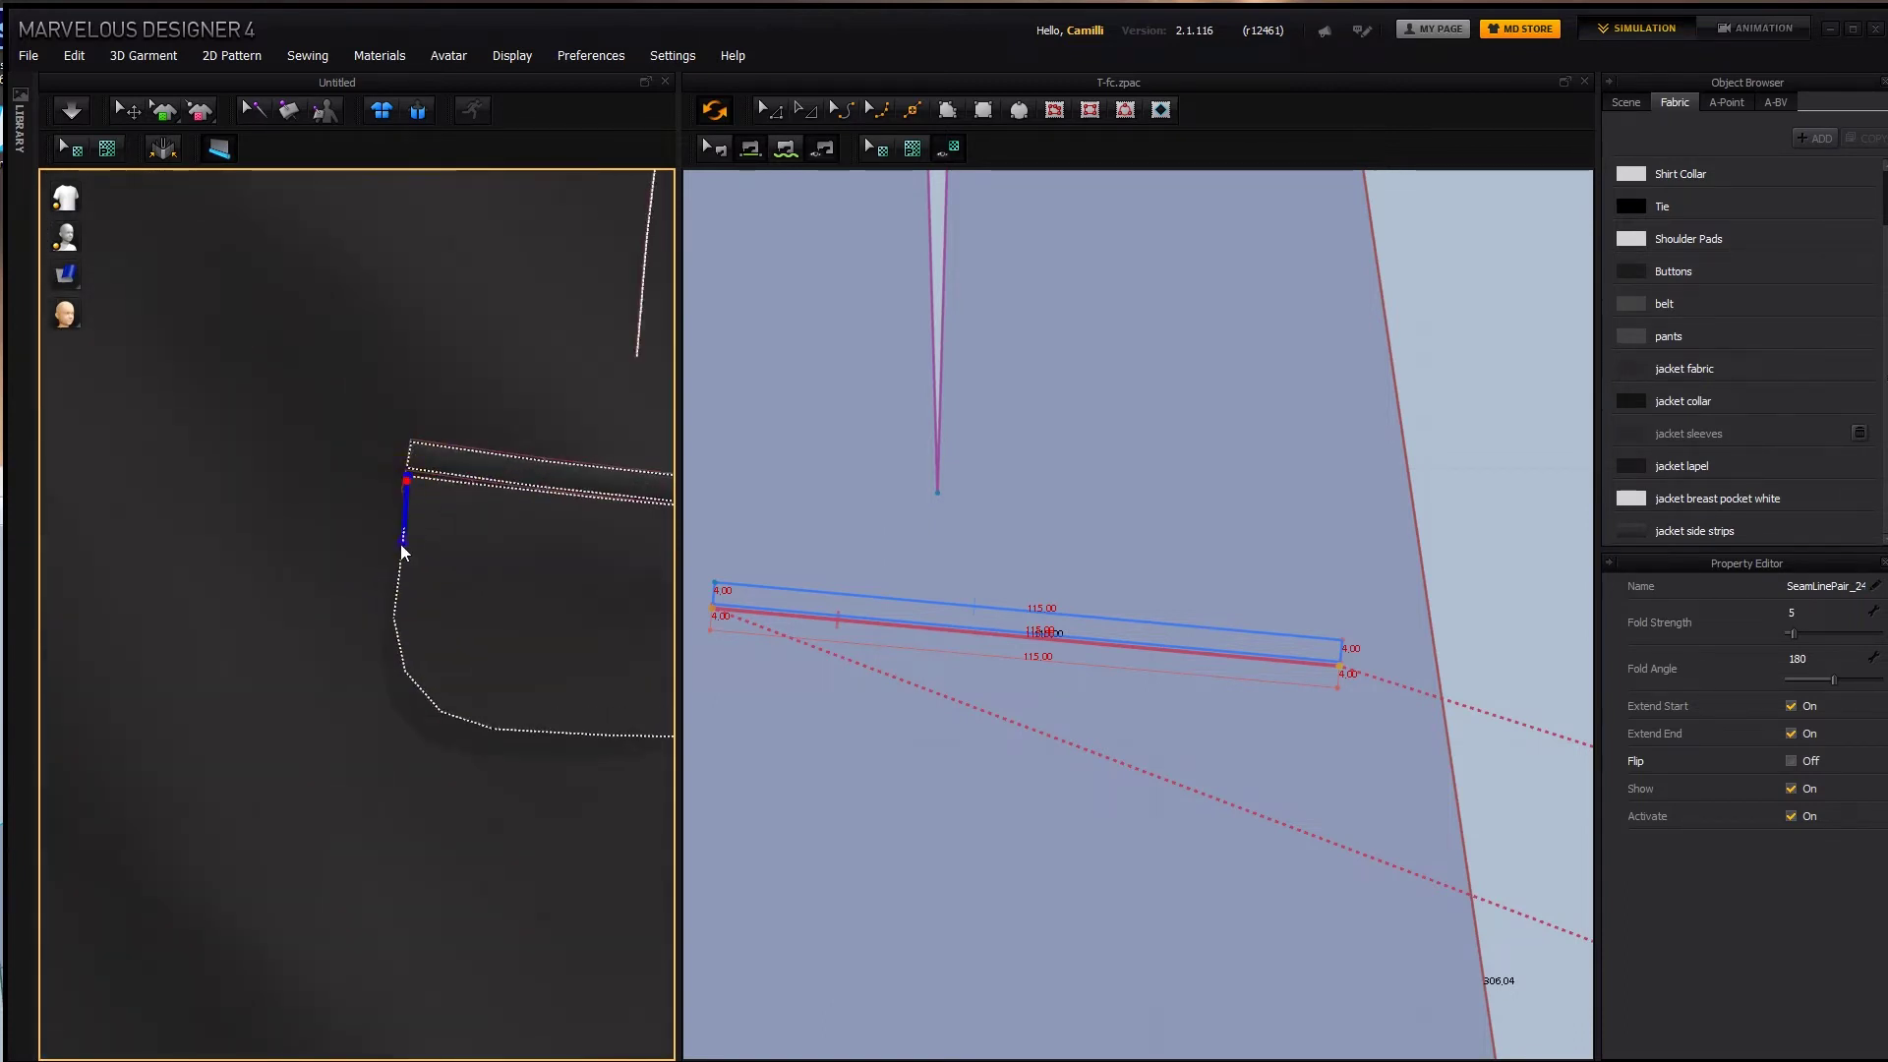
mouse_move(395, 536)
right_mouse_down()
mouse_move(442, 653)
mouse_move(387, 632)
right_mouse_up()
left_click(501, 474)
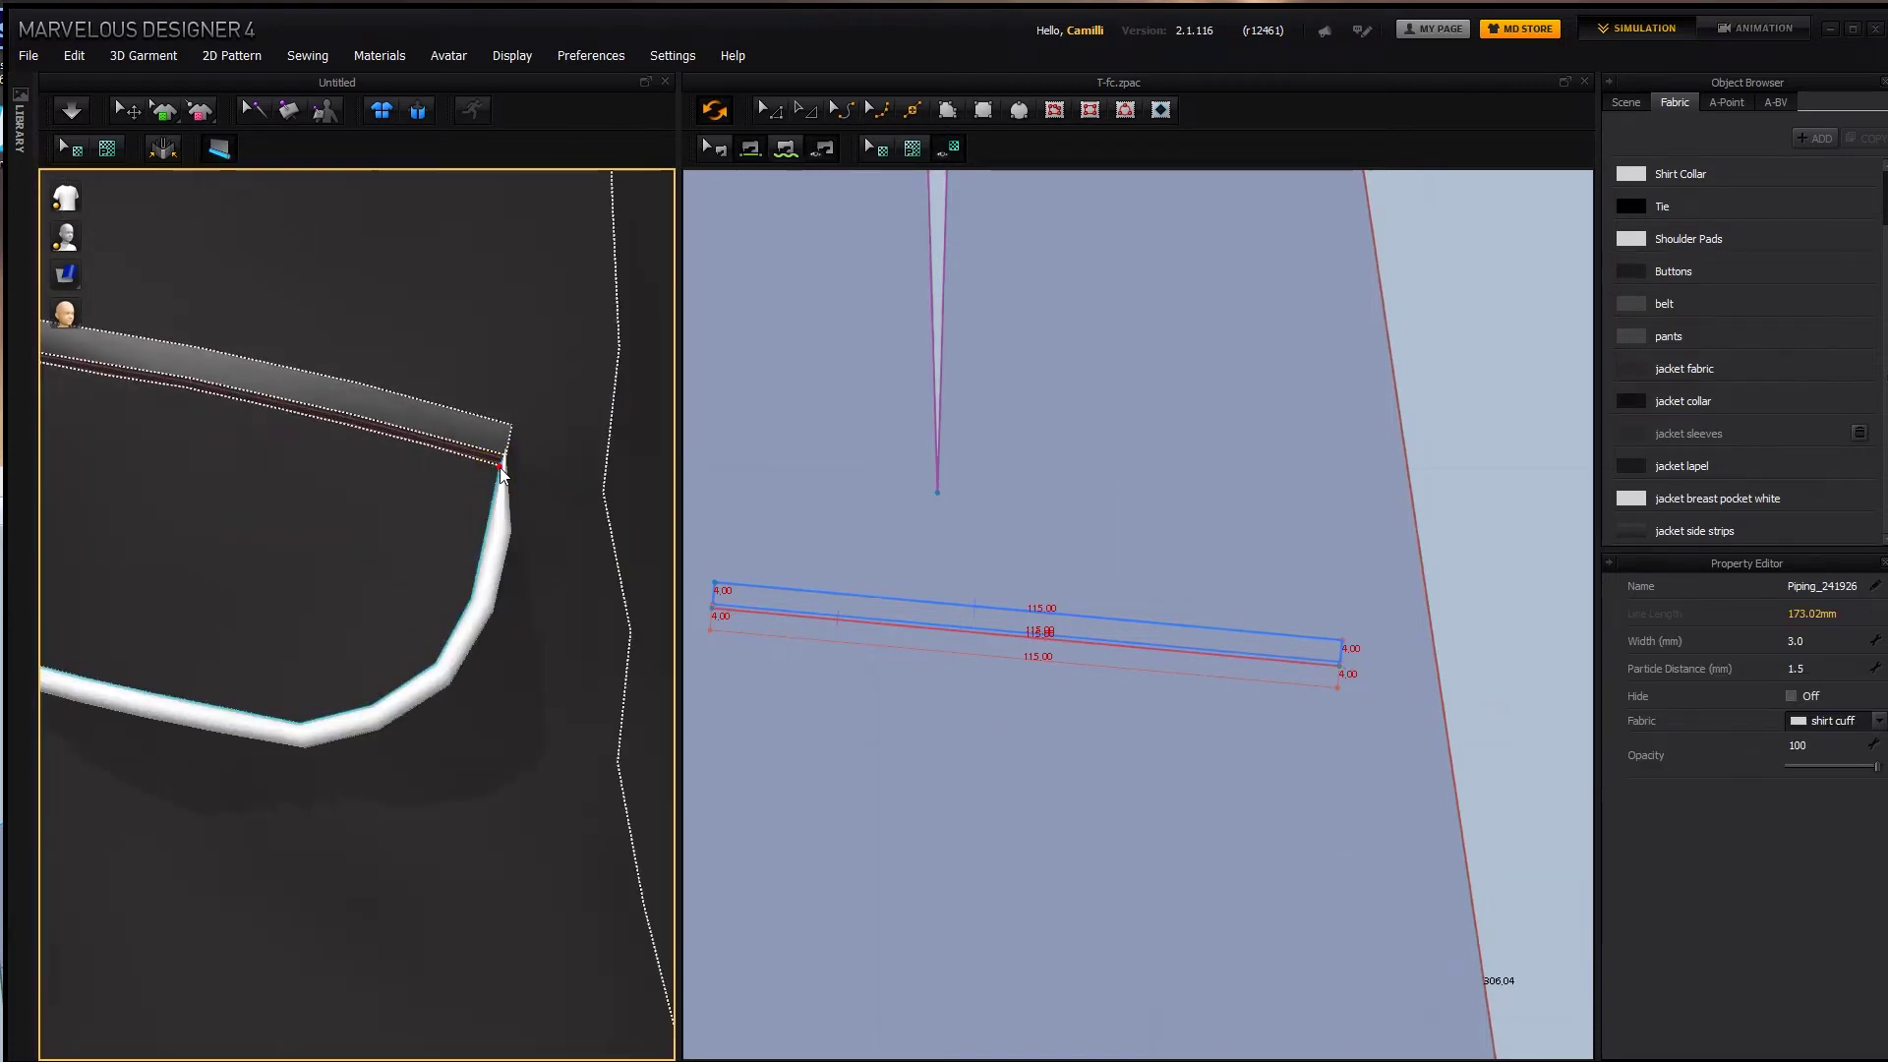
Set the new piping's width and particle distance to 1.0 mm and its fabric to jacket fabric.
double_click(1812, 671)
type("1")
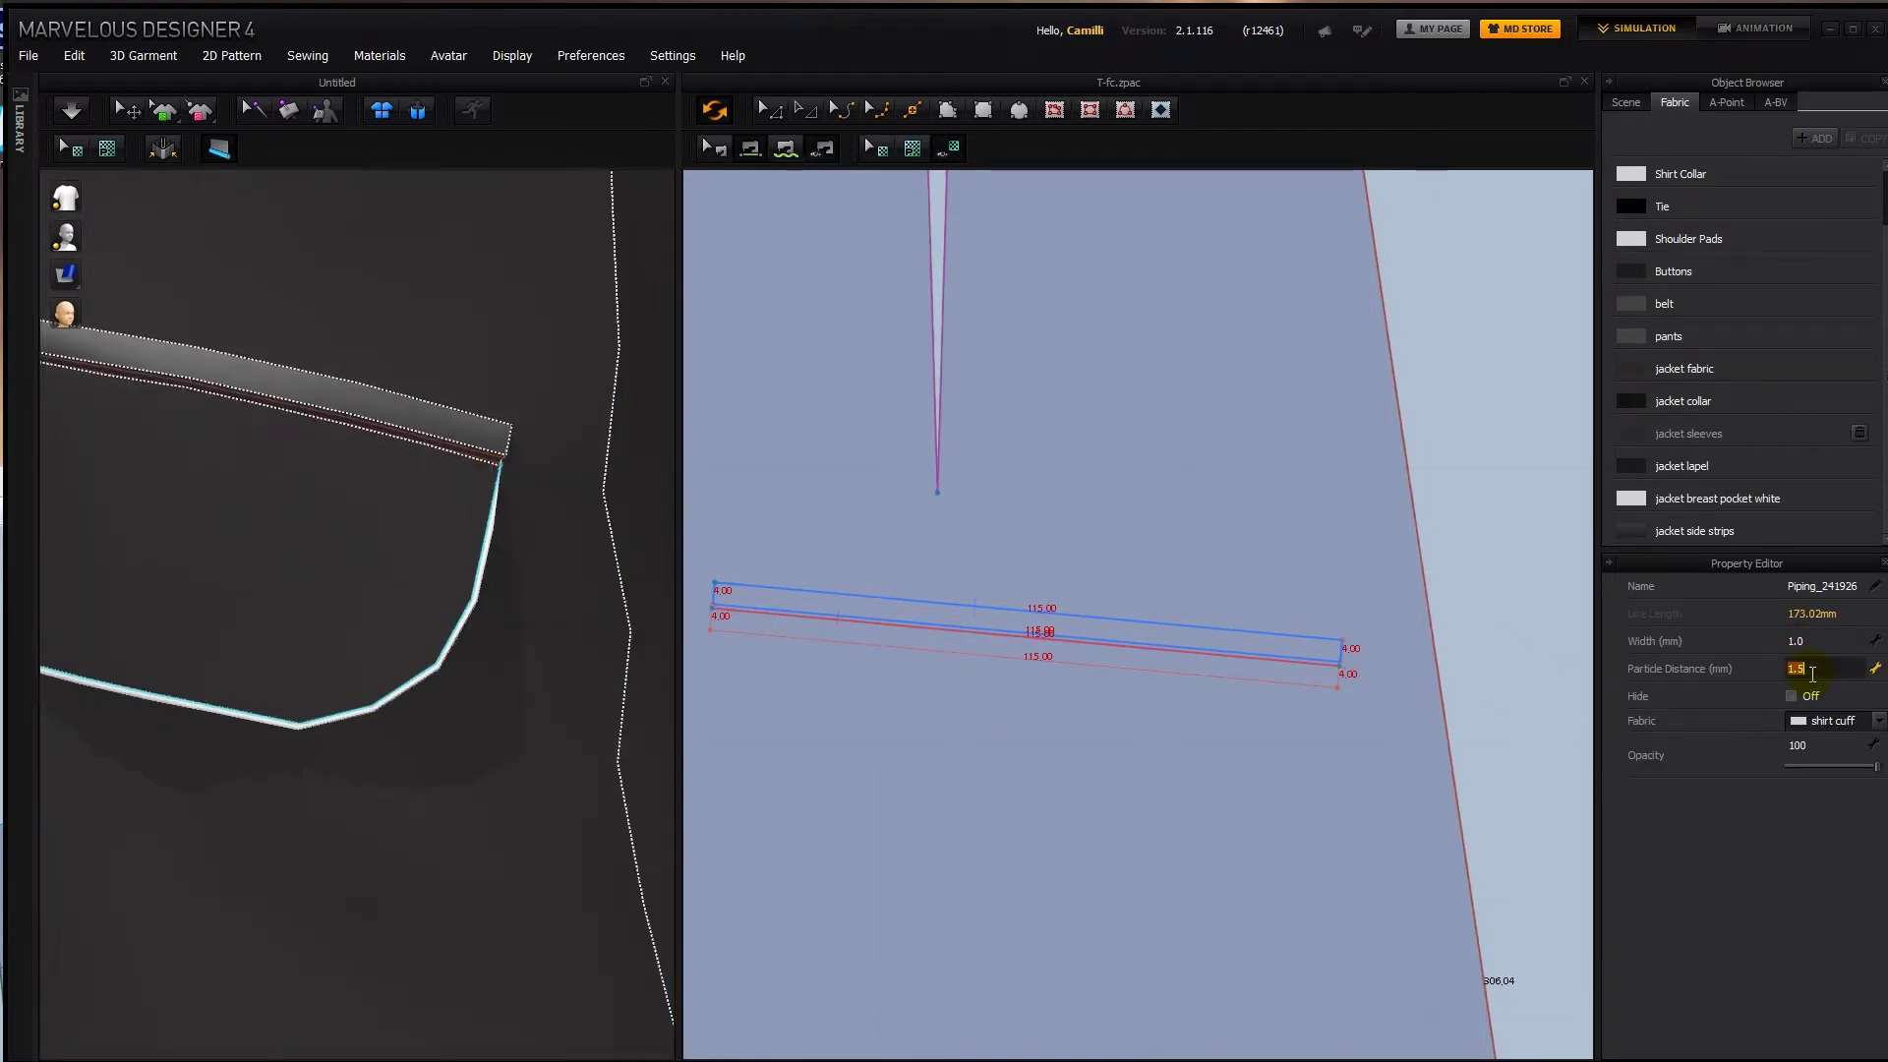
left_click(1823, 720)
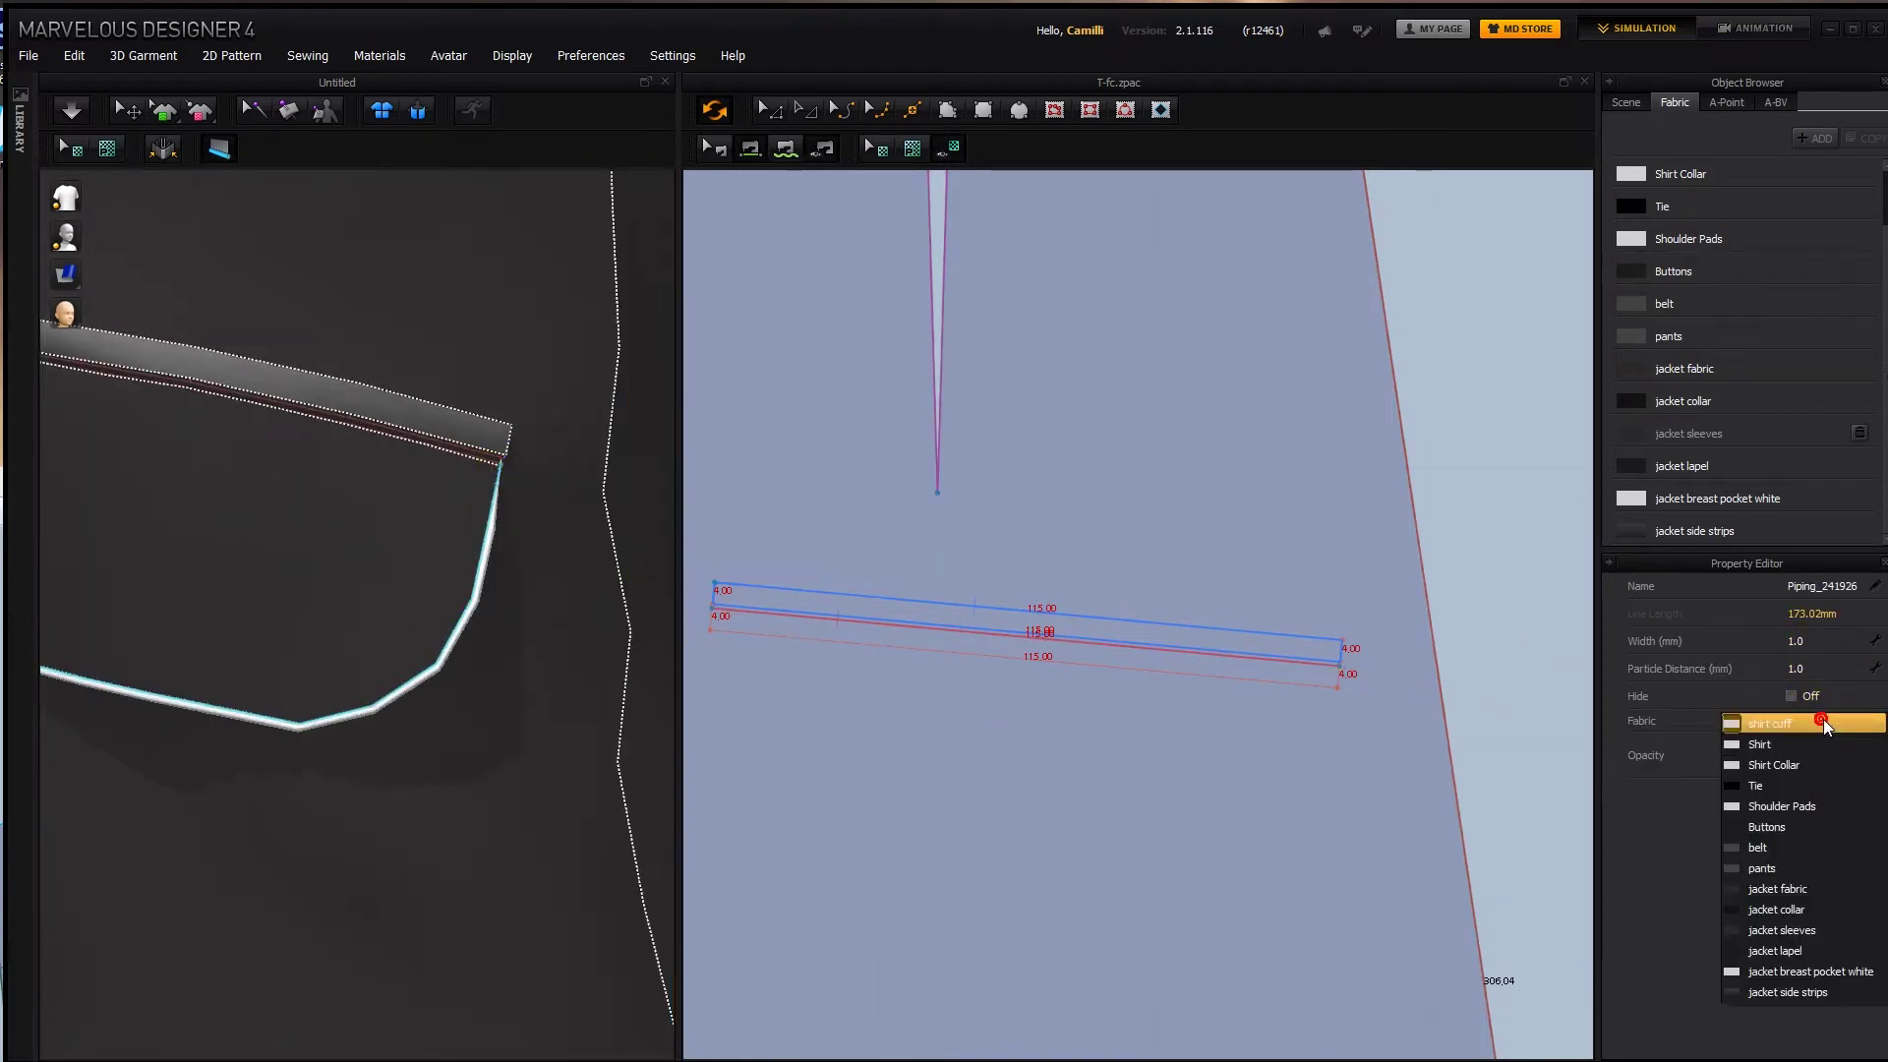
left_click(1777, 888)
scroll(527, 548, "down", 5)
left_click(521, 590)
right_click_drag(521, 590, 472, 634)
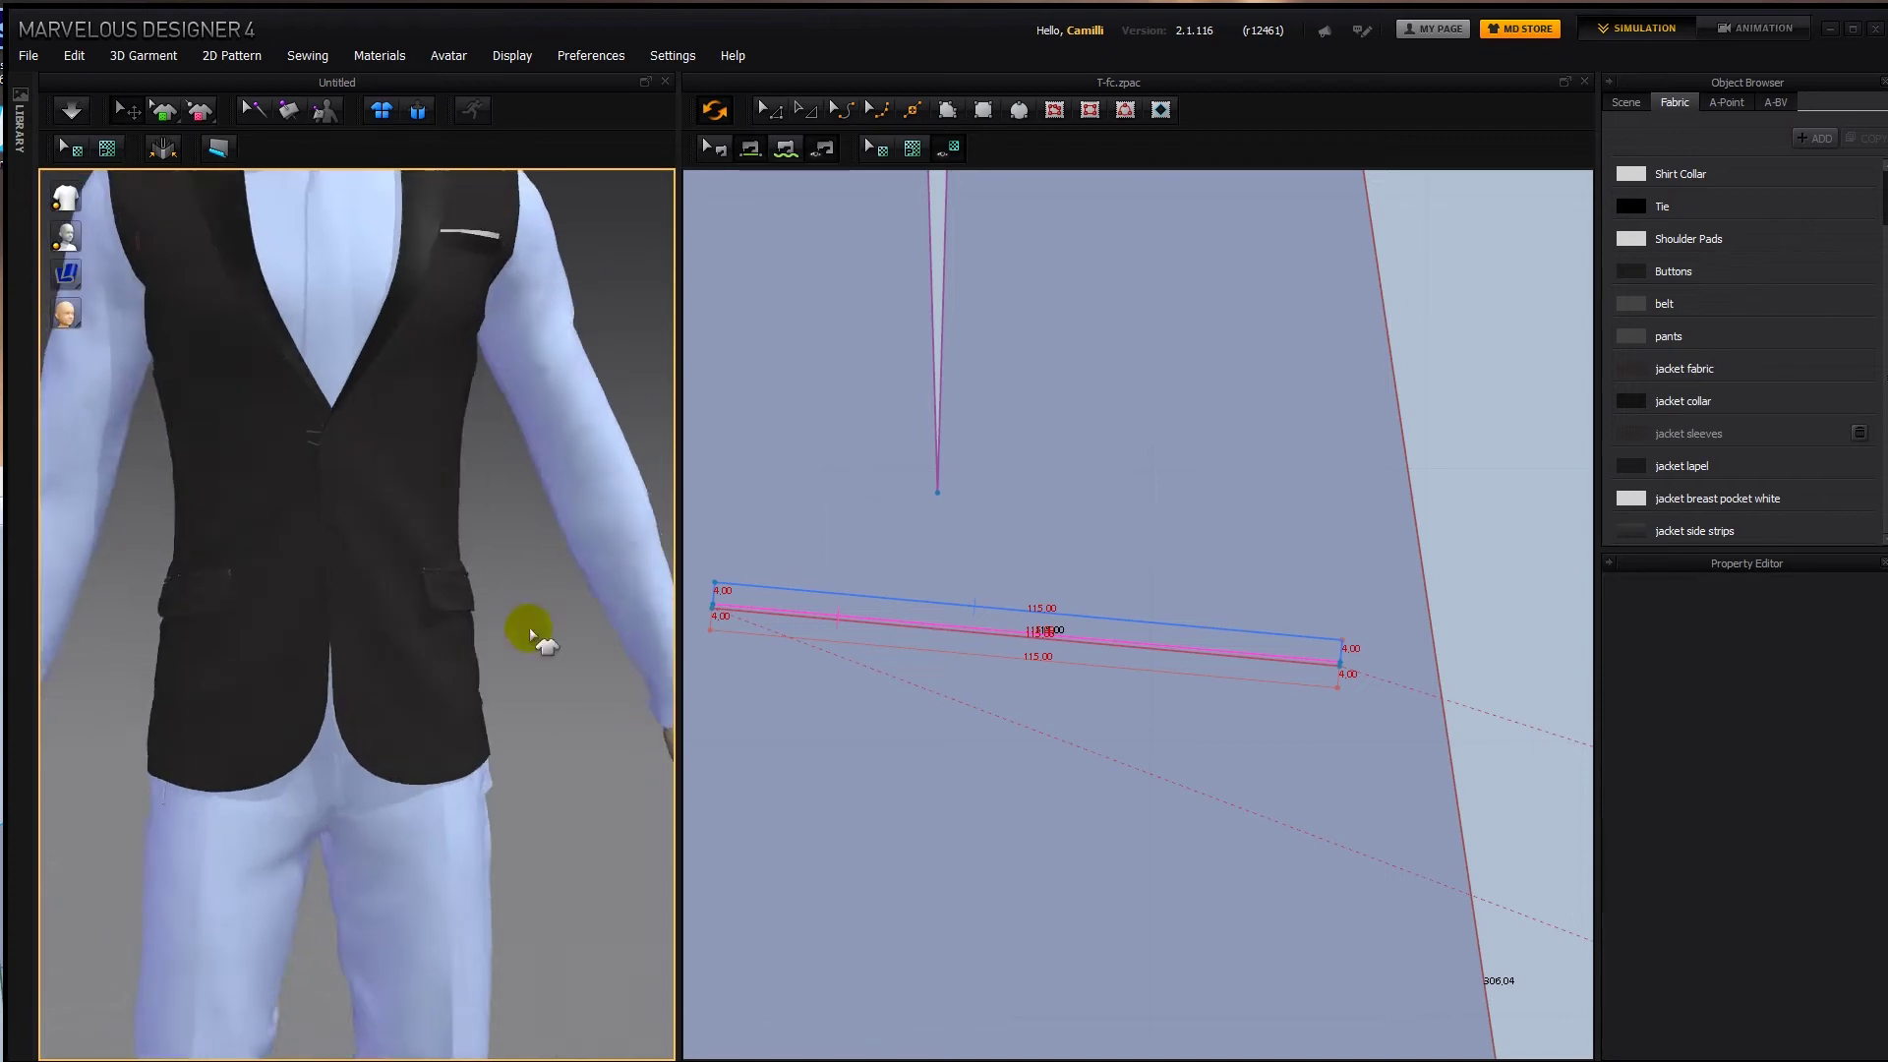
right_click_drag(531, 634, 470, 659)
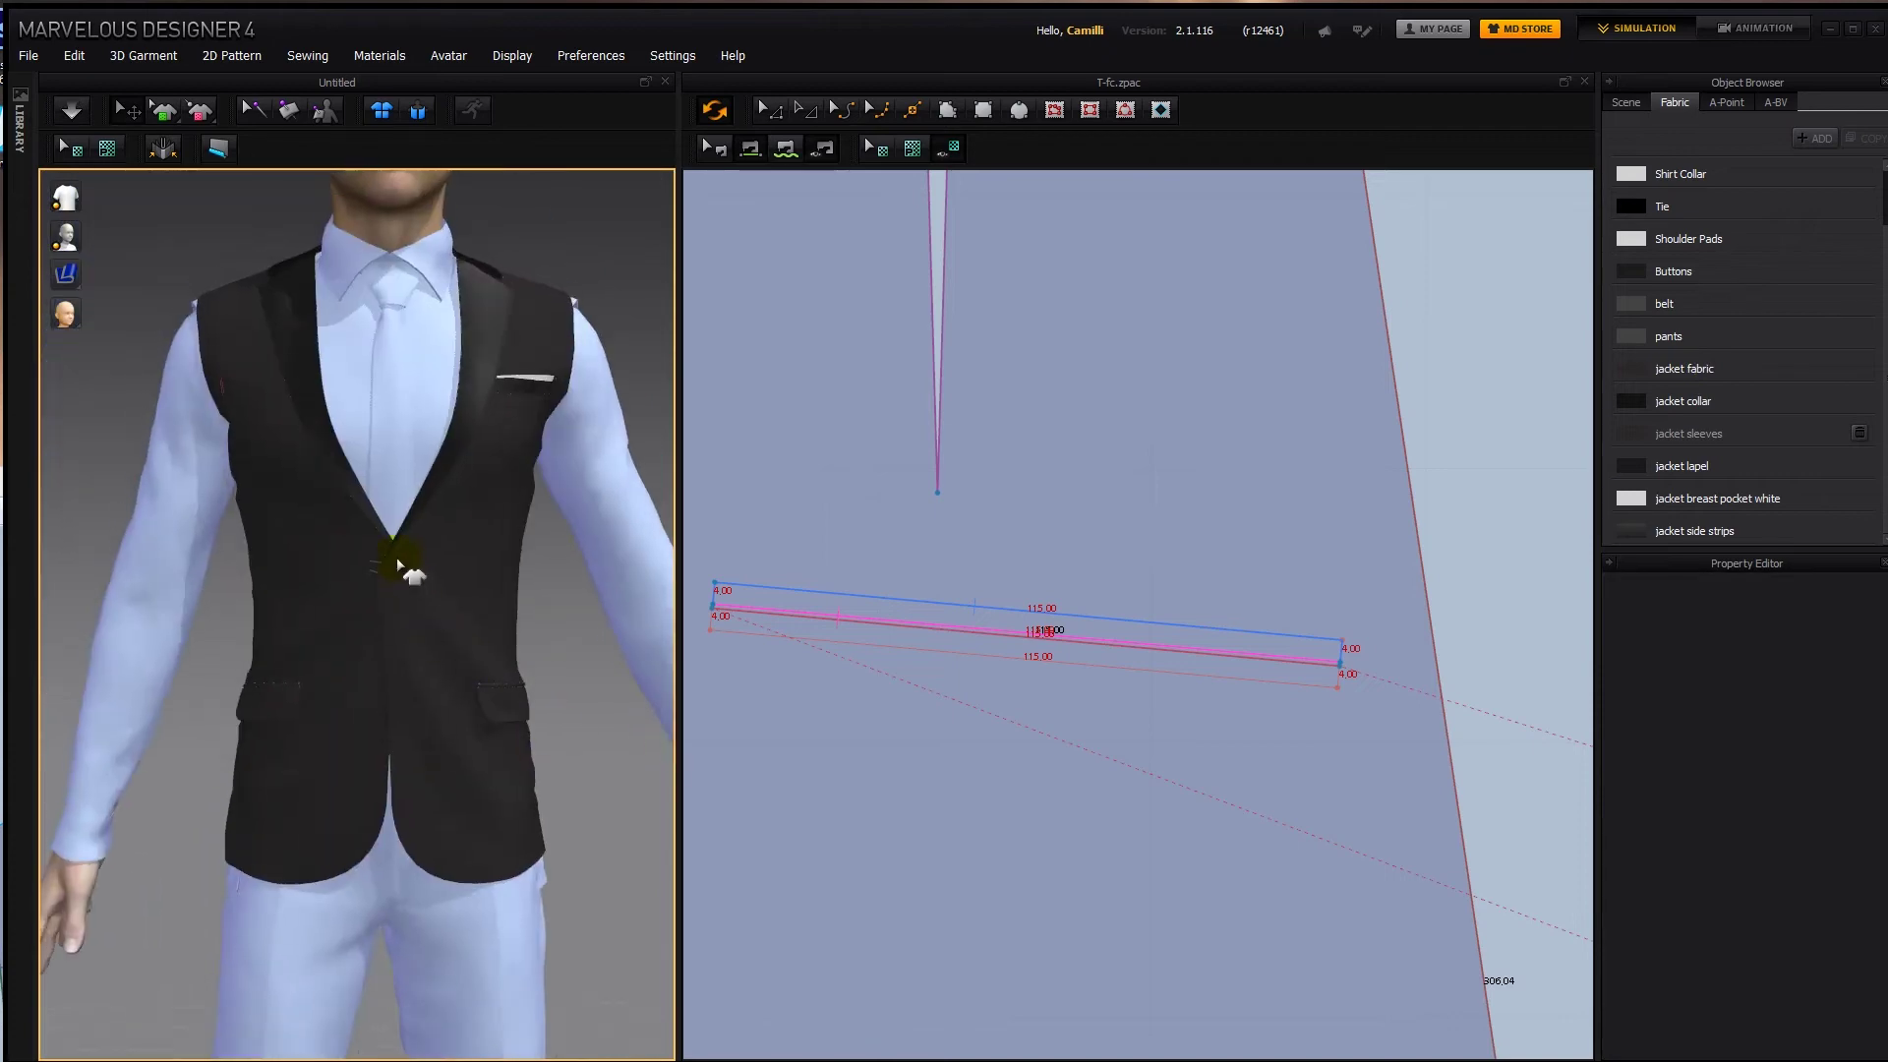
Copy the upper button circle on the front panel as a pattern and paste it between the two front panels.
scroll(999, 562, "down", 8)
middle_click_drag(1130, 602, 1017, 664)
middle_click_drag(875, 607, 1320, 622)
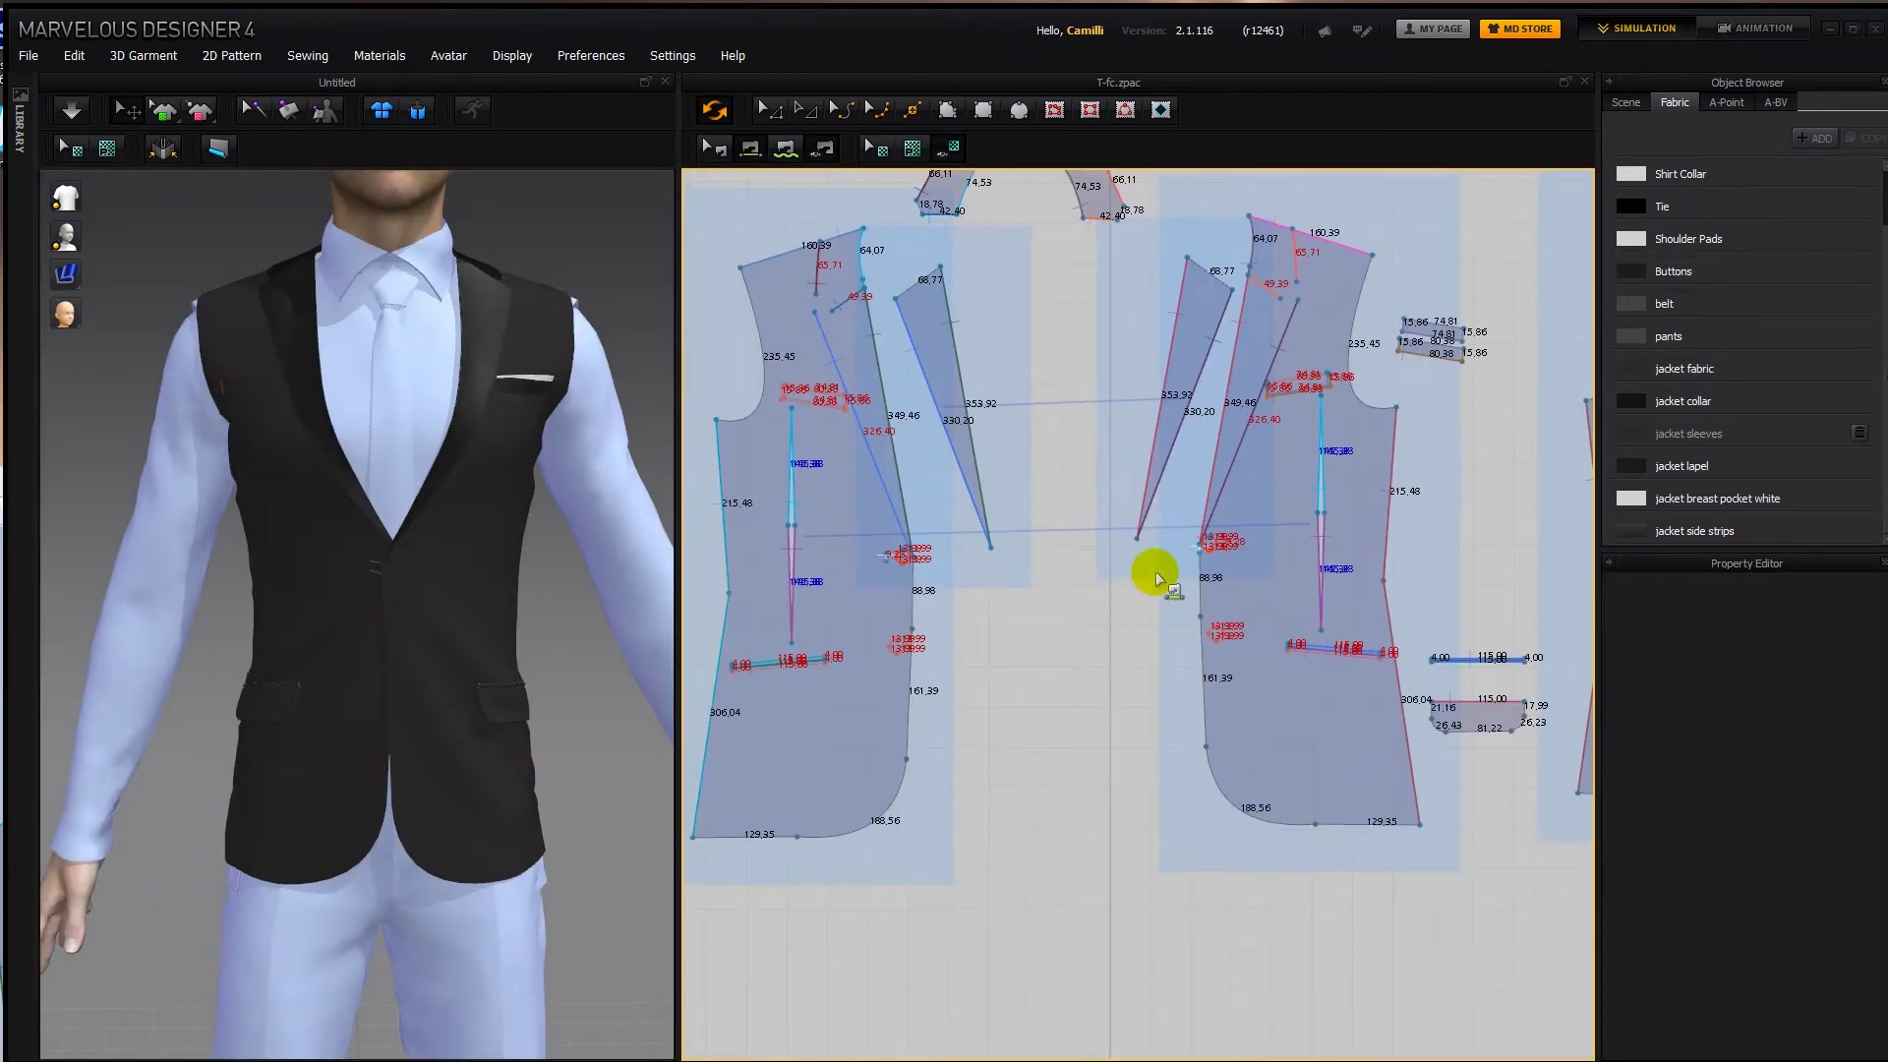
scroll(1155, 578, "up", 4)
left_click(1277, 506)
right_click(1276, 509)
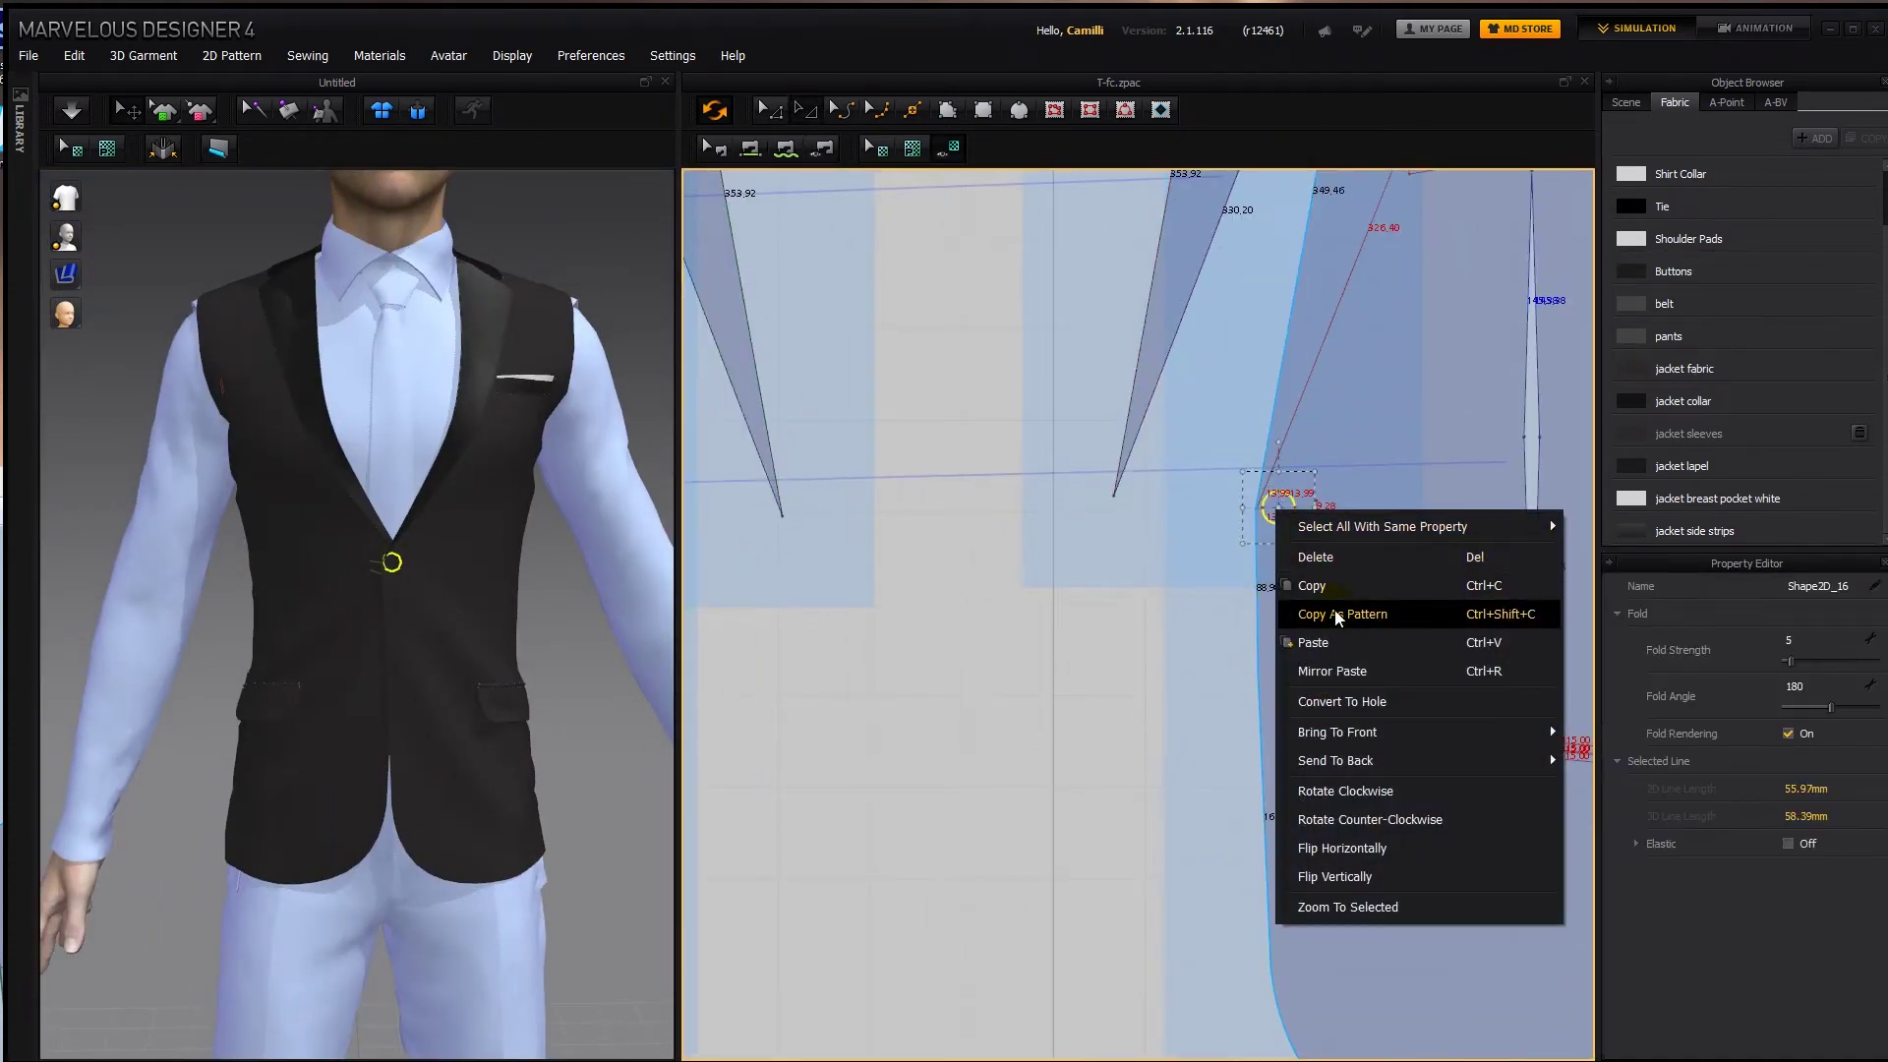
left_click(1337, 616)
key("ctrl+v")
left_click(1015, 548)
Set the pasted button circle's particle distance to 5 mm and apply the Buttons fabric to it.
left_click(1801, 749)
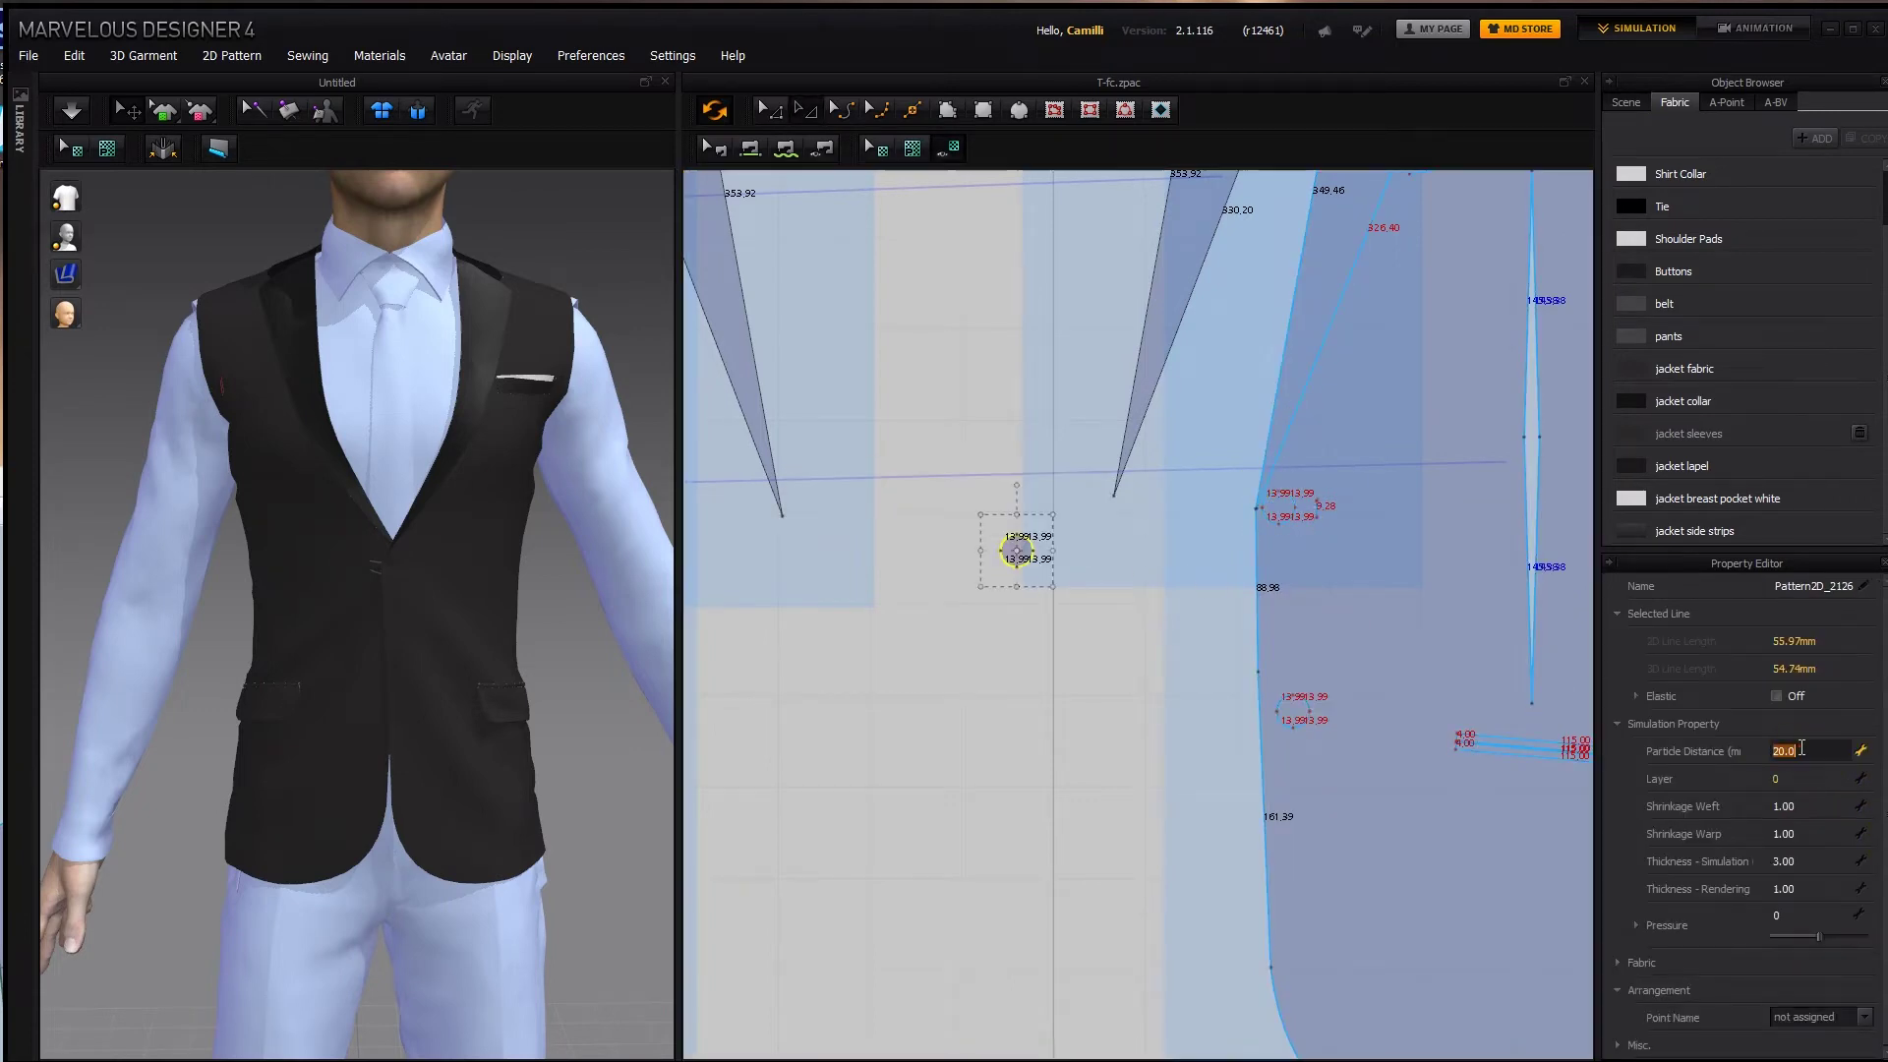
type("5")
key("Return")
left_click_drag(1015, 553, 1018, 556)
Sew the button circle's outline to the front panel's upper button circle and move it in front of the jacket's closure on the avatar.
key("m")
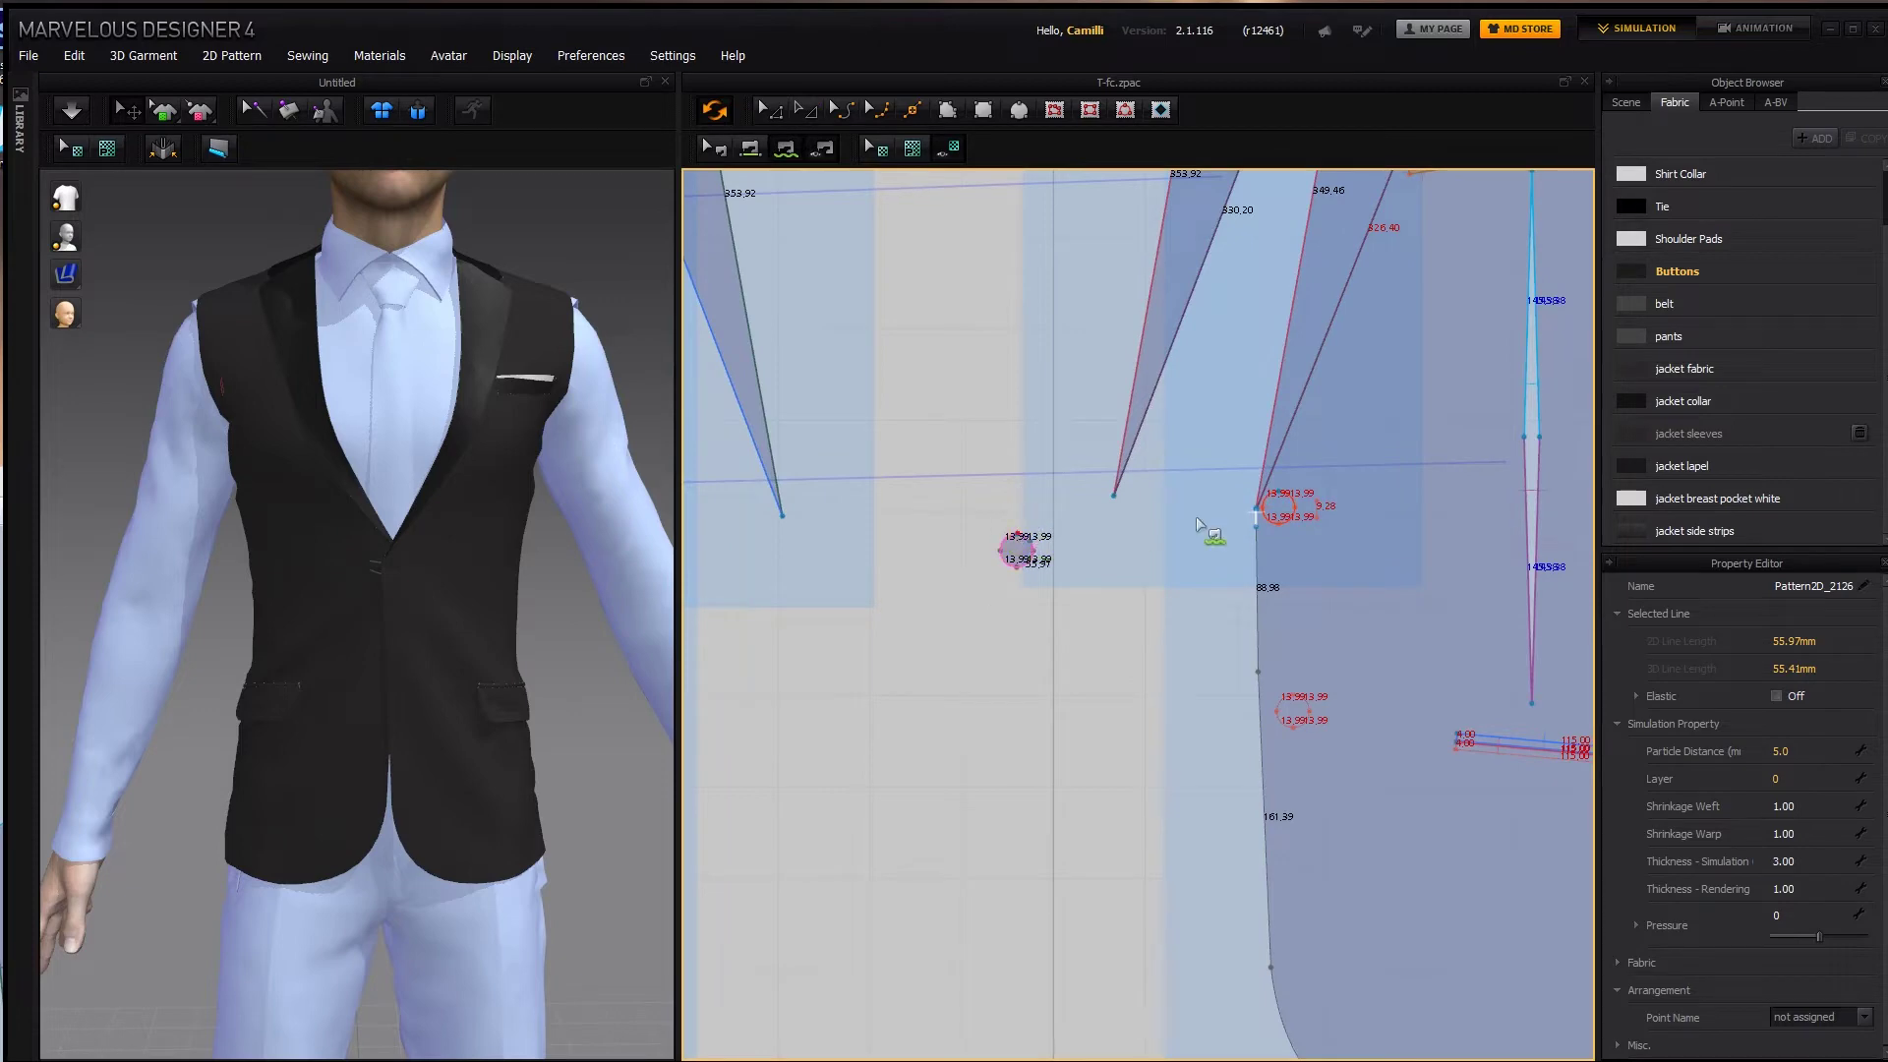
left_click(1283, 501)
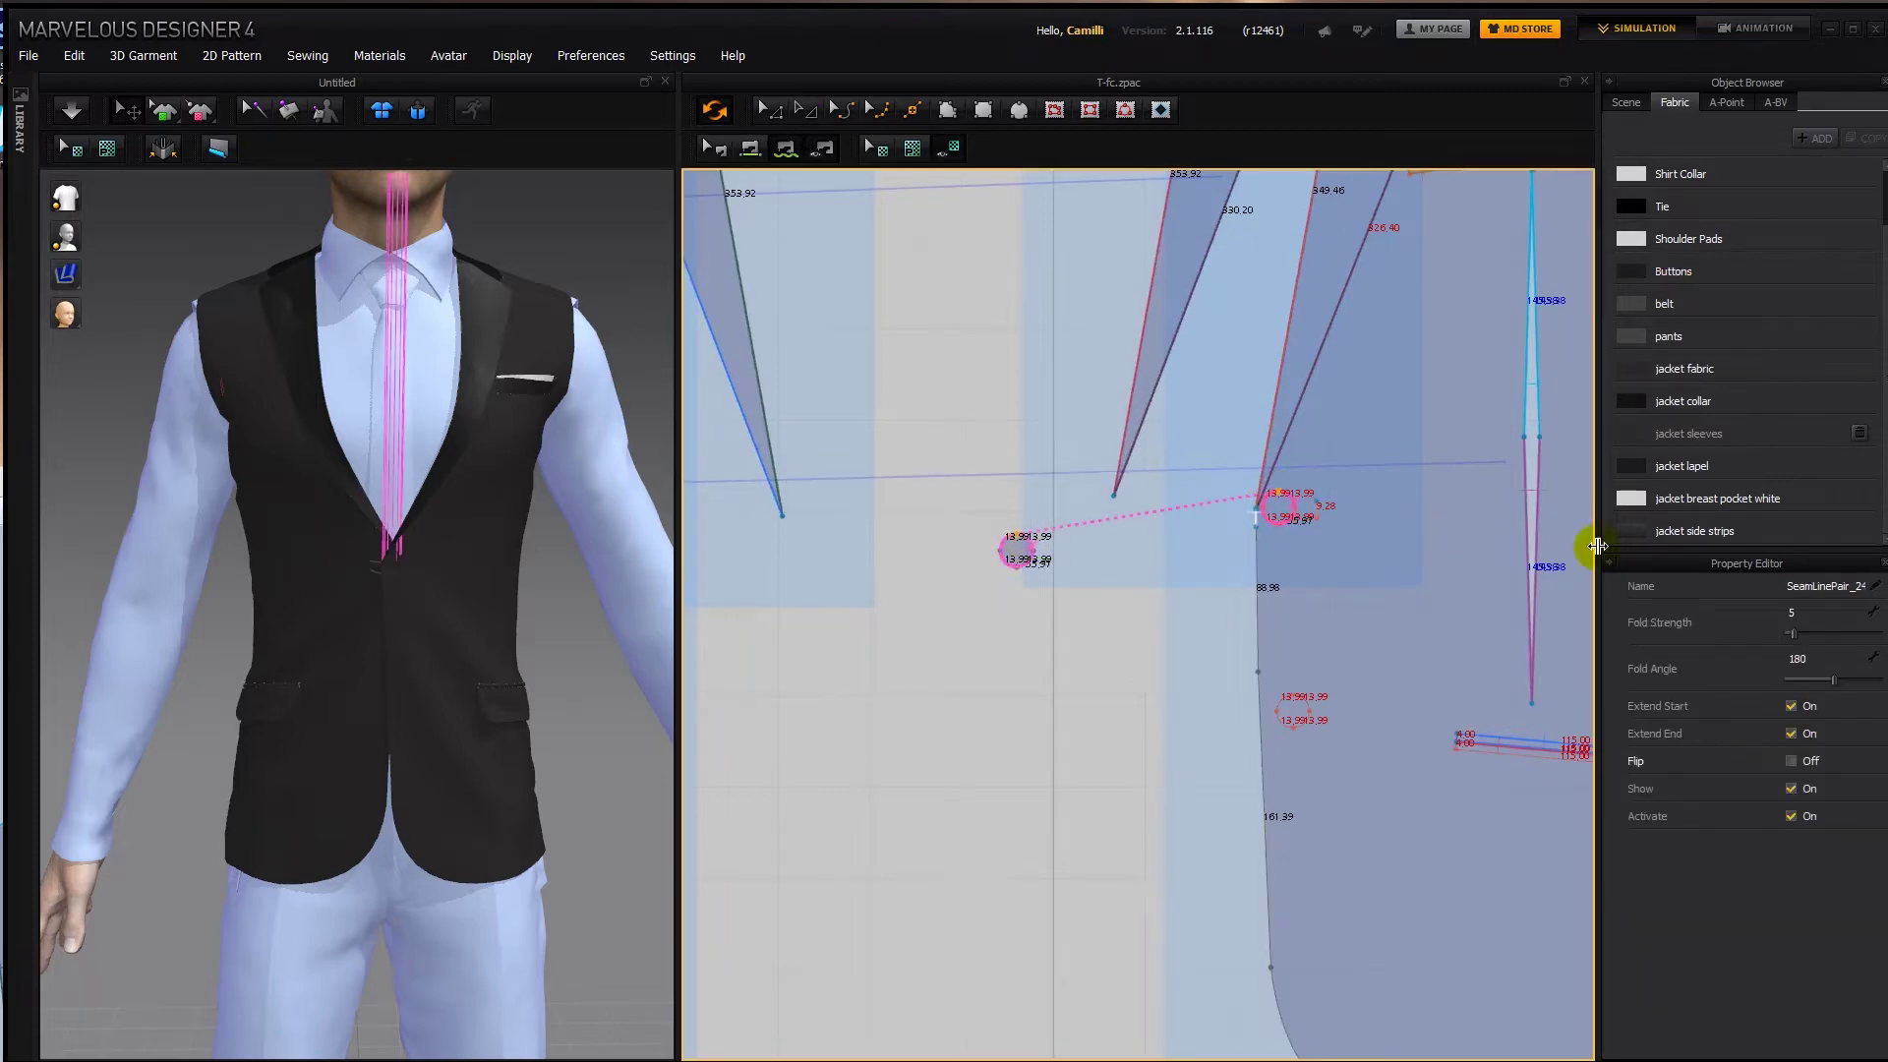
scroll(394, 368, "down", 3)
scroll(391, 295, "down", 5)
left_click_drag(381, 413, 366, 614)
scroll(373, 618, "up", 5)
right_click_drag(384, 620, 626, 623)
left_click_drag(588, 615, 469, 606)
right_click_drag(470, 607, 412, 659)
left_click(1027, 556)
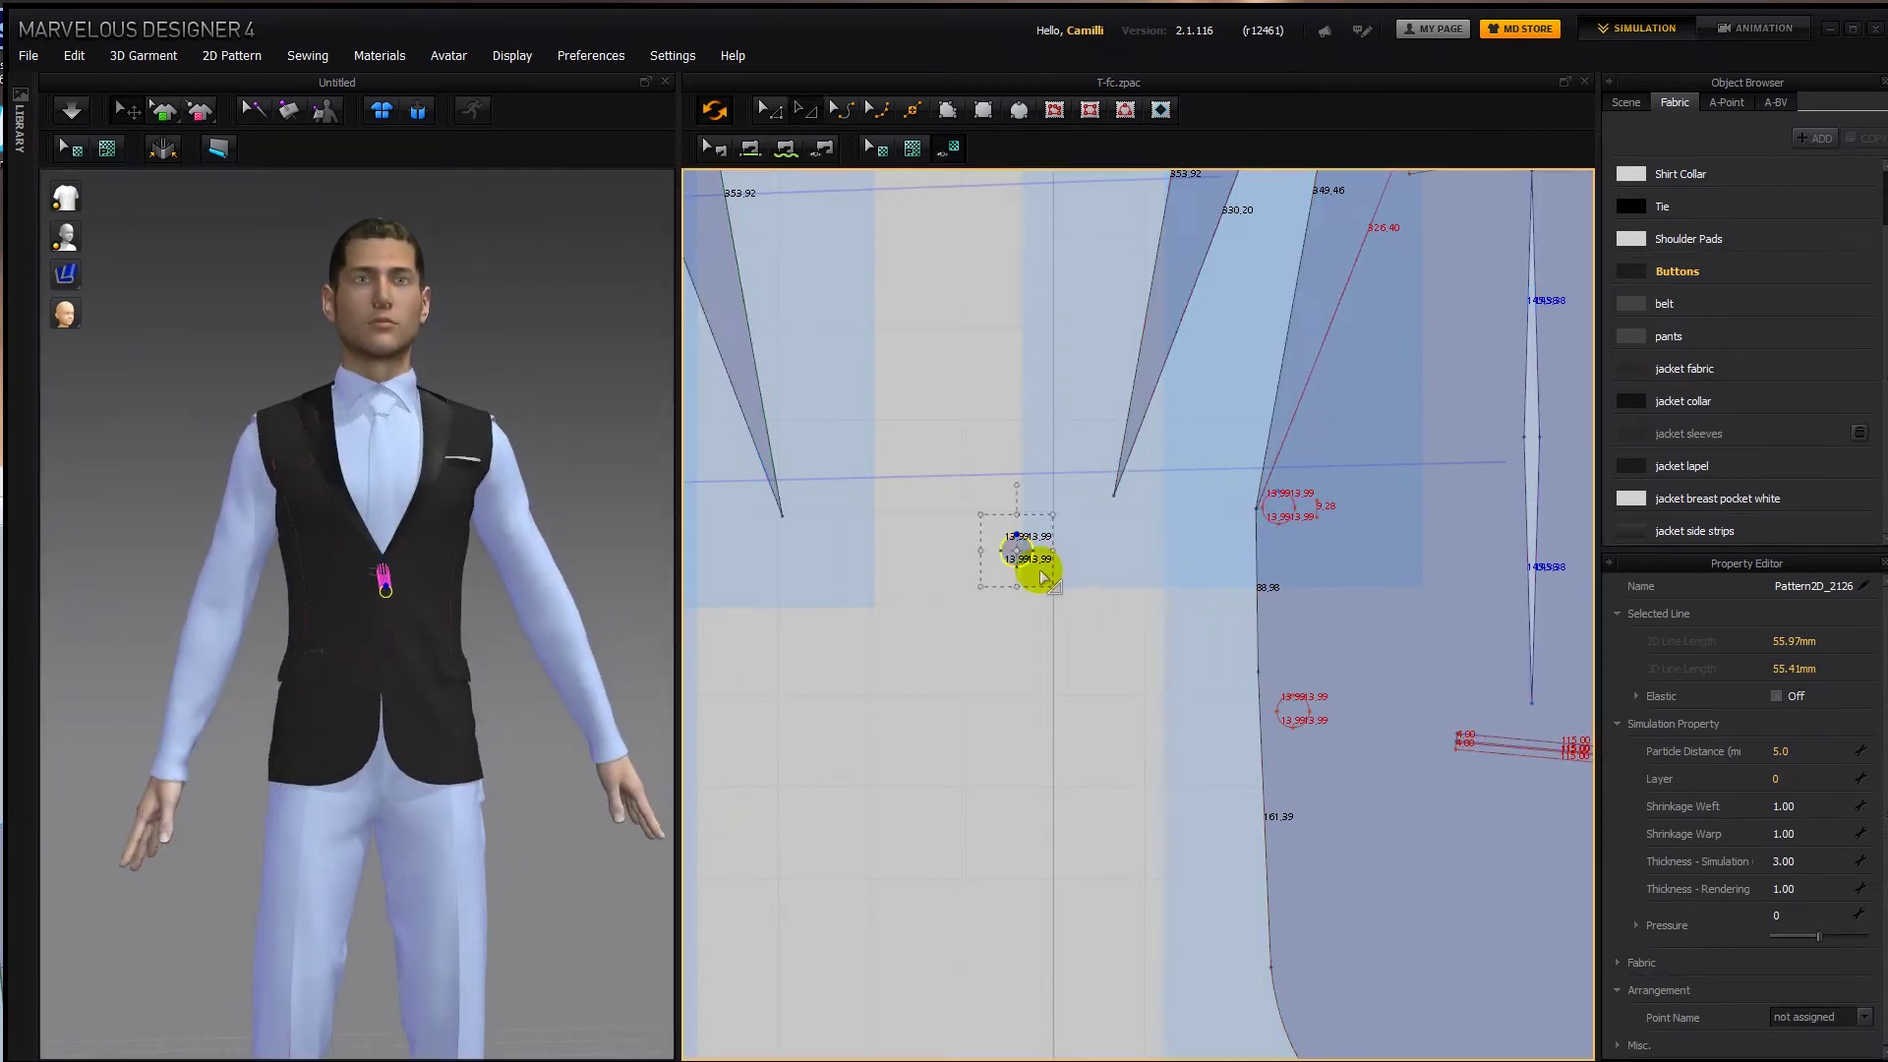
Set the button circle's rendering thickness to 2.00 and simulate the jacket to pull the button onto the closure.
double_click(1807, 881)
left_click(960, 708)
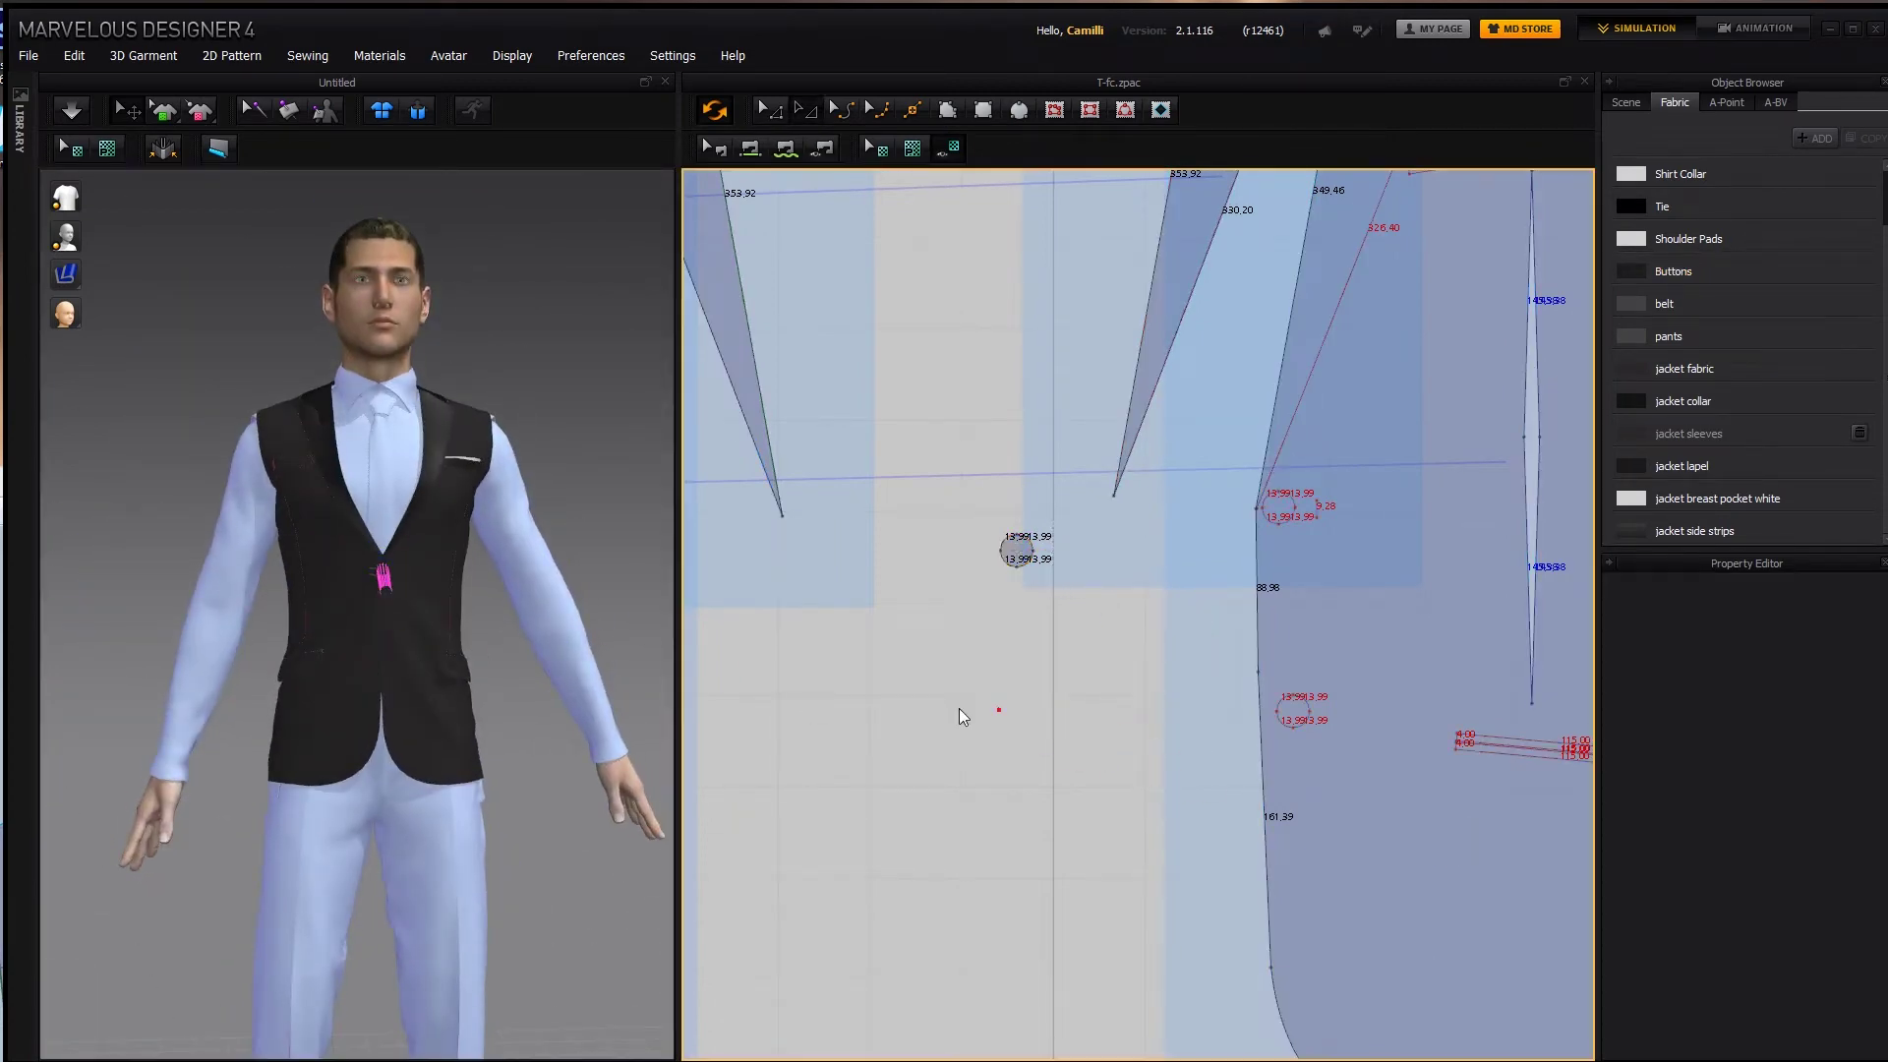
scroll(472, 595, "up", 5)
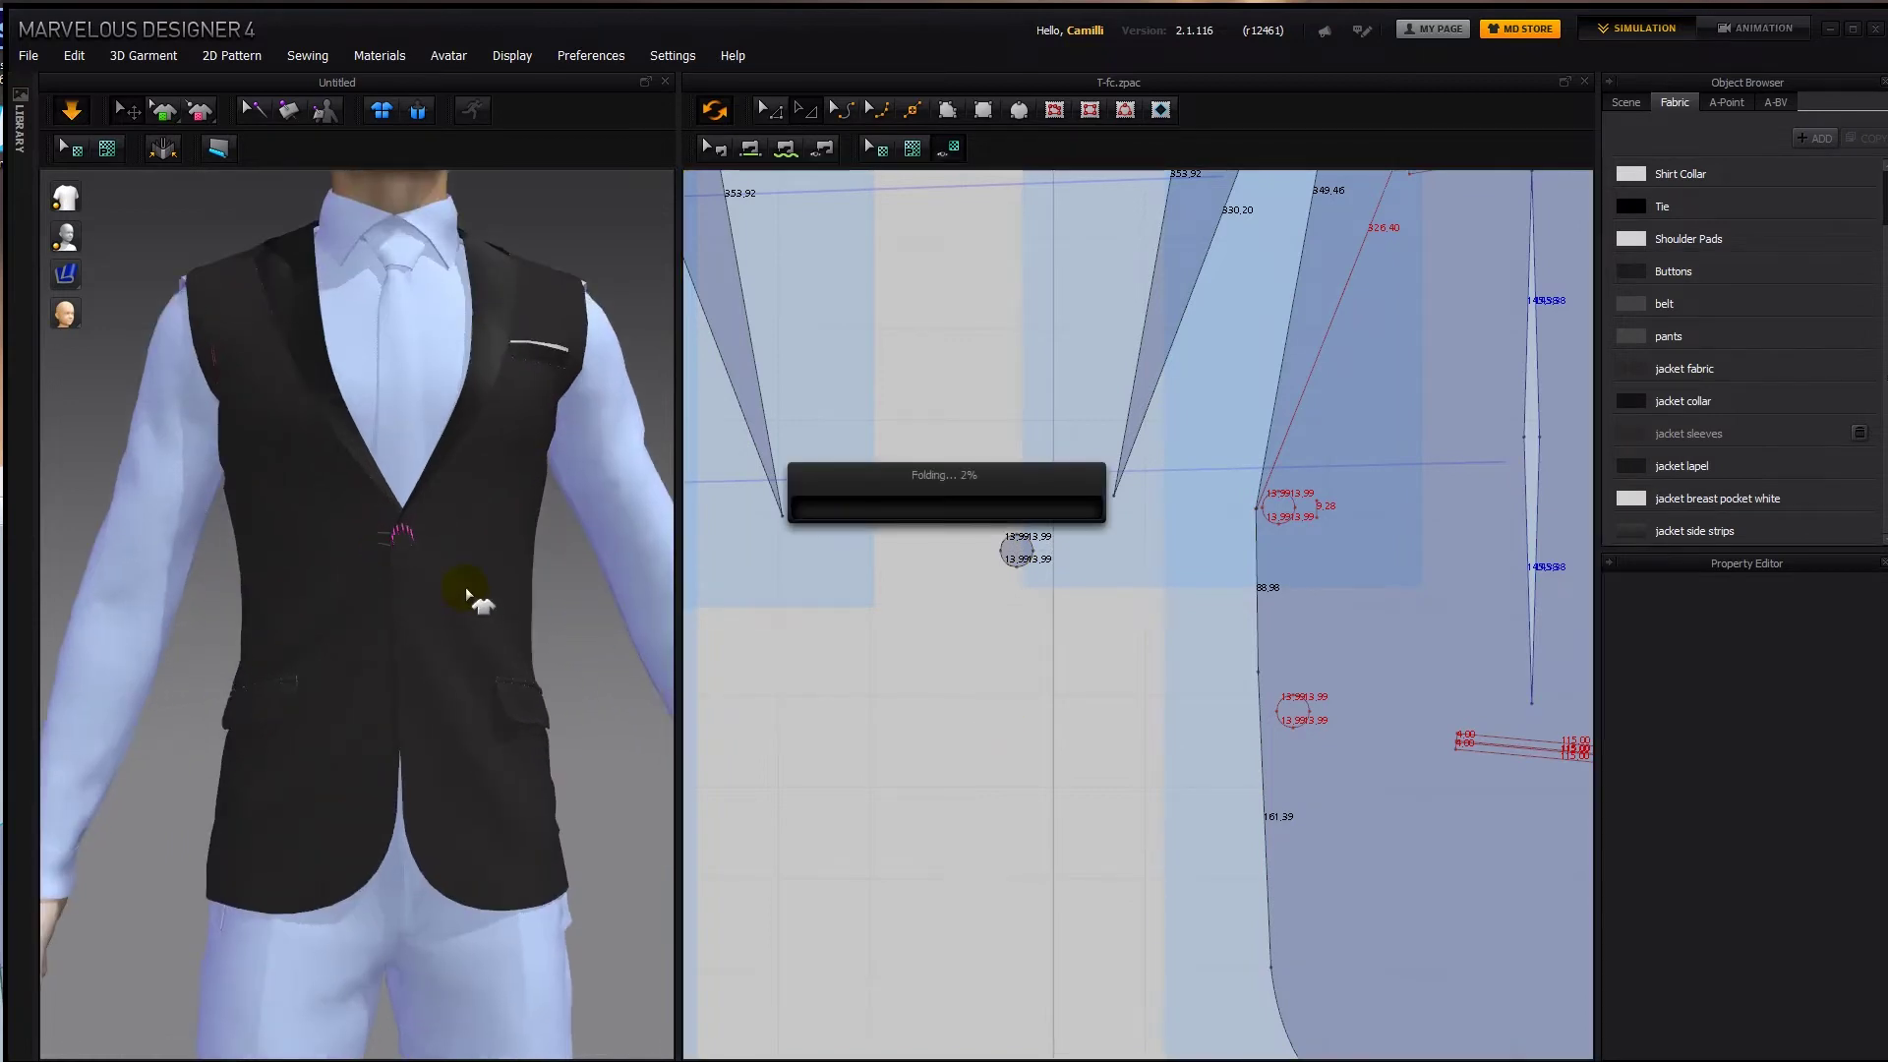
scroll(425, 634, "up", 5)
right_click_drag(409, 651, 438, 678)
scroll(439, 673, "down", 2)
middle_click_drag(439, 661, 482, 495)
scroll(1112, 623, "down", 3)
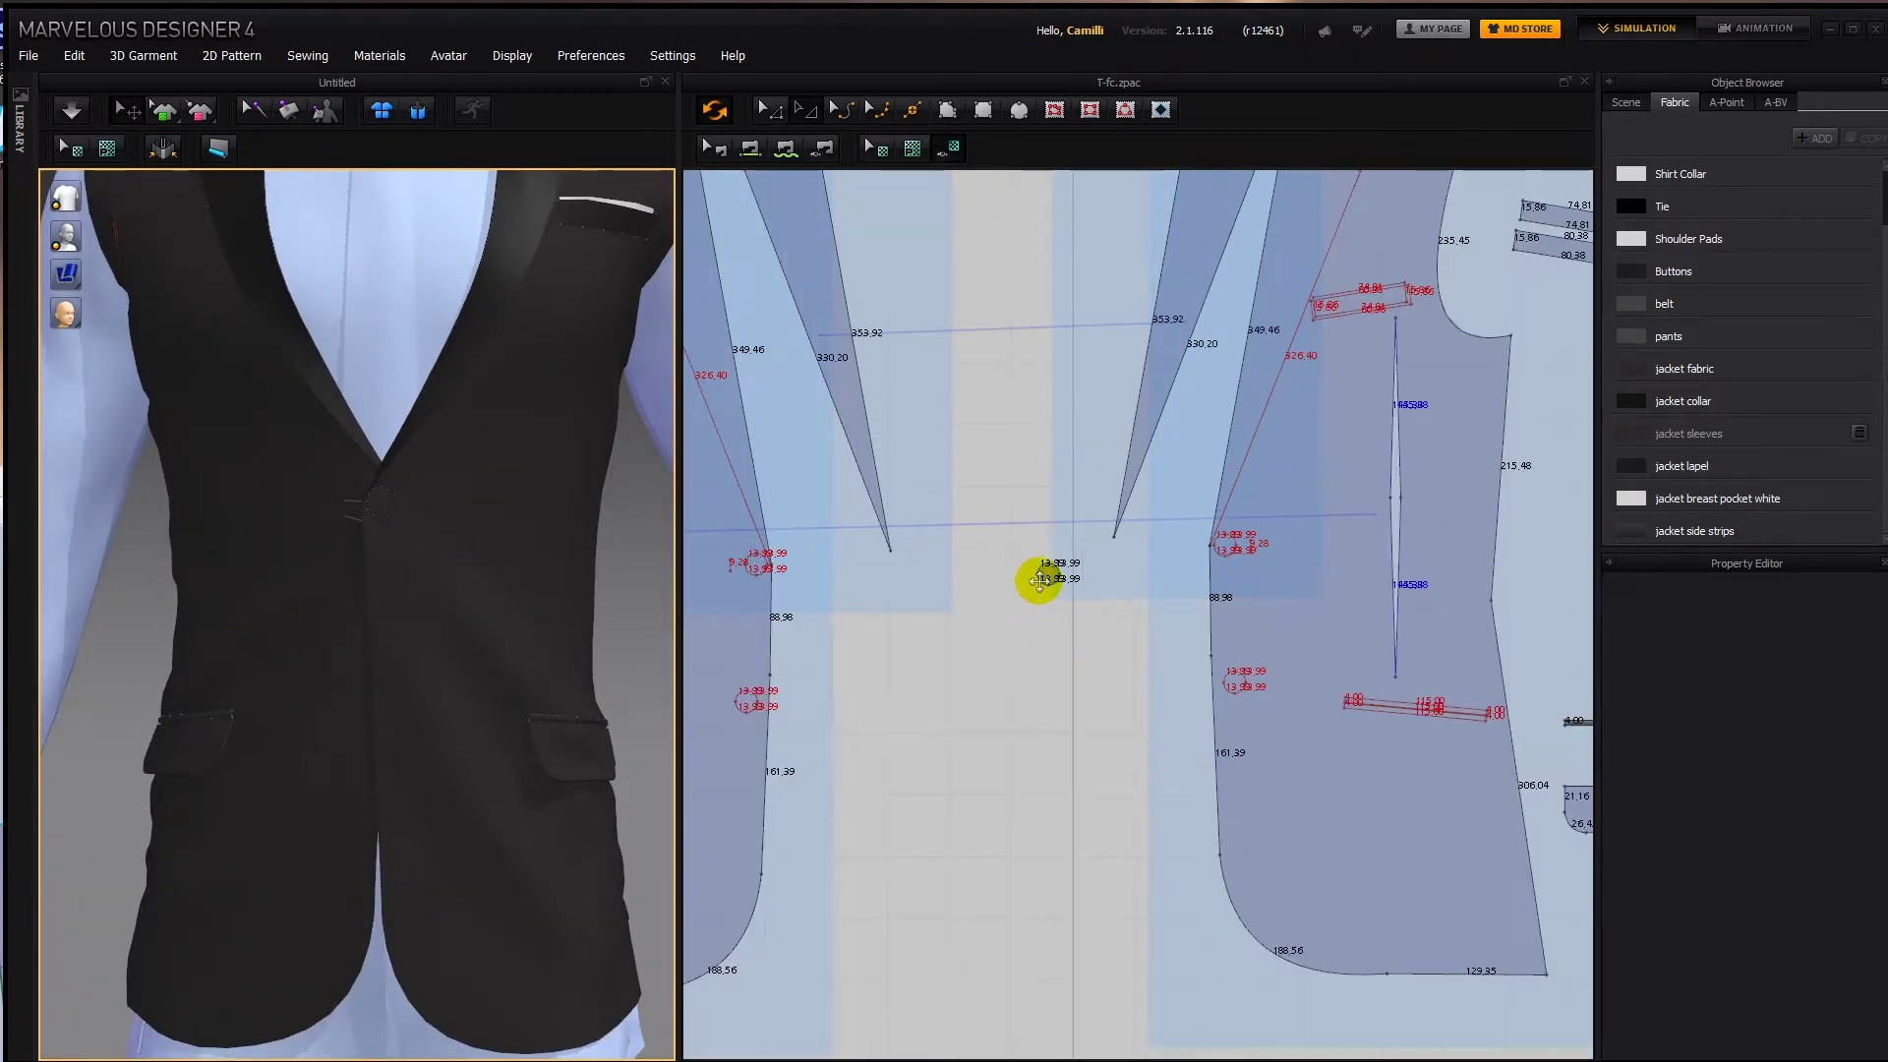
Duplicate the button circle and place the copy beside the front panel's lower button circle.
left_click(1044, 577)
key("ctrl+c")
key("ctrl+v")
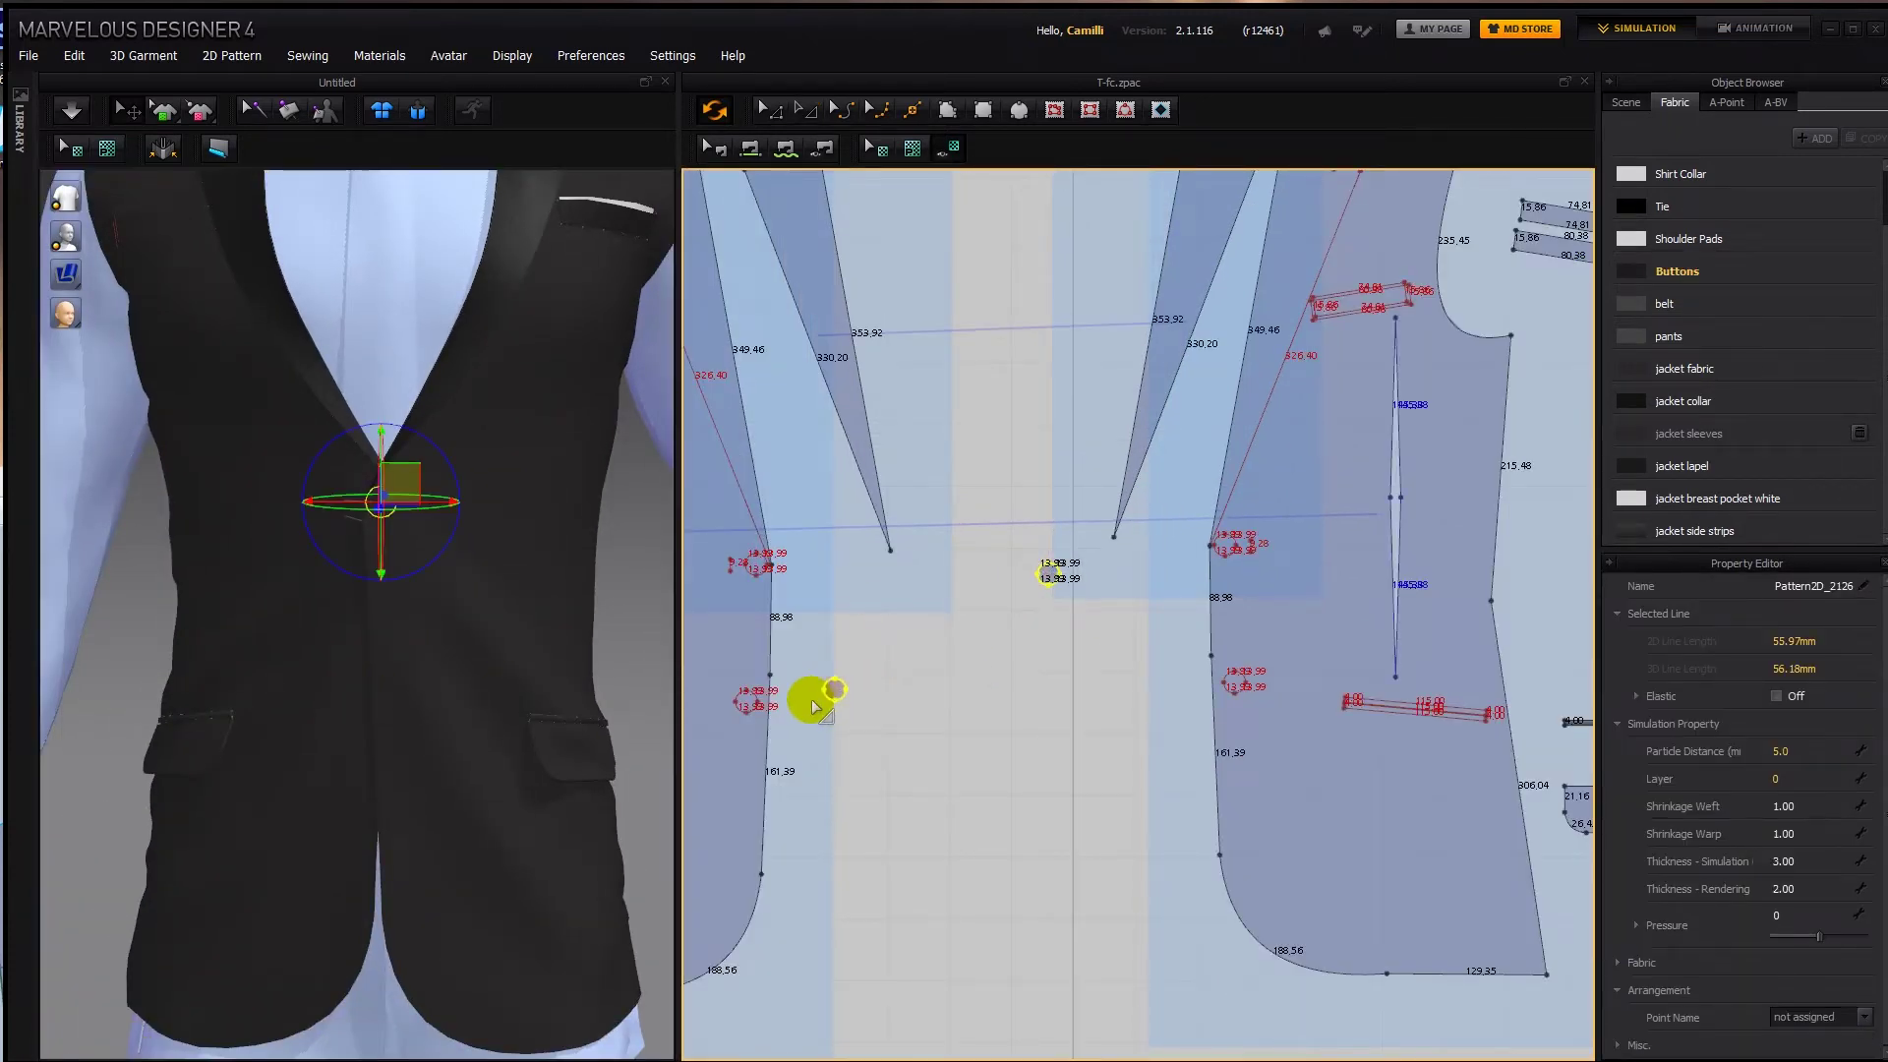
left_click(806, 702)
Sew the copied button's outline to the front panel's lower button circle, bring it to the jacket front and simulate.
scroll(878, 676, "up", 3)
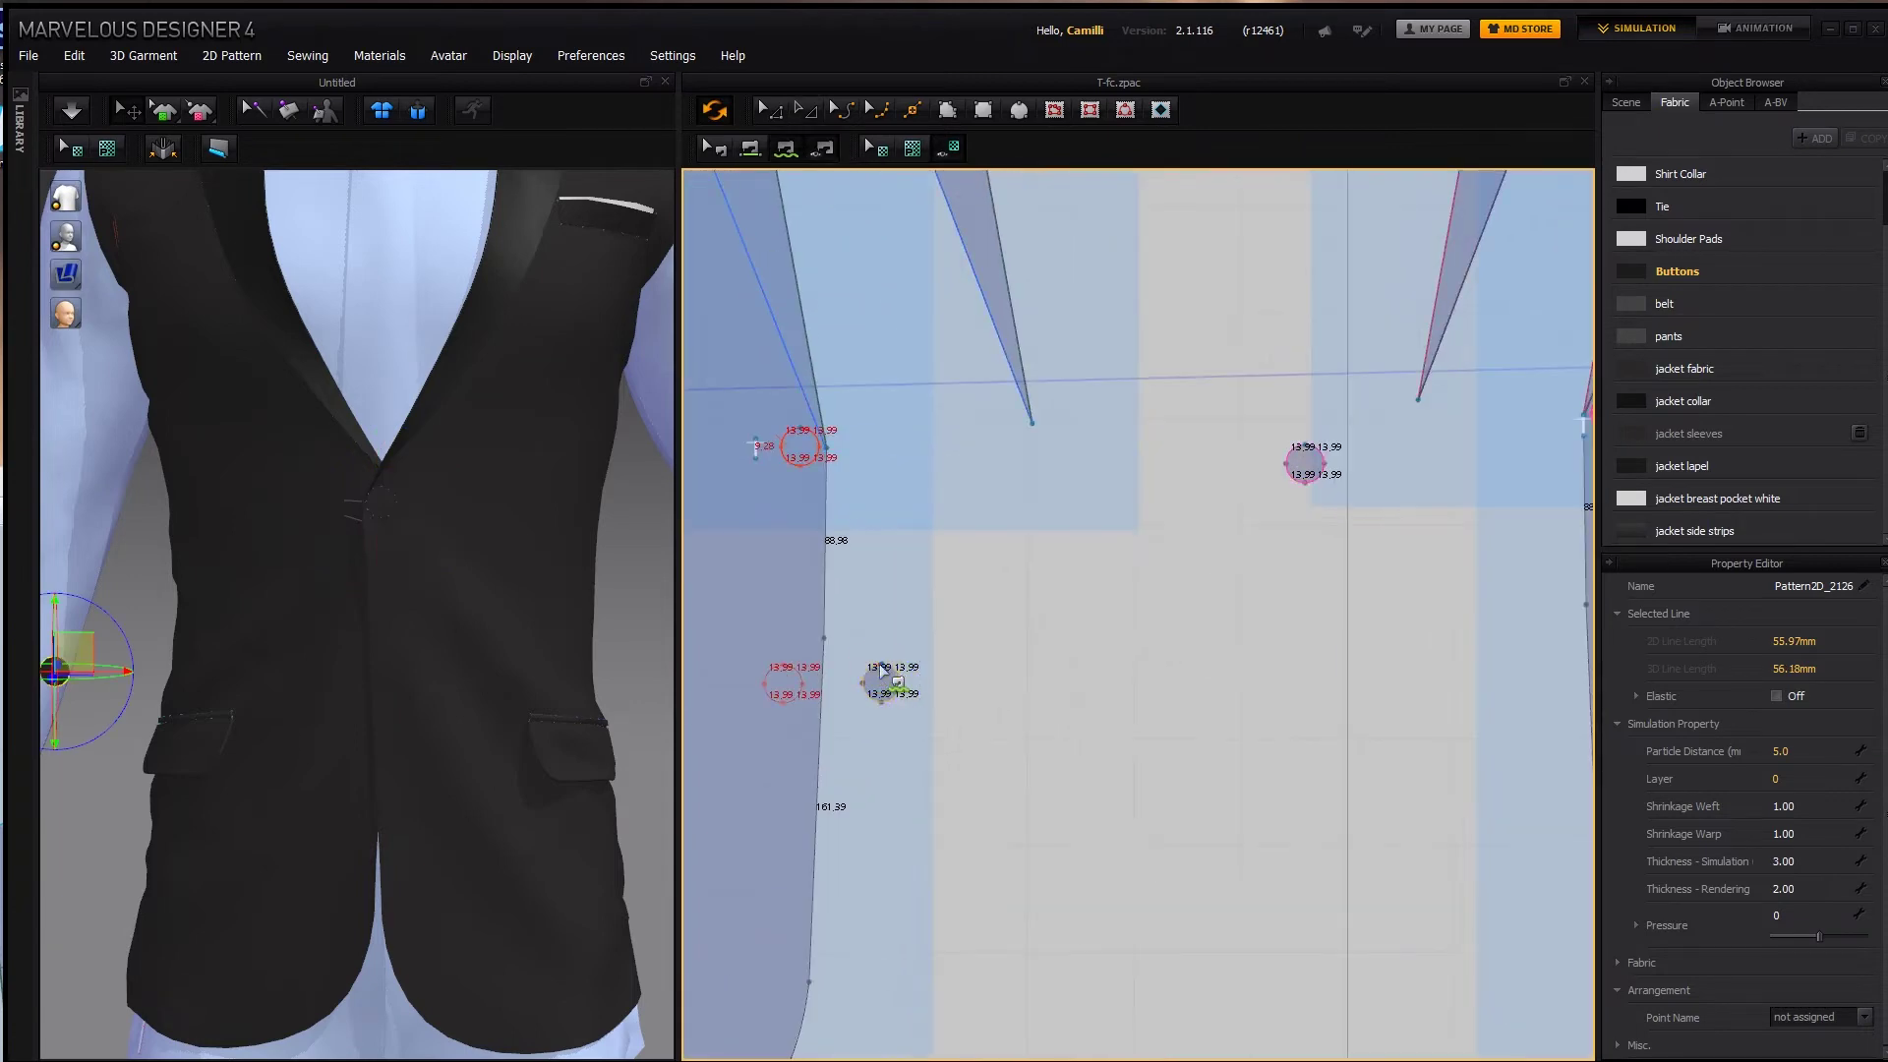
left_click(791, 680)
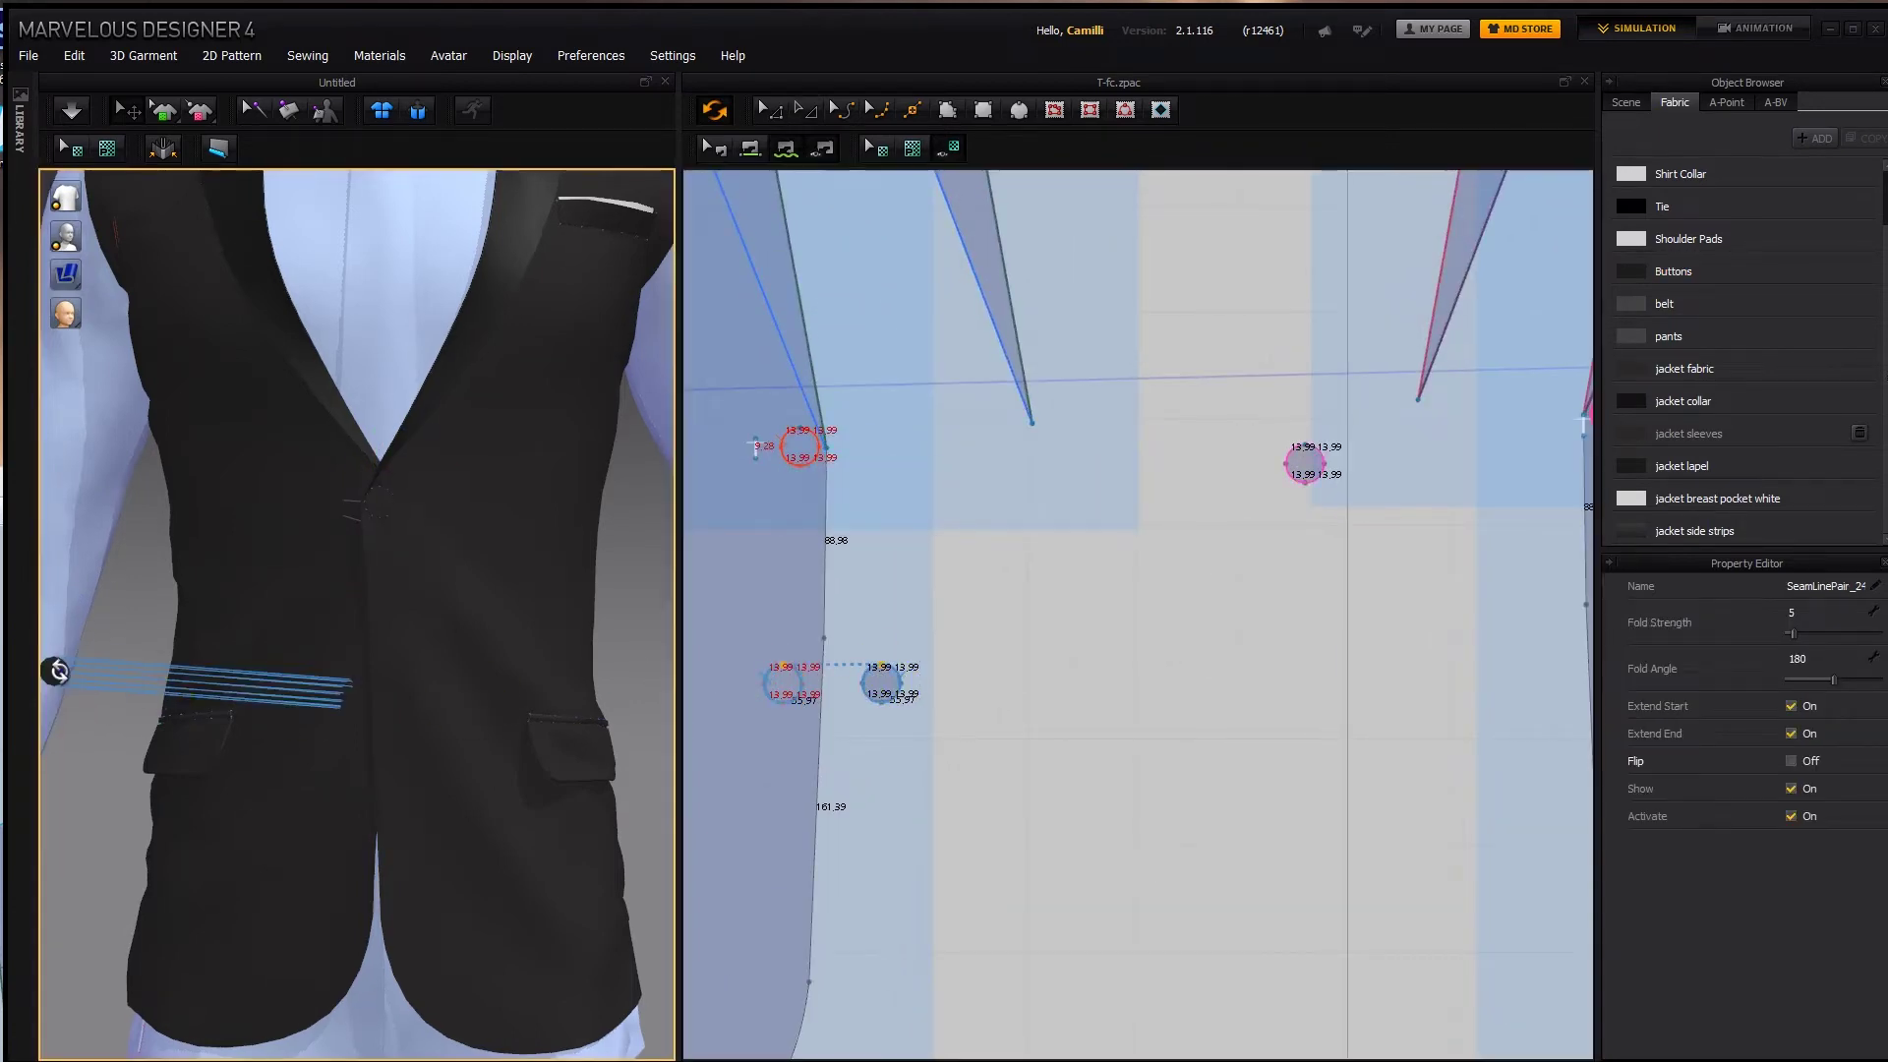
key("space")
left_click(408, 735)
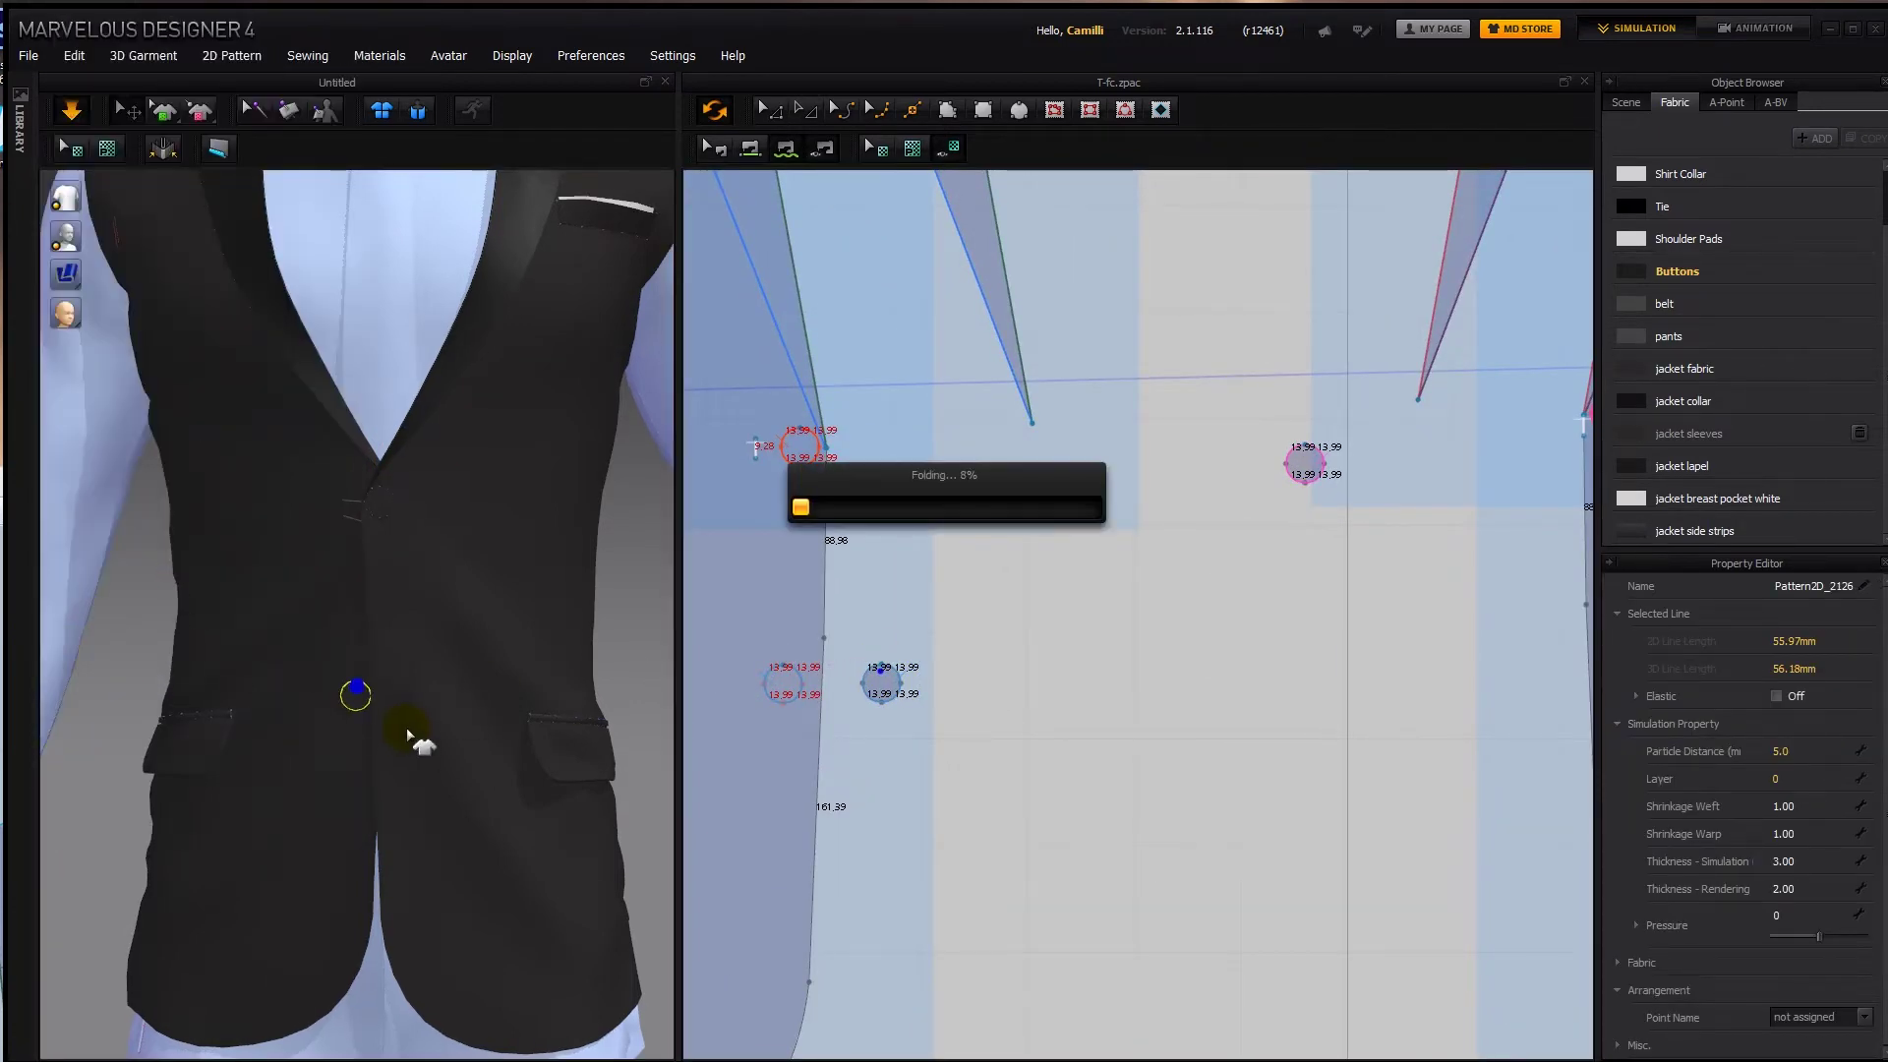
key("space")
left_click(632, 577)
mouse_move(412, 718)
right_mouse_down()
mouse_move(463, 717)
mouse_move(431, 696)
right_mouse_up()
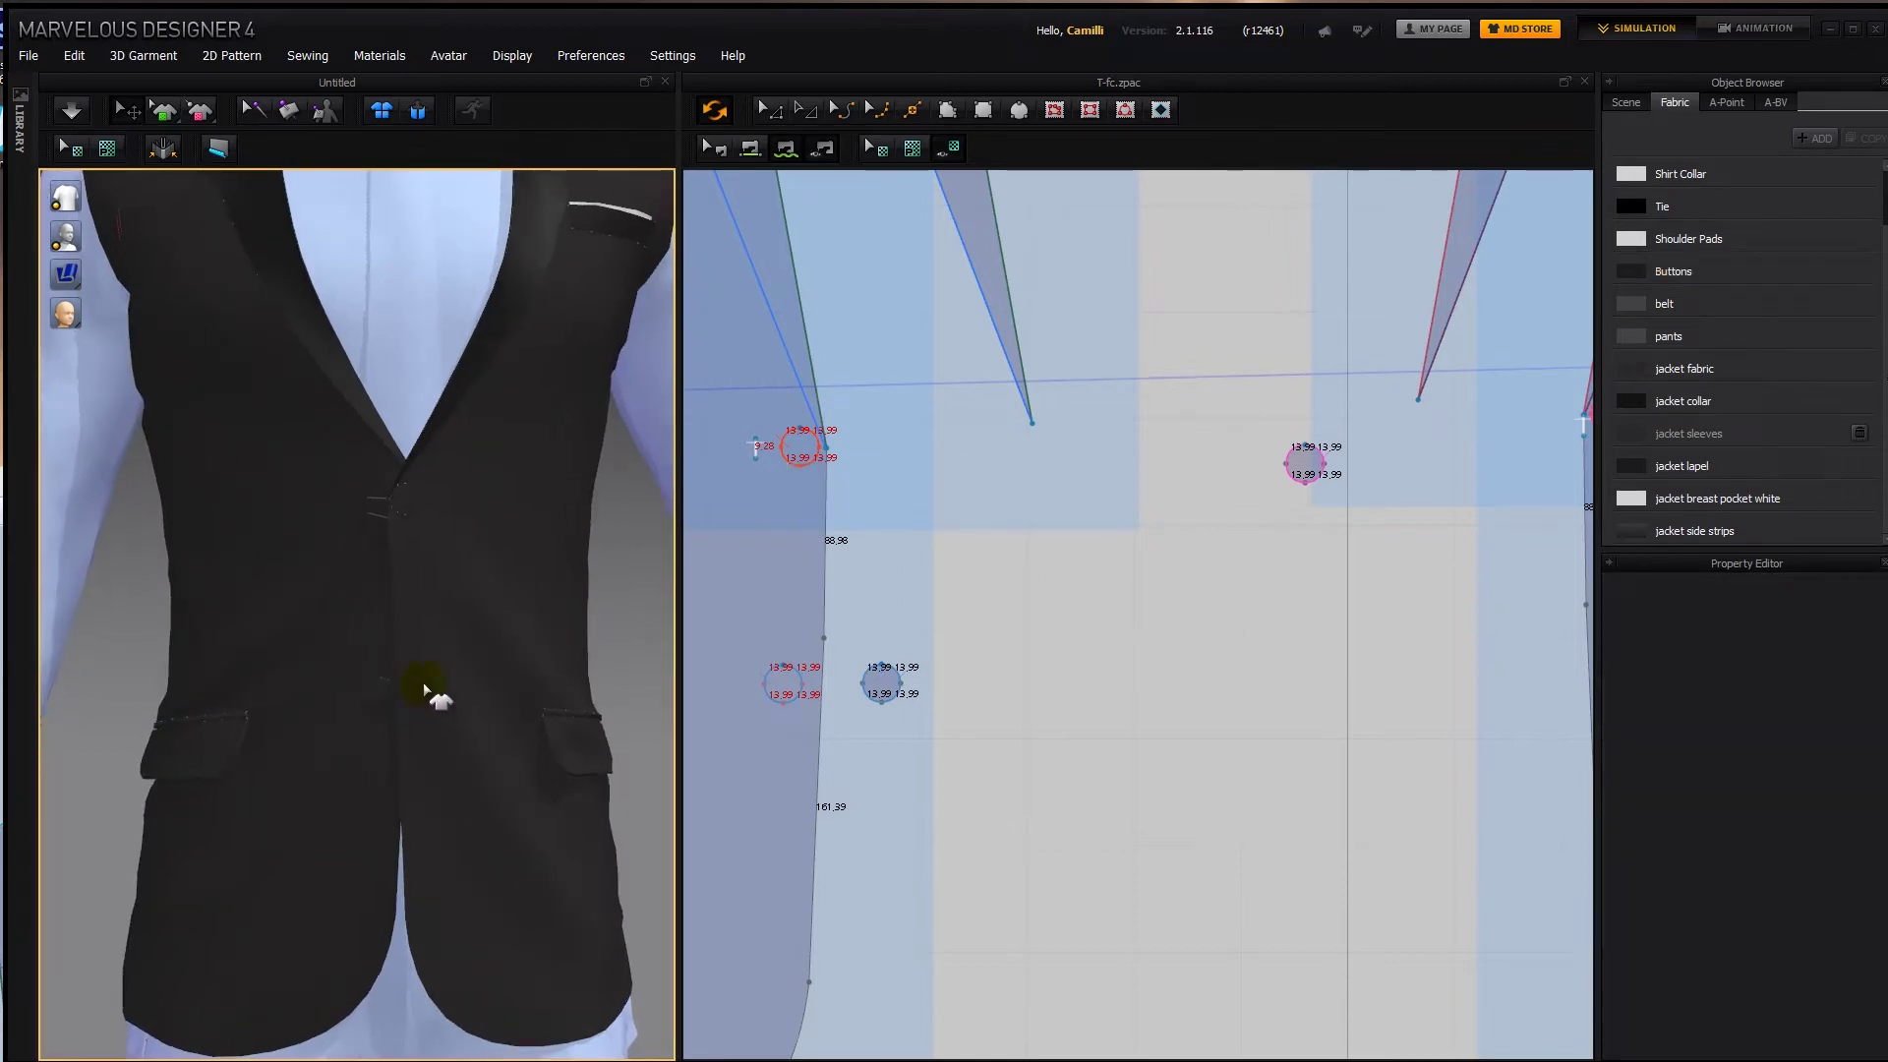
Add the buttonhole image 02 as a graphic, 190.83 by 80.42 mm, at the lower button circle of the opposite front panel.
scroll(1087, 695, "down", 4)
scroll(1193, 678, "up", 4)
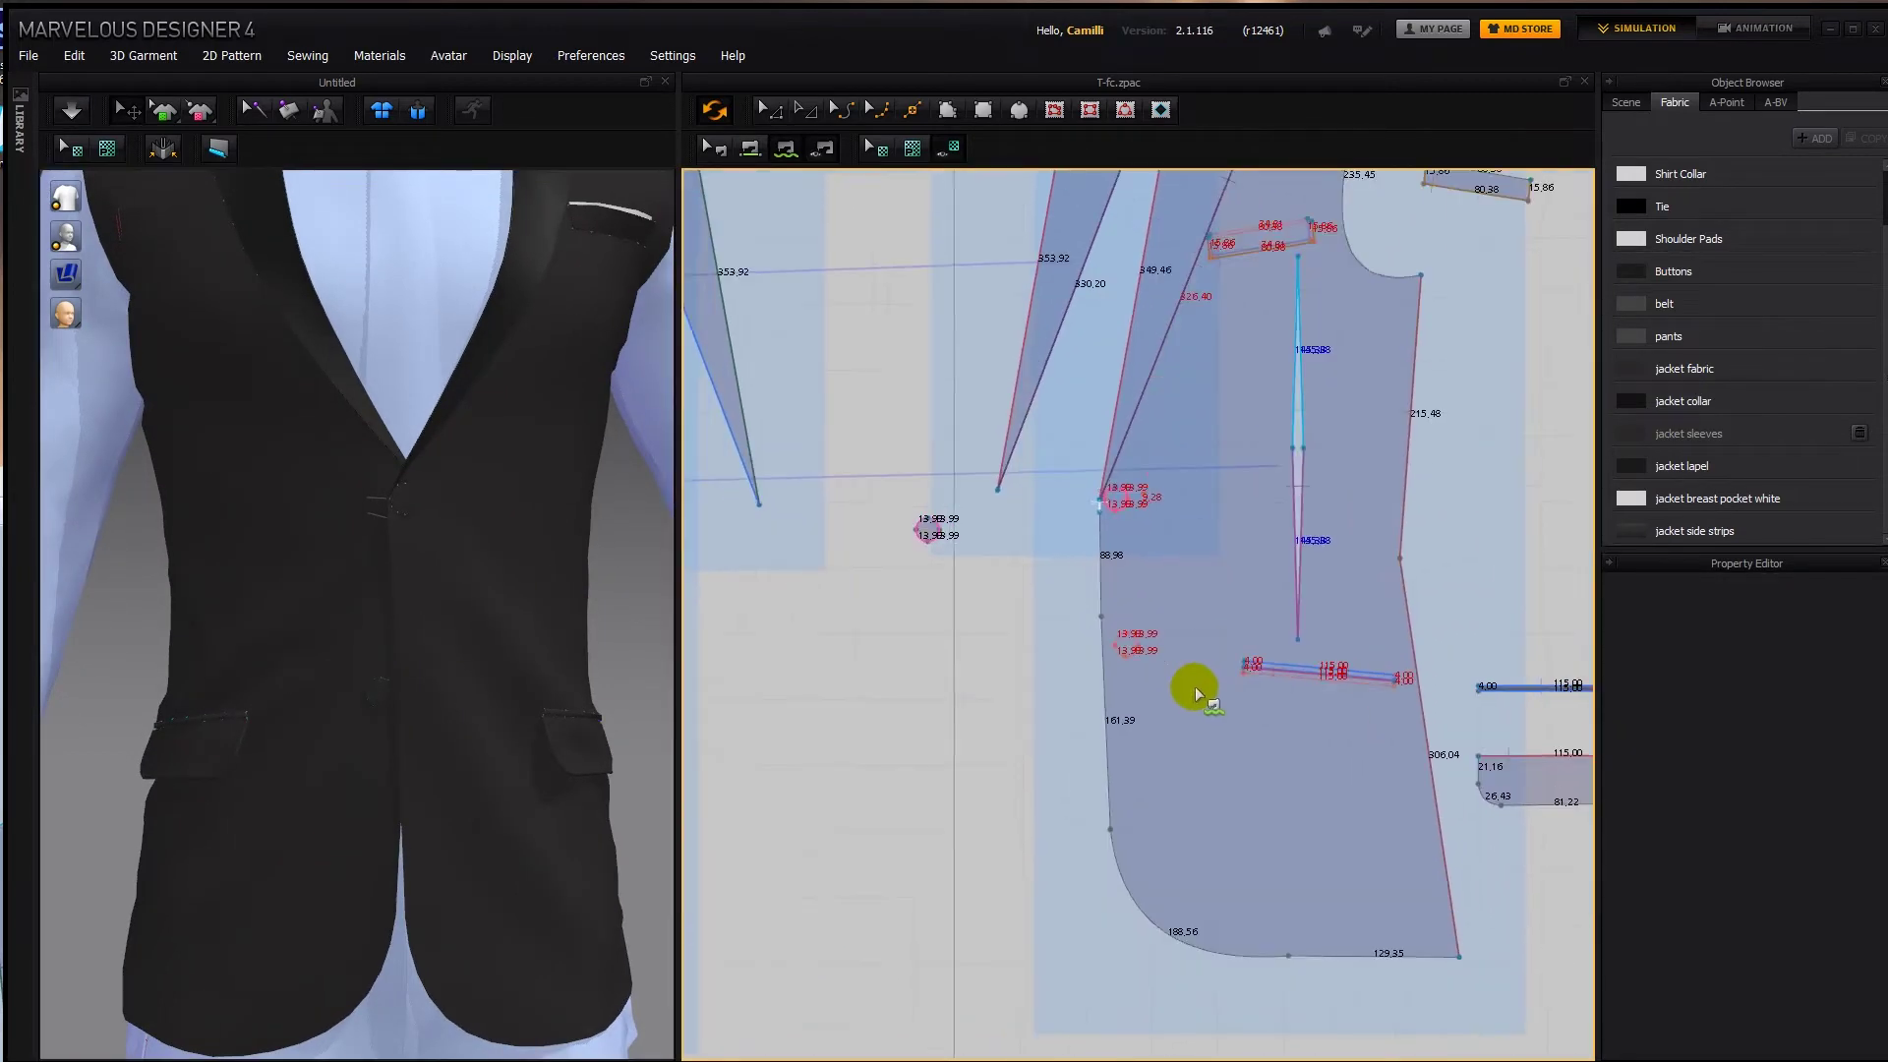
scroll(1074, 739, "up", 4)
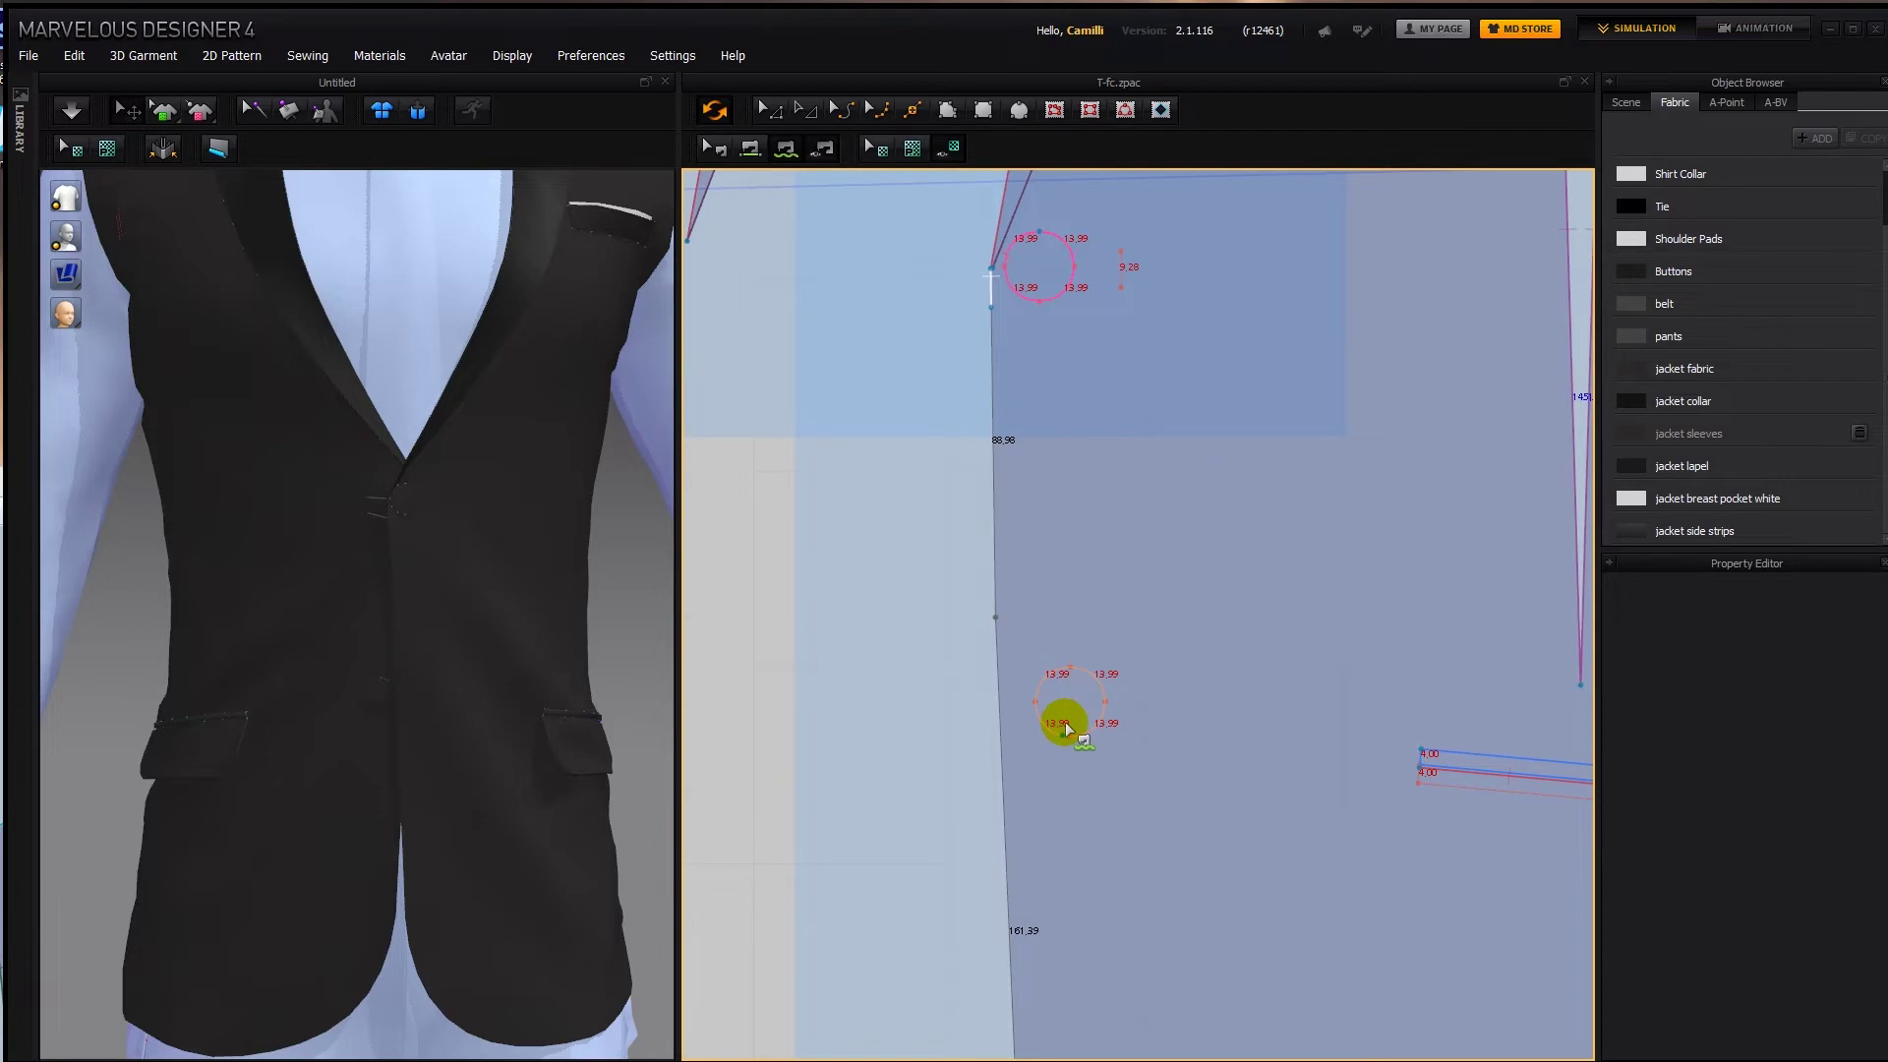
left_click(911, 148)
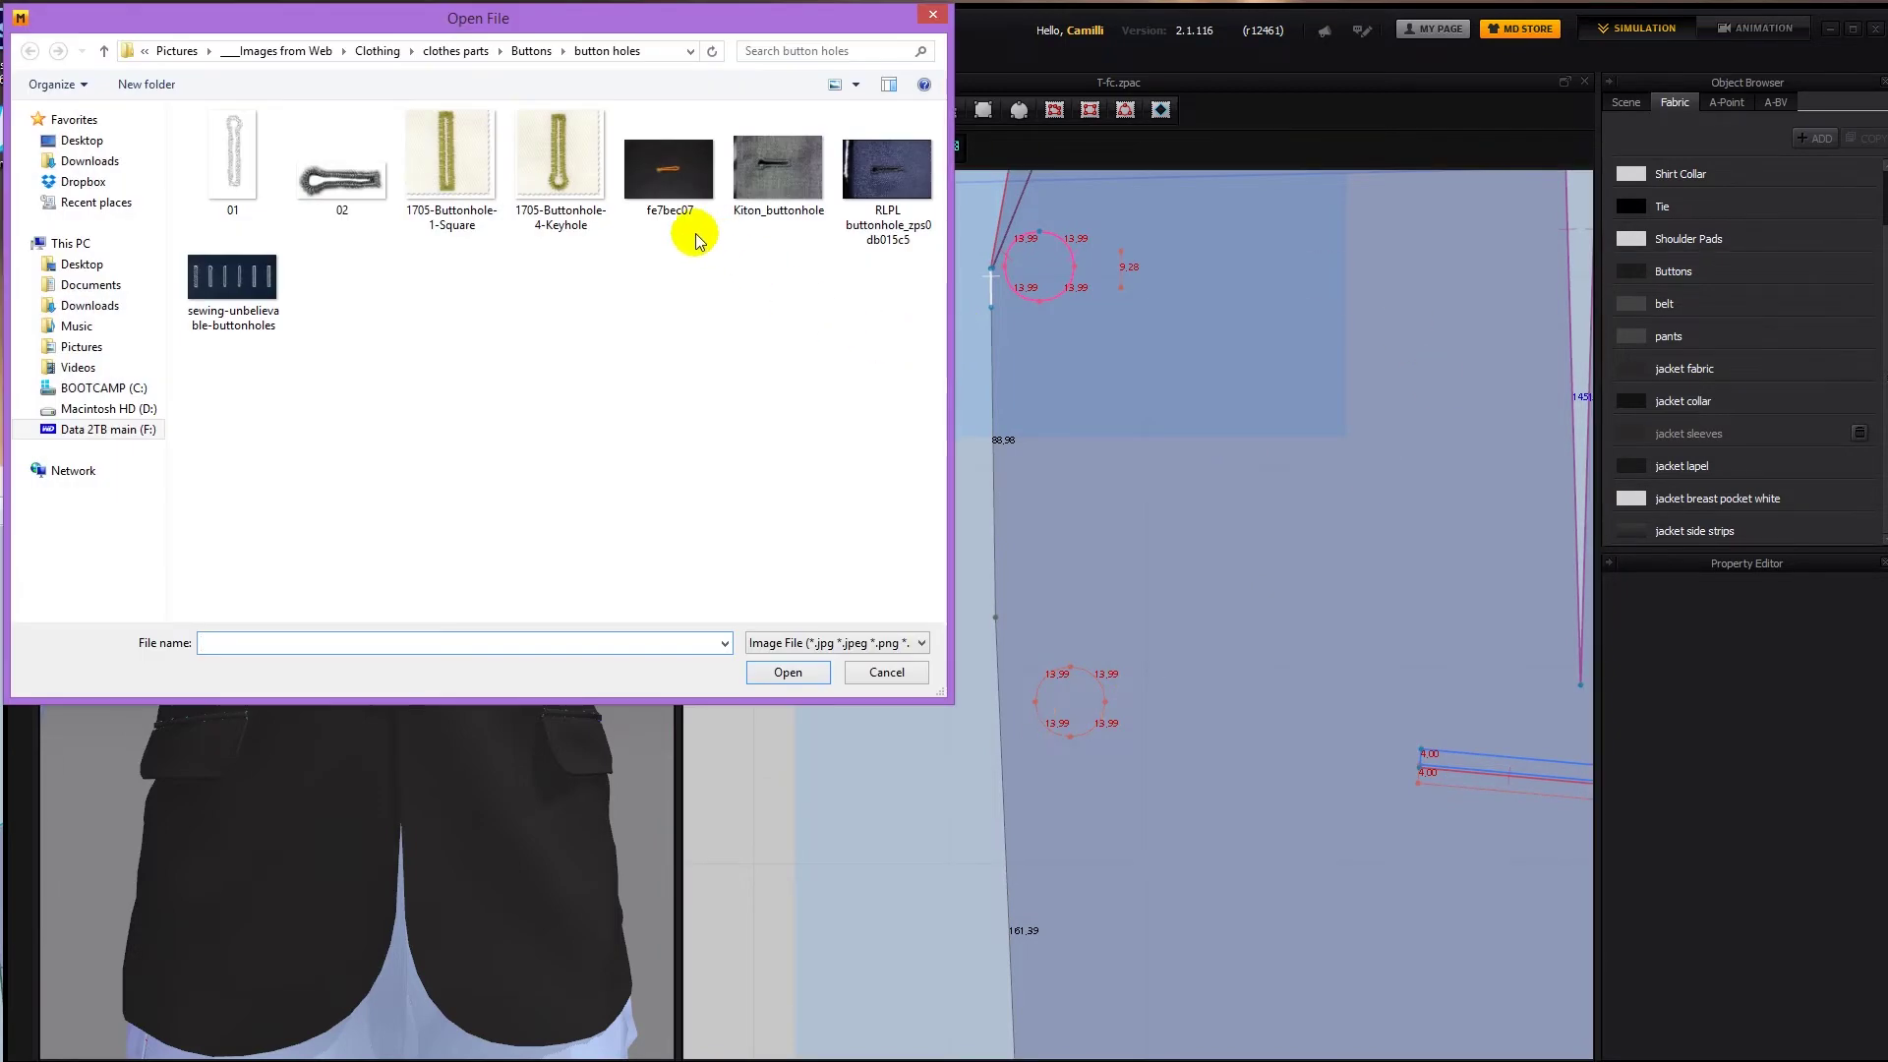
left_click(328, 174)
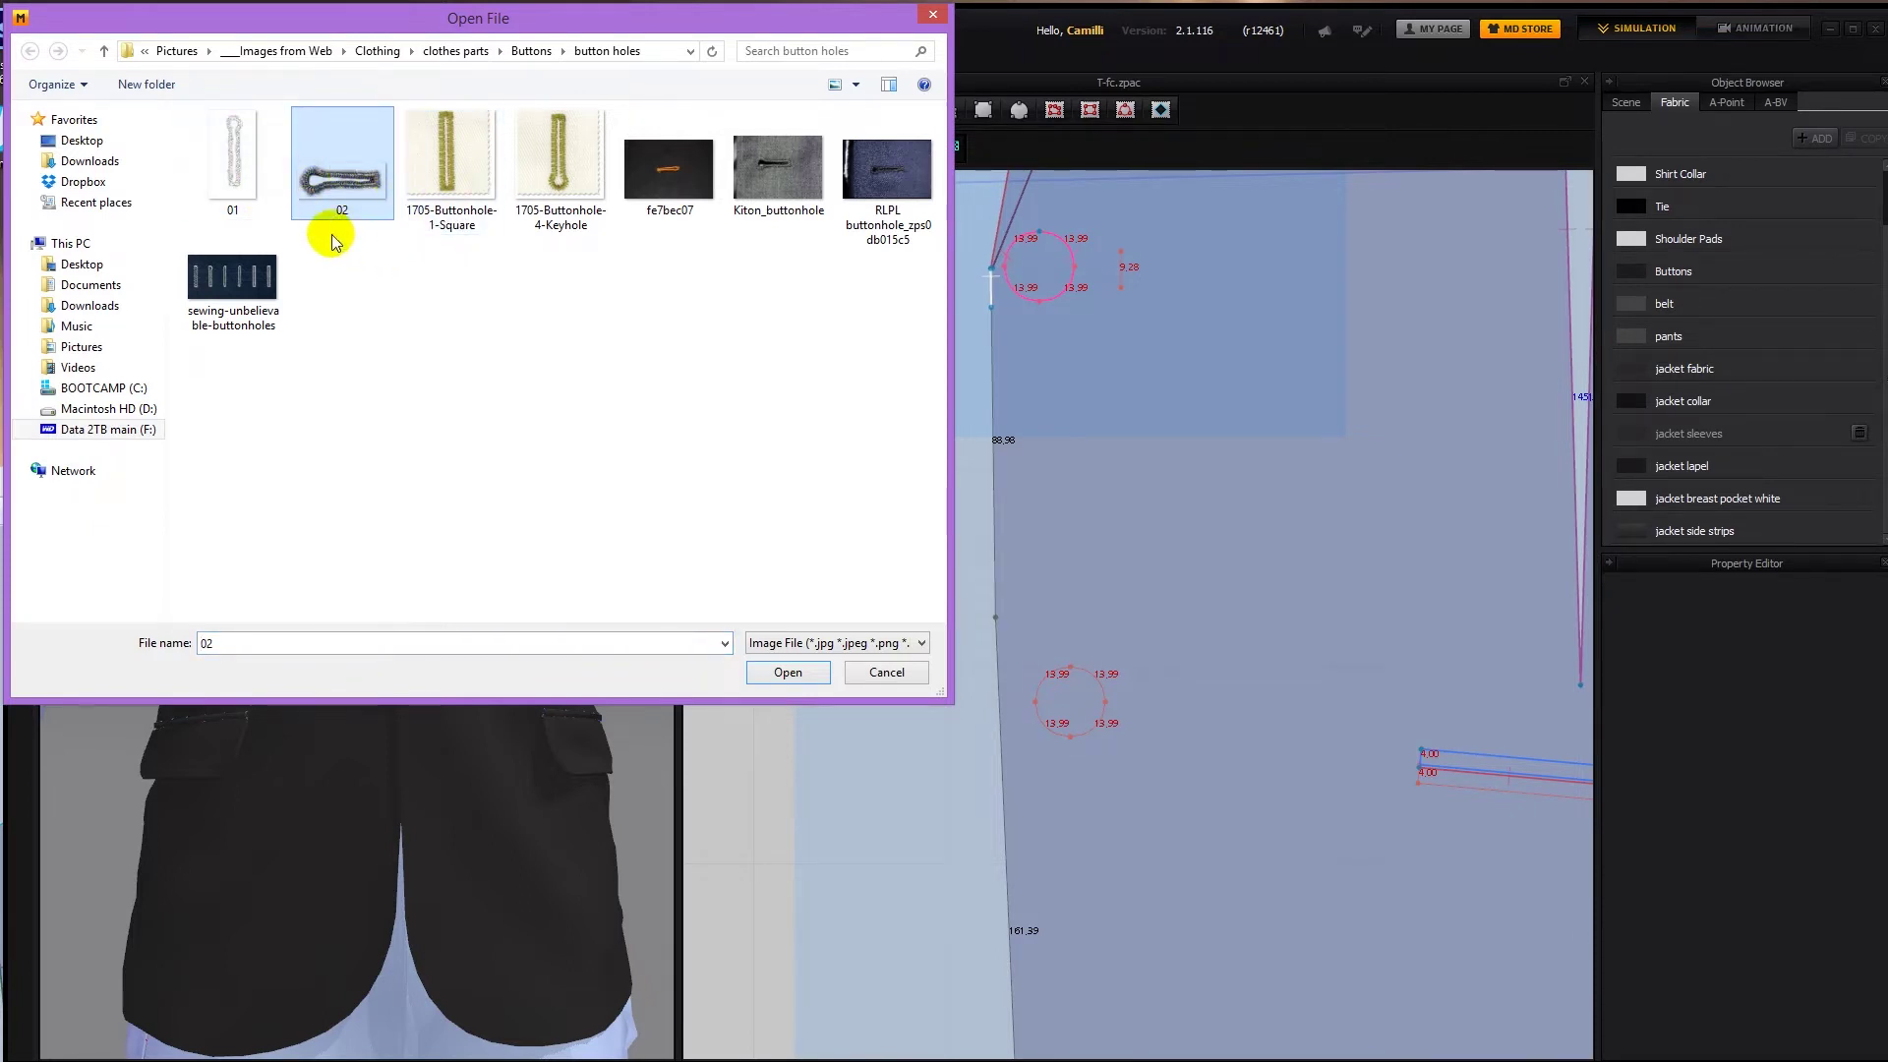
double_click(346, 179)
left_click(1093, 704)
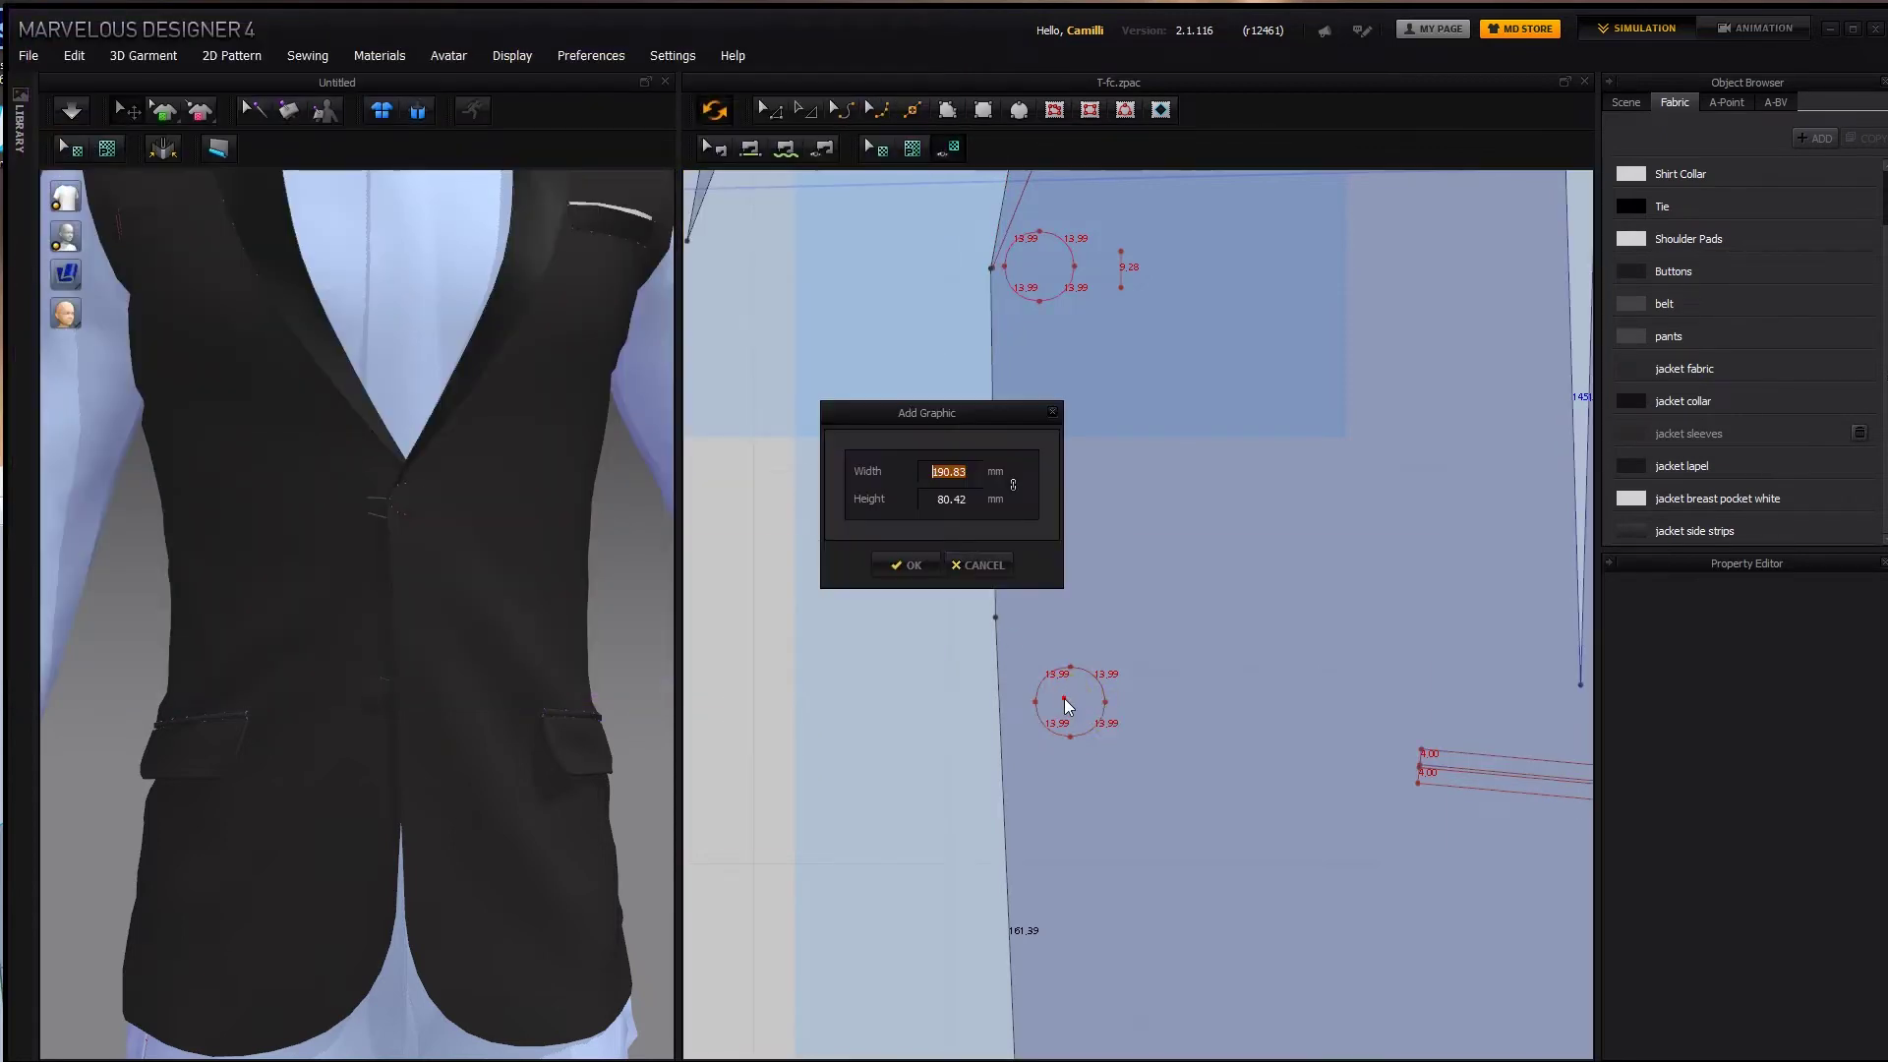
left_click(898, 563)
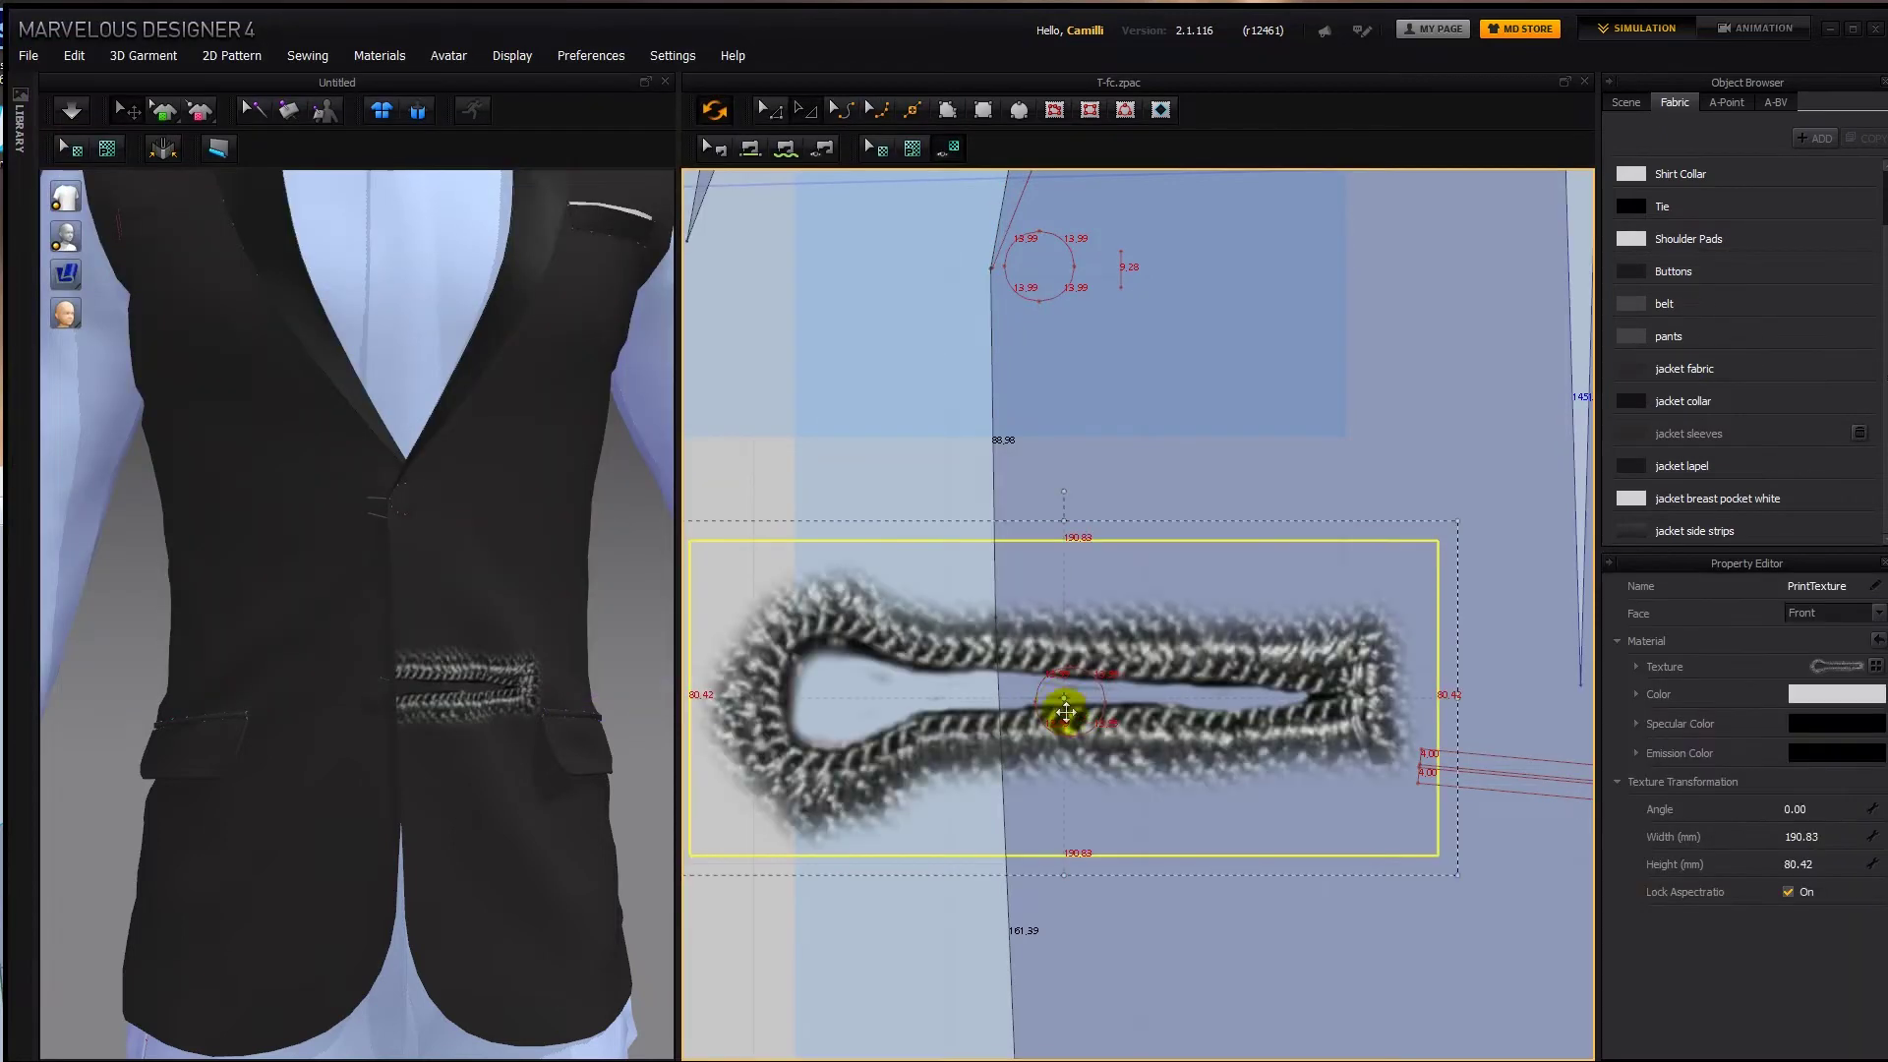
Scale the buttonhole graphic down to about 22 mm wide and position it over the lower button circle.
left_click_drag(1457, 521, 963, 762)
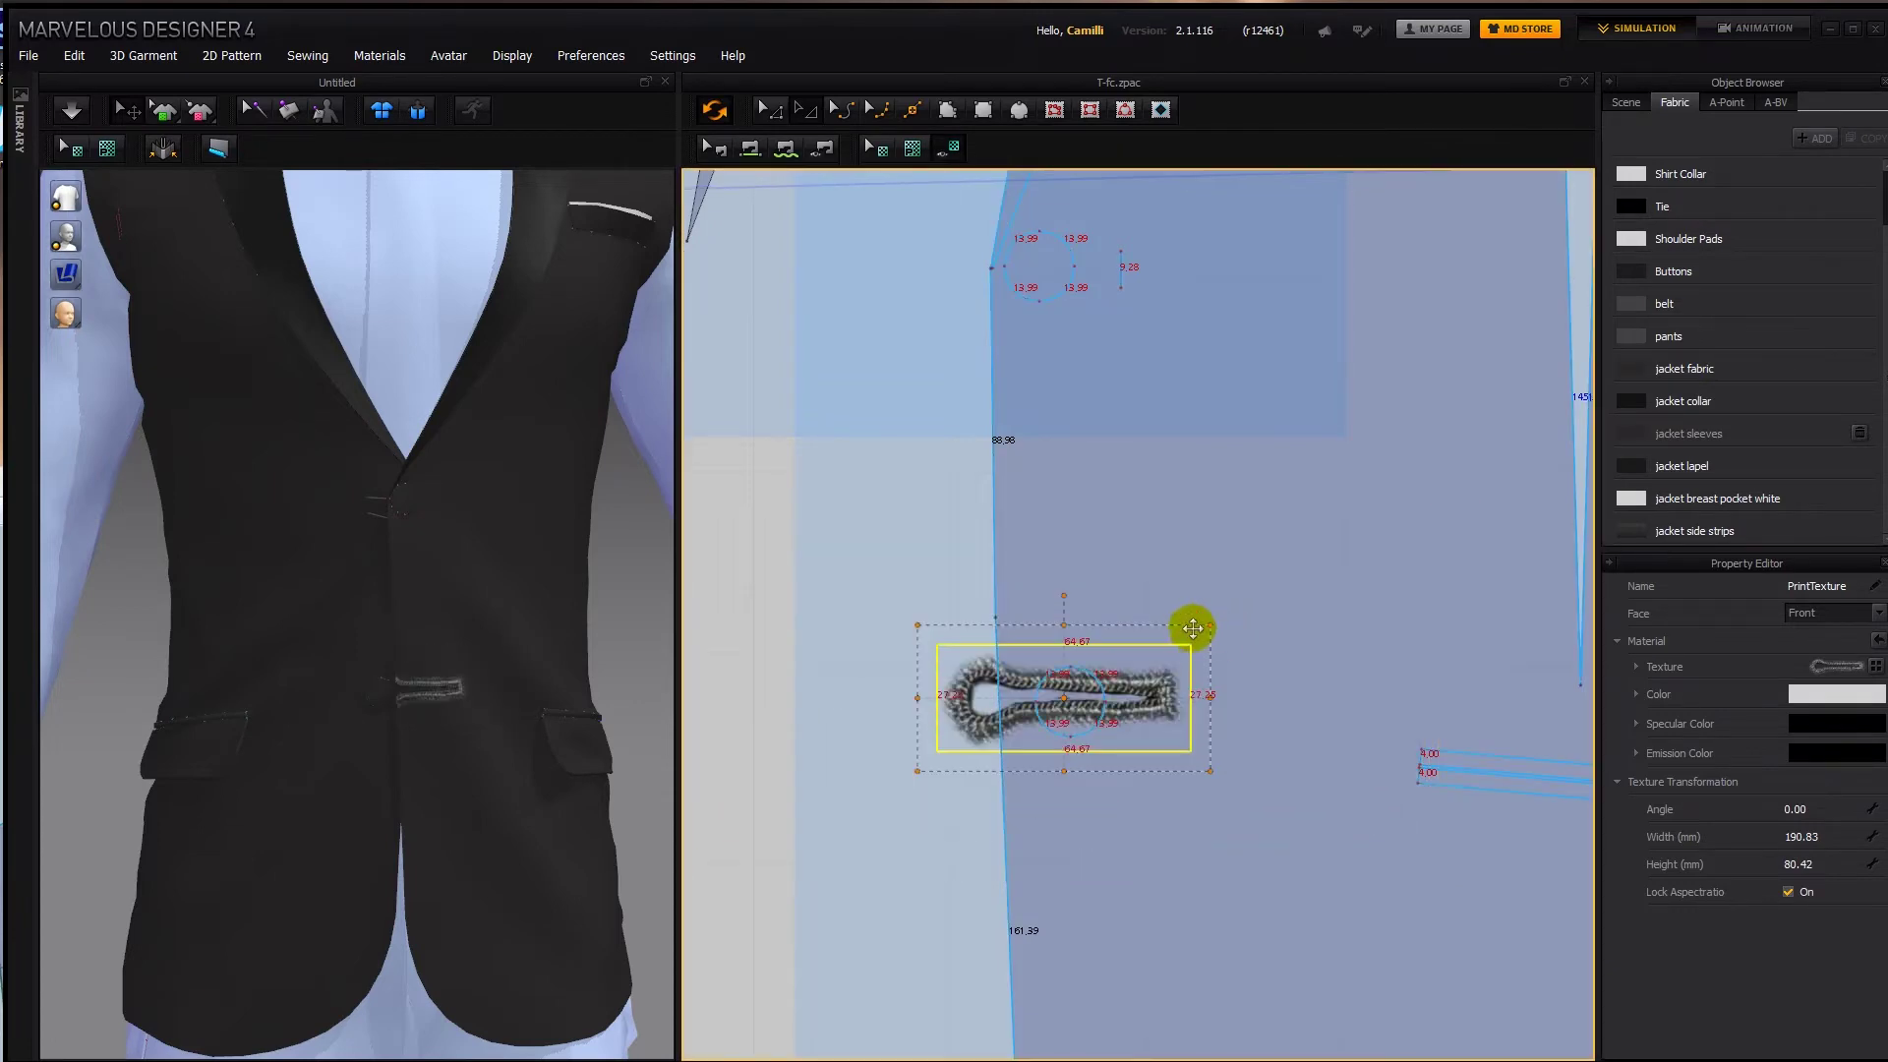
left_click_drag(1201, 626, 1042, 702)
scroll(473, 752, "up", 8)
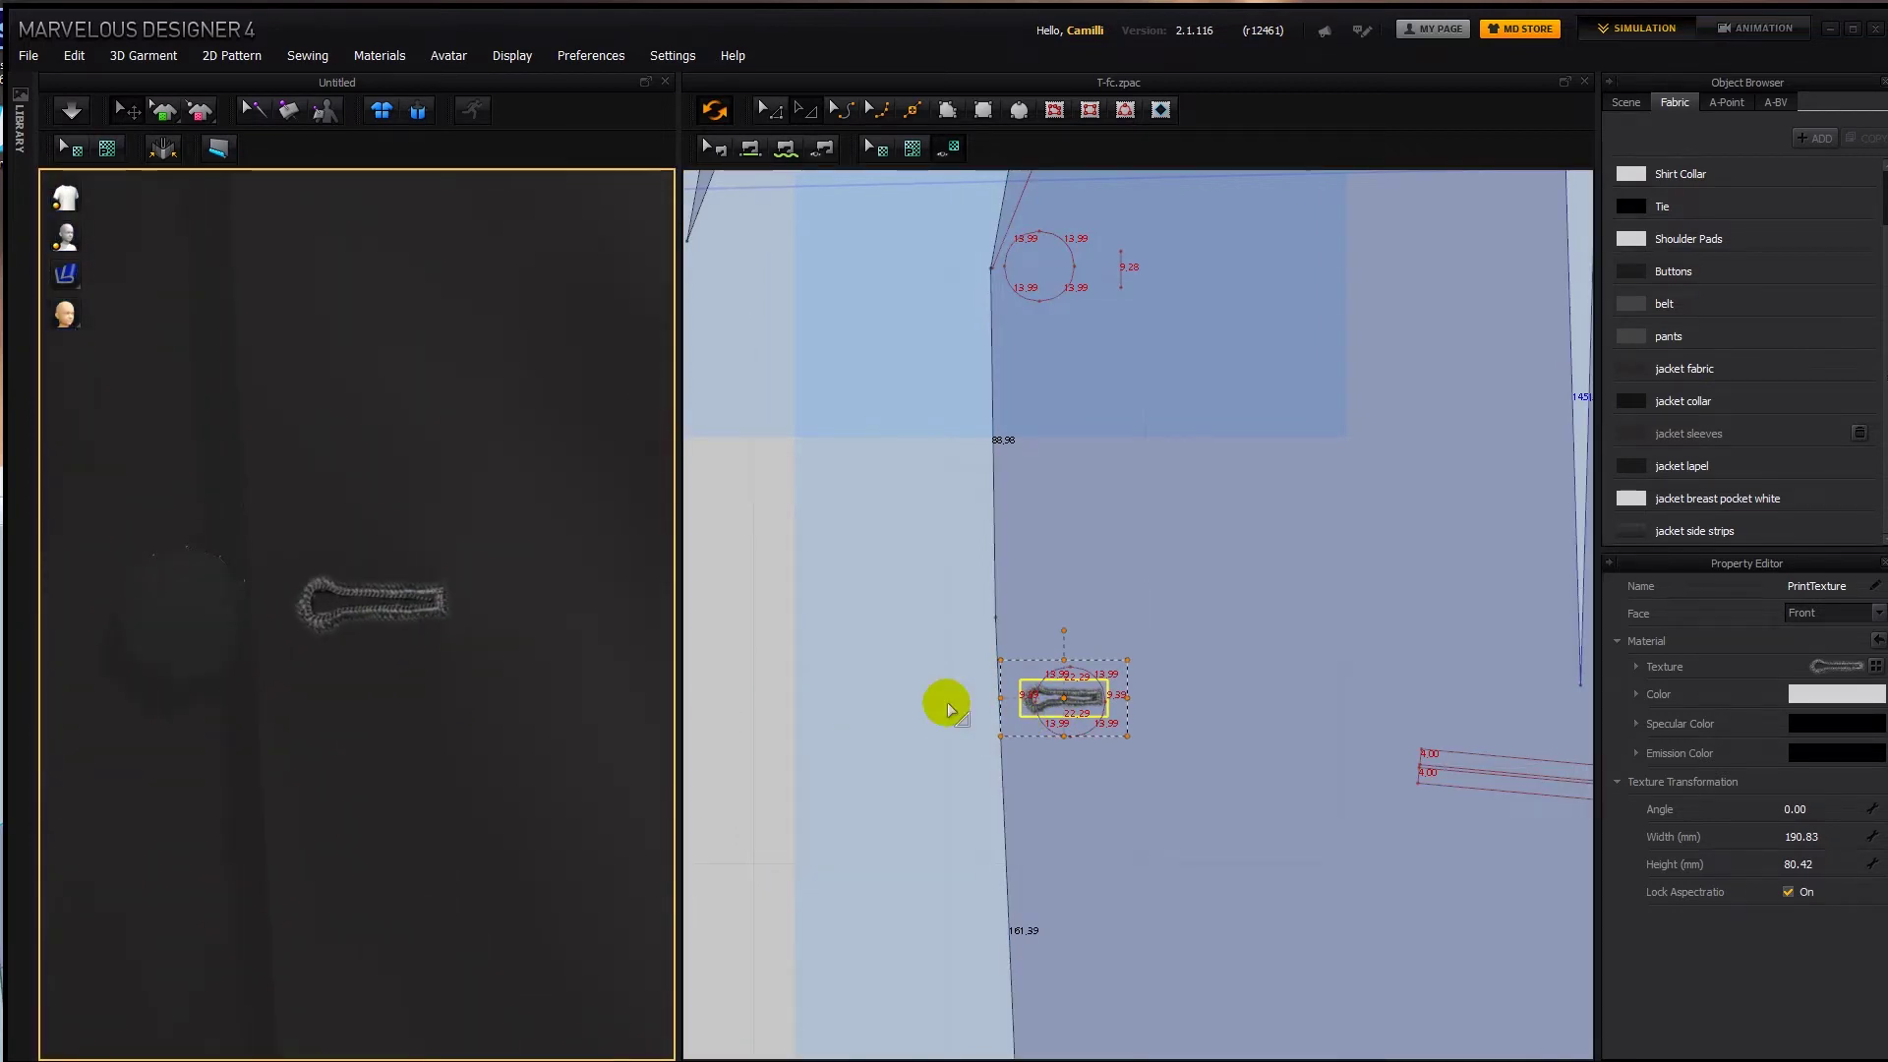
scroll(1128, 700, "up", 5)
middle_click_drag(969, 693, 1046, 715)
left_click_drag(1039, 708, 1040, 724)
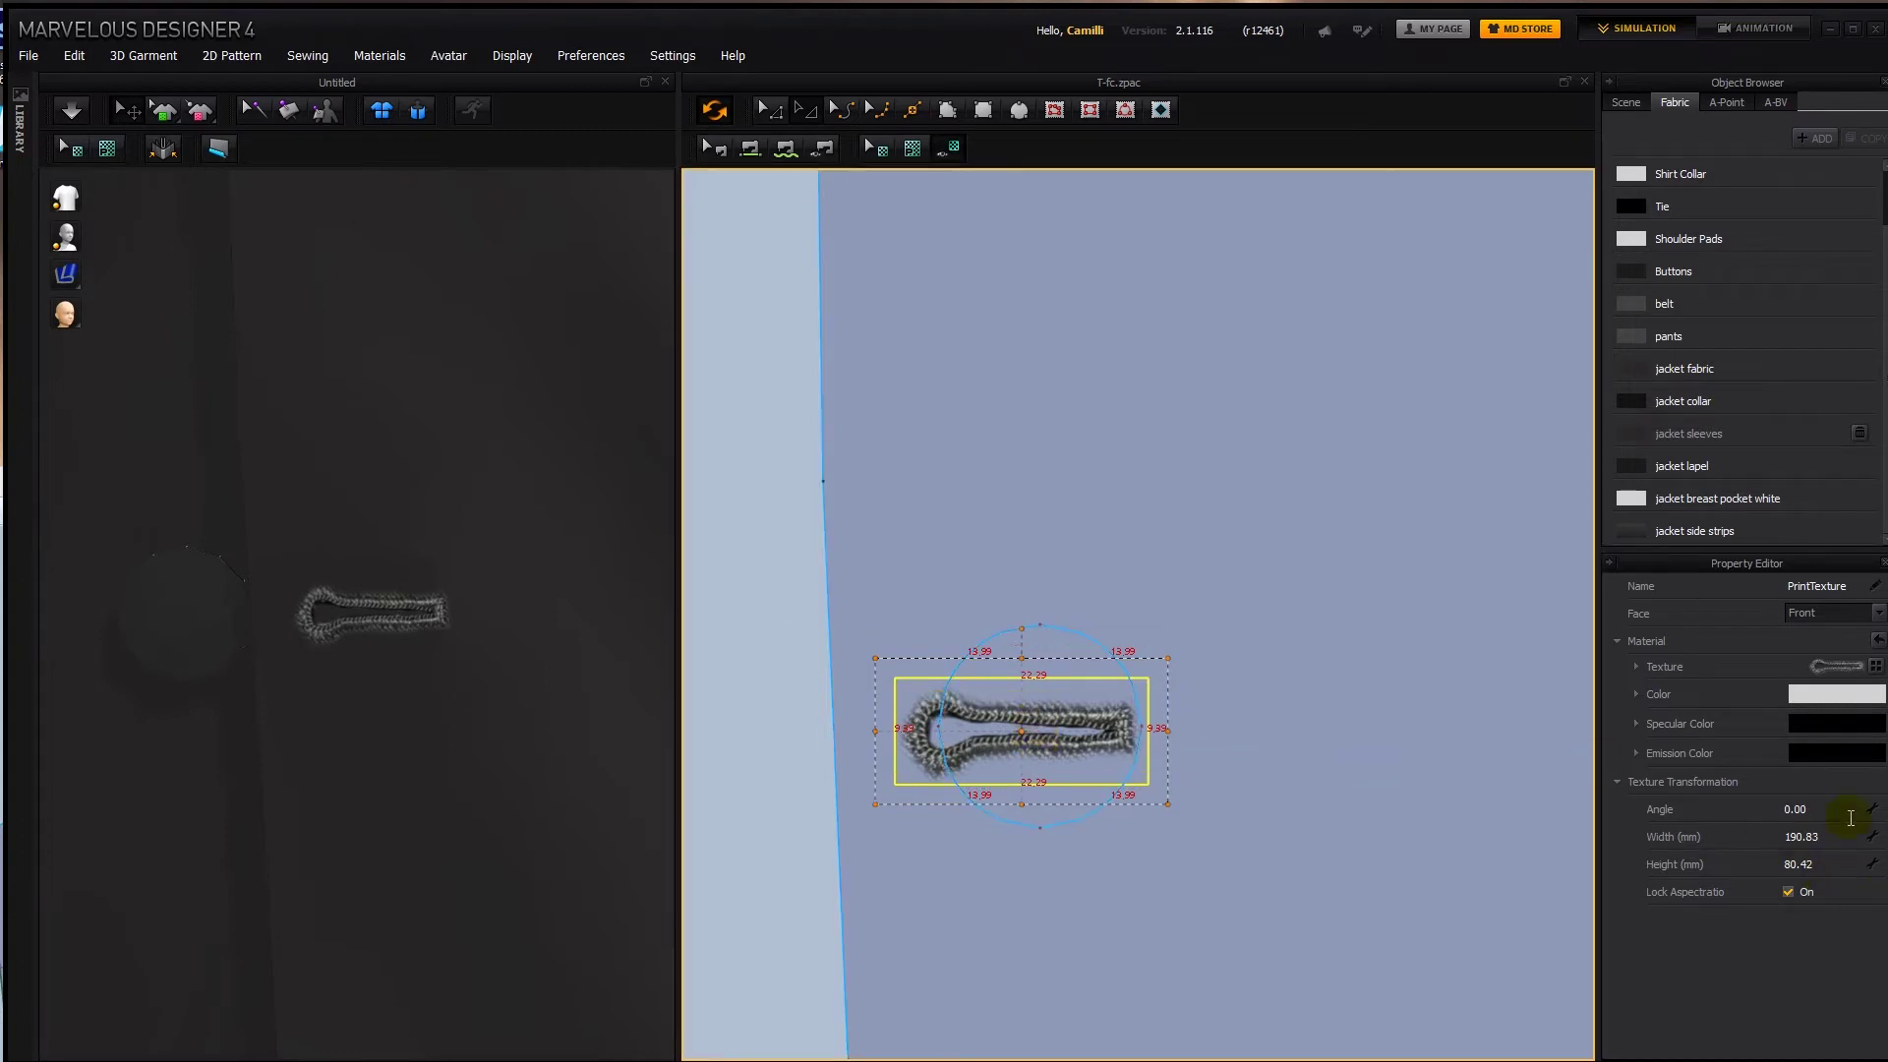
Darken the buttonhole graphic's color to grey 6E6E6E.
left_click(1803, 694)
left_click_drag(817, 362, 758, 385)
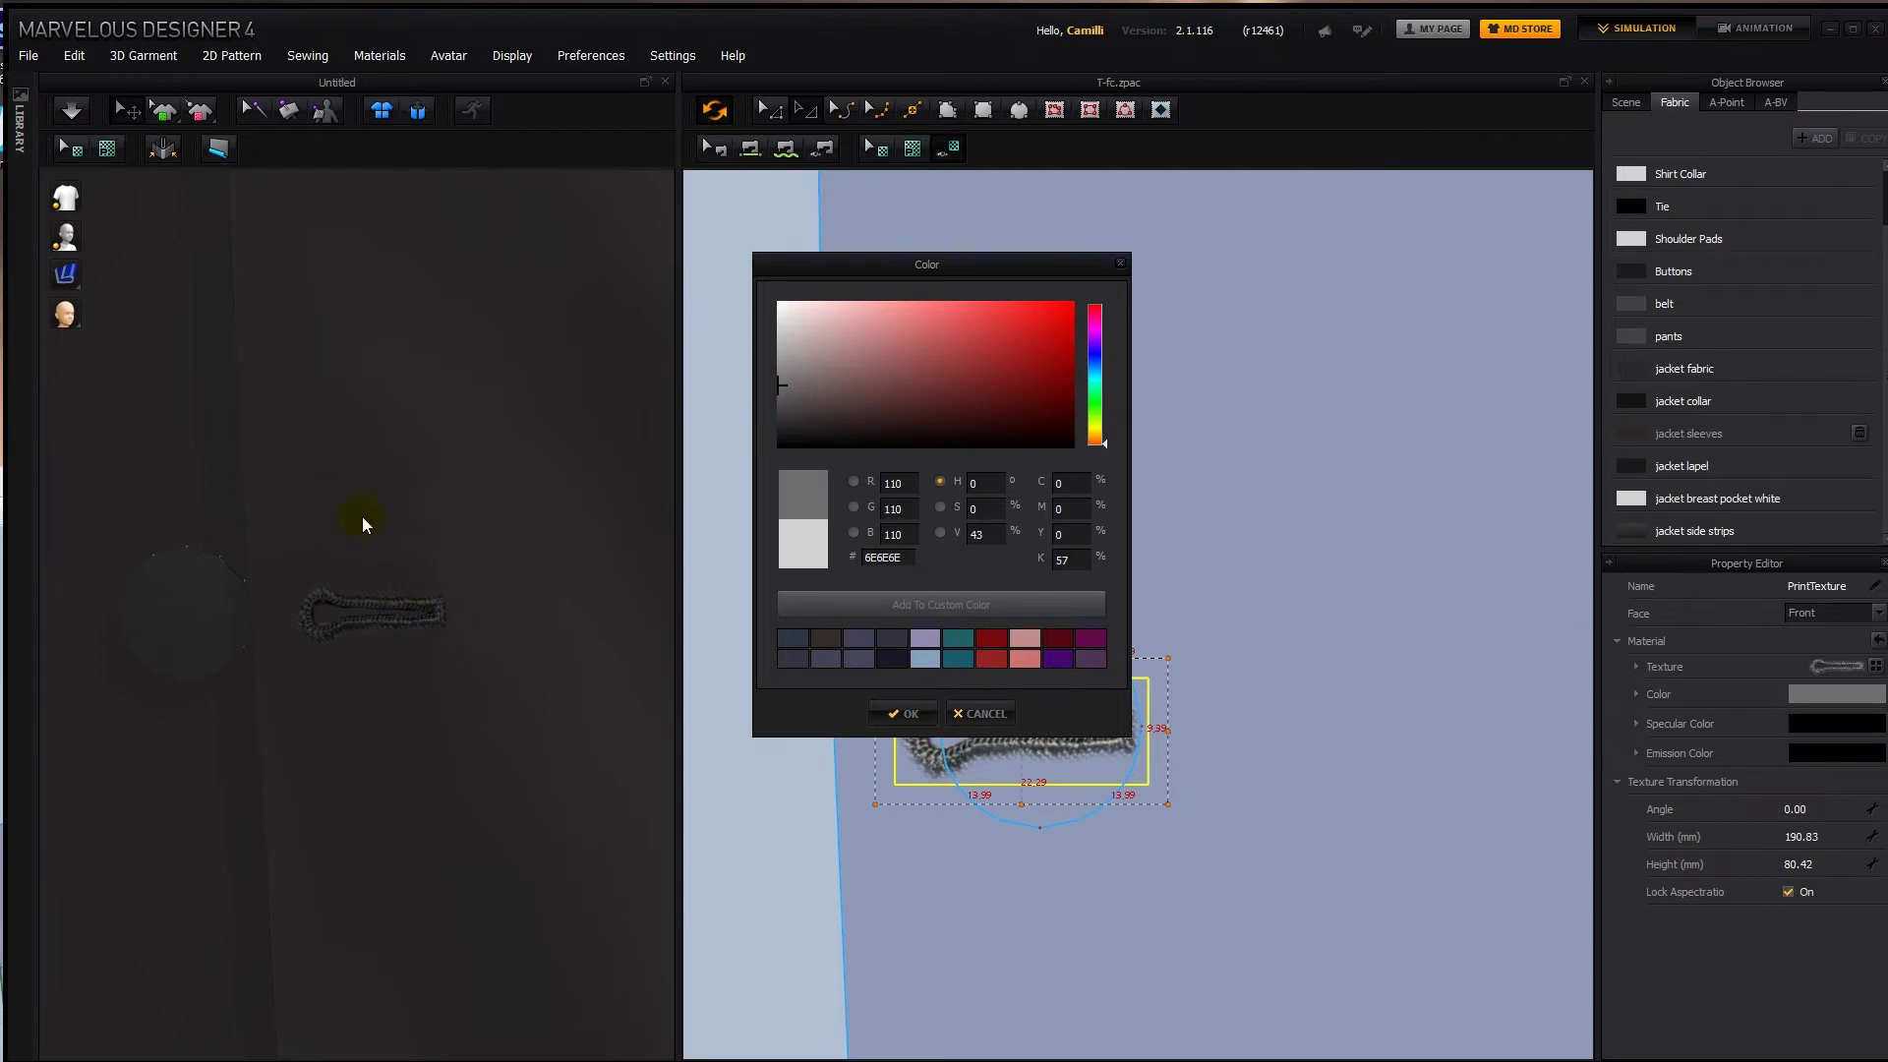
left_click(902, 713)
scroll(1012, 767, "up", 2)
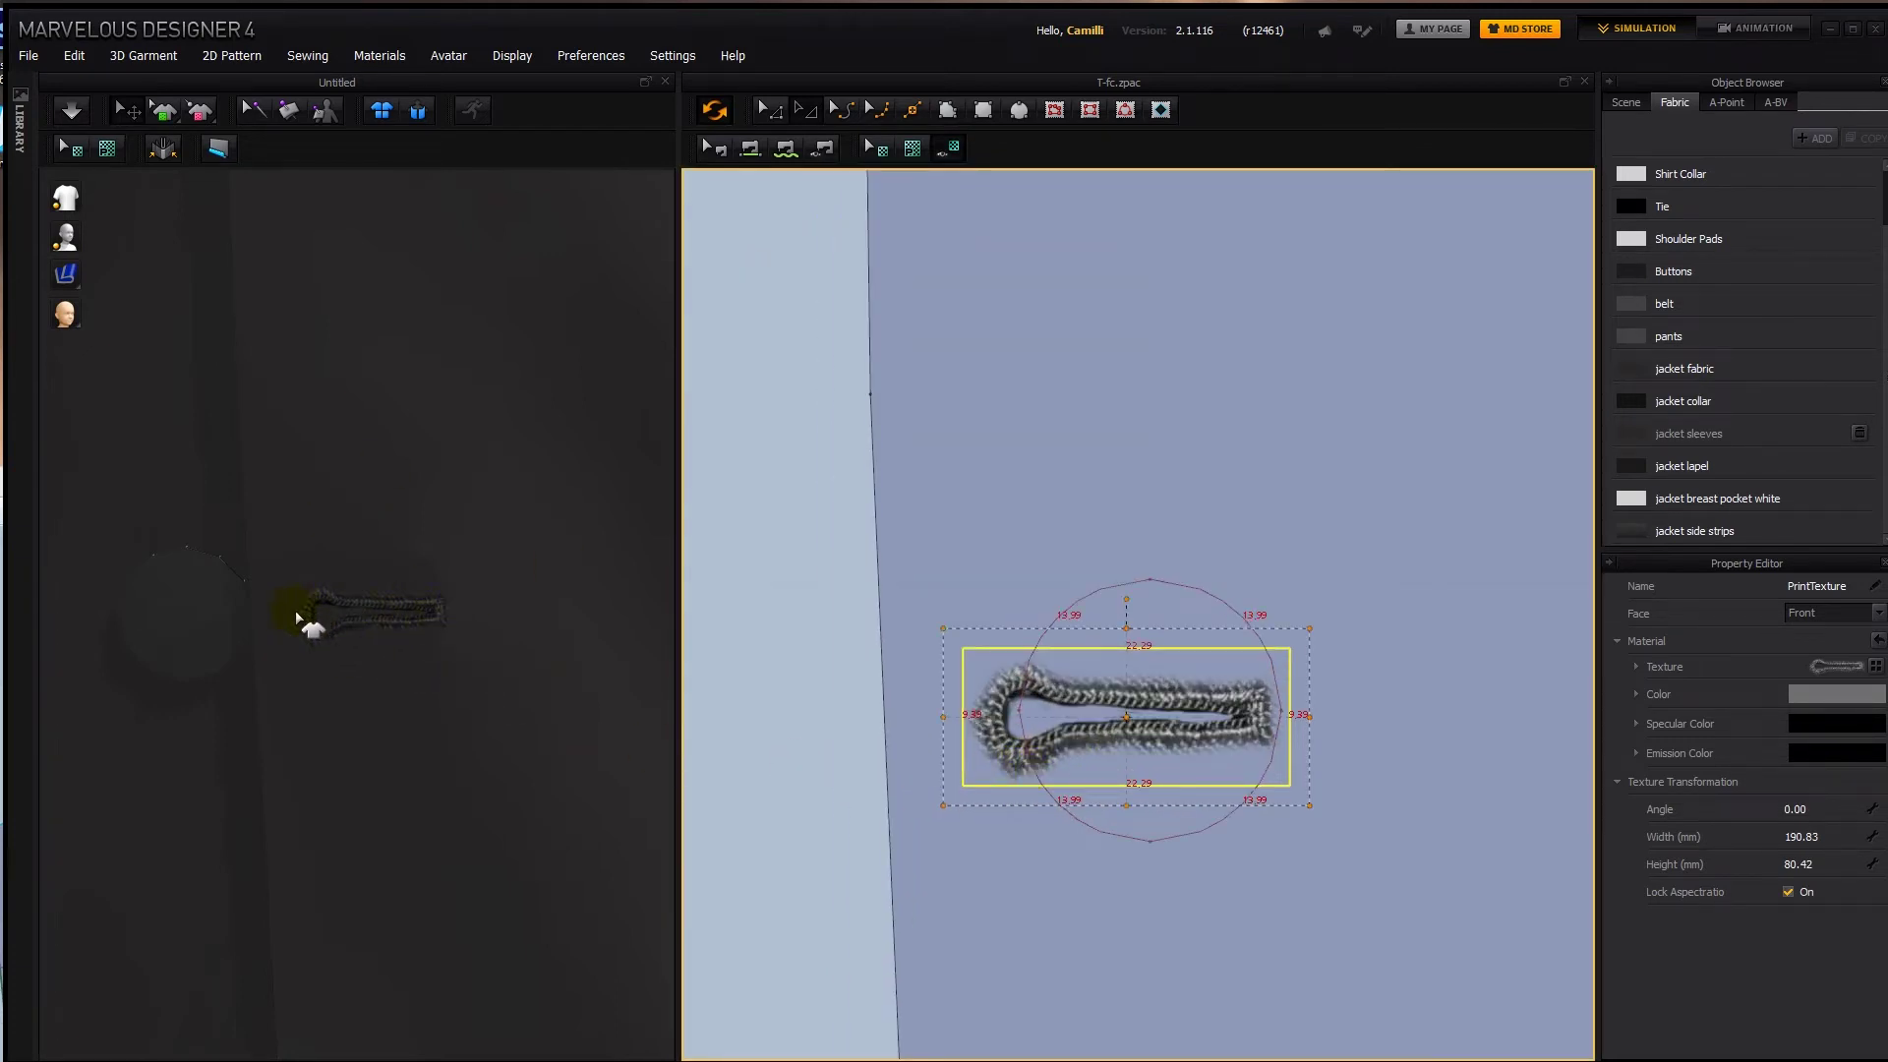
Draw an internal rectangle about 15 mm long over the buttonhole opening and taper it to match the slit's narrow end.
scroll(983, 678, "up", 3)
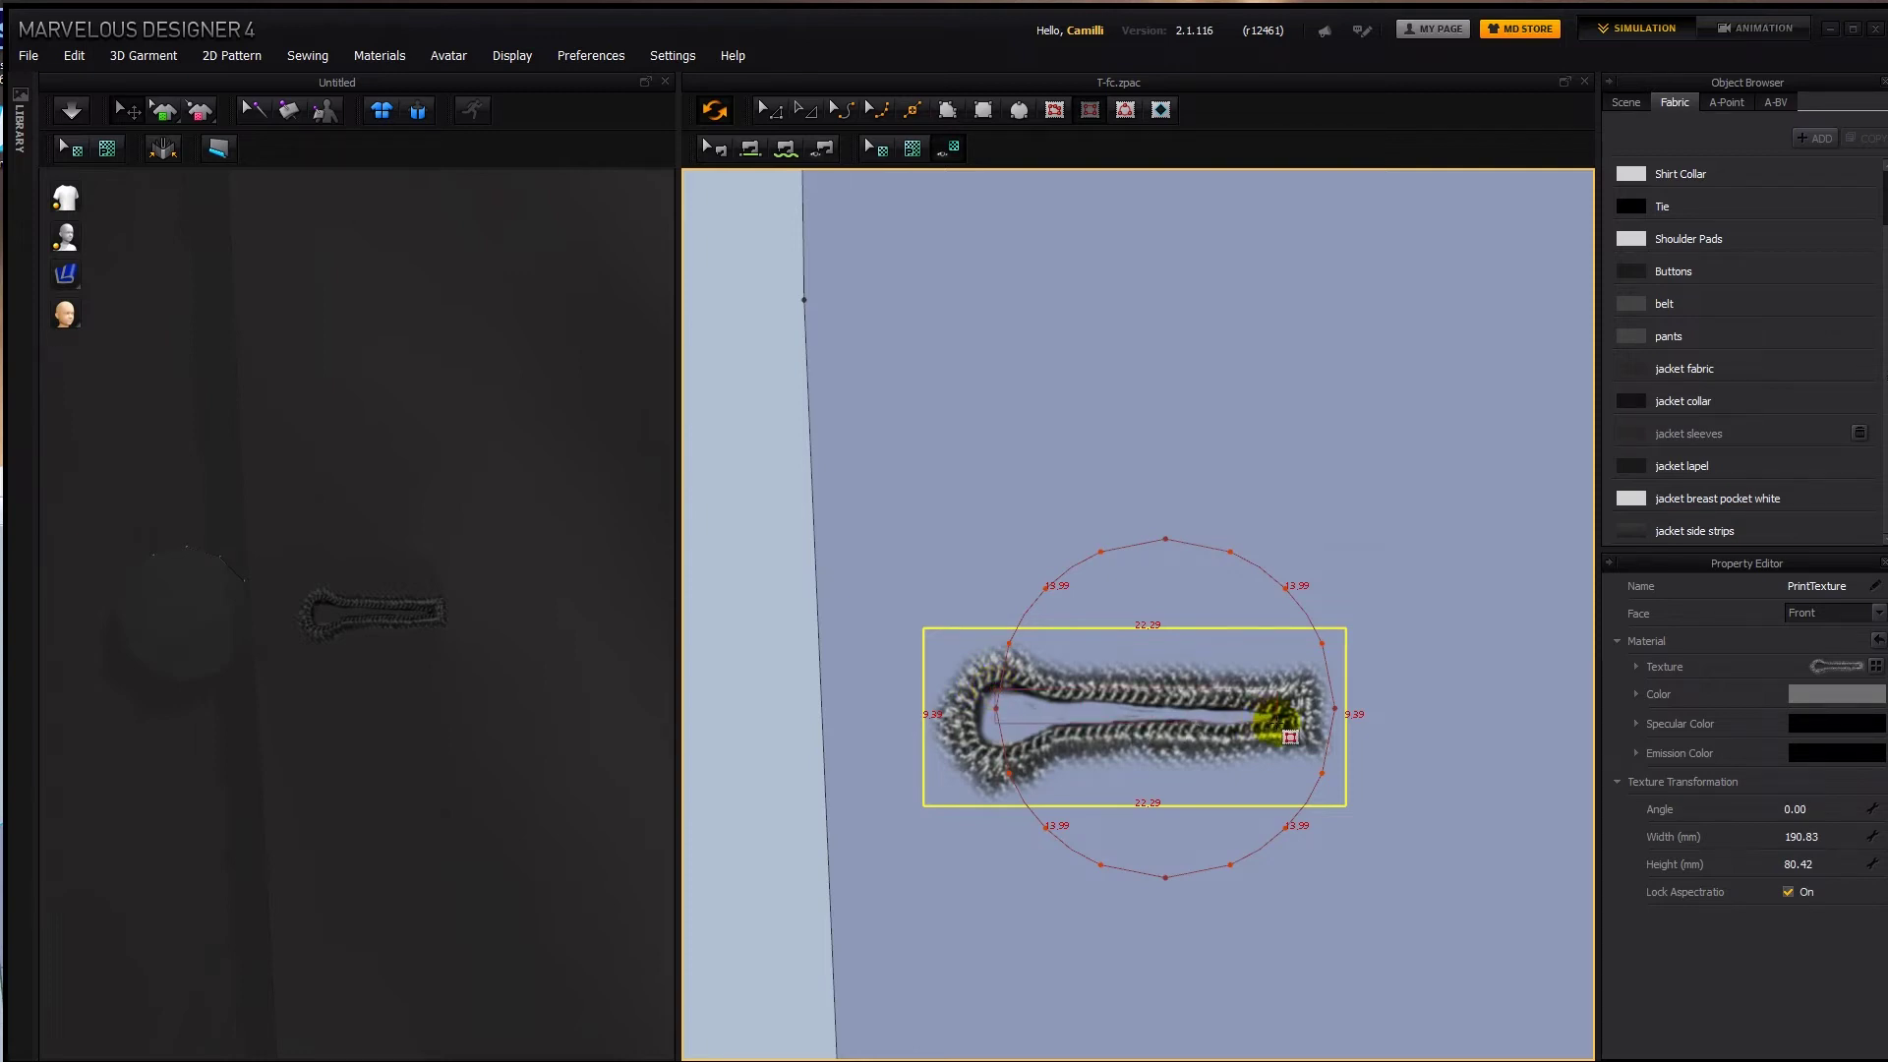
left_click_drag(1276, 721, 1278, 724)
key("a")
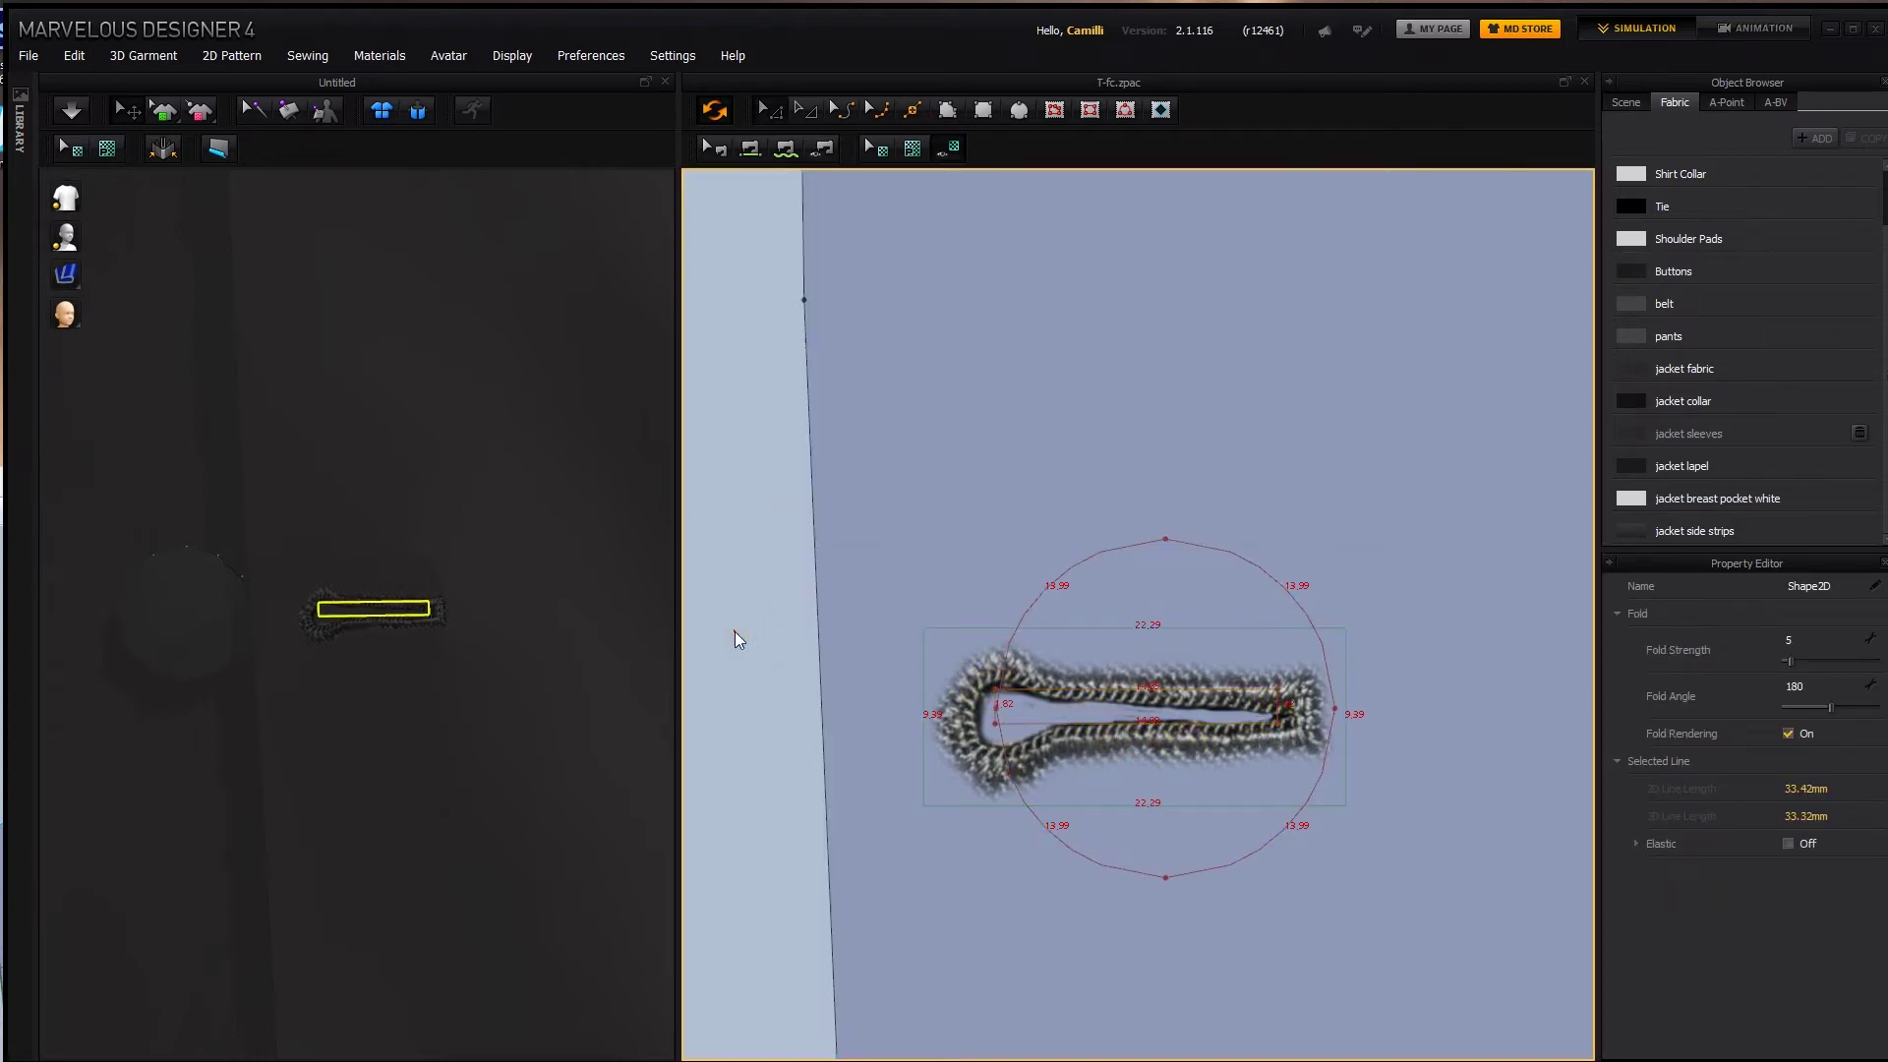
scroll(1109, 649, "up", 3)
left_click(1374, 731)
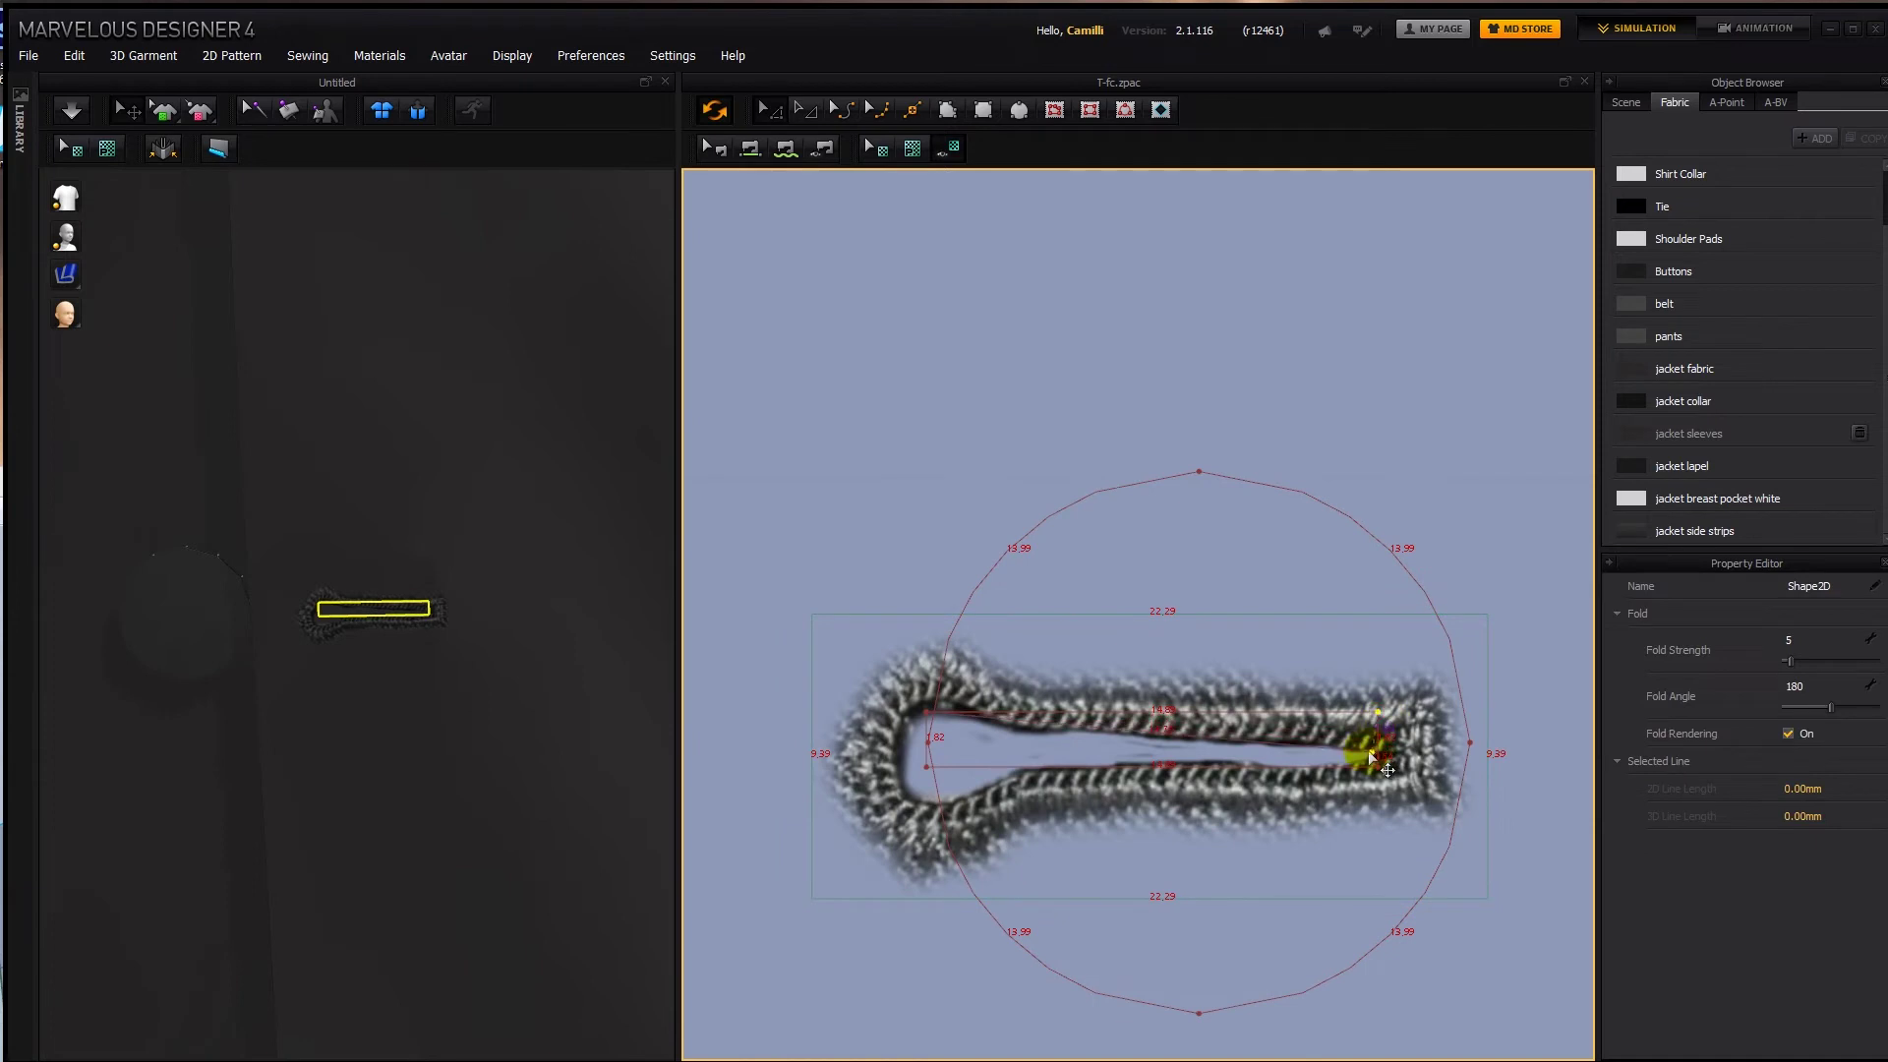
left_click_drag(1369, 757, 1373, 765)
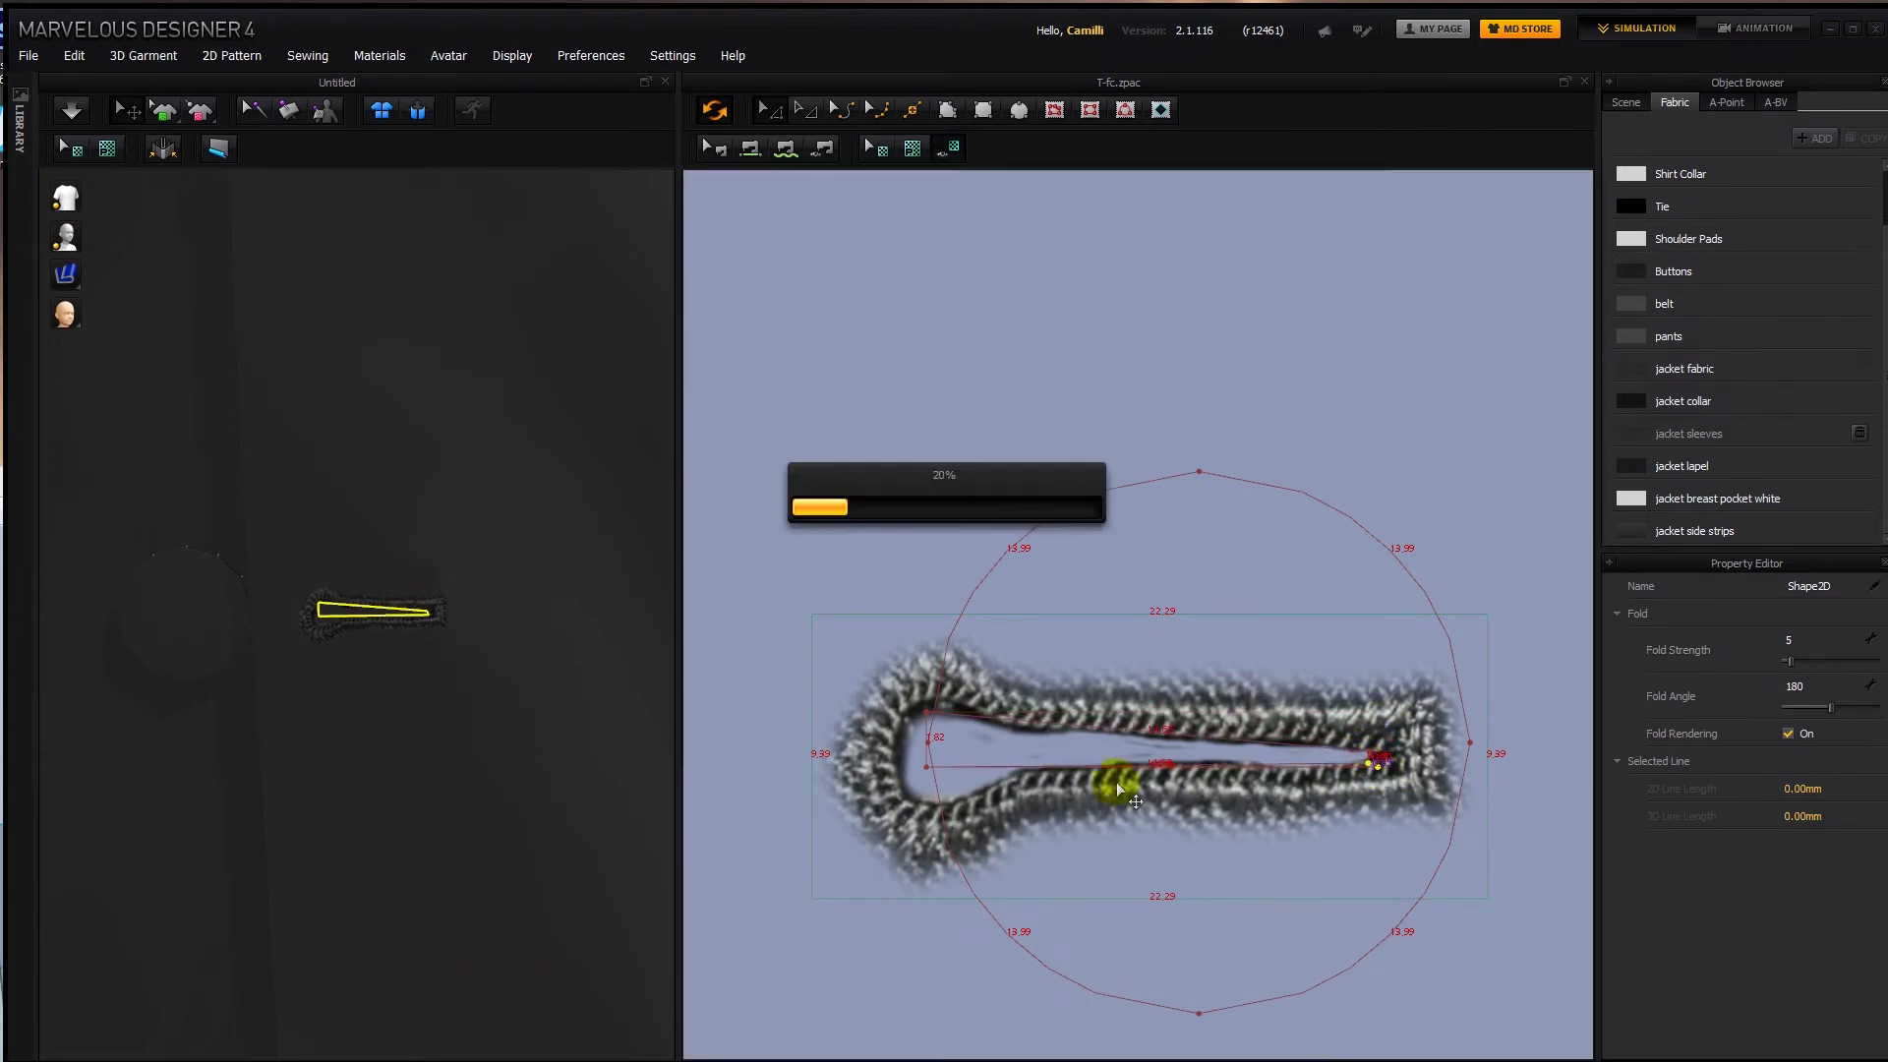
Add points near the shape's wide end, remove the surplus corner and curve the lines around the keyhole's rounded opening.
left_click(999, 717)
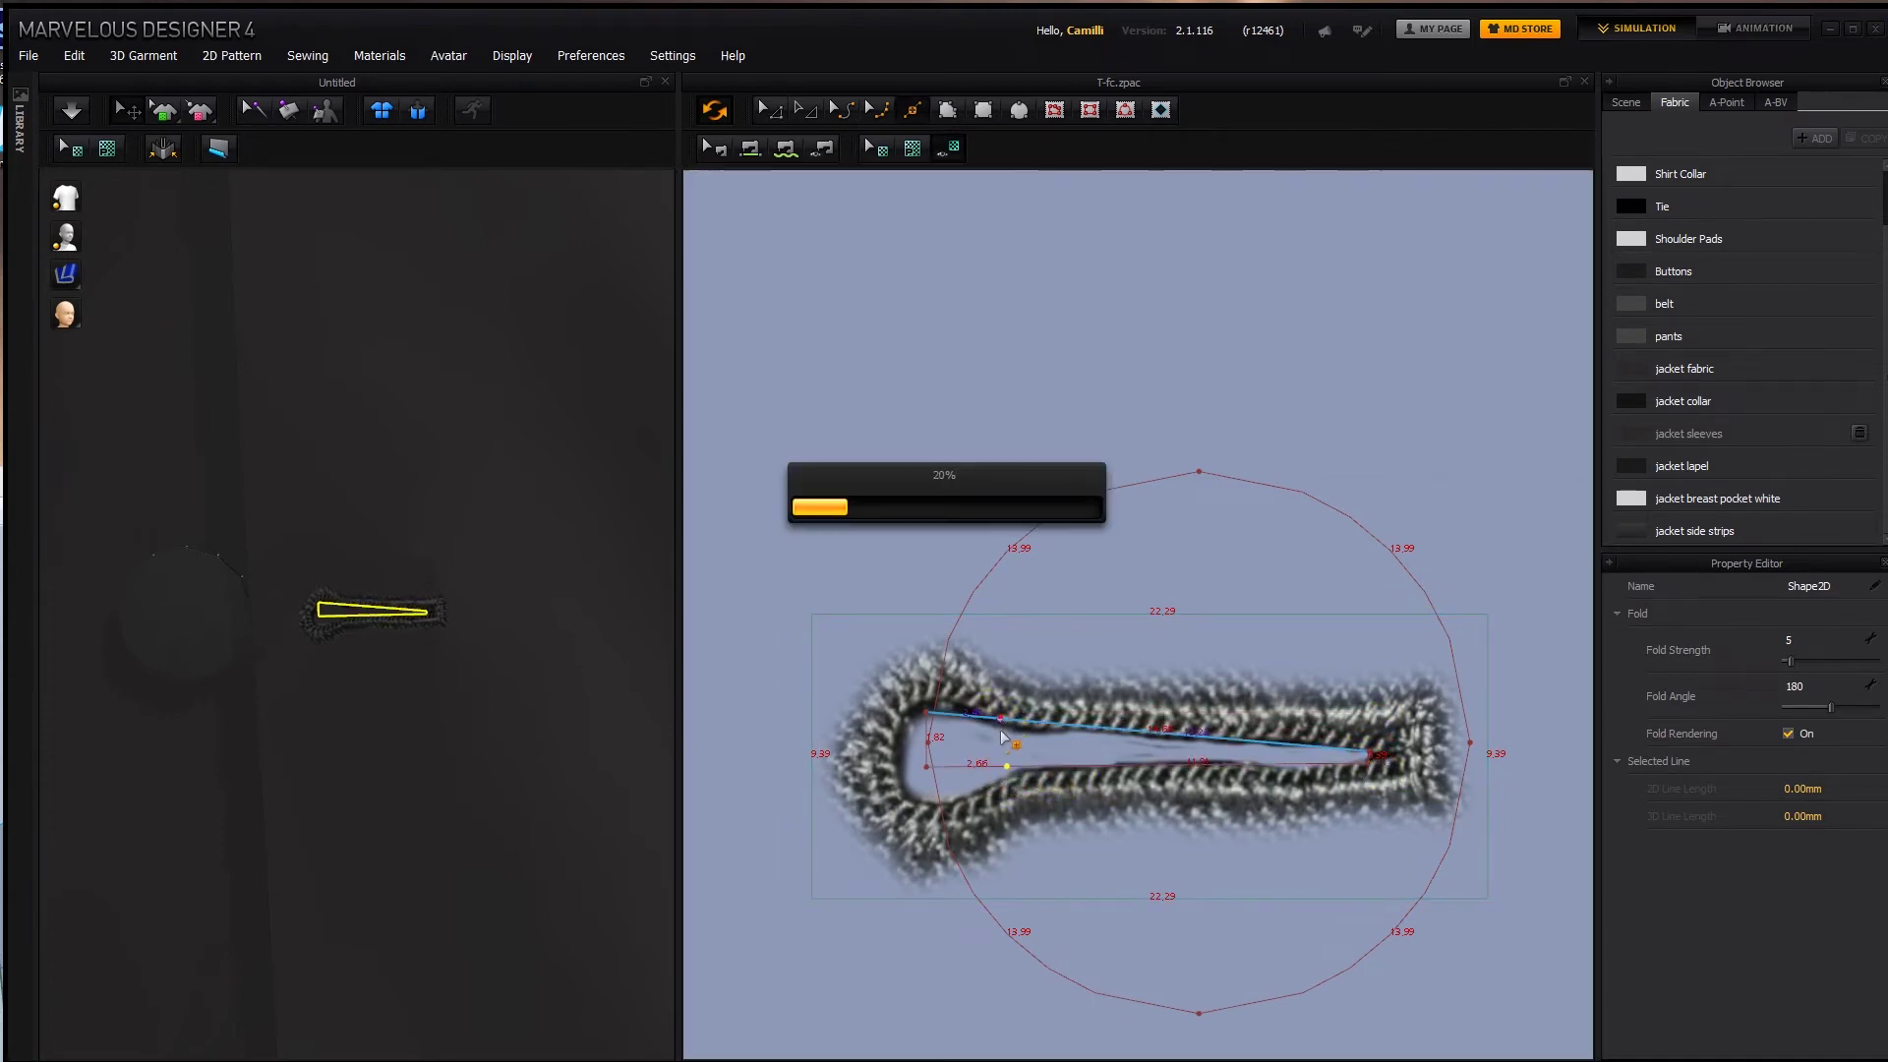
key("a")
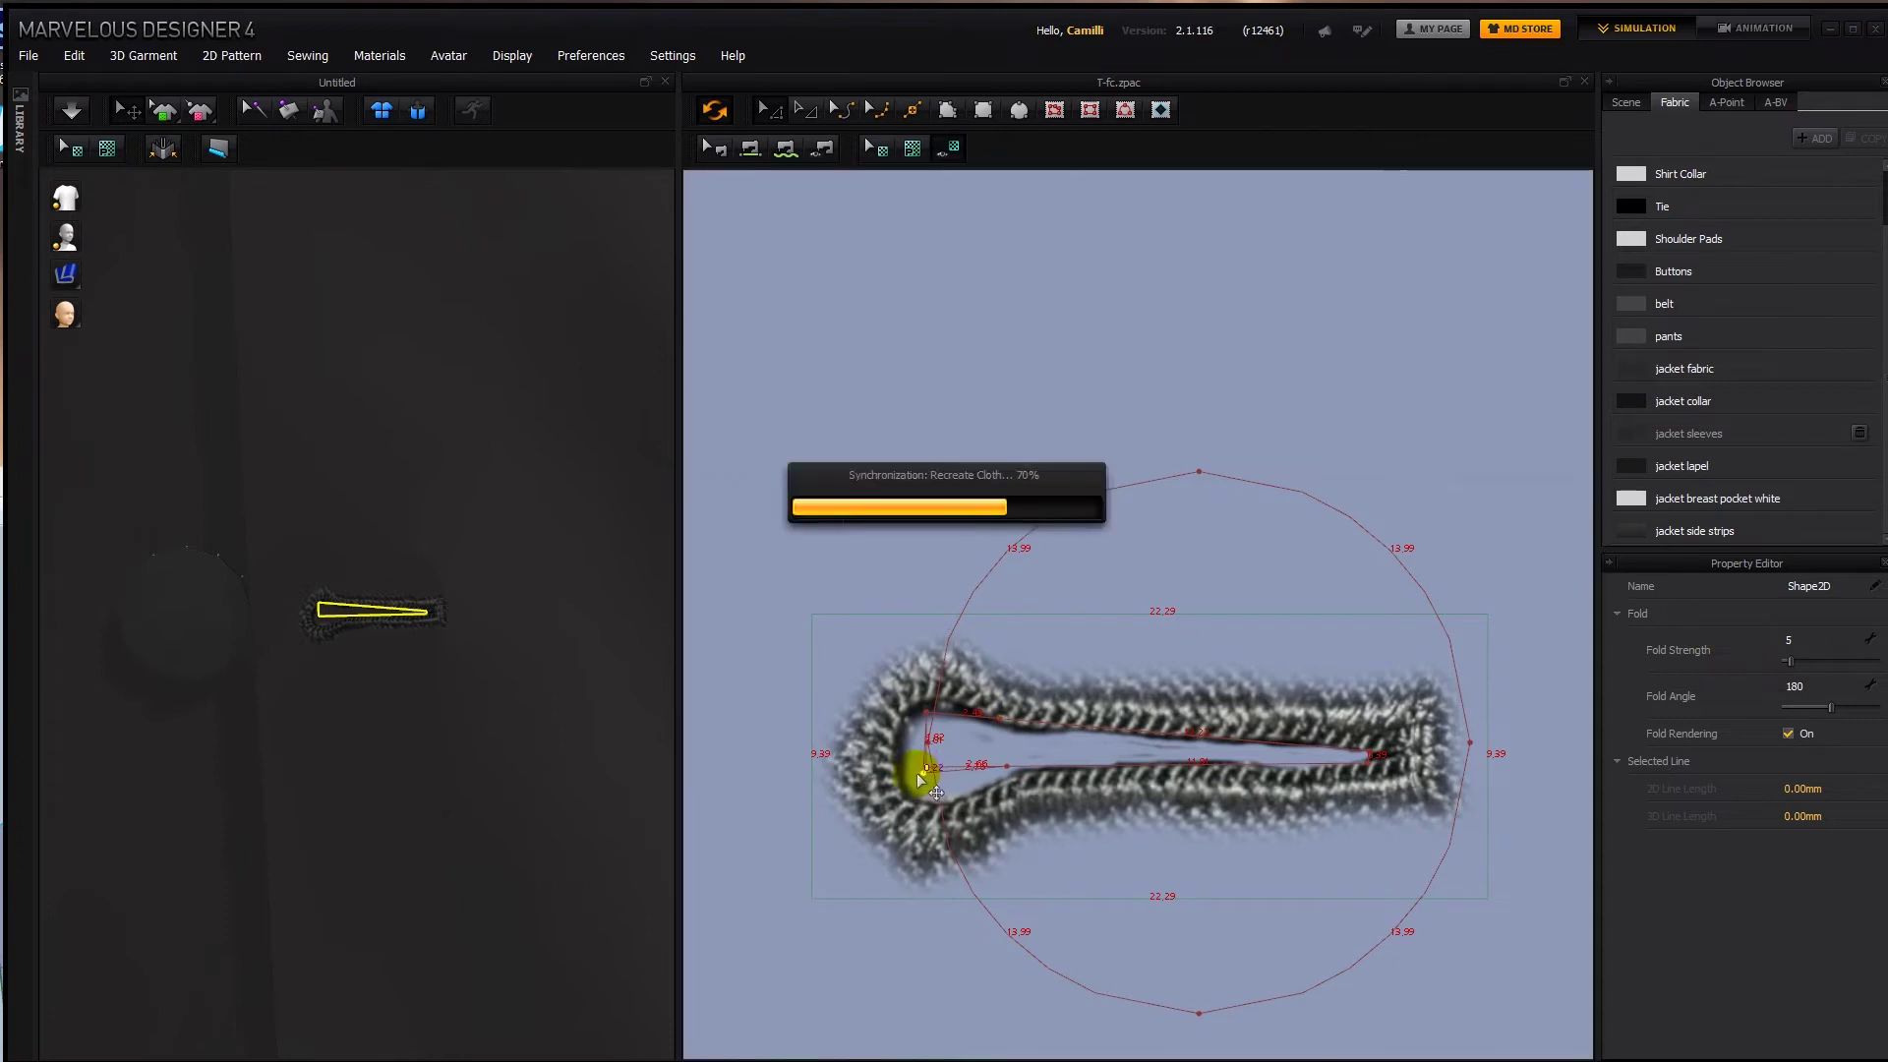
key("Delete")
mouse_move(926, 714)
left_mouse_down()
mouse_move(901, 759)
mouse_move(947, 732)
mouse_move(925, 690)
left_mouse_up()
key("c")
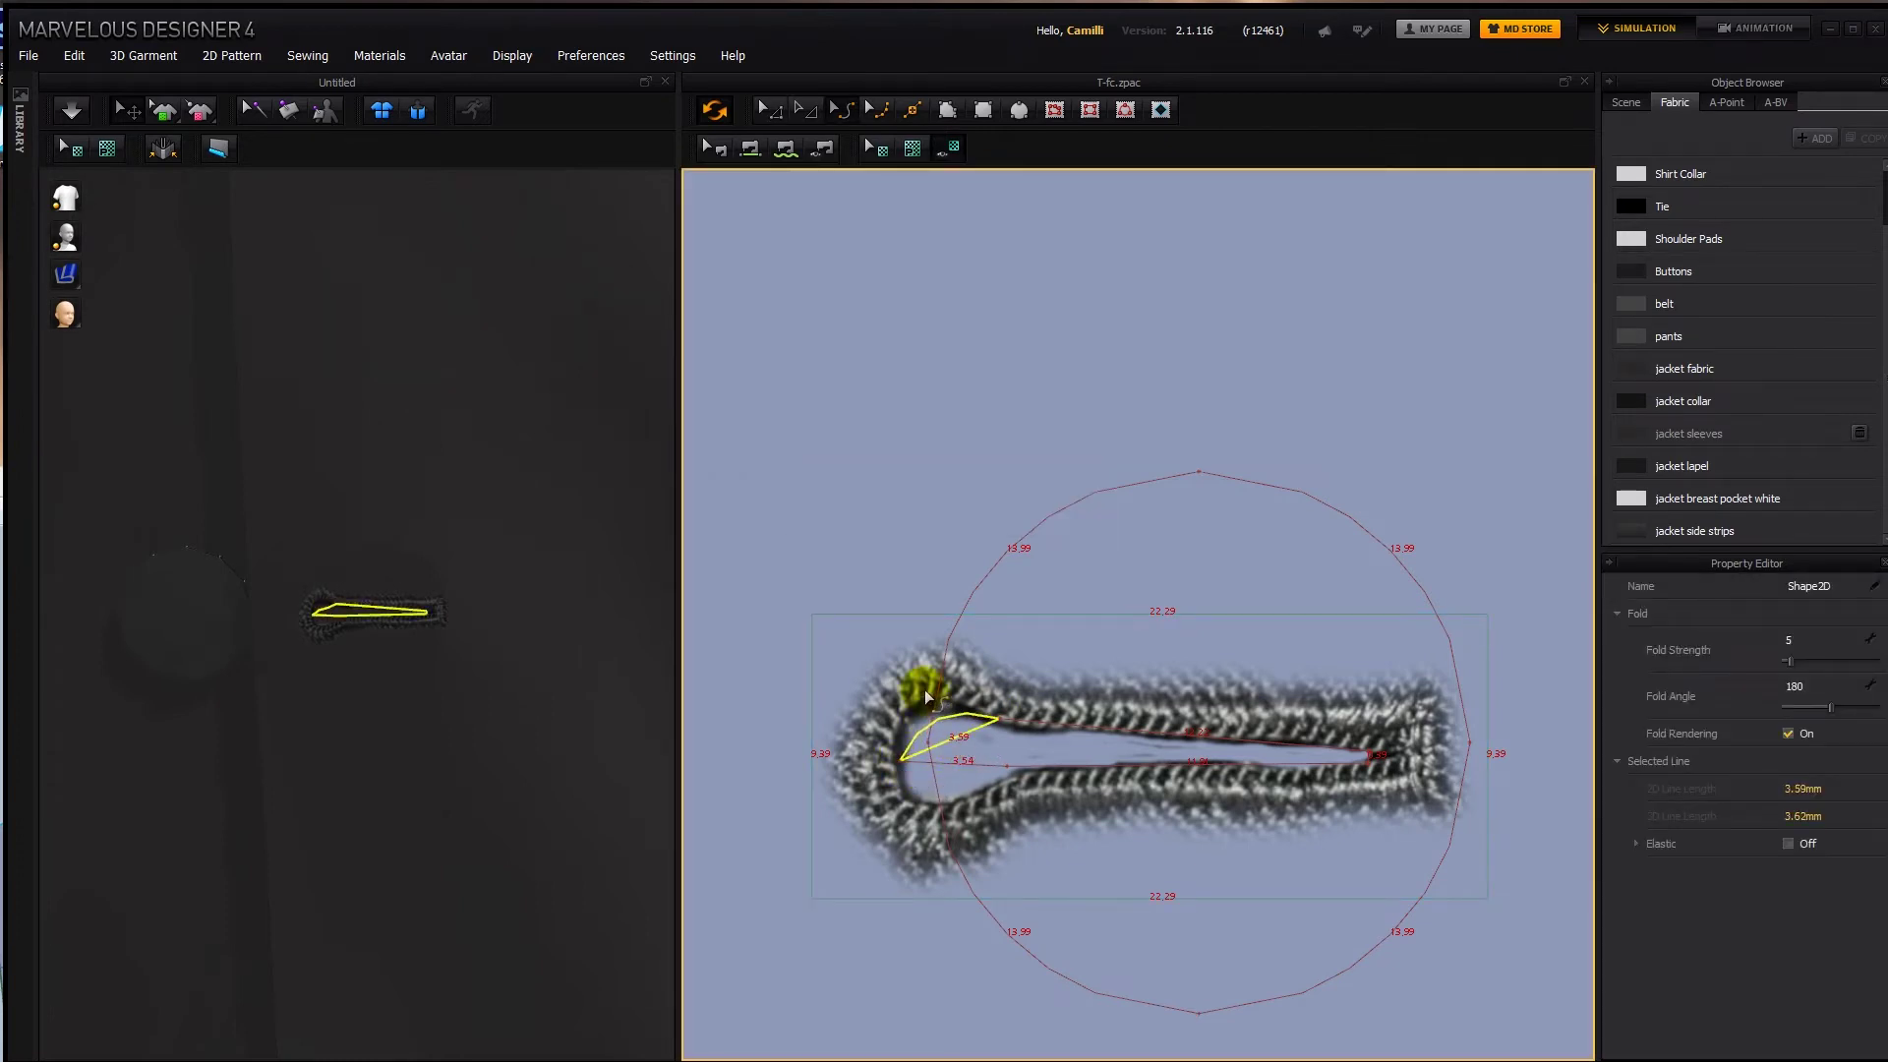
left_click_drag(946, 763, 924, 847)
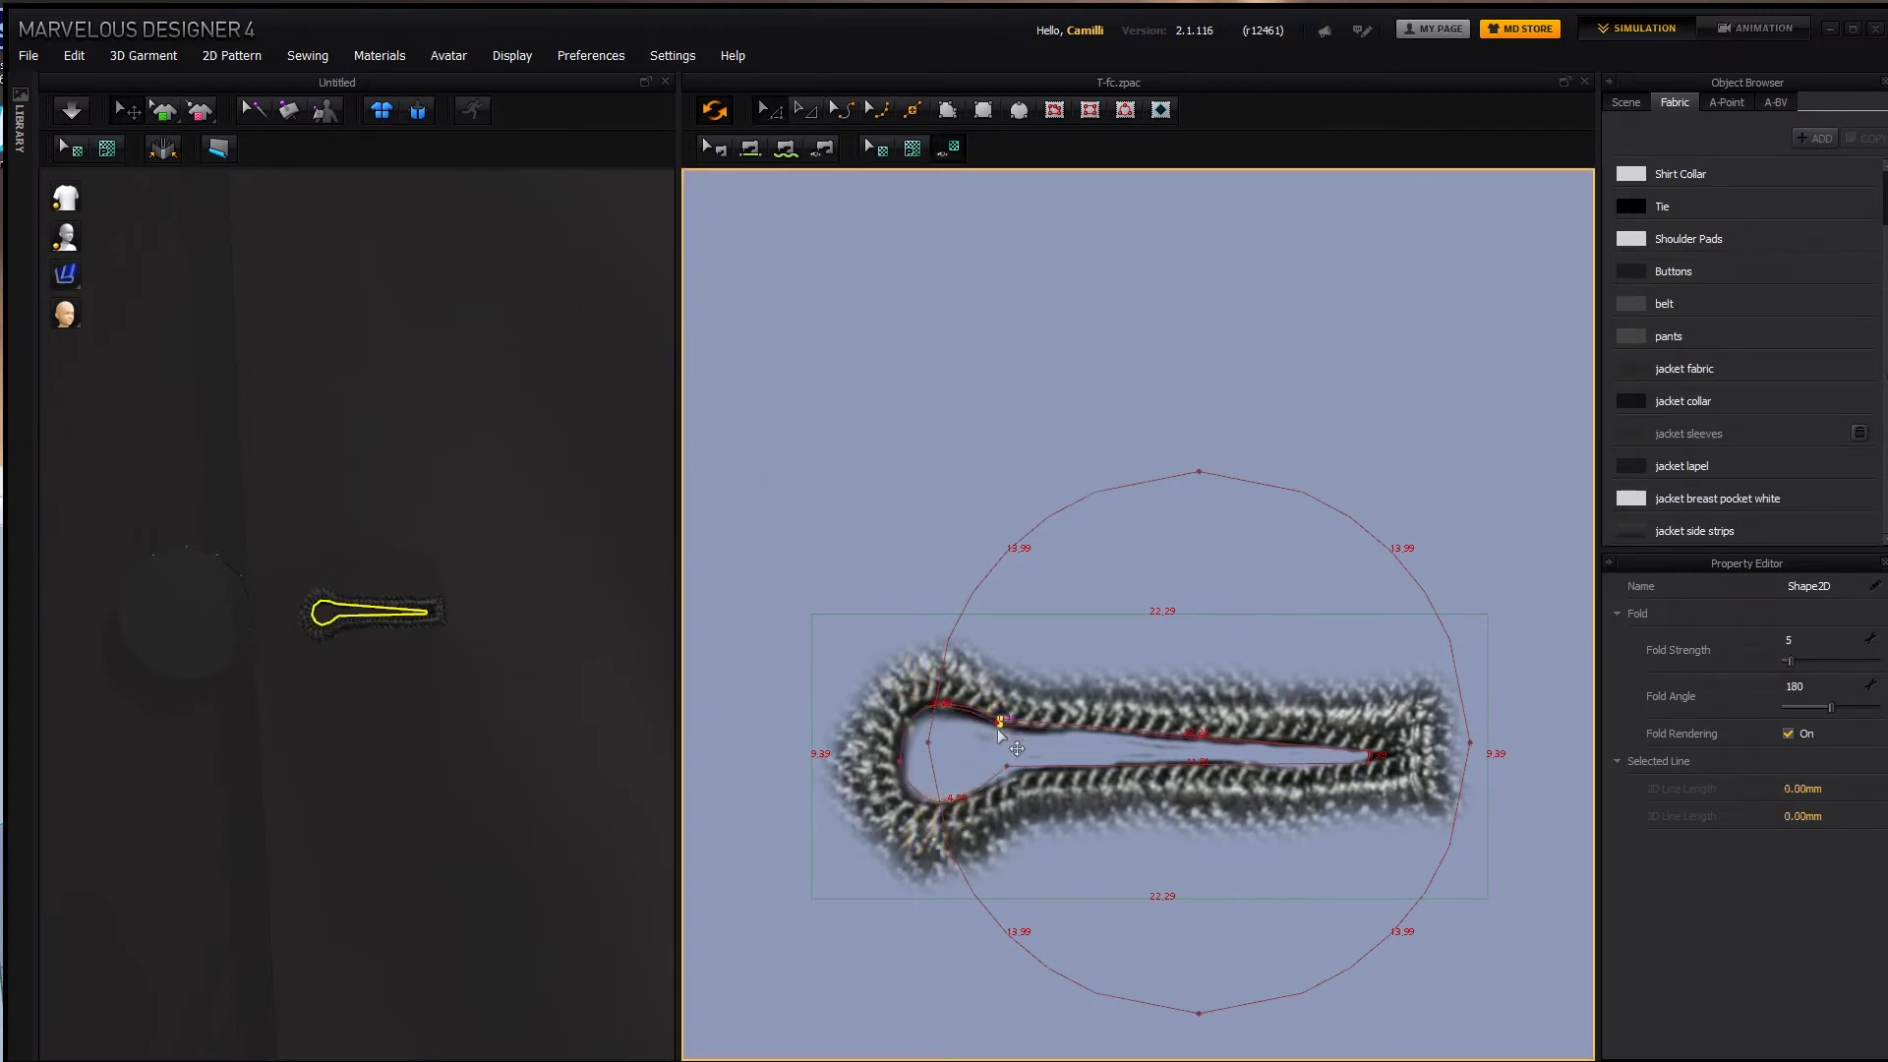
Convert the finished keyhole-shaped internal outline to a hole in the front panel.
left_click(997, 724)
left_click(1013, 757)
right_click(1020, 754)
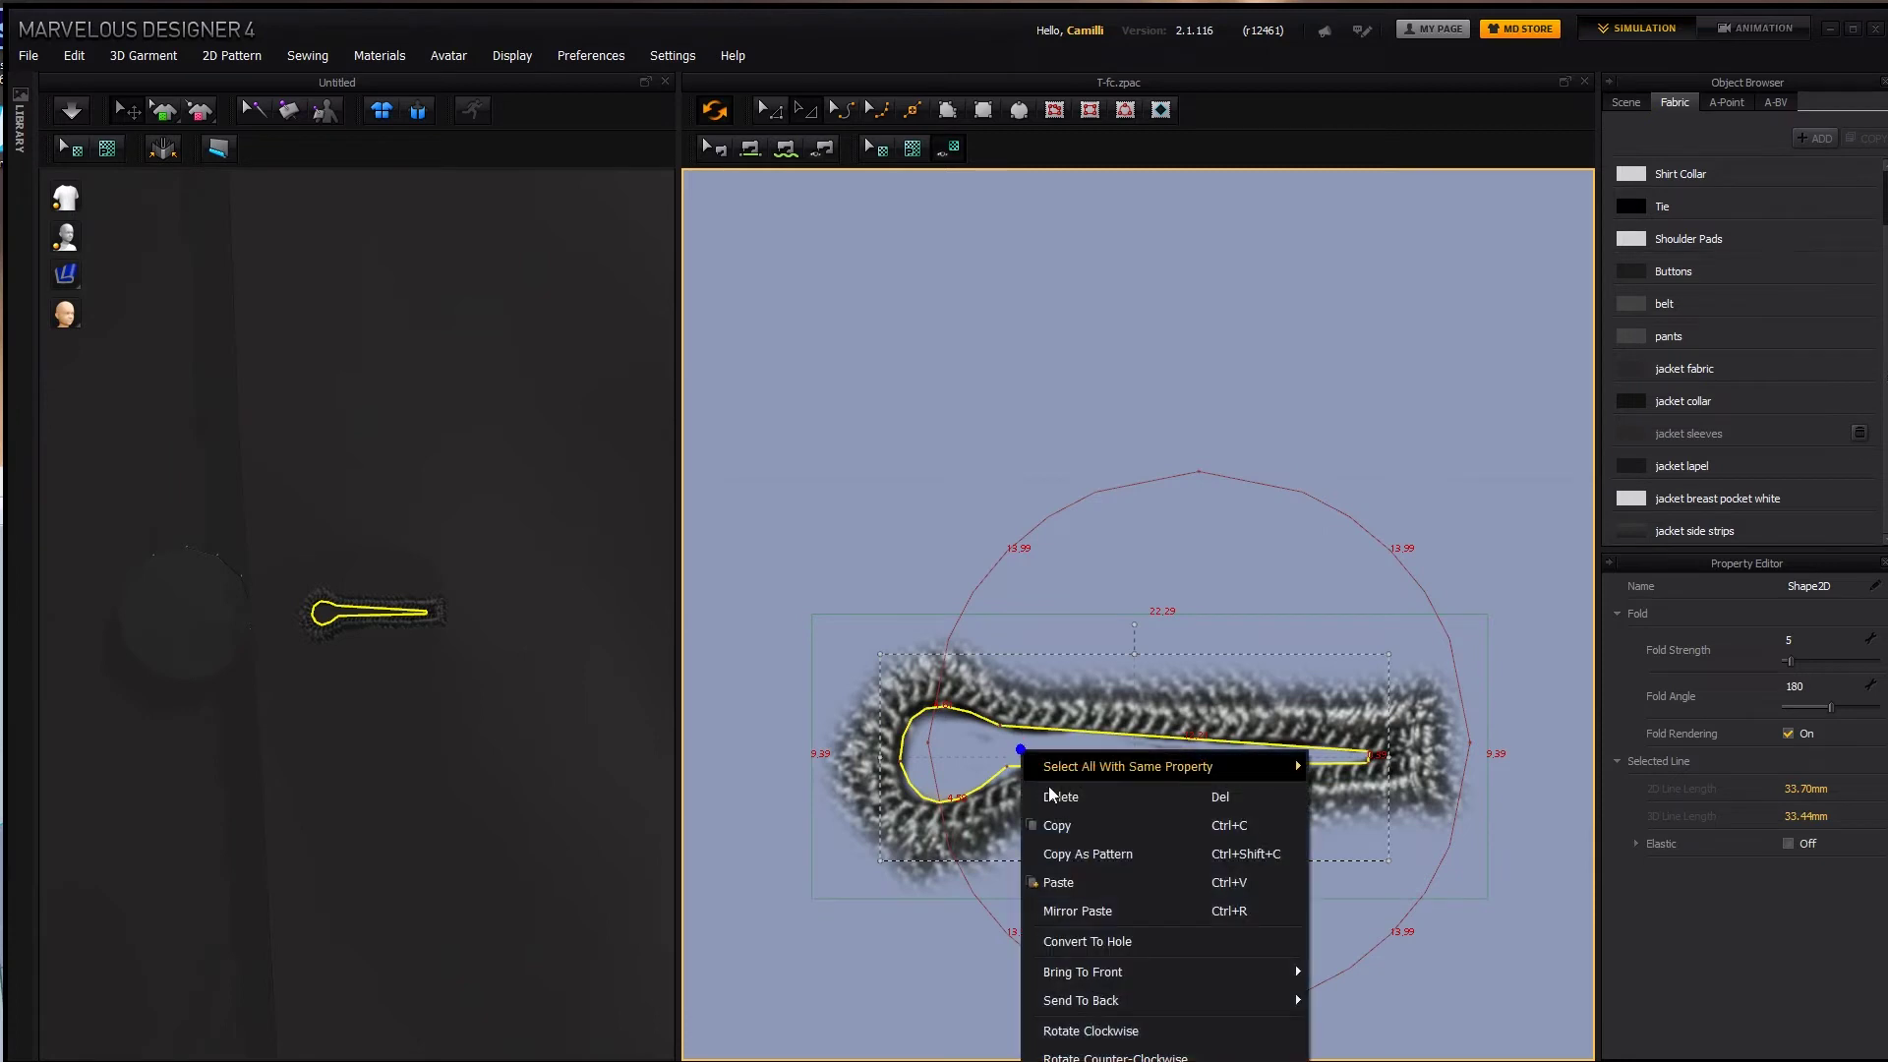
left_click(1111, 940)
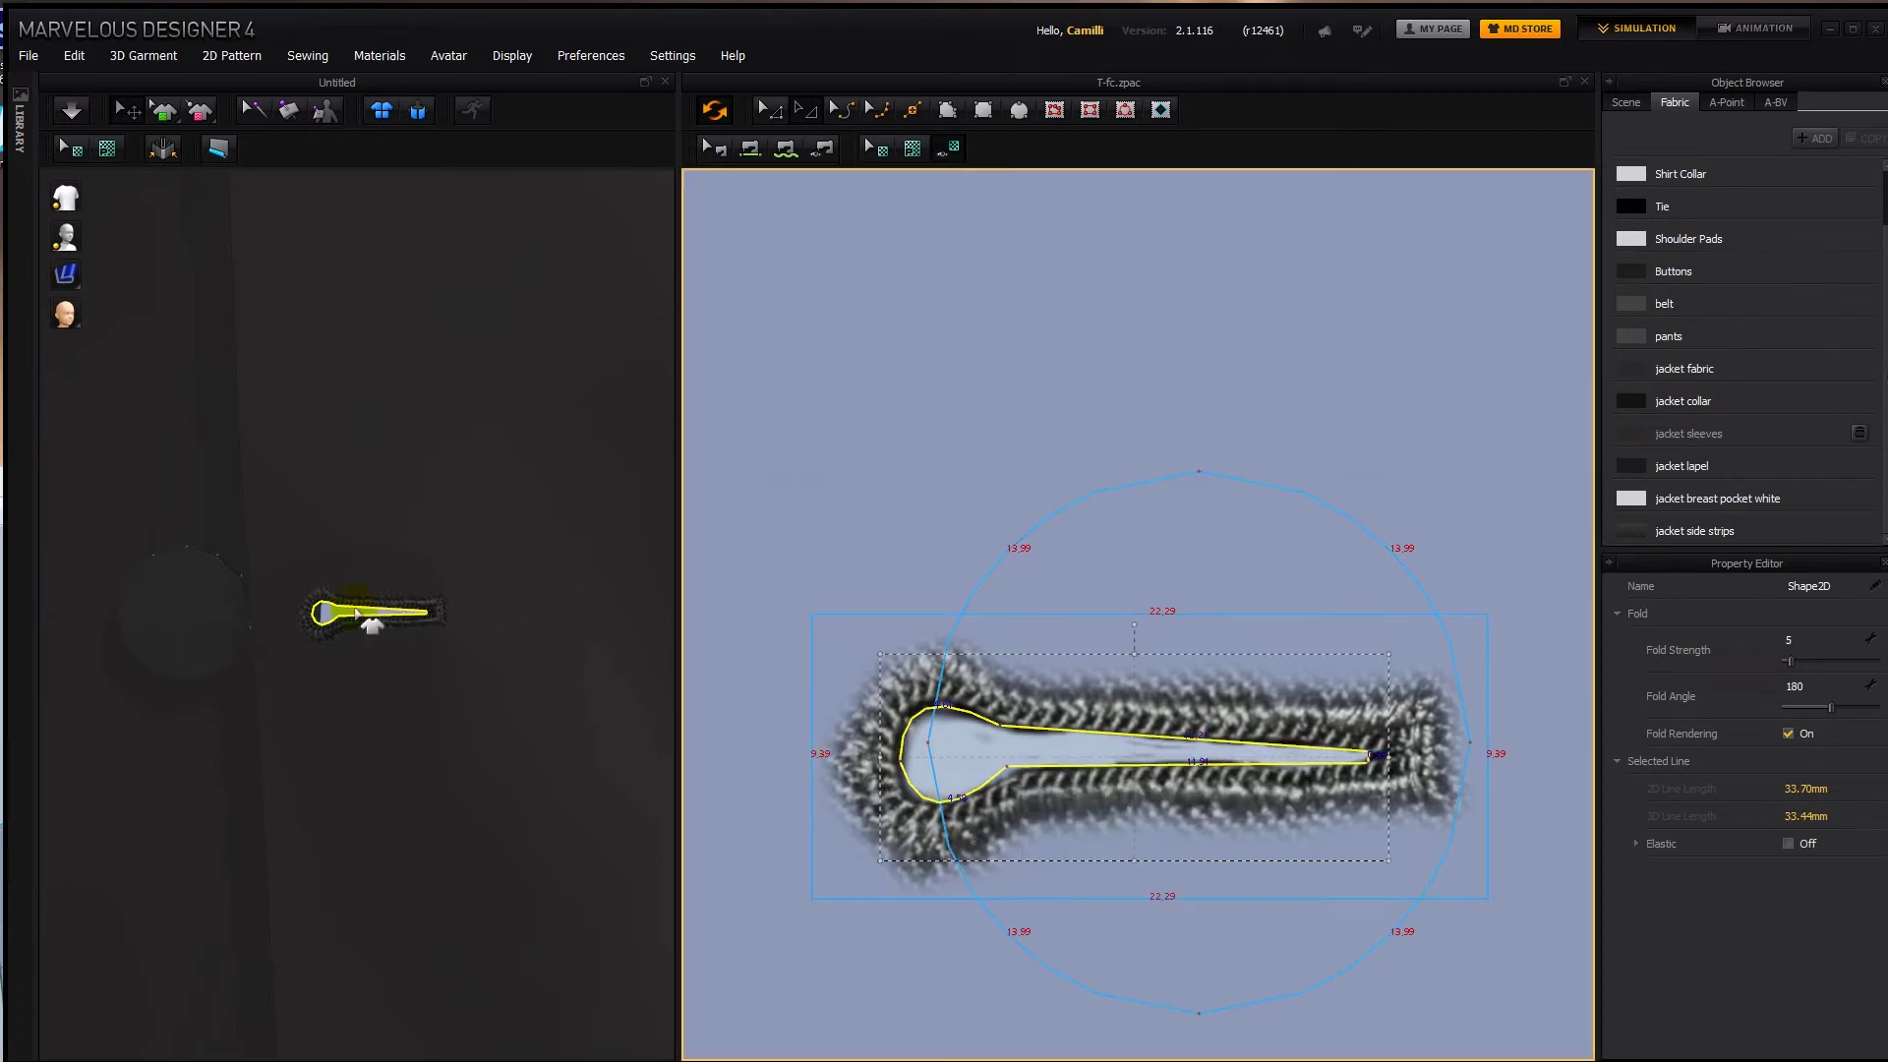
Simulate the jacket with the cut buttonhole, and inspect the closure and side pocket on the avatar.
left_click(500, 467)
scroll(503, 471, "down", 8)
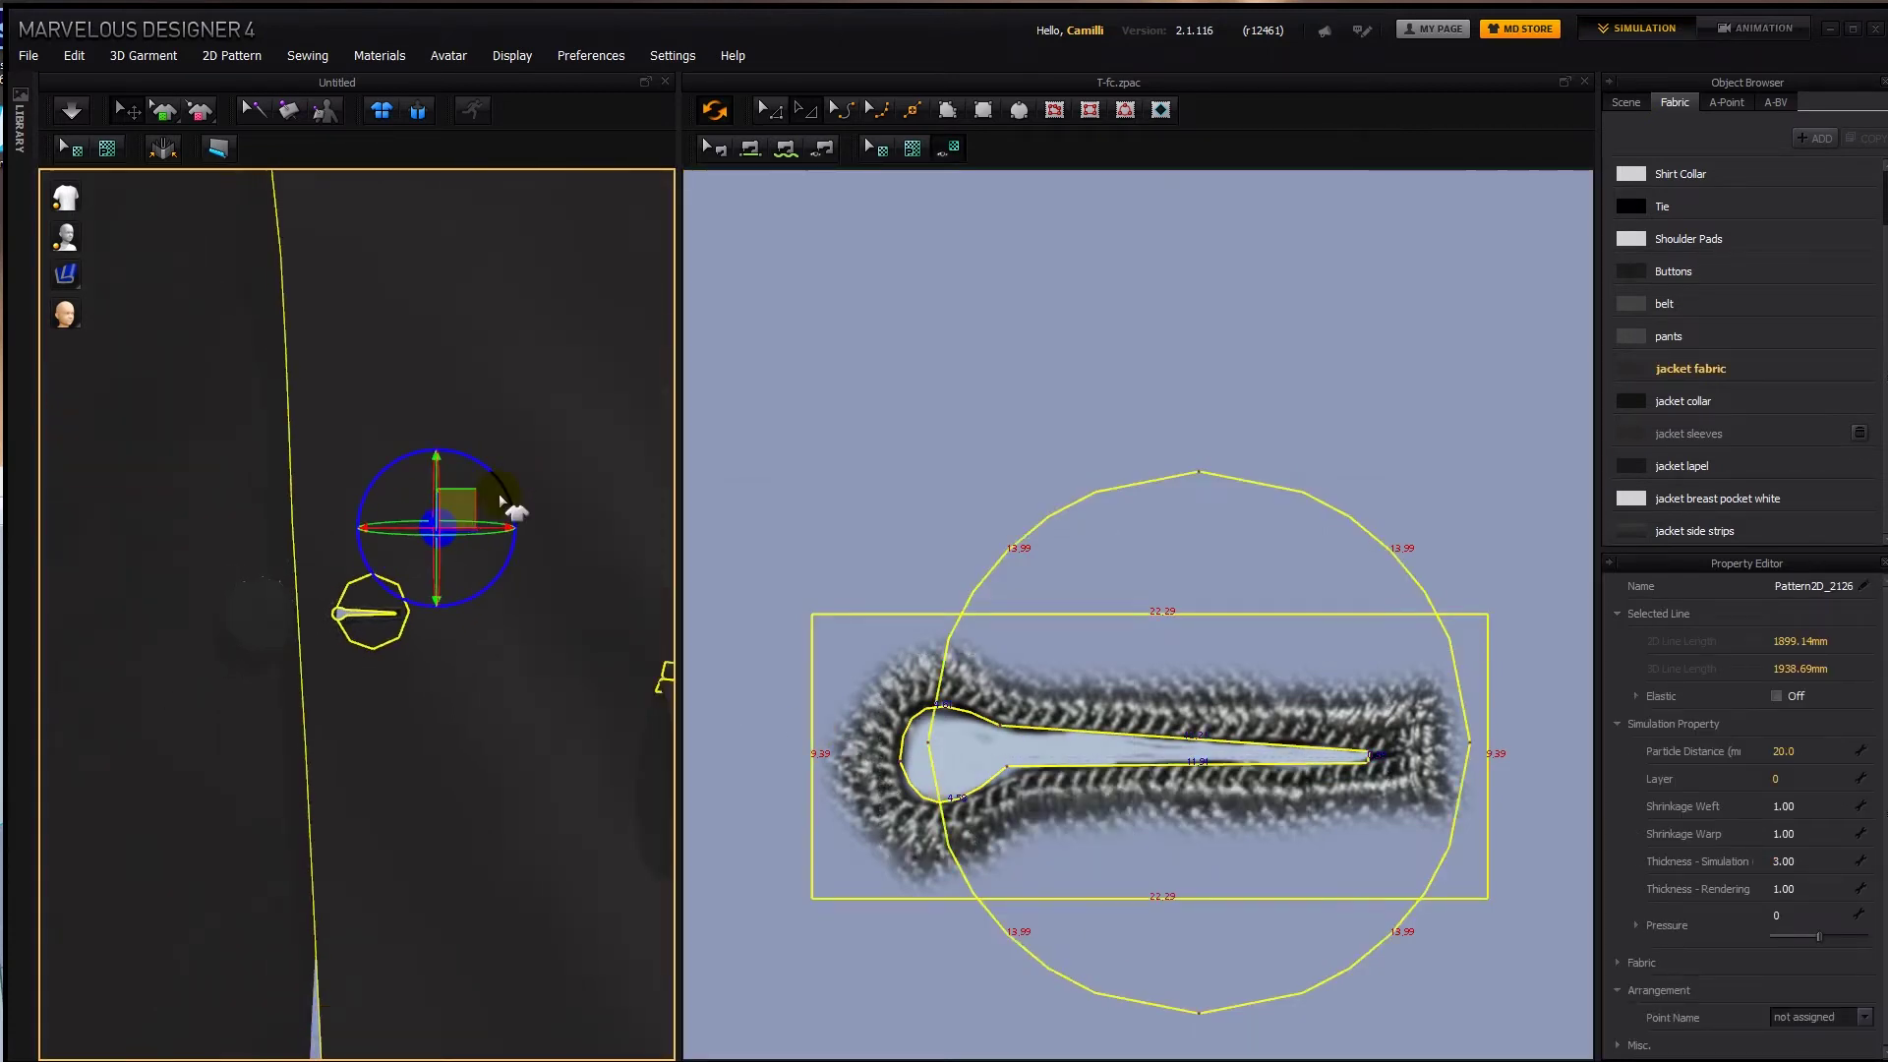
left_click(574, 556)
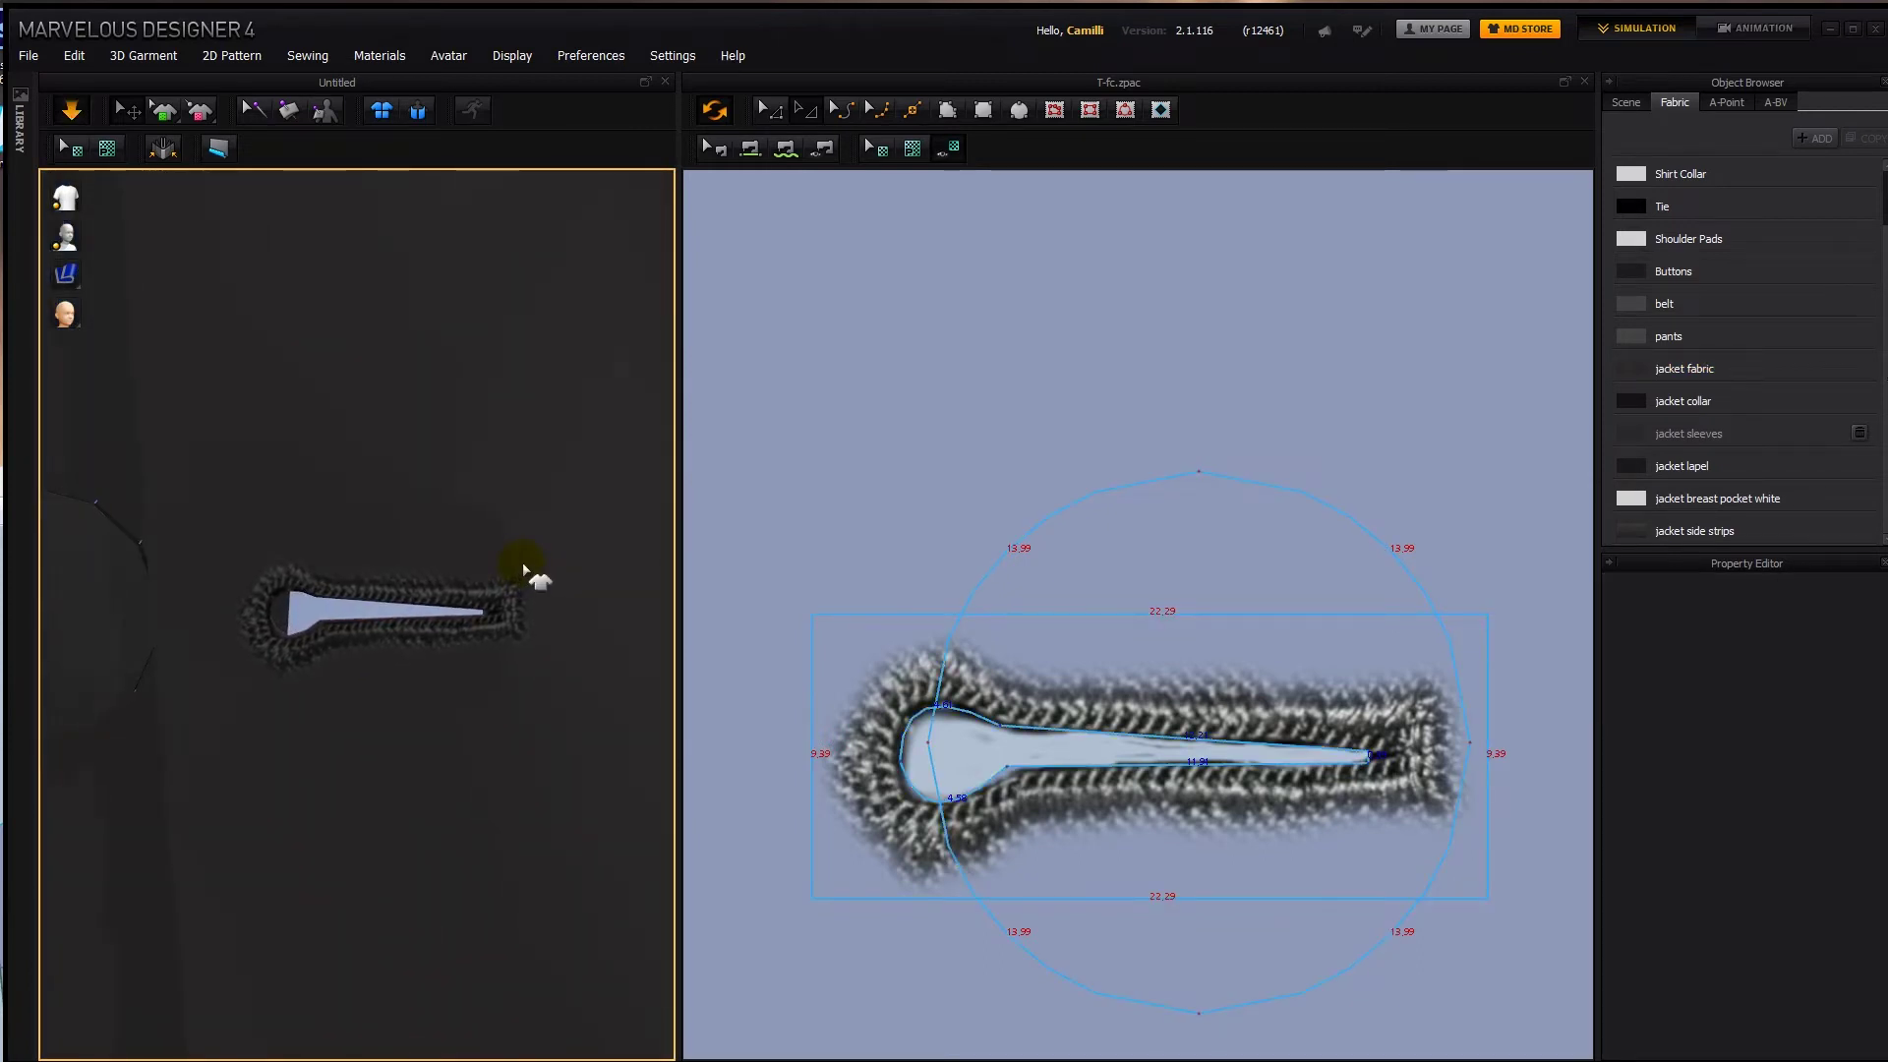
key("space")
scroll(522, 565, "down", 5)
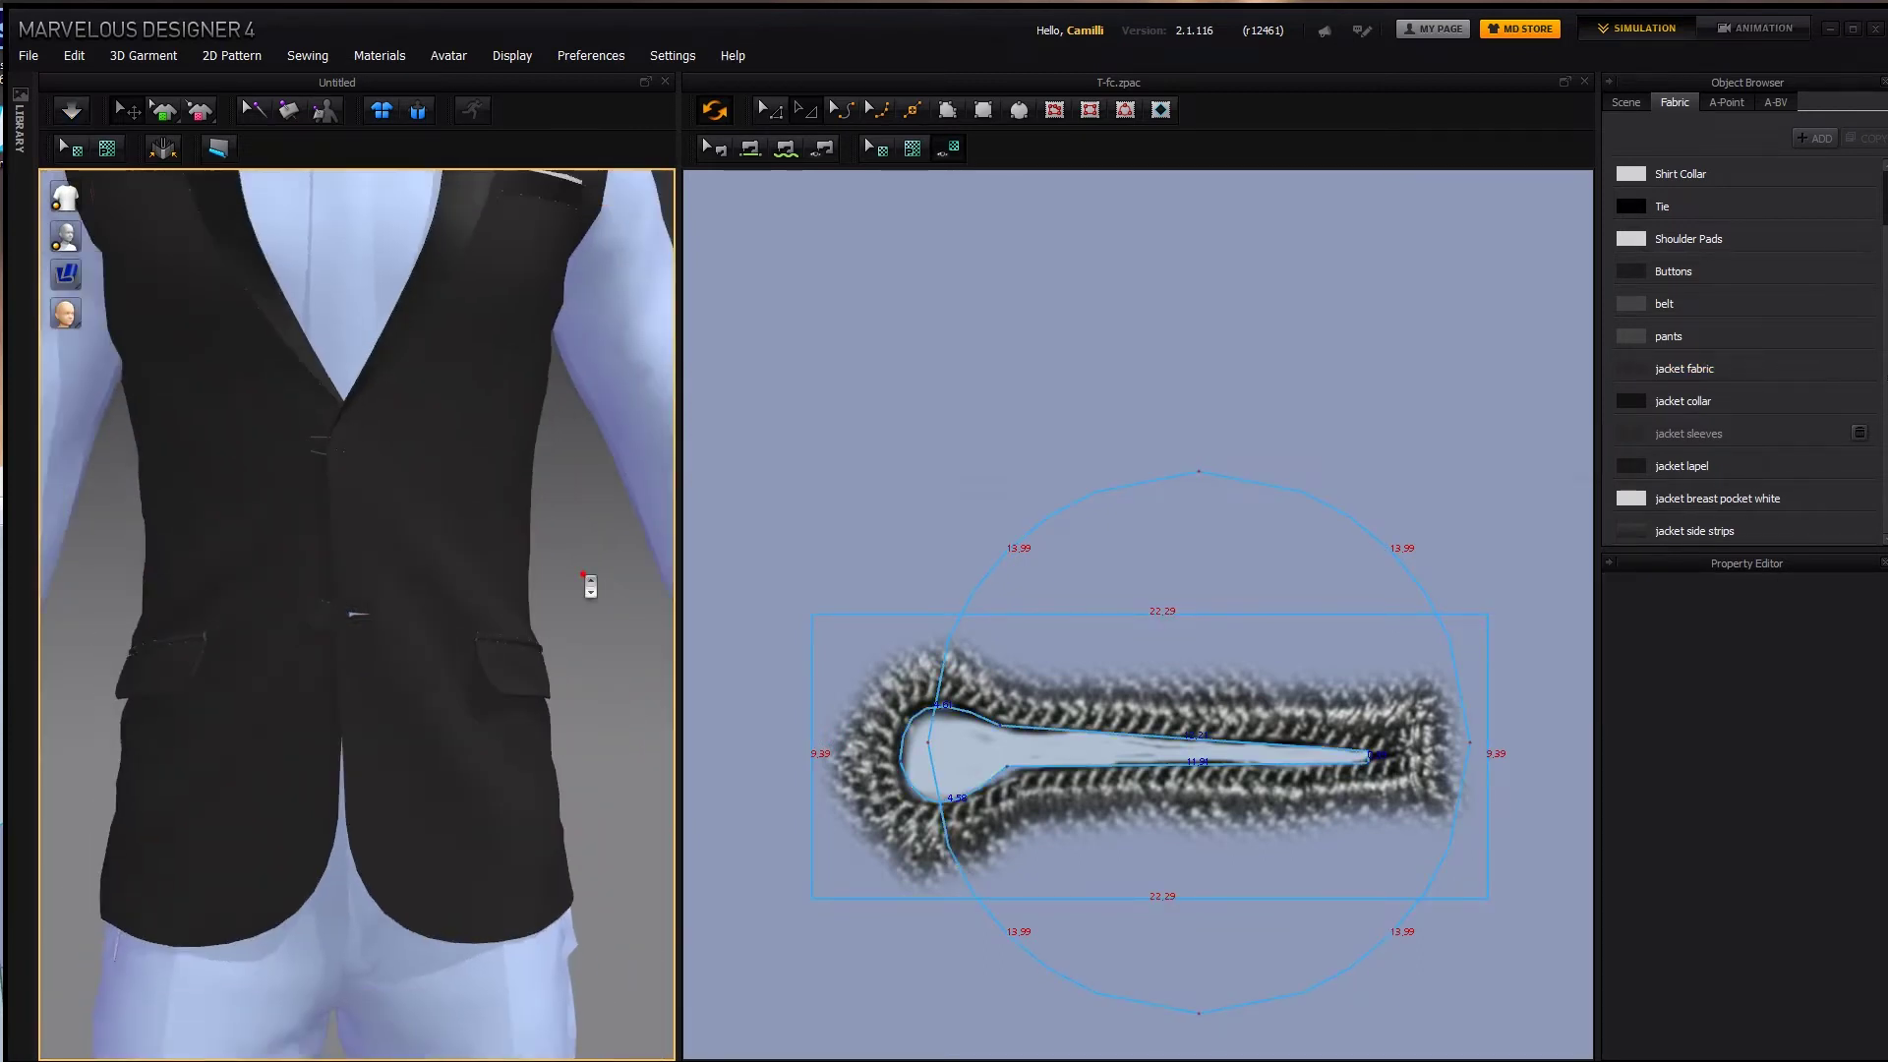
scroll(583, 575, "down", 2)
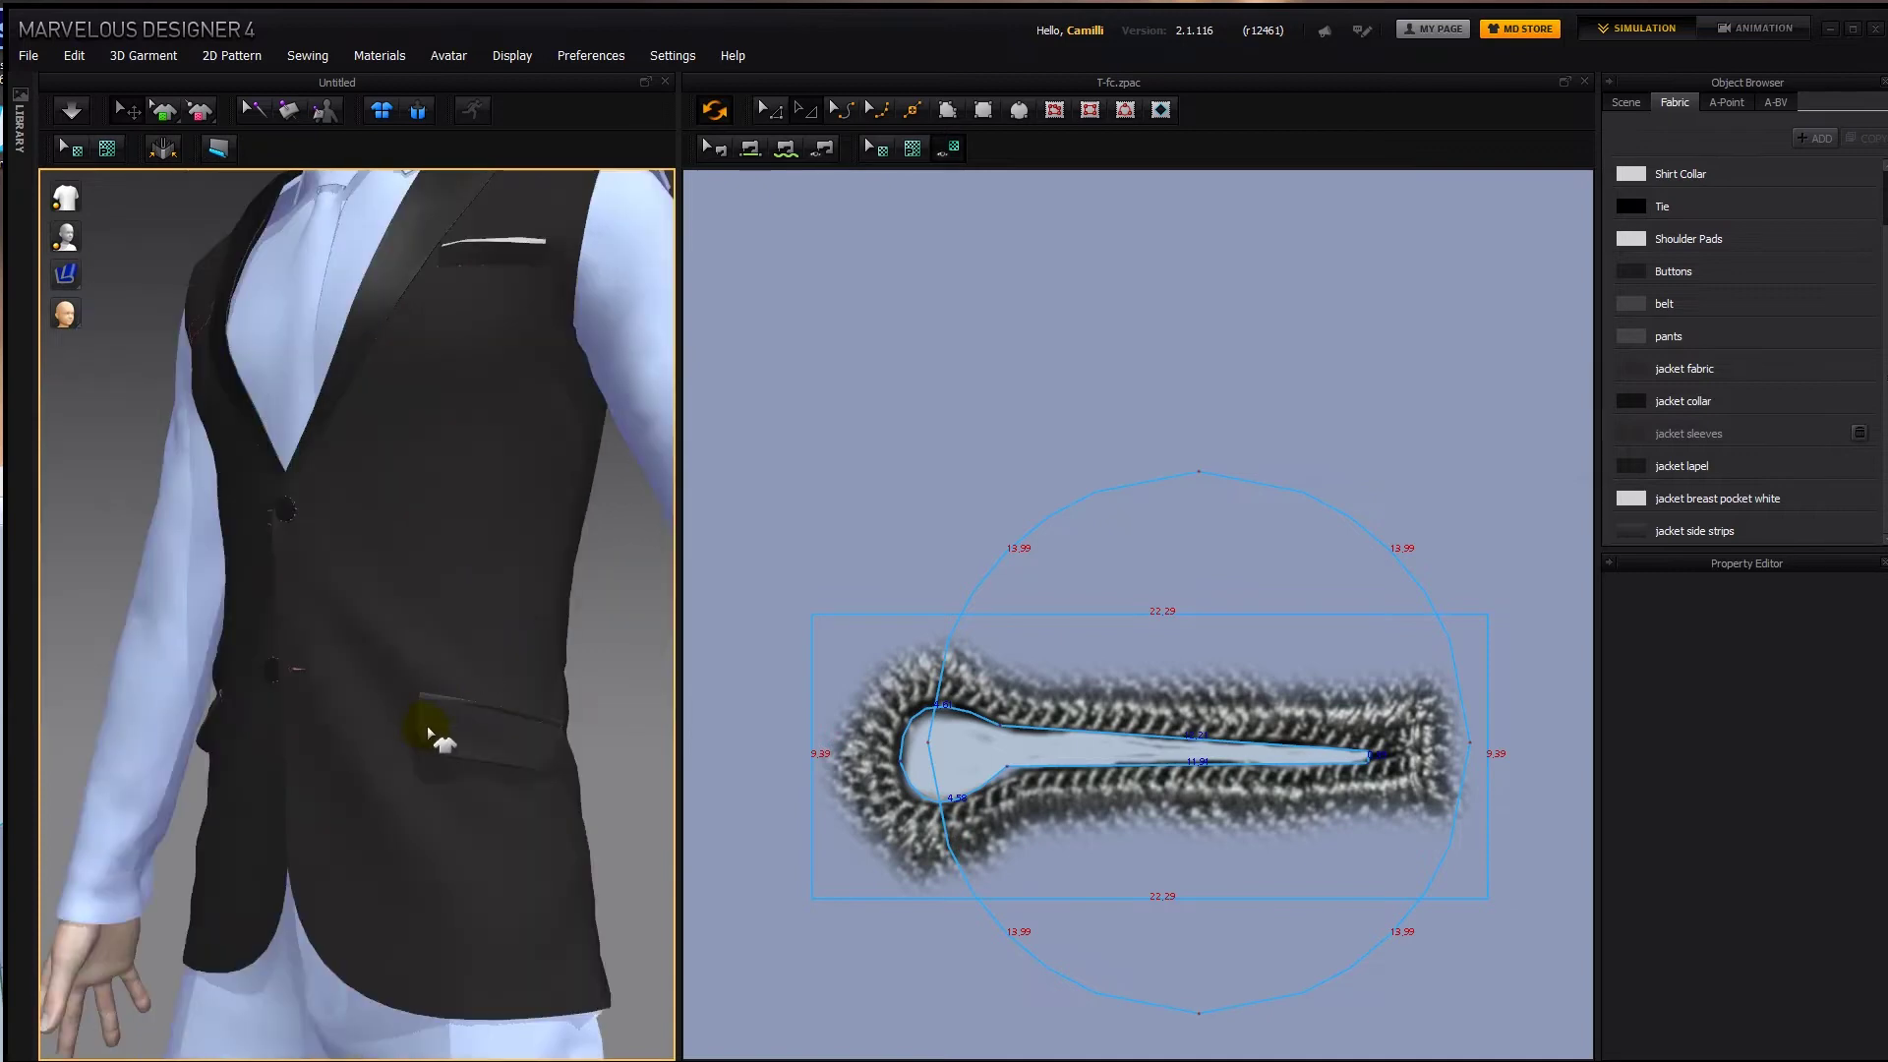
scroll(518, 754, "up", 3)
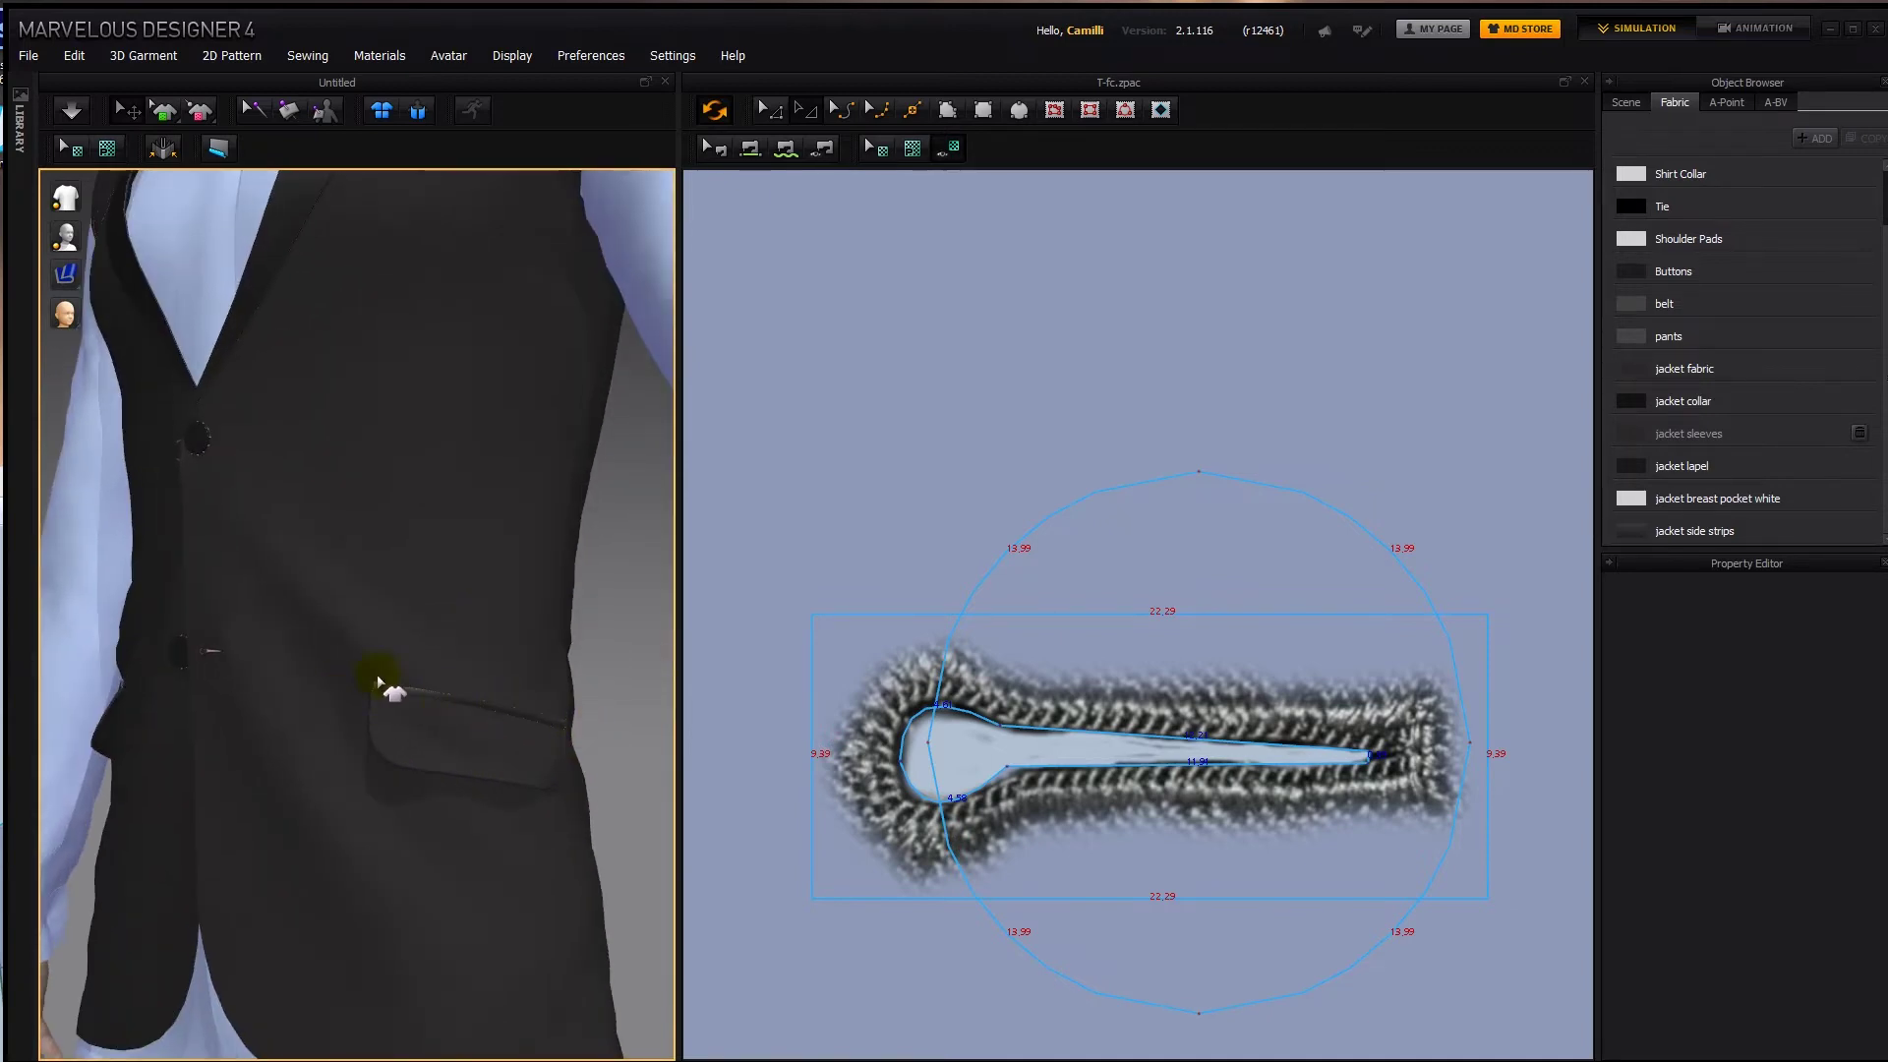
mouse_move(442, 725)
right_mouse_down()
mouse_move(581, 751)
mouse_move(531, 713)
mouse_move(548, 708)
mouse_move(497, 738)
mouse_move(401, 705)
mouse_move(492, 750)
mouse_move(433, 730)
right_mouse_up()
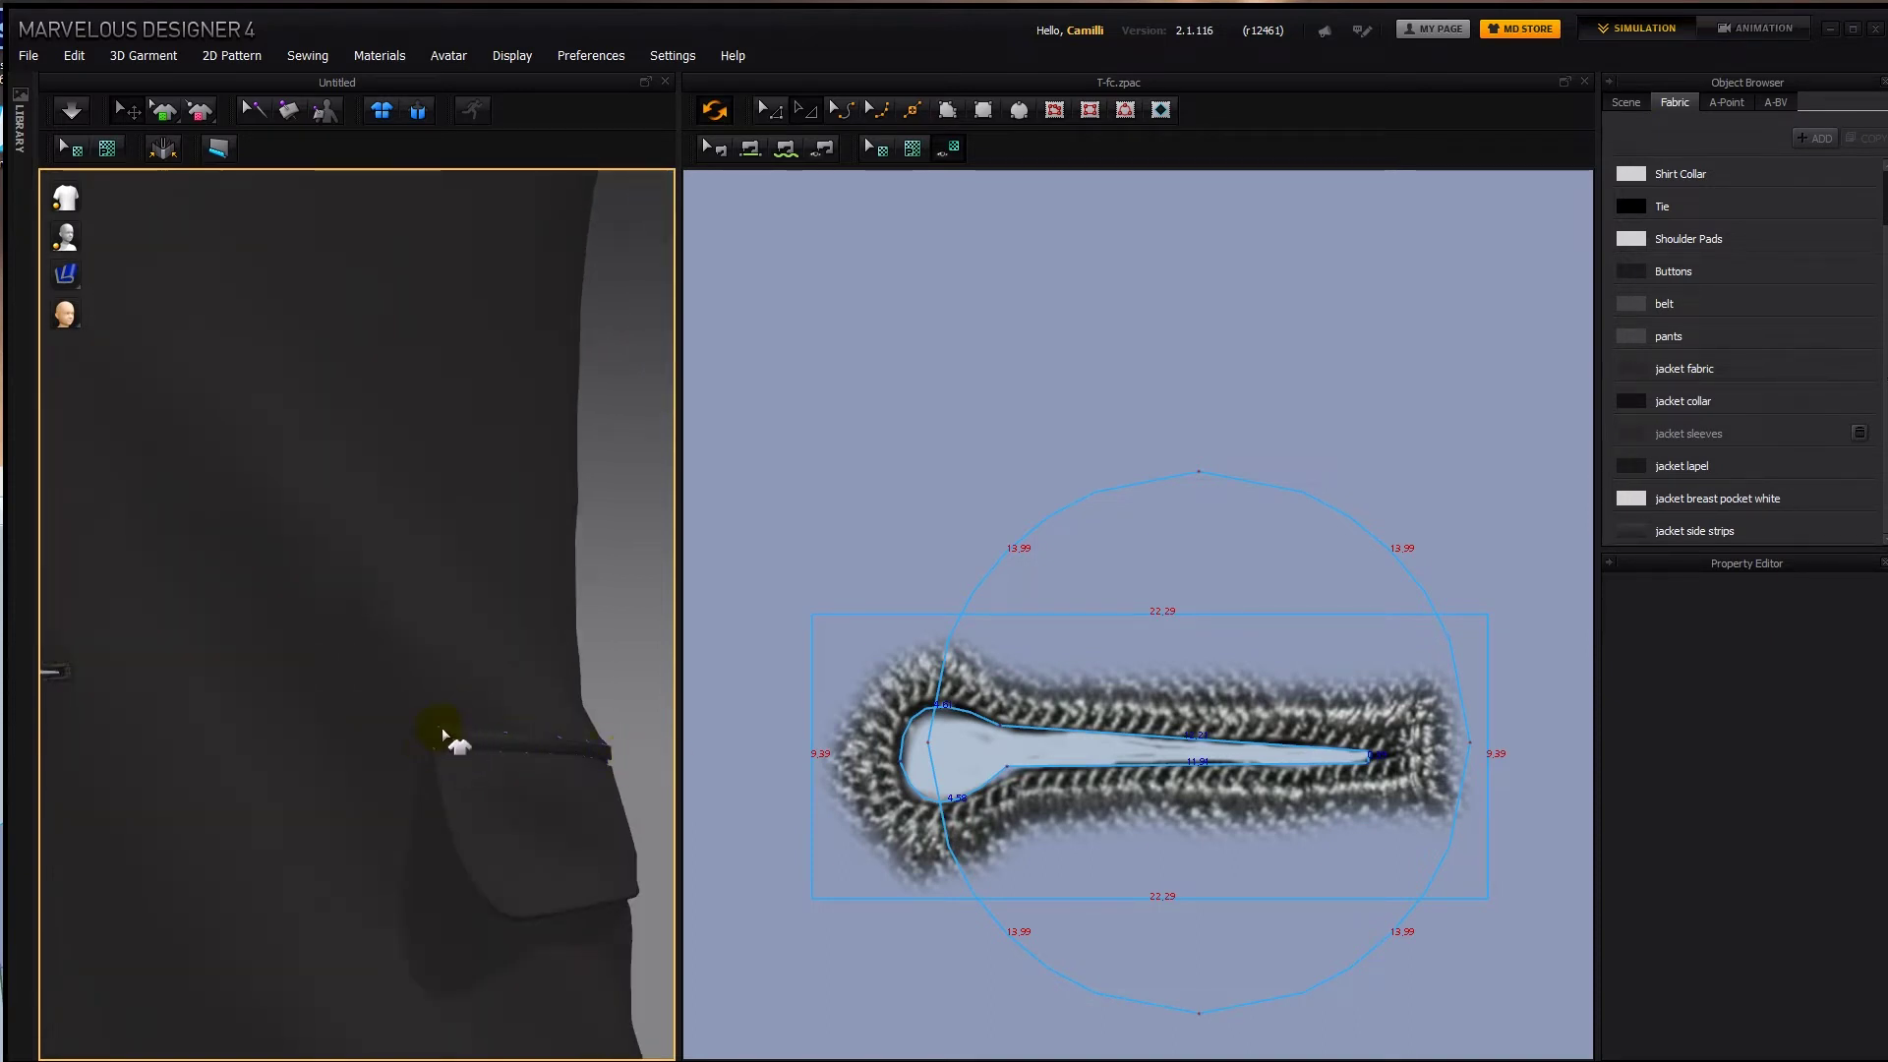
Try cutting back the front panels' lower front corners further by moving the hem curve's end points and reshaping the curve.
right_click_drag(442, 733, 426, 743)
scroll(468, 734, "down", 5)
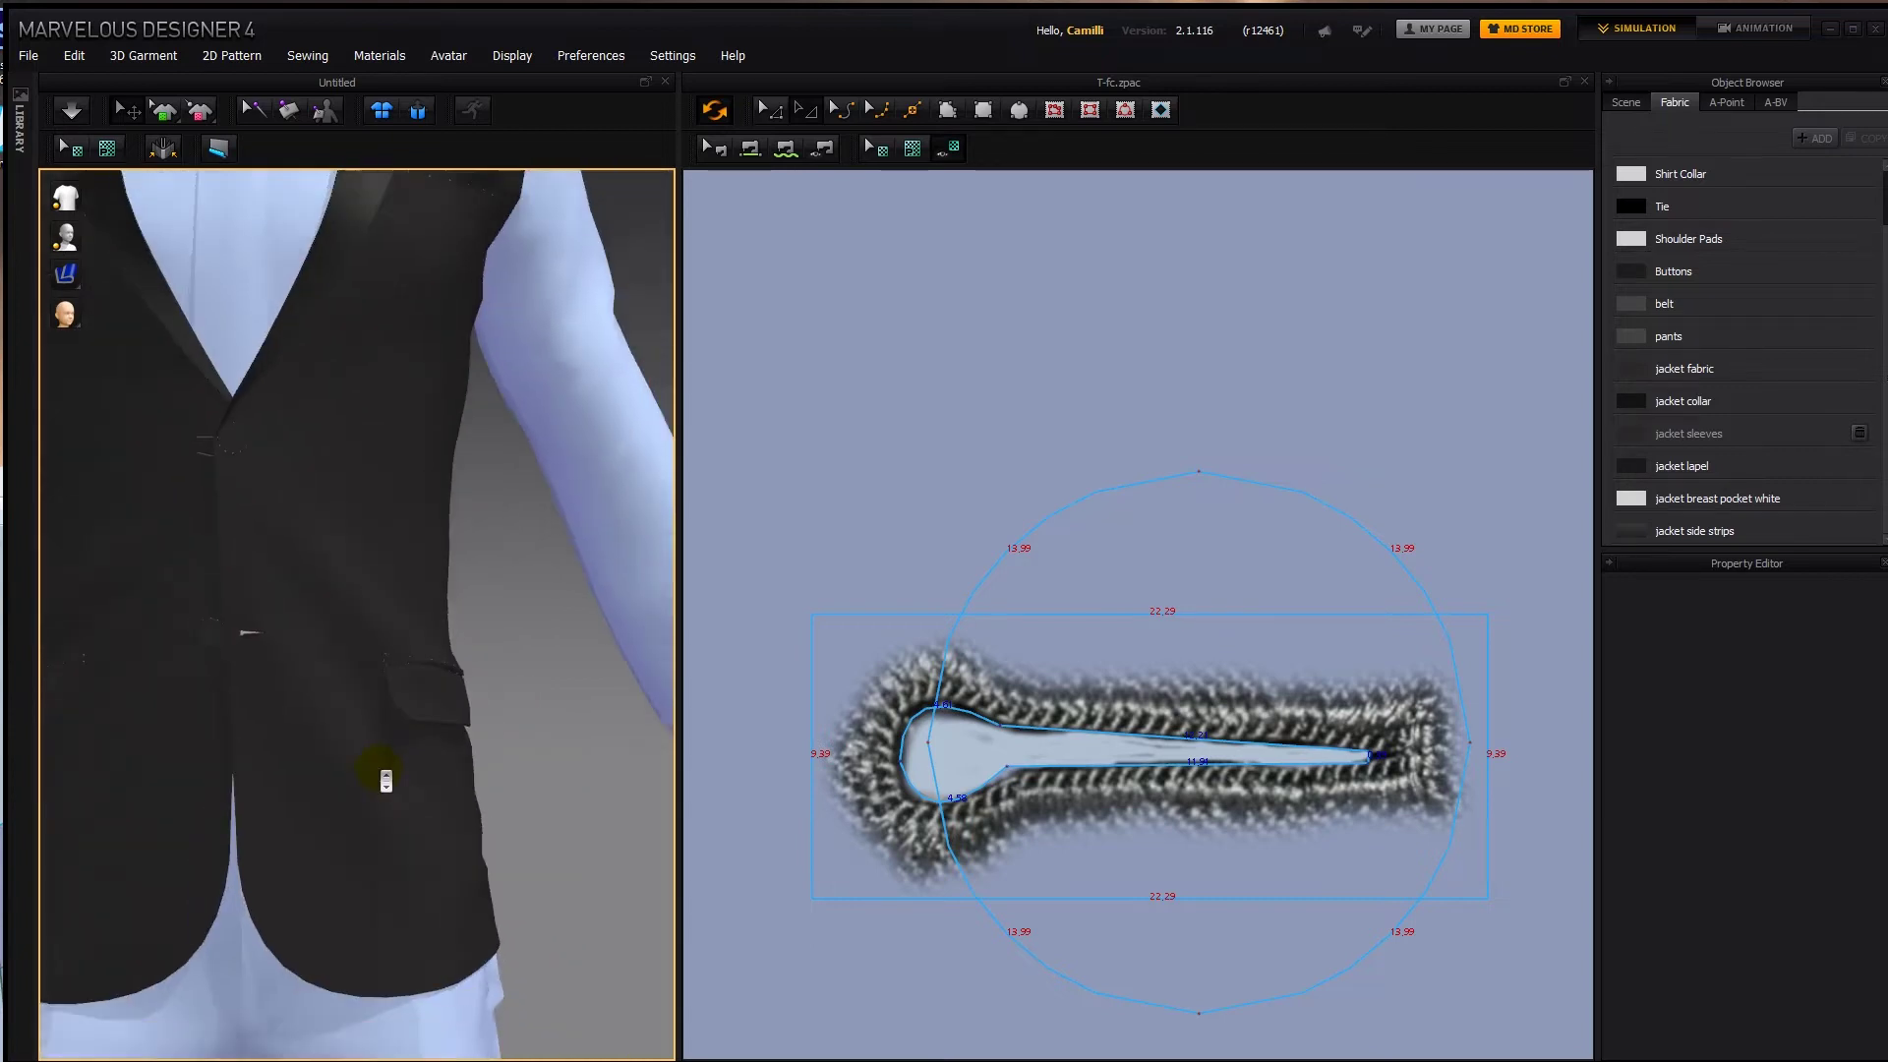
middle_click_drag(384, 774, 463, 786)
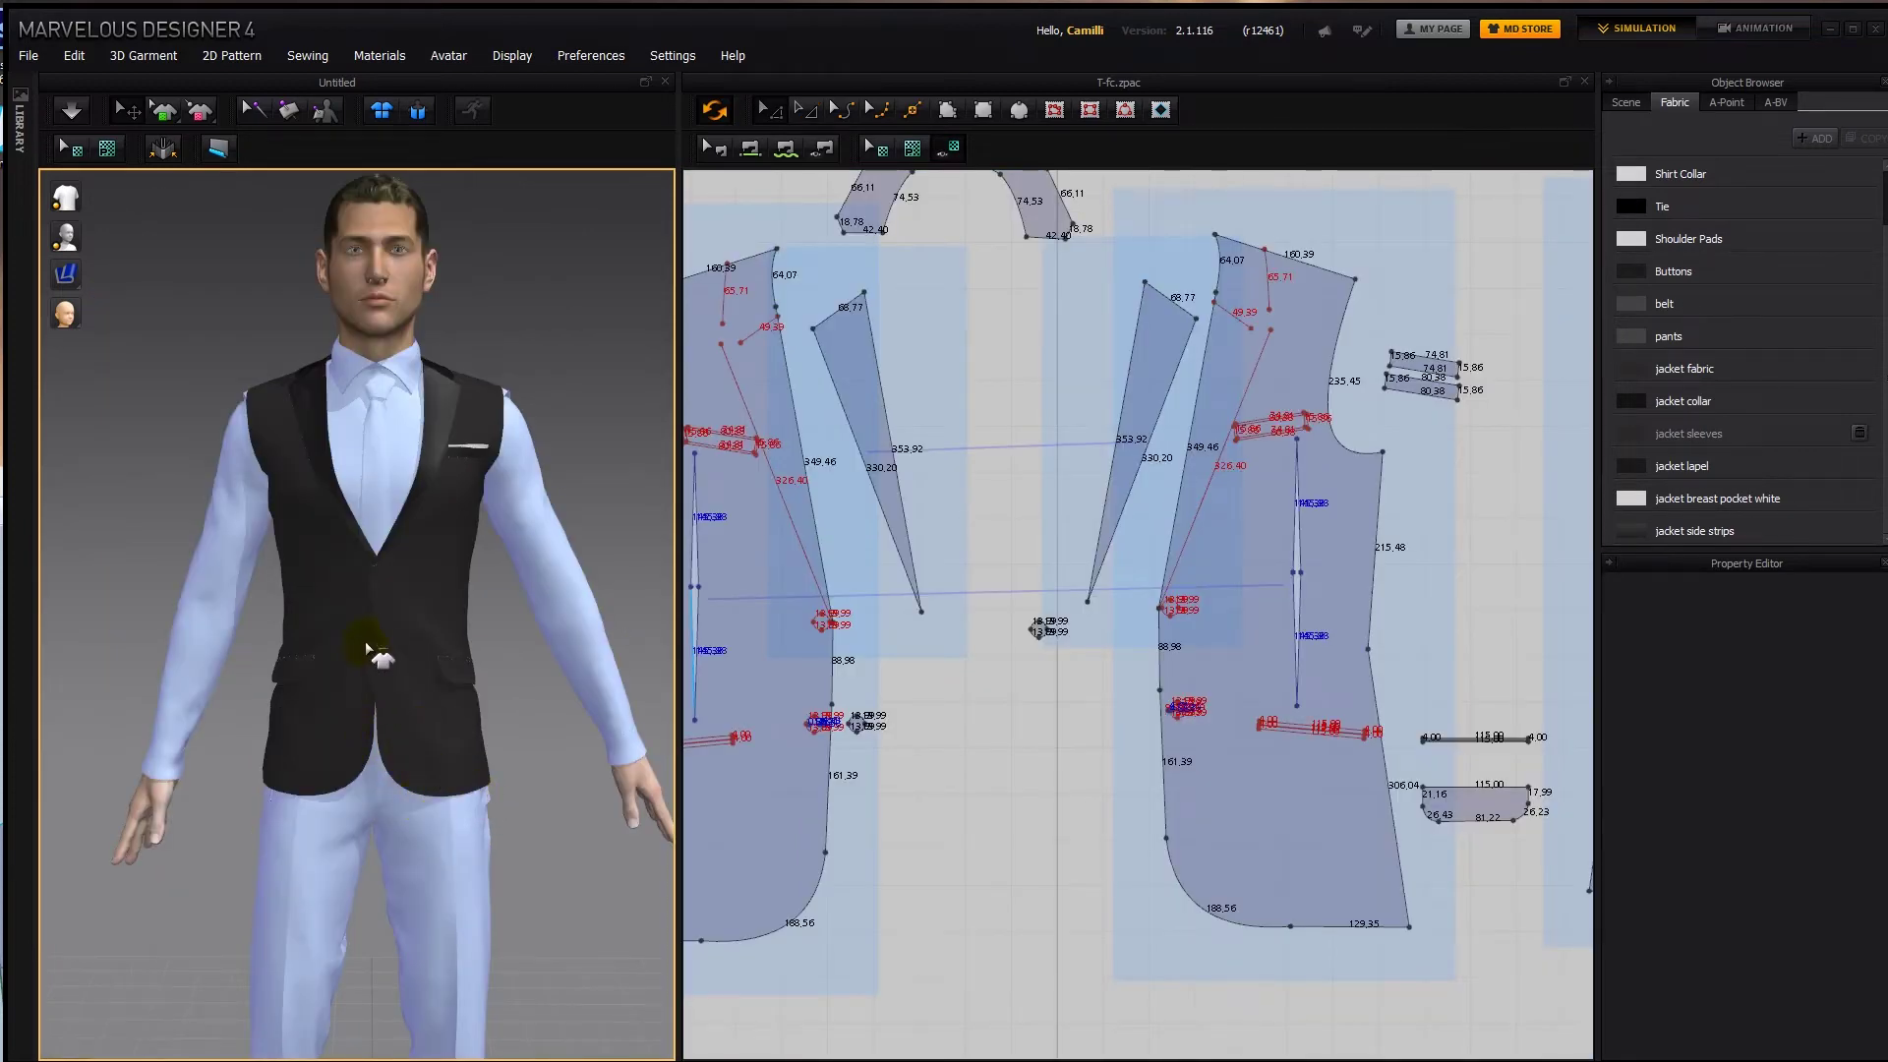
middle_click_drag(841, 899, 975, 834)
left_click_drag(941, 853, 890, 794)
left_click(940, 863)
key("c")
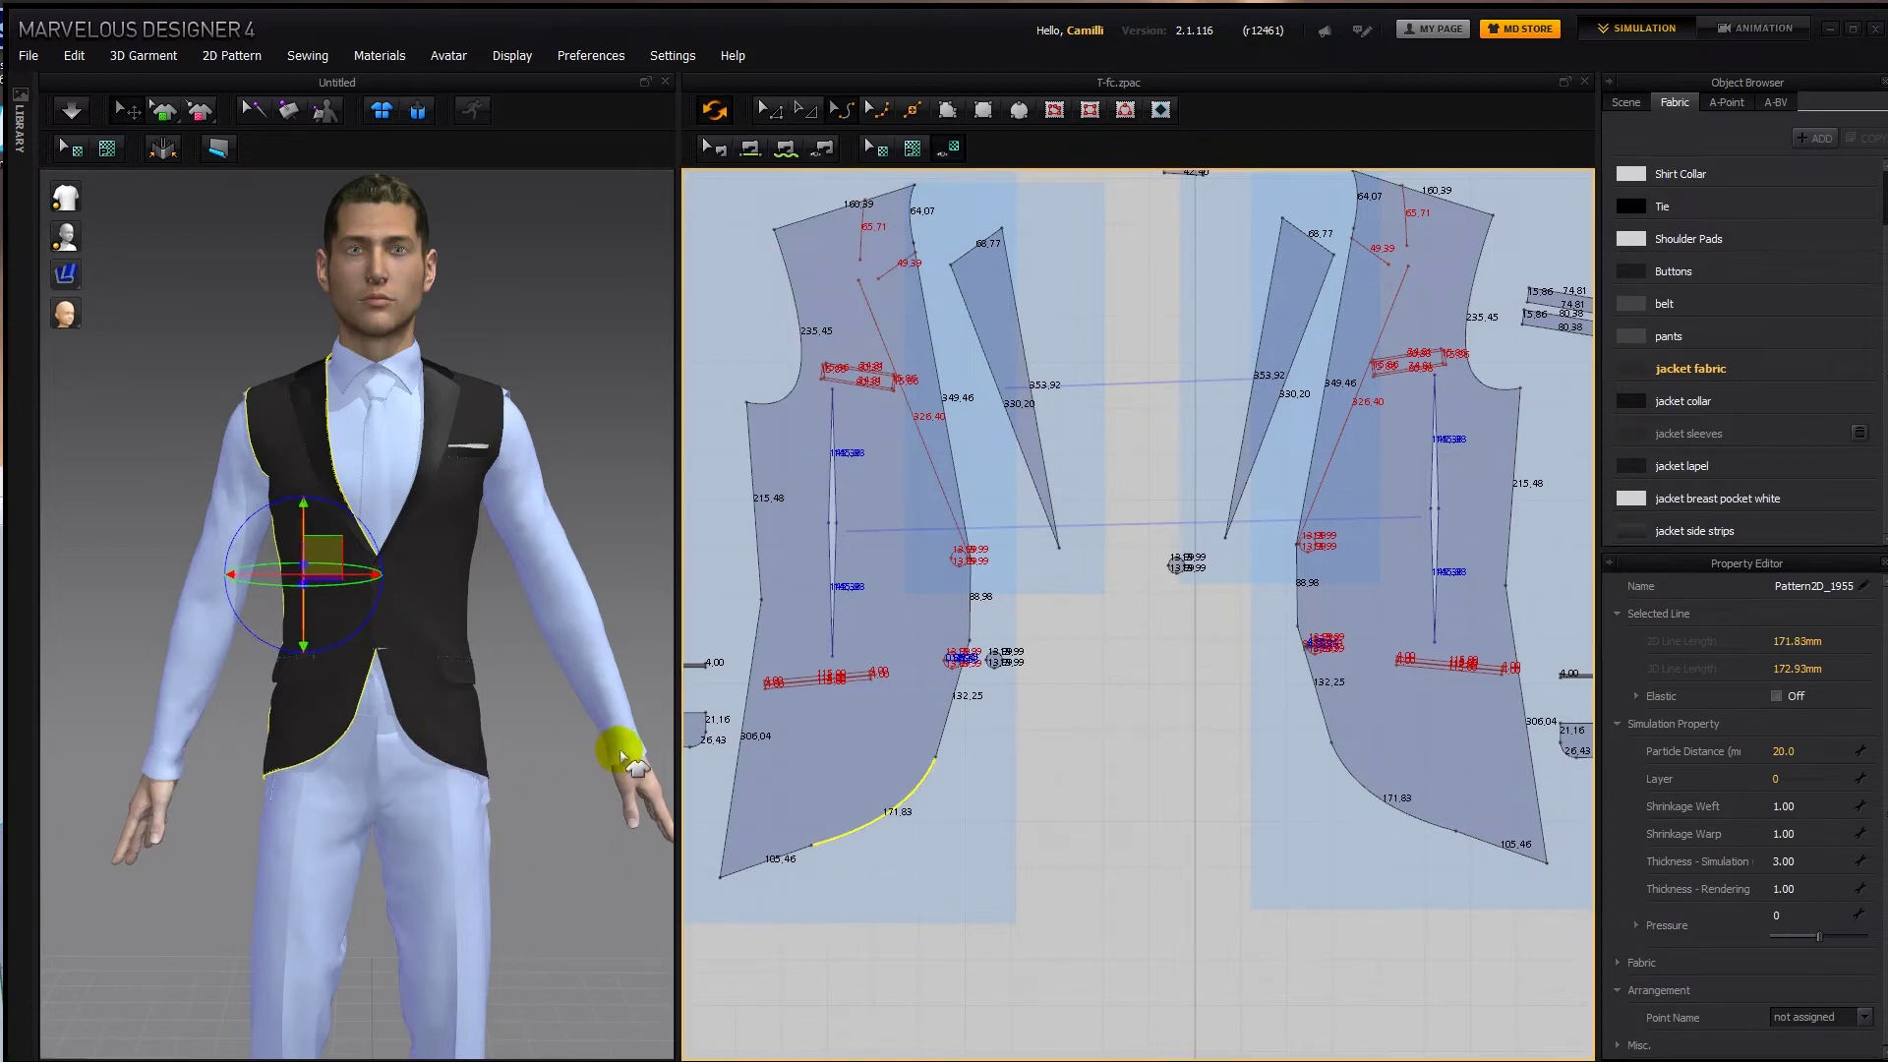
Try adjusting the cutaway's hem point, curve and front-edge point on the front panels, and undo all the hem reshaping.
left_click(894, 844)
key("z")
left_click_drag(812, 845, 853, 876)
key("c")
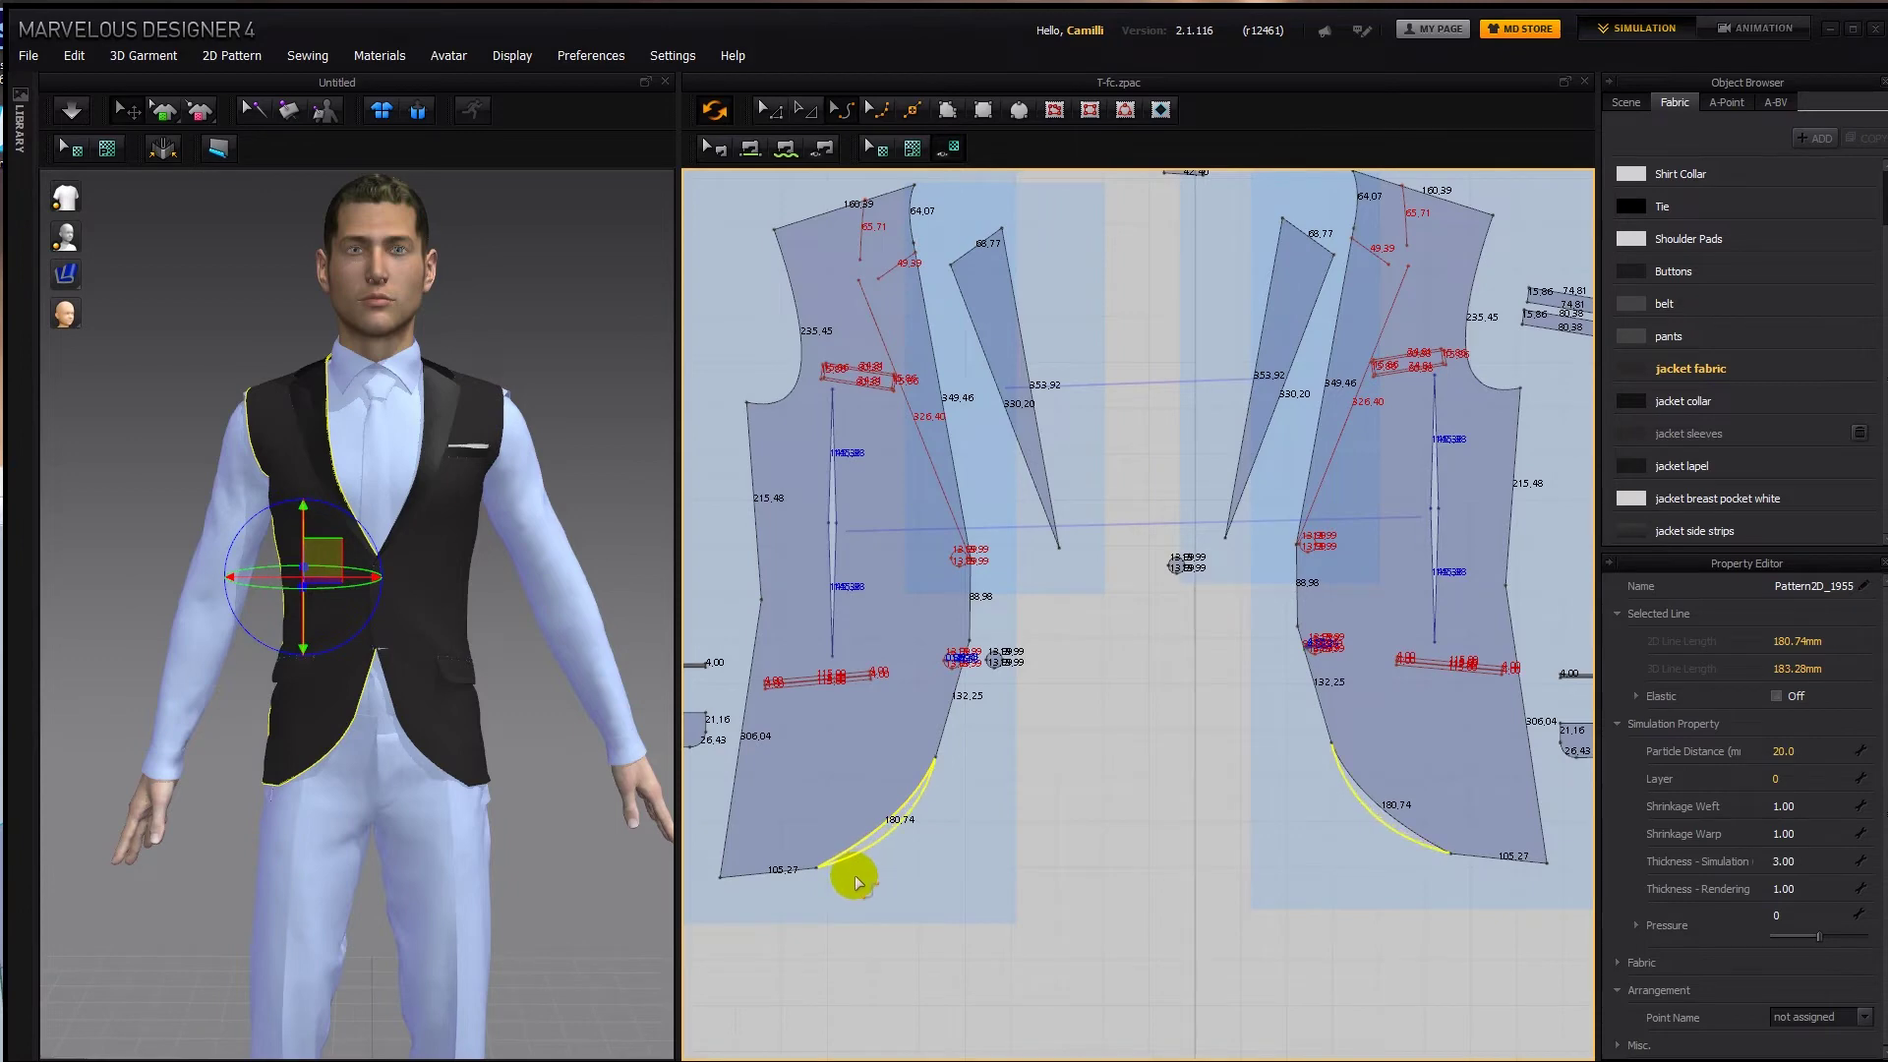
key("z")
left_click_drag(934, 753, 941, 756)
left_click(843, 809)
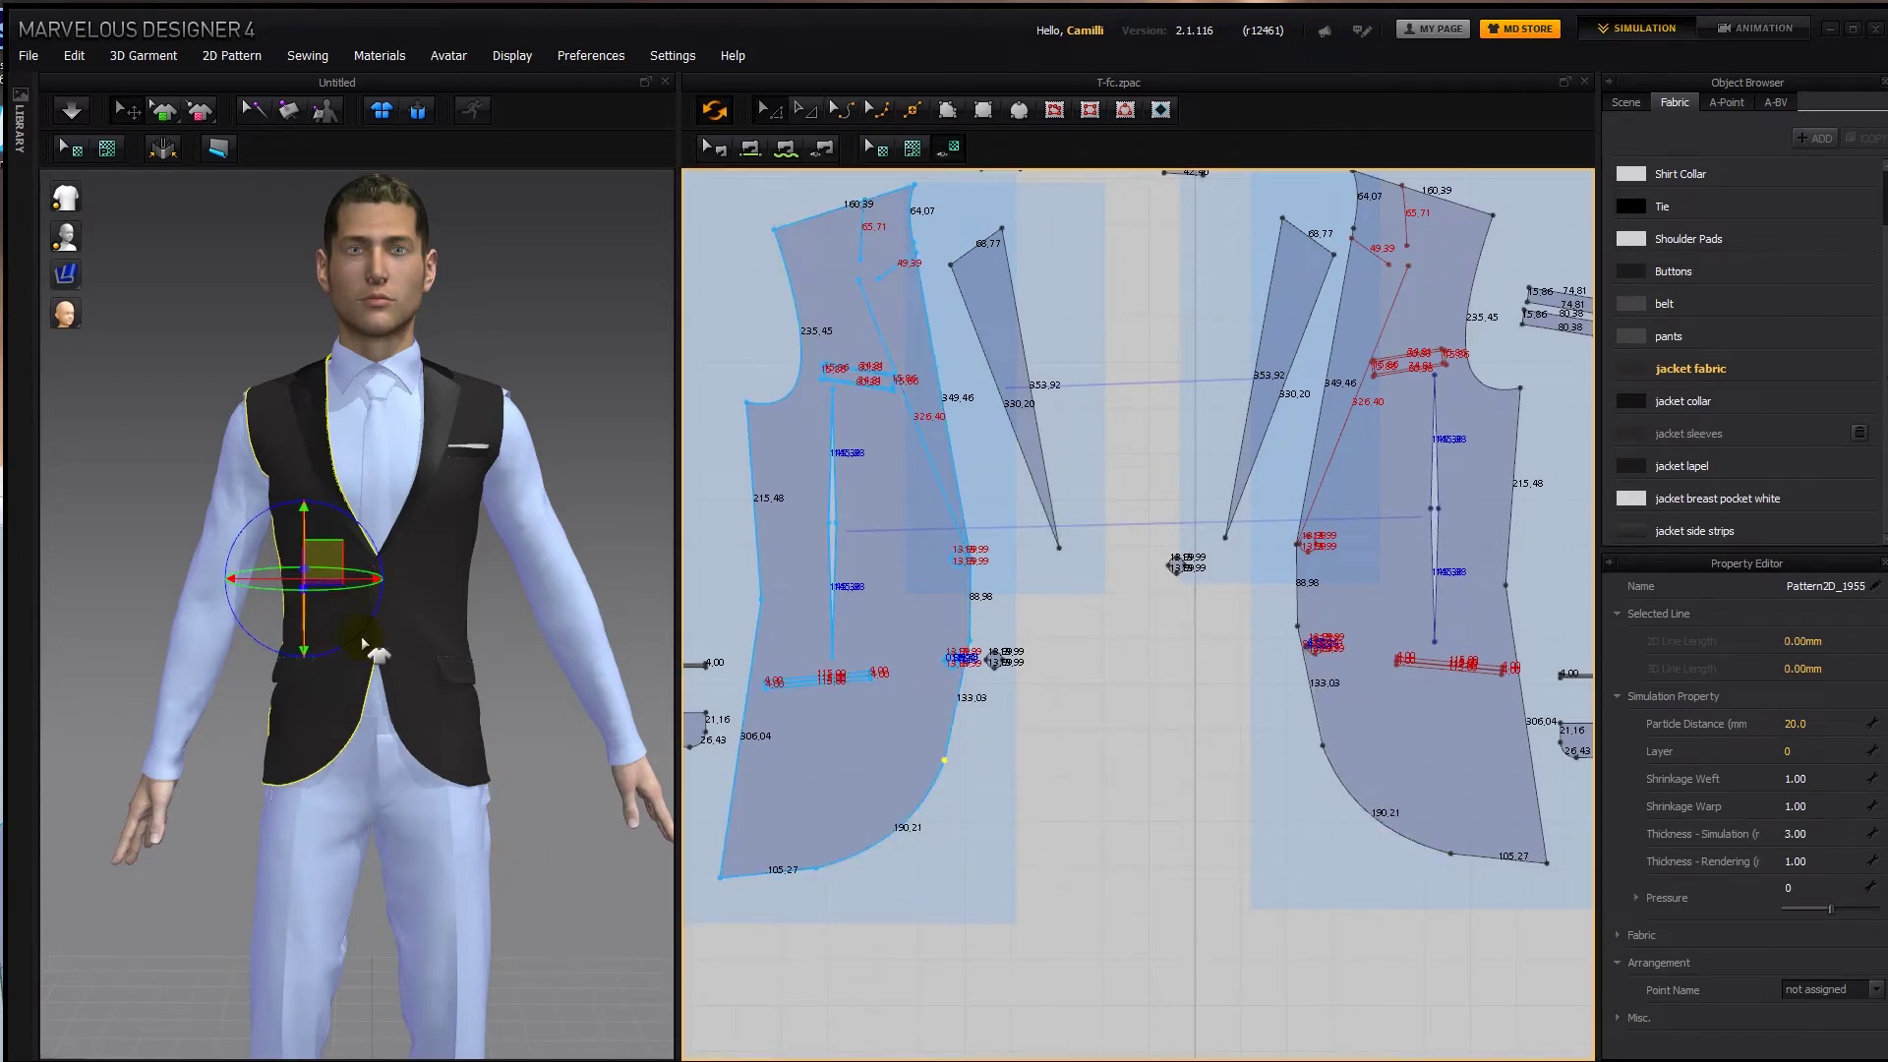
left_click(418, 752)
key("ctrl+z")
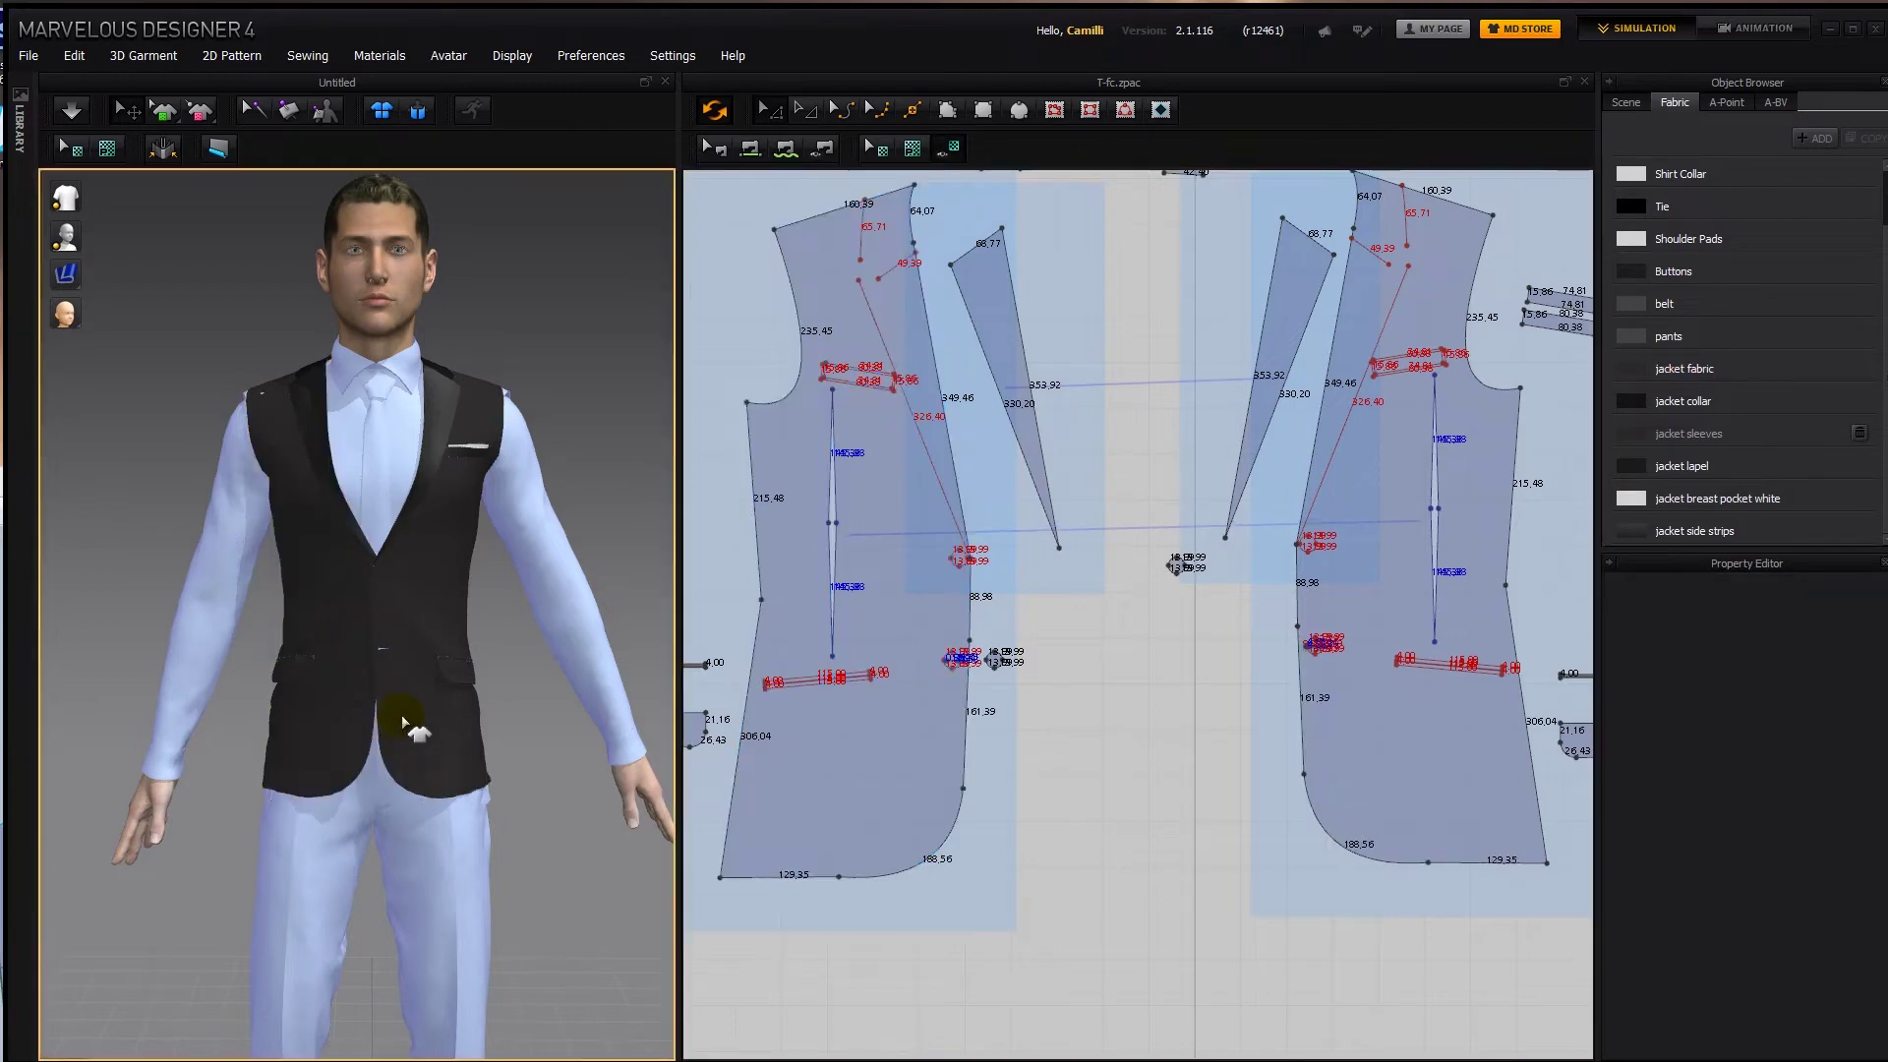
Create a 400 by 500 mm rectangular sleeve pattern in the empty space beside the jacket front panels.
right_click_drag(996, 708, 960, 683)
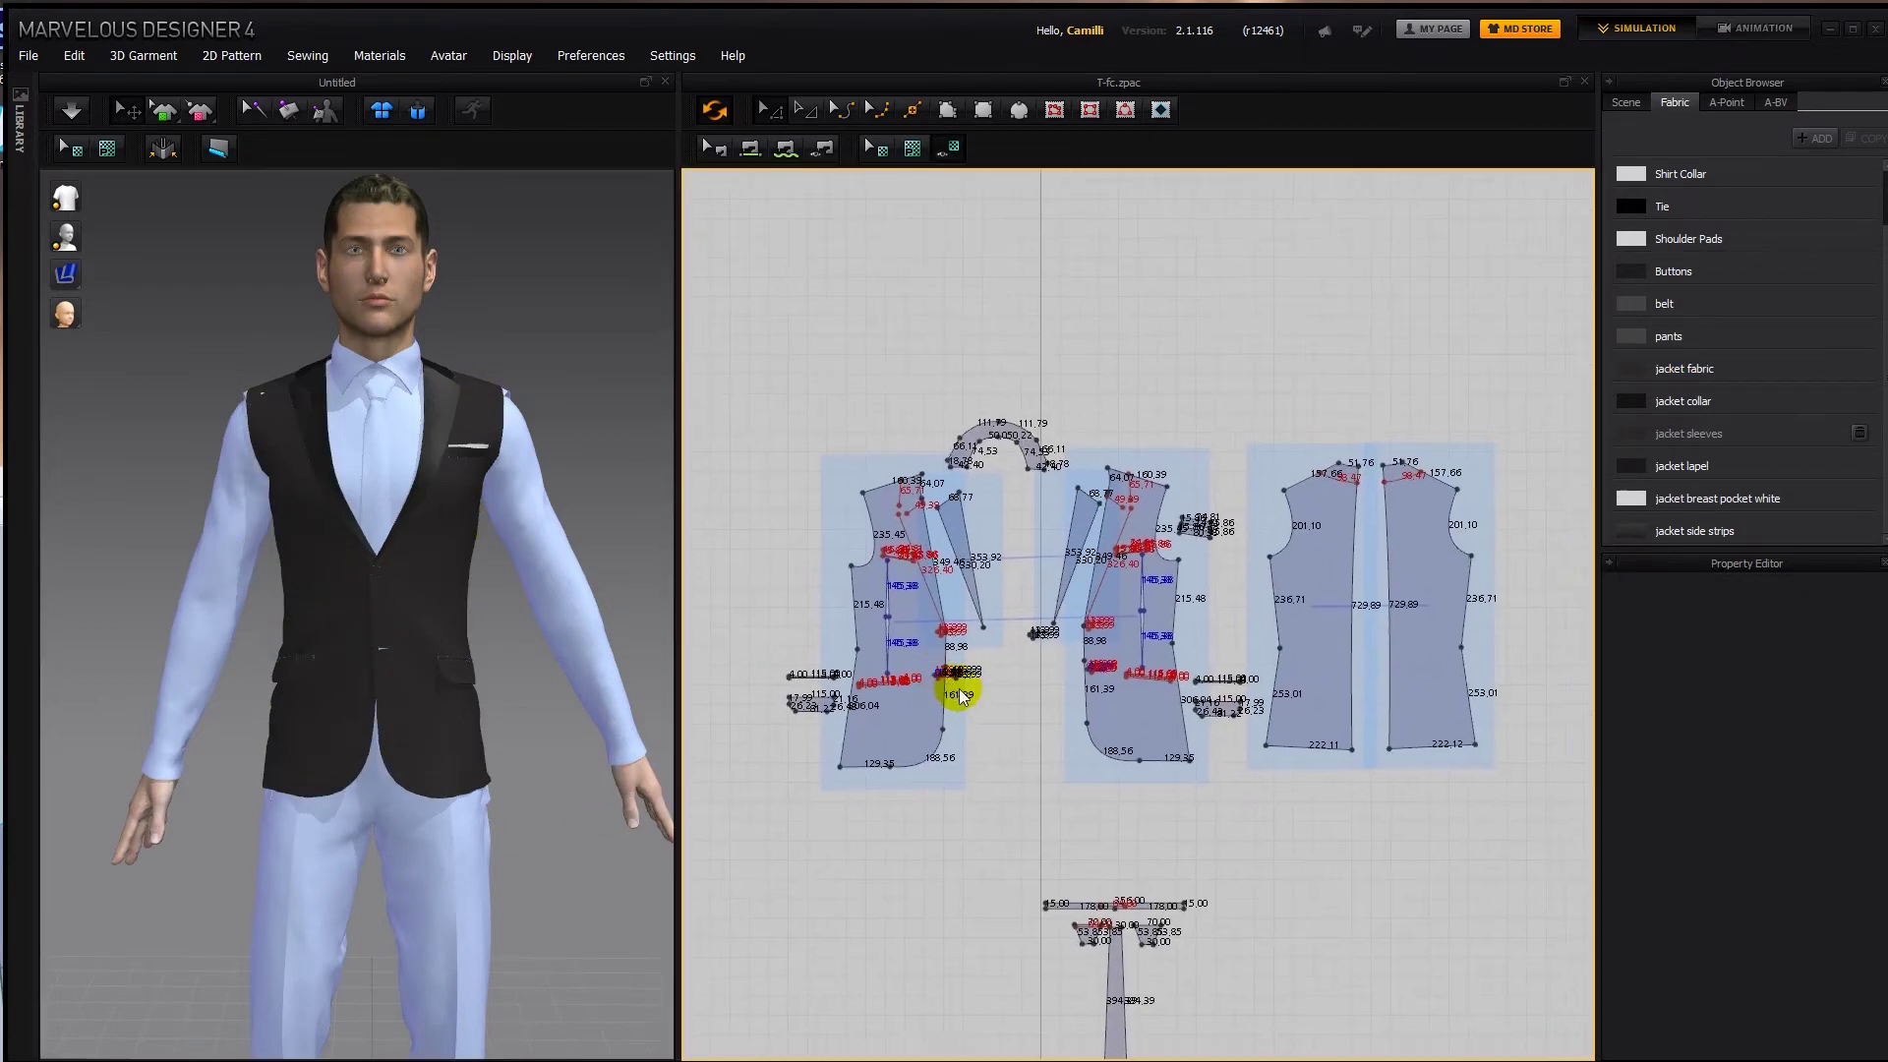
left_click(870, 534)
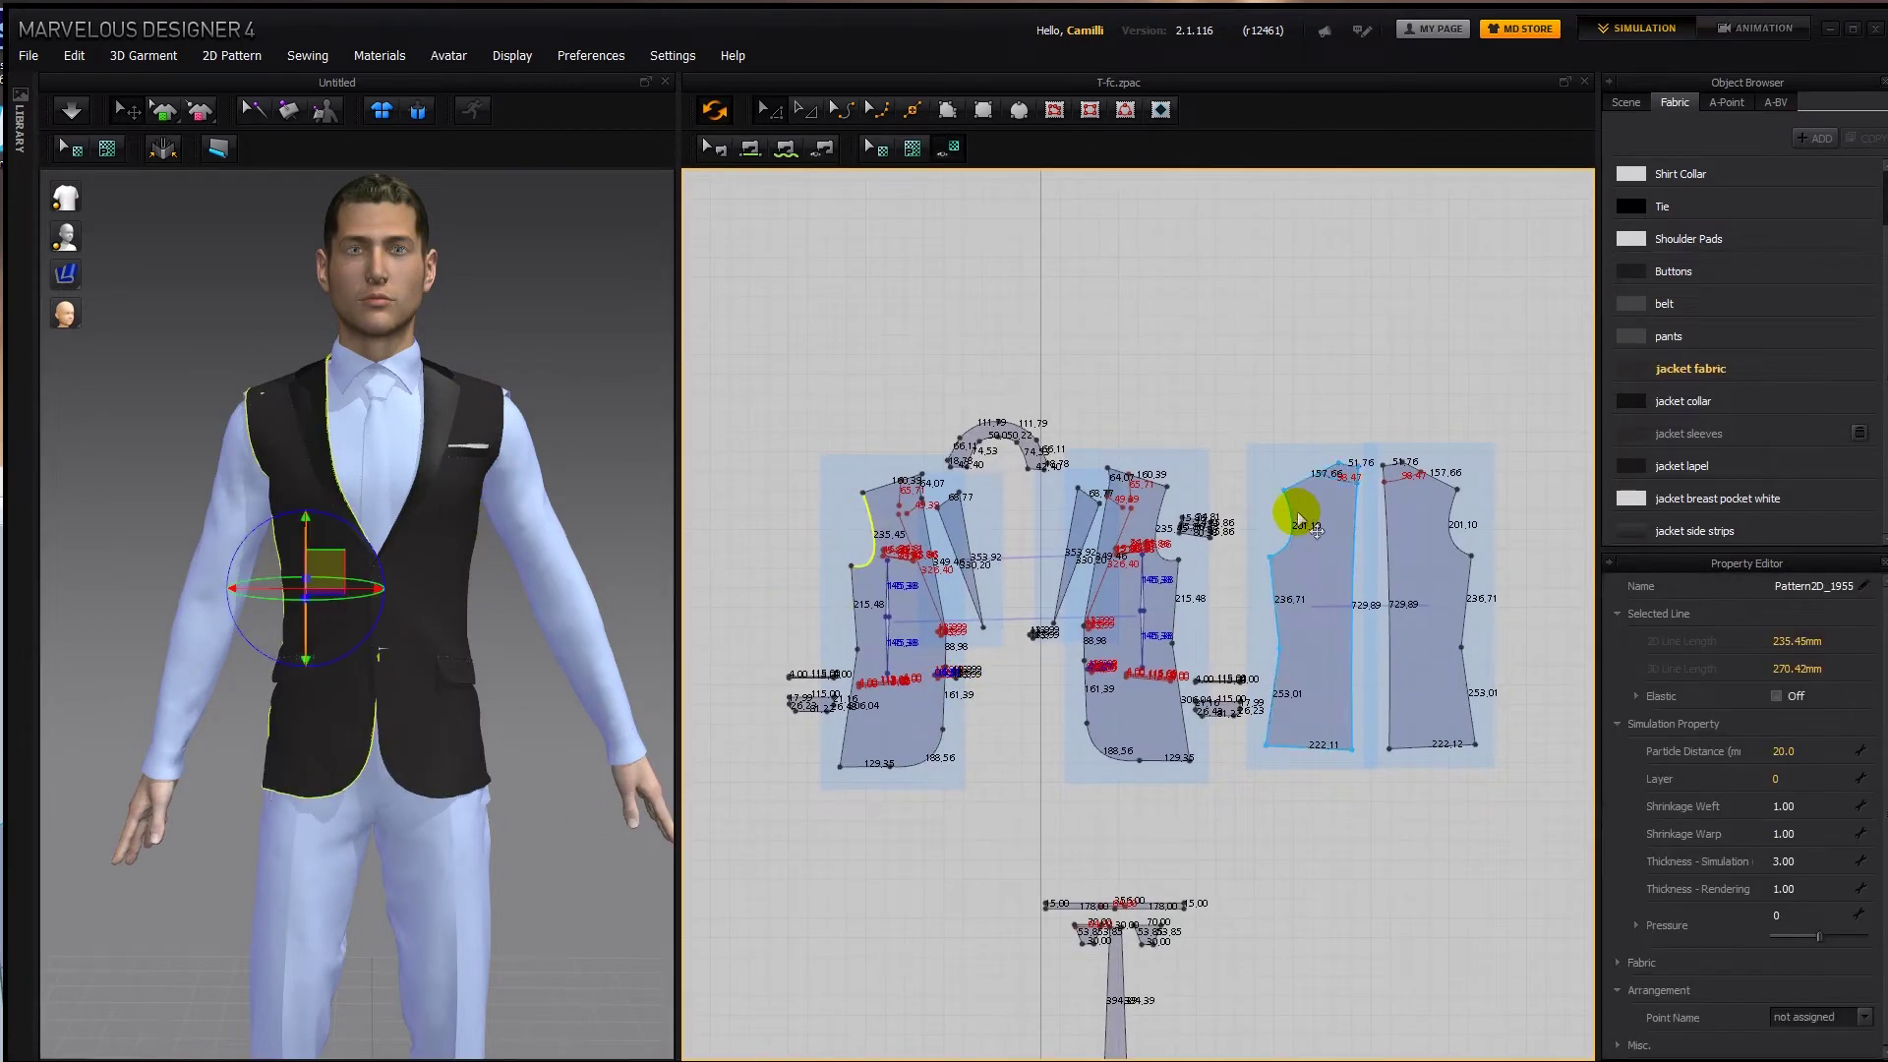
middle_click_drag(817, 547, 894, 531)
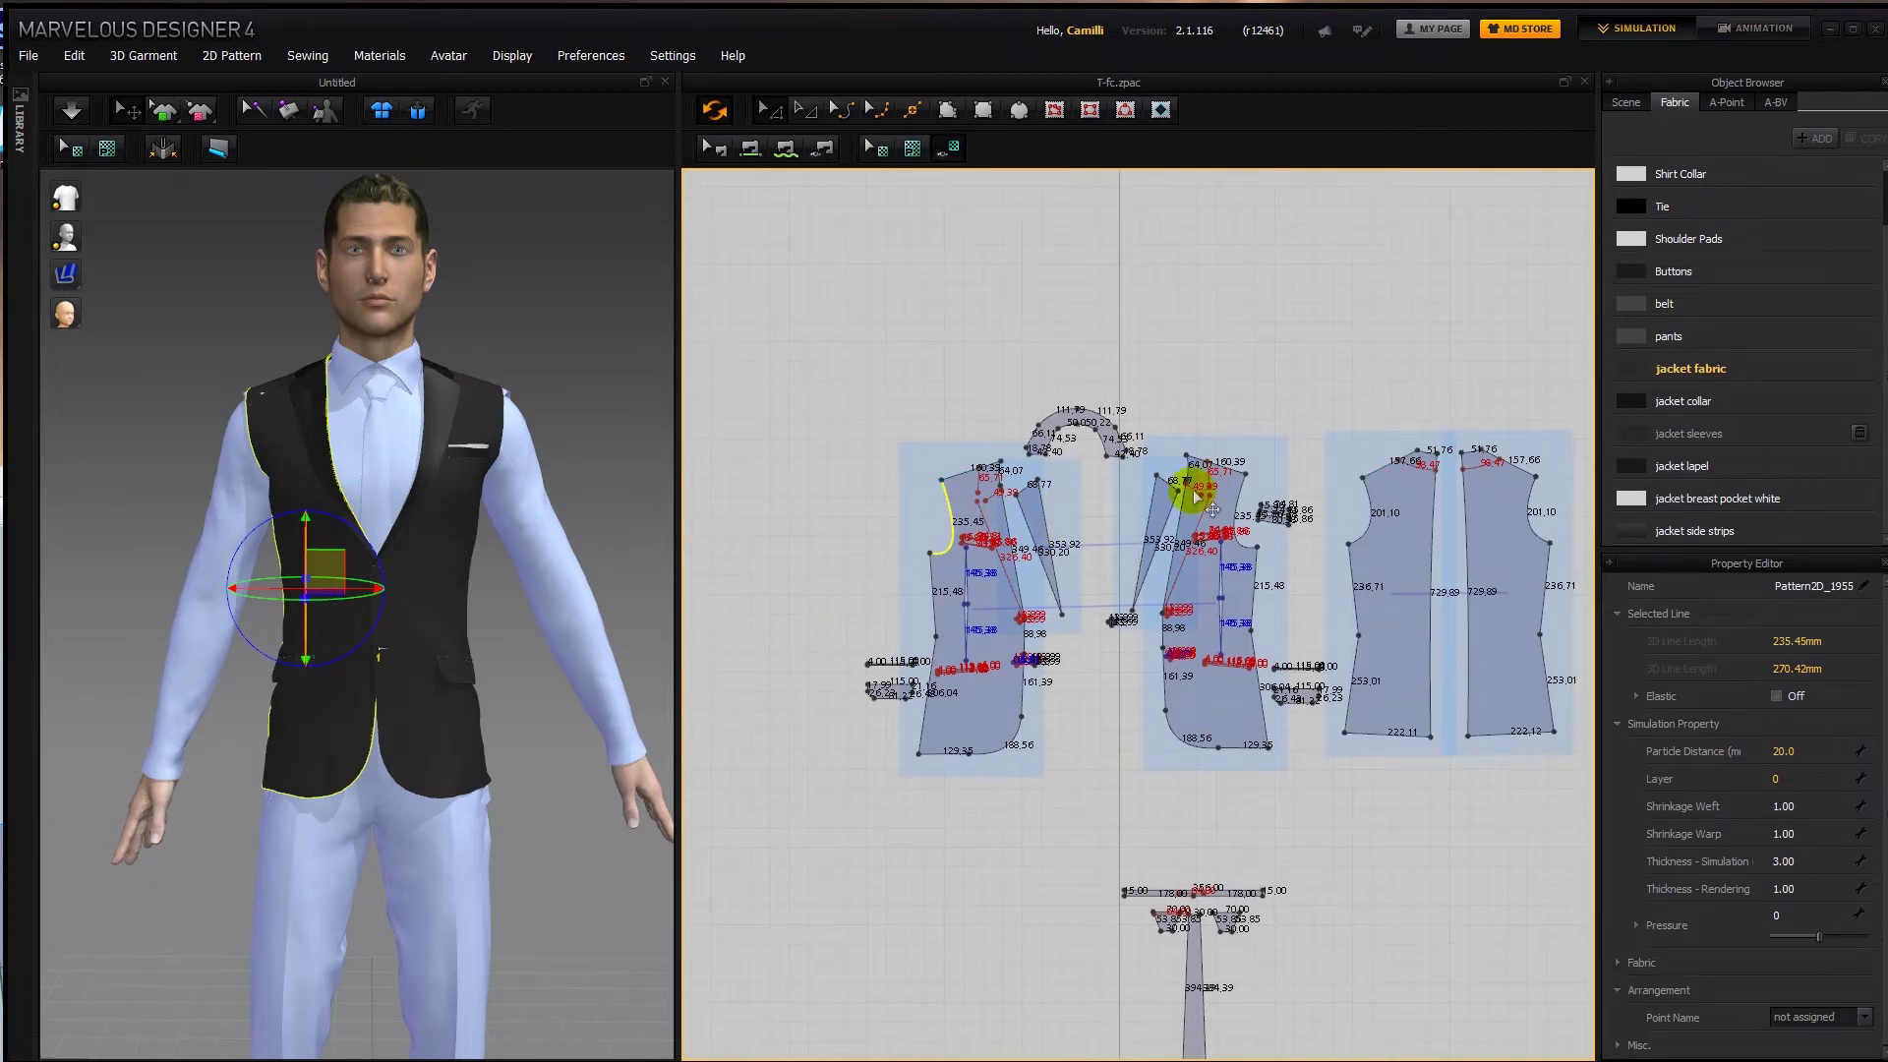
middle_click_drag(1064, 626, 1122, 612)
key("s")
left_click(764, 476)
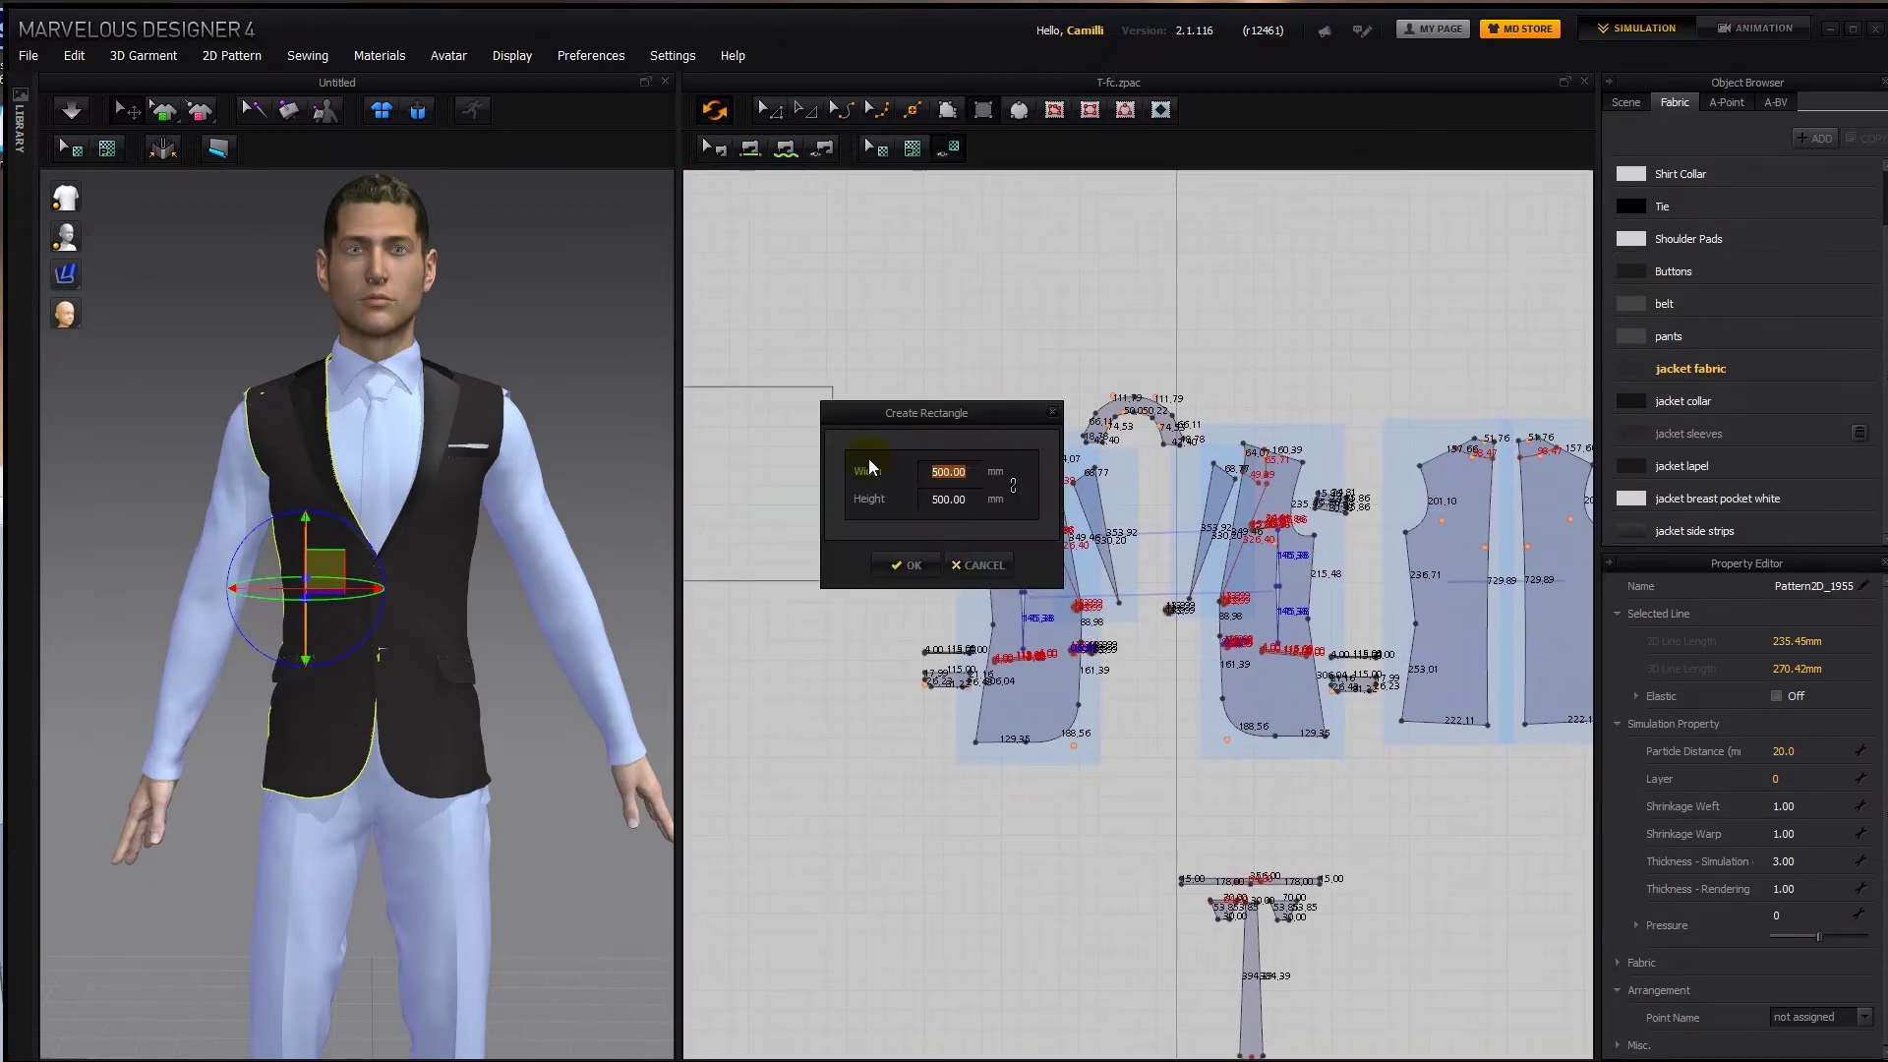
type("400")
key("Return")
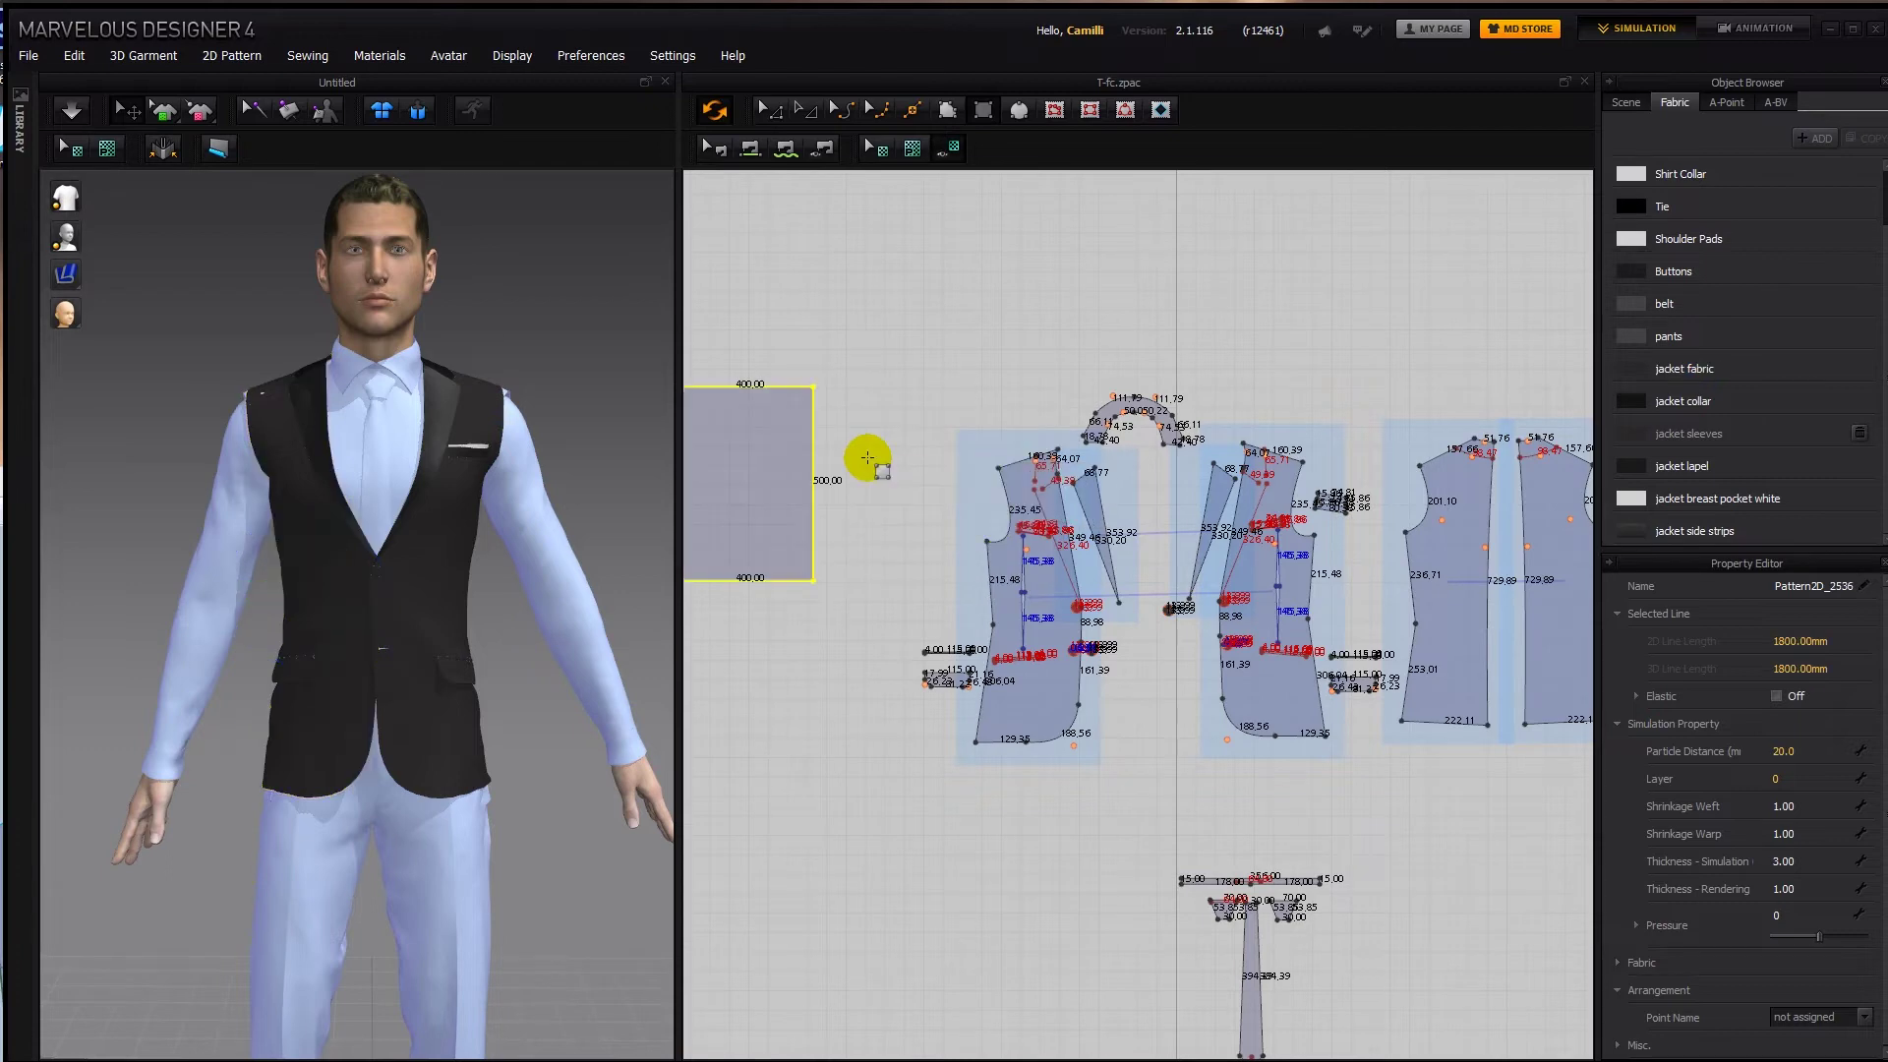
right_click_drag(860, 481, 881, 498)
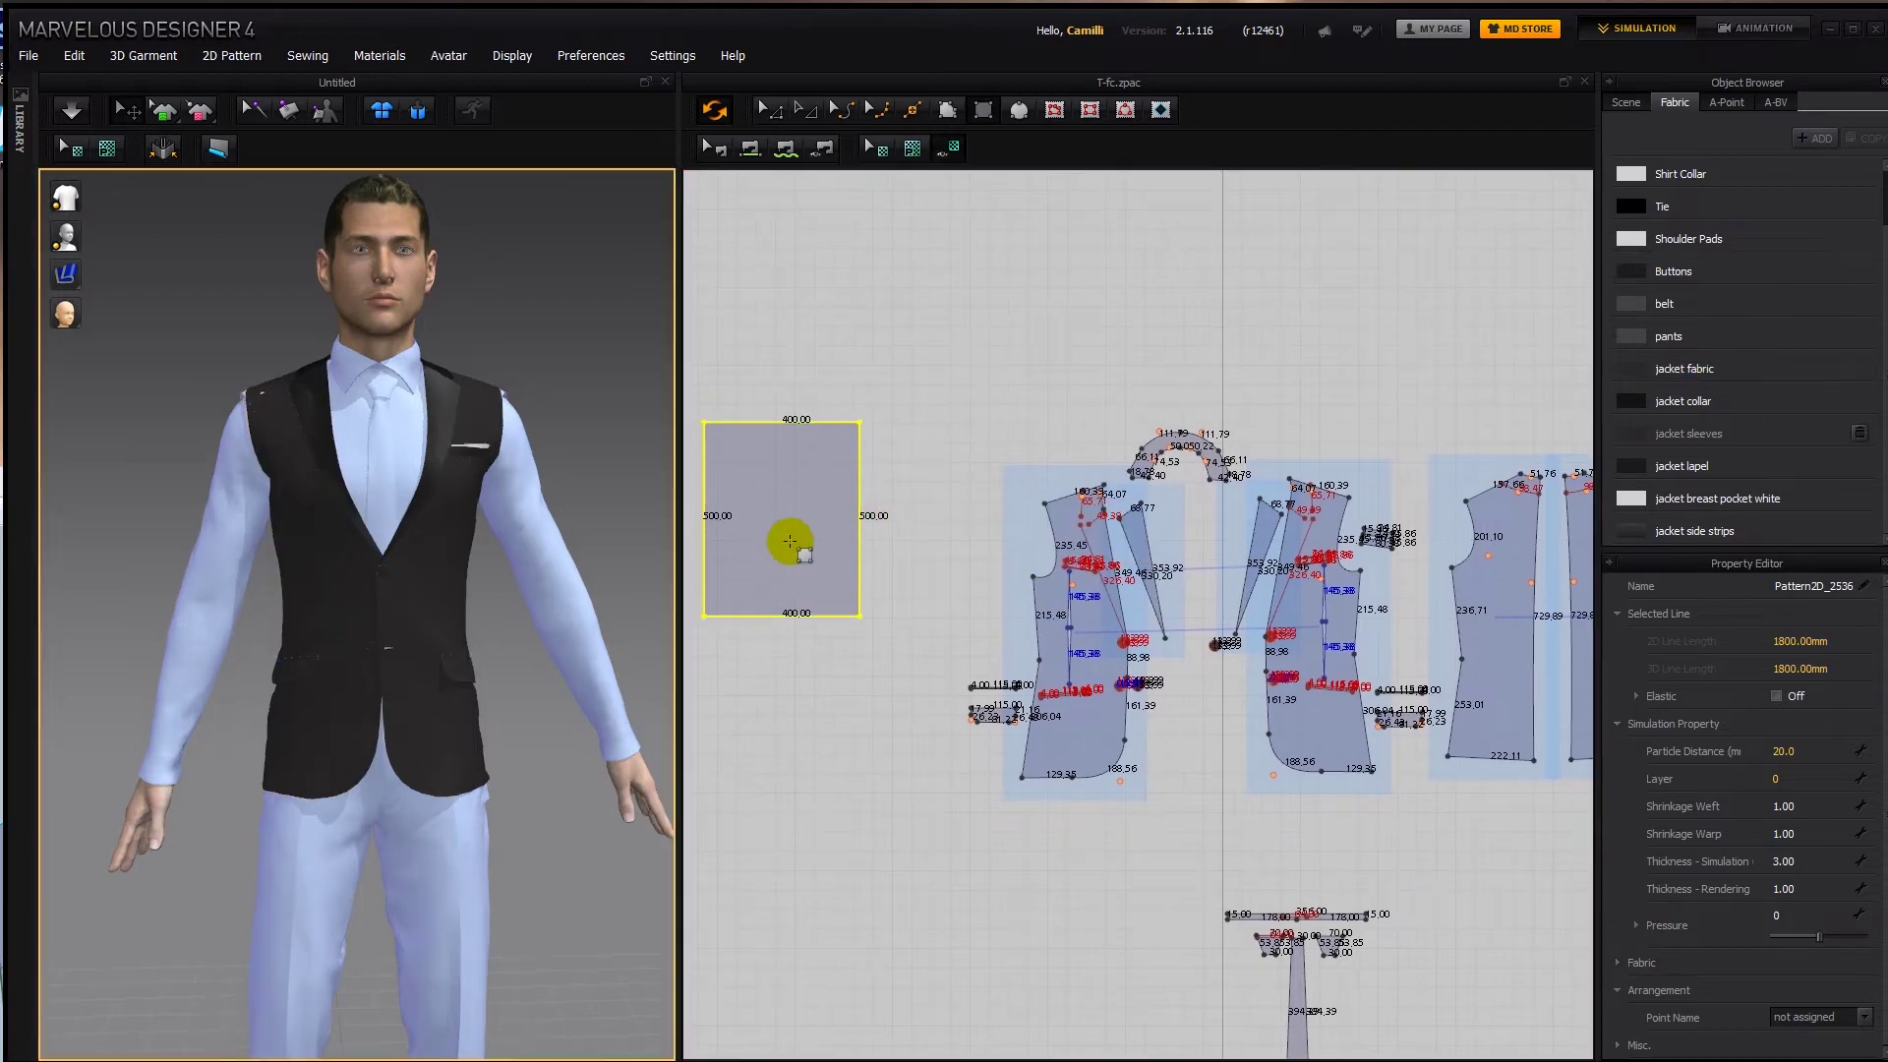
Select all the jacket body pieces, including the pockets, collar and lapels, and freeze them on the avatar.
middle_click_drag(731, 552, 685, 500)
middle_click_drag(951, 589, 832, 580)
scroll(833, 581, "down", 2)
left_click_drag(781, 421, 1301, 704)
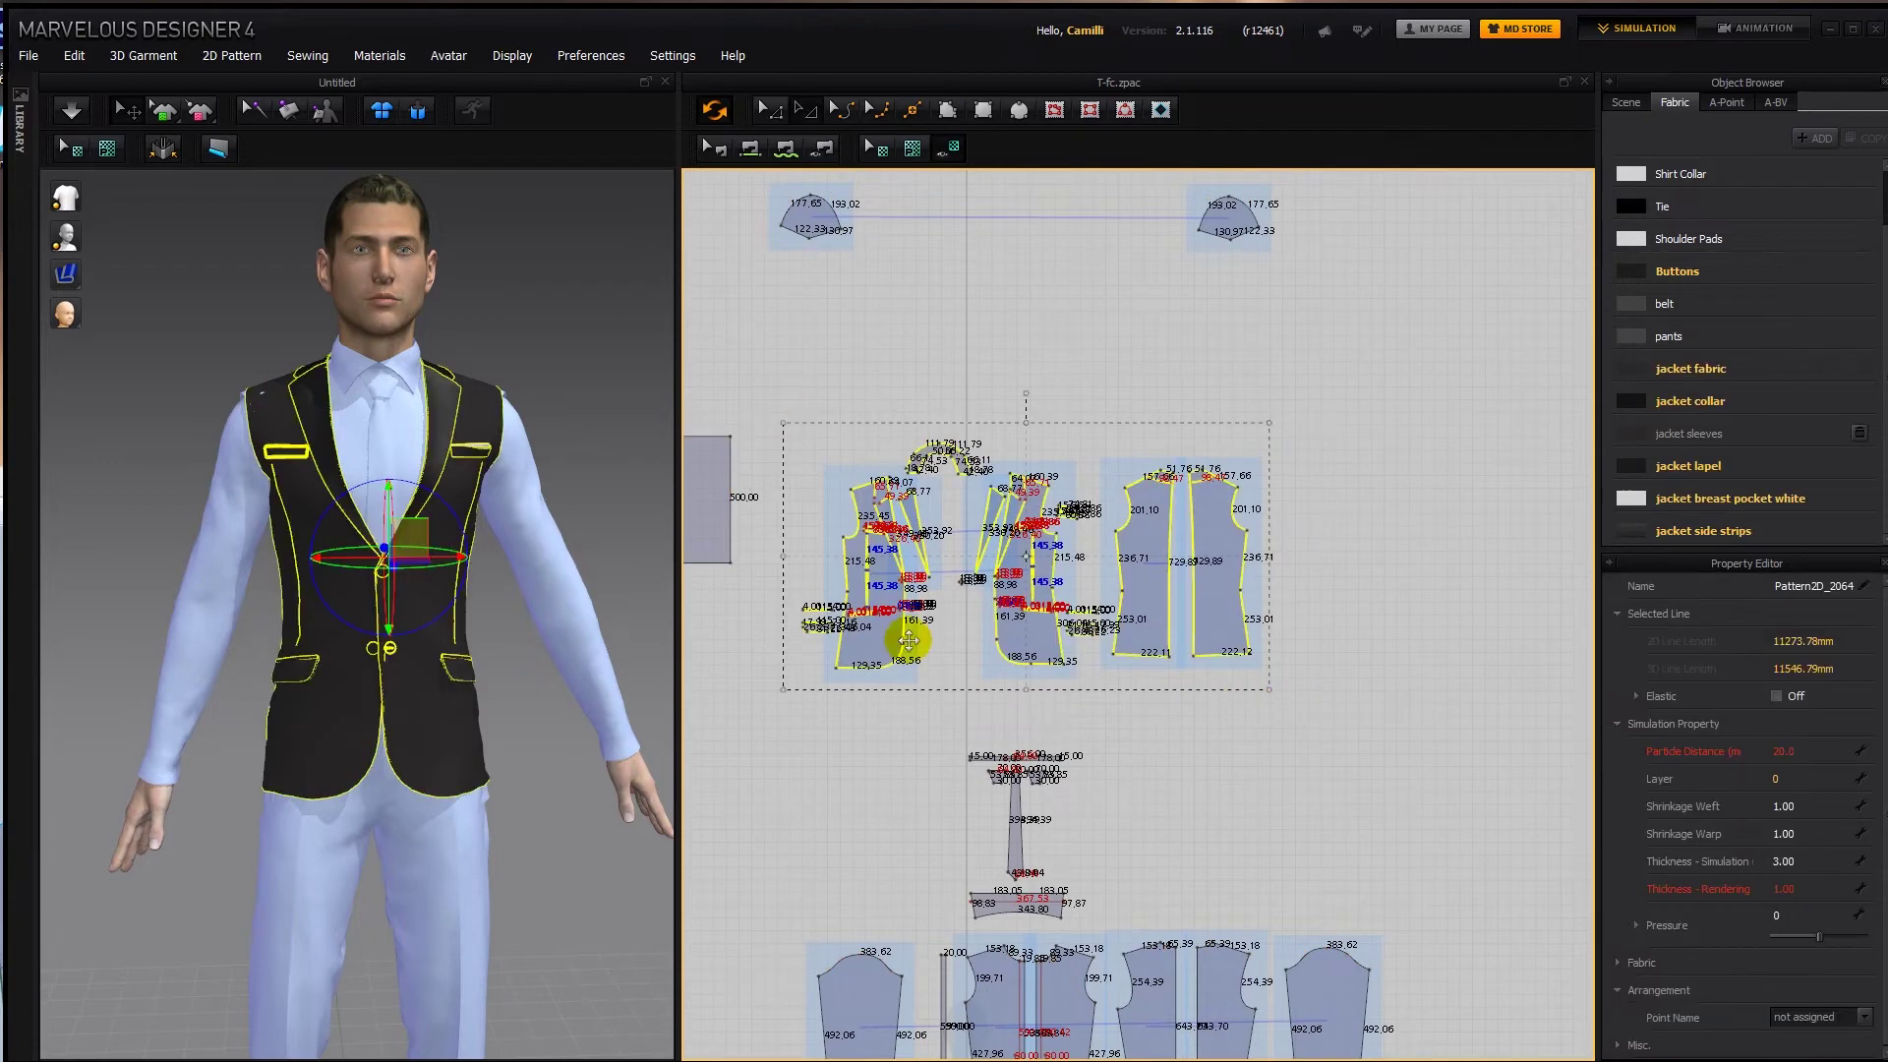
right_click(440, 536)
left_click(478, 576)
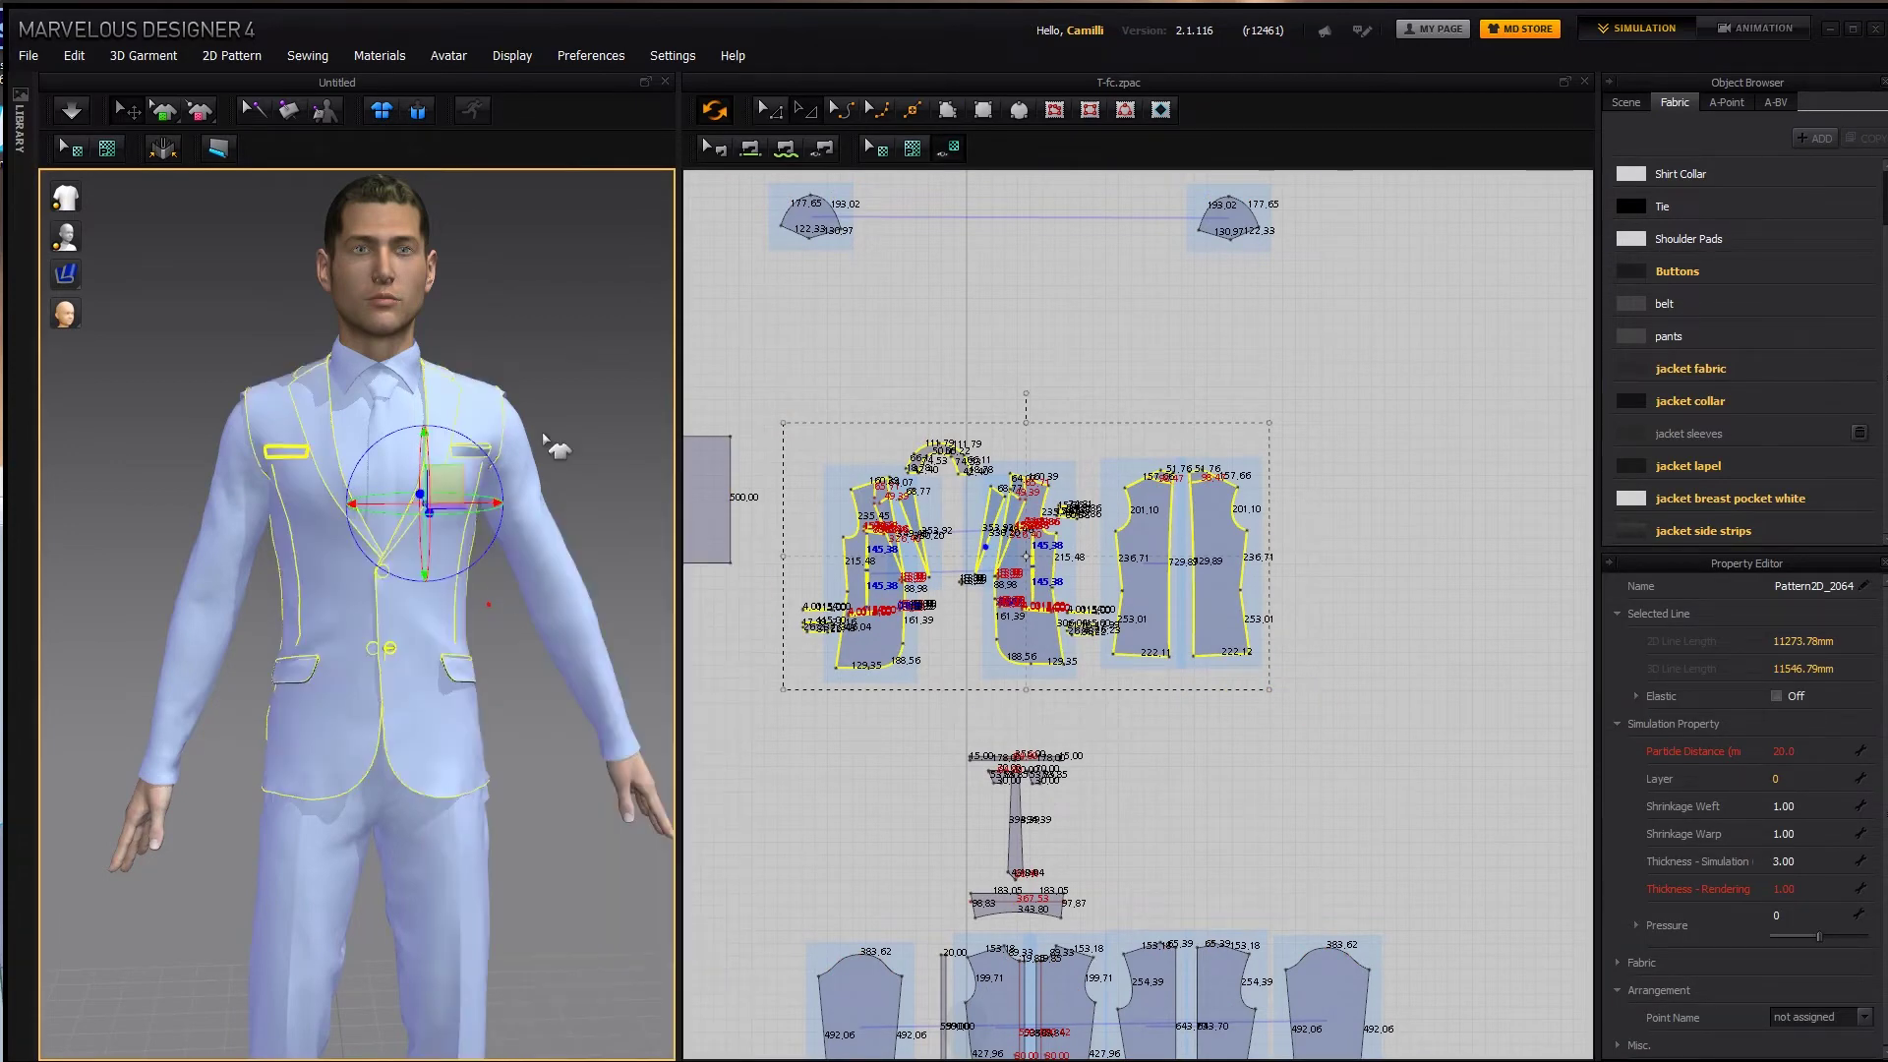
Move the sleeve rectangle closer to the front panels and assign it the jacket sleeves fabric.
left_click_drag(695, 482, 698, 526)
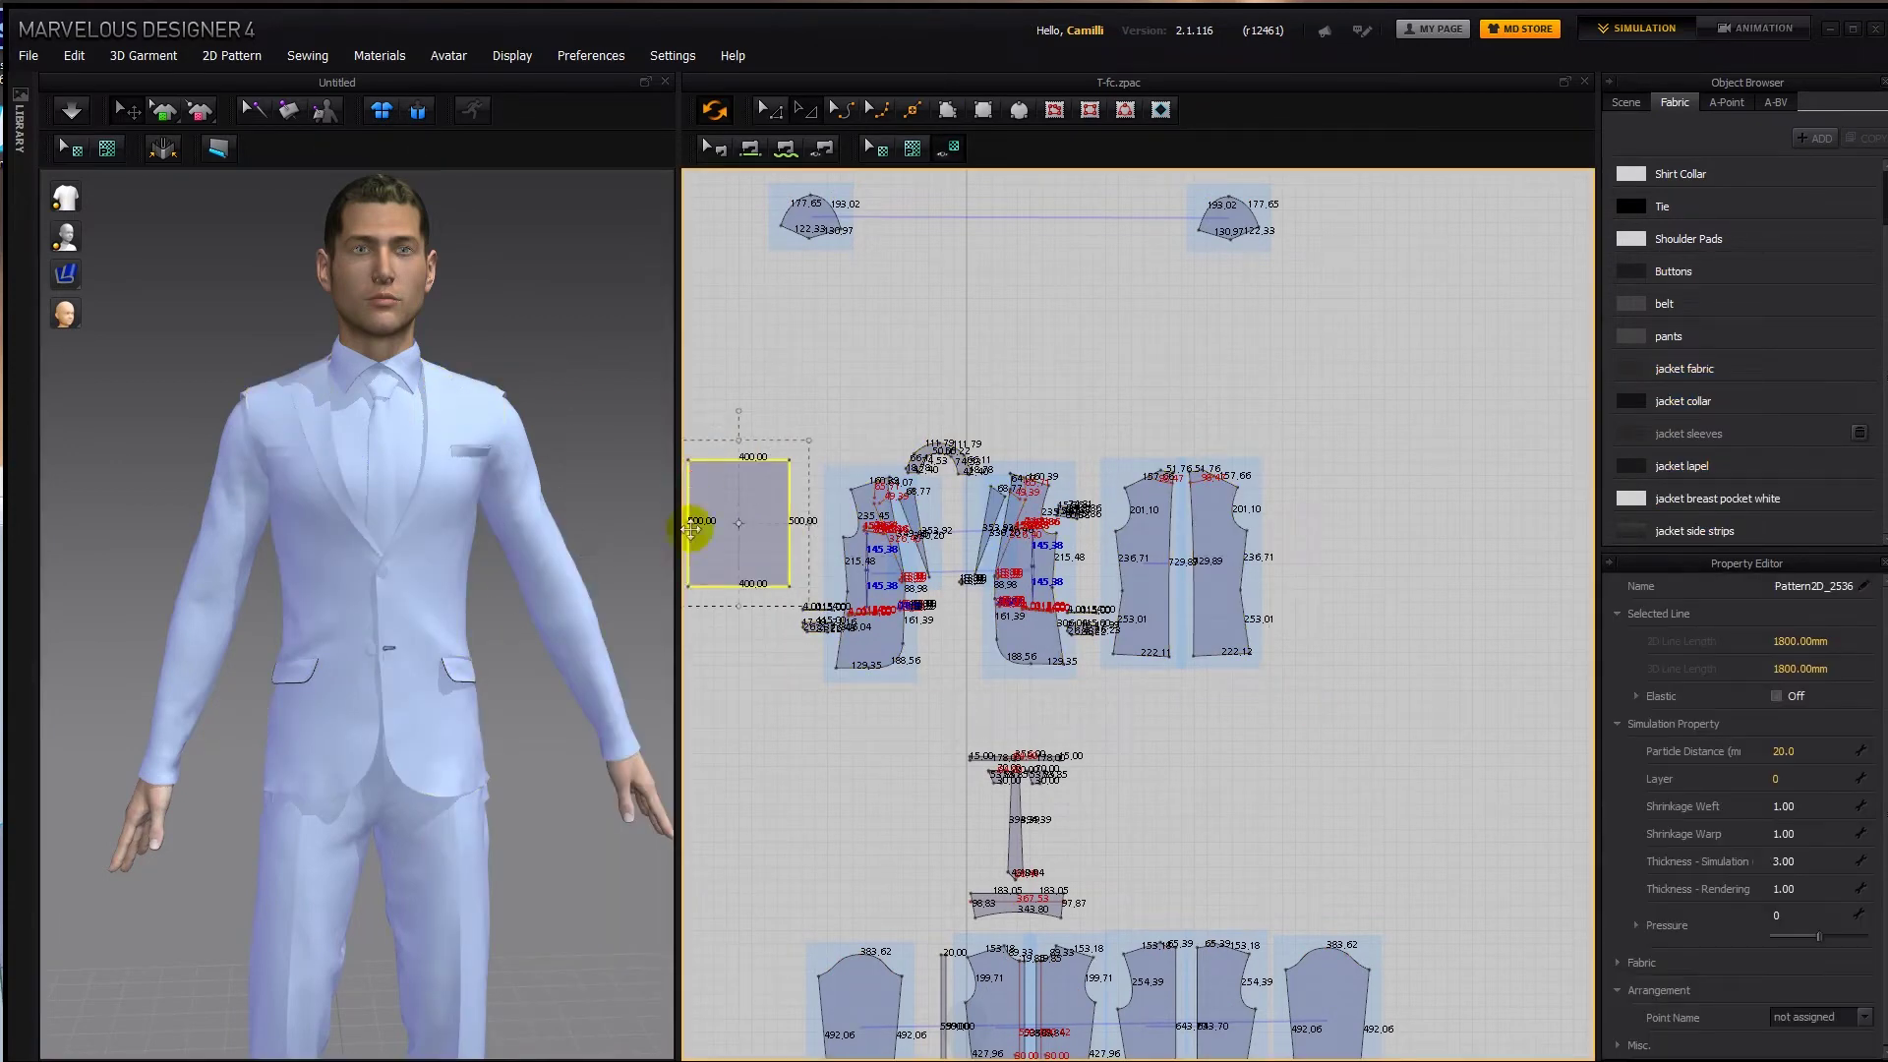
scroll(471, 511, "down", 5)
scroll(480, 522, "down", 2)
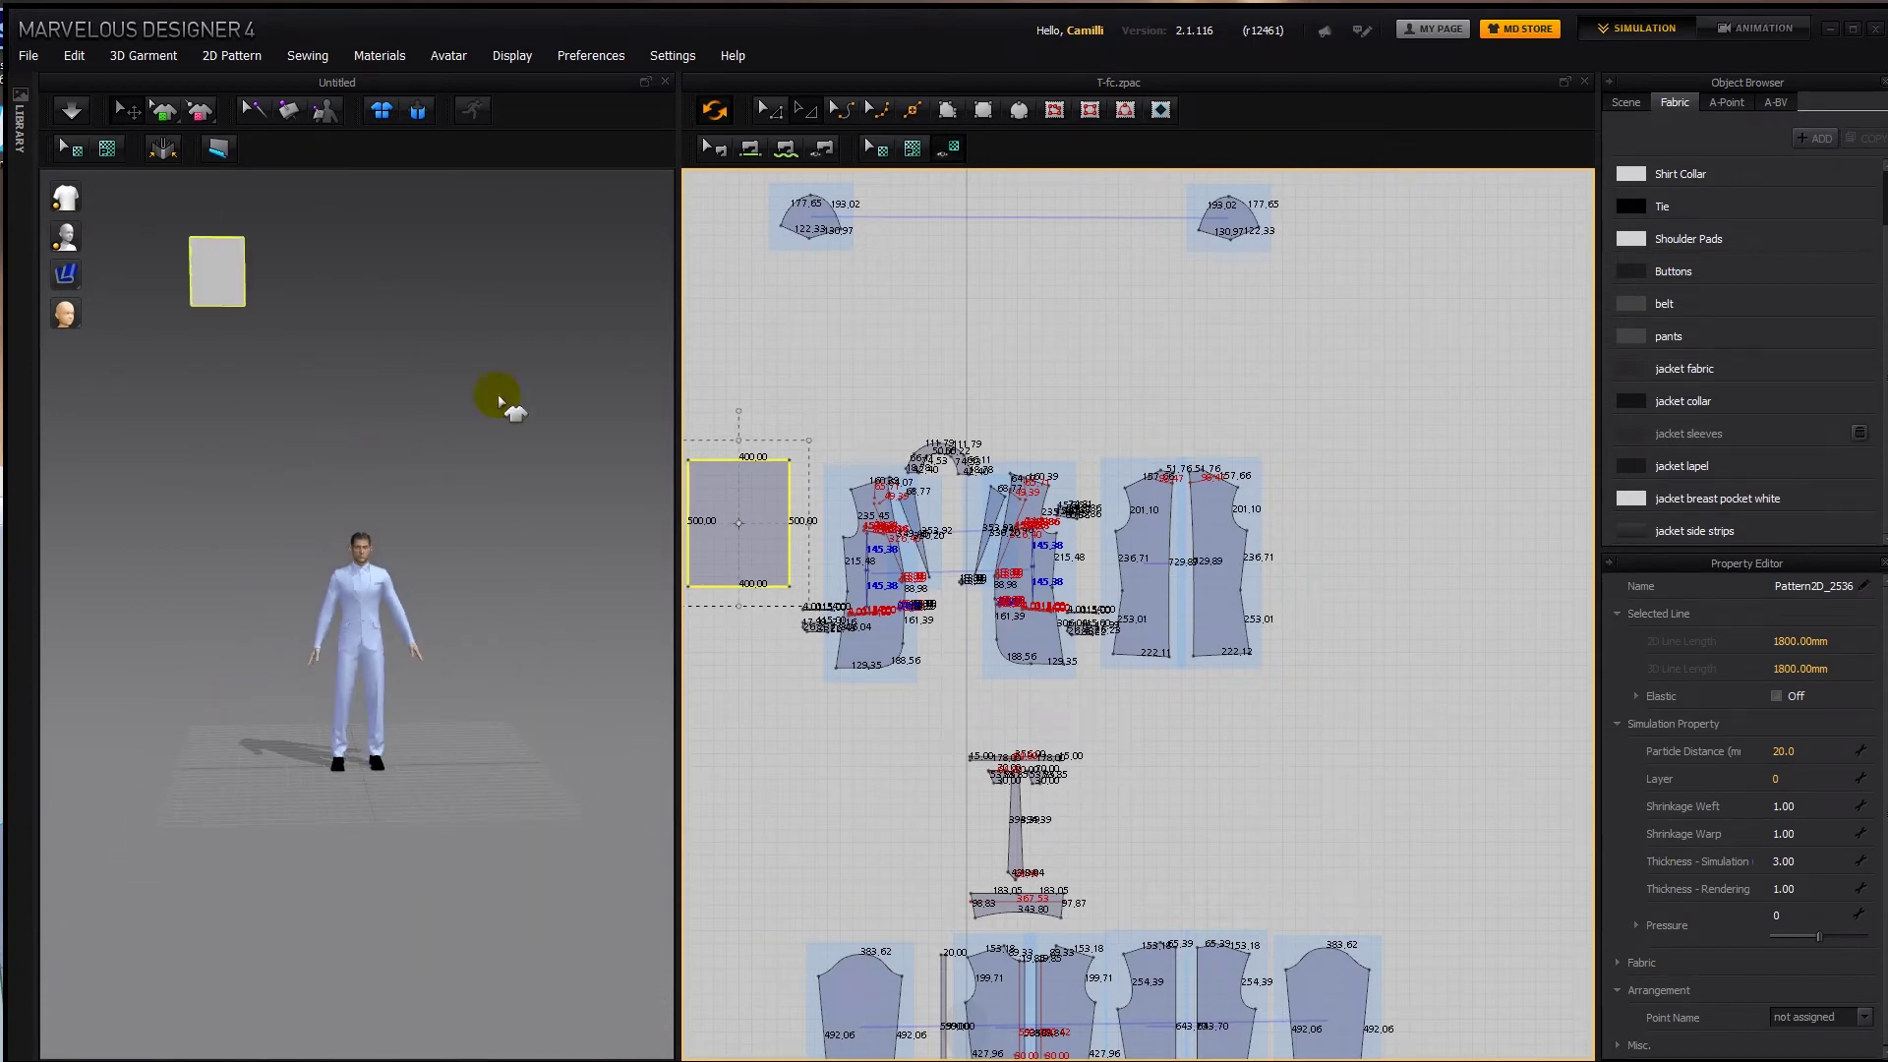
left_click_drag(758, 503, 758, 503)
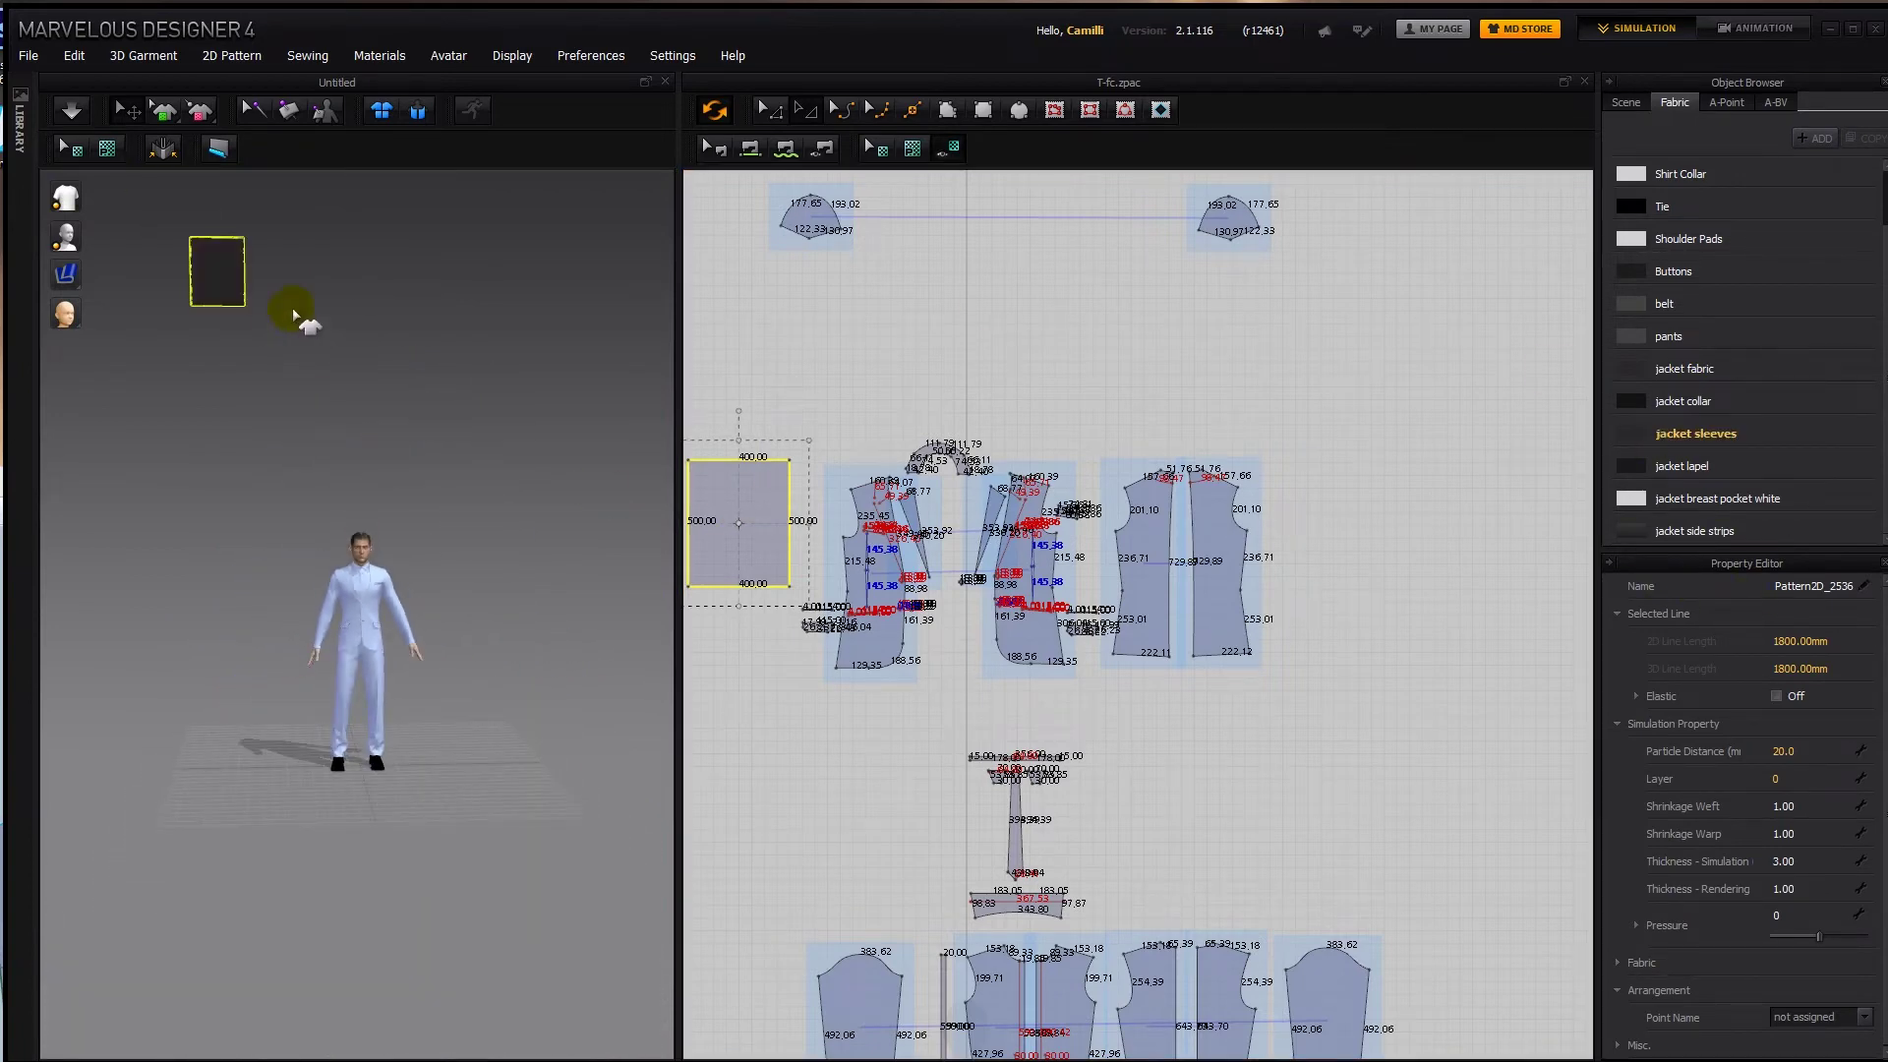
Wrap the sleeve piece around the avatar's right arm using the arm's outside arrangement point.
left_click(108, 246)
right_click_drag(269, 514, 291, 519)
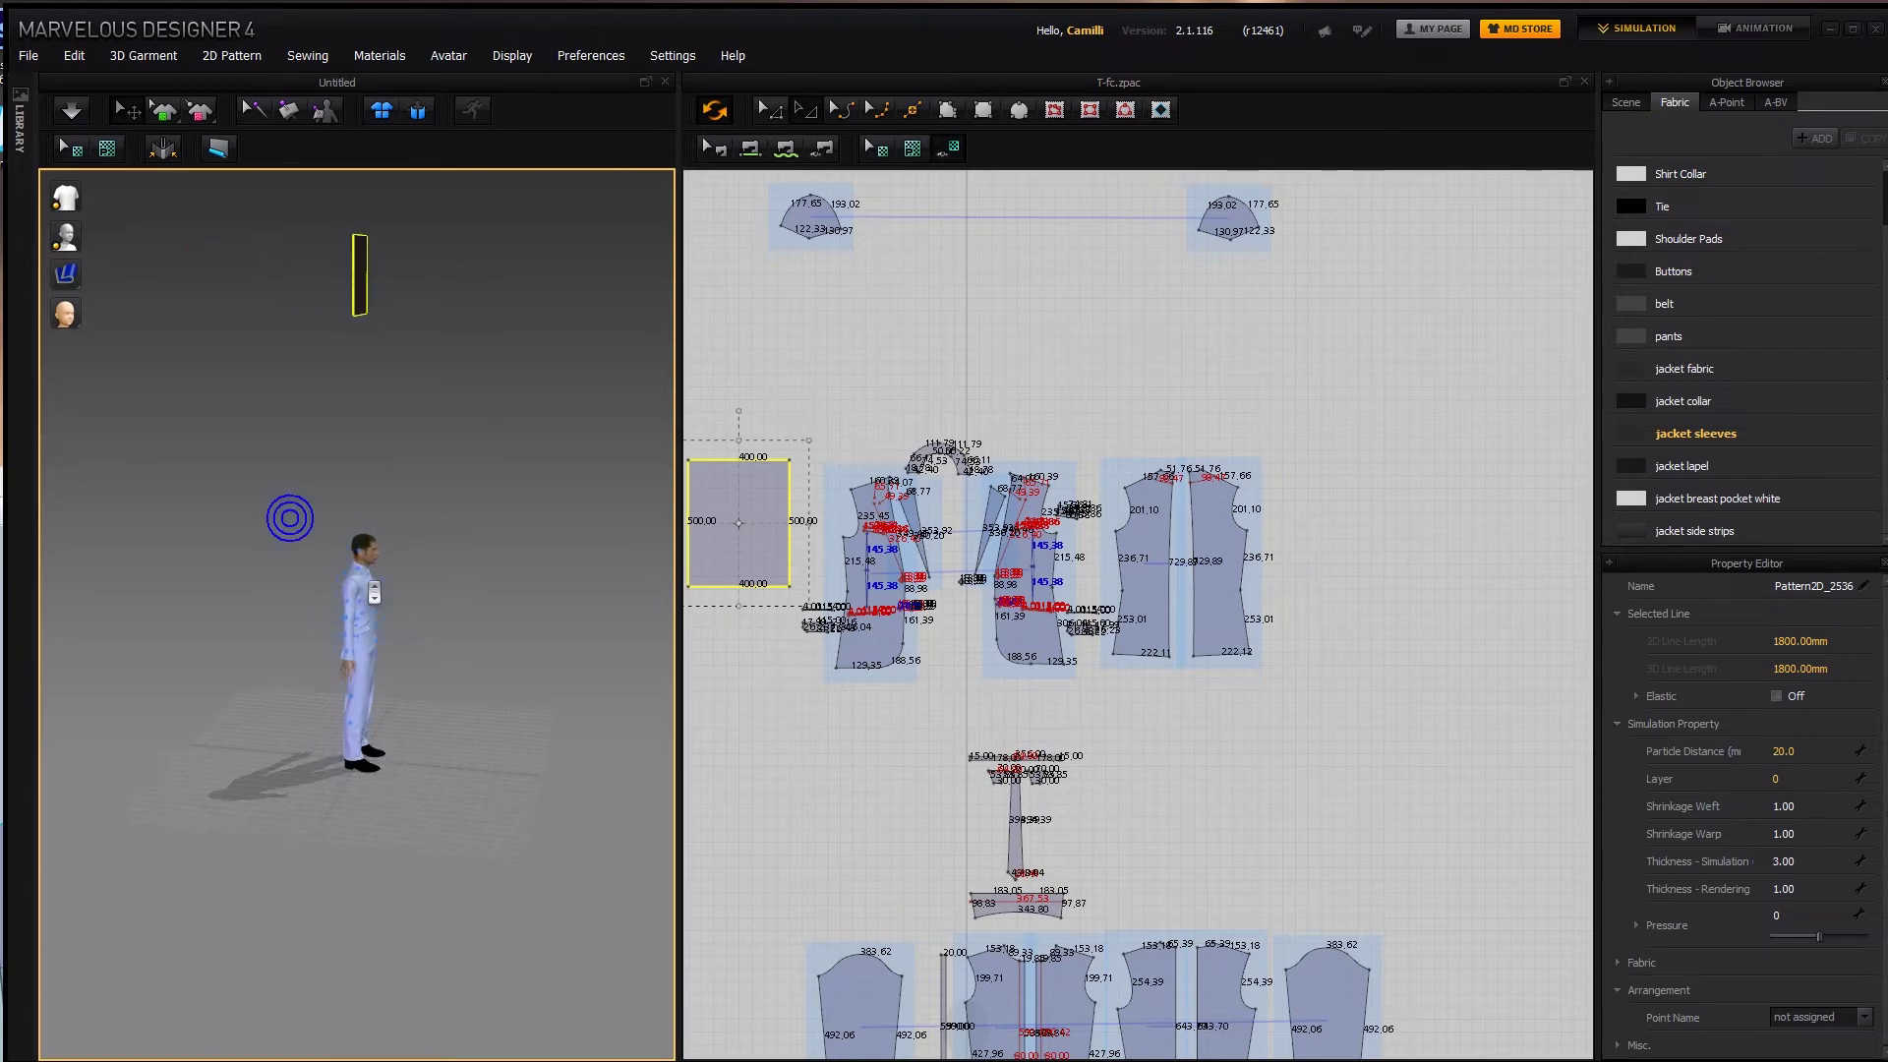
scroll(357, 601, "up", 5)
left_click(356, 602)
key("KP_2")
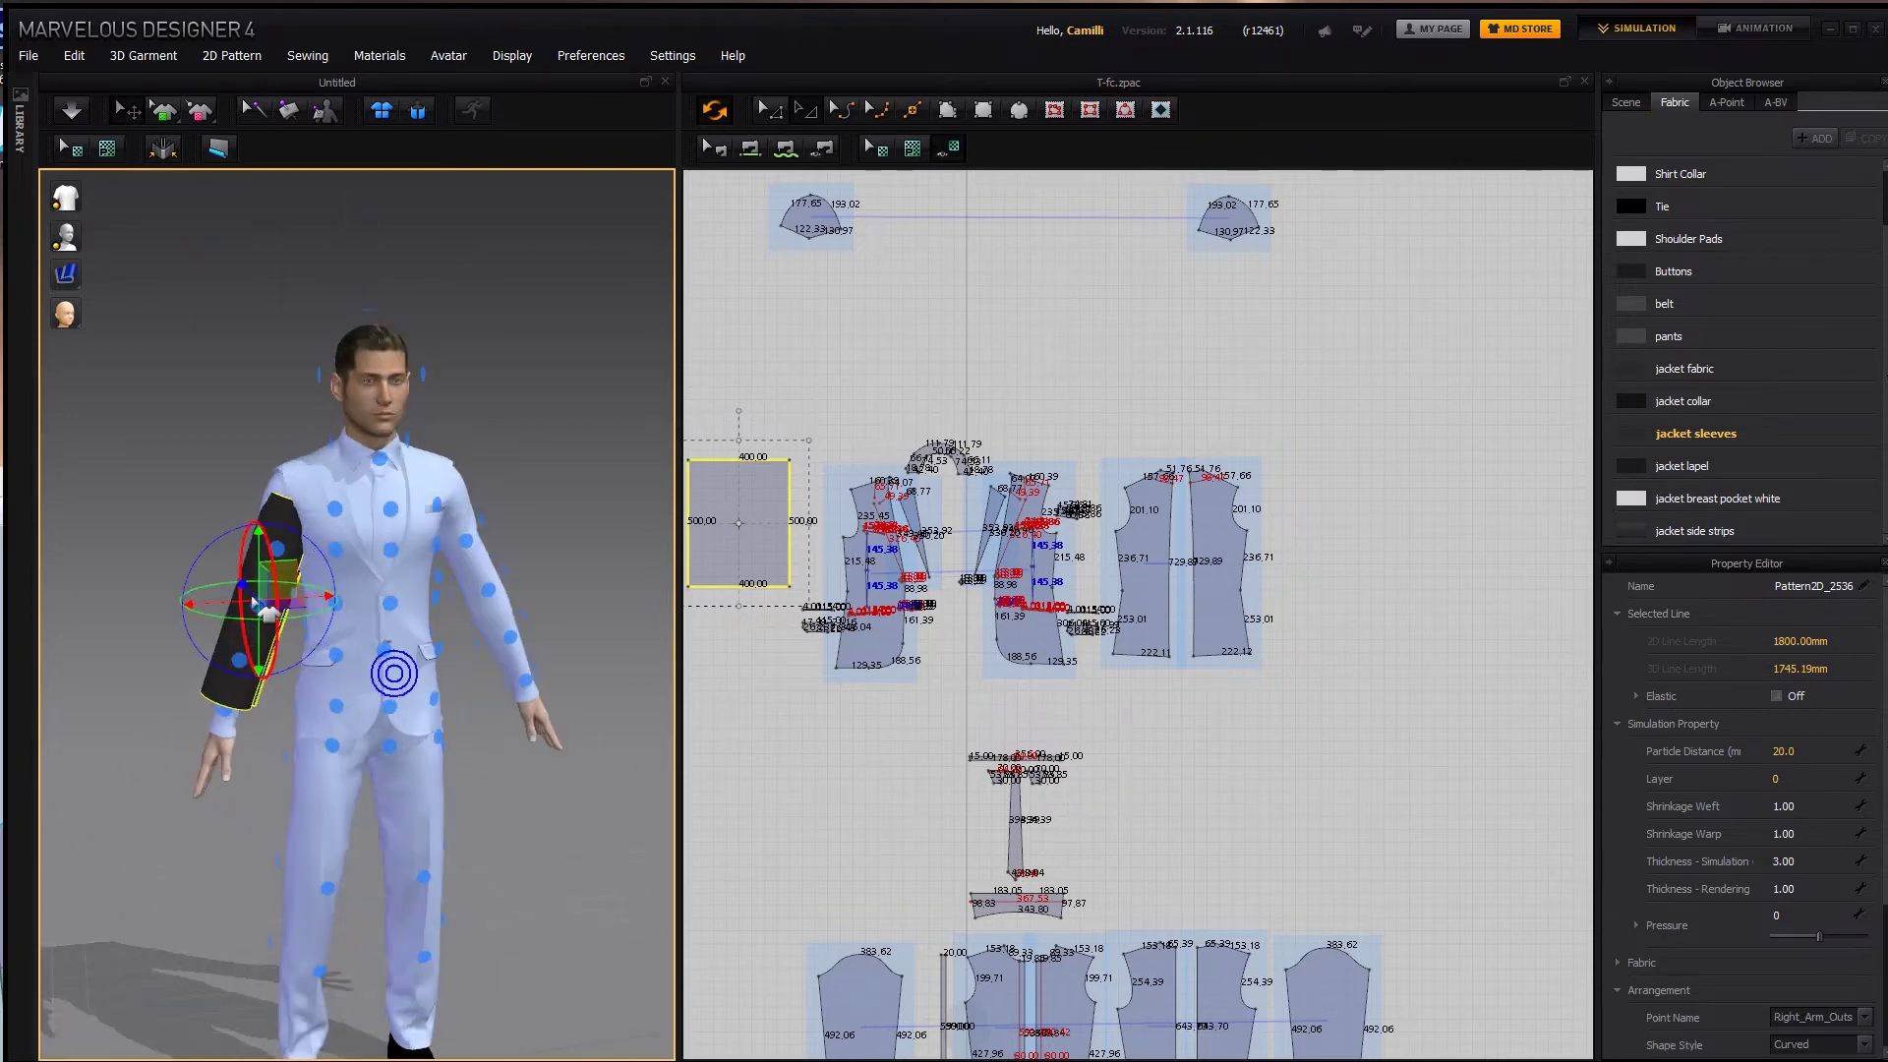
left_click(274, 503)
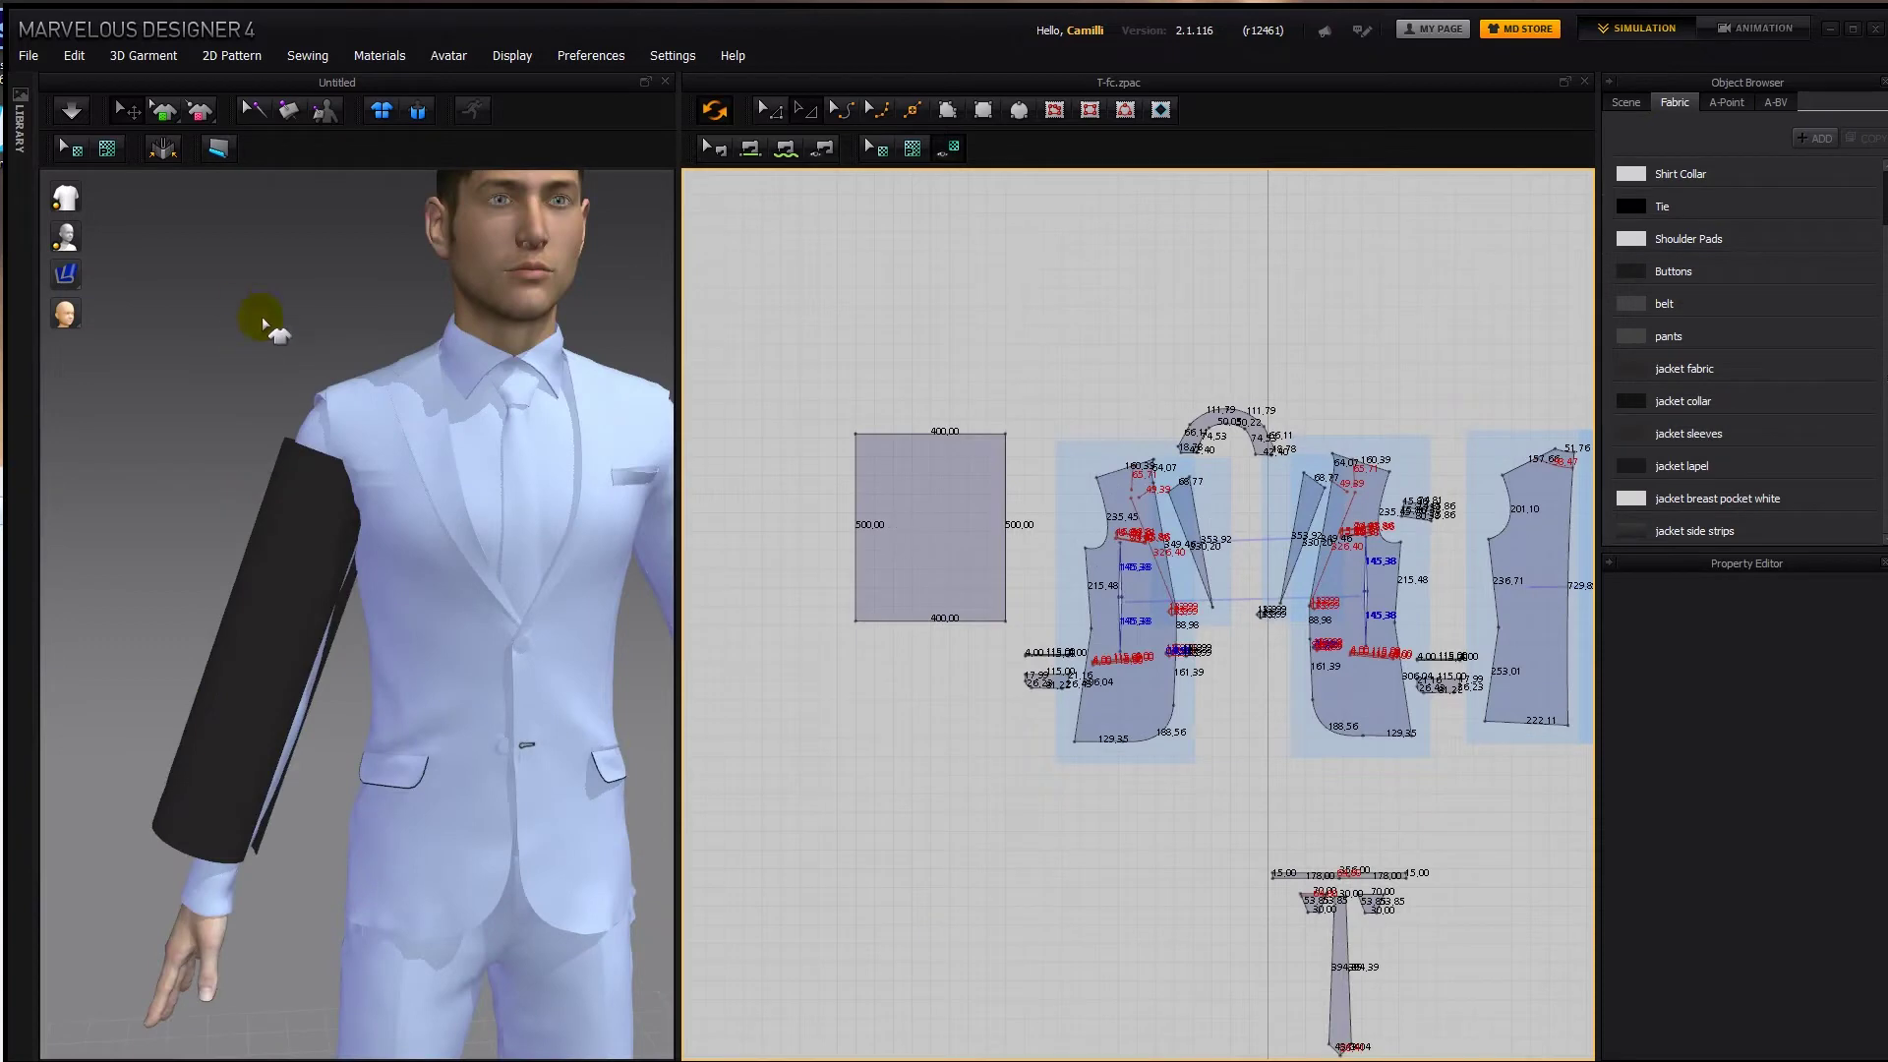
Split the sleeve's top edge at 50% and raise the midpoint into a peak with sloping edges about 239 mm long.
left_click(936, 380)
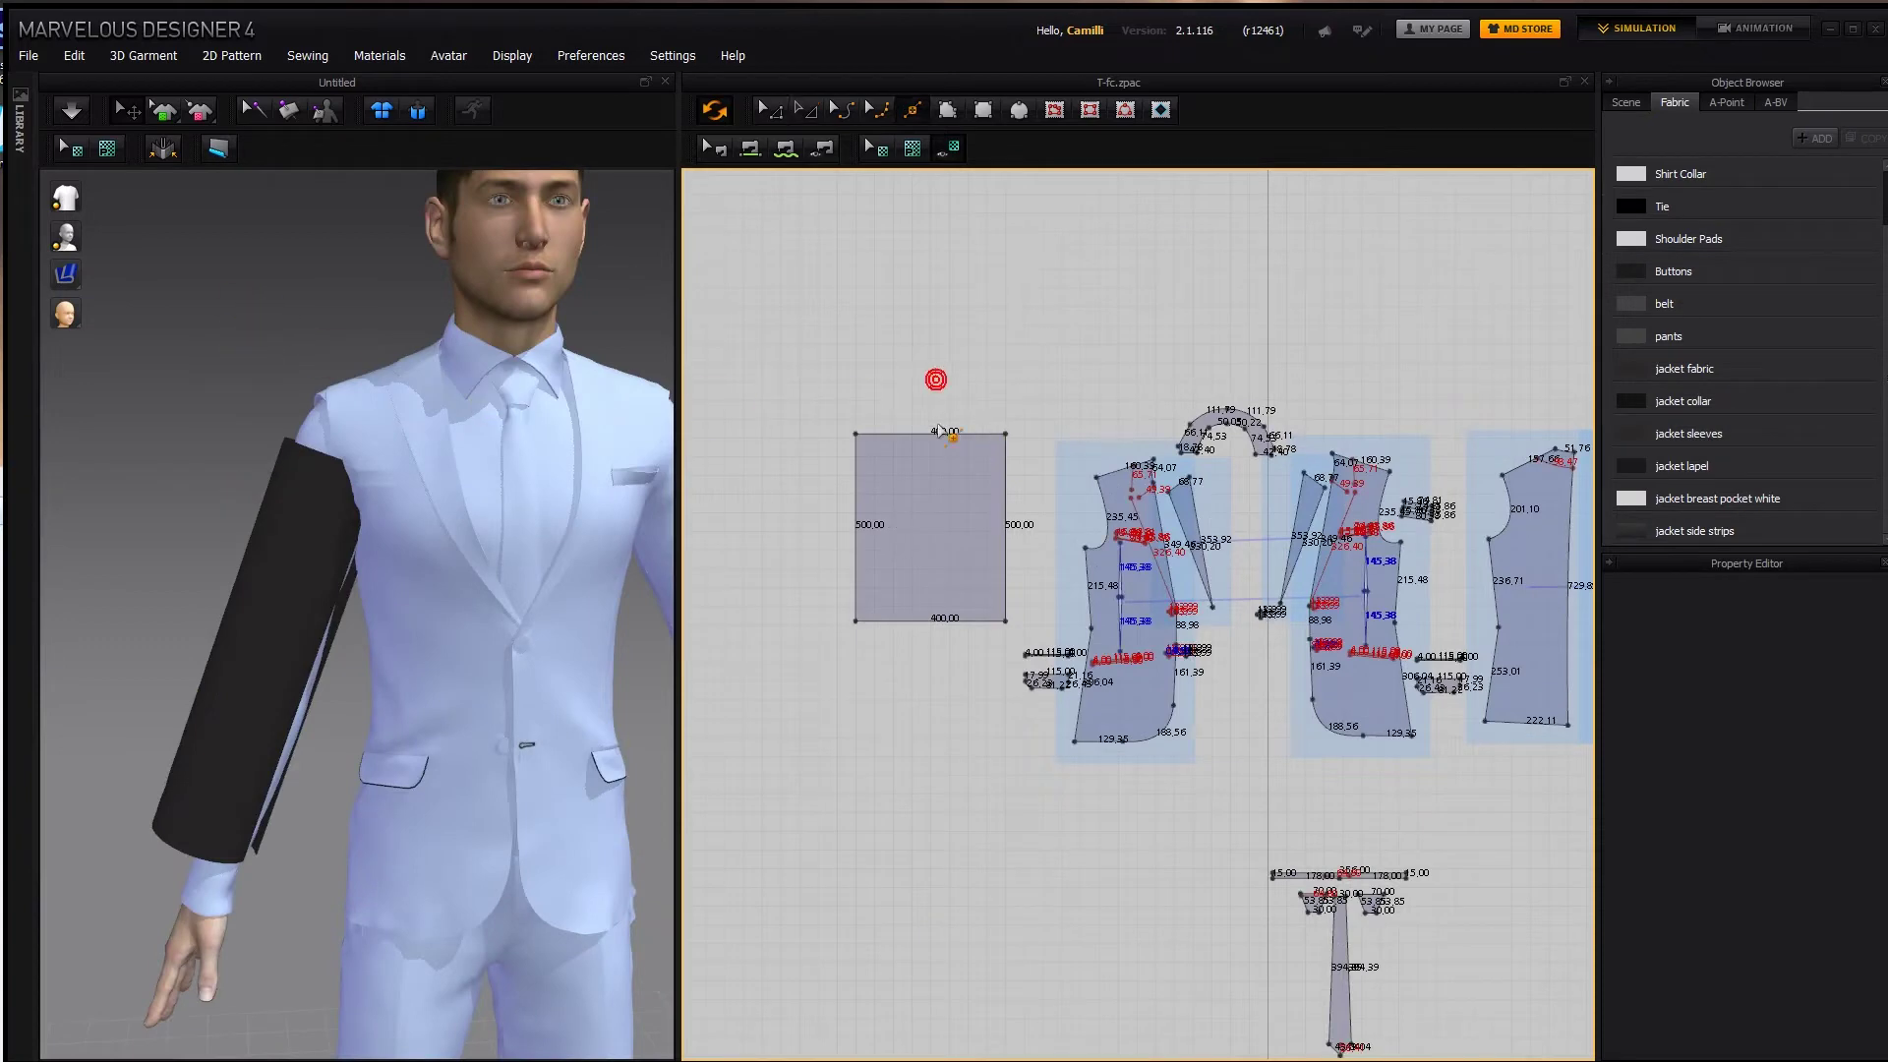
right_click(938, 441)
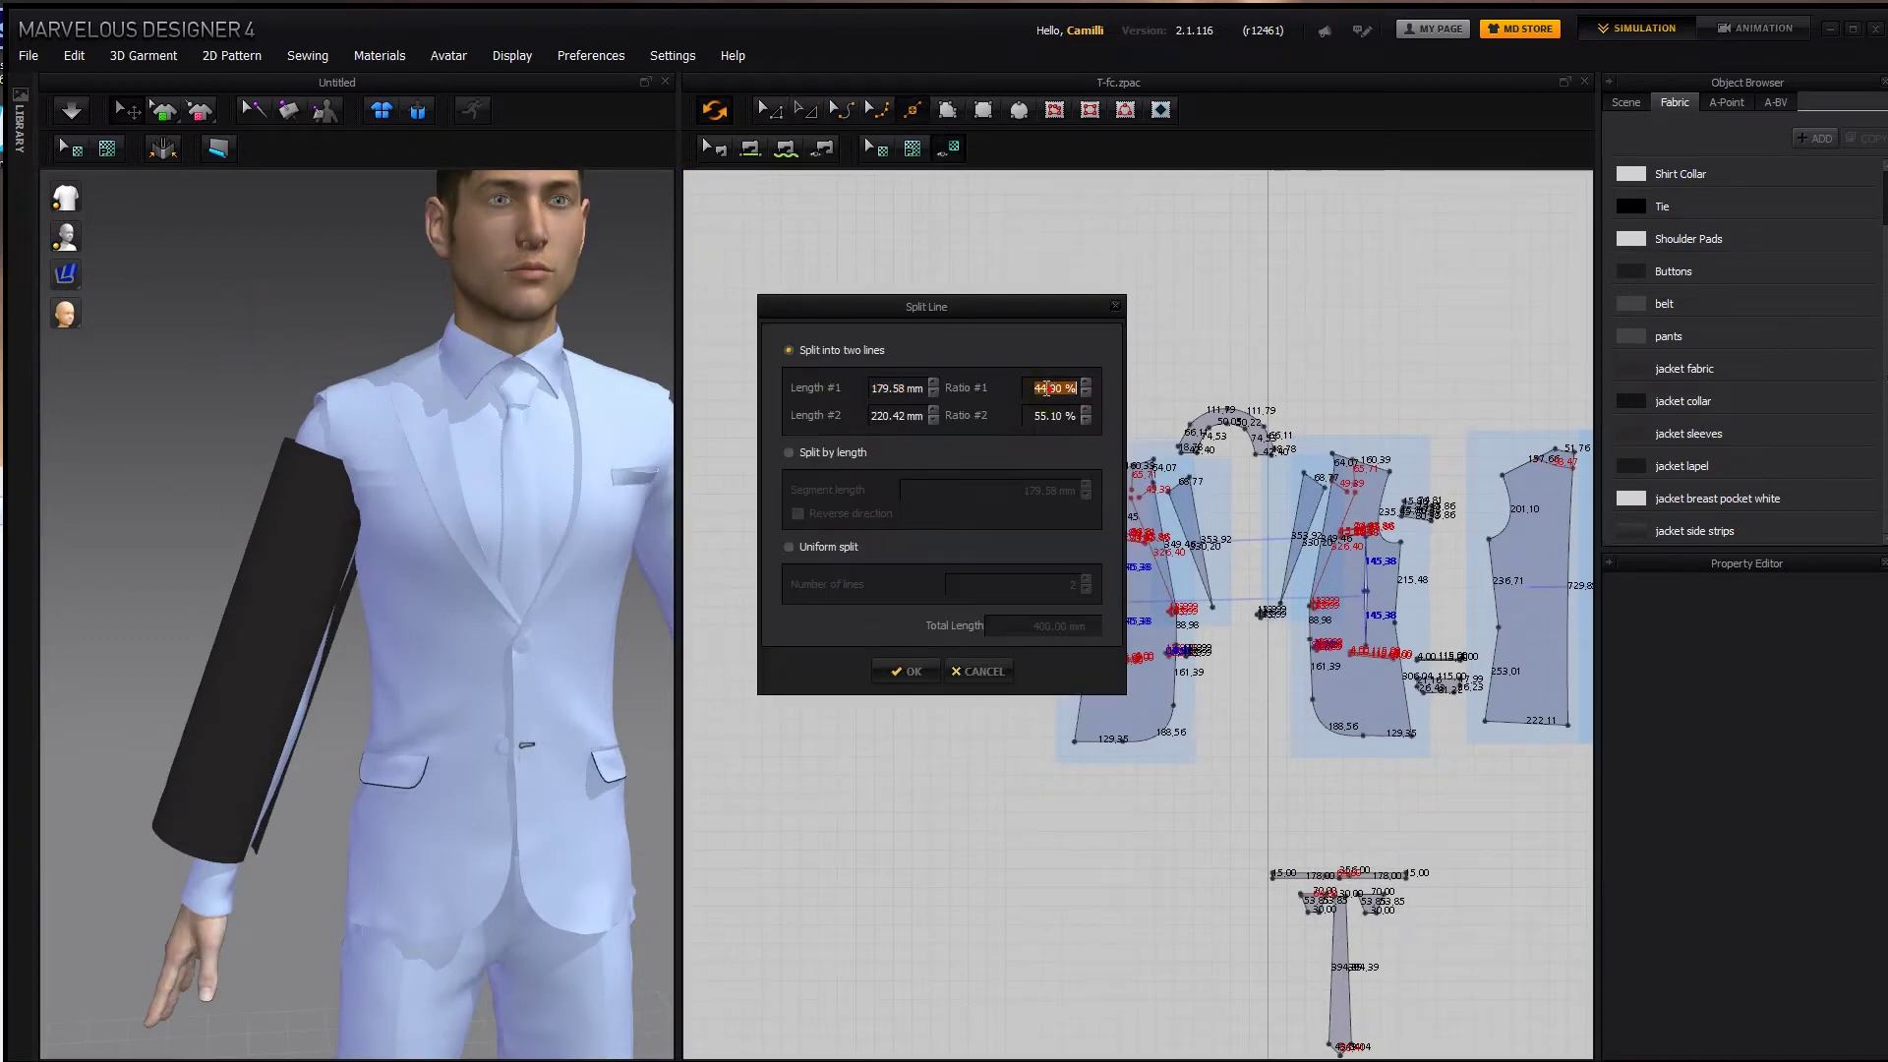
type("50")
key("Return")
key("z")
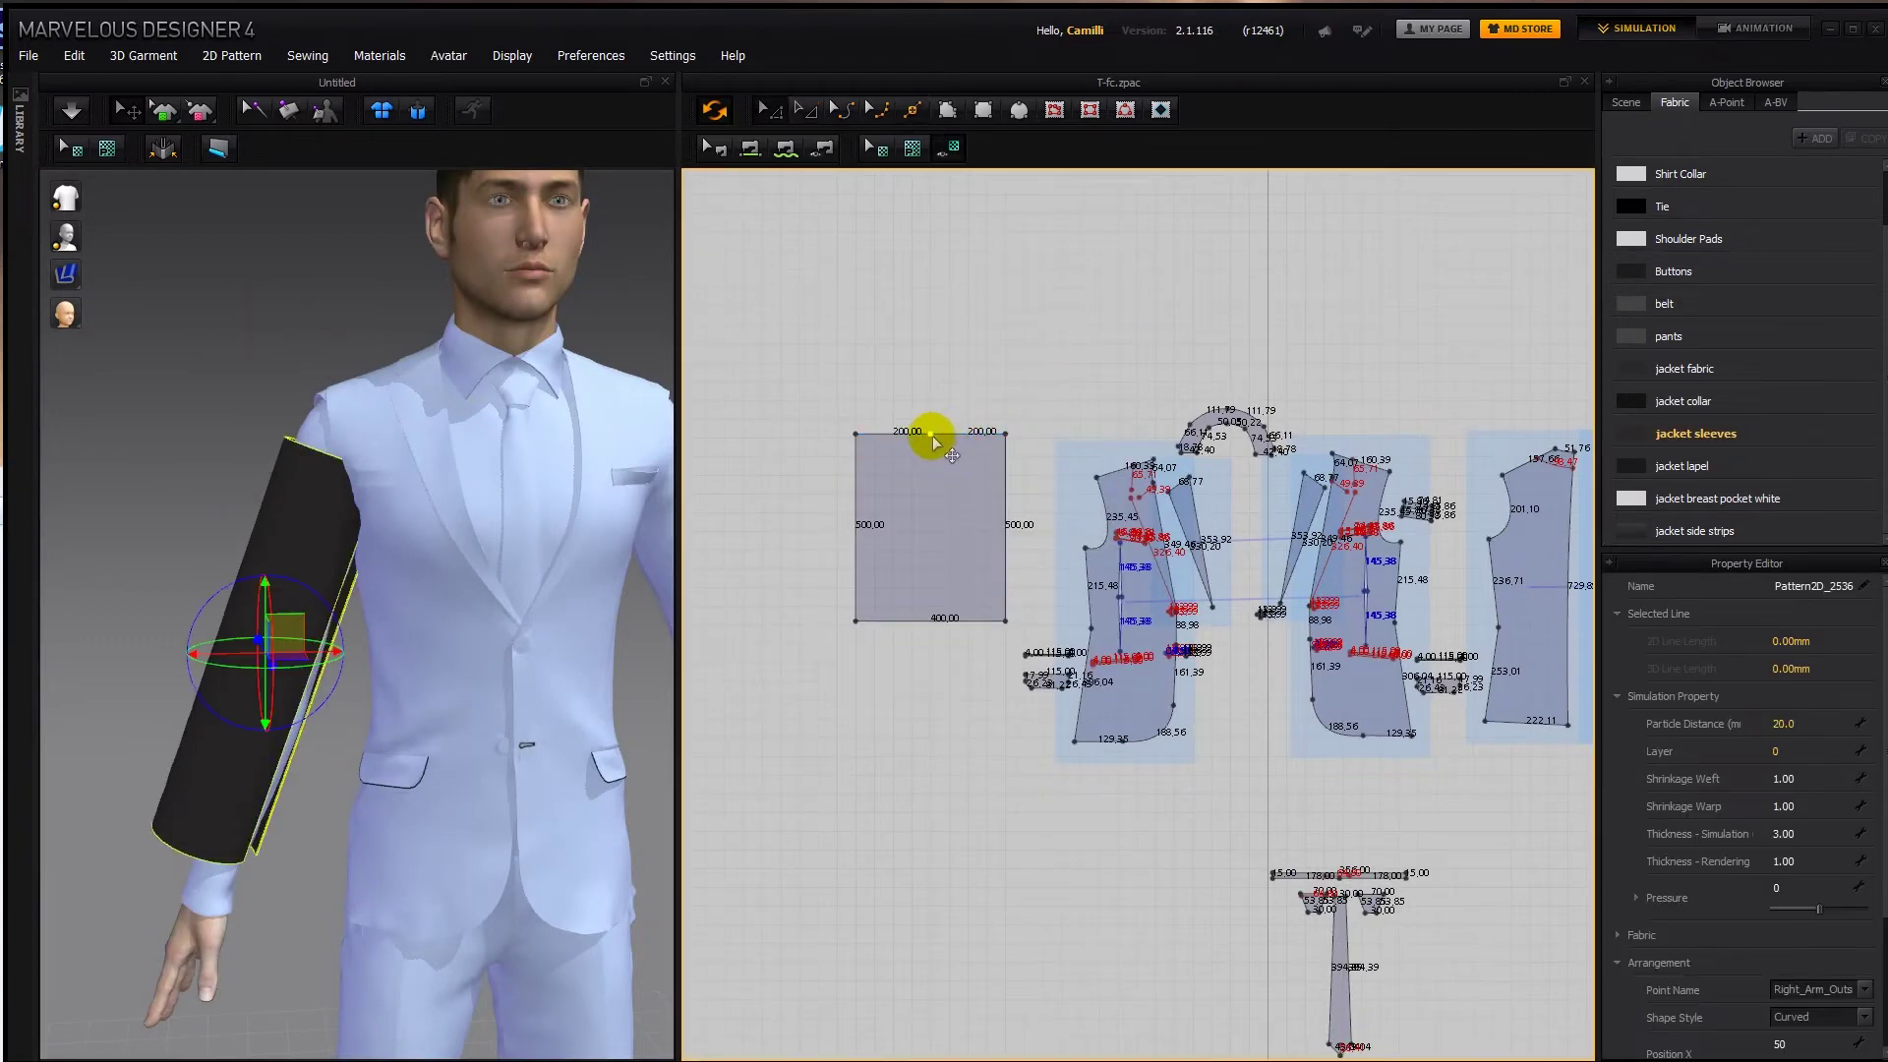
left_click_drag(931, 434, 930, 391)
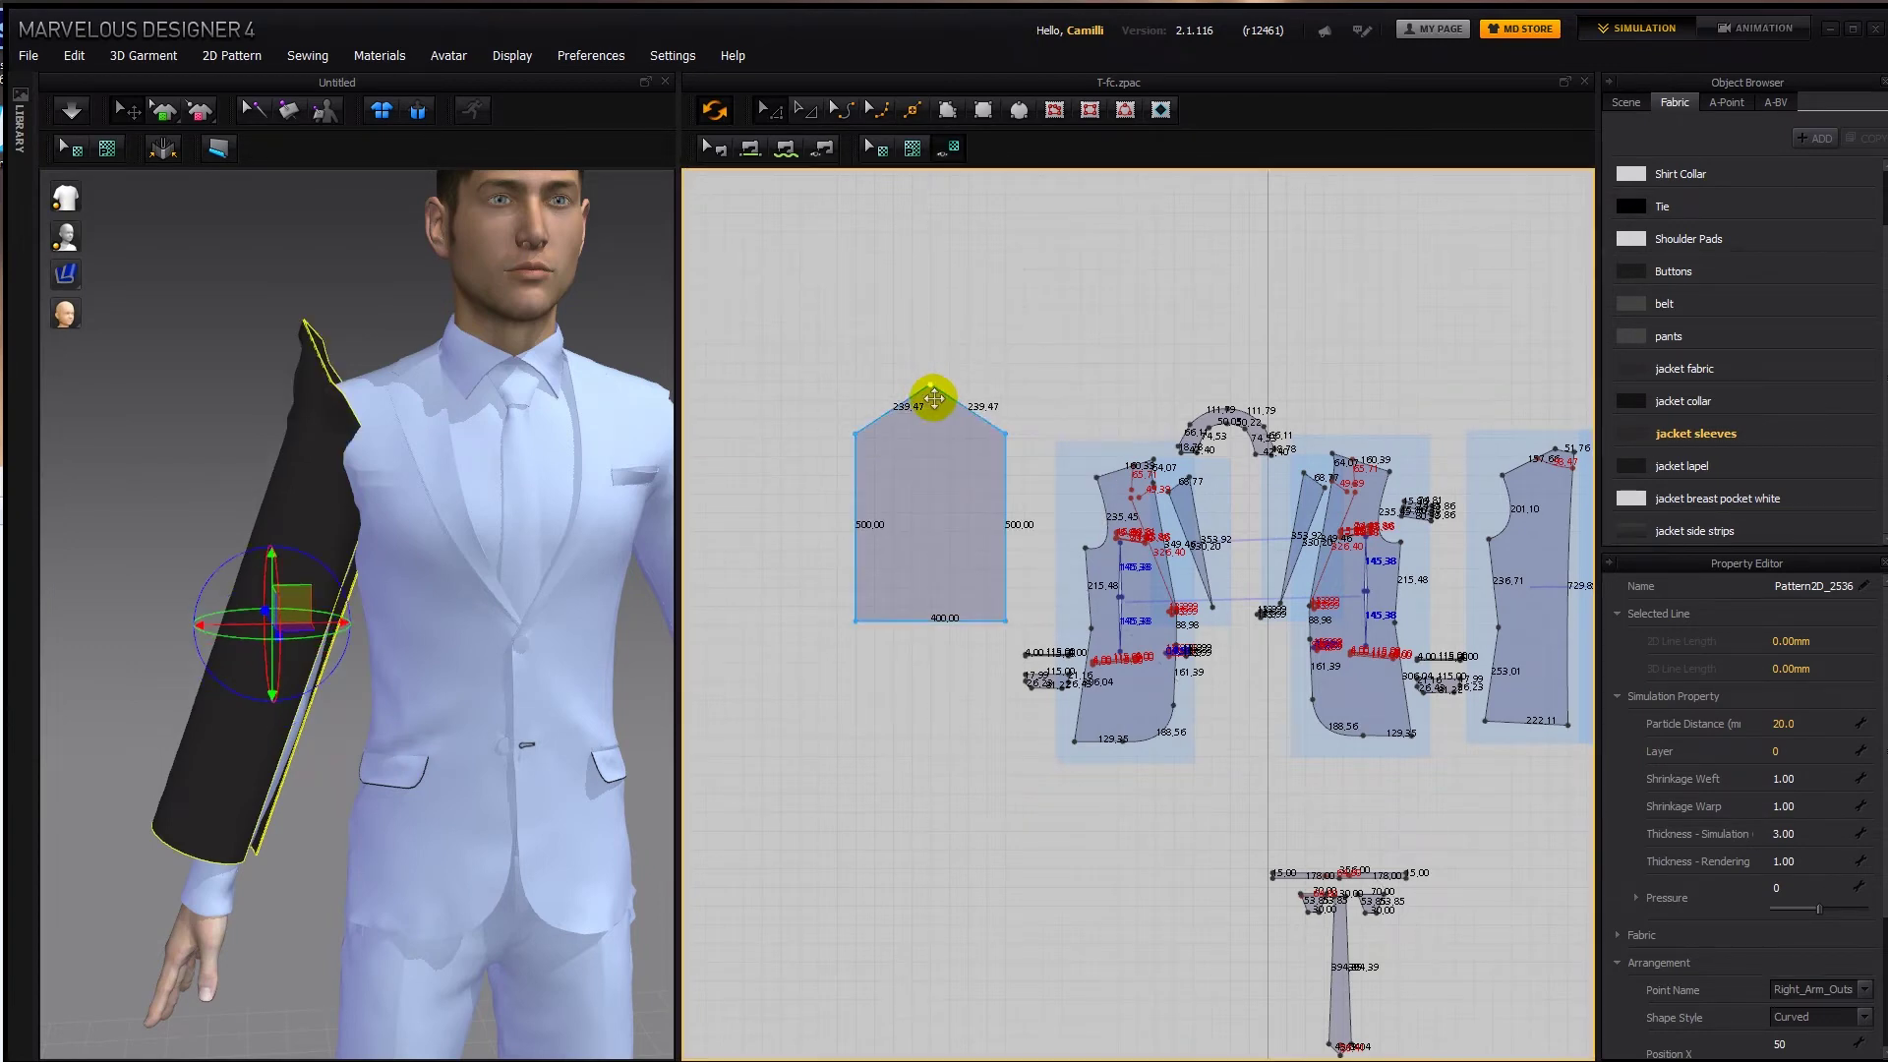
Simulate the sleeve briefly and pull it into a better position along the avatar's right arm.
key("space")
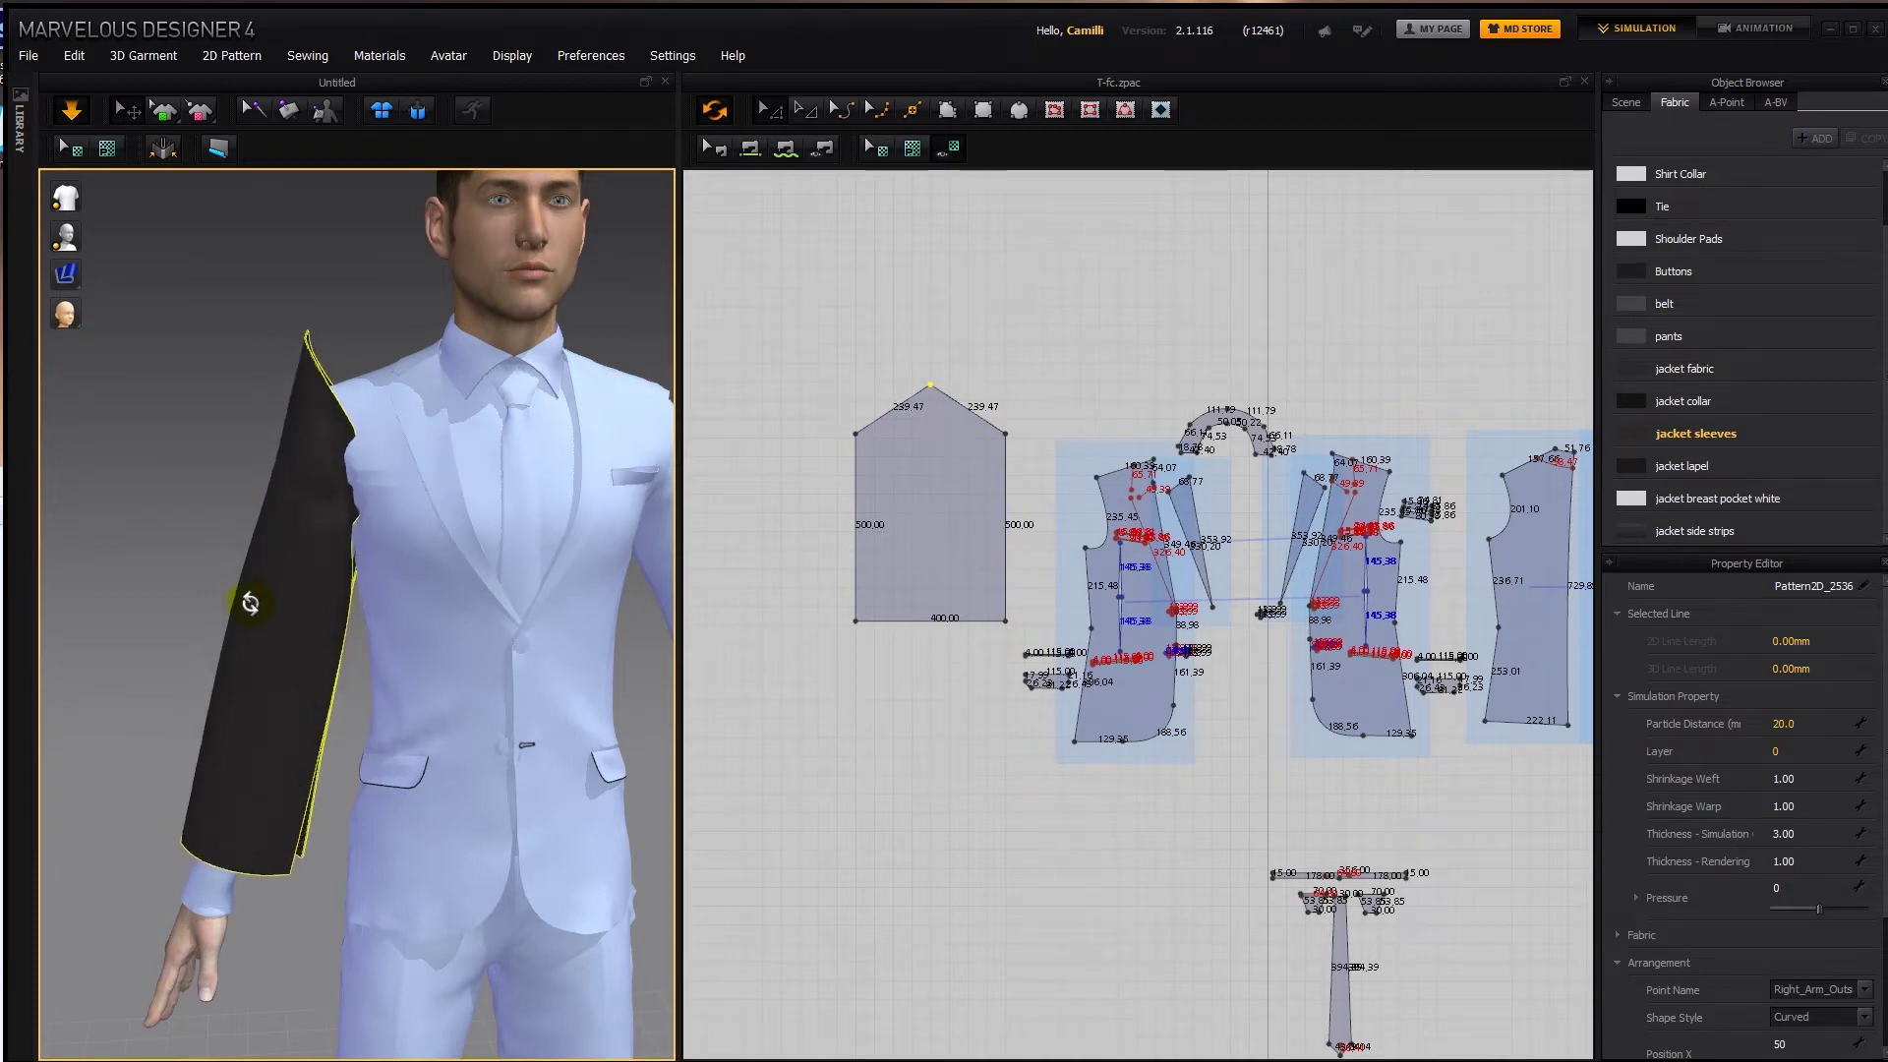
key("space")
left_click_drag(276, 646, 260, 653)
left_click_drag(269, 750, 253, 792)
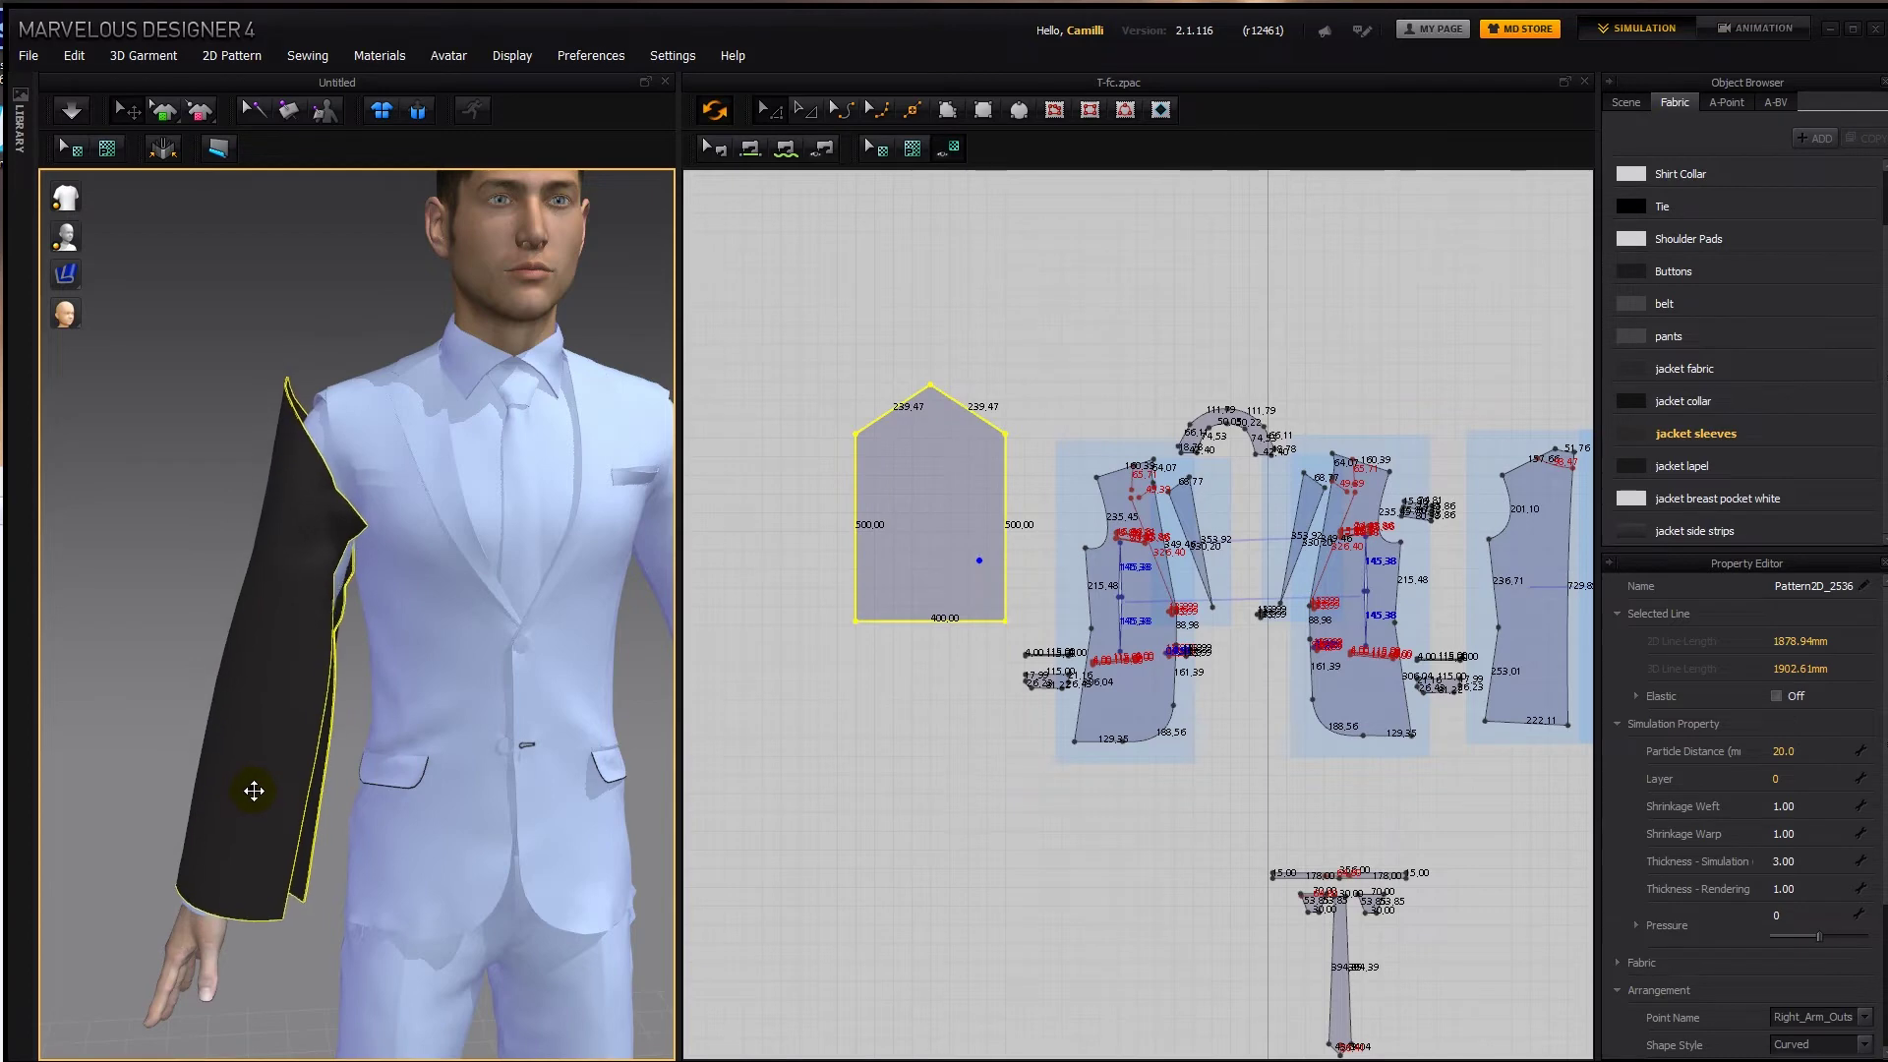
left_click(272, 648)
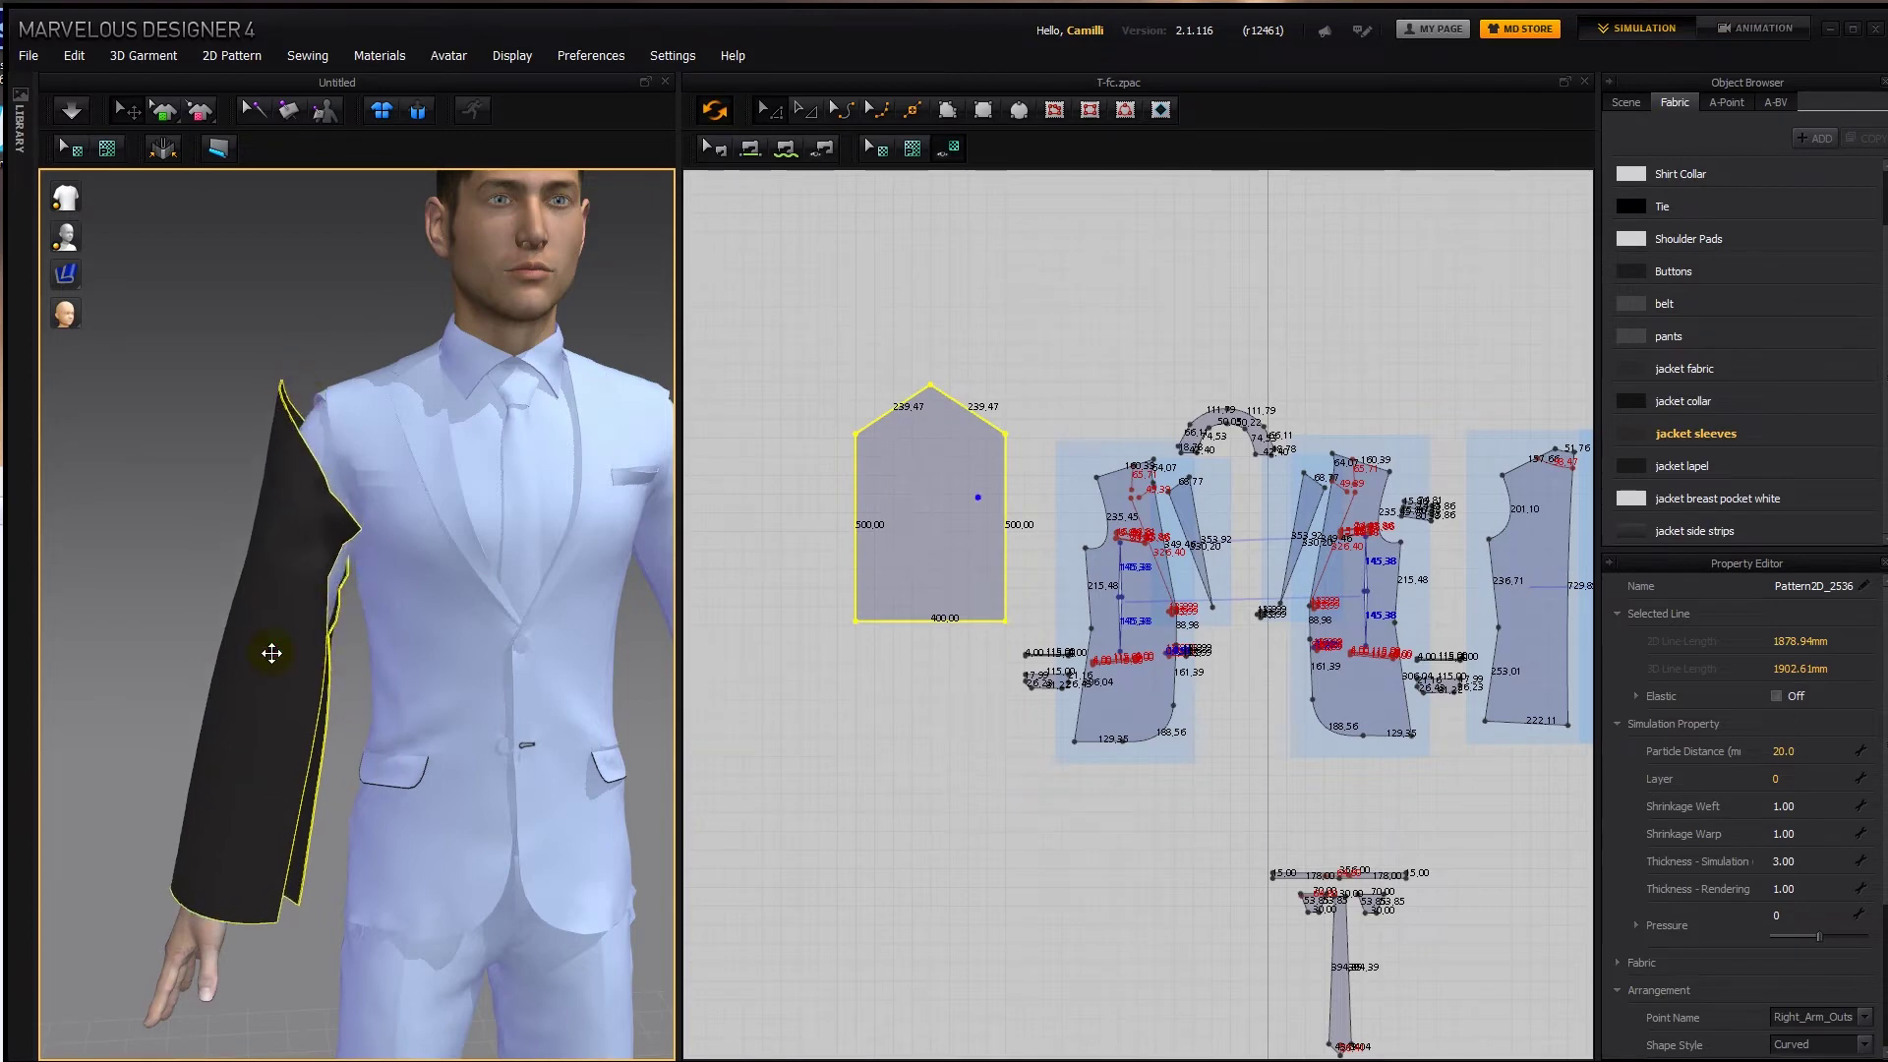
Convert the sleeve's peak to a curve point so the top edge becomes a rounded sleeve cap.
left_click(929, 322)
left_click(930, 384)
right_click(930, 385)
left_click(978, 435)
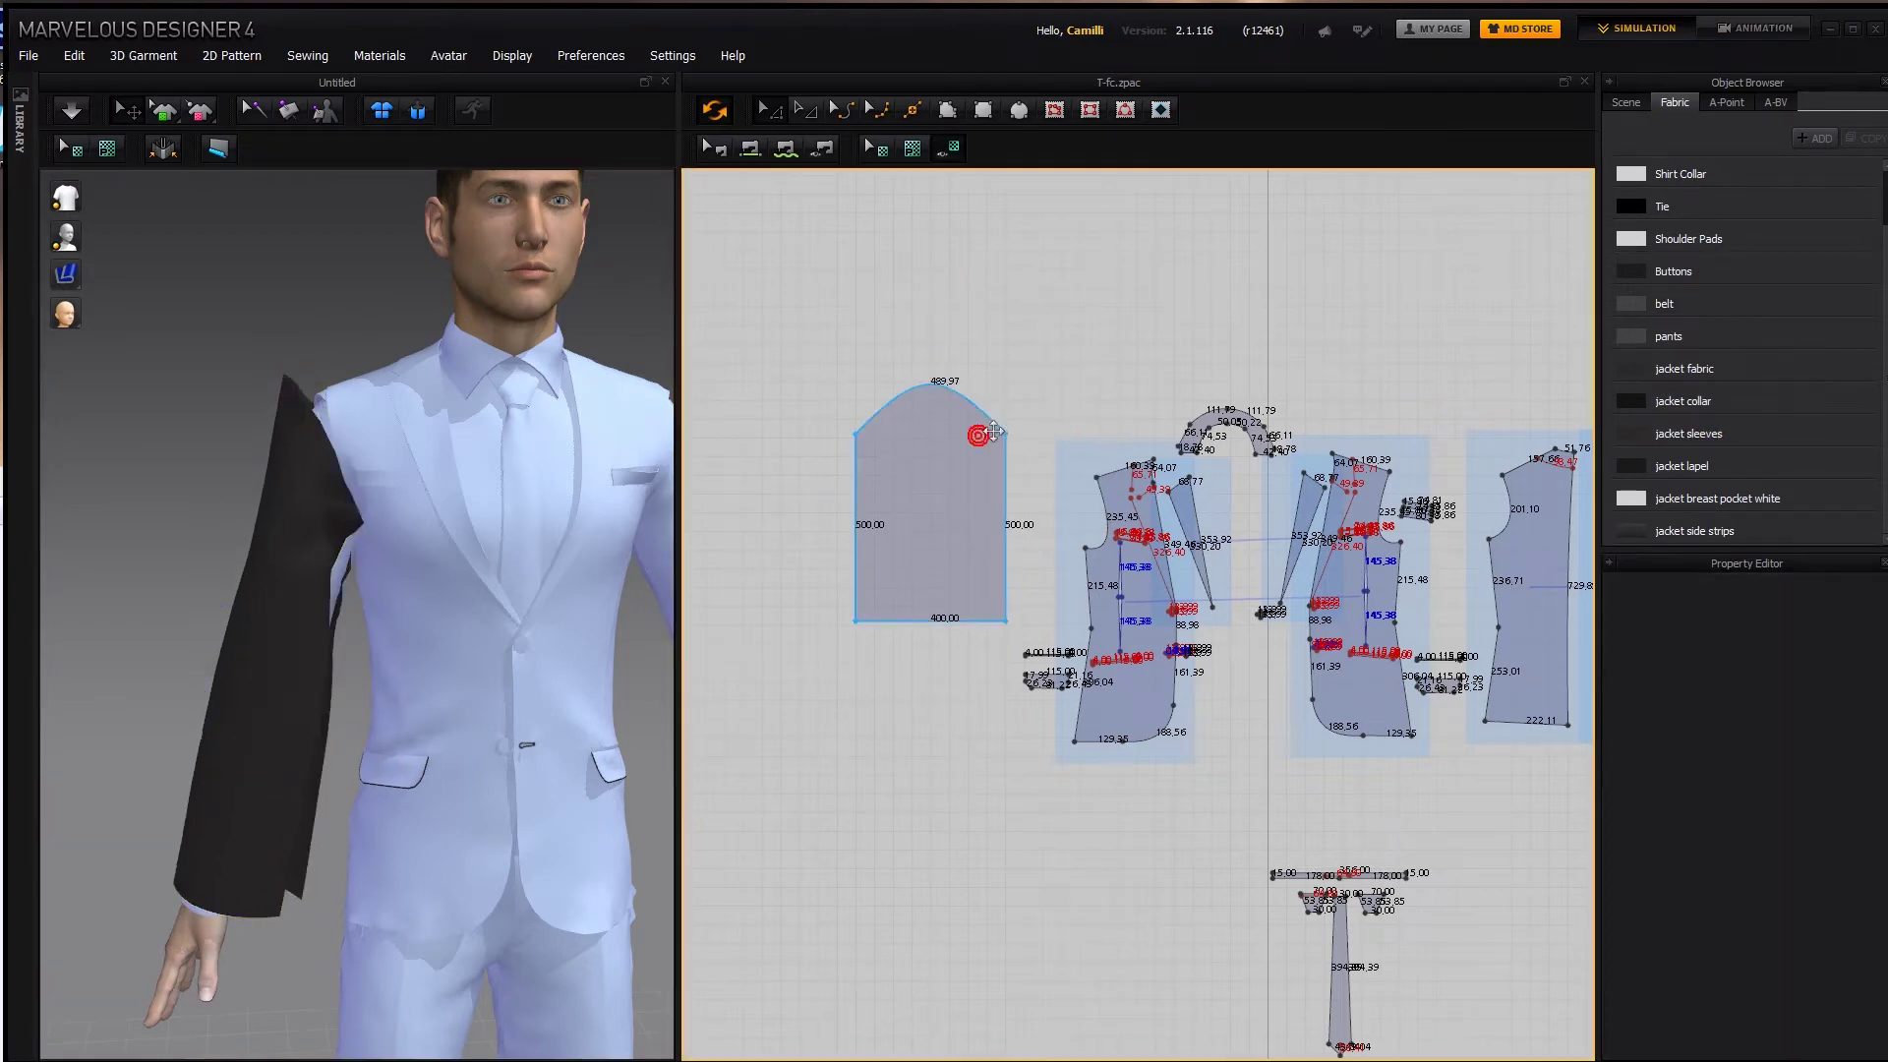
Add a curve point on each side of the sleeve cap's peak and shape the cap edge to about 491 mm long.
key("v")
left_click(892, 398)
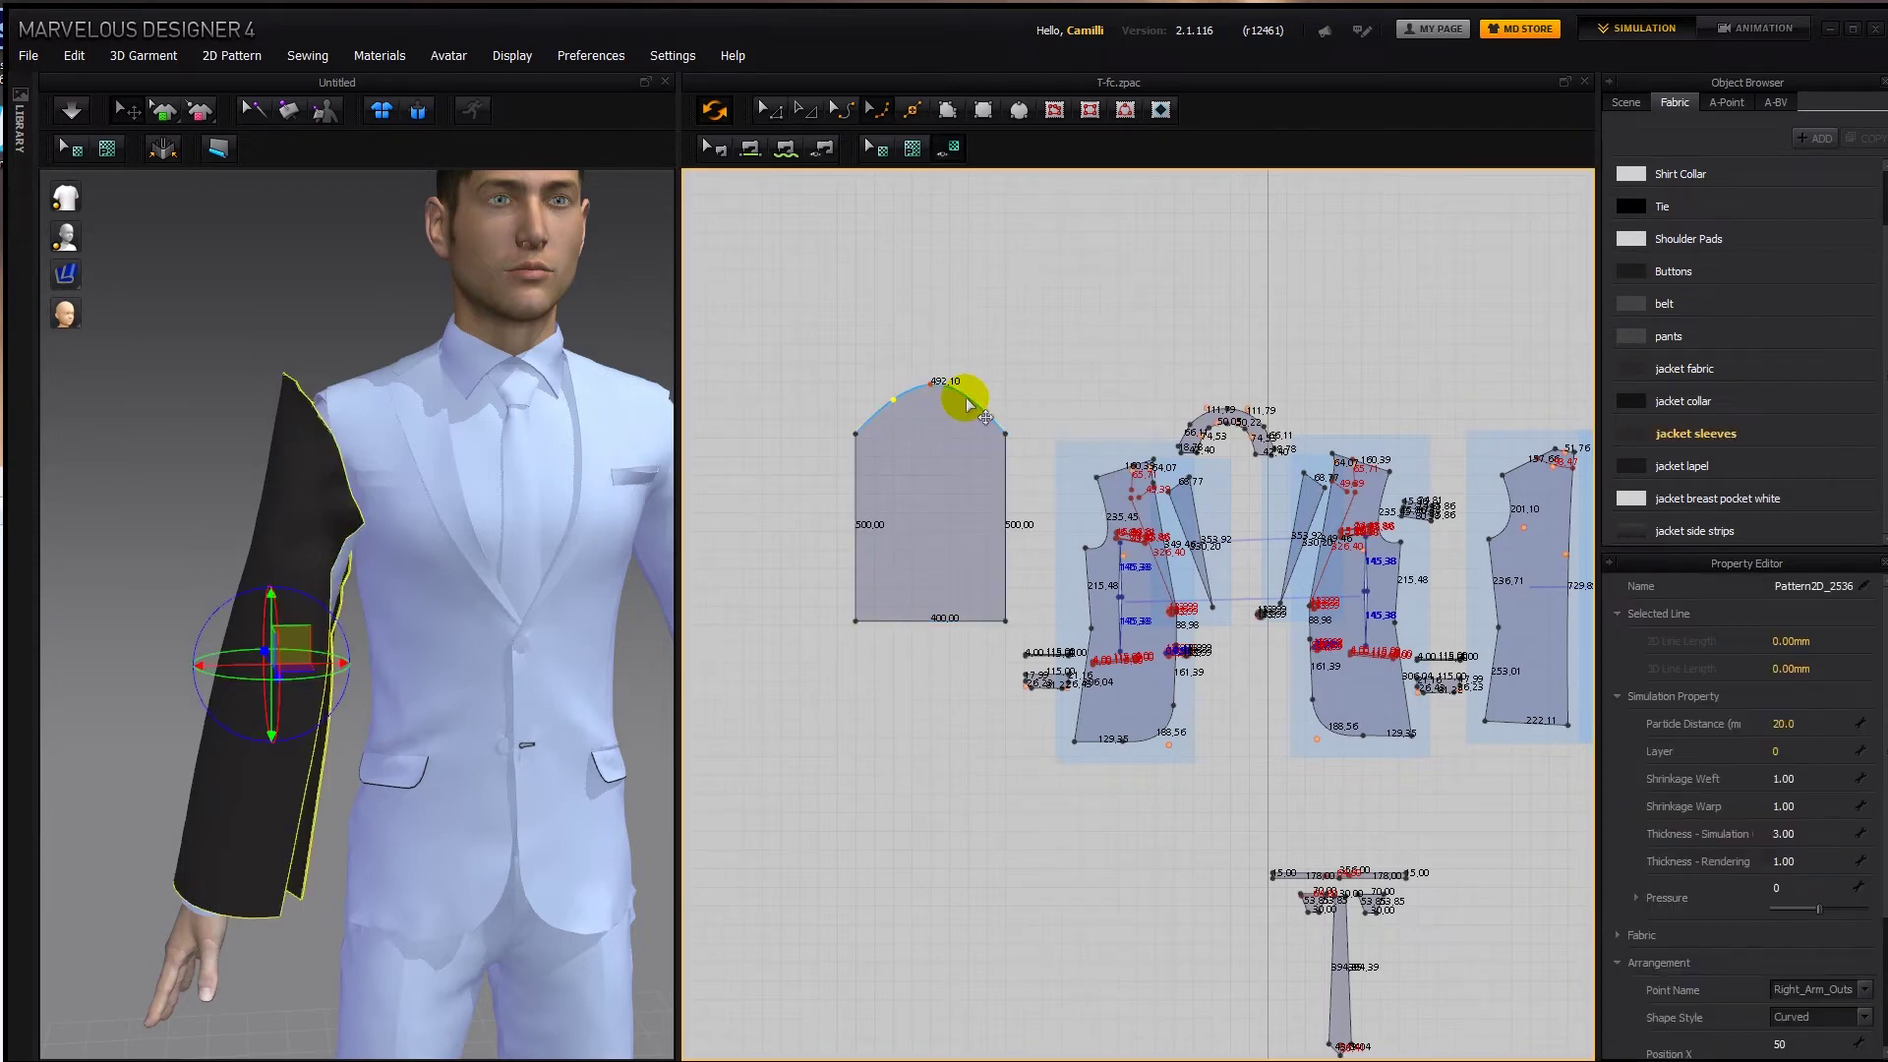
left_click(969, 396)
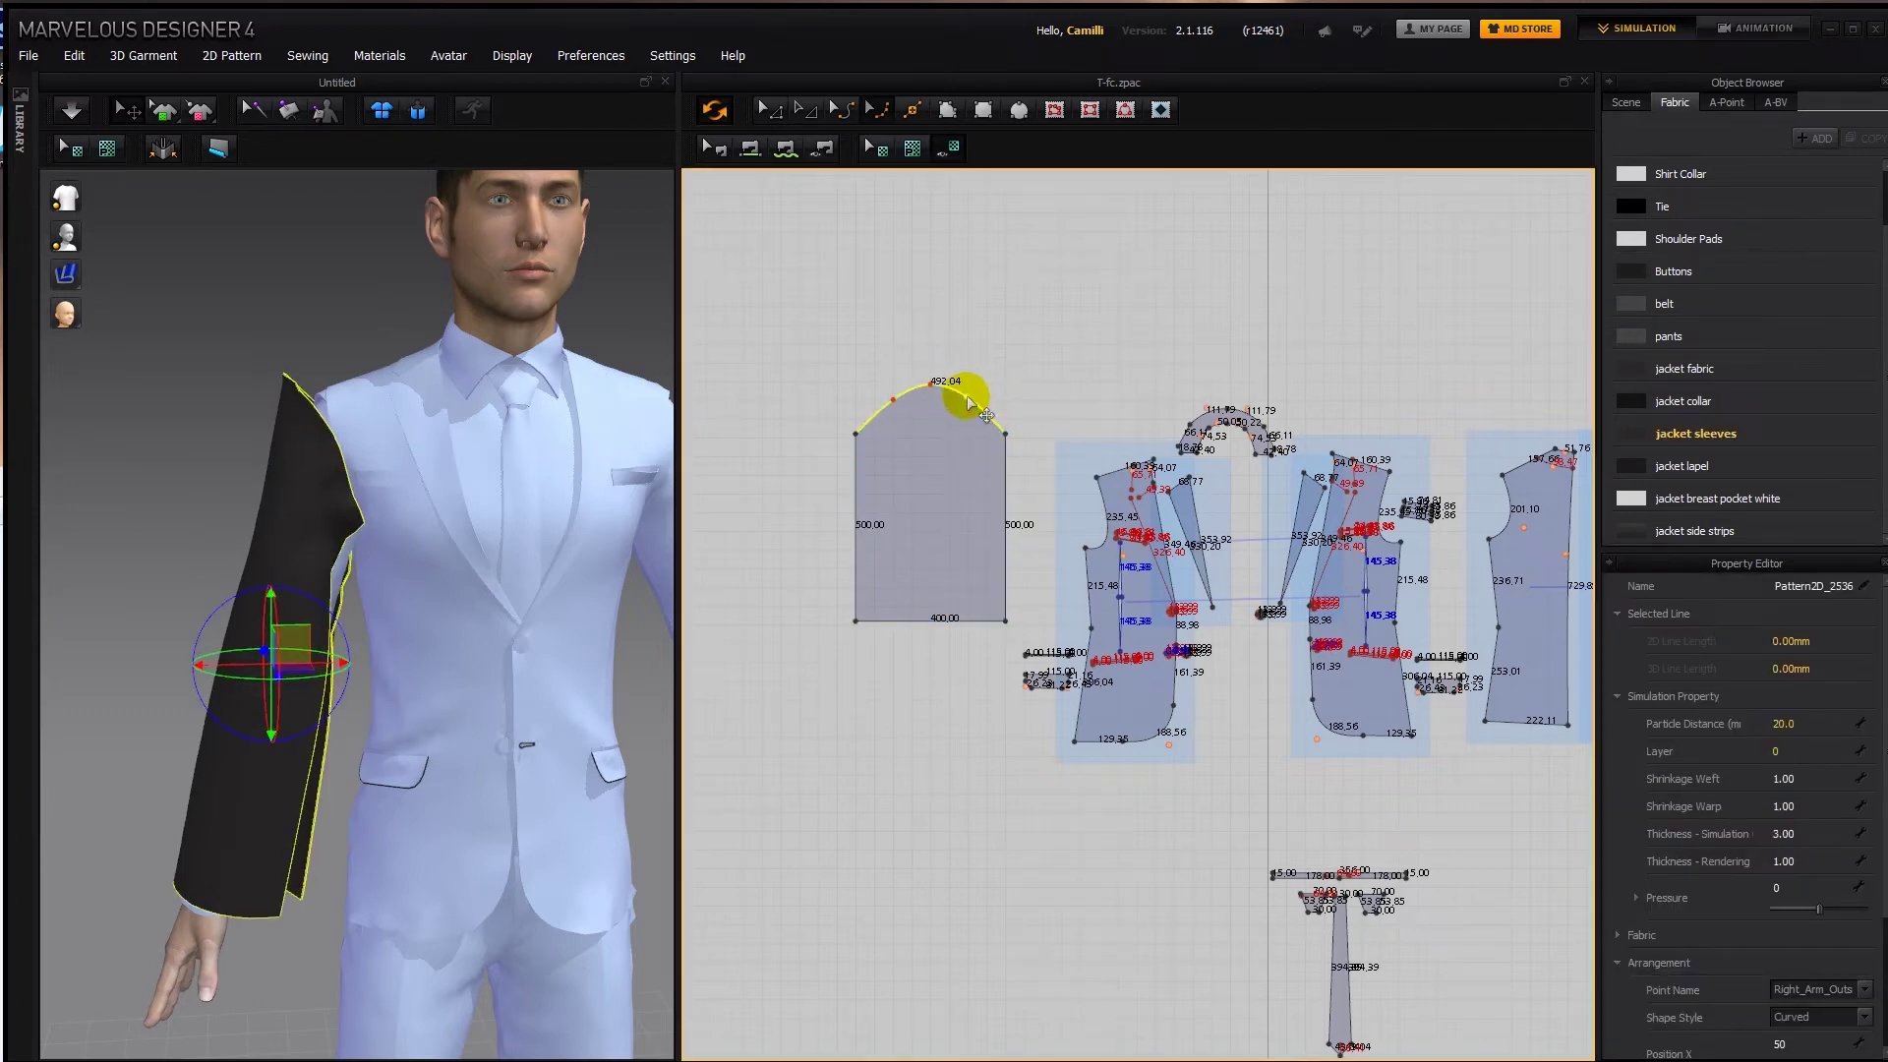
left_click_drag(969, 397, 973, 399)
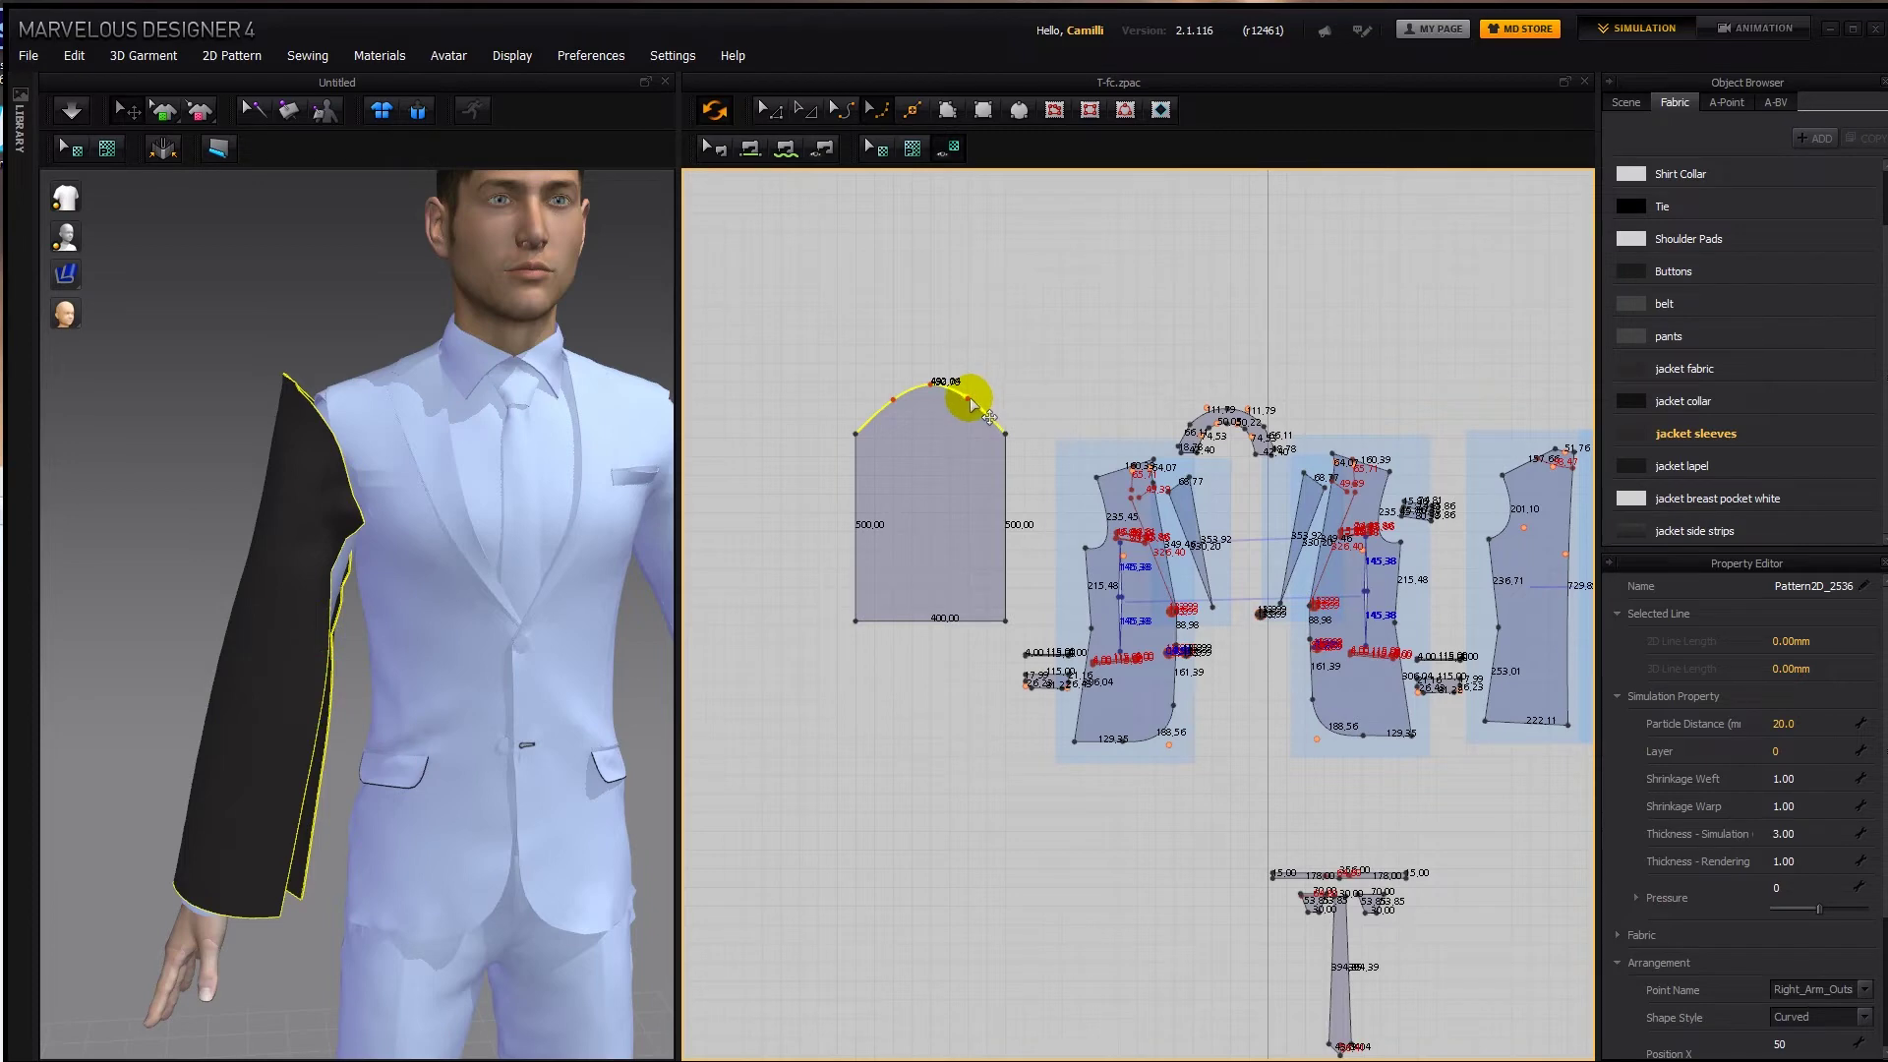
left_click(906, 420)
scroll(919, 462, "up", 4)
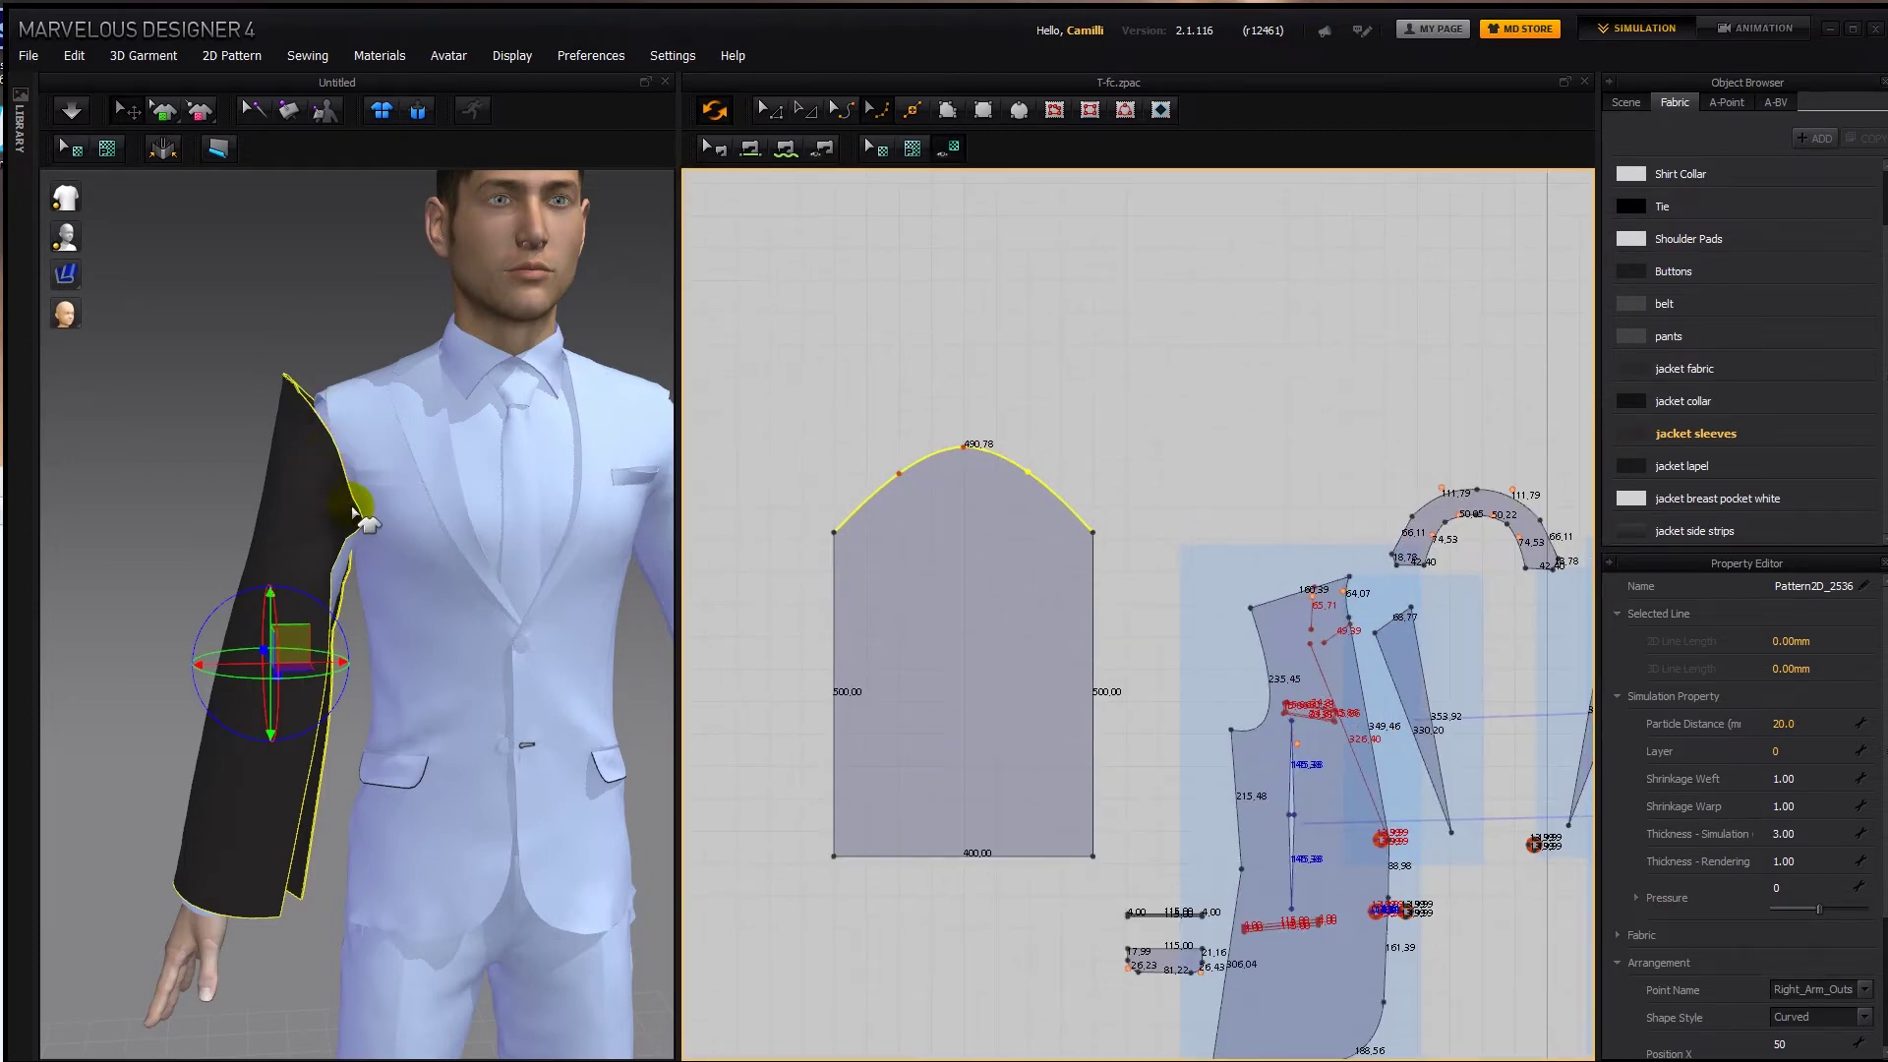
Unfreeze the jacket's front and back panels on the avatar's right side, next to the new sleeve.
left_click(380, 445)
right_click(381, 455)
left_click(465, 503)
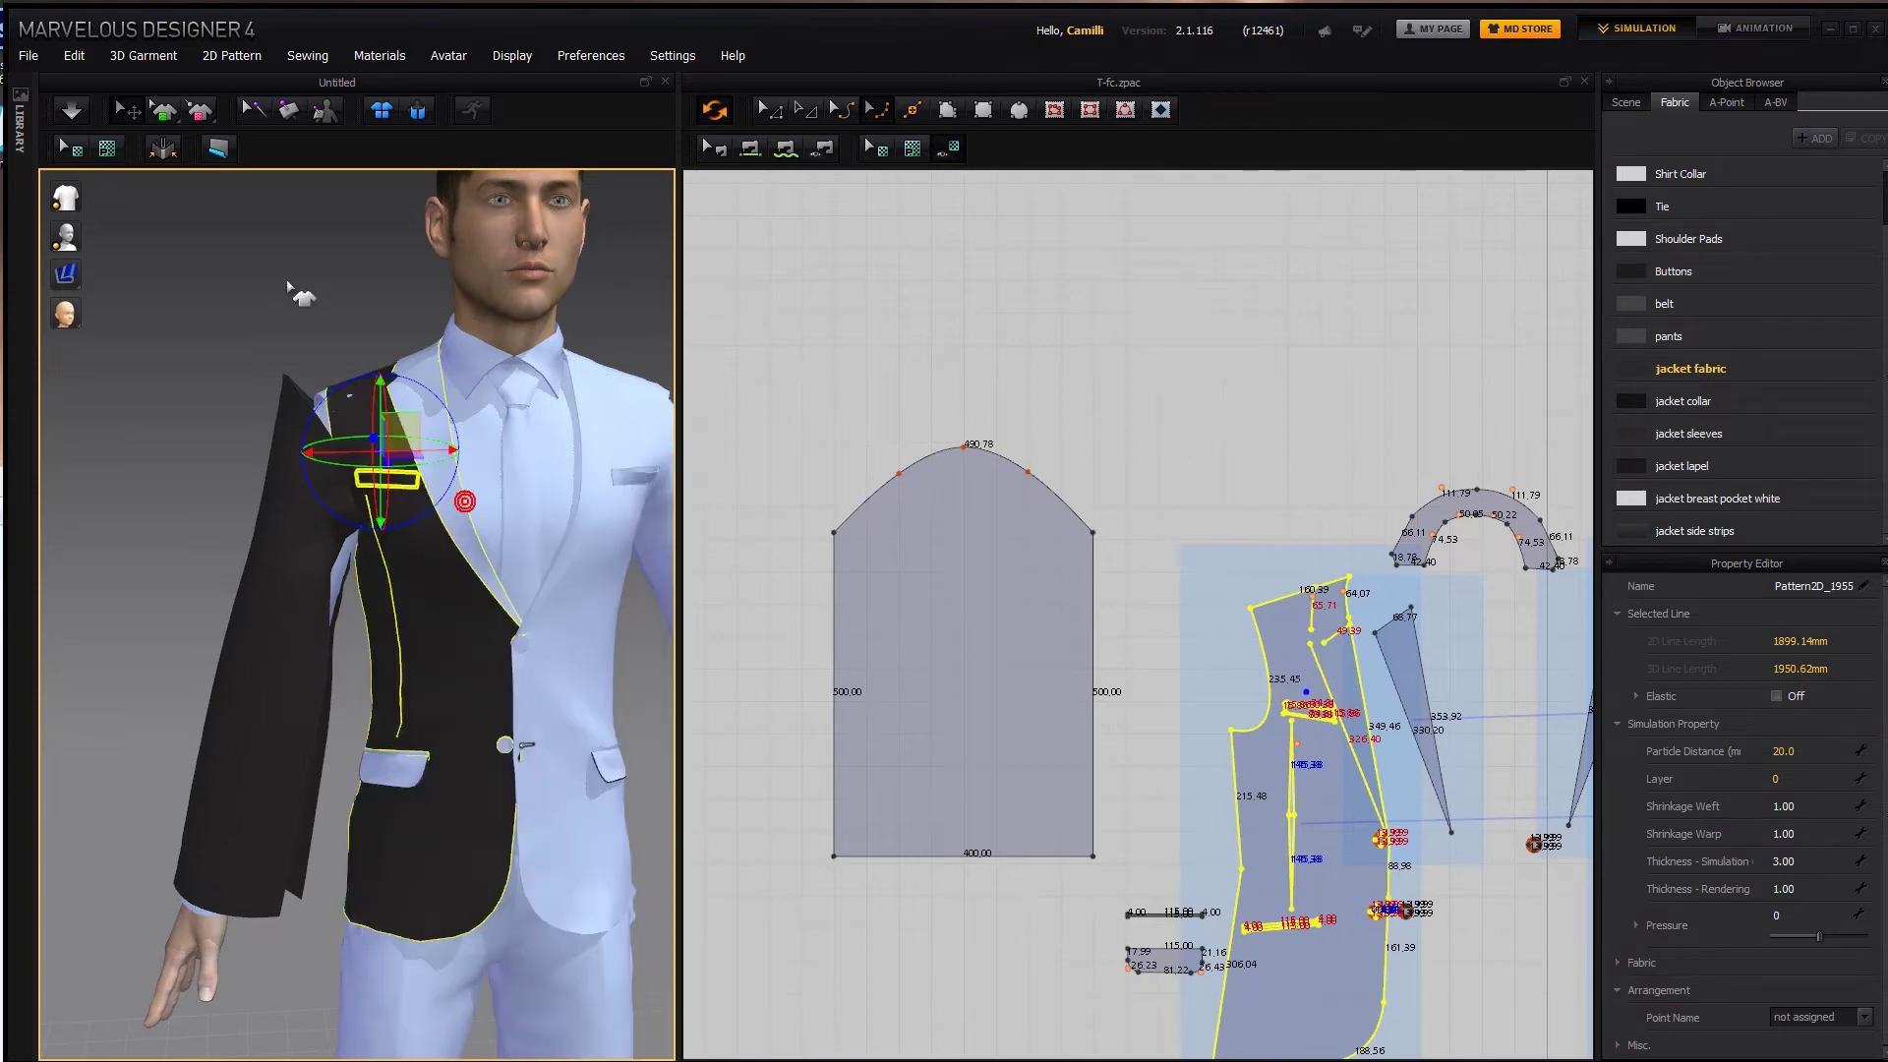
left_click(287, 282)
right_click_drag(287, 282, 539, 421)
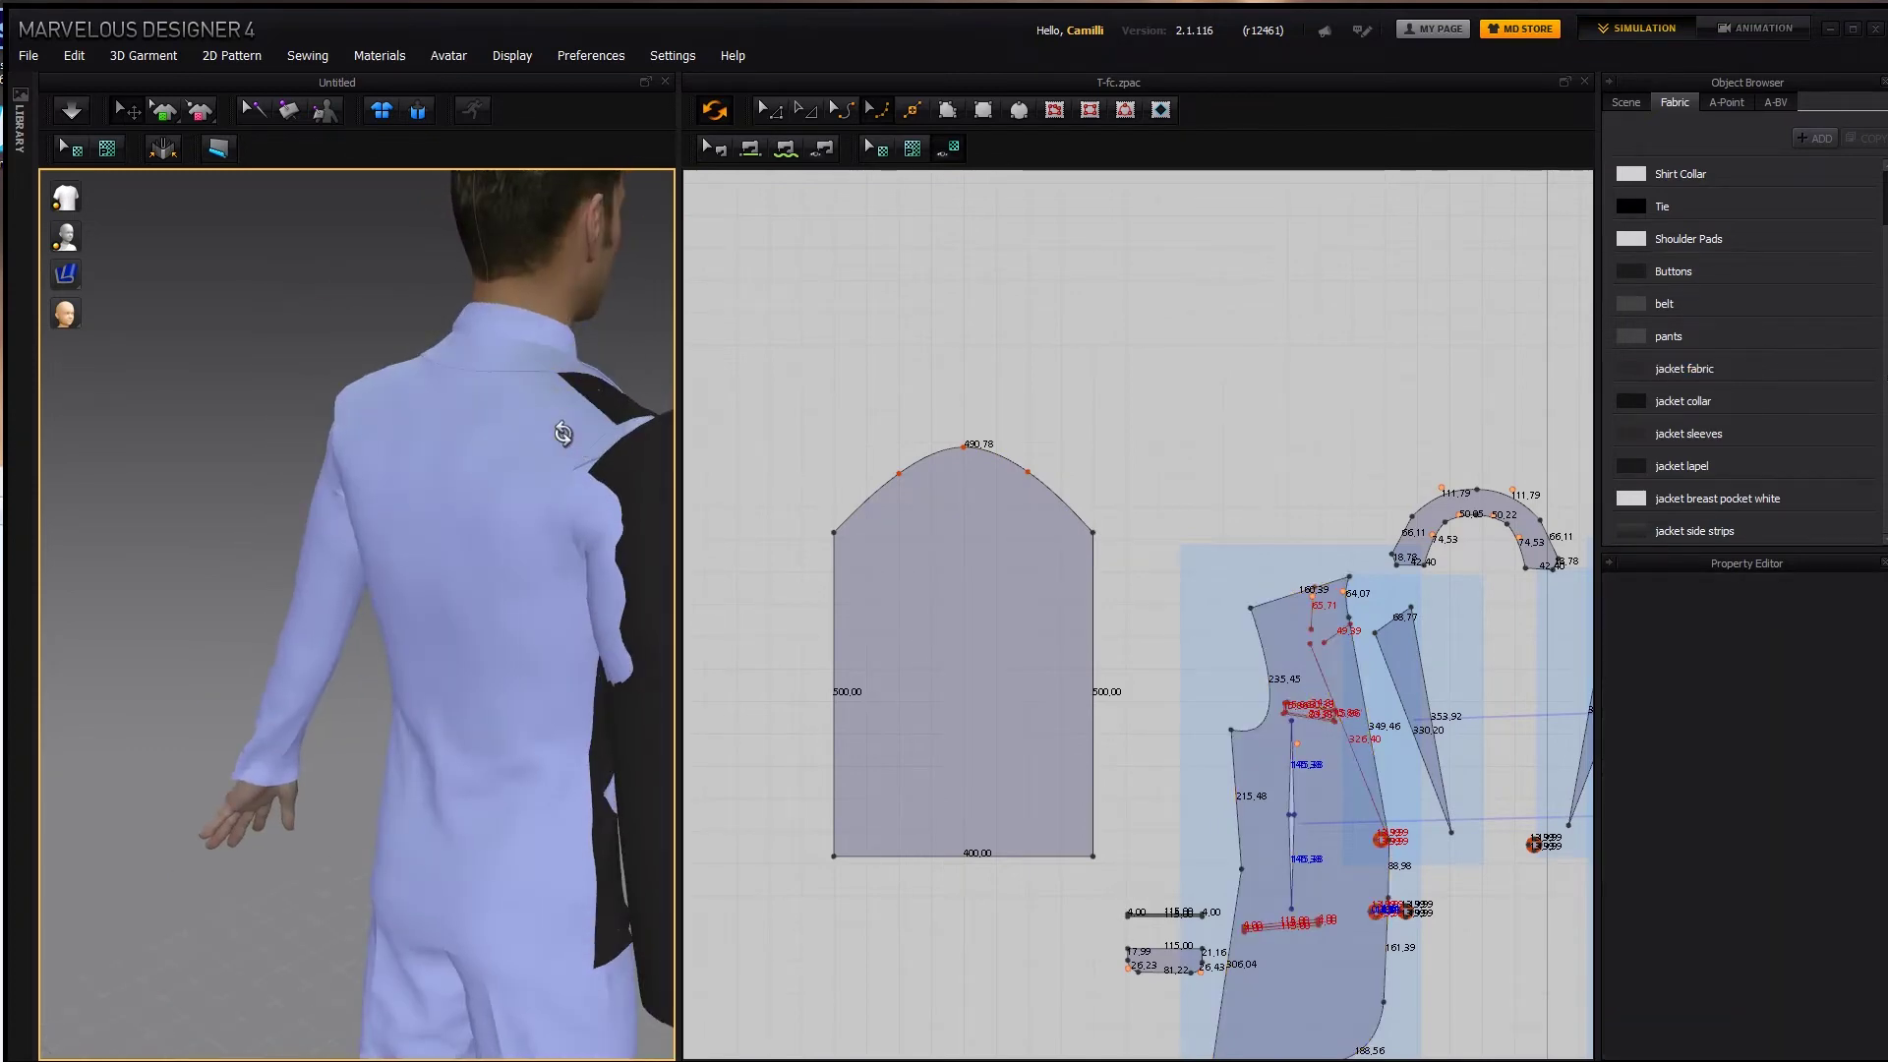
right_click(564, 434)
left_click(621, 489)
right_click_drag(621, 488, 270, 479)
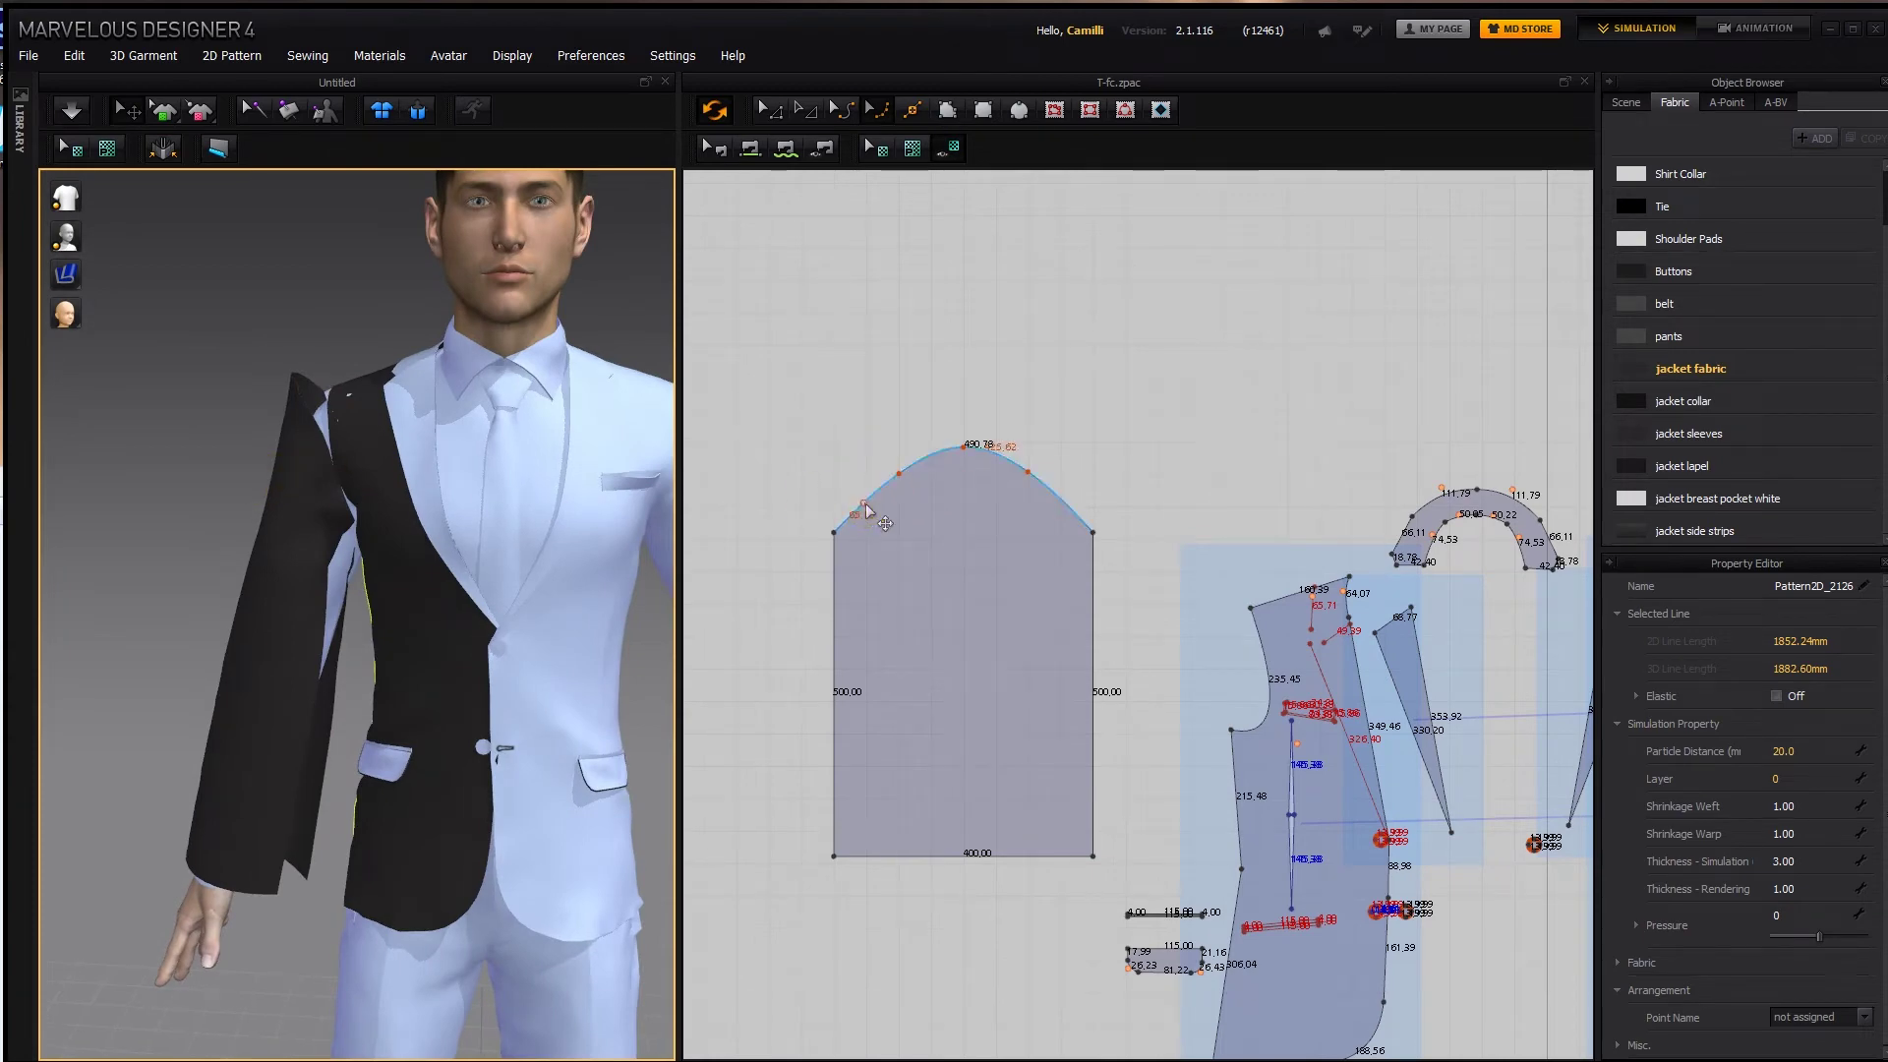
Add a curve point near each outer end of the sleeve cap to flare it into an S-curve about 498 mm long.
left_click(866, 505)
left_click_drag(866, 506, 871, 515)
left_click(1065, 506)
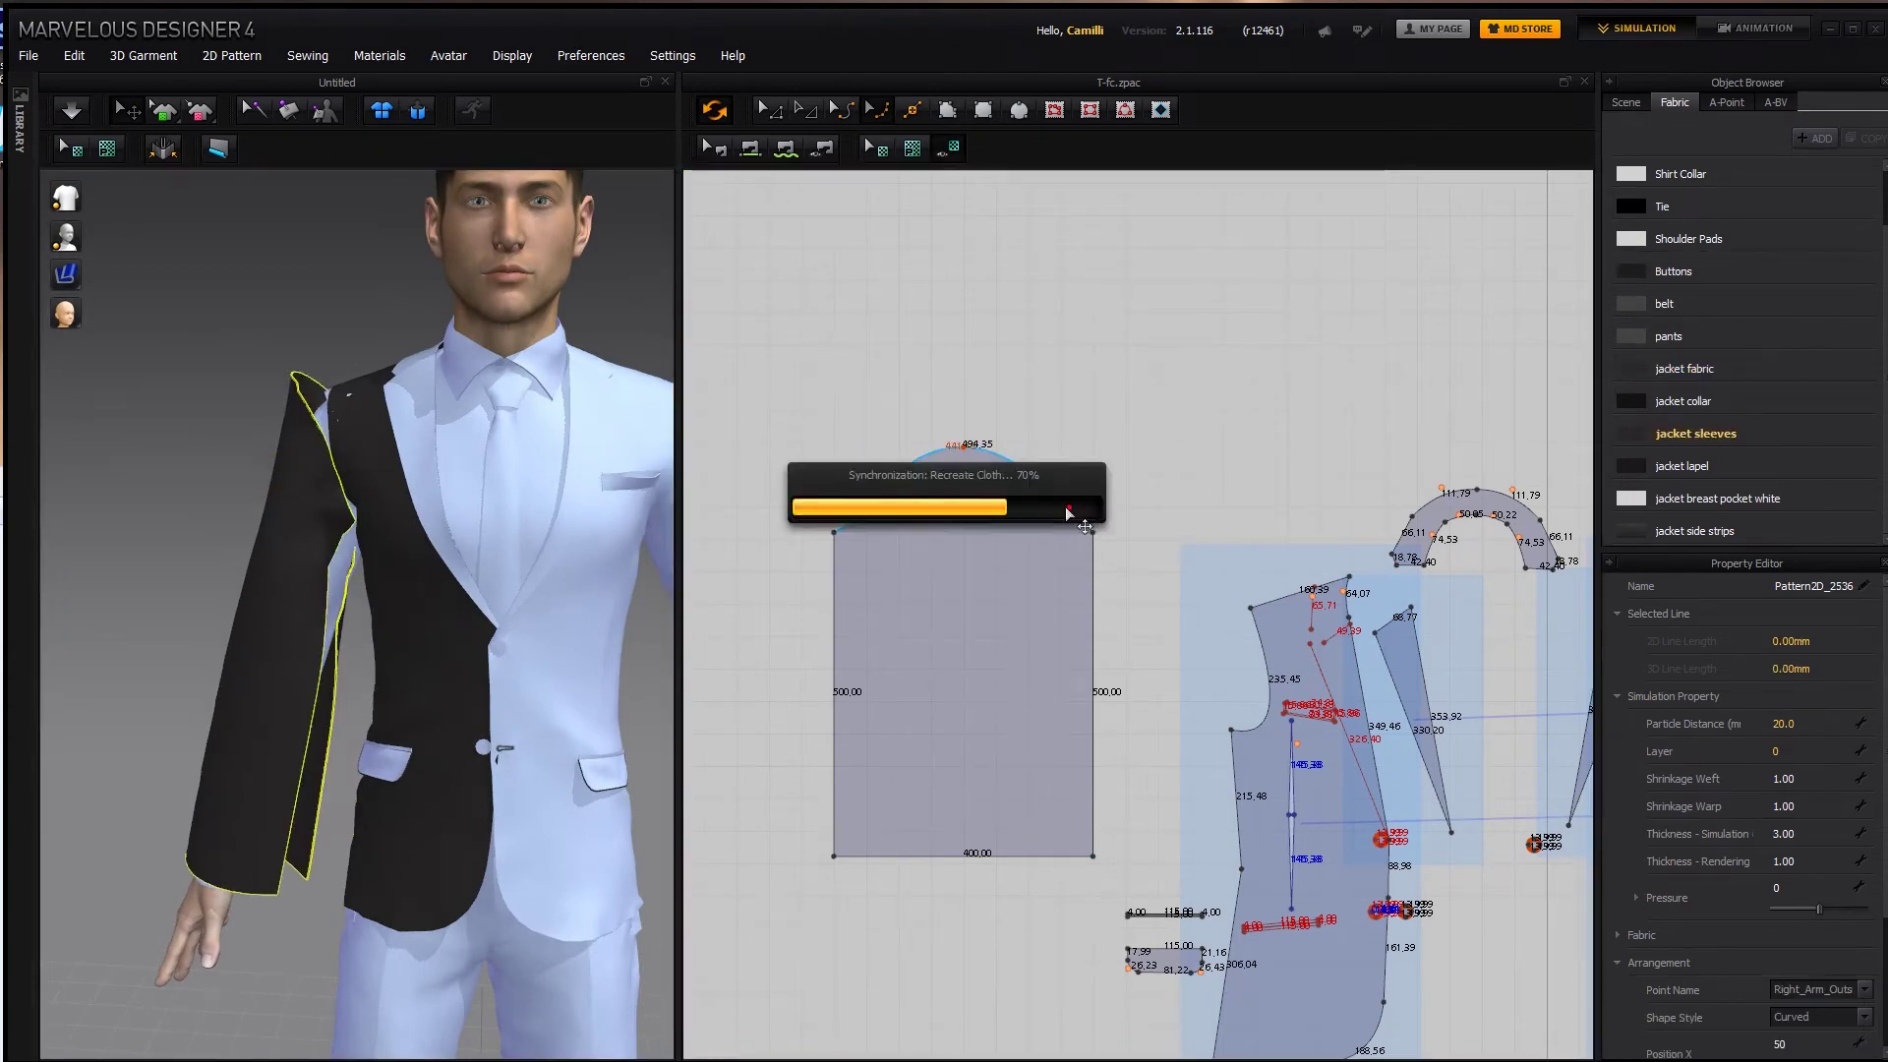
scroll(1028, 590, "down", 2)
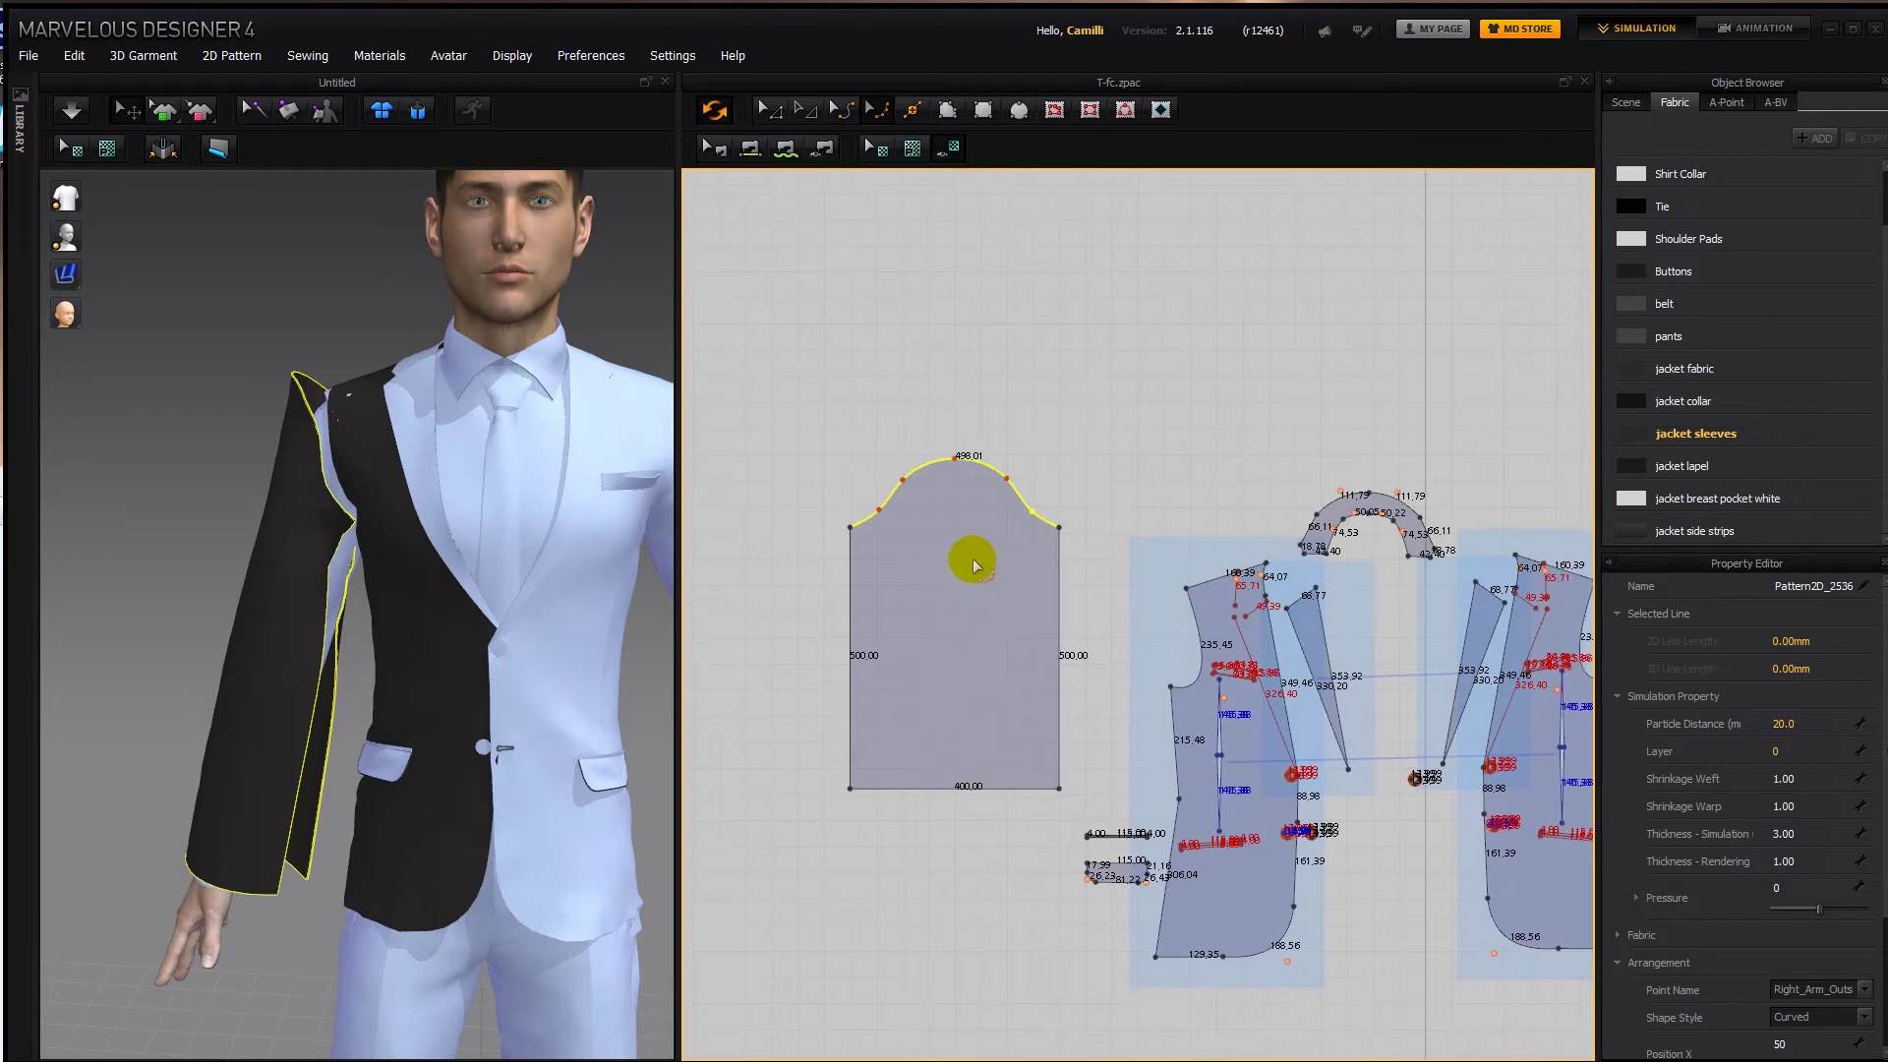
Free-sew the sleeve cap's front half, from peak to corner, to the armhole of the avatar's right front panel.
left_click(970, 472)
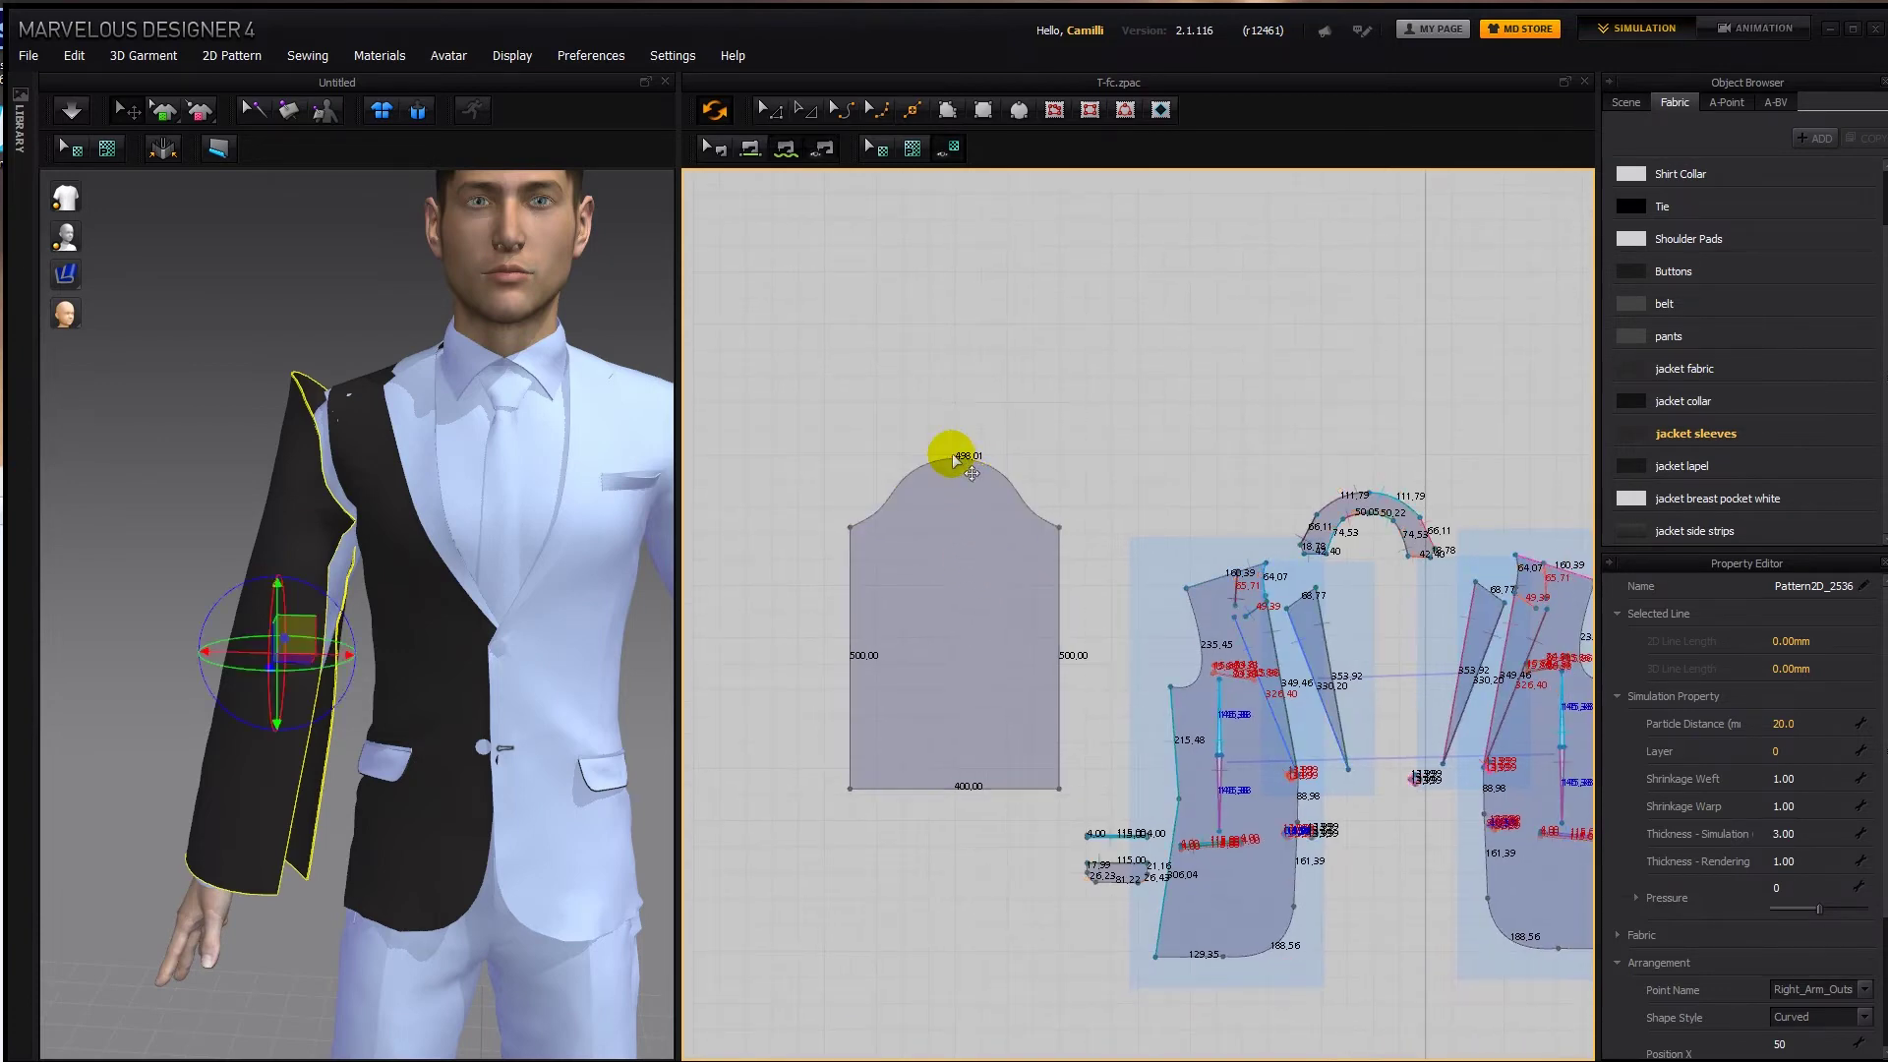
left_click(1060, 527)
left_click(1186, 589)
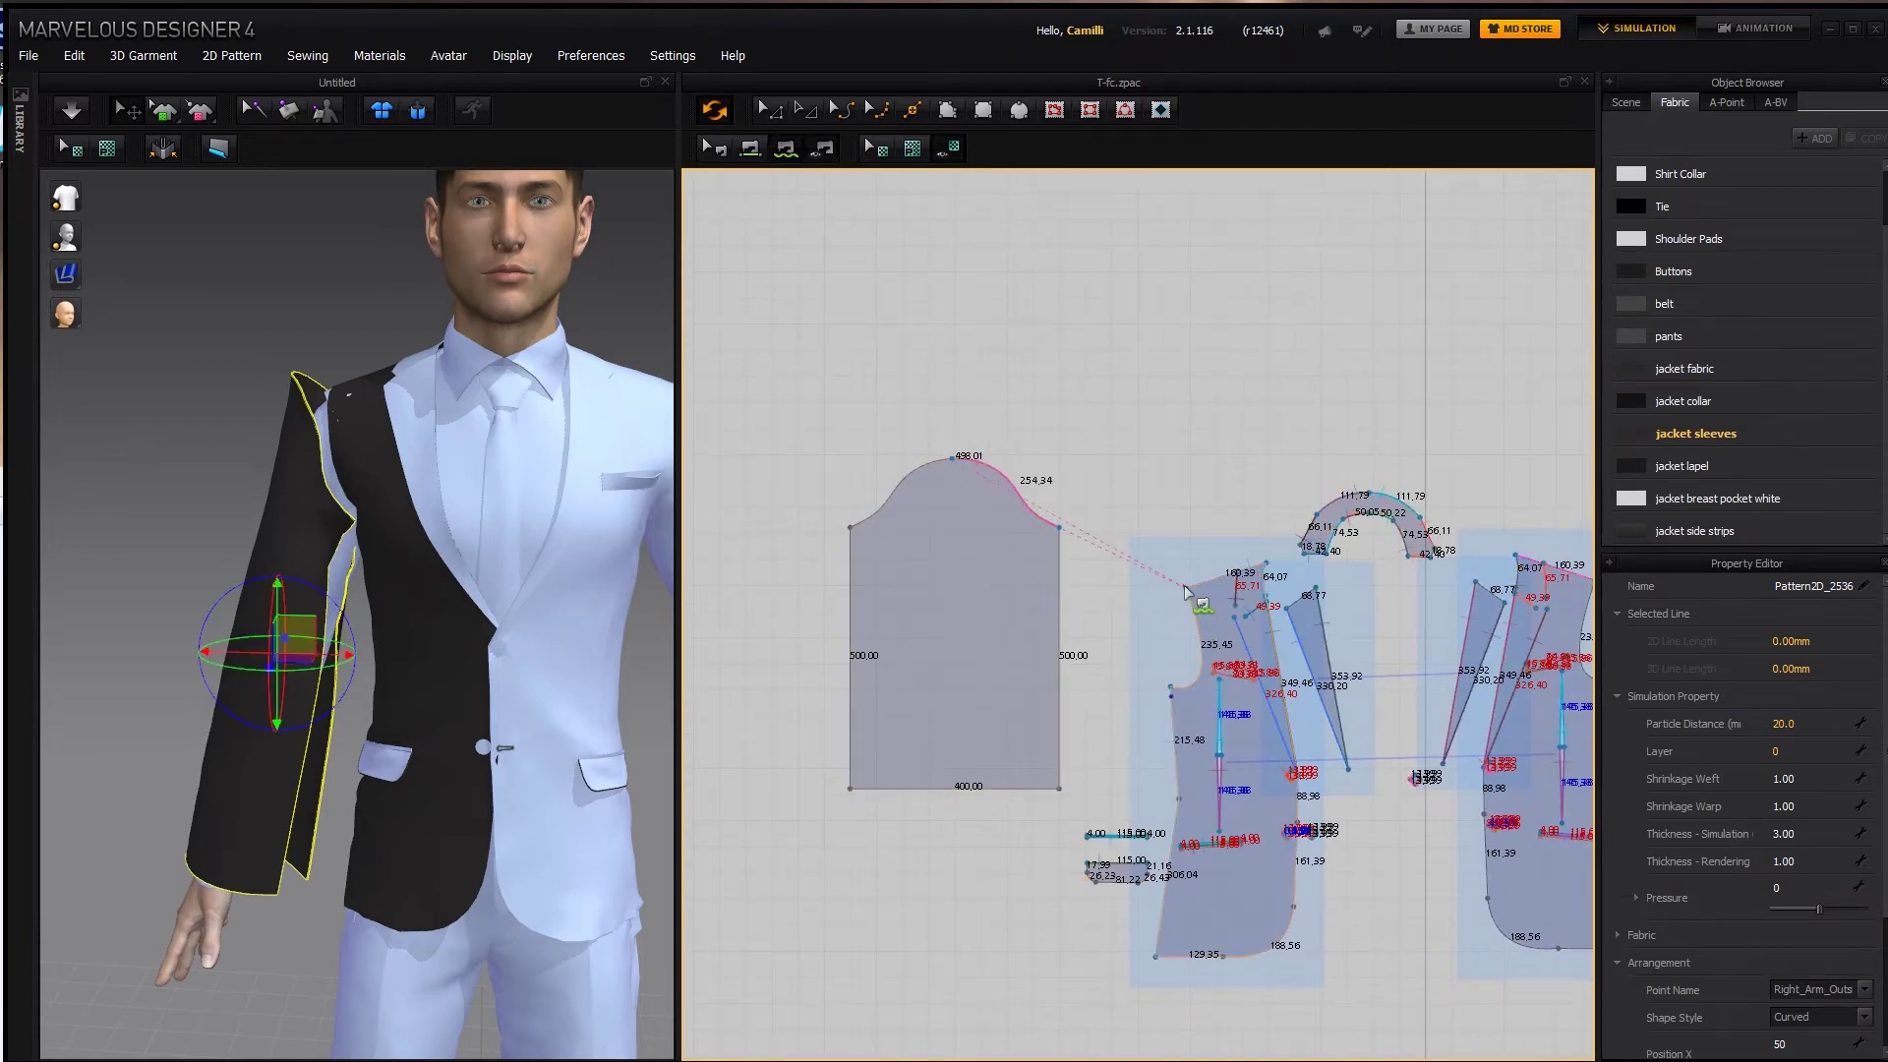
left_click(1174, 685)
left_click(1172, 689)
Free-sew the sleeve cap's remaining half to the armhole curve of the avatar's right back panel.
left_click(961, 478)
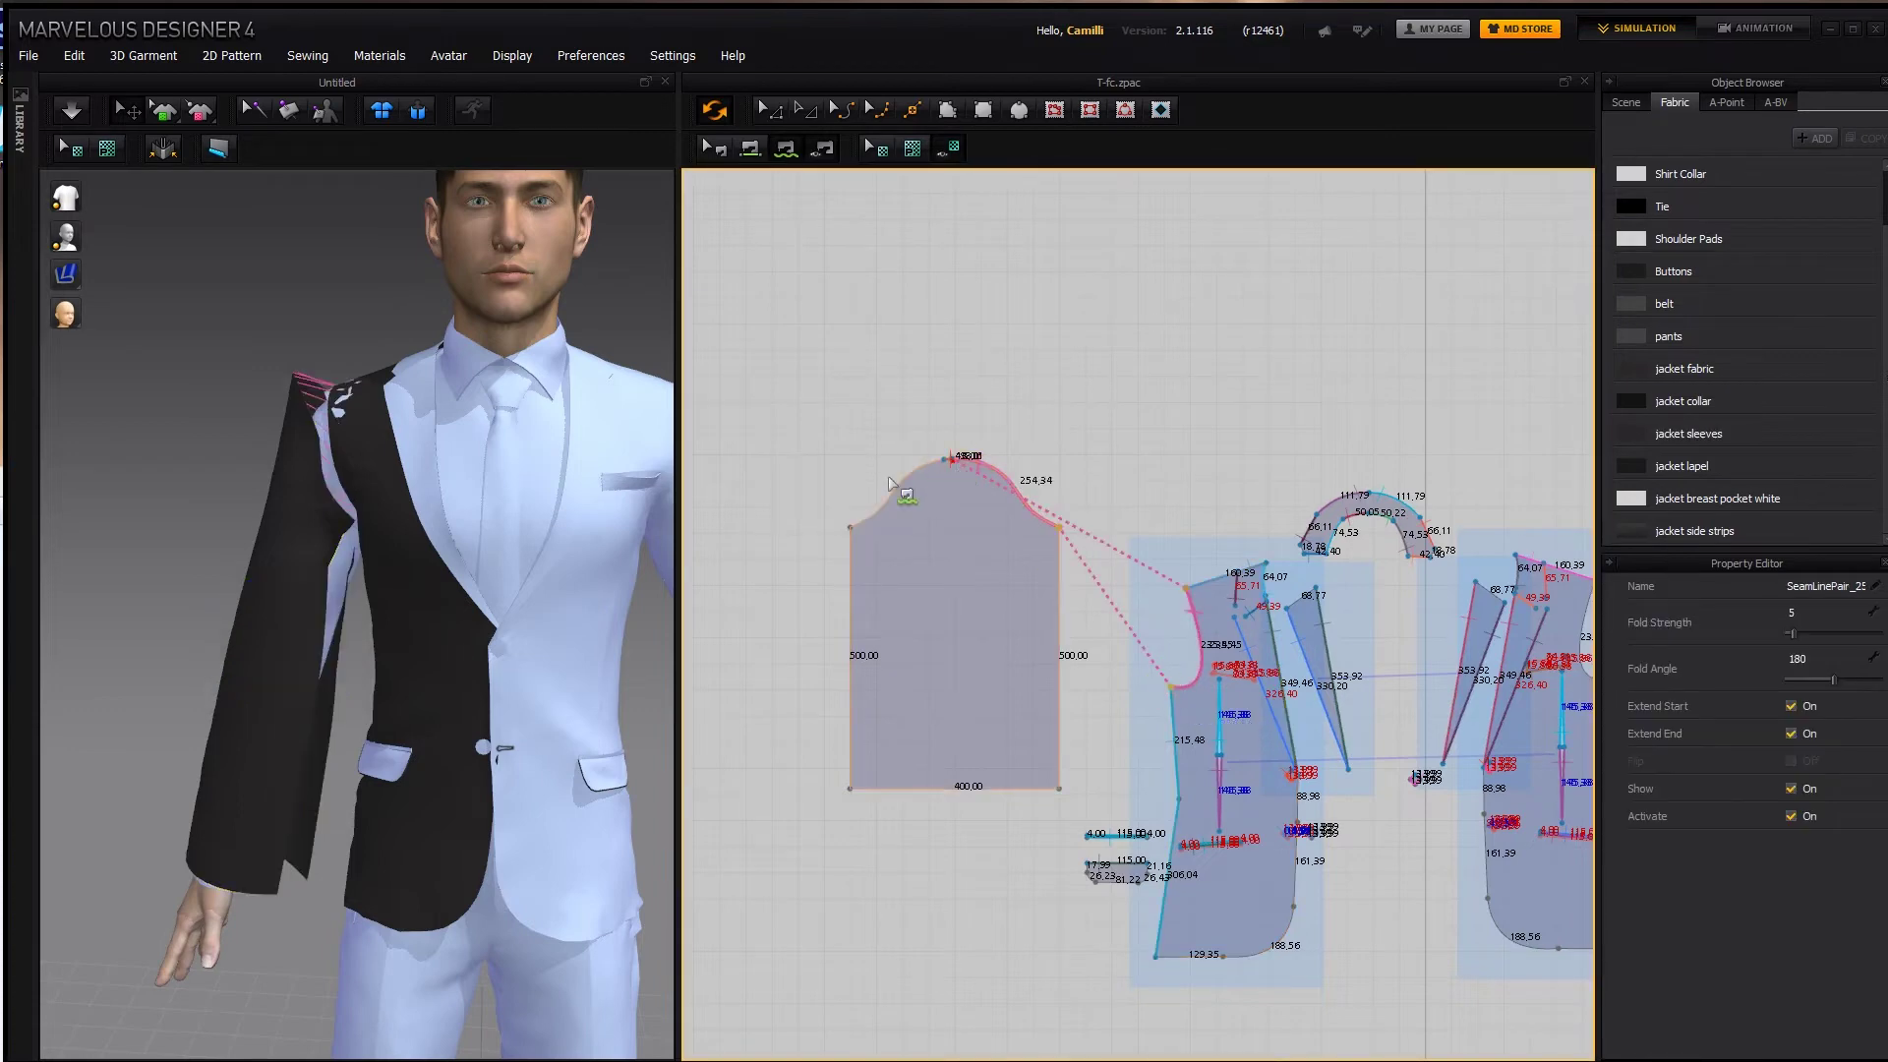
left_click(845, 523)
middle_click_drag(928, 573, 667, 496)
scroll(1089, 549, "down", 2)
middle_click_drag(1353, 564, 1168, 549)
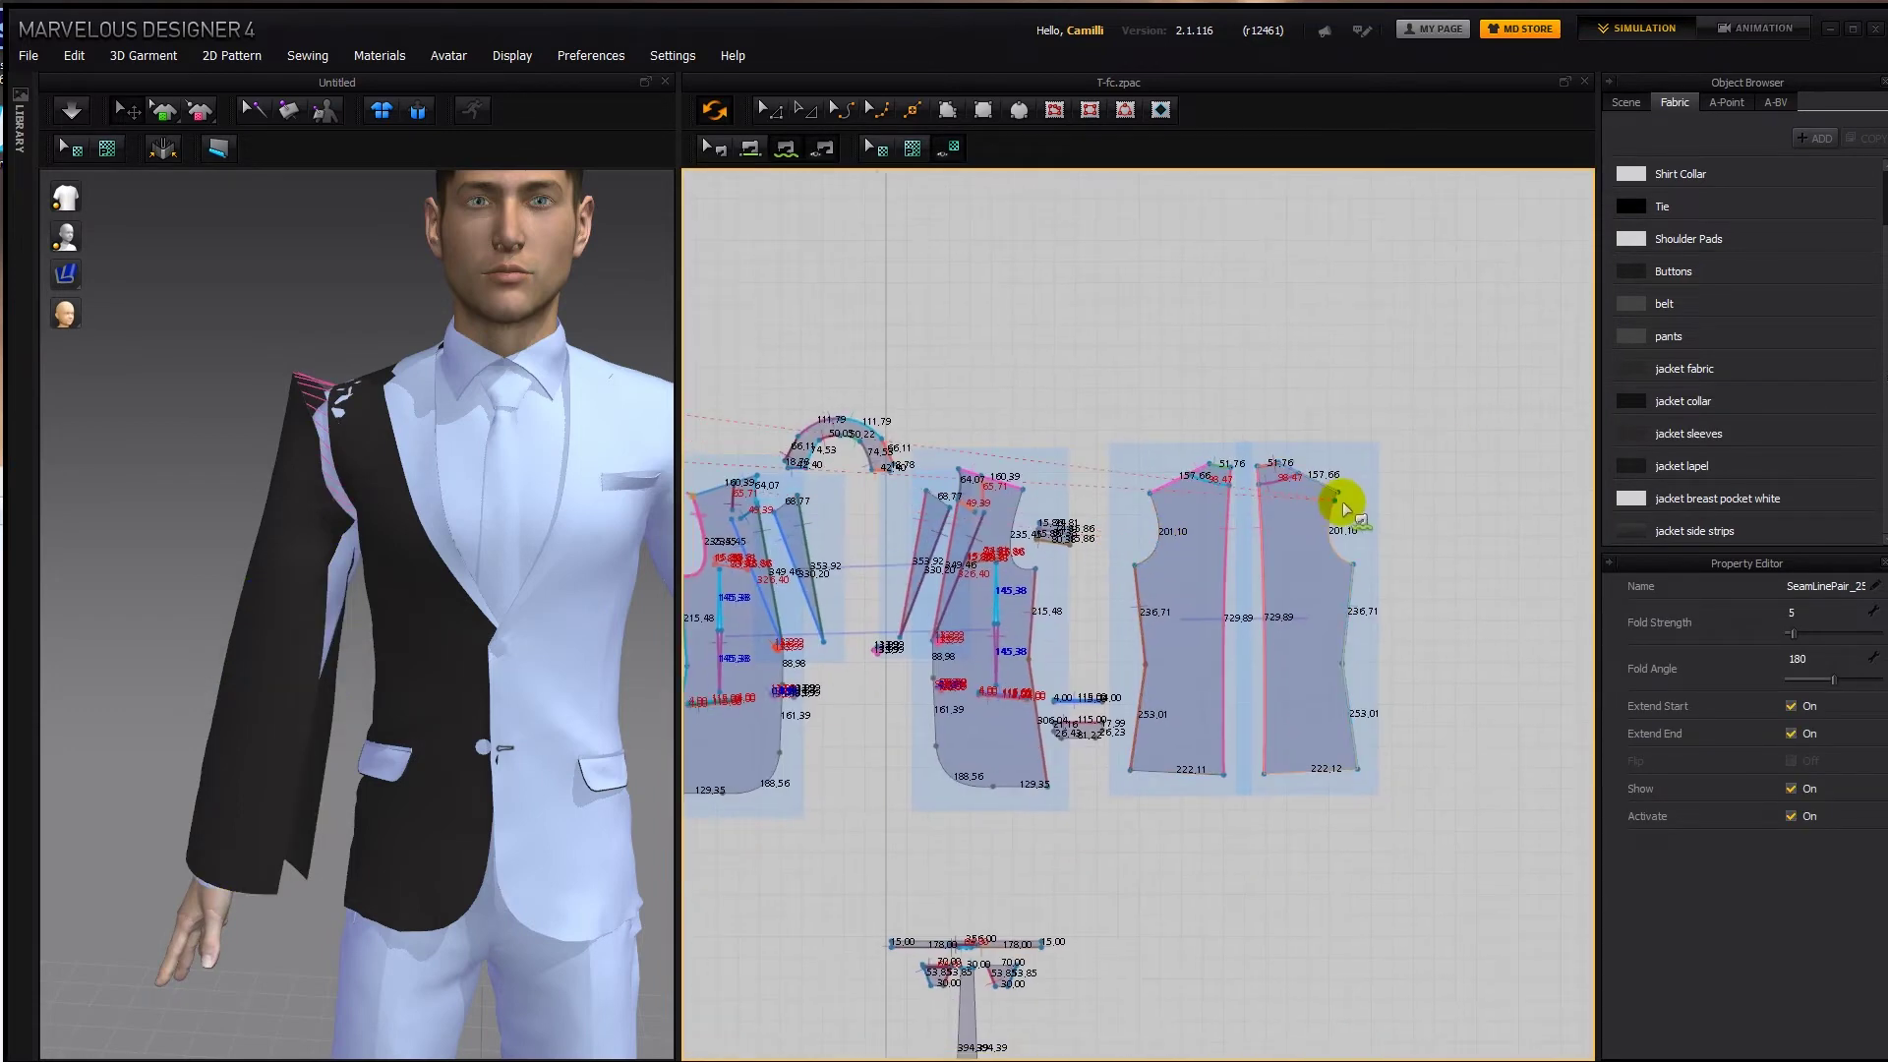
left_click(1354, 564)
middle_click_drag(808, 581, 992, 561)
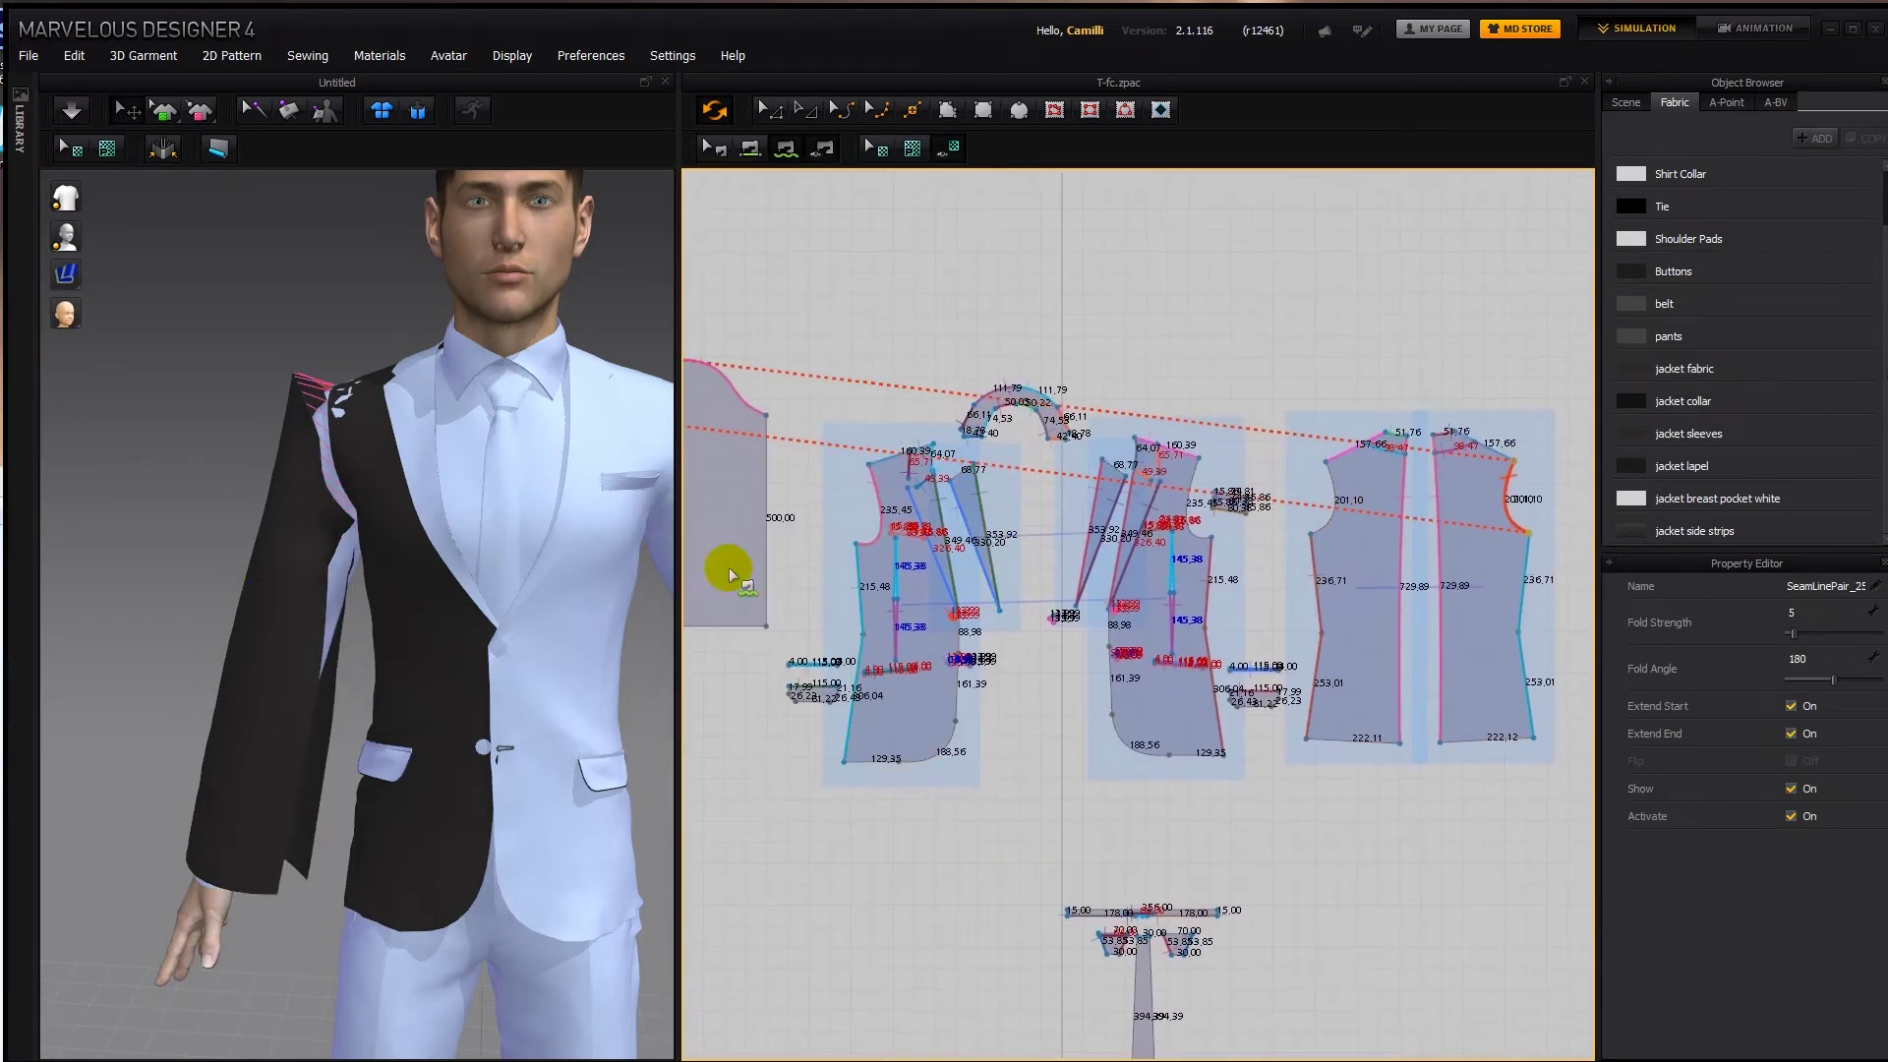
middle_click_drag(729, 574, 937, 567)
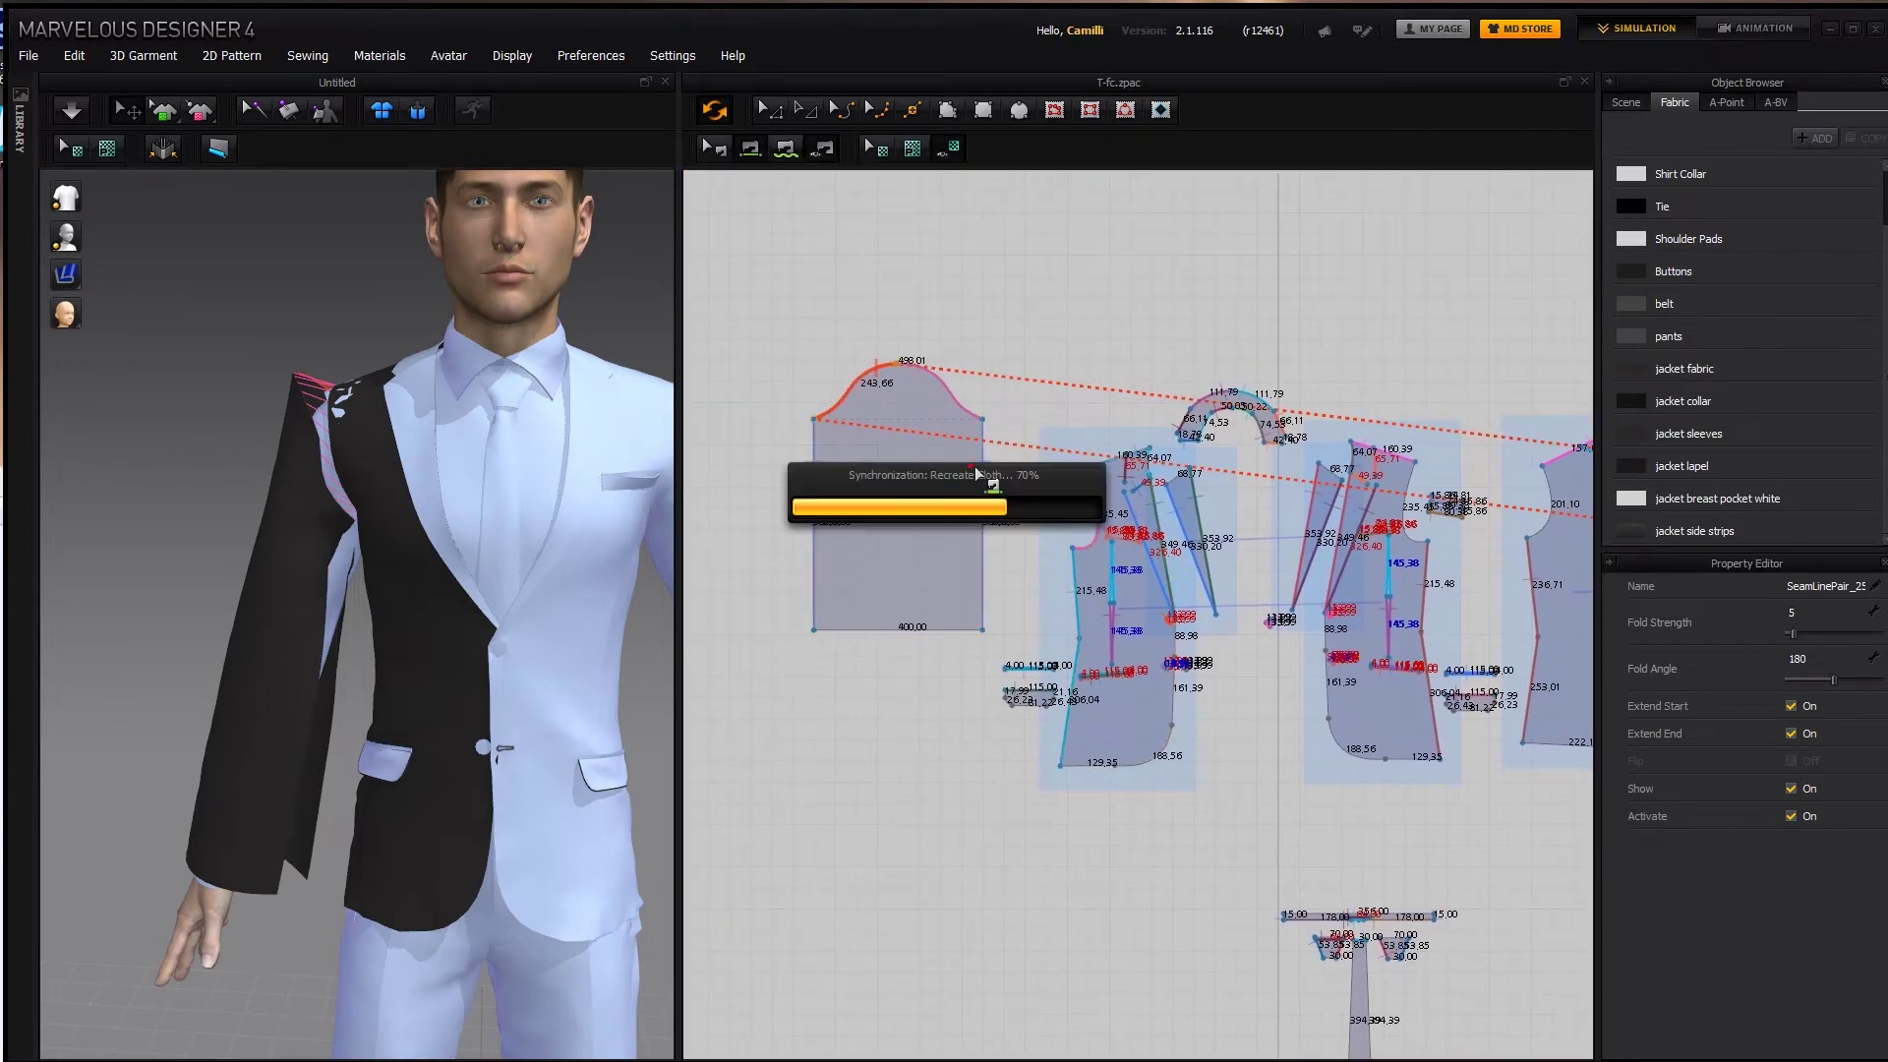
Sew the sleeve's side edges together and move each bottom corner inward 30 mm, narrowing the hem to 340 mm.
left_click(842, 661)
left_click_drag(814, 630, 830, 631)
right_click(830, 631)
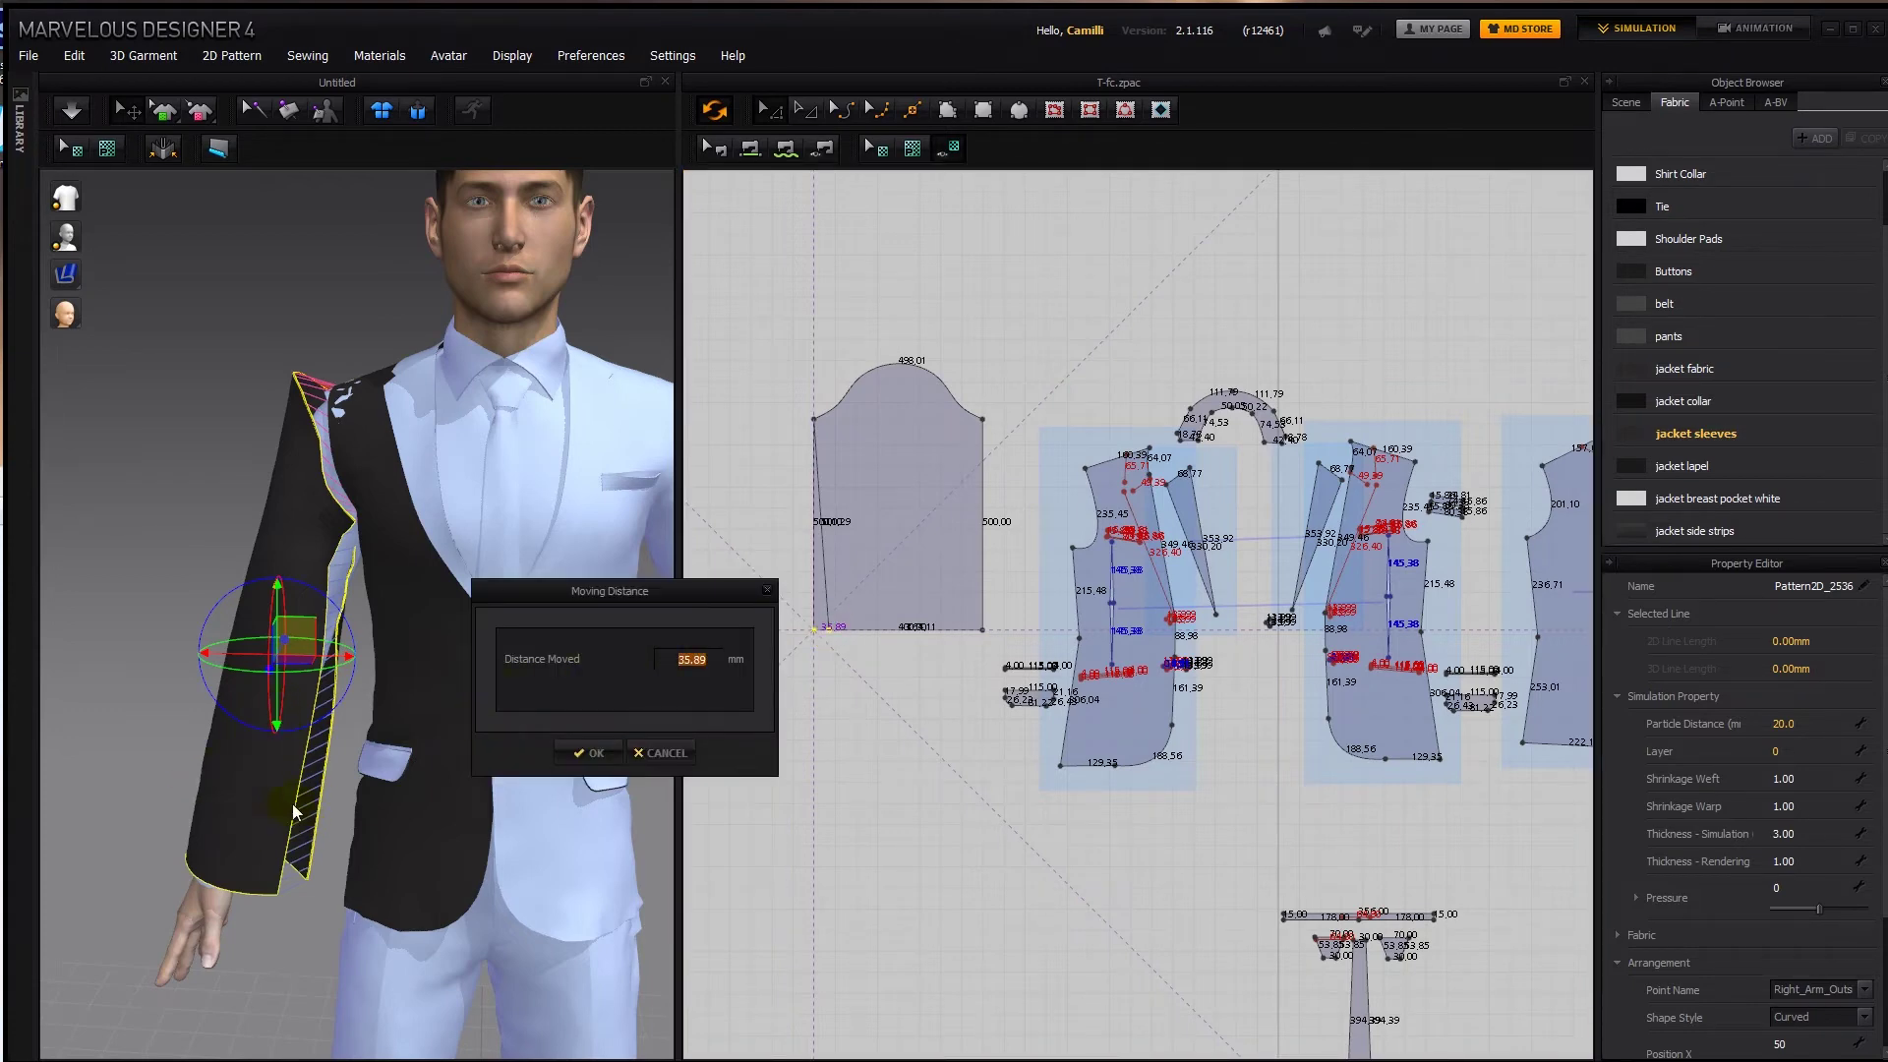
type("30")
key("Return")
left_click_drag(982, 630, 967, 632)
right_click(966, 632)
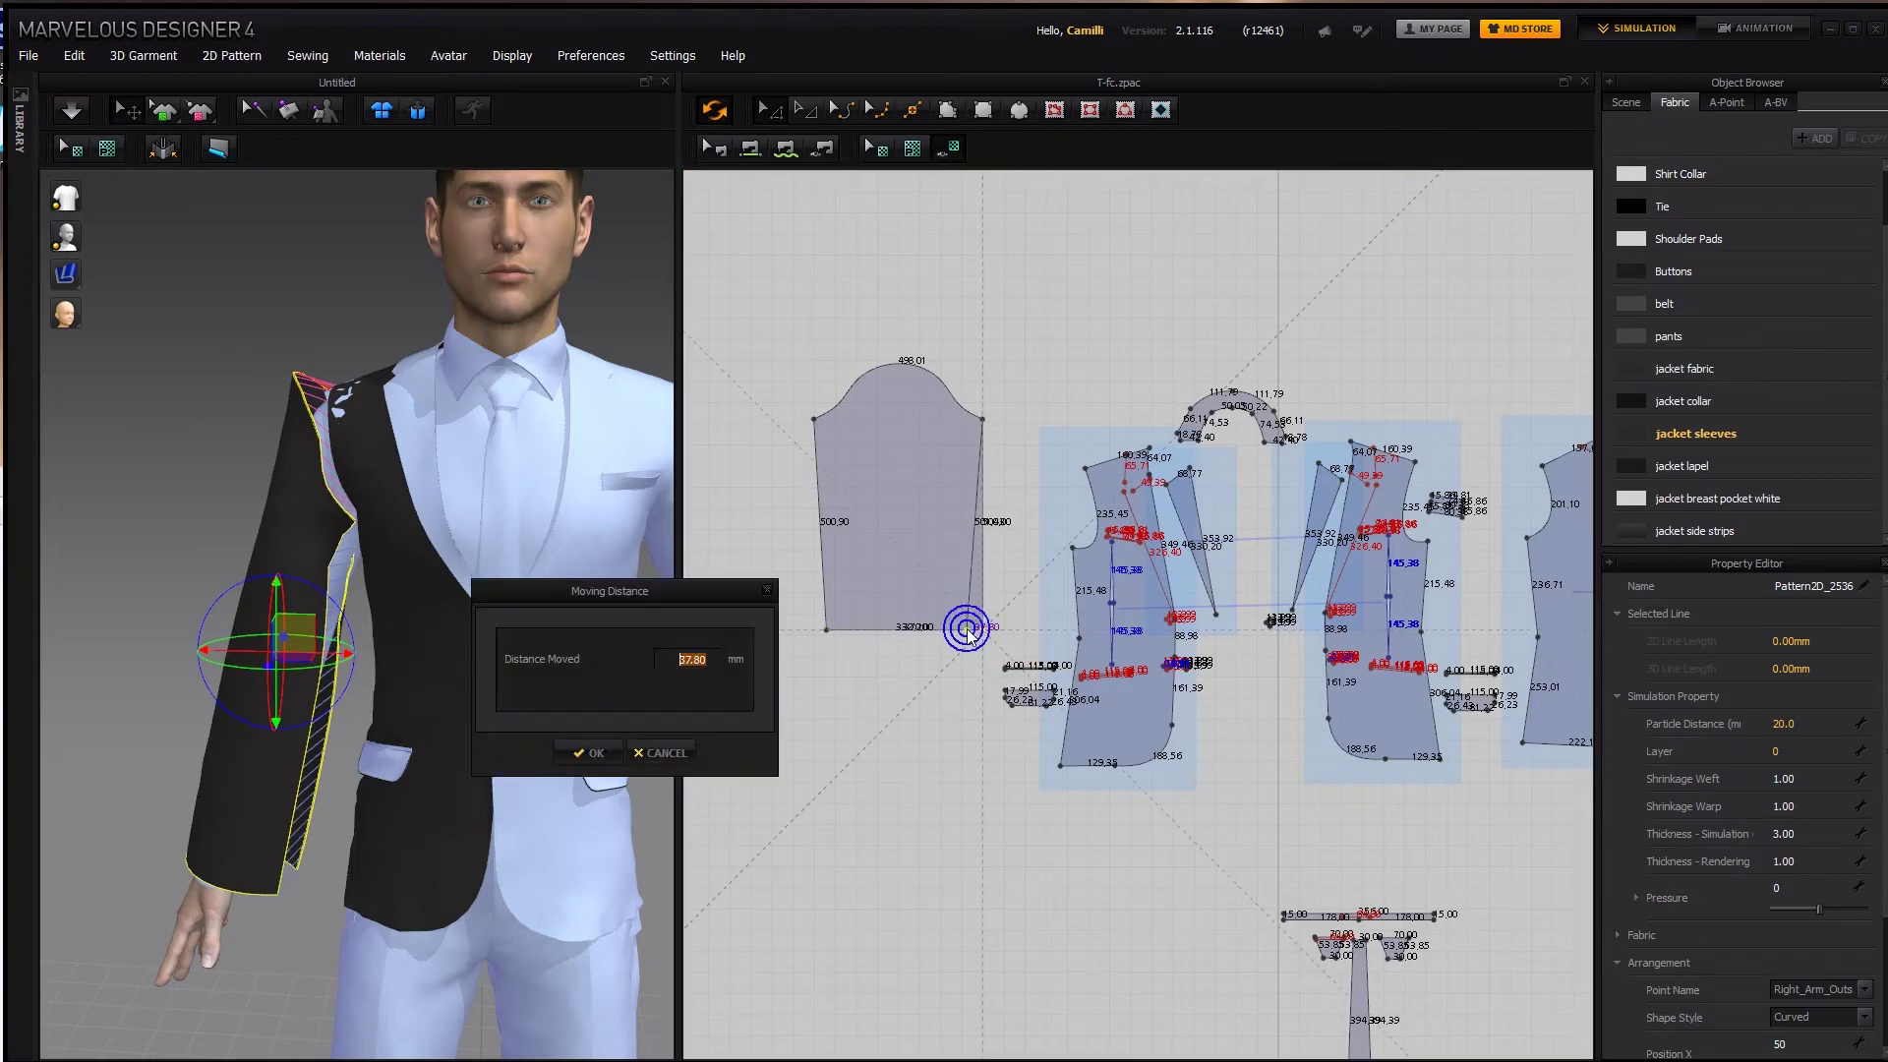
key("Return")
Simulate the jacket and pull the right sleeve's hem into place around the avatar's wrist.
key("space")
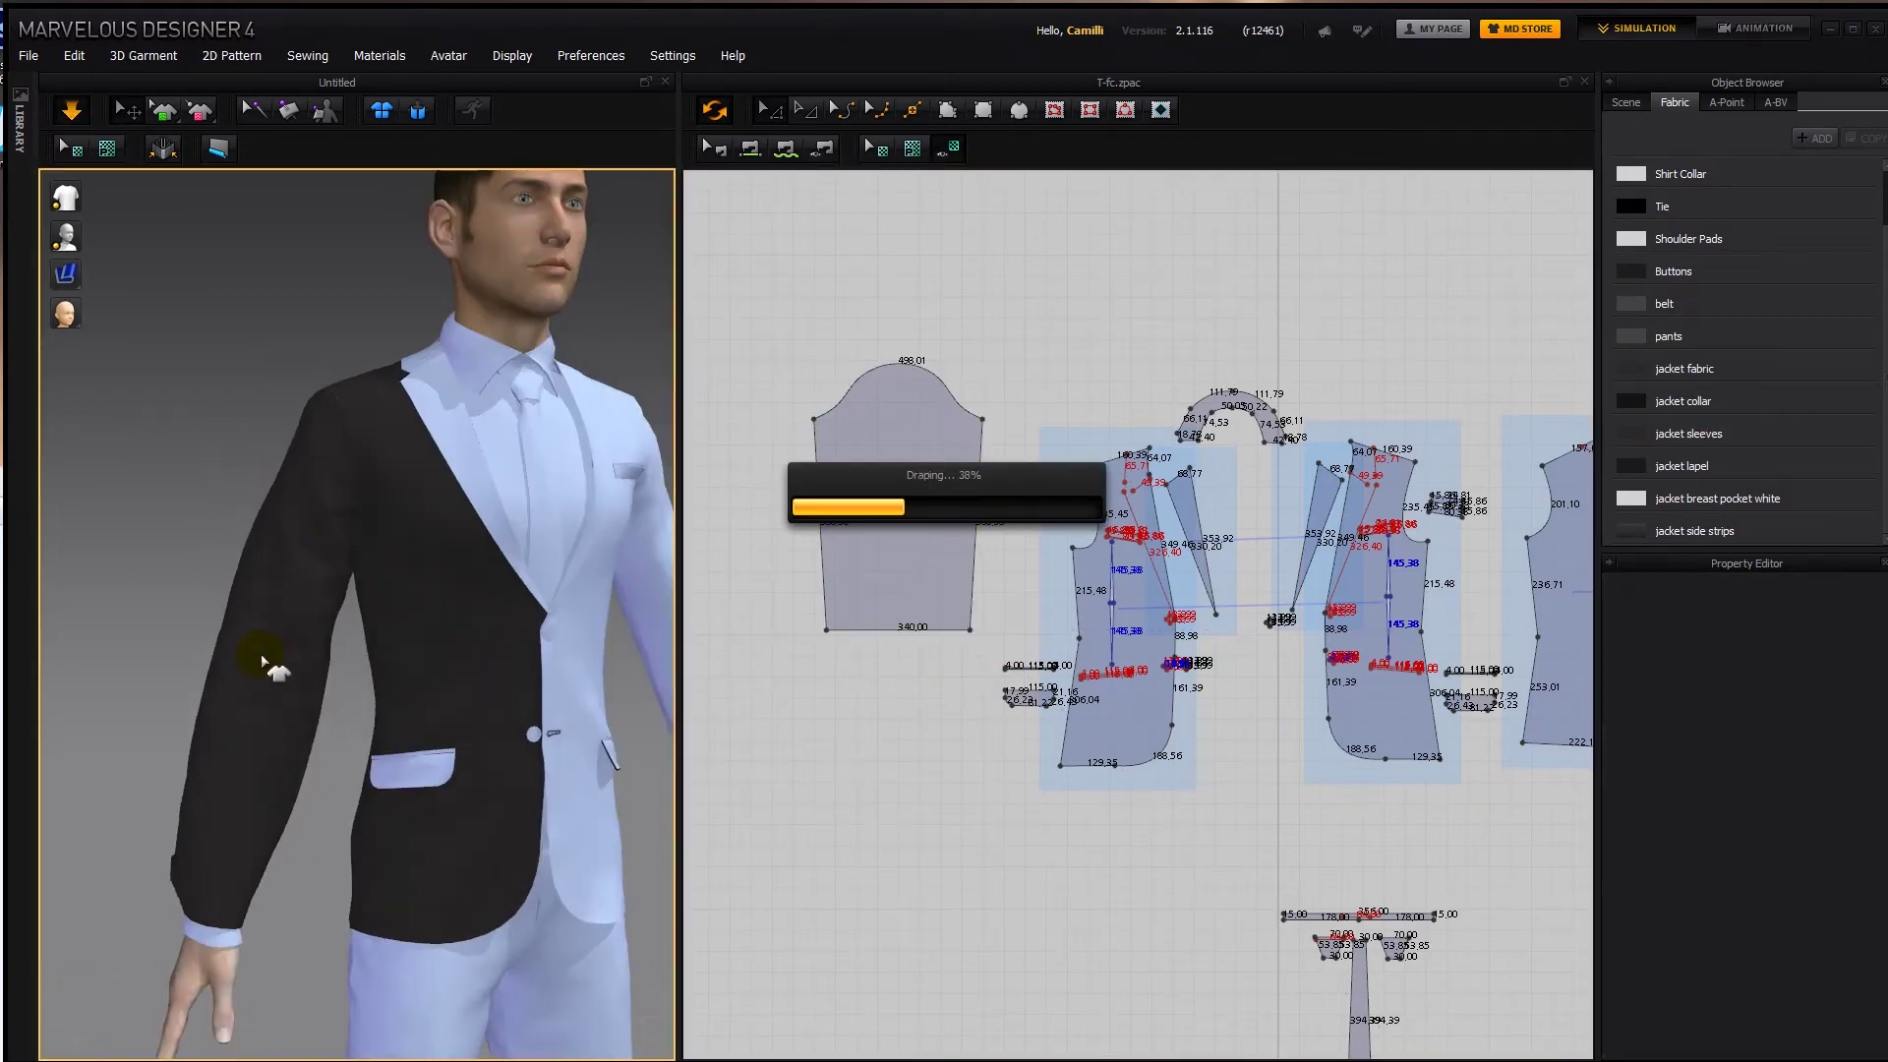
right_click_drag(261, 663, 535, 855)
left_click(528, 871)
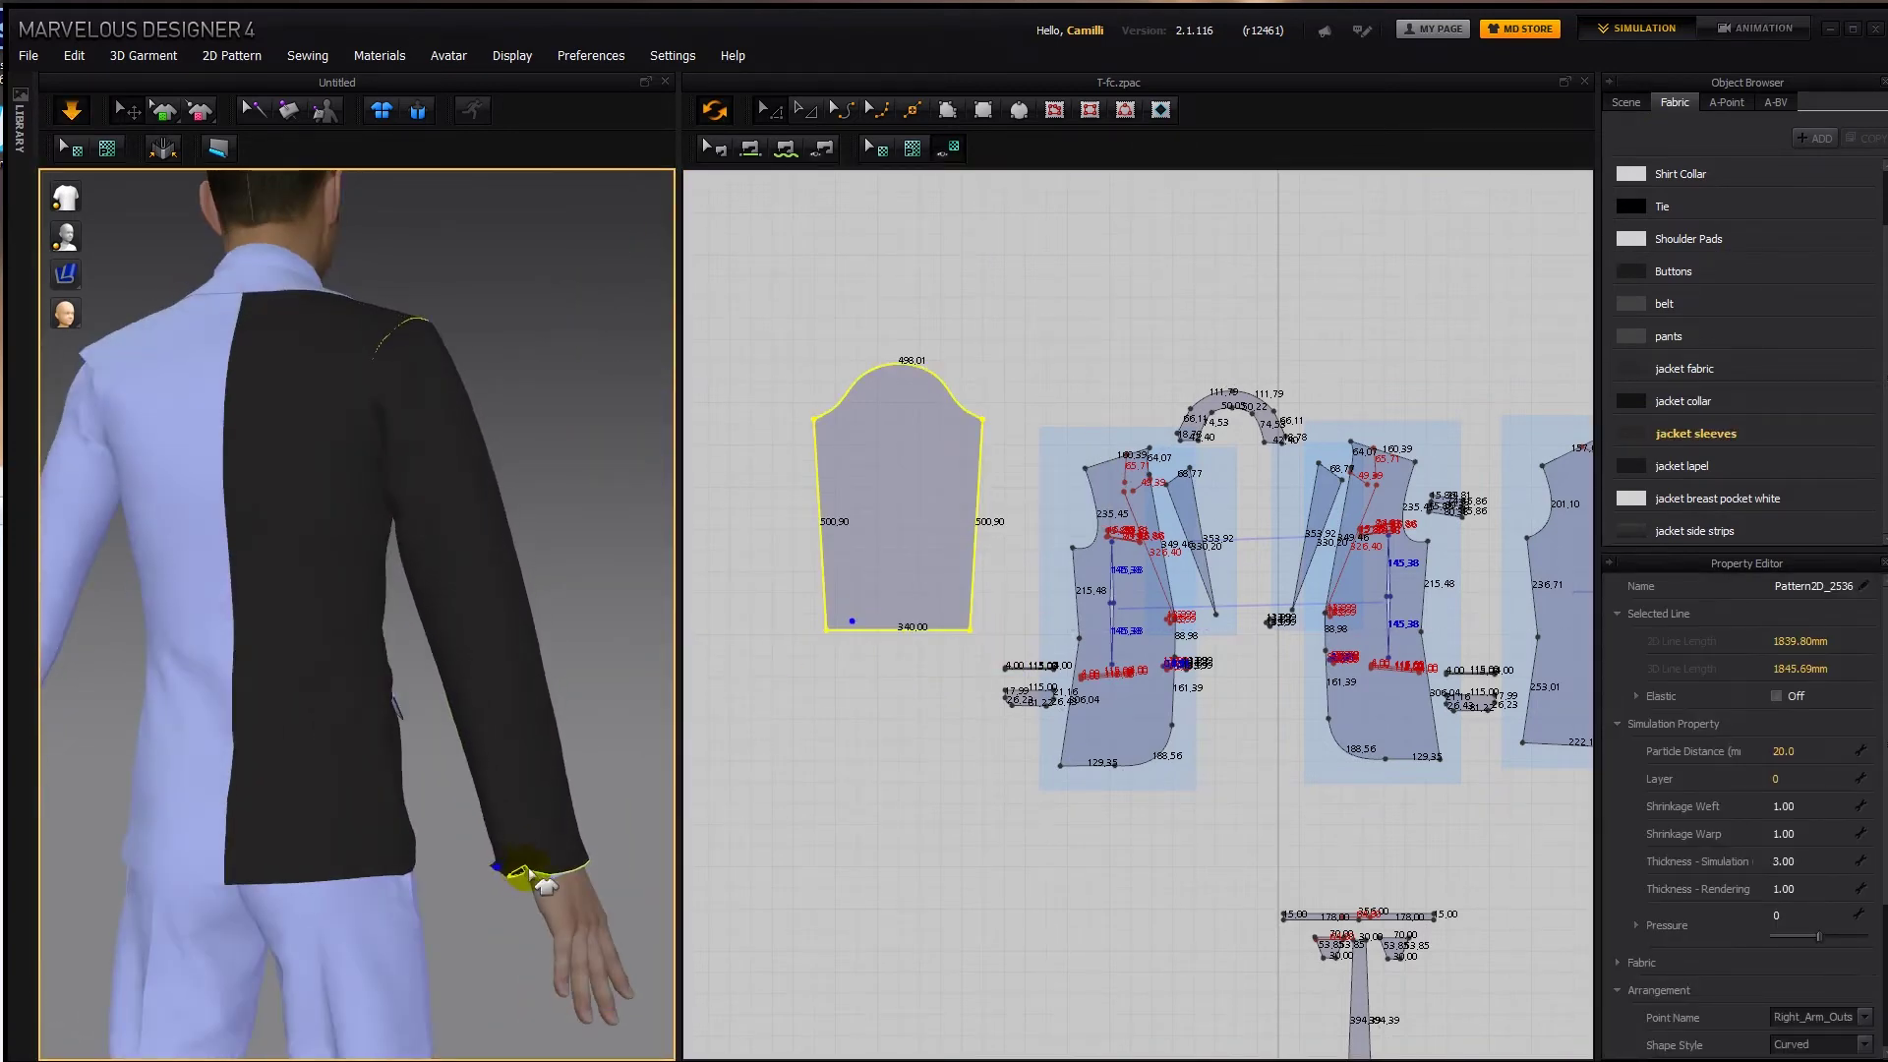
left_click_drag(544, 882, 566, 661)
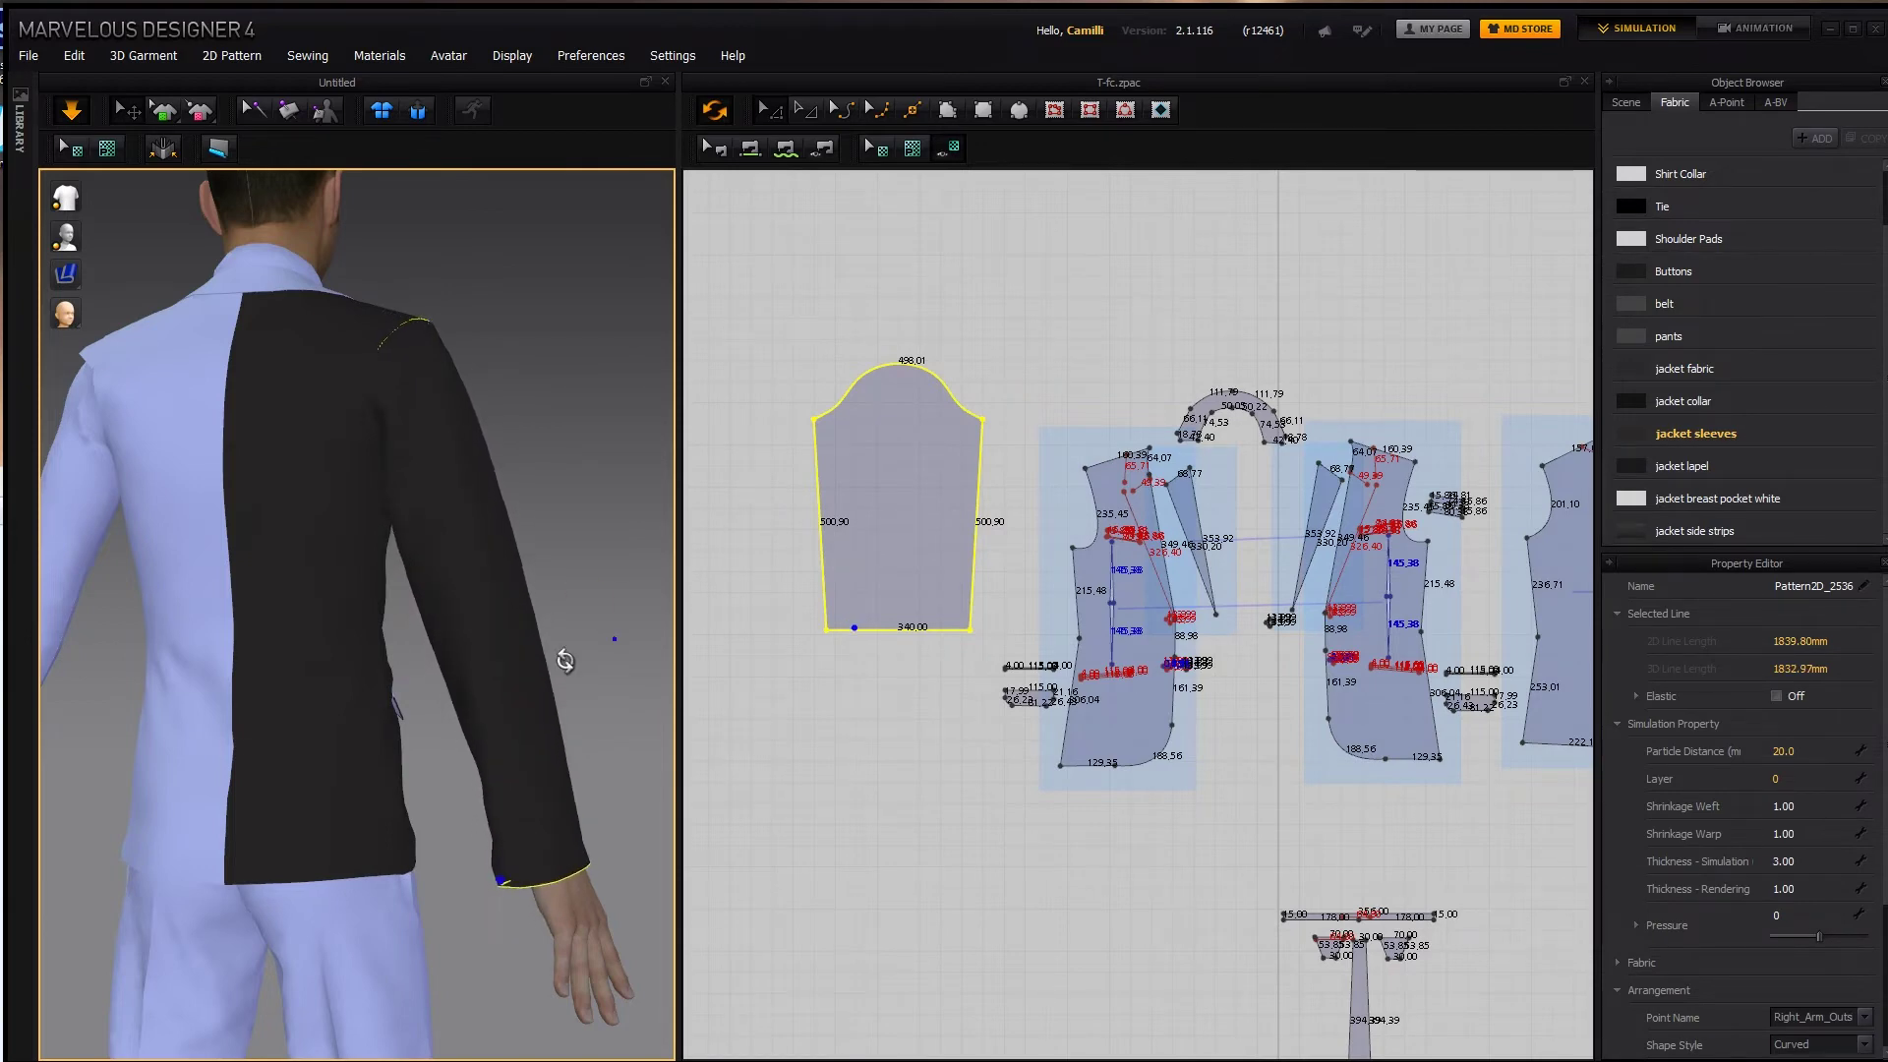
right_click_drag(565, 661, 416, 675)
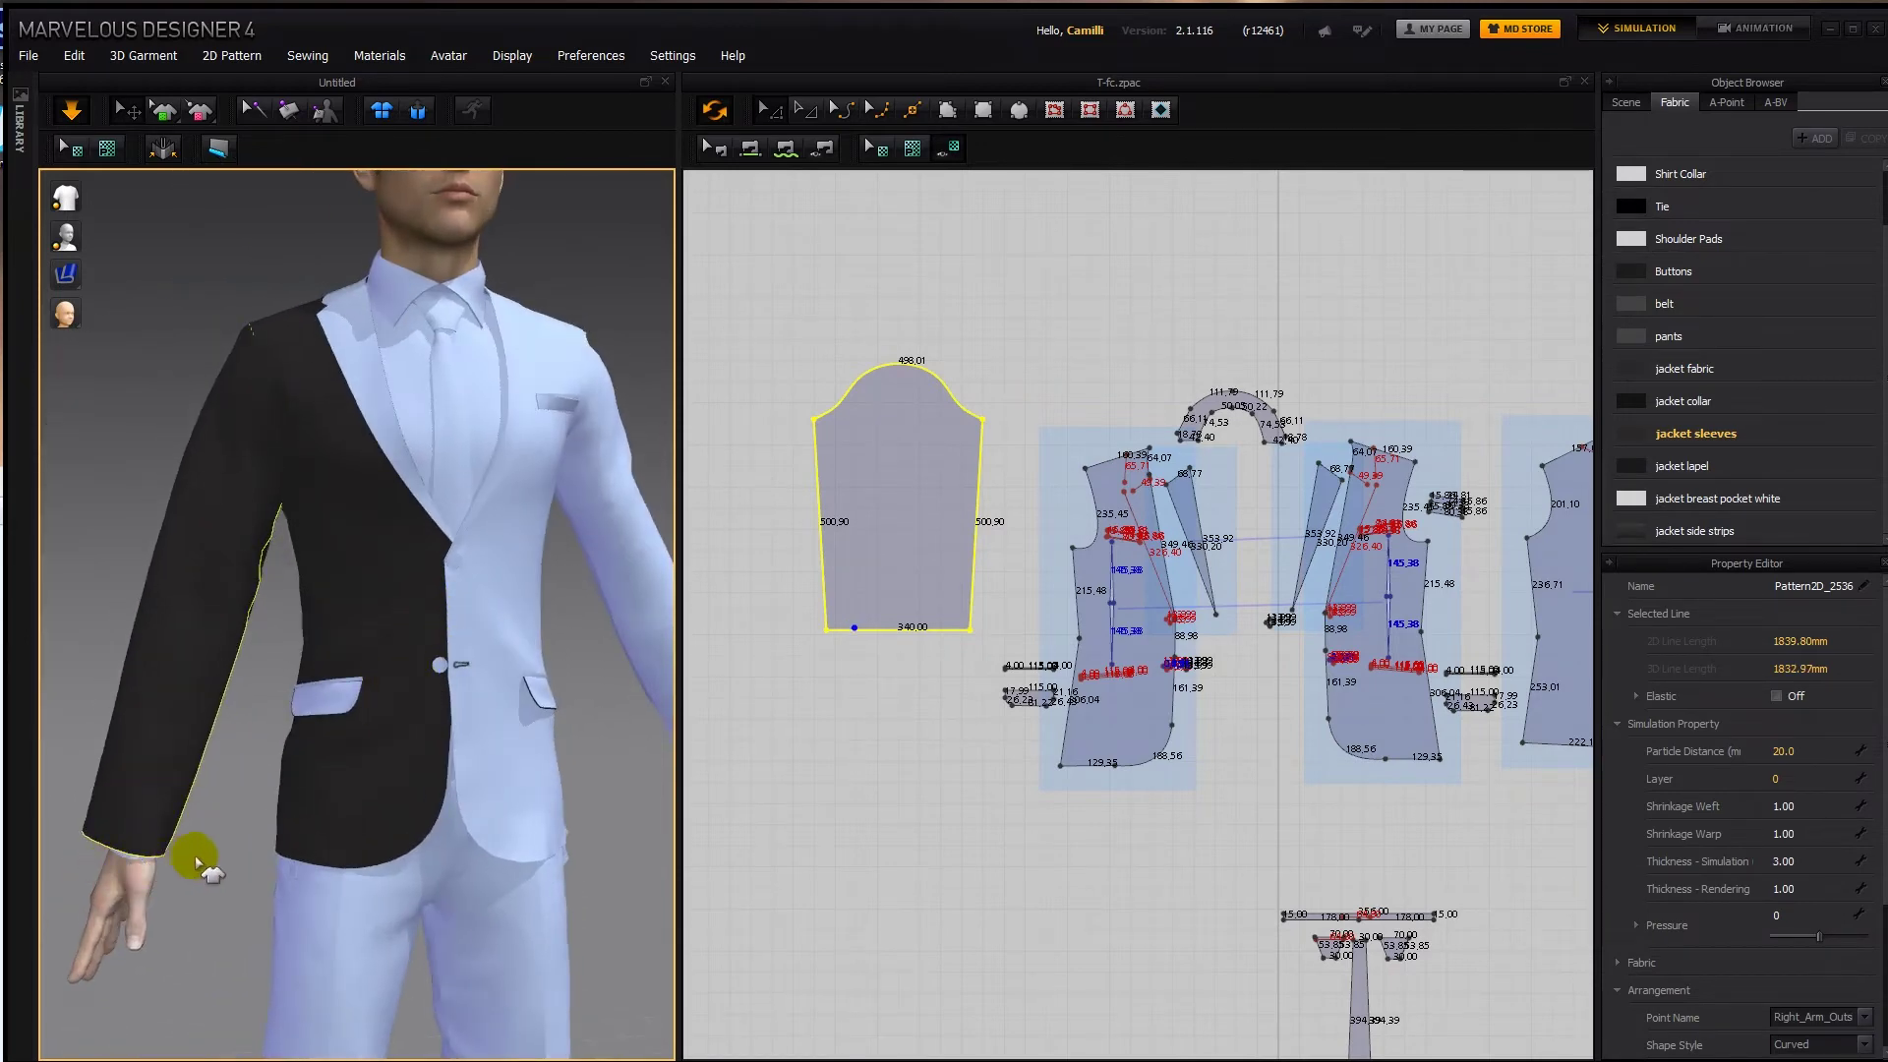
left_click_drag(211, 822, 213, 824)
Shorten the sleeve by raising its hem edge until the sides are 490.92 mm long, and simulate the jacket.
left_click(1032, 652)
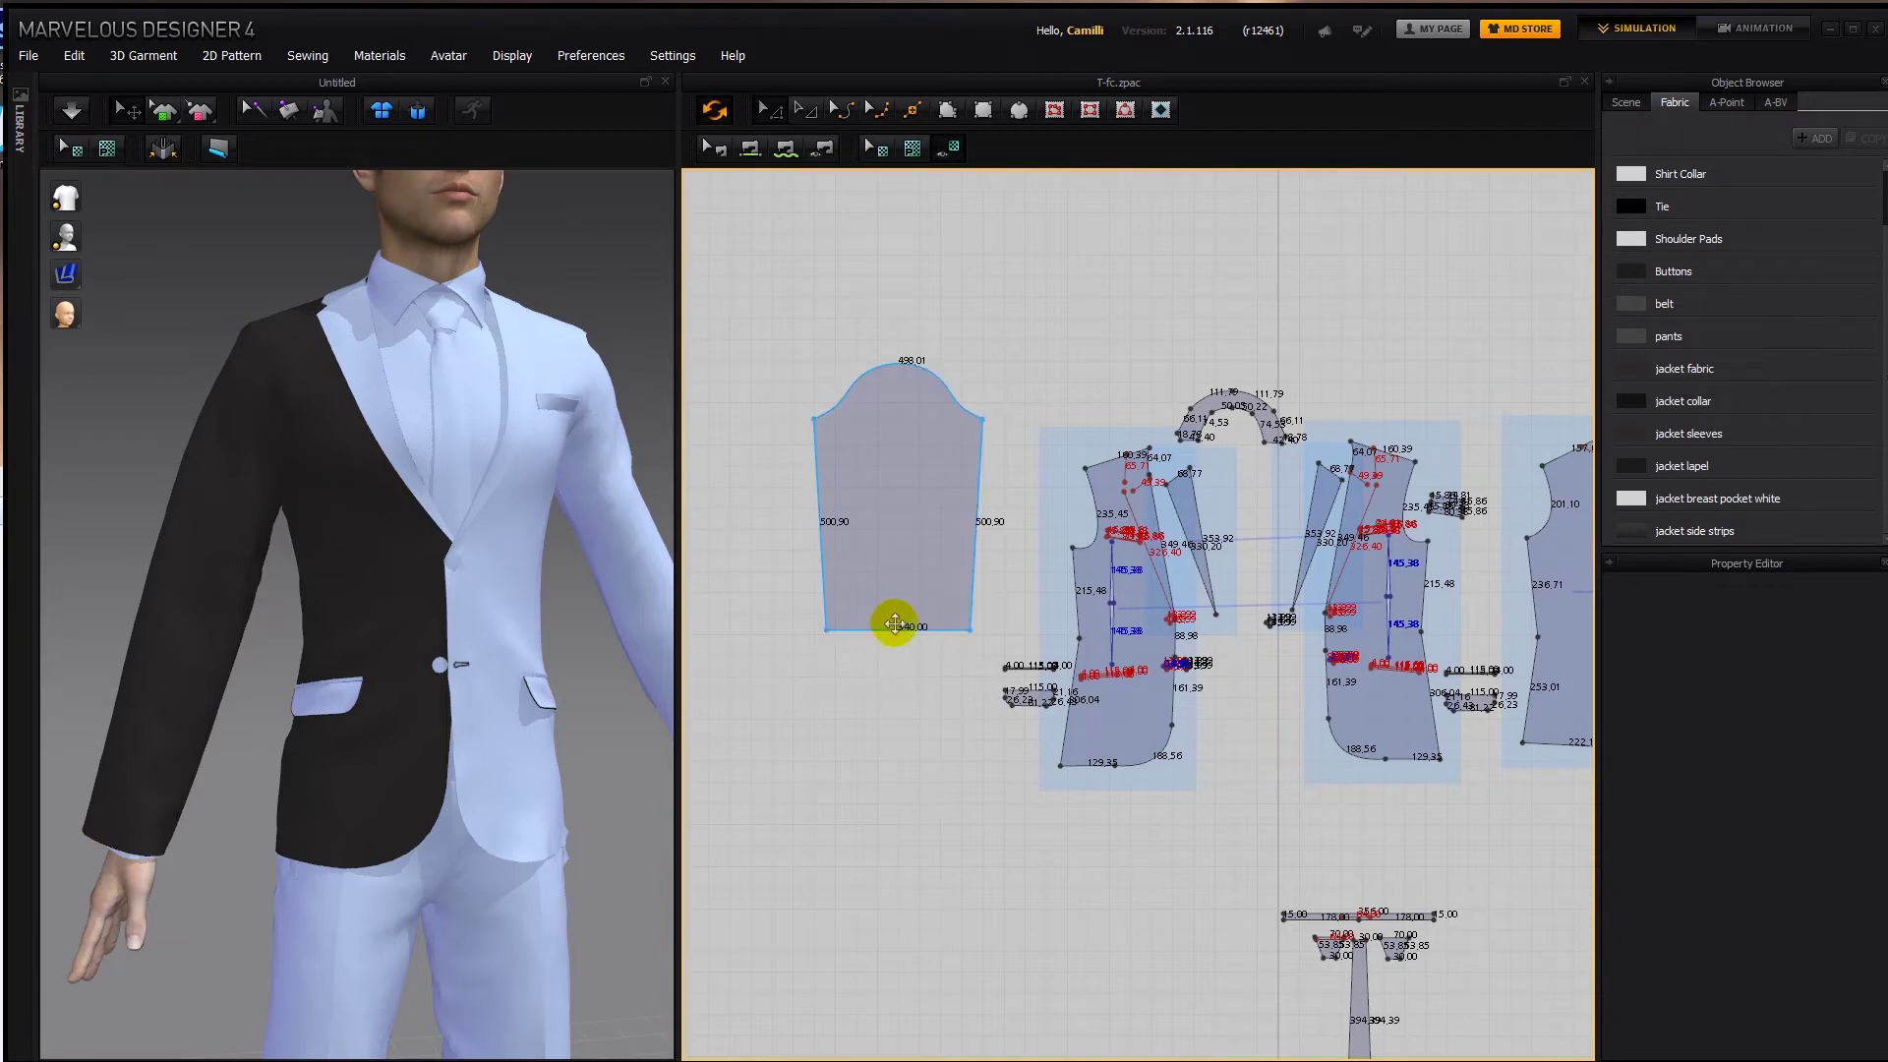
scroll(895, 629, "up", 4)
left_click(902, 634)
left_click_drag(887, 638, 890, 637)
right_click(890, 637)
key("Return")
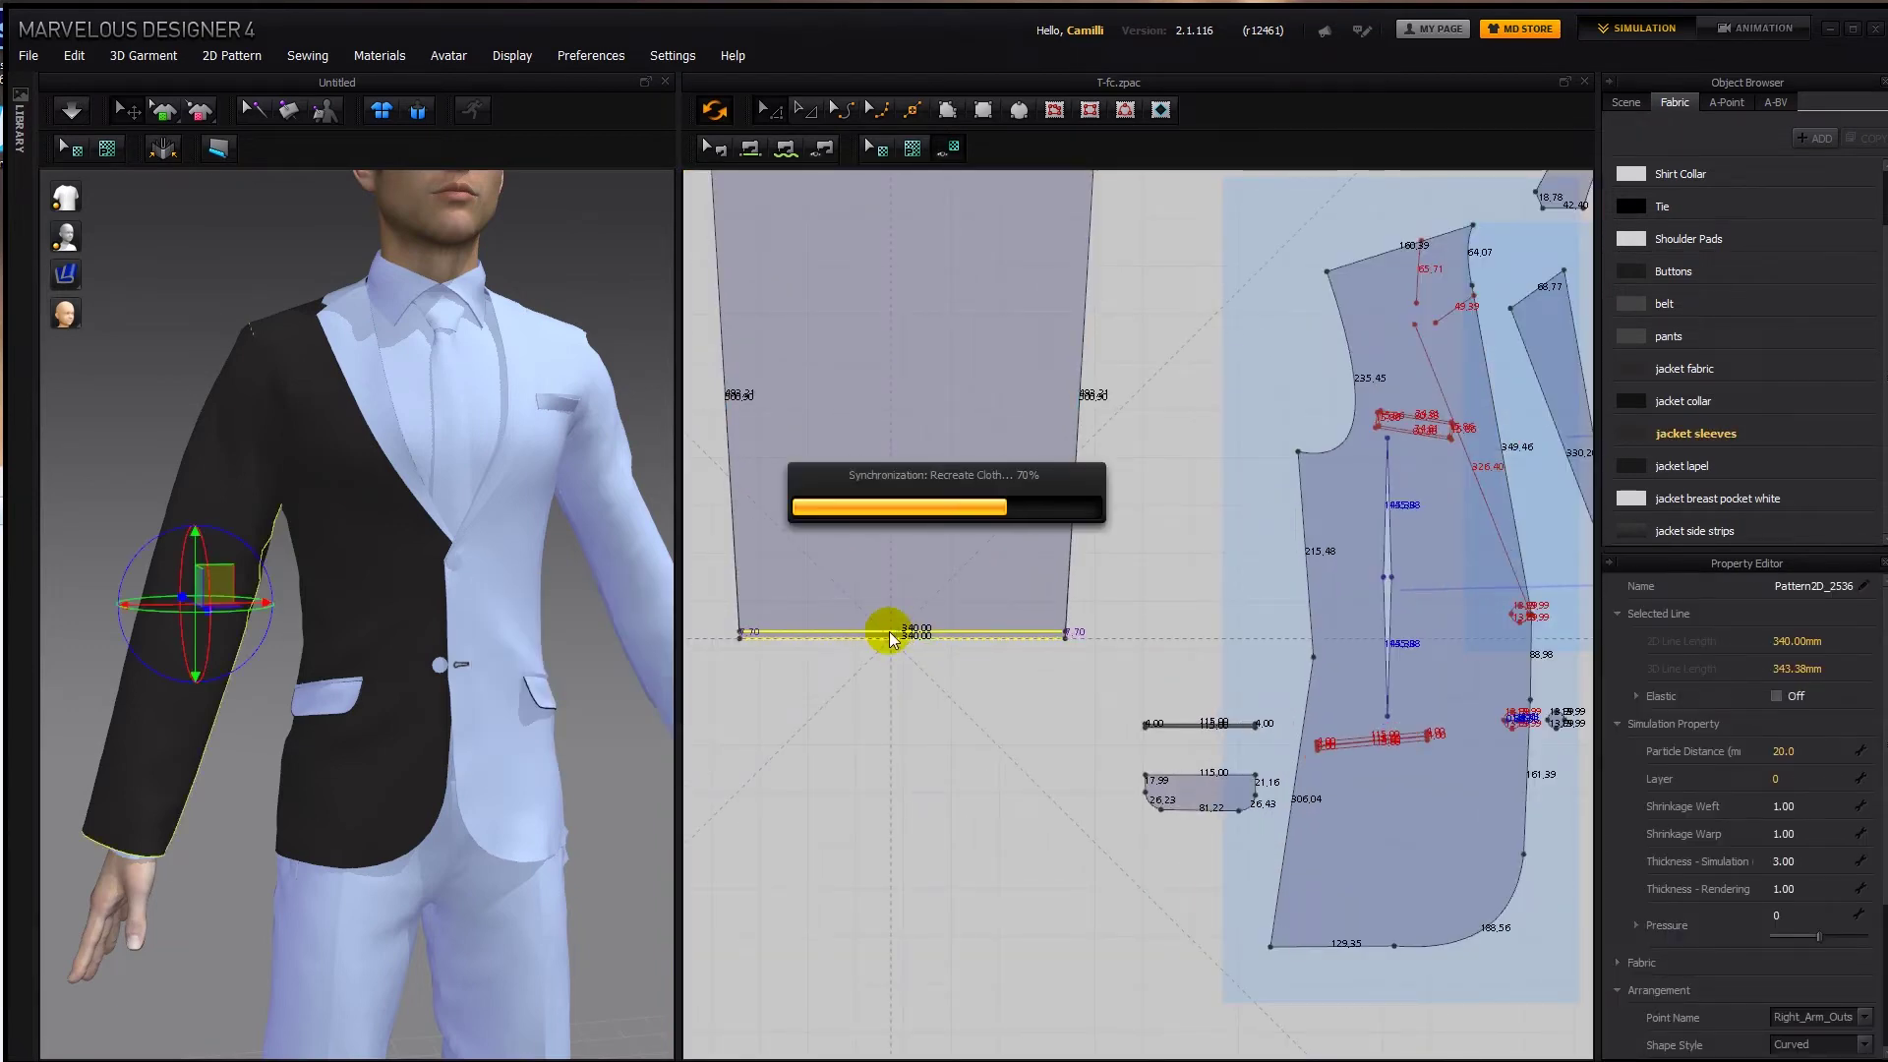
left_click(824, 721)
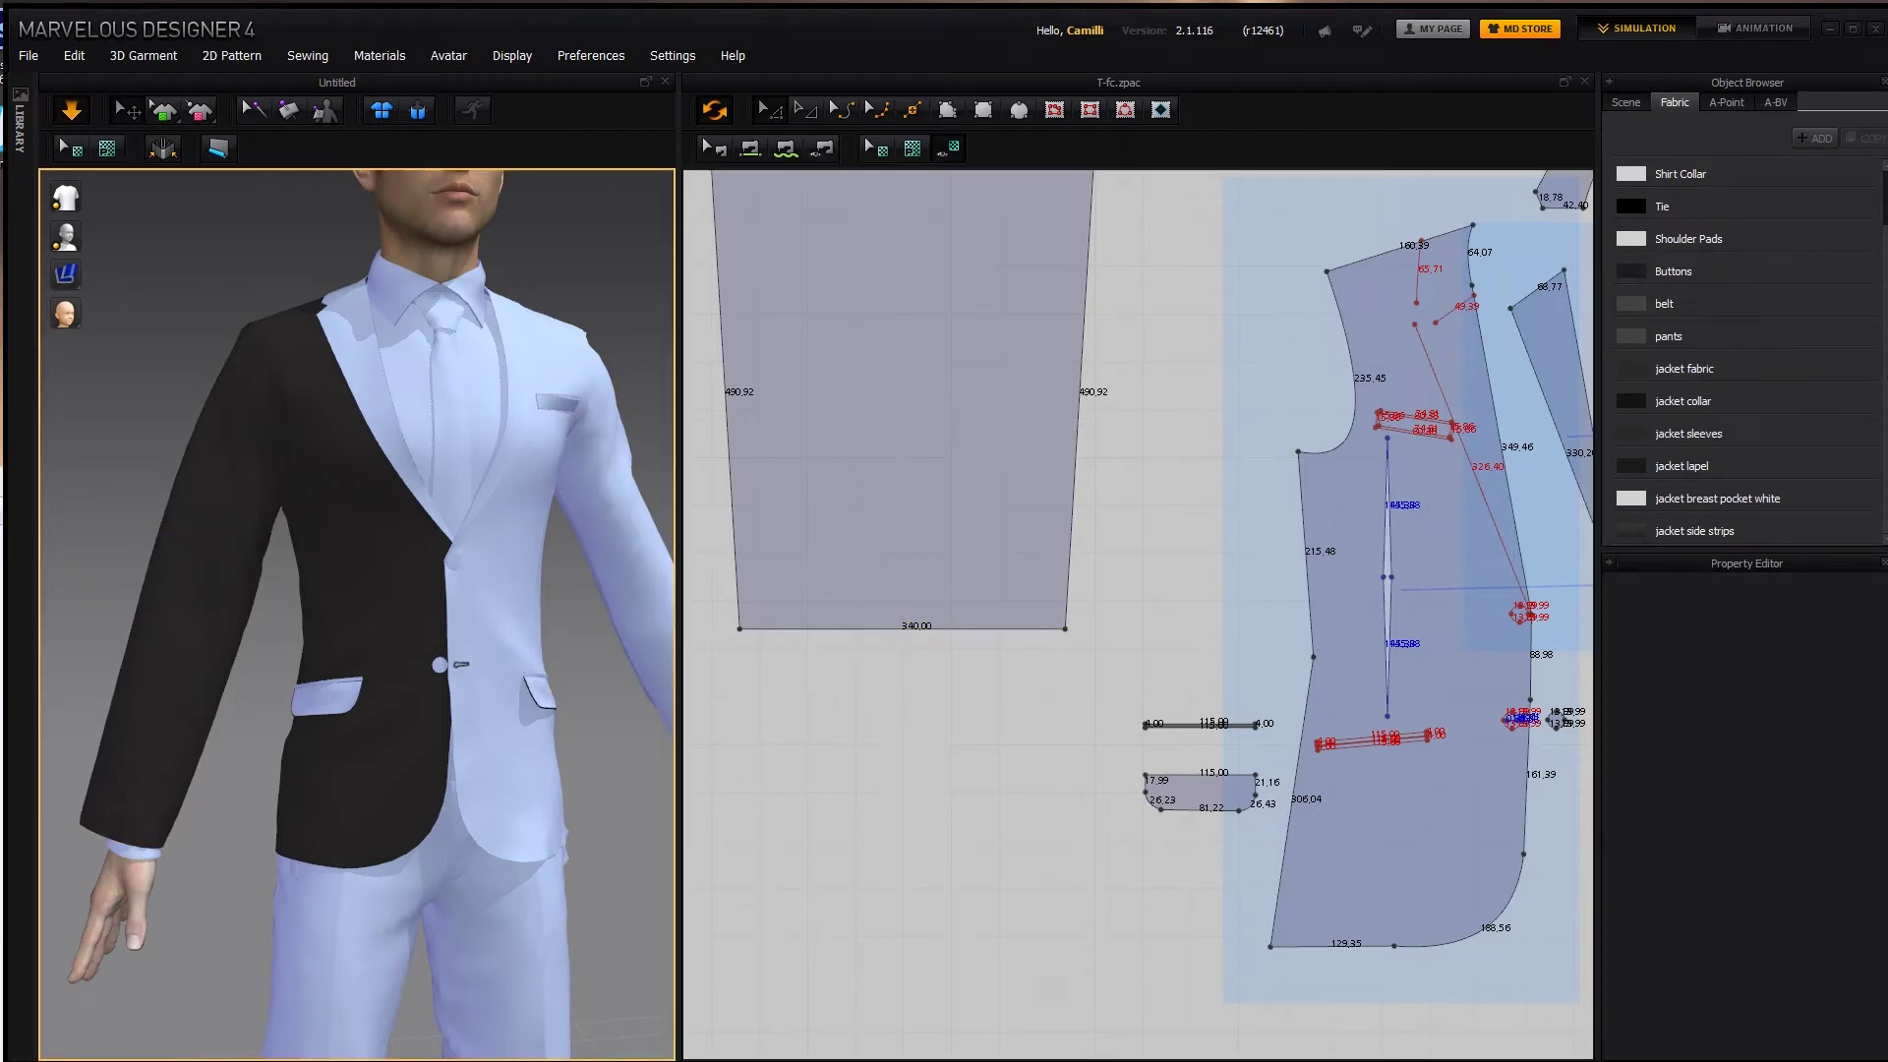
key("alt+Tab")
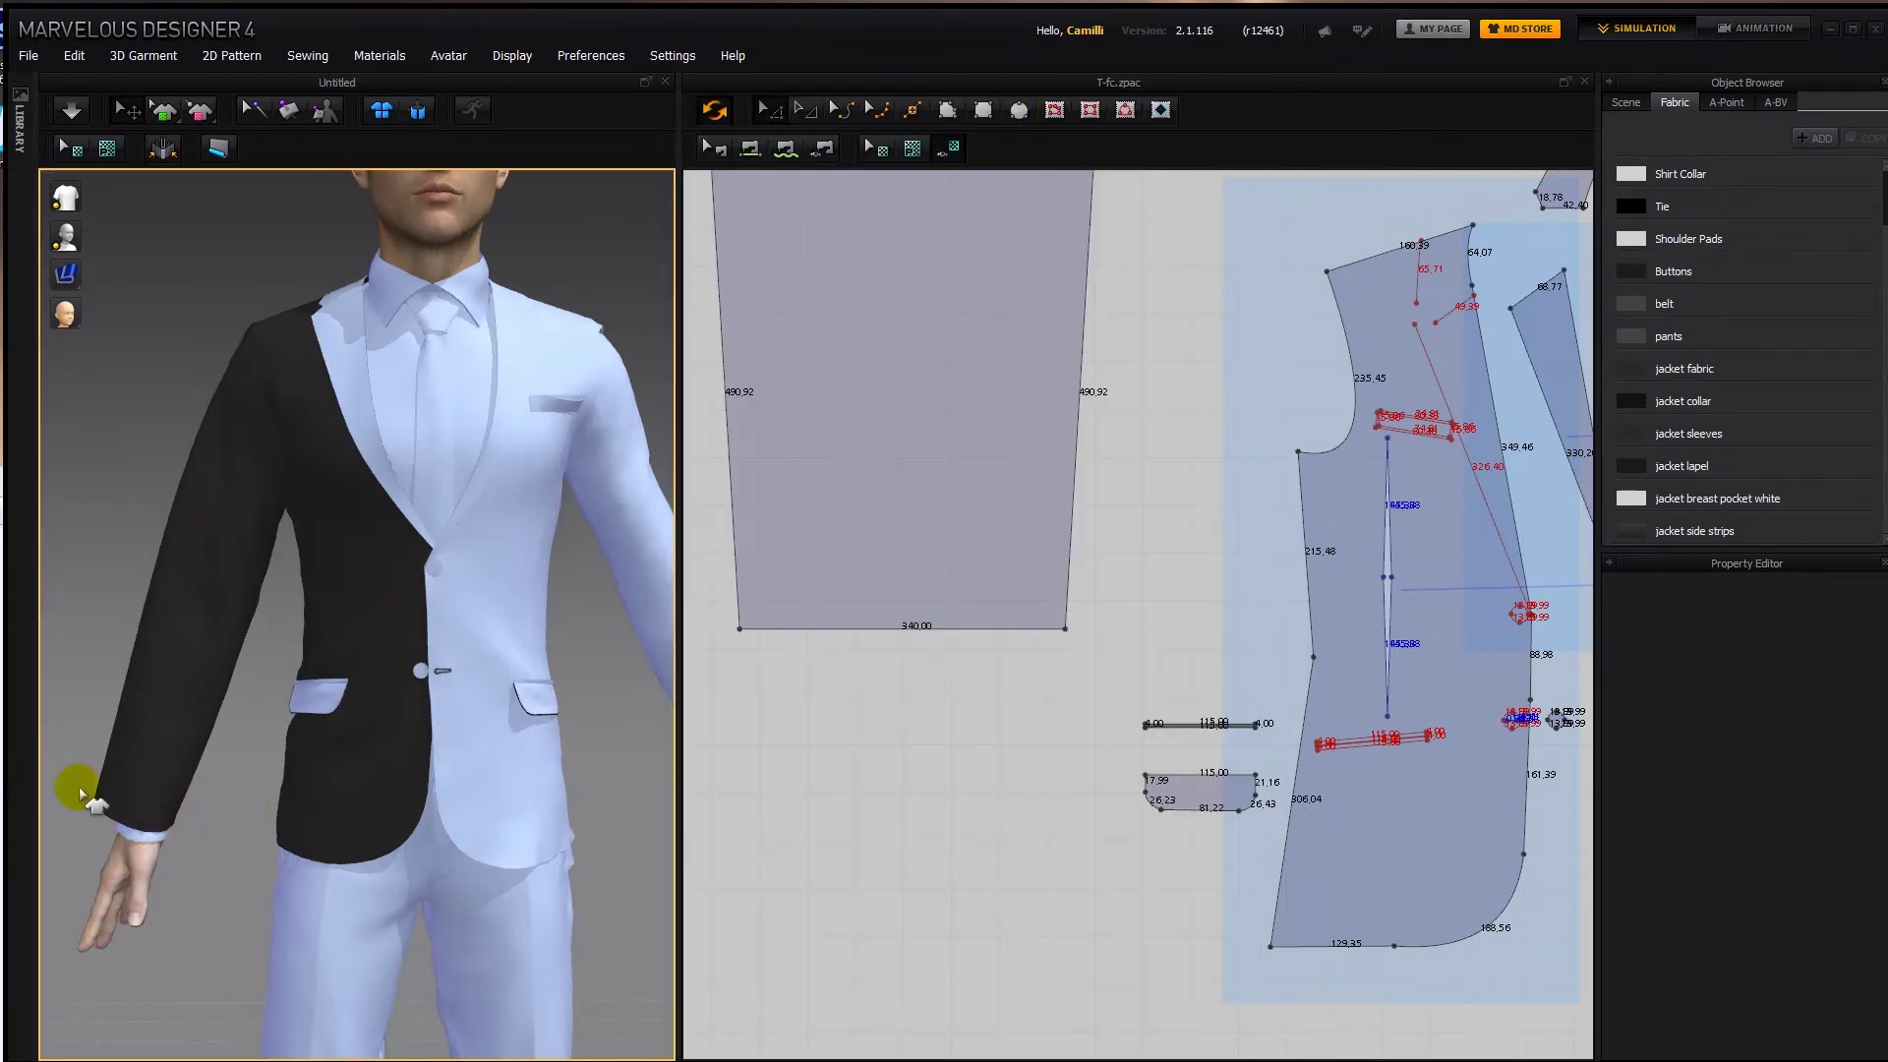
Copy the sleeve pattern and place a mirrored, linked copy beside the jacket's back panels.
scroll(977, 456, "down", 5)
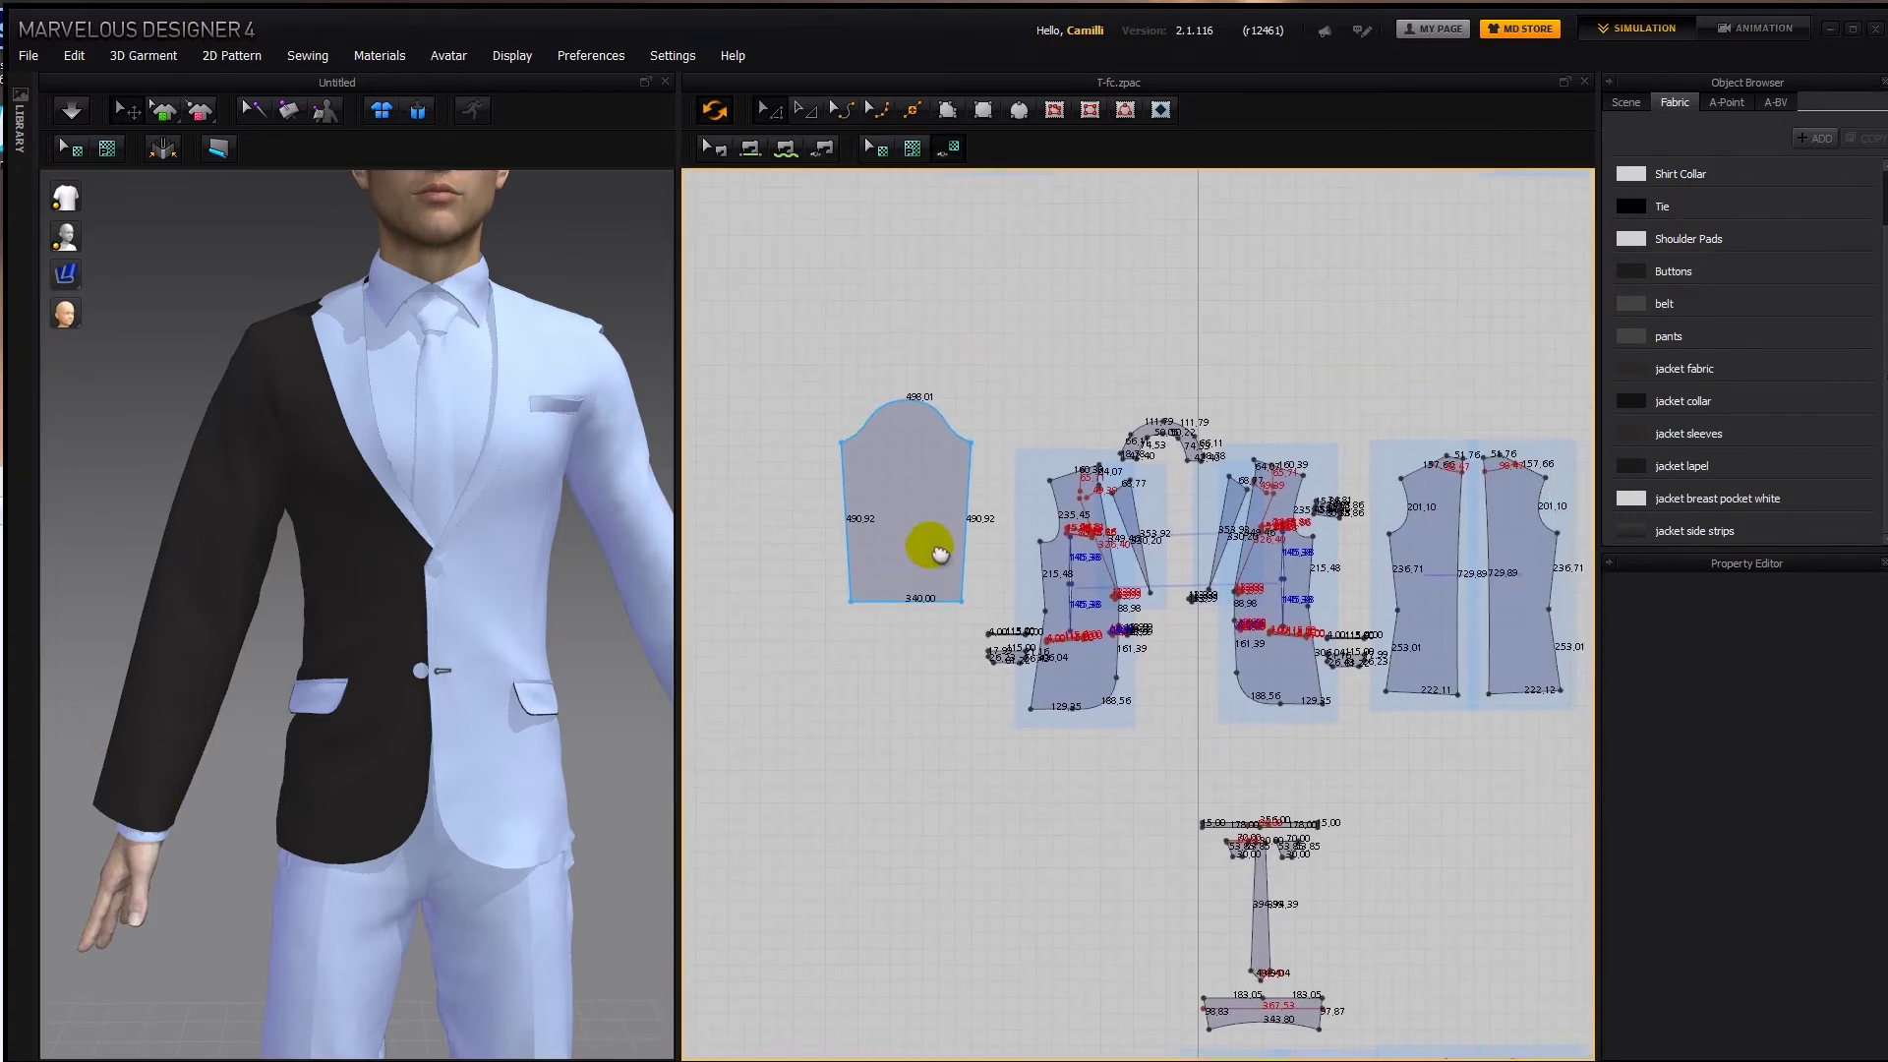
left_click(875, 492)
middle_click_drag(1156, 540, 749, 483)
right_click(1252, 445)
left_click(1289, 462)
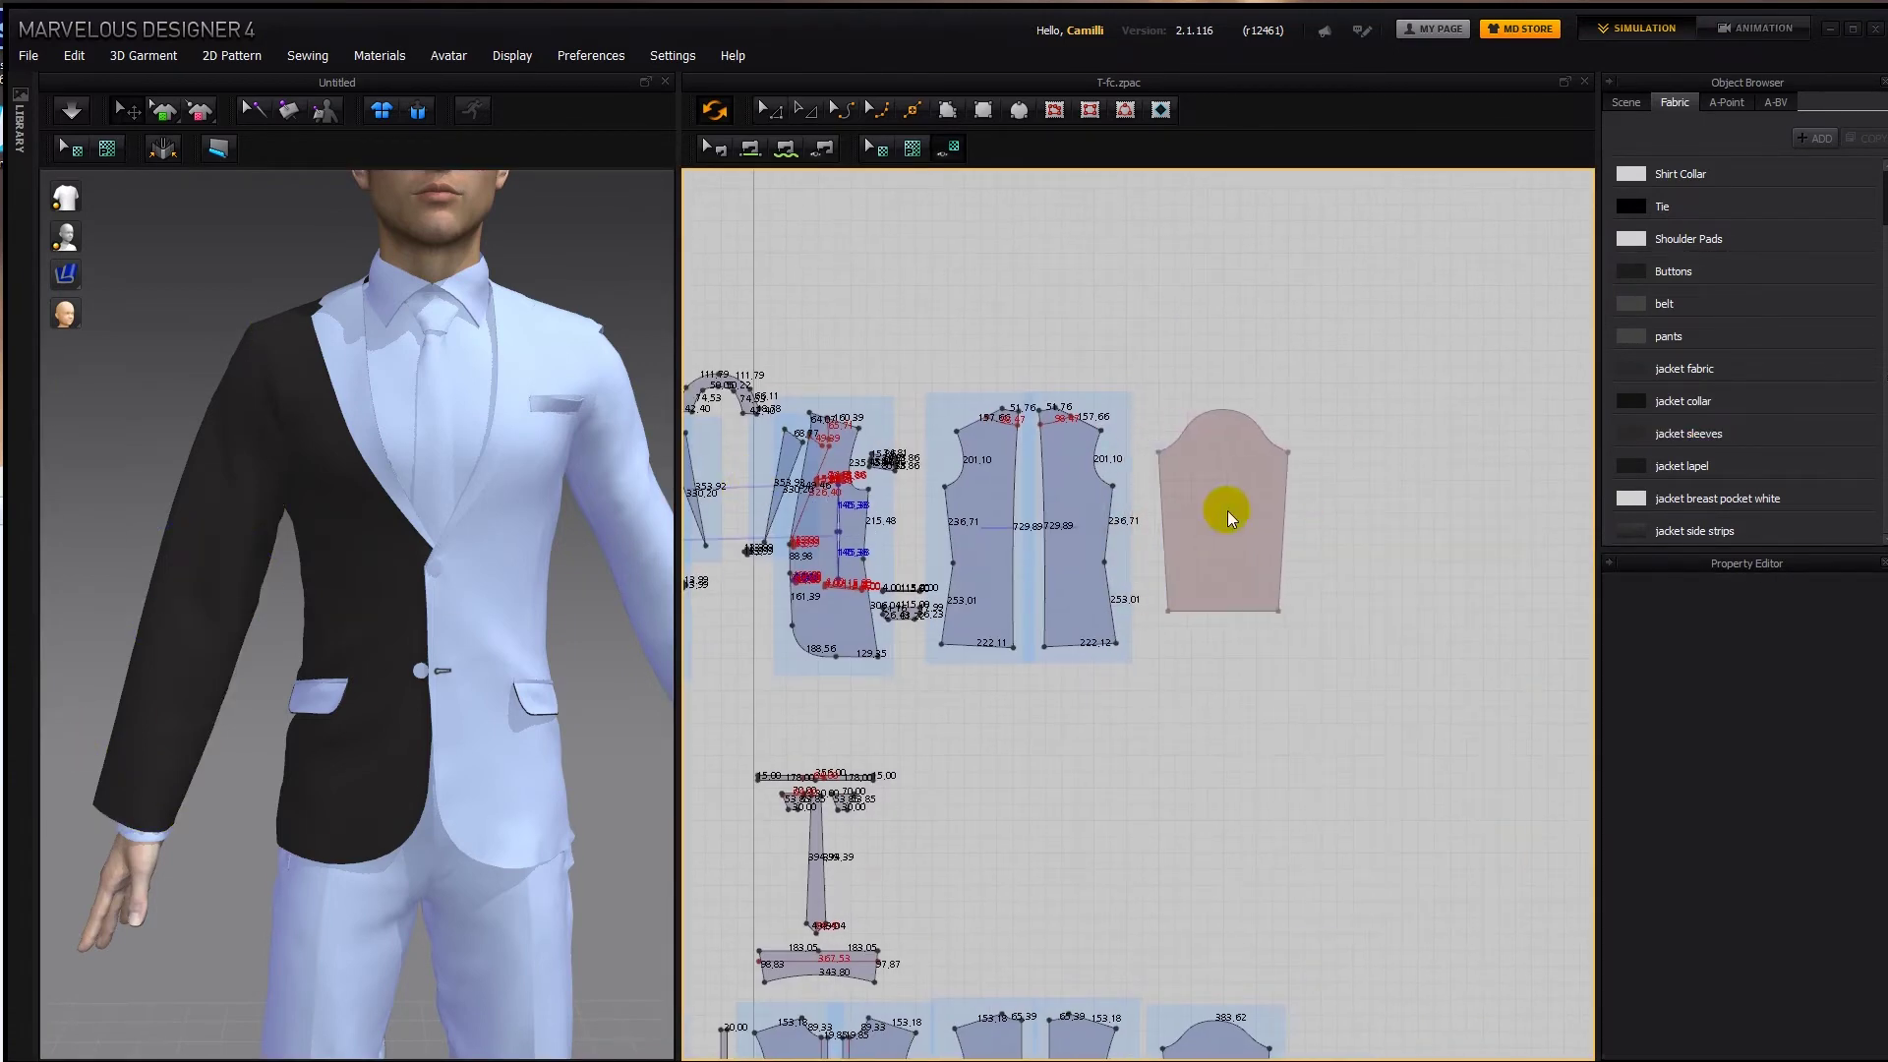
left_click(1226, 510)
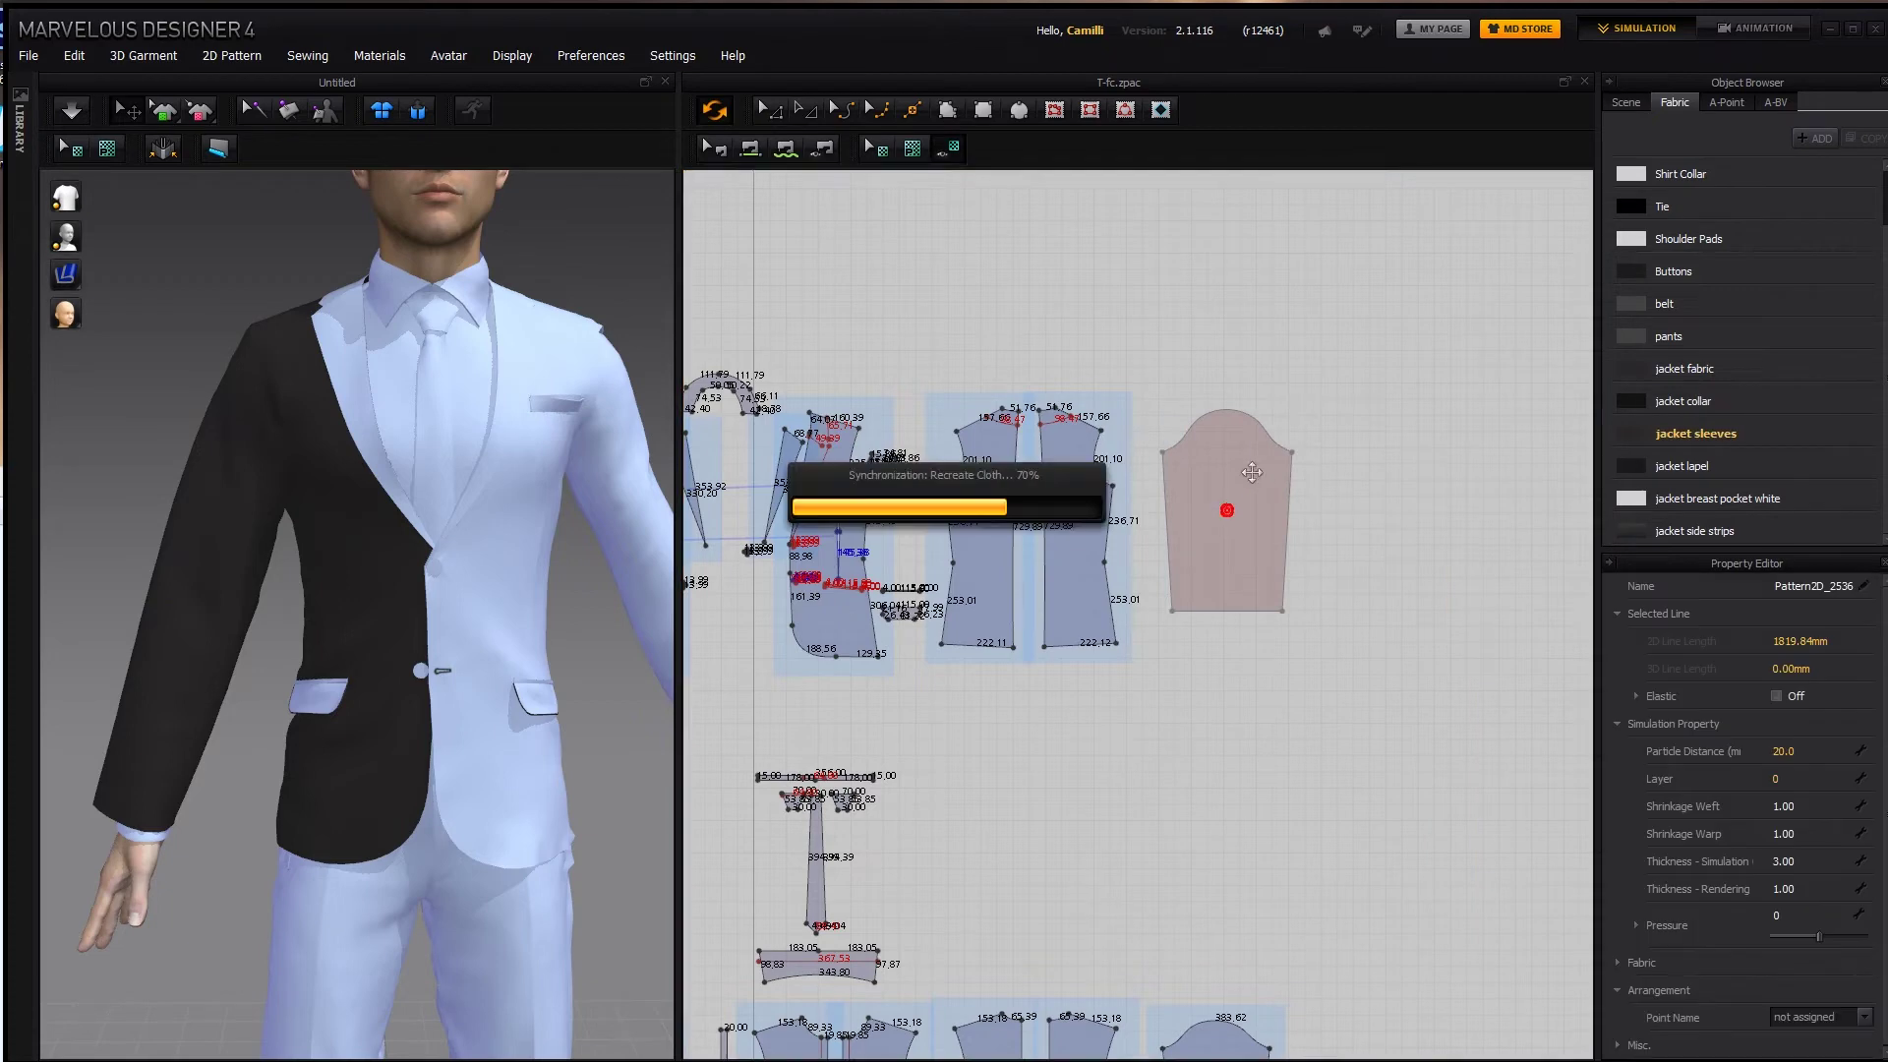
Free-sew the front half of the mirrored sleeve's cap to the armhole of the avatar's left front panel.
key("m")
left_click(1226, 410)
left_click(1161, 452)
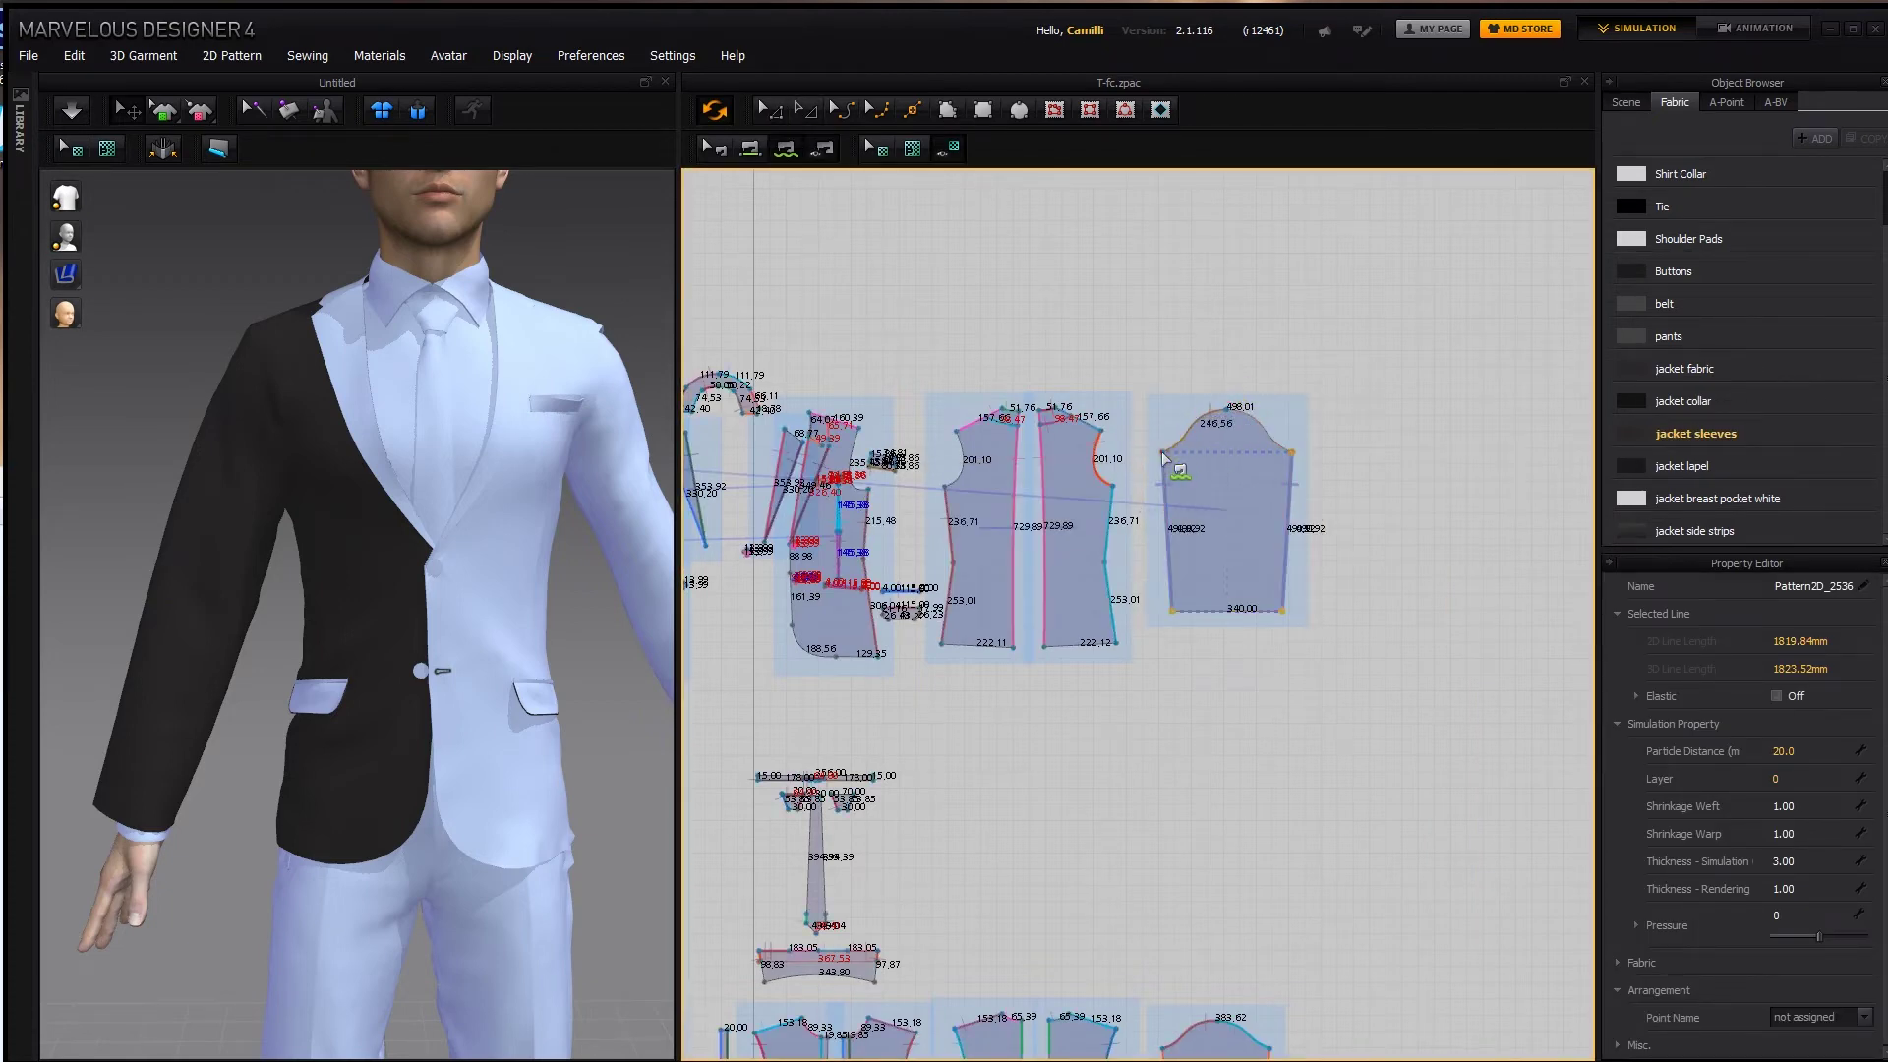
left_click(865, 491)
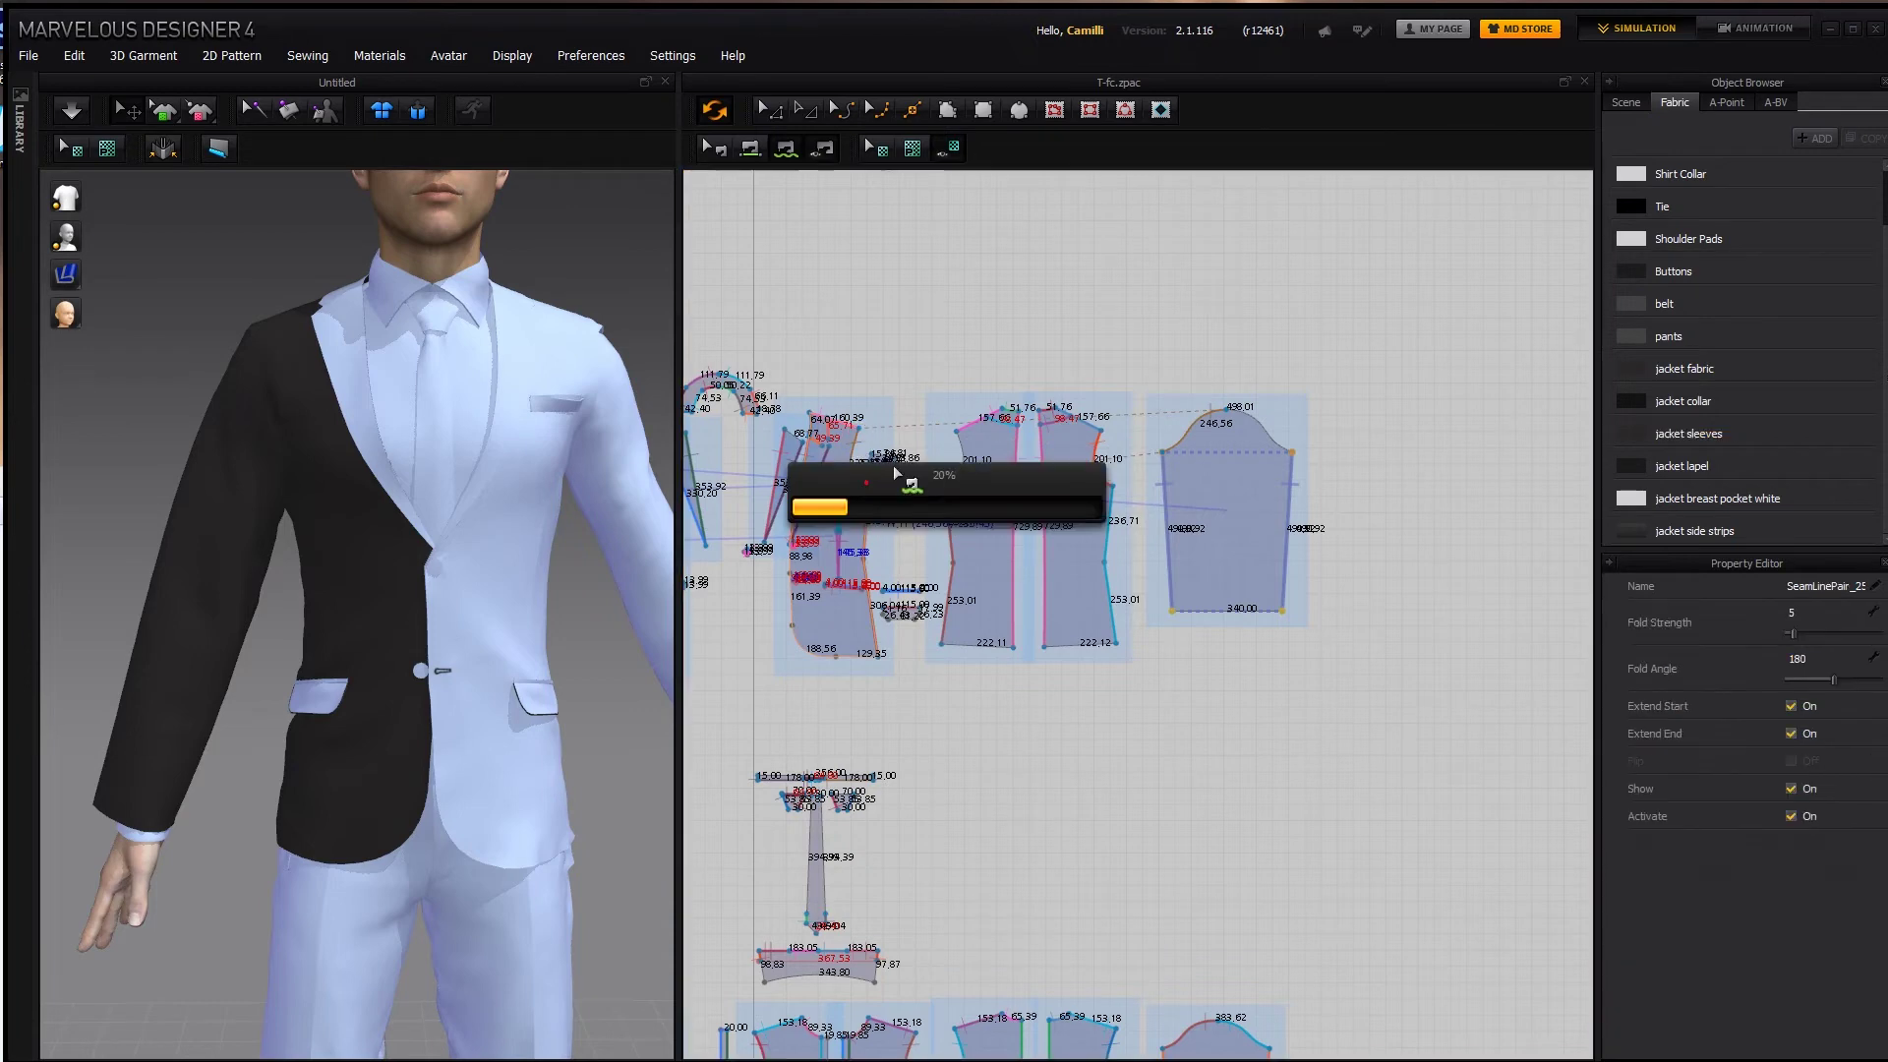
Free-sew the other half of the mirrored sleeve's cap to the armhole of the avatar's left back panel.
left_click(1229, 413)
left_click(1290, 452)
left_click(952, 435)
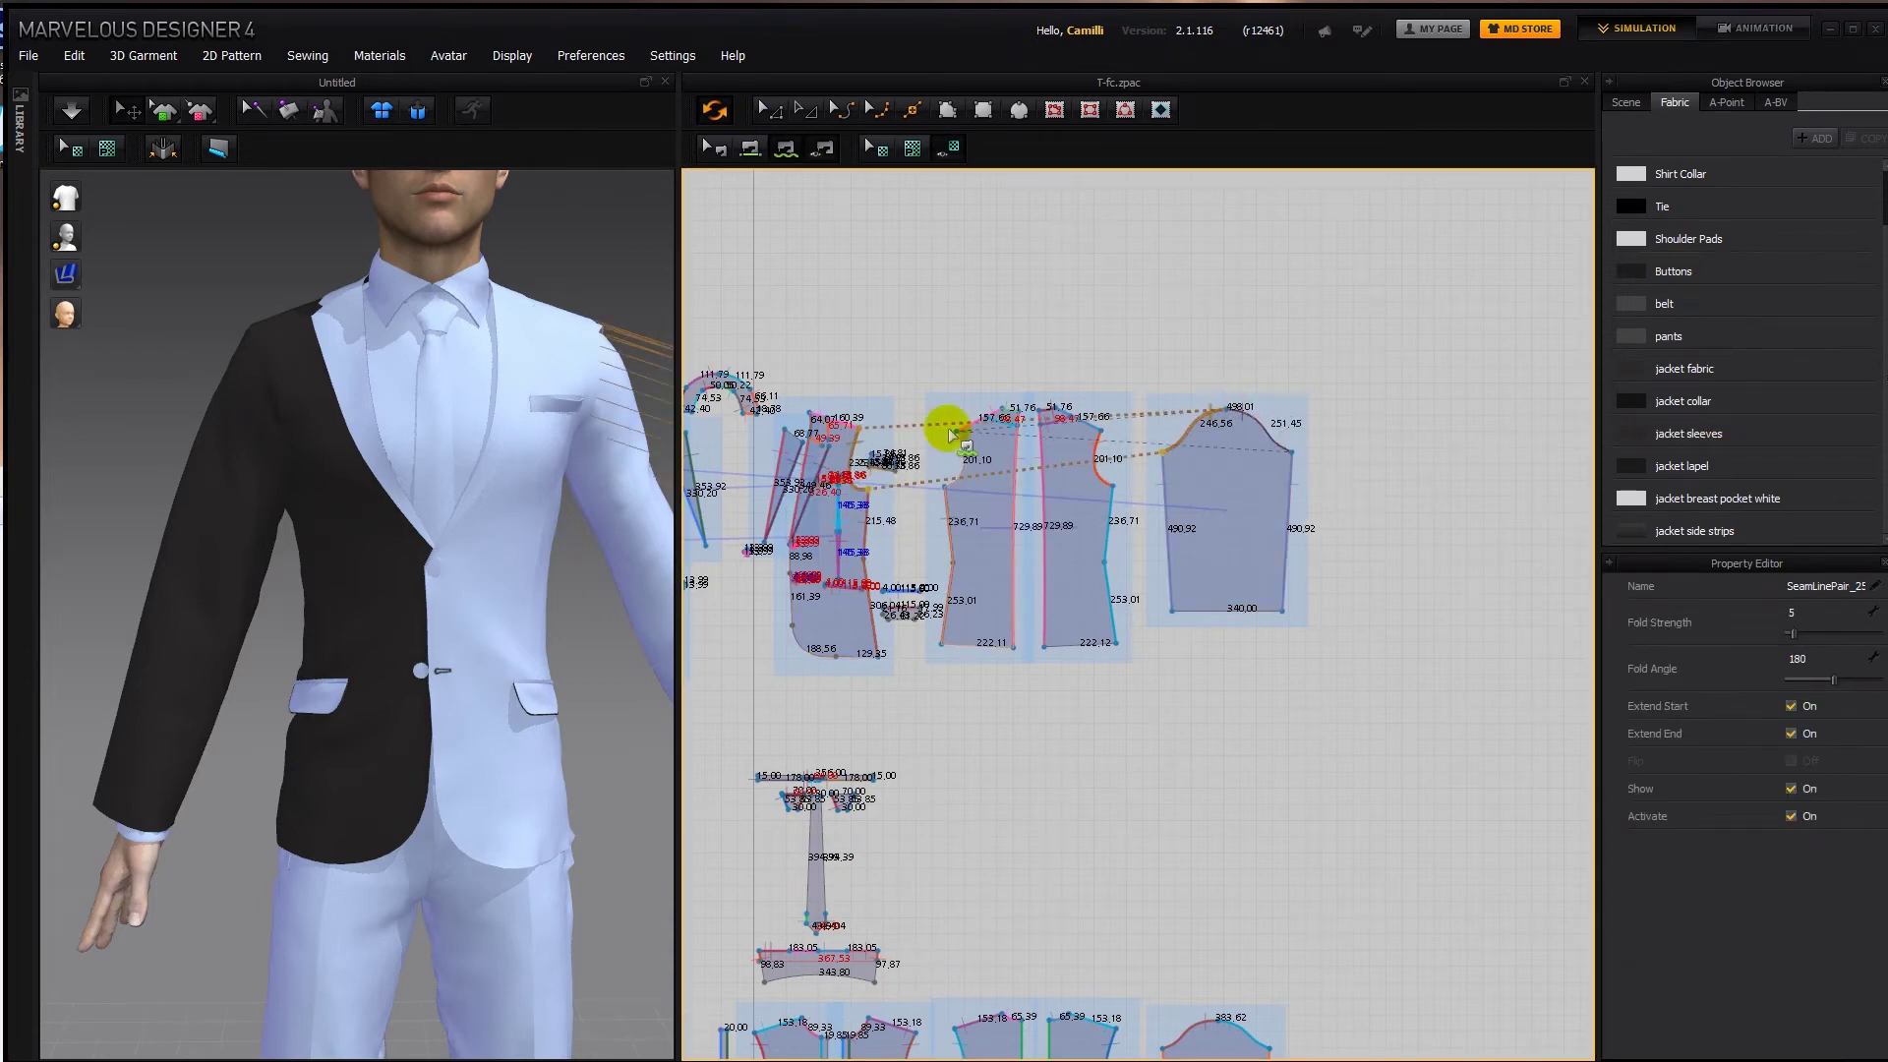
left_click(946, 487)
scroll(664, 482, "up", 5)
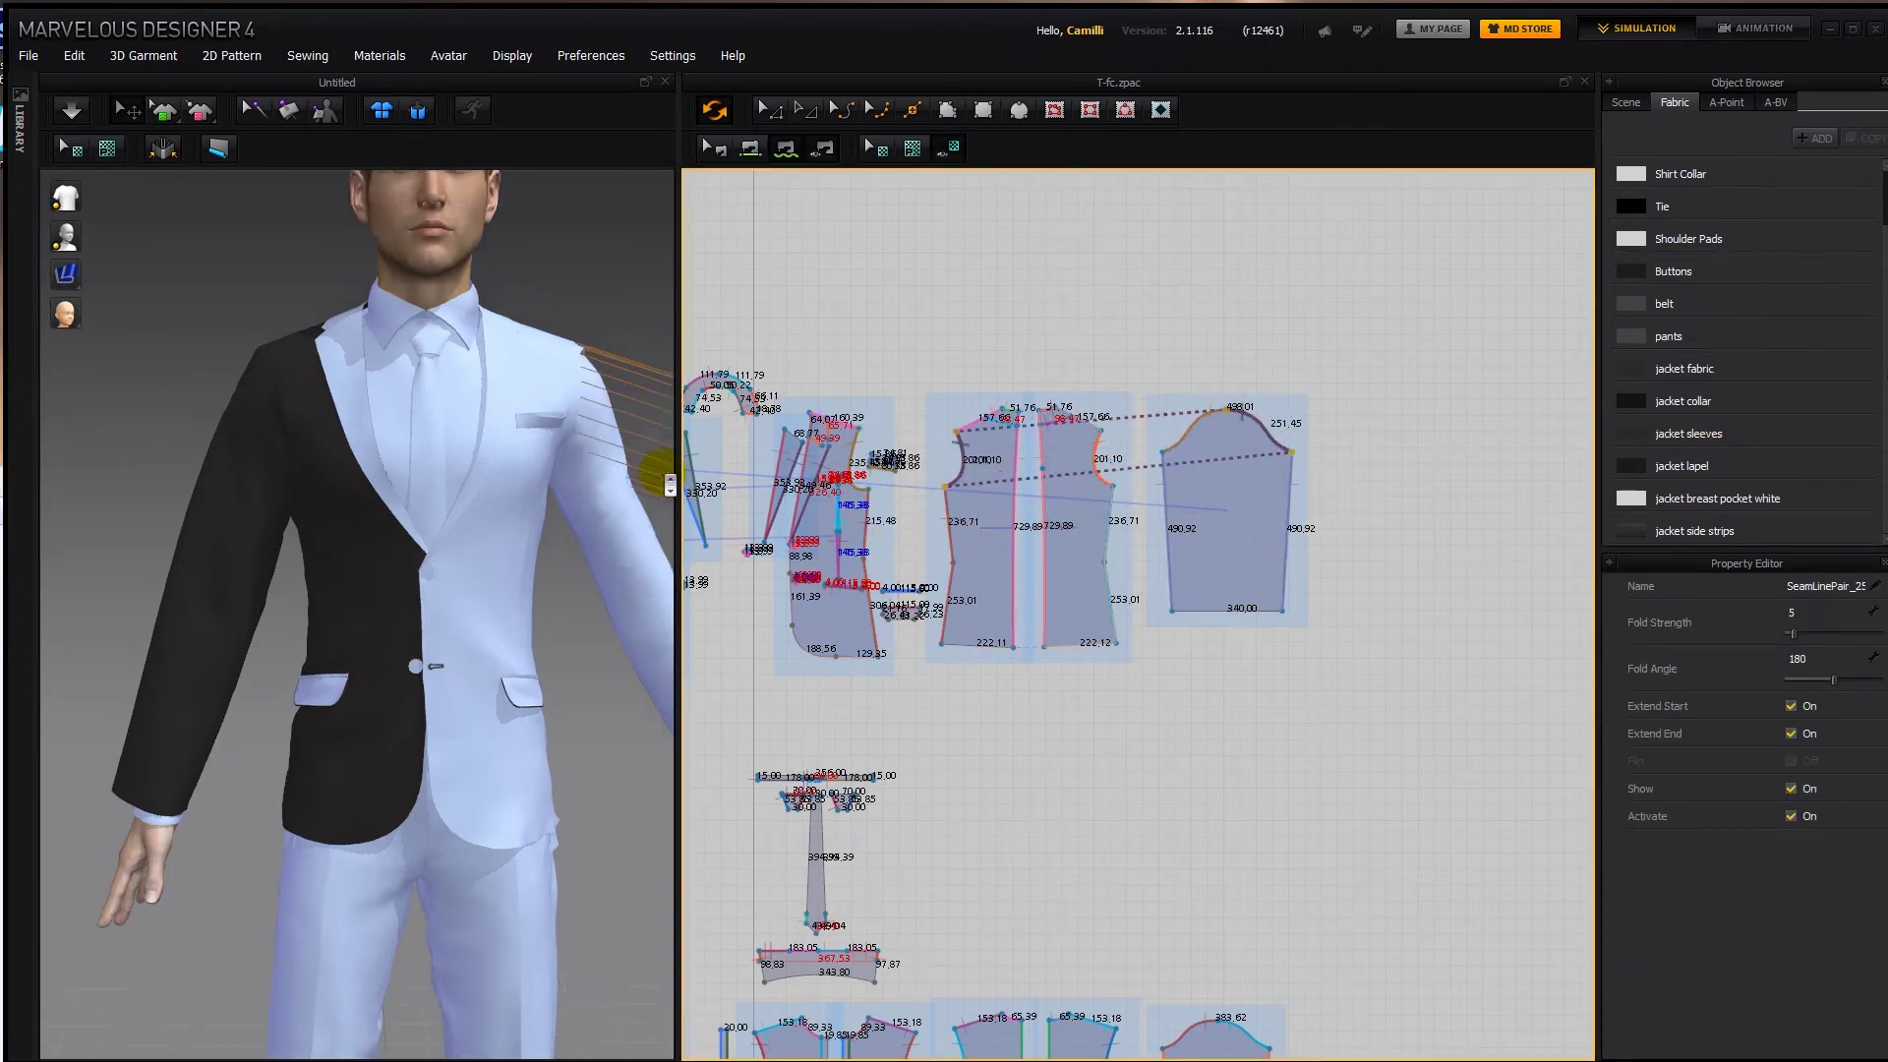
Simulate the jacket to drape the mirrored sleeve onto the avatar's left arm.
left_click_drag(605, 625, 508, 600)
right_click_drag(508, 602, 383, 599)
left_click_drag(455, 600, 425, 600)
right_click_drag(484, 597, 644, 523)
left_click(512, 627)
right_click_drag(518, 651, 218, 668)
key("space")
left_click(376, 593)
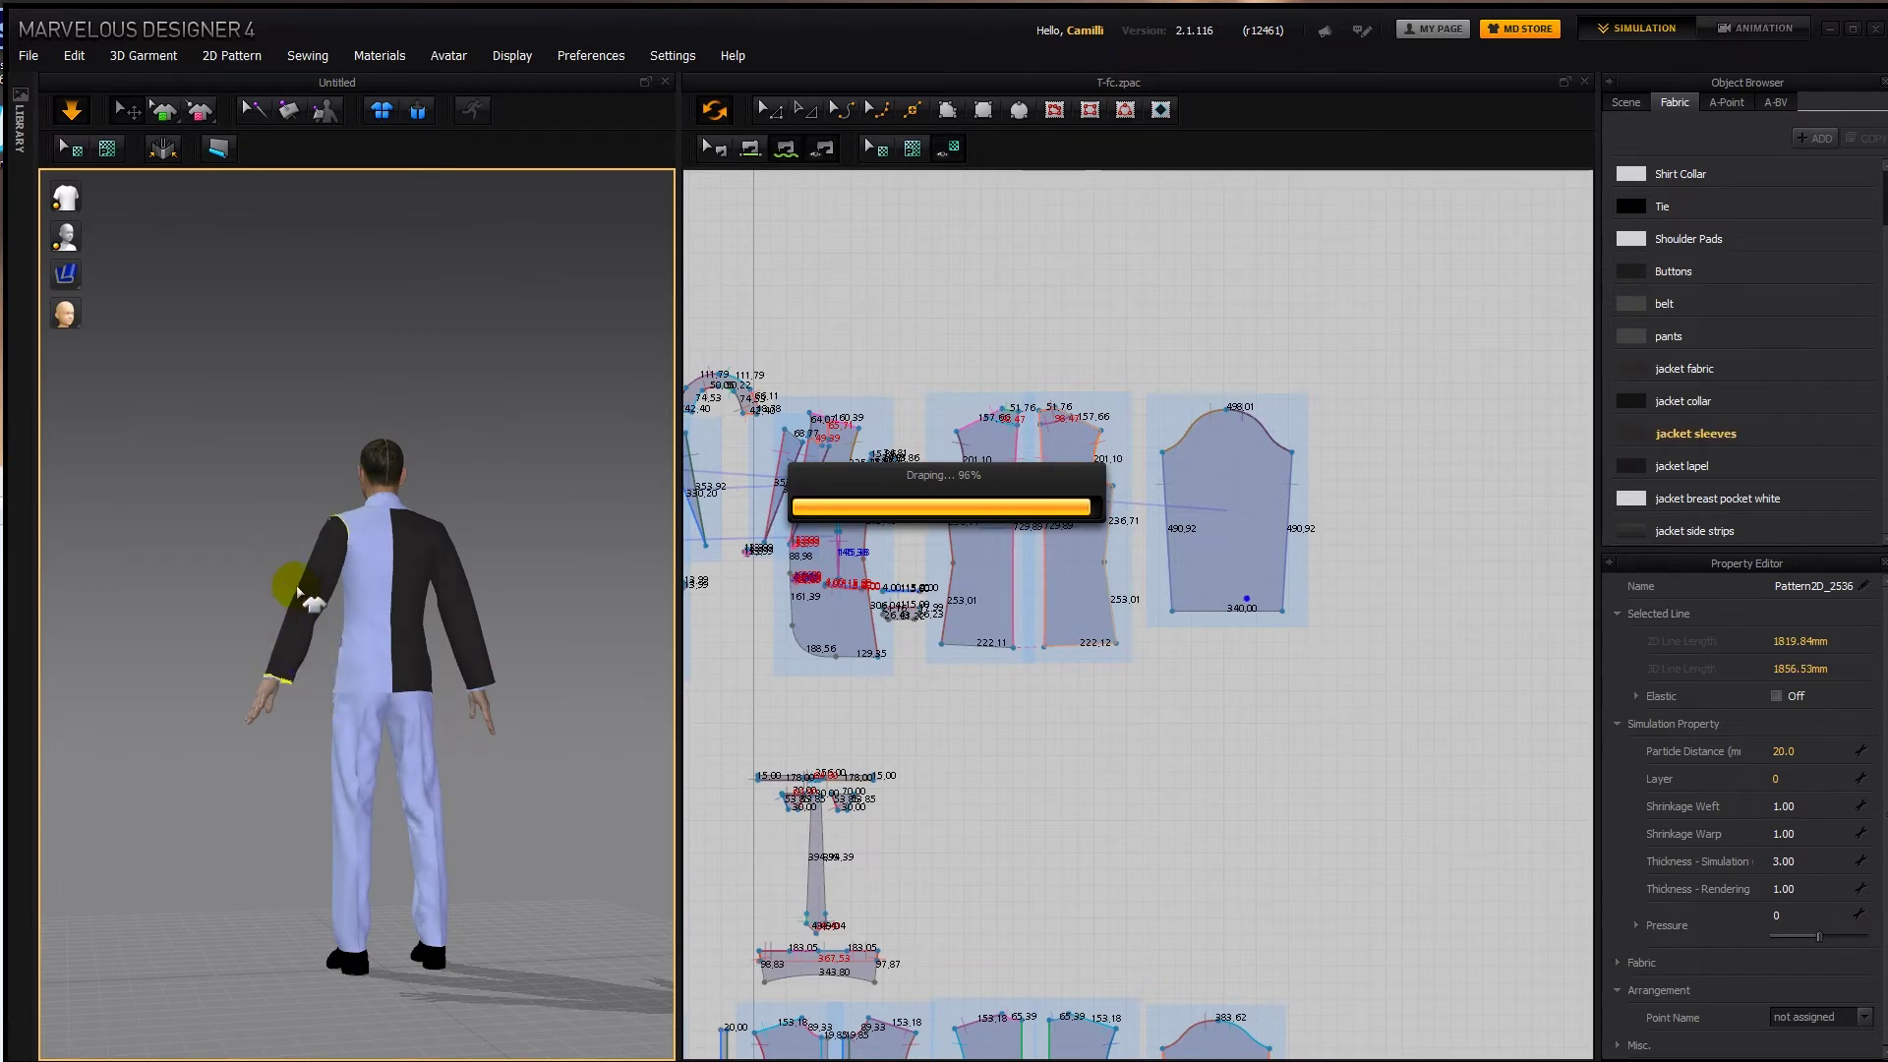
Resume the simulation and pull the left sleeve's hem into a better position at the wrist.
right_click_drag(308, 570, 571, 627)
scroll(428, 644, "up", 5)
key("space")
left_click_drag(422, 801, 345, 794)
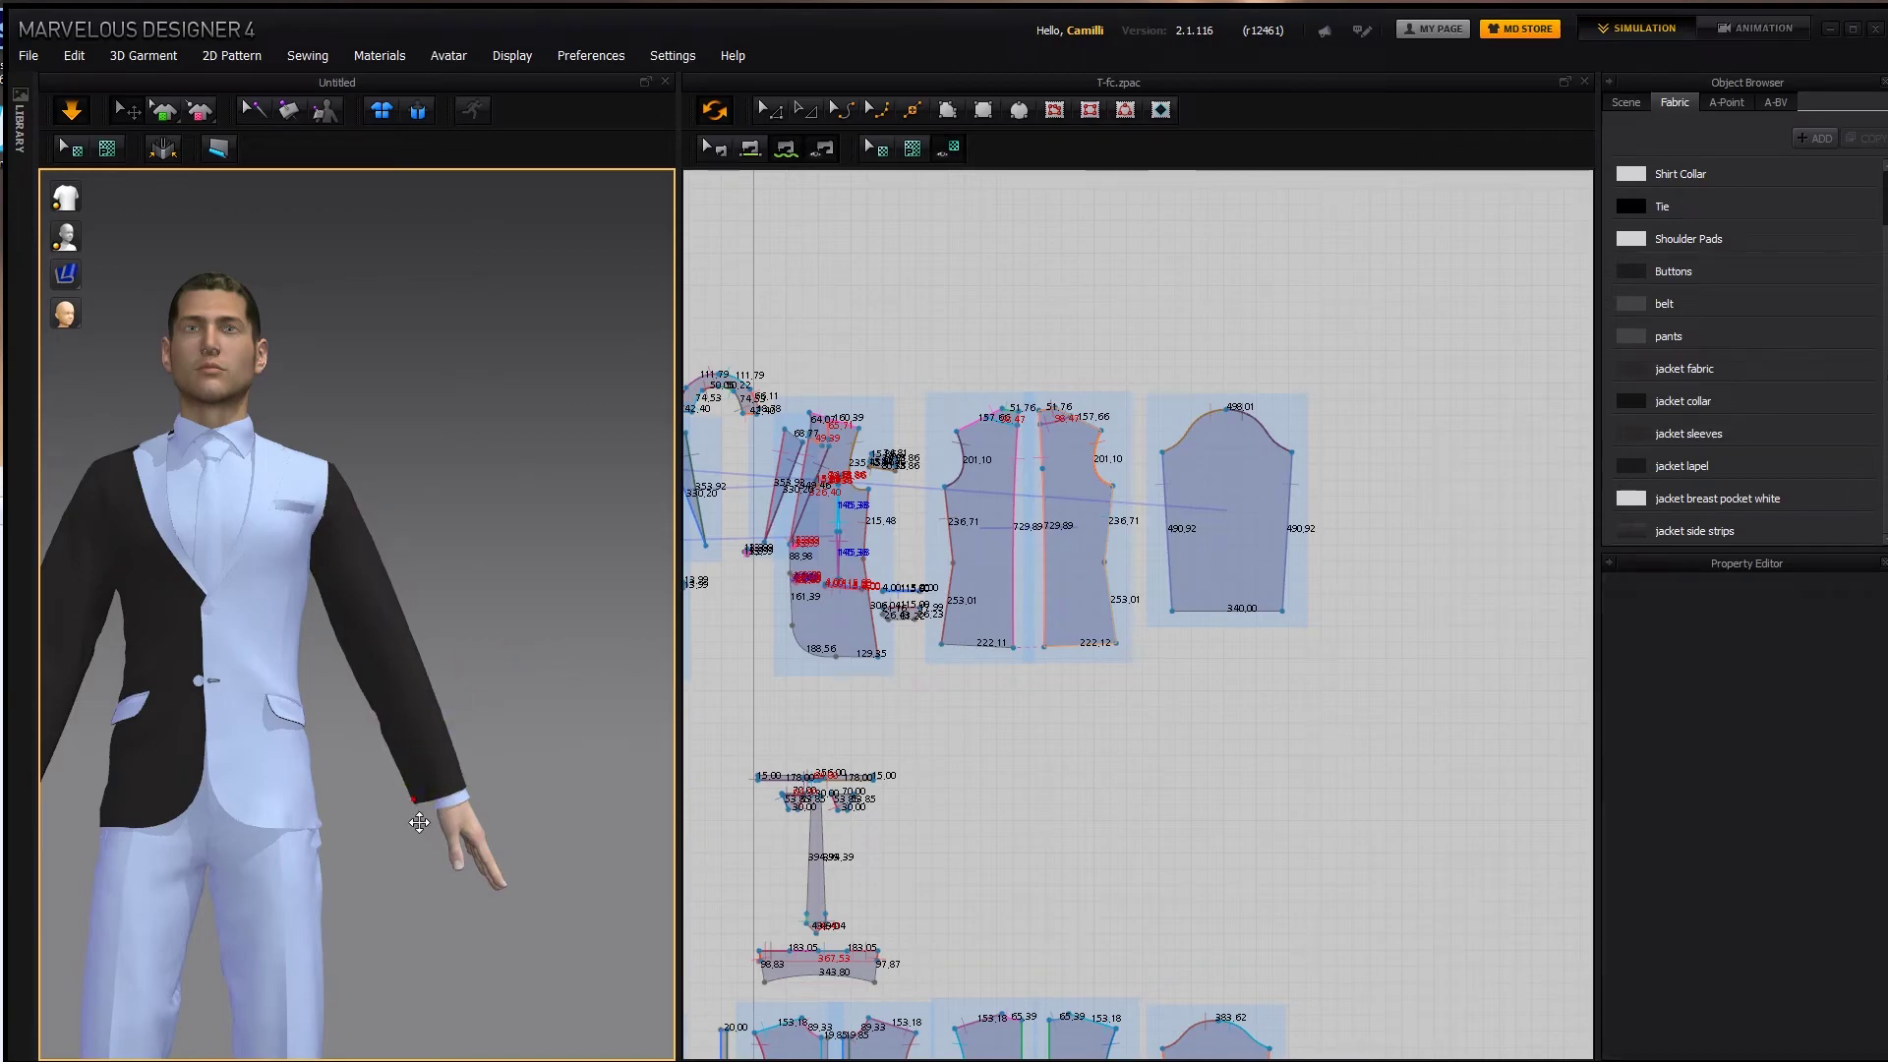
left_click(458, 747)
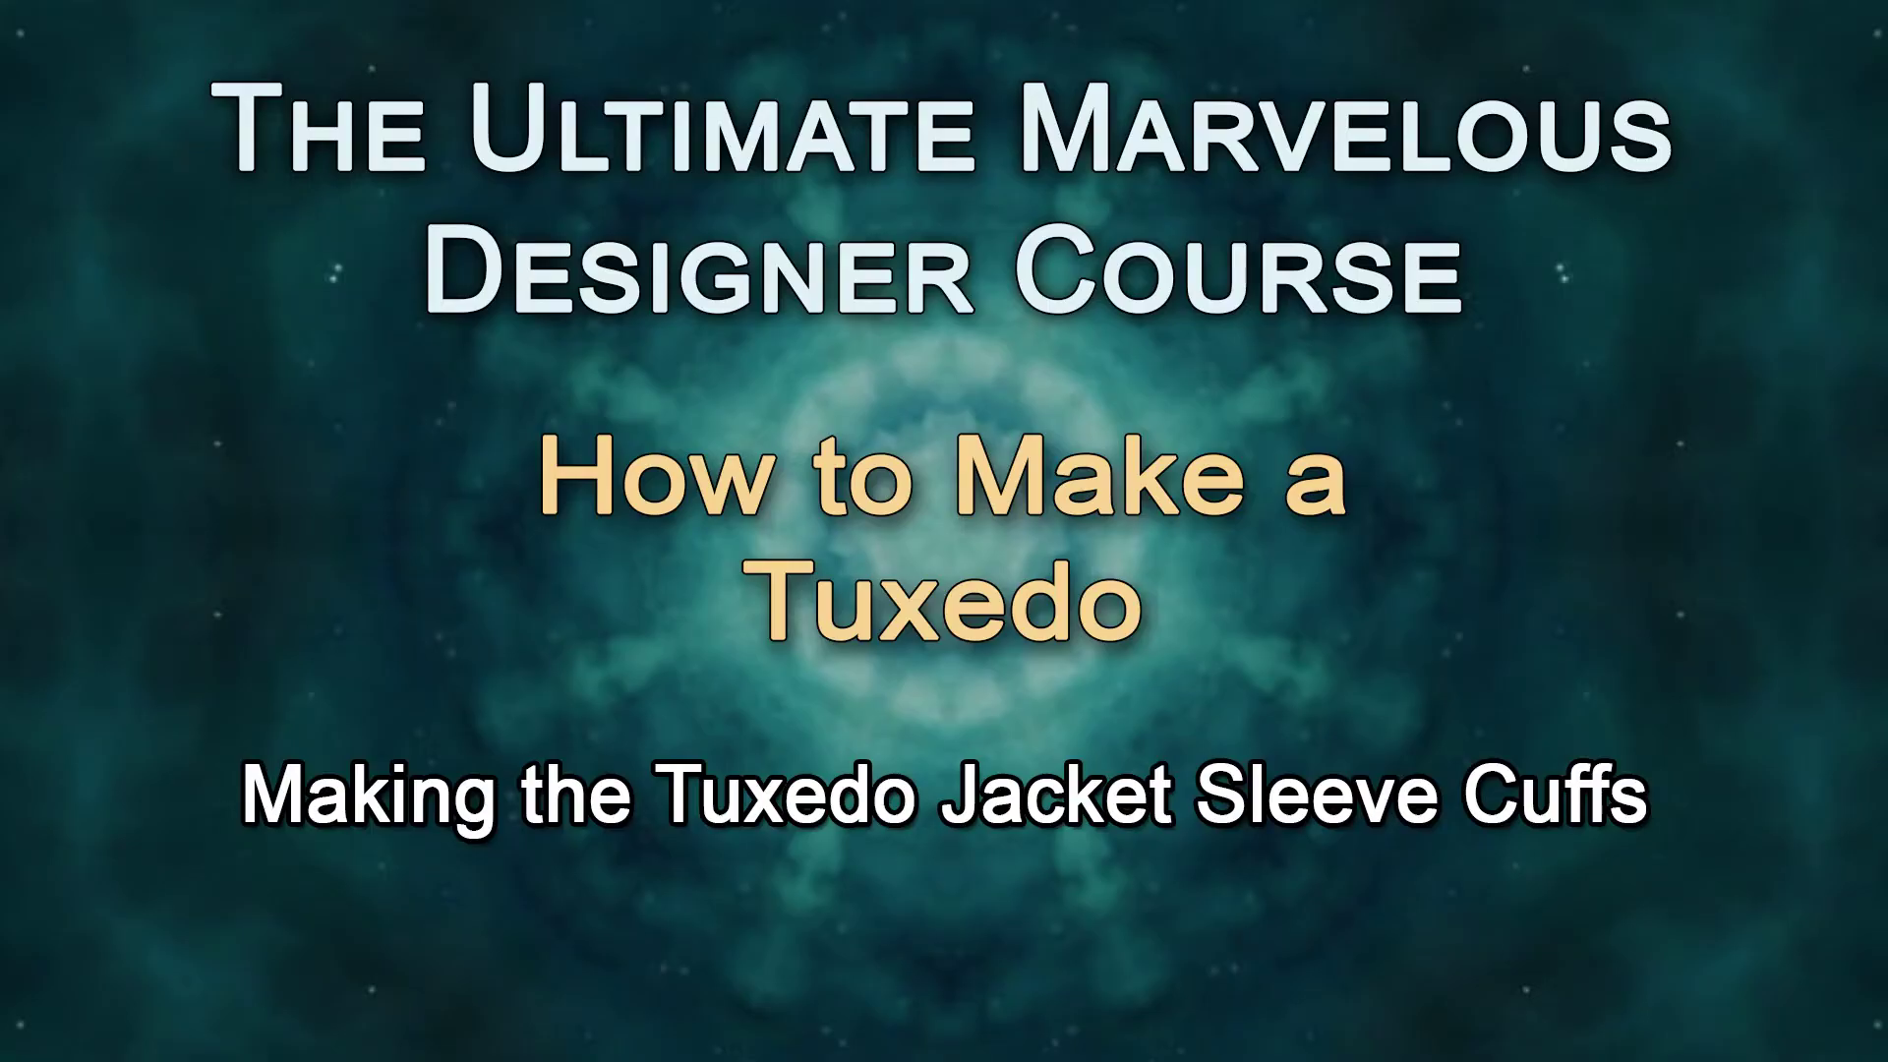
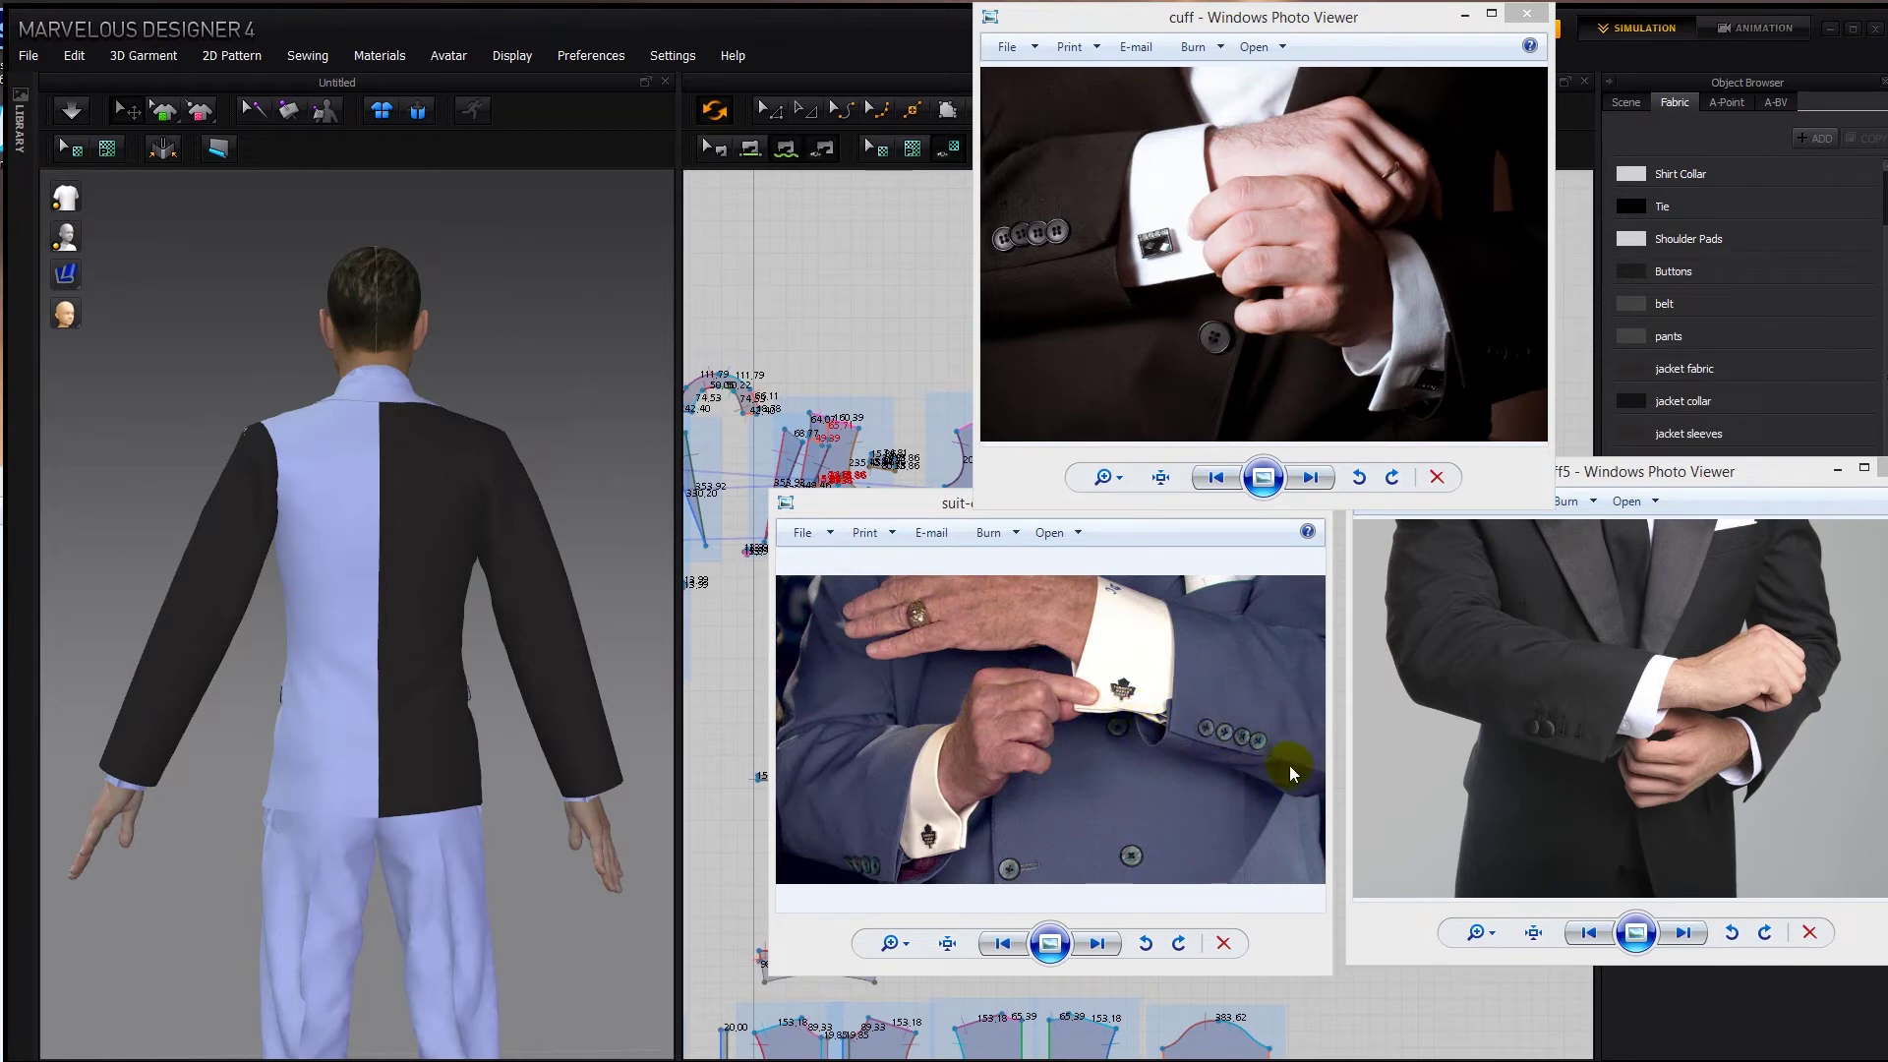
Locate the cuff opening at the back of the left sleeve and add a hem point 95.58 mm from the nearer corner.
left_click(519, 405)
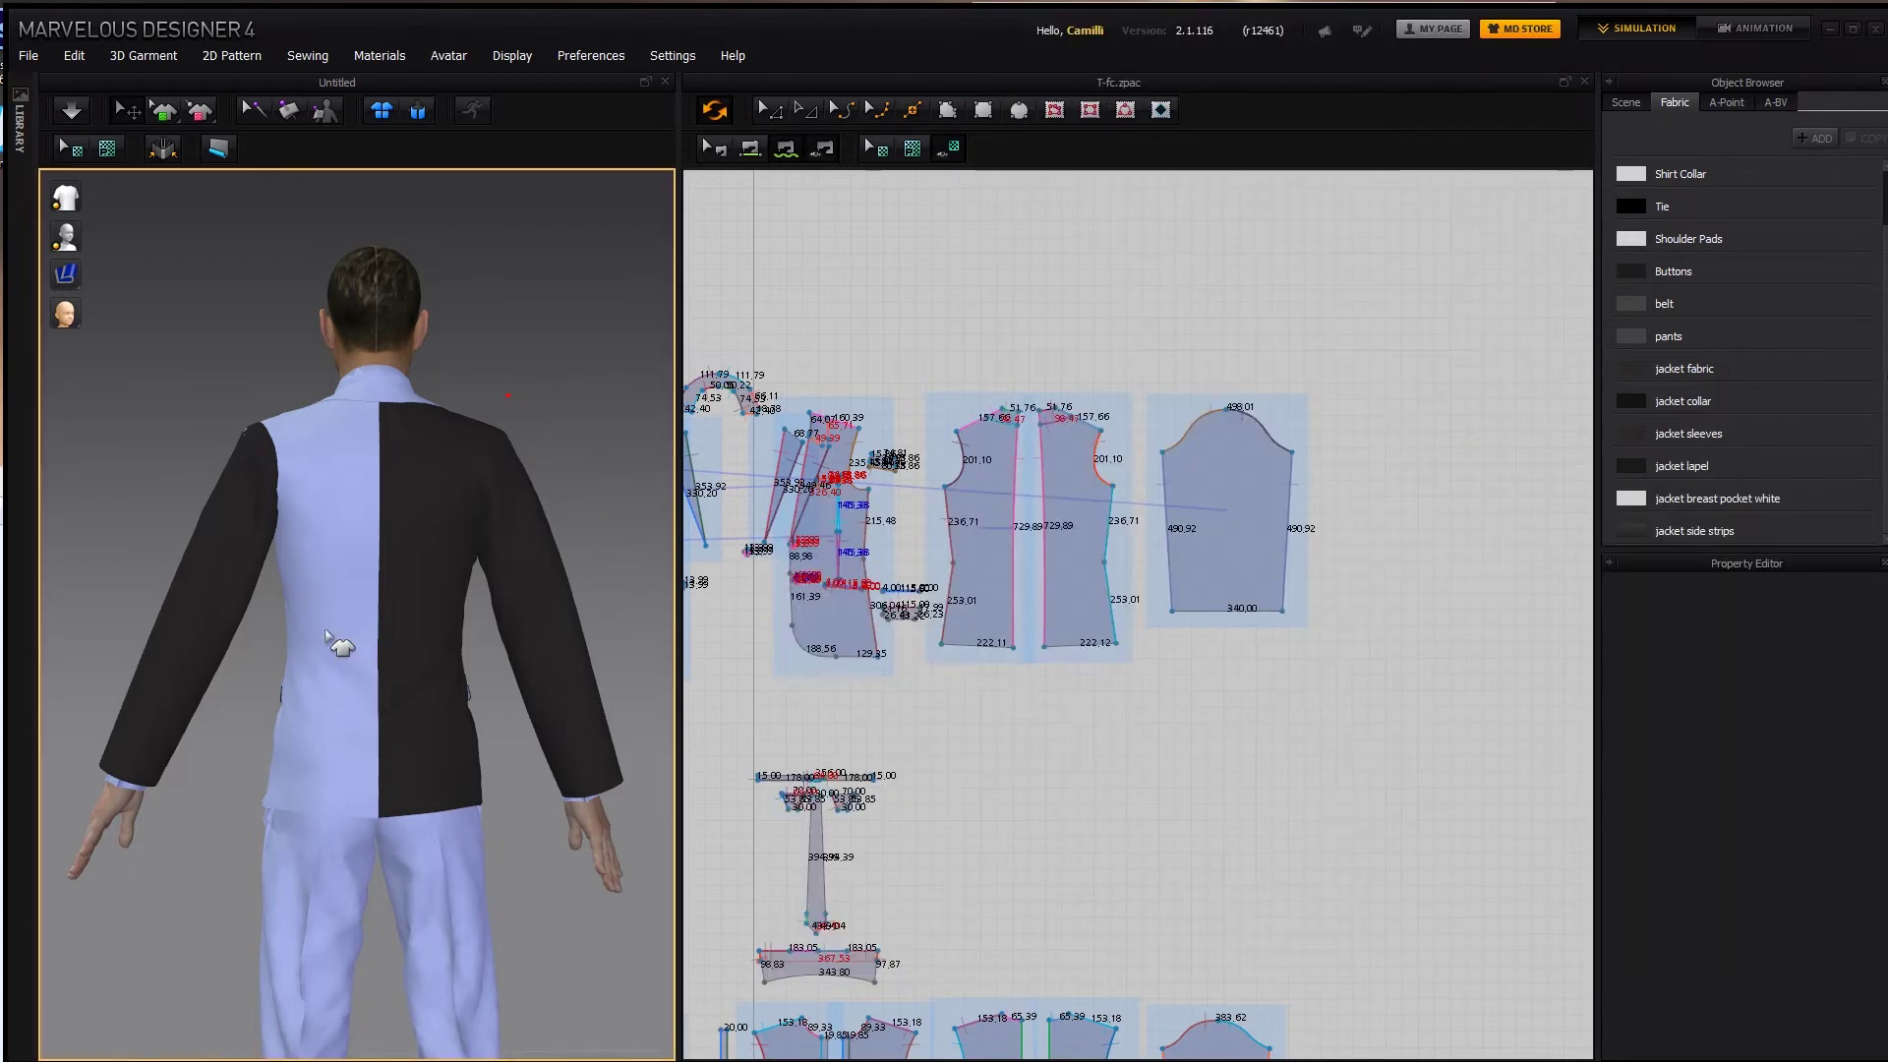
middle_click_drag(118, 773, 364, 773)
scroll(221, 741, "down", 3)
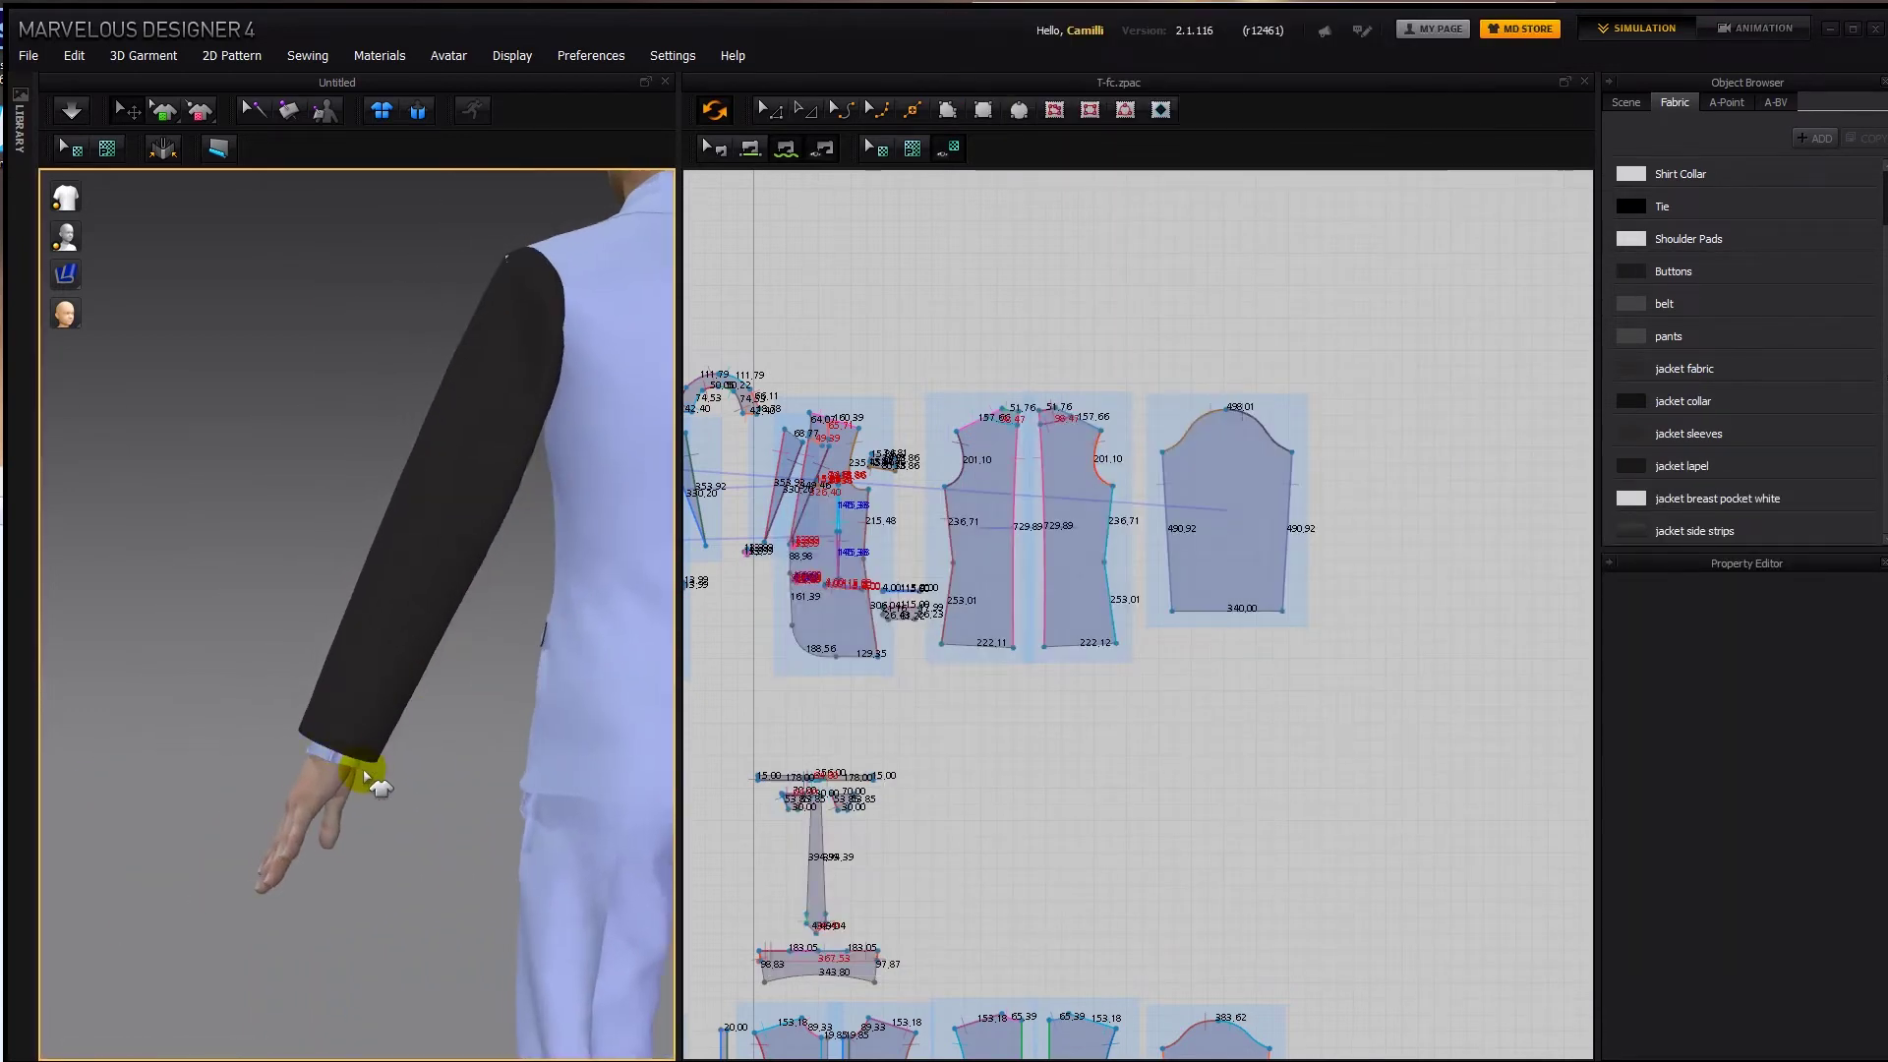
left_click(340, 744)
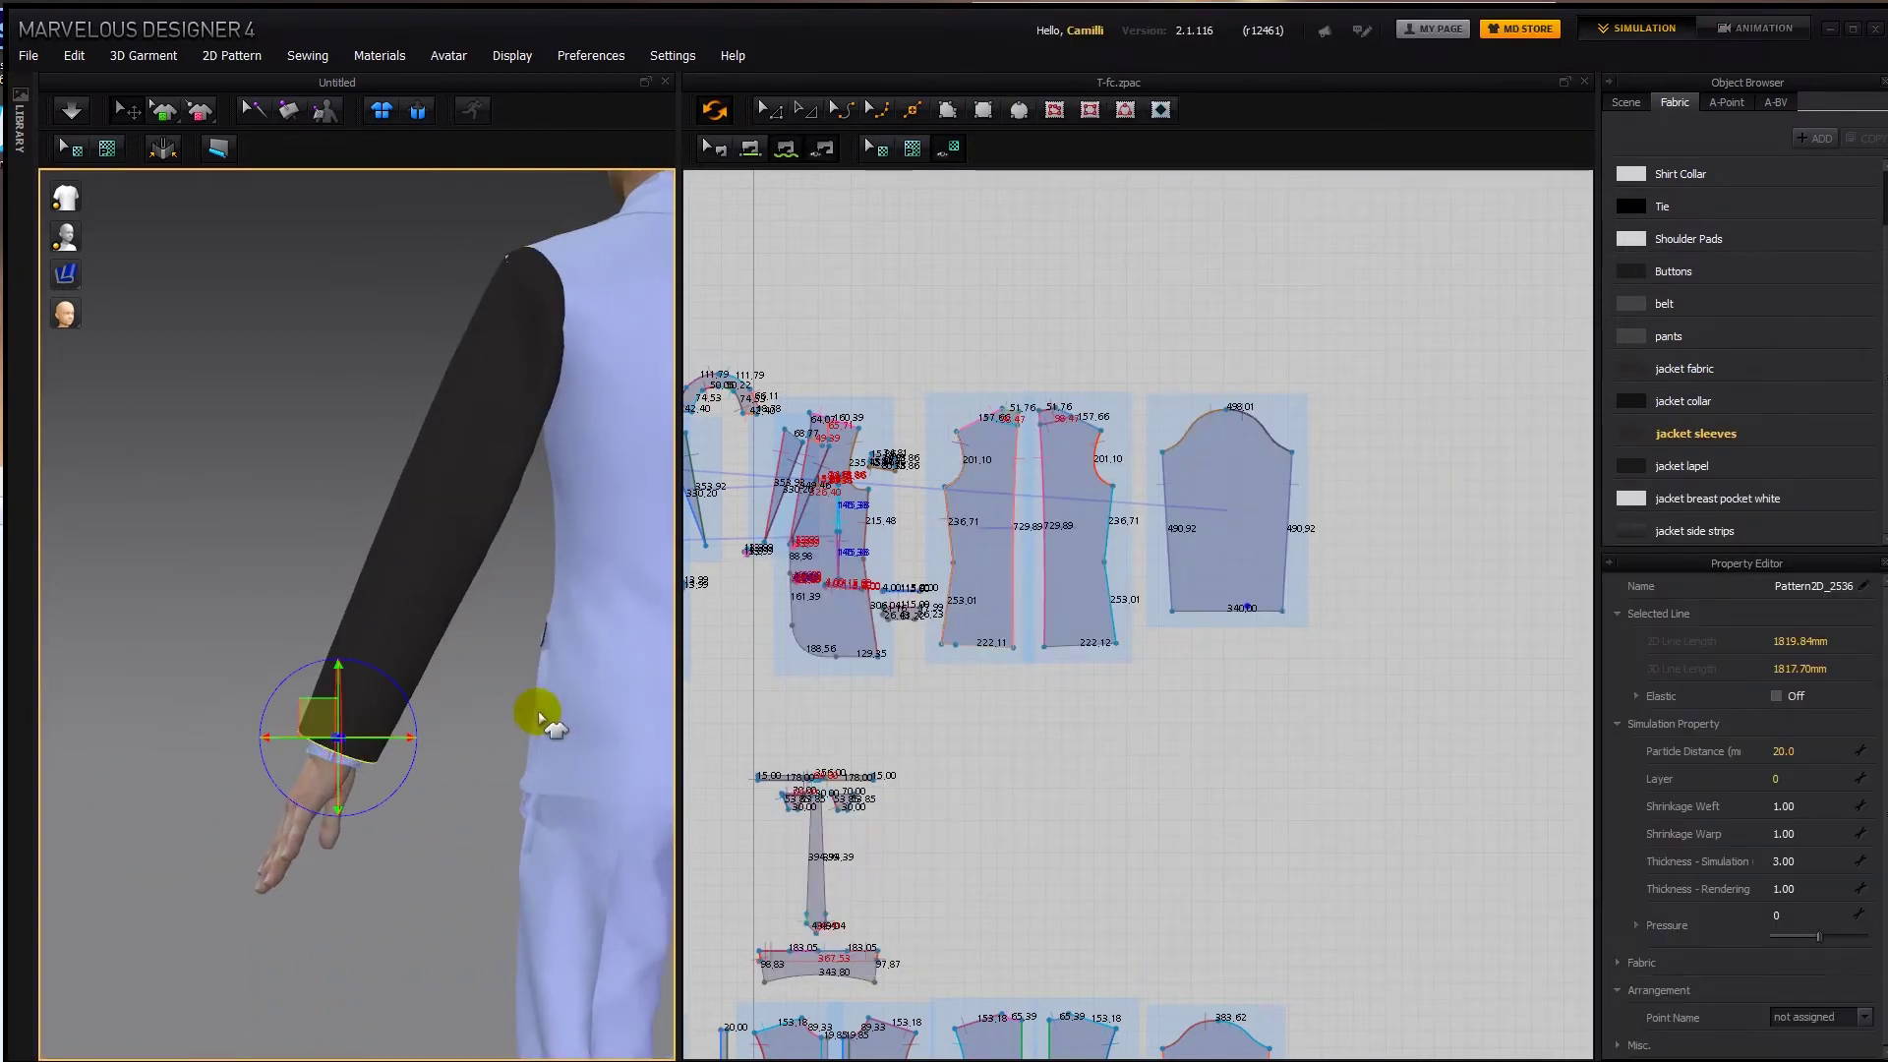
left_click(1246, 598)
scroll(1247, 599, "up", 8)
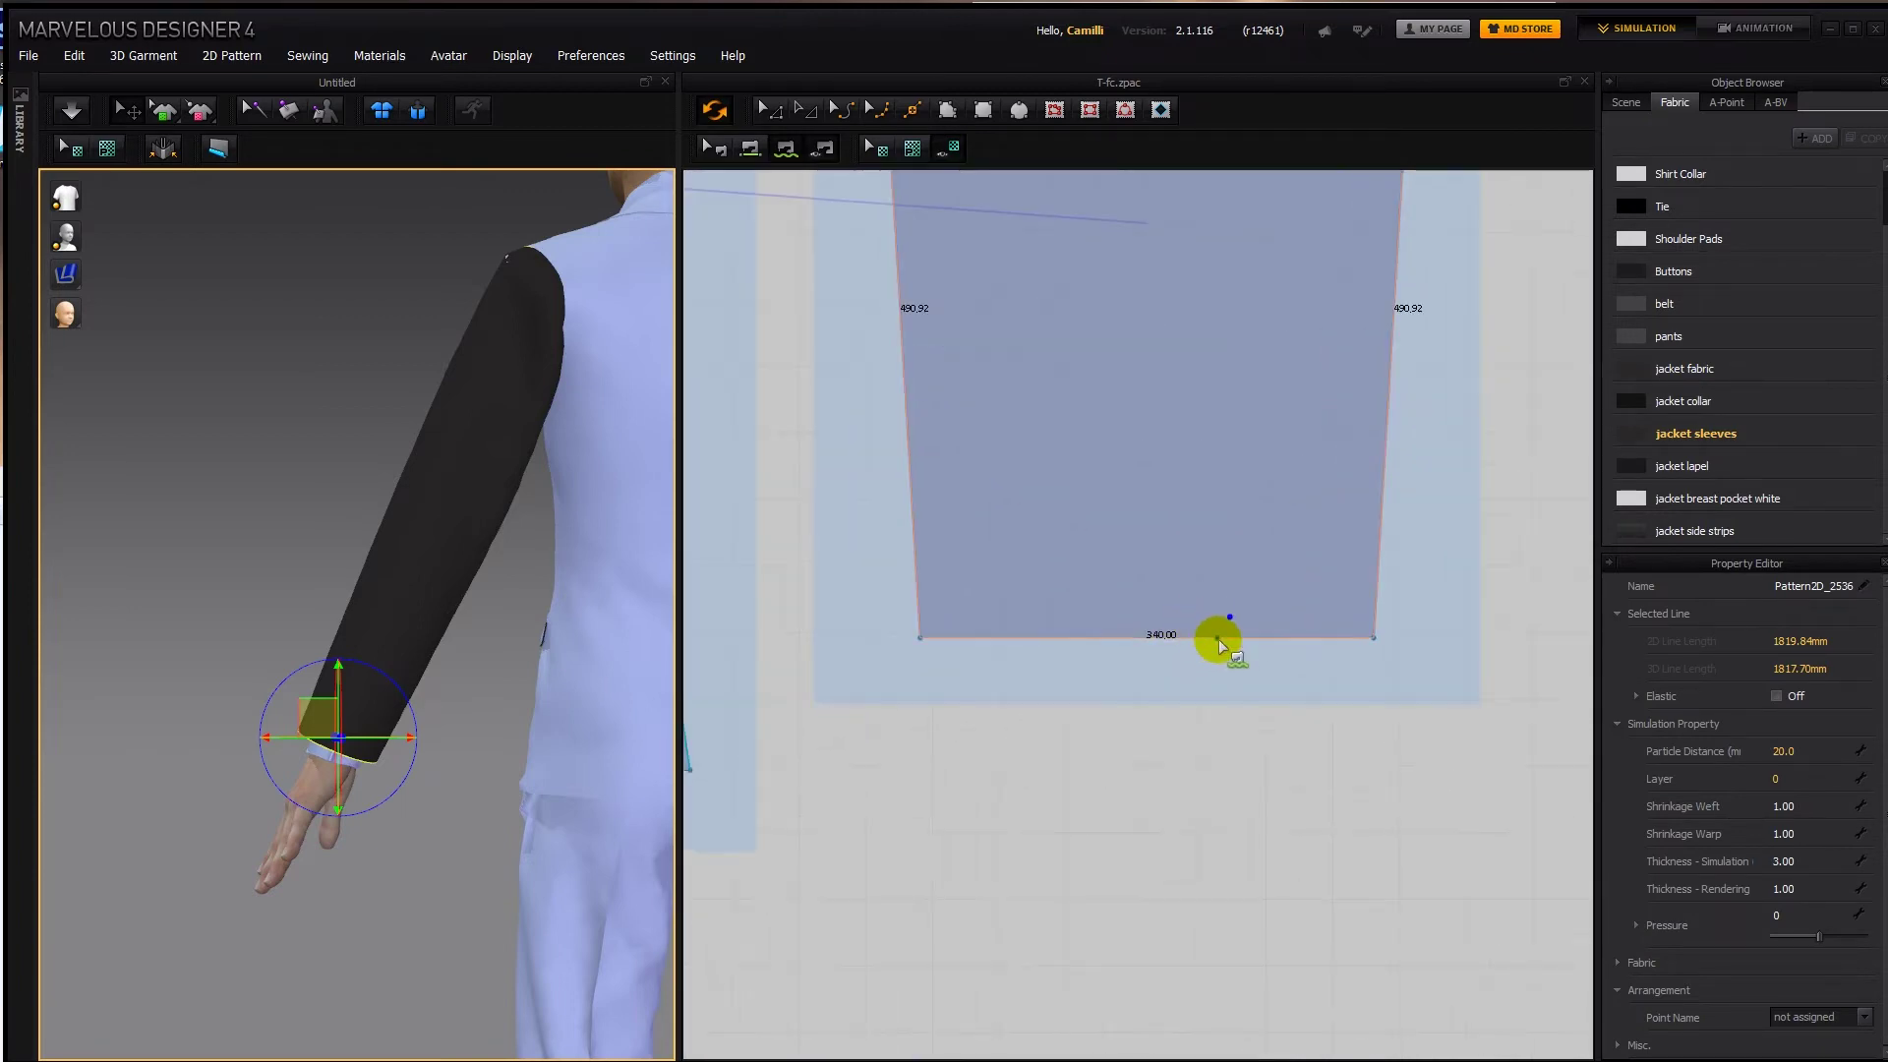
left_click(1254, 639)
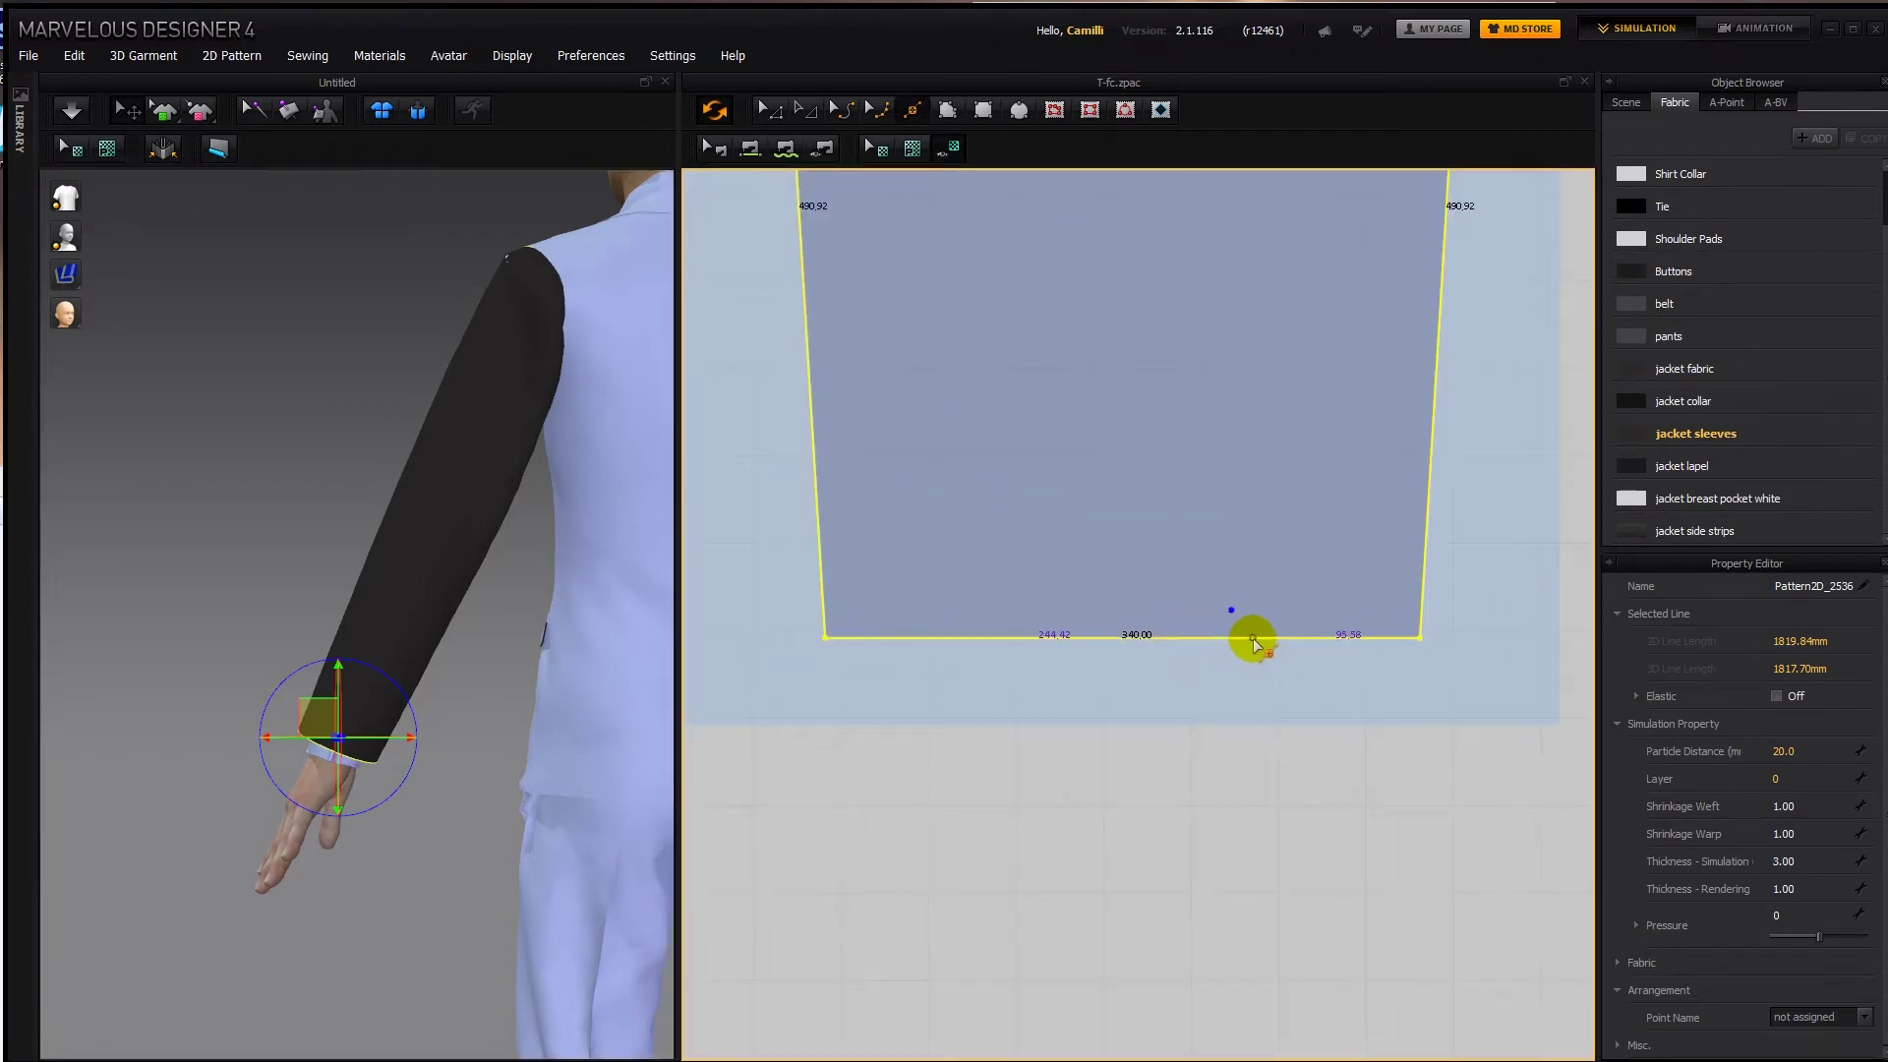
left_click(1246, 639)
scroll(1247, 637, "up", 4)
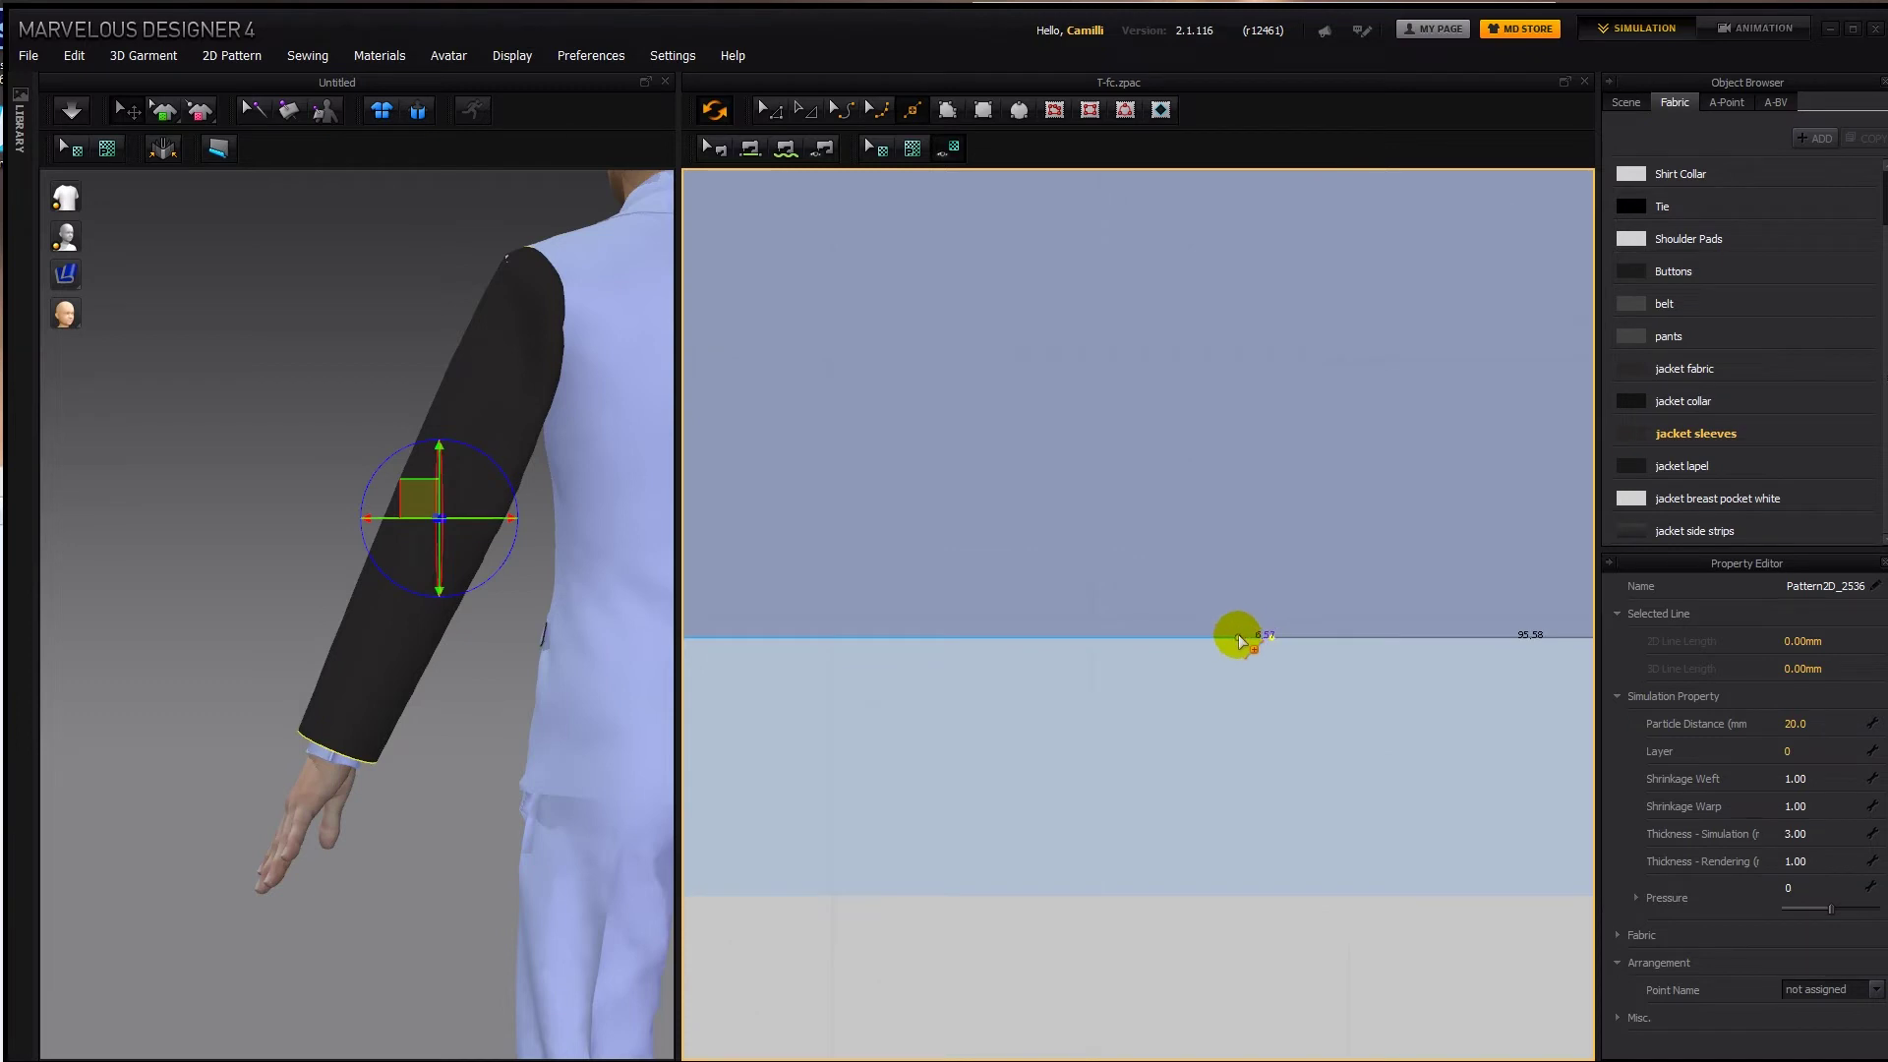
Add closely spaced points on the sleeve's hem edge about 96 mm from its side corner, checking the spot on the 3D sleeve.
left_click(1254, 638)
left_click(1263, 639)
middle_click_drag(1264, 668, 1246, 769)
key("z")
scroll(1239, 741, "down", 4)
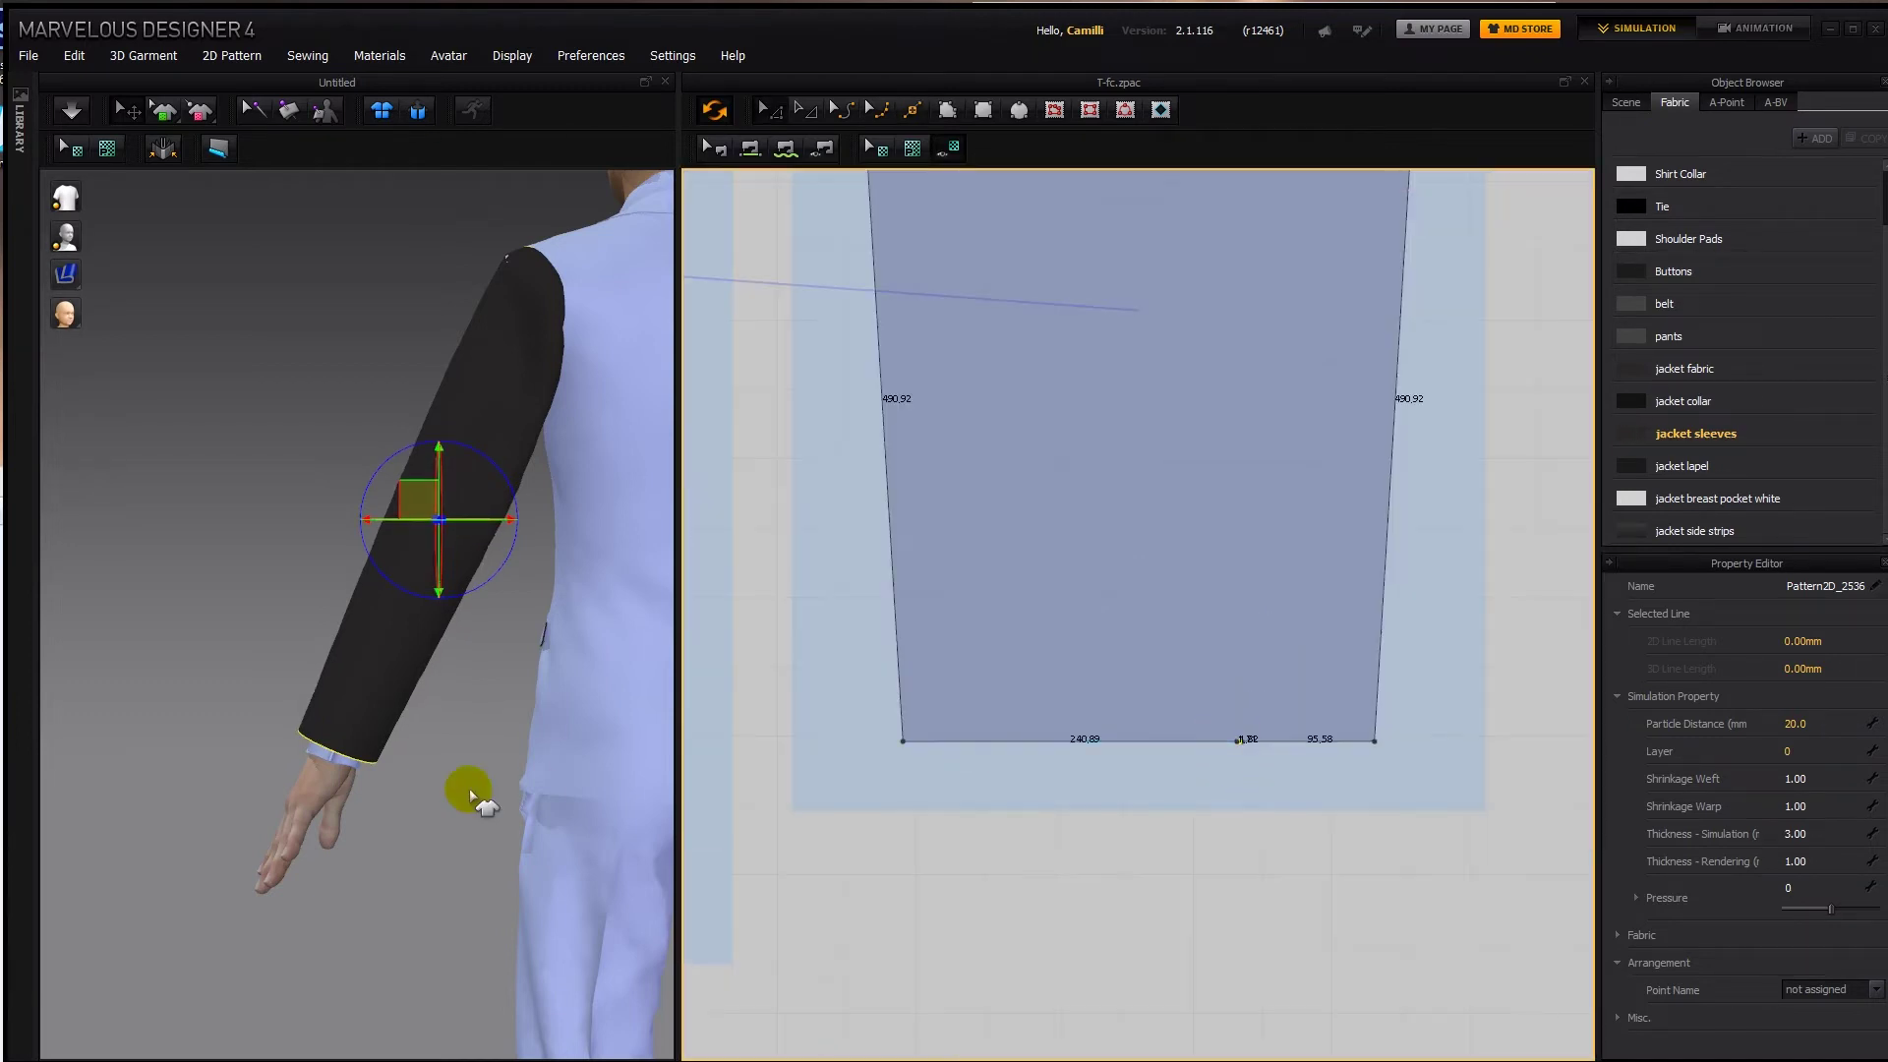
left_click(383, 651)
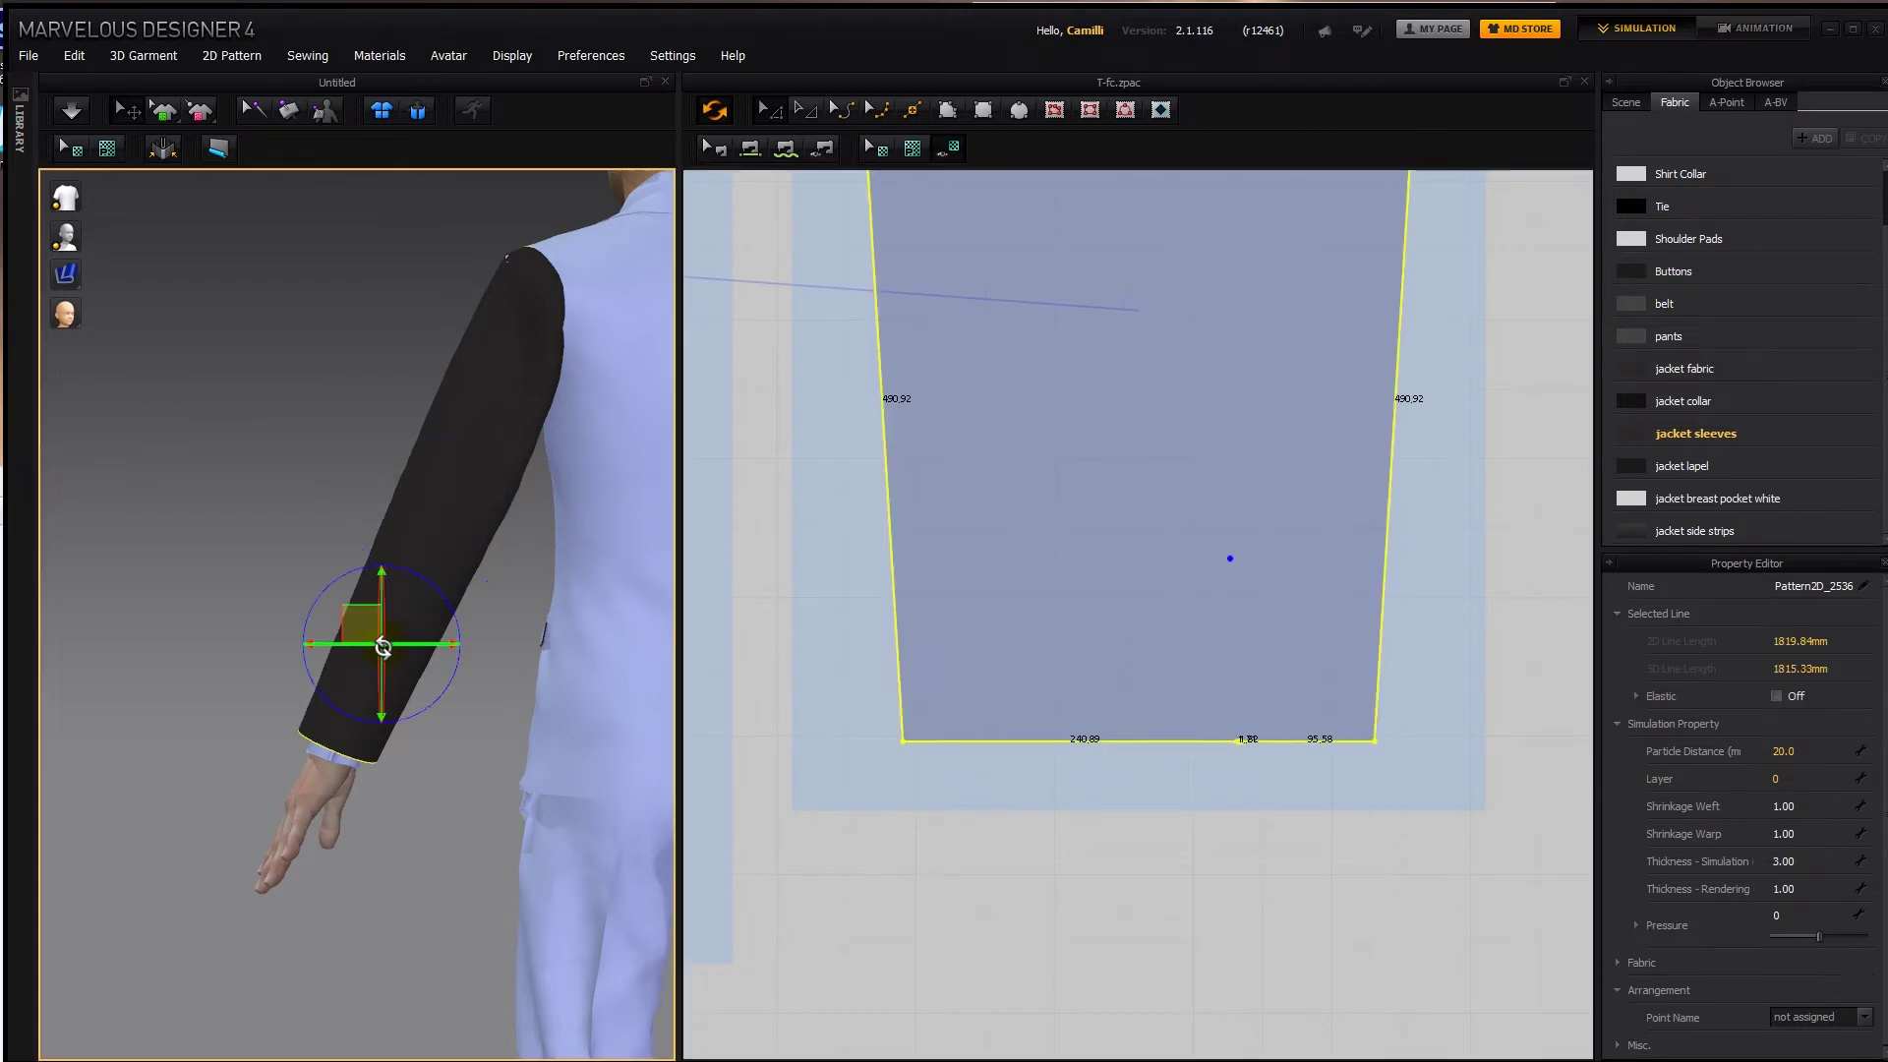
left_click(370, 664)
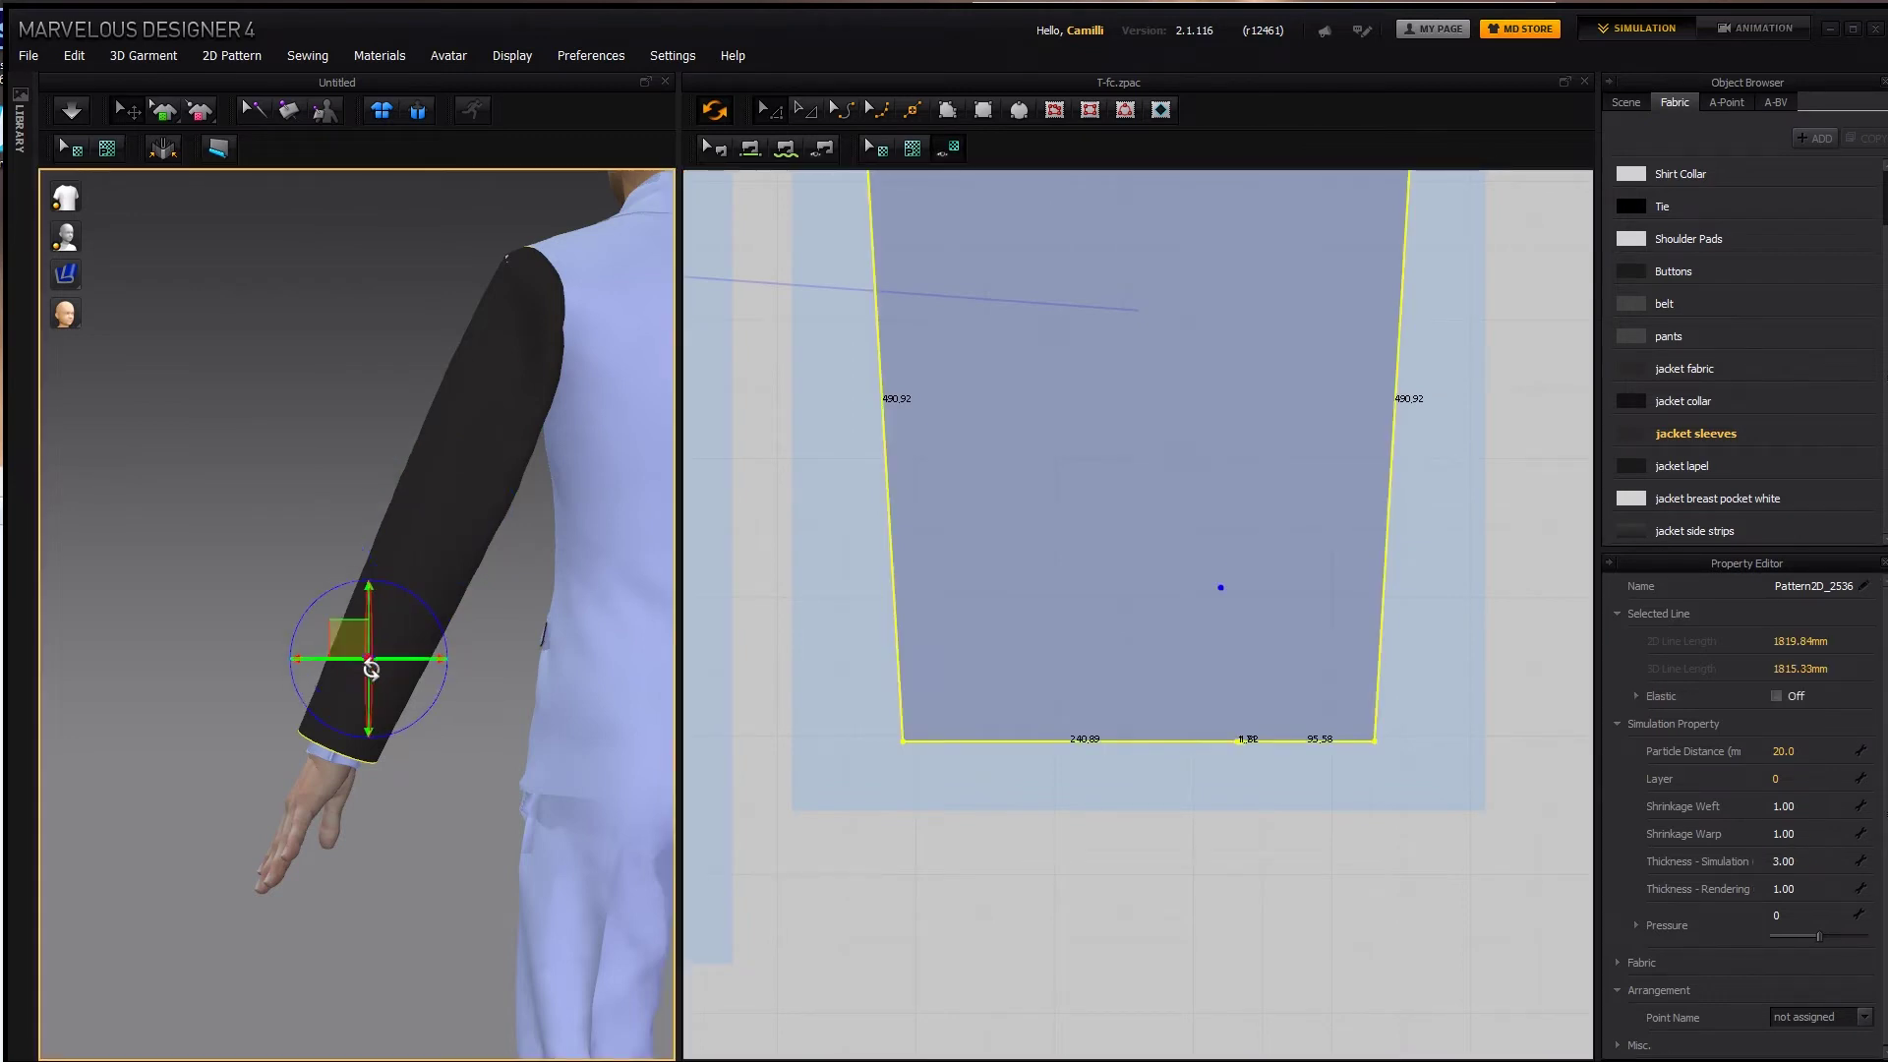
left_click(1252, 770)
Pull the middle hem point straight up into the sleeve pattern to form a narrow slit about 111 mm long.
scroll(1229, 747, "up", 5)
left_click_drag(1235, 741, 1260, 531)
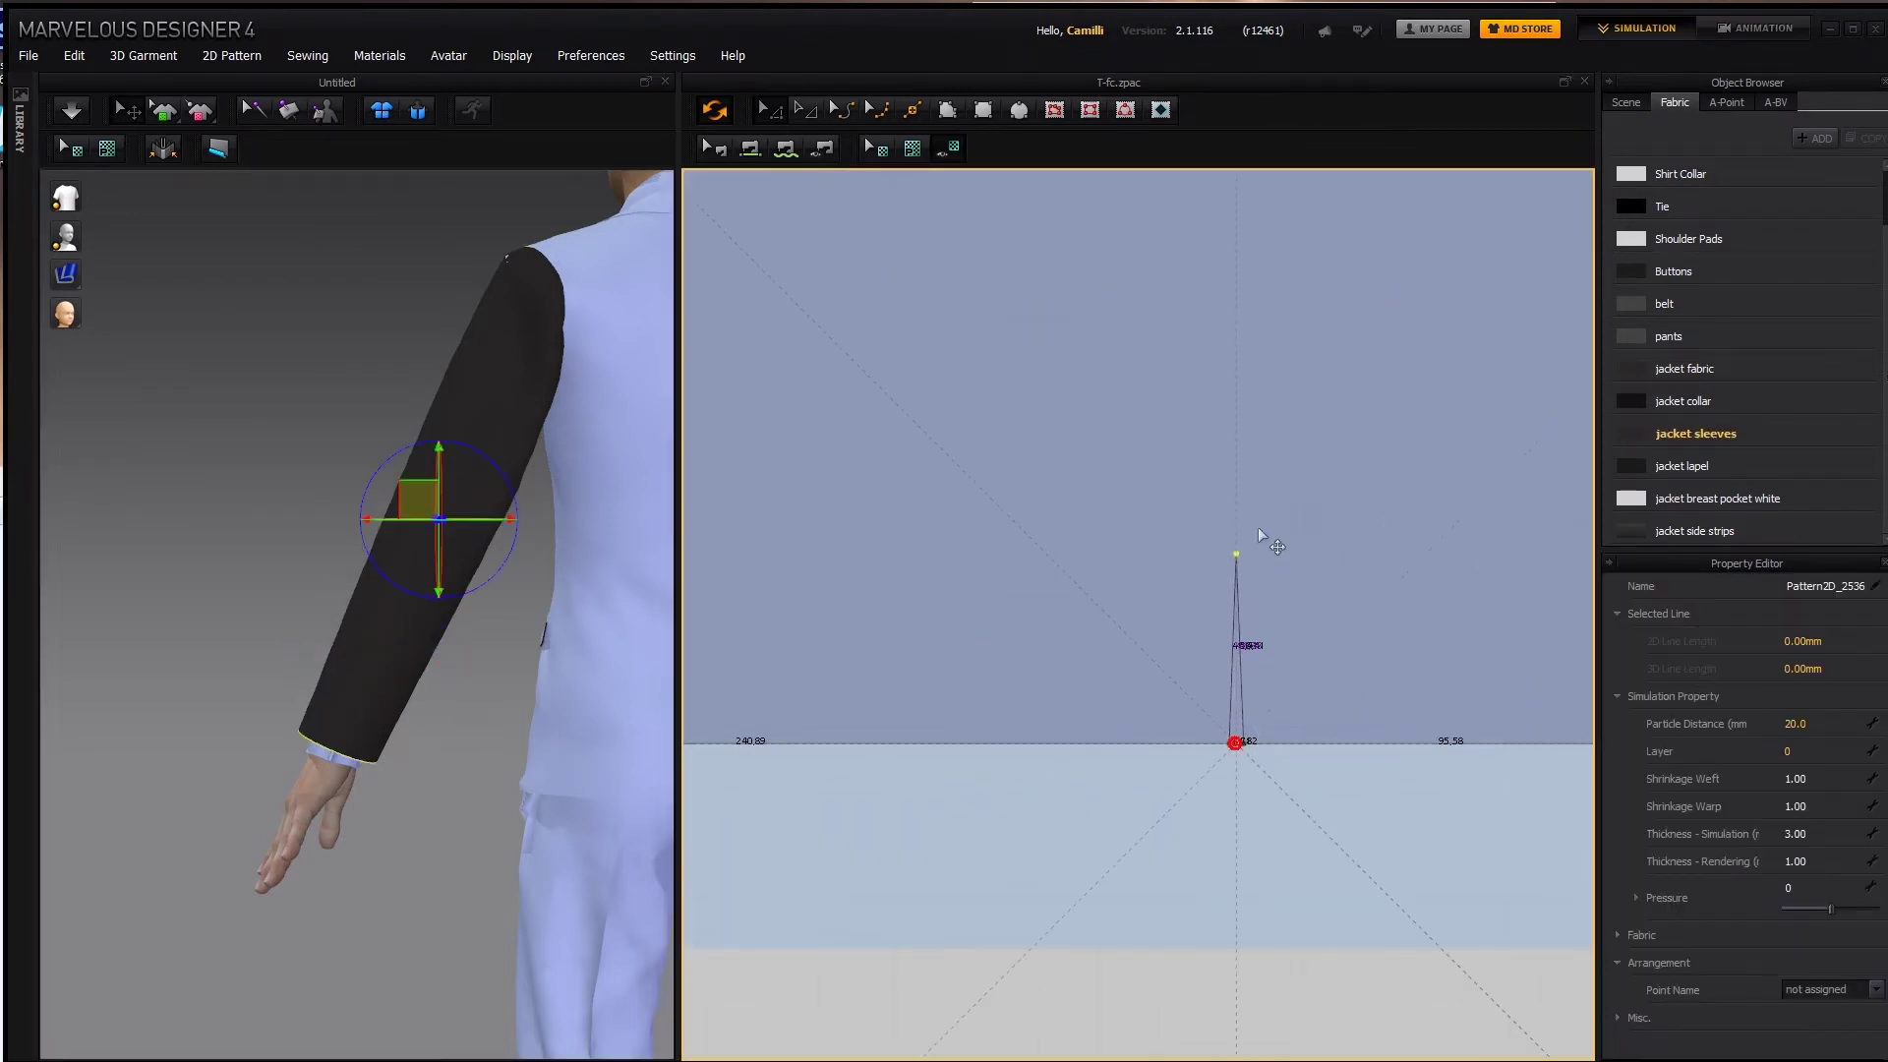
left_click_drag(1236, 342, 1236, 342)
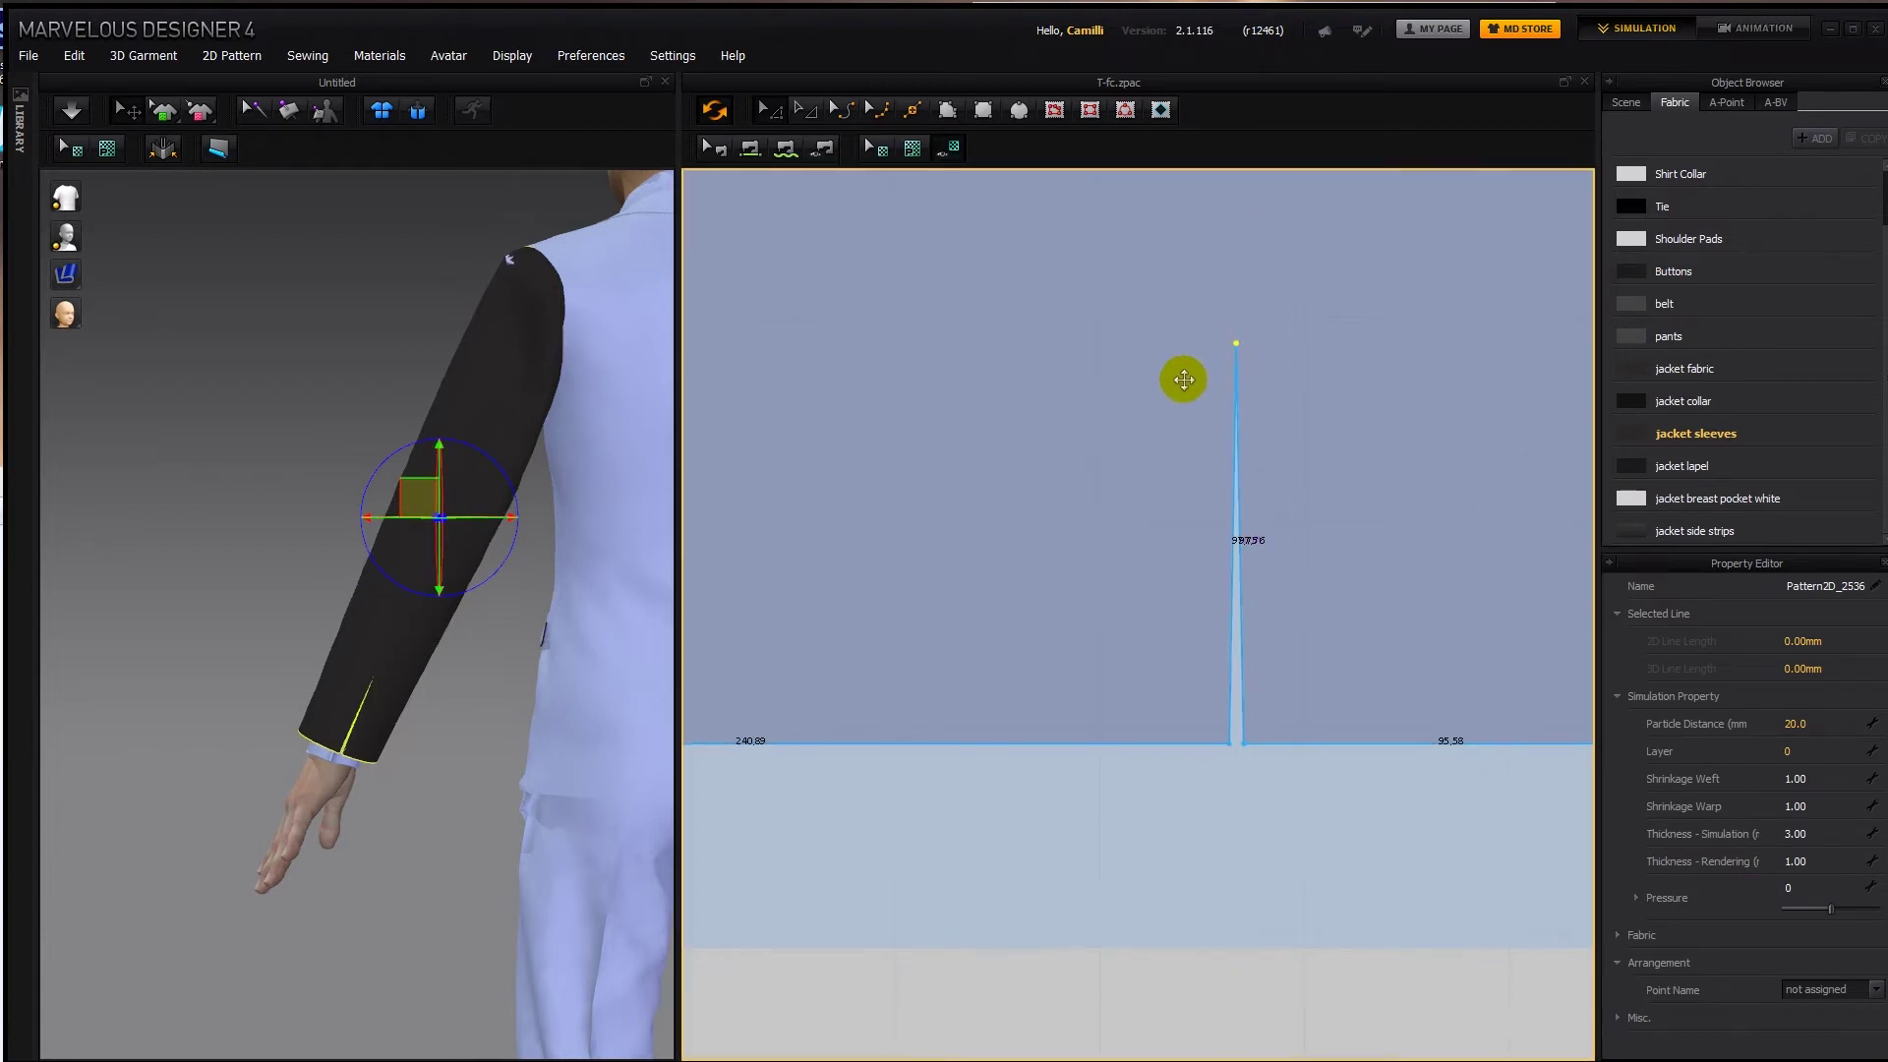
right_click_drag(462, 720, 438, 707)
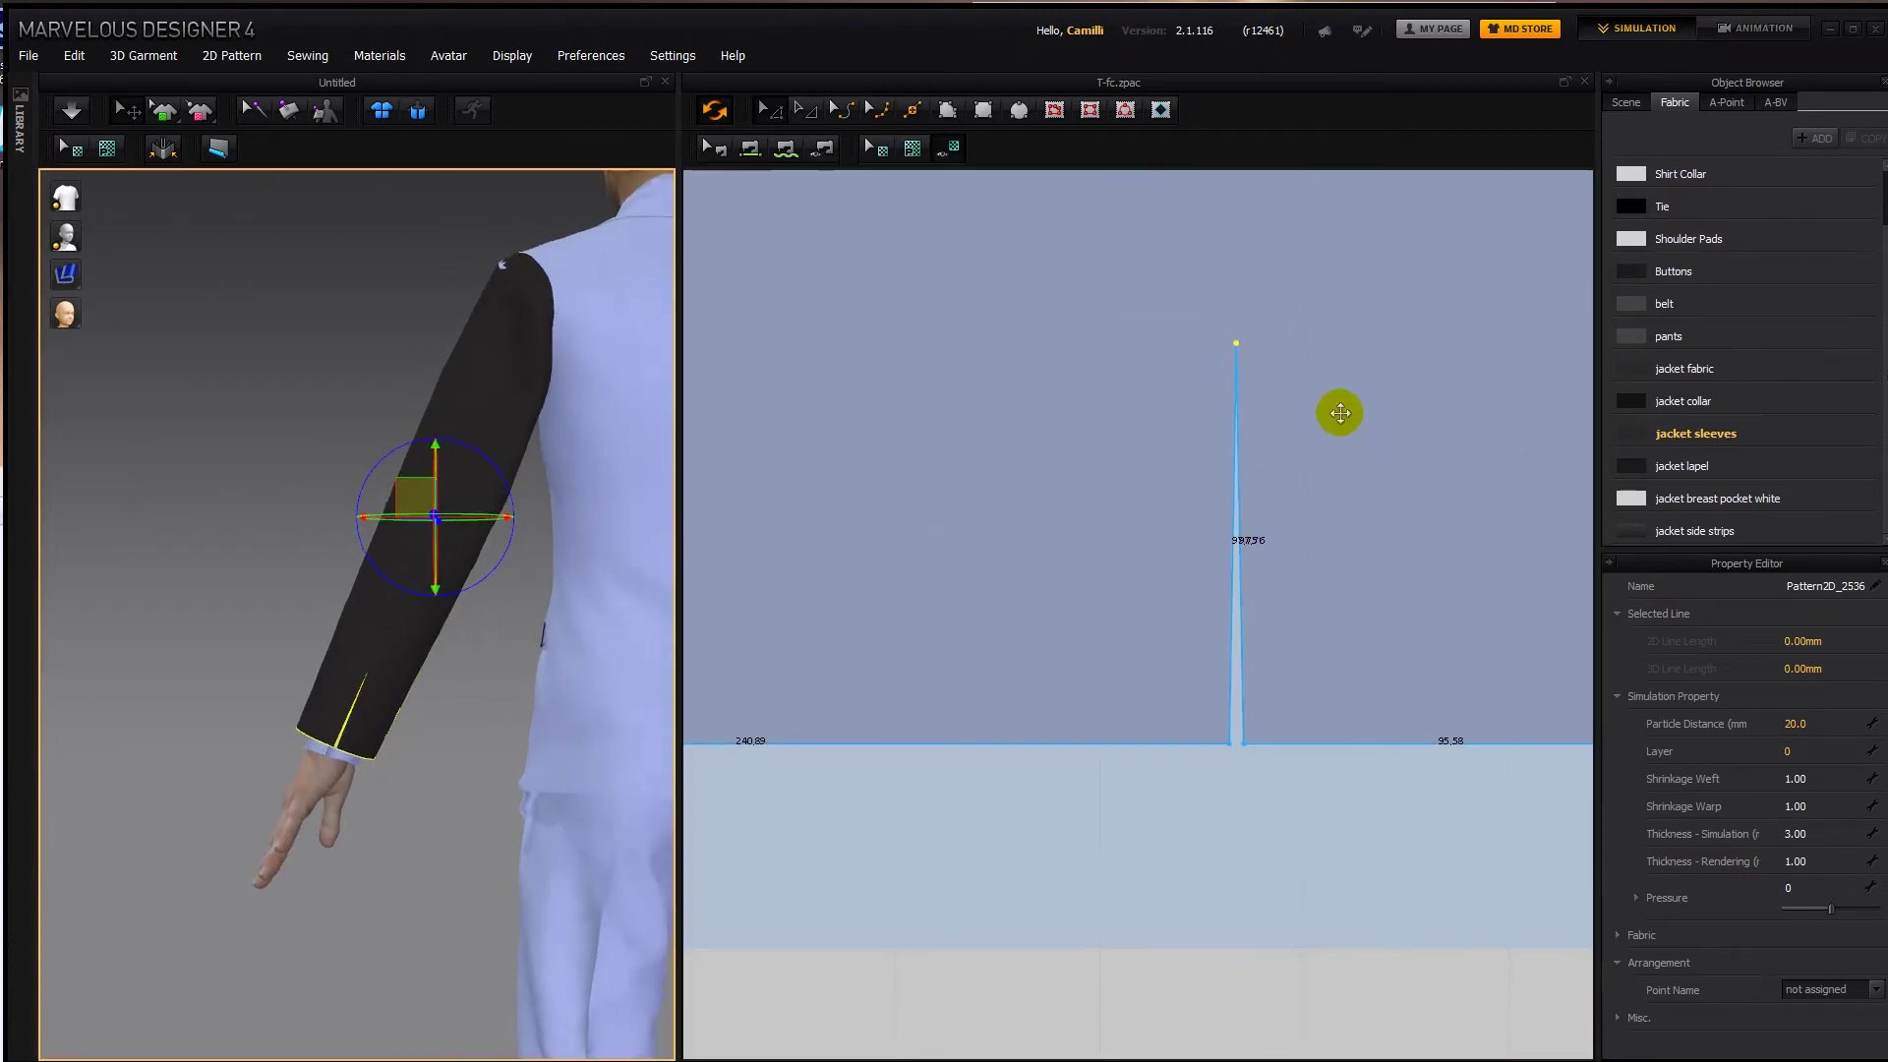
left_click_drag(1234, 342, 1236, 340)
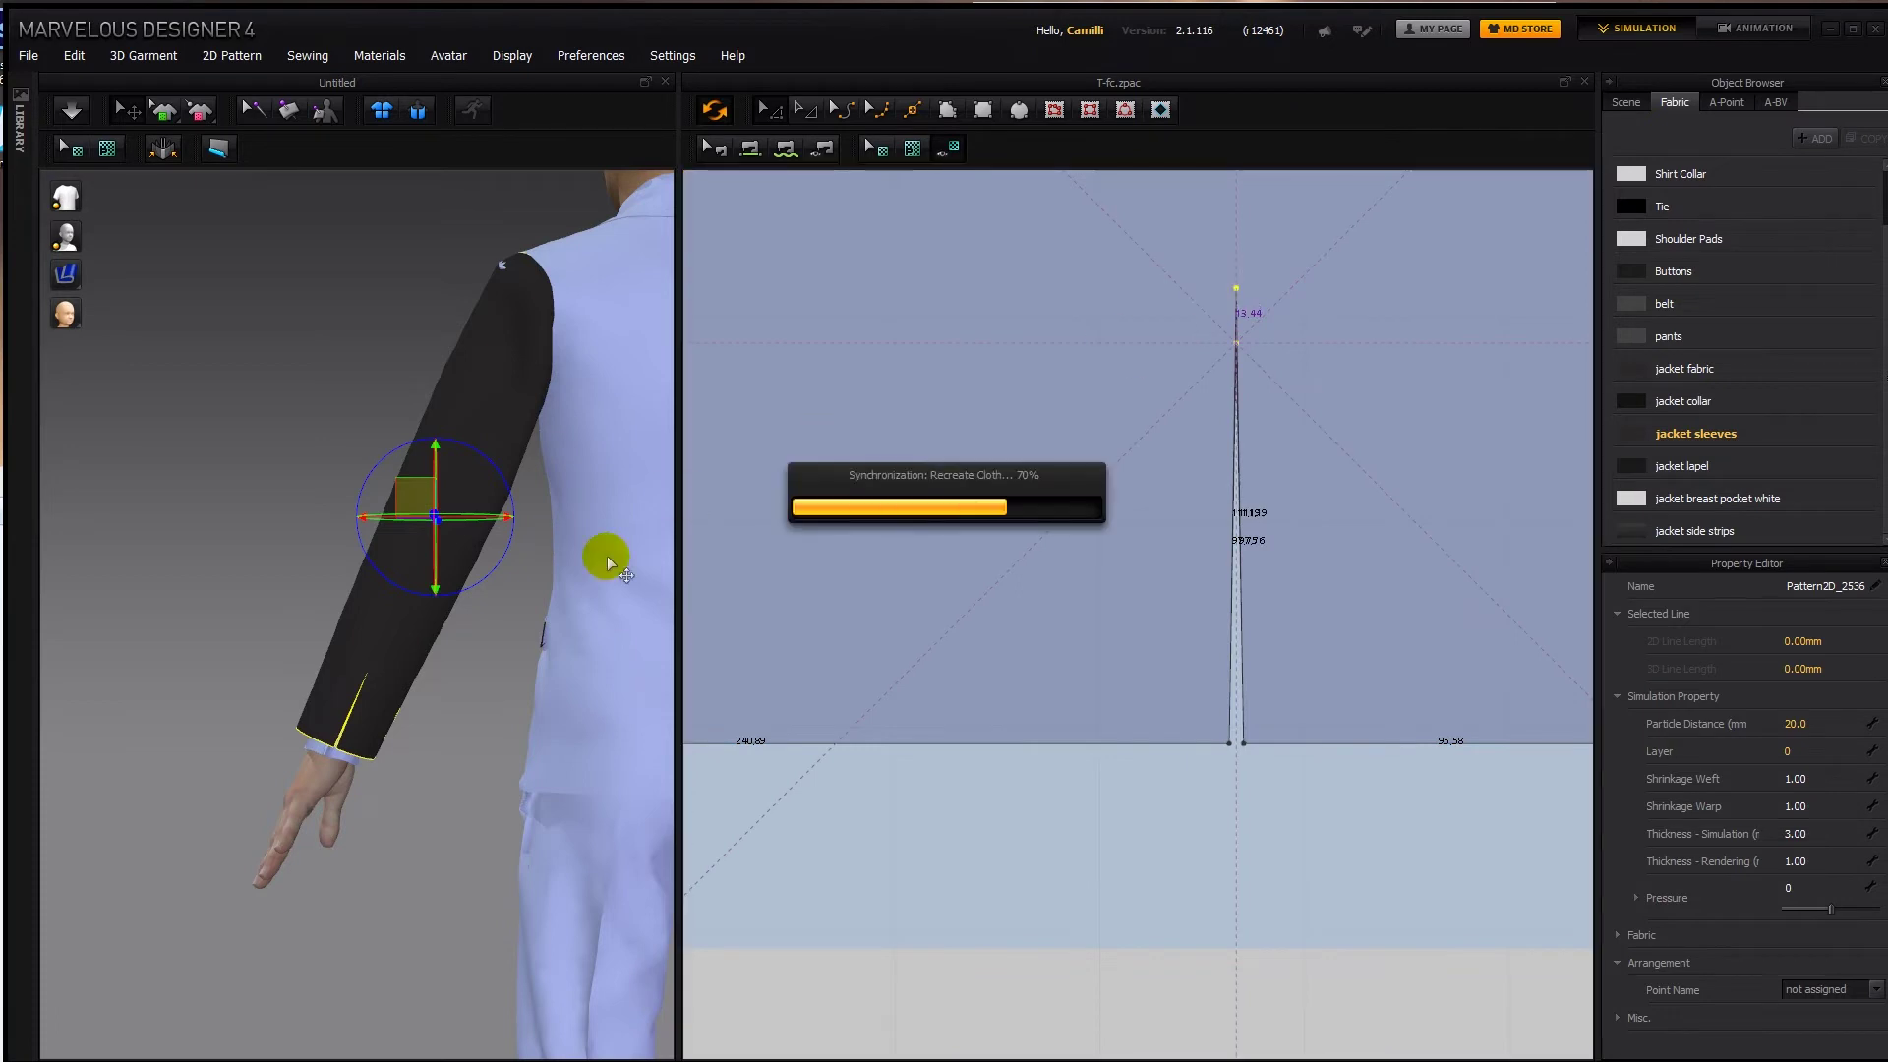
left_click(426, 708)
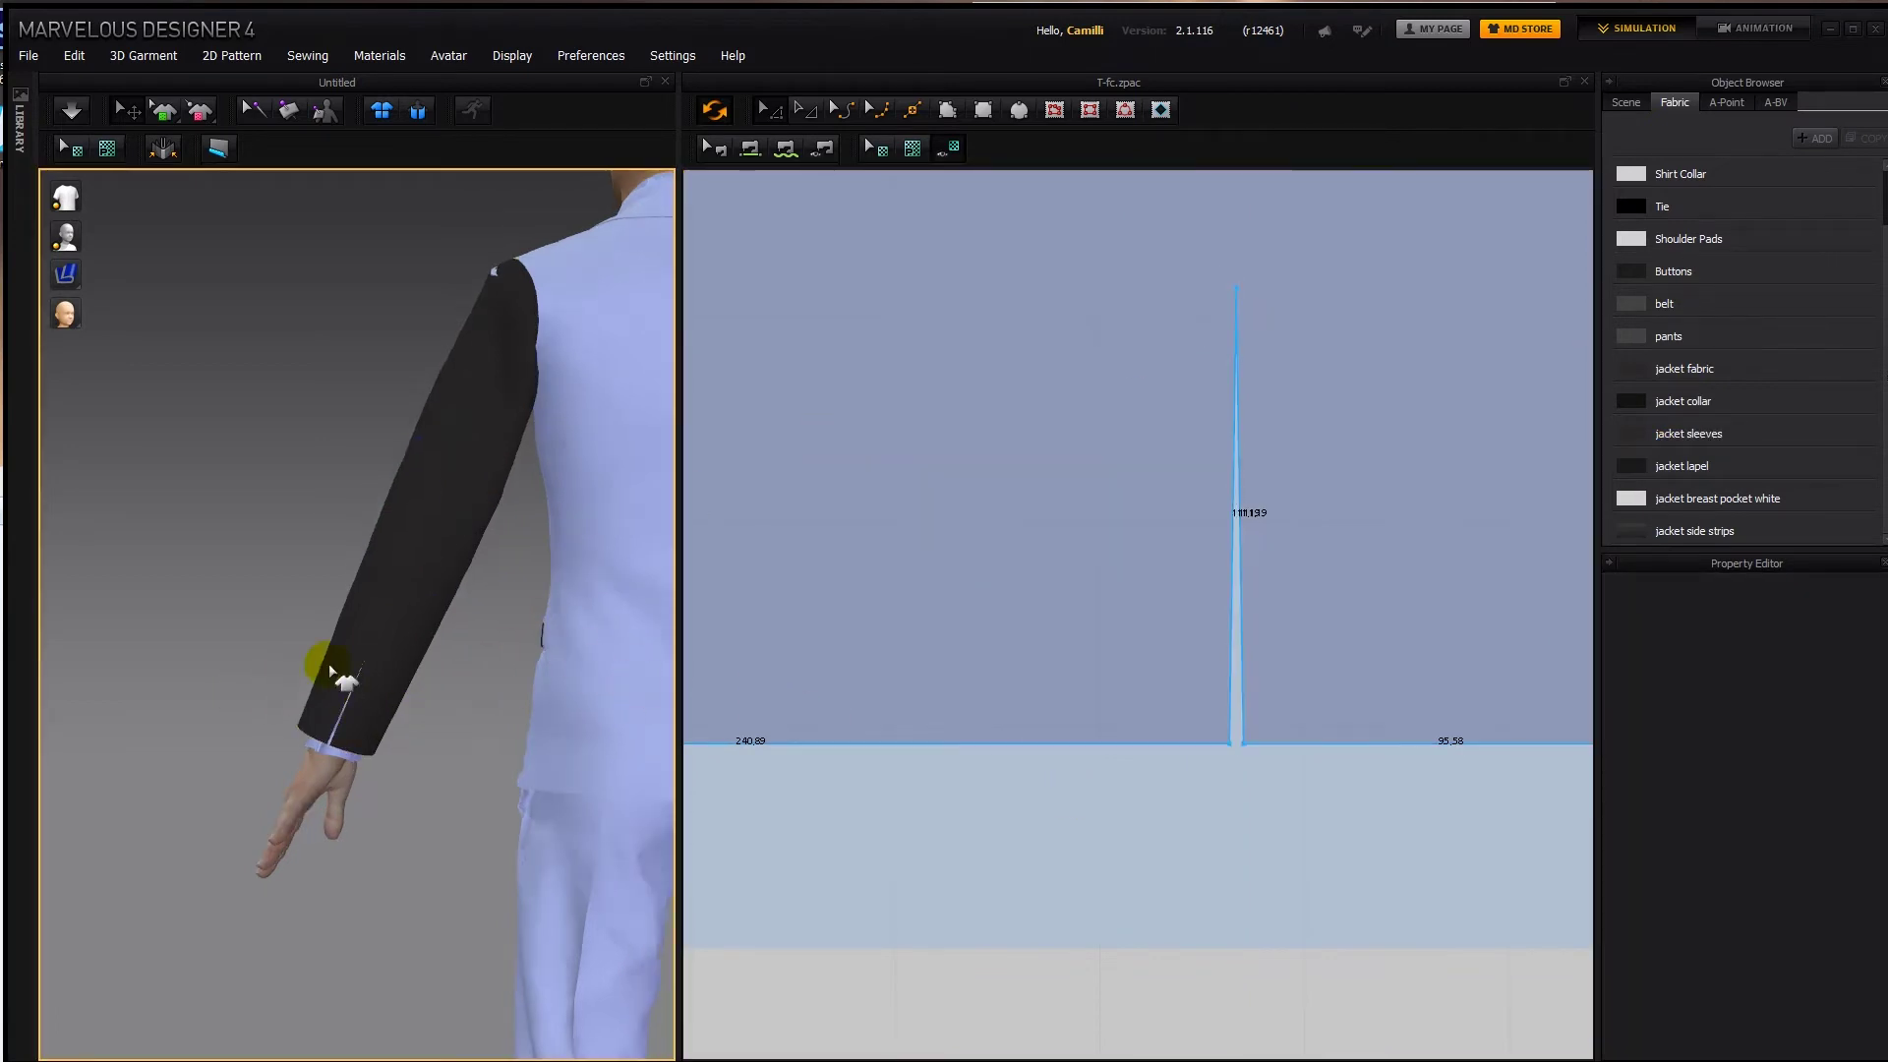
Shift the whole slit along the sleeve hem so it sits about 103 mm from the nearer corner, and check it in 3D.
left_click_drag(1274, 781, 1191, 595)
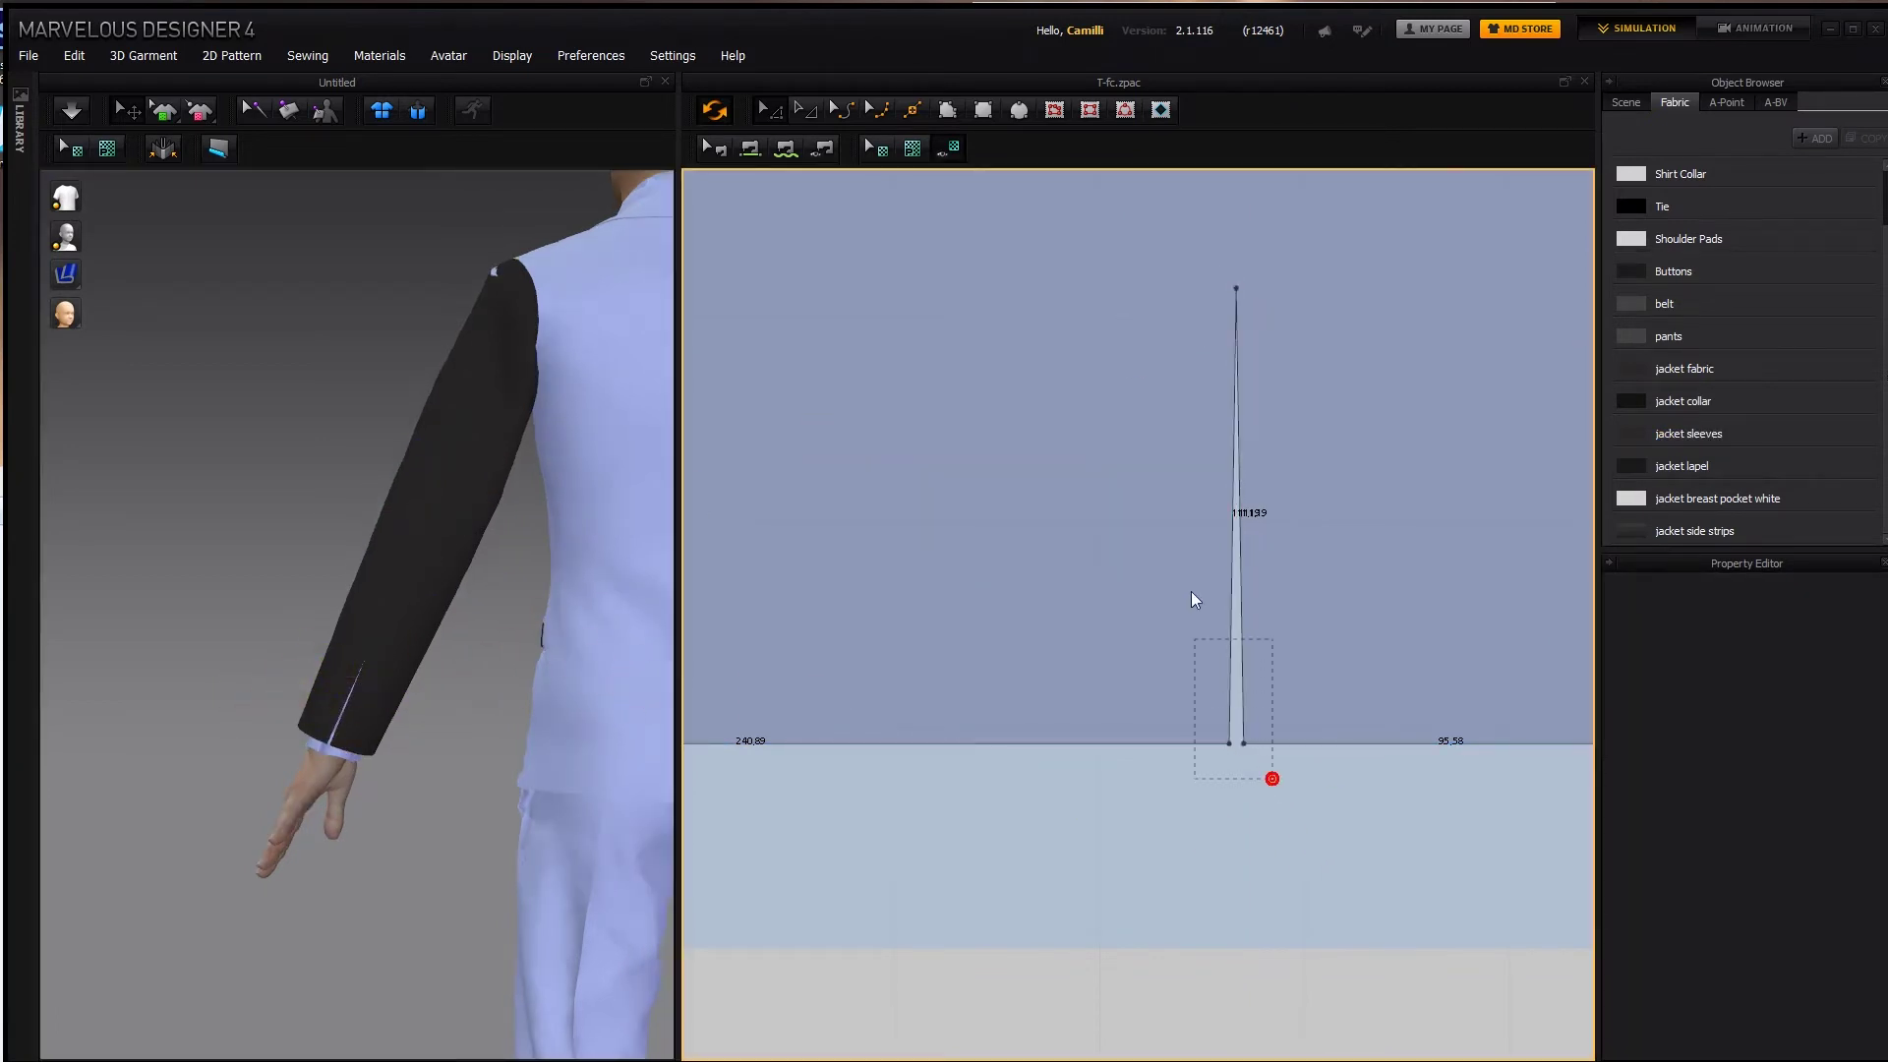
left_click_drag(1219, 280, 1221, 278)
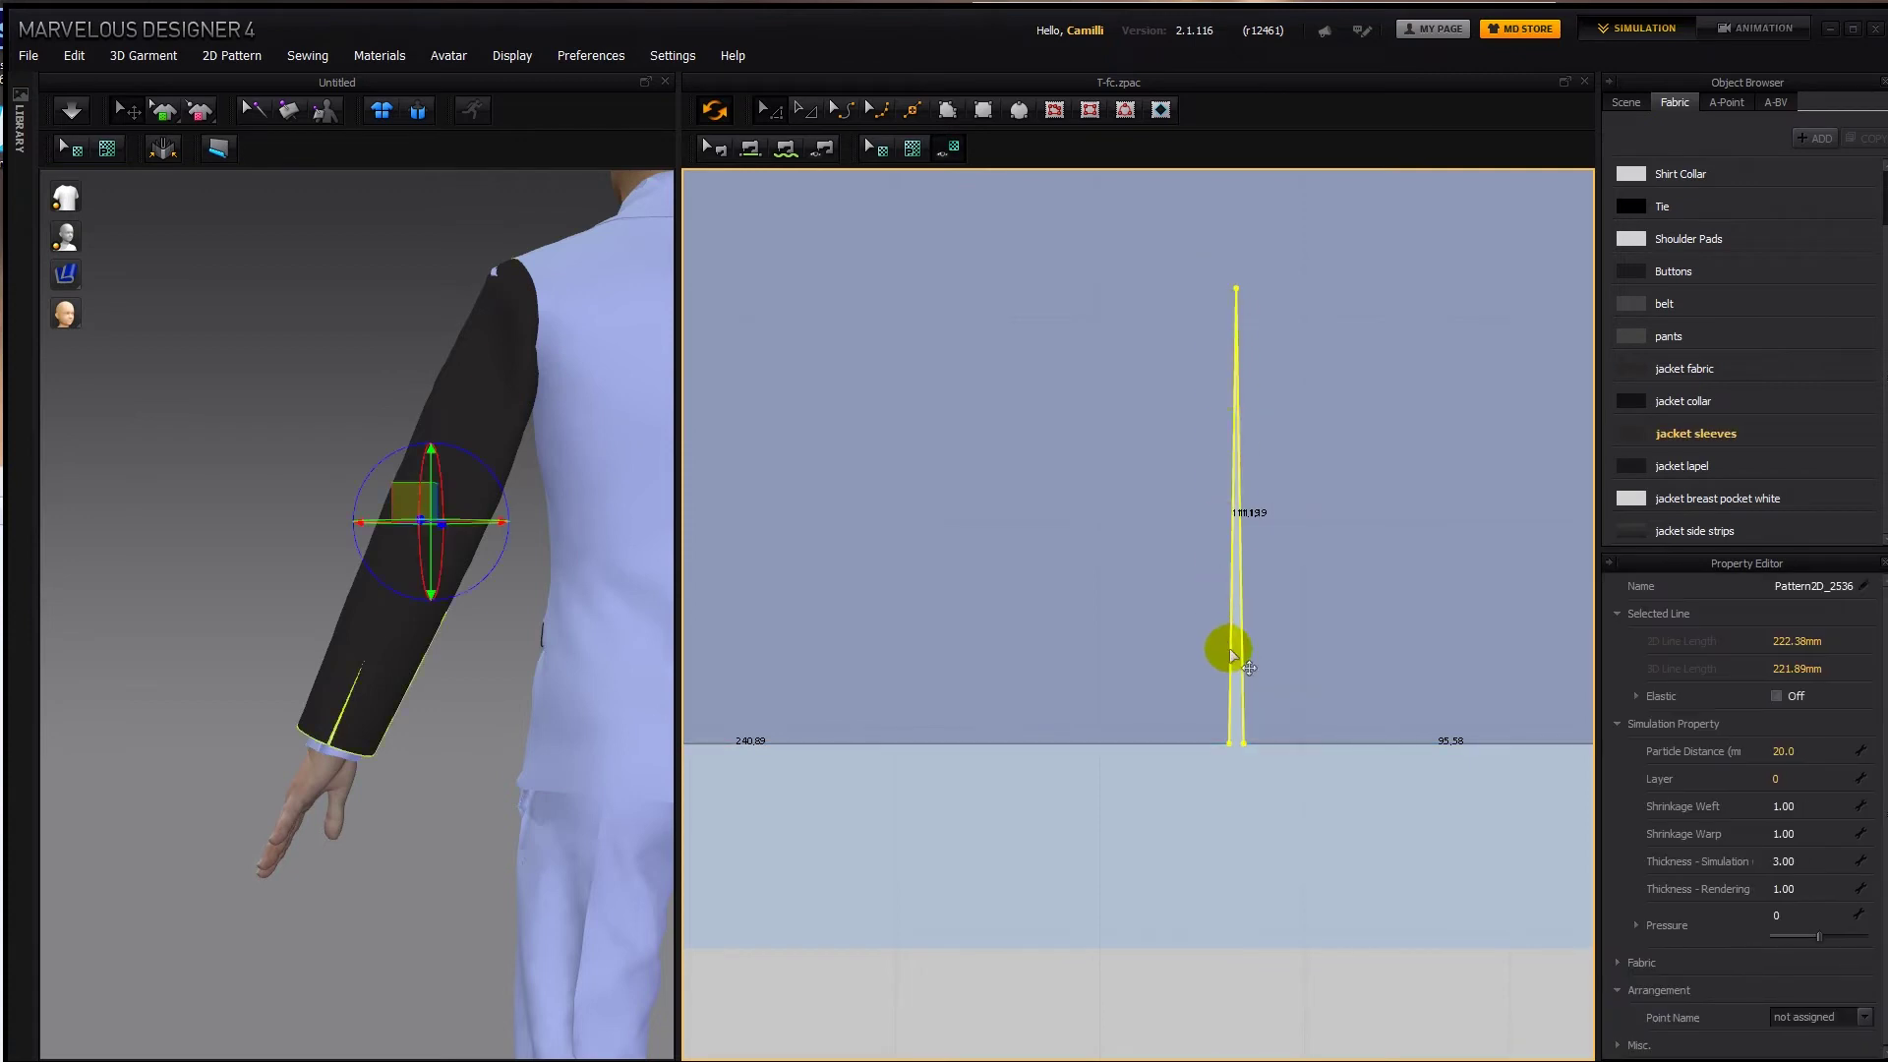
left_click_drag(1229, 649, 1172, 650)
left_click(463, 750)
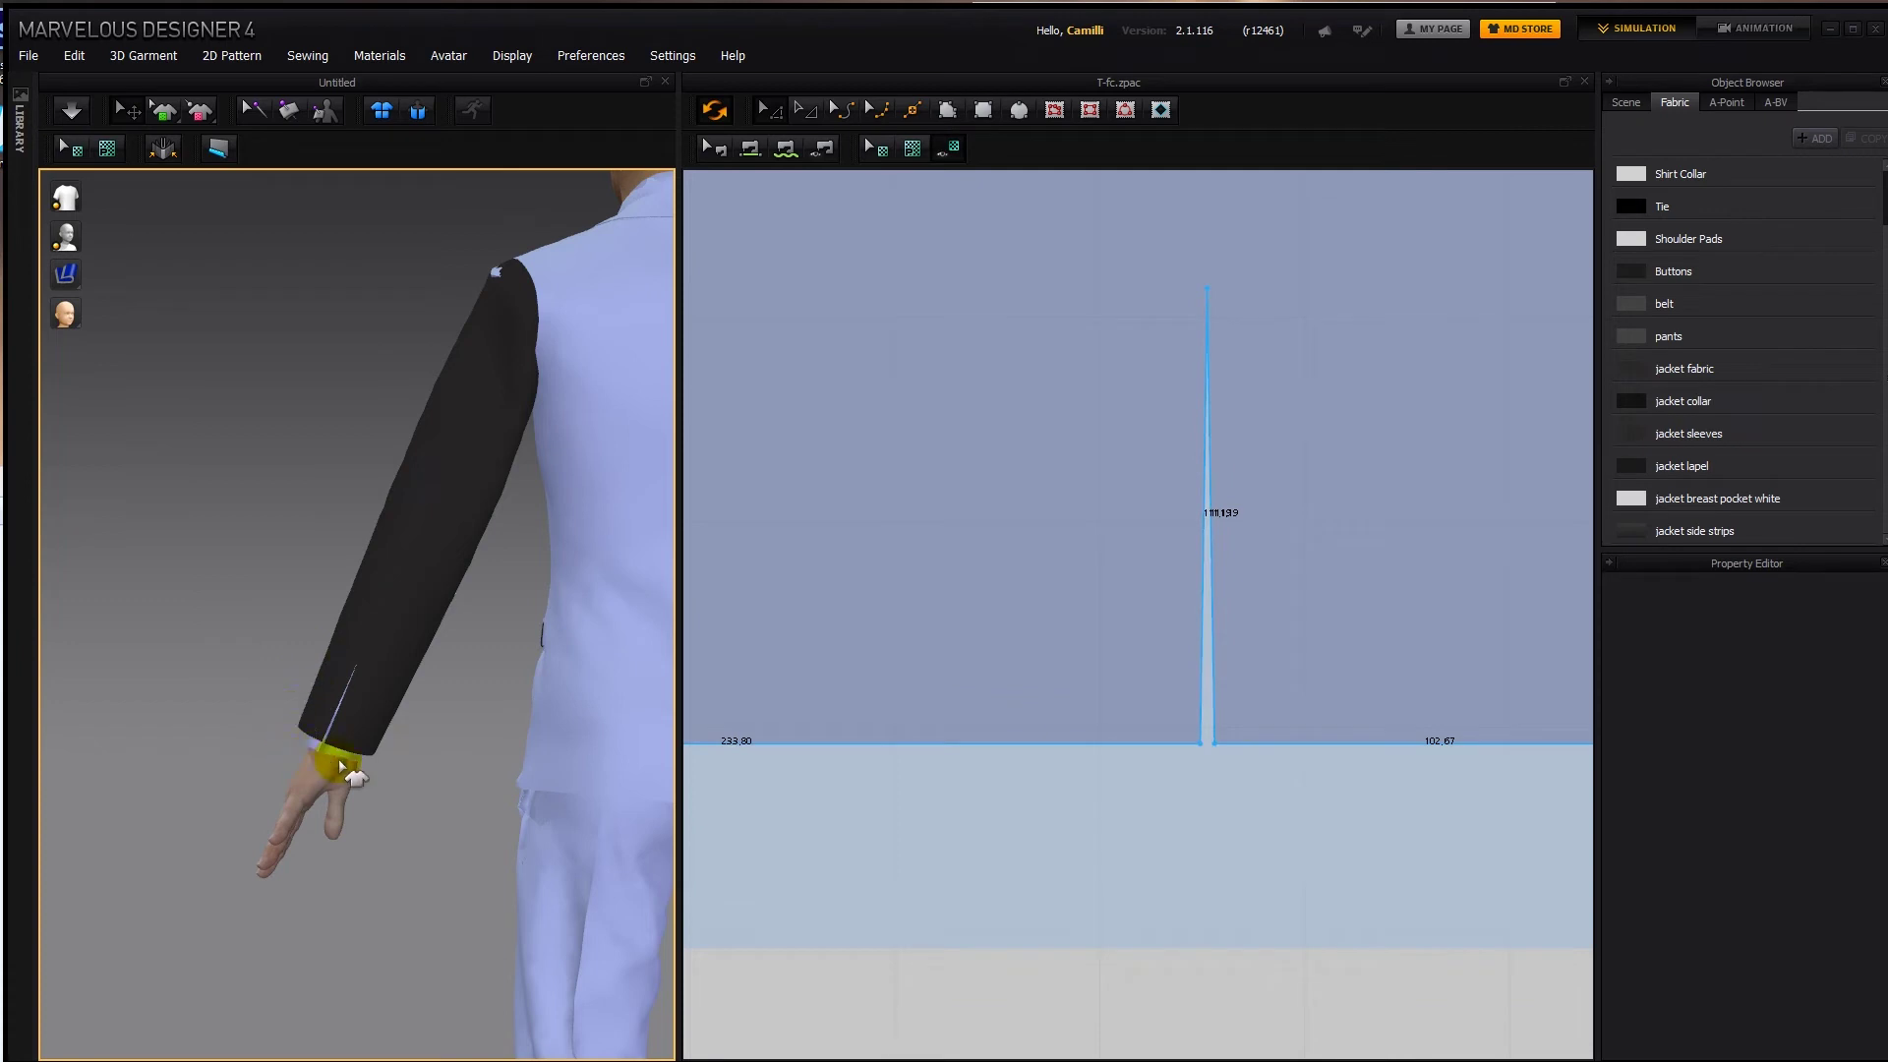
Create a rectangle pattern 40 mm wide and 111 mm high at the sleeve hem near the slit.
scroll(1198, 511, "up", 4)
scroll(1199, 512, "up", 1)
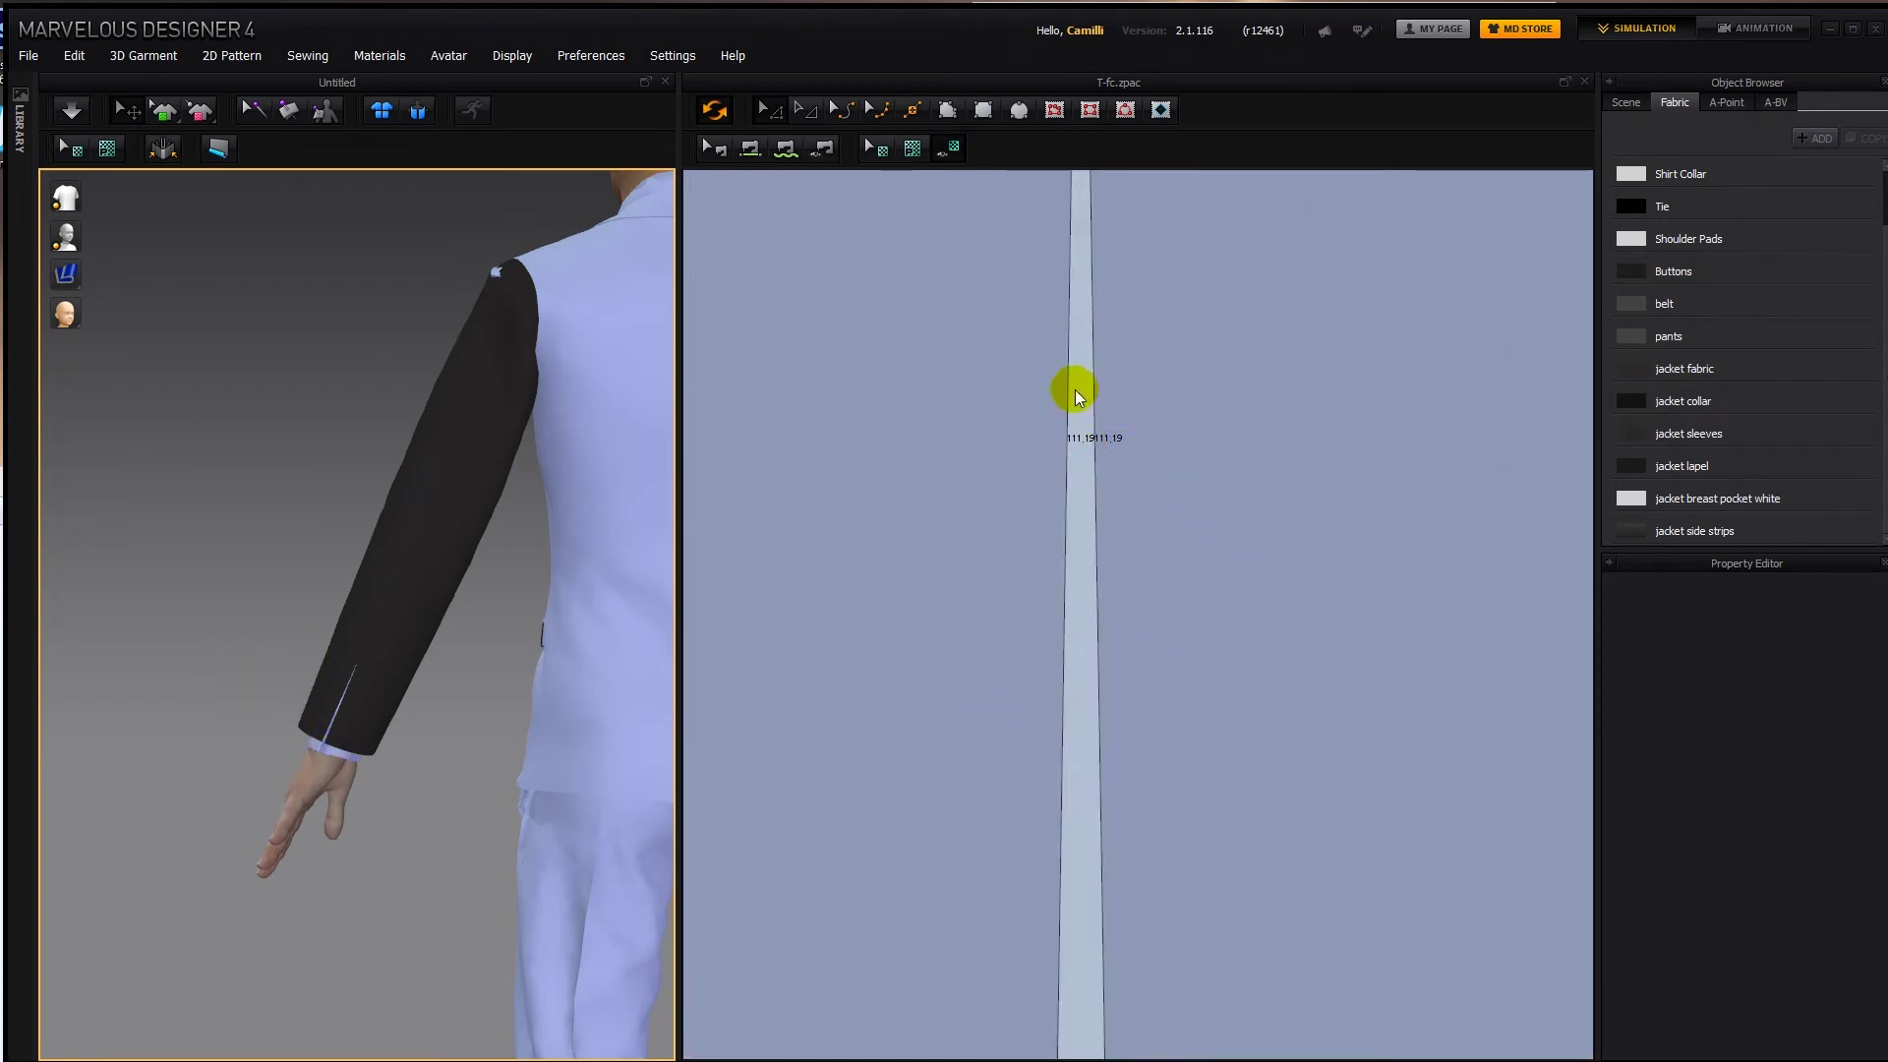
scroll(1091, 462, "down", 5)
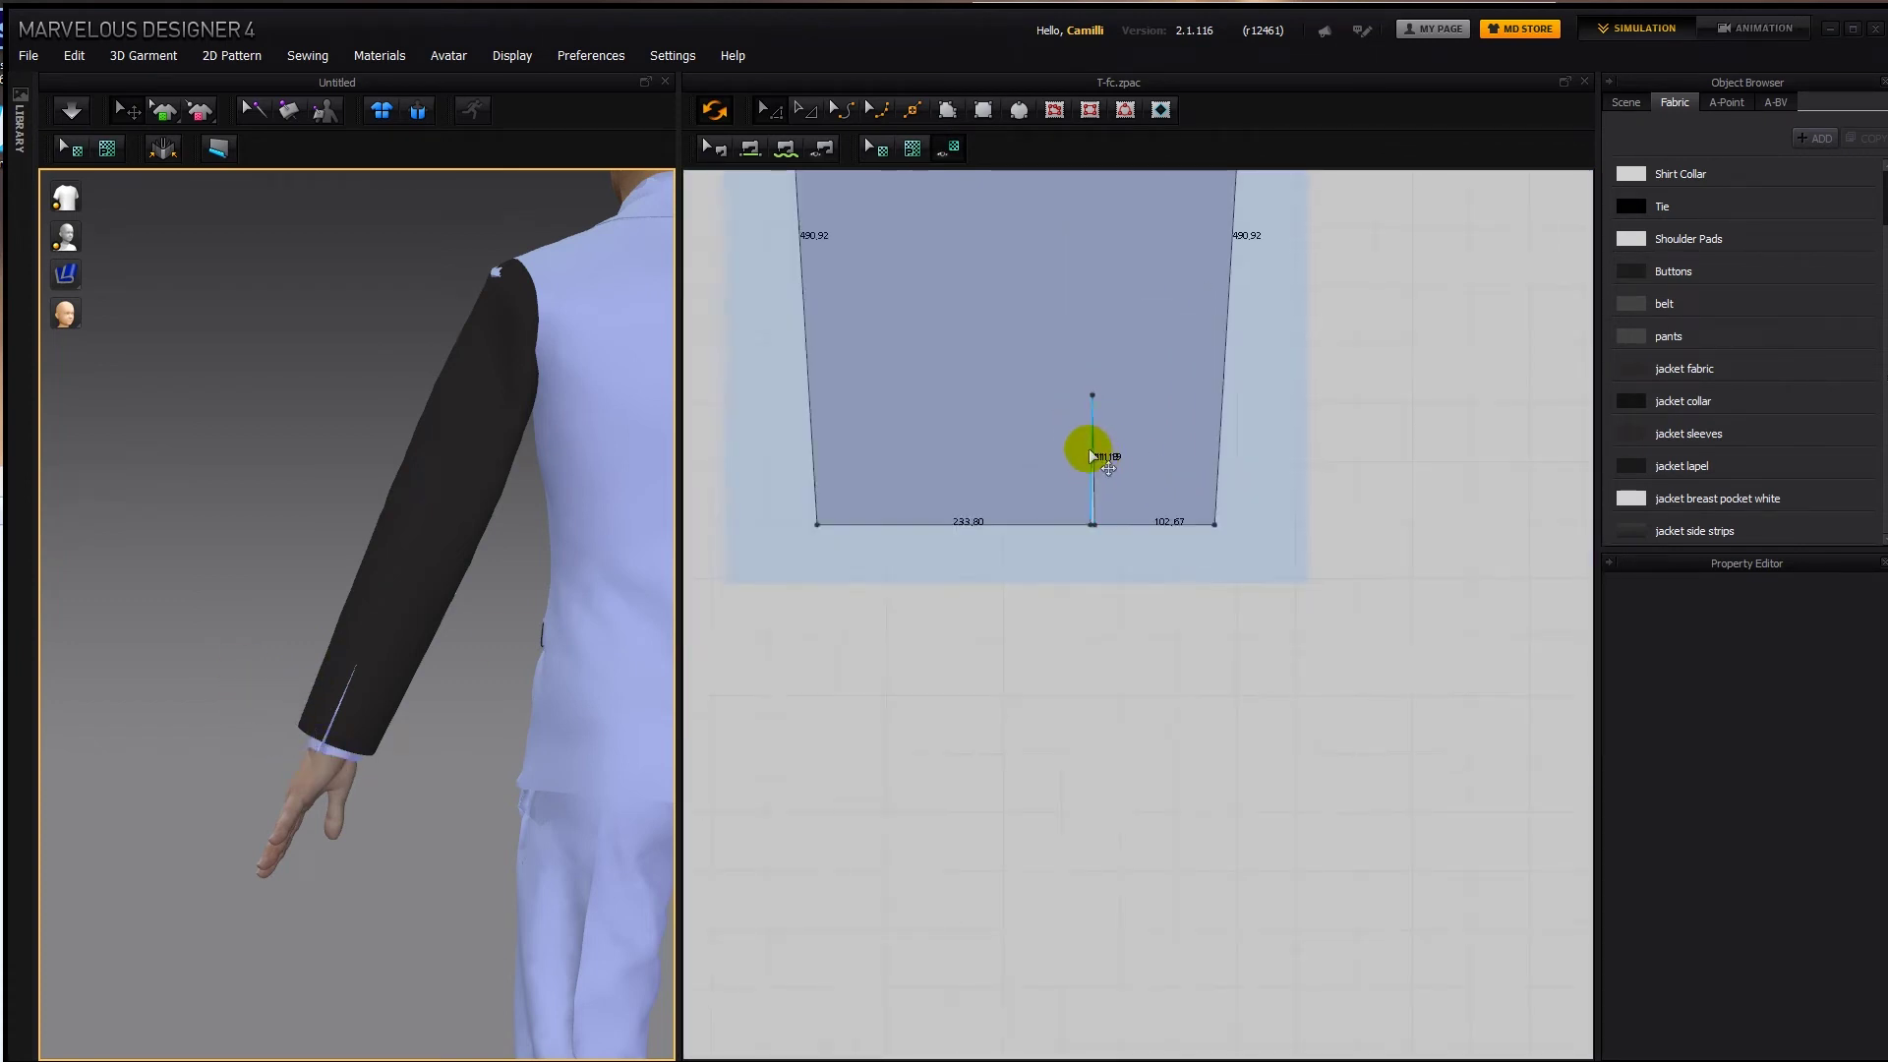
key("s")
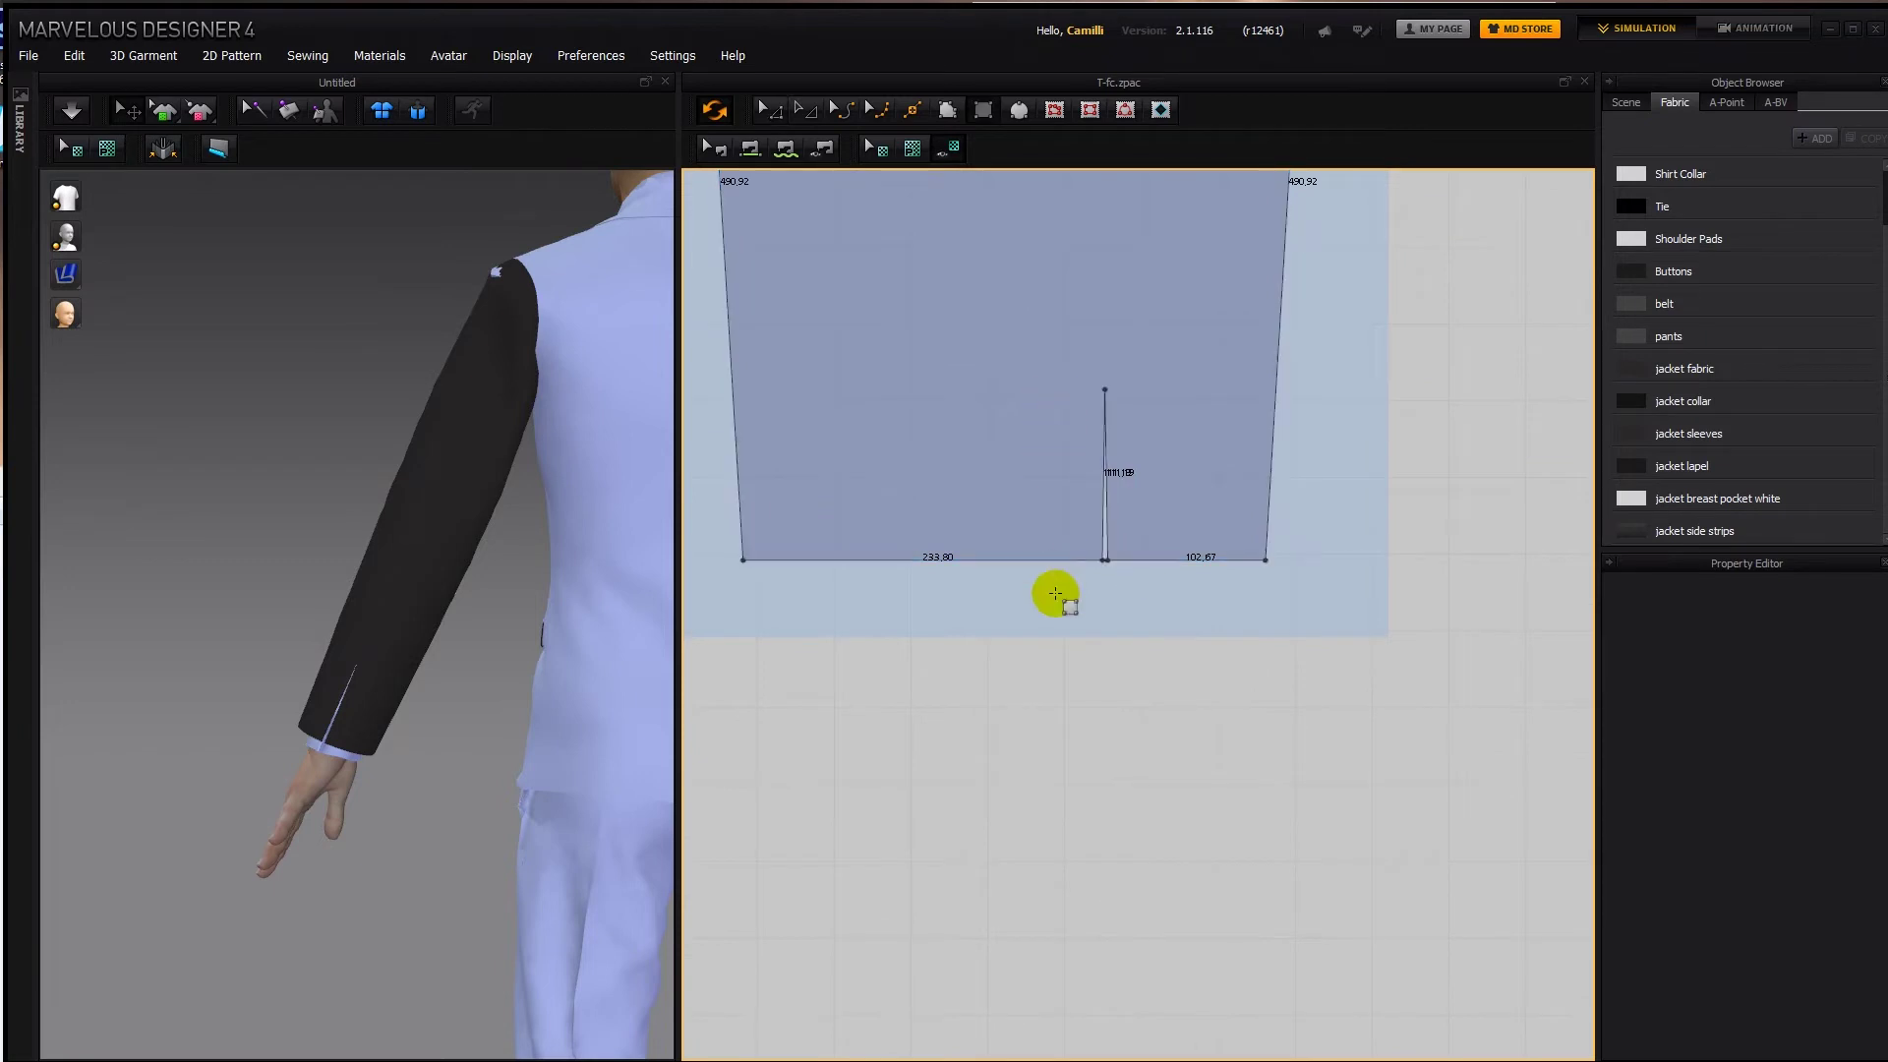
left_click(1055, 595)
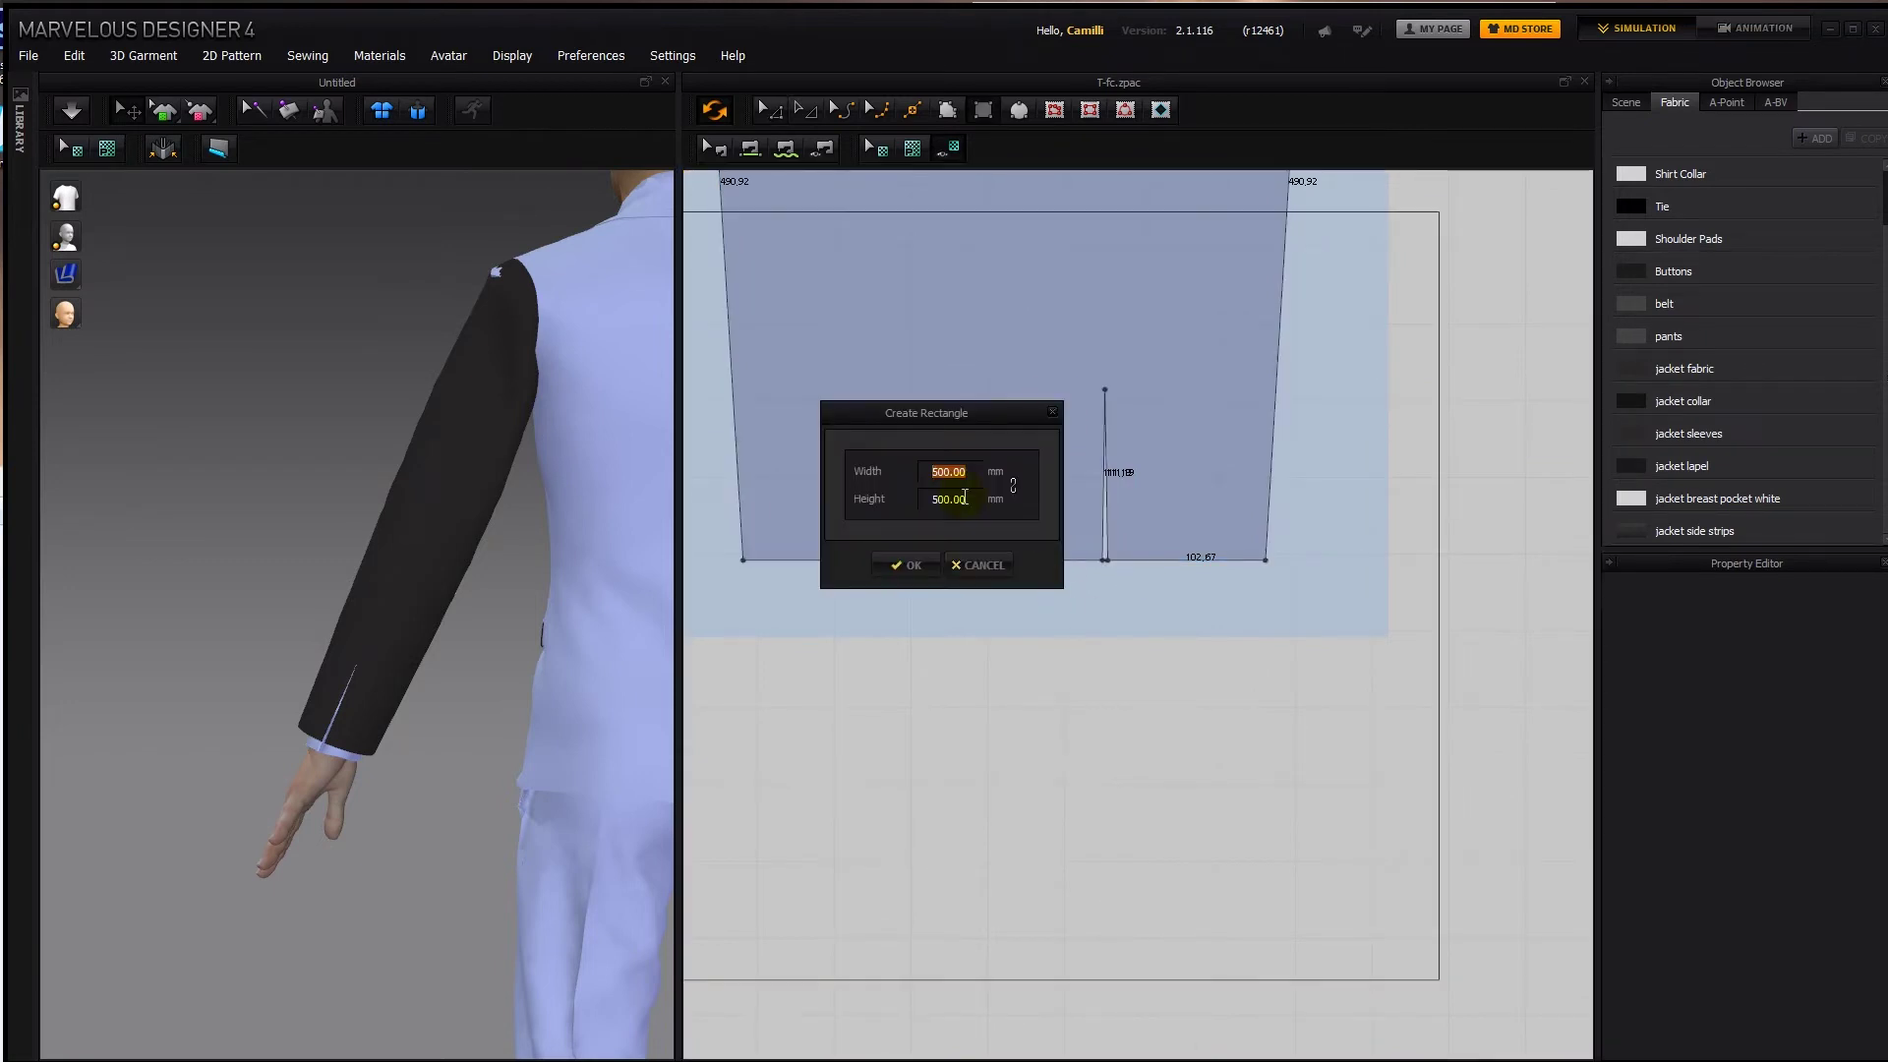
type("40111")
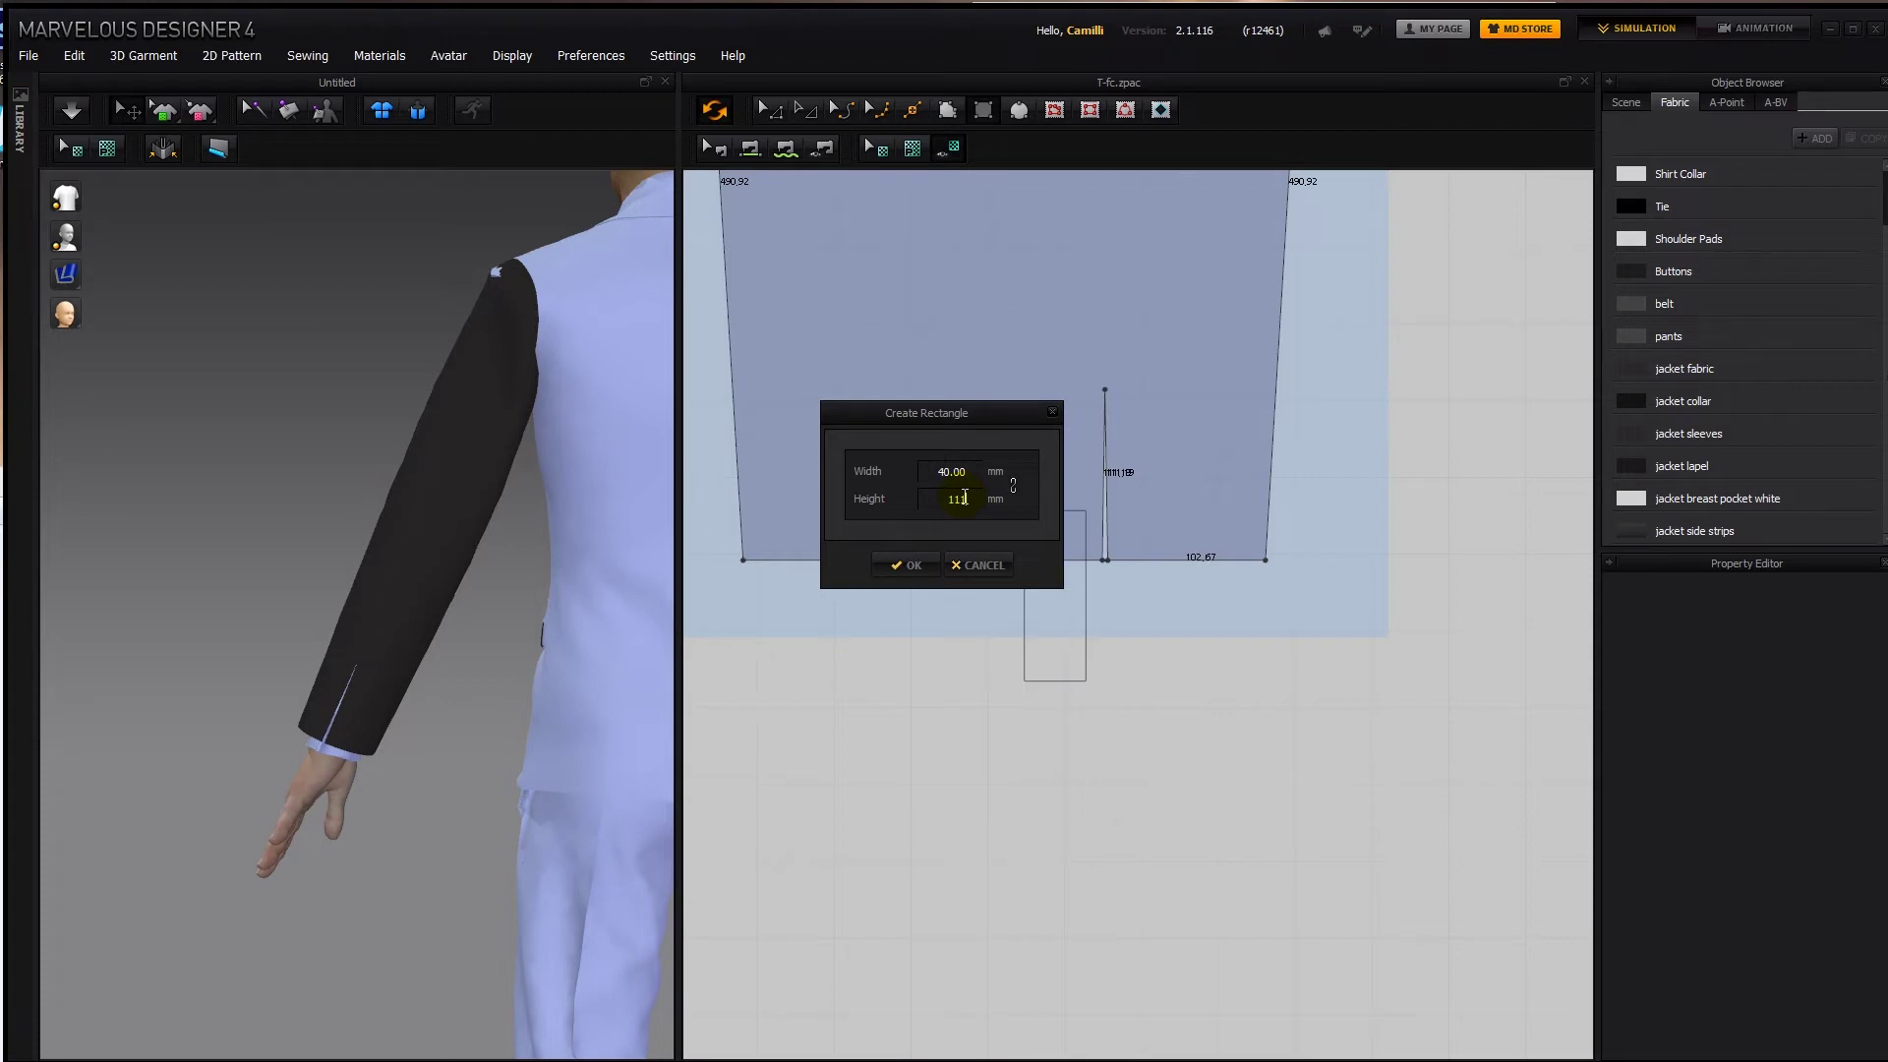
key("Return")
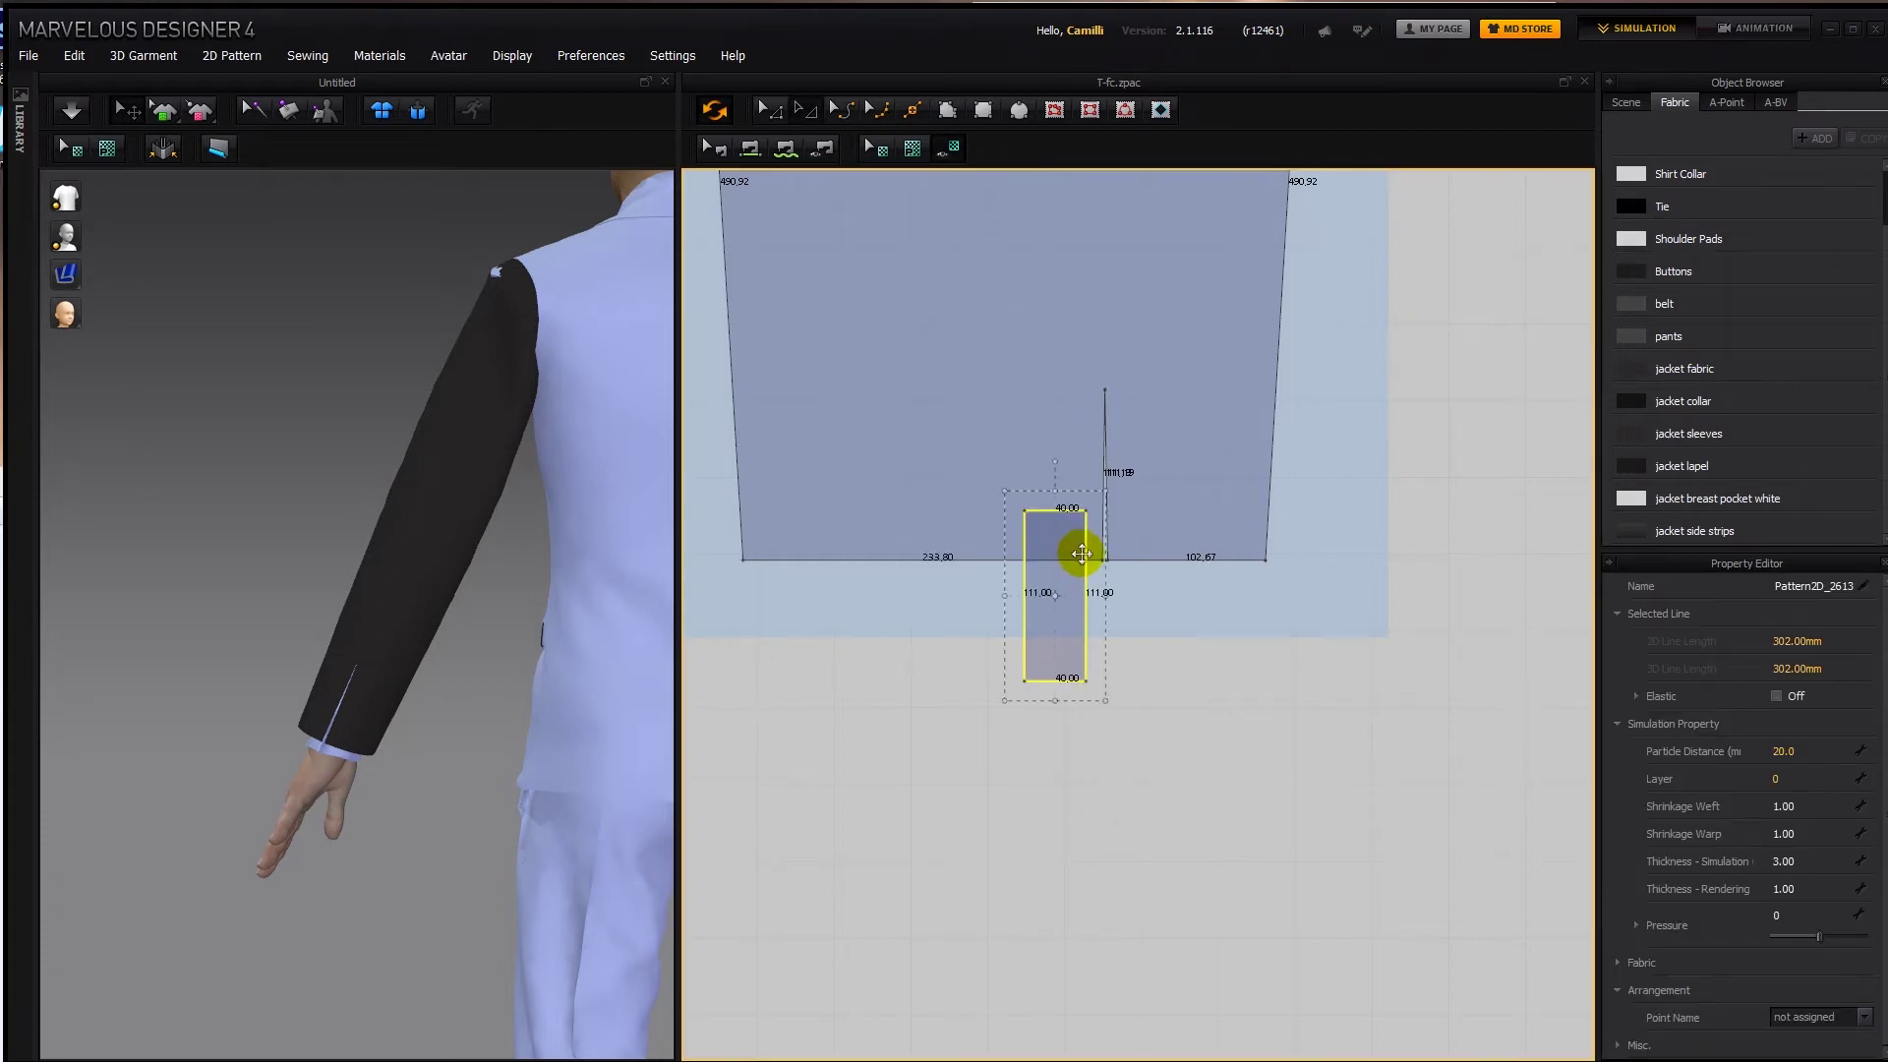
Sew one edge of the sleeve slit to a long edge of the new rectangle.
middle_click_drag(1081, 554, 1082, 593)
left_click(894, 695)
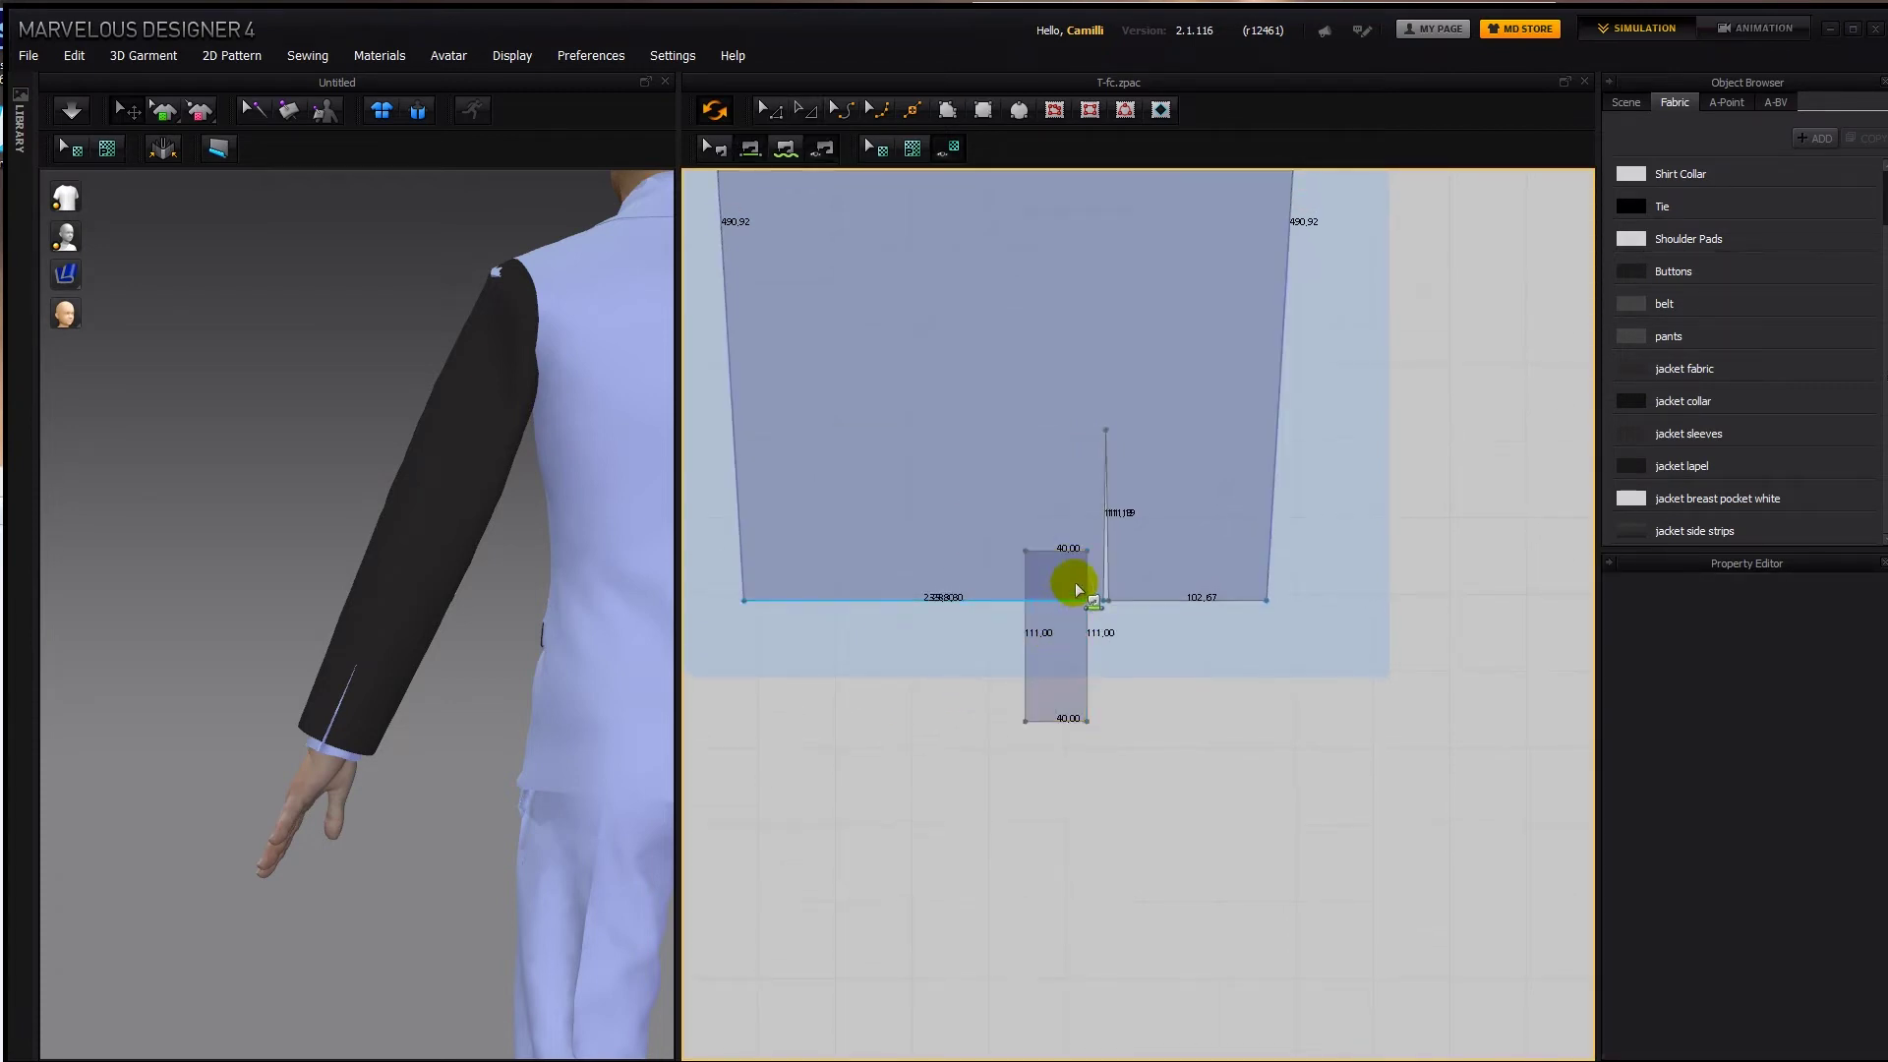
left_click(1109, 478)
Move the rectangle beside the sleeve's lower corner and assign the jacket fabric to it.
key("a")
left_click_drag(1068, 597, 1335, 576)
left_click(1351, 570)
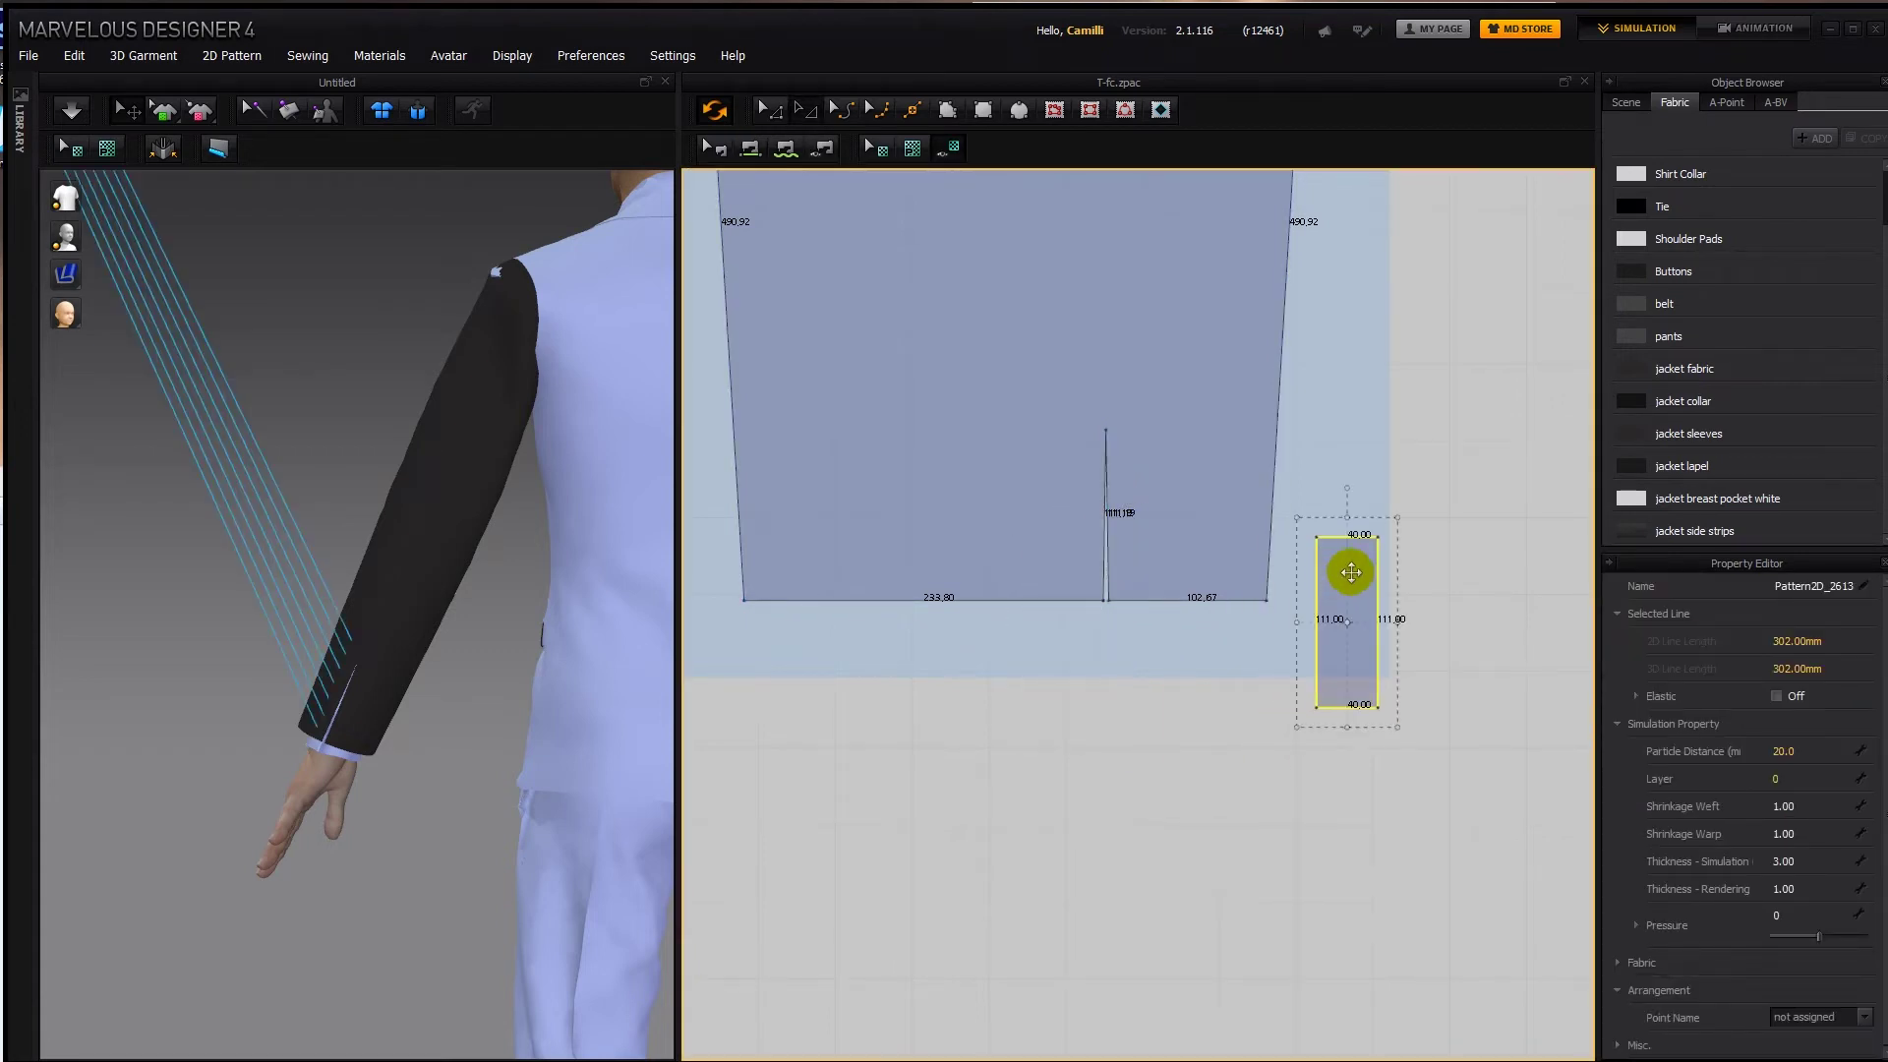
left_click_drag(1676, 370, 1329, 546)
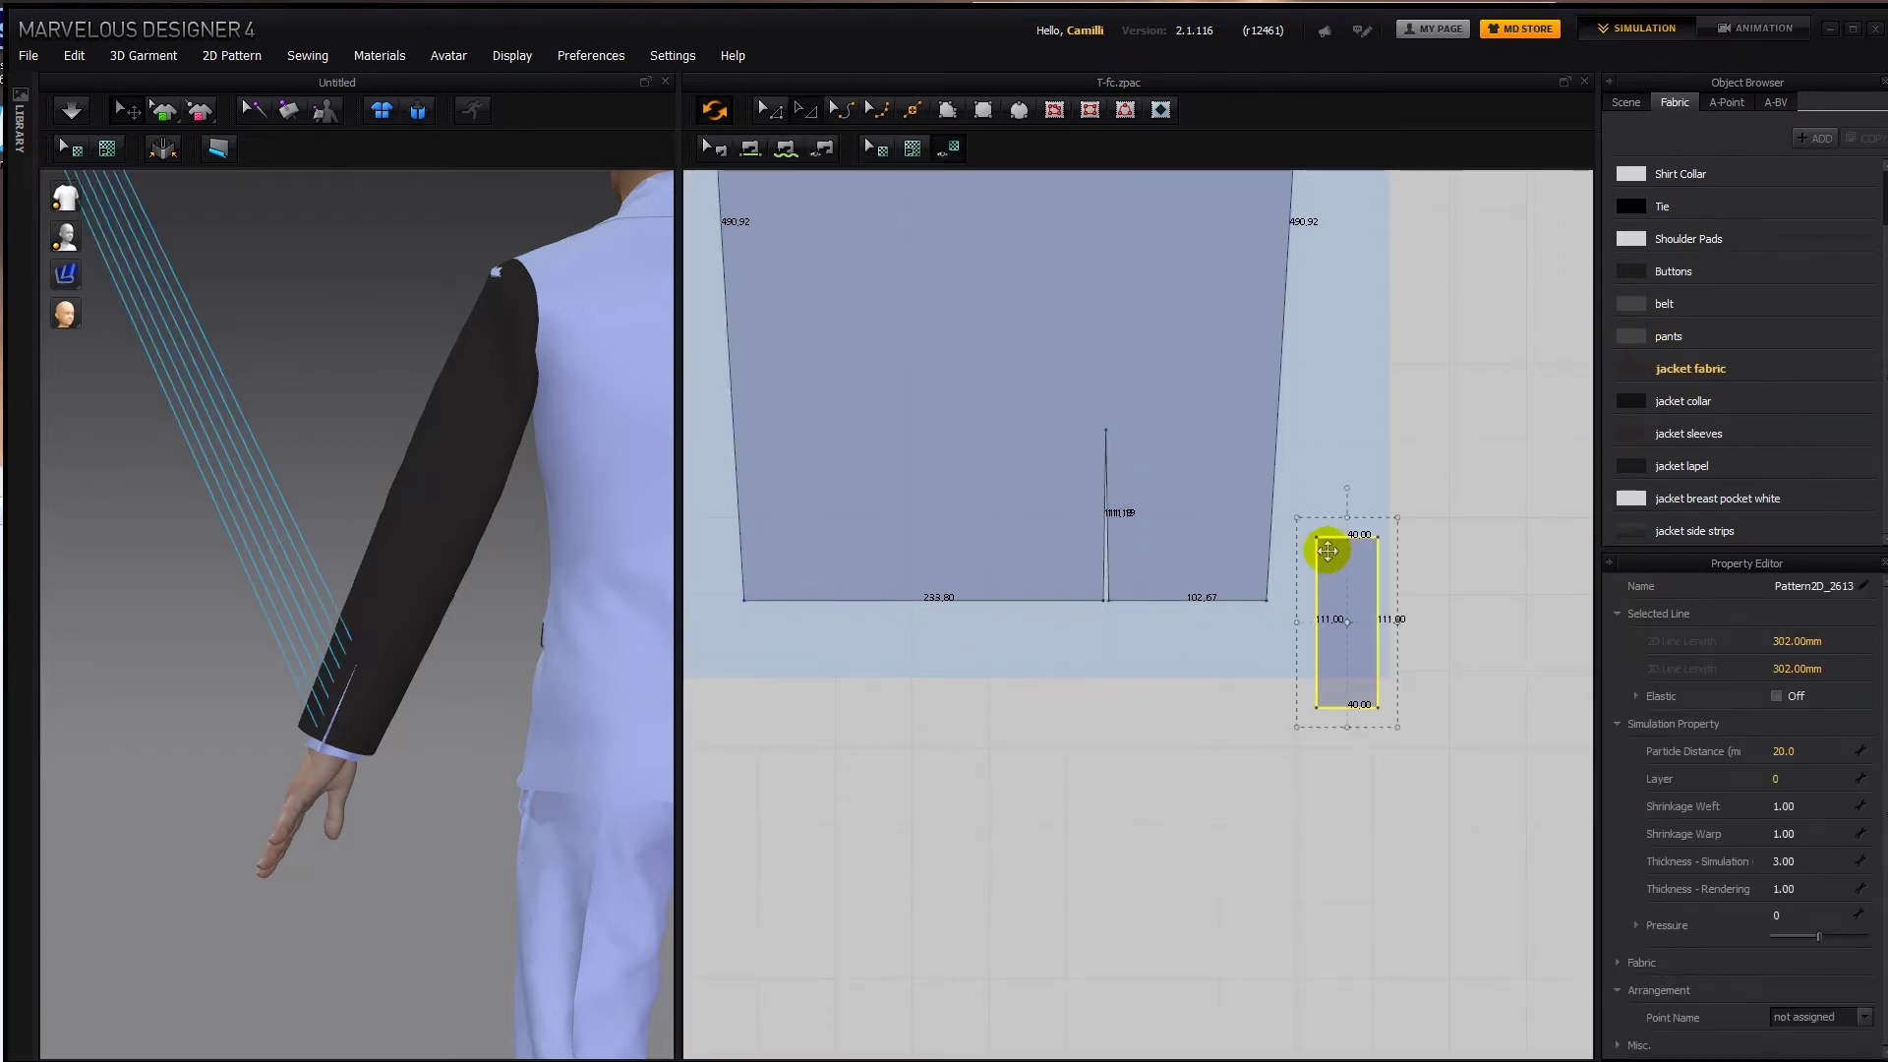
Draw a horizontal internal line about 36 mm long on the sleeve, running from the slit's upper end away from the nearer side edge.
scroll(236, 404, "down", 3)
scroll(197, 310, "down", 3)
scroll(1137, 464, "up", 5)
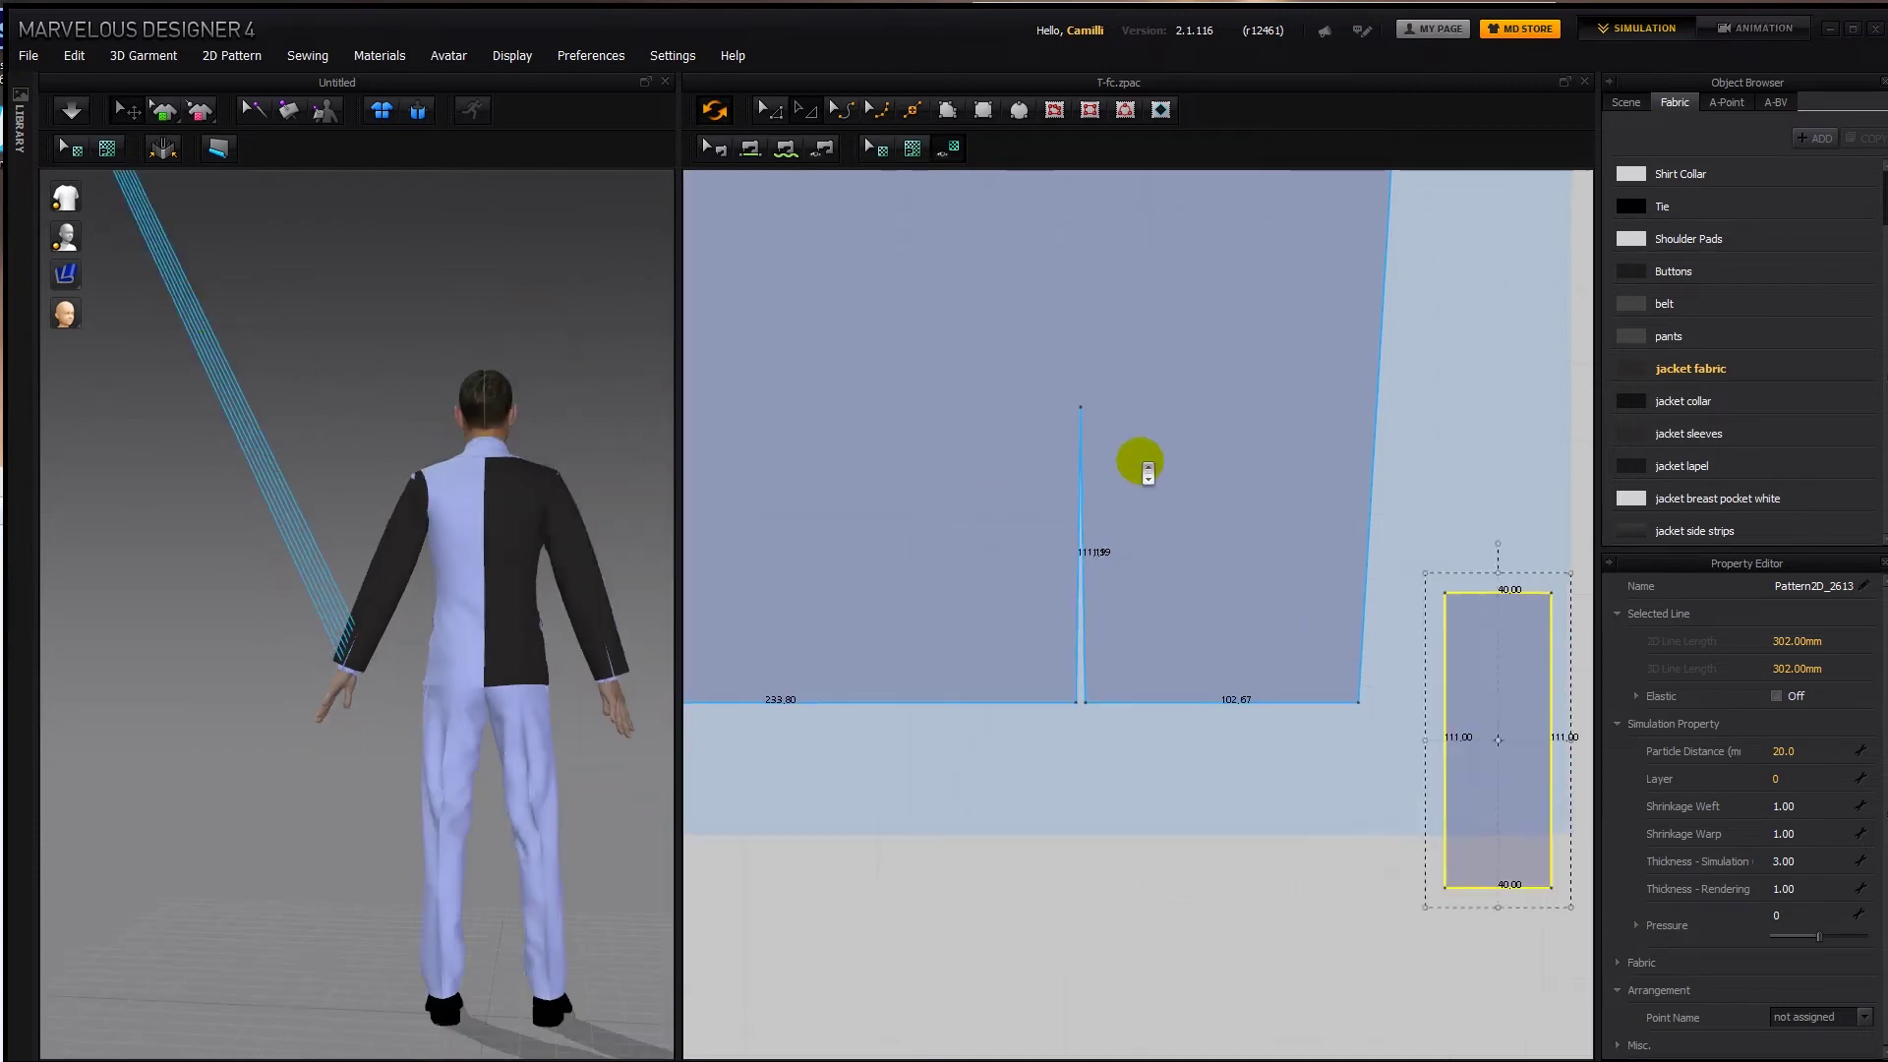
scroll(1124, 474, "down", 6)
middle_click_drag(1125, 473, 1108, 485)
scroll(1095, 459, "up", 1)
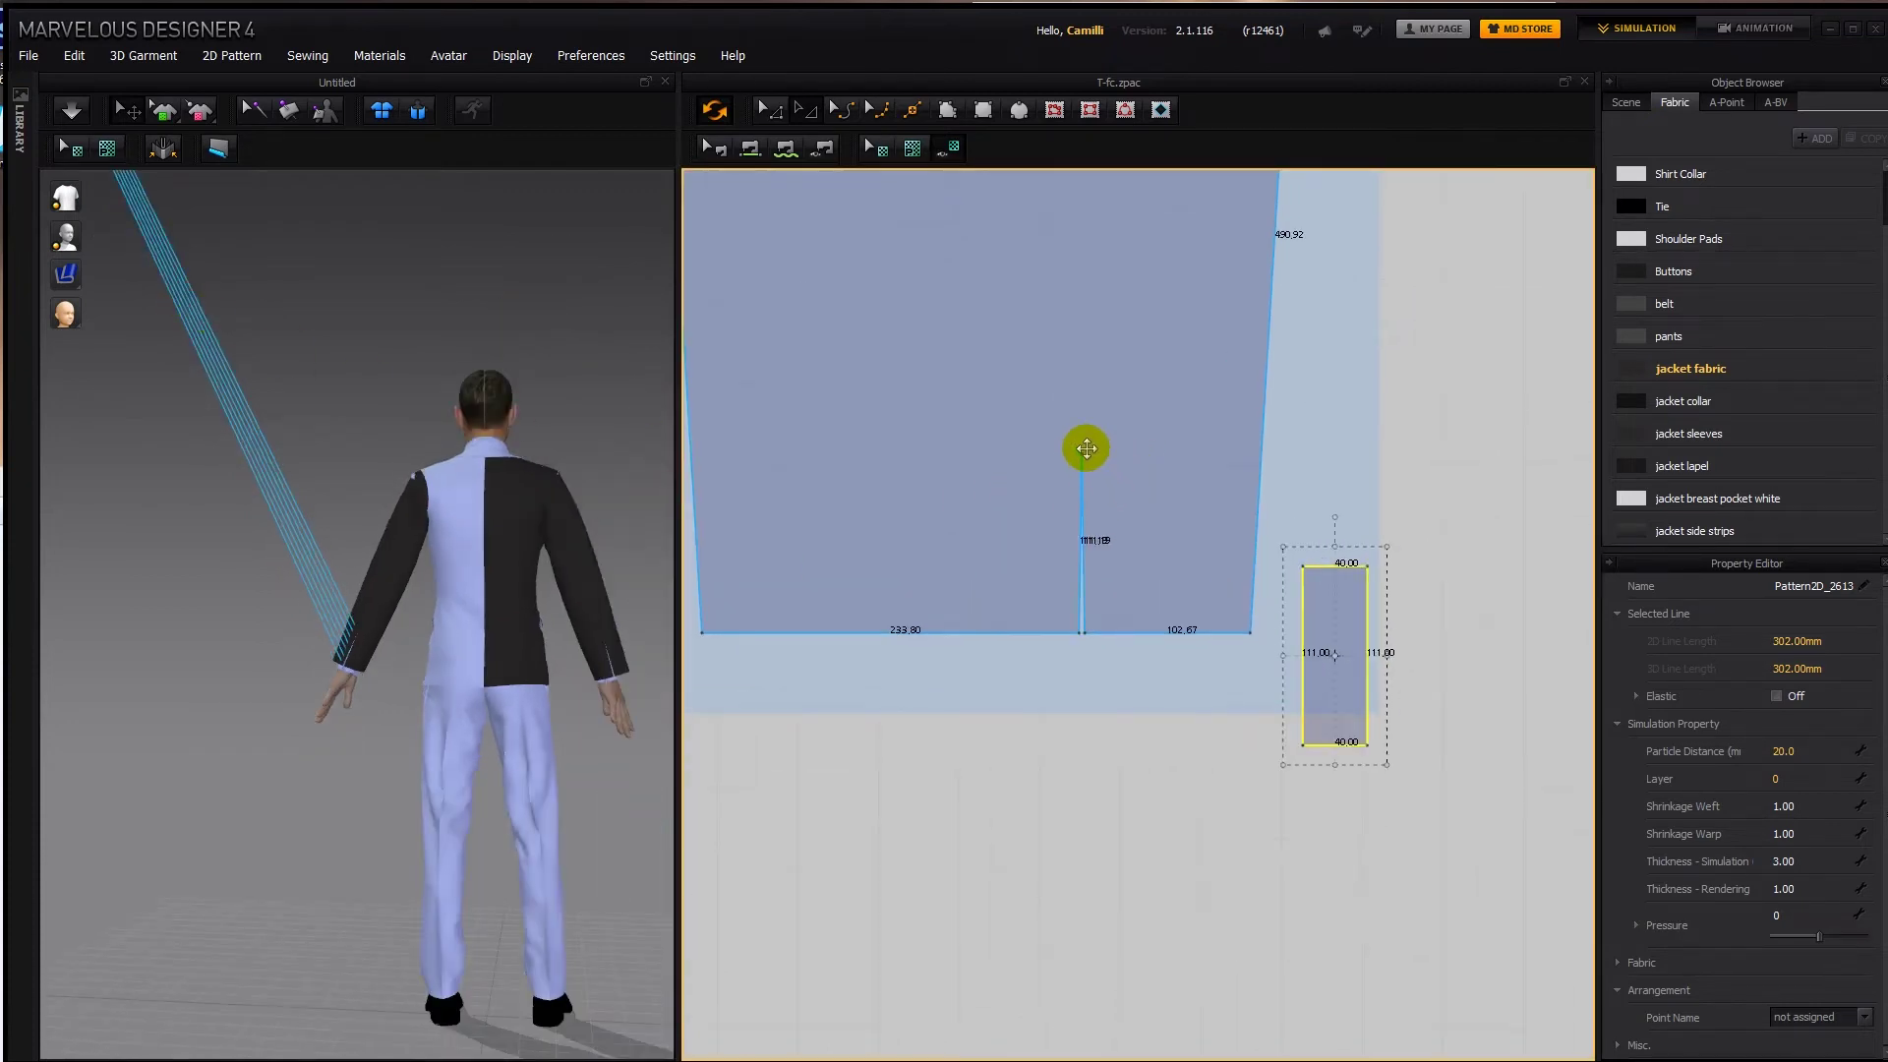
scroll(1086, 448, "up", 3)
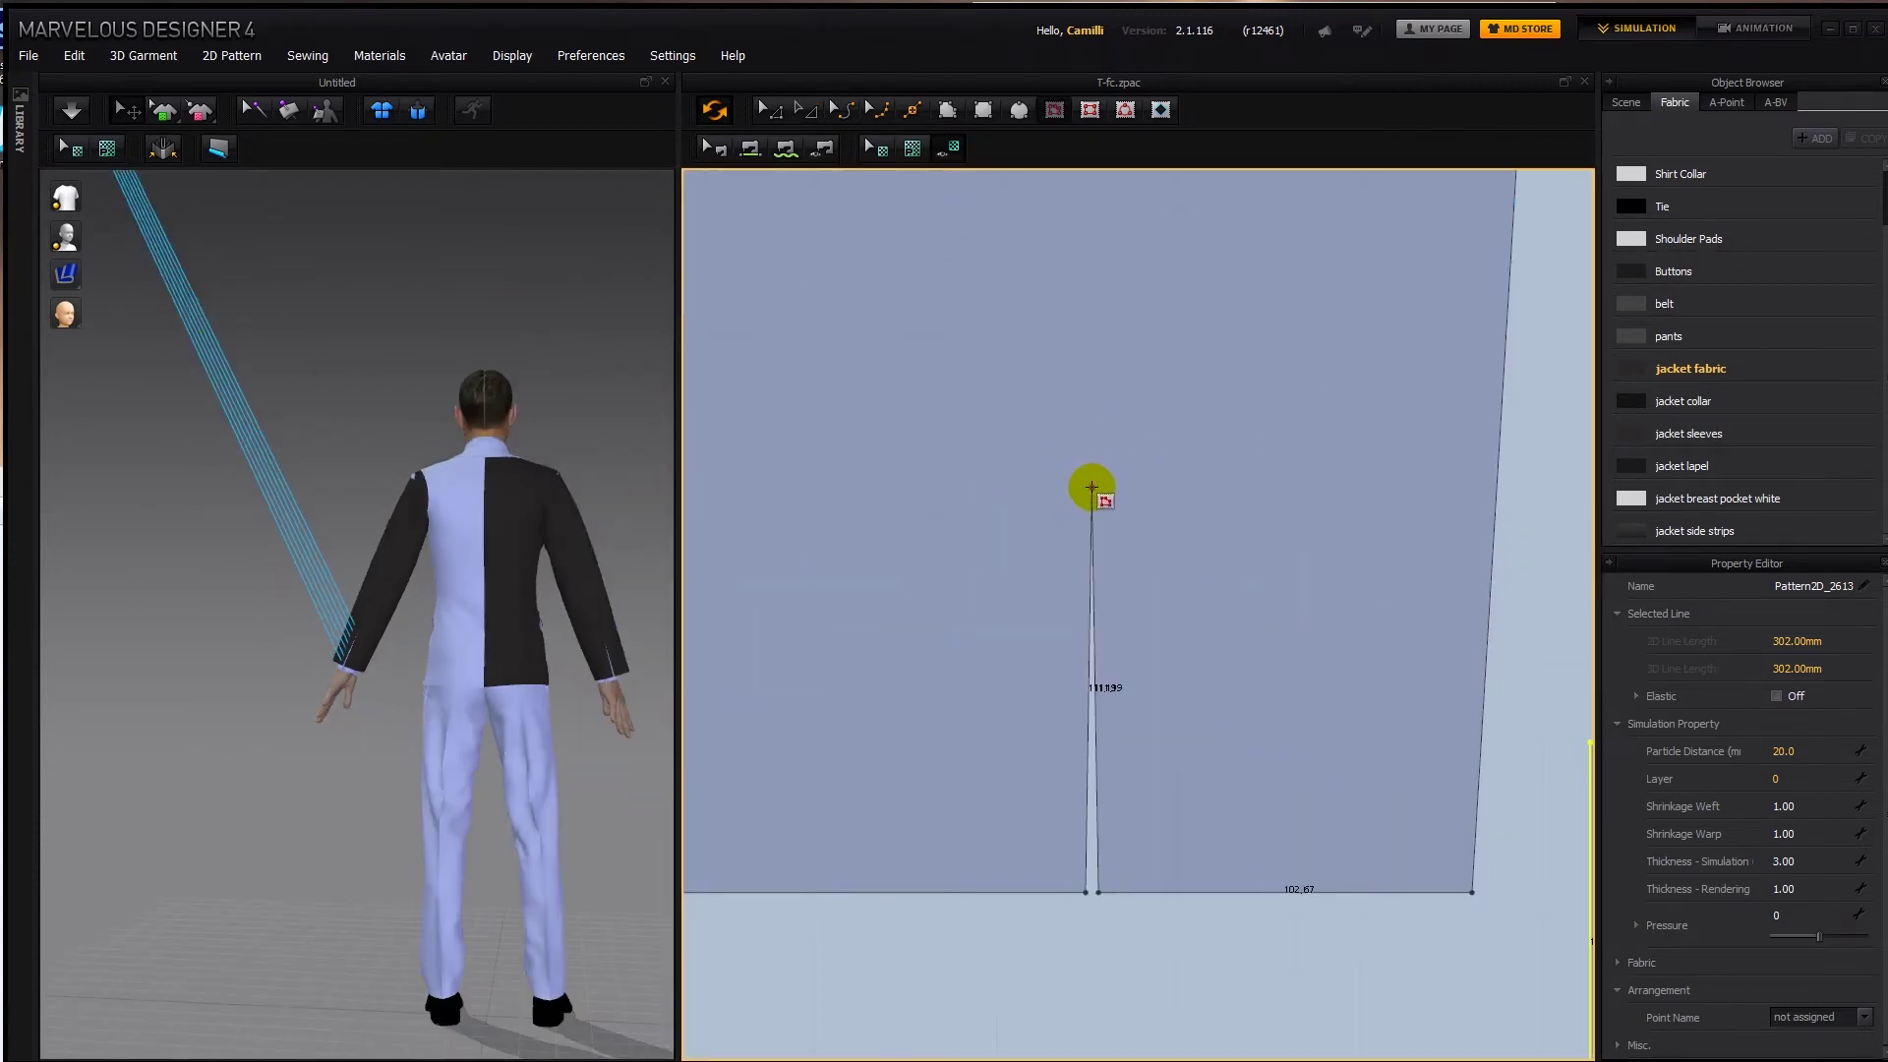
double_click(960, 488)
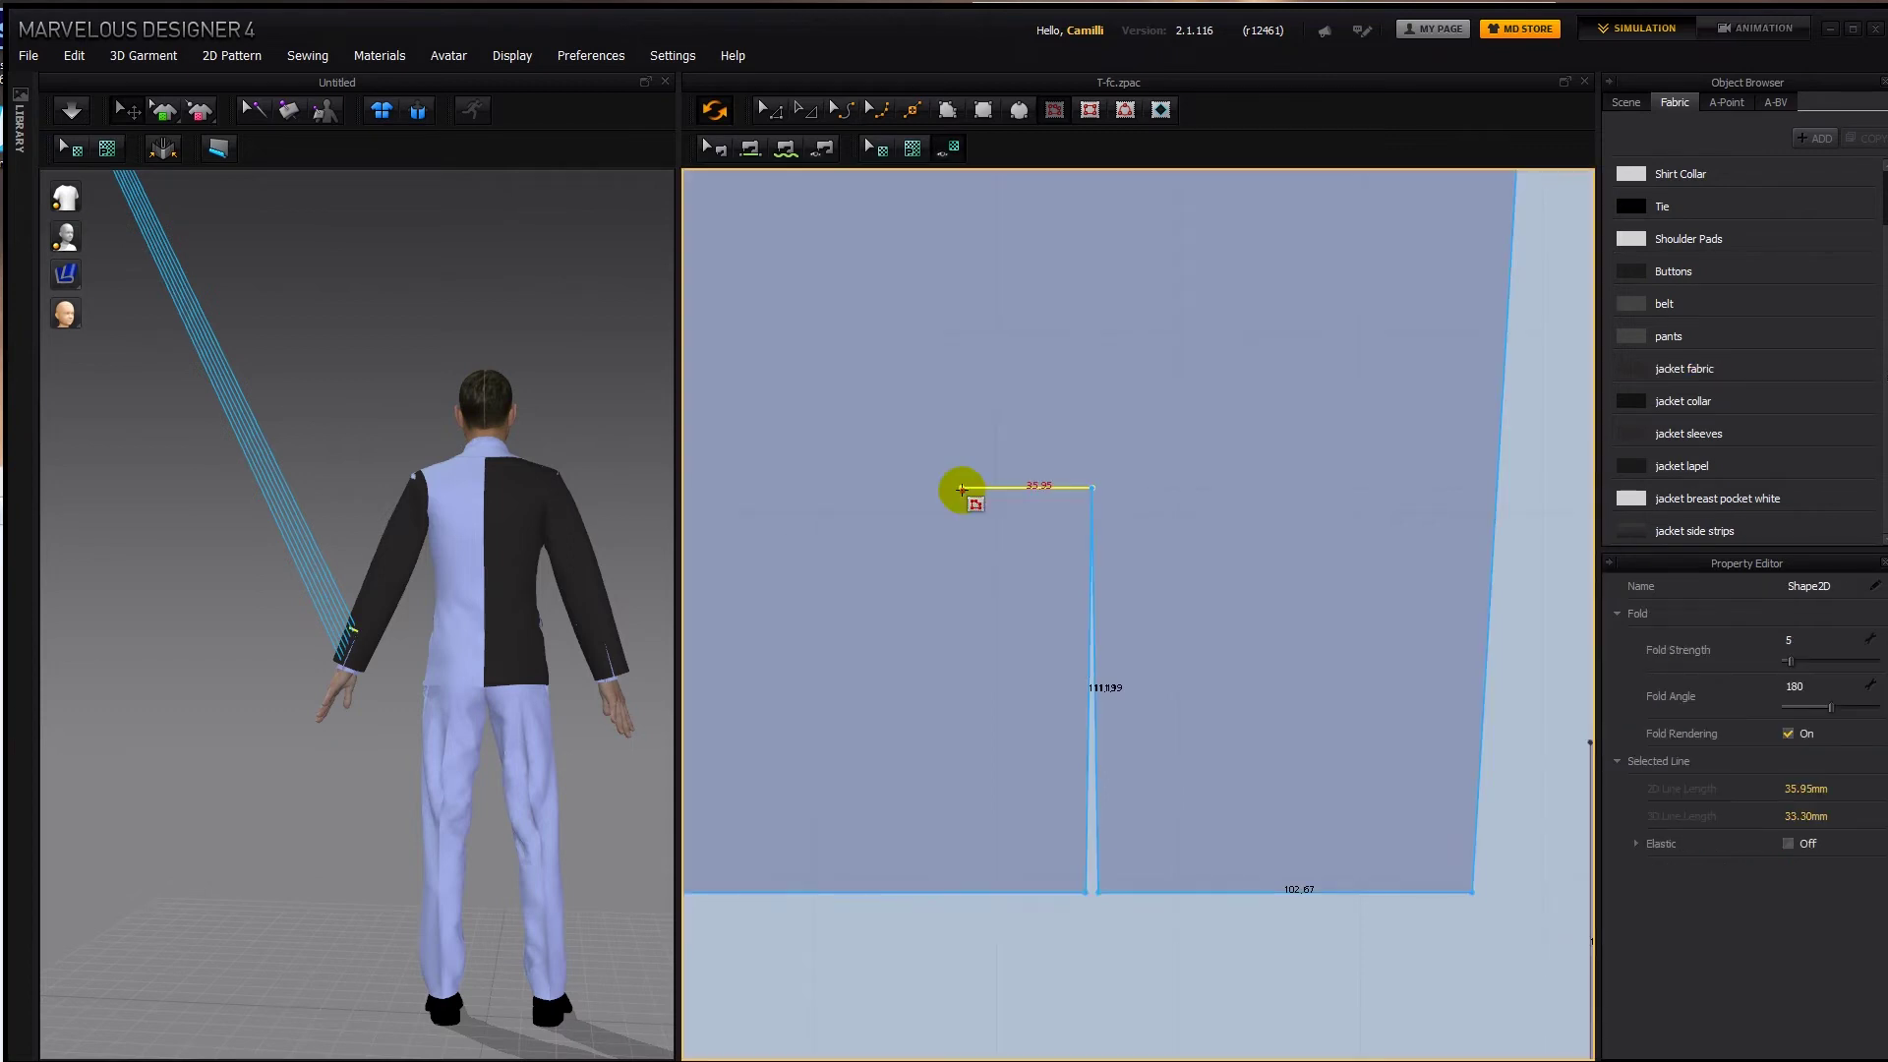
left_click(1497, 540)
Move the internal line's free end outward along the line so that its length becomes 40 mm.
scroll(1237, 646, "down", 5)
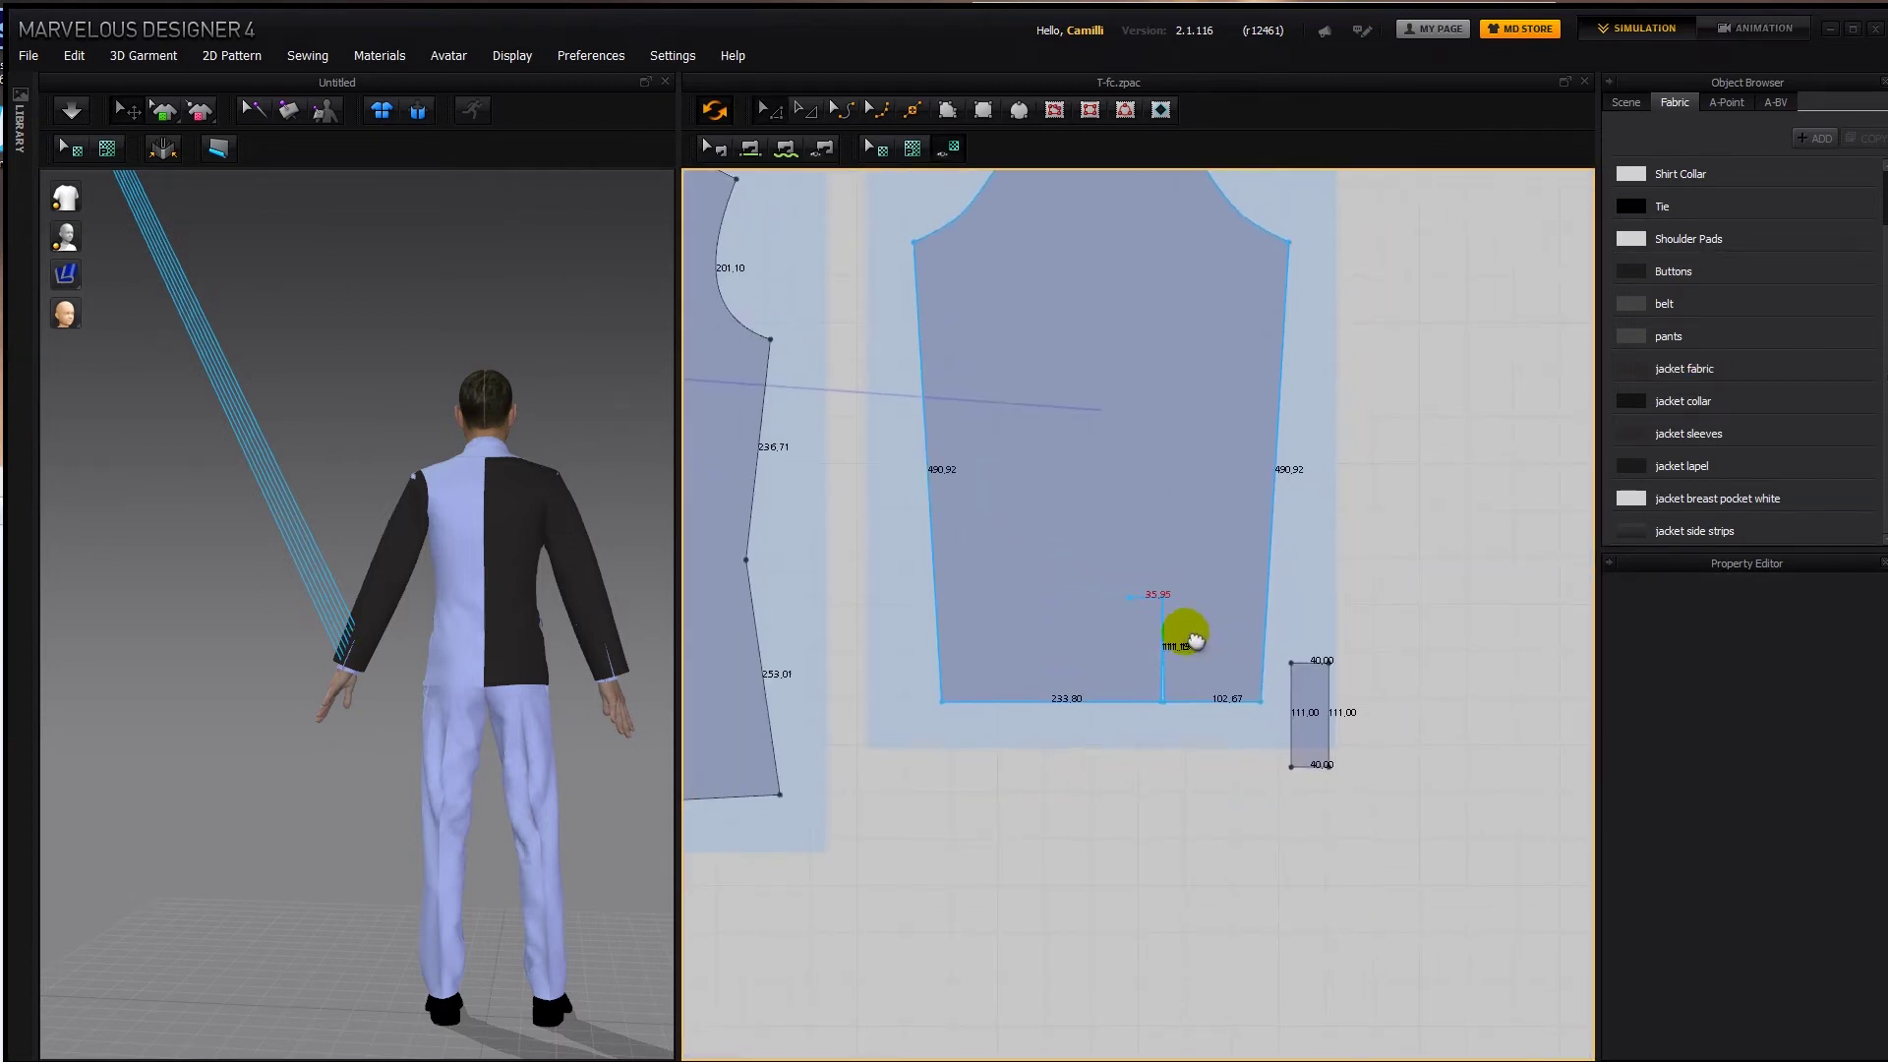
scroll(1121, 611, "up", 4)
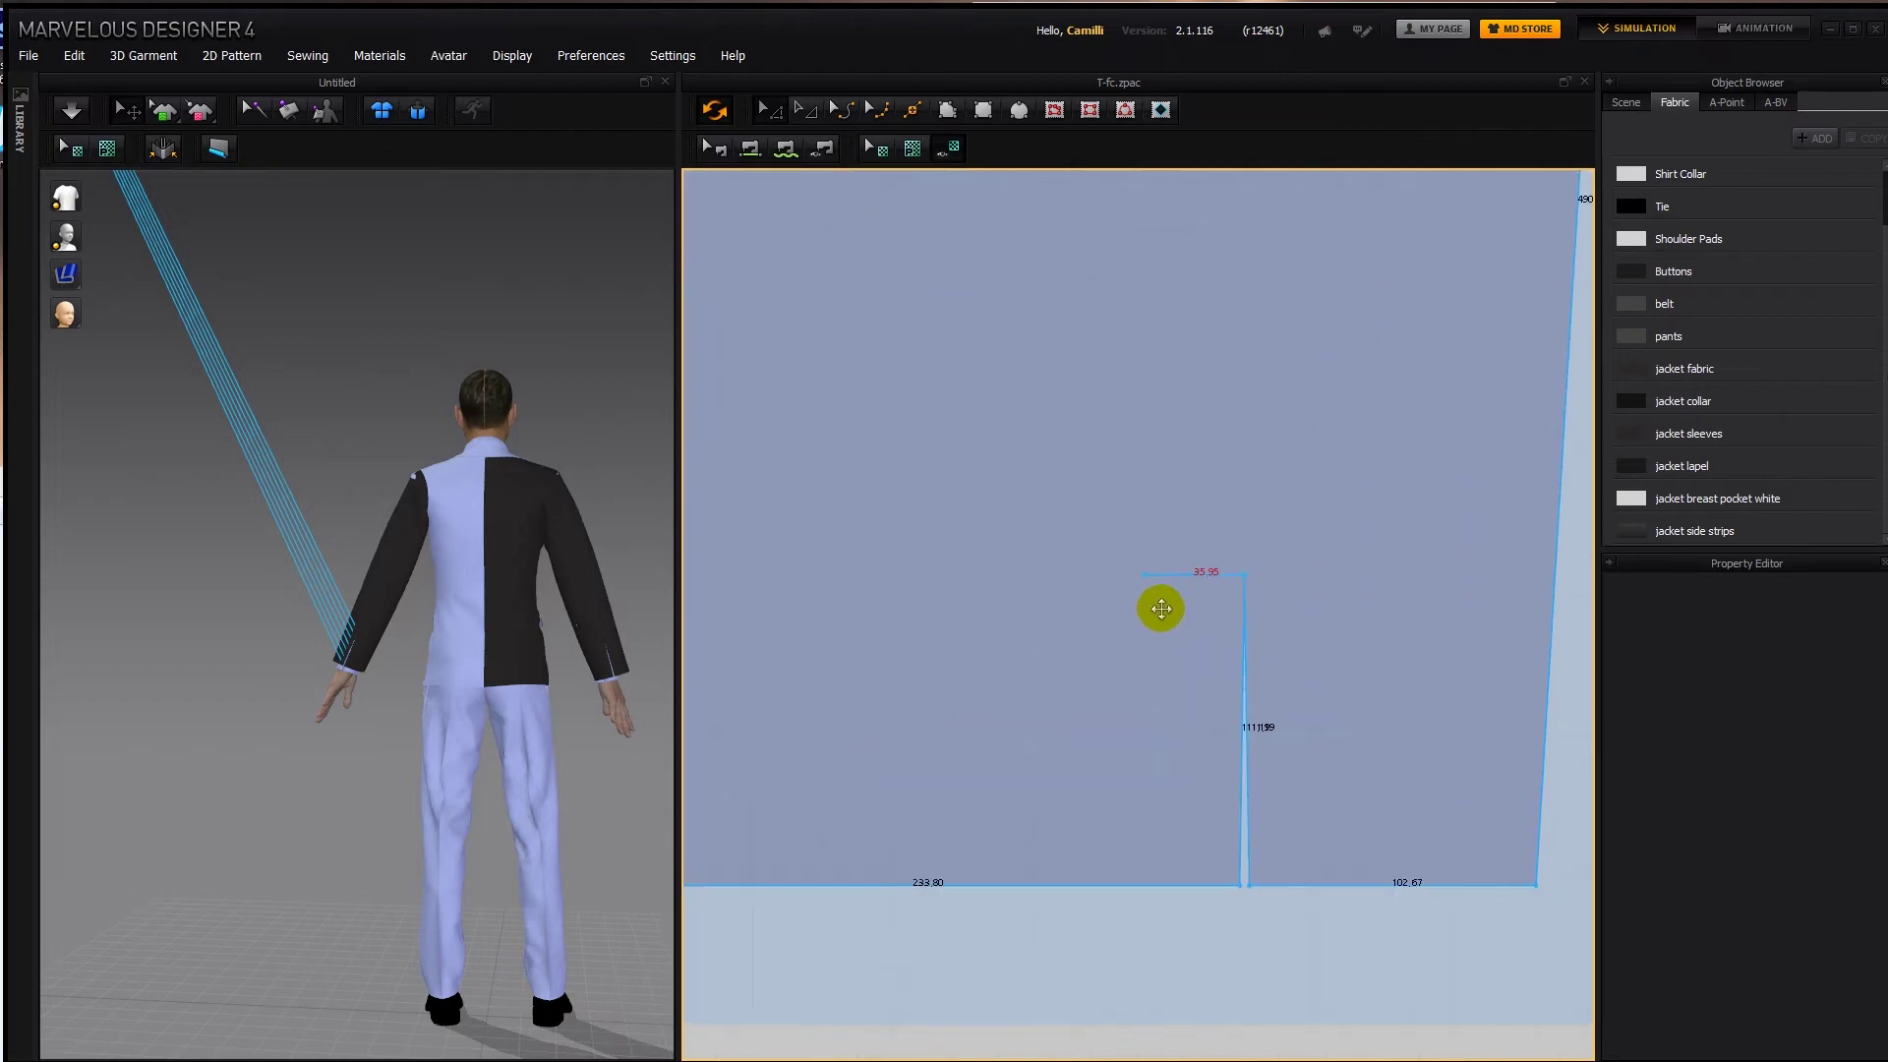
left_click(1122, 576)
left_click_drag(1123, 576, 1111, 577)
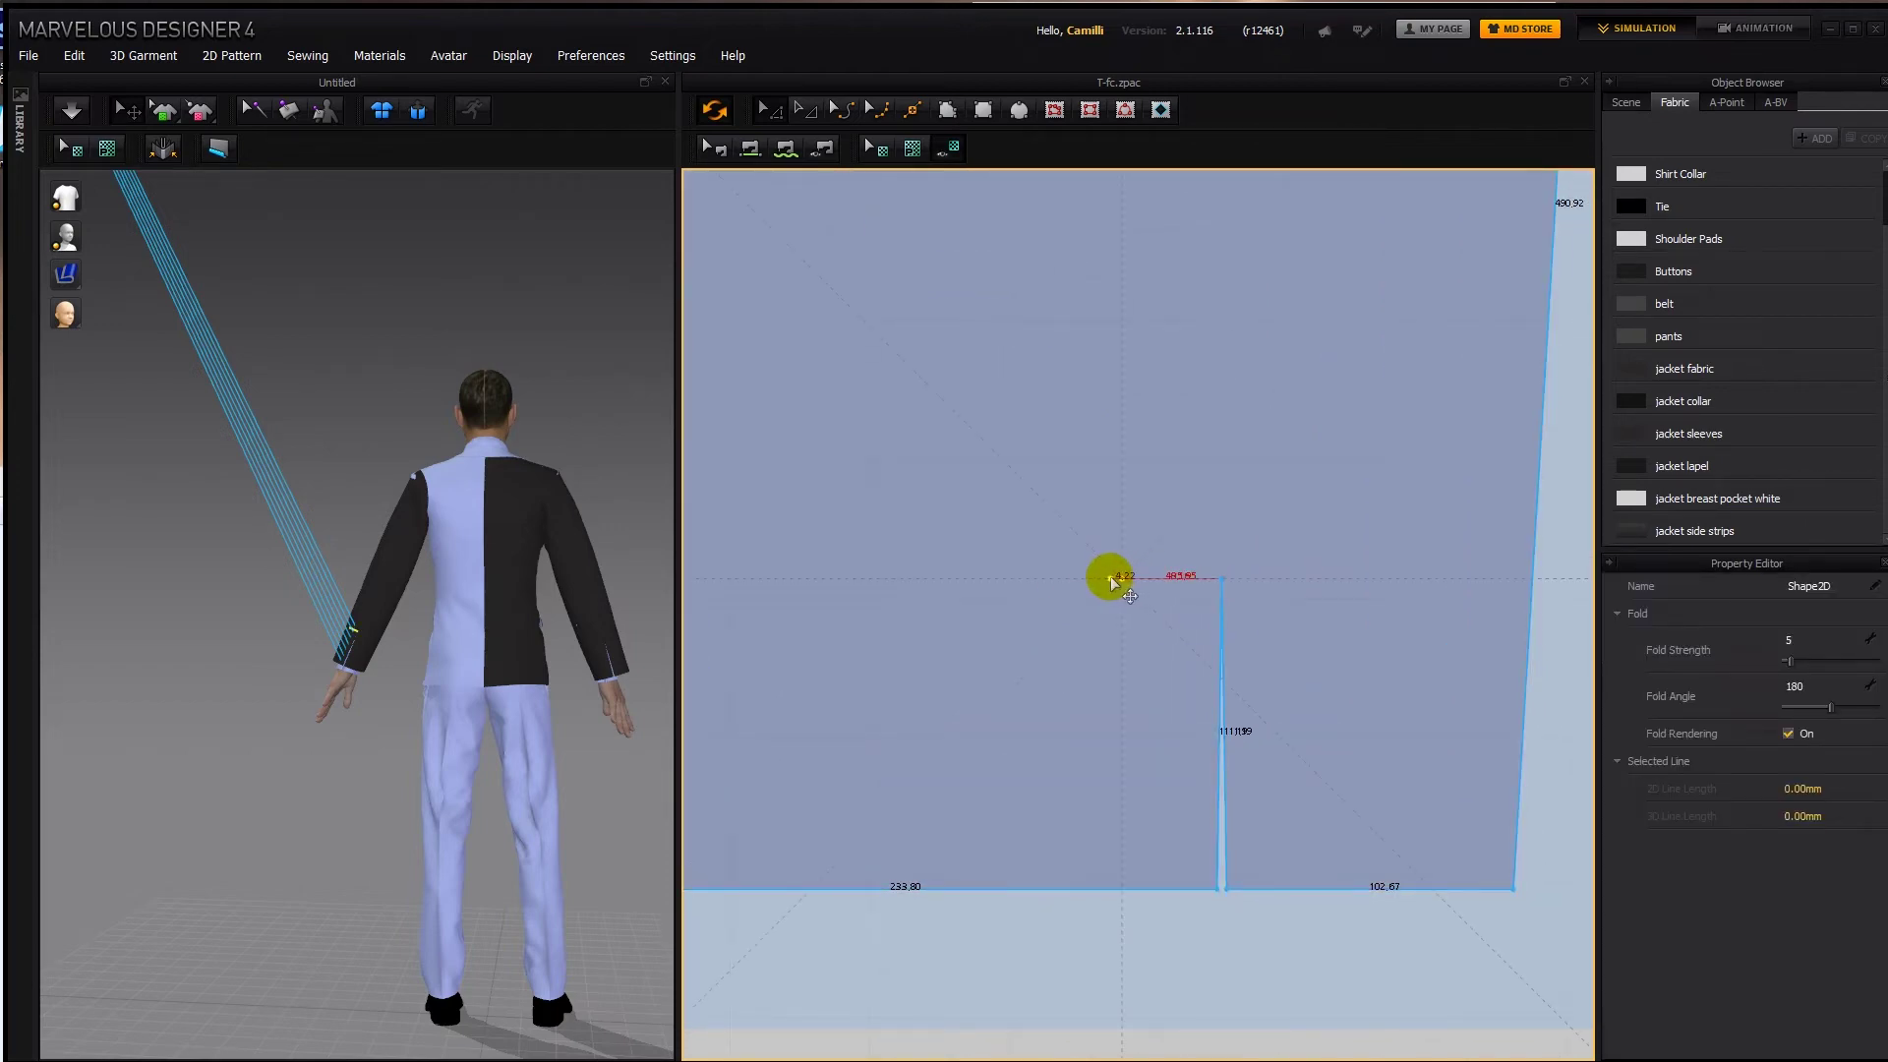
right_click(1107, 576)
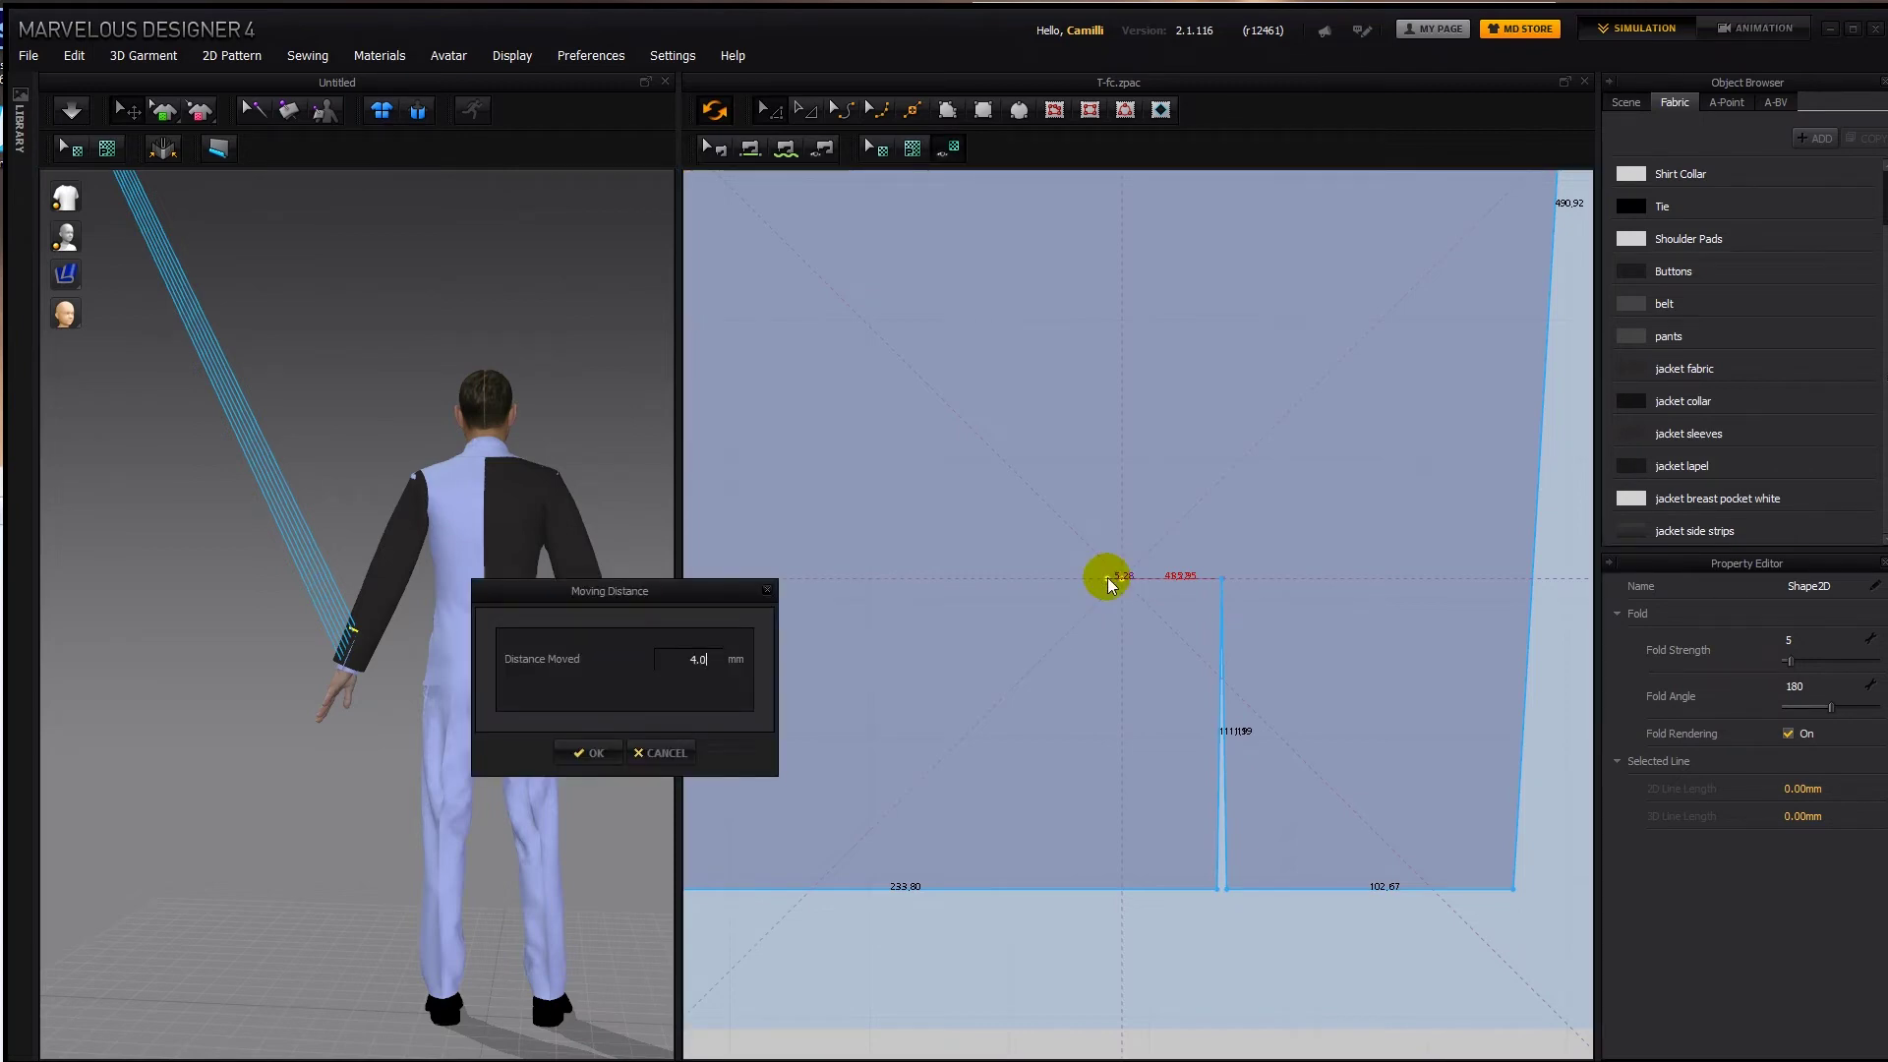
type("4.0")
key("Return")
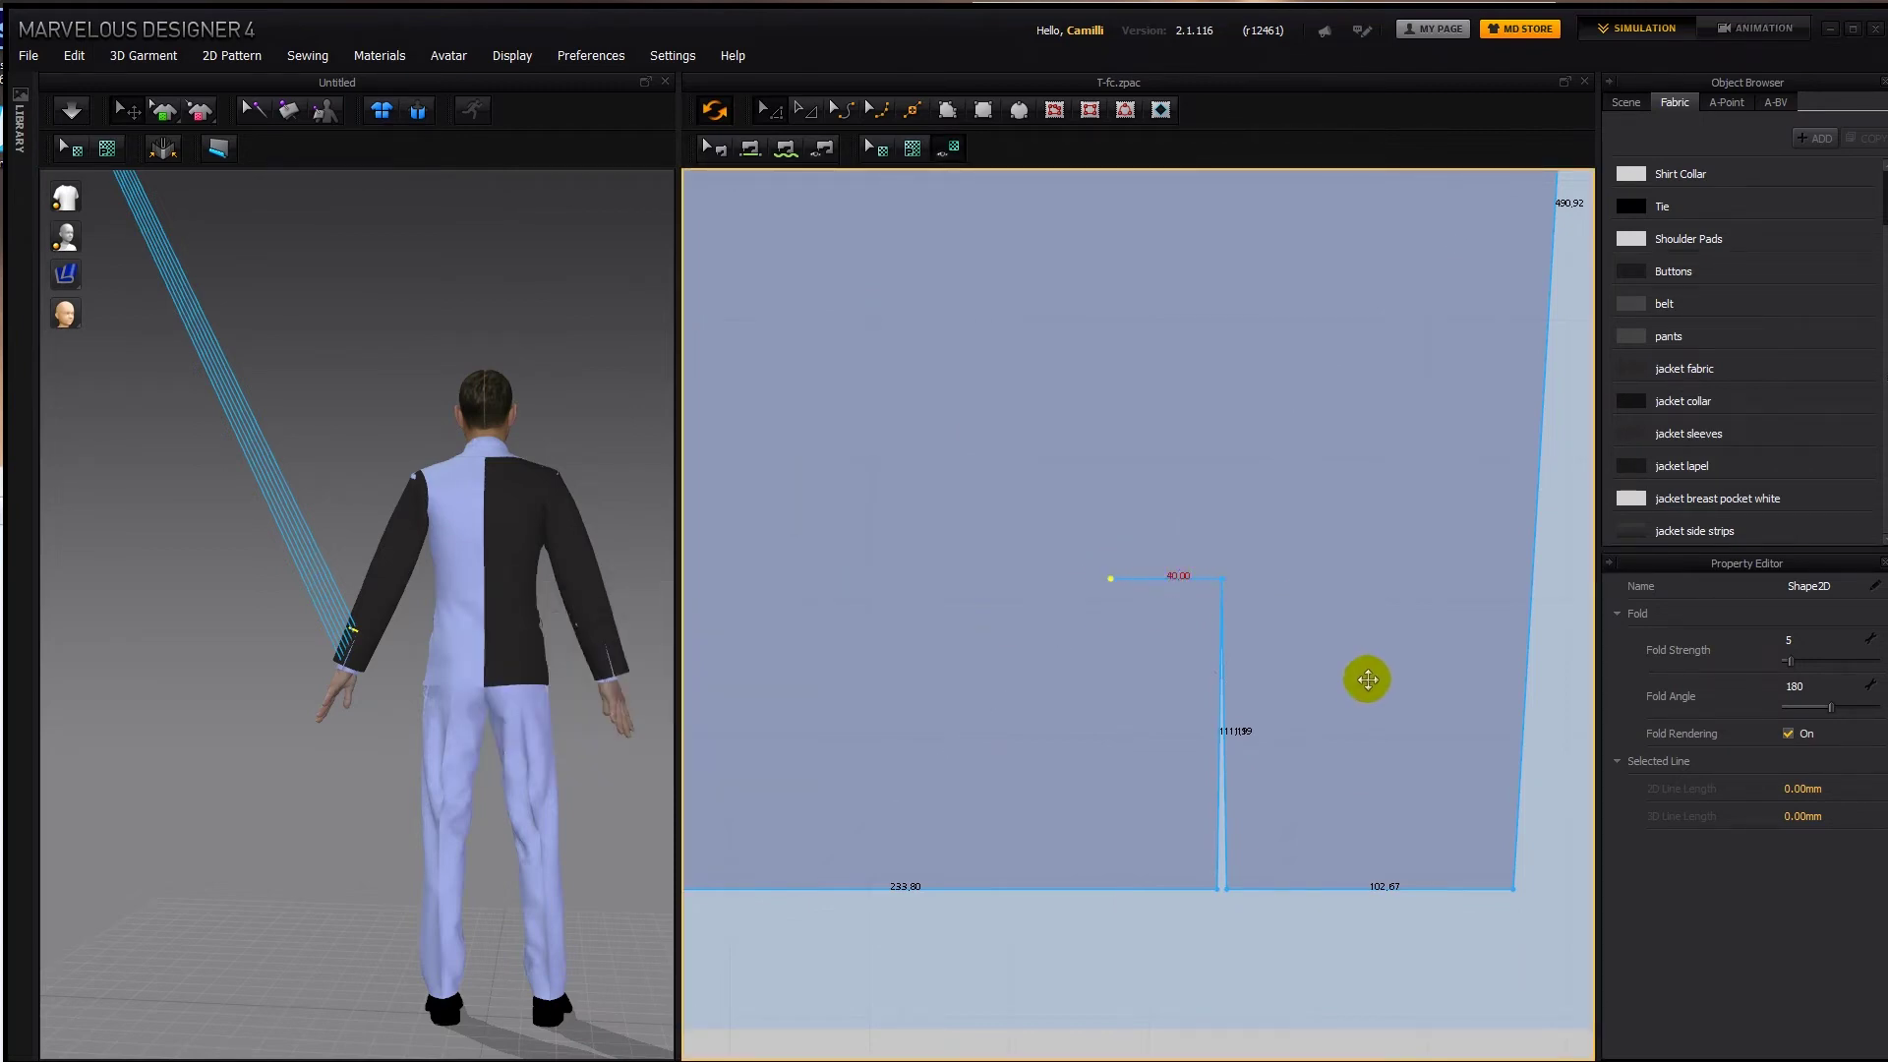
Sew the rectangle's upper 40 mm edge to the internal line and superimpose the rectangle under the sleeve.
scroll(1366, 678, "down", 5)
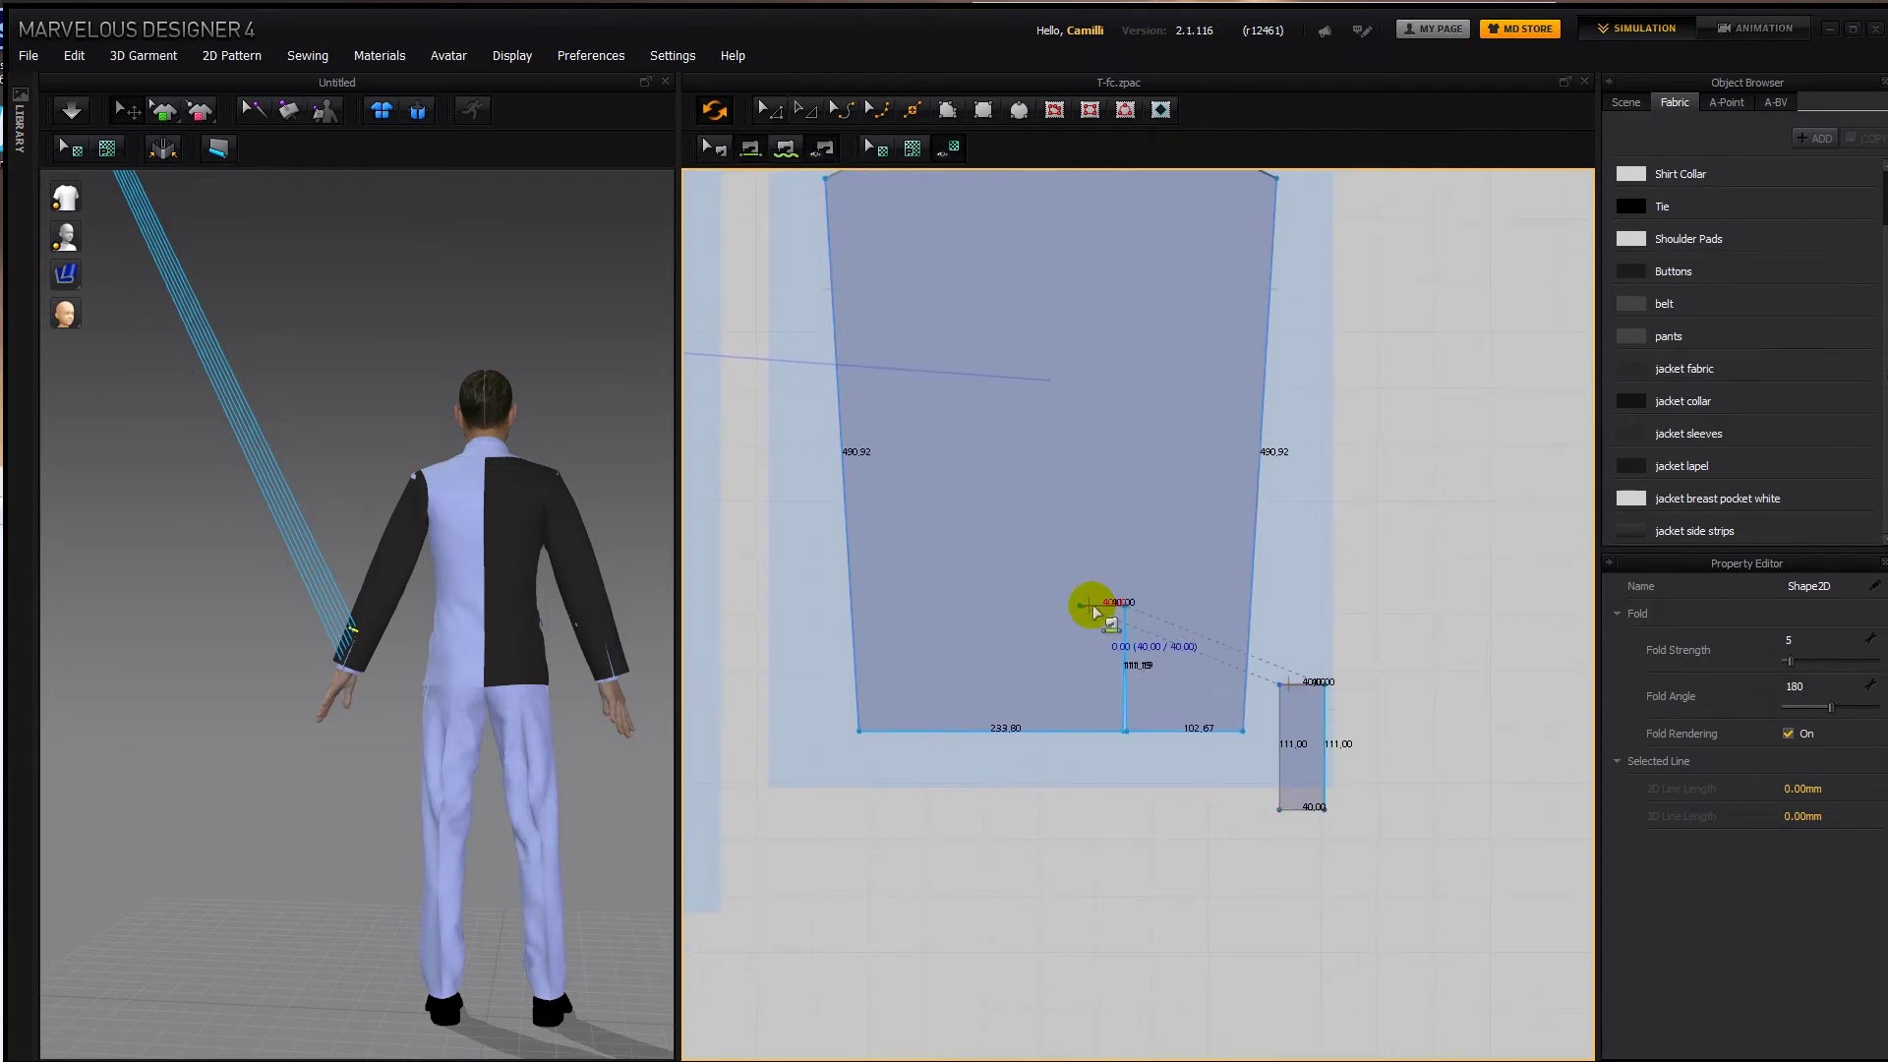
left_click(1301, 744)
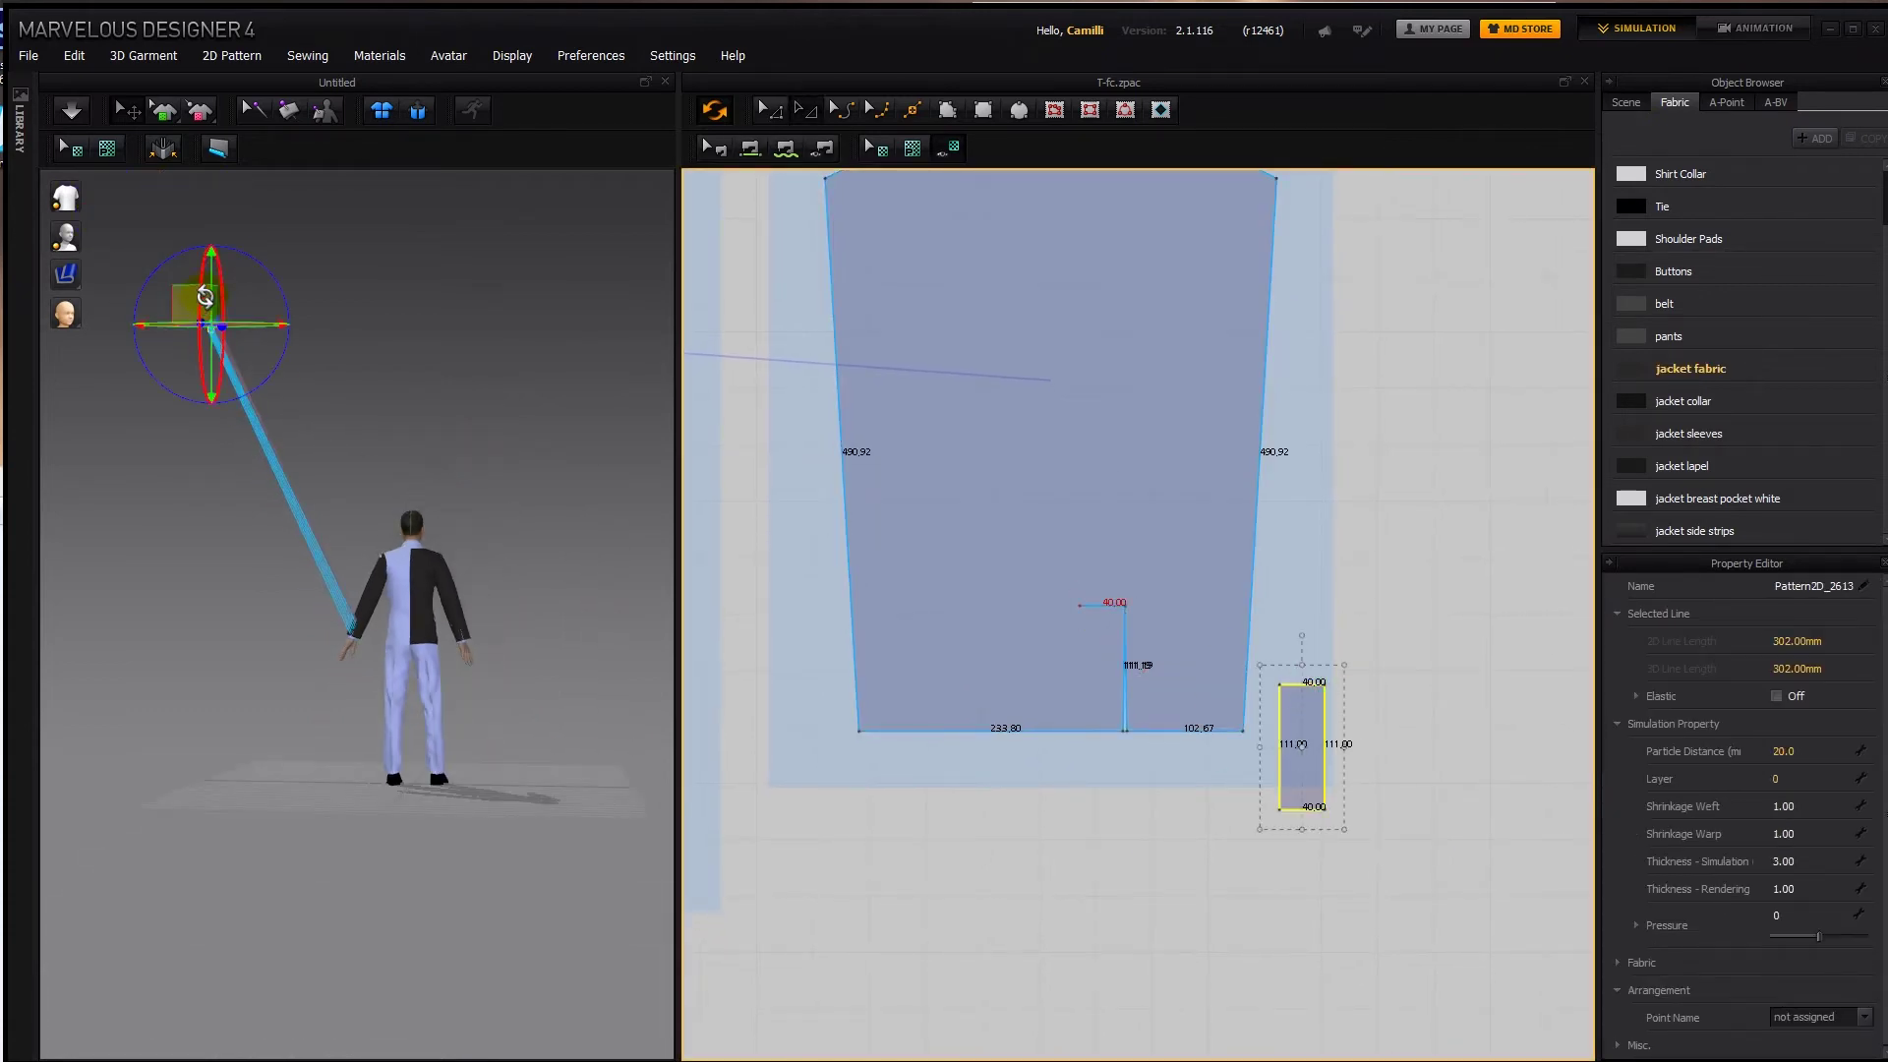
right_click(194, 288)
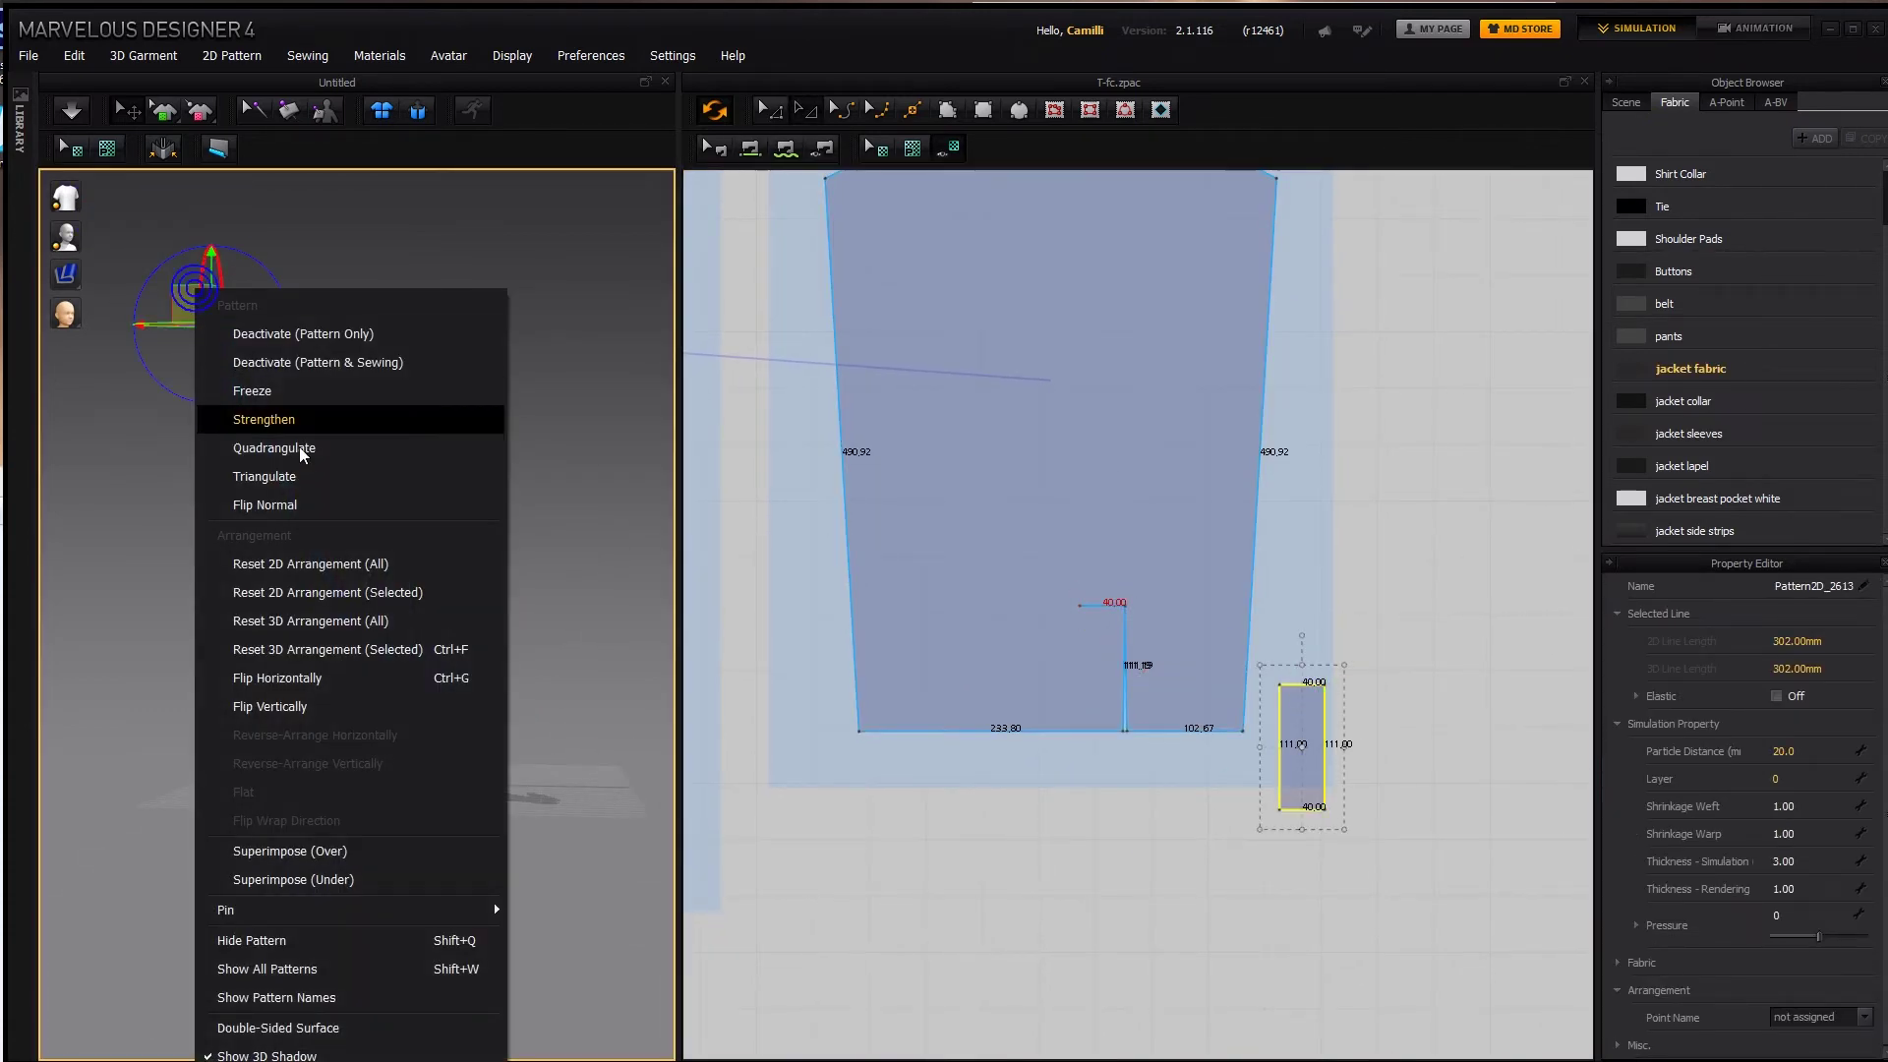
left_click(332, 878)
Hide the sleeve pattern in the 3D view and select the rectangle piece lying beneath it at the cuff.
scroll(369, 595, "up", 10)
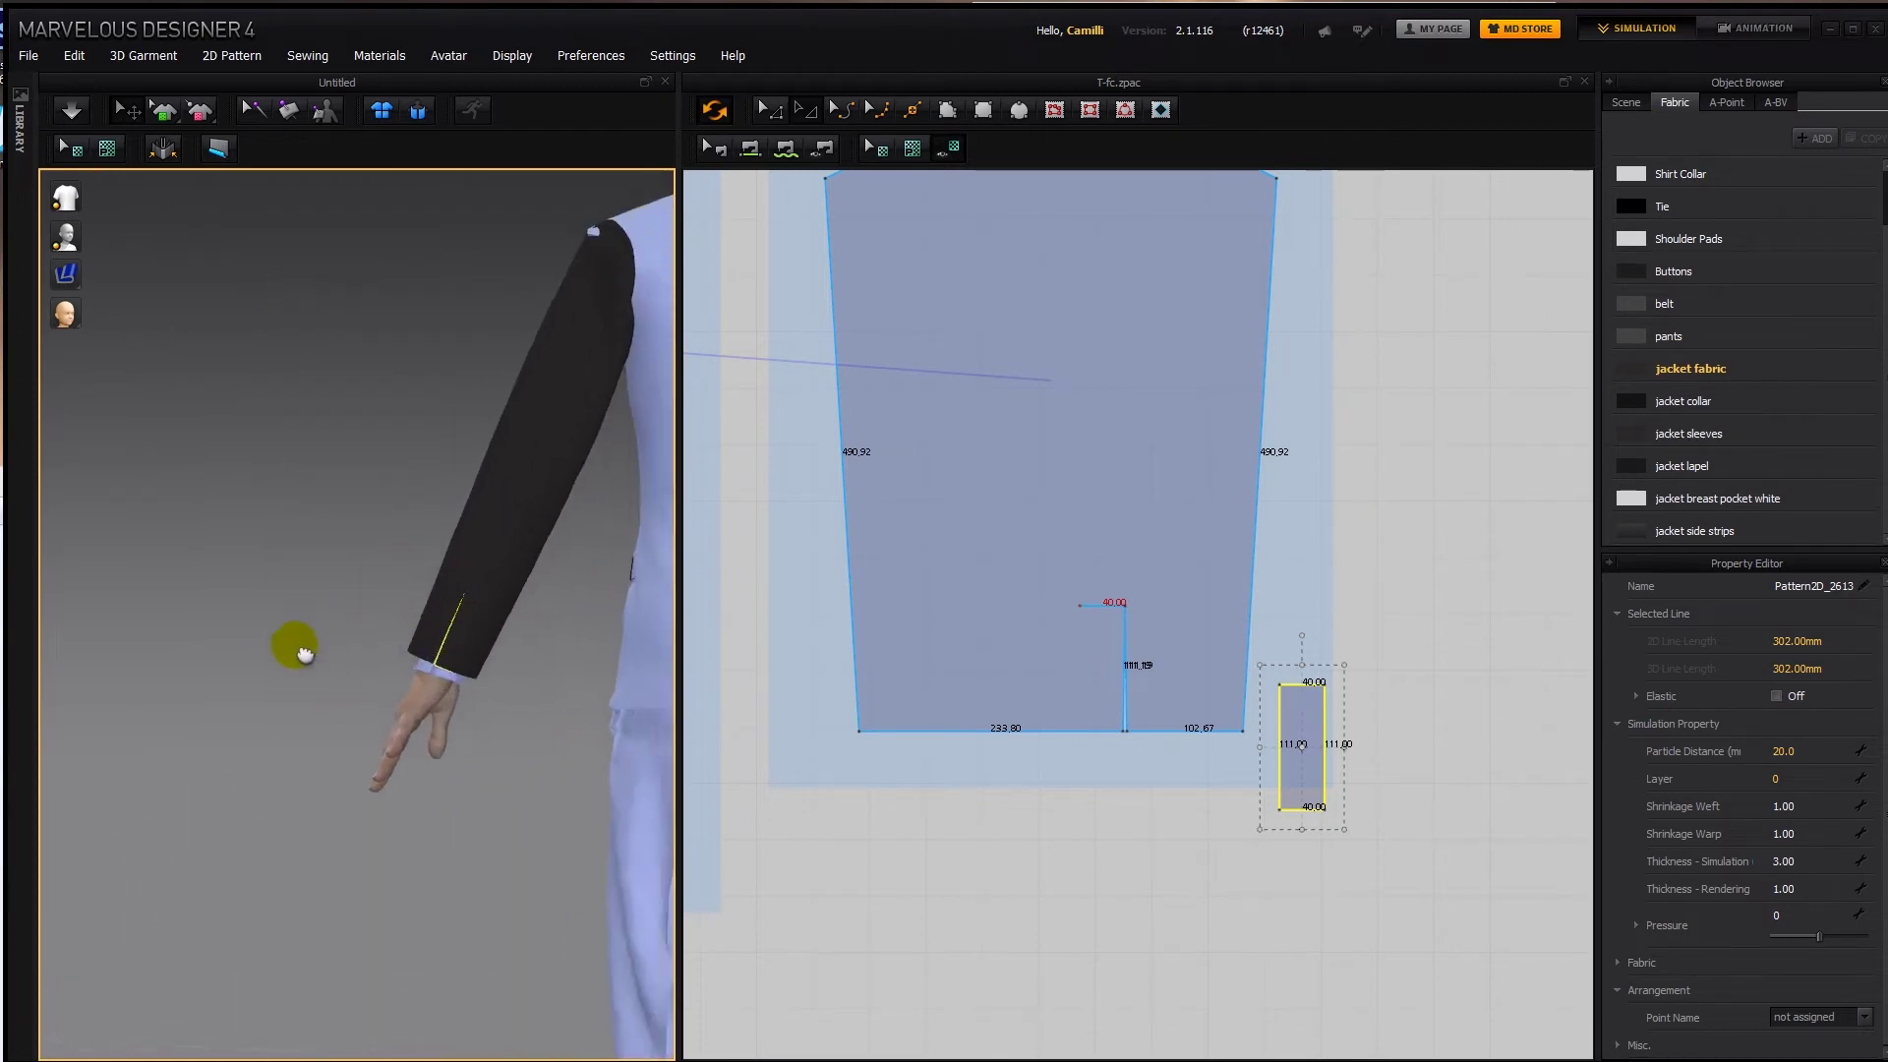
right_click_drag(408, 671, 516, 584)
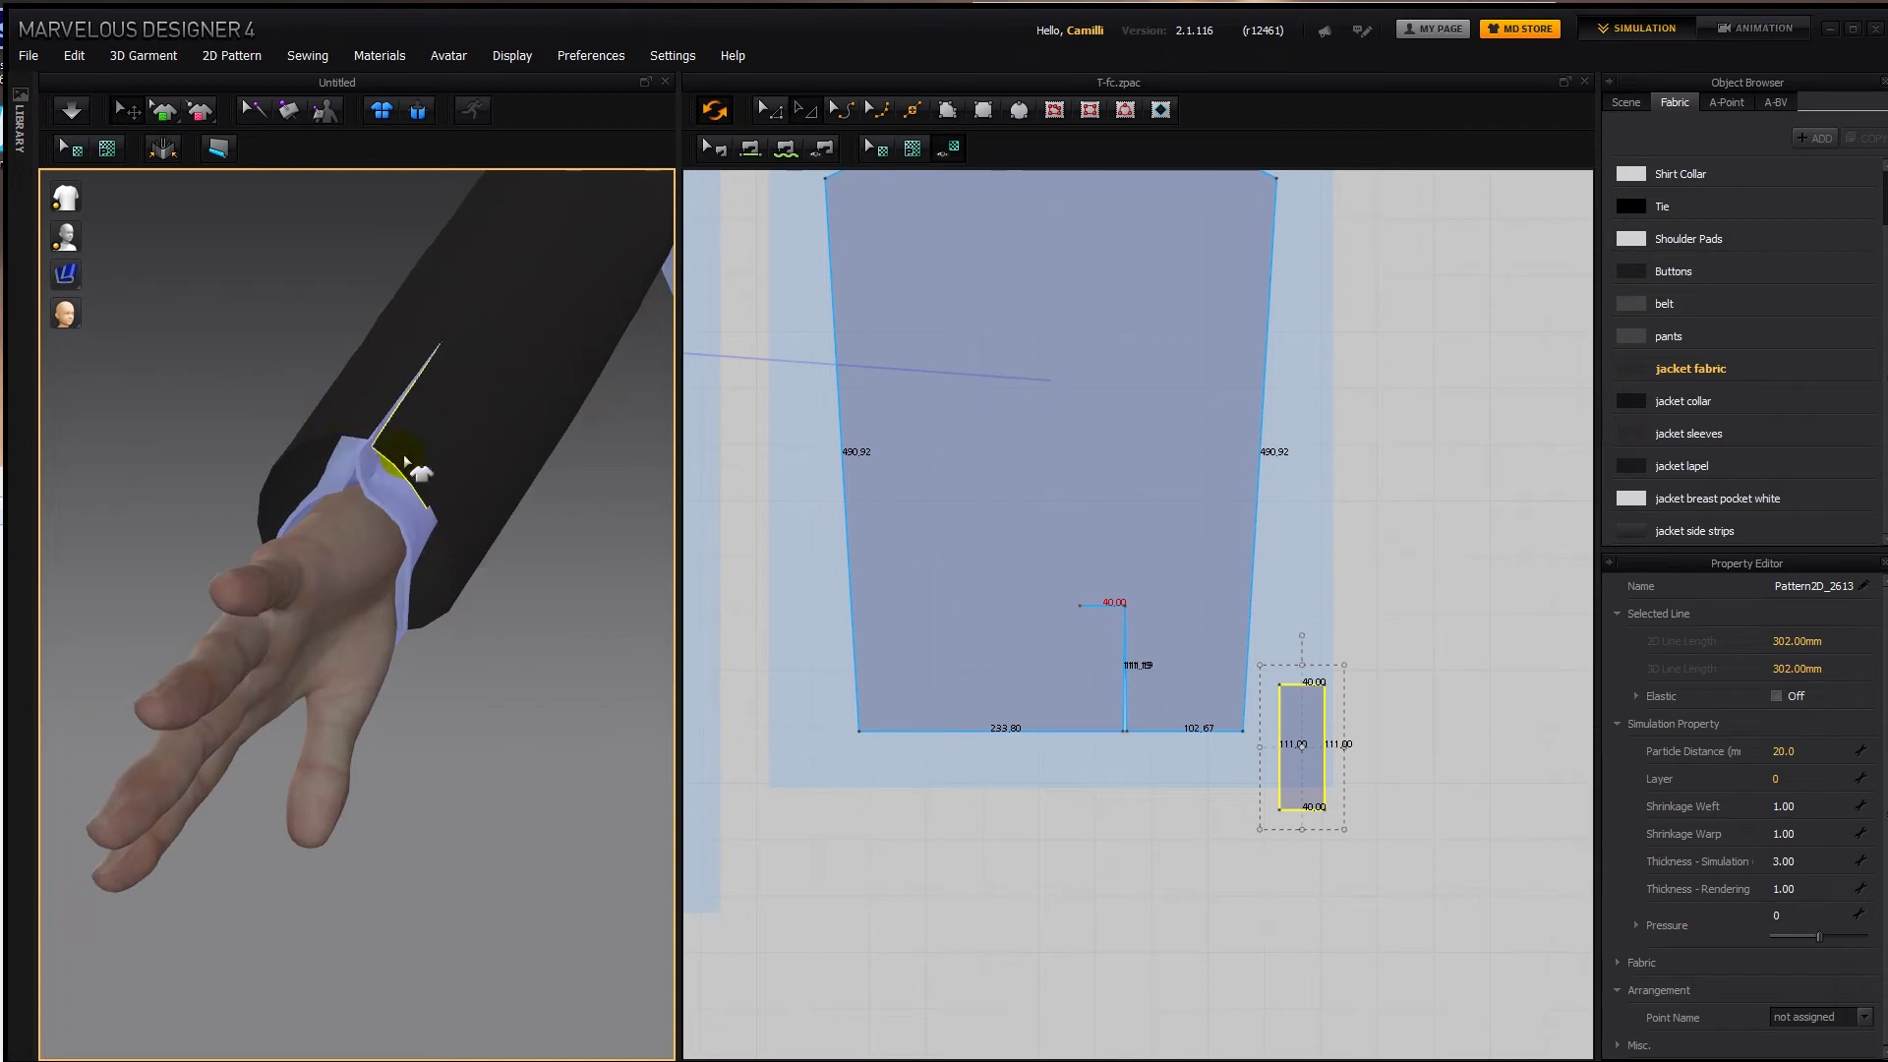
left_click(517, 407)
key("shift+q")
left_click(438, 416)
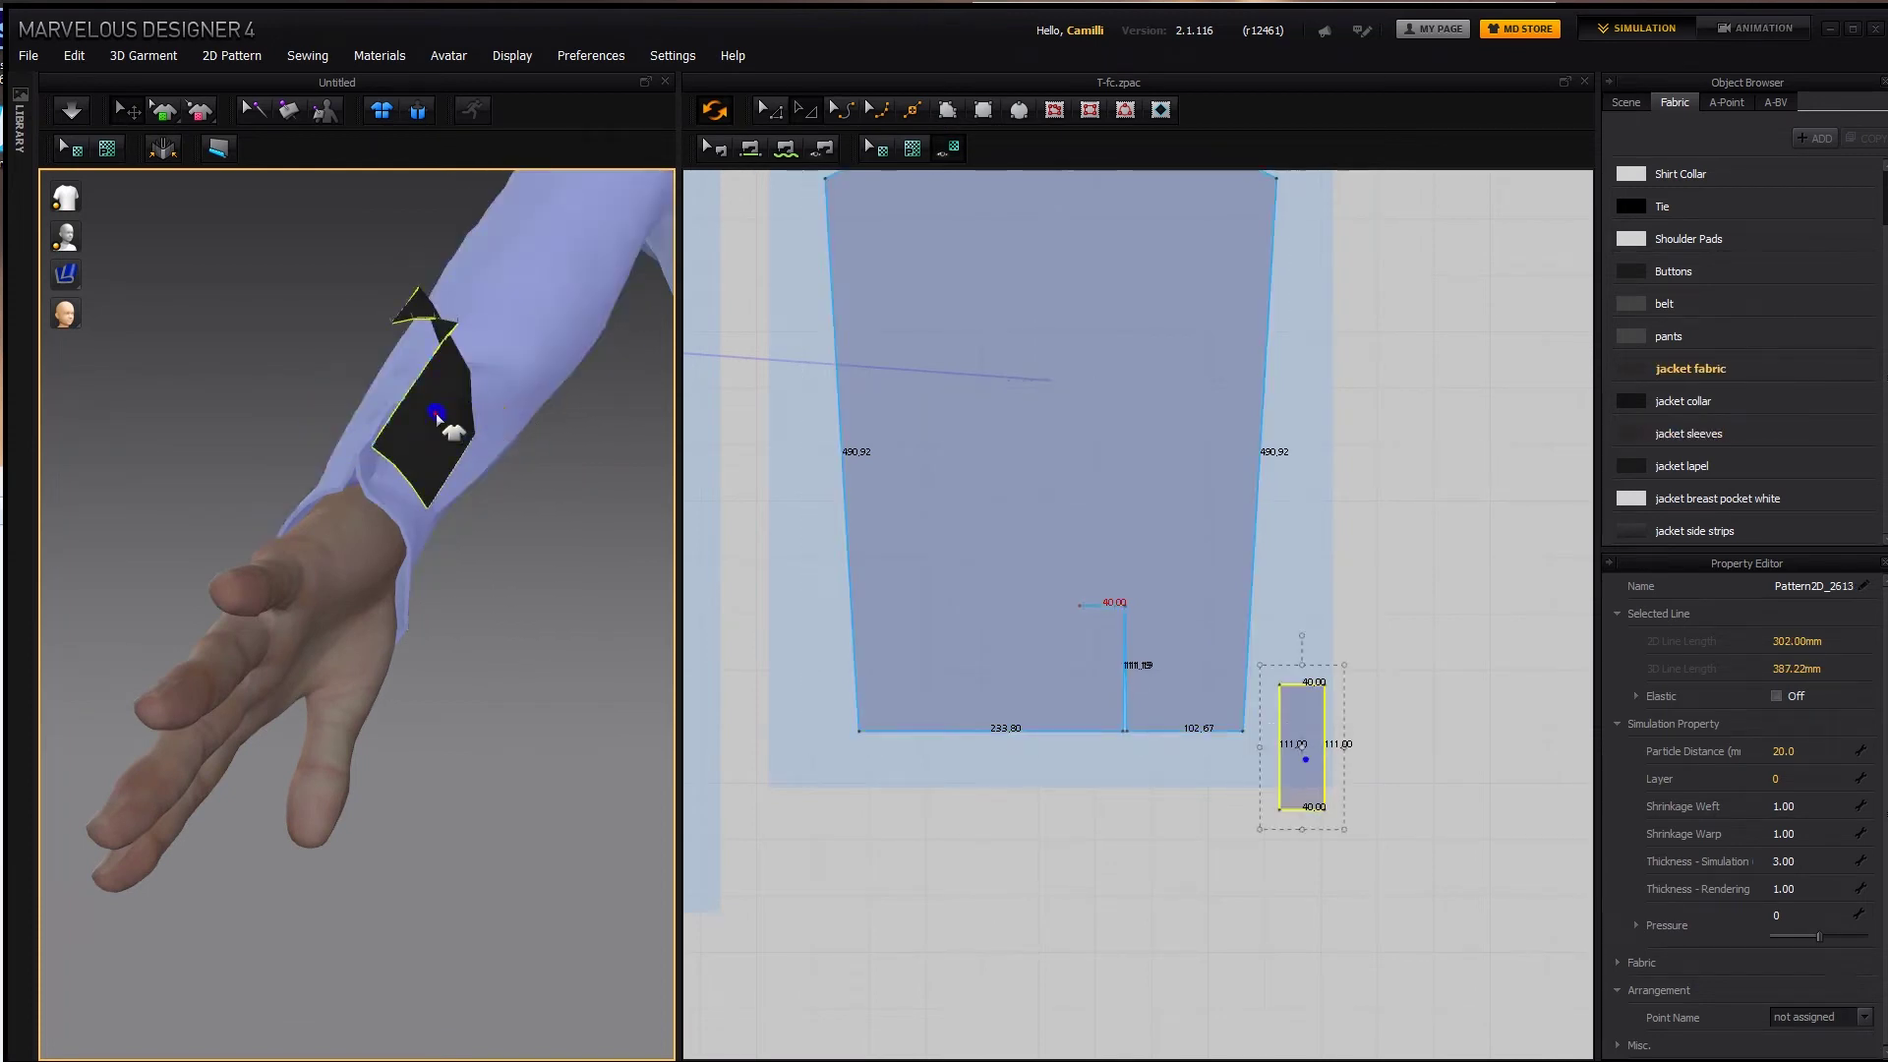
Reset the rectangle piece's 3D arrangement and bring the relocated piece down from above the avatar to the arm.
right_click(435, 415)
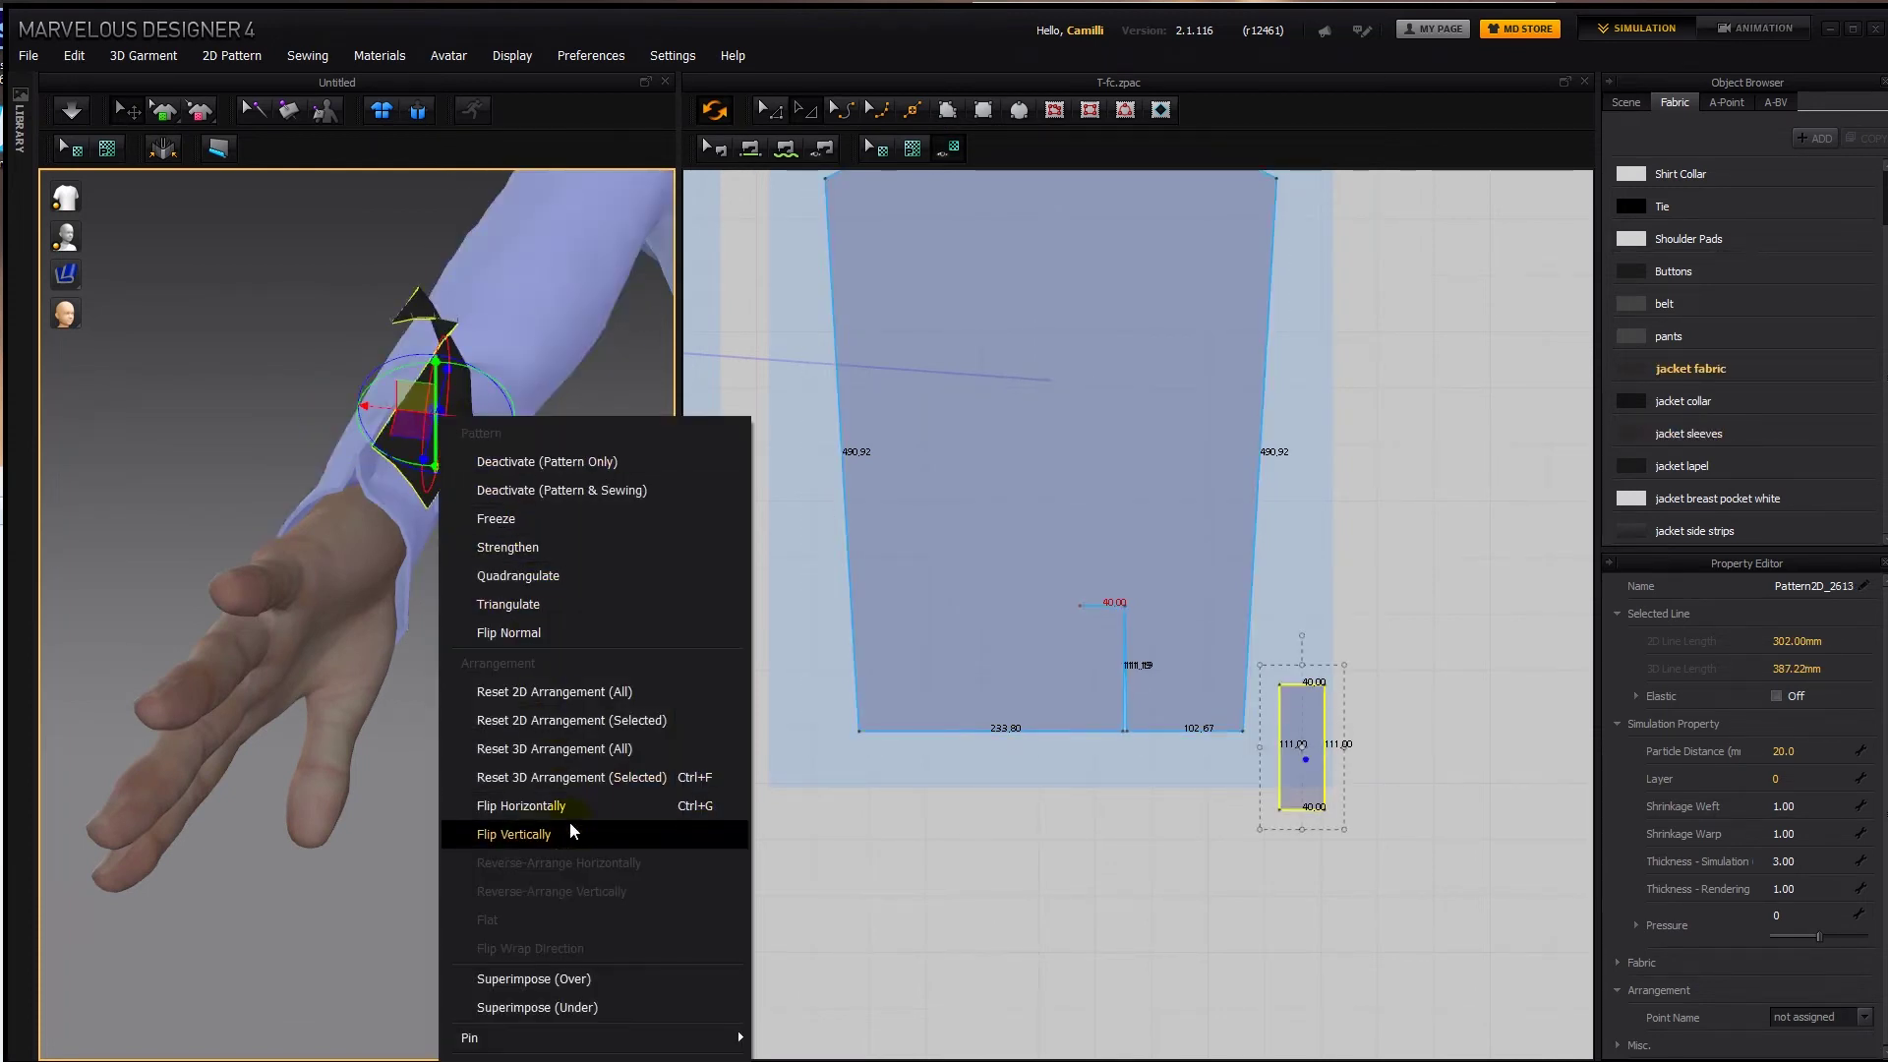
left_click(562, 783)
scroll(438, 500, "down", 8)
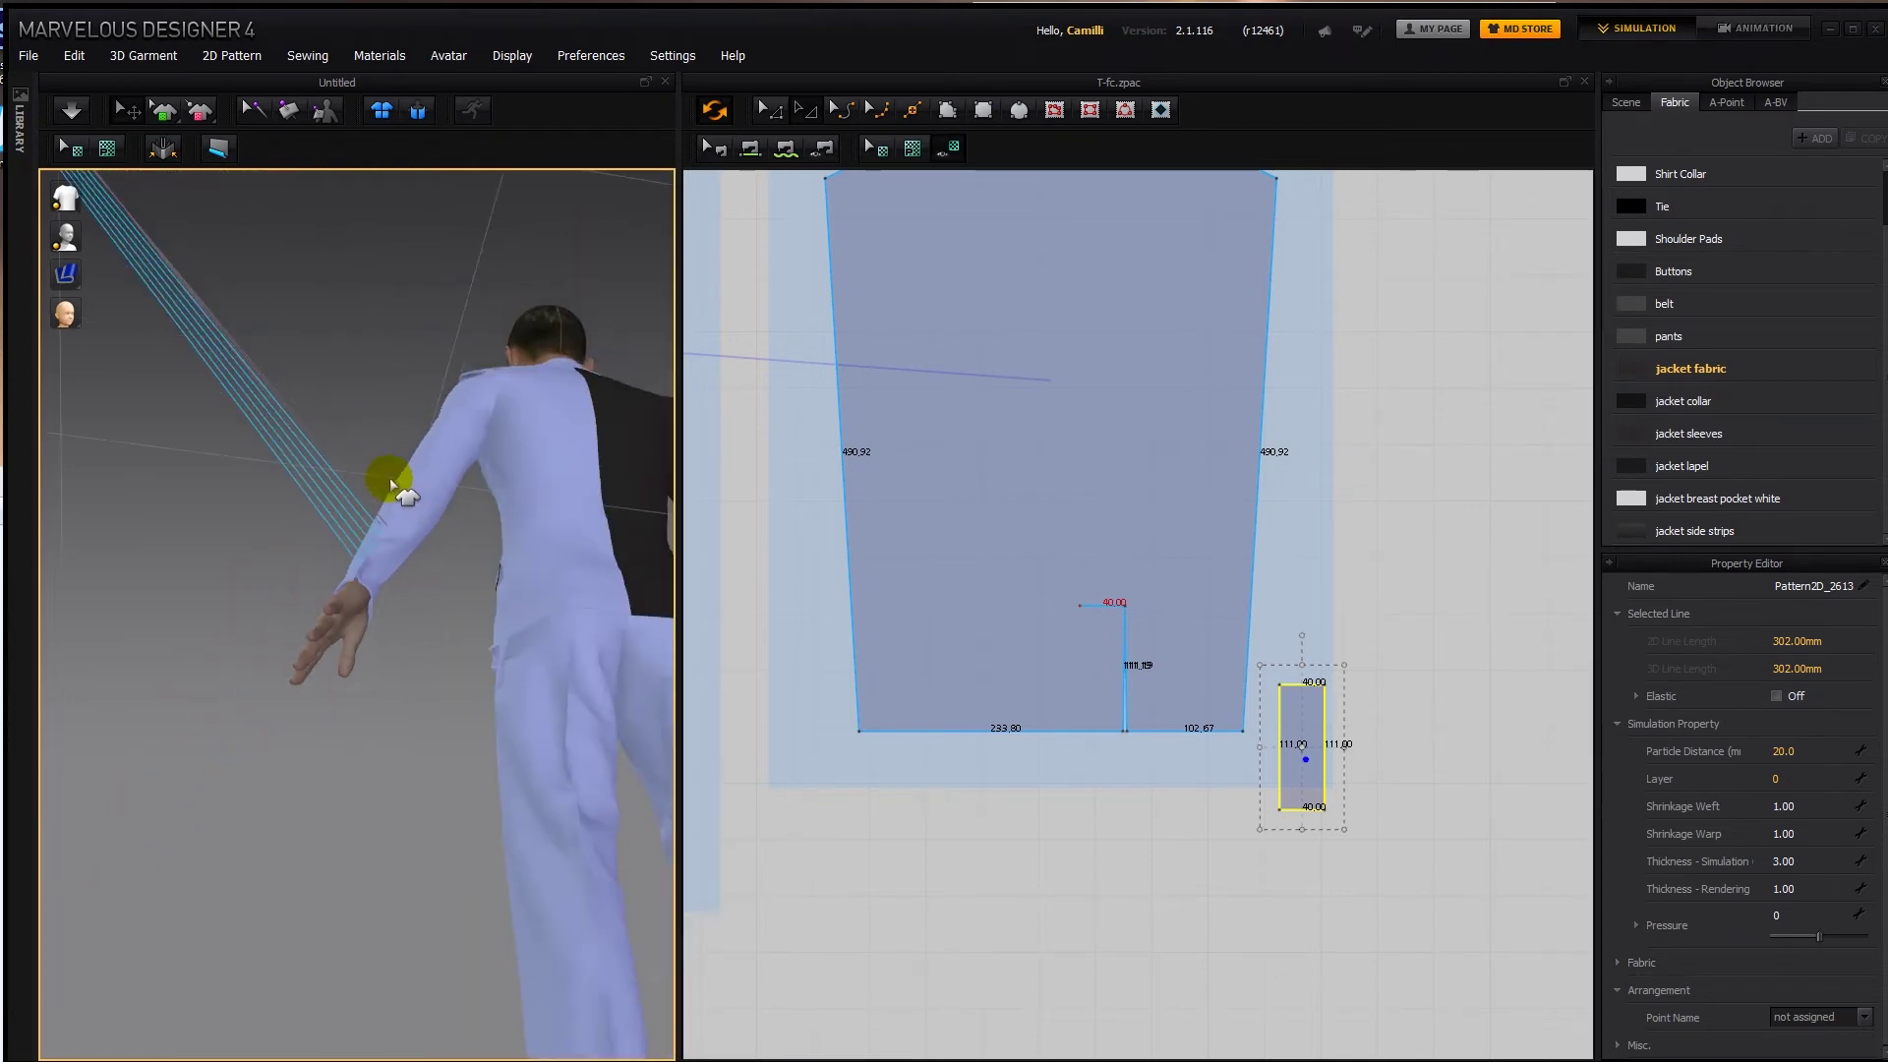
left_click_drag(152, 267, 329, 349)
key("6")
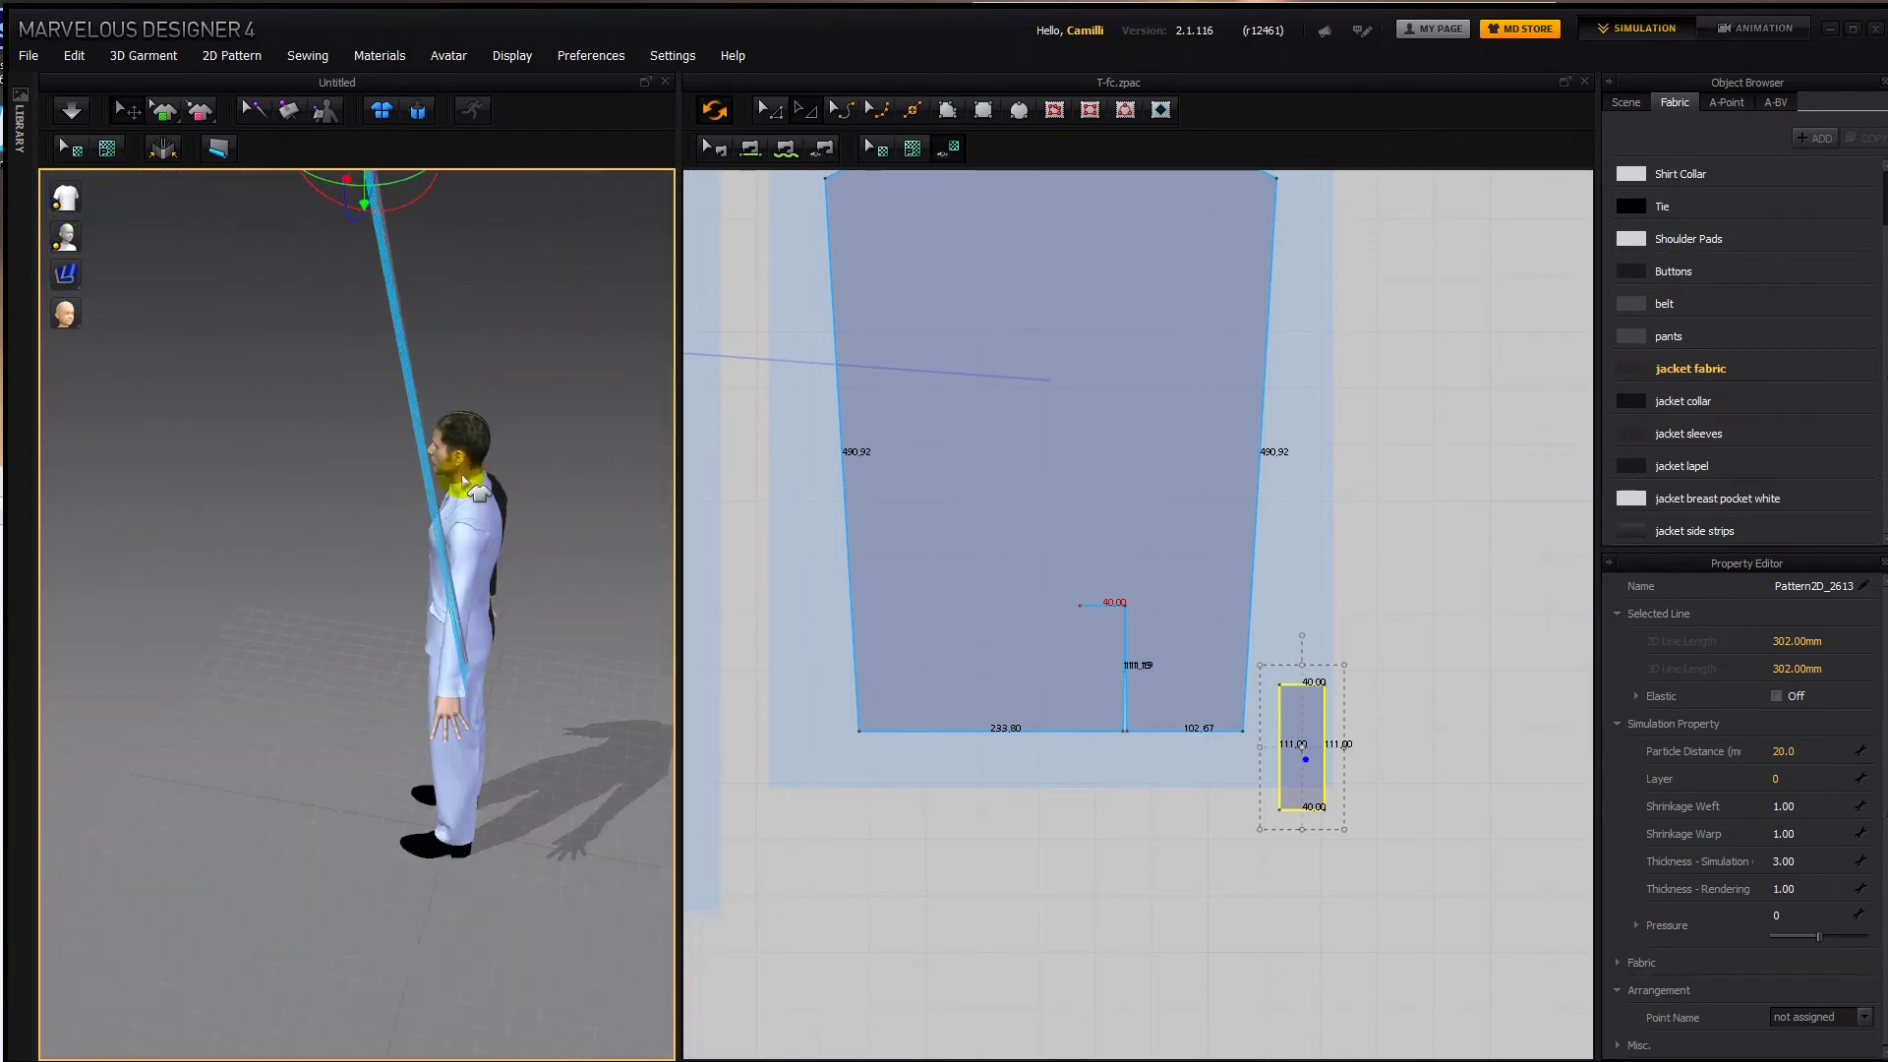
left_click_drag(369, 196, 476, 654)
key("8")
scroll(324, 551, "up", 4)
left_click_drag(286, 550, 360, 551)
key("6")
left_click_drag(544, 516, 544, 639)
Move the rectangle piece to the avatar's wrist and show the hidden sleeve again.
right_click_drag(565, 689, 462, 757)
left_click(434, 876)
right_click_drag(434, 876, 423, 895)
left_click(429, 747)
mouse_move(400, 682)
right_mouse_down()
mouse_move(417, 661)
mouse_move(403, 686)
right_mouse_up()
left_click_drag(429, 693, 433, 636)
left_click(494, 657)
right_click_drag(494, 656, 403, 413)
left_click(396, 392)
right_click_drag(341, 350, 396, 422)
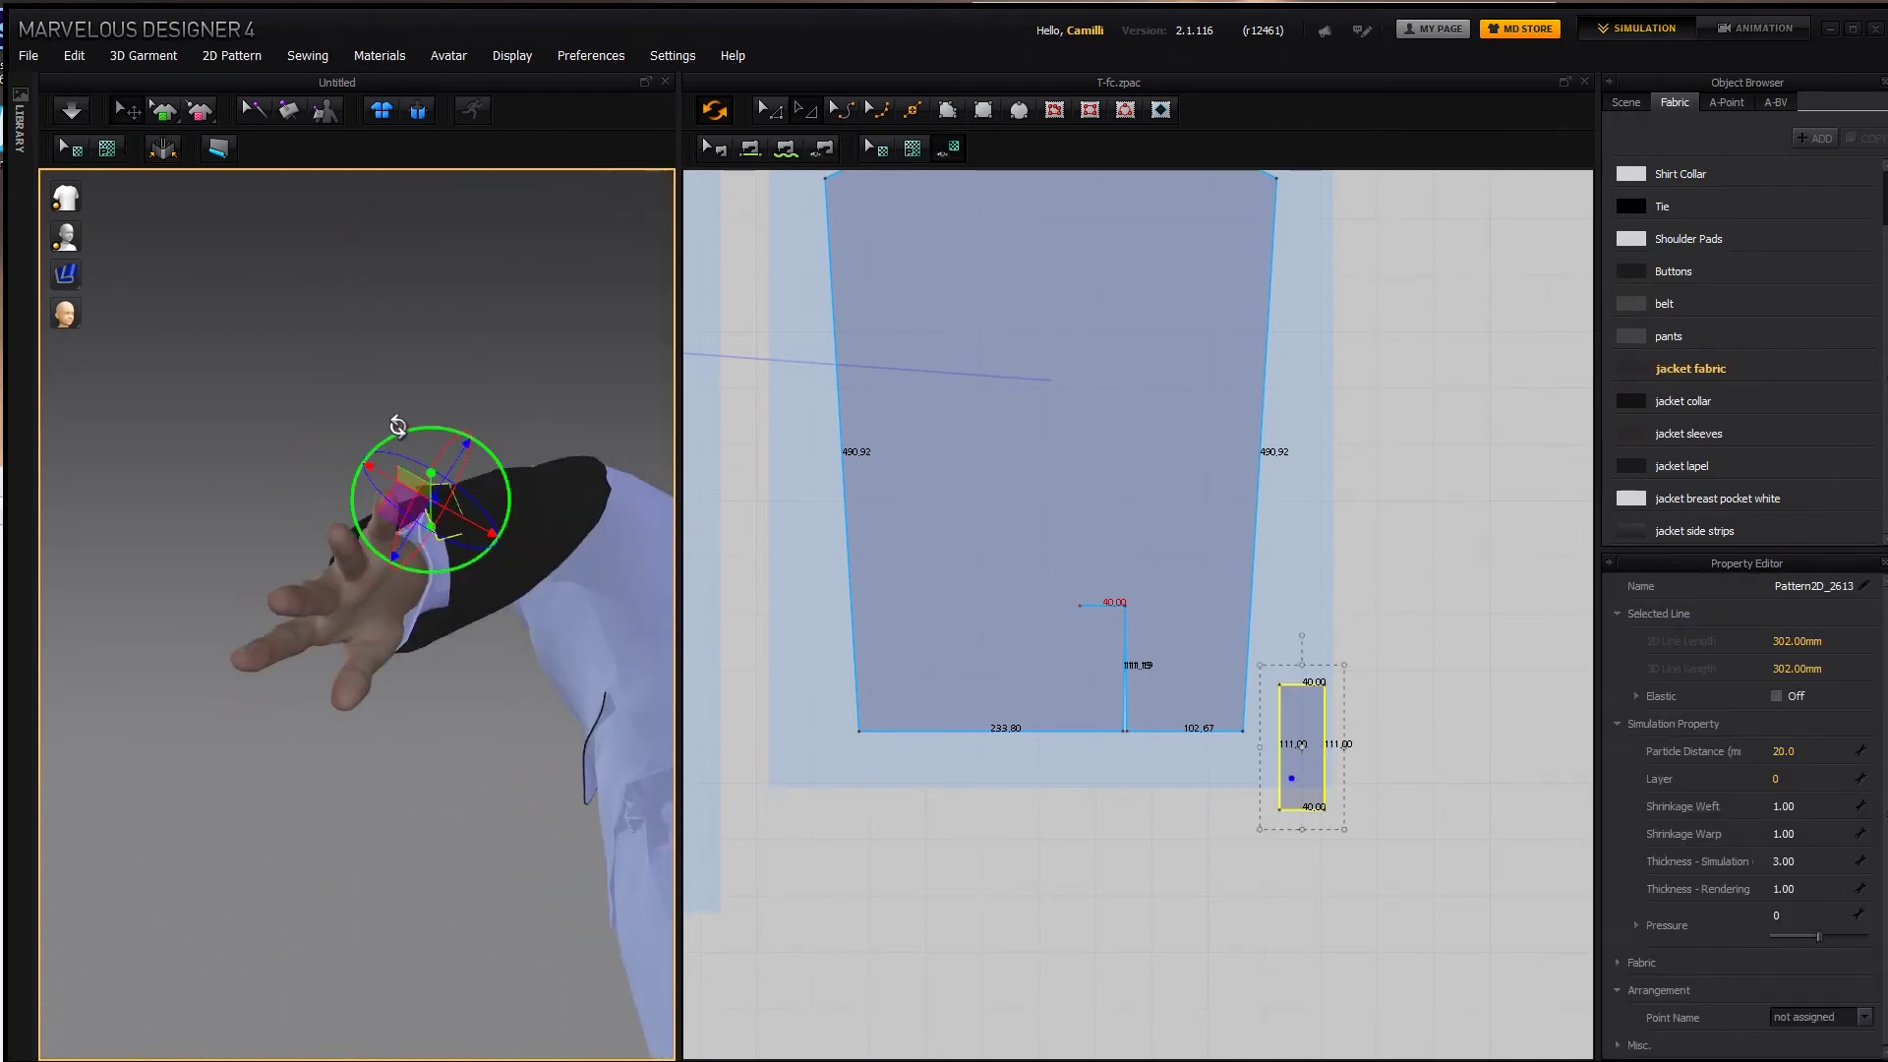
Rotate and shift the rectangle piece so that it follows the forearm just inside the sleeve beside the slit.
left_click(461, 521)
left_click(494, 676)
left_click(405, 511)
right_click_drag(405, 510, 371, 561)
left_click(380, 902)
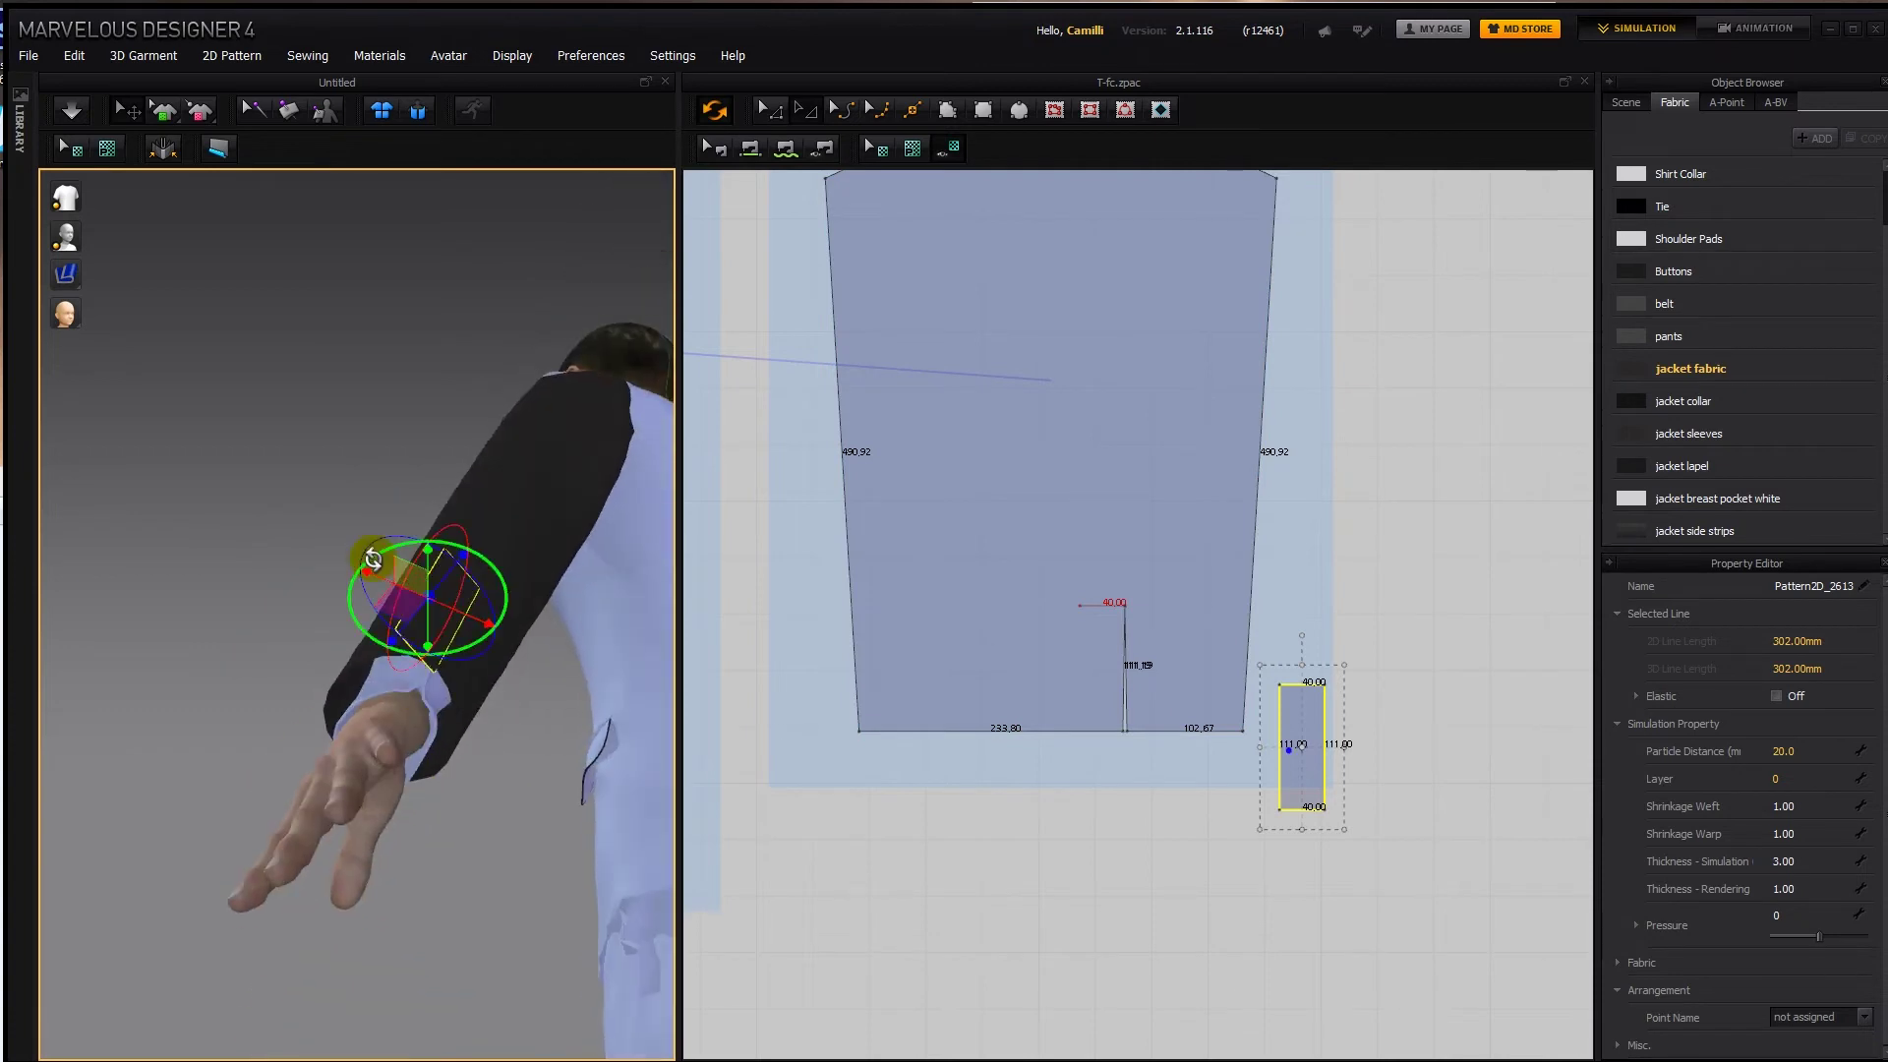
right_click_drag(565, 797, 551, 733)
left_click(547, 718)
left_click(454, 531)
right_click_drag(454, 531, 505, 770)
left_click(540, 822)
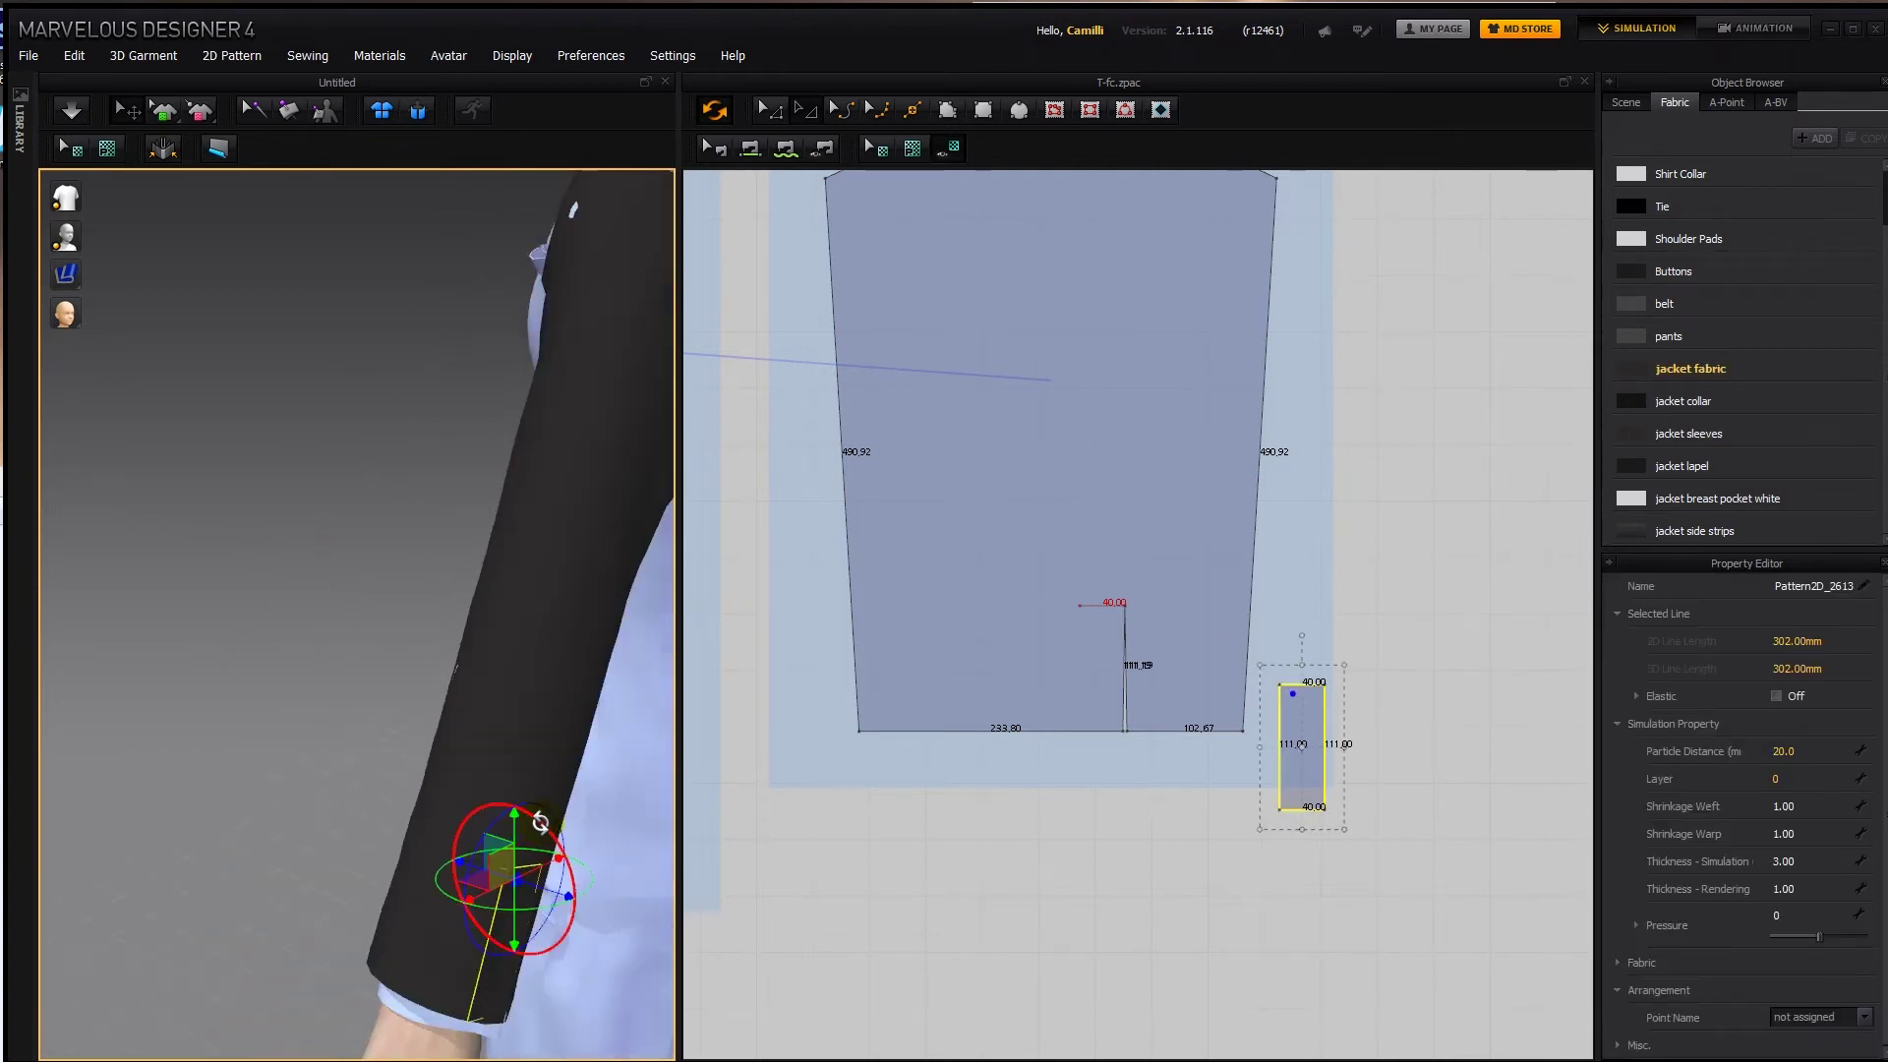
left_click_drag(548, 891, 544, 880)
right_click_drag(560, 894, 422, 839)
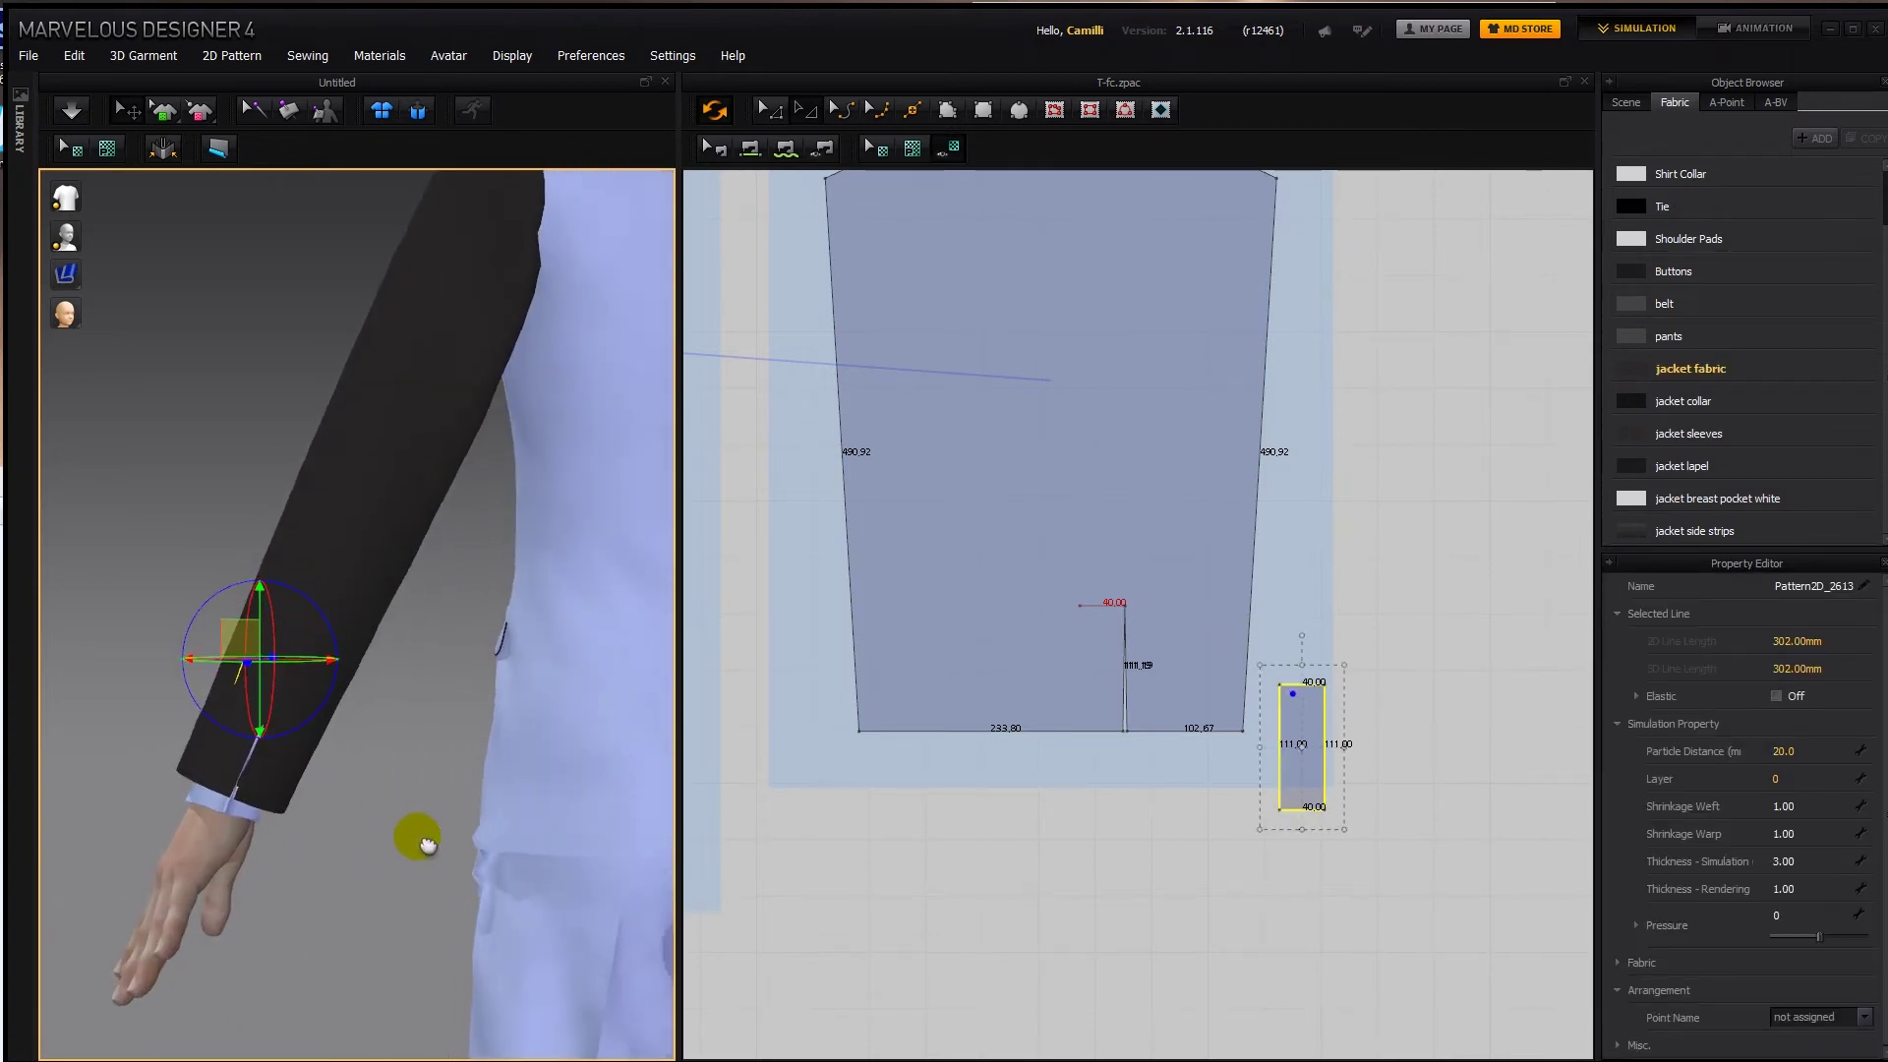
middle_click_drag(421, 839, 489, 896)
Simulate the garment and pull the sleeve cuff and the underlap piece into place around the wrist.
key("space")
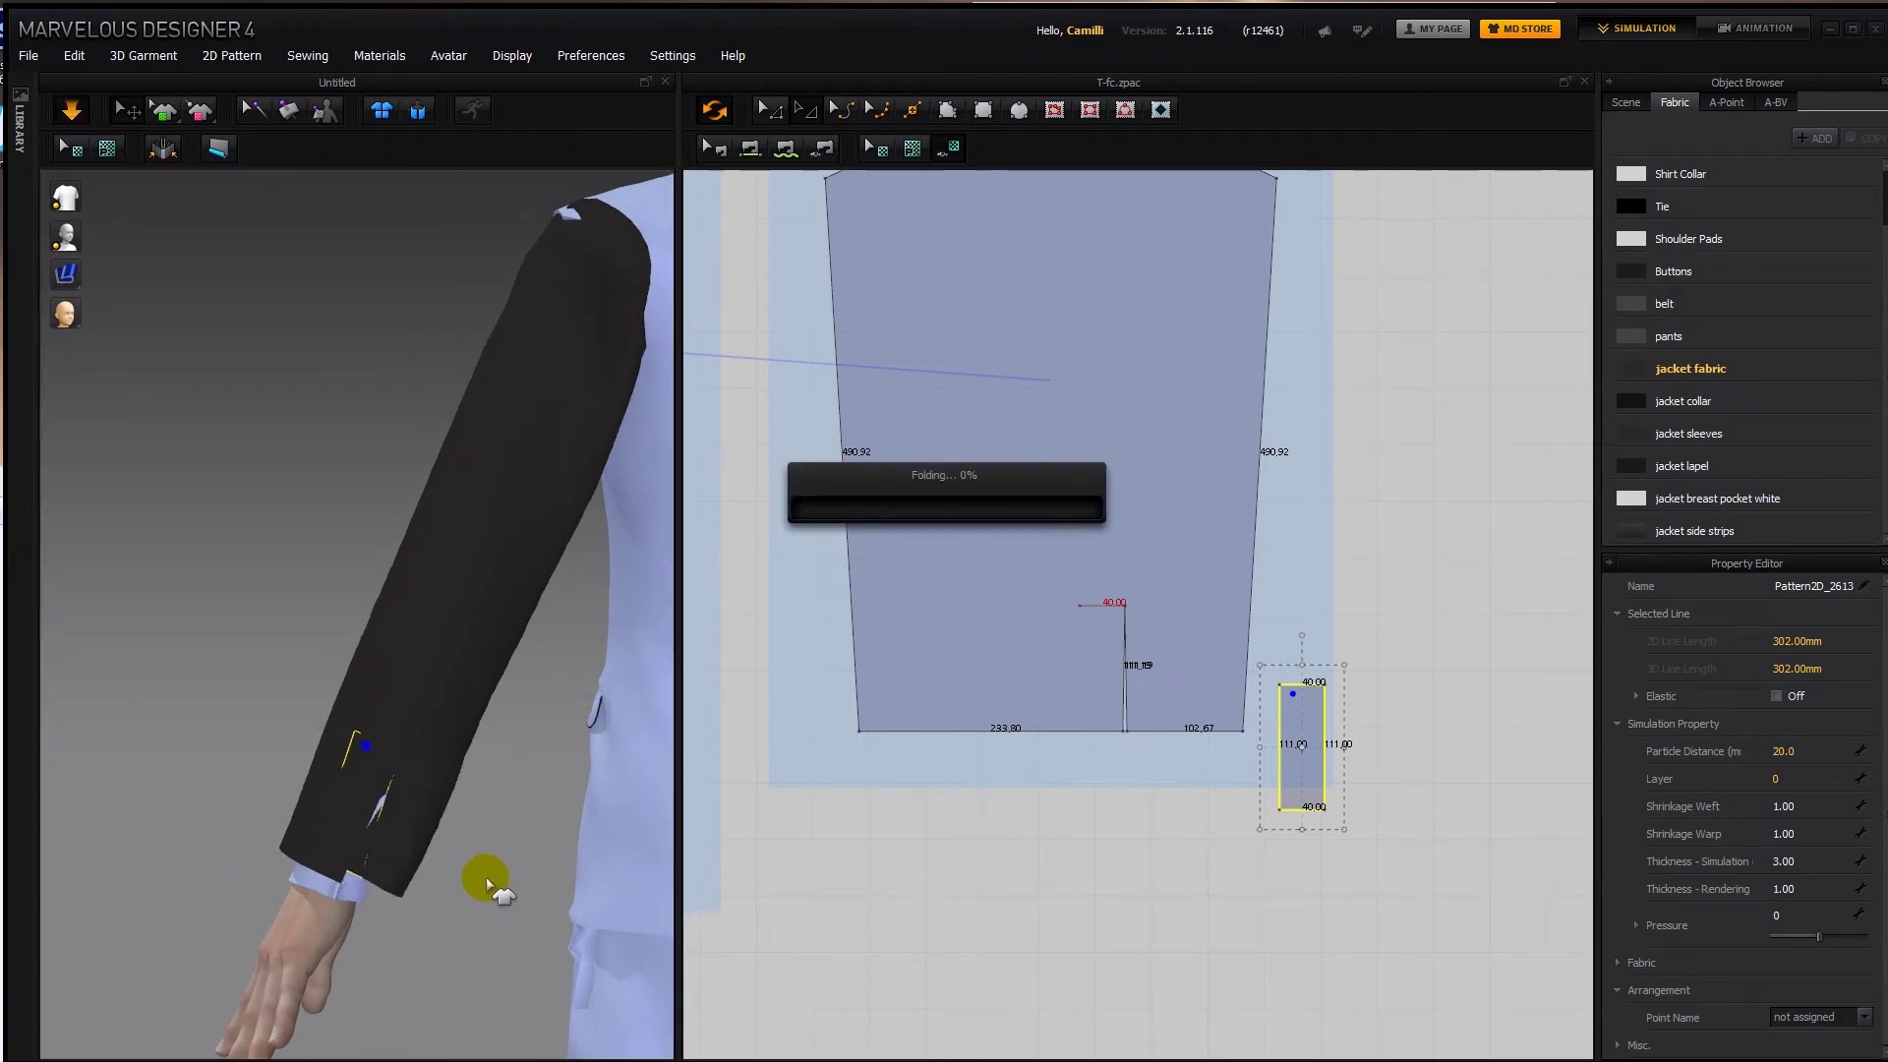
left_click(373, 907)
middle_click_drag(429, 938, 433, 843)
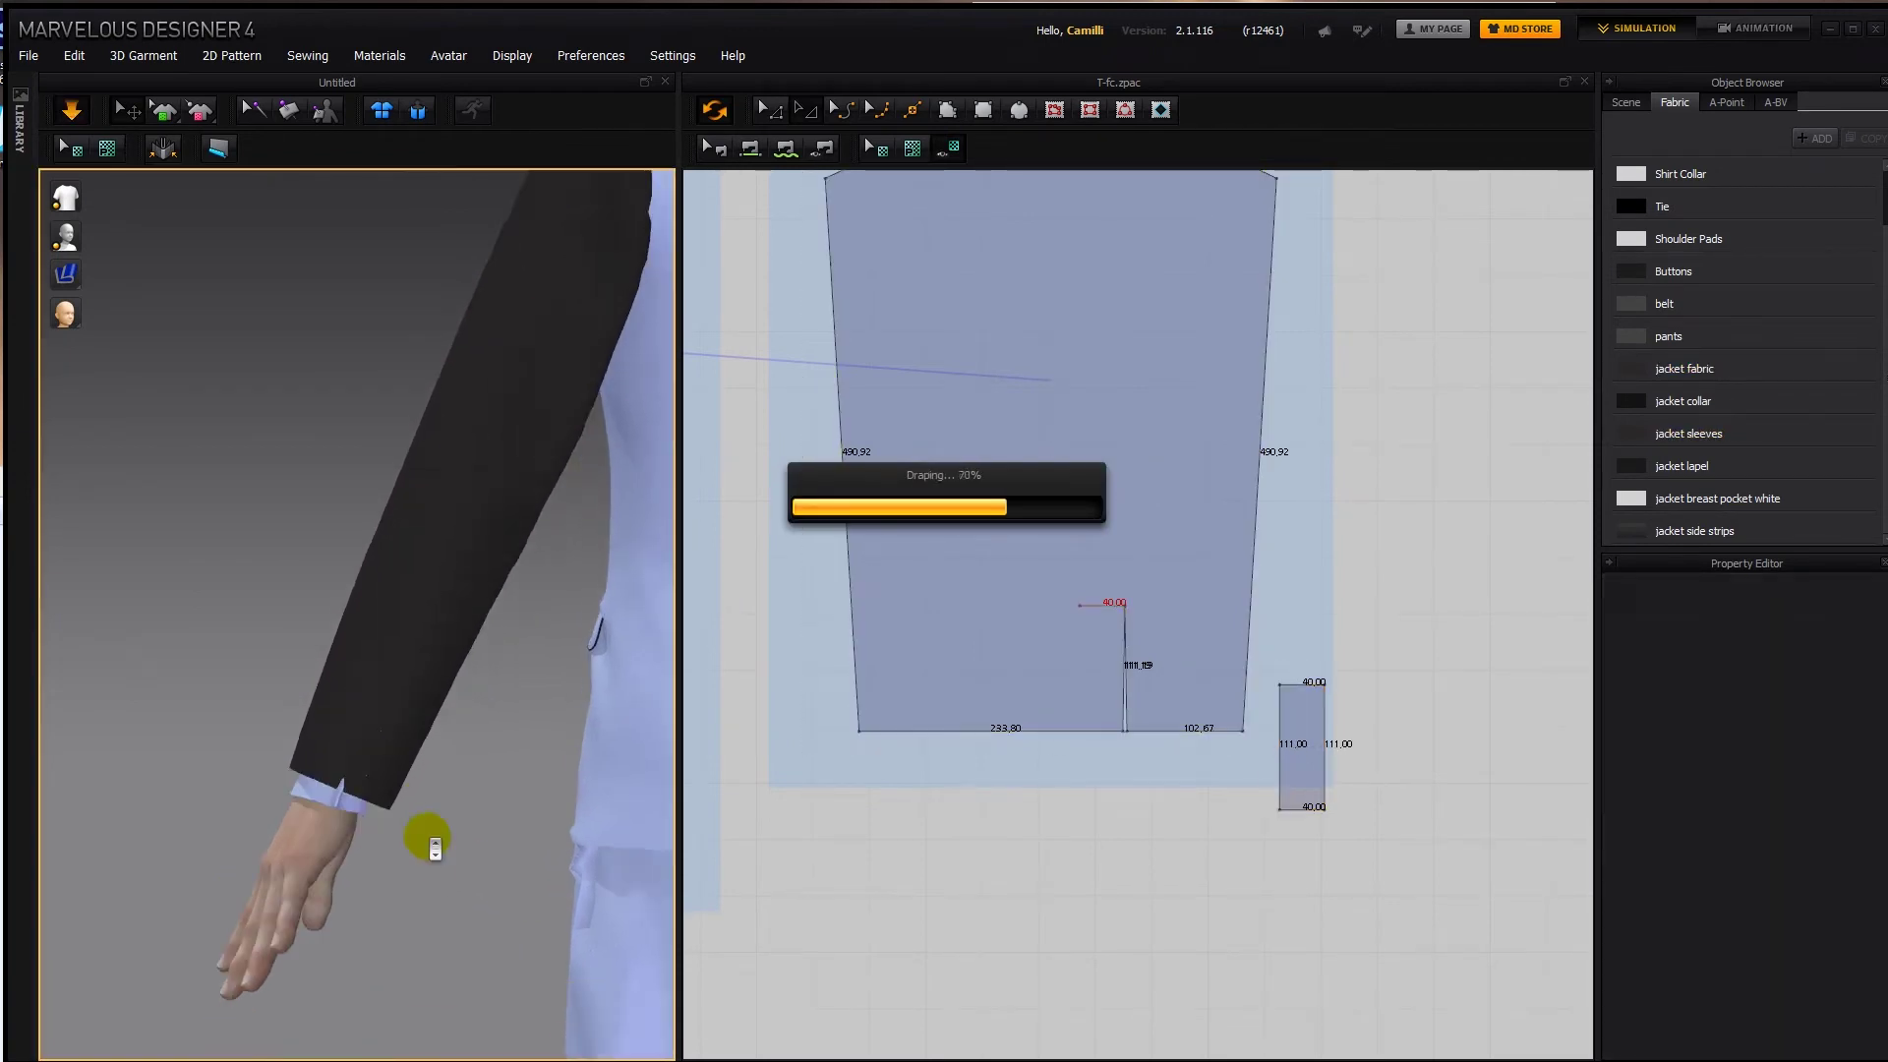
scroll(434, 843, "up", 2)
left_click_drag(247, 828, 165, 782)
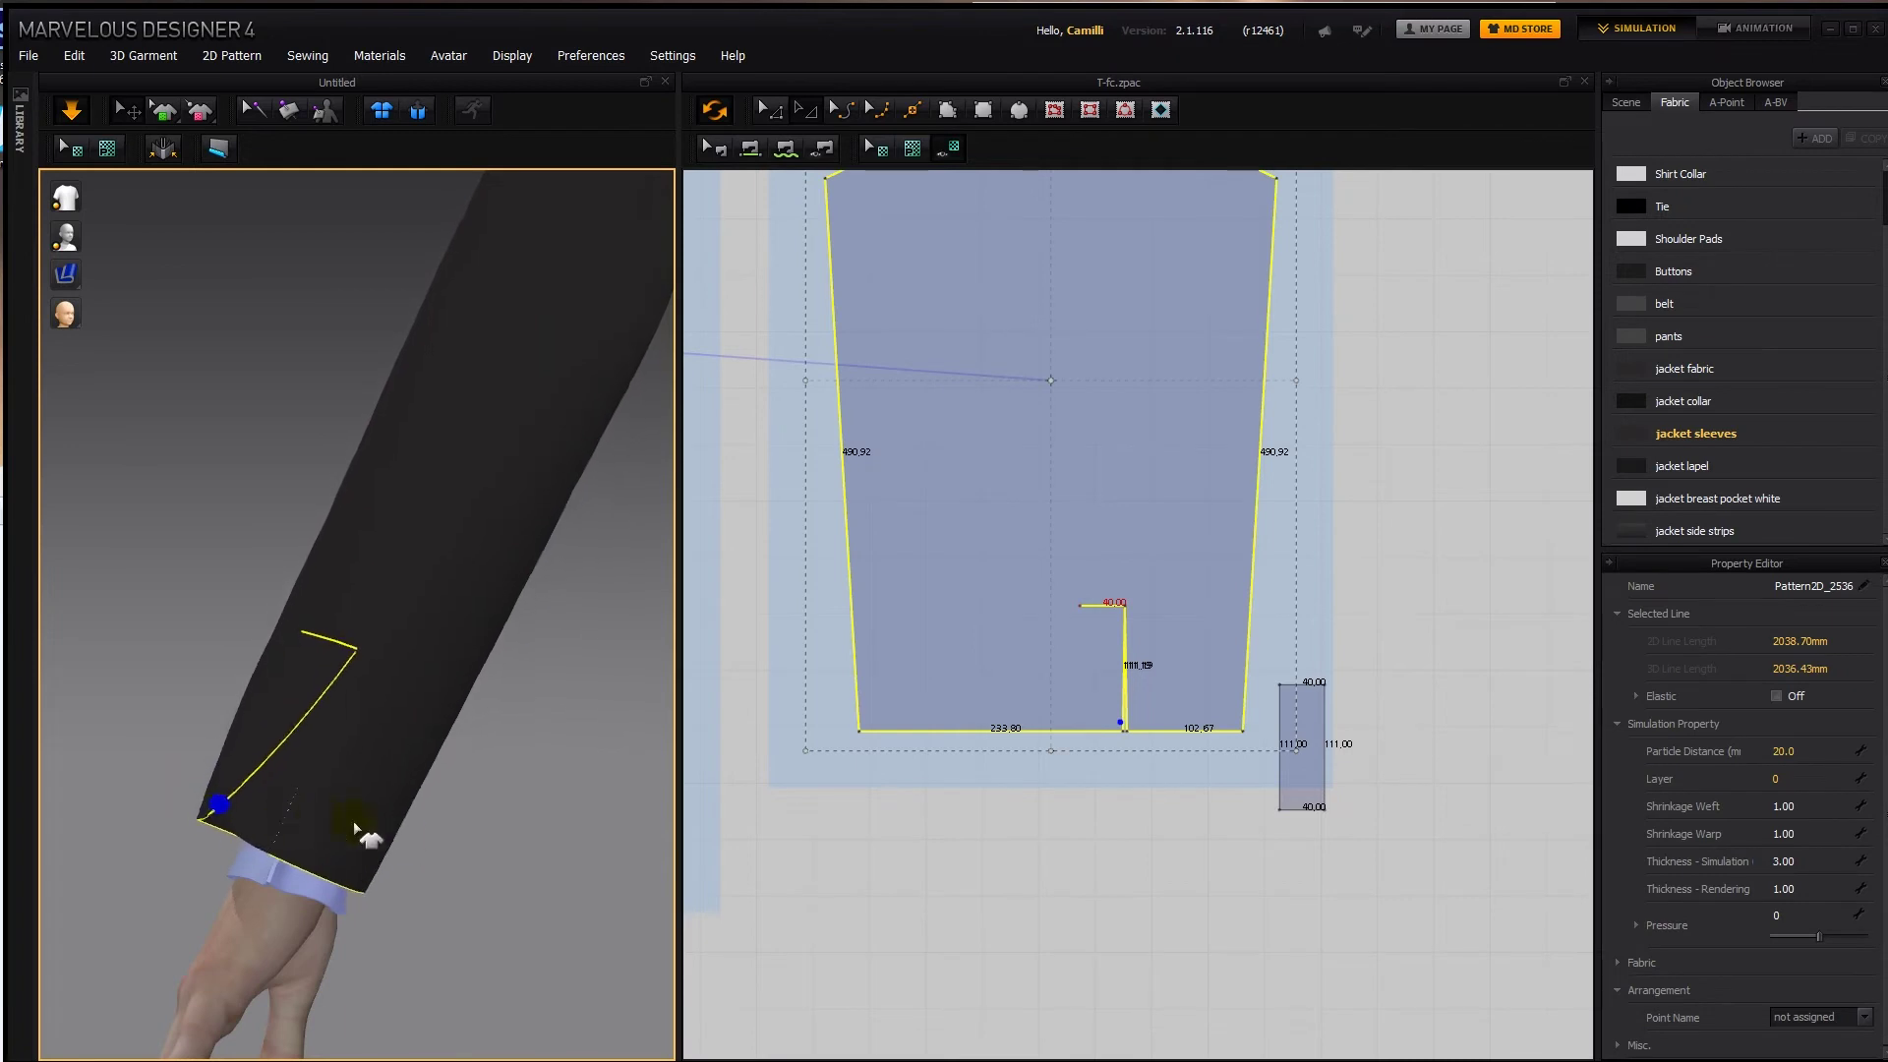
right_click_drag(371, 838, 438, 847)
left_click_drag(321, 845, 329, 853)
right_click_drag(411, 853, 391, 585)
left_click_drag(388, 580, 347, 553)
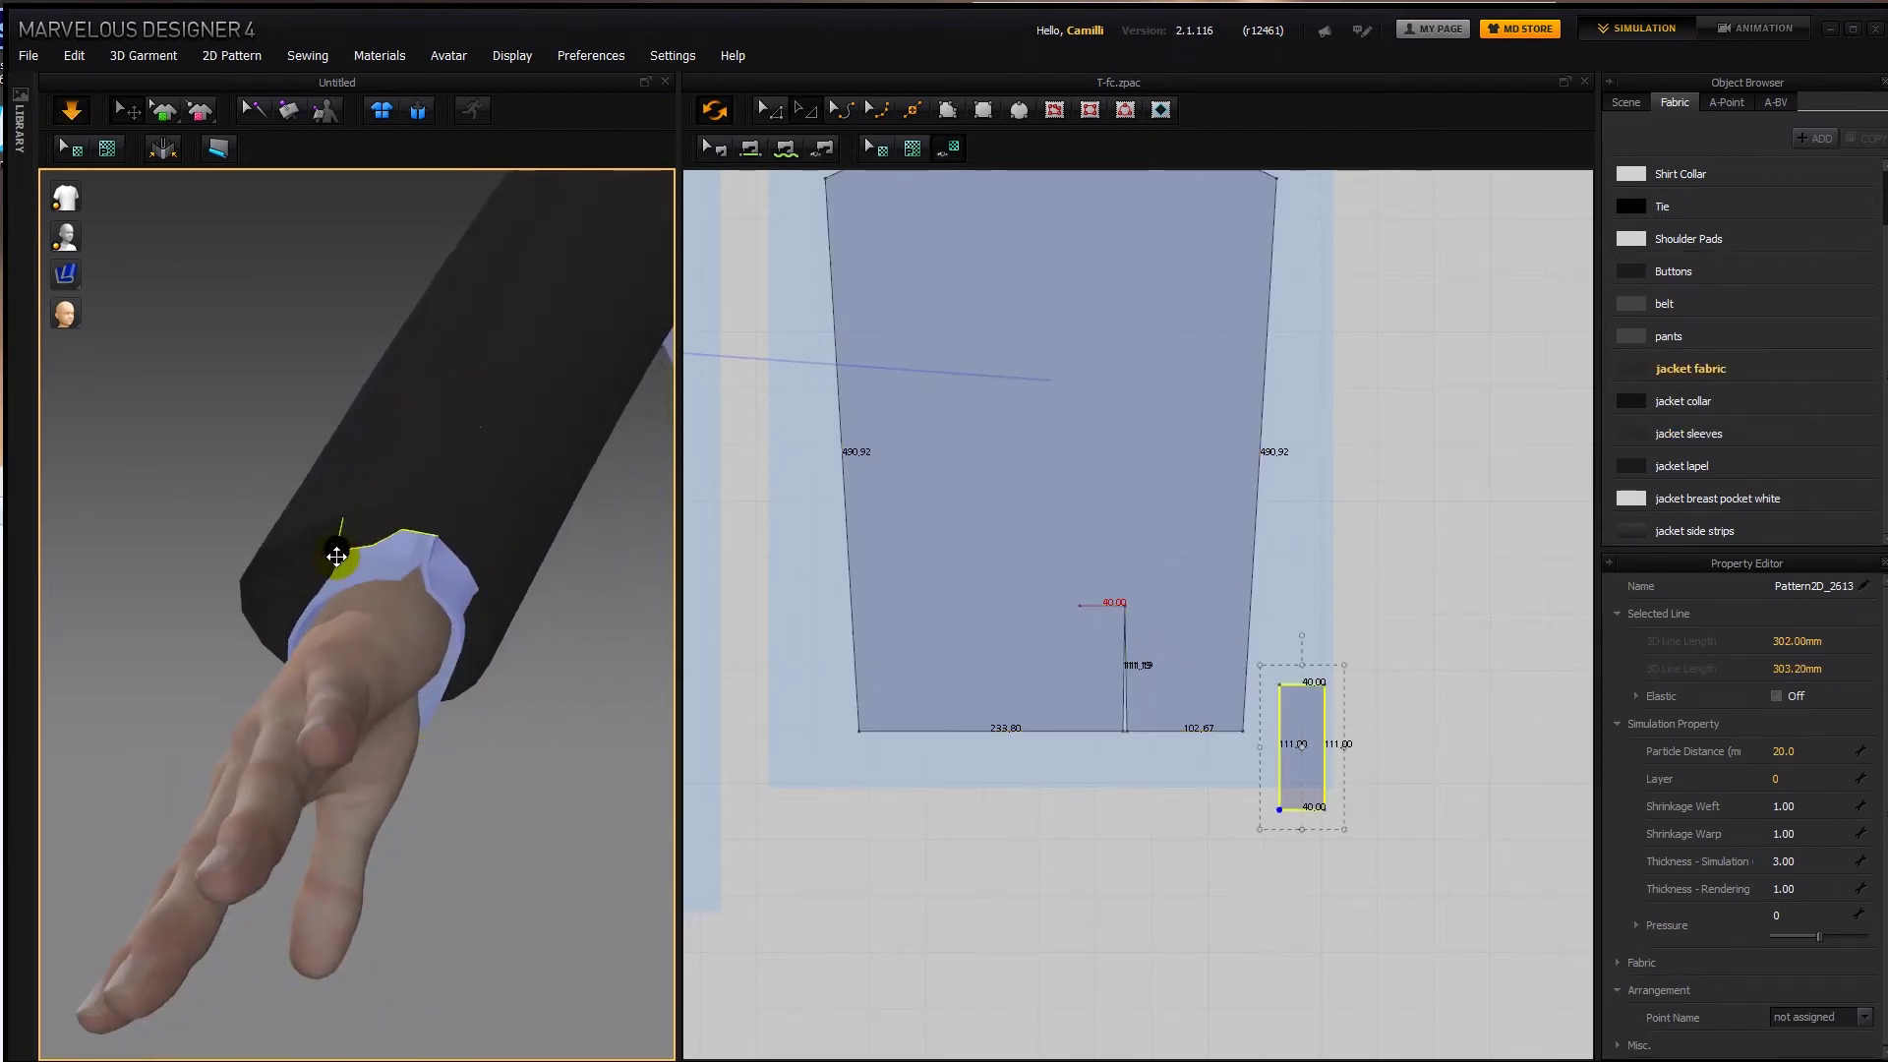
Stop the simulation, hide the sleeve to inspect the underlap piece on the forearm, and show the sleeve again.
left_click(381, 438)
key("shift+q")
right_click_drag(385, 443, 413, 514)
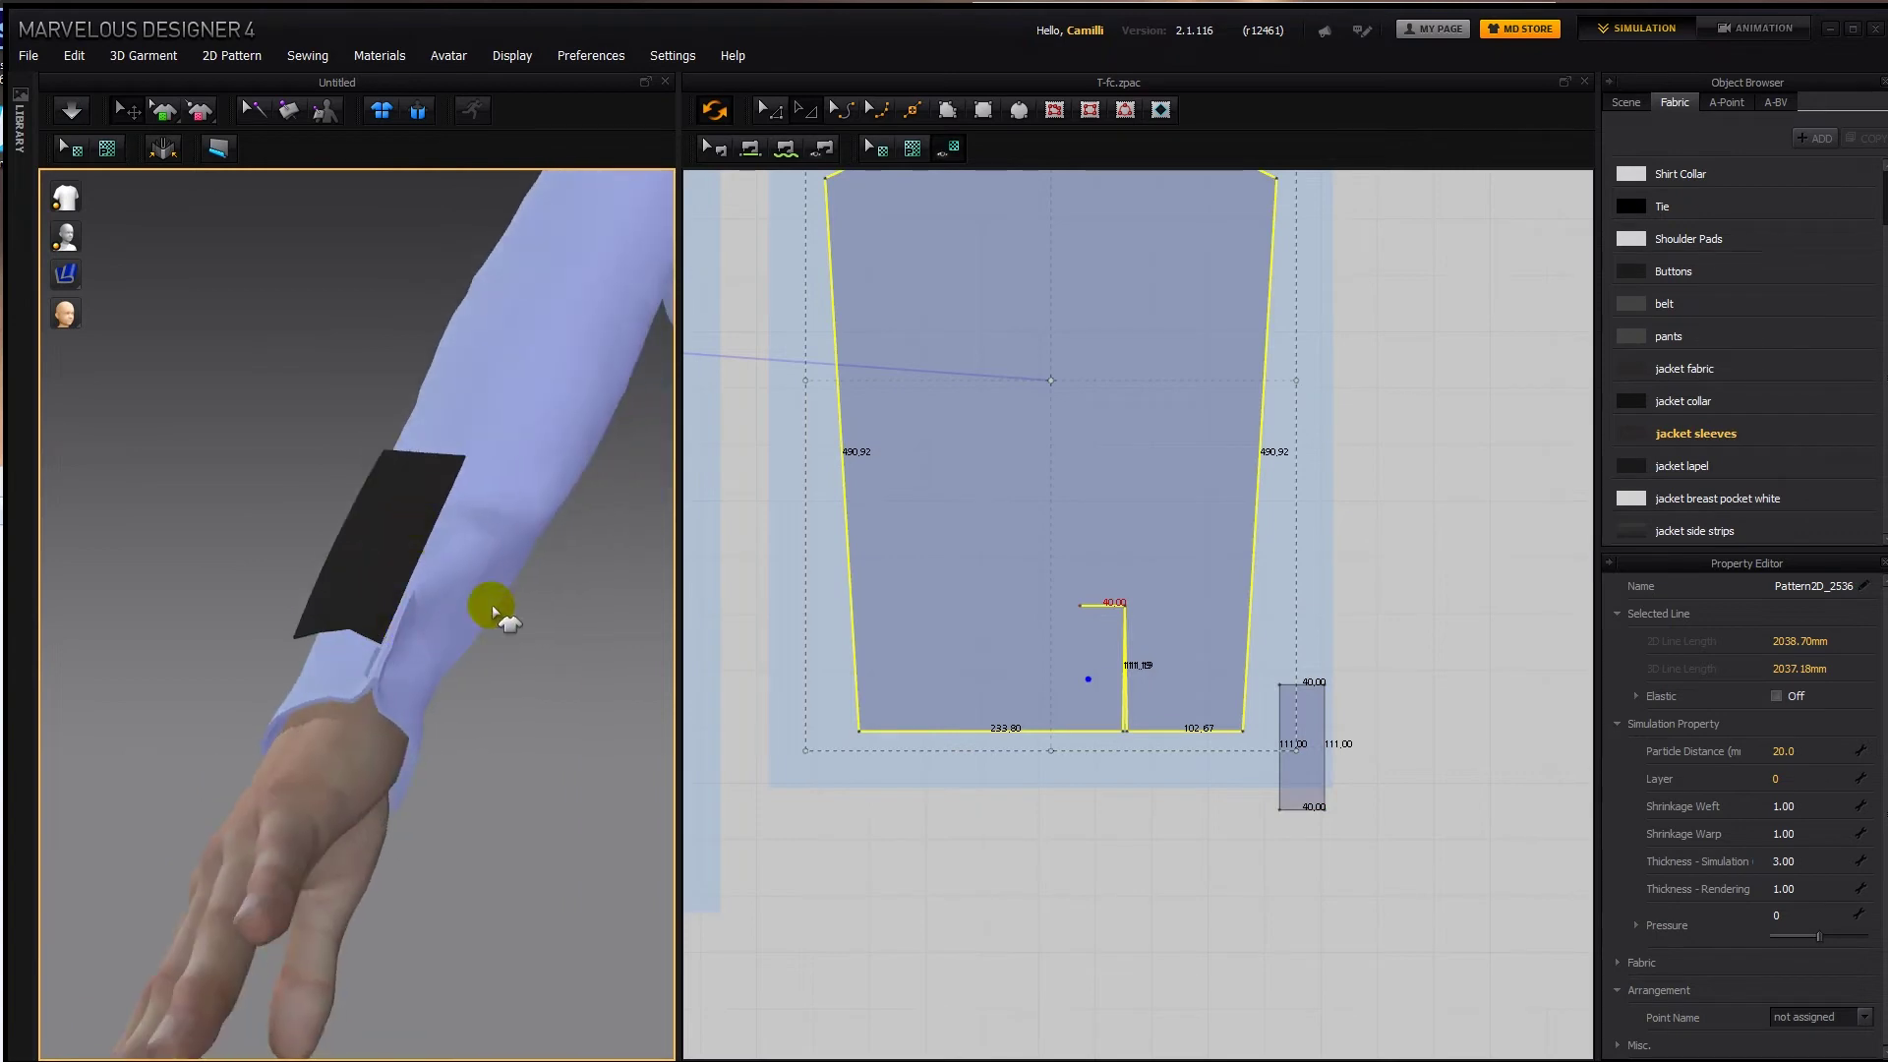
key("shift+q")
left_click(560, 644)
scroll(546, 640, "down", 3)
right_click_drag(543, 640, 433, 704)
scroll(1133, 649, "up", 3)
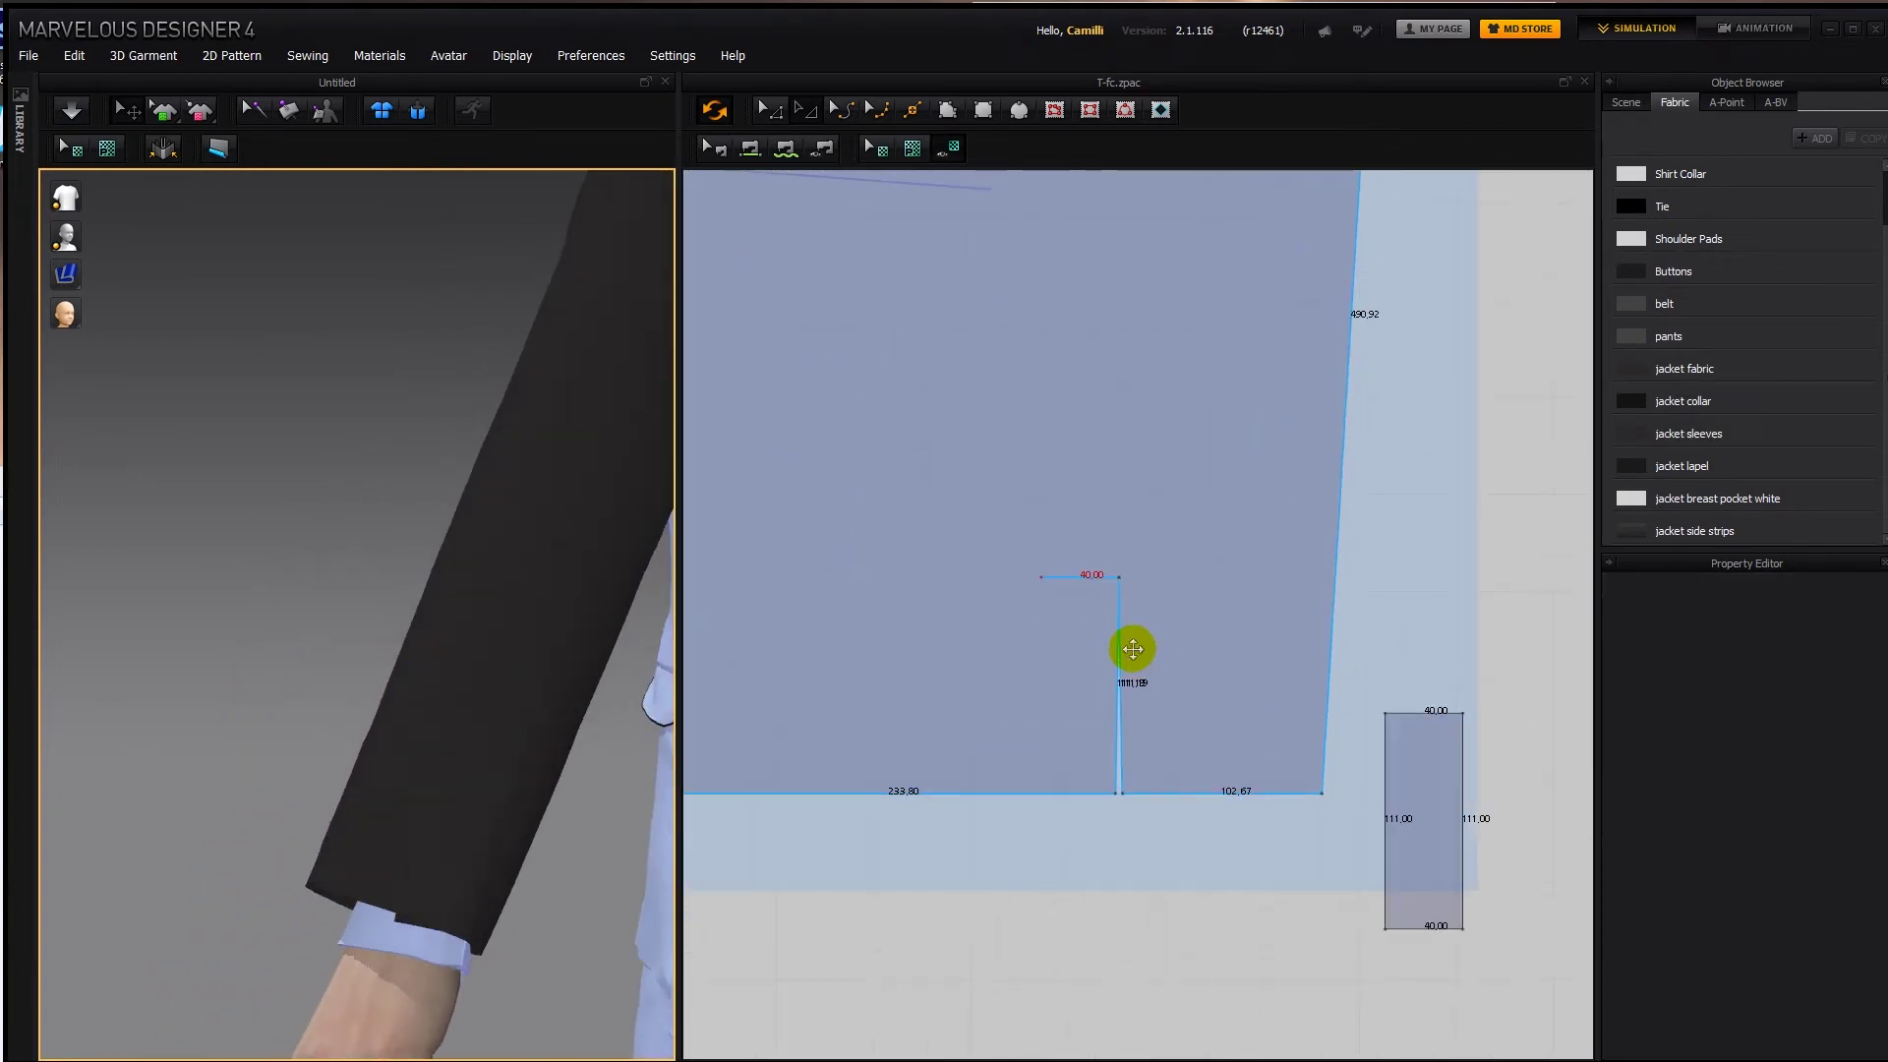
Draw an internal circle about 28 mm in circumference on the sleeve near the cuff and nudge it toward the slit.
scroll(1133, 649, "up", 2)
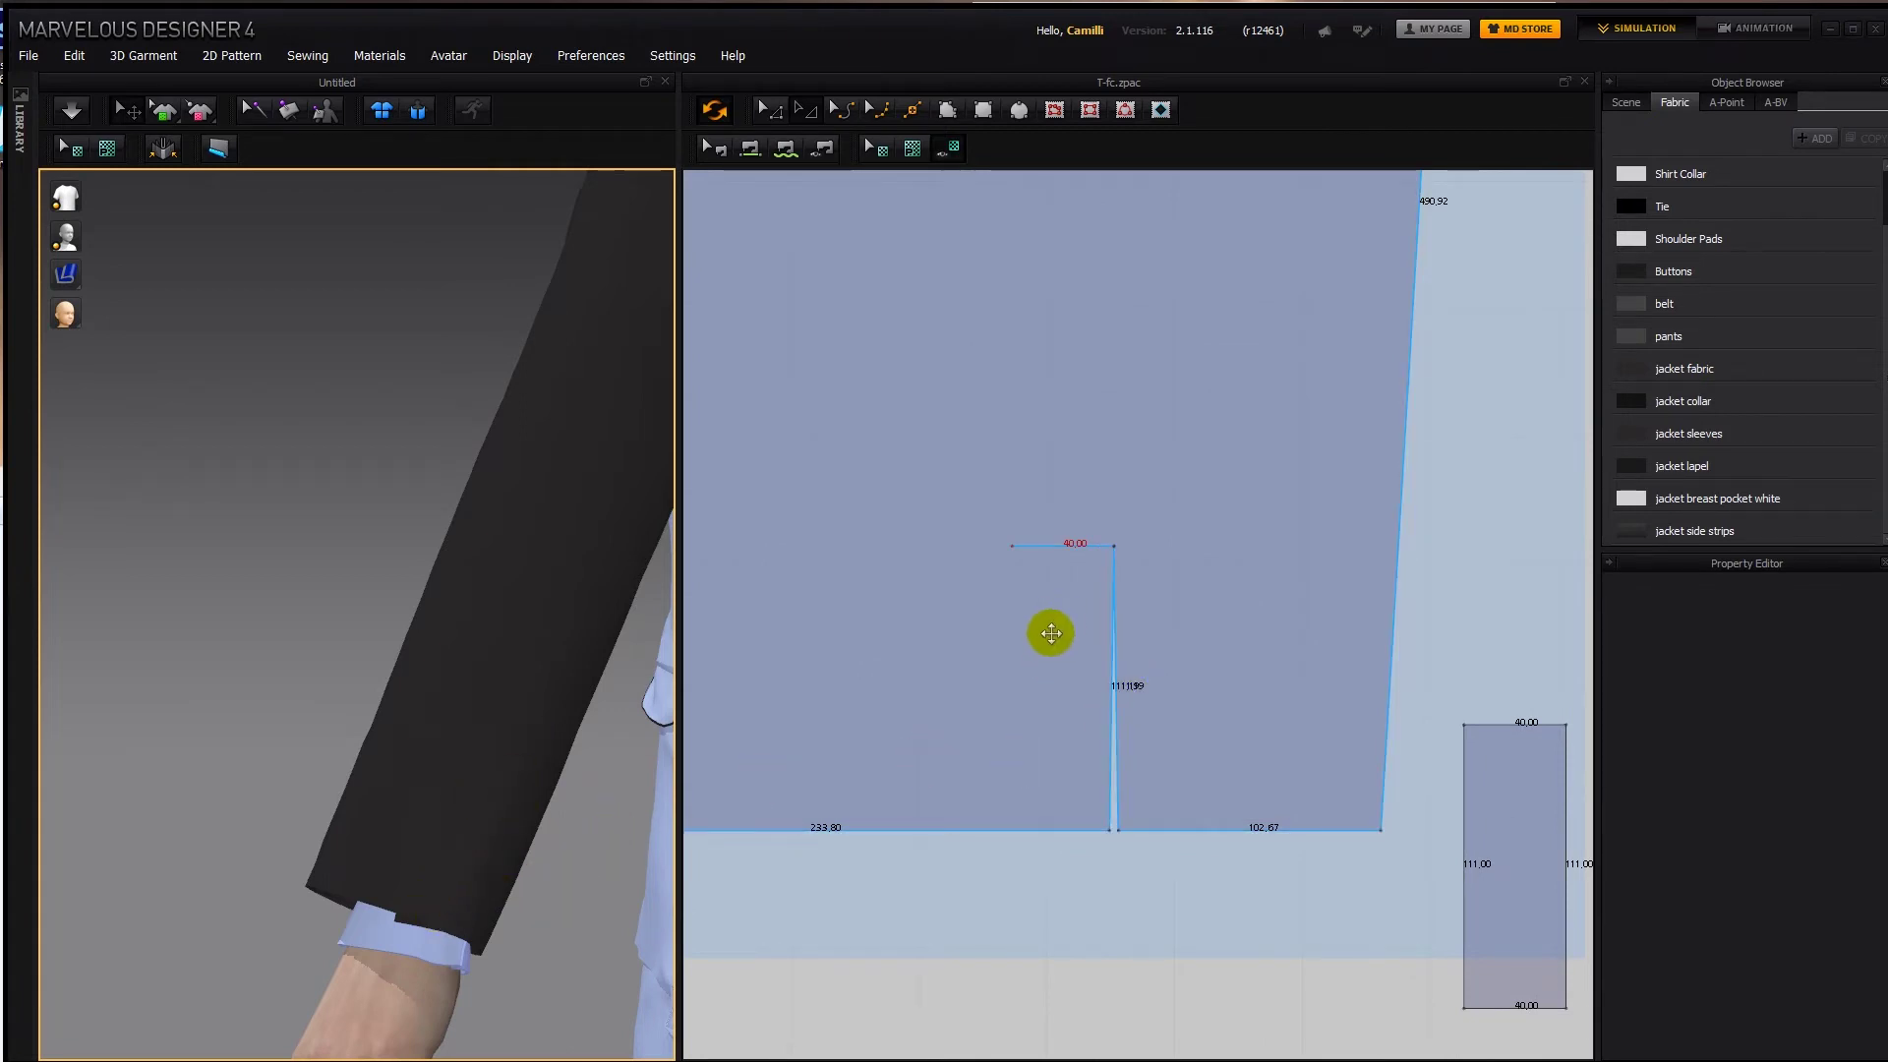
key("r")
left_click(464, 844)
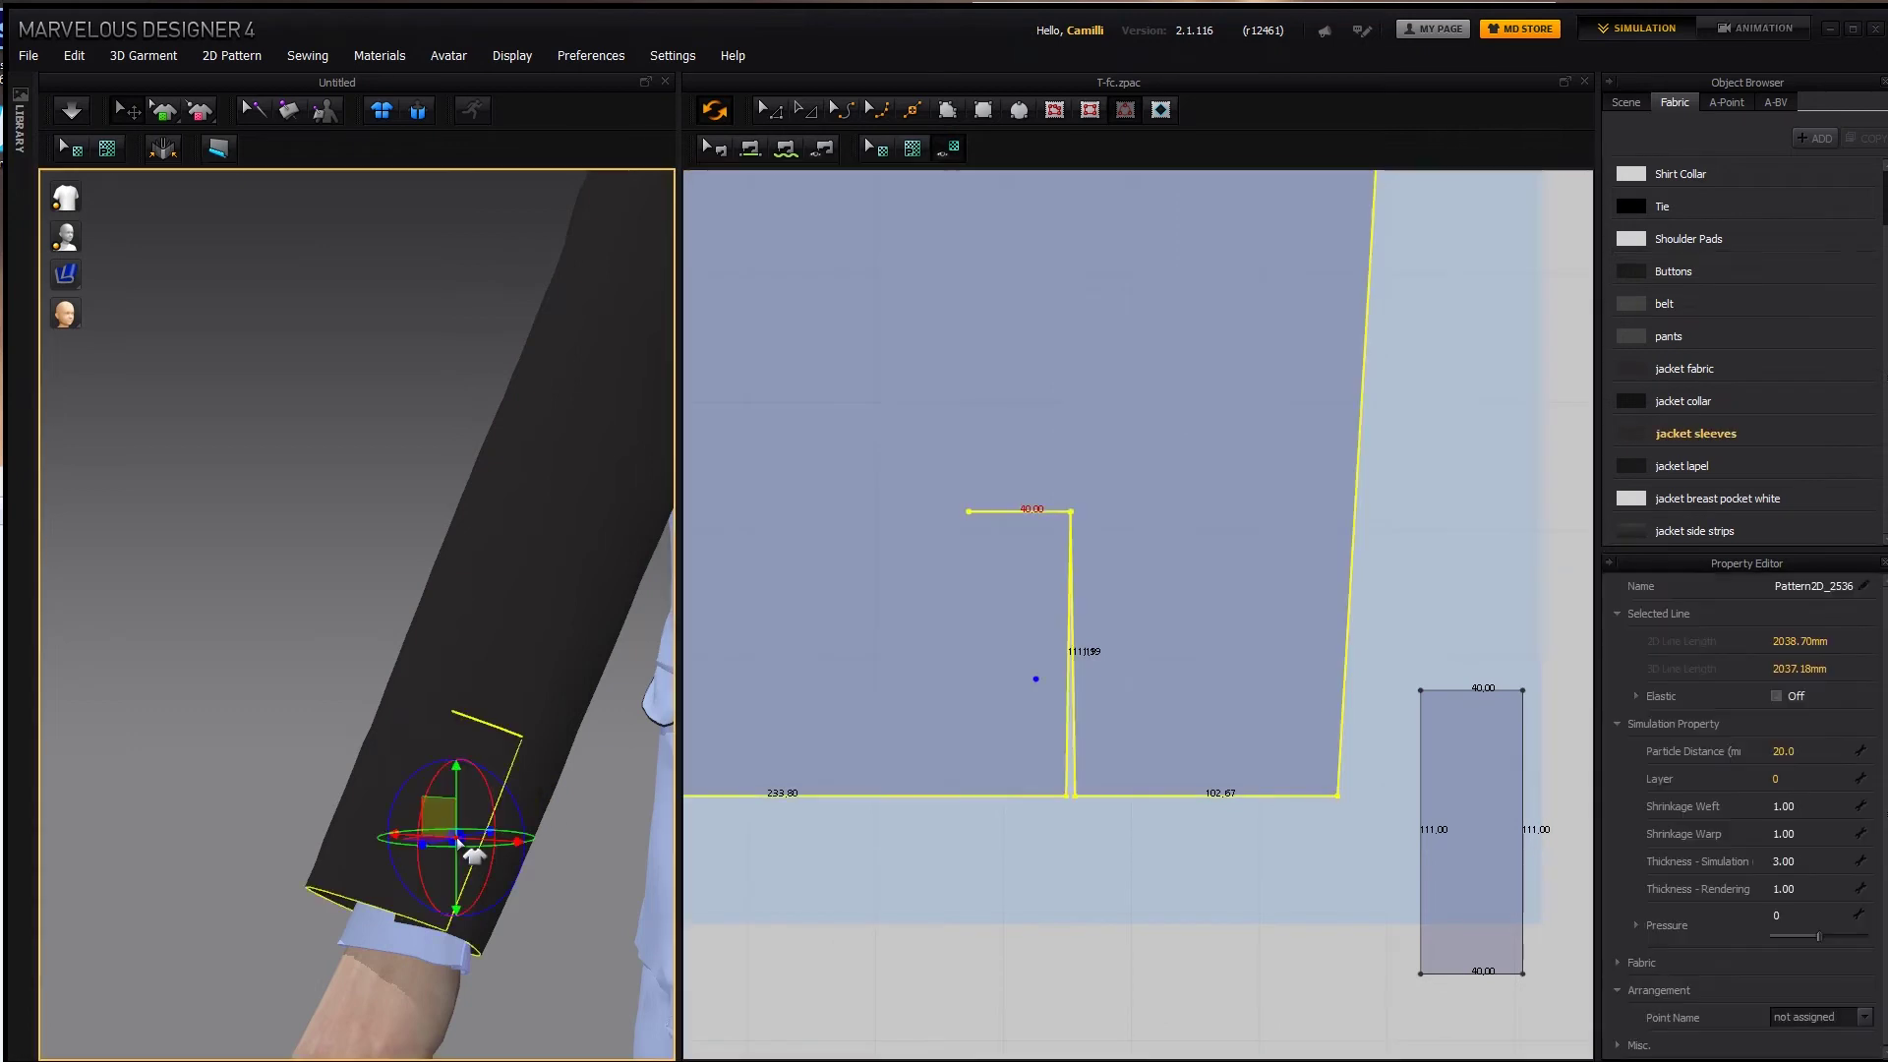
left_click(1040, 701)
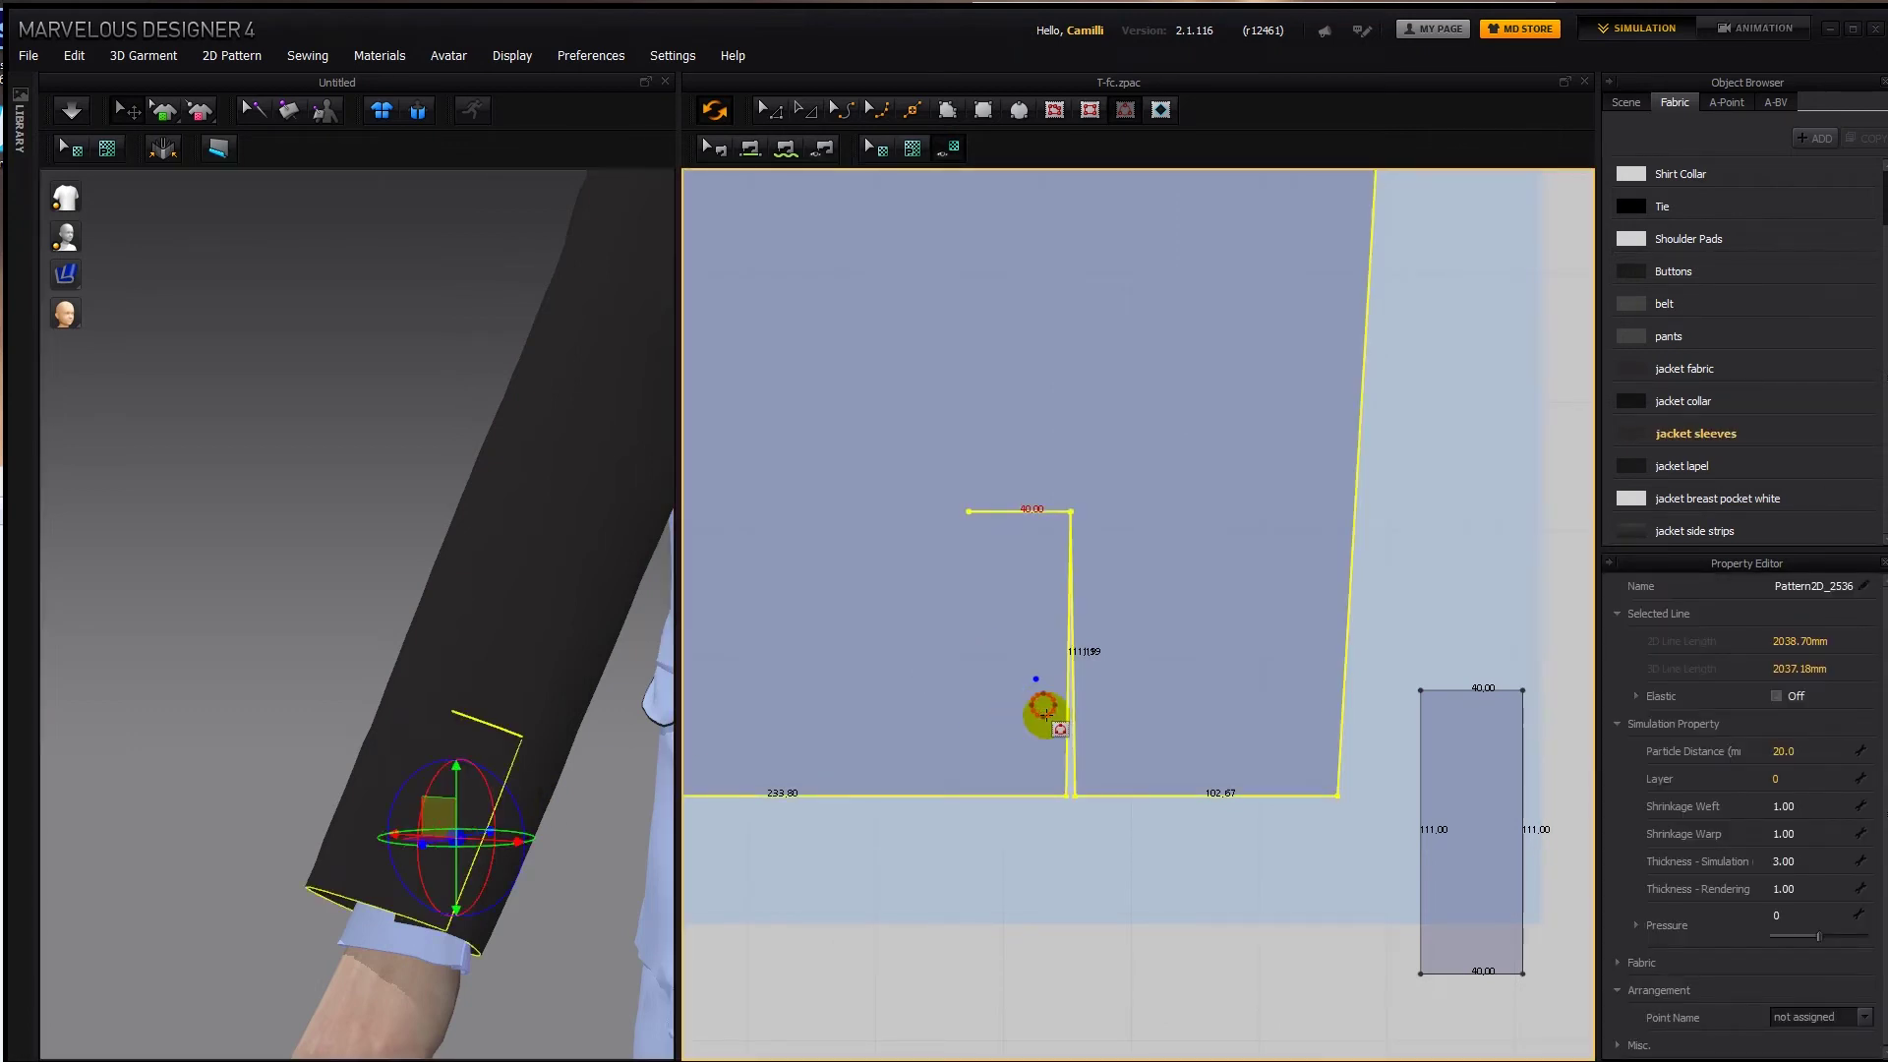
scroll(1068, 694, "up", 5)
key("a")
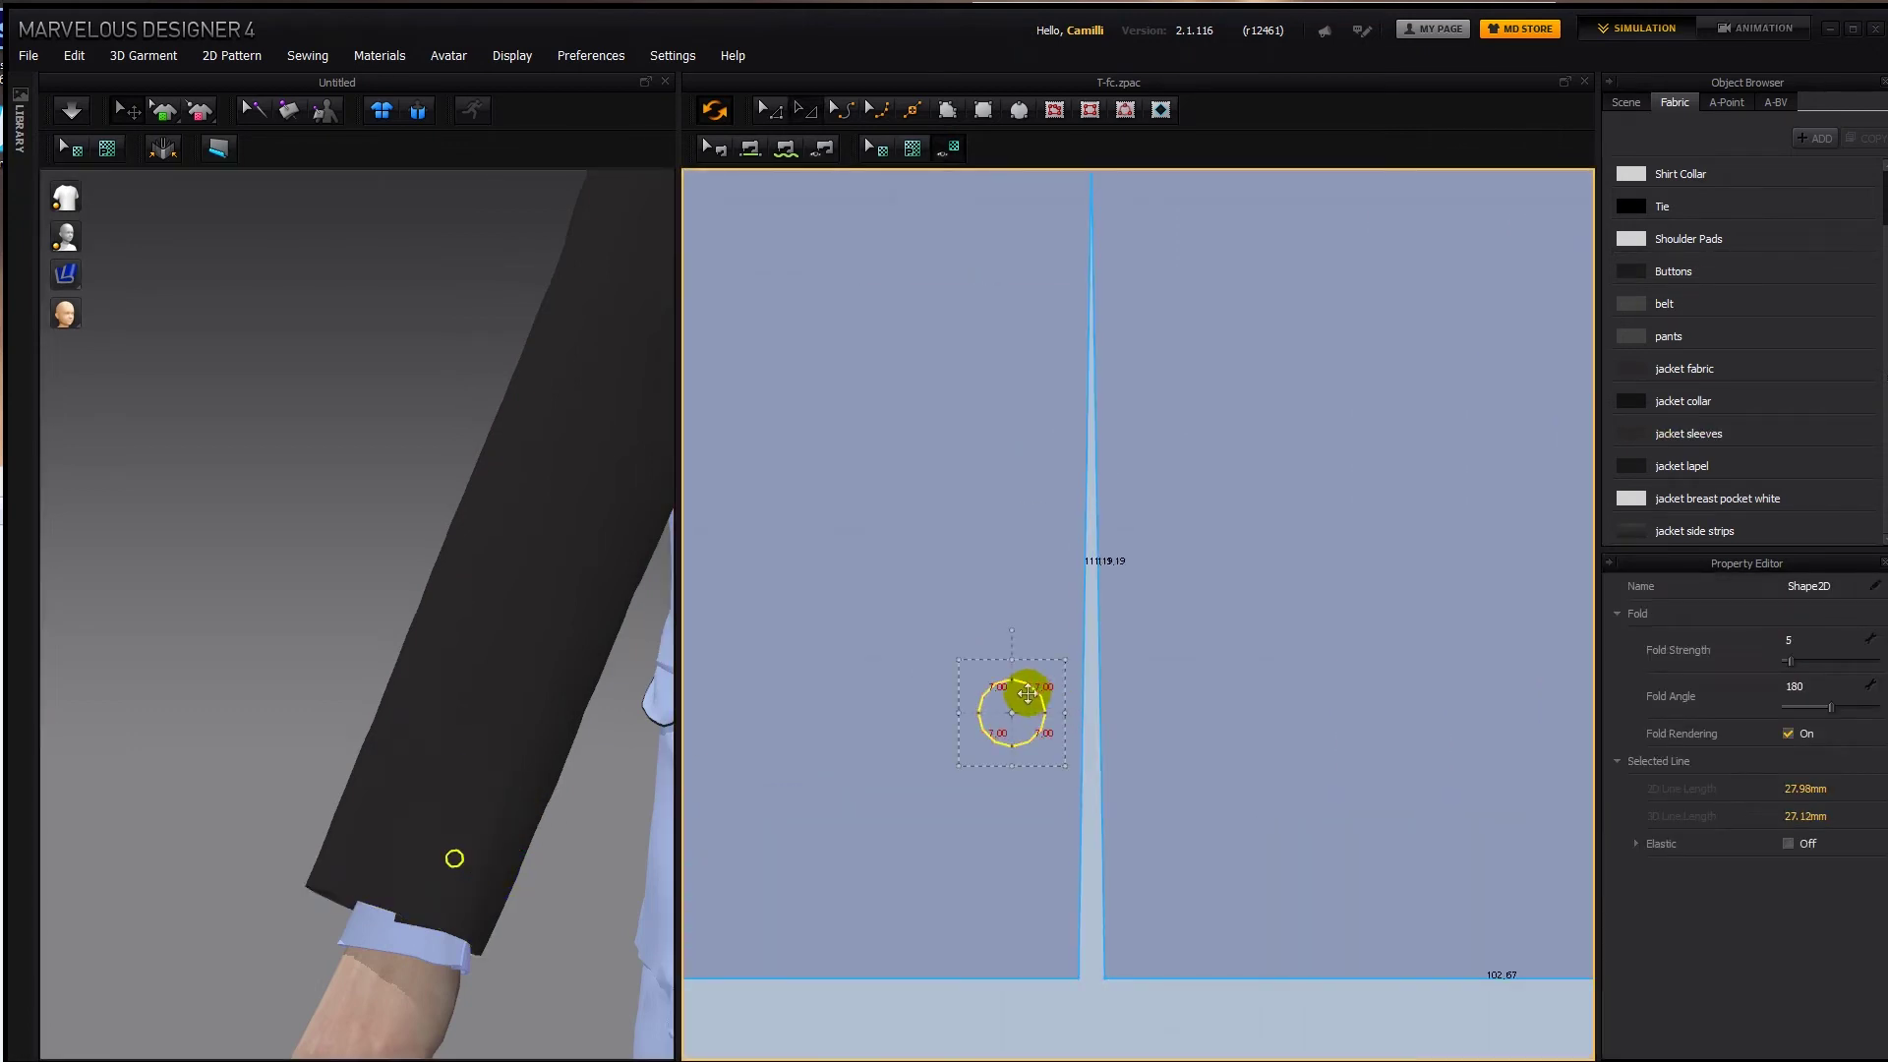
left_click_drag(1043, 700, 1035, 701)
Turn on snapping to the grid in the 2D pattern window and make the grid spacing finer.
right_click(1081, 1021)
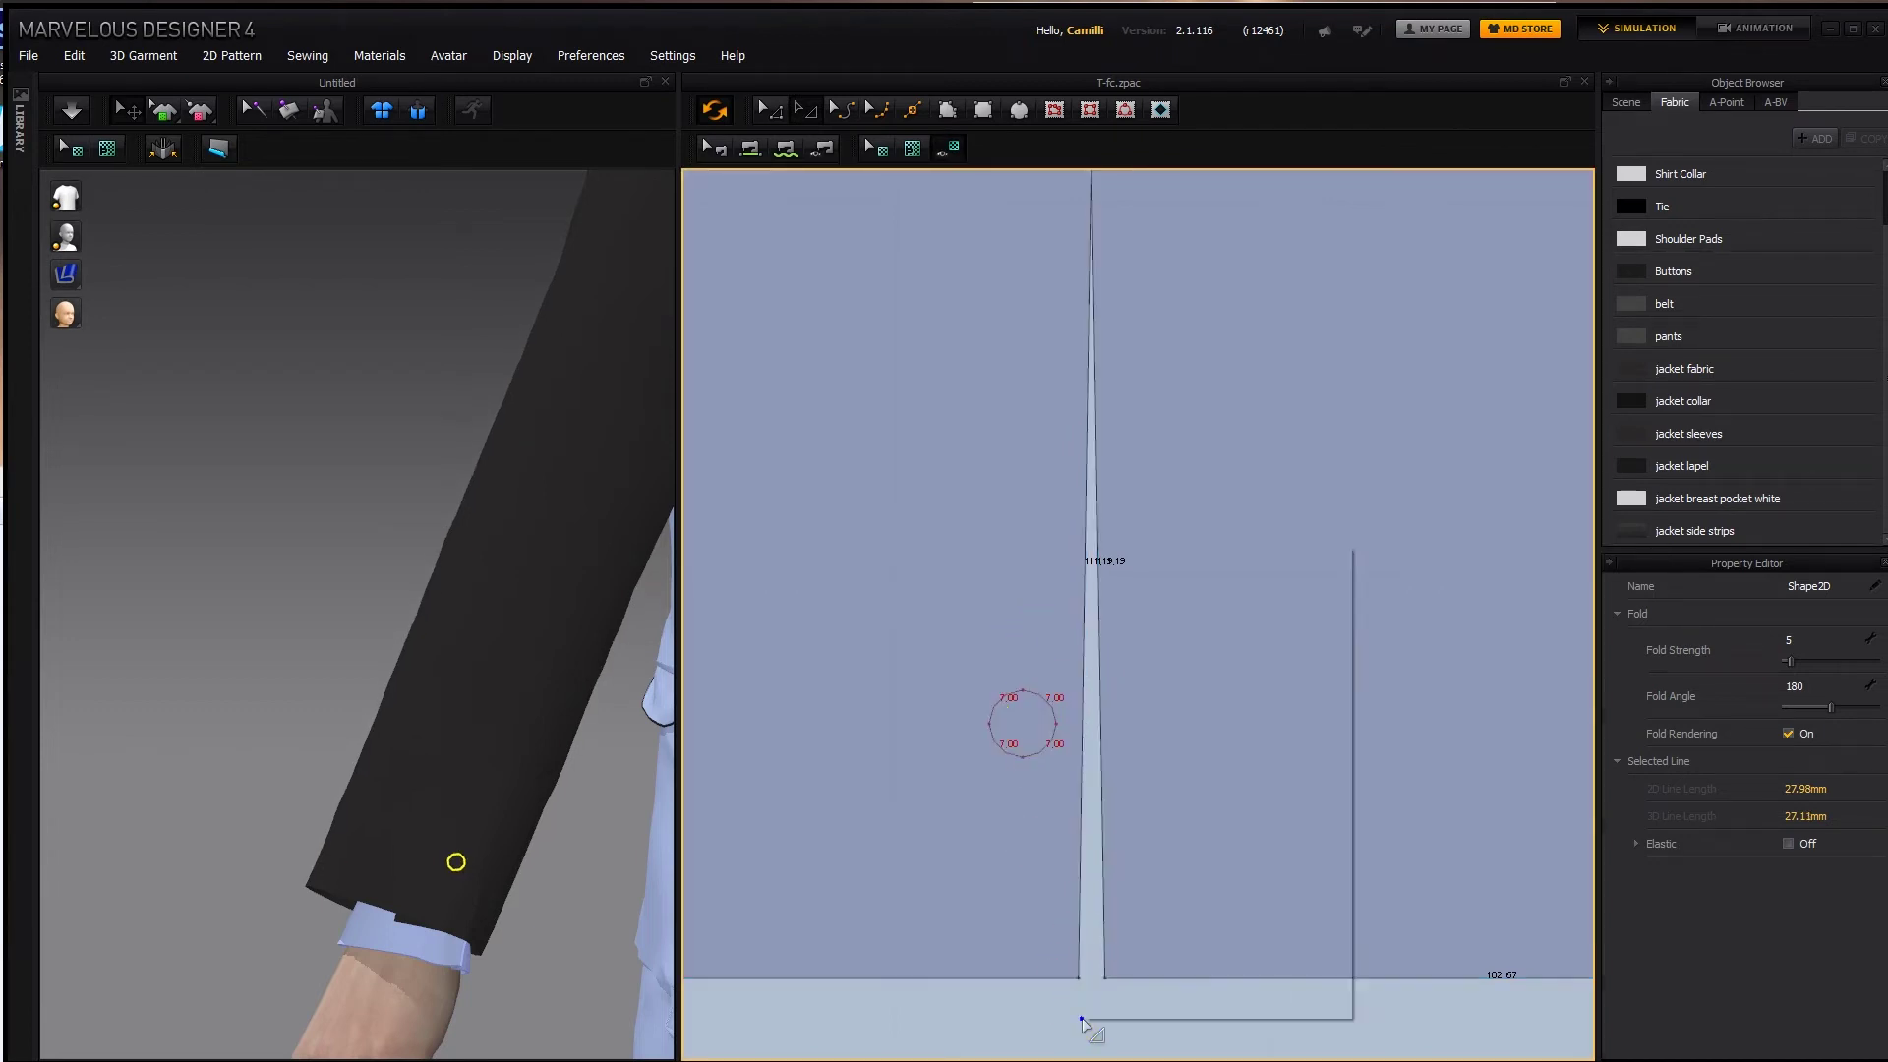
left_click(1161, 775)
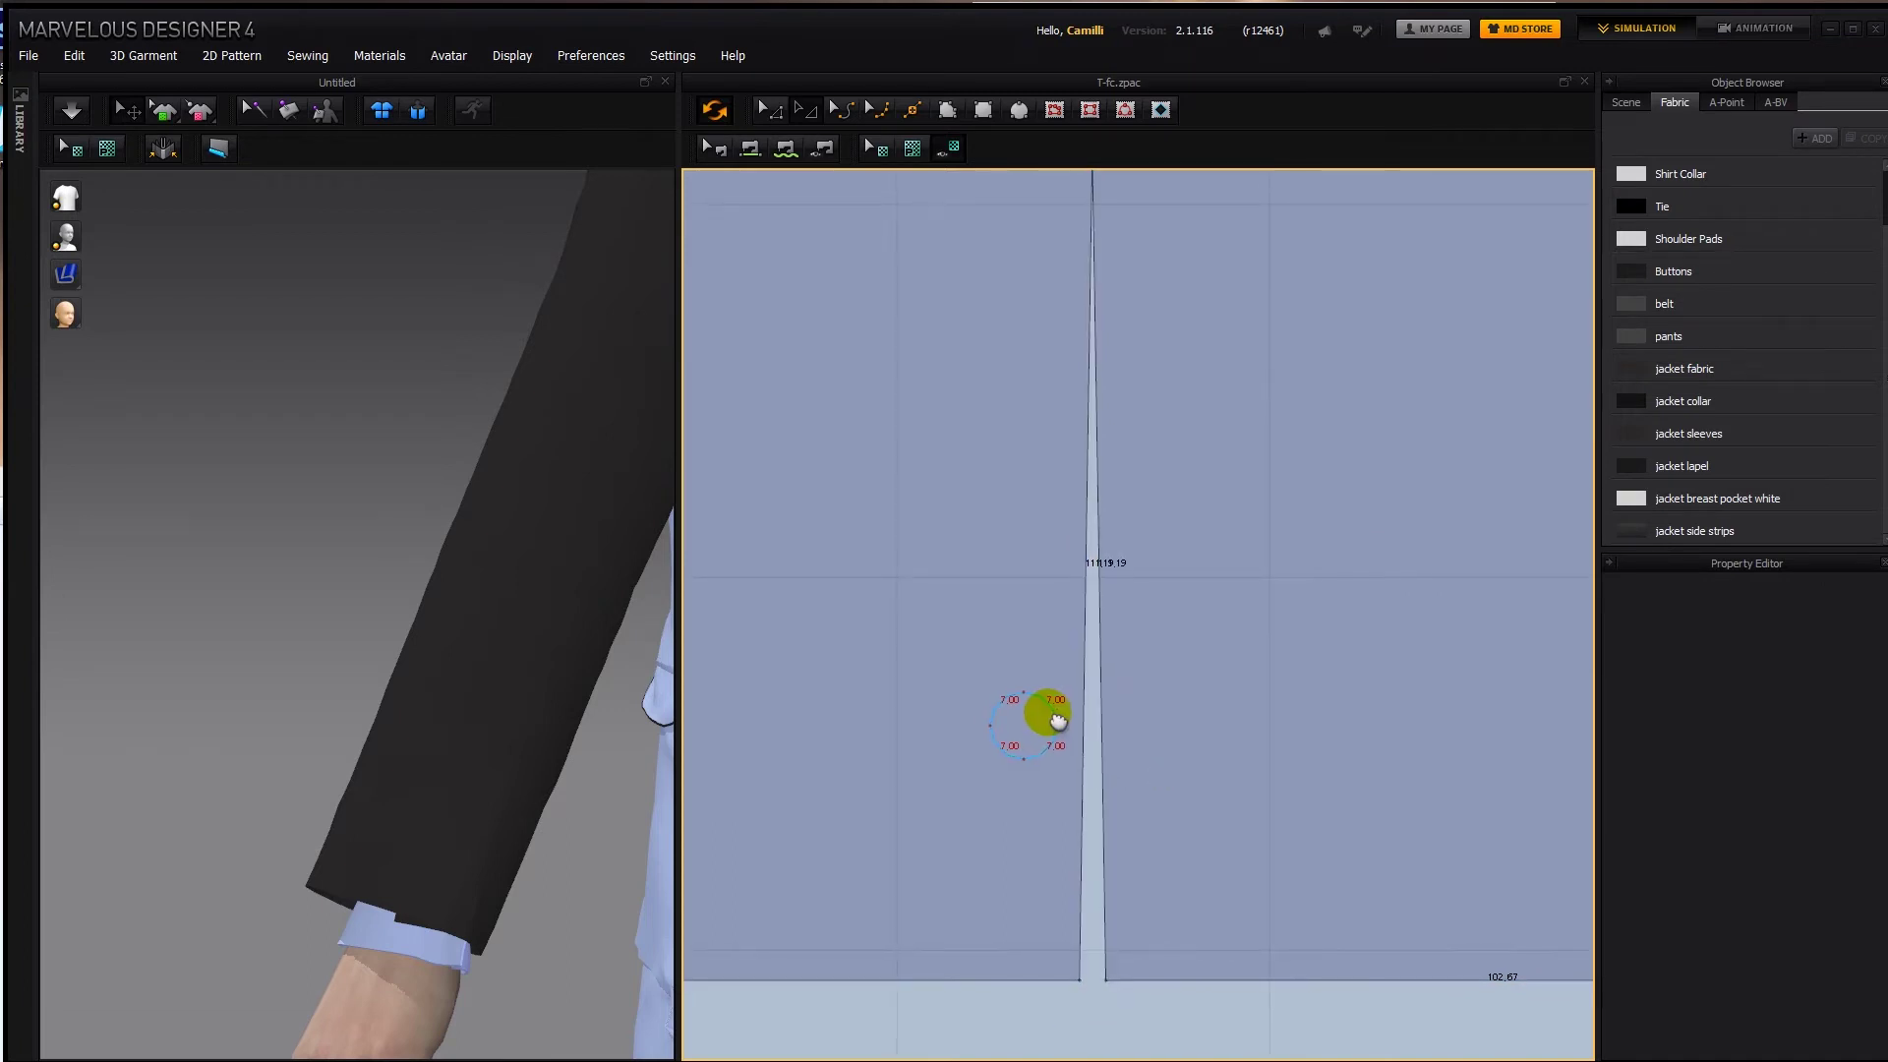
scroll(1045, 717, "down", 5)
right_click(1086, 824)
left_click(1738, 867)
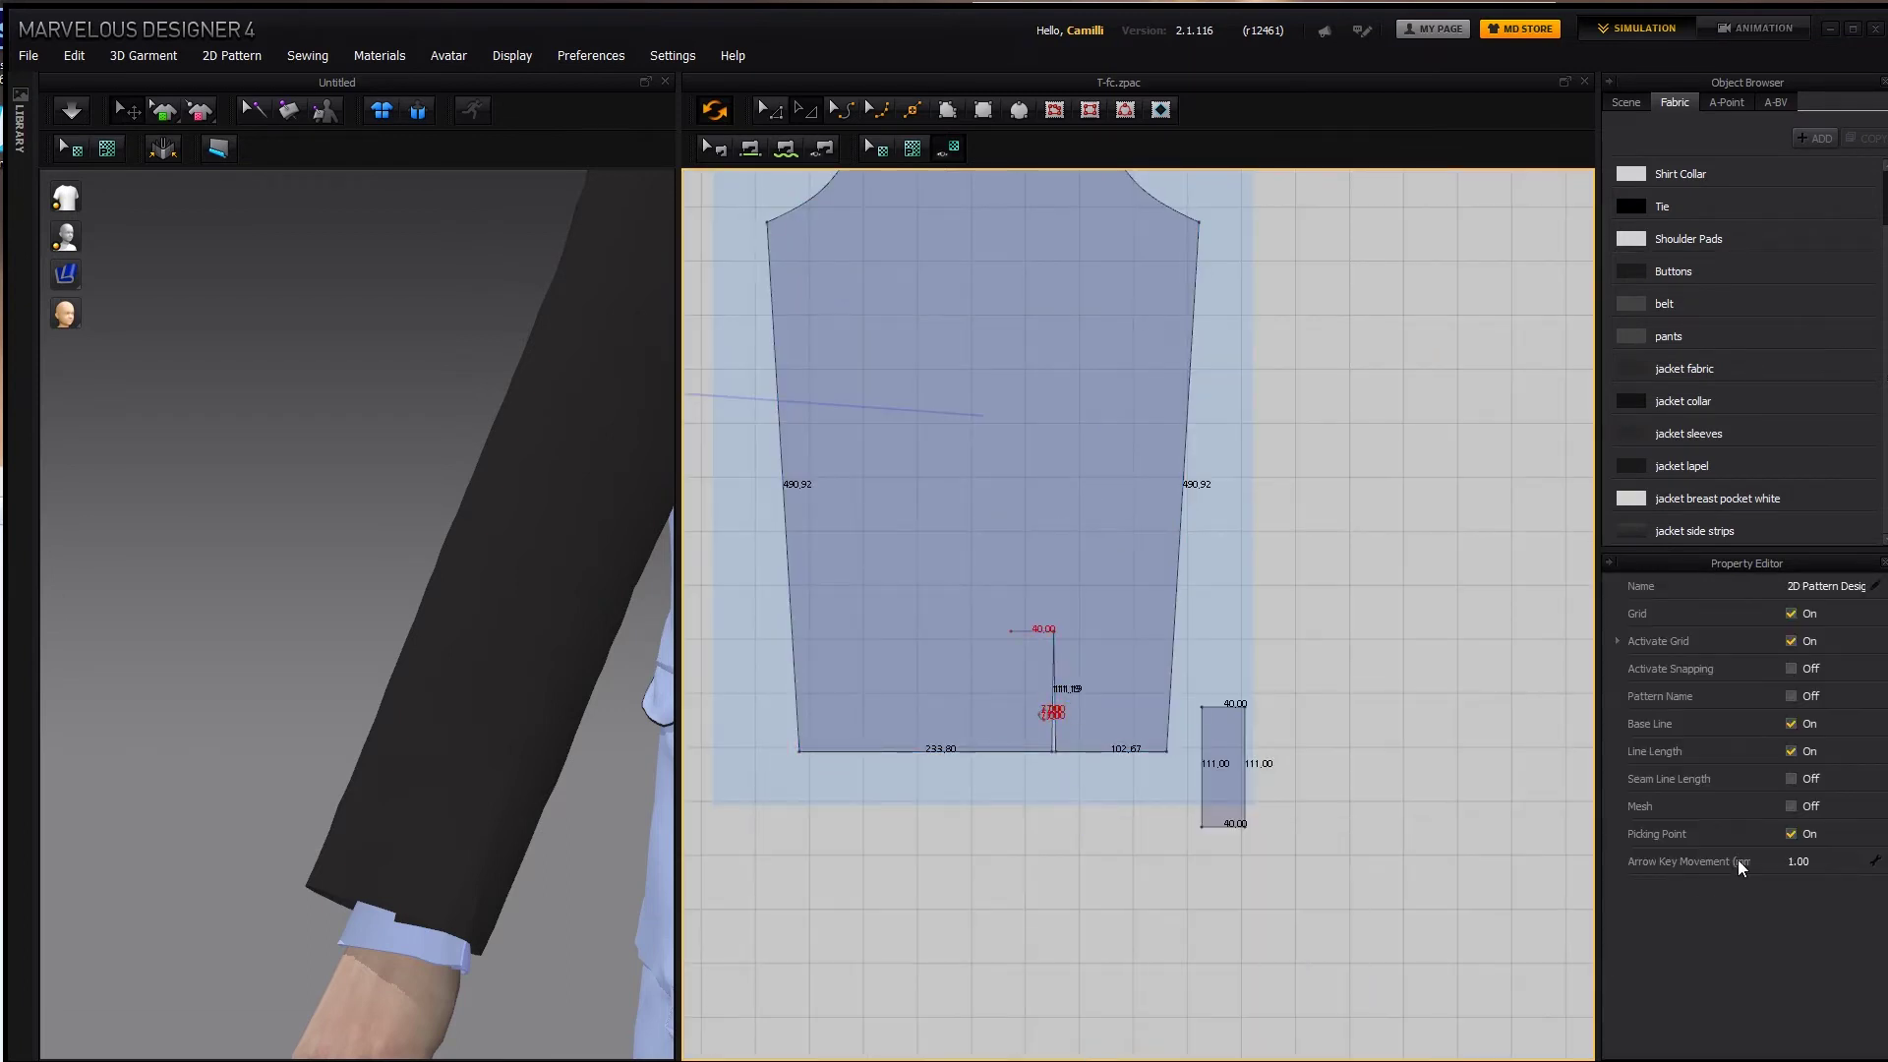
double_click(1791, 640)
left_click(1617, 642)
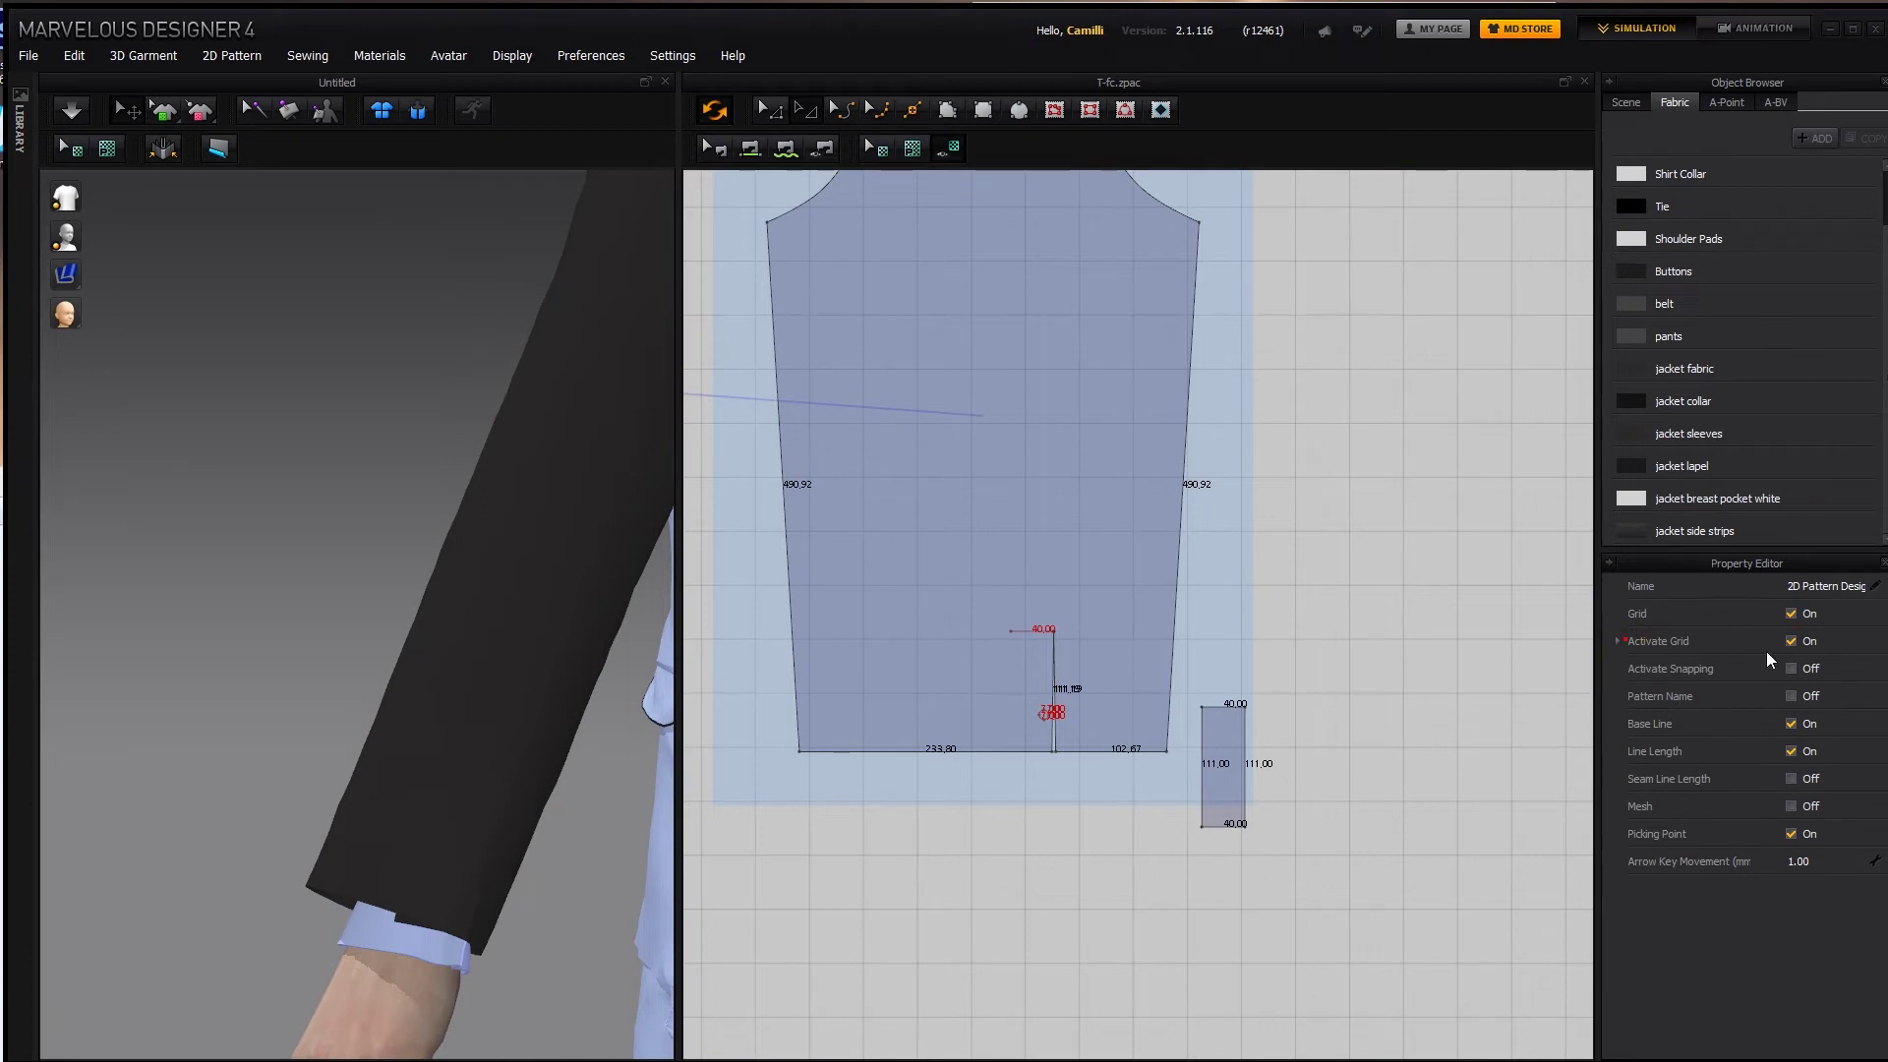
left_click(1617, 641)
left_click(1352, 799)
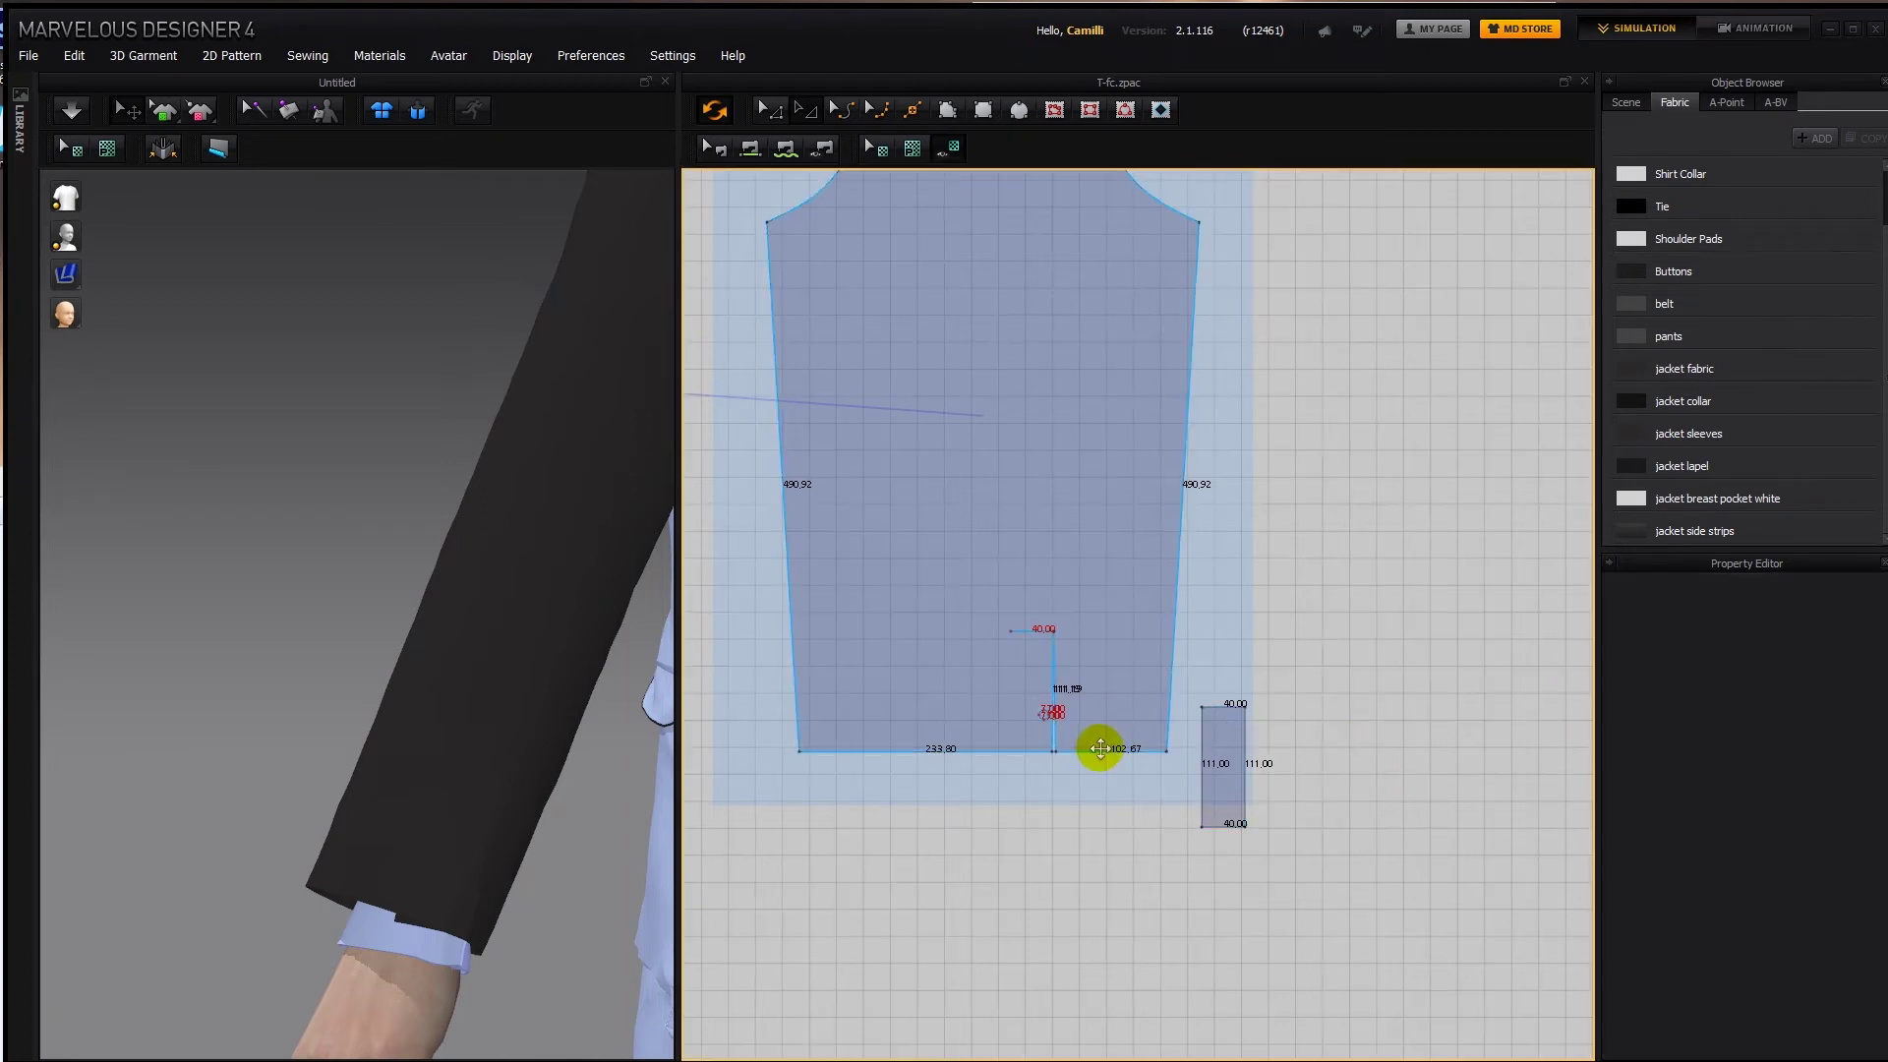
Paste three copies of the circle above it in an evenly spaced vertical column along the slit.
scroll(1120, 754, "up", 4)
left_click(1093, 719)
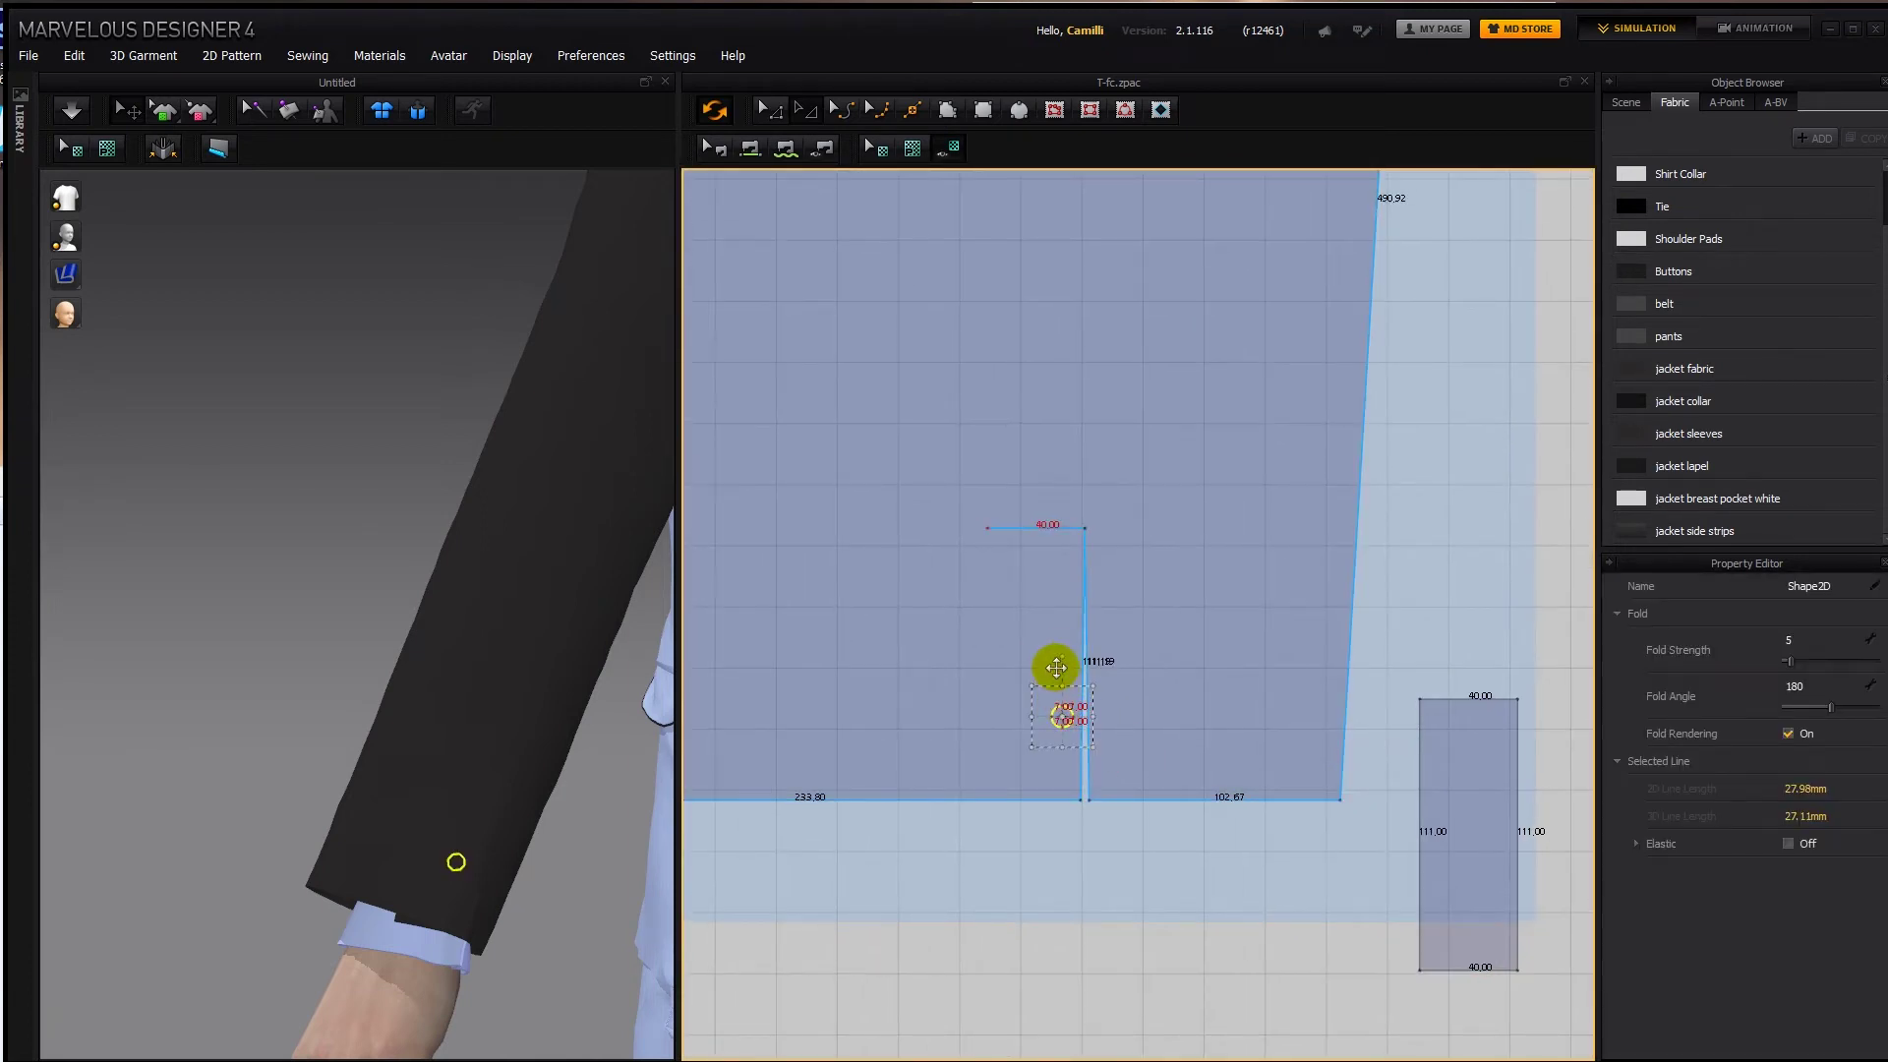
left_click(1060, 653)
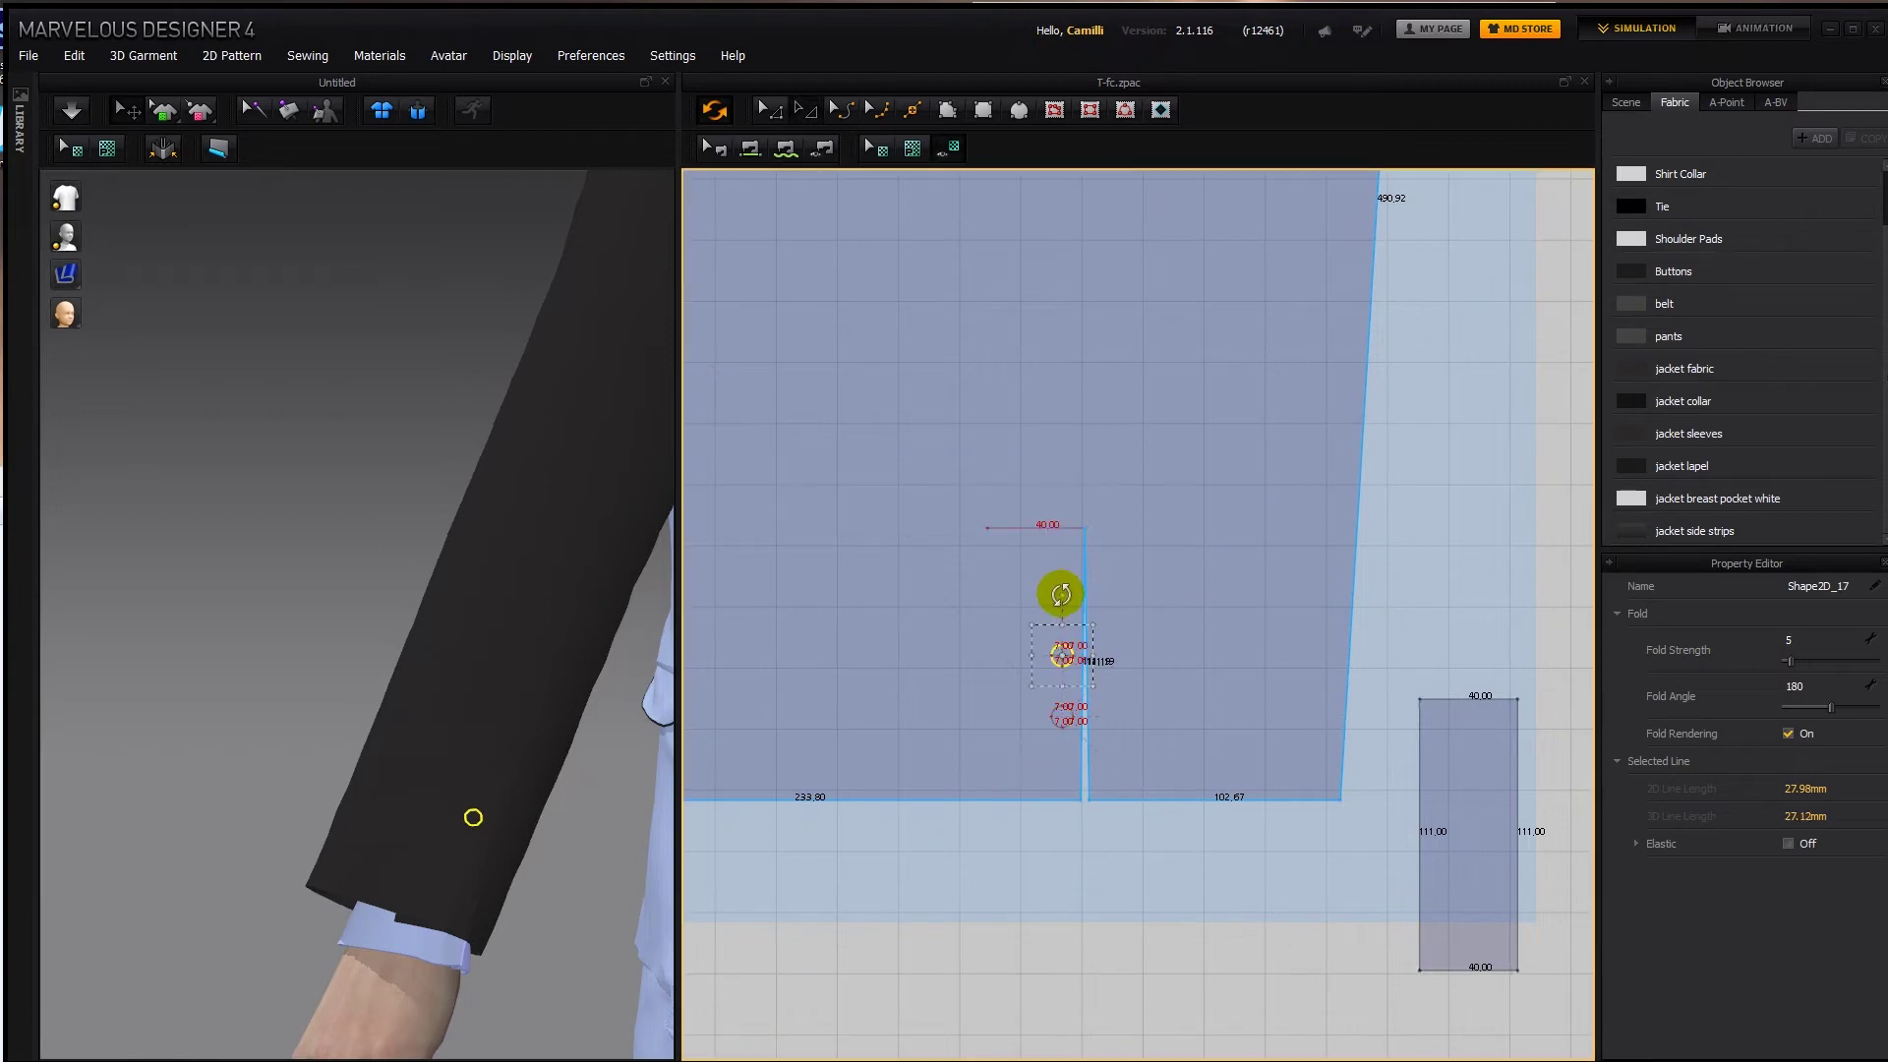
left_click(1058, 595)
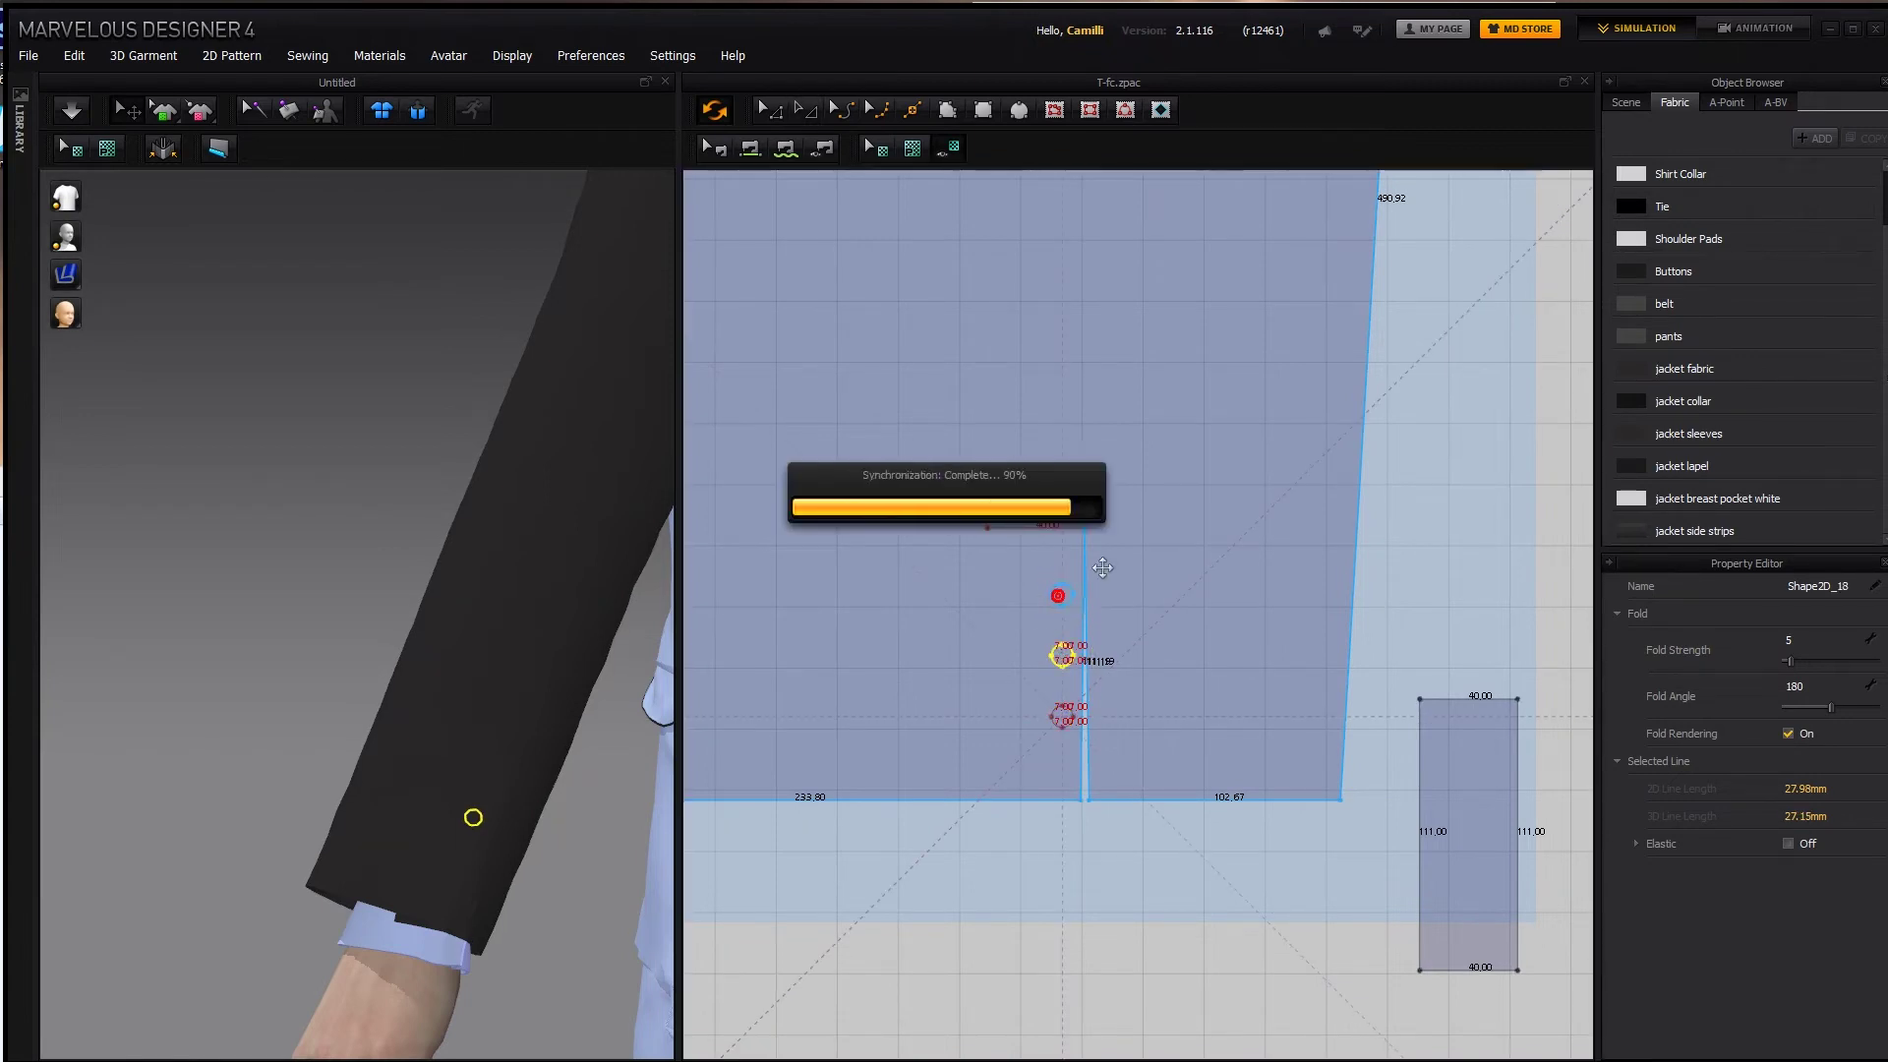
scroll(1068, 675, "up", 2)
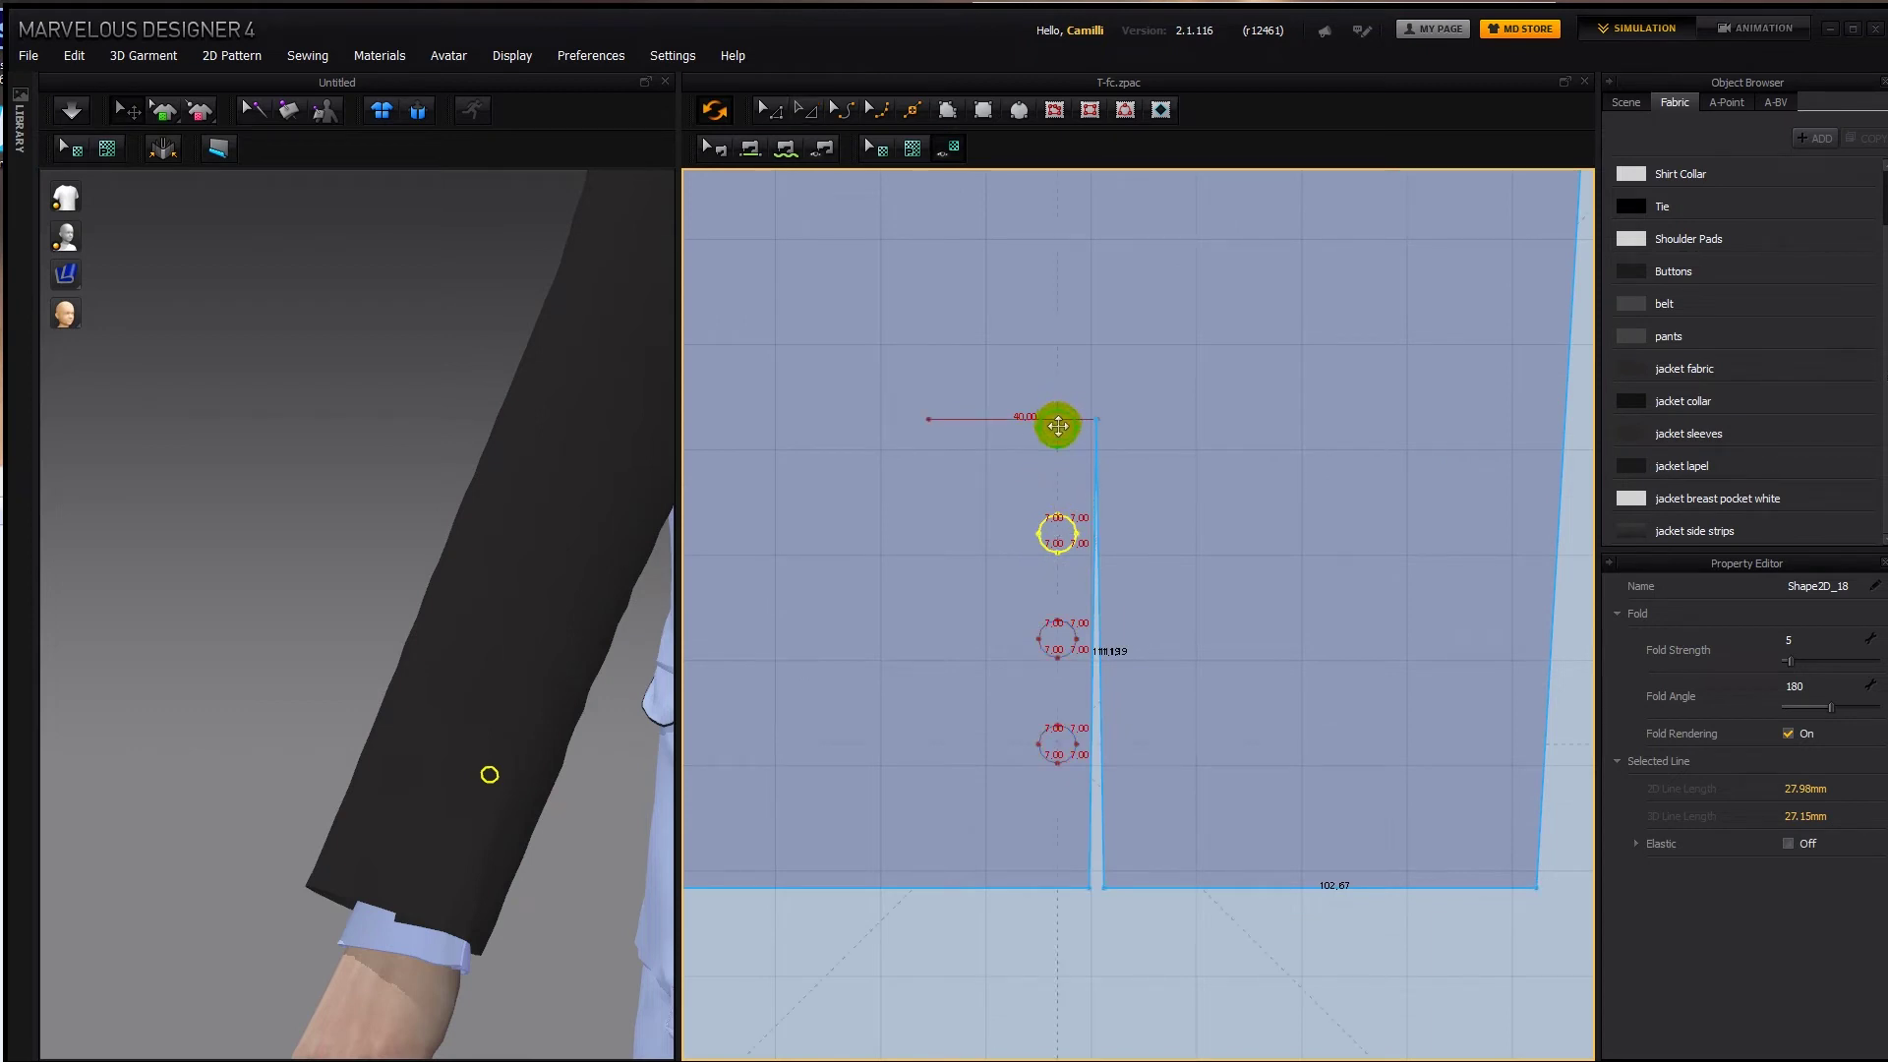
left_click(1058, 425)
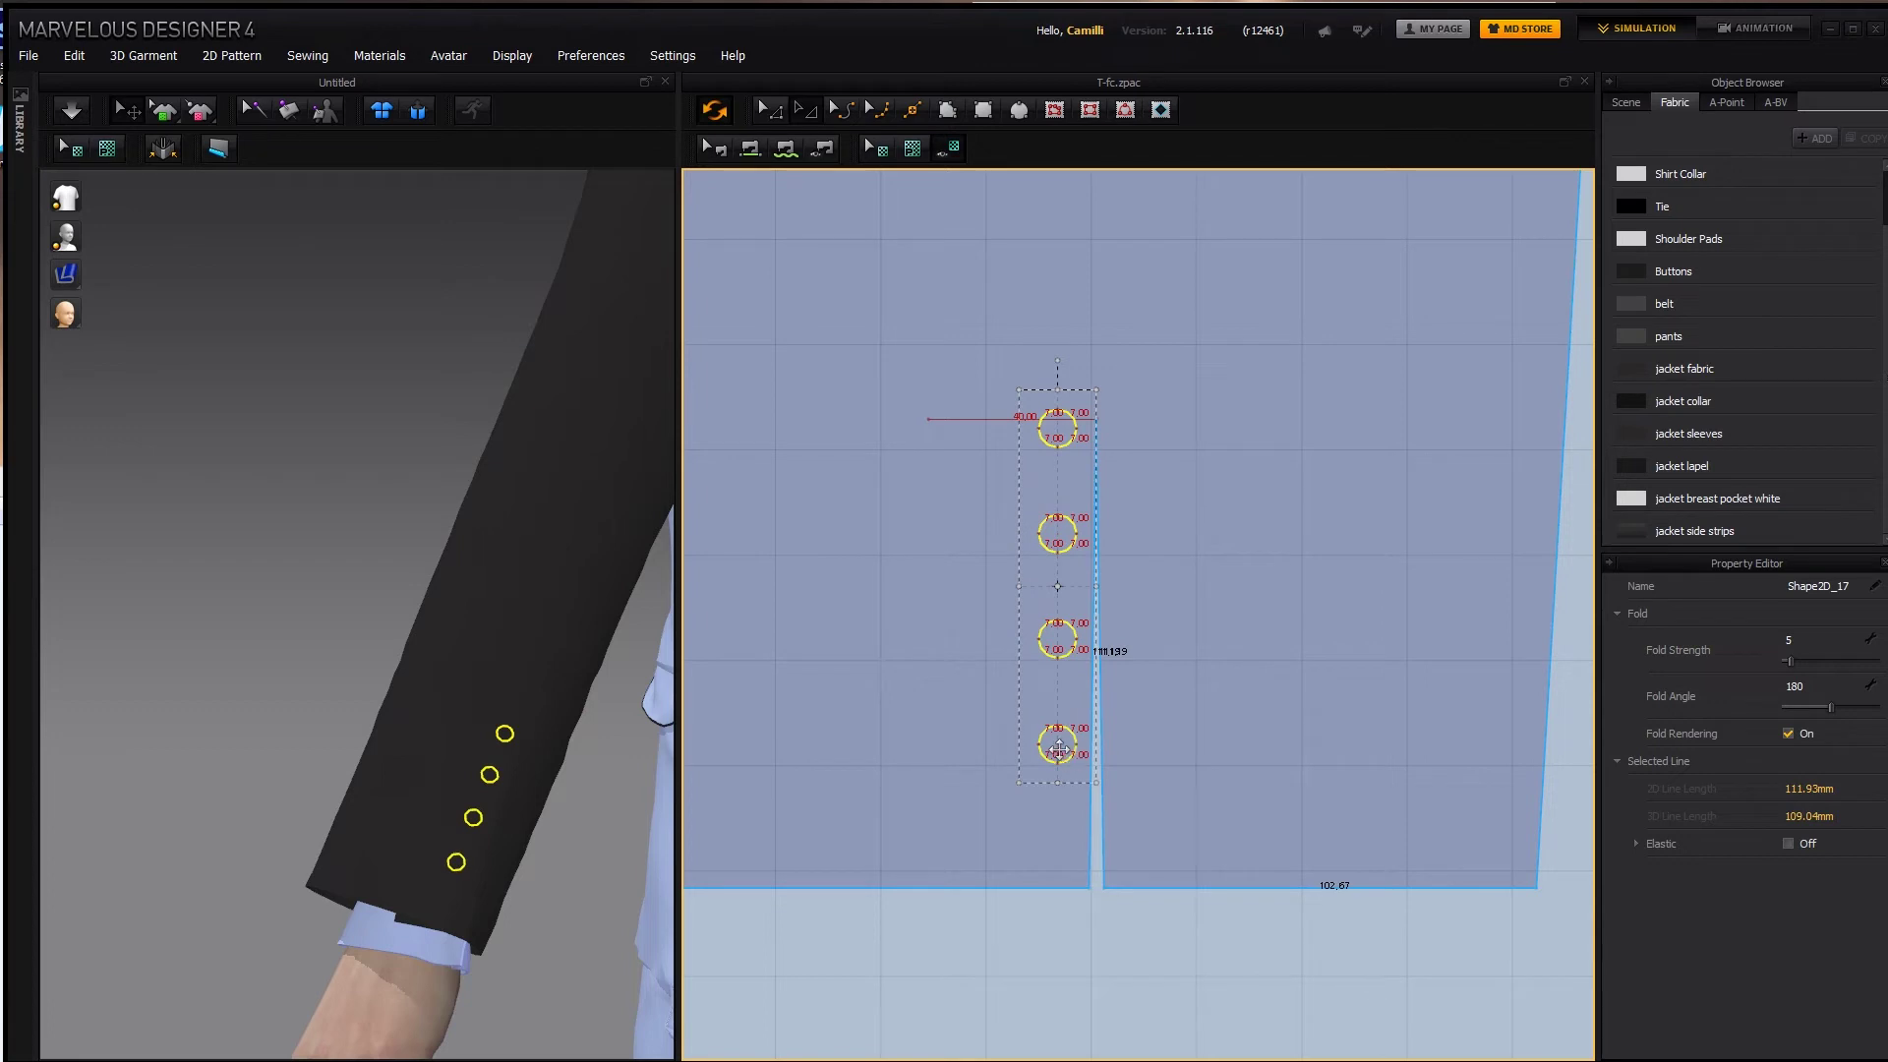
Move all four circles slightly toward the cuff so that the top one clears the 40 mm internal line.
left_click(1125, 945)
left_click(1060, 632)
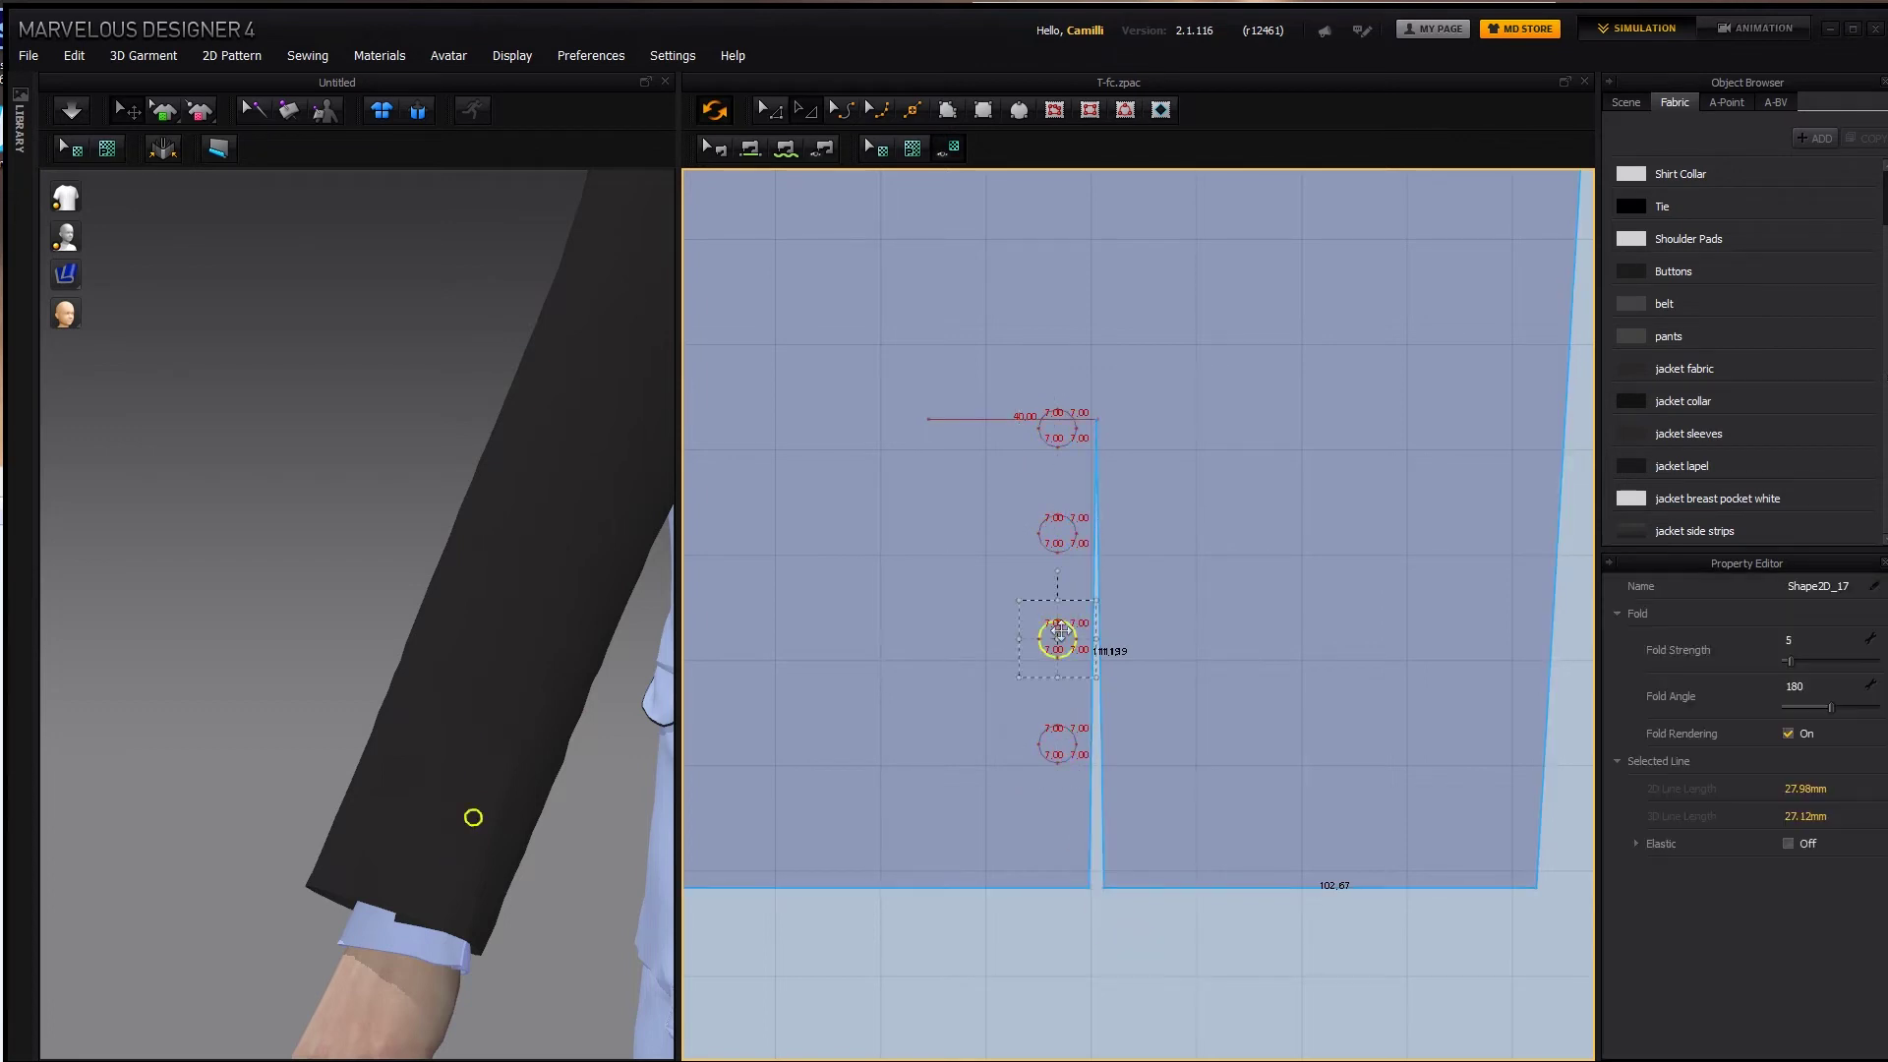
left_click_drag(1058, 531, 1057, 554)
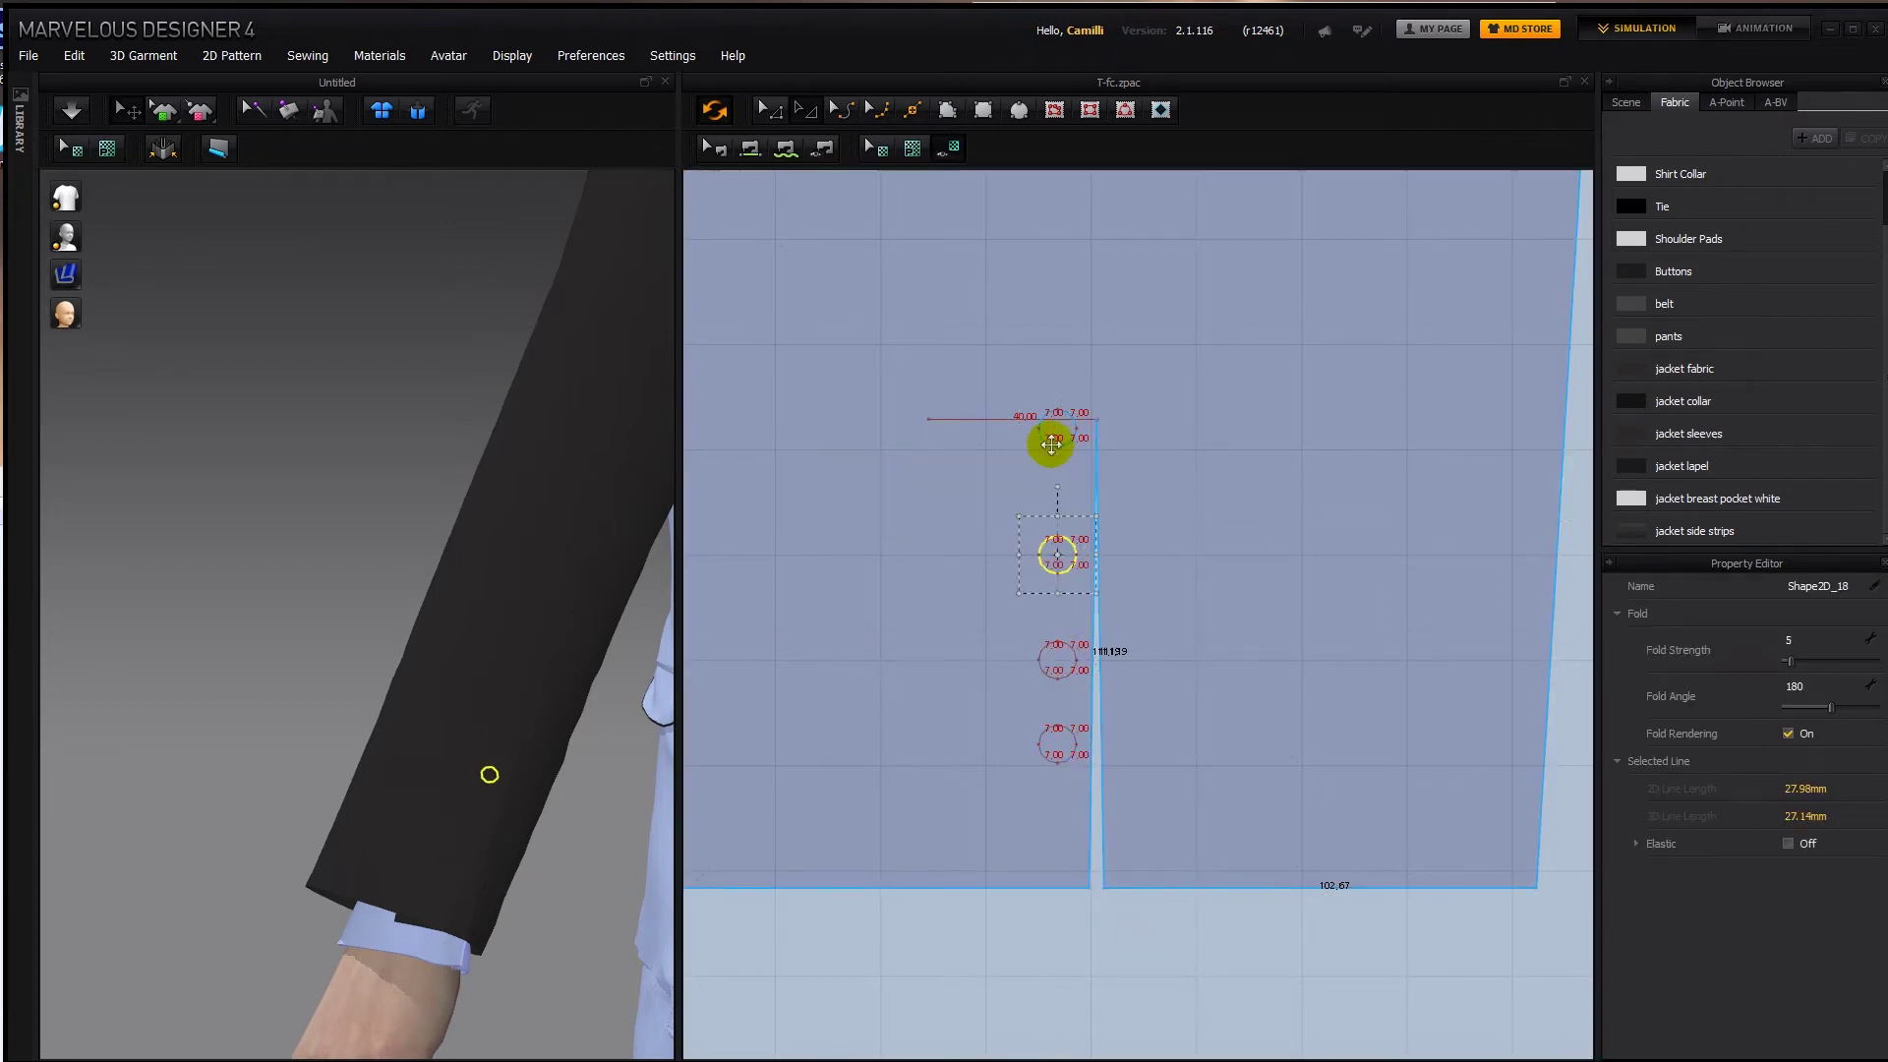
left_click_drag(1058, 431, 1058, 453)
left_click(1063, 819)
left_click_drag(1065, 758, 1065, 758)
right_click(1227, 939)
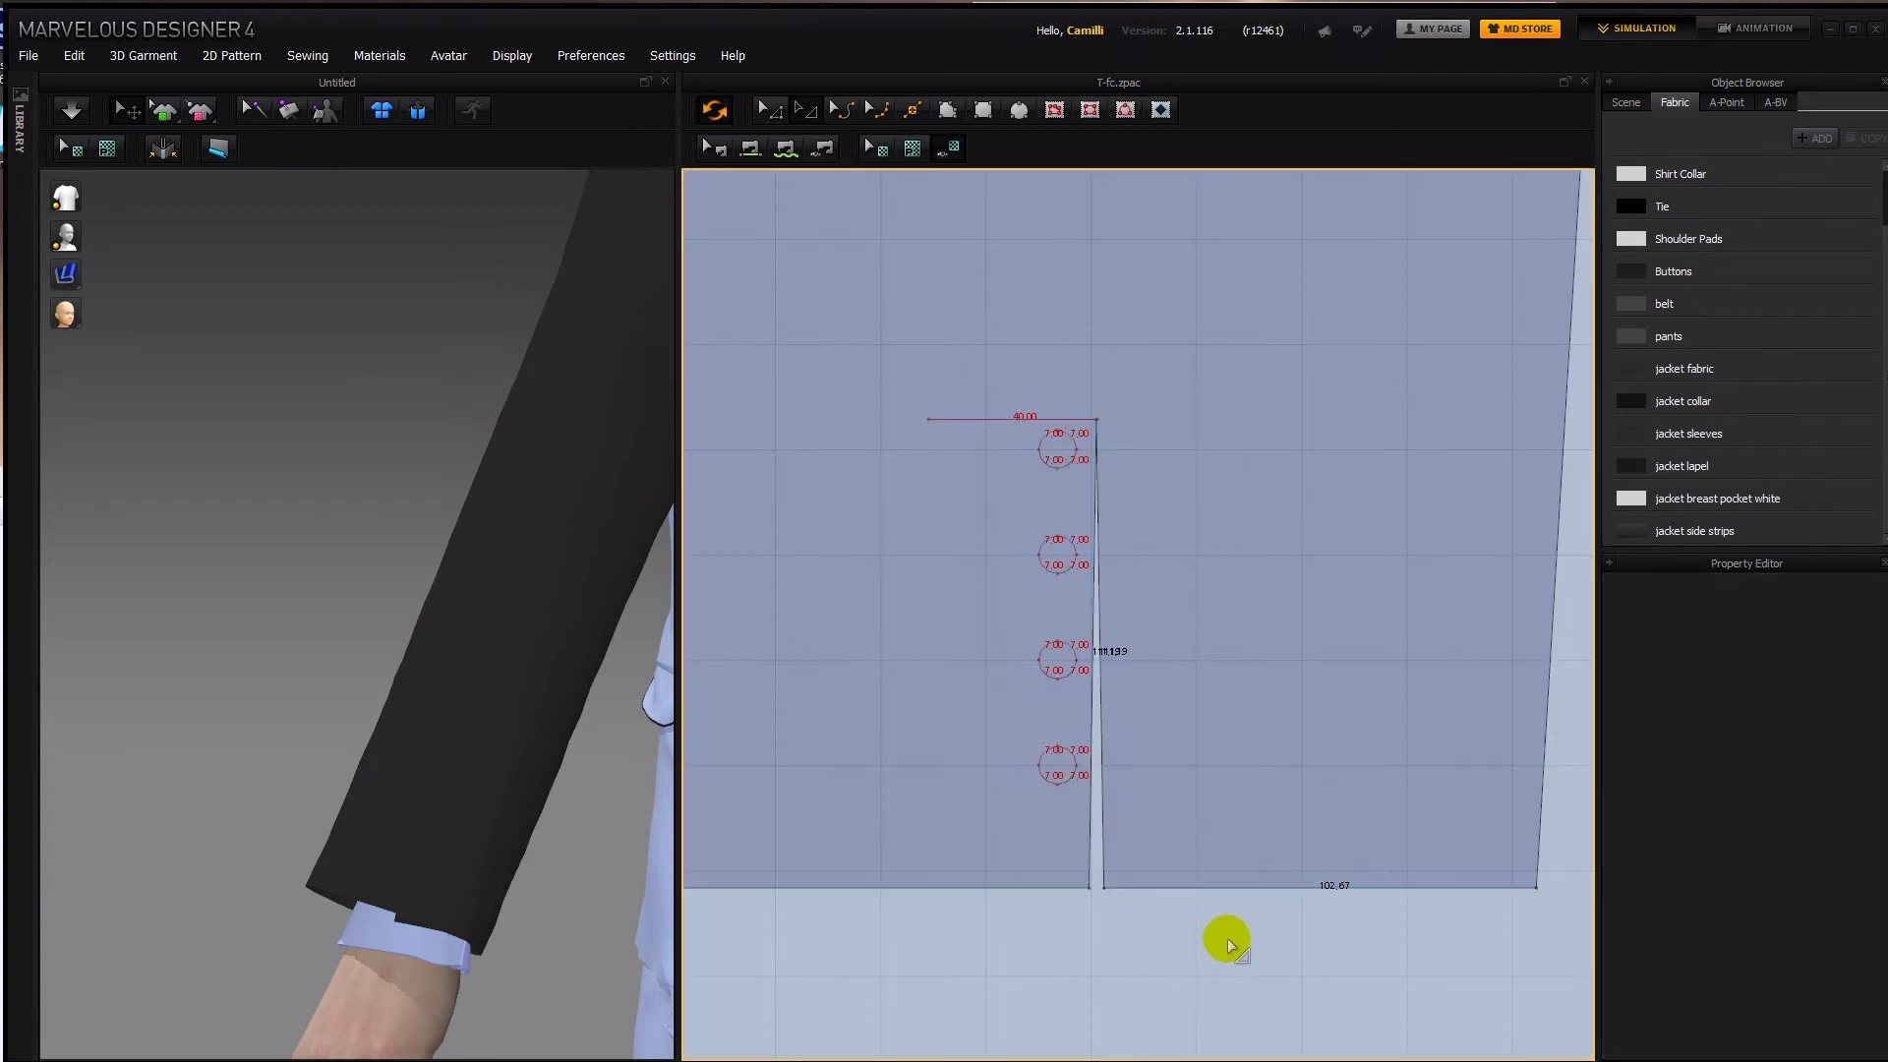
Set the 2D pattern window's grid spacing to 10 mm.
right_click(1238, 491)
left_click(1310, 953)
middle_click_drag(1183, 889, 1146, 419)
right_click(1153, 454)
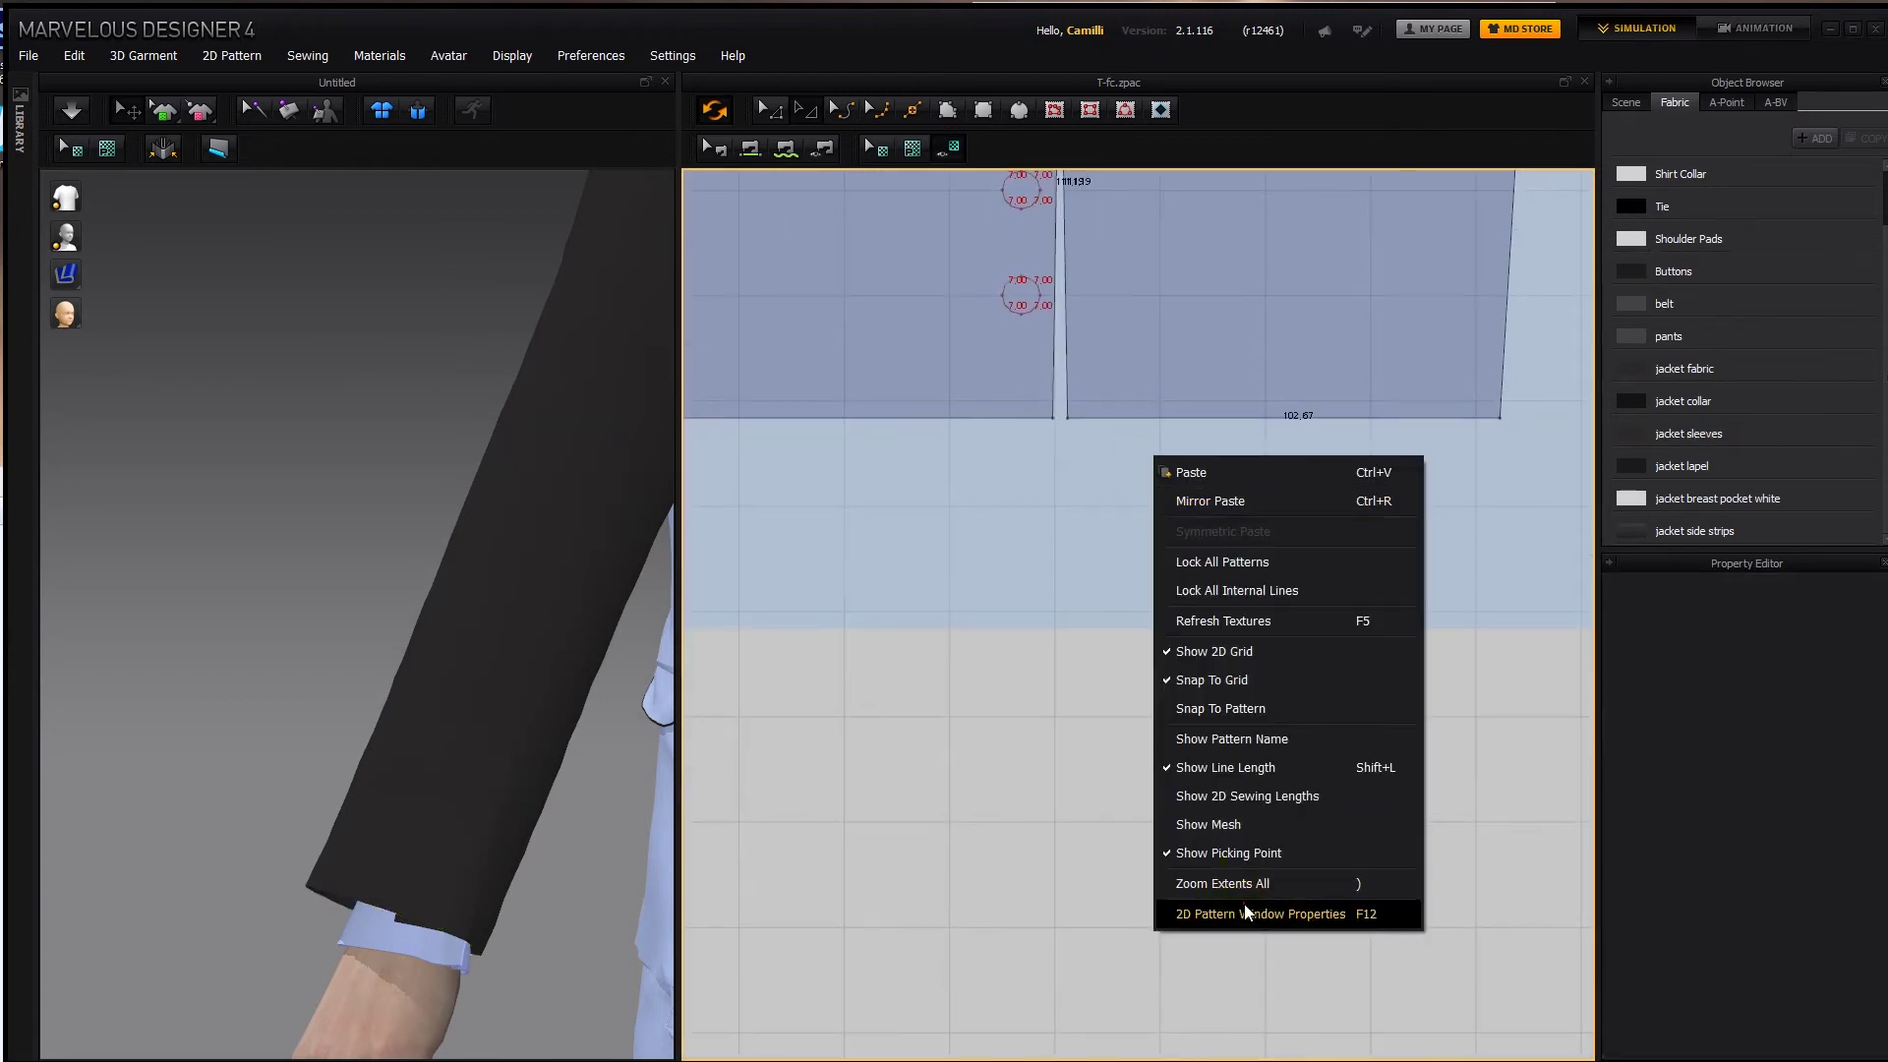
left_click(1244, 909)
left_click(1798, 666)
type("10")
left_click(1226, 666)
Reposition the circles individually along the slit so that the column becomes tighter.
scroll(1042, 234, "up", 3)
middle_click_drag(1042, 234, 1064, 506)
left_click_drag(1028, 437, 1028, 478)
left_click_drag(1025, 257, 1026, 326)
middle_click_drag(1088, 370, 1113, 549)
left_click_drag(1053, 257, 1065, 356)
Select all four circles and shift them together up the sleeve alongside the slit.
left_click(1055, 505, "shift")
left_click(1054, 648, "shift")
left_click(1062, 780, "shift")
left_click_drag(1062, 779, 1056, 709)
scroll(1099, 824, "down", 6)
middle_click_drag(1093, 824, 1052, 804)
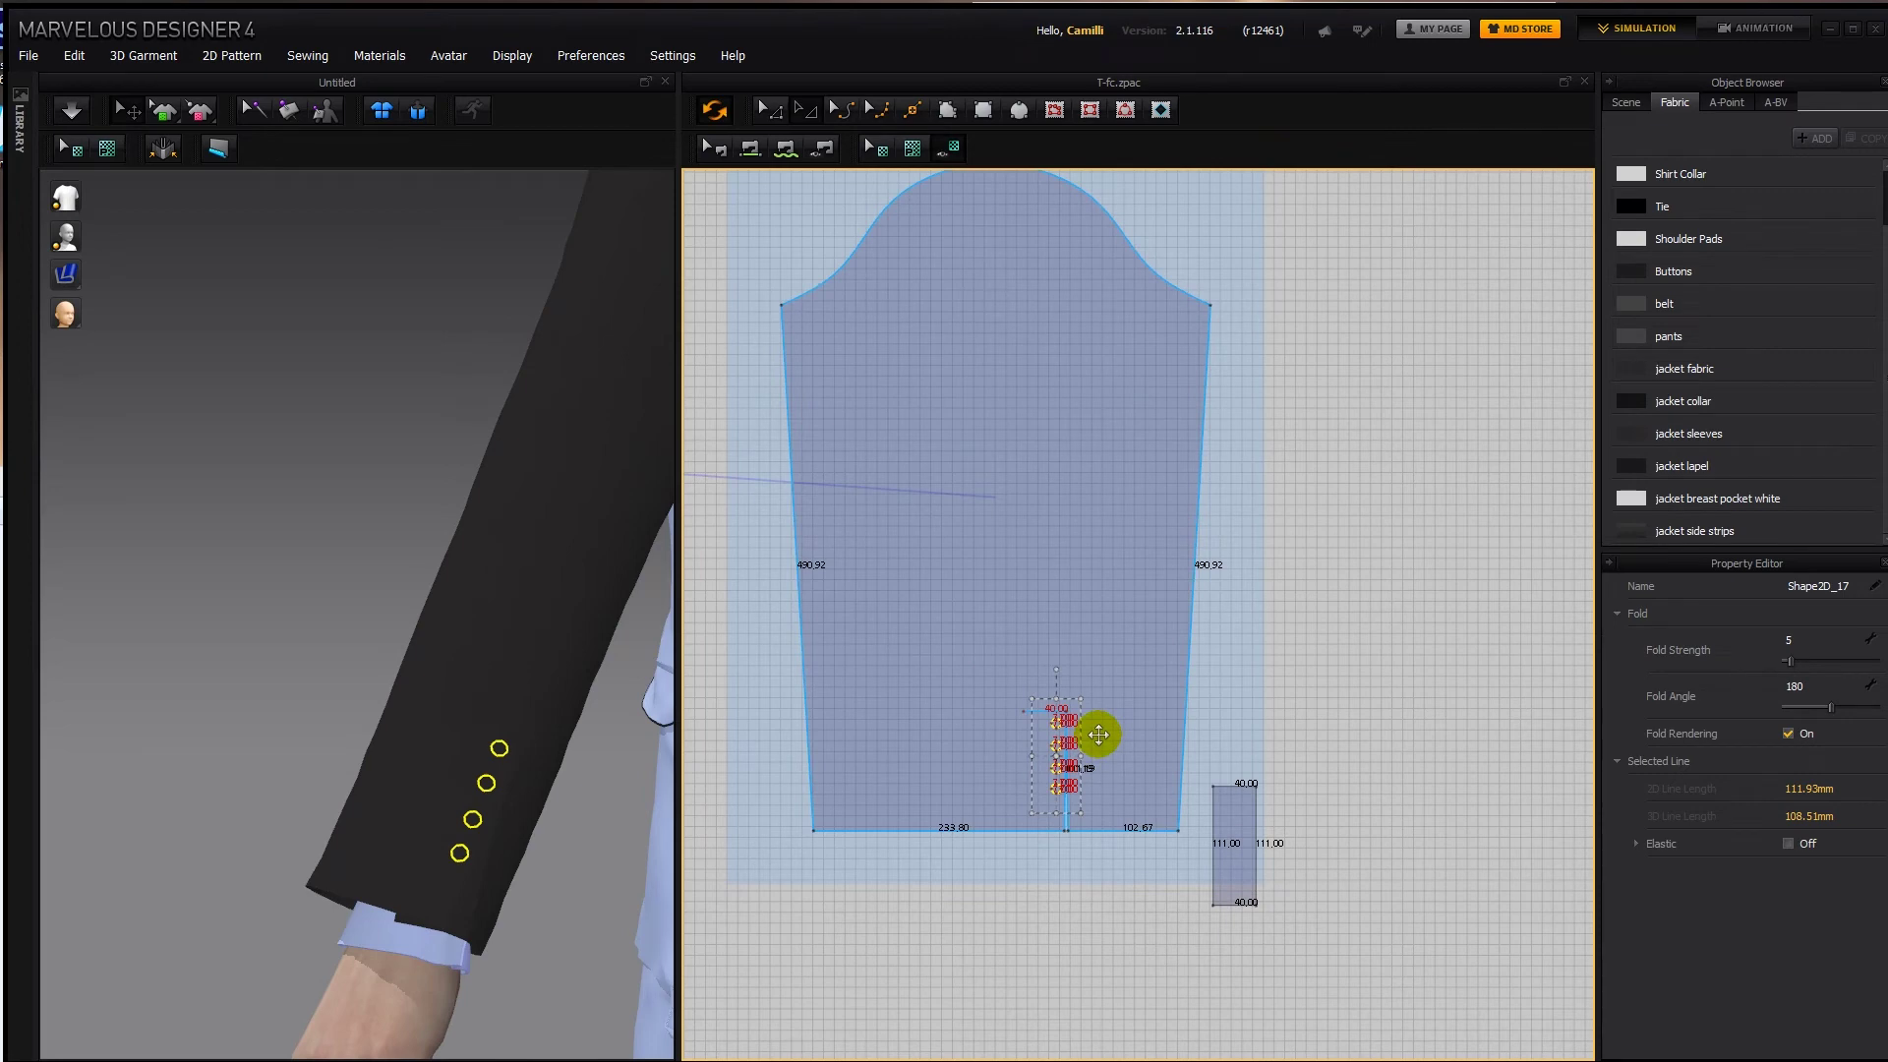
Move the 40 by 111 mm rectangle onto the sleeve so its upper edge matches the internal line beside the slit.
left_click(1226, 813)
left_click(1041, 738, "shift")
left_click_drag(1042, 737, 1042, 737)
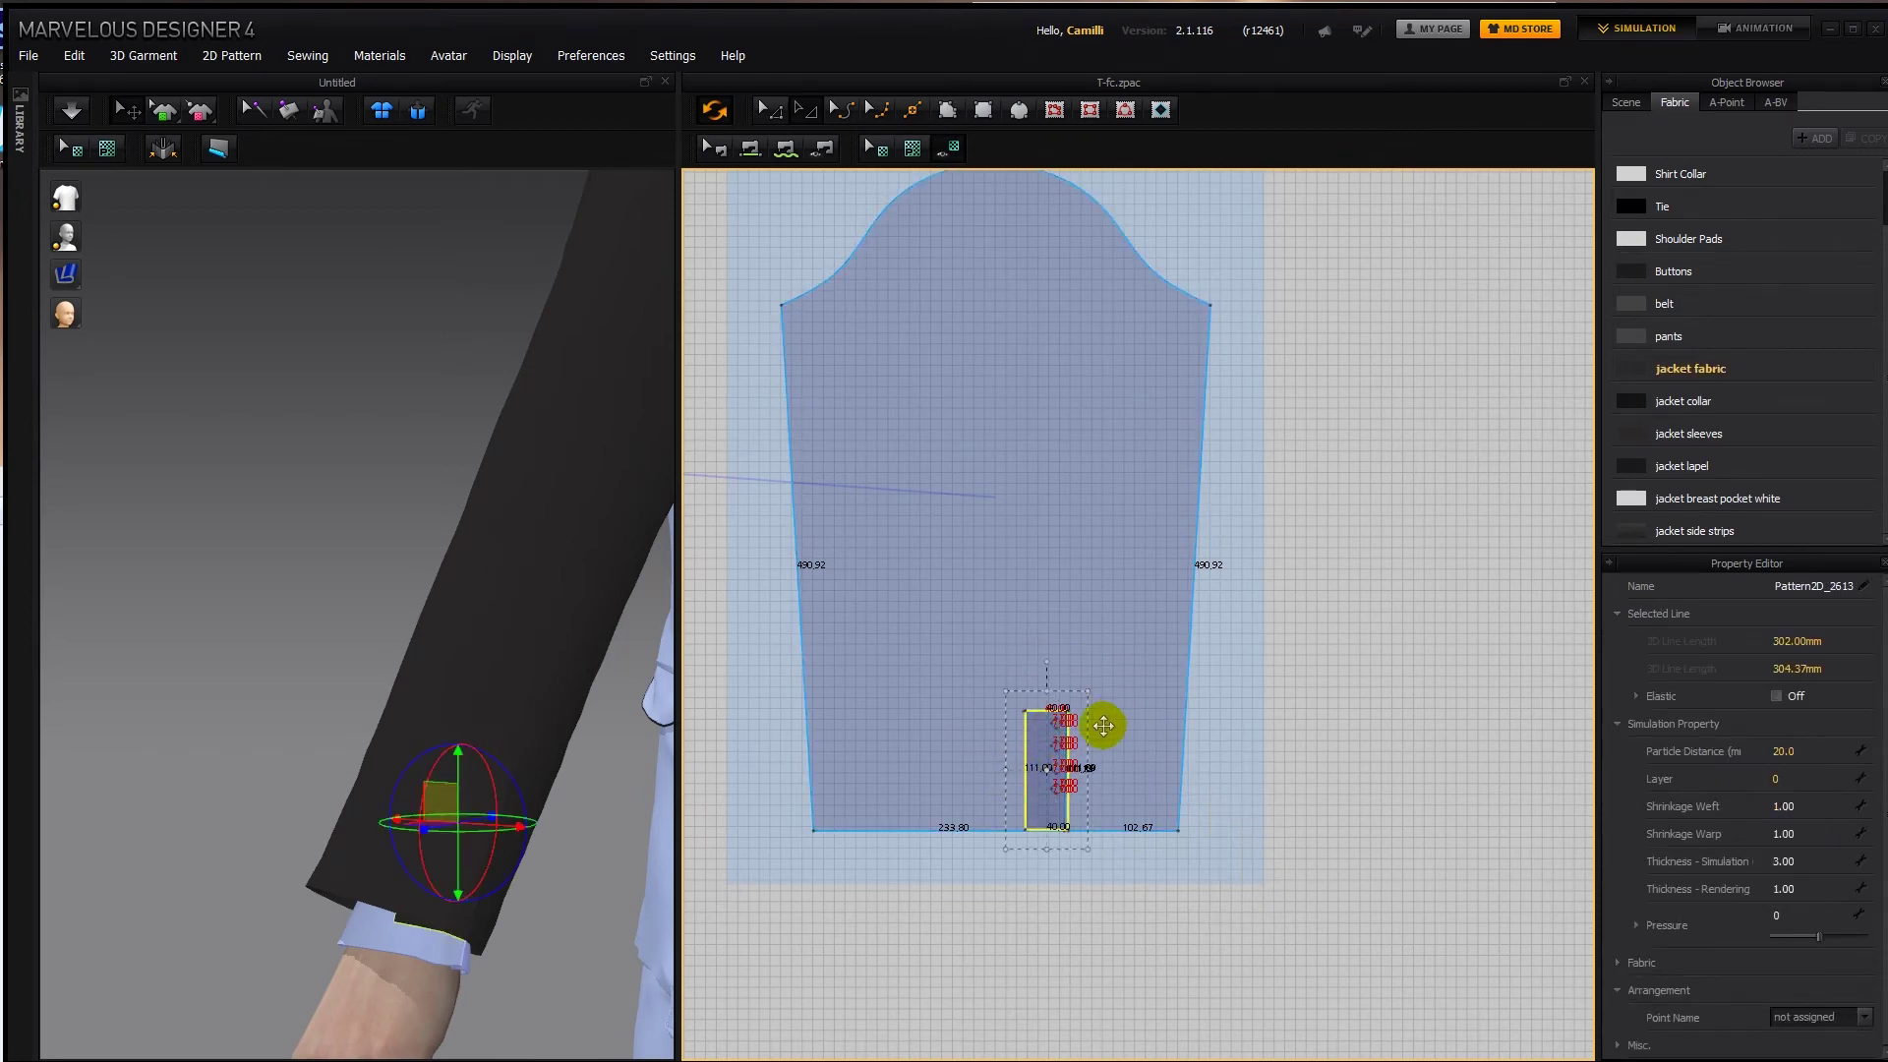
Copy the four circles and paste them at the same positions onto the rectangle piece.
scroll(1042, 747, "up", 3)
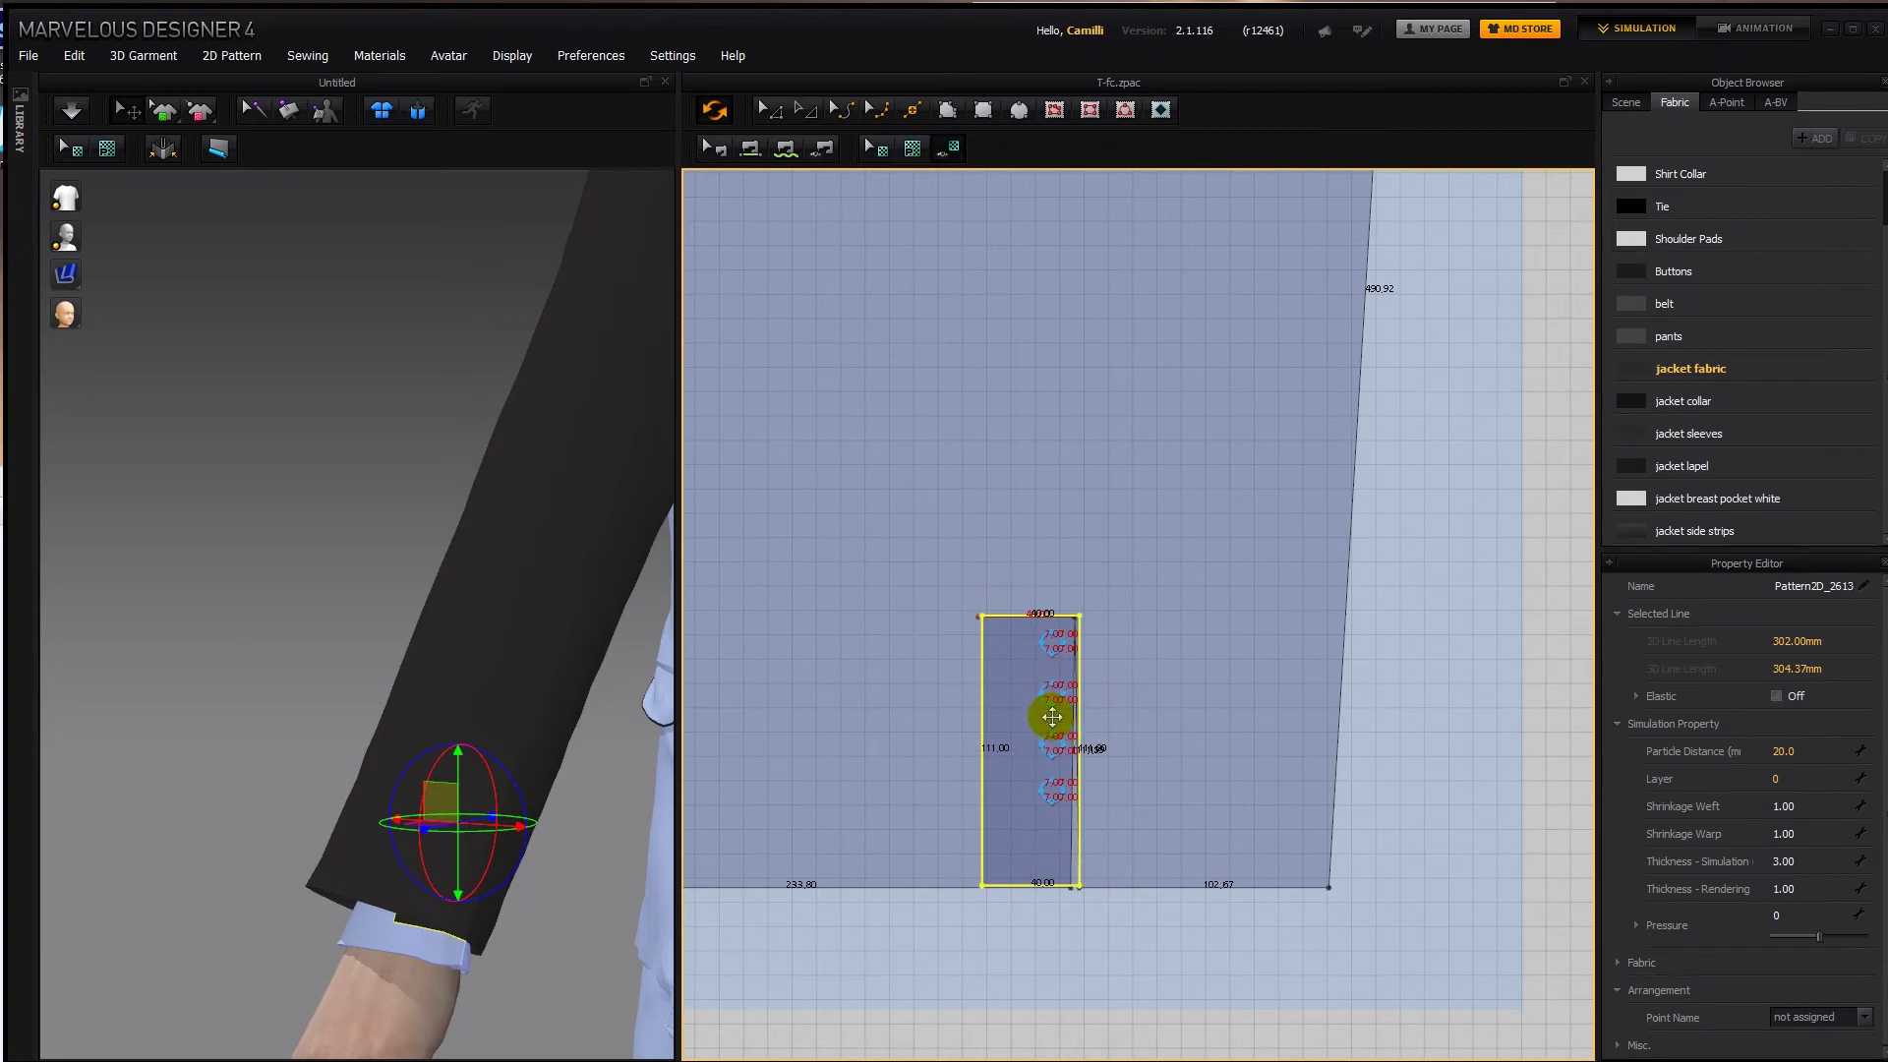
key("ctrl+c")
key("ctrl+v")
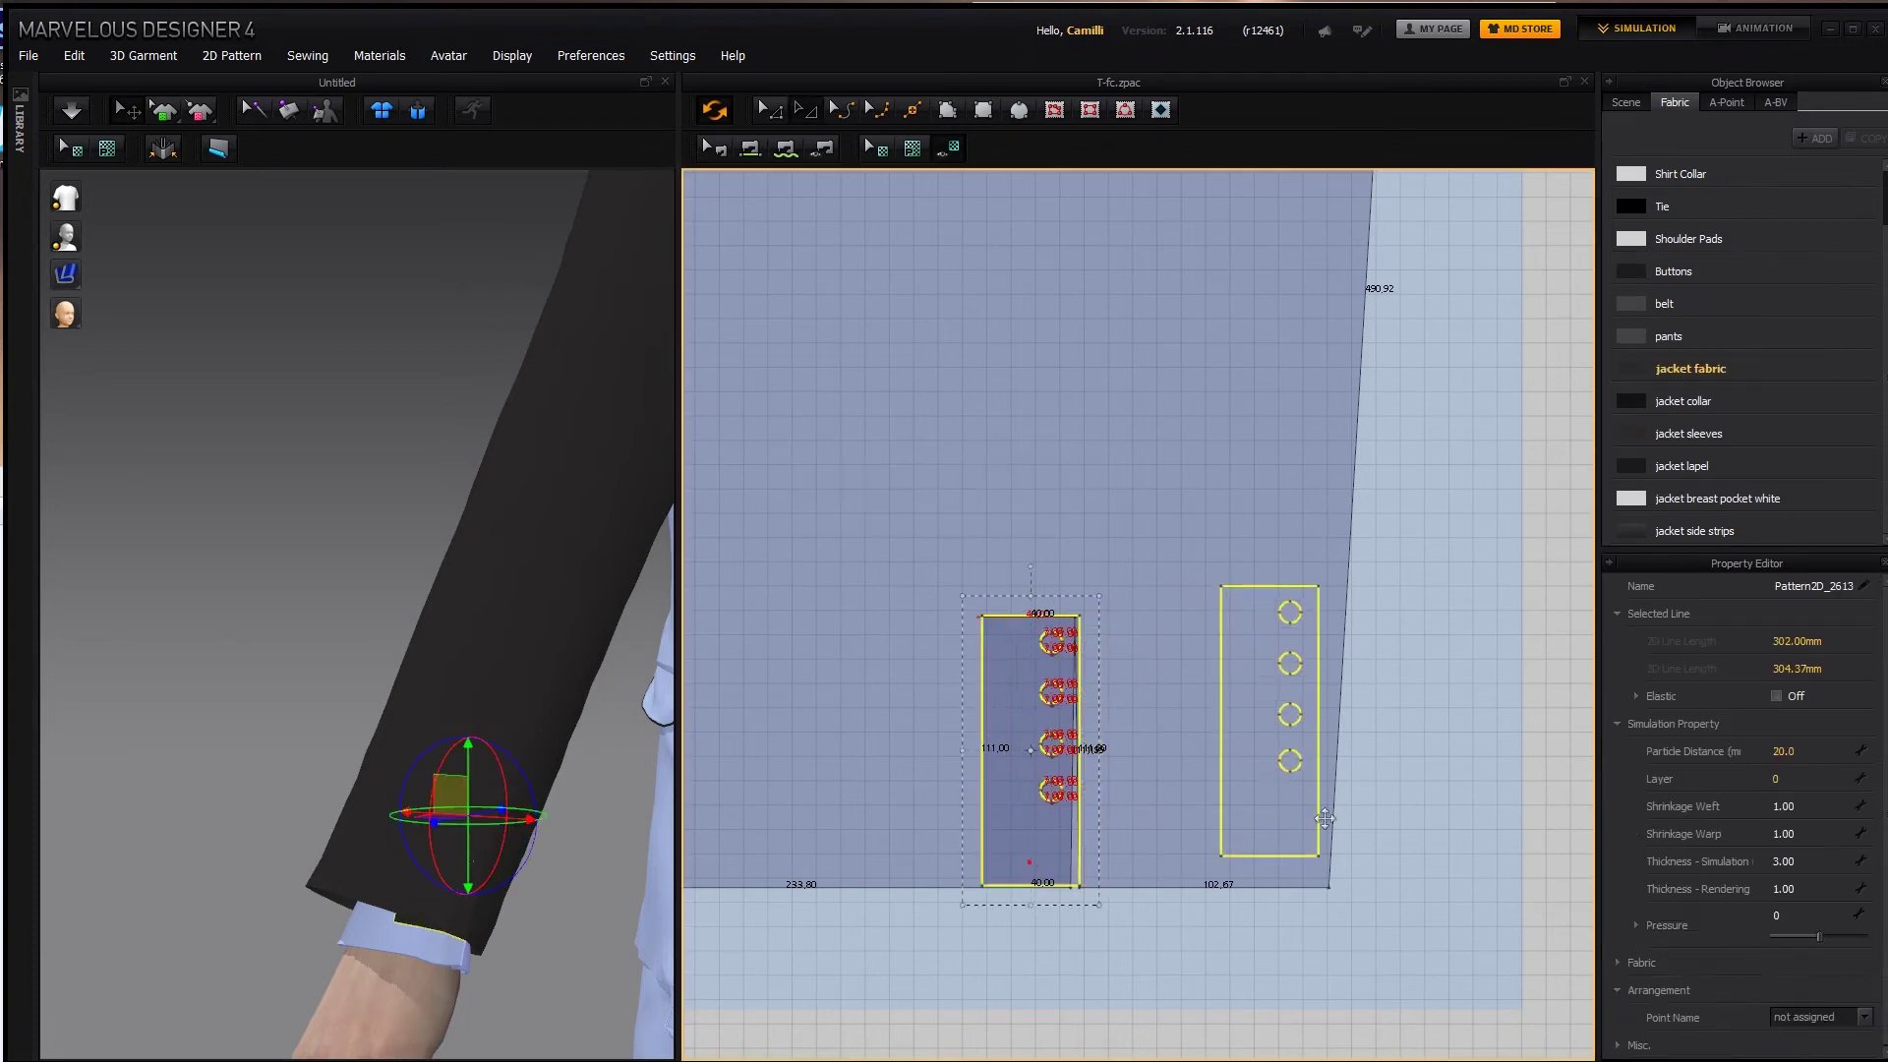
Place the rectangle beside the sleeve and sew its four circles to the matching sleeve circles, simulating the joined cuff.
left_click(1416, 874)
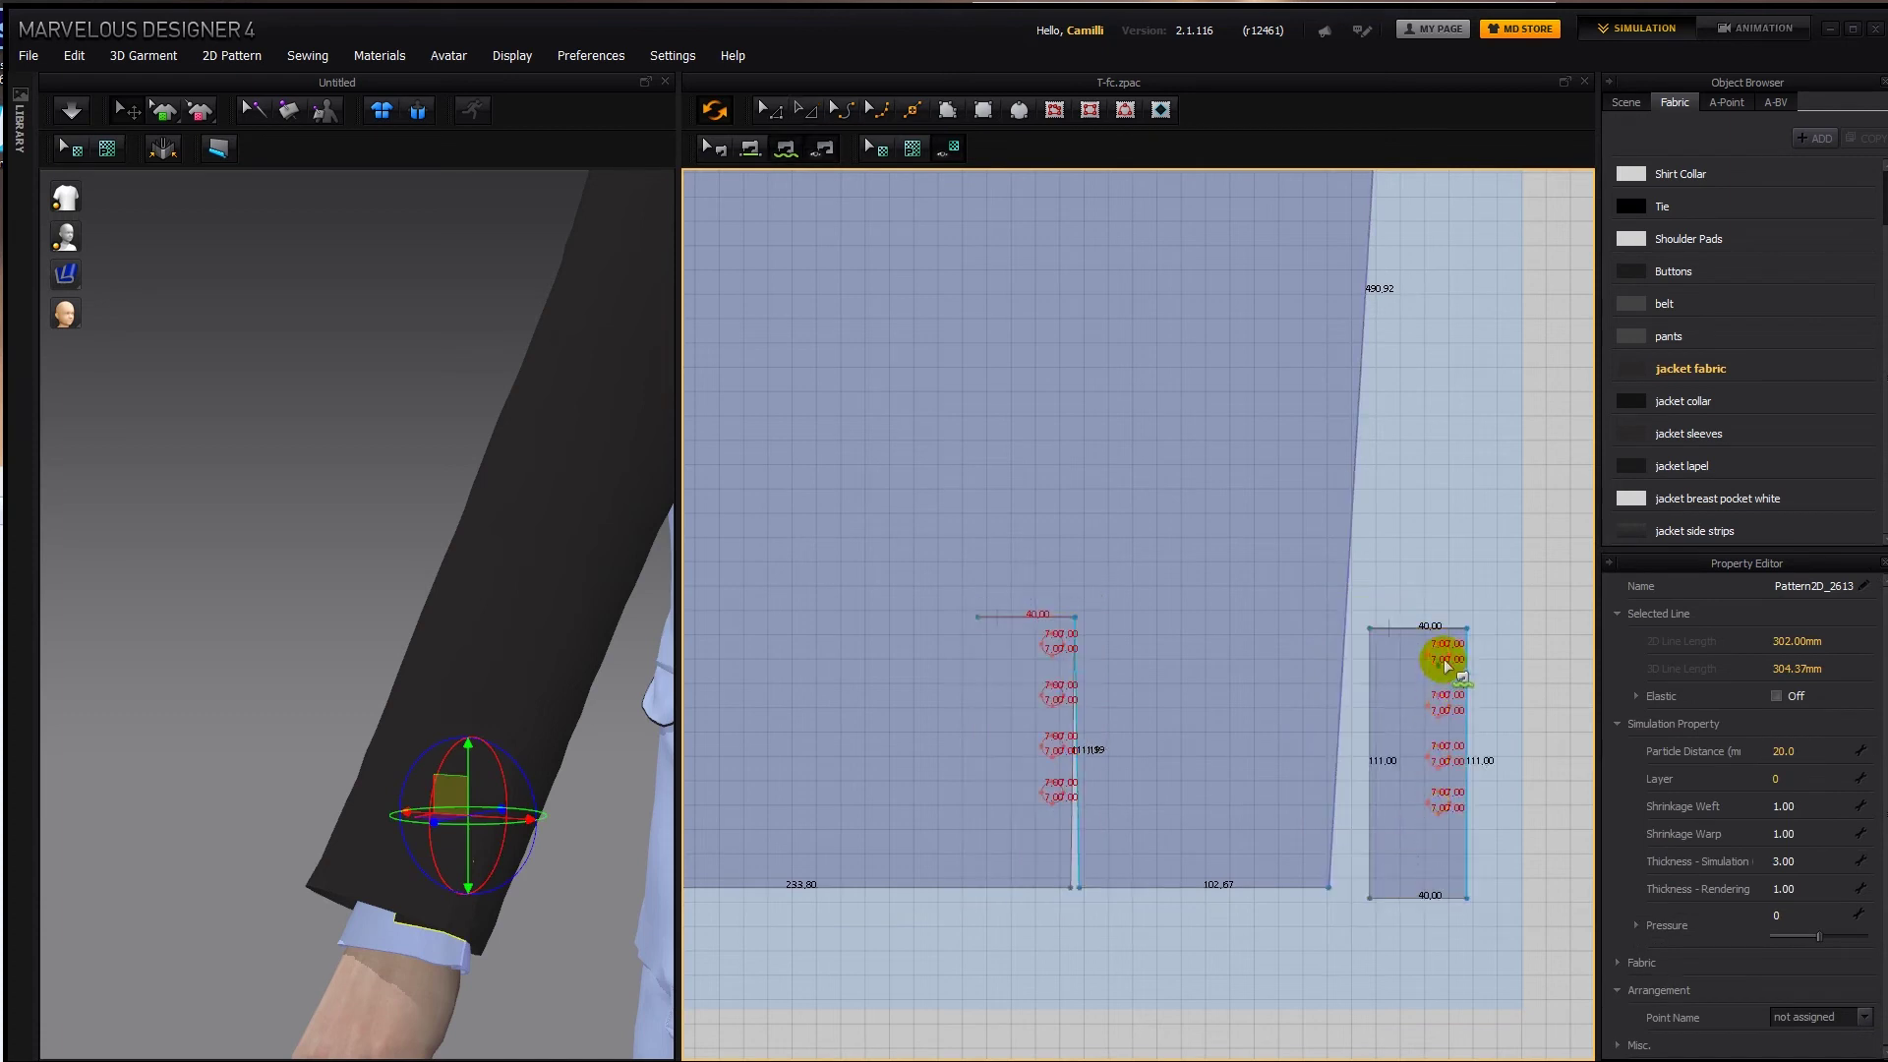
left_click(1048, 634)
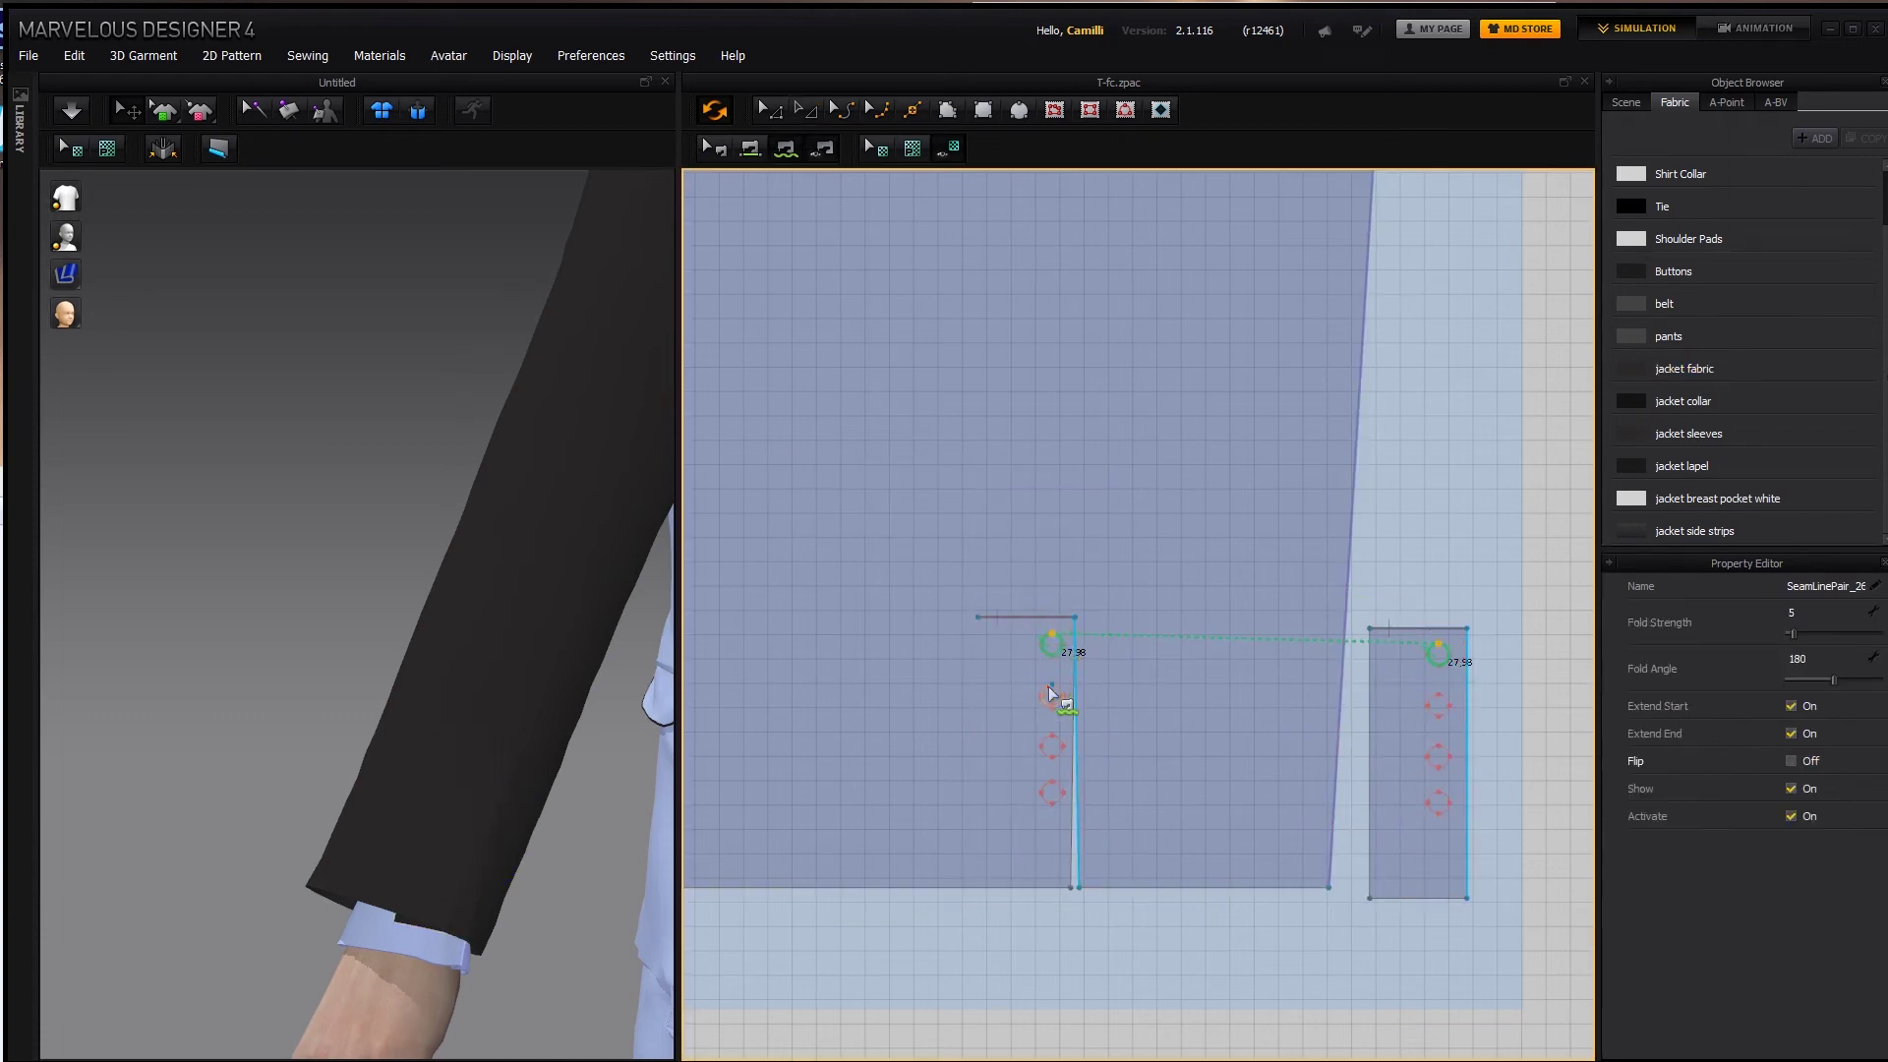
left_click(1439, 700)
left_click(1438, 755)
left_click(1052, 745)
left_click(1048, 785)
left_click(1436, 795)
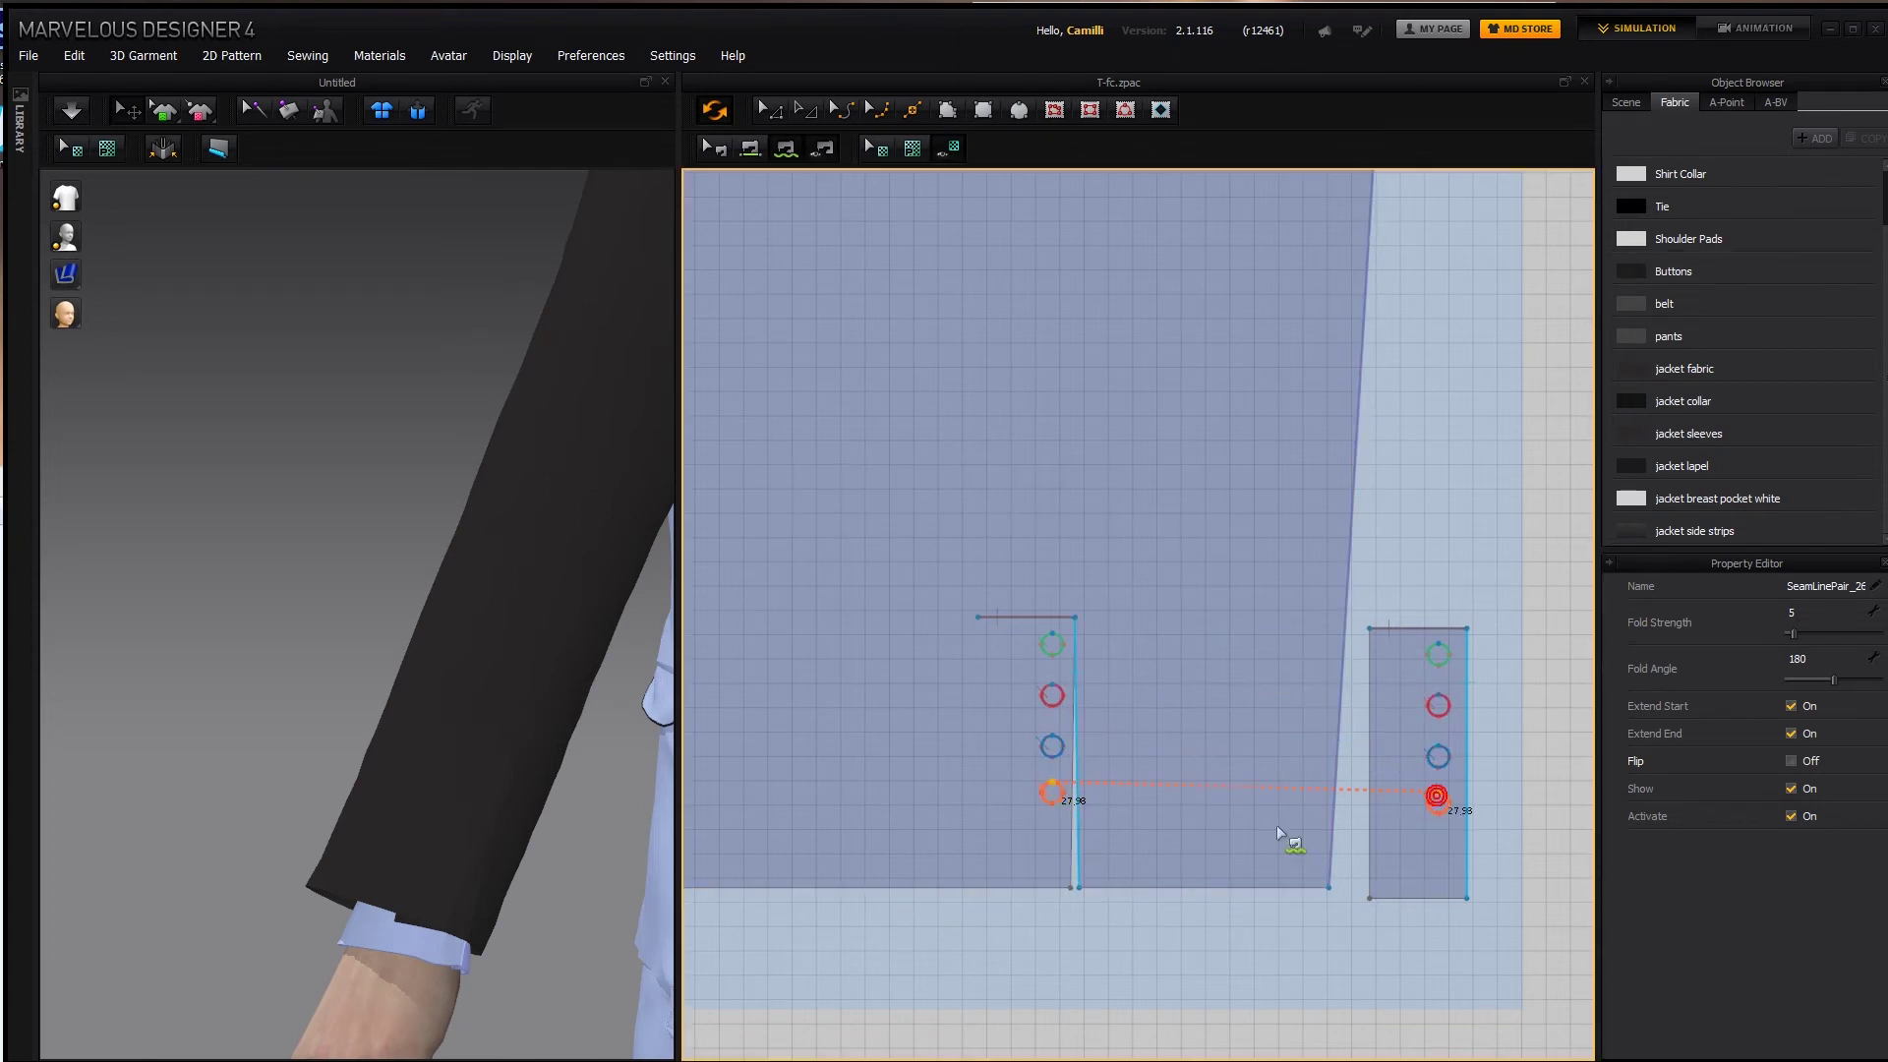
left_click(590, 808)
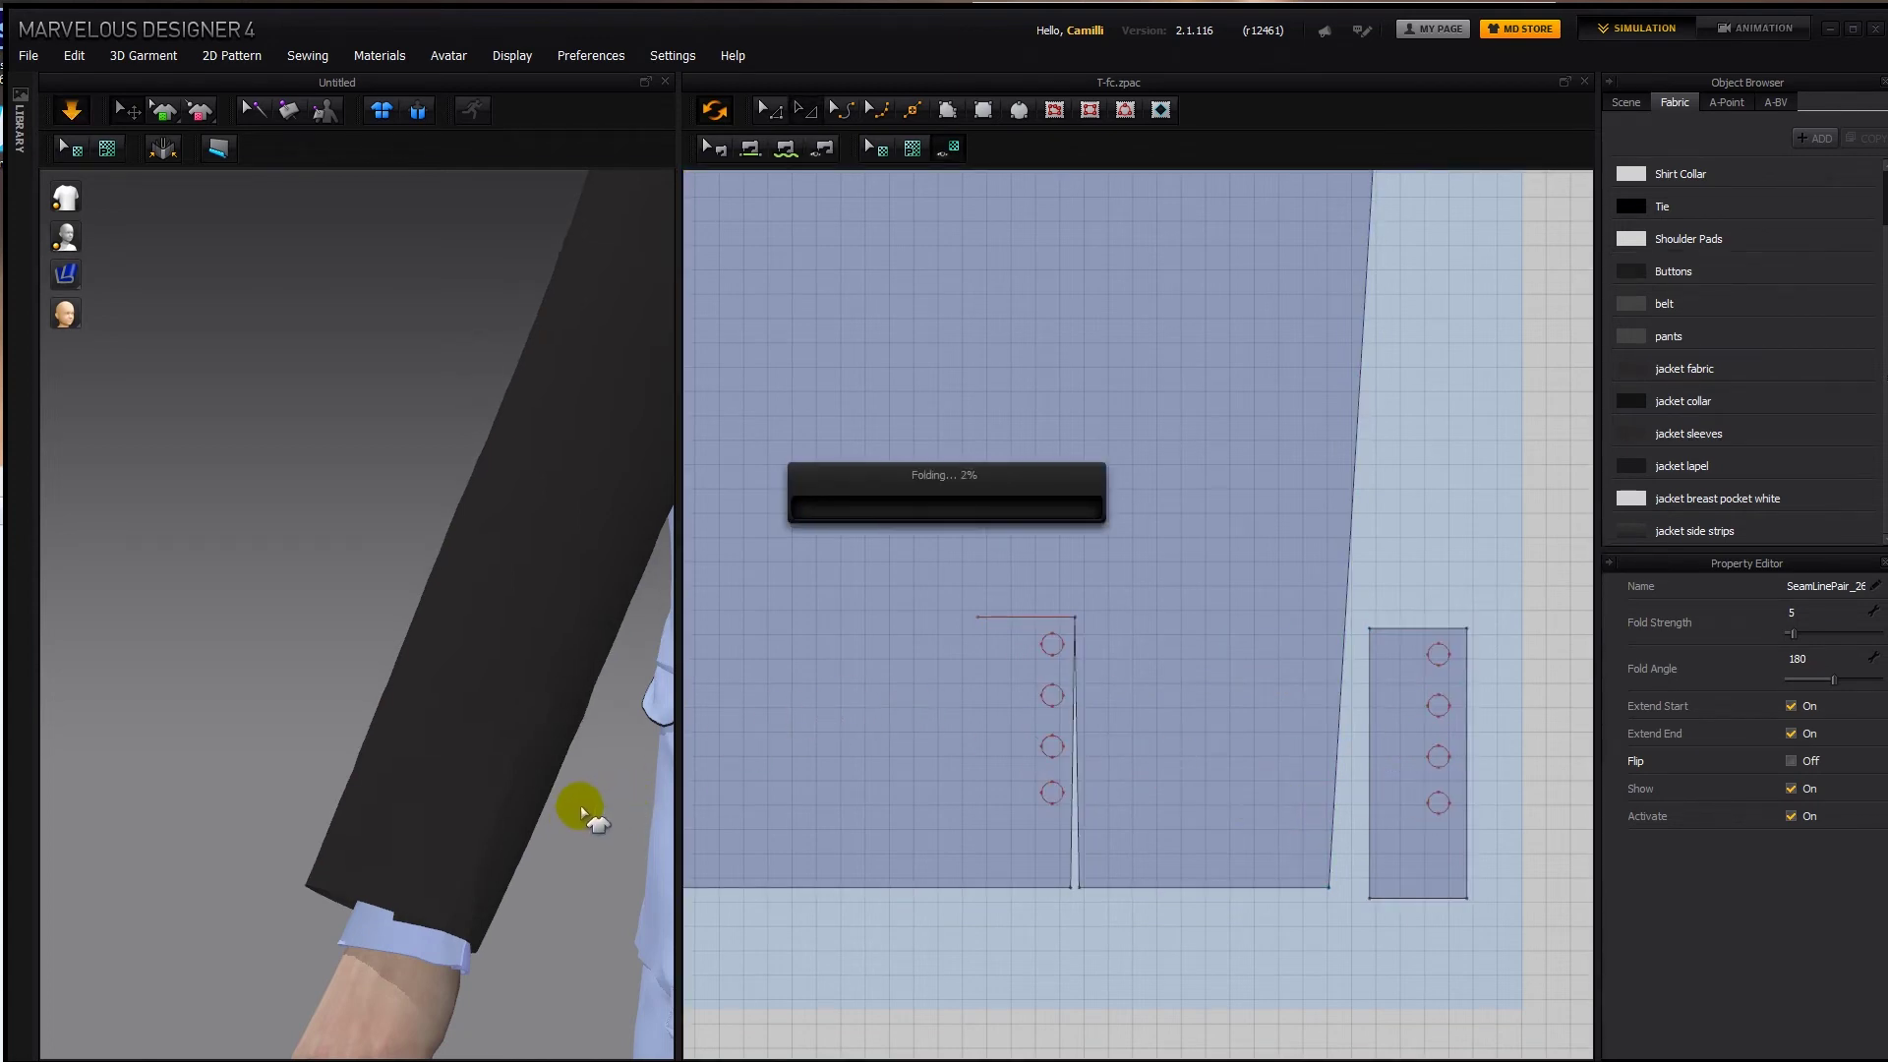
left_click(462, 757)
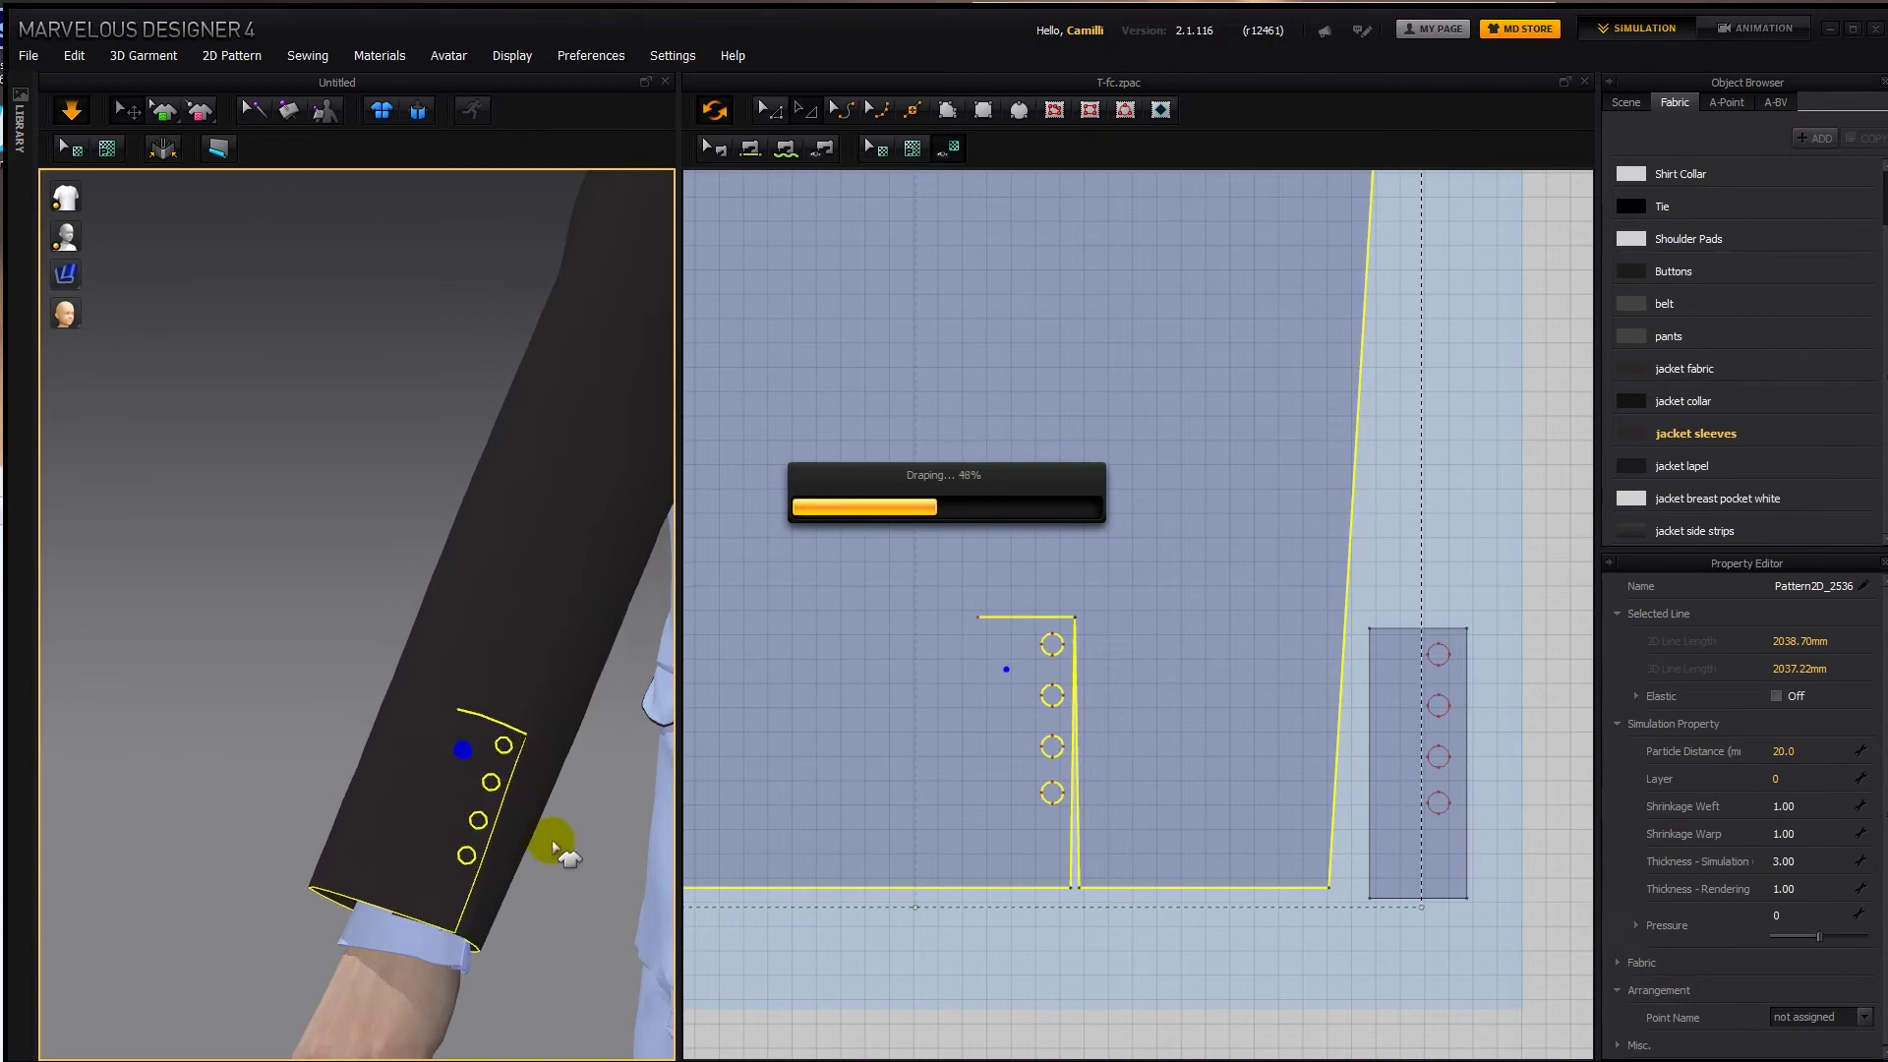
Select the rectangle's four circles, nudge them slightly towards the nearer long edge and simulate the sleeve again.
left_click(1542, 674)
left_click(1429, 678)
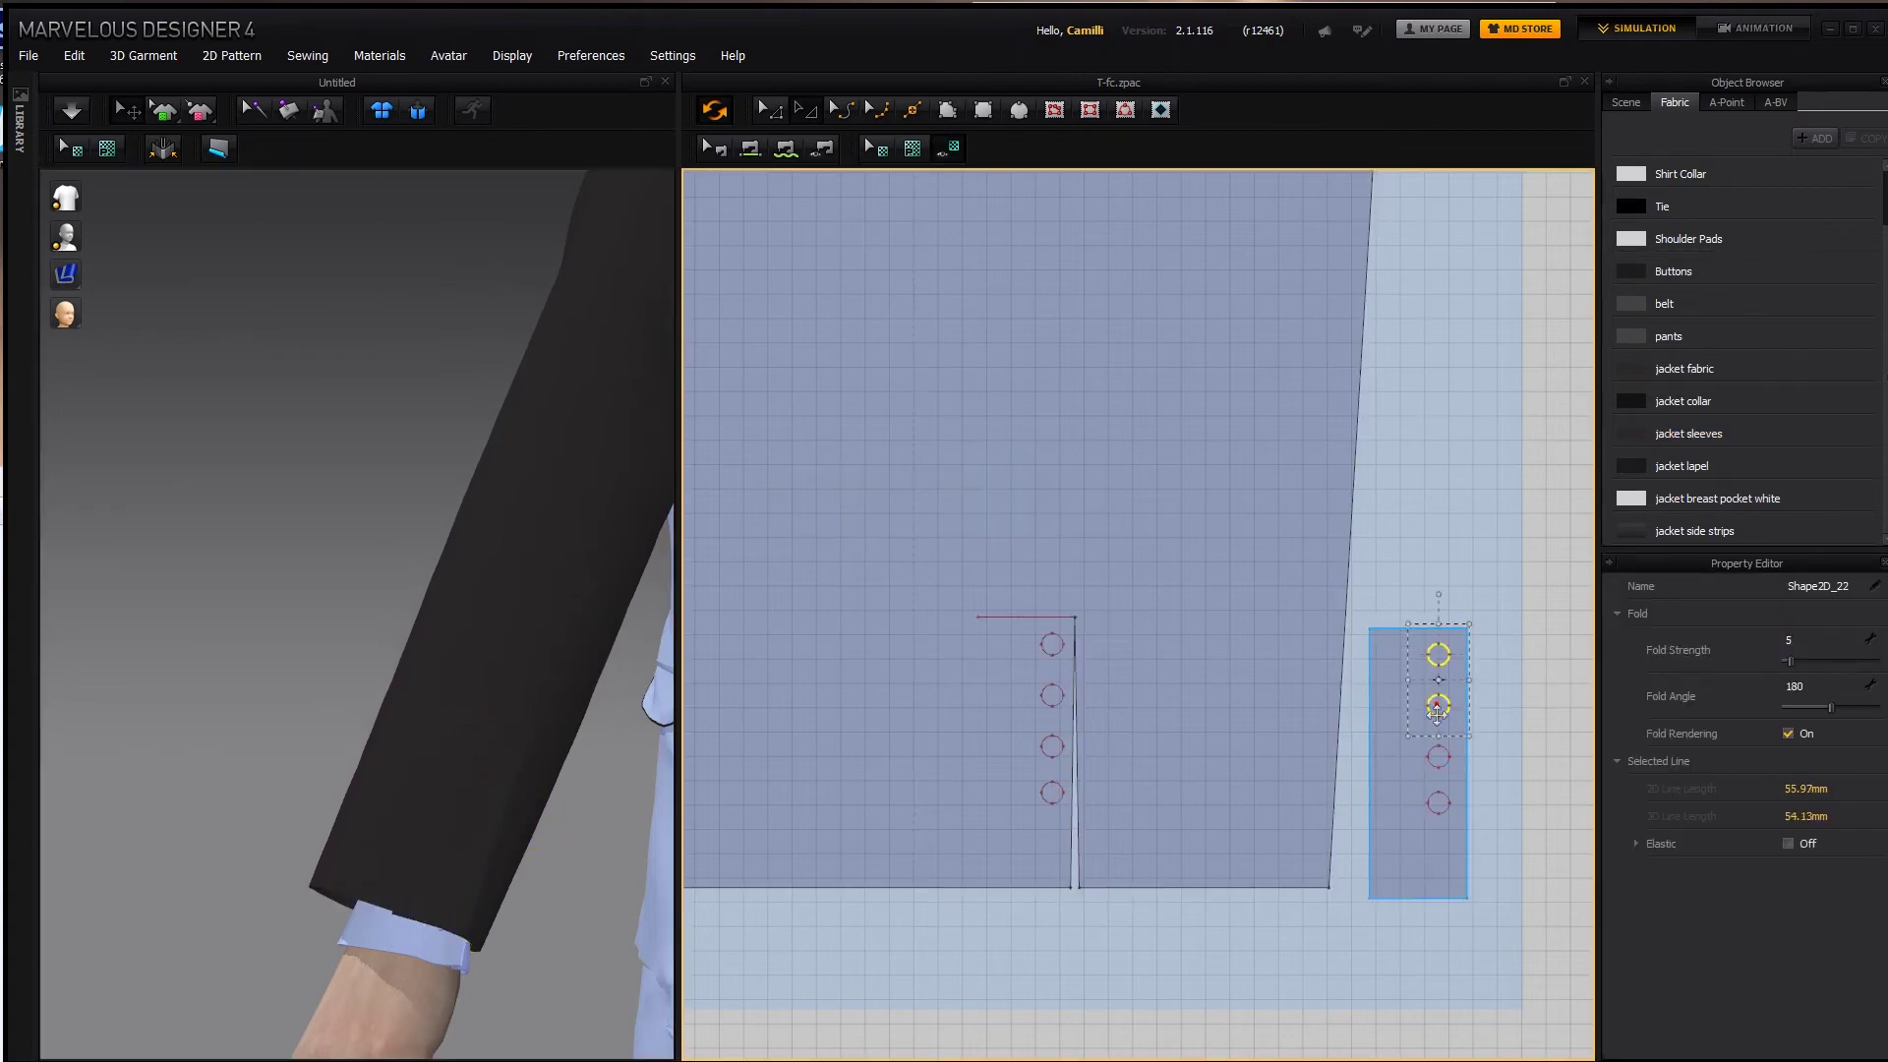
left_click_drag(1436, 791, 1440, 792)
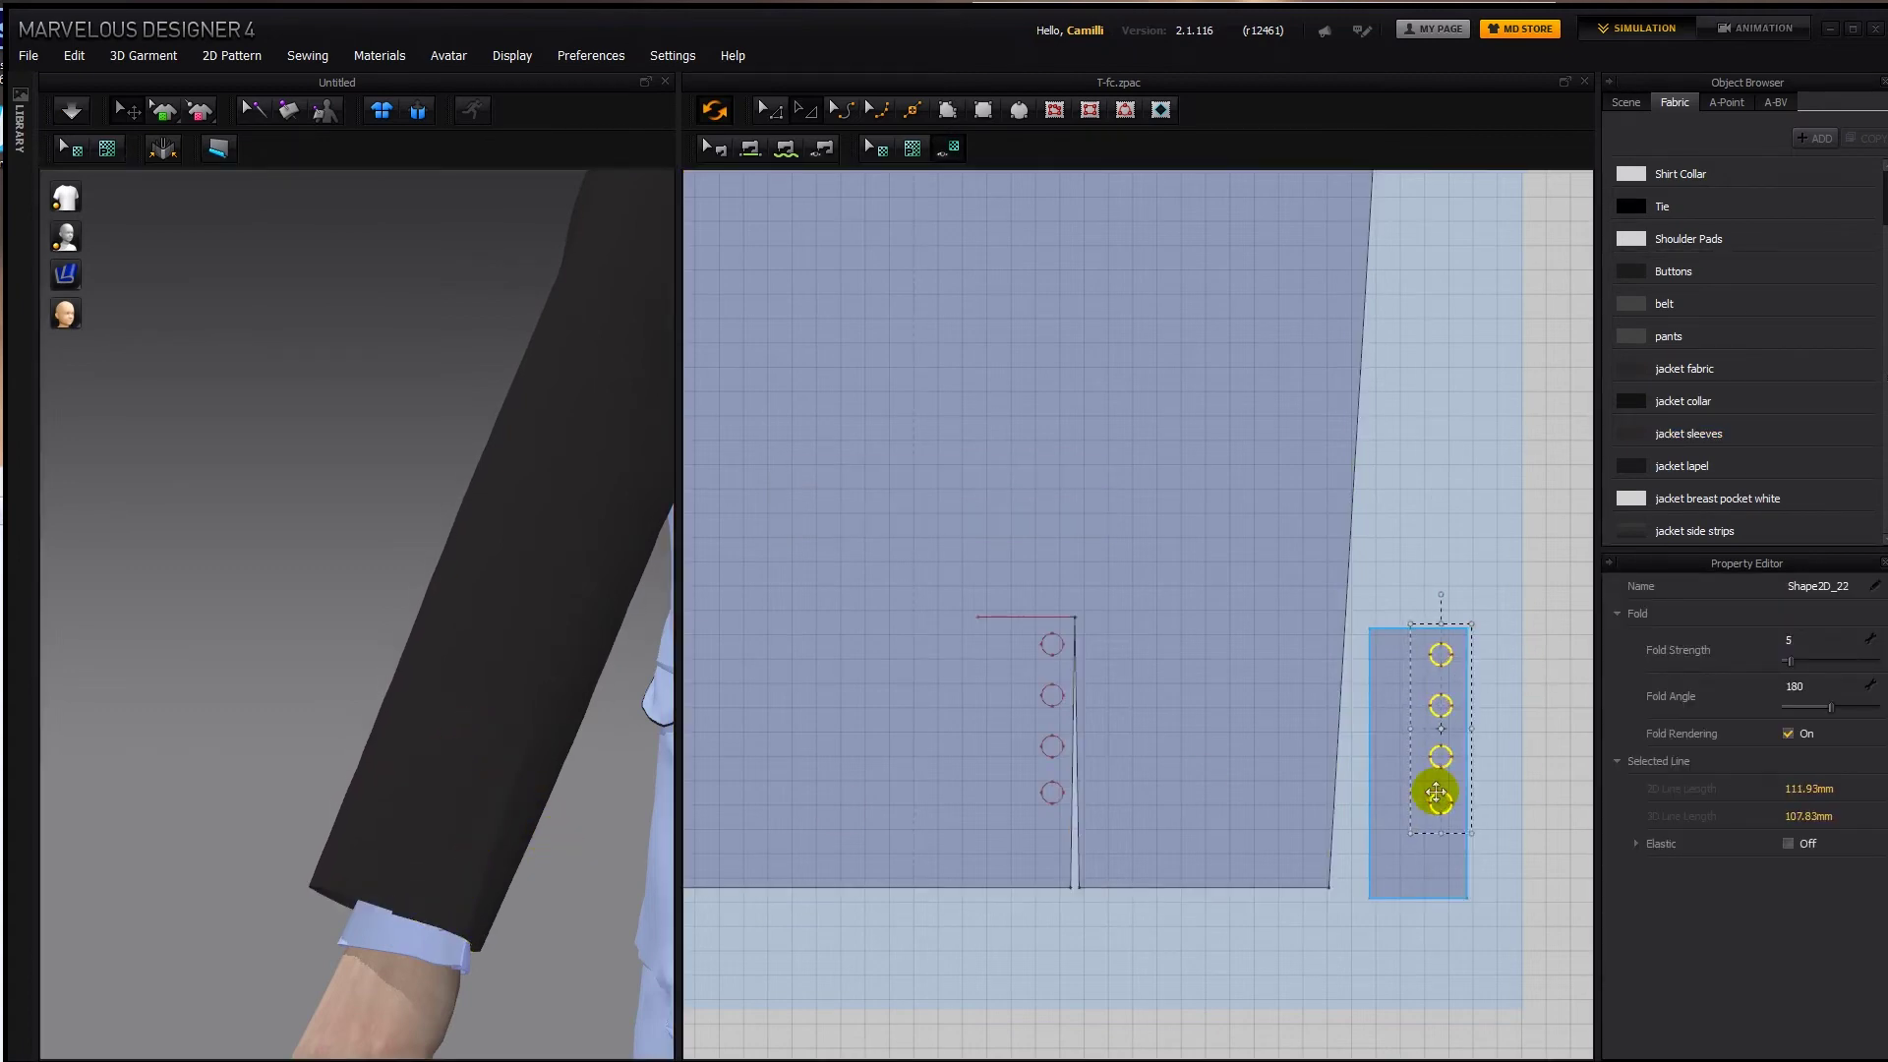
key("space")
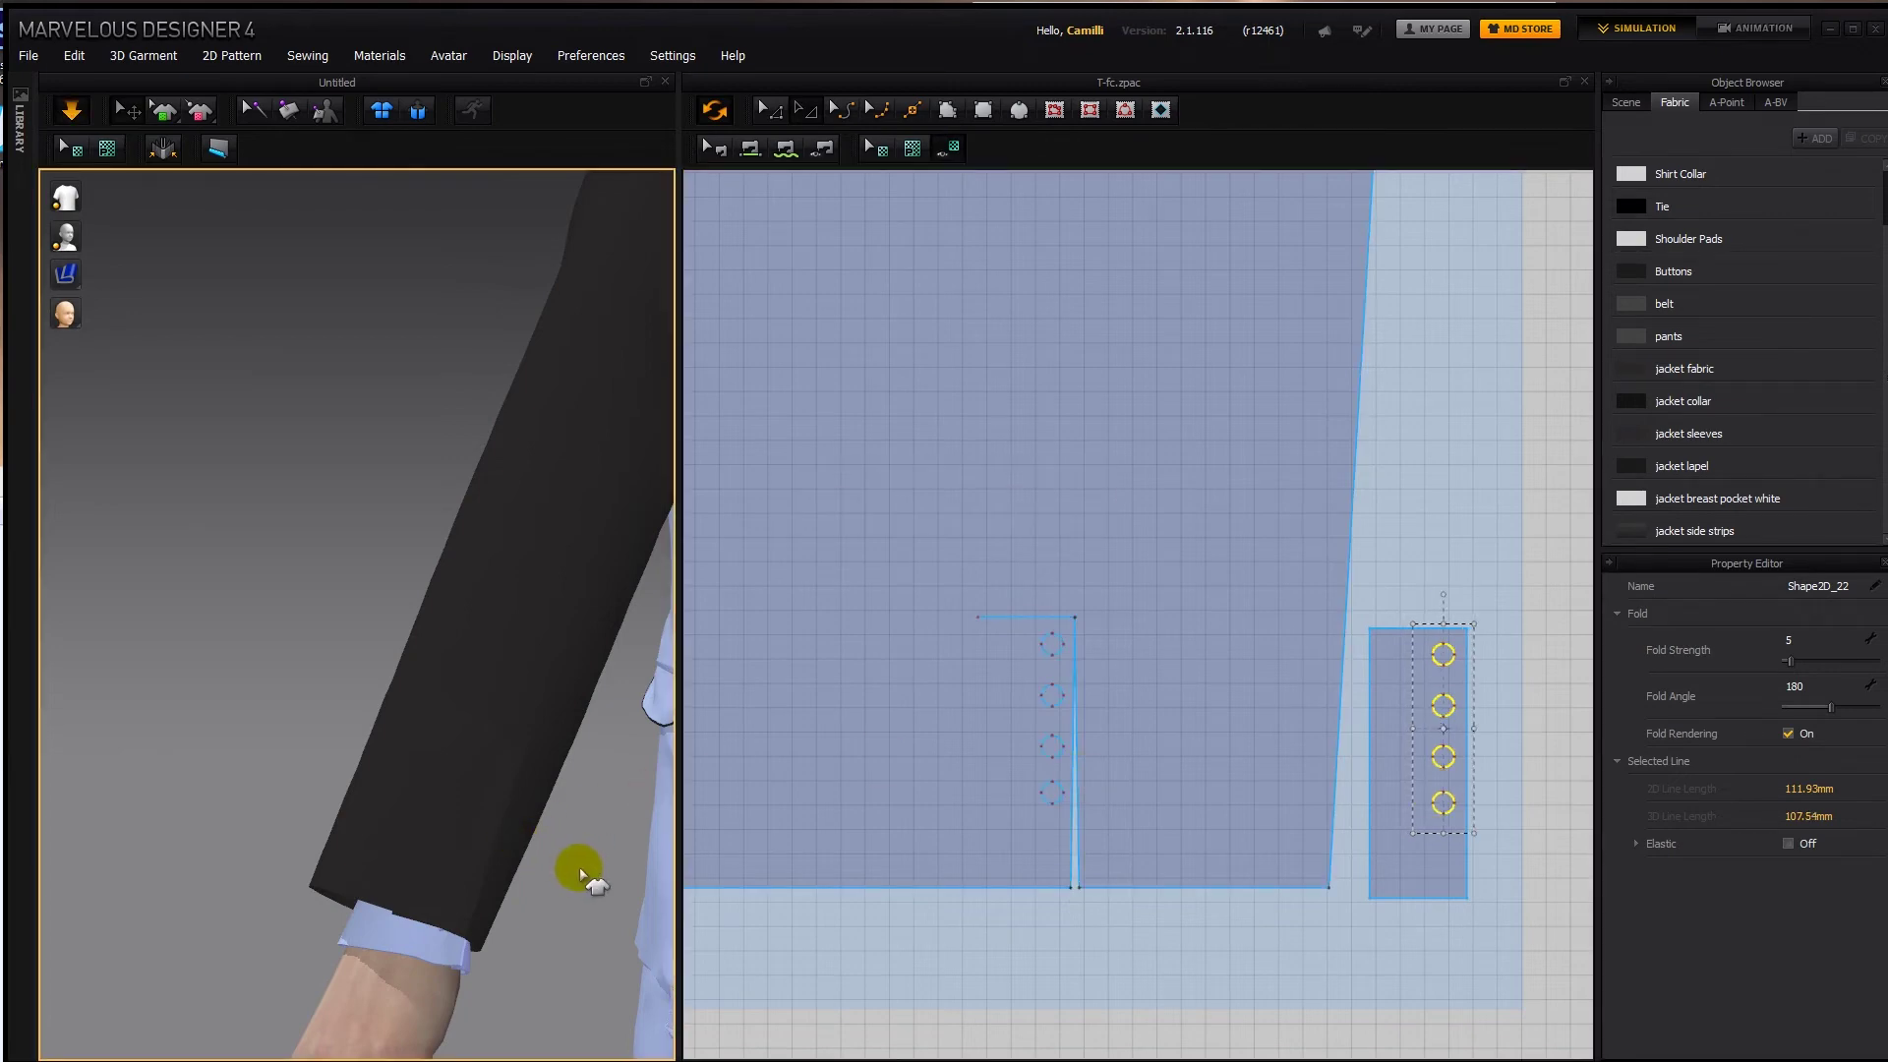
left_click(440, 800)
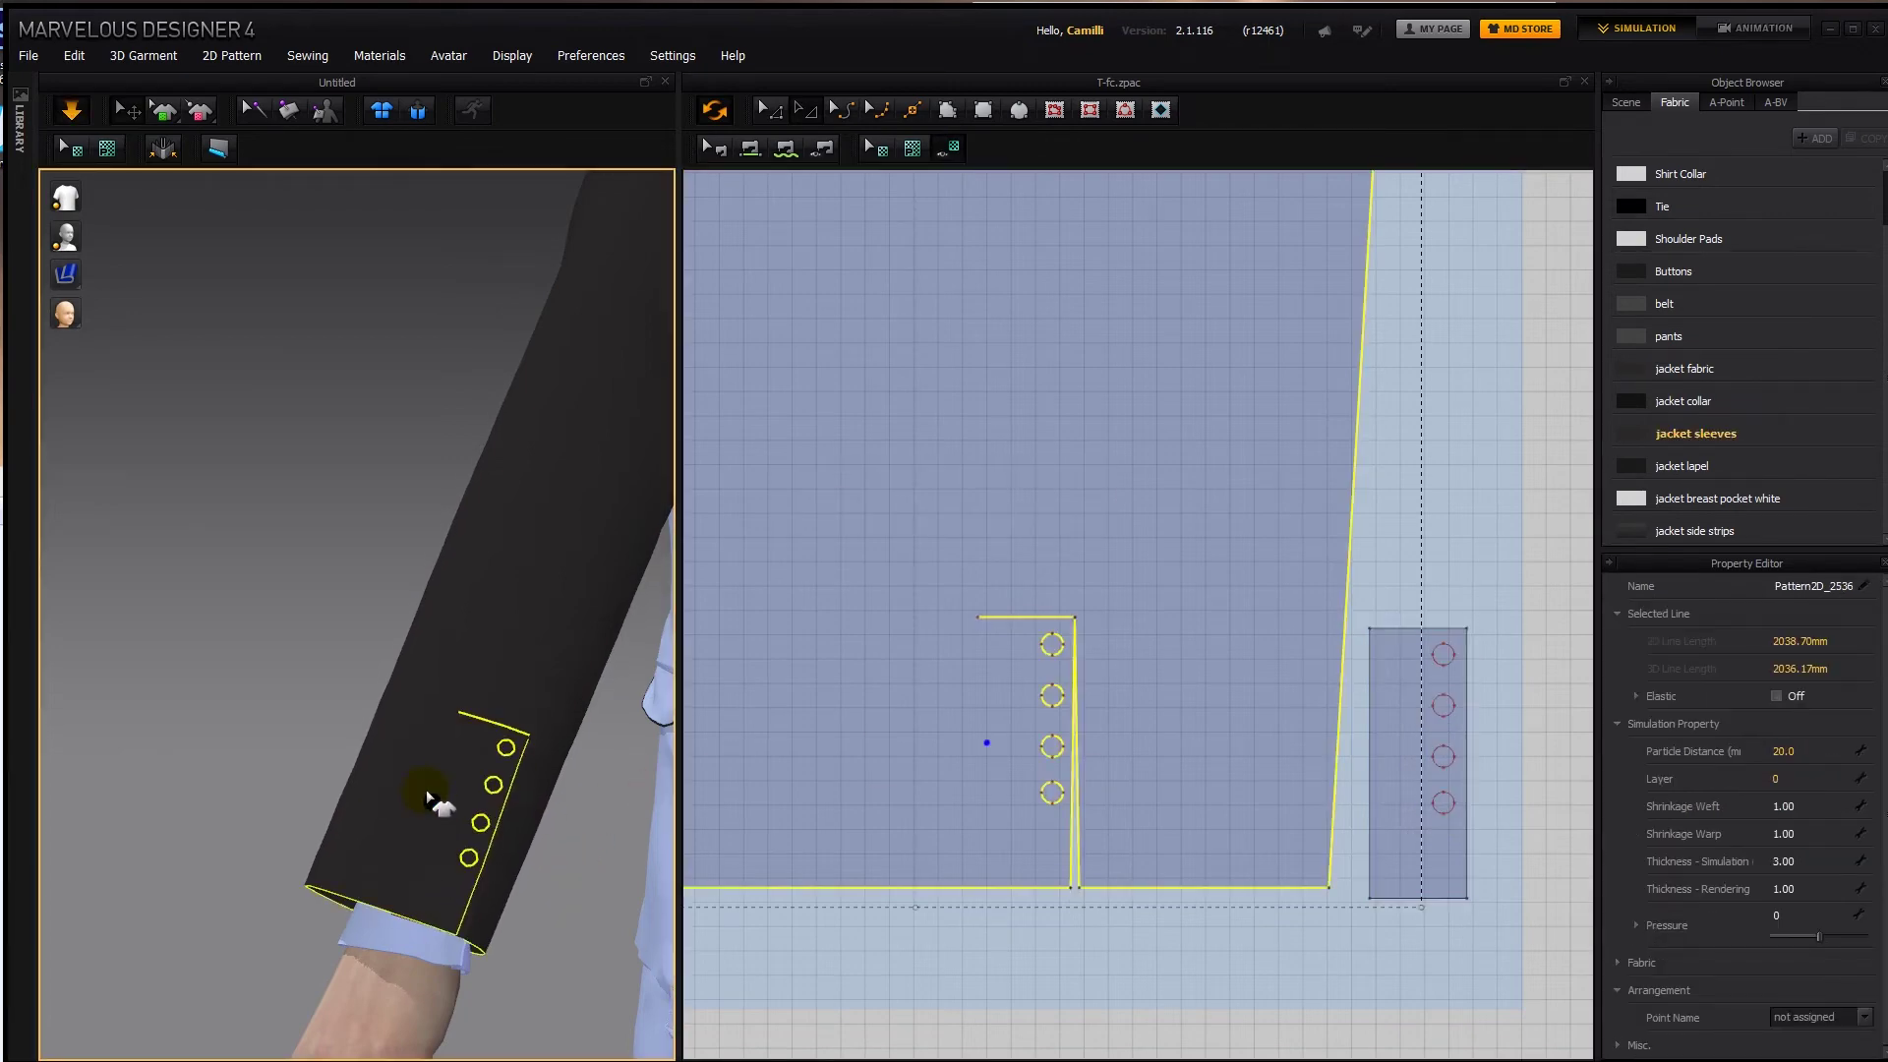
right_click_drag(557, 885, 494, 805)
middle_click_drag(495, 799, 497, 805)
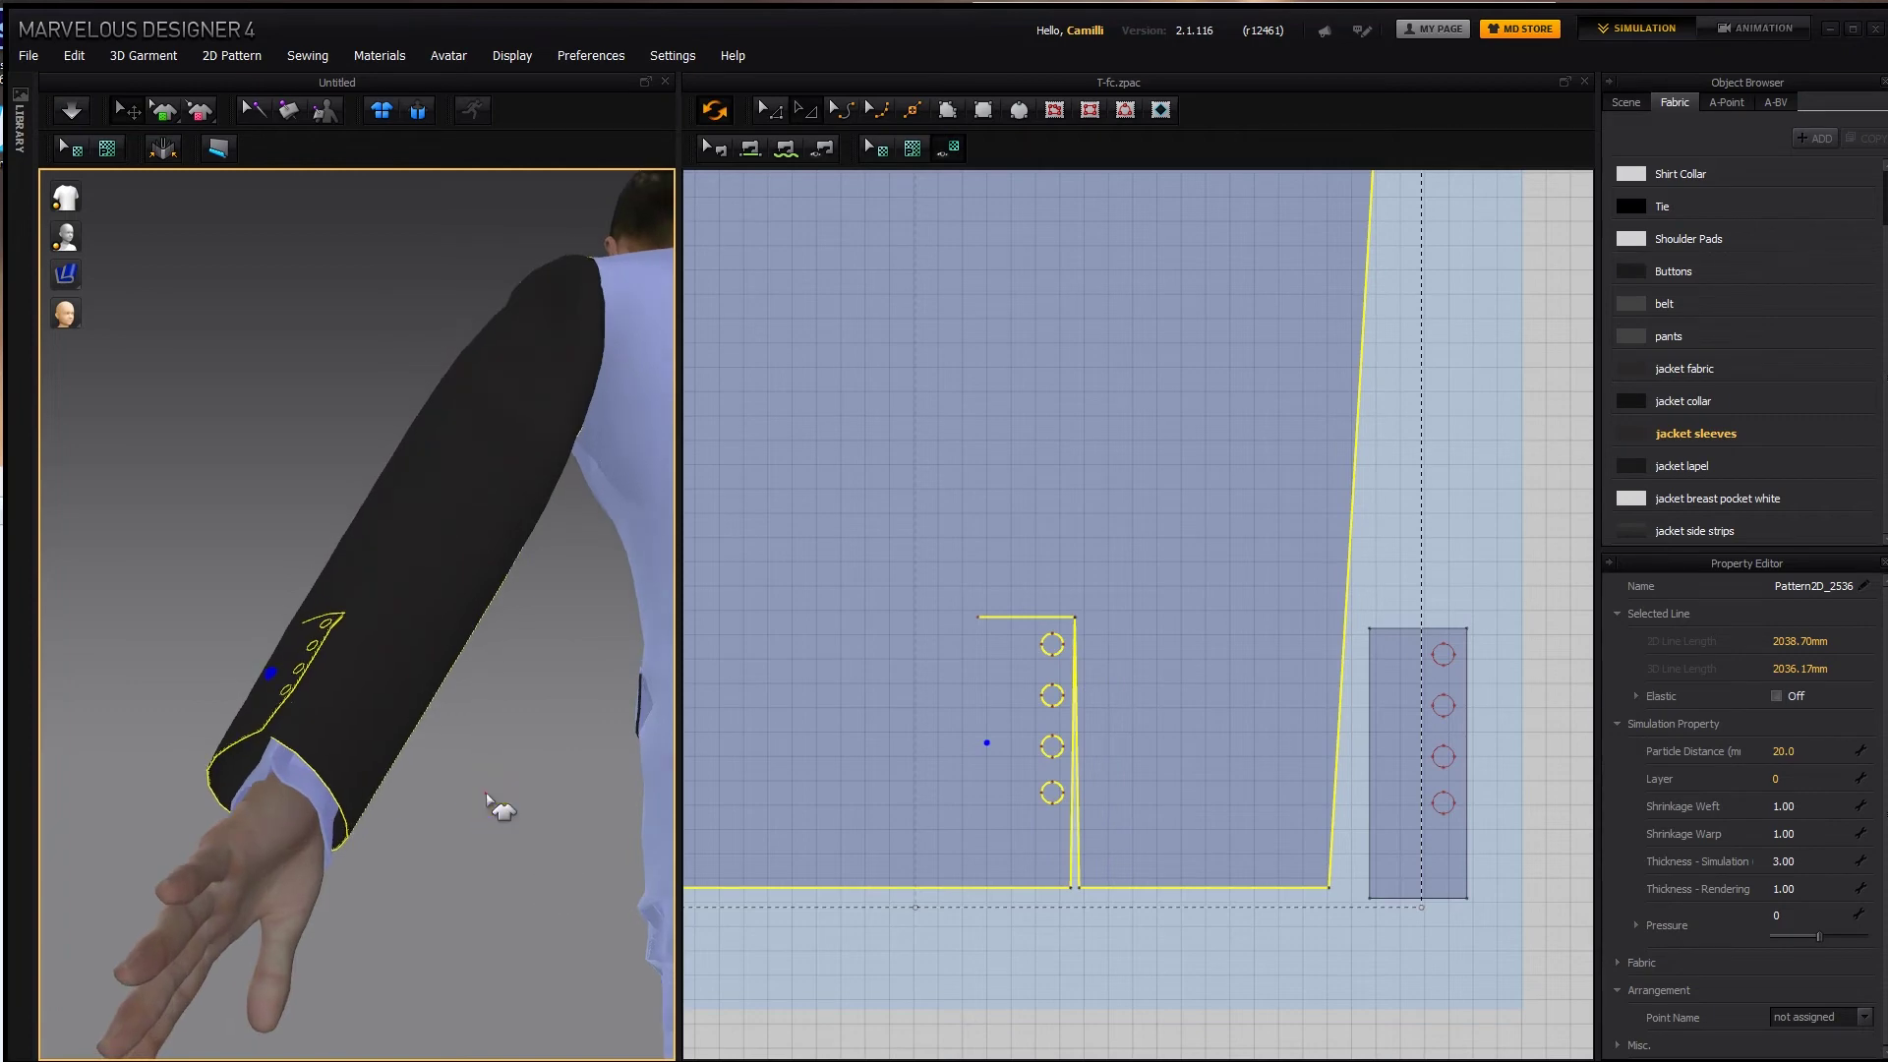
Copy the rectangle with its four circles and paste a mirrored copy beside the opposite sleeve.
left_click(484, 788)
scroll(481, 784, "down", 3)
right_click_drag(475, 688, 522, 805)
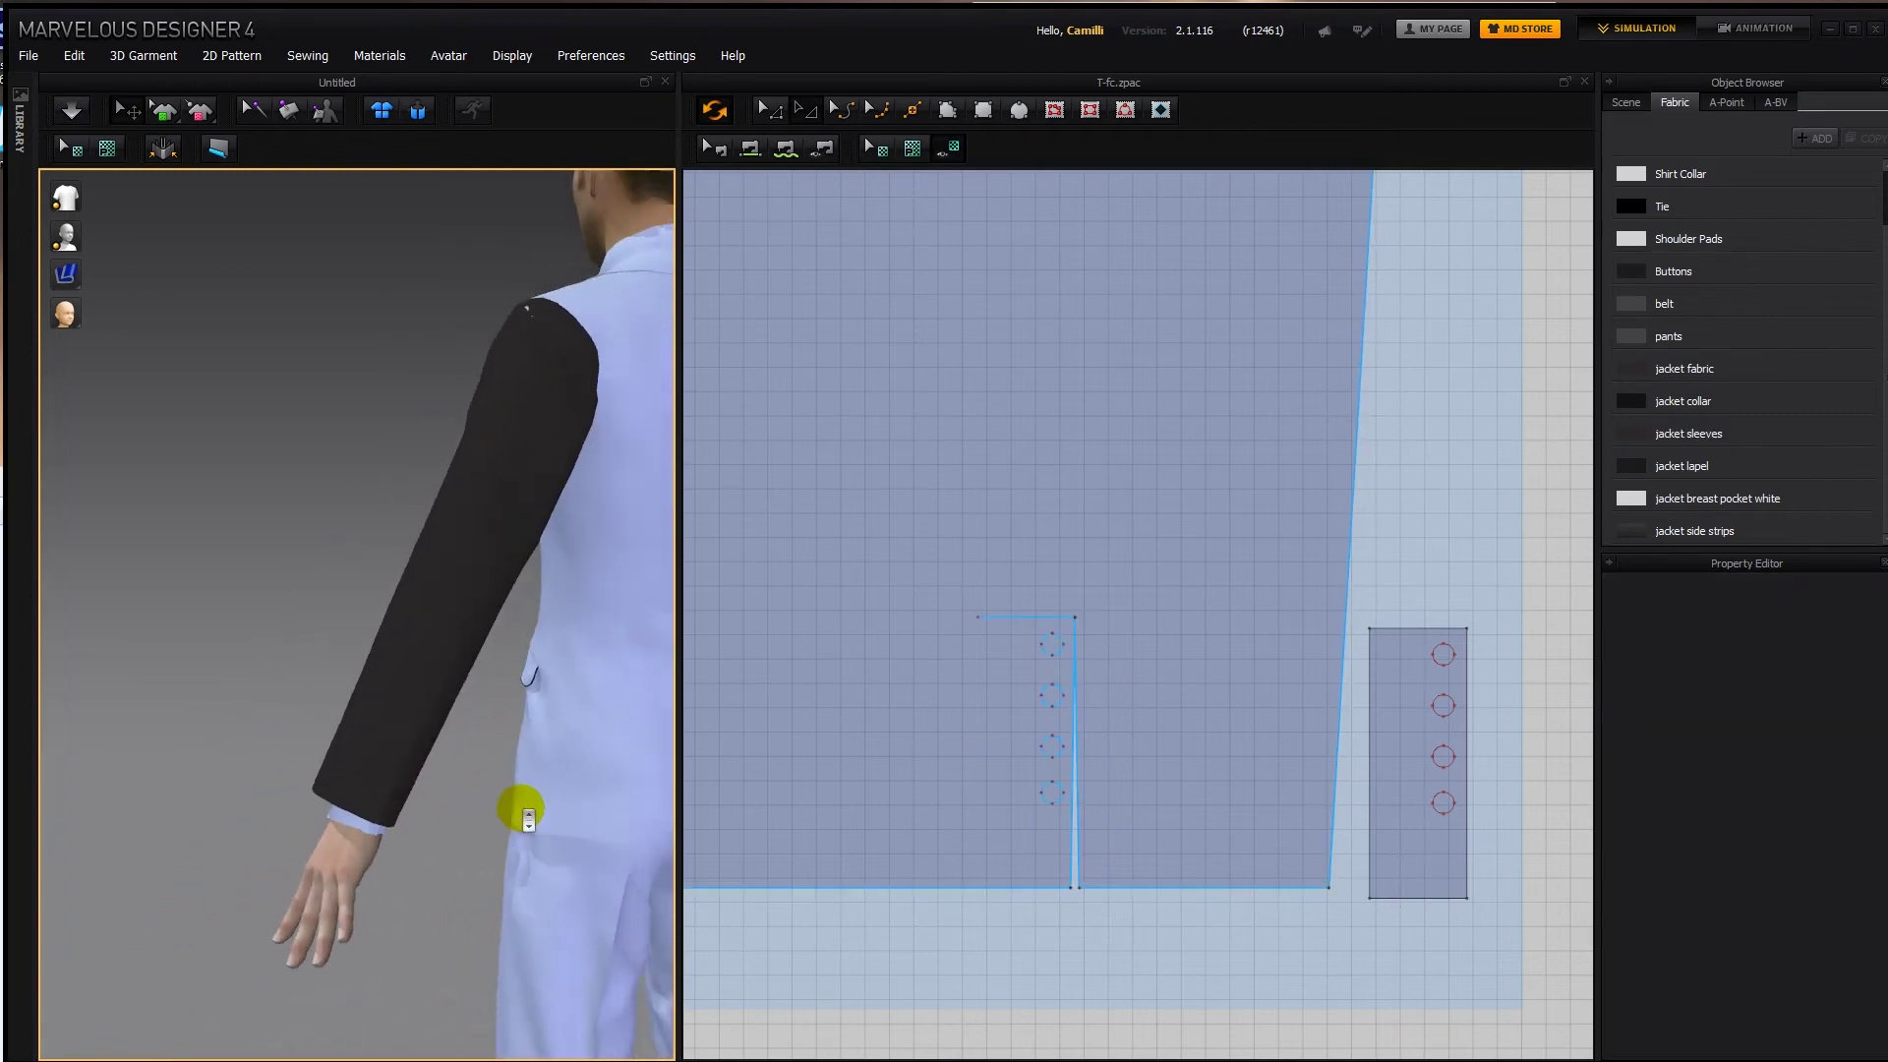
scroll(522, 805, "down", 5)
left_click(1407, 800)
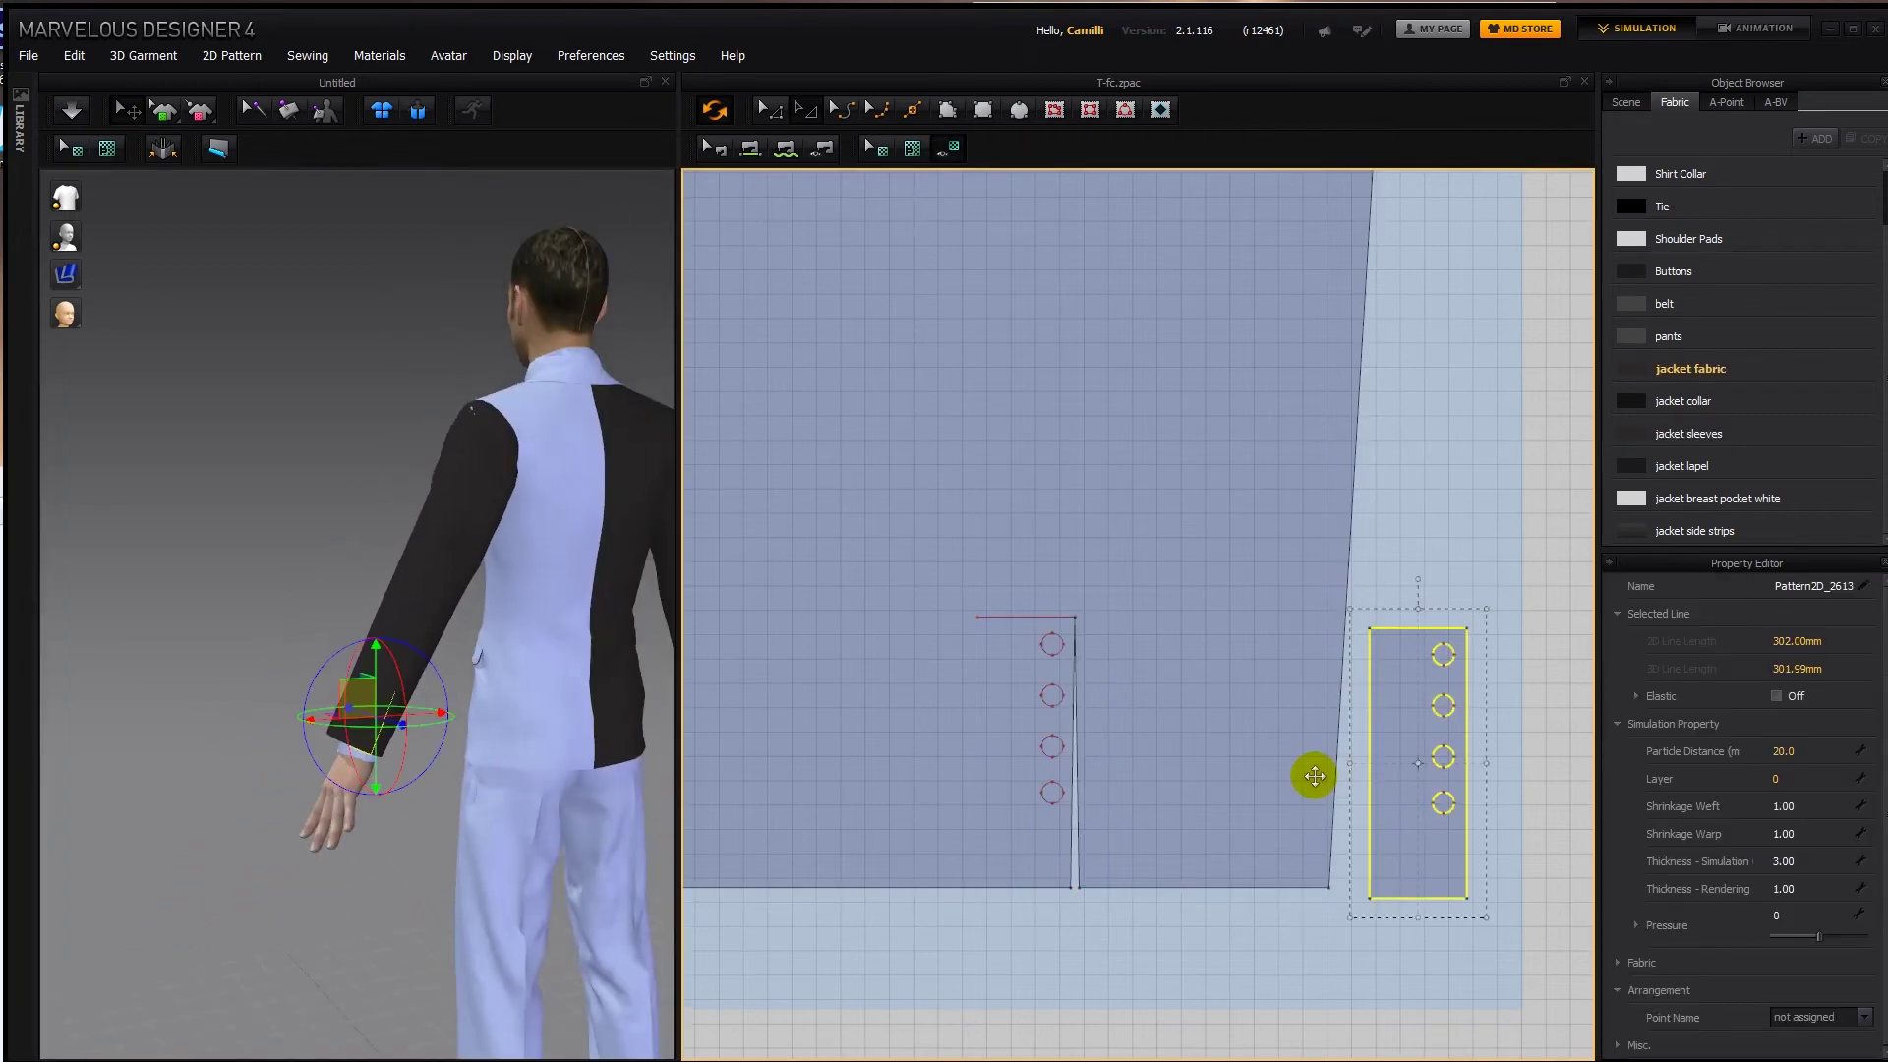
scroll(1315, 775, "down", 6)
middle_click_drag(1007, 739, 1268, 704)
middle_click_drag(712, 729, 1210, 699)
middle_click_drag(974, 681, 1185, 715)
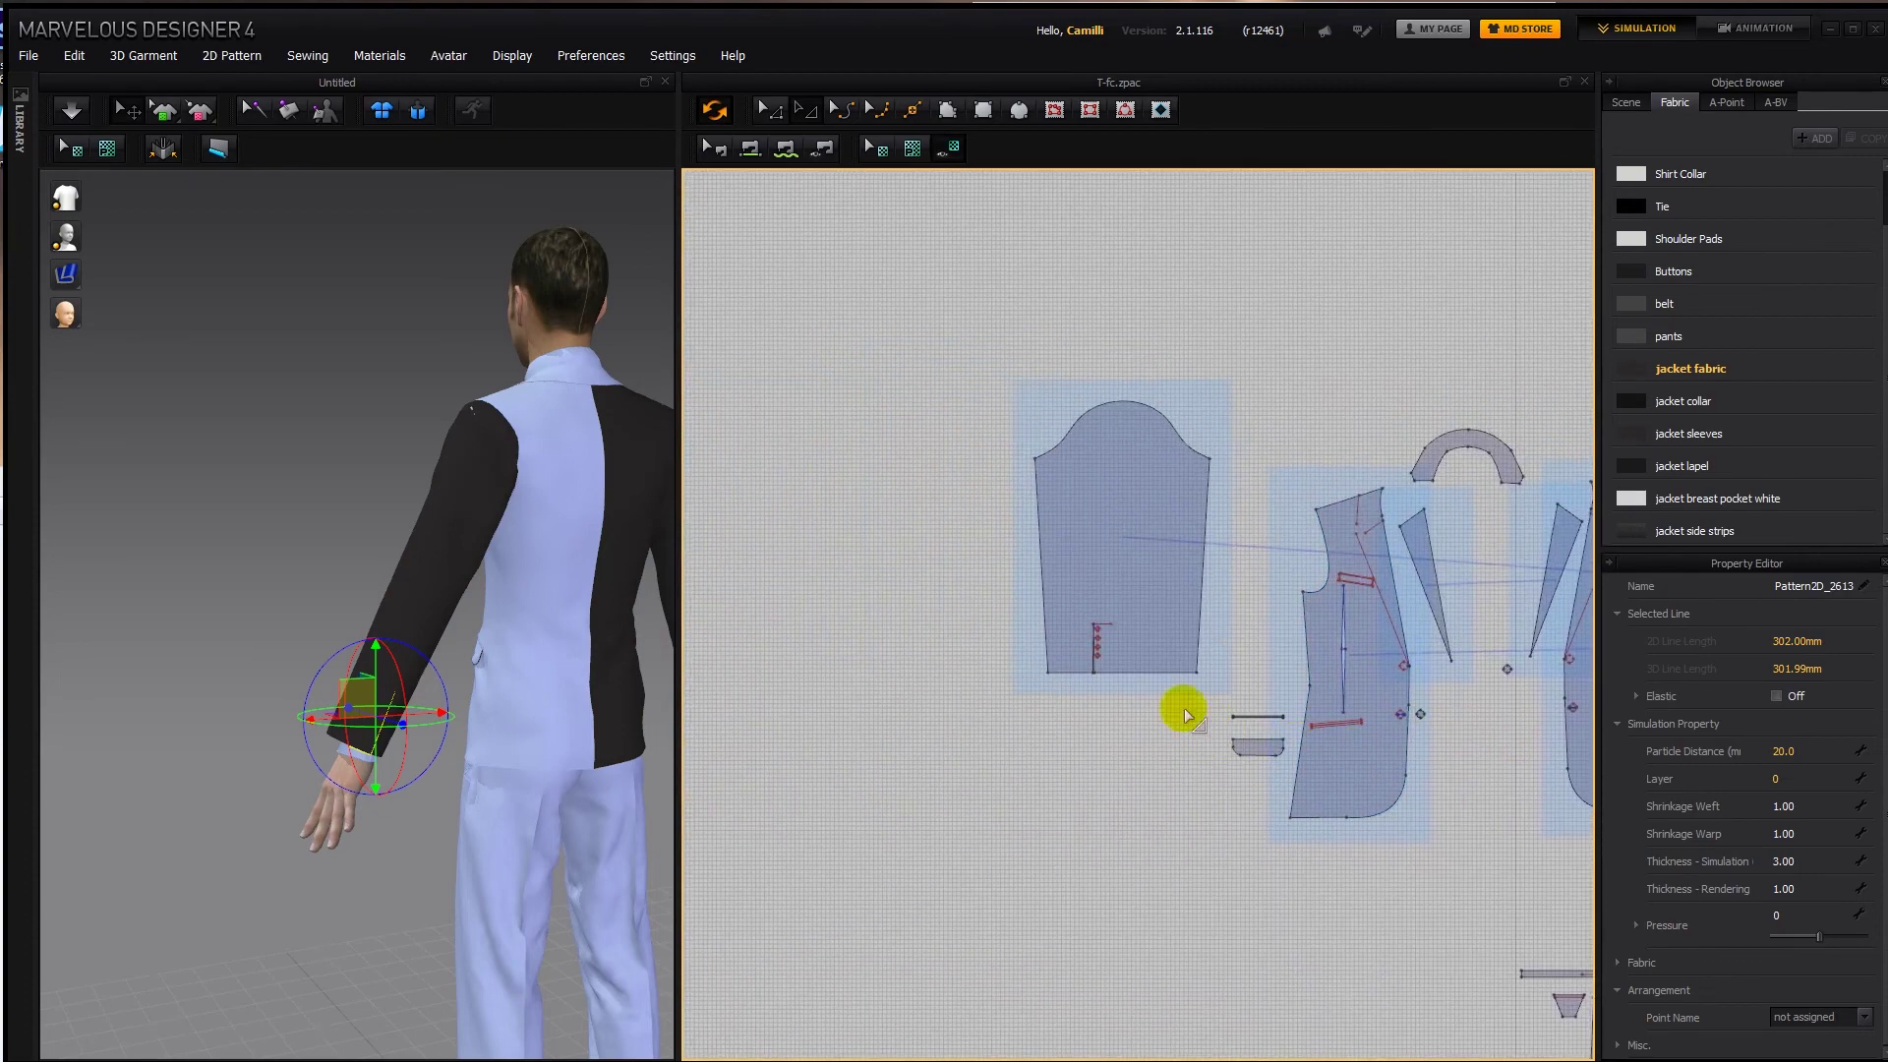
scroll(1184, 710, "up", 5)
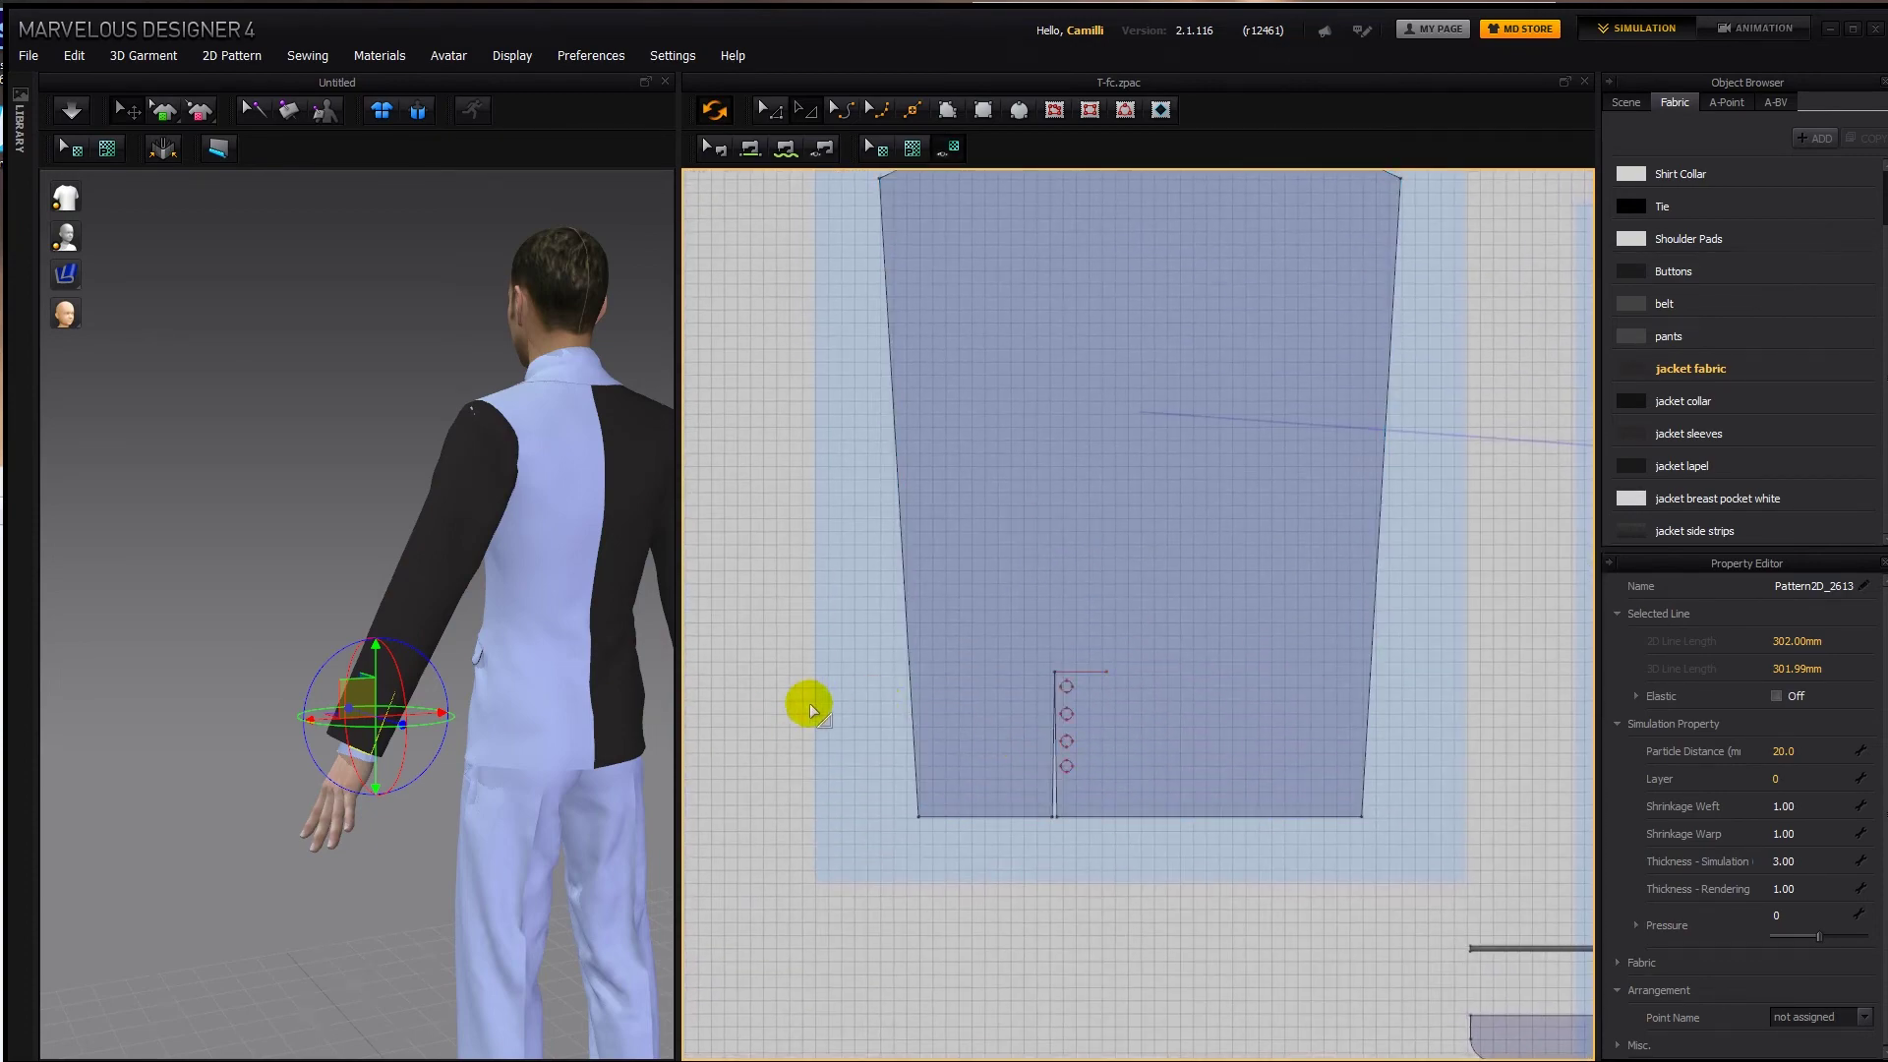
left_click(836, 729)
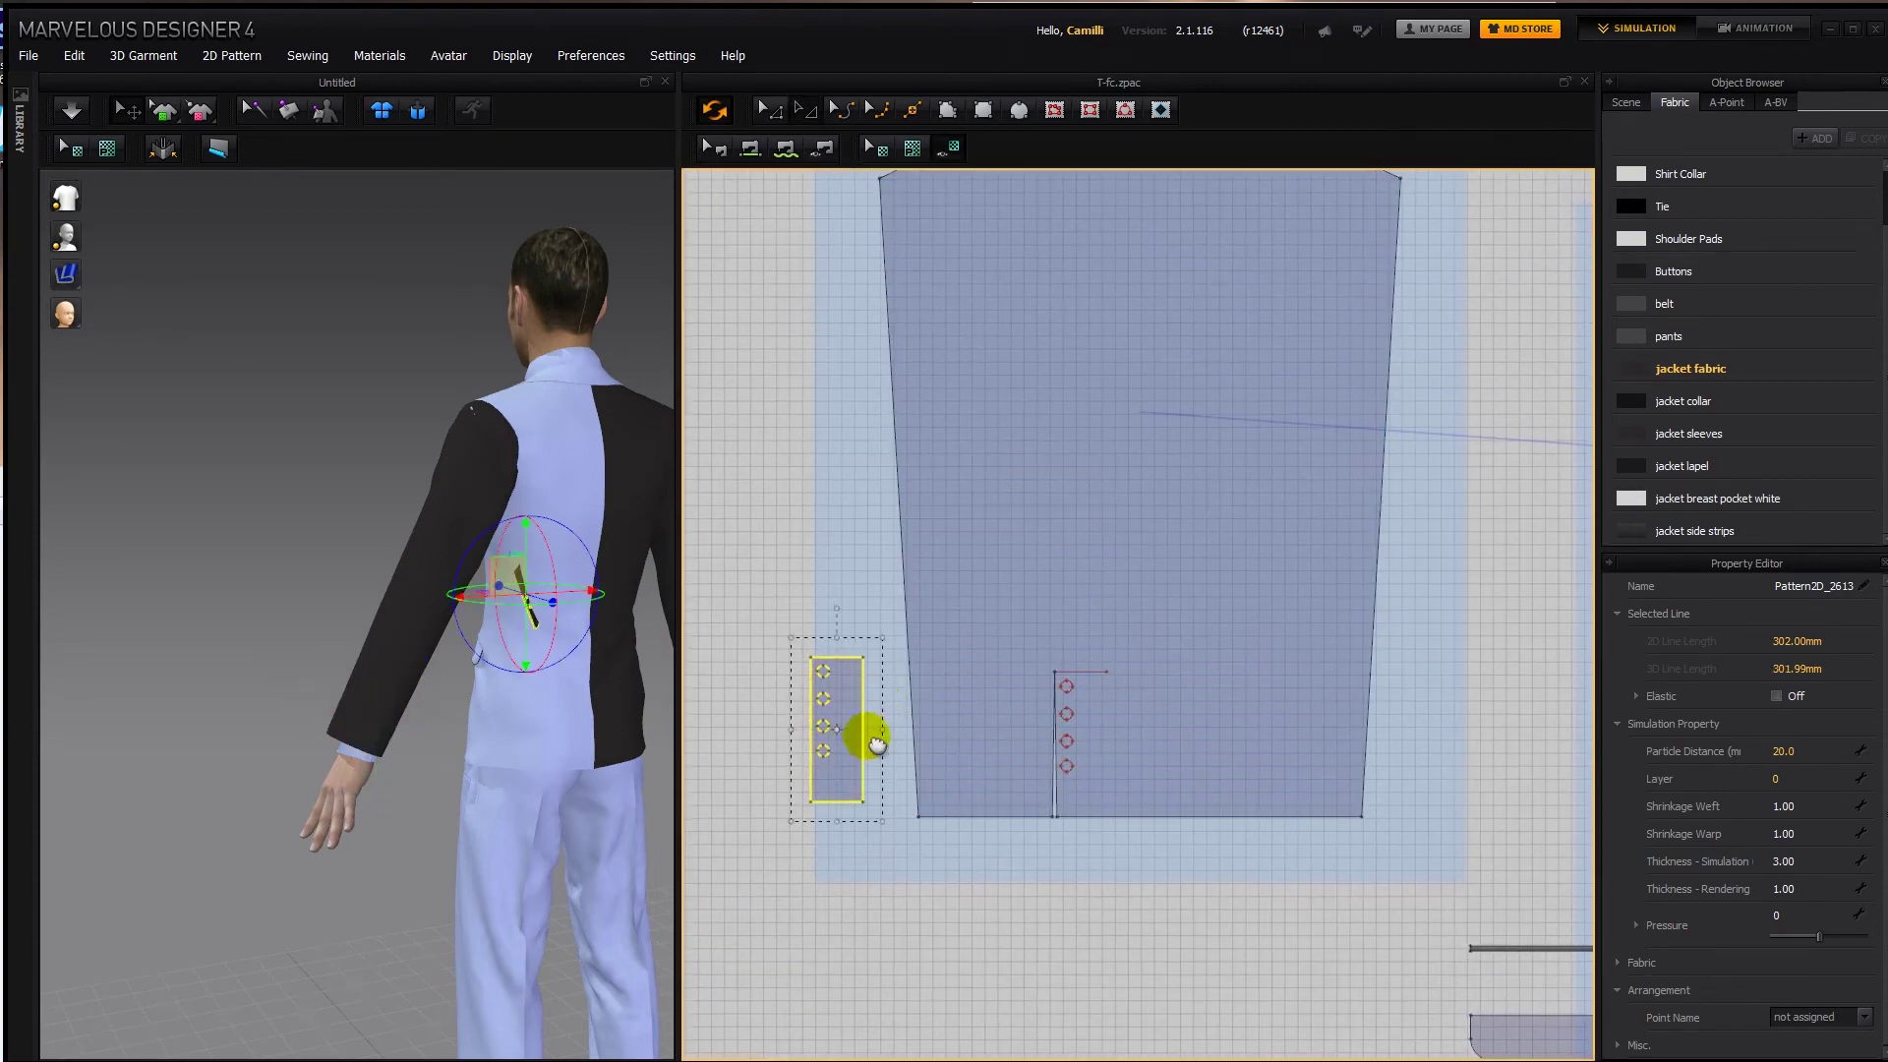
middle_click_drag(868, 741, 885, 766)
Sew the four circles of the mirrored rectangle to the corresponding circles beside the opposite sleeve's slit.
key("m")
left_click(838, 693)
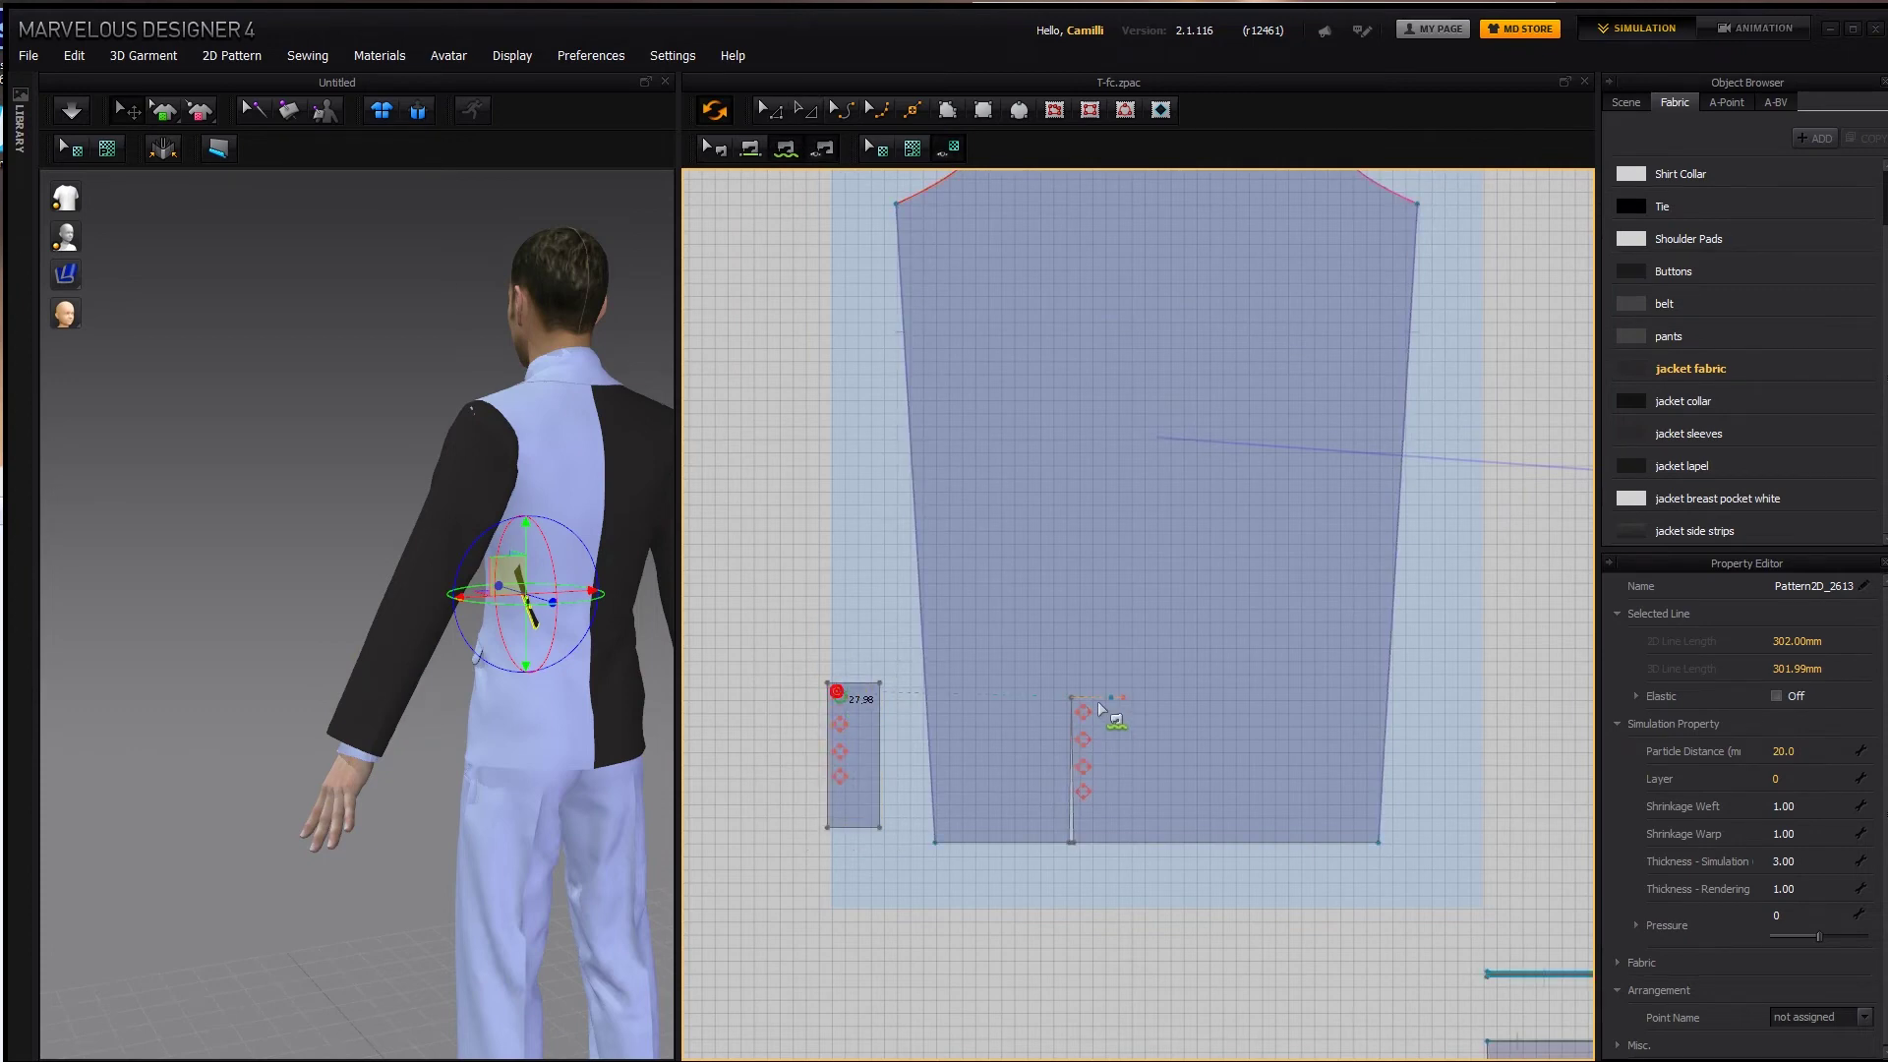
left_click(1082, 703)
left_click(840, 718)
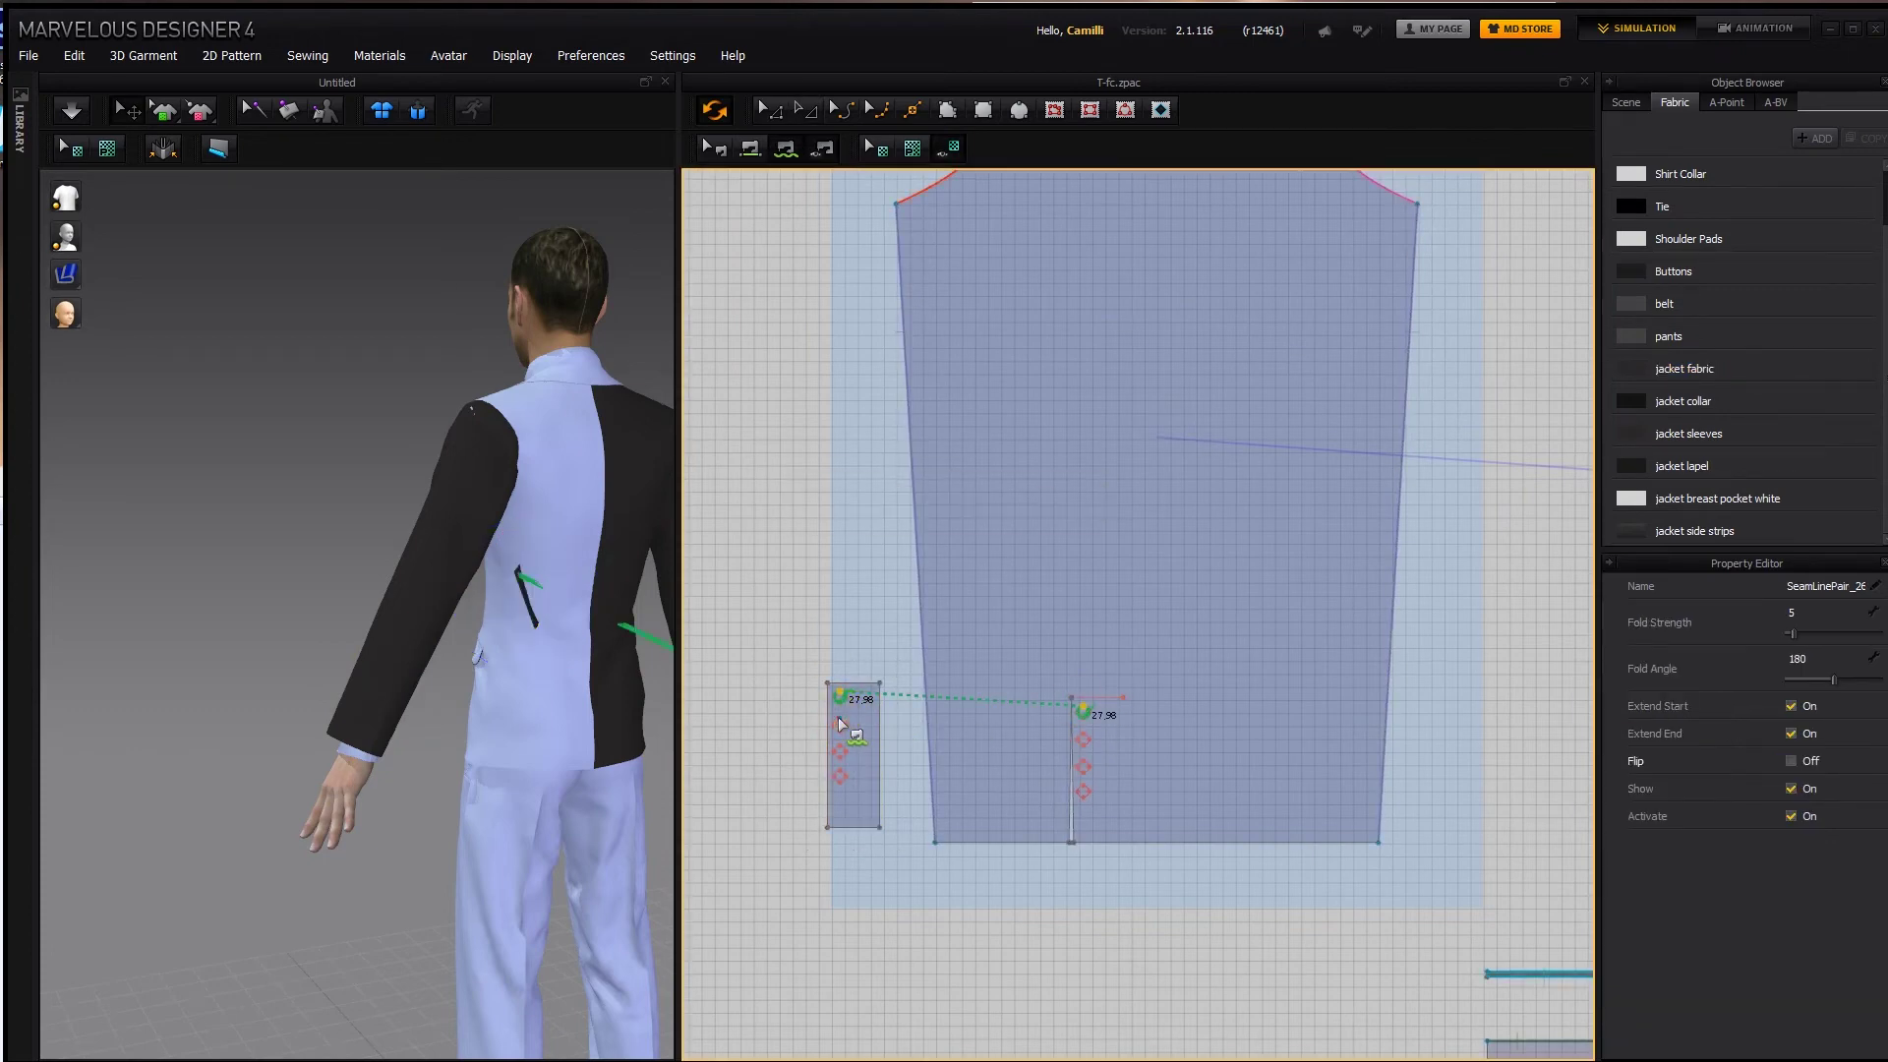
left_click(1082, 732)
left_click(1084, 768)
left_click(843, 771)
Sew the mirrored rectangle's long edge to the slit edge and its upper edge to the sleeve's internal line.
scroll(889, 757, "up", 3)
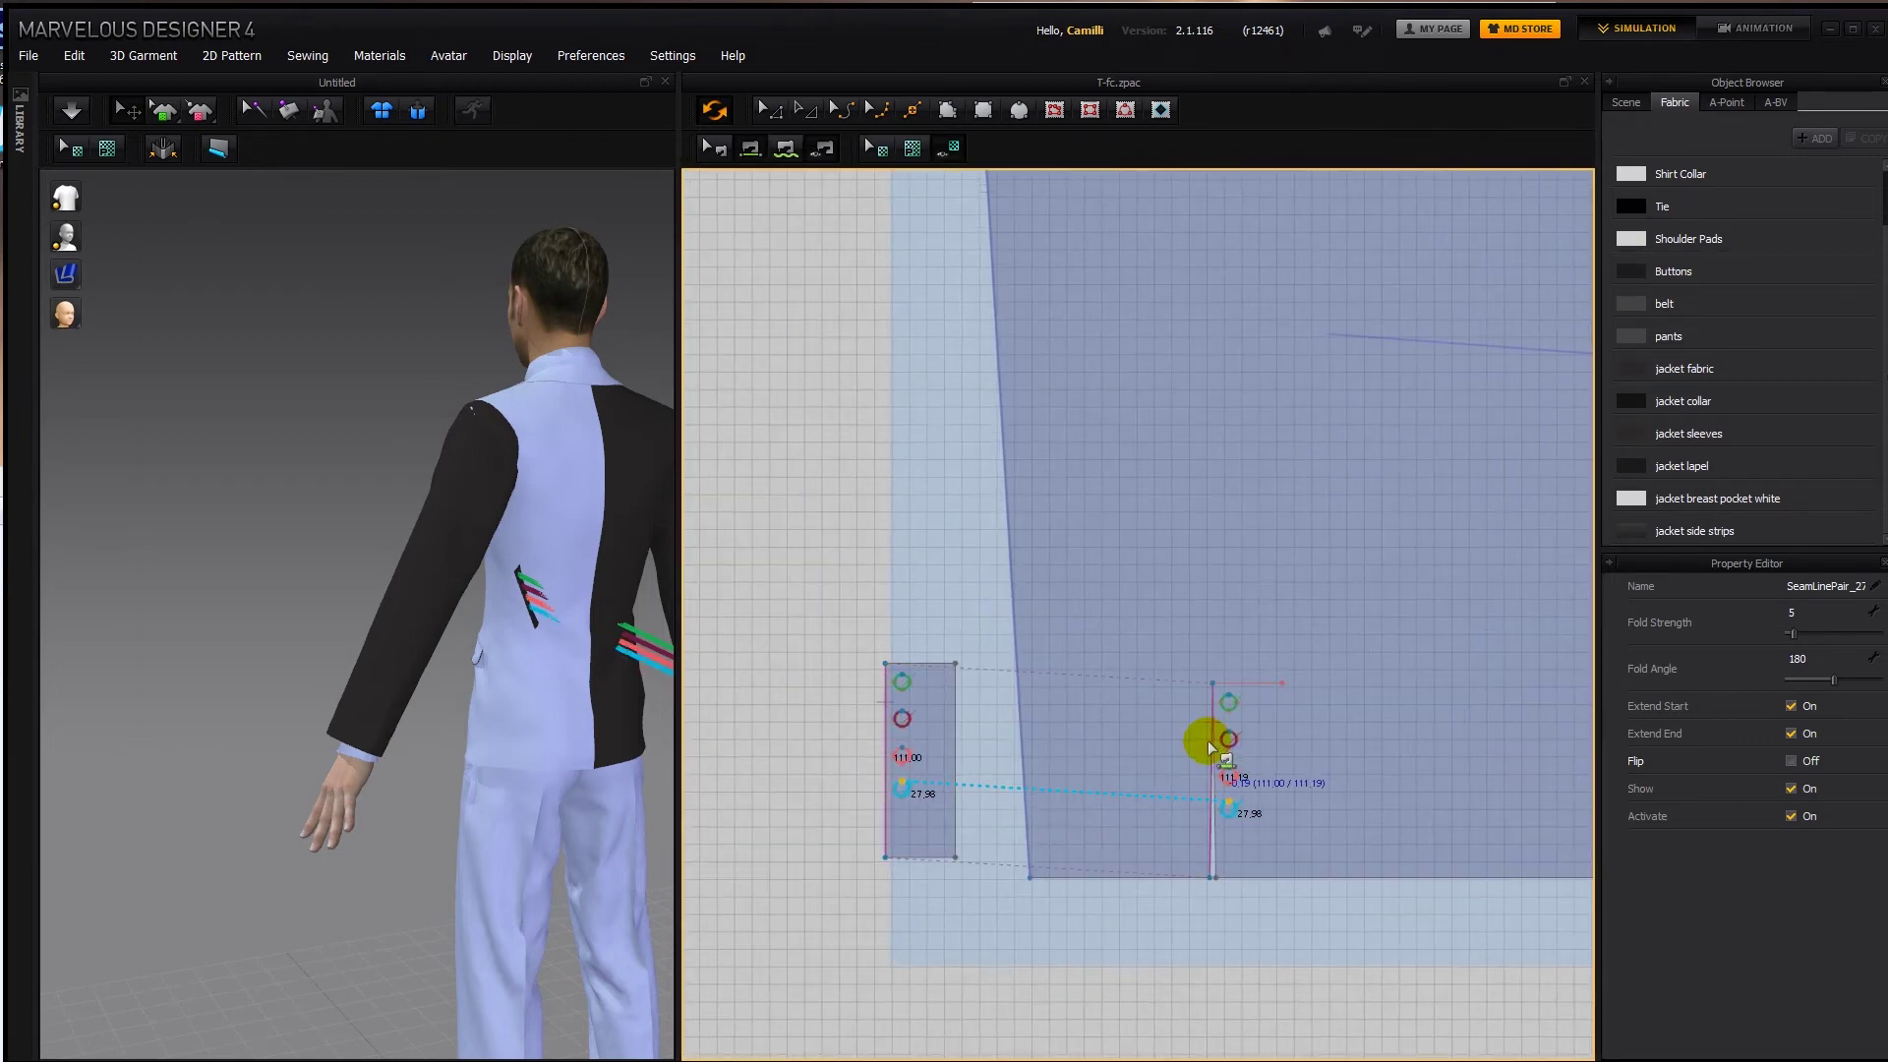
left_click(1209, 746)
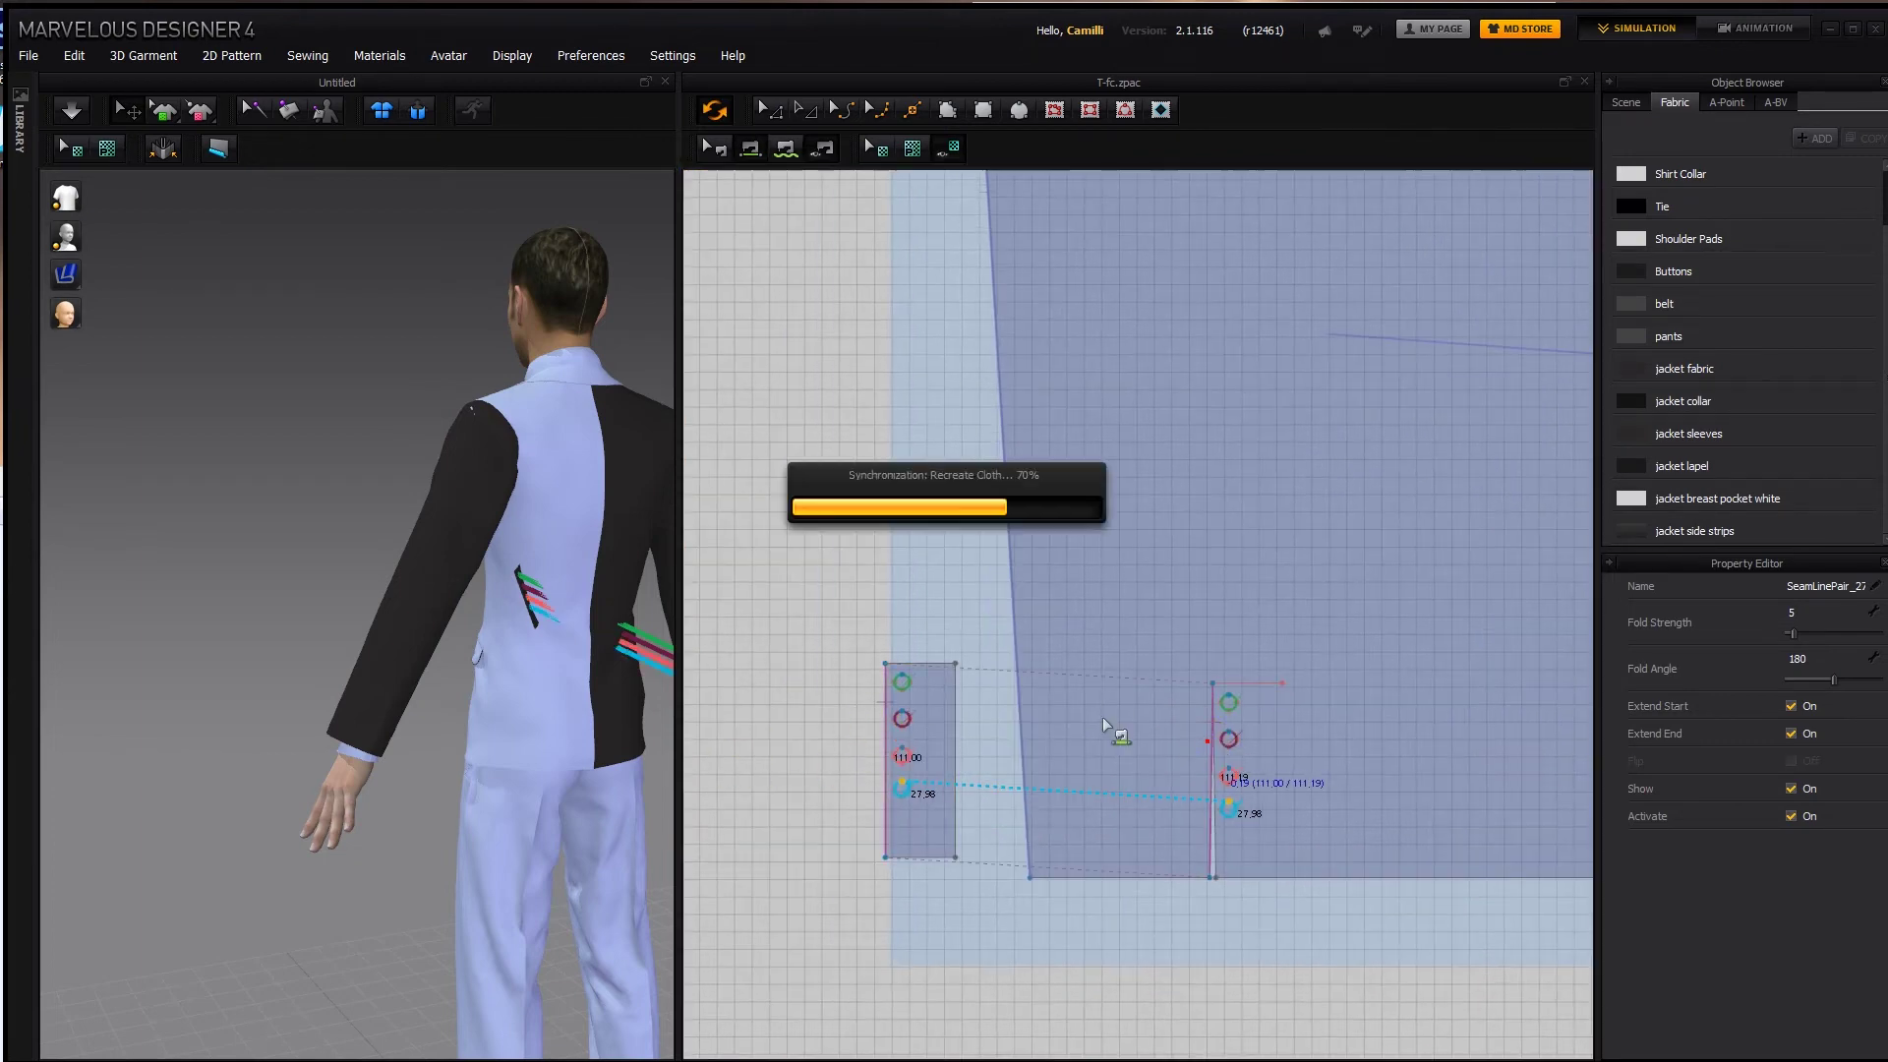
left_click(1230, 676)
Move the mirrored rectangle in 3D from the avatar's back to the cuff of the right arm.
scroll(590, 672, "down", 3)
left_click_drag(451, 602, 577, 651)
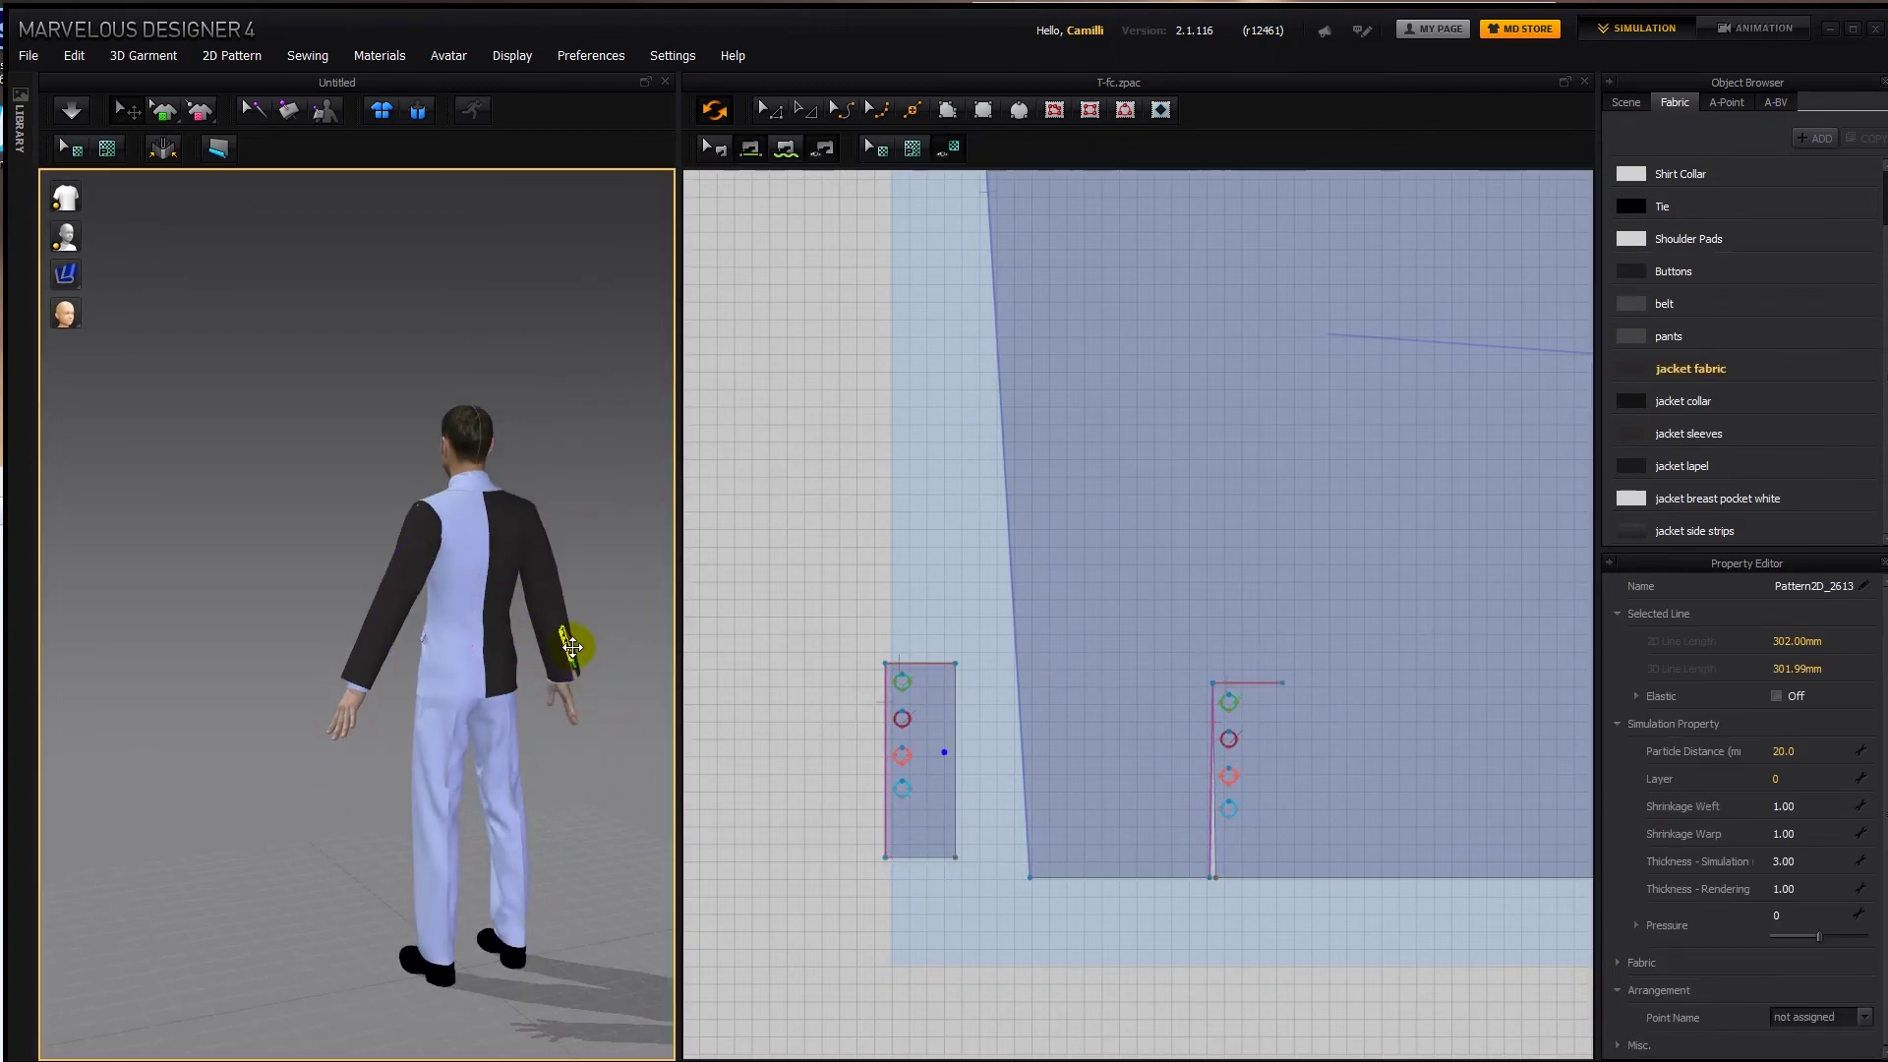
middle_click_drag(578, 651, 426, 677)
scroll(426, 676, "up", 5)
right_click_drag(413, 704, 386, 532)
left_click_drag(346, 428, 476, 651)
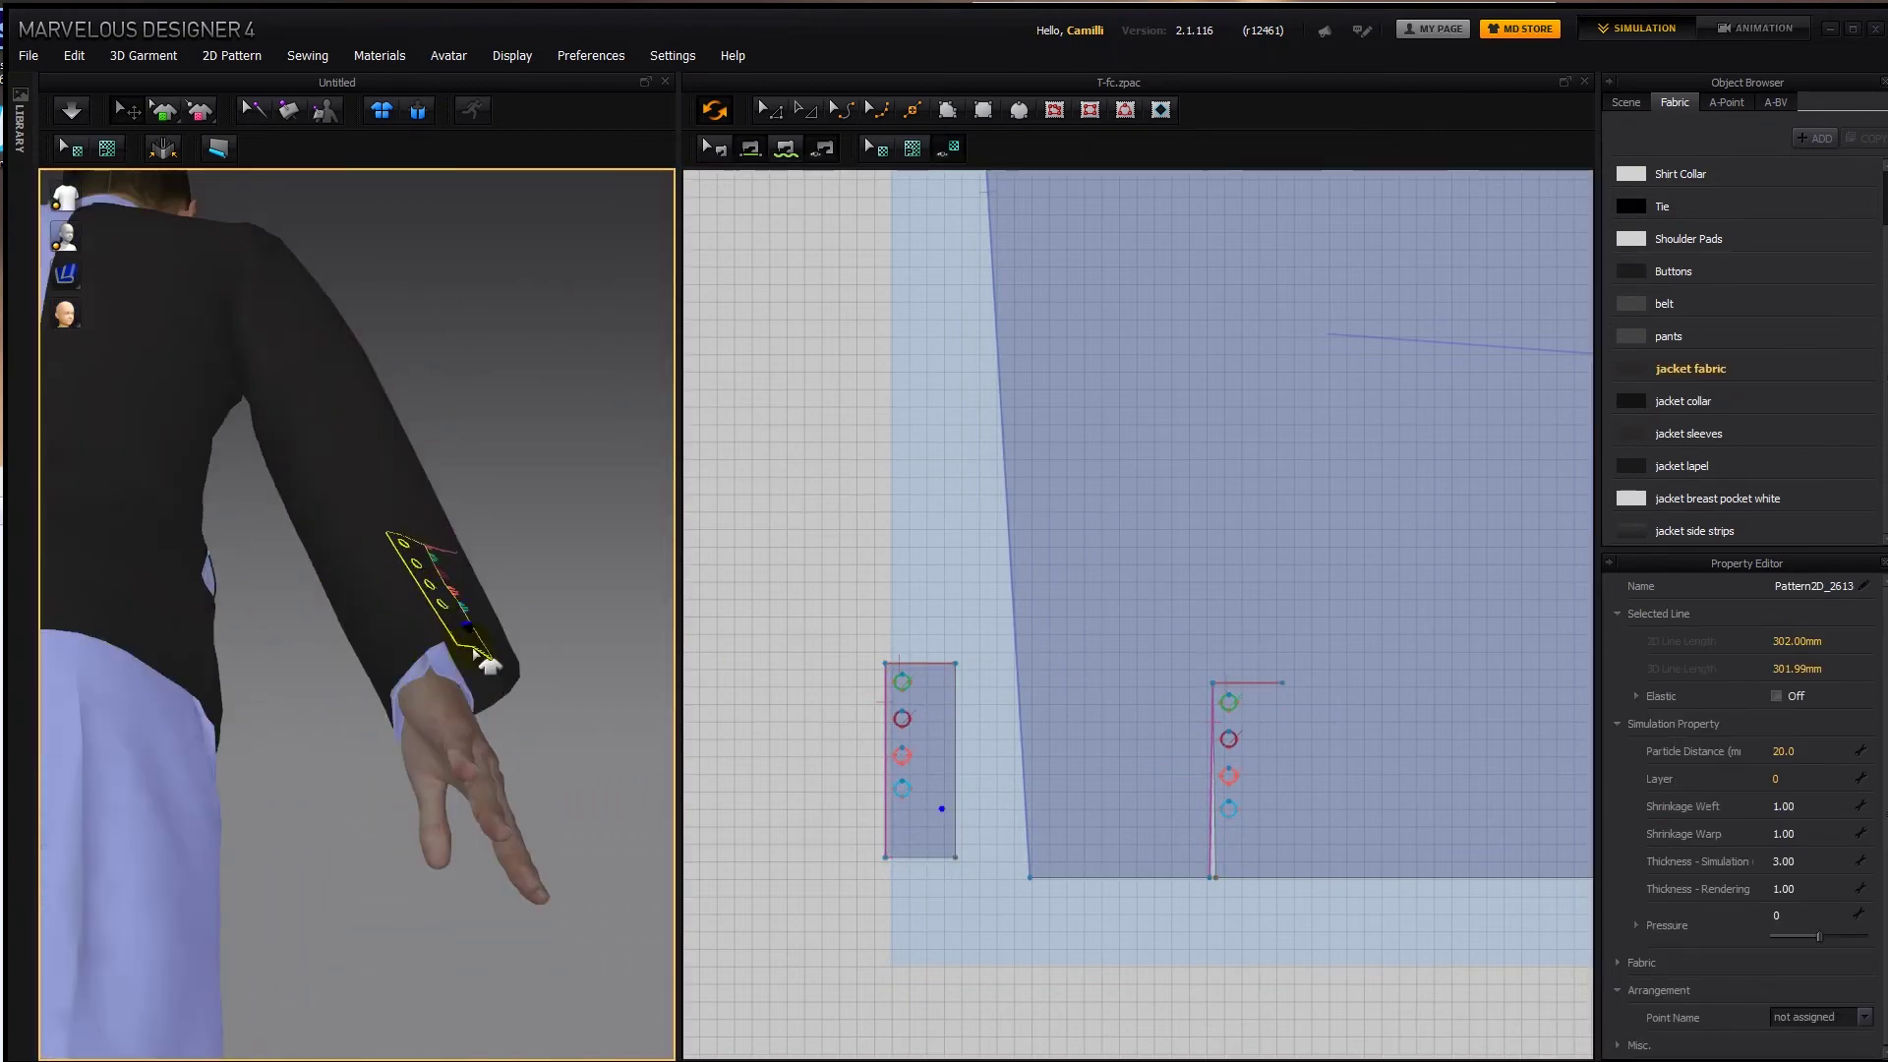
Reposition the rectangle in 3D so it sits inside the right cuff between the jacket sleeve and the shirt.
right_click_drag(476, 651, 401, 511)
left_click_drag(395, 236, 340, 339)
left_click(340, 339)
right_click_drag(341, 339, 501, 397)
left_click_drag(405, 440, 455, 463)
right_click_drag(454, 463, 482, 590)
left_click_drag(545, 865, 507, 816)
right_click_drag(506, 816, 497, 659)
left_click_drag(452, 383, 539, 586)
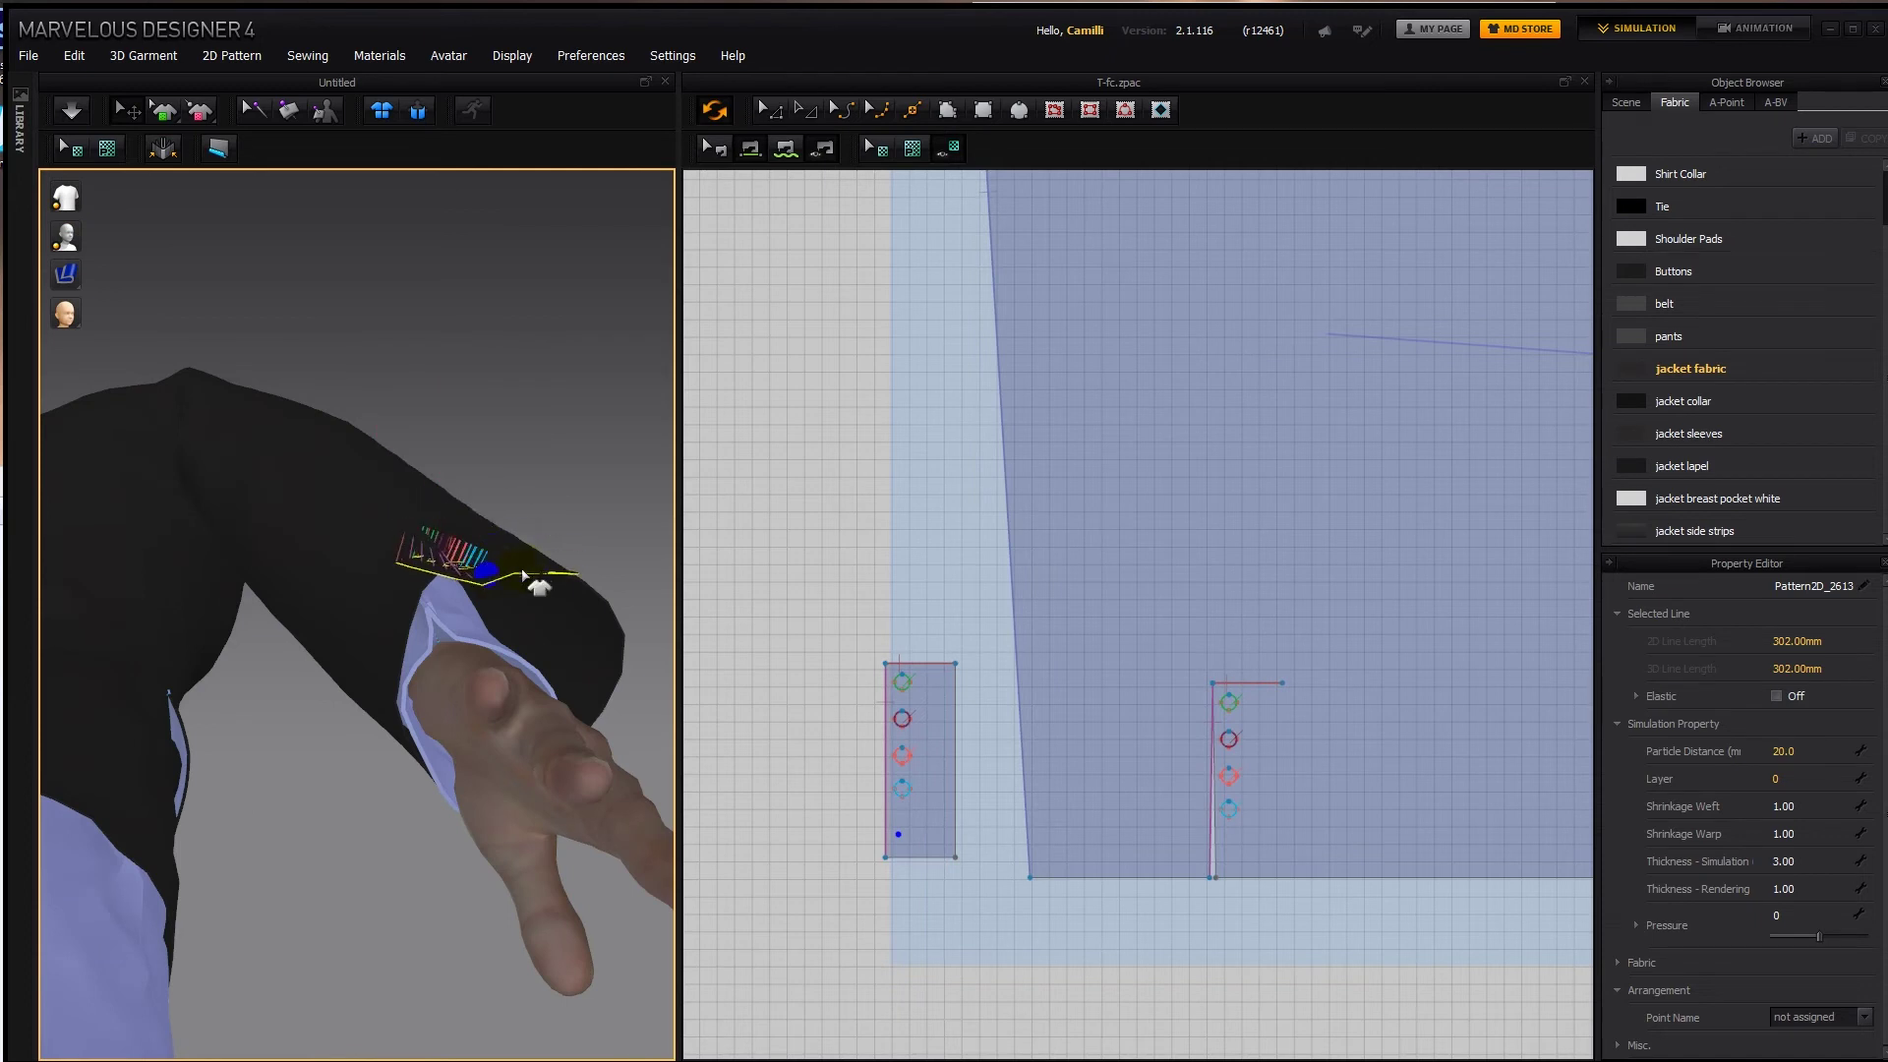
right_click_drag(523, 580, 441, 605)
left_click_drag(247, 409, 279, 454)
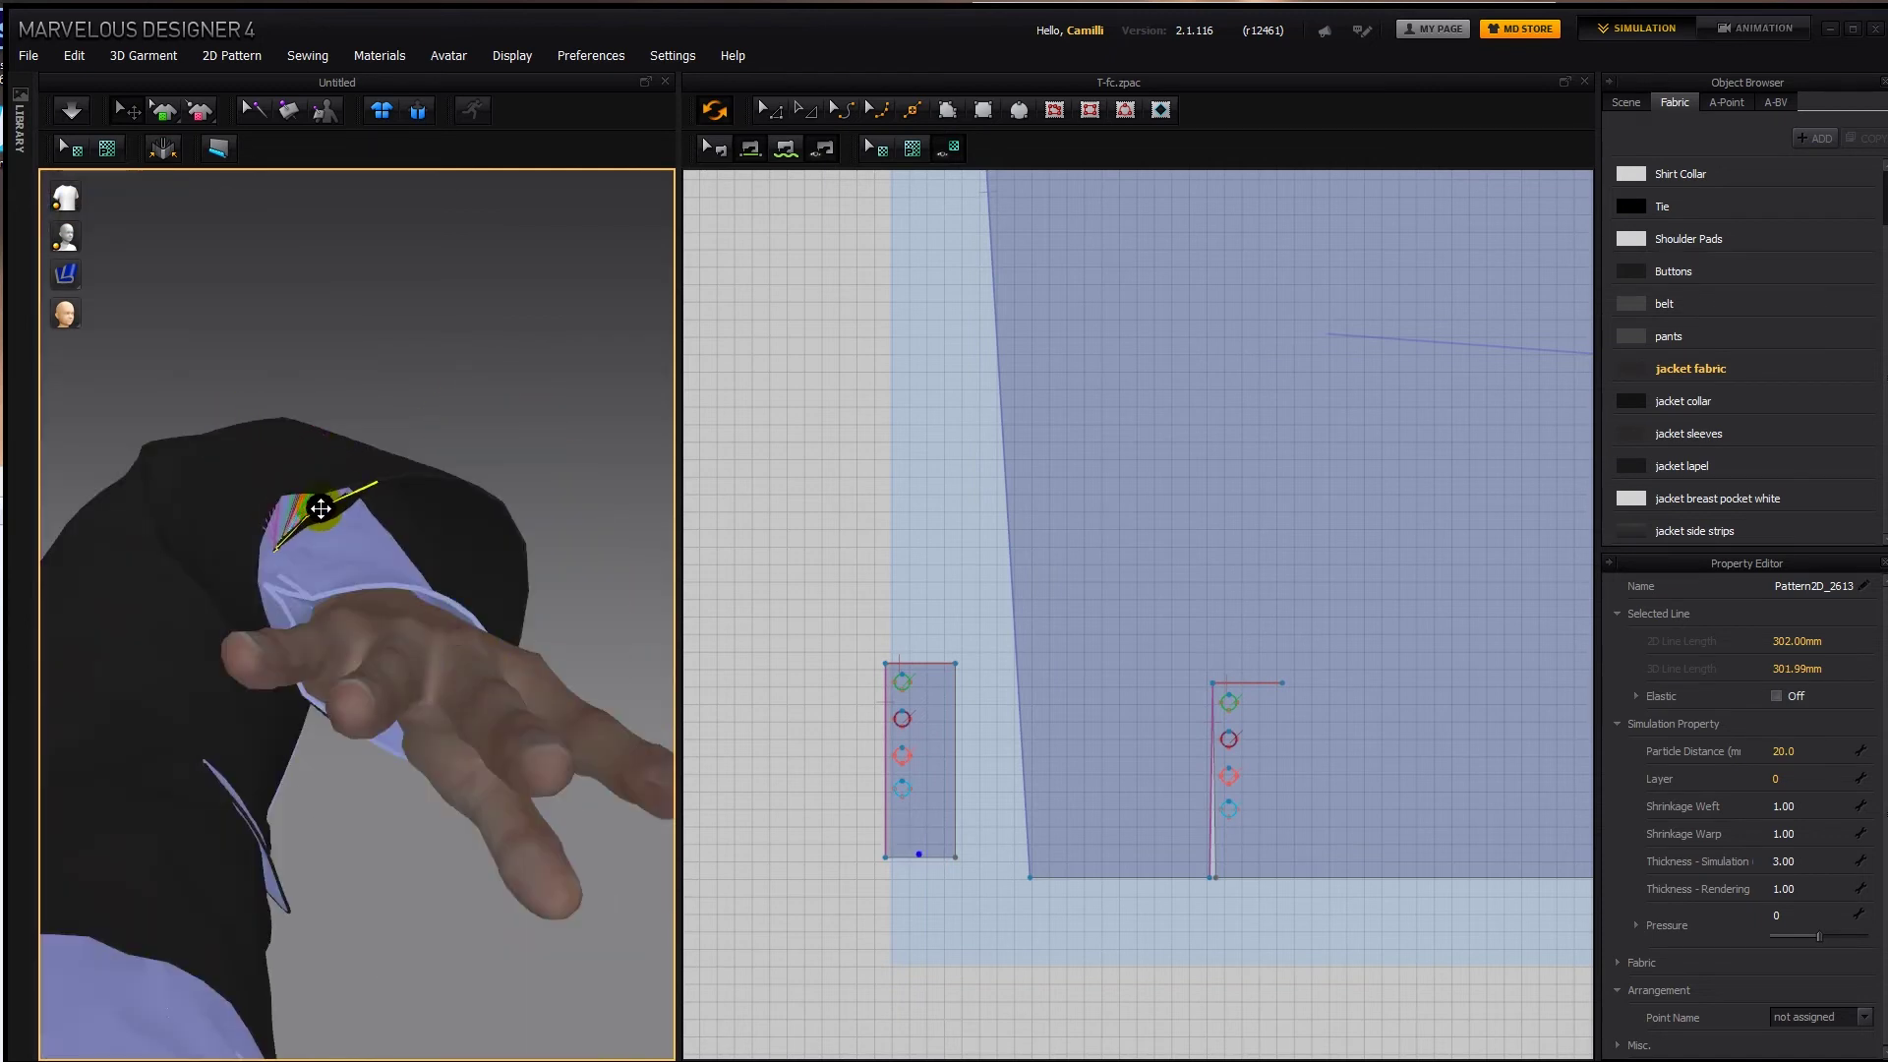
Simulate the right sleeve so the underlap is pulled into place, and adjust the cuff.
key("space")
right_click_drag(417, 468, 511, 717)
left_click(512, 719)
scroll(522, 729, "up", 2)
left_click_drag(590, 955, 594, 971)
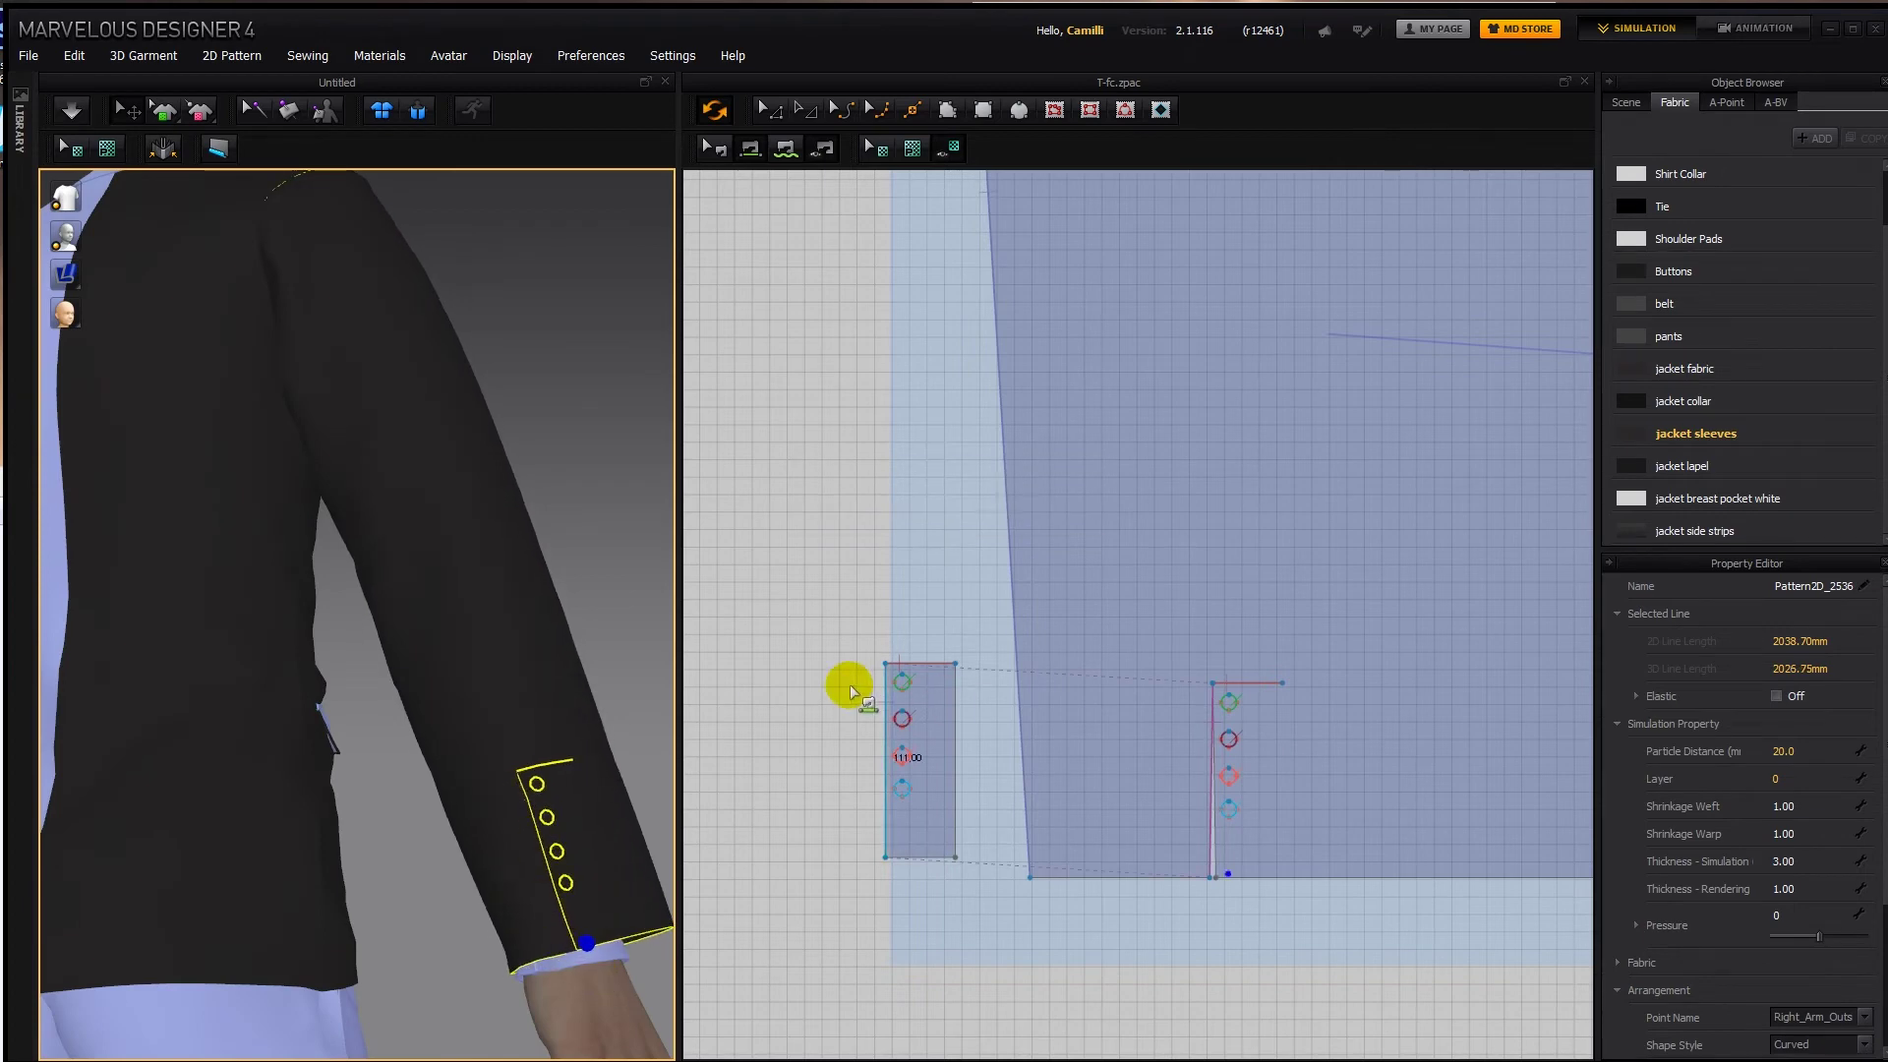
Copy the mirrored rectangle's four circles and place them beside it as separate pattern pieces.
left_click(900, 680)
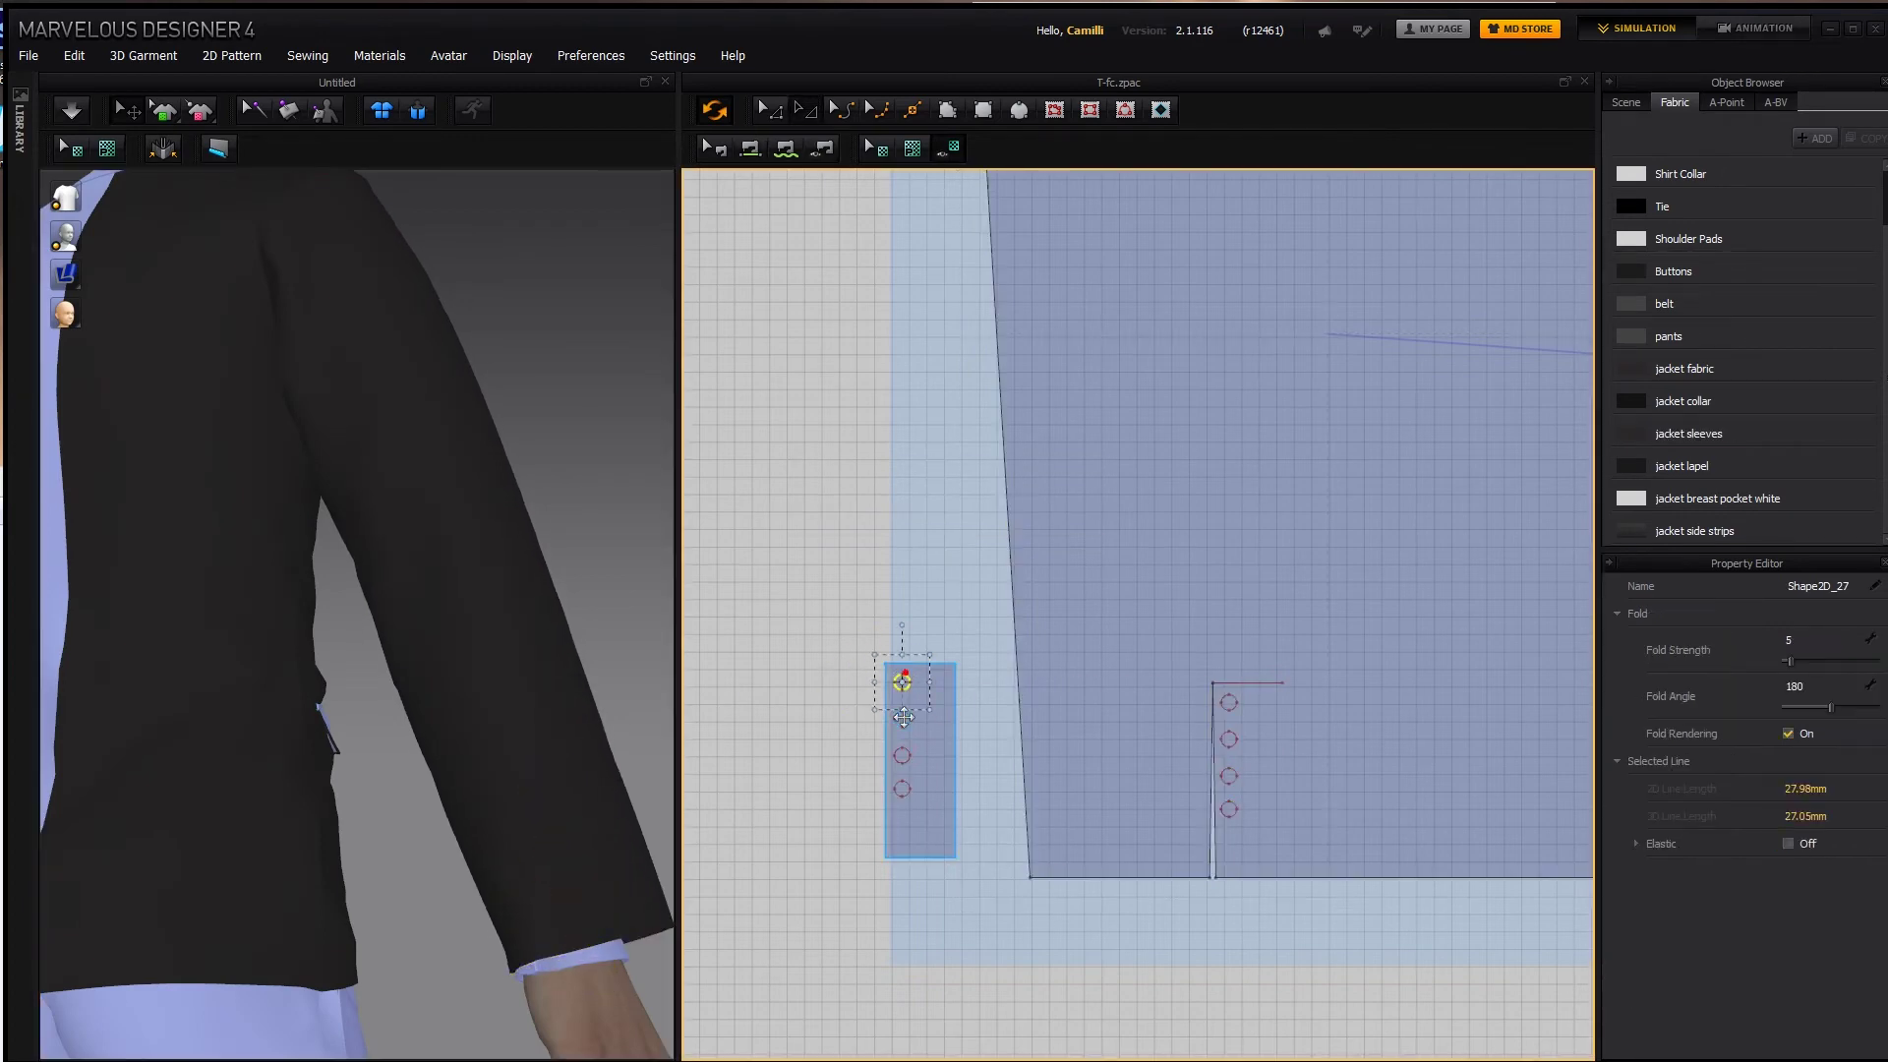
right_click(901, 788)
left_click(977, 889)
left_click(797, 736)
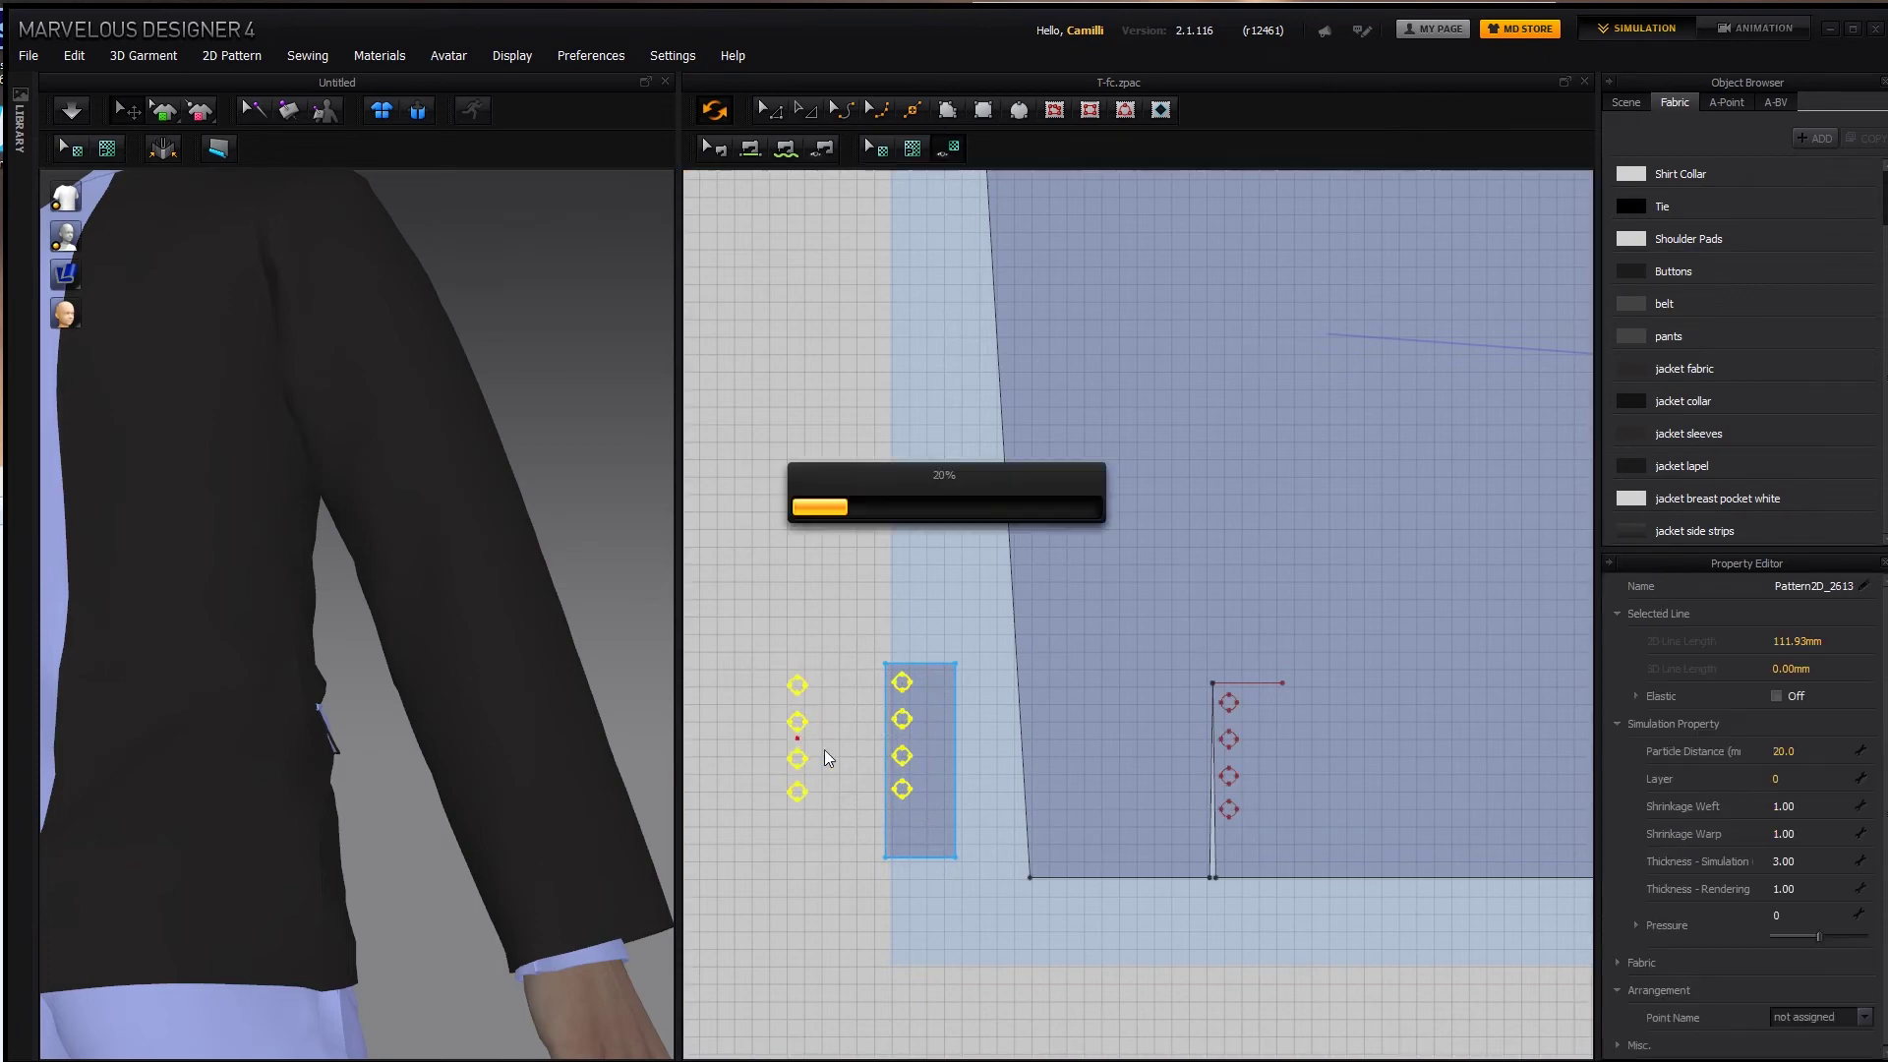
Give the four button pieces the Buttons fabric, particle distance 5 and rendering thickness 2.
double_click(1795, 749)
type("5")
key("Return")
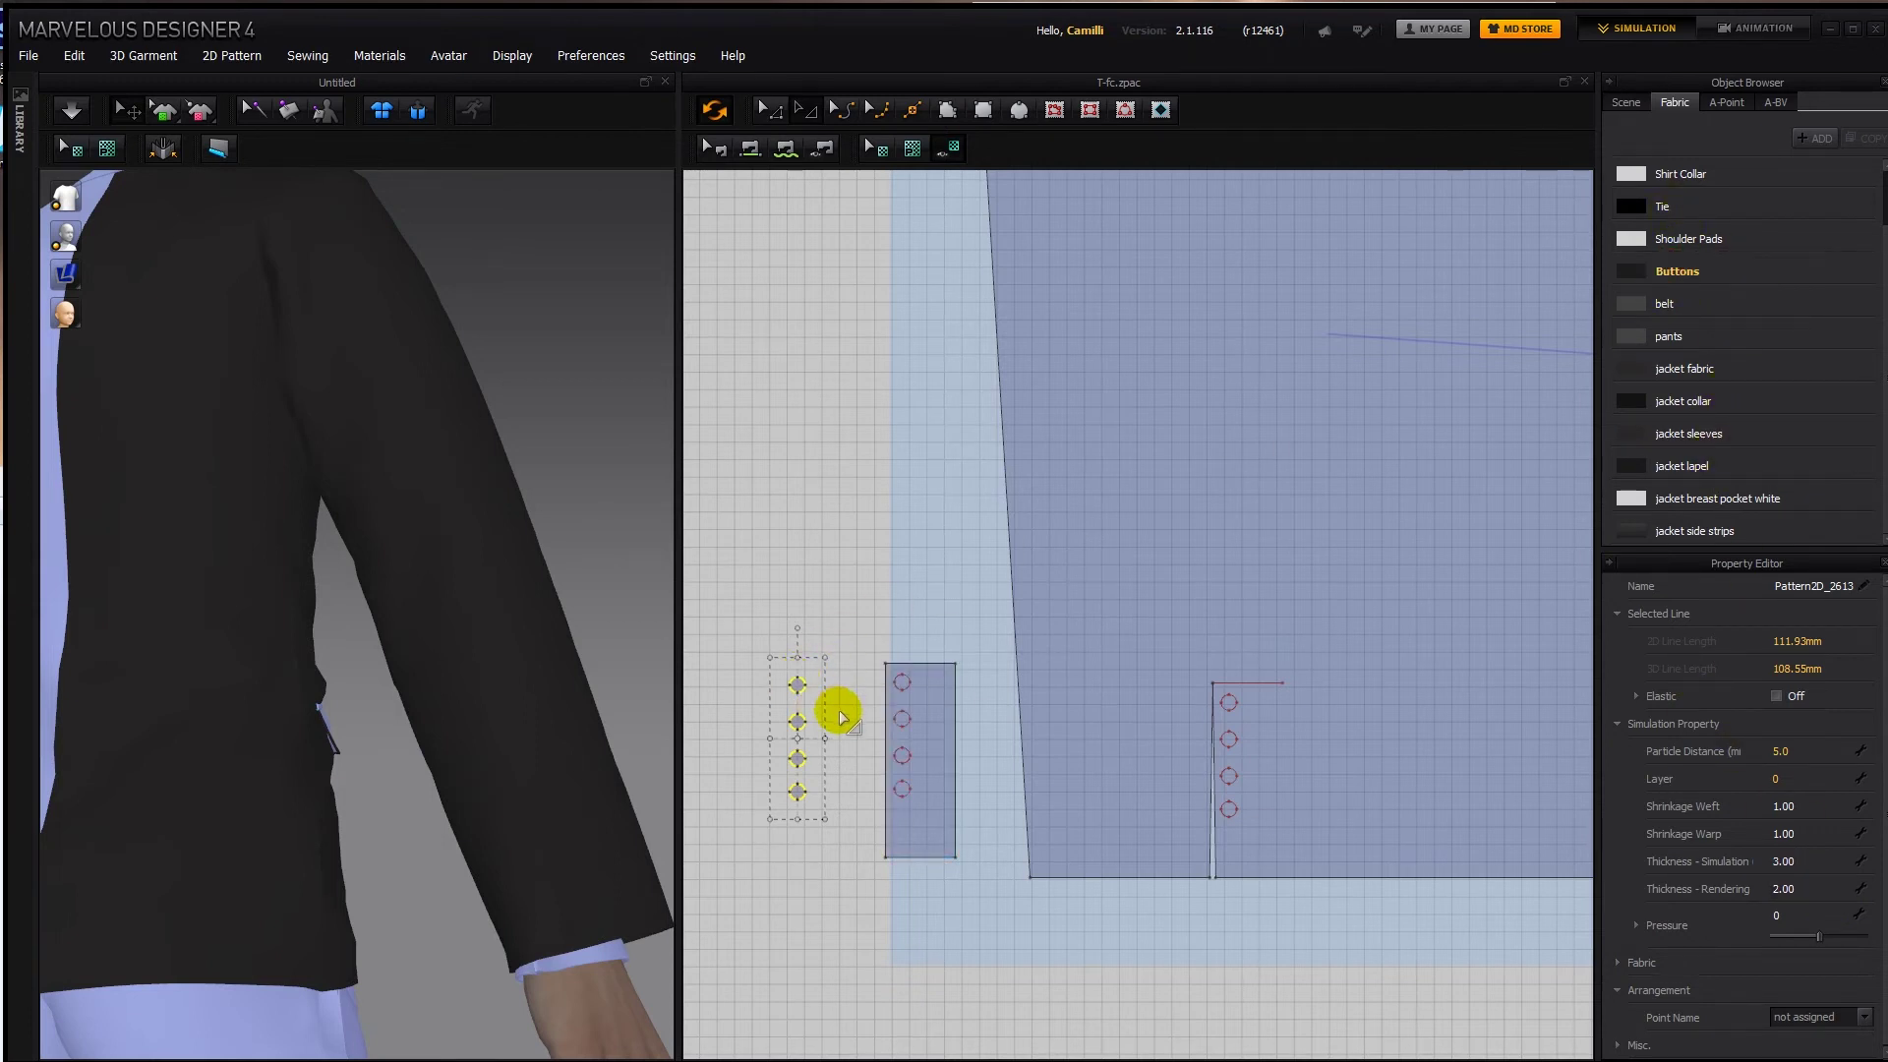
Sew each of the four button pieces to its matching circle on the right sleeve.
key("m")
double_click(798, 675)
left_click(1229, 694)
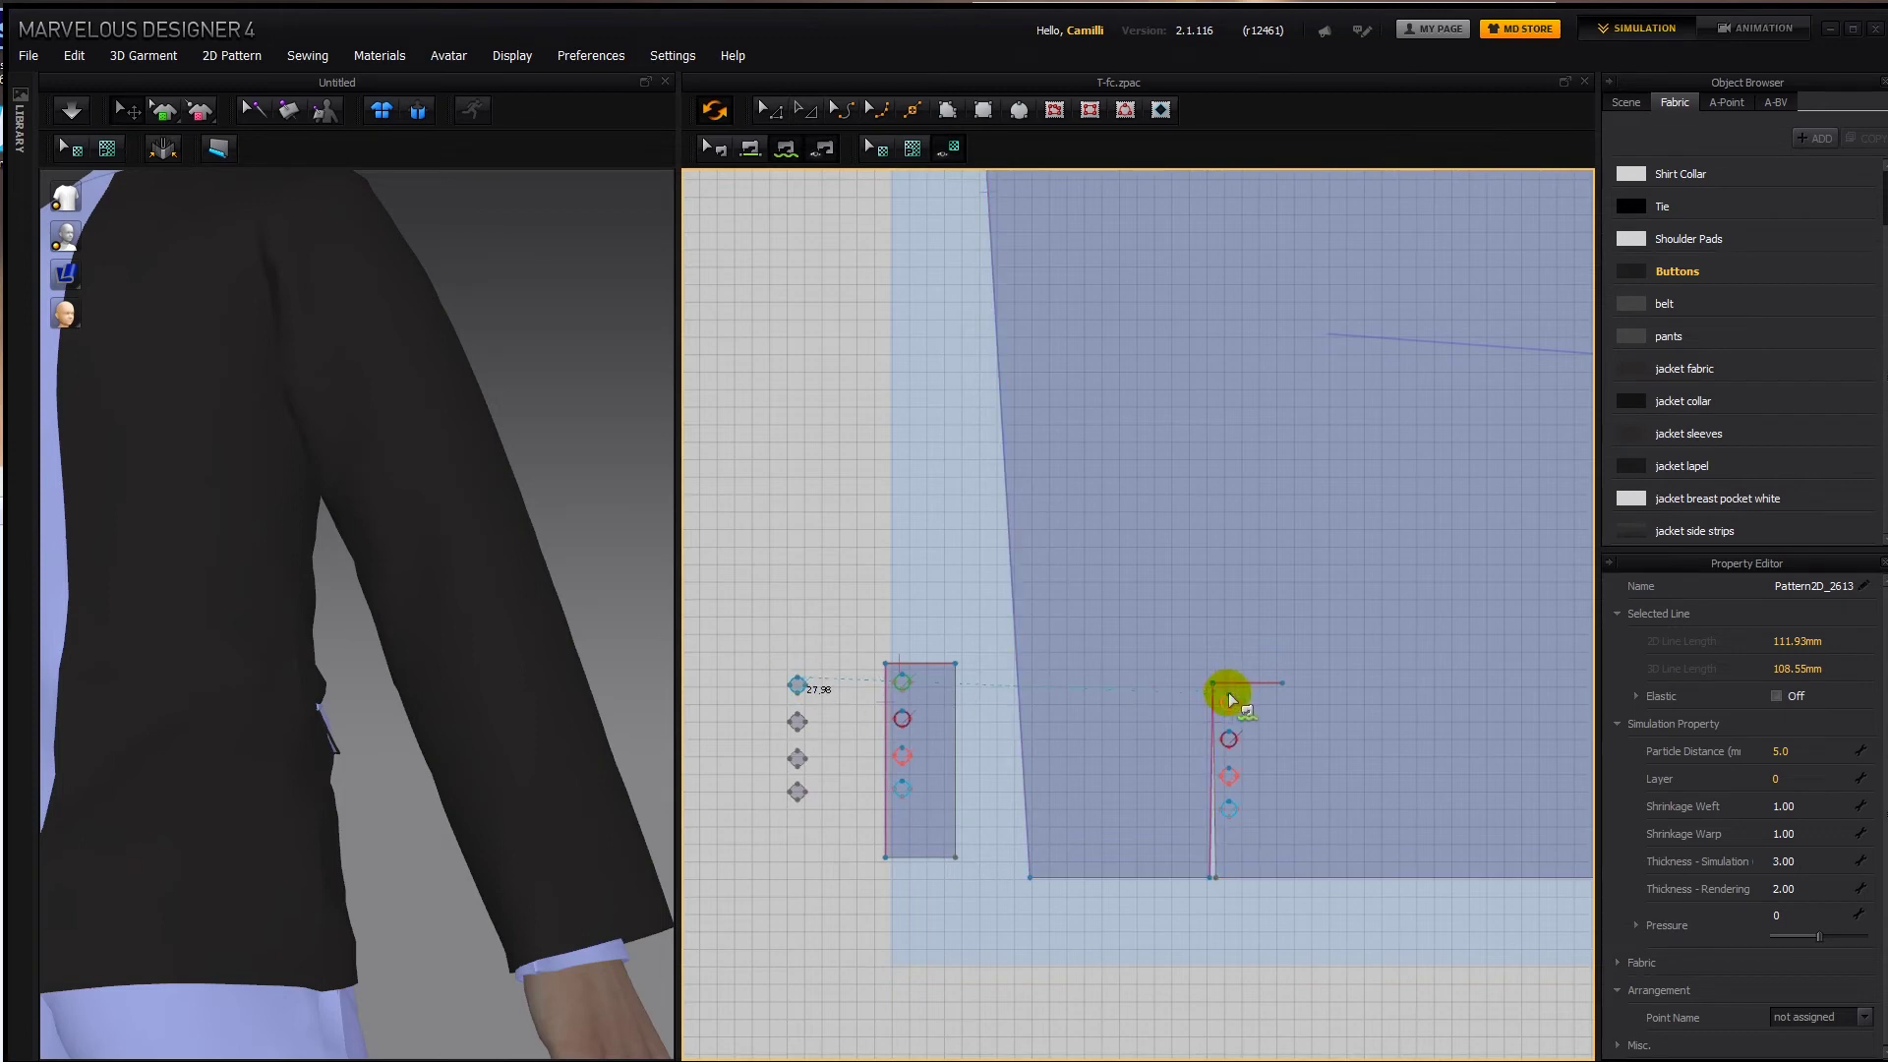
left_click(796, 714)
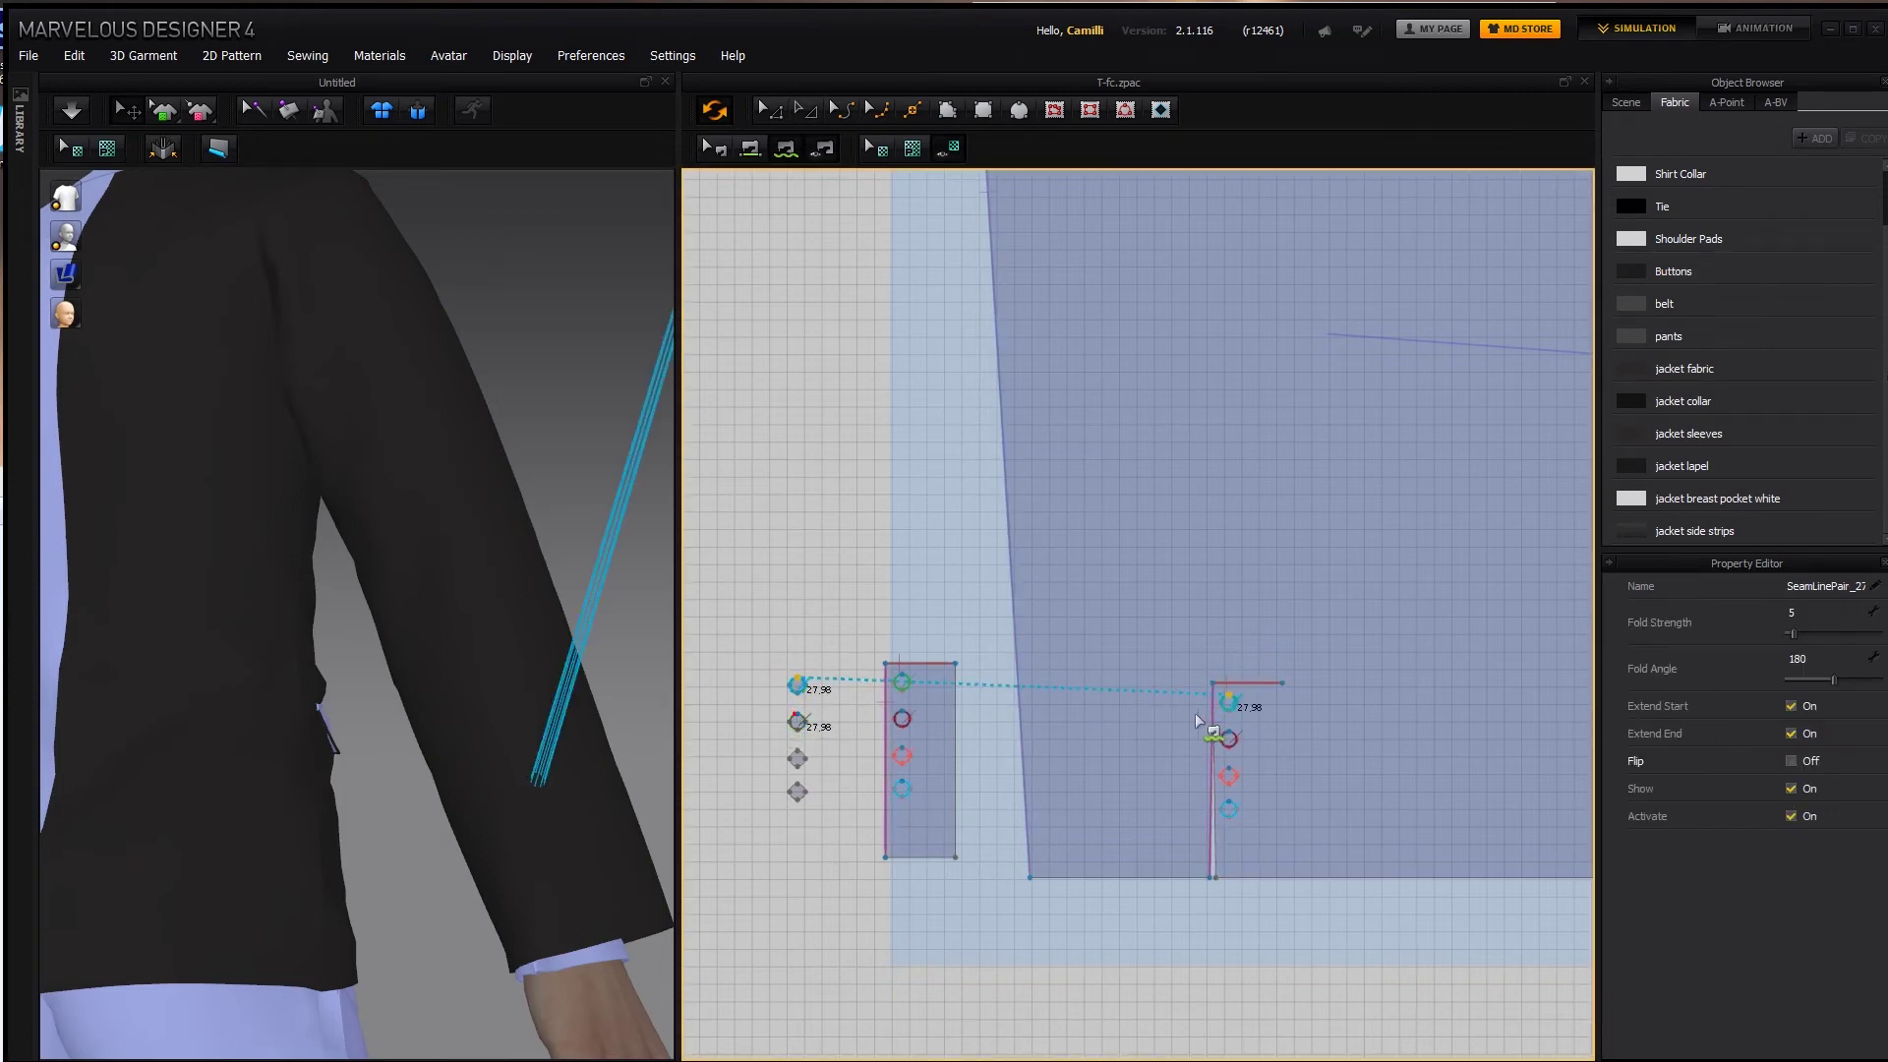
left_click(797, 757)
left_click(1229, 773)
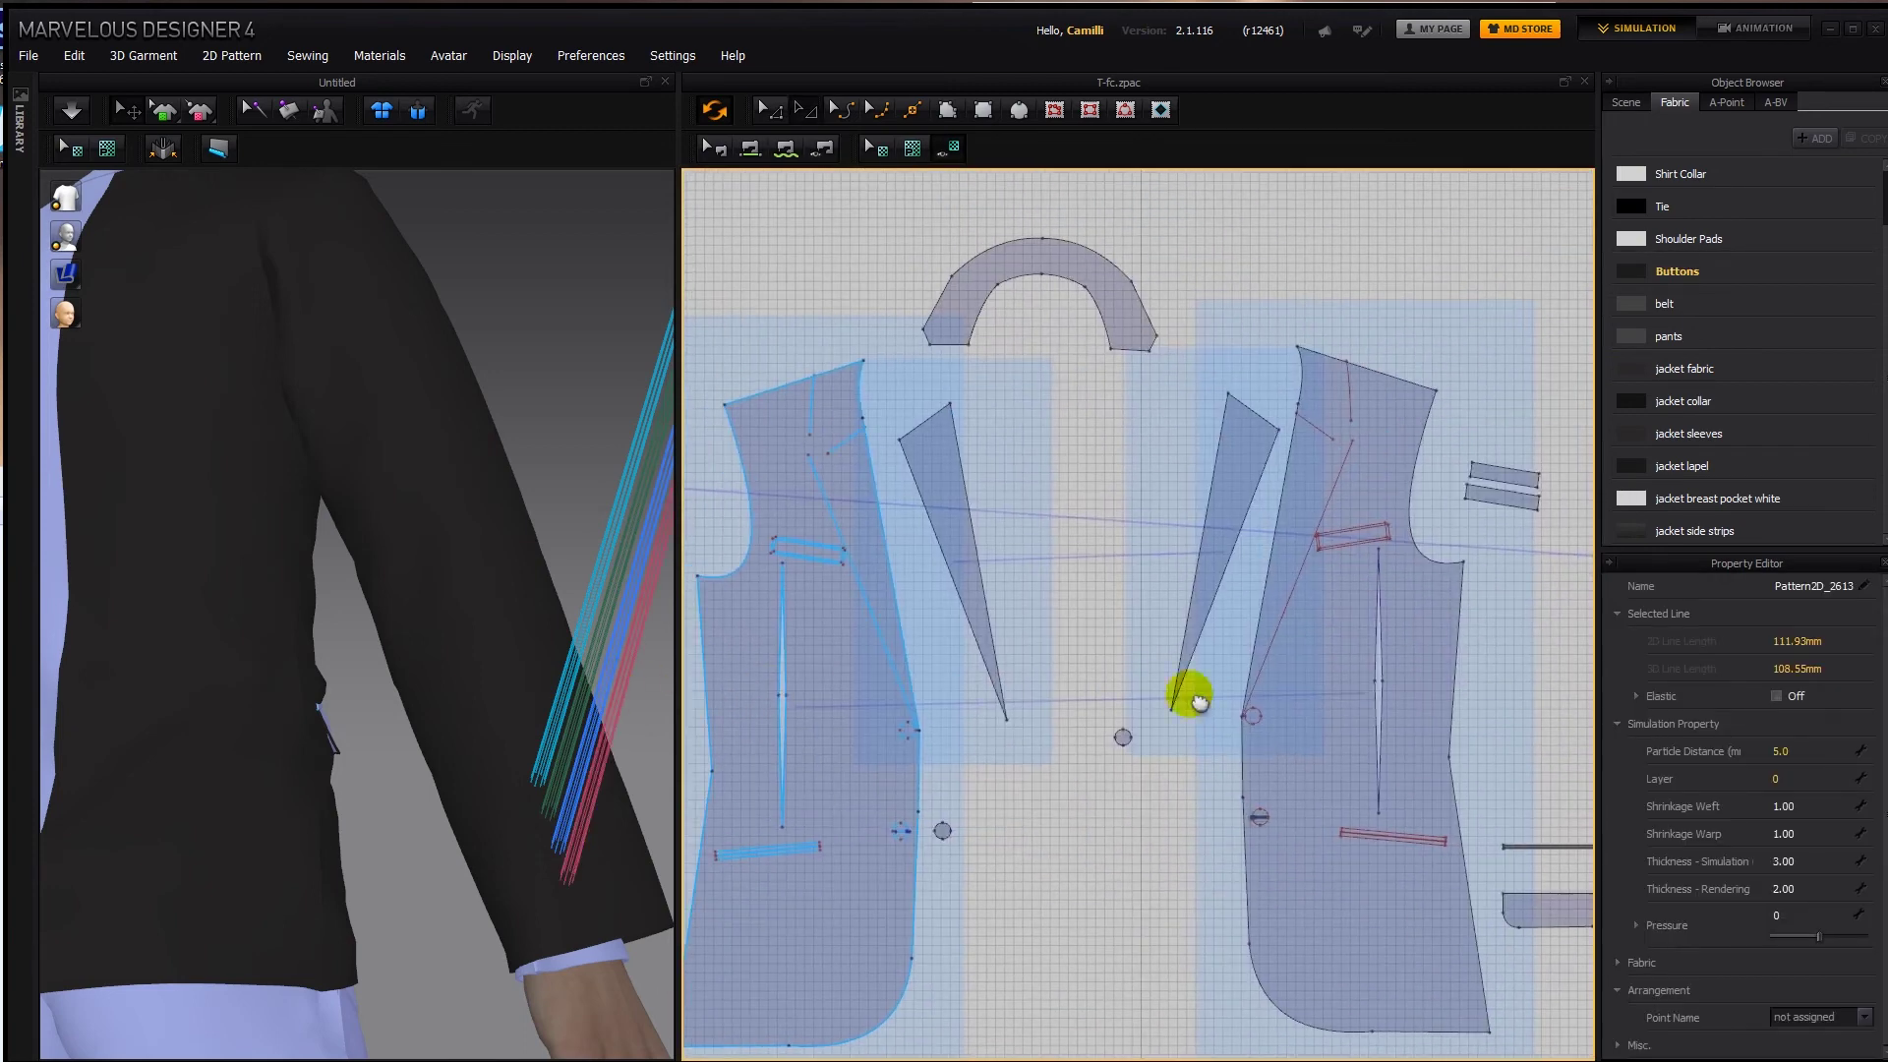
Paste a copy of the four button pieces beside the rectangle at the other sleeve.
middle_click_drag(1199, 702, 931, 699)
key("ctrl+v")
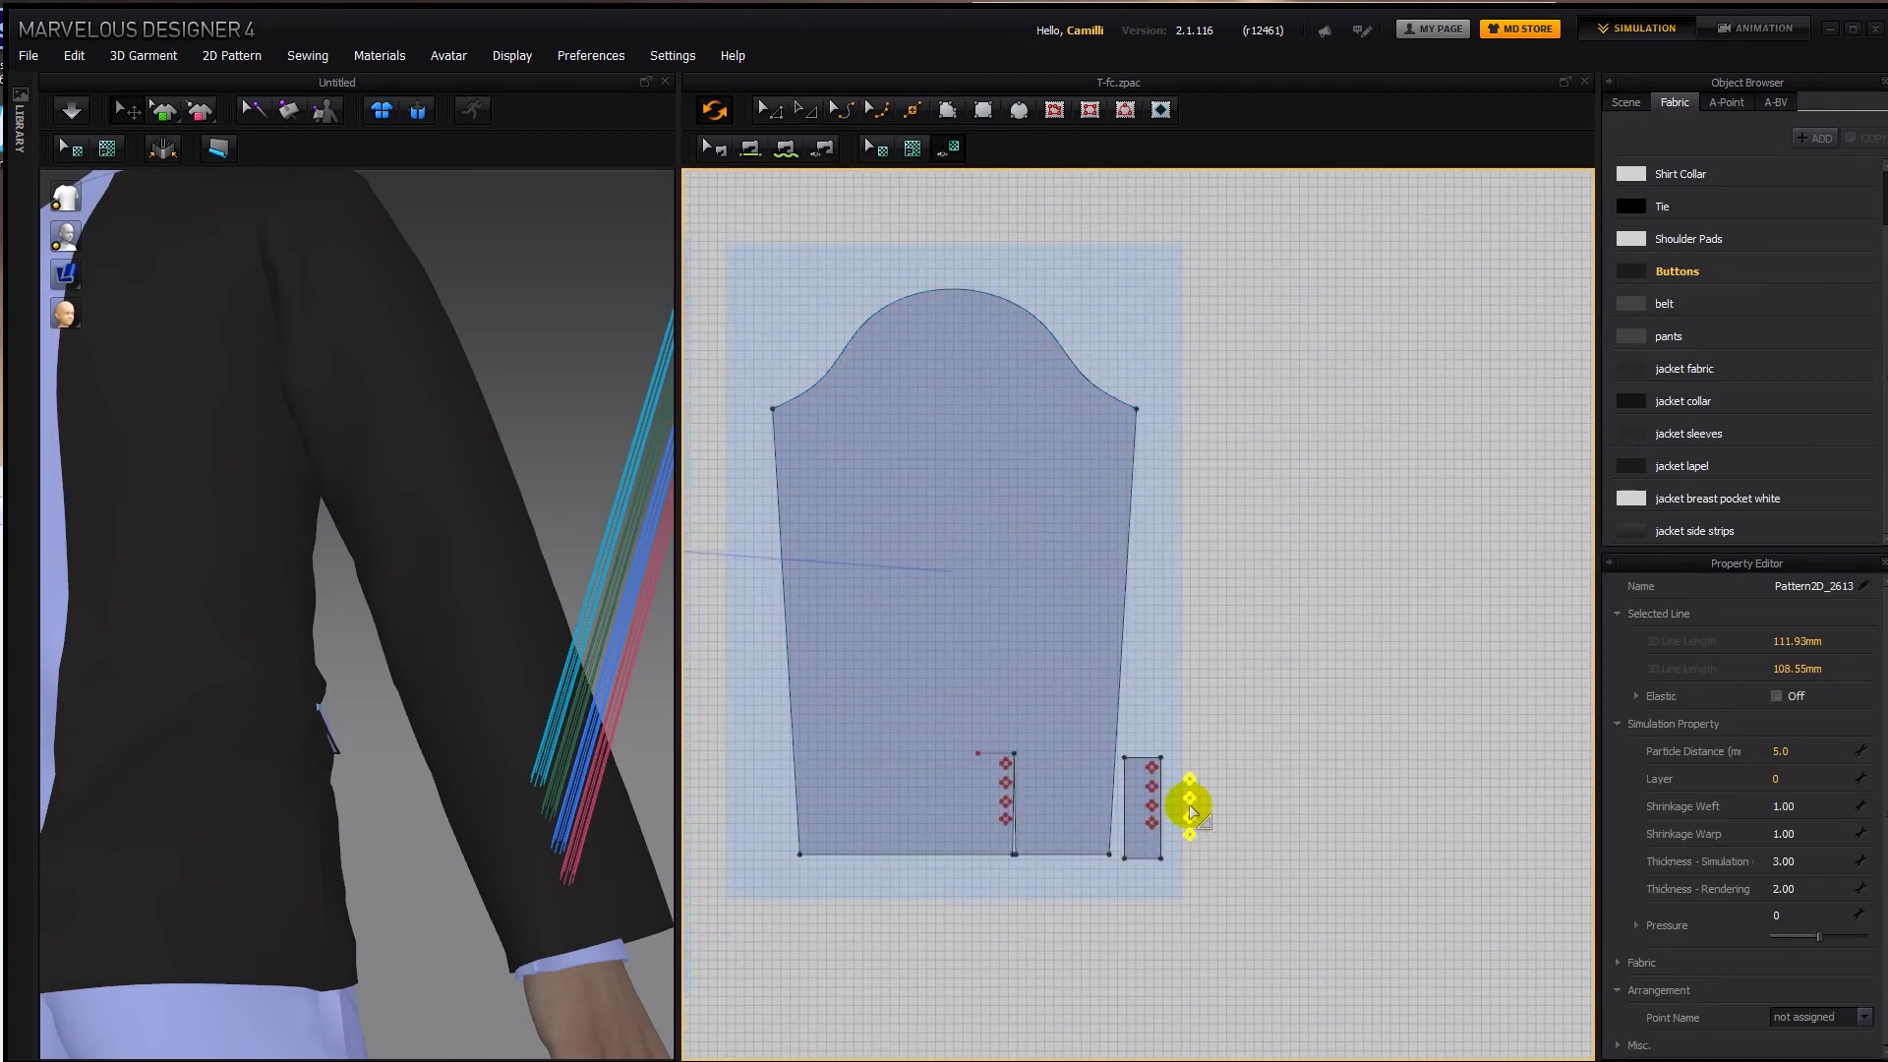
scroll(1191, 811, "up", 3)
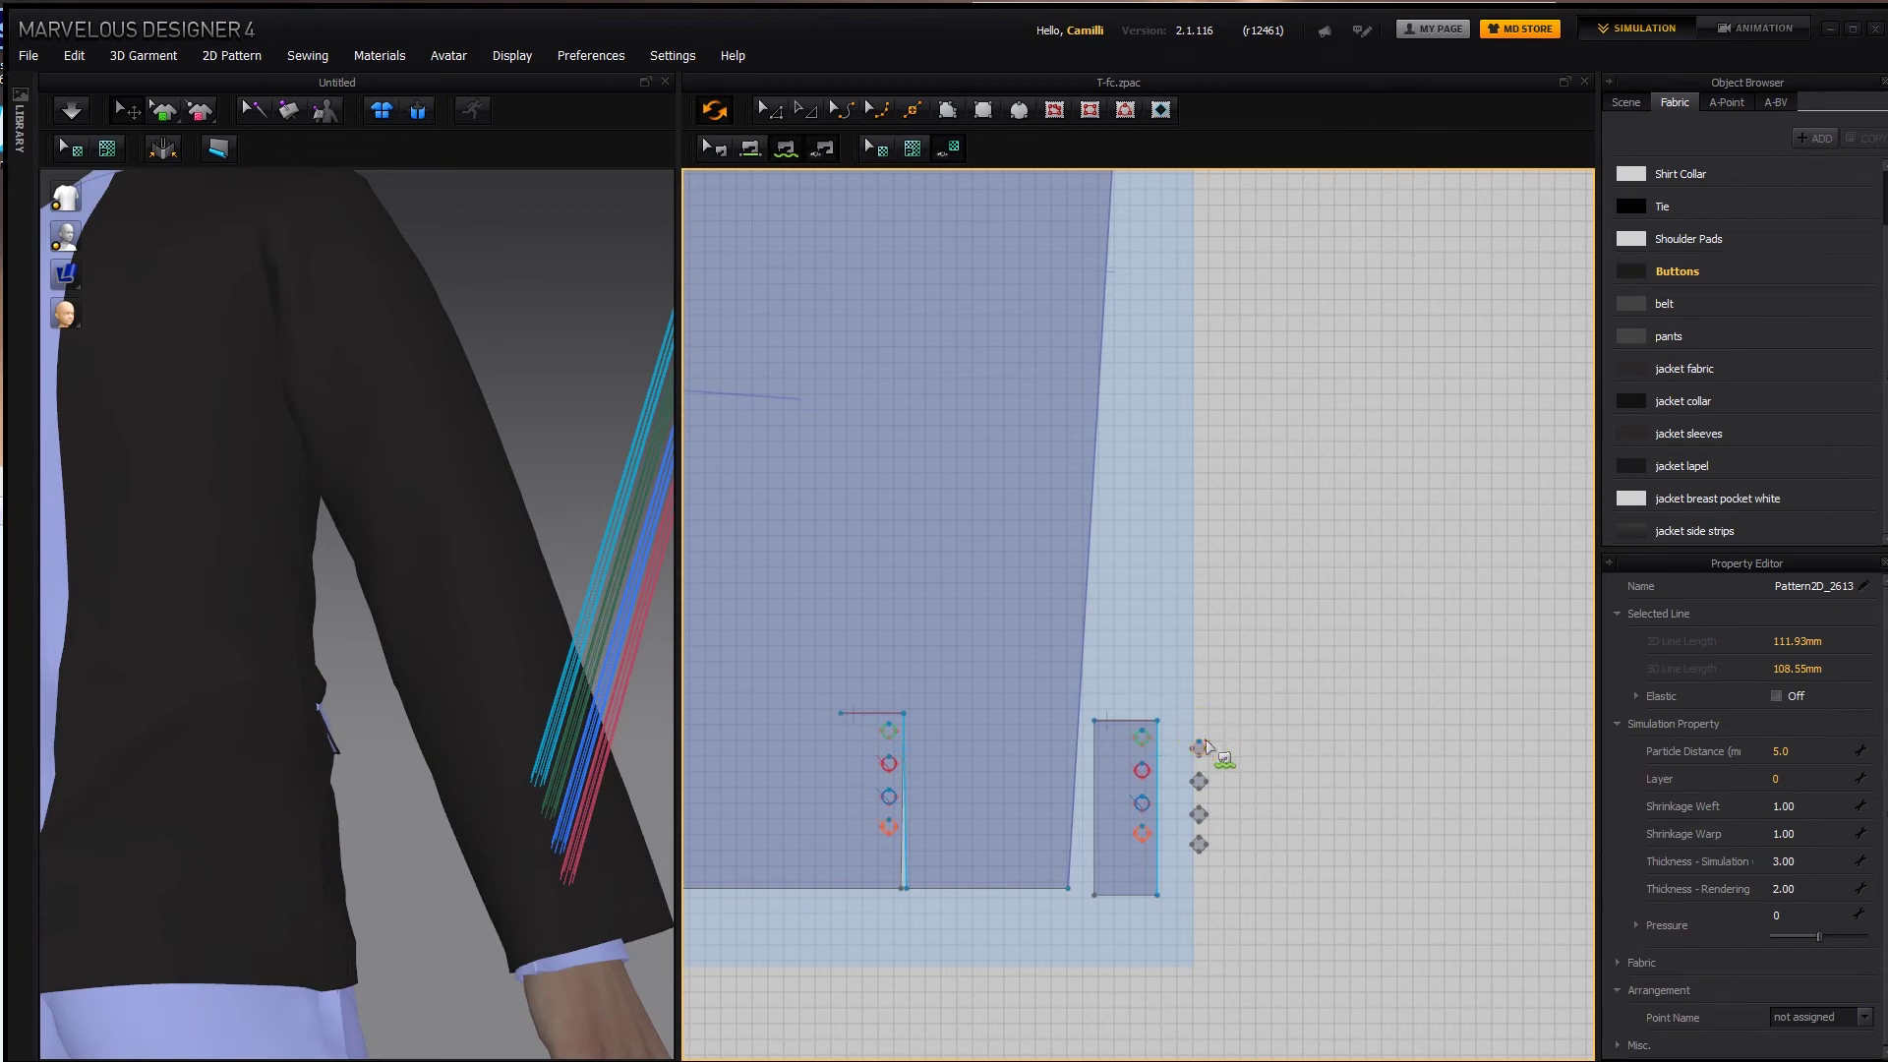
Sew the four pasted button pieces to their matching circles beside the other sleeve's slit.
left_click(889, 726)
left_click(628, 721)
left_click(1199, 773)
left_click(888, 757)
left_click(1199, 813)
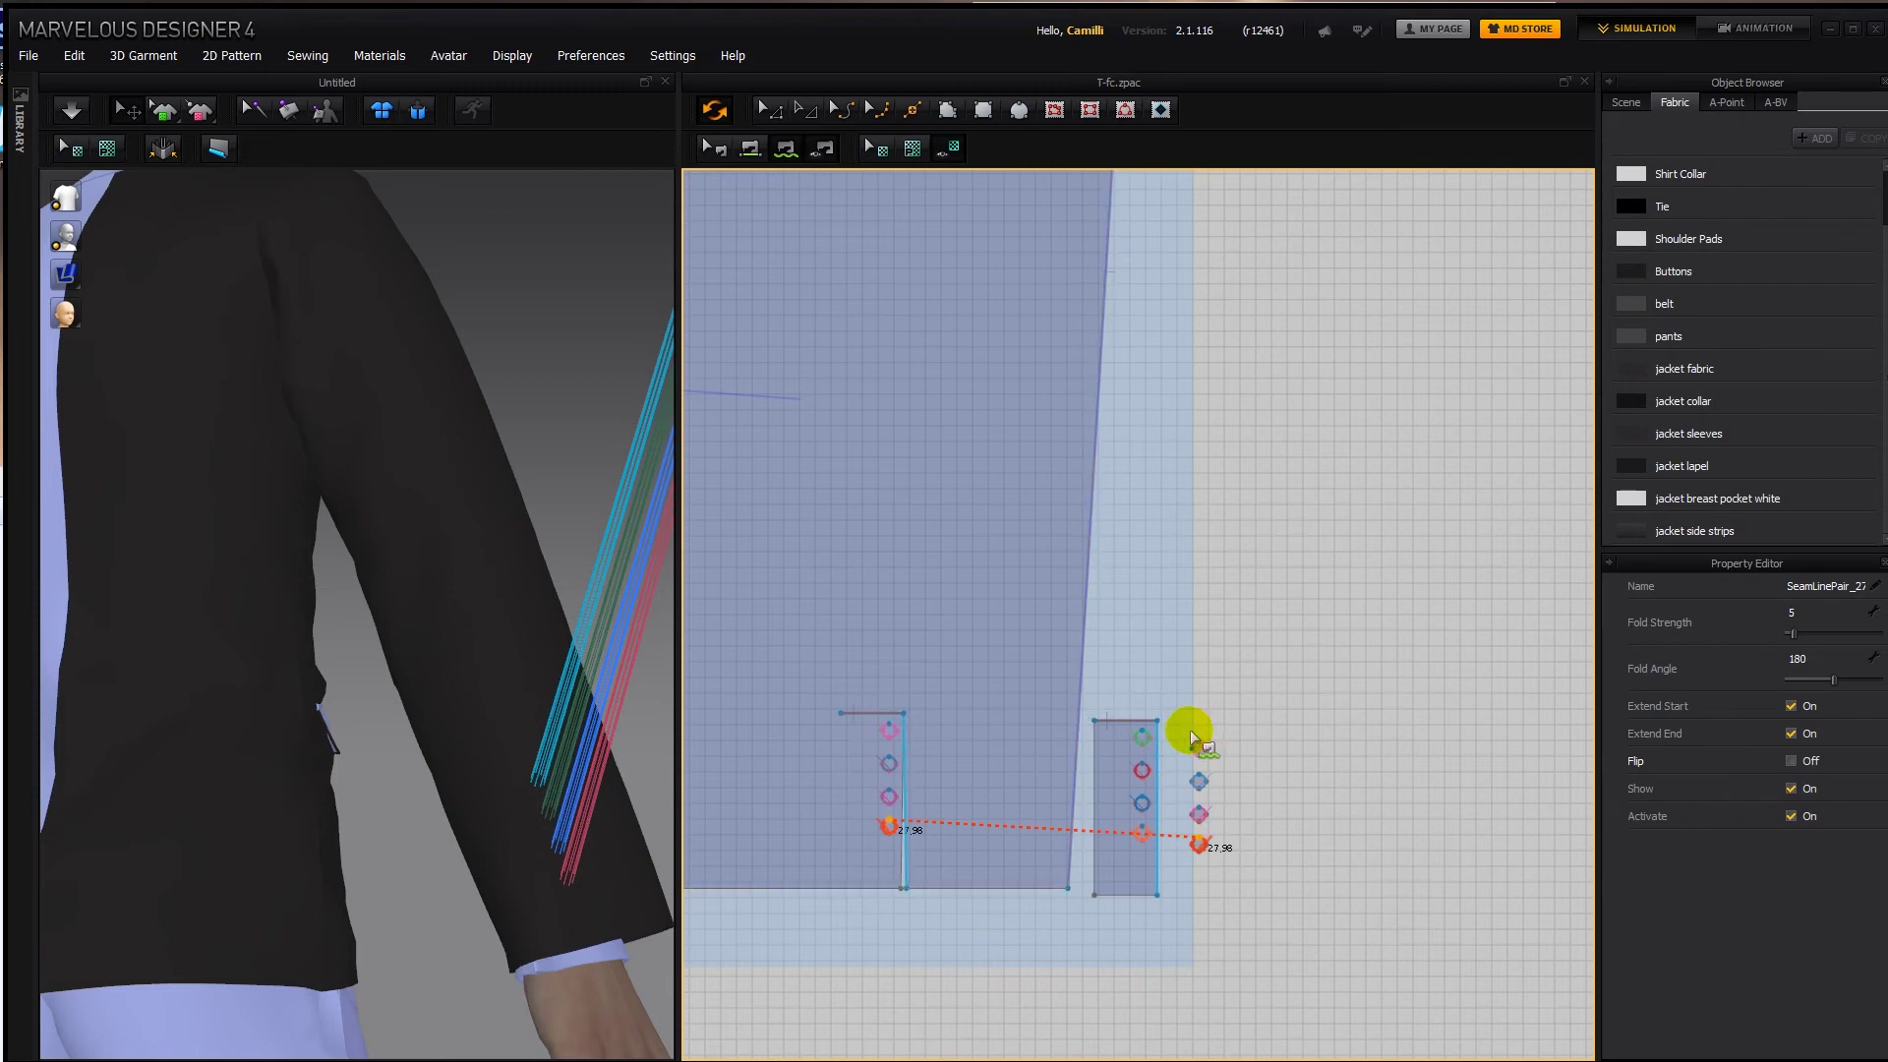
Select the four seams joining the pasted button pieces to the sleeve and reverse their sewing direction.
key("b")
left_click_drag(1183, 706, 1270, 922)
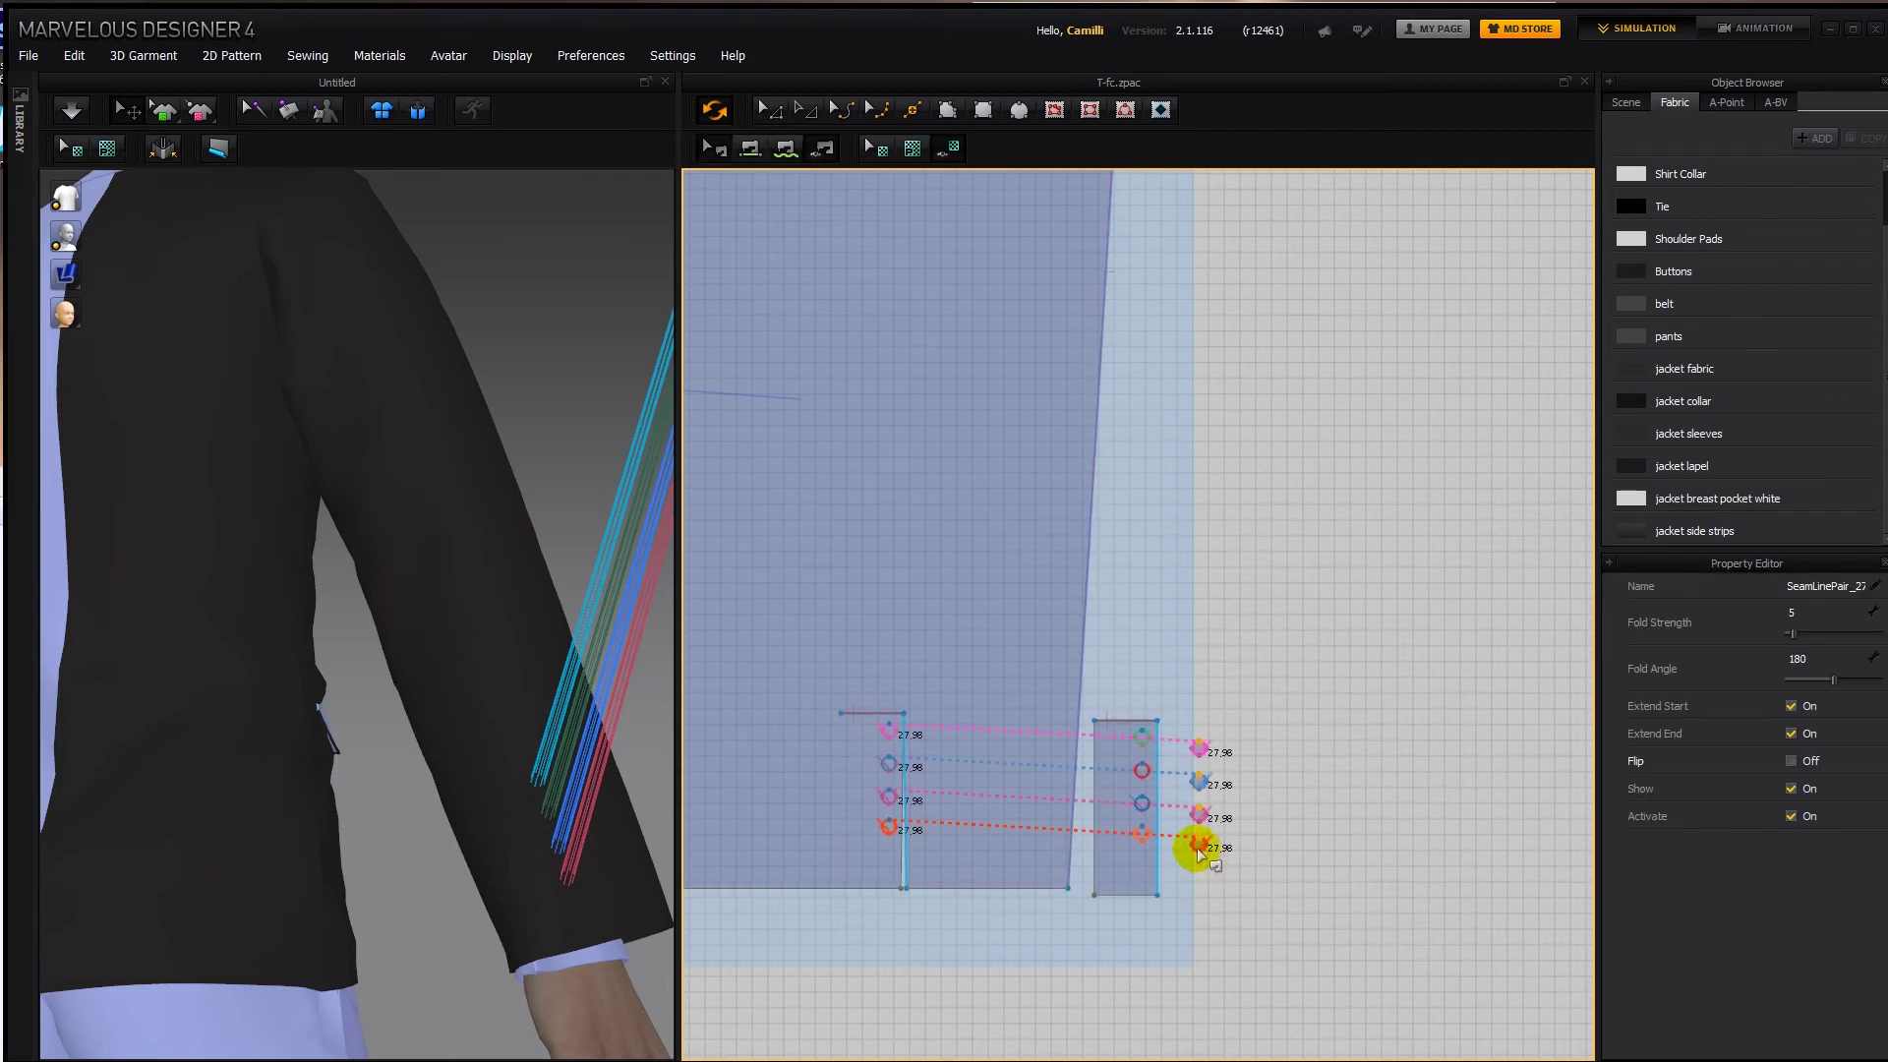
right_click(1197, 853)
left_click(1278, 866)
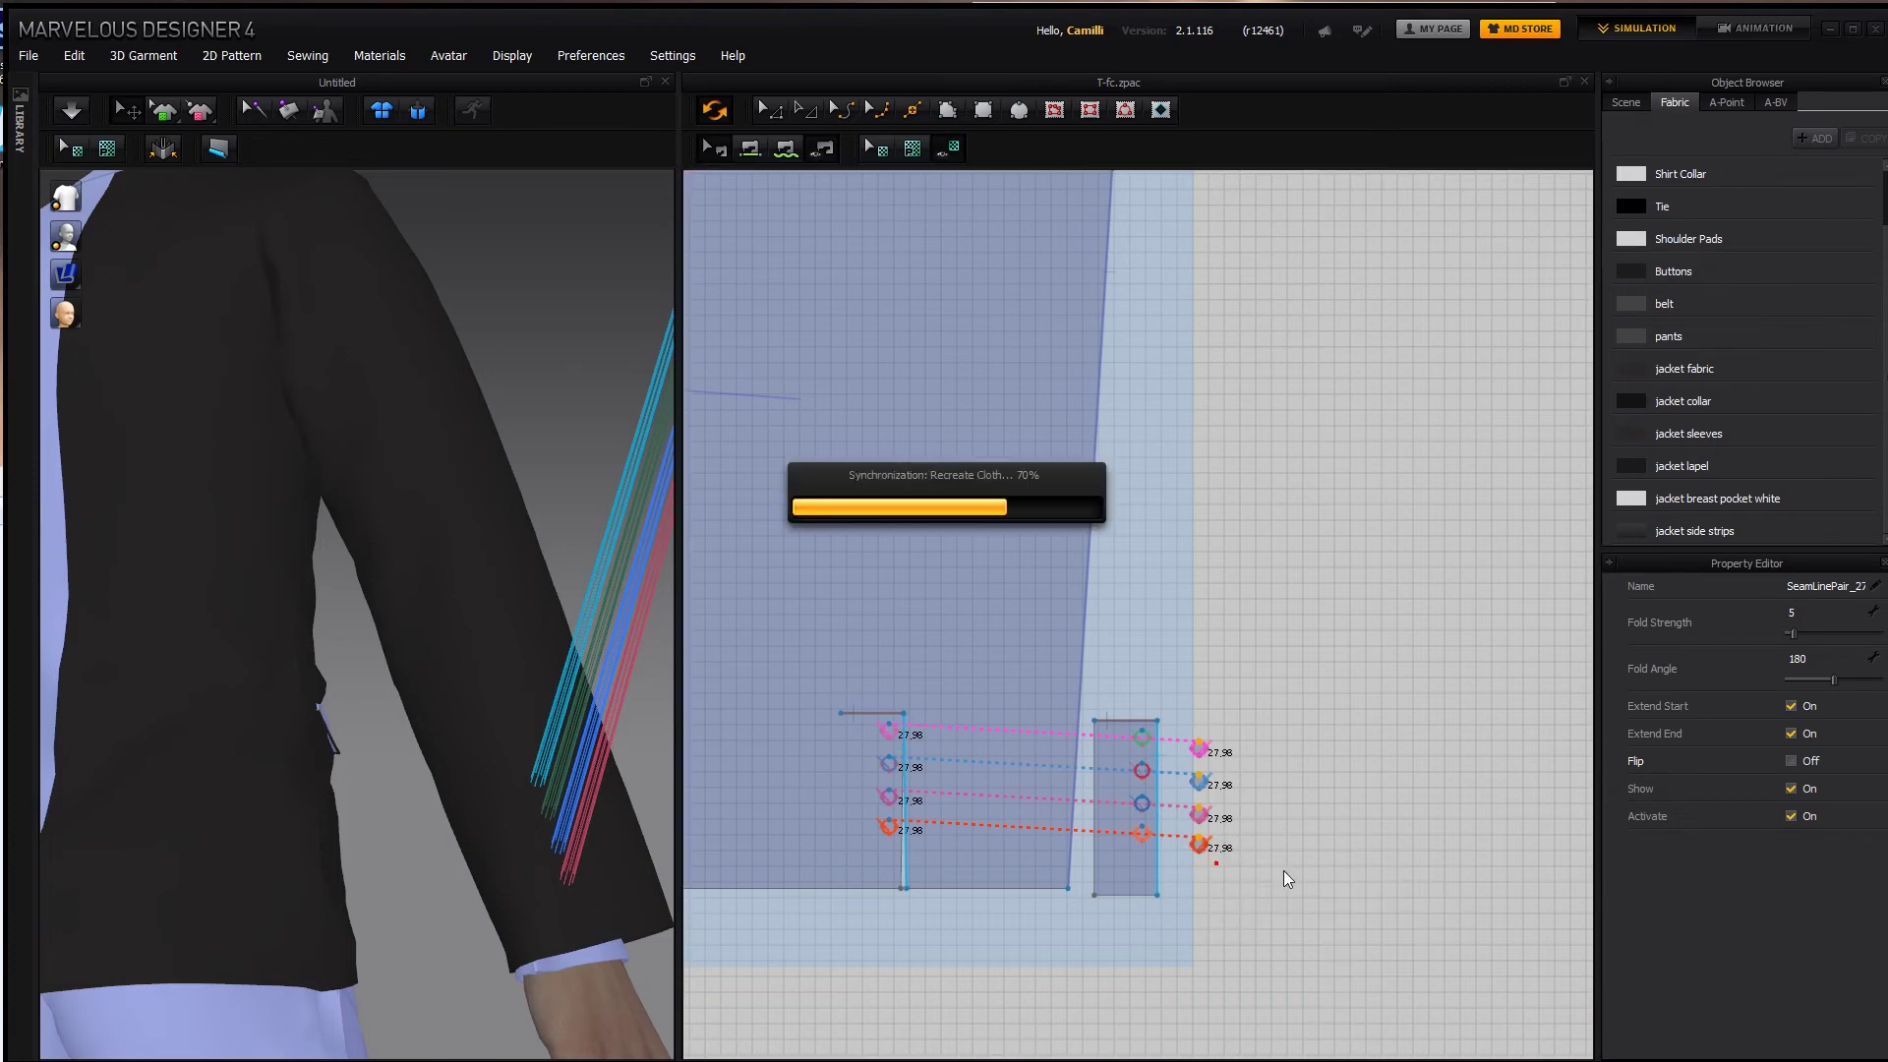
Select the four button pieces beside the left sleeve's underlap rectangle and superimpose them over the sleeve.
left_click(1310, 773)
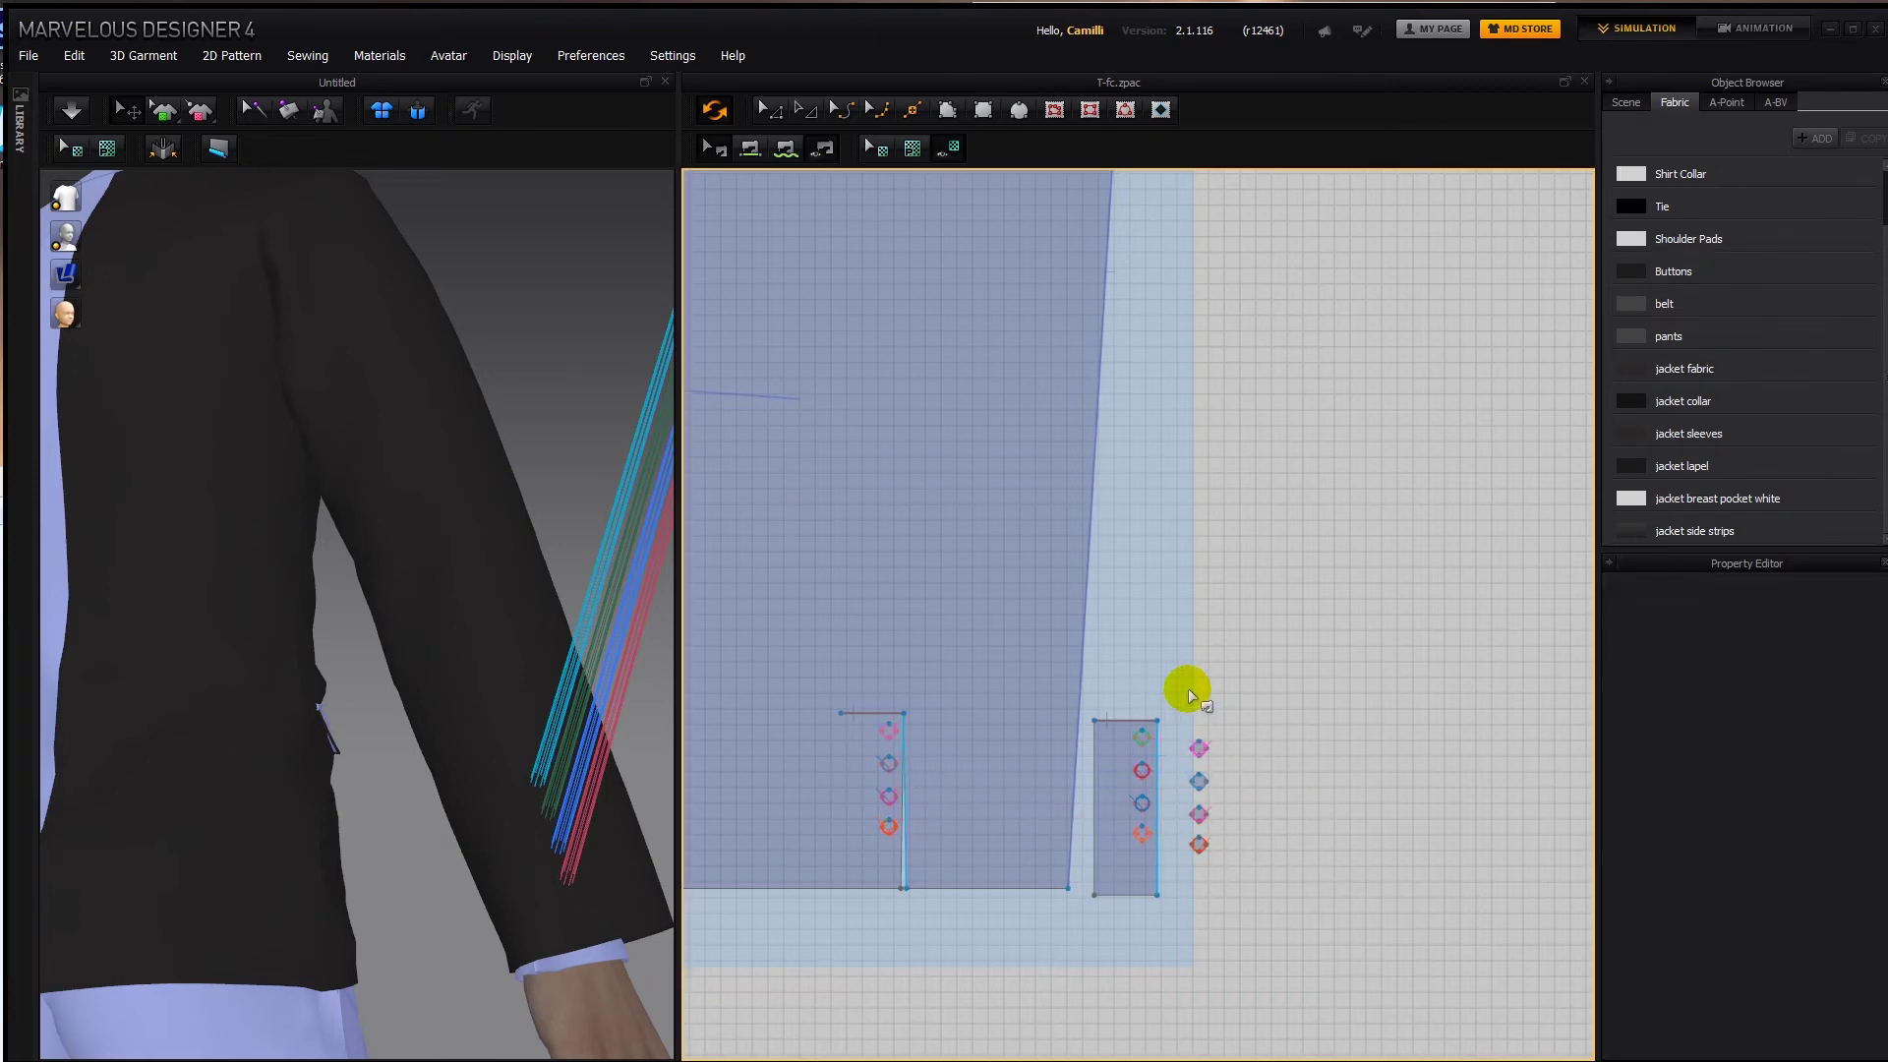
left_click_drag(1188, 689, 1255, 915)
scroll(629, 550, "down", 5)
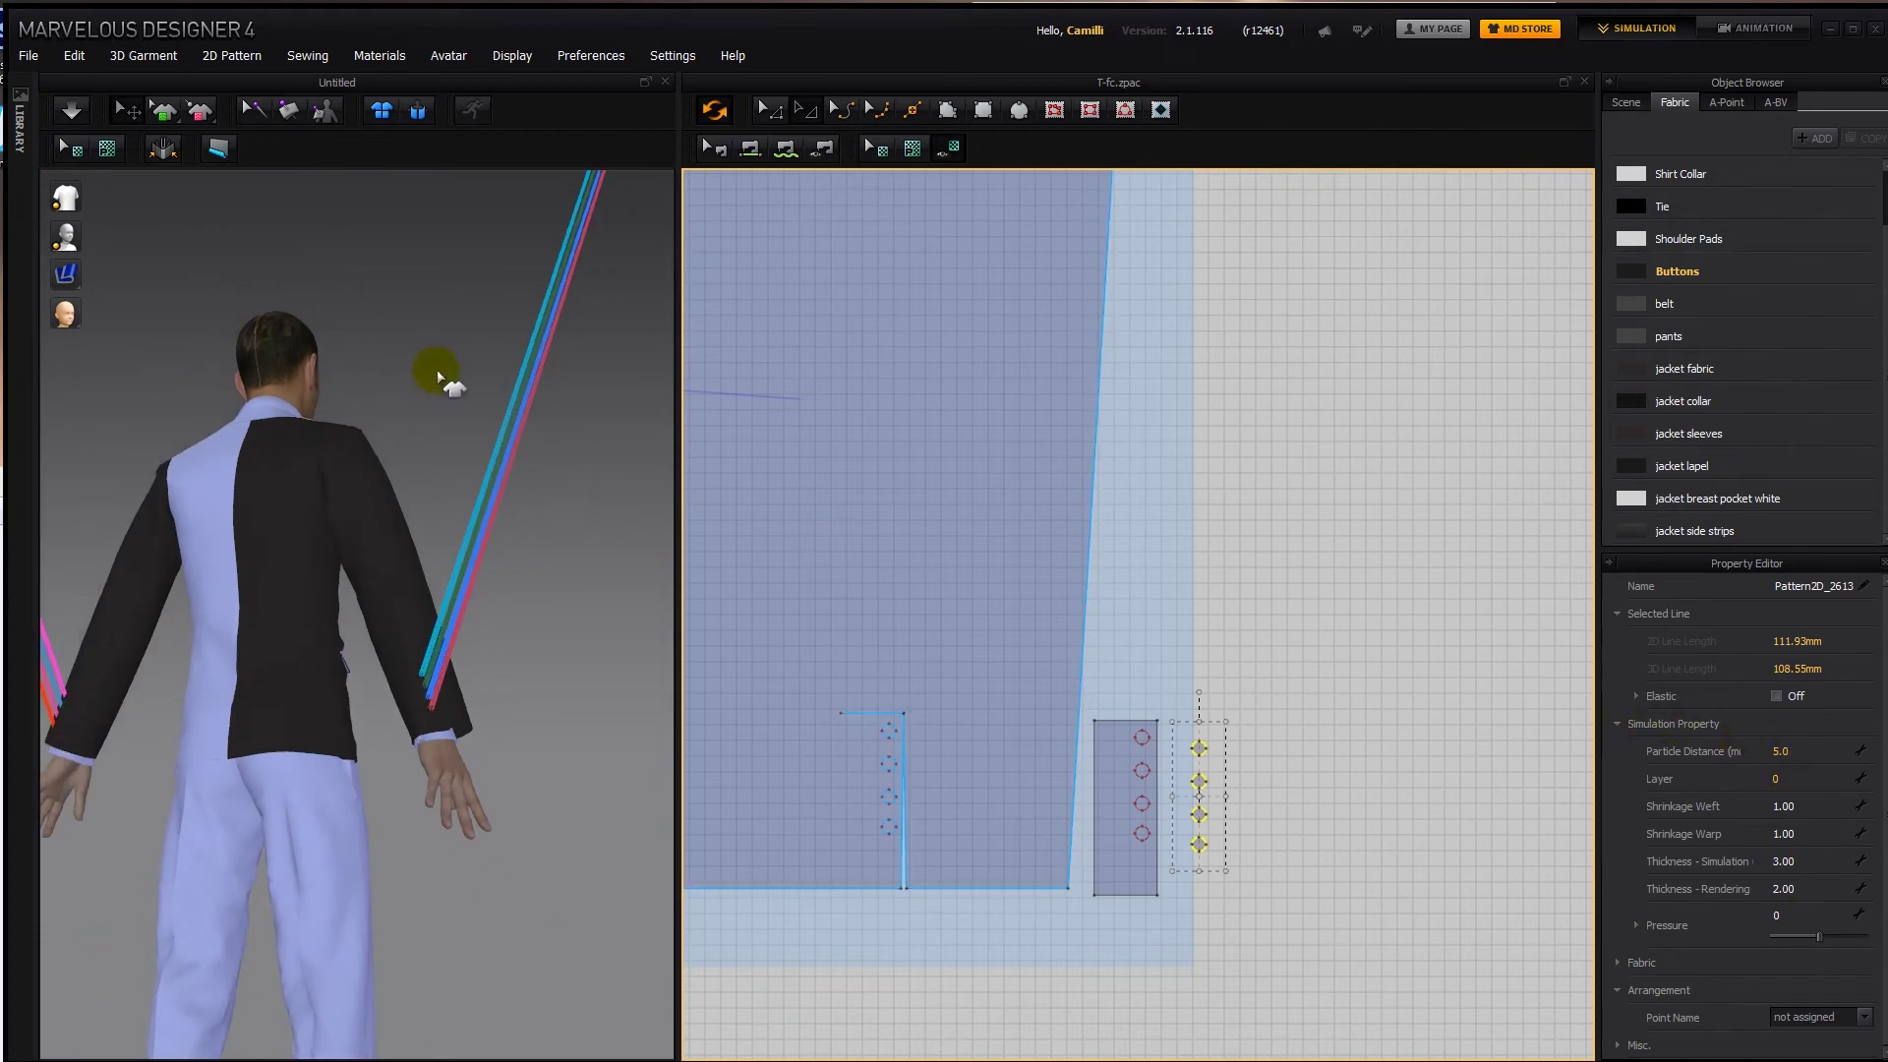
scroll(450, 531, "down", 6)
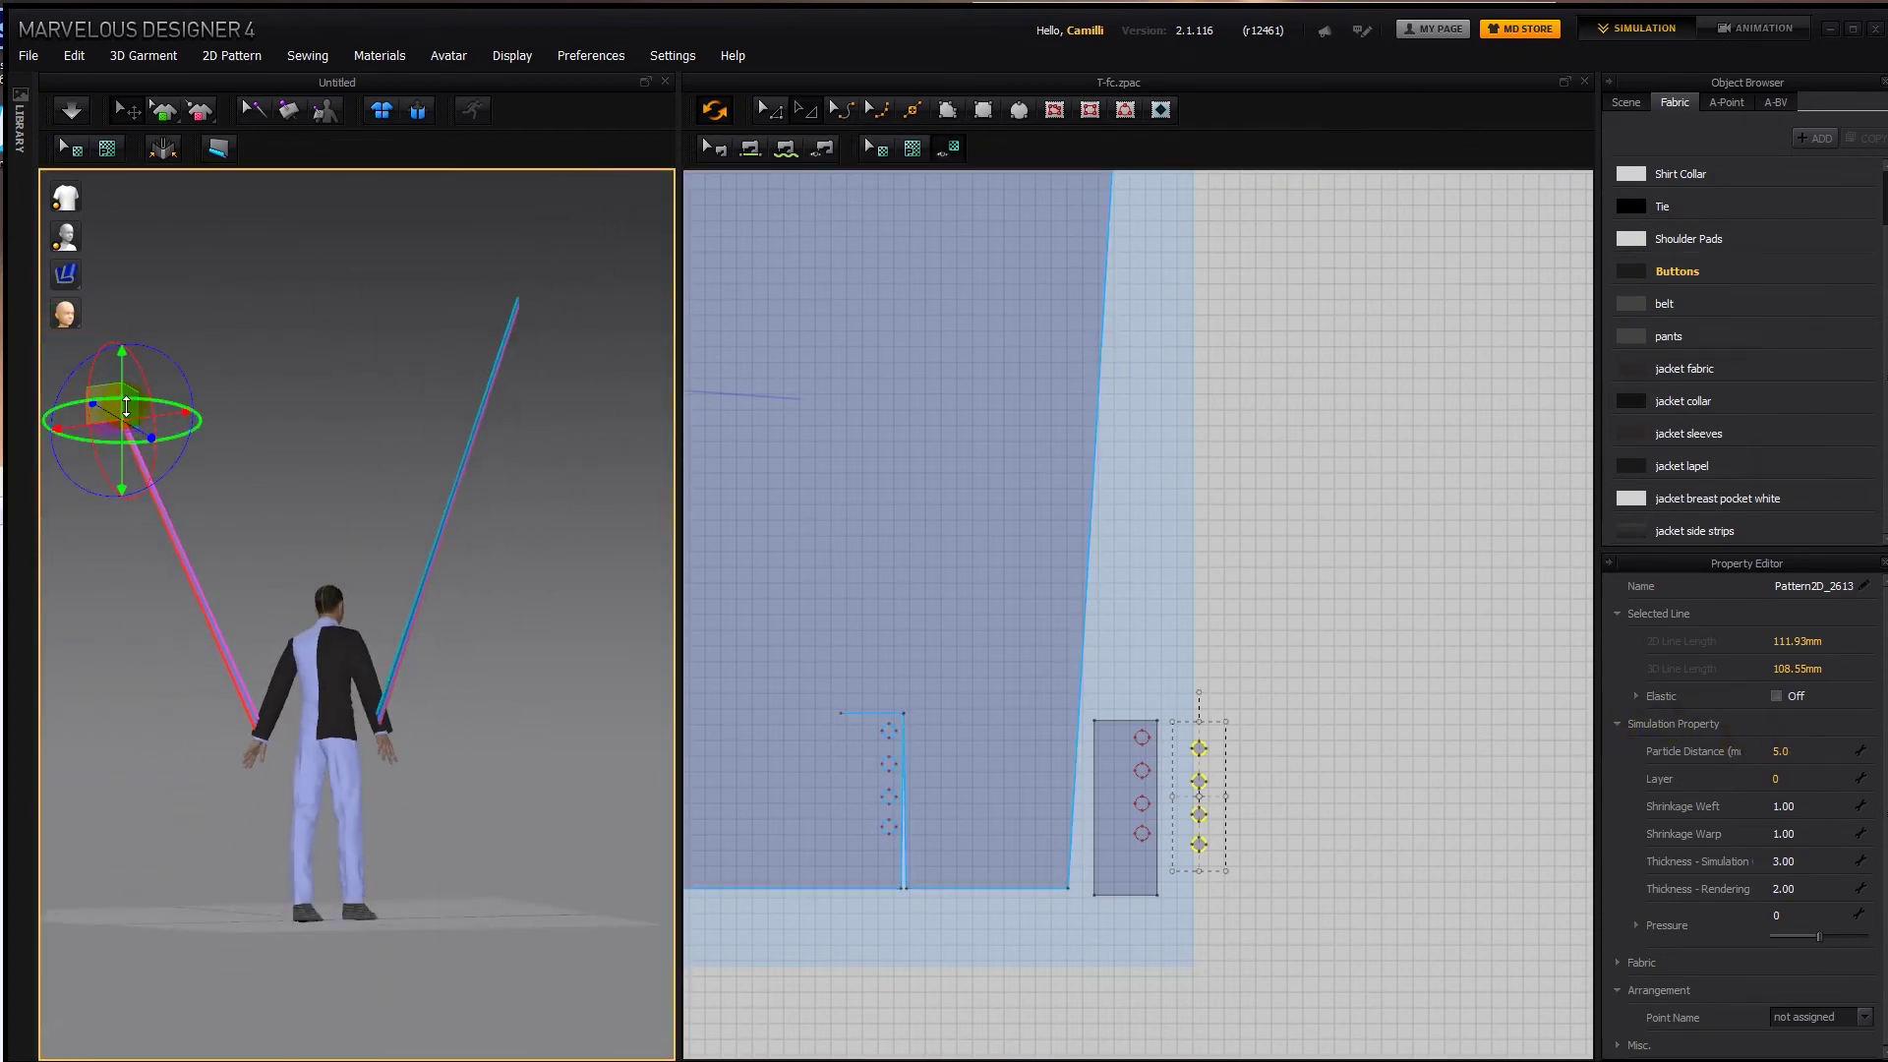
right_click(126, 405)
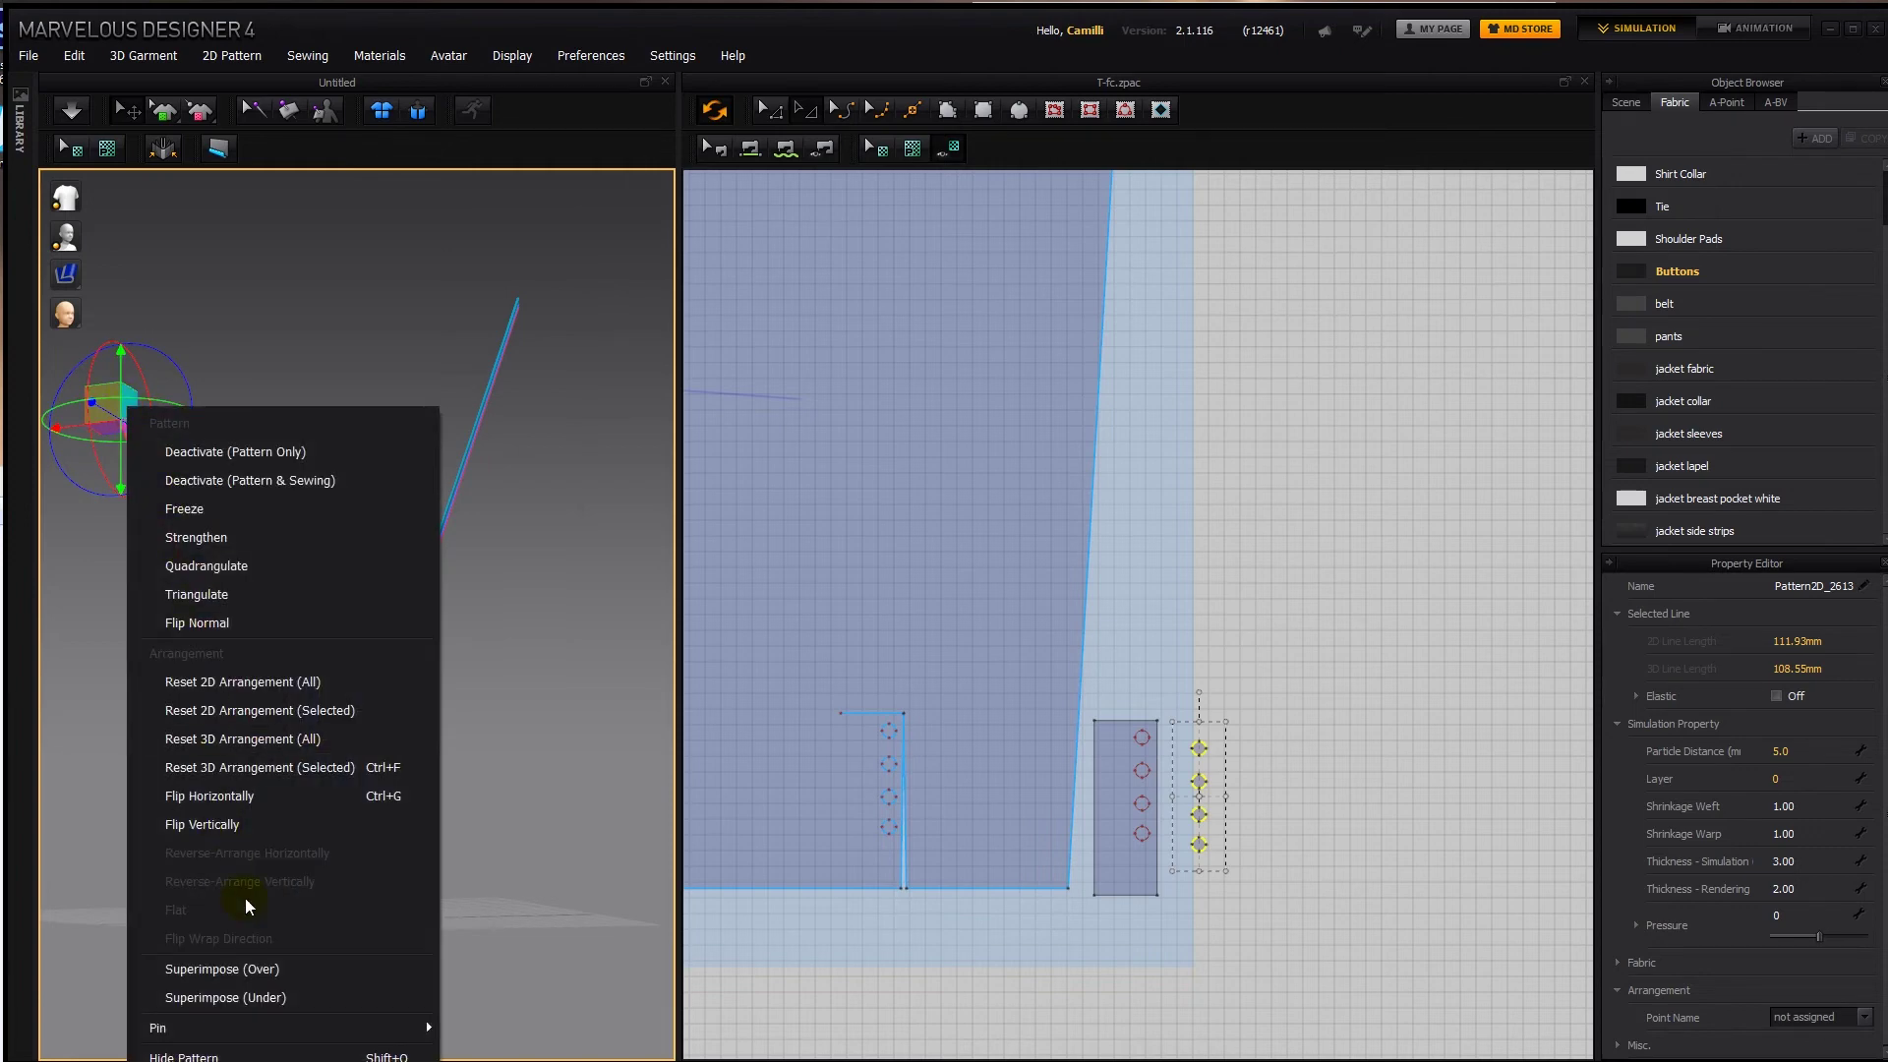
left_click(273, 968)
left_click(329, 682)
Select the four button pieces beside the right sleeve's underlap rectangle and superimpose them over the right sleeve.
scroll(1390, 695, "down", 6)
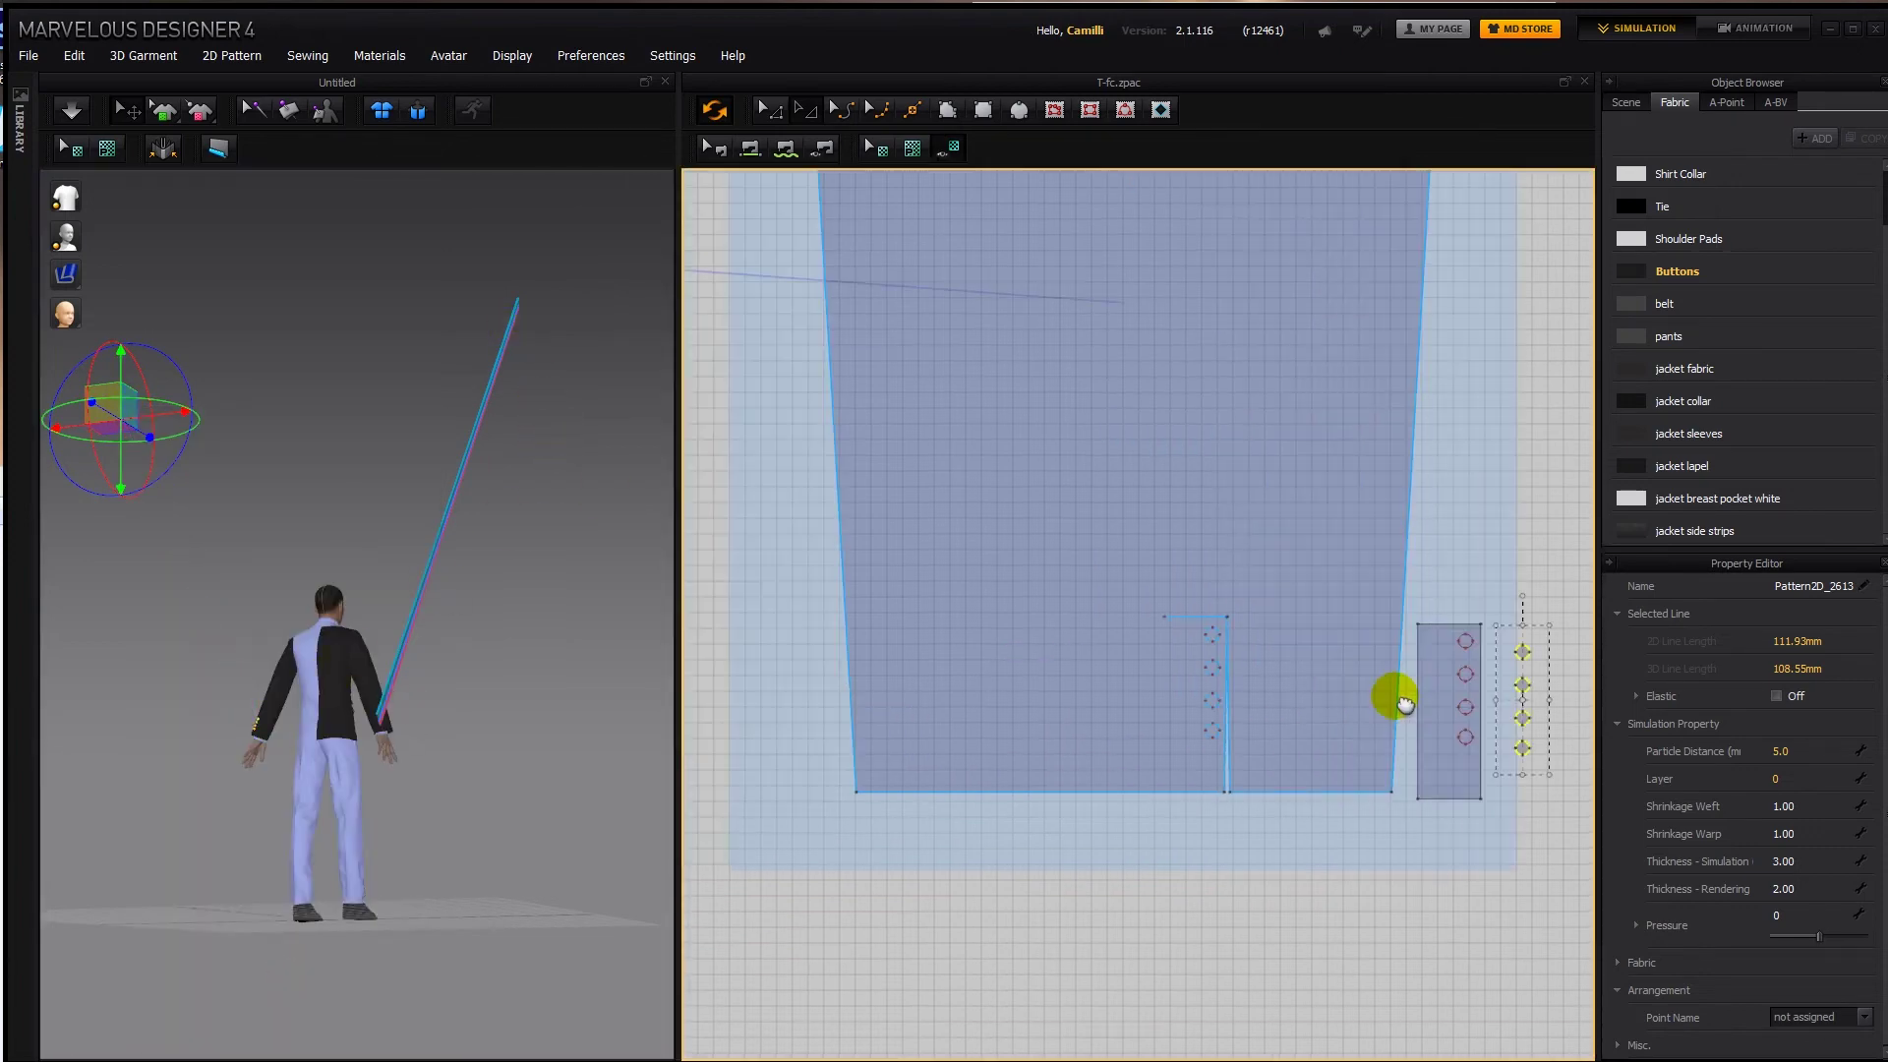
left_click_drag(845, 596, 889, 675)
right_click(517, 299)
left_click(609, 862)
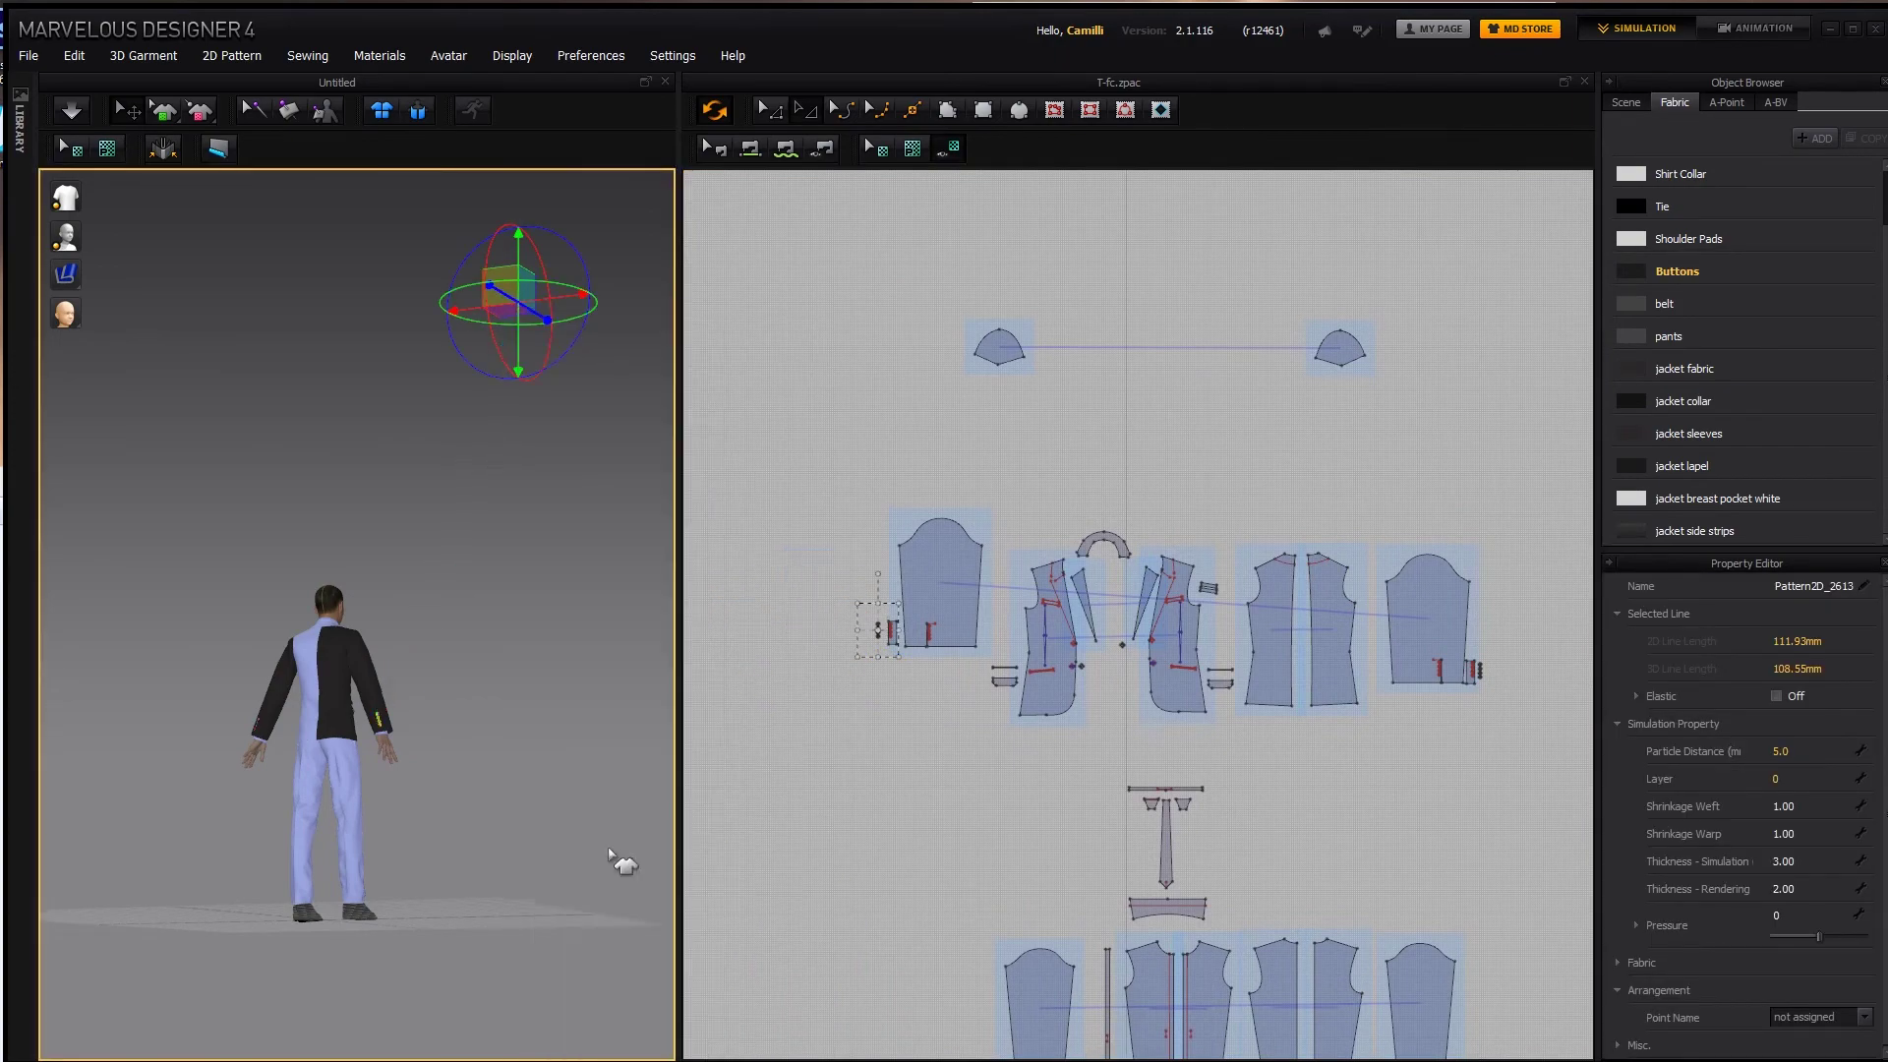
Run the simulation to settle the cuff buttons on the jacket sleeves, watching the right cuff.
scroll(606, 846, "up", 8)
middle_click_drag(551, 836, 535, 653)
left_click(561, 613)
key("space")
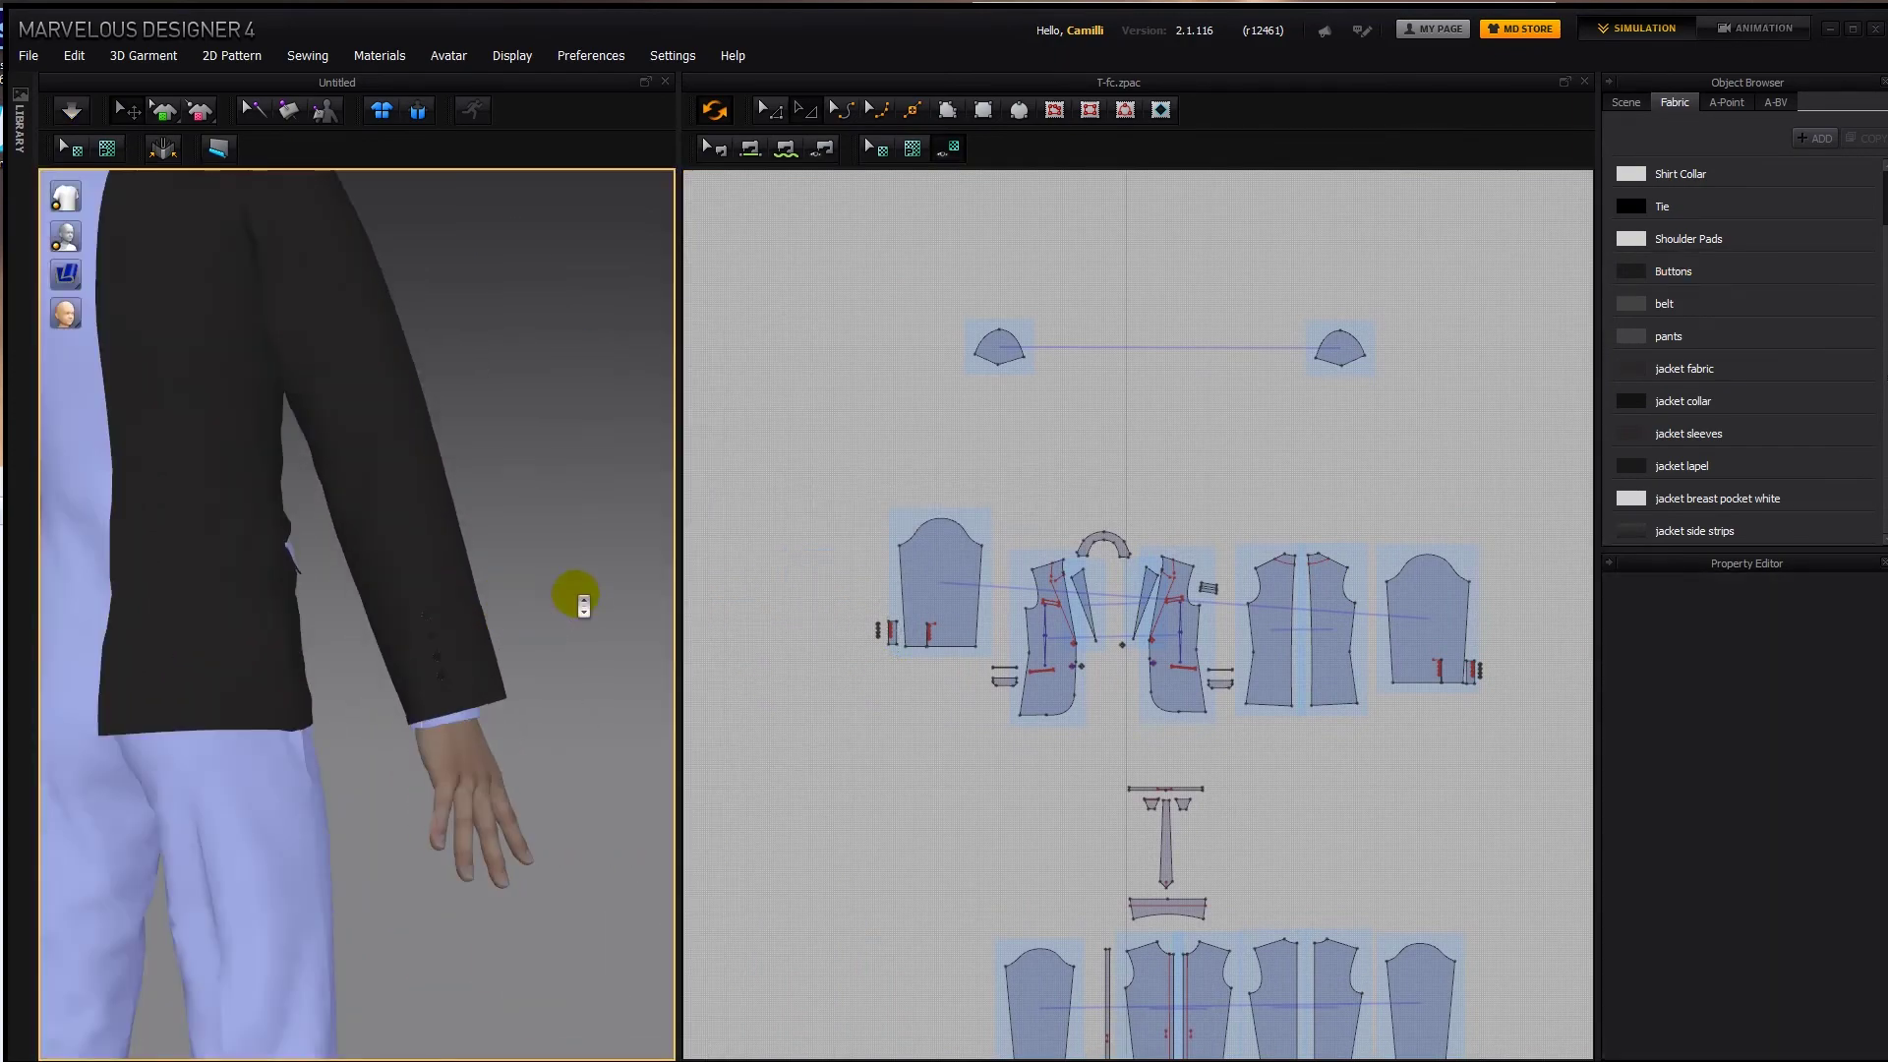
Try to shift the slit outline, its fold line and the four button circles sideways on the right sleeve.
scroll(888, 648, "up", 7)
scroll(866, 625, "up", 5)
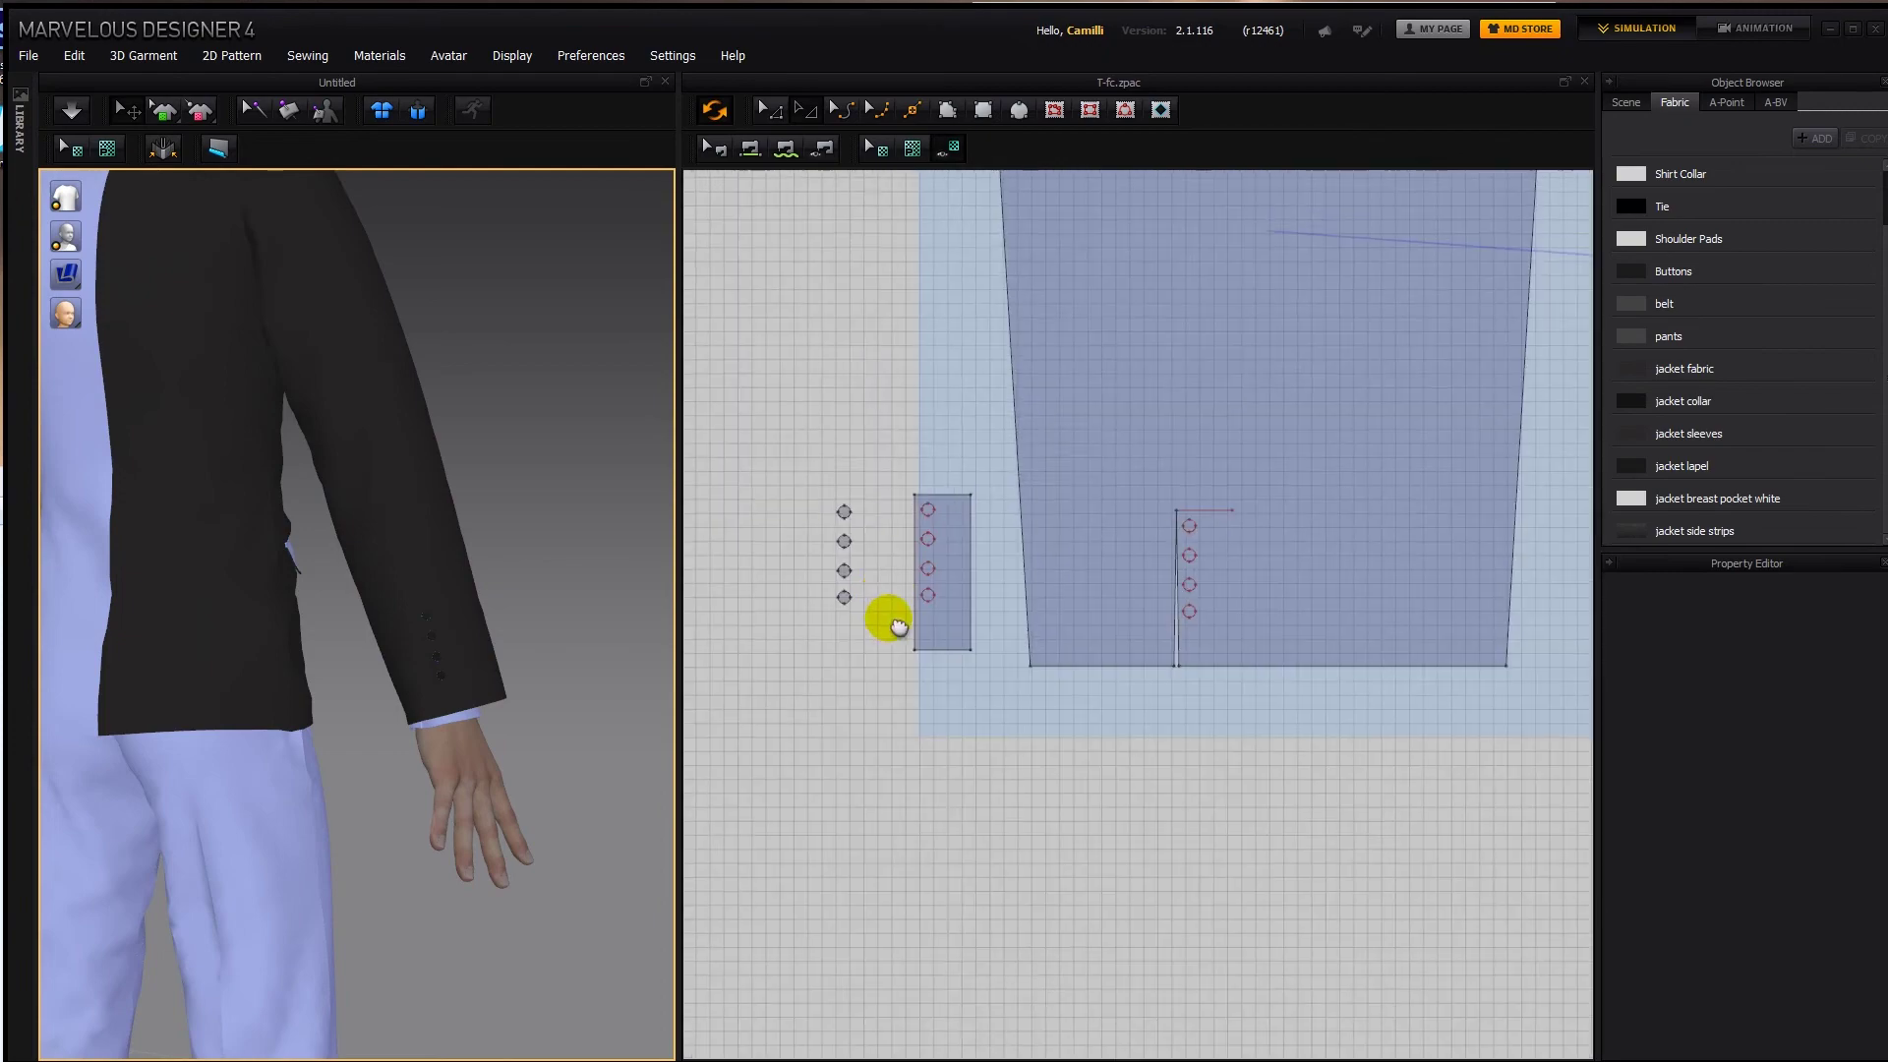
left_click(968, 627)
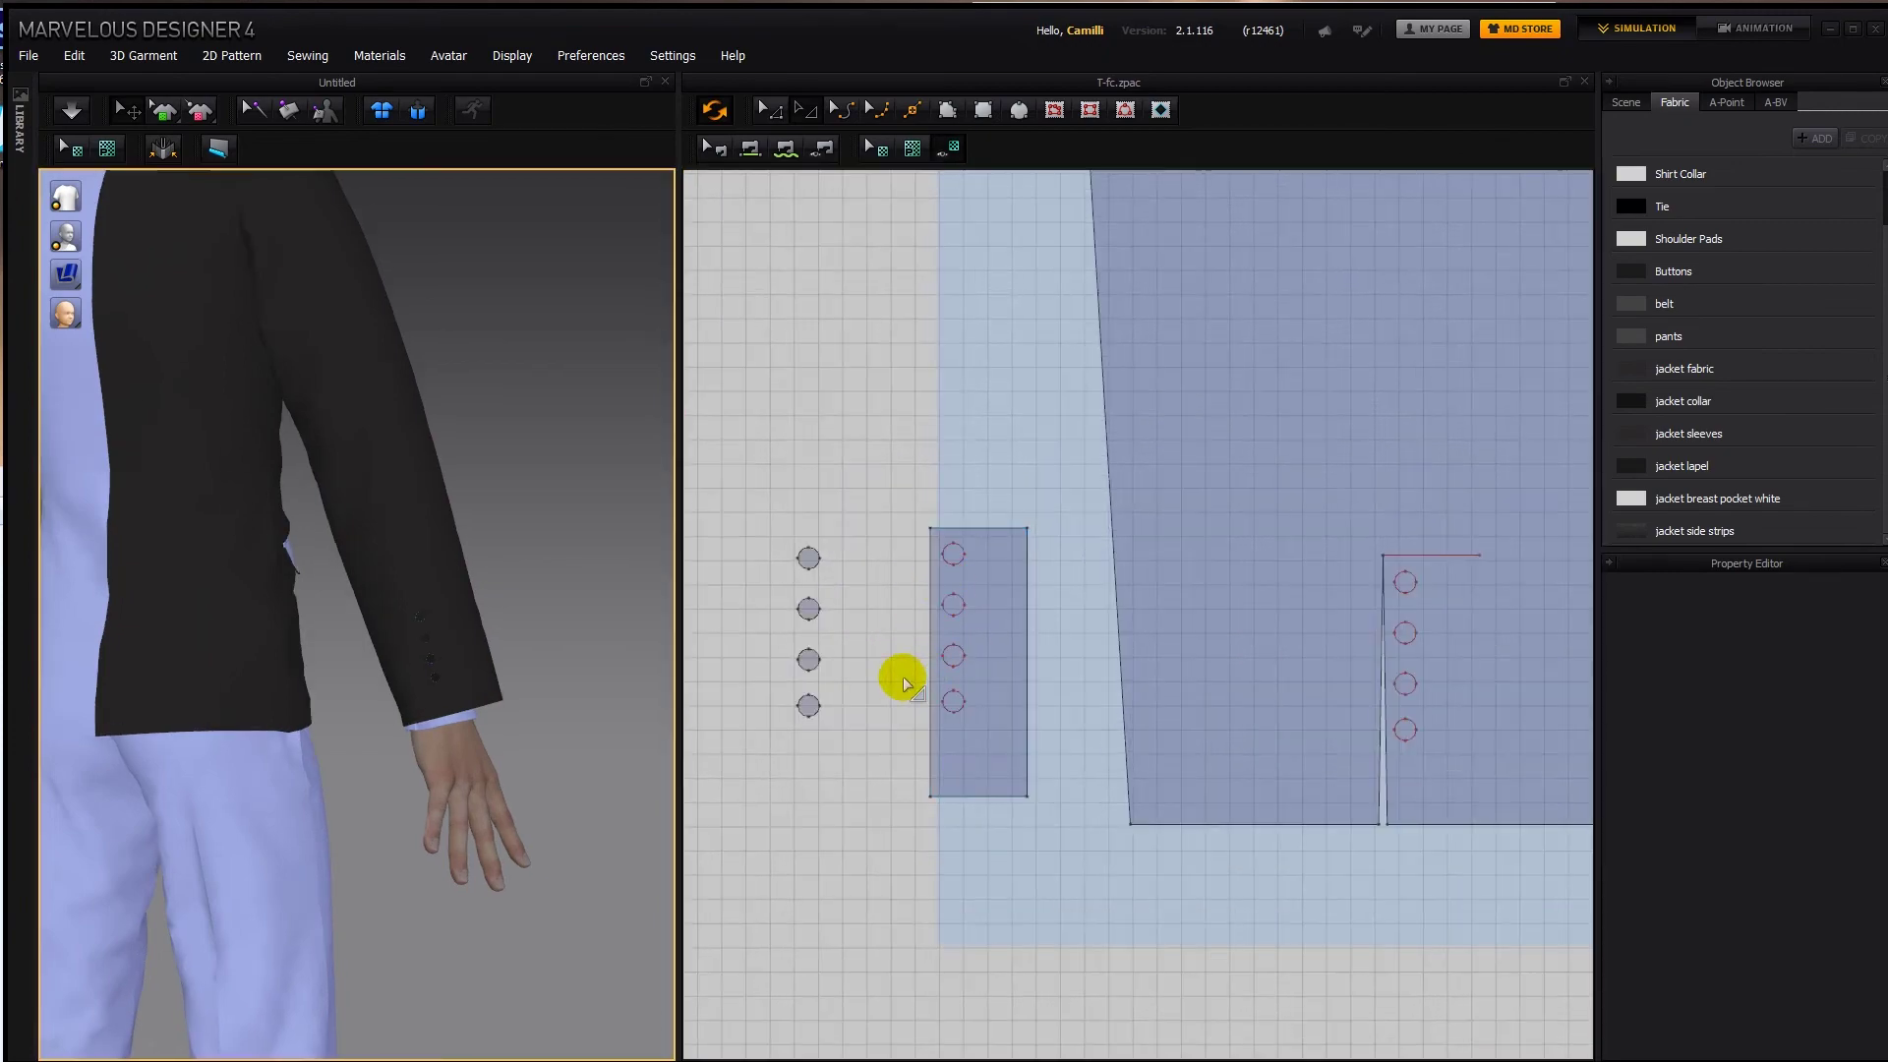
left_click(484, 693)
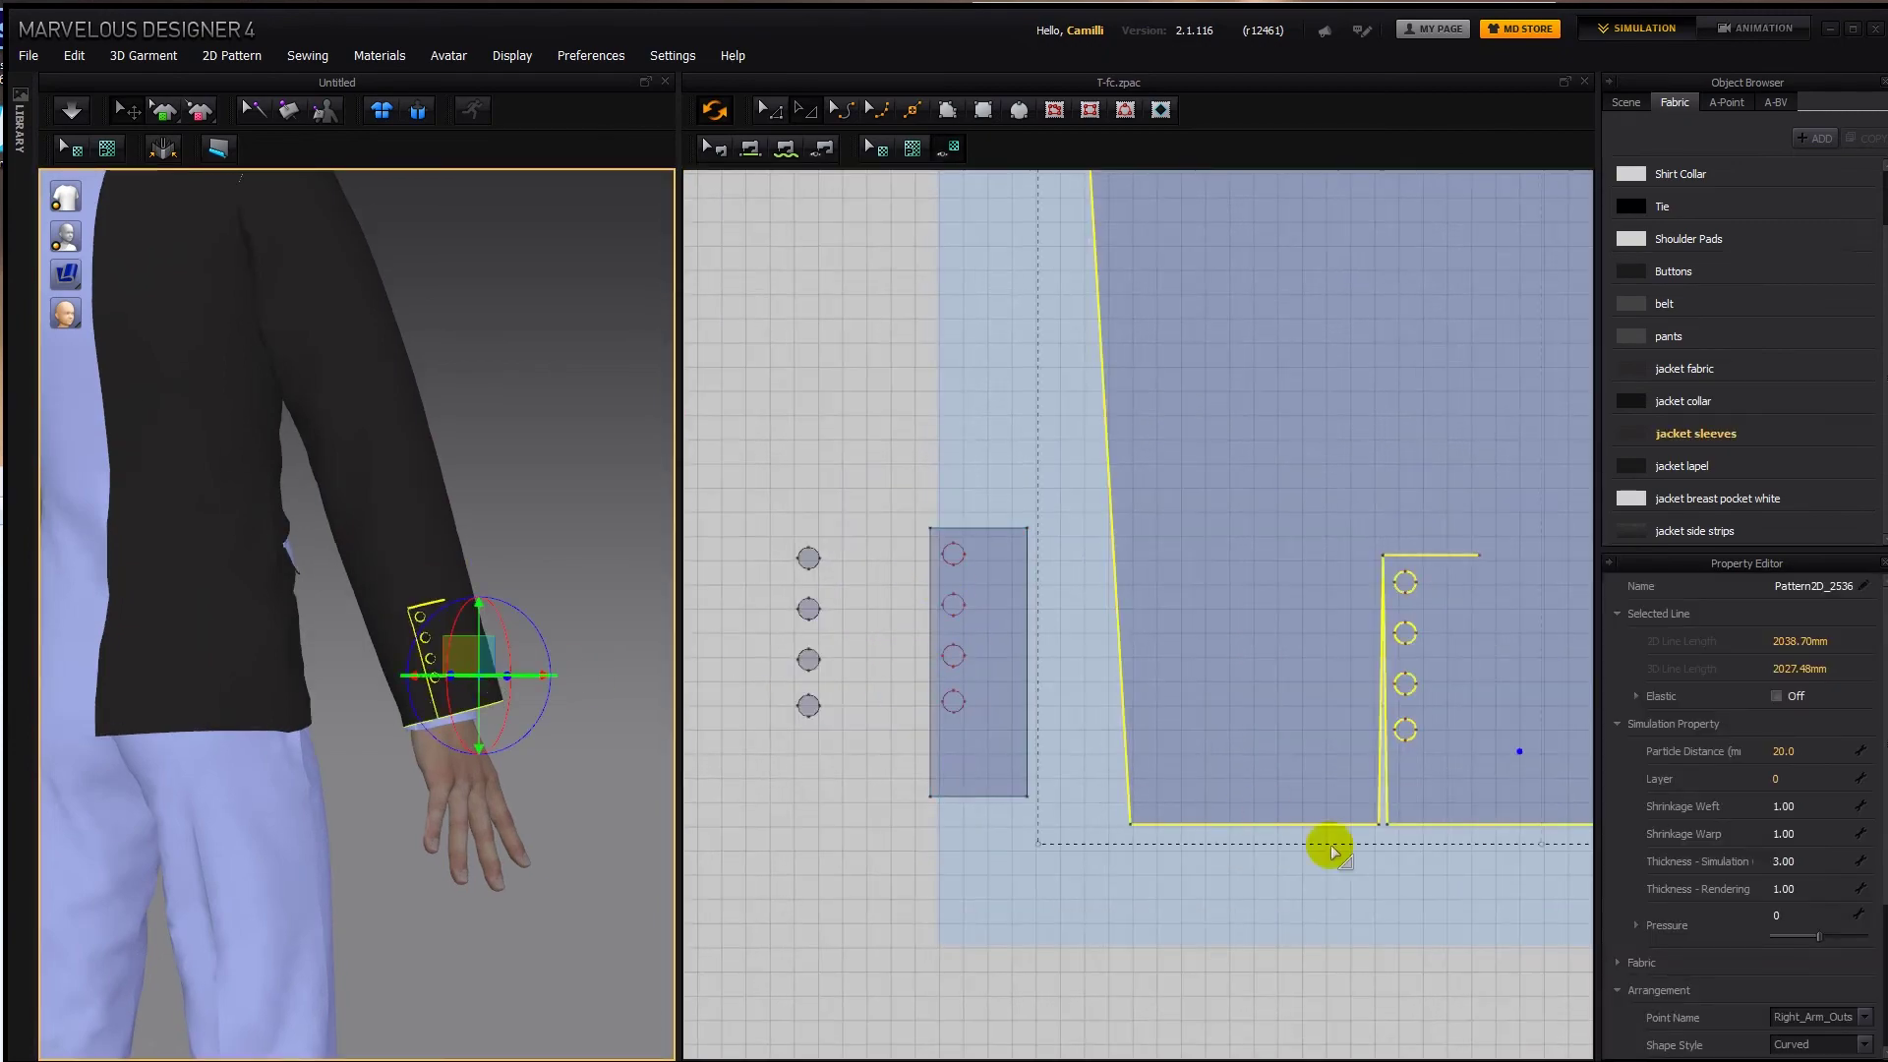
middle_click_drag(1390, 881, 1261, 861)
left_click(1261, 860)
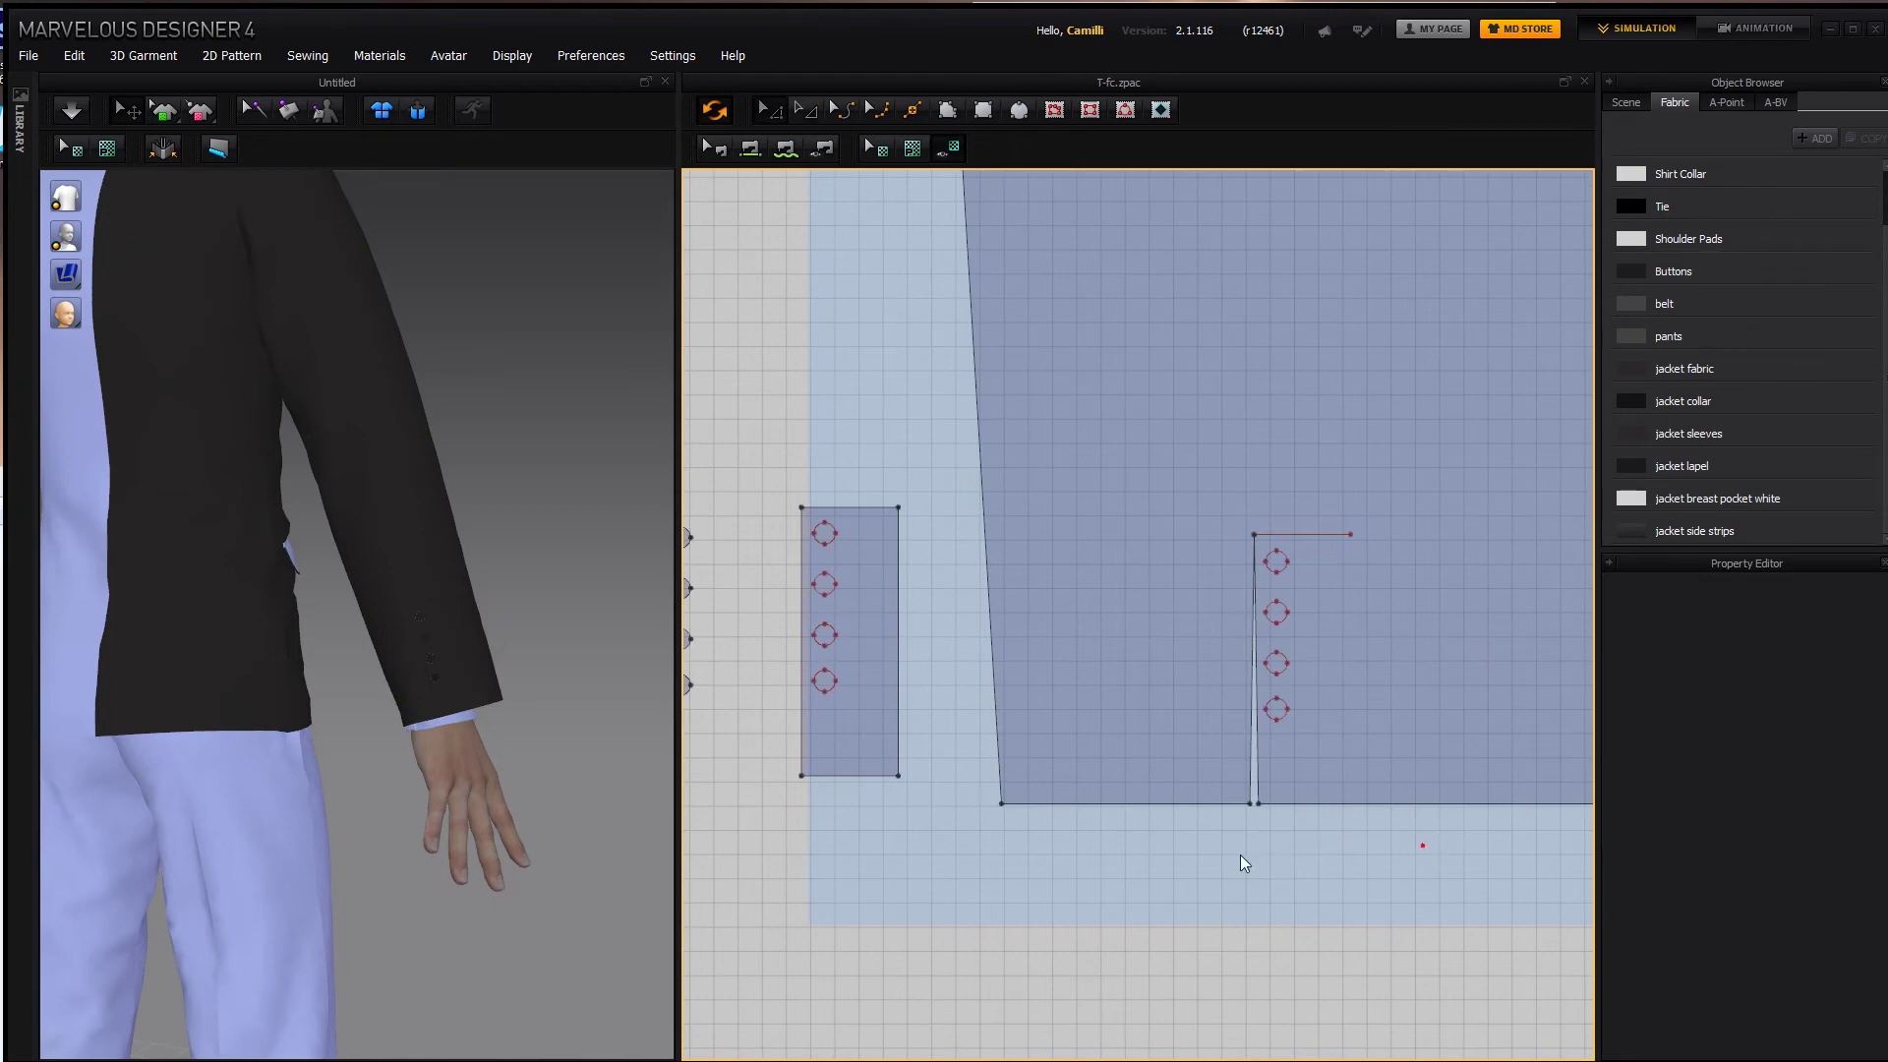
left_click_drag(1164, 533, 1148, 473)
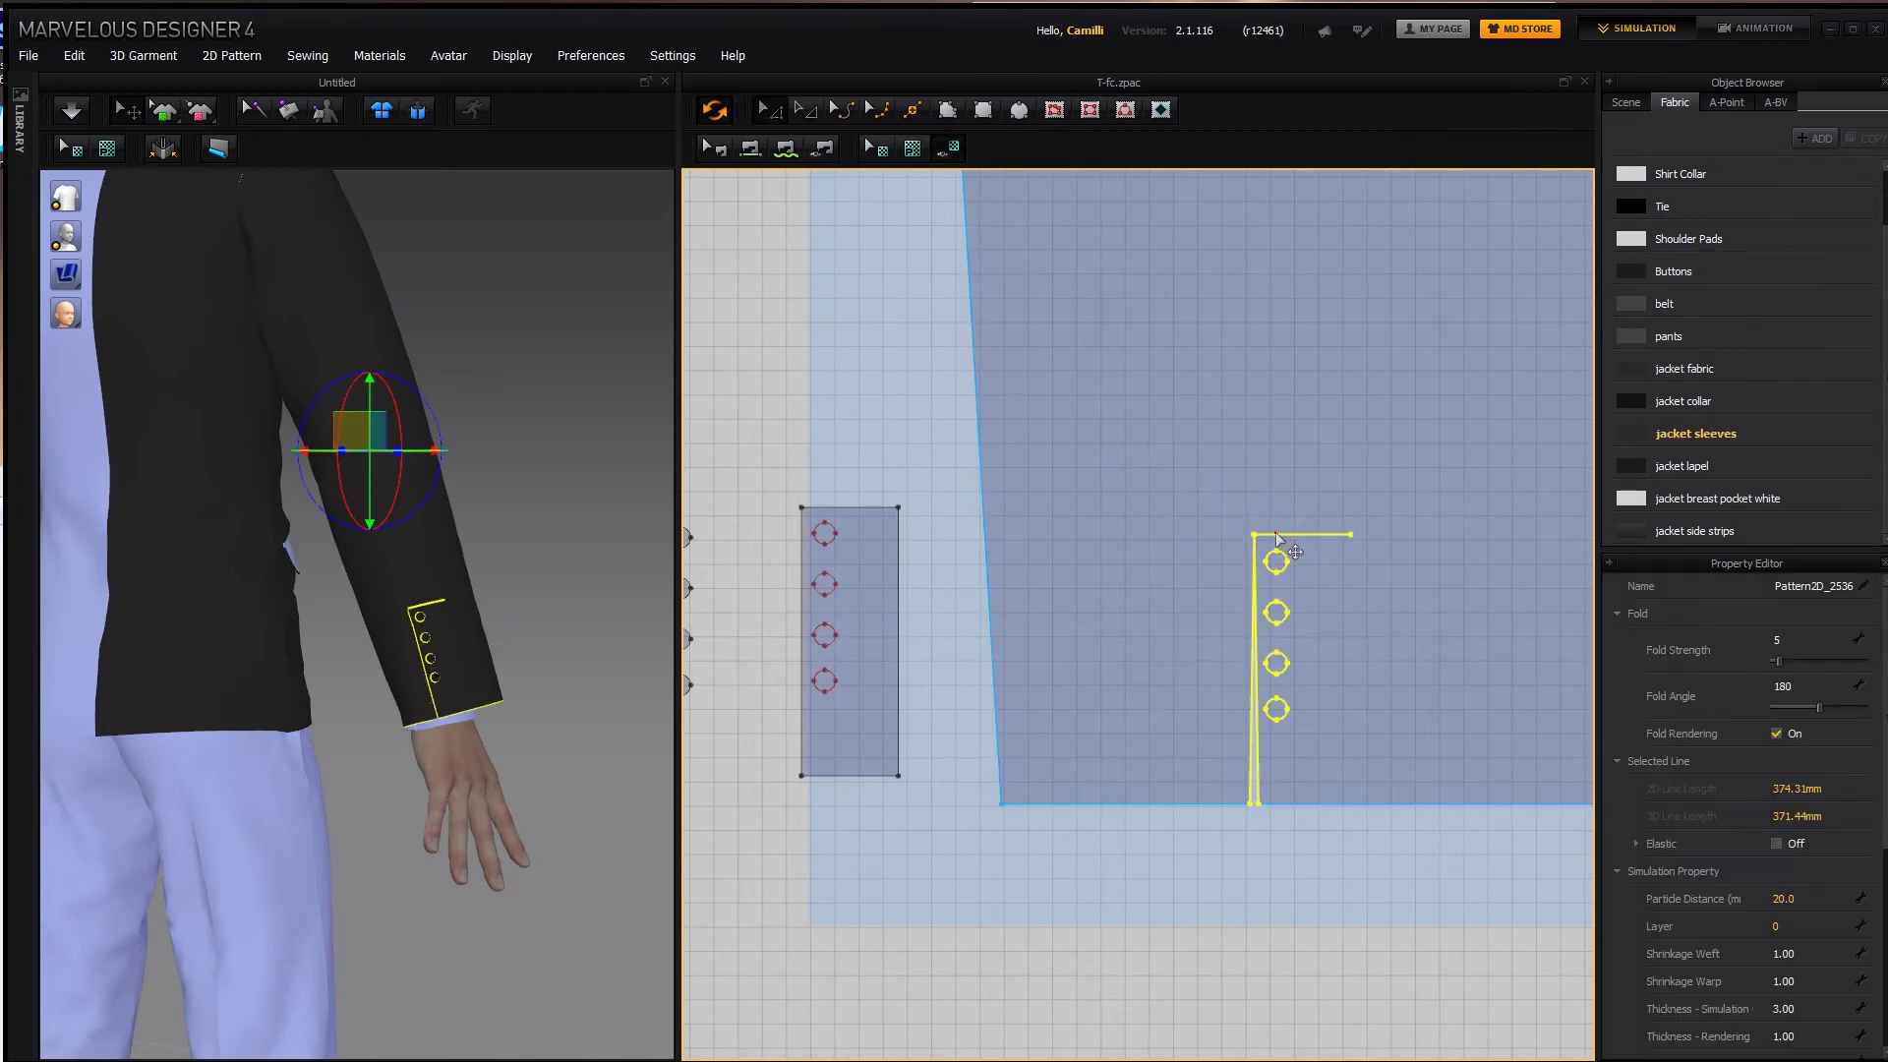
left_click_drag(1277, 534, 1307, 529)
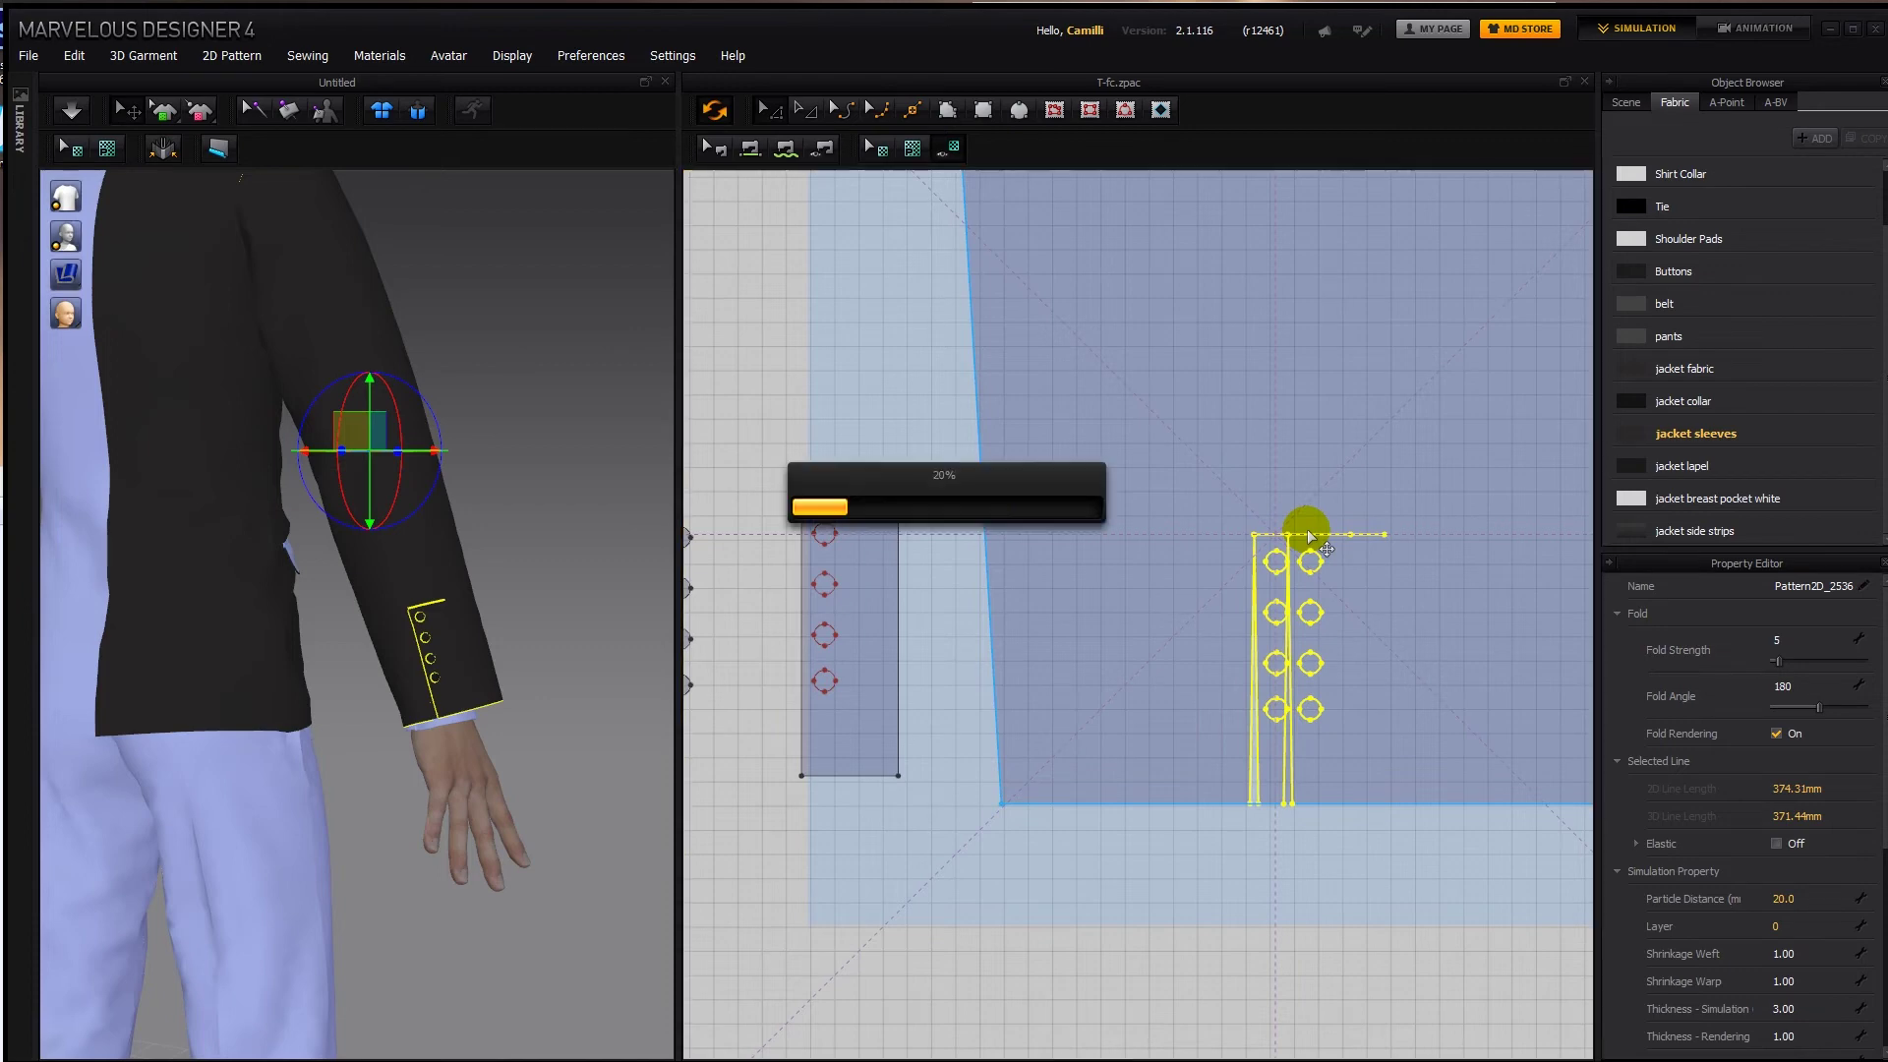
left_click(1318, 894)
Enlarge the top two button circles beside the right sleeve's slit to a circumference of about 36.5 mm each.
scroll(823, 742, "up", 3)
middle_click_drag(788, 645, 838, 619)
scroll(1022, 597, "down", 5)
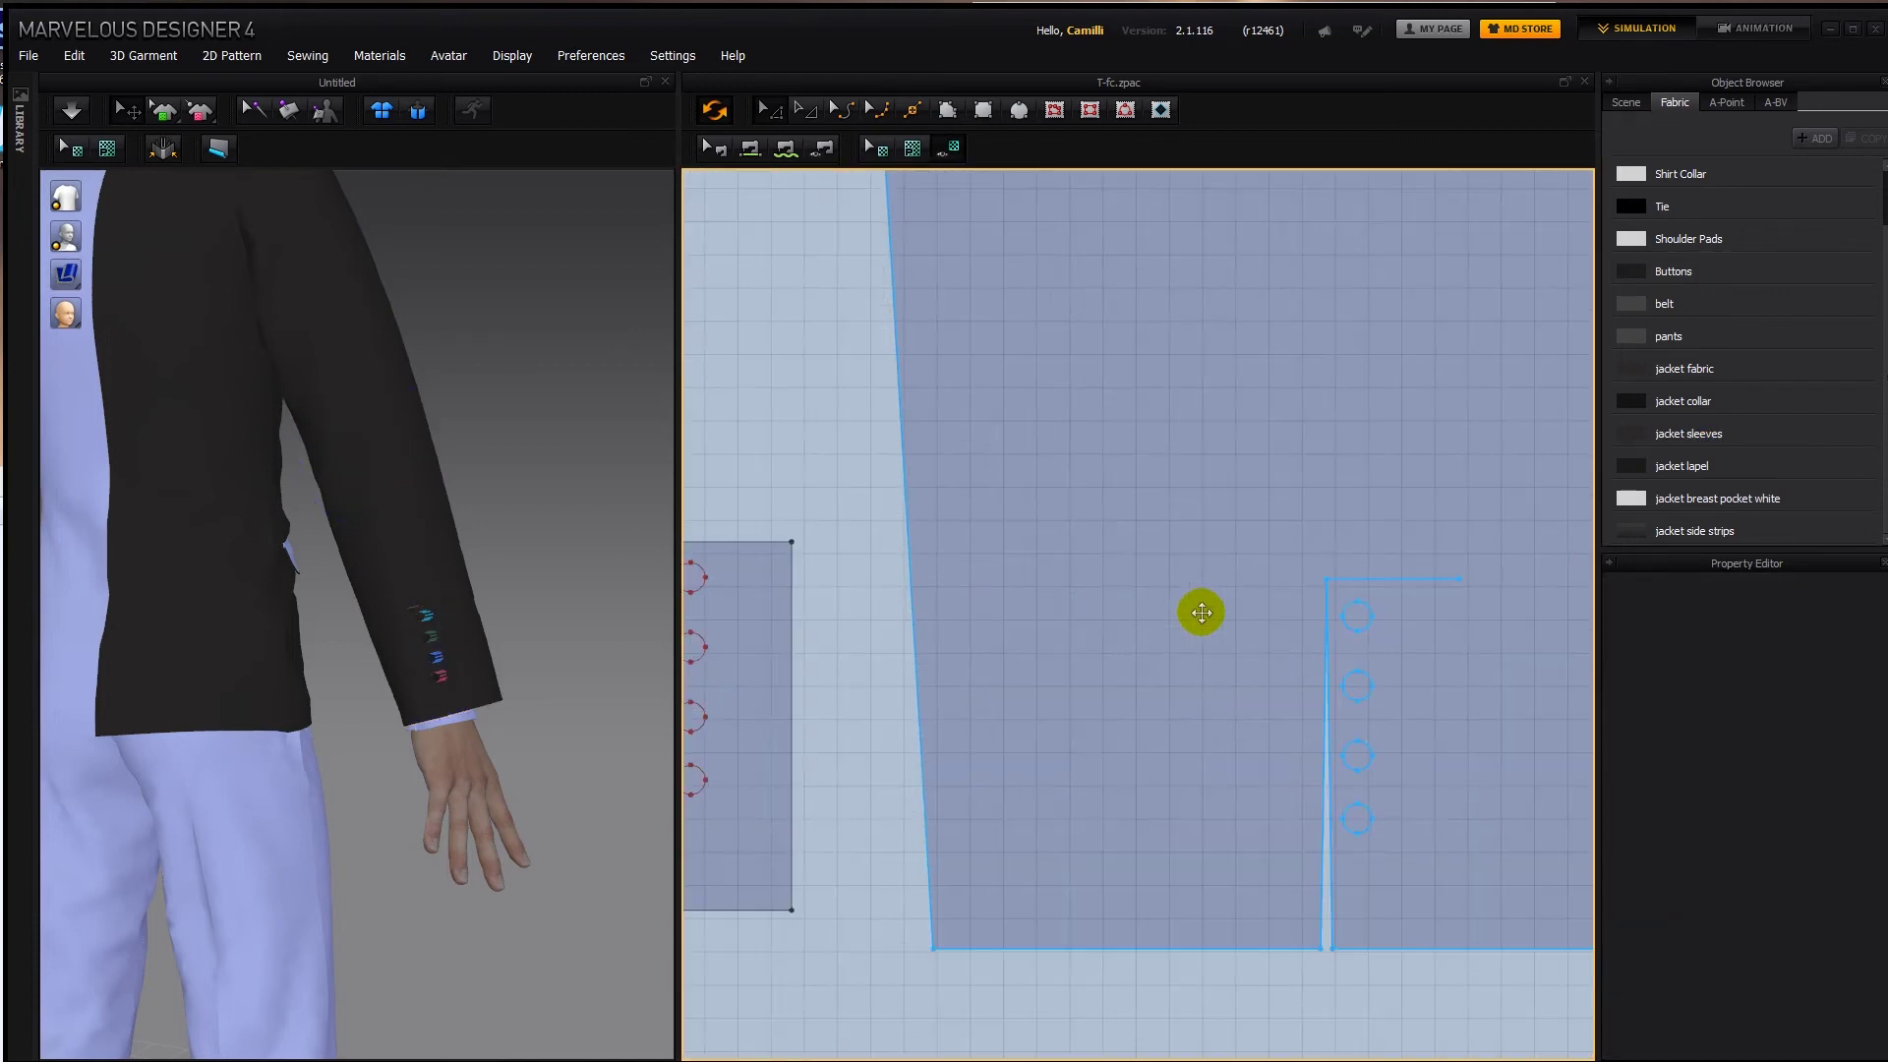
middle_click_drag(1201, 612, 945, 541)
key("a")
left_click(1110, 539)
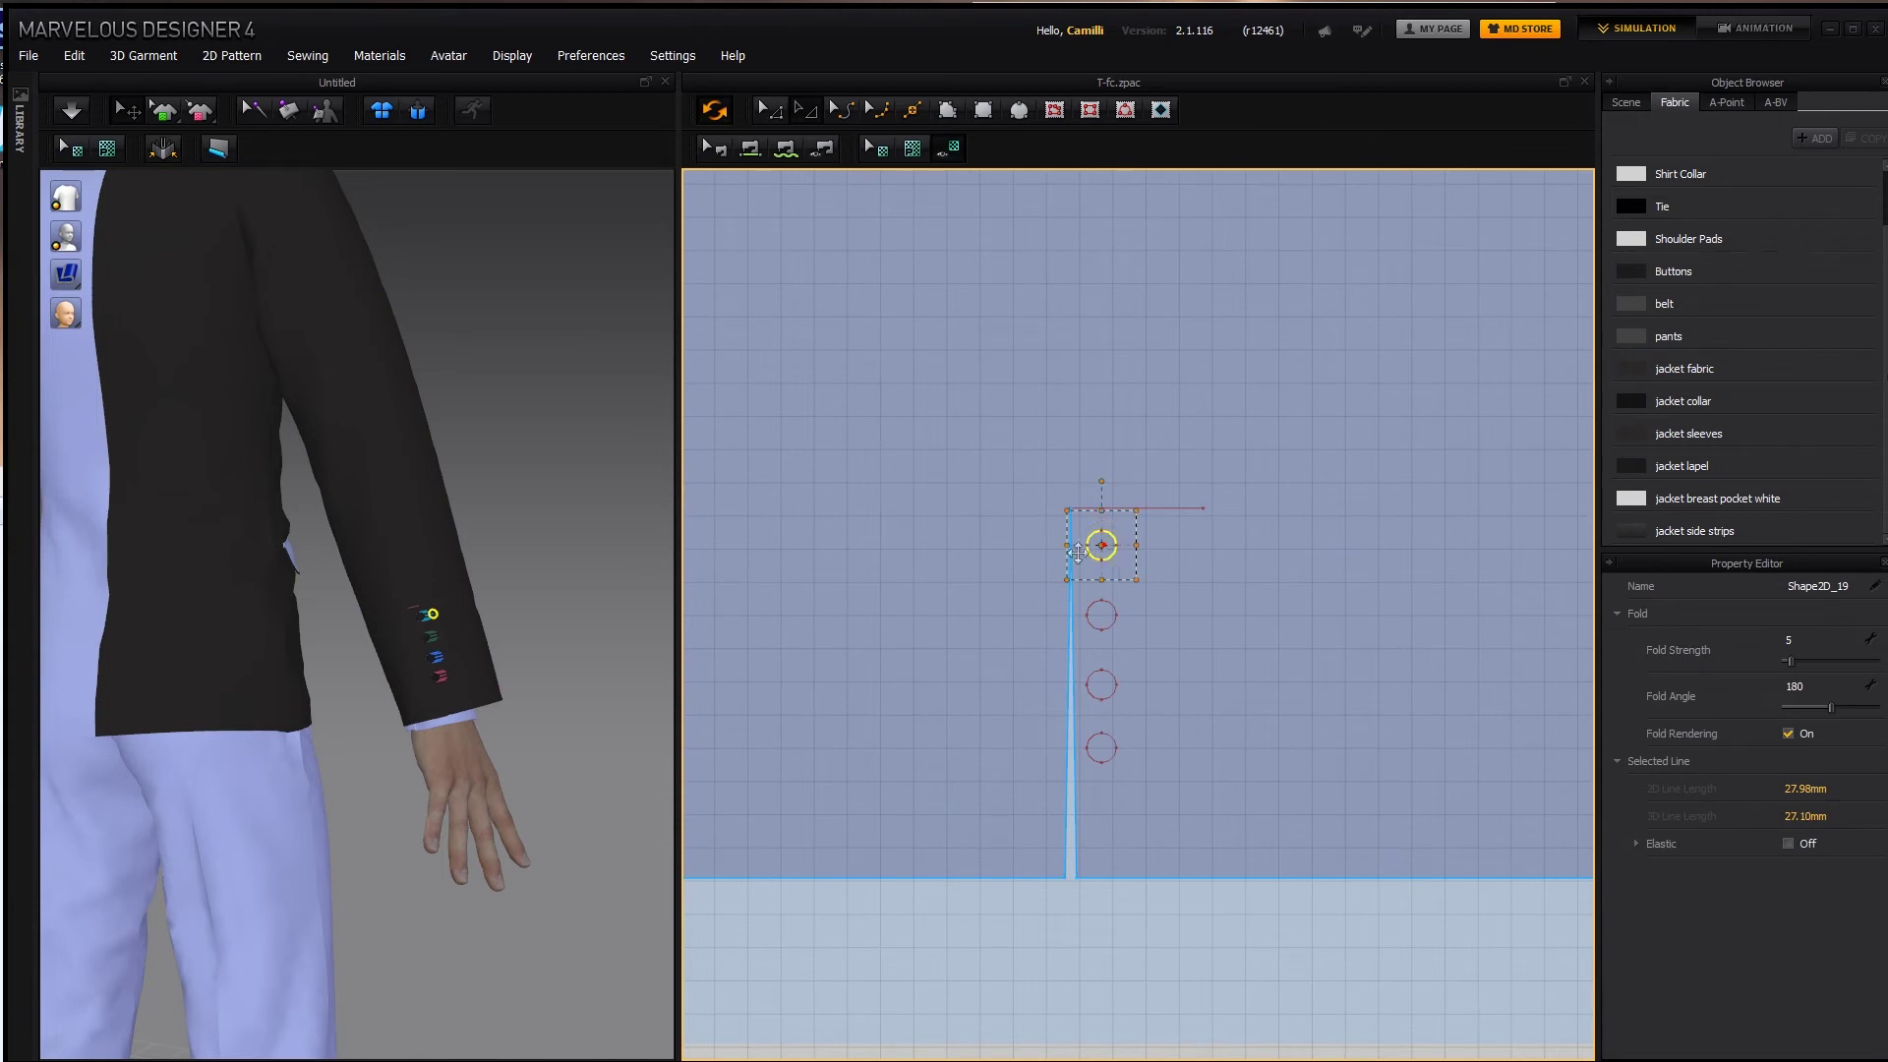
left_click_drag(1055, 582, 1055, 582)
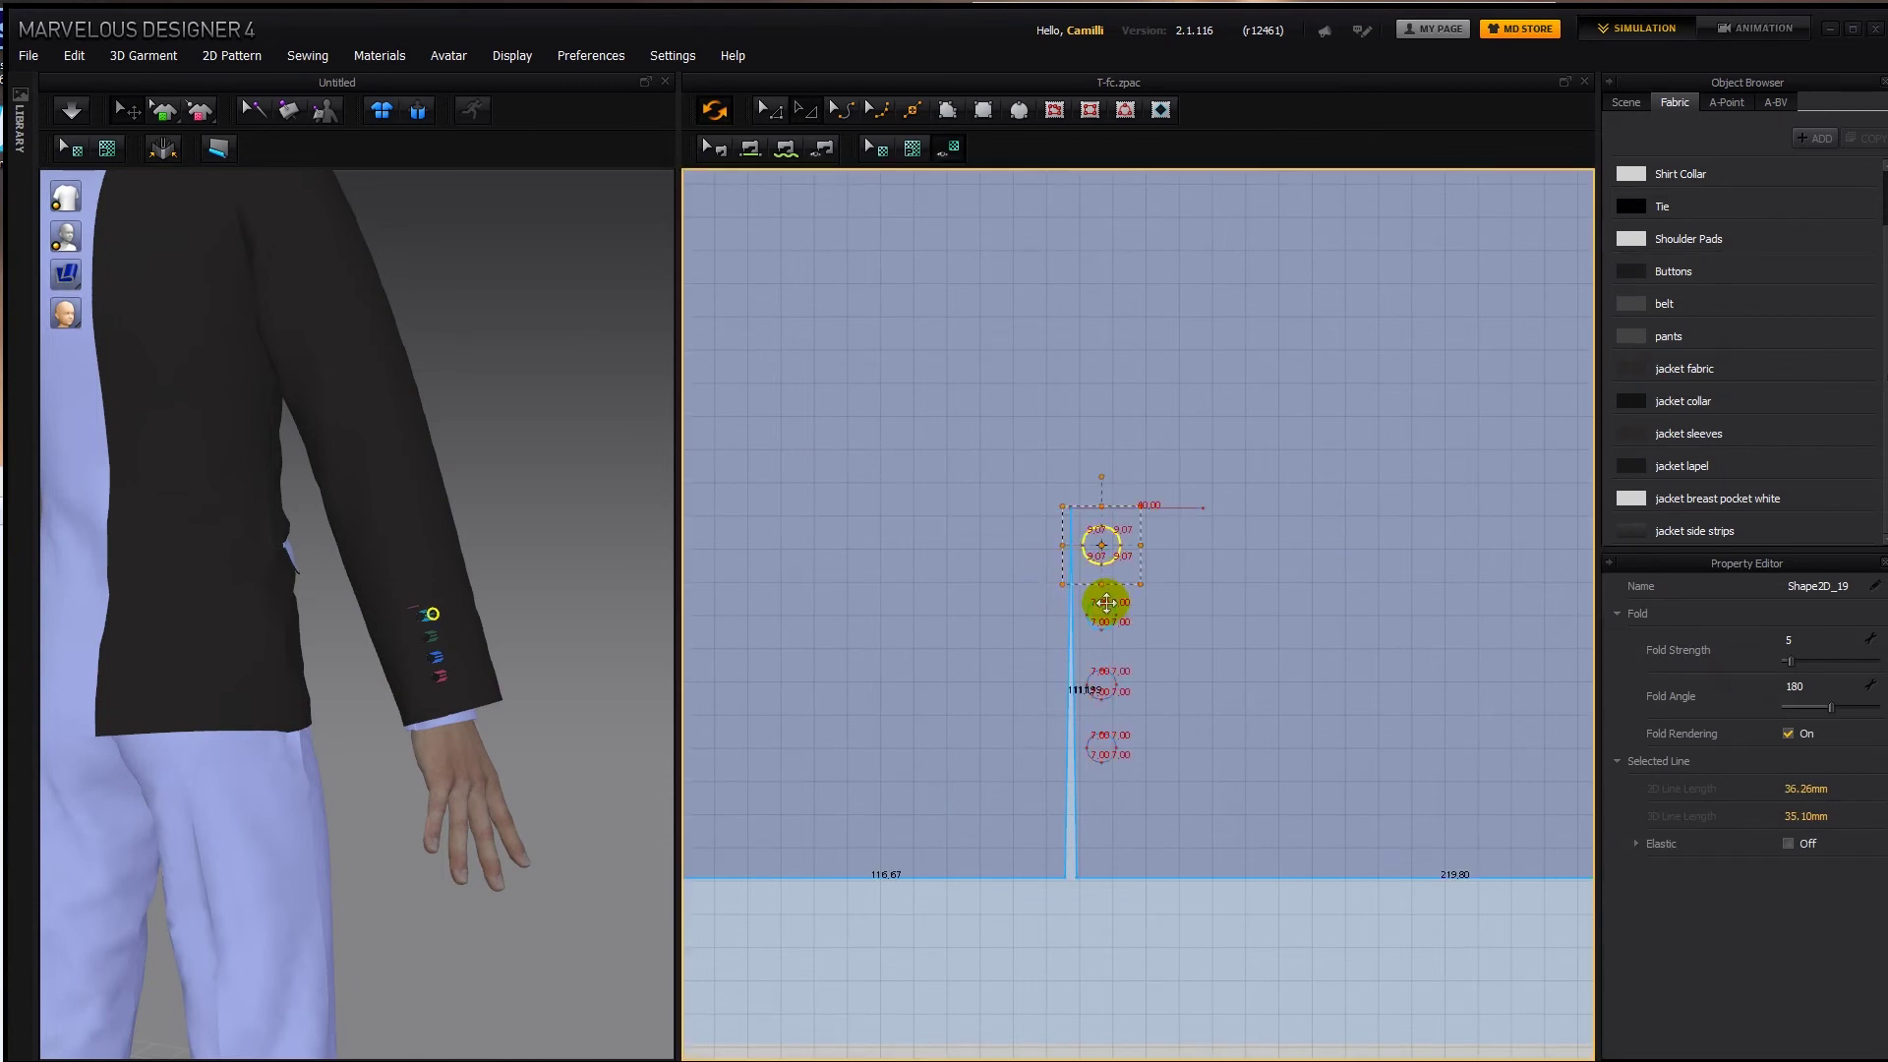
scroll(1112, 621, "up", 2)
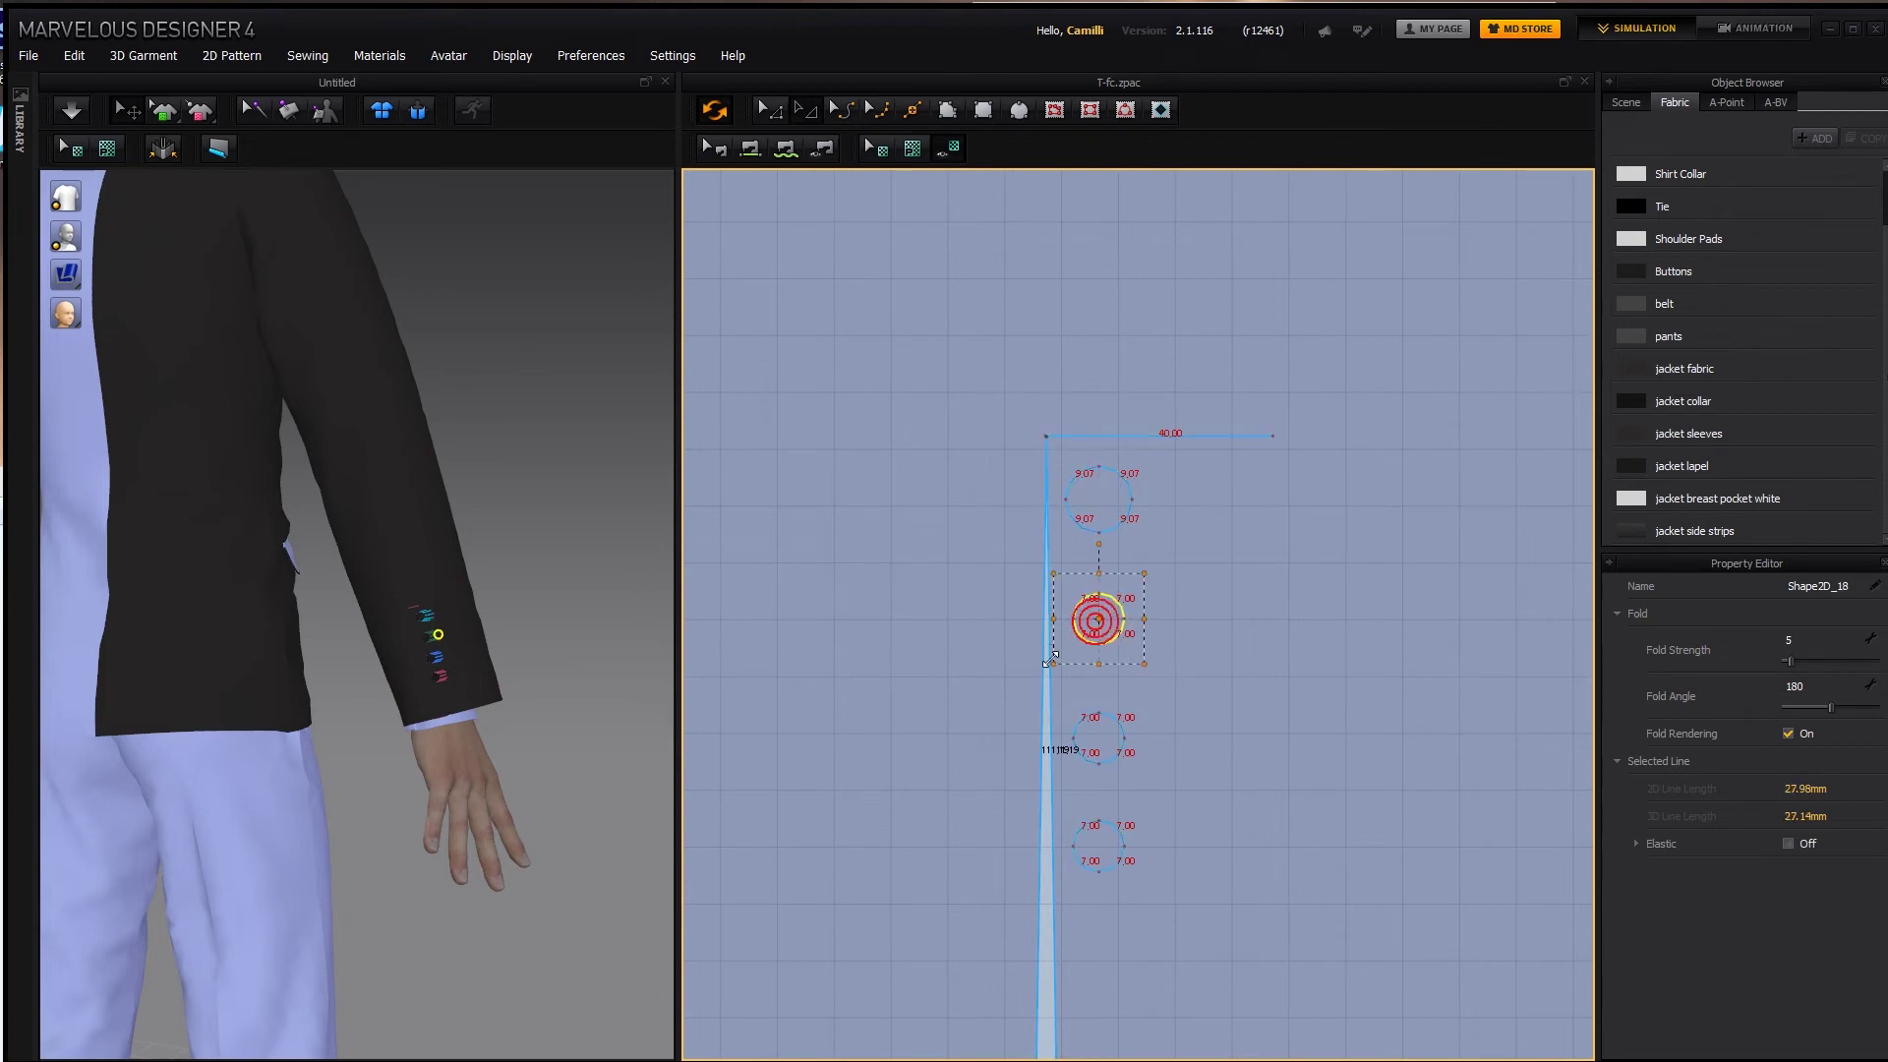
left_click_drag(1039, 669, 1032, 665)
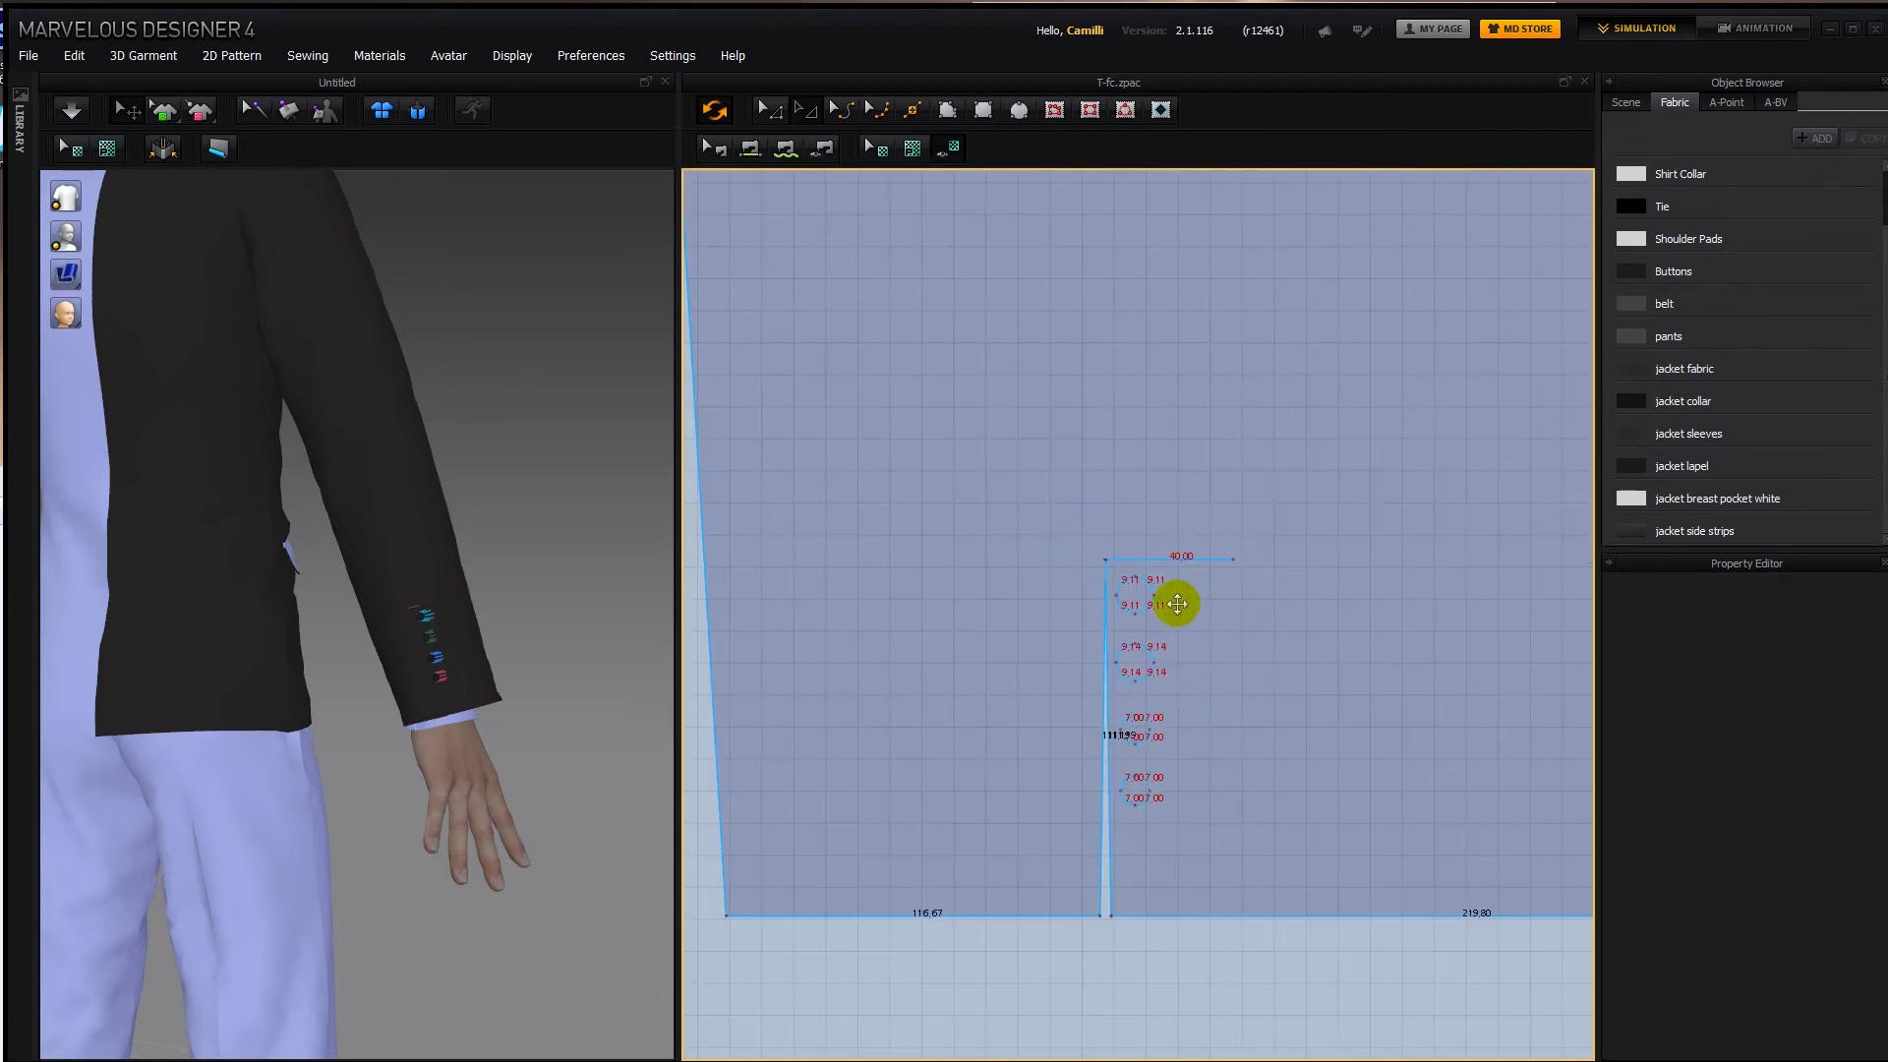
Replace the lower three circles beside the right sleeve's slit with three copies of the enlarged top circle, spaced down the slit.
left_click(1135, 646)
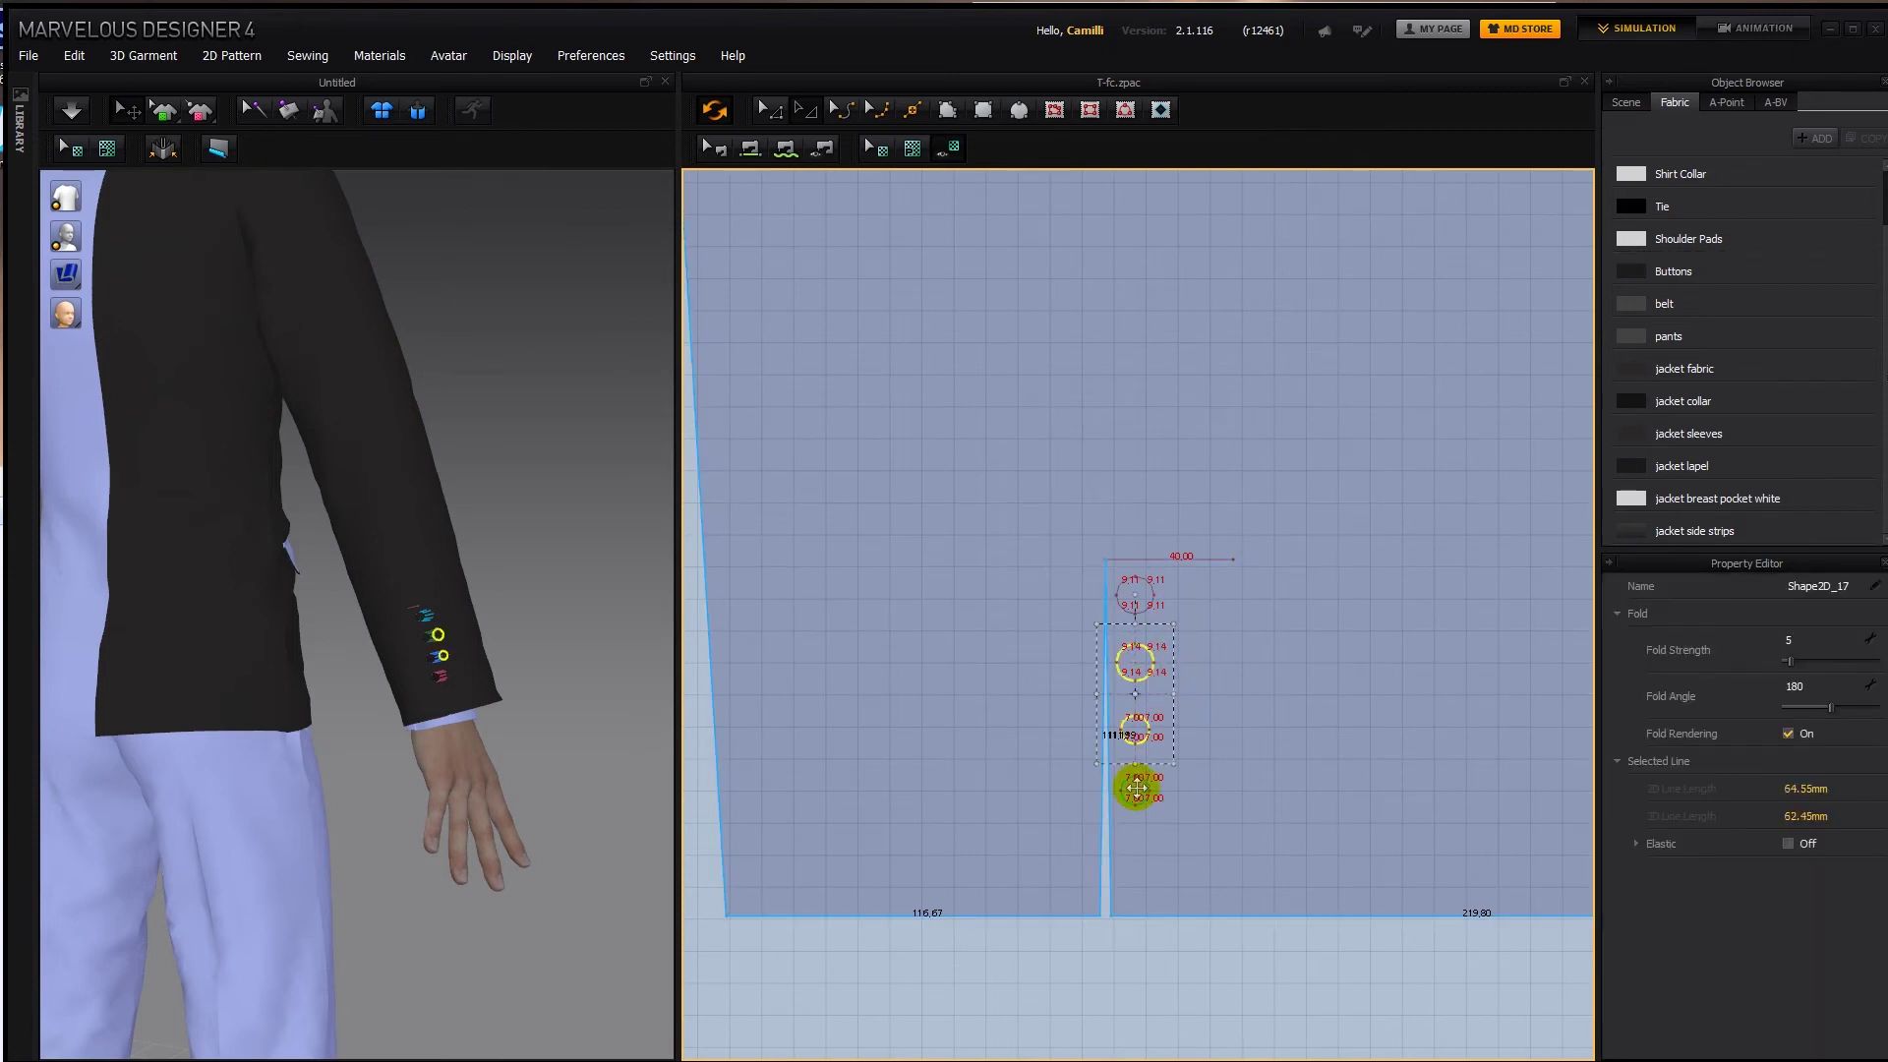
key("Delete")
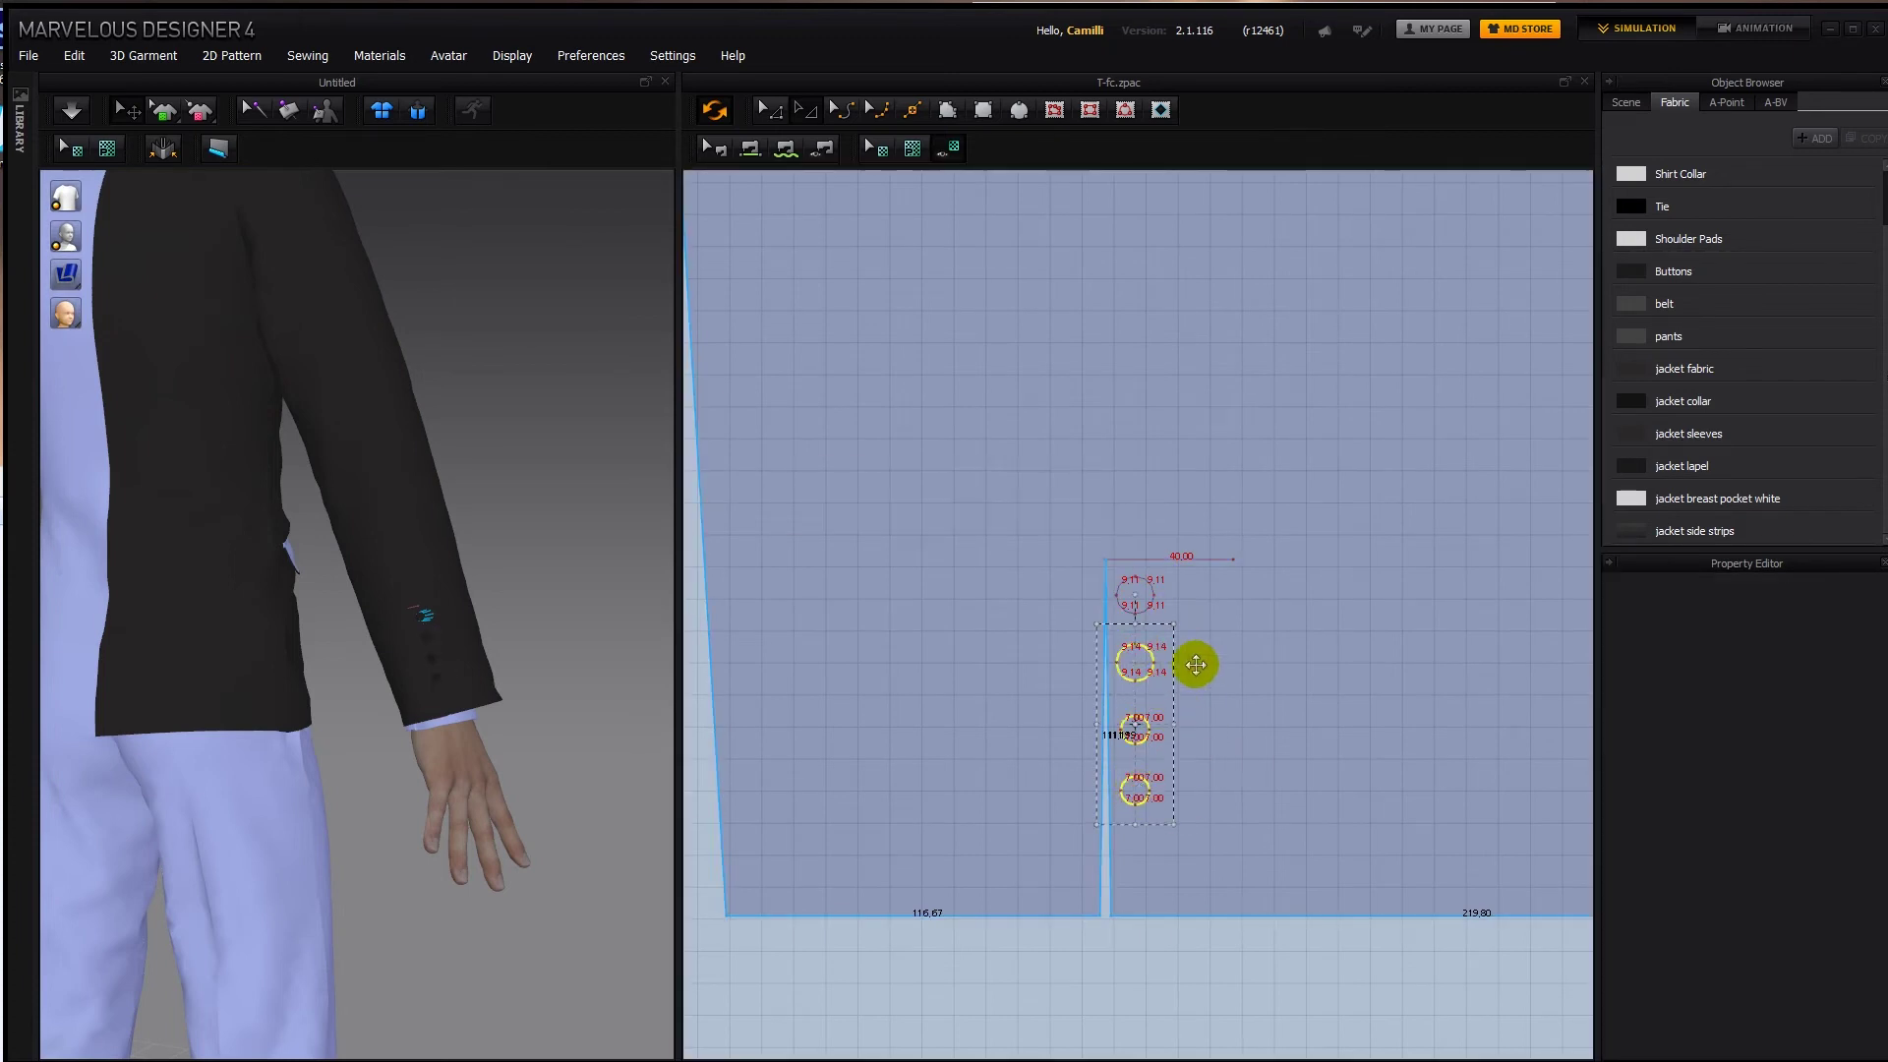
left_click(1128, 588)
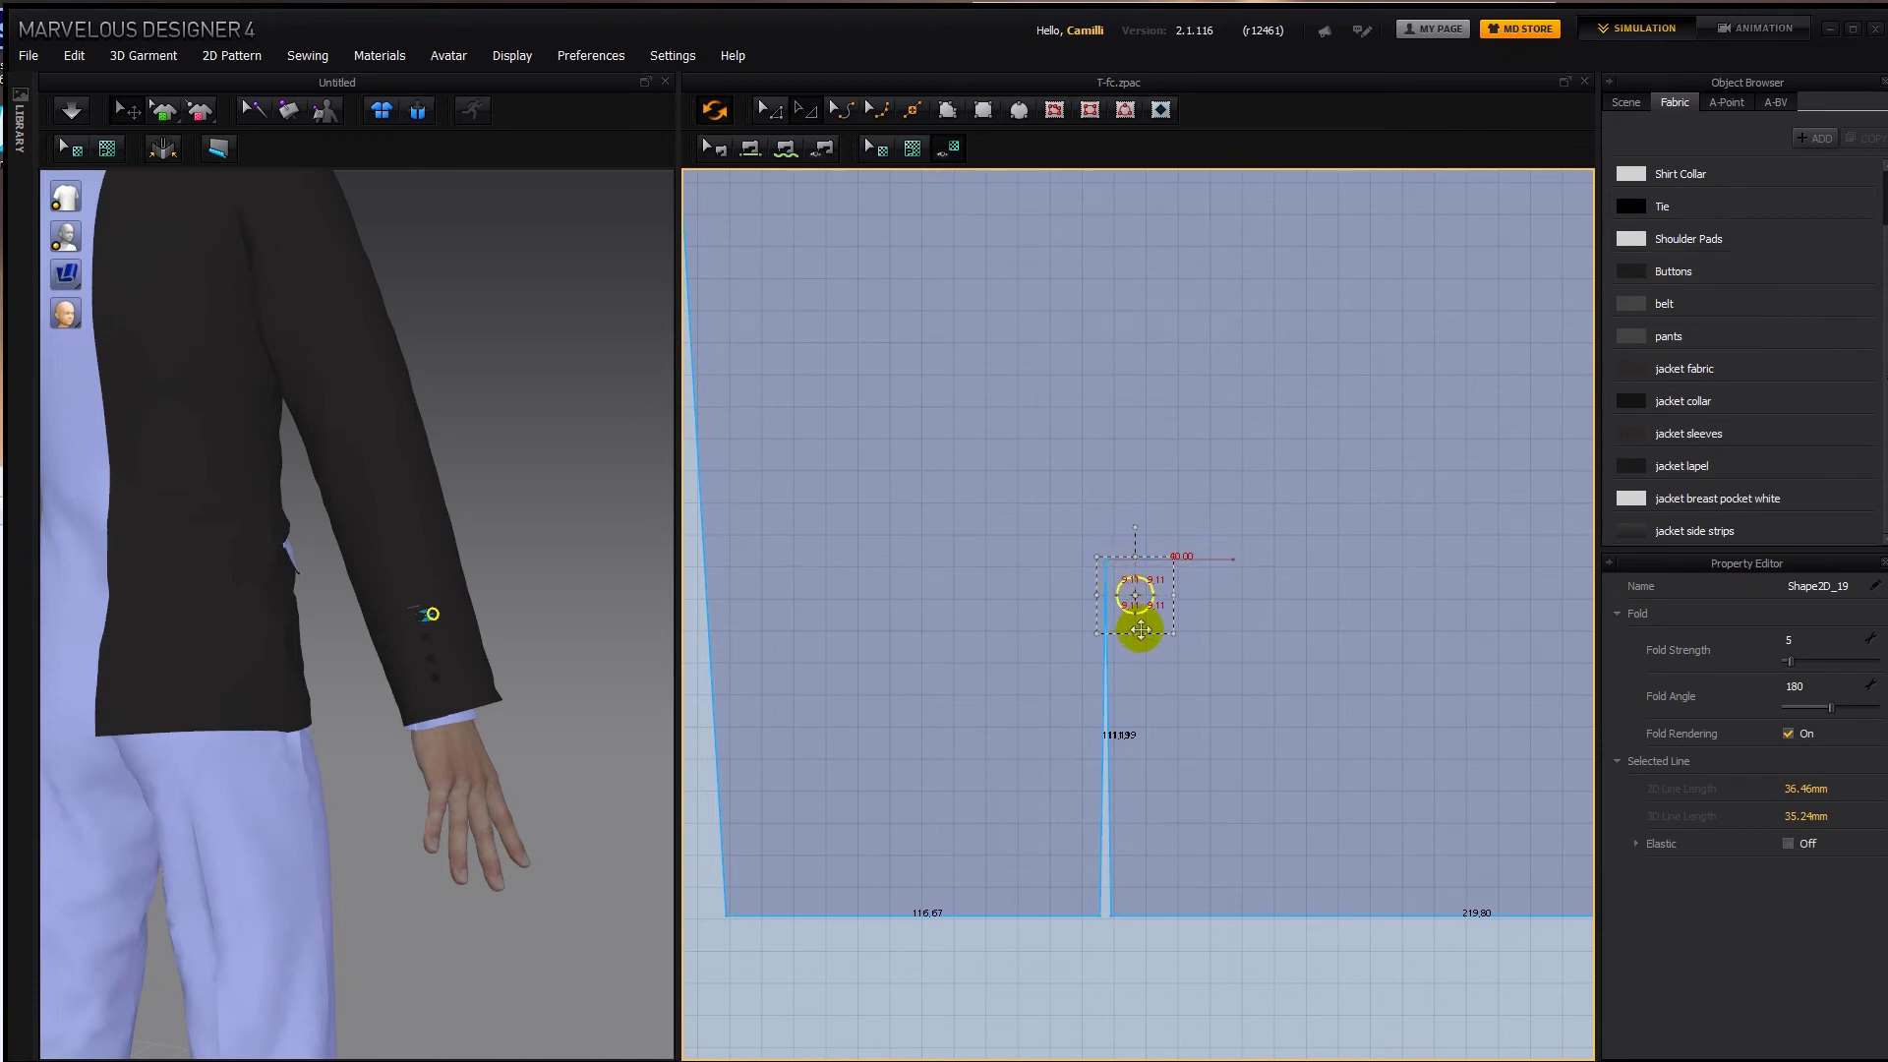
left_click(1136, 659)
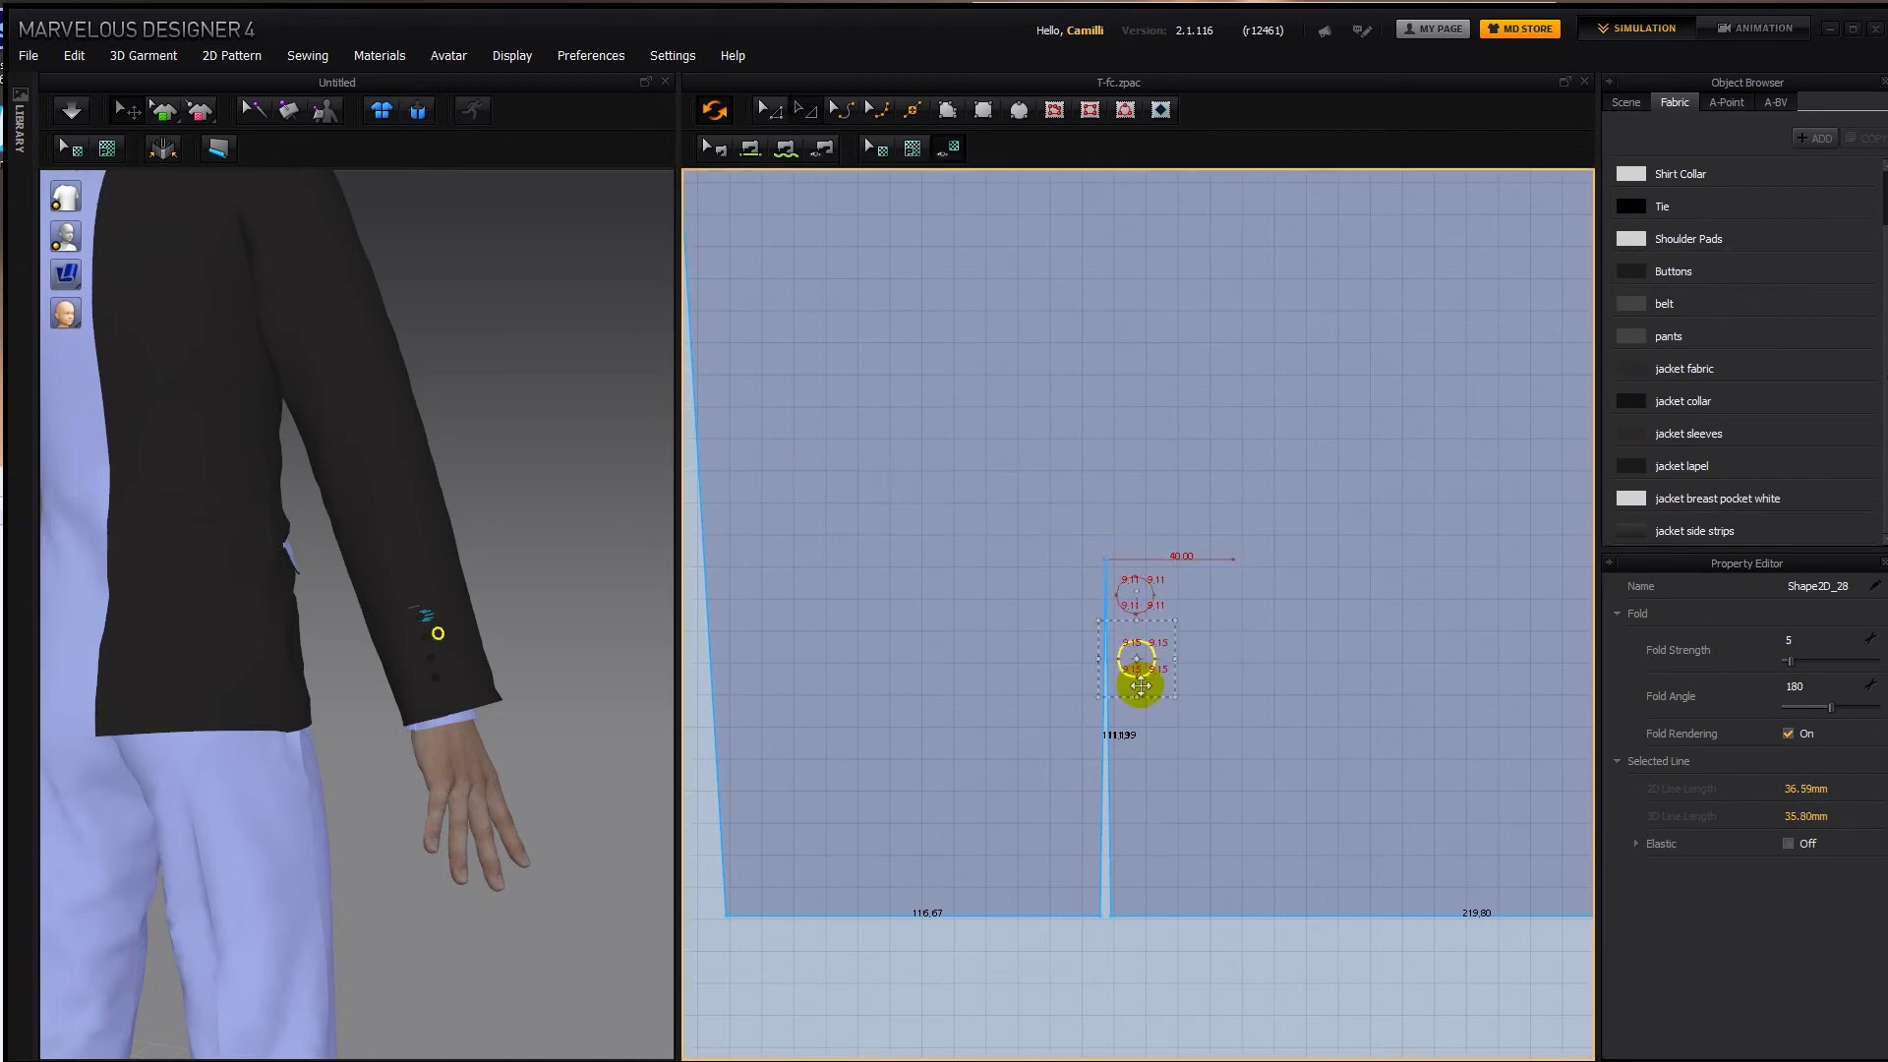
key("ctrl+v")
left_click(1136, 725)
key("ctrl+v")
left_click(1134, 791)
Delete the four small button pieces beside the right sleeve's underlap rectangle.
scroll(1224, 732, "down", 3)
middle_click_drag(1218, 726, 1250, 712)
left_click_drag(709, 572, 787, 792)
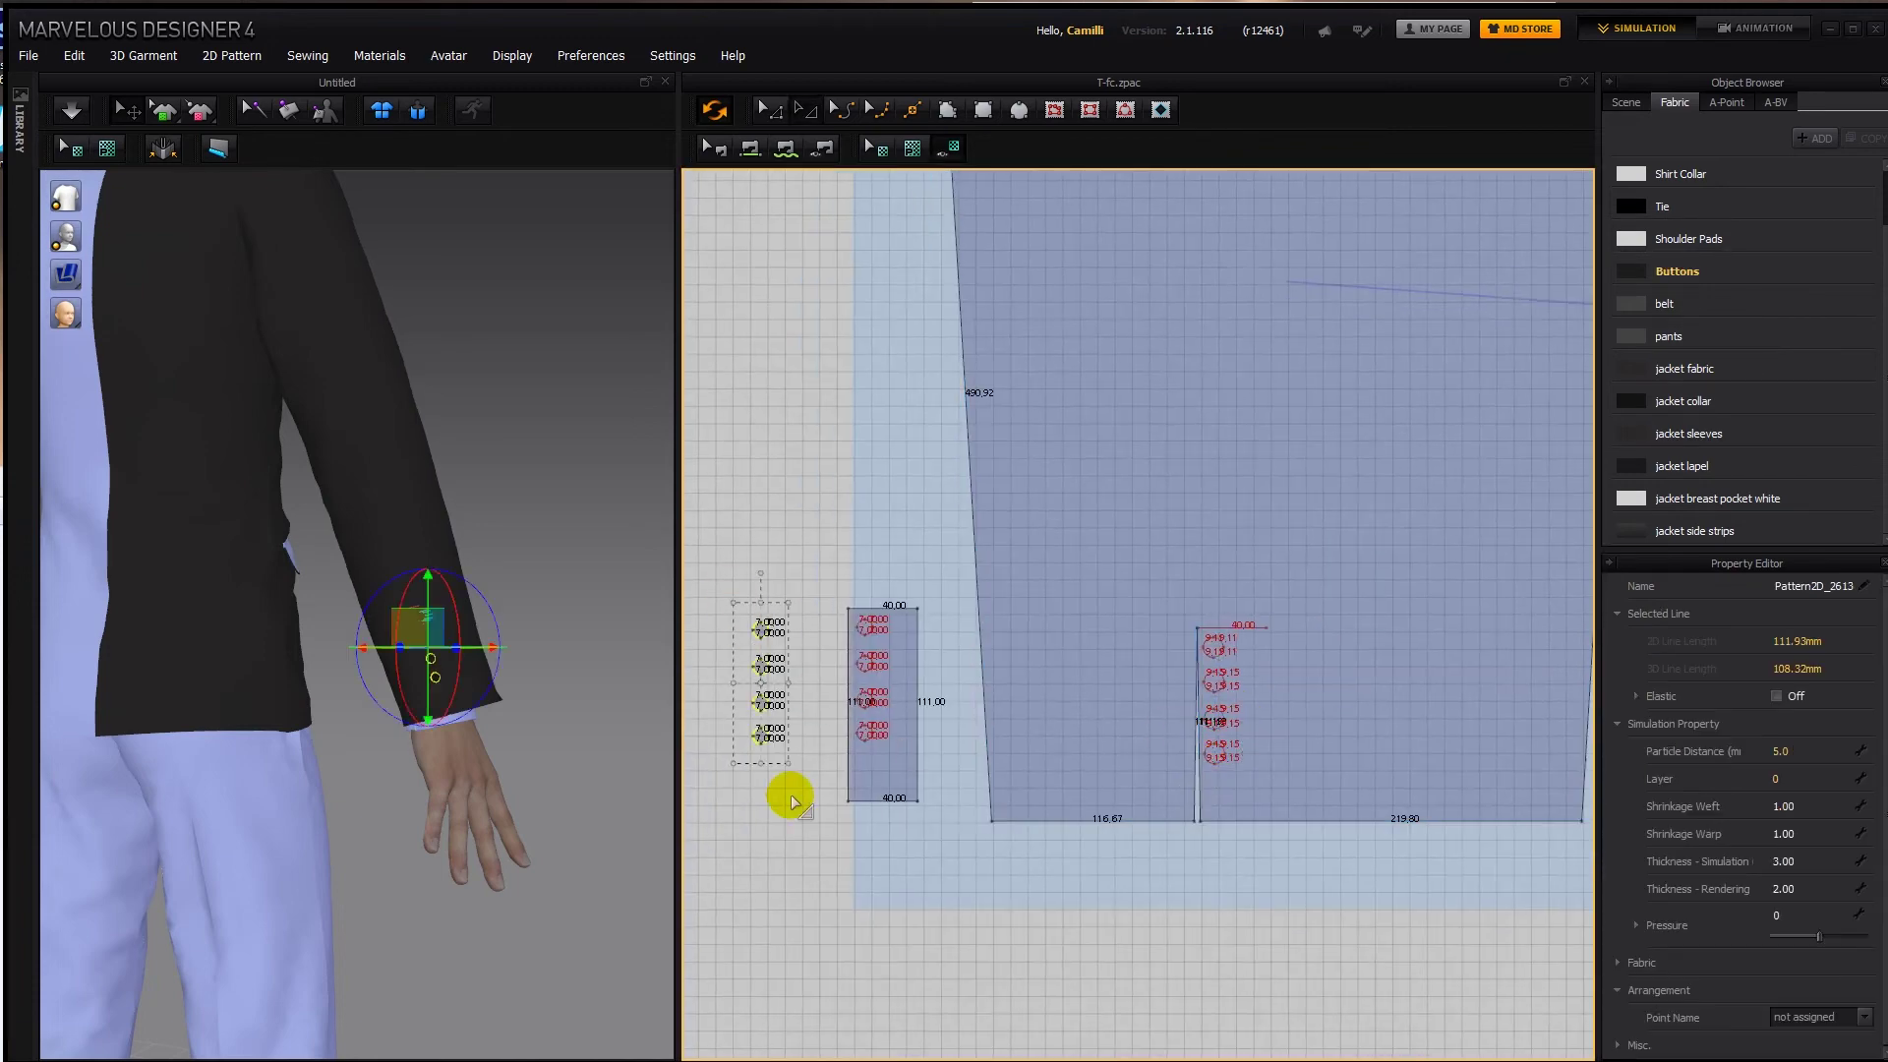
key("Delete")
Move the underlap rectangle next to the right sleeve's slit and copy the sleeve's four enlarged circles.
left_click_drag(891, 757, 1165, 778)
scroll(1221, 693, "up", 3)
left_click(1201, 588)
left_click(1208, 661, "shift")
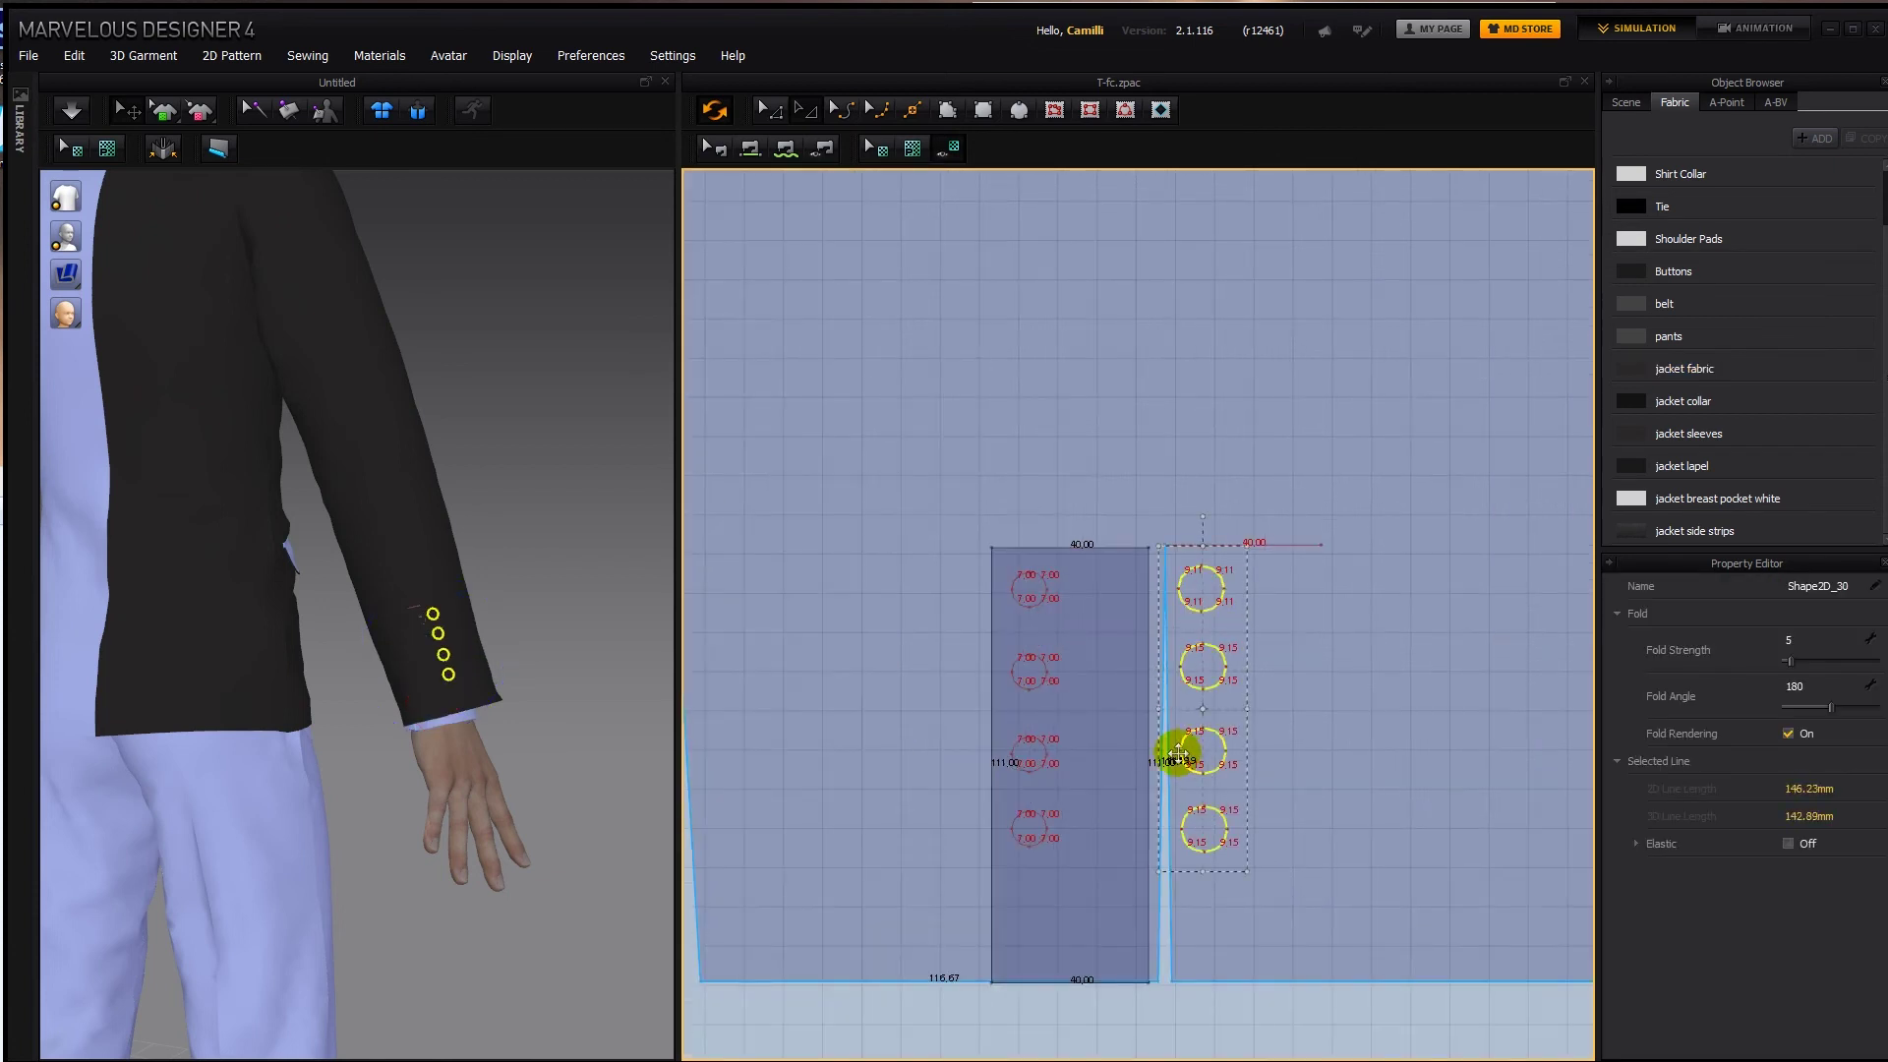
key("ctrl+c")
Replace the four small circles on the right underlap rectangle with the copied enlarged circles, level with those on the sleeve.
left_click(1029, 590)
left_click(1029, 670, "shift")
left_click(1029, 753, "shift")
left_click(1029, 827, "shift")
key("Delete")
key("ctrl+v")
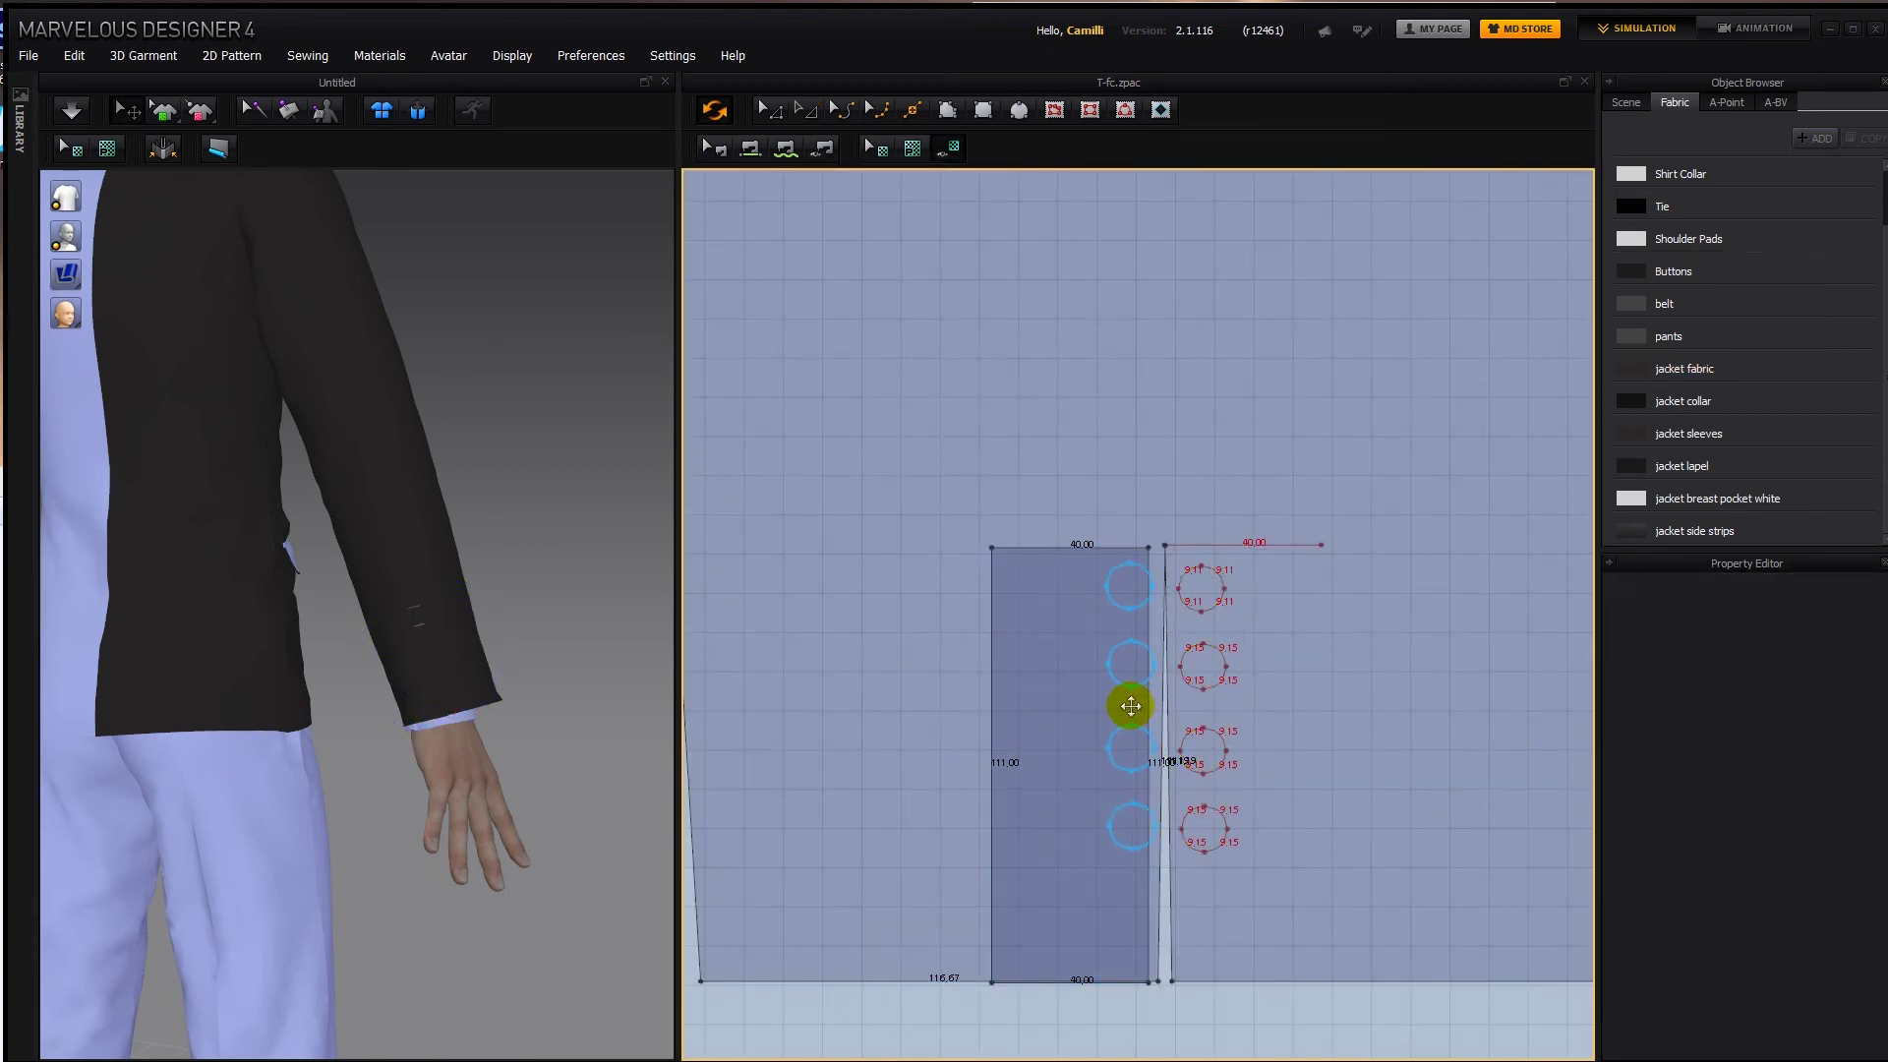
left_click_drag(1131, 706, 1049, 698)
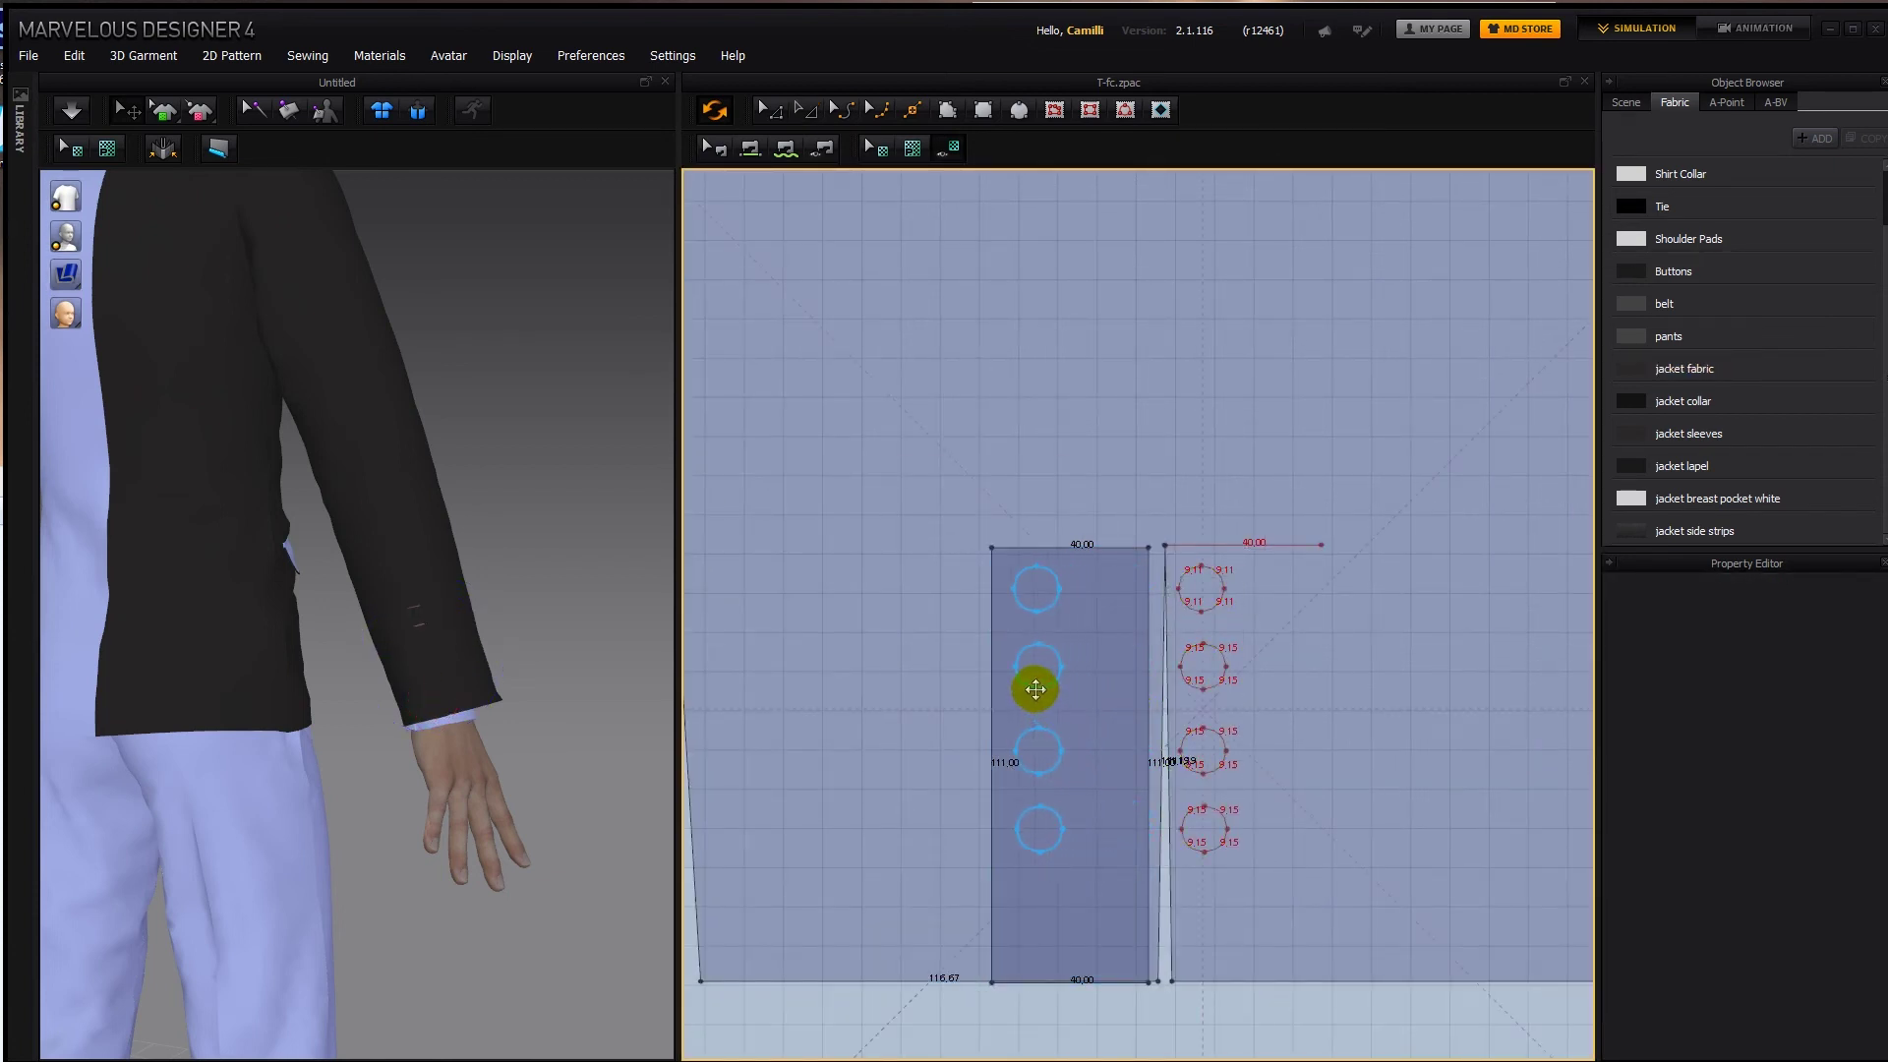
left_click(1035, 690)
Sew each of the four circles on the underlap rectangle to its matching circle on the right sleeve.
key("m")
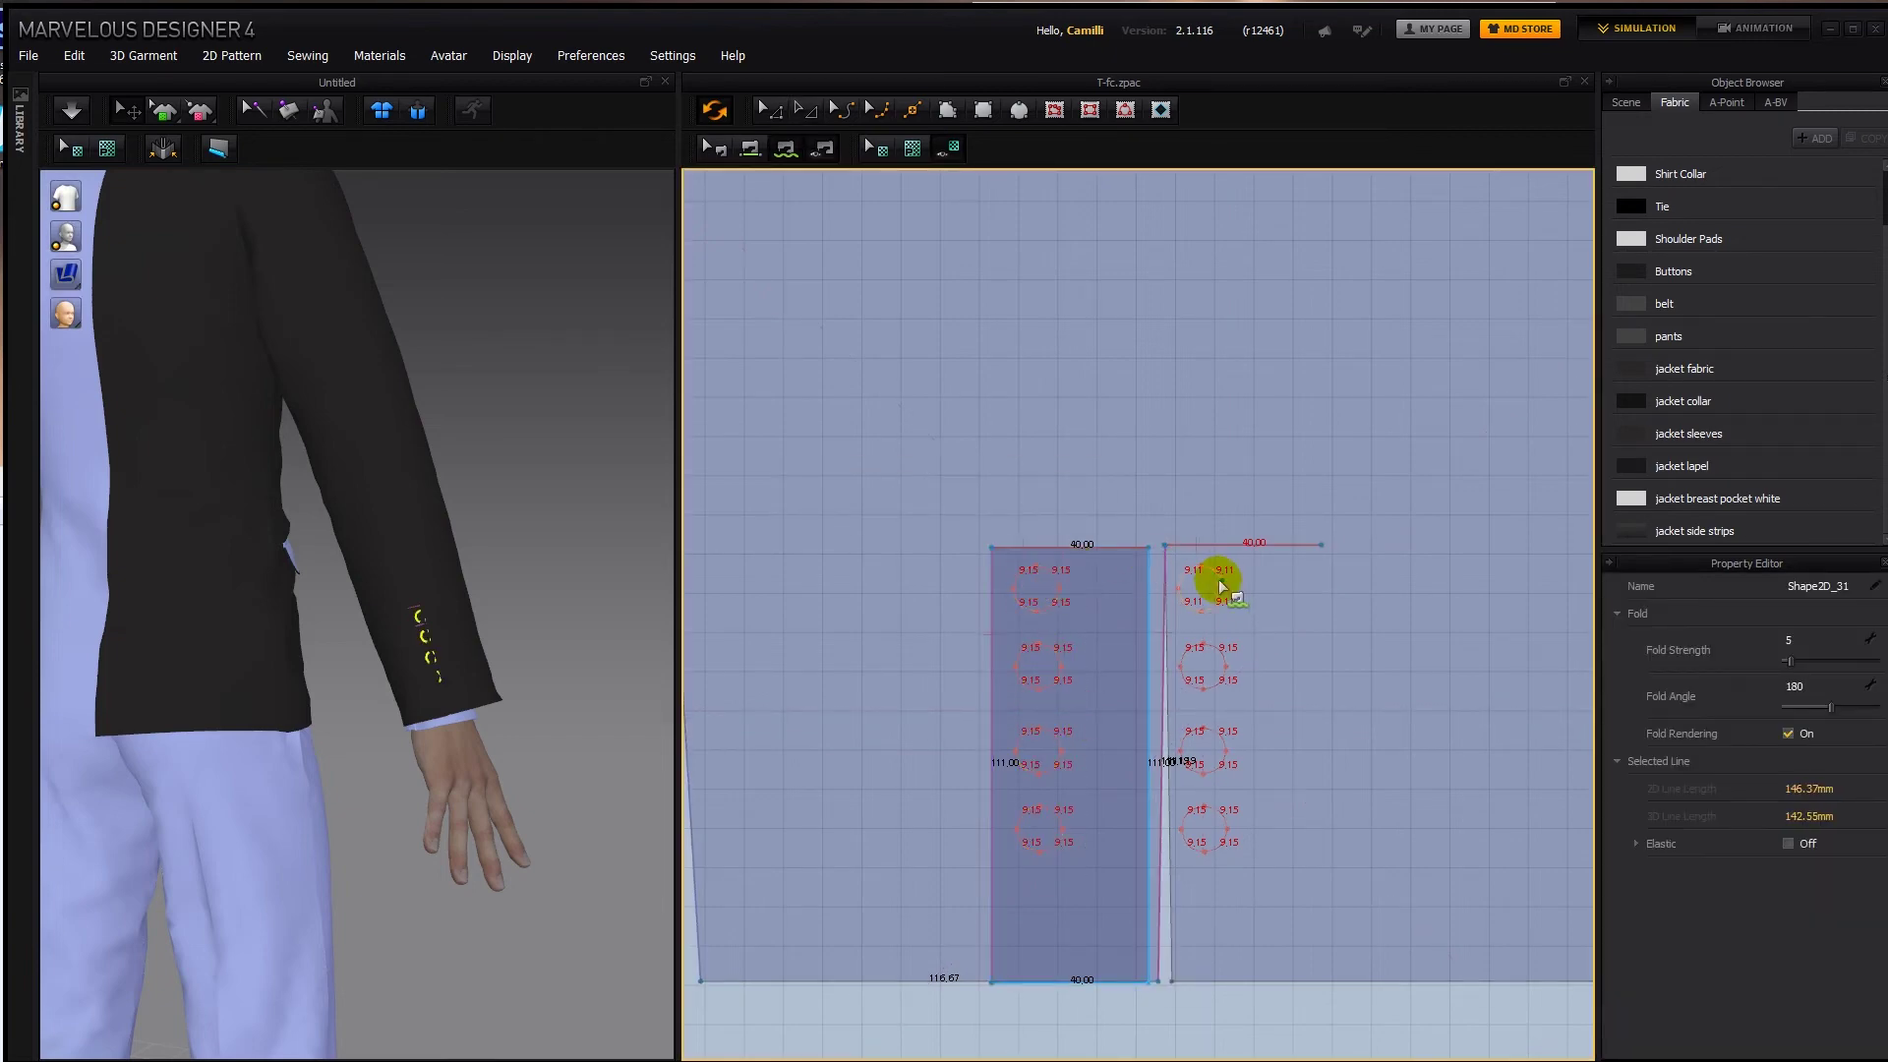
left_click(1036, 564)
left_click(1202, 587)
left_click(1038, 663)
left_click(1202, 664)
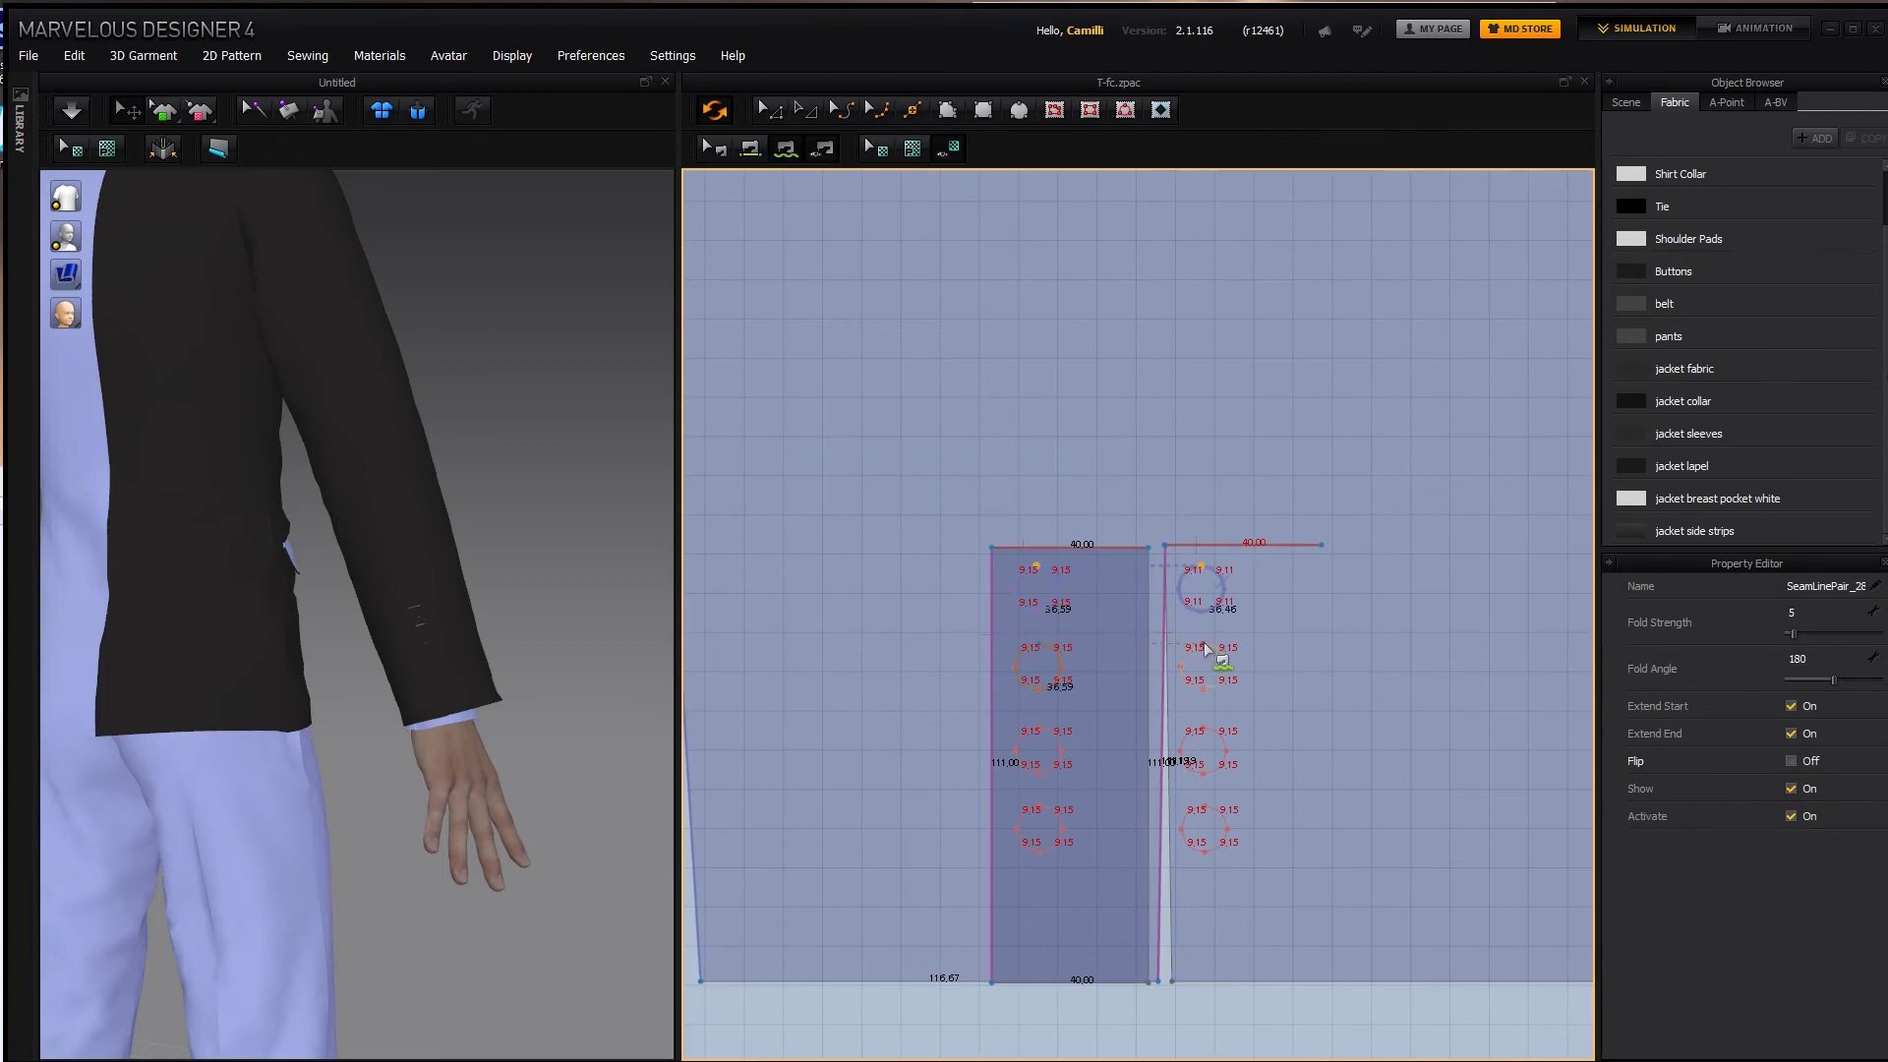
left_click(1039, 747)
left_click(1200, 729)
left_click(1038, 826)
left_click(1197, 811)
Move the right underlap rectangle back outside the sleeve's side edge and clear the selection.
key("a")
scroll(1071, 771, "down", 6)
left_click_drag(1074, 801, 939, 801)
scroll(1176, 834, "down", 1)
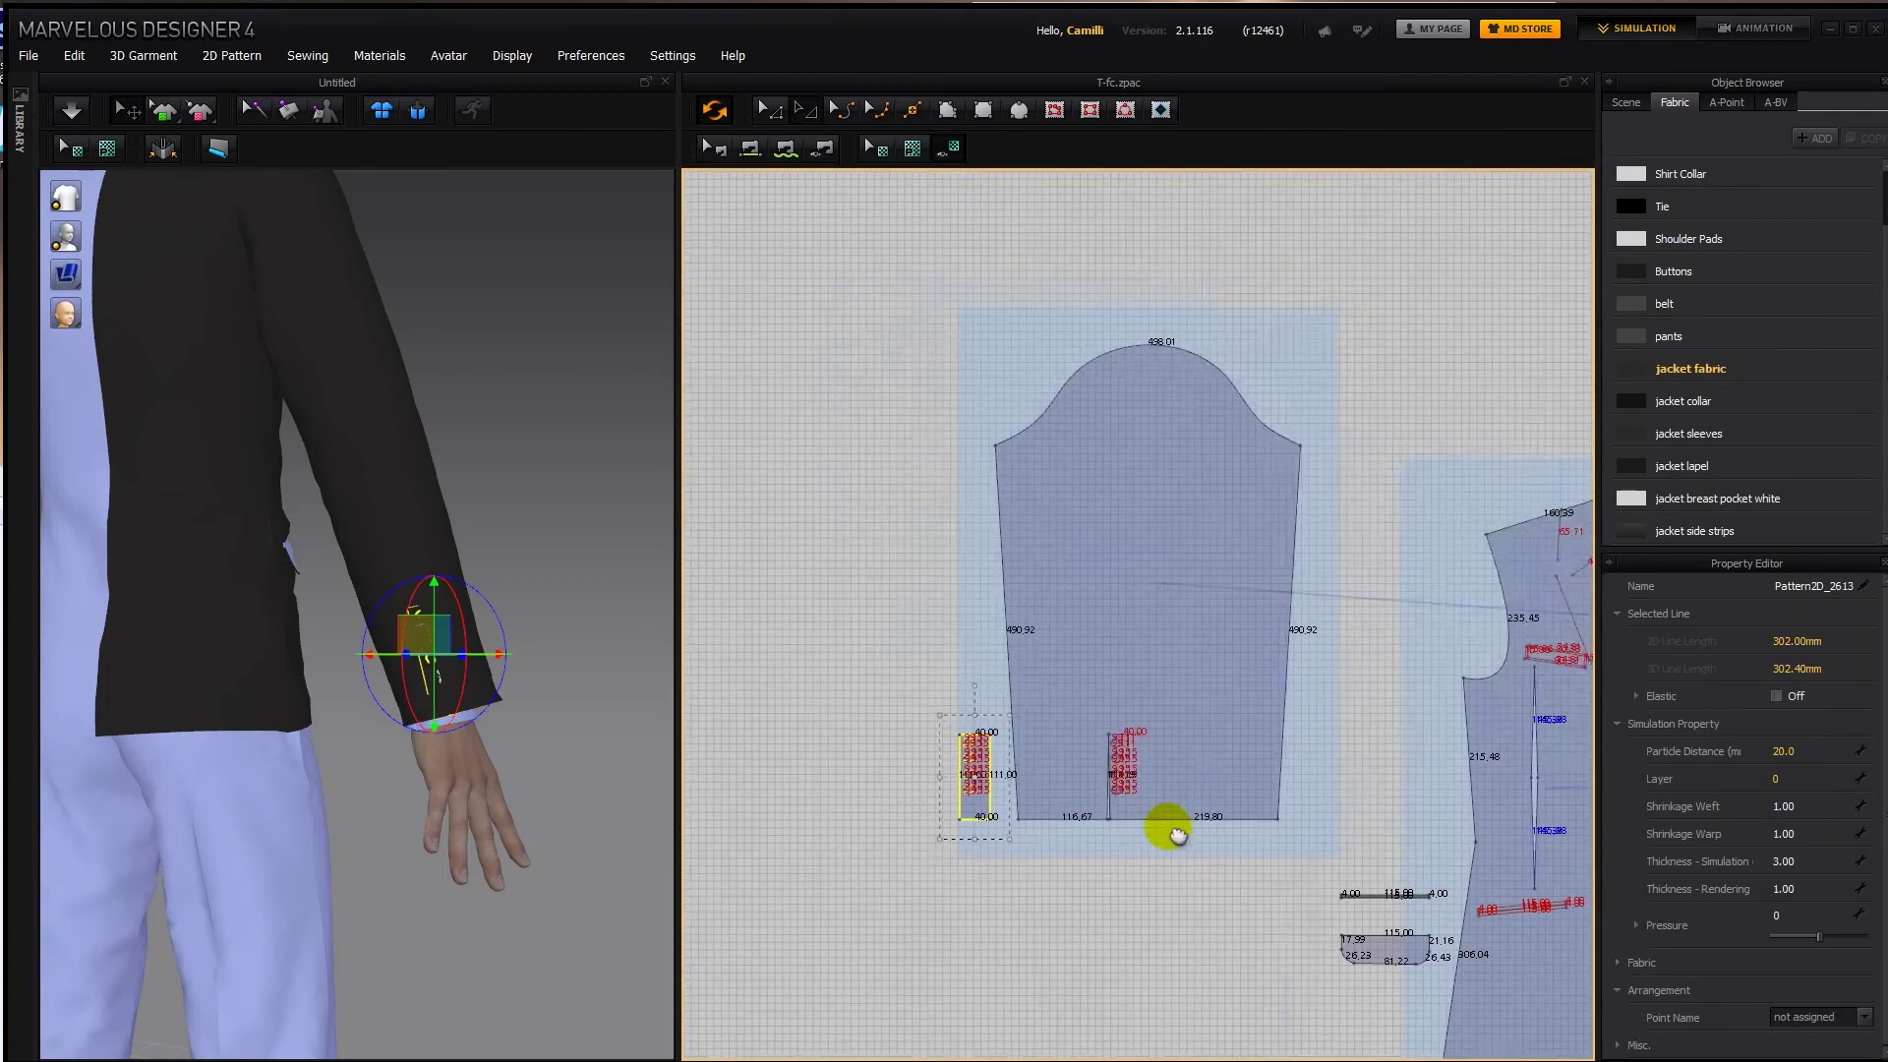
middle_click_drag(1176, 835, 953, 792)
left_click(786, 845)
Select and copy the four enlarged circles on the right sleeve's underlap rectangle.
scroll(786, 826, "up", 5)
left_click(870, 716)
left_click(871, 661, "shift")
left_click(871, 611, "shift")
left_click(860, 567, "shift")
Delete the four small button pieces at the left sleeve and the four small circles on its underlap rectangle.
scroll(792, 623, "down", 4)
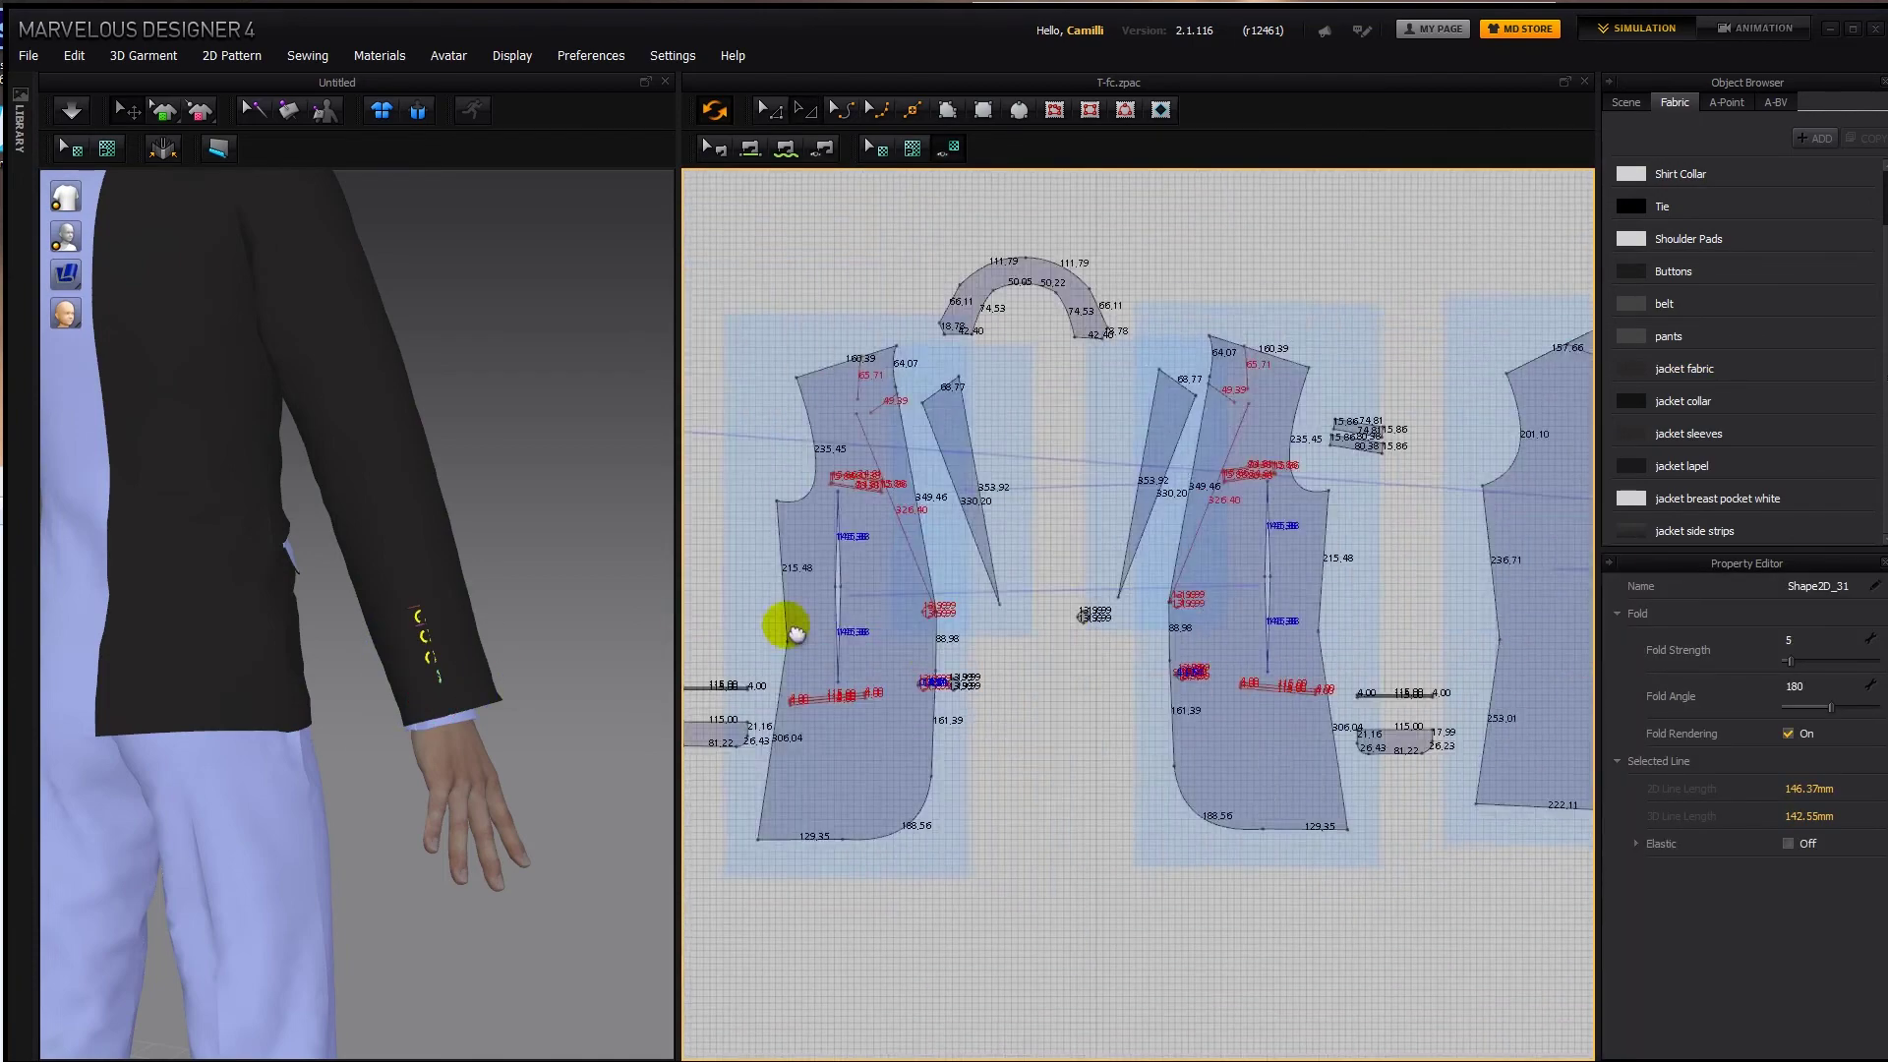
scroll(1469, 865, "up", 4)
left_click_drag(1086, 499, 1188, 783)
key("Delete")
left_click(1006, 512)
left_click(1007, 582, "shift")
left_click(1007, 652, "shift")
left_click(1007, 716, "shift")
key("Delete")
Paste the enlarged circles onto the left underlap rectangle while aligned beside the slit, and return the rectangle outside the sleeve.
middle_click_drag(976, 694, 1294, 717)
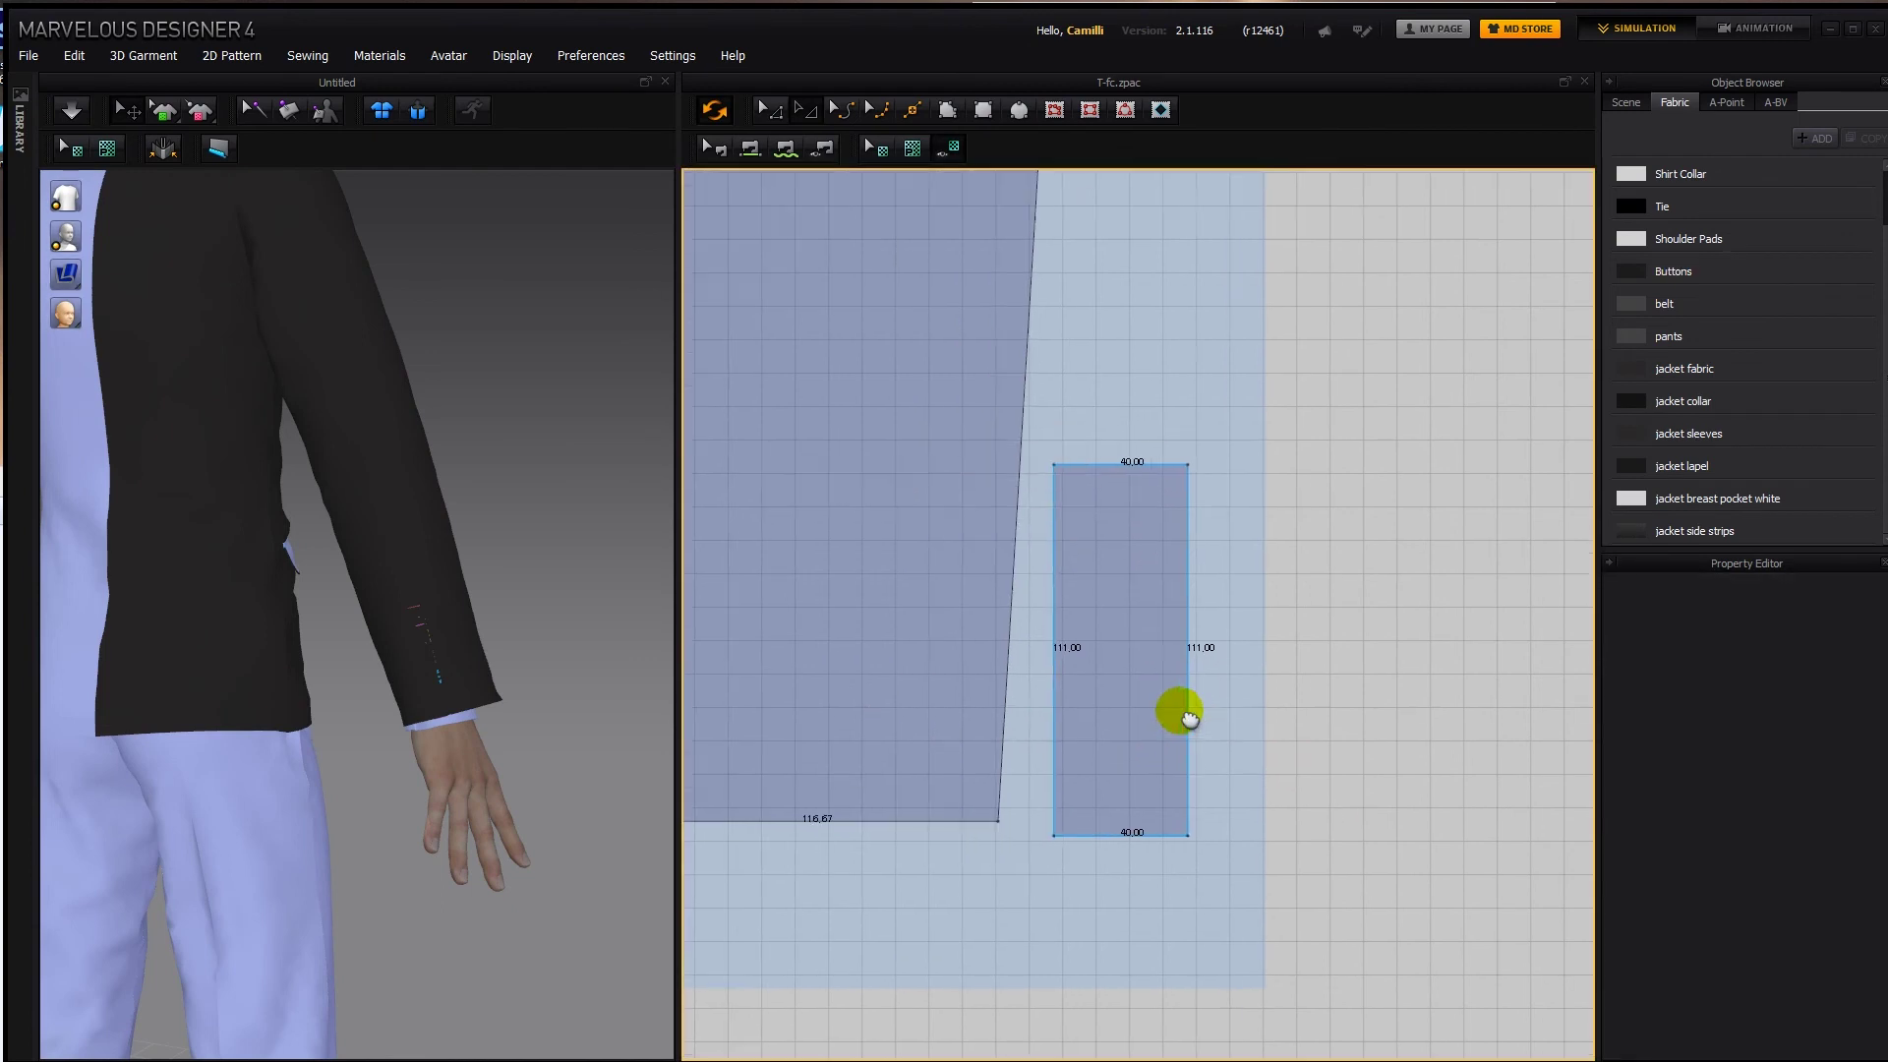
left_click_drag(1300, 639, 867, 652)
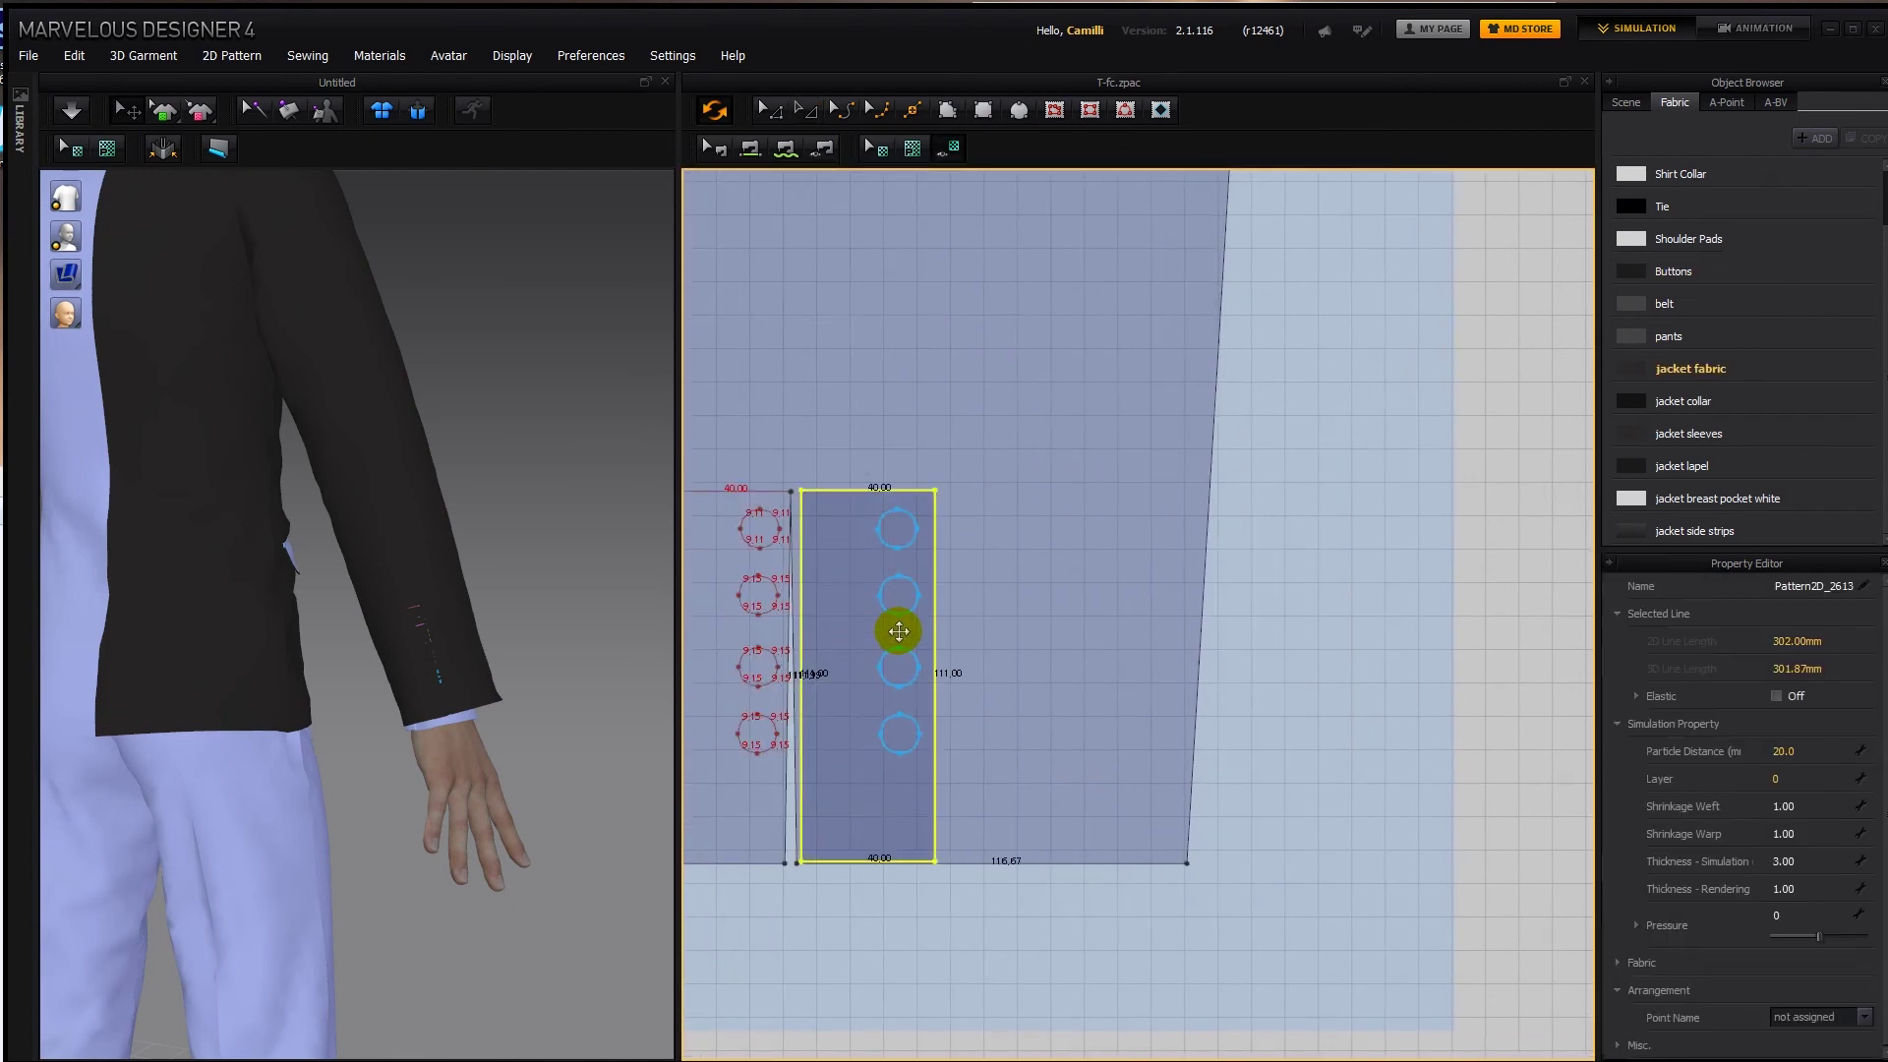
middle_click_drag(827, 572, 923, 588)
left_click_drag(923, 588, 1350, 605)
Sew each of the four circles beside the left sleeve's slit to its matching circle on the underlap rectangle.
key("m")
double_click(1421, 540)
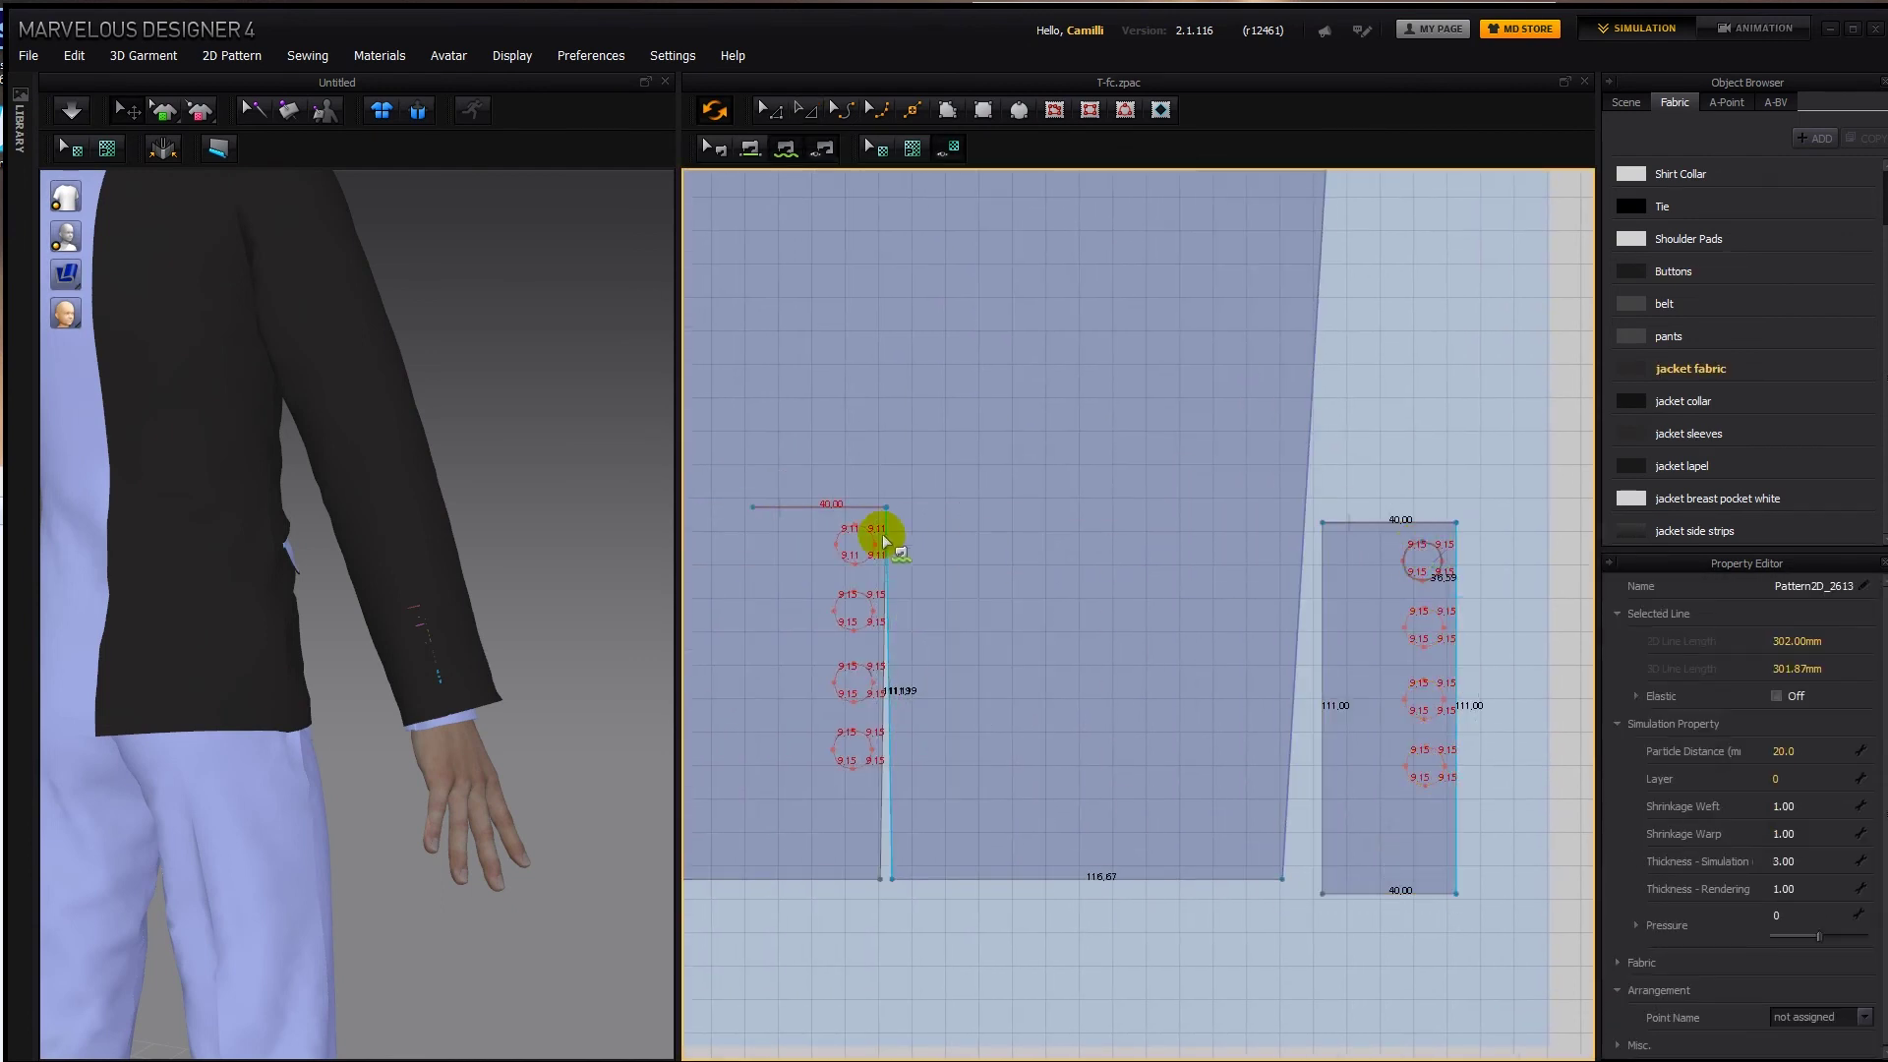
double_click(854, 525)
double_click(855, 663)
double_click(852, 730)
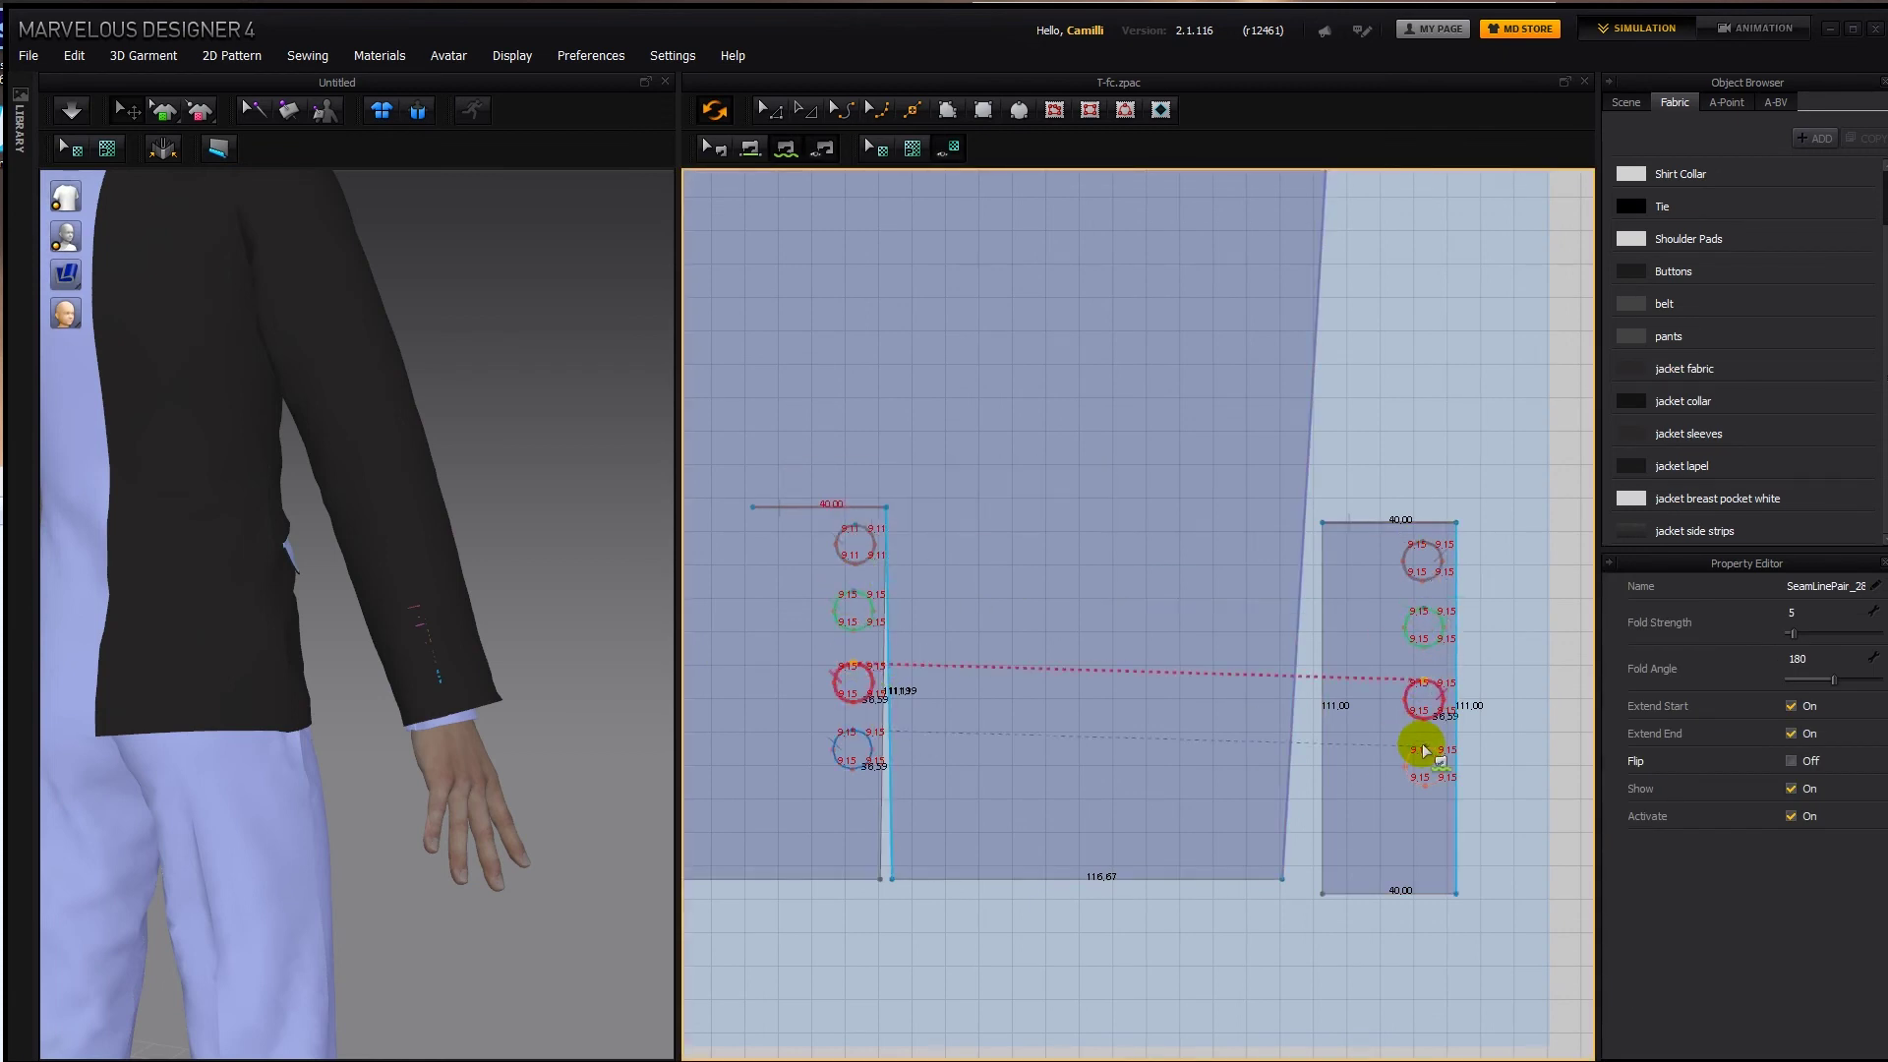
double_click(1423, 747)
Copy the left underlap's four circles as pattern pieces placed beside the rectangle, with rendering thickness 2 and the Buttons fabric.
key("b")
key("a")
left_click(1421, 560)
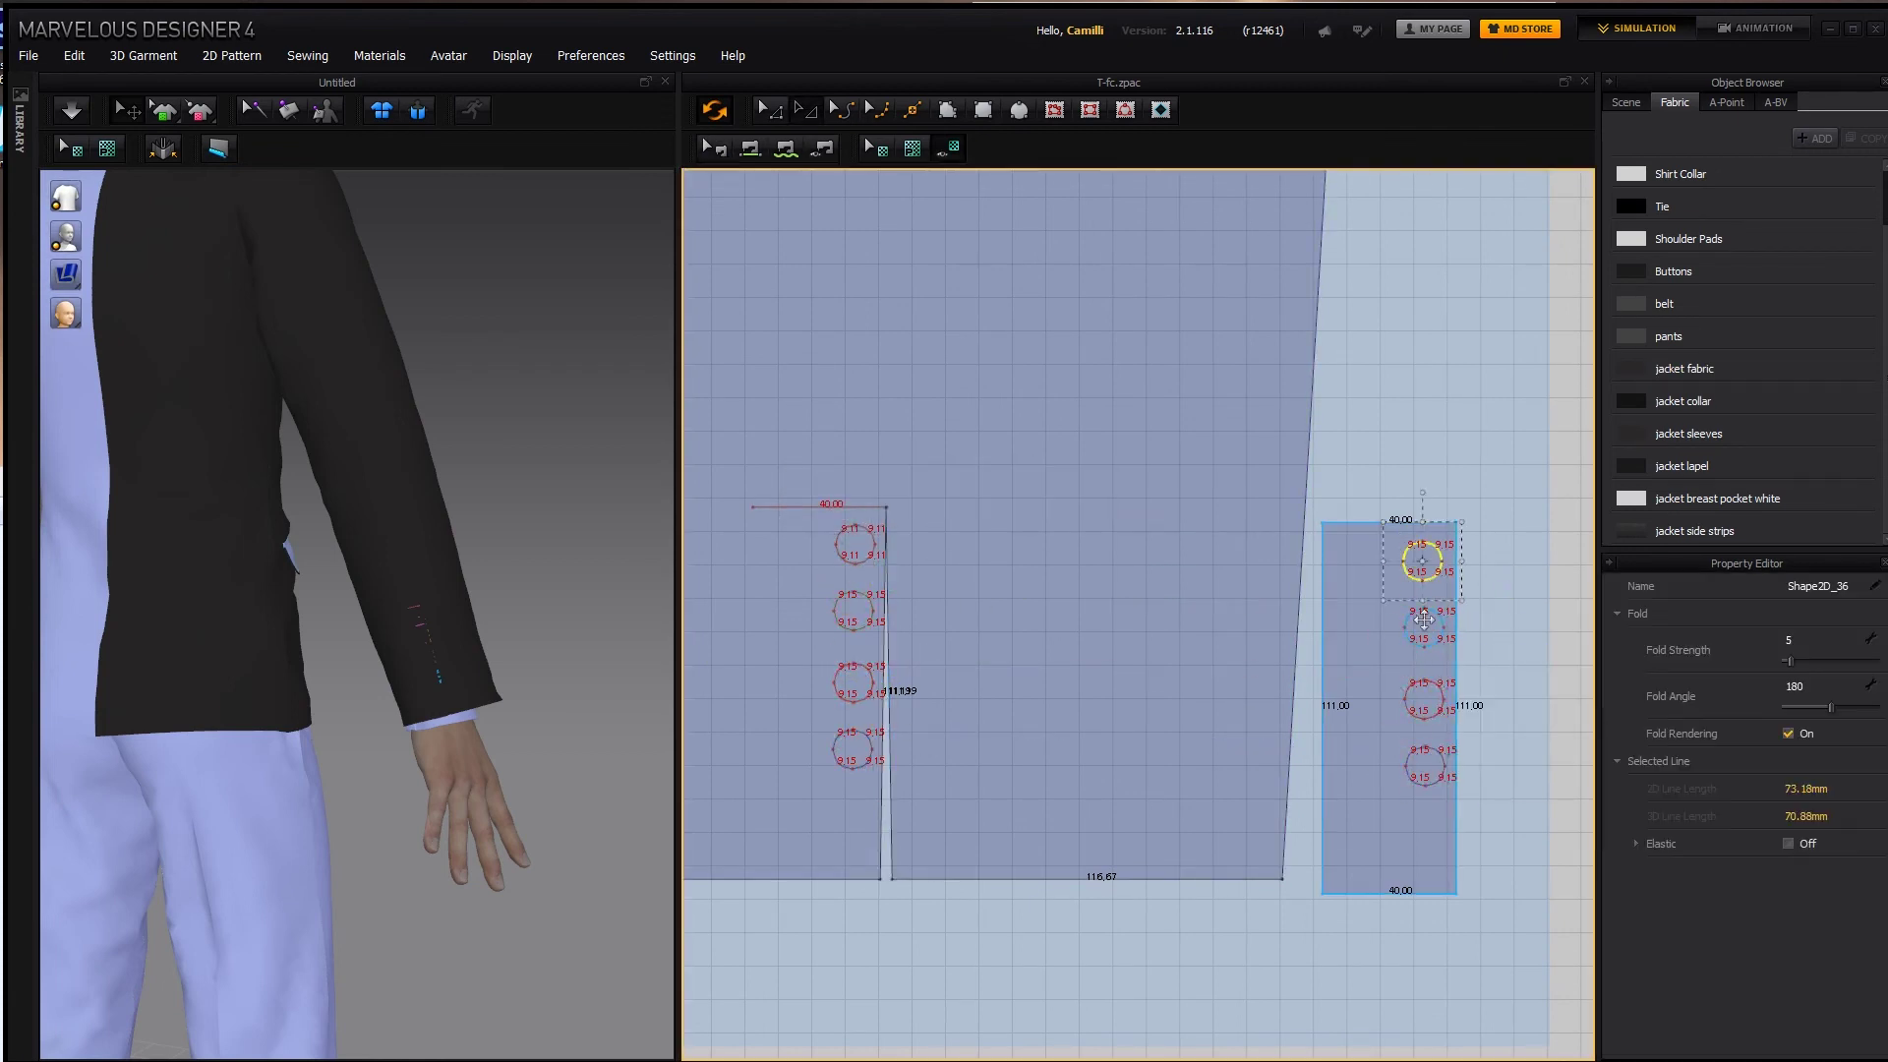
left_click(1424, 626, "shift")
left_click(1423, 699, "shift")
right_click(1437, 763)
left_click(1480, 841)
middle_click_drag(1519, 669, 1338, 618)
key("ctrl+v")
left_click(1340, 617)
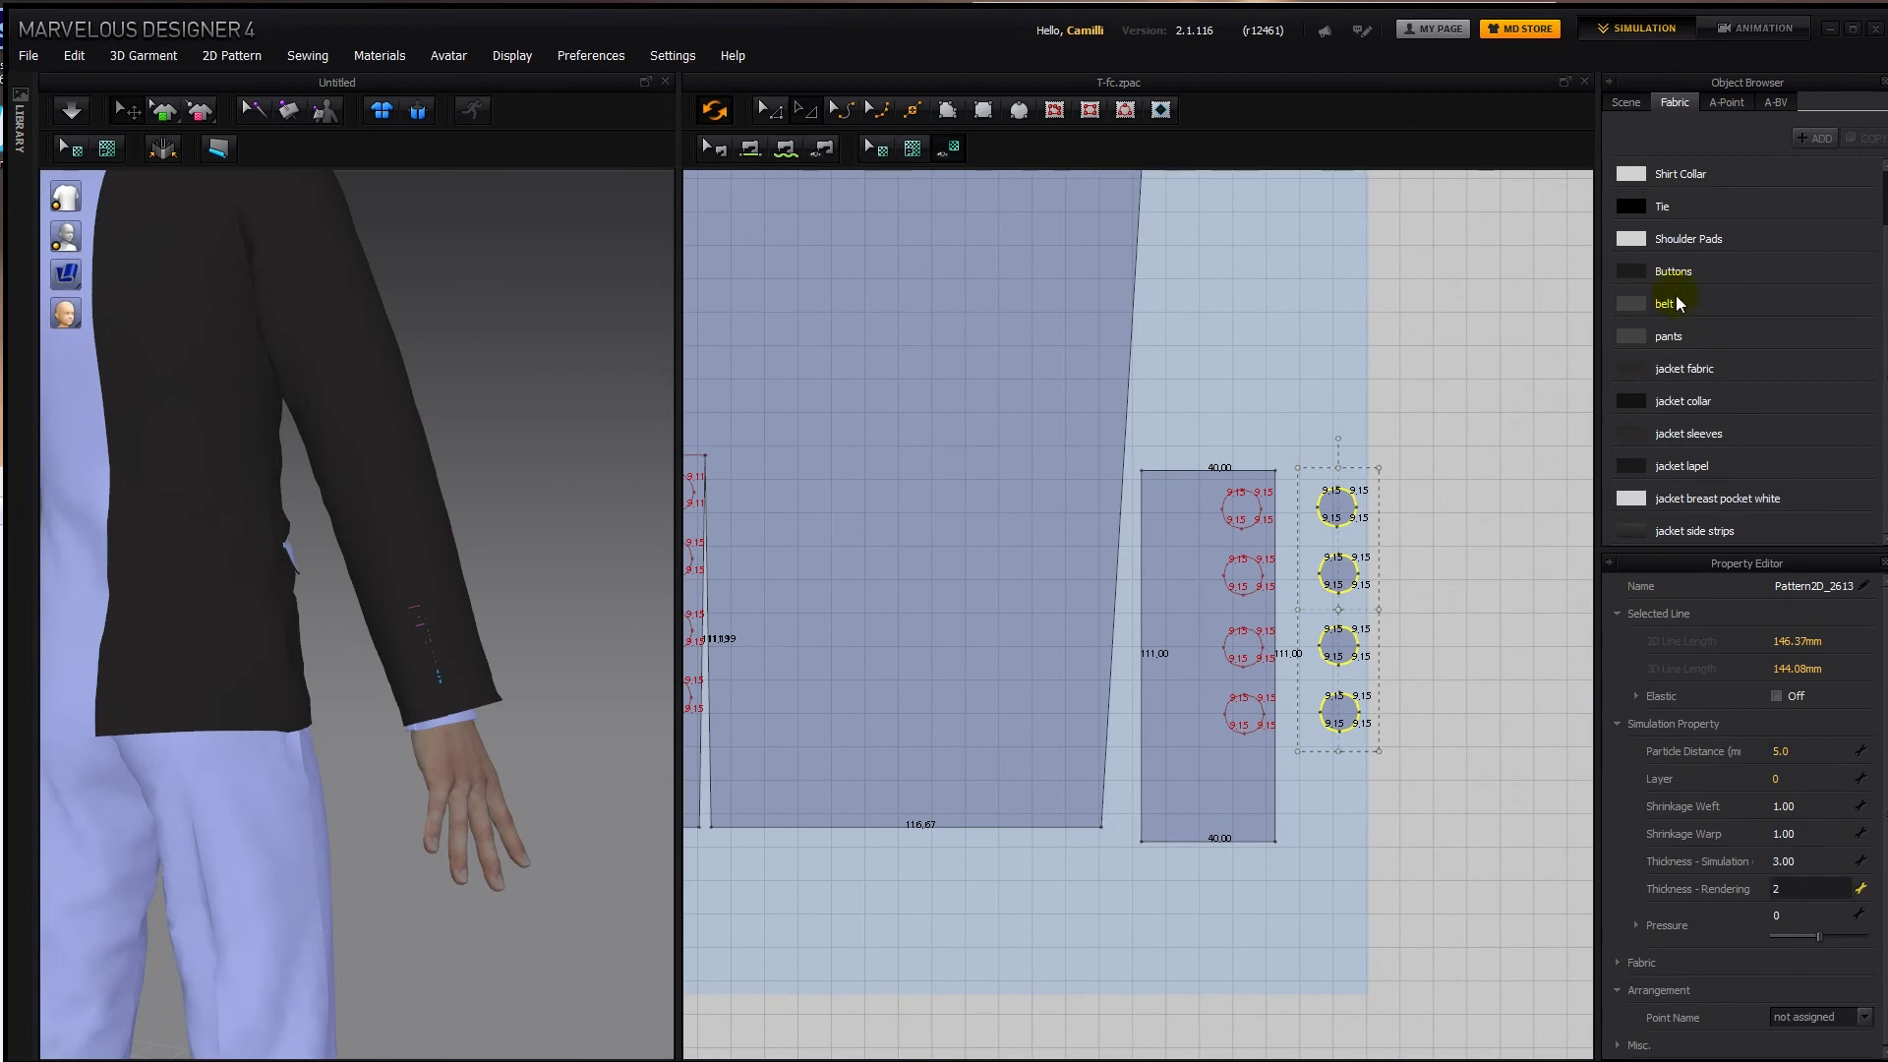
Sew each of the four new button pieces to its matching circle beside the left sleeve's slit.
left_click(1333, 494)
left_click(792, 477)
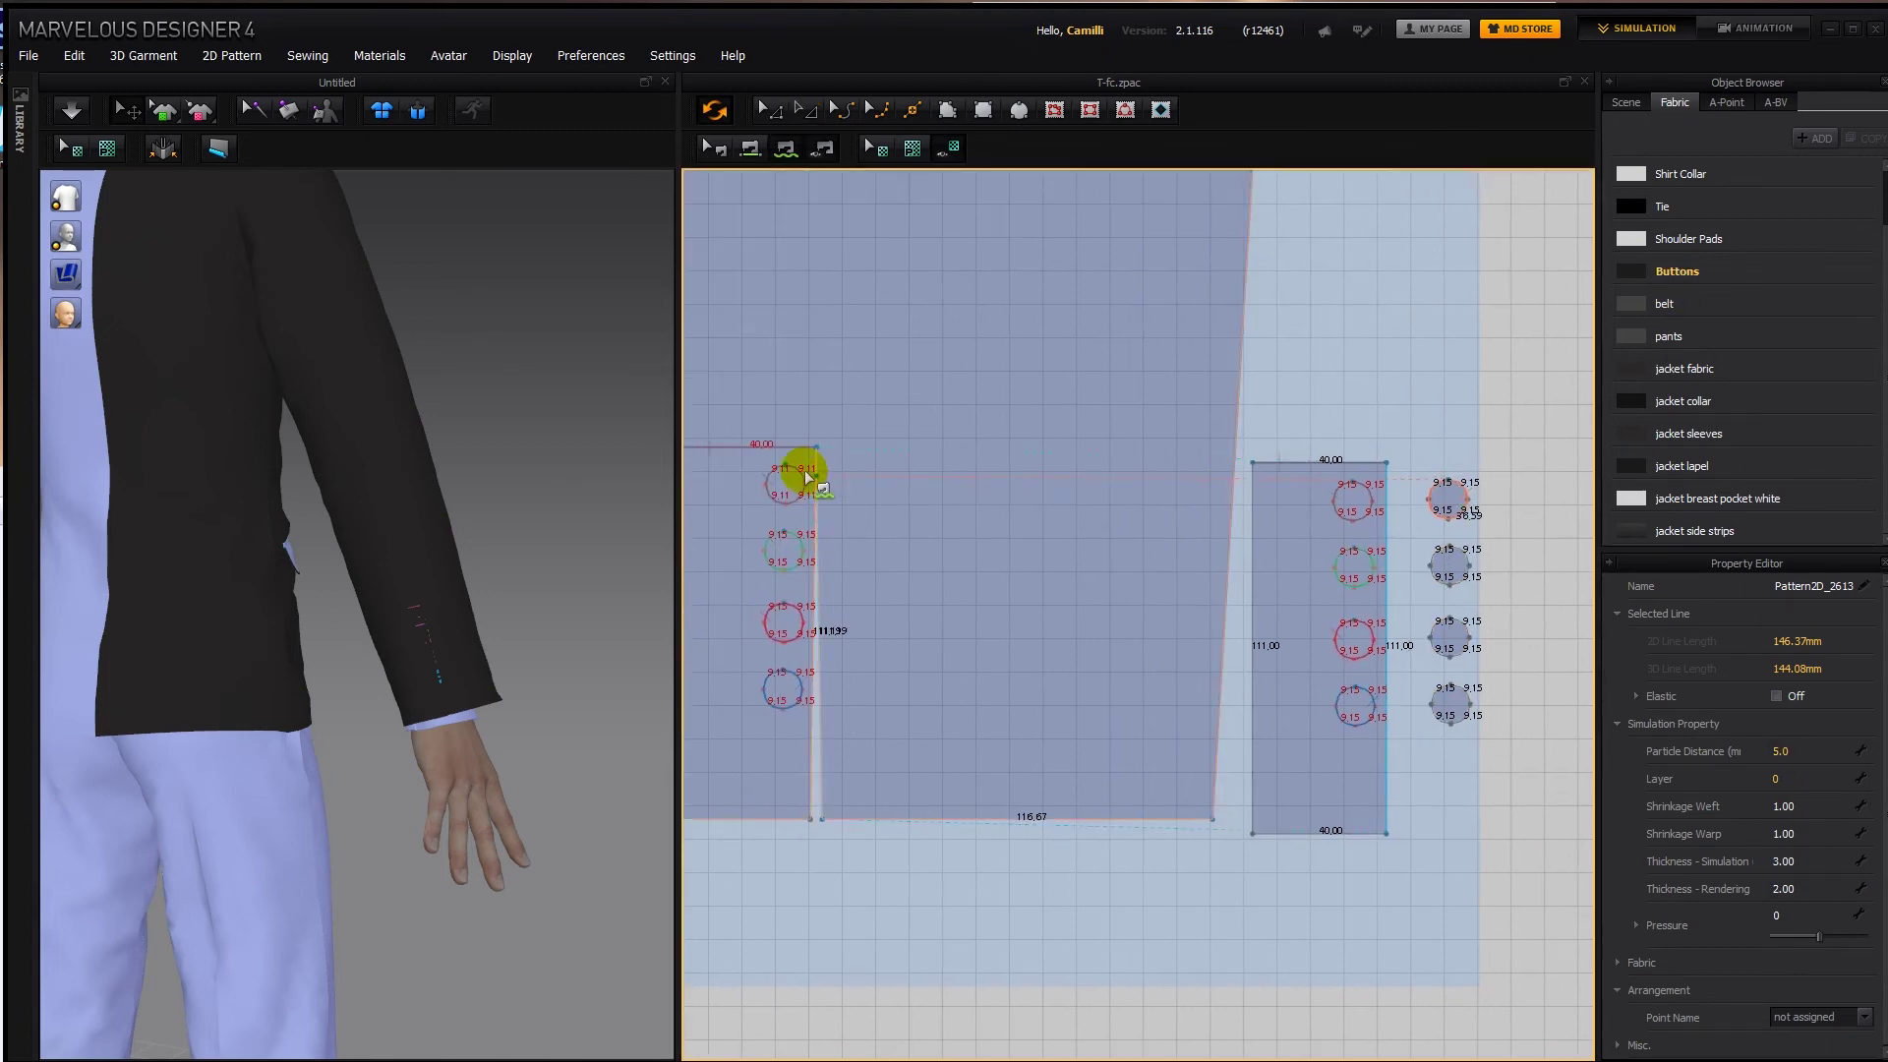
left_click(1451, 619)
left_click(784, 604)
left_click(784, 669)
left_click(1448, 685)
key("b")
Copy the four button pieces and paste them beside the underlap rectangle of the right sleeve.
left_click_drag(1445, 472, 1460, 720)
right_click(1460, 720)
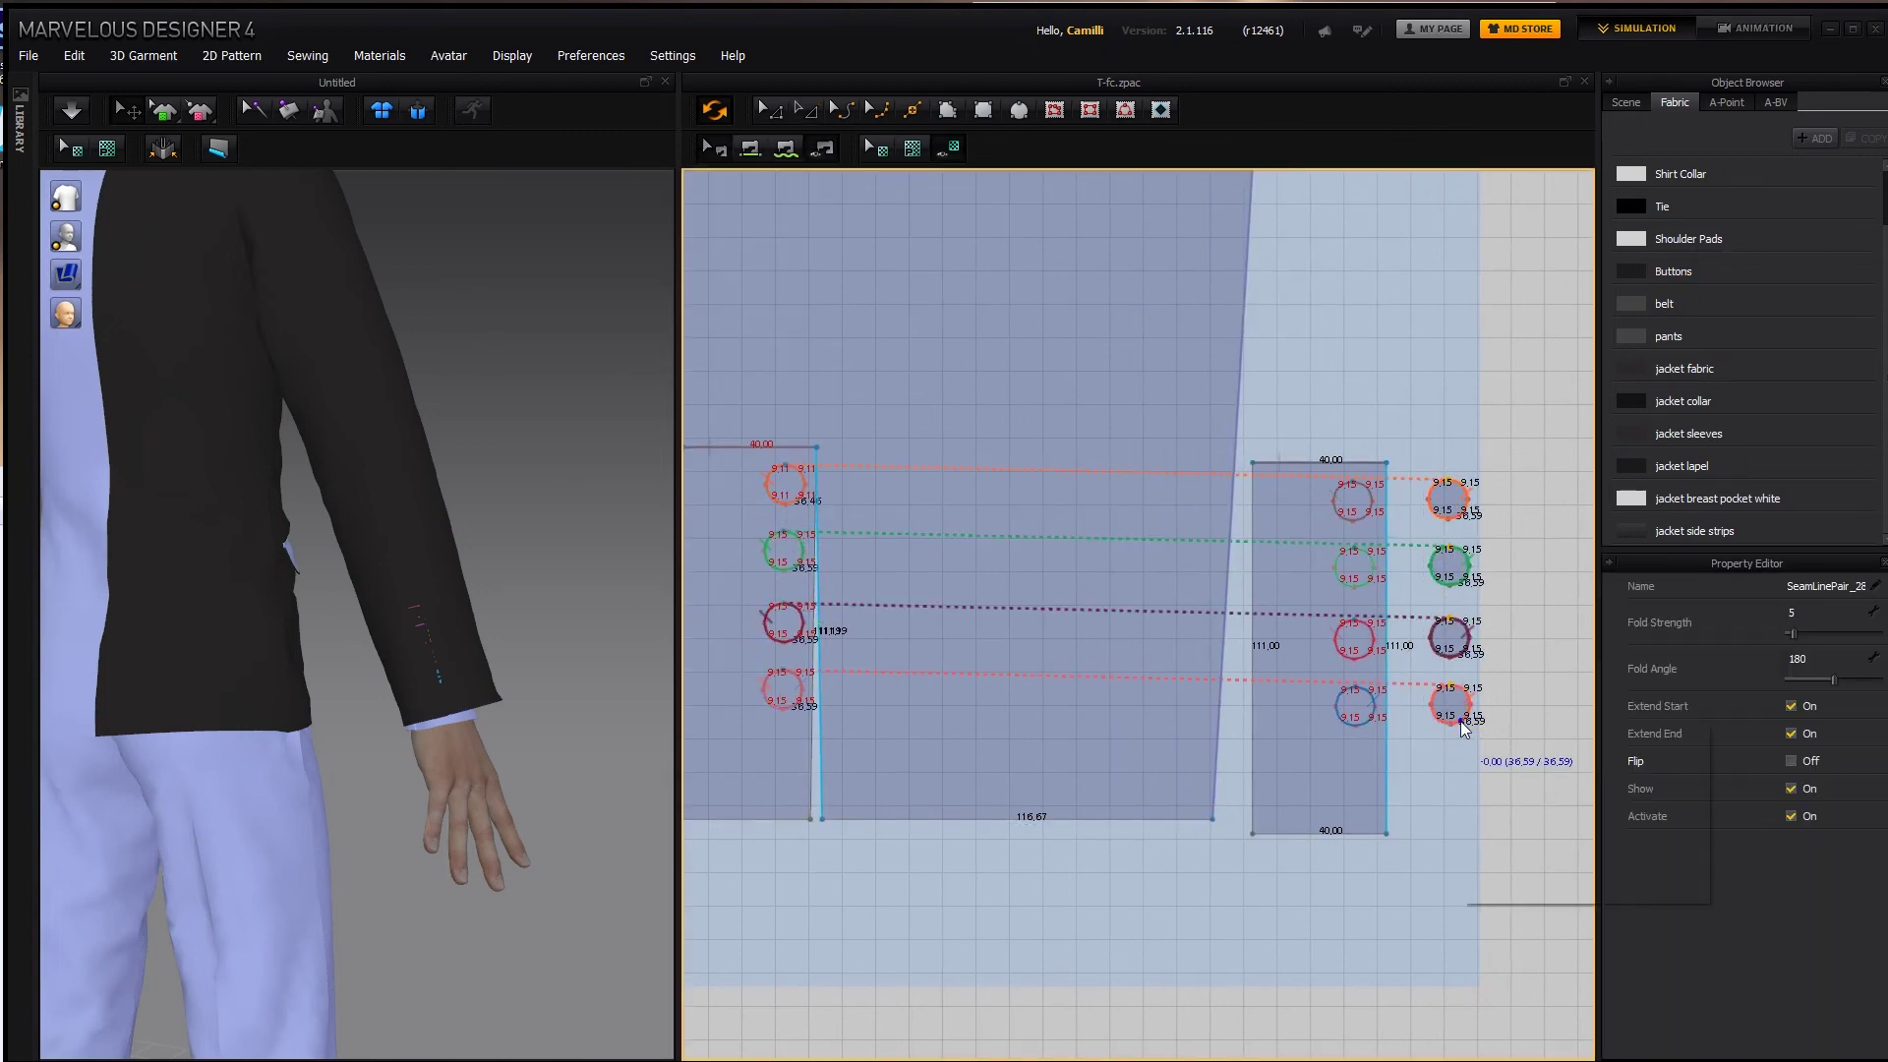
key("z")
left_click_drag(1415, 456, 1489, 742)
scroll(1412, 721, "down", 8)
middle_click_drag(884, 629, 1255, 547)
middle_click_drag(747, 491, 1009, 561)
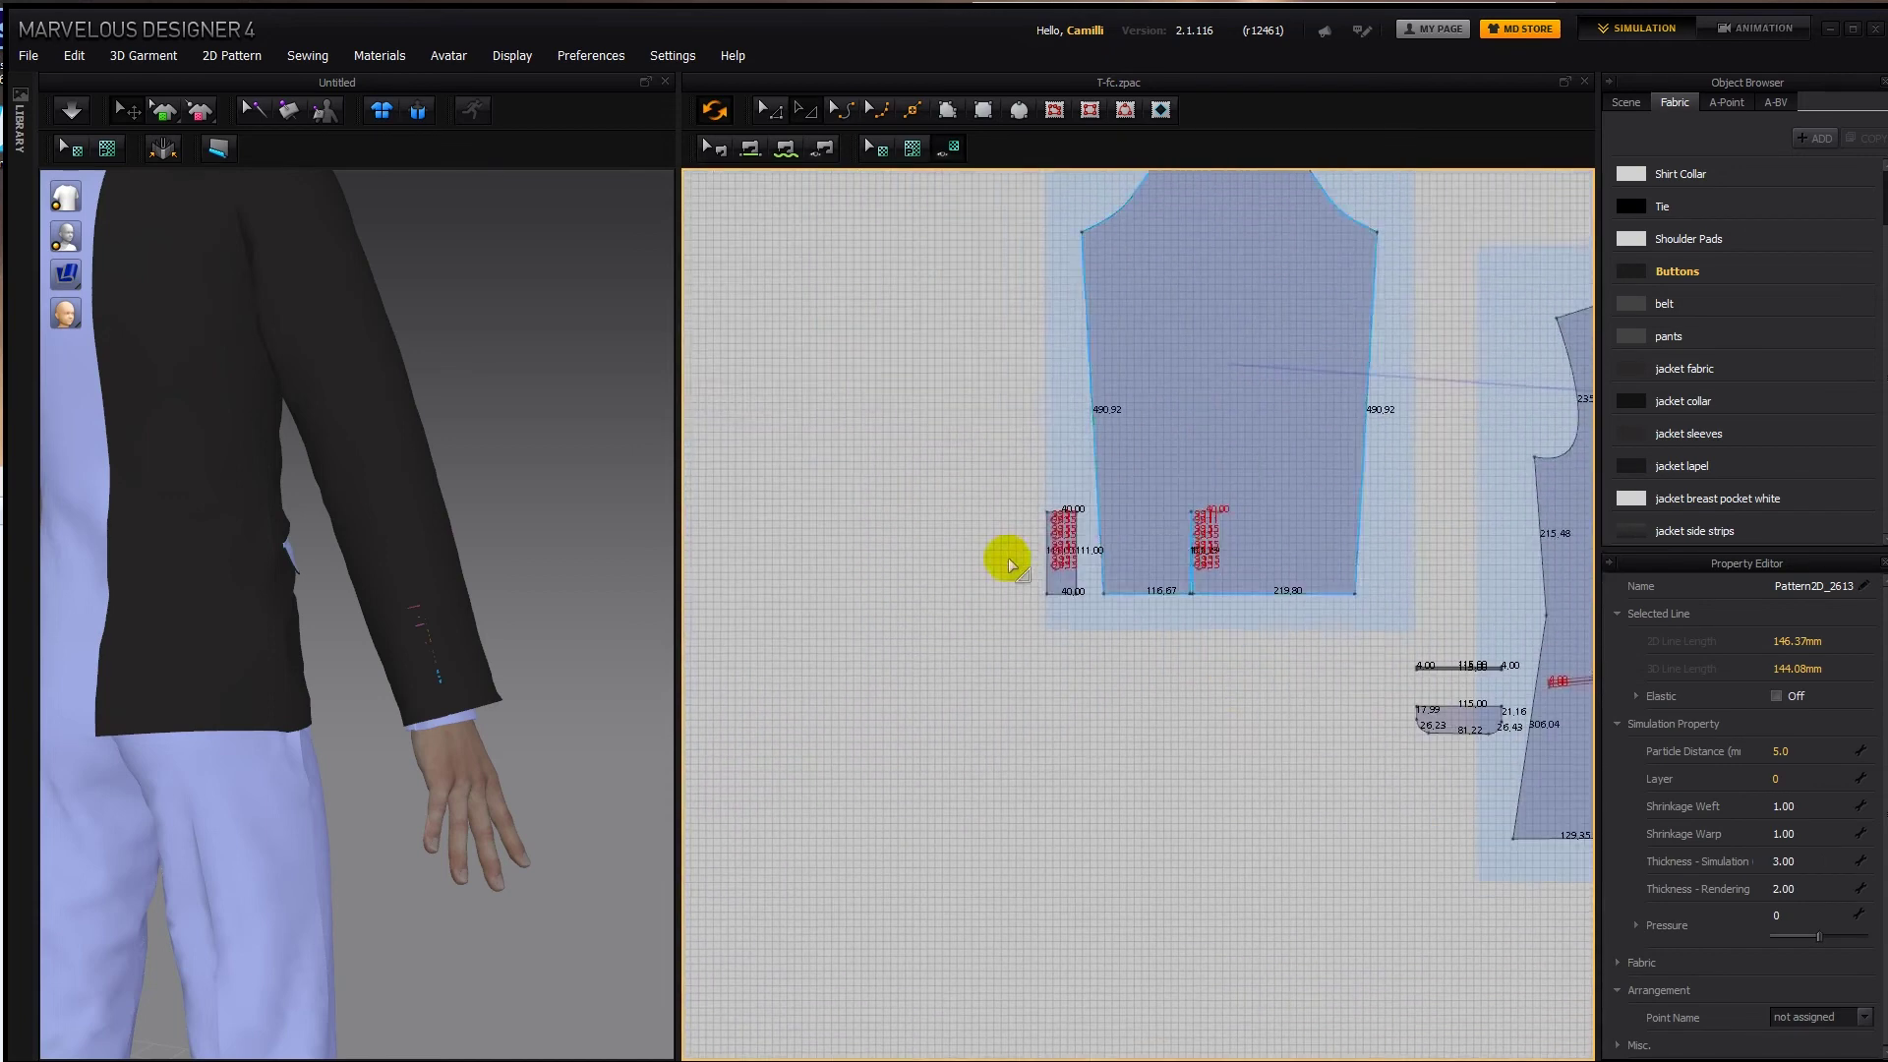
scroll(1038, 510, "up", 6)
key("ctrl+v")
left_click(994, 619)
Sew each of the four pasted button pieces to its matching circle beside the right sleeve's slit.
key("m")
left_click(994, 531)
middle_click_drag(1333, 554, 1216, 517)
left_click(1445, 489)
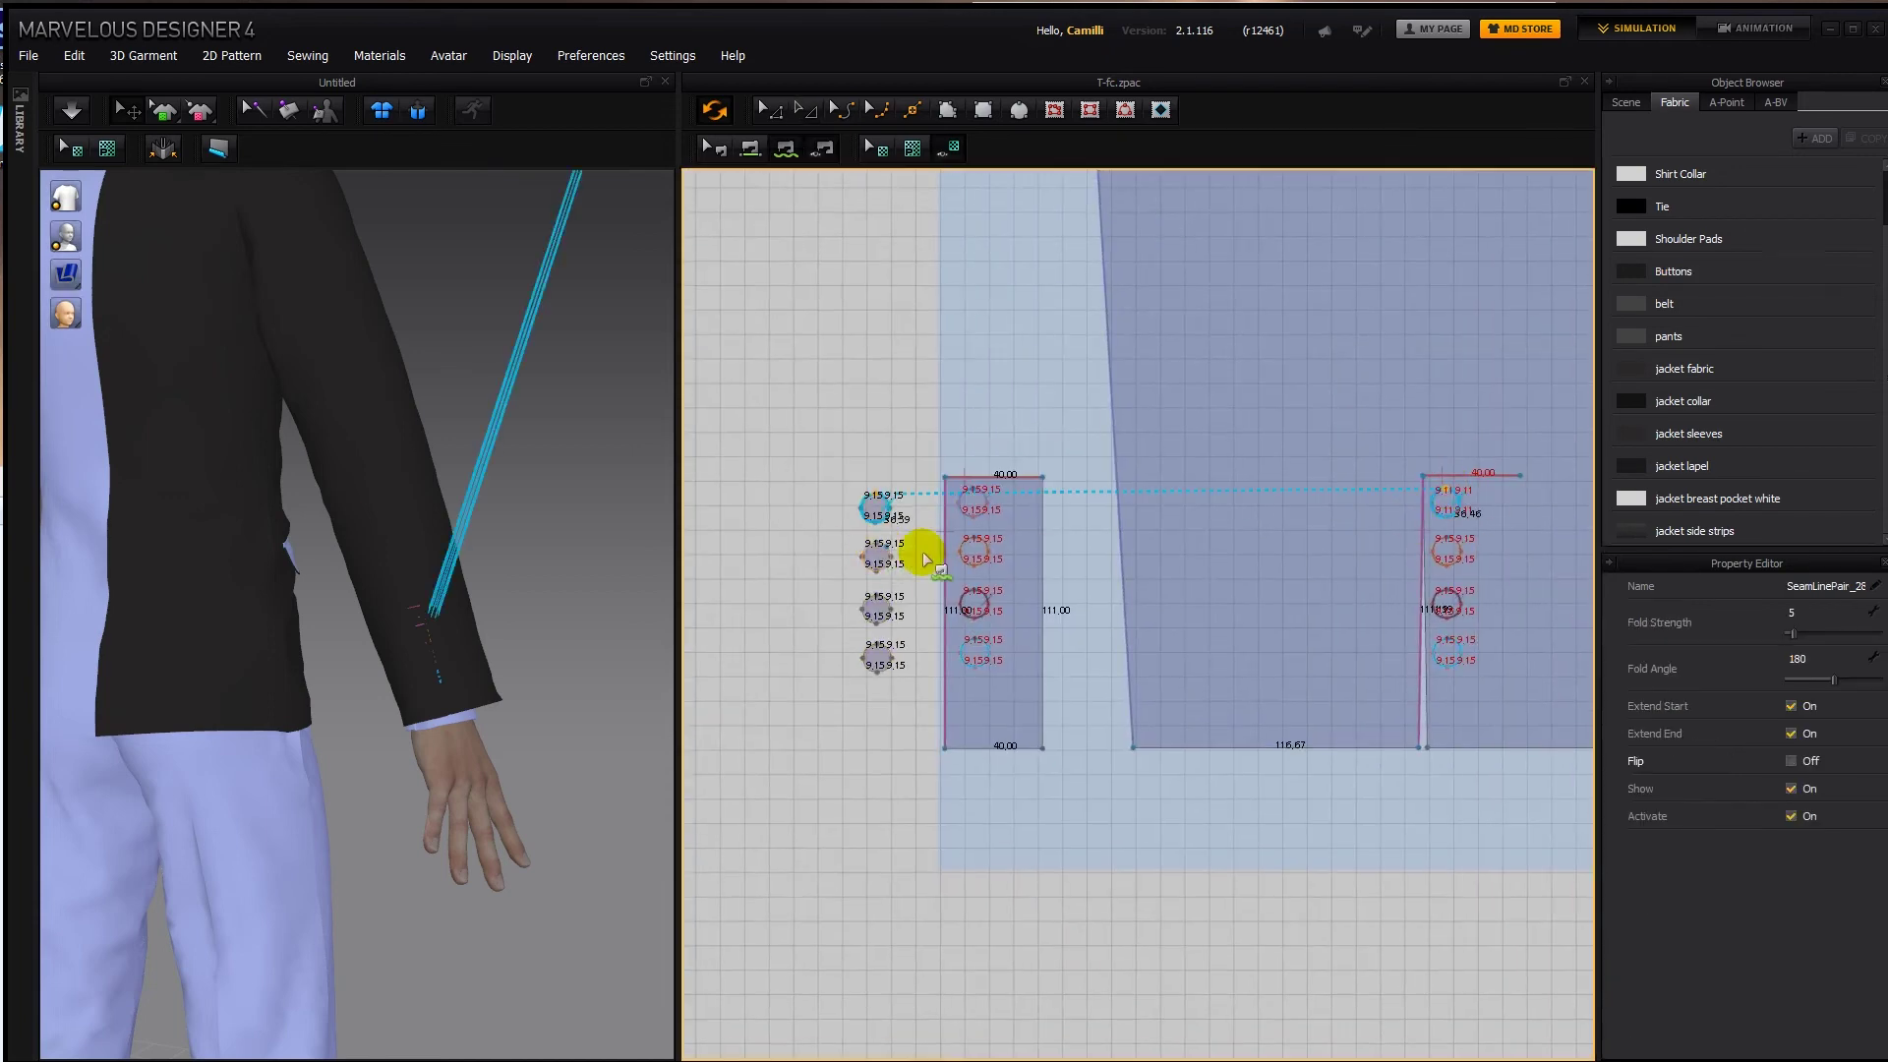
left_click(1446, 538)
left_click(878, 598)
left_click(877, 649)
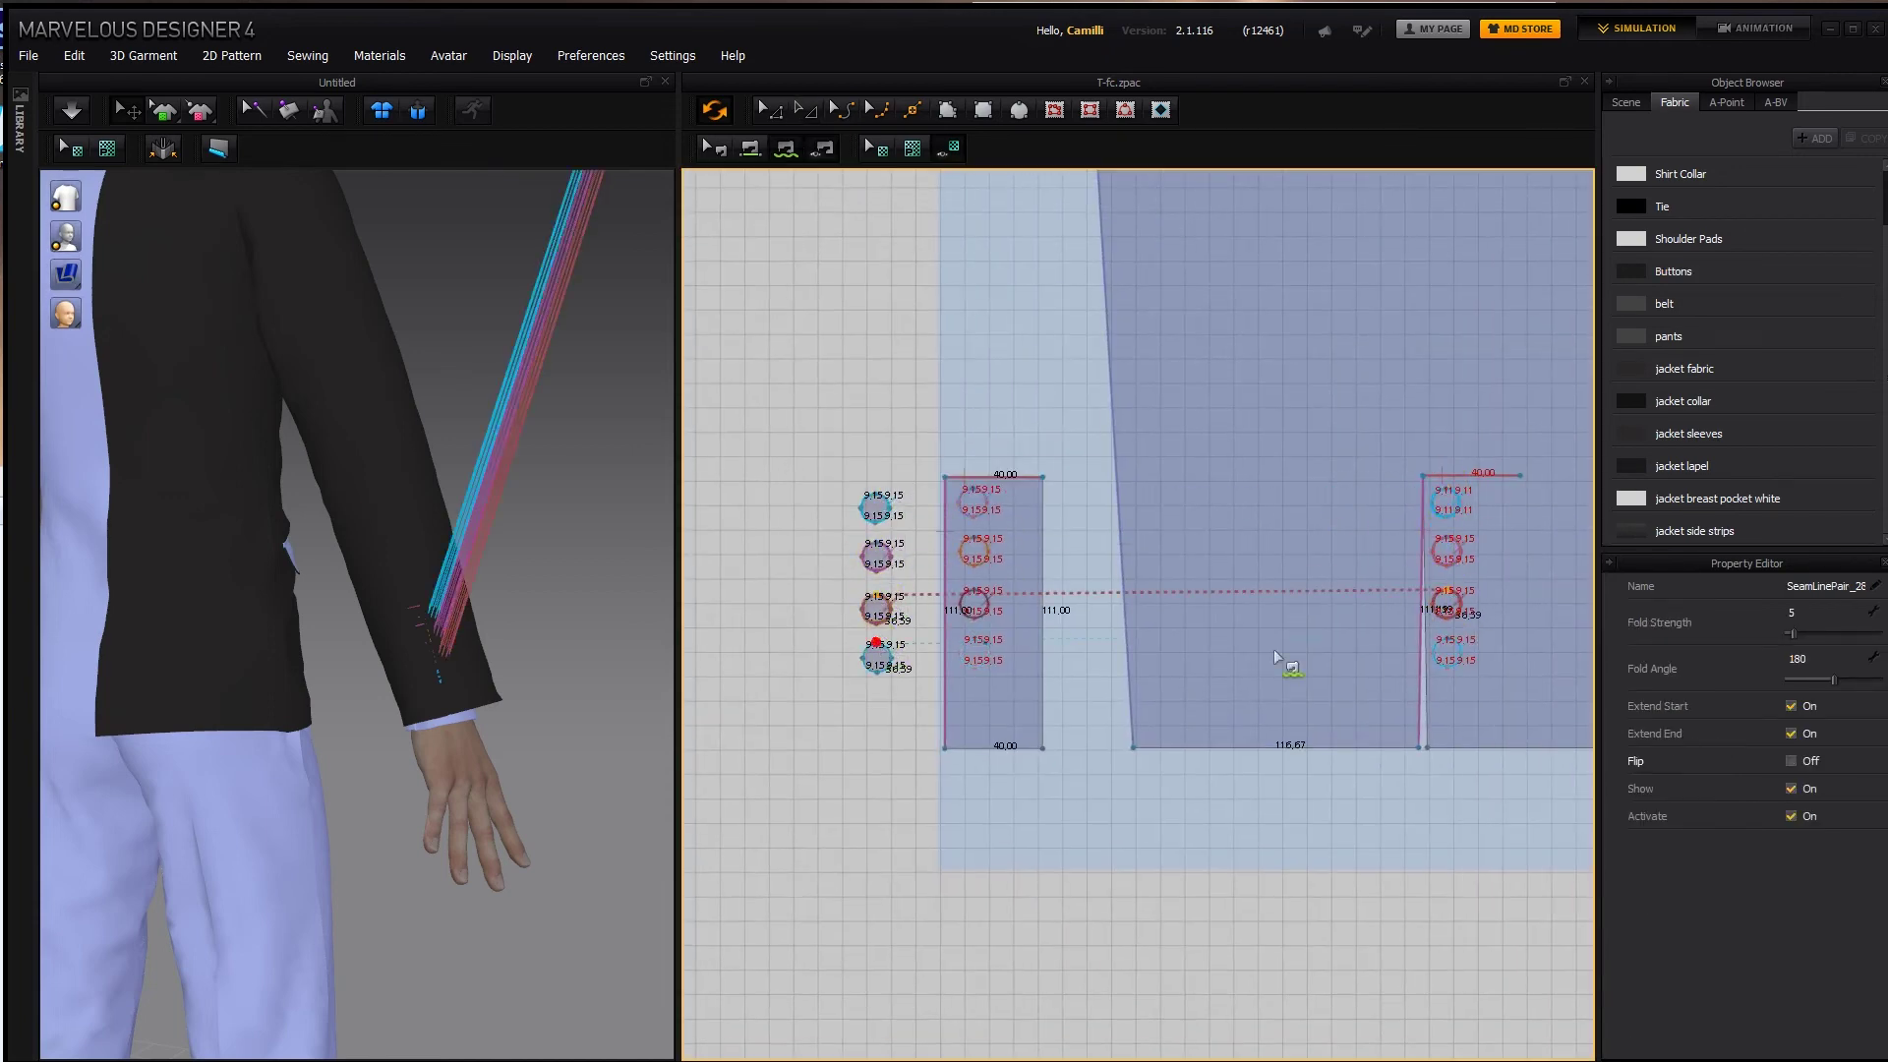
left_click(1447, 641)
Superimpose both sets of sewn button pieces over their sleeves in the 3D view with Superimpose (Over).
key("a")
left_click_drag(924, 693, 838, 462)
scroll(324, 393, "down", 6)
right_click(493, 264)
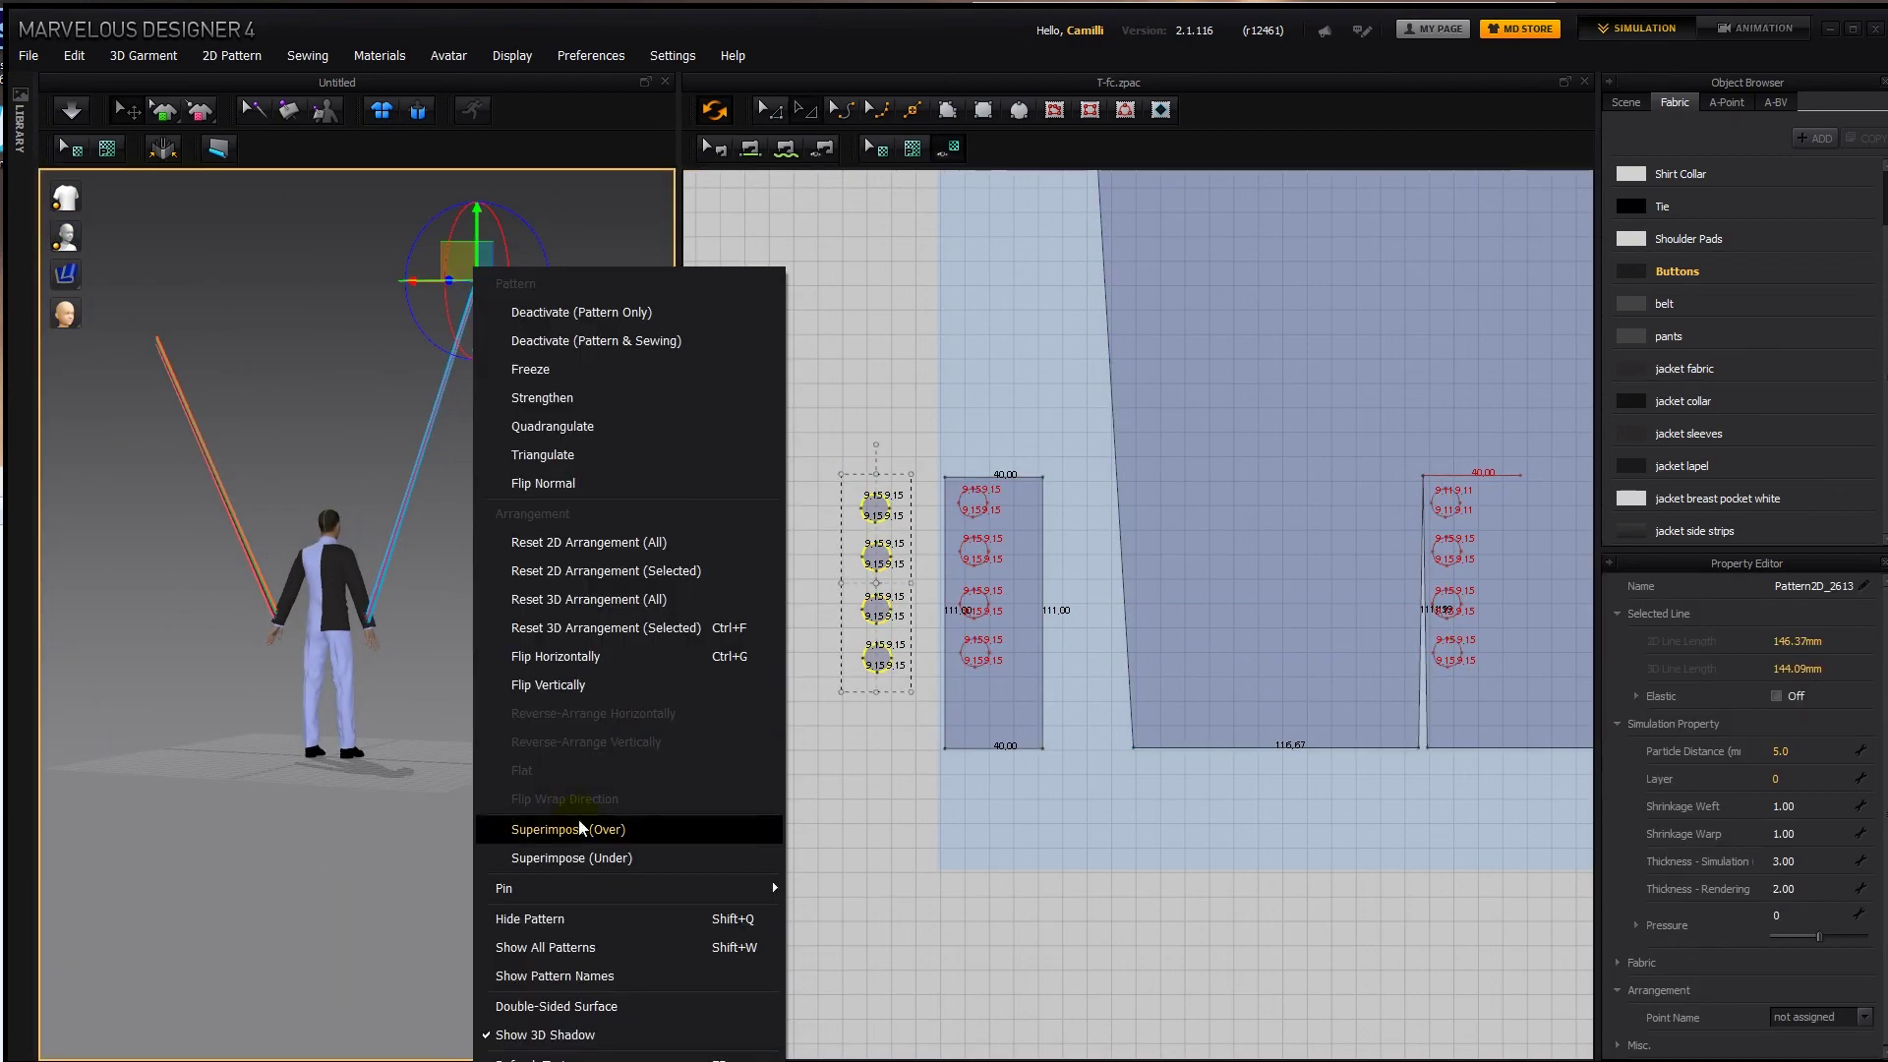
left_click(579, 826)
scroll(1116, 717, "down", 5)
scroll(946, 694, "up", 4)
left_click_drag(1009, 659, 958, 809)
right_click(150, 316)
left_click(307, 876)
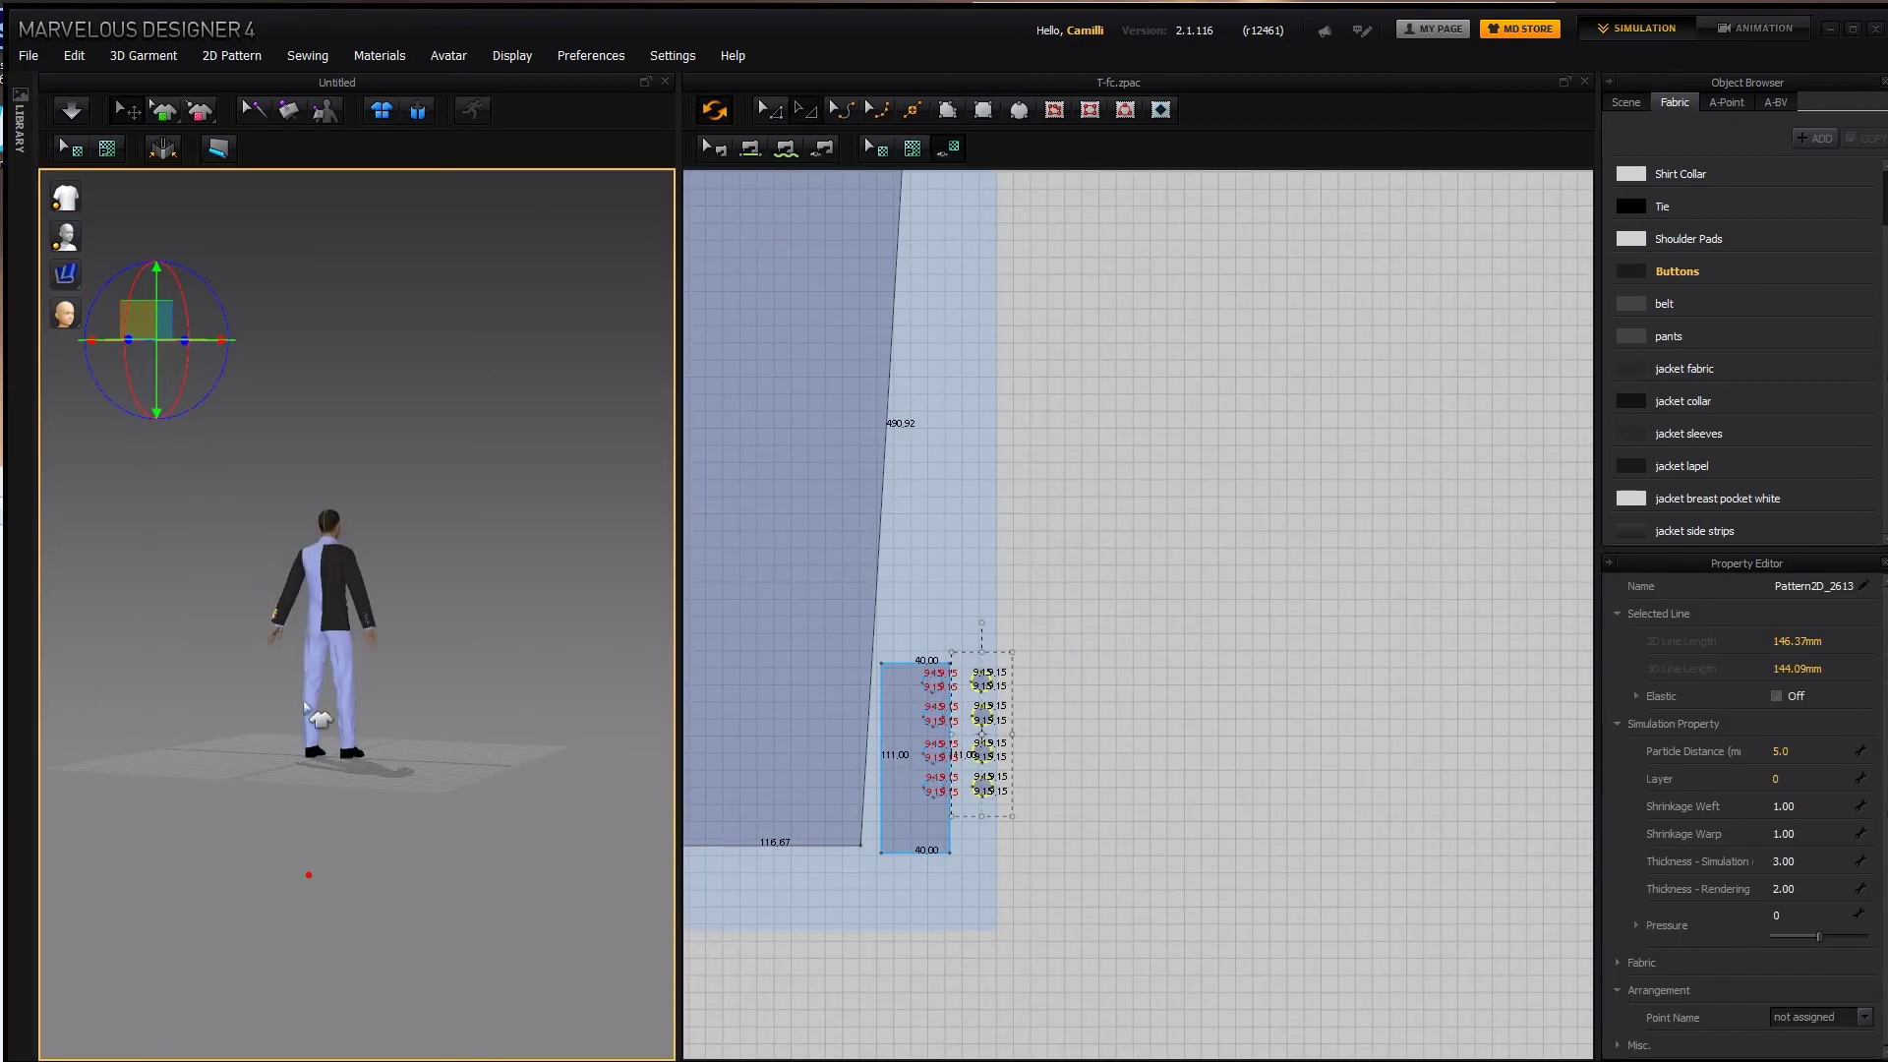
Simulate the garment with the new cuff buttons and inspect the cuffs and the complete suit.
scroll(320, 679, "up", 5)
middle_click_drag(375, 653, 451, 674)
scroll(413, 669, "up", 2)
left_click(345, 707)
key("space")
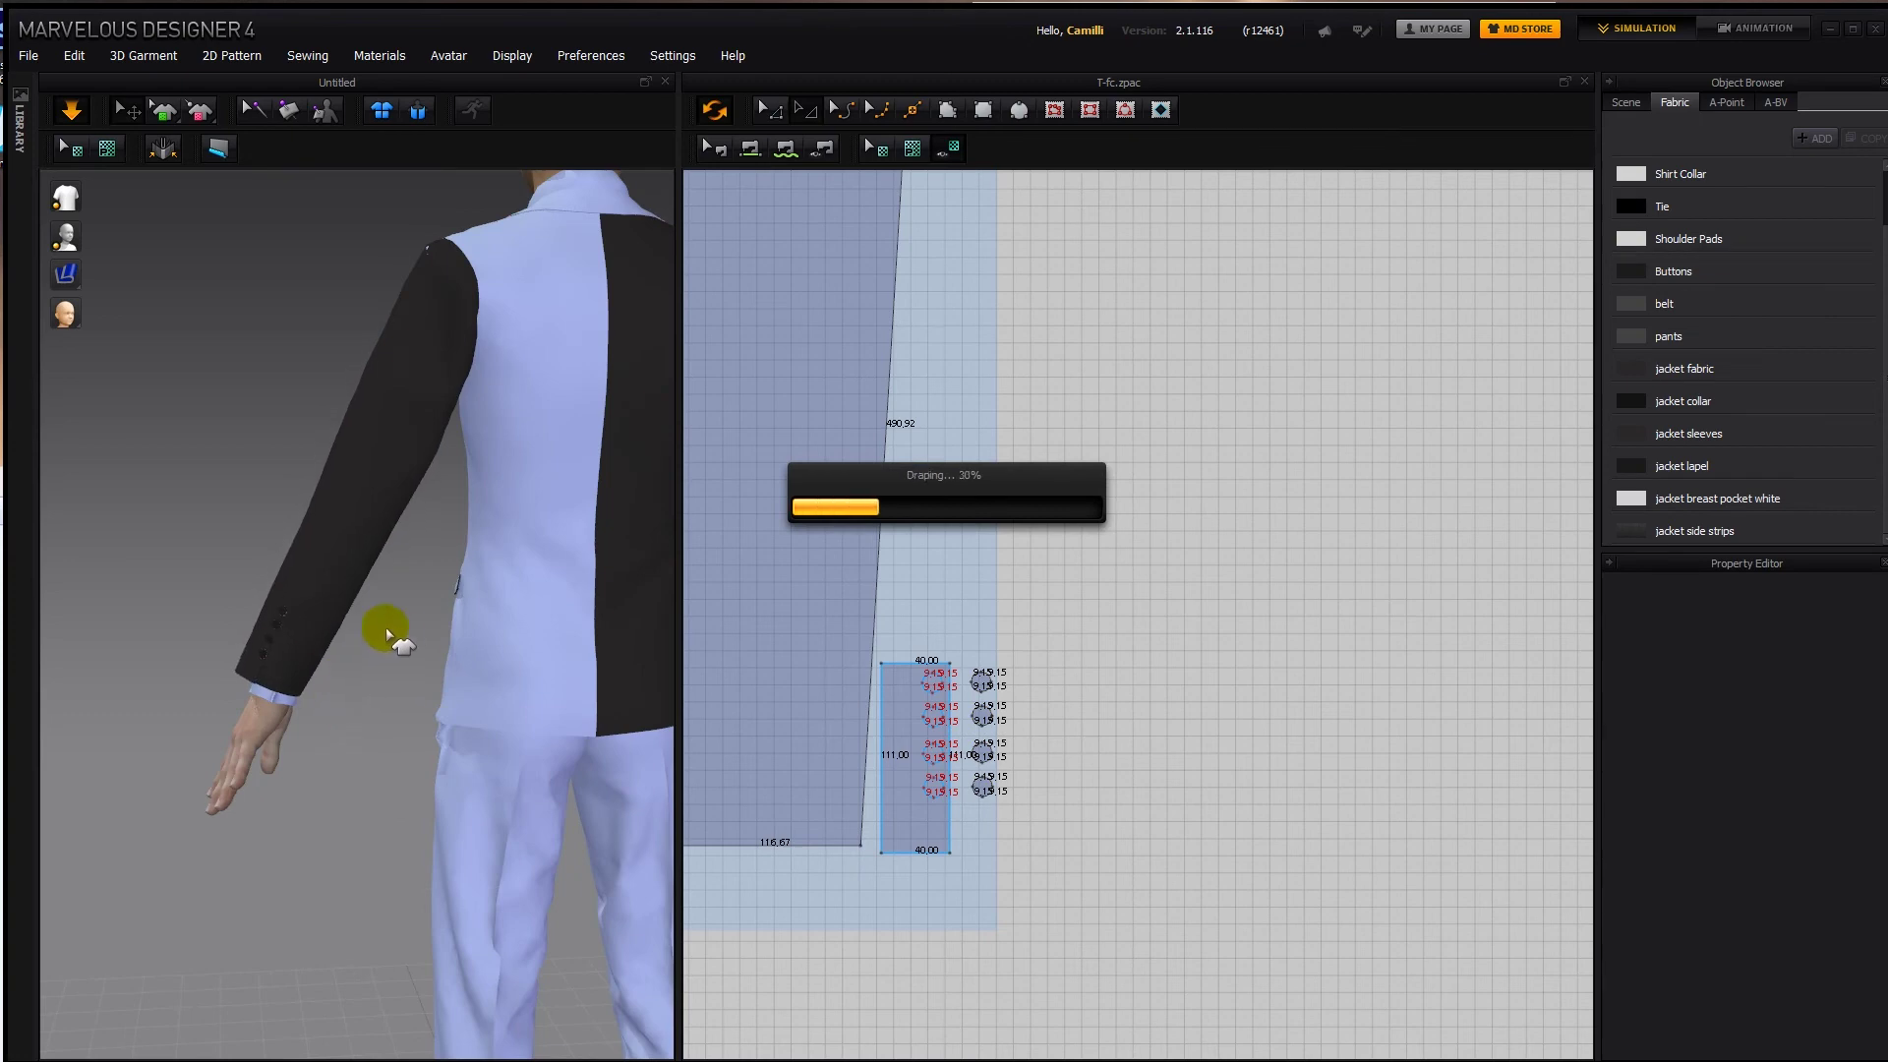
right_click_drag(315, 640, 274, 611)
right_click_drag(623, 658, 341, 706)
scroll(490, 643, "up", 3)
right_click_drag(492, 646, 593, 656)
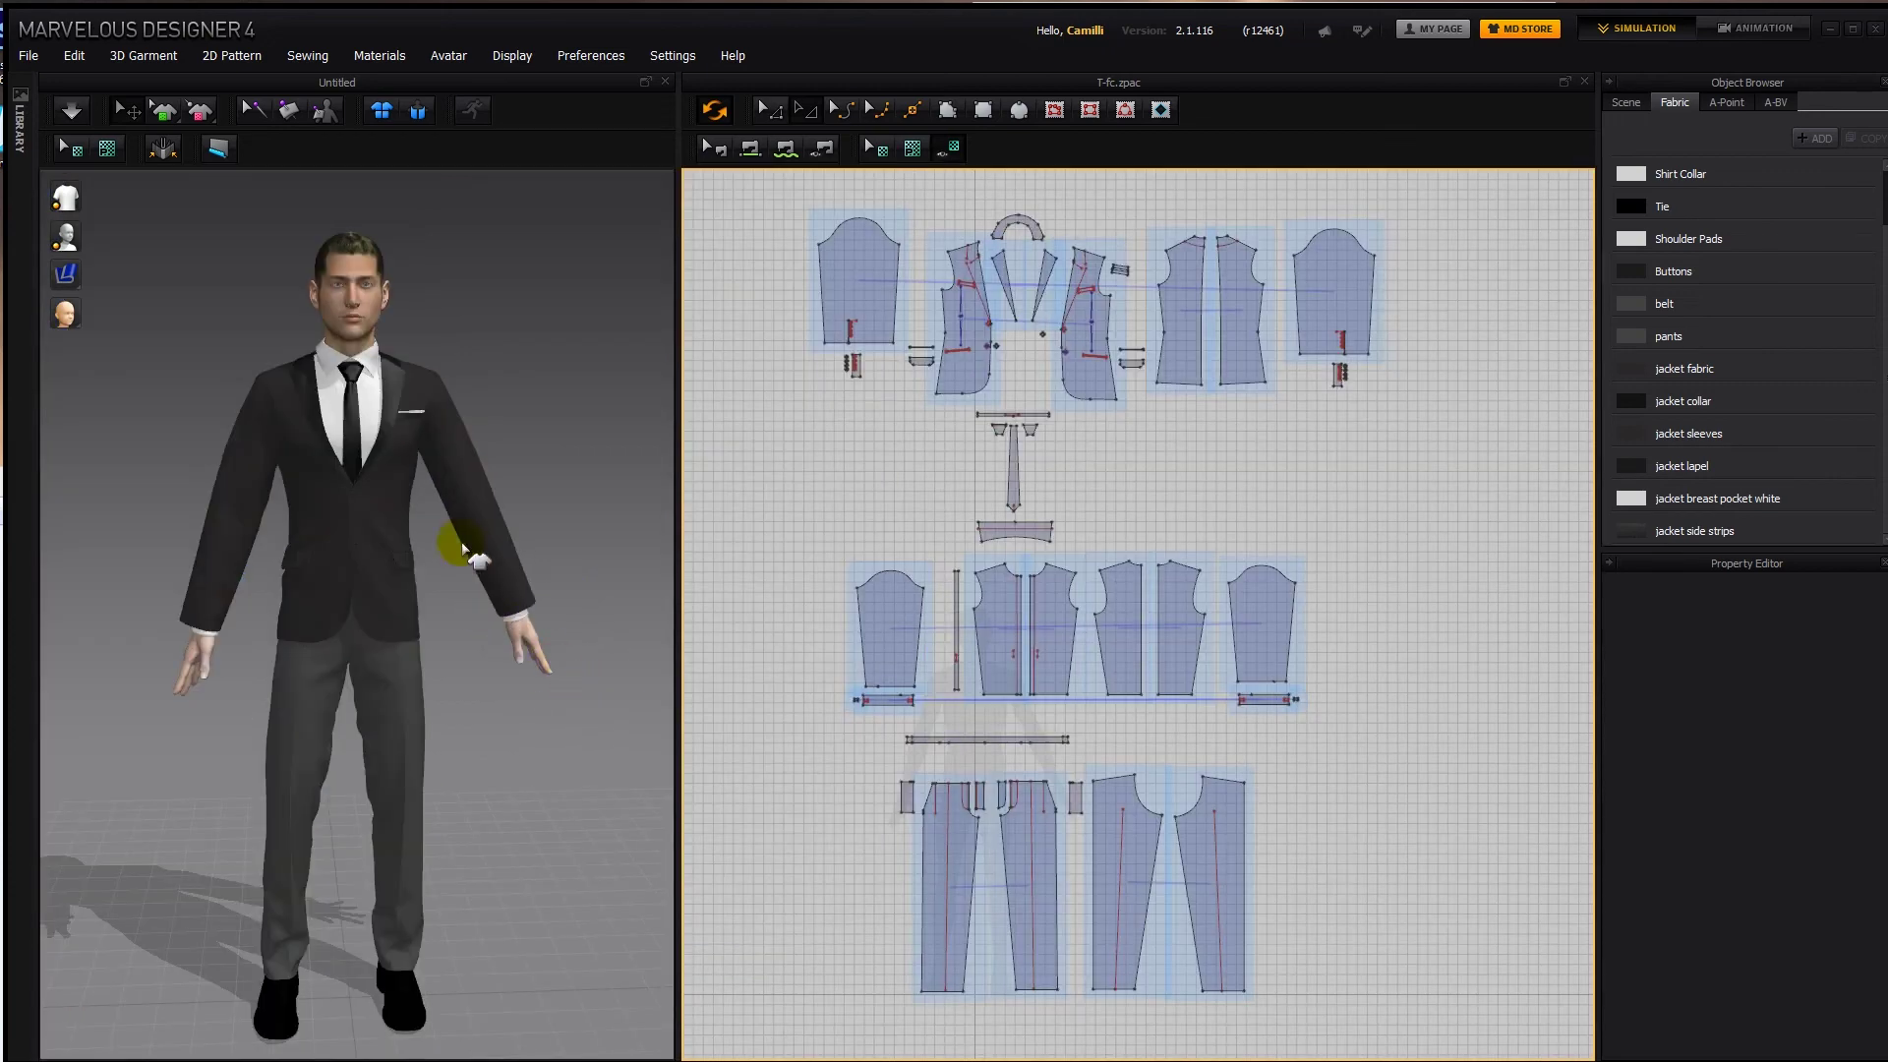
right_click_drag(580, 671, 14, 522)
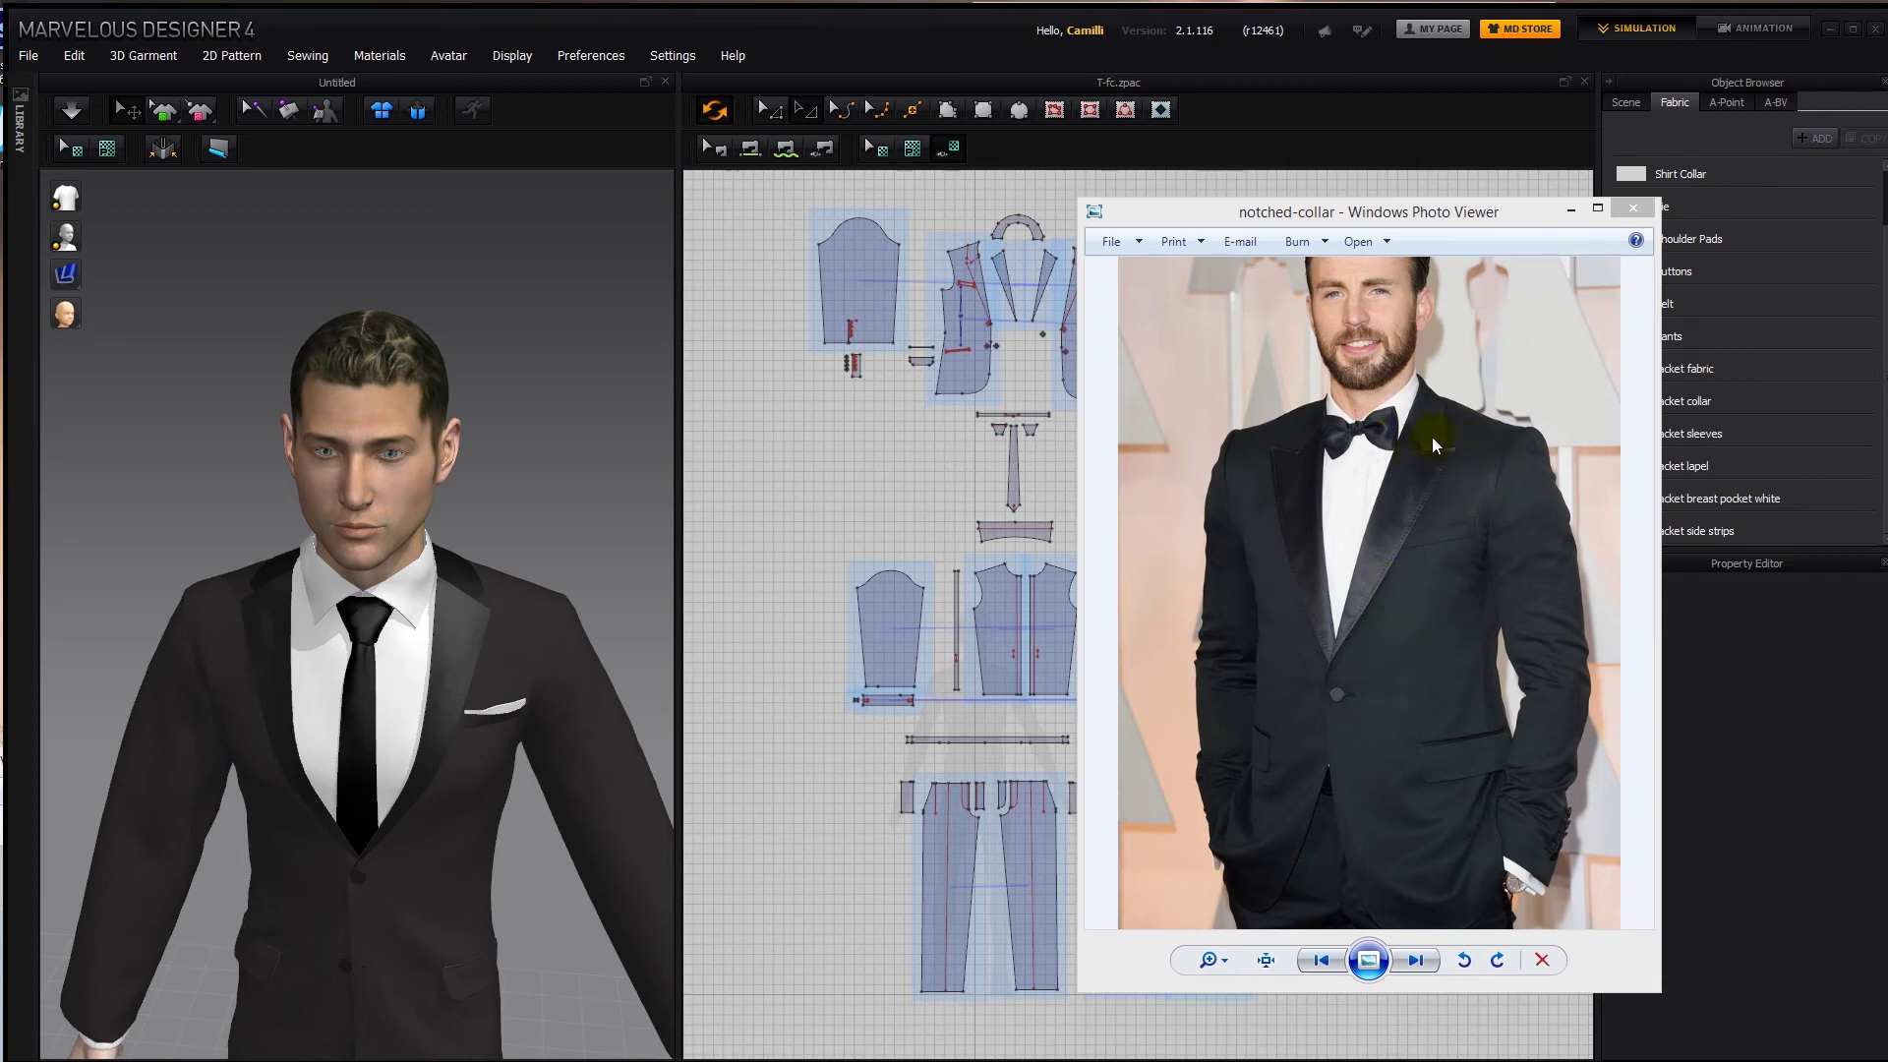
Add a point on the short upper edge of the lapel piece and pull it inward to form a notch.
left_click(1571, 210)
scroll(1091, 451, "up", 10)
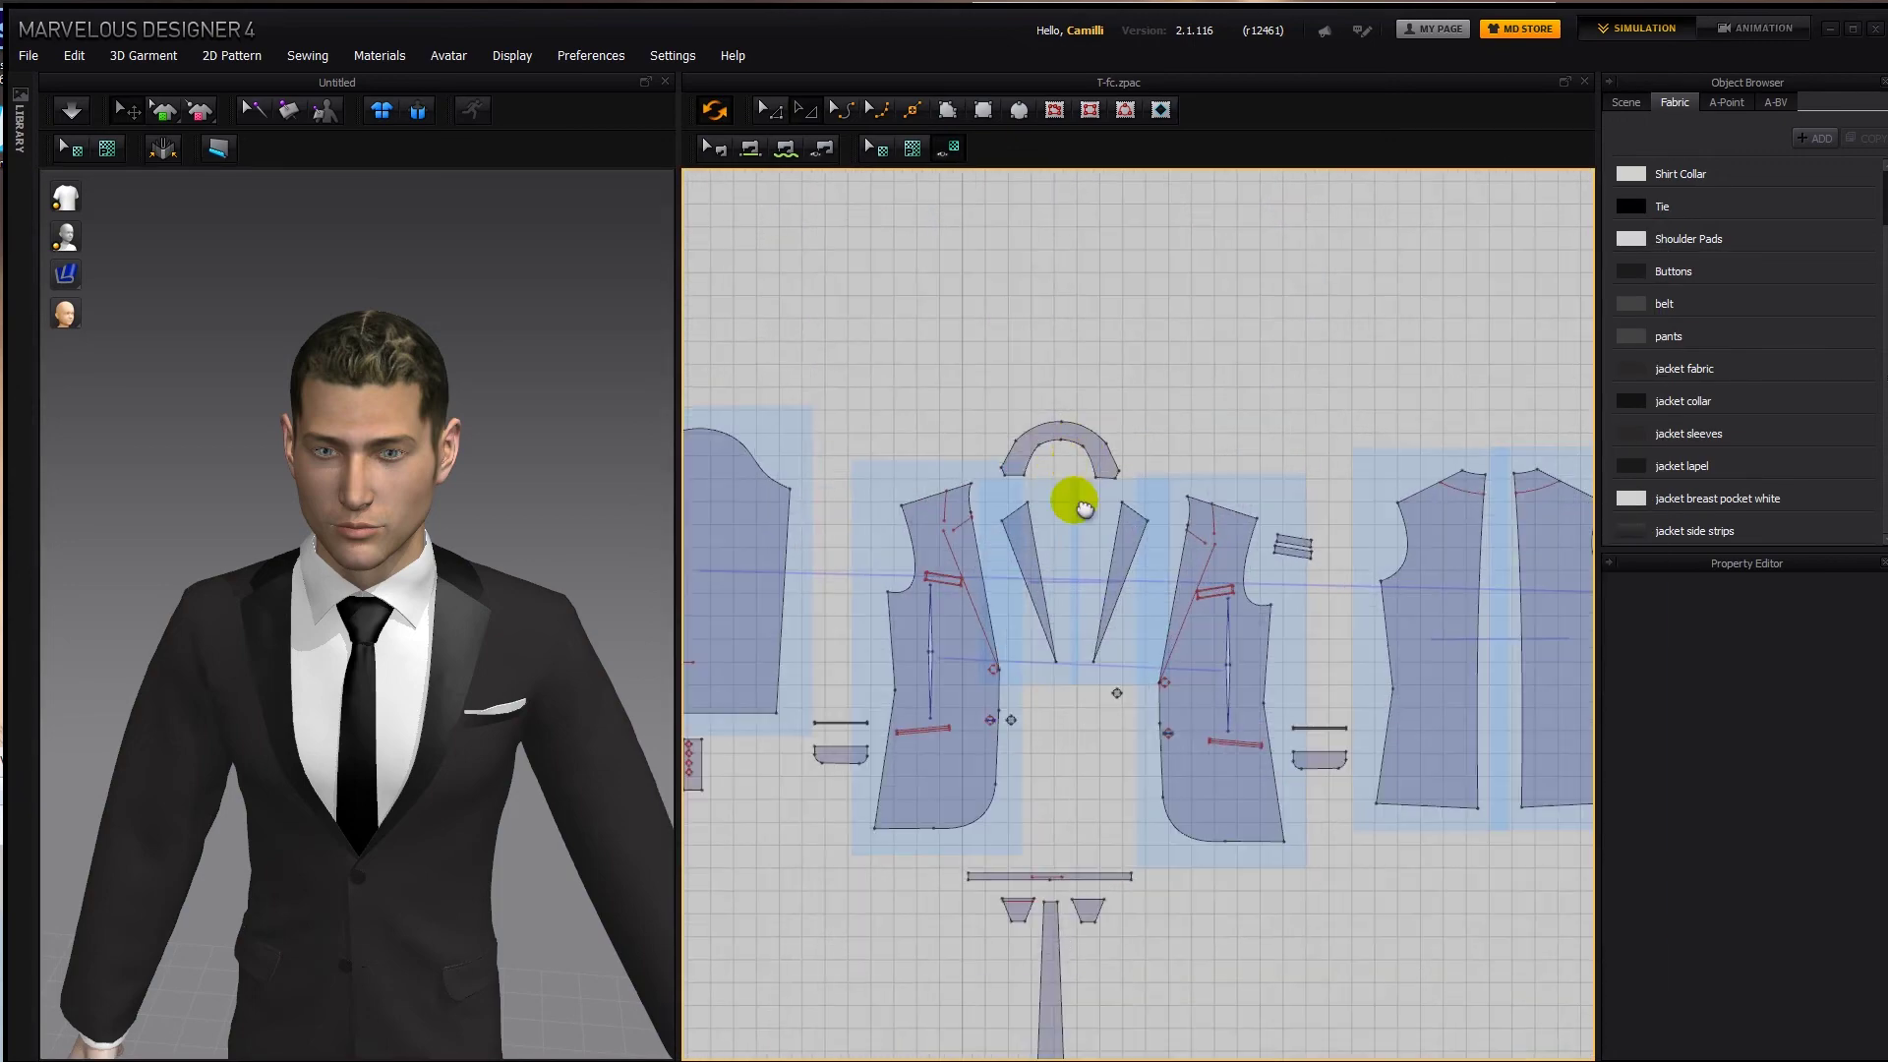
left_click(981, 576)
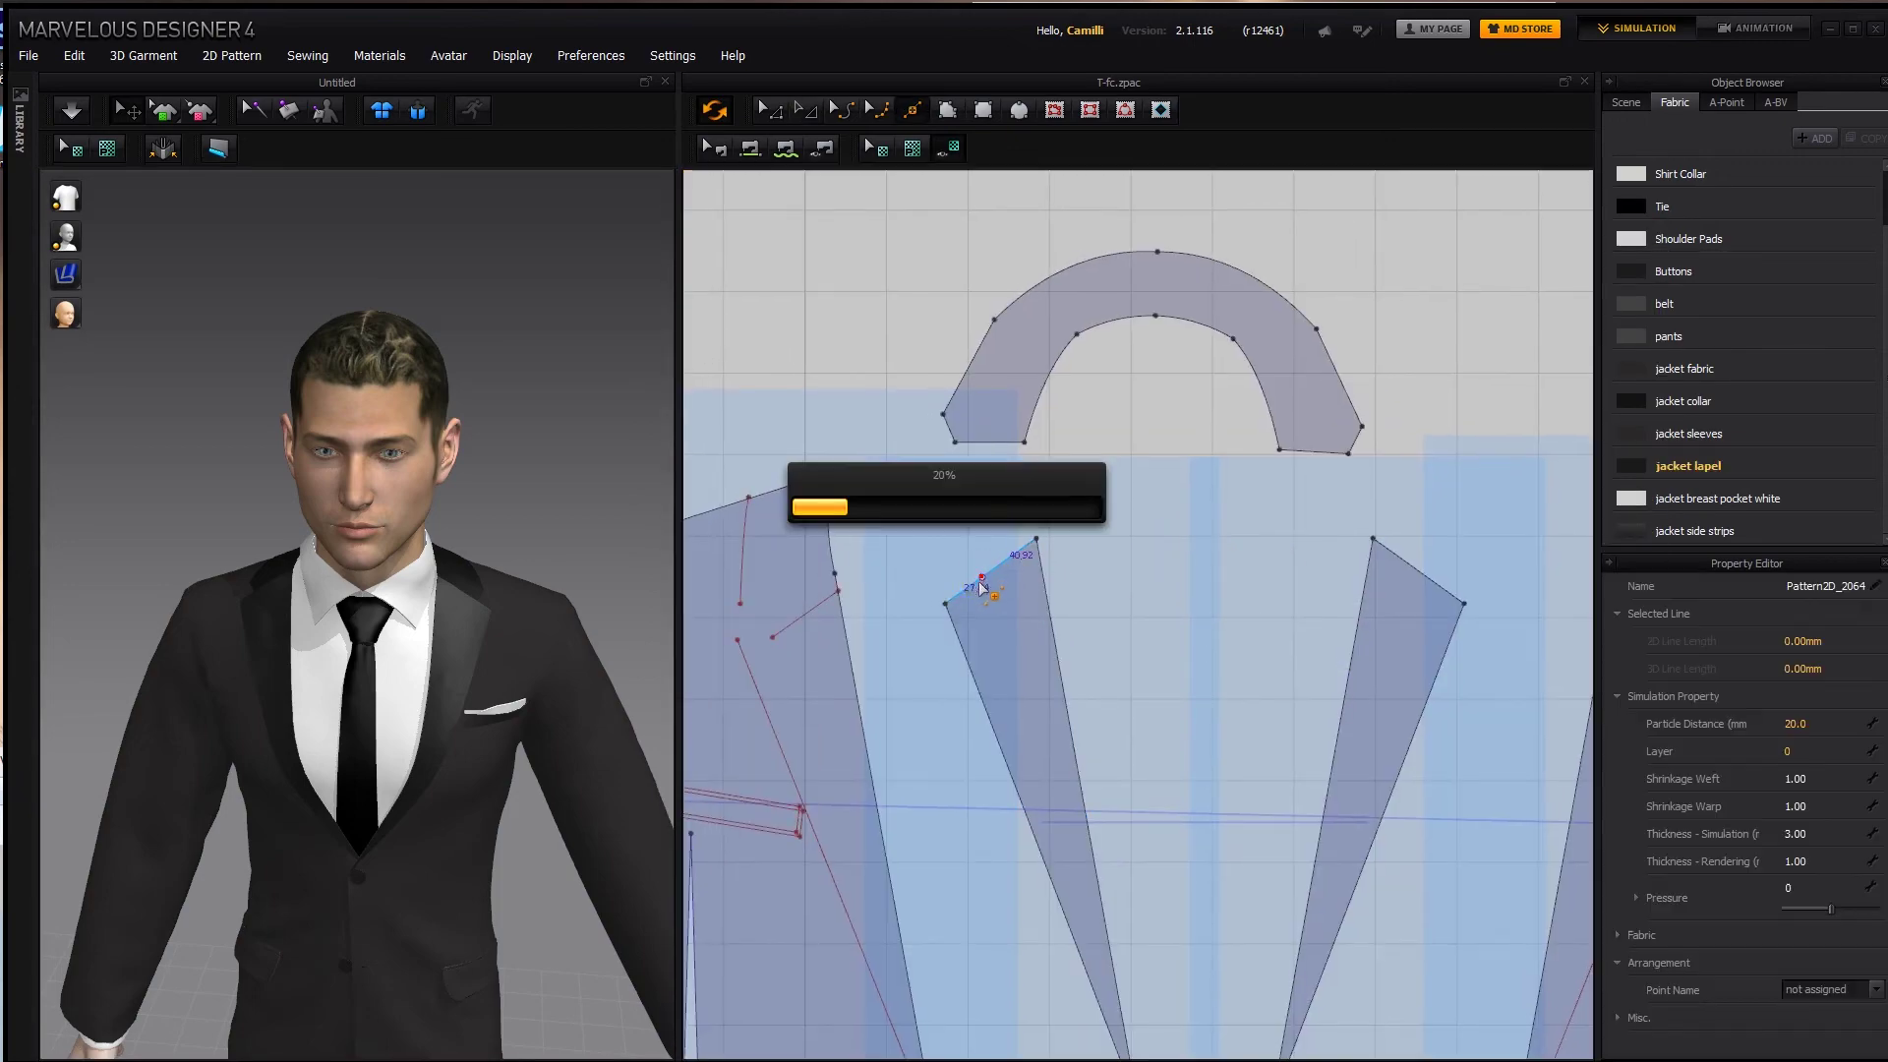
scroll(1042, 588, "down", 4)
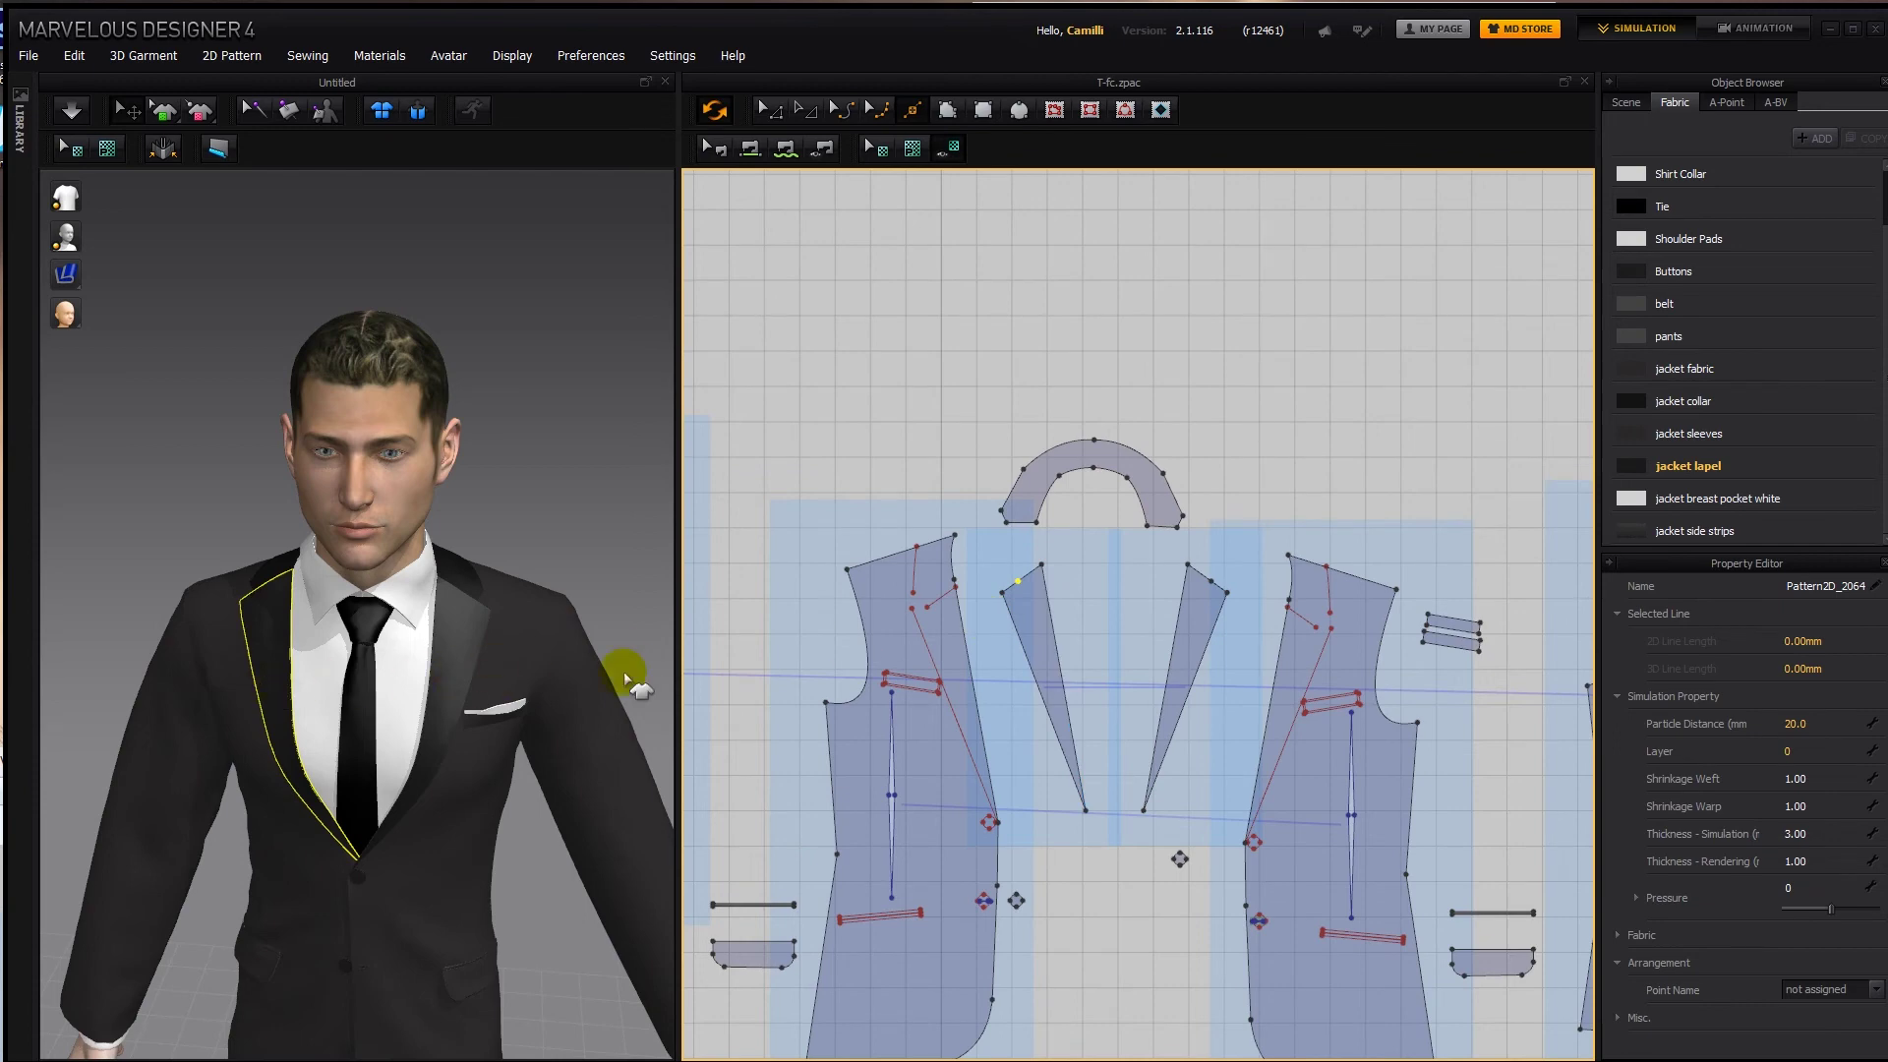
left_click(1020, 582)
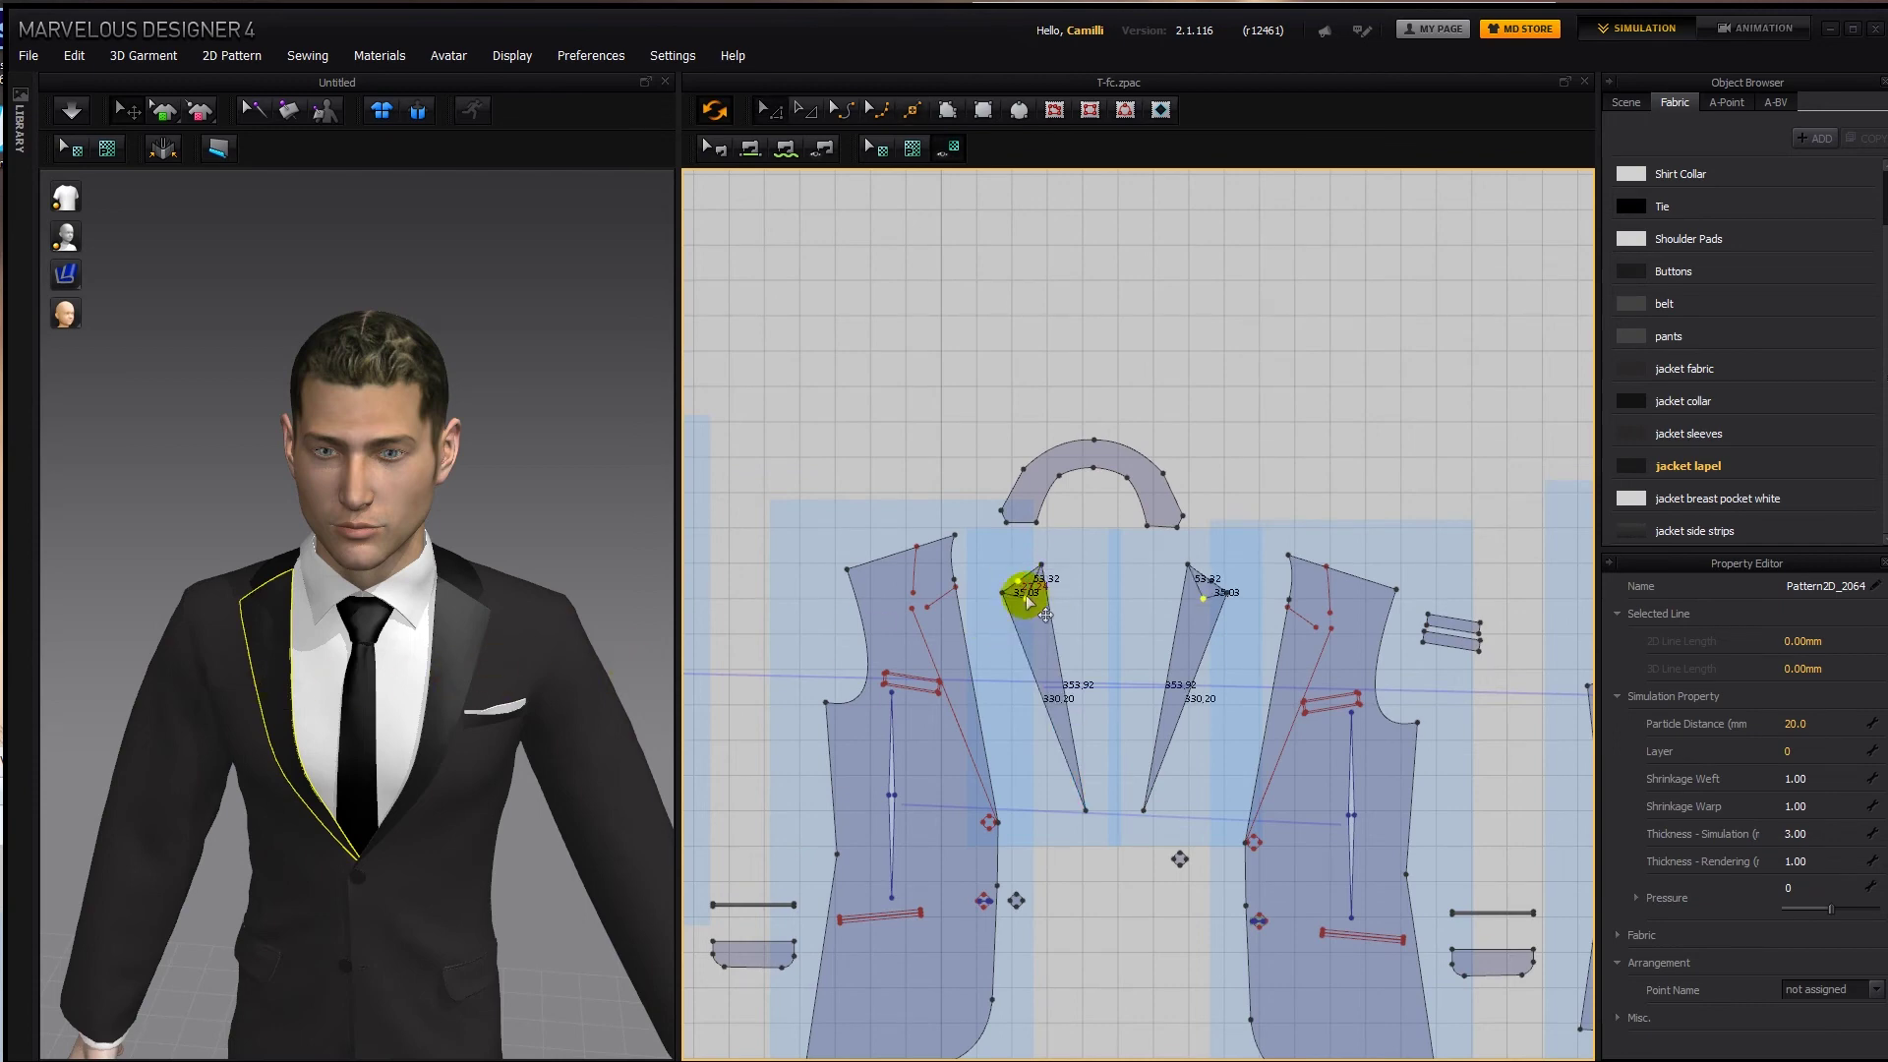
left_click(492, 657)
middle_click_drag(481, 673, 539, 696)
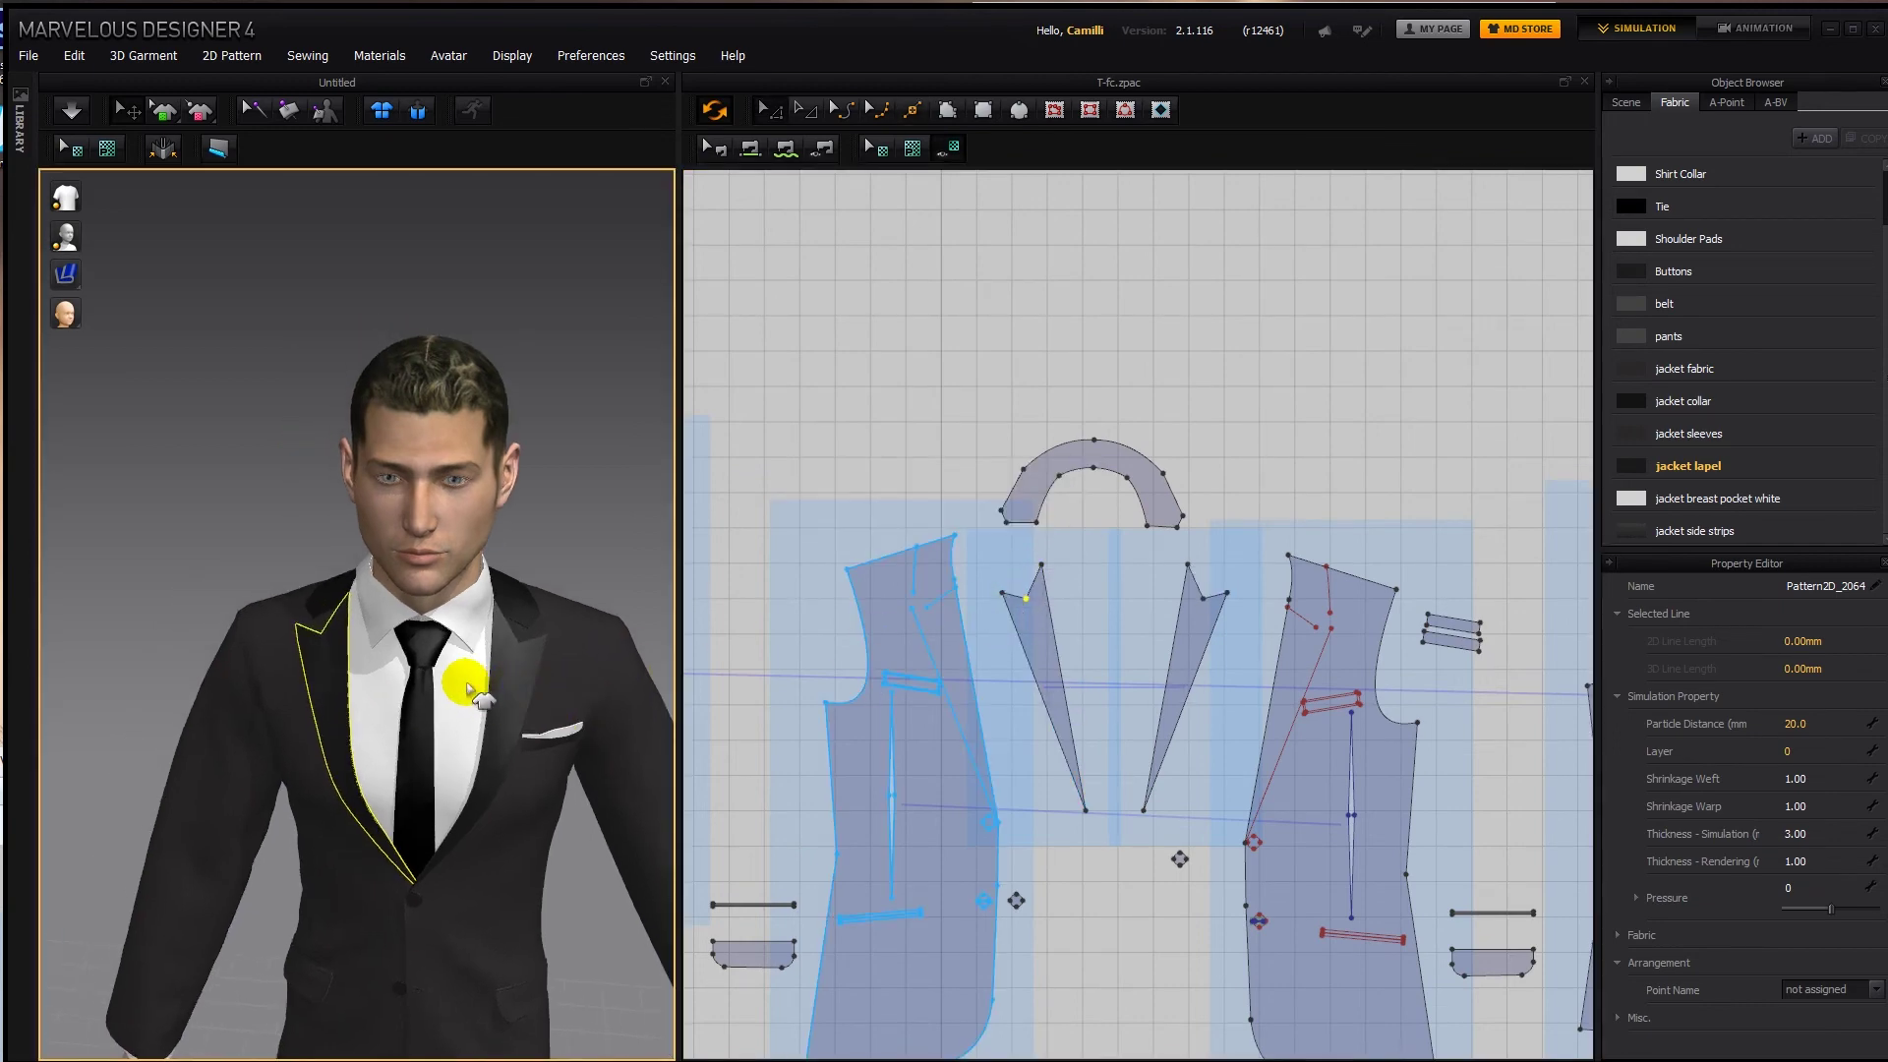
left_click(1023, 598)
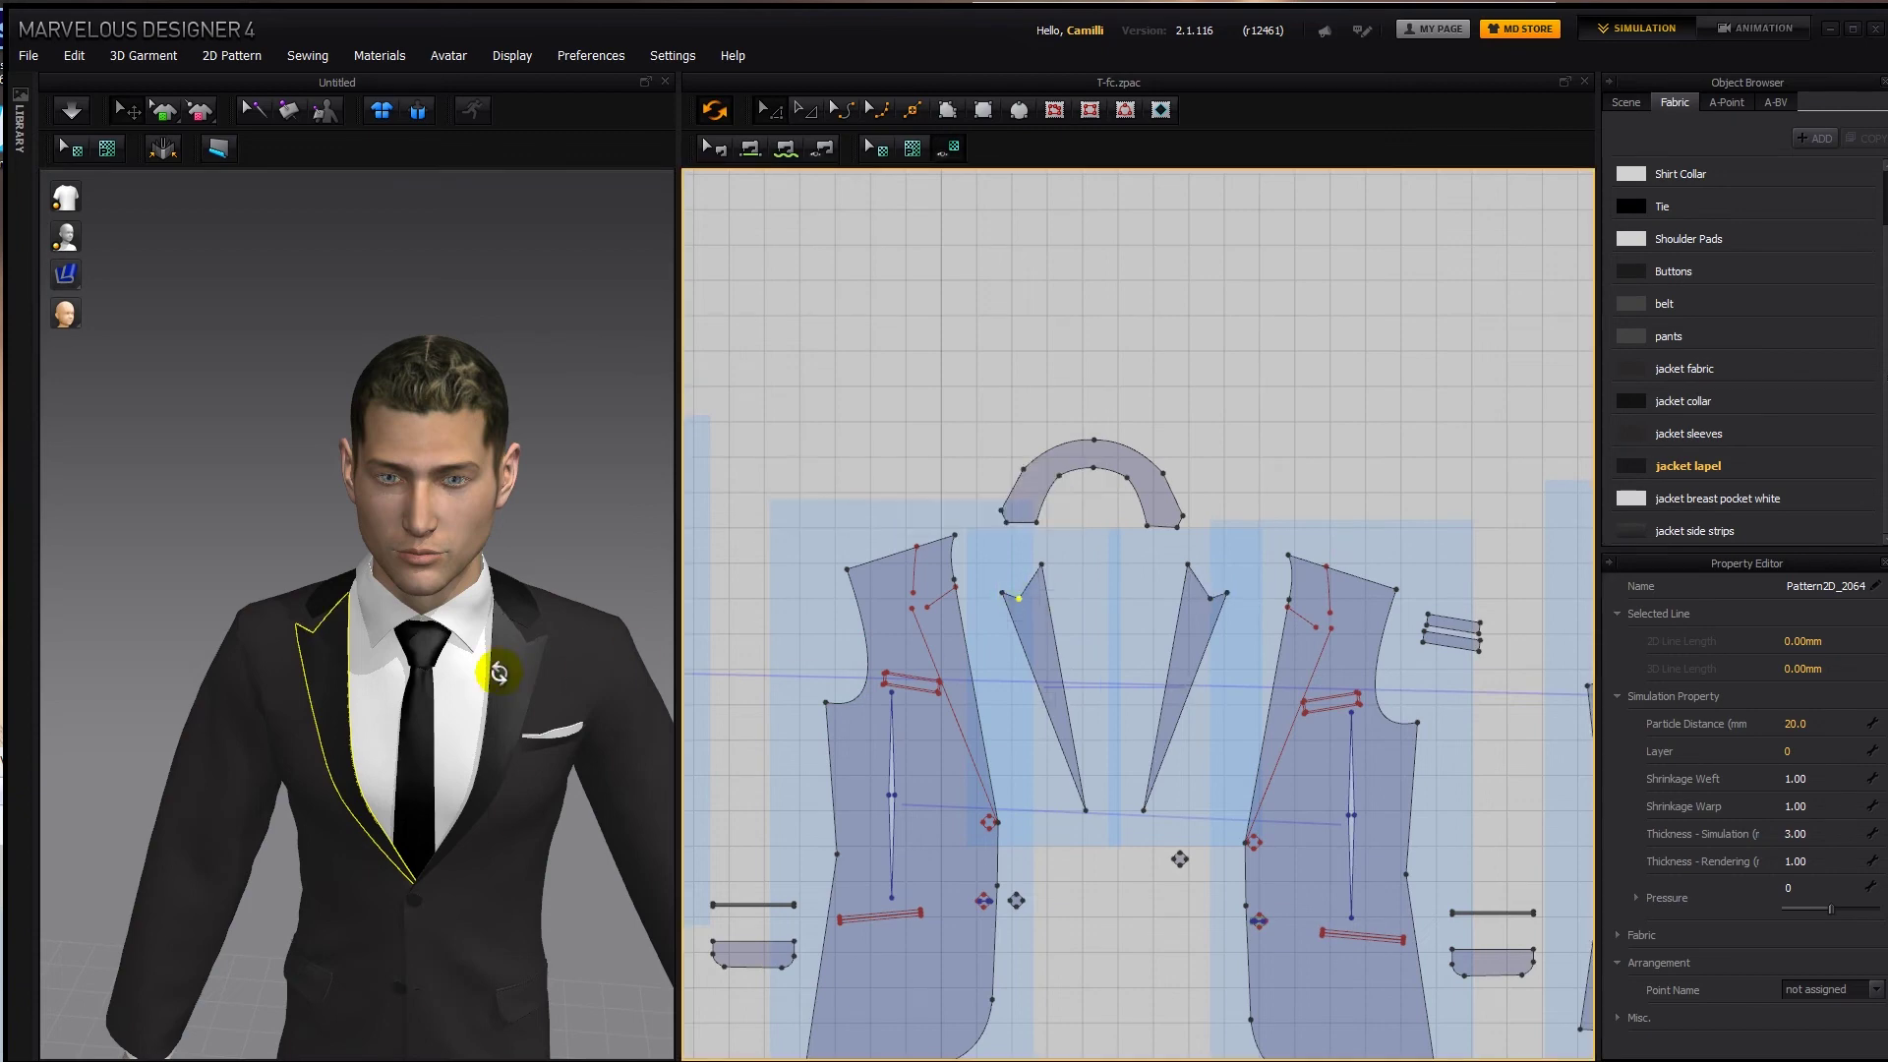
right_click_drag(499, 673, 481, 669)
scroll(515, 646, "down", 2)
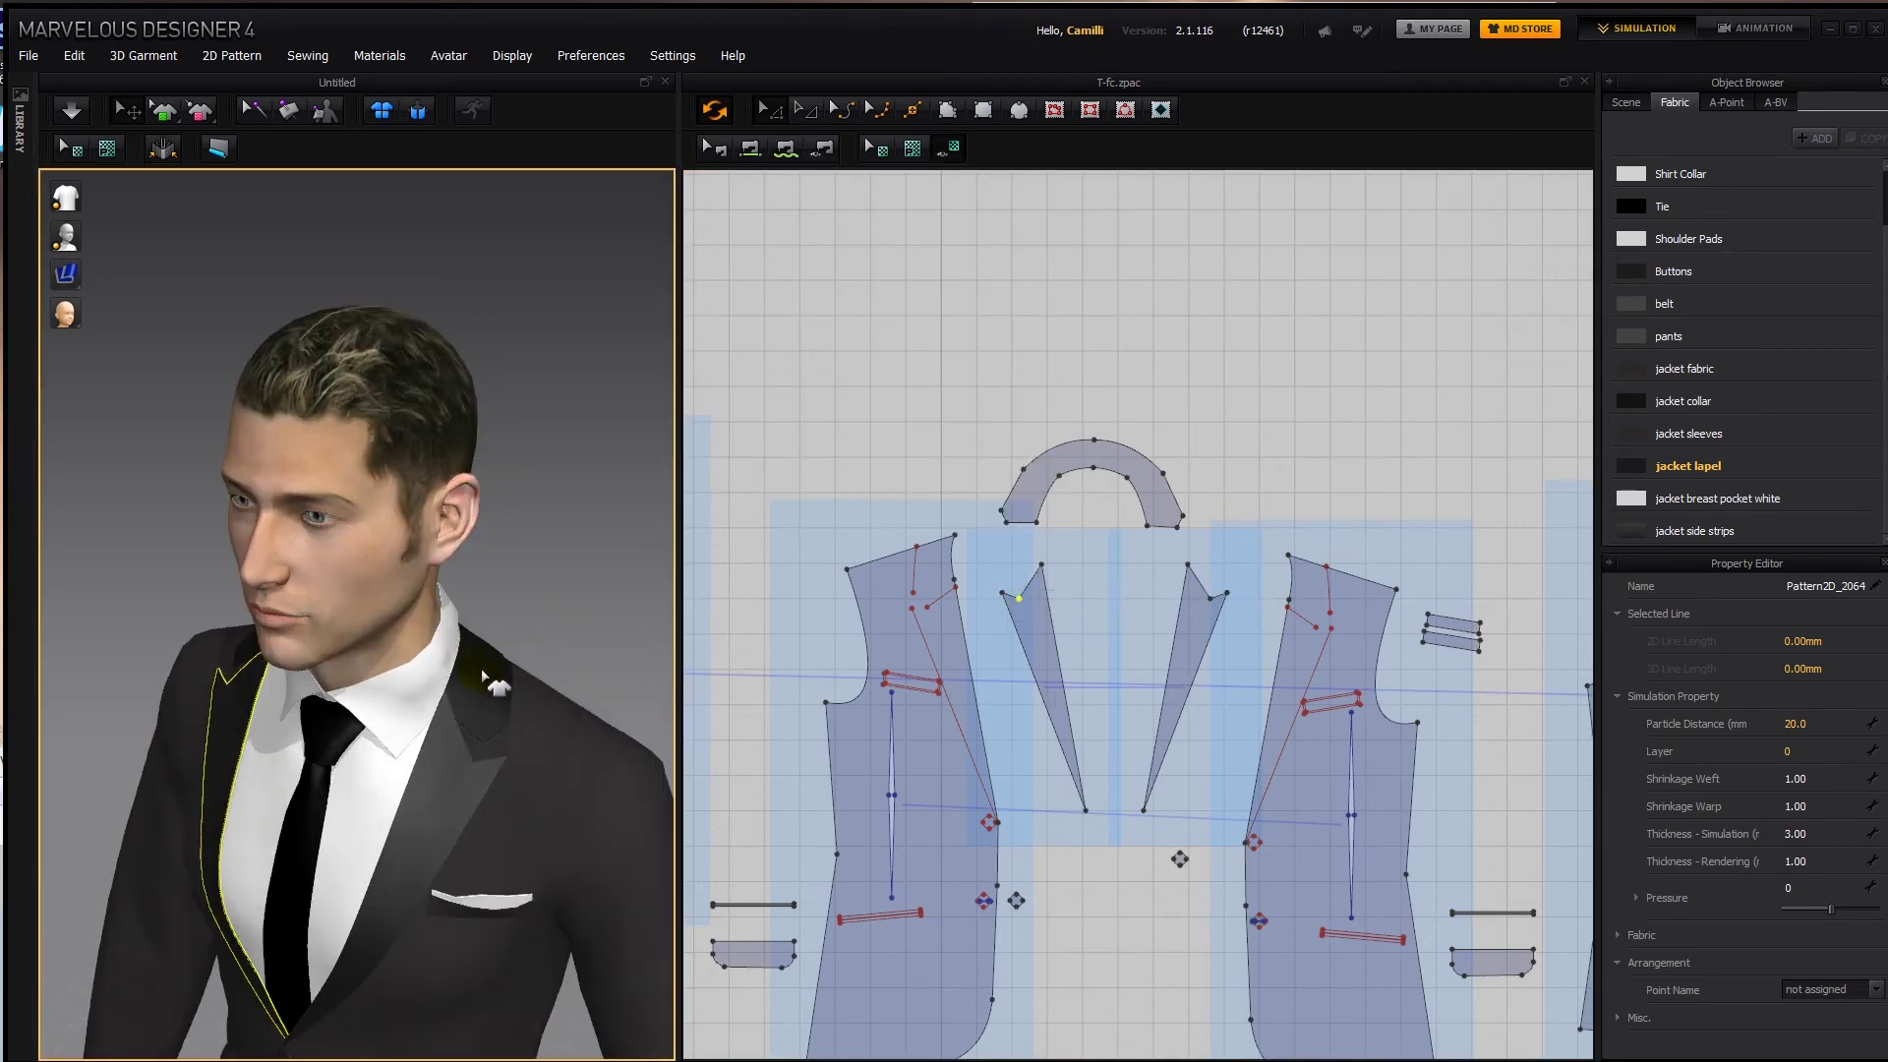
Lengthen one end of the jacket collar slightly, moving the matching internal line points on the jacket front along with it.
left_click(490, 673)
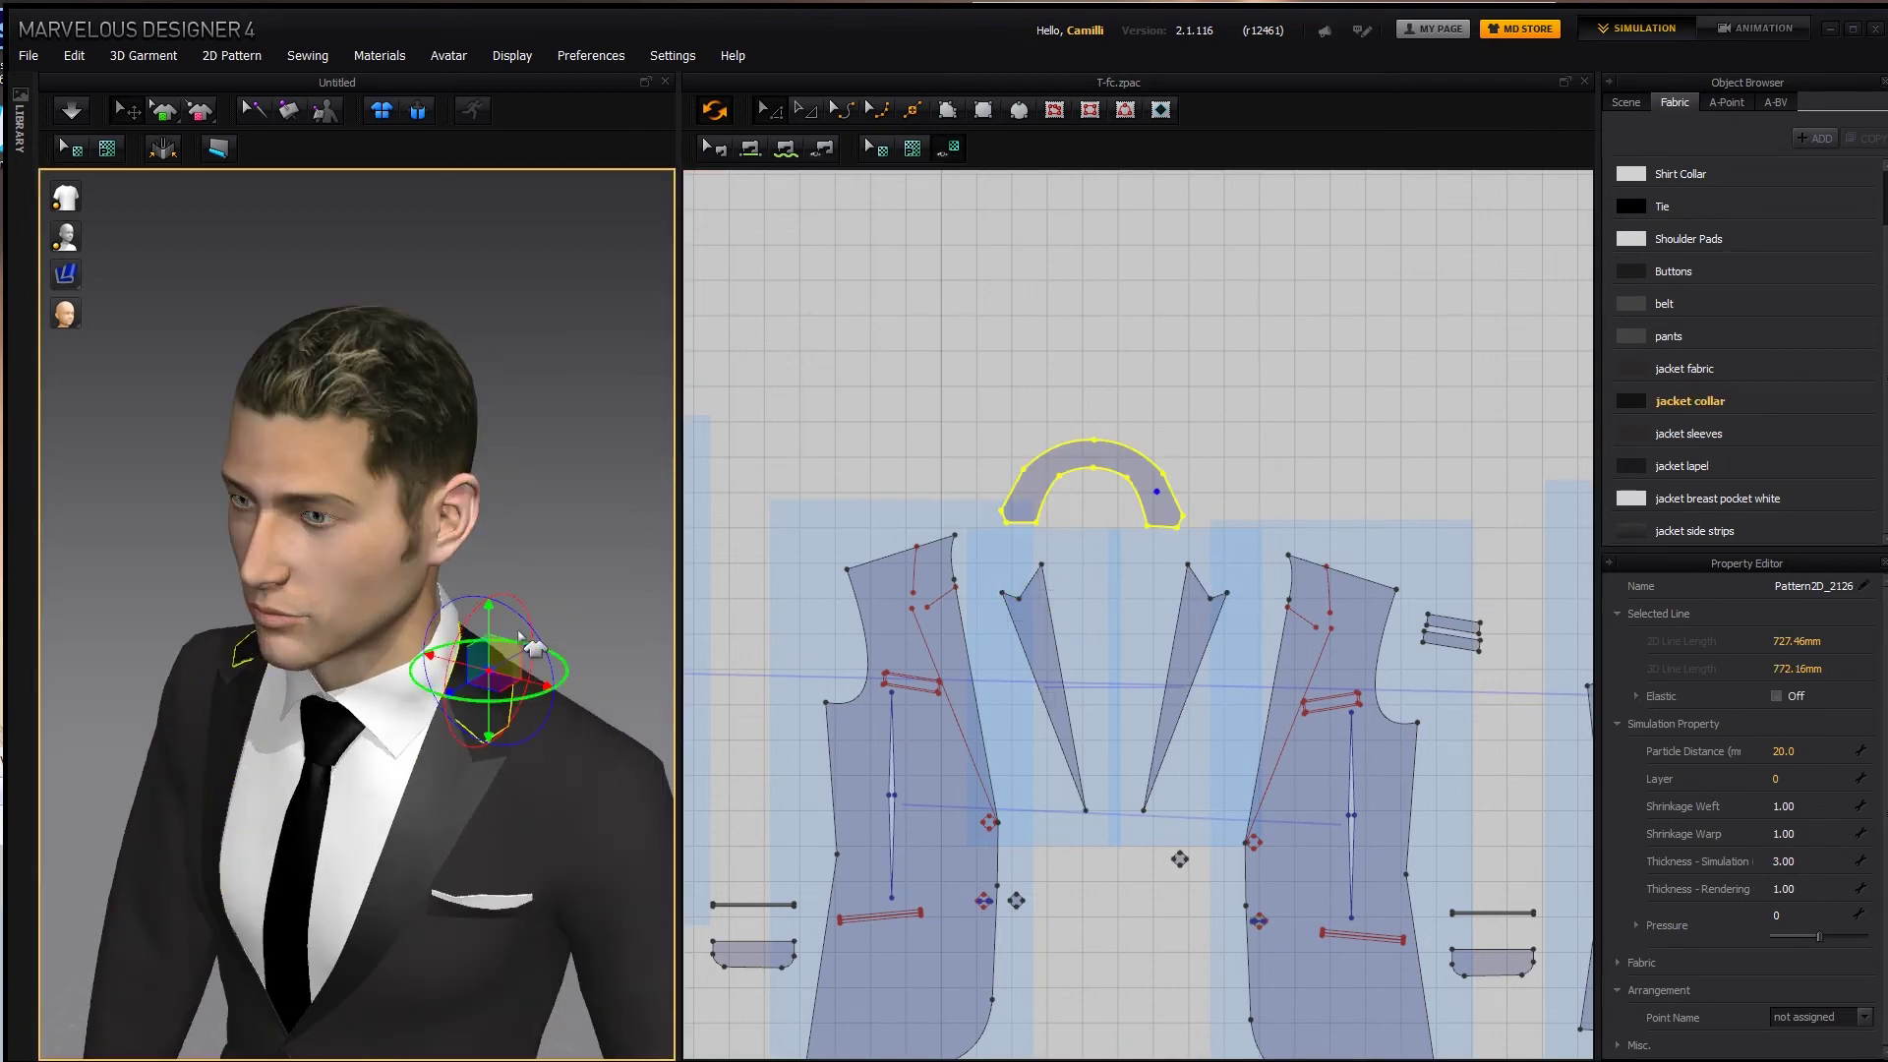
left_click(964, 570)
scroll(981, 590, "up", 3)
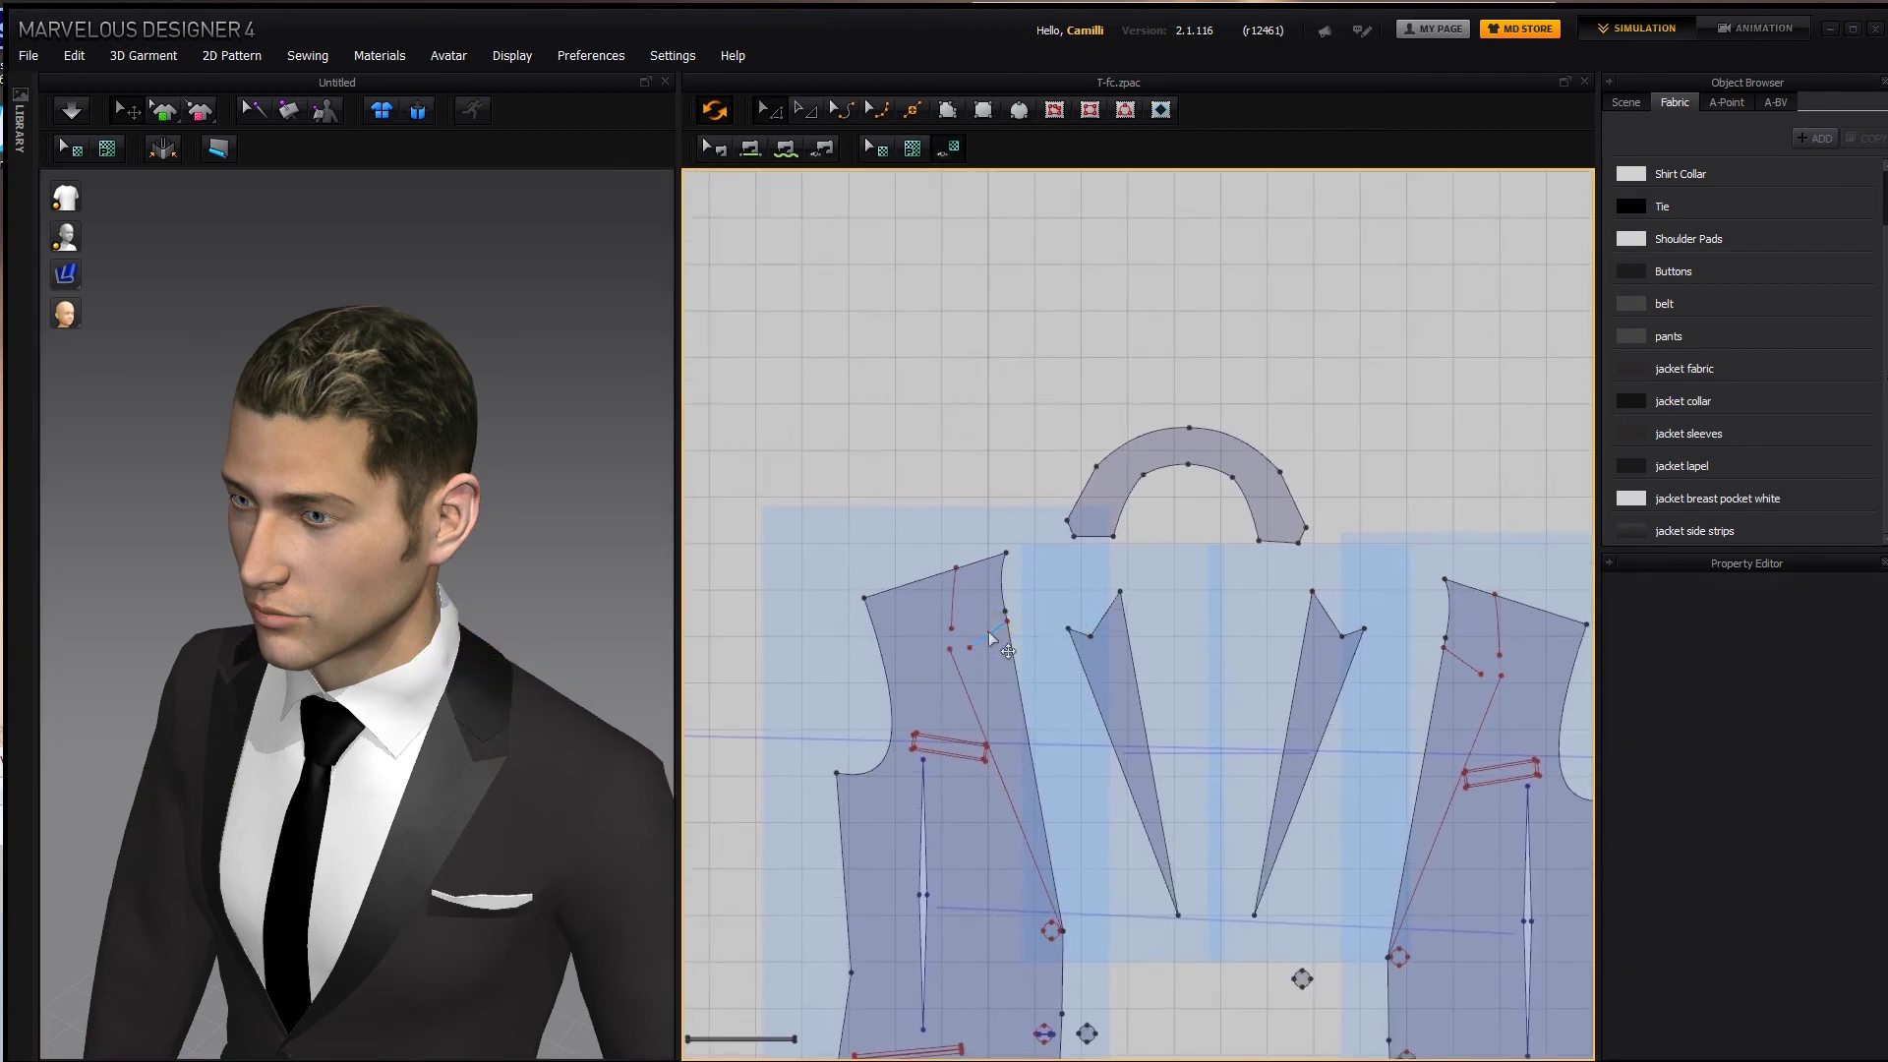
left_click(950, 631)
left_click(1080, 539)
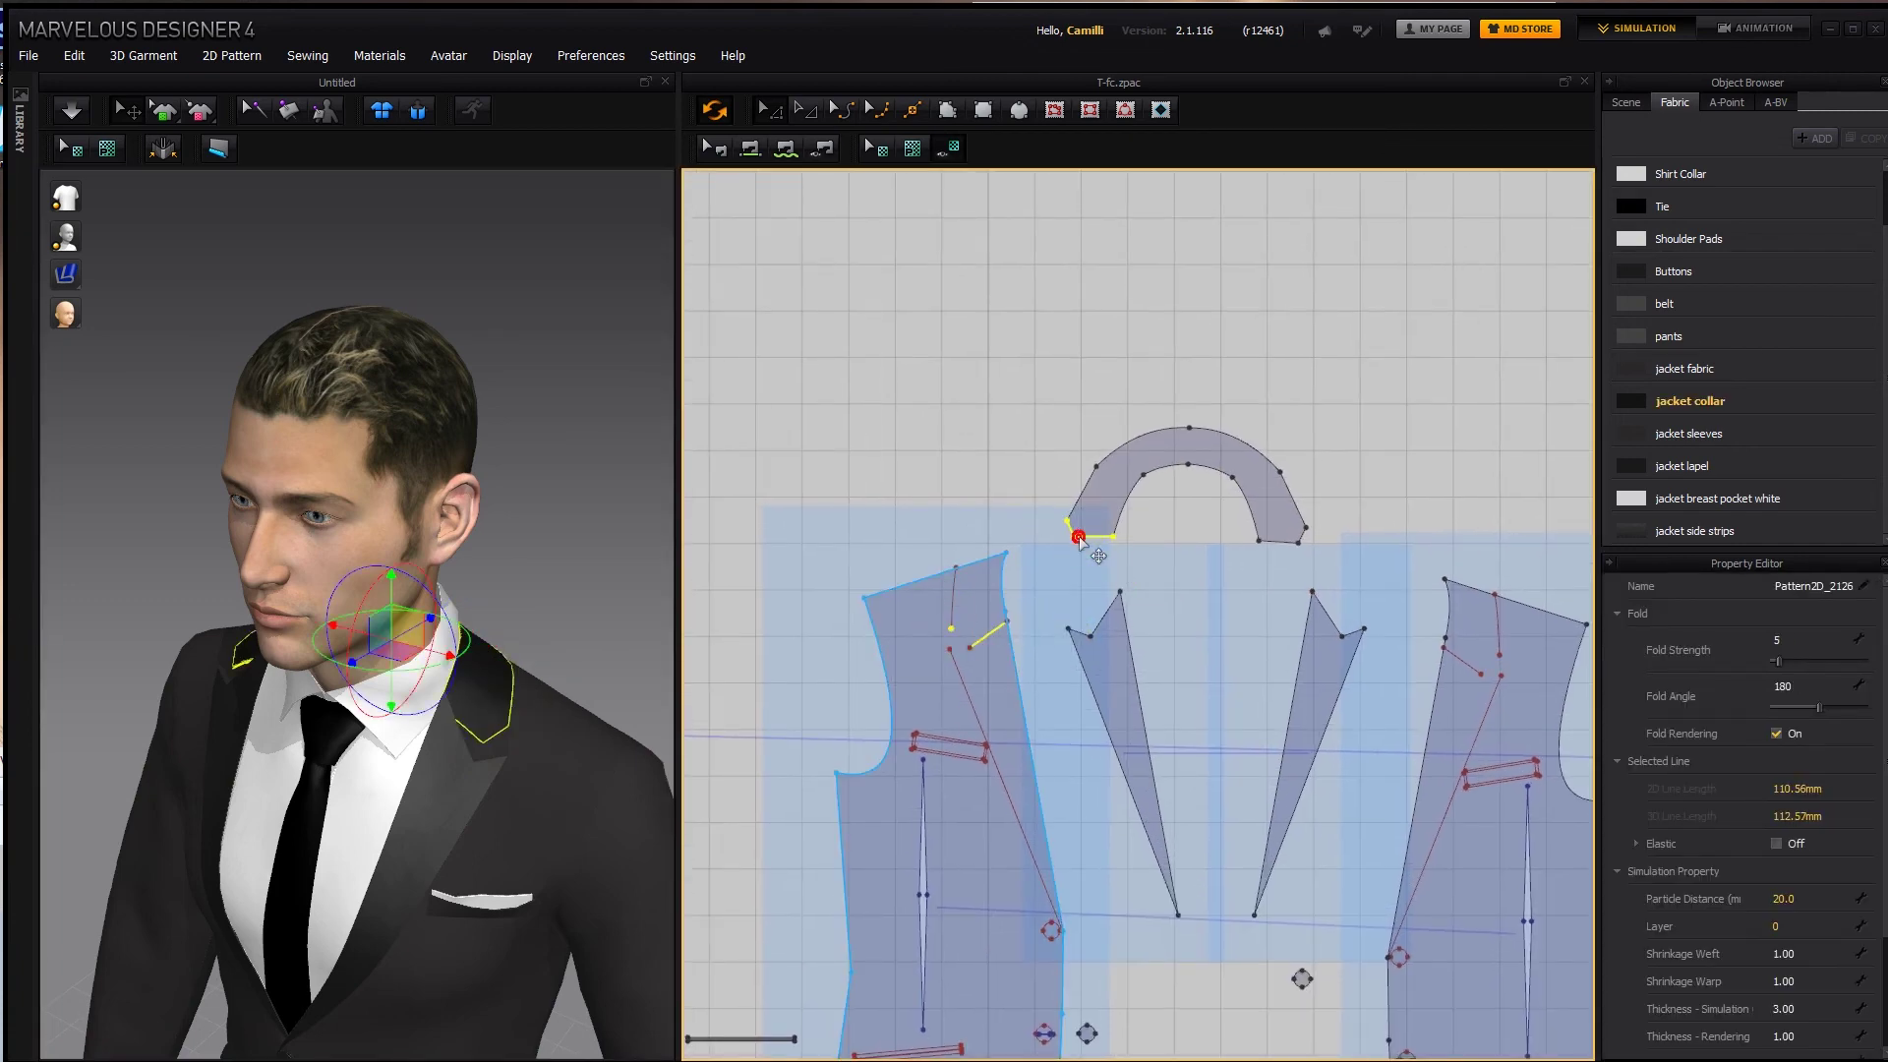
left_click_drag(1078, 540, 1076, 551)
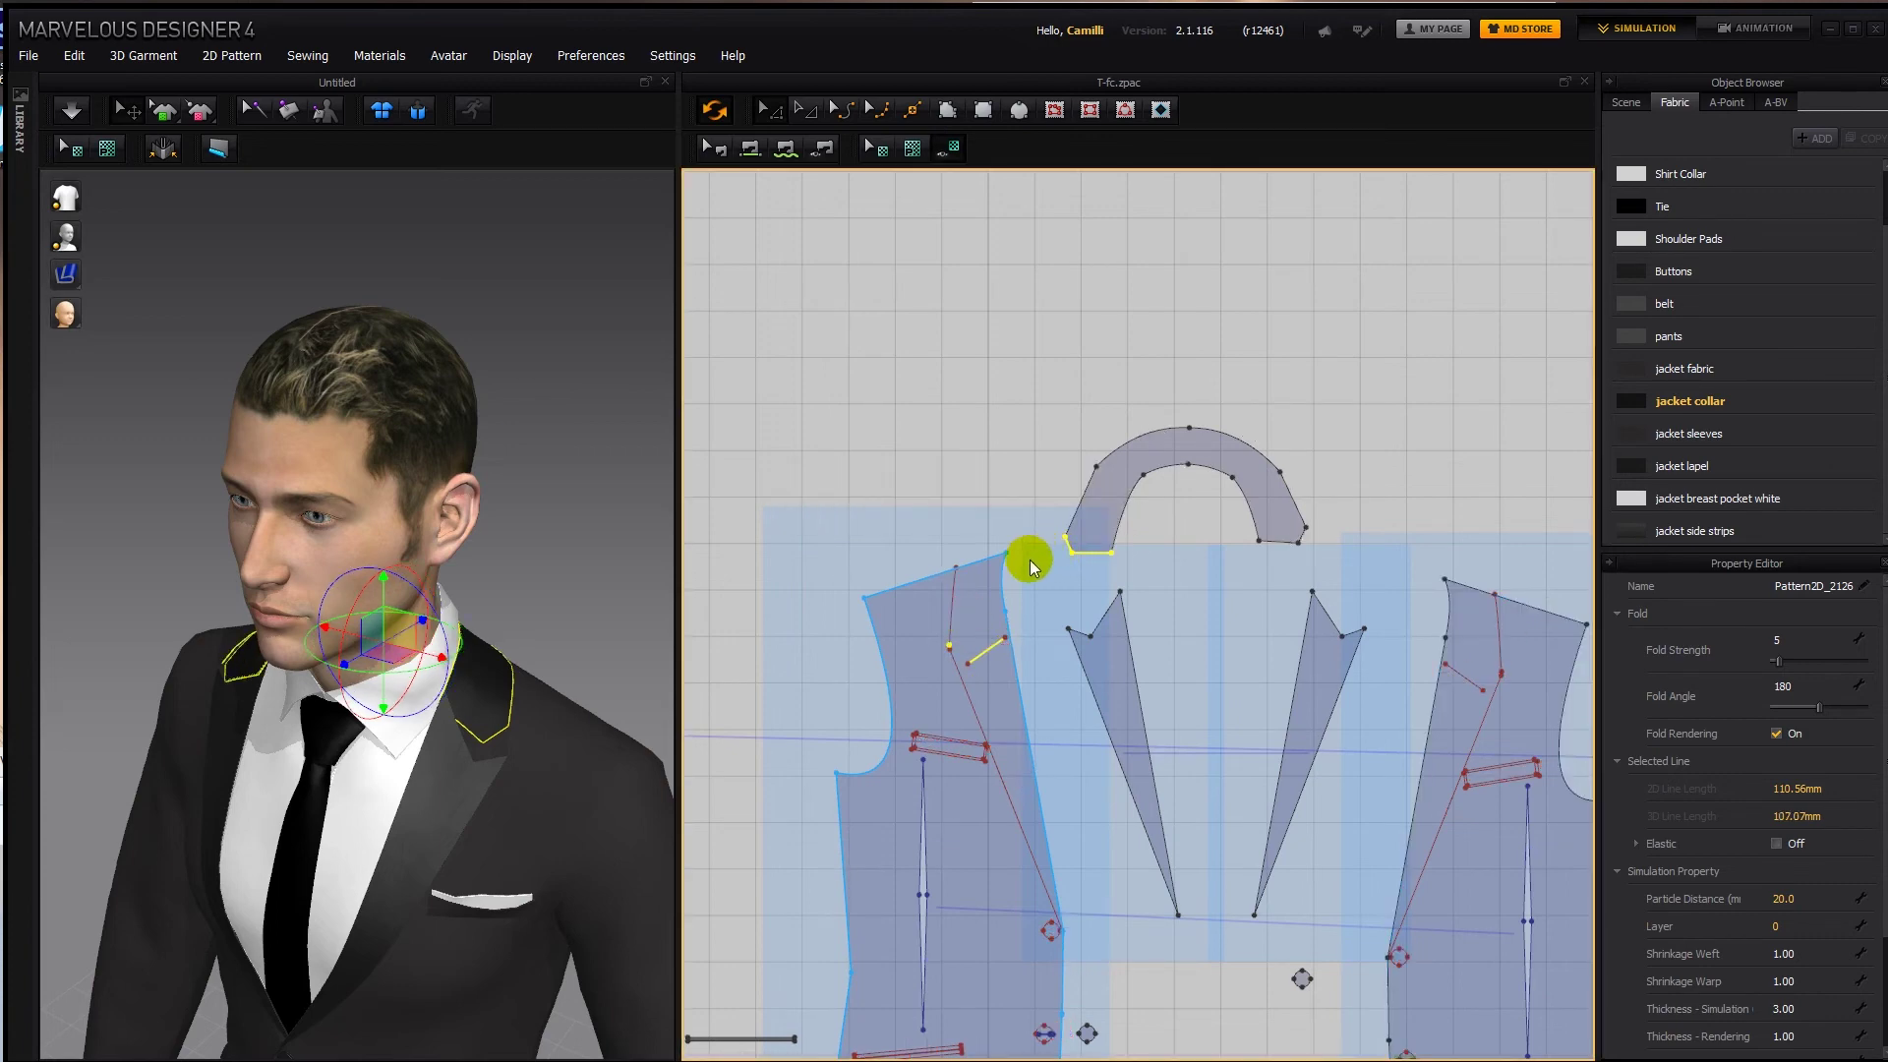
left_click(1029, 567)
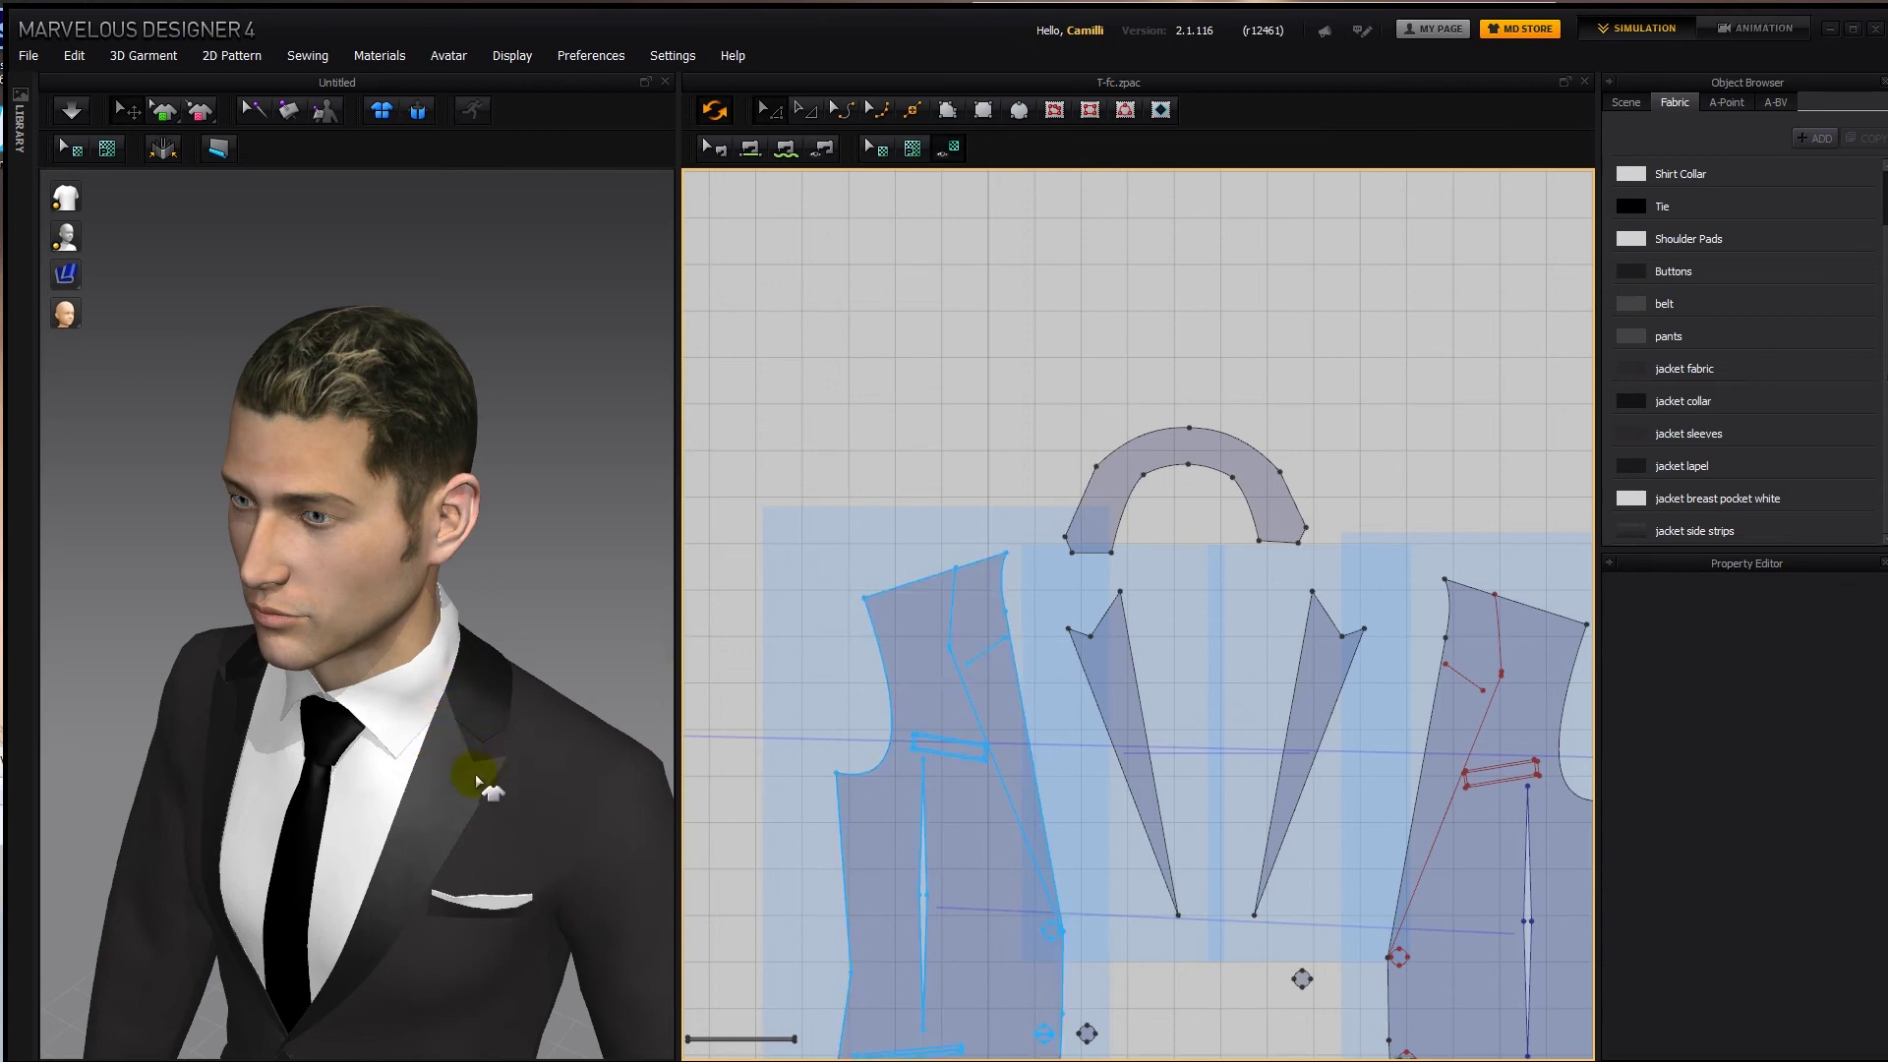
Extend the lapel's outer corner slightly outward together with the matching internal line point on the jacket front.
left_click(949, 654)
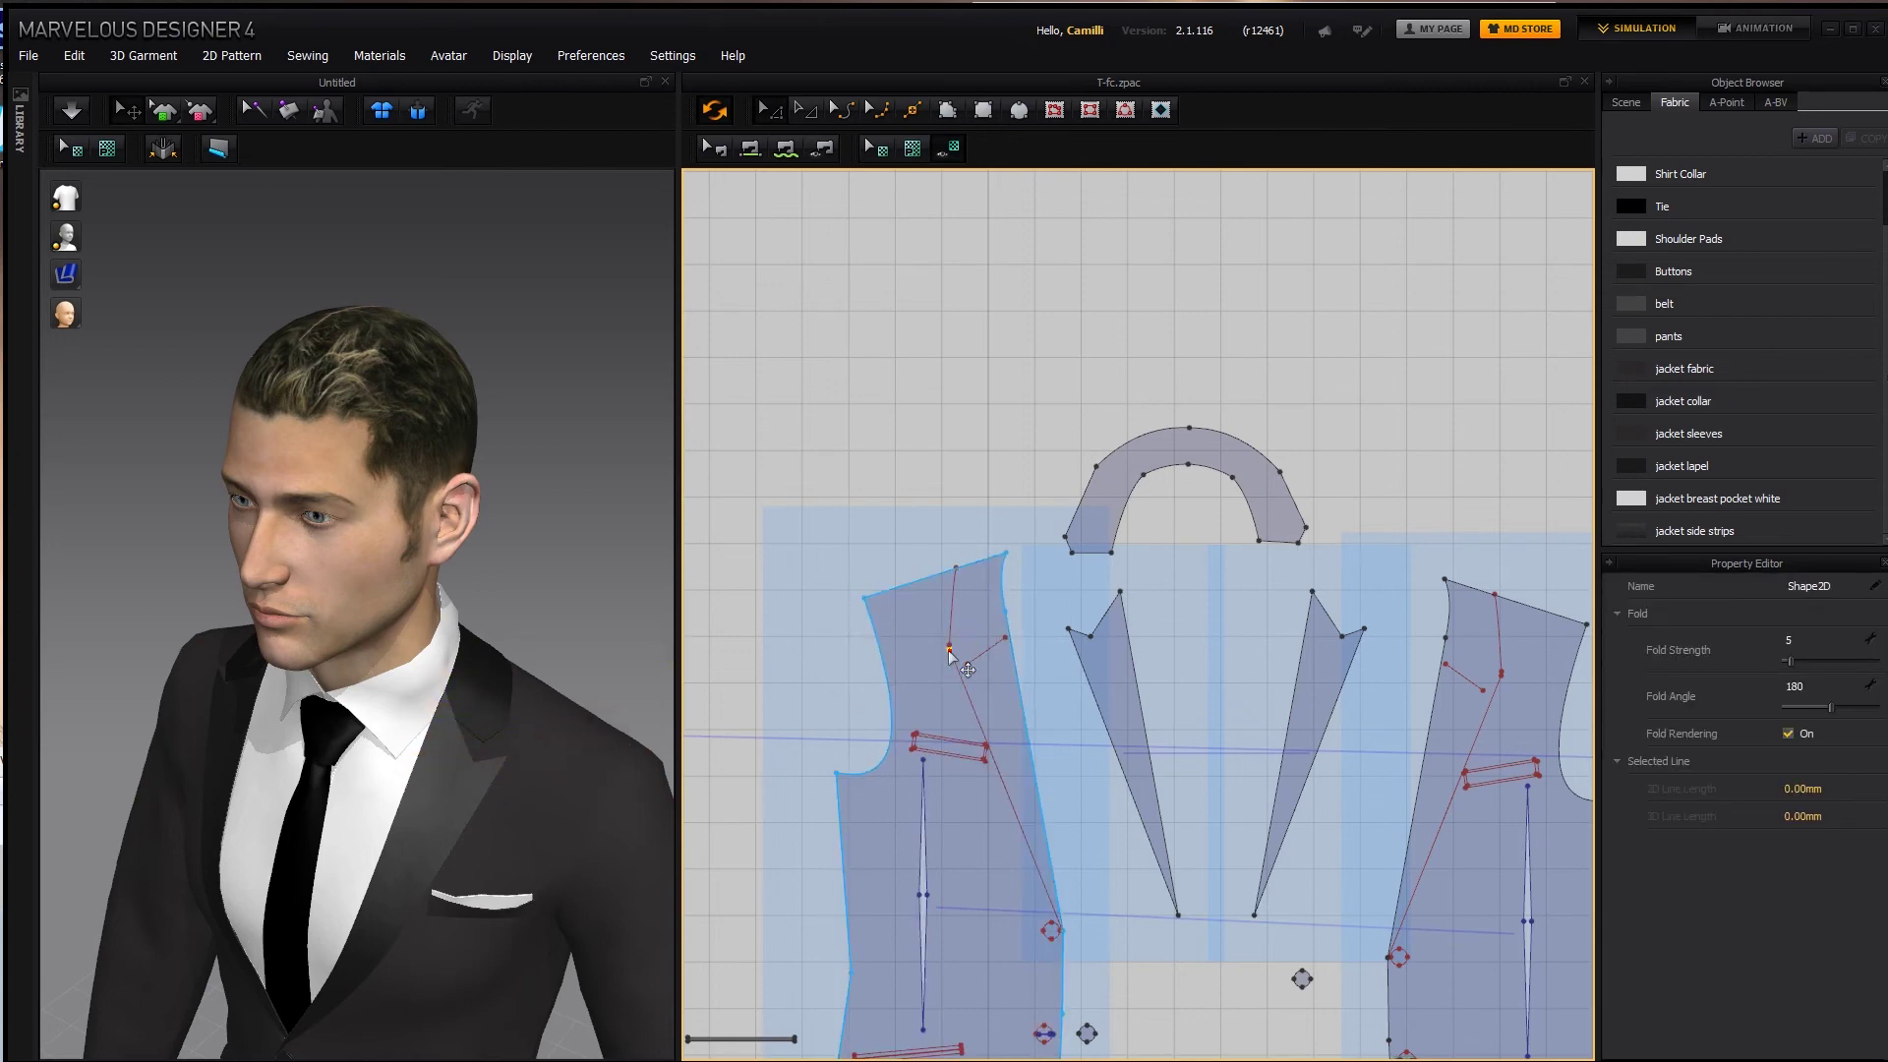
left_click_drag(945, 649, 945, 650)
left_click_drag(1067, 630, 1063, 627)
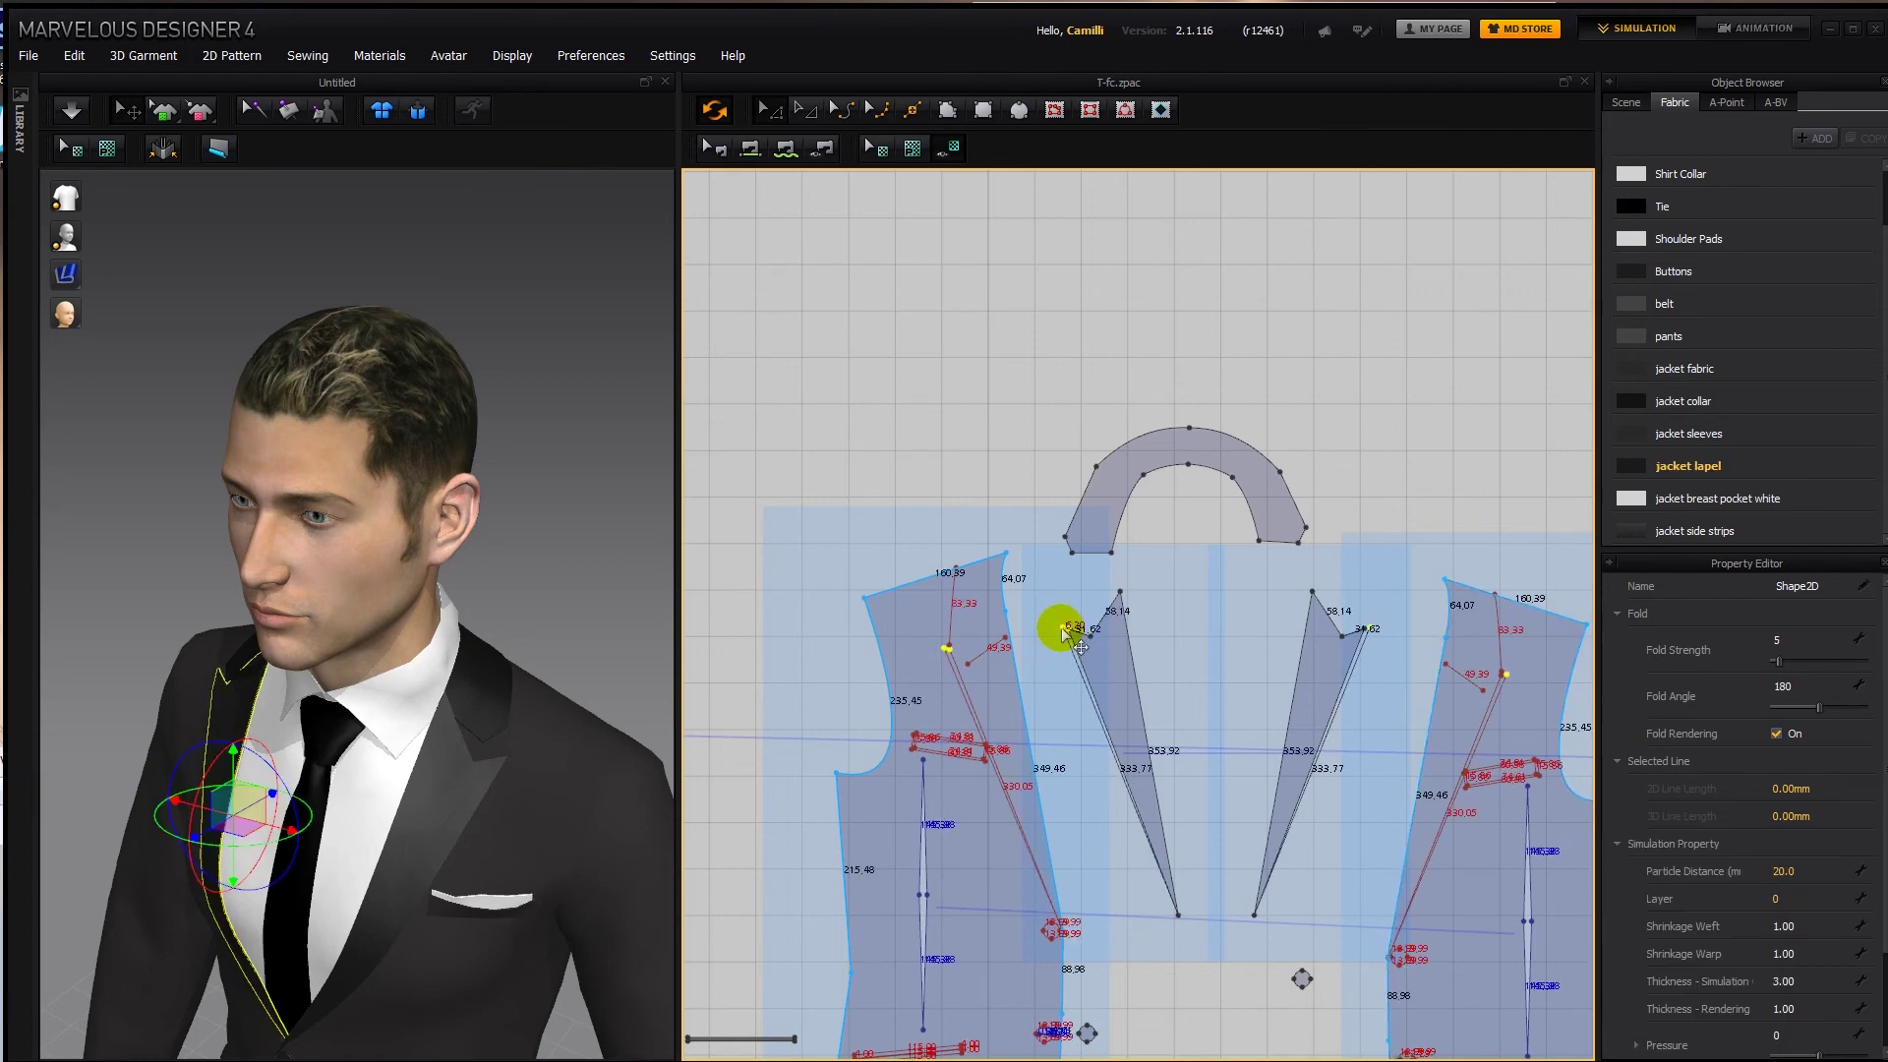
right_click(950, 383)
left_click(985, 613)
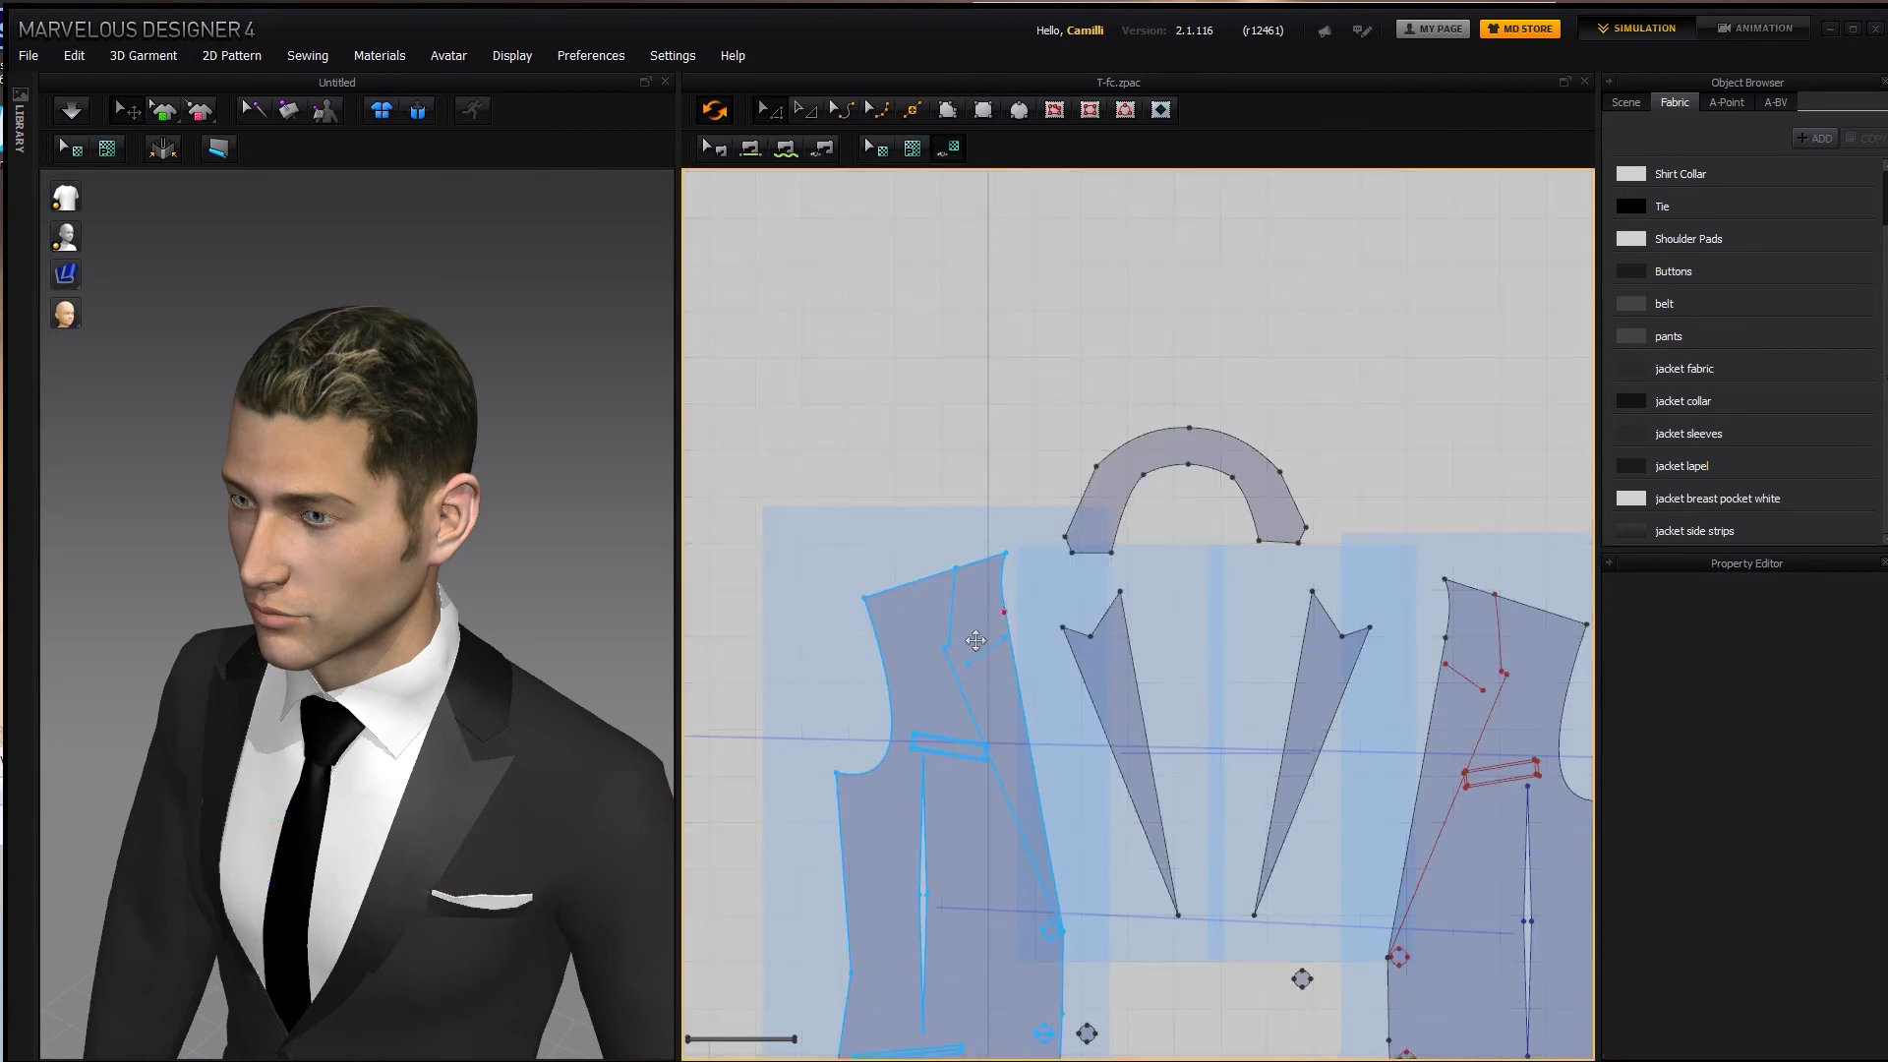
Bring the inner ends of the two collar guide lines on the jacket front together and adjust the endpoint at the front edge.
scroll(963, 645, "up", 4)
left_click(1178, 601)
left_click_drag(910, 650, 932, 690, "shift")
left_click_drag(1048, 625, 1060, 619)
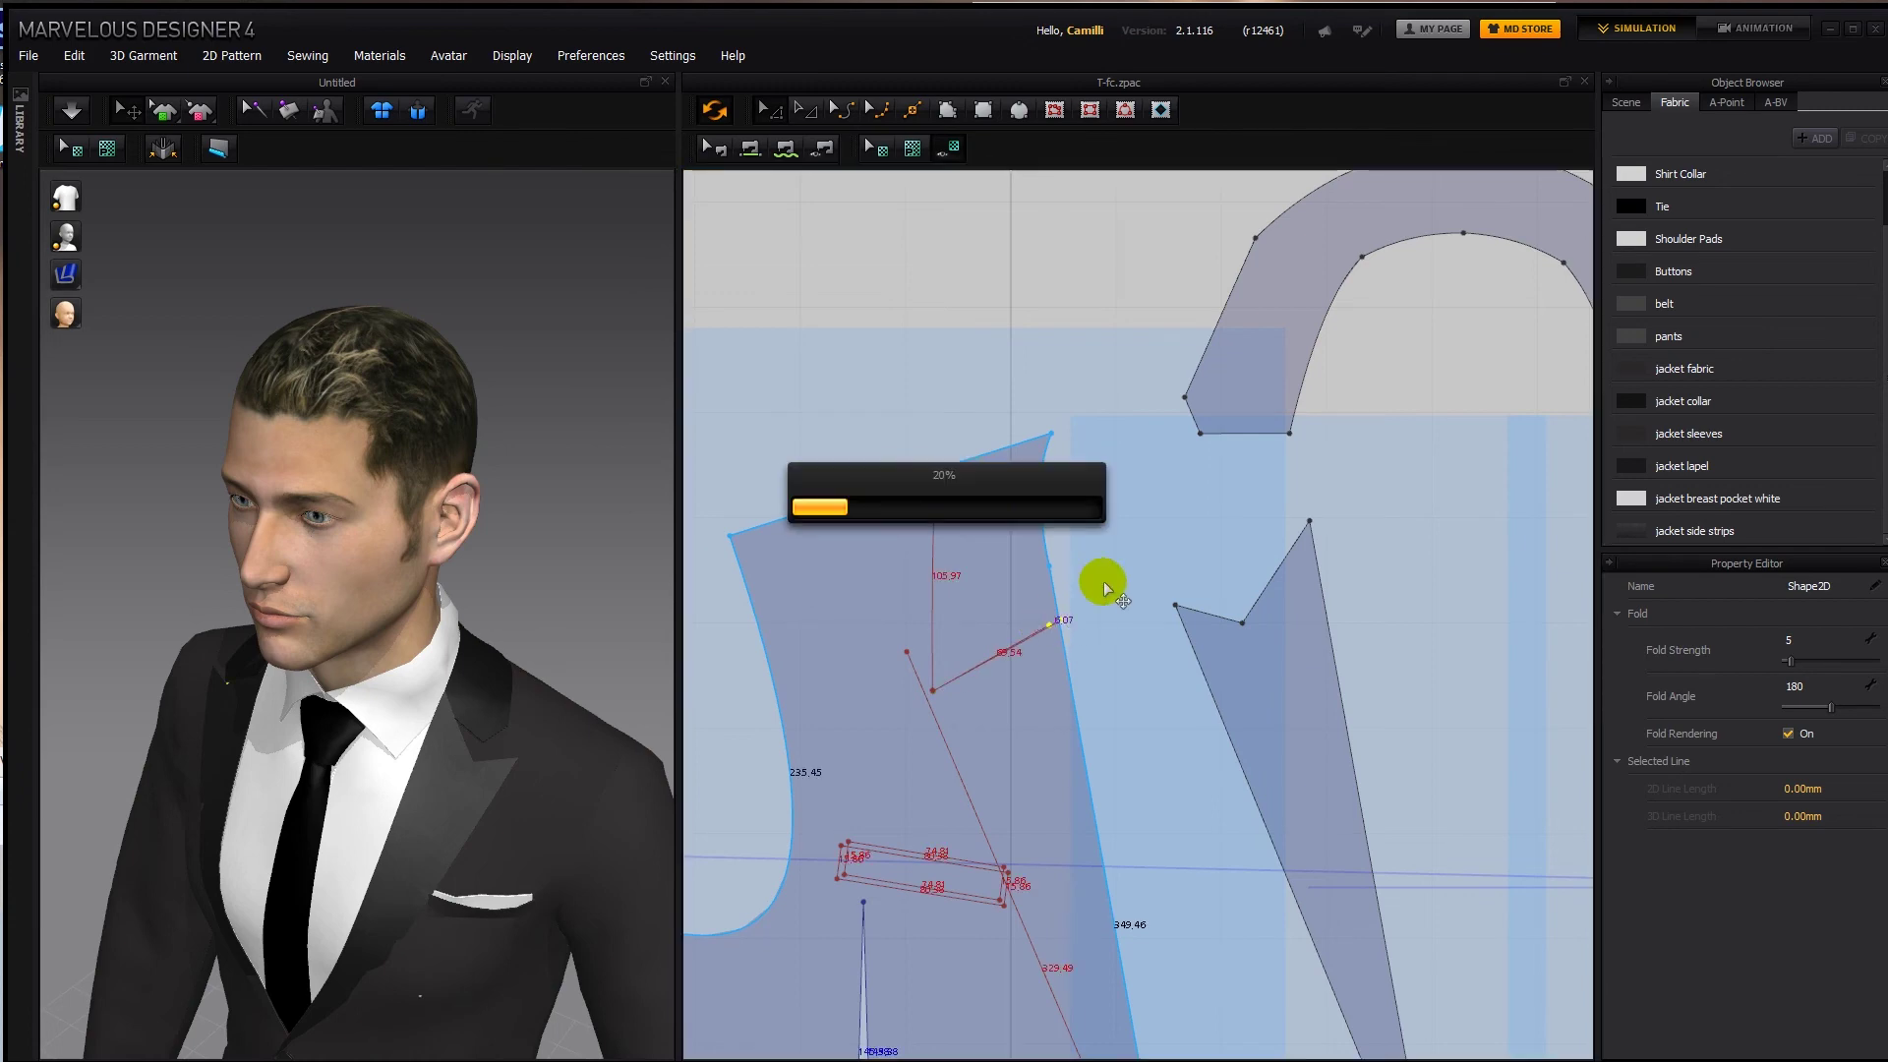
scroll(1191, 508, "down", 3)
middle_click_drag(1192, 508, 1068, 570)
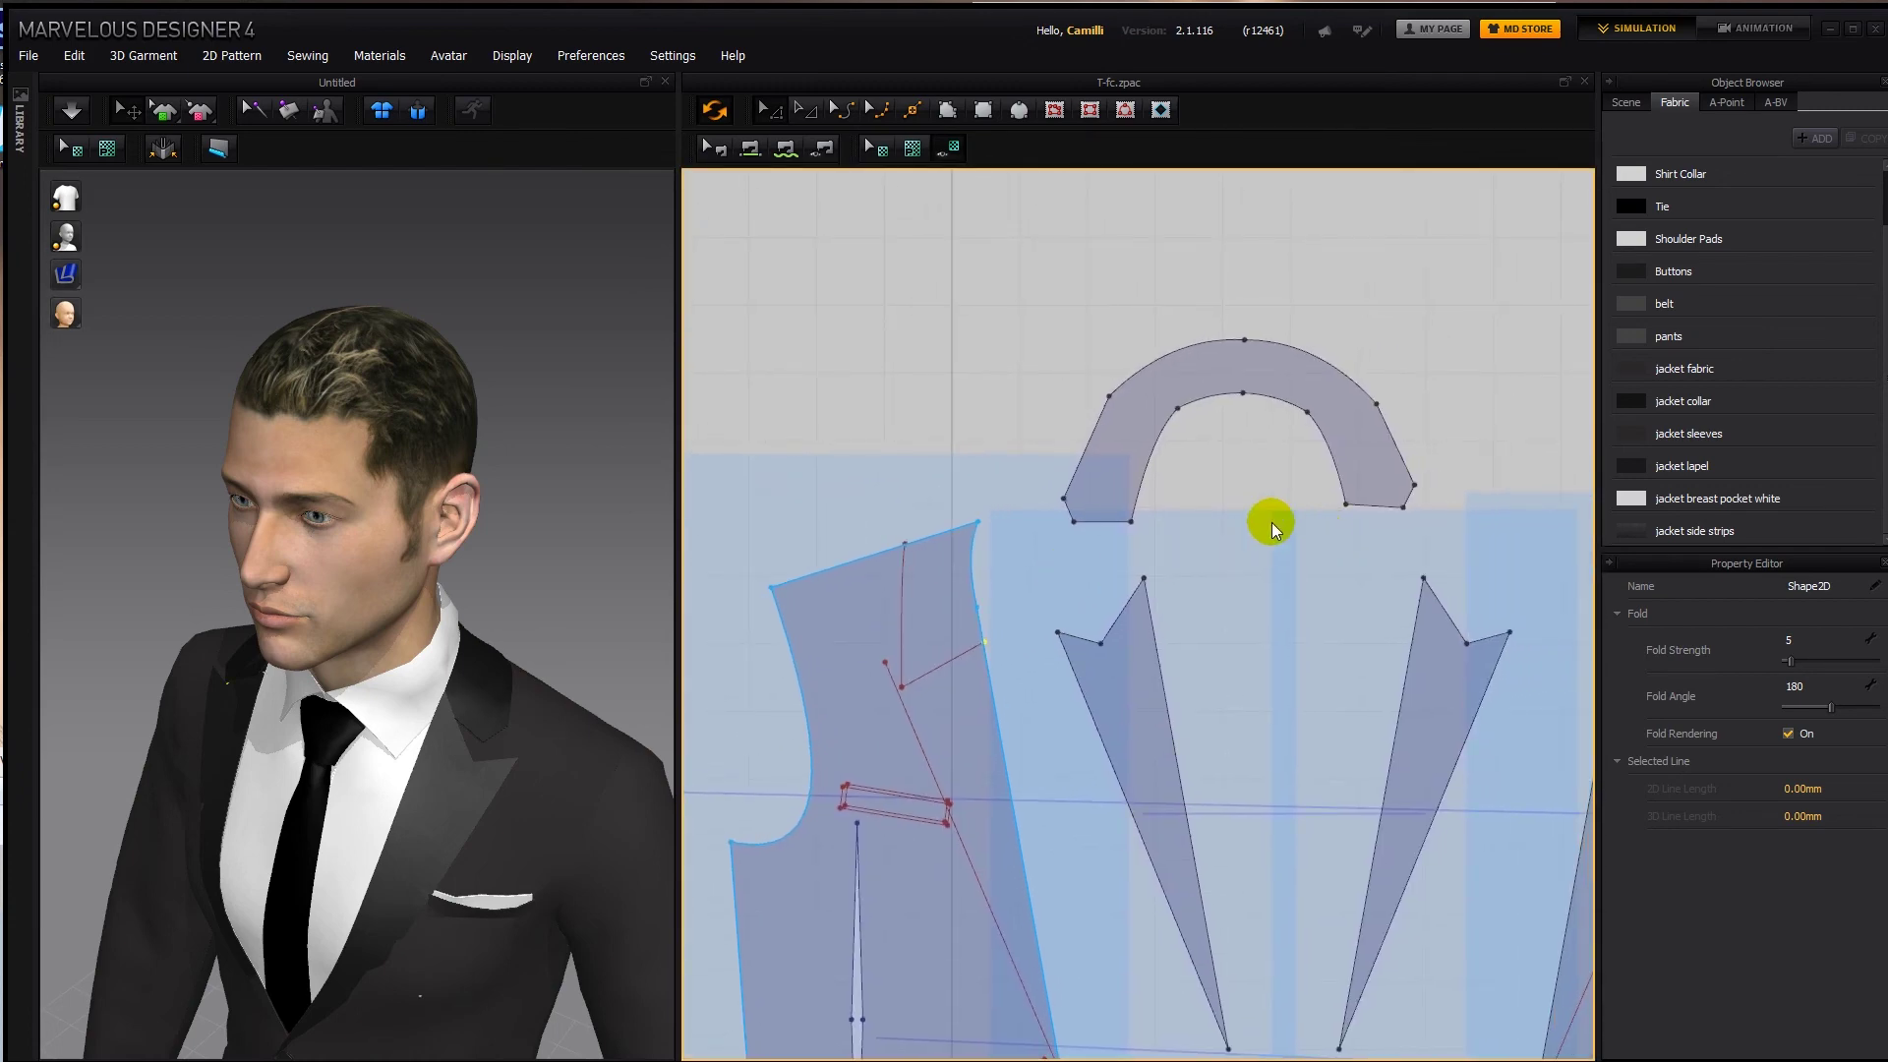
Extend the collar's opposite end to match the lengthened one, and check the simulated collar and lapel in 3D.
left_click_drag(1282, 486, 1400, 569)
left_click(1300, 506)
left_click(1431, 540)
left_click(1208, 565)
middle_click_drag(1215, 585, 1174, 588)
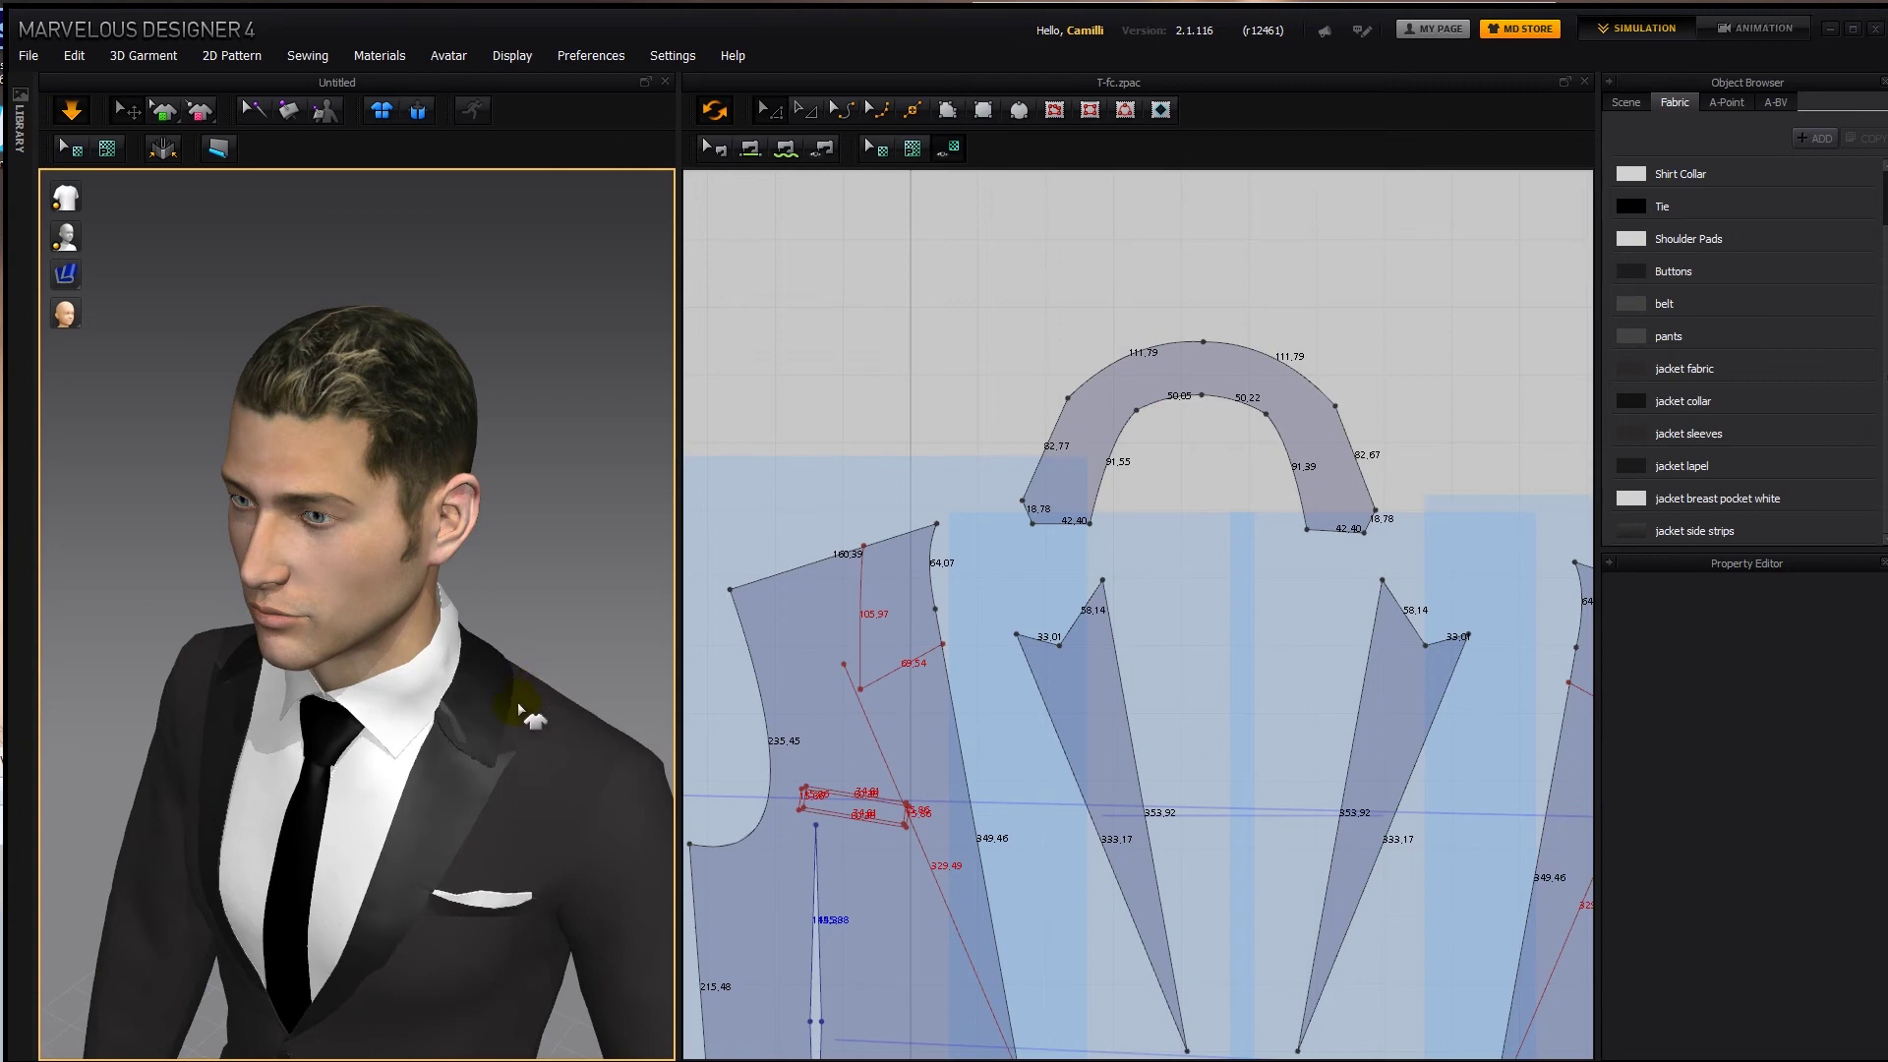
mouse_move(522, 735)
right_mouse_down()
mouse_move(379, 704)
mouse_move(447, 749)
mouse_move(425, 776)
mouse_move(511, 757)
right_mouse_up()
left_click(346, 685)
left_click(425, 777)
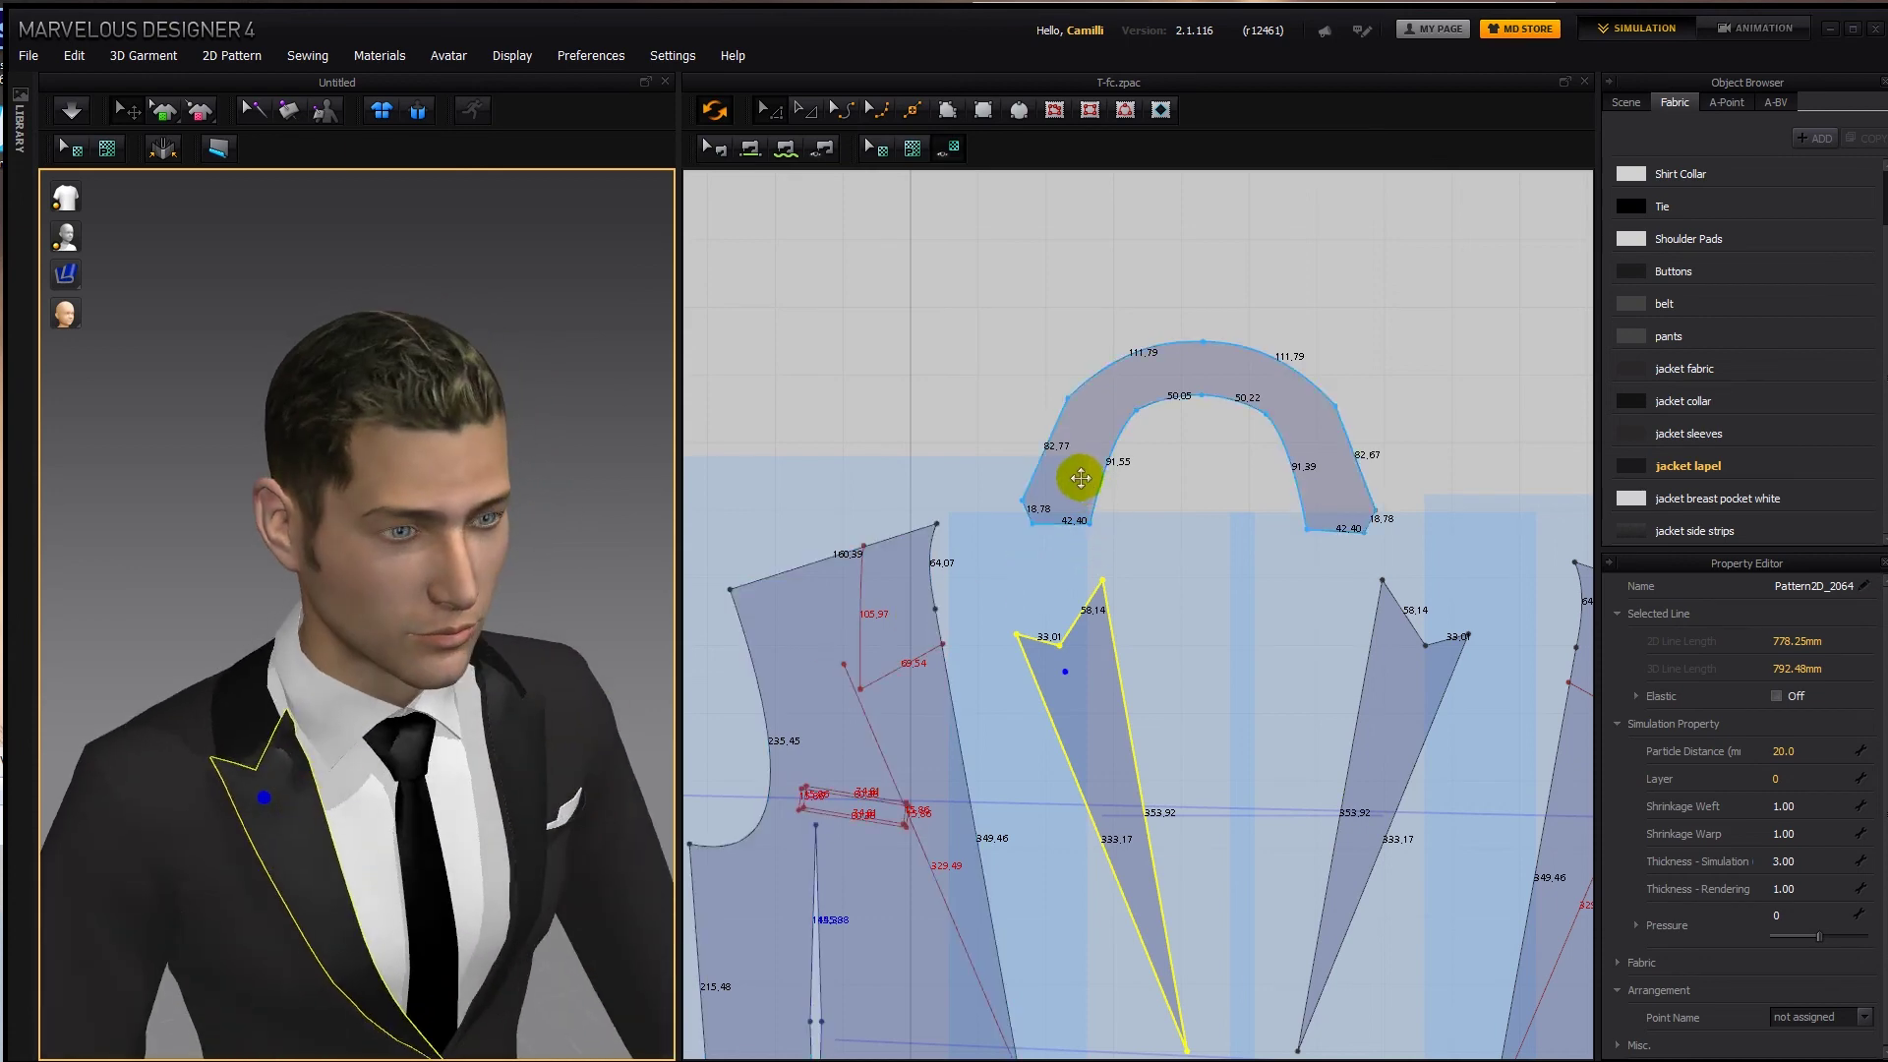
Move the collar piece over the jacket front and delete the lower outer corner point at each collar end.
left_click_drag(1078, 472, 945, 568)
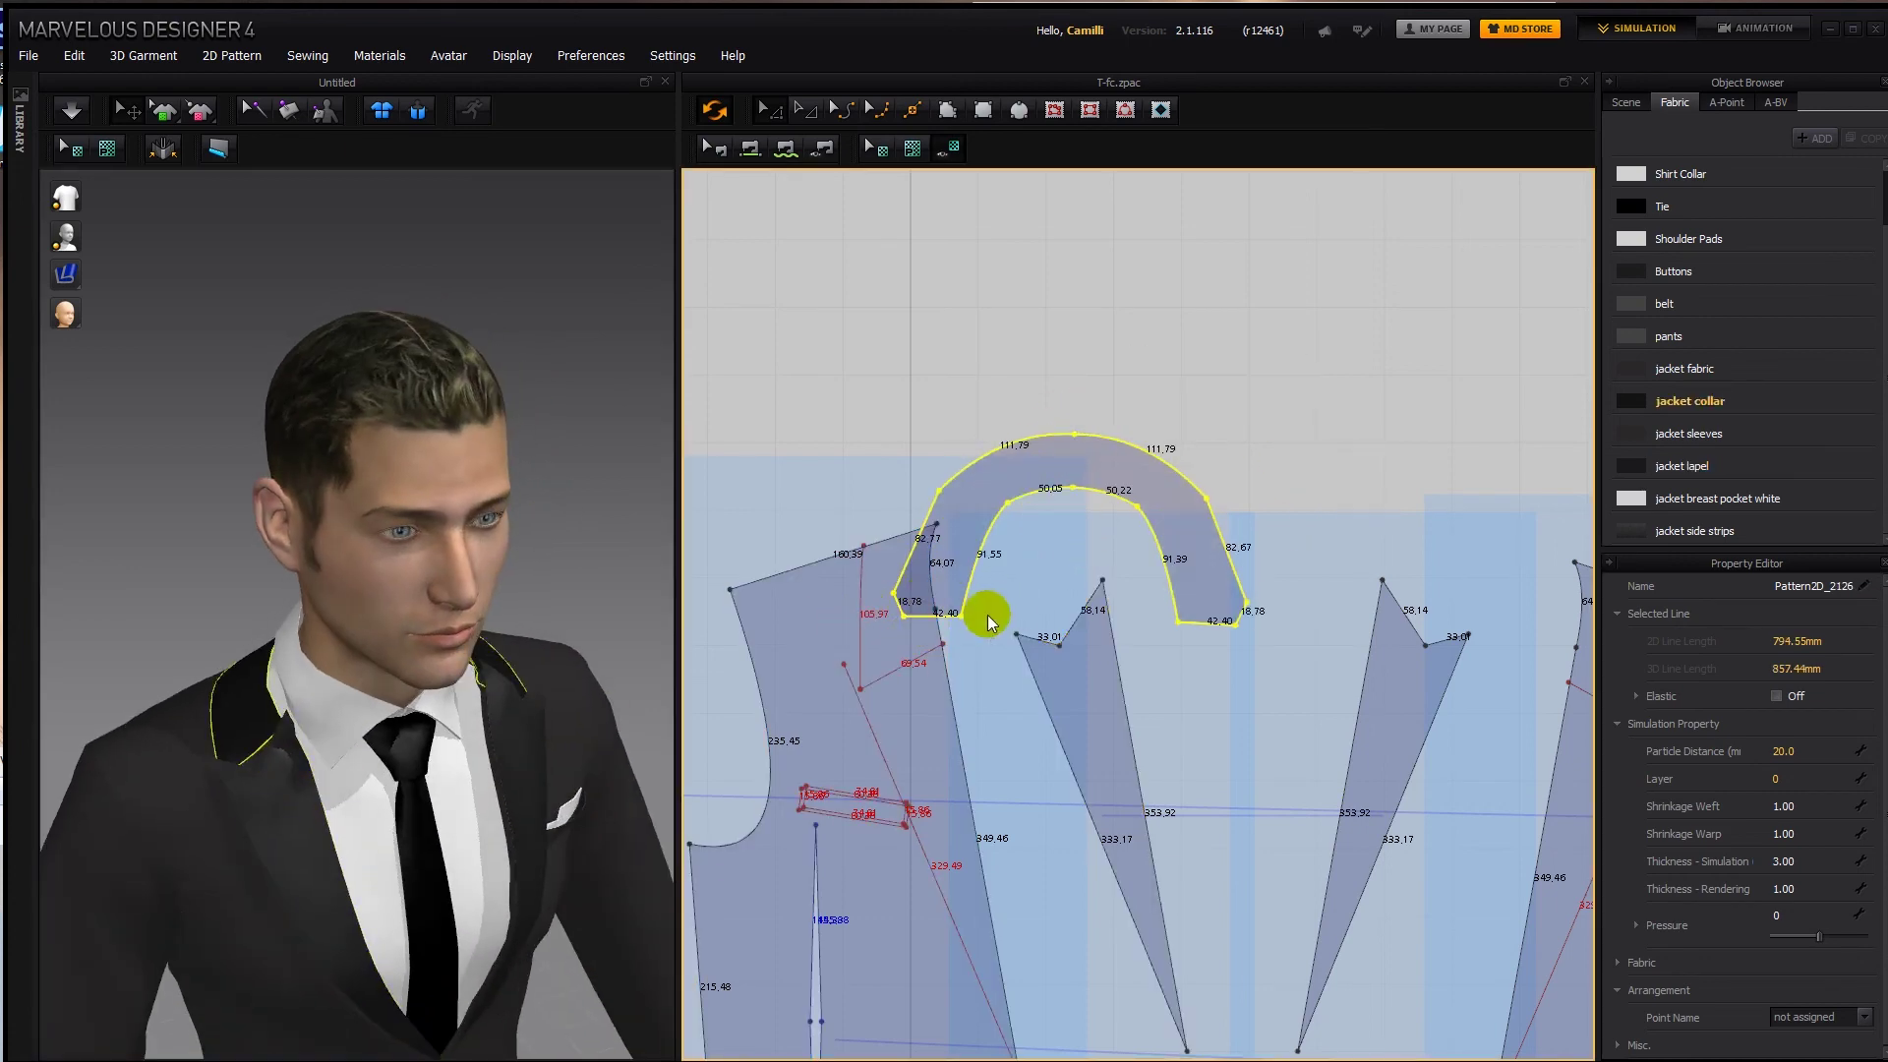
left_click(1052, 551)
left_click(905, 617)
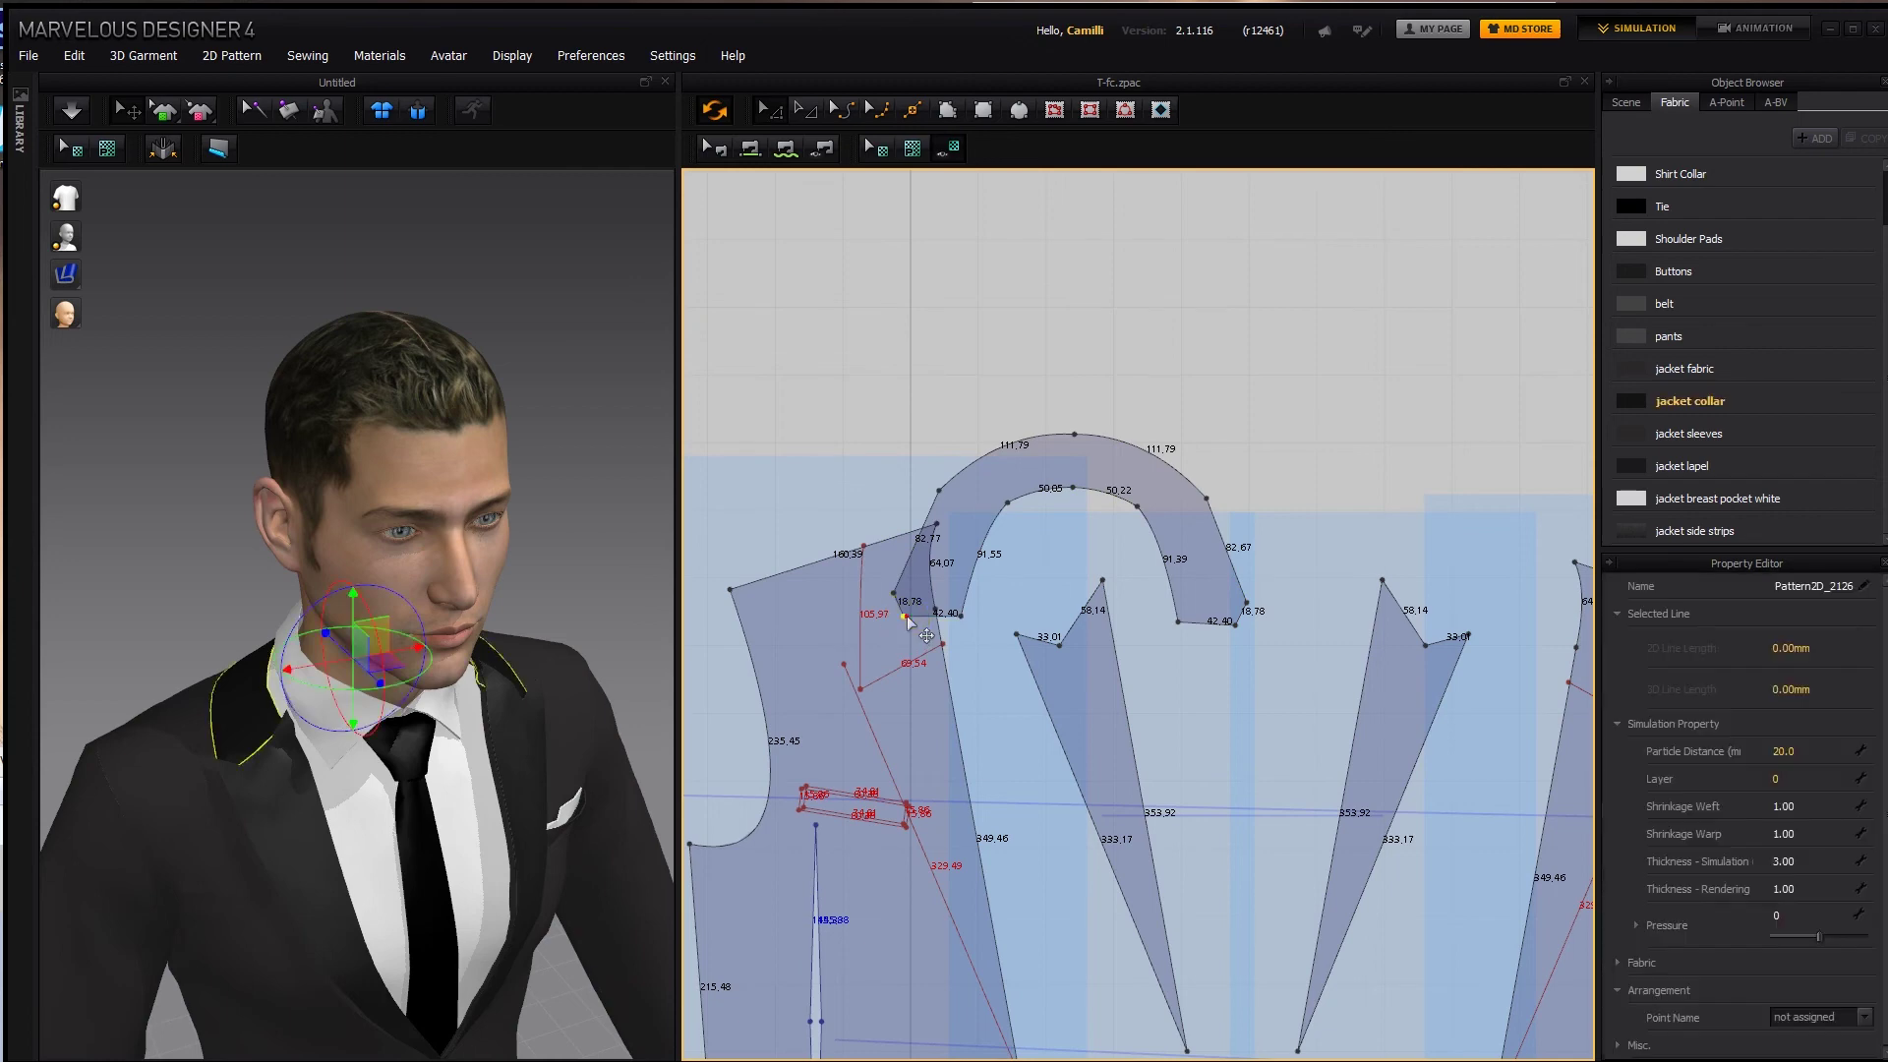
key("Delete")
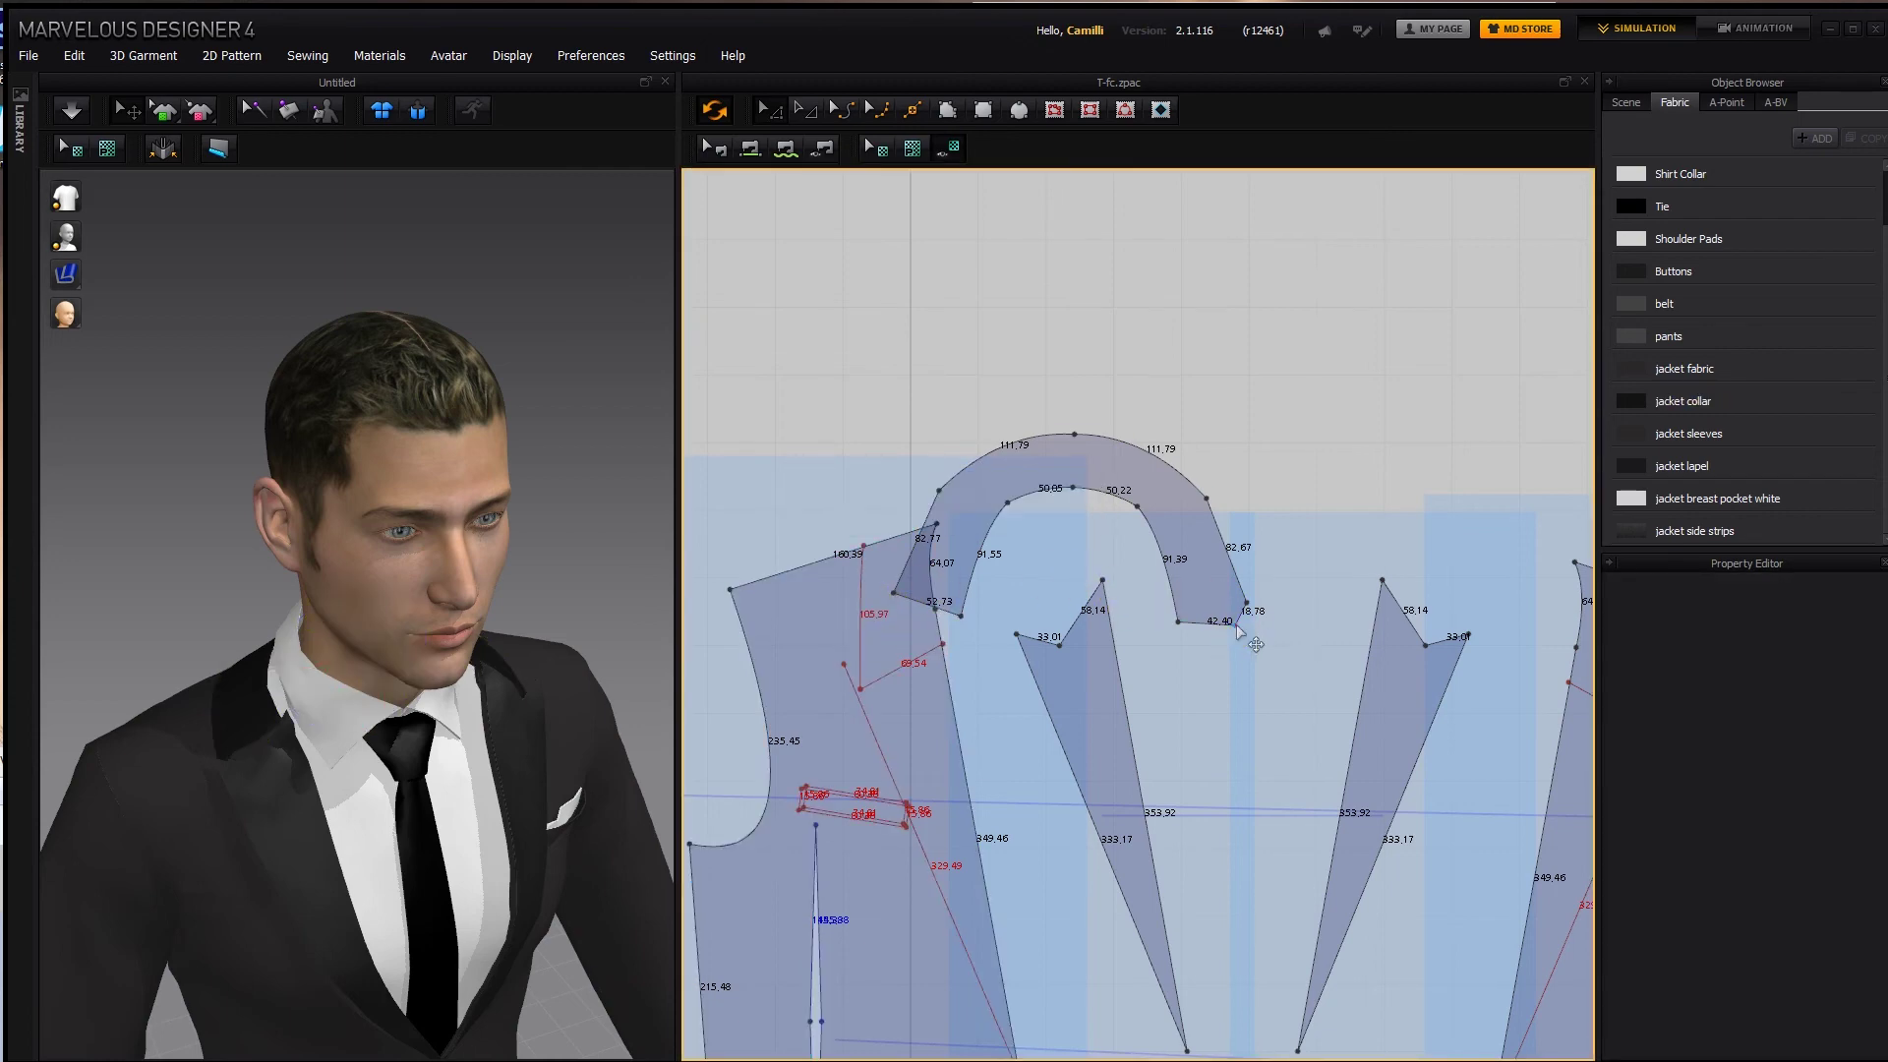
left_click(1235, 625)
key("Delete")
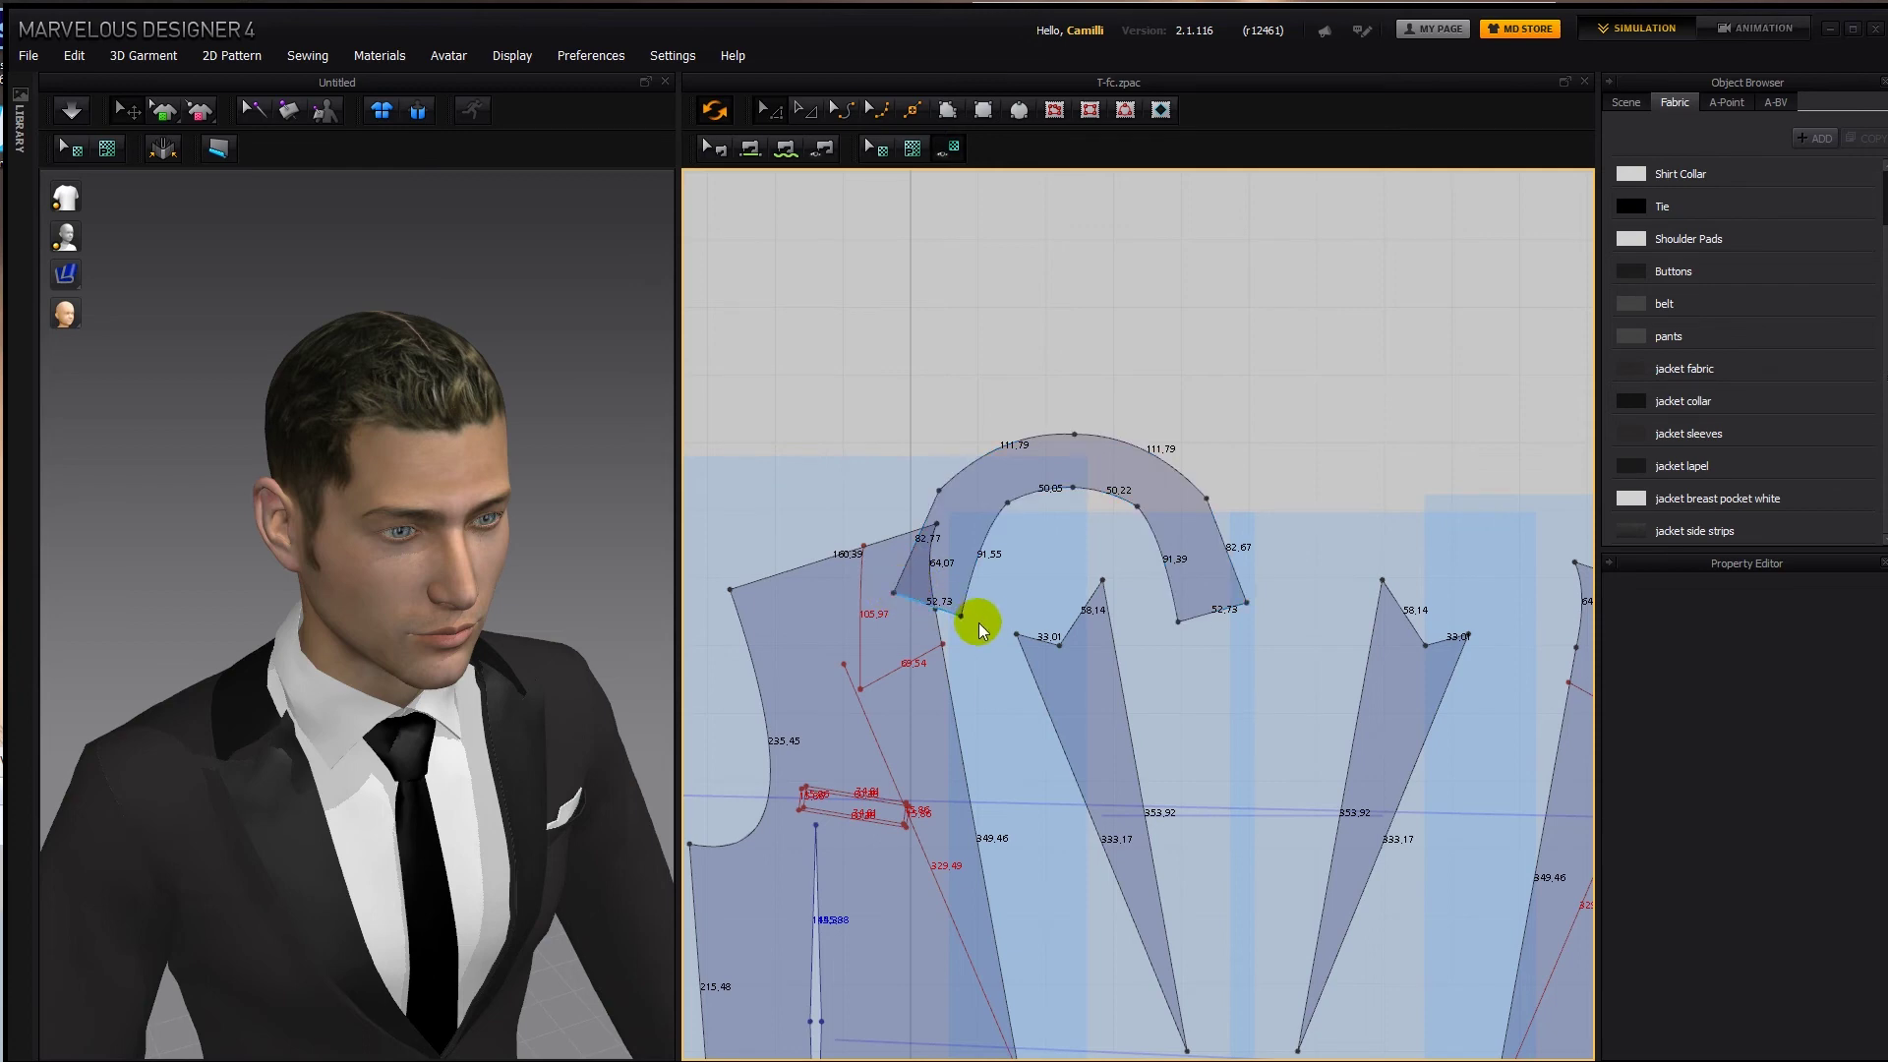
Lower the outer corner points at both ends of the collar piece to lengthen its outer edges.
left_click_drag(897, 601, 892, 597)
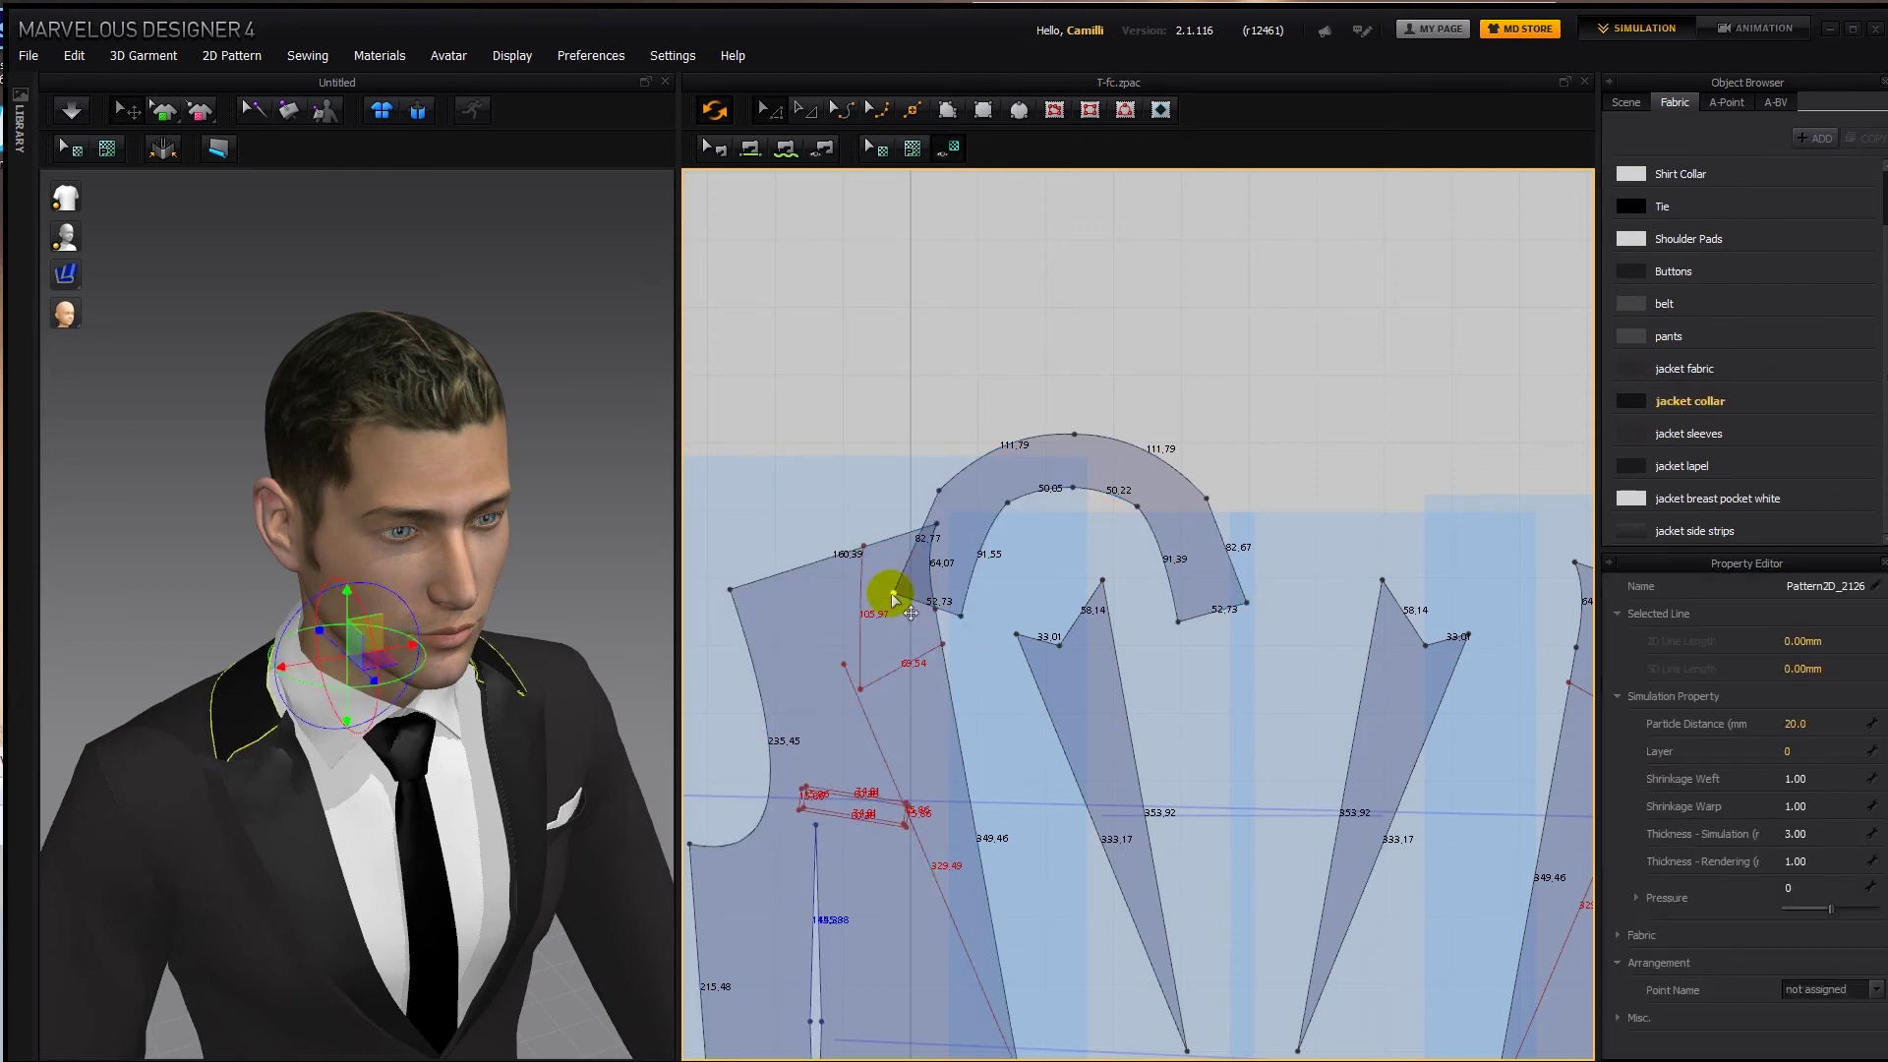
left_click(1245, 581)
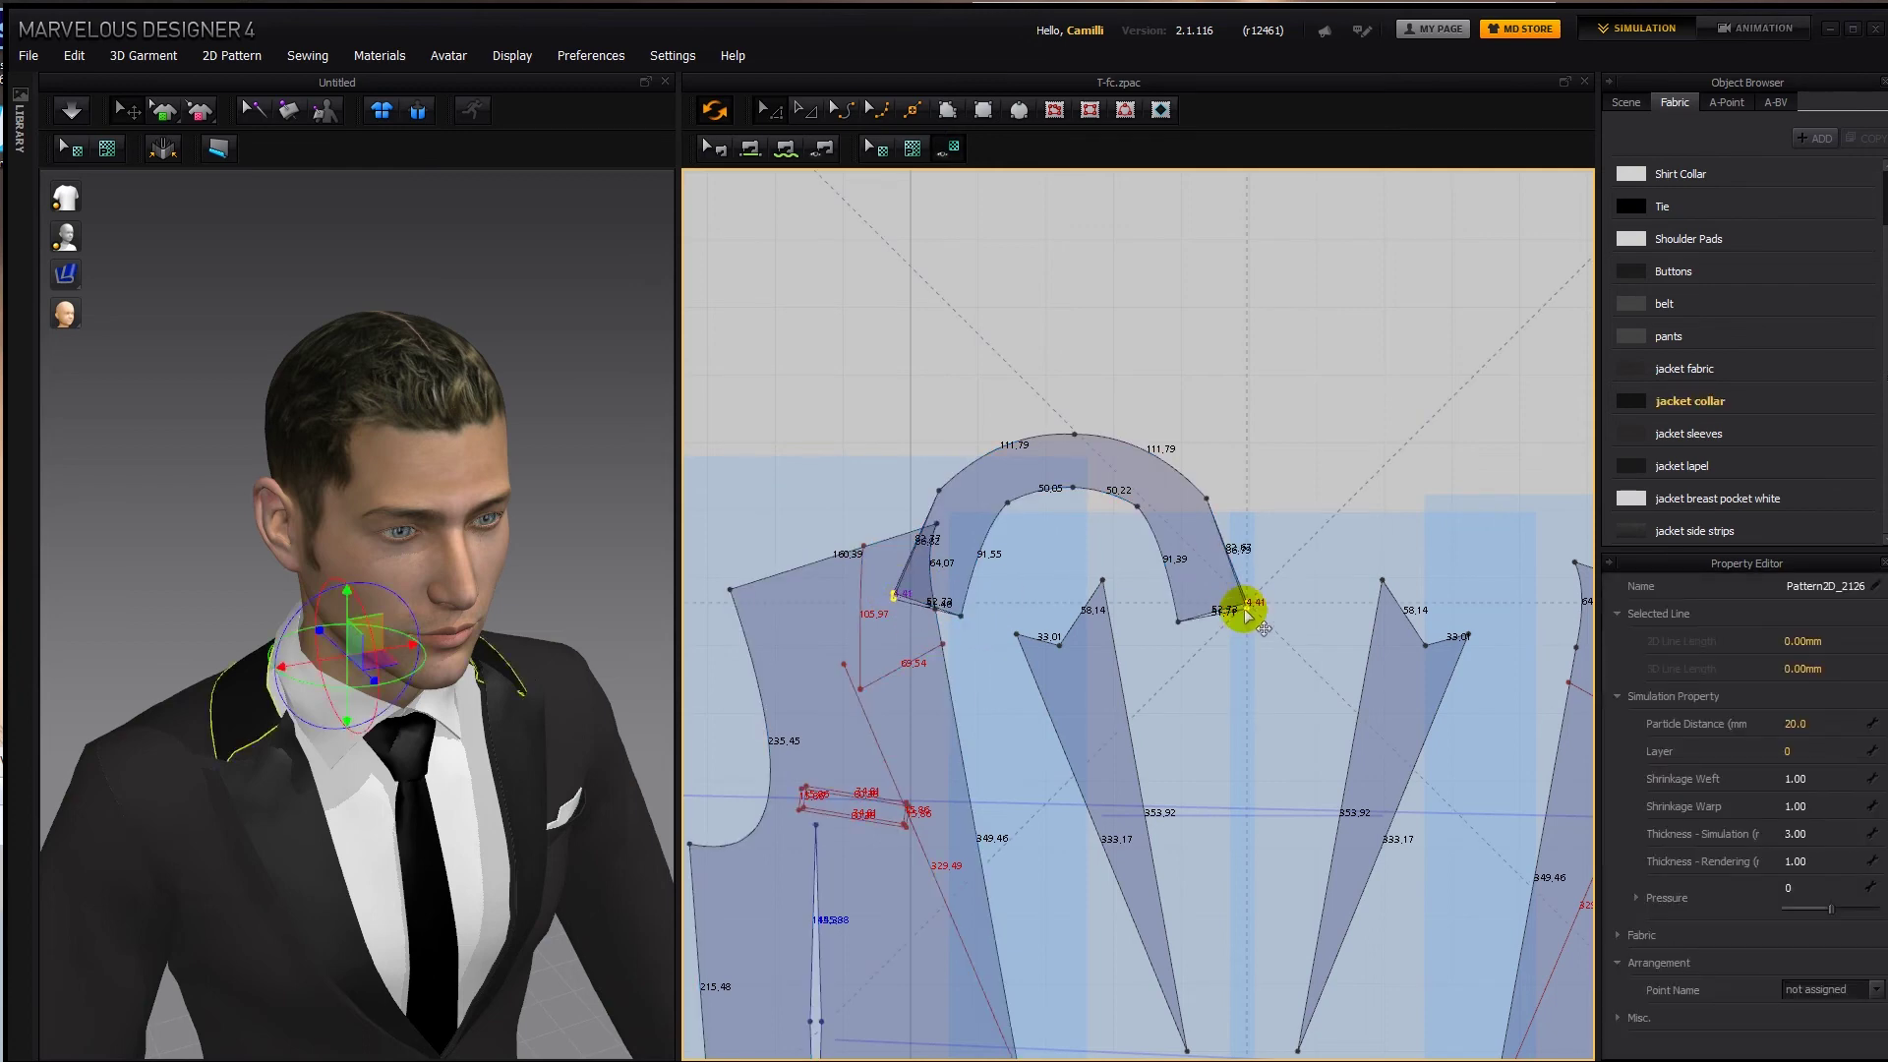
left_click_drag(1241, 627, 1242, 634)
left_click(1230, 569)
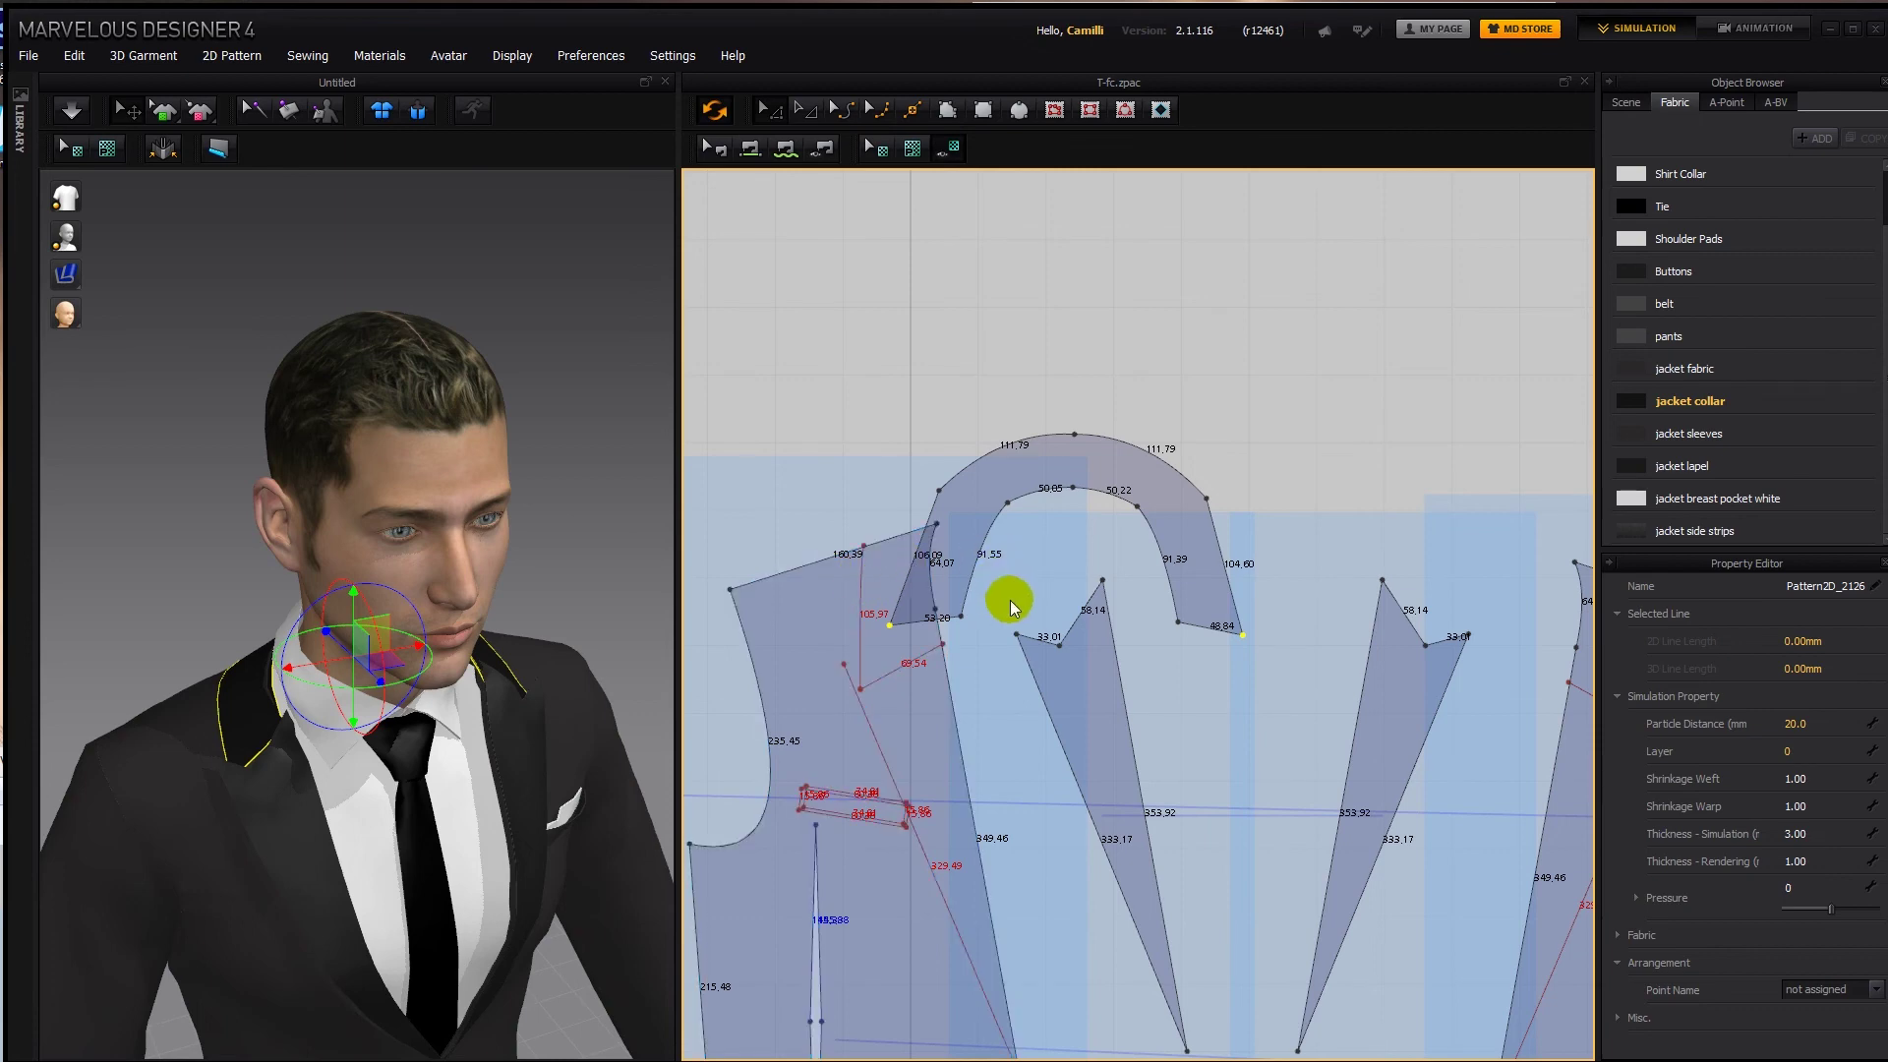
Move both outer collar corner points outward using the Moving Distance entry, and place the collar piece clear of the jacket front.
left_click(1048, 577)
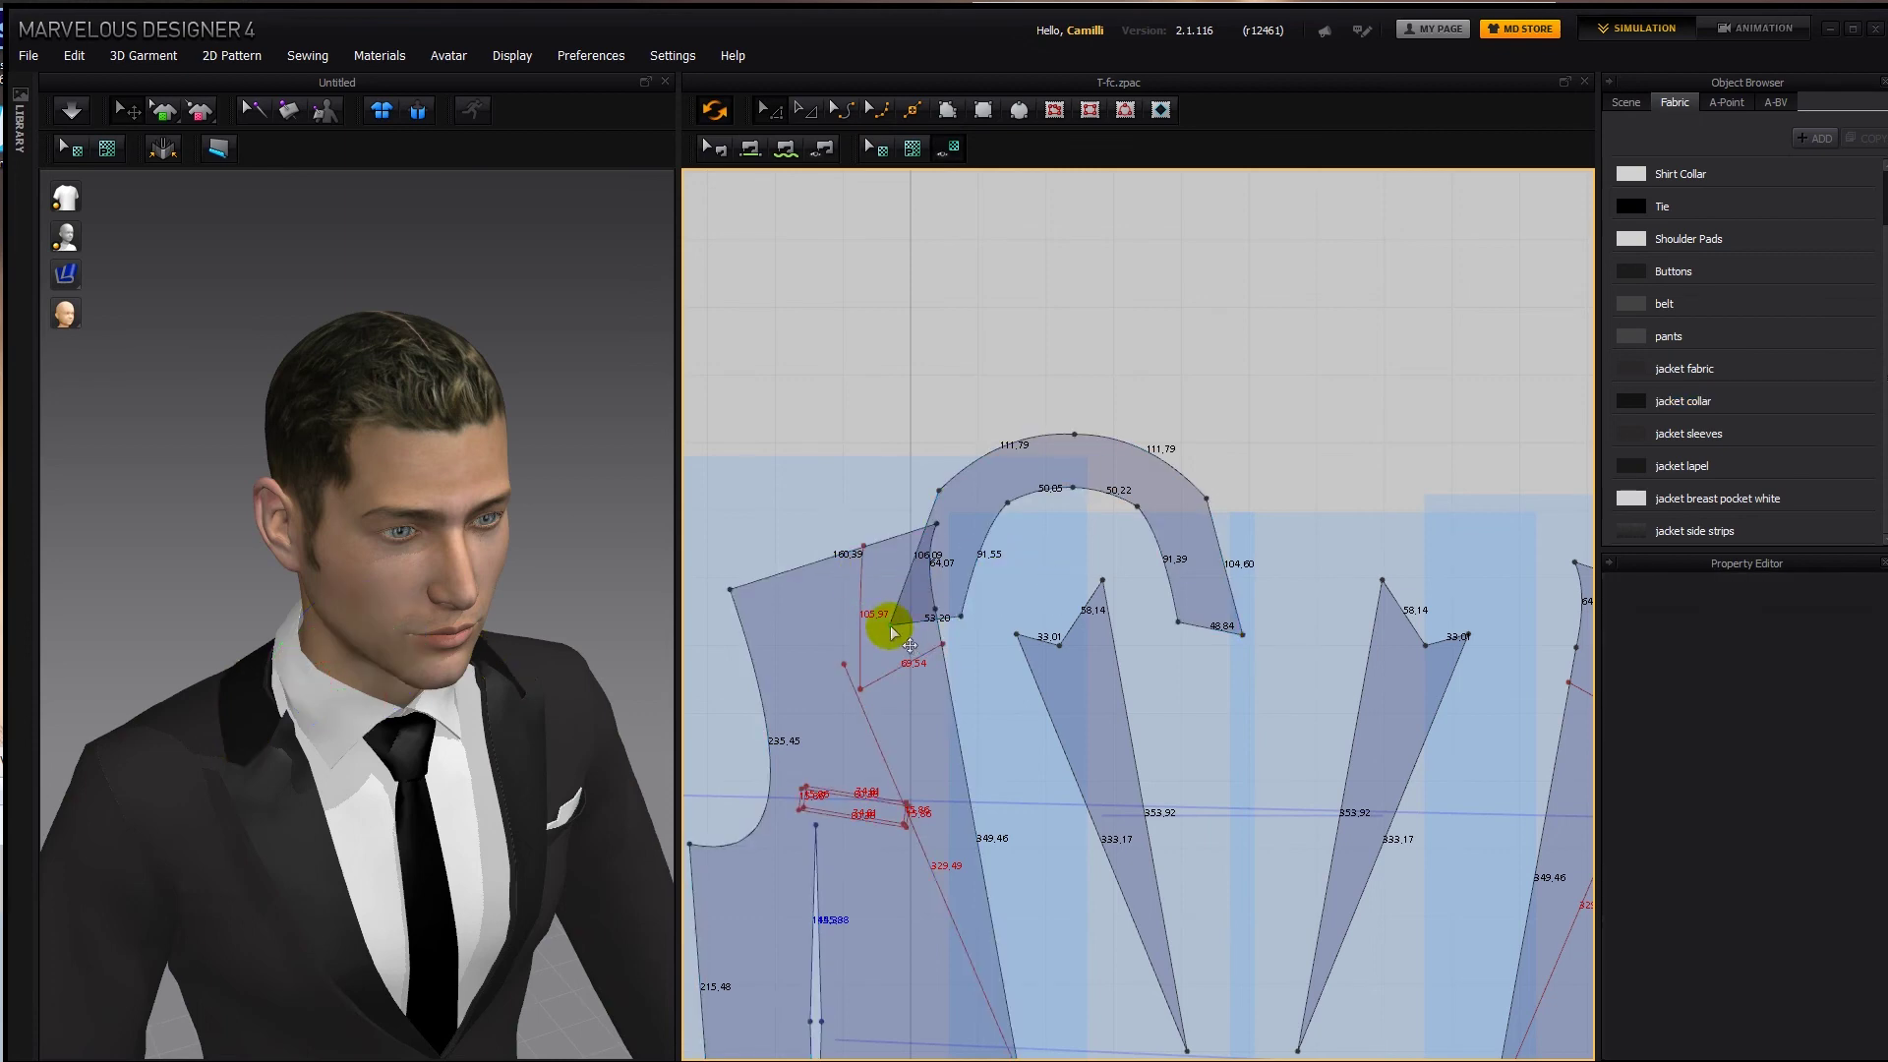
left_click(889, 627)
right_click(884, 626)
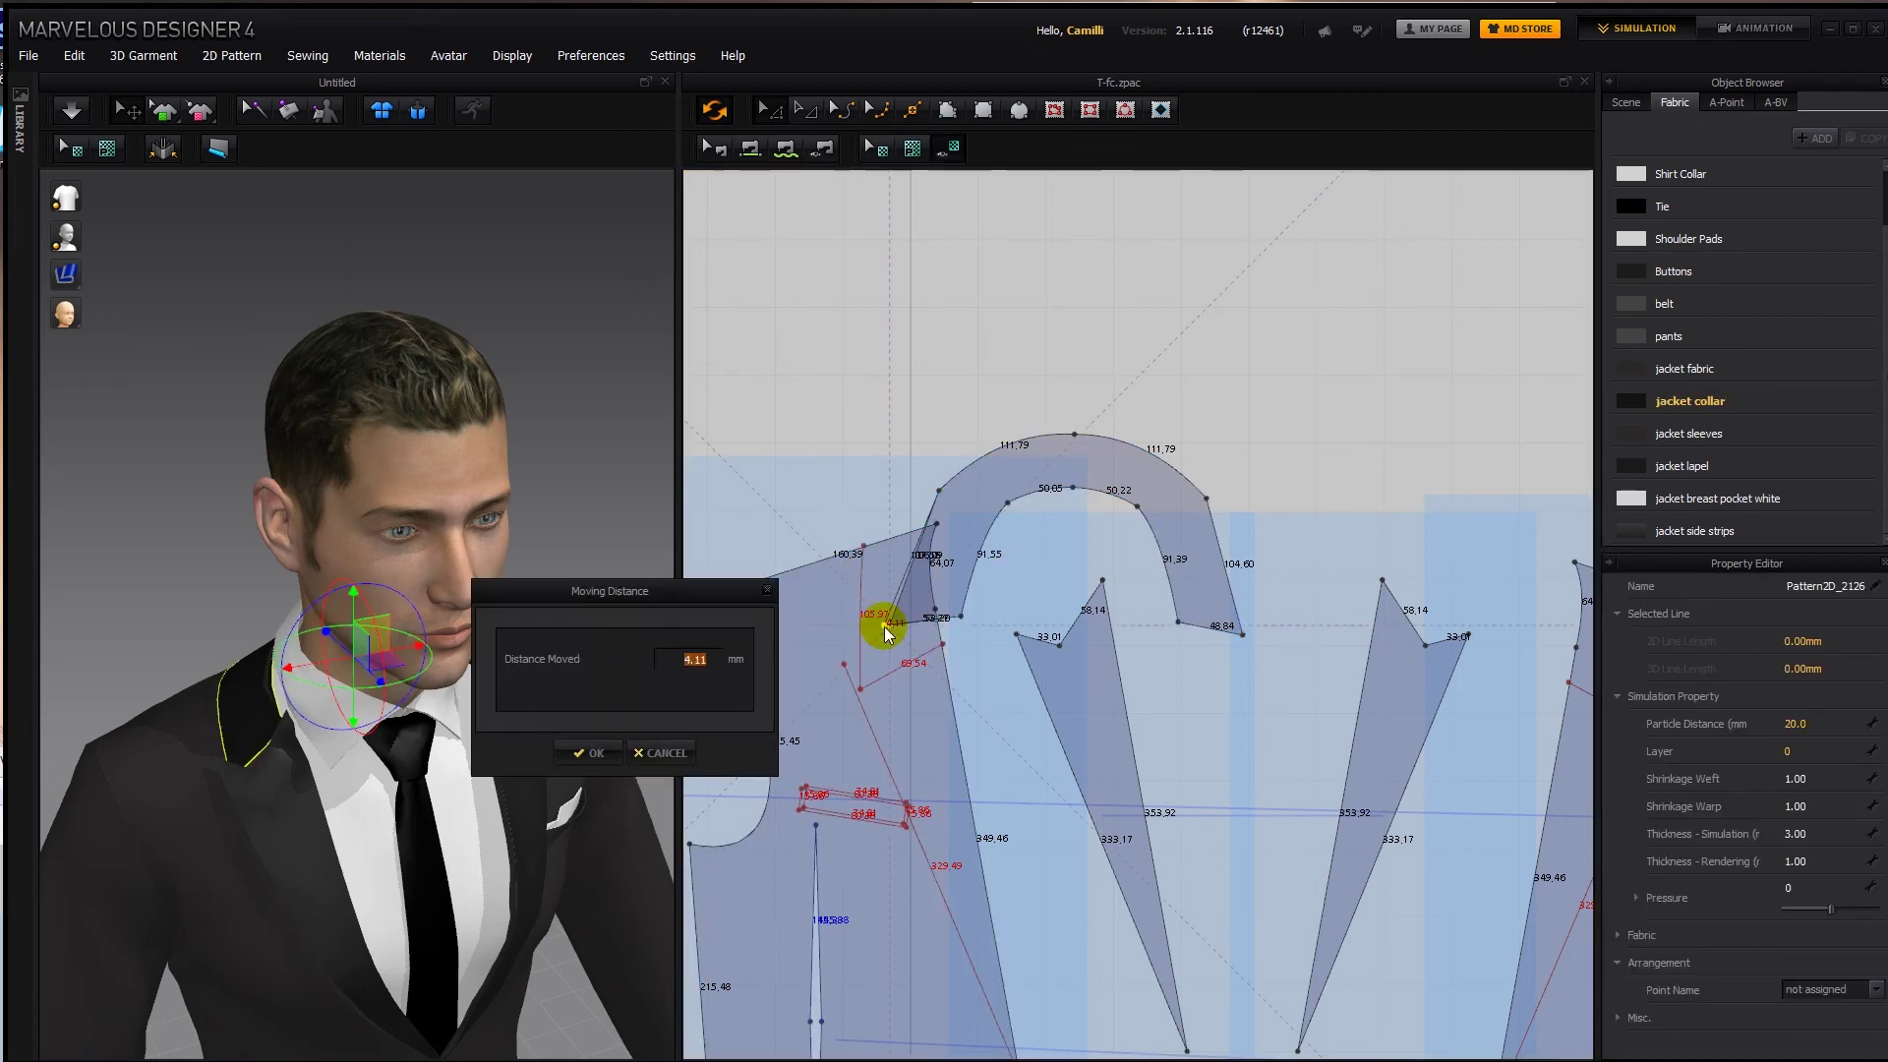
key("Return")
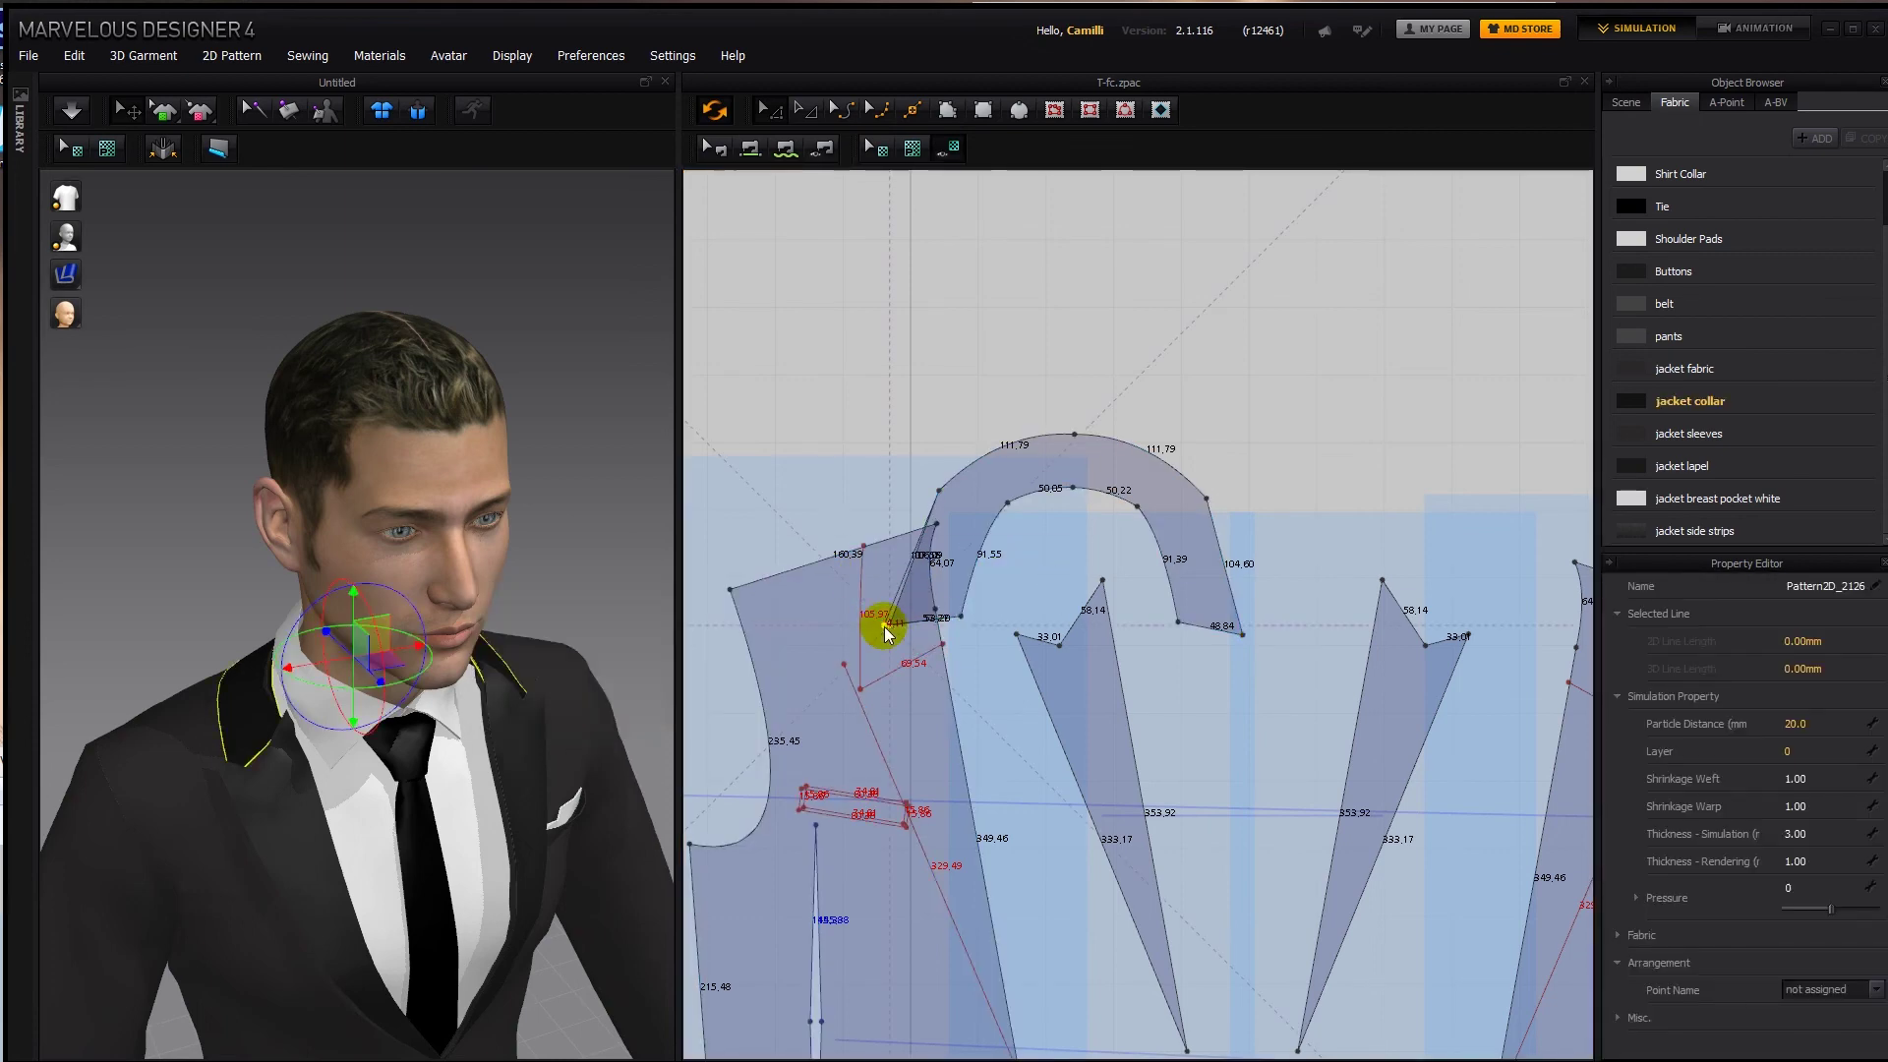
left_click_drag(1248, 635, 1277, 526)
right_click(1256, 634)
key("Return")
left_click(950, 375)
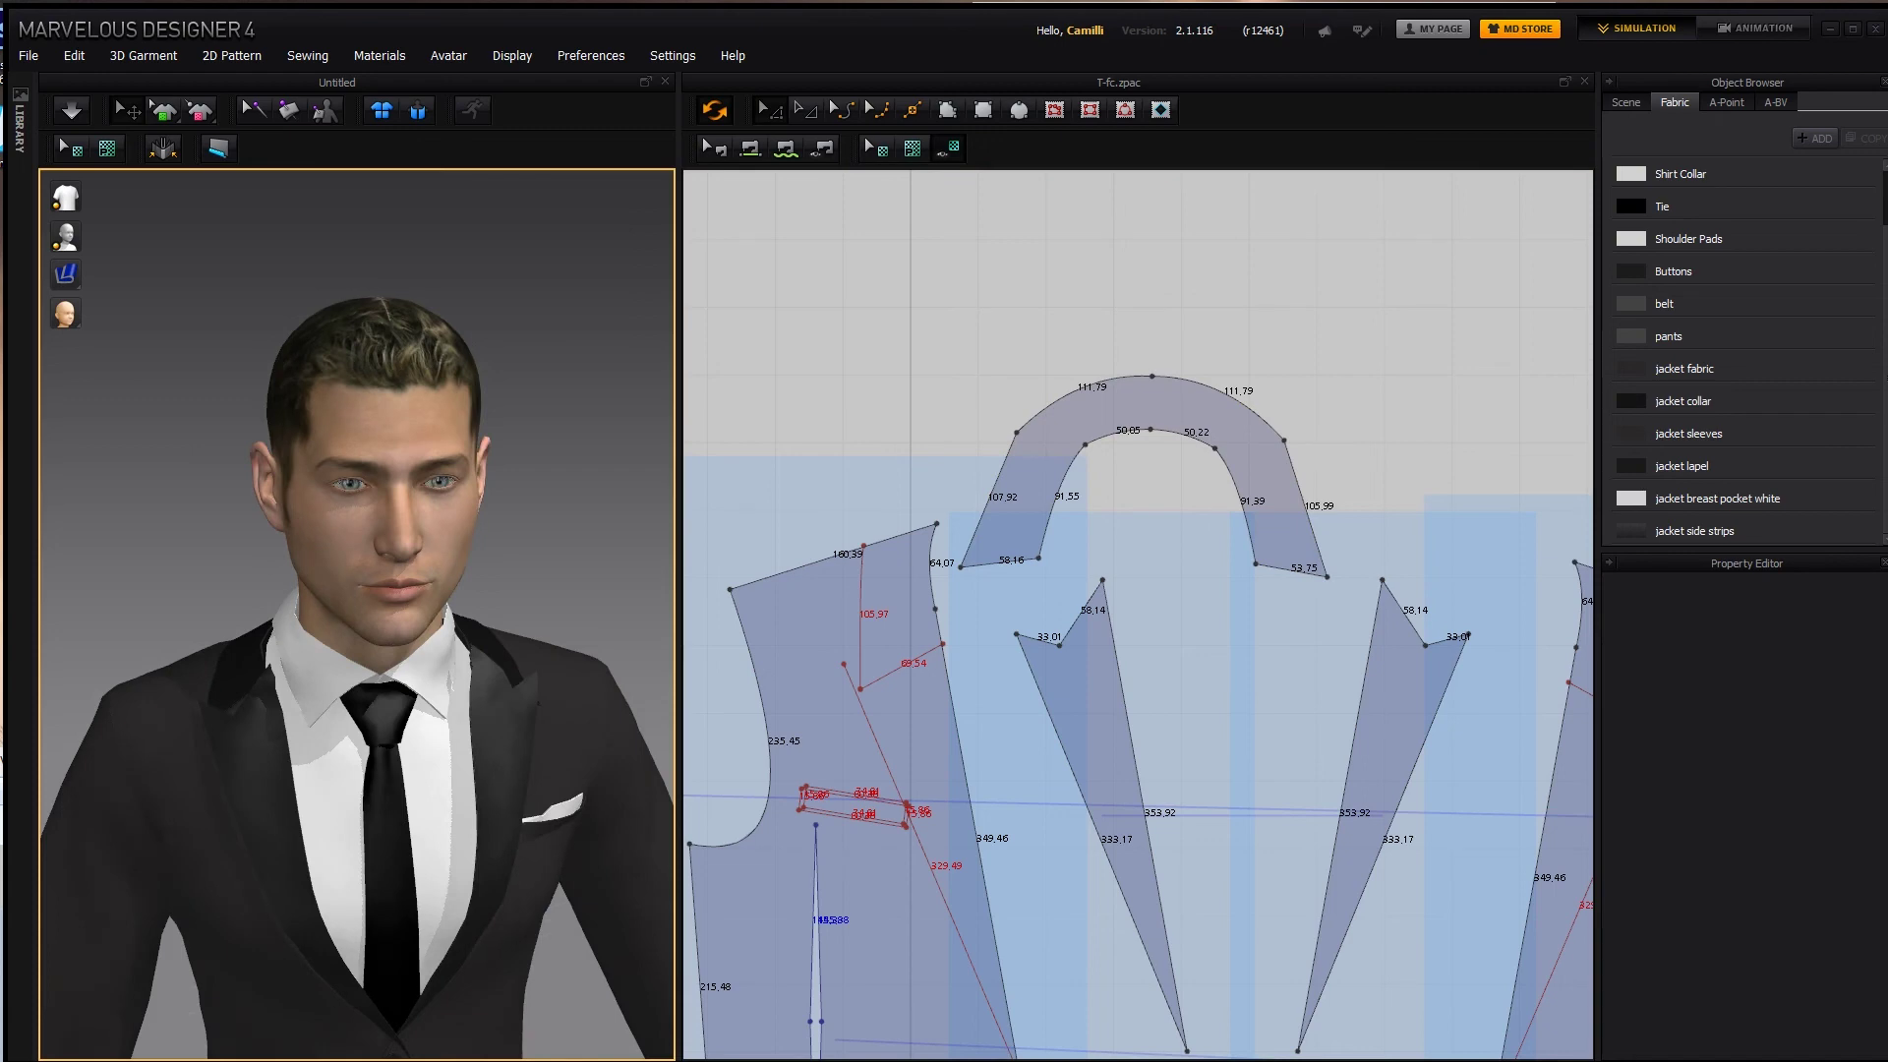
Simulate the jacket with the widened collar ends and pull the lapel next to the collar into place in 3D.
key("space")
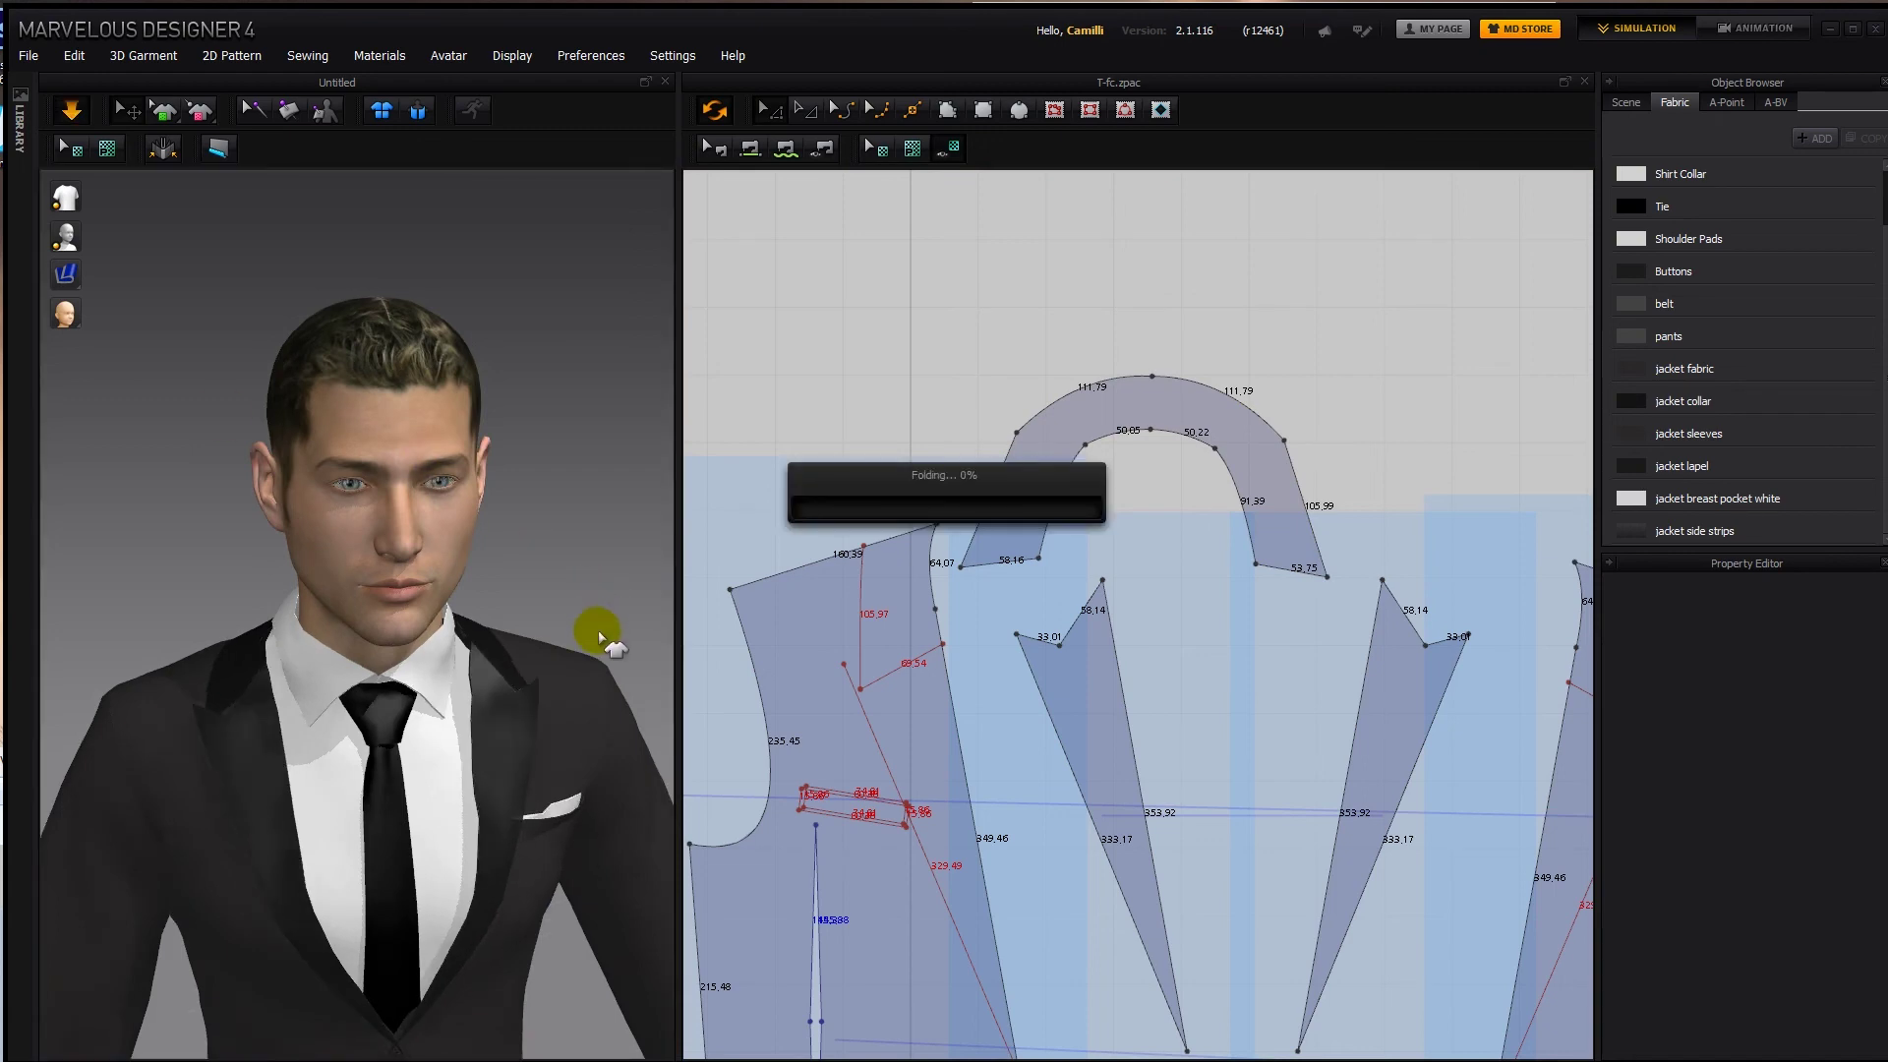
right_click_drag(611, 652, 498, 674)
left_click(516, 698)
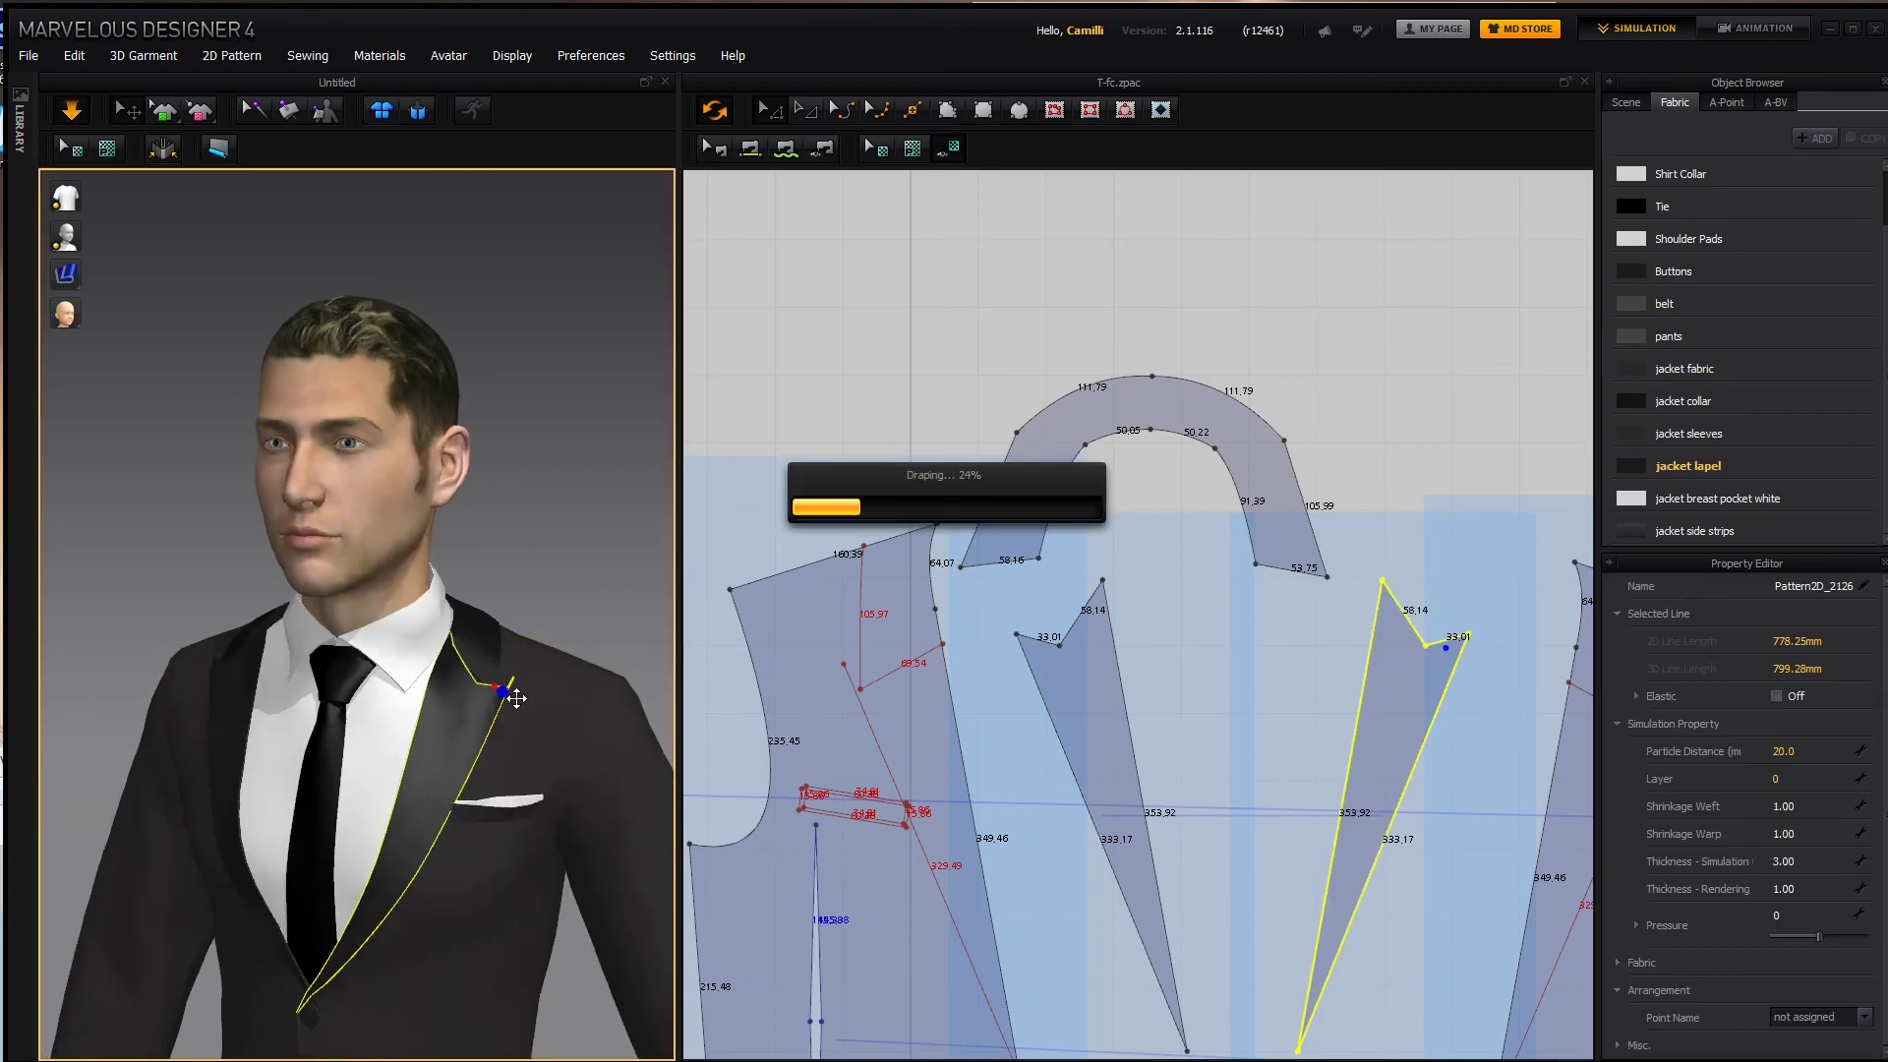
left_click_drag(516, 698, 462, 679)
left_click(474, 719)
key("space")
right_click_drag(540, 716, 448, 725)
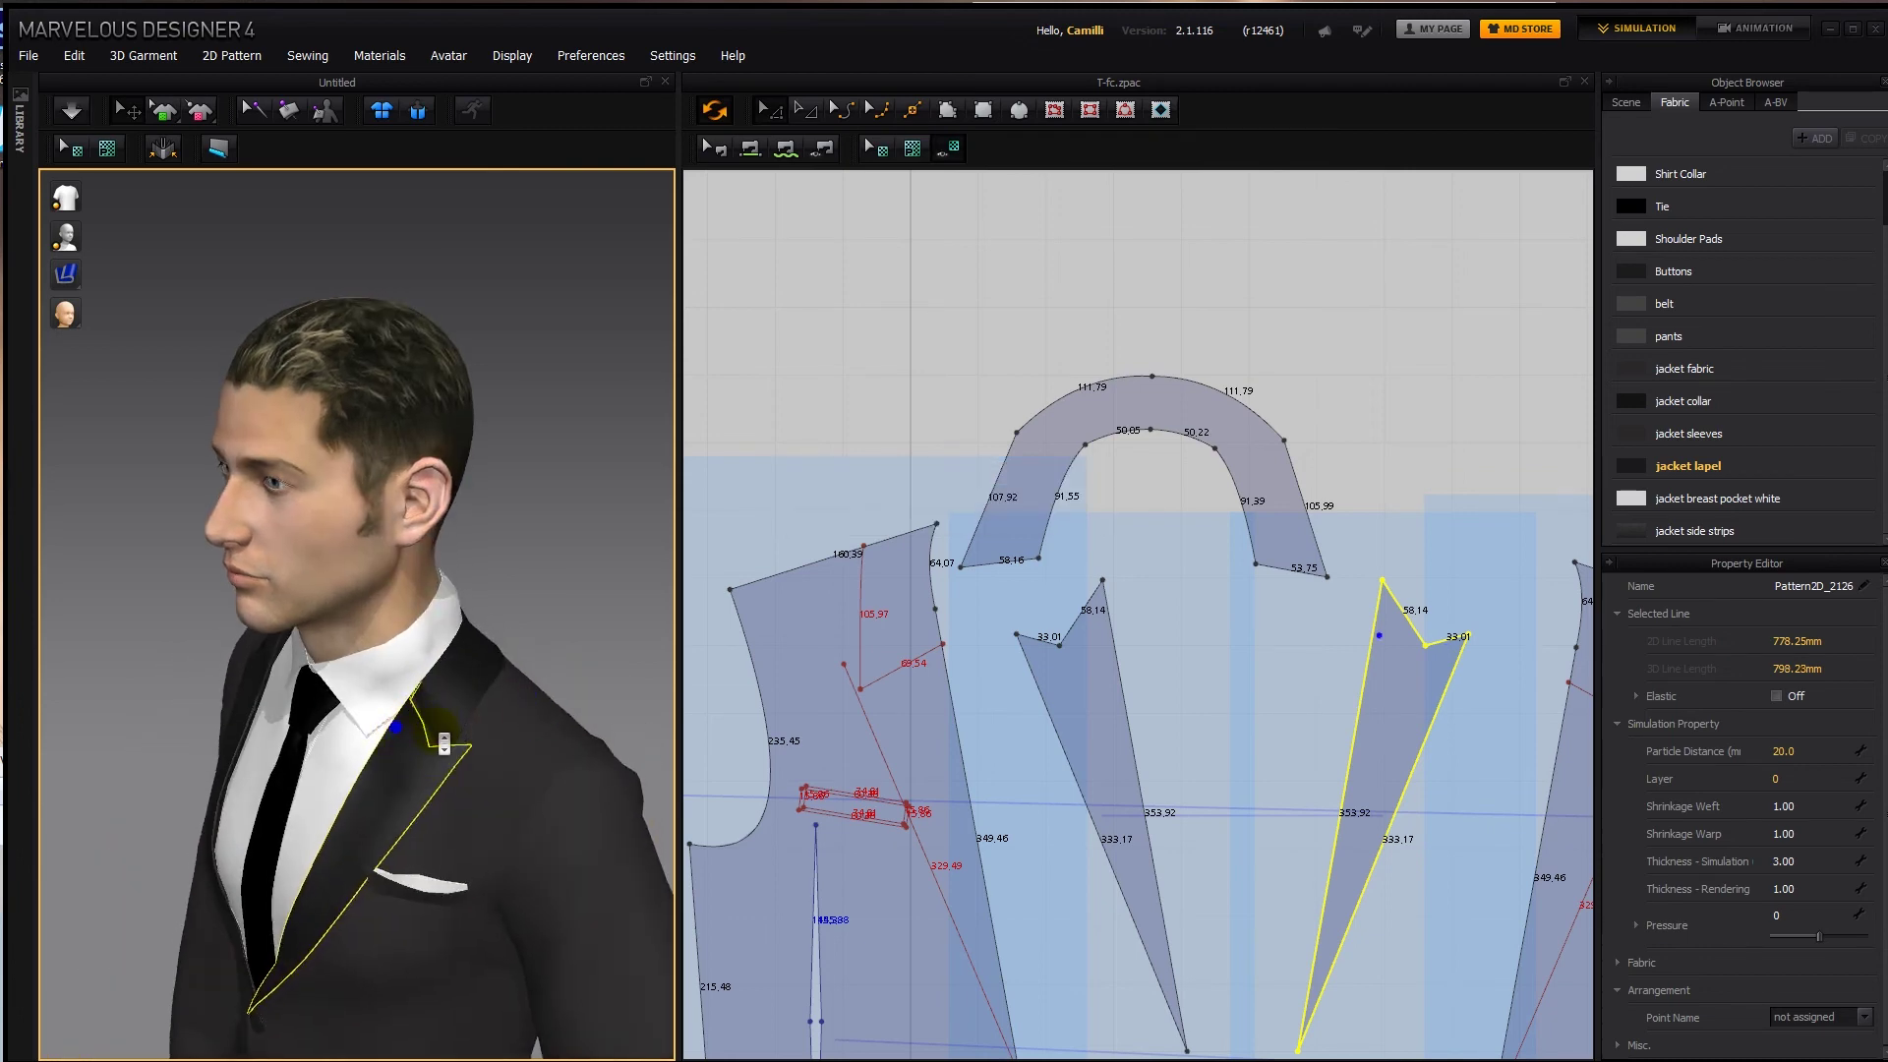
scroll(444, 744, "up", 3)
Compare the short guide line with the collar ends, and shift its inner endpoint slightly toward the jacket's front edge.
left_click(1015, 593)
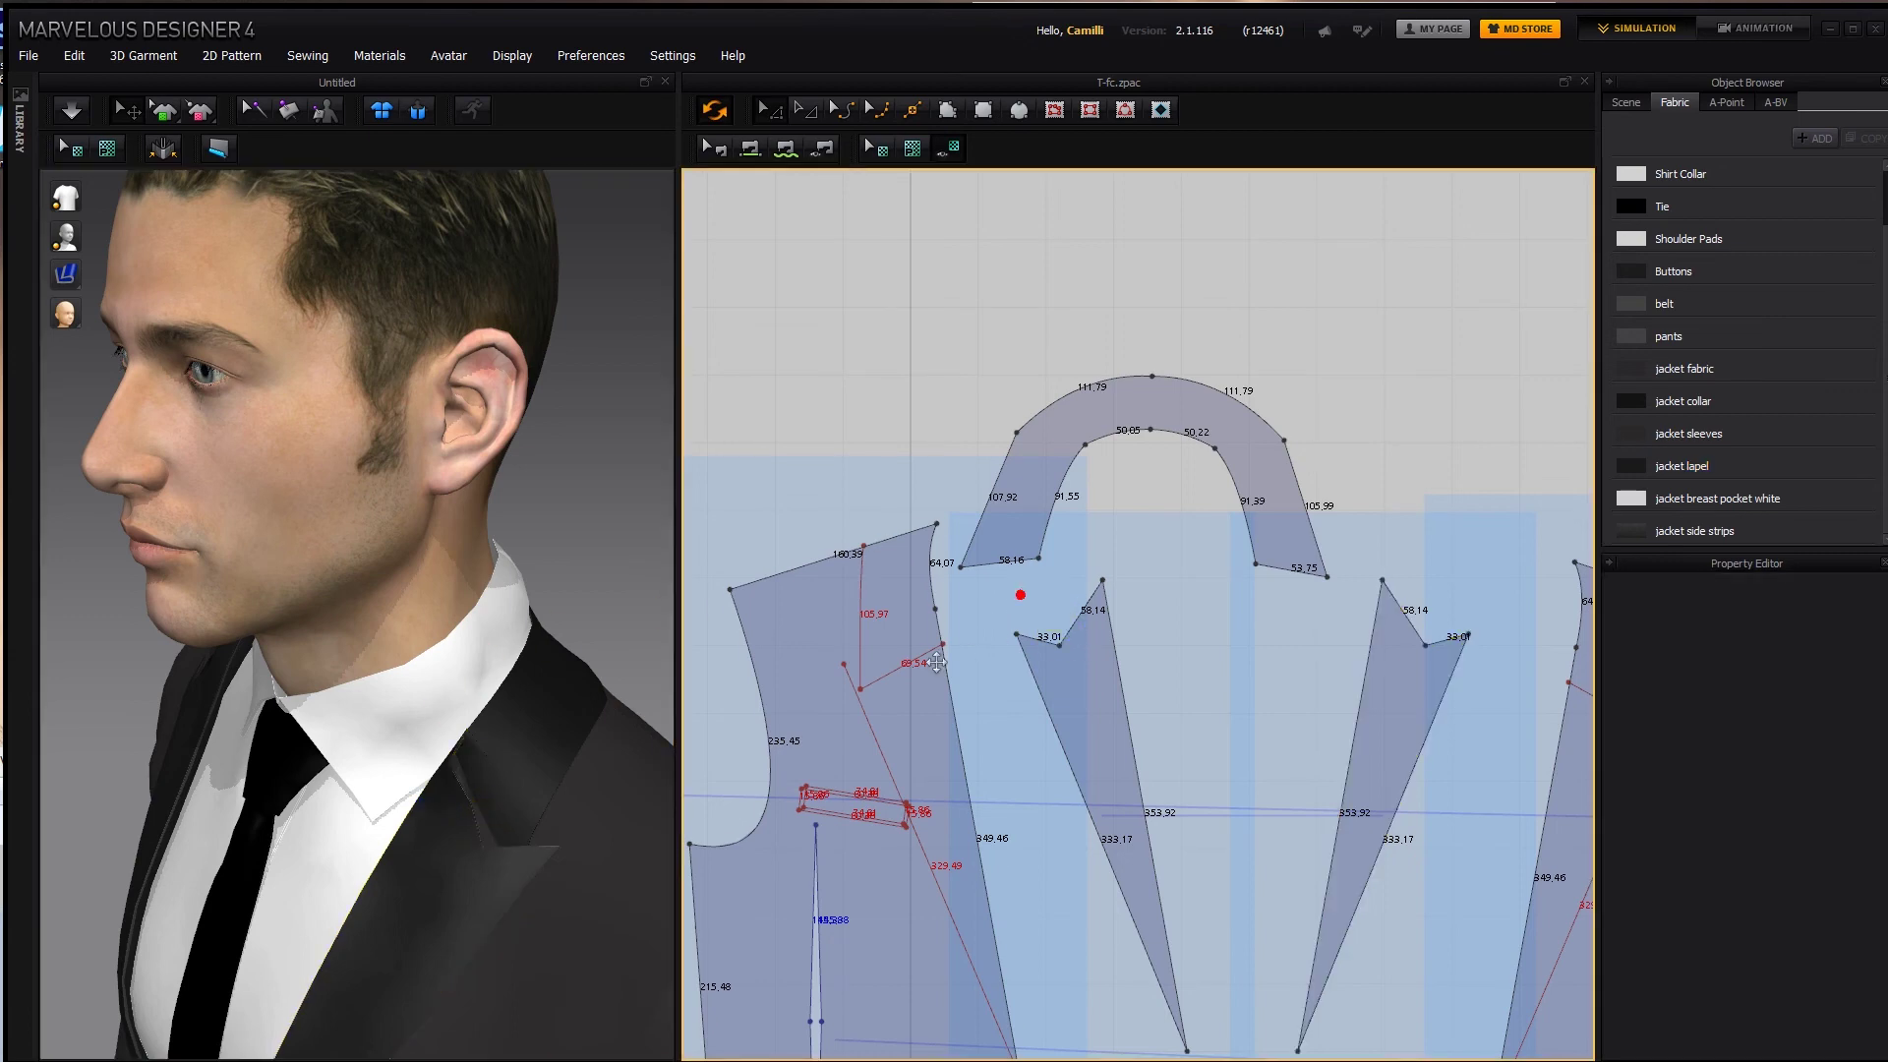
left_click(884, 670)
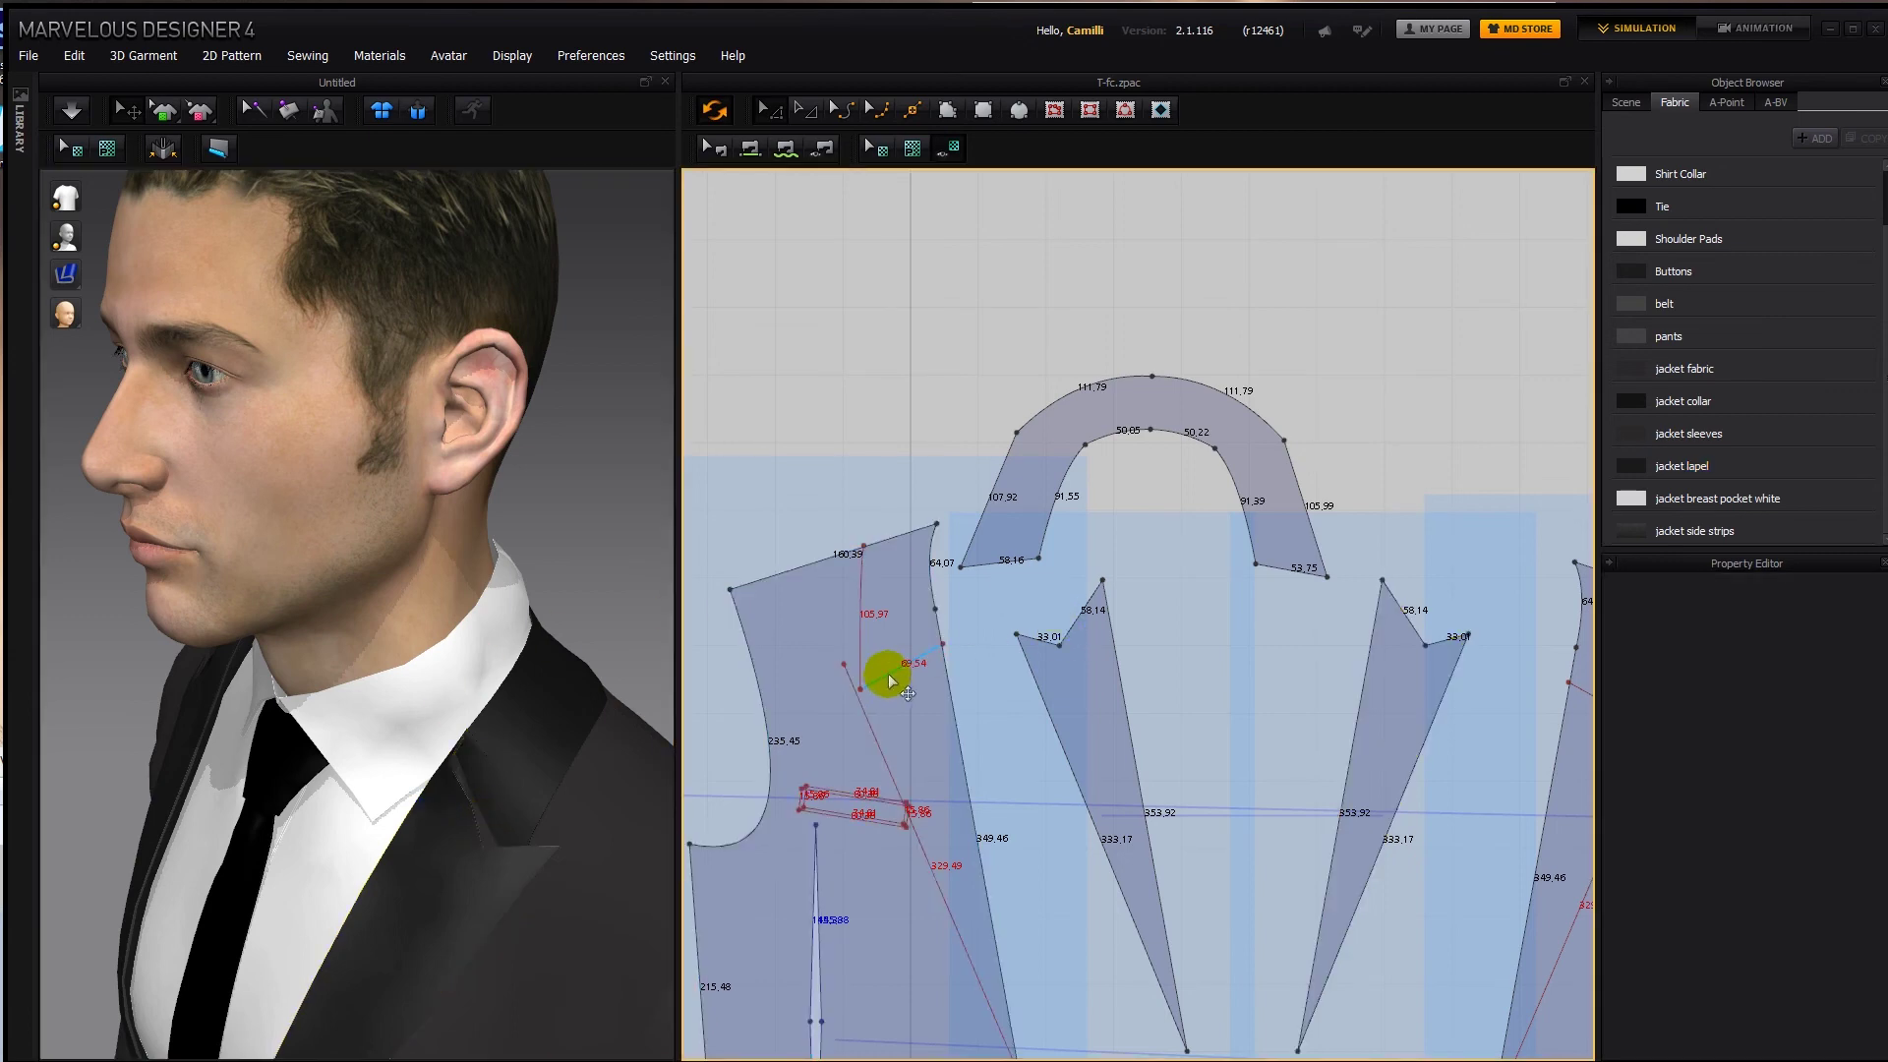
left_click(997, 572)
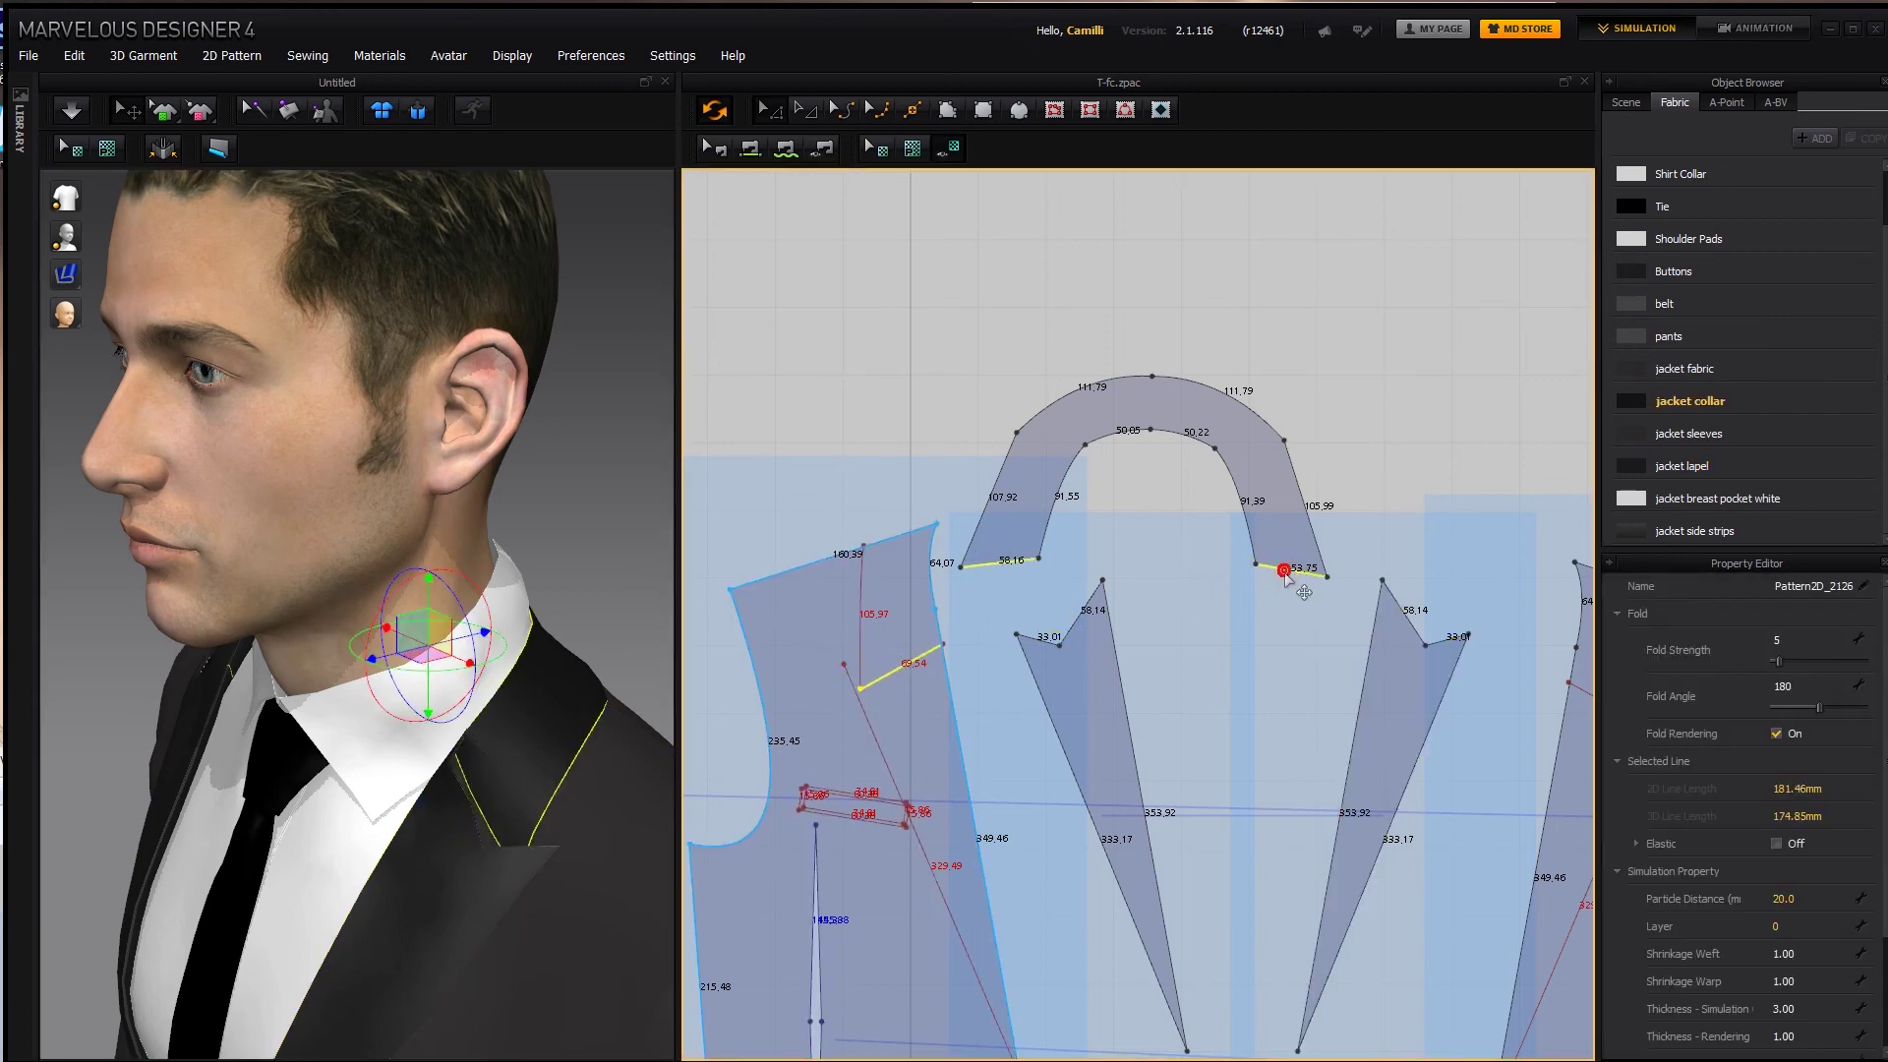
left_click(969, 666)
scroll(861, 688, "up", 3)
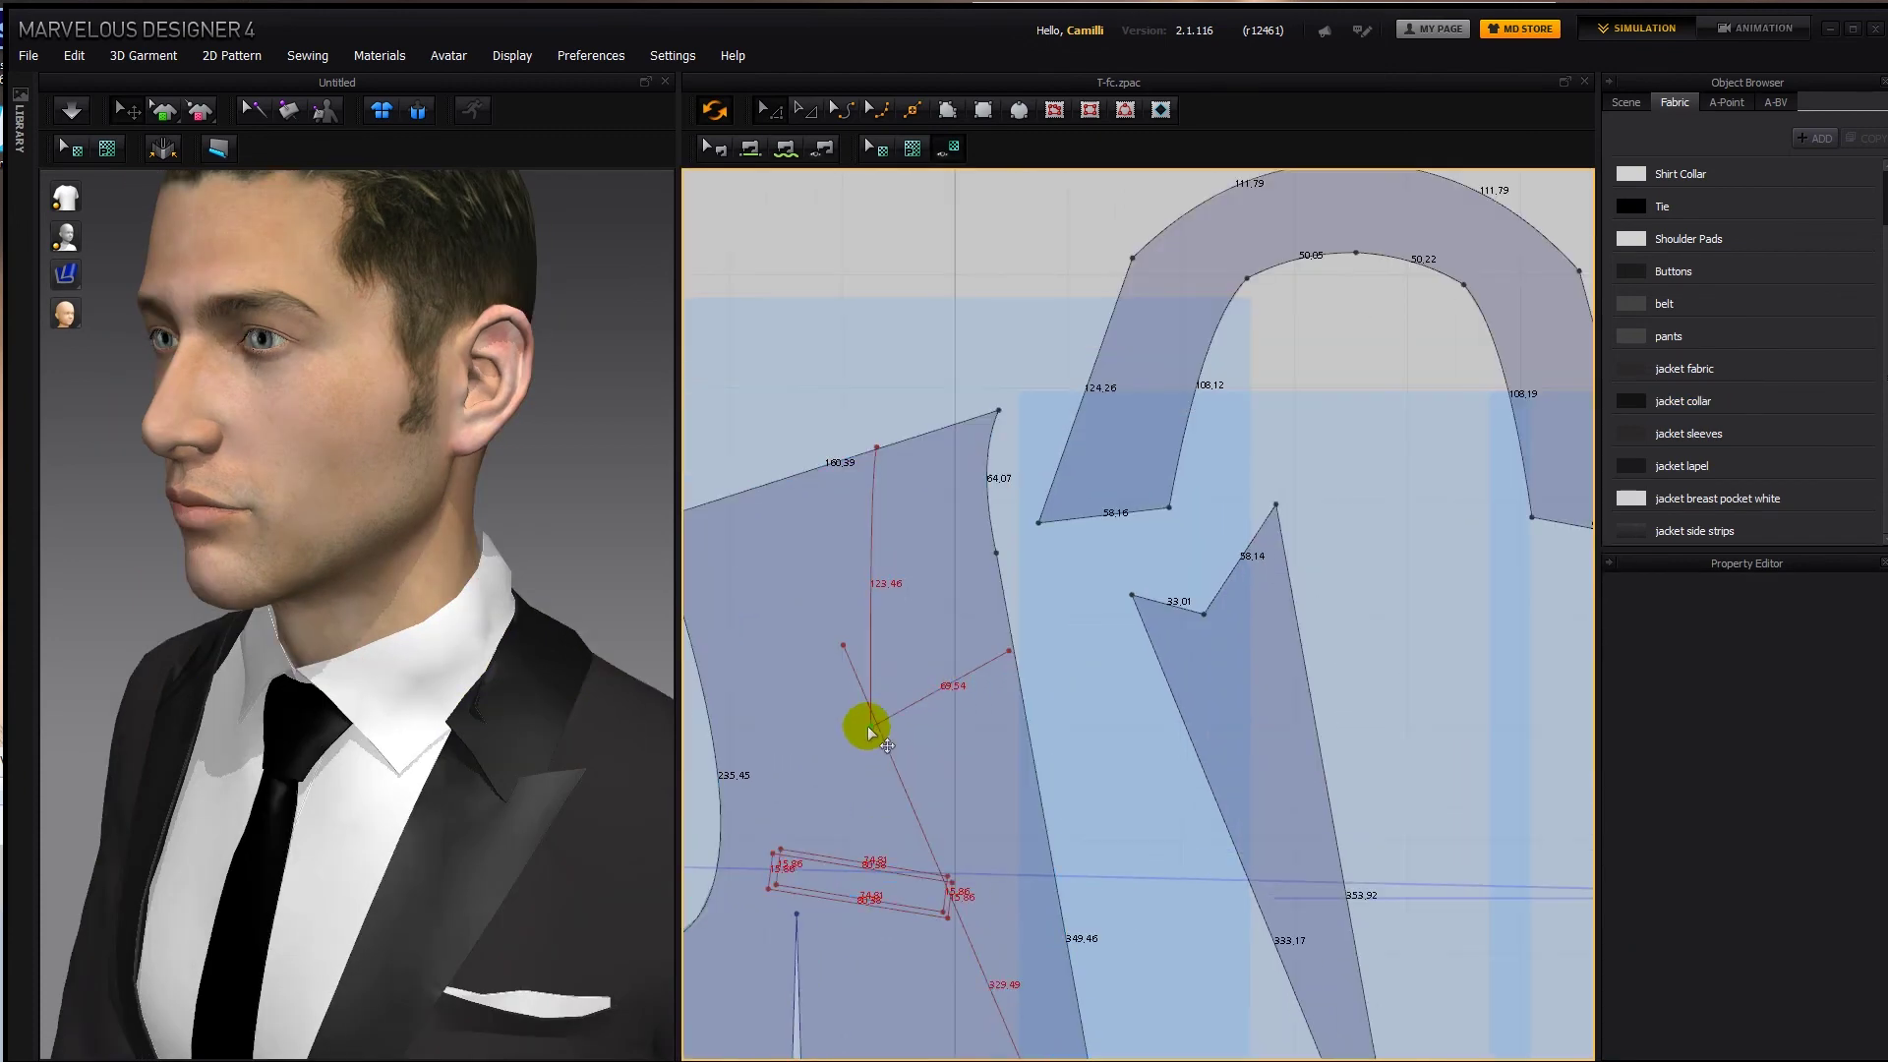
left_click_drag(870, 733, 881, 719)
Simulate the shifted guide lines and pull the lapel and collar around the notch in 3D.
left_click(621, 737)
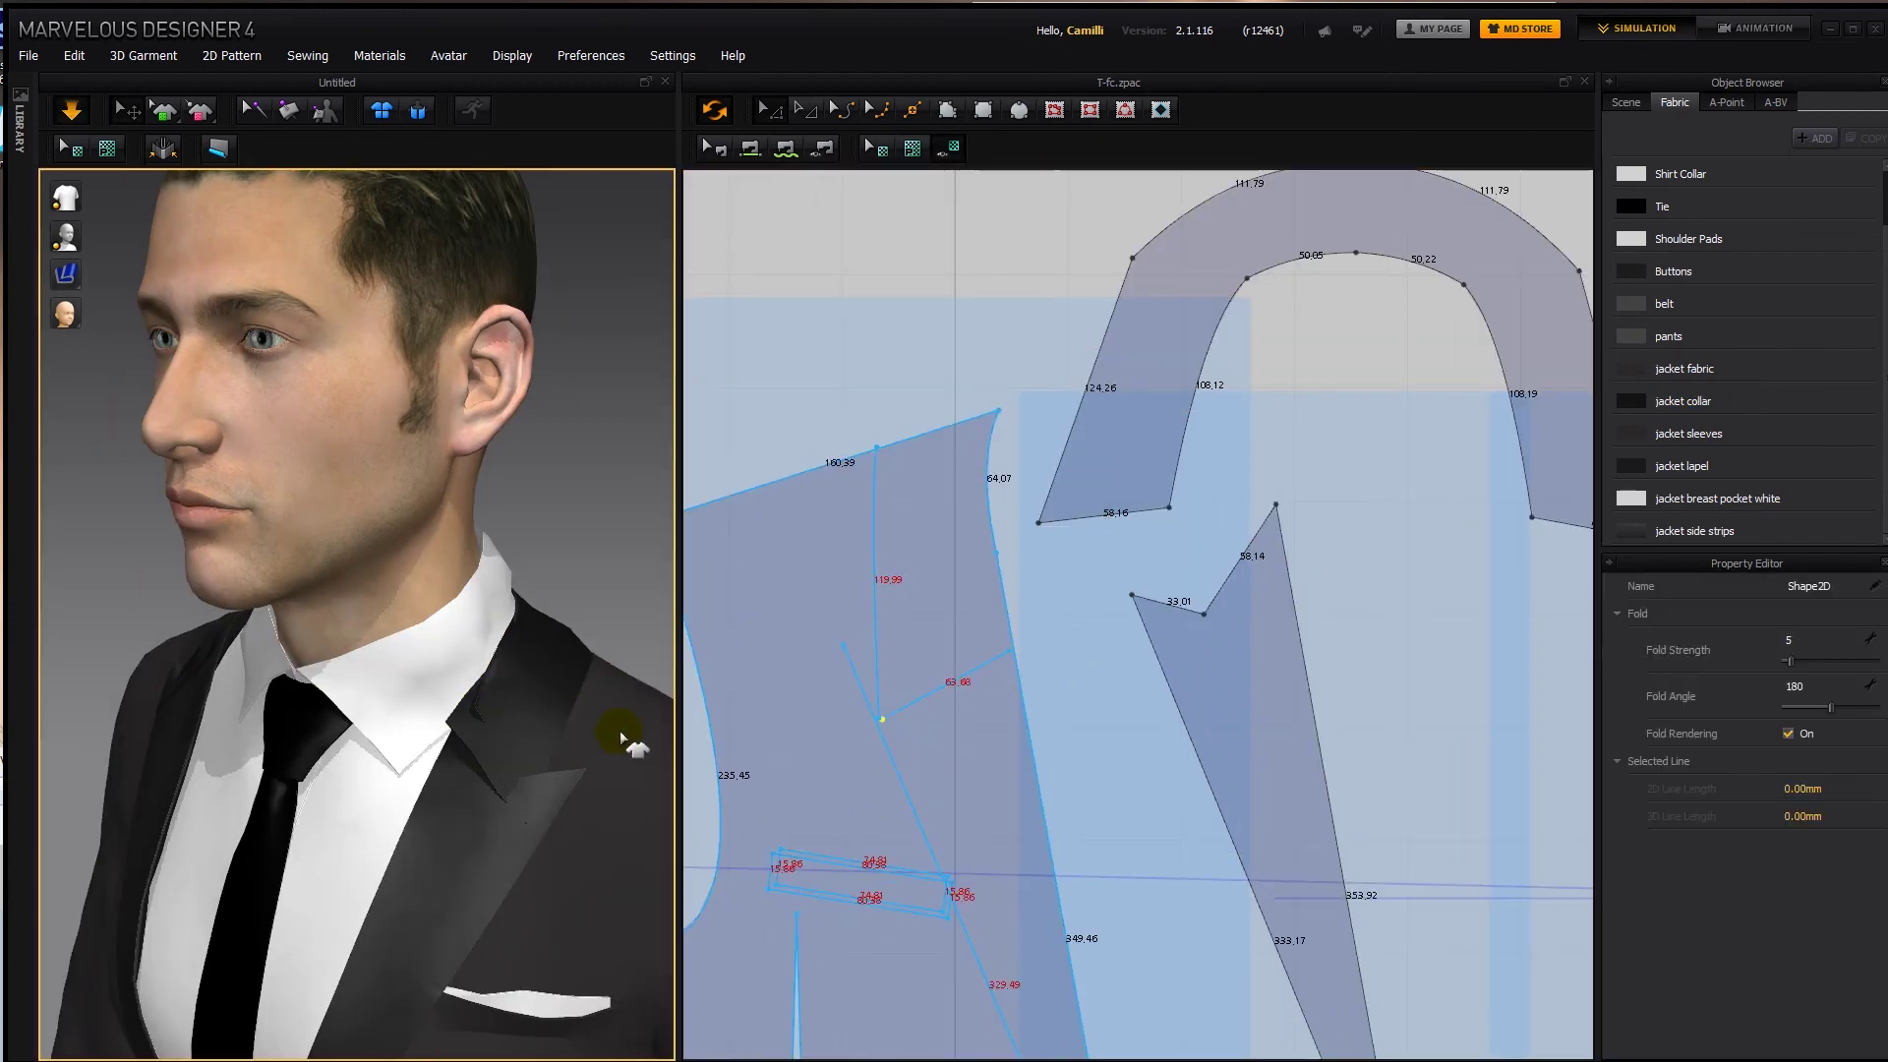
mouse_move(620, 737)
right_mouse_down()
mouse_move(463, 721)
mouse_move(649, 757)
right_mouse_up()
left_click(564, 792)
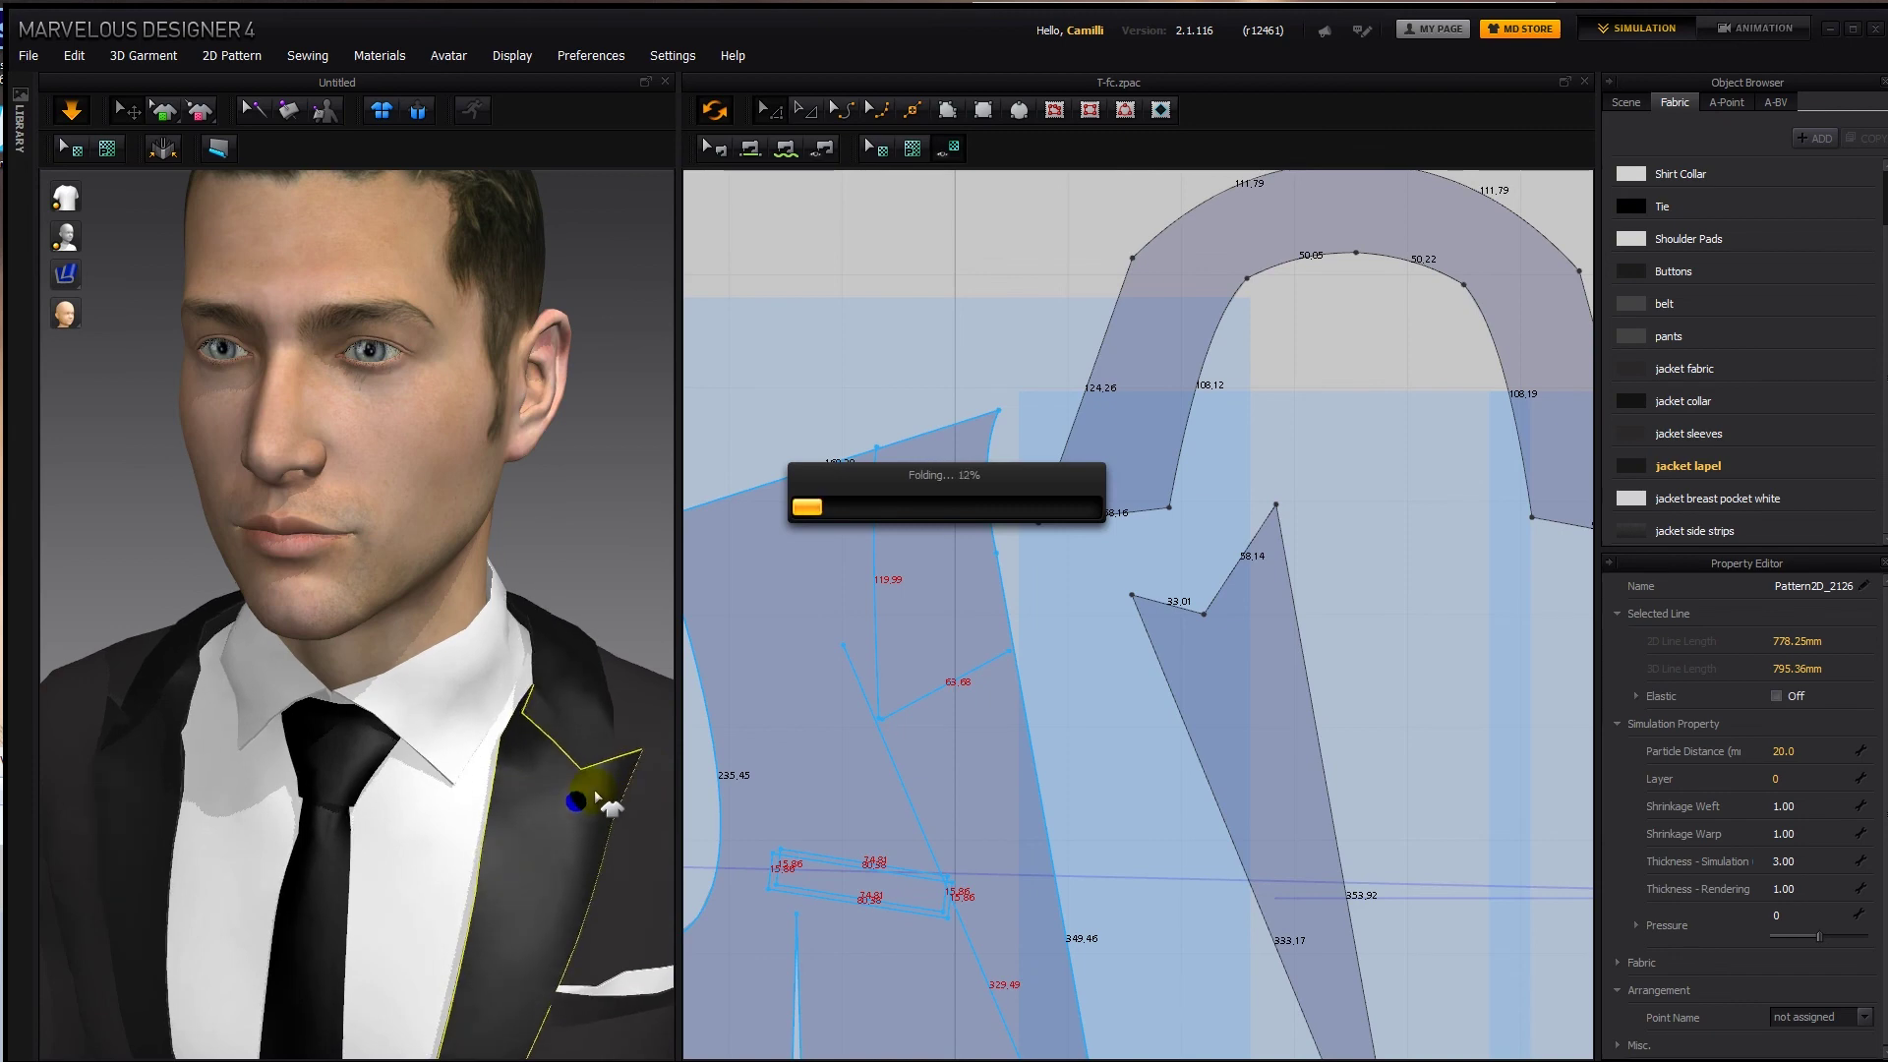
scroll(565, 796, "down", 3)
left_click_drag(527, 786, 535, 736)
left_click_drag(478, 660, 560, 797)
Extend the collar-to-neckline seam down to the short guide line on the jacket front, and sew the collar end to that line.
left_click(1053, 737)
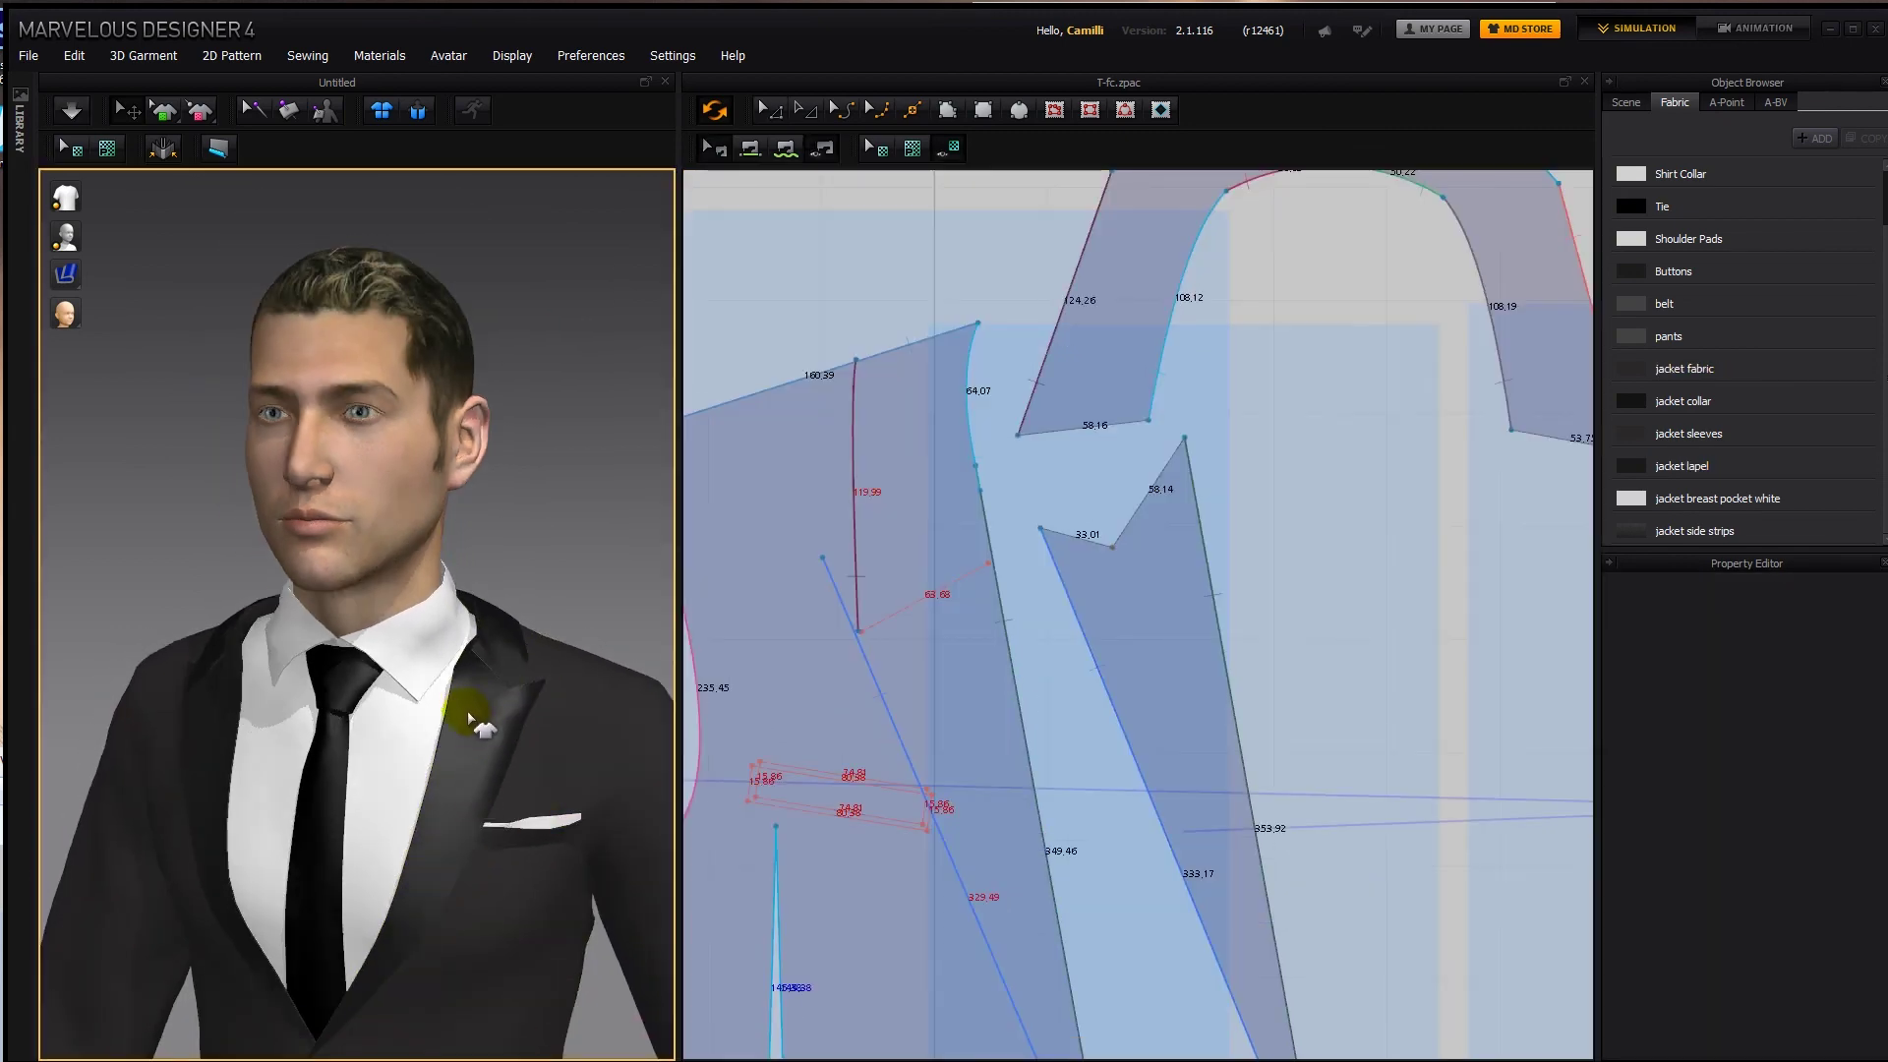
left_click_drag(538, 747, 565, 708)
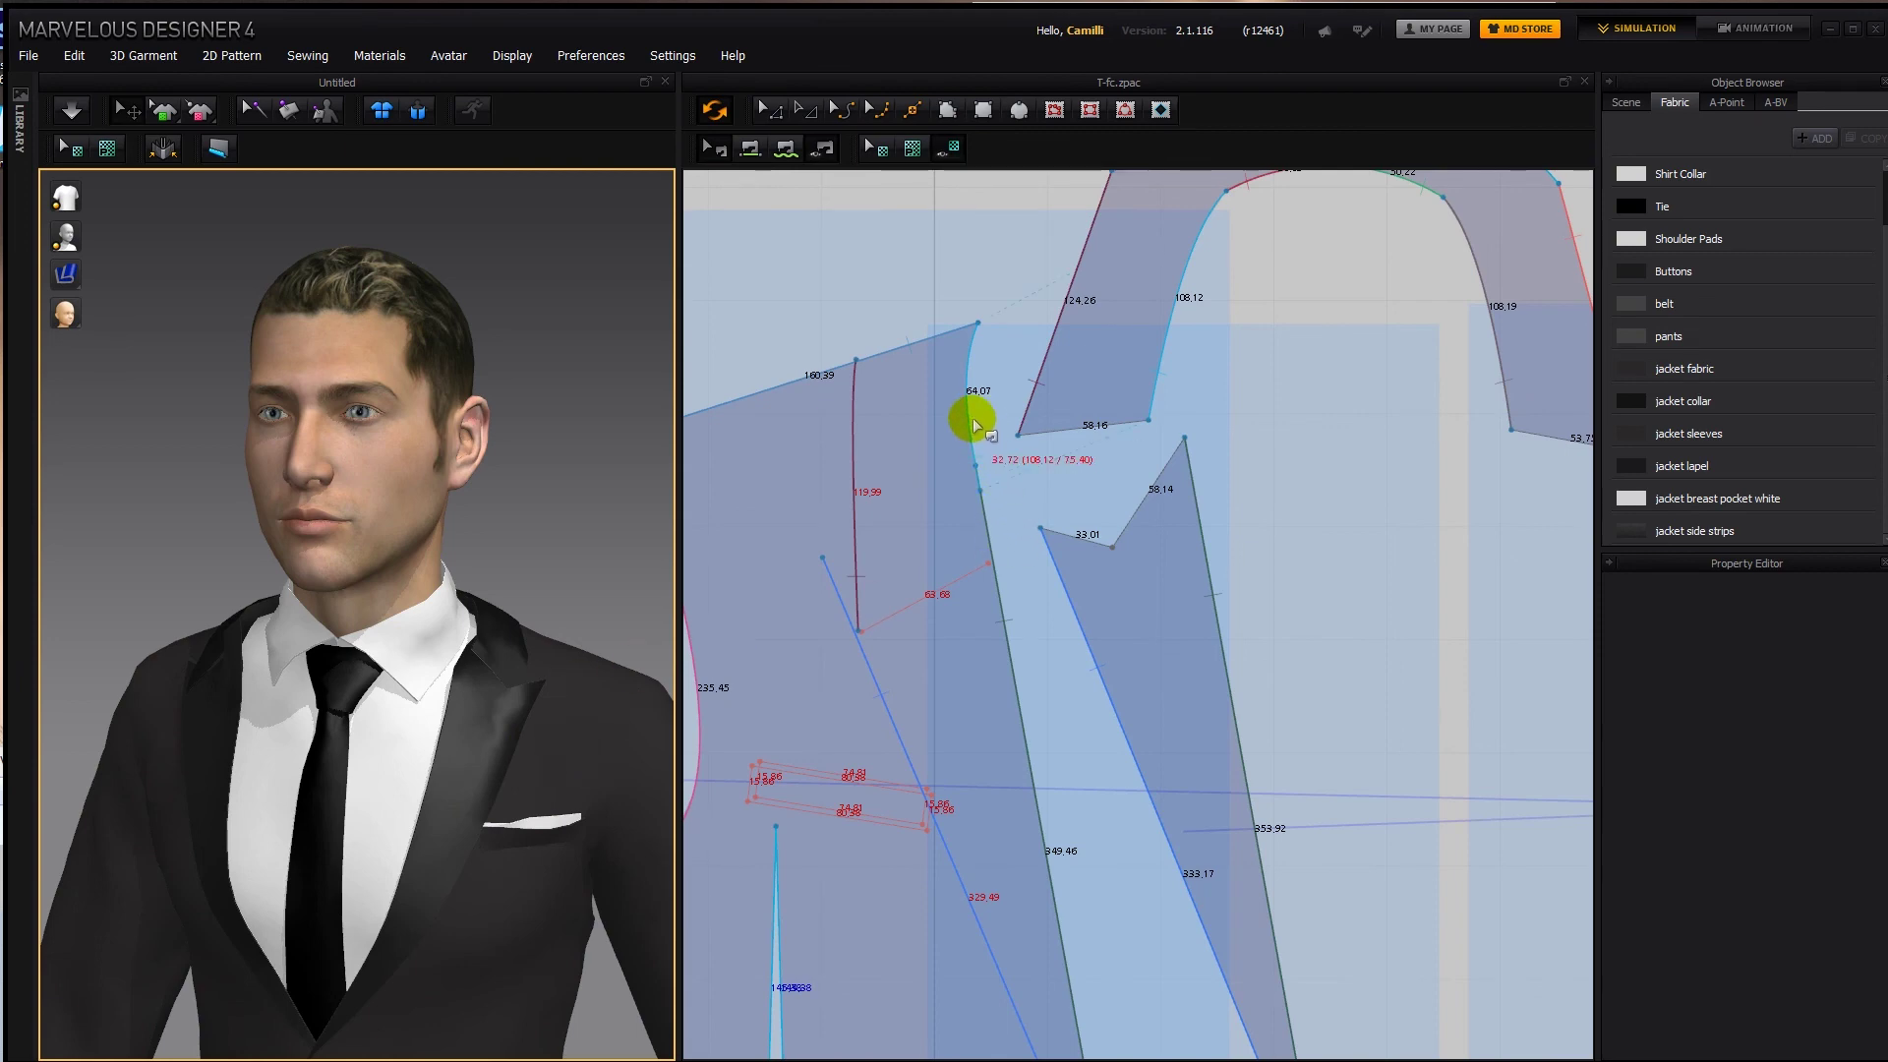
left_click(981, 496)
left_click(999, 535)
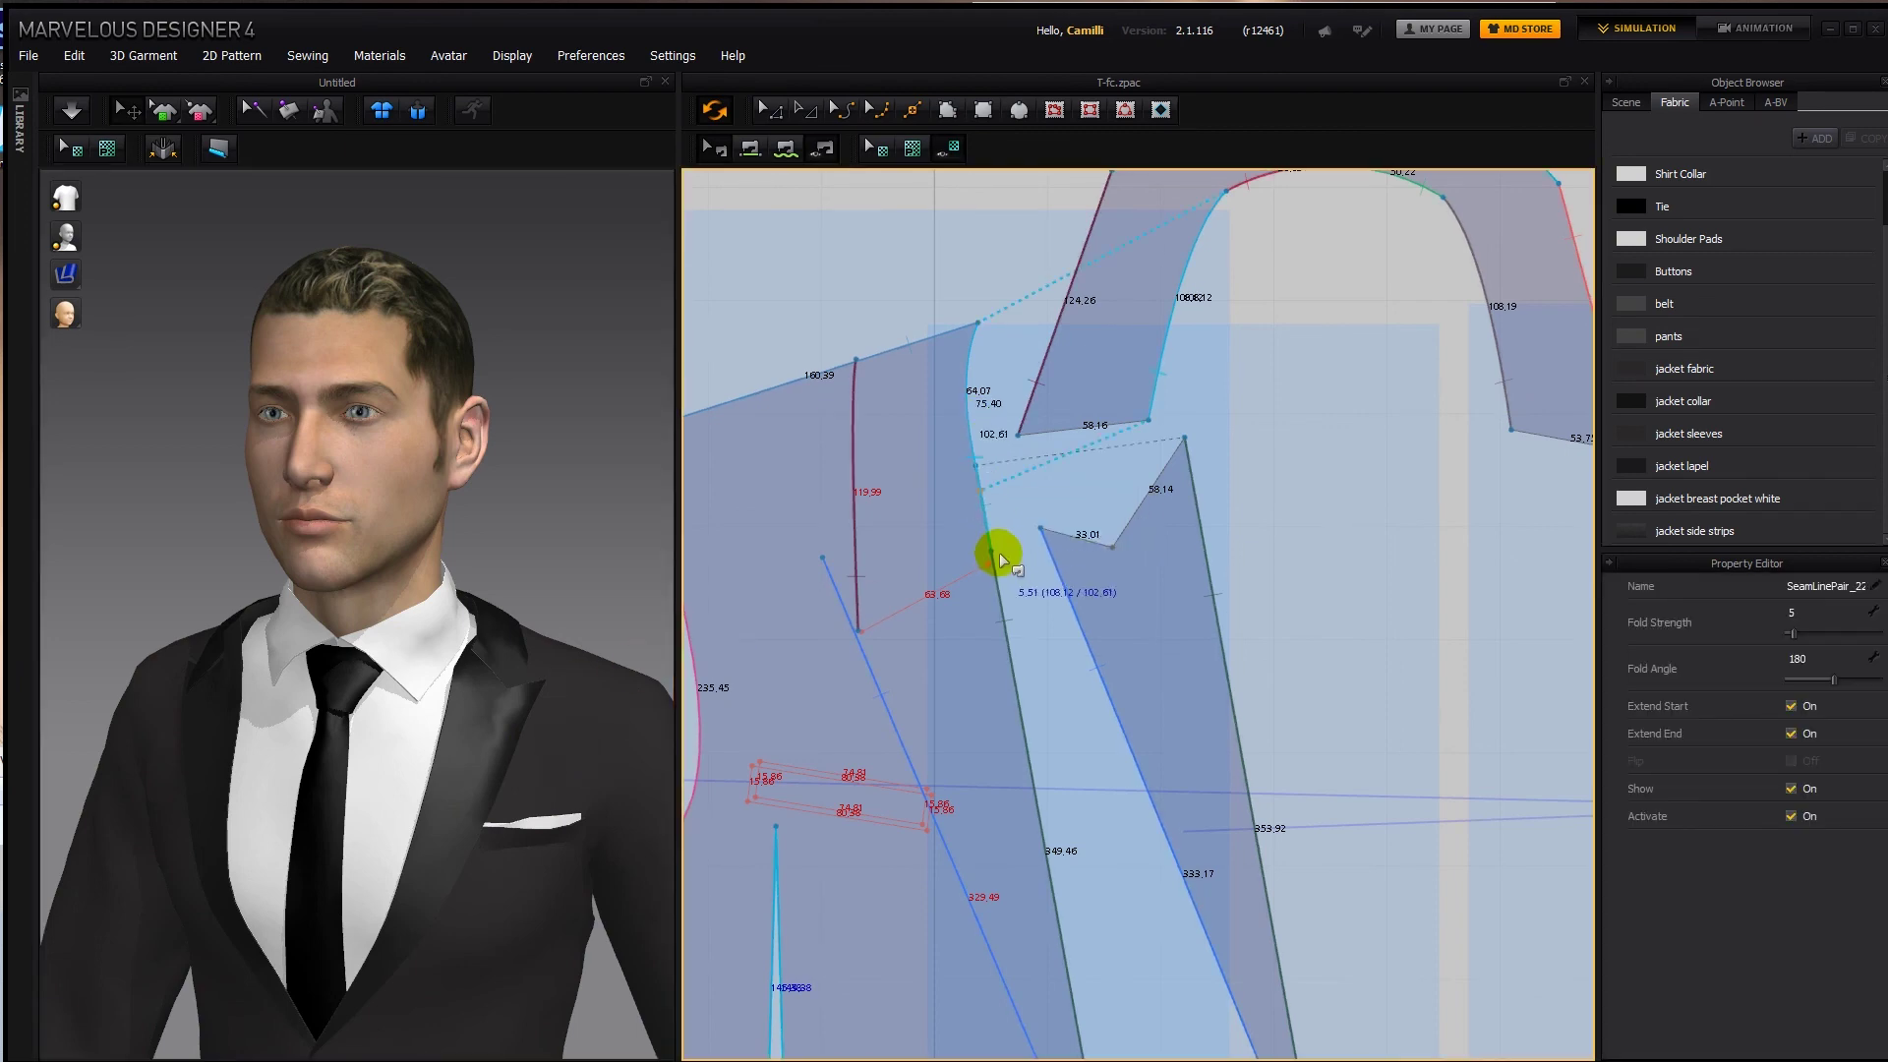
left_click_drag(999, 553, 999, 564)
left_click(1046, 441)
Sew the opposite collar end to its guide line, and extend the neckline seam on that jacket front to the line's end.
middle_click_drag(890, 423, 1012, 518)
middle_click_drag(1307, 548, 1053, 522)
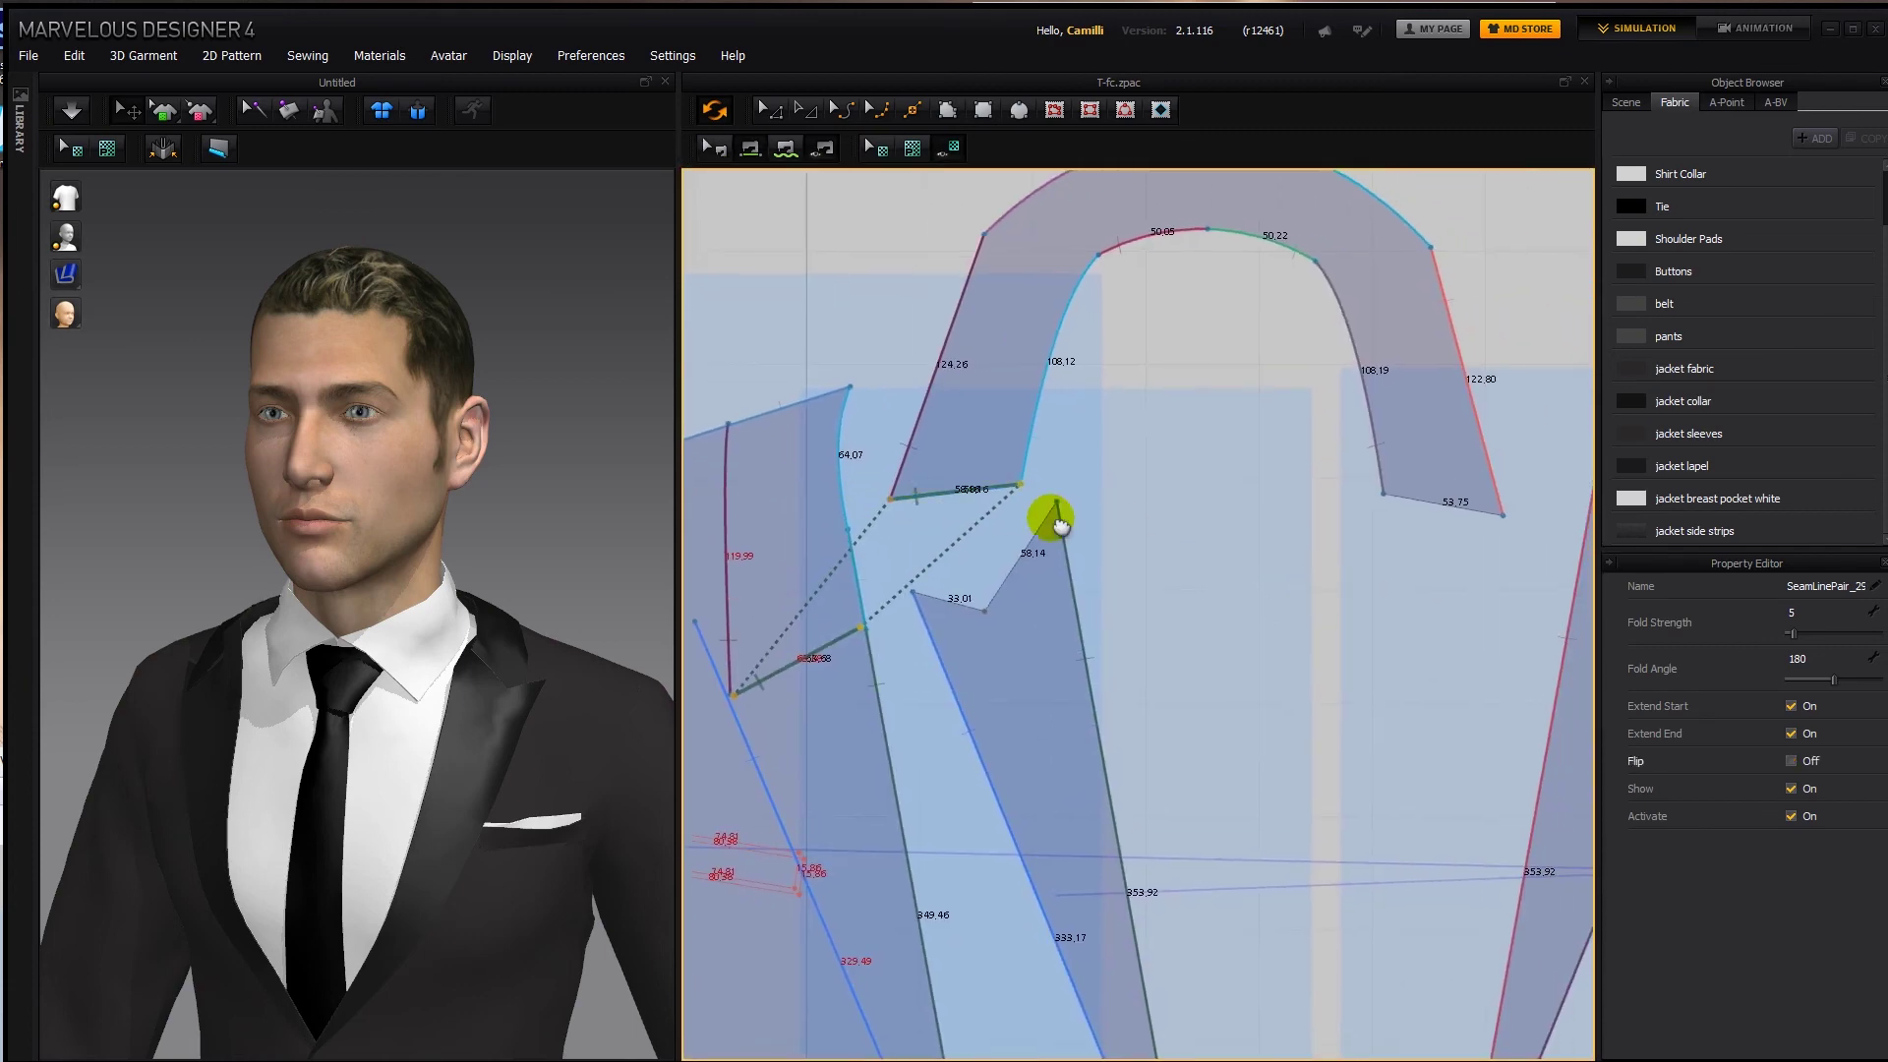
middle_click_drag(1501, 599, 914, 533)
left_click(1349, 657)
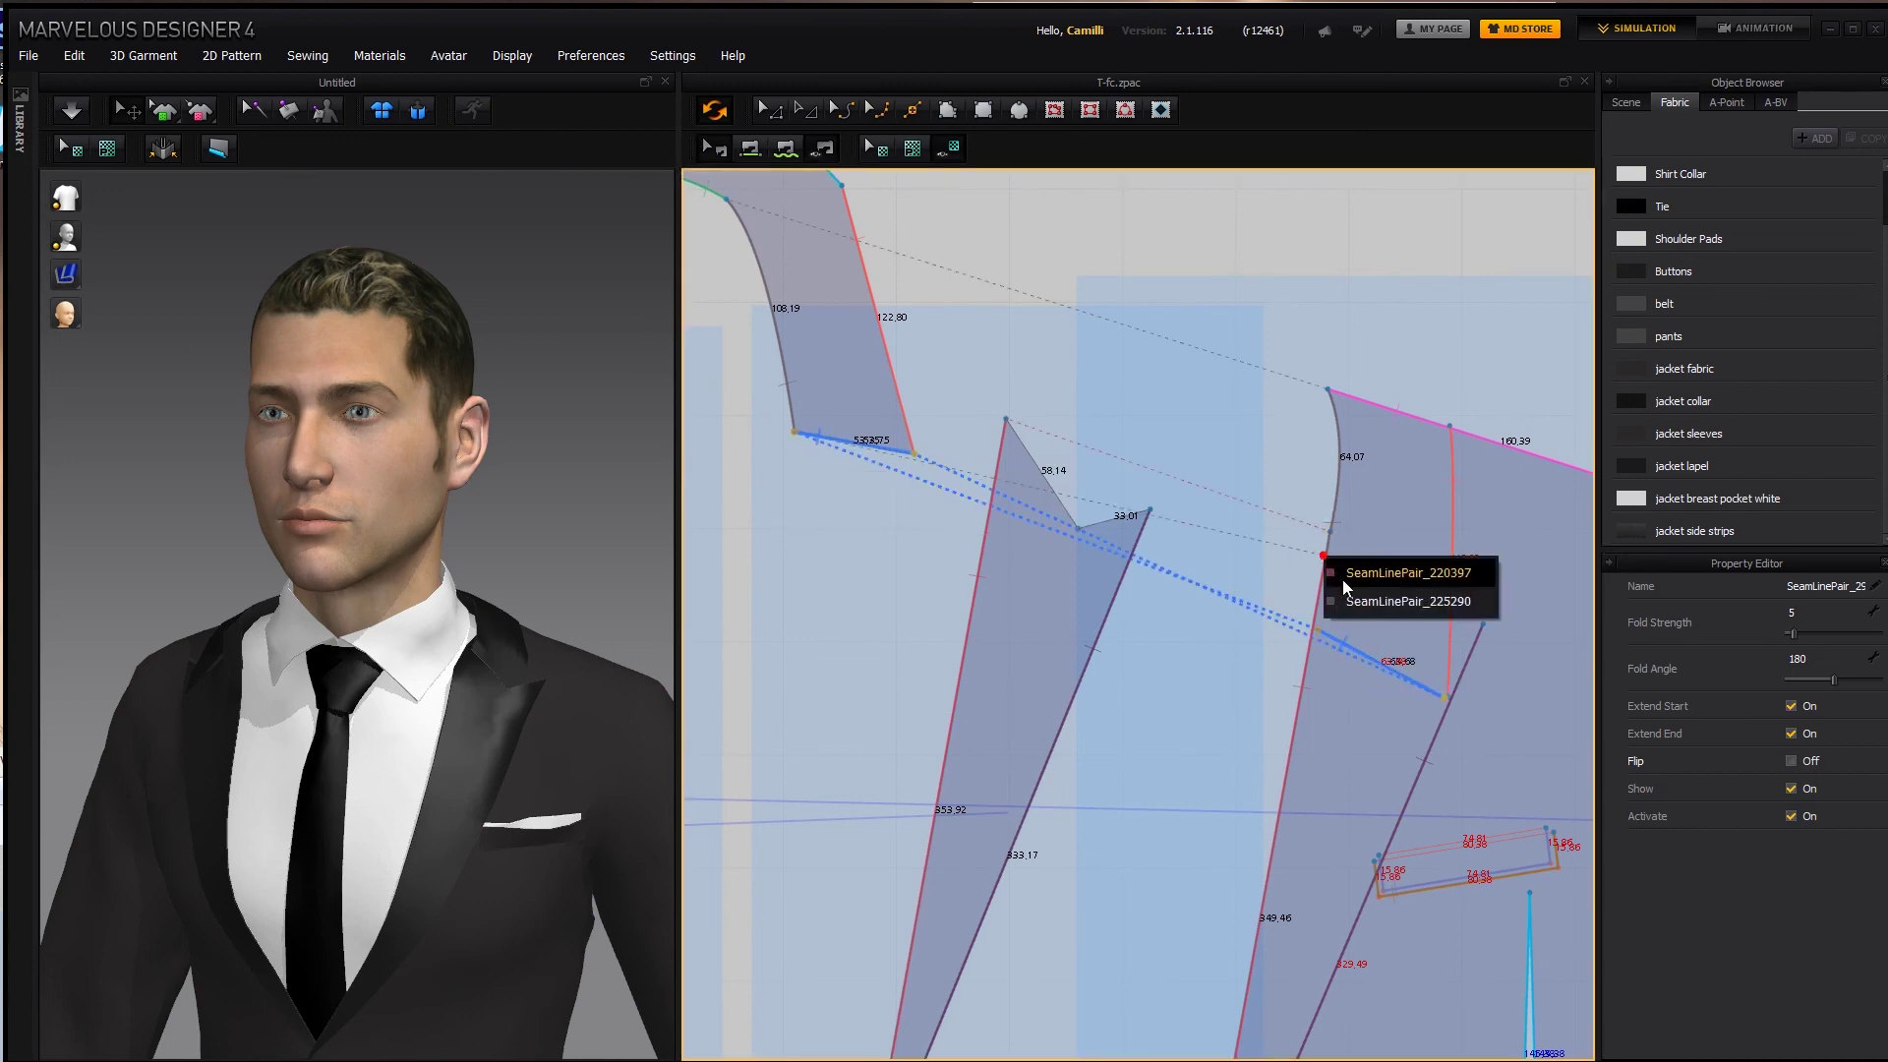
left_click(1326, 552)
left_click(1311, 623)
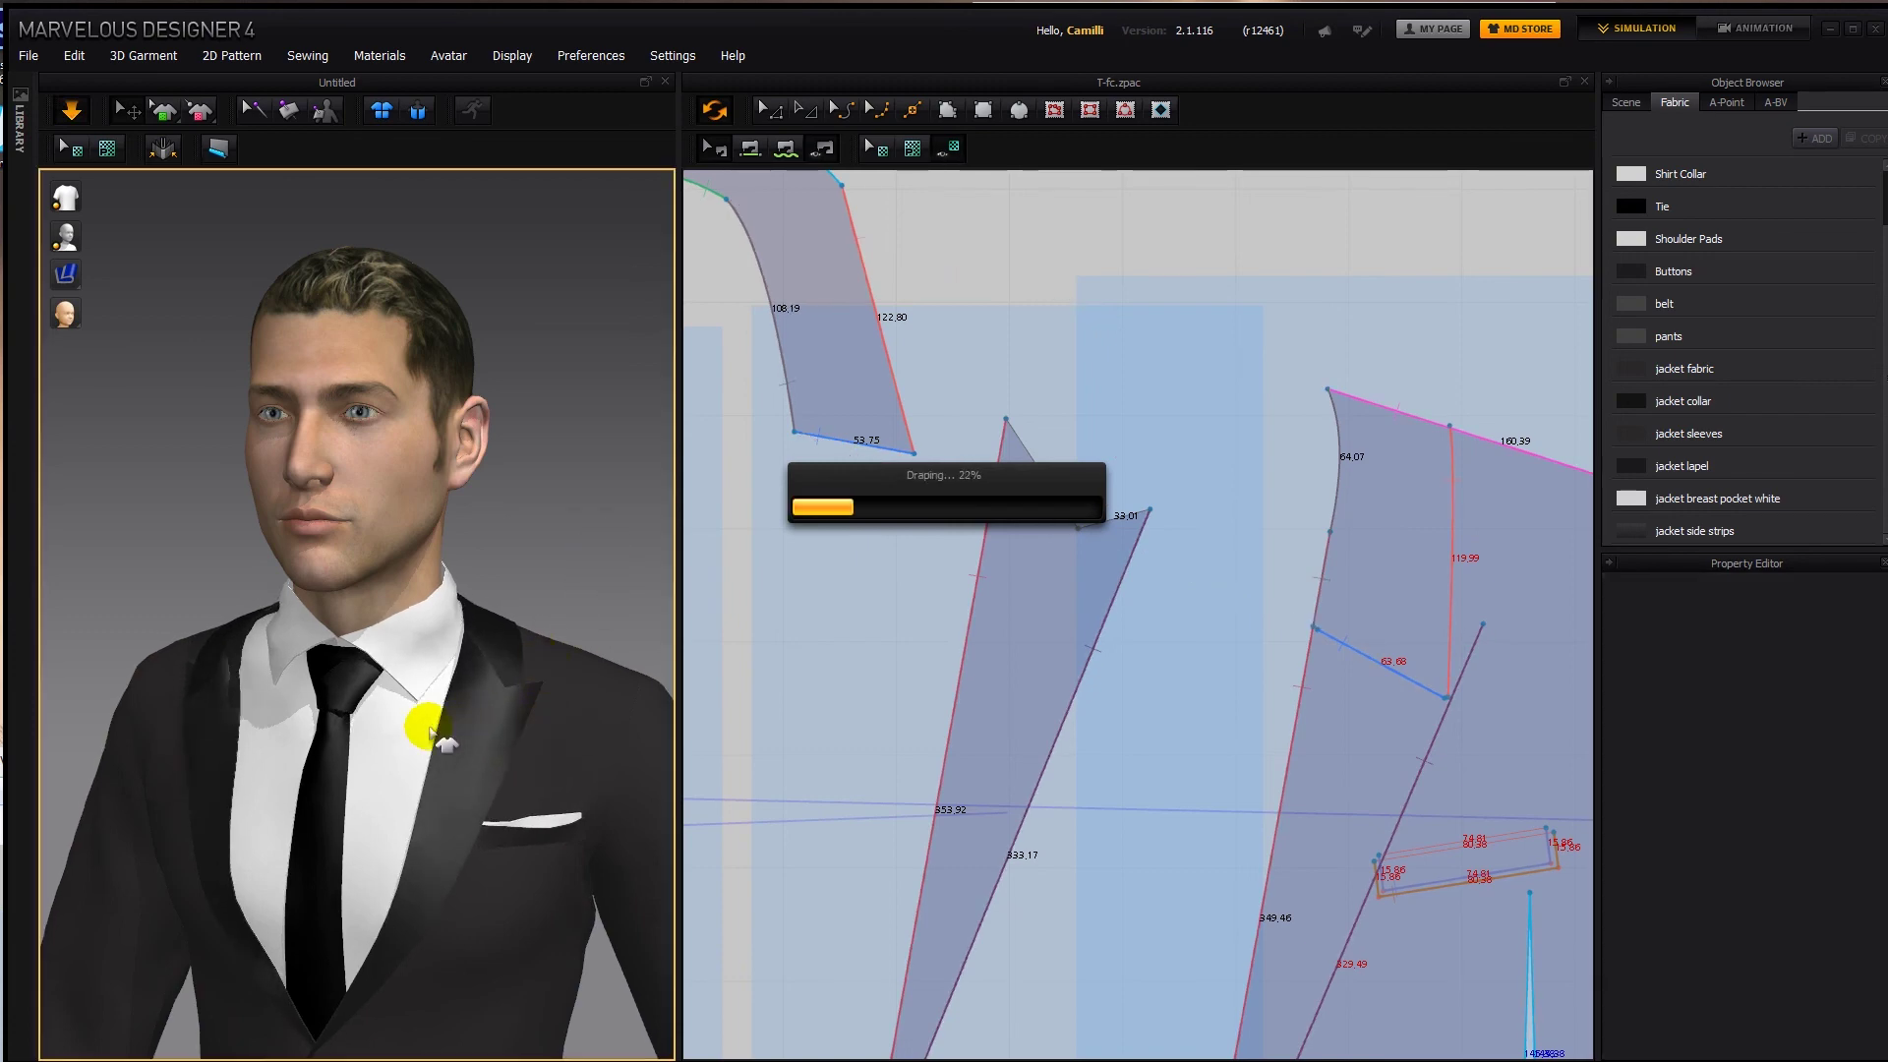
Simulate the new collar seams and check how both lapels and the collar sit from the side and front.
right_click_drag(422, 703, 573, 716)
left_click(451, 783)
key("space")
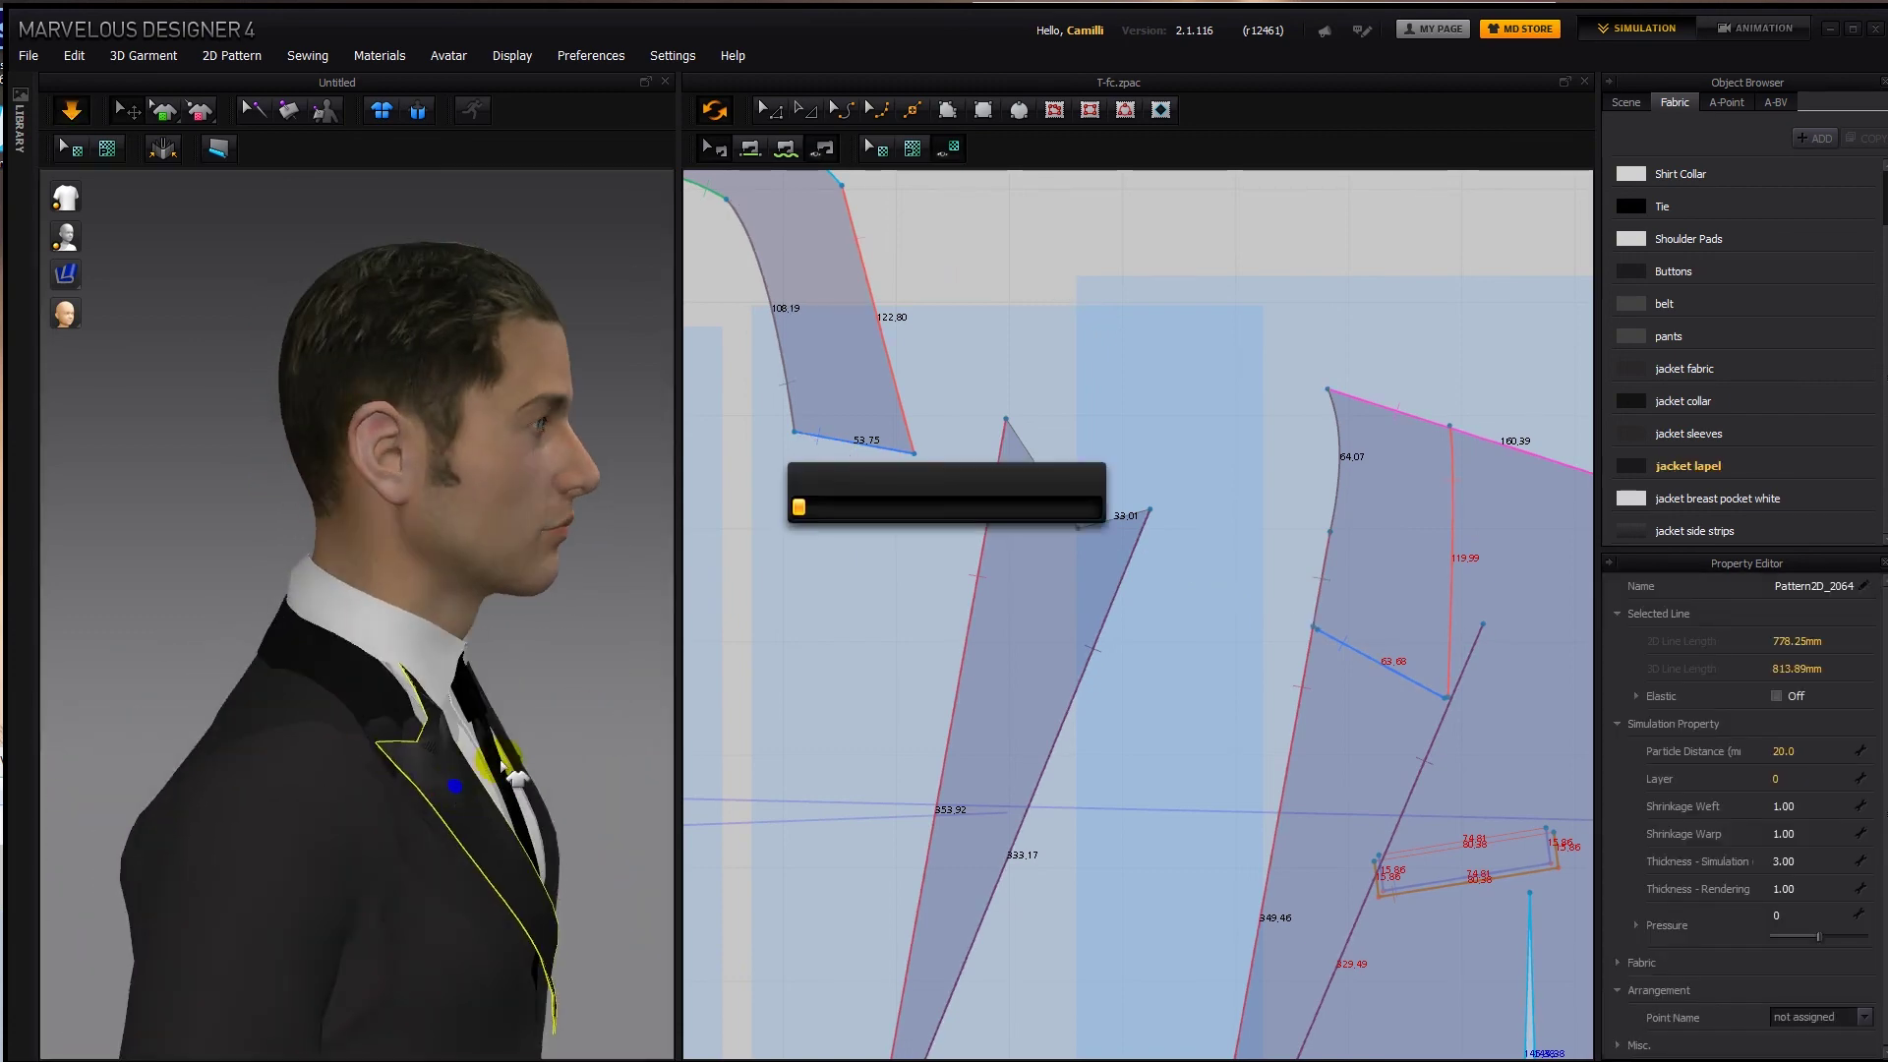
right_click_drag(523, 775, 337, 759)
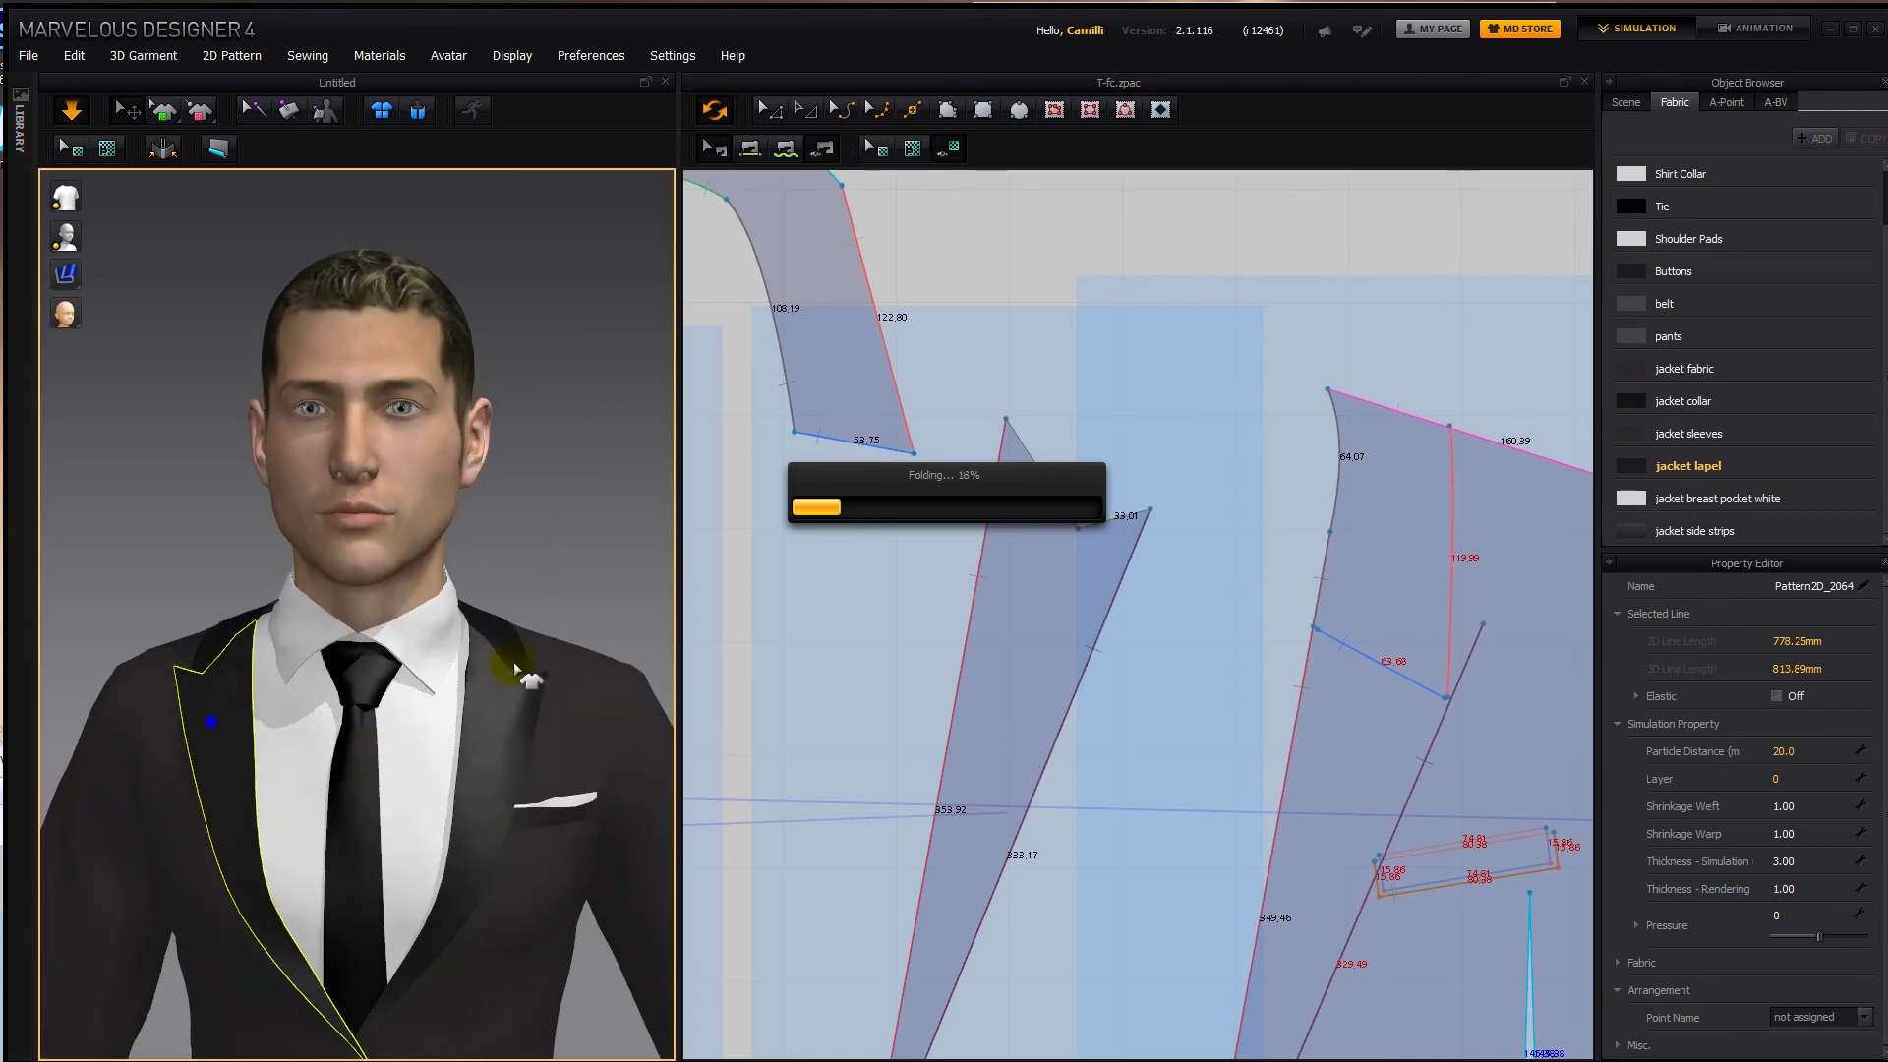
left_click(555, 582)
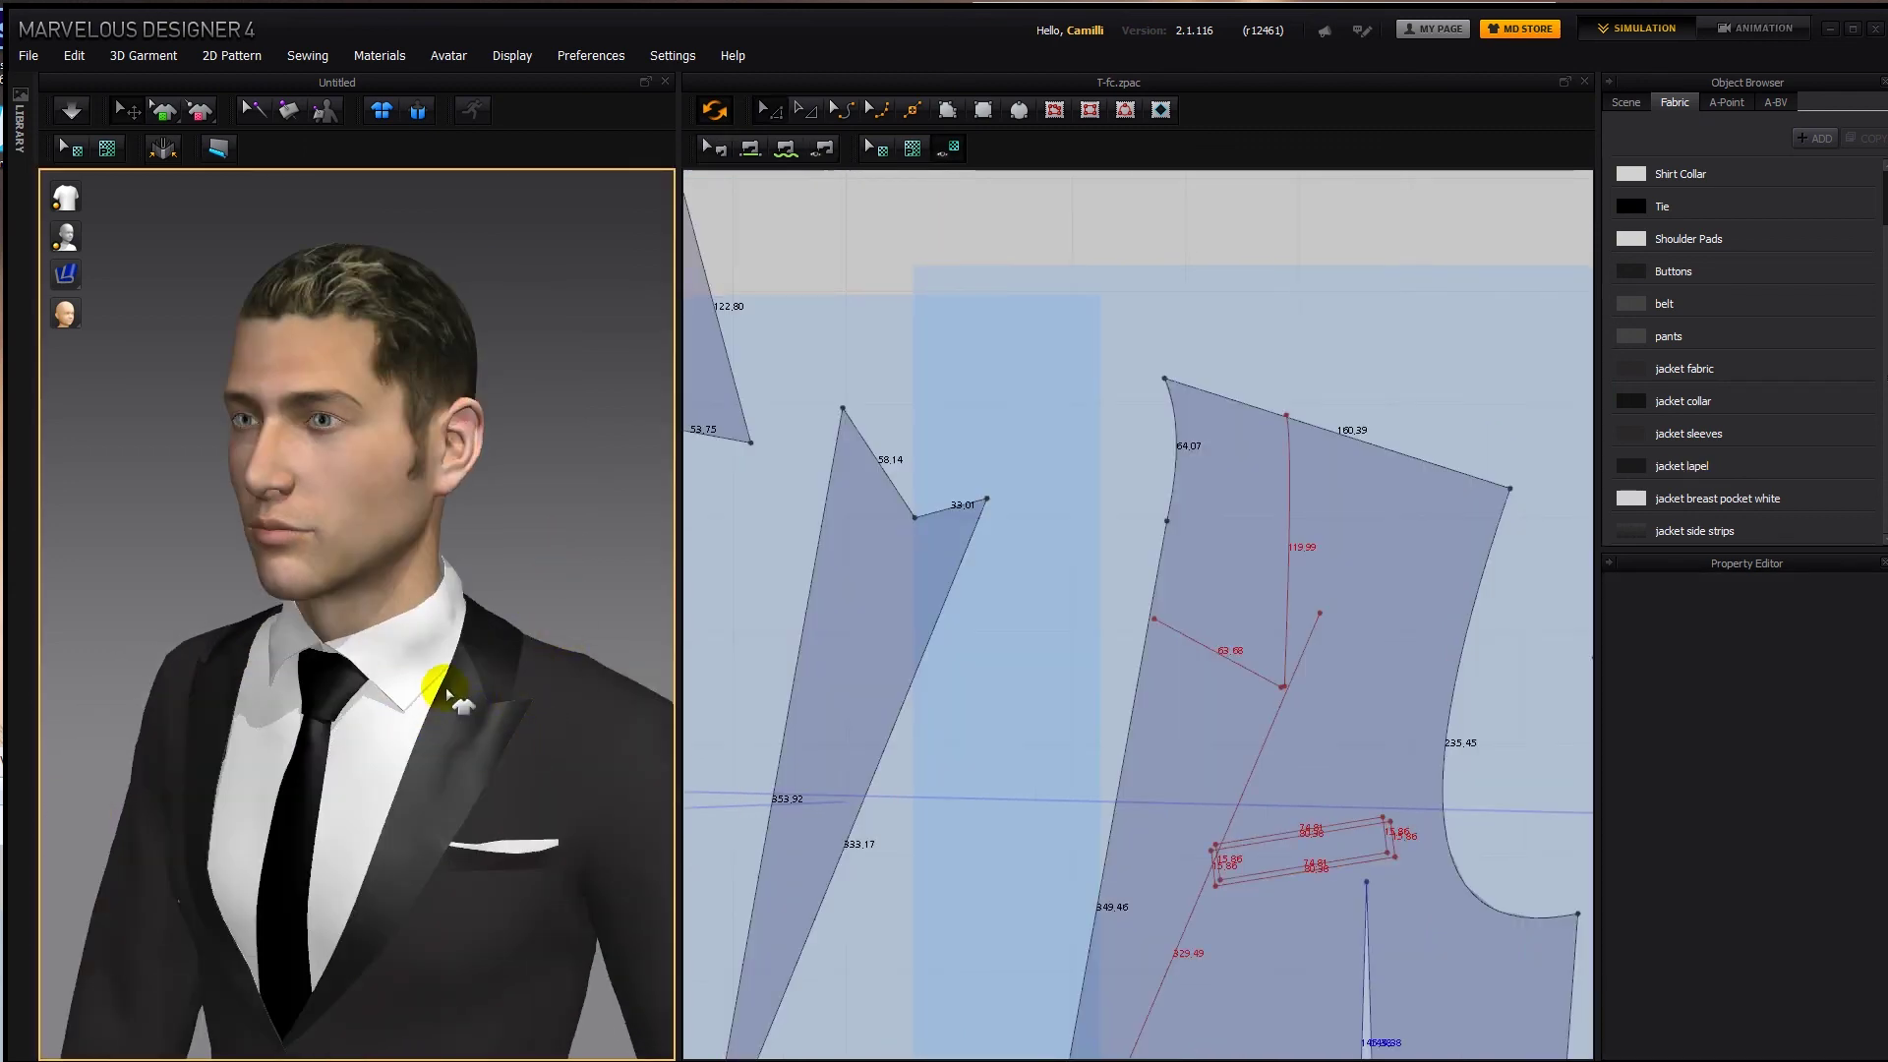
Move the upper end of the lapel's internal line slightly outward on the jacket front, and resimulate while pulling the lapel.
left_click(1319, 612)
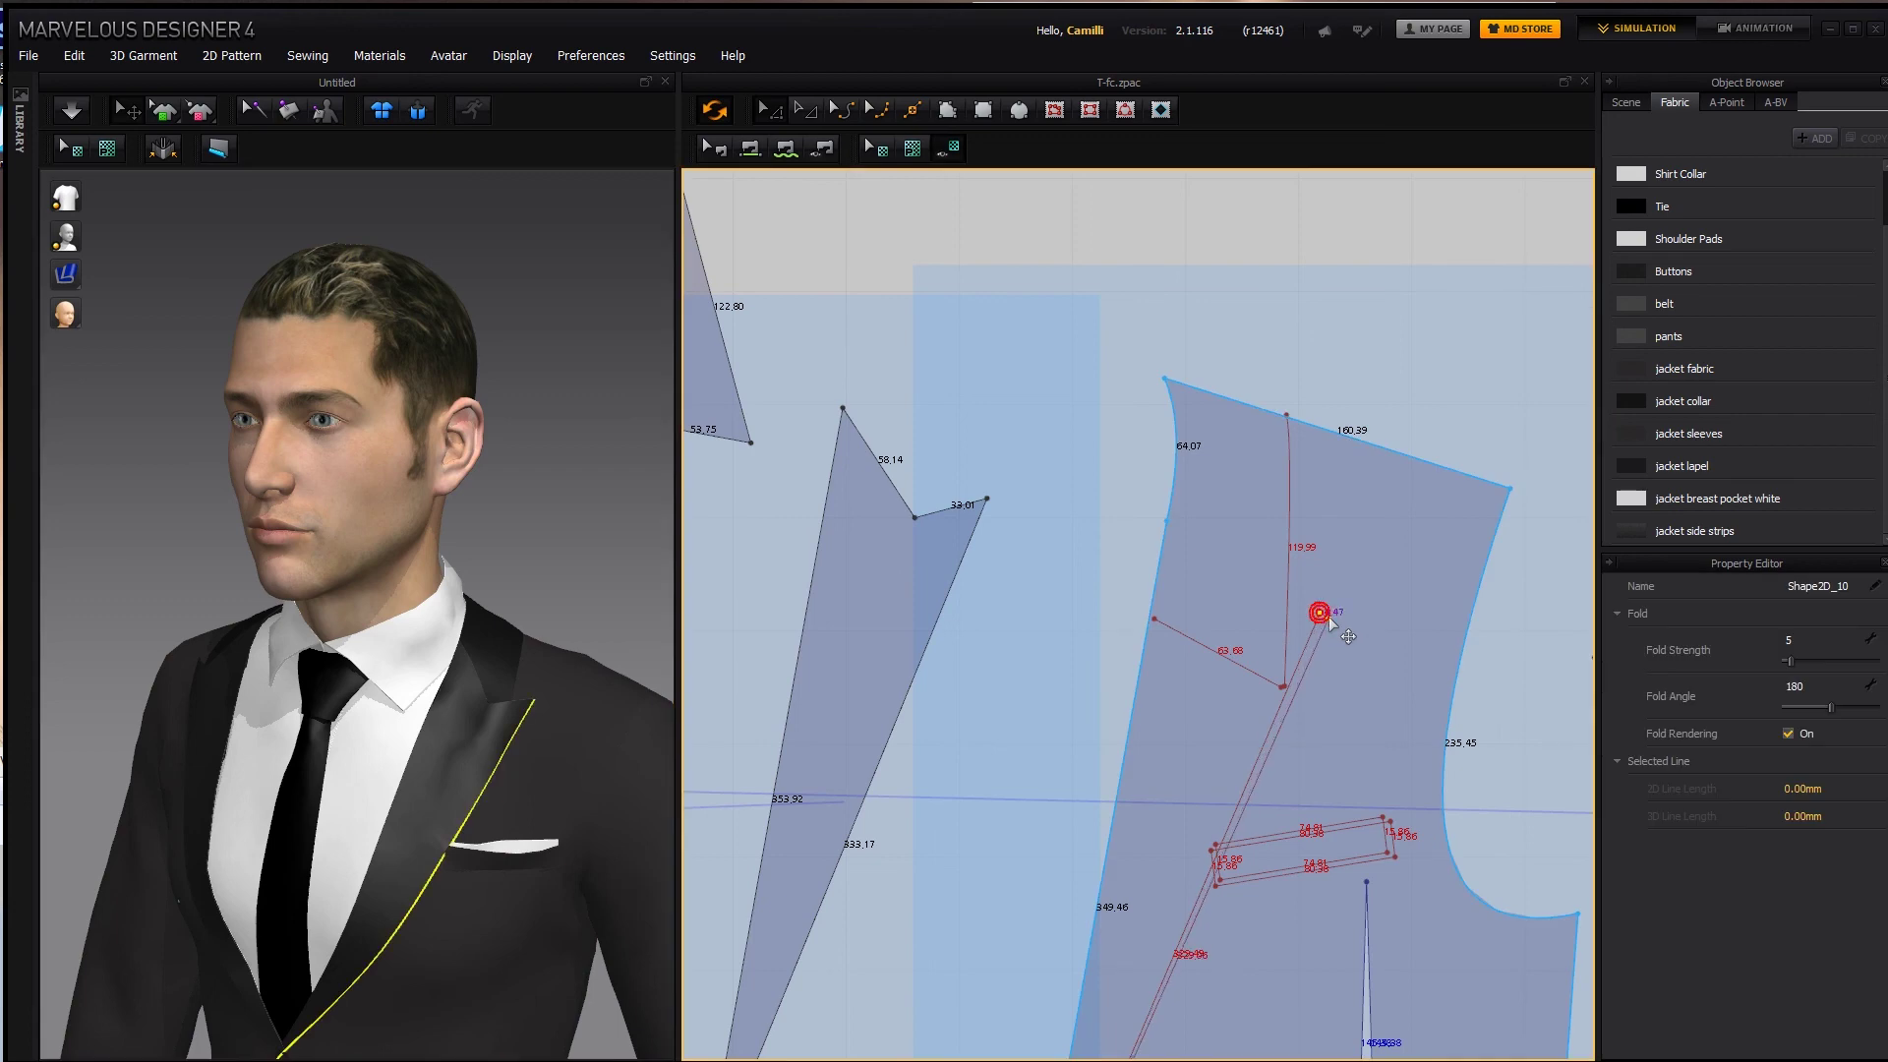
key("space")
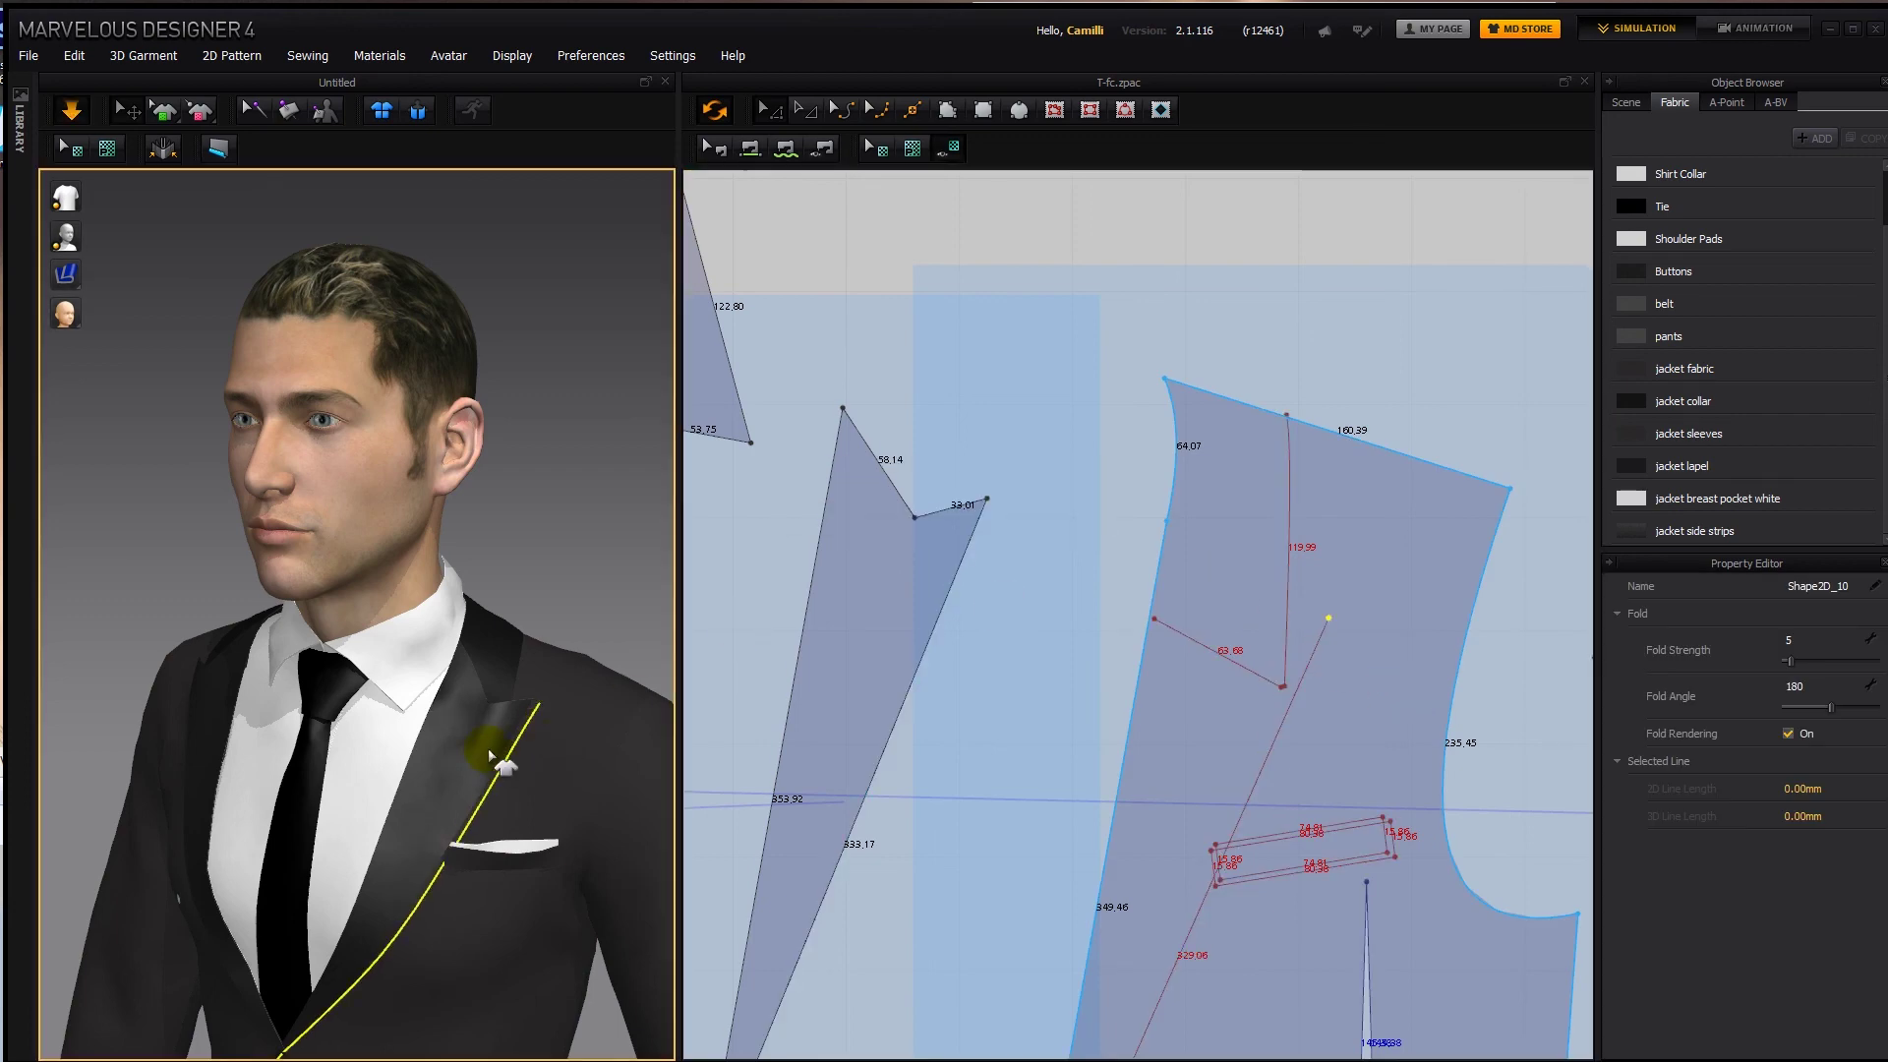
left_click_drag(492, 757, 472, 688)
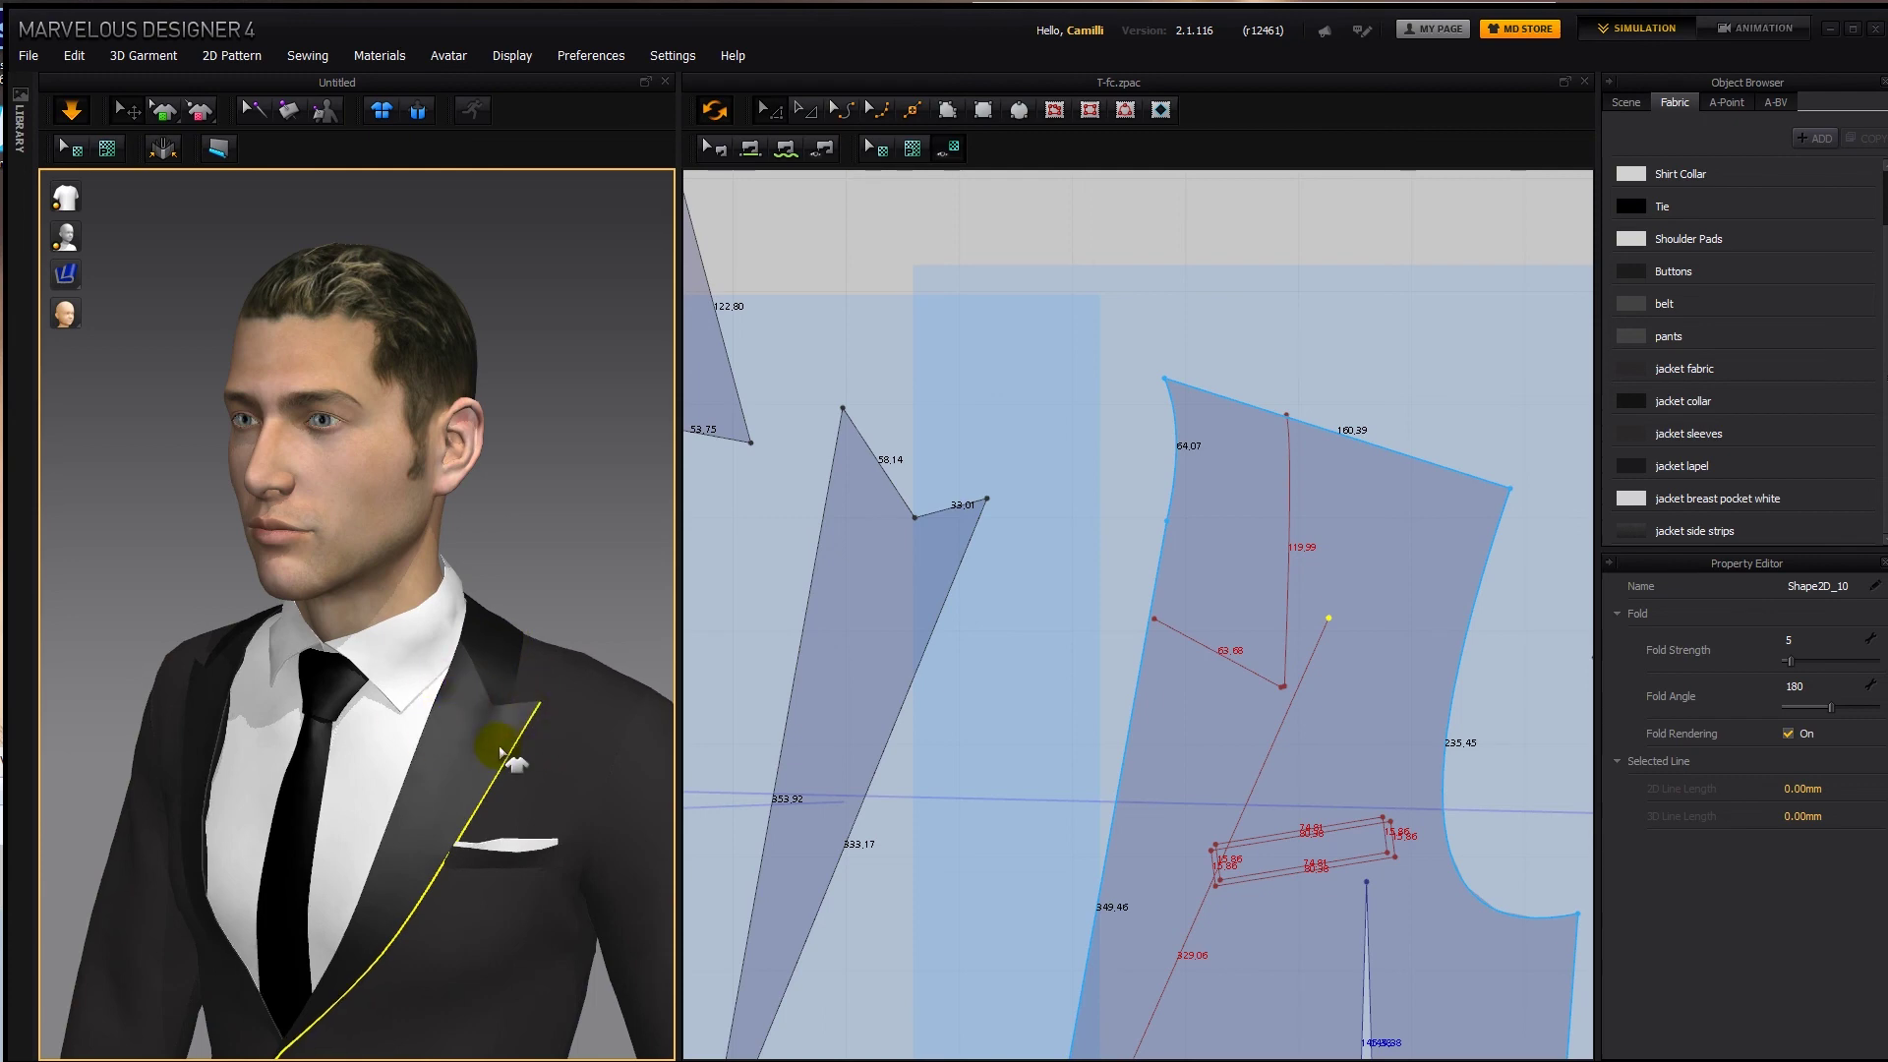
scroll(505, 761, "down", 3)
right_click_drag(505, 761, 560, 754)
key("space")
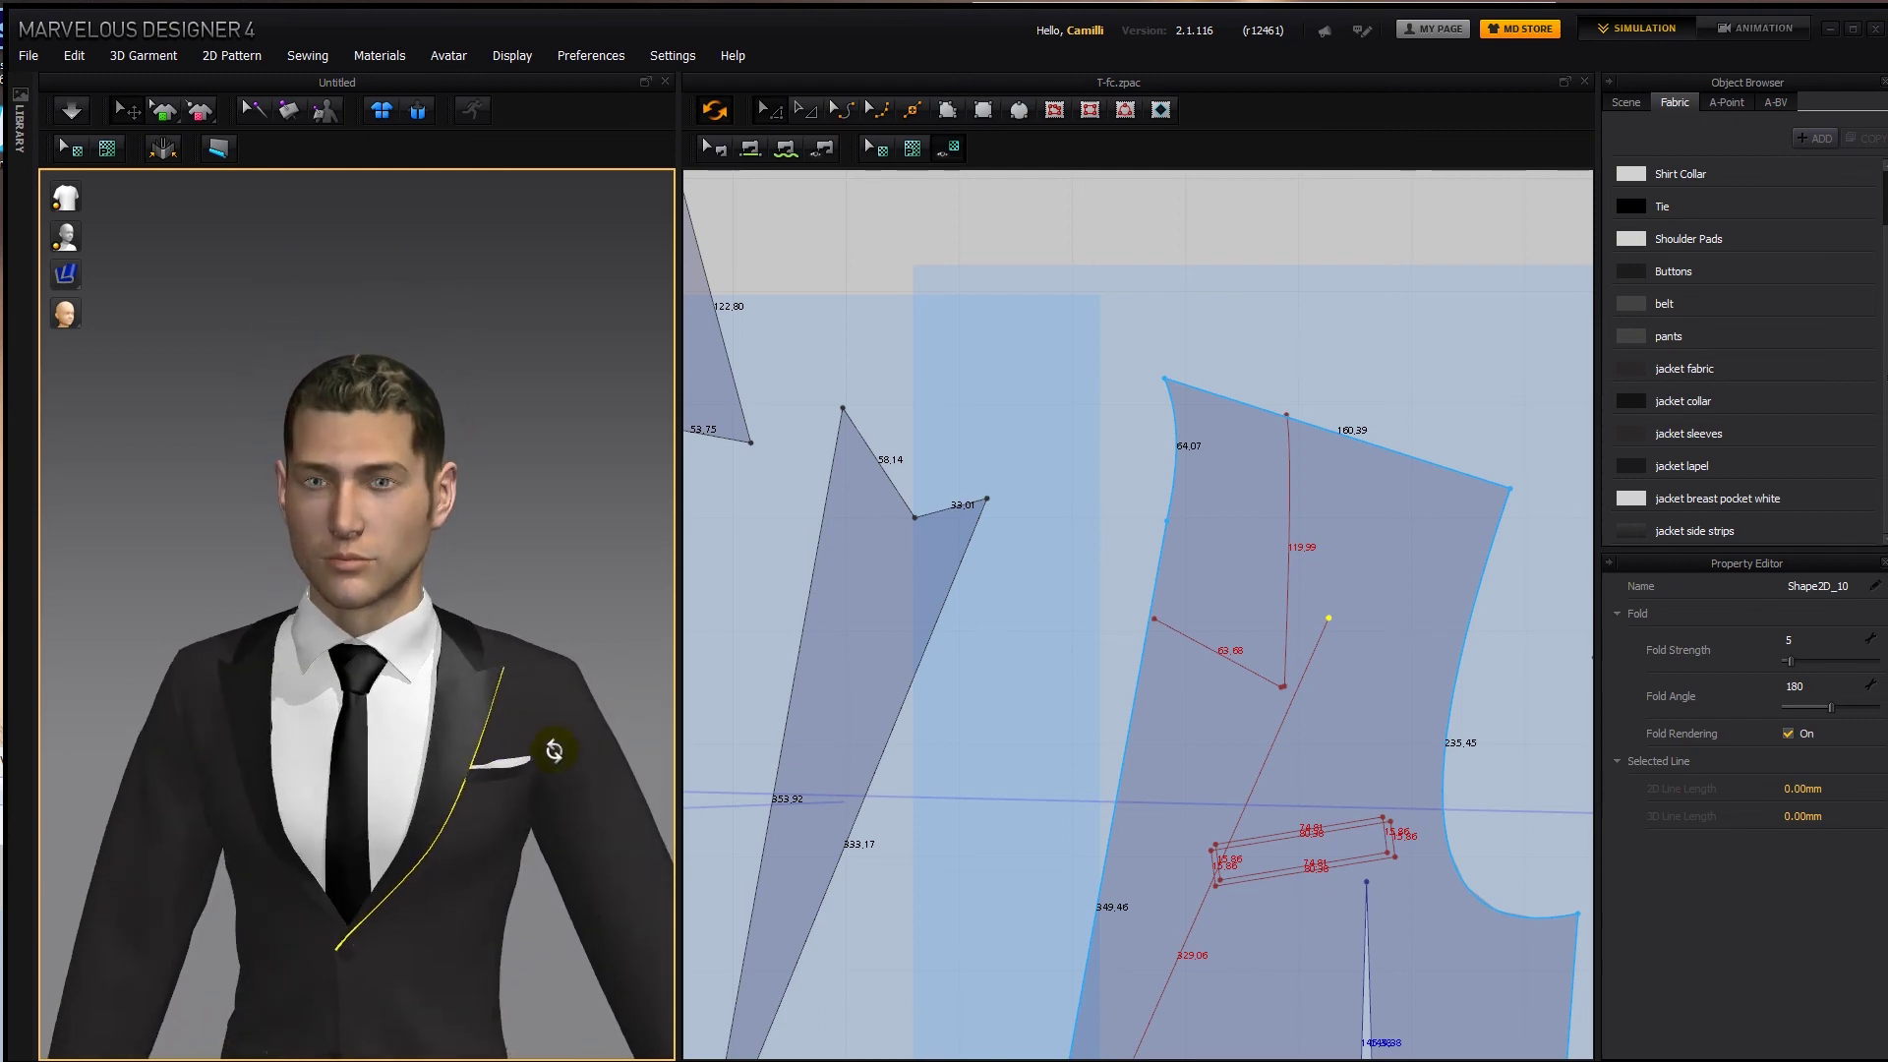
left_click(488, 688)
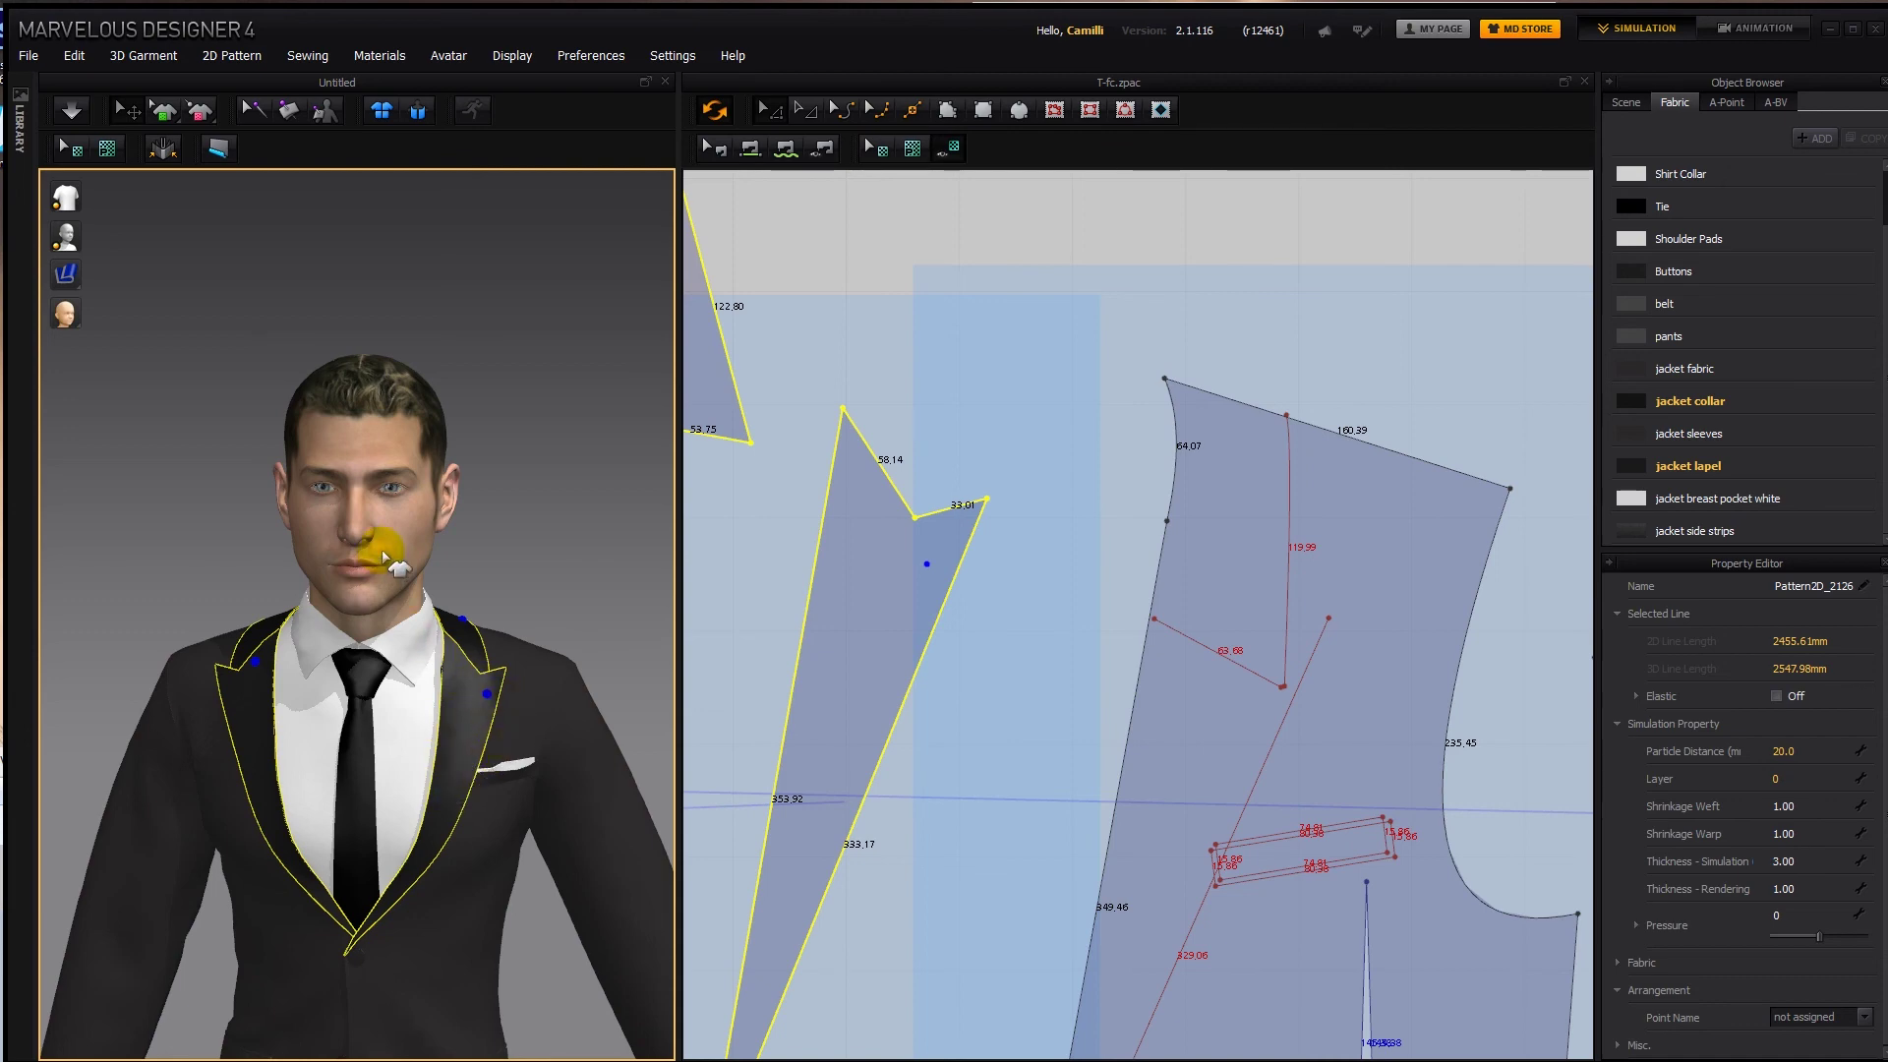
Open the project T-fc-notched-collar.zpac and delete its jacket collar piece.
left_click(983, 917)
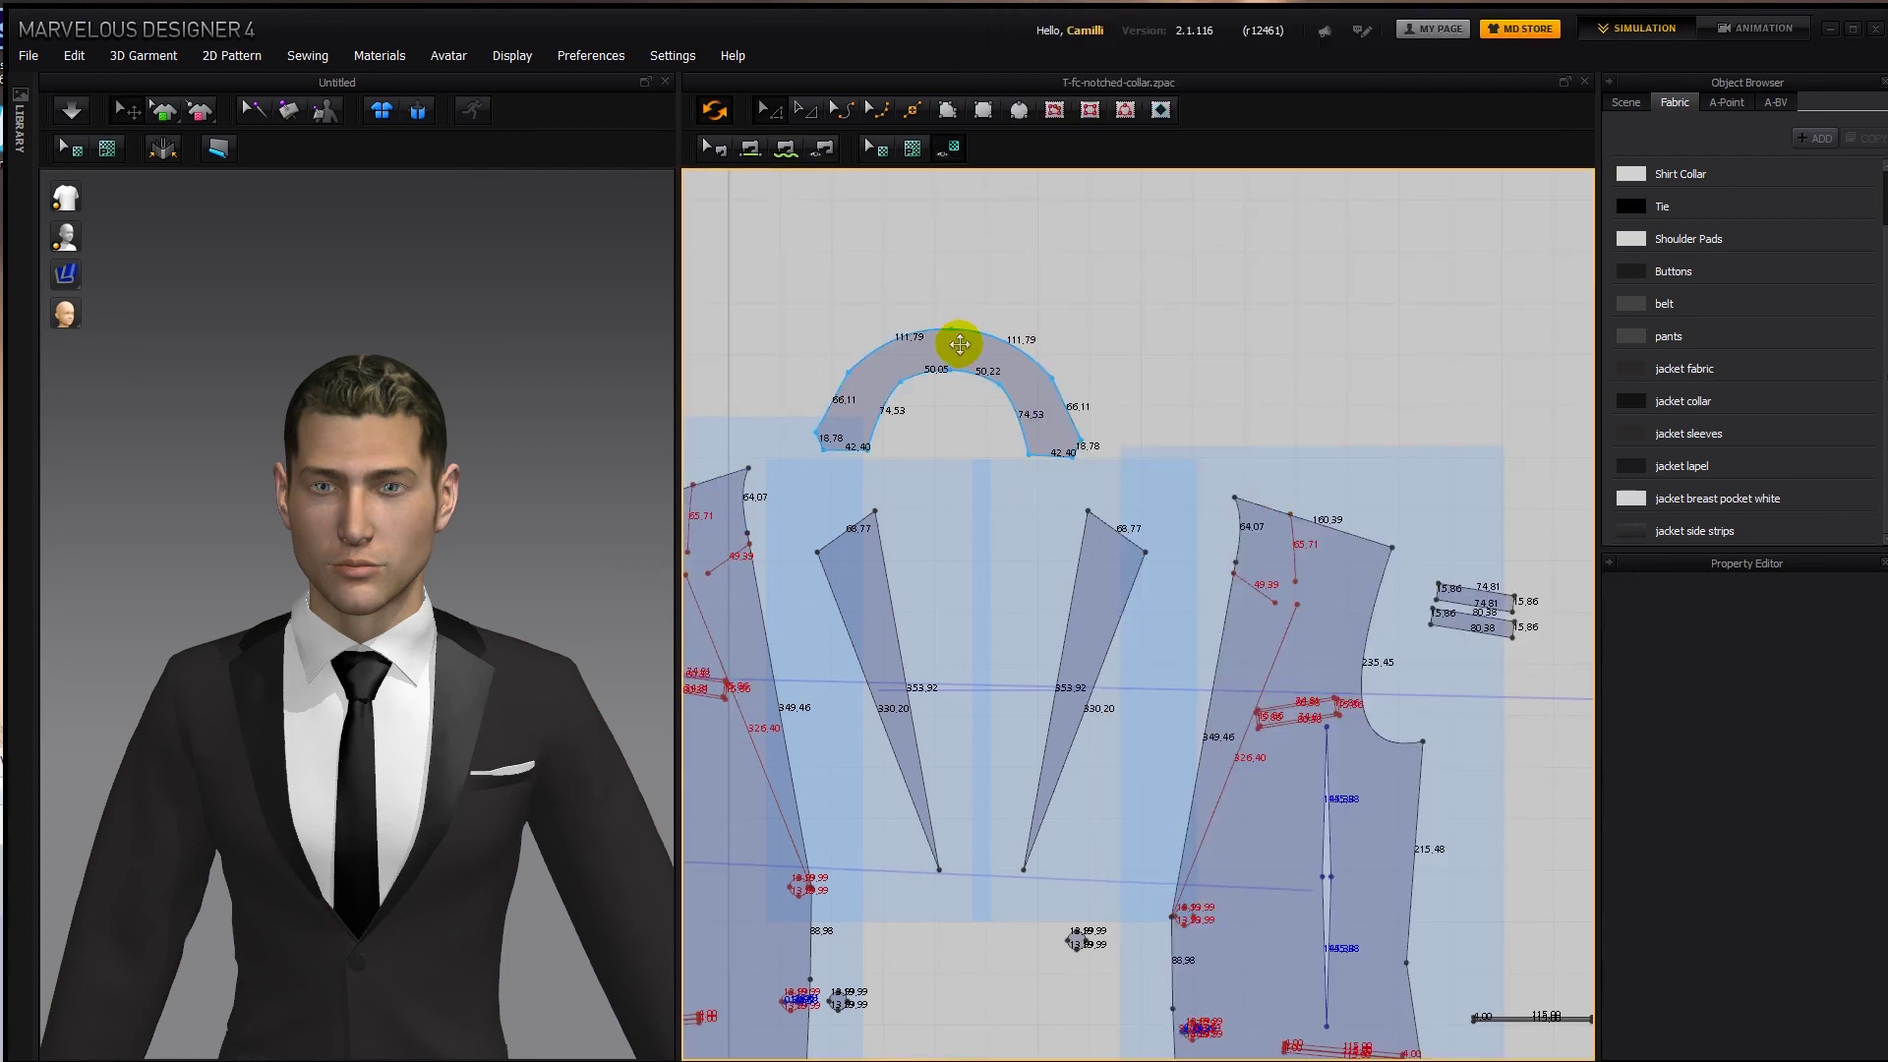
left_click(969, 358)
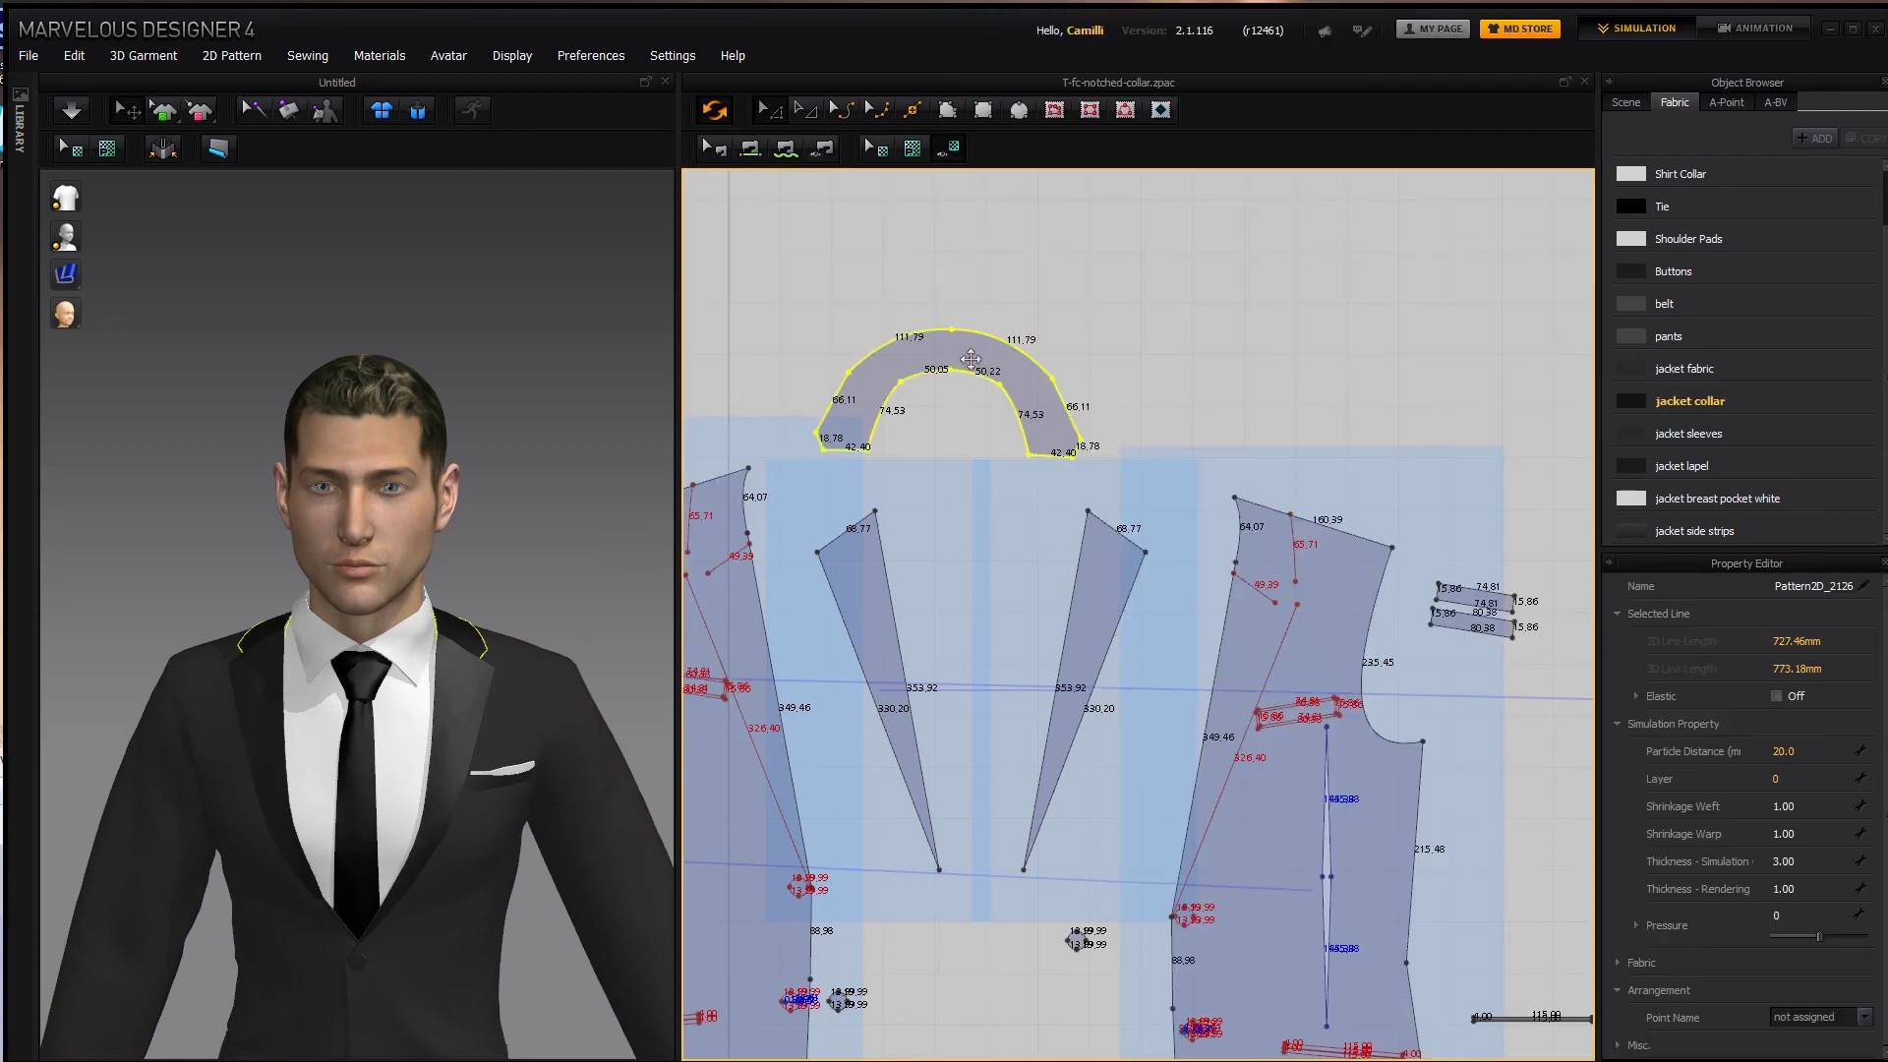
key("Delete")
Delete the two short collar guide lines below the shoulder on the jacket fronts, keeping the long lapel line.
middle_click_drag(872, 505, 953, 514)
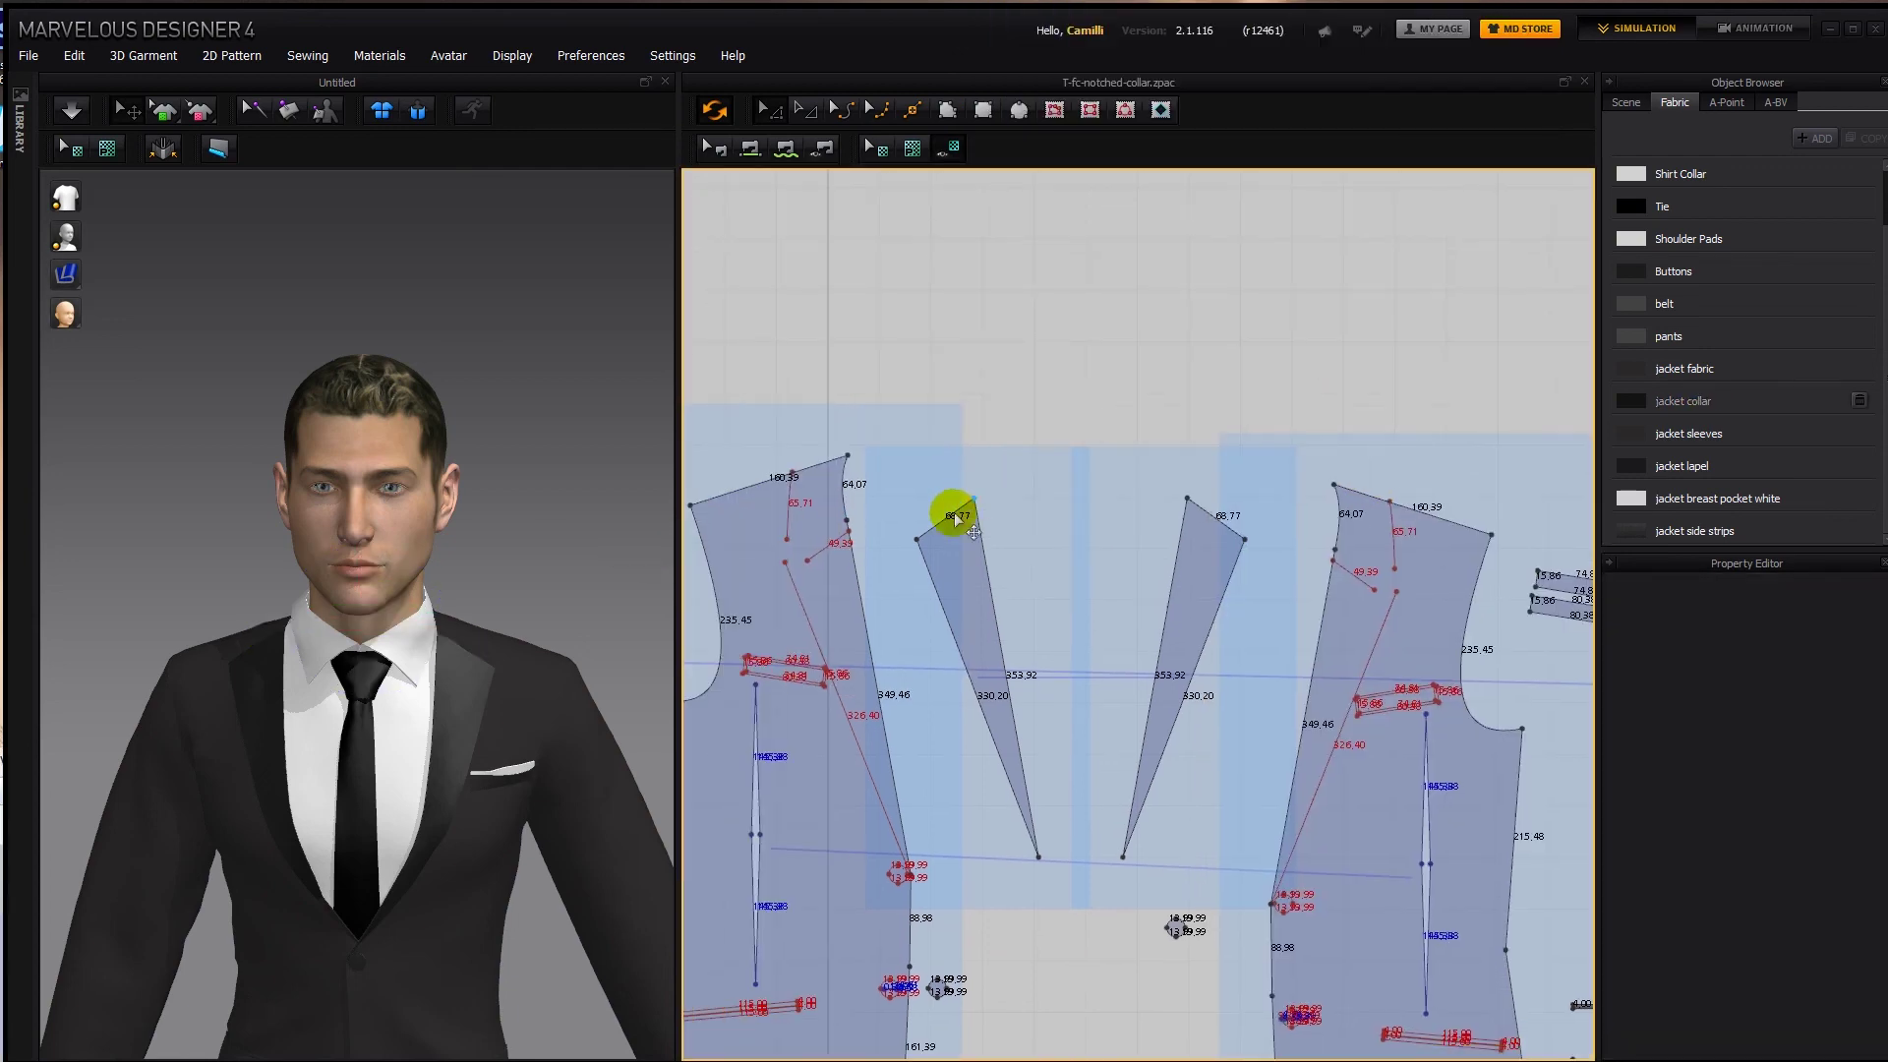
left_click(834, 533)
left_click(856, 515)
left_click(826, 547)
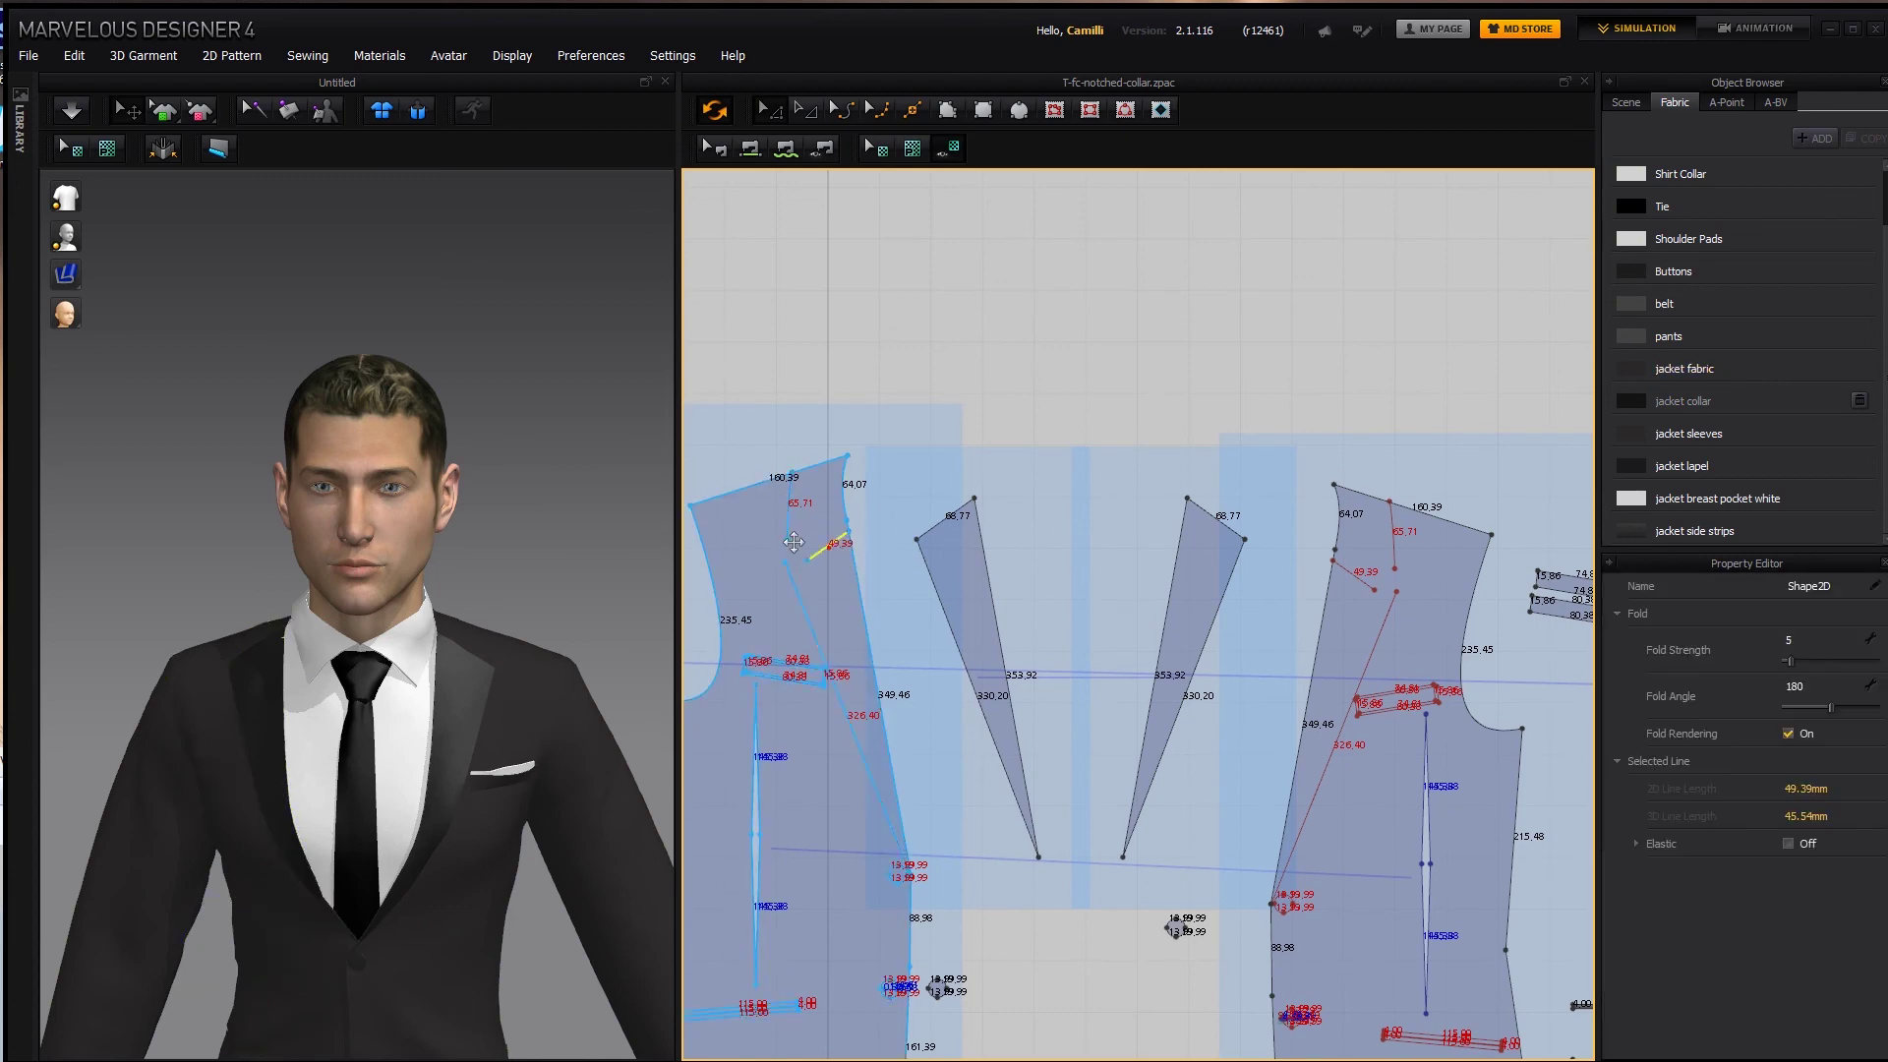
left_click(787, 527, "shift")
key("Delete")
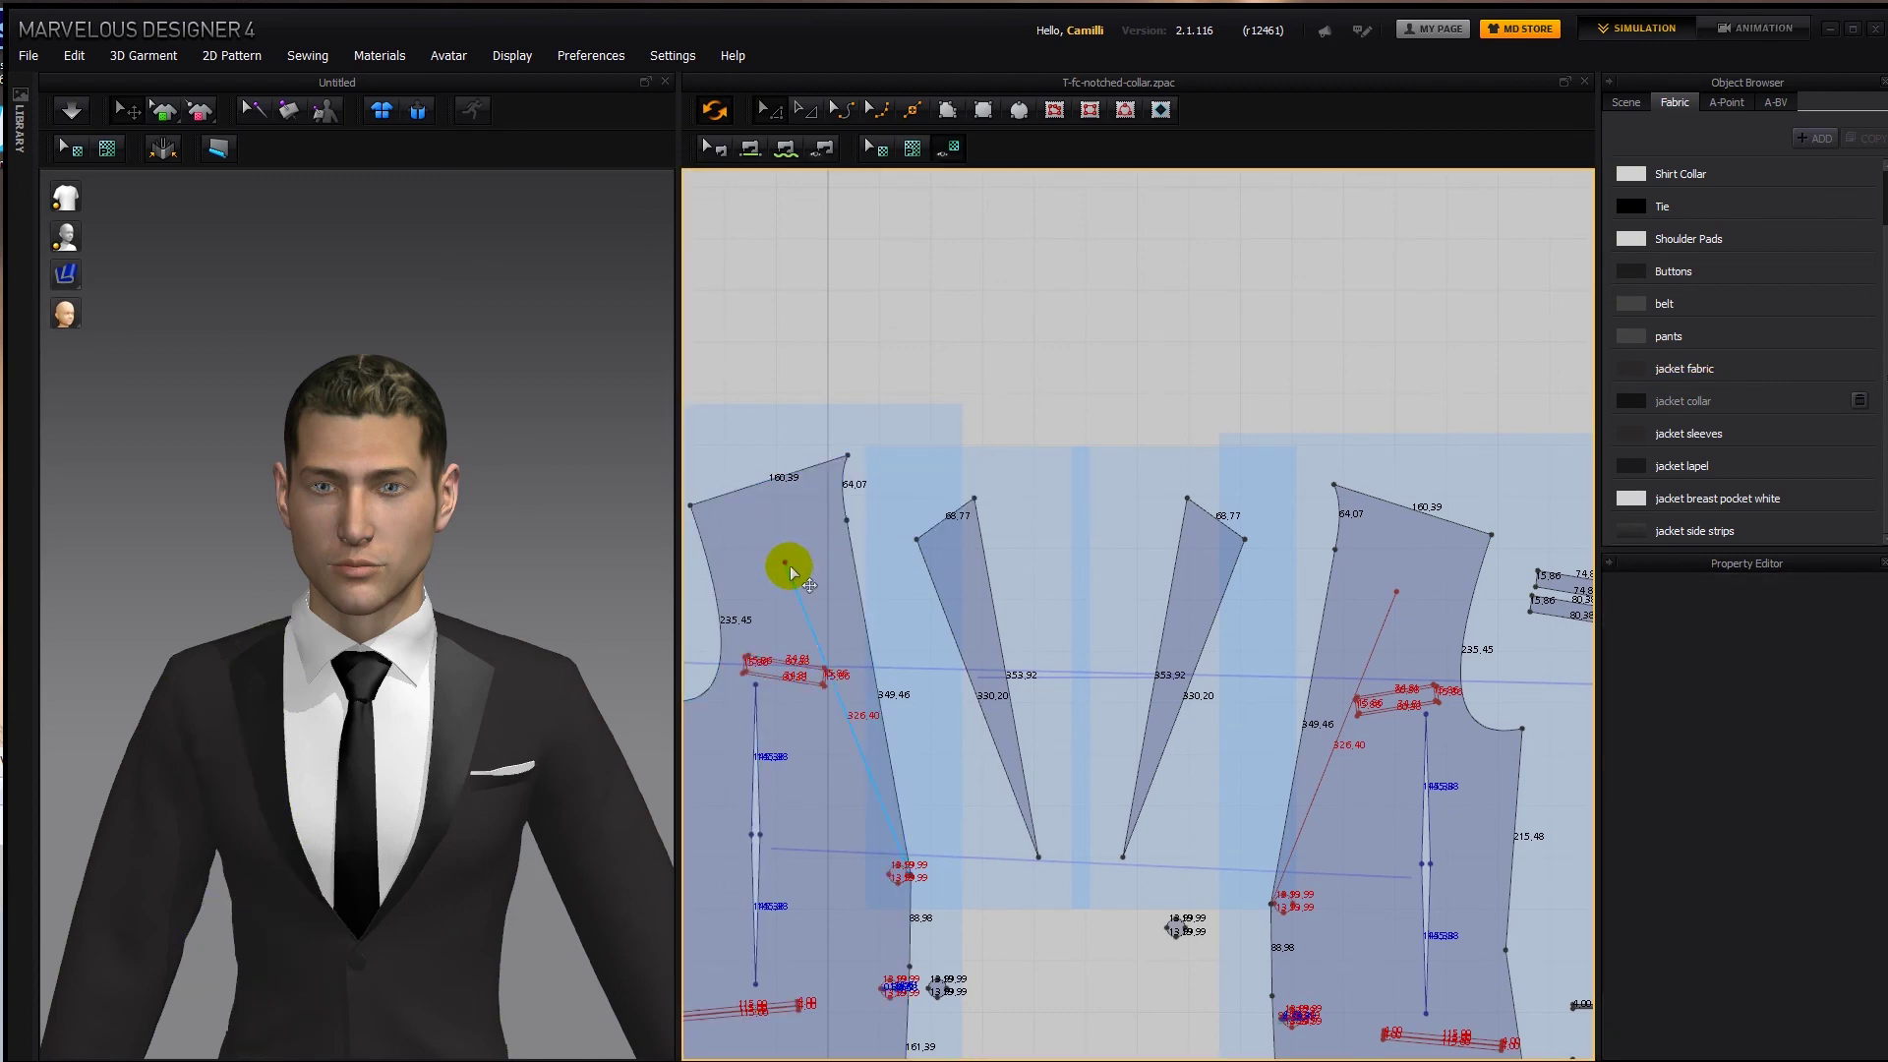
Extend the jacket front's lapel line up to the shoulder edge, and lay the lapel piece over the front with its top corner widened to it.
left_click_drag(784, 562, 775, 479)
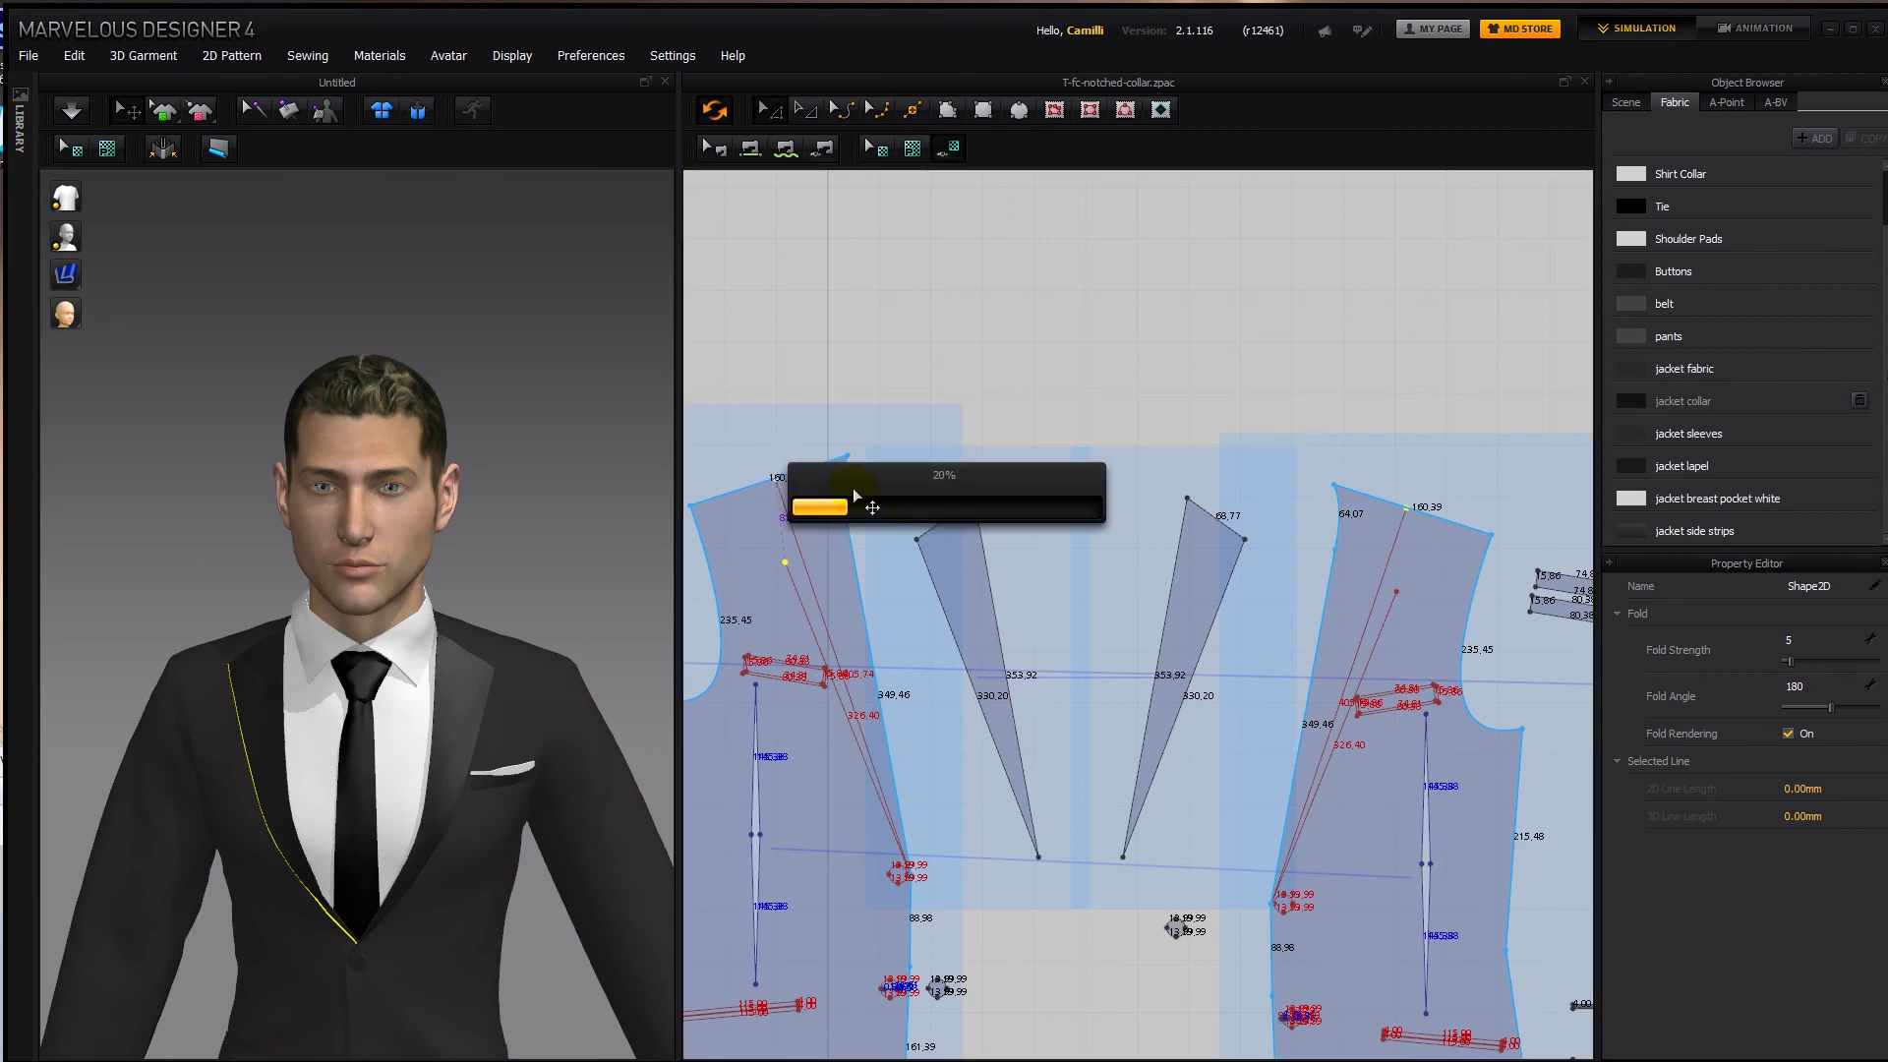
left_click_drag(959, 566, 775, 477)
left_click(787, 497)
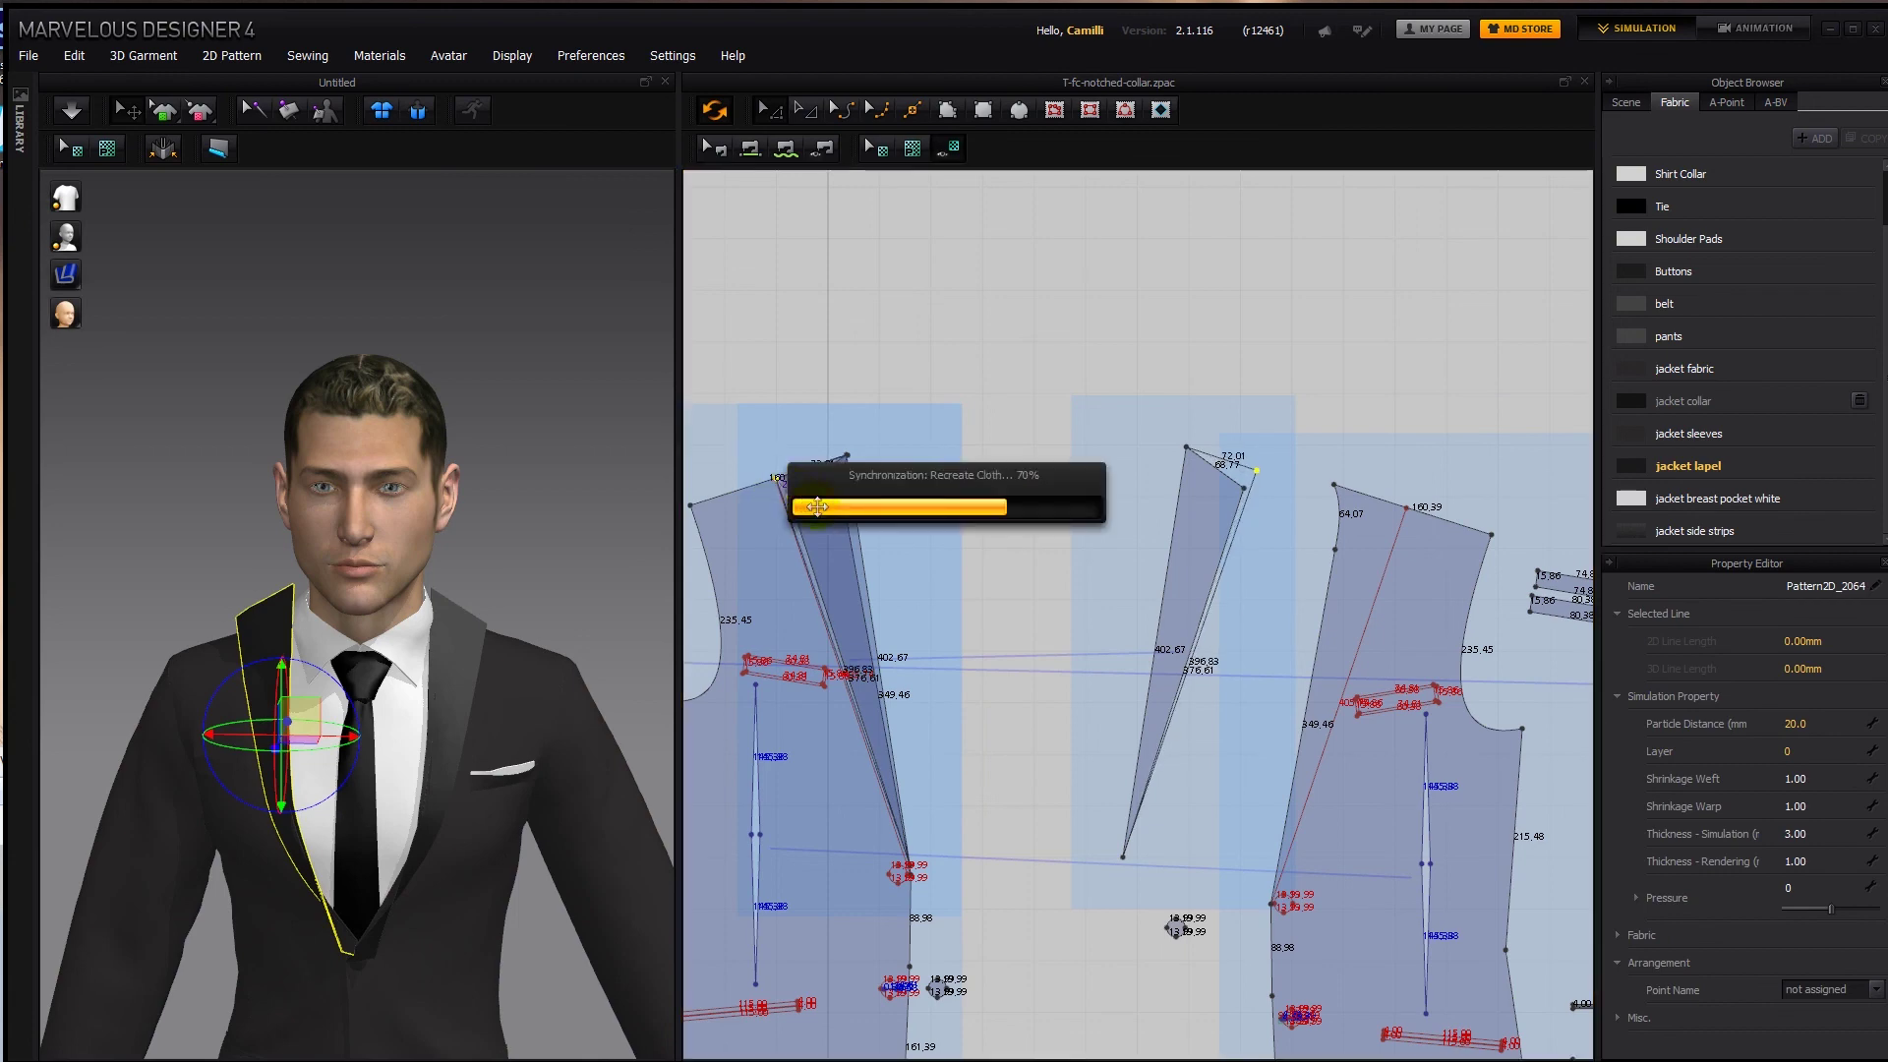
middle_click_drag(881, 547, 934, 551)
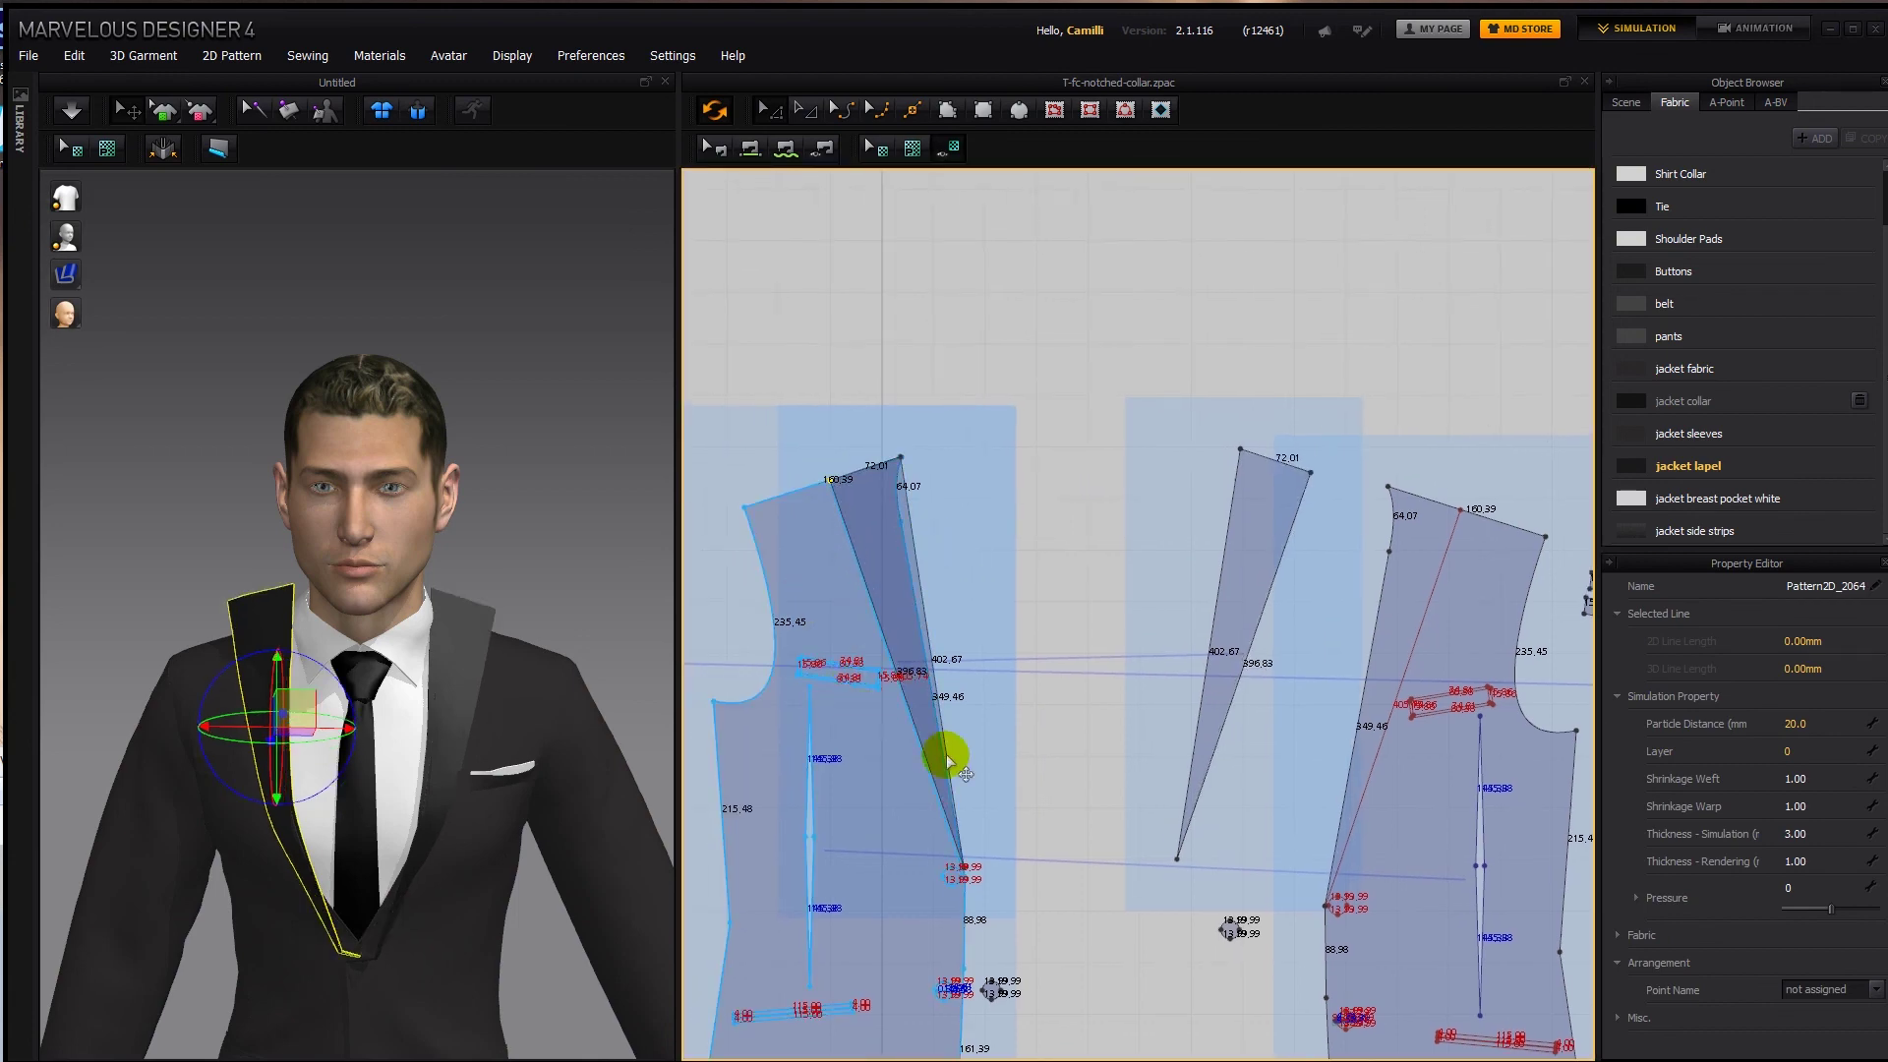
Slightly curve the front's internal lapel line and both long edges of the overlaid lapel piece.
scroll(880, 641, "up", 5)
left_click(875, 637)
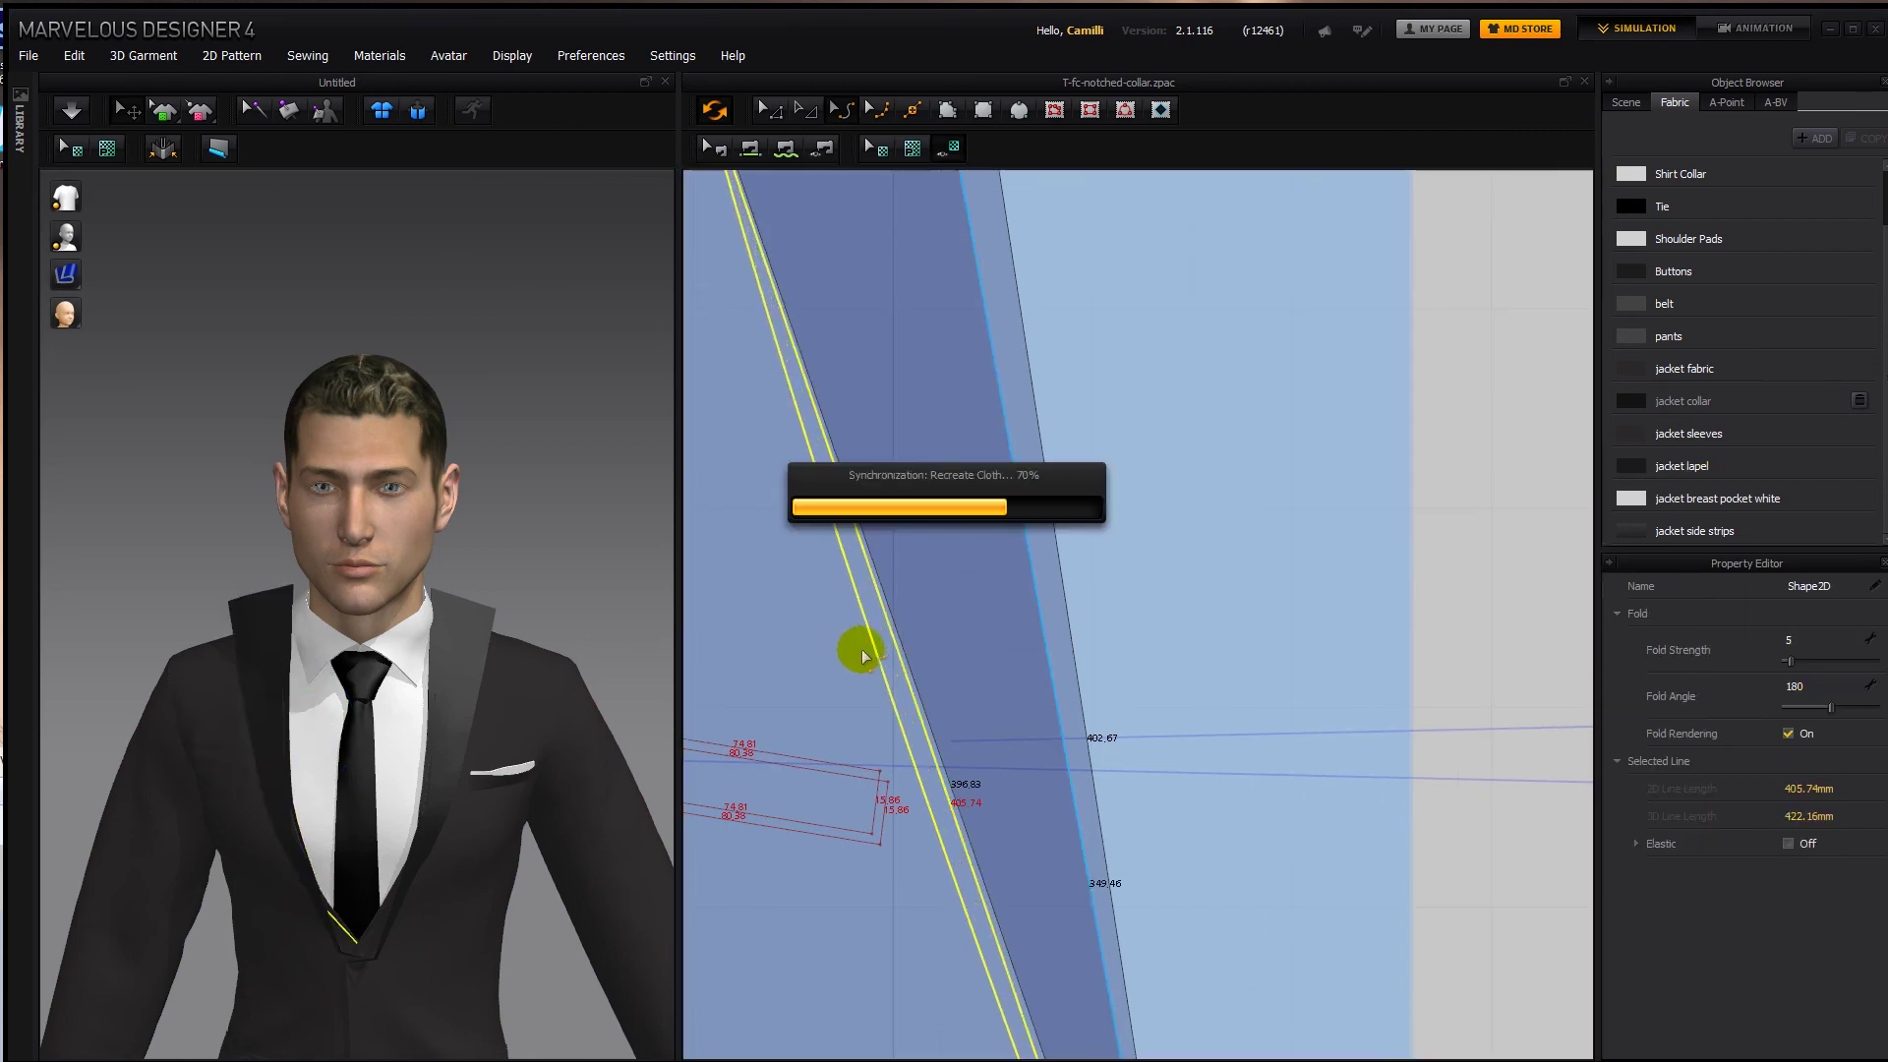
left_click_drag(901, 653, 883, 657)
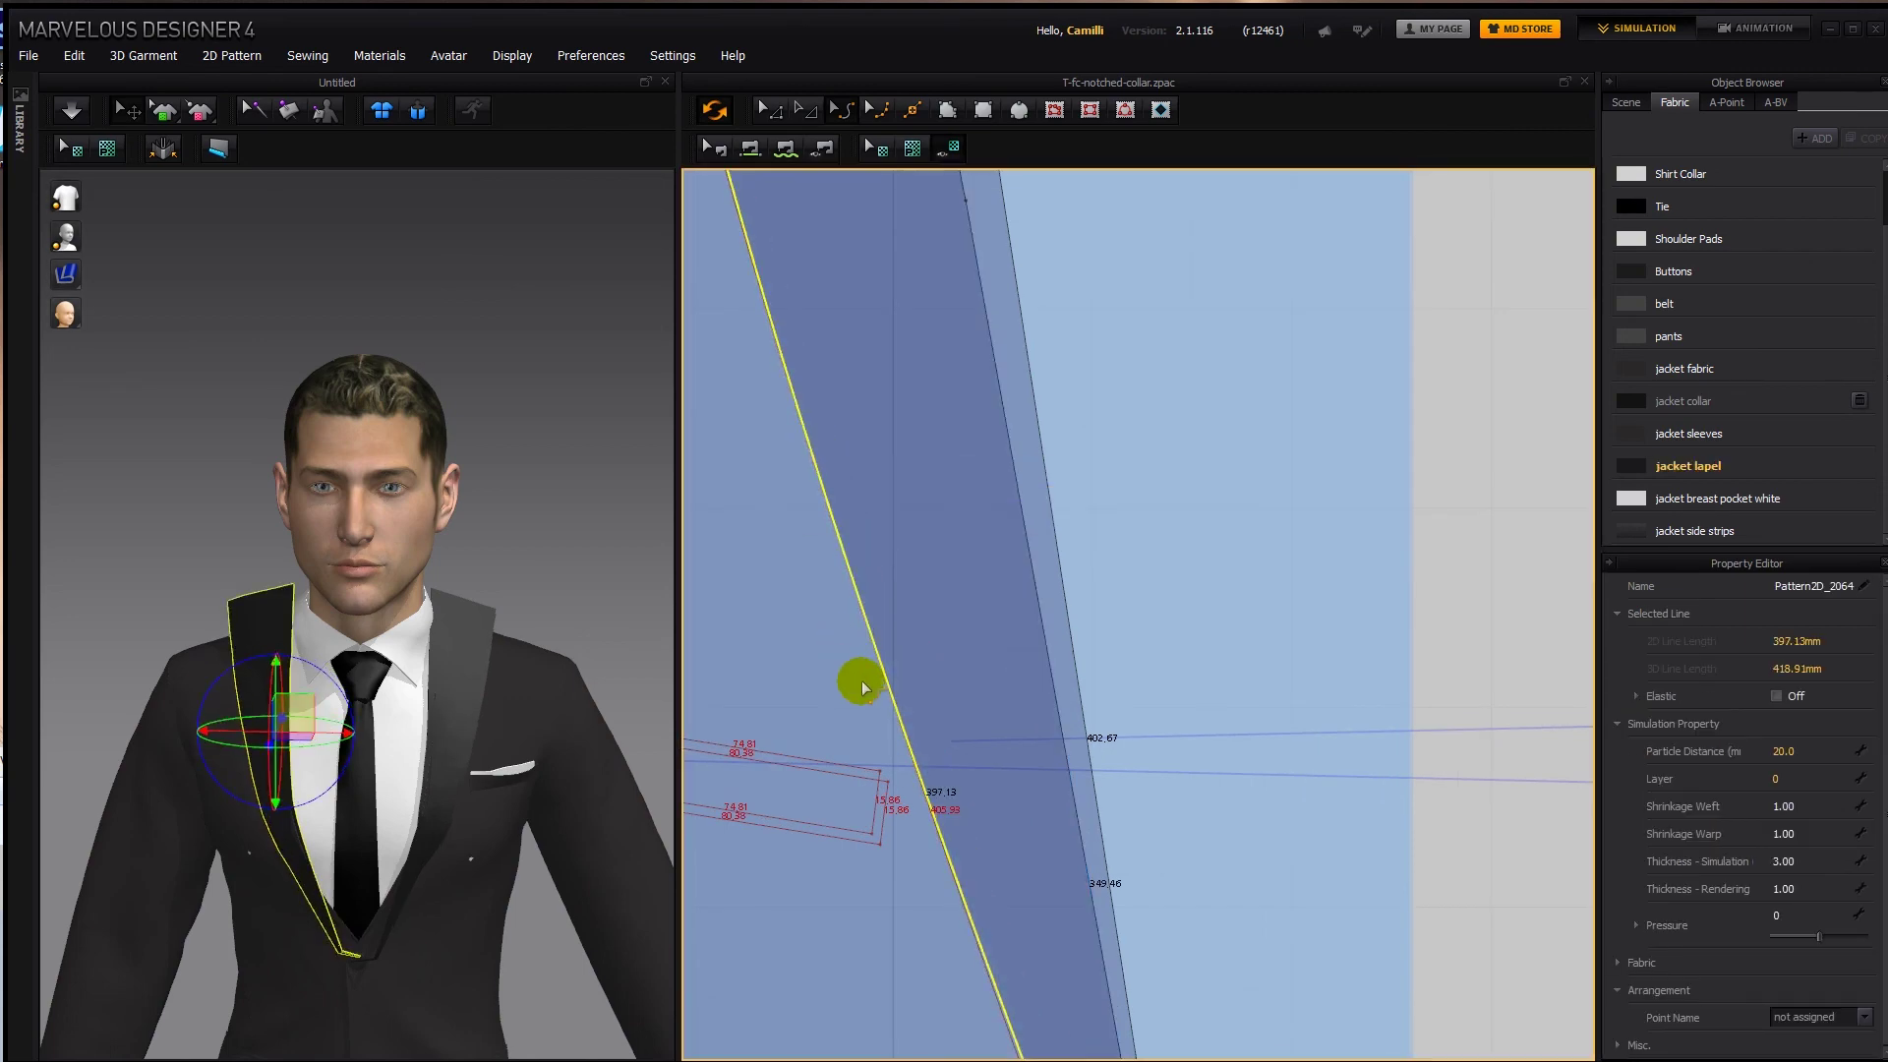
scroll(920, 670, "down", 5)
middle_click_drag(948, 687, 954, 717)
left_click_drag(963, 649, 948, 651)
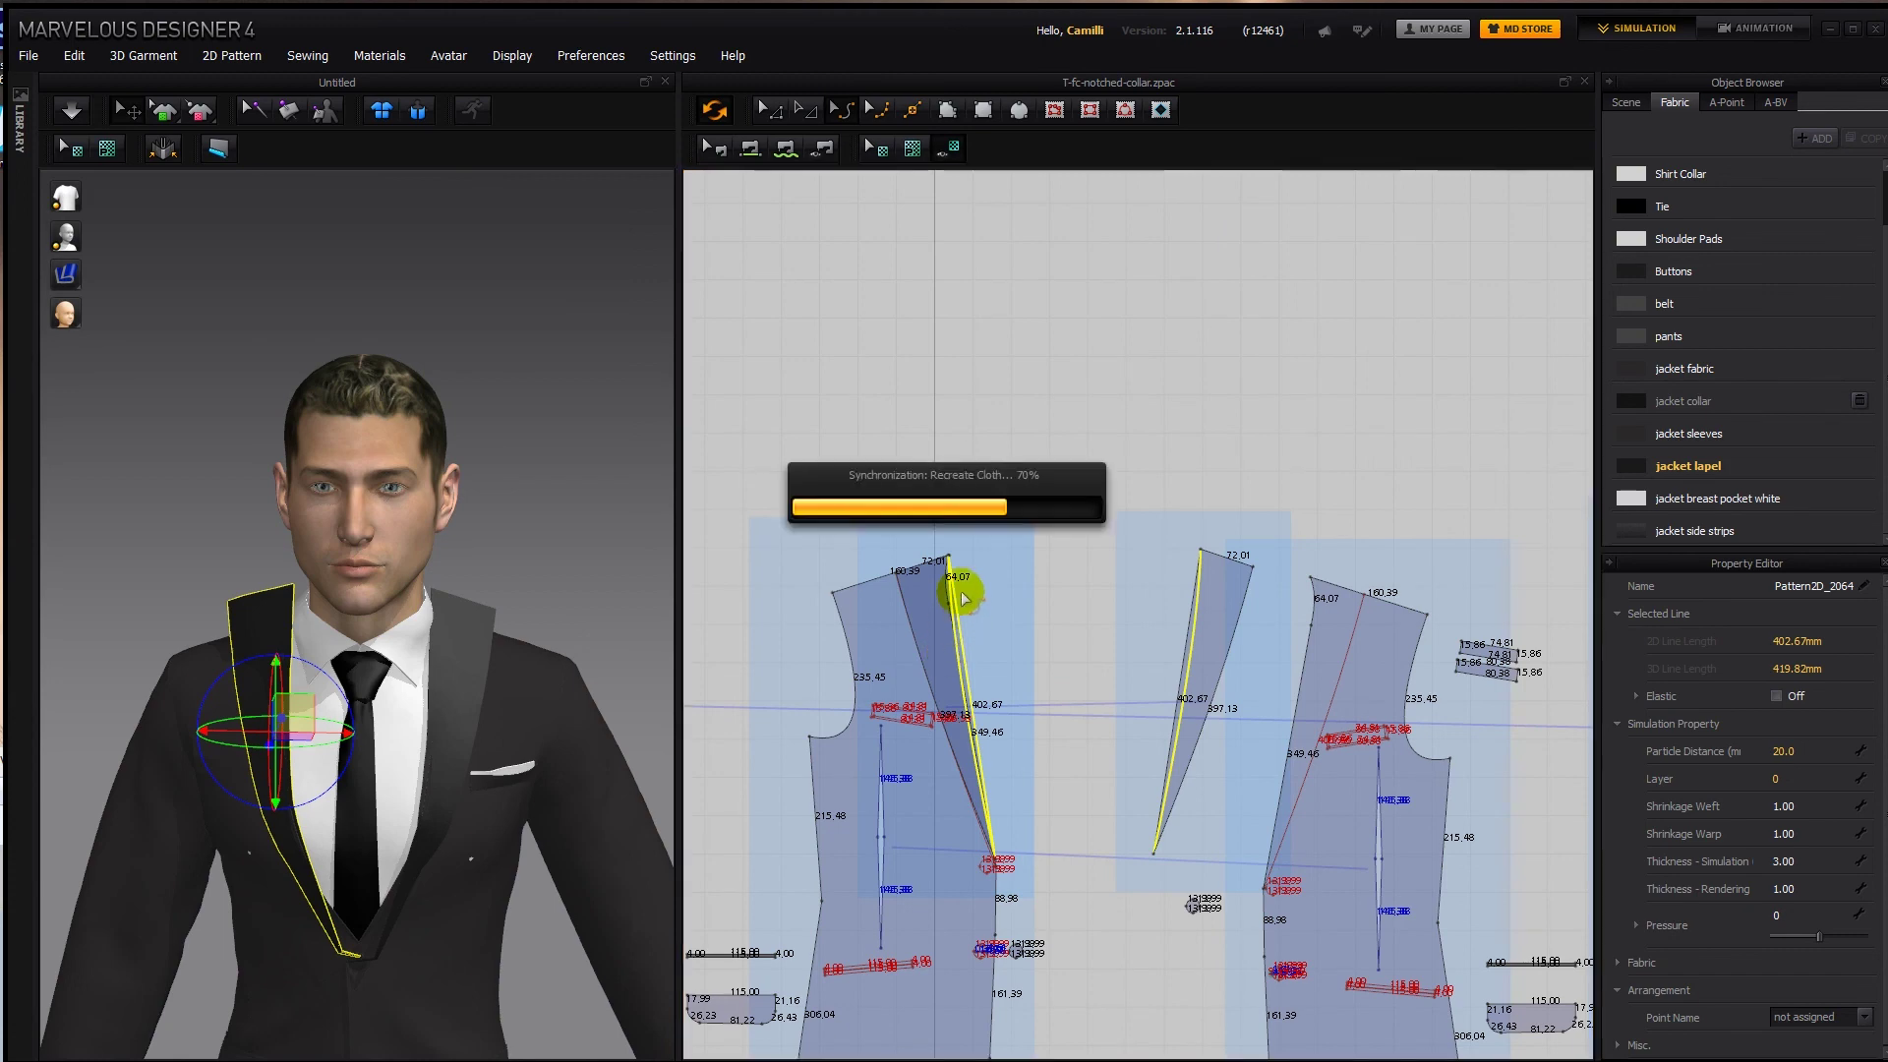
Add points just below the lapel's top corners, raise the top edge about 48 mm, and align the base points with the front's shoulder line.
scroll(959, 596, "up", 8)
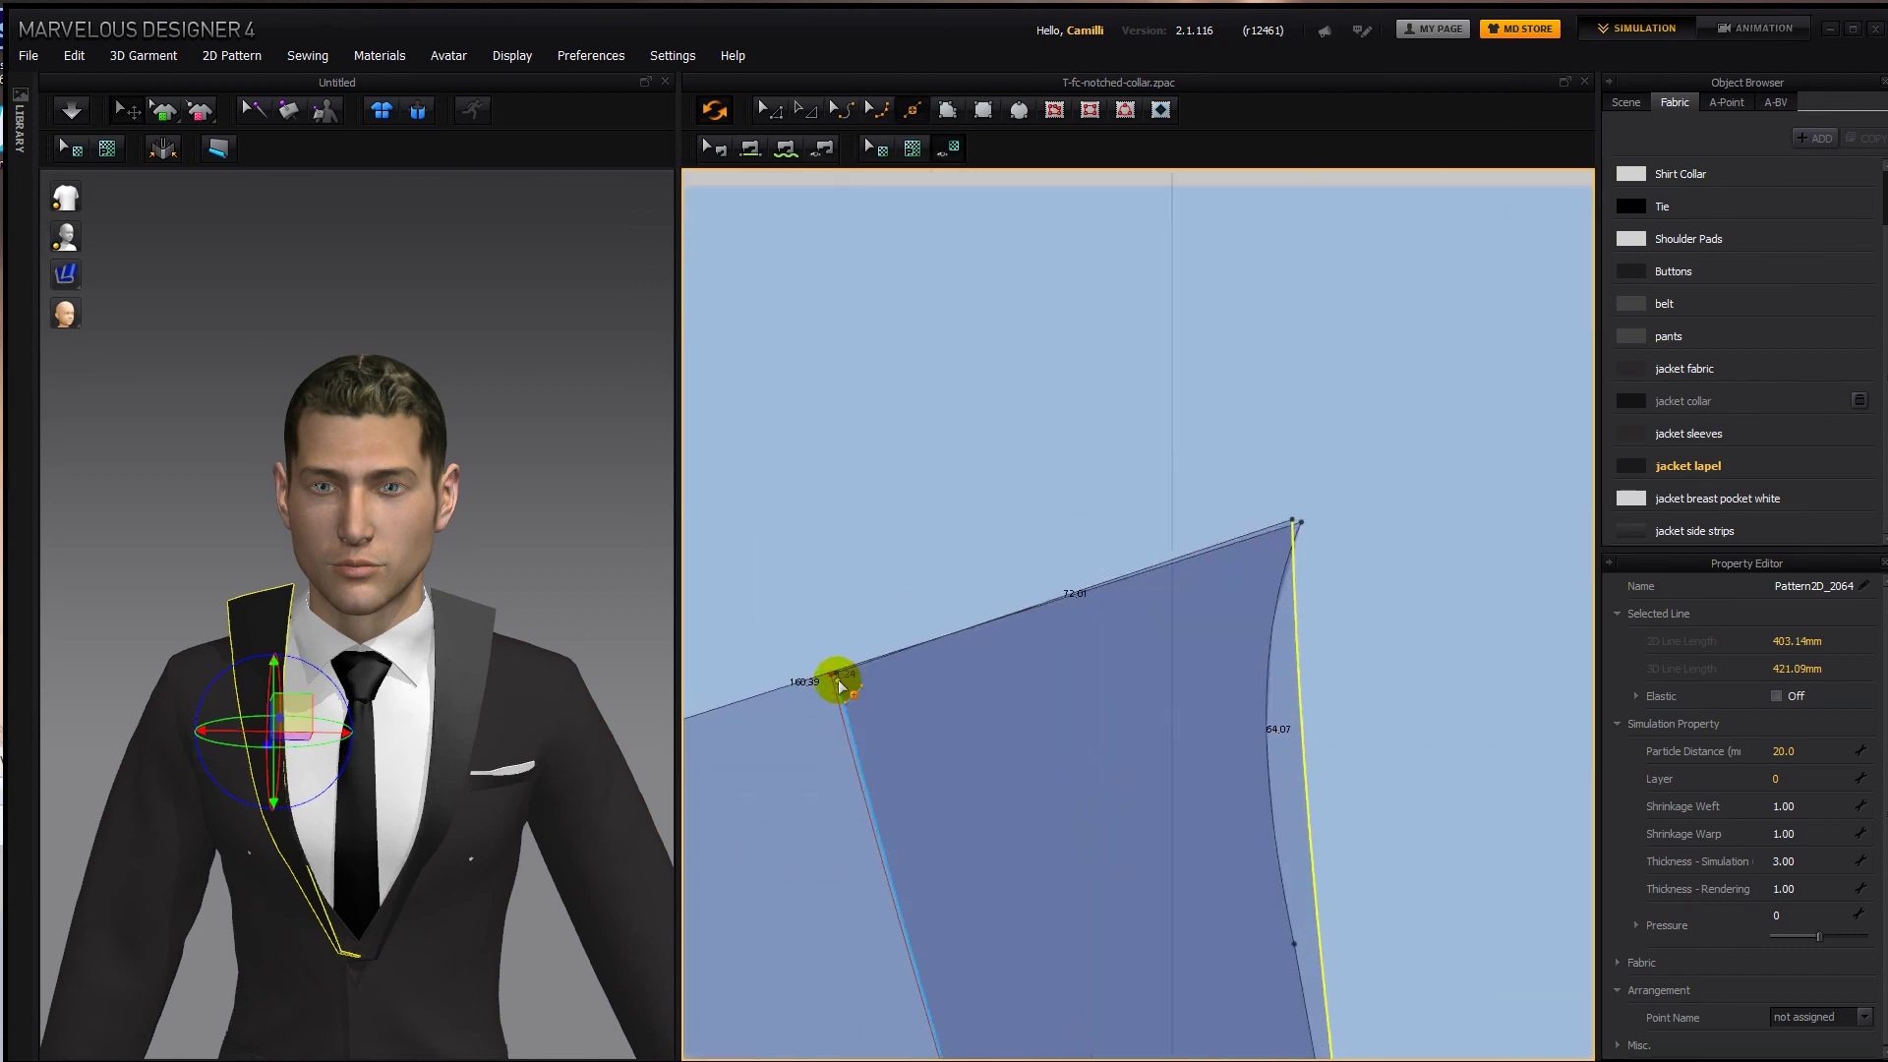
left_click(1294, 529)
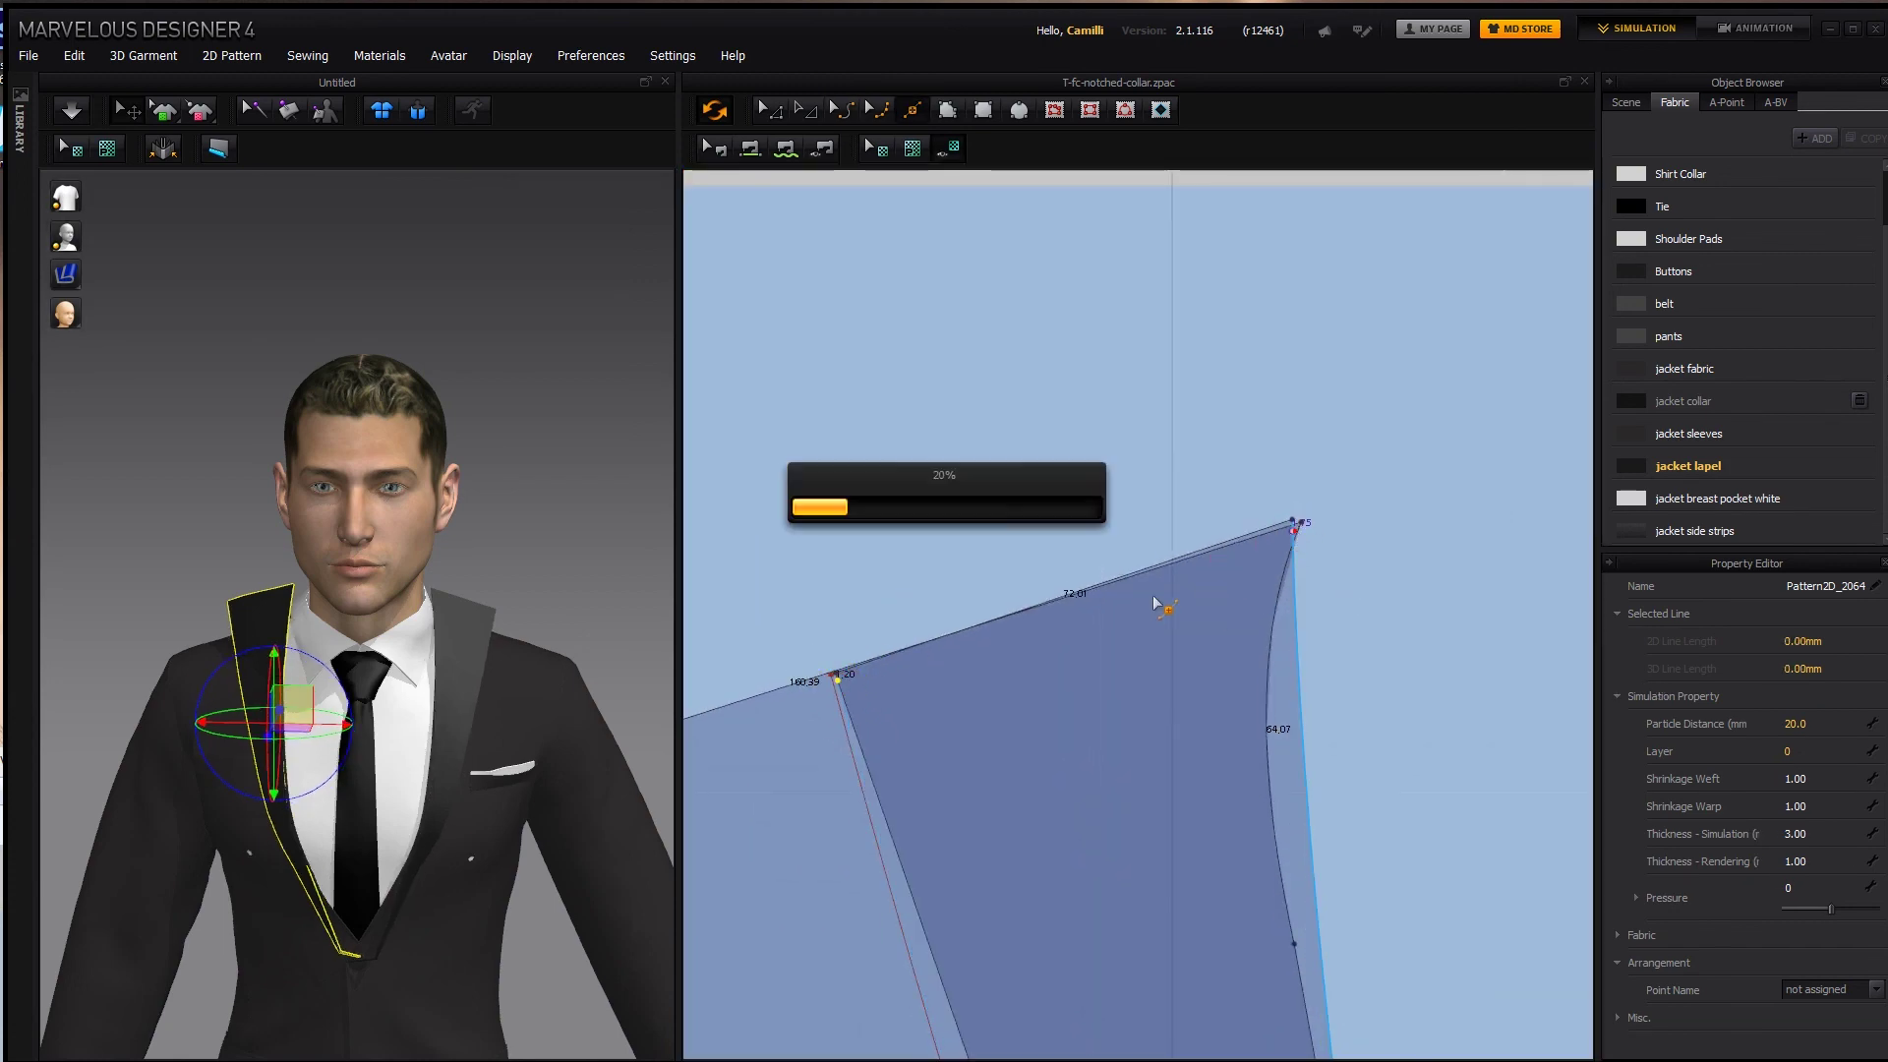
left_click_drag(977, 621, 937, 316, "ctrl")
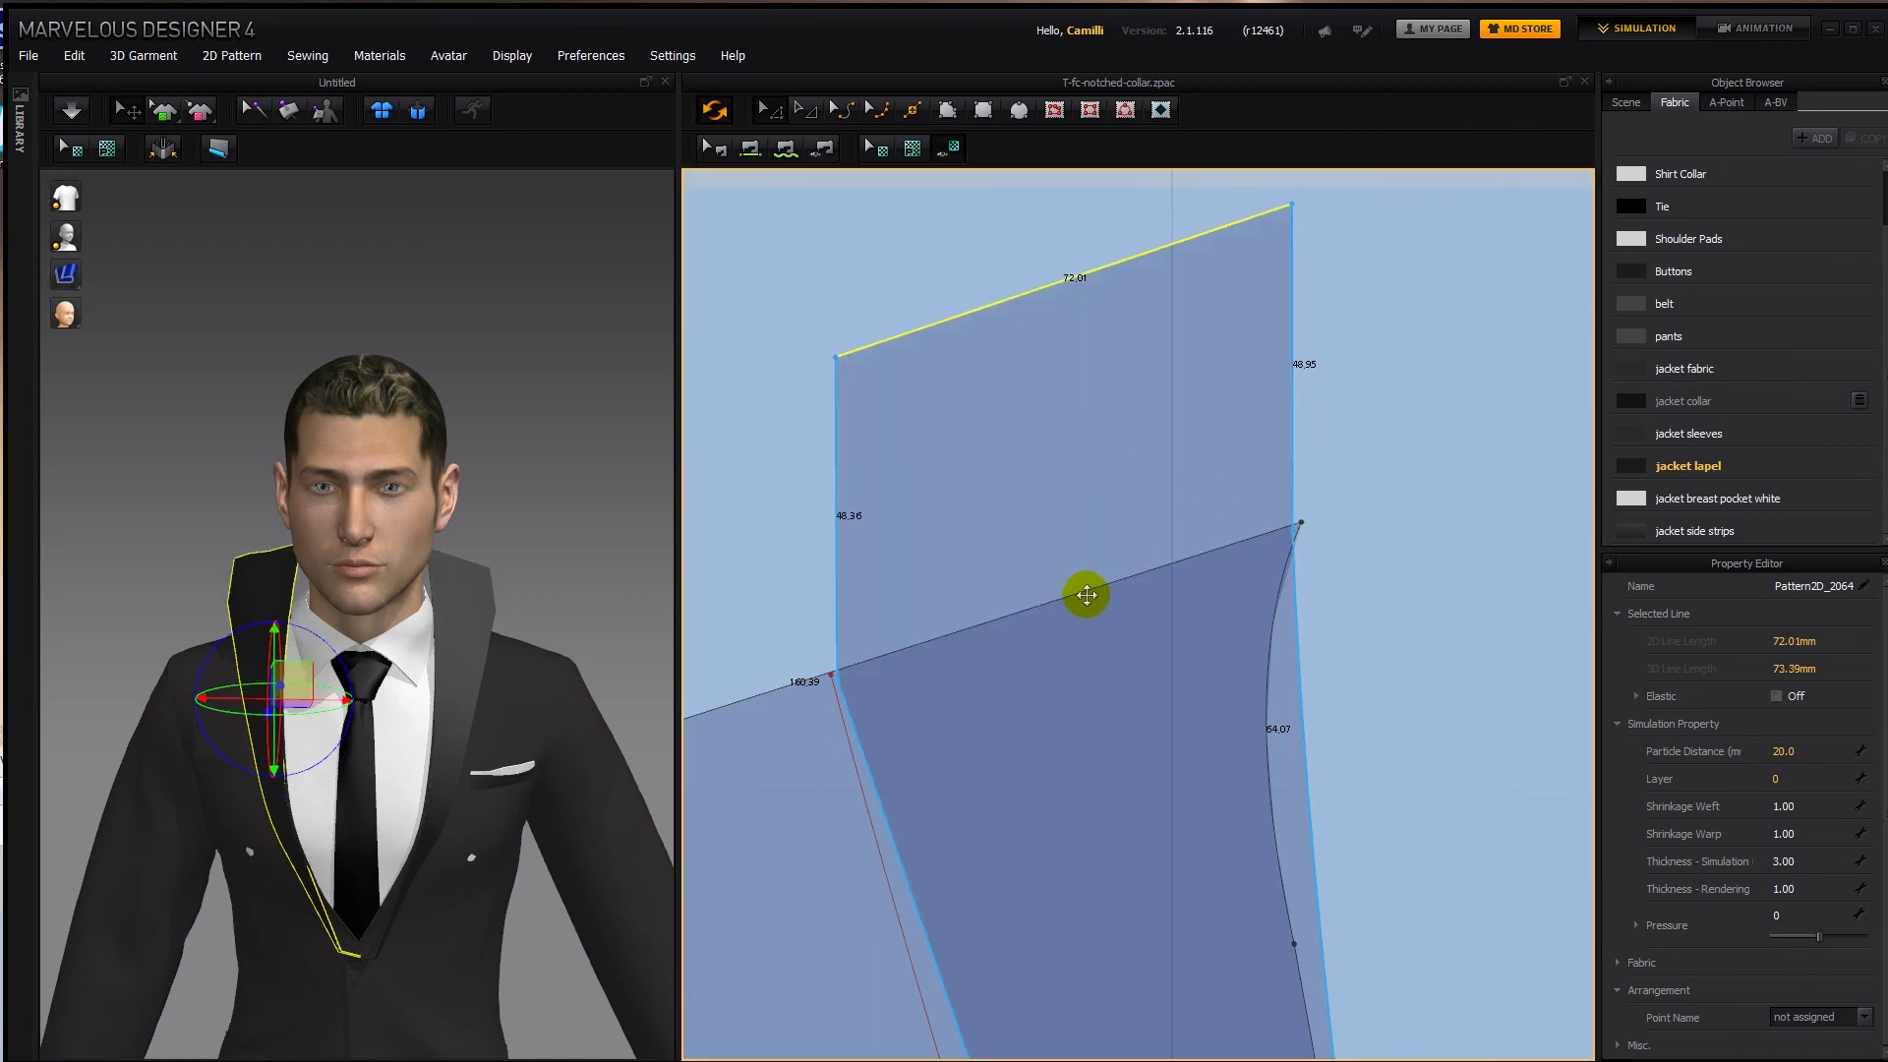
left_click_drag(836, 683, 829, 674)
left_click_drag(1292, 531, 1299, 522)
Add a point on the lapel's outer edge and move it onto the lower end of the jacket front's neckline curve.
middle_click_drag(1387, 1006, 1382, 872)
key("x")
left_click(1322, 815)
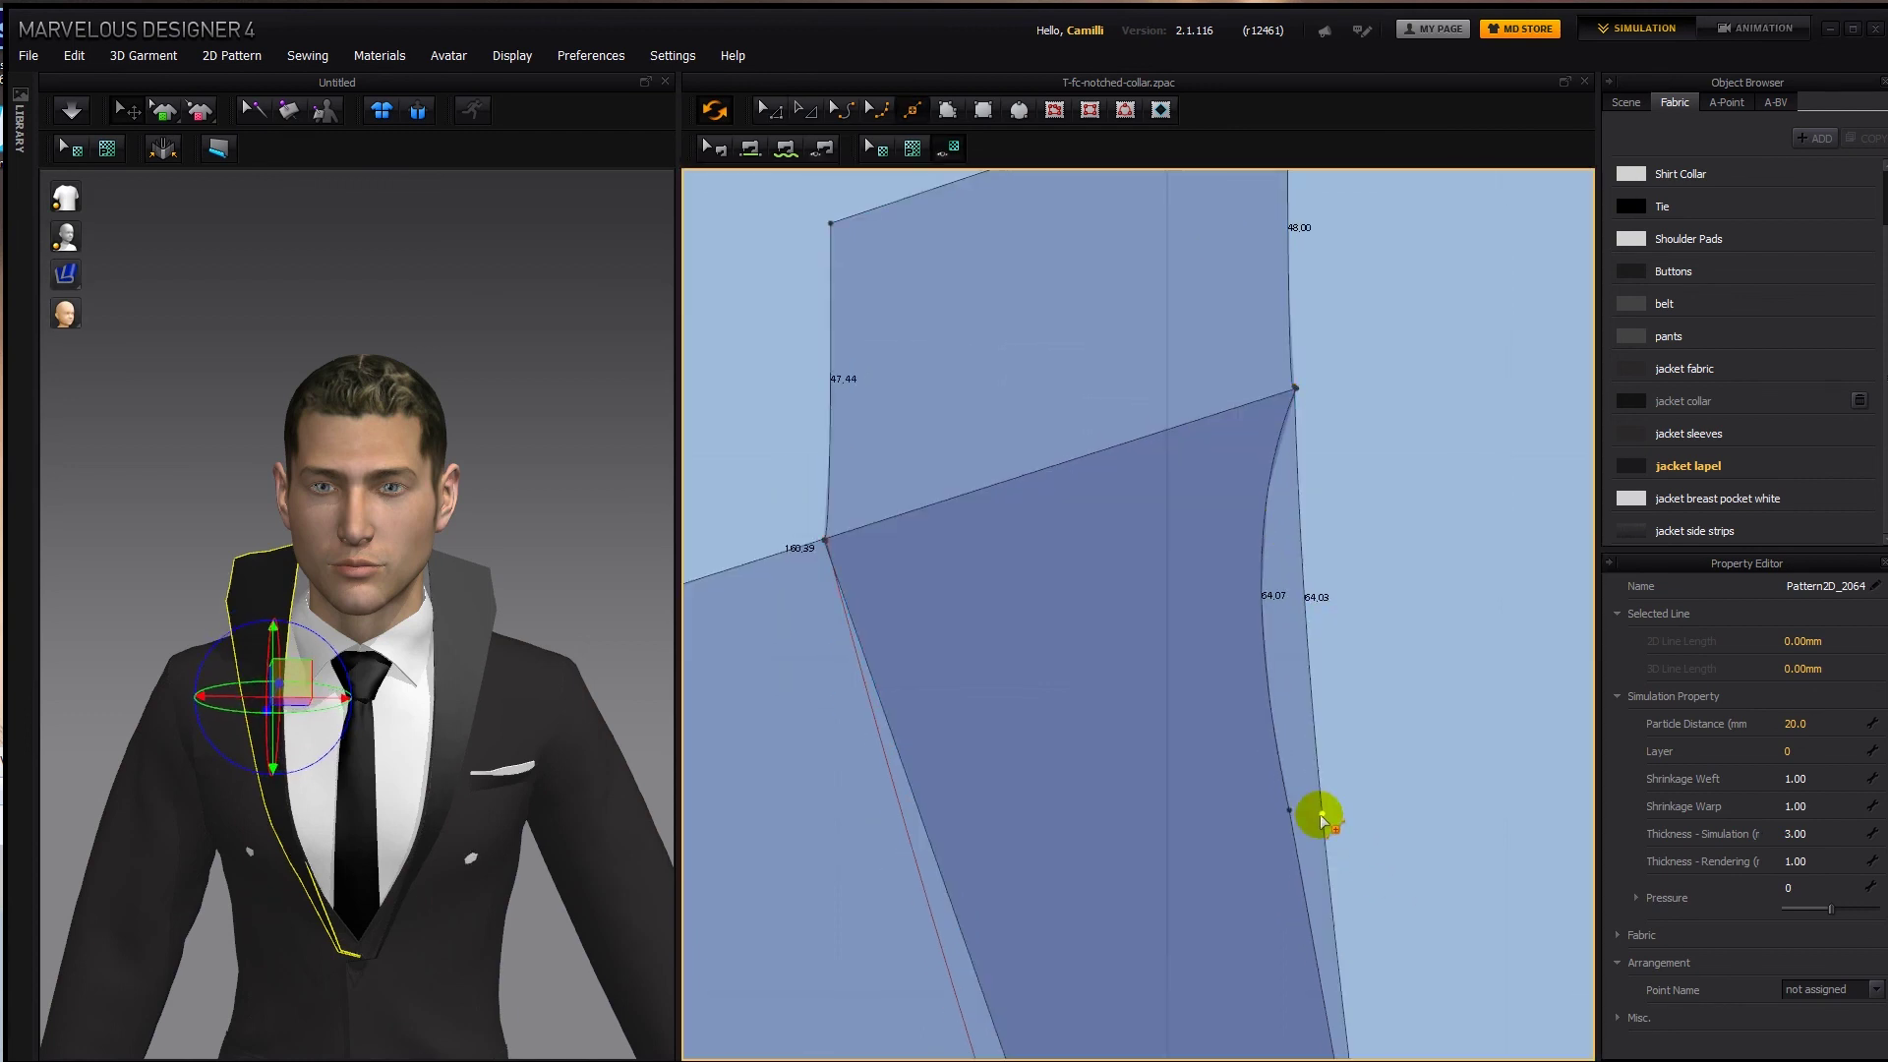
left_click_drag(1321, 818, 1289, 810)
middle_click_drag(1317, 839, 1234, 451)
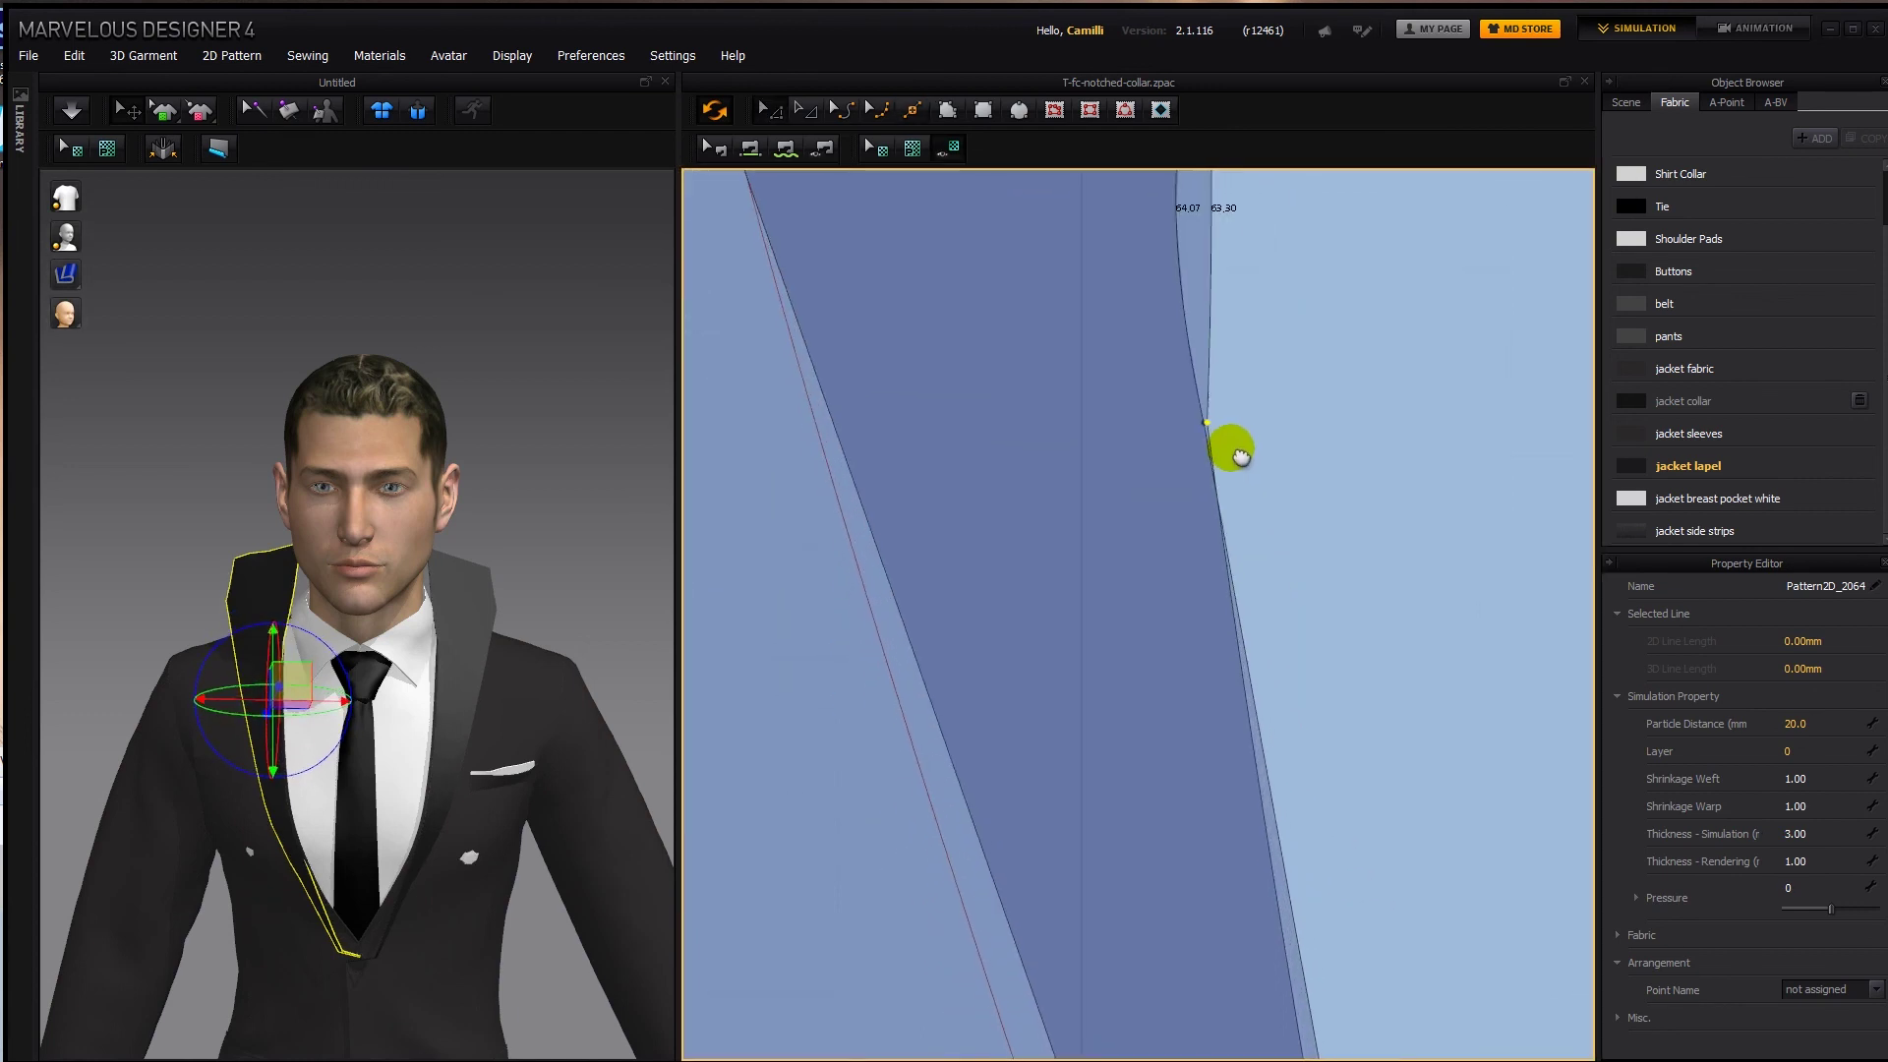
Lengthen the lapel's upper extension to about 79 mm along its sides by moving the top edge farther up and outward.
scroll(1184, 710, "down", 6)
middle_click_drag(1207, 855, 1049, 686)
scroll(1080, 747, "up", 4)
left_click(1074, 720)
middle_click_drag(1027, 199, 1115, 679)
left_click(1014, 304)
left_click_drag(1013, 541, 979, 460)
Move the lapel piece beside the jacket front and curve its short neckline segment to about 64 mm.
left_click(1152, 698)
left_click_drag(1032, 716, 1229, 678)
left_click(1363, 632)
left_click(1300, 670)
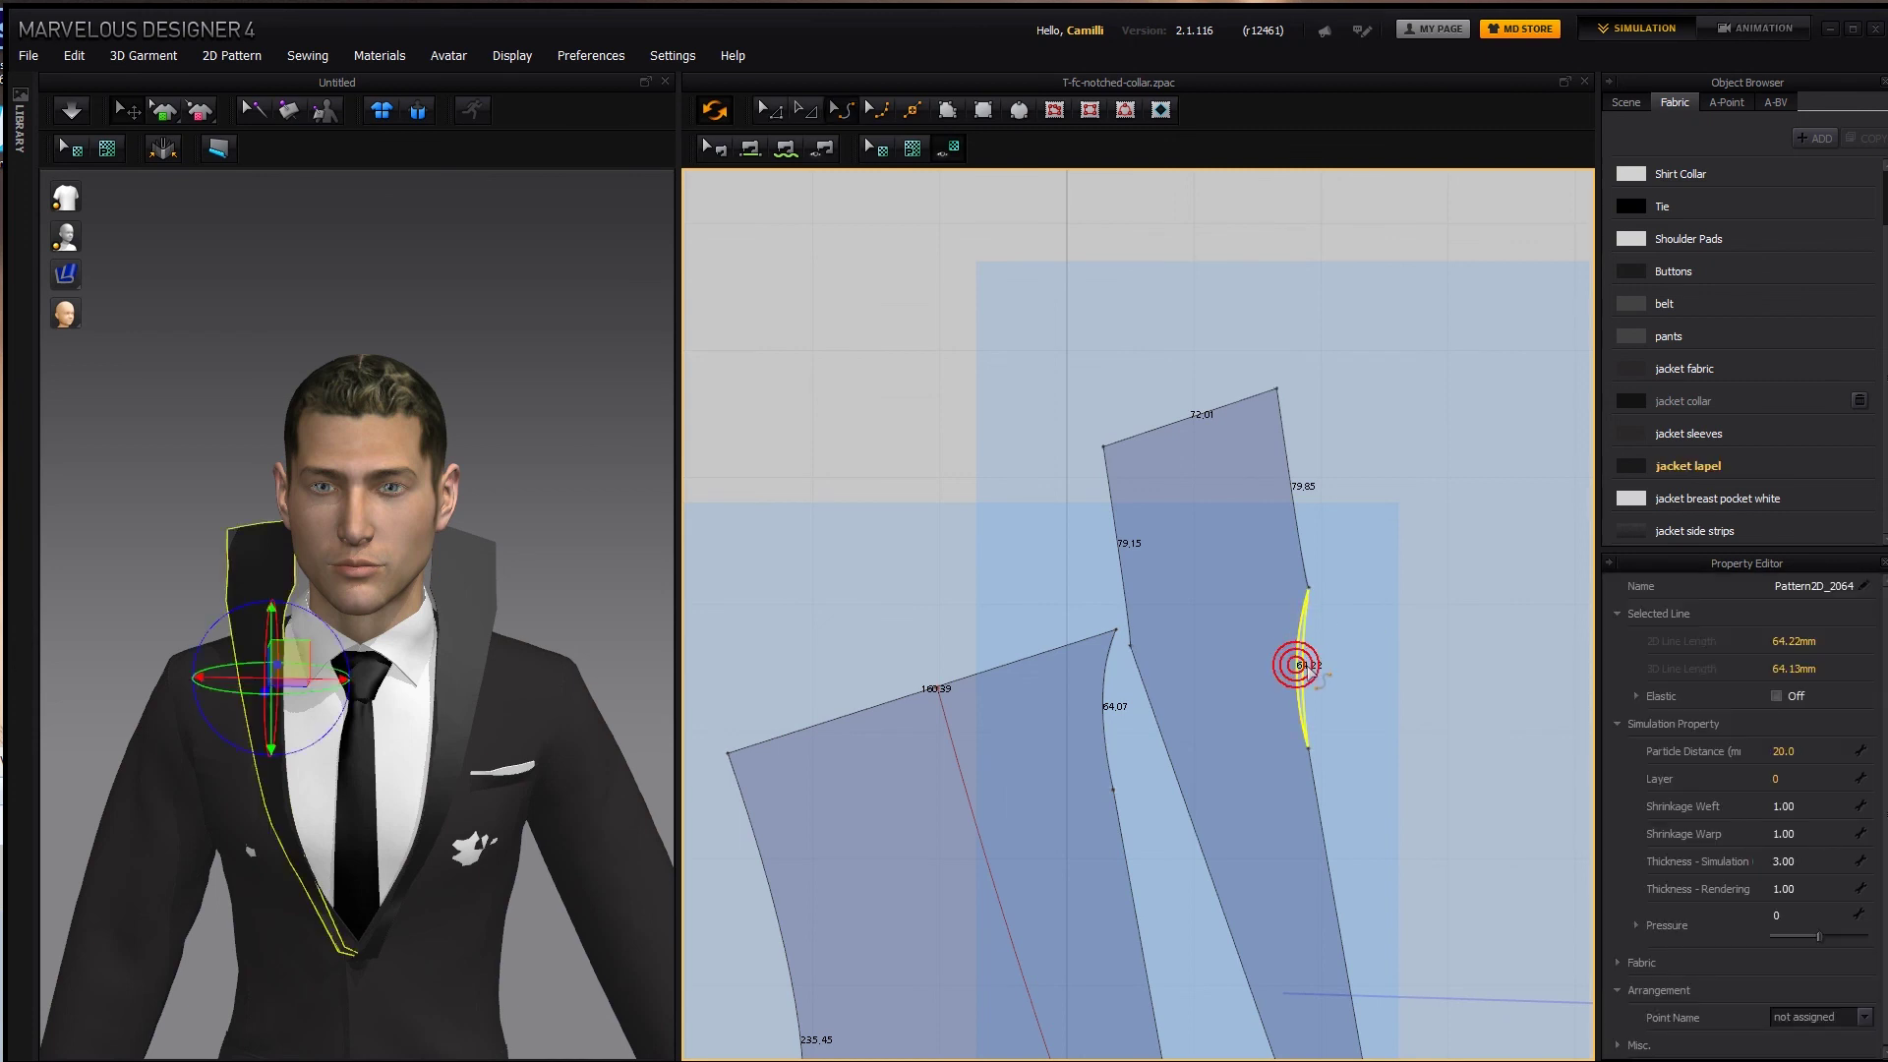
Extend the front-edge seams up to the shoulder corners of both jacket fronts, ending the lapel side at the base of the new extension.
scroll(1278, 561, "down", 3)
right_click_drag(1248, 575, 1157, 578)
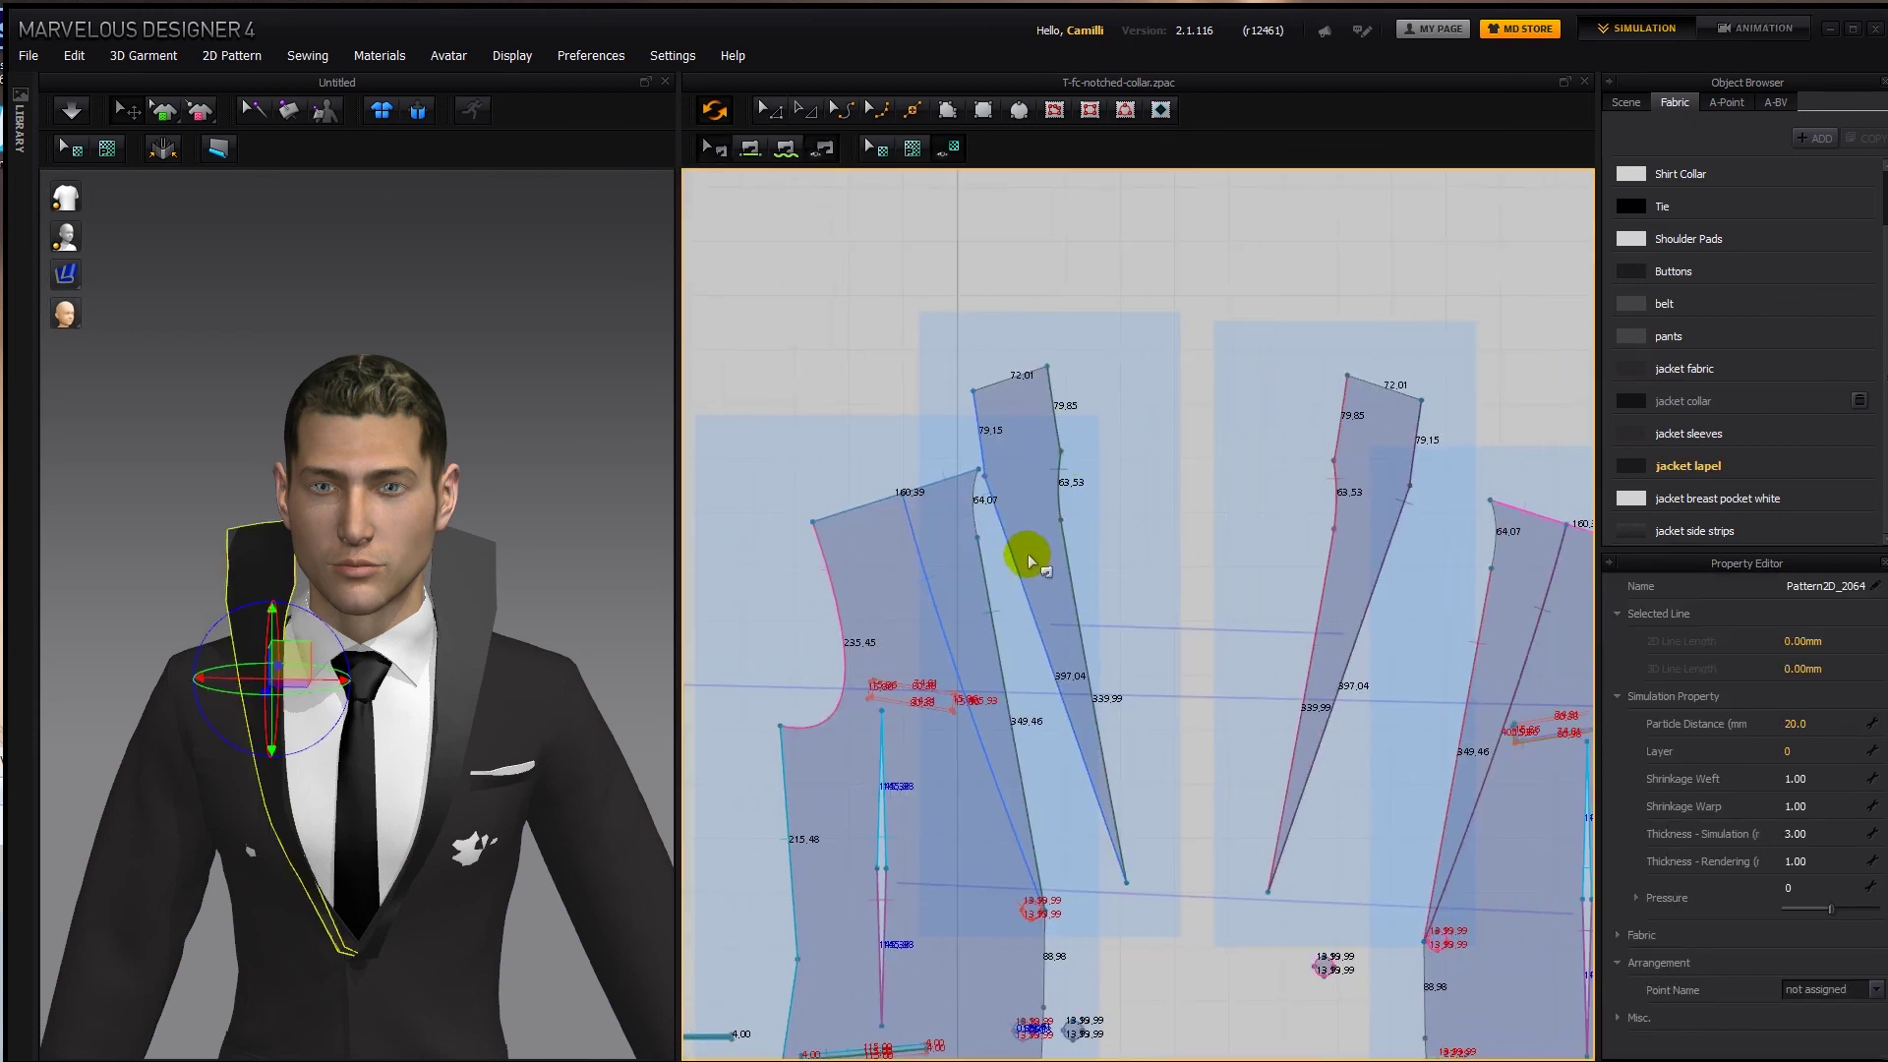
left_click_drag(980, 537, 979, 469)
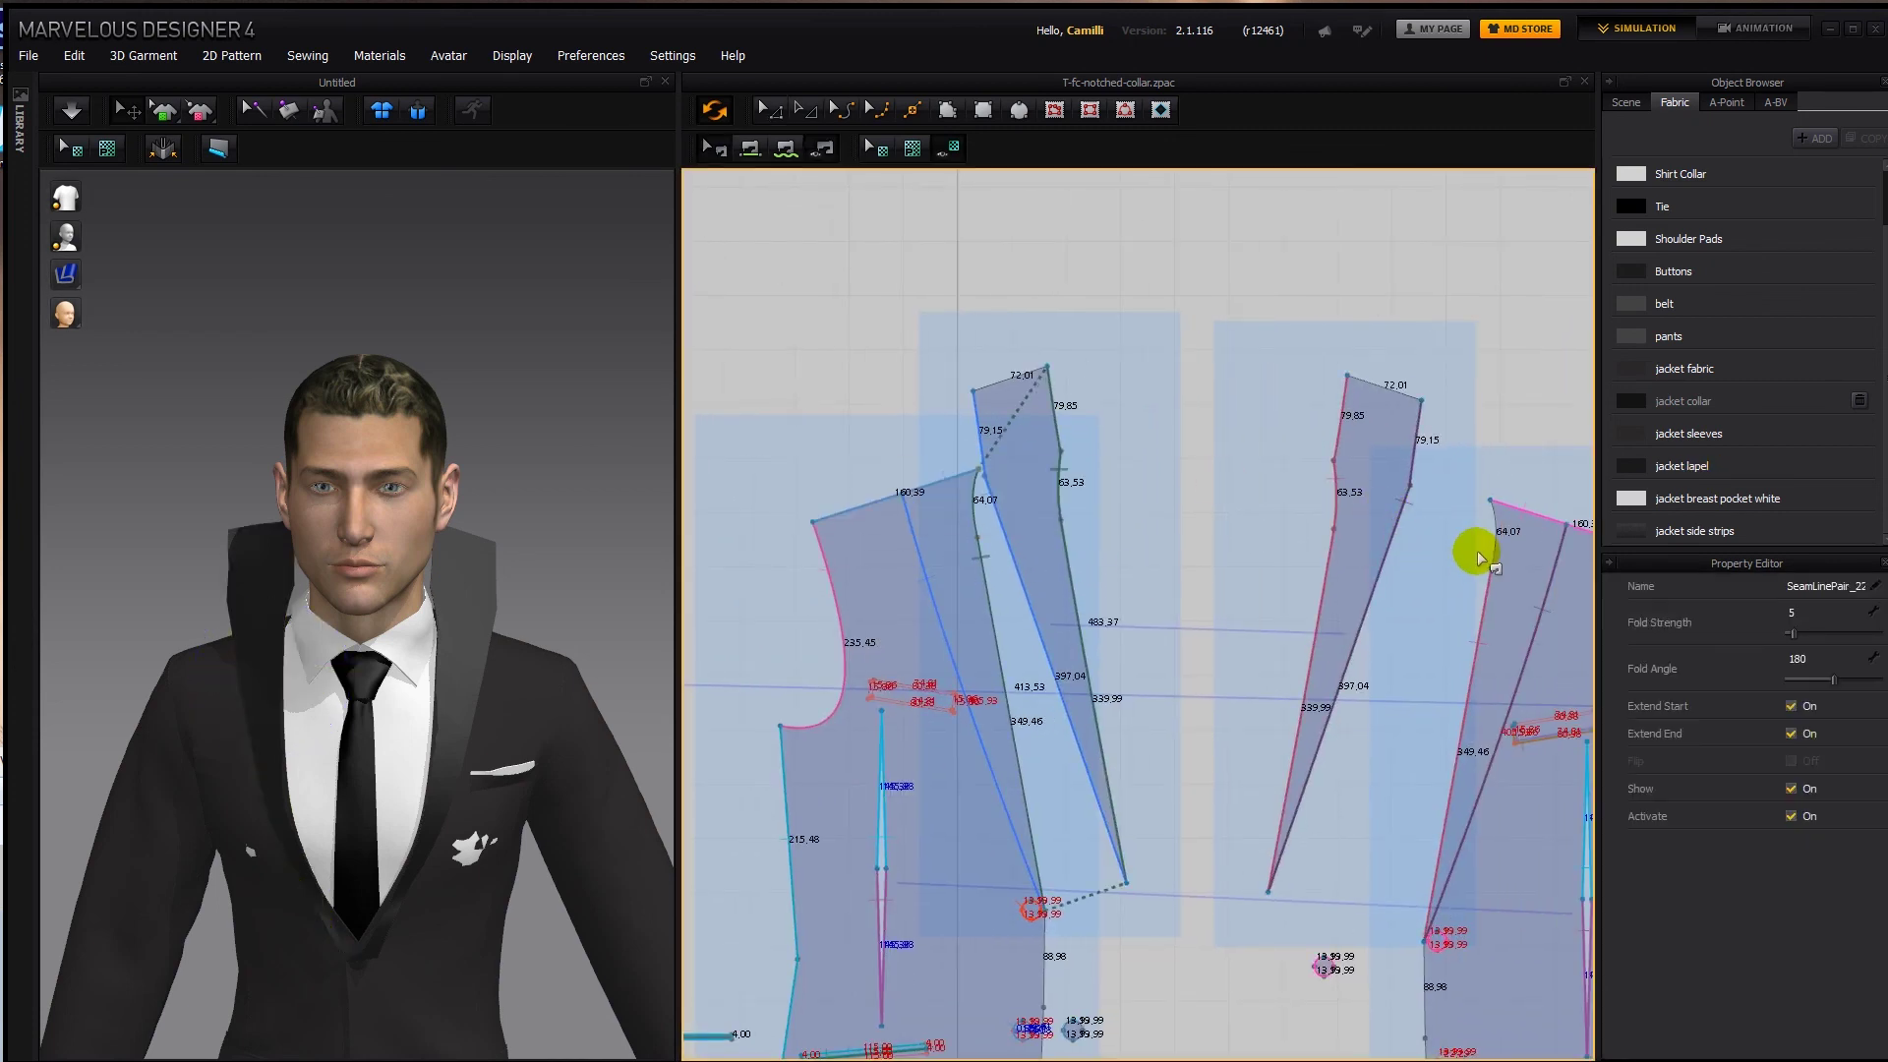
left_click_drag(1499, 535, 1490, 499)
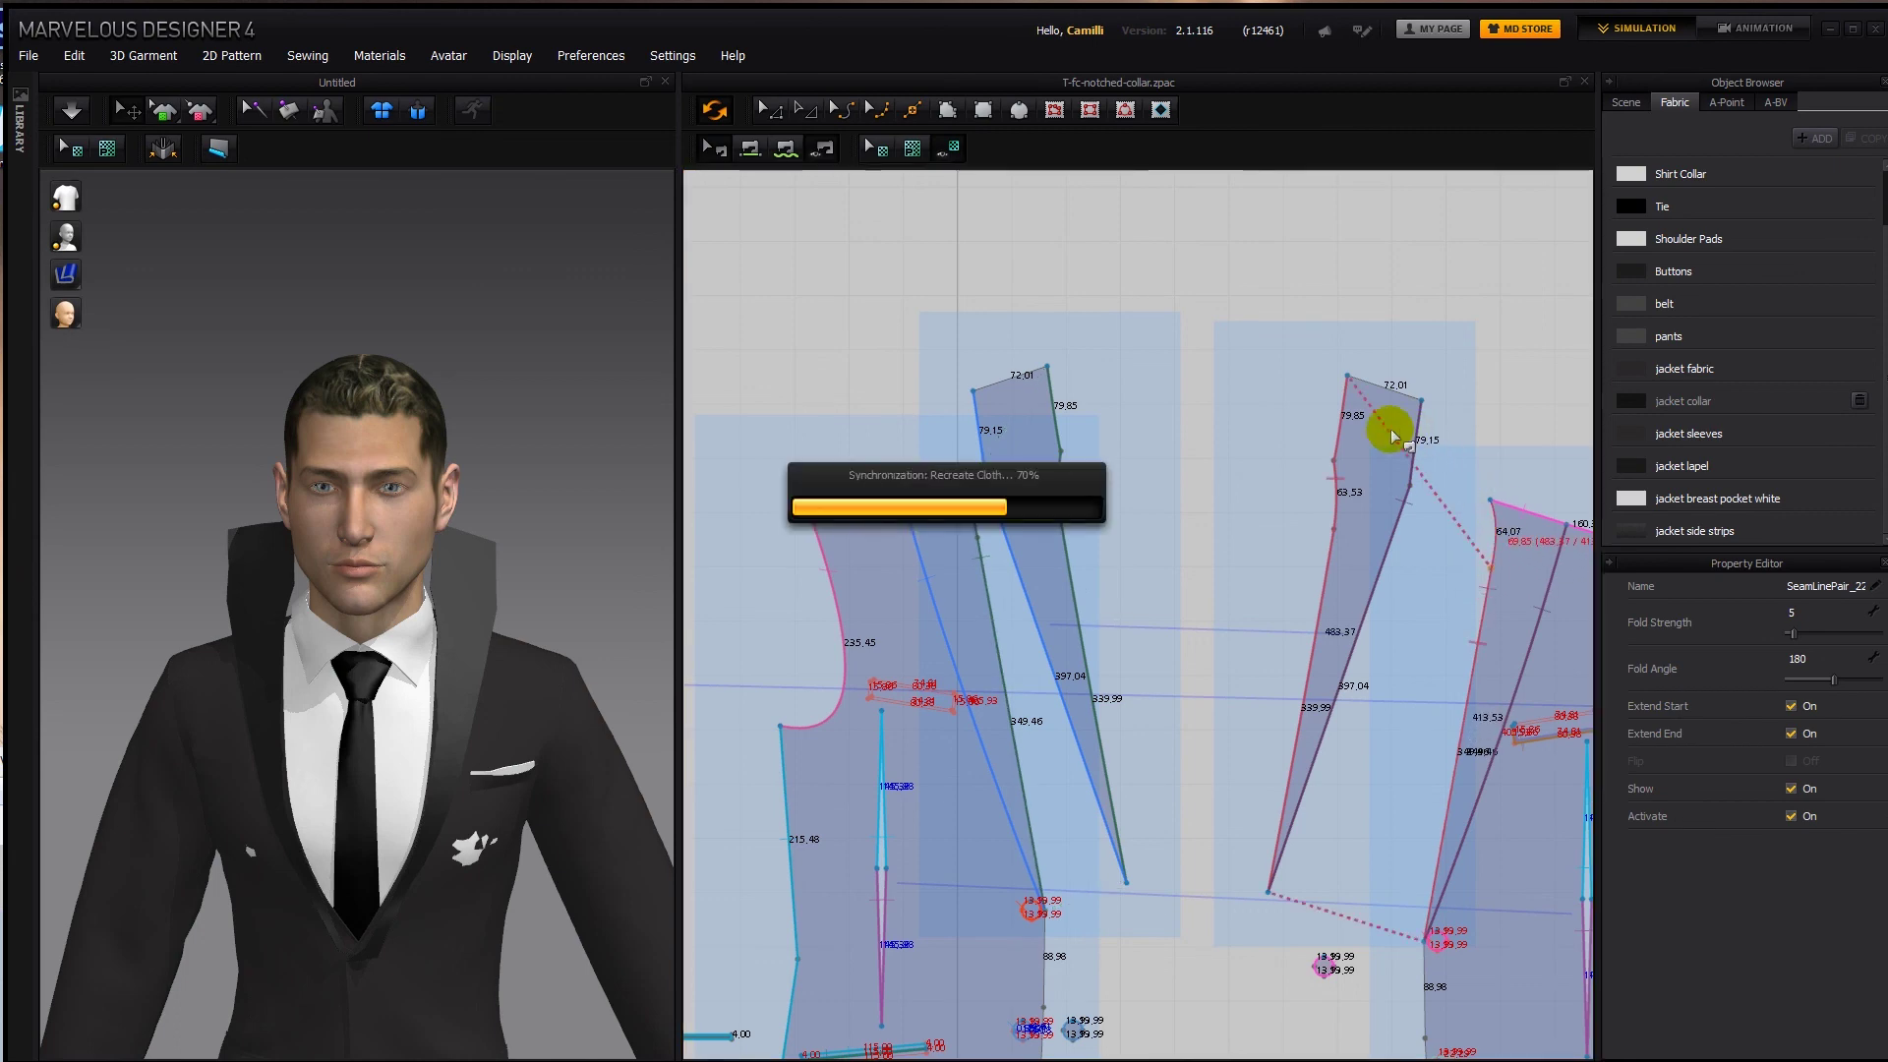
left_click_drag(1333, 457, 1333, 461)
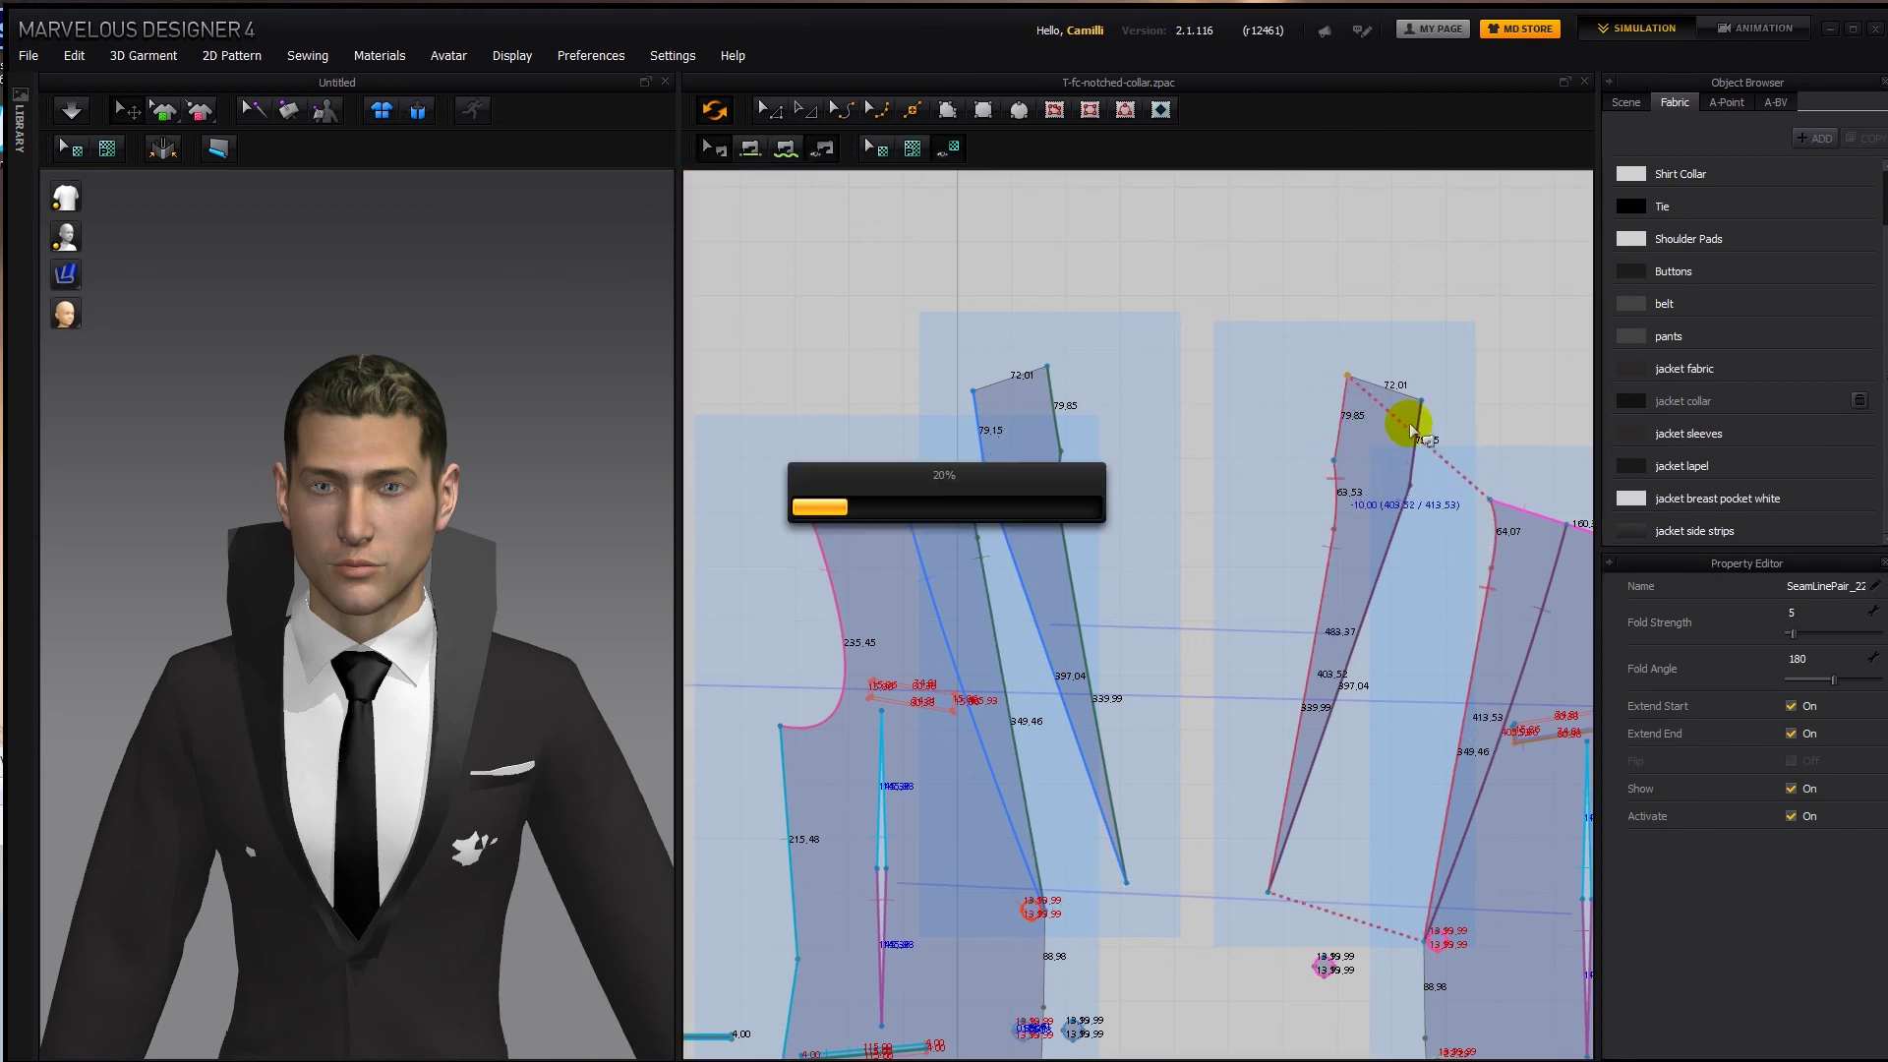
Shorten the seams on both lapels' inner edges so they stop at the shoulder point below the extension.
left_click_drag(1421, 401, 1411, 490)
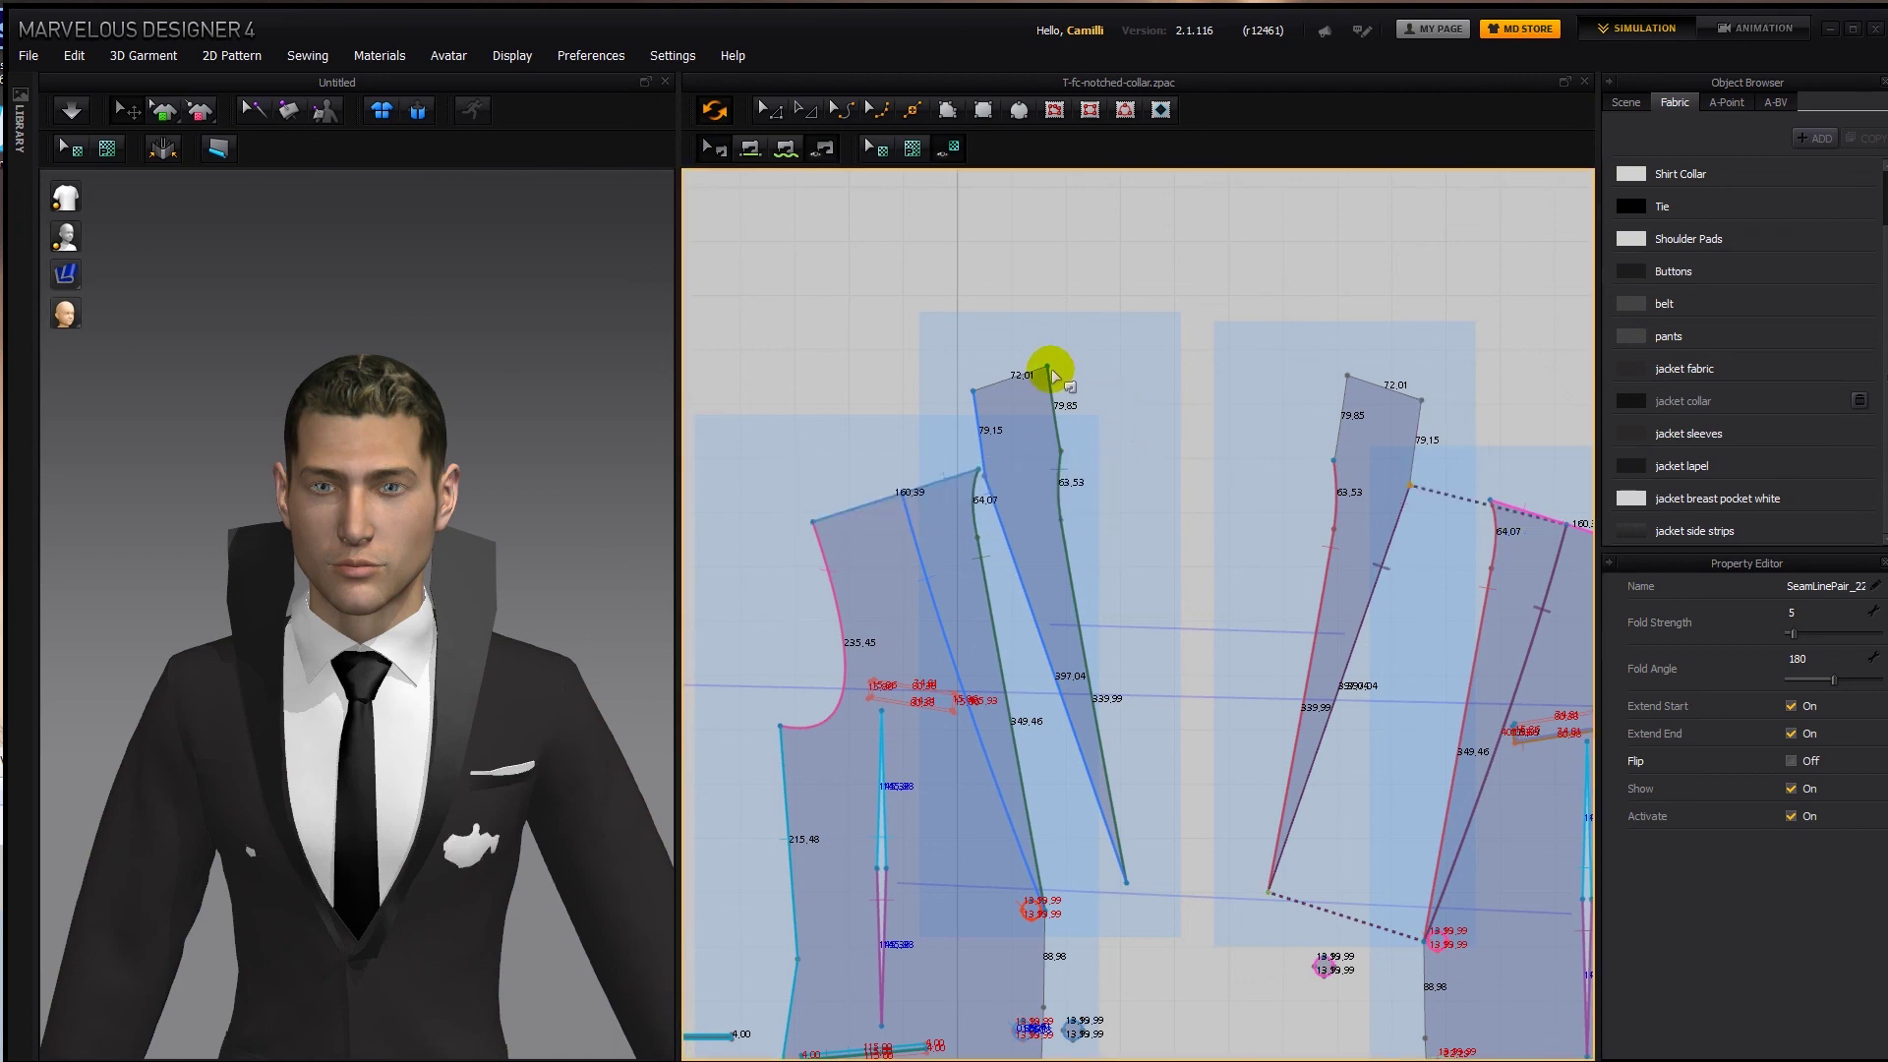
left_click(970, 389)
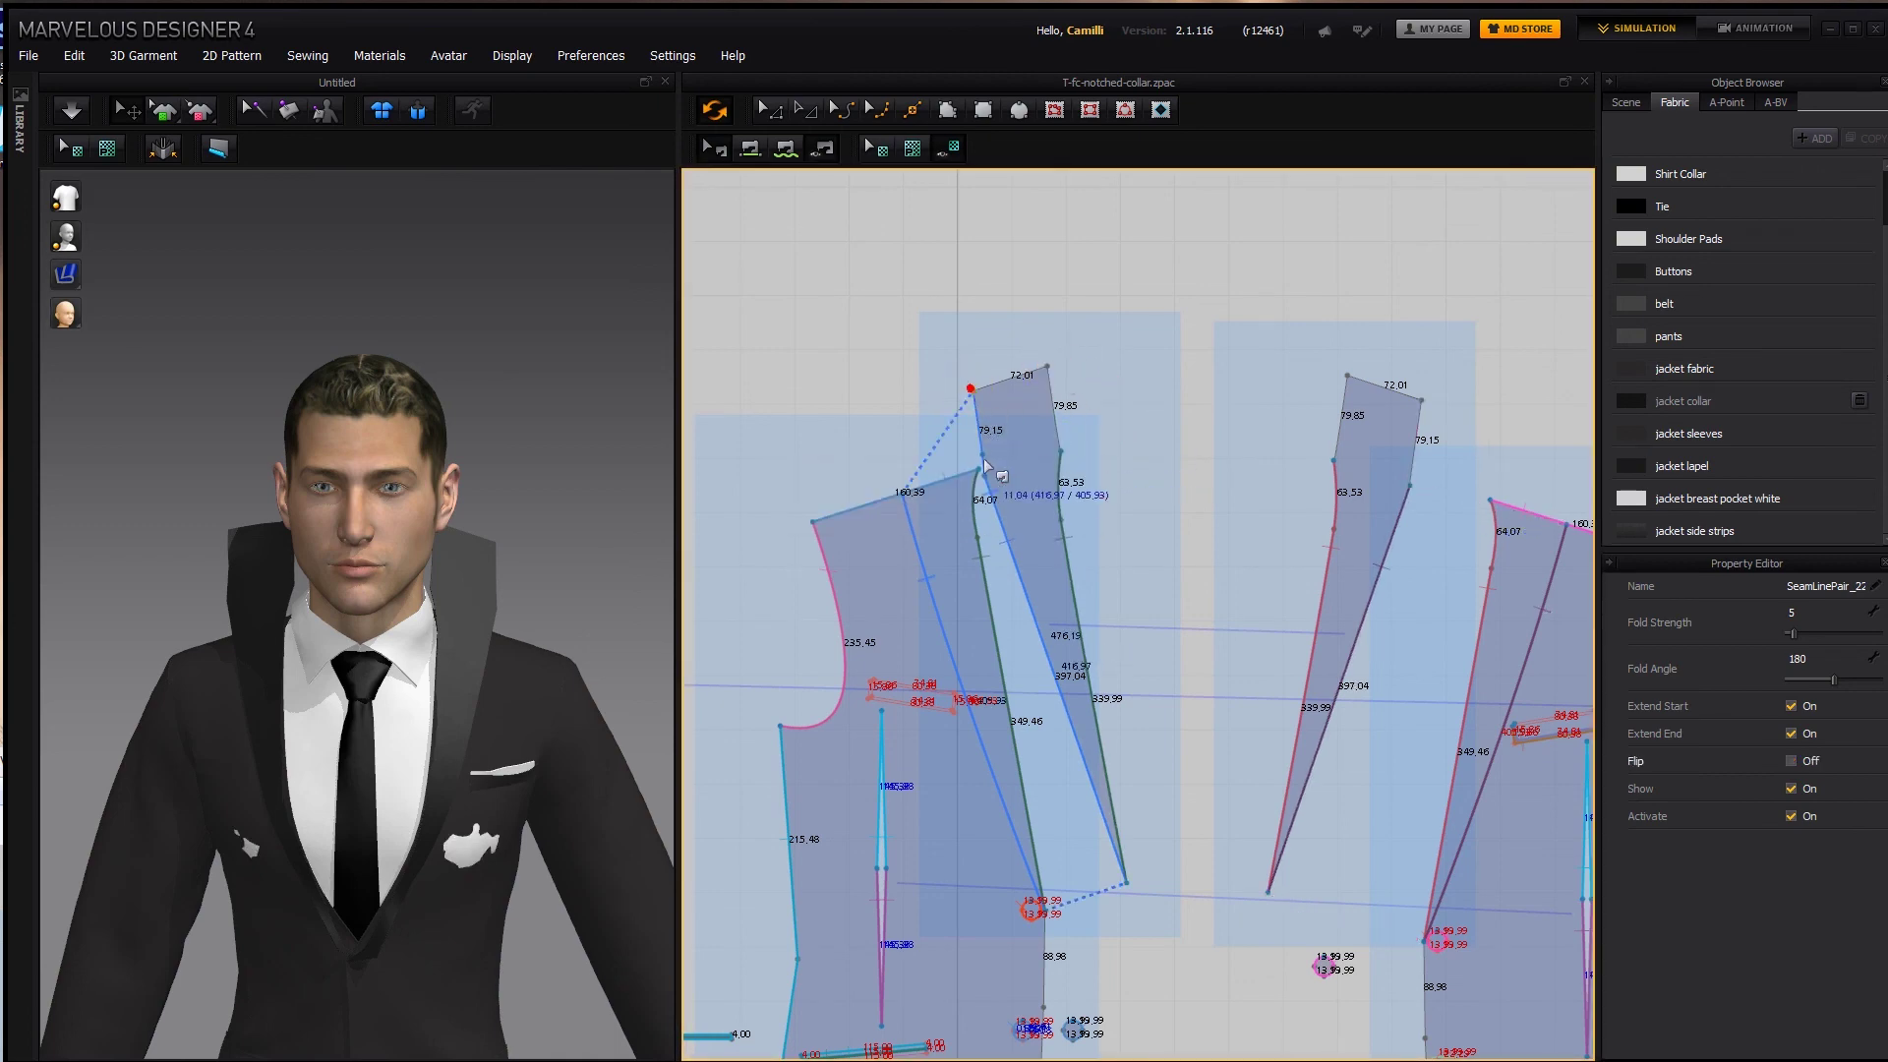
left_click_drag(983, 479, 984, 477)
Sew the 72 mm top edges of the two lapel extensions together to form a center-back seam.
scroll(1096, 547, "down", 2)
middle_click_drag(1095, 548, 942, 631)
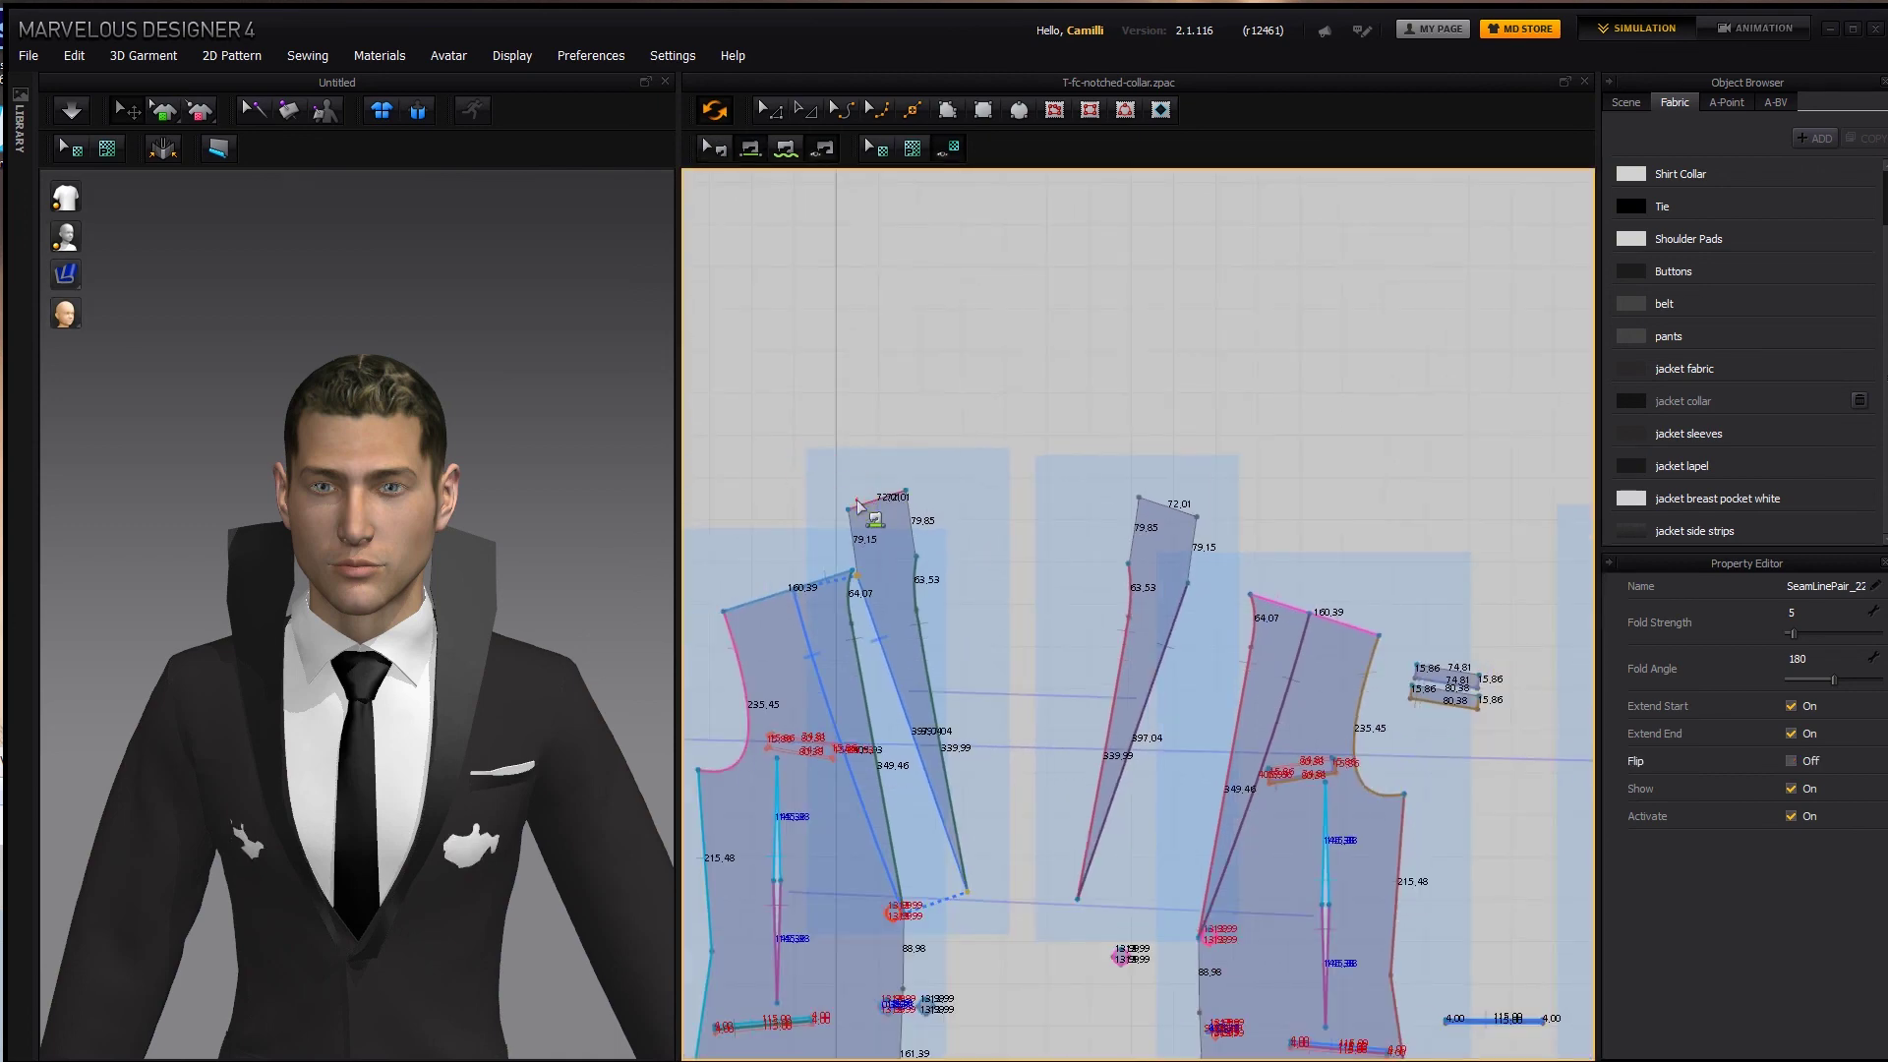
left_click(1188, 491)
right_click_drag(423, 609, 371, 602)
scroll(969, 632, "down", 3)
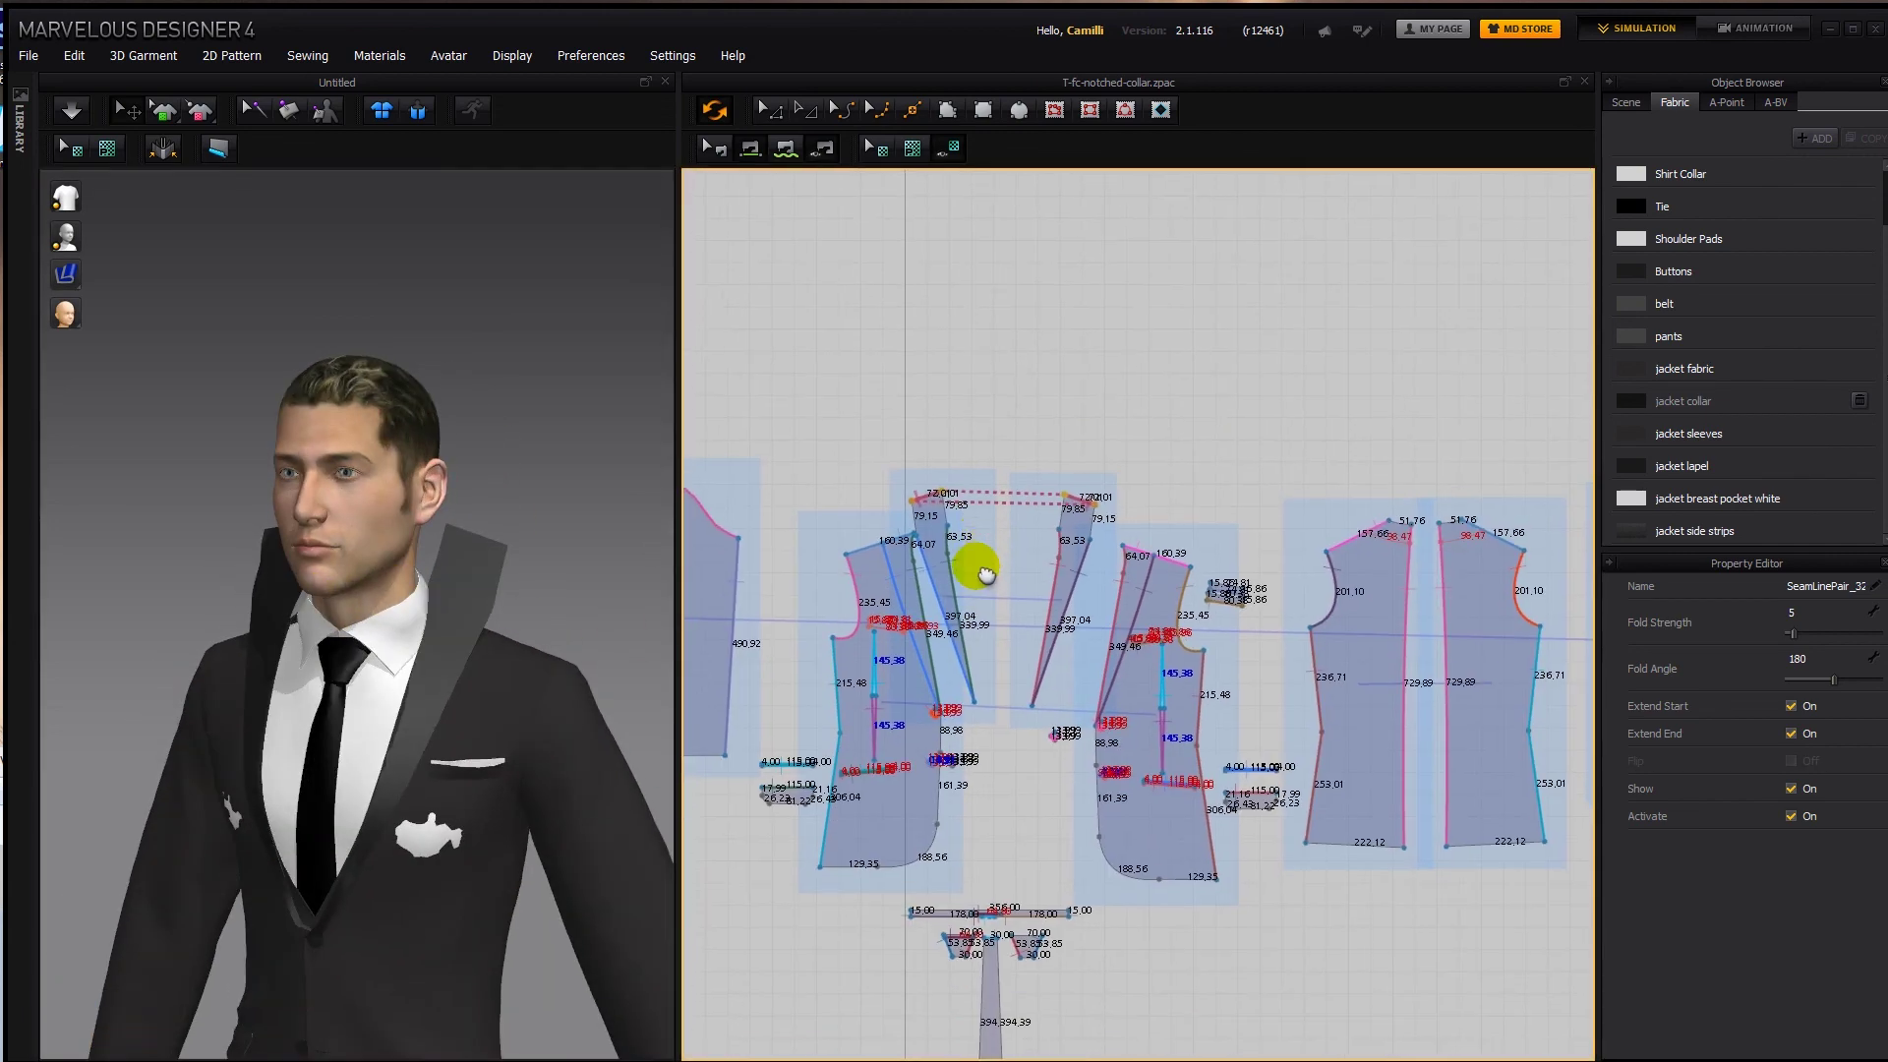
Freeze every piece except the lapels, jacket fronts and jacket backs, and hide the avatar.
key("a")
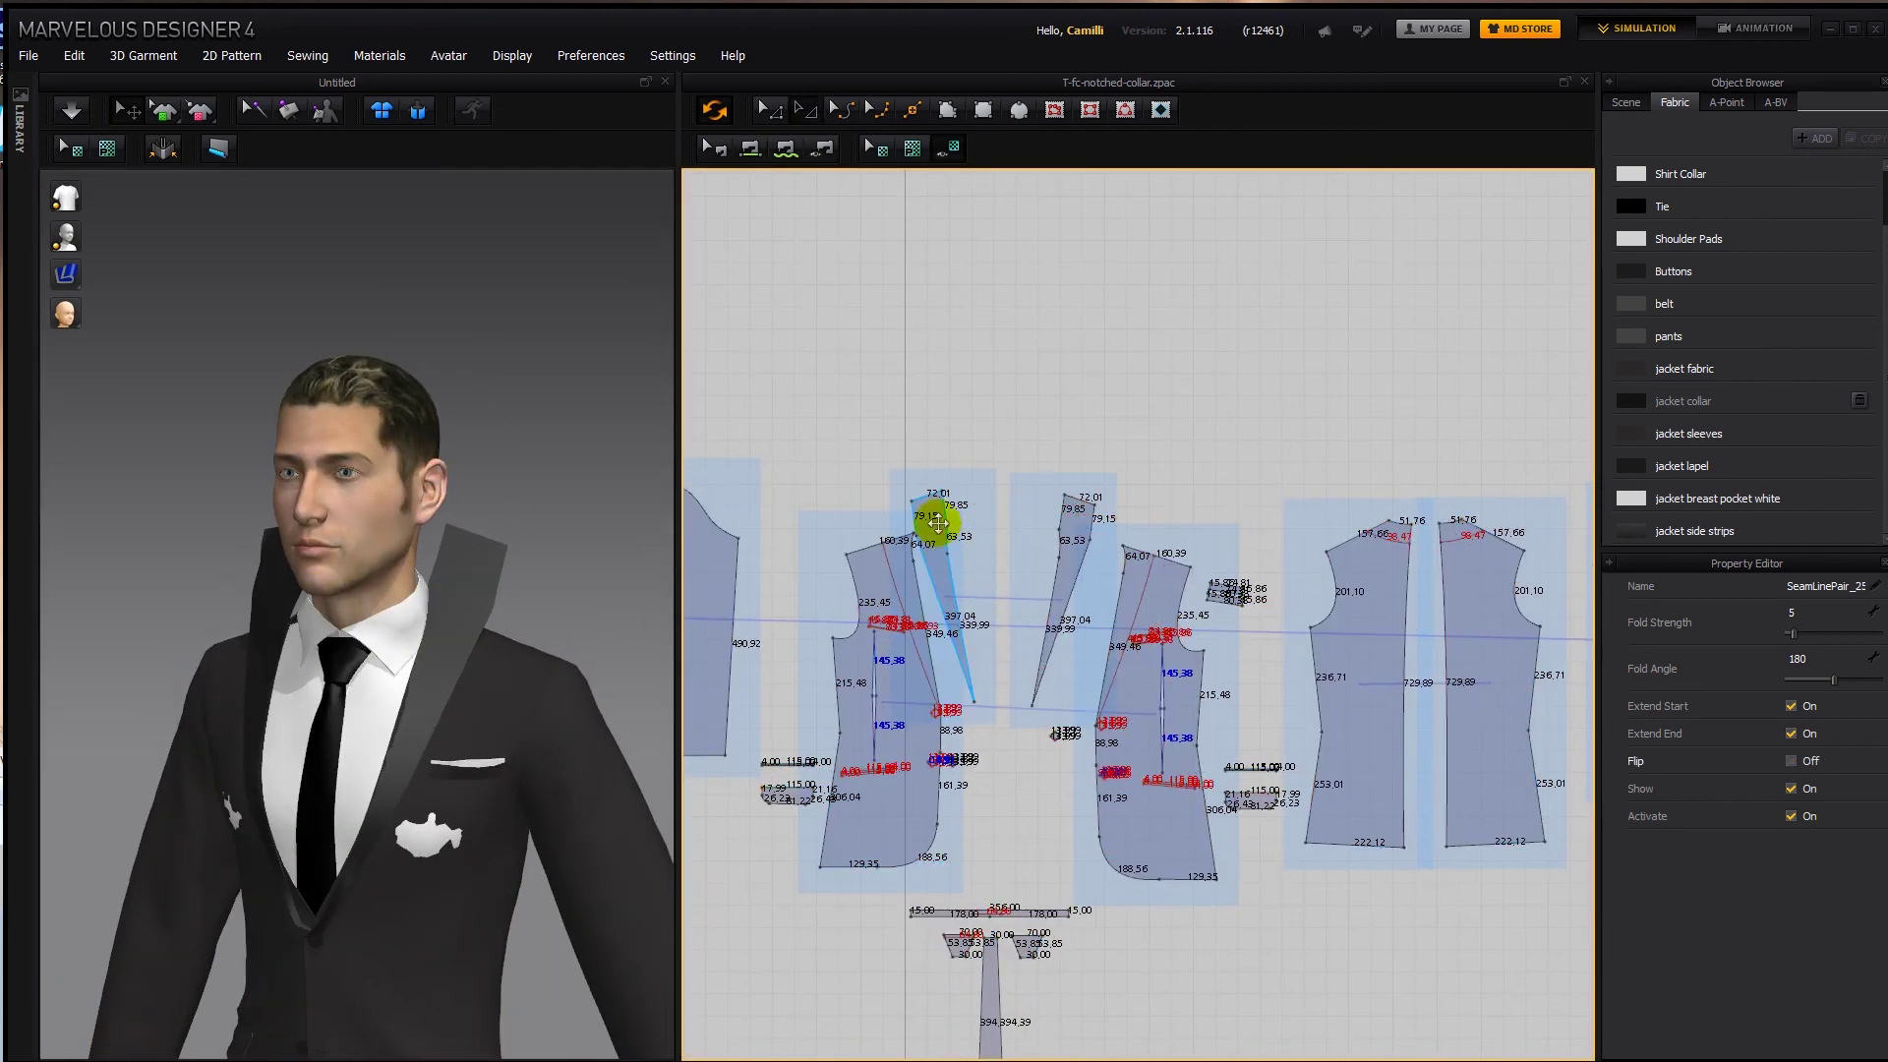
key("ctrl+a")
left_click(934, 526, "shift")
left_click(1067, 536, "shift")
left_click(1163, 577, "shift")
left_click(1474, 600, "shift")
left_click(1367, 600, "shift")
left_click(859, 593, "shift")
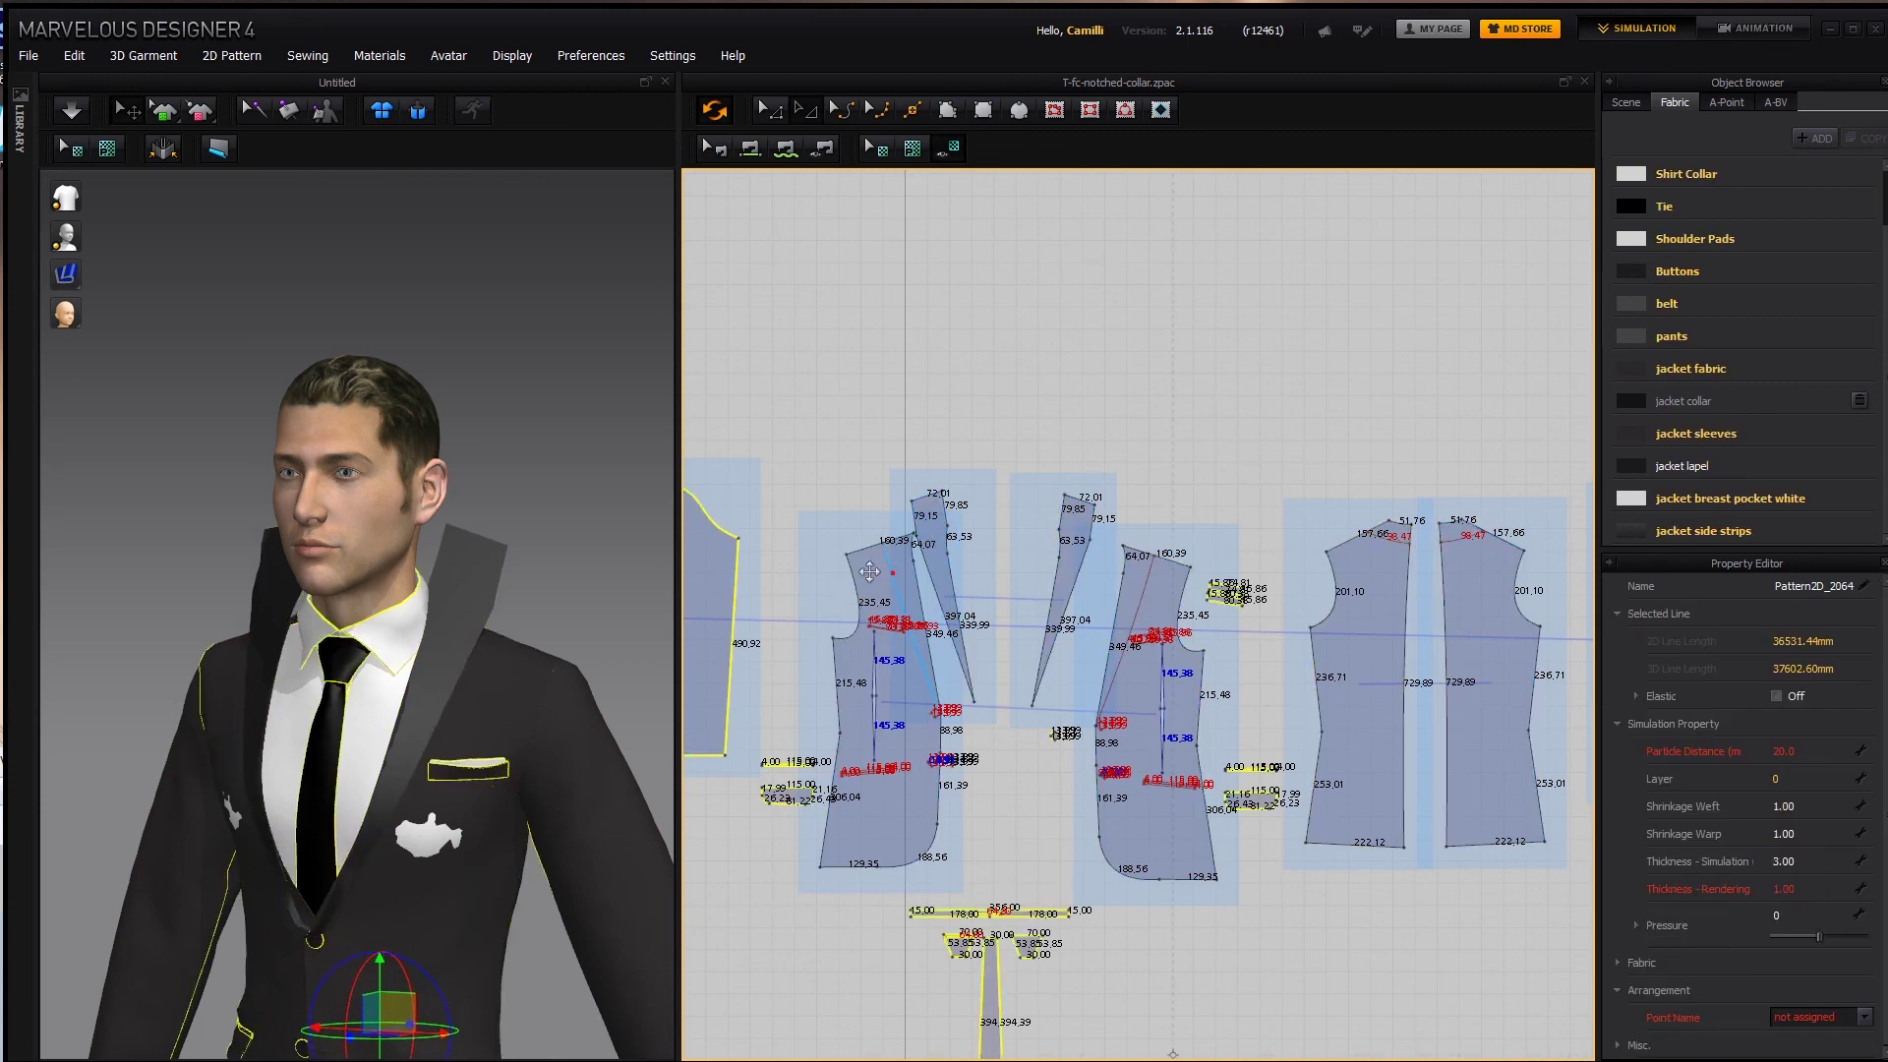
right_click(514, 724)
left_click(970, 401)
key("shift+a")
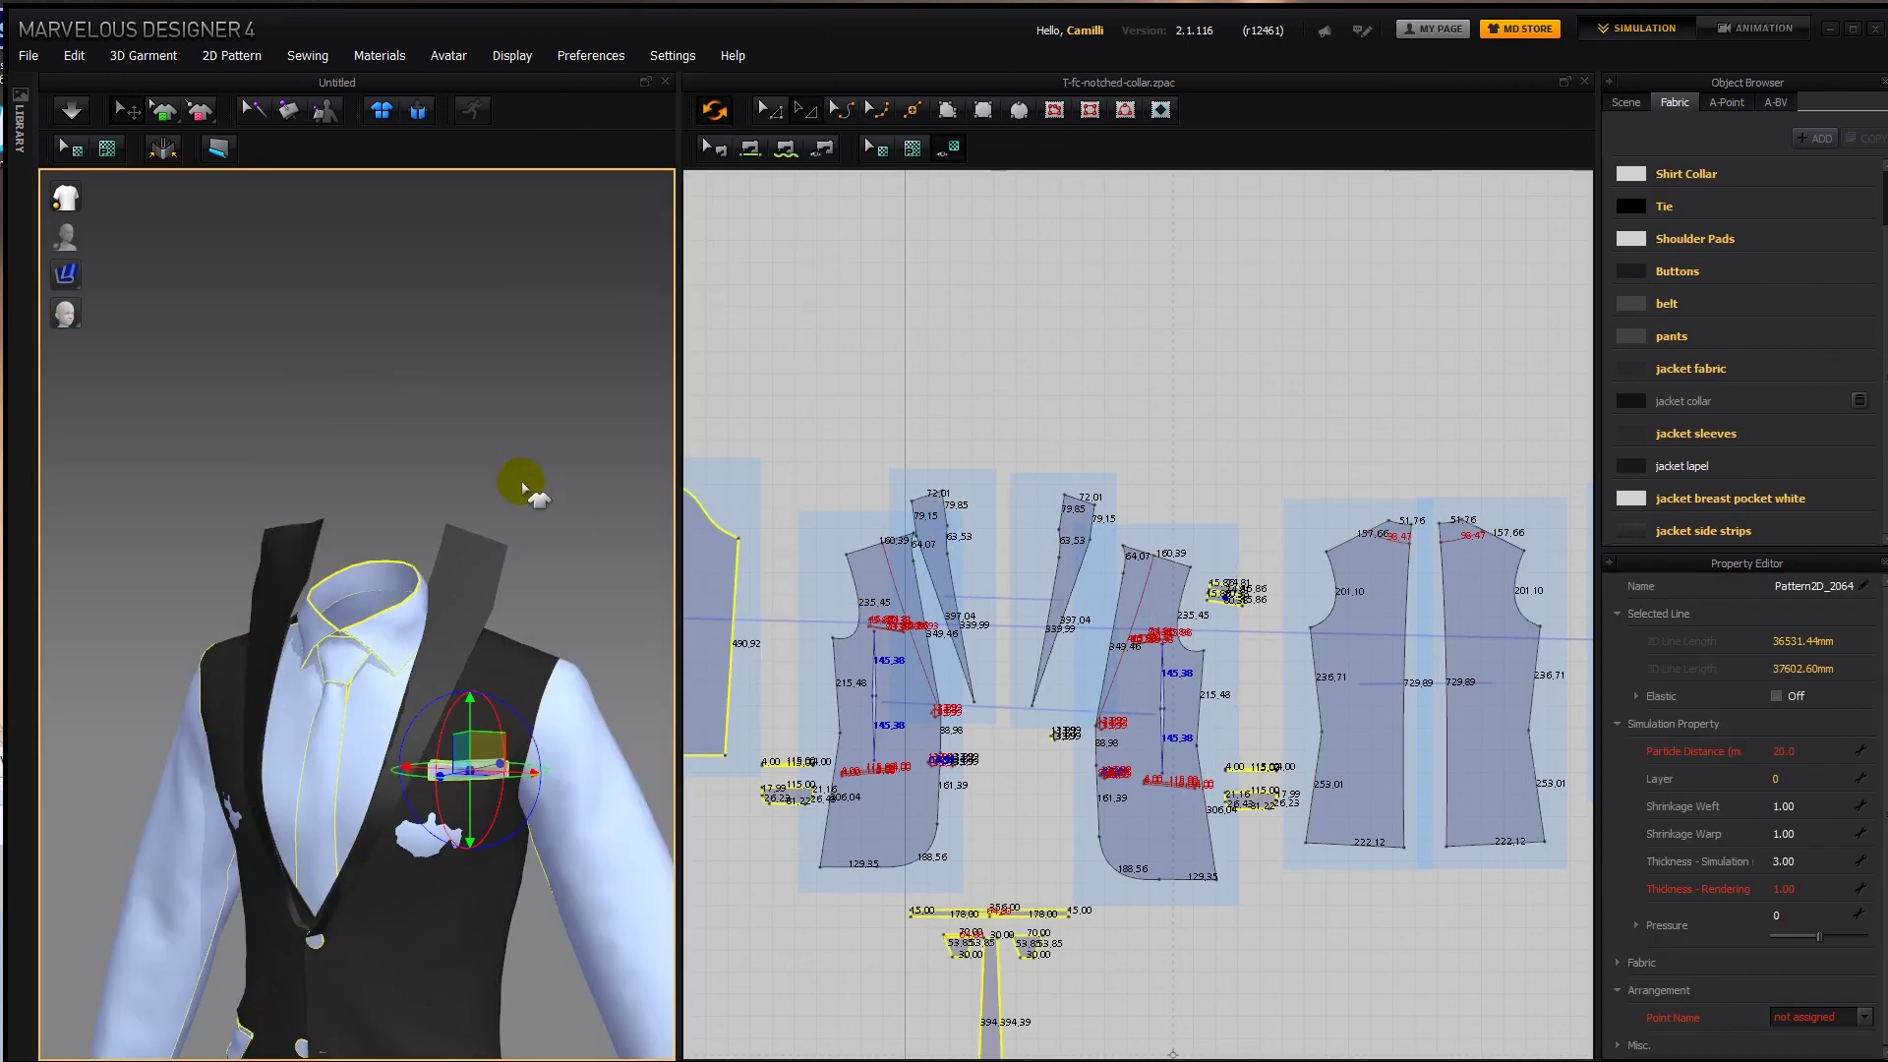
Simulate the joined lapel extensions while viewing the jacket from behind.
left_click(522, 489)
right_click_drag(522, 489, 233, 624)
key("space")
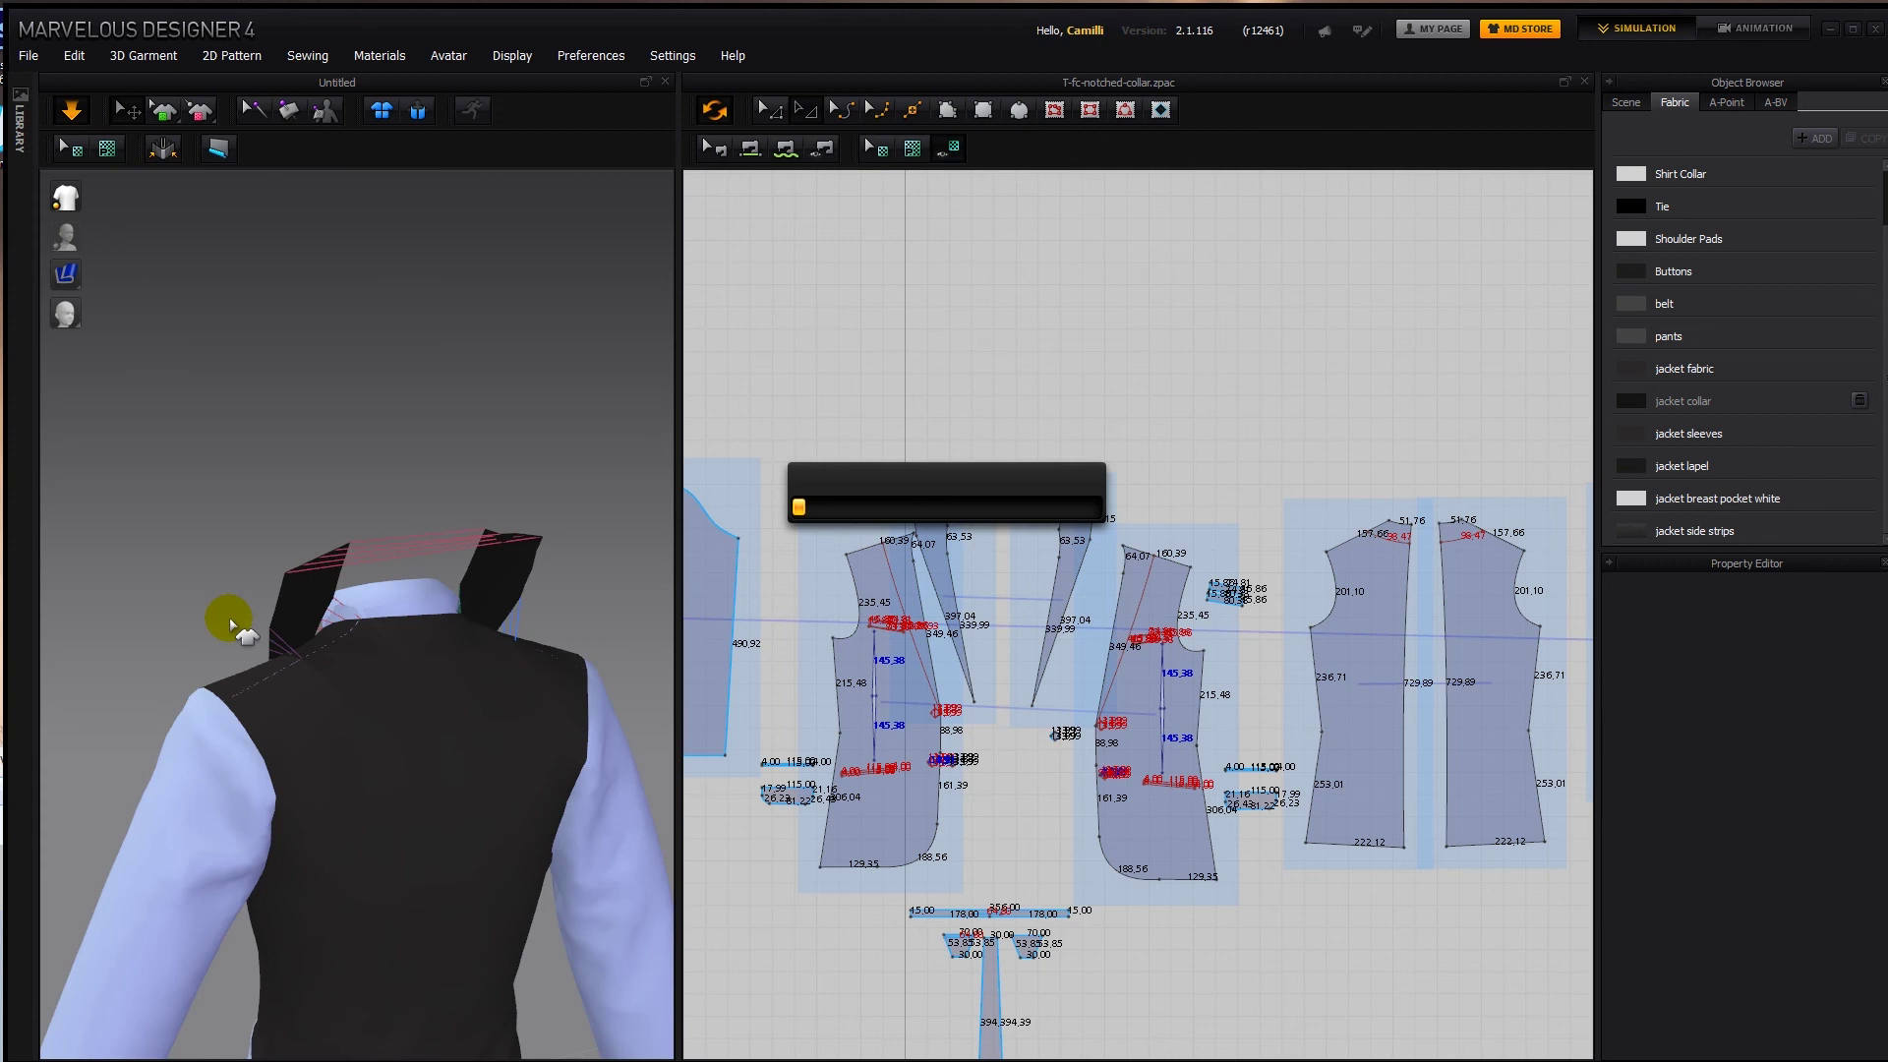
Try sewing the inner edges of the lapel extensions to the back pieces' internal neck lines, and simulate the seams.
middle_click_drag(1111, 591, 1066, 628)
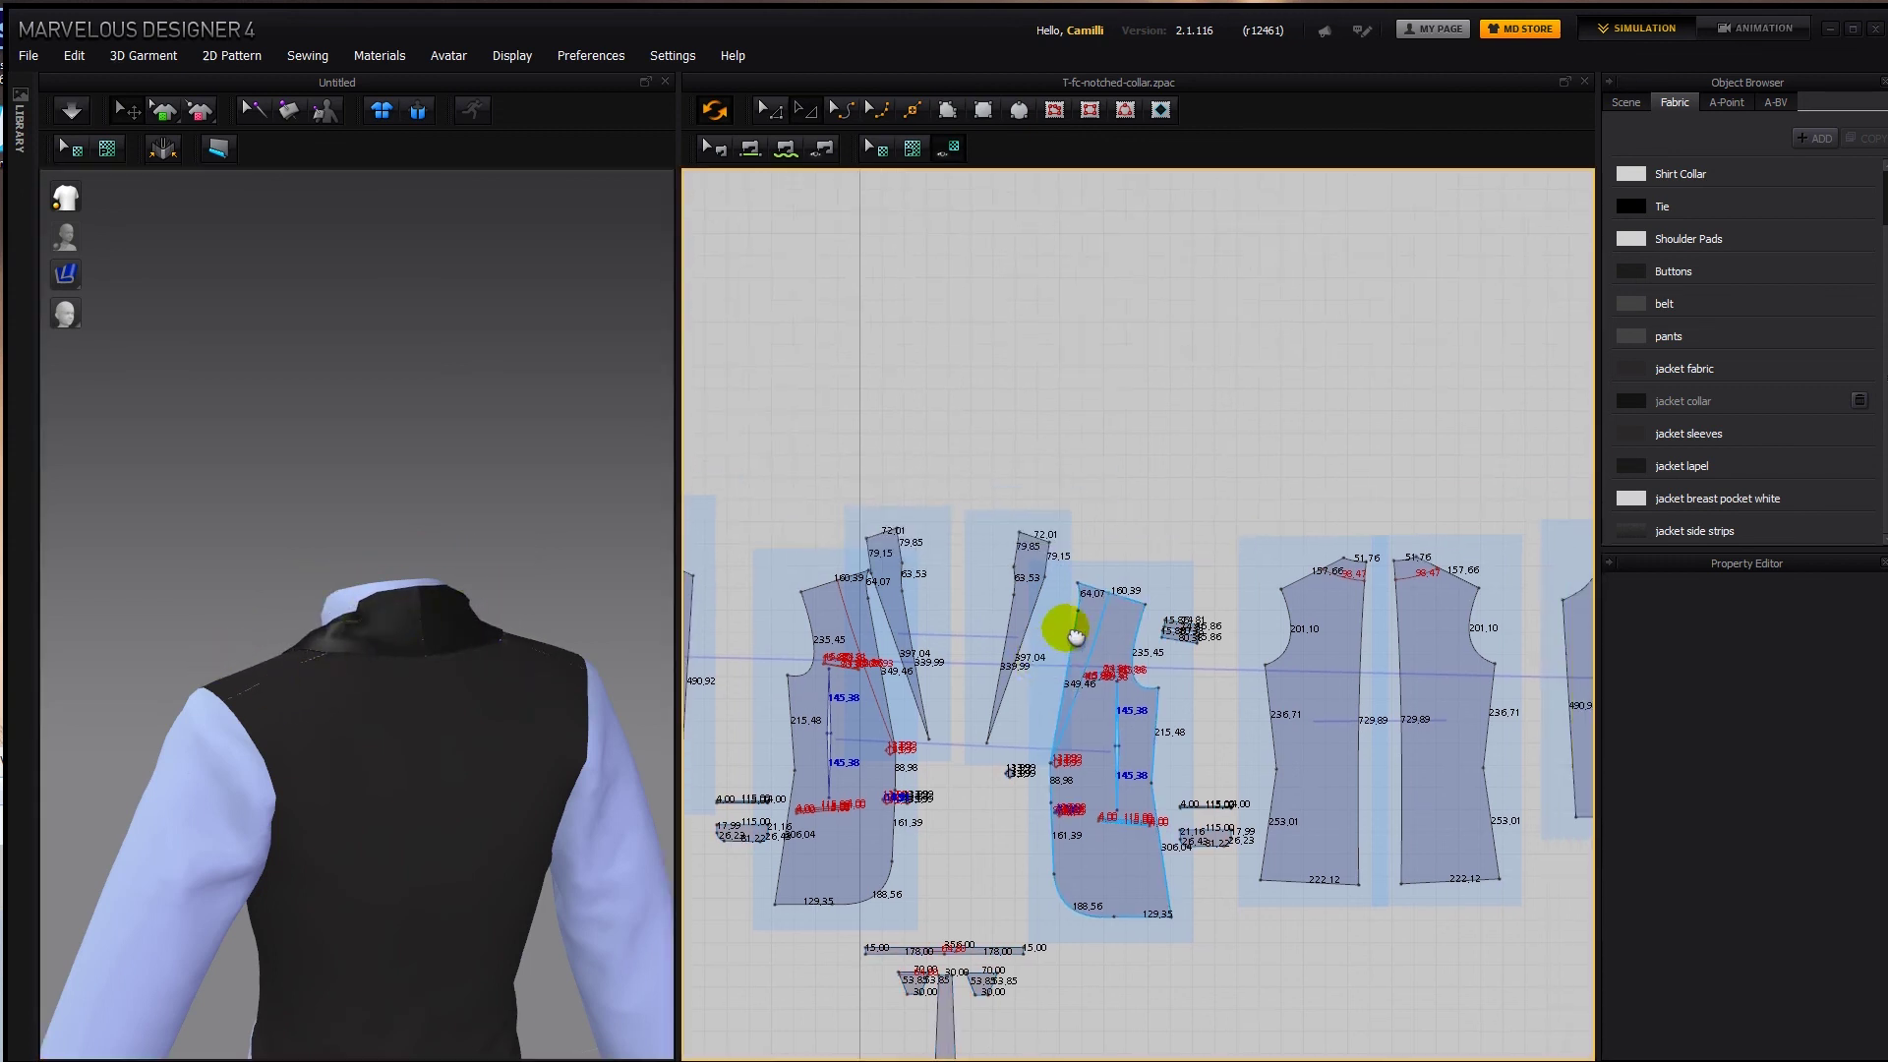
key("n")
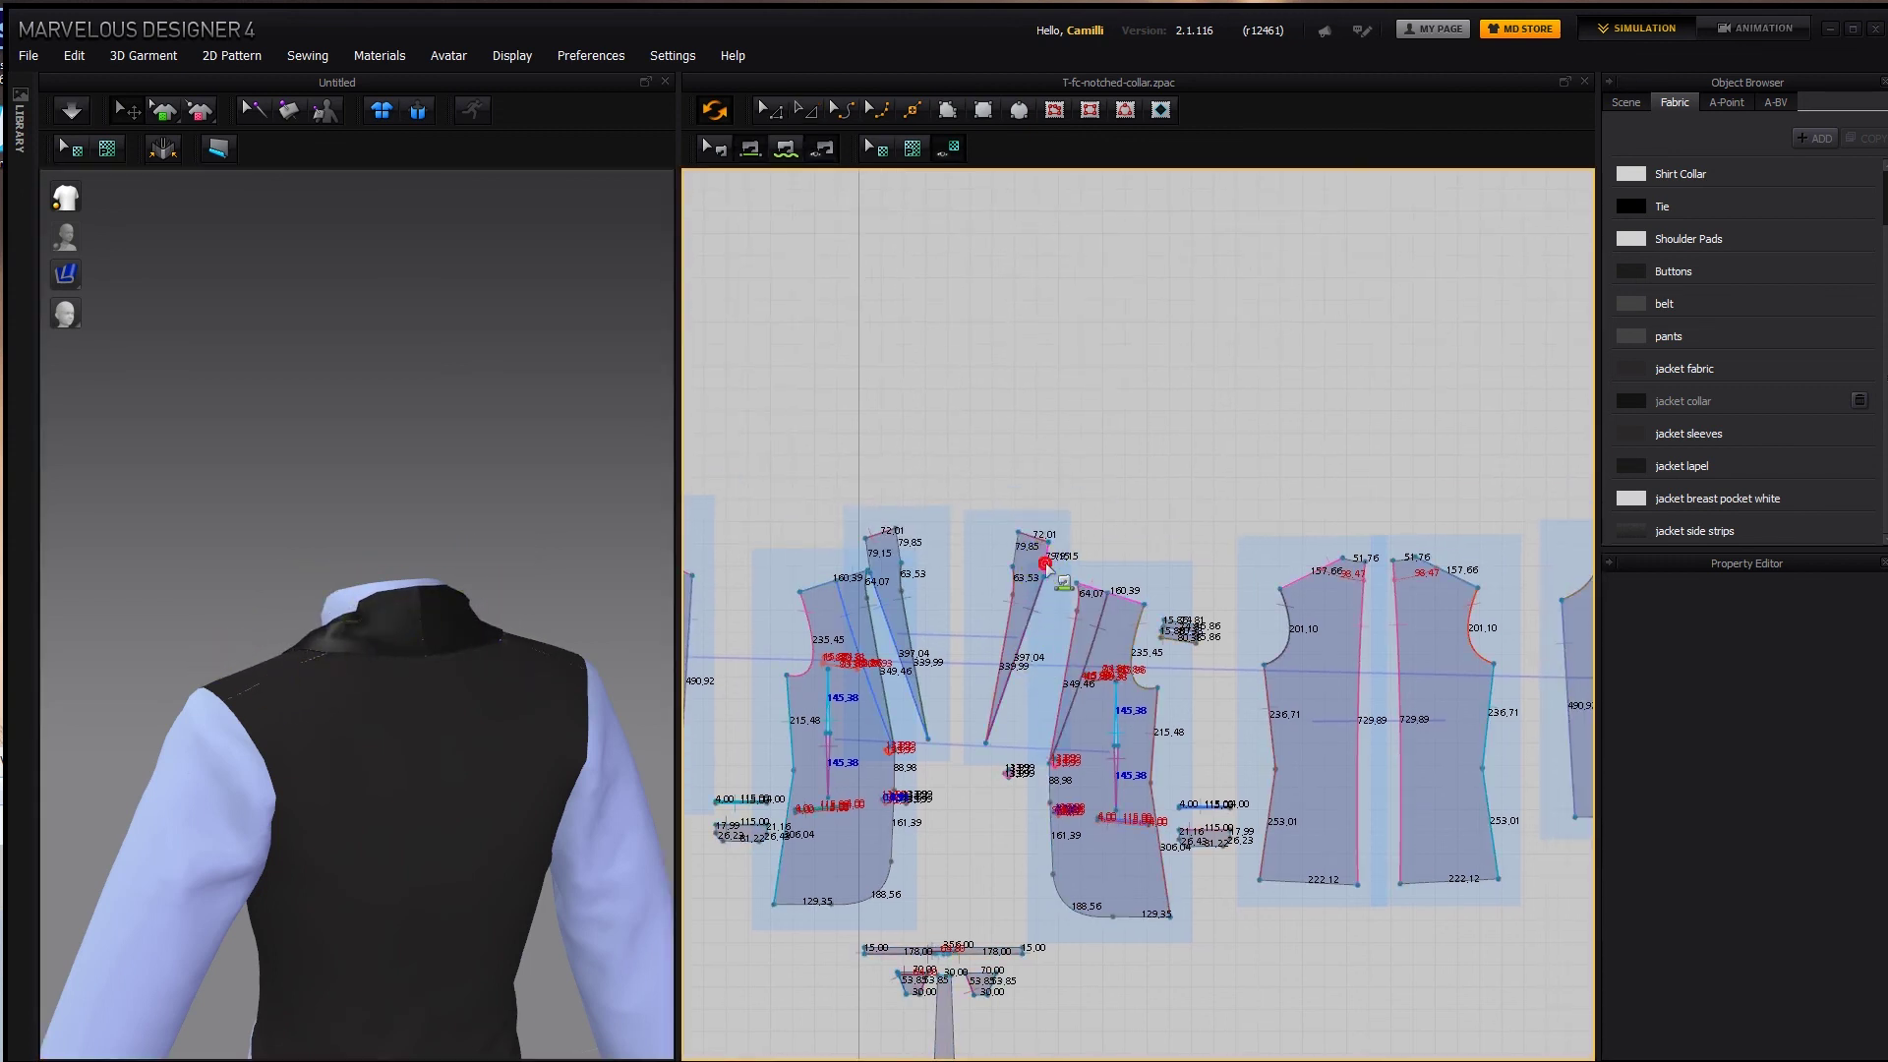
left_click(1357, 588)
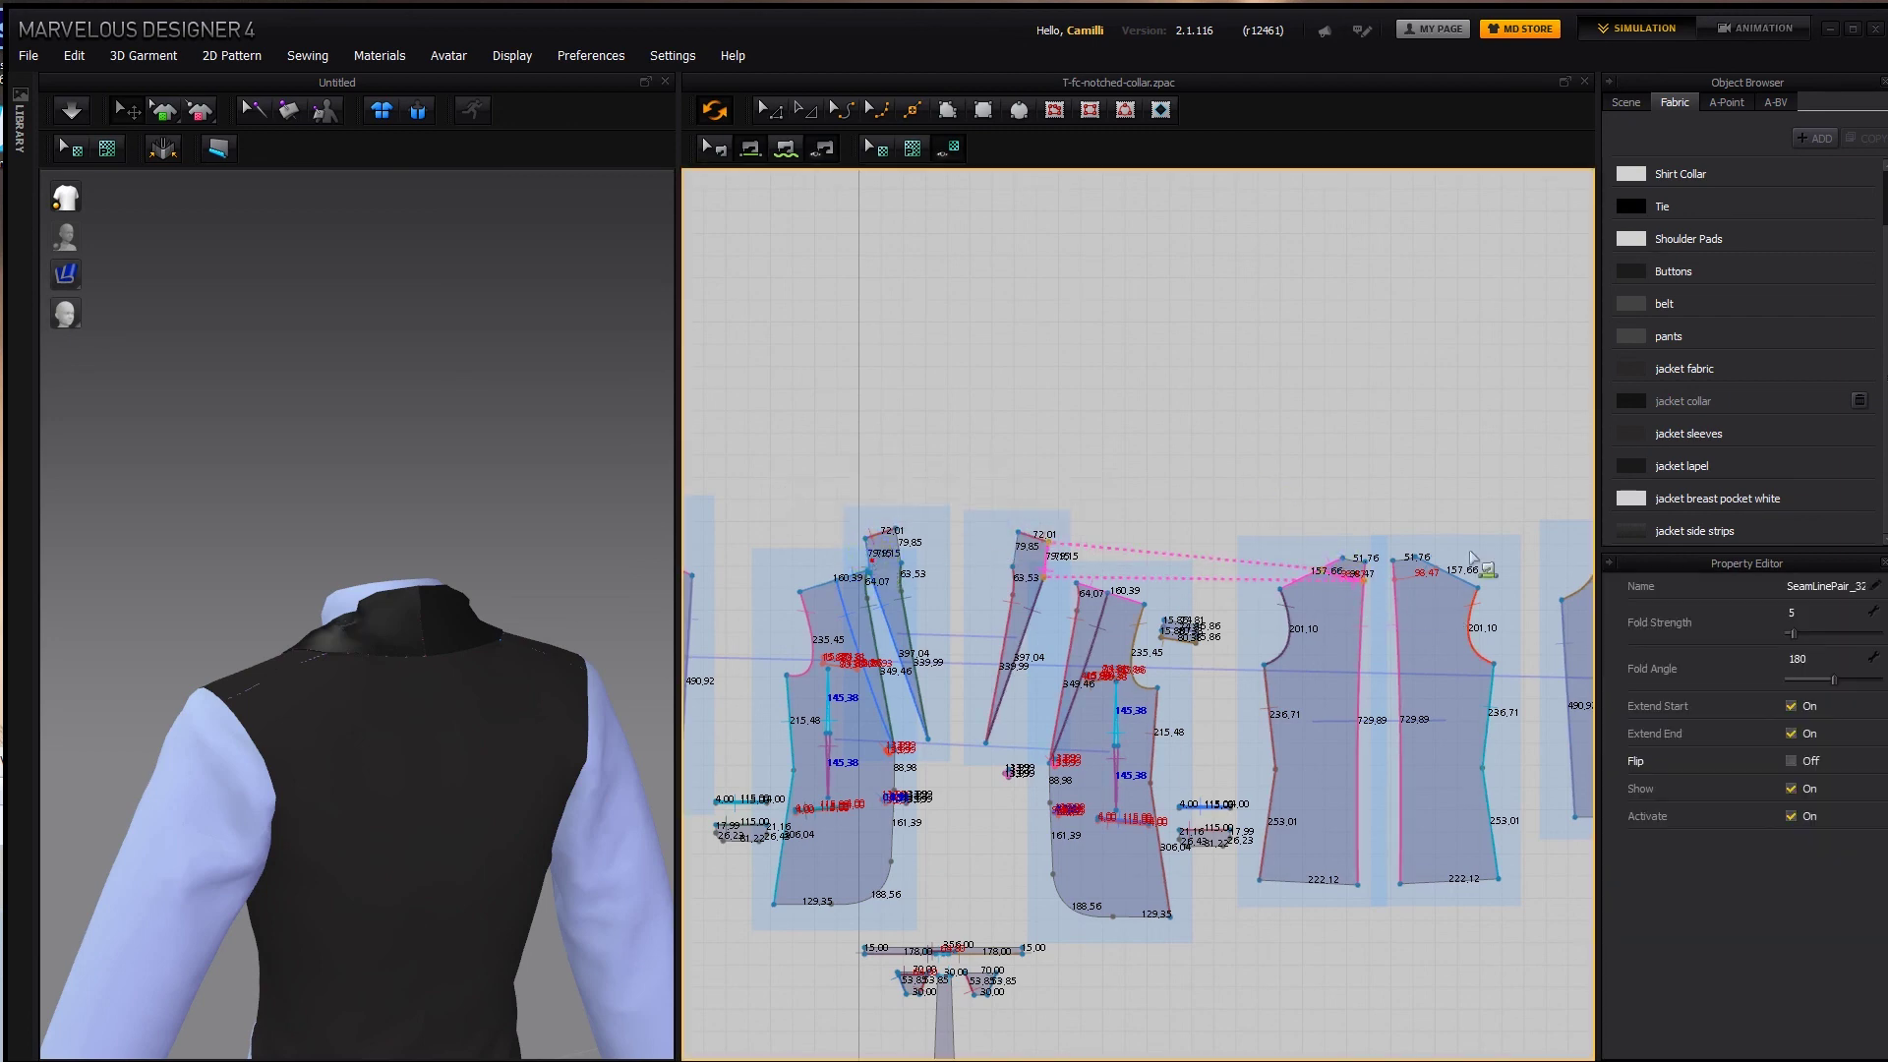
key("space")
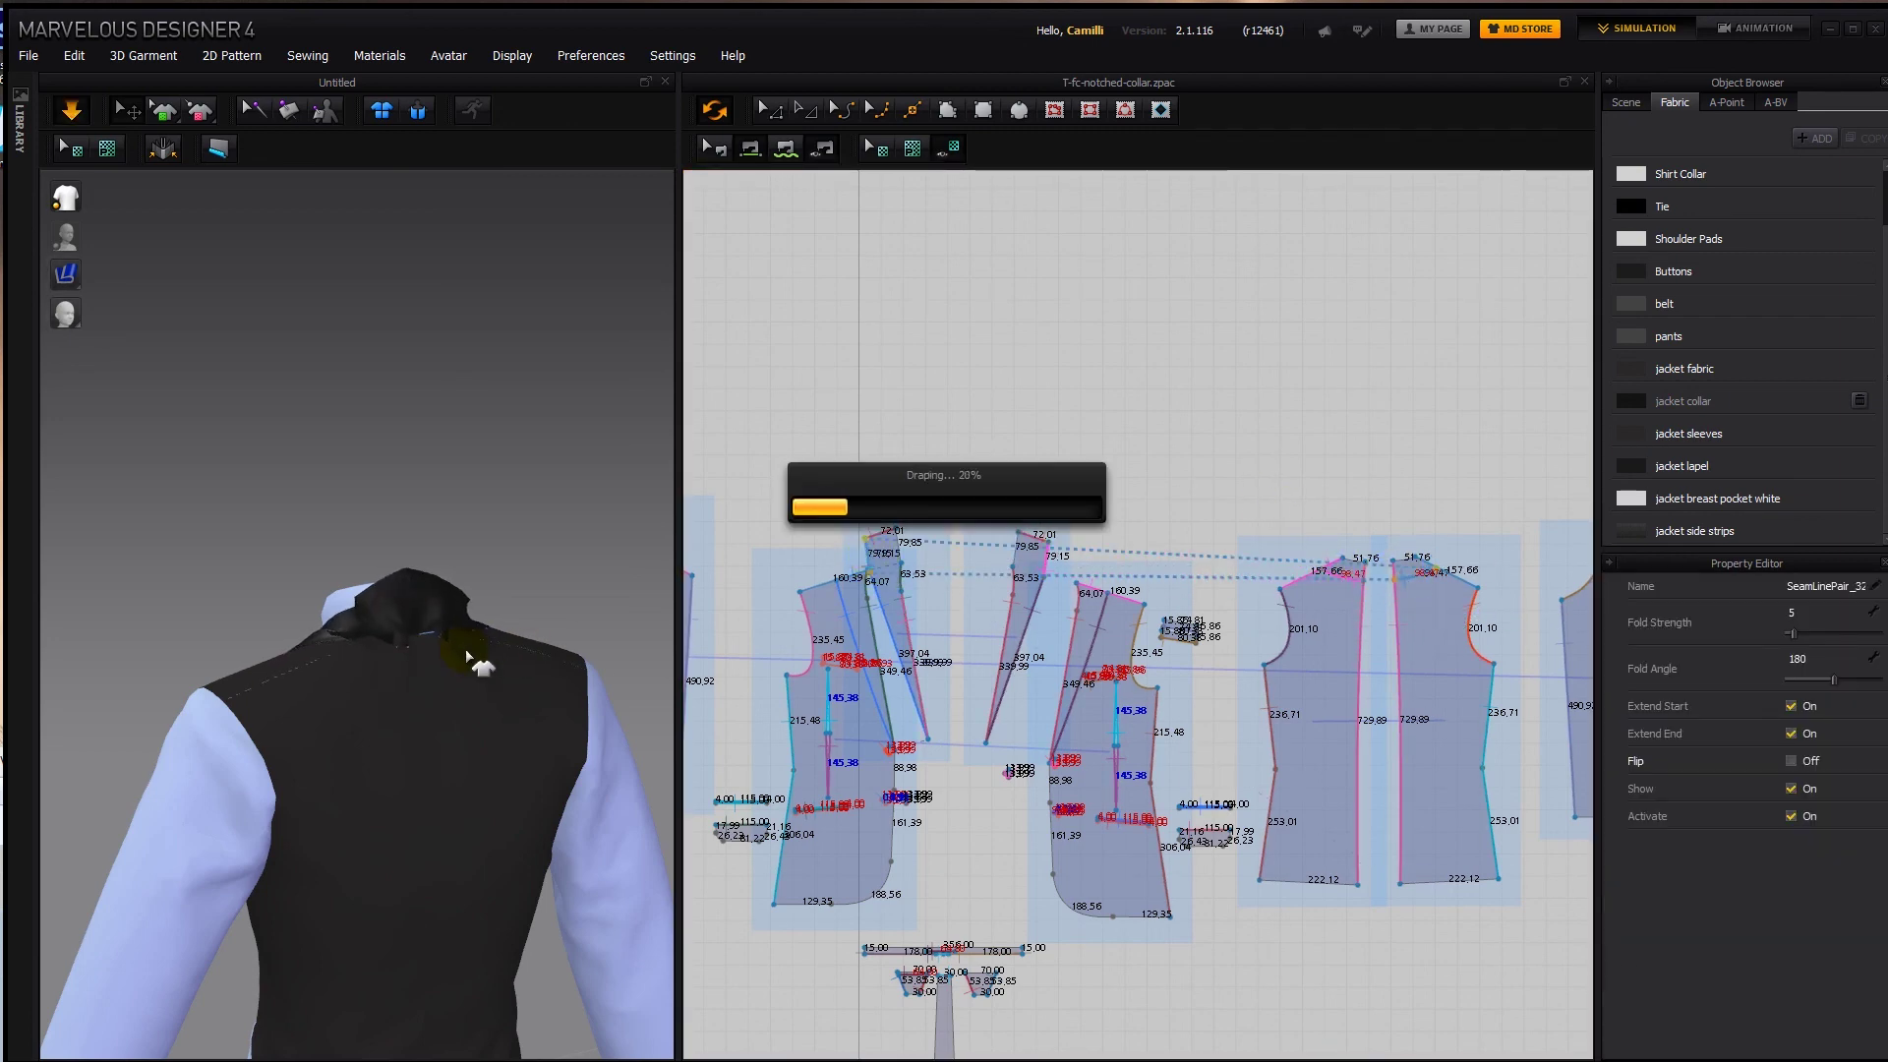
key("space")
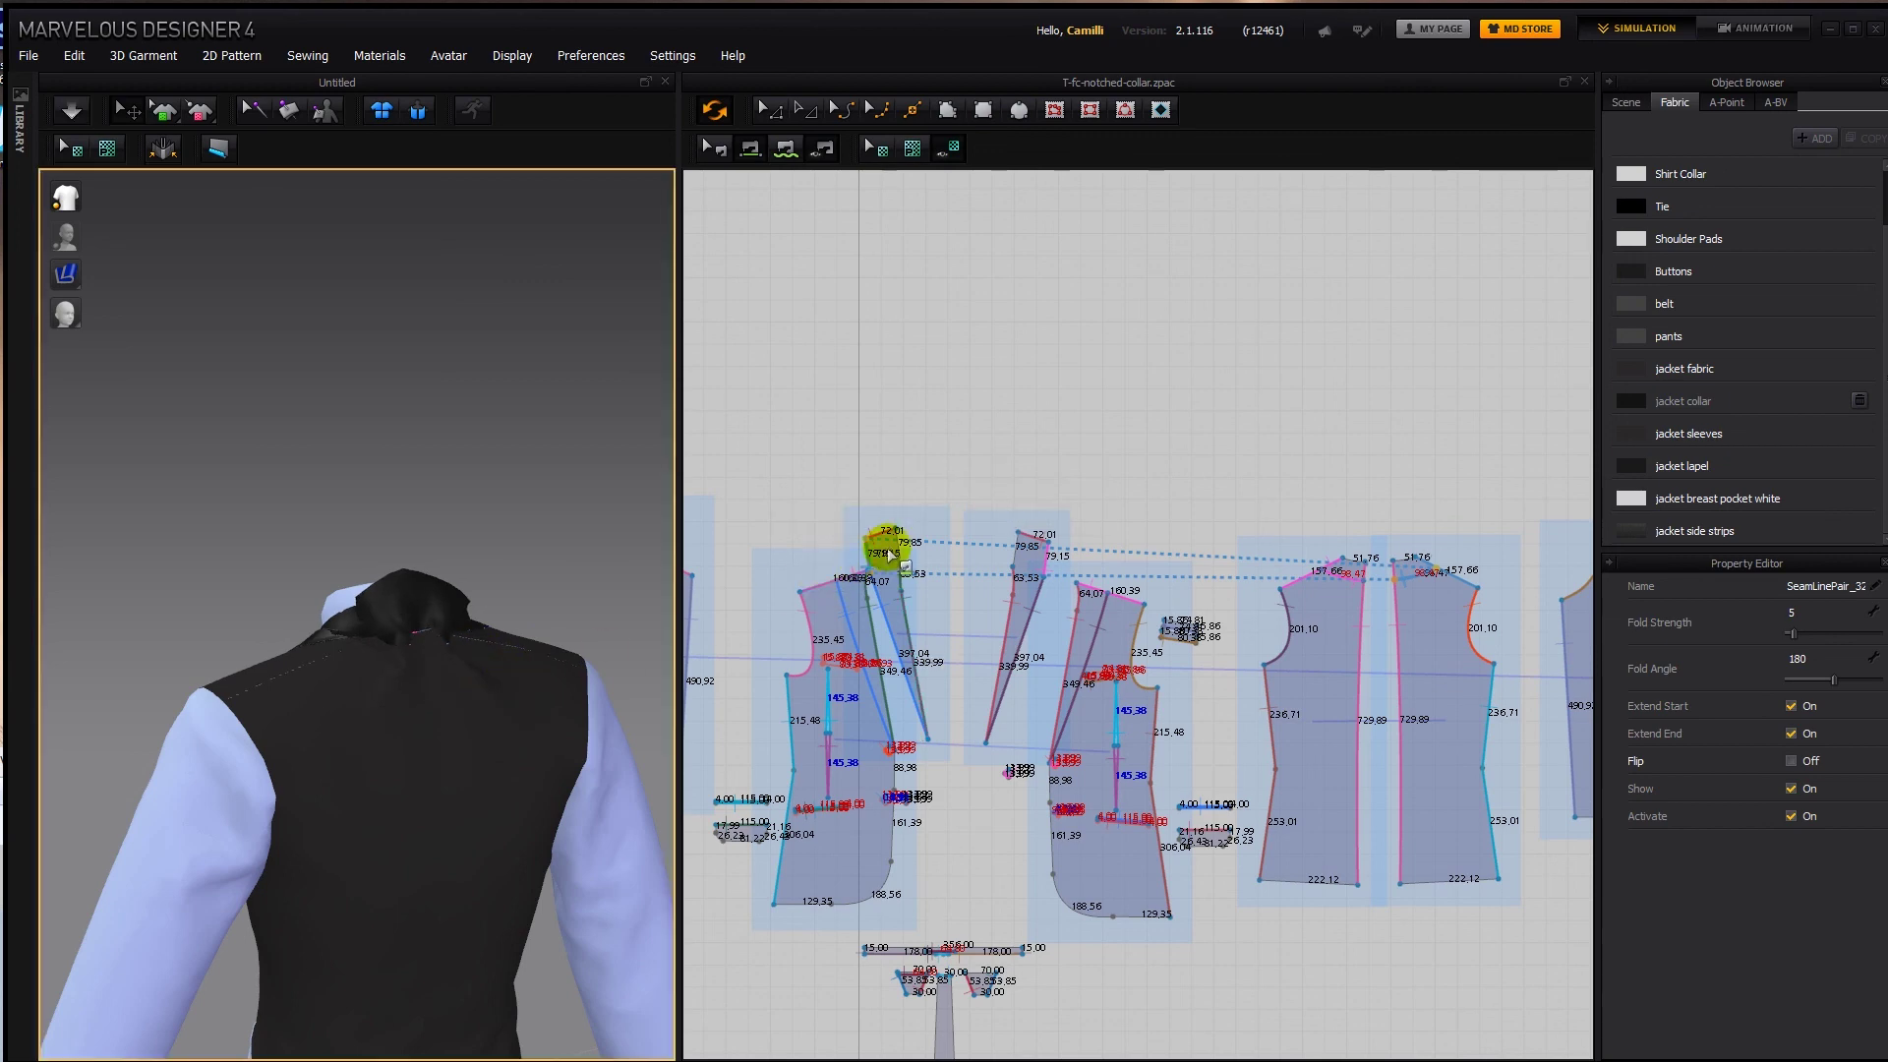
Resew the inner edge of each lapel extension to its back piece's internal neck line in the reversed direction.
left_click(1055, 560)
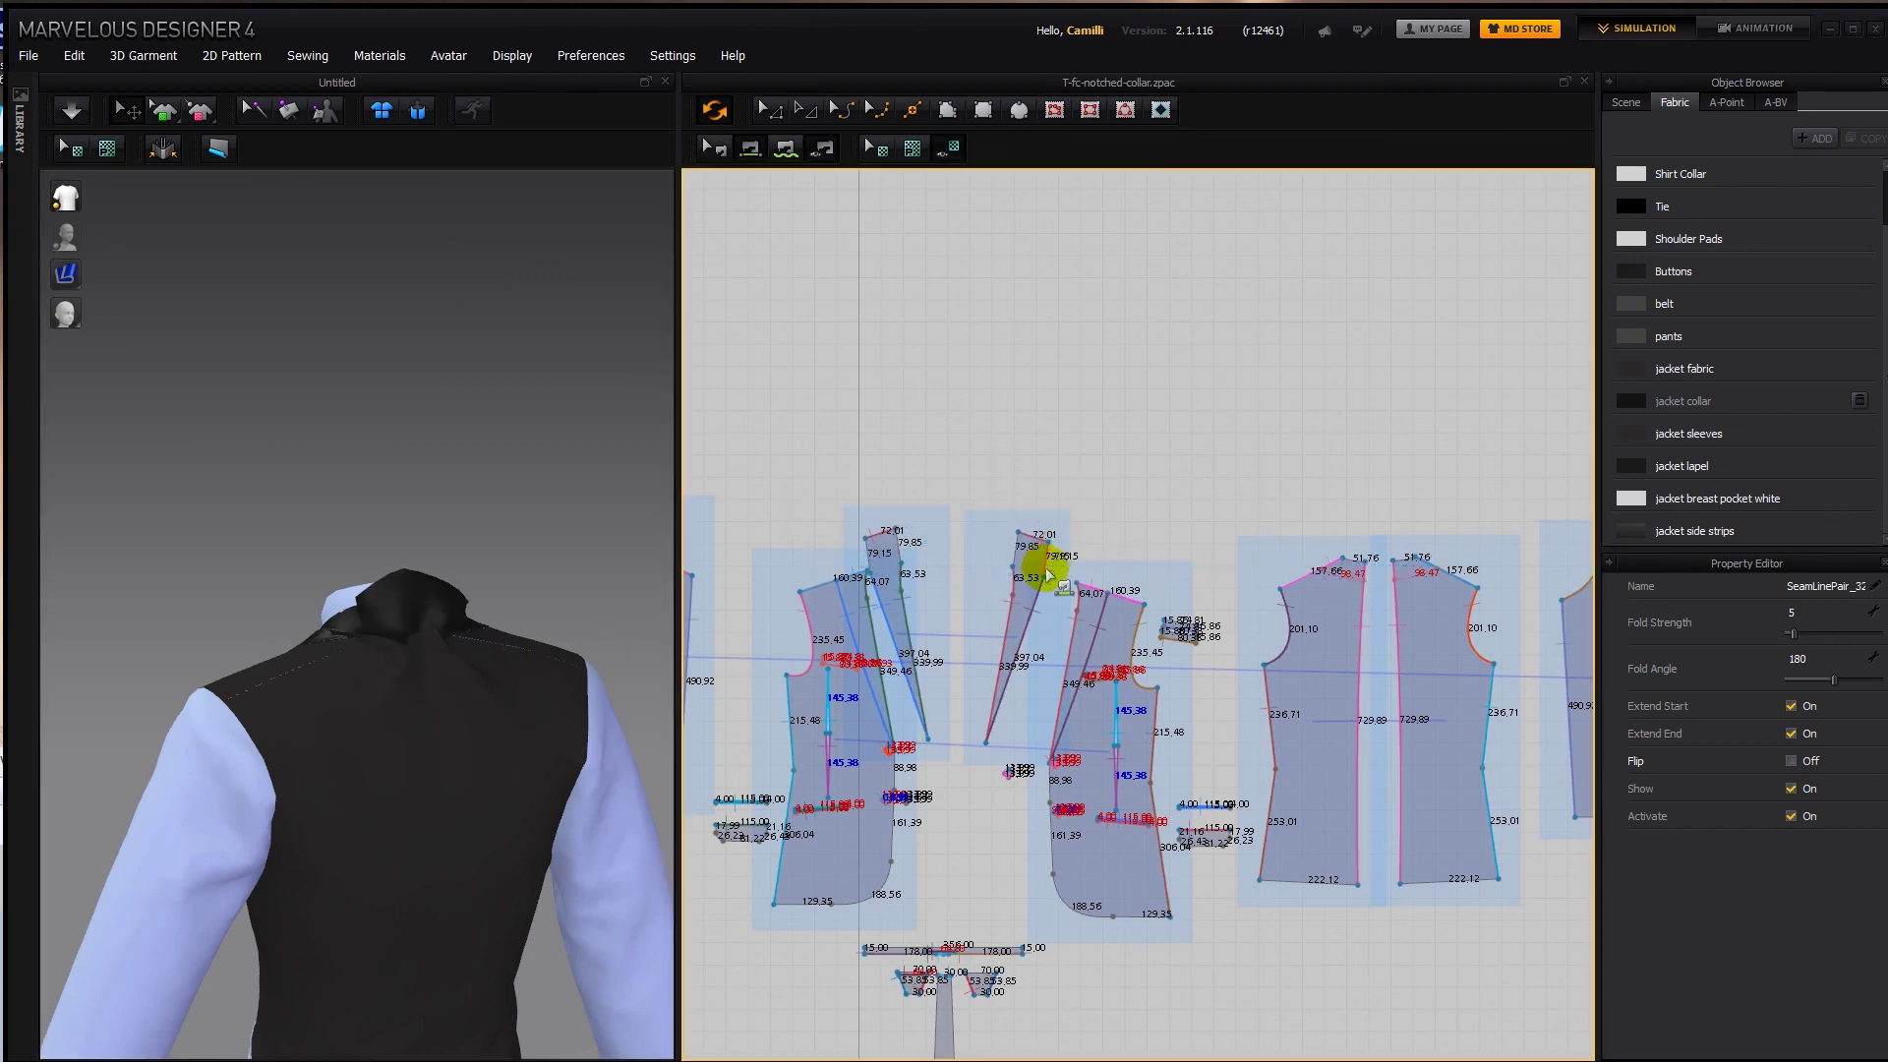
left_click(1330, 574)
left_click(870, 582)
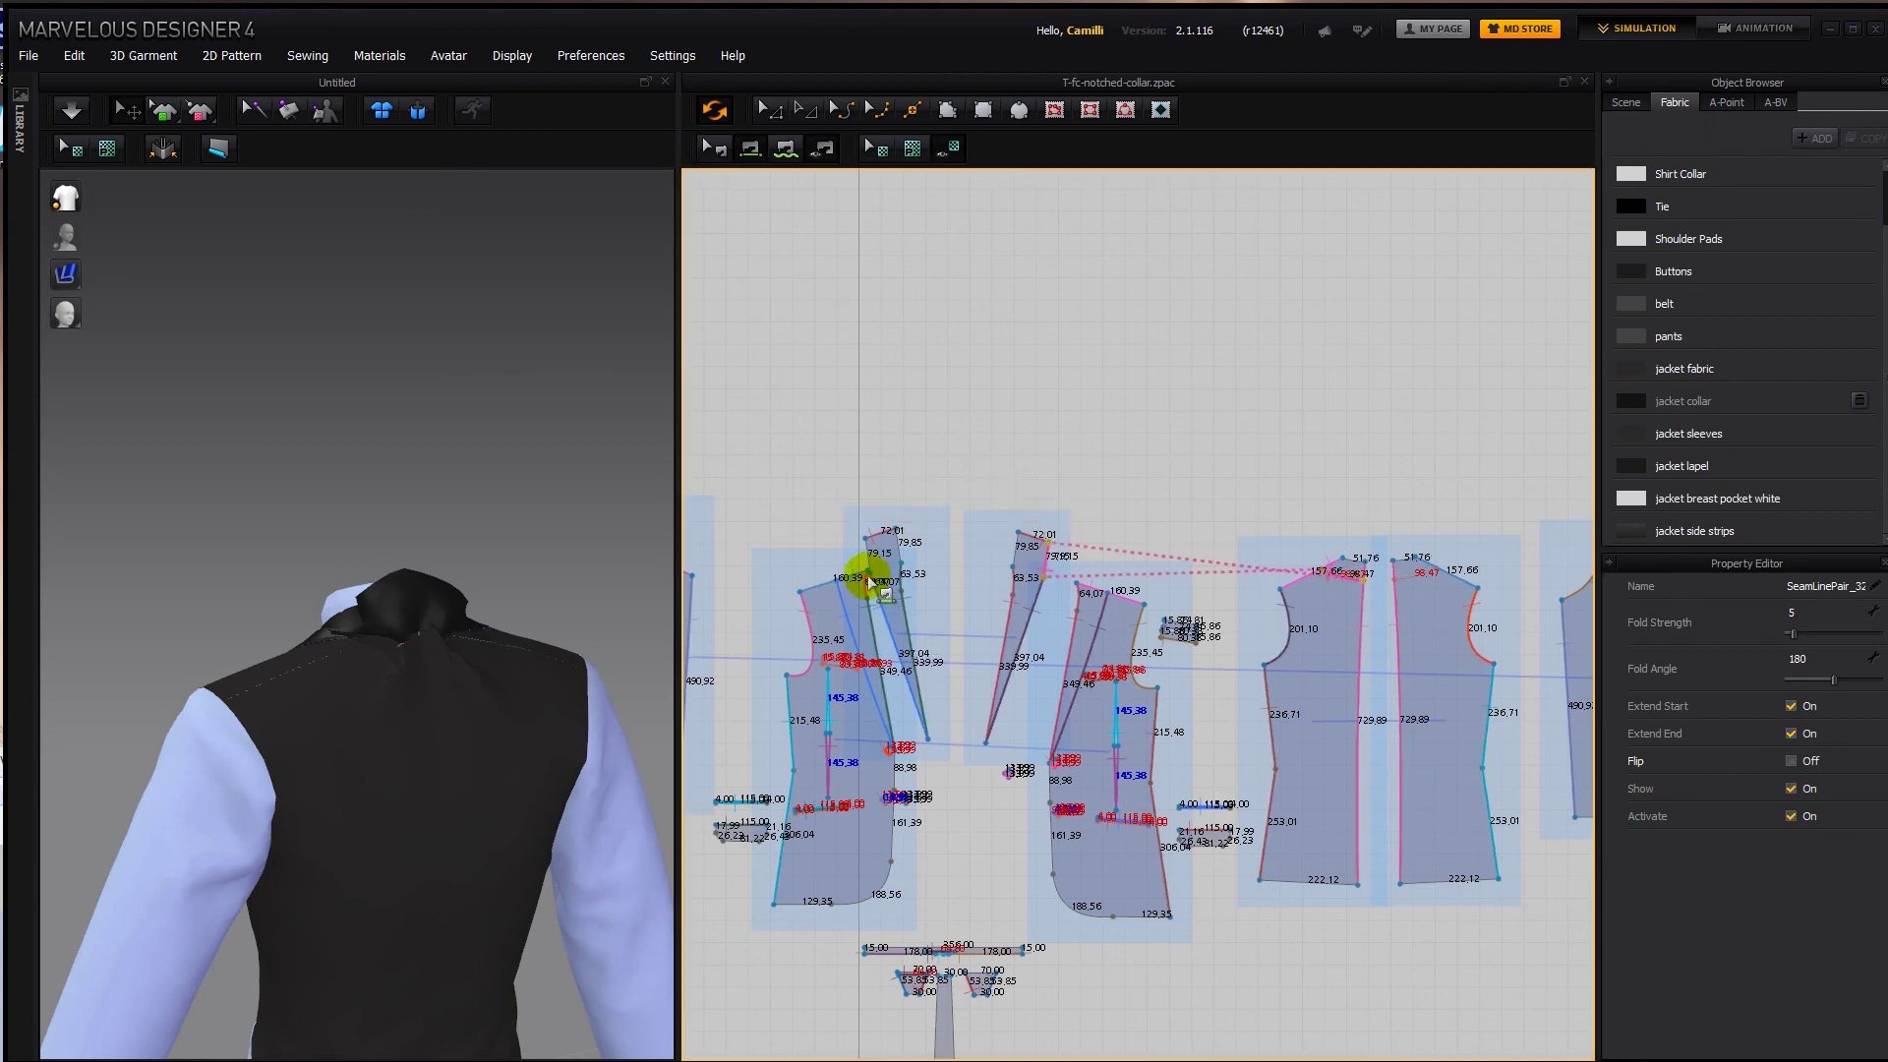
left_click(1398, 581)
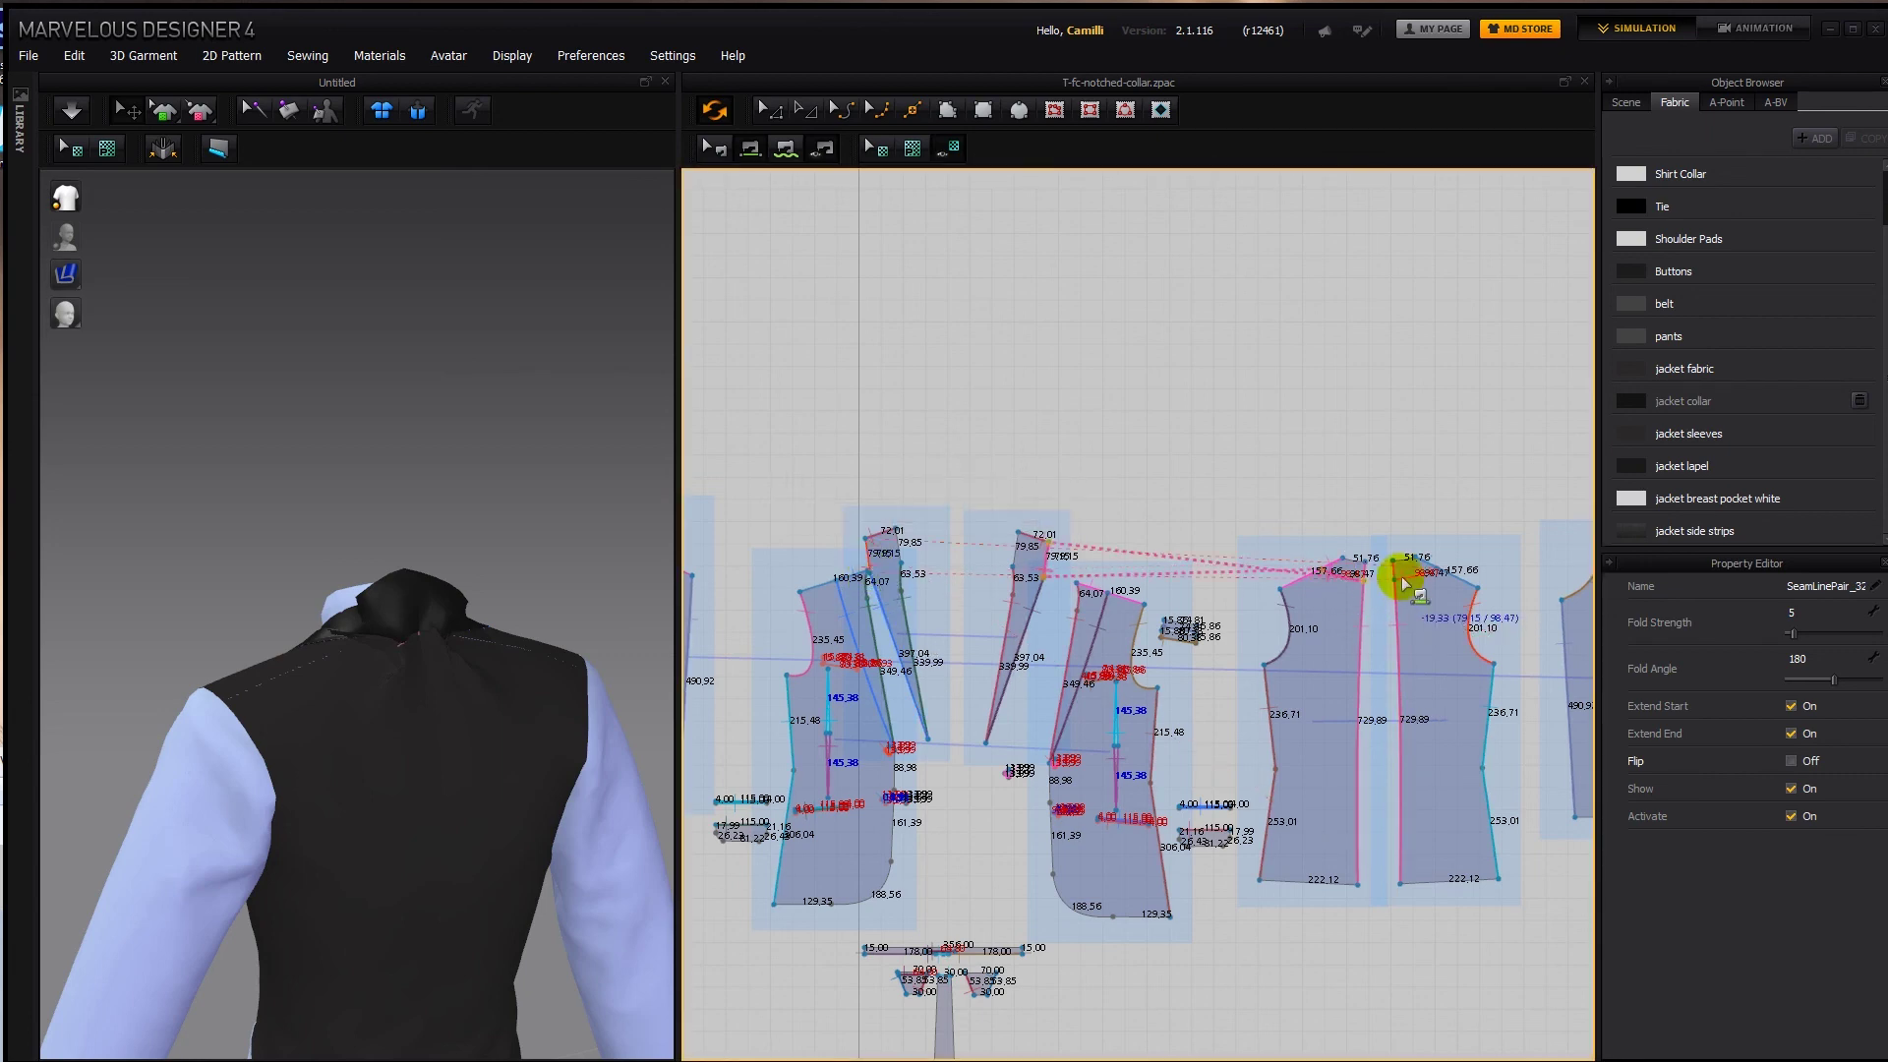
left_click(1430, 575)
Simulate the resewn back neck while pulling the collar cloth down, and inspect the jacket from the front.
key("space")
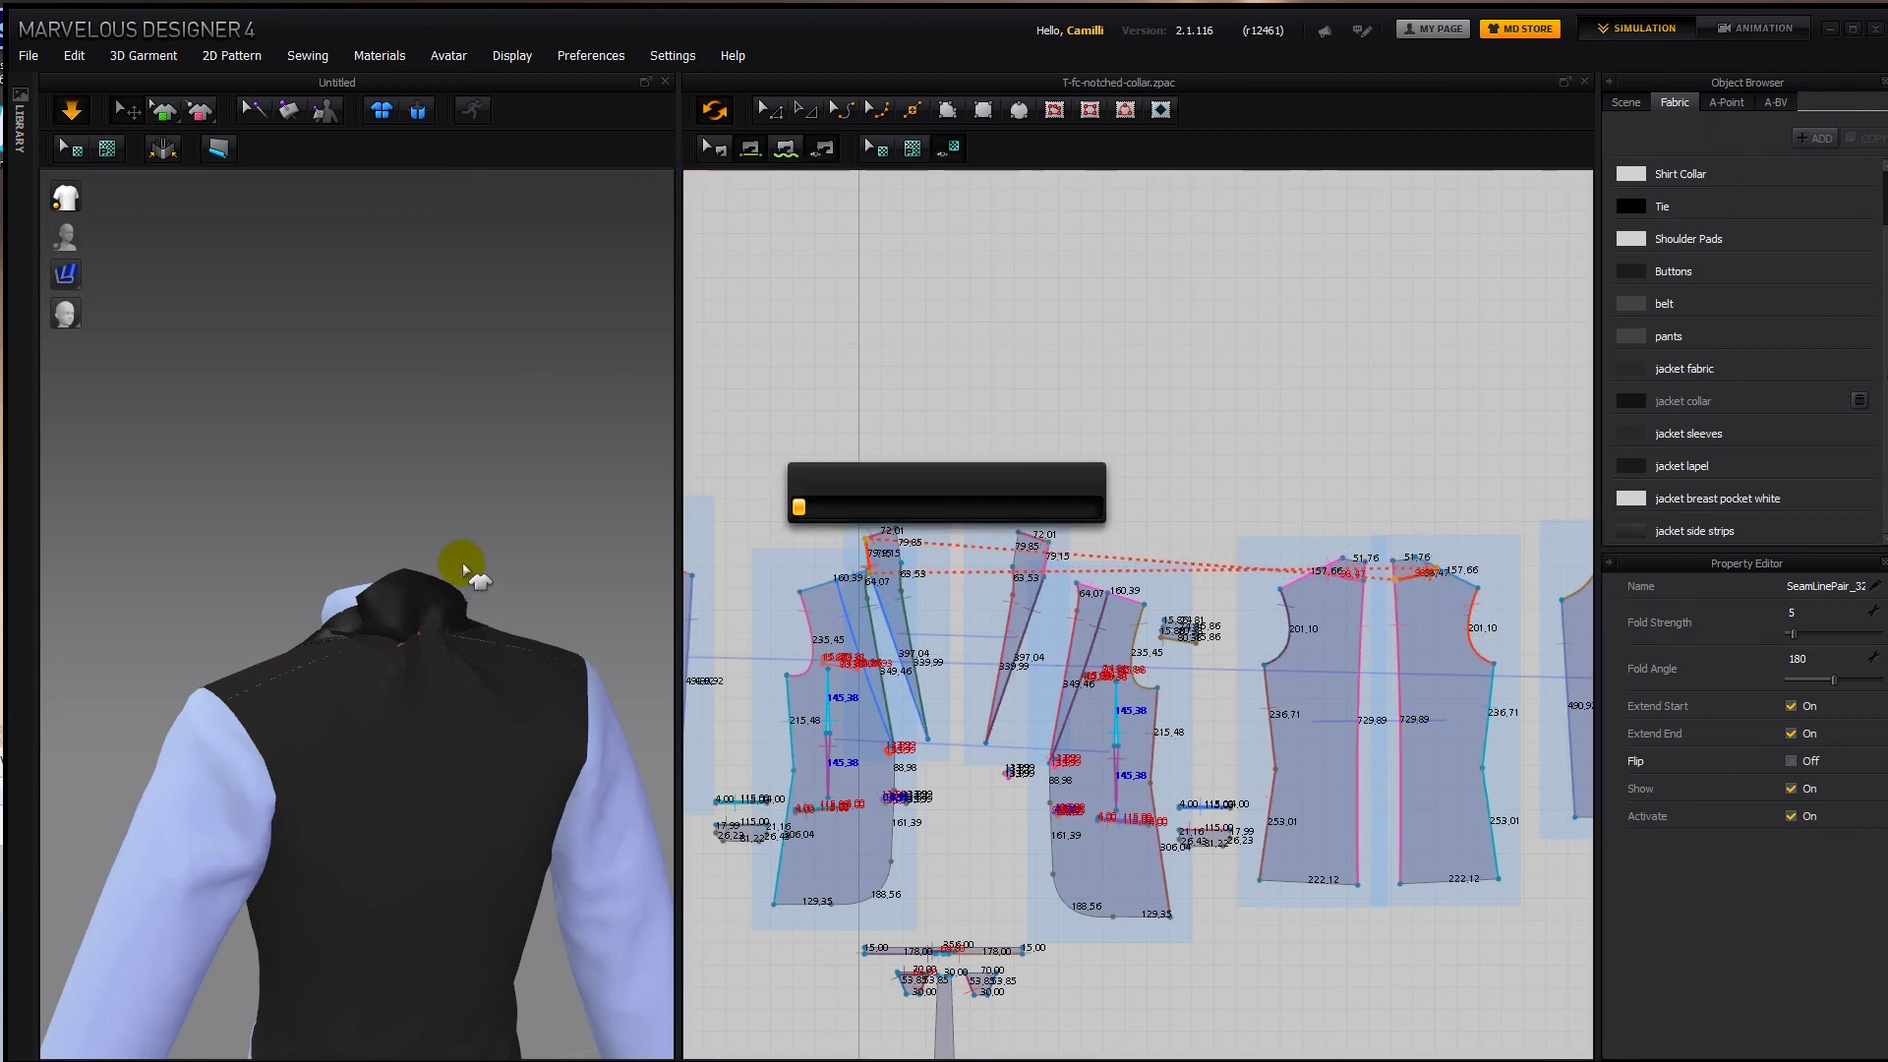
left_click_drag(475, 568, 362, 664)
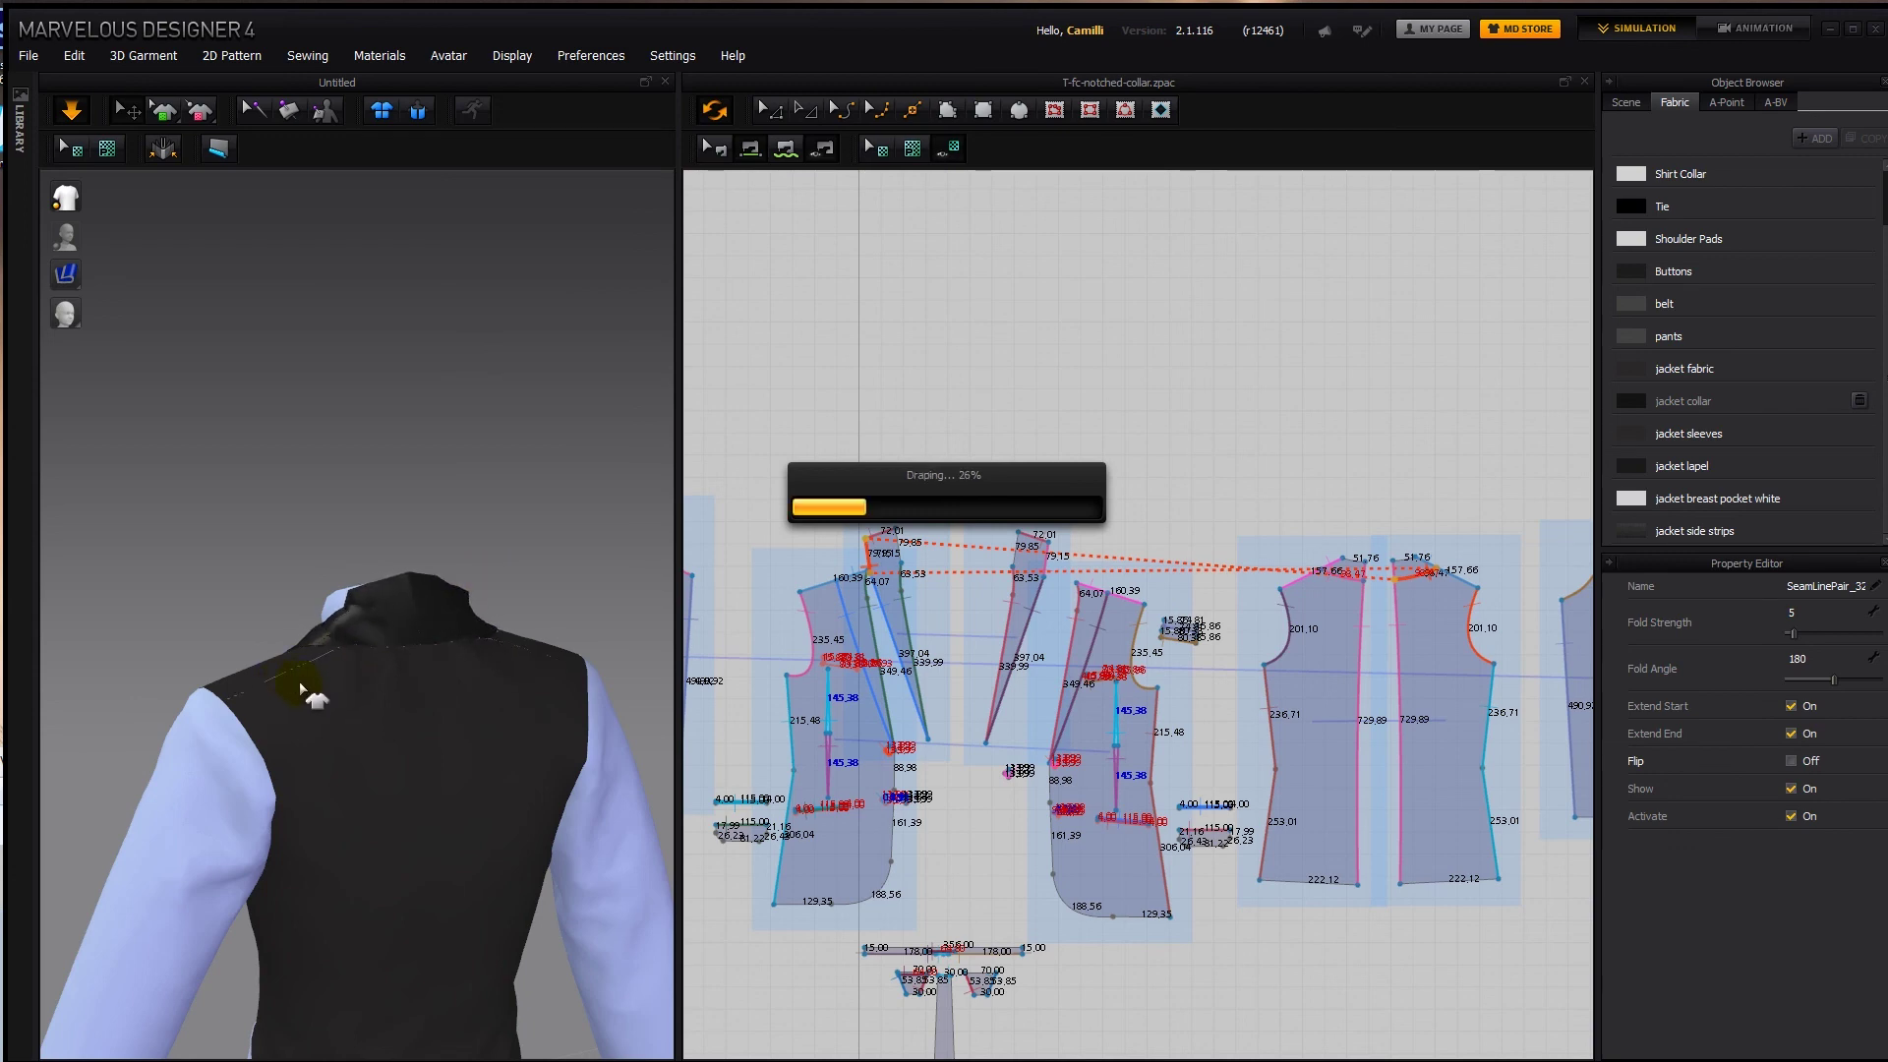
key("space")
right_click_drag(336, 662, 632, 652)
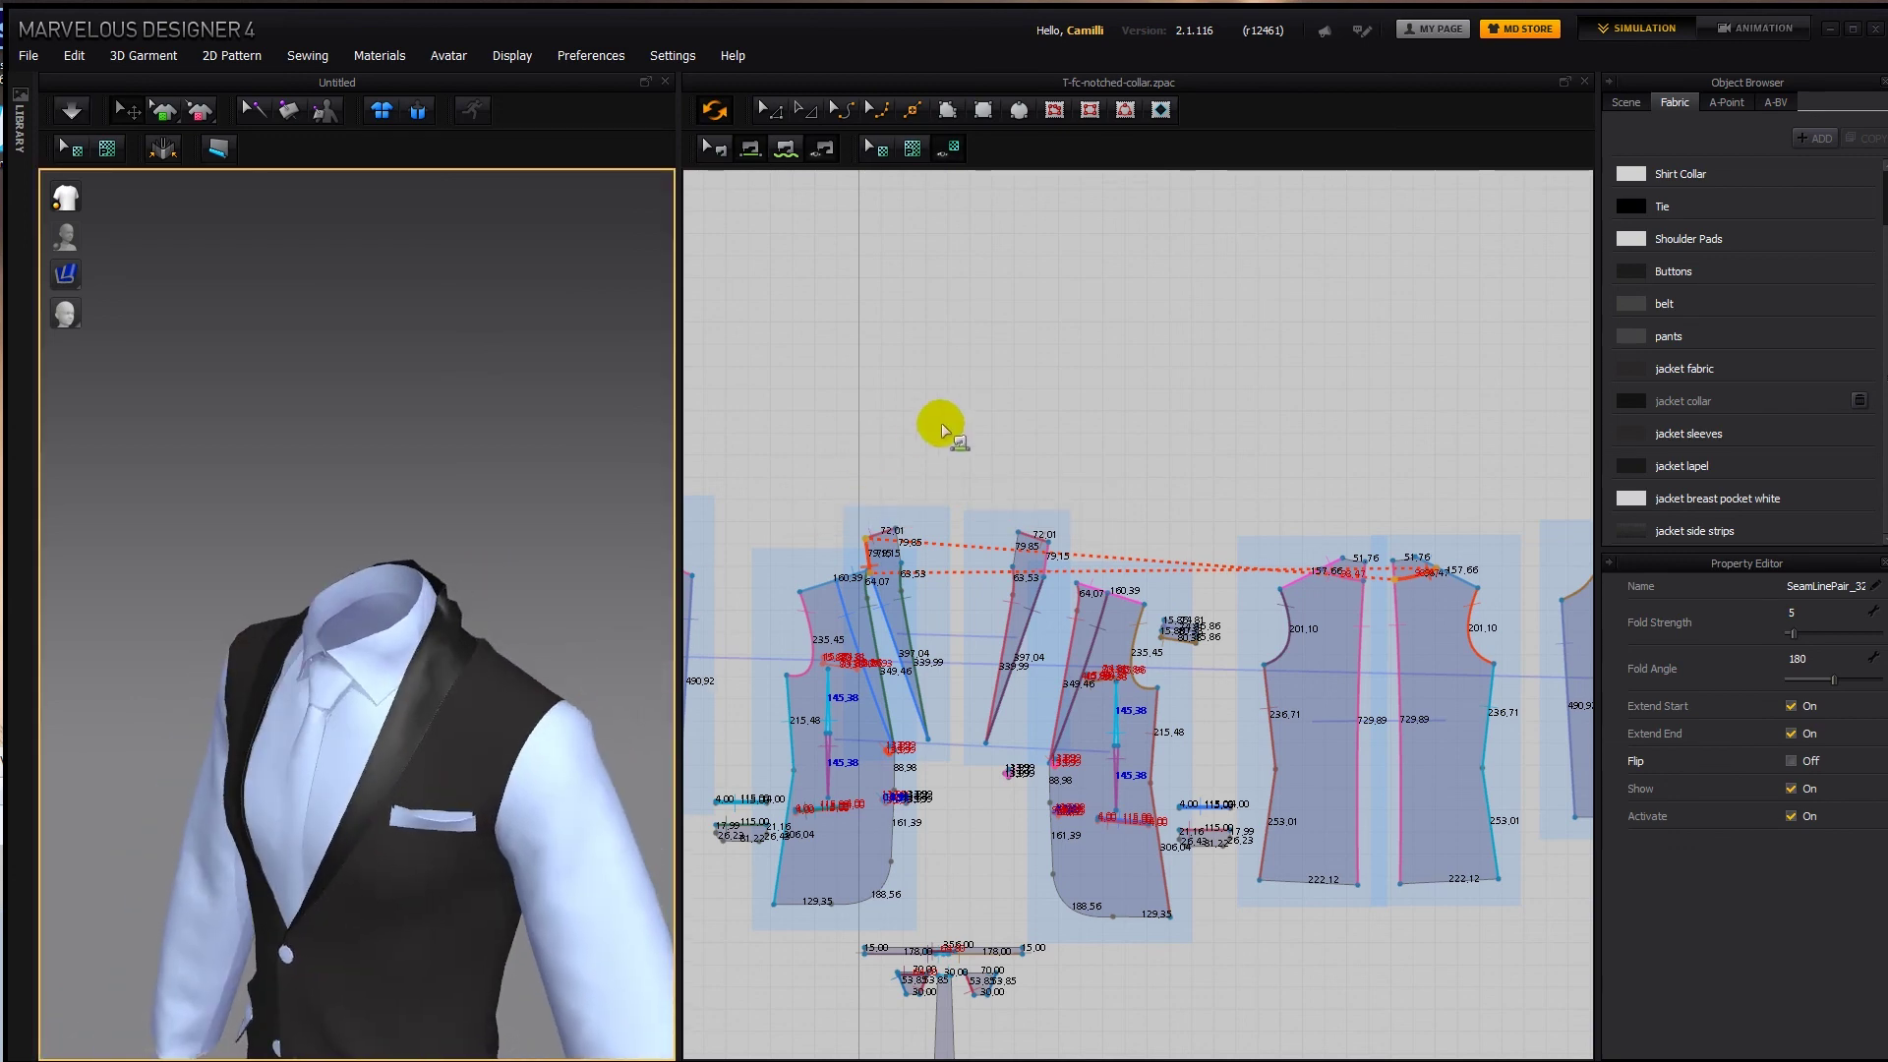
Undo the last sewing change on the lapel extensions, then simulate the jacket while viewing and pulling the collar cloth from behind.
left_click(886, 534)
key("ctrl+z")
key("space")
right_click_drag(590, 574, 470, 639)
left_click(365, 625)
left_click_drag(470, 639, 556, 594)
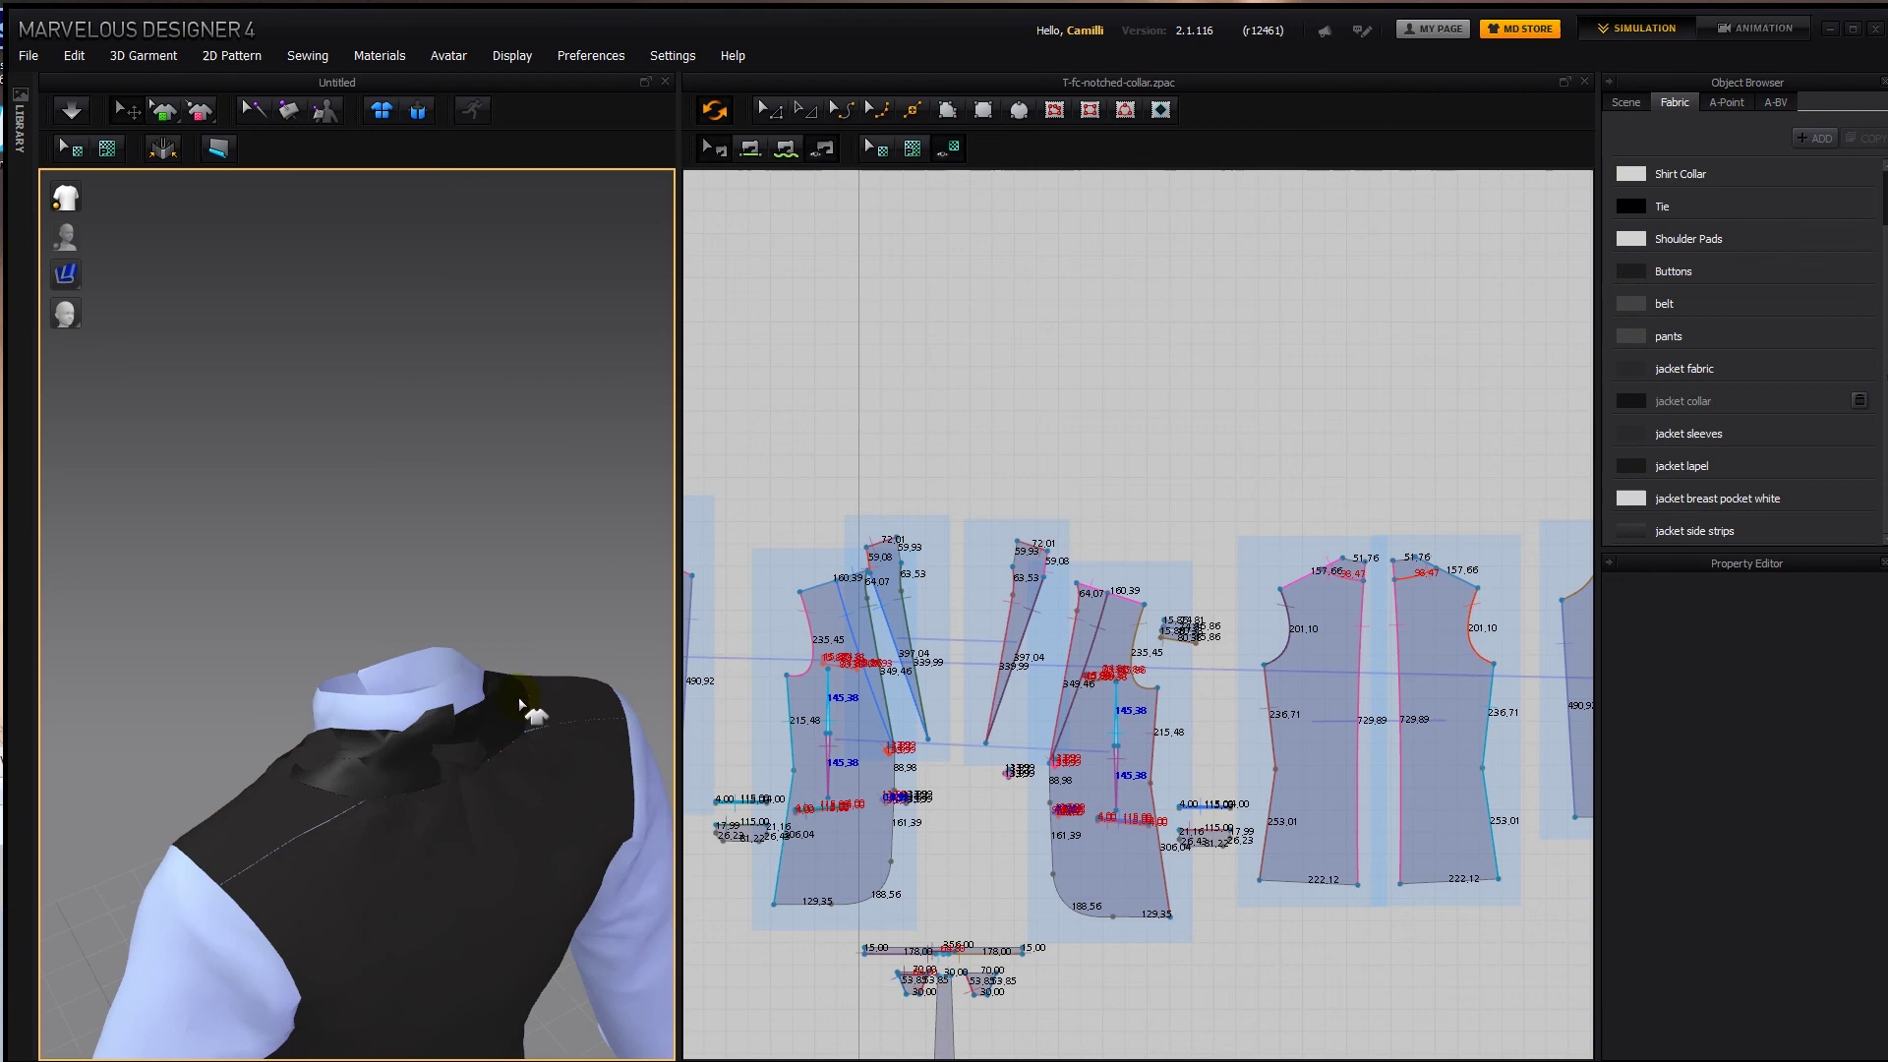
Set the lapel piece's layer to 1 and shift its pattern slightly away from the front piece.
left_click(520, 702)
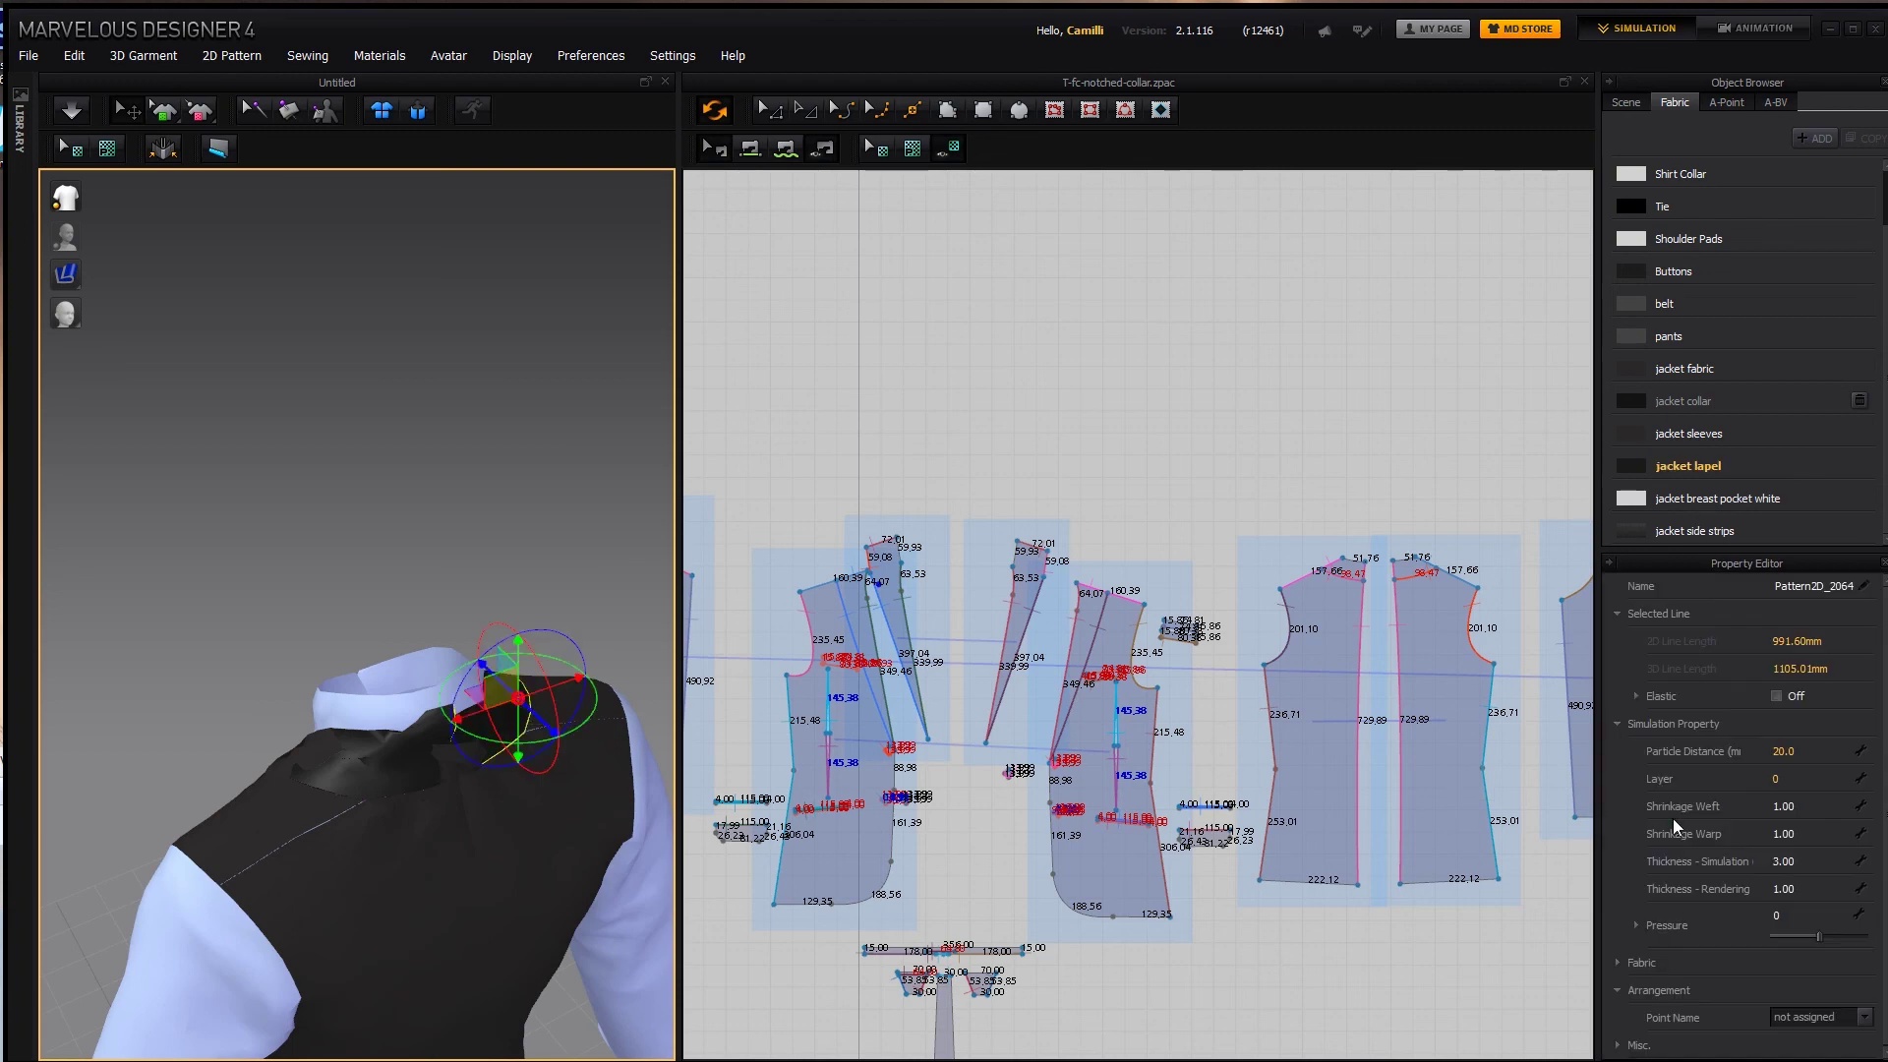
left_click(1101, 457)
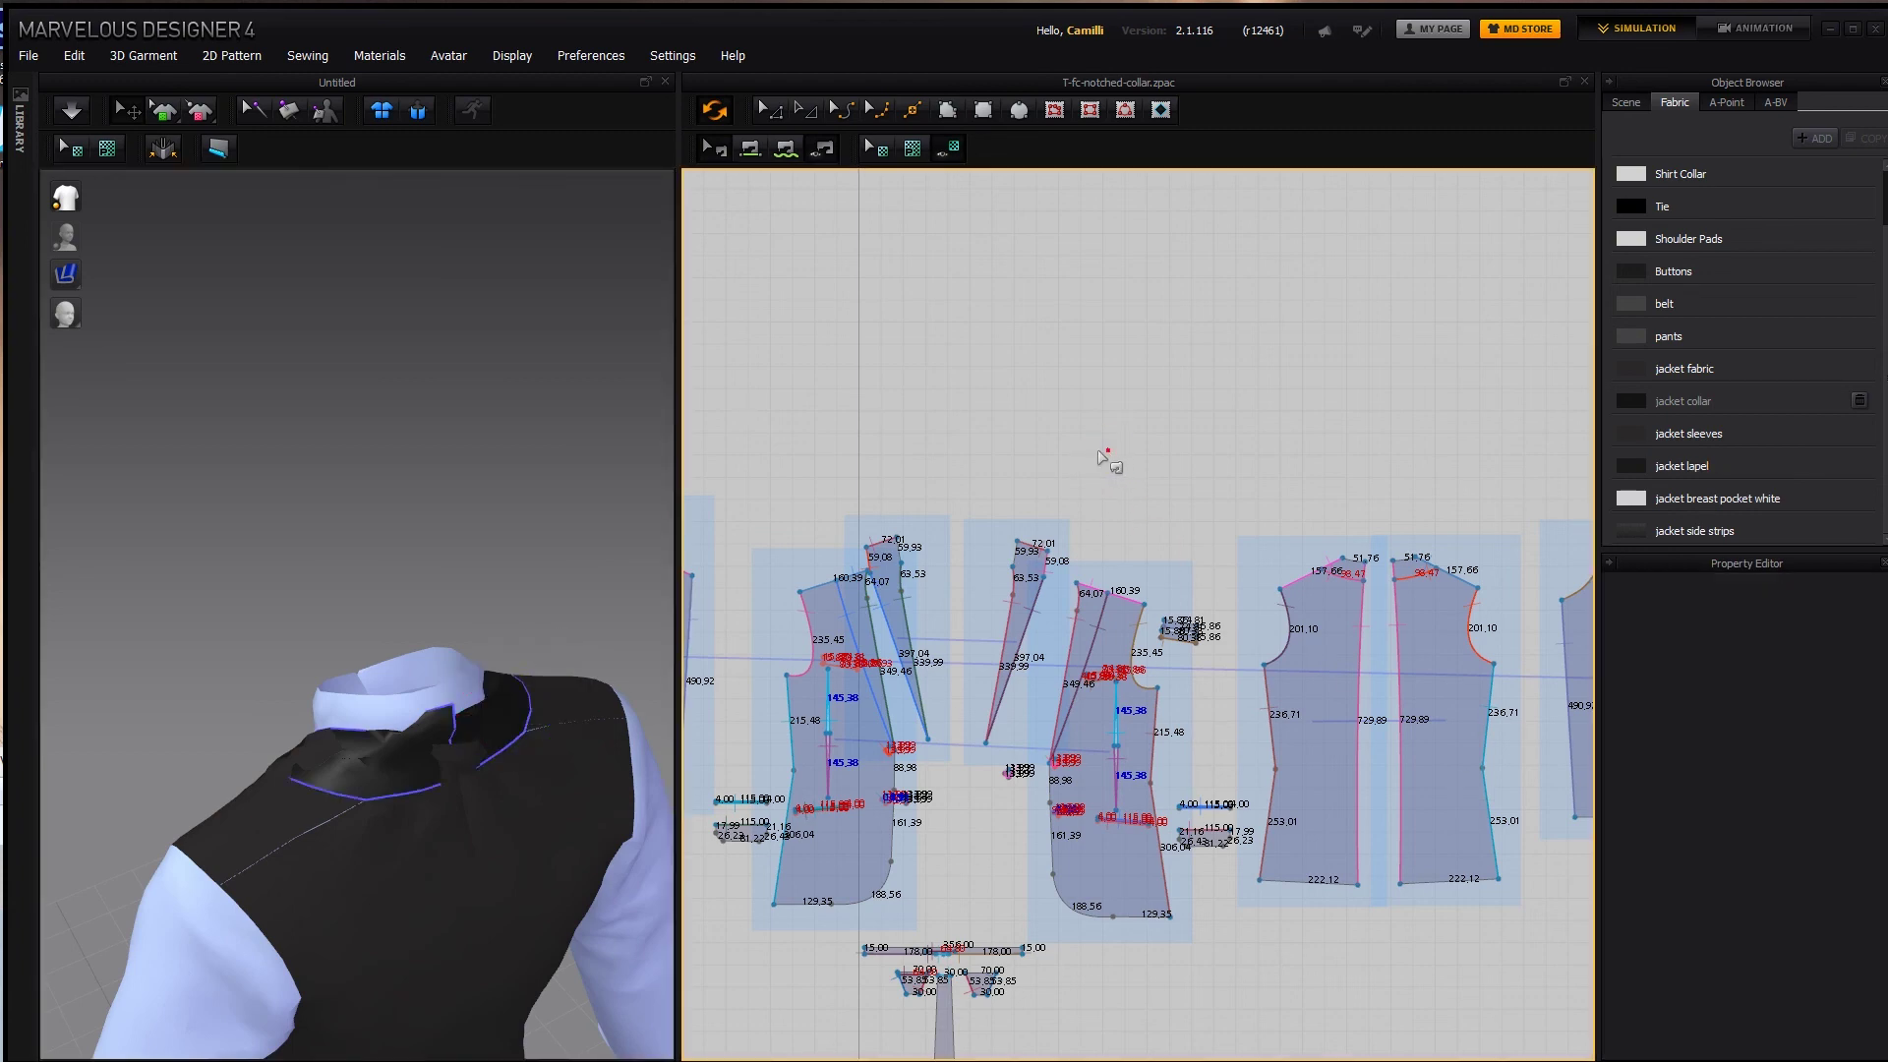
left_click(1025, 577)
left_click(578, 497)
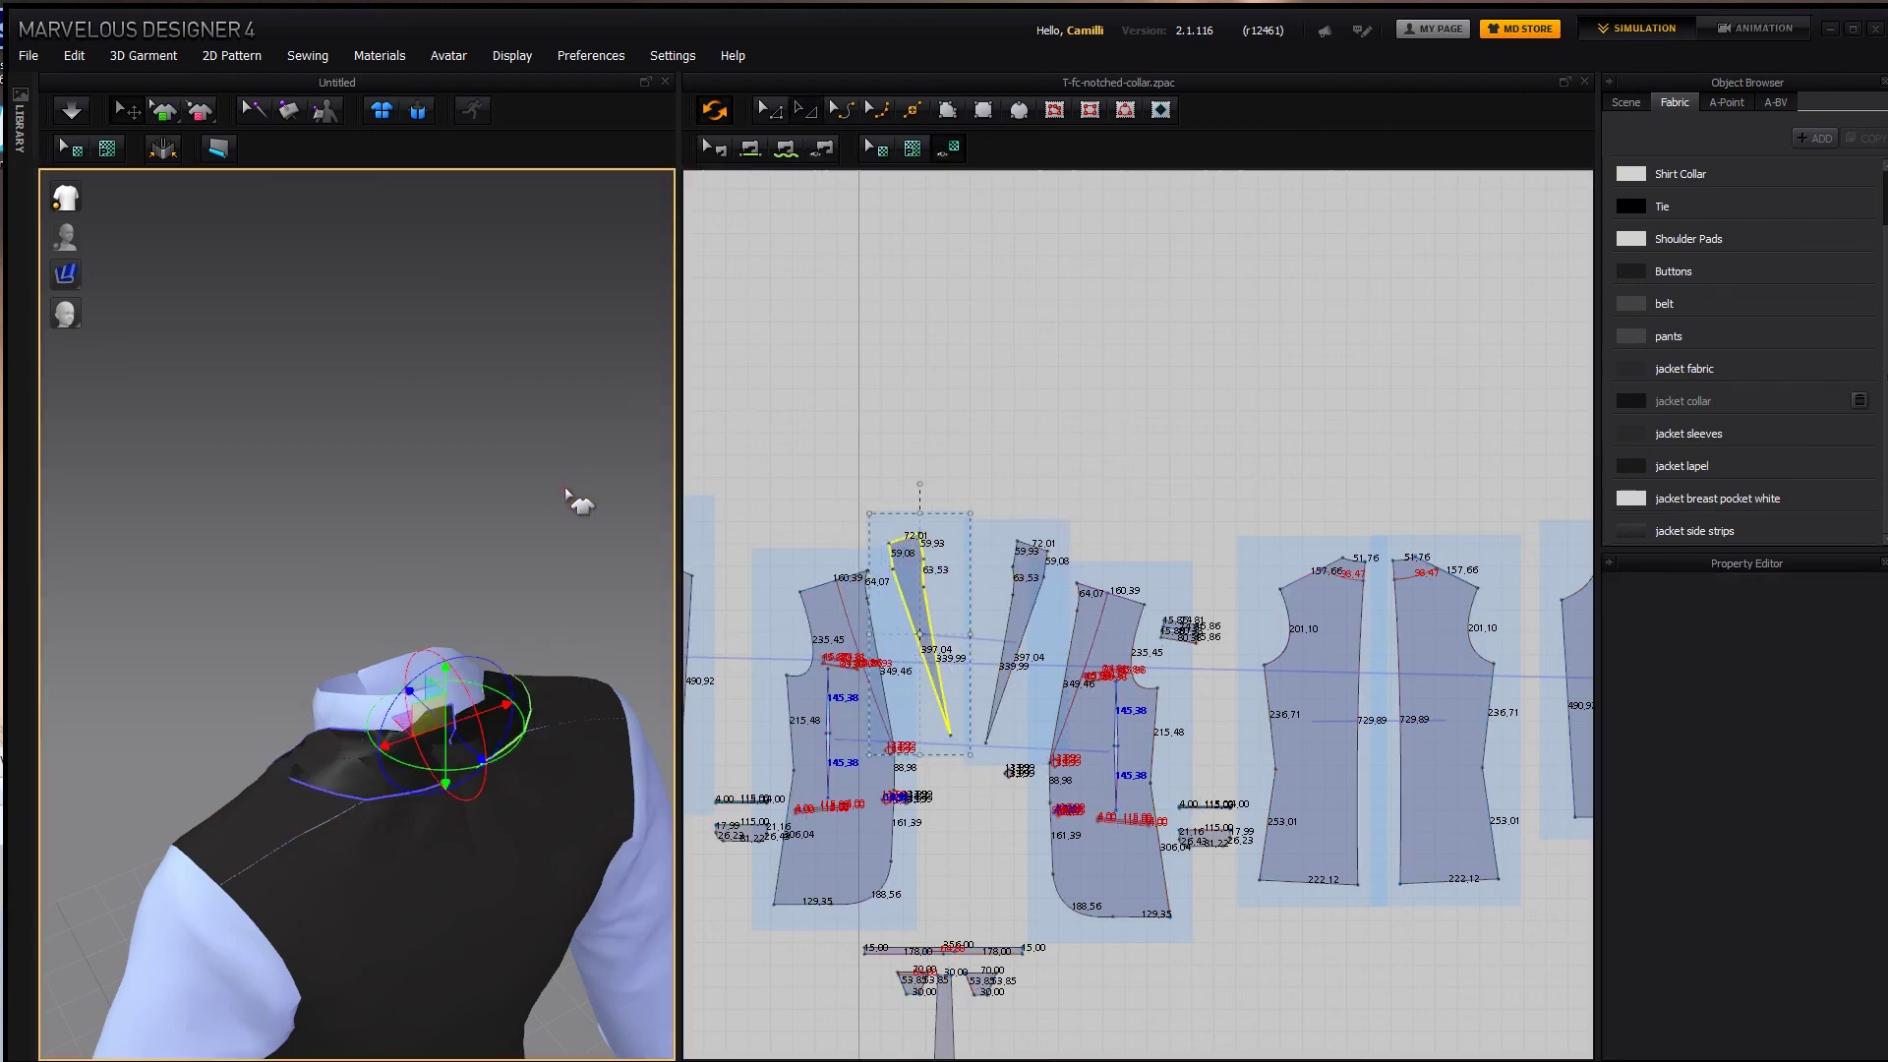
Adjust the upper point on the lapel extension's inner edge and curve the segment below it to about 64 mm long.
scroll(910, 535, "up", 5)
left_click(966, 590)
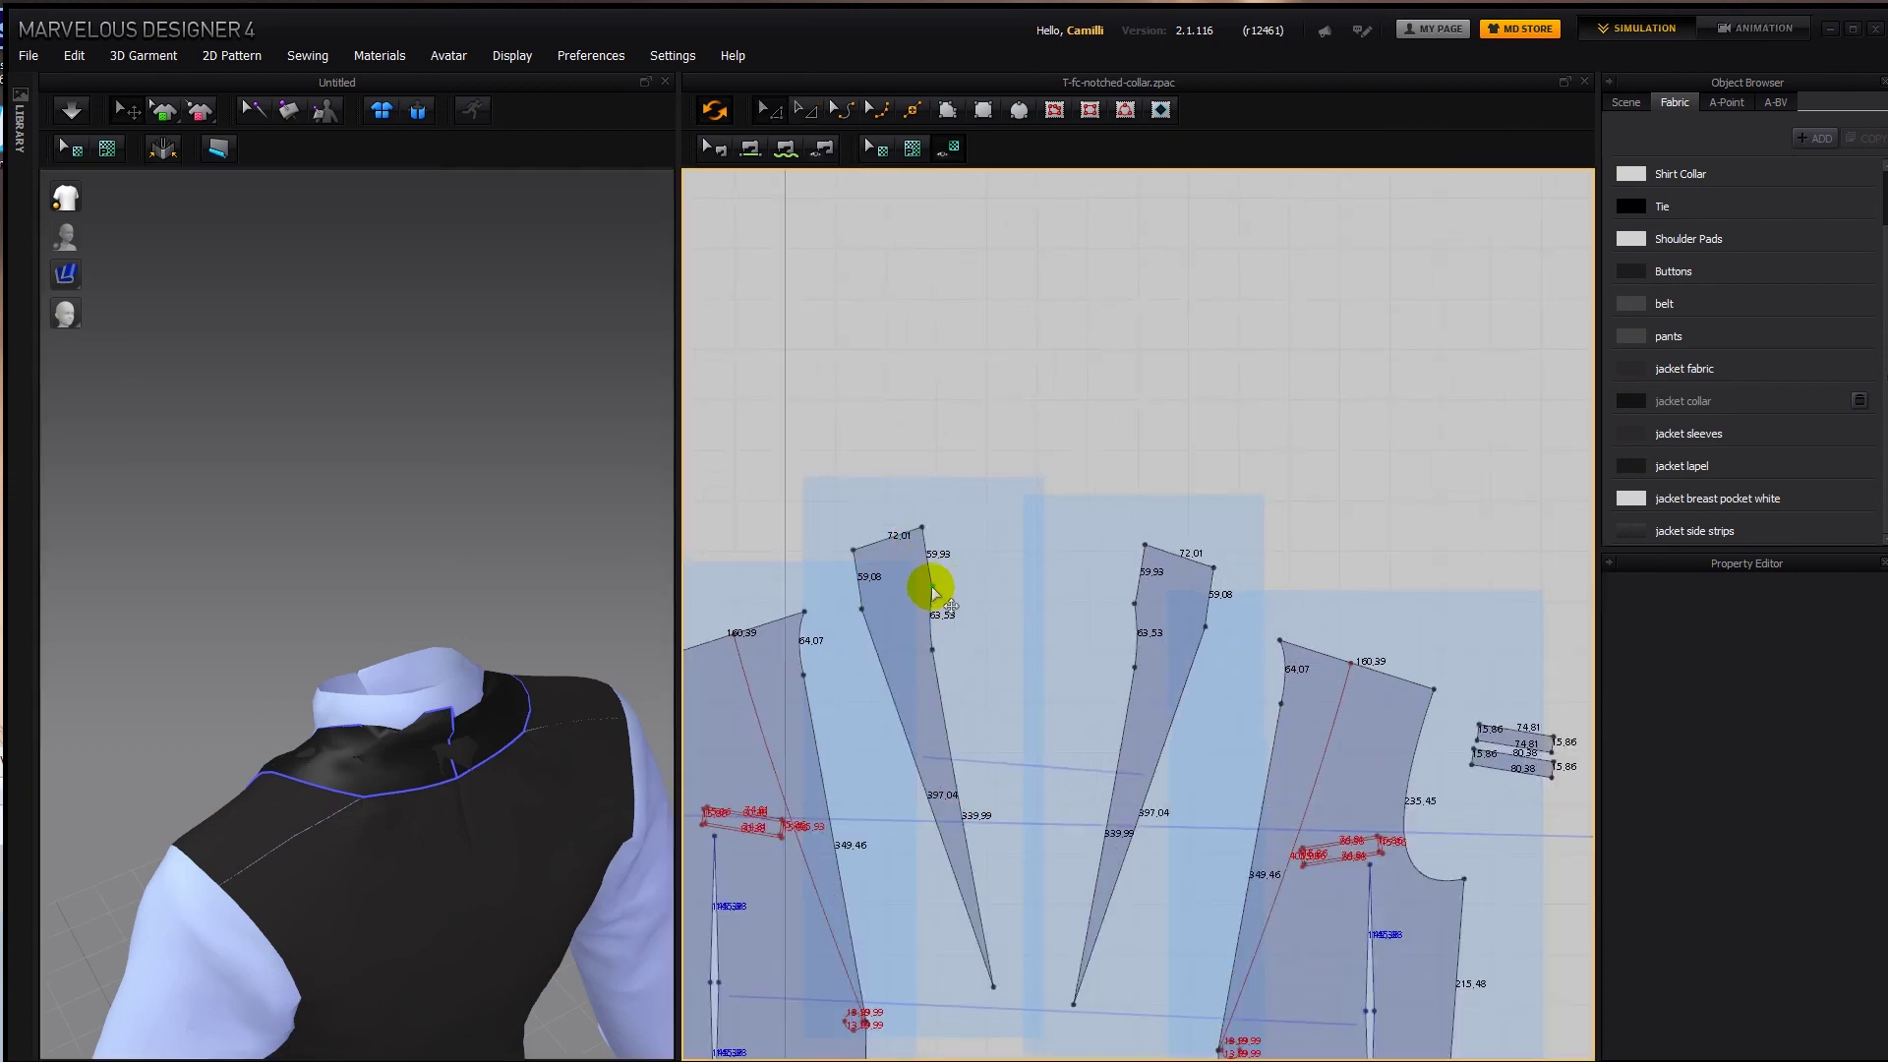
left_click(931, 584)
mouse_move(924, 590)
left_mouse_down()
mouse_move(910, 560)
mouse_move(934, 596)
left_mouse_up()
key("c")
left_click(924, 617)
middle_click_drag(931, 541, 913, 528)
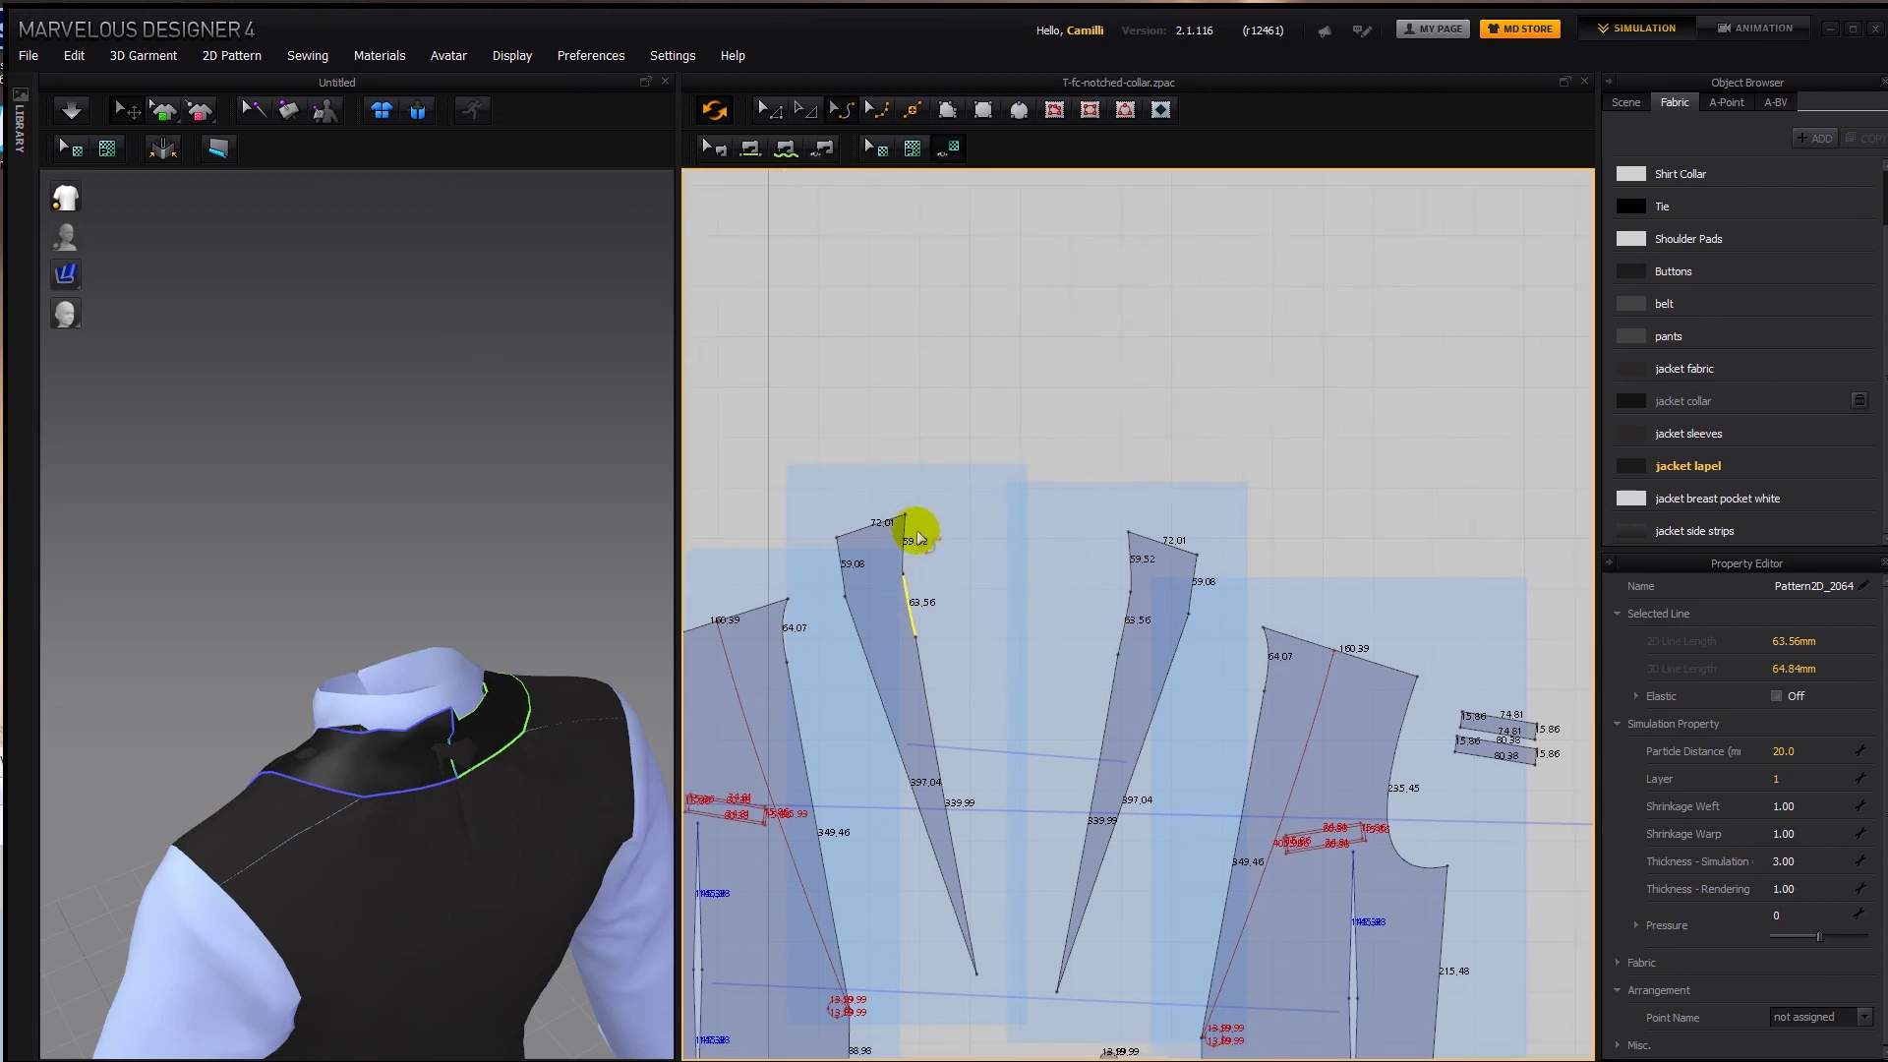
Sew the upper inner edge of each lapel extension to the neckline edge of its back piece.
key("n")
scroll(924, 541, "down", 4)
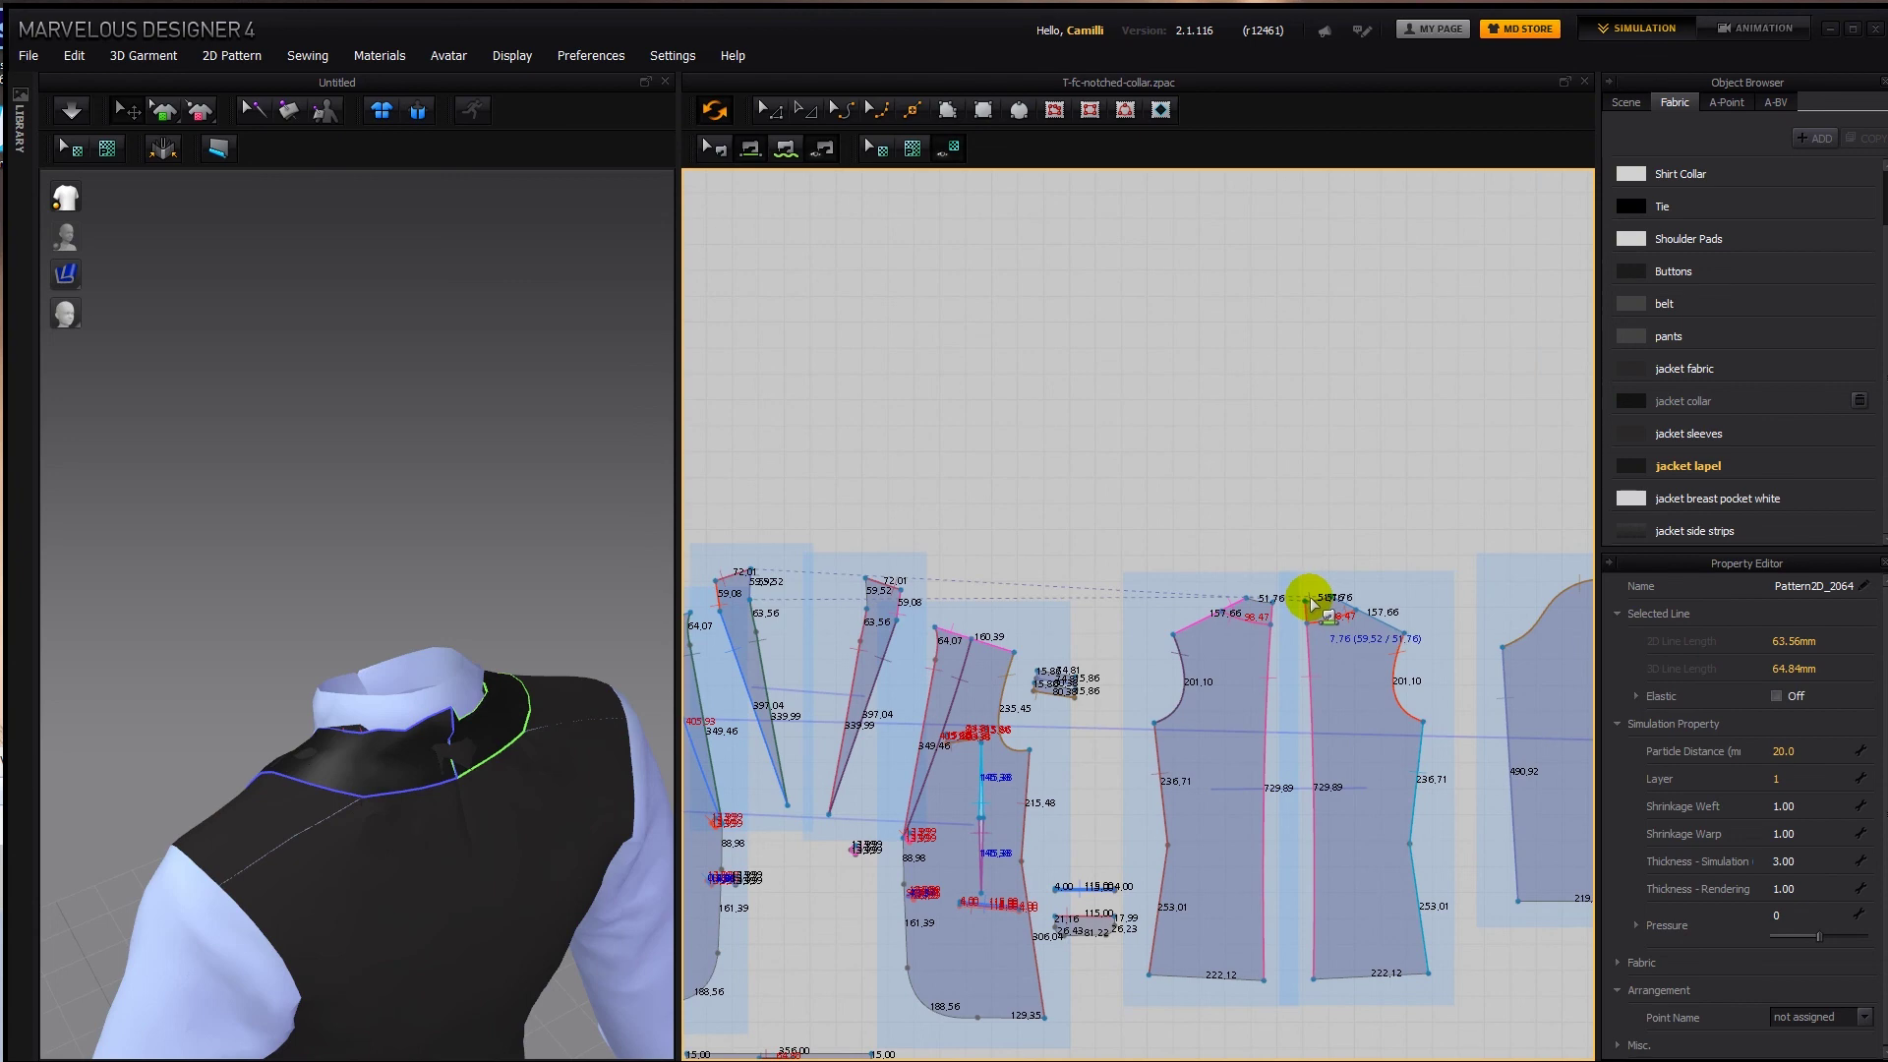
left_click(1322, 601)
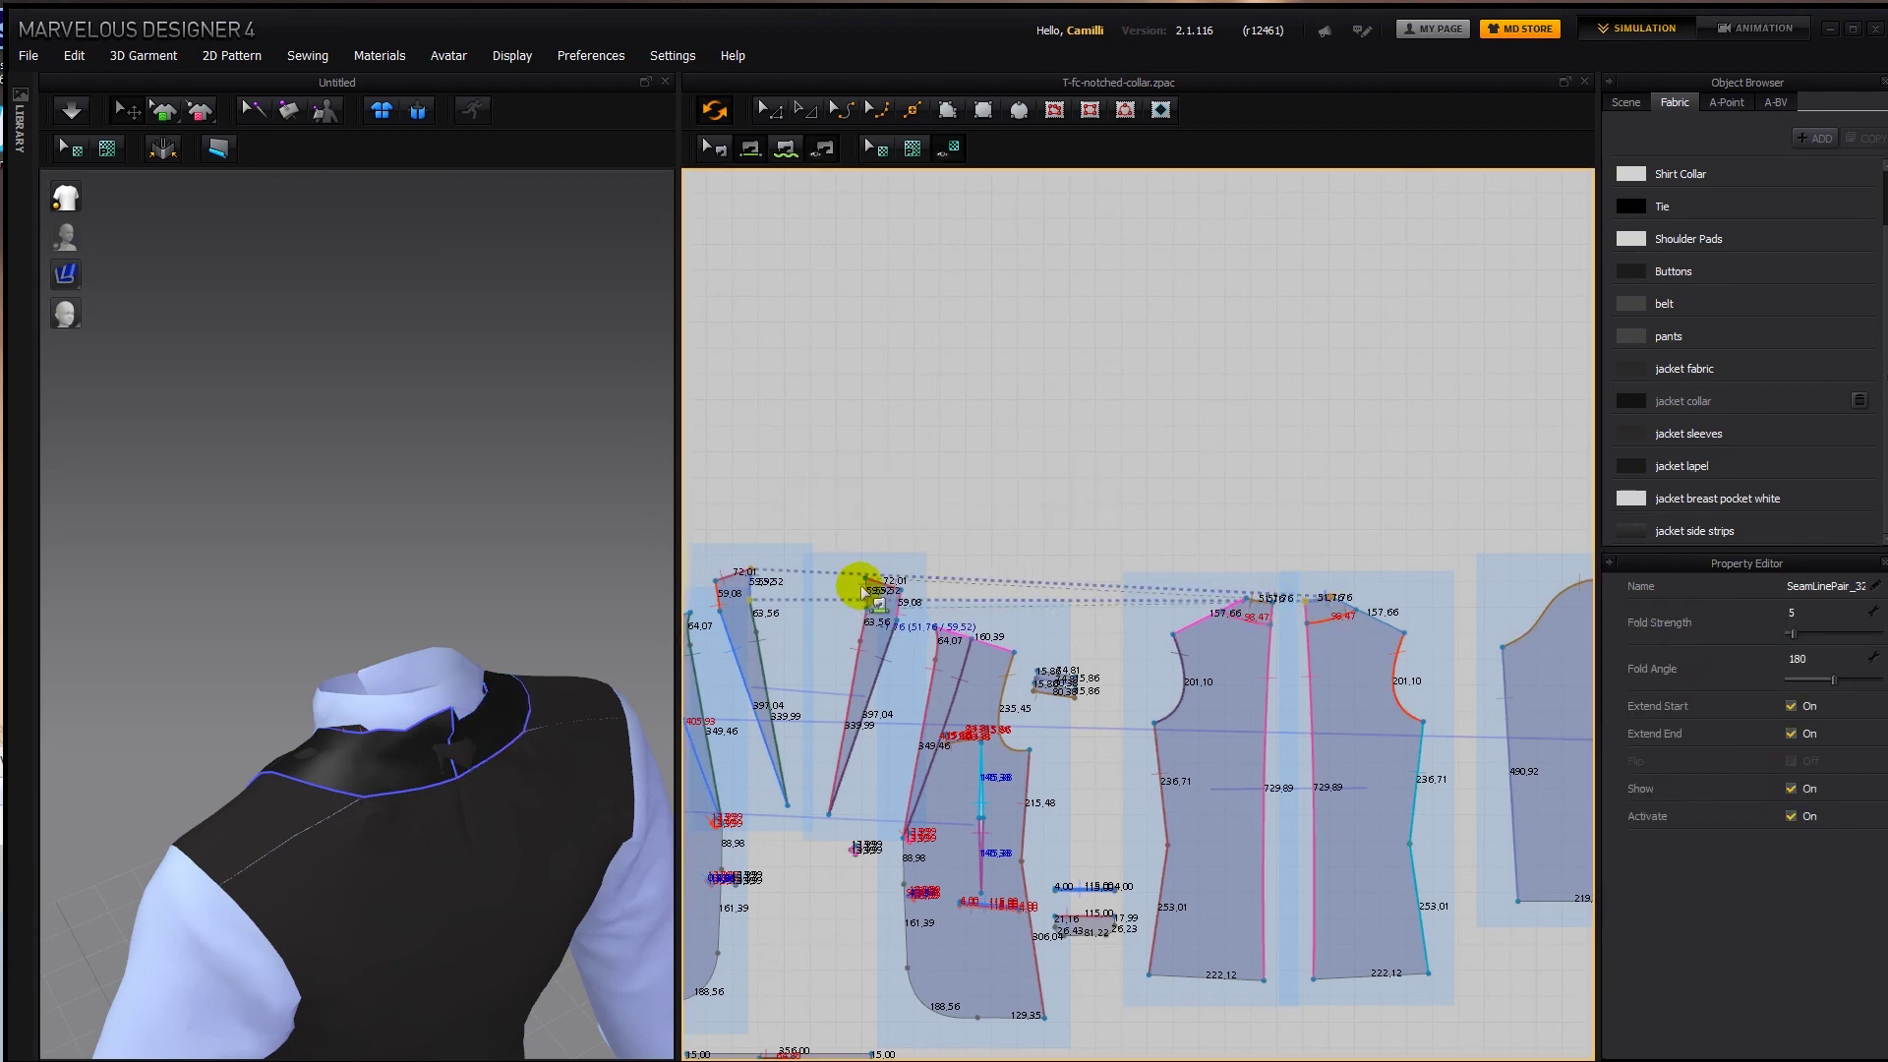
Reposition the lapel extensions around the back neck in the 3D view and simulate the new neckline seams.
right_click_drag(487, 711, 556, 767)
left_click_drag(491, 865, 519, 886)
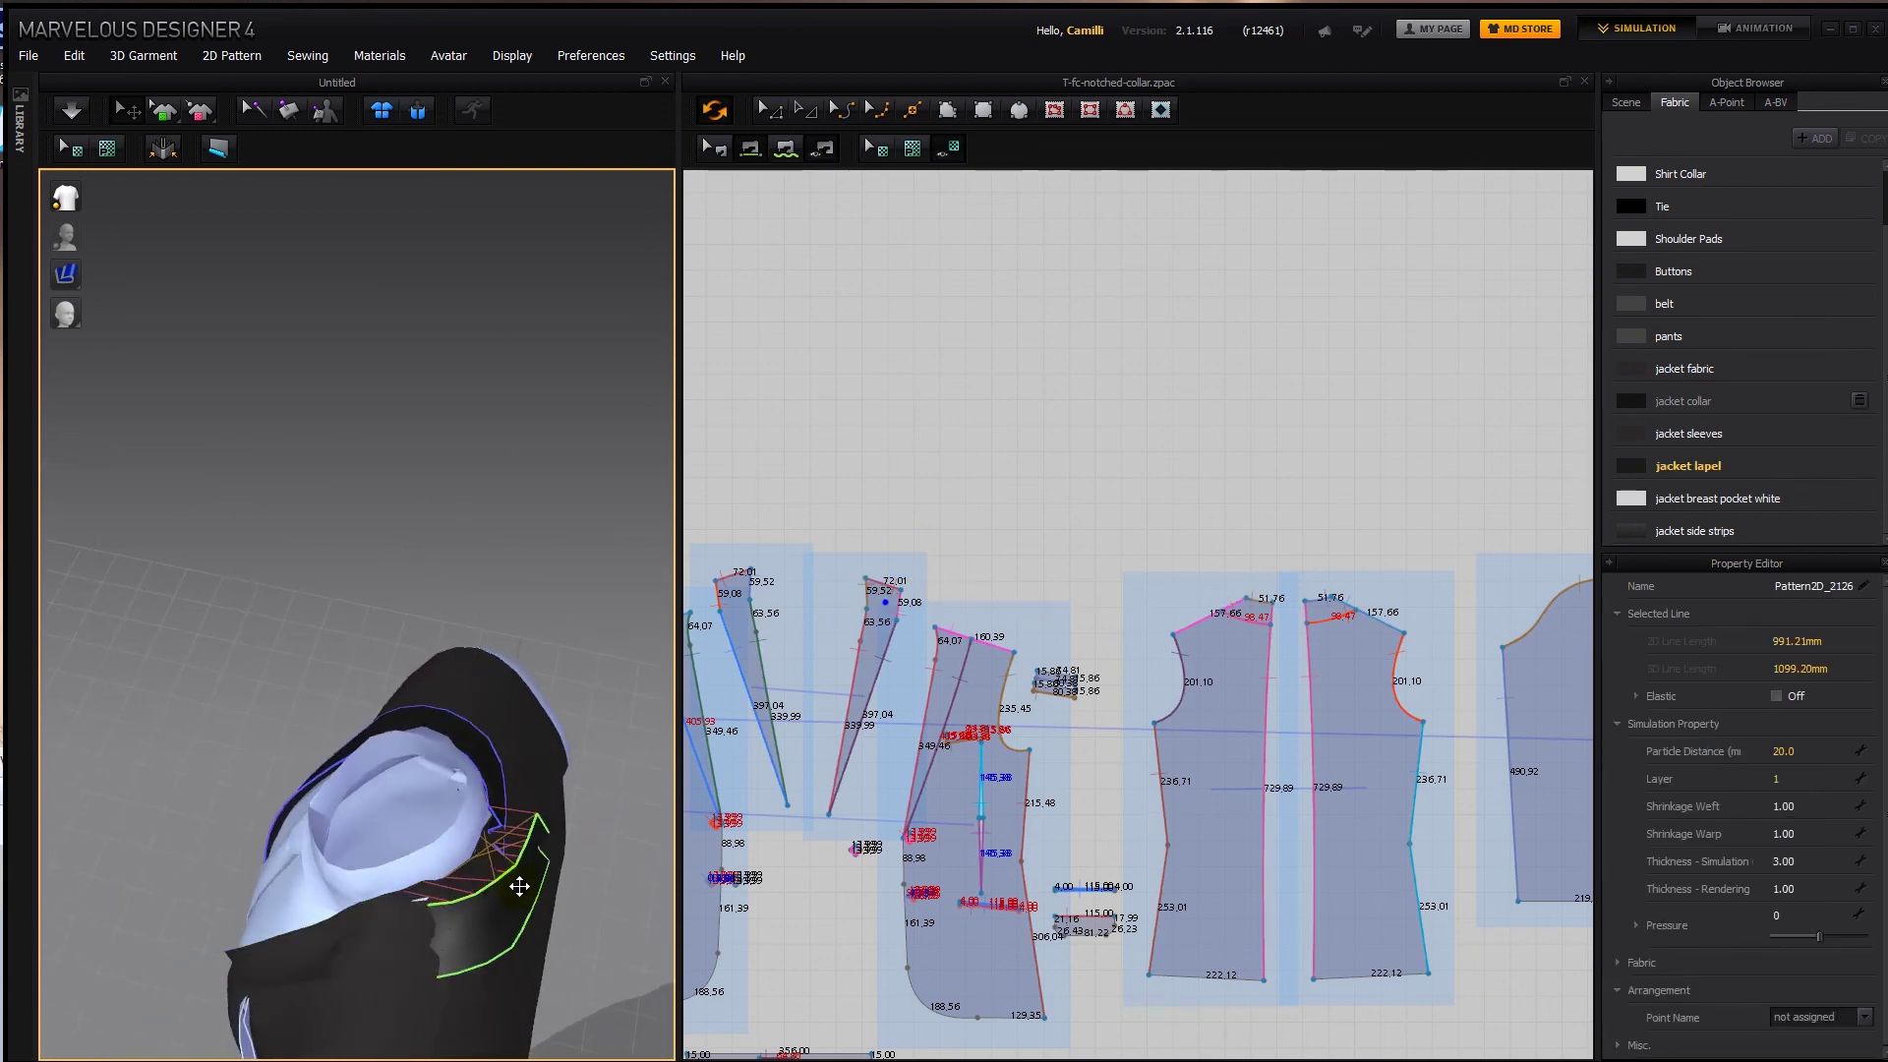
left_click(758, 577)
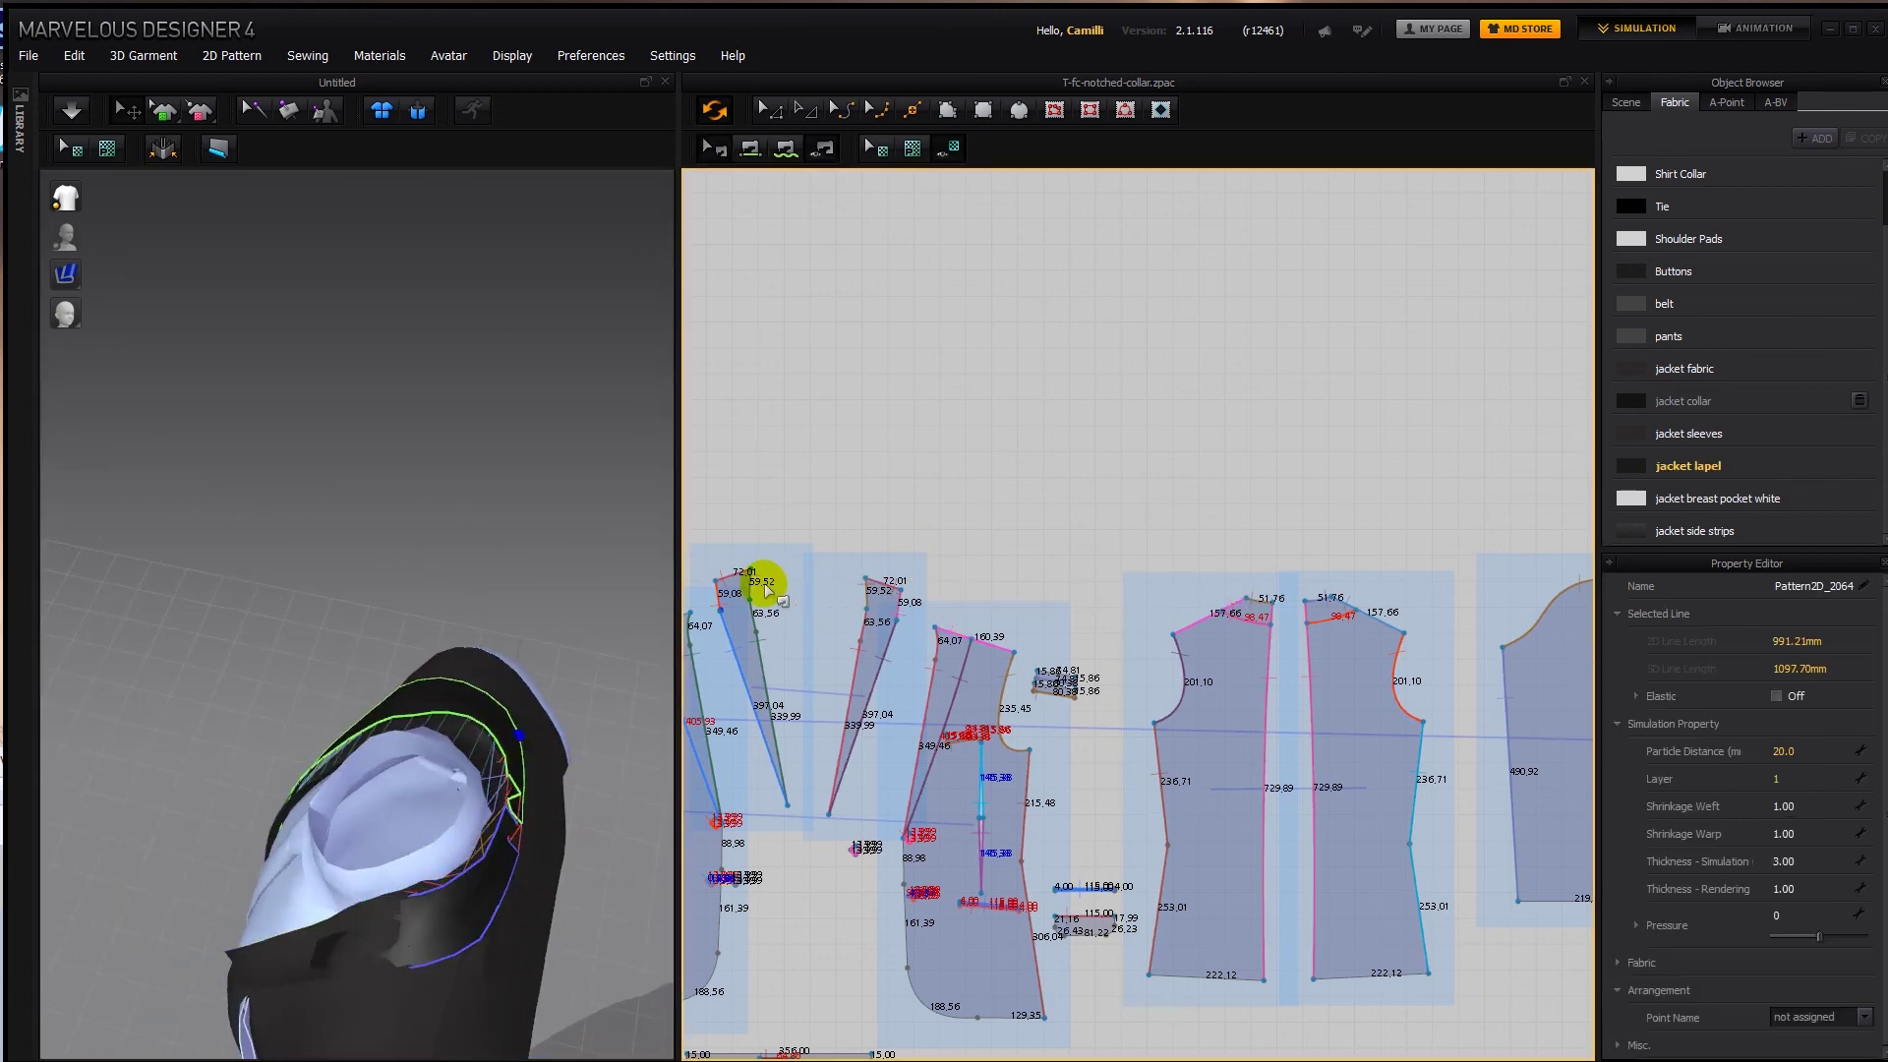
right_click(864, 588)
left_click(902, 601)
right_click_drag(492, 757, 415, 702)
left_click(396, 690)
key("space")
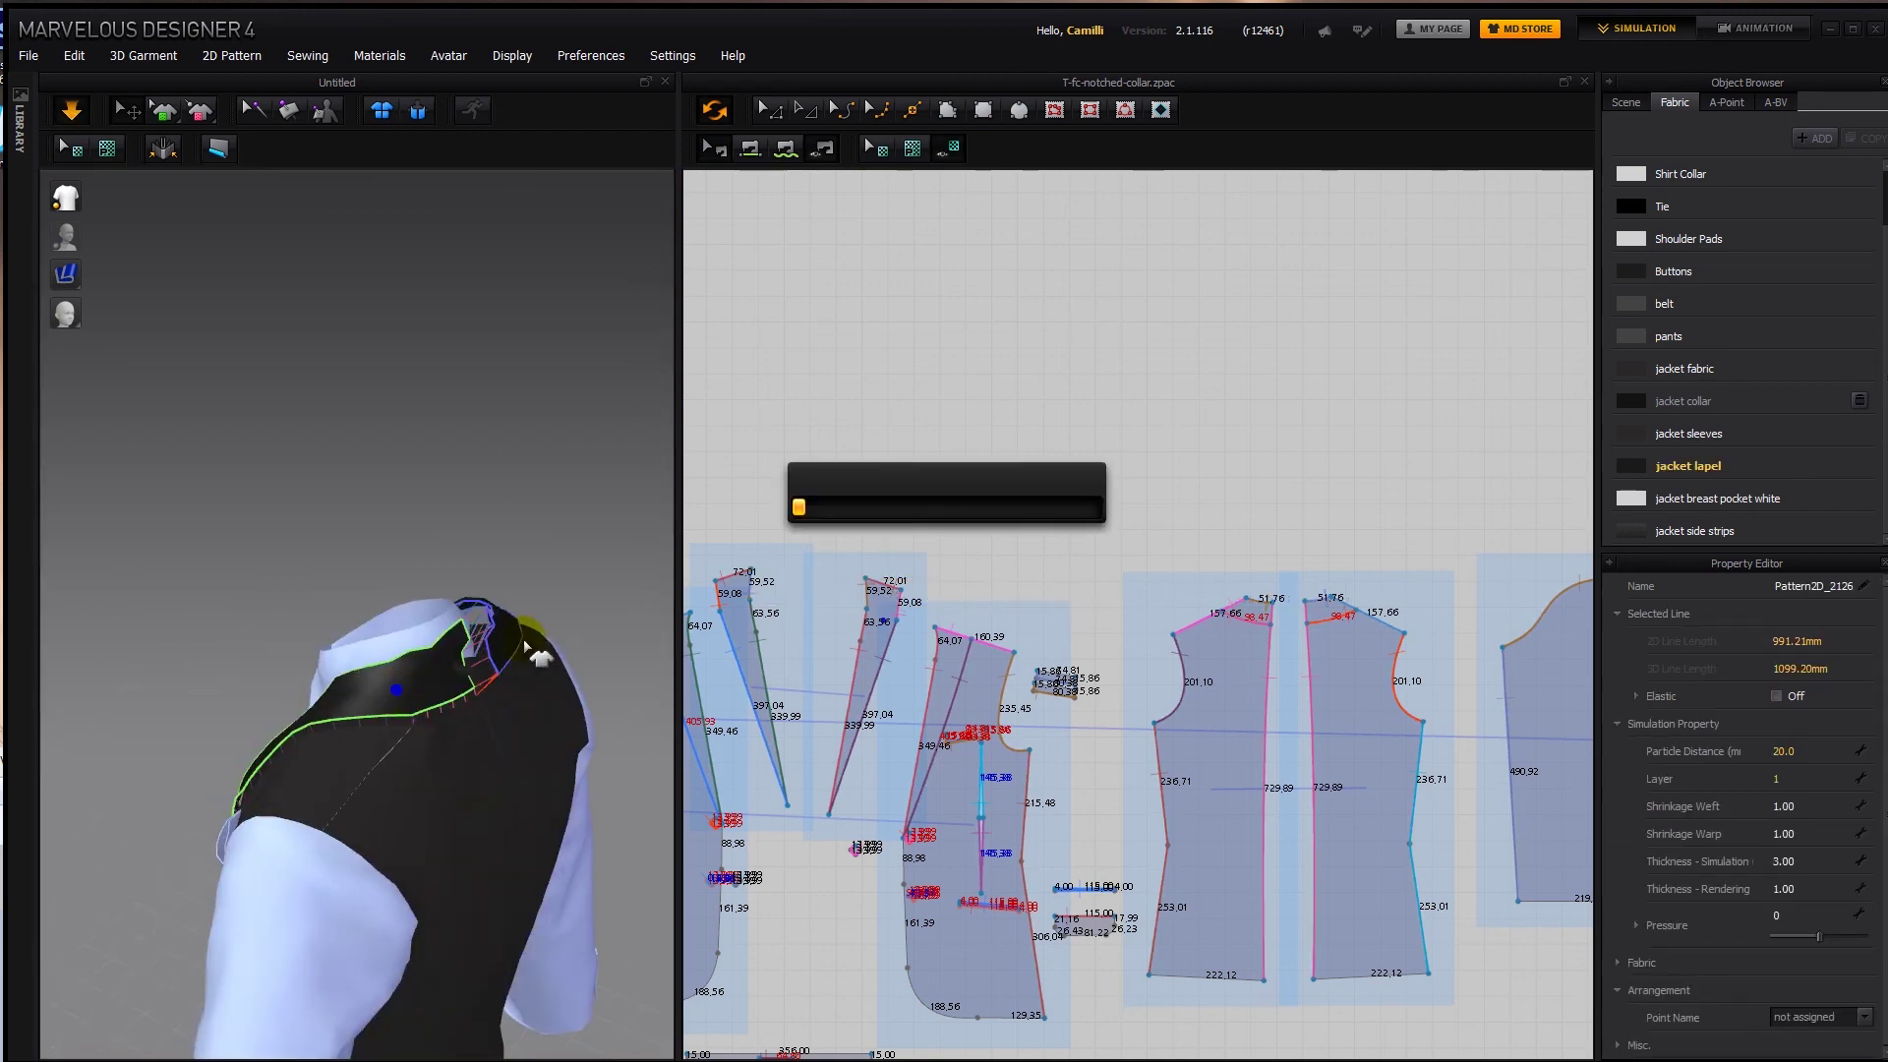
right_click_drag(529, 656, 448, 670)
Move the inner top corner of the lapel extension inward, narrowing its back end to about 57 mm.
middle_click_drag(935, 529, 1001, 534)
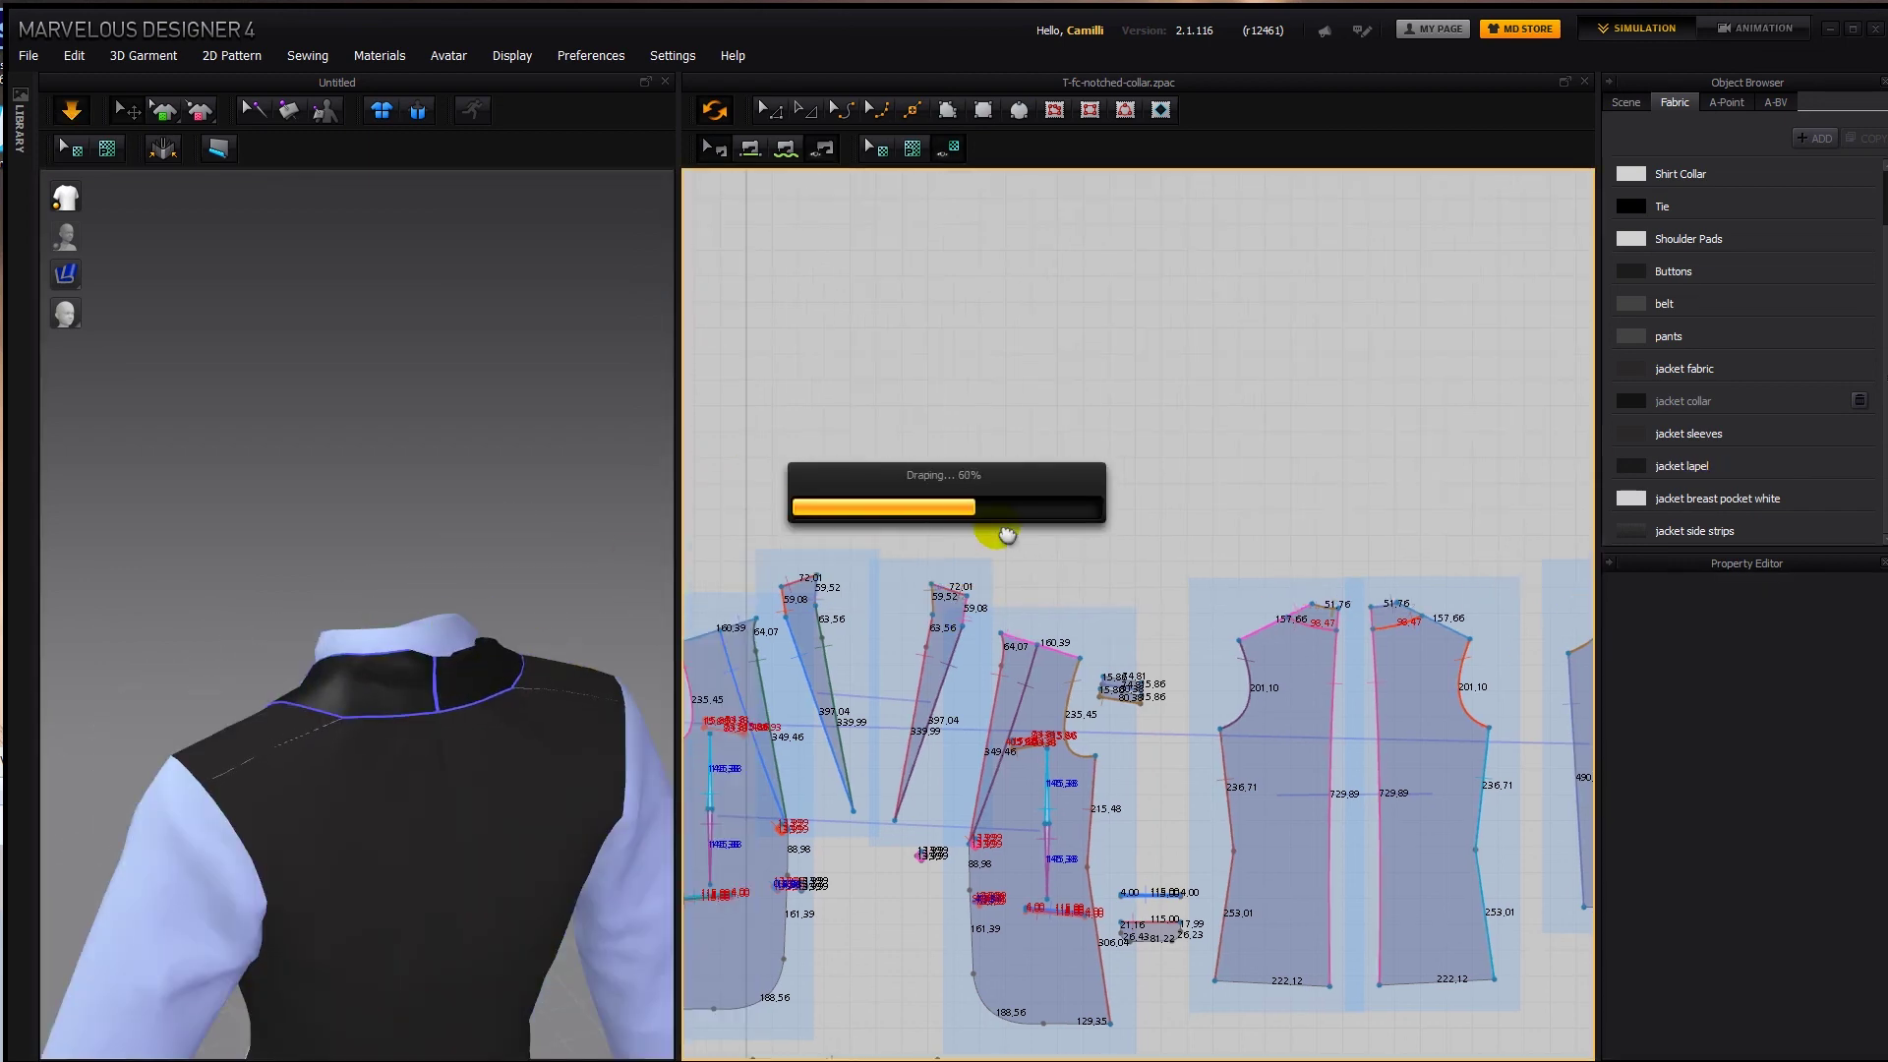
scroll(750, 476, "up", 3)
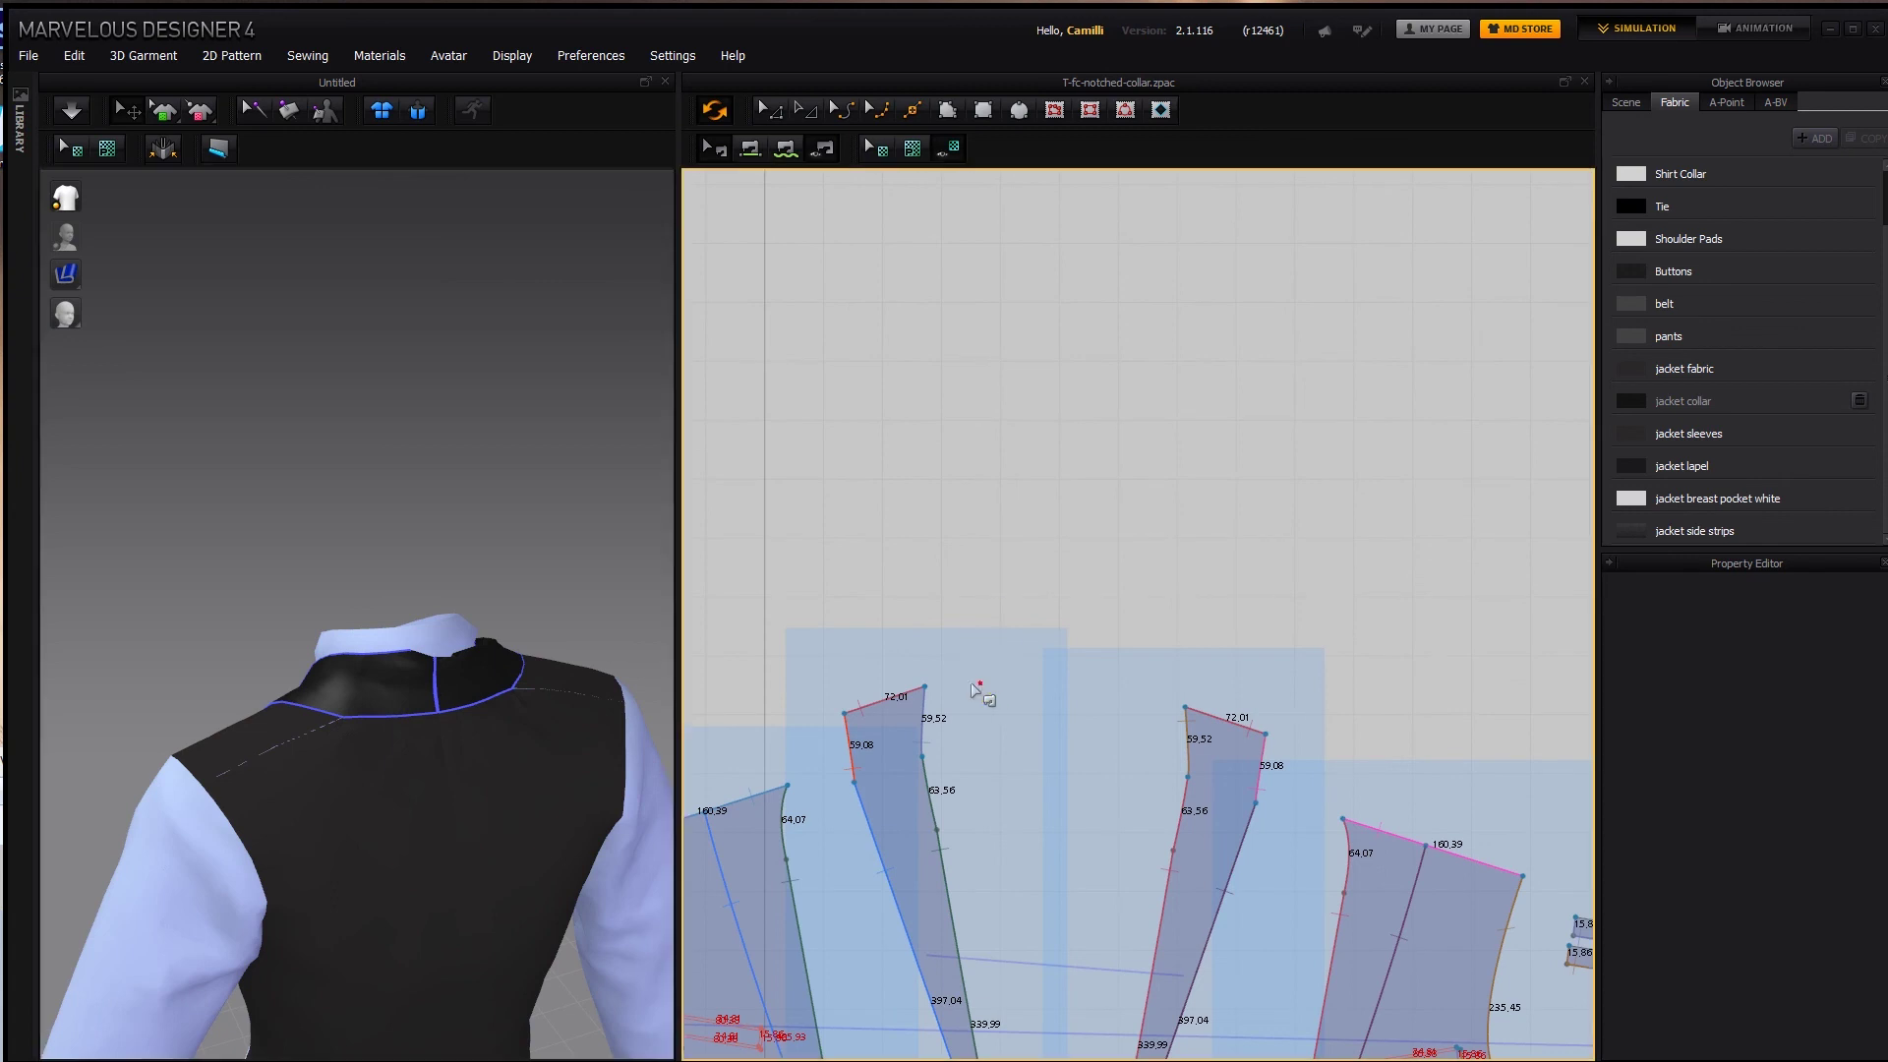
left_click(924, 686)
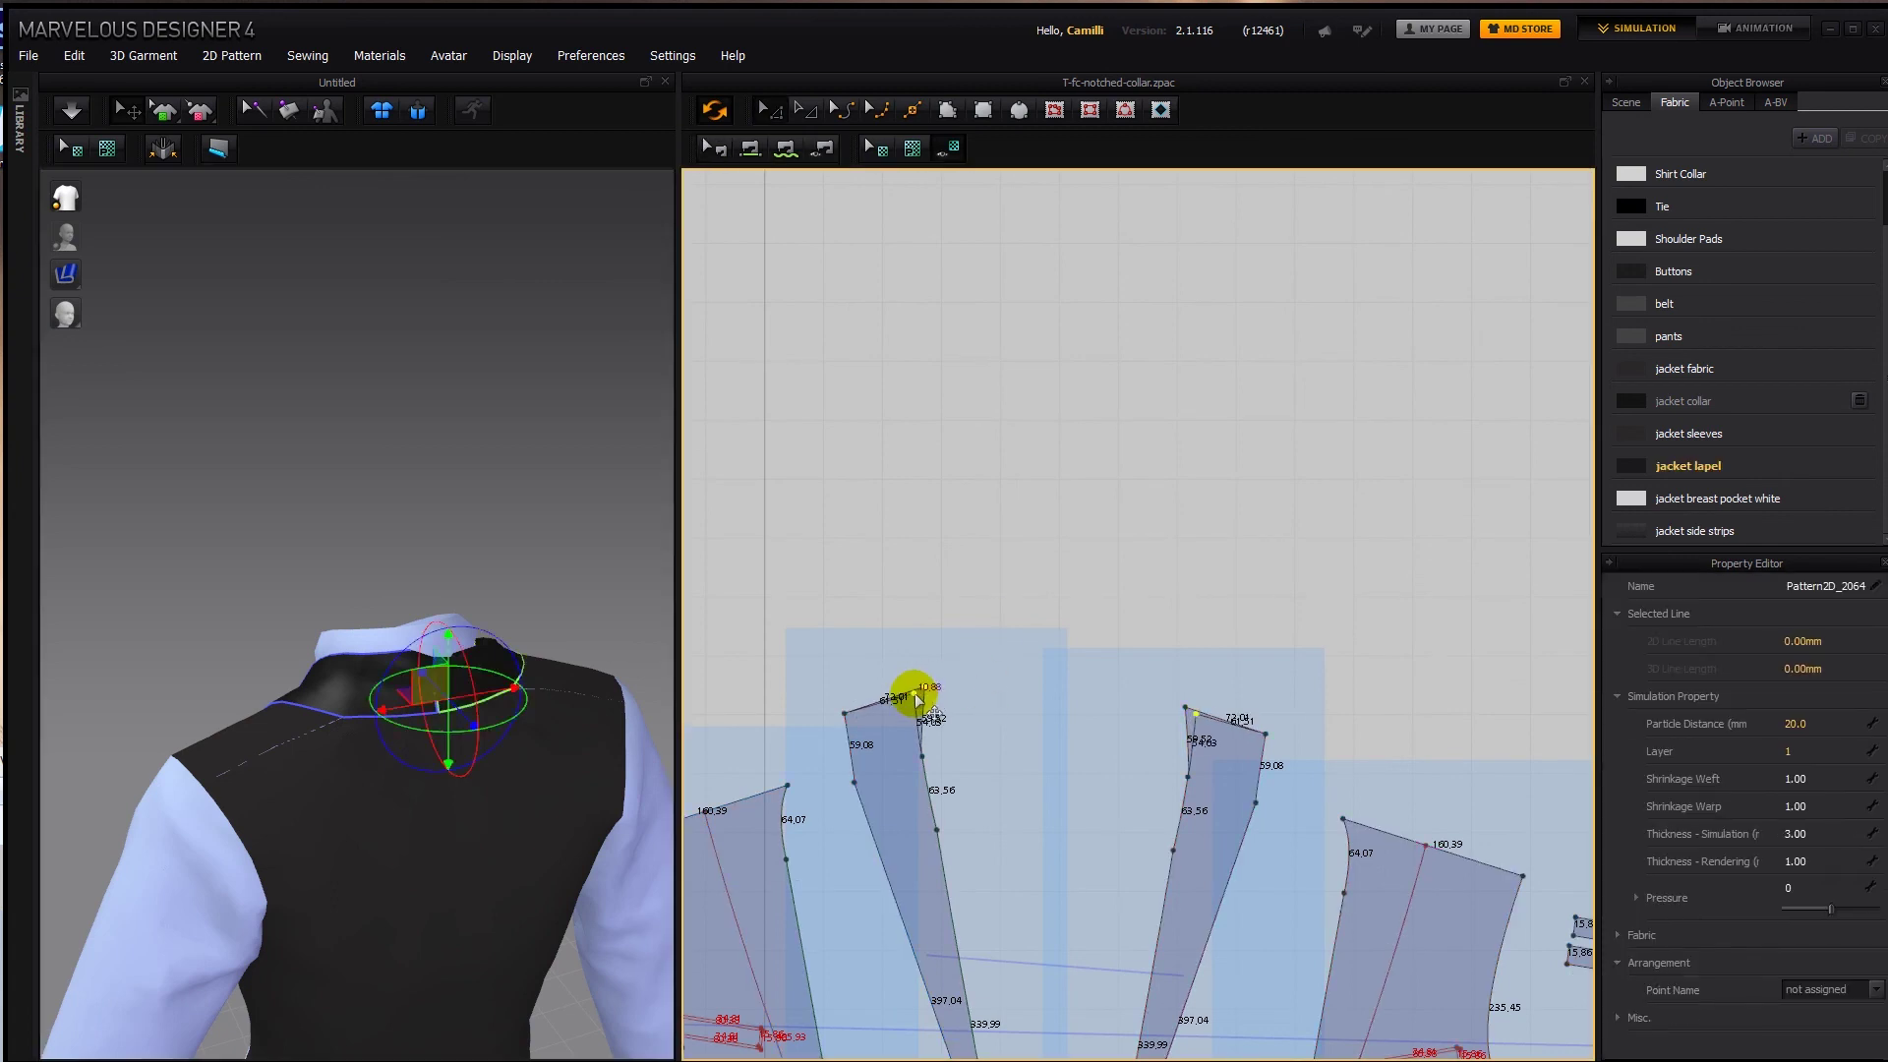
left_click(829, 730)
left_click_drag(914, 694, 918, 775)
Simulate the narrowed collar, smooth the curved neck segment of the lapel's inner edge to about 63 mm, and view the back.
key("space")
left_click(429, 676)
key("c")
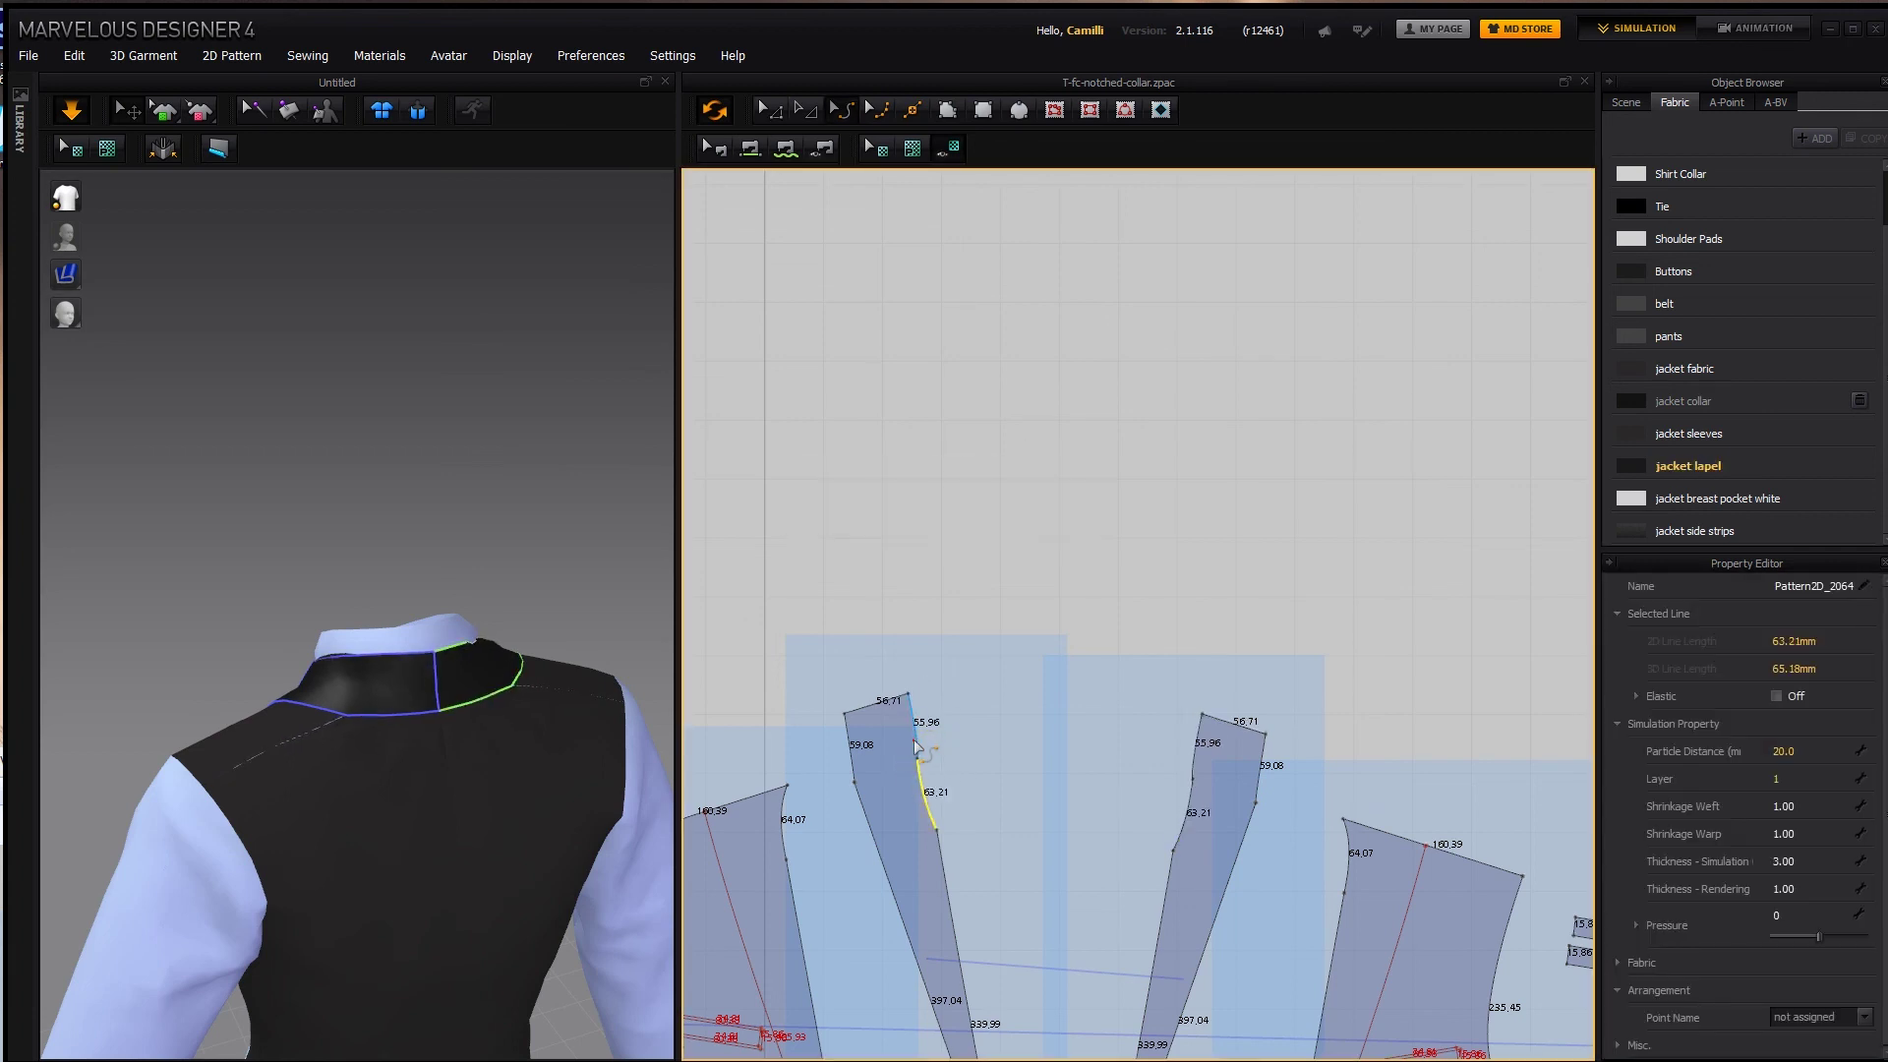
left_click(531, 659)
right_click_drag(531, 659, 479, 591)
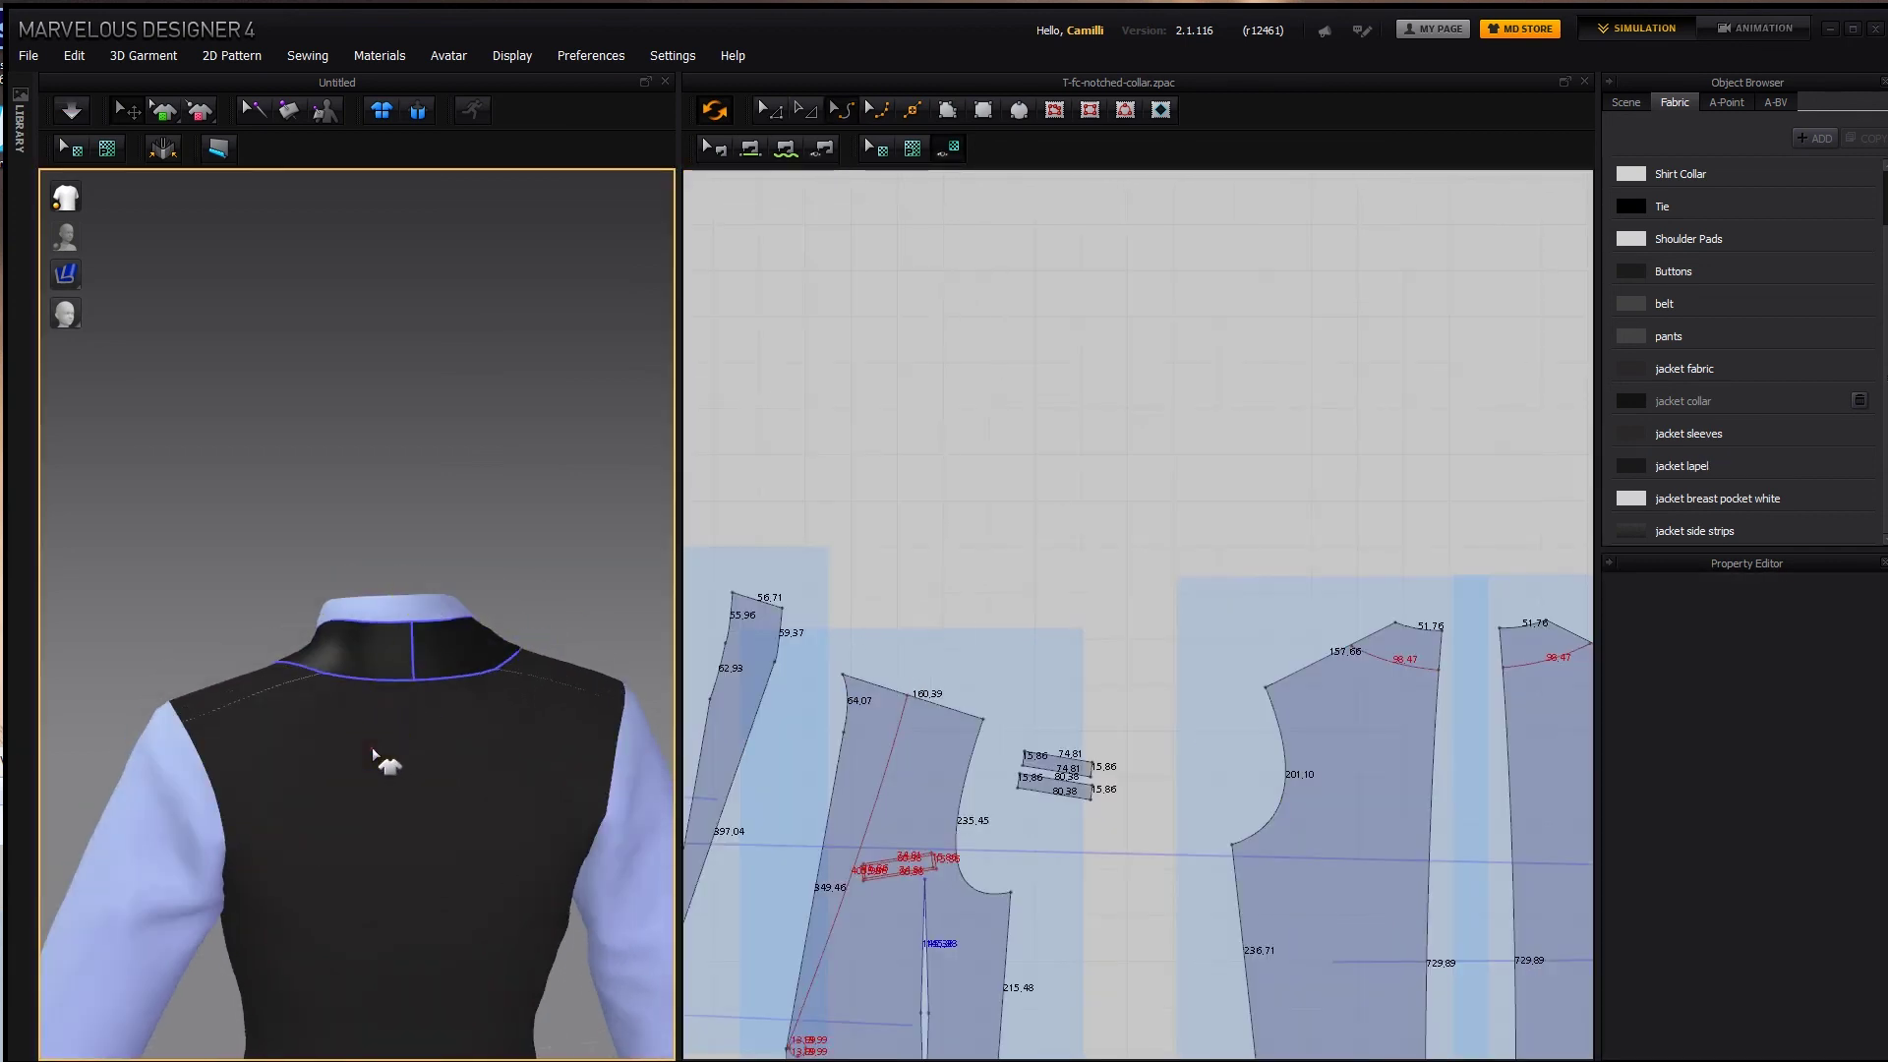
Raise the outer top corner of the lapel extension, leaving a top edge of about 53 mm, and simulate the back collar.
left_click(373, 754)
scroll(383, 734, "up", 3)
left_click(553, 525)
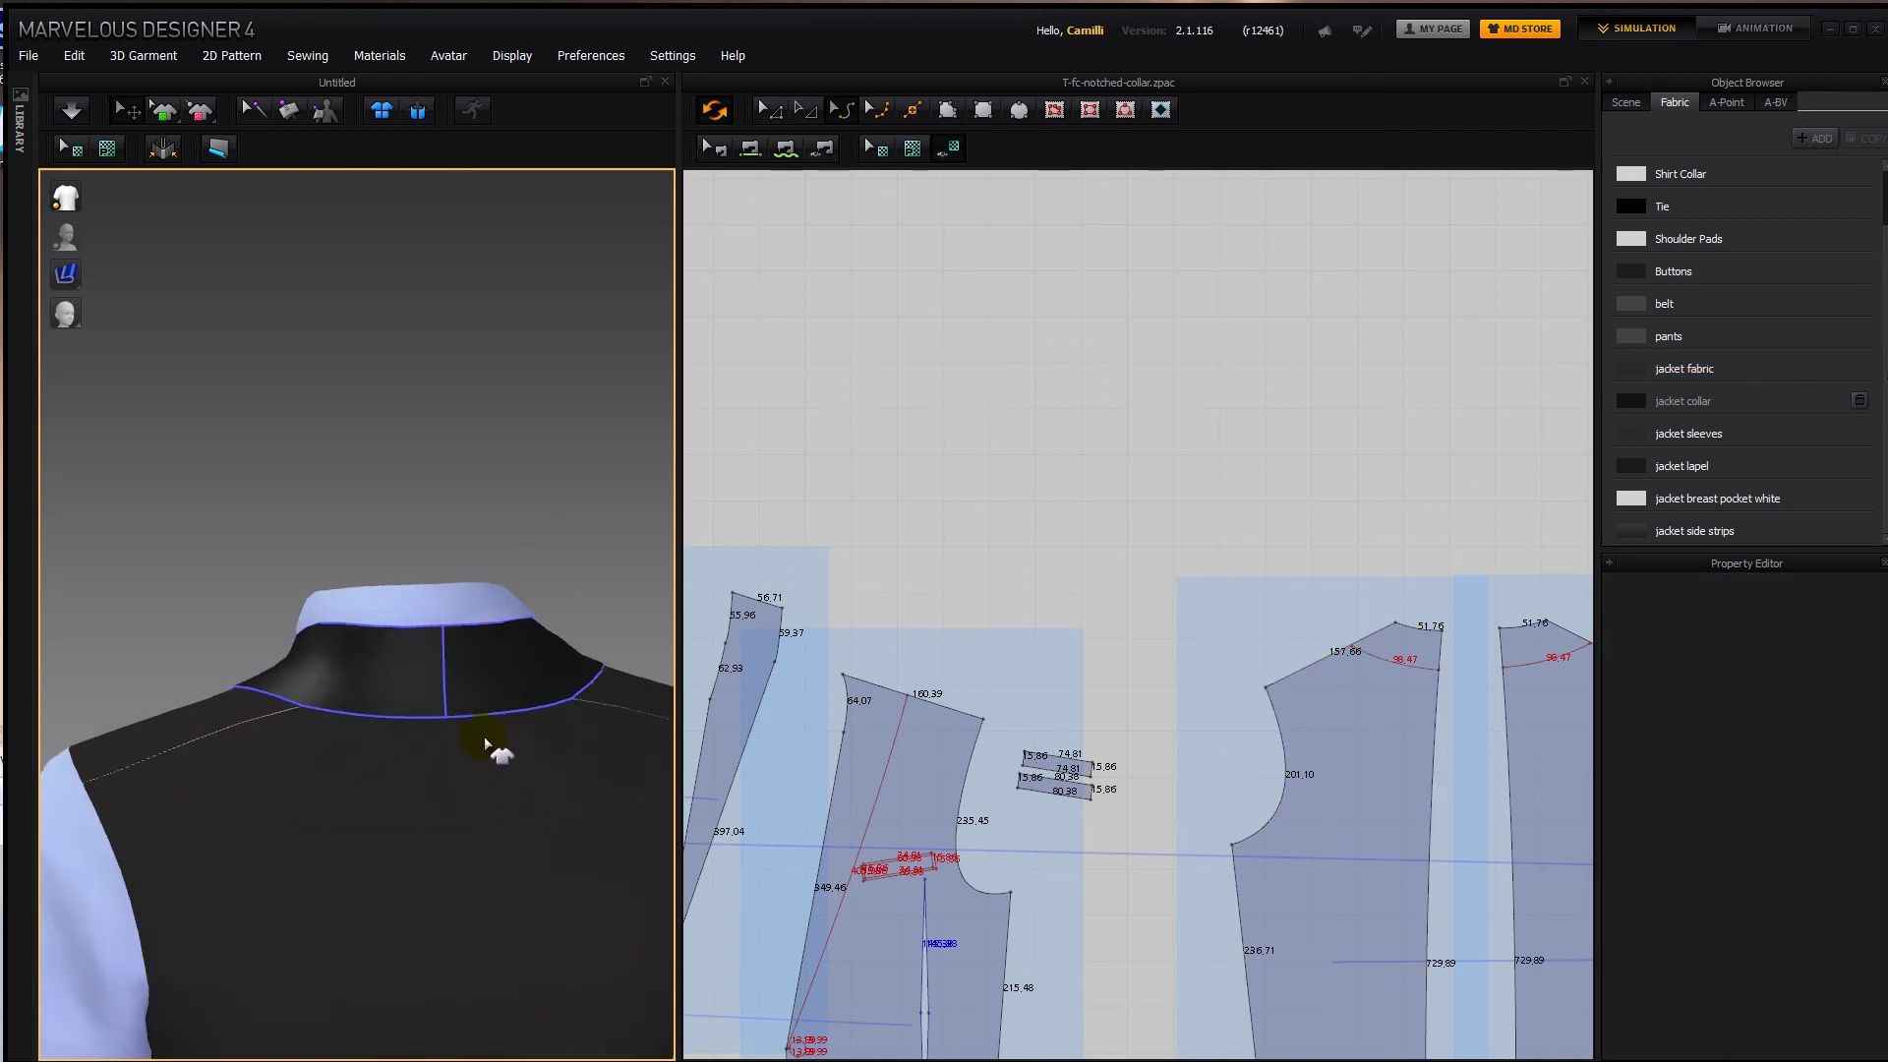
left_click(799, 639)
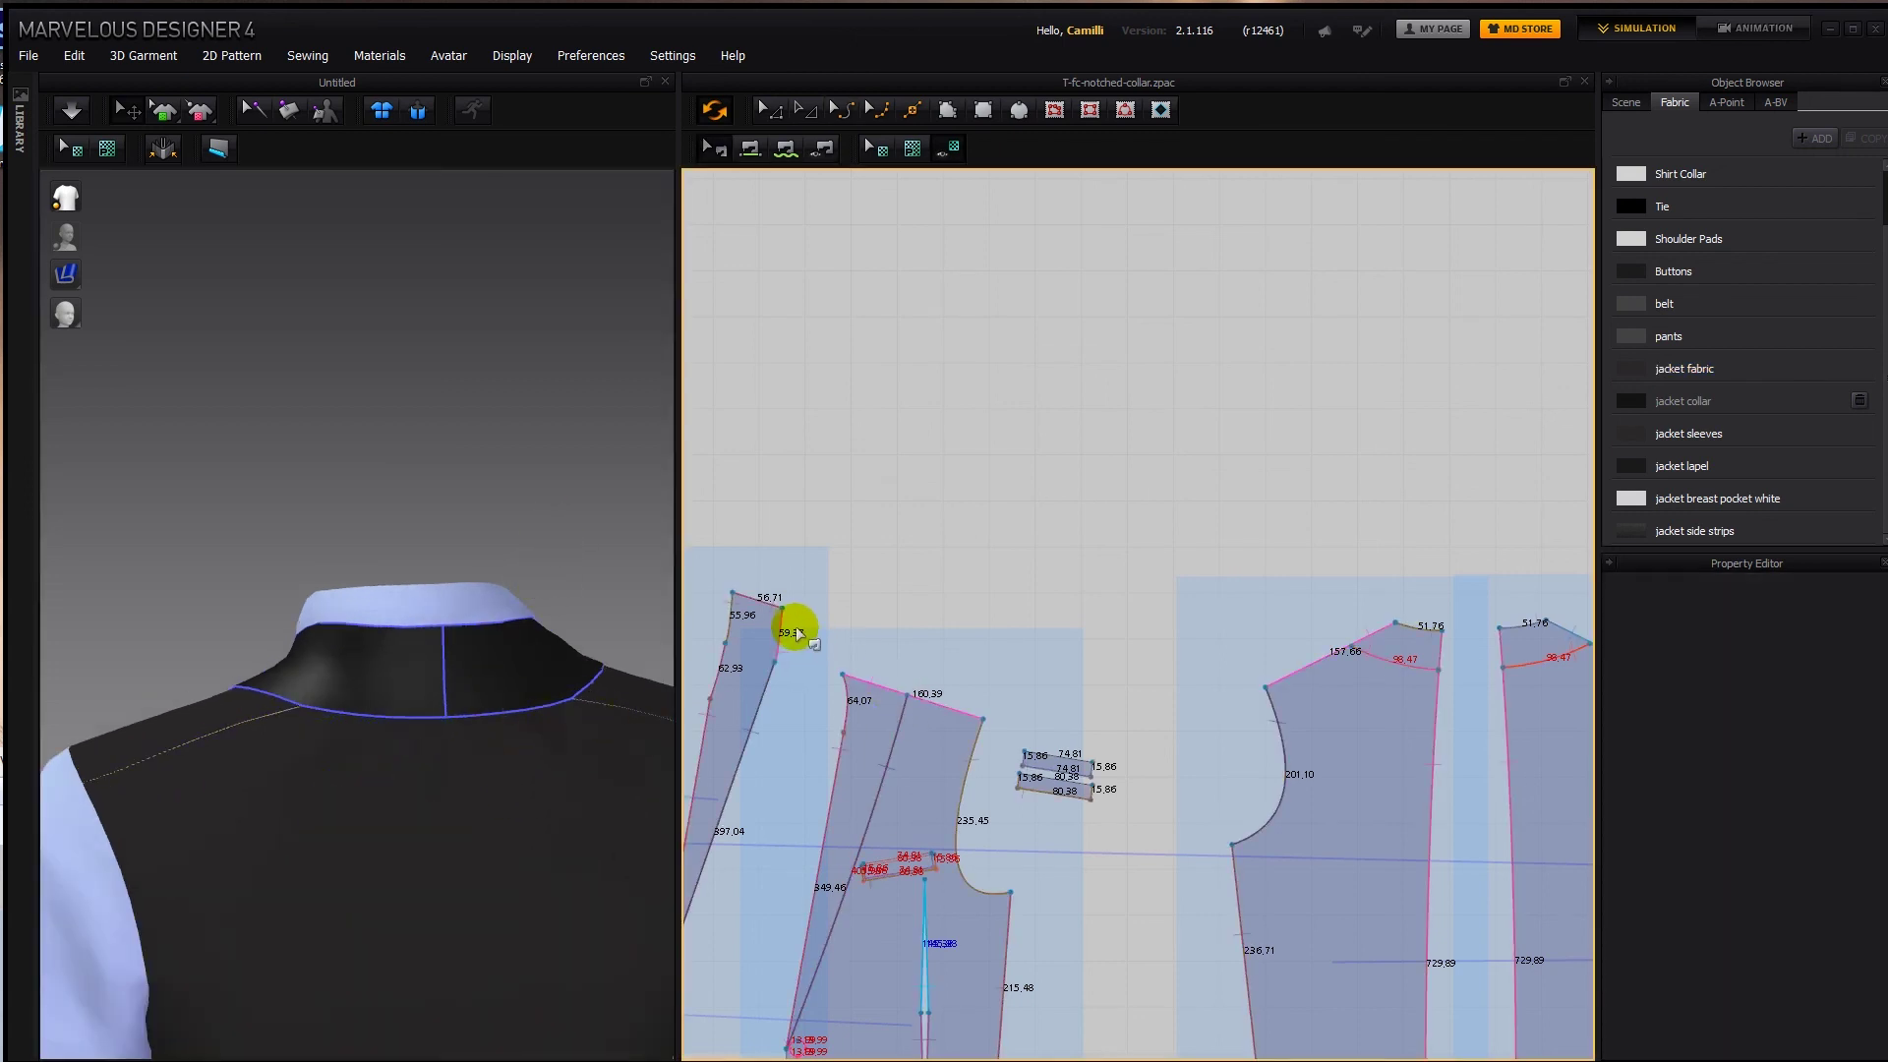
left_click(786, 629)
left_click(1418, 627)
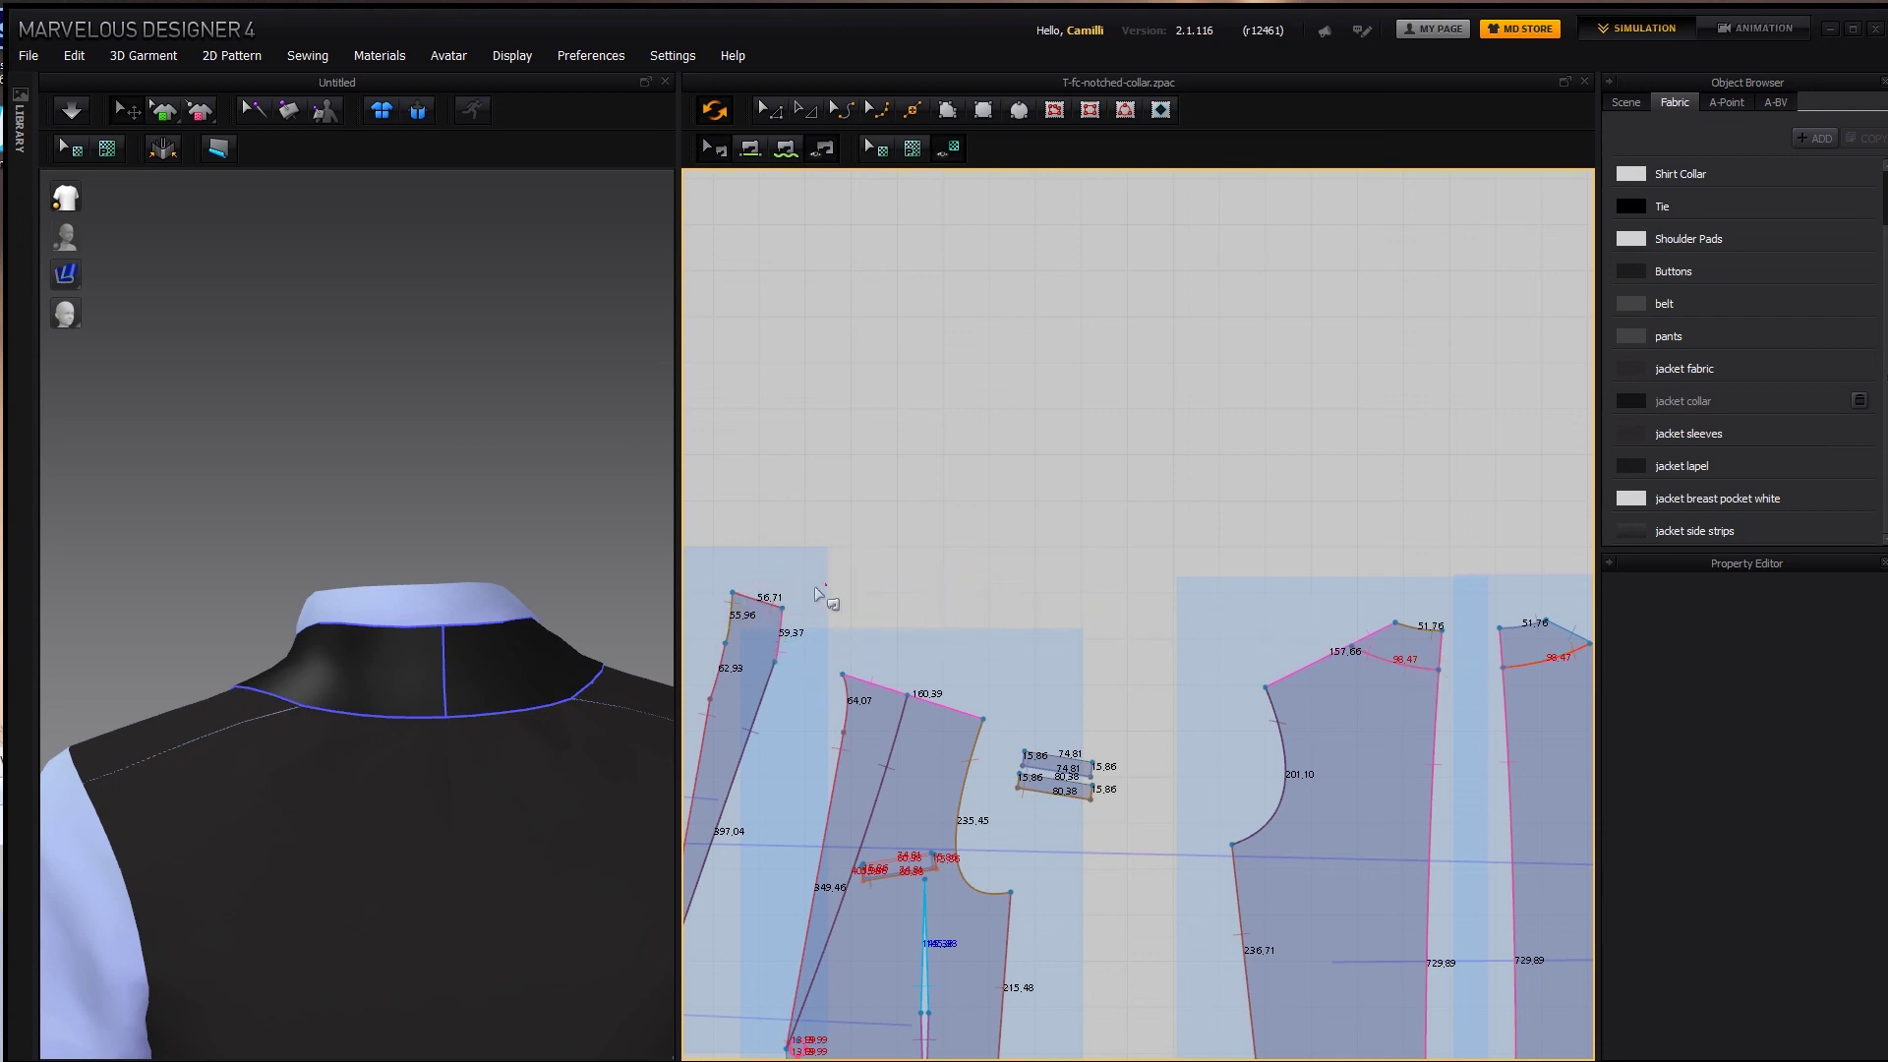
key("z")
left_click_drag(783, 608, 781, 588)
key("space")
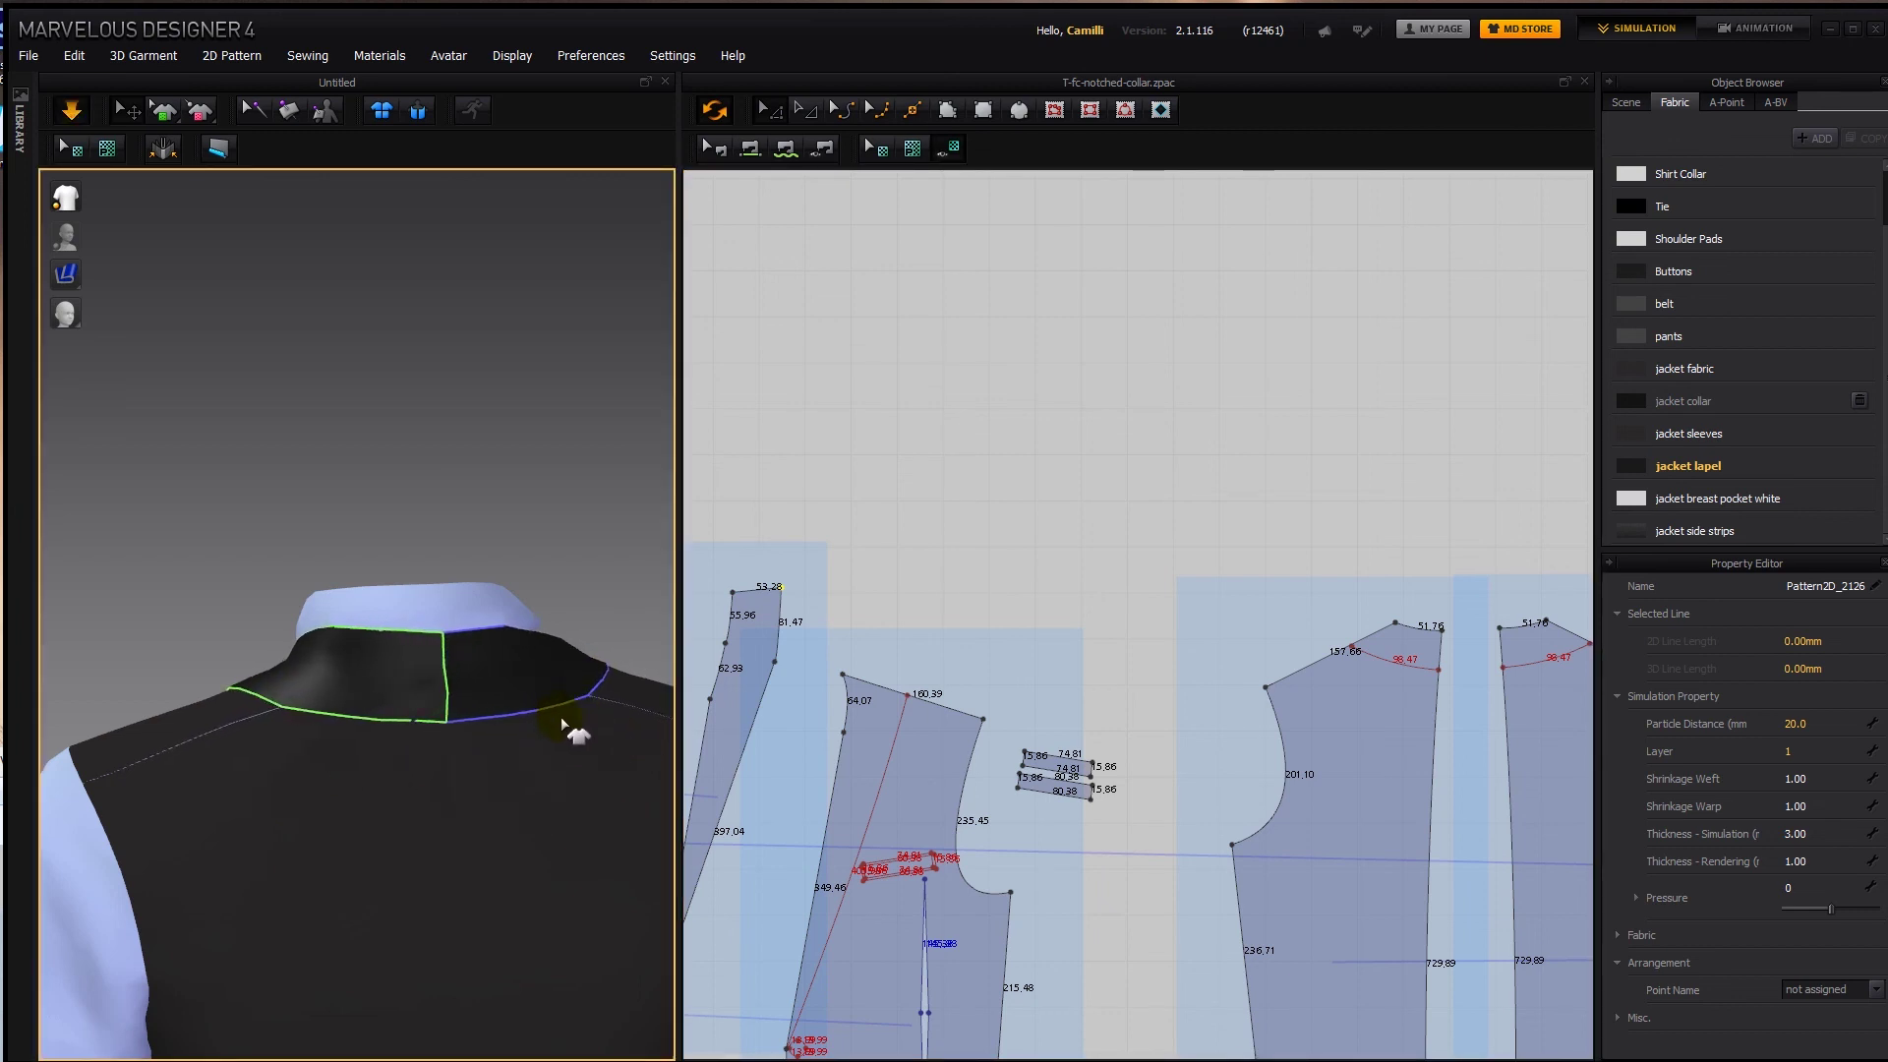
Settle the back collar by pulling its cloth during simulation, stop the simulation, and inspect the jacket from the front.
scroll(562, 724, "down", 2)
left_click(546, 566)
left_click(288, 688)
left_click(240, 611)
key("space")
right_click_drag(286, 670, 547, 553)
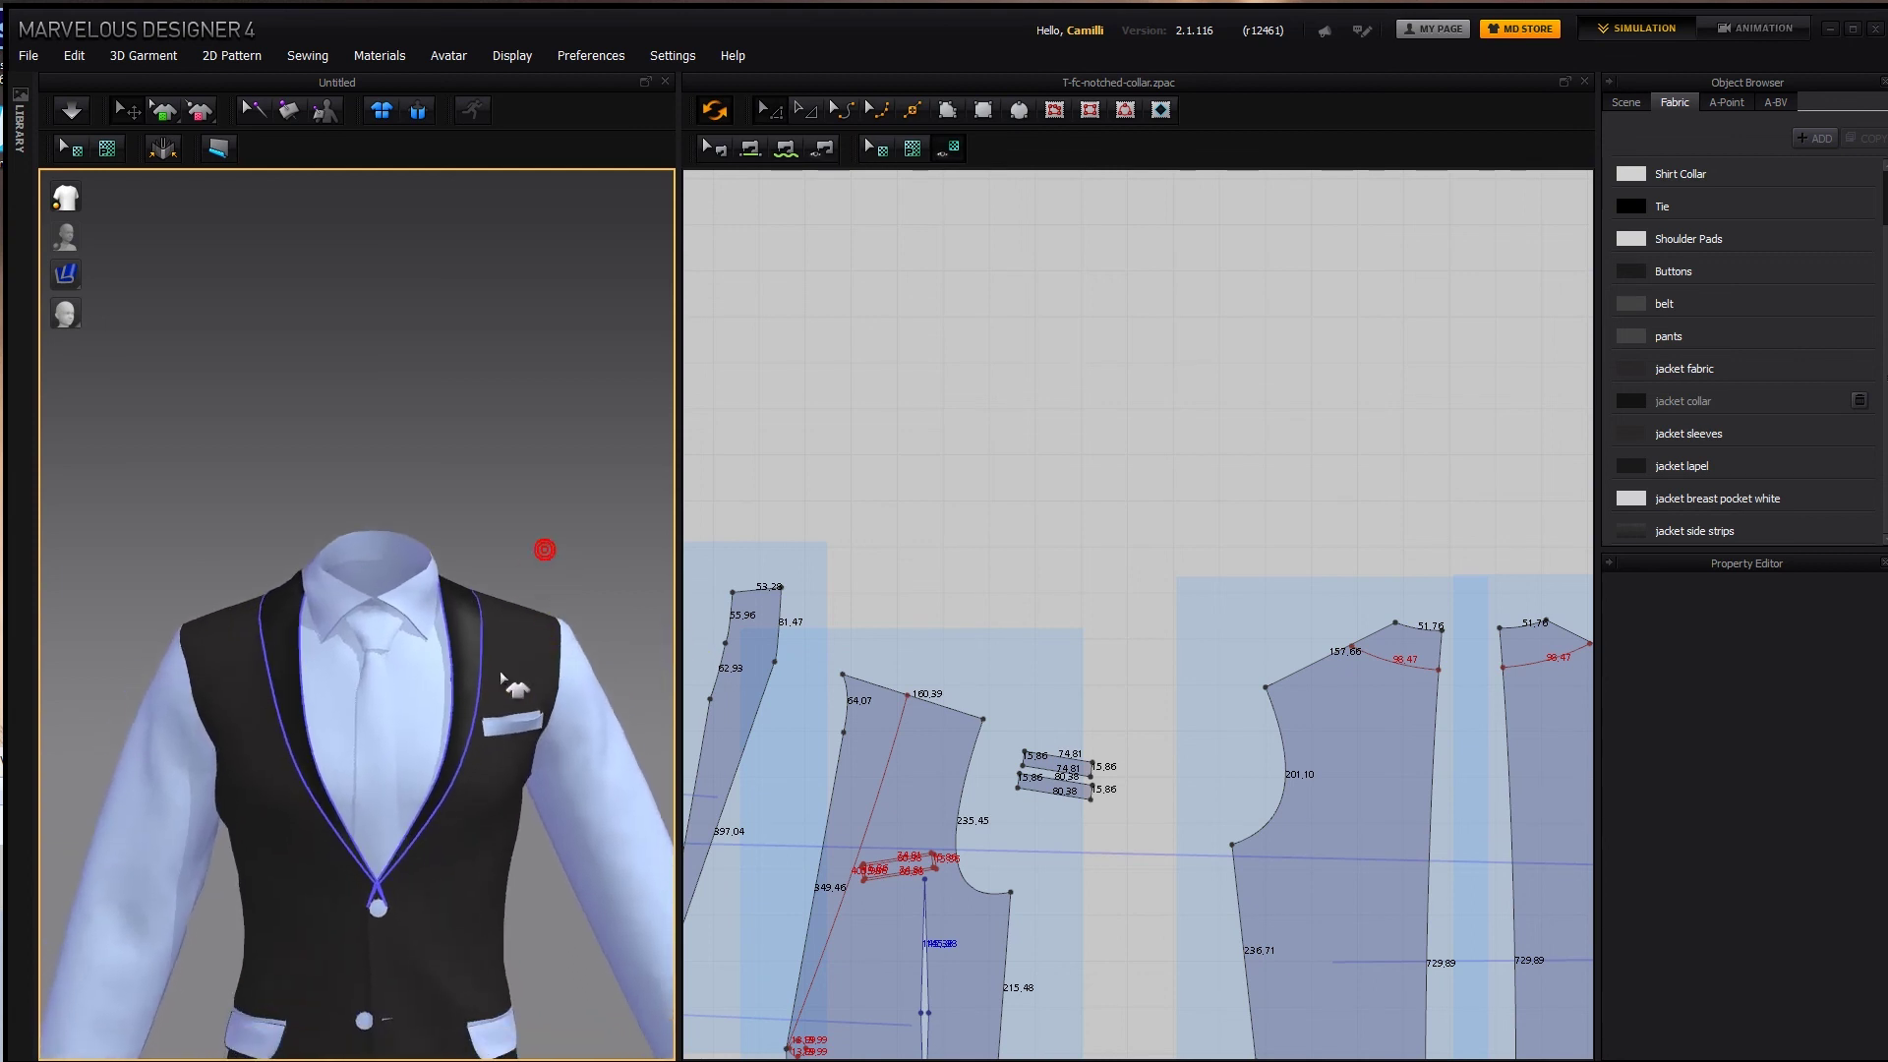
Bow the lapel's long outer edge outward to about 398 mm and curve the front piece's internal lapel line to match.
right_click_drag(776, 669, 939, 609)
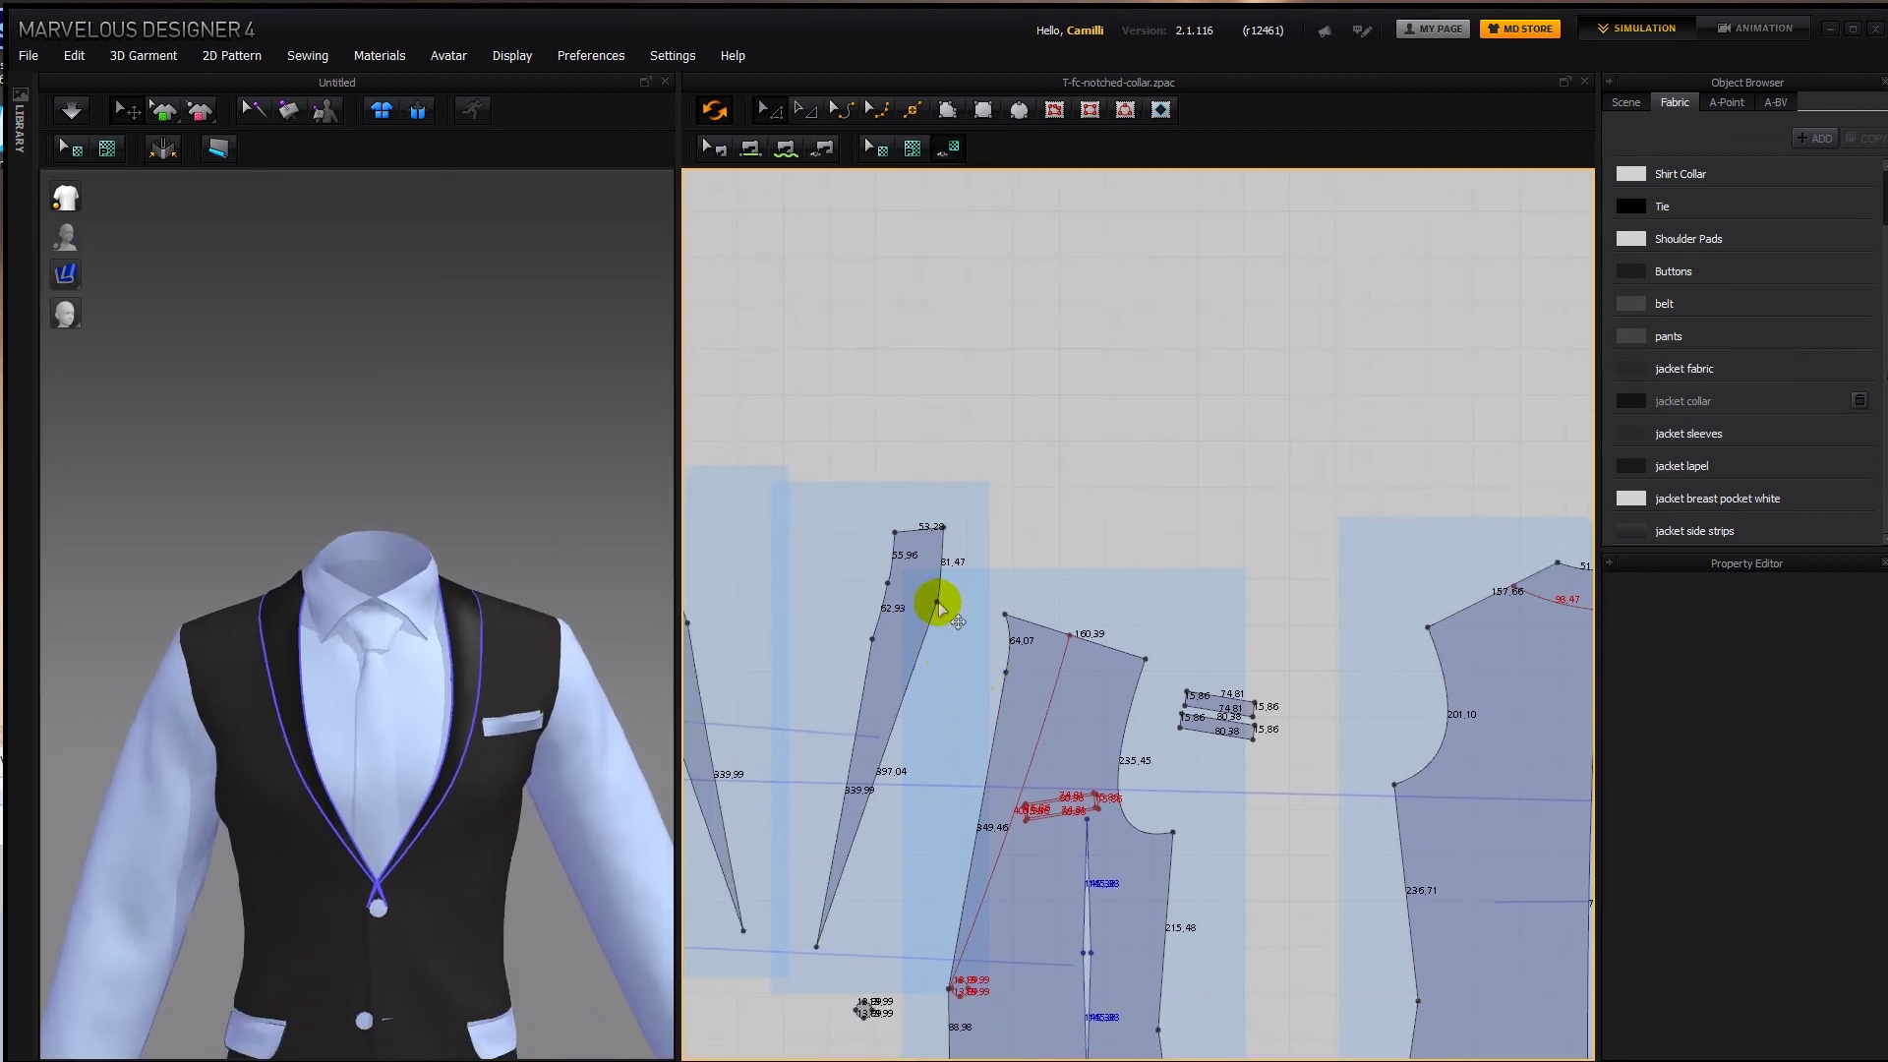
key("c")
left_click(894, 718)
left_click_drag(910, 737, 910, 736)
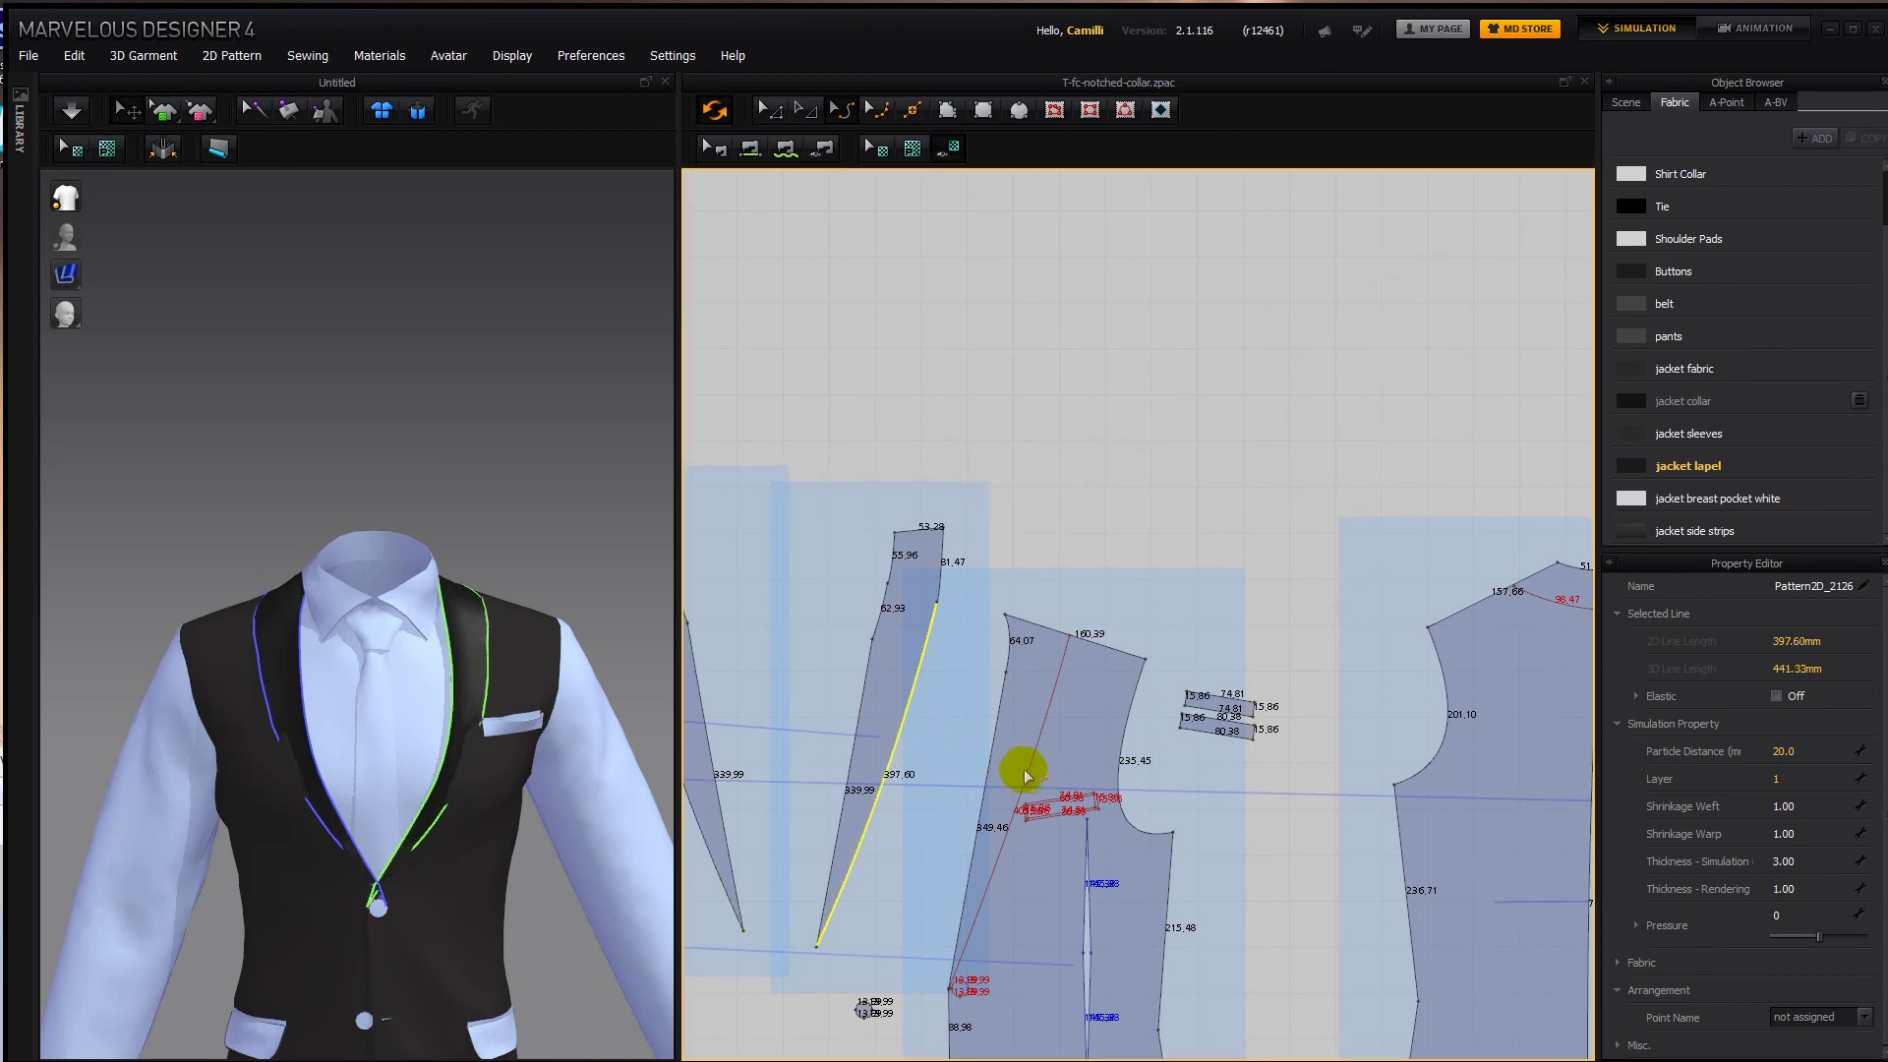
left_click_drag(1022, 773, 1035, 783)
Overlay the lapel on the front piece to compare their curves, refine the curve, and move the lapel back off the piece.
key("a")
left_click_drag(890, 666, 1022, 705)
left_click(964, 688)
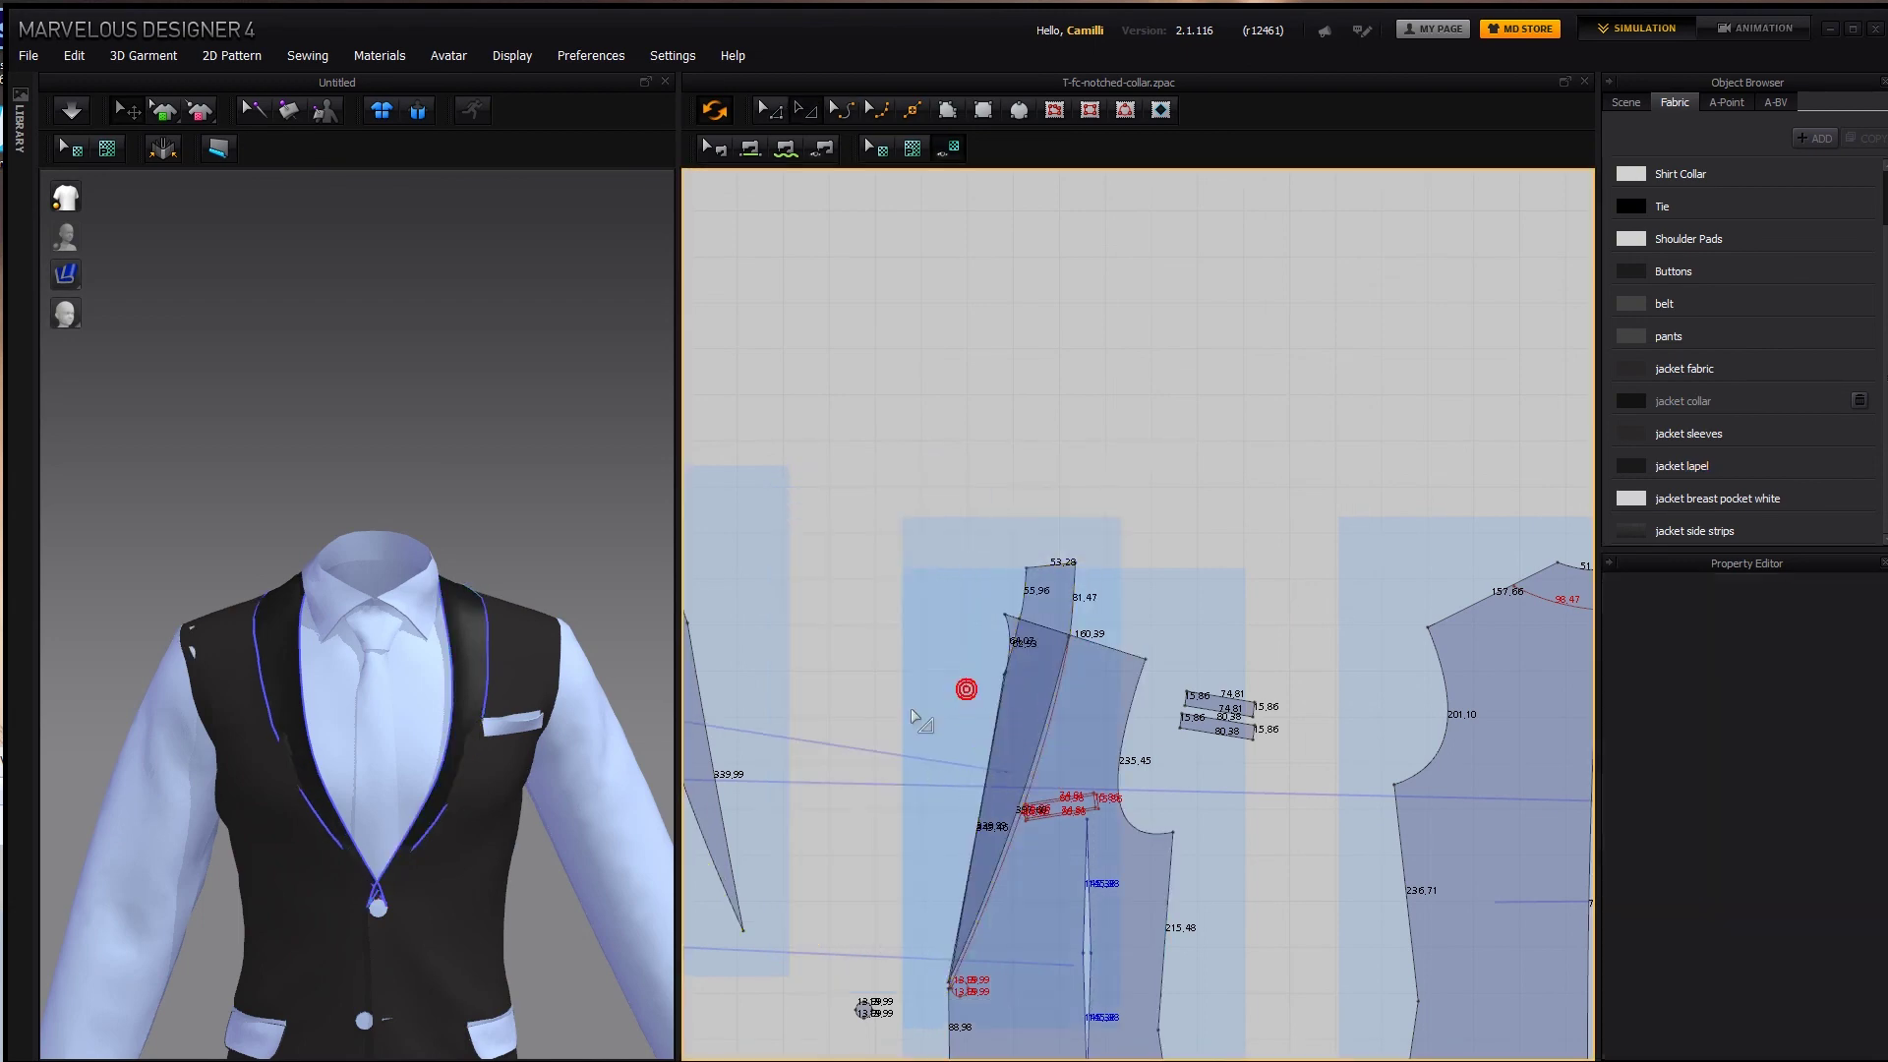
key("c")
left_click_drag(1033, 777, 1013, 822)
key("a")
left_click_drag(995, 755, 902, 739)
Simulate the jacket with the curved lapels and inspect the whole shawl-collar suit from several angles.
left_click(731, 617)
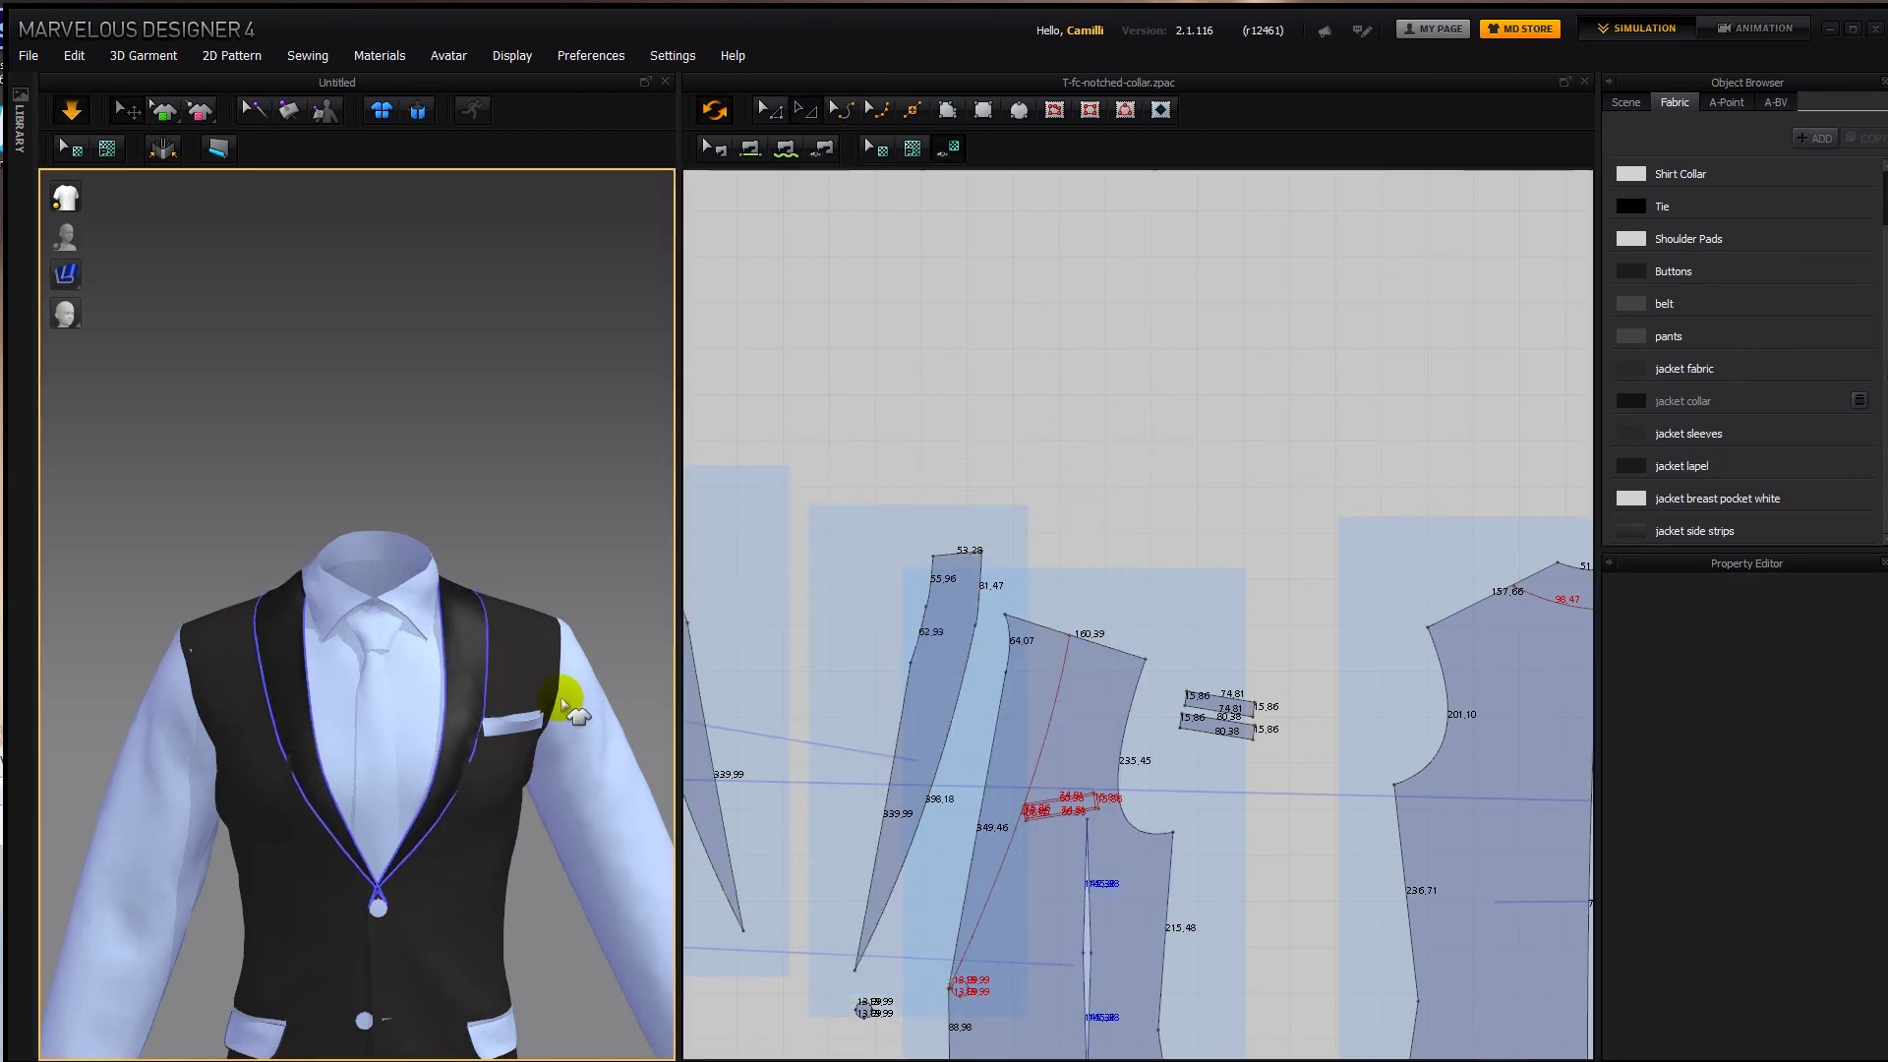
right_click_drag(578, 670, 332, 696)
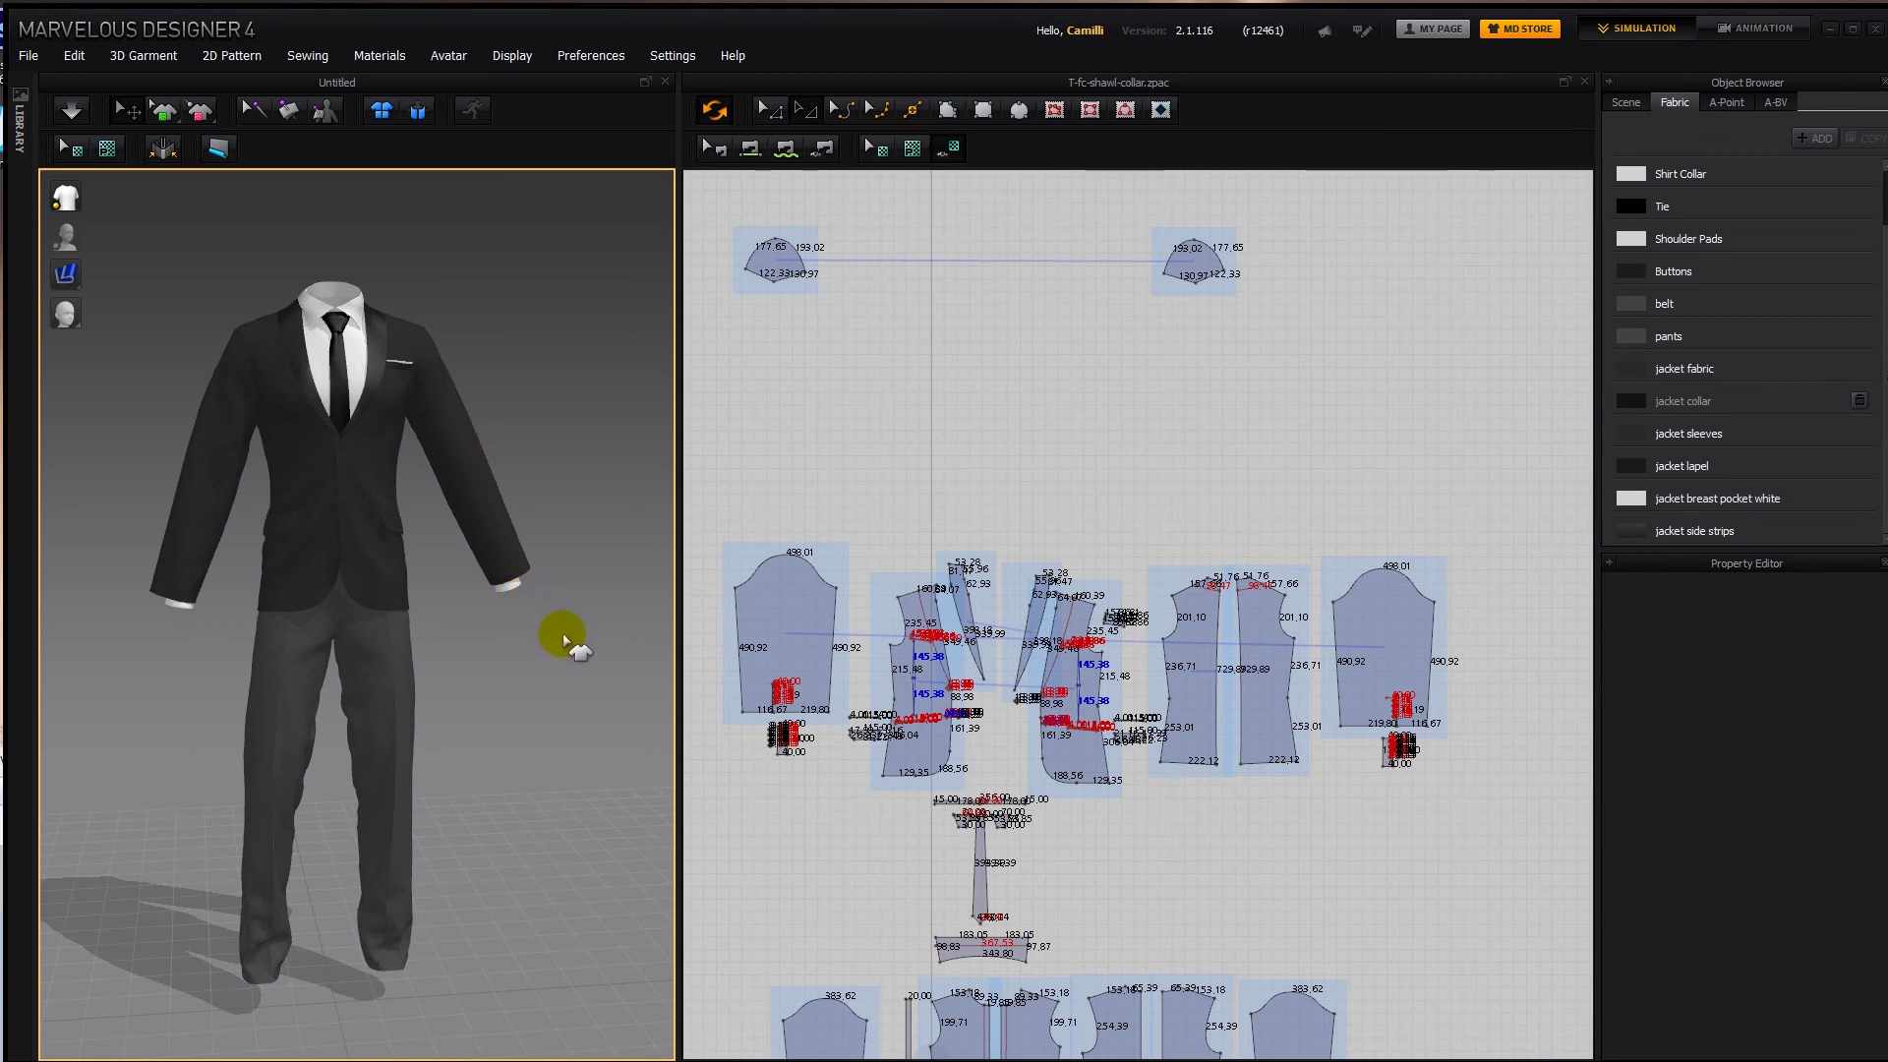
right_click_drag(569, 641, 44, 657)
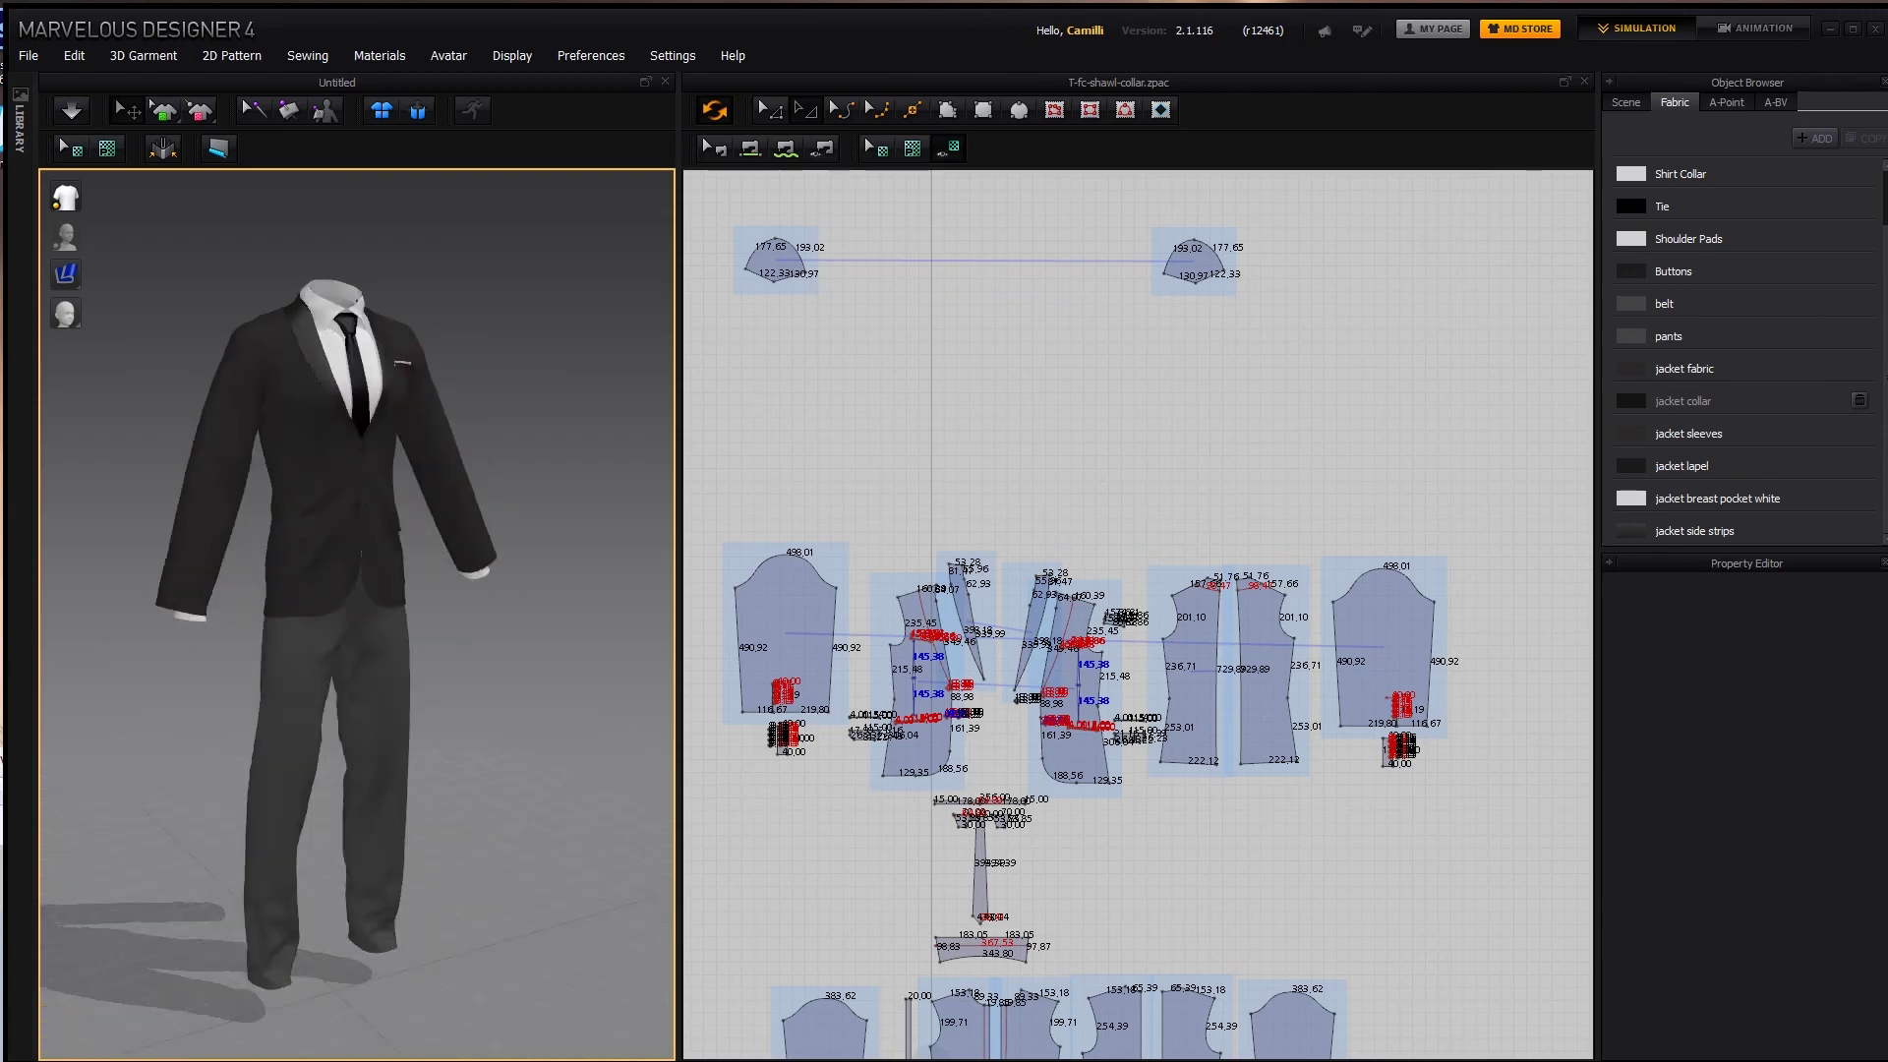